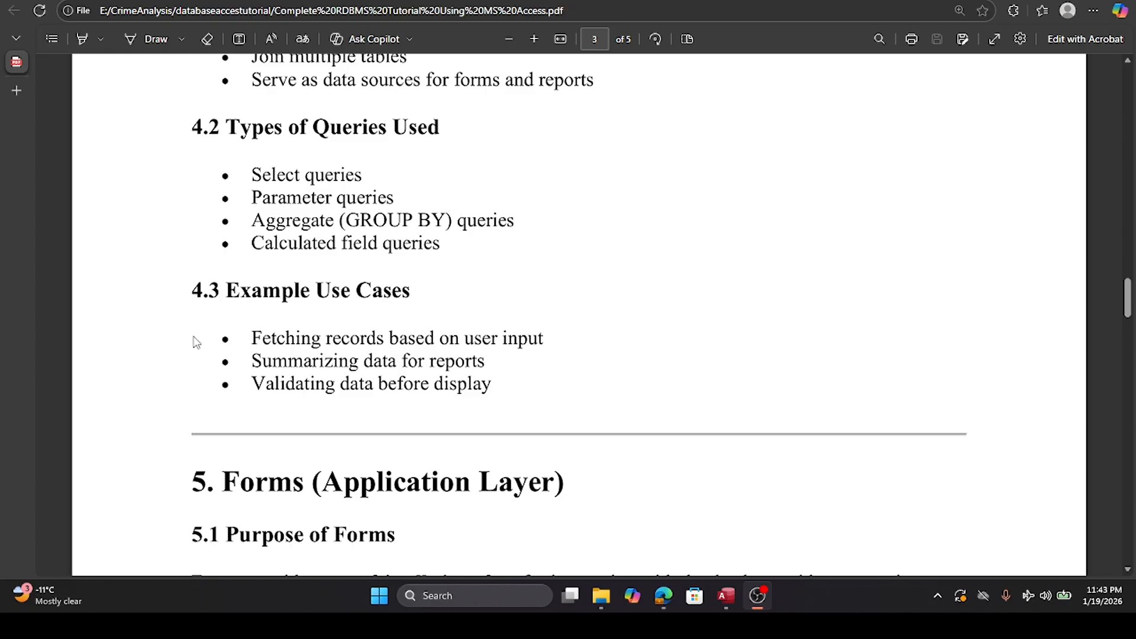
Step: Scroll the tutorial PDF from section 4.3 through the Forms sections to 5.5 Form Logic
scroll(196, 347, "down", 5)
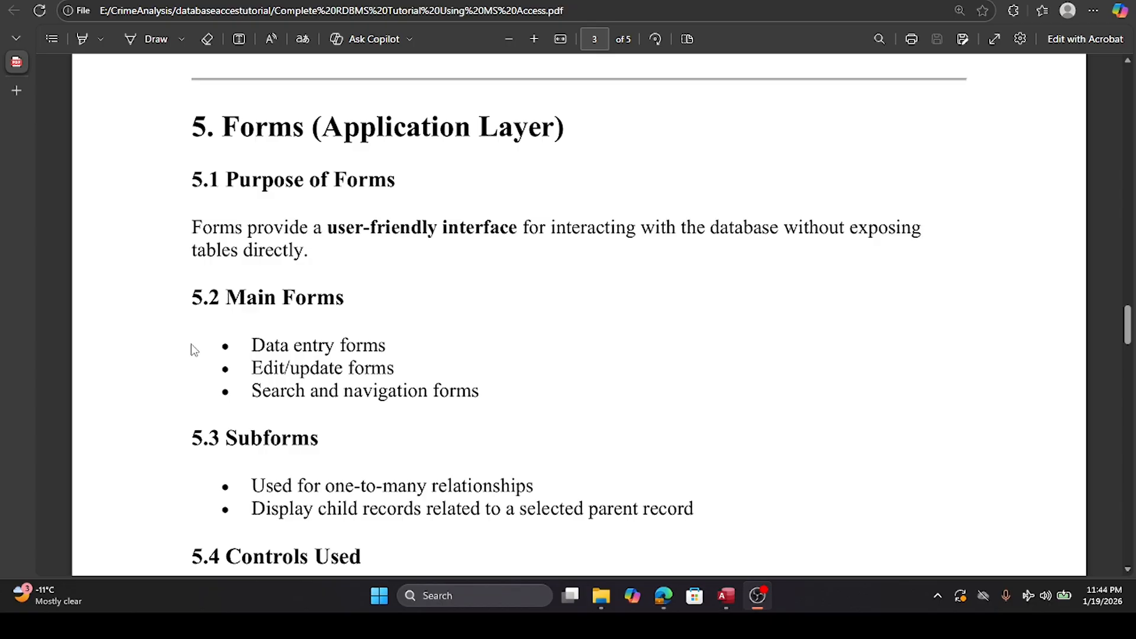
scroll(194, 349, "down", 3)
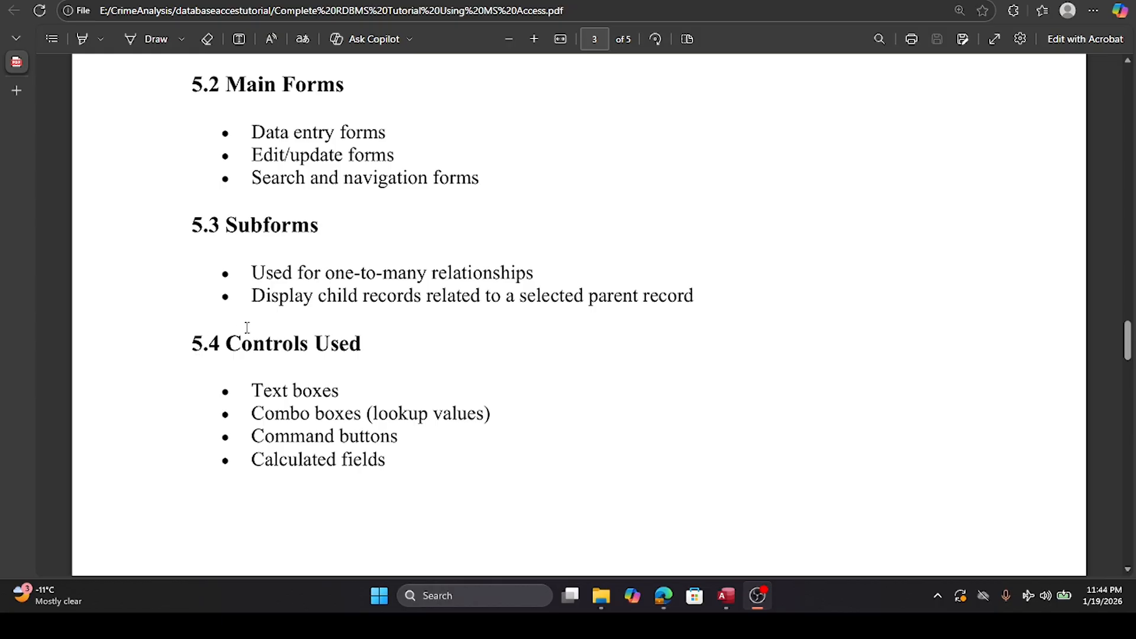
scroll(246, 325, "down", 5)
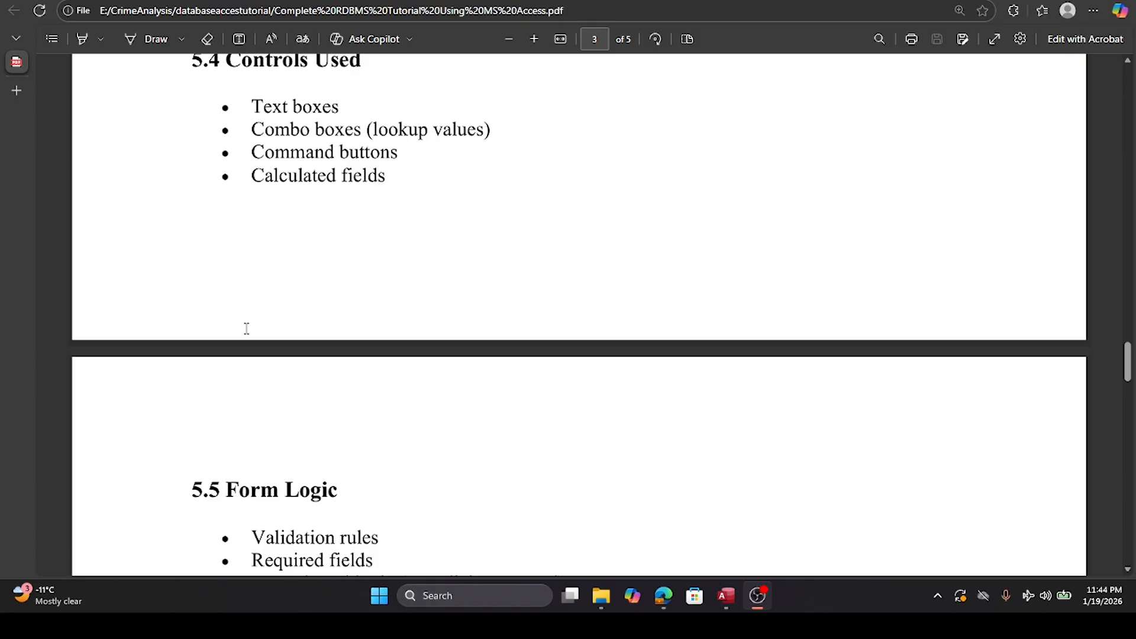
scroll(239, 334, "down", 3)
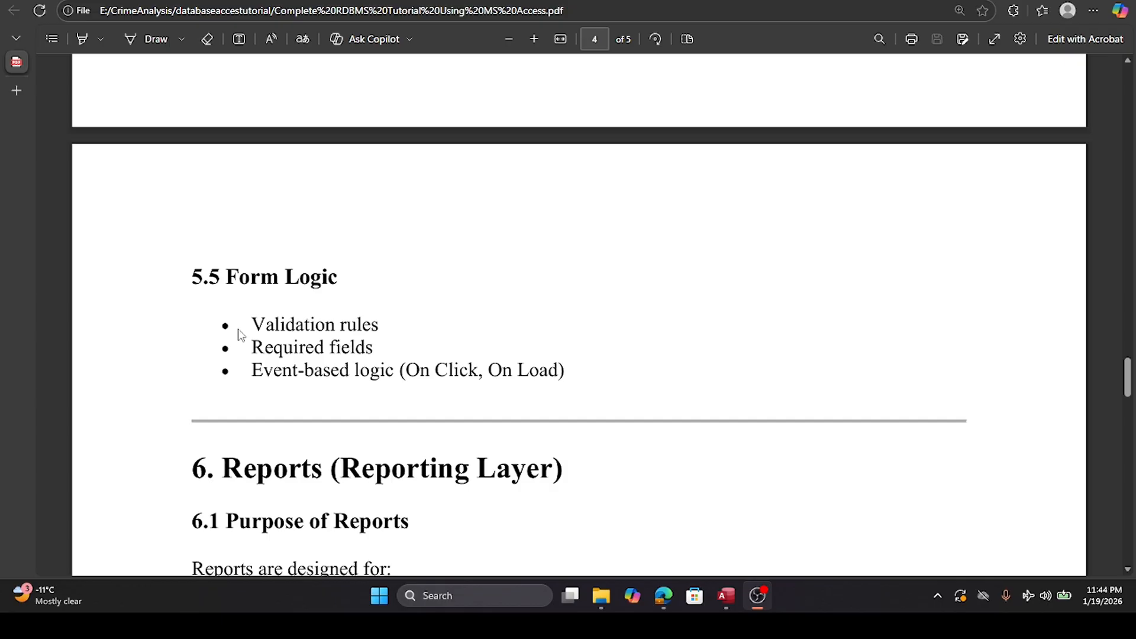
Step: Scroll the PDF through the Reports sections down to 7. End-to-End Data Flow
scroll(240, 335, "down", 4)
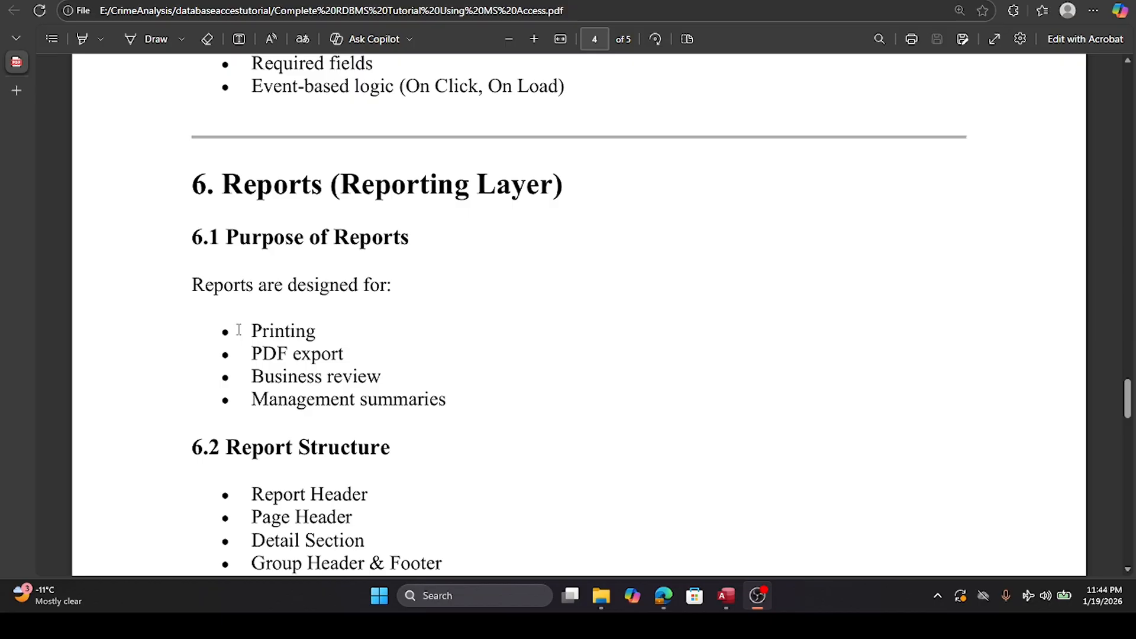
scroll(107, 383, "down", 3)
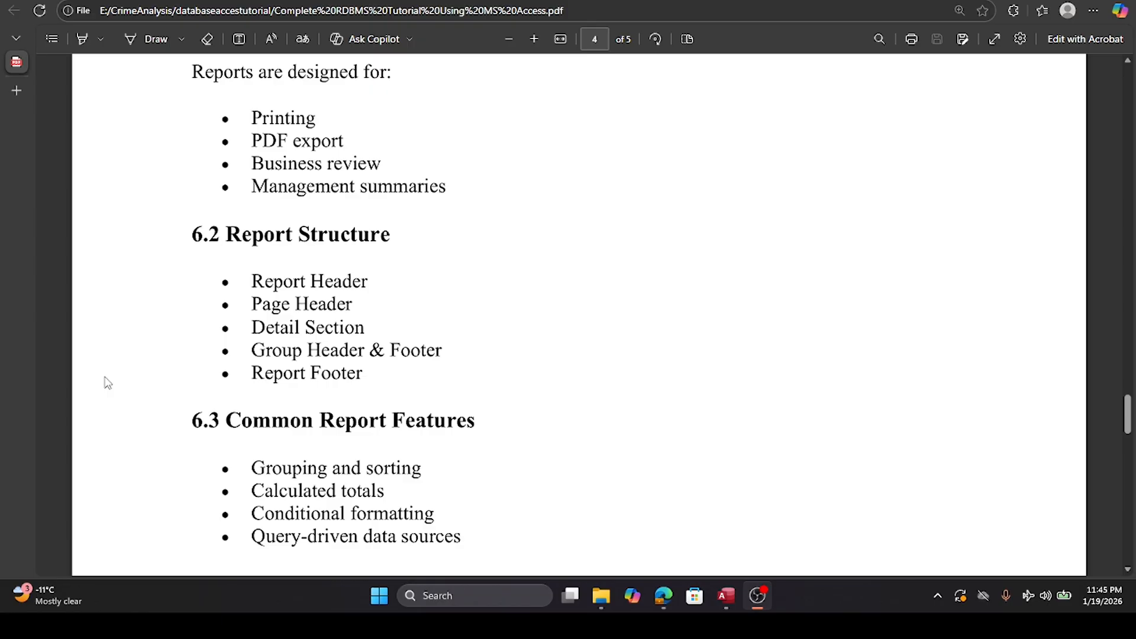
scroll(107, 384, "down", 5)
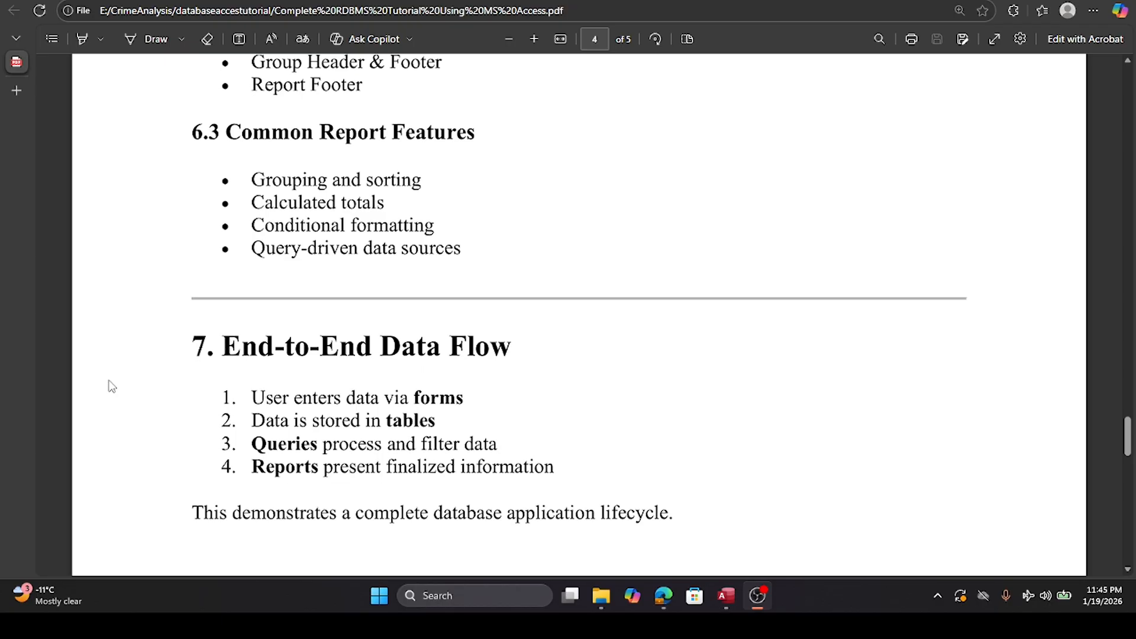
scroll(110, 386, "down", 5)
scroll(110, 386, "up", 1)
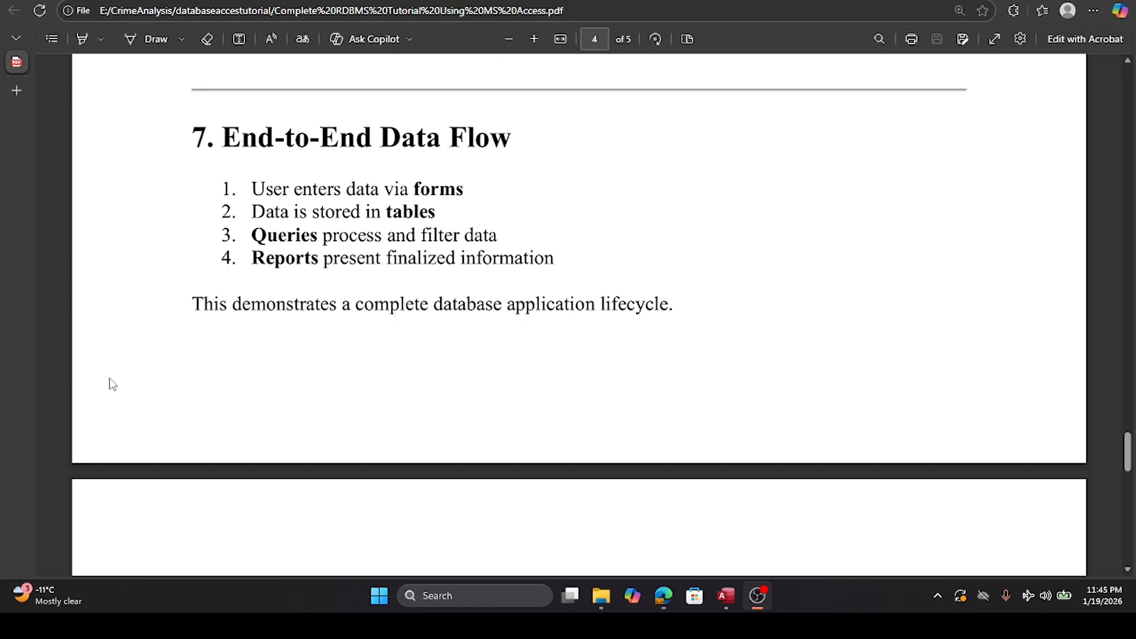
scroll(112, 384, "down", 5)
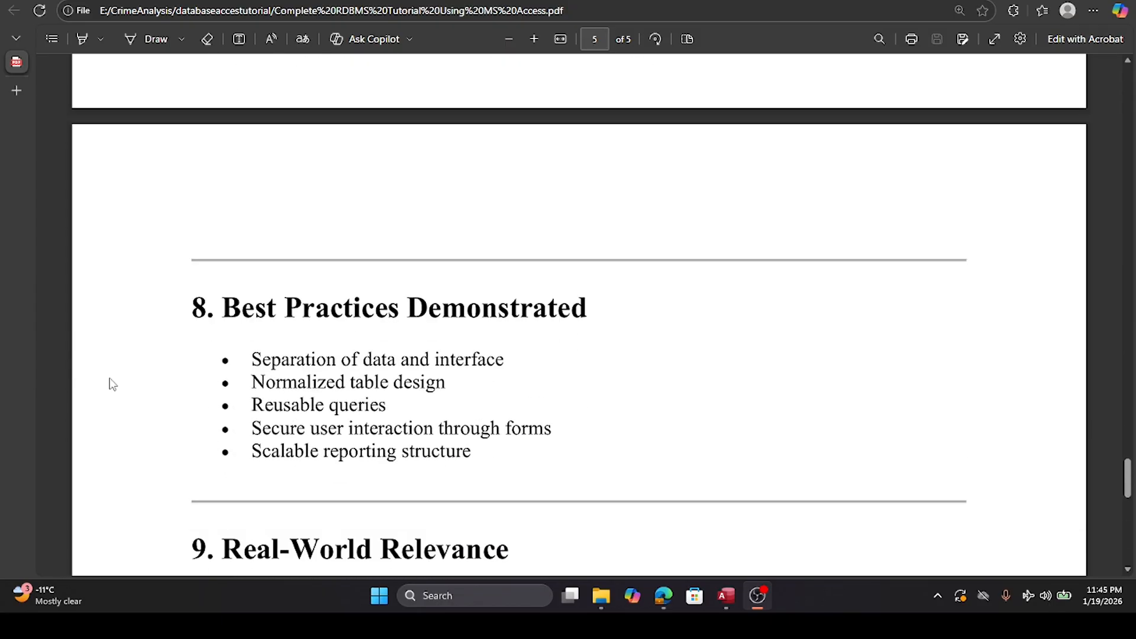
Step: Scroll past Best Practices and Real-World Relevance to Learning Outcomes and Next Steps on page 5
scroll(112, 385, "down", 2)
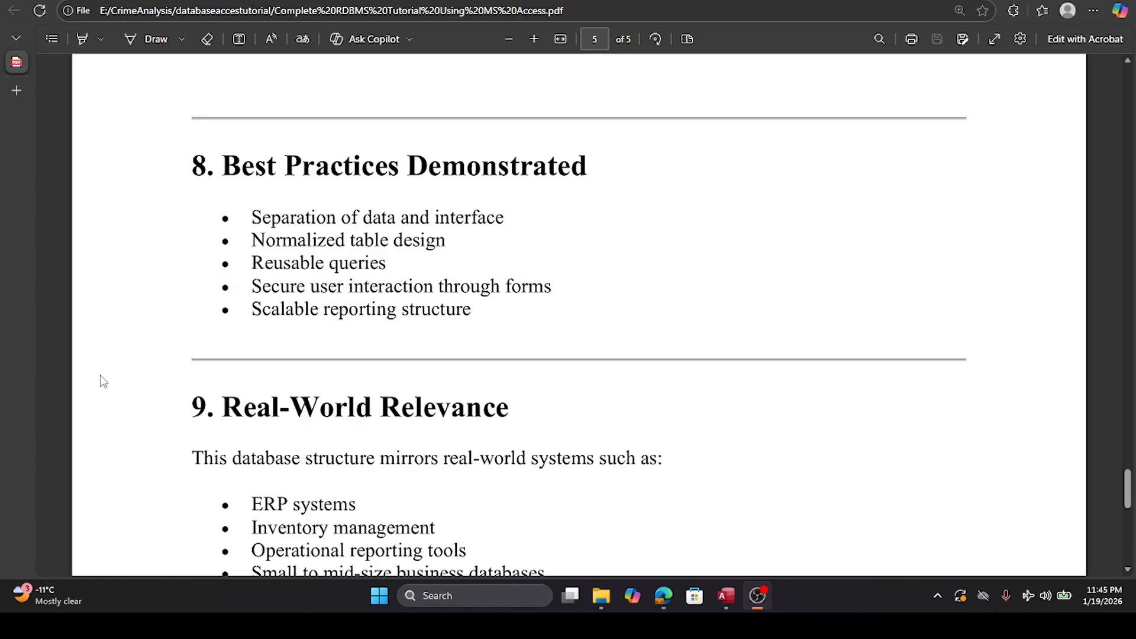
scroll(106, 382, "down", 5)
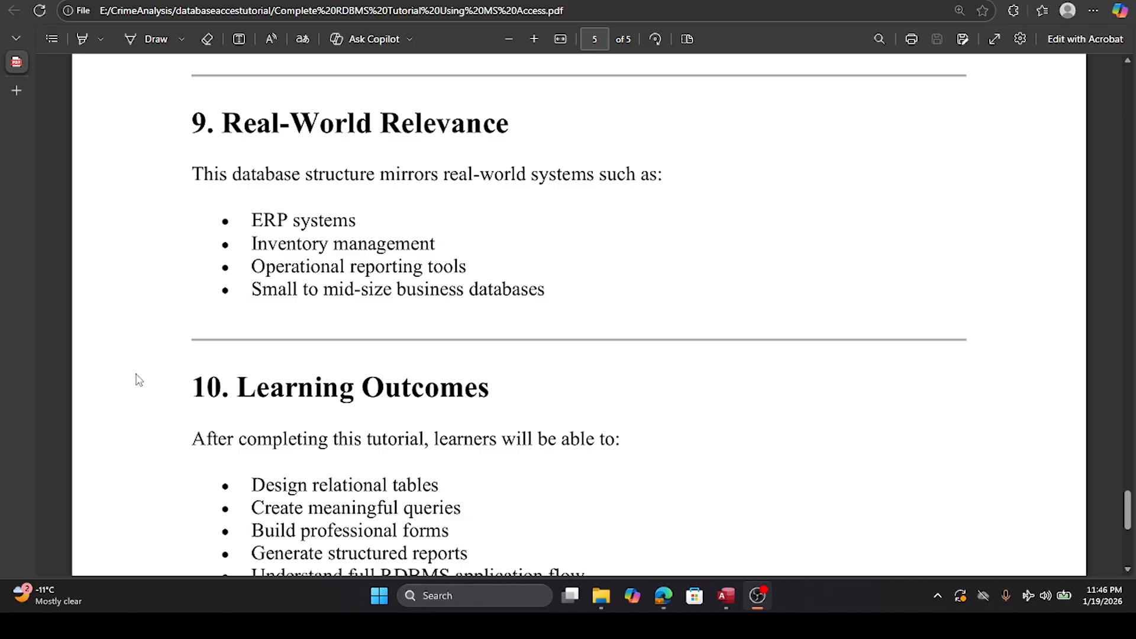
scroll(139, 379, "down", 3)
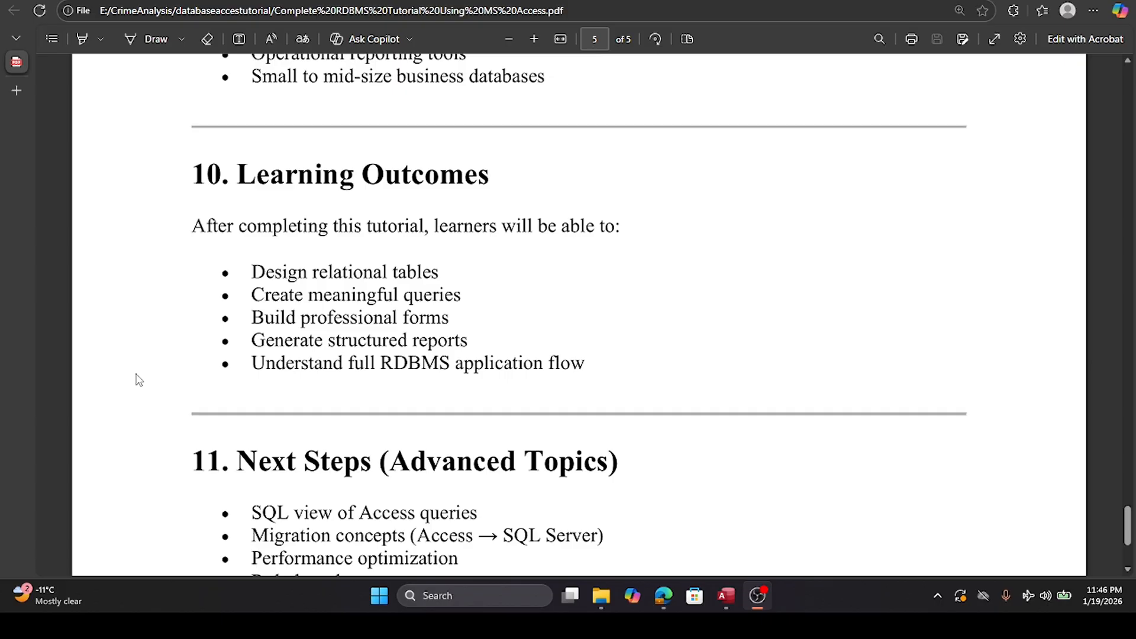
scroll(140, 374, "down", 3)
scroll(139, 374, "up", 4)
Step: Scroll the PDF back up slightly before setting it aside for Access
scroll(140, 374, "up", 3)
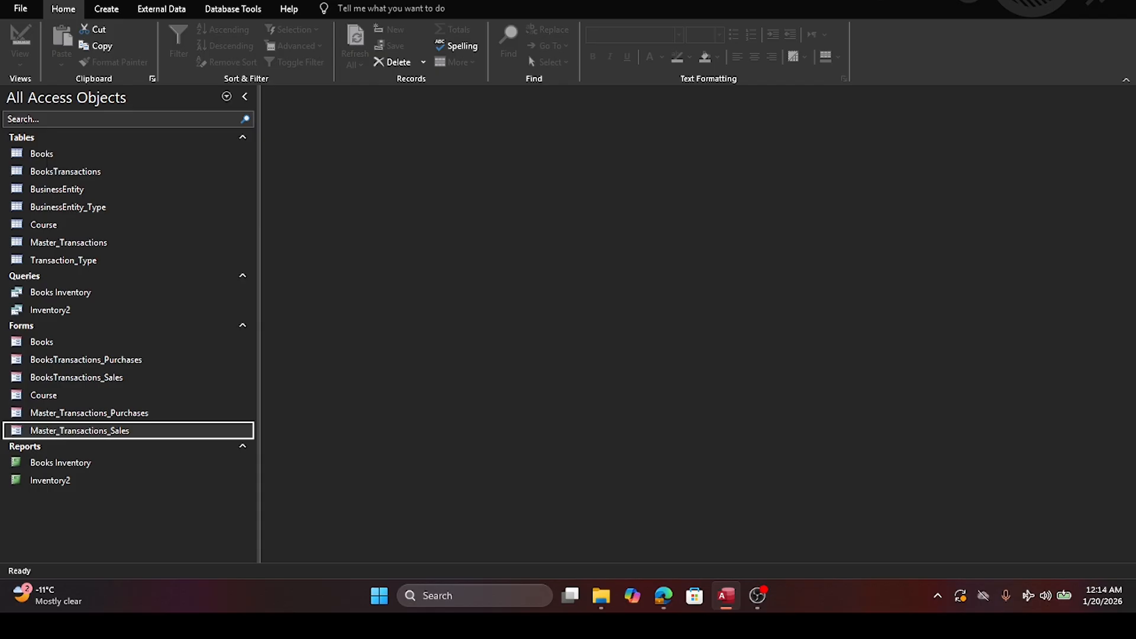
Step: Switch to Access and open the Books table to view its four book records
key("alt+Tab")
key("alt+Tab")
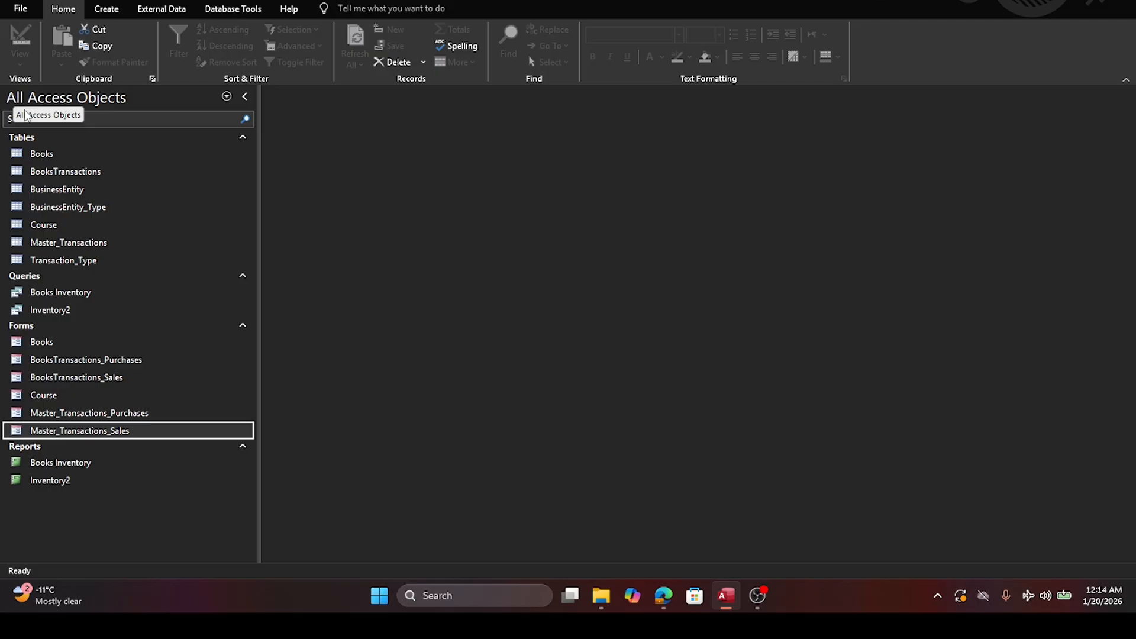
double_click(59, 152)
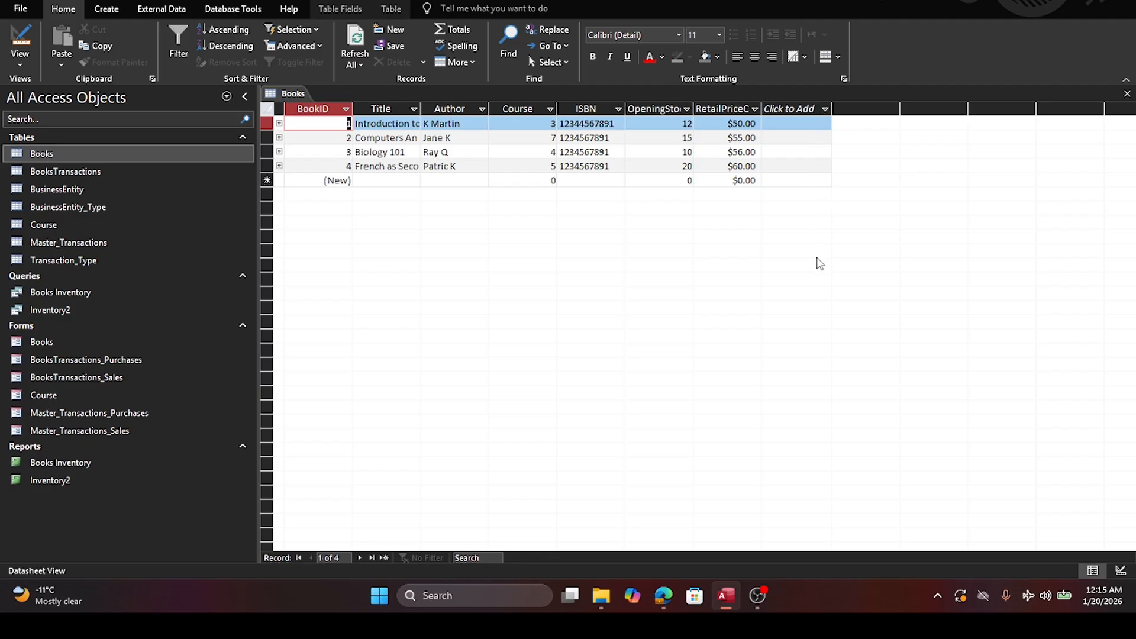
Step: Open BooksTransactions and widen its Transaction_TypeID and TransactionDate columns
left_click(38, 175)
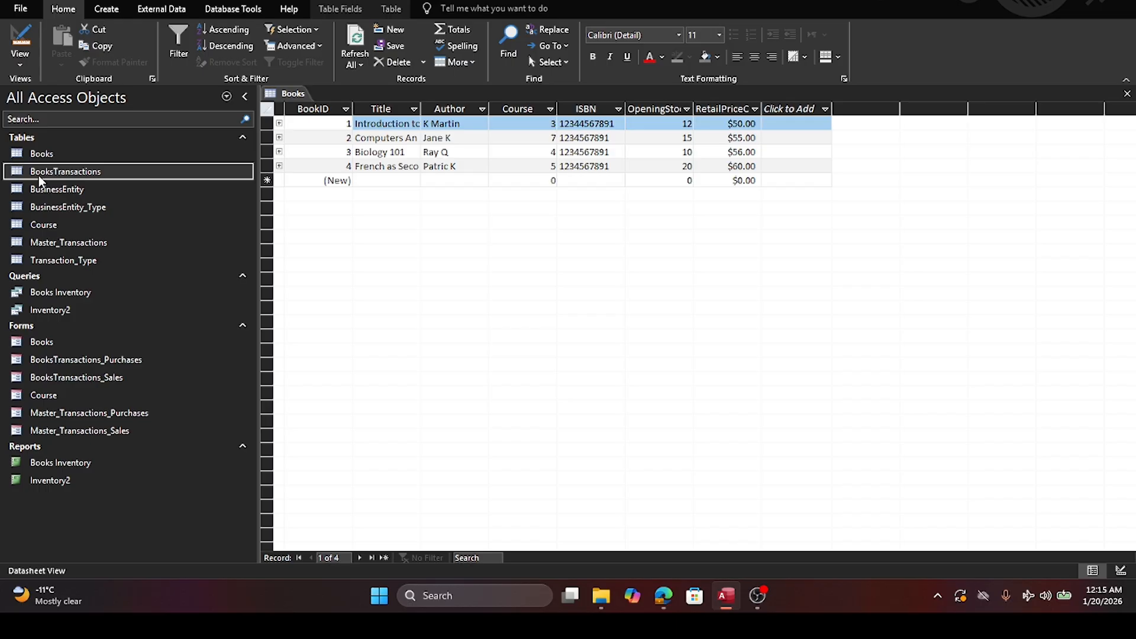
double_click(38, 175)
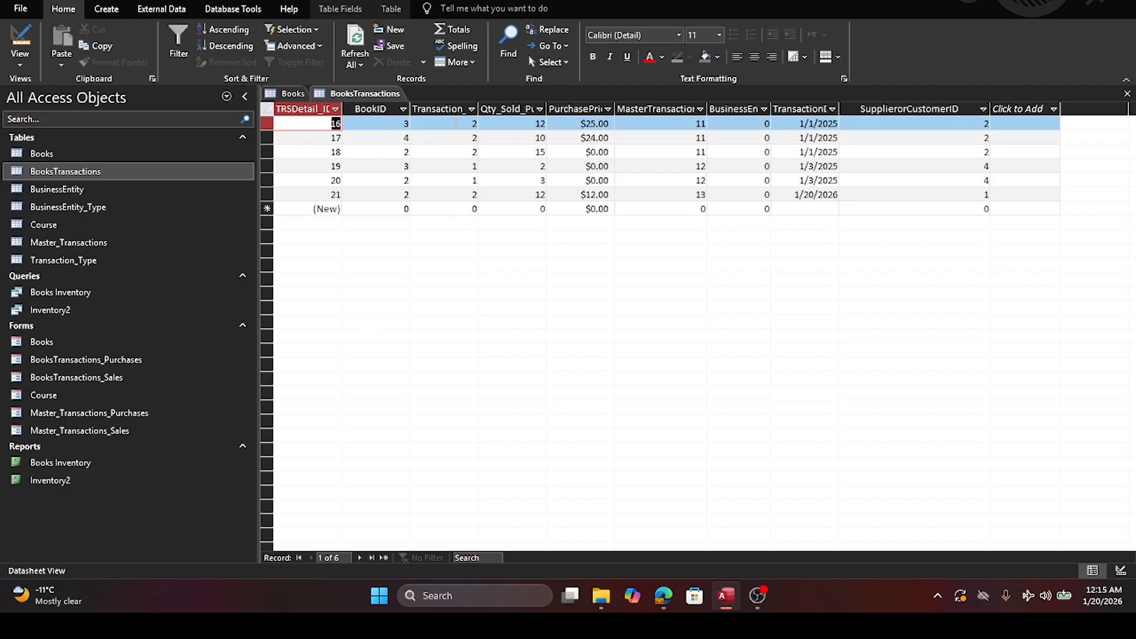
left_click_drag(478, 109, 509, 110)
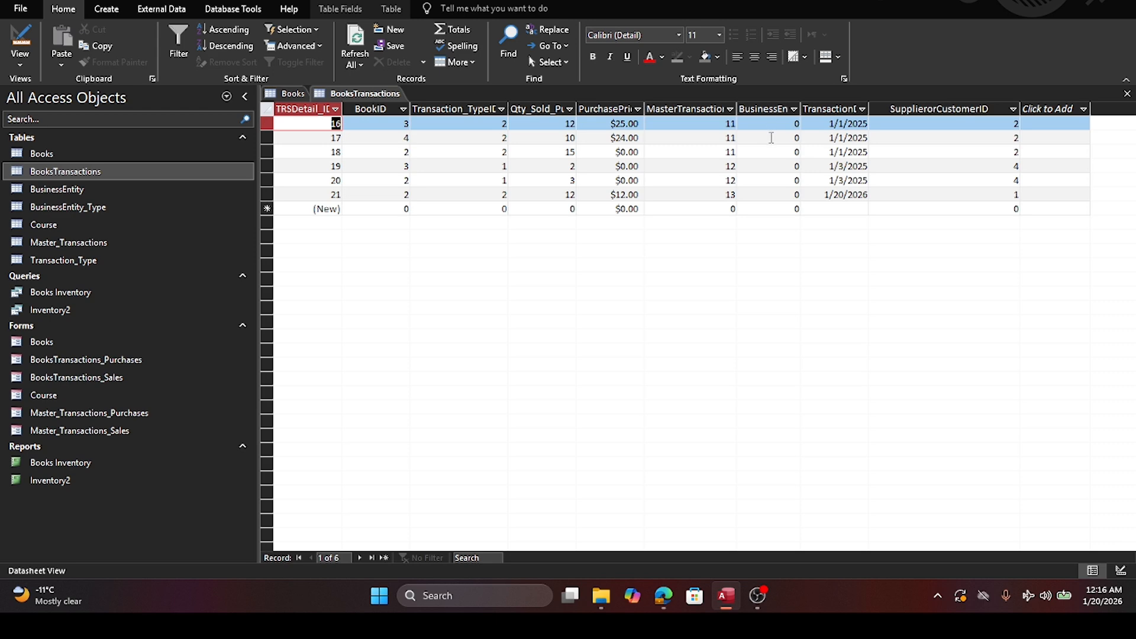
left_click_drag(800, 110, 871, 108)
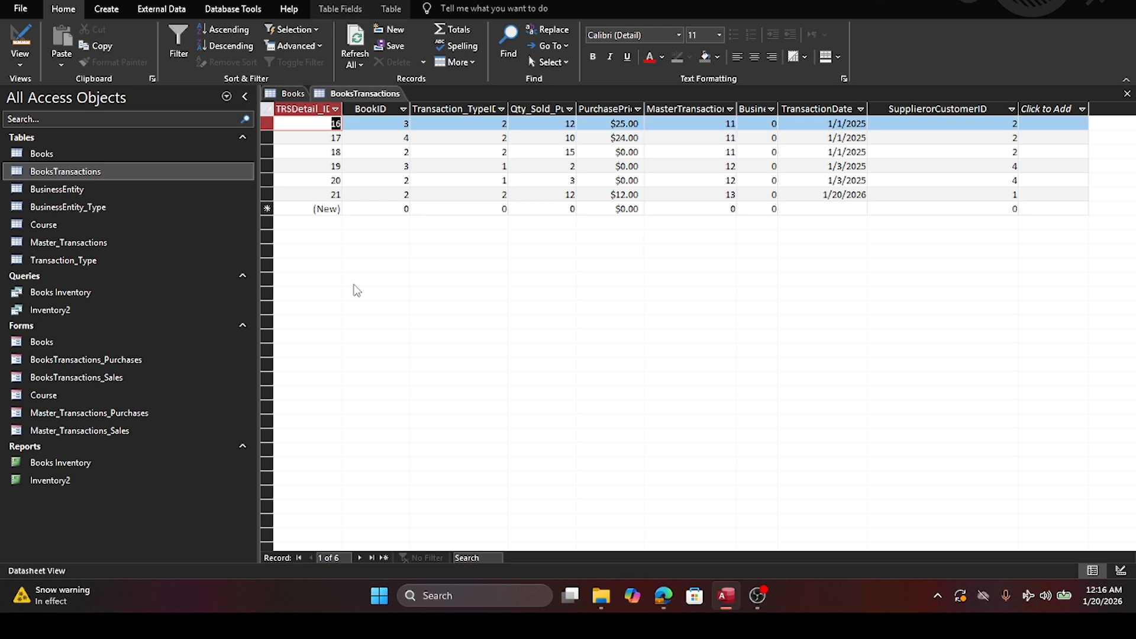
left_click(55, 198)
Step: Open BusinessEntity and save the Retail Customer record with Person_Type 3
double_click(53, 189)
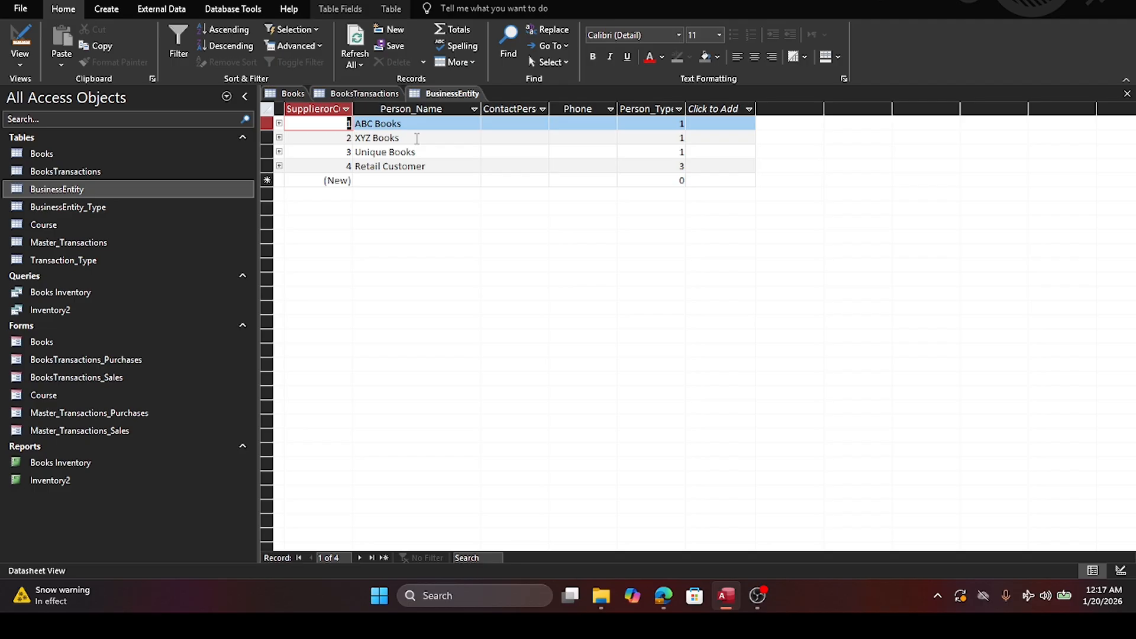
left_click(435, 166)
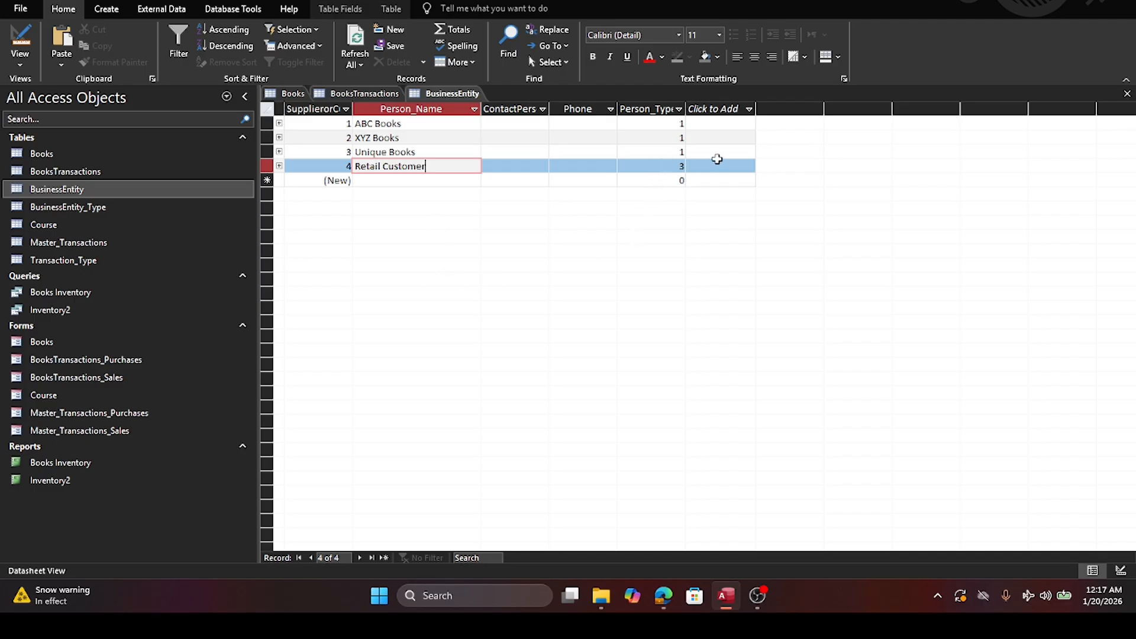
left_click(52, 203)
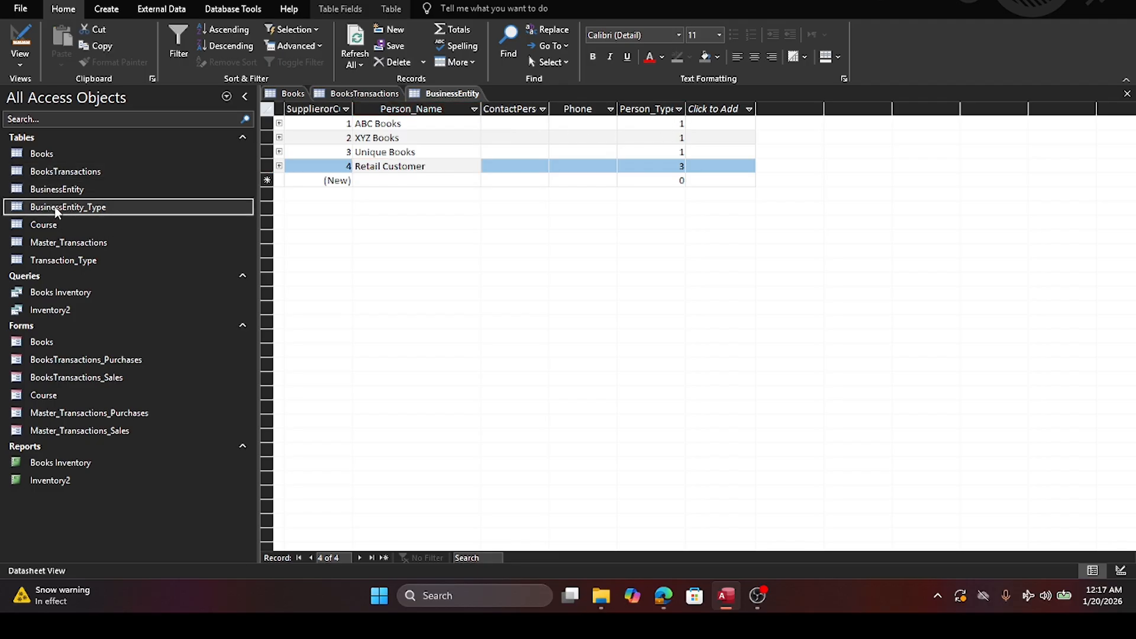
Step: Open BusinessEntity_Type and expand then collapse the Supplier, Customer and Retail Customer subdatasheets
double_click(54, 207)
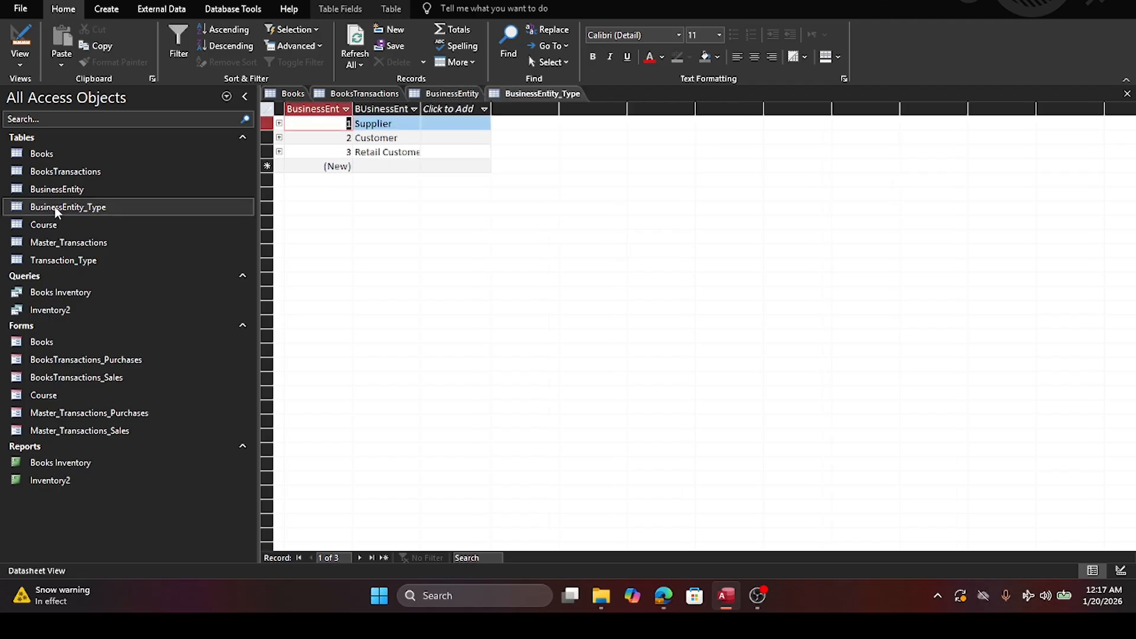
left_click(278, 122)
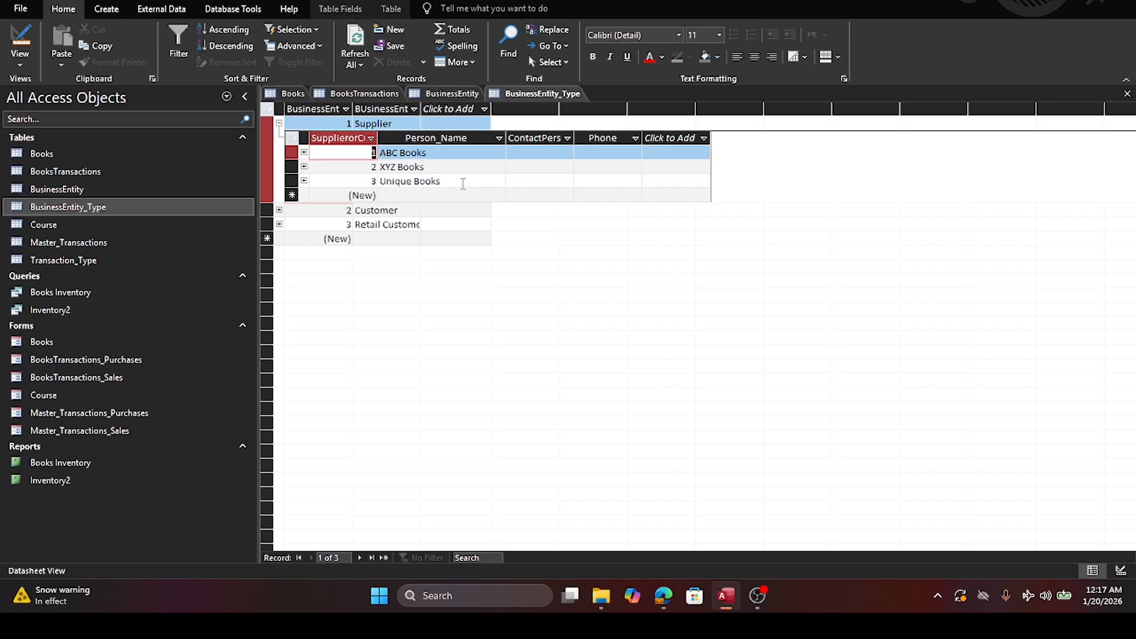
left_click(279, 124)
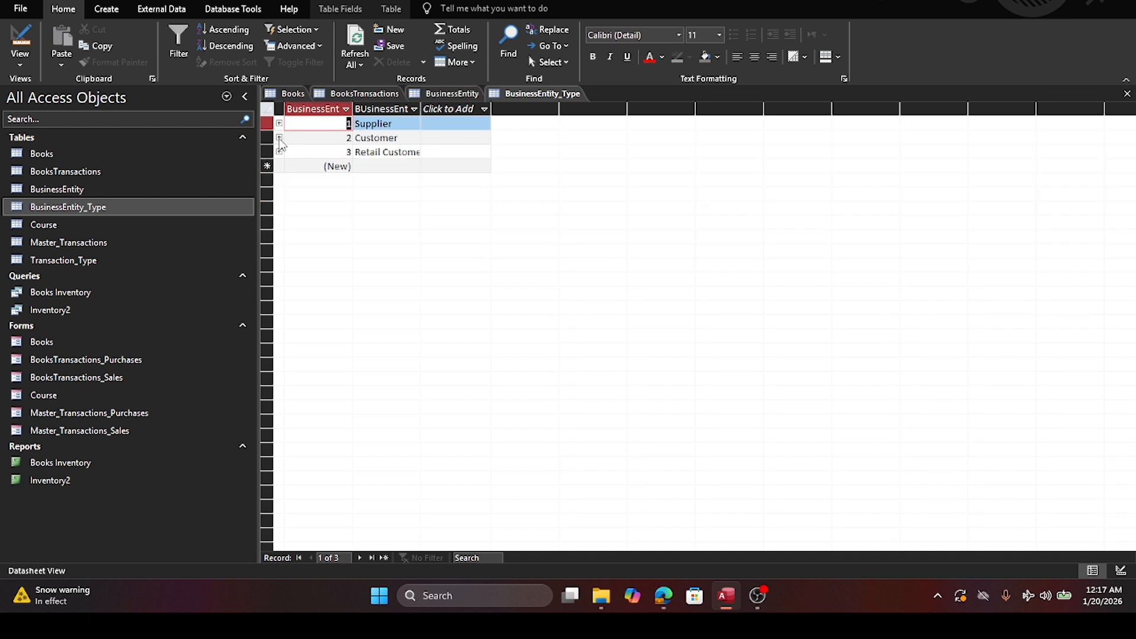
left_click(278, 138)
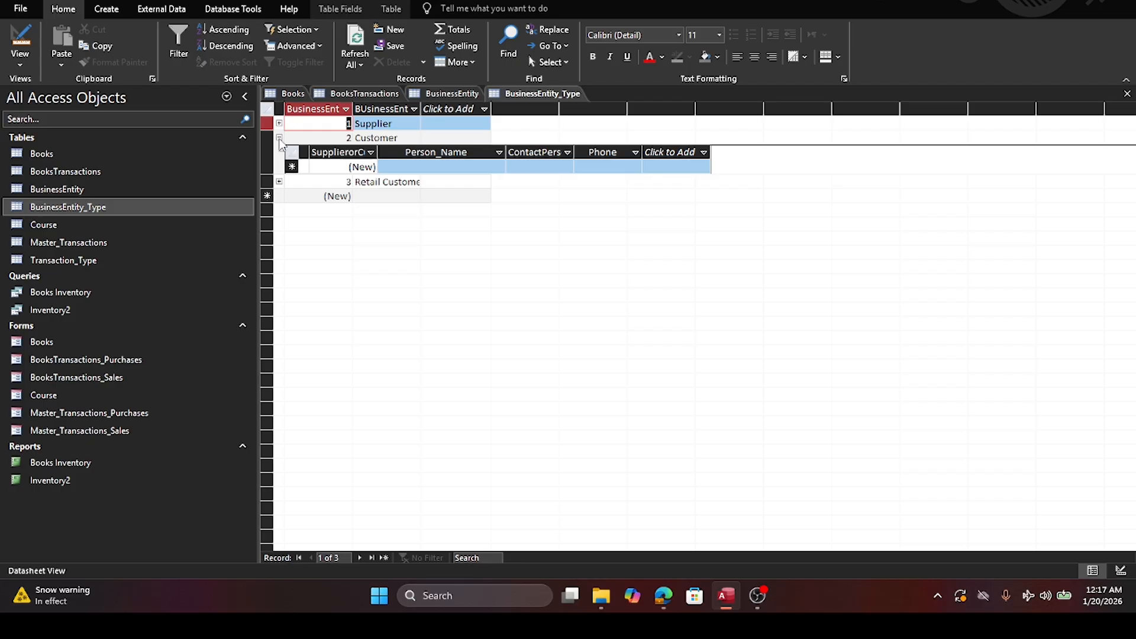
left_click(278, 139)
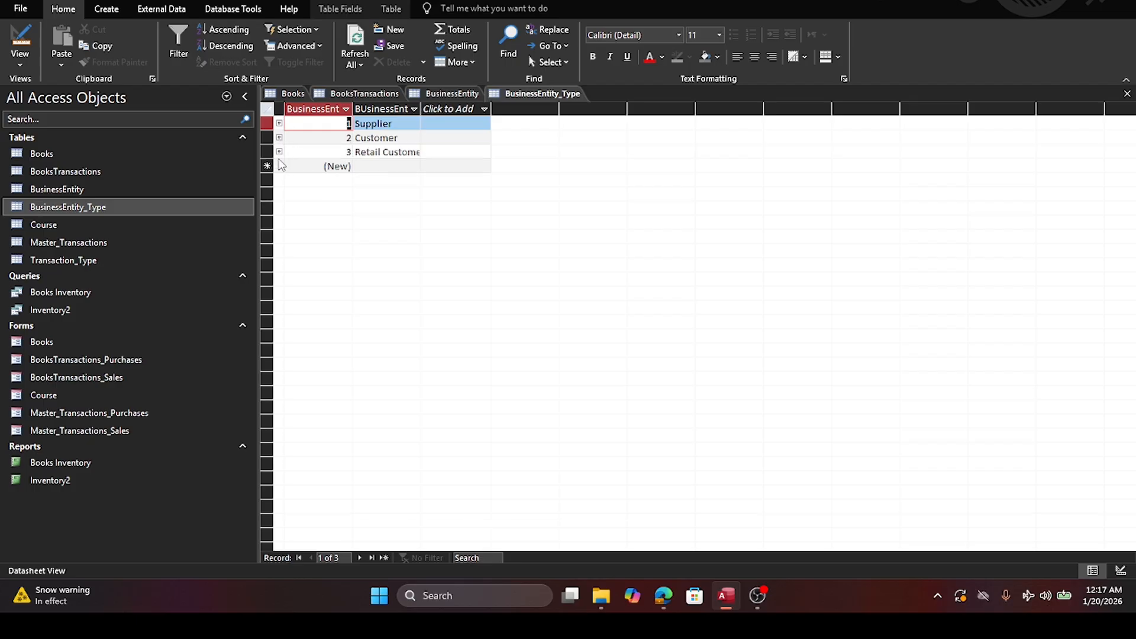
left_click(278, 152)
left_click(279, 152)
left_click(34, 225)
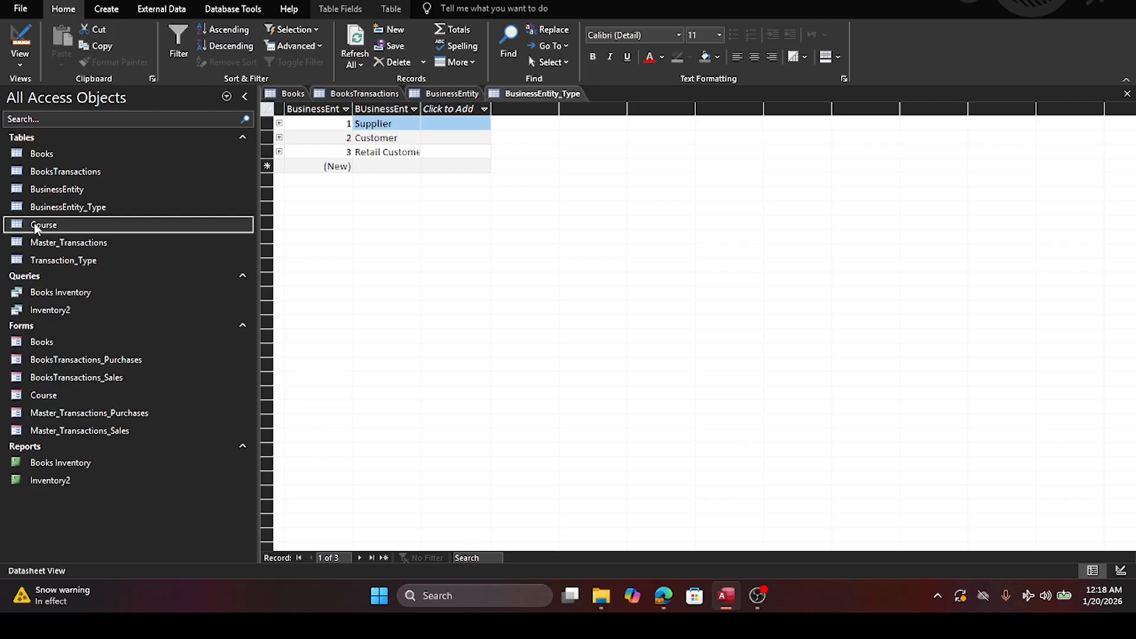
Step: Open the Course table and widen CourseName so Computer Science shows in full
double_click(35, 225)
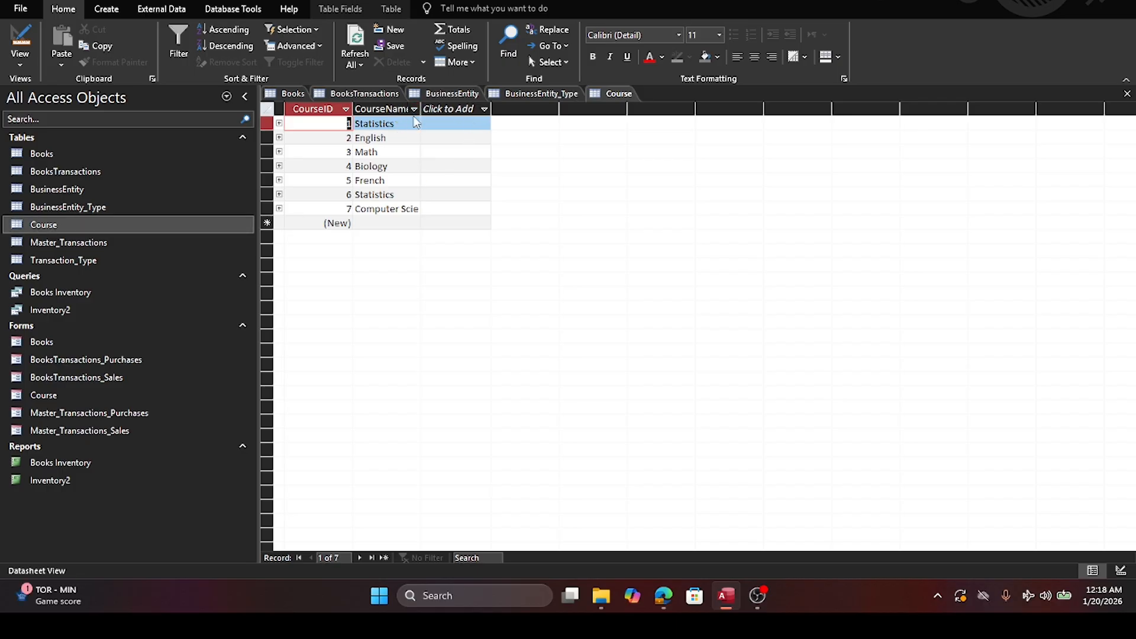
left_click_drag(422, 111, 441, 110)
left_click(444, 110)
left_click(393, 132)
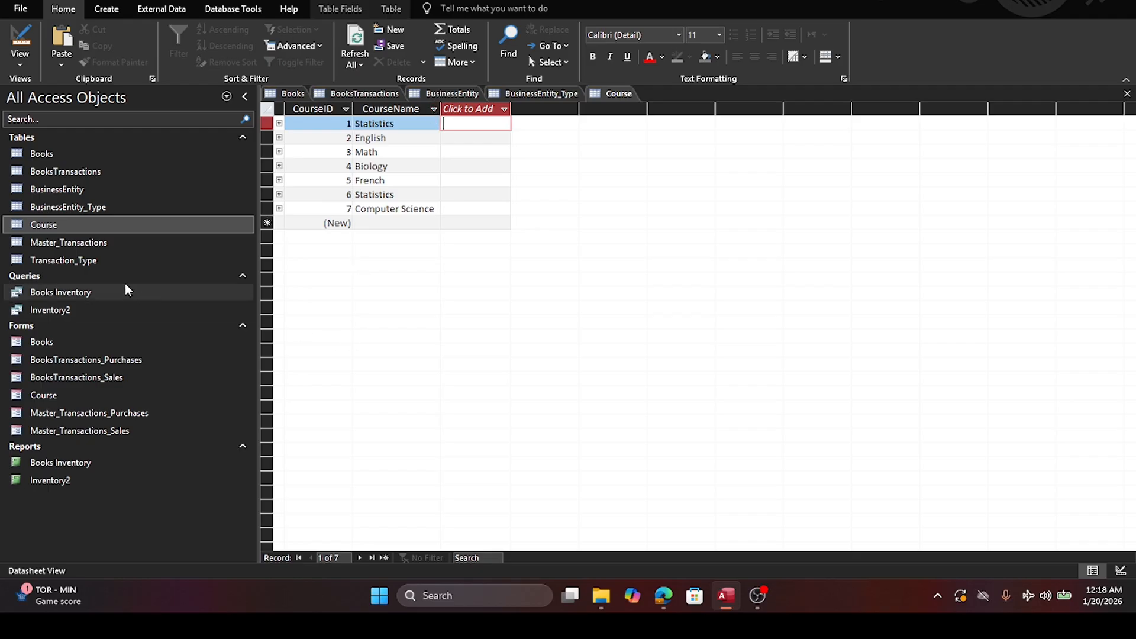
left_click(79, 247)
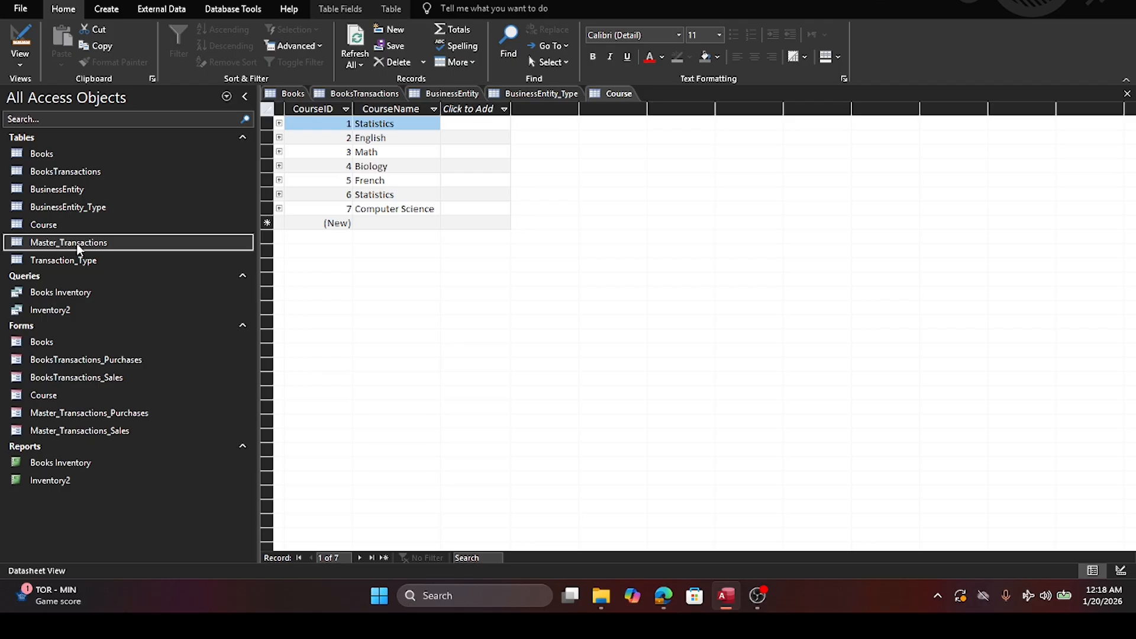
Step: Open Master_Transactions and widen its SupplierorCustomerID and Transaction_Type columns
double_click(79, 246)
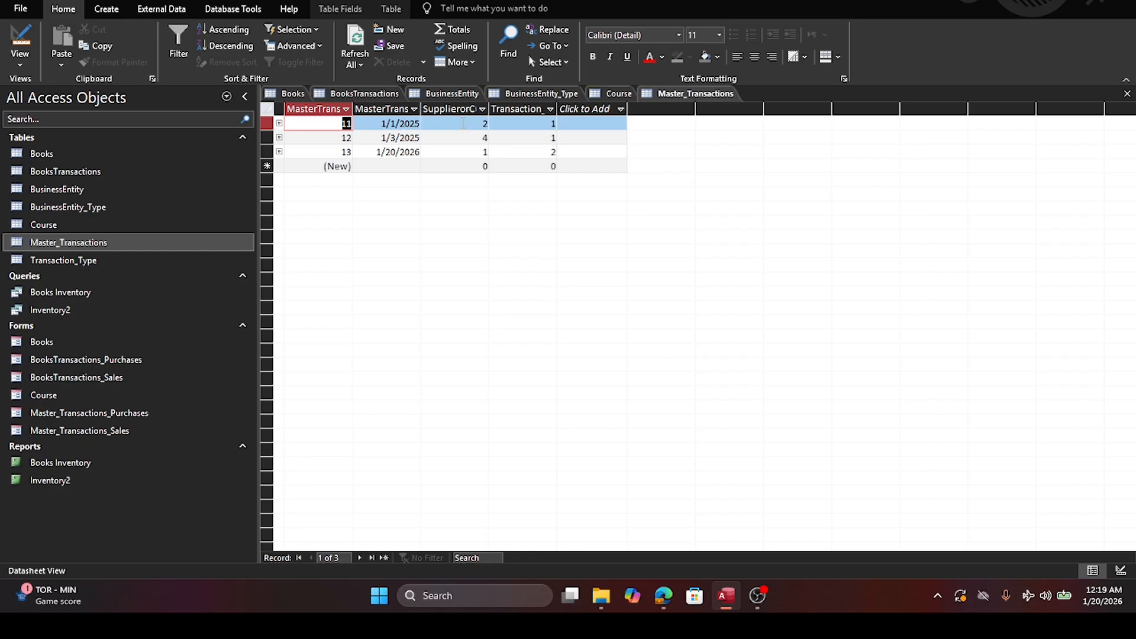
left_click_drag(490, 107, 541, 107)
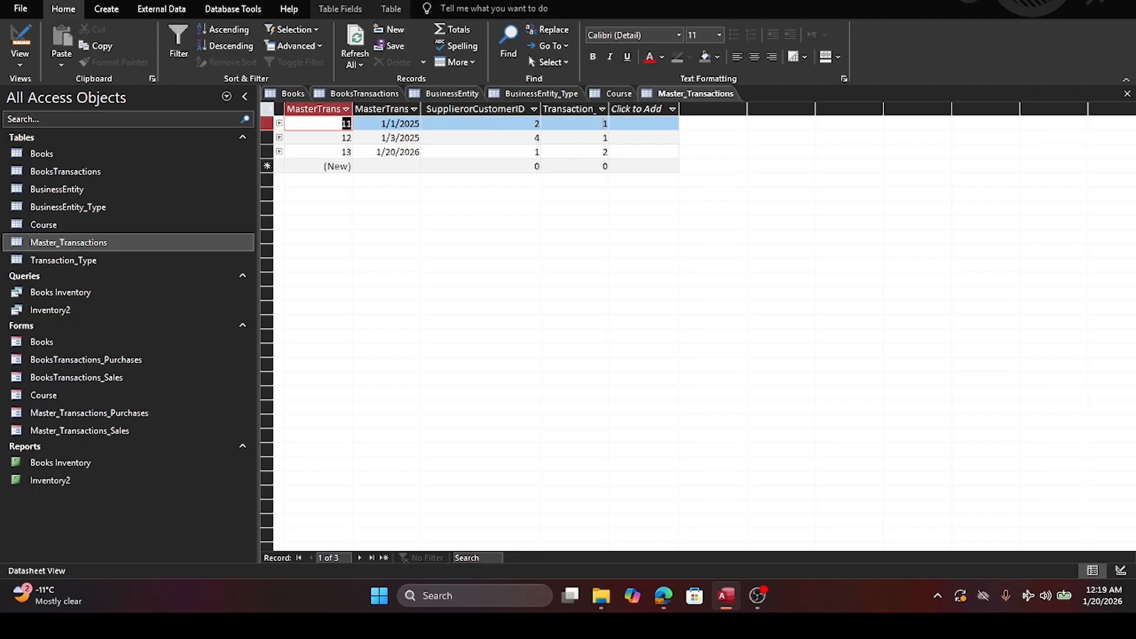
left_click_drag(610, 109, 634, 109)
left_click(638, 111)
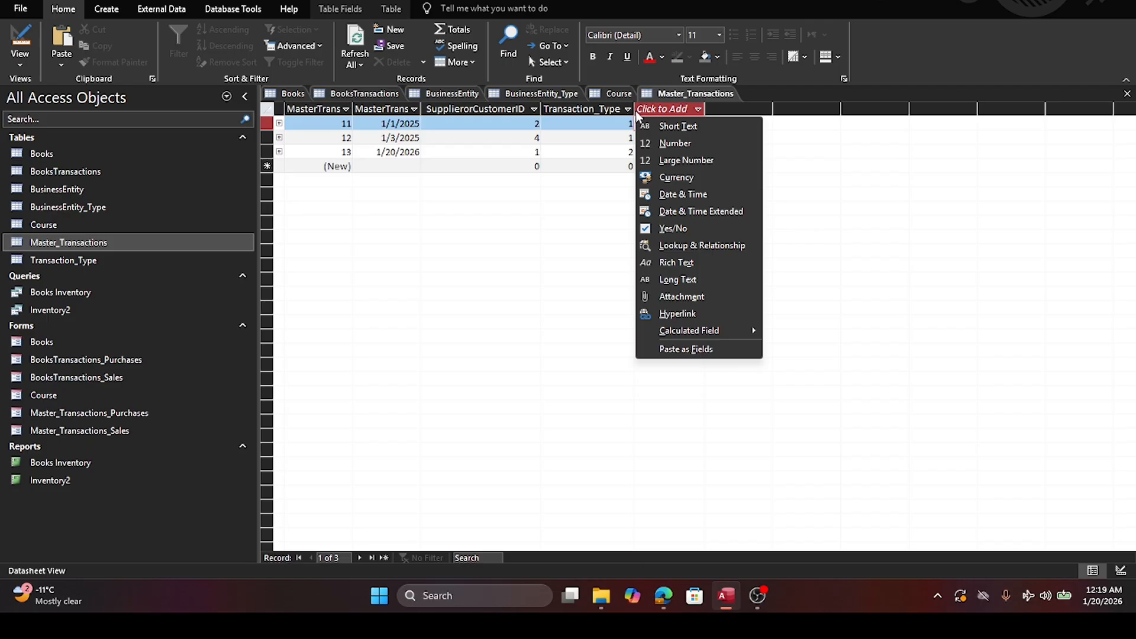
left_click(573, 244)
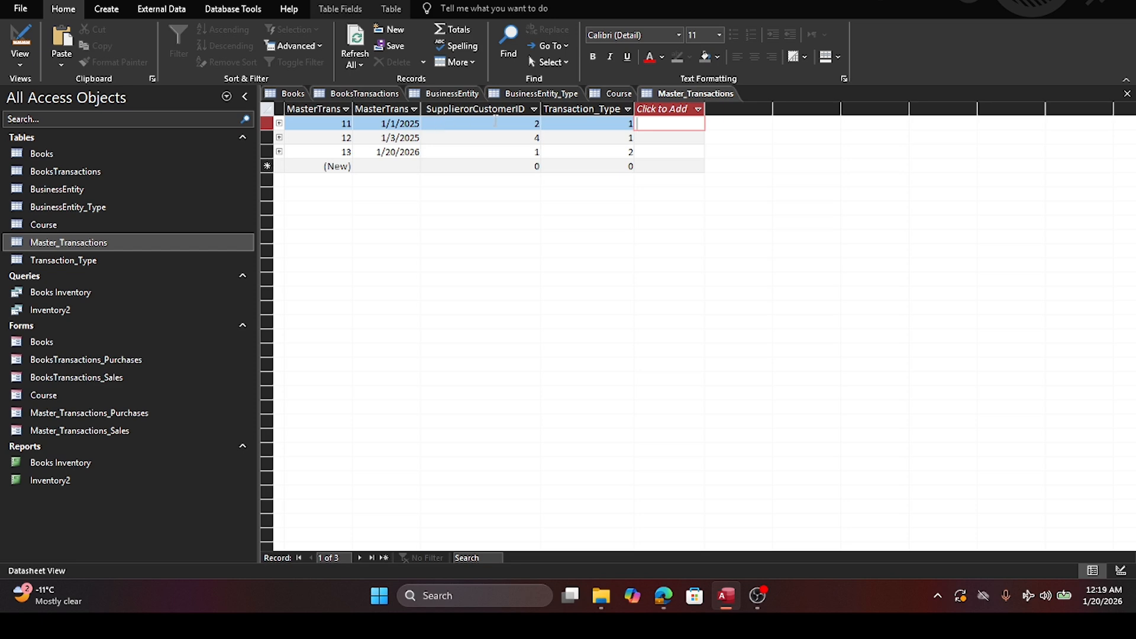
Step: Check the Transaction_Type values of transactions 11–13, then open the Transaction_Type table
left_click(608, 122)
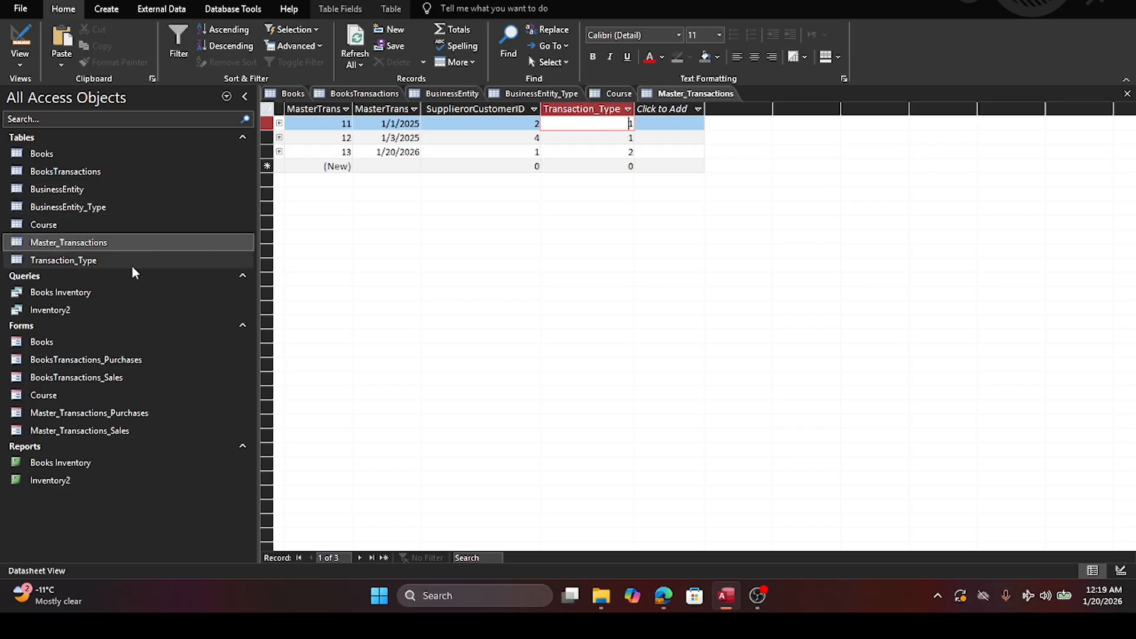
left_click(609, 145)
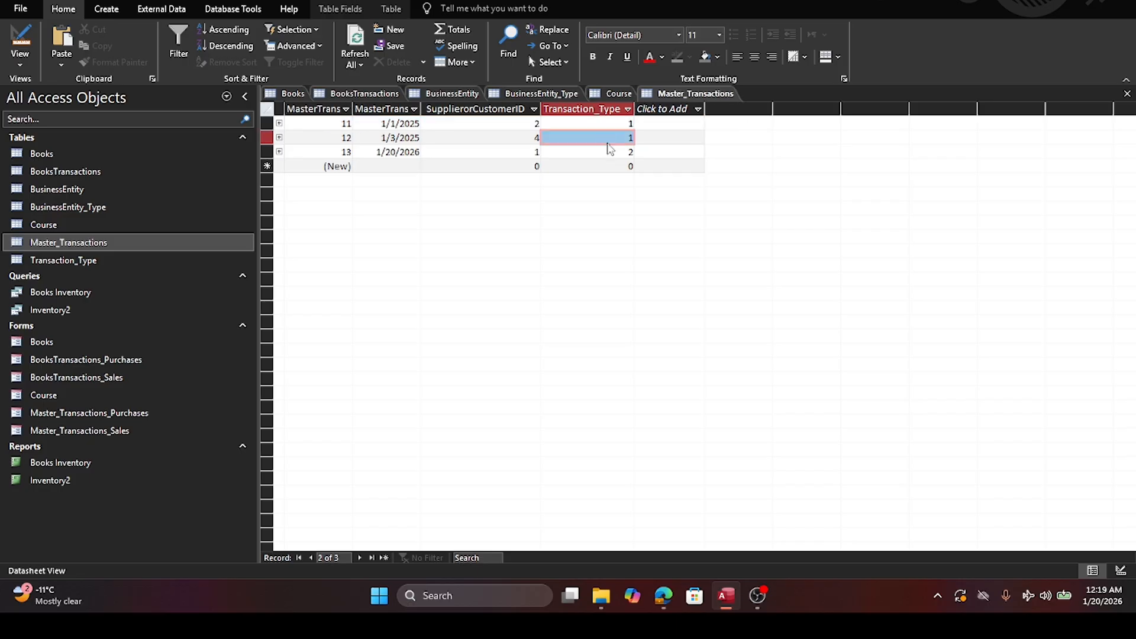
left_click(611, 144)
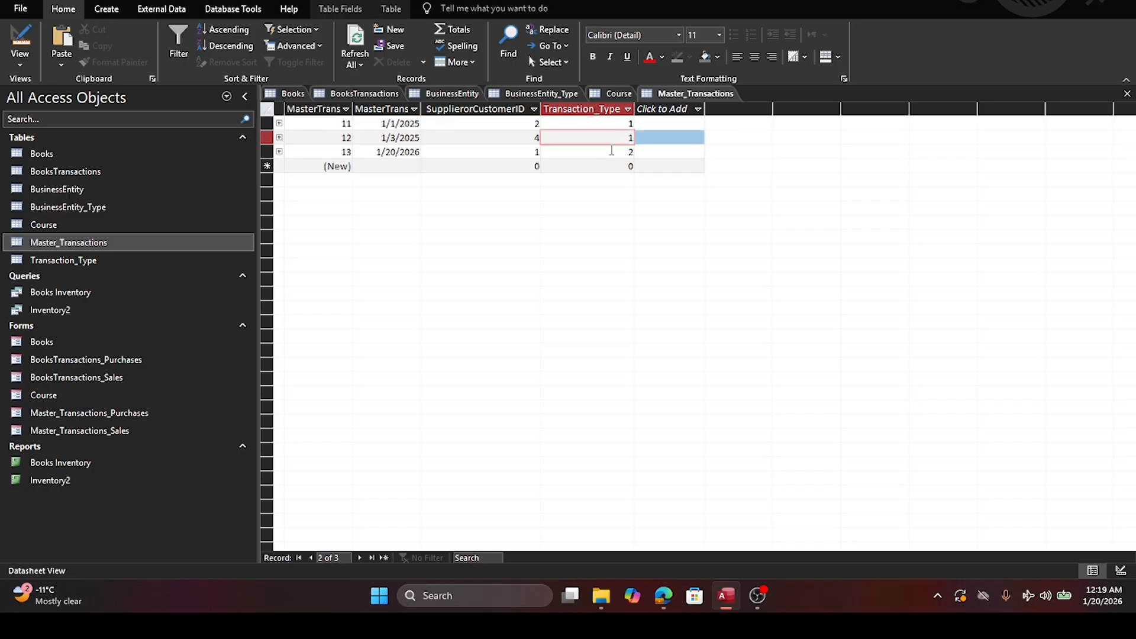
left_click(612, 152)
double_click(41, 262)
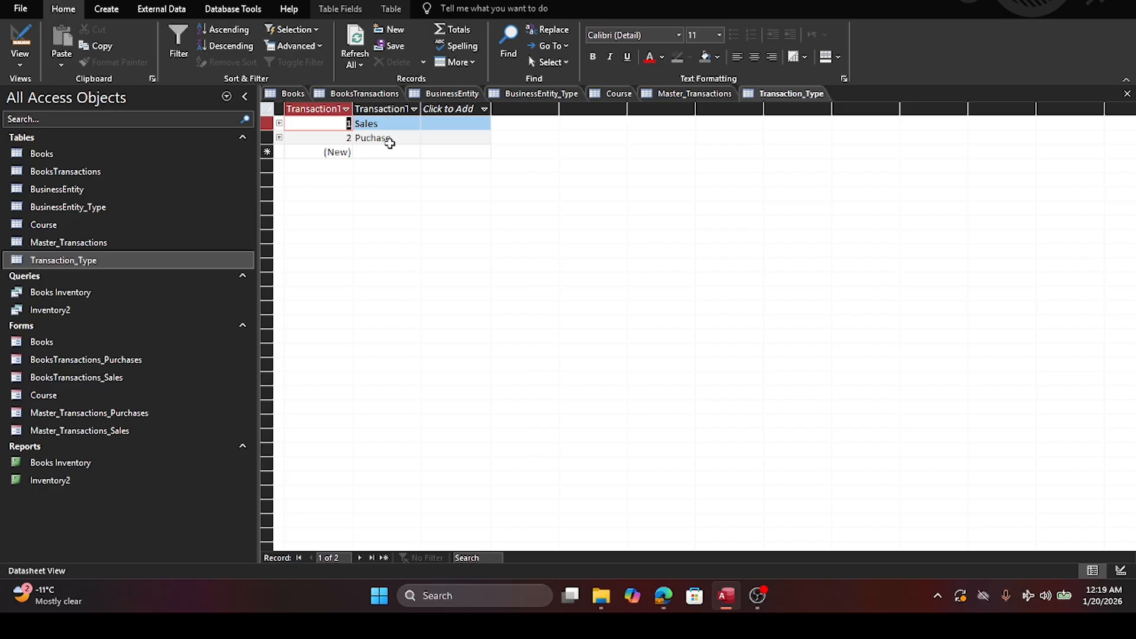
Step: Switch back to the Master_Transactions datasheet showing transactions 11 and 12 as type 1 and 13 as type 2
left_click(93, 243)
double_click(94, 243)
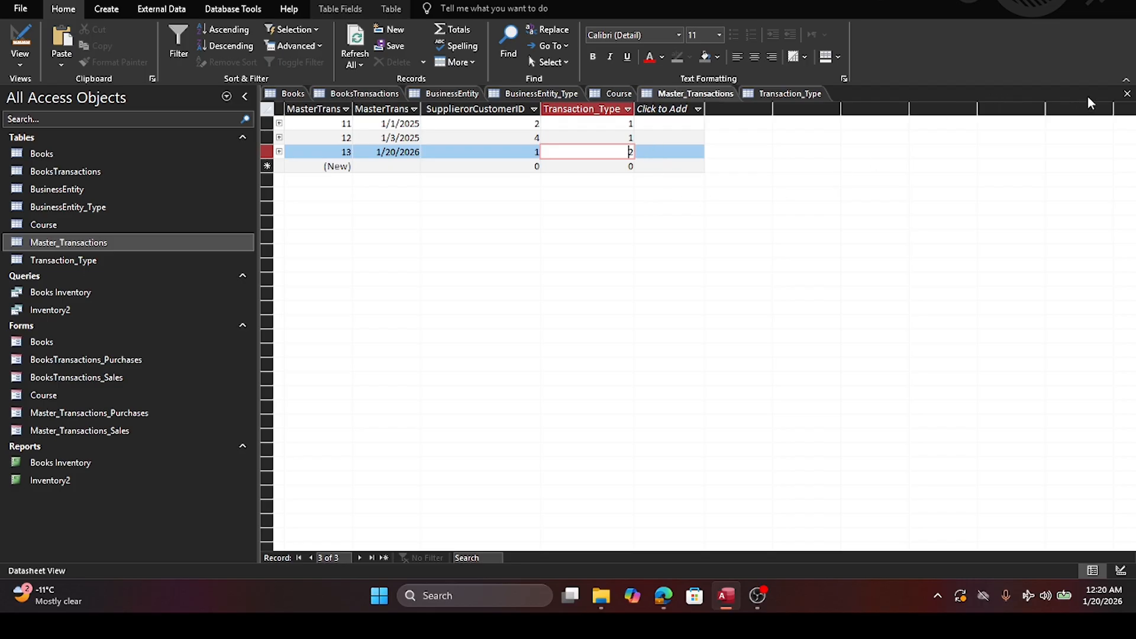
Step: Close Master_Transactions without saving, then open Transaction_Type showing 1 Sales and 2 Puchase
left_click(1128, 94)
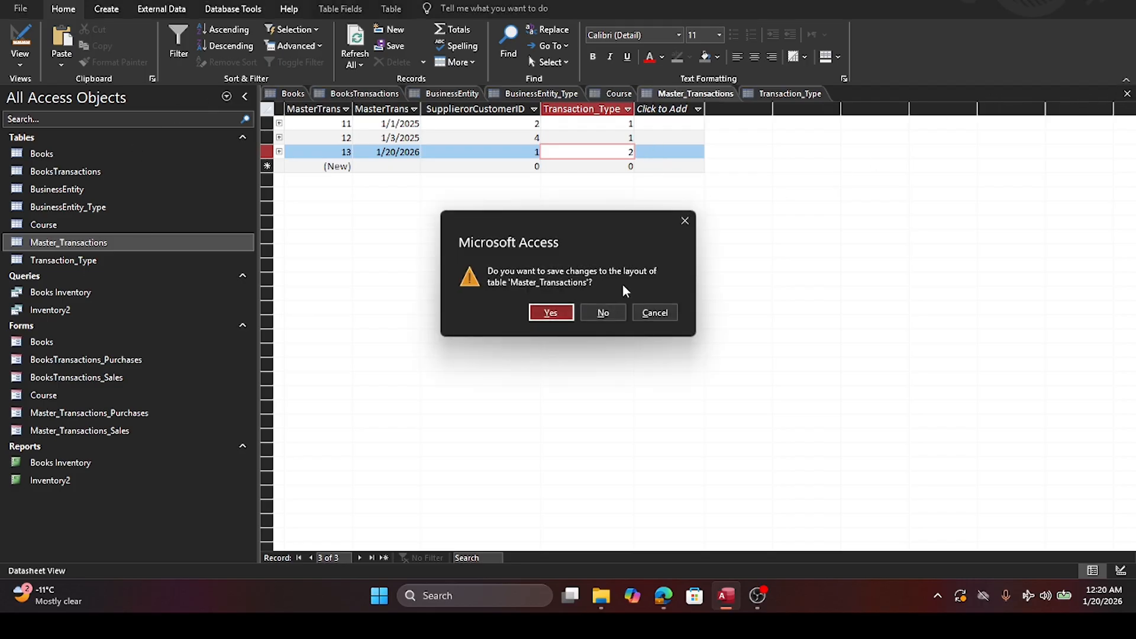
left_click(615, 314)
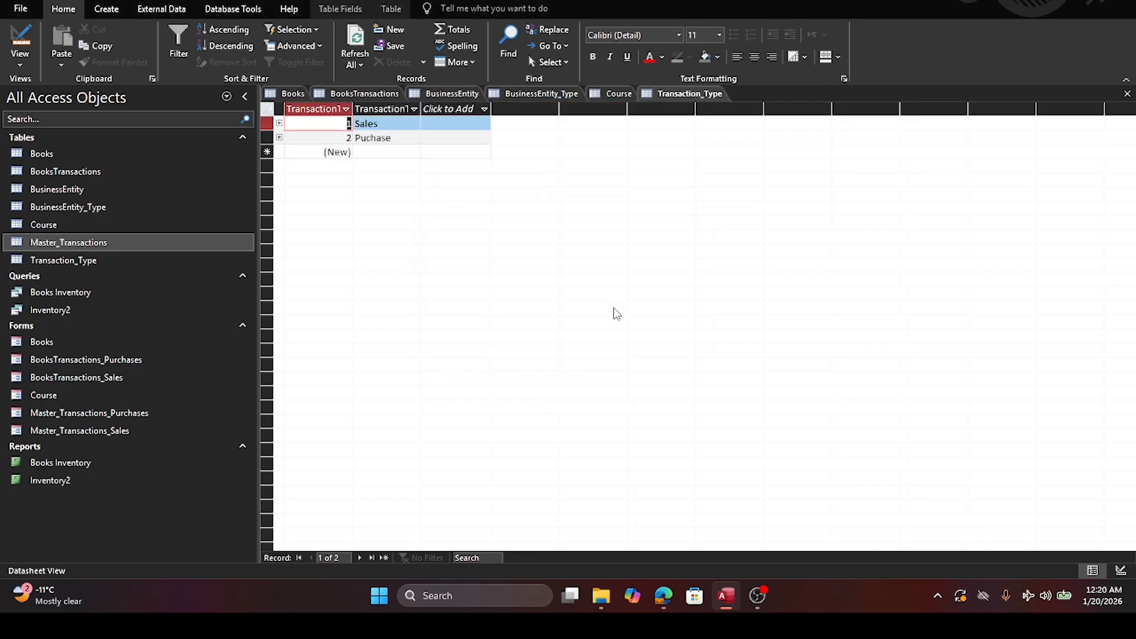
left_click(48, 261)
double_click(49, 262)
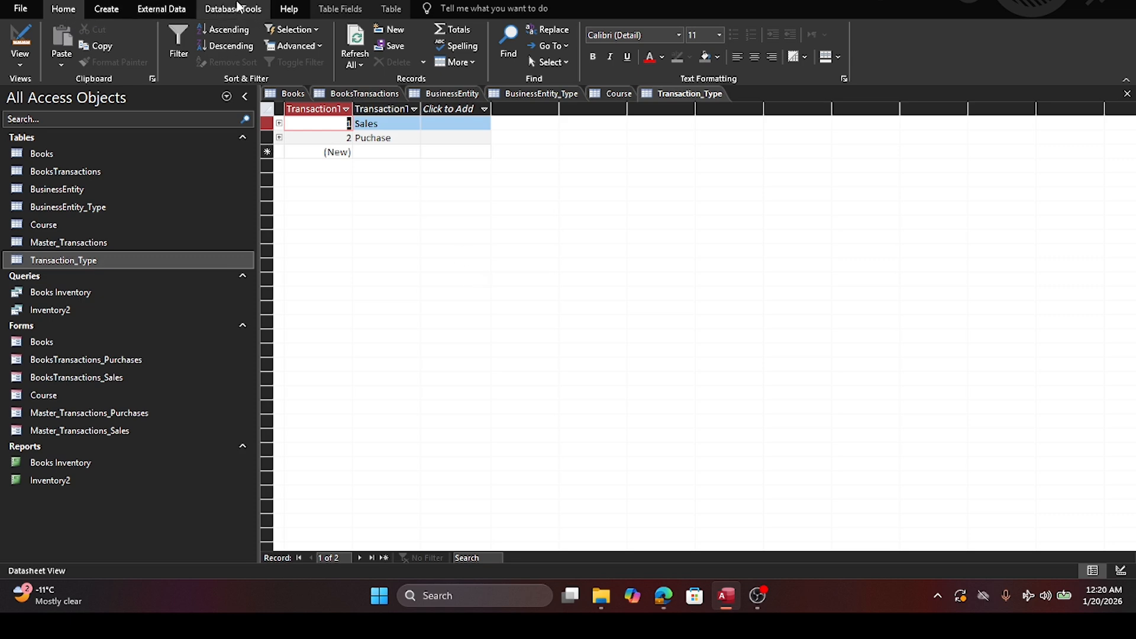
Step: Open the Relationships diagram from Database Tools and narrow the navigation pane
left_click(237, 10)
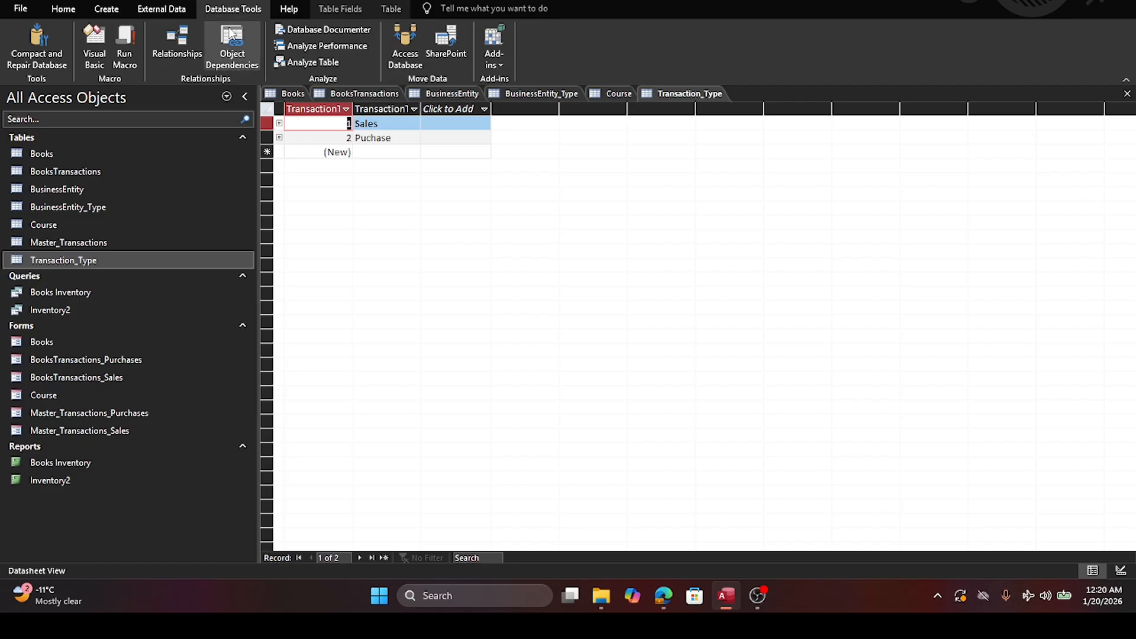
left_click(175, 40)
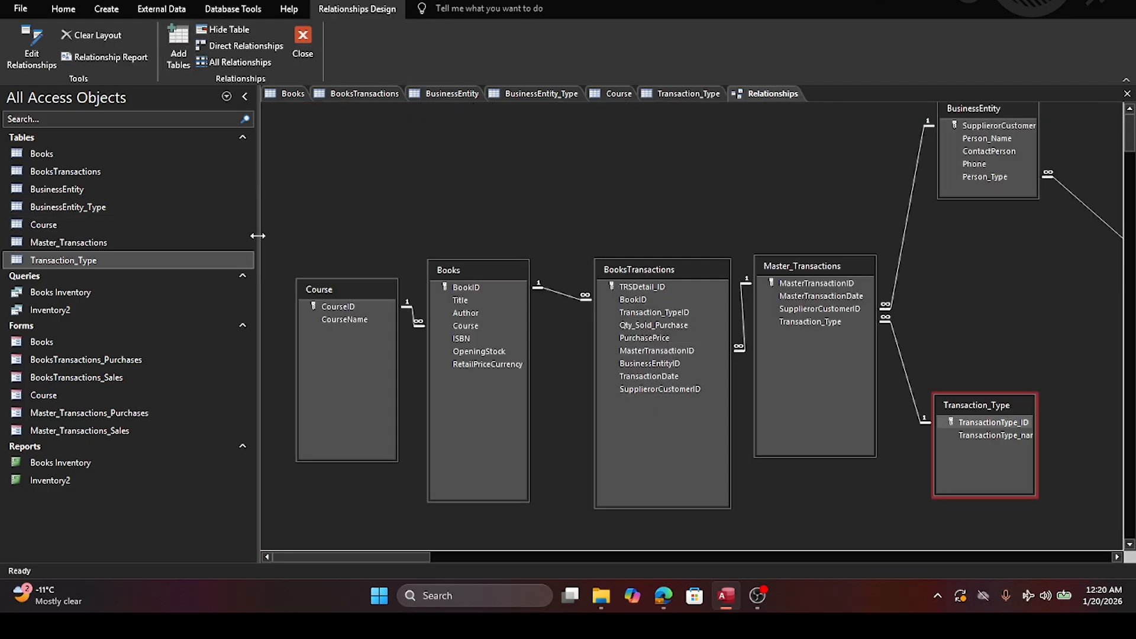
left_click_drag(258, 236, 76, 234)
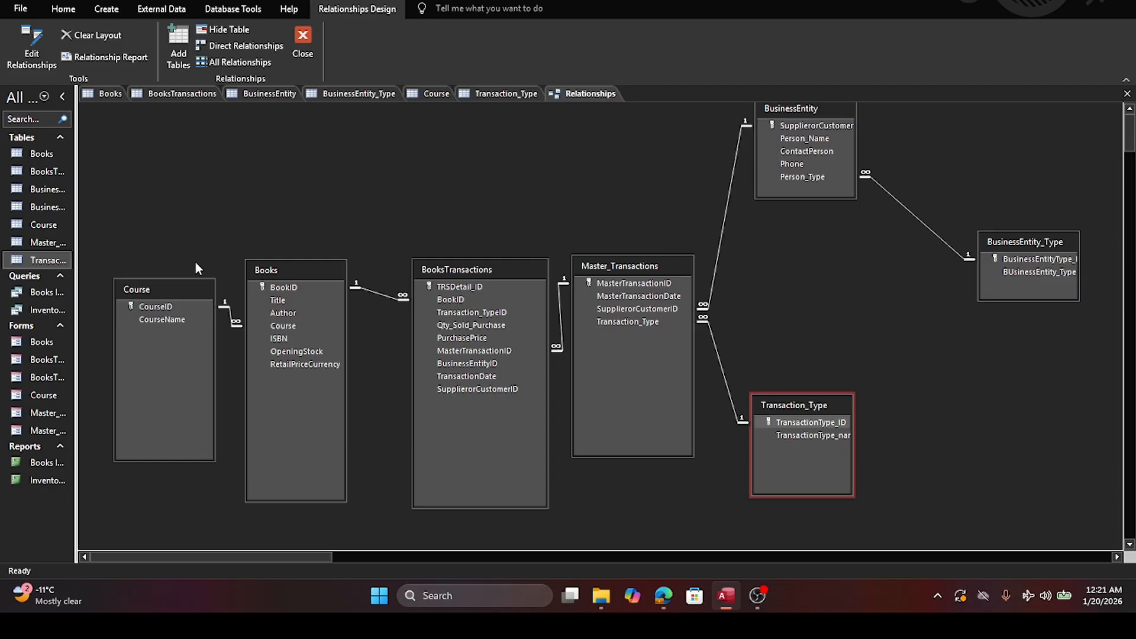
Step: Move the Course table to the top-left, highlighting its CourseID and CourseName fields
left_click_drag(164, 289, 148, 163)
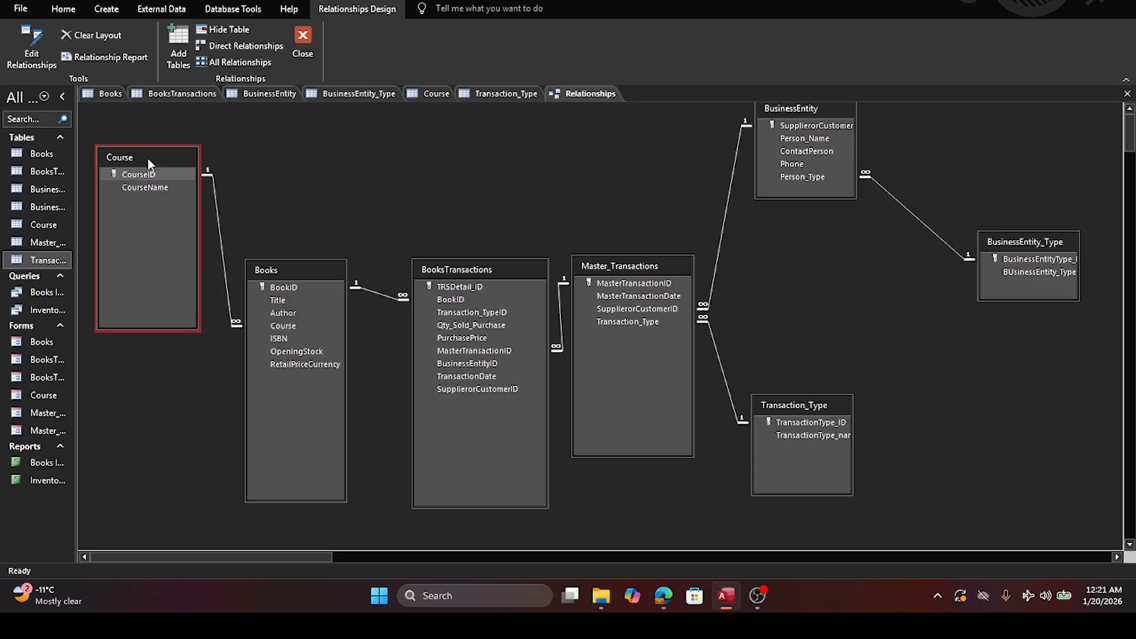
left_click(145, 176)
left_click(142, 185)
Step: Drag Books up level with Course, highlighting the BookID and CourseID fields
left_click_drag(290, 264, 296, 154)
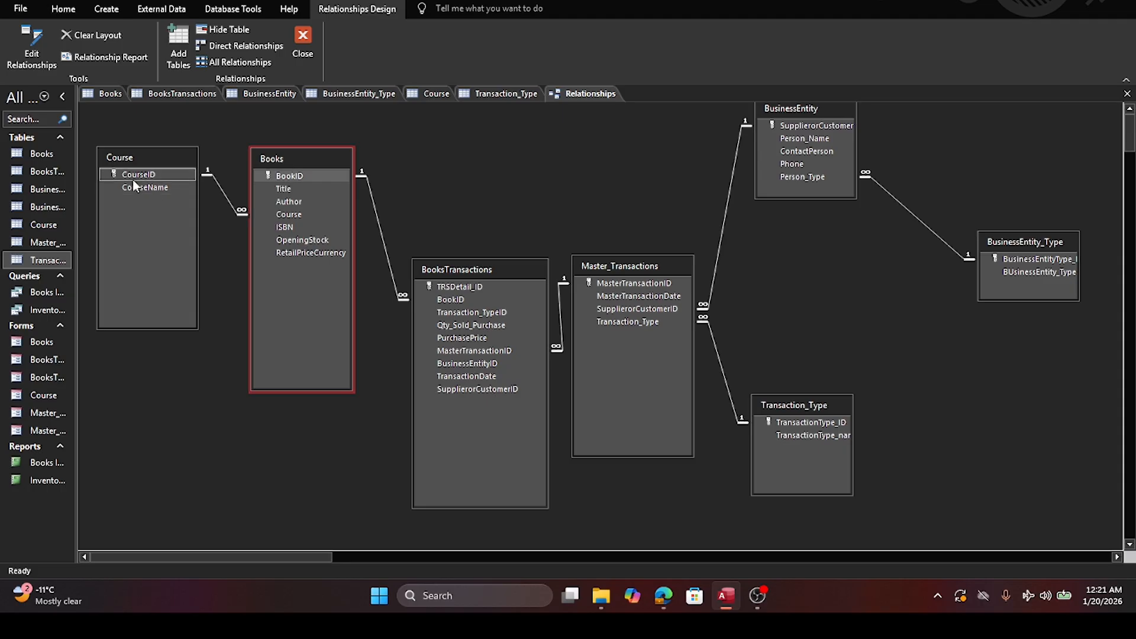
left_click(293, 175)
left_click(129, 177)
Step: Move BooksTransactions and Master_Transactions up into the top row, linked on BookID and MasterTransactionID
left_click_drag(473, 271, 466, 159)
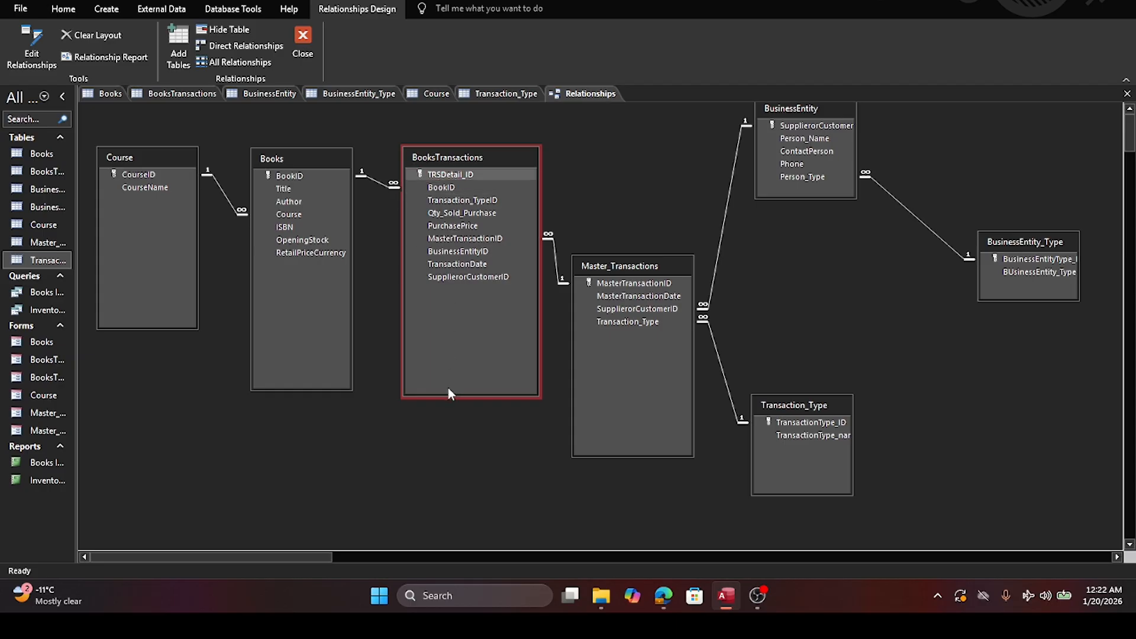
left_click(291, 177)
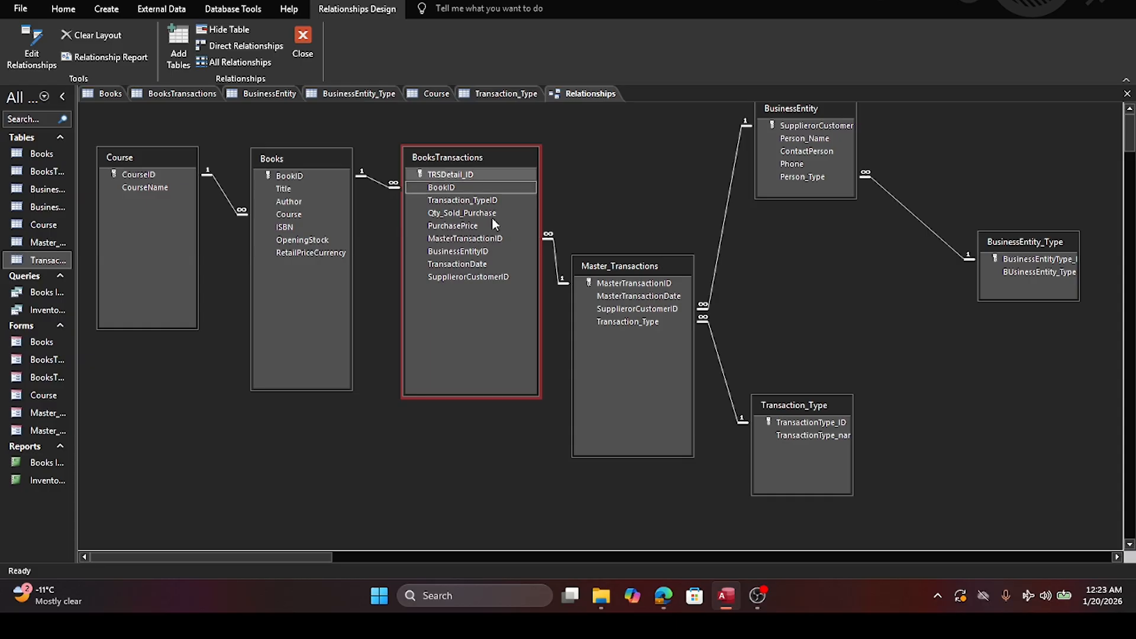
left_click_drag(631, 272, 651, 150)
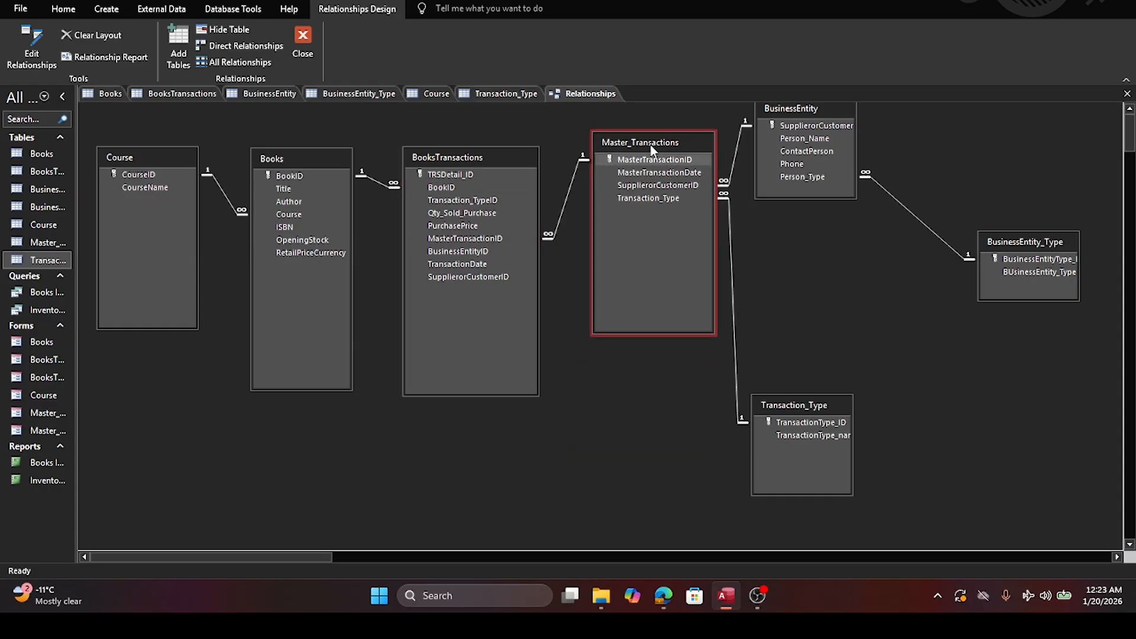
left_click(651, 160)
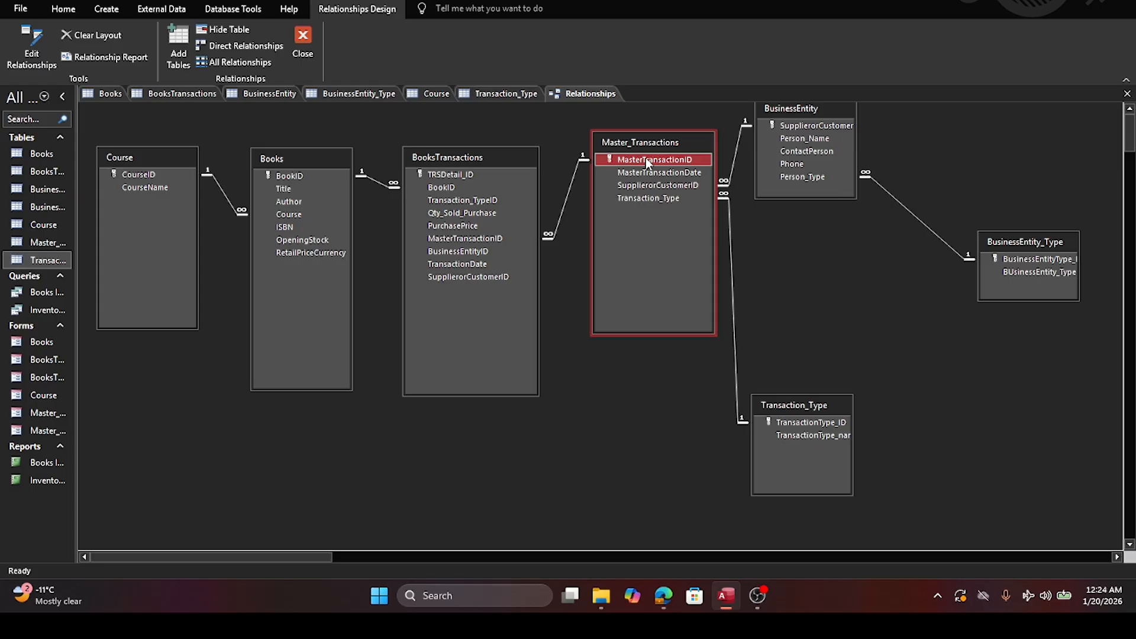
left_click(660, 172)
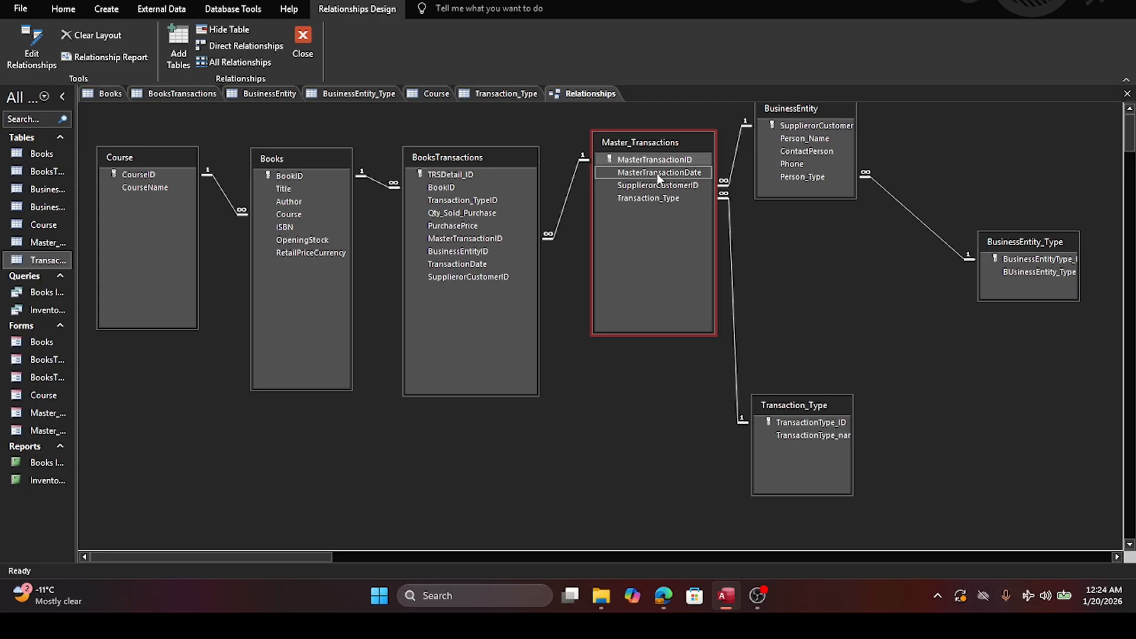
left_click(625, 186)
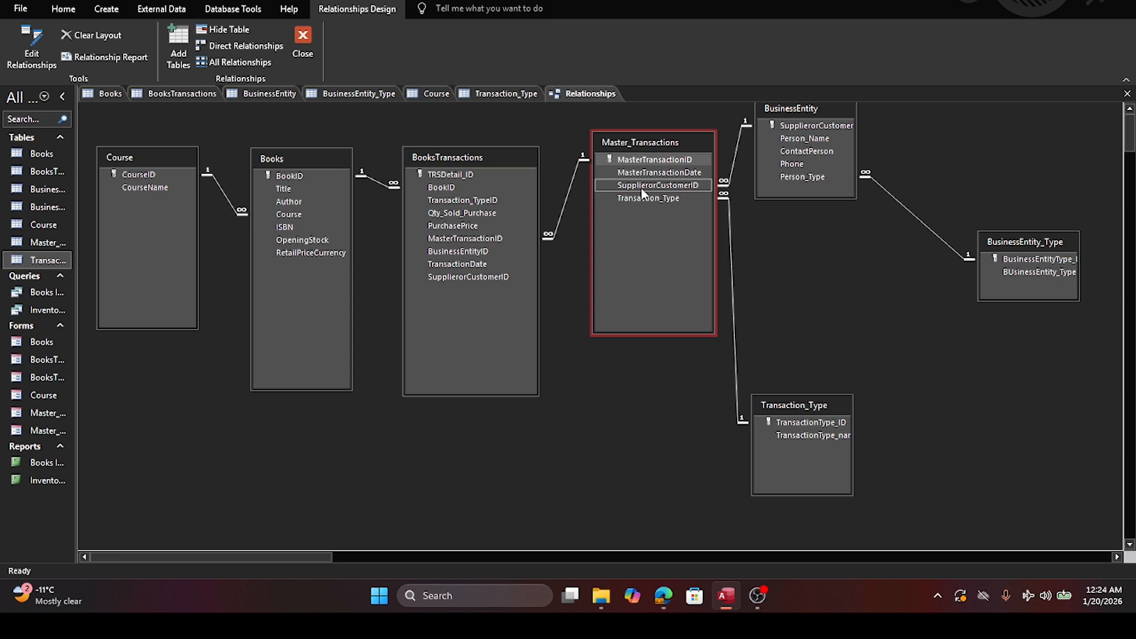
left_click(686, 199)
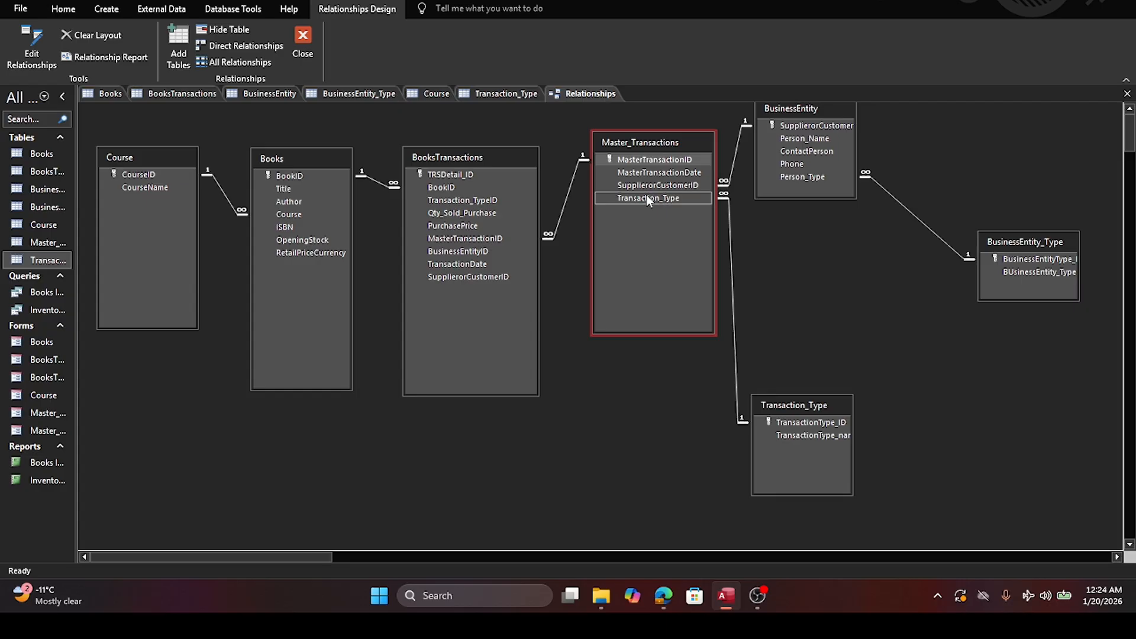
left_click(648, 158)
left_click(652, 203)
left_click(992, 271)
left_click_drag(1078, 278, 1116, 278)
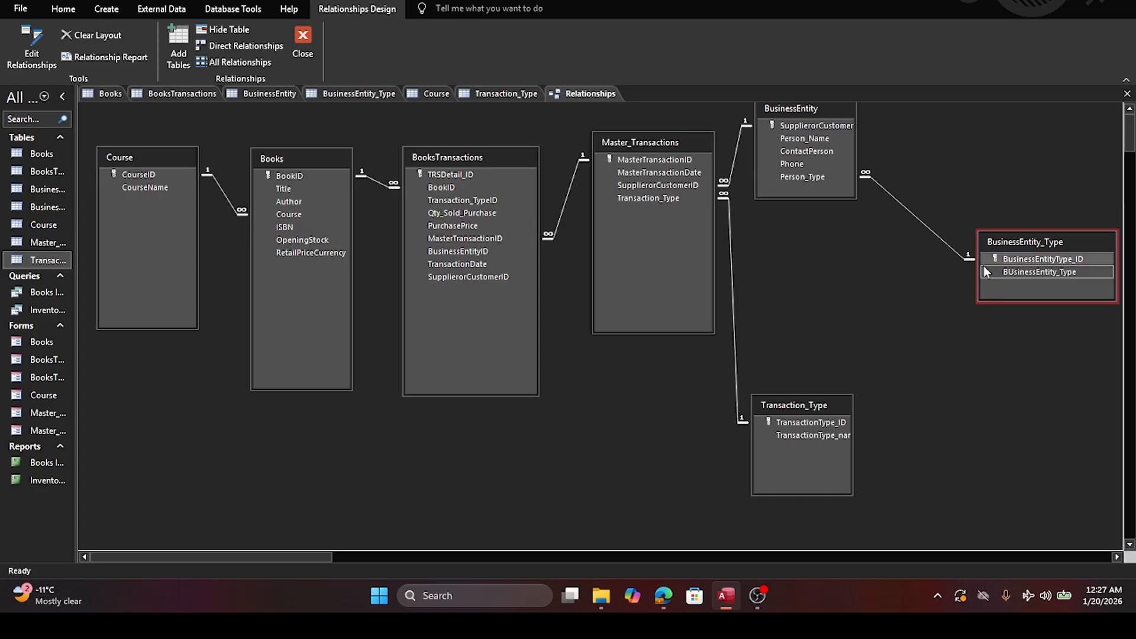
left_click(1049, 261)
left_click(1092, 260)
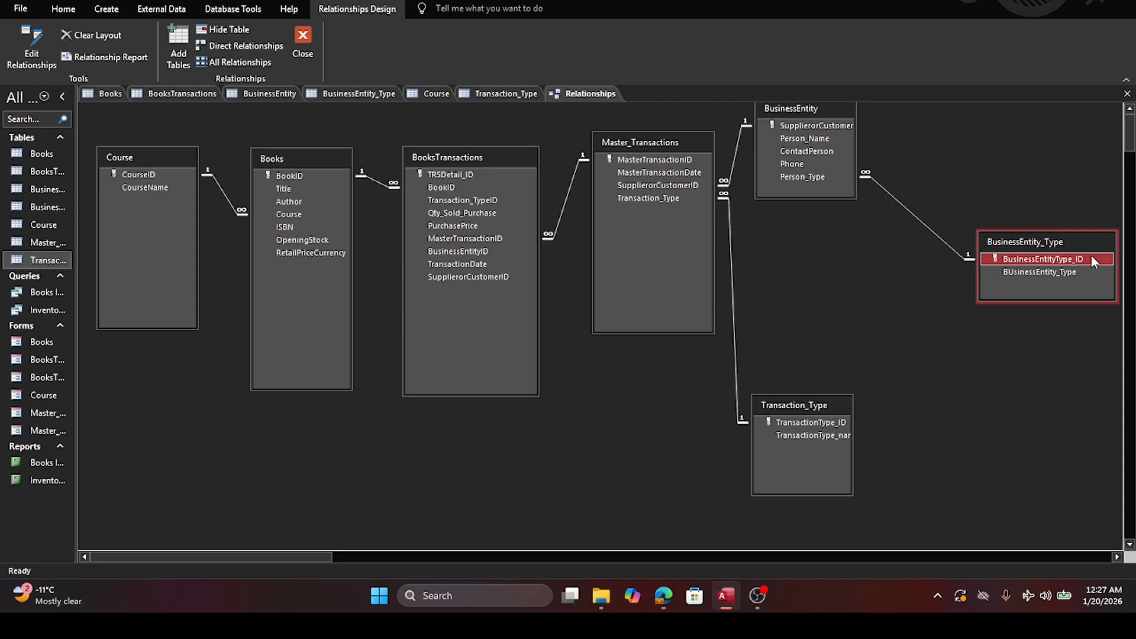
left_click(1020, 271)
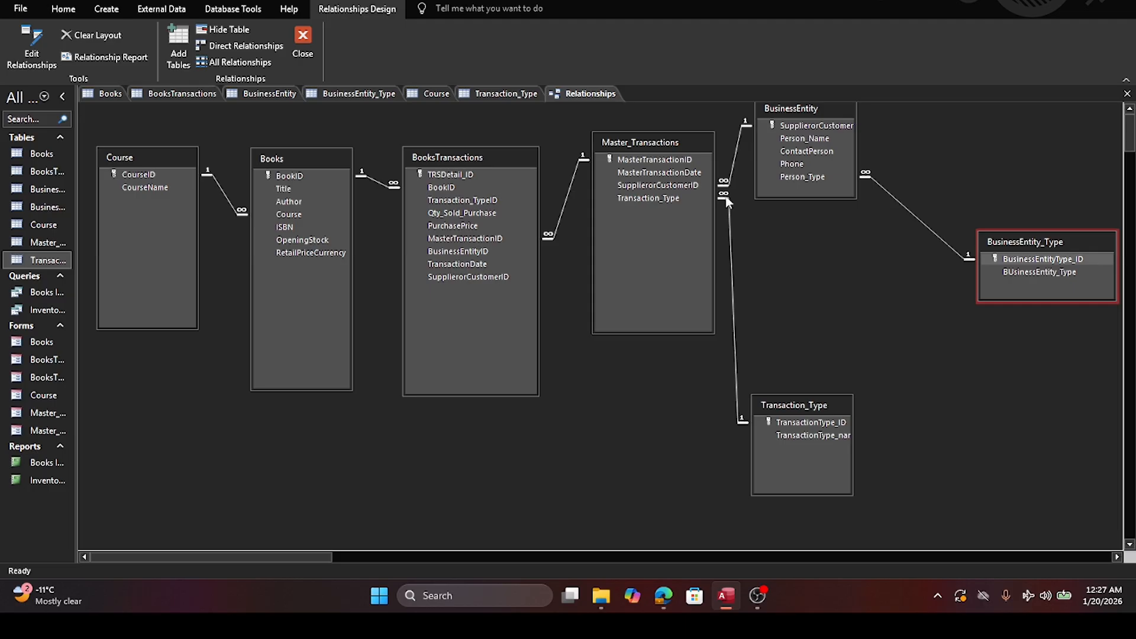
Step: Move Transaction_Type up and right, widening it so TransactionType_name shows in full
left_click_drag(787, 404, 839, 376)
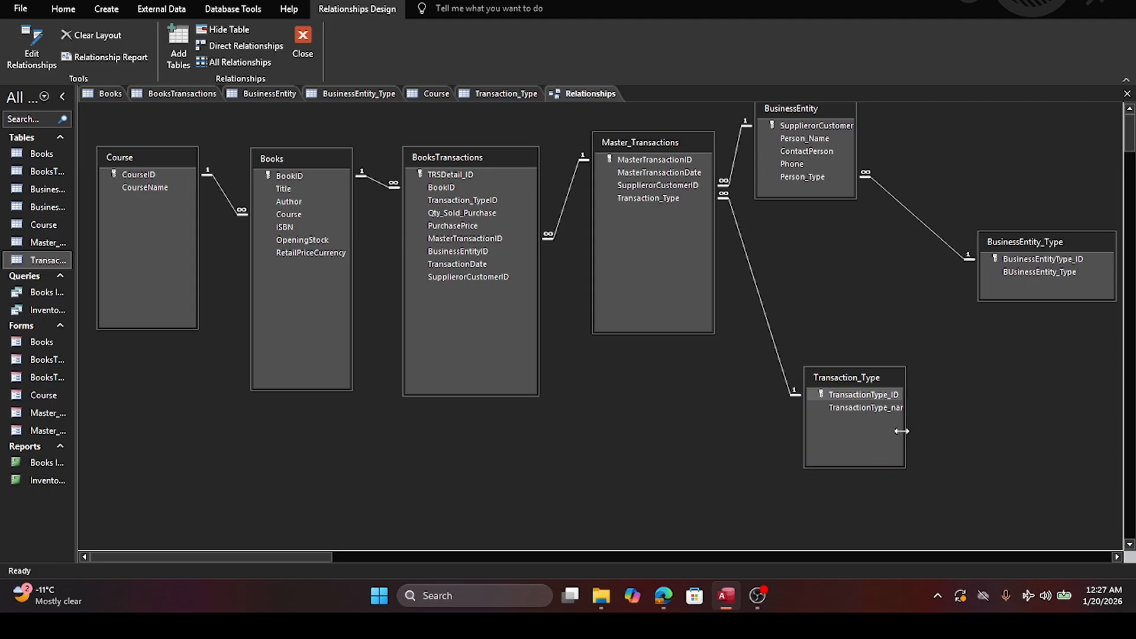
left_click_drag(906, 436, 948, 436)
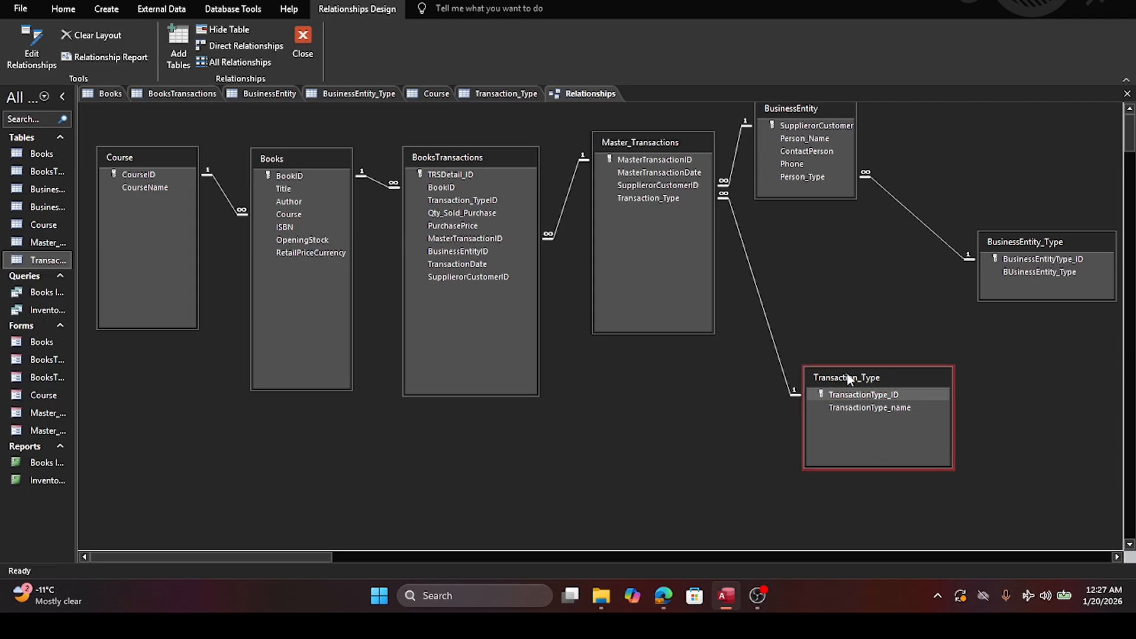
left_click(852, 408)
Step: Widen the navigation pane to show full object names and bring BusinessEntity_Type into view
left_click_drag(77, 188, 169, 214)
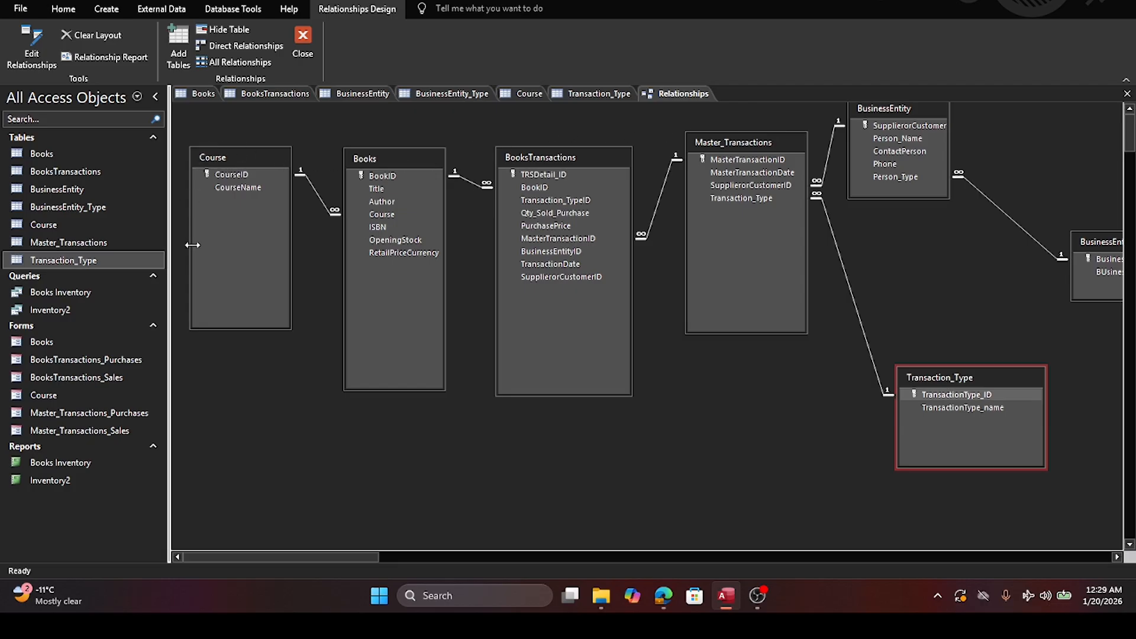
left_click_drag(1099, 242, 999, 253)
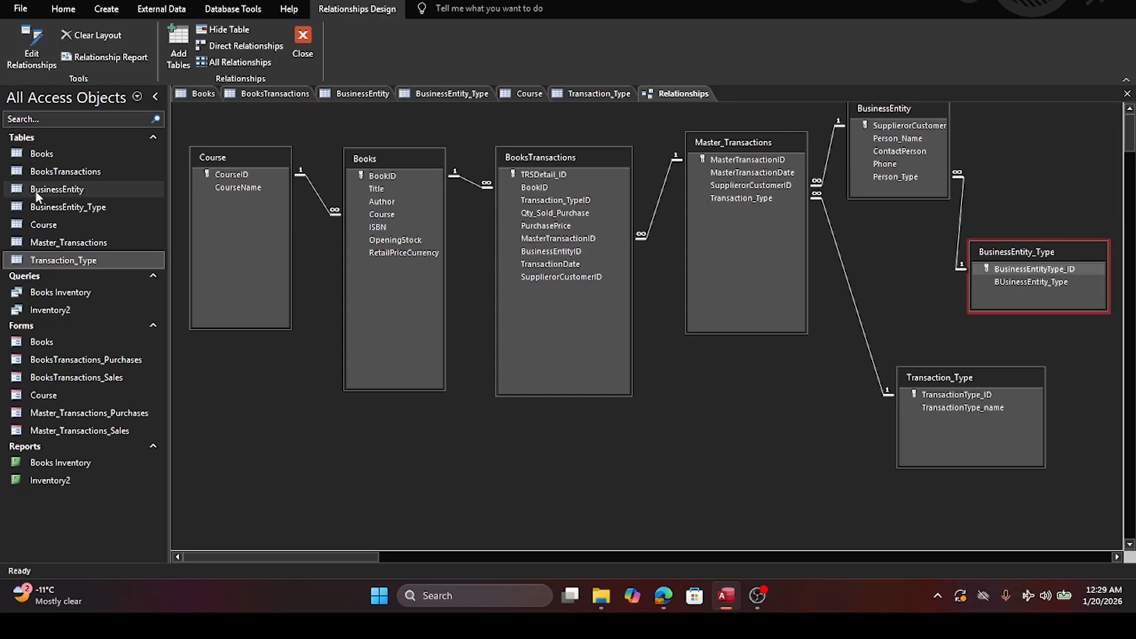
left_click(51, 261)
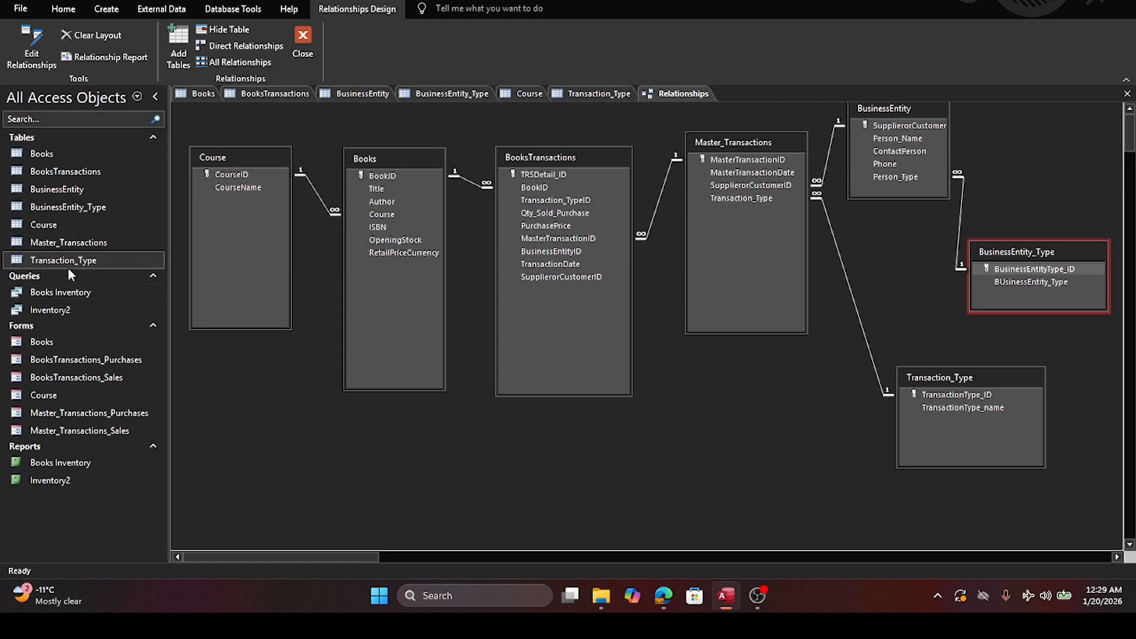
Step: Review the Course table's records, then close it without saving layout changes
double_click(38, 223)
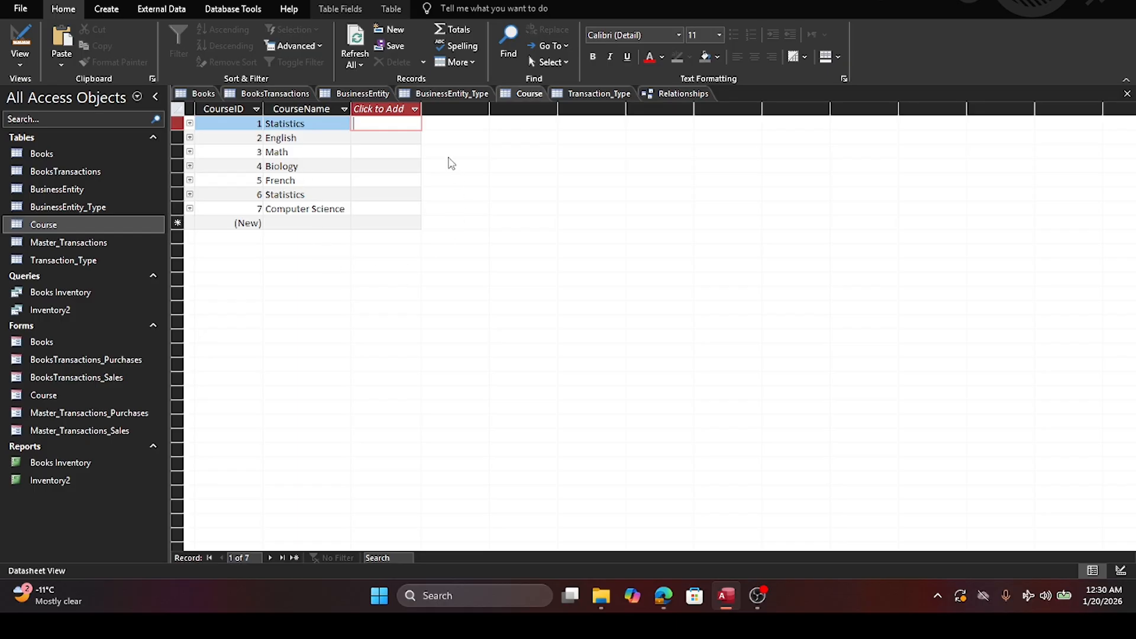
left_click(1127, 94)
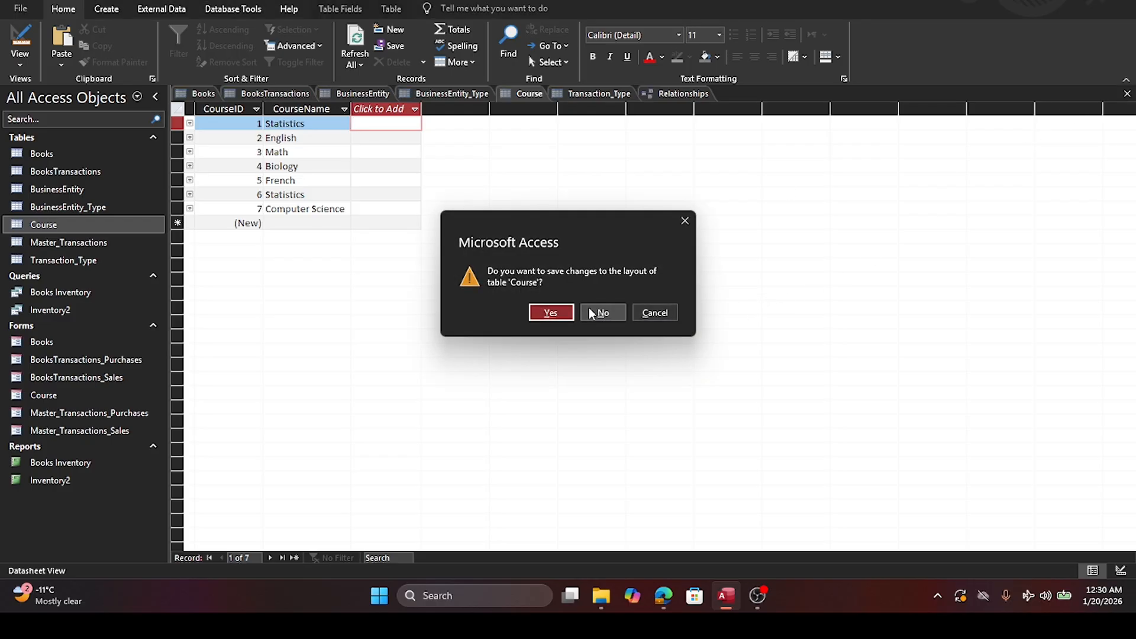
left_click(656, 314)
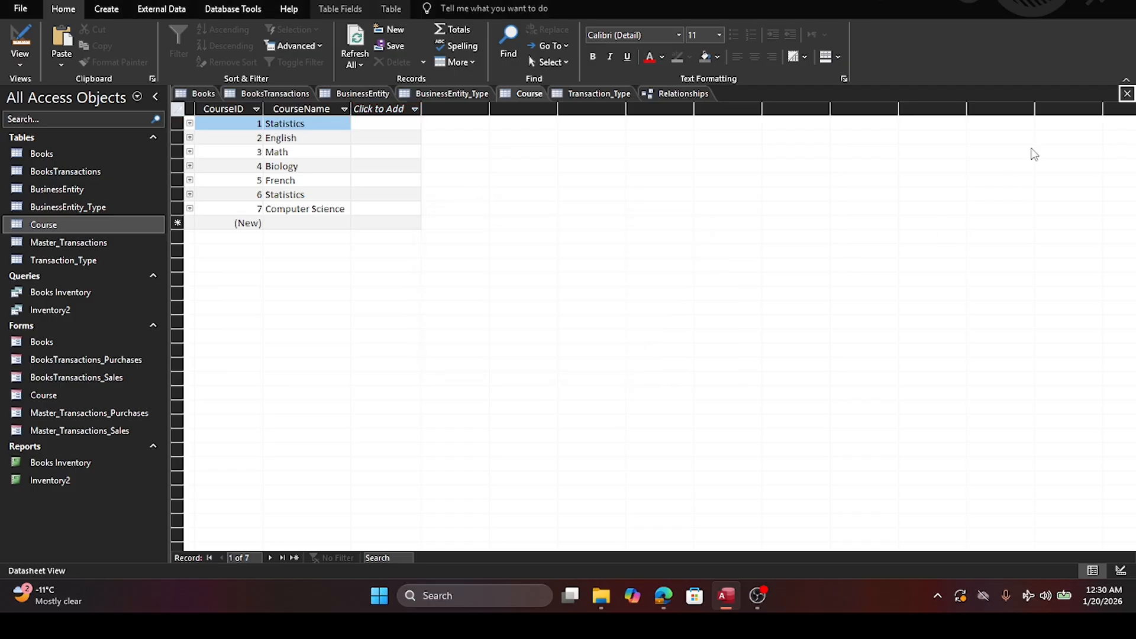
left_click(1127, 94)
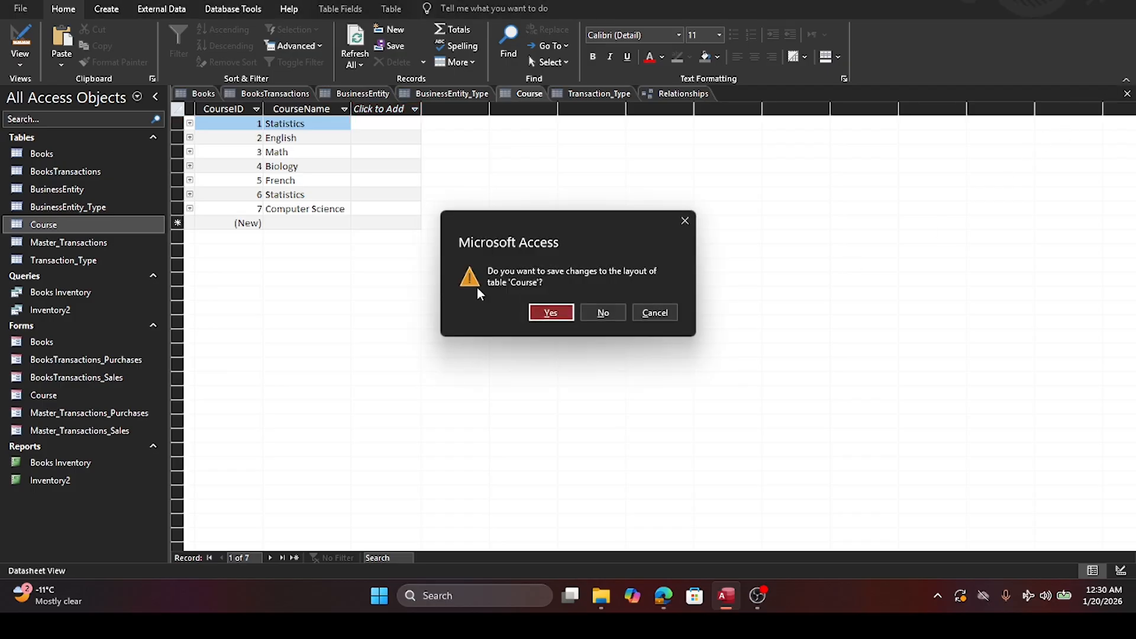
left_click(602, 311)
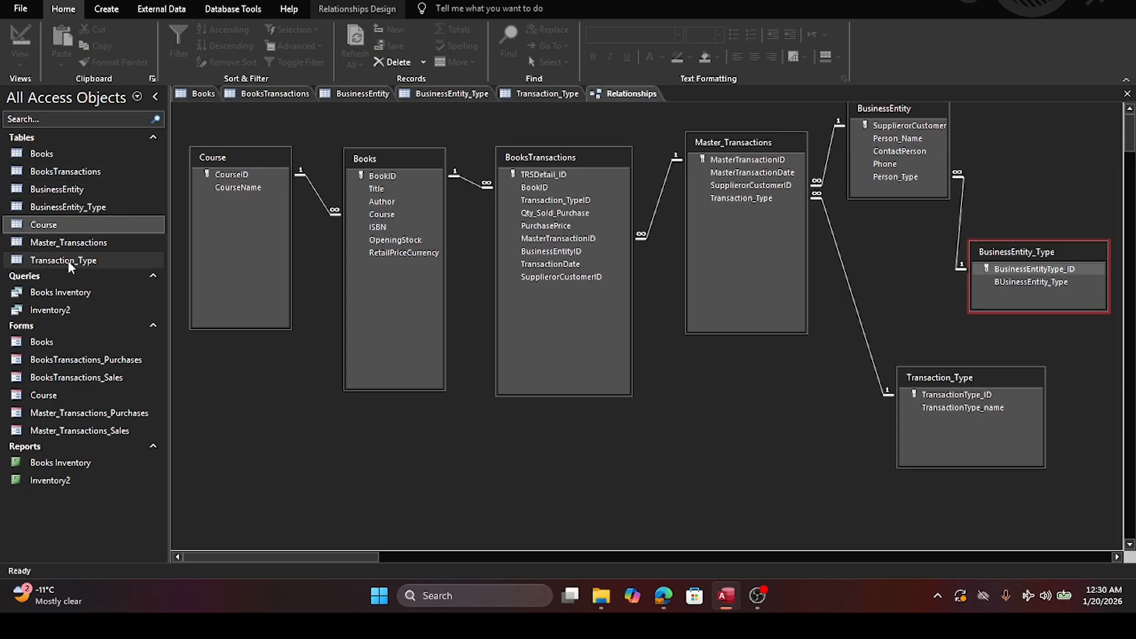
Step: Review Books with a wider Title column and book 1's linked transactions, then close without saving layout
left_click(42, 154)
double_click(43, 154)
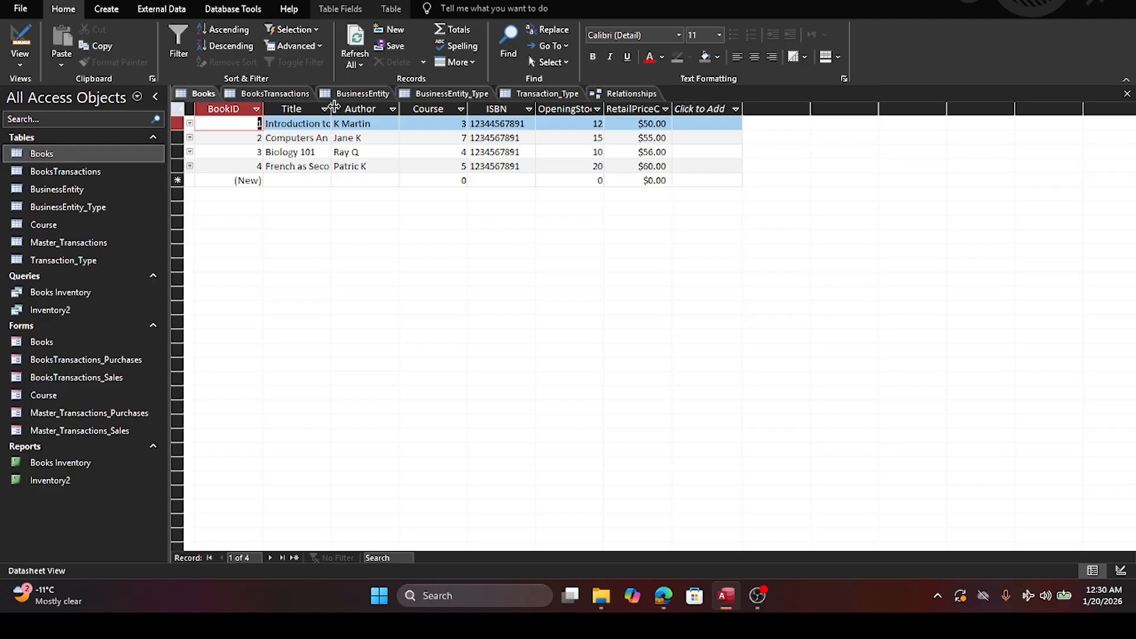
left_click_drag(334, 107, 344, 109)
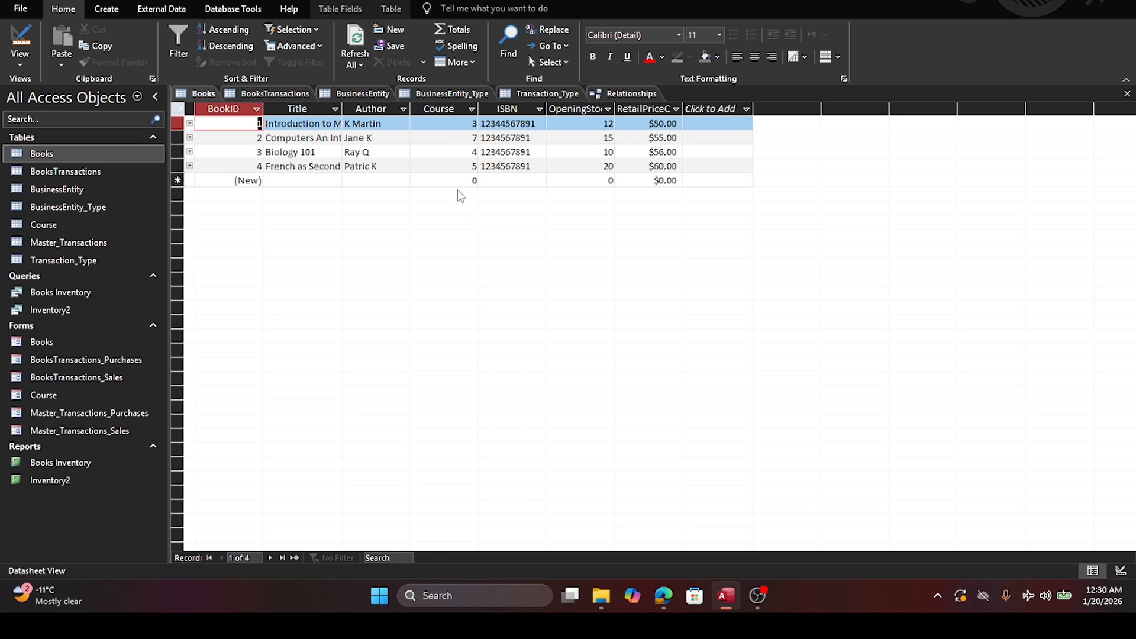
left_click(190, 124)
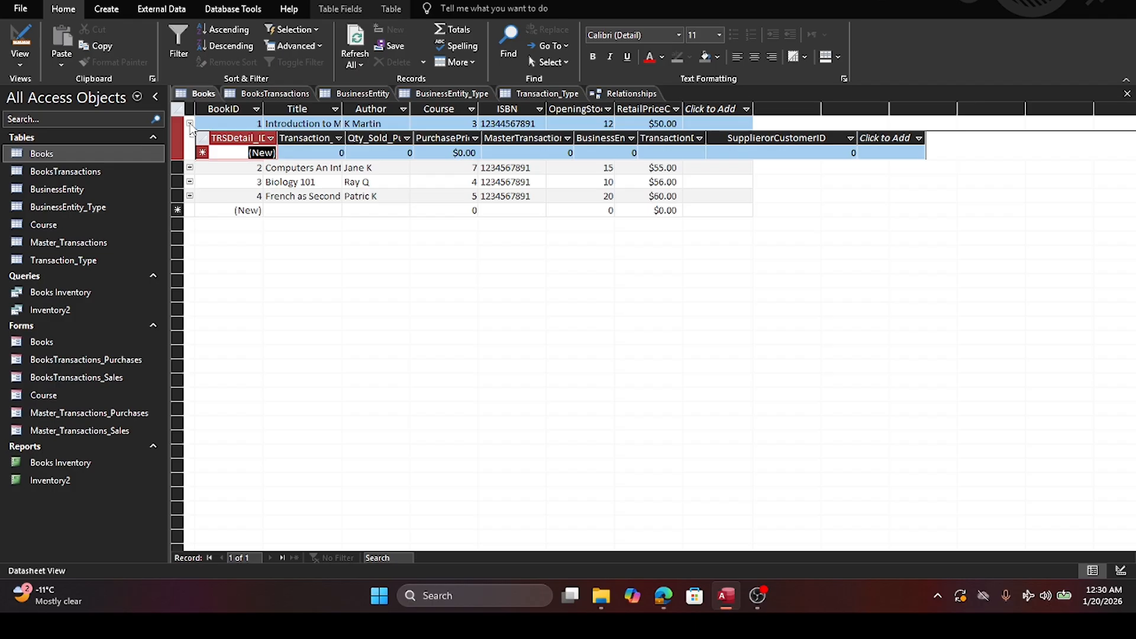
left_click(190, 124)
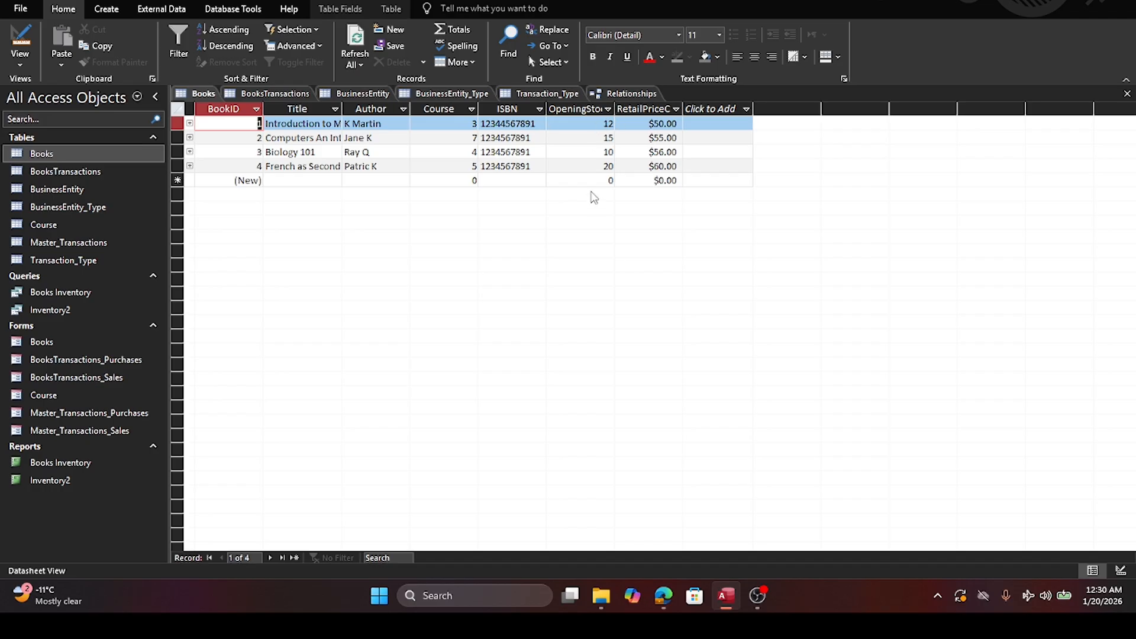
left_click(1127, 94)
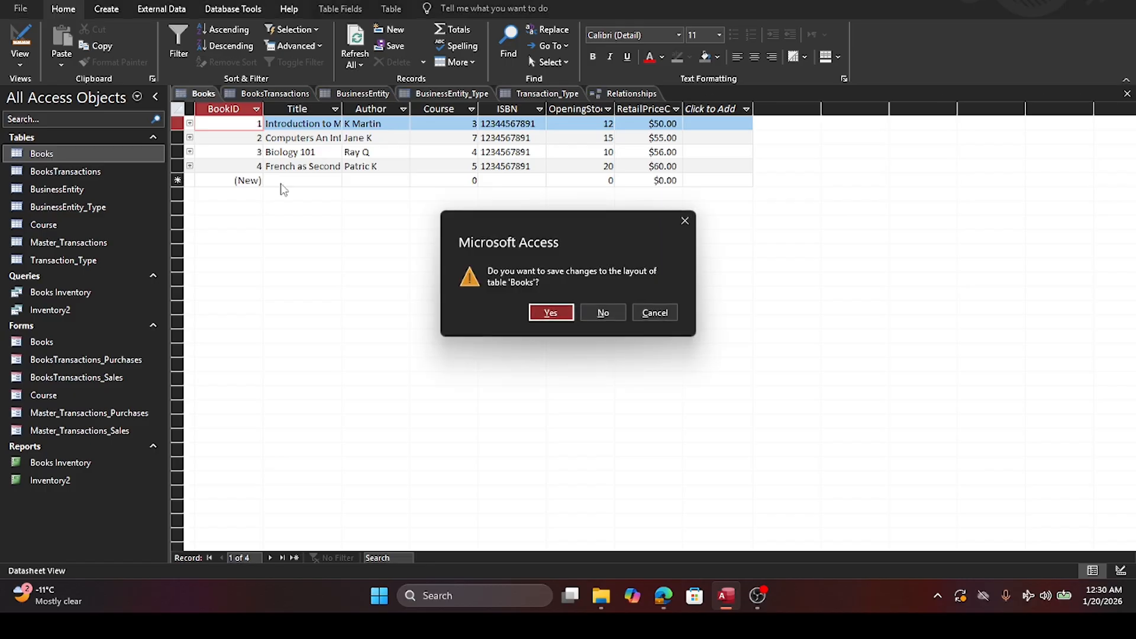
left_click(591, 311)
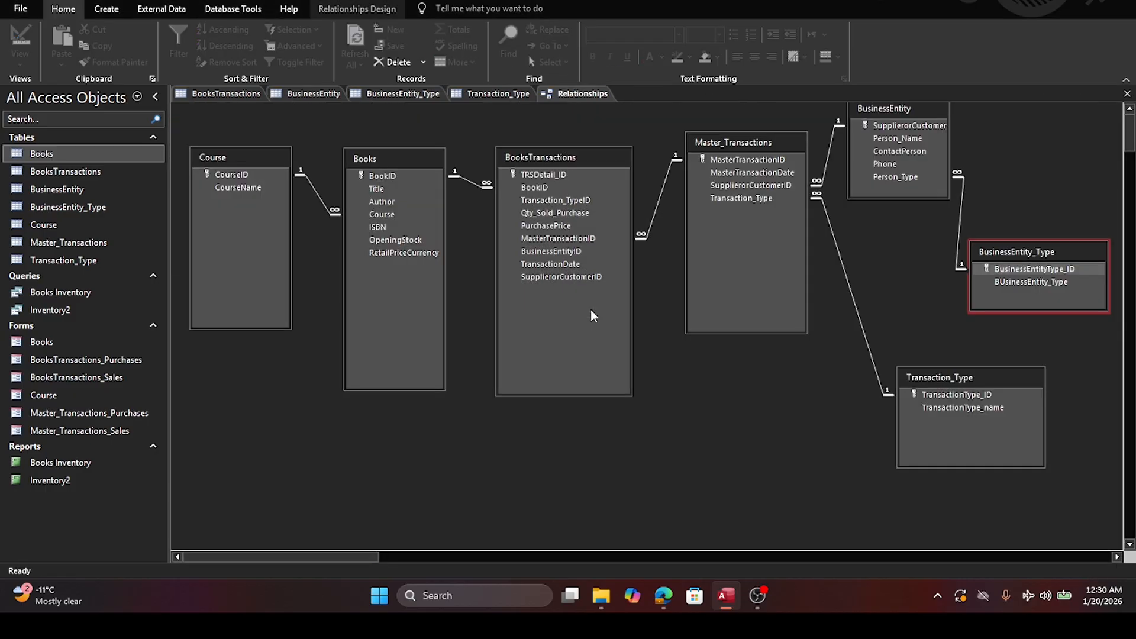
Step: Review the six BooksTransactions records, then close the table without saving layout changes
double_click(62, 171)
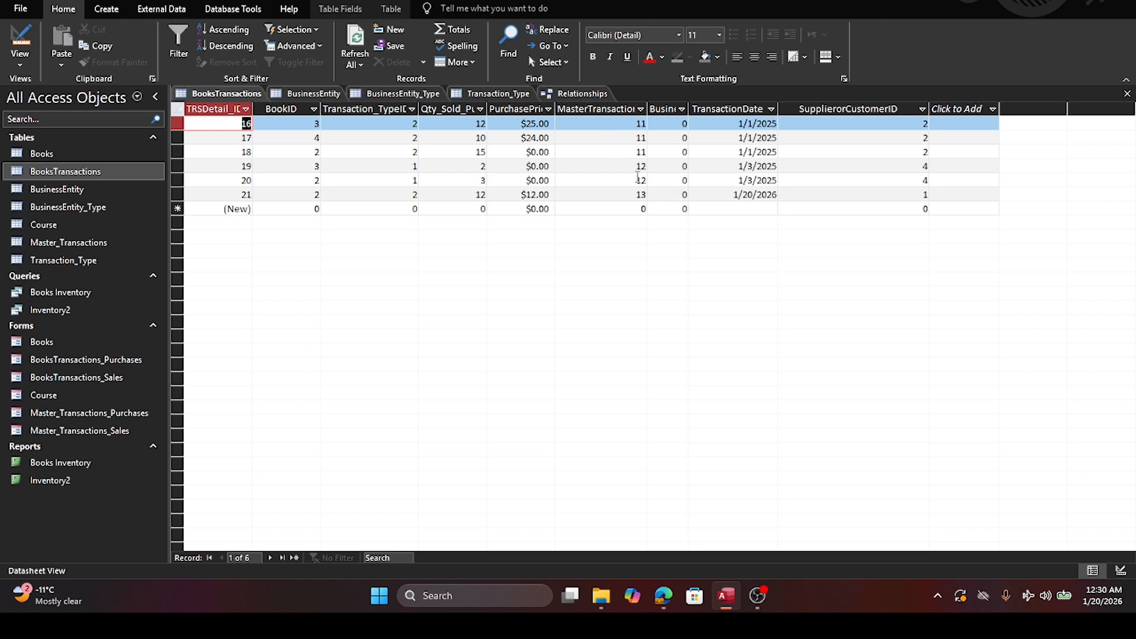
left_click(1128, 94)
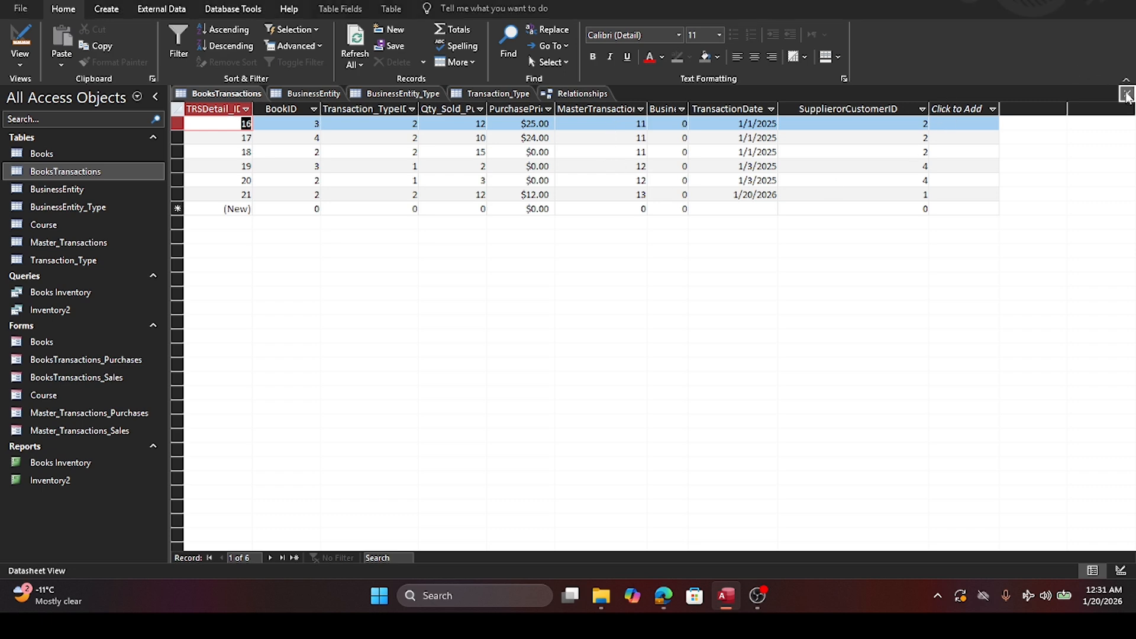
left_click(604, 317)
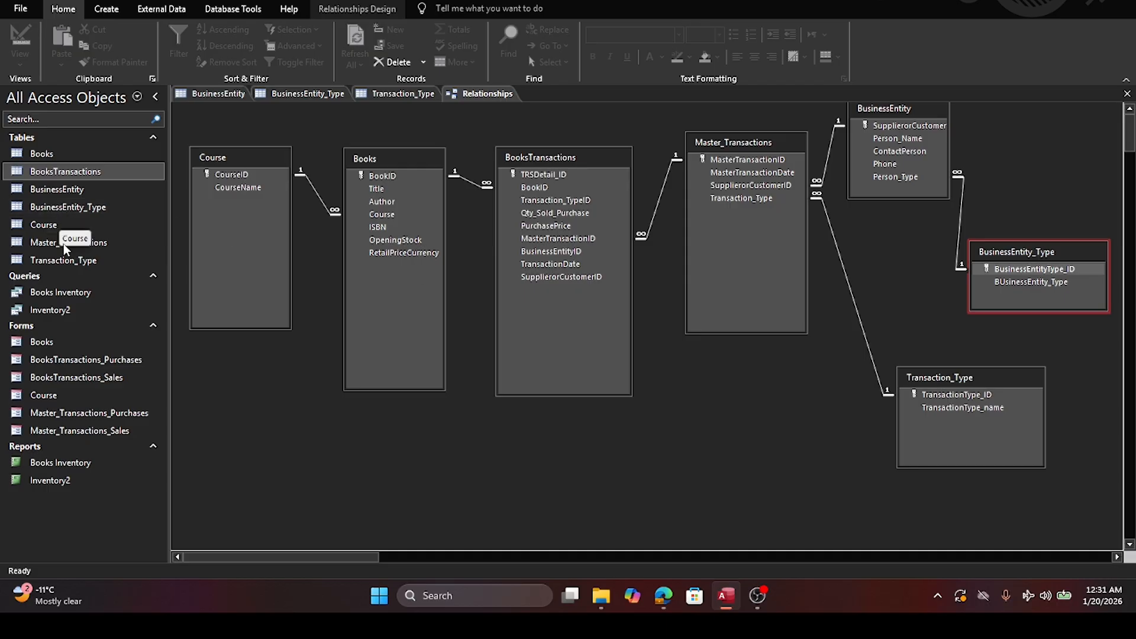
left_click(37, 246)
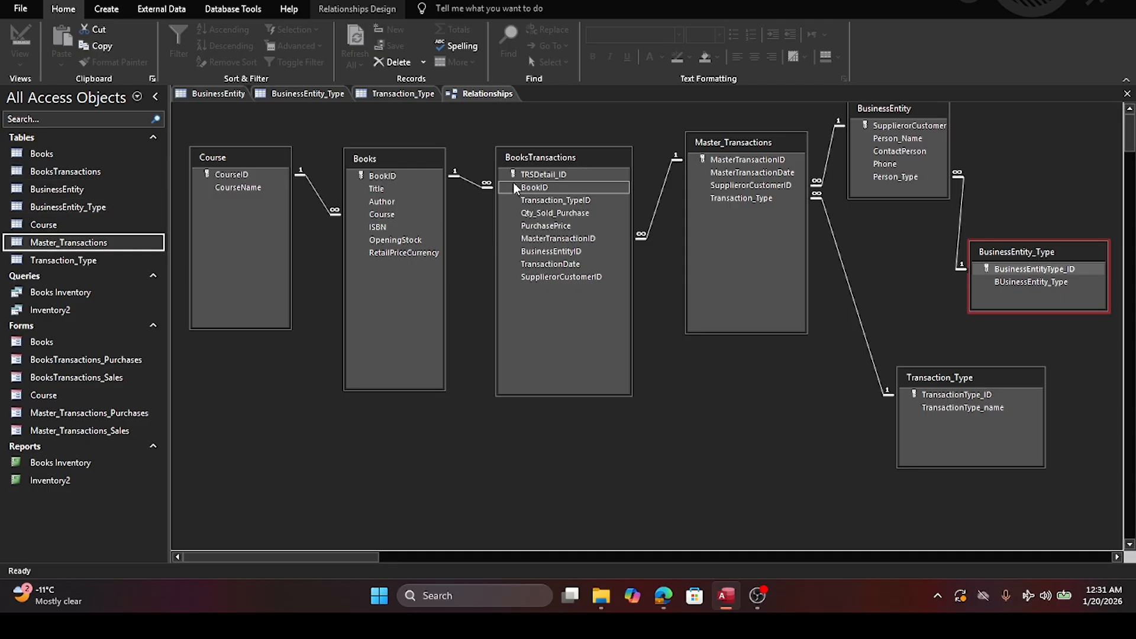
double_click(115, 247)
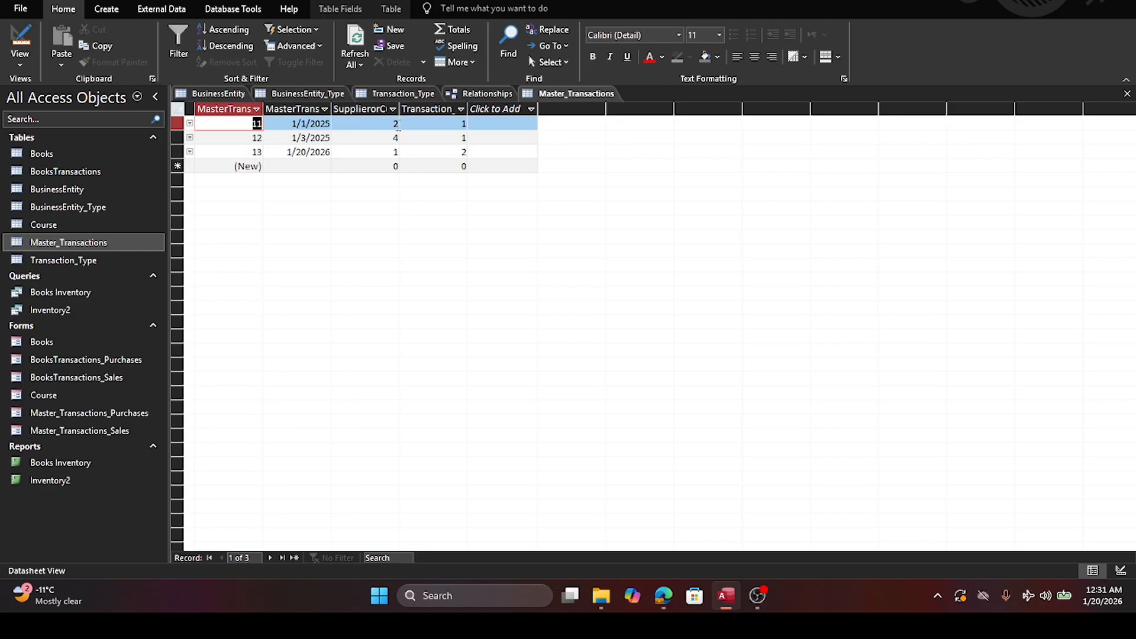
left_click_drag(399, 109, 440, 110)
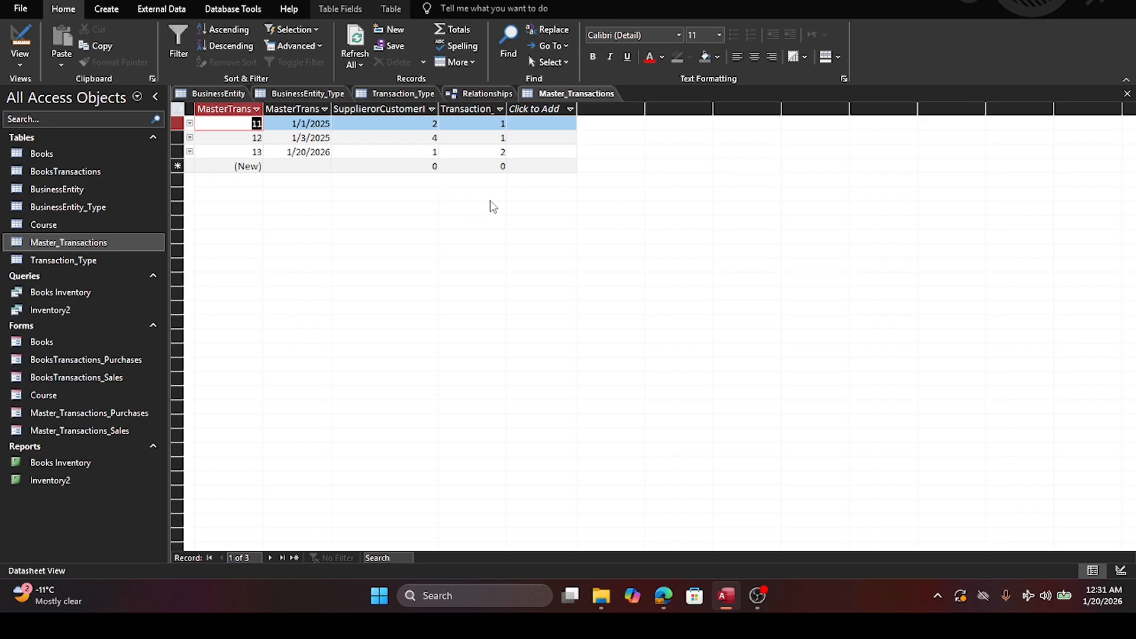
left_click_drag(507, 109, 561, 109)
left_click(564, 111)
left_click(518, 124)
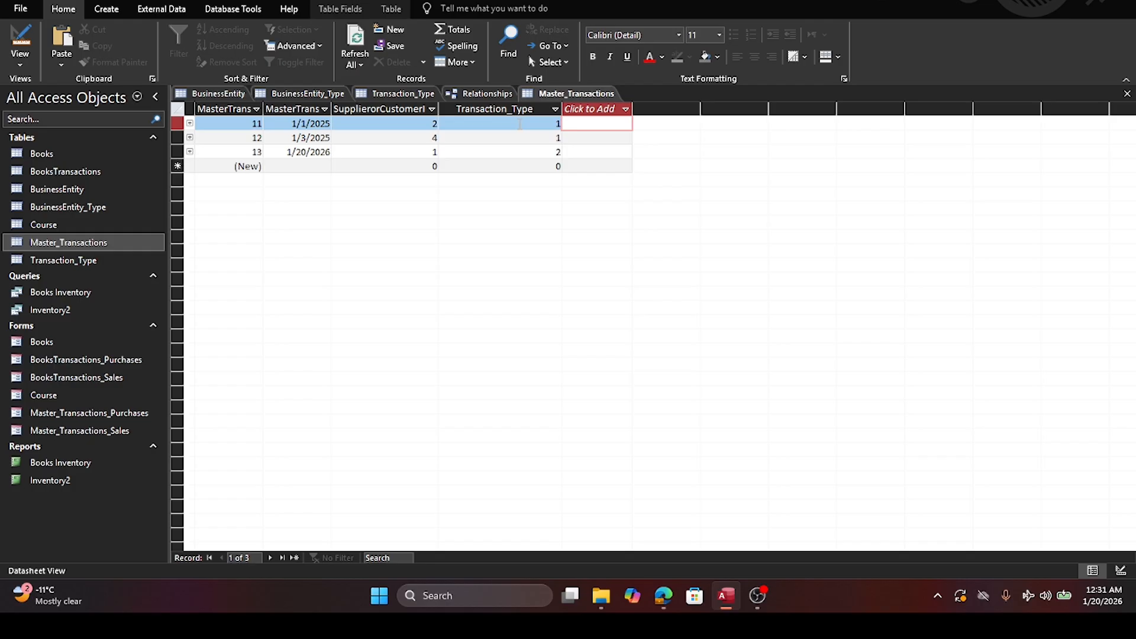
left_click(1126, 96)
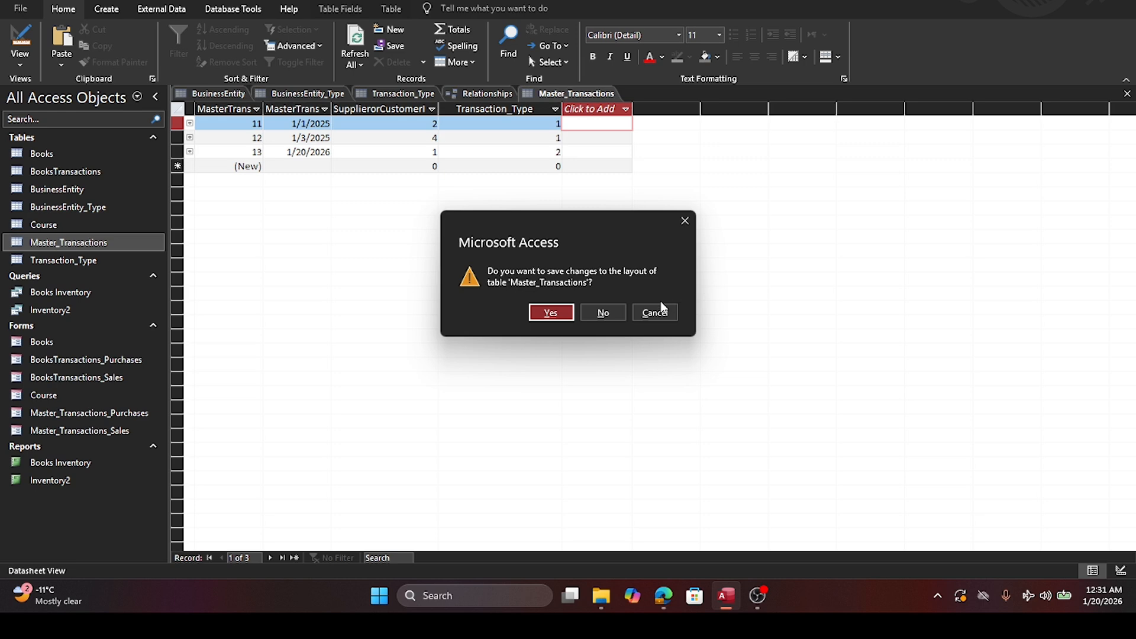
left_click(618, 314)
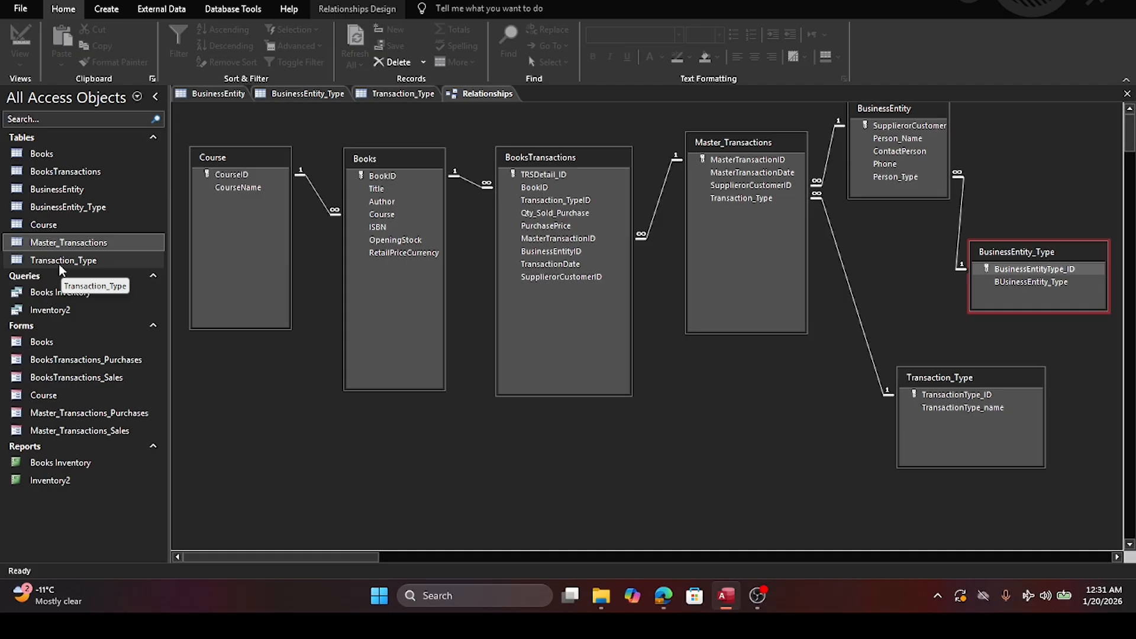
Step: Open the BusinessEntity table, widen Person_Type, then close it without saving the layout change
double_click(50, 189)
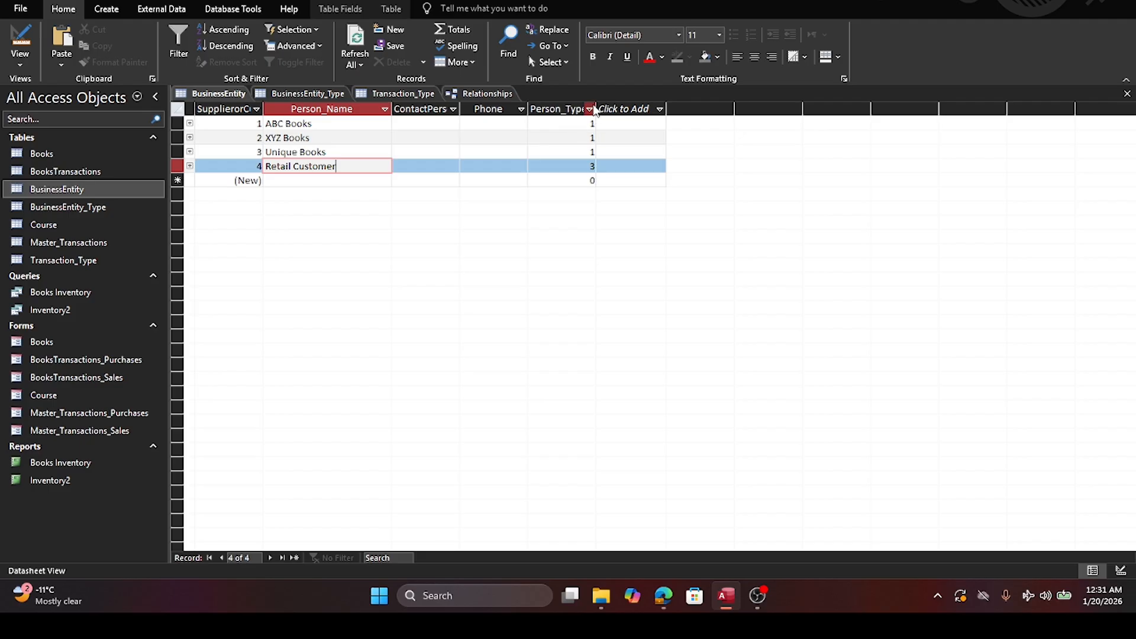
left_click_drag(596, 110, 722, 126)
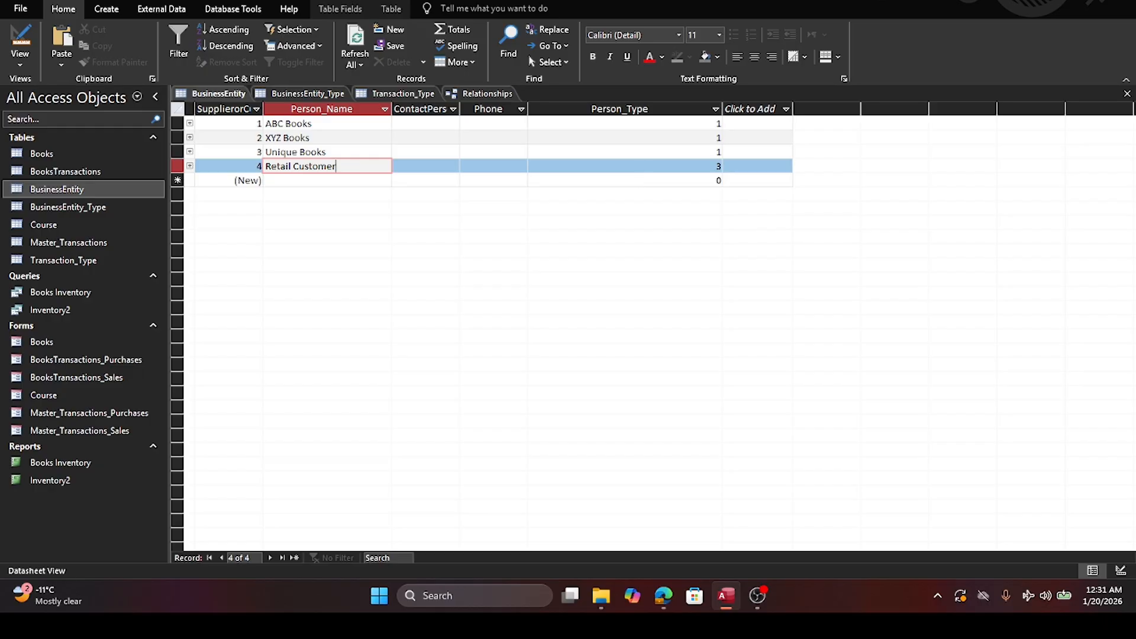
left_click(1128, 94)
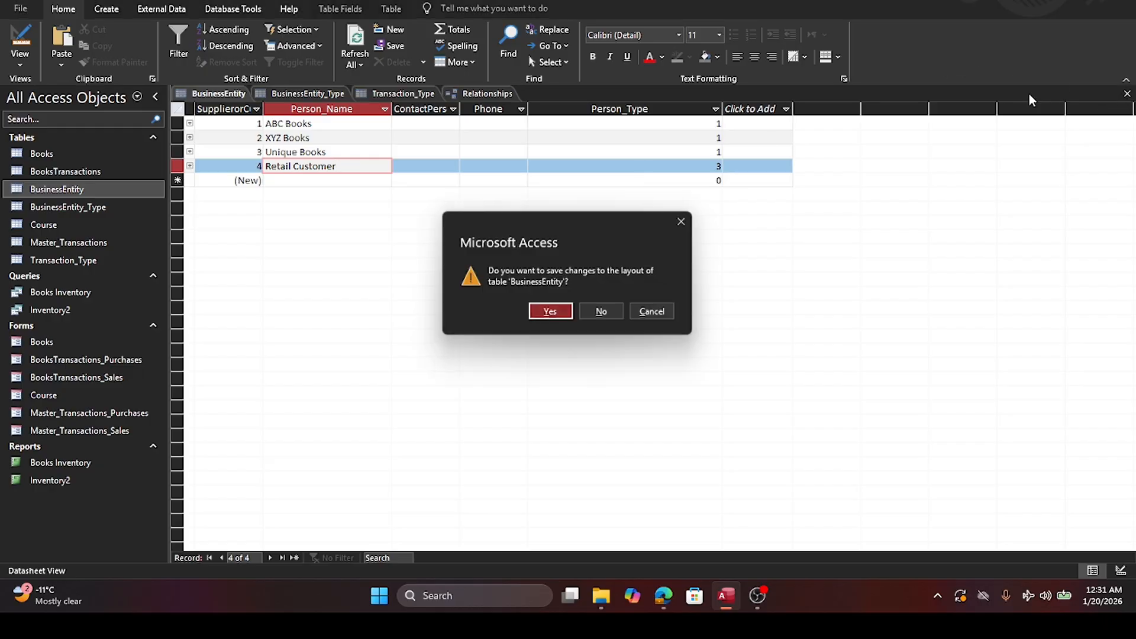
left_click(603, 313)
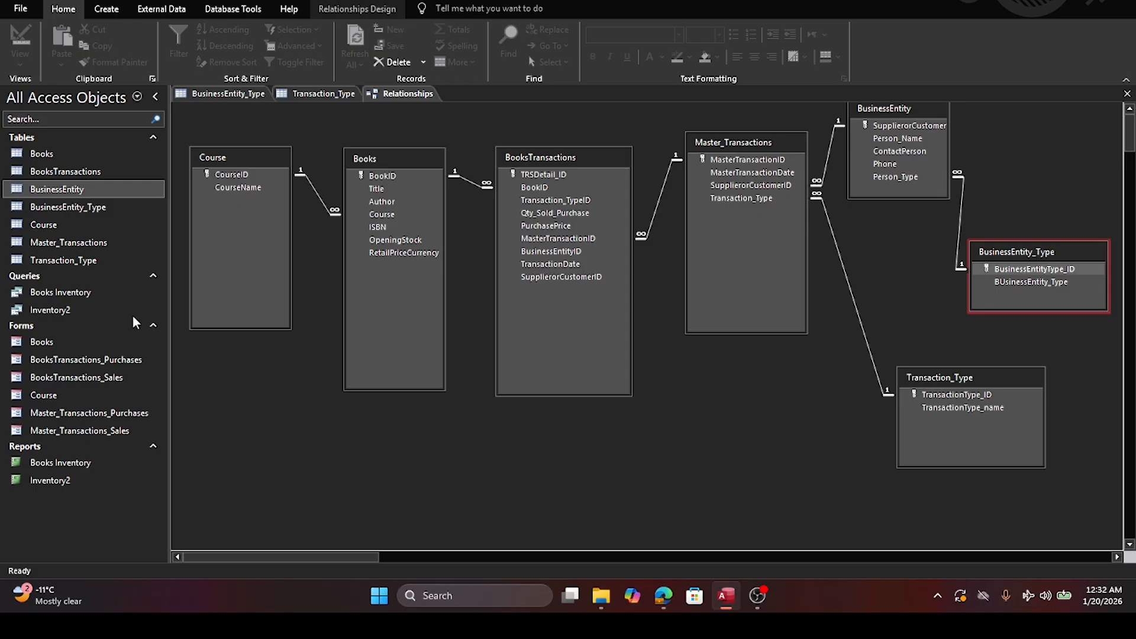
Step: Open the Books form and move to a new blank book record
double_click(33, 342)
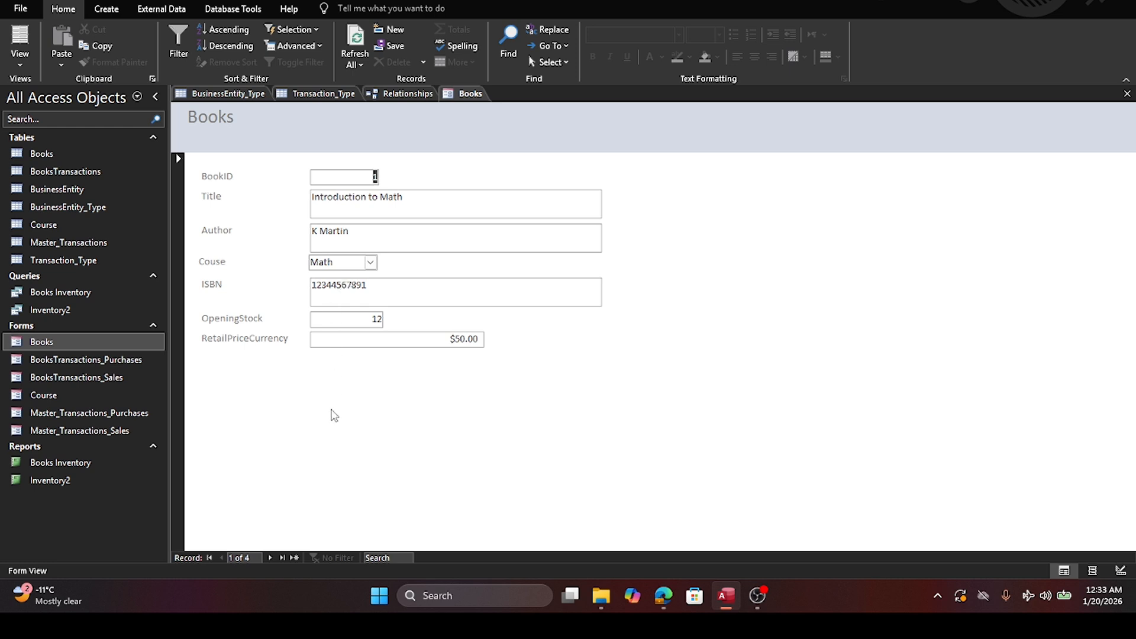
left_click(345, 344)
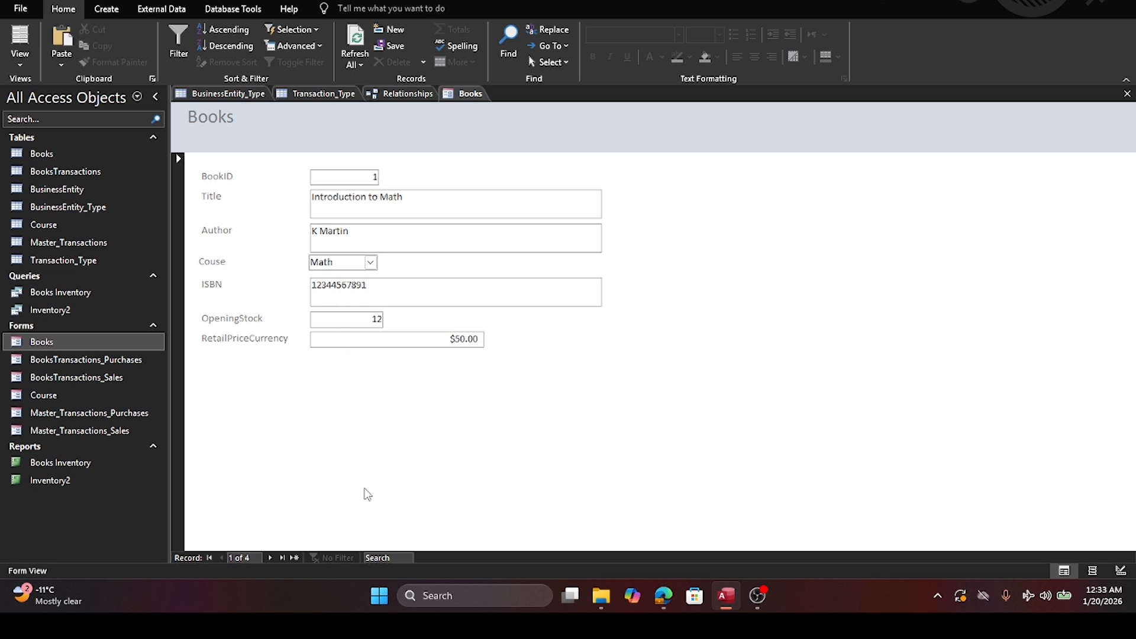
left_click(295, 558)
Step: Start a new book titled 'Introduction to Poetry' and enter the author's name
left_click(351, 202)
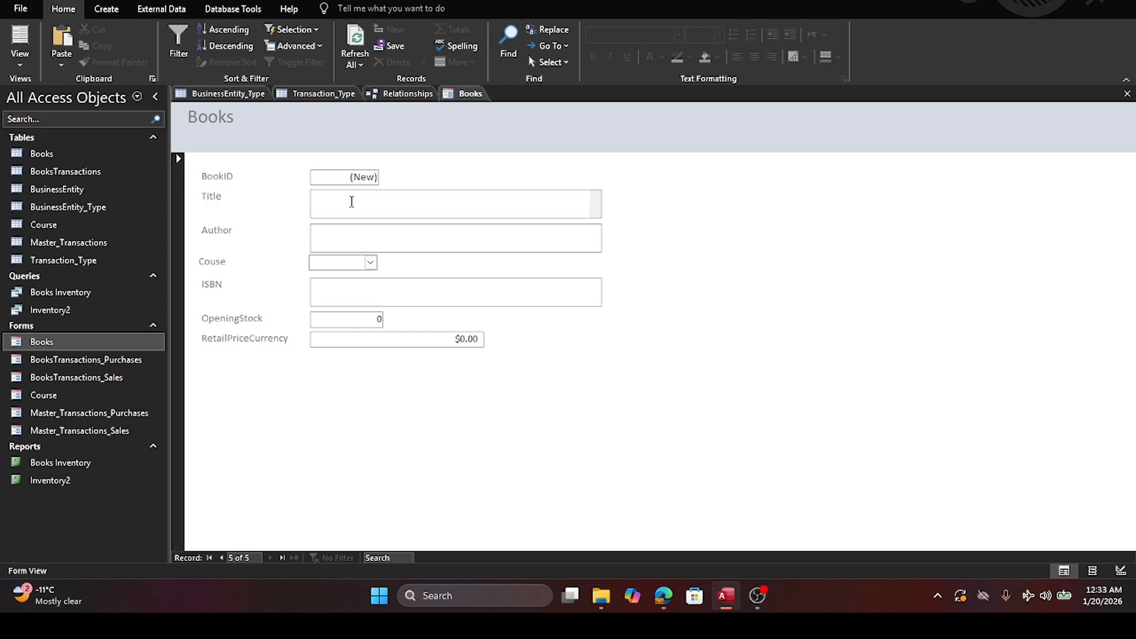
type("Introduction to Poetry")
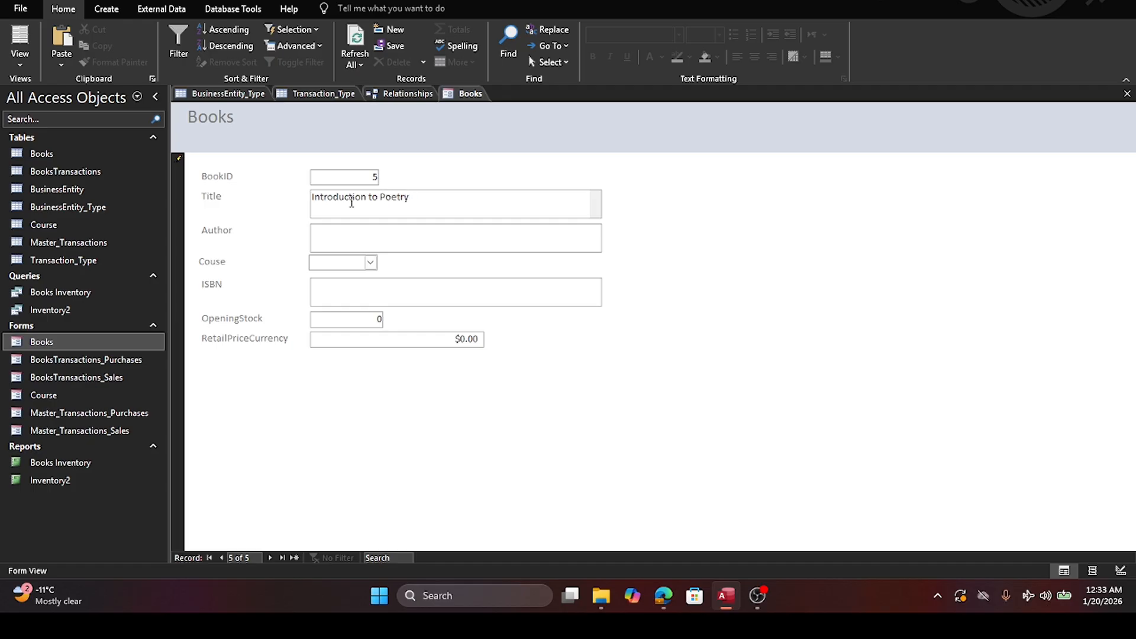
key("Tab")
type("Abc")
key("BackSpace")
key("BackSpace")
key("BackSpace")
type("James")
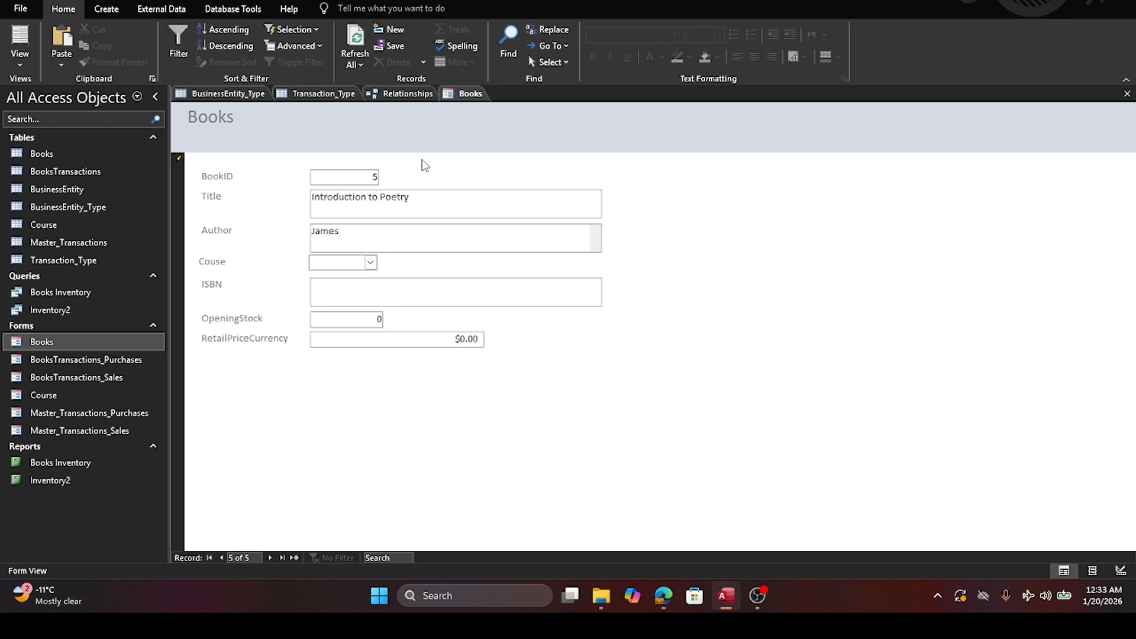
type(" a Poet")
key("Tab")
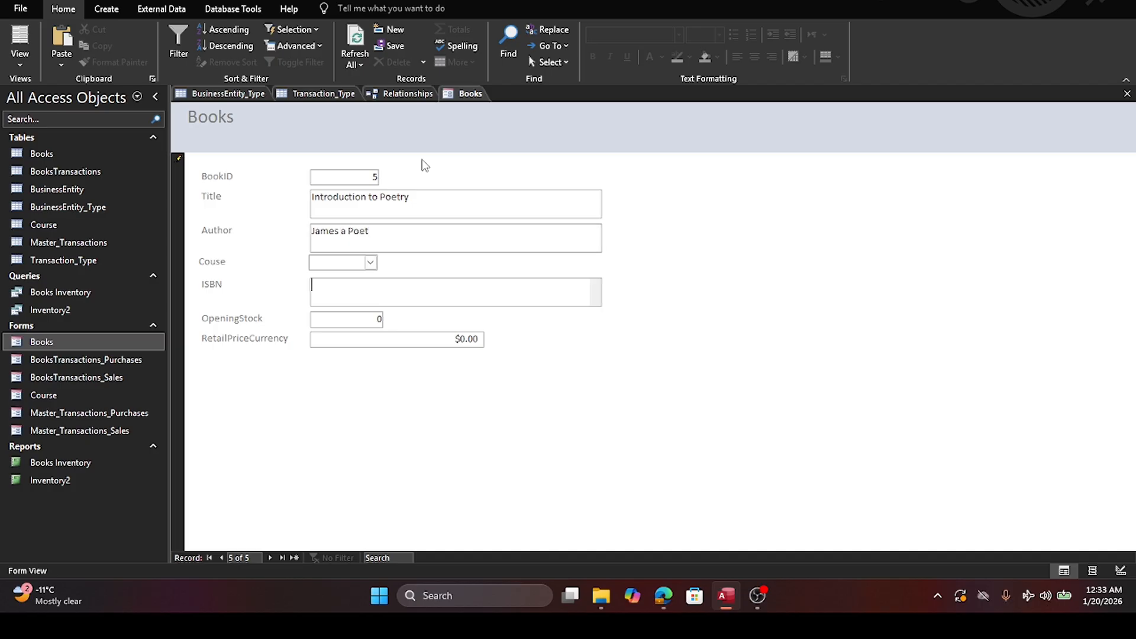
Step: Set the course to English, ISBN 123456, opening stock 2 and retail price $10.00
left_click(371, 263)
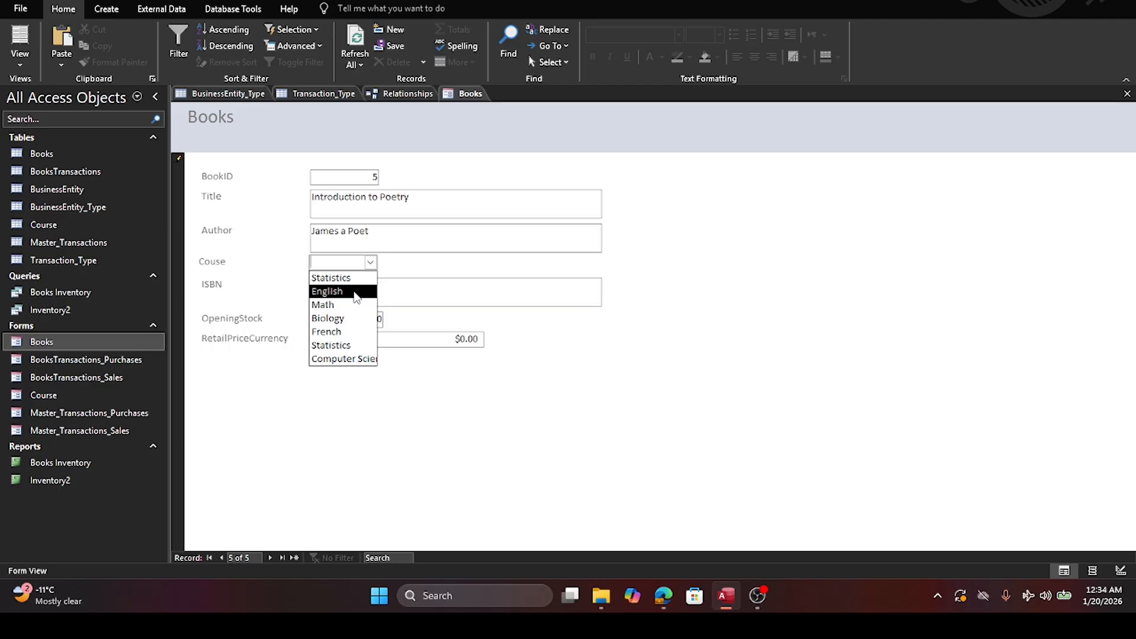
left_click(356, 292)
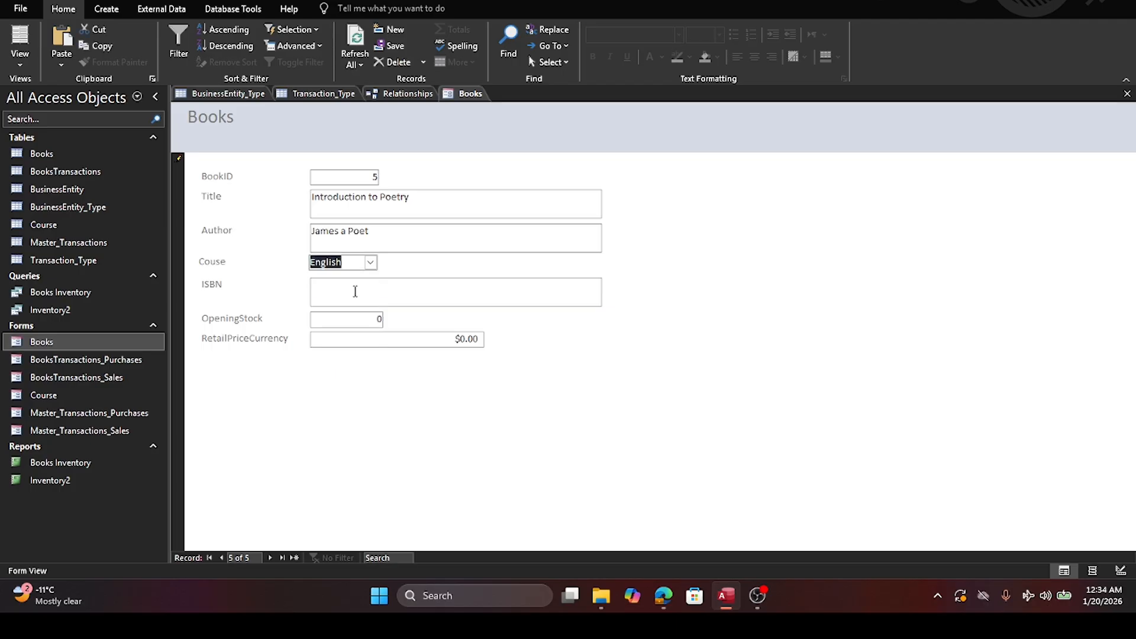
left_click(355, 292)
type("123456")
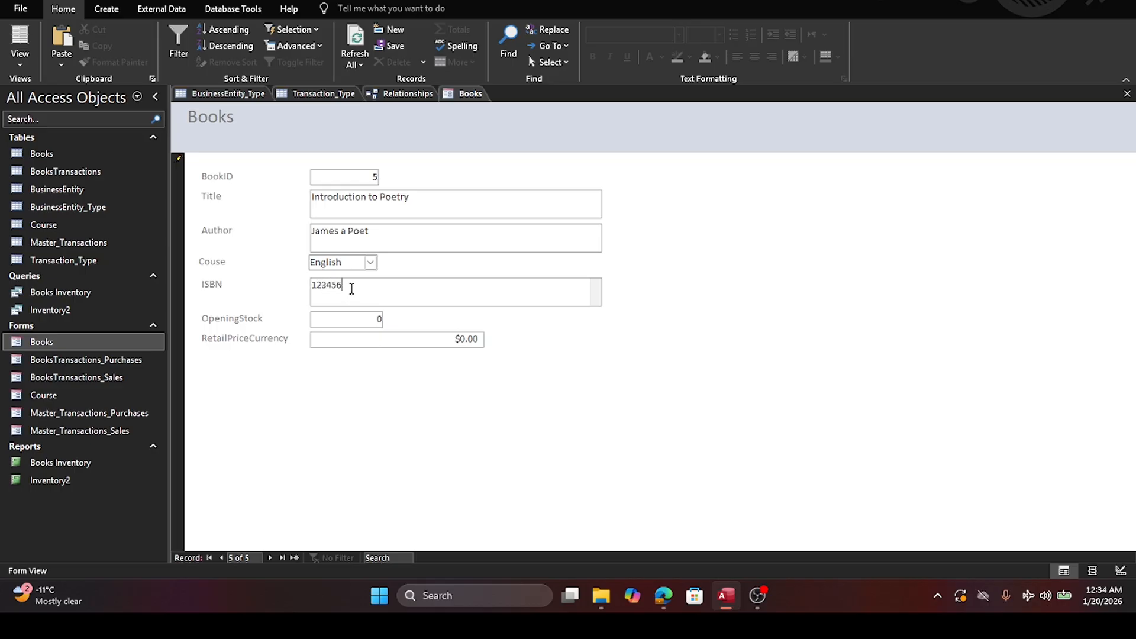
key("Tab")
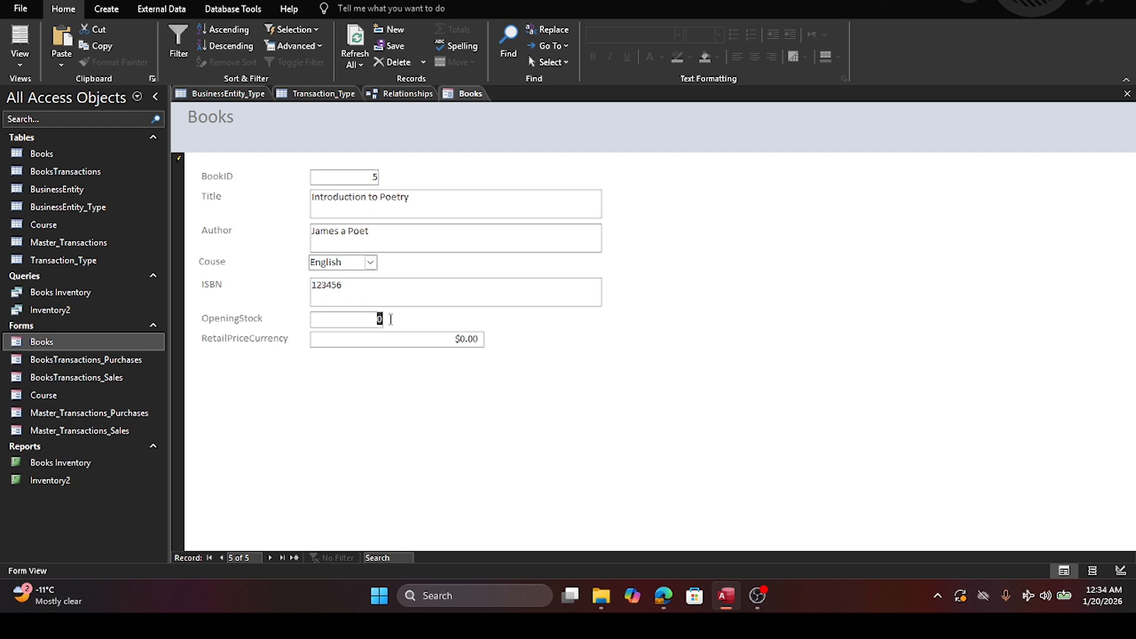
type("2")
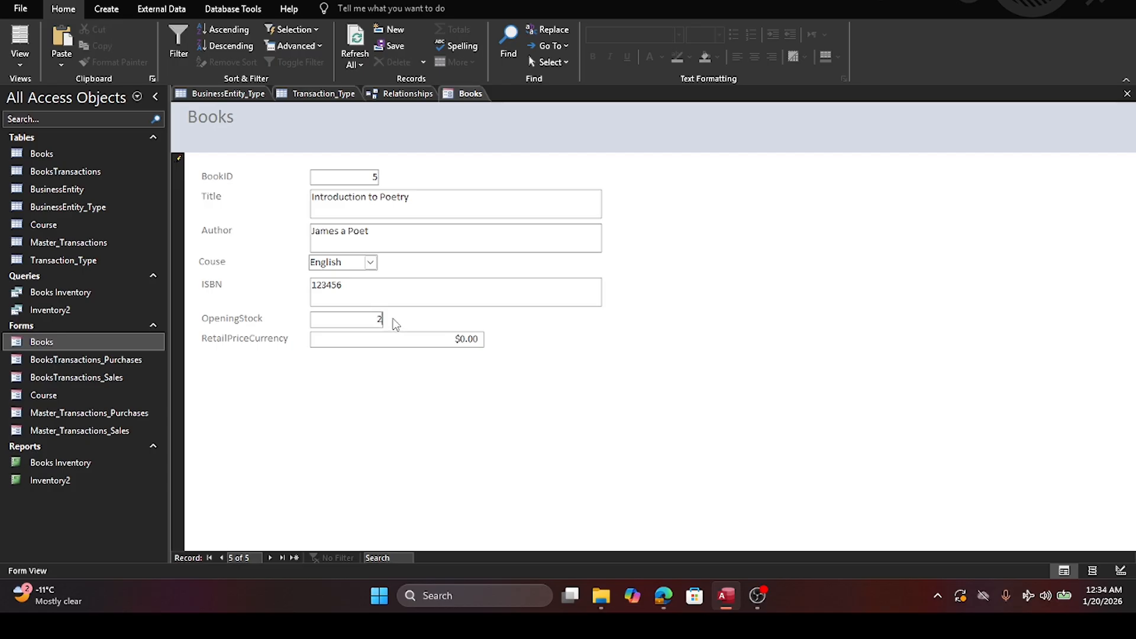
key("Tab")
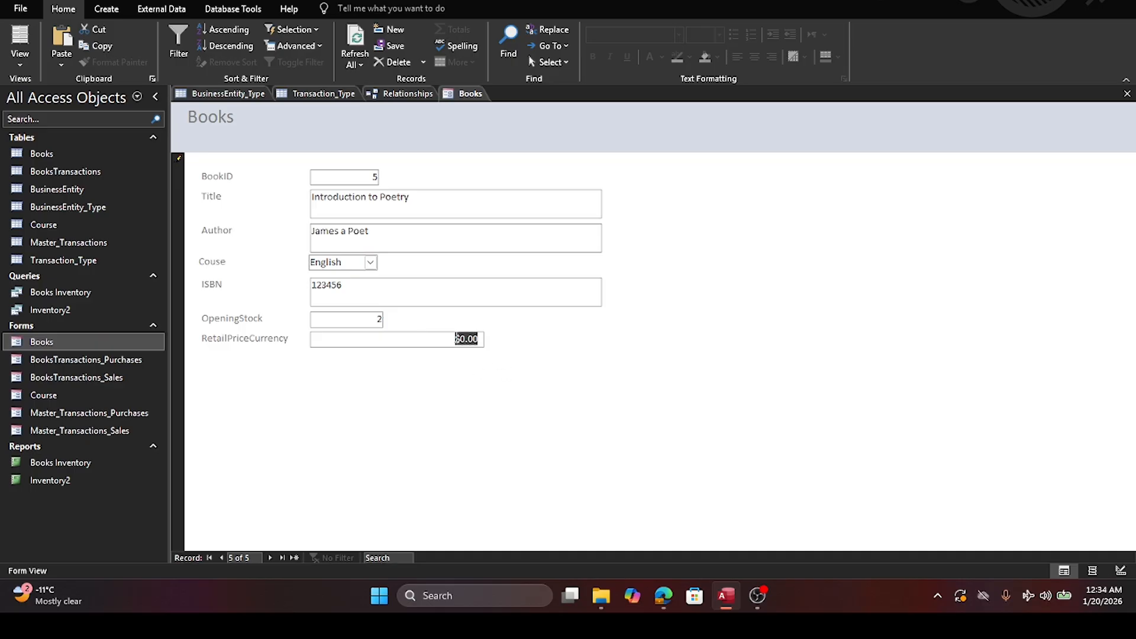
left_click(466, 338)
left_click_drag(459, 339, 479, 338)
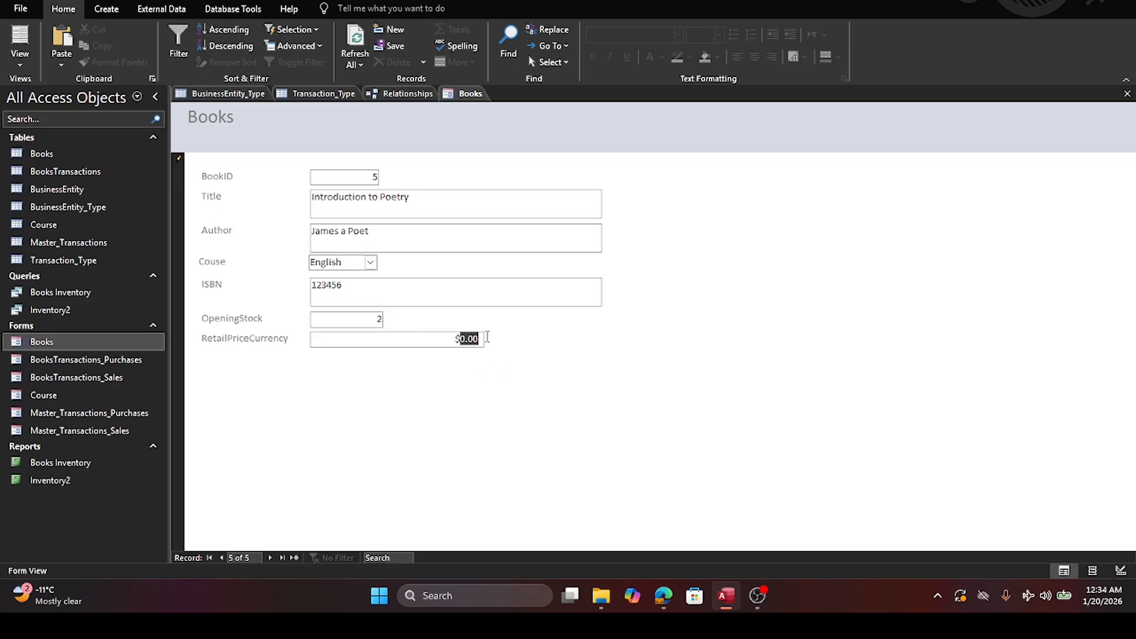
type("10")
key("Tab")
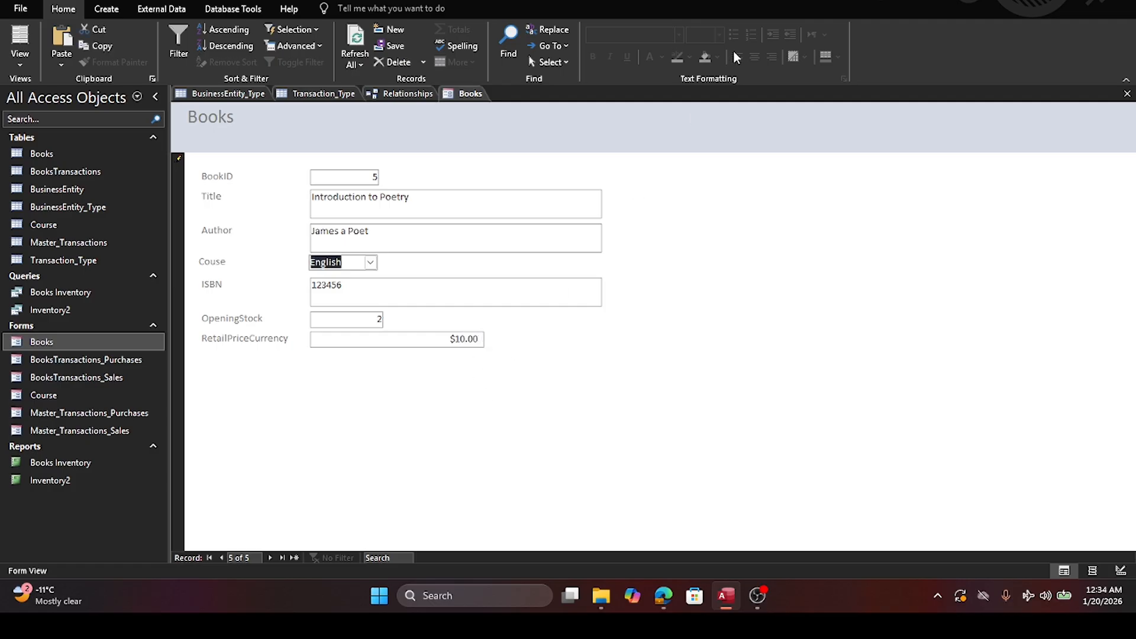
Step: Close the Books form and open the Books table to check the new record
left_click(1128, 93)
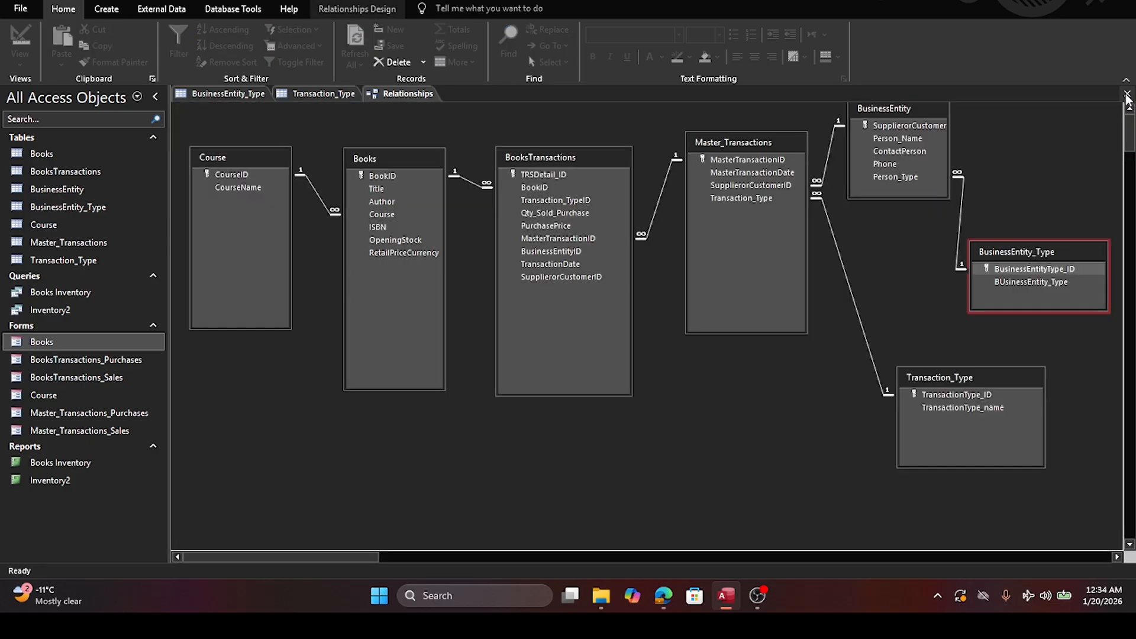
left_click(50, 158)
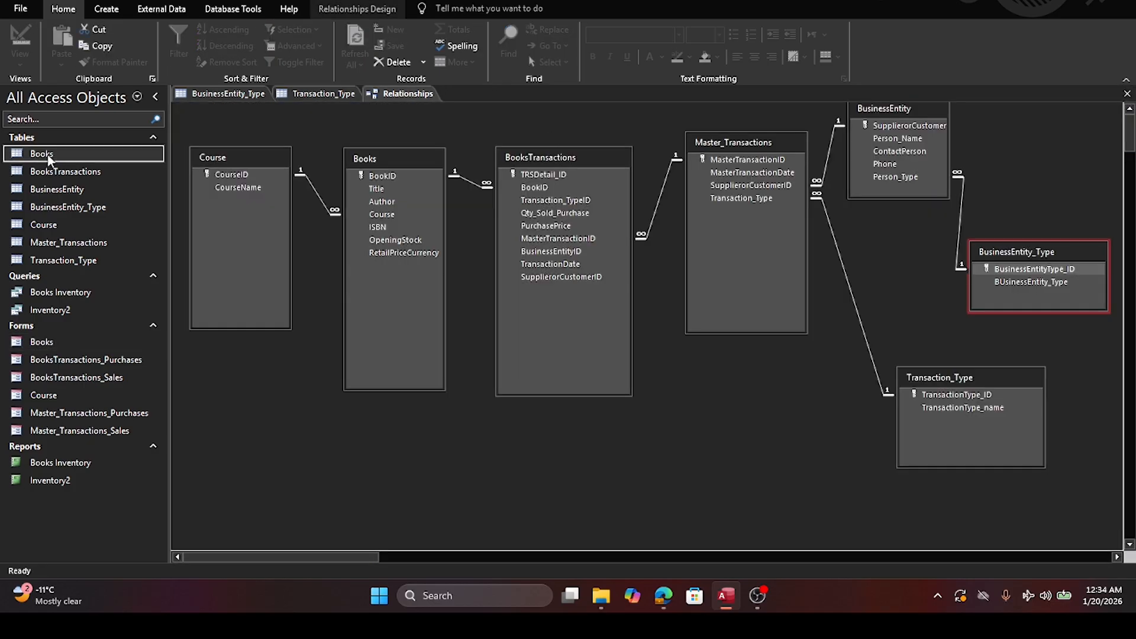
double_click(49, 156)
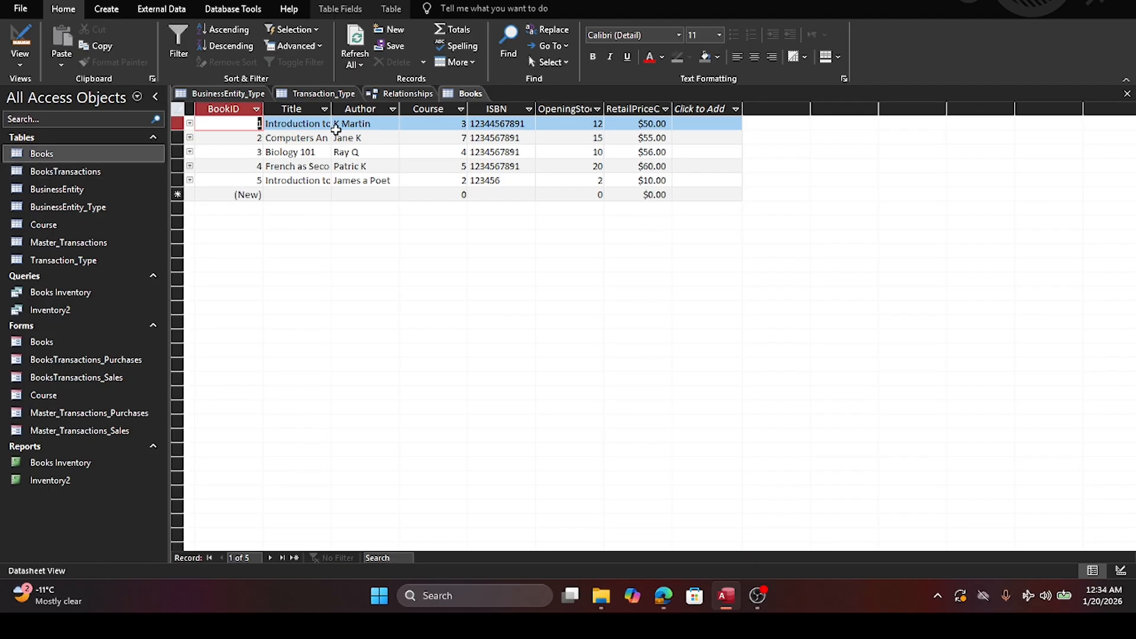
Step: Widen the Title column, then close the Books table without saving the layout
left_click_drag(331, 111, 428, 131)
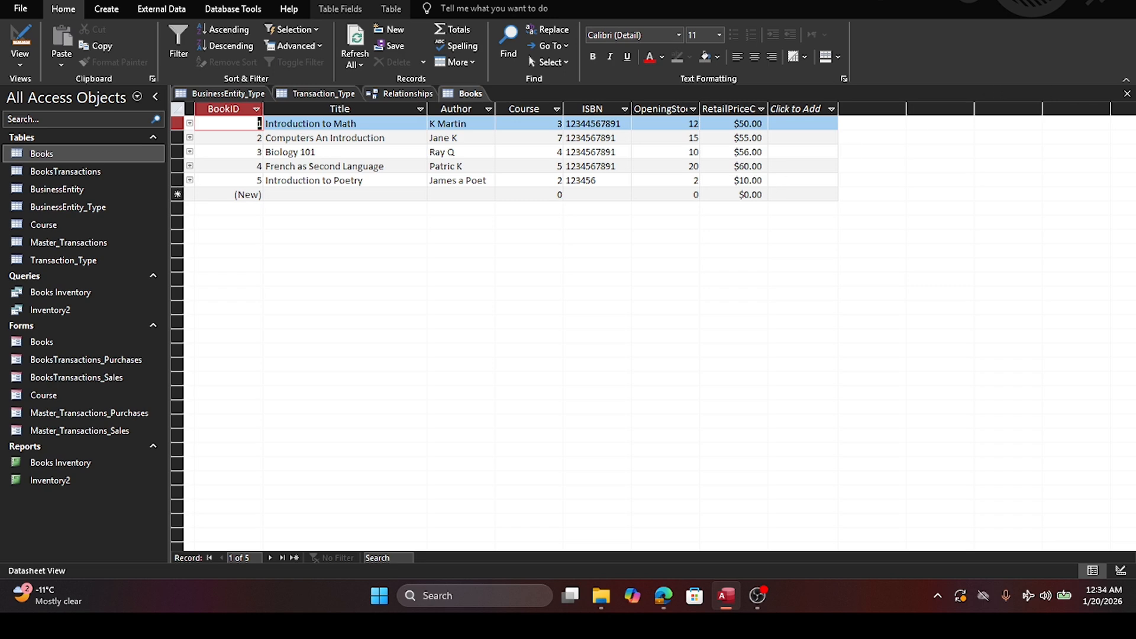
left_click(1127, 94)
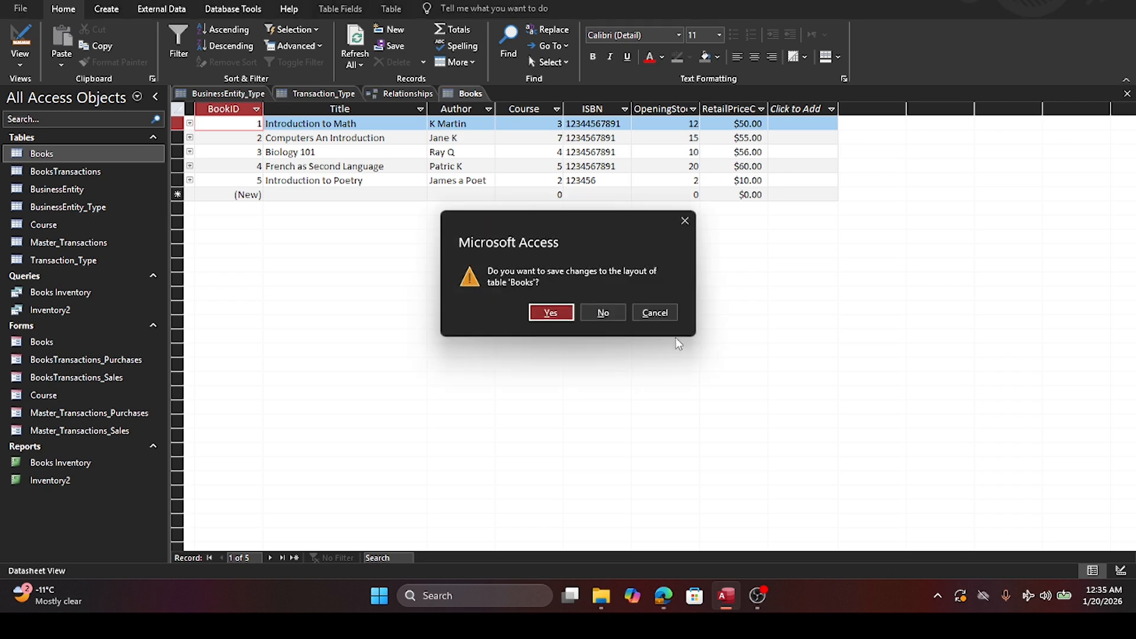
left_click(593, 311)
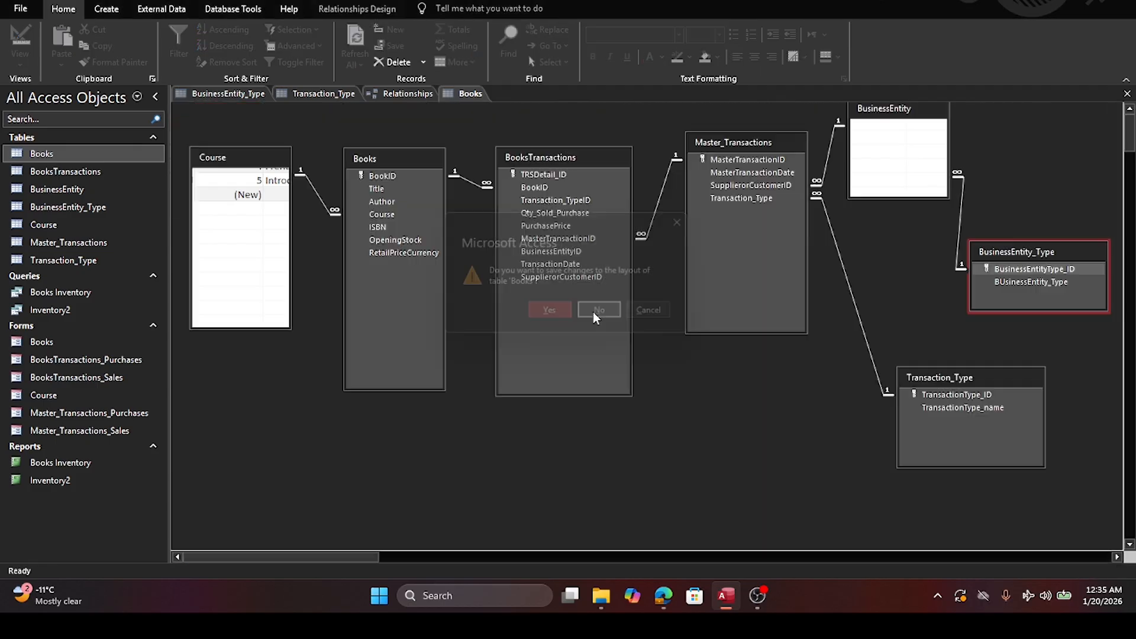
Step: Close the Relationships diagram, saving its layout, and select Master_Transactions_Purchases
left_click(1127, 94)
left_click(552, 310)
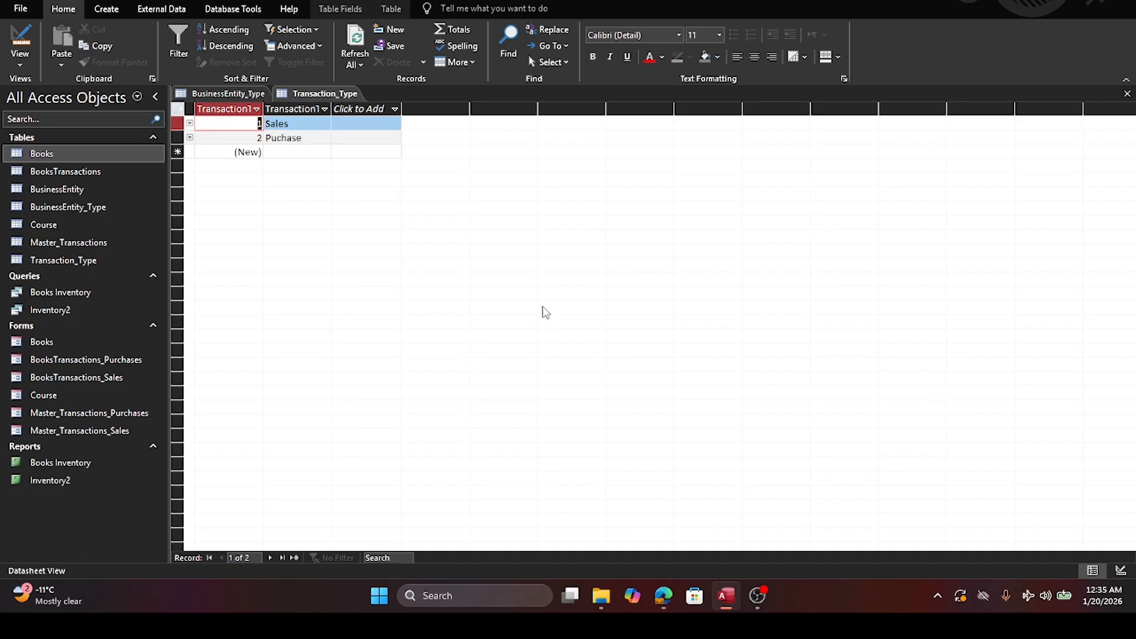
left_click(39, 419)
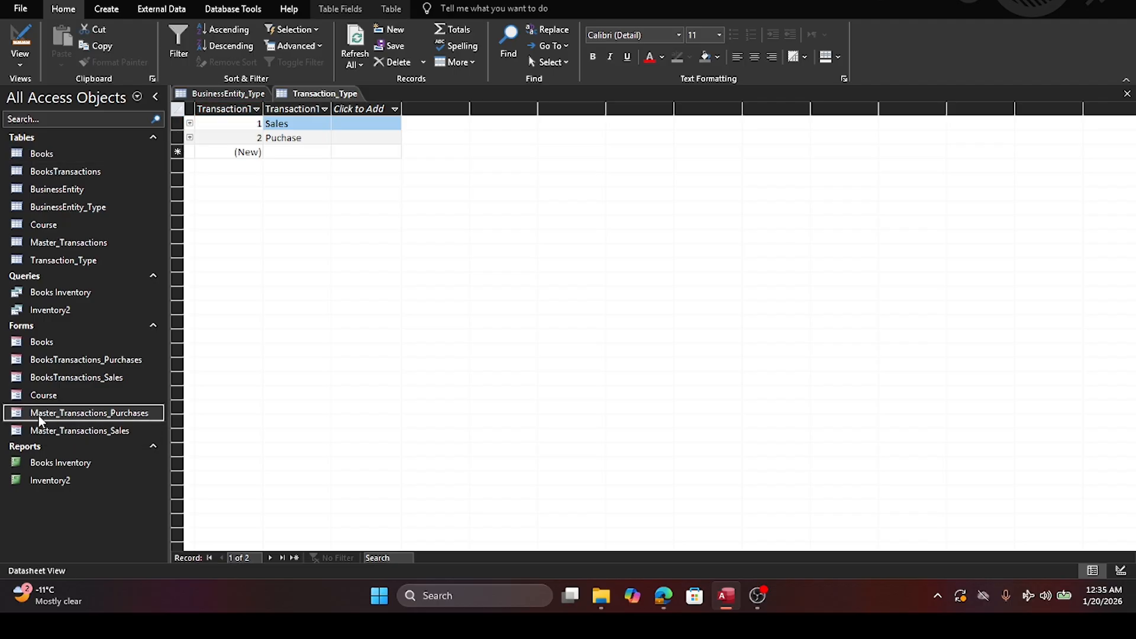
Step: Open Master_Transactions_Purchases on a new record dated 1/20/2026
double_click(37, 416)
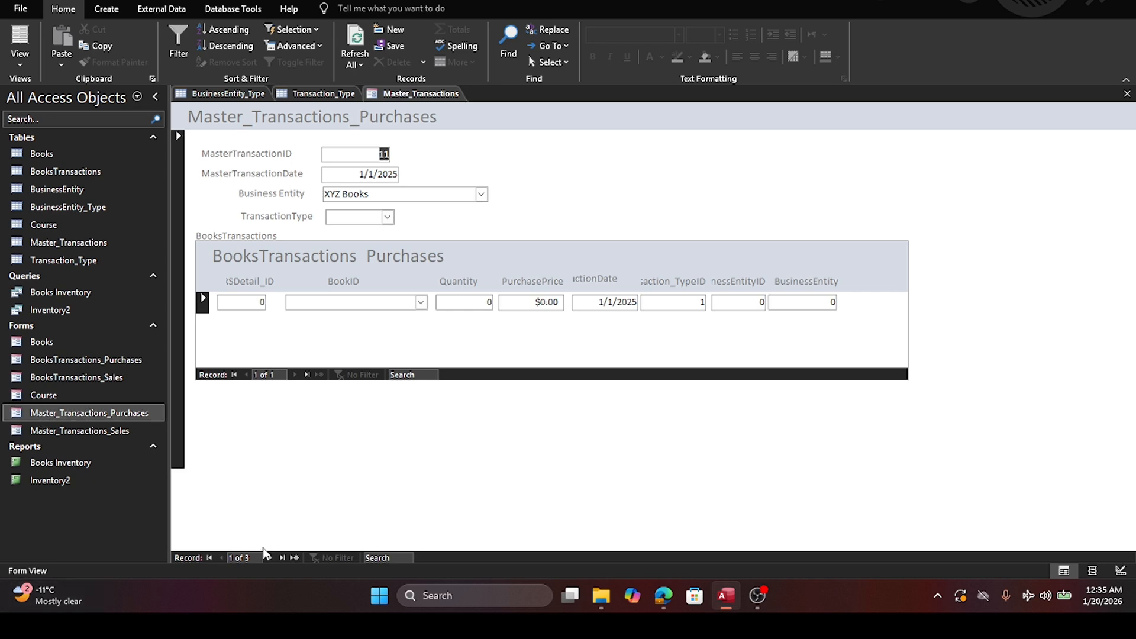
left_click(294, 558)
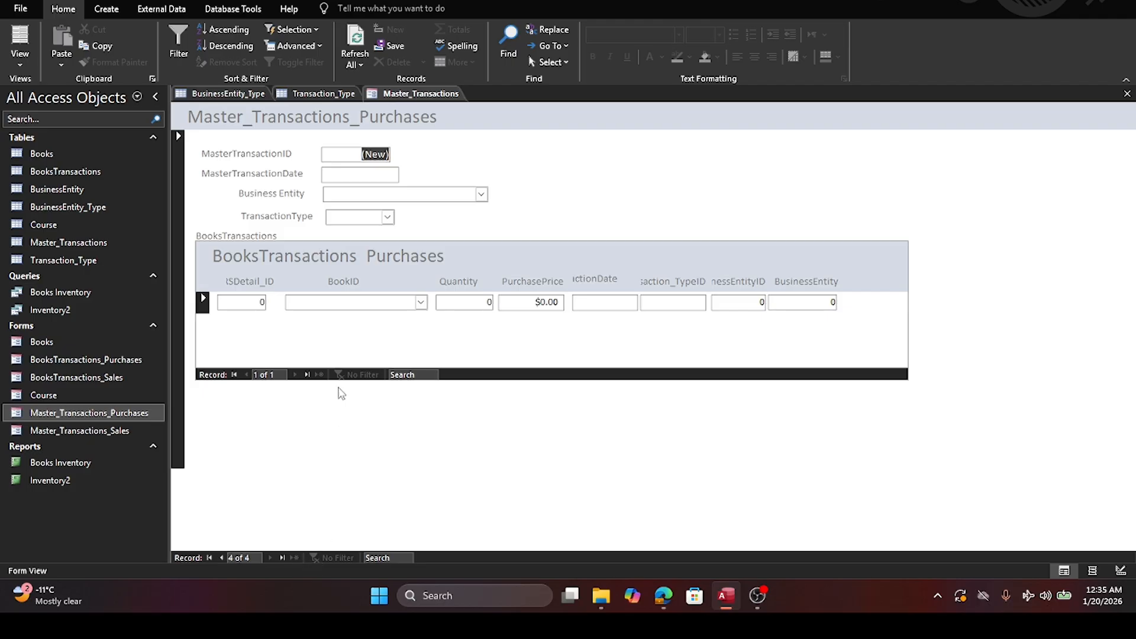
left_click(339, 172)
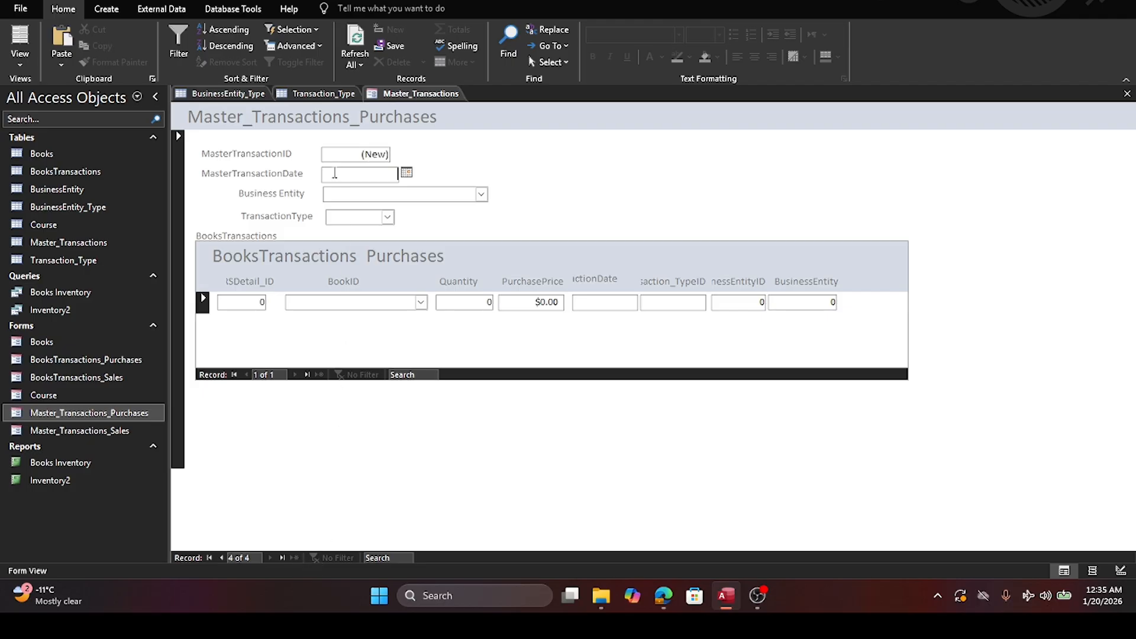
left_click(408, 174)
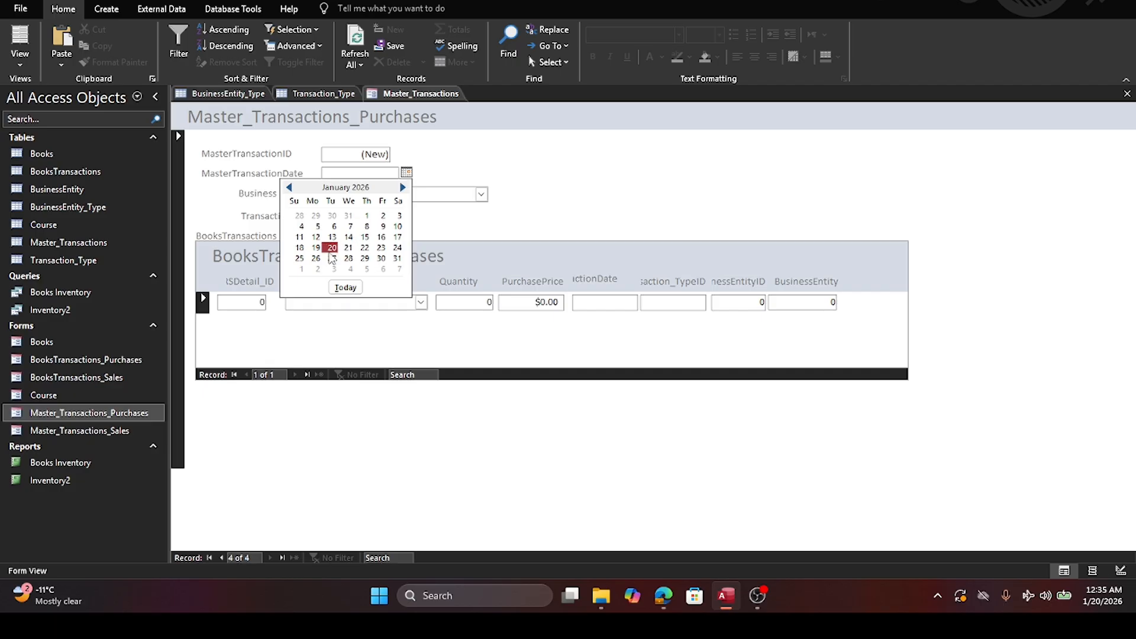
left_click(332, 248)
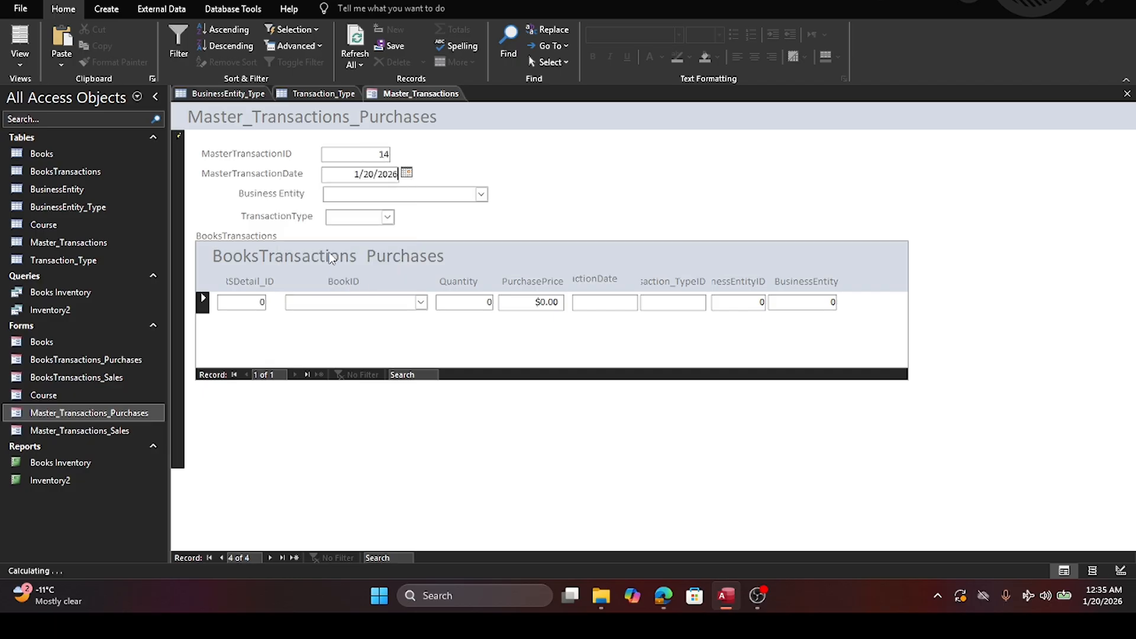
Step: Choose ABC Books as the business entity and Puchase as the transaction type
left_click(481, 194)
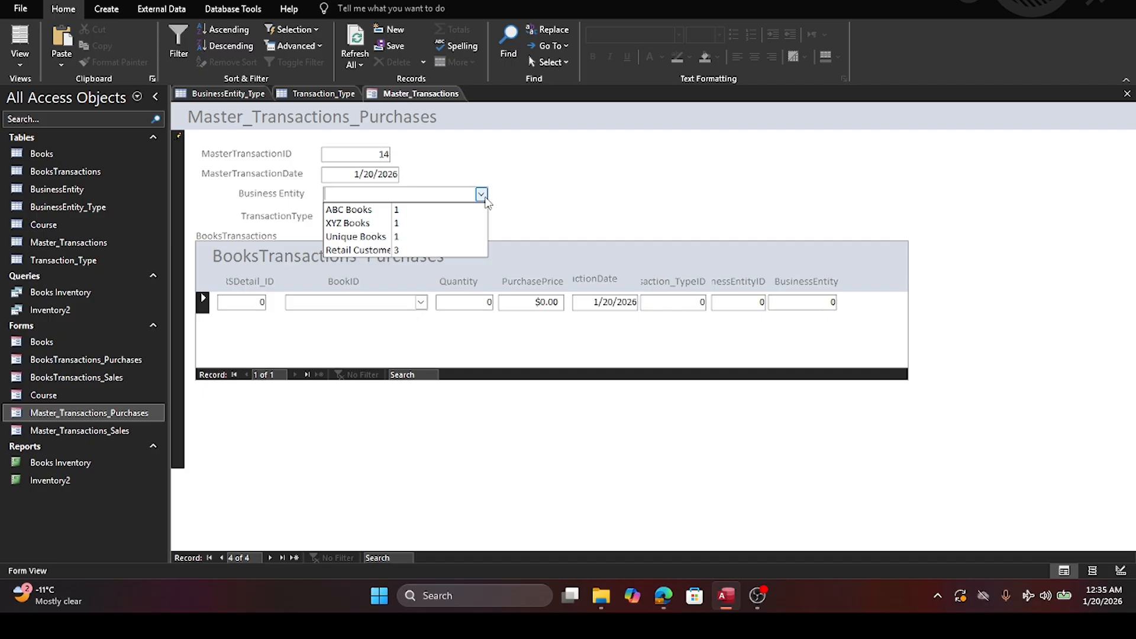
left_click(396, 211)
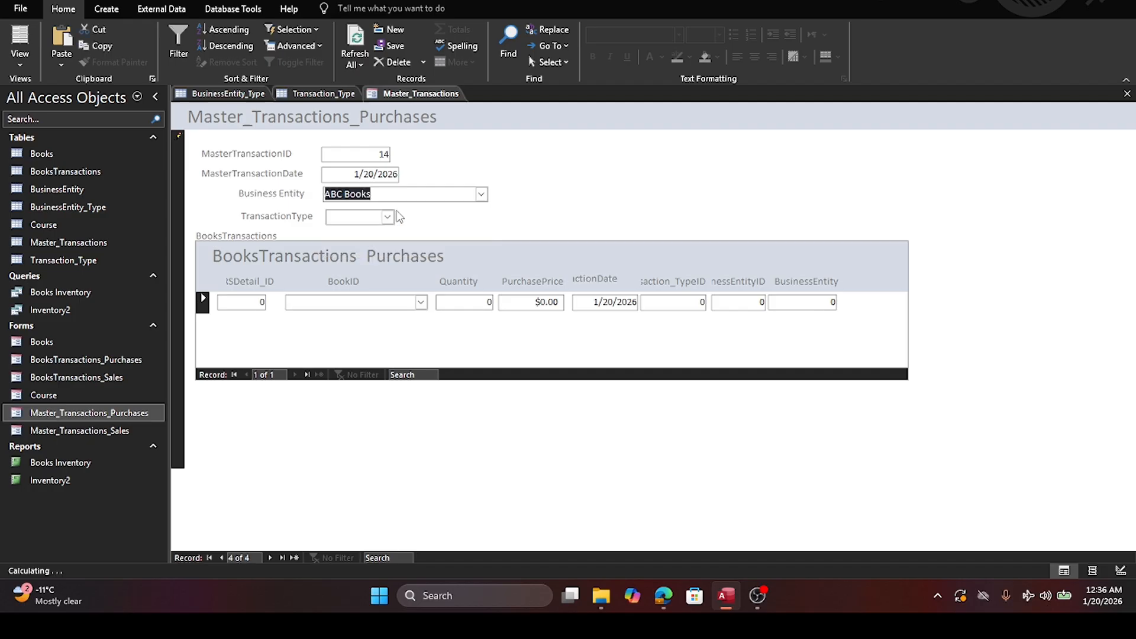
left_click(388, 217)
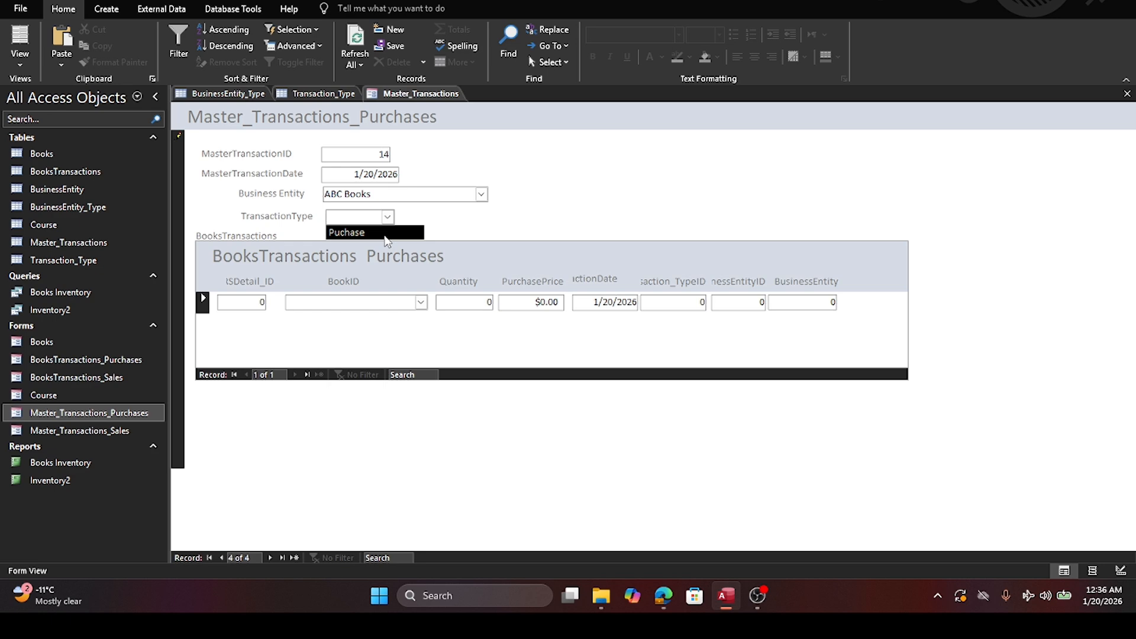
left_click(387, 237)
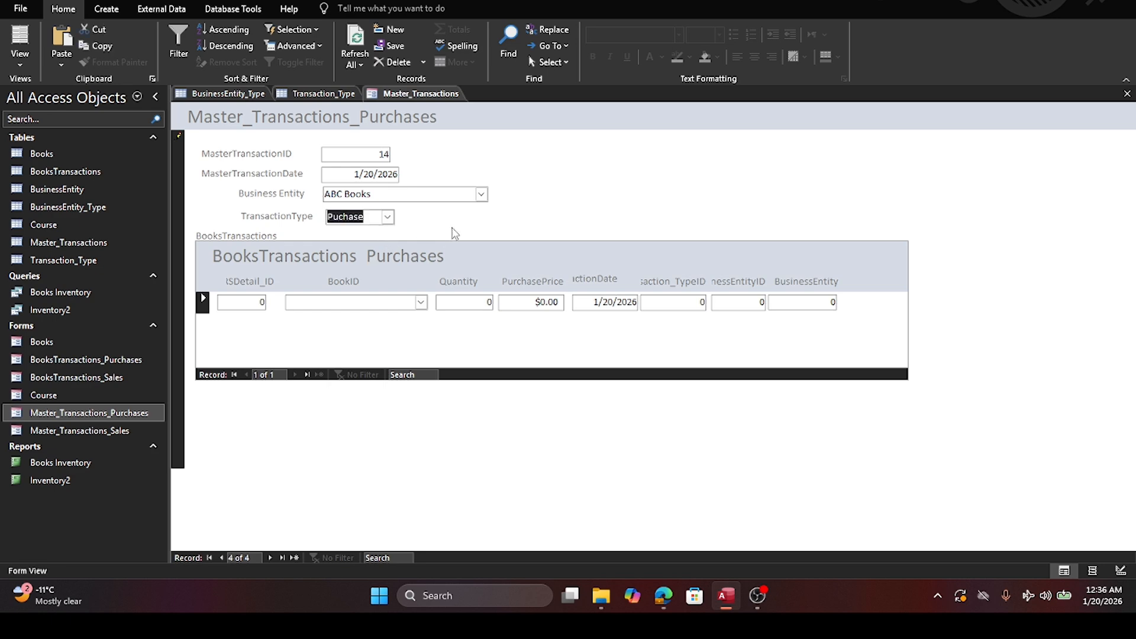
Step: Pick Introduction to Poetry in the detail line, with quantity 3 and purchase price 5
left_click(420, 302)
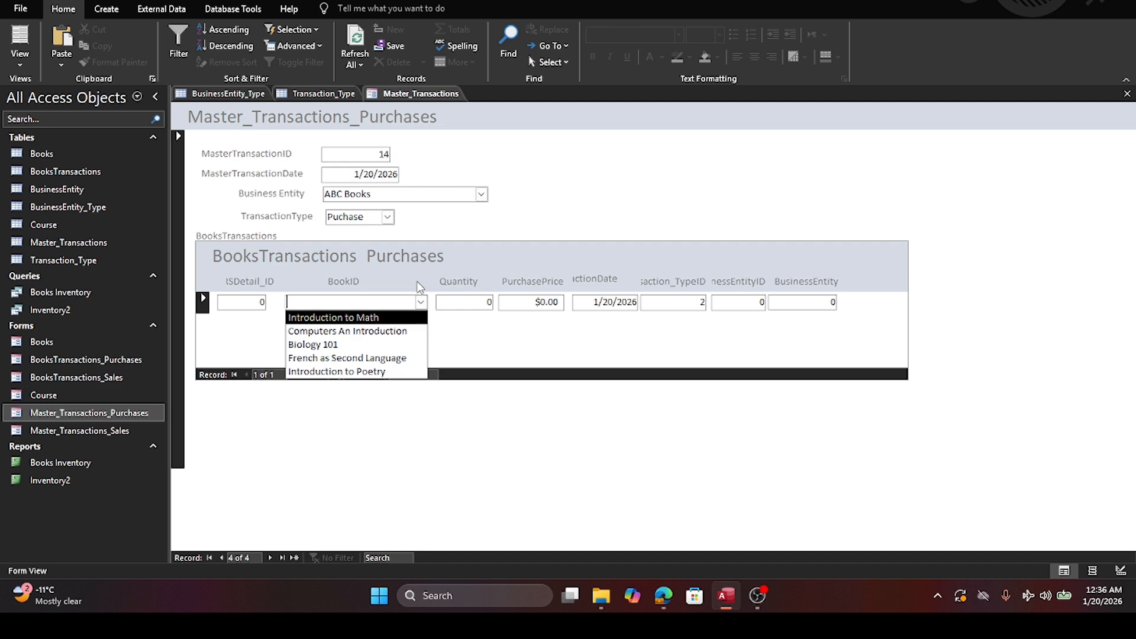
left_click(354, 373)
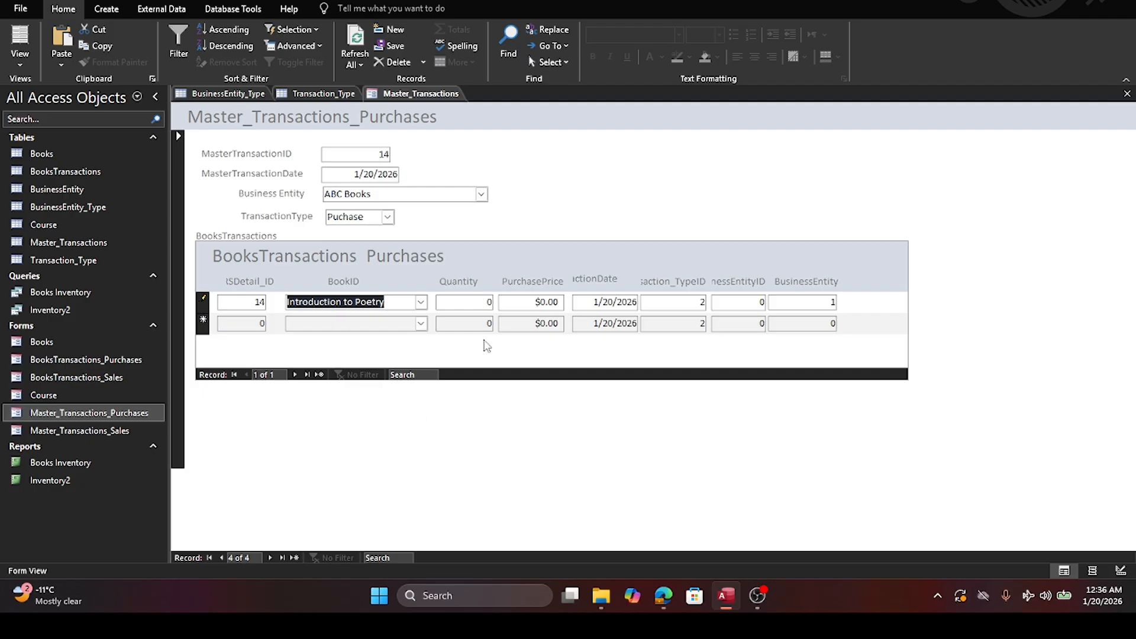
left_click(496, 302)
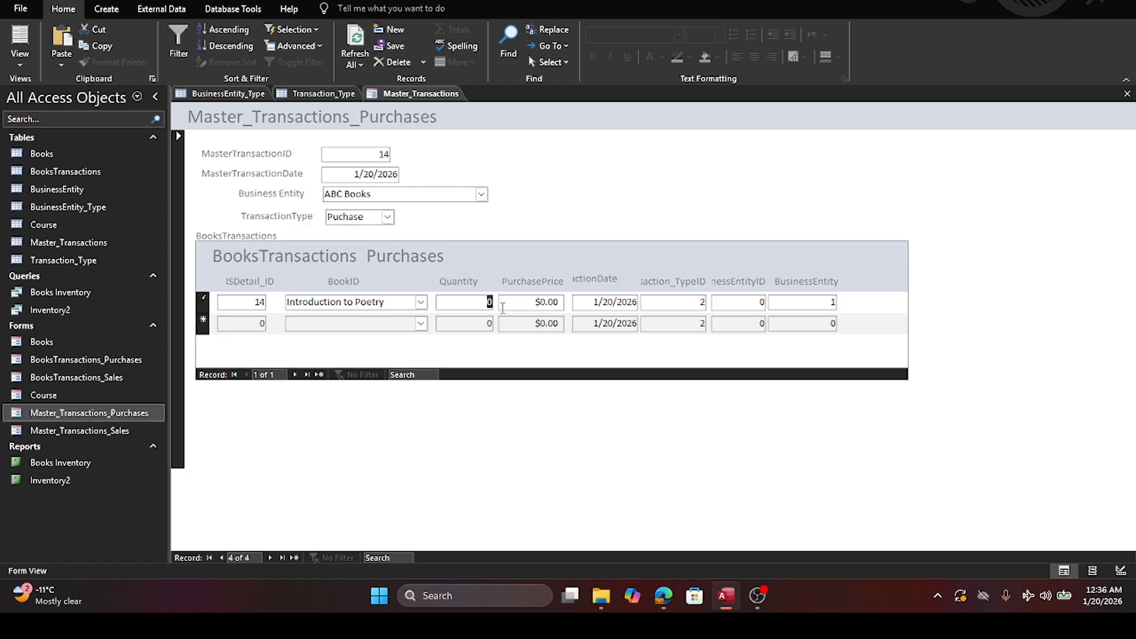
type("3")
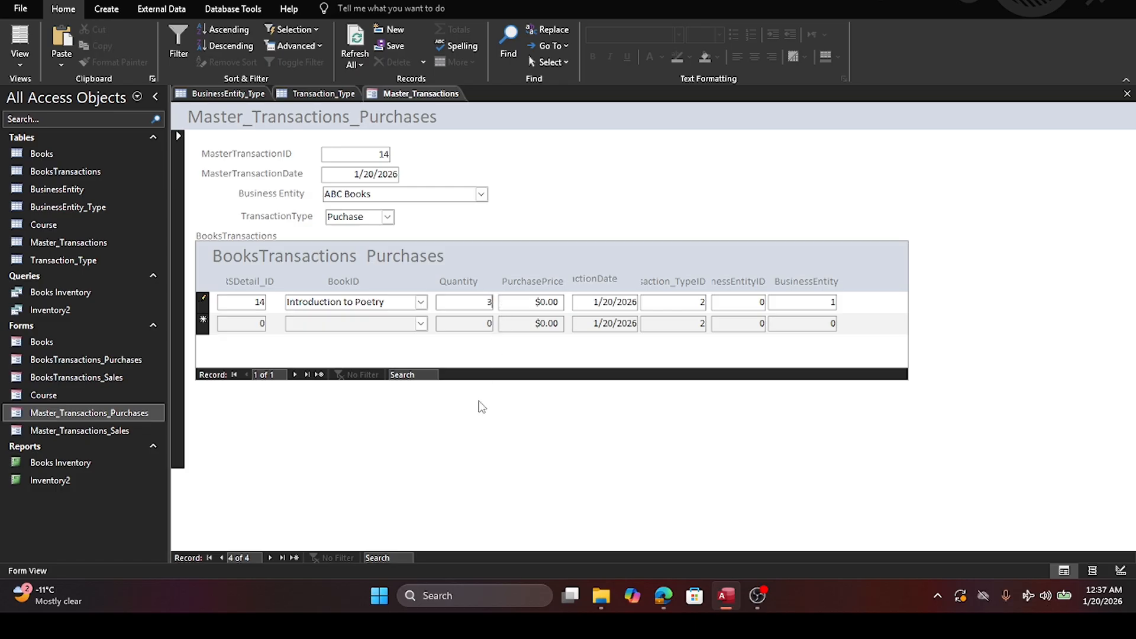
key("Tab")
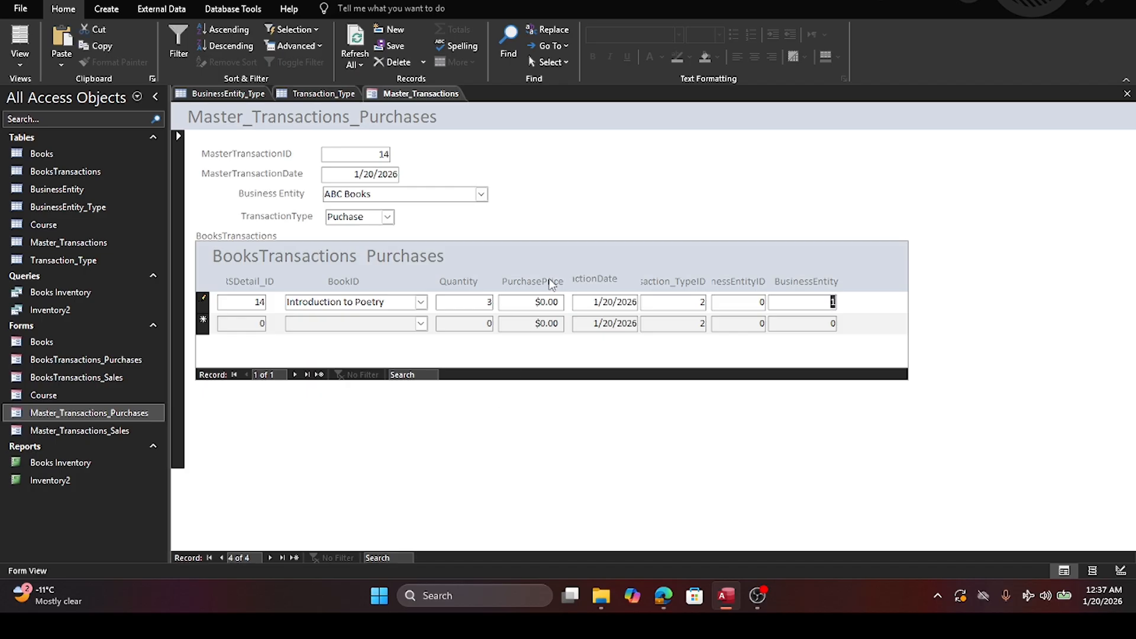
left_click_drag(541, 302, 563, 303)
type("5")
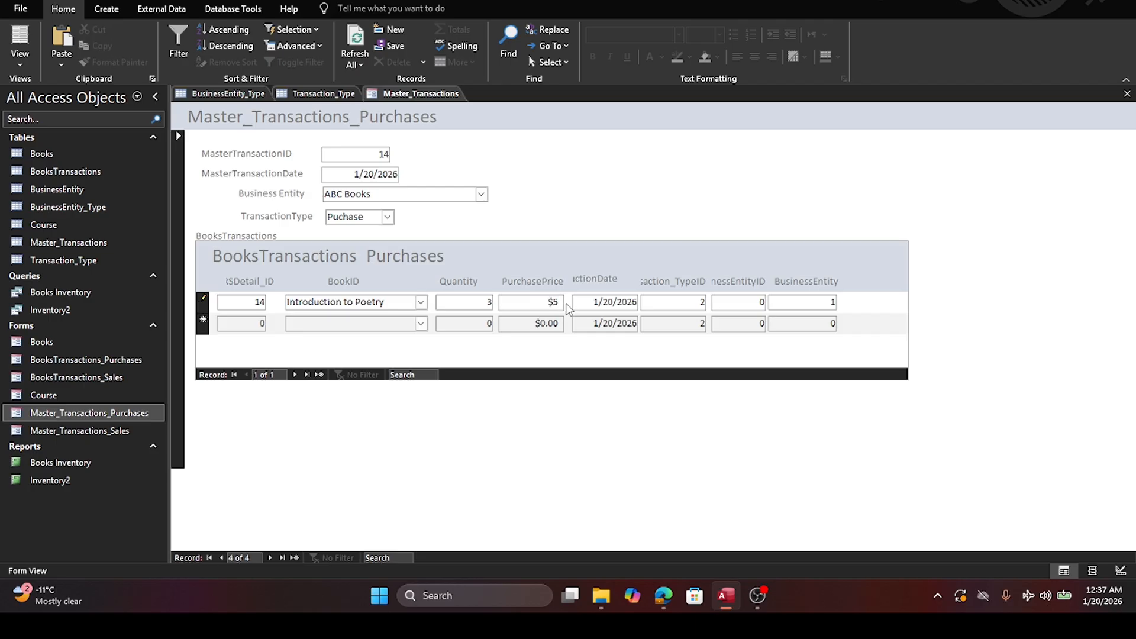
key("Tab")
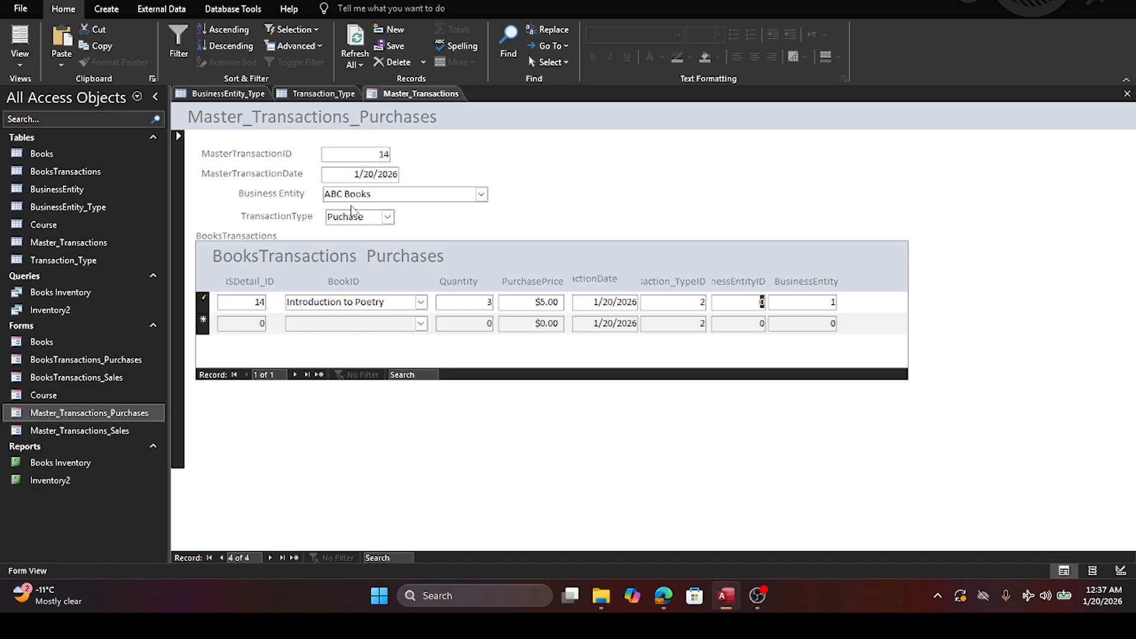
Step: Keep ABC Books as the business entity and Purchase as the transaction type
left_click(482, 194)
left_click(482, 194)
left_click(388, 217)
left_click(387, 219)
key("Tab")
Step: Add Computers An Introduction, quantity 4 at $6.00, and start a blank new purchase record
left_click(420, 324)
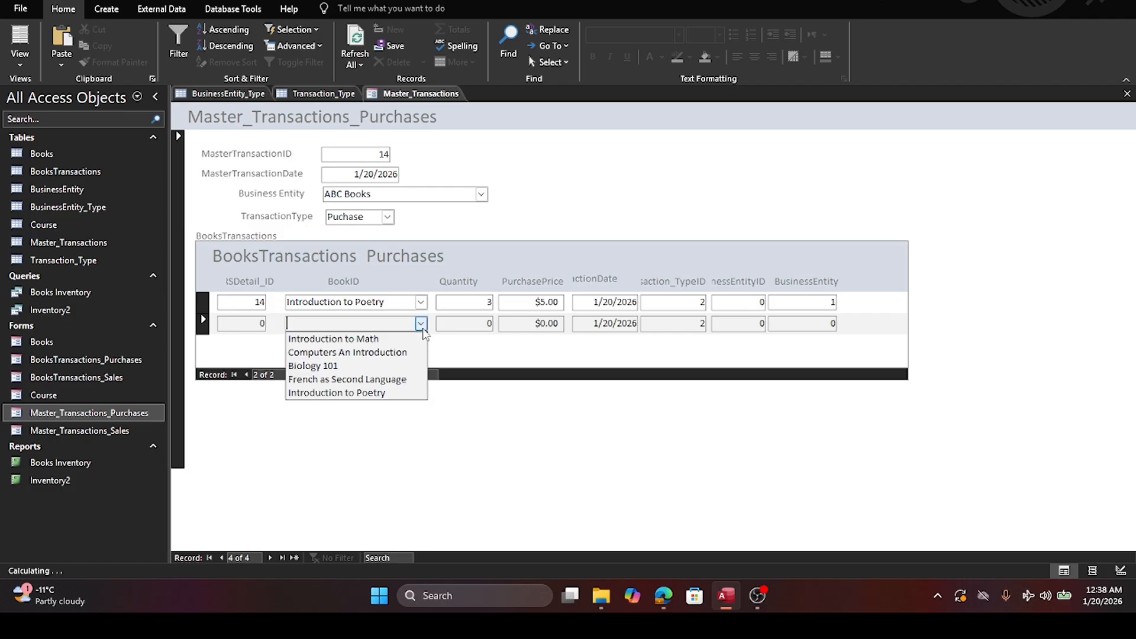
left_click(402, 353)
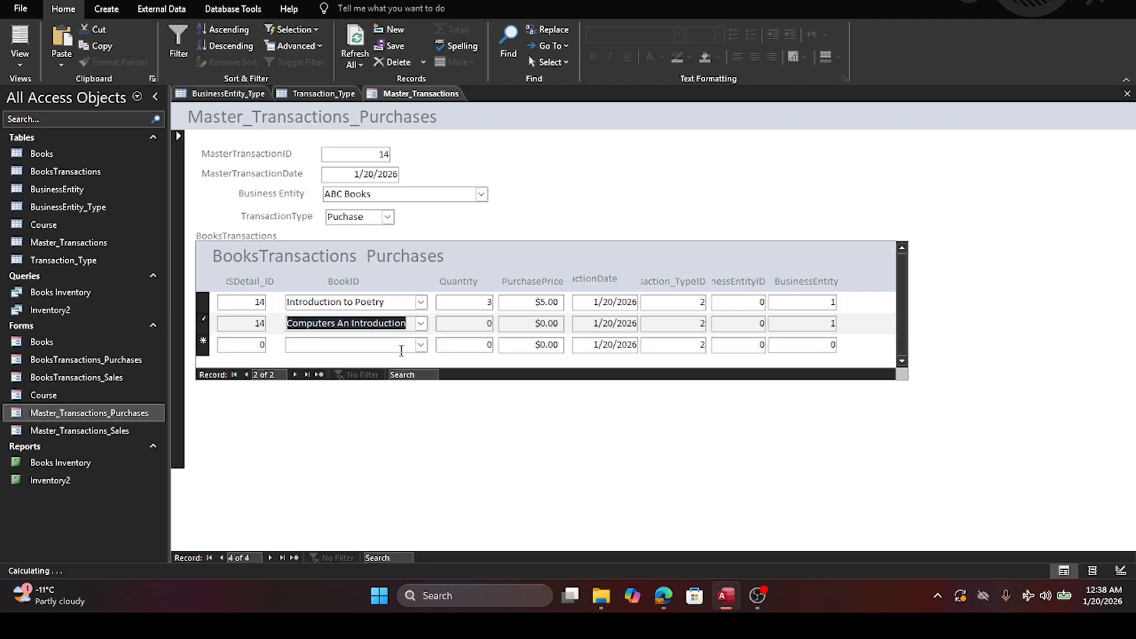
key("Tab")
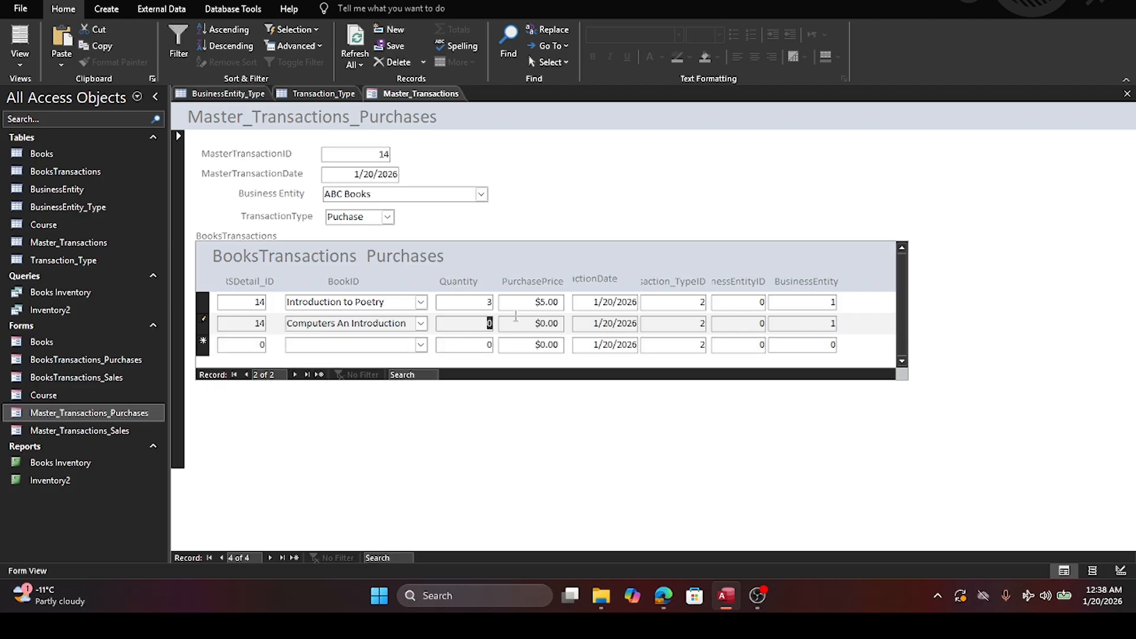
type("4")
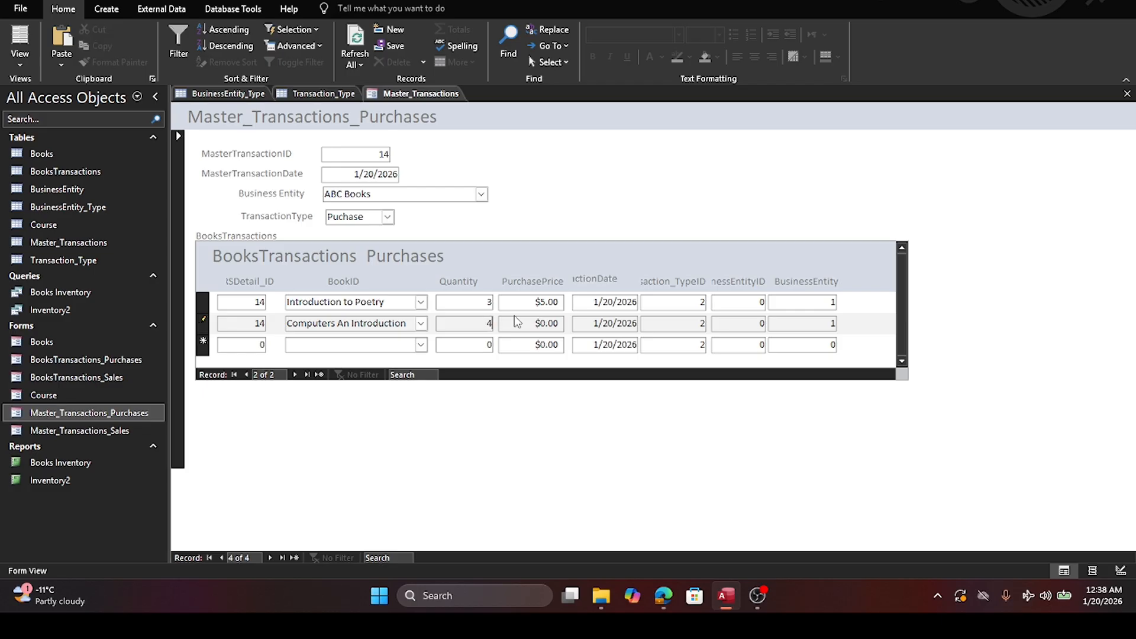
left_click_drag(540, 323, 560, 324)
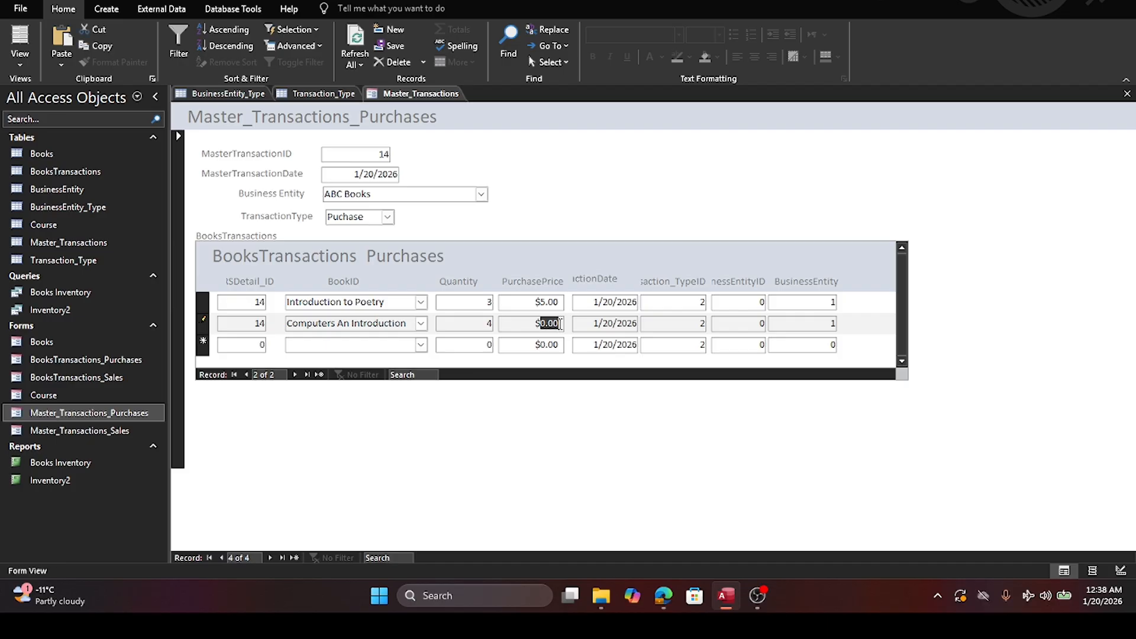
type("6")
key("Tab")
left_click(296, 557)
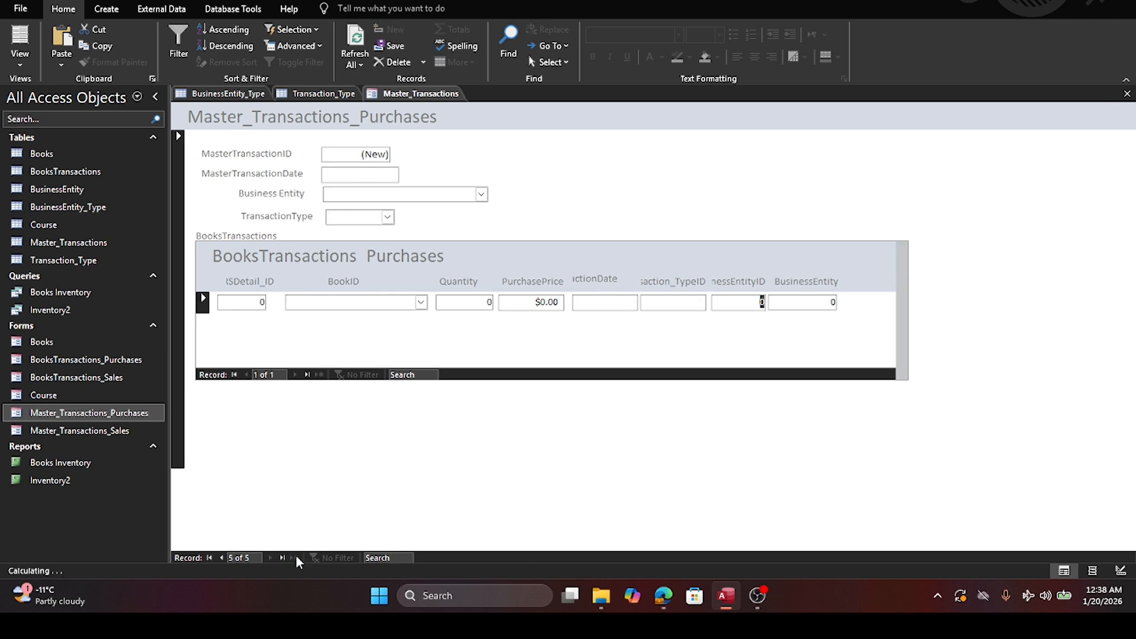
Step: Close the purchases form and start a new record in Master_Transactions_Sales
left_click(1126, 94)
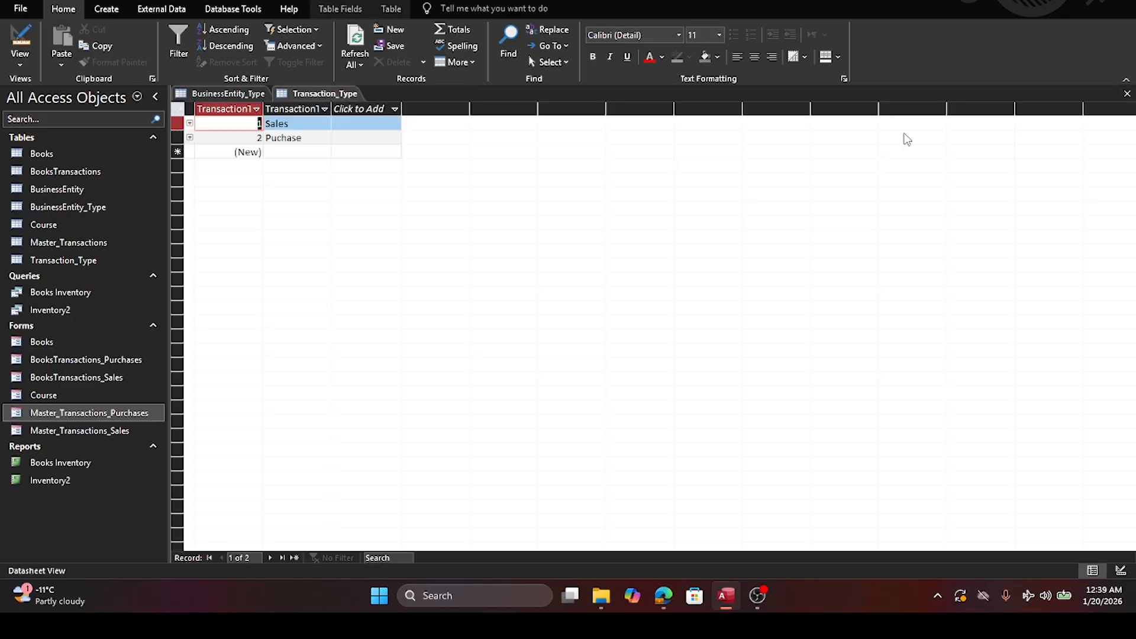
double_click(76, 431)
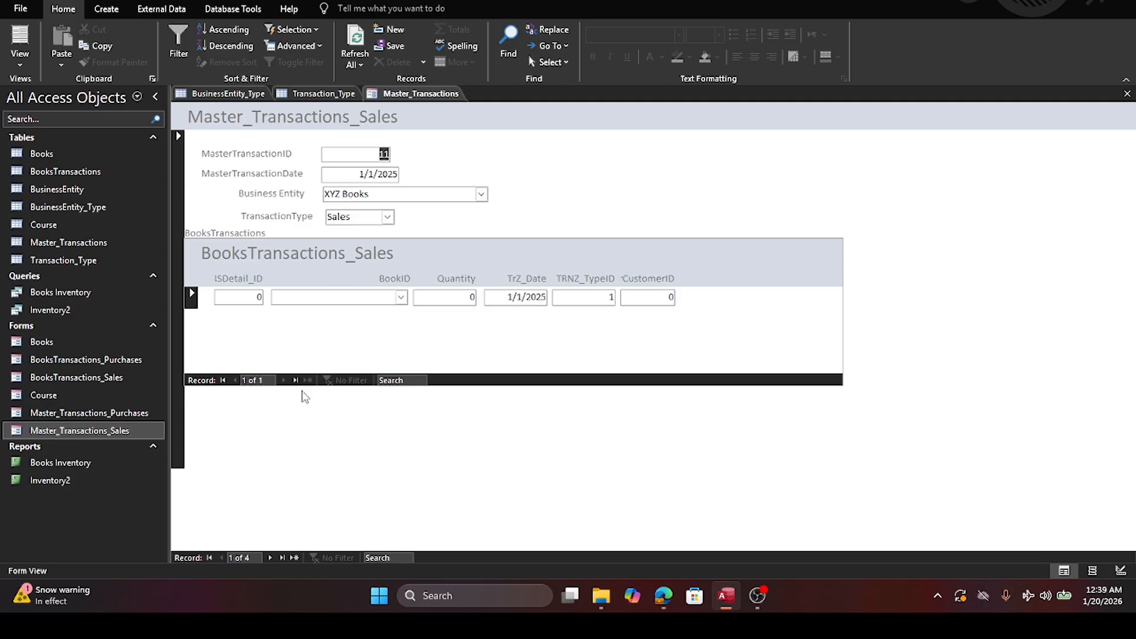
left_click(294, 557)
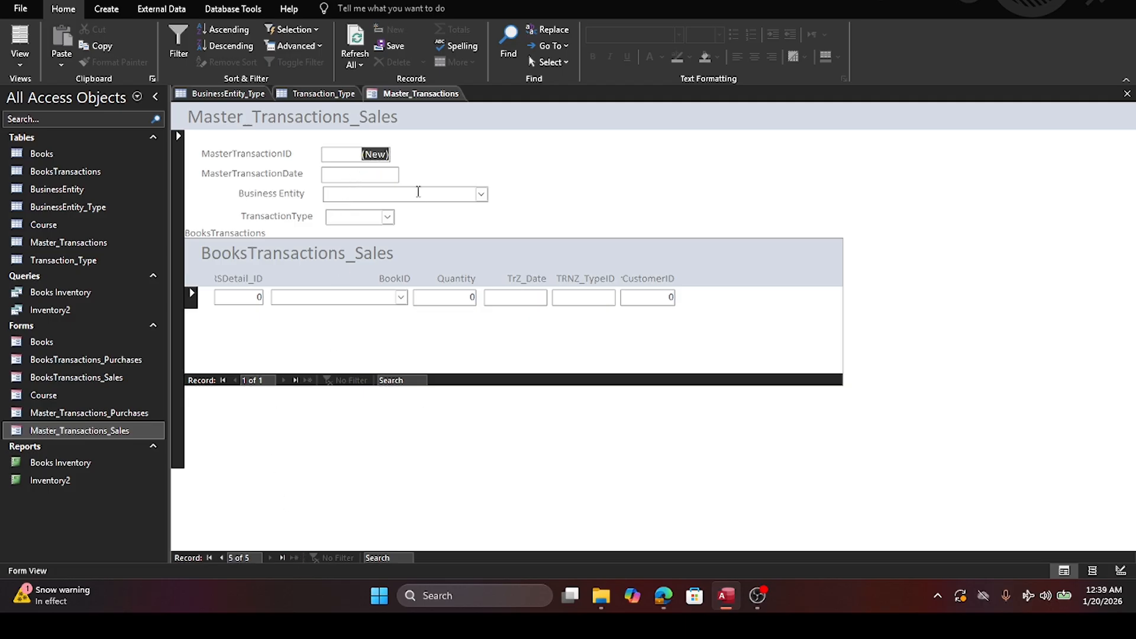
Step: Date the transaction 1/20/2026, with Retail Customer as entity and Sales as type
left_click(388, 174)
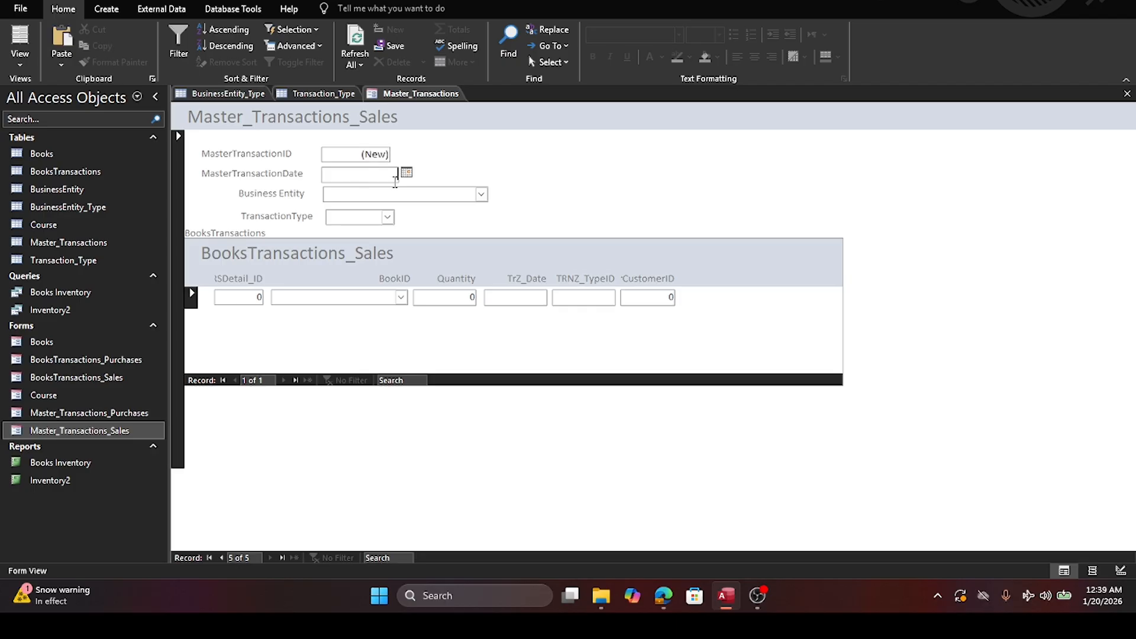
left_click(407, 174)
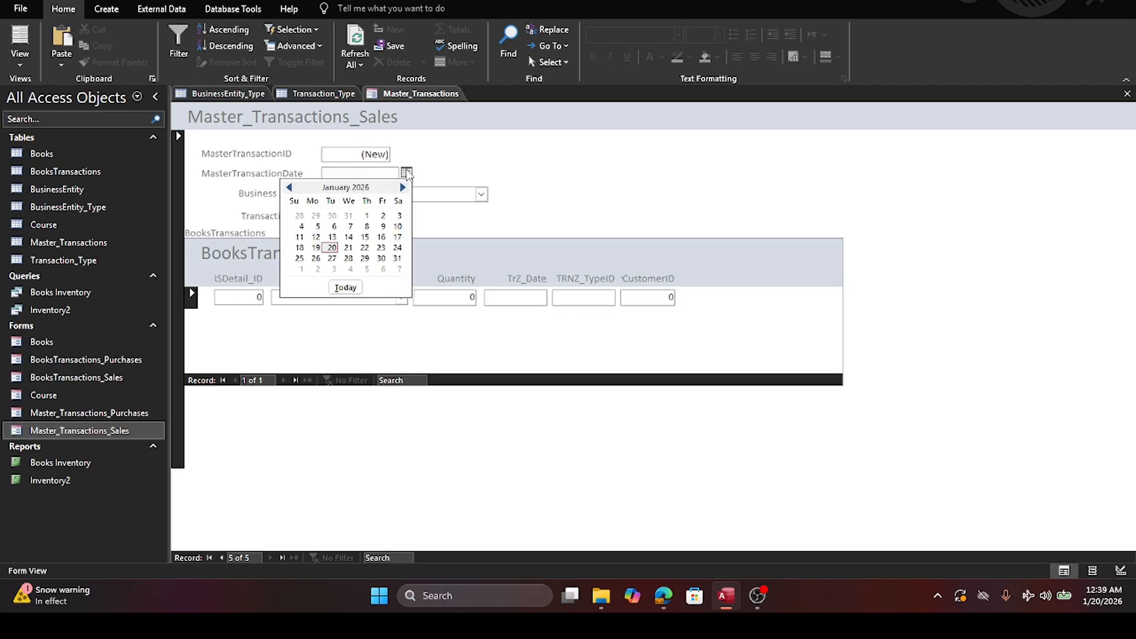
left_click(330, 245)
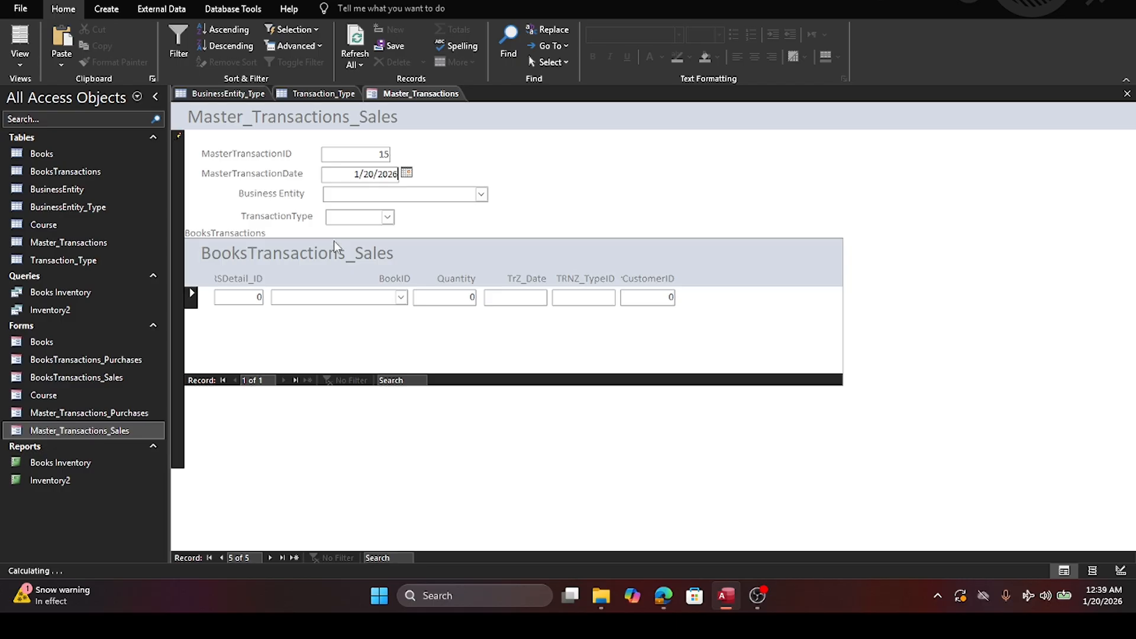
left_click(481, 196)
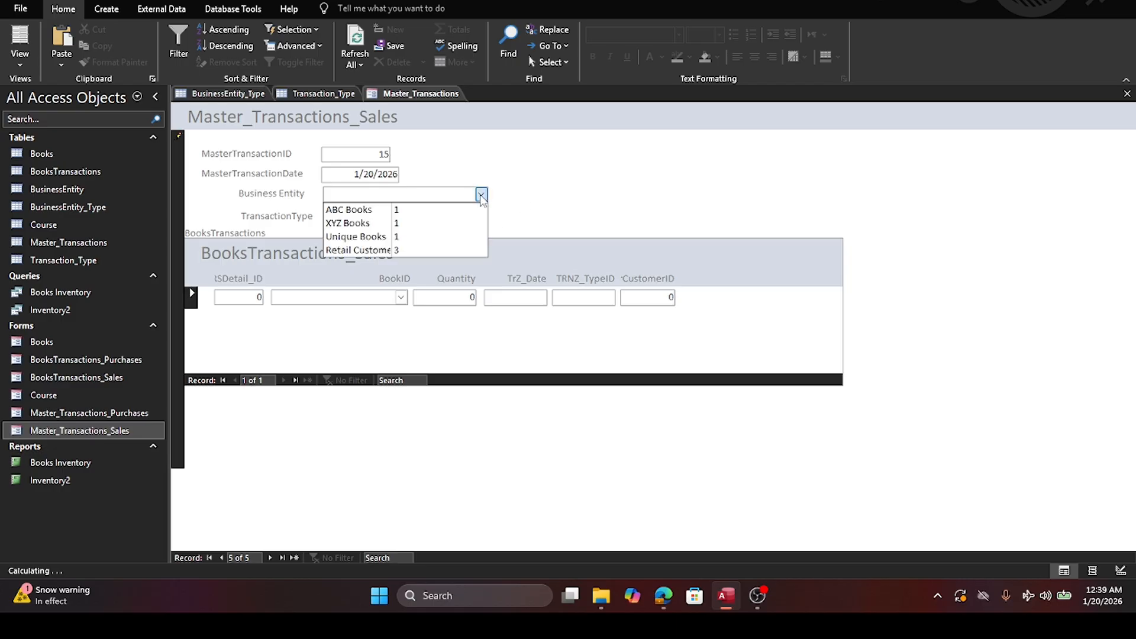
left_click(384, 251)
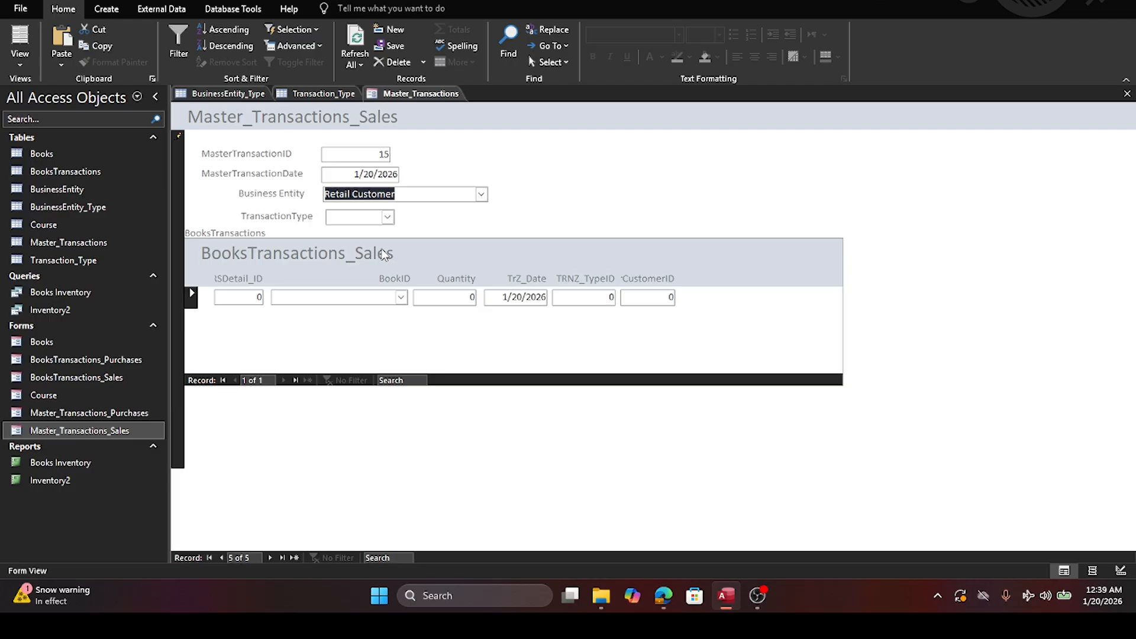
left_click(388, 217)
left_click(377, 232)
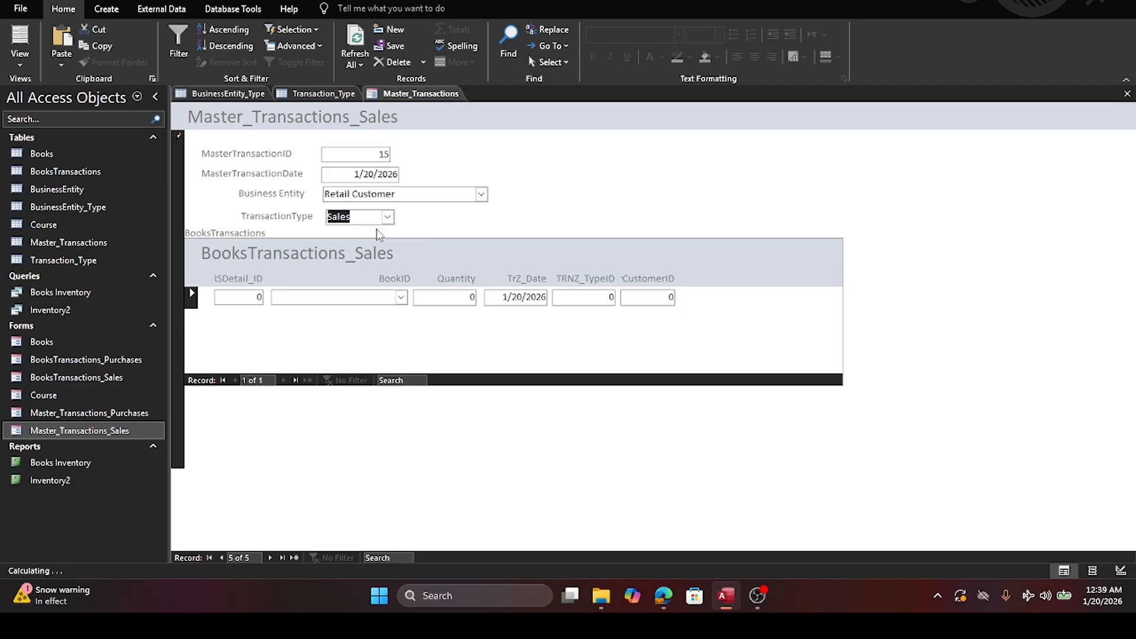
Step: Add Introduction to Poetry as the first book line with quantity 3
left_click(400, 298)
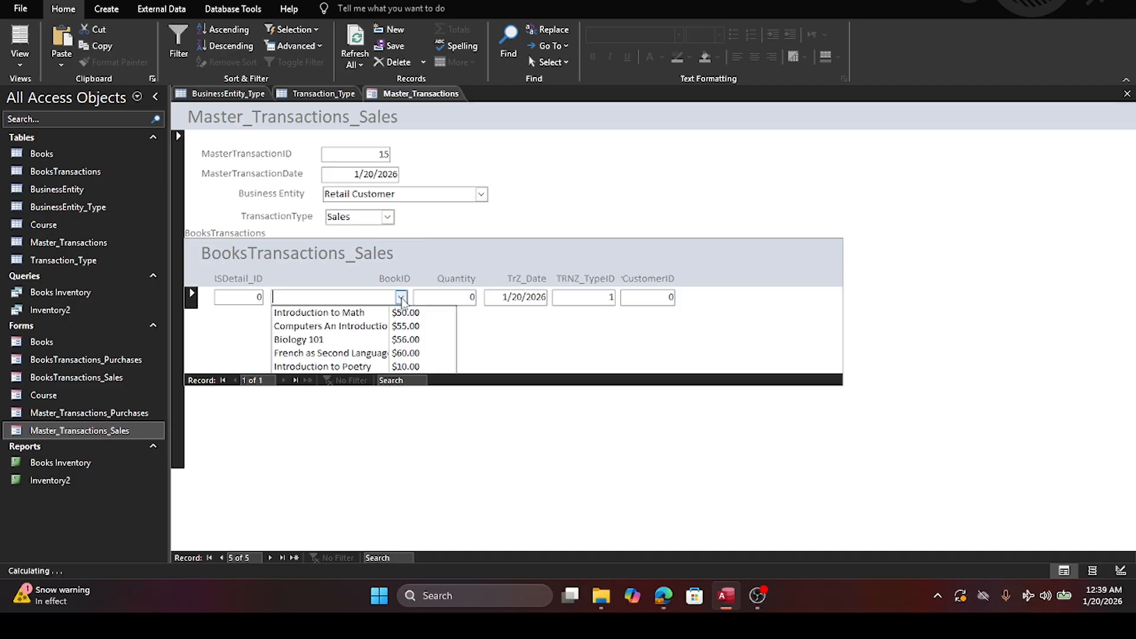
left_click(362, 366)
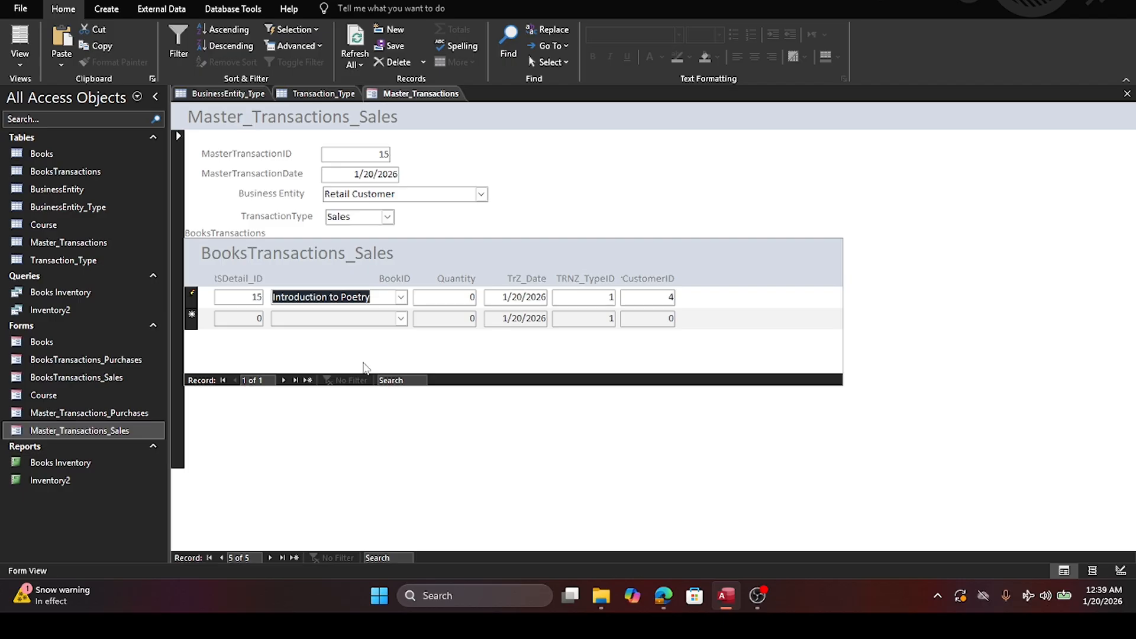
left_click_drag(457, 296, 472, 297)
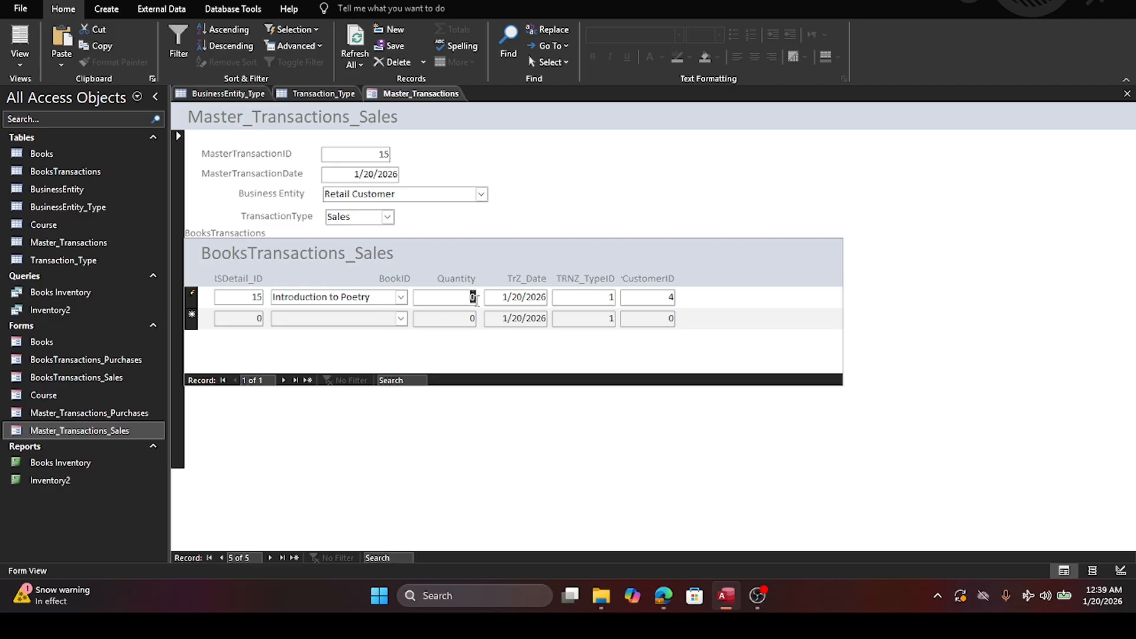
type("5")
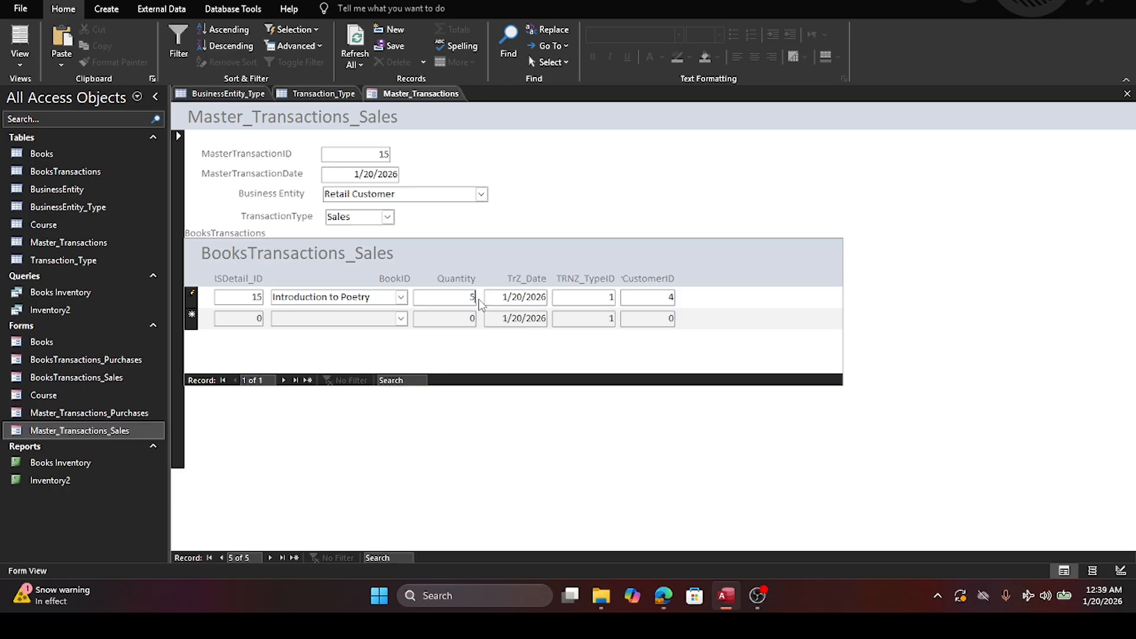
left_click_drag(468, 297, 485, 302)
type("3")
key("Tab")
key("Tab")
key("Tab")
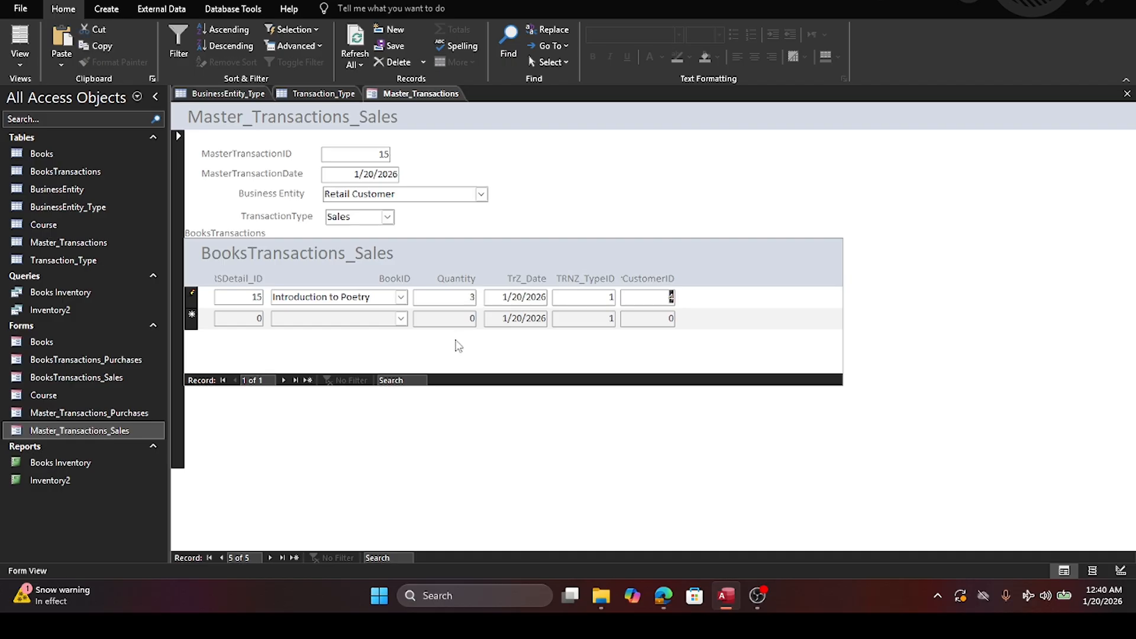
Step: Add Computers An Introduction as the second book line with quantity 4
left_click(327, 318)
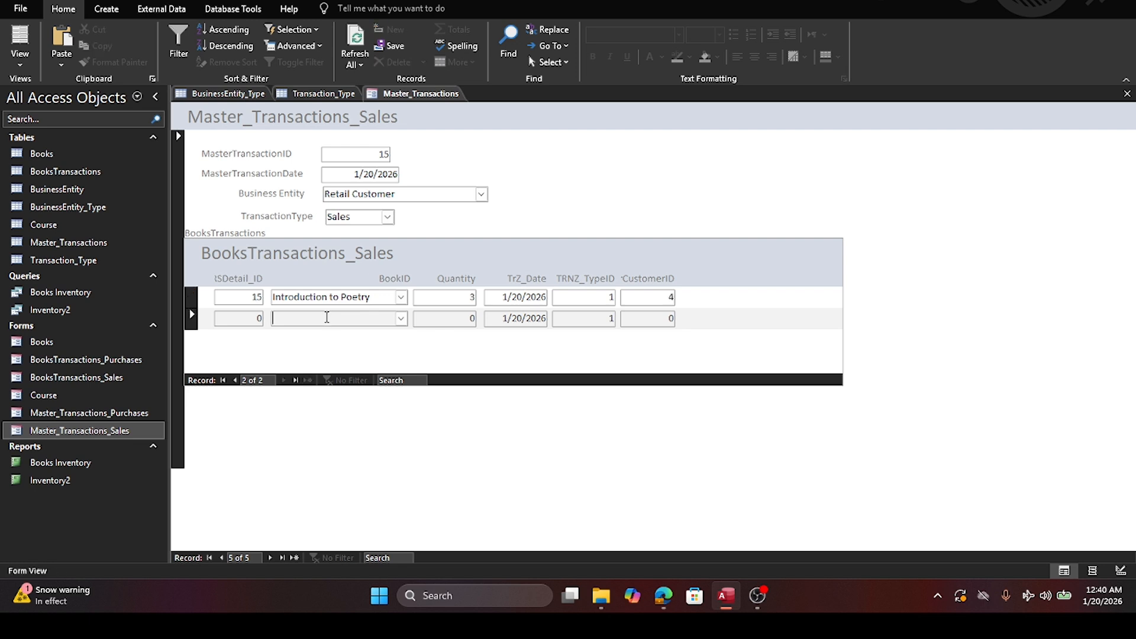
left_click(402, 318)
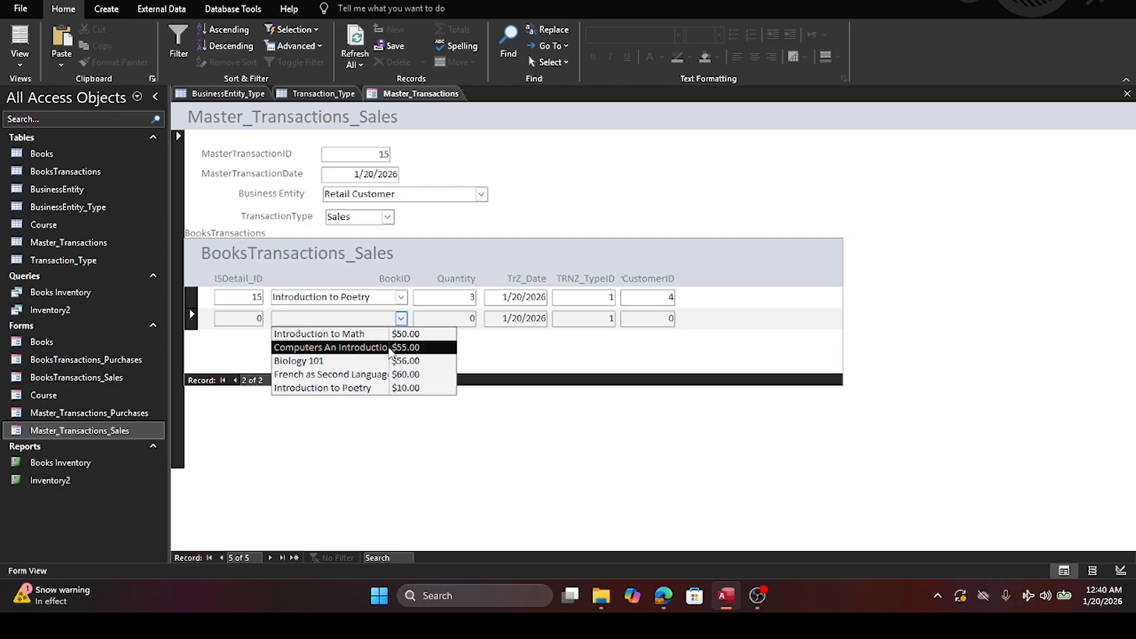
left_click(390, 349)
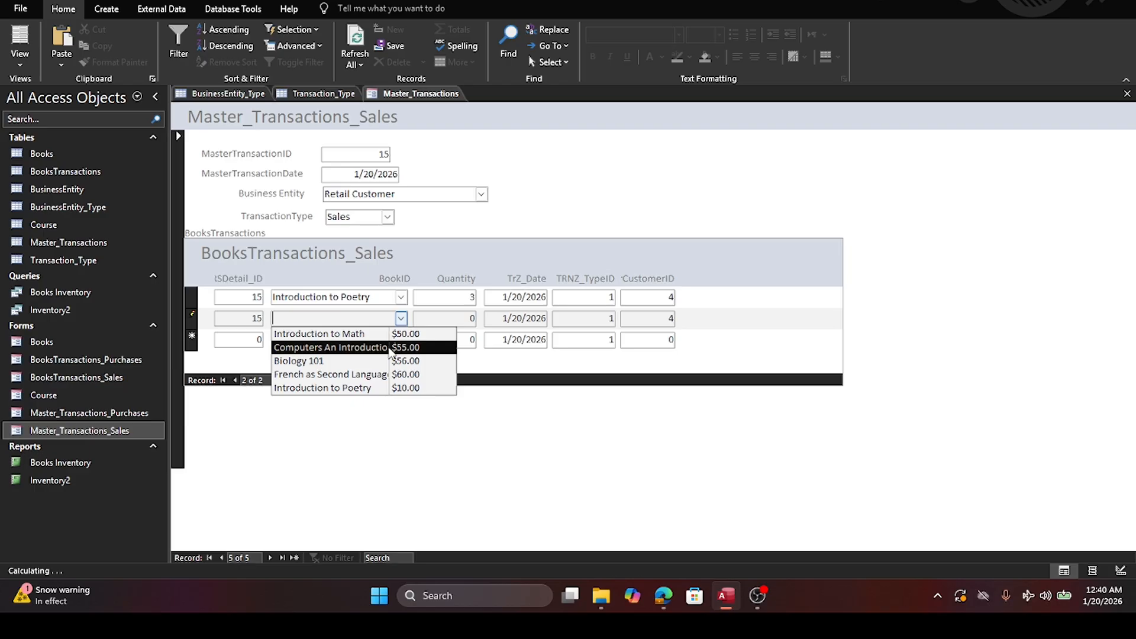
left_click(390, 348)
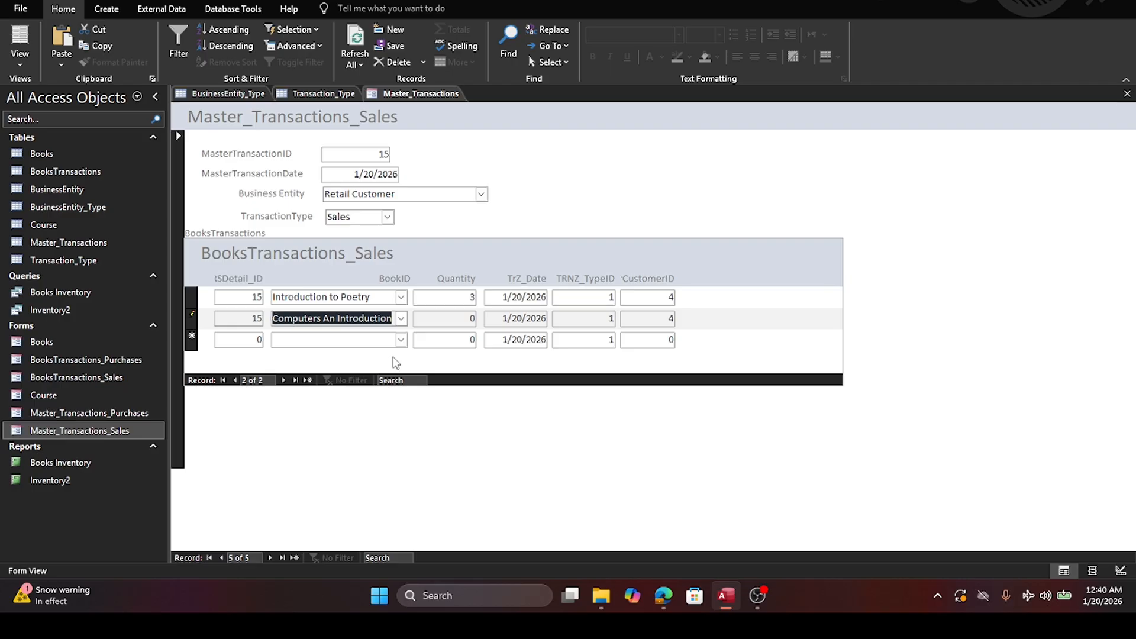
left_click(448, 320)
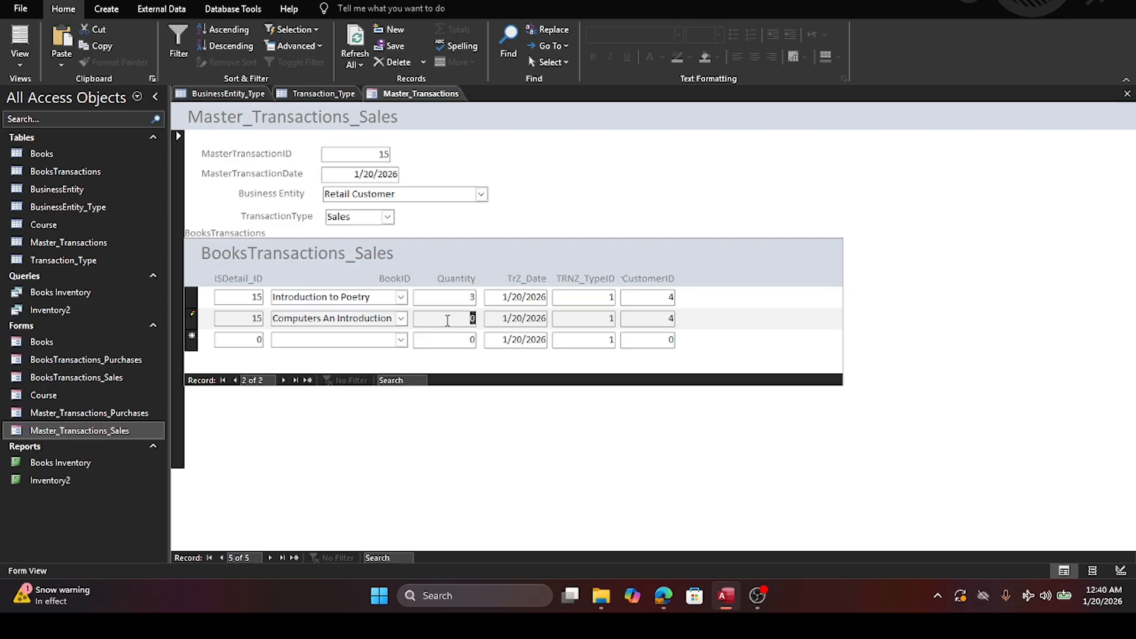
type("4")
key("Tab")
Step: Save the book lines and keep Retail Customer as the business entity
left_click(658, 297)
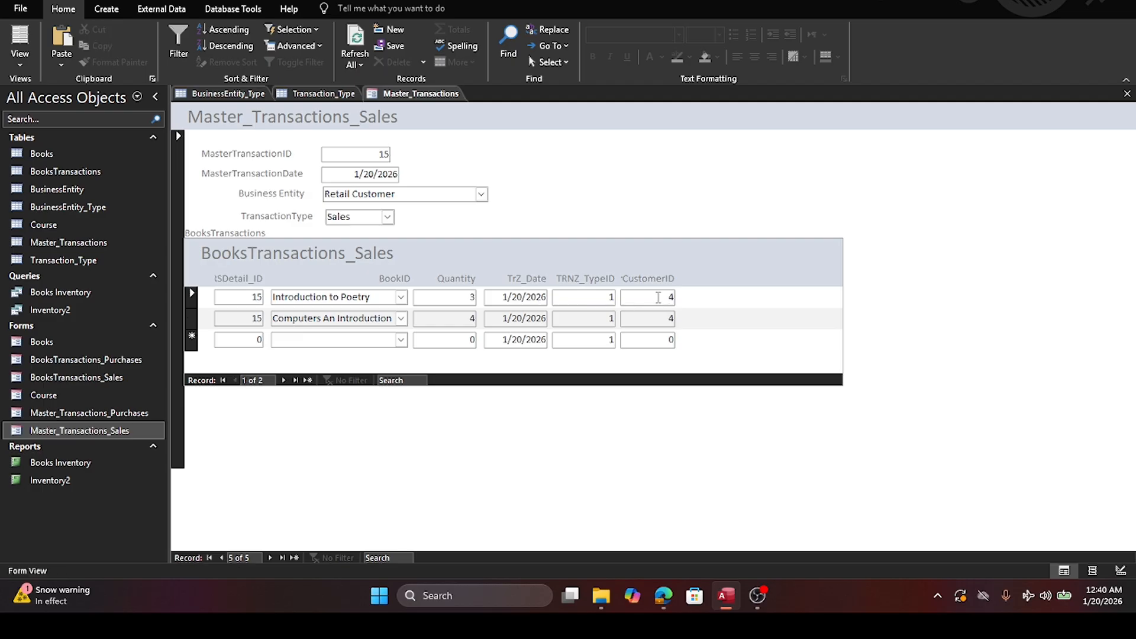
left_click(481, 195)
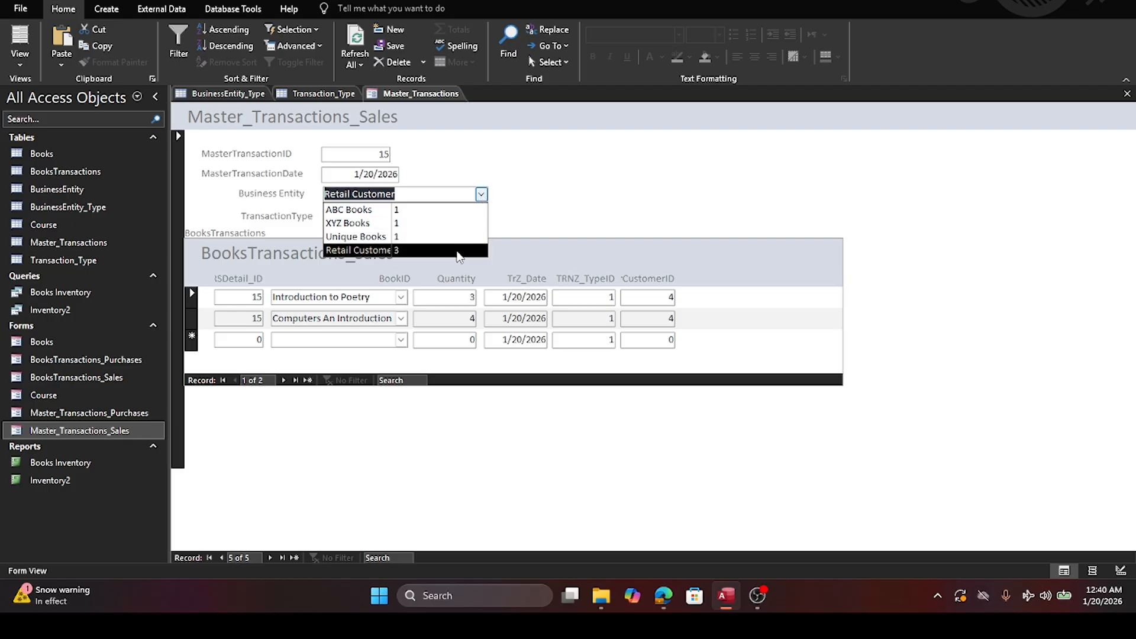
left_click(627, 220)
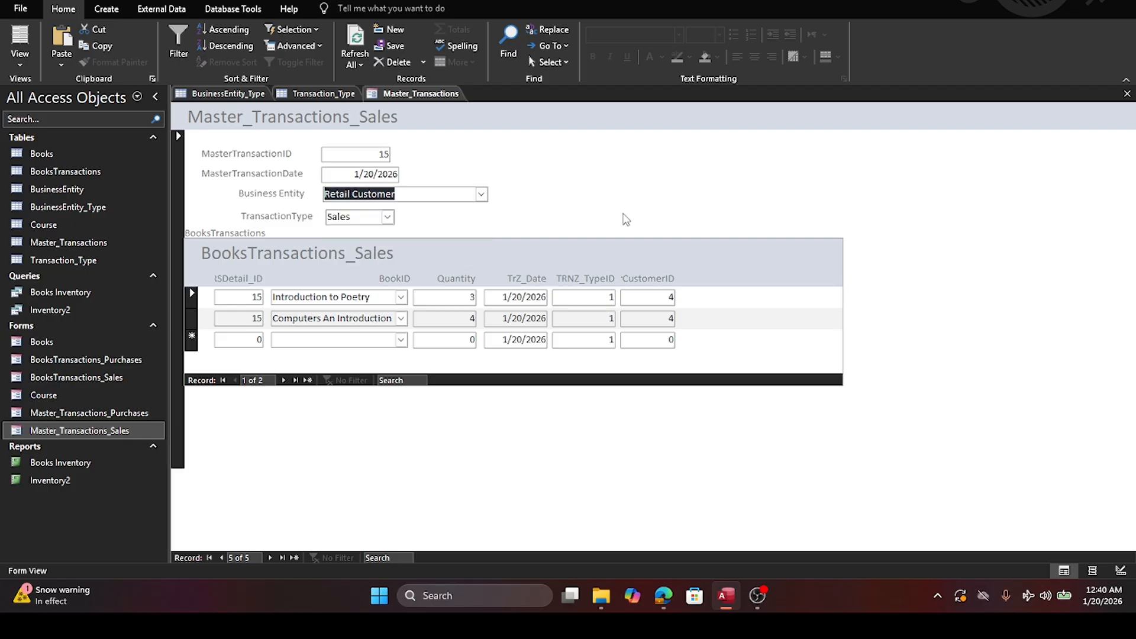
left_click(637, 291)
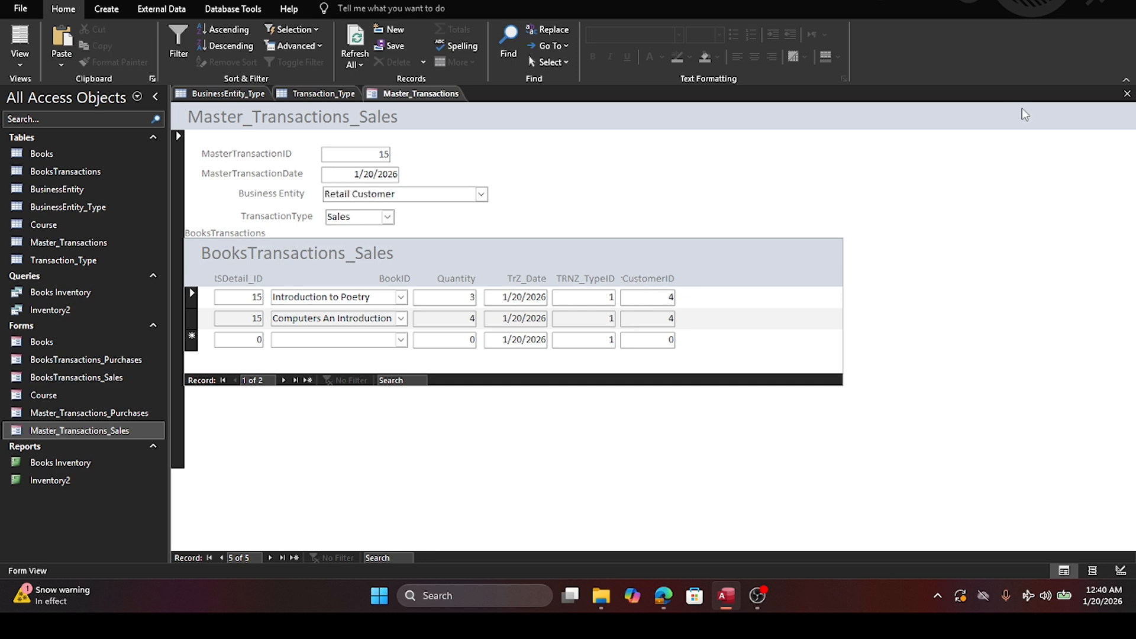
Step: Close the sales form and both type tables, then review and close BooksTransactions
left_click(295, 558)
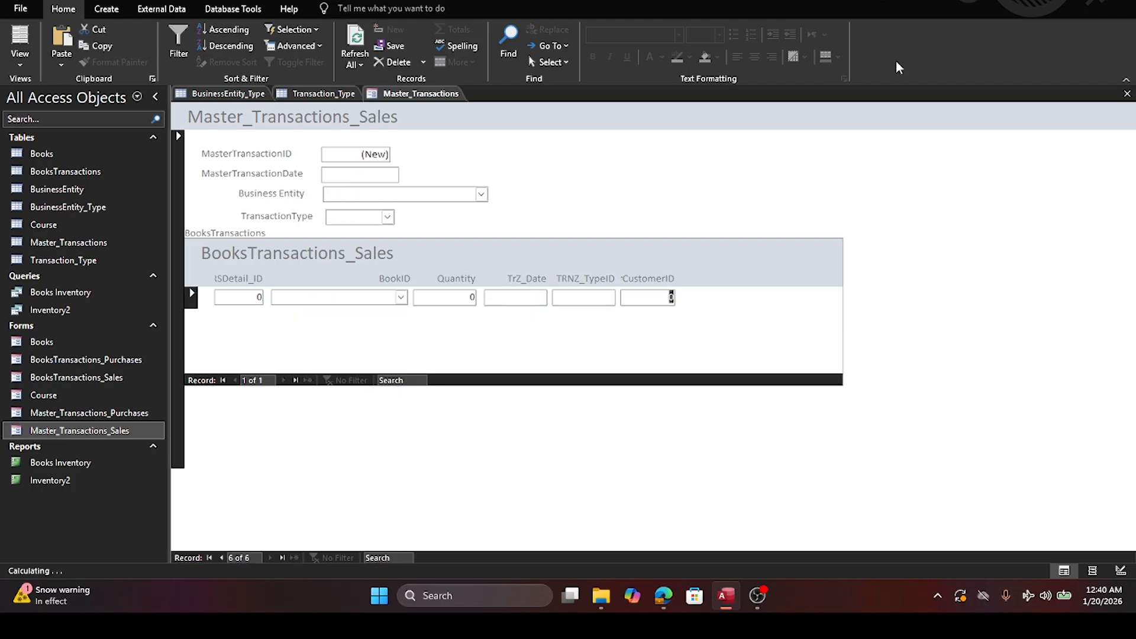
left_click(1127, 95)
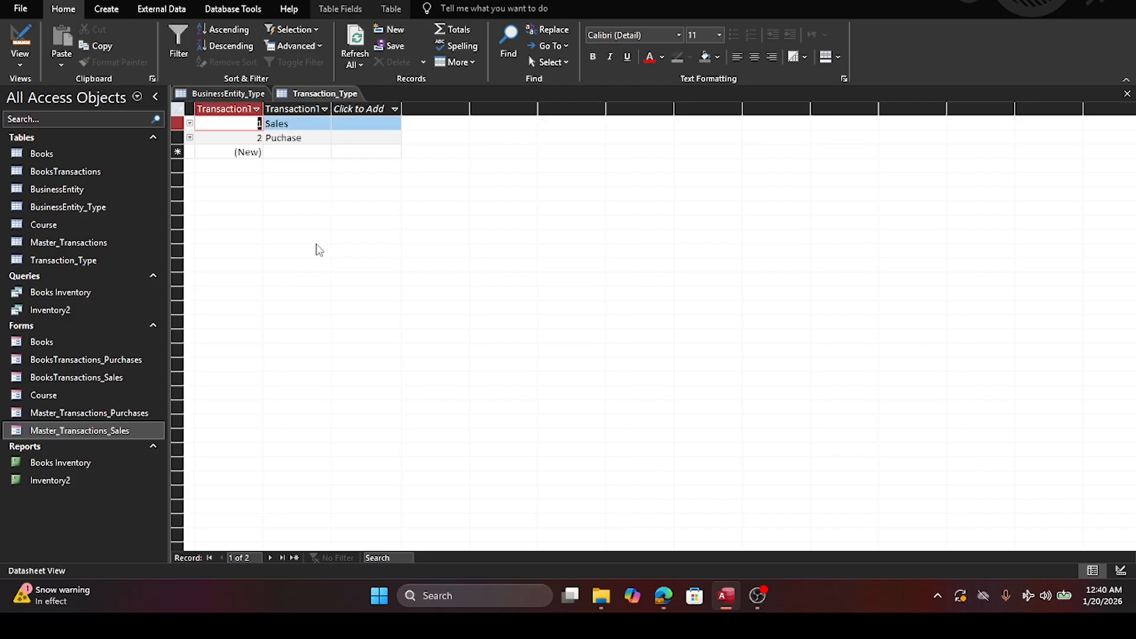
left_click(1127, 94)
left_click(1128, 95)
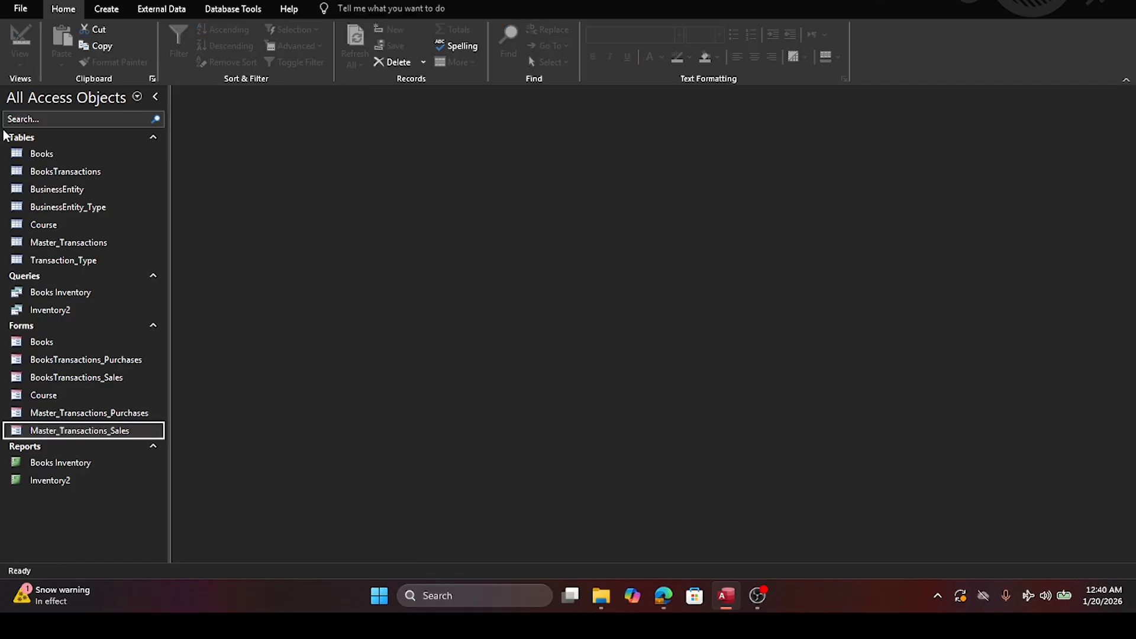
double_click(36, 173)
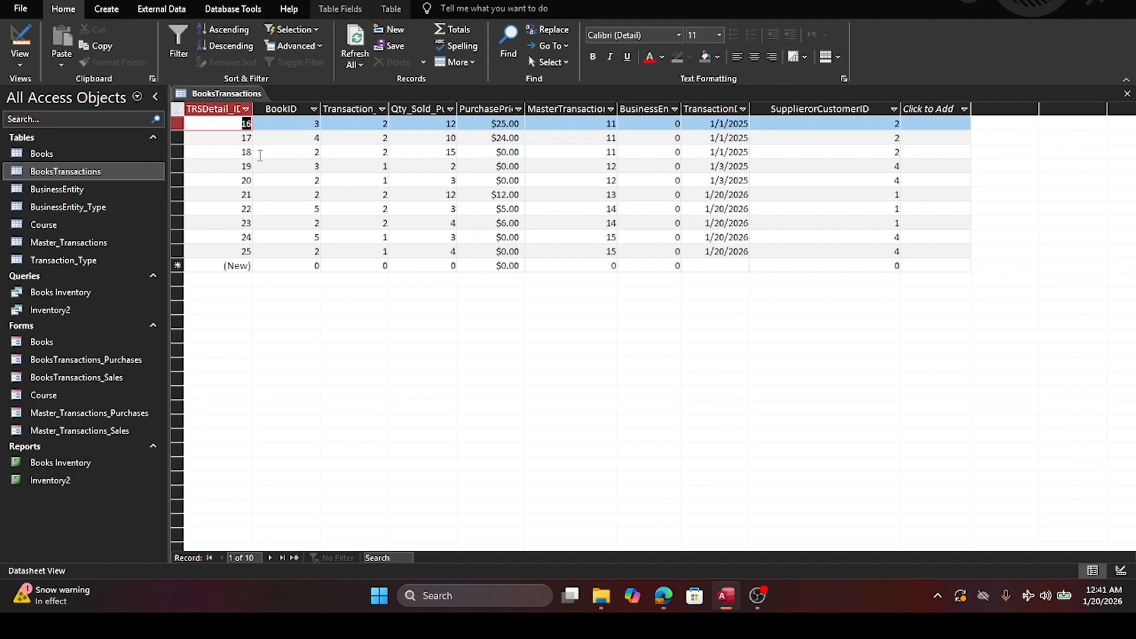
left_click(1125, 94)
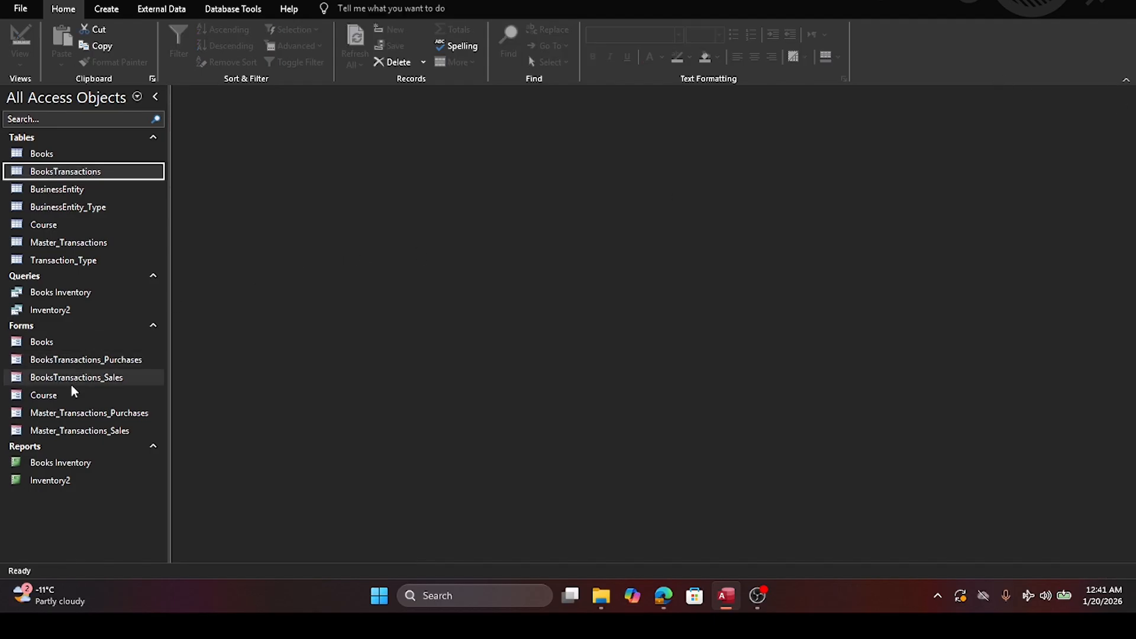
double_click(51, 483)
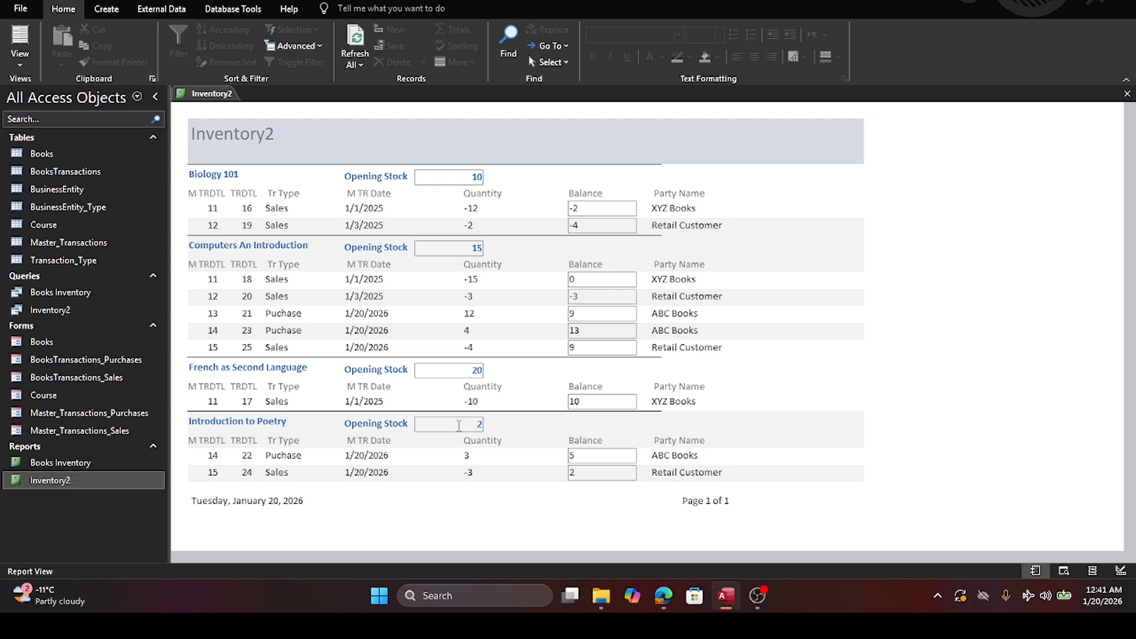
left_click(461, 455)
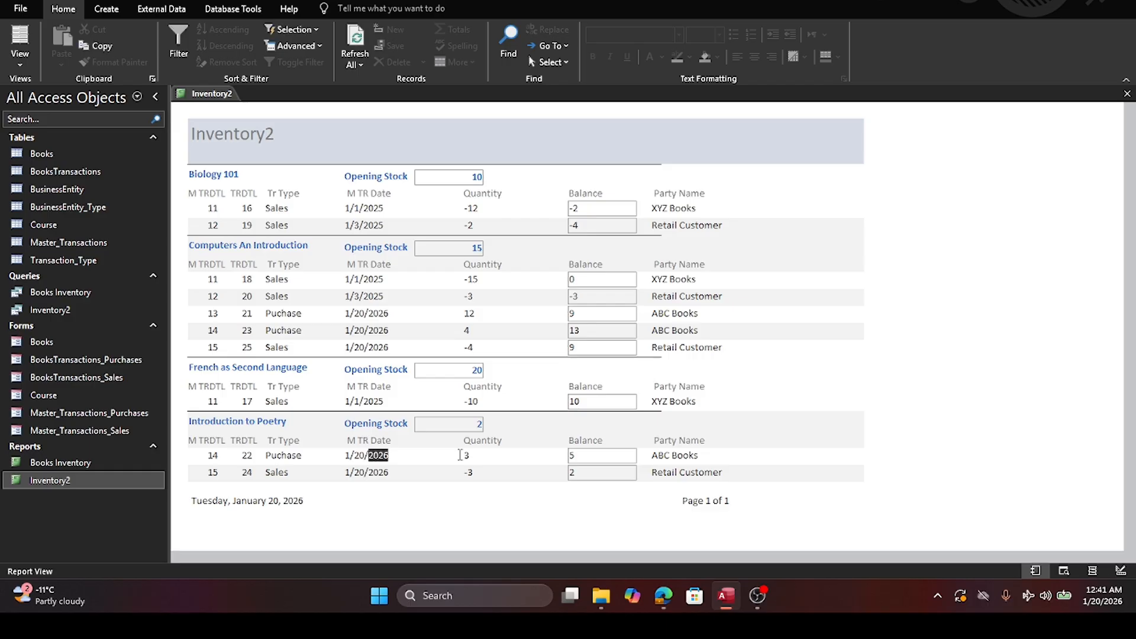
left_click(583, 455)
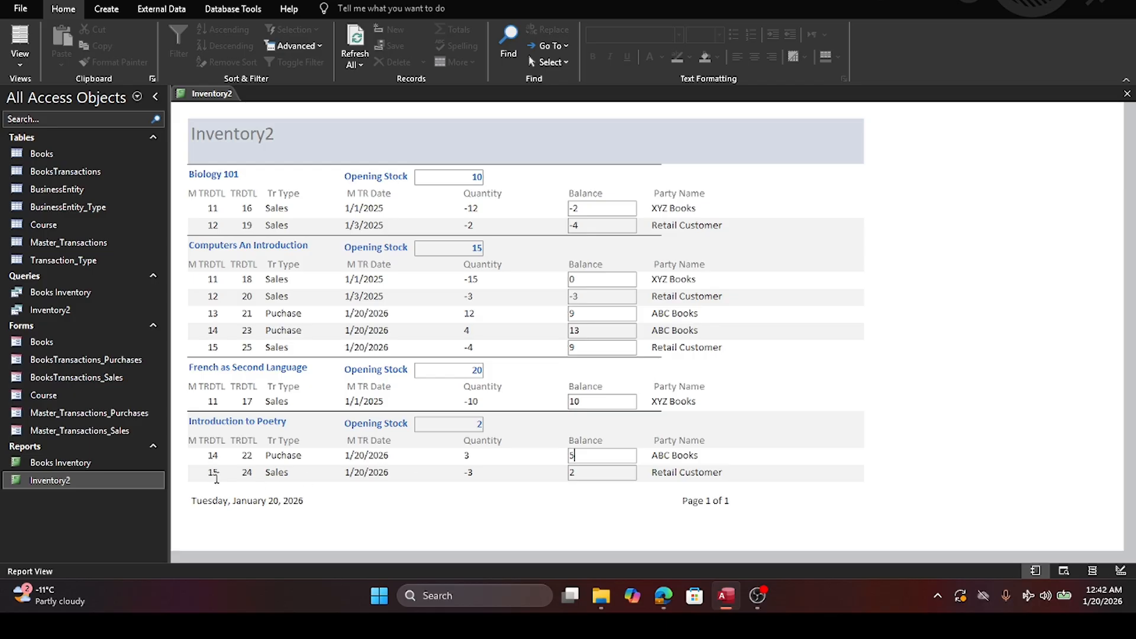
left_click(535, 477)
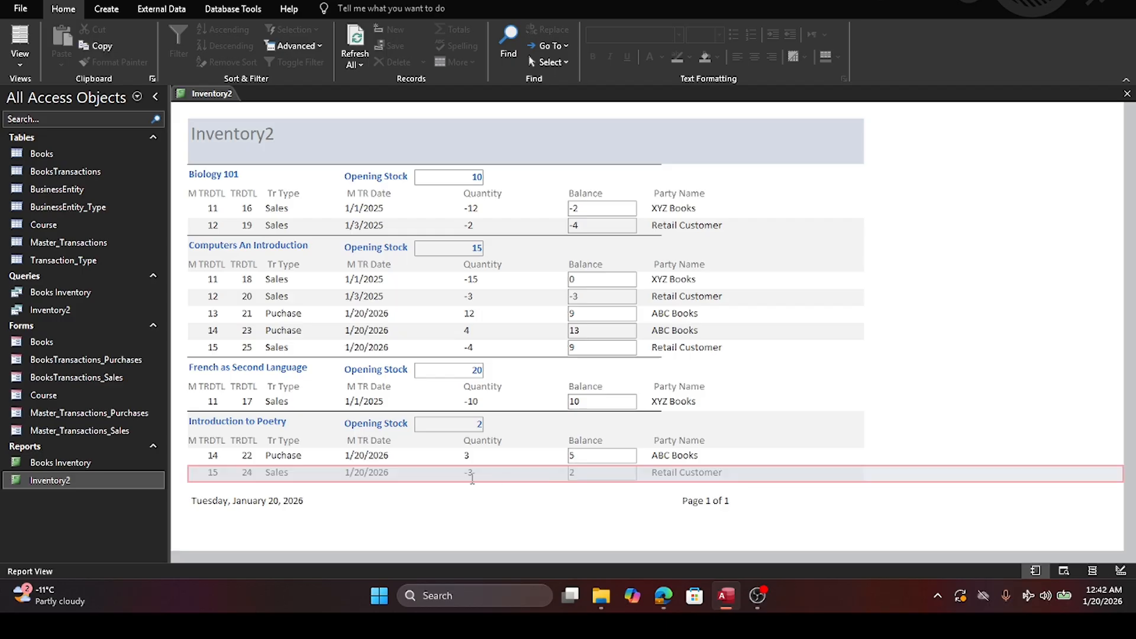
left_click(473, 477)
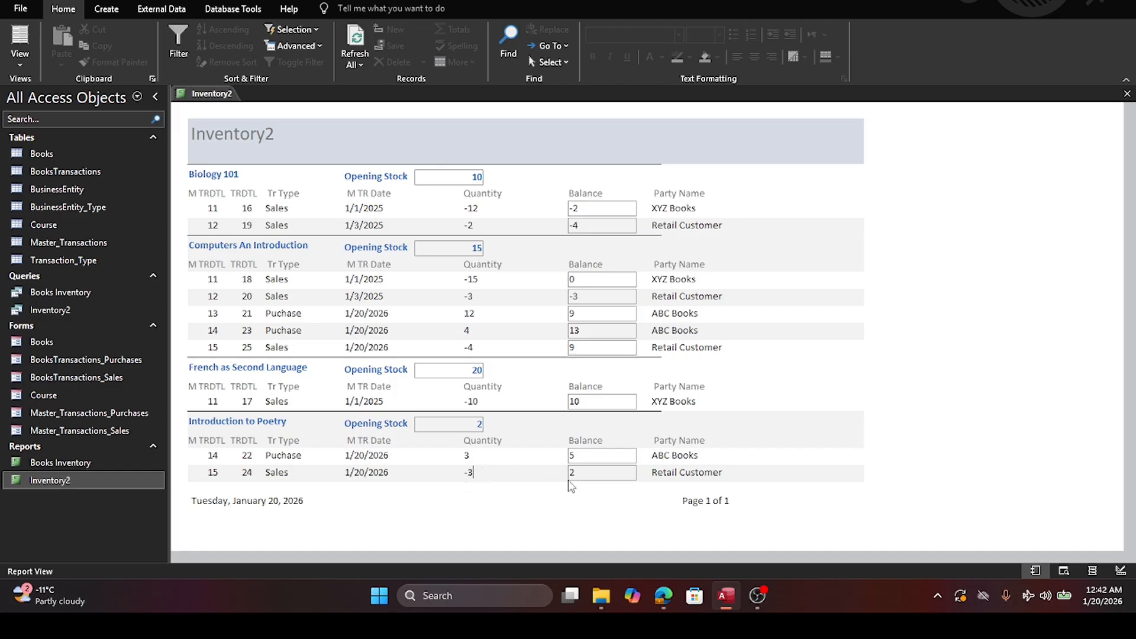
left_click(592, 473)
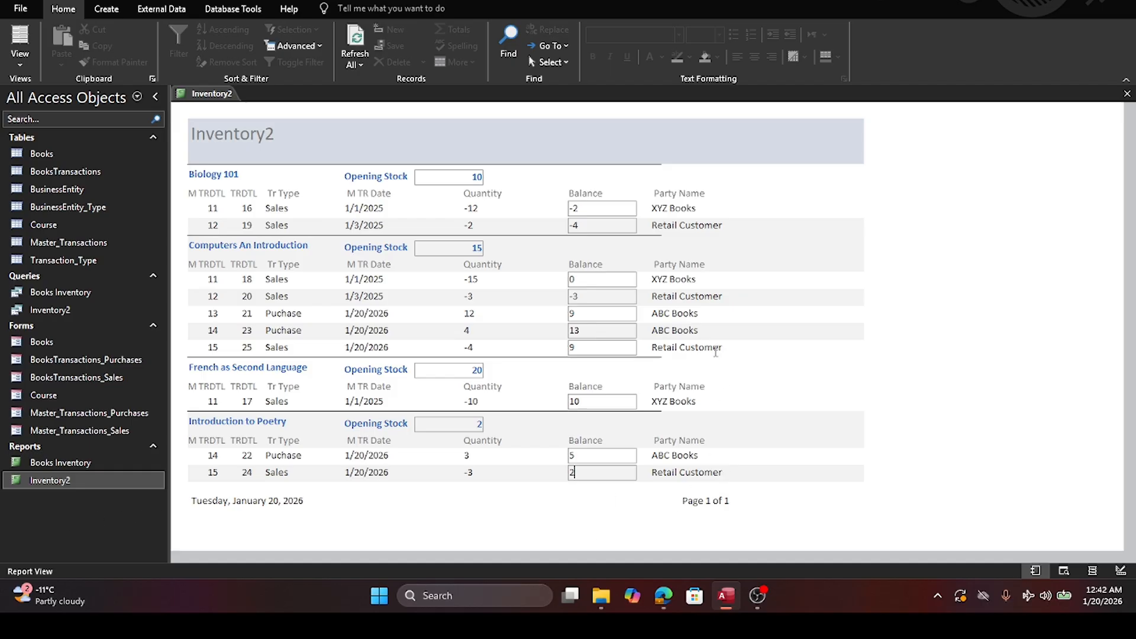
left_click(1127, 94)
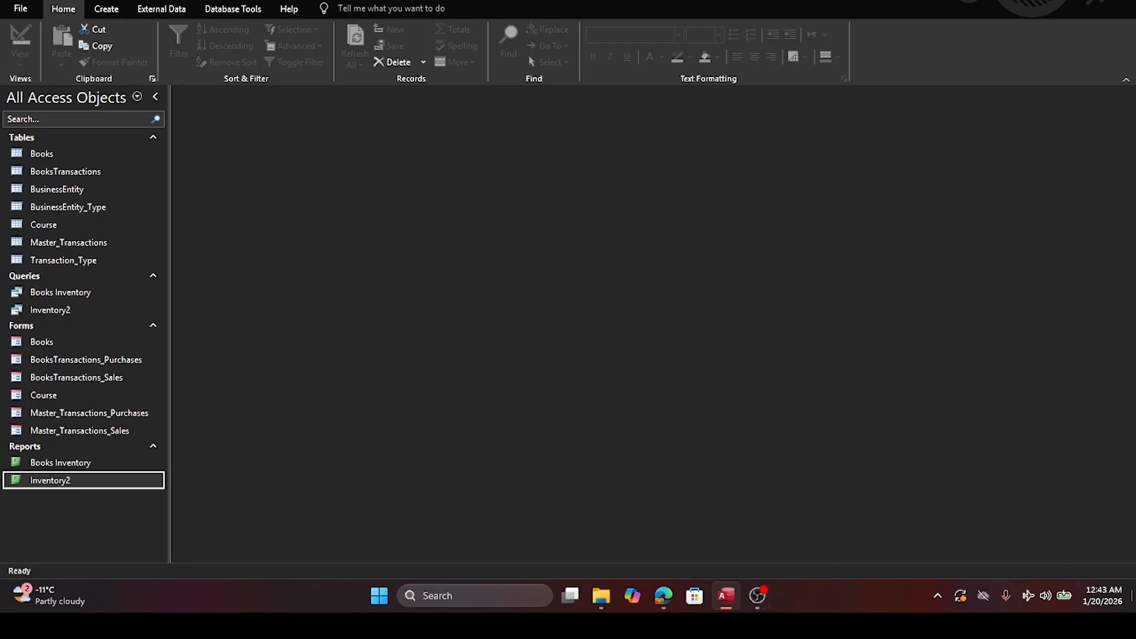
key("alt+Tab")
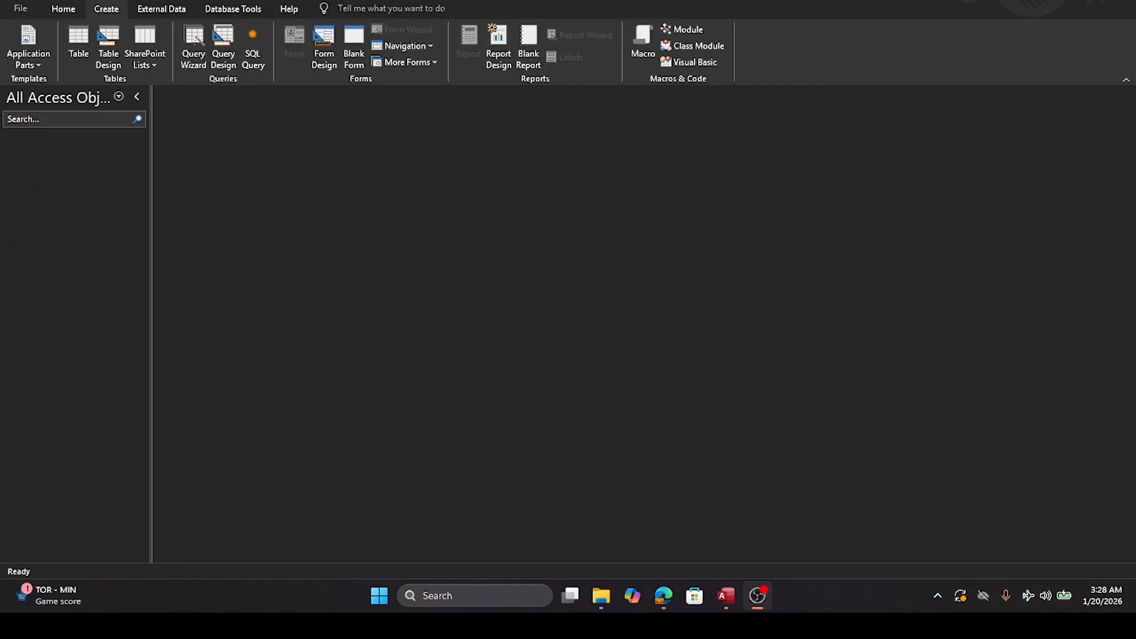
Step: Switch back to Access and create a new blank table, Table1
key("alt+Tab")
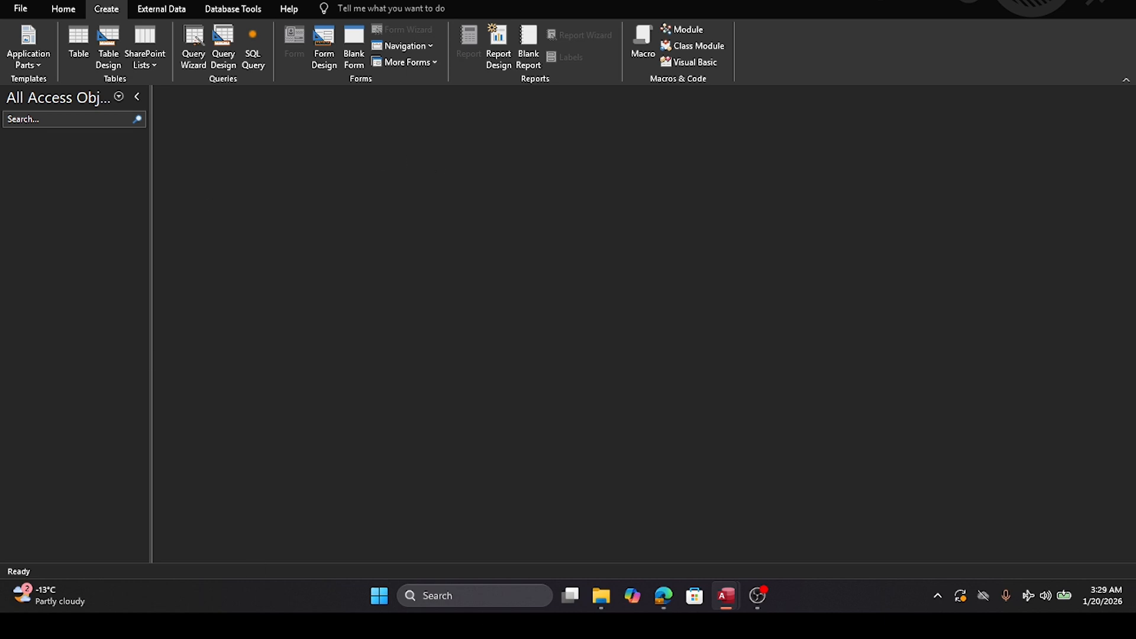
key("alt+Tab")
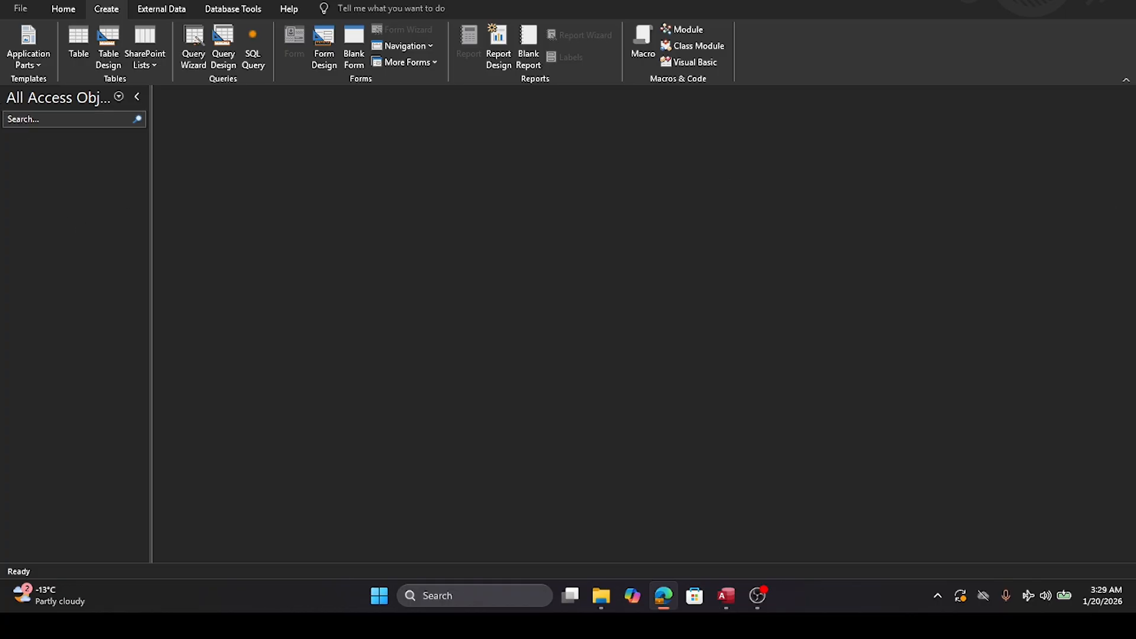
key("alt+Tab")
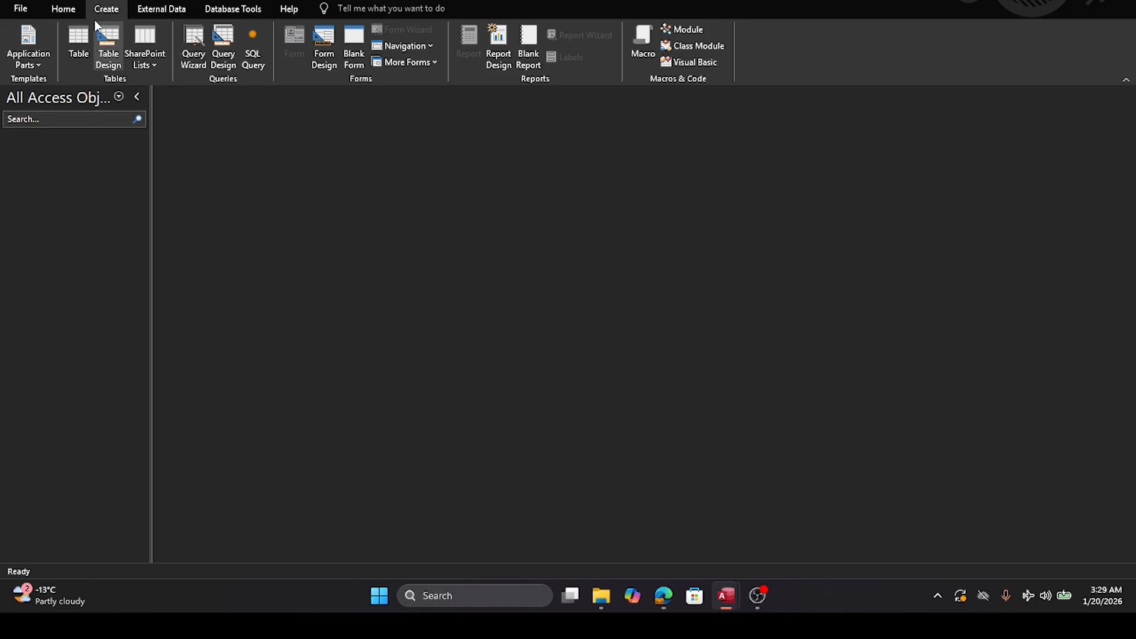
left_click(85, 52)
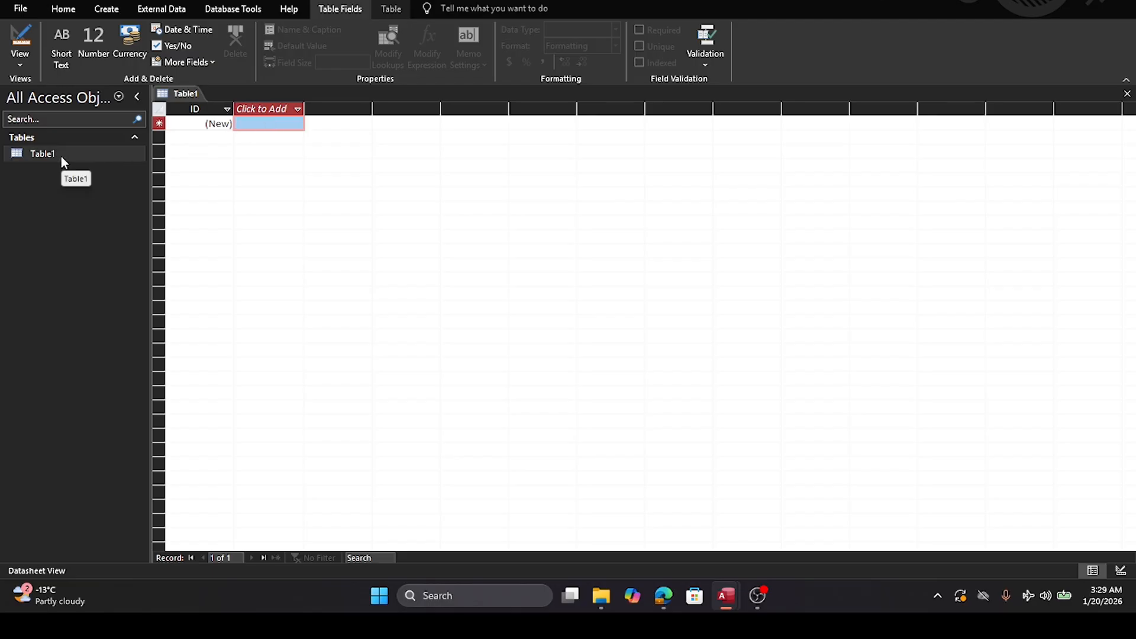
Step: Try editing Table1's auto-numbered ID, then close Table1 without keeping it
left_click(218, 123)
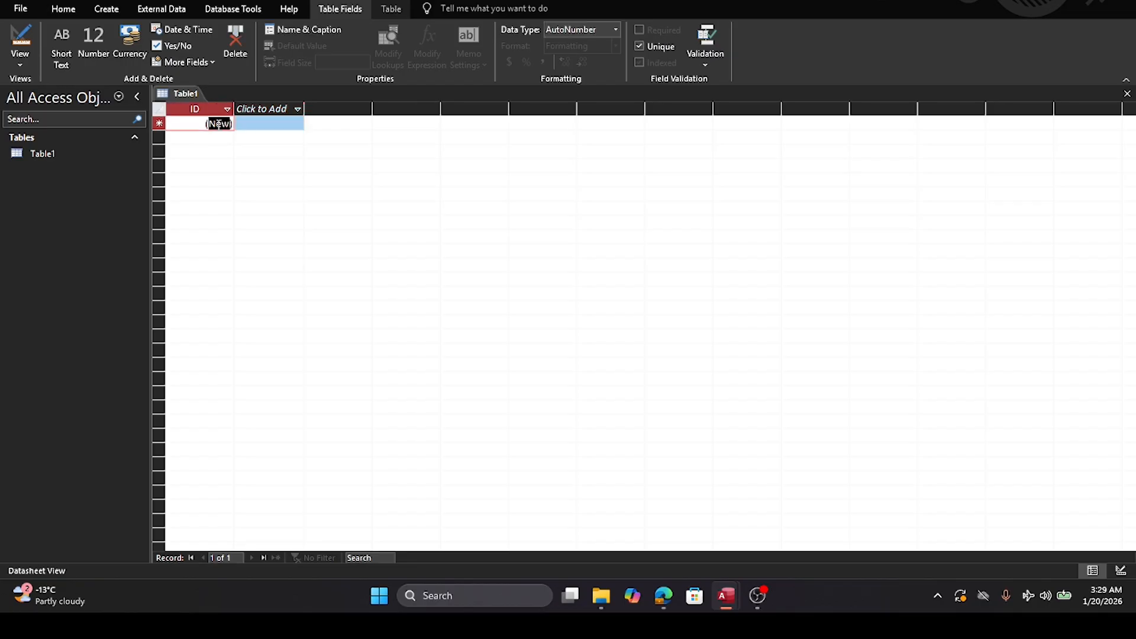
key("BackSpace")
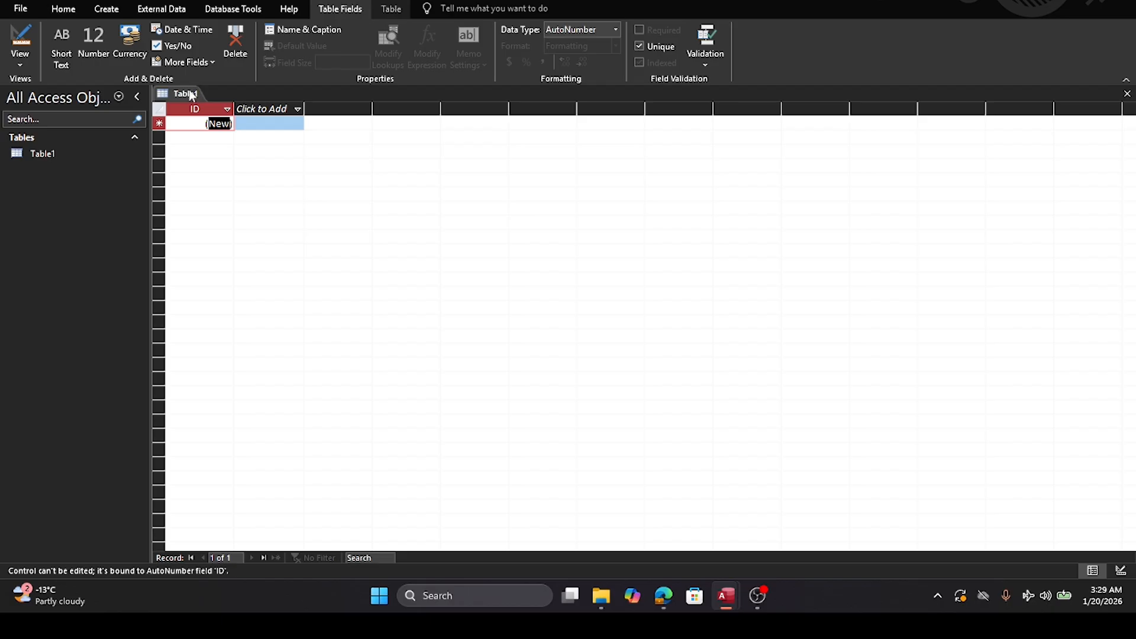
left_click(1127, 94)
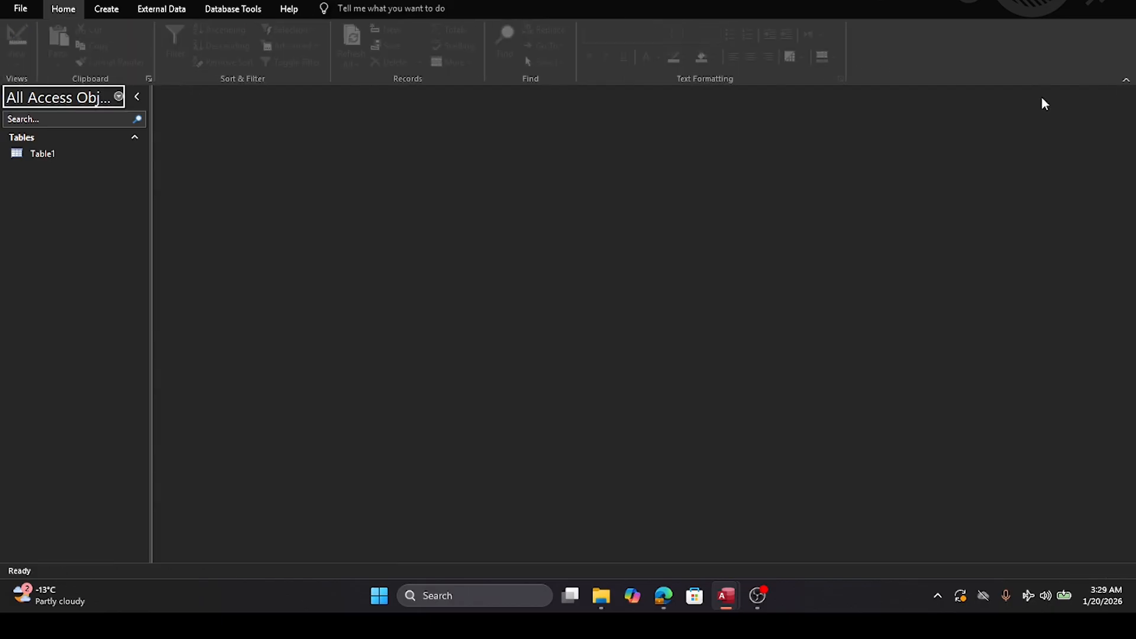
Step: Create a new table and save it as Books while switching to Design view
left_click(106, 9)
left_click(79, 44)
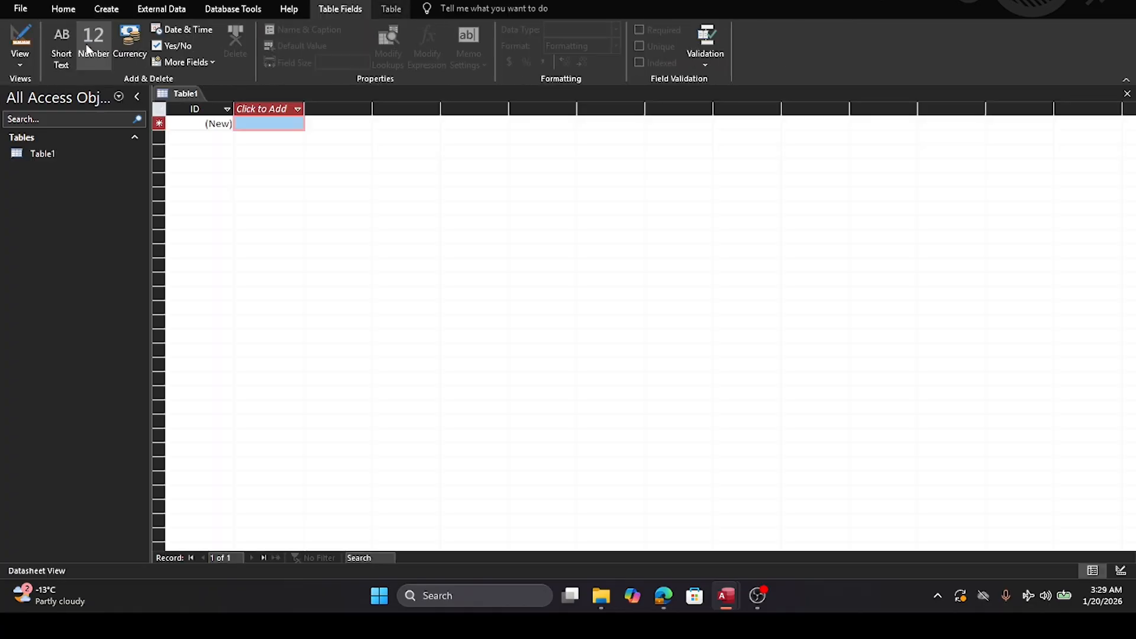
right_click(45, 155)
left_click(78, 184)
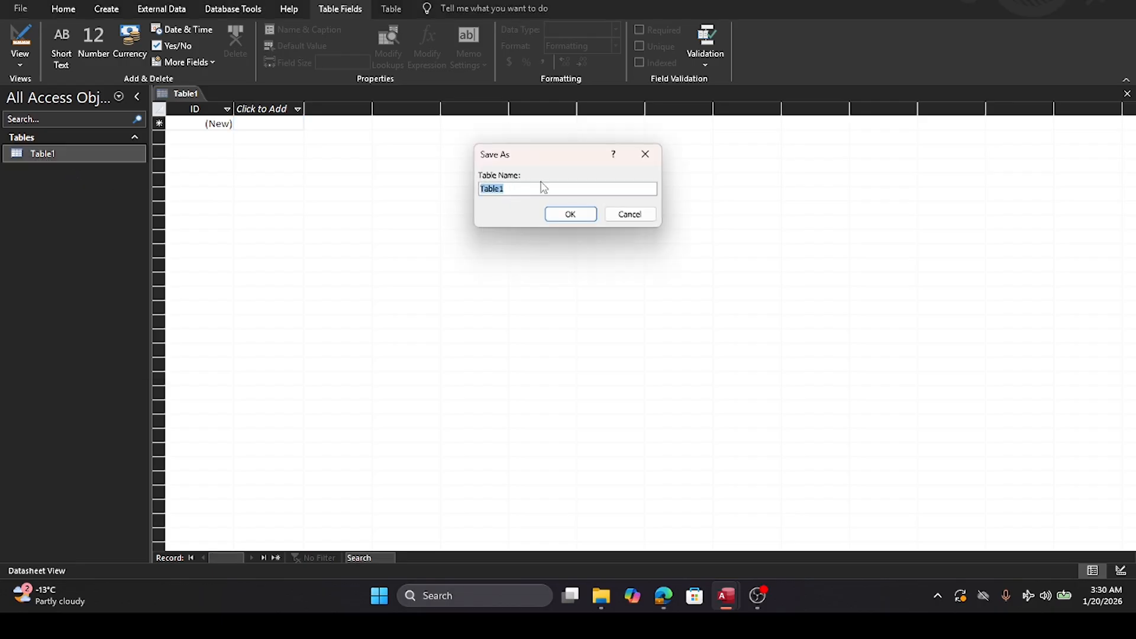
type("Books")
left_click(568, 219)
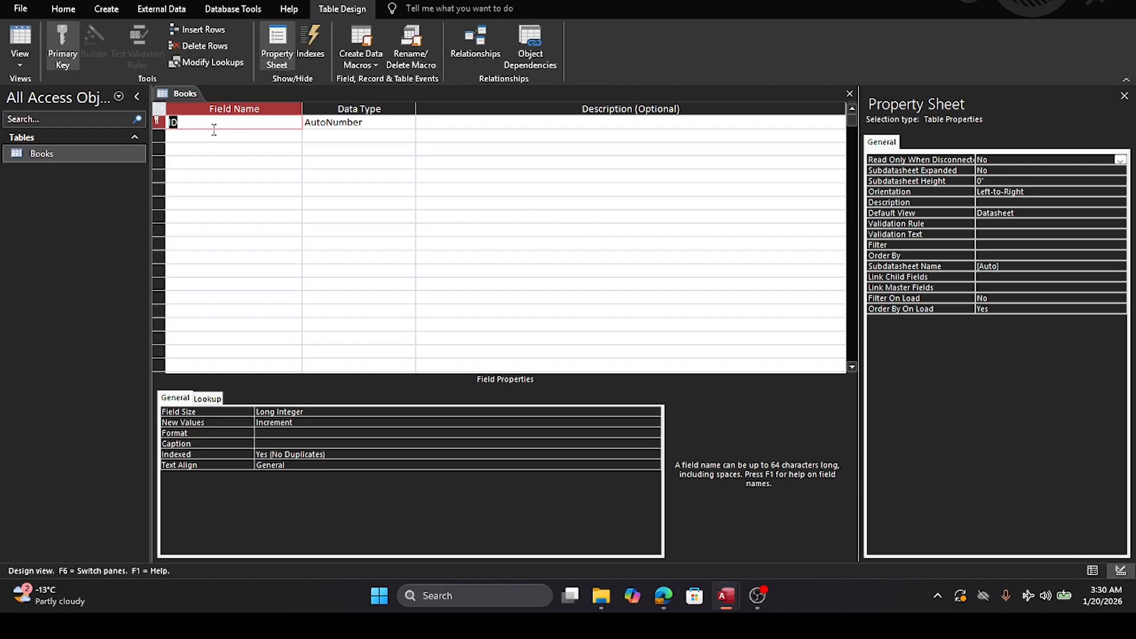
Step: Define the fields BookID, Title, Author and Course in the Books design
type("BookID")
key("Tab")
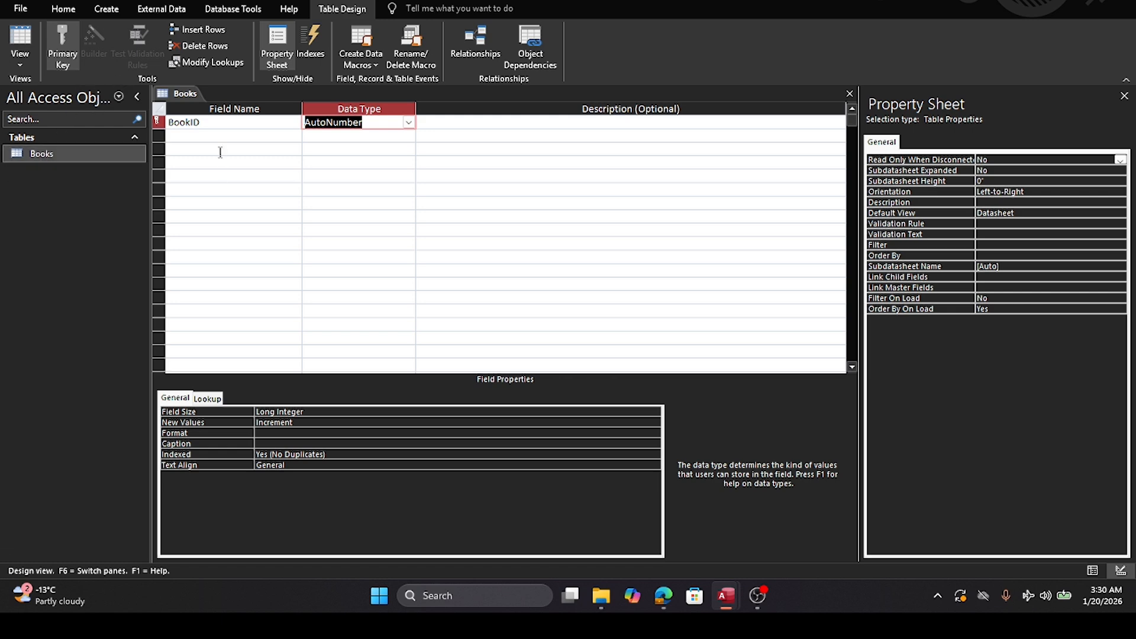
left_click(207, 135)
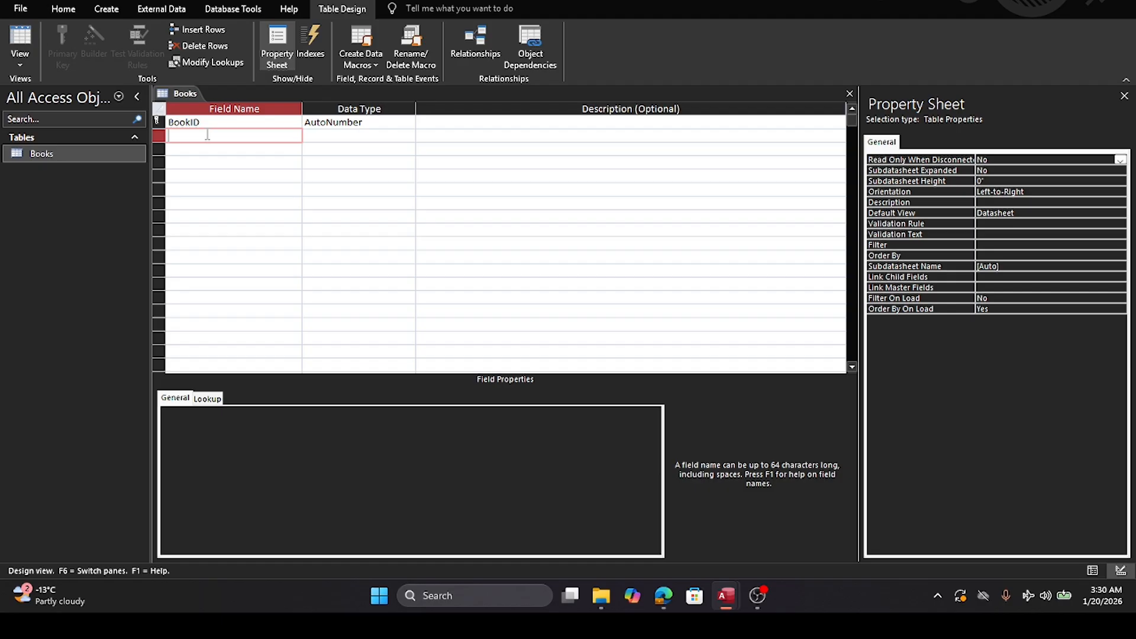
type("Title")
key("Tab")
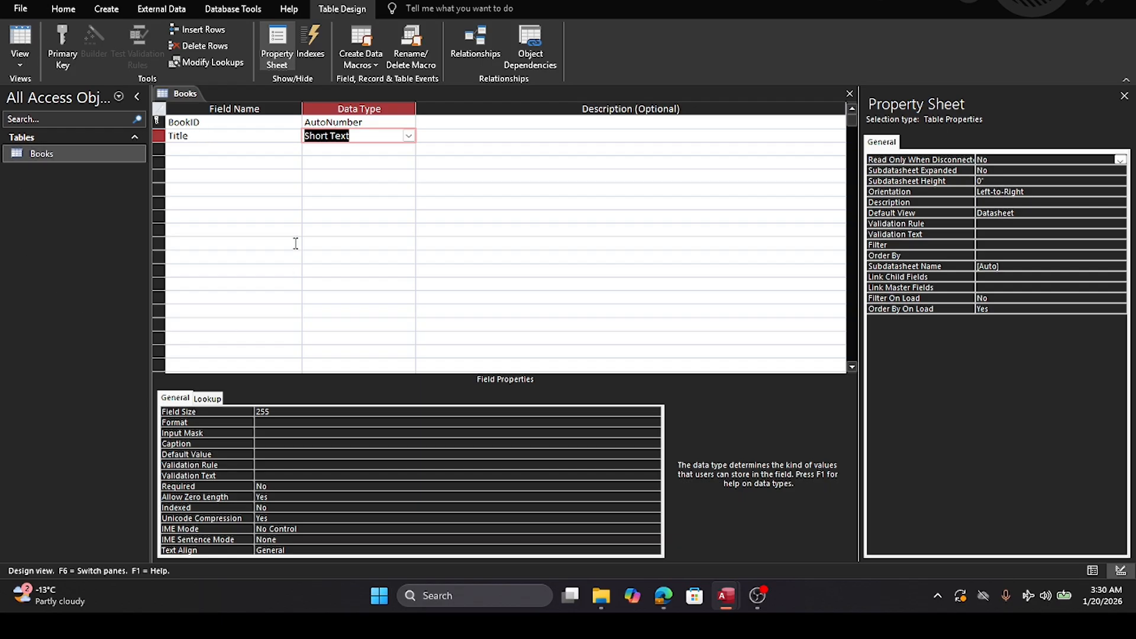
left_click(208, 148)
type("Authir")
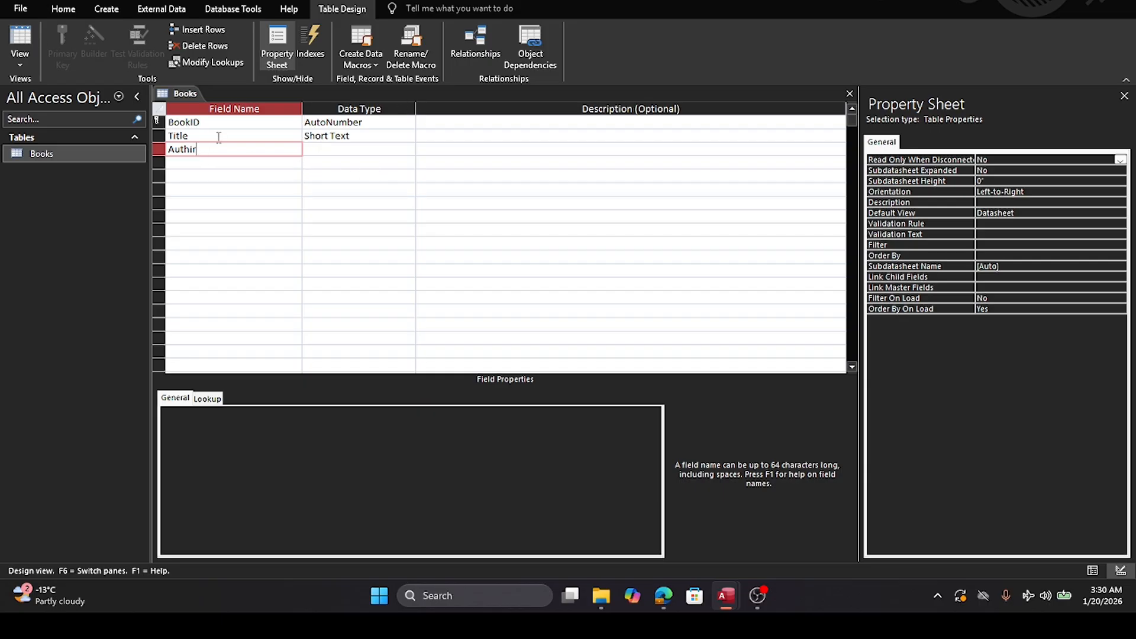
key("BackSpace")
key("BackSpace")
type("or")
key("Tab")
left_click(183, 164)
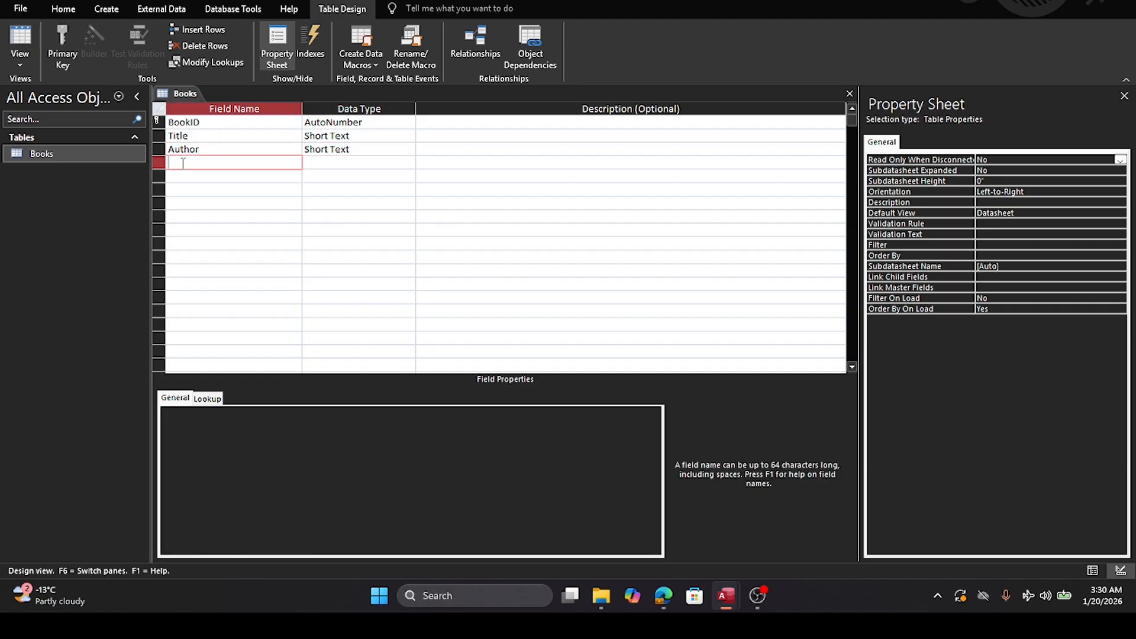
type("Course")
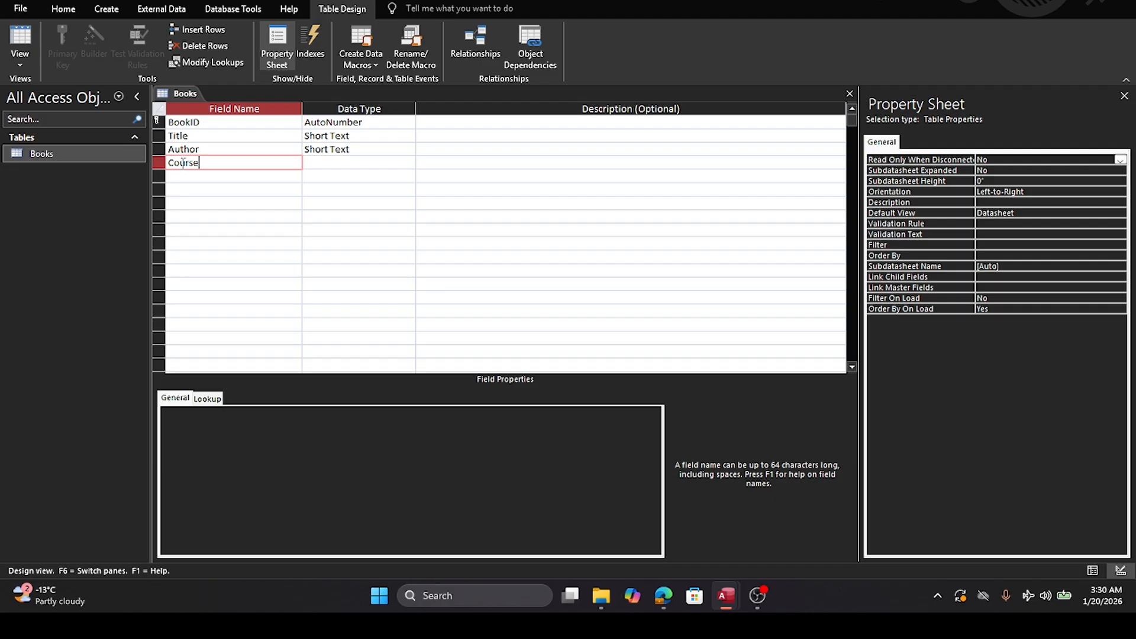
key("Tab")
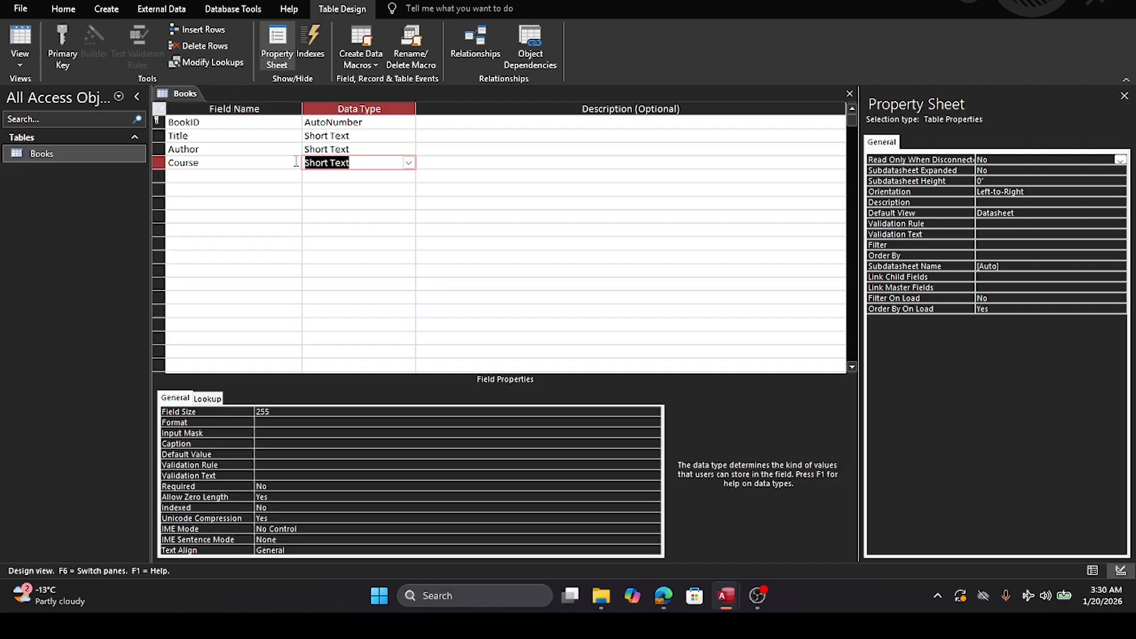
Step: Add ISBN, Opening Stock as Number and RetailPrice as Currency fields
left_click(202, 171)
type("ISB")
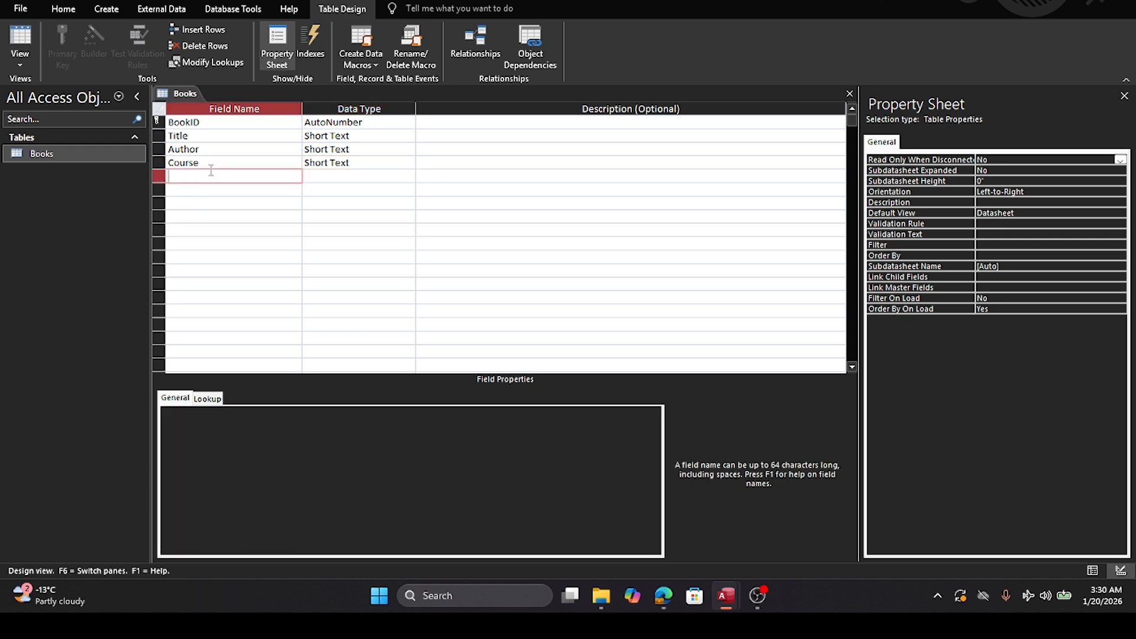
type("N")
key("Tab")
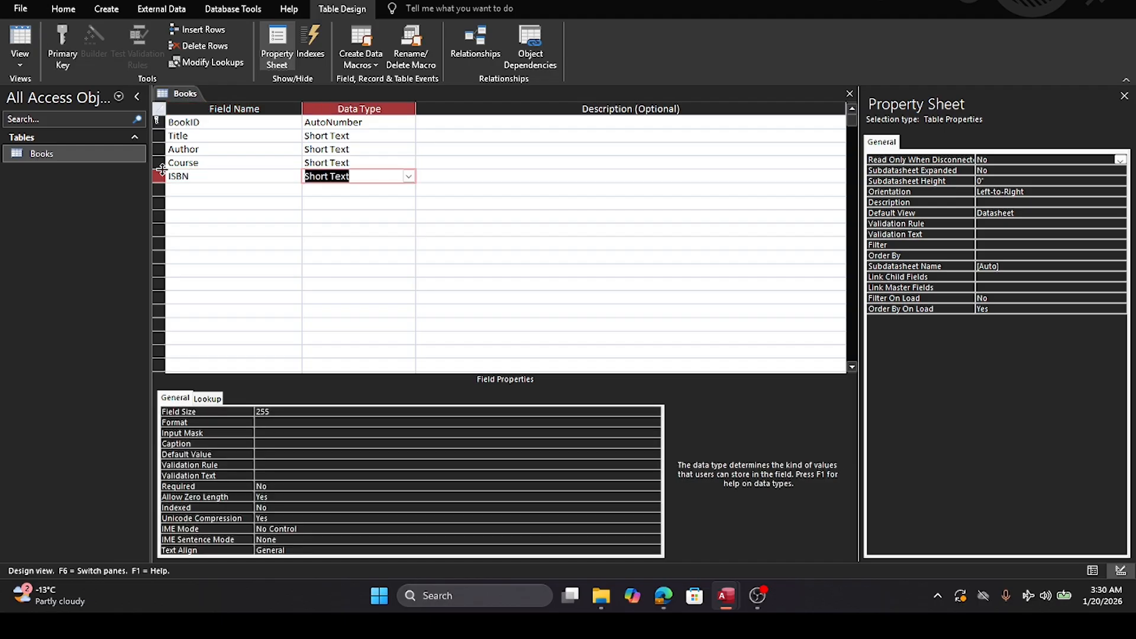
left_click(193, 189)
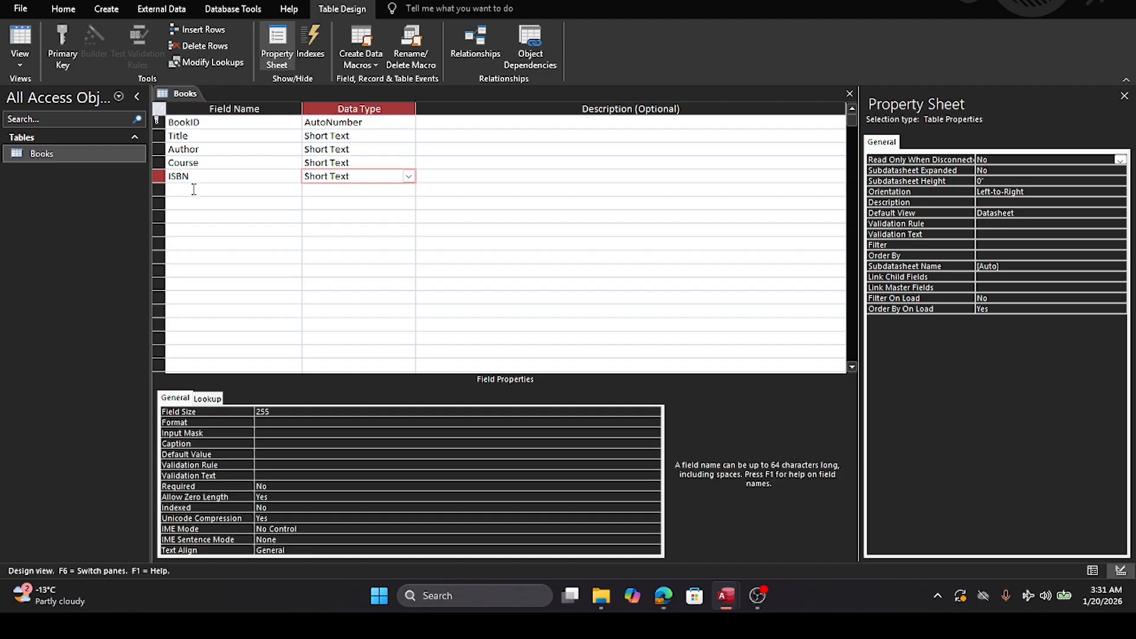
type("Op")
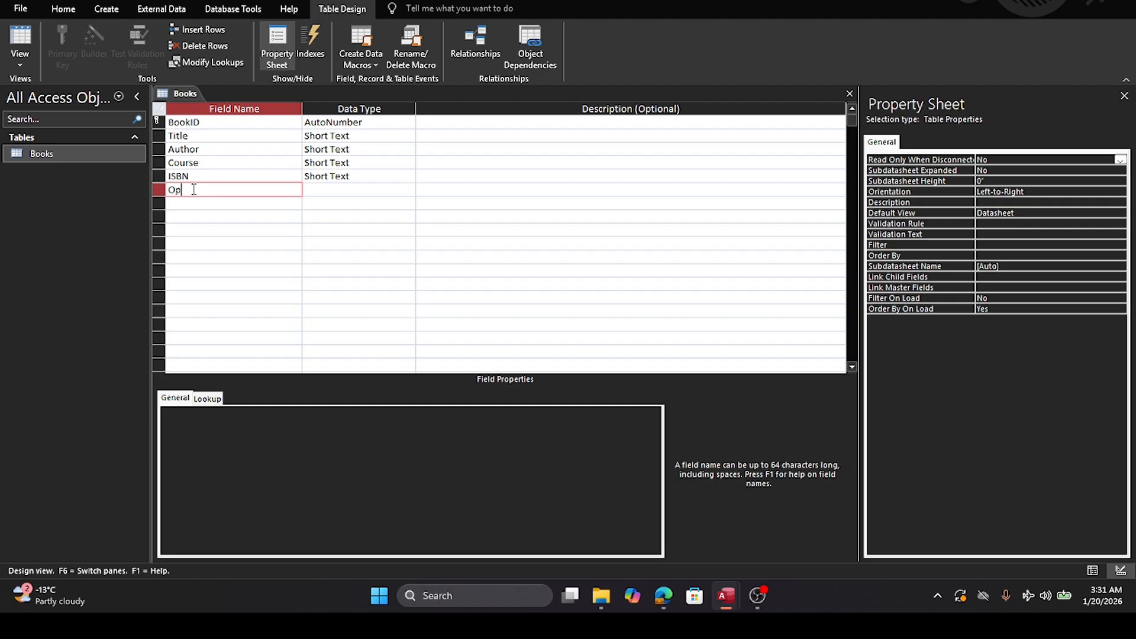
type("ening Stock")
key("Tab")
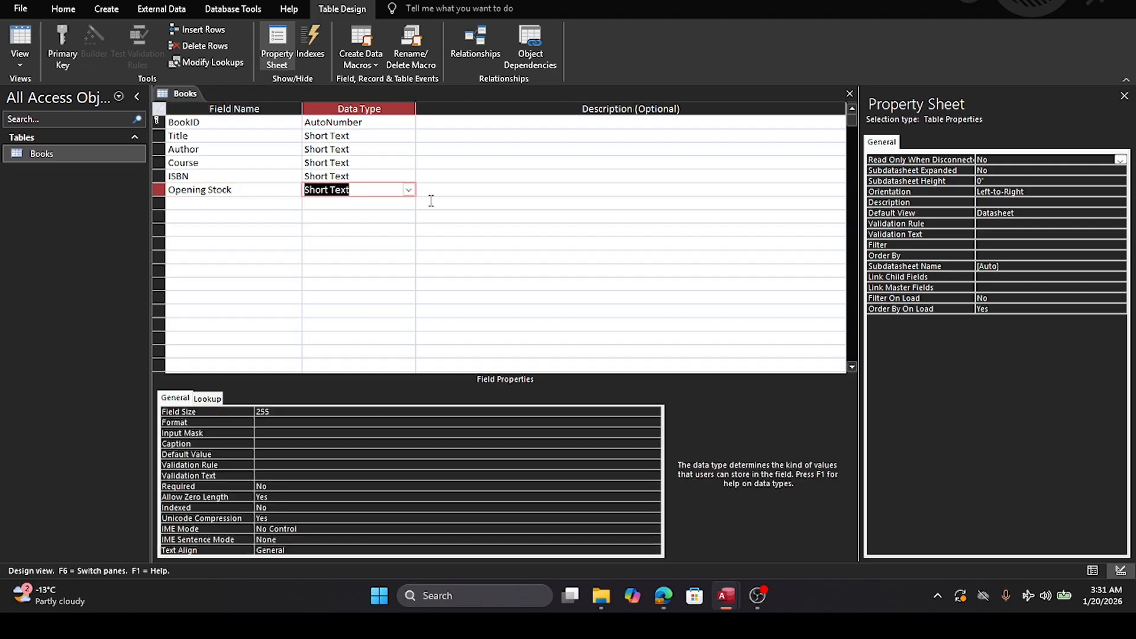
left_click(408, 190)
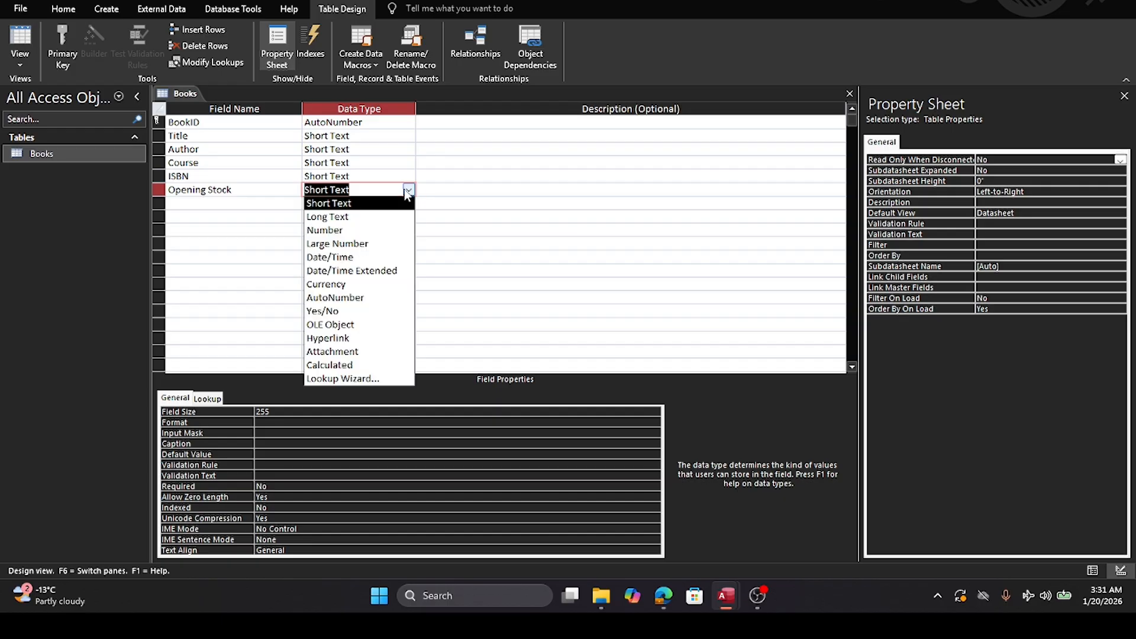
left_click(343, 230)
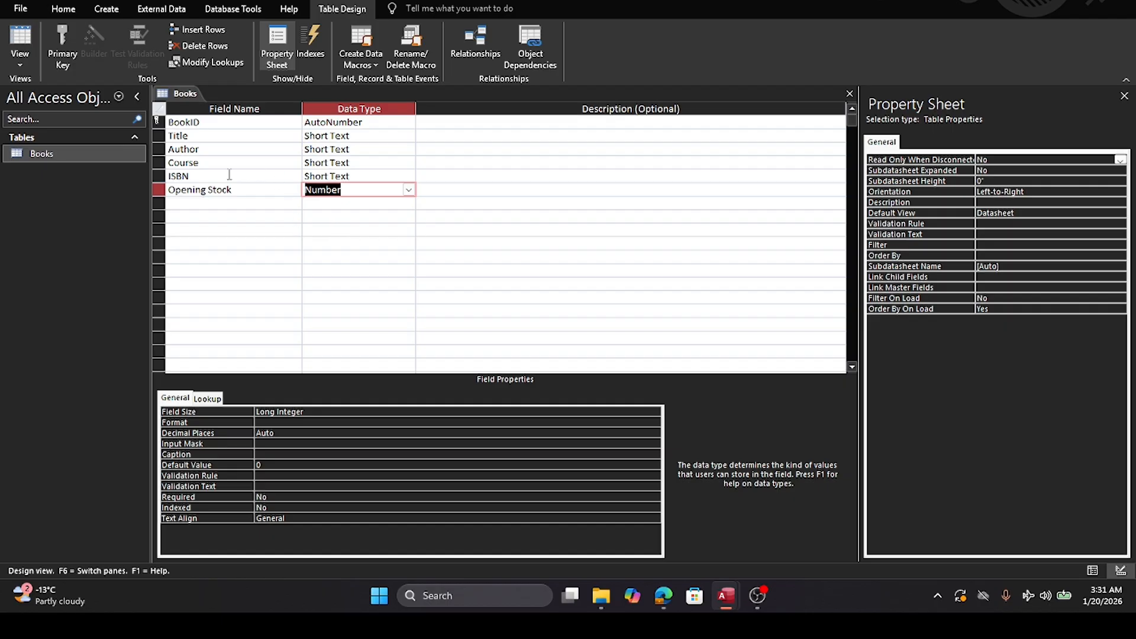
left_click(197, 203)
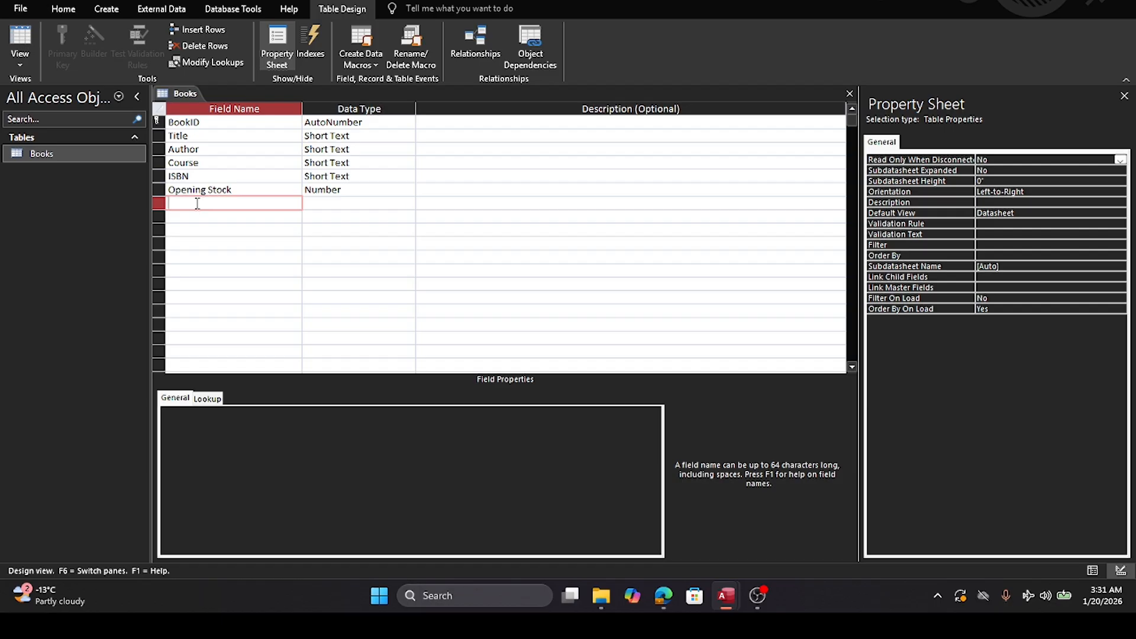
type("RetailPrice")
key("Tab")
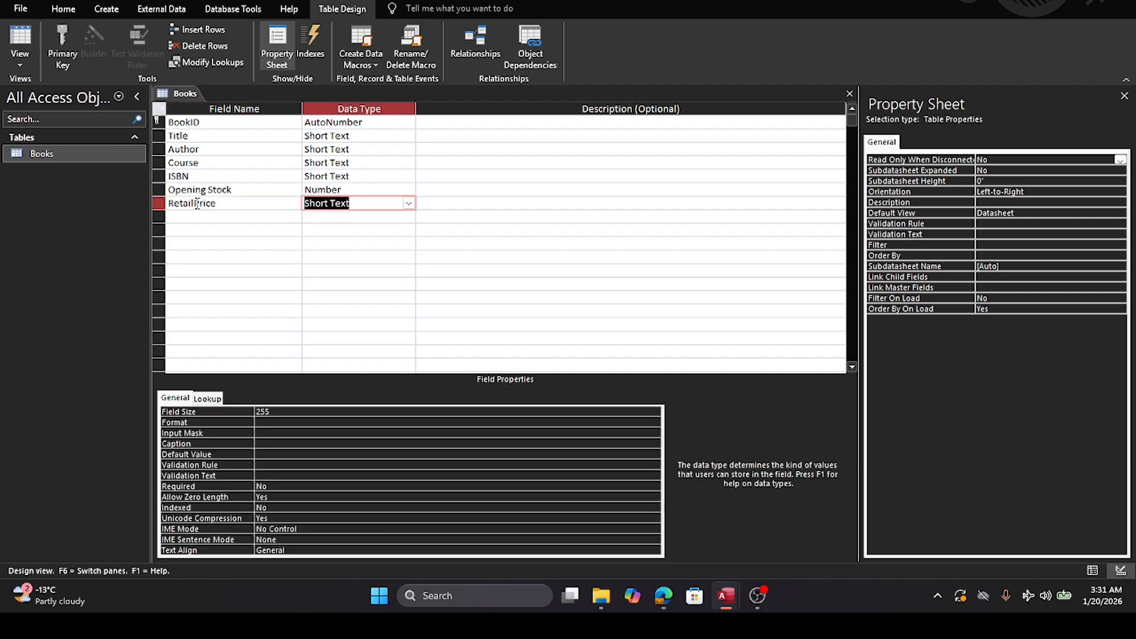
left_click(409, 204)
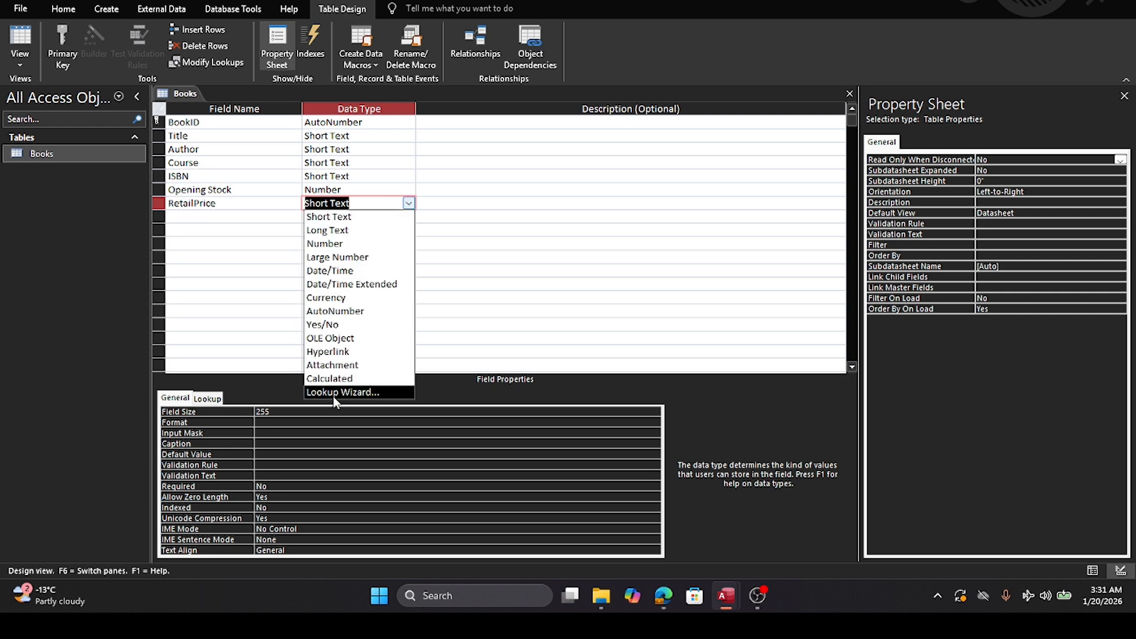
left_click(325, 297)
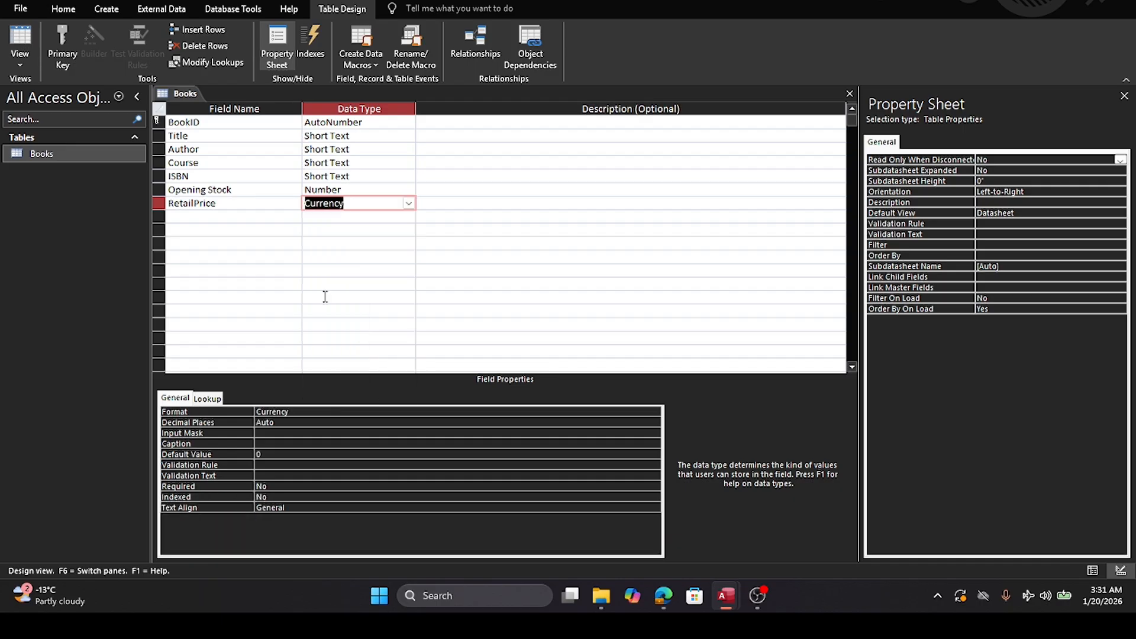
Step: Save and close the Books design, then check it in datasheet view and close it
left_click(850, 94)
left_click(551, 313)
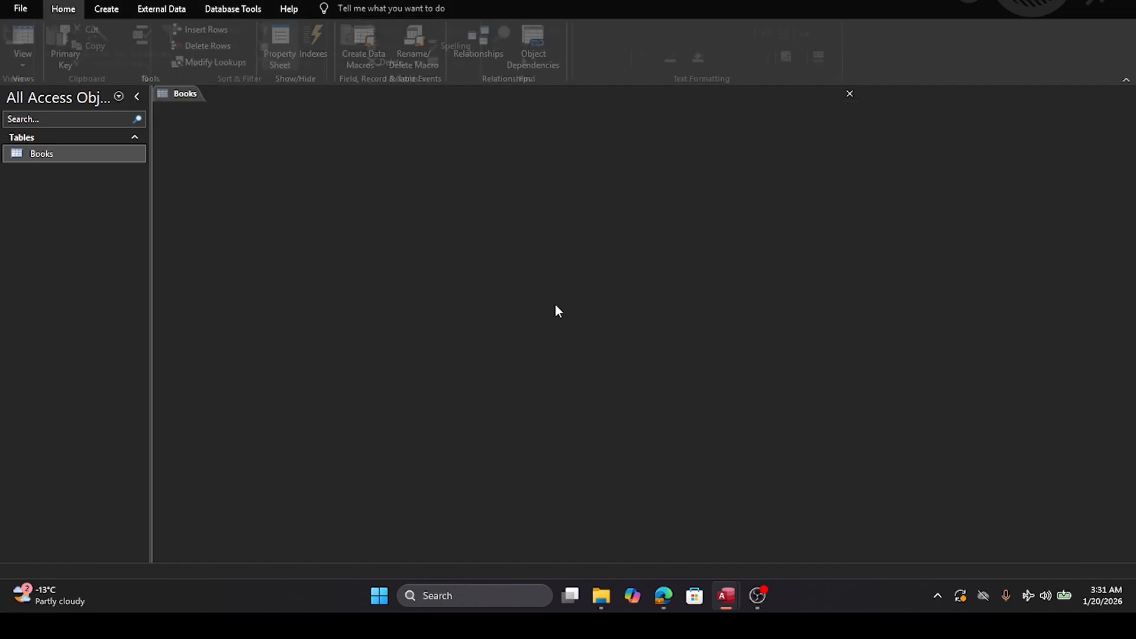
double_click(32, 155)
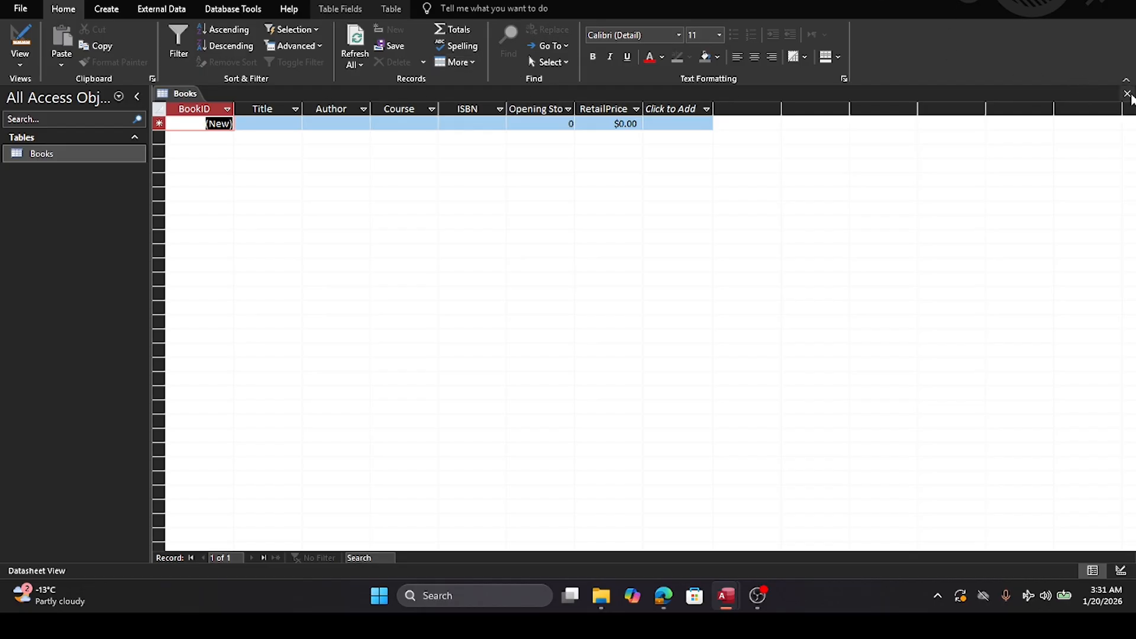
left_click(1128, 95)
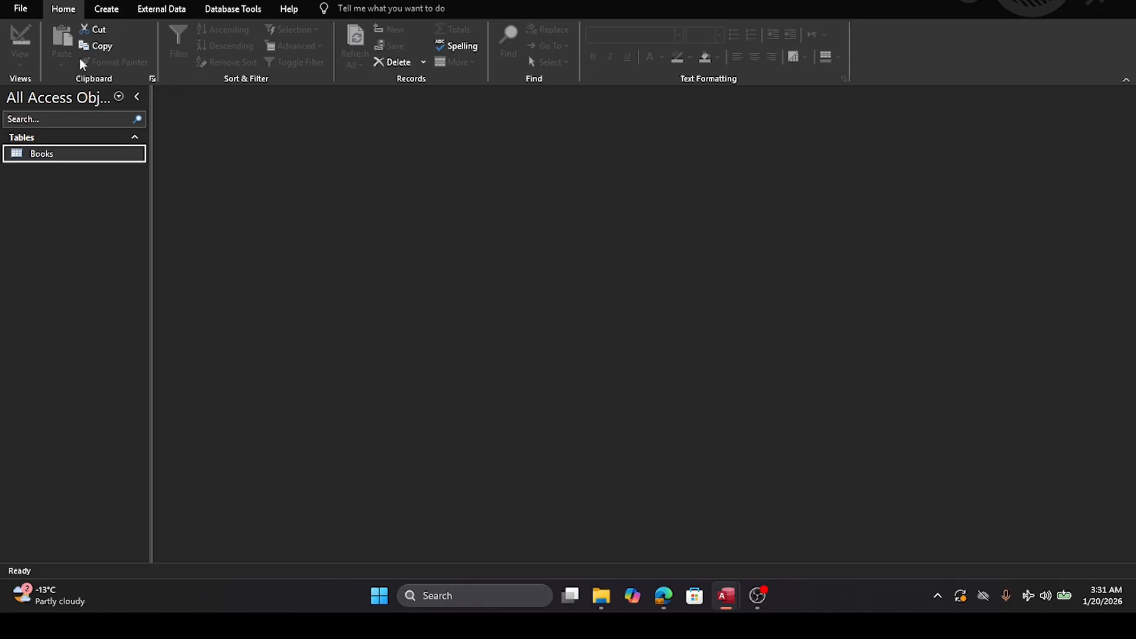
Step: Create a new table and save it as BooksTransaction while switching to Design view
left_click(105, 10)
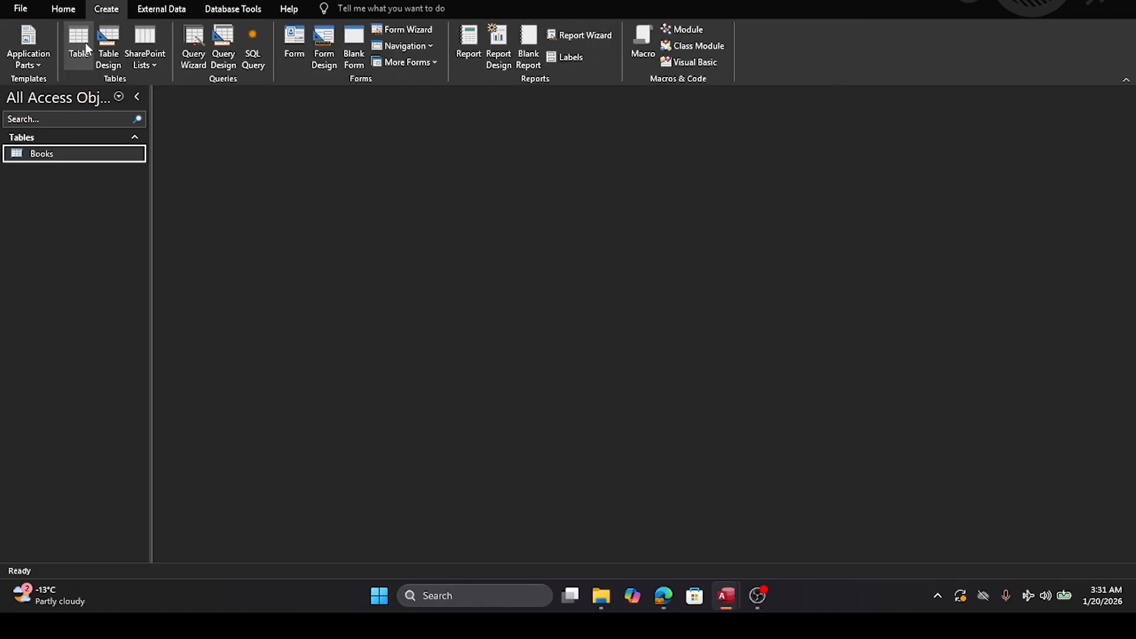
left_click(86, 43)
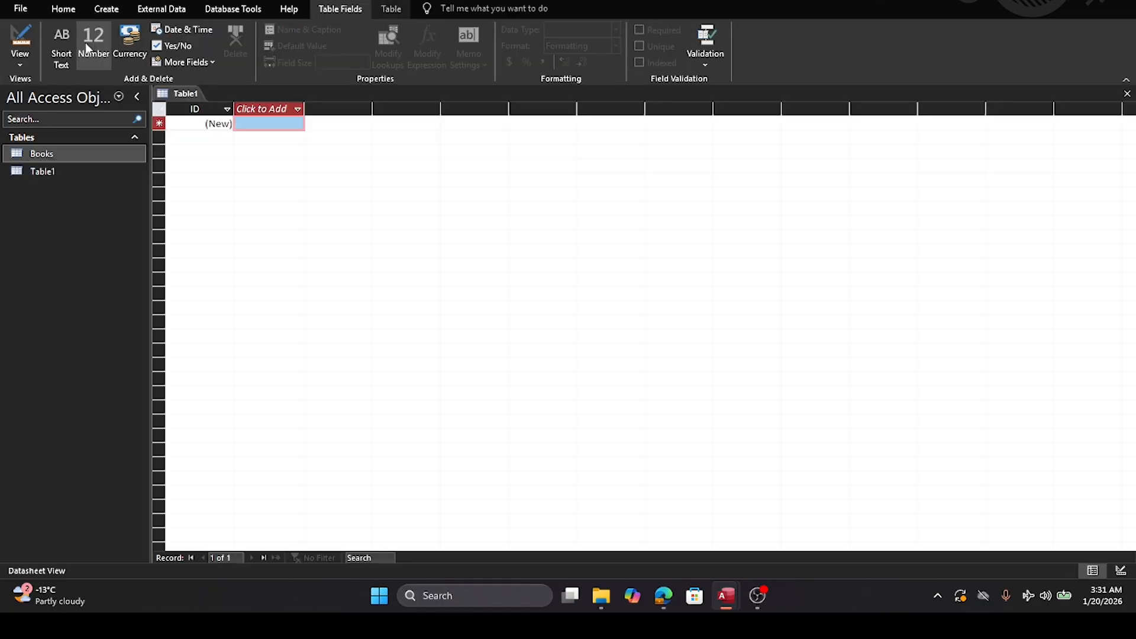
right_click(38, 170)
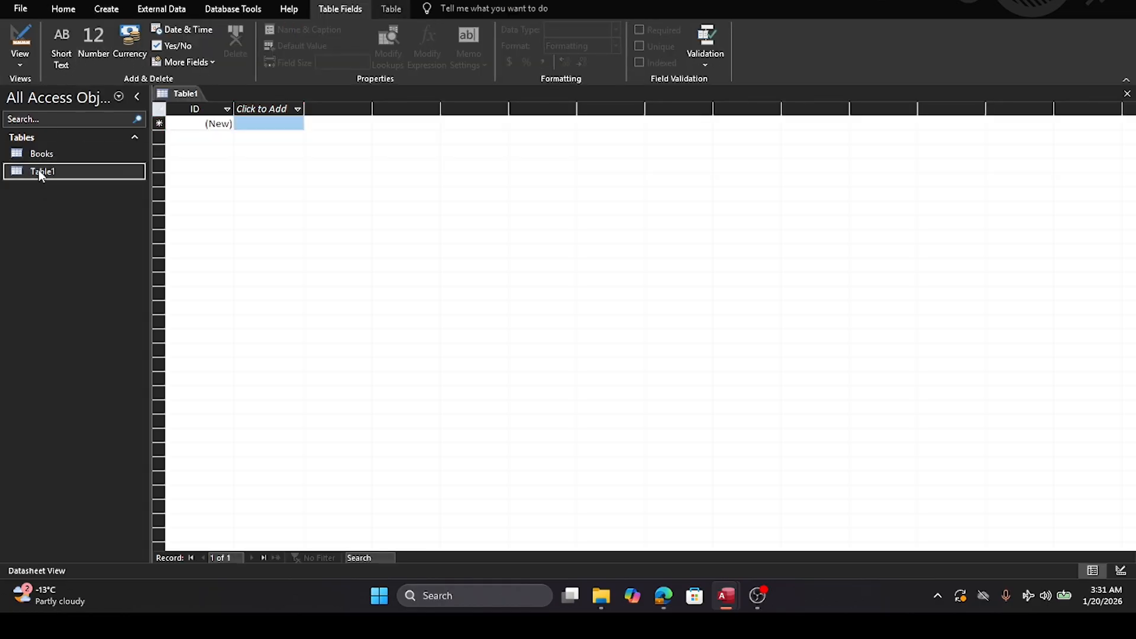
left_click(72, 196)
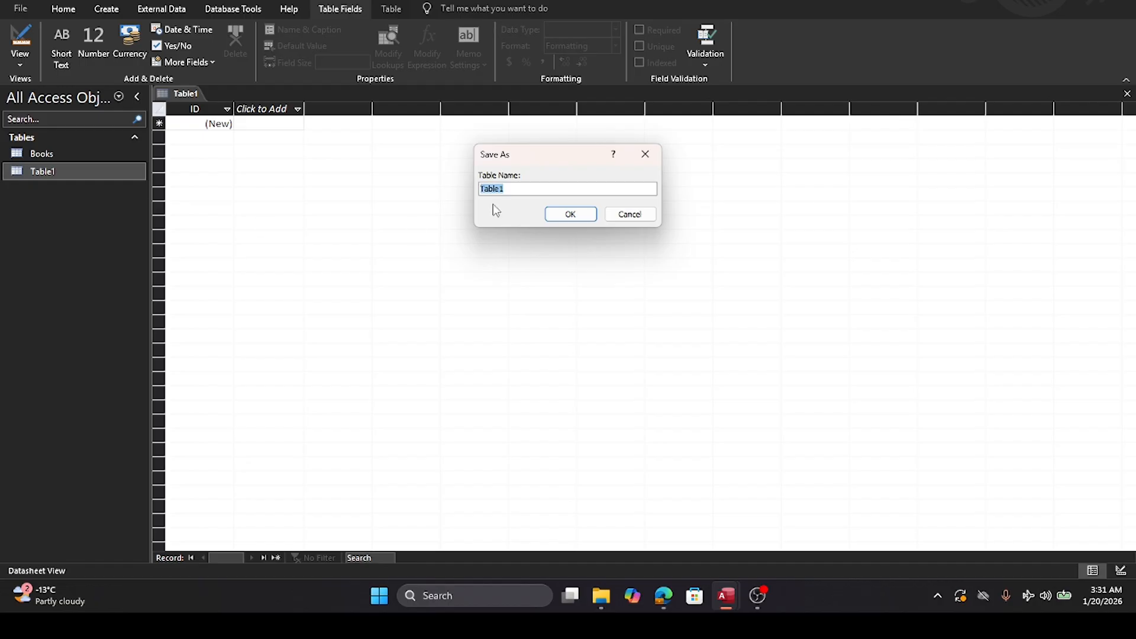
type("BooksTransaction")
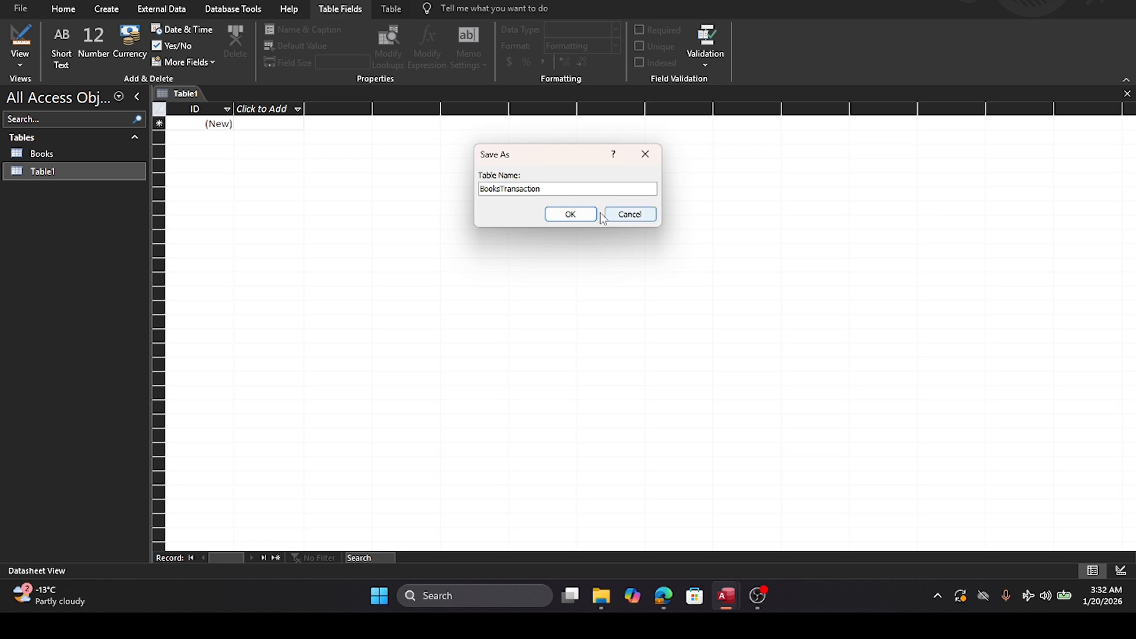
left_click(570, 214)
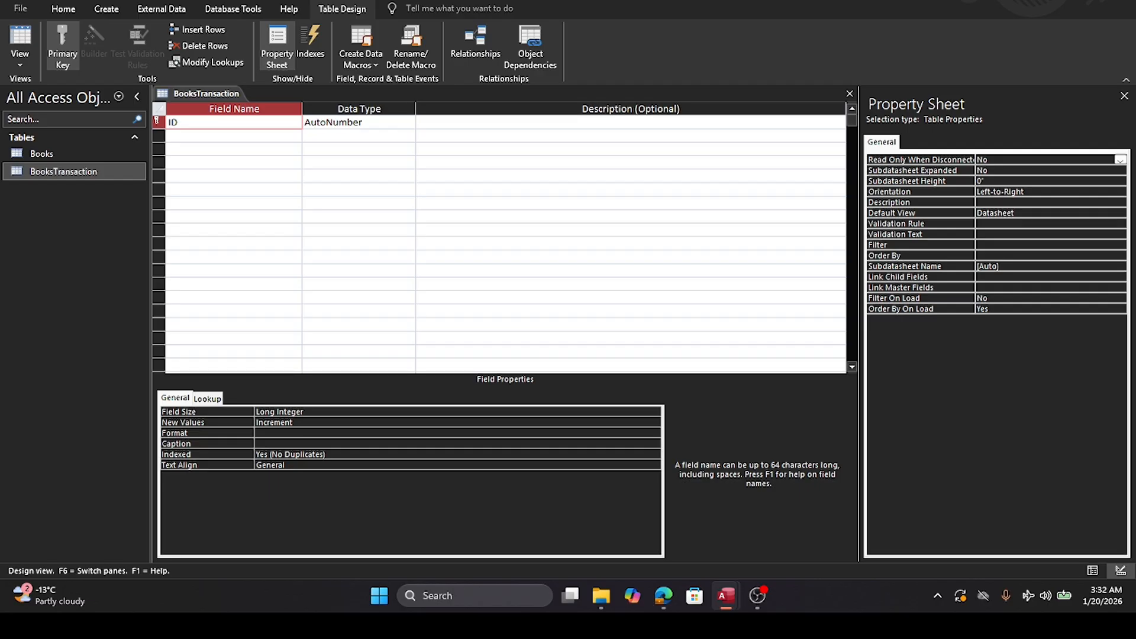
Step: Rename the ID field to TR_DTL_ID and add BookID as a Number field
double_click(201, 122)
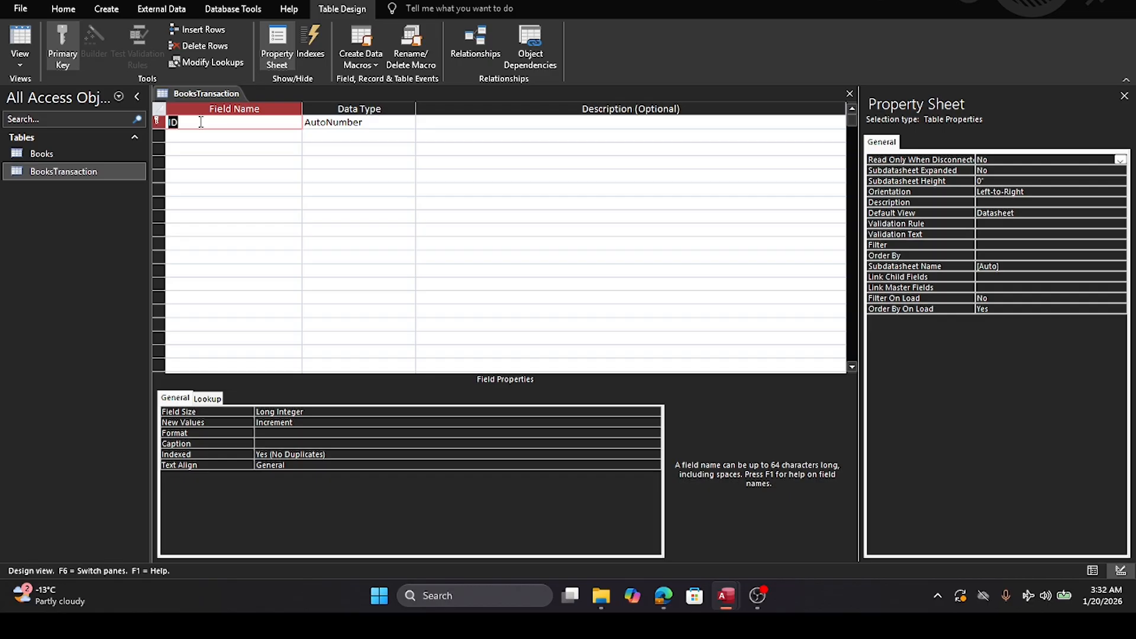
type("TR_DTL_ID")
key("Tab")
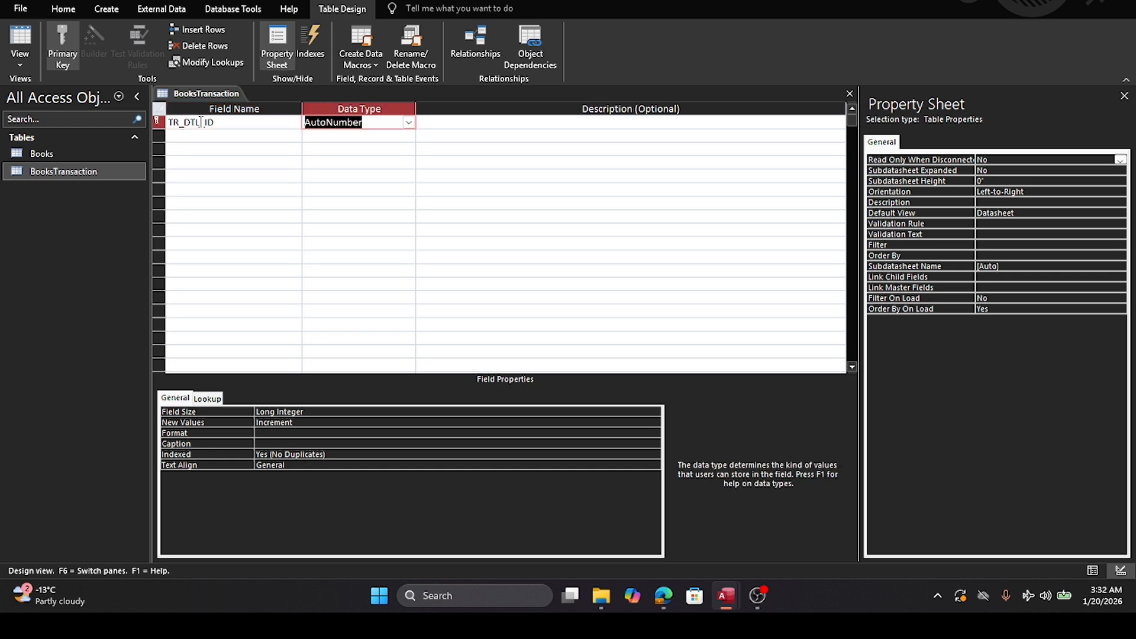
left_click(200, 140)
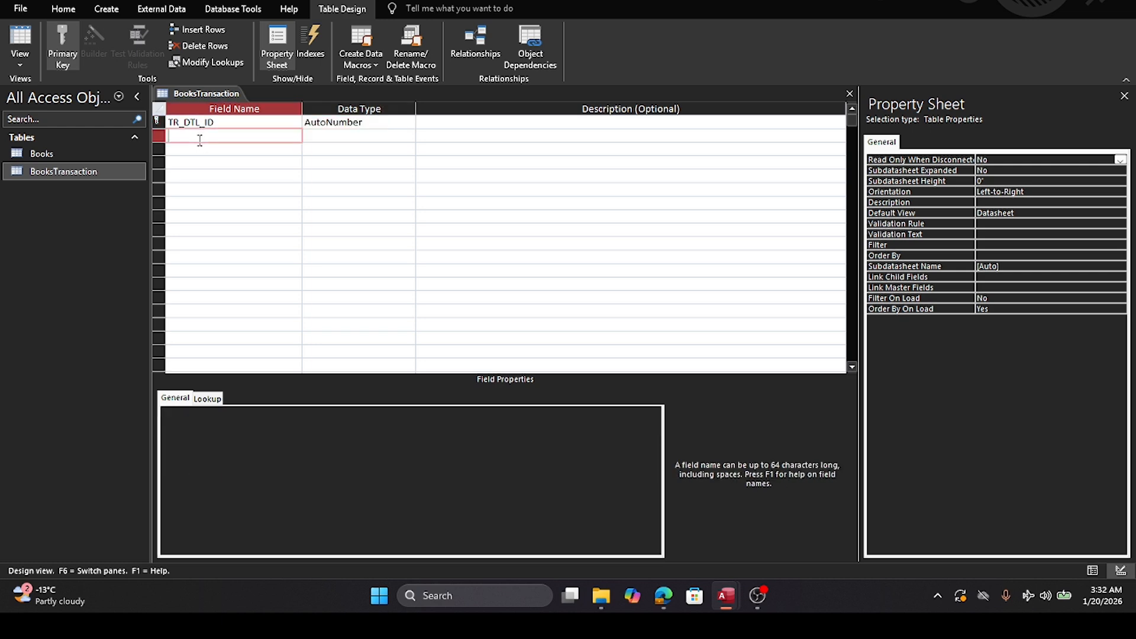
type("BookID")
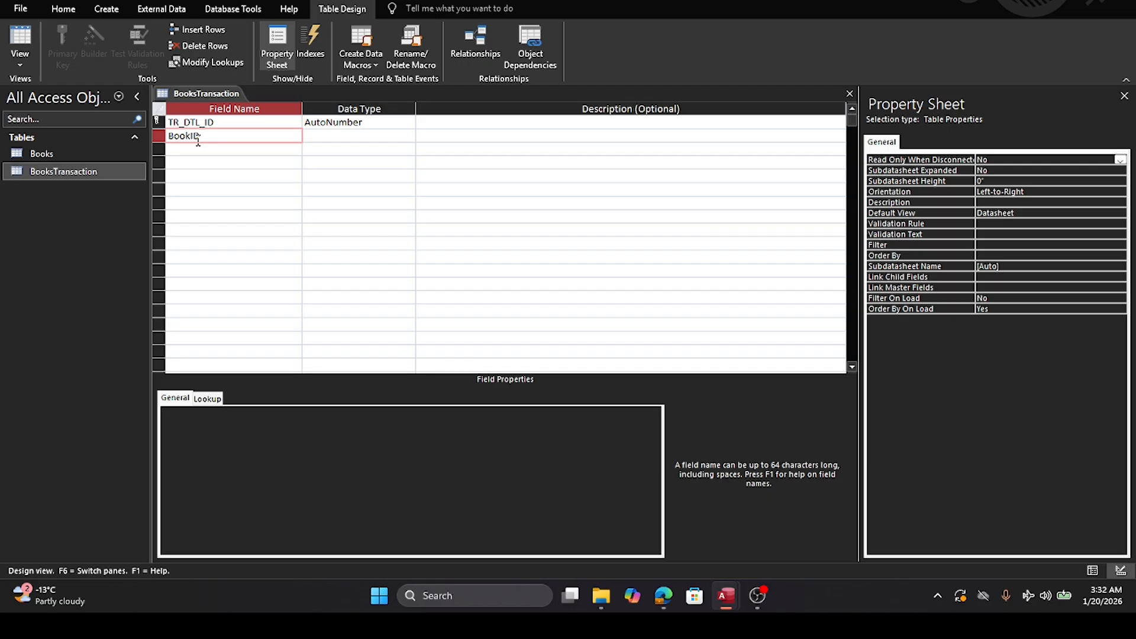
left_click(368, 136)
left_click(409, 136)
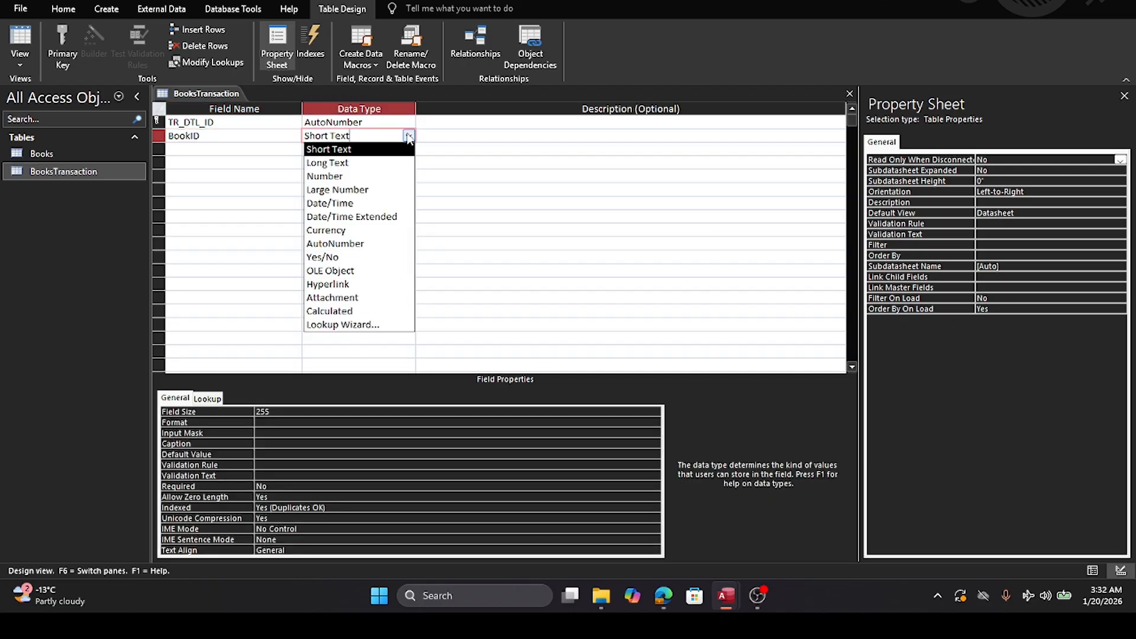
left_click(349, 169)
Step: Add Transaction_TypeID as a Number field
left_click(201, 149)
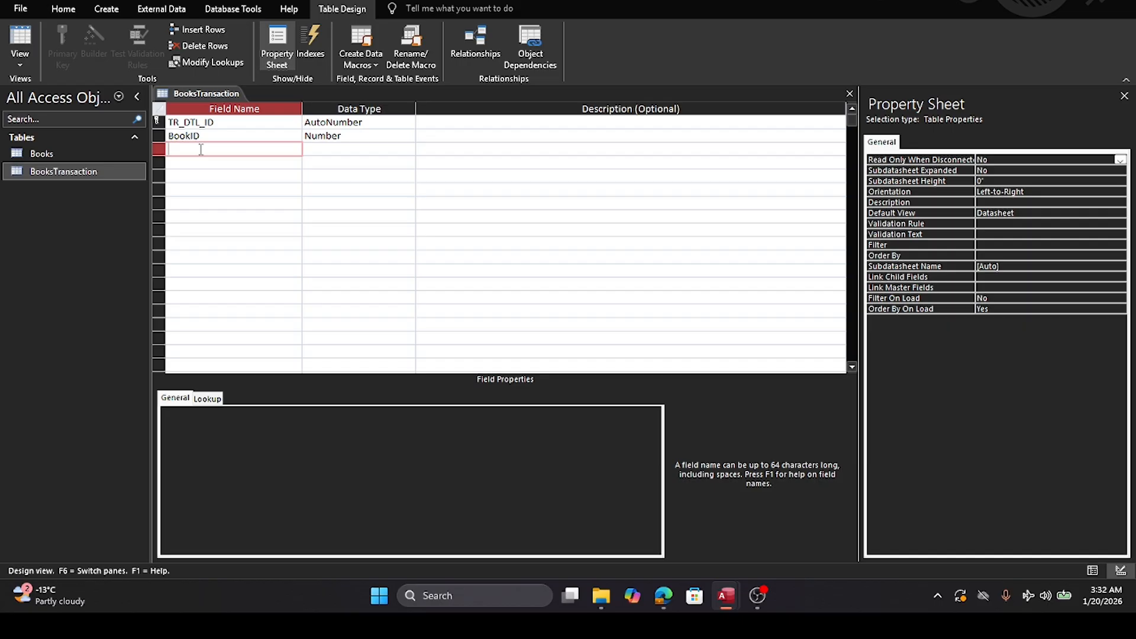
type("Transaction_TypeID")
left_click(375, 149)
left_click(408, 151)
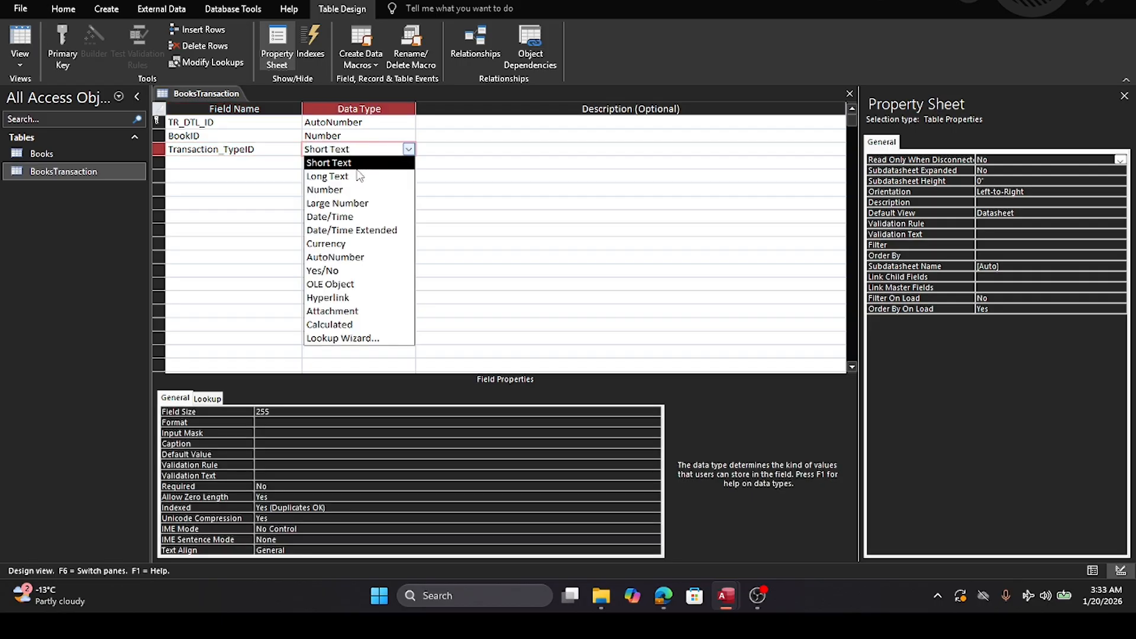
left_click(336, 189)
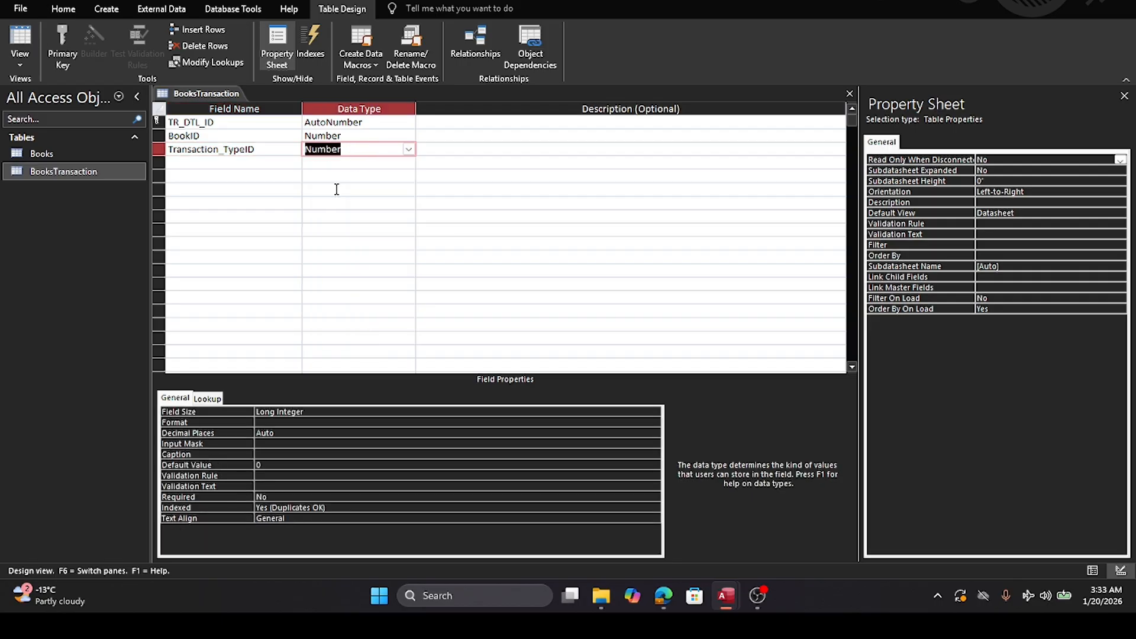
Step: Add Qty_Sold_Purhase as a Number field and name the next field PurchasePrice
left_click(189, 161)
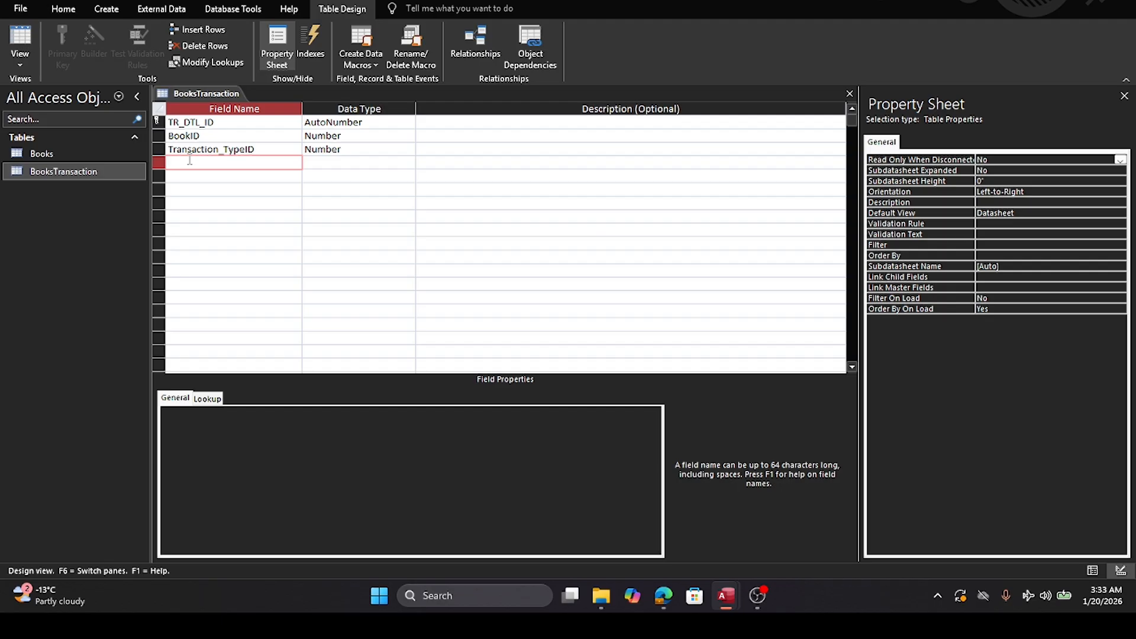
type("Qty_Sold_Purhase")
left_click(377, 166)
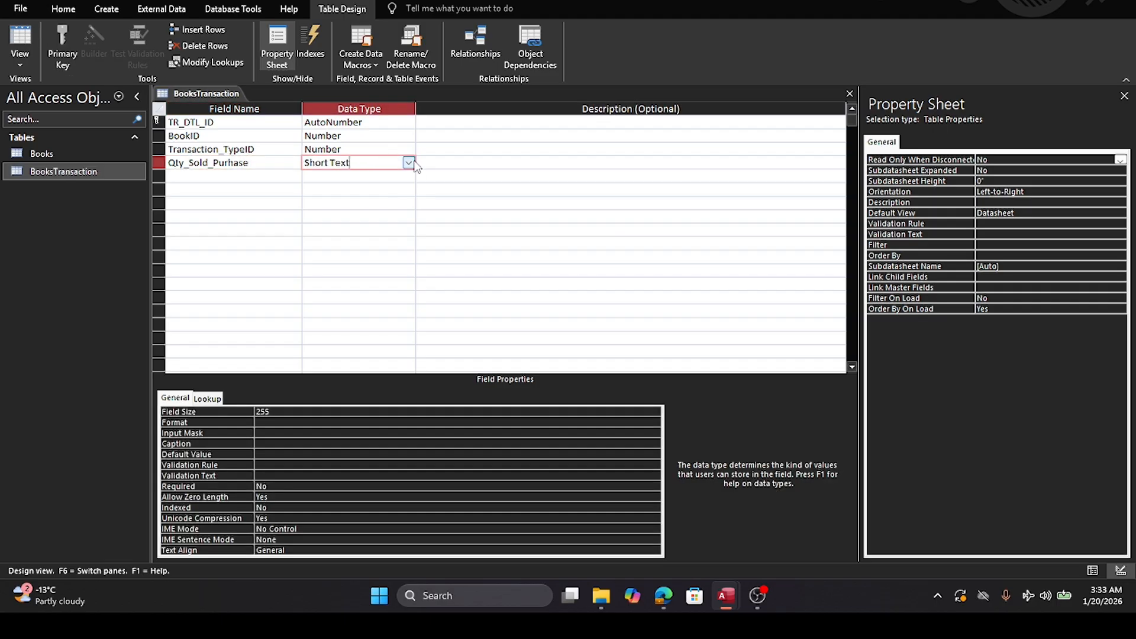
left_click(409, 164)
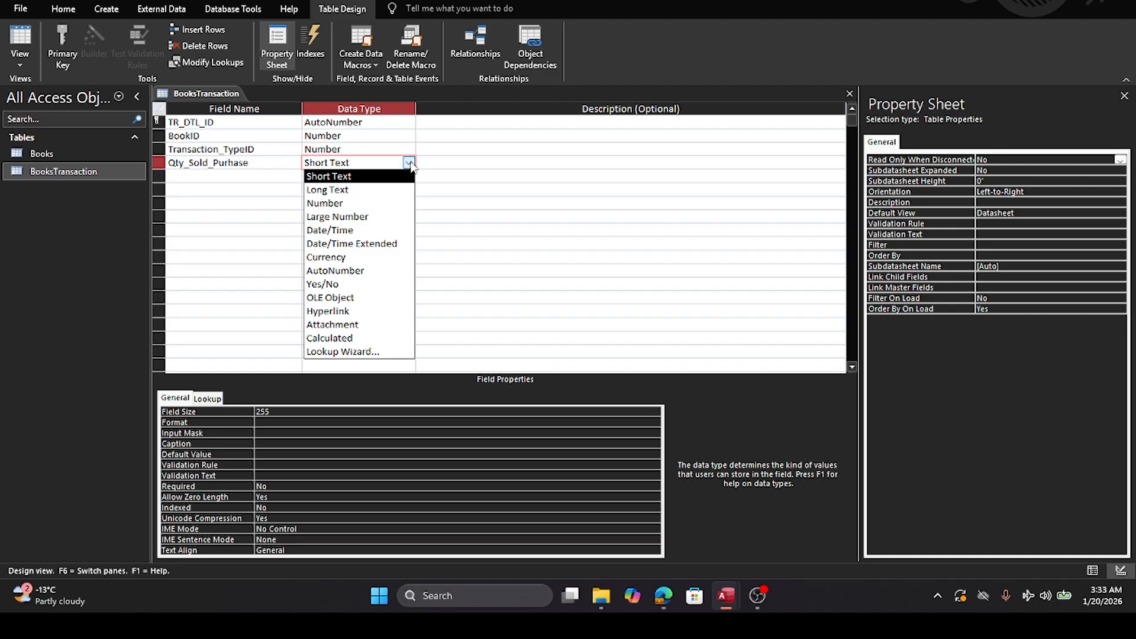
left_click(354, 203)
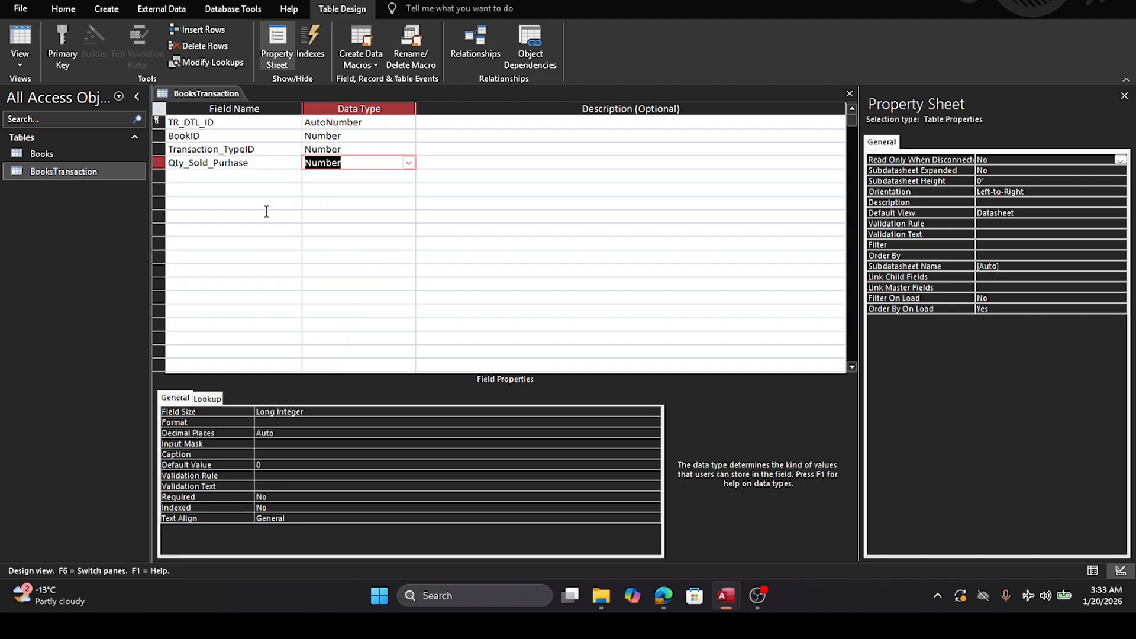
left_click(196, 172)
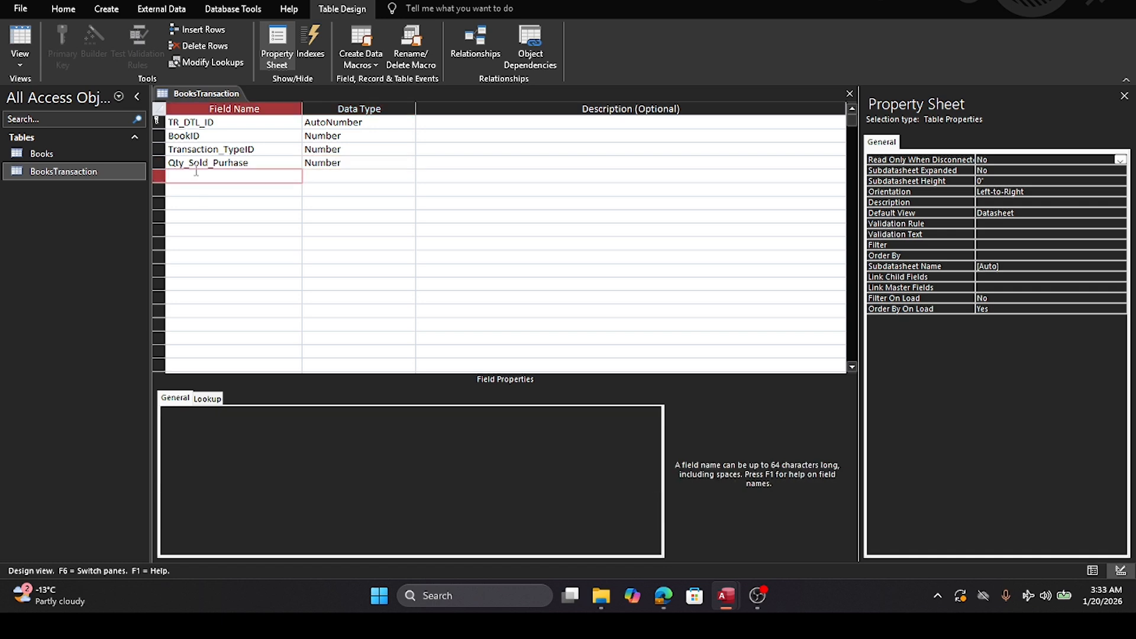
type("PurchasePrice")
Step: Make PurchasePrice a Currency field and add MasterTransaction_ID as a Number field
key("Tab")
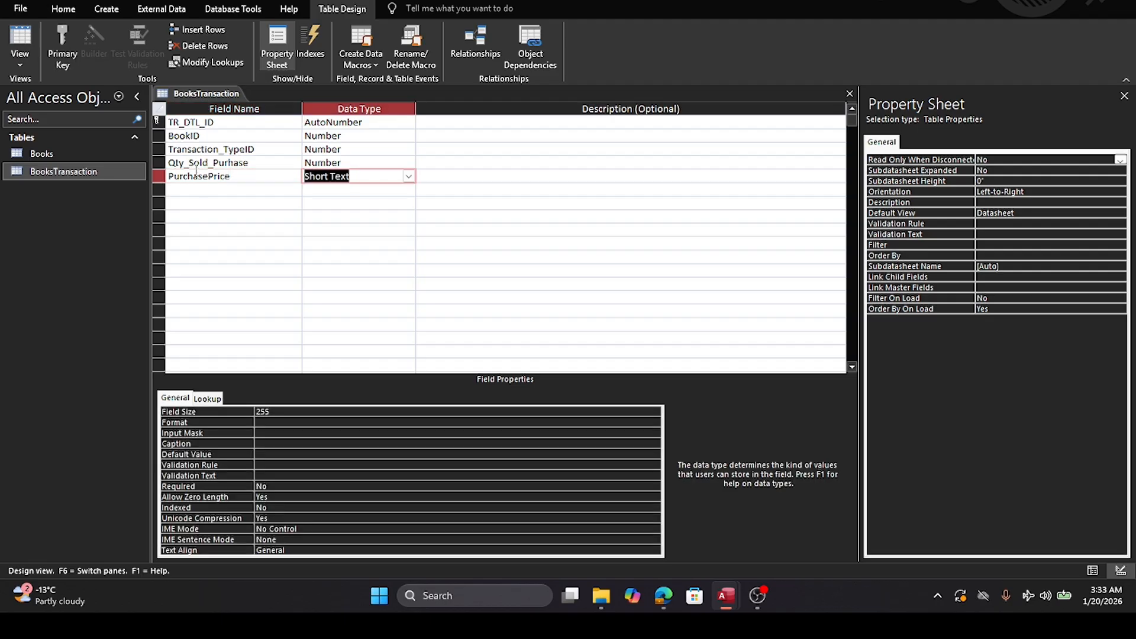
left_click(408, 176)
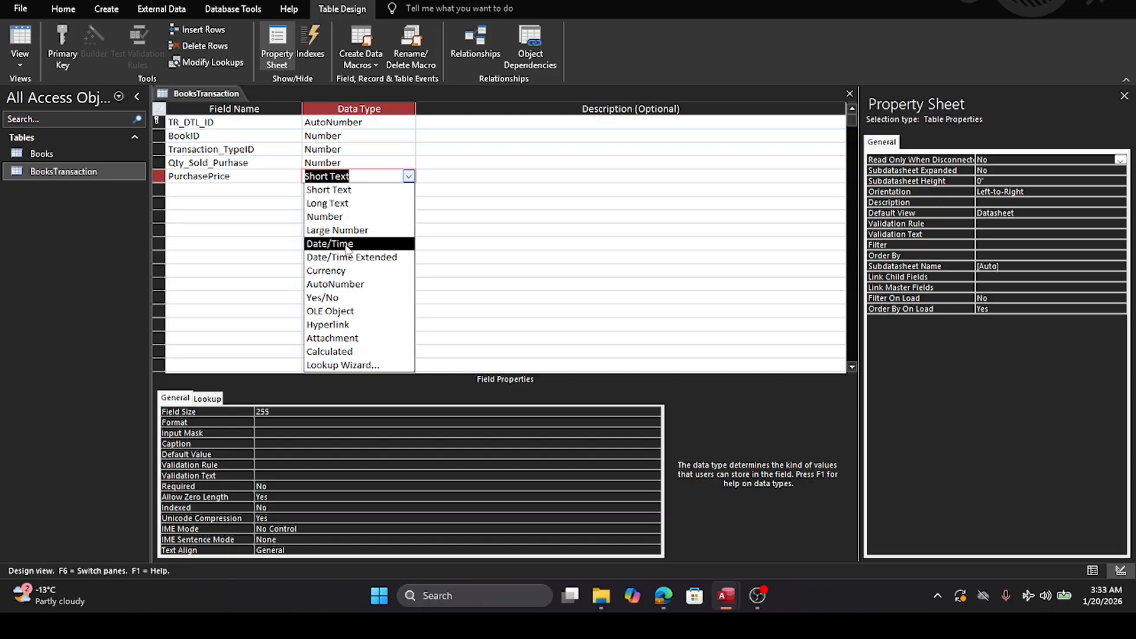
left_click(342, 270)
left_click(185, 177)
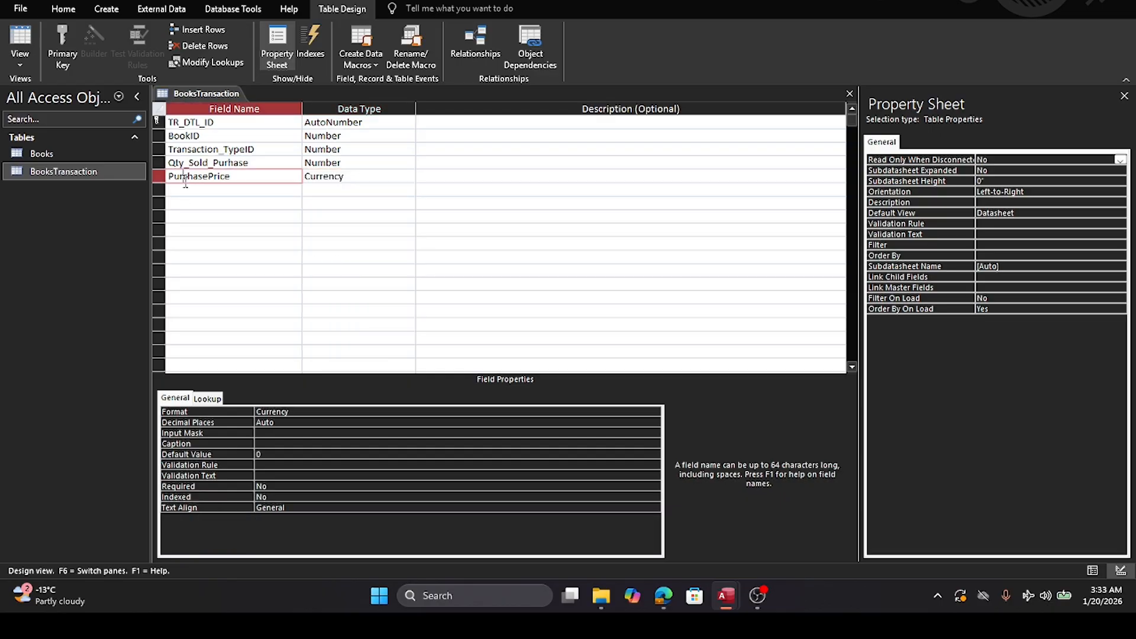
left_click(179, 191)
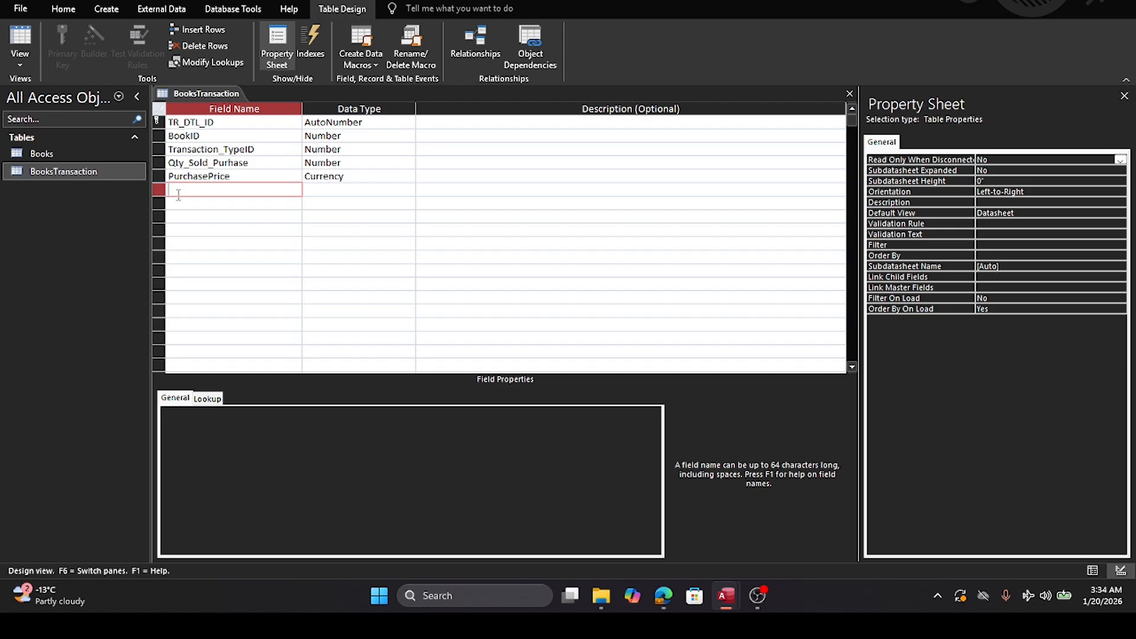
type("MasterTransaction_ID")
left_click(347, 191)
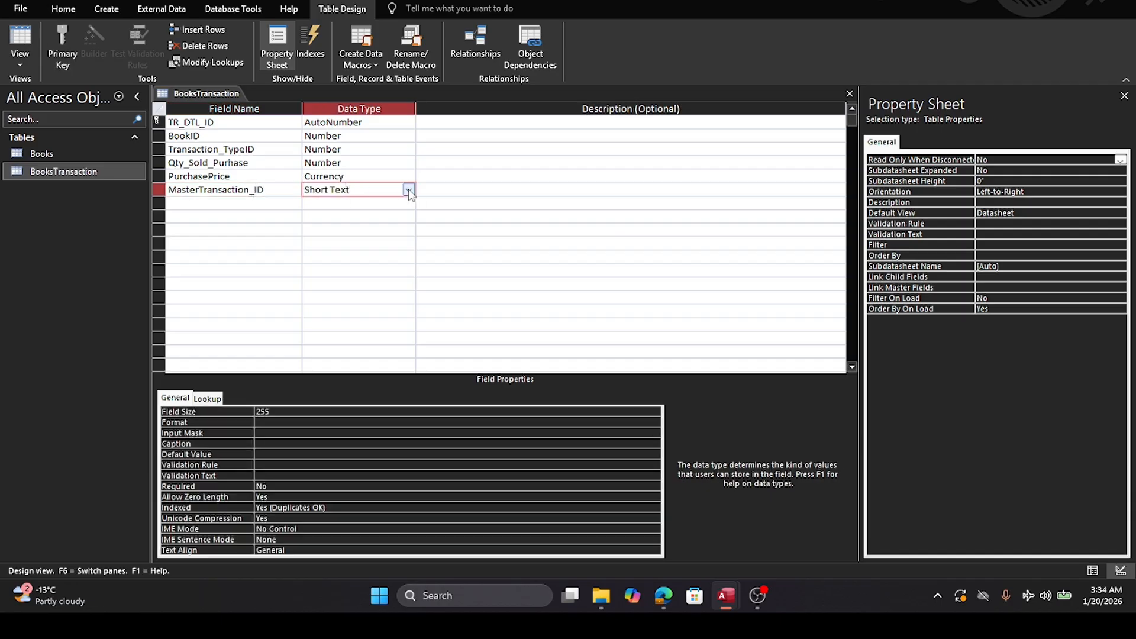
left_click(409, 190)
left_click(342, 236)
Step: Add BusinessEntity_ID as a Number field and TransactionDate as a Date/Time field
left_click(207, 204)
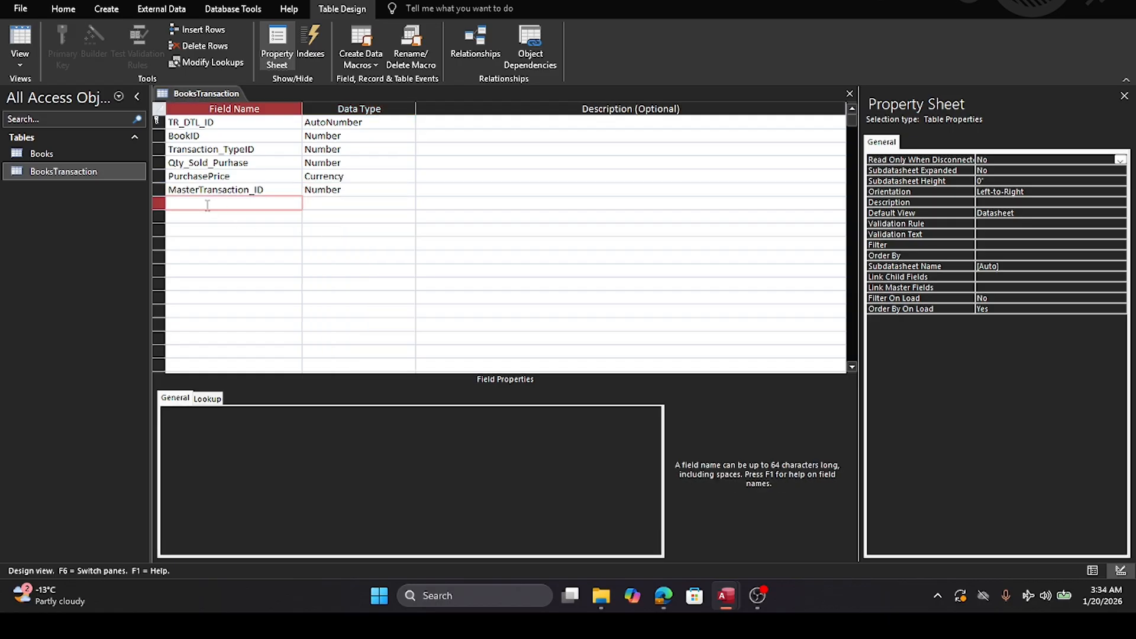
type("BusinessEntity_ID")
key("Tab")
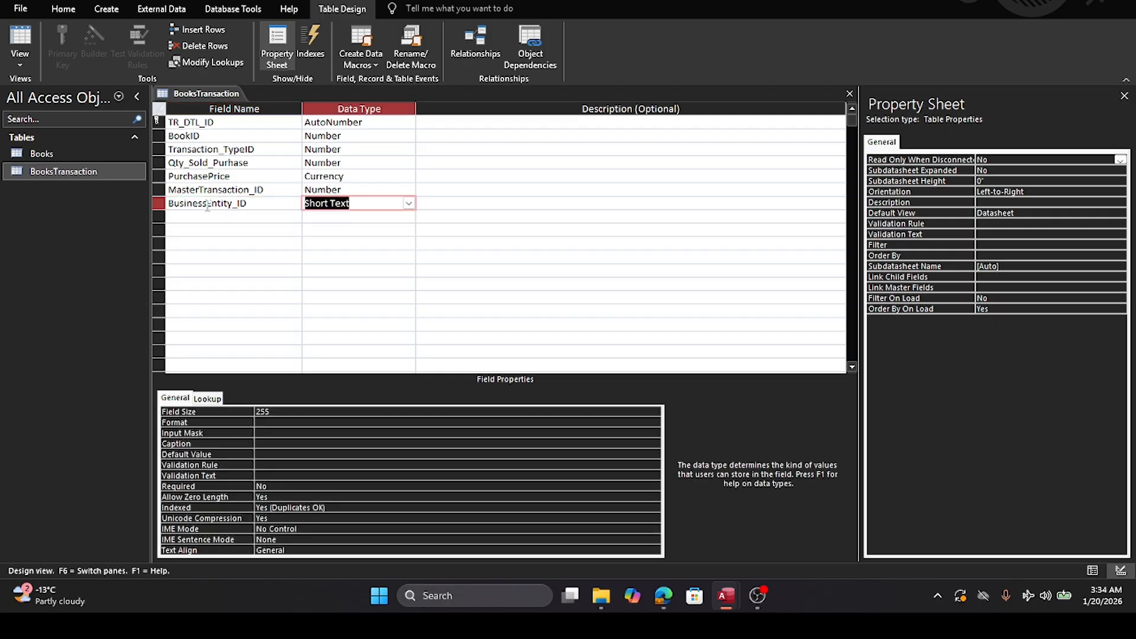
left_click(408, 203)
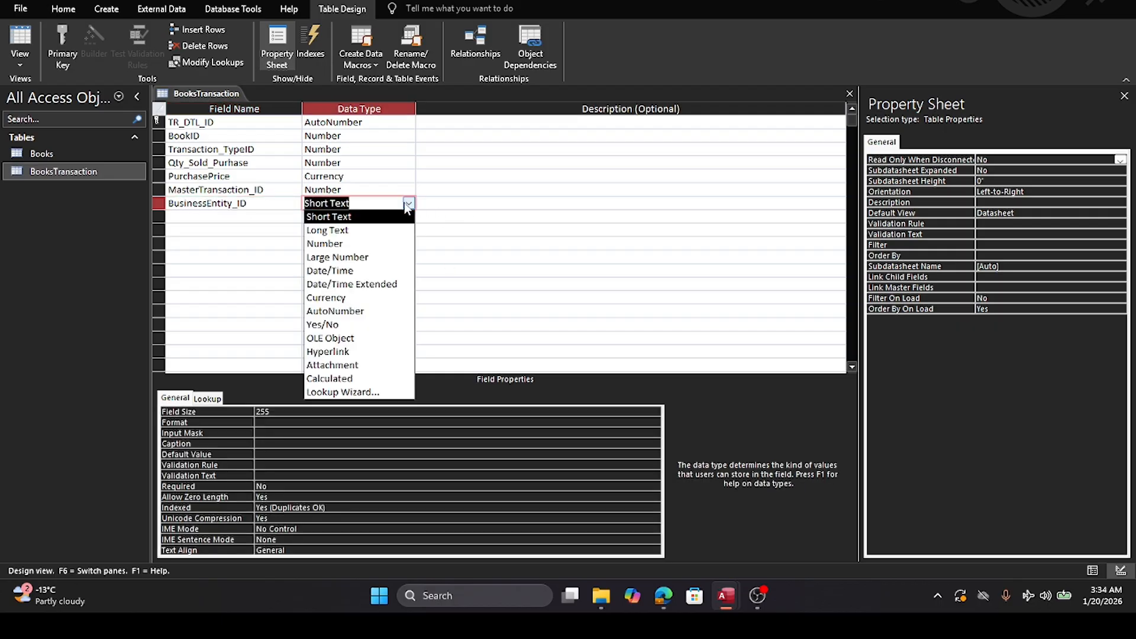
left_click(332, 242)
left_click(240, 217)
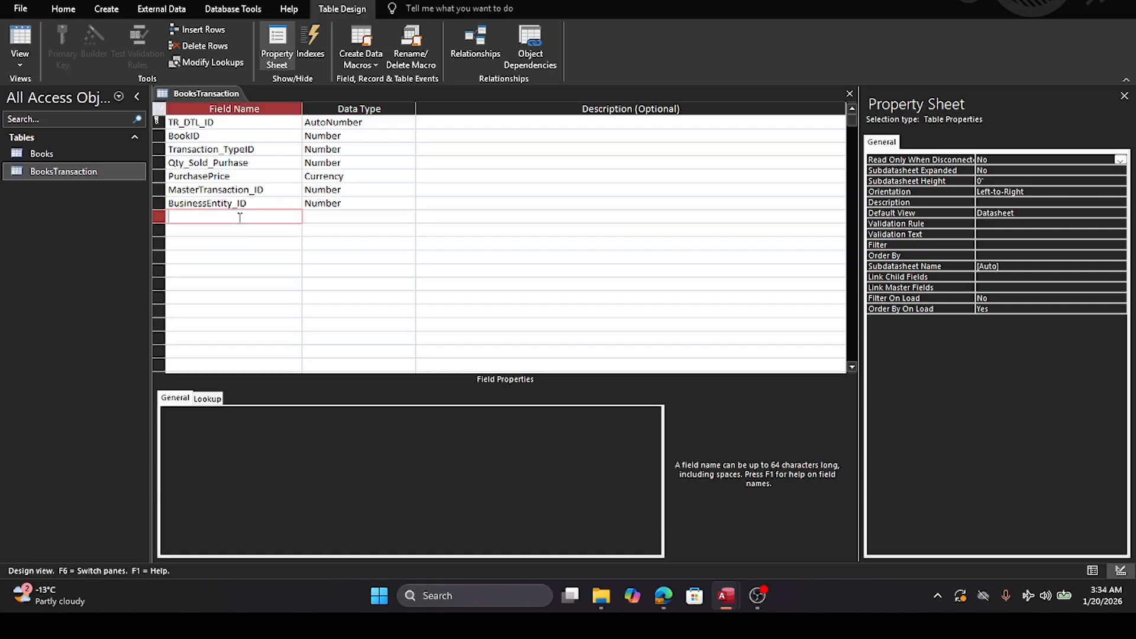
type("TransactionDate")
left_click(323, 215)
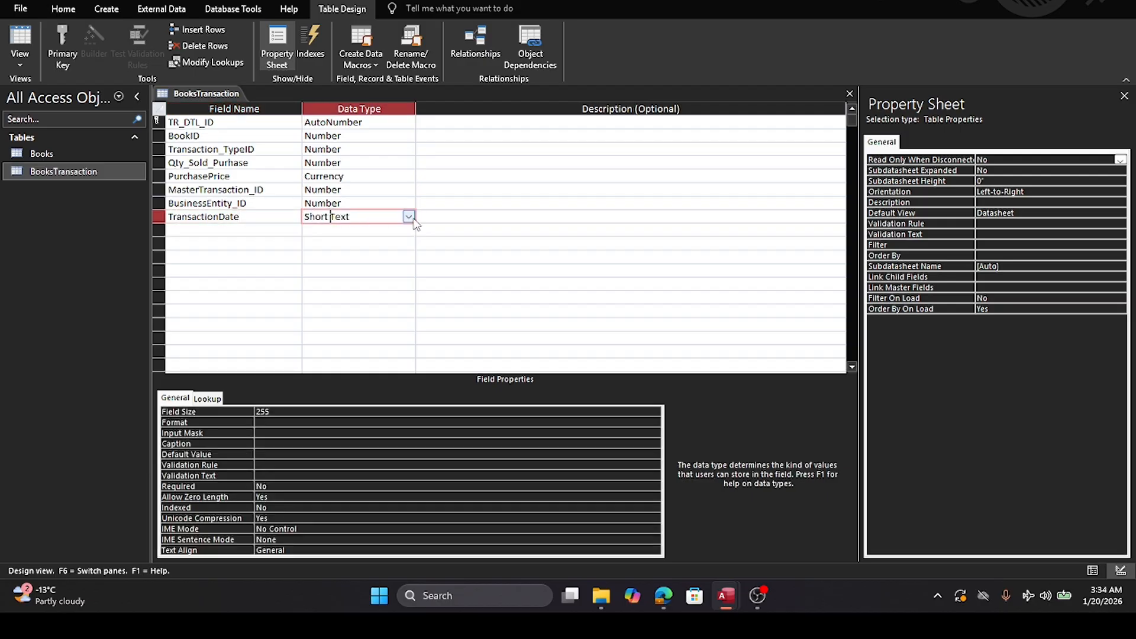
left_click(409, 217)
left_click(364, 284)
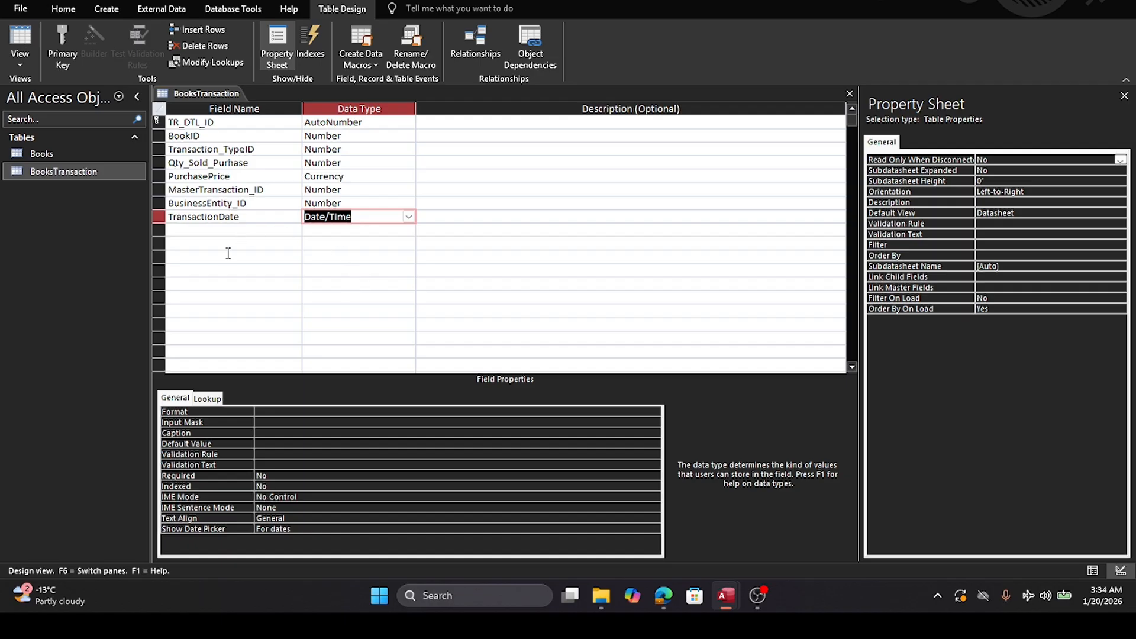
Step: Add SupplierorCustormerID as a Number field and close the BooksTransaction design
left_click(226, 231)
type("Supplier")
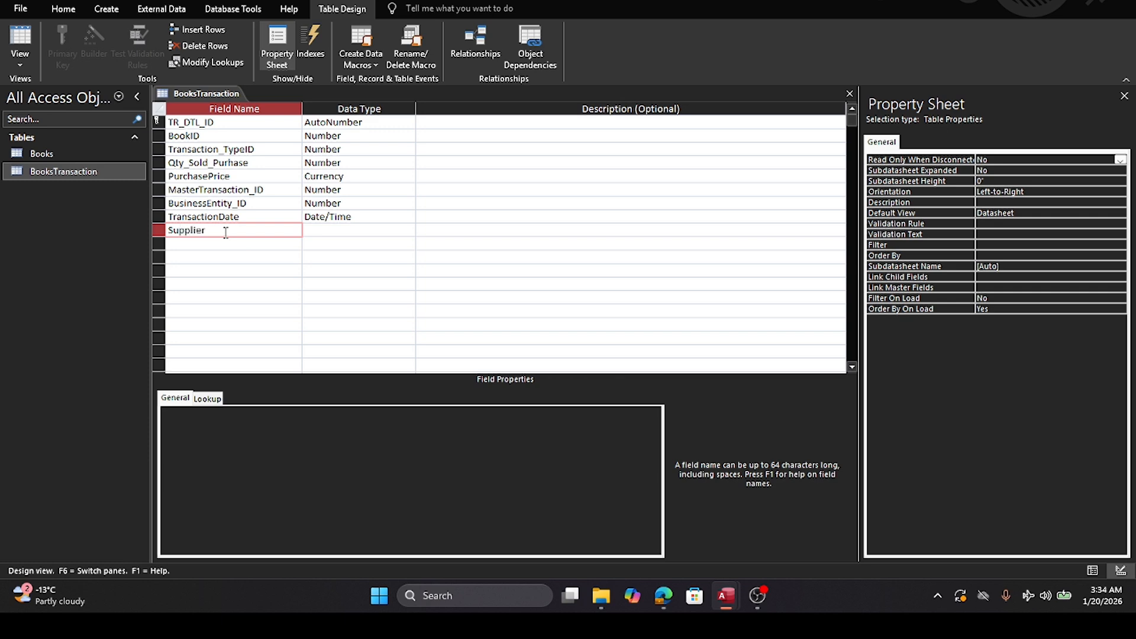
type("orCustormerID")
key("Tab")
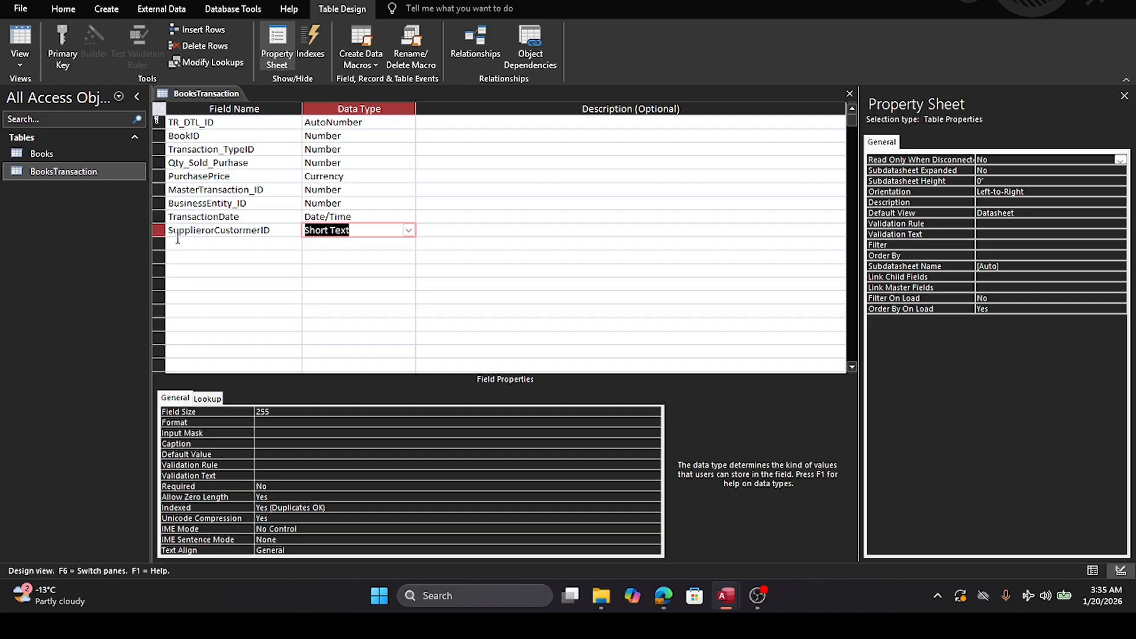
left_click(409, 231)
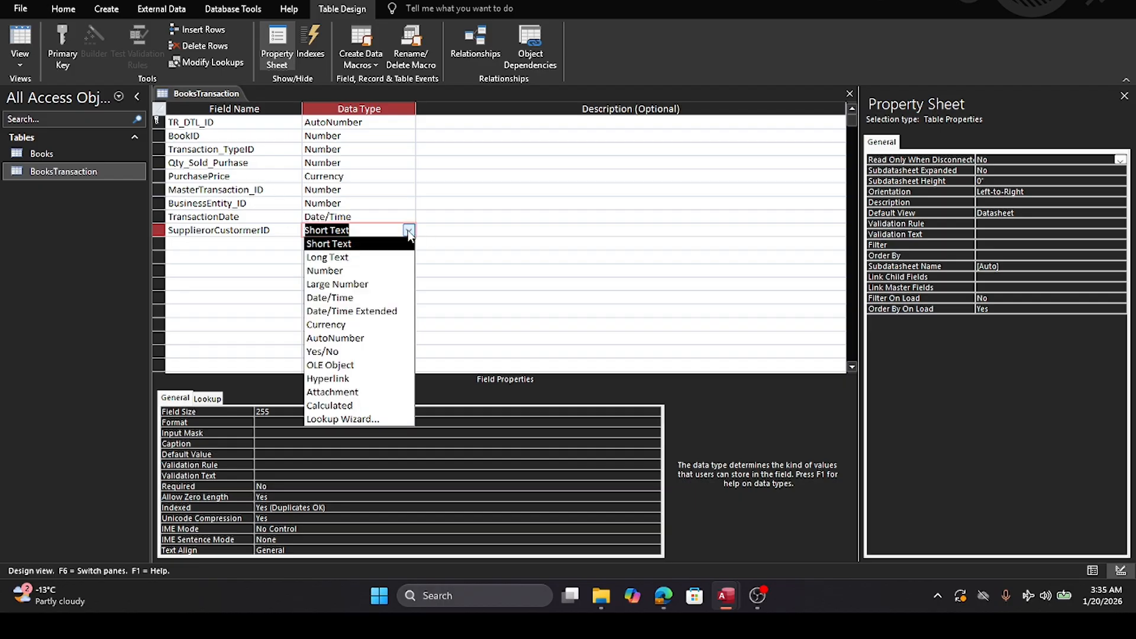
left_click(348, 271)
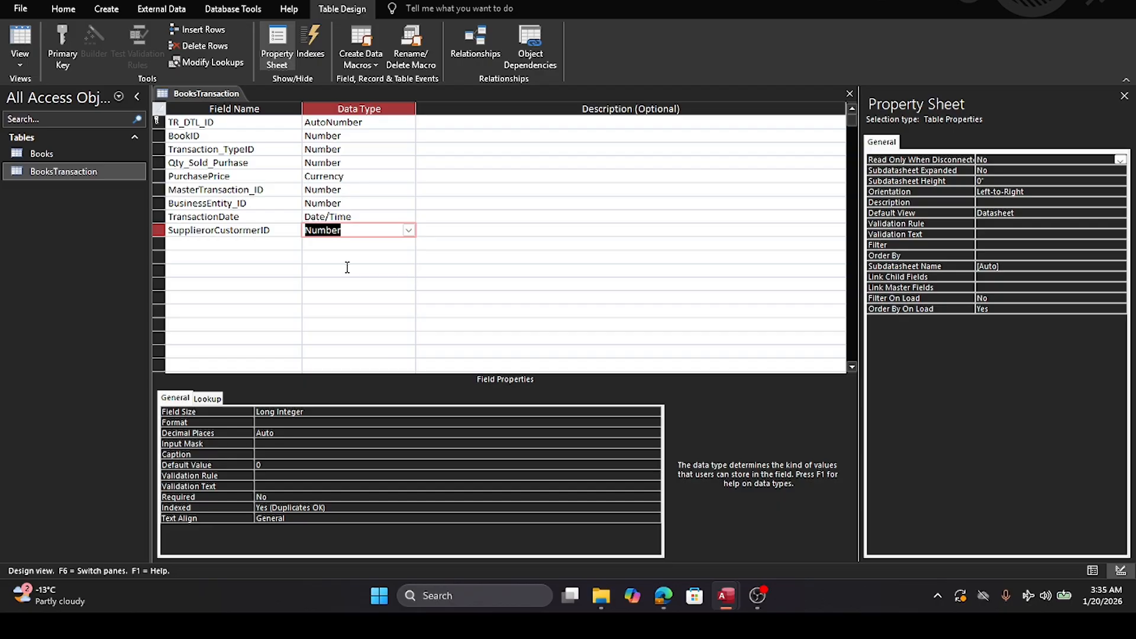
left_click(850, 93)
Step: Save BooksTransaction, then create a new table and save it as BusinessEntity in Design view
left_click(552, 313)
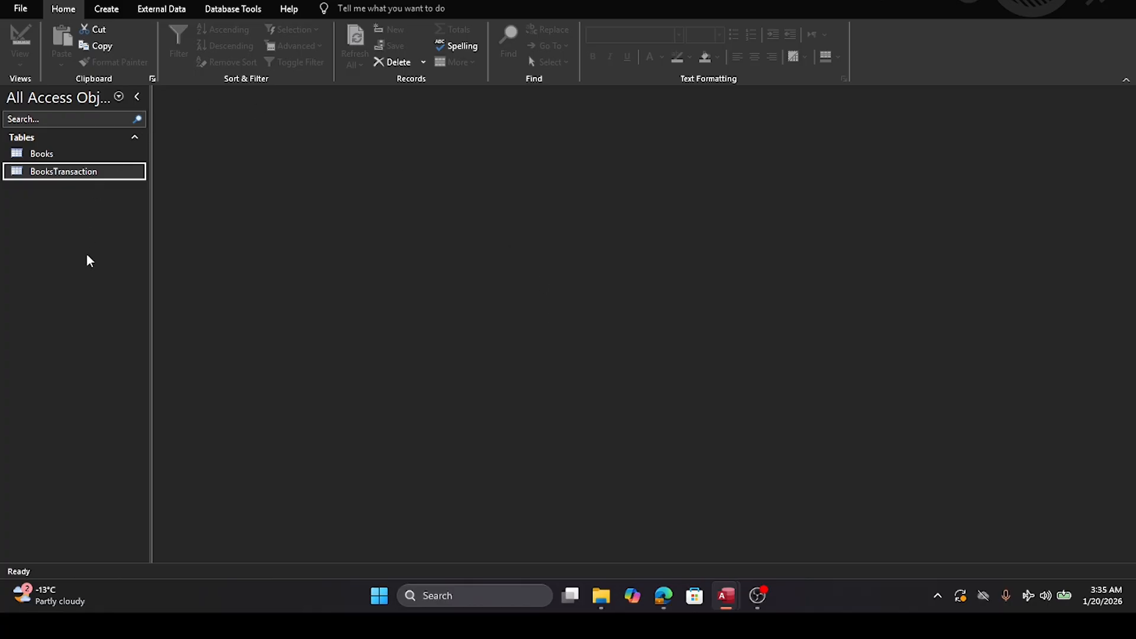
left_click(107, 10)
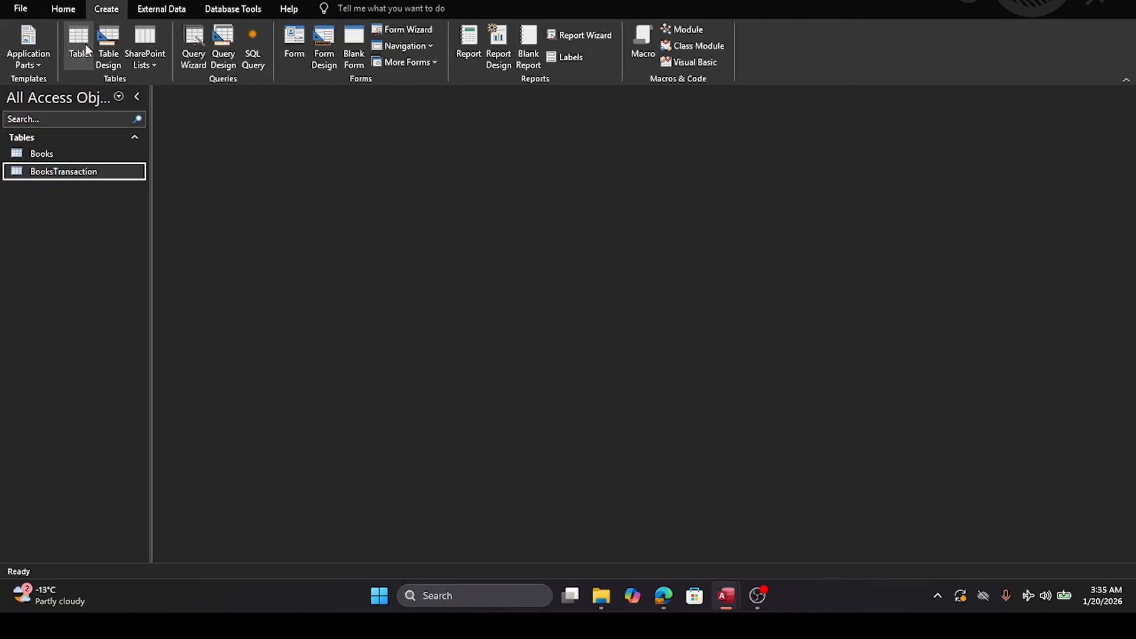
left_click(85, 43)
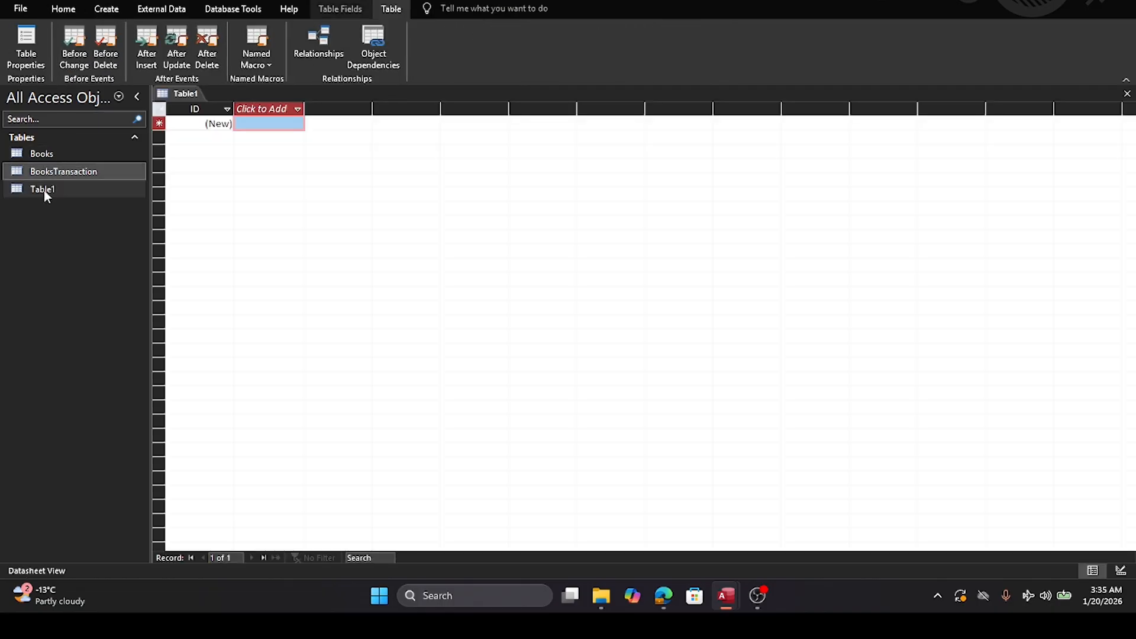
right_click(45, 190)
left_click(72, 219)
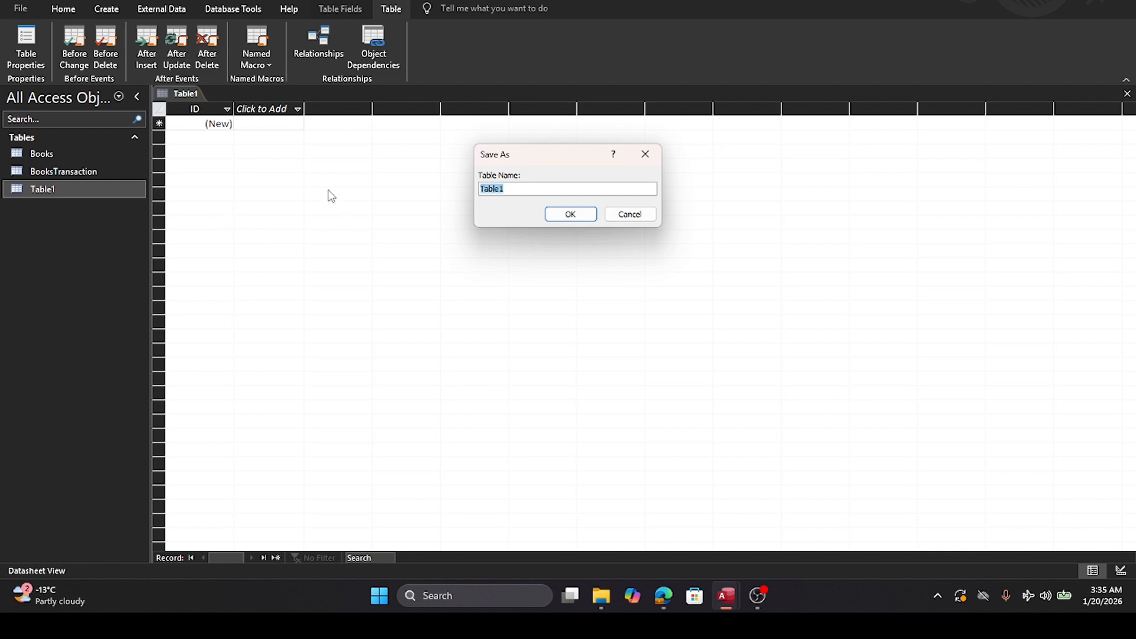
type("BusinessEntity")
left_click(574, 214)
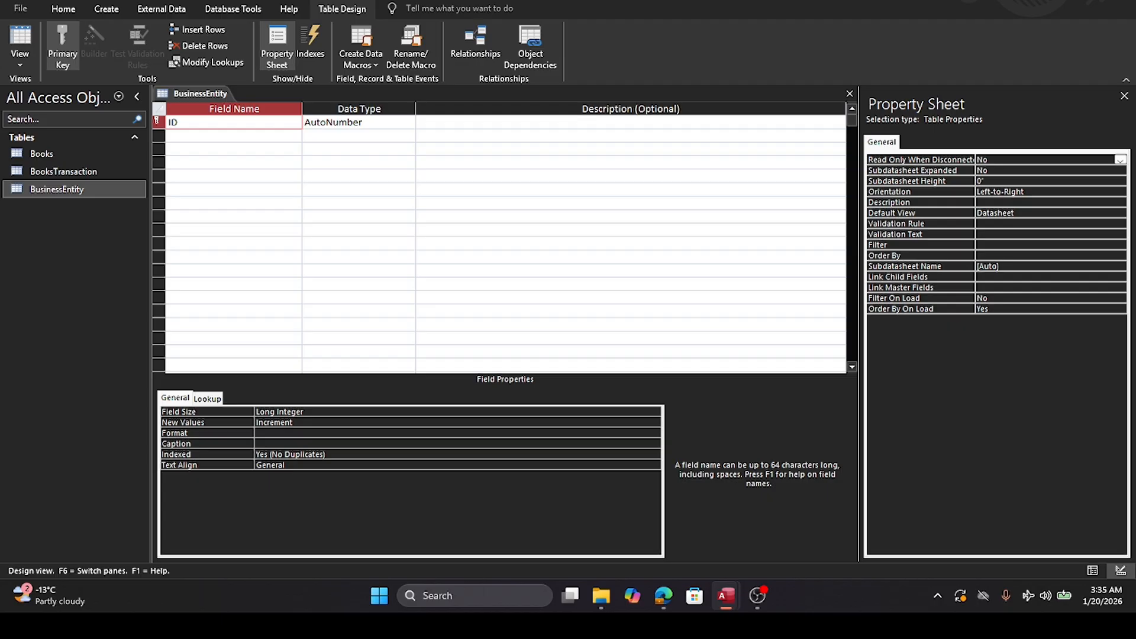
Step: Rename ID to SupplierorCustomerID and add Short Text fields Person_Name, ContactPerson and Phone
double_click(183, 121)
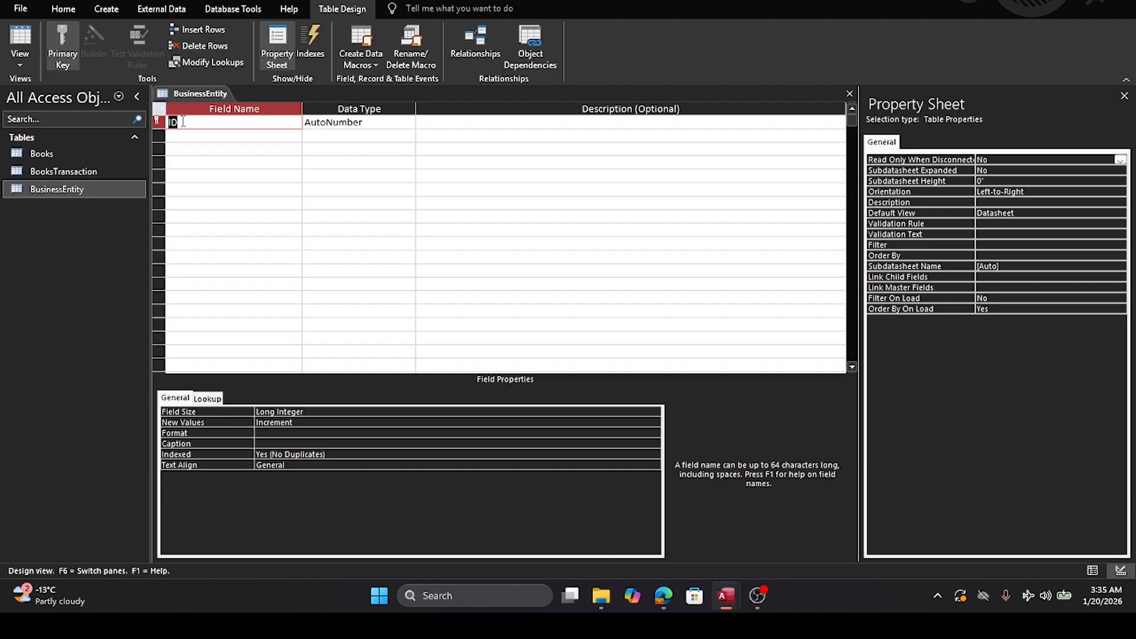
type("SupplierorCustomerID")
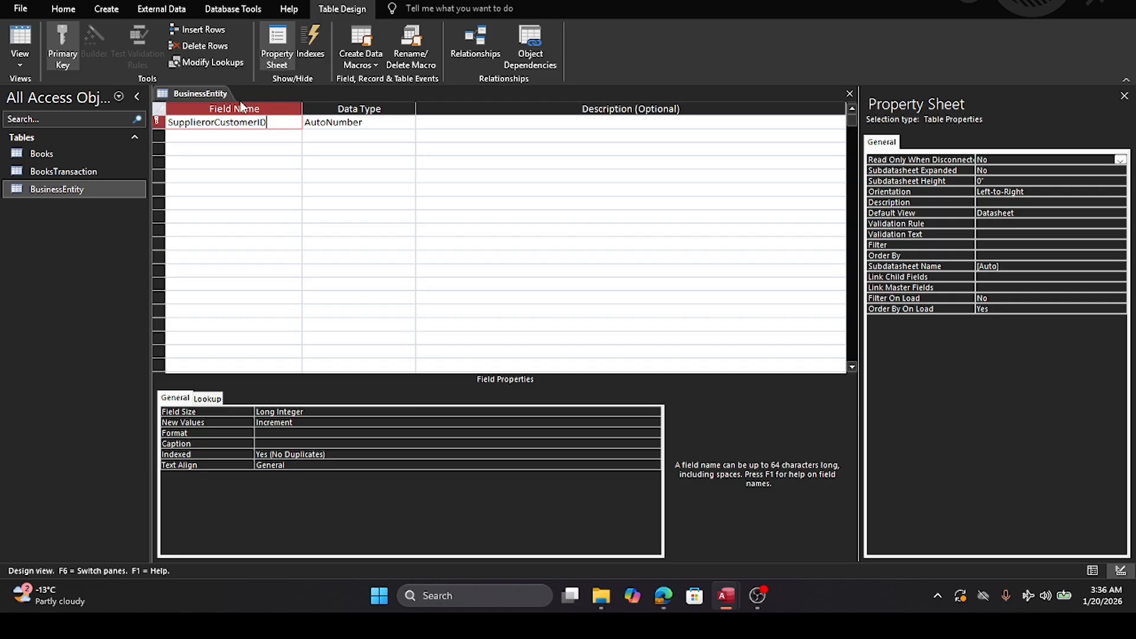
left_click(230, 136)
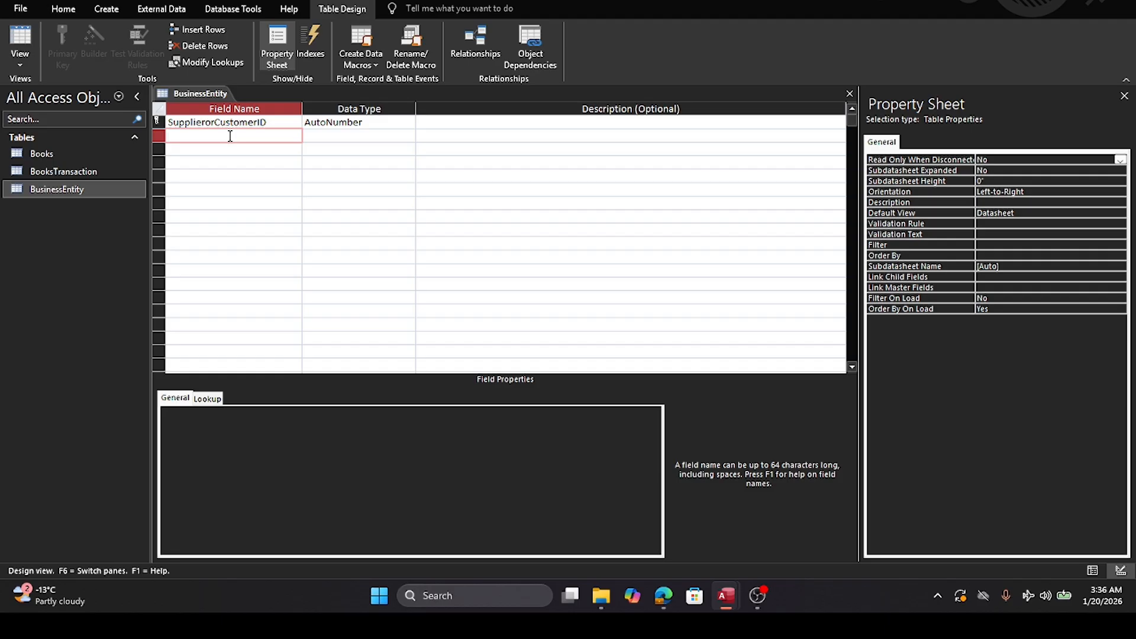
type("Person_Name")
key("Tab")
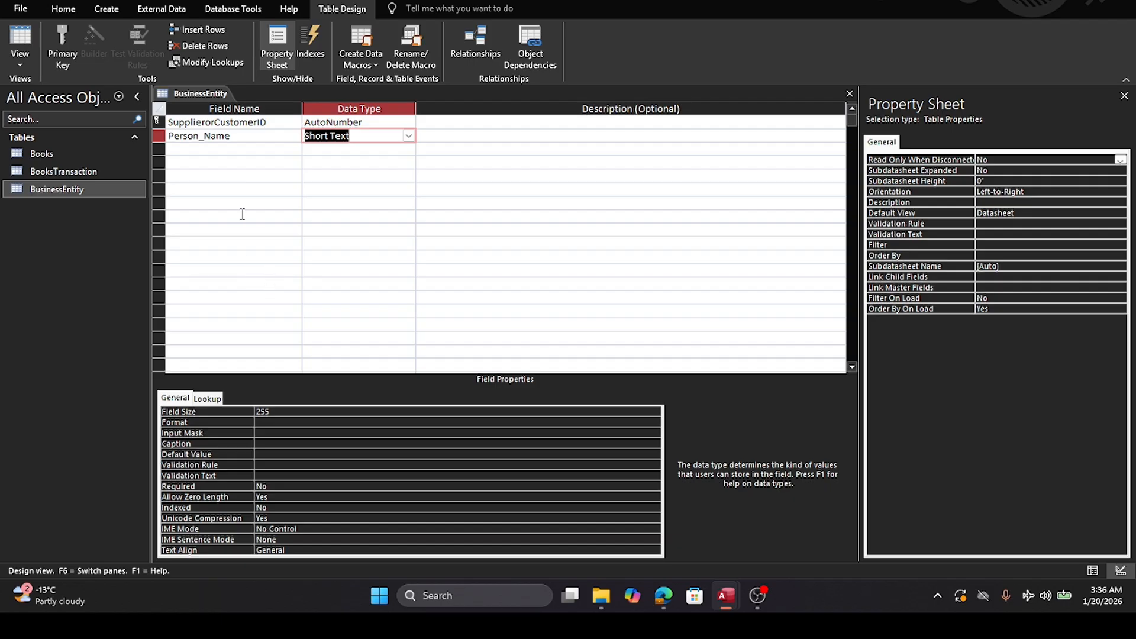
left_click(183, 148)
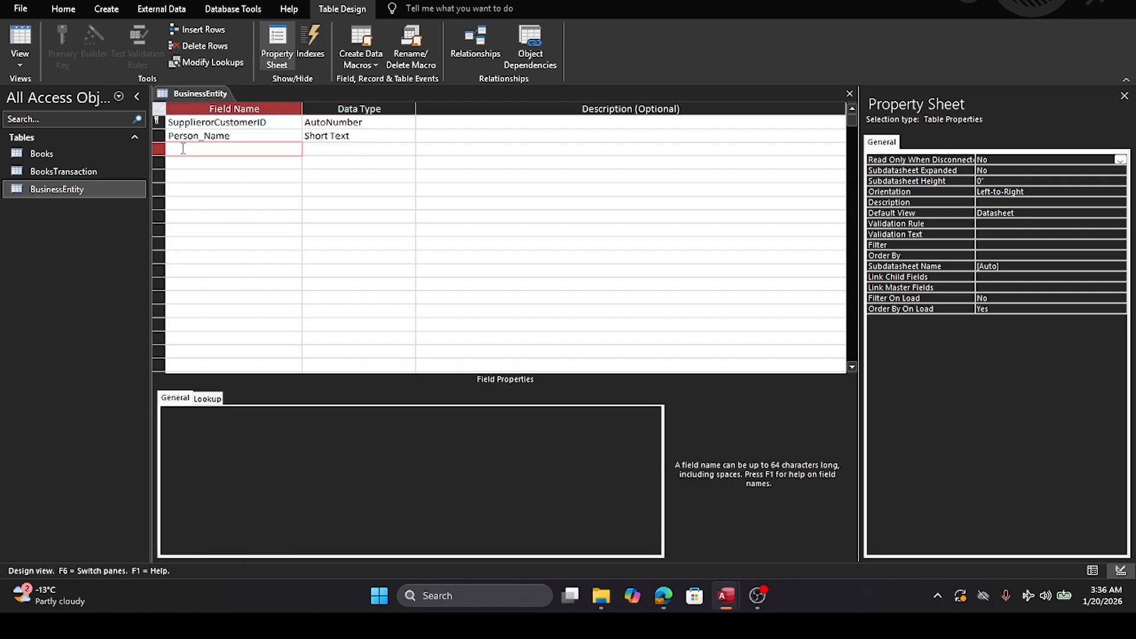
type("ContactPerson")
key("Tab")
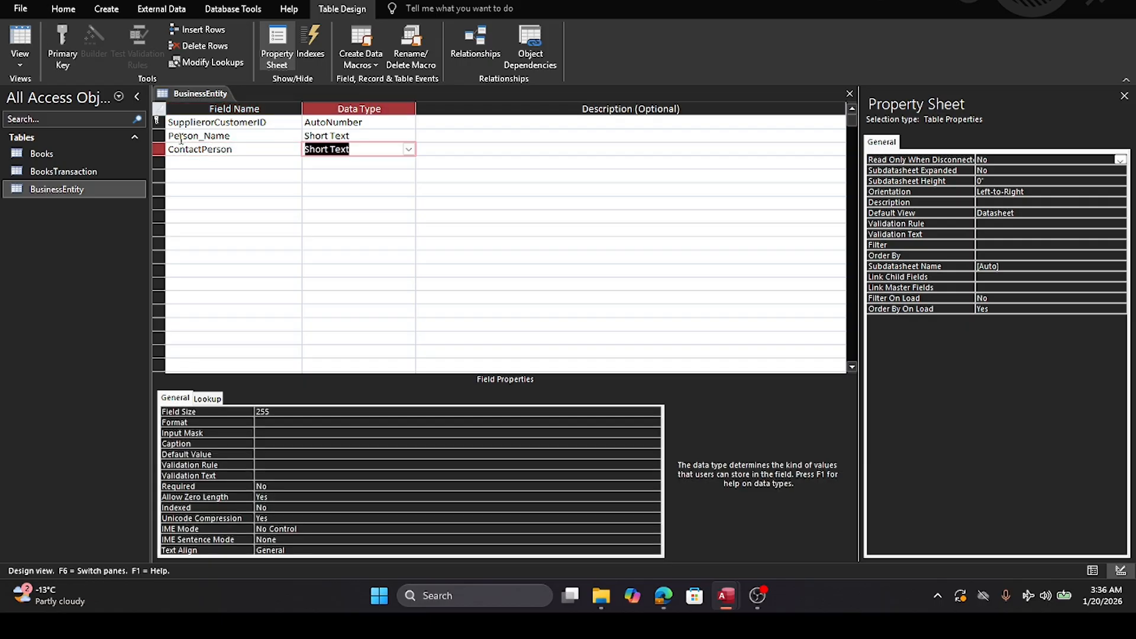
left_click(193, 164)
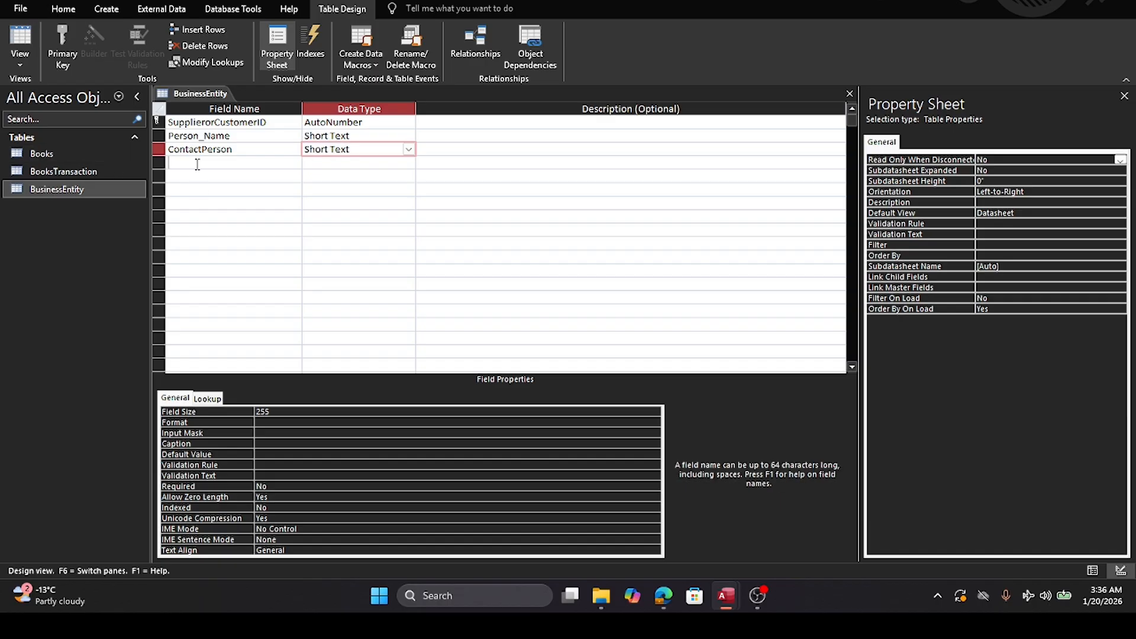
type("P")
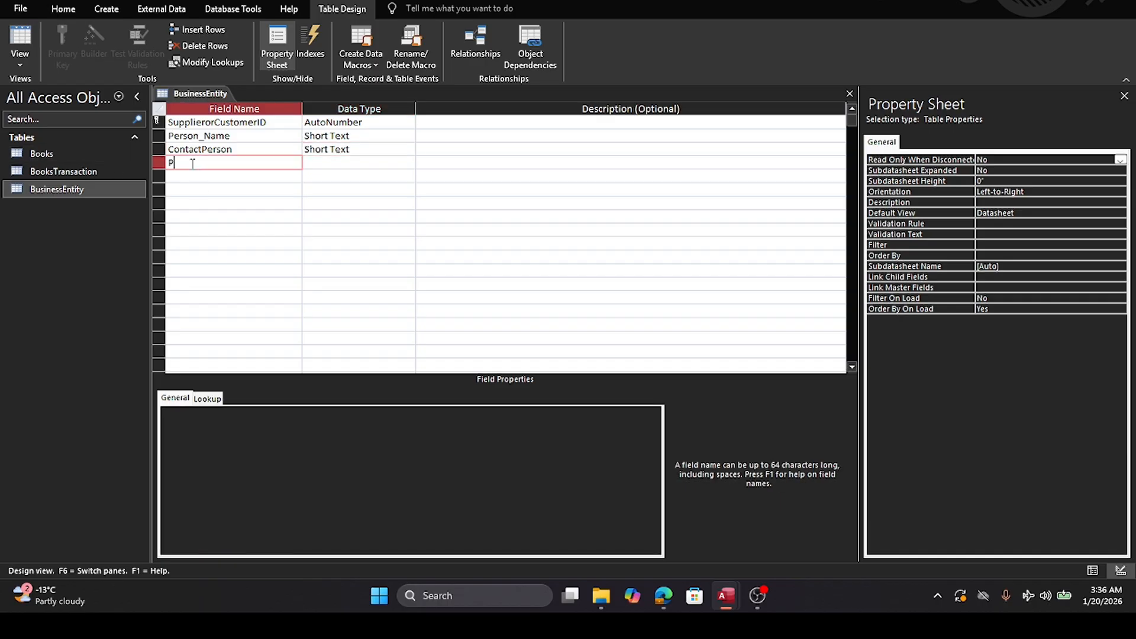
type("hone")
key("Tab")
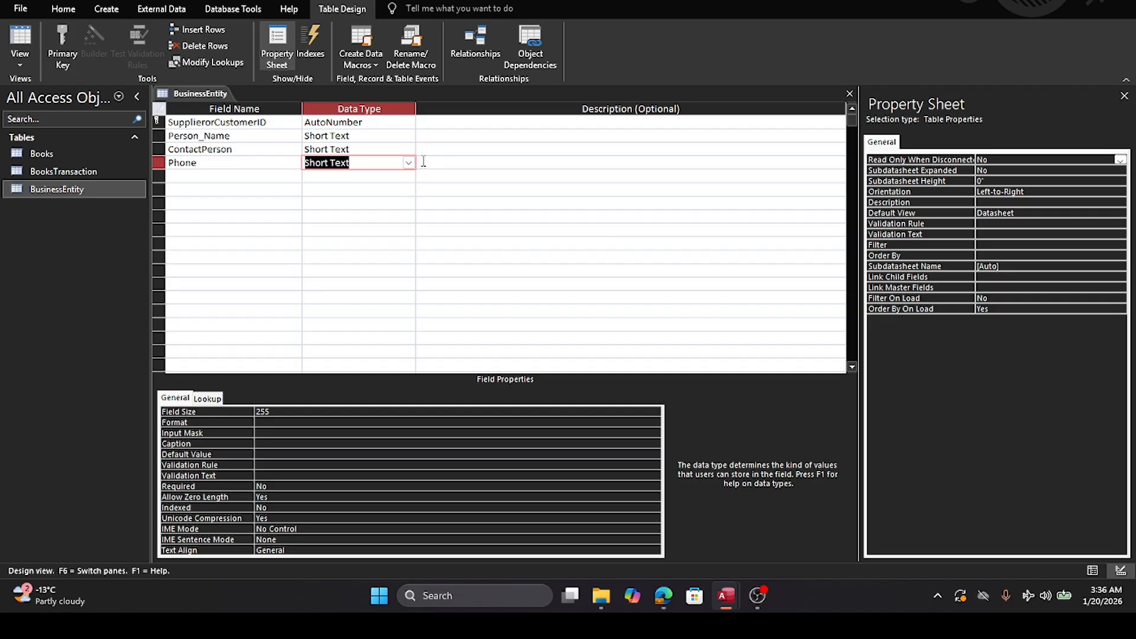
Step: Try Number as Phone's data type and review its lookup and Format properties
left_click(409, 163)
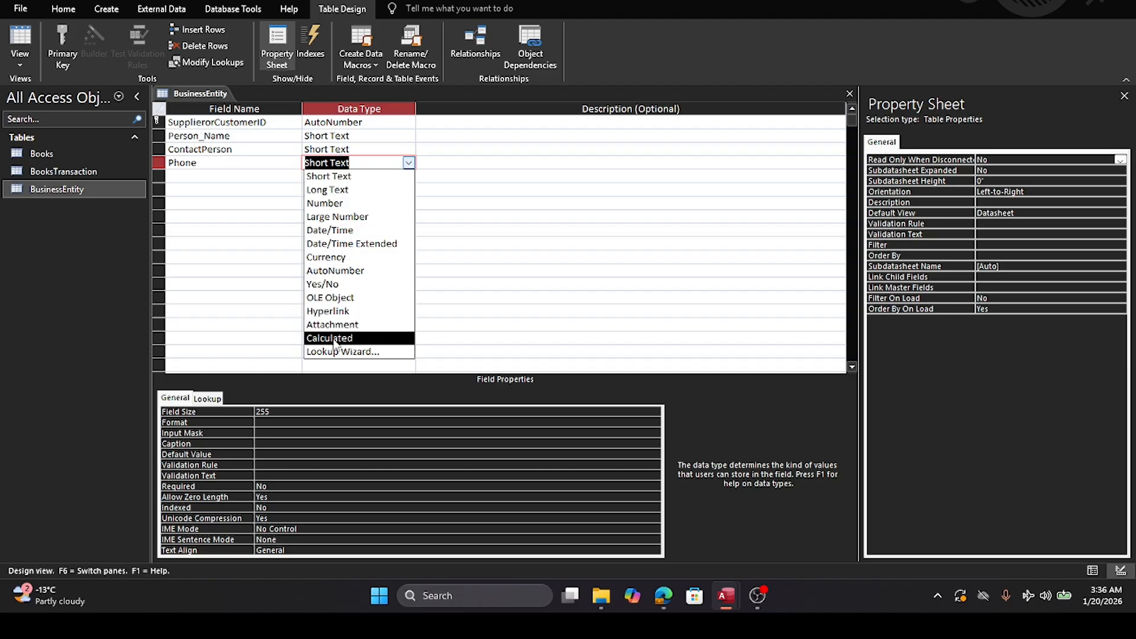
left_click(323, 204)
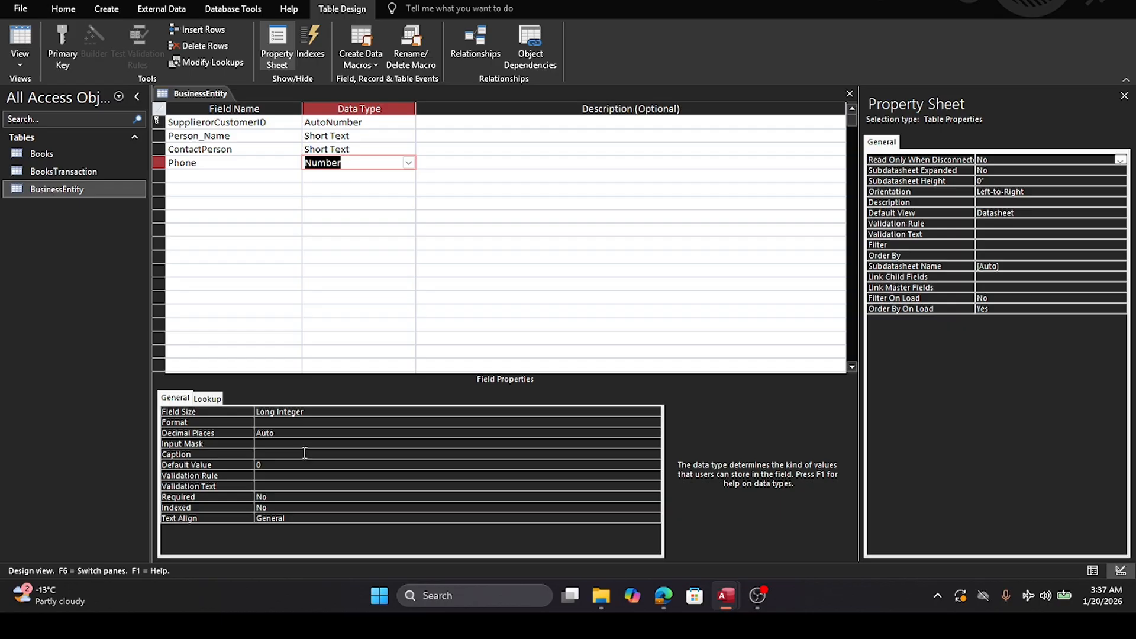
left_click(408, 163)
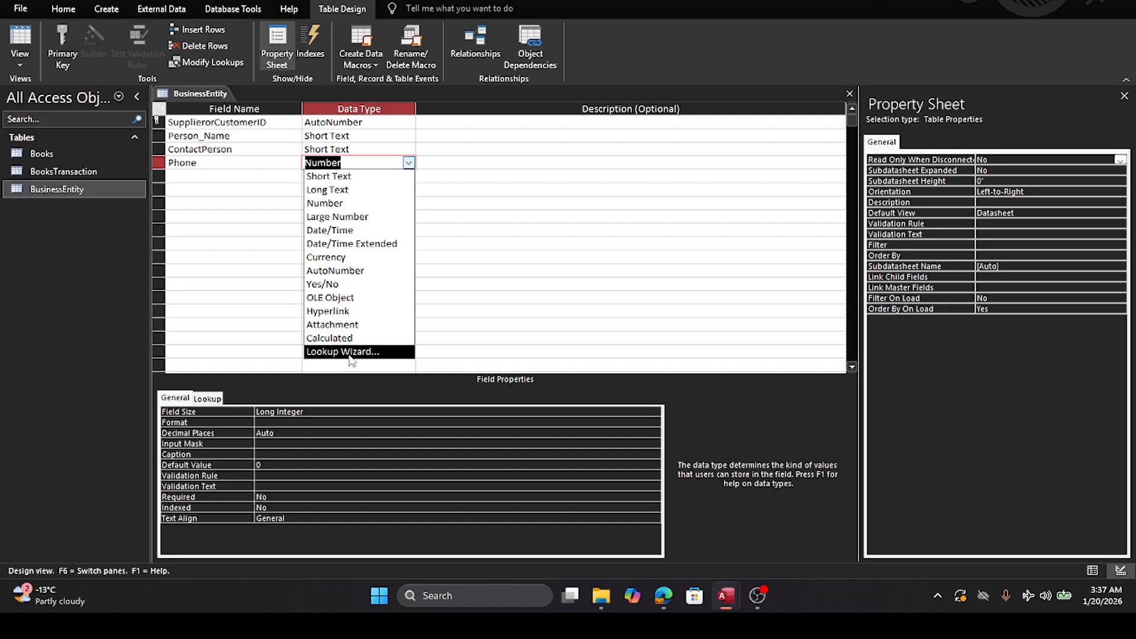
left_click(342, 204)
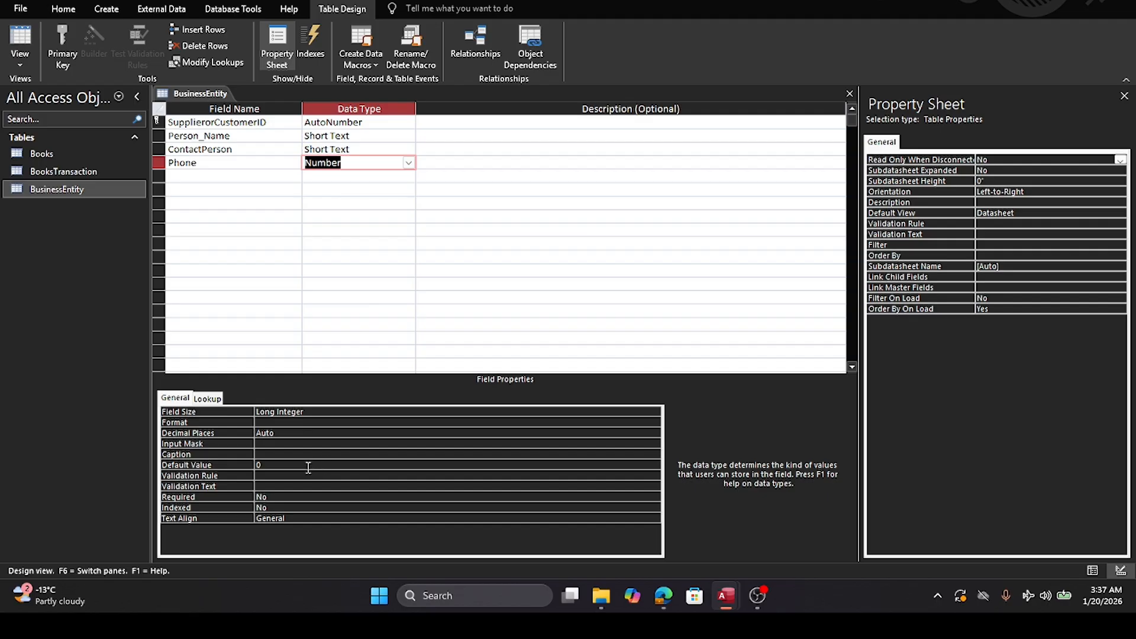
left_click(213, 399)
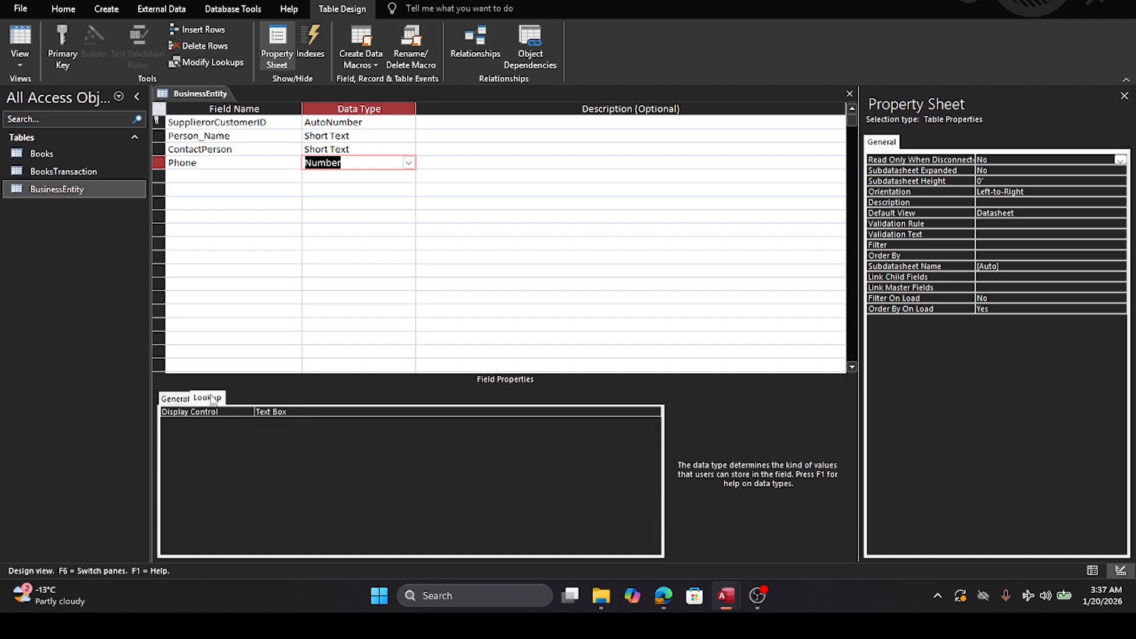
left_click(176, 398)
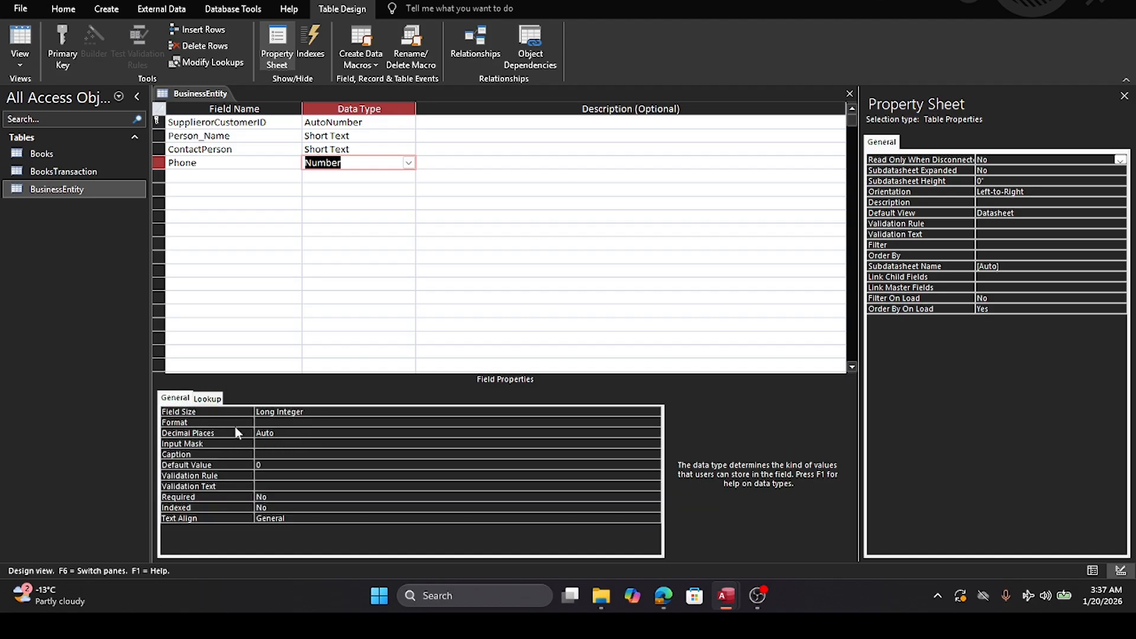
left_click(270, 423)
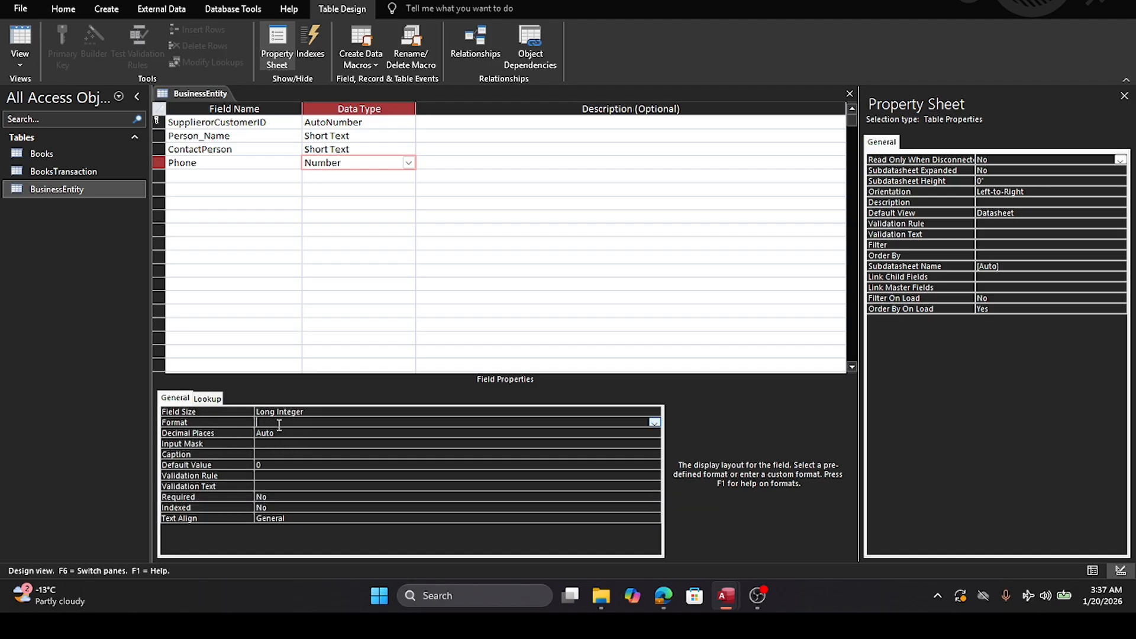
left_click(653, 424)
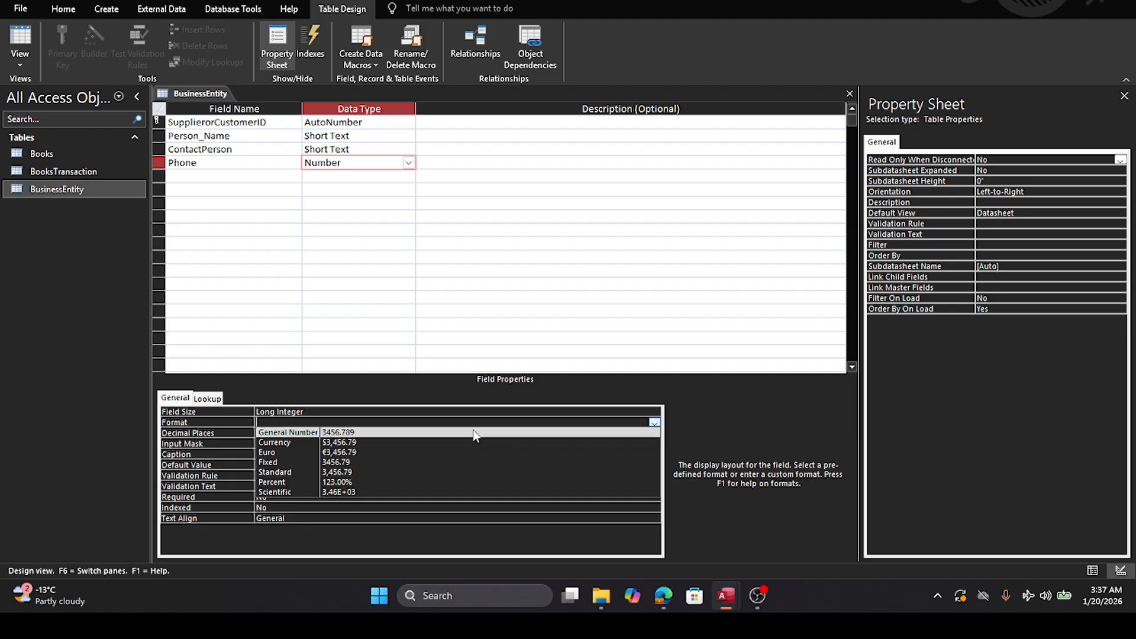
Step: Change Phone to Large Number with Auto decimal places, then launch its Input Mask builder
left_click(409, 163)
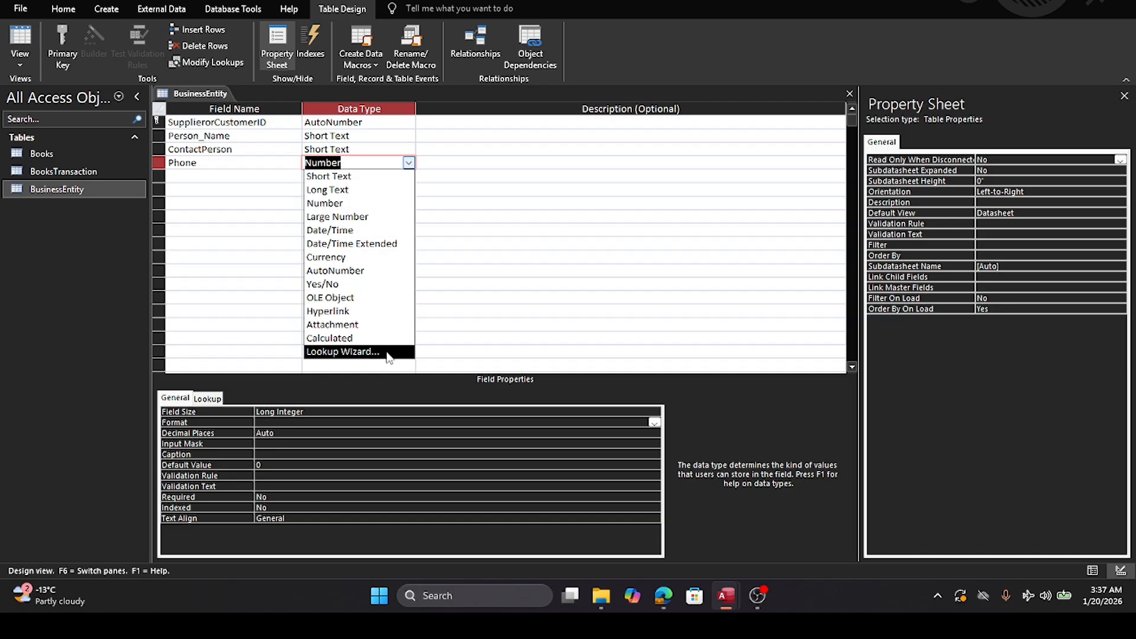
left_click(368, 176)
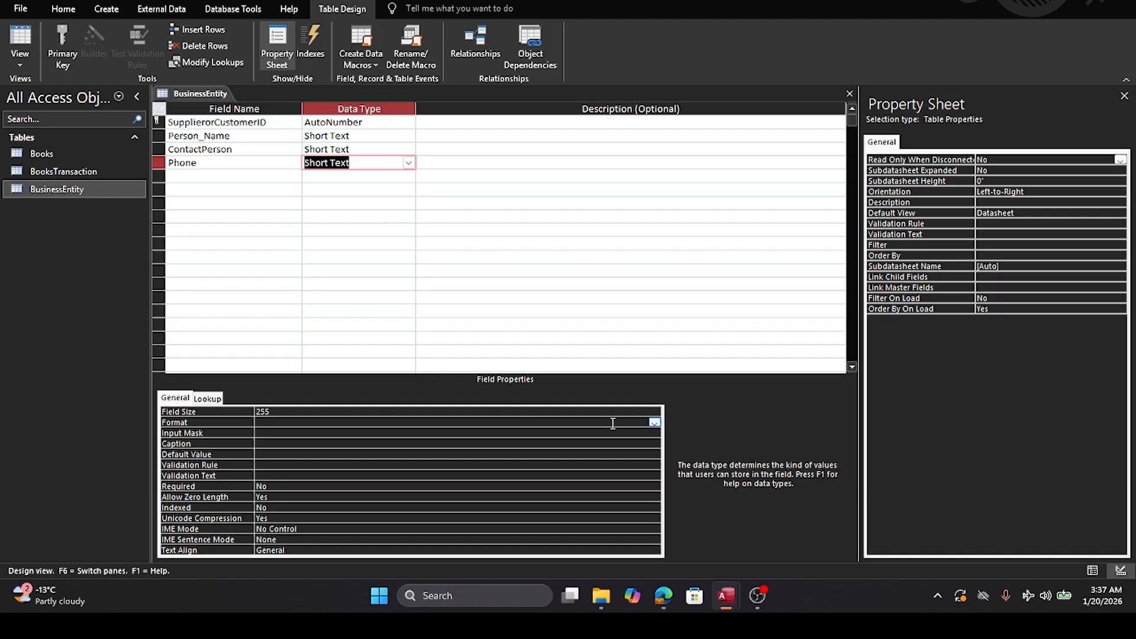
left_click(656, 425)
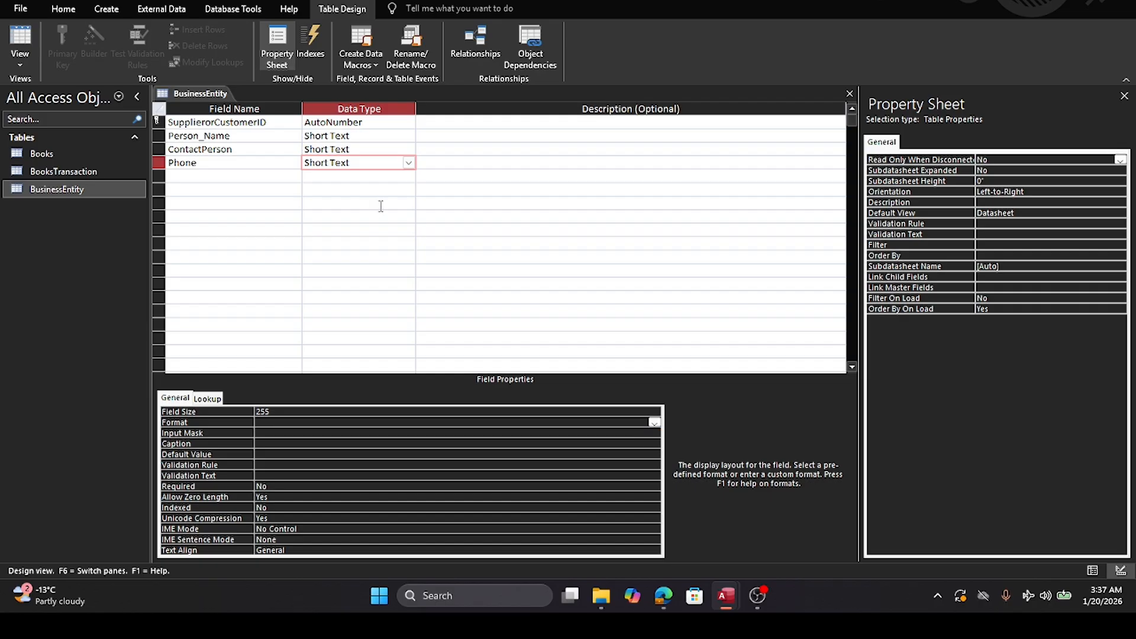
left_click(409, 162)
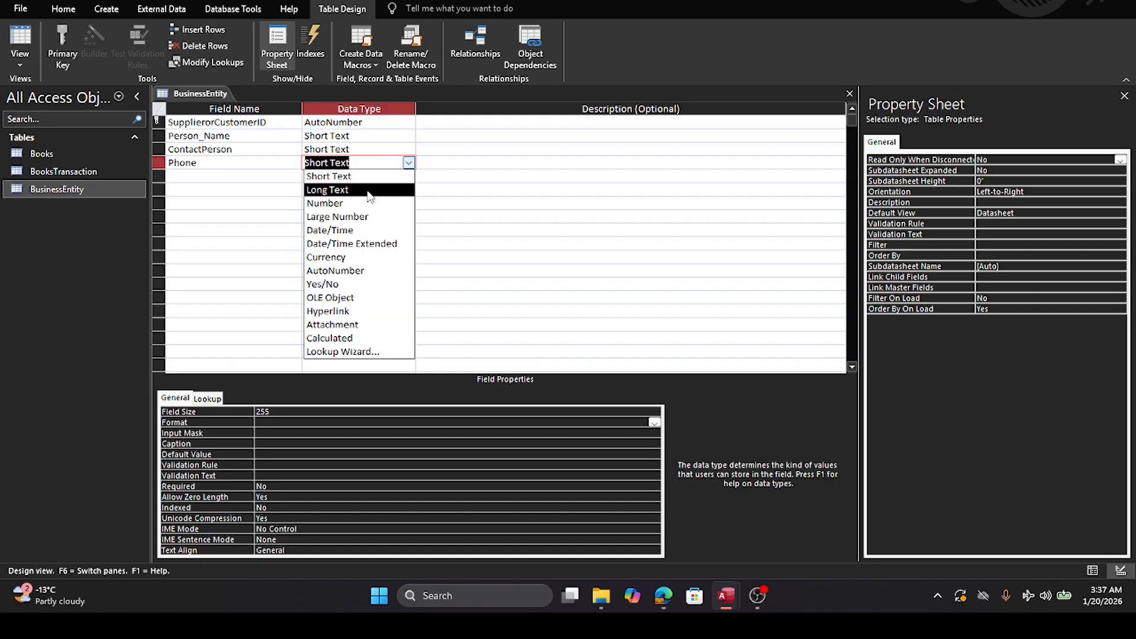
left_click(367, 217)
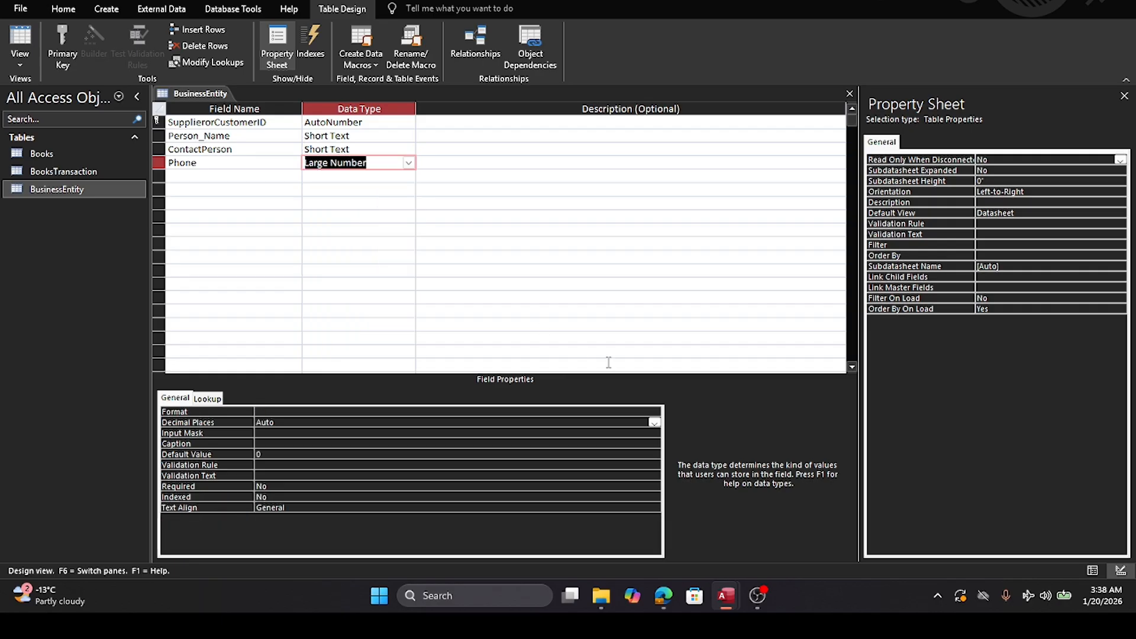
left_click(655, 424)
left_click(653, 424)
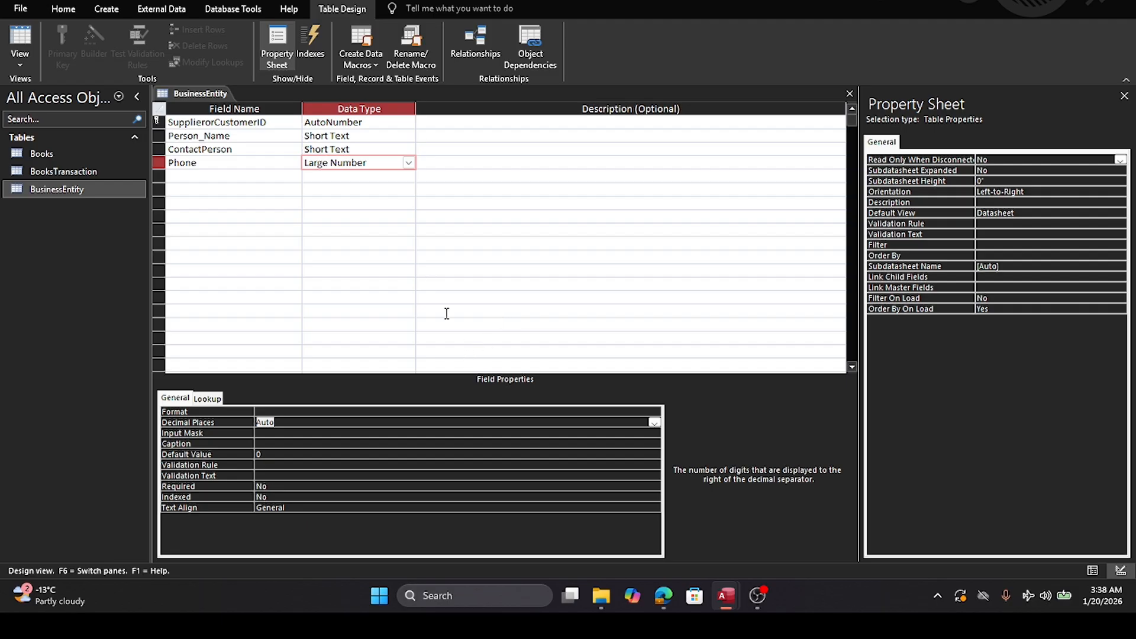
left_click(377, 434)
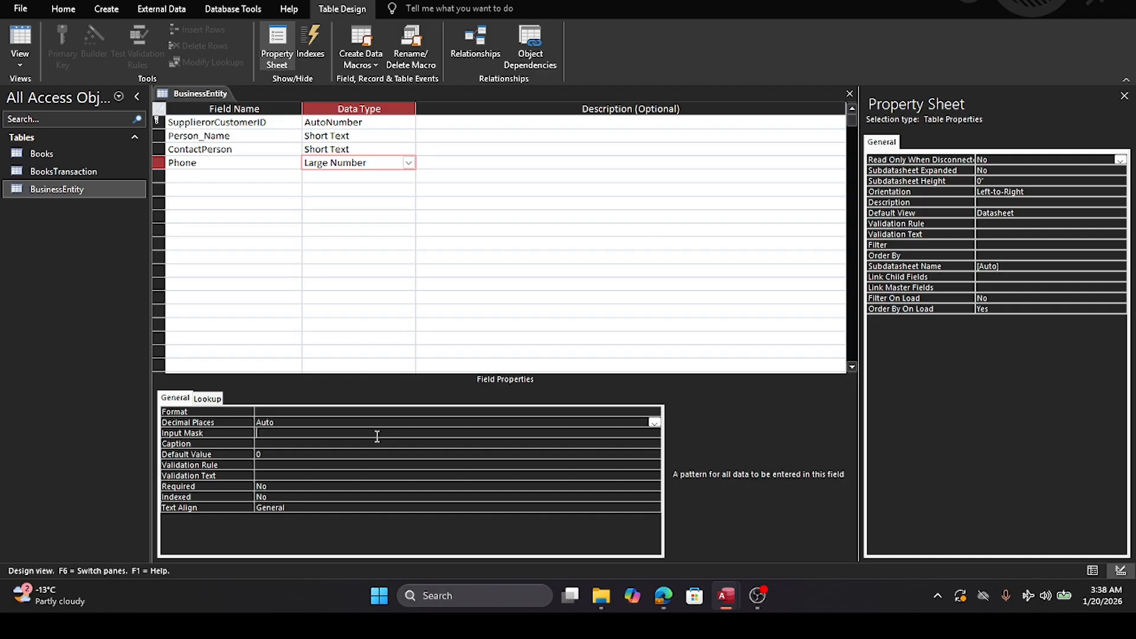
left_click(655, 433)
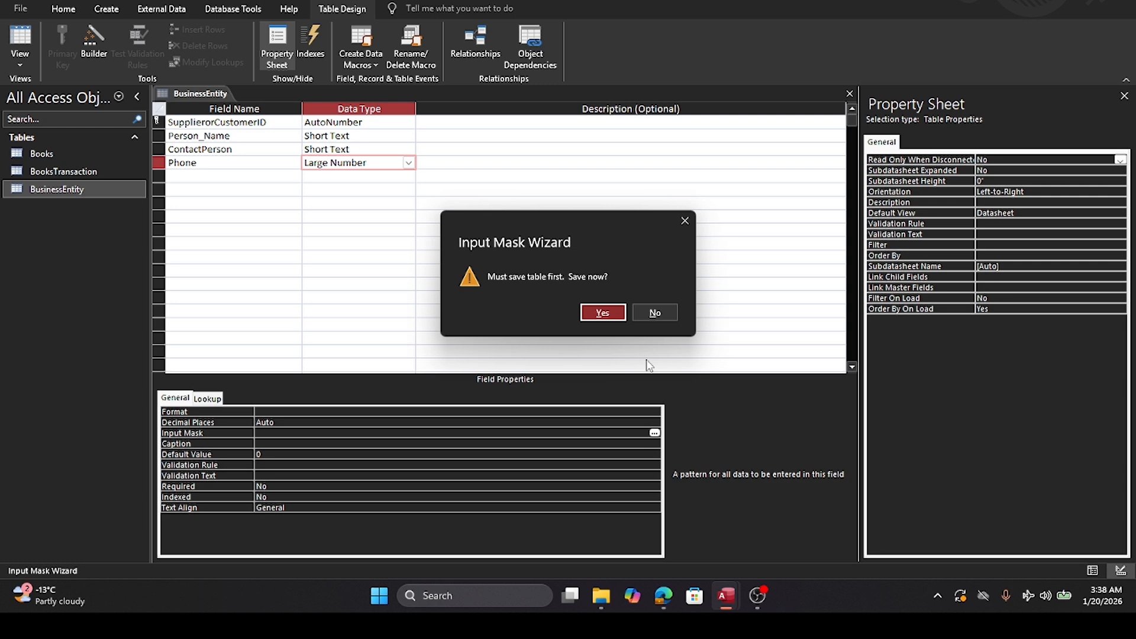
Step: Save the table accepting Large Number, set Phone back to Number, and retry the Input Mask wizard
left_click(603, 313)
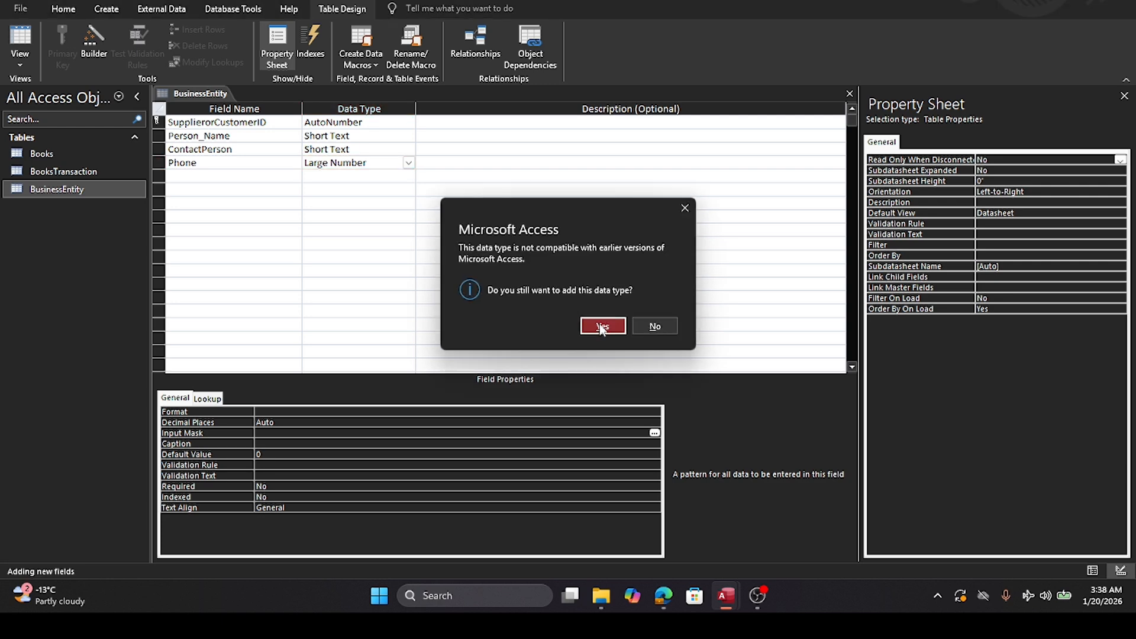
left_click(601, 327)
left_click(655, 313)
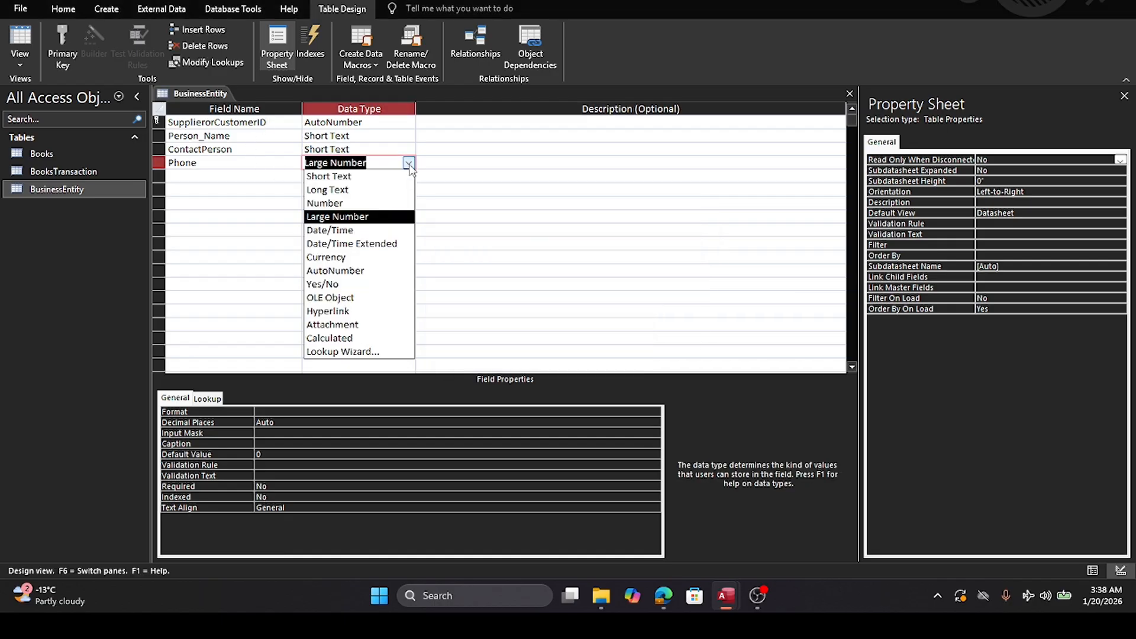
left_click(384, 203)
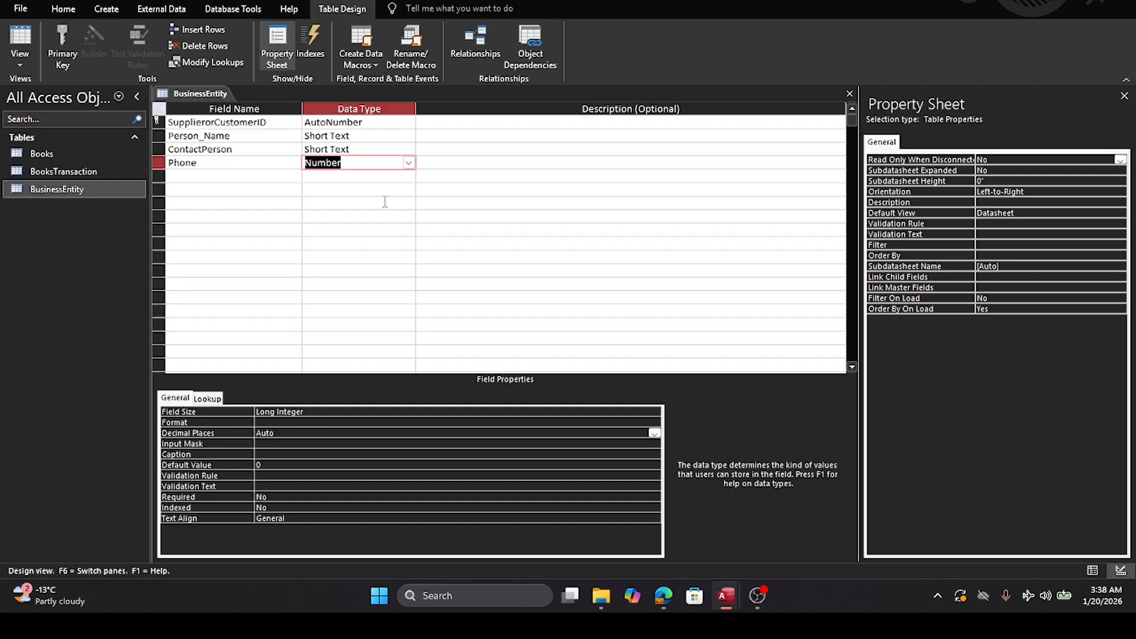
left_click(346, 443)
left_click(655, 444)
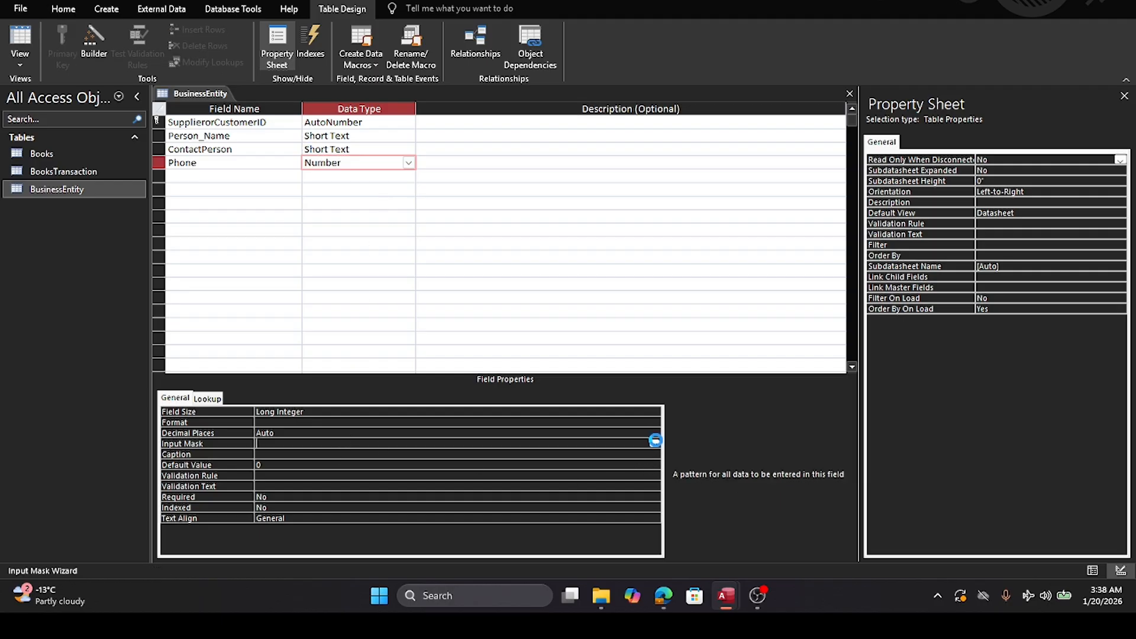
Step: Save again, dismiss the text-only warning, and change Phone's data type to Short Text
left_click(599, 312)
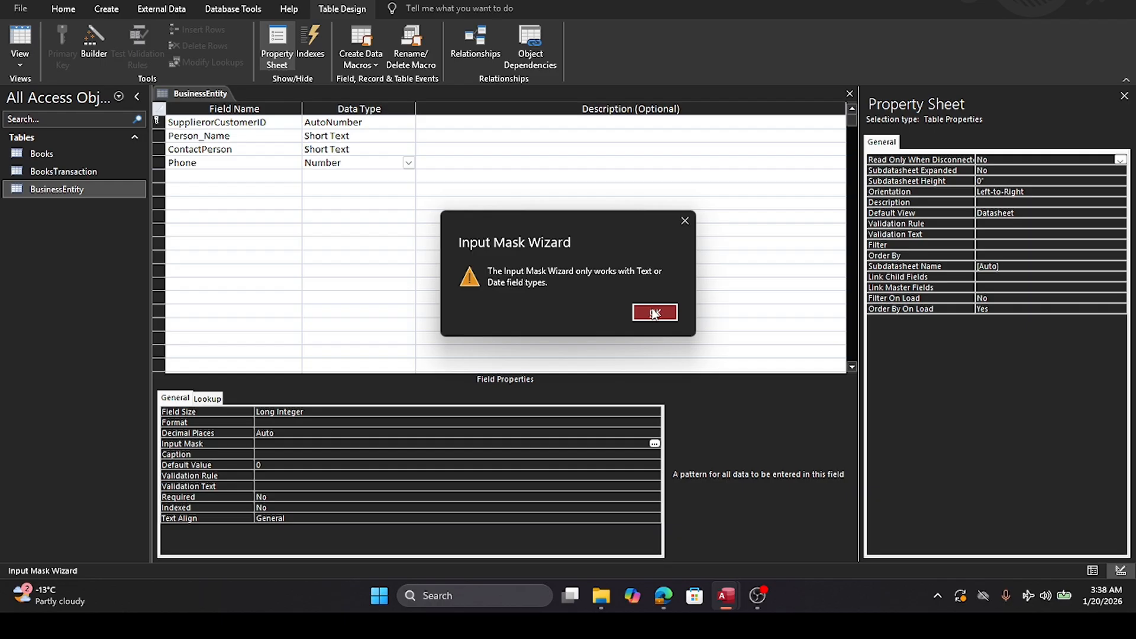
left_click(654, 314)
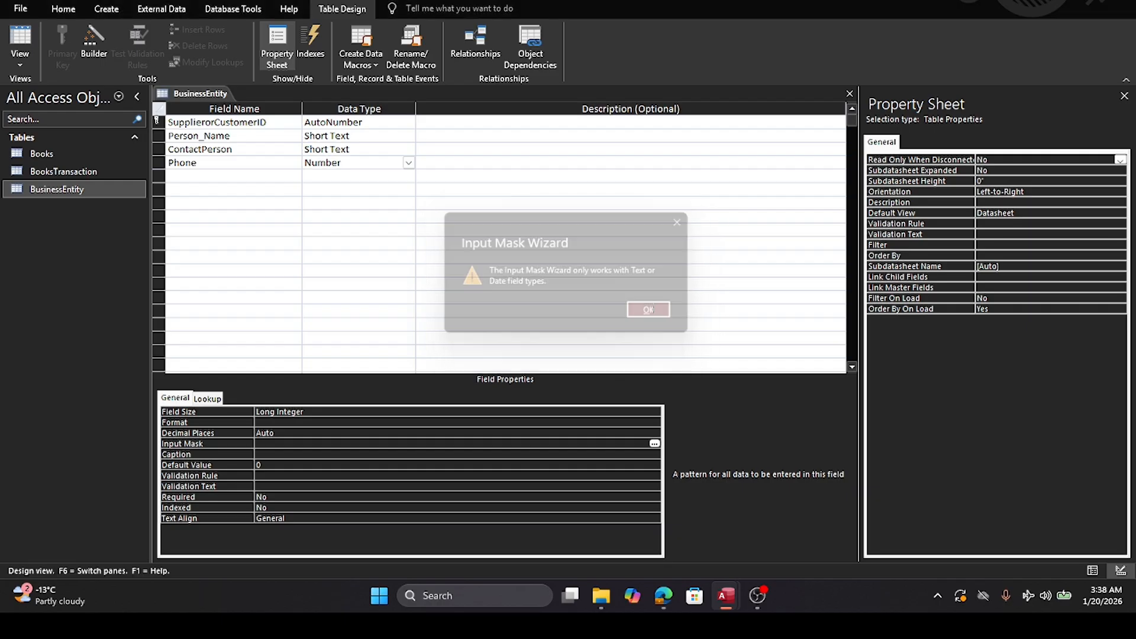
left_click(408, 163)
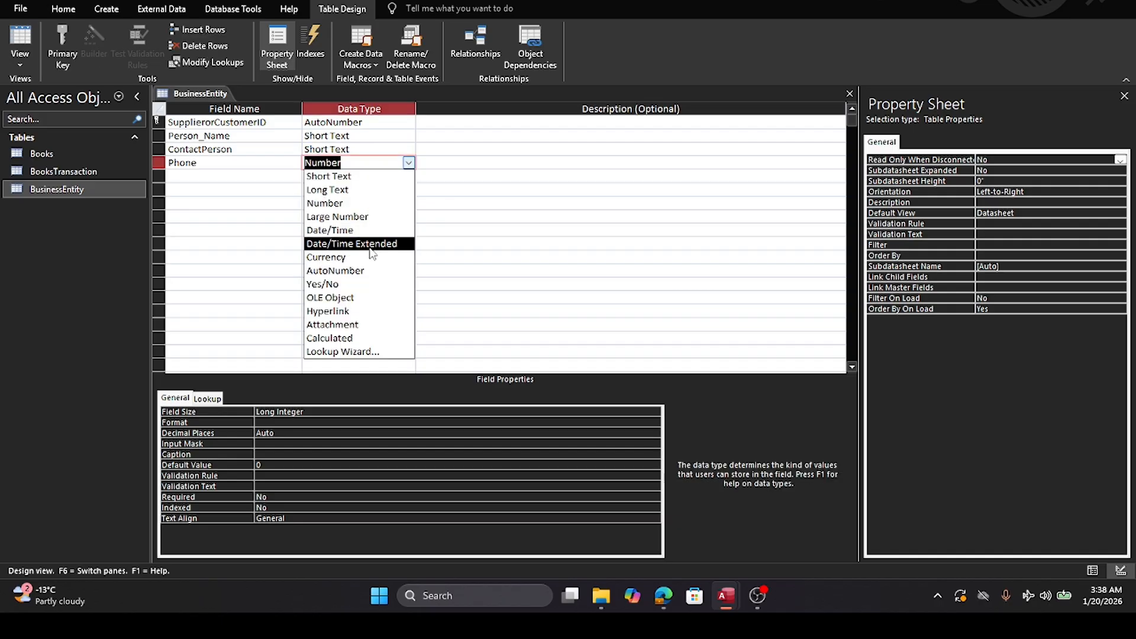
left_click(363, 175)
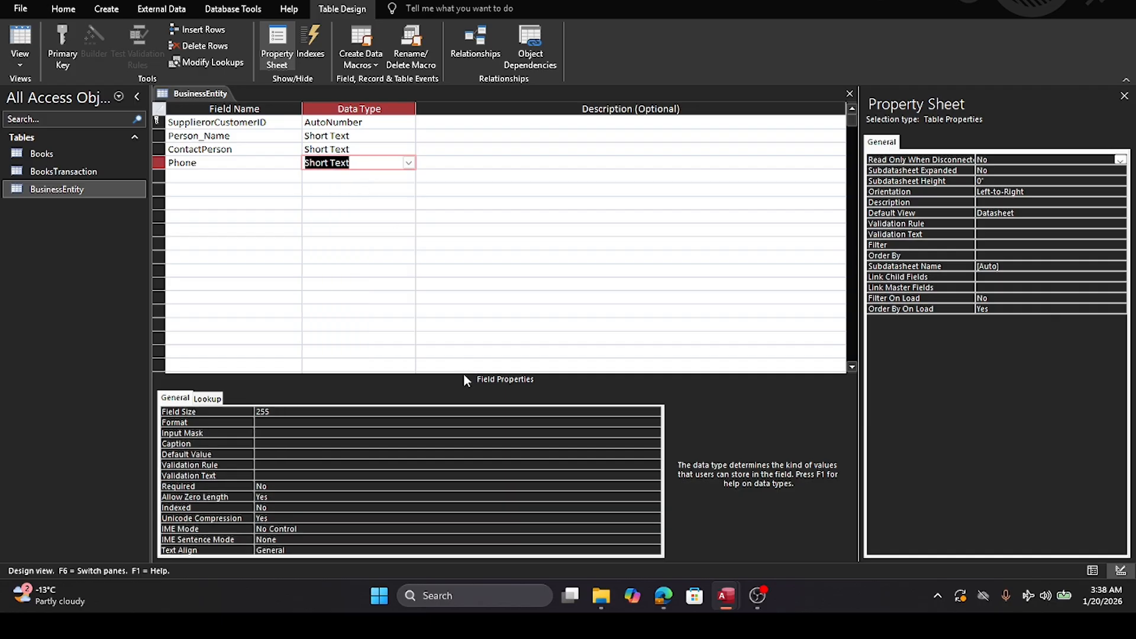
left_click(266, 436)
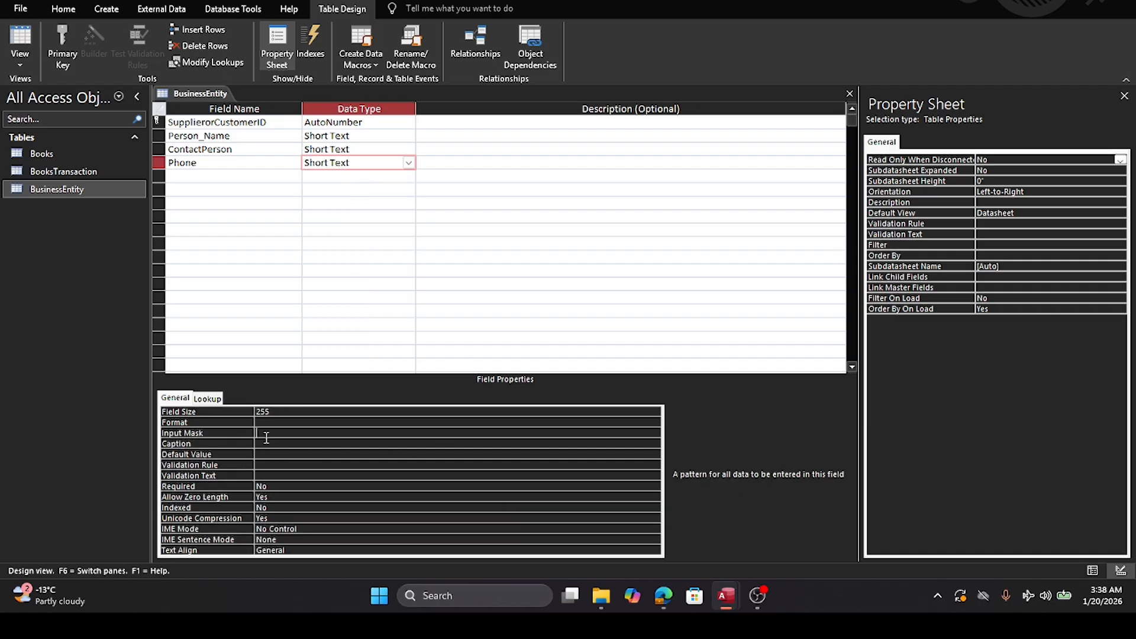
left_click(655, 433)
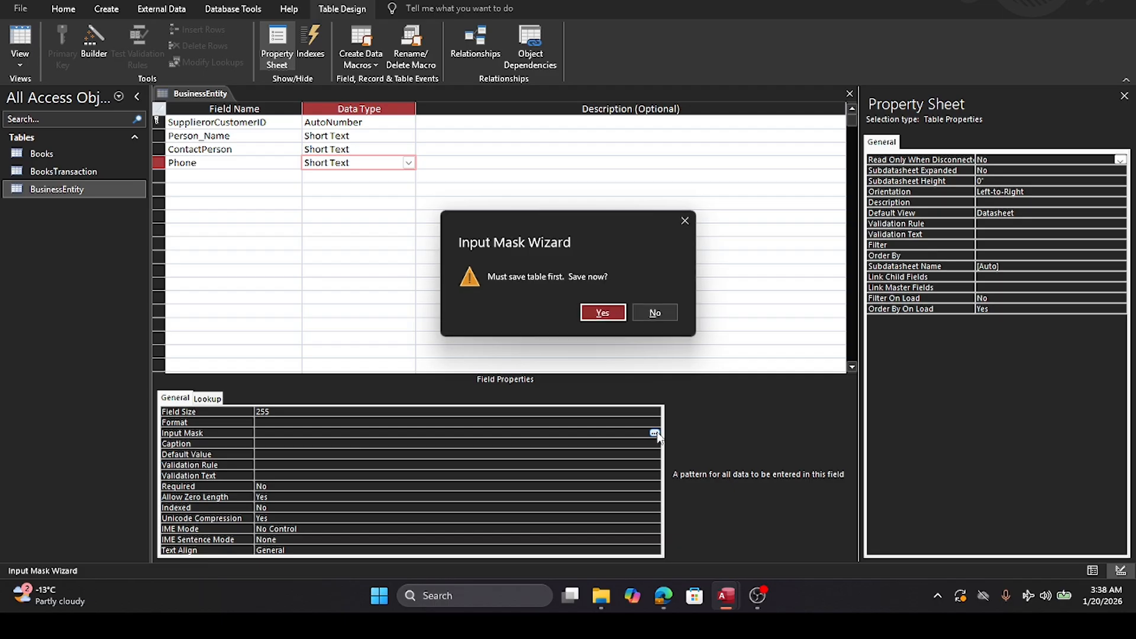
left_click(604, 314)
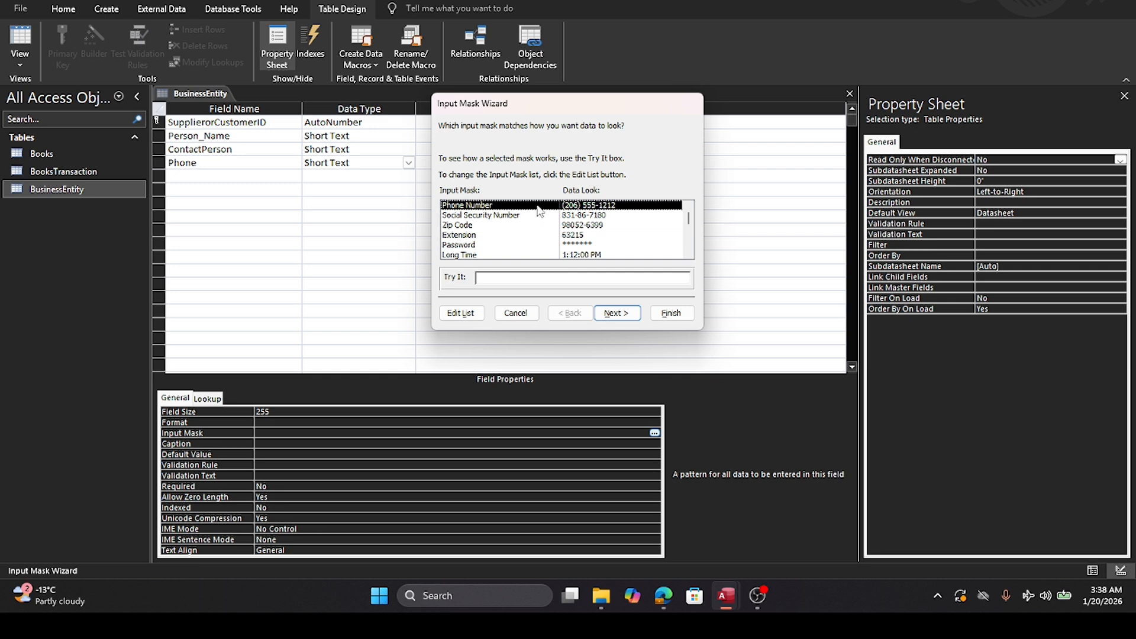
left_click(616, 313)
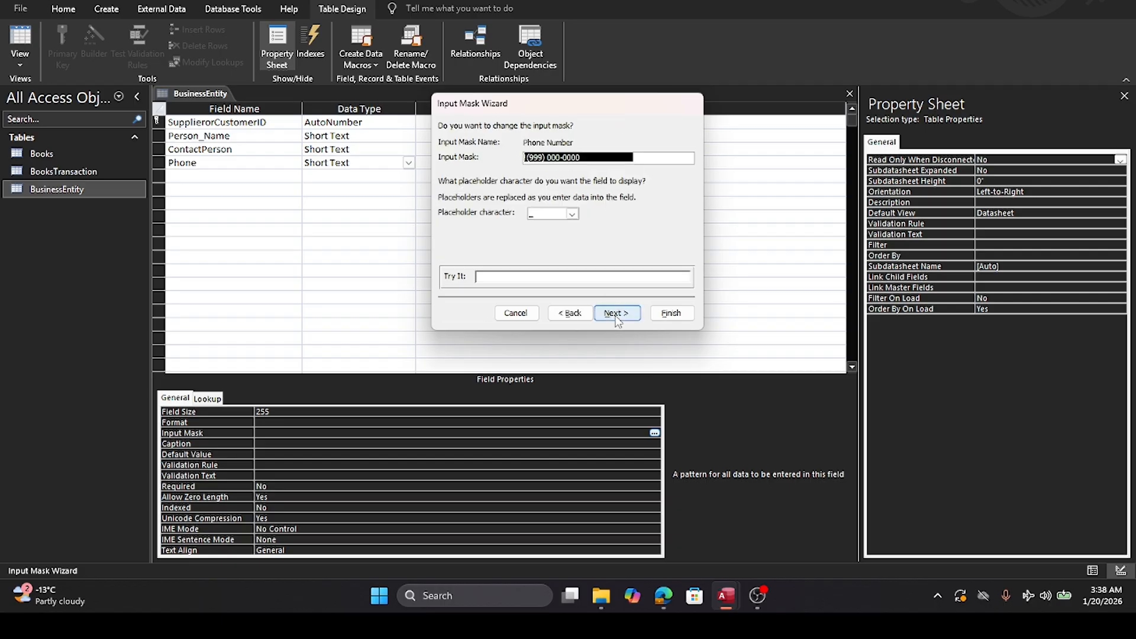
left_click(616, 314)
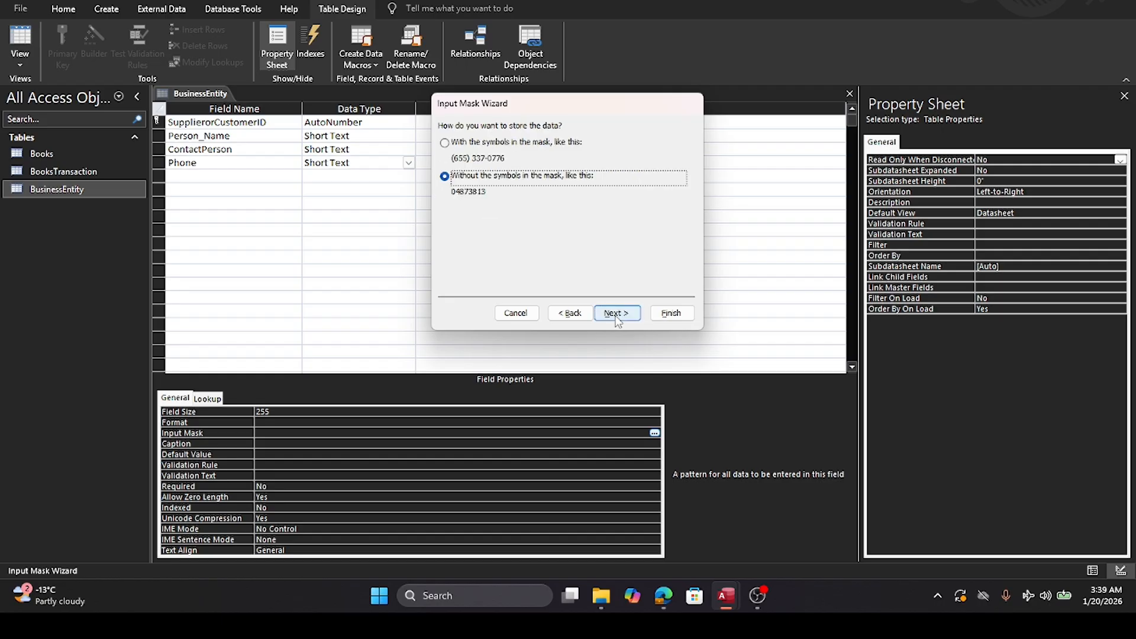
left_click(616, 314)
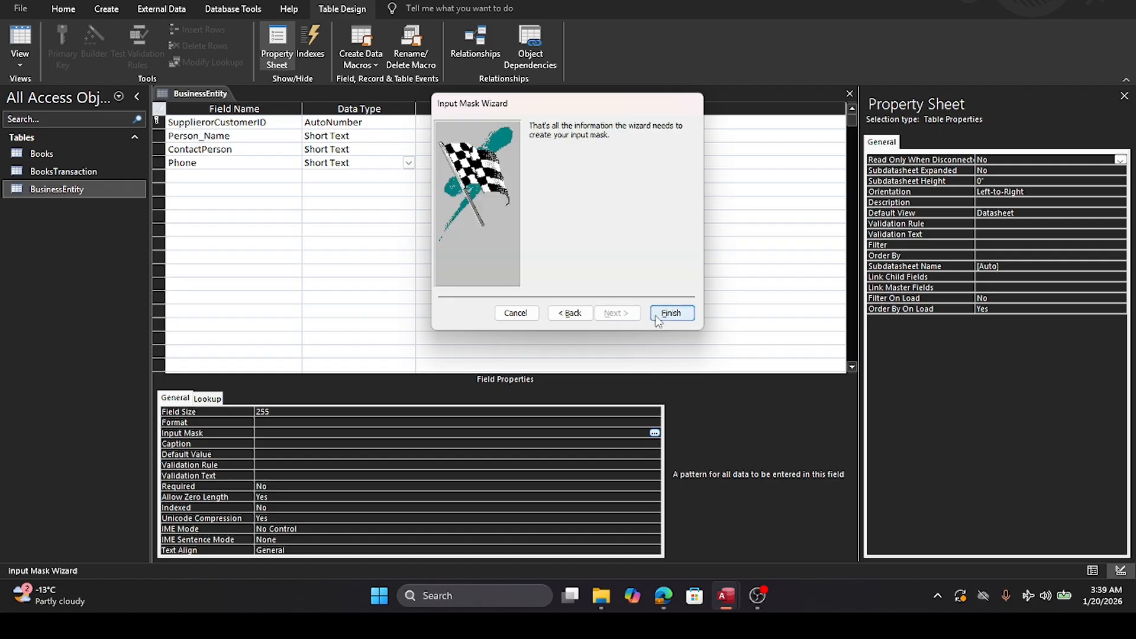
left_click(688, 314)
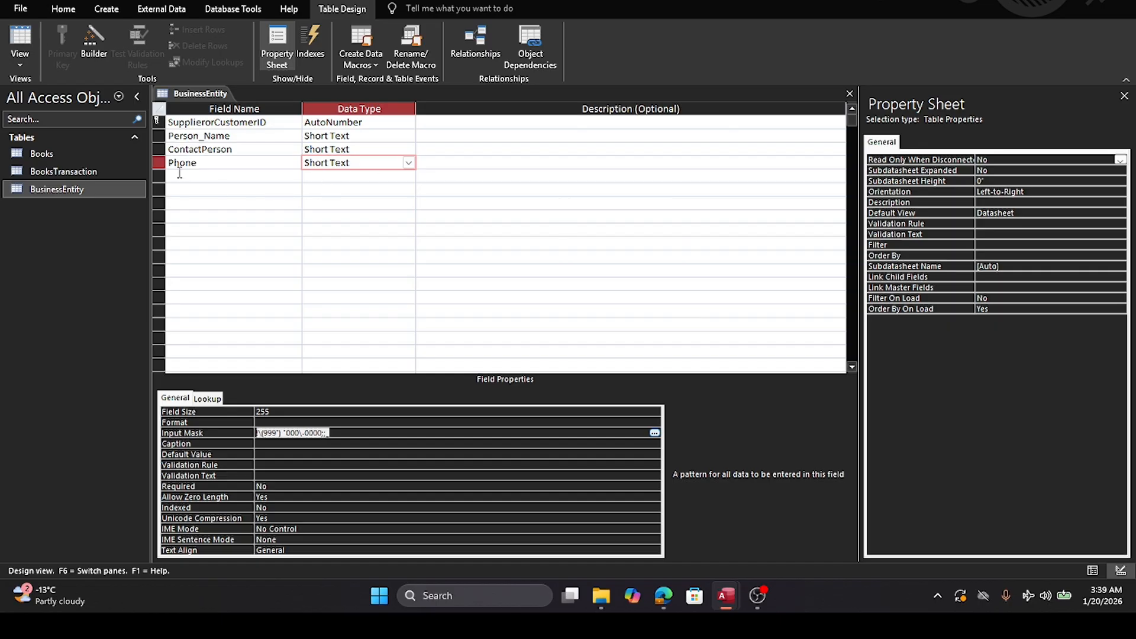
left_click(180, 174)
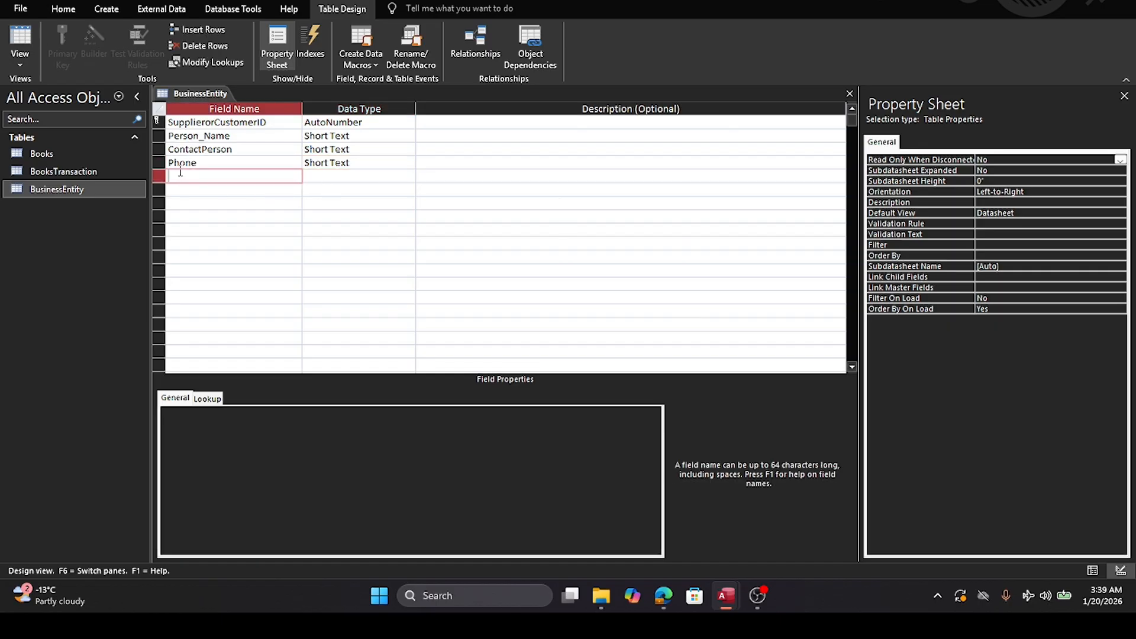
Step: Add Person_Type as a Number field, then save and close BusinessEntity
type("Person_Type")
key("Tab")
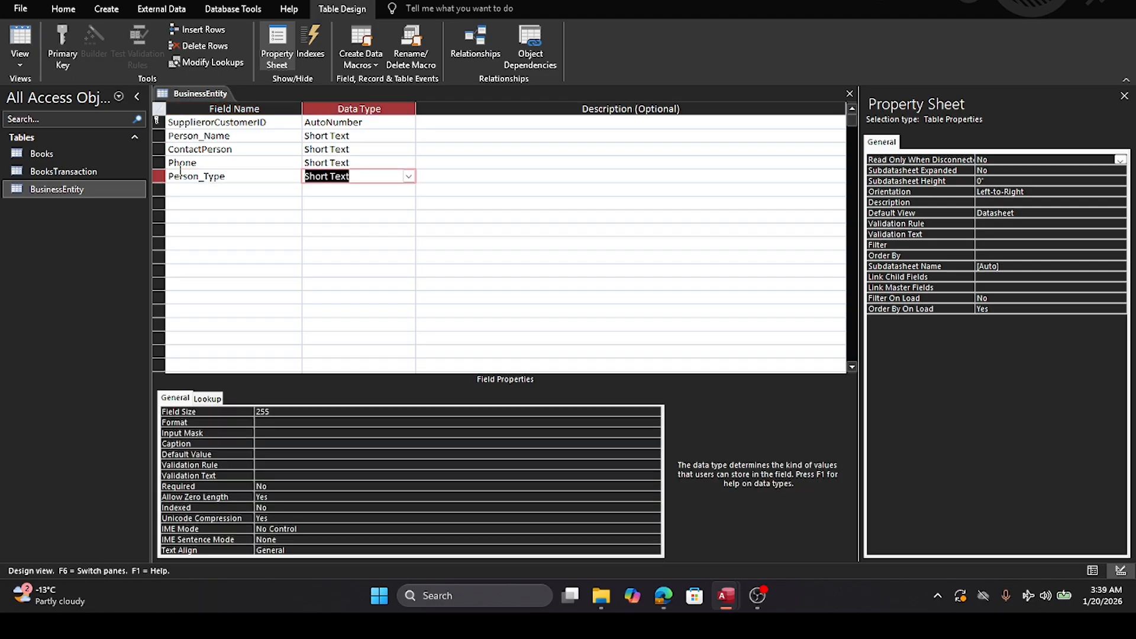
left_click(409, 176)
left_click(351, 217)
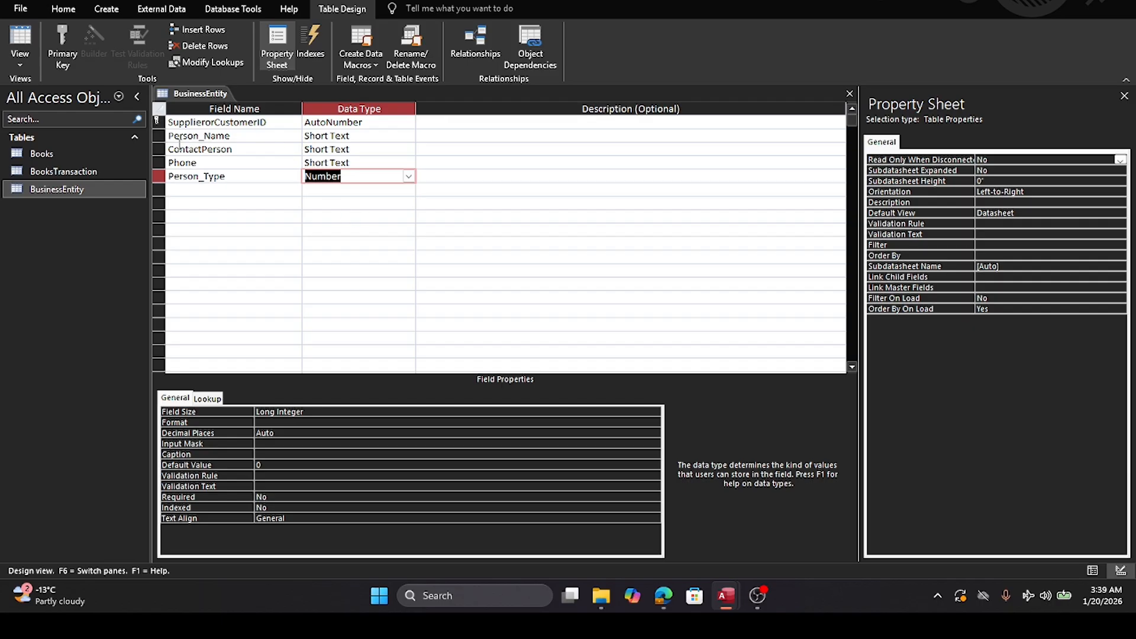
left_click(850, 94)
left_click(556, 313)
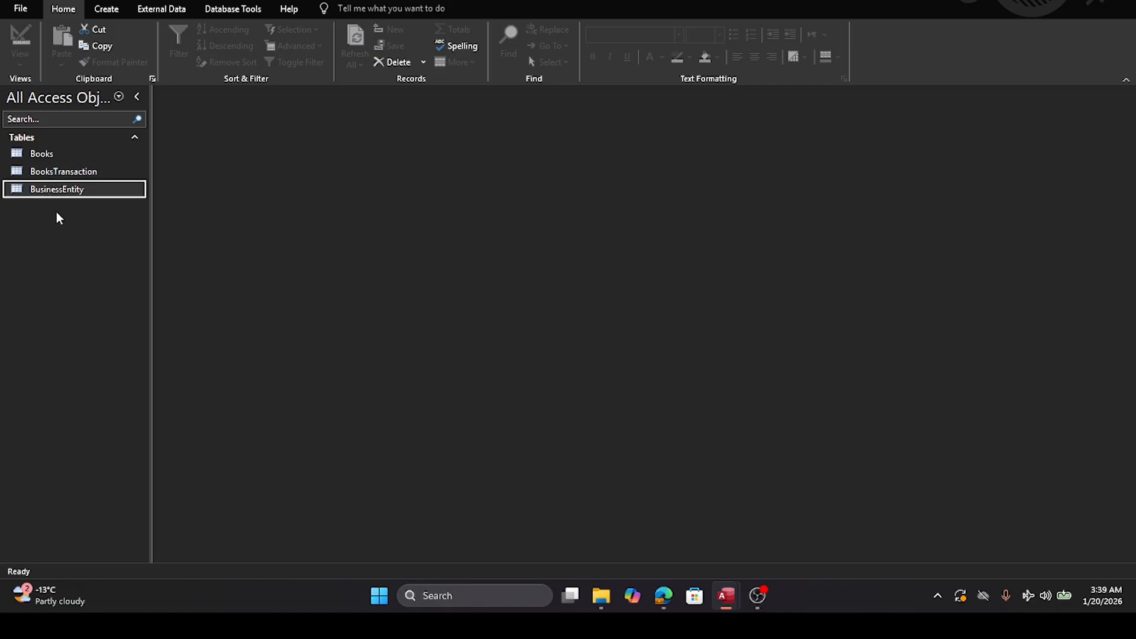
Step: Create a new blank table, switch it to Design view, and name it BusinessEntity_Type
left_click(106, 9)
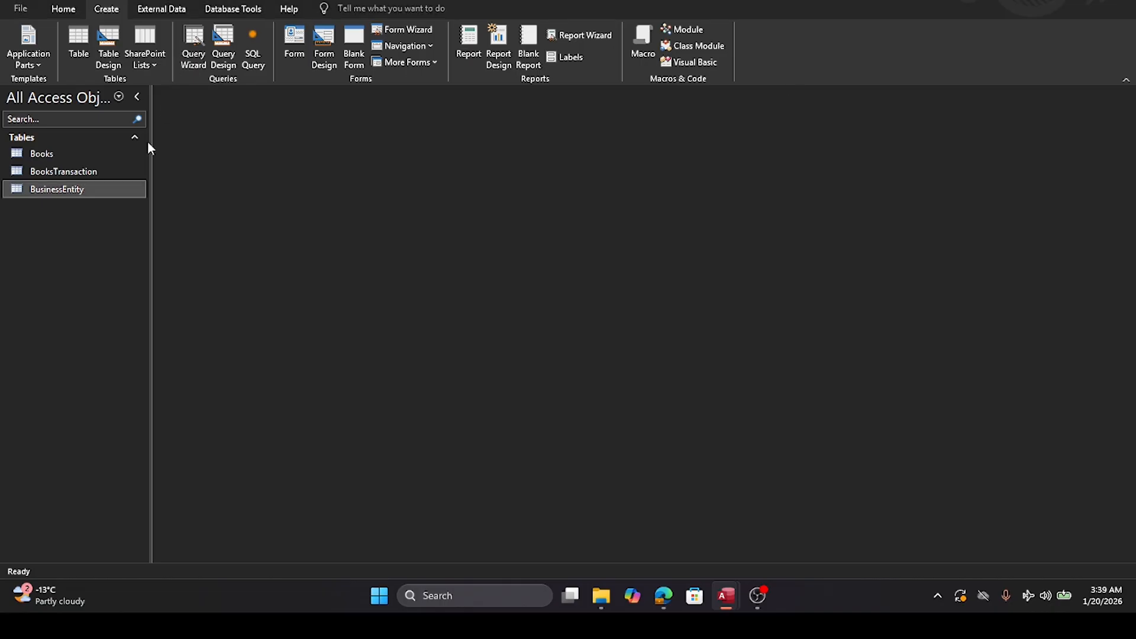
left_click(101, 10)
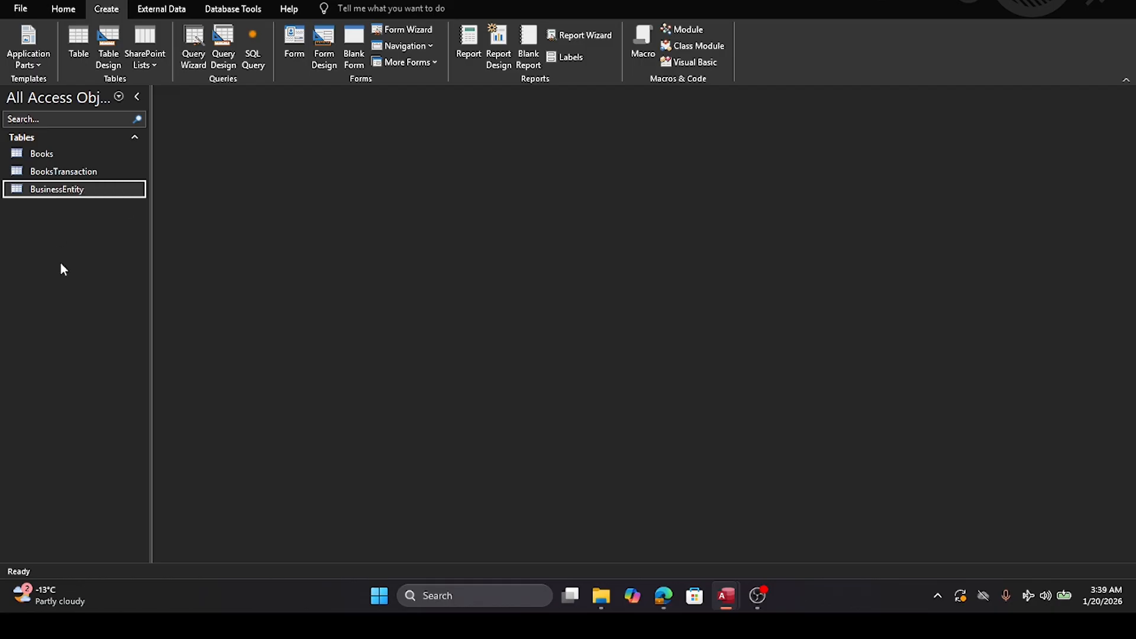
left_click(79, 46)
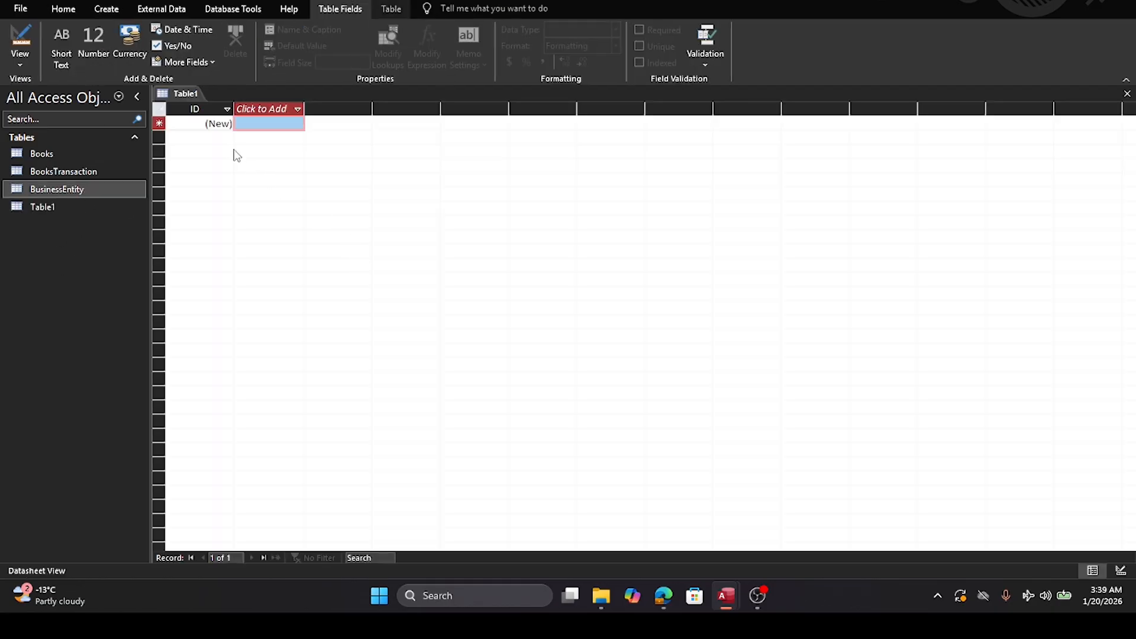
left_click(38, 207)
right_click(37, 207)
left_click(72, 232)
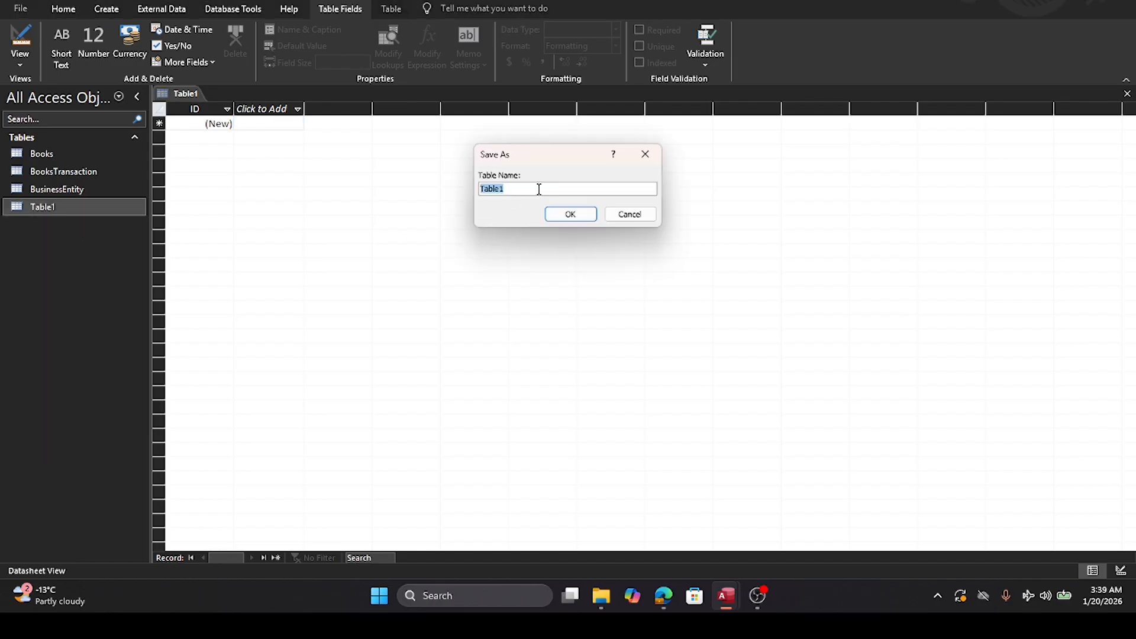
type("BusinessEntity_Type")
Step: Rename ID to BusinessEntityType_ID, add a Short Text BusinessEntity_Type field, then save and close
left_click(583, 214)
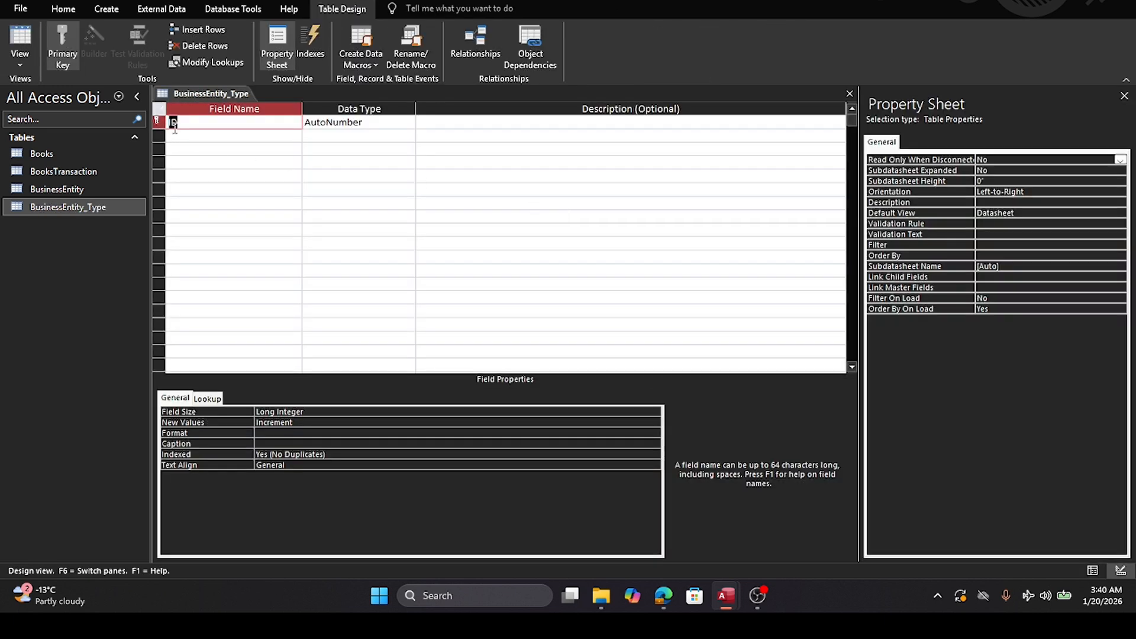
type("BusinessEntityType_ID")
left_click(175, 136)
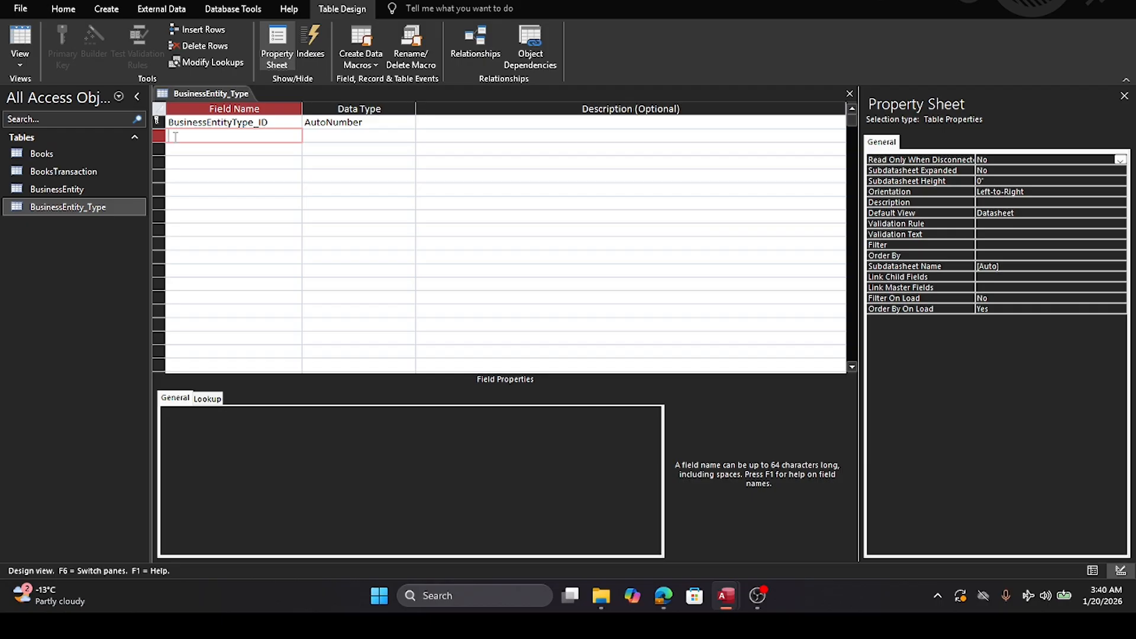
type("Business")
type("Entity_Type")
left_click(375, 135)
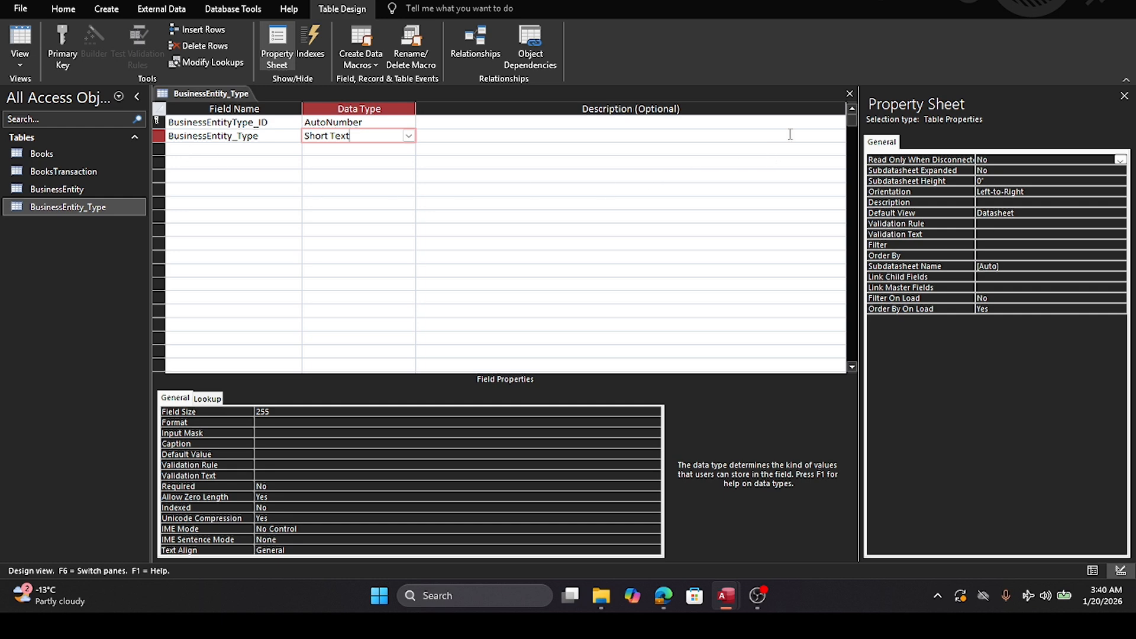
left_click(849, 94)
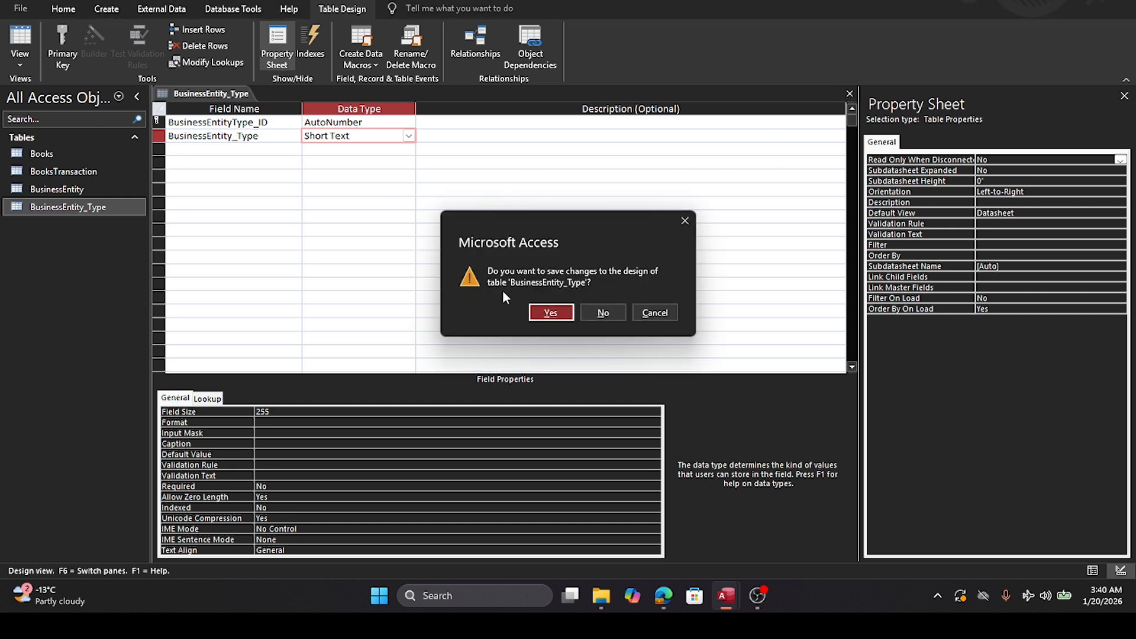
left_click(549, 313)
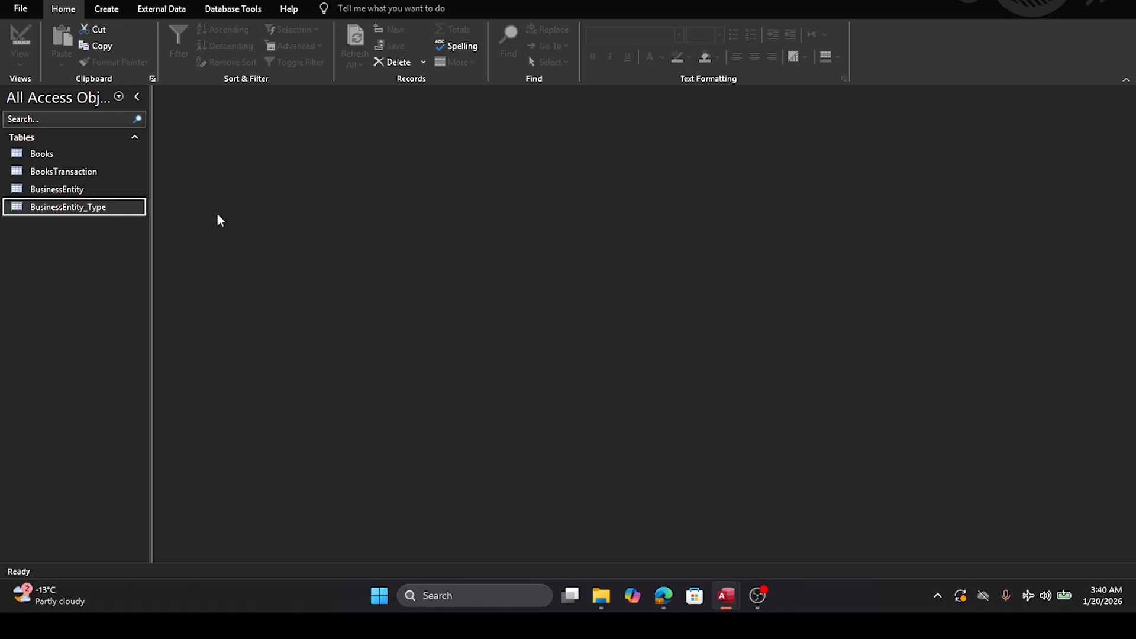
Step: Create a new blank table and save it as Course in Design view
left_click(107, 13)
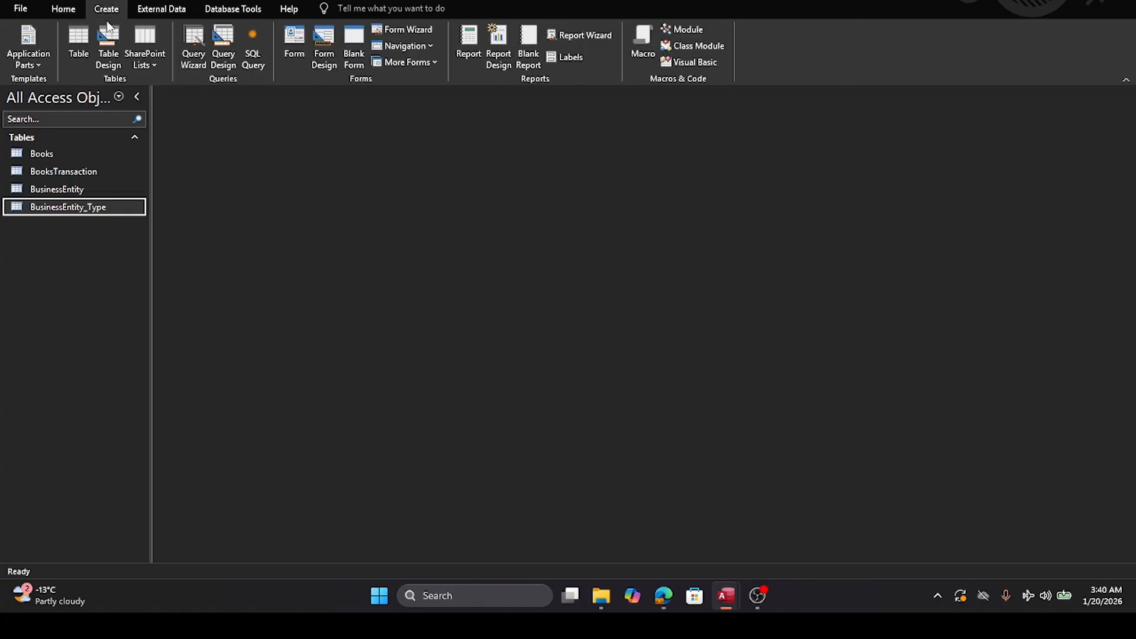
left_click(73, 47)
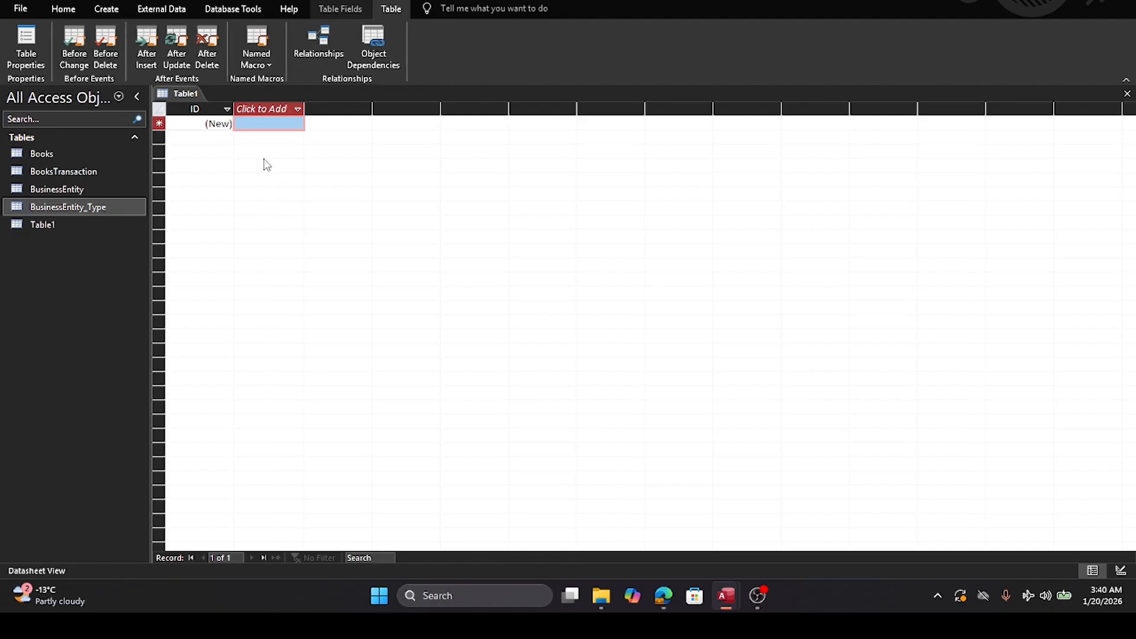
right_click(45, 225)
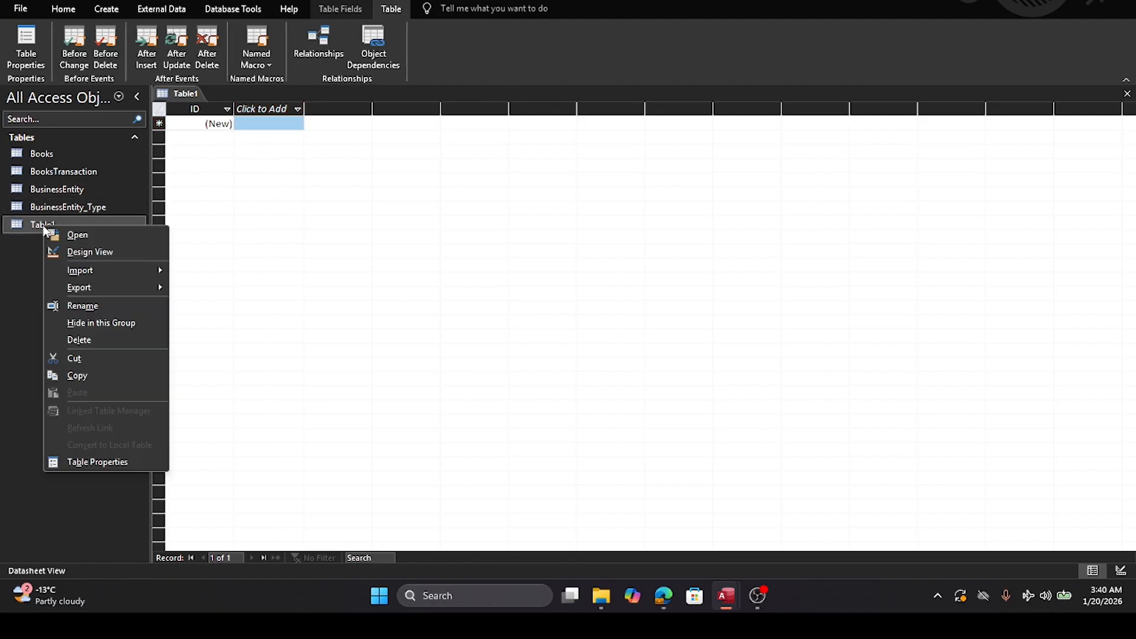
left_click(74, 254)
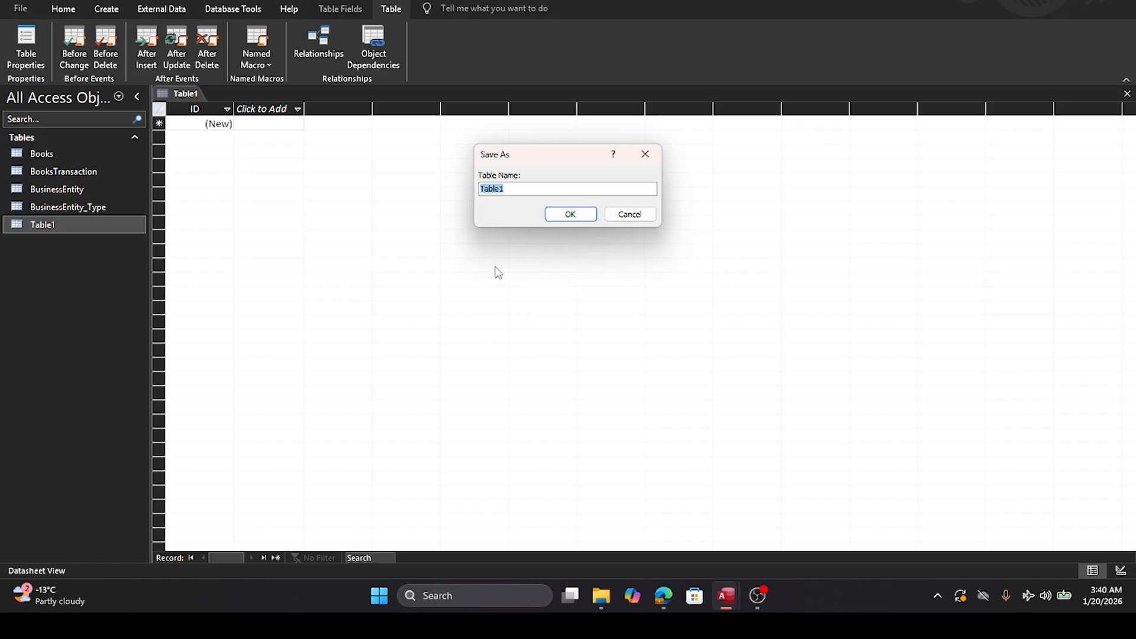
type("V")
type("Cou")
type("rse")
left_click(570, 215)
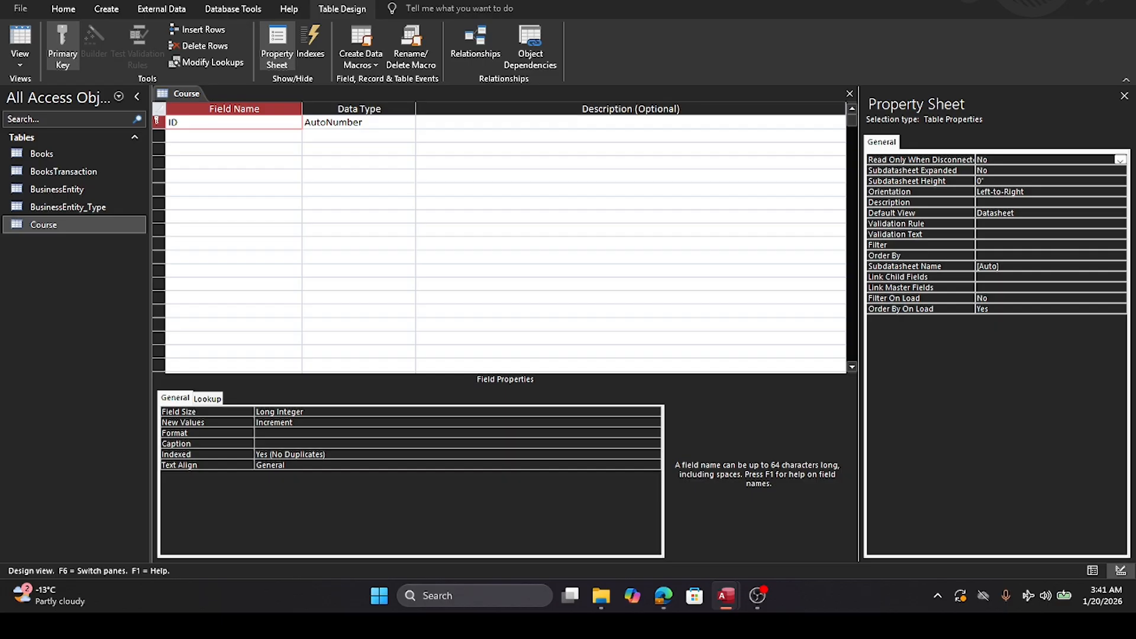
Step: Rename ID to CourseID, add a CourseName field, then save and close Course
left_click(197, 122)
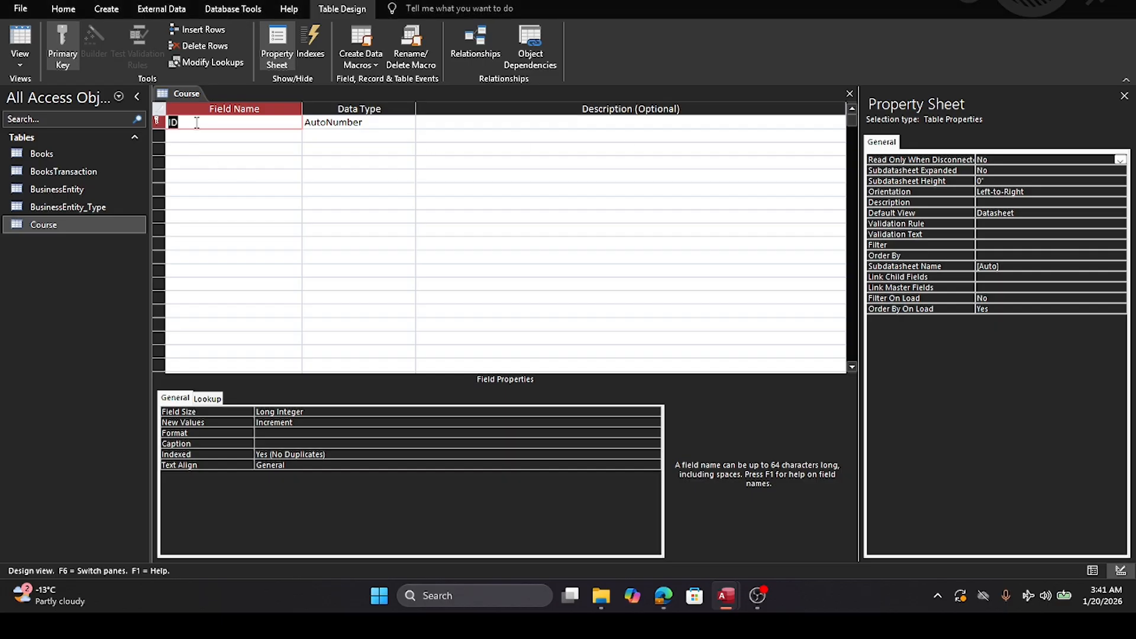
type("CourseID")
key("Tab")
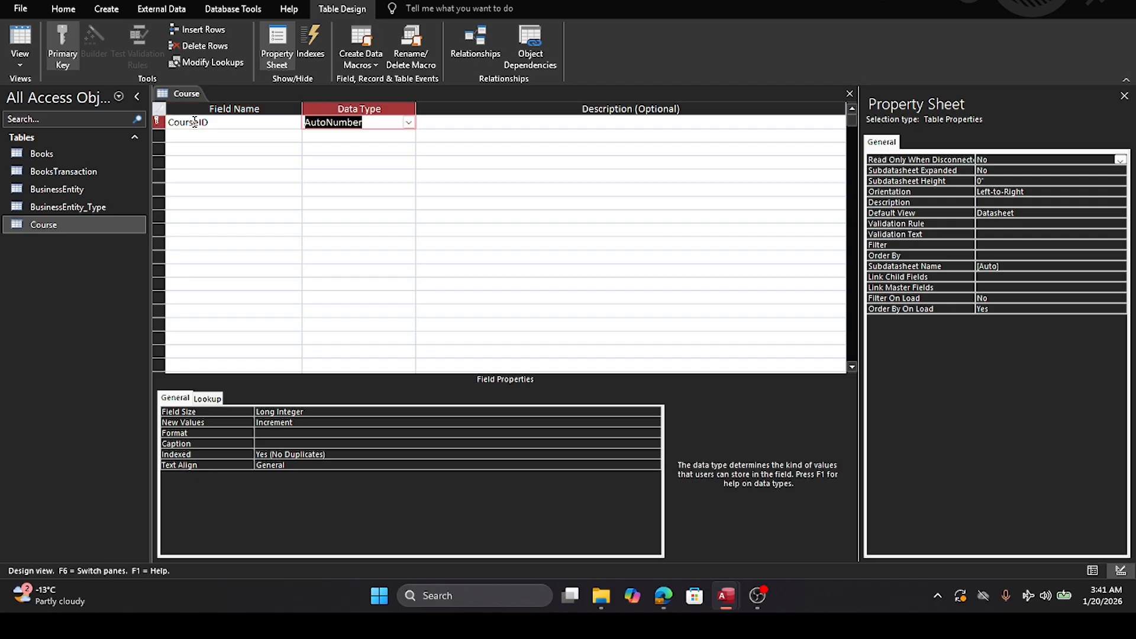
left_click(192, 136)
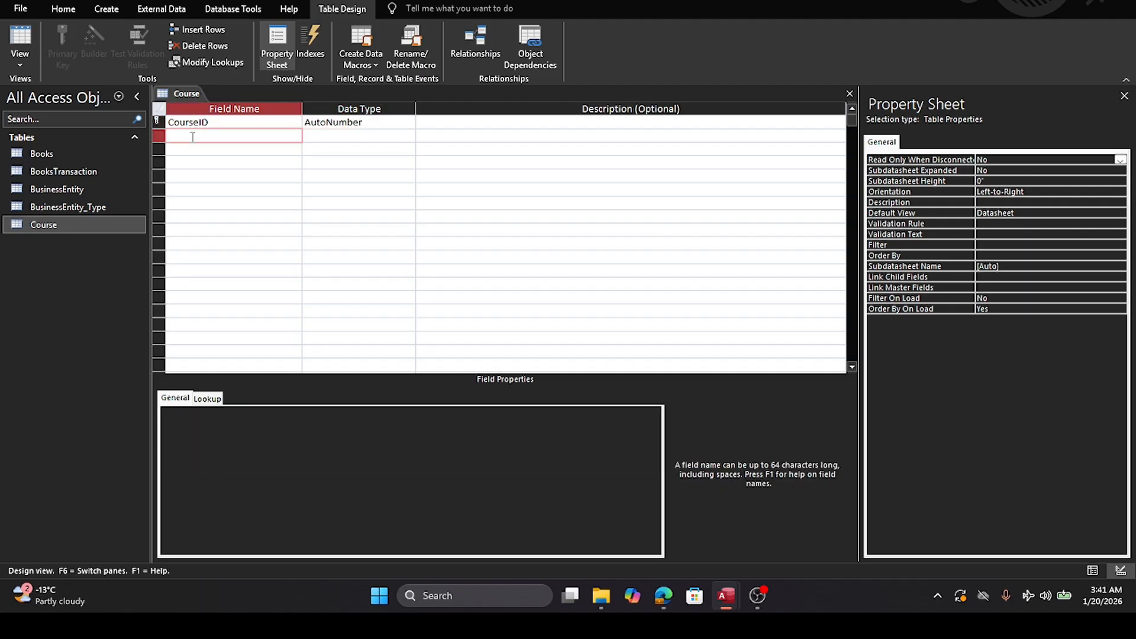
type("CourseName")
left_click(846, 94)
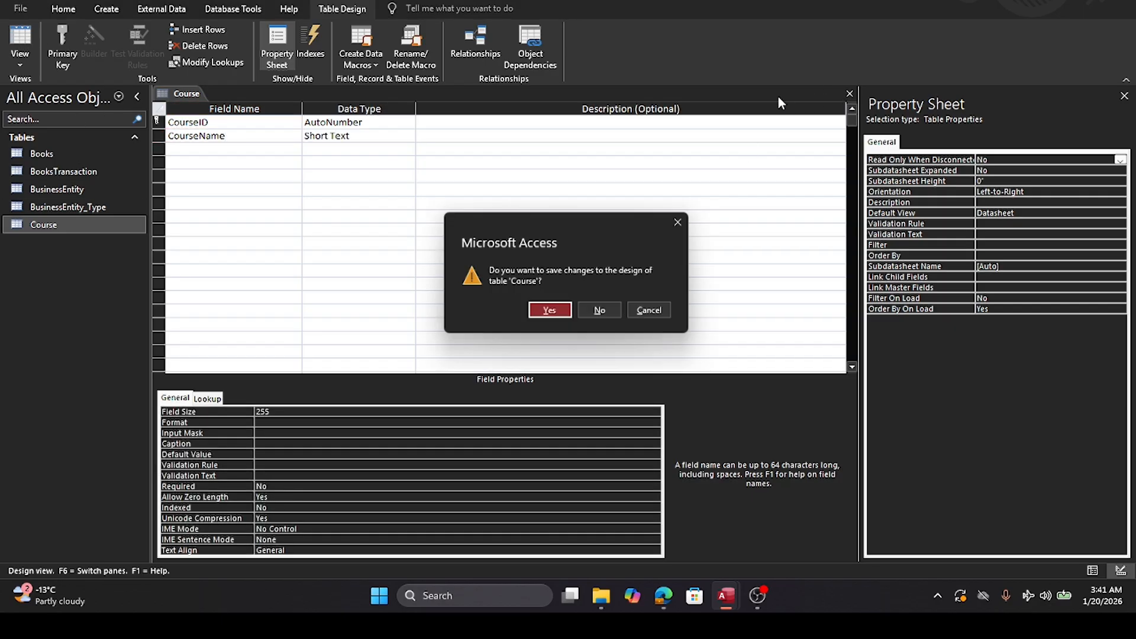
left_click(552, 316)
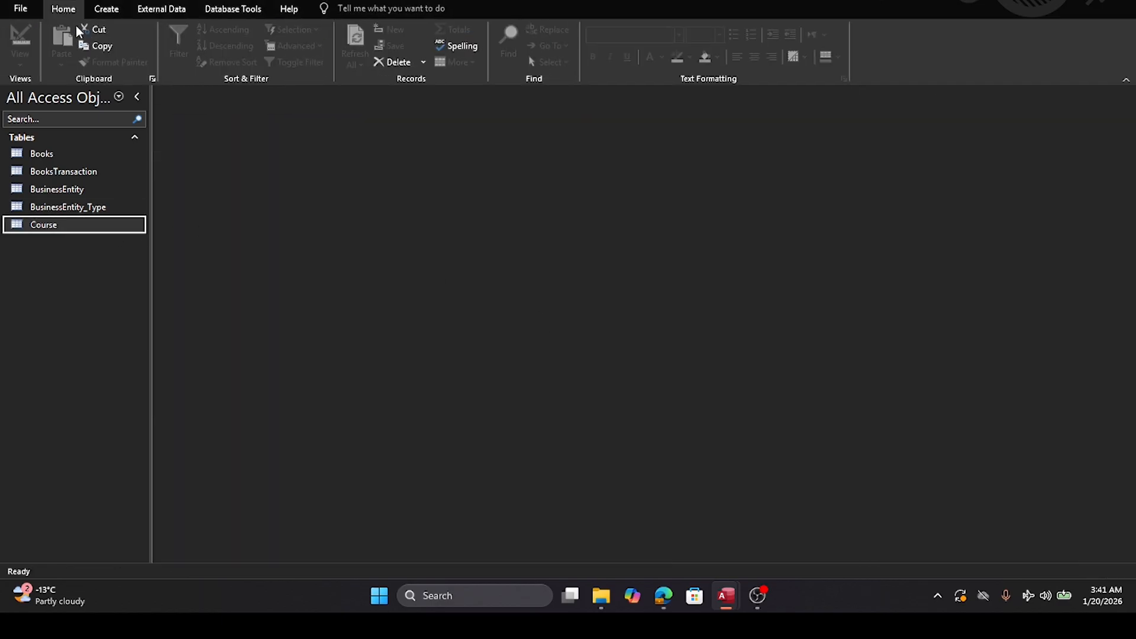
Step: Create a new blank table and open it in Design view, keeping the name Table1
left_click(111, 10)
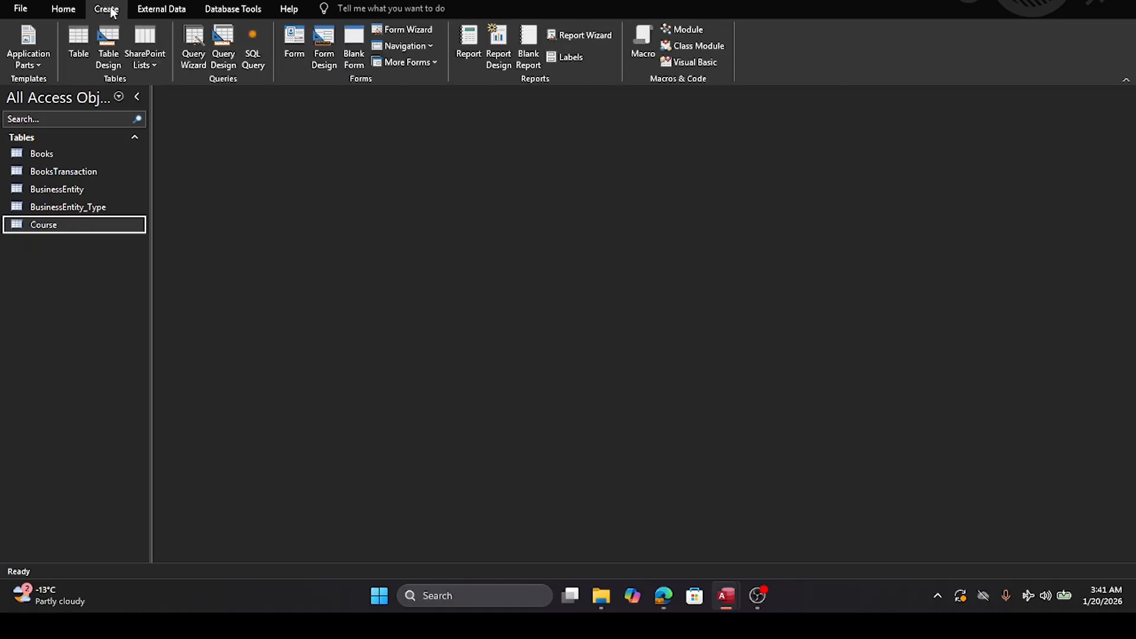
left_click(76, 36)
right_click(23, 240)
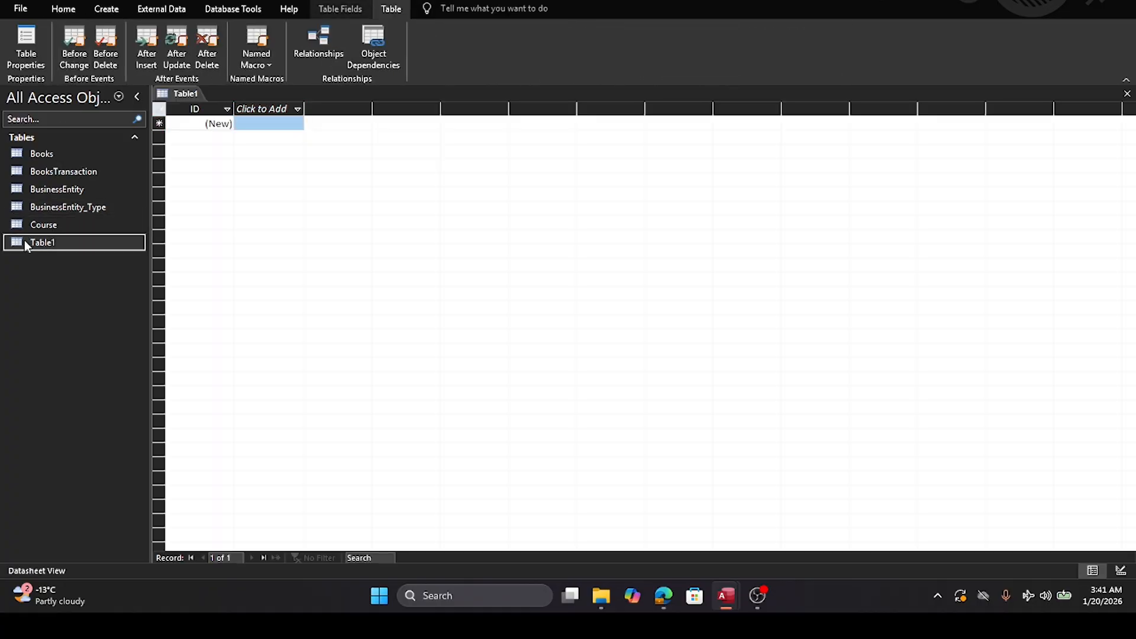
left_click(41, 264)
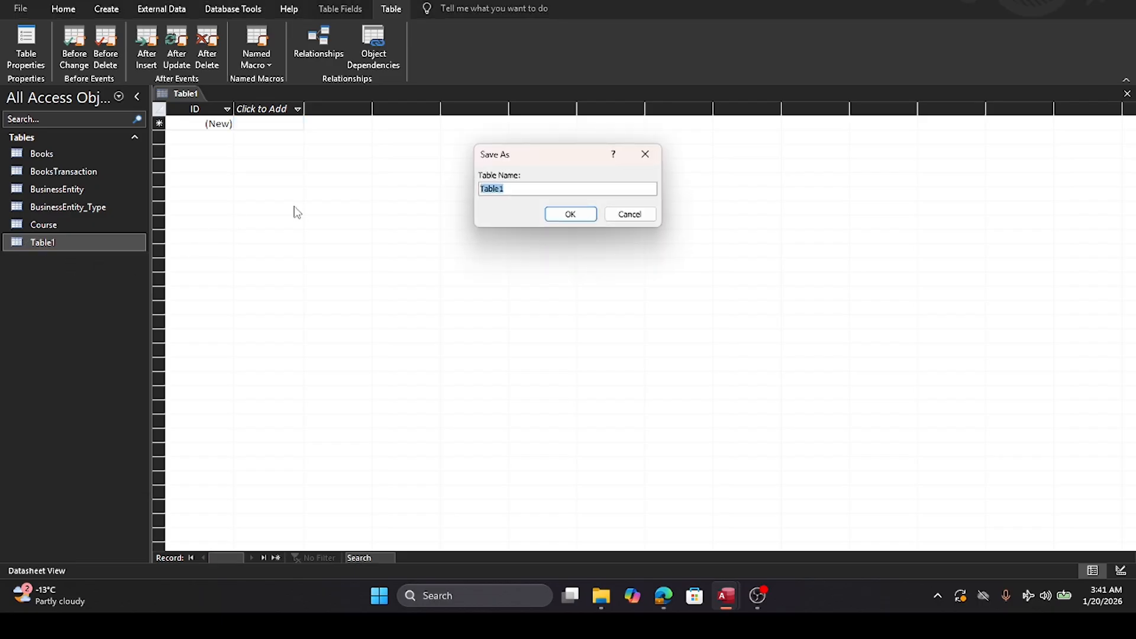
left_click(570, 216)
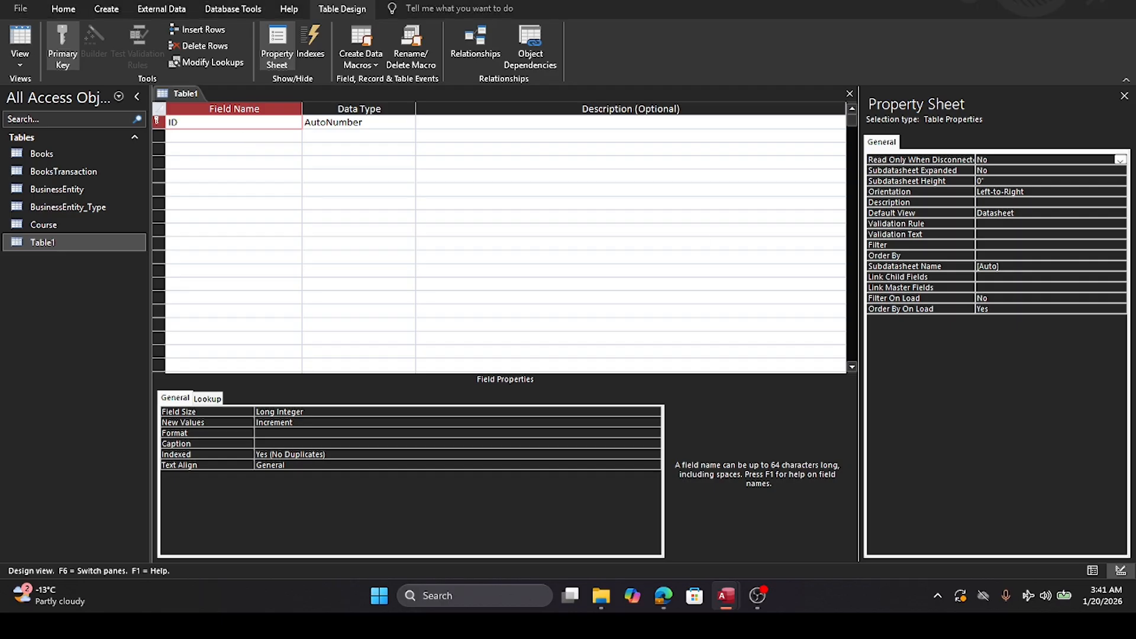
Step: Rename the ID field to MasterTransactionID and add MasterTransactionDate as the second field
left_click(190, 123)
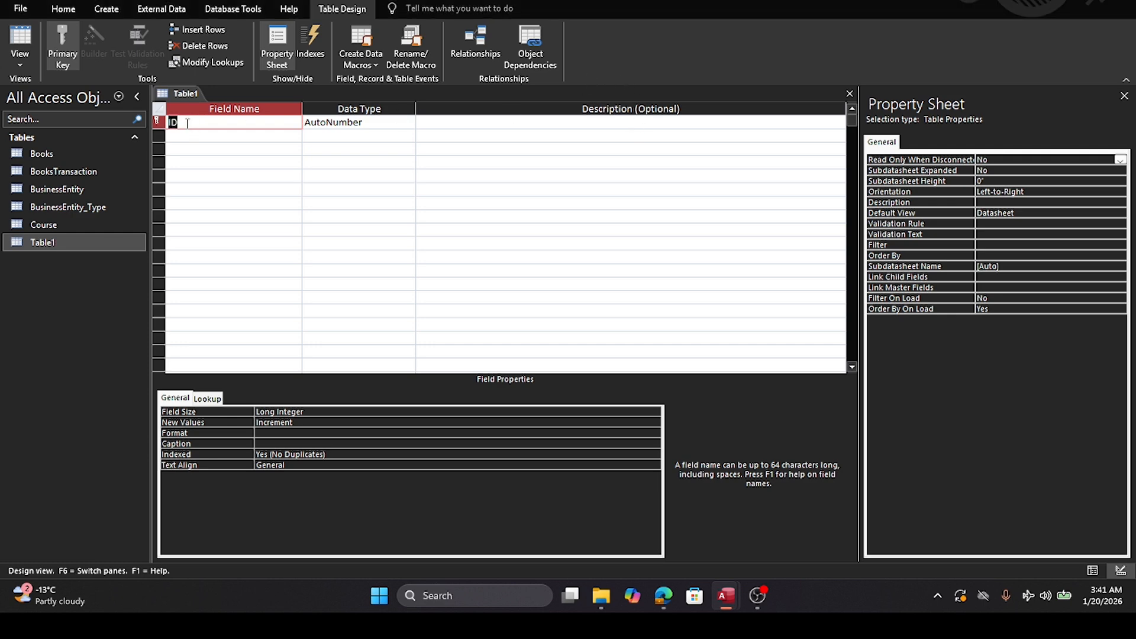
type("MasterTransactionID")
key("Tab")
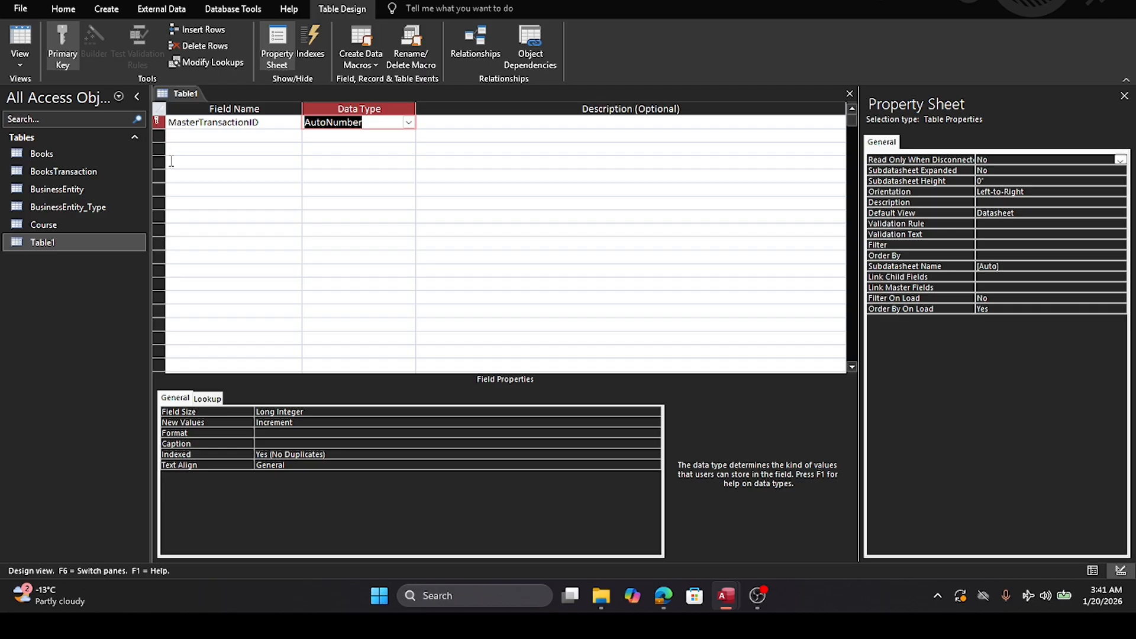
left_click(190, 136)
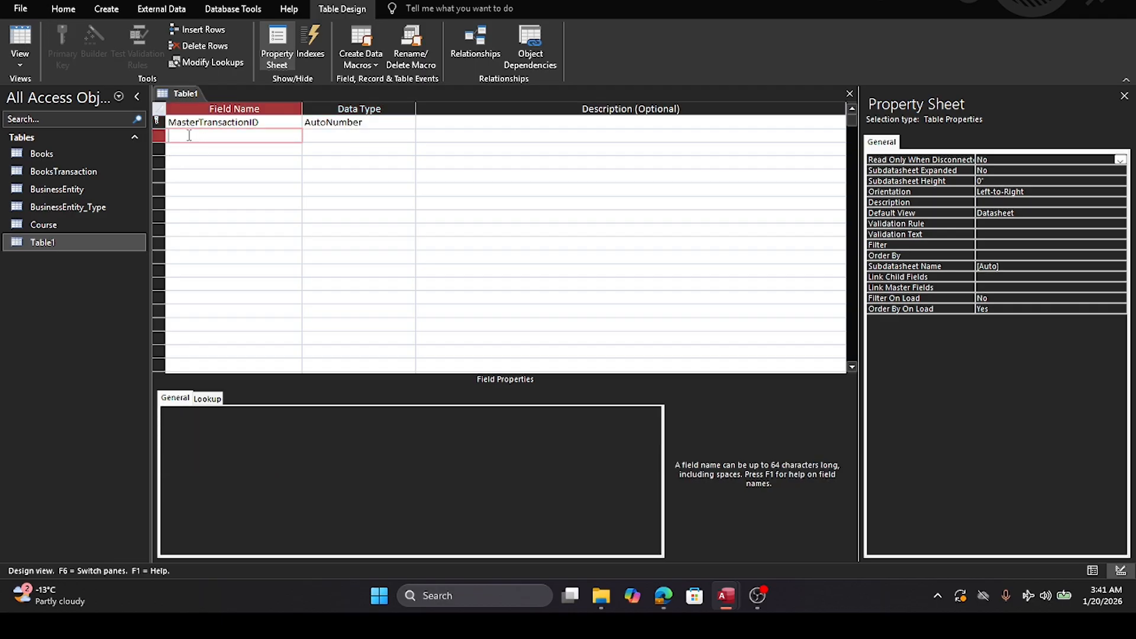
type("MasterTransactionDate")
Step: Make MasterTransactionDate a Date/Time field and add SupplierorCustomerID as a Number field
left_click(400, 137)
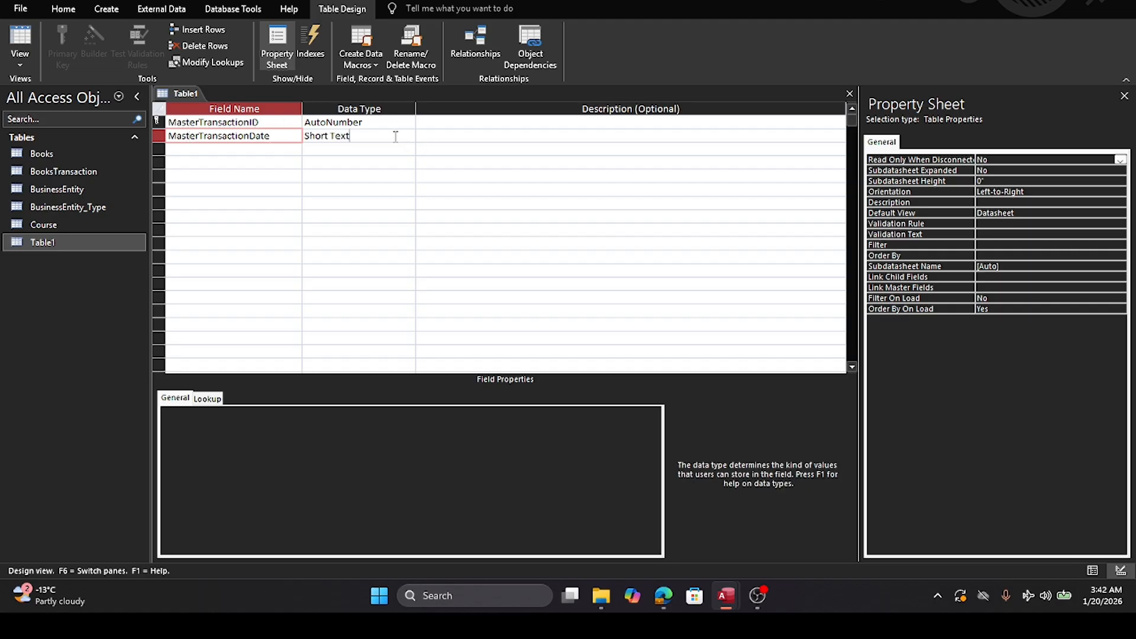
left_click(409, 137)
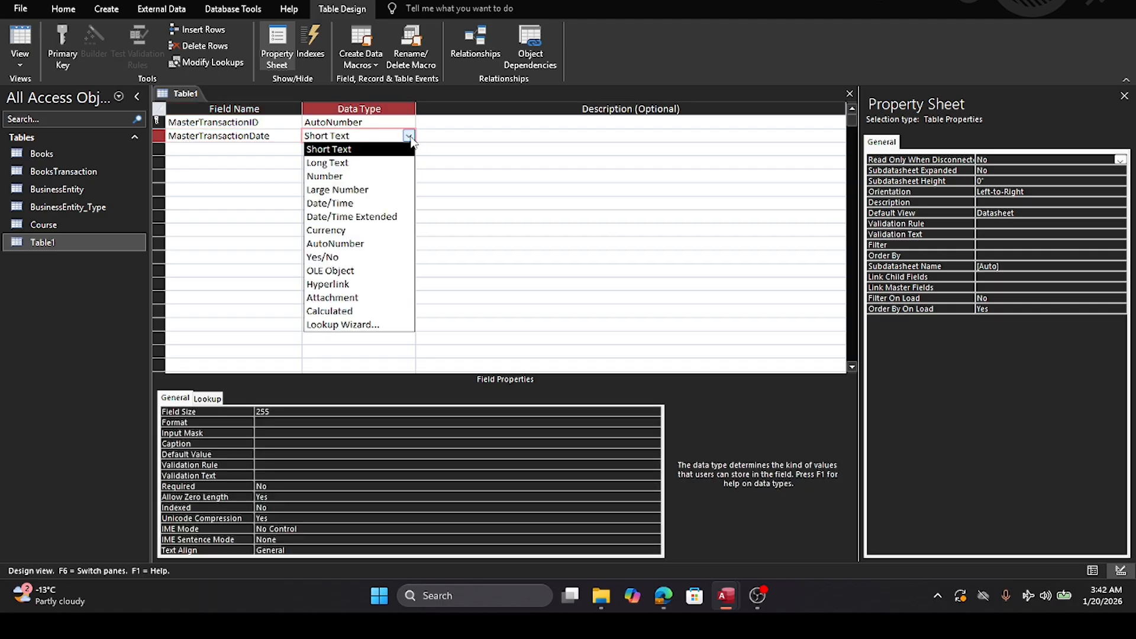
left_click(338, 203)
left_click(201, 148)
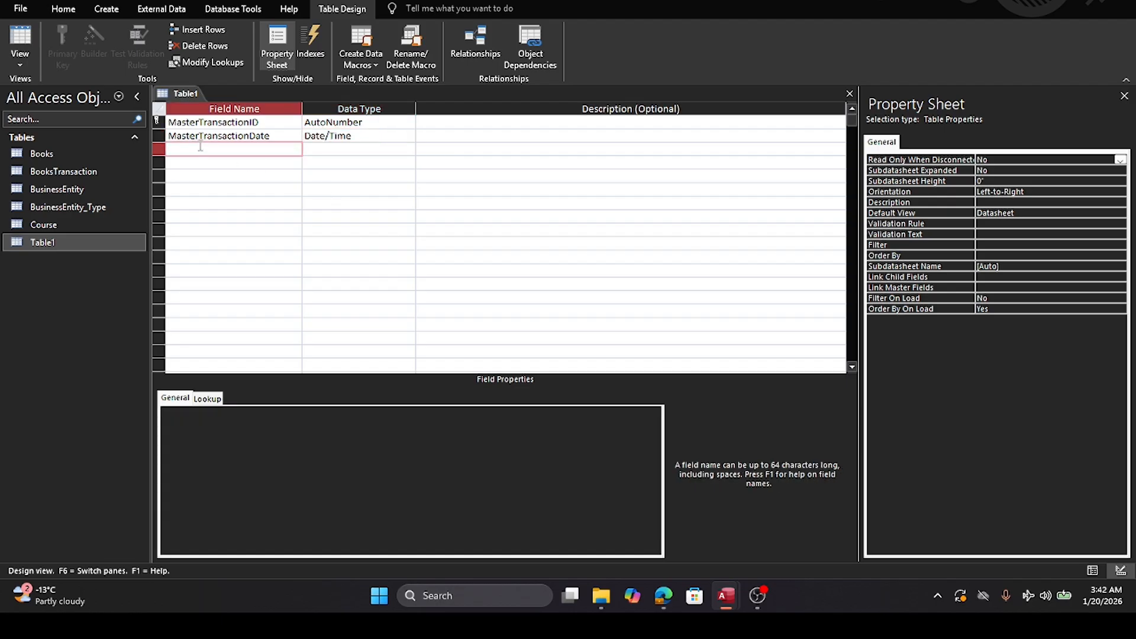
type("SupplierorCustomerID")
left_click(334, 149)
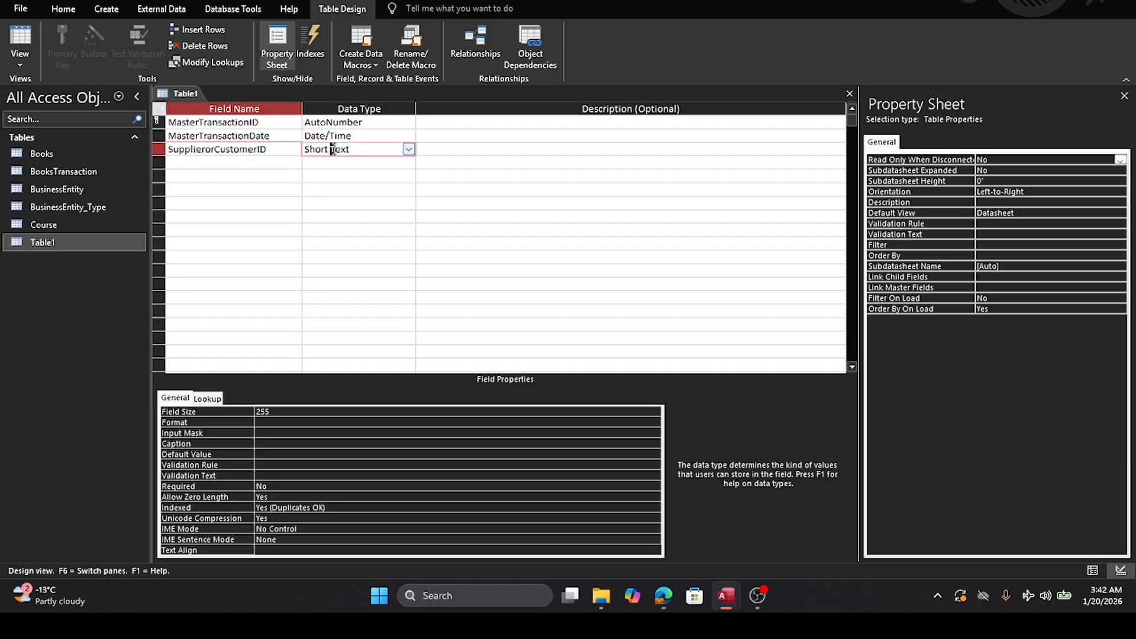
left_click(410, 149)
left_click(346, 189)
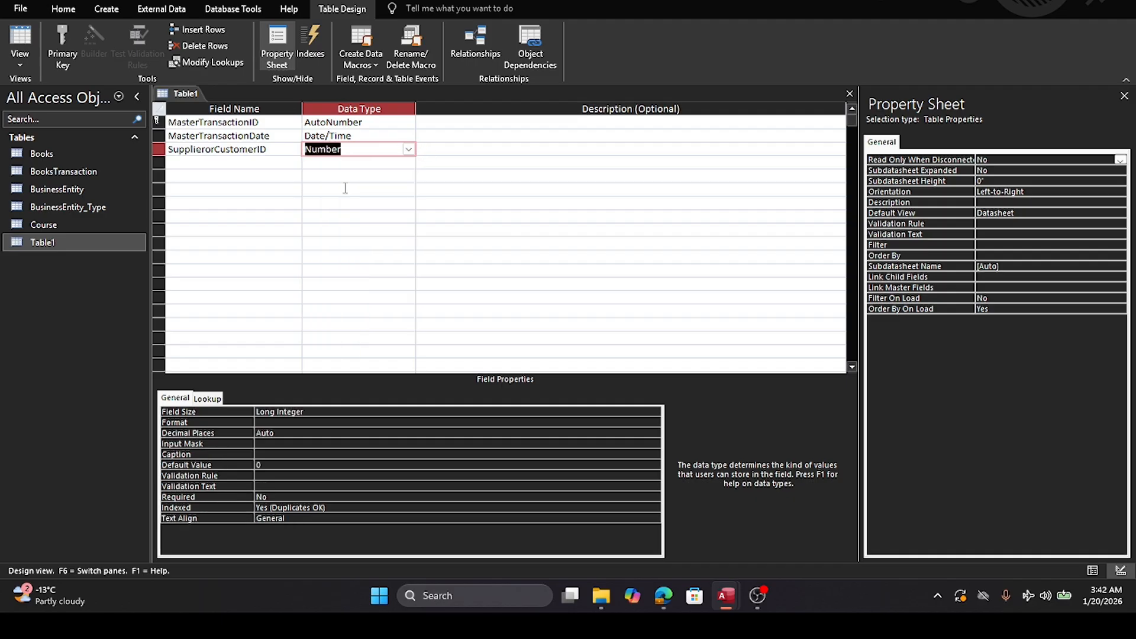
Step: Add Transaction_Type as a Number field in the fourth row
left_click(201, 161)
type("Trab")
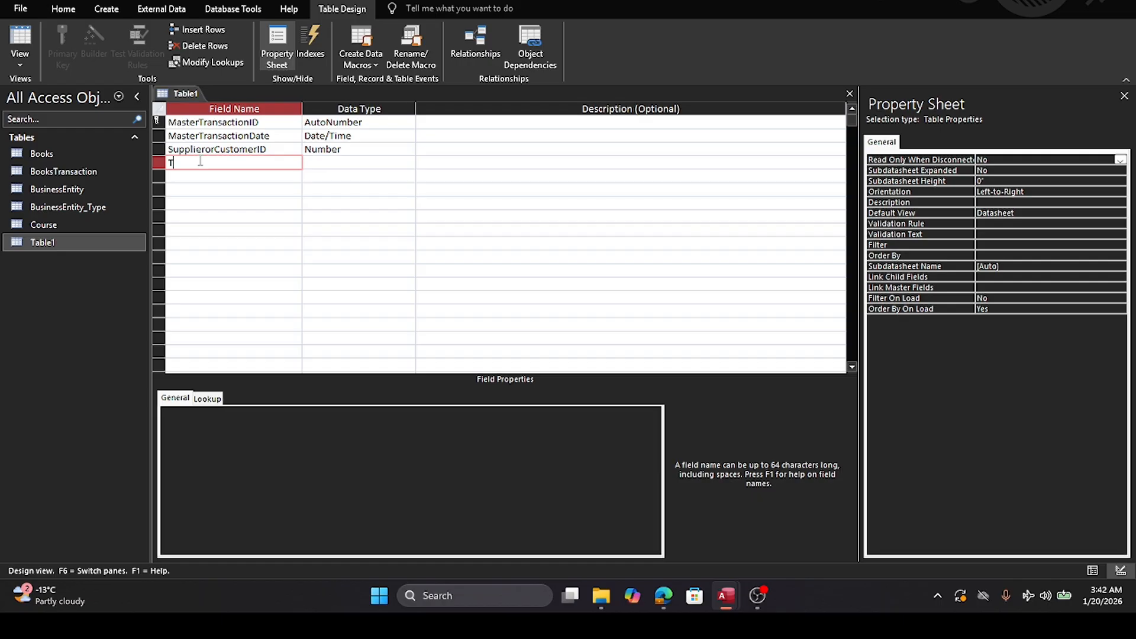
key("BackSpace")
type("nsaction_Type")
left_click(332, 162)
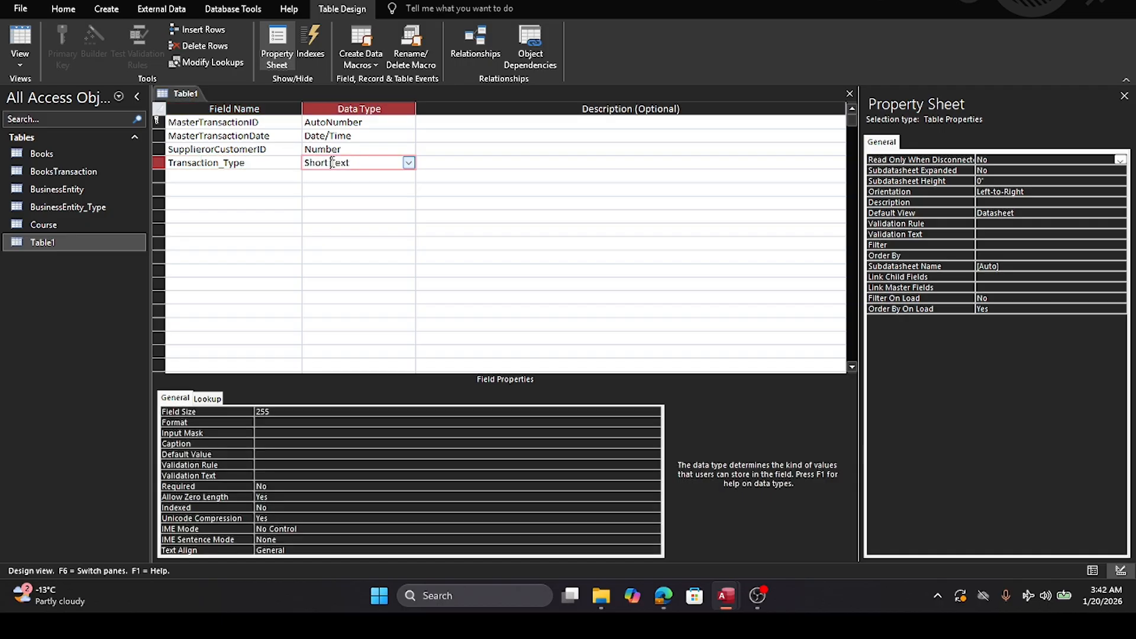
left_click(409, 162)
left_click(353, 202)
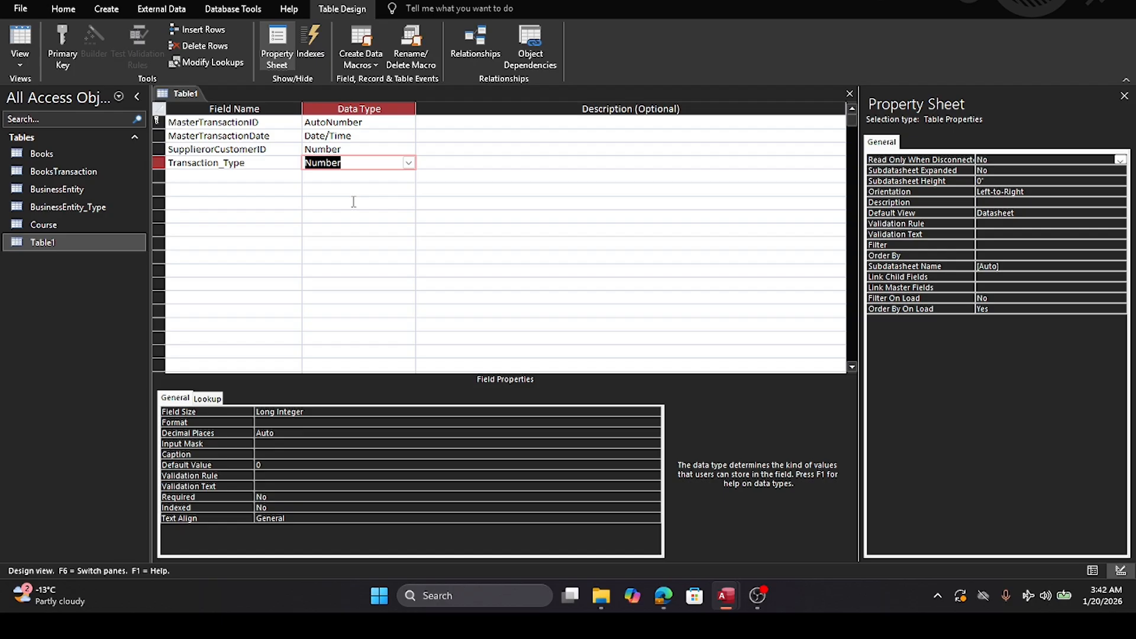
left_click(37, 245)
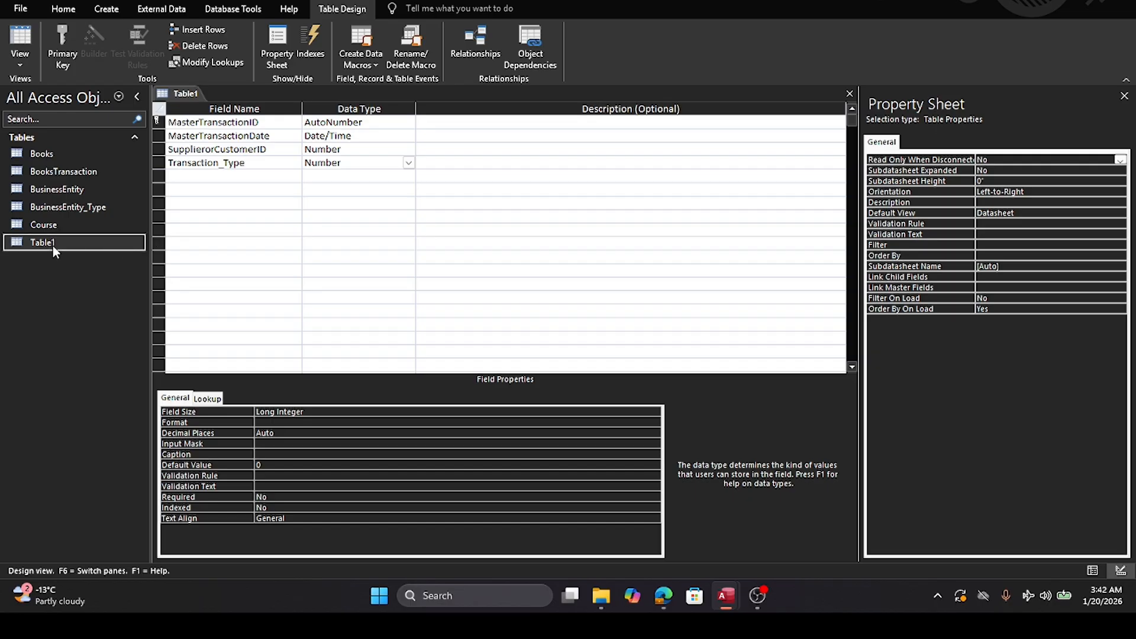
Step: Save Table1's four-field design, then open the Course table's datasheet
double_click(52, 247)
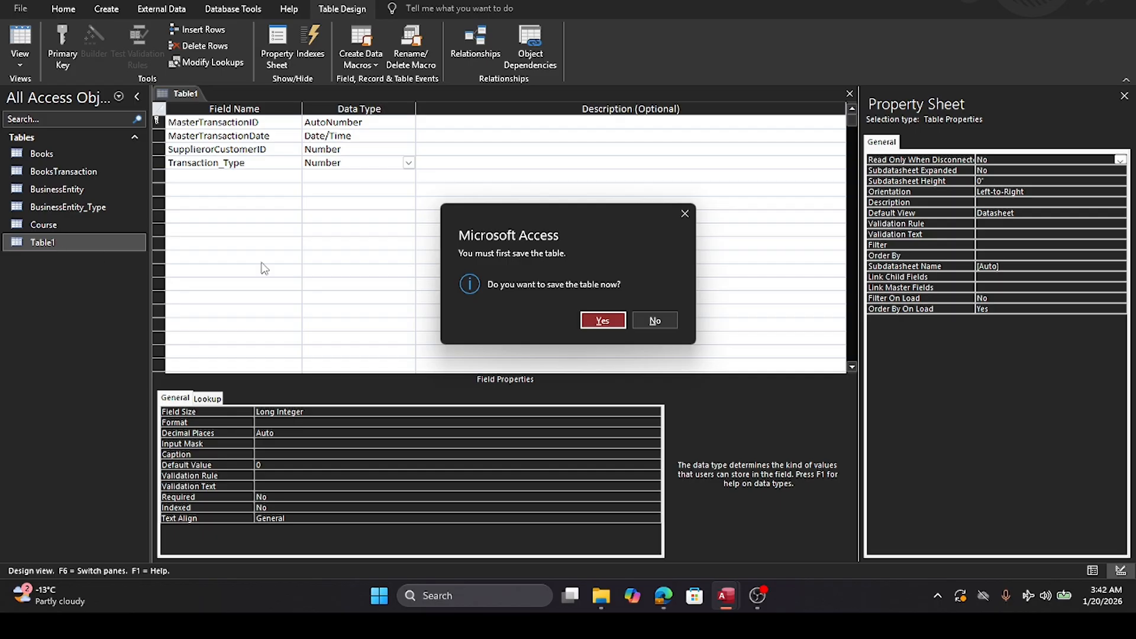
left_click(616, 322)
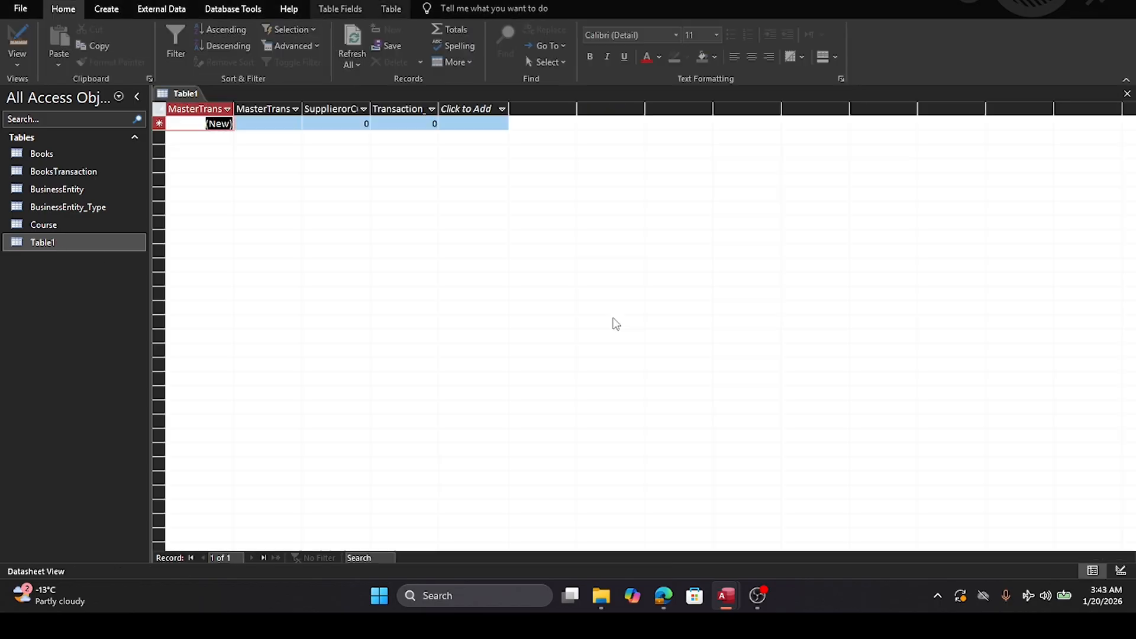
left_click(52, 226)
double_click(53, 226)
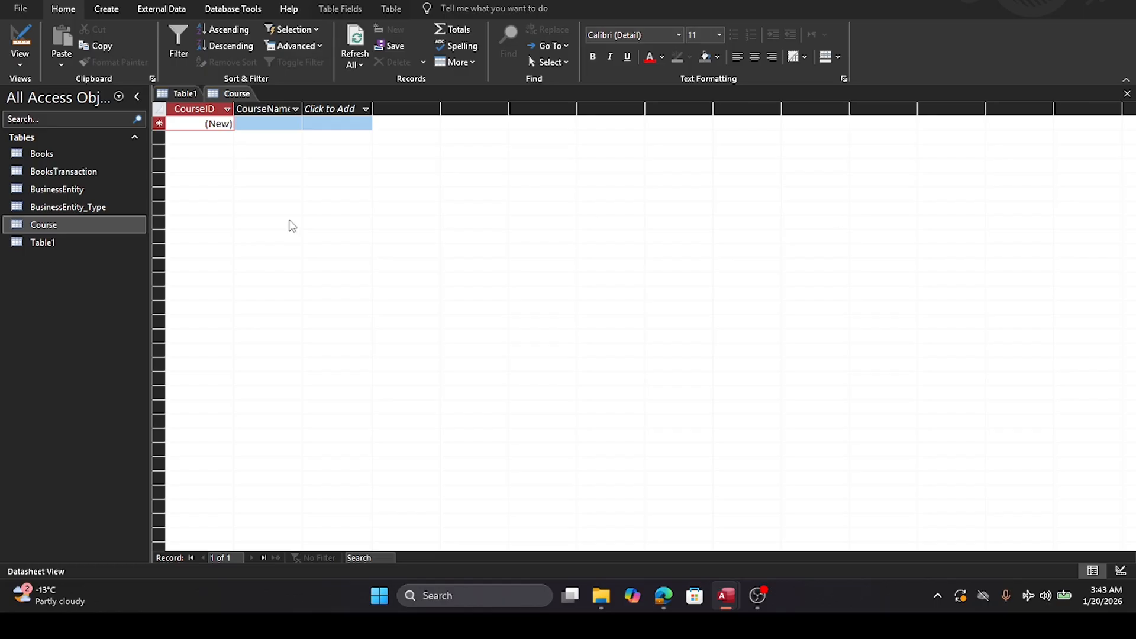
Step: Reopen Table1 in Design and Datasheet views, then close Table1 and Course, emptying the workspace
left_click(44, 246)
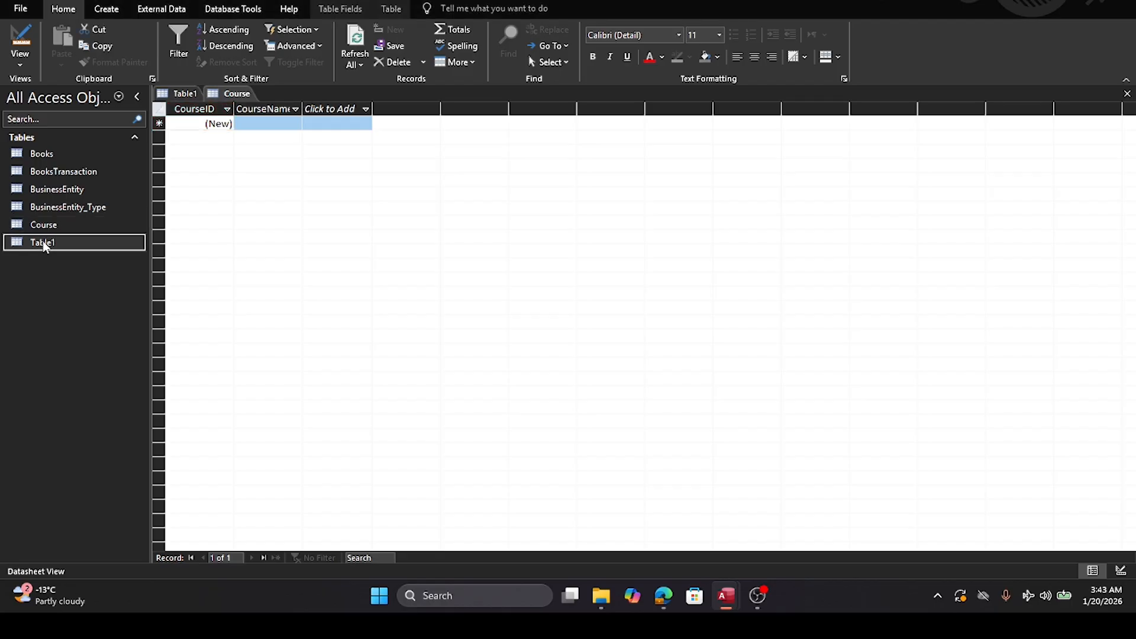
right_click(45, 246)
left_click(75, 266)
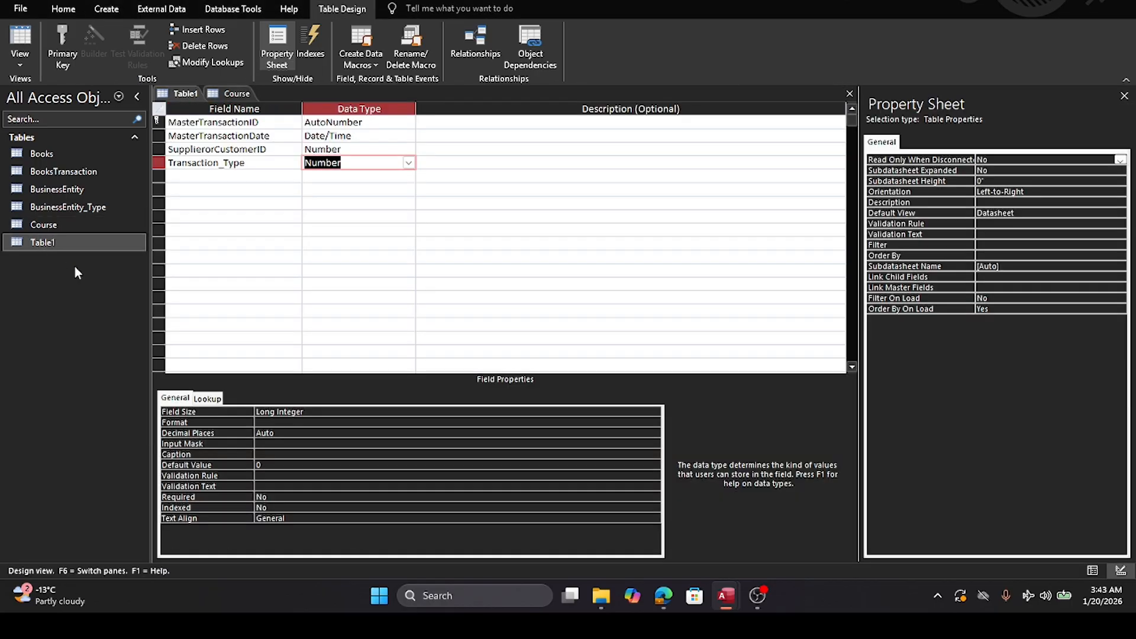
left_click(52, 246)
double_click(50, 244)
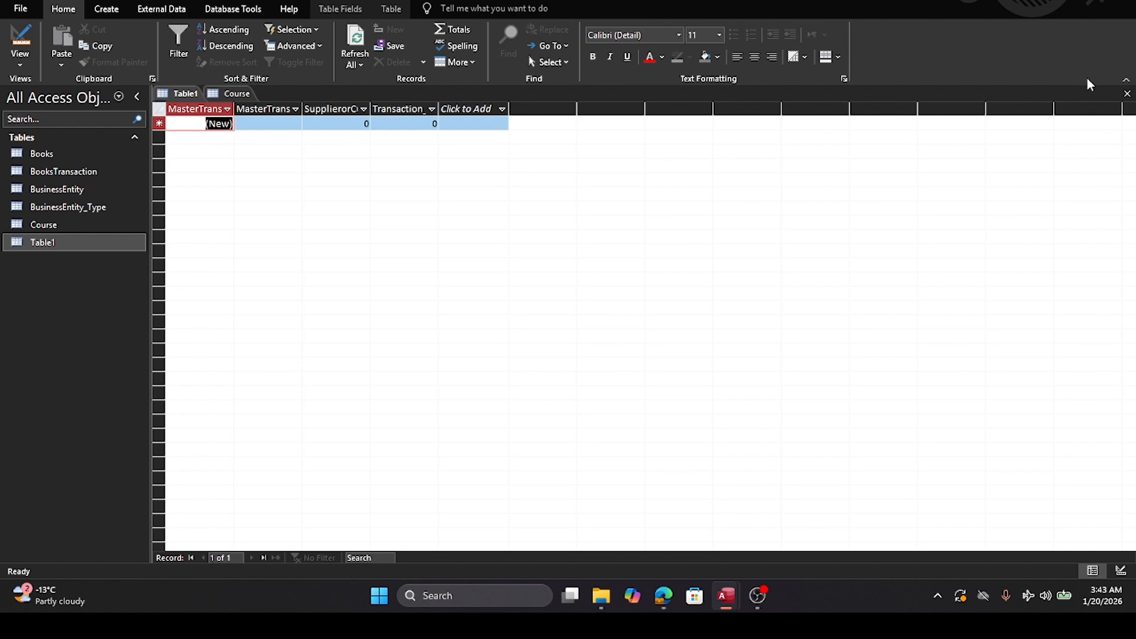
left_click(1128, 94)
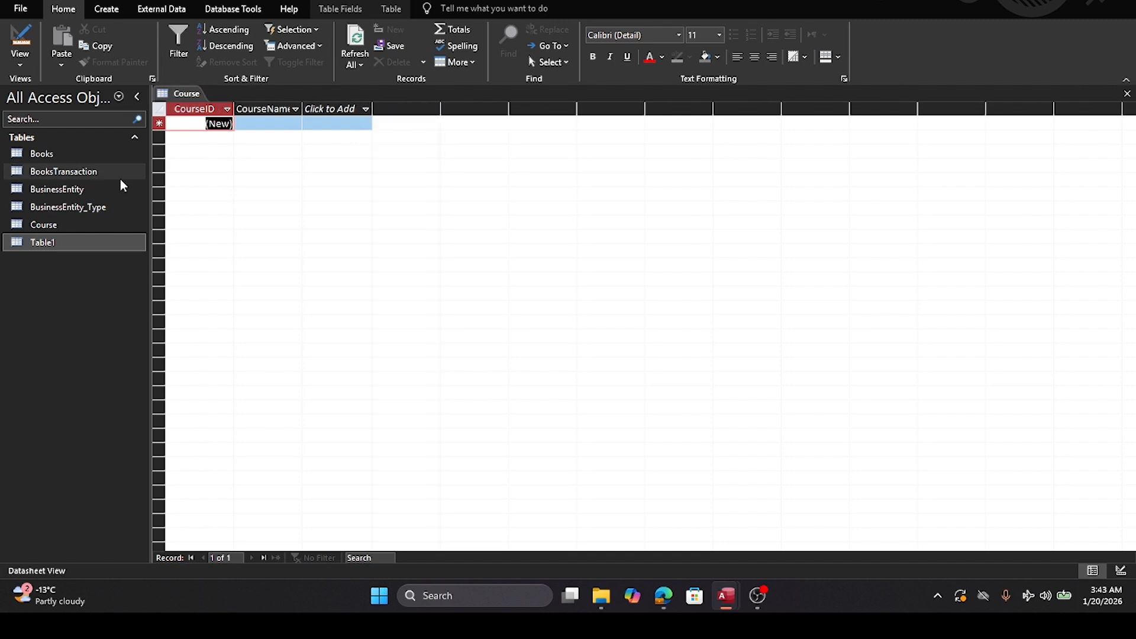
left_click(39, 244)
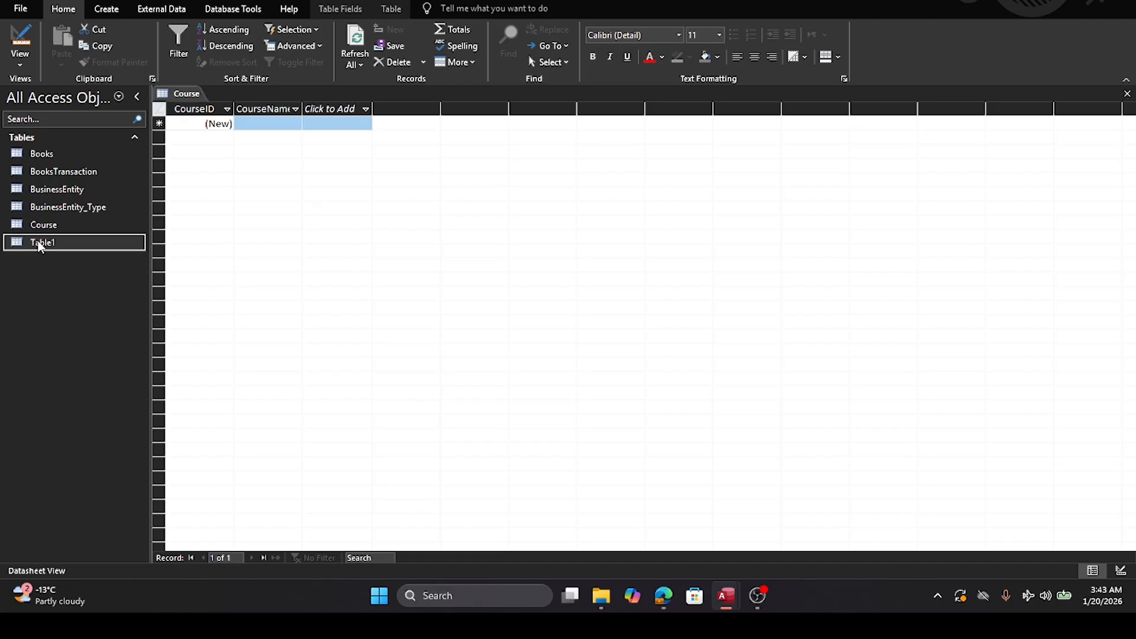
double_click(39, 244)
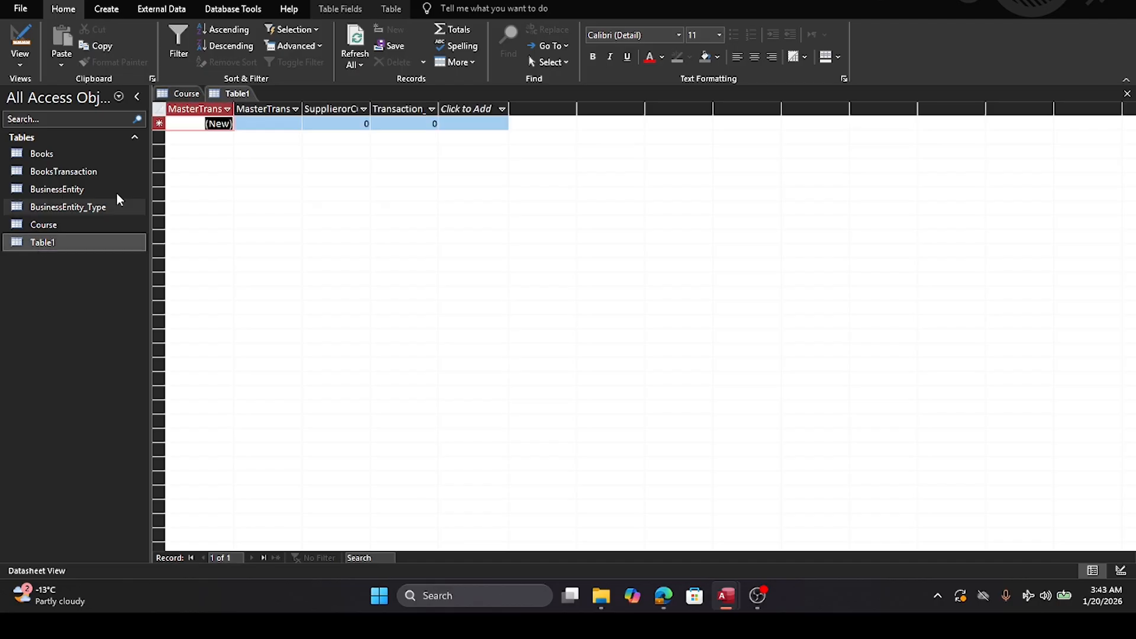
left_click(1128, 94)
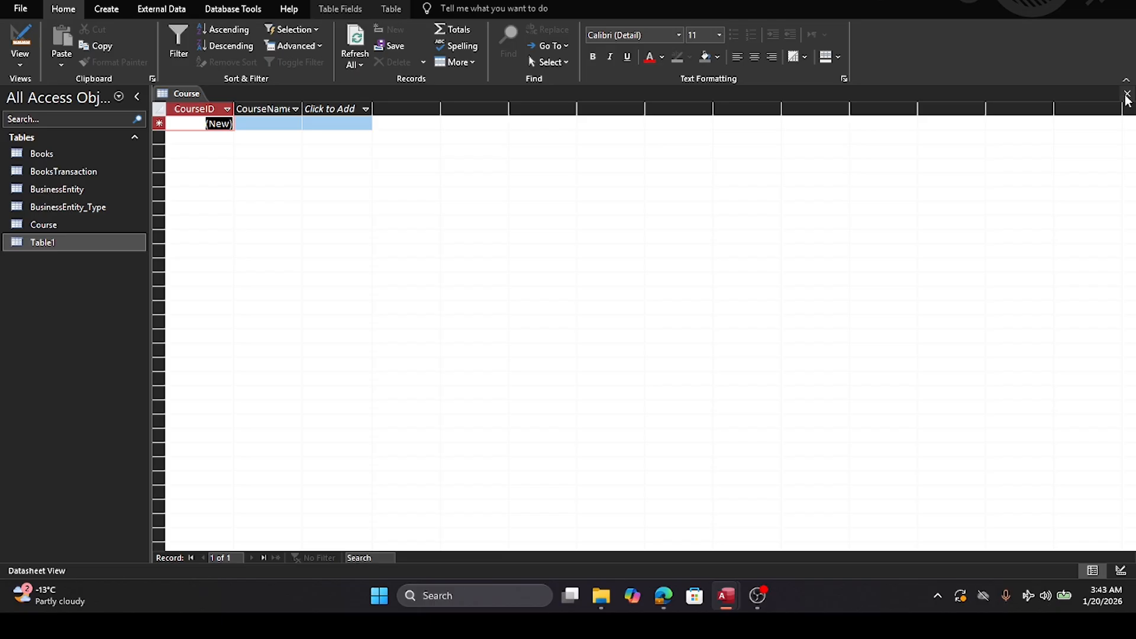
left_click(1128, 95)
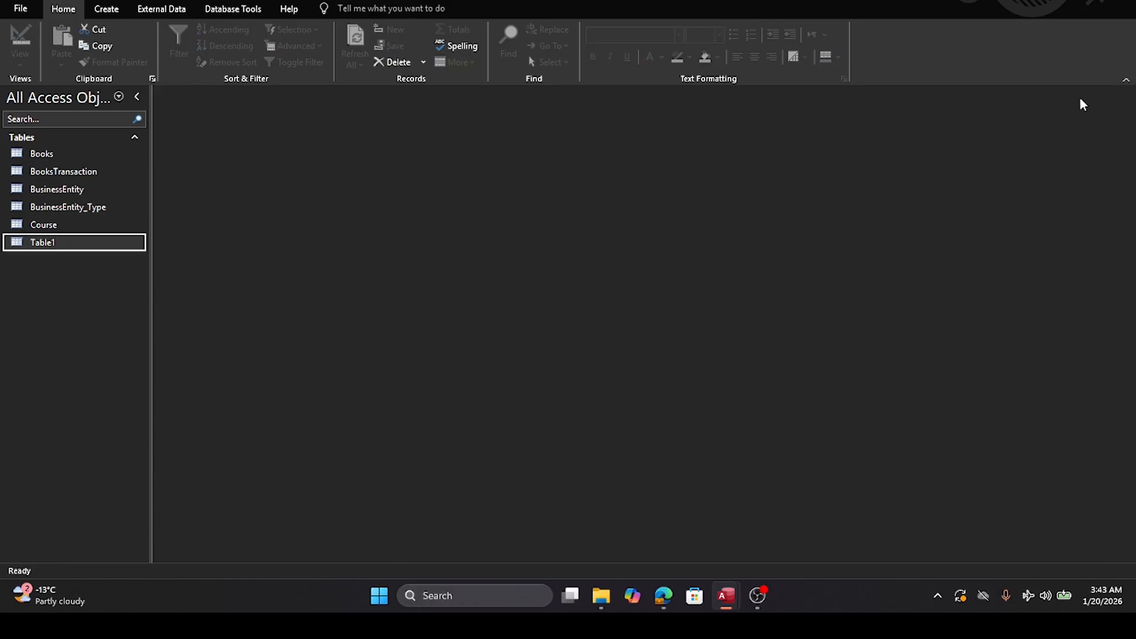
double_click(44, 244)
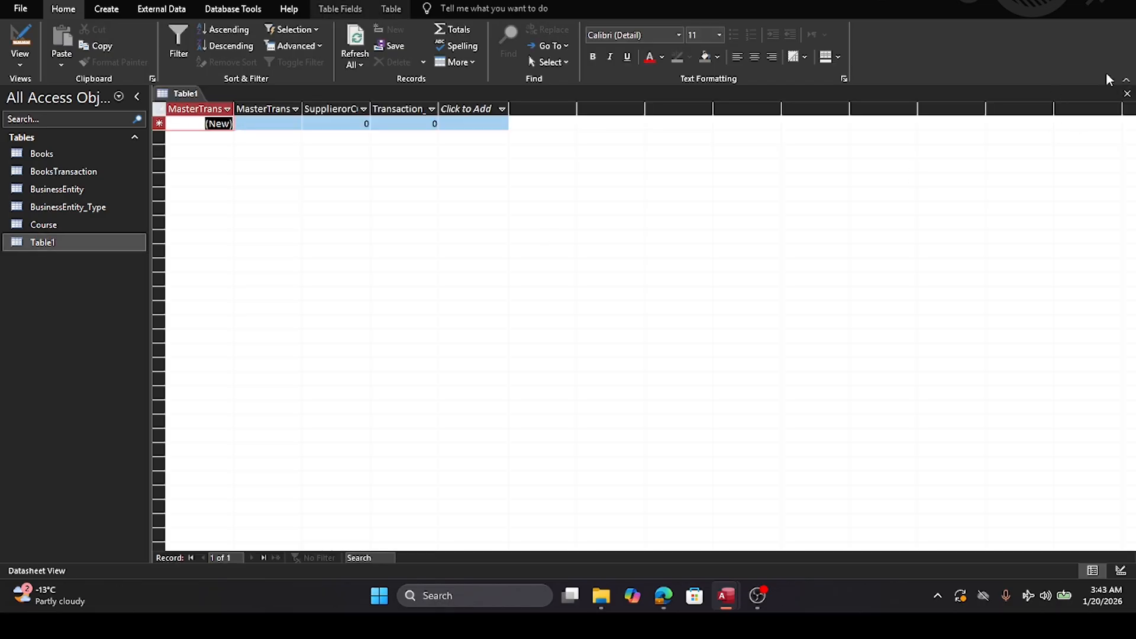
left_click(1128, 93)
Step: Rename Table1 to Master_Transaction and open its four fields in Design view
right_click(53, 246)
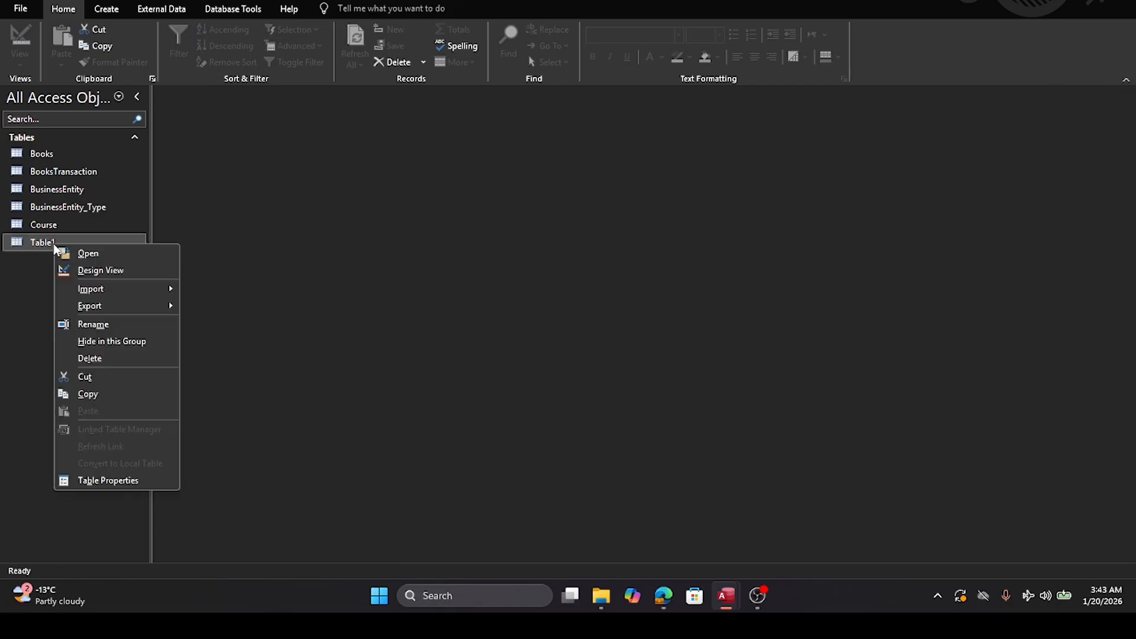
left_click(89, 325)
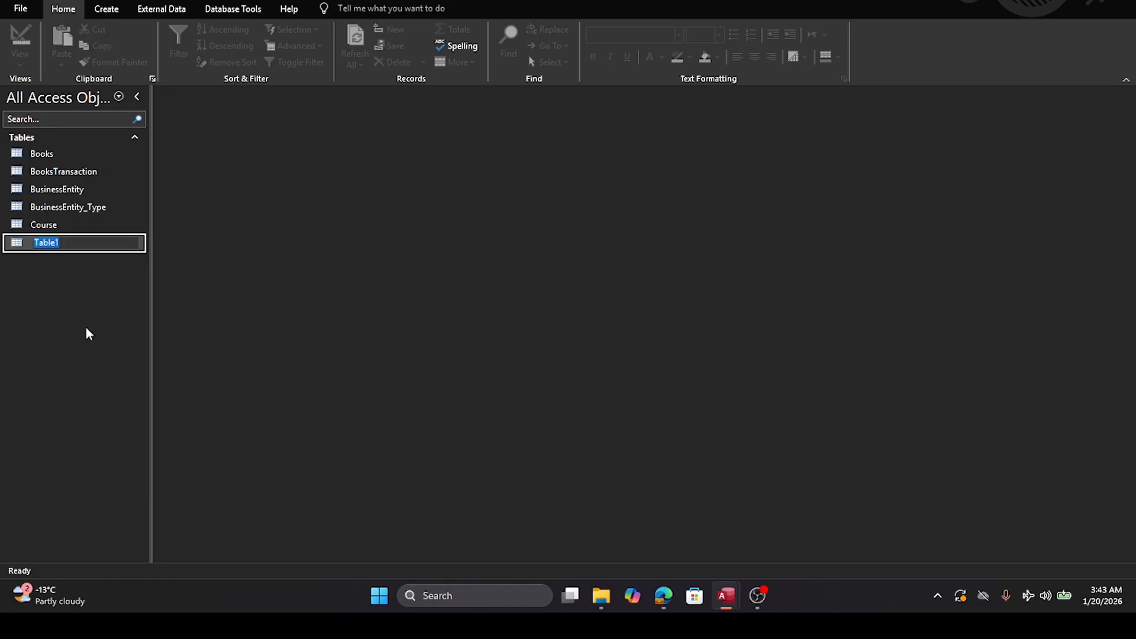
type("Master_Transaction")
key("Return")
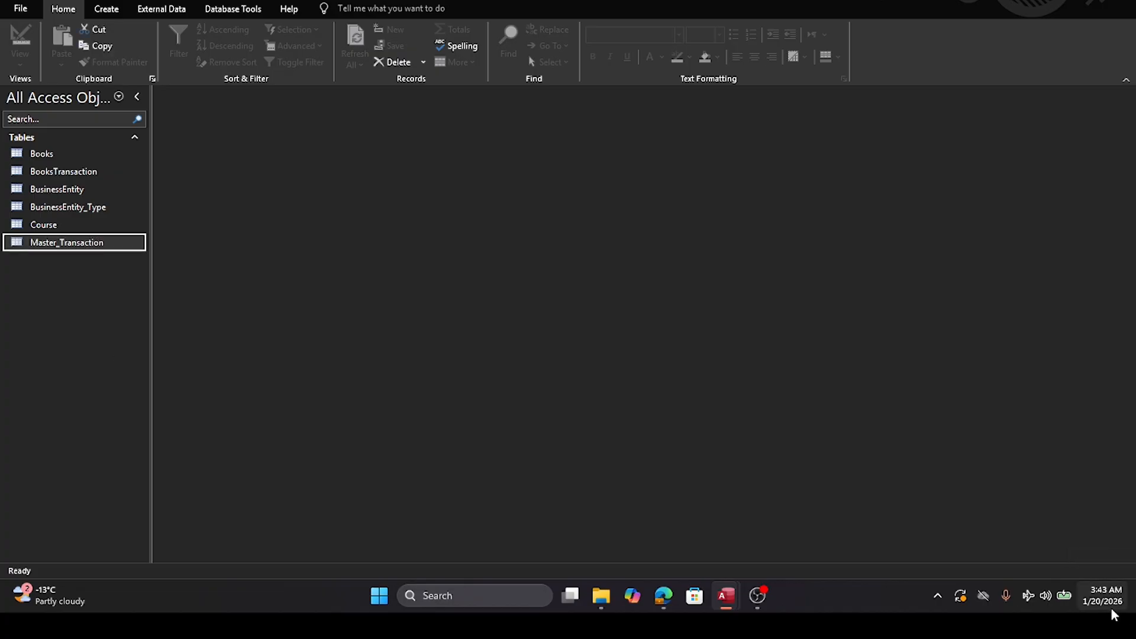
right_click(84, 245)
left_click(104, 269)
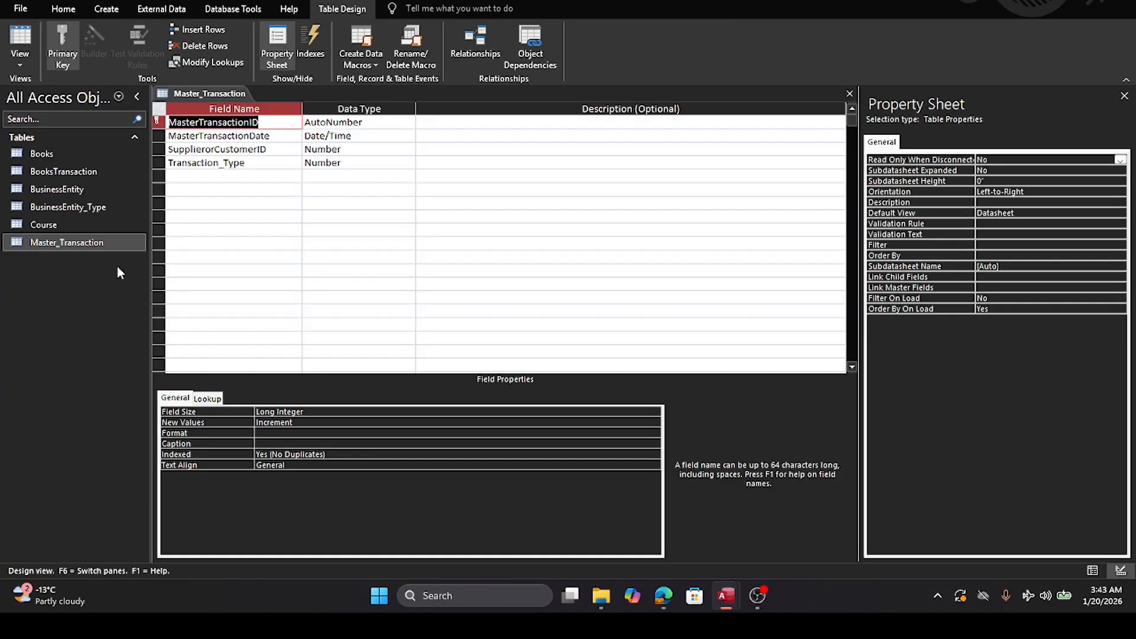
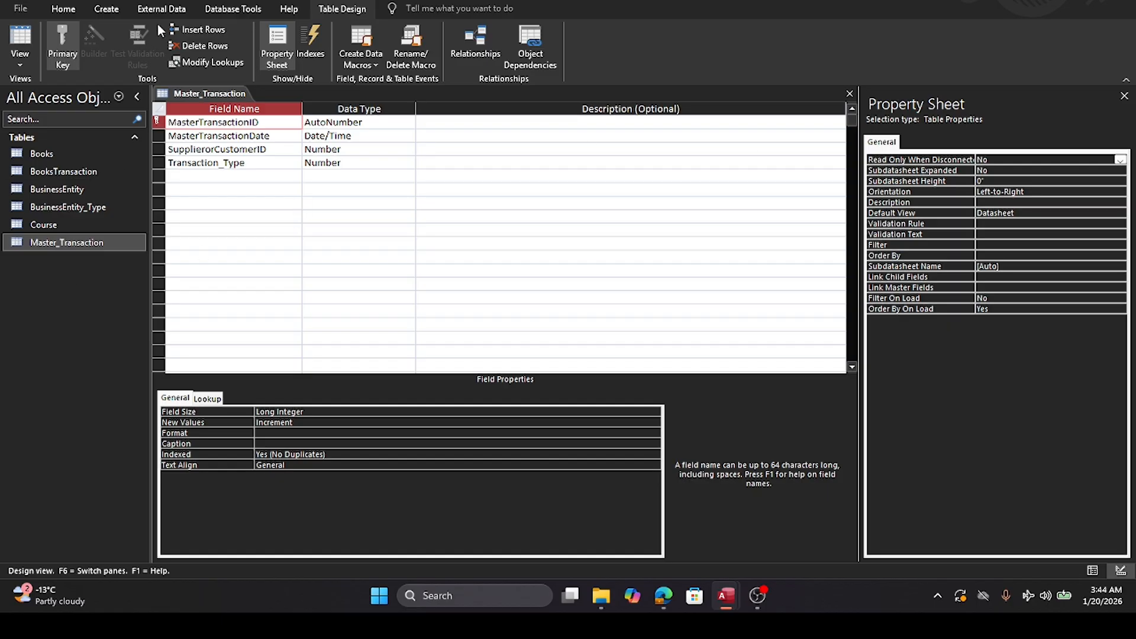
Step: Create a new blank table and save it as 'TRansaction_Type', opening it in Design view
left_click(106, 11)
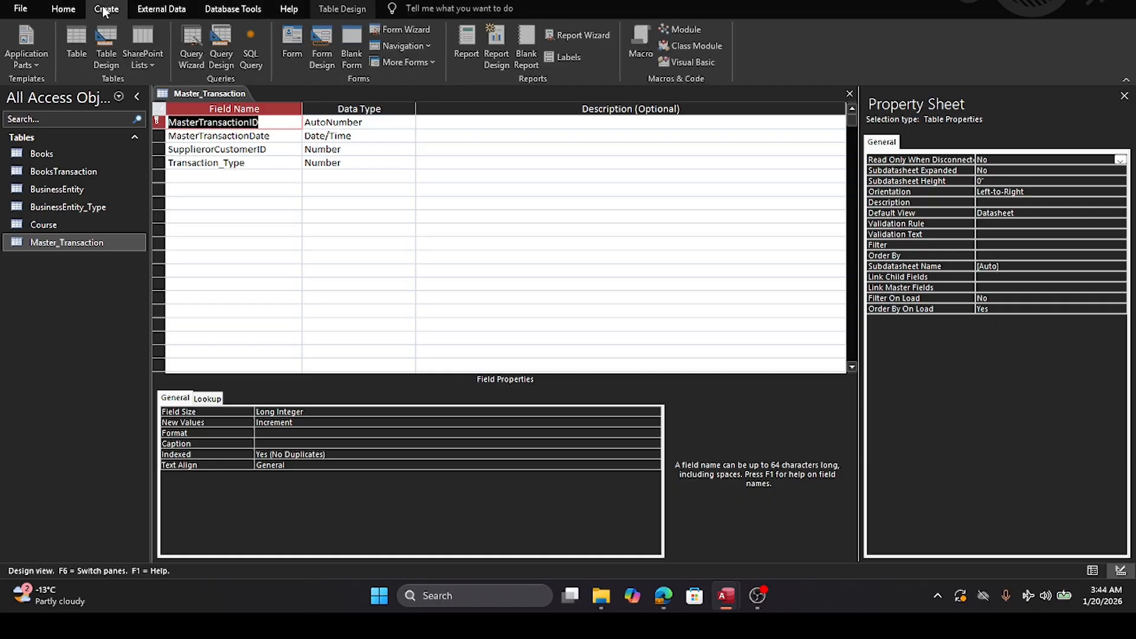
left_click(75, 38)
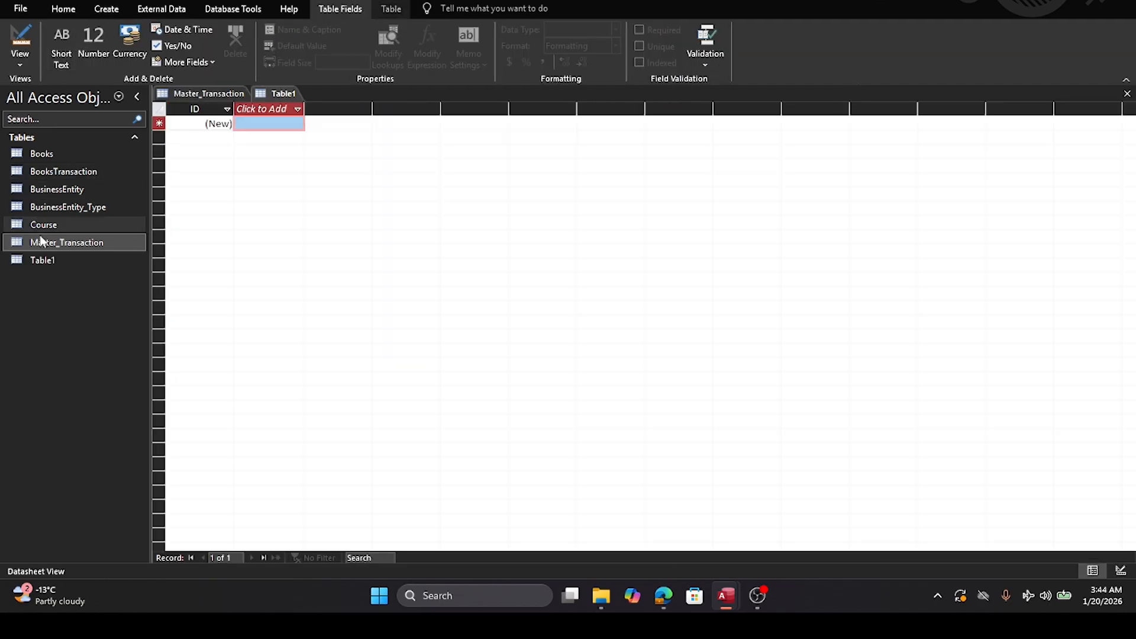
left_click(37, 259)
right_click(37, 259)
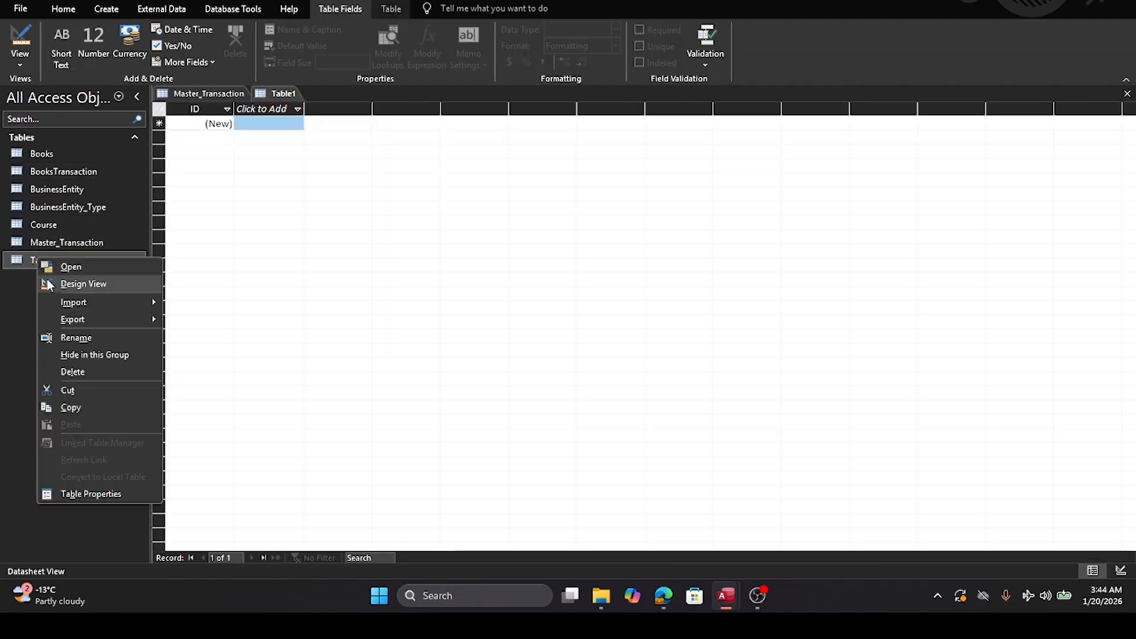
left_click(71, 284)
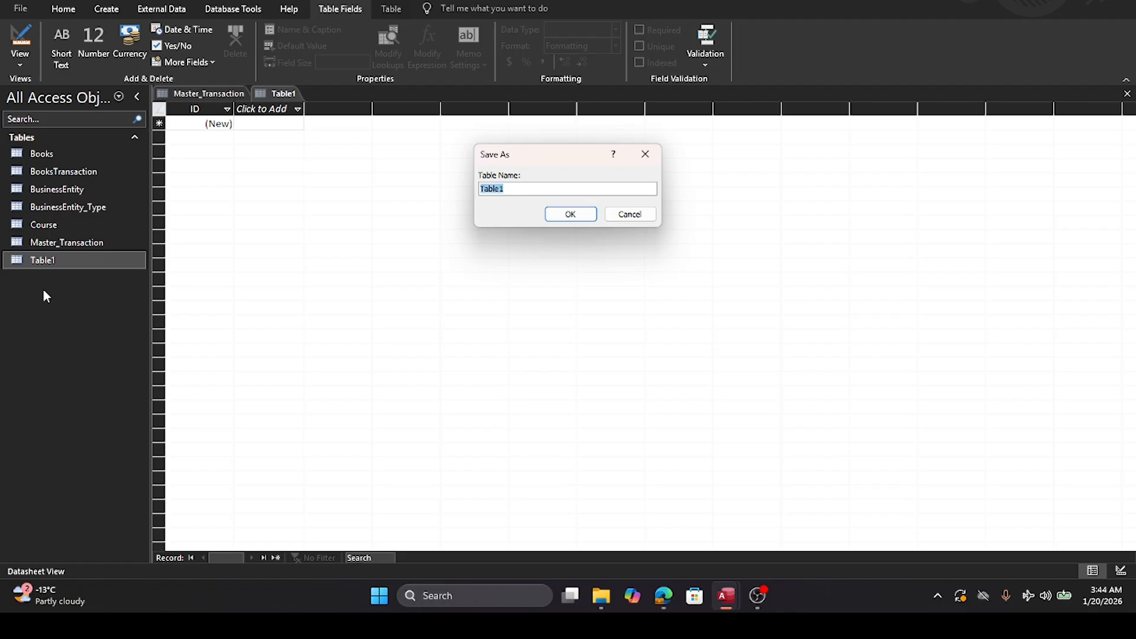
type("TRansacton_Type")
left_click(572, 215)
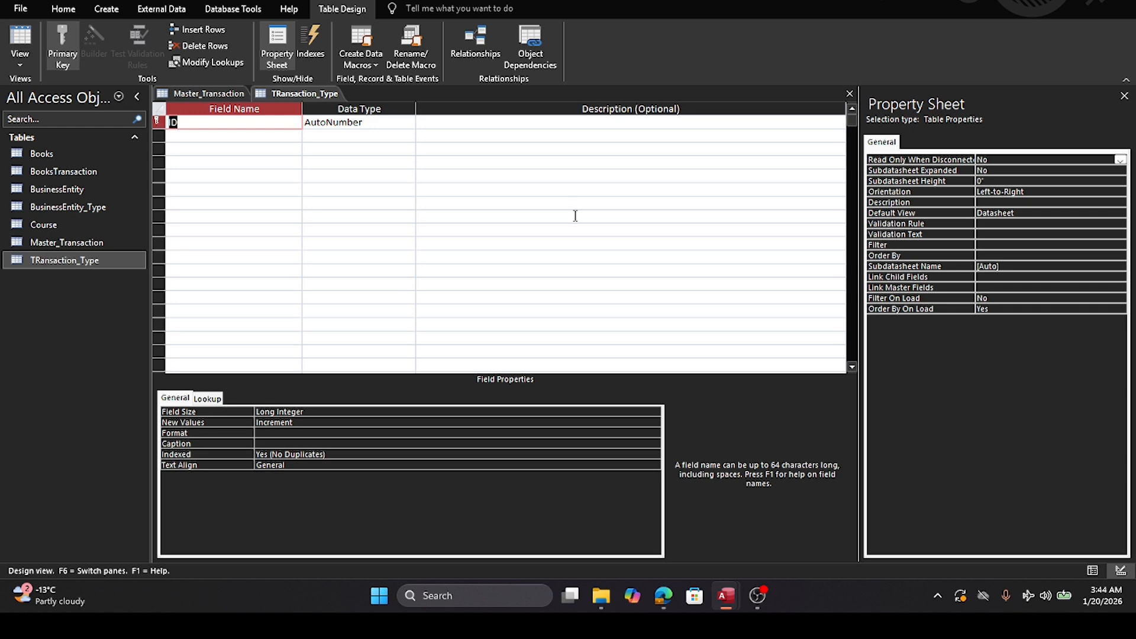
Step: Rename ID to TransactionType_ID, add a TransactionType_name Short Text field, and save the table
type("TransactionType_ID")
left_click(243, 135)
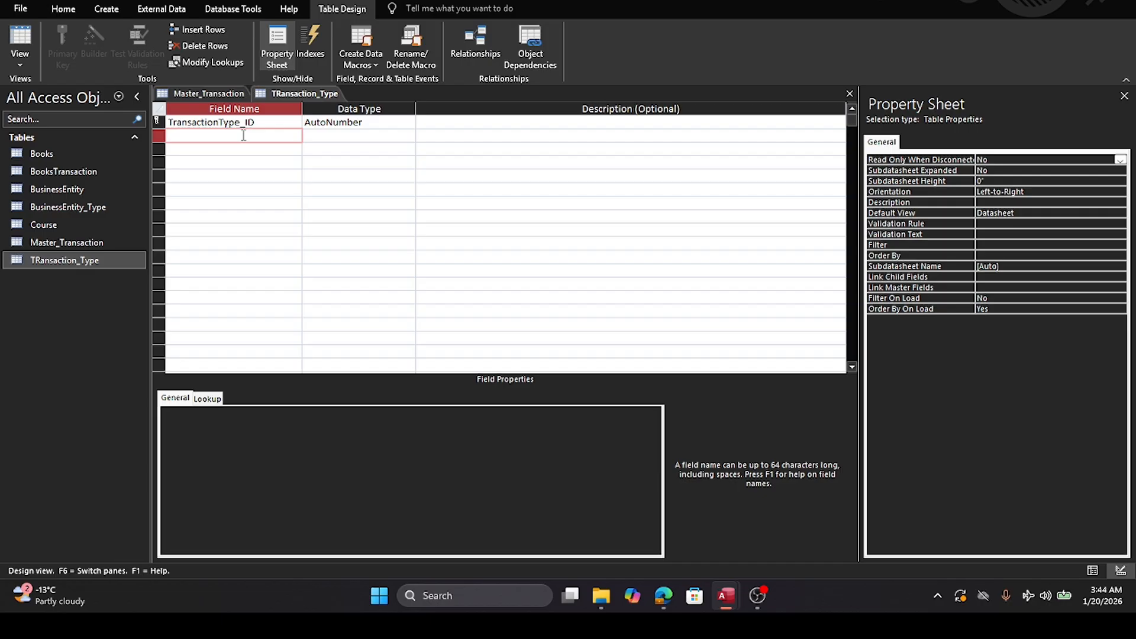
type("TransactionType_ name")
left_click(330, 136)
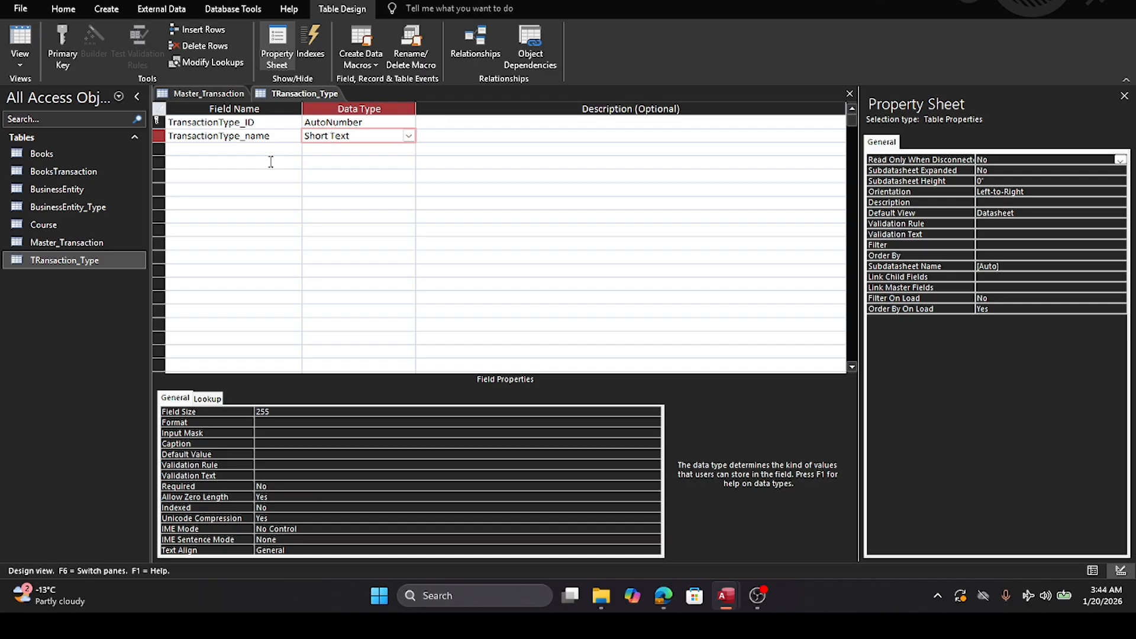
left_click(851, 94)
left_click(545, 312)
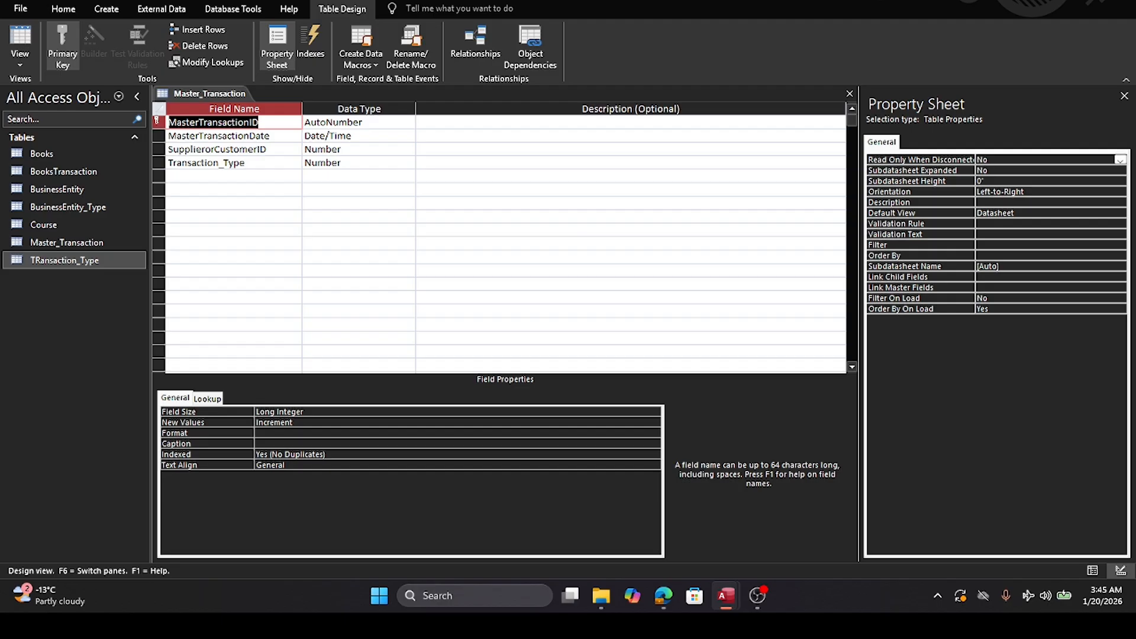
Step: Open the Books table's datasheet and close it again
left_click(33, 155)
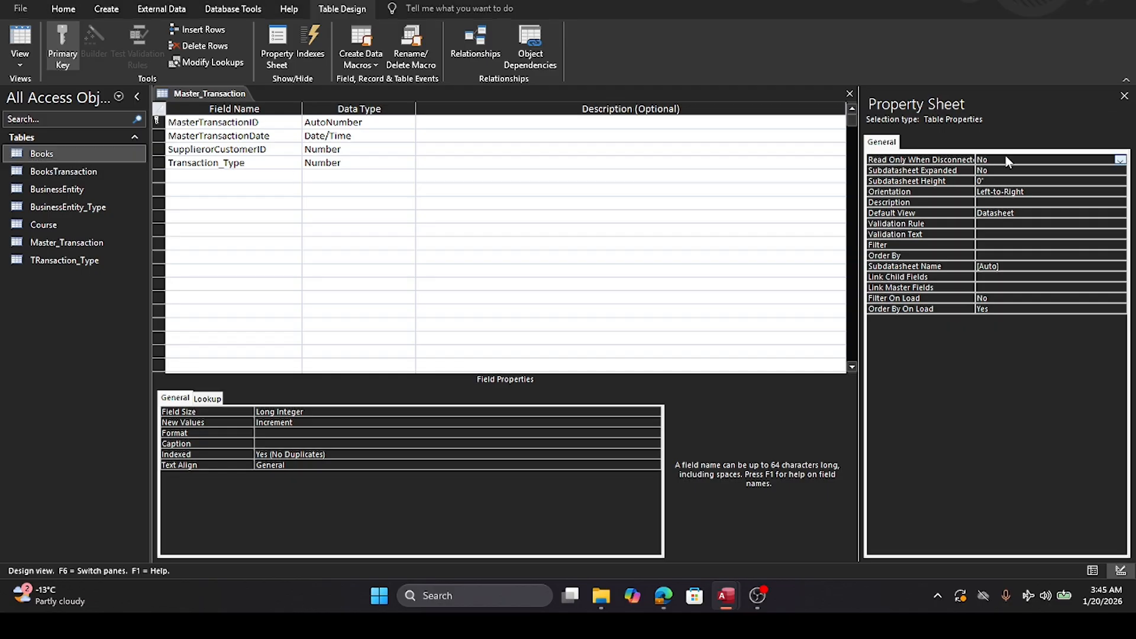
left_click(48, 158)
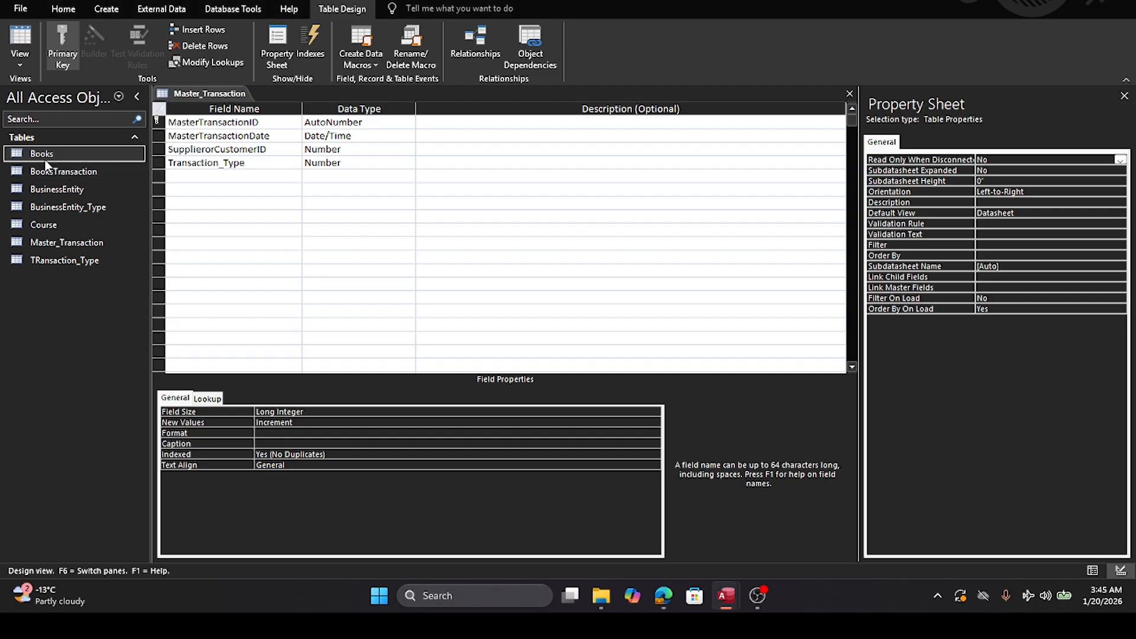
double_click(46, 157)
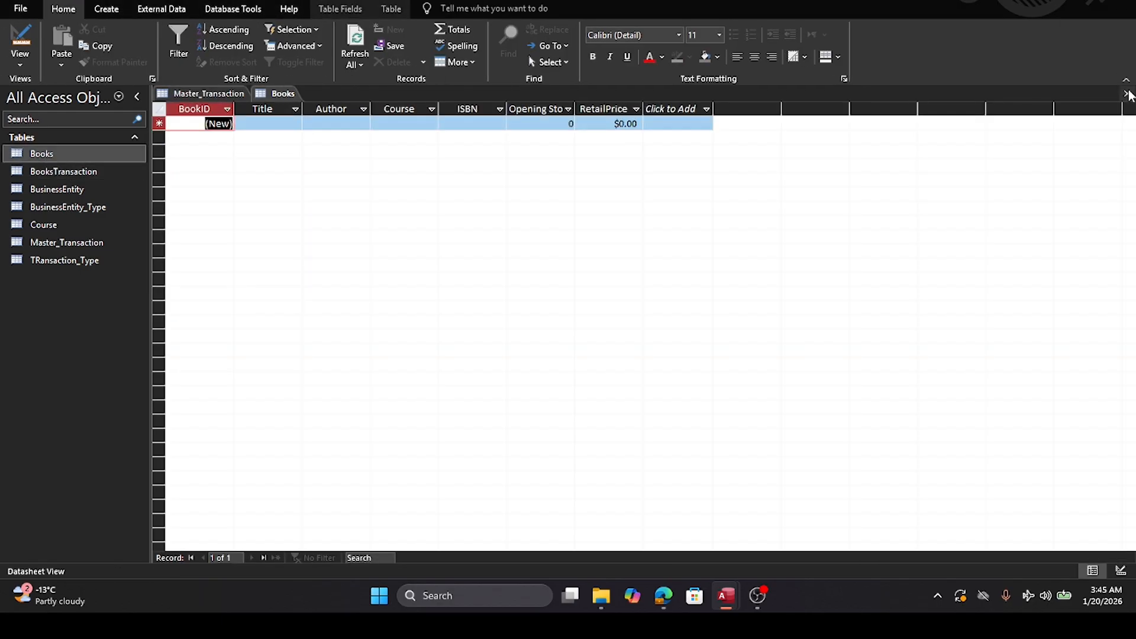
left_click(1126, 94)
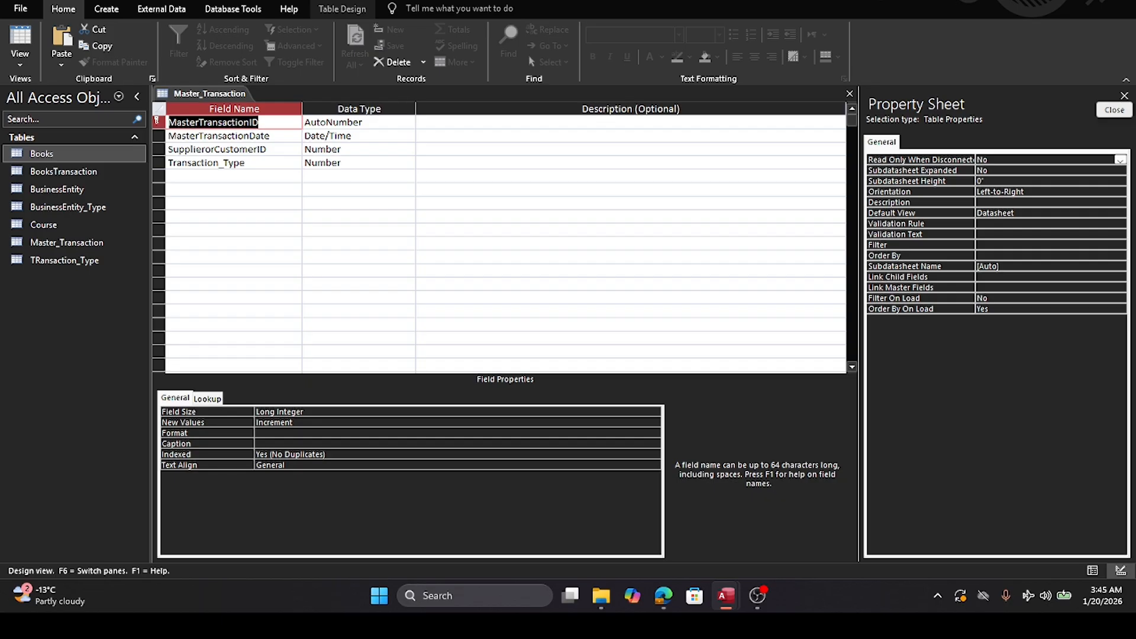
key("alt+Tab")
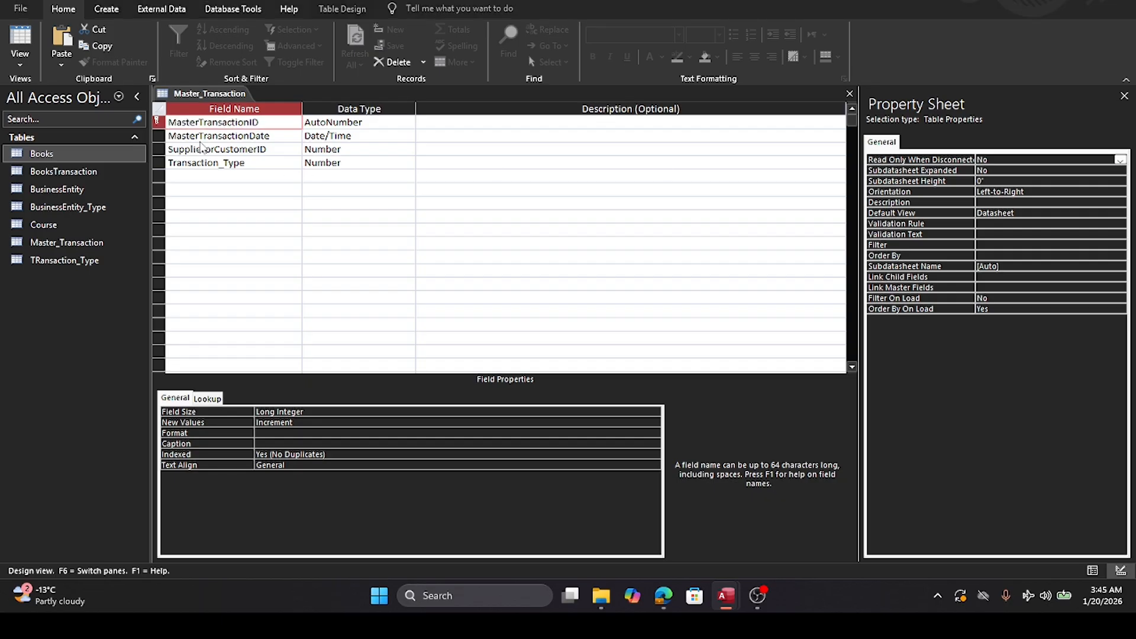
Step: Open Books, BooksTransaction and BusinessEntity in Design view to review their fields
right_click(57, 156)
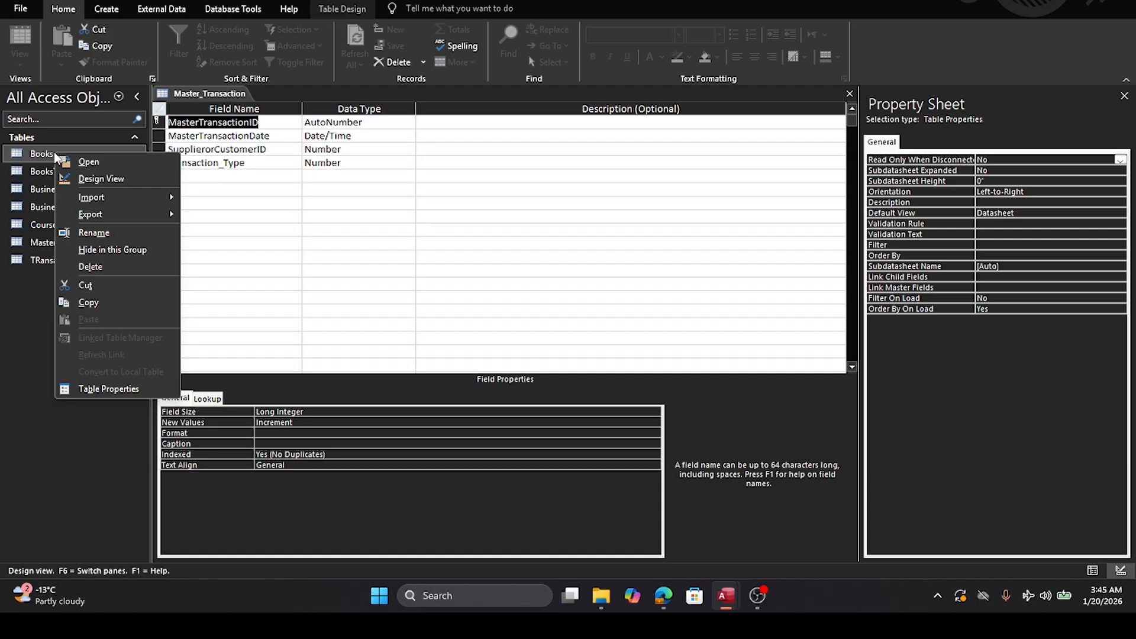
left_click(94, 178)
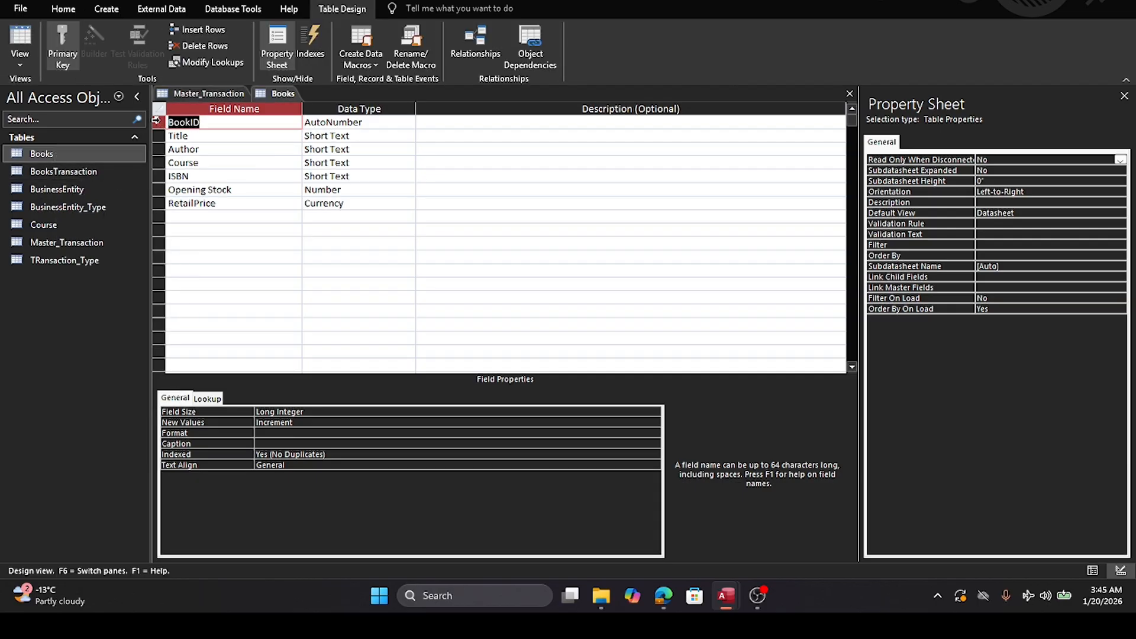
left_click(158, 122)
right_click(157, 121)
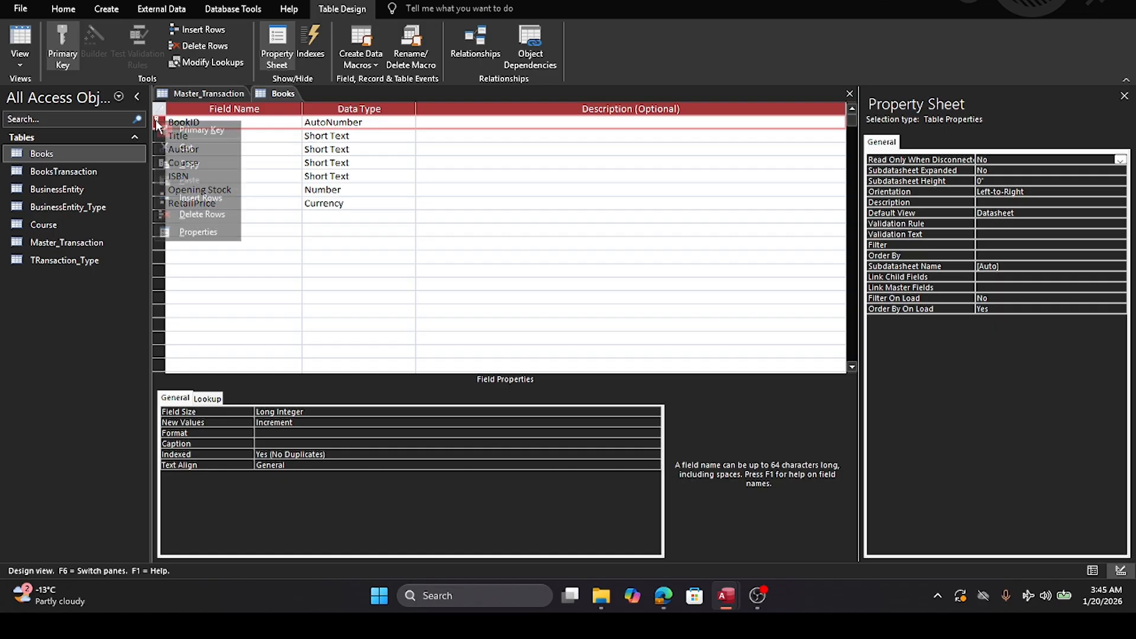
left_click(56, 172)
right_click(47, 173)
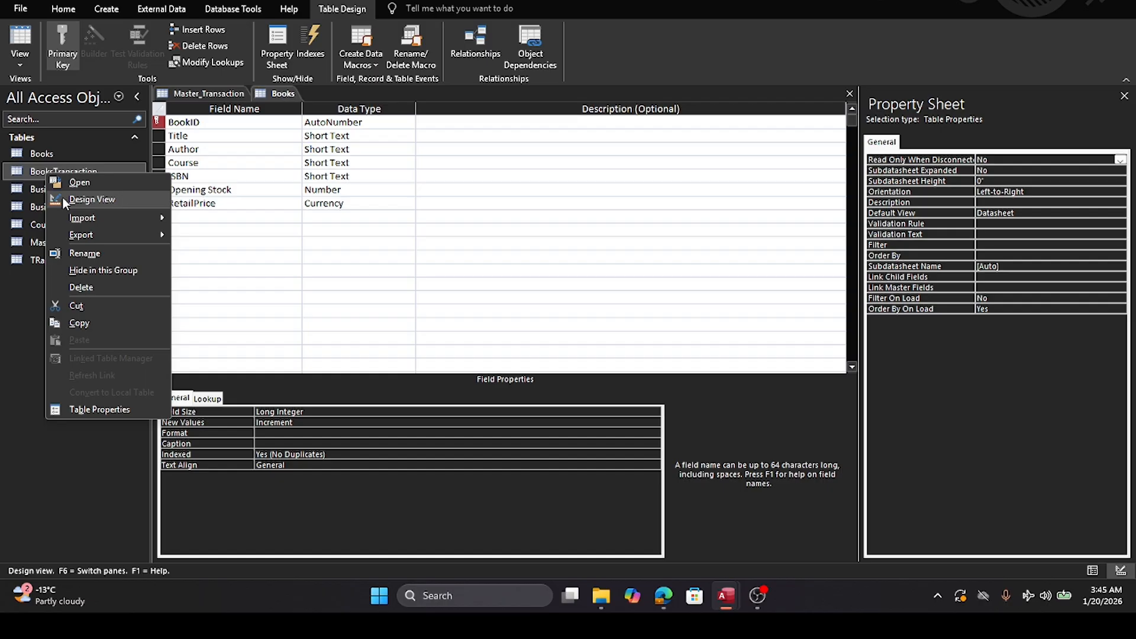
left_click(64, 200)
right_click(55, 189)
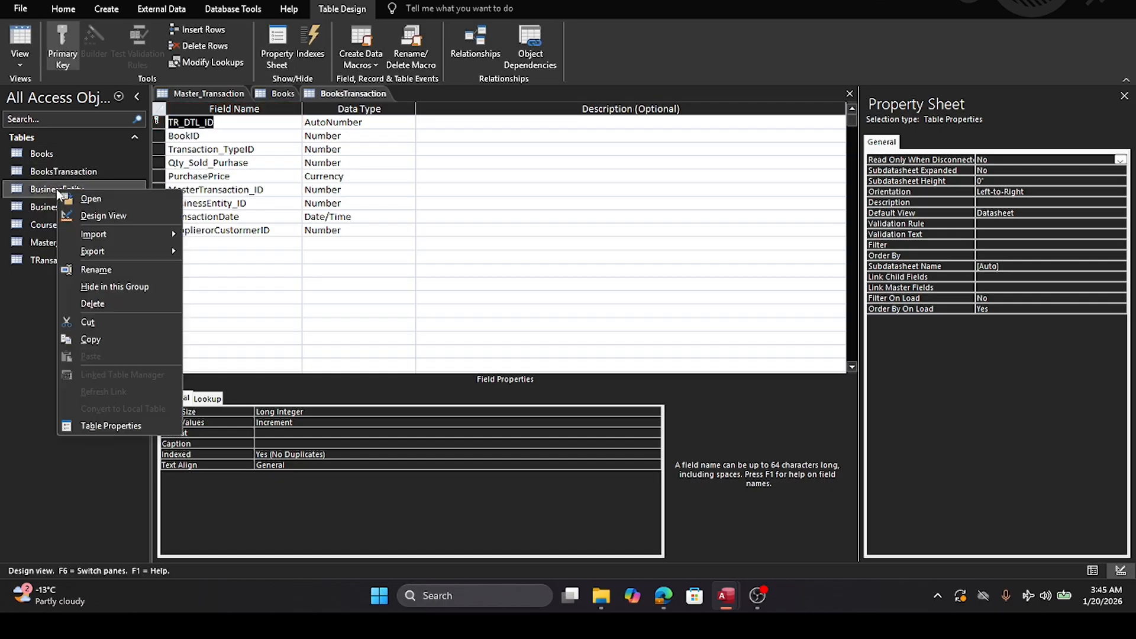
left_click(71, 210)
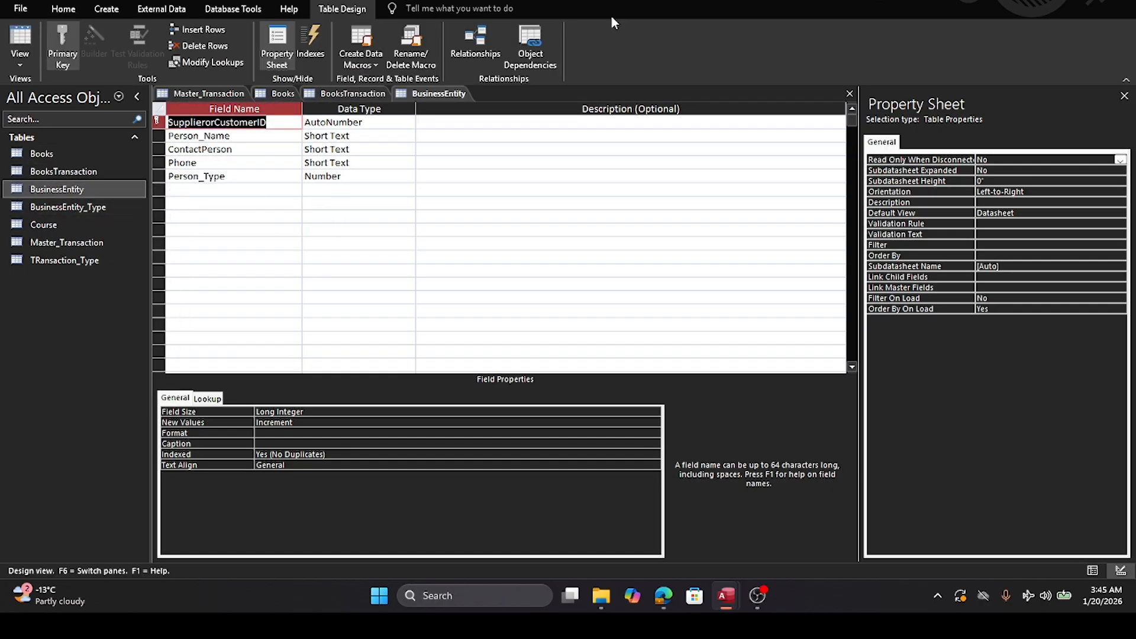
Step: Close the BusinessEntity, BooksTransaction, Books and Master_Transaction designs
left_click(850, 93)
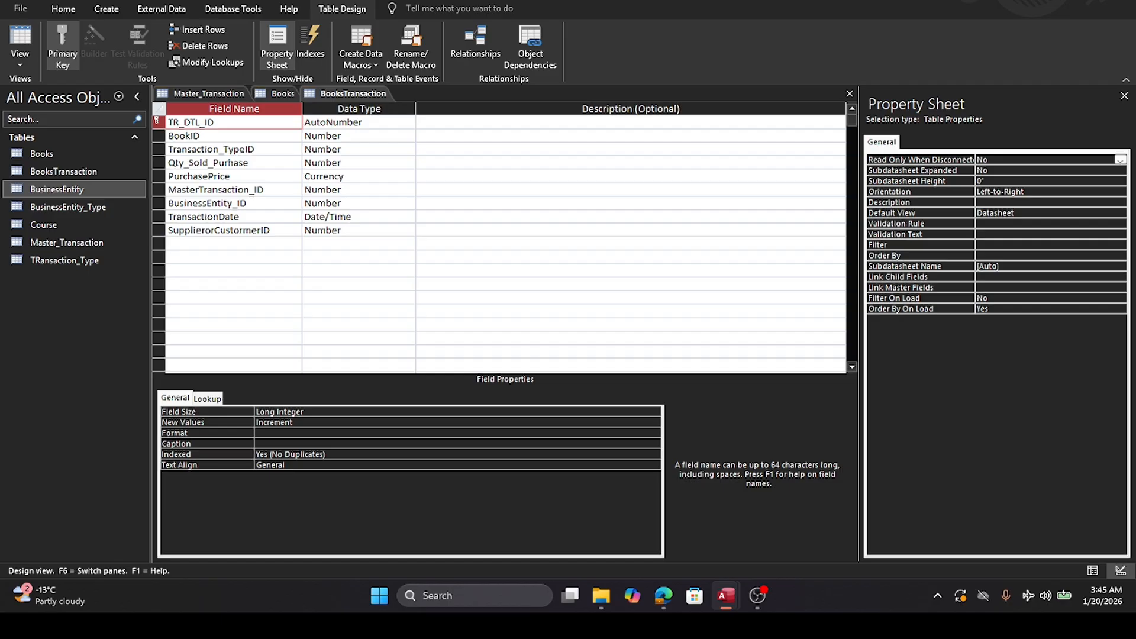
left_click(850, 93)
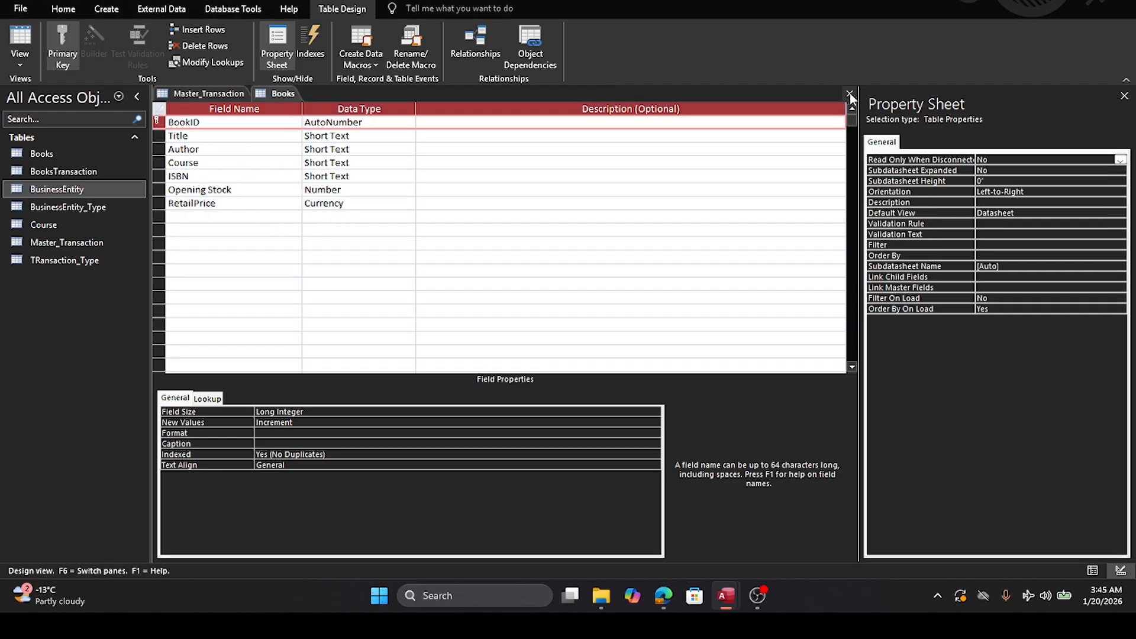
left_click(850, 94)
left_click(850, 95)
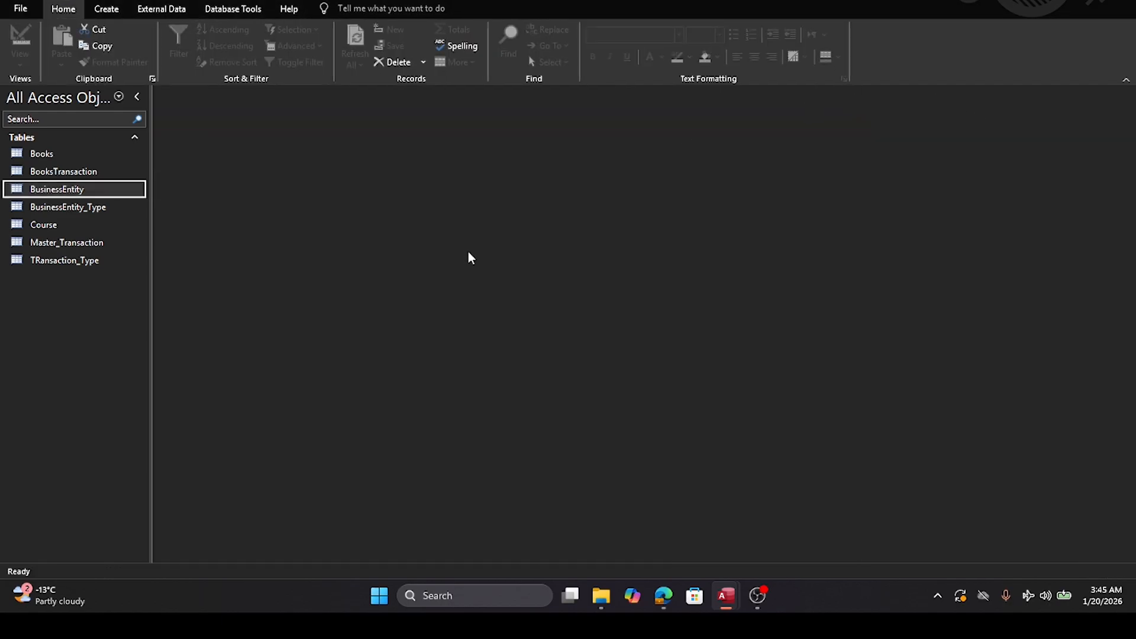
Step: Open the Relationships window and add the Books table to the layout
left_click(224, 10)
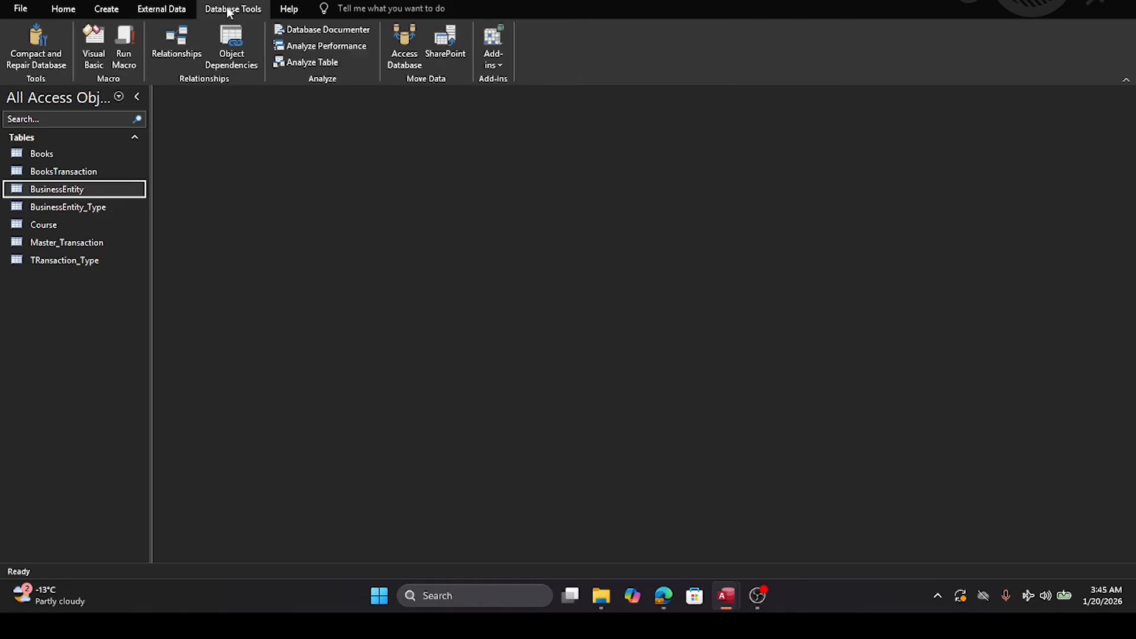
left_click(174, 52)
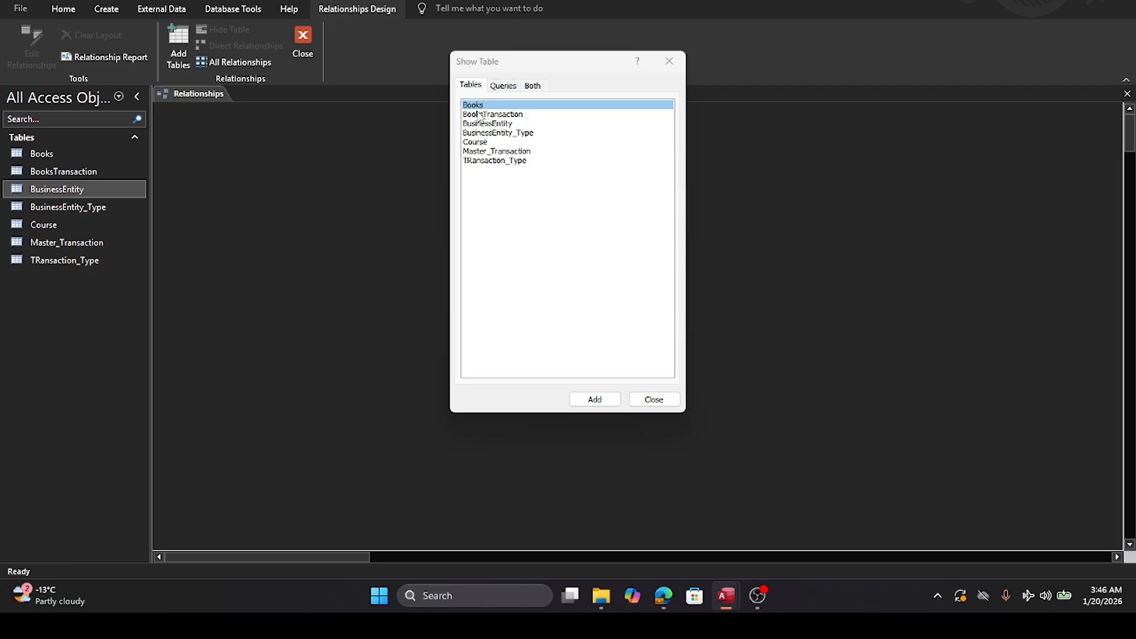
left_click(596, 401)
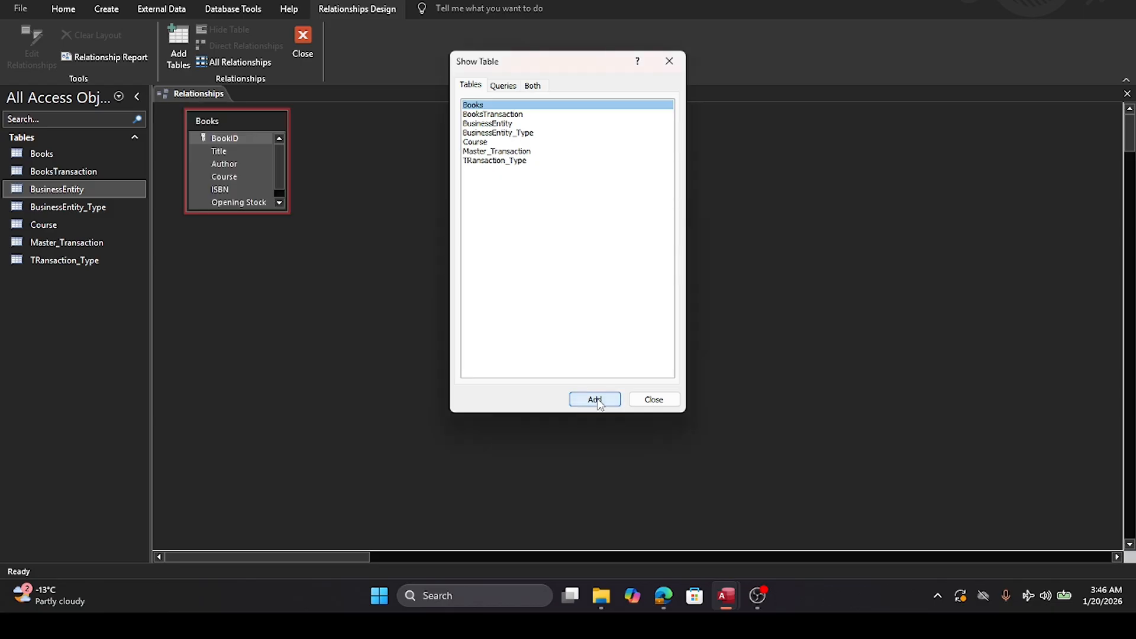
left_click(597, 401)
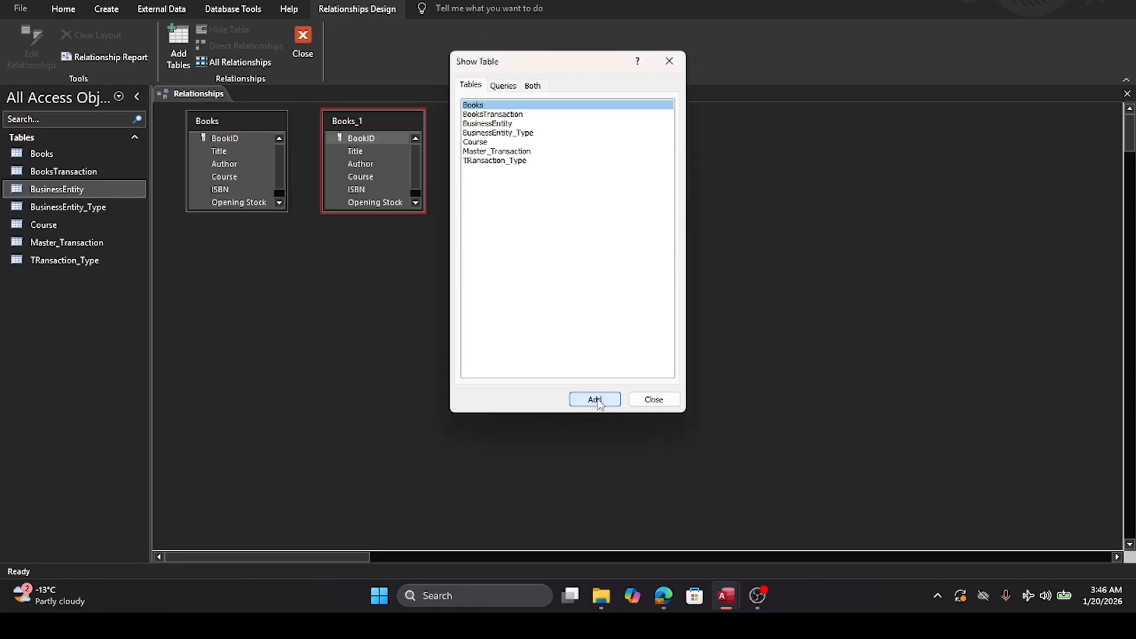
left_click(654, 400)
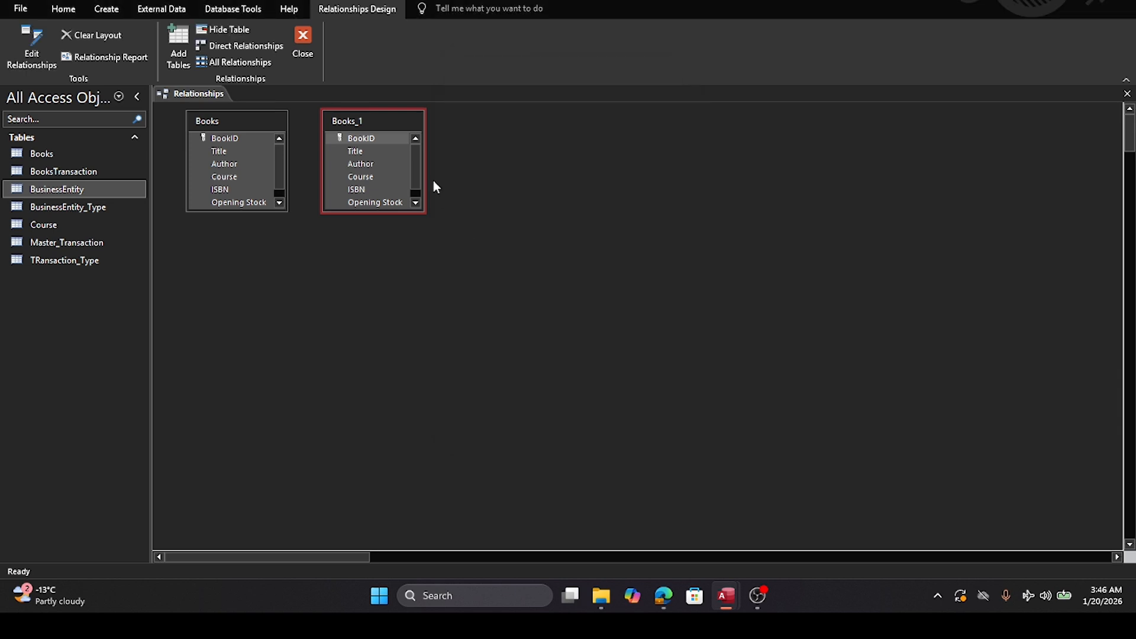
Step: Hide the accidentally added duplicate Books_1 table from the layout
right_click(365, 122)
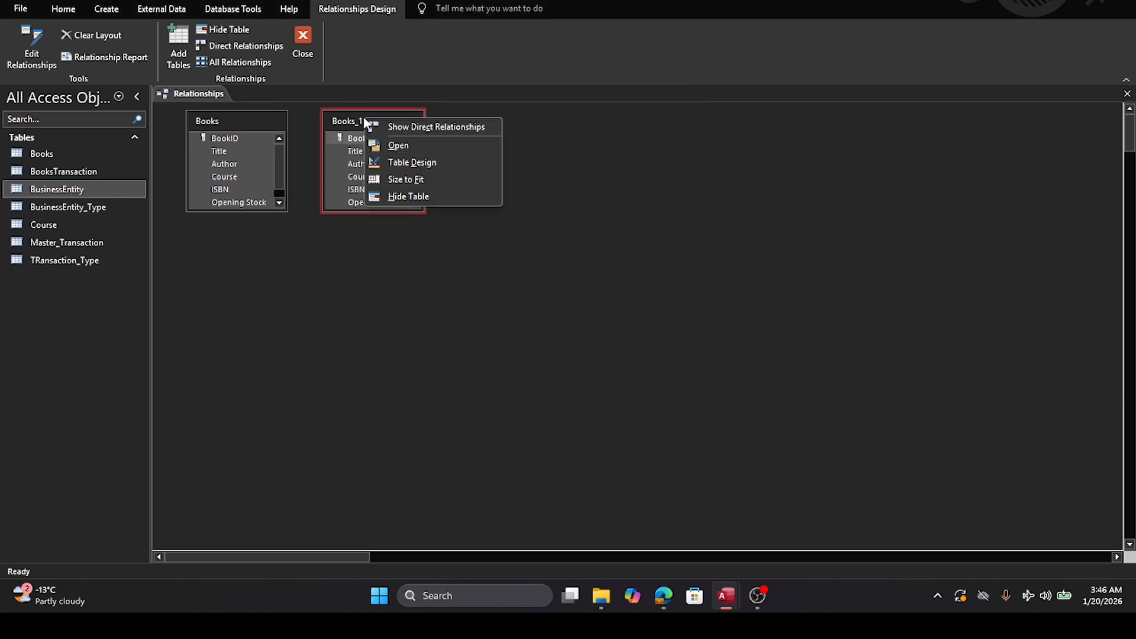
left_click(397, 198)
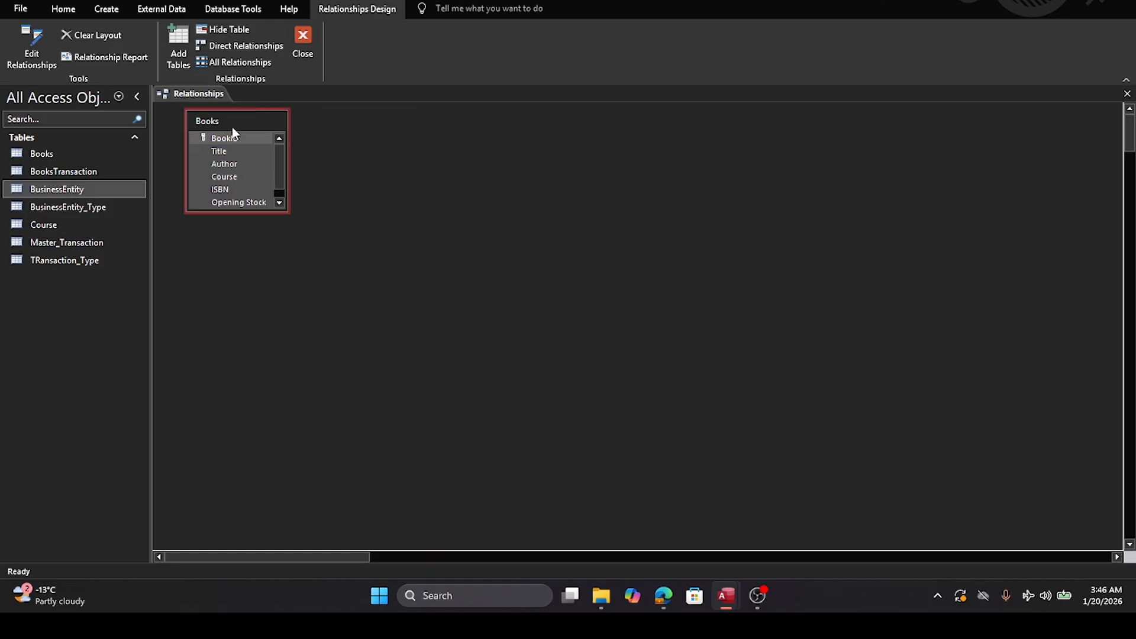
right_click(335, 117)
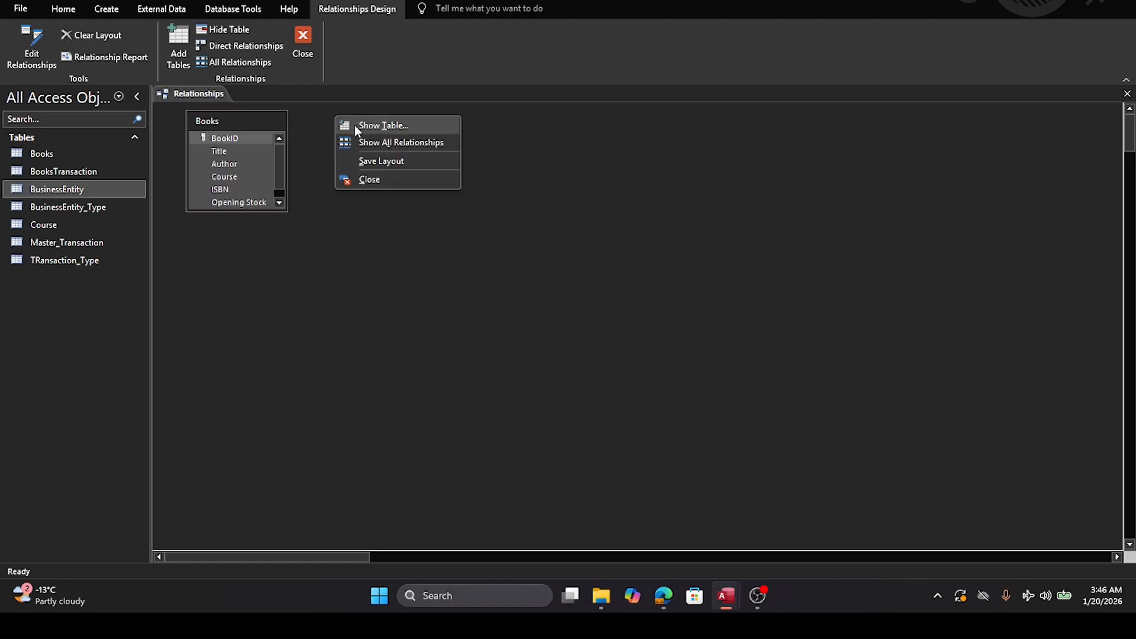
left_click(376, 129)
Step: Add BooksTransaction, BusinessEntity, BusinessEntity_Type, Course, Master_Transaction and TRansaction_Type to the layout
double_click(485, 114)
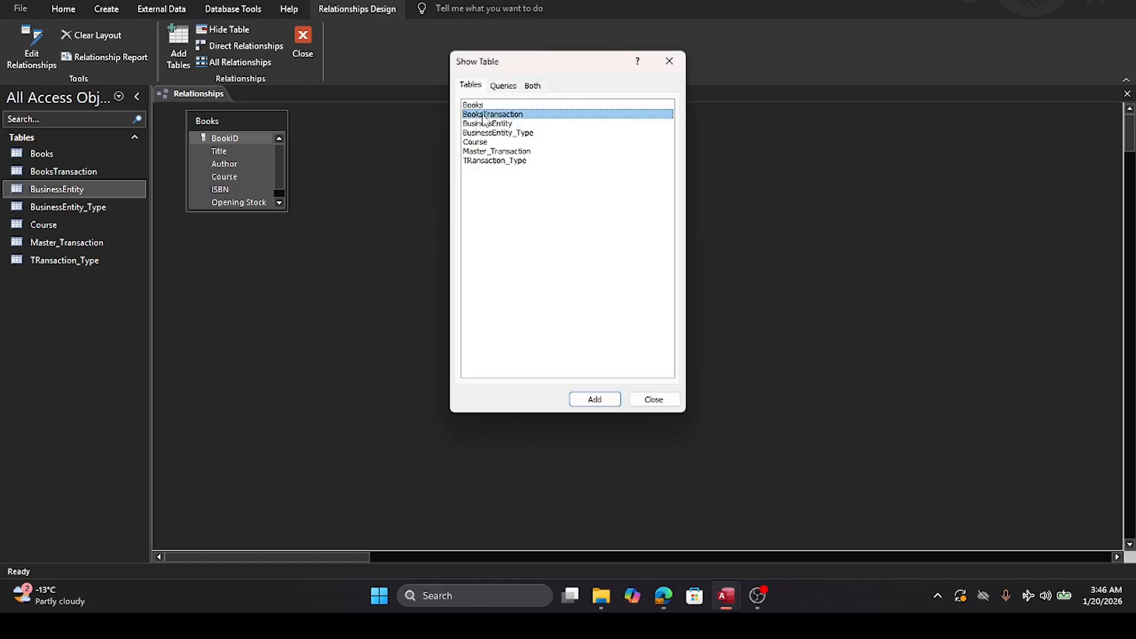
left_click(485, 123)
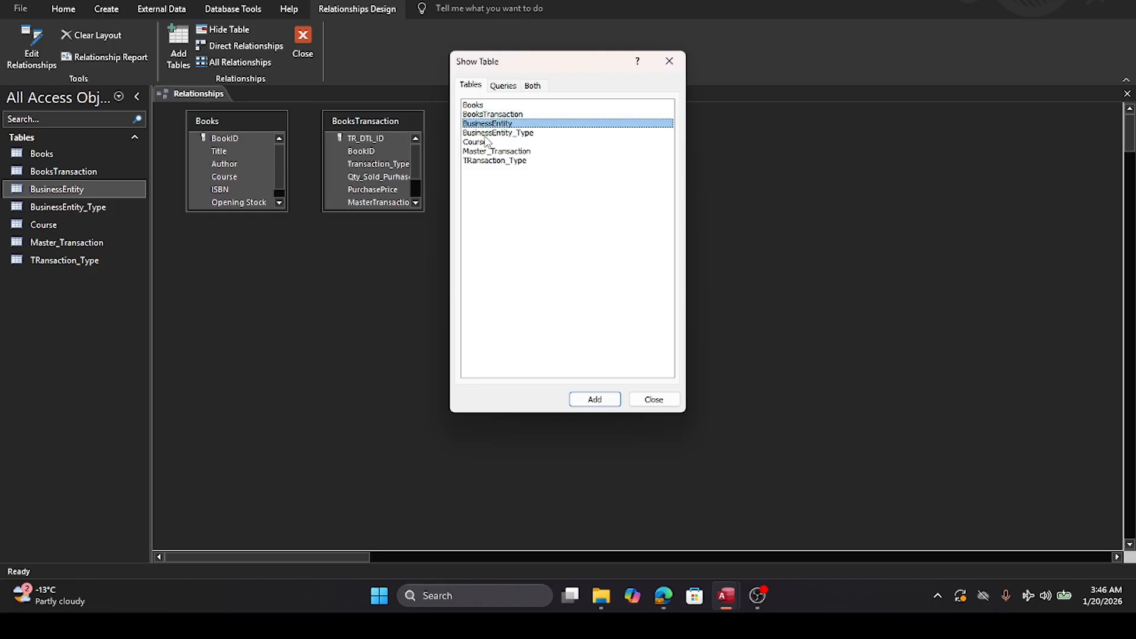
left_click_drag(570, 59, 724, 117)
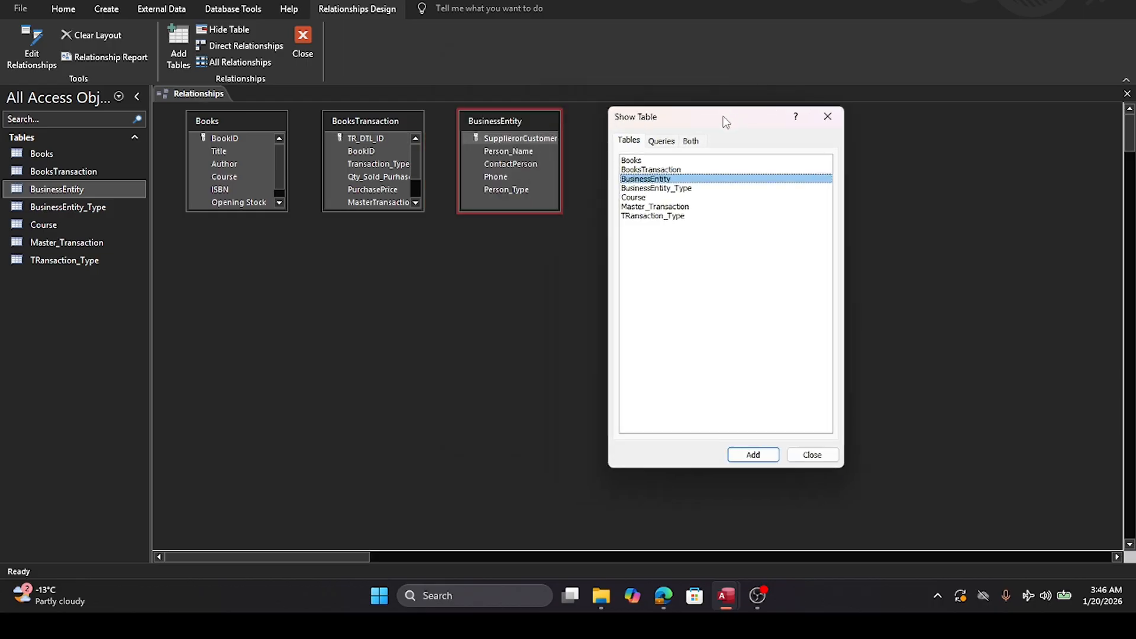
double_click(683, 189)
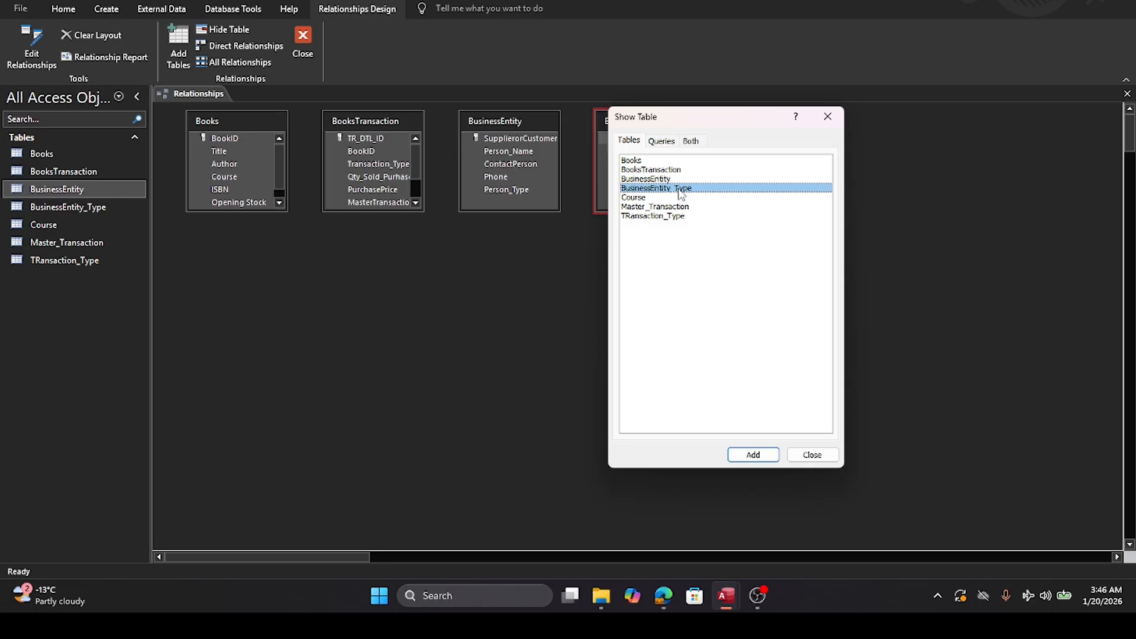
left_click(639, 199)
double_click(638, 206)
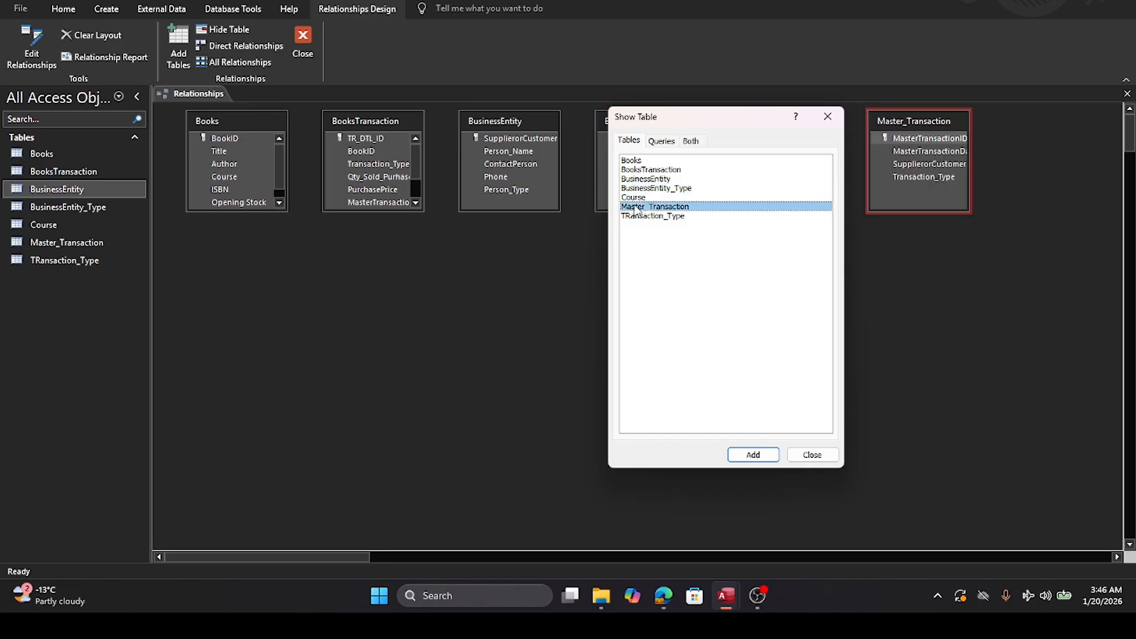
double_click(637, 217)
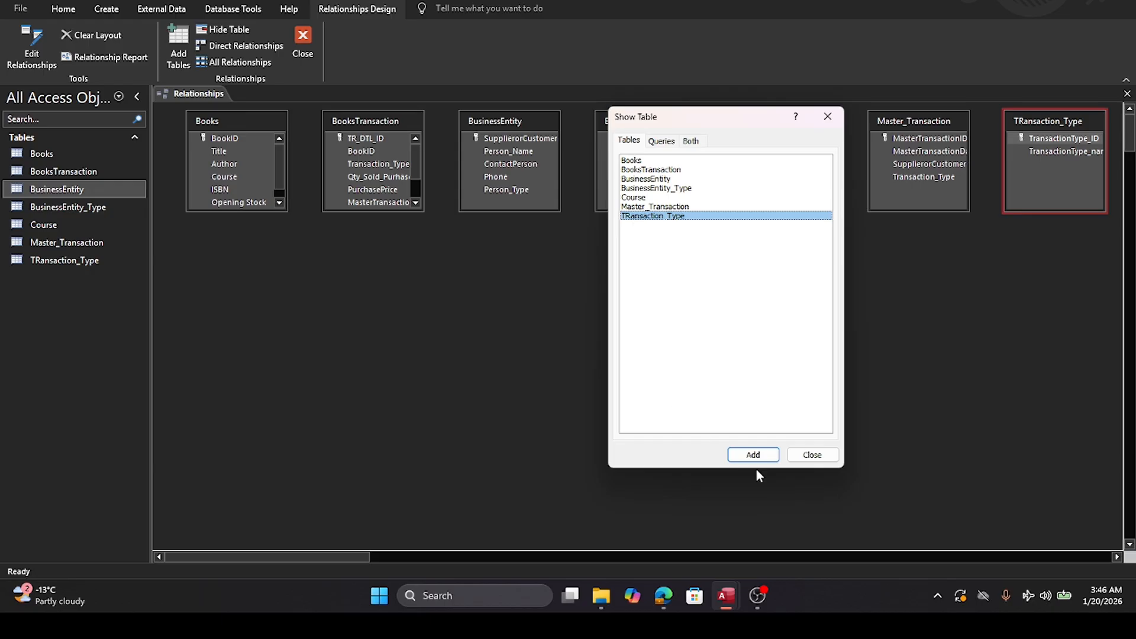
left_click(811, 456)
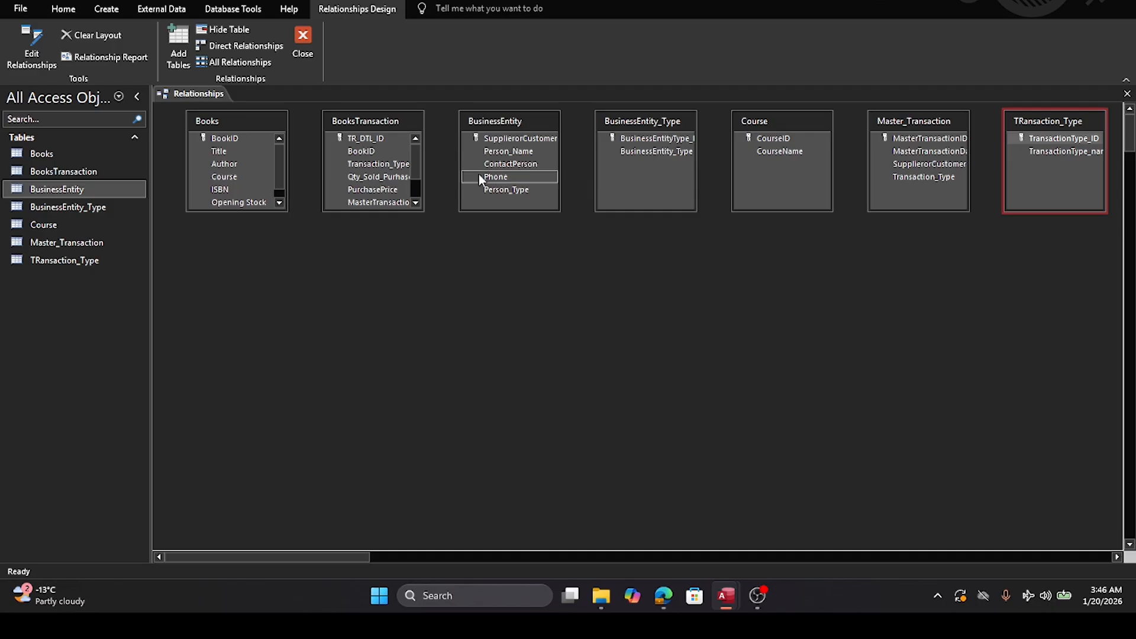
Step: Rearrange the tables, moving Course to the upper left with Books beside it
left_click_drag(209, 122, 939, 351)
left_click_drag(371, 119, 779, 336)
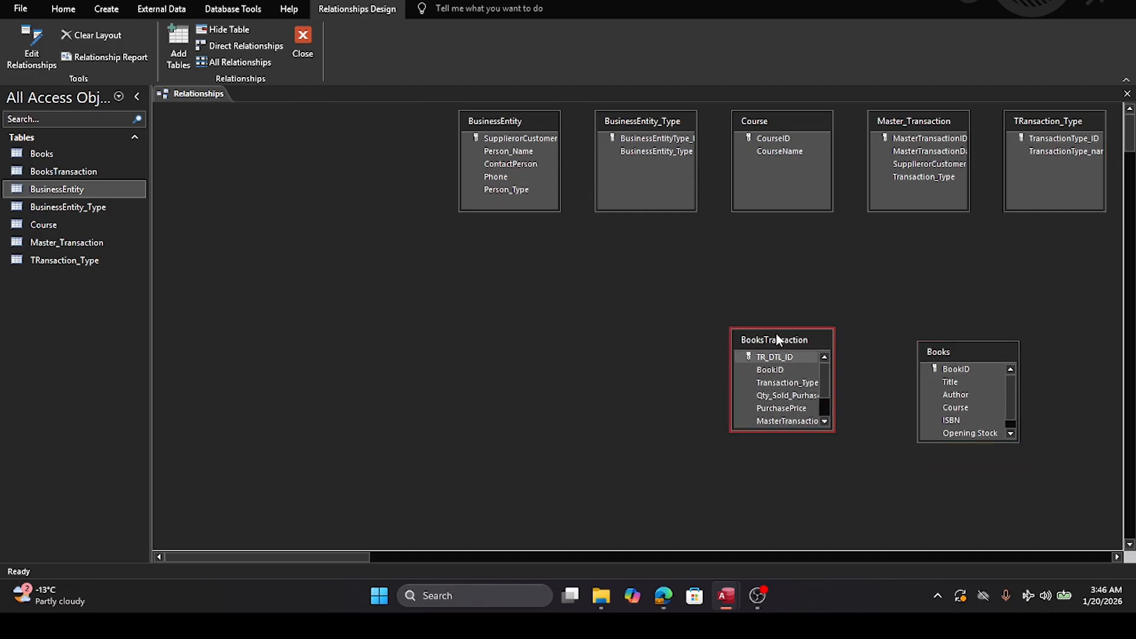
left_click_drag(495, 122, 589, 394)
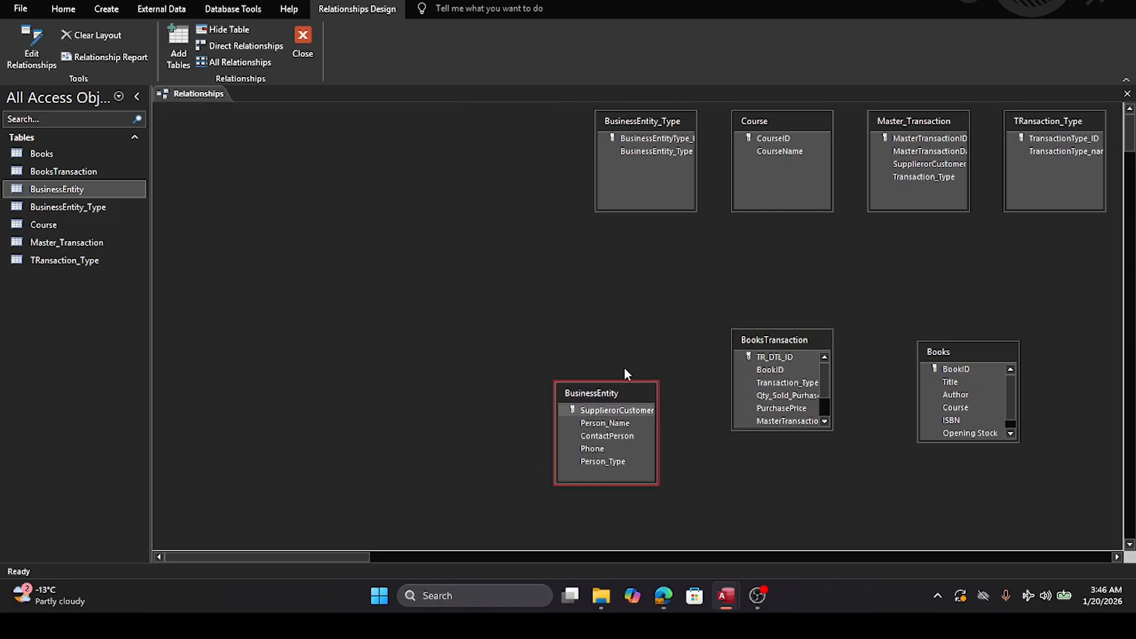
left_click_drag(771, 122, 206, 182)
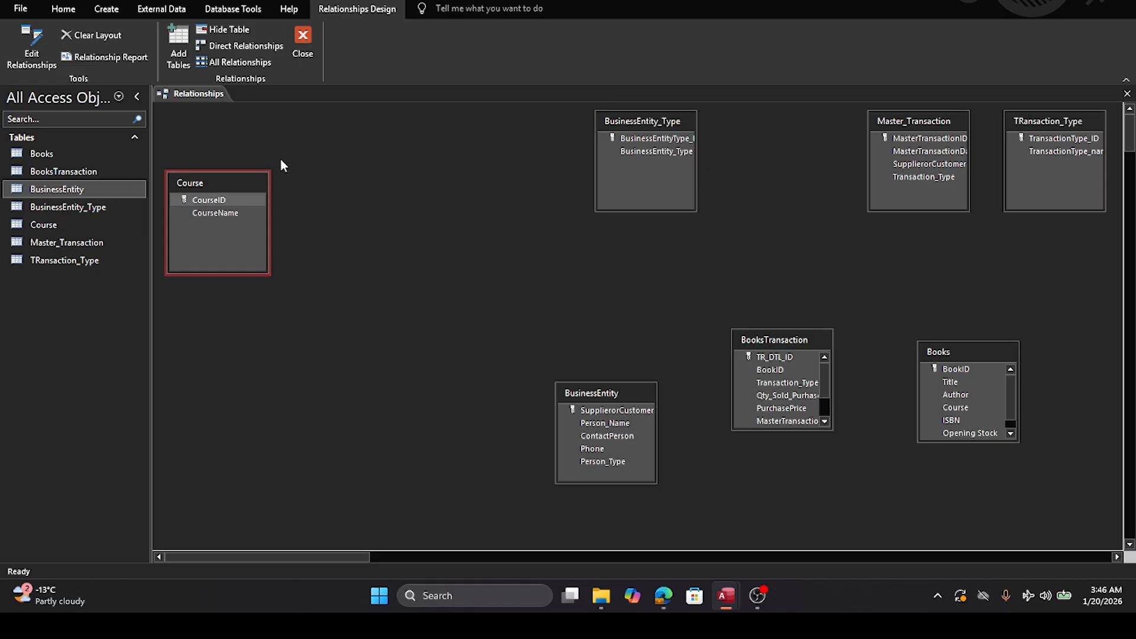
left_click_drag(978, 353, 397, 192)
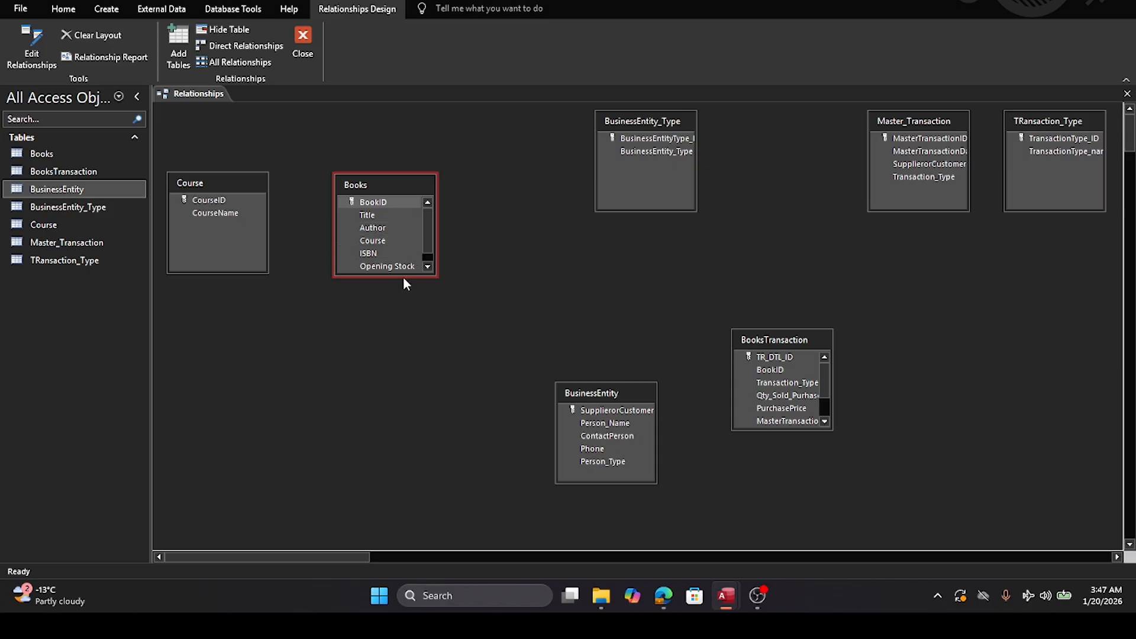
Step: Enlarge Books and drag Course's CourseID onto the Books Course field
left_click_drag(403, 273, 405, 331)
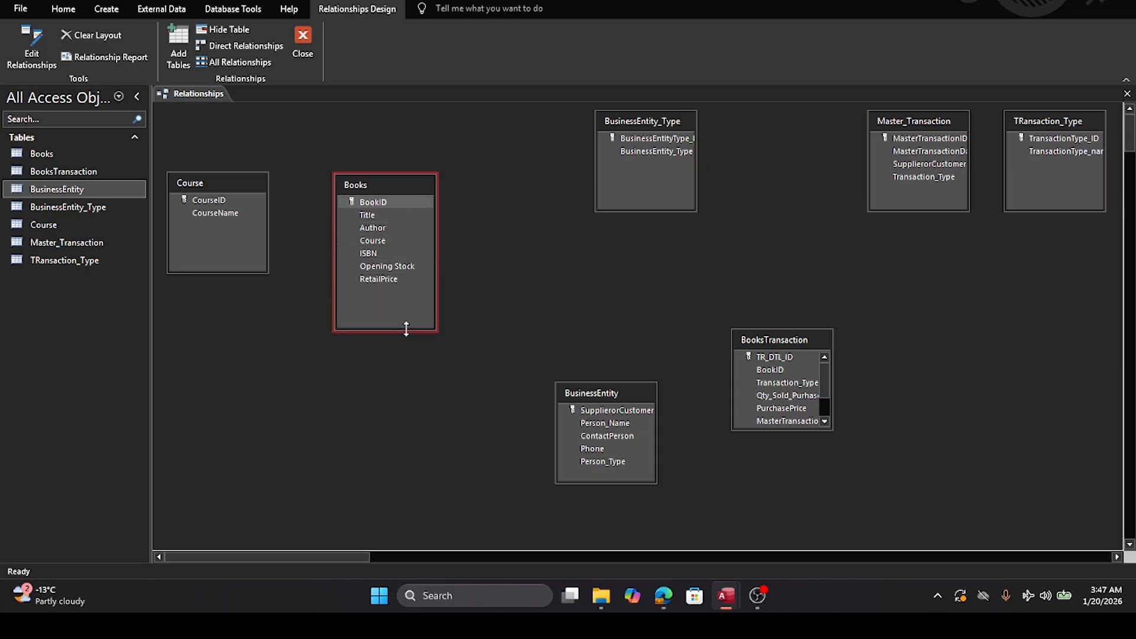
left_click(217, 214)
left_click_drag(207, 199, 383, 239)
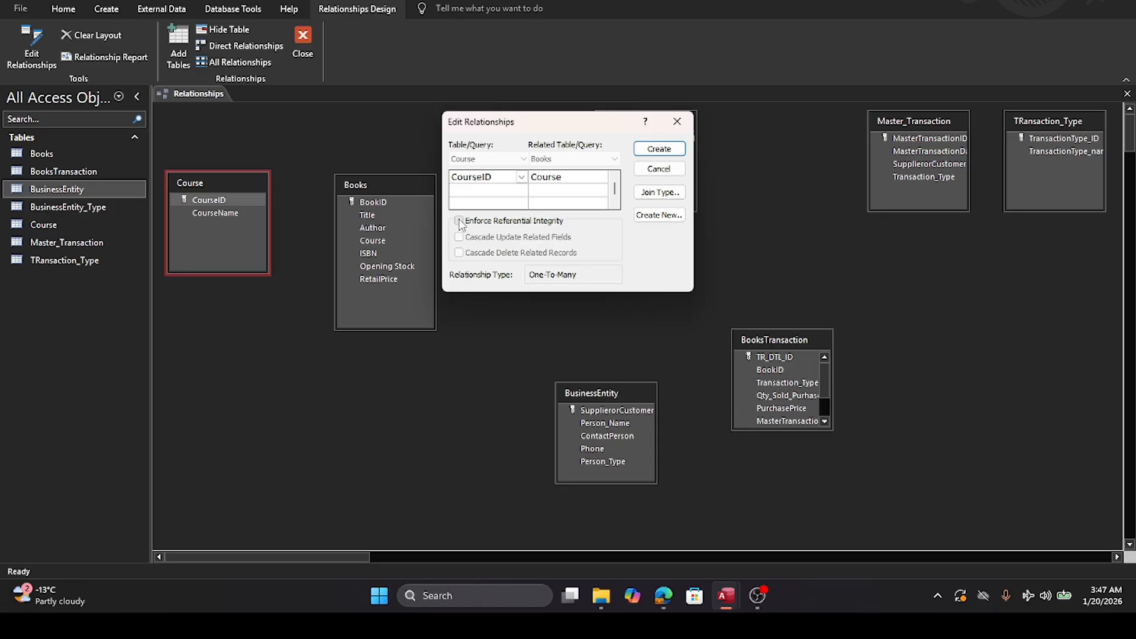
Step: Try creating the Course–Books link with referential integrity; it fails on mismatched types, so cancel
left_click(459, 221)
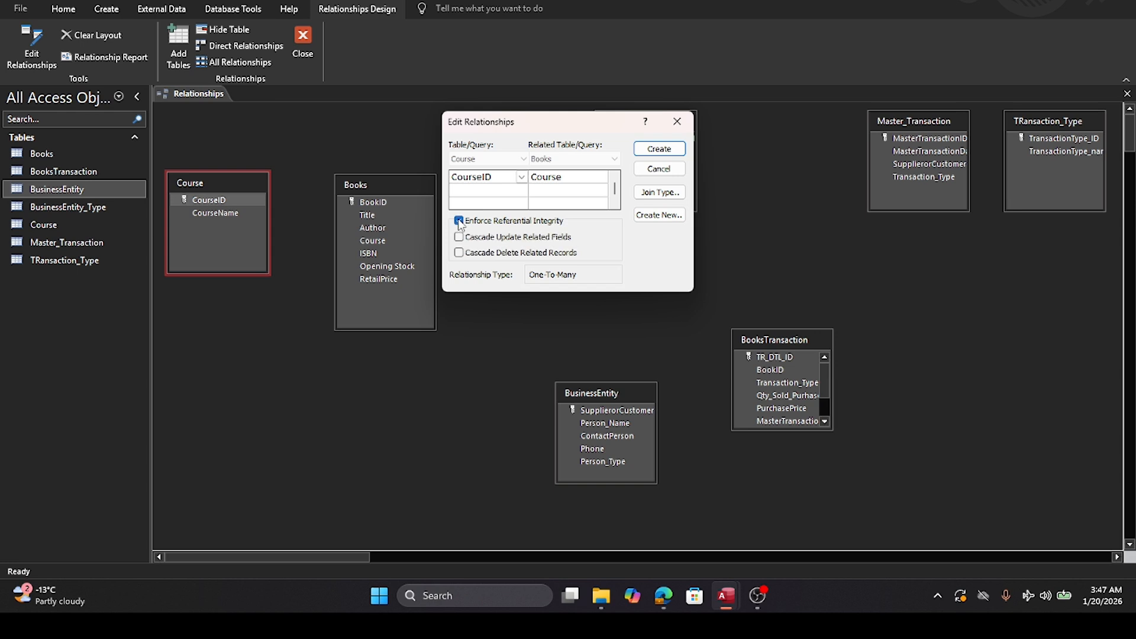
left_click(660, 155)
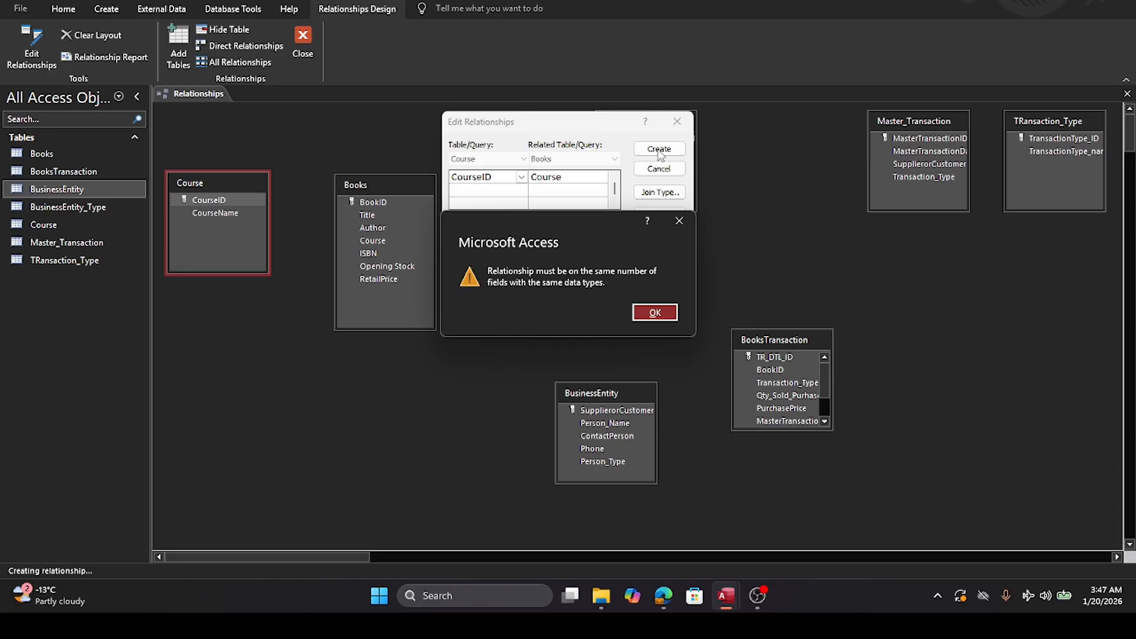
left_click(654, 312)
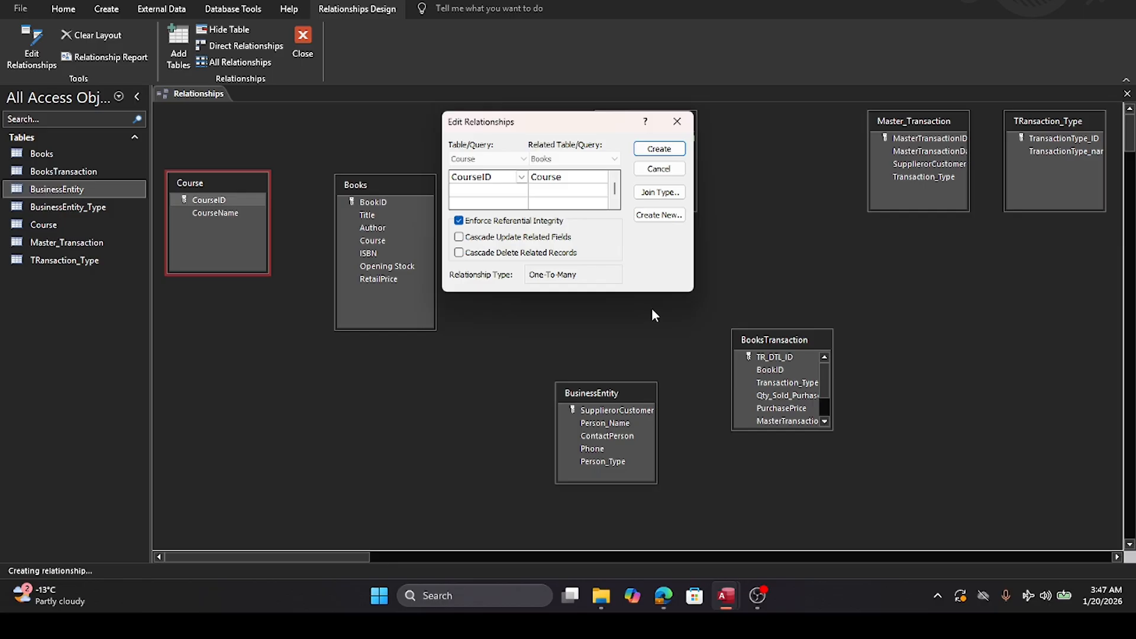
left_click(672, 153)
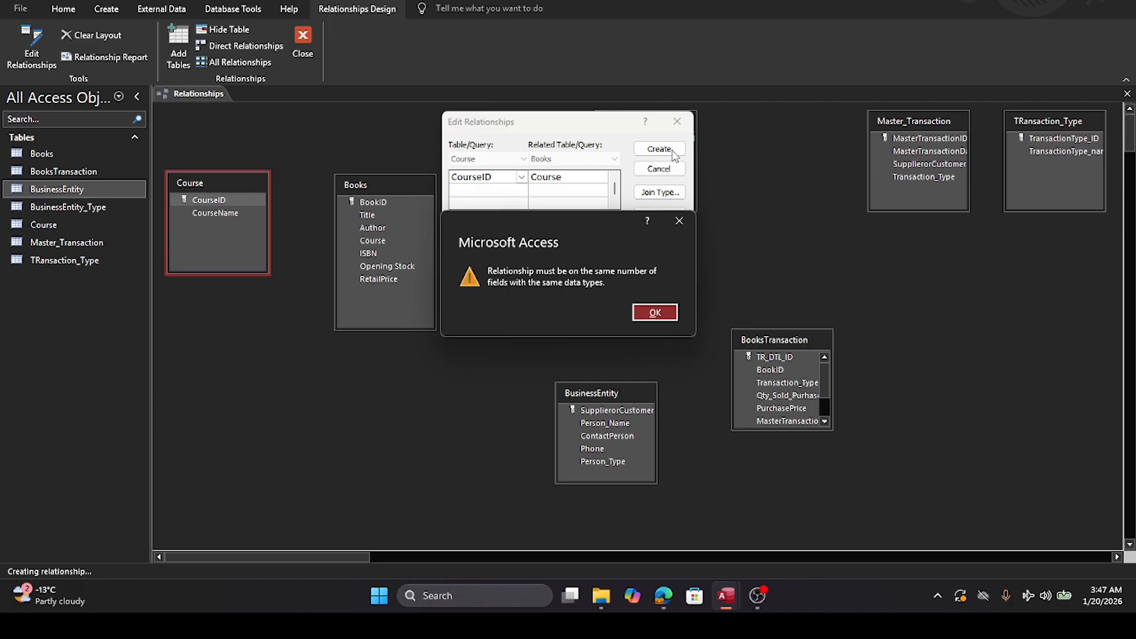
left_click(654, 313)
left_click(677, 121)
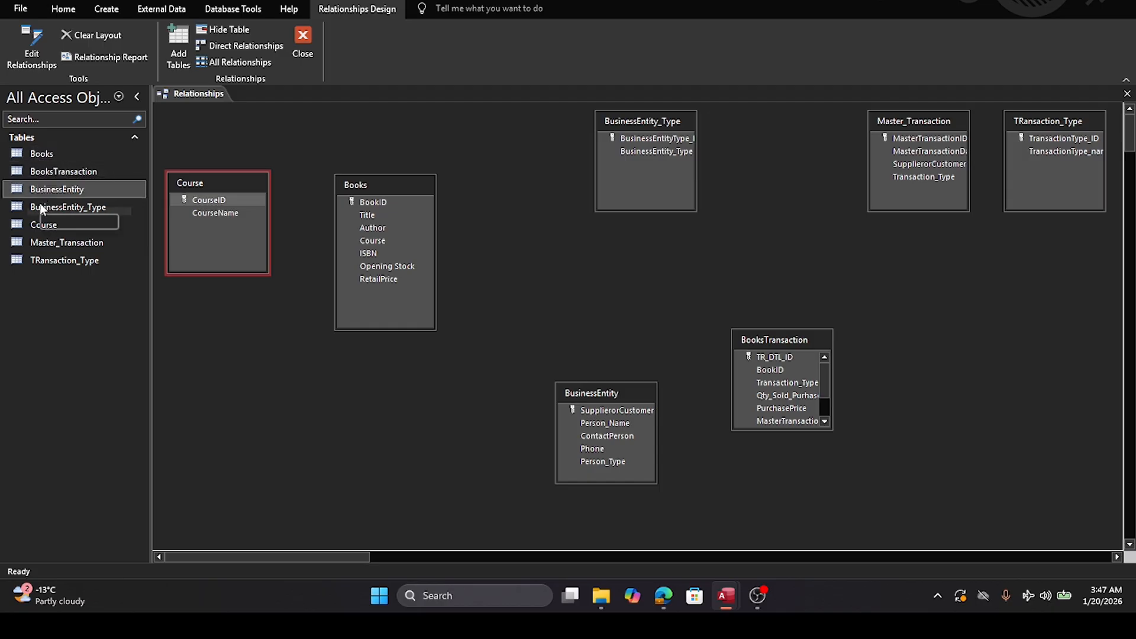
Step: In the Books design, rename Course to CourseID, make it a Number field, and save
right_click(34, 156)
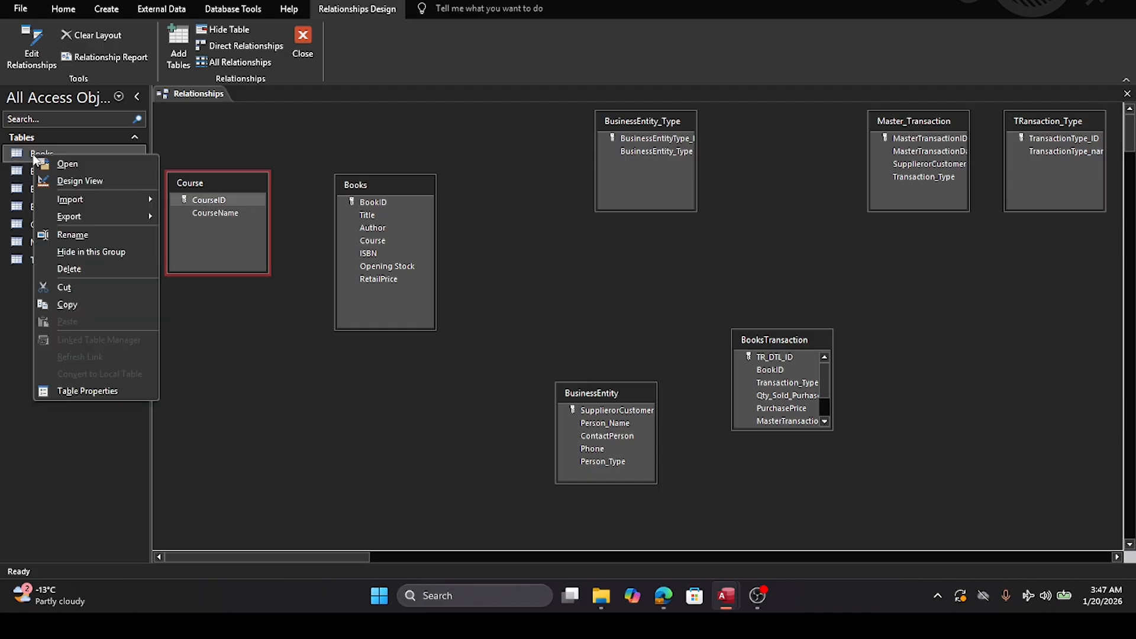
left_click(60, 181)
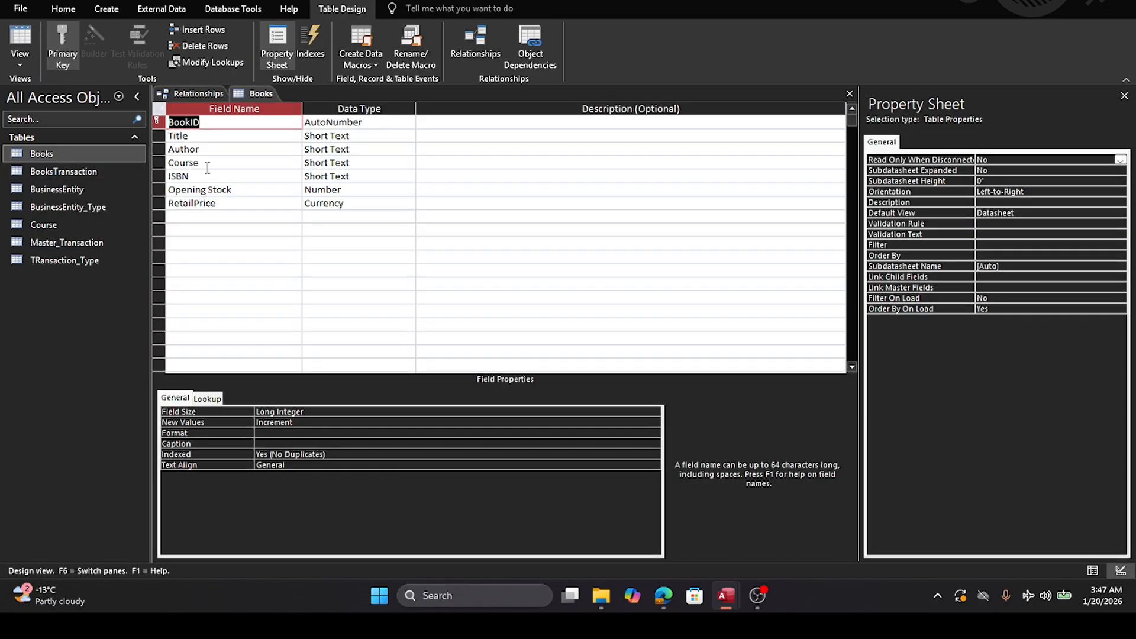
left_click(233, 162)
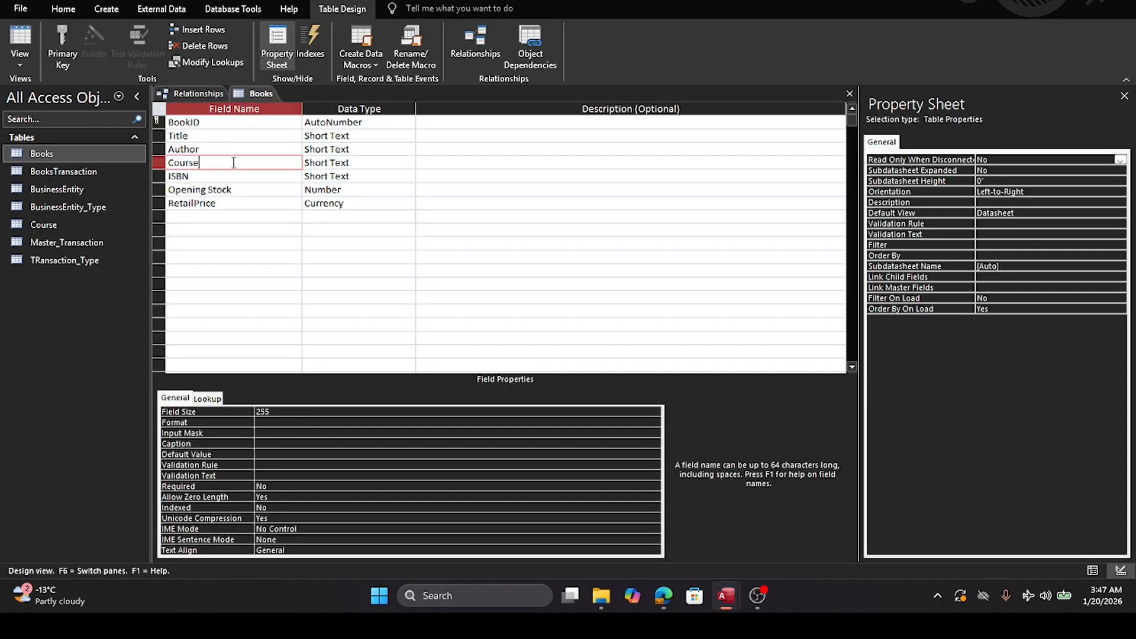
type("ID")
left_click(359, 163)
left_click(409, 163)
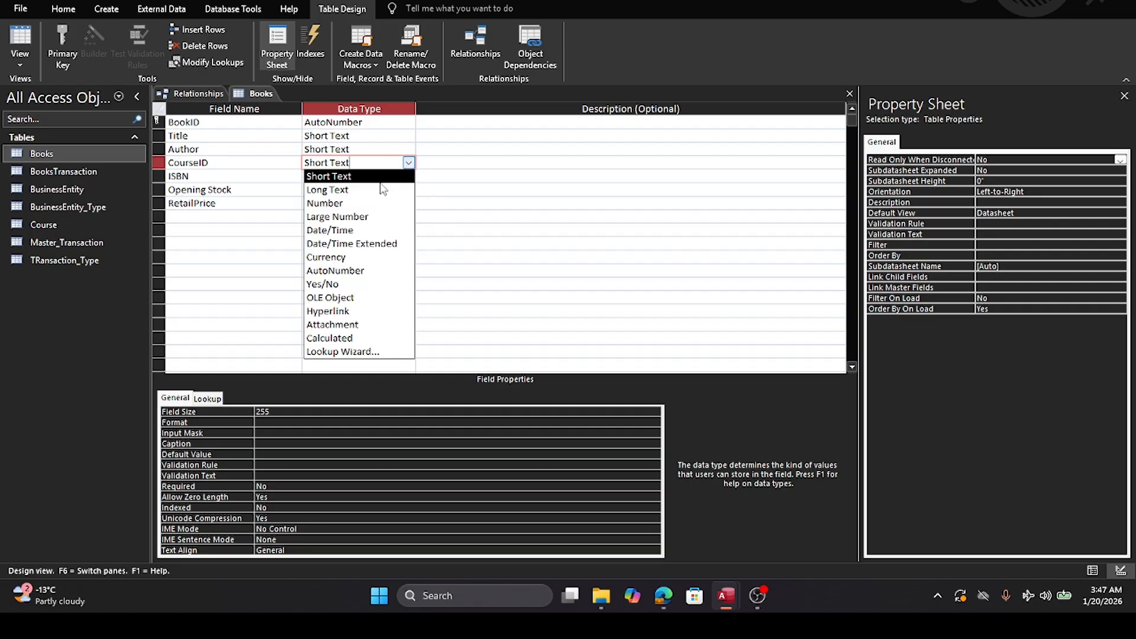
left_click(368, 203)
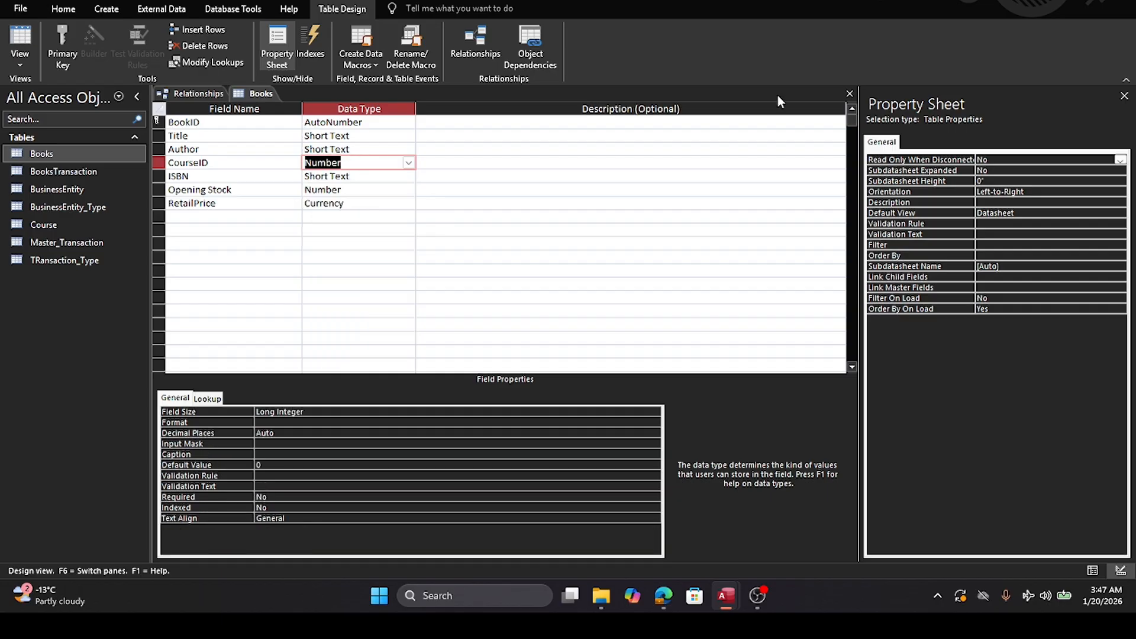
left_click(850, 93)
left_click(538, 311)
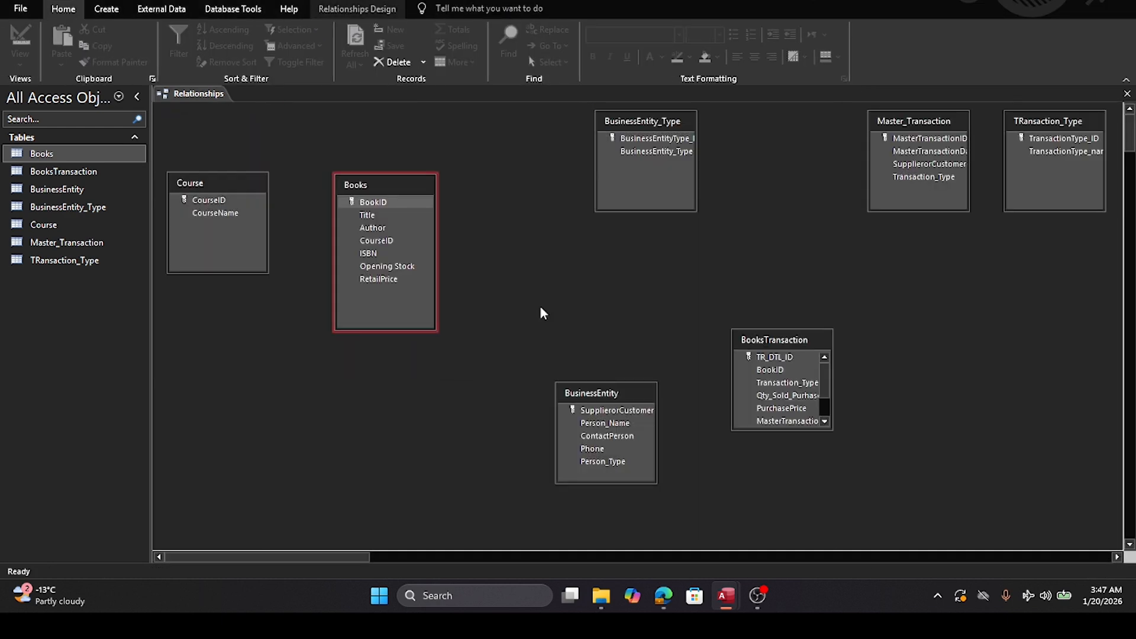
Step: Drag CourseID from Course onto Books' CourseID and create the link with referential integrity enforced
left_click_drag(204, 200, 226, 212)
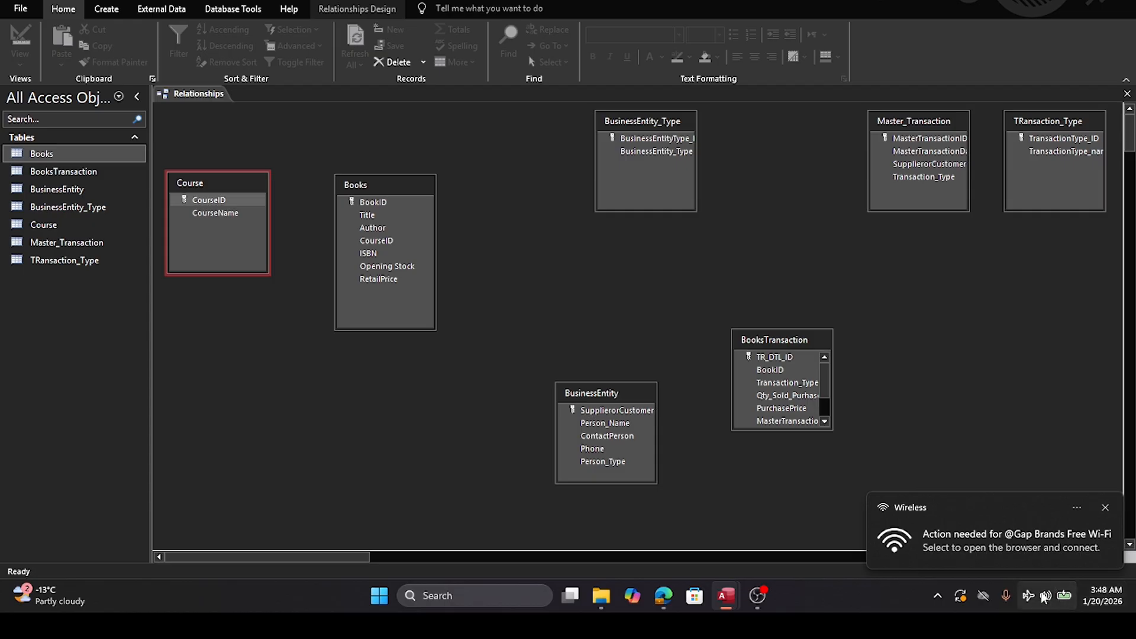
left_click(220, 211)
left_click_drag(215, 200, 372, 245)
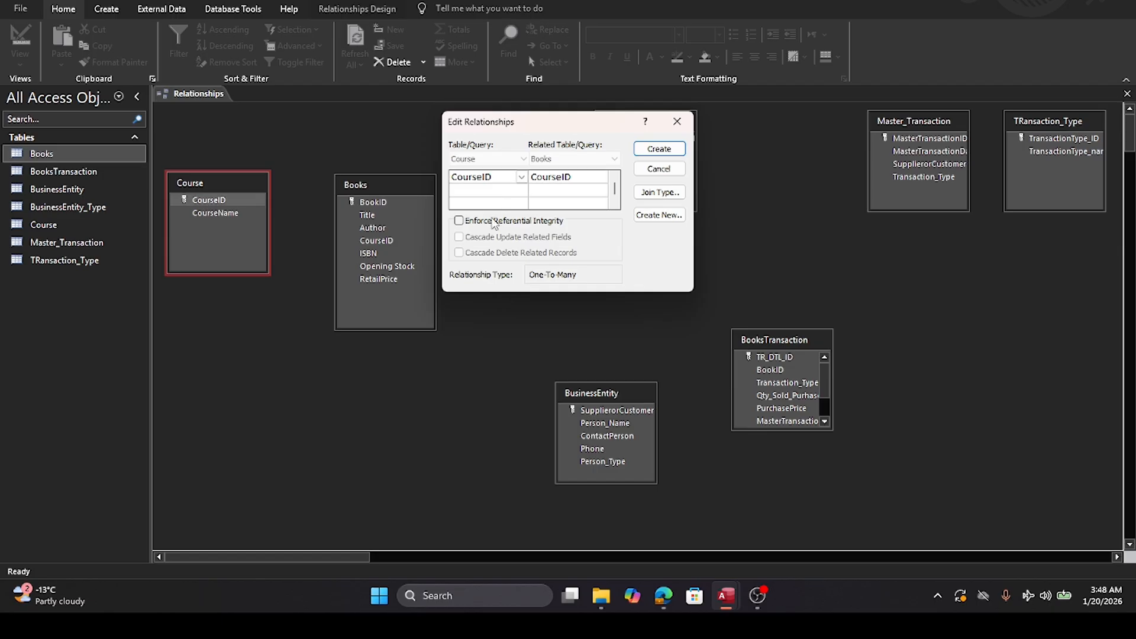
left_click(459, 222)
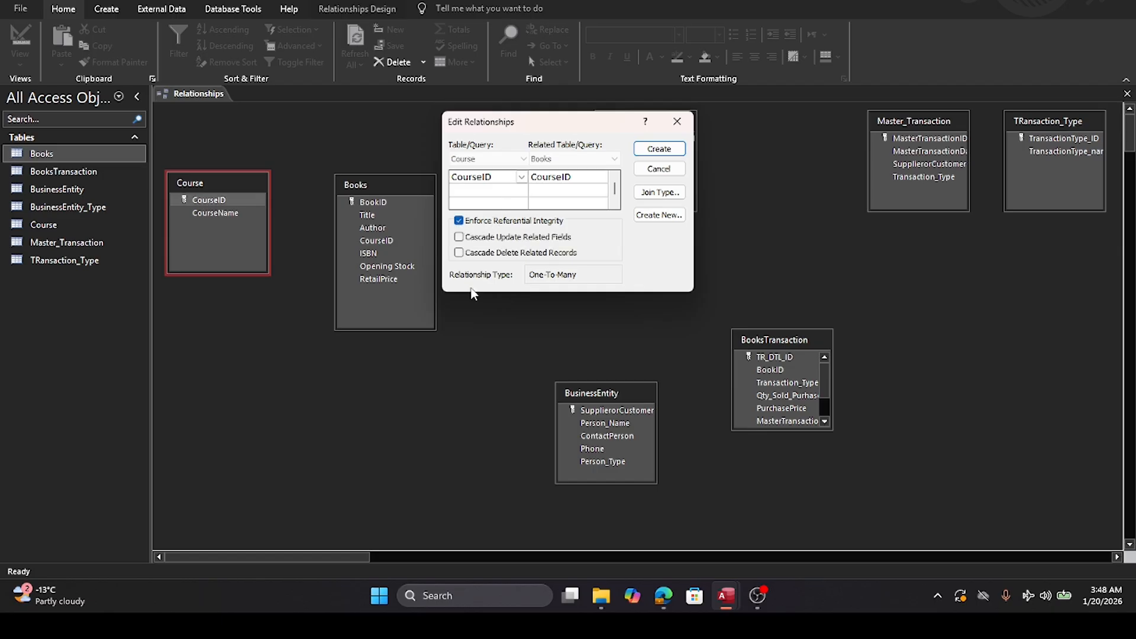
left_click(653, 149)
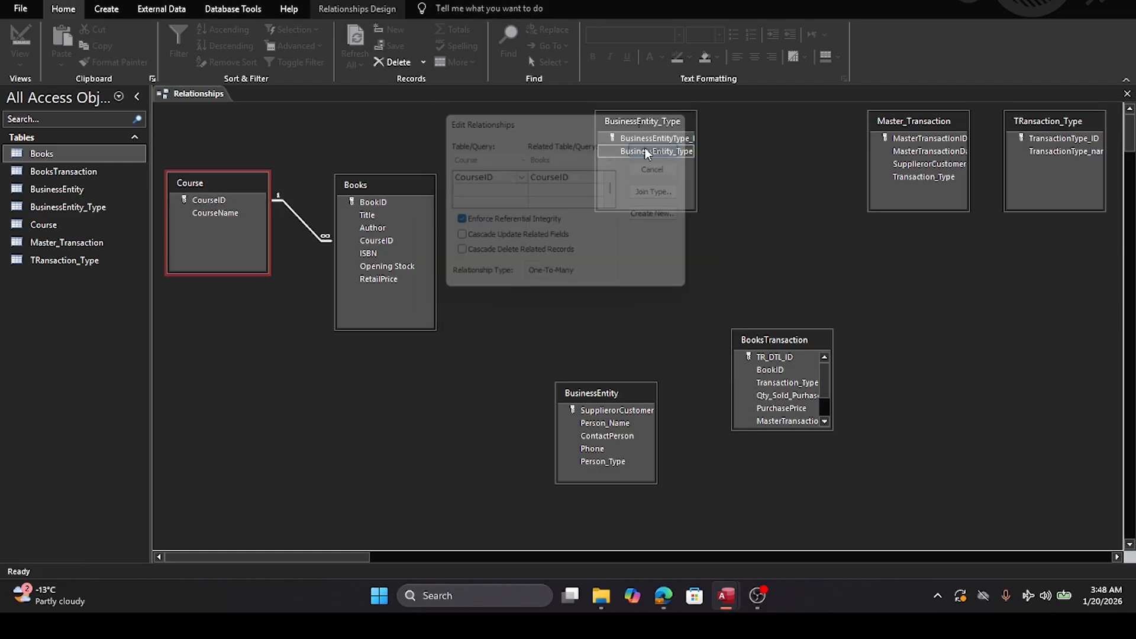
left_click(258, 218)
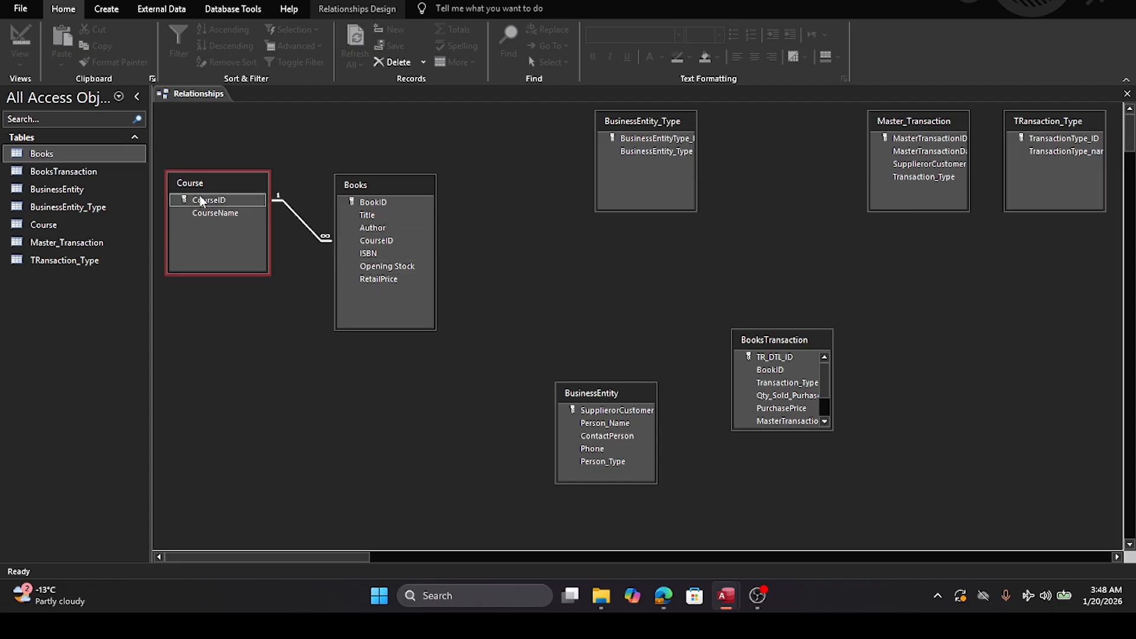
left_click(197, 212)
Step: Move BusinessEntity_Type and BusinessEntity to the lower right and place an enlarged BooksTransaction beside Books
left_click_drag(639, 119, 1011, 335)
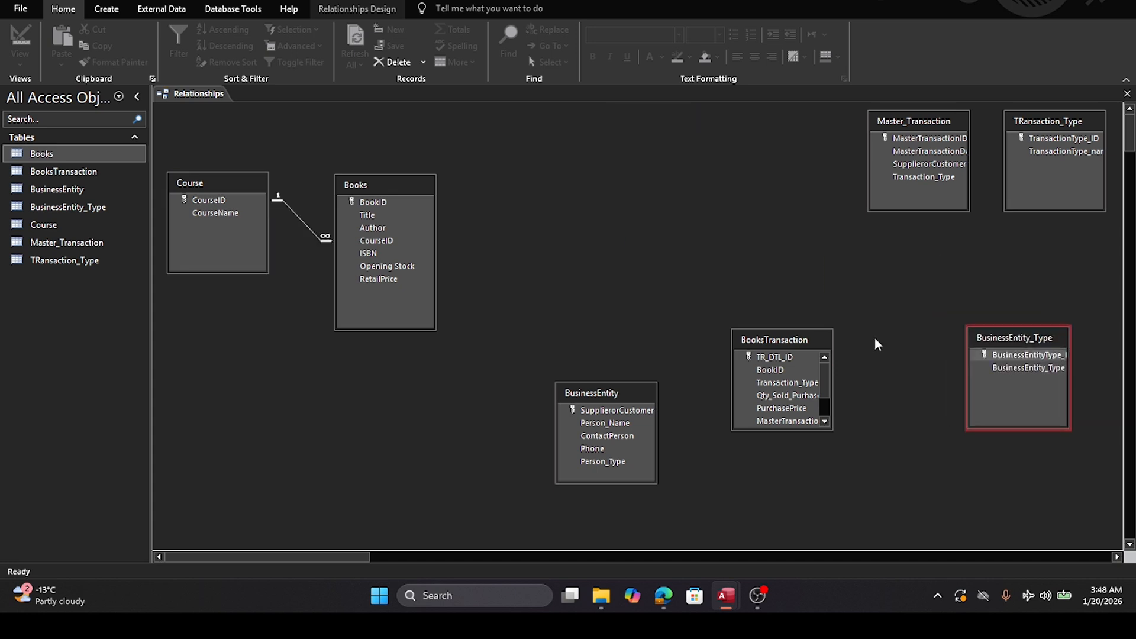
left_click_drag(593, 398, 907, 456)
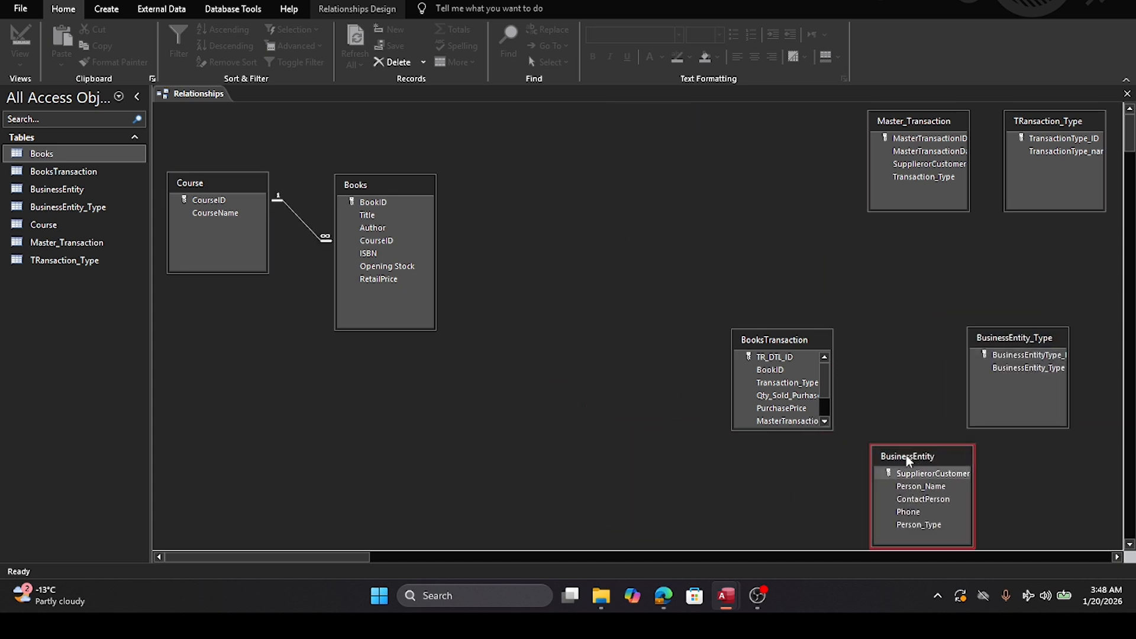
left_click_drag(785, 341, 593, 178)
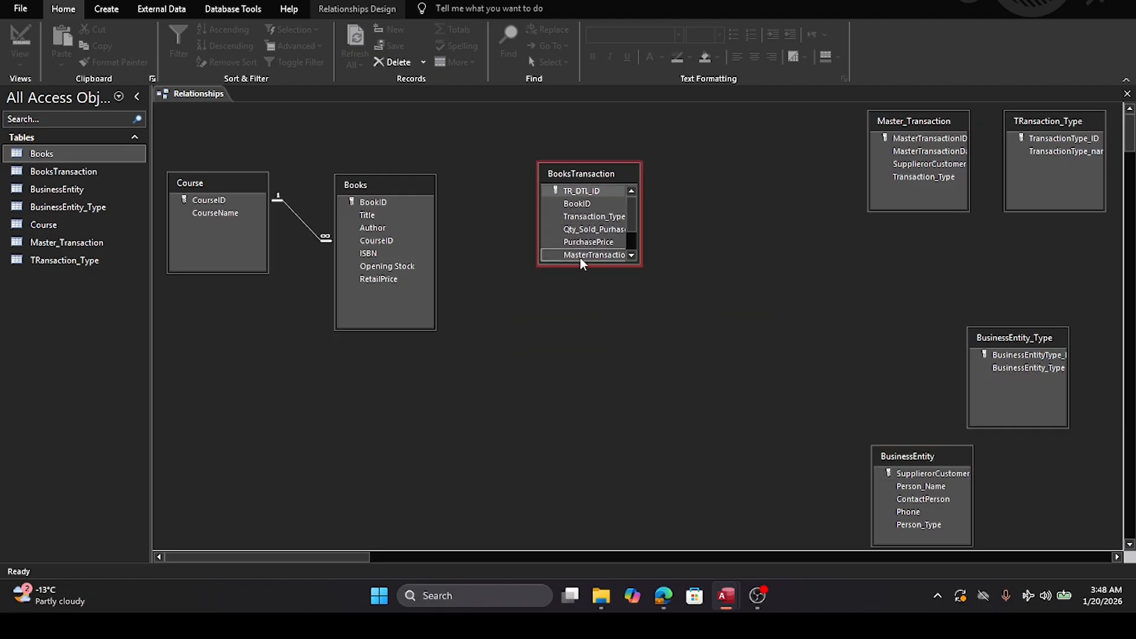
left_click_drag(585, 264, 584, 325)
Step: Link Books' BookID to BooksTransaction's BookID with referential integrity enforced
left_click(375, 202)
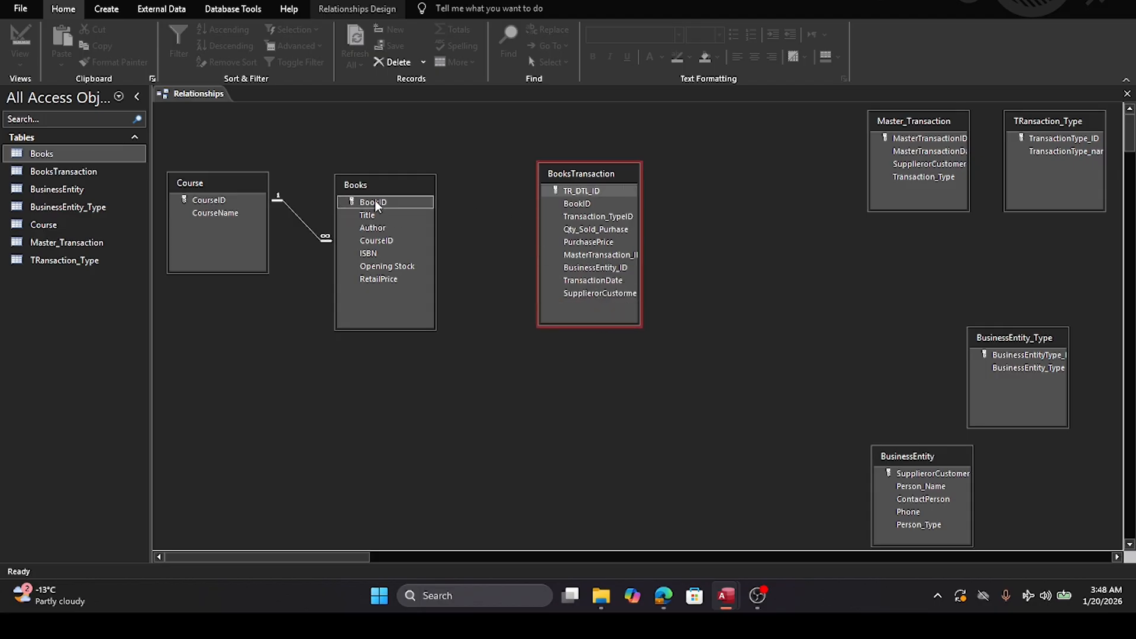
left_click_drag(394, 201, 582, 204)
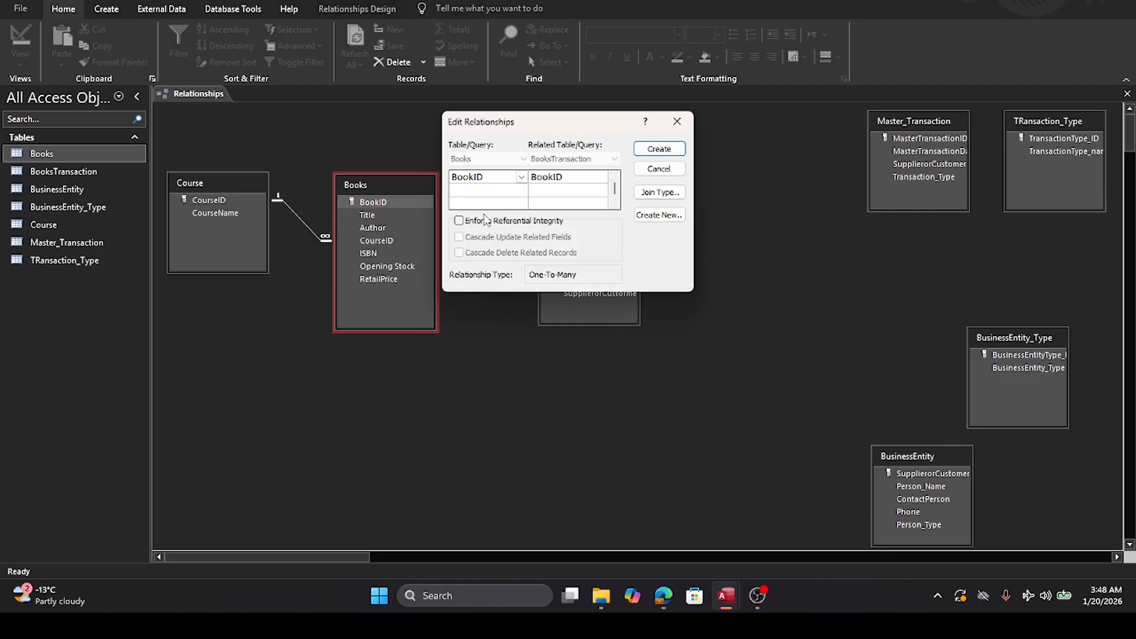
left_click(458, 221)
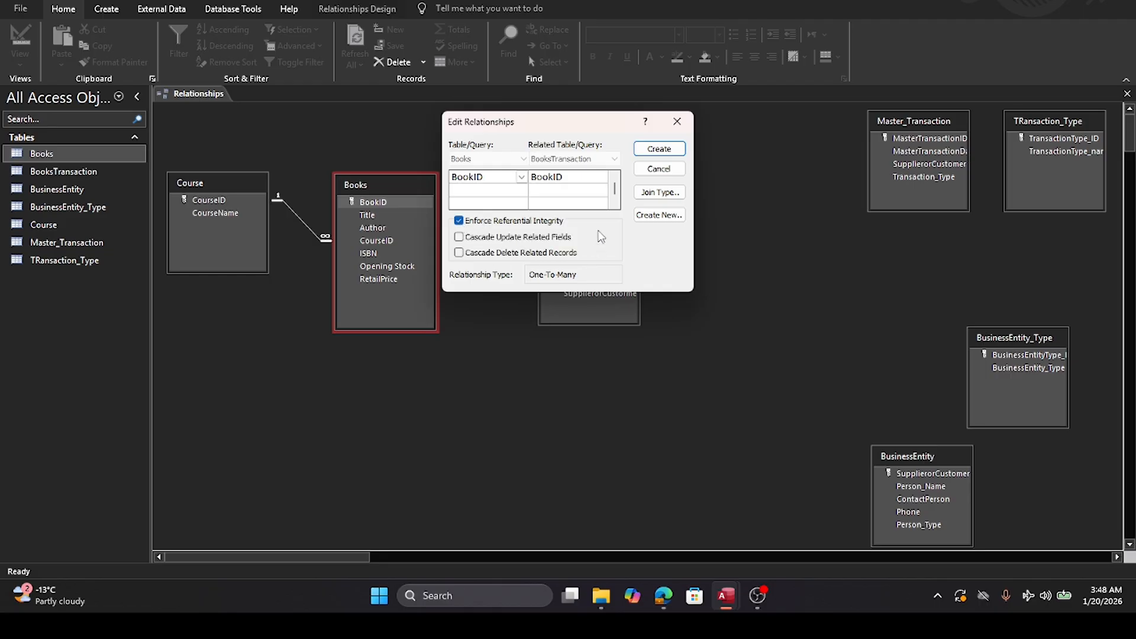
left_click(666, 151)
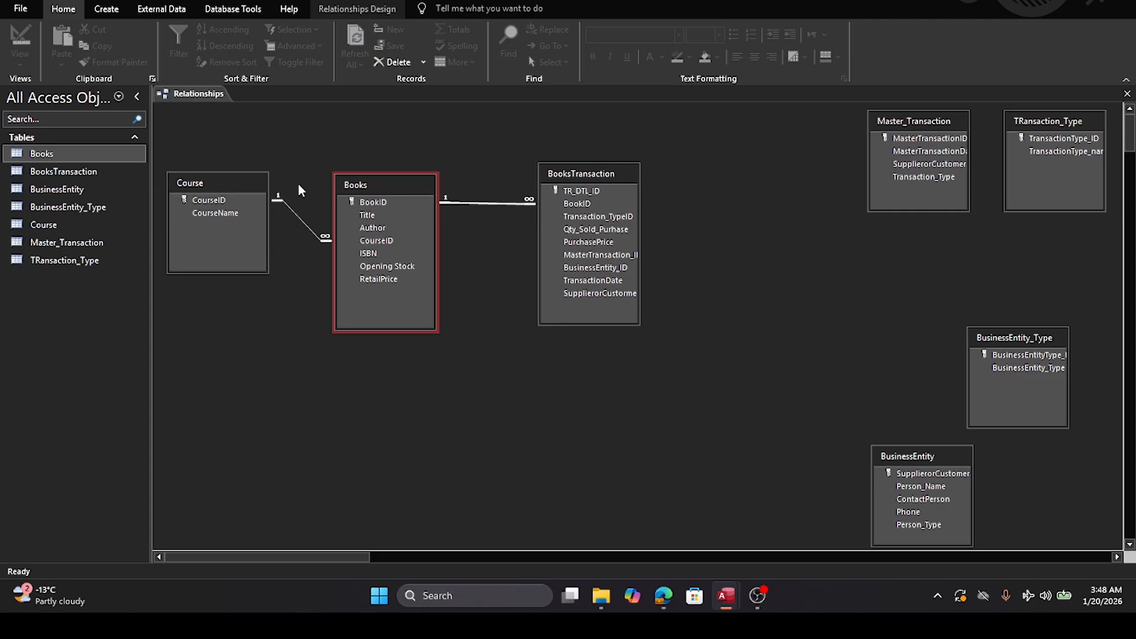
left_click(367, 231)
Step: Link Master_Transaction's MasterTransactionID one-to-many to BooksTransaction's MasterTransaction_ID, enforcing referential integrity
left_click_drag(572, 176, 536, 196)
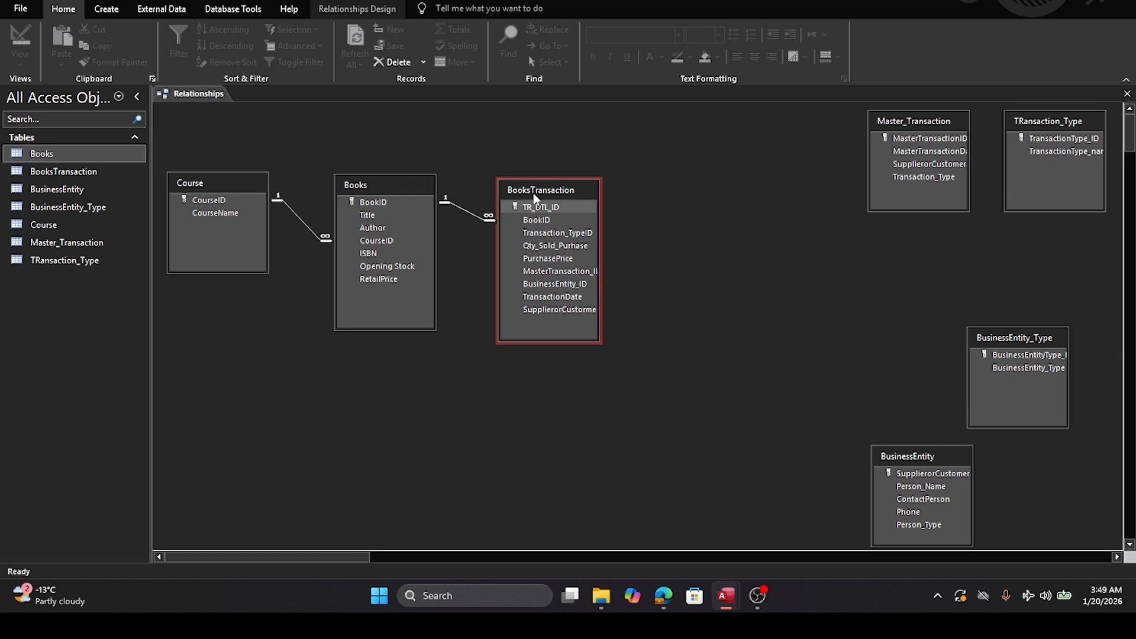
left_click_drag(926, 121, 774, 166)
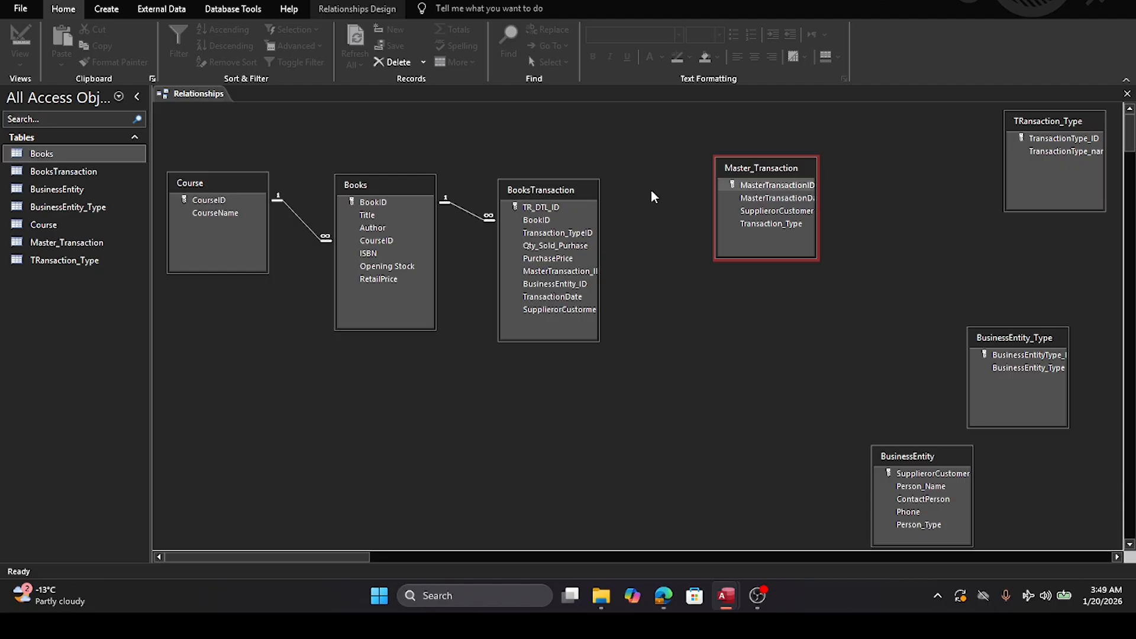
left_click(736, 186)
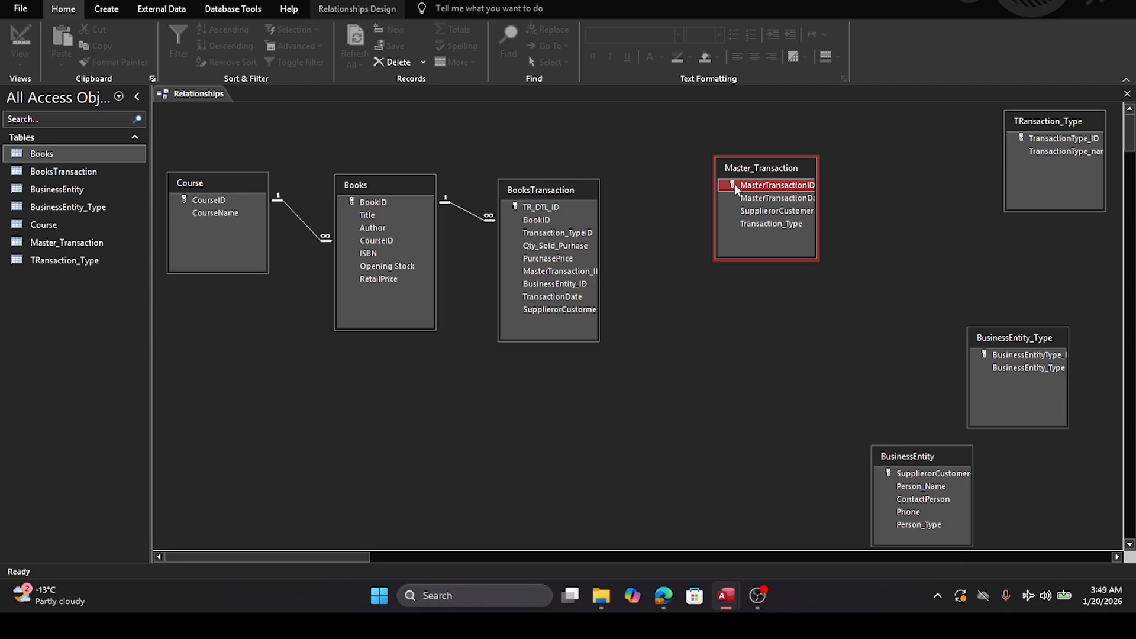
left_click_drag(734, 183, 553, 276)
left_click(459, 221)
left_click(646, 150)
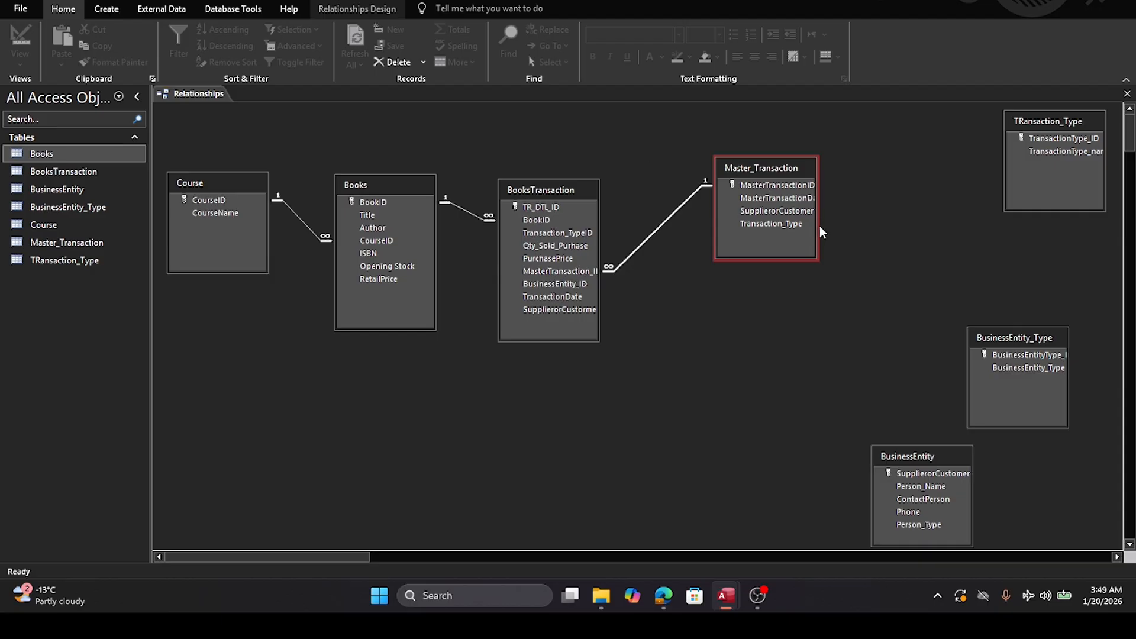
Step: Widen Master_Transaction so MasterTransactionID, MasterTransactionDate, SupplierorCustomerID and Transaction_Type show in full
left_click_drag(814, 224, 852, 224)
left_click(810, 187)
left_click(797, 193)
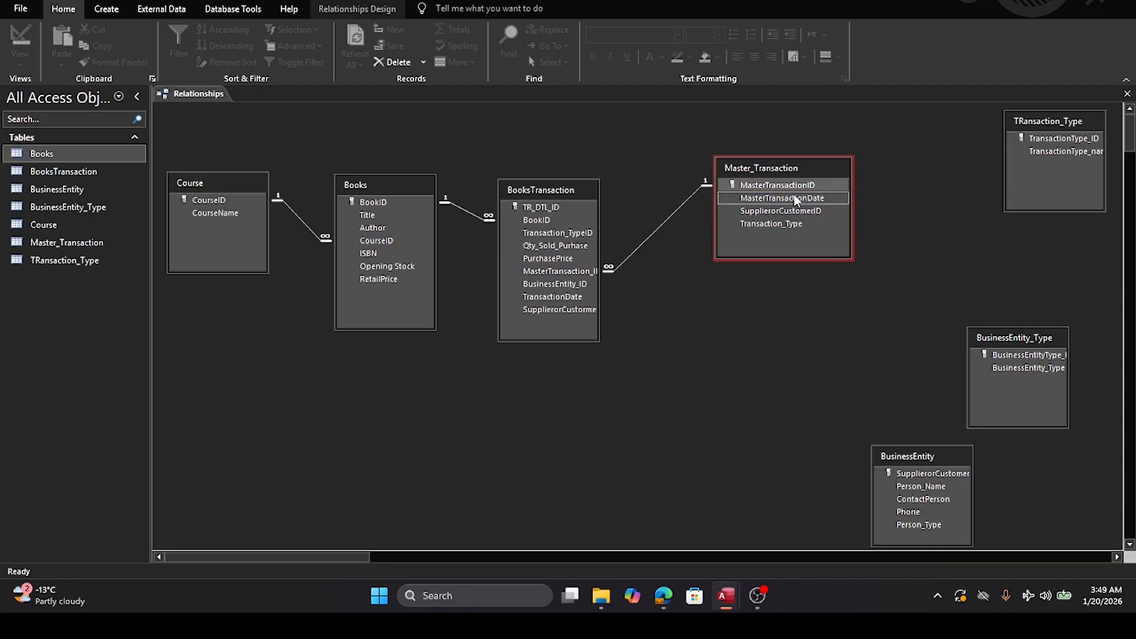
left_click(767, 211)
left_click(754, 224)
Step: Shift Master_Transaction left, make TRansaction_Type taller, and move BusinessEntity up beside it
left_click_drag(753, 169, 704, 186)
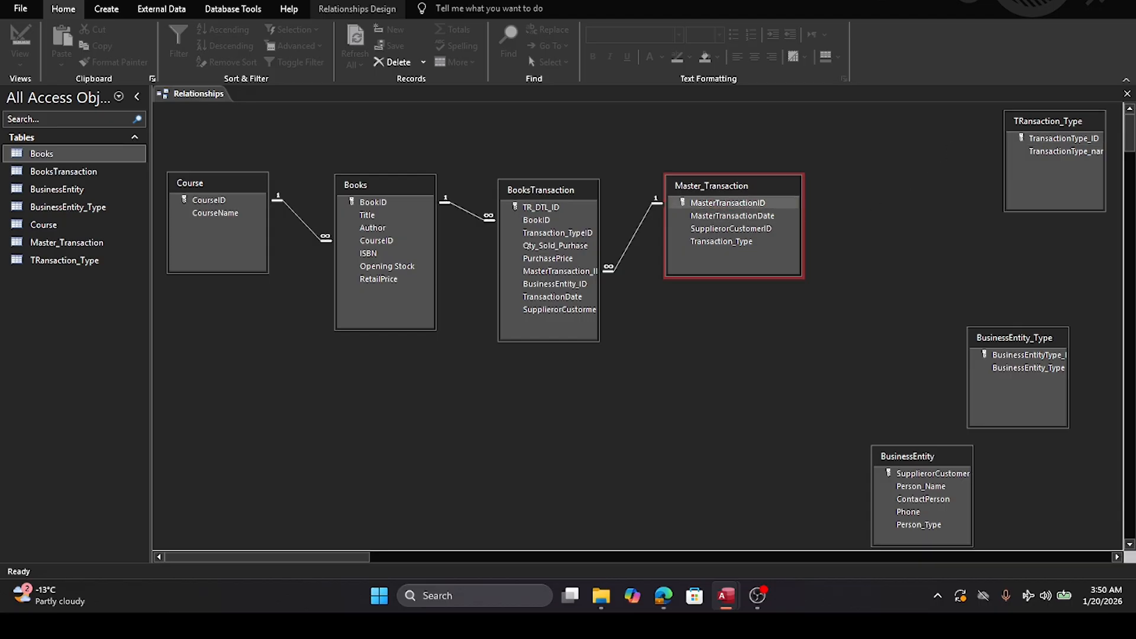
left_click_drag(1055, 211, 1056, 256)
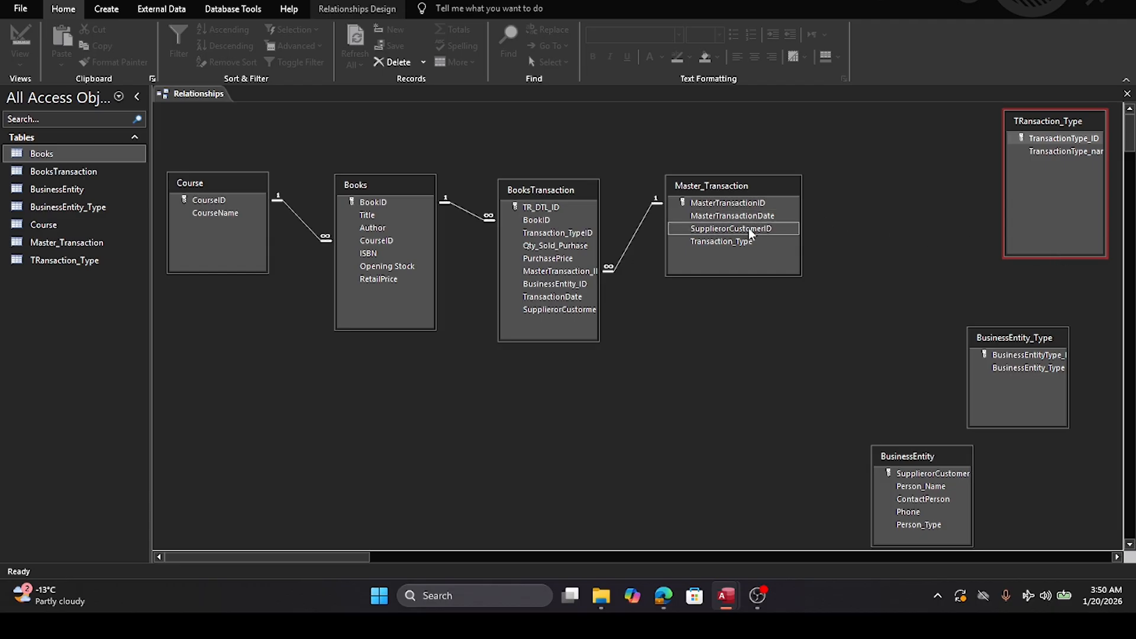
left_click_drag(929, 456, 912, 135)
Step: Link BusinessEntity's key to Master_Transaction's SupplierorCustomerID with referential integrity enforced
left_click(902, 156)
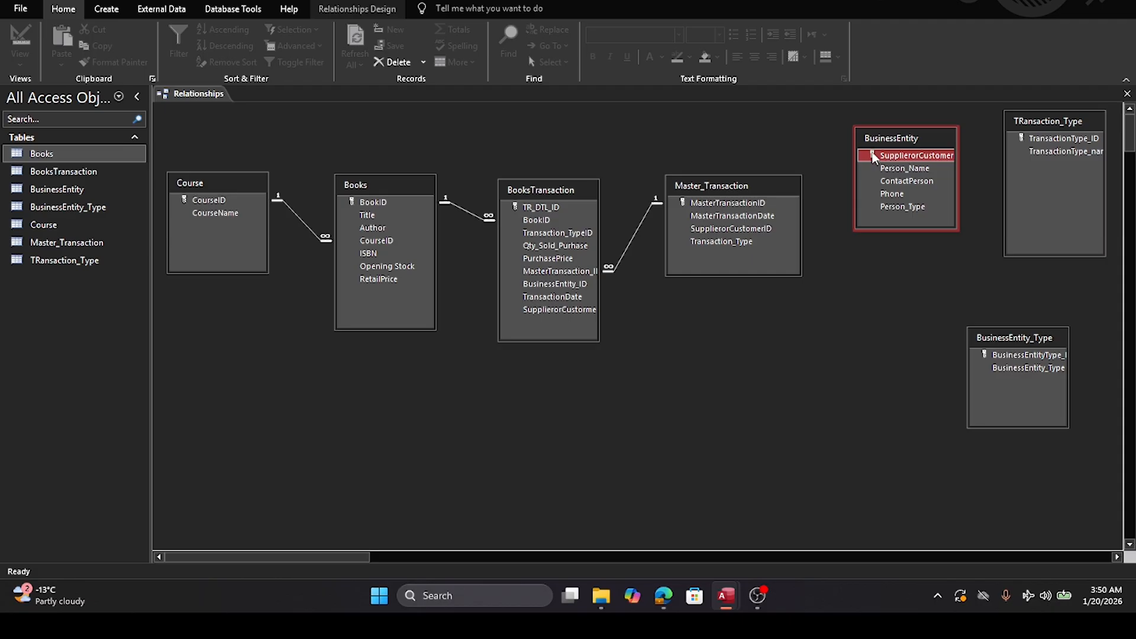
left_click_drag(873, 155, 804, 224)
left_click_drag(721, 235, 718, 229)
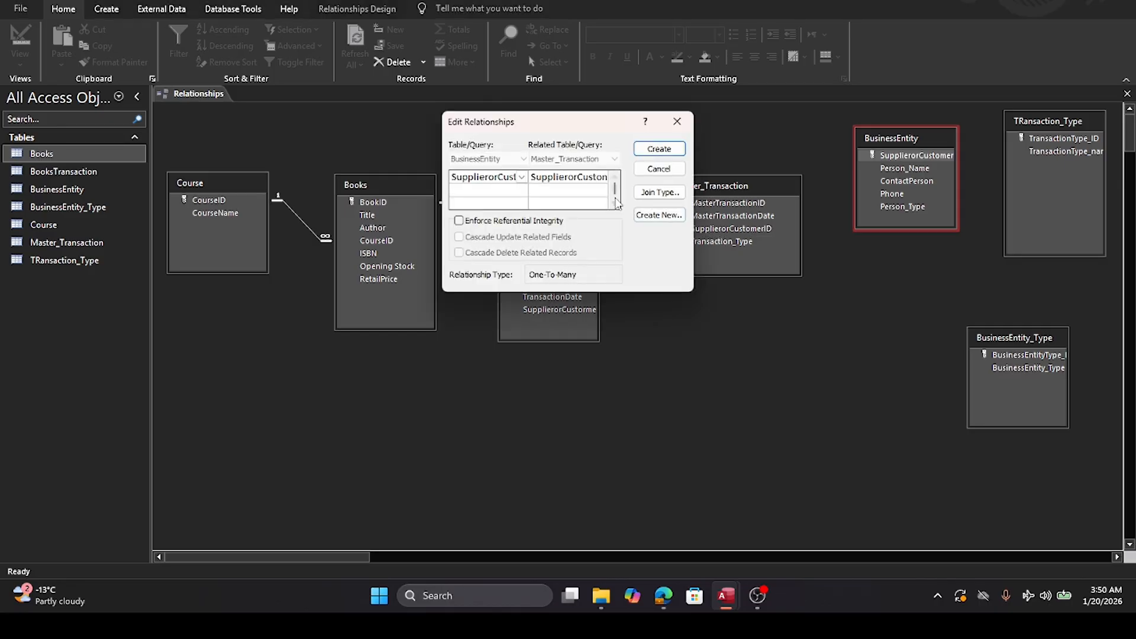
left_click(459, 221)
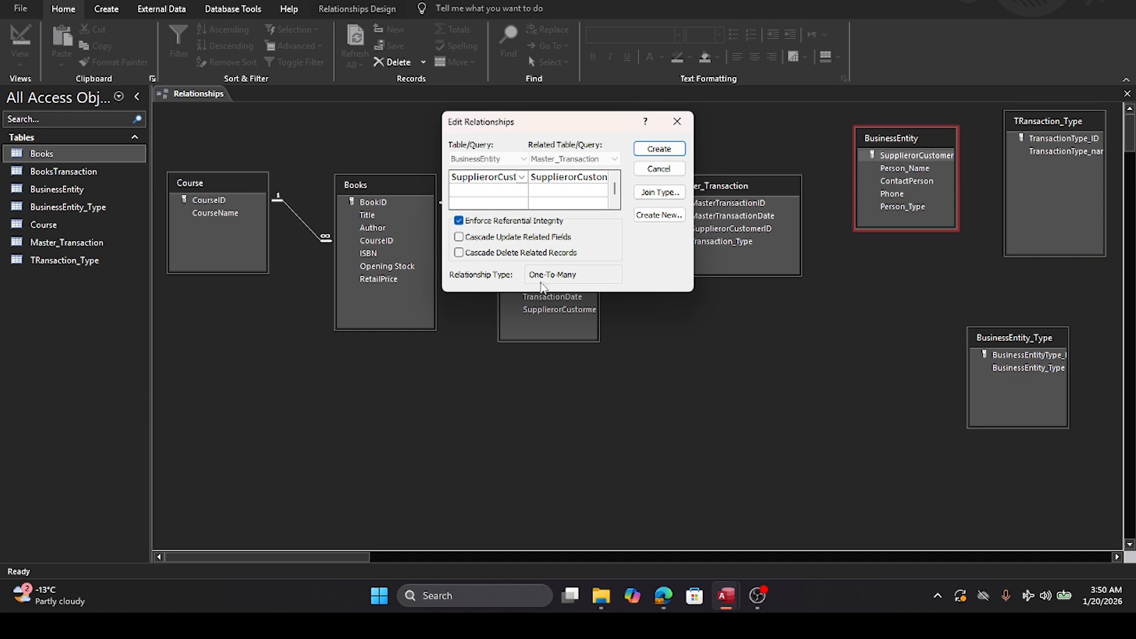
left_click(654, 149)
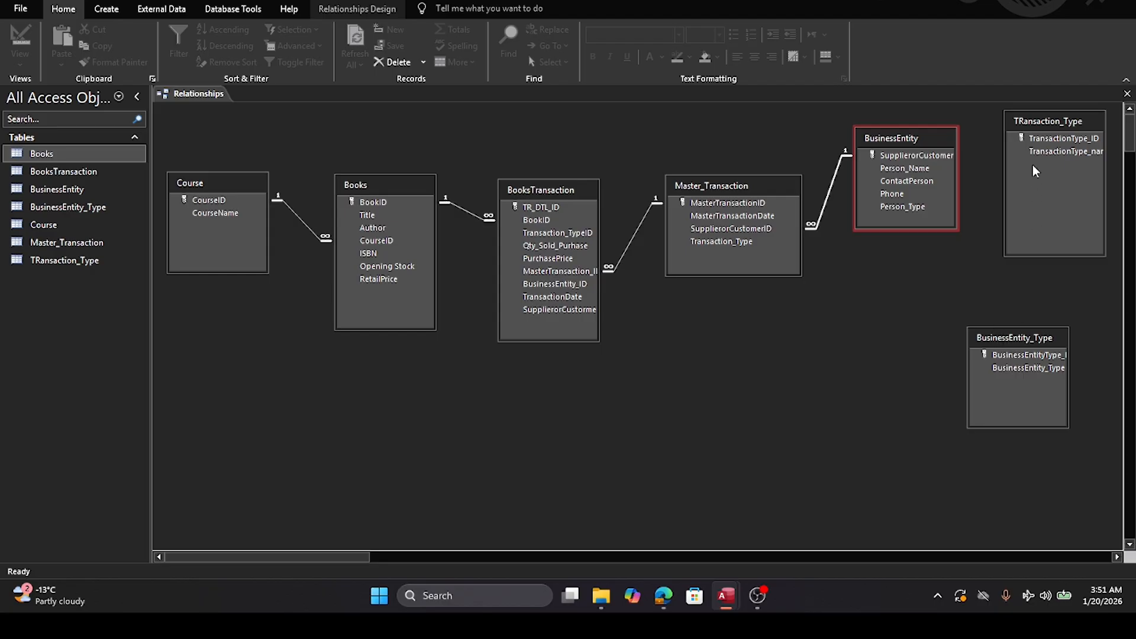
Step: Move TRansaction_Type below the linked tables and place BusinessEntity_Type top right, resized to show BusinessEntityType_ID
left_click(1043, 123)
left_click_drag(1043, 123, 852, 354)
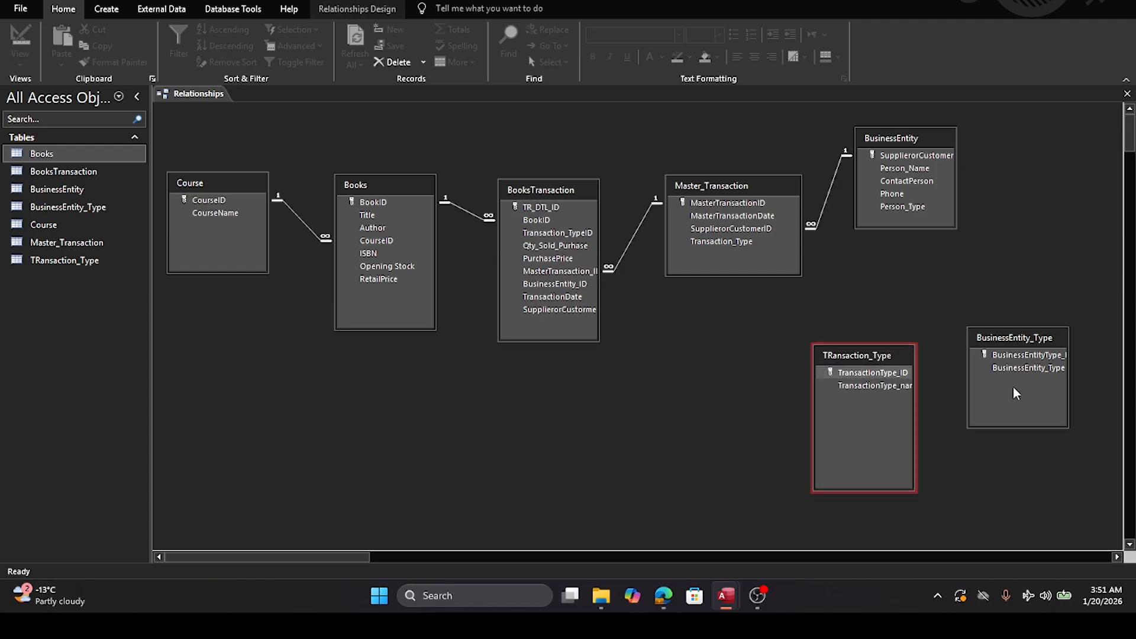
left_click_drag(1018, 339, 1036, 130)
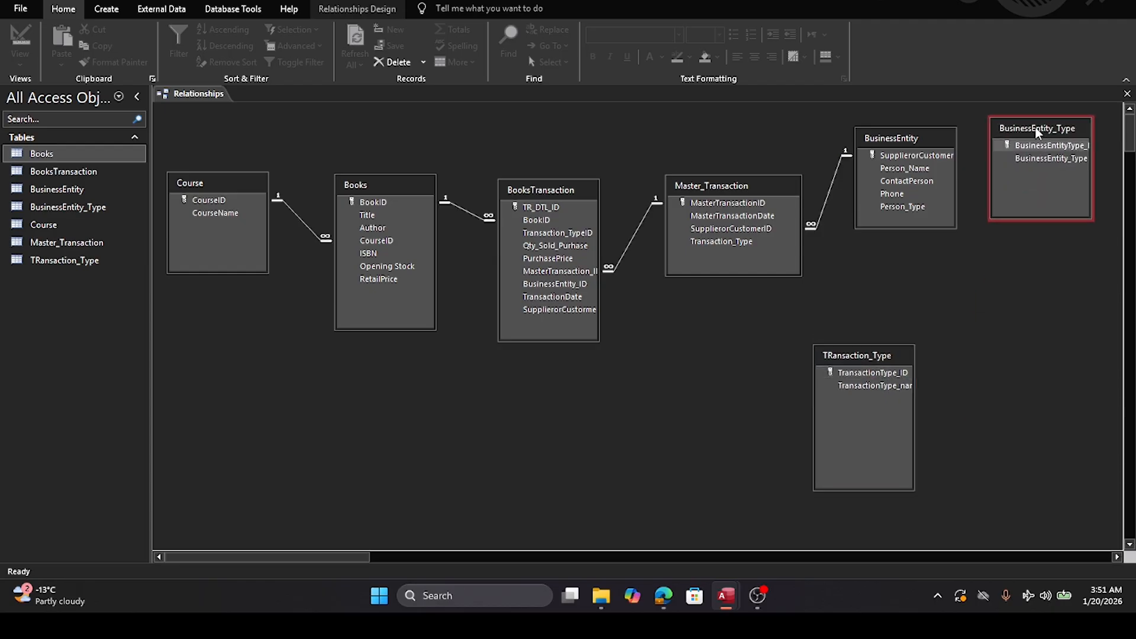
mouse_move(1042, 219)
left_mouse_down()
mouse_move(1047, 283)
mouse_move(1059, 227)
left_mouse_up()
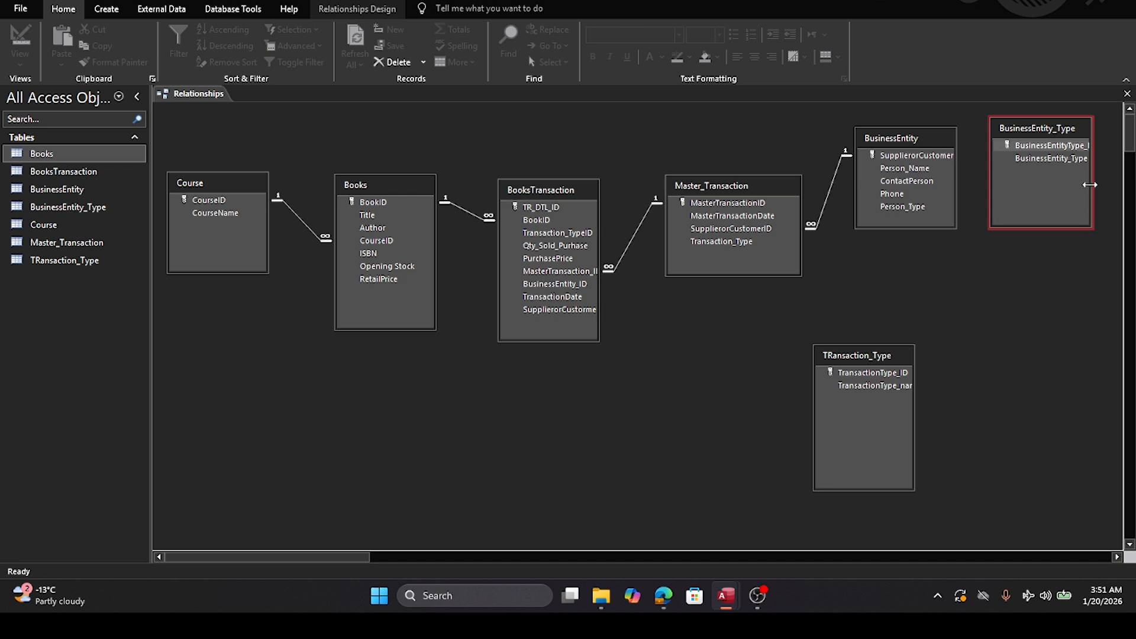
left_click_drag(1089, 185, 1111, 184)
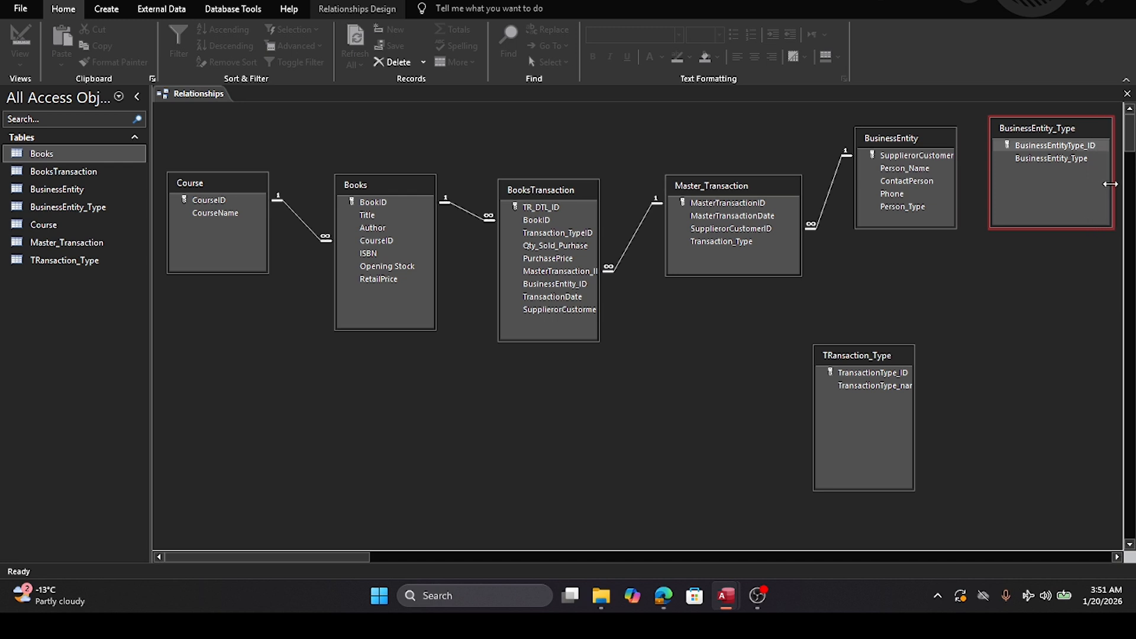
left_click(913, 208)
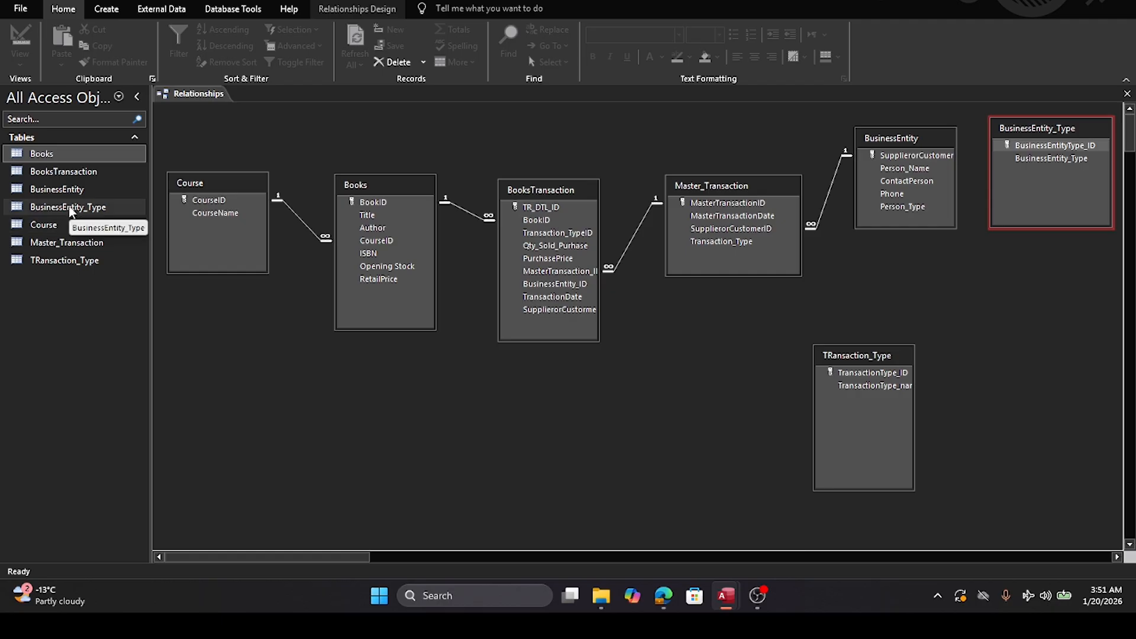
right_click(54, 191)
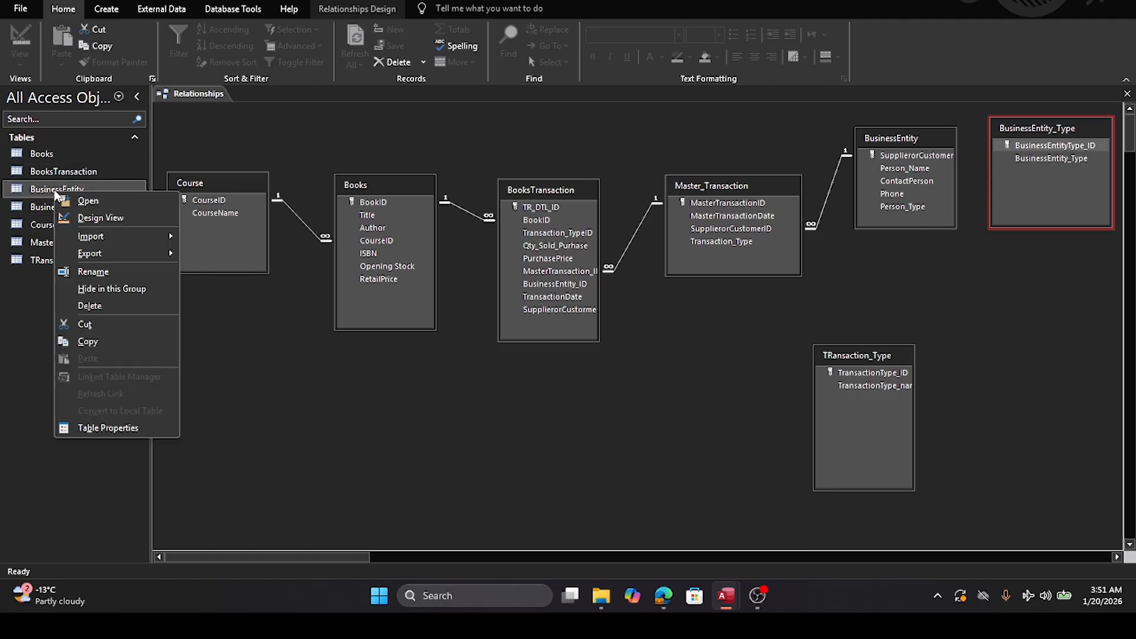
left_click(80, 219)
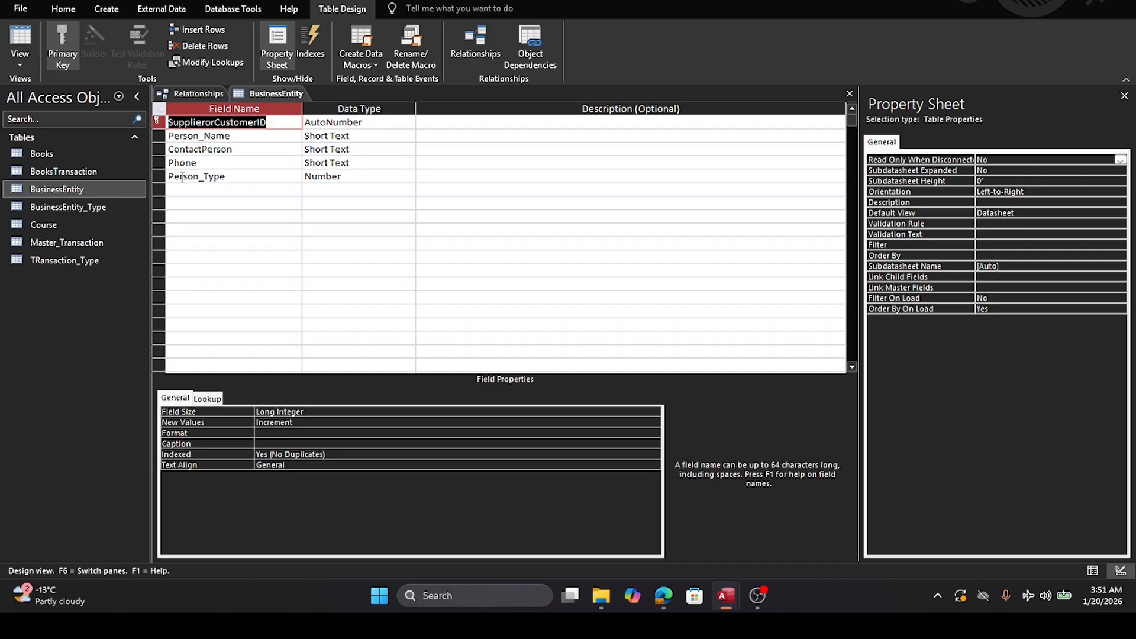
left_click(849, 94)
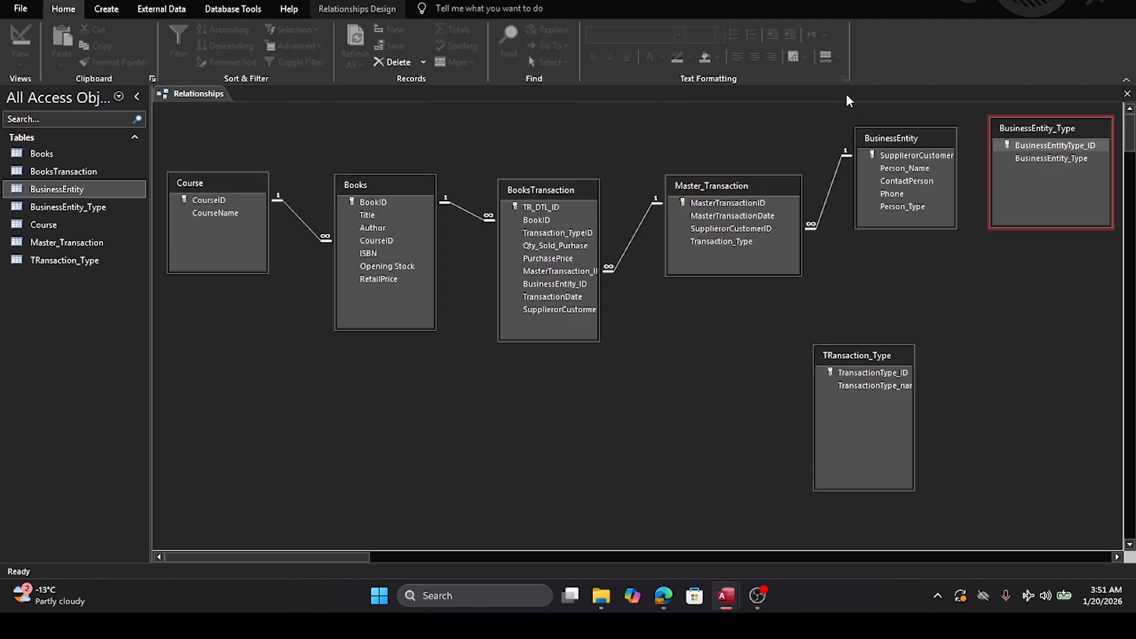
Step: Join BusinessEntity's Person_Type to BusinessEntity_Type's BusinessEntityType_ID, enforcing referential integrity
left_click(909, 208)
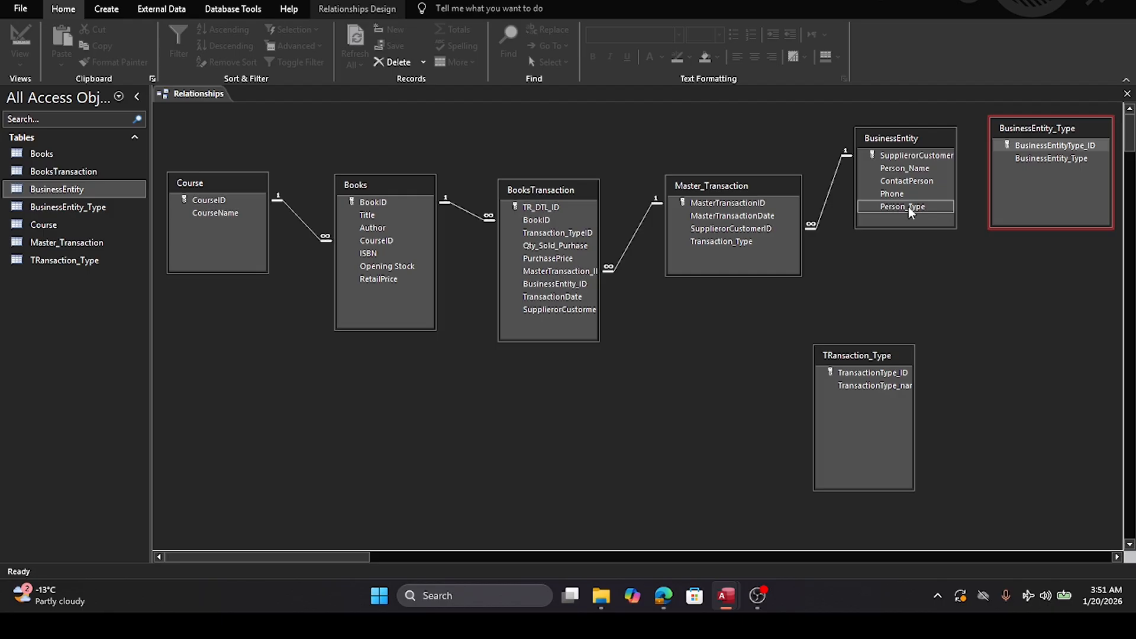
left_click_drag(911, 212, 1030, 147)
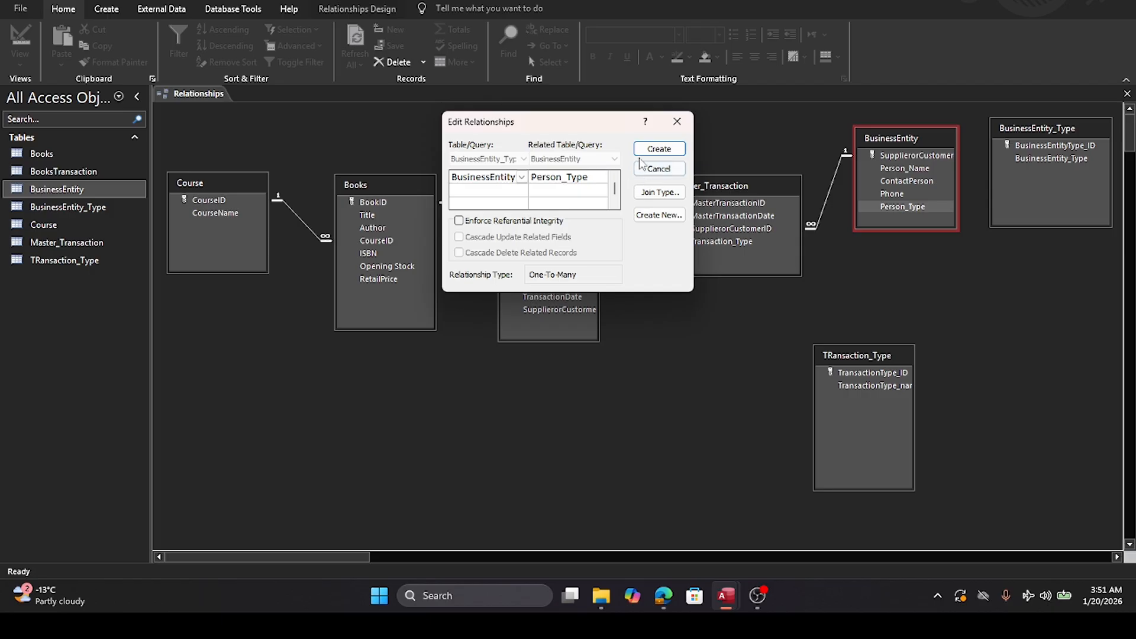
left_click(461, 222)
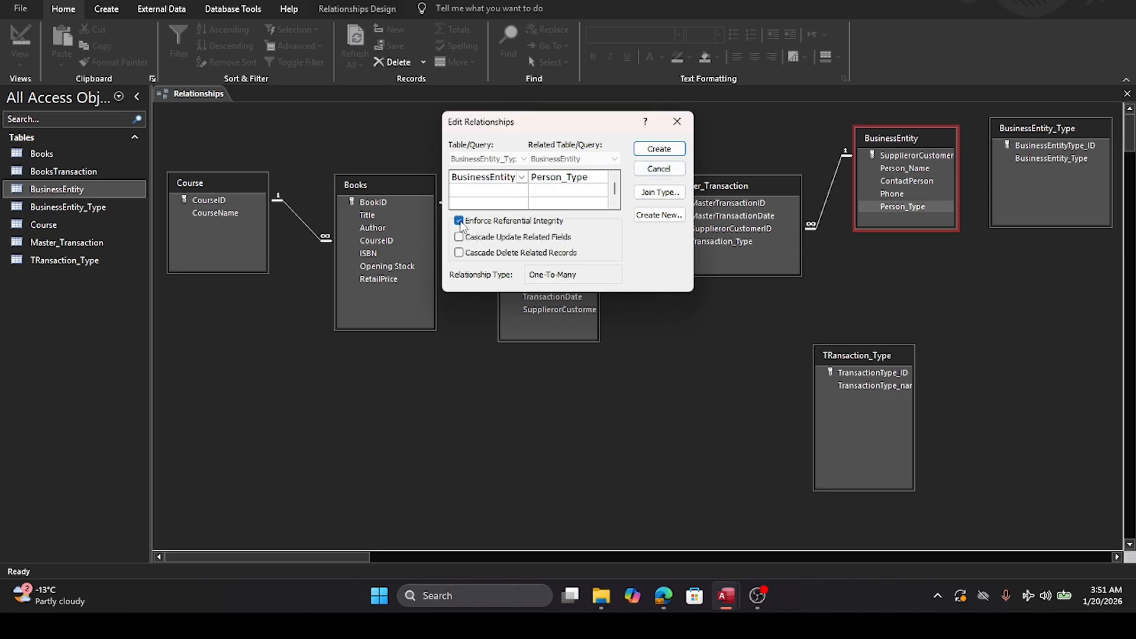
left_click(657, 151)
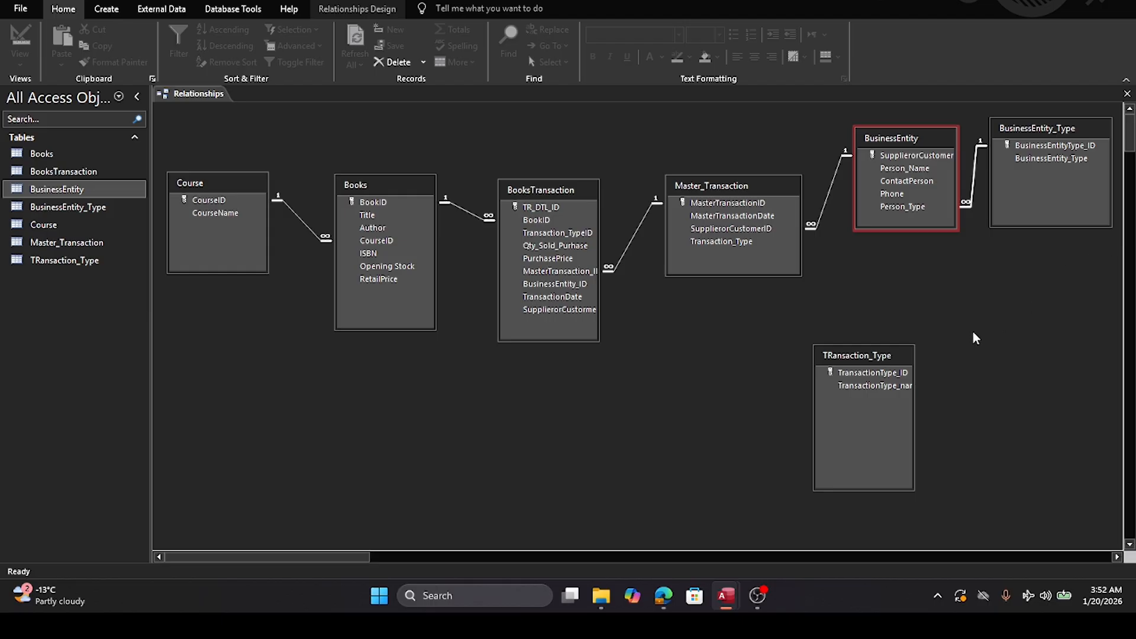
Step: Link TransactionType_ID to Master_Transaction's Transaction_Type with integrity, then save and close the Relationships layout
left_click_drag(866, 362, 931, 295)
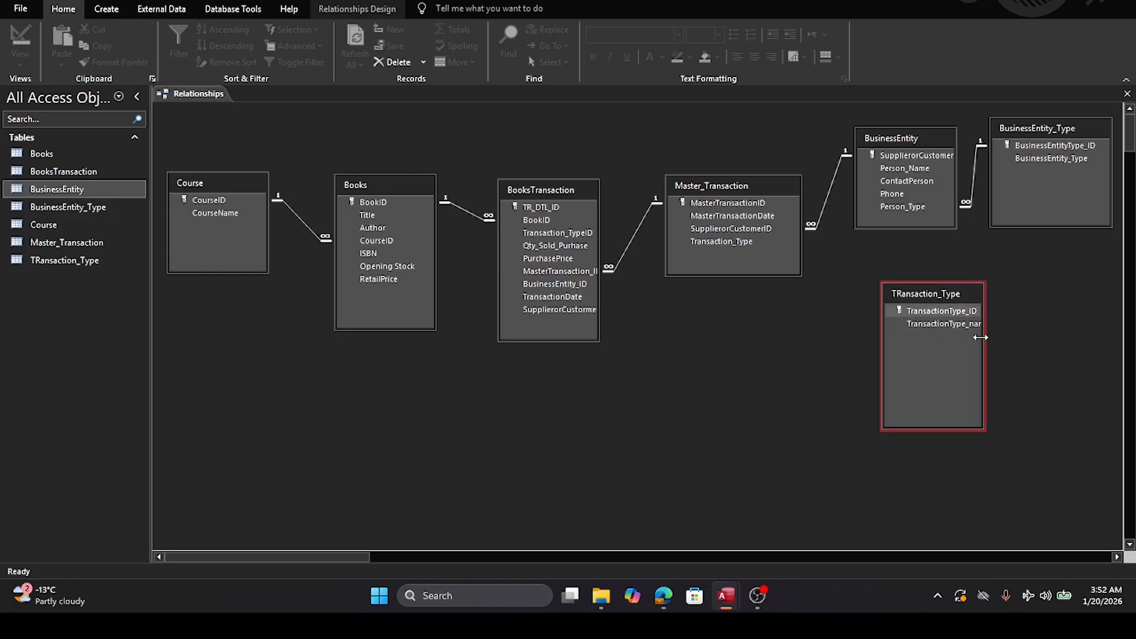
left_click_drag(981, 337, 1037, 345)
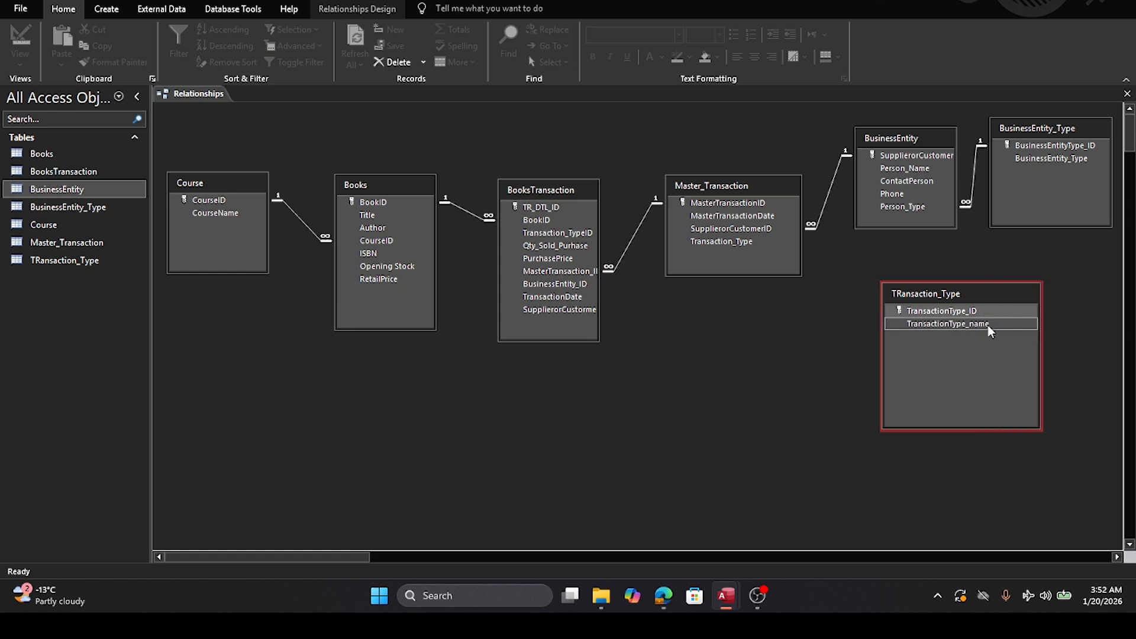
left_click(920, 311)
left_click_drag(918, 314, 701, 244)
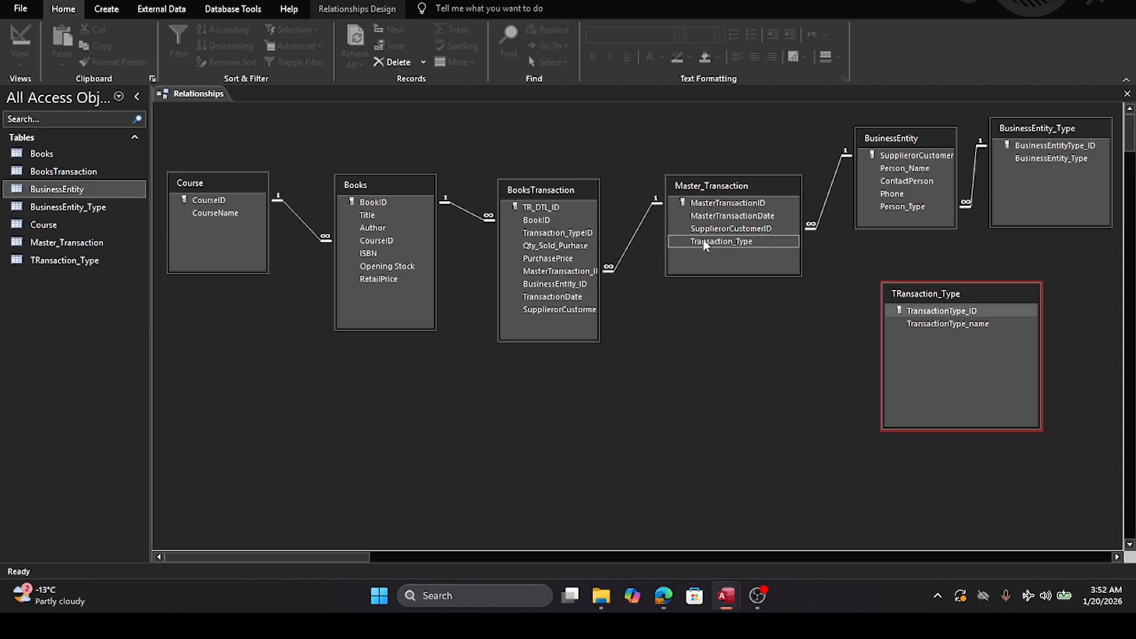
left_click_drag(703, 239, 704, 241)
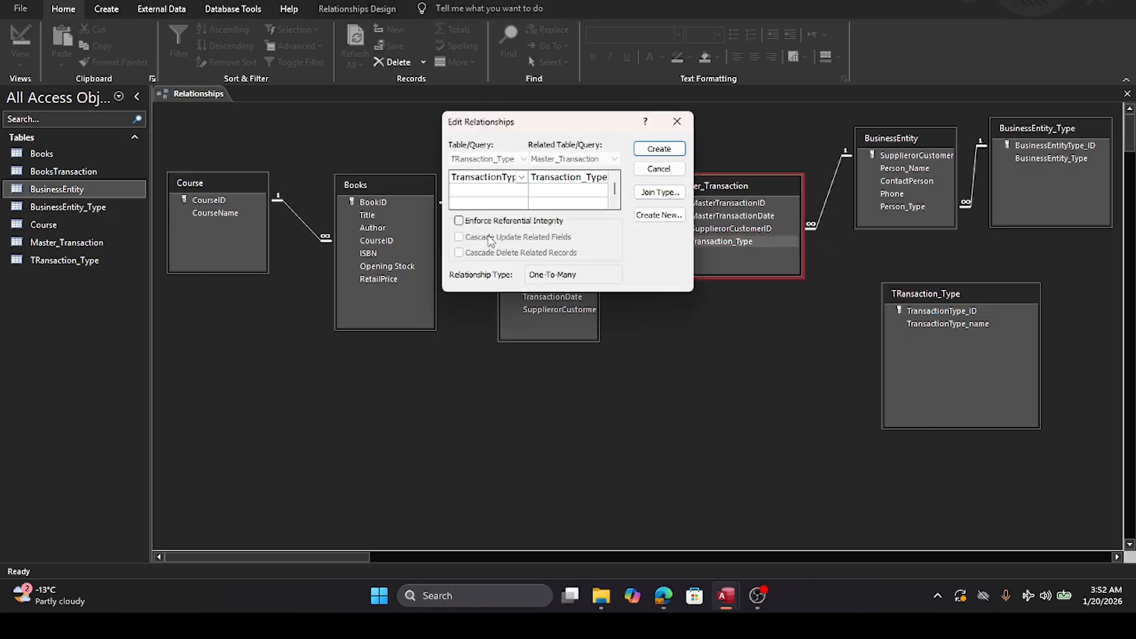
left_click(458, 221)
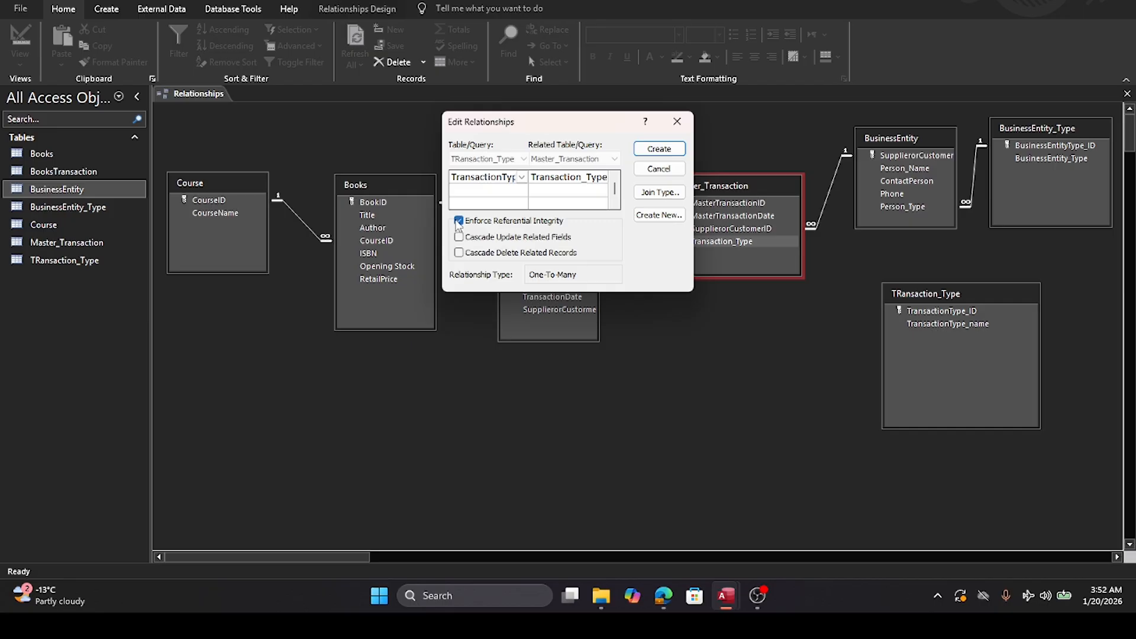
left_click(660, 152)
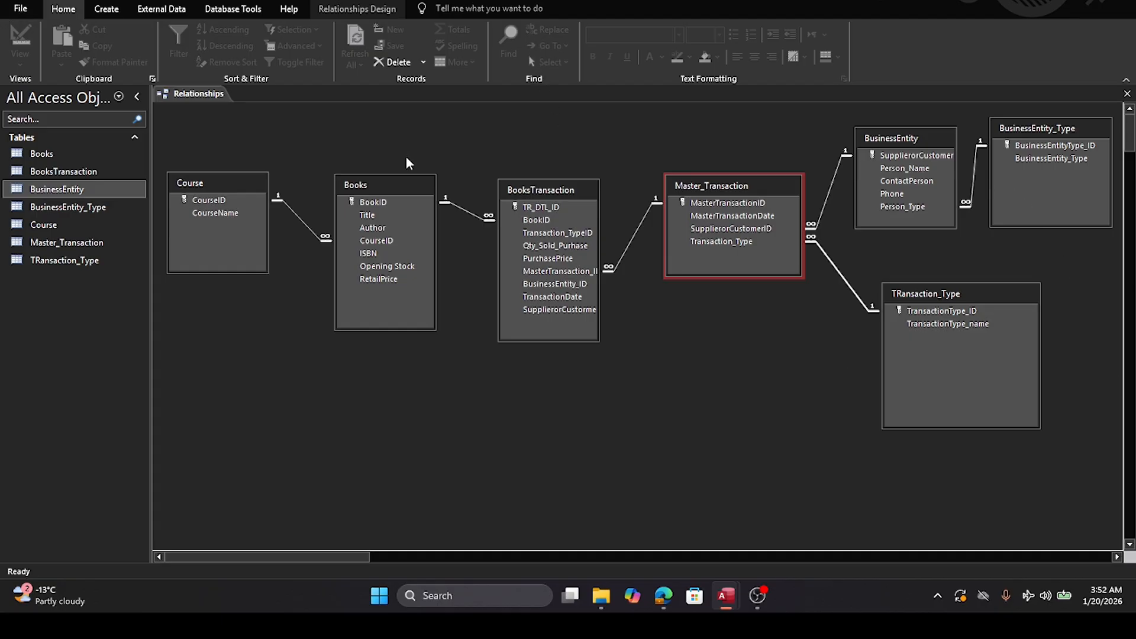
left_click(1128, 93)
left_click(551, 313)
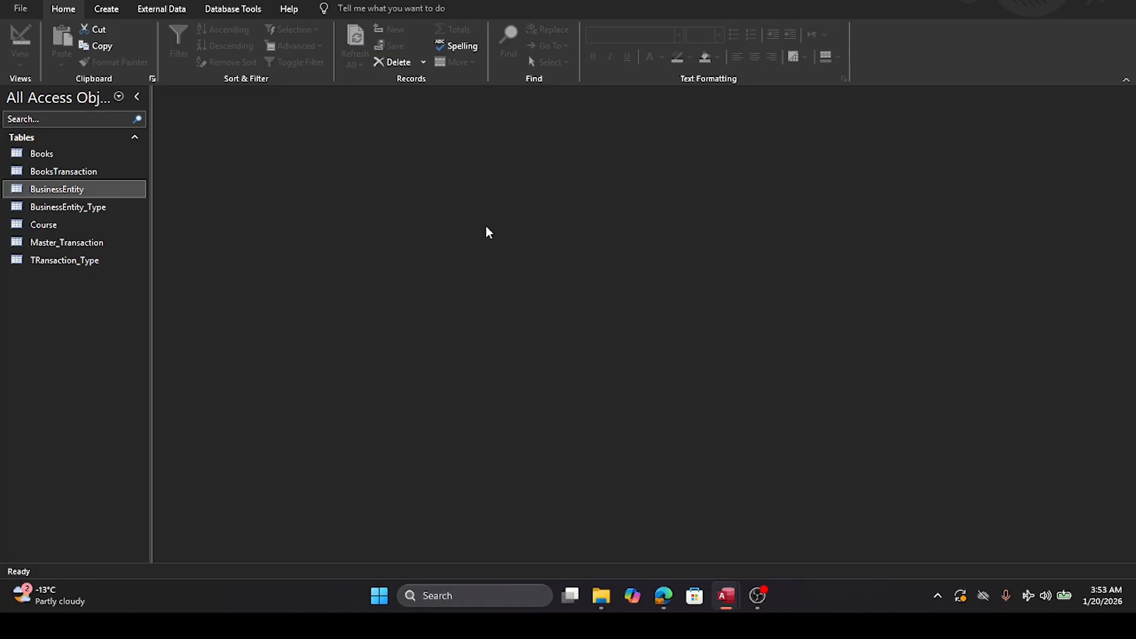
left_click(31, 154)
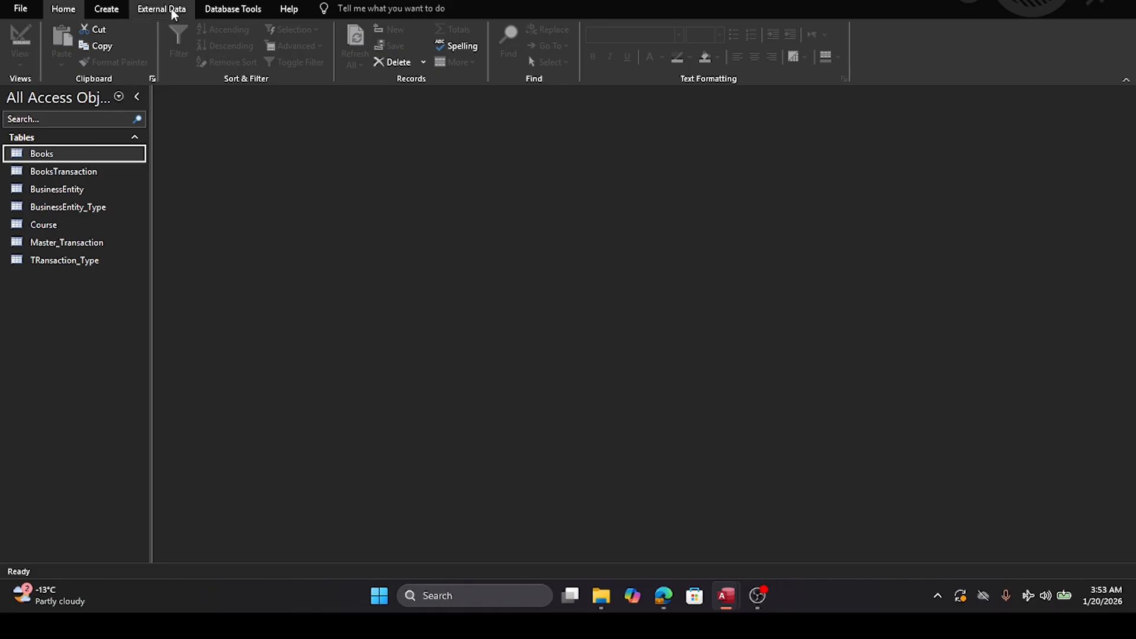
Step: Build a columnar Books form containing all seven Books fields with the Form Wizard, titled Books
left_click(102, 10)
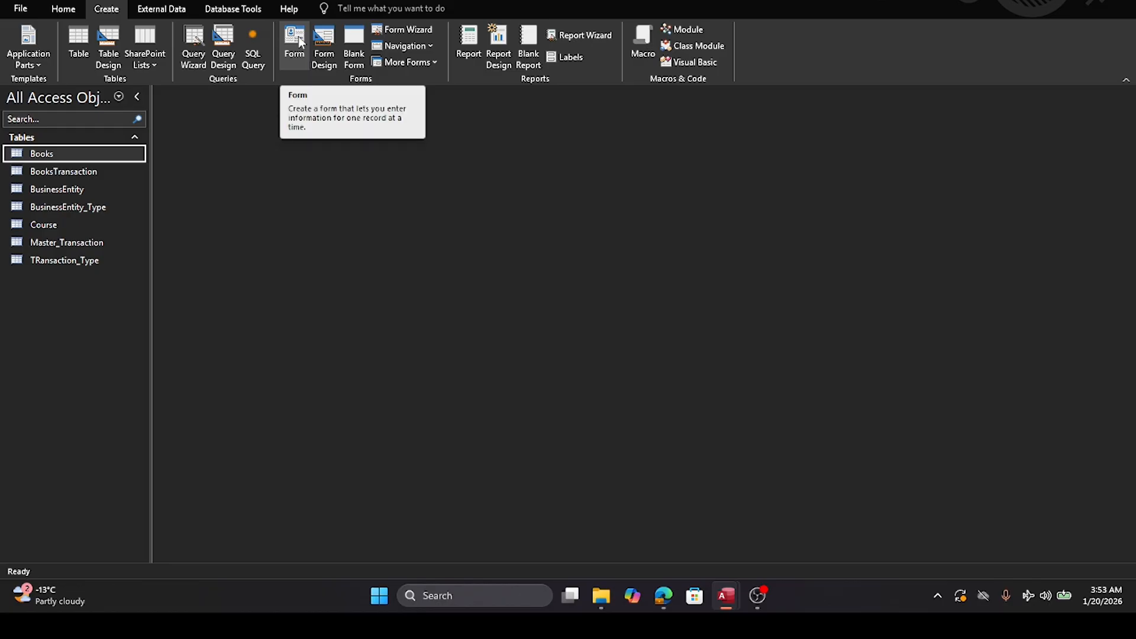
left_click(416, 37)
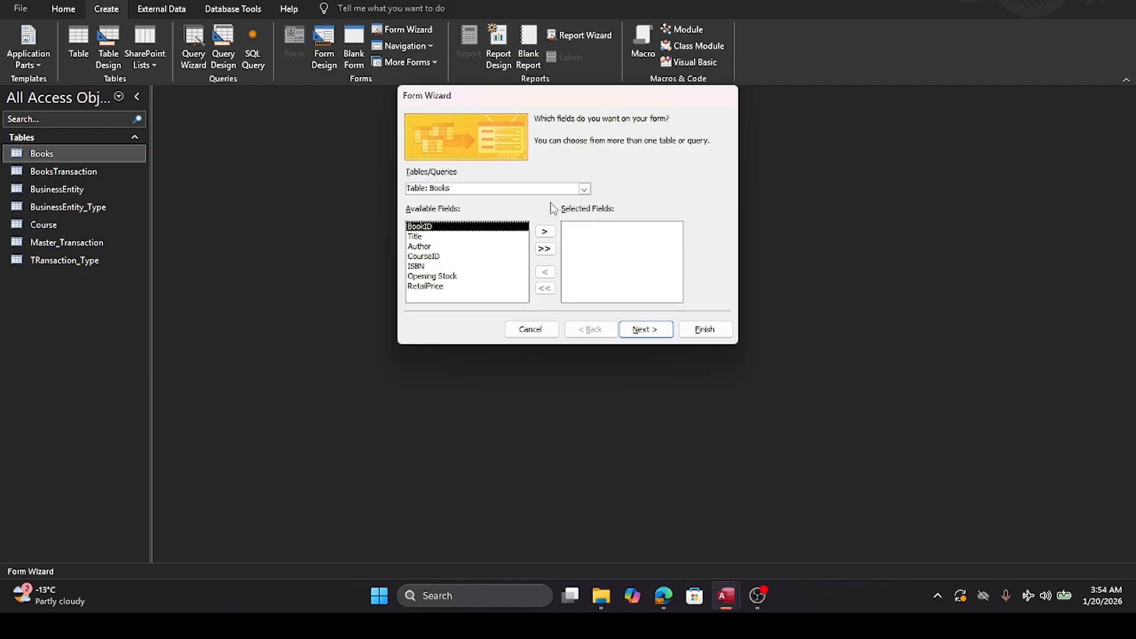
left_click(544, 251)
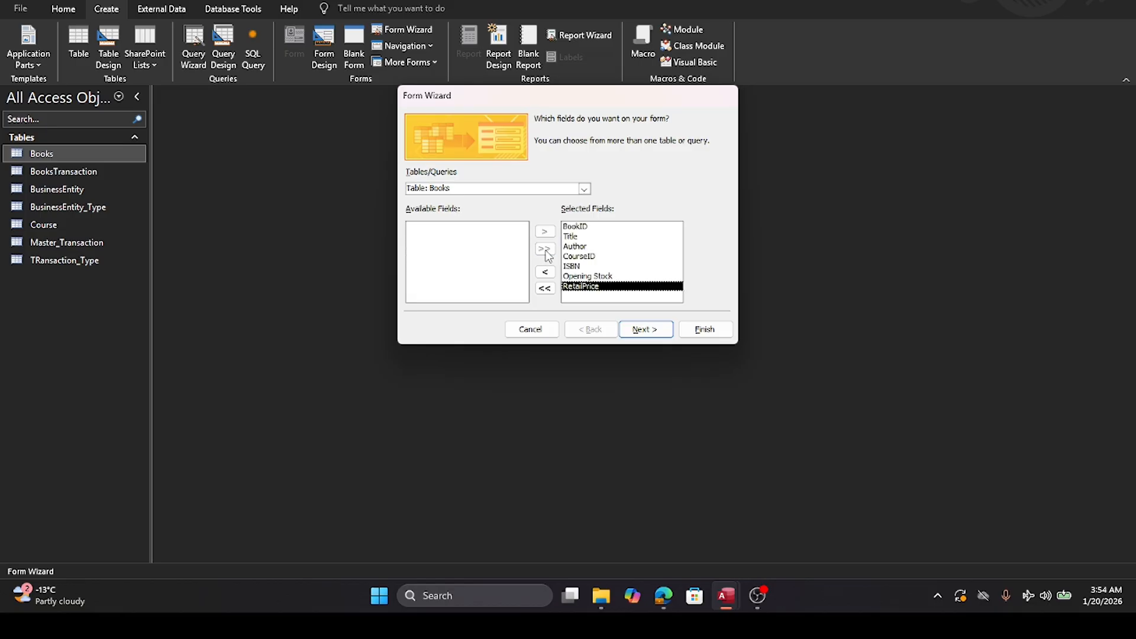
left_click(655, 335)
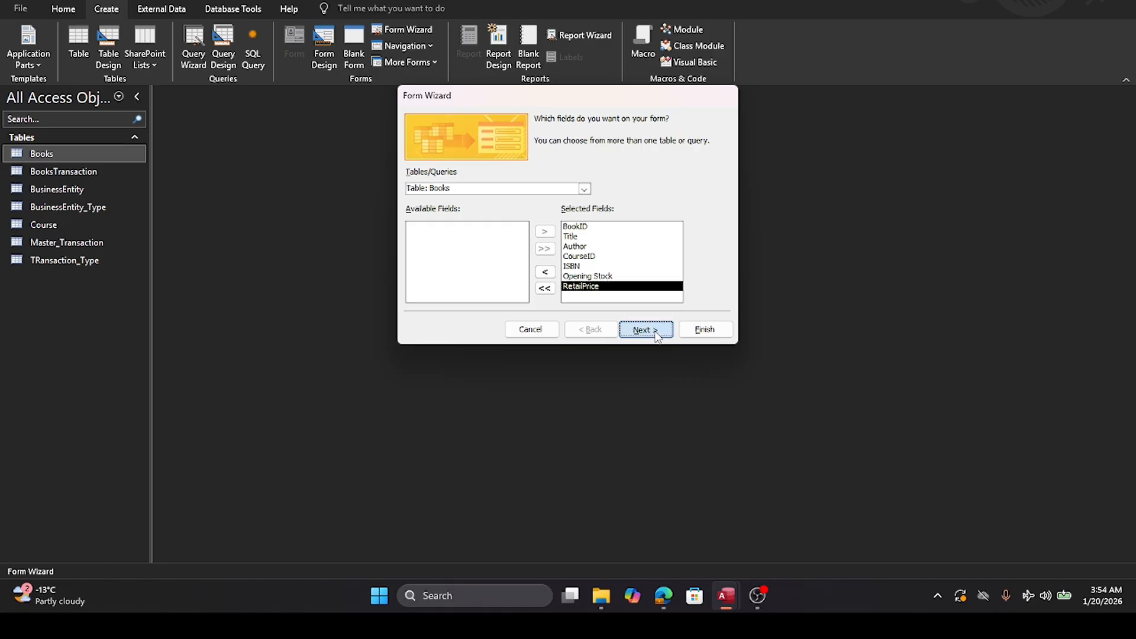
left_click(658, 335)
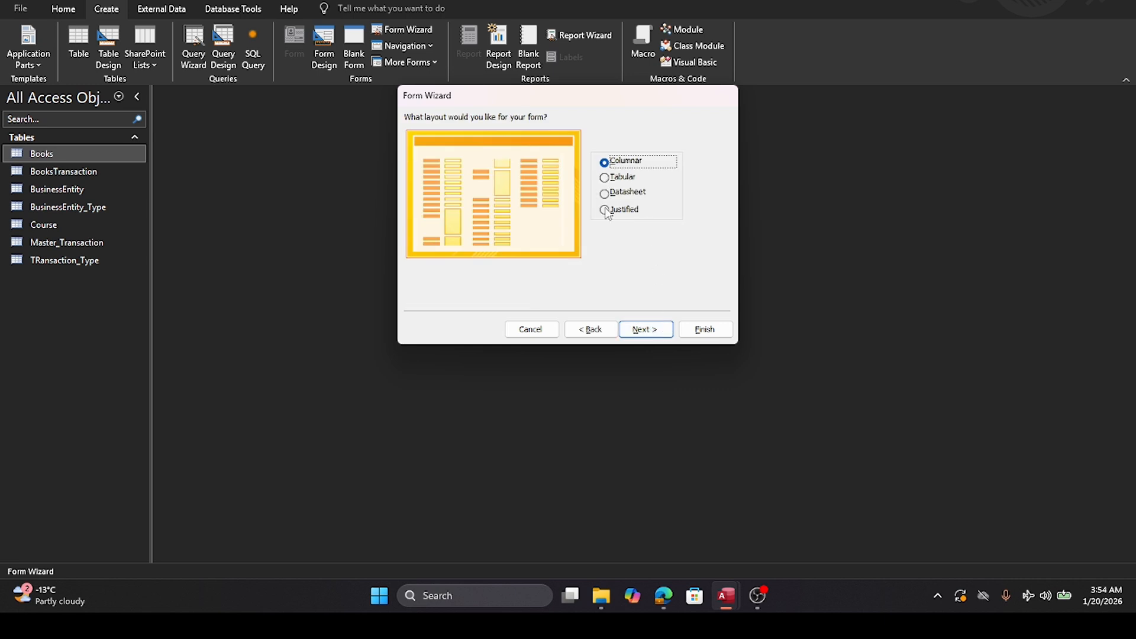
left_click(655, 334)
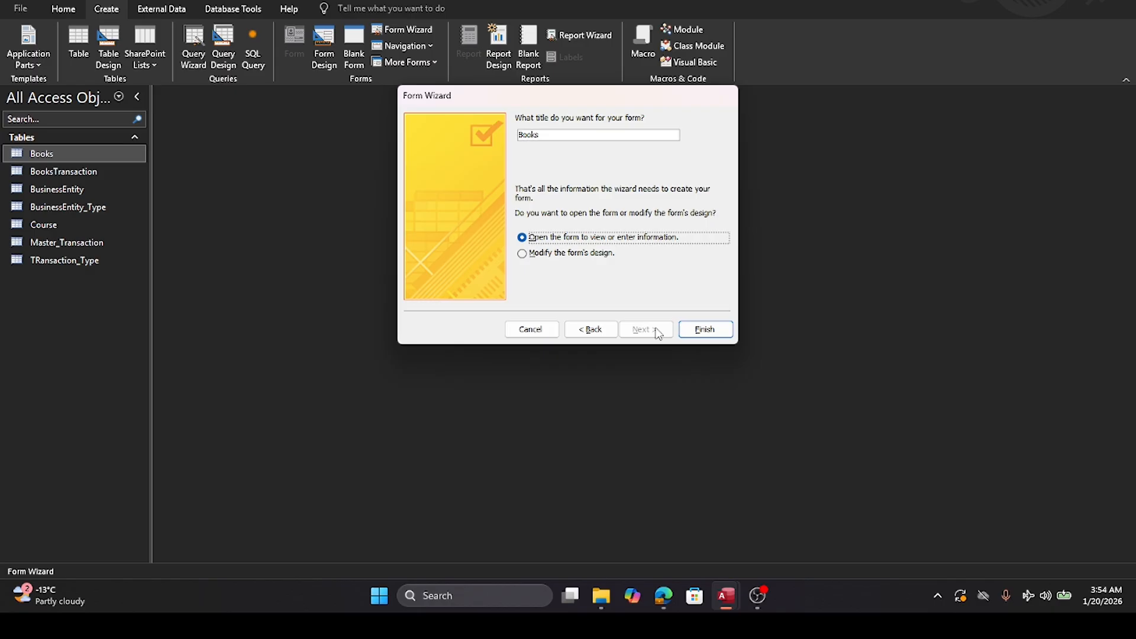
left_click(705, 329)
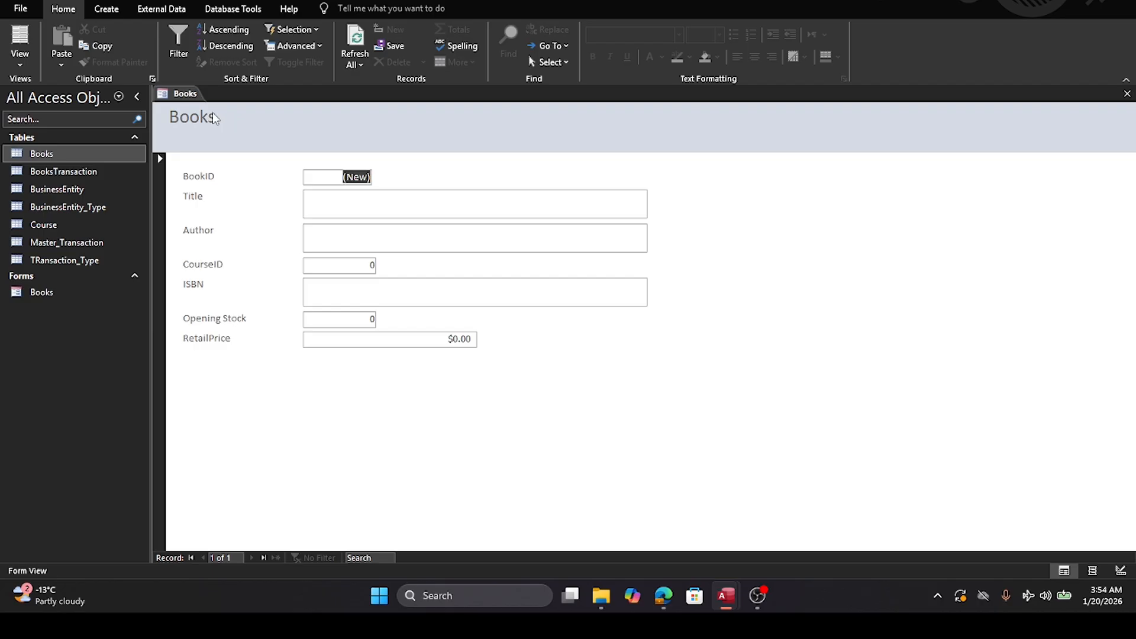
Step: Open the Books form in Design view and delete the CourseID text box and its label
right_click(181, 99)
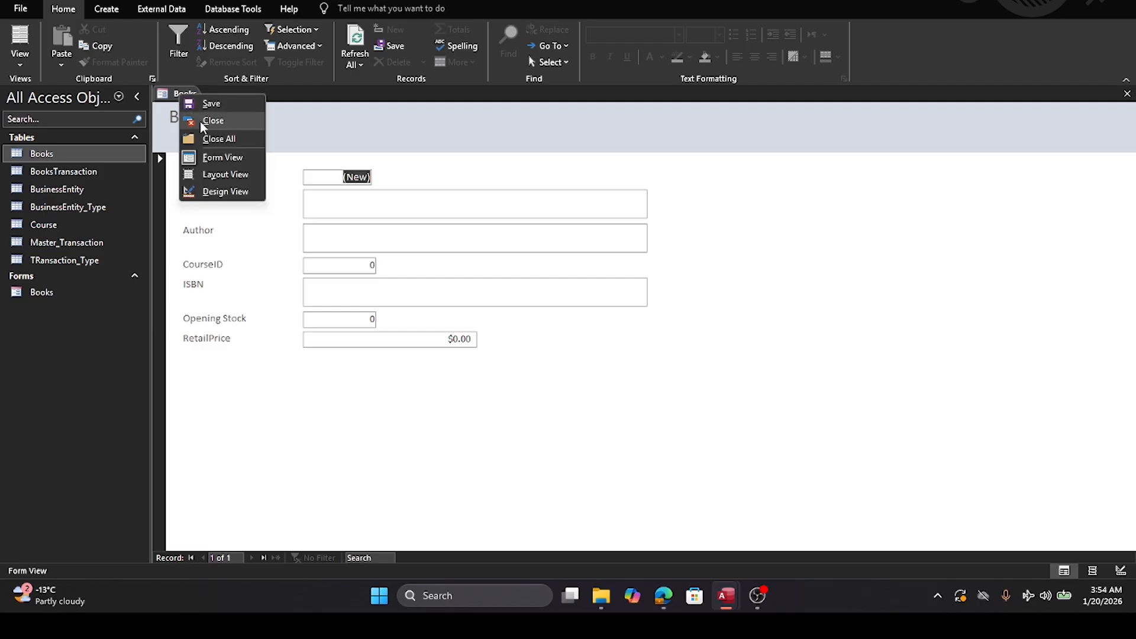
left_click(225, 191)
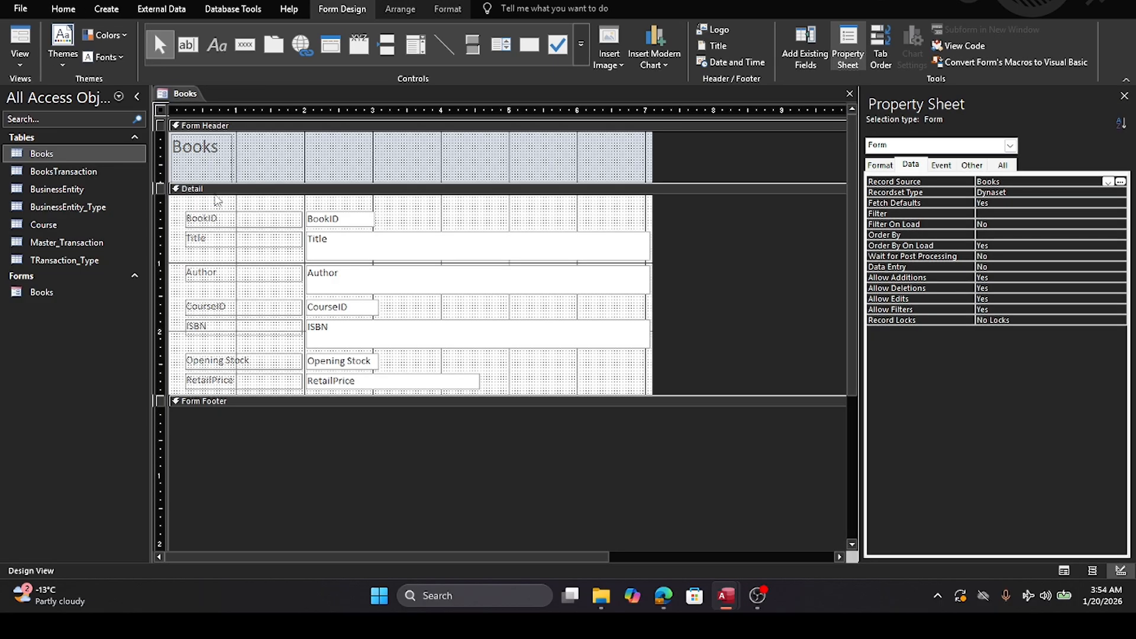
left_click(356, 307)
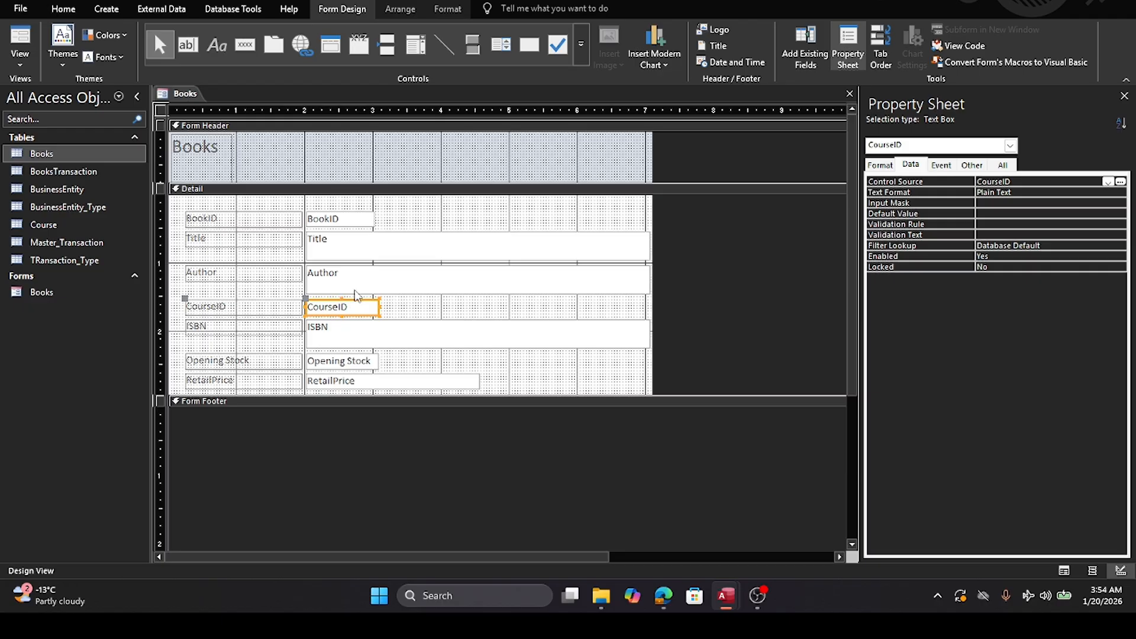
key("Delete")
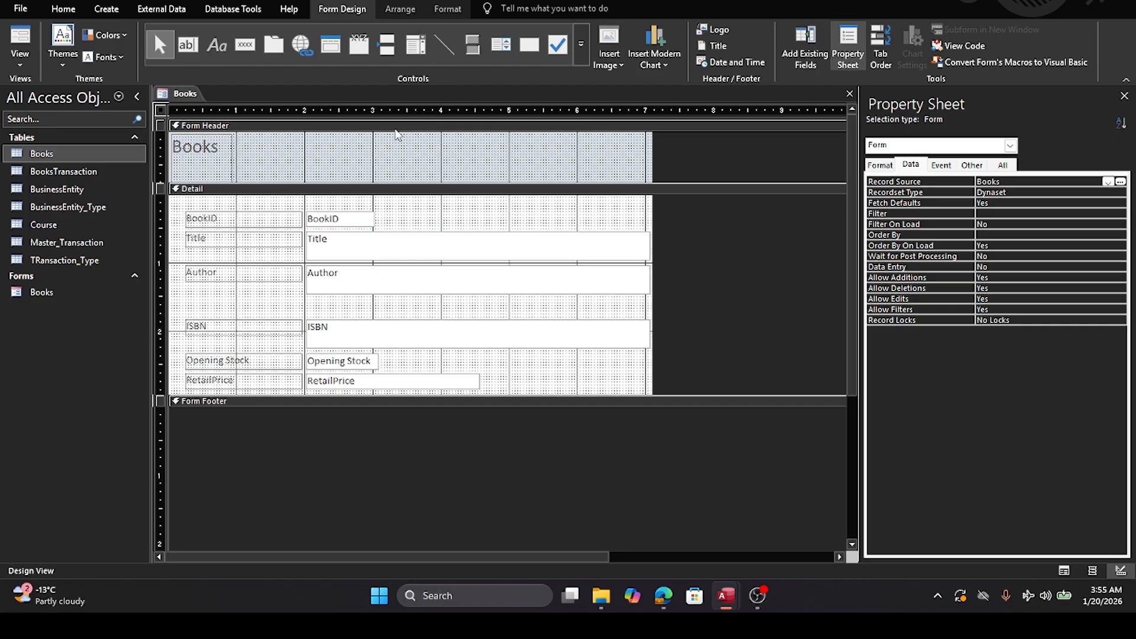
left_click(427, 46)
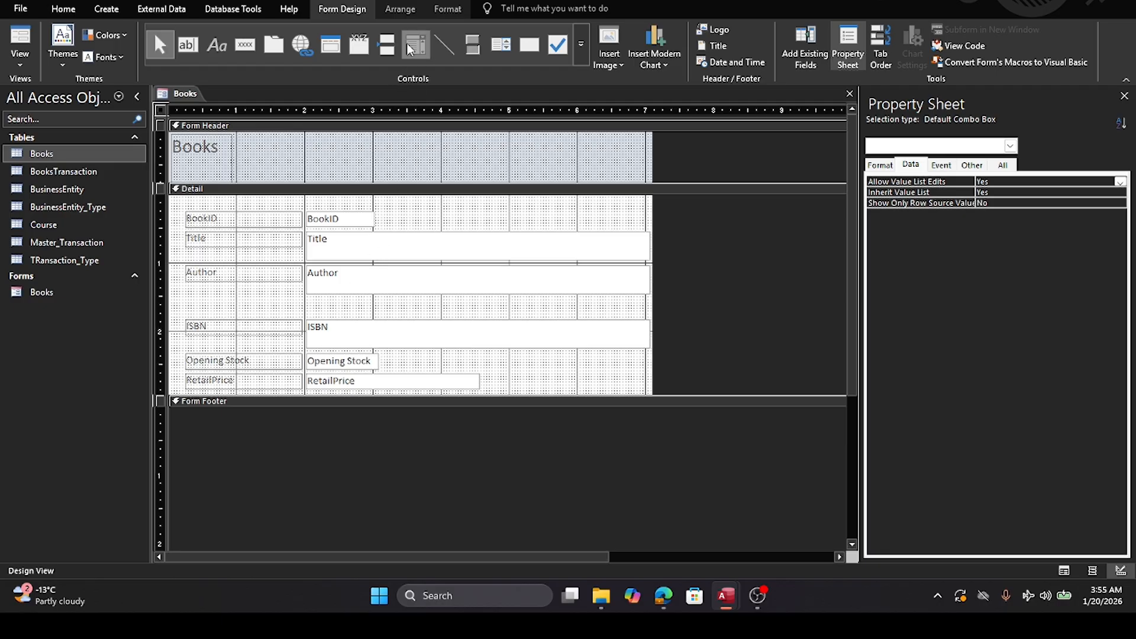
Step: Draw an unbound combo box (Combo15) below the Author field, launching the Combo Box Wizard
left_click(412, 48)
left_click(317, 312)
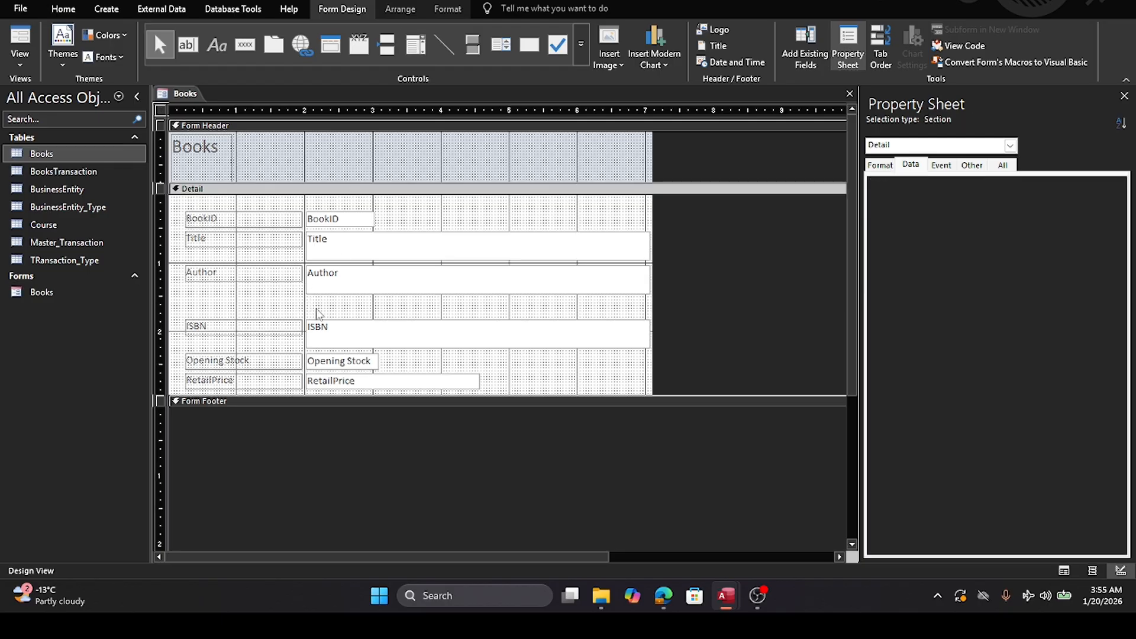
right_click(317, 313)
key("Escape")
left_click(417, 46)
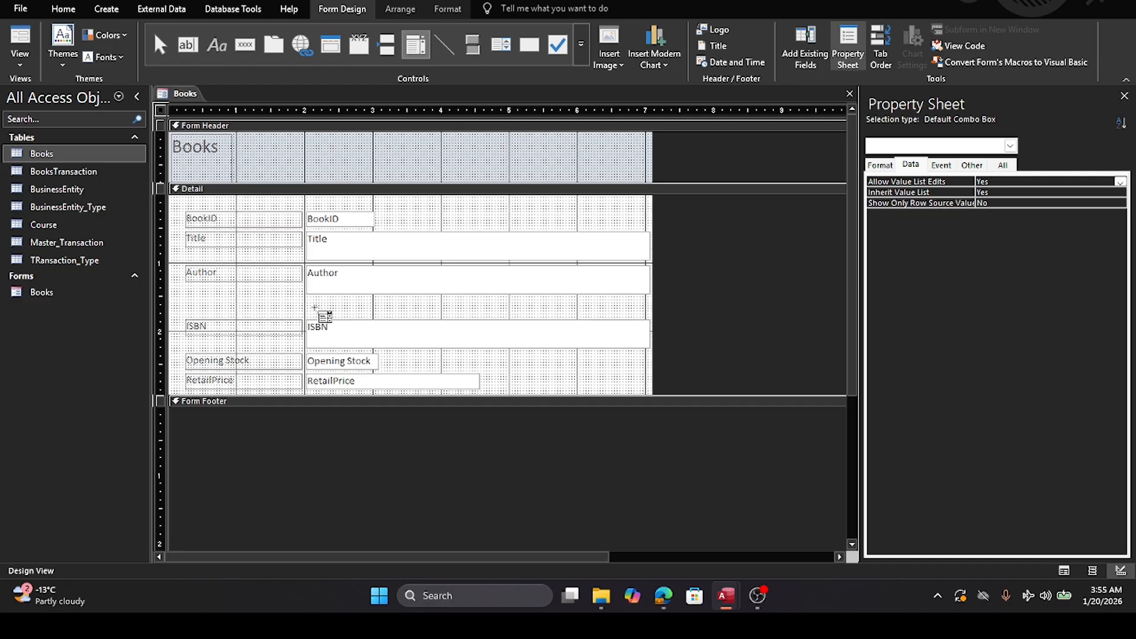
left_click_drag(307, 299, 375, 318)
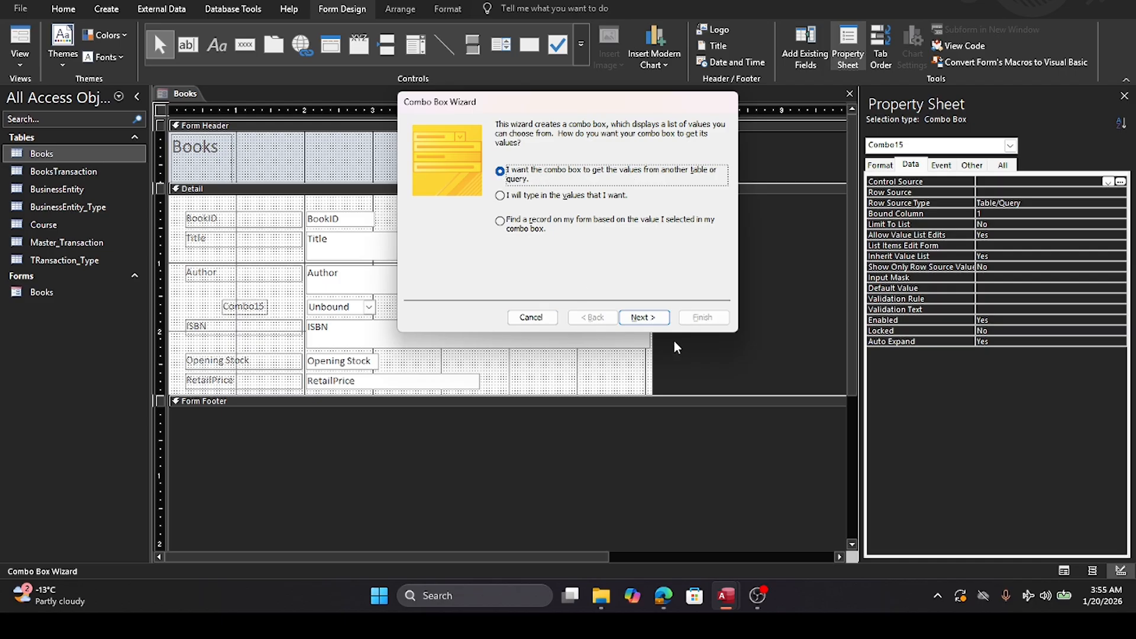
Step: Source the combo box from the Course table with CourseID and CourseName columns, unsorted
left_click(644, 317)
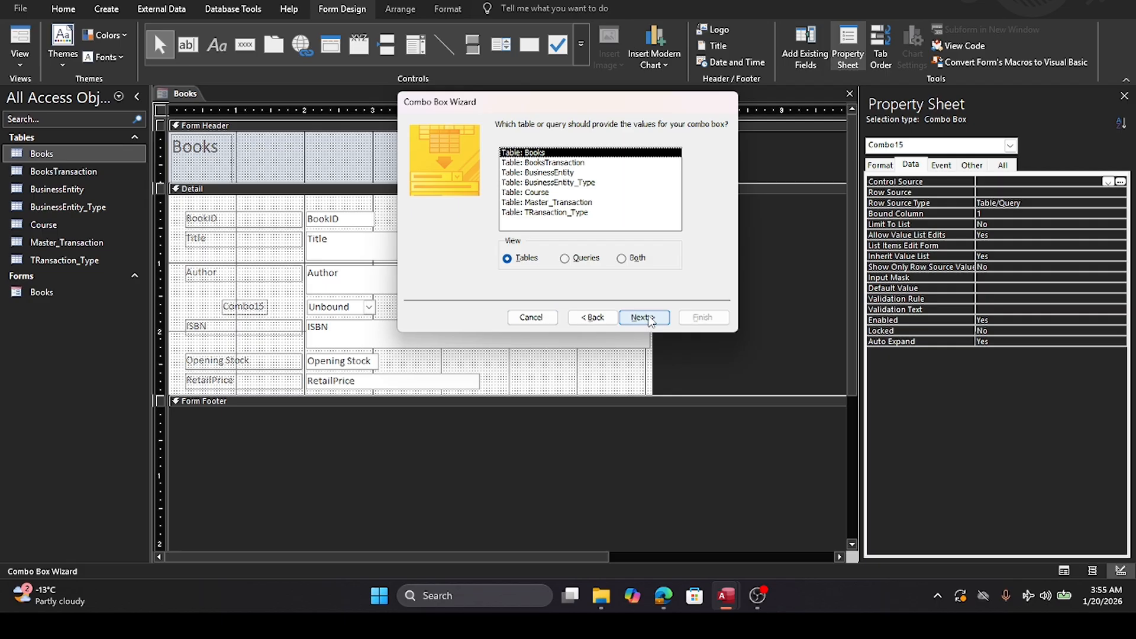
left_click(531, 194)
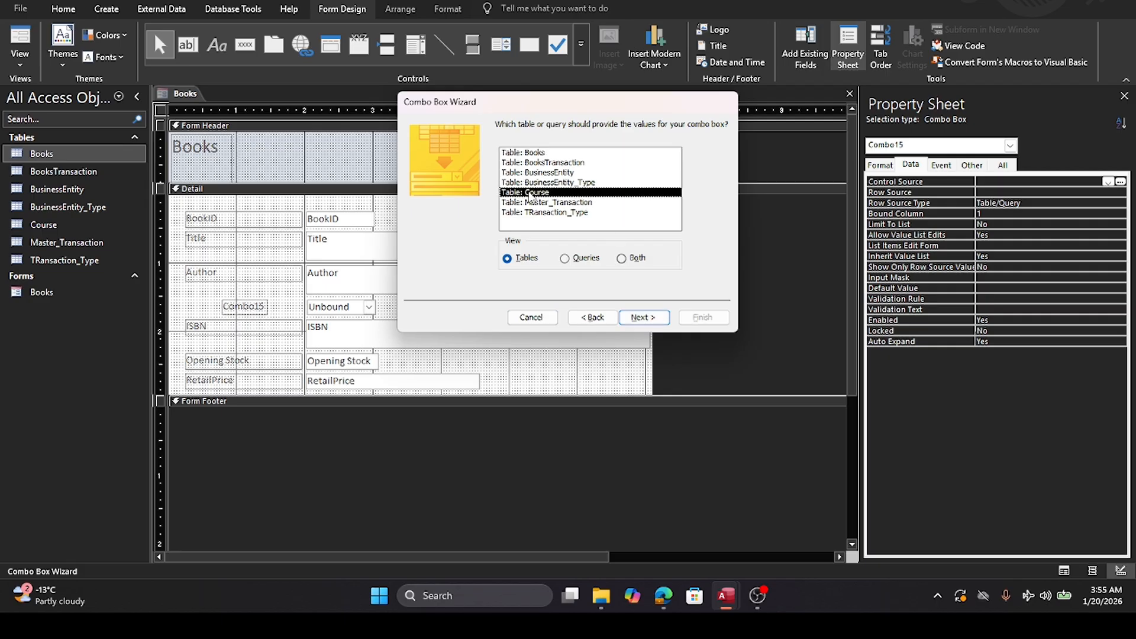
left_click(644, 318)
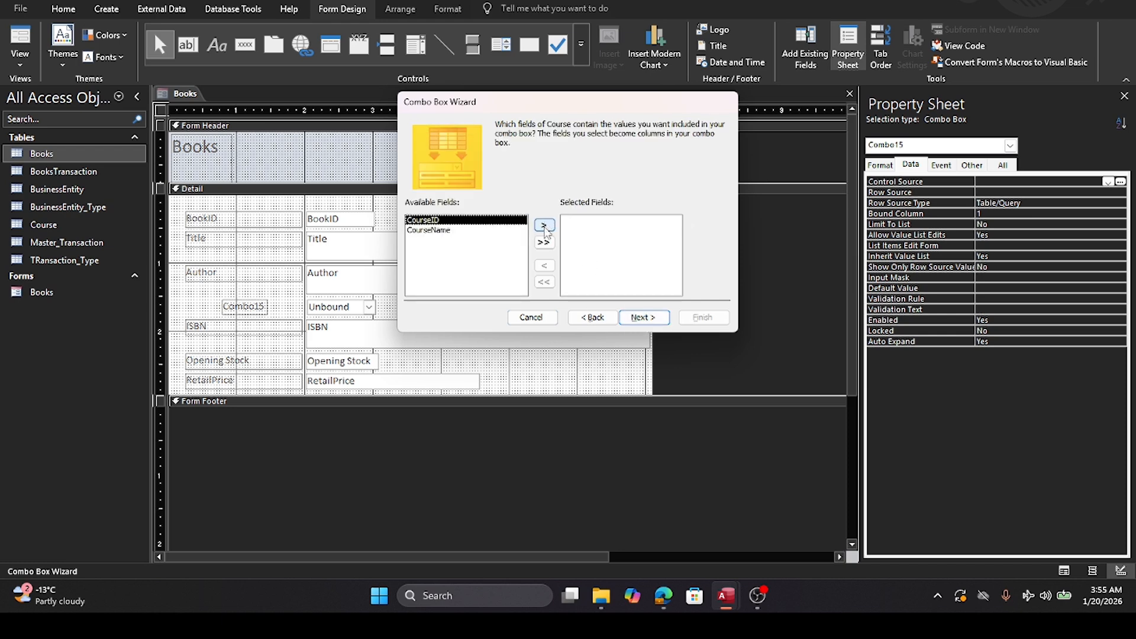
left_click(544, 227)
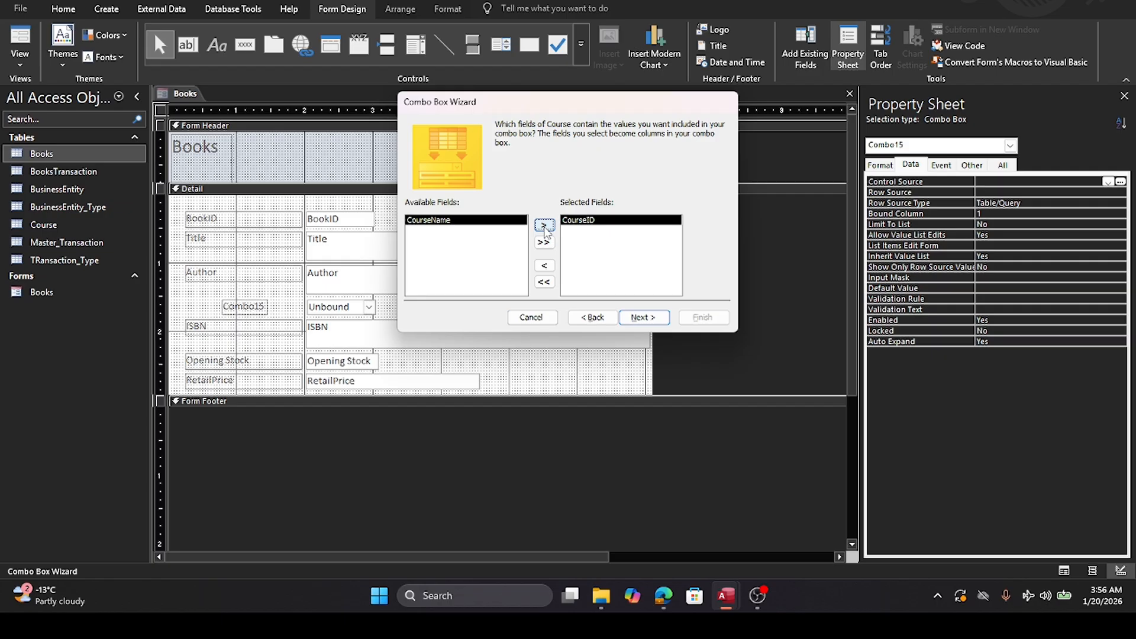
left_click(543, 226)
left_click(644, 317)
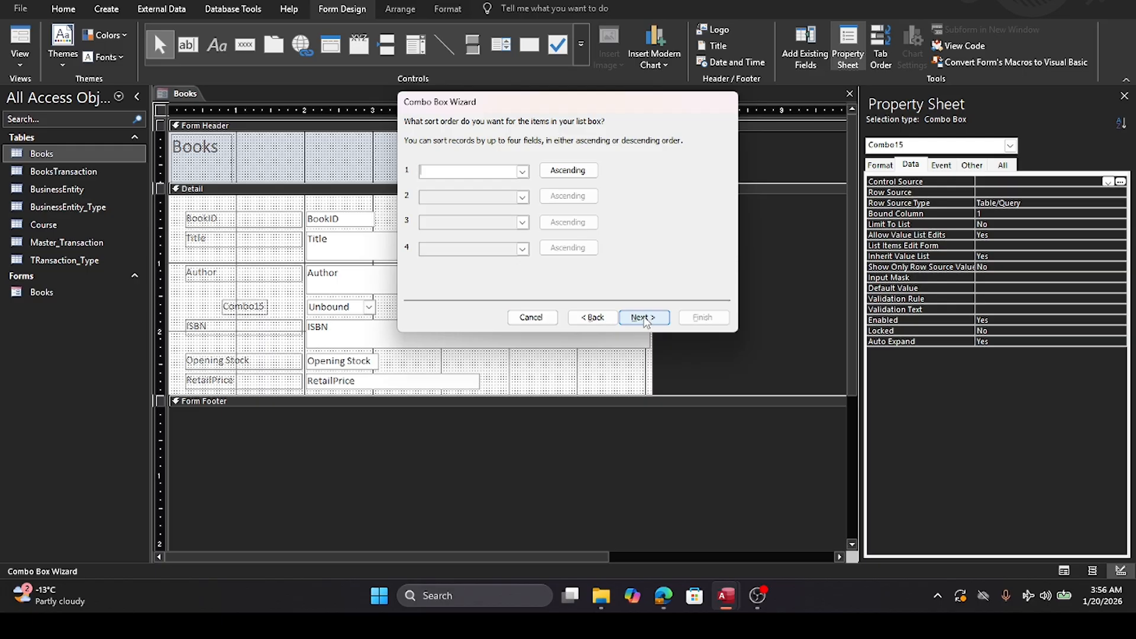
left_click(644, 317)
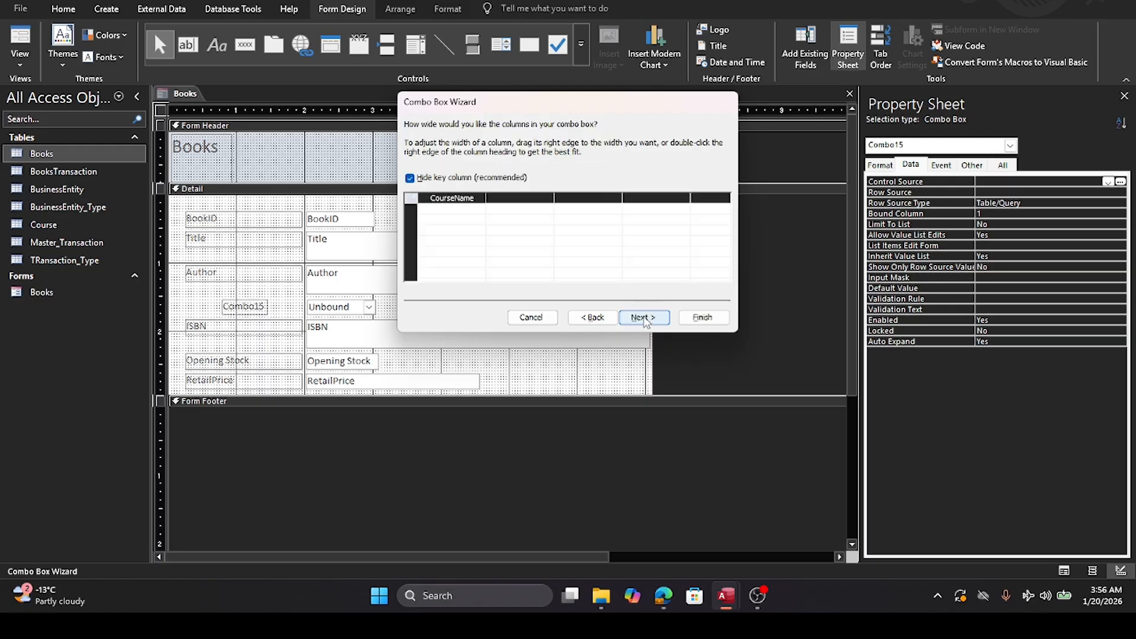
Step: Keep the key column hidden, store the chosen value in CourseID, and label it CourseName
left_click(410, 180)
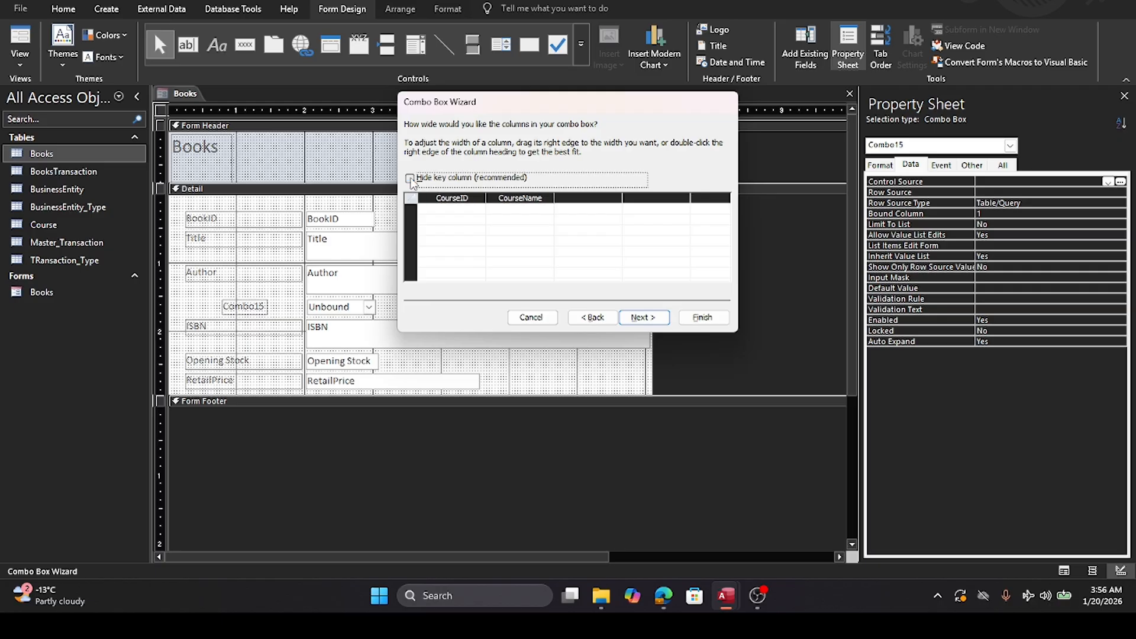
left_click(410, 180)
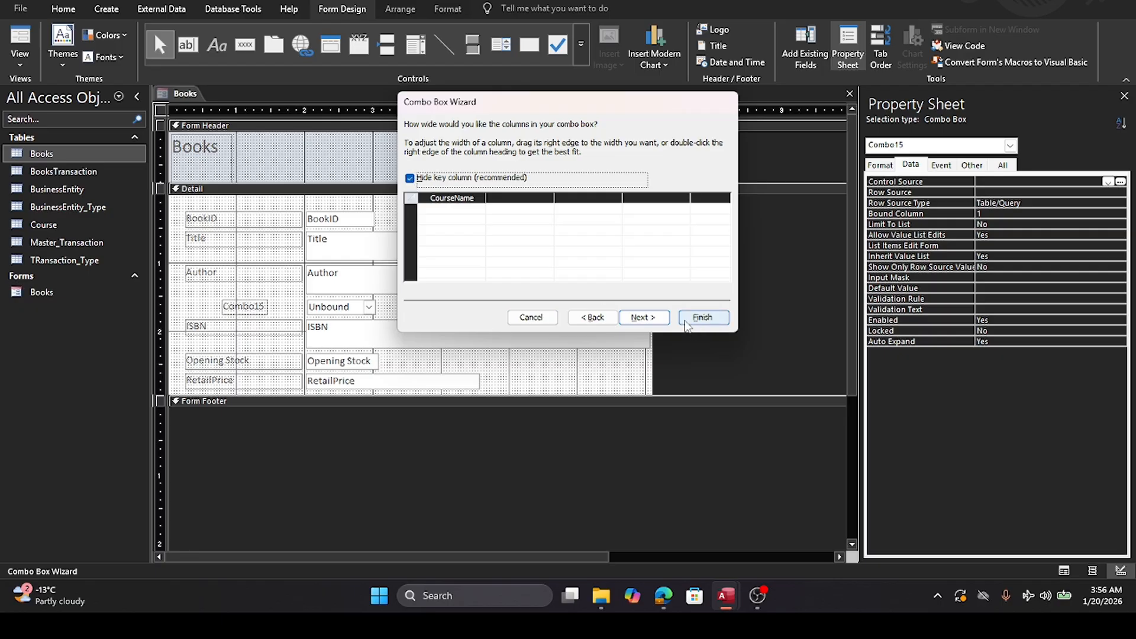
left_click(642, 317)
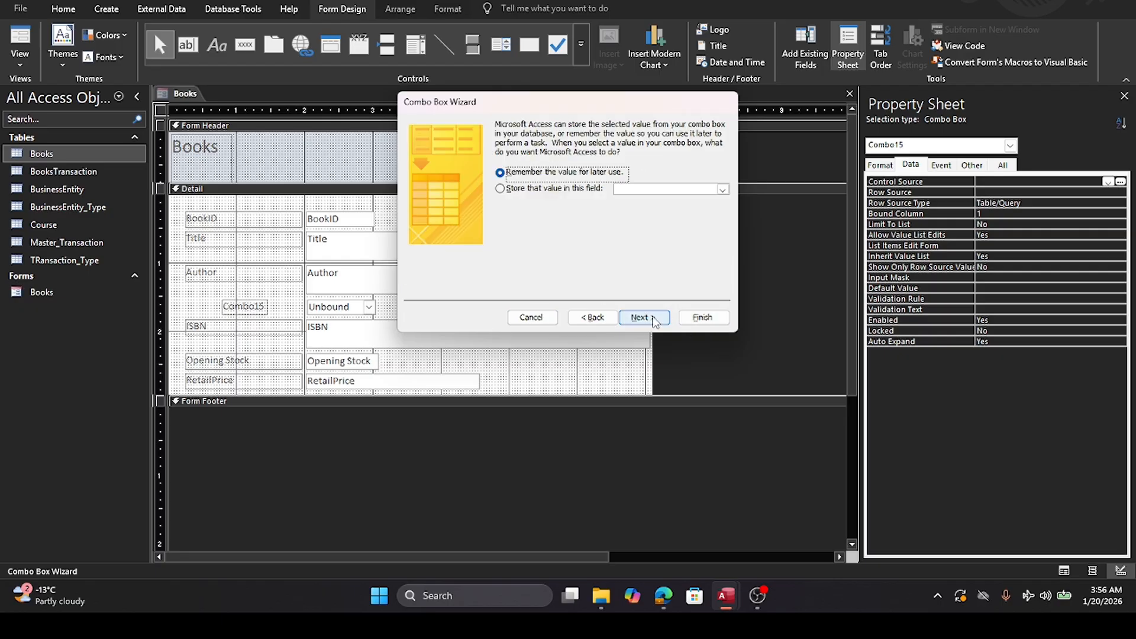
left_click(500, 188)
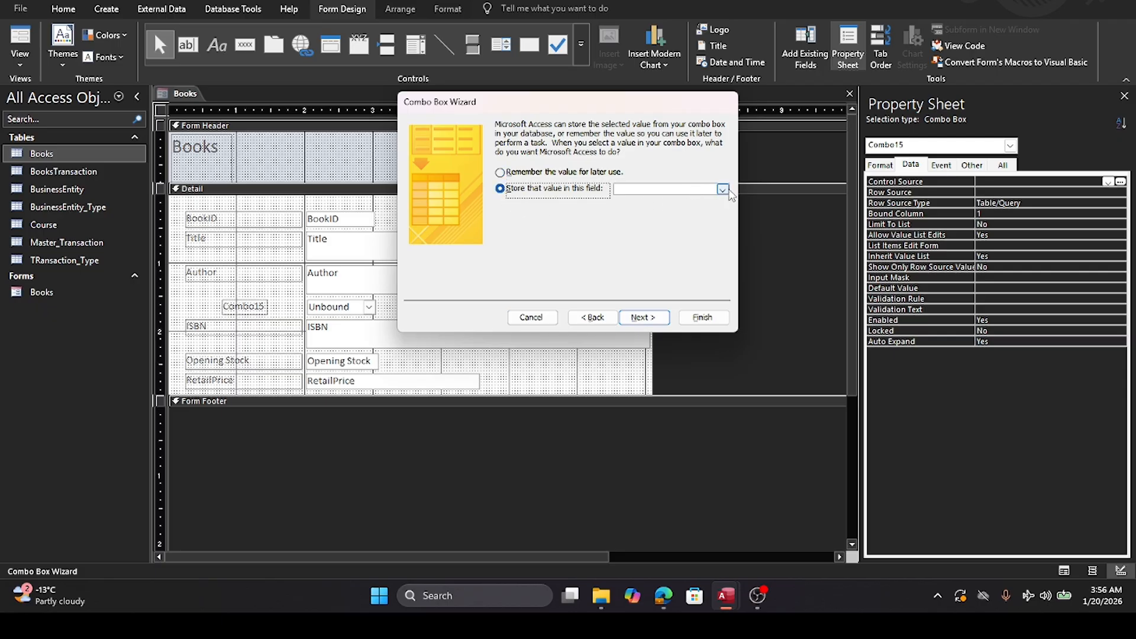
left_click(725, 190)
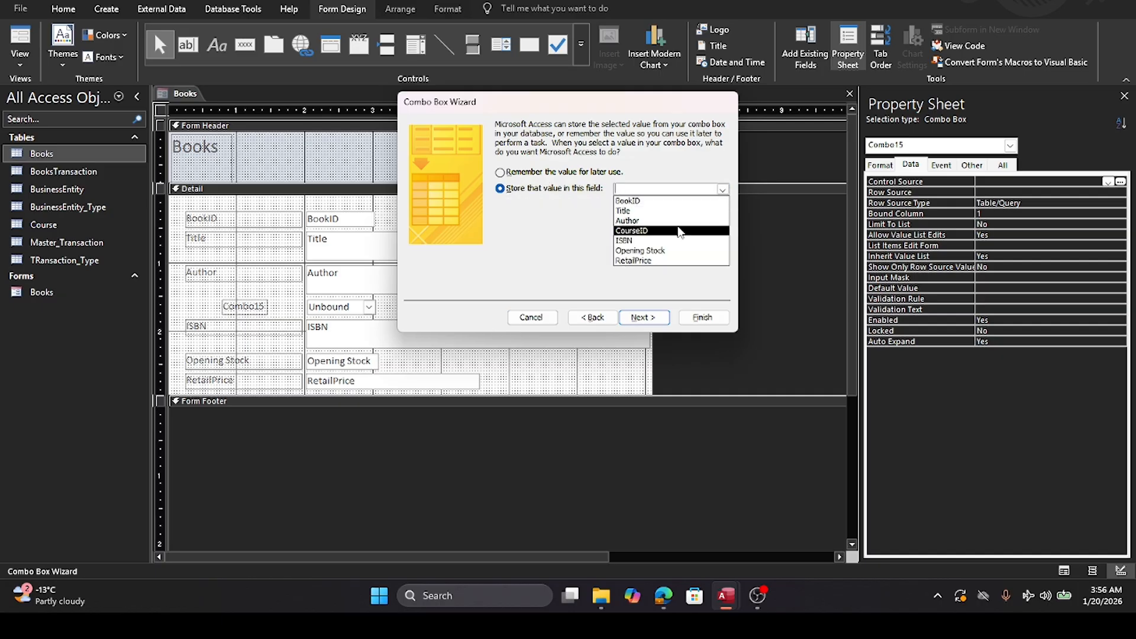
left_click(679, 232)
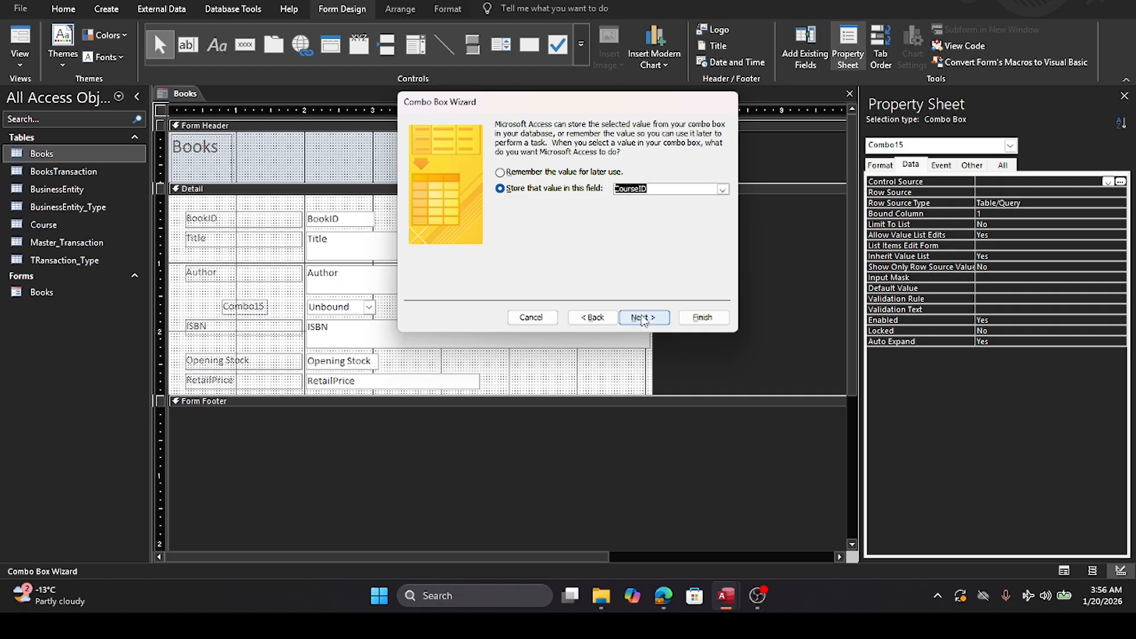
left_click(643, 318)
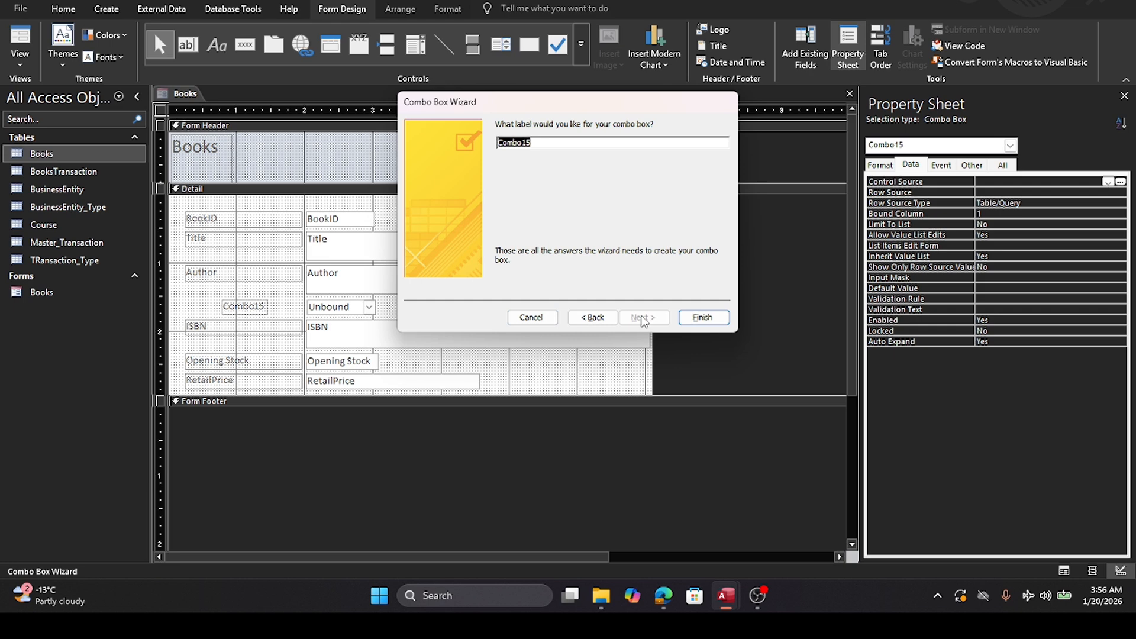
type("CourseName")
Step: Finish the wizard and align the CourseName label and combo box with the other fields
left_click(702, 317)
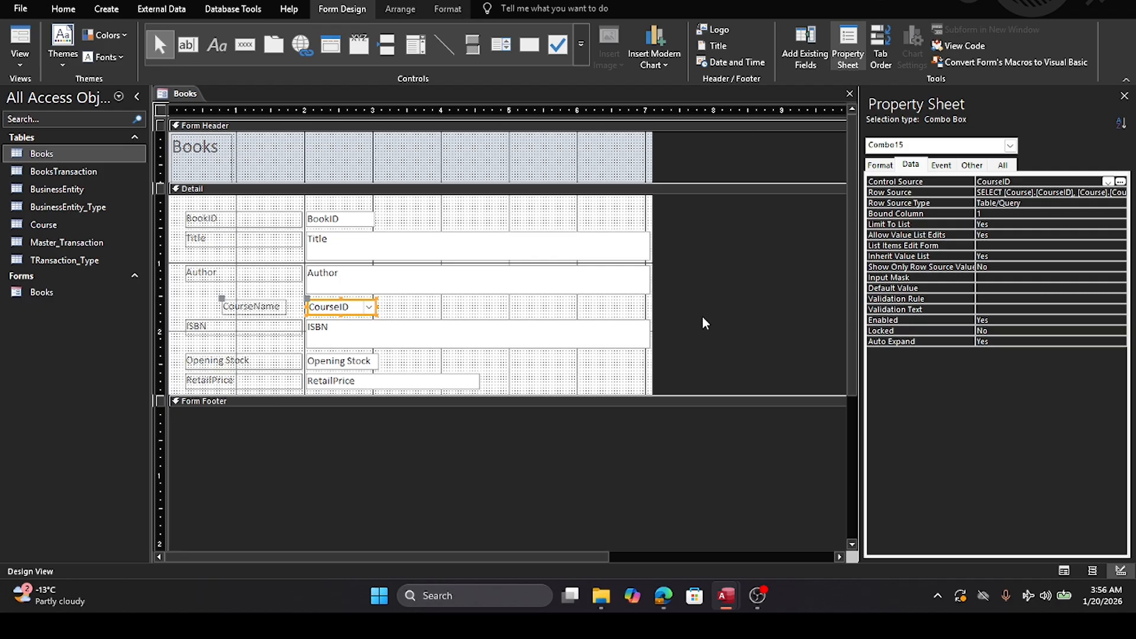
left_click(236, 305)
left_click_drag(235, 303, 193, 298)
left_click(293, 307)
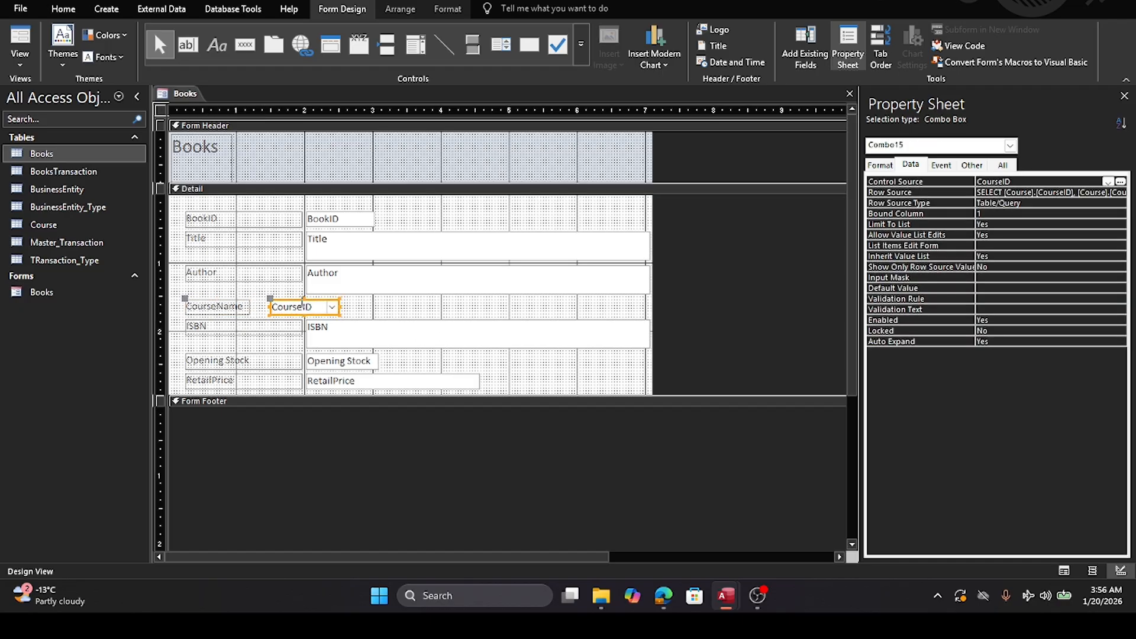
left_click(267, 294)
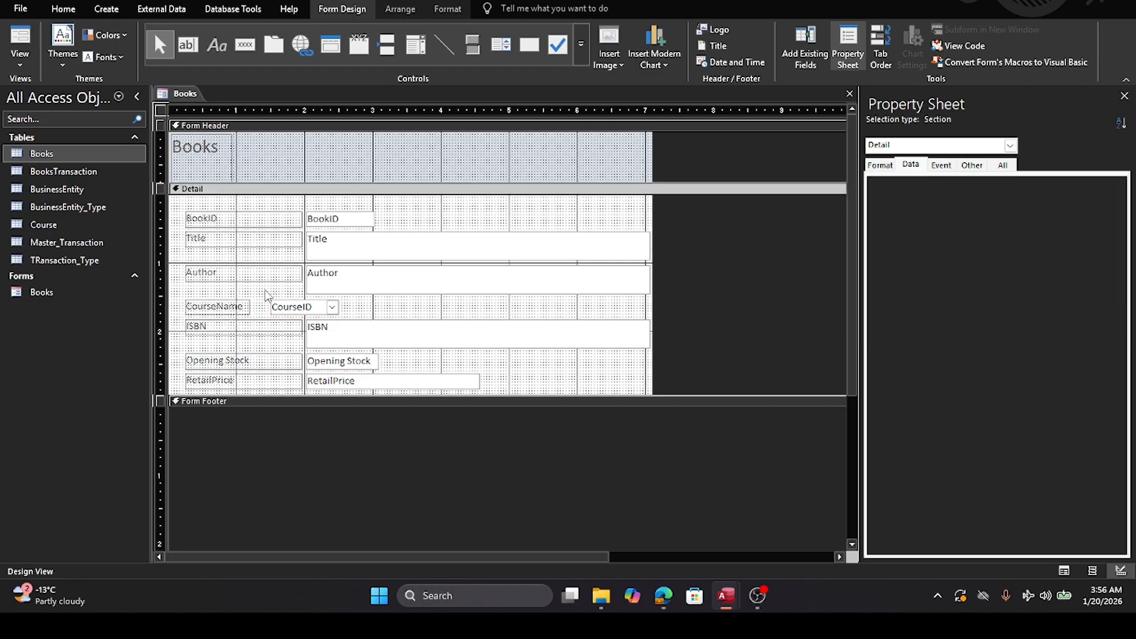
left_click(274, 309)
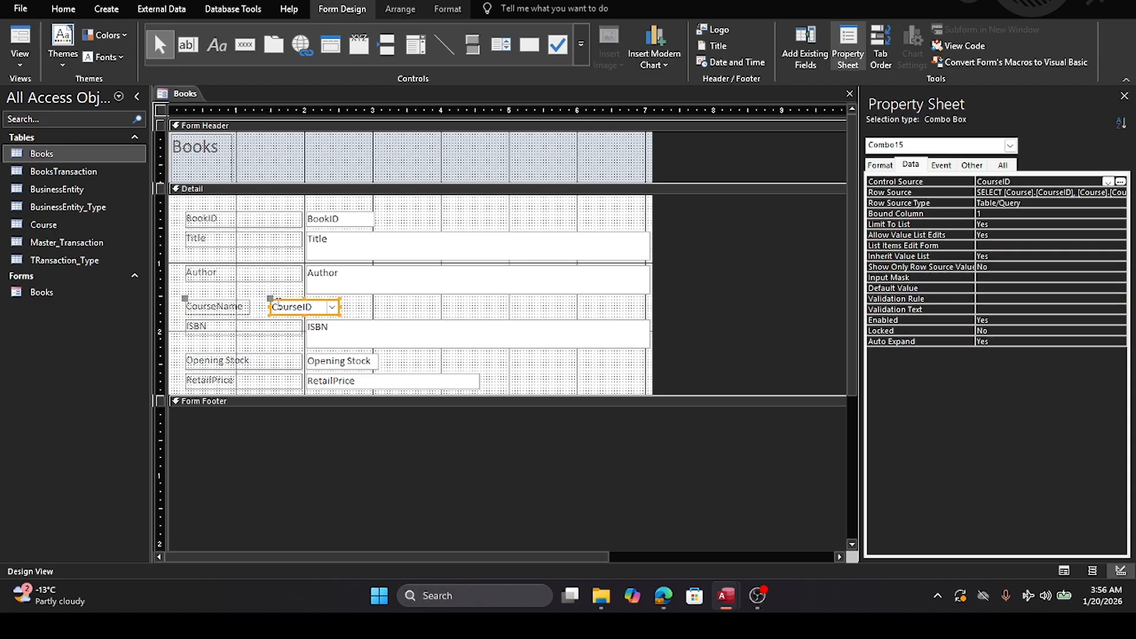
left_click_drag(279, 298, 311, 300)
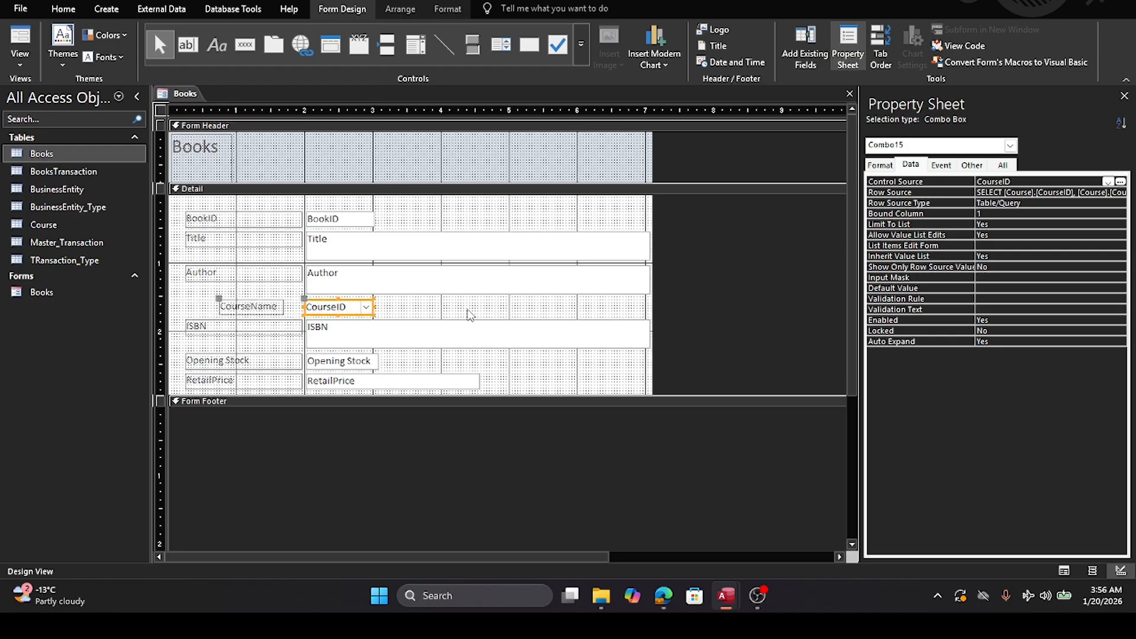
left_click(470, 314)
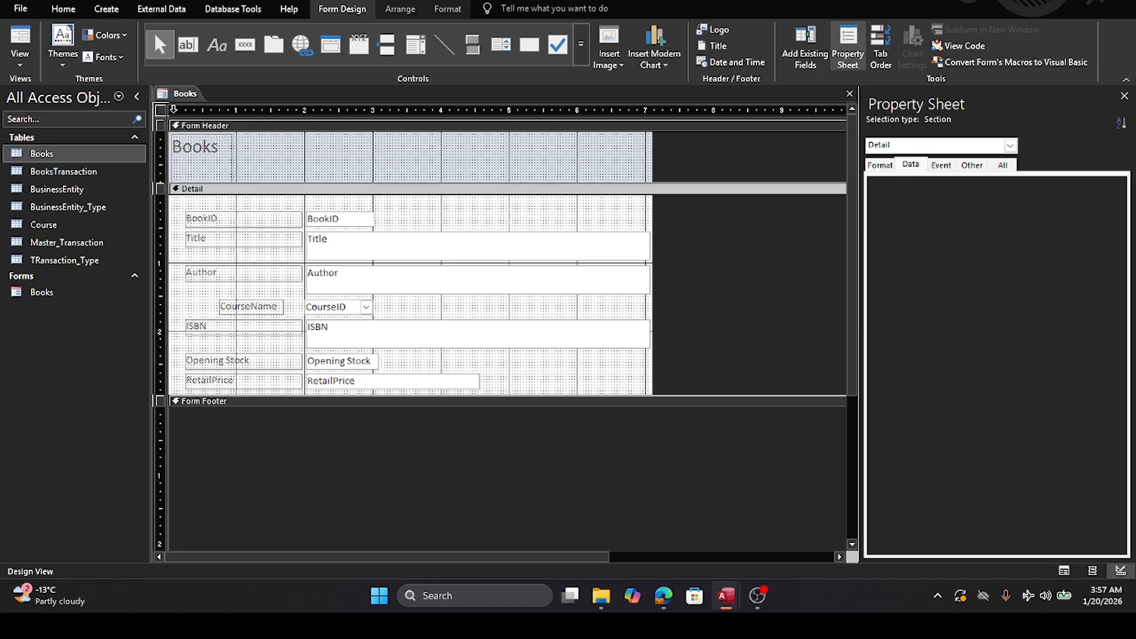
Step: Switch the Books form to Form view and check the CourseName list for available courses
right_click(185, 94)
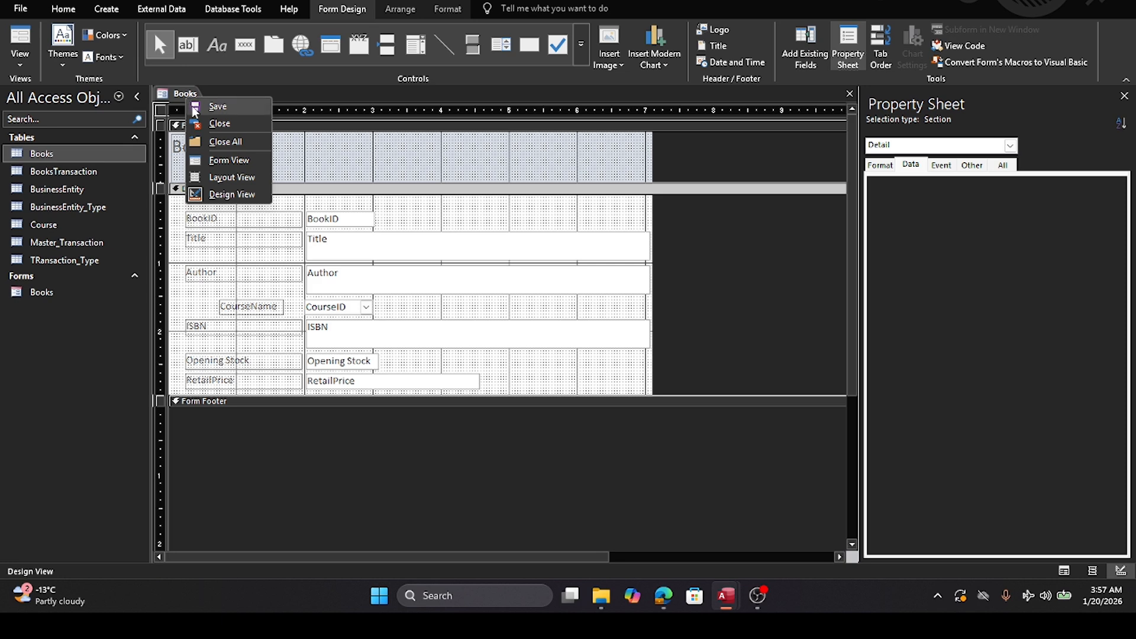
left_click(235, 161)
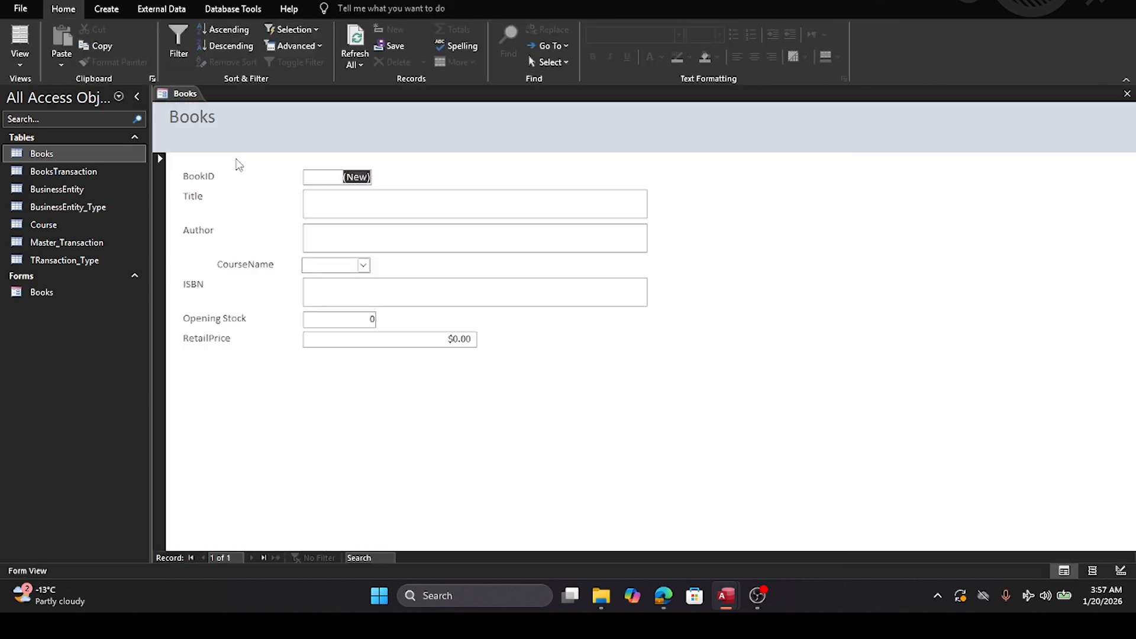
left_click(366, 267)
left_click(365, 267)
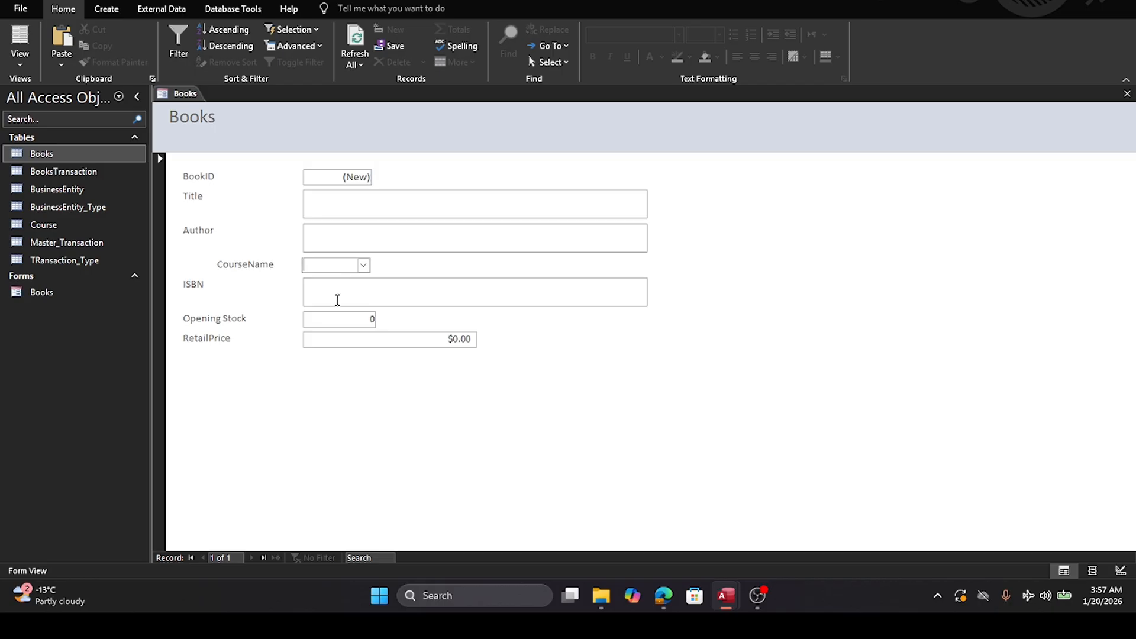
left_click(363, 265)
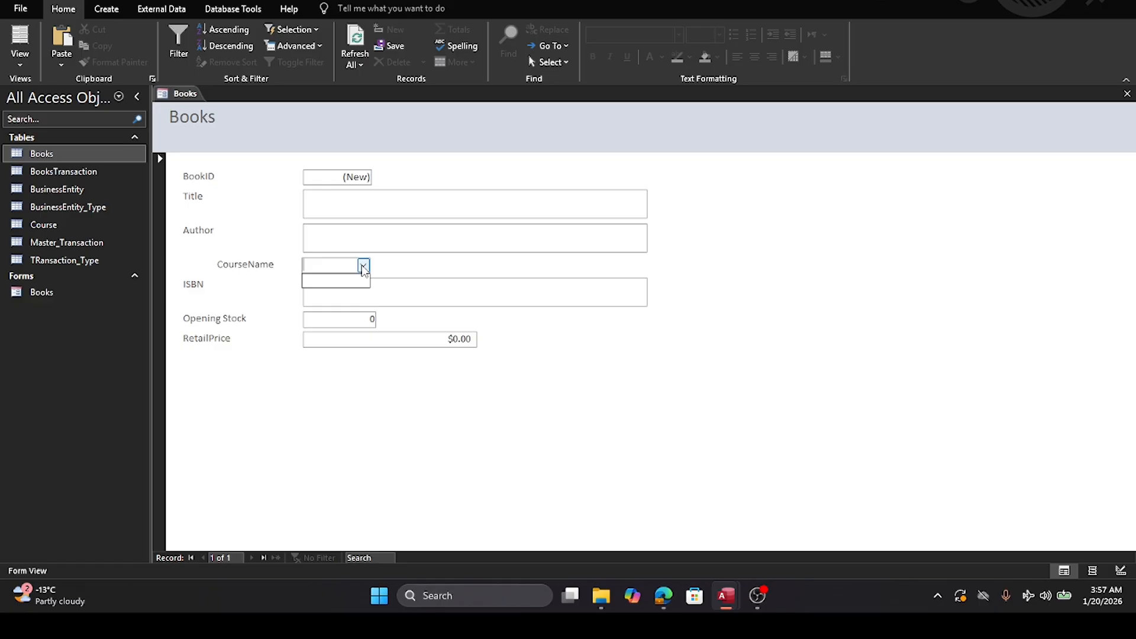
Step: Enter the title 'Introduction to Computers', the author's name and ISBN 12345
left_click(325, 206)
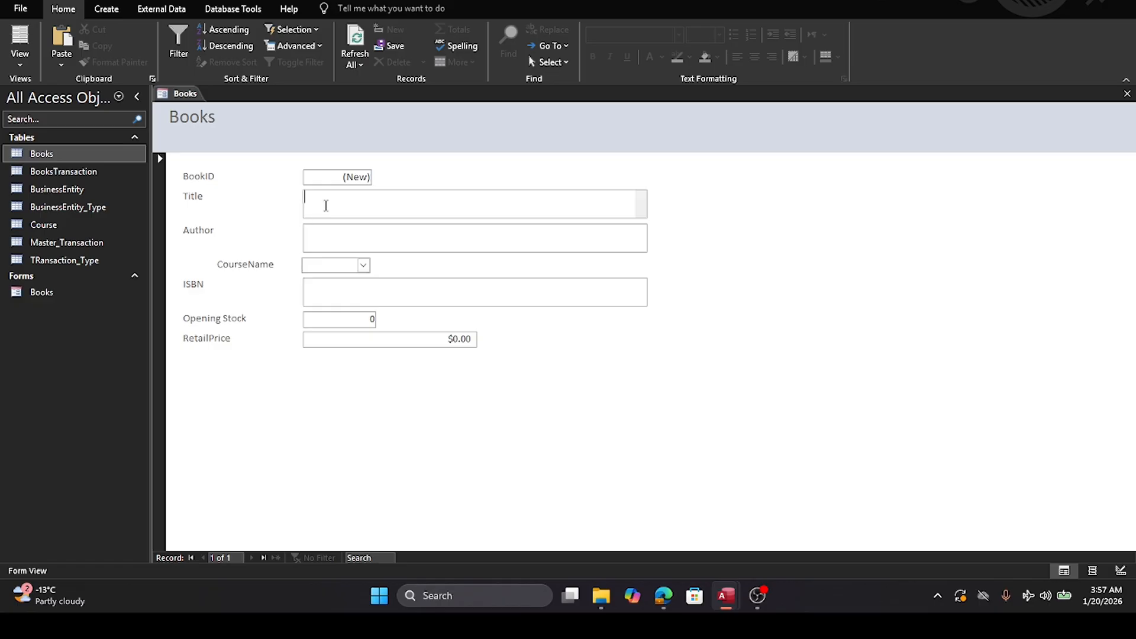
type("Introduc")
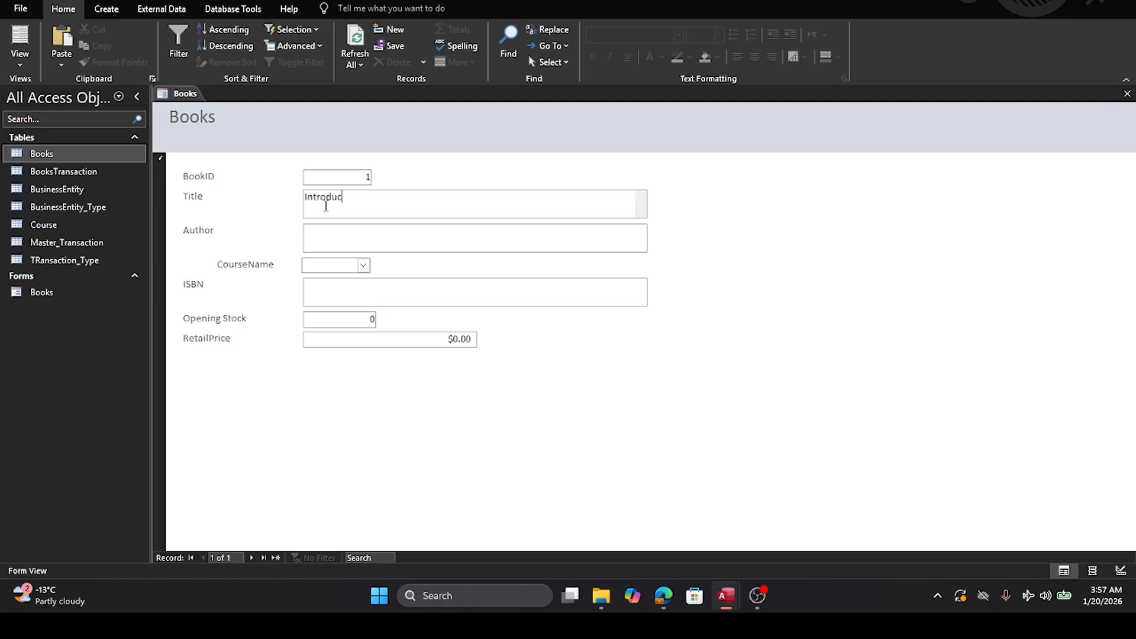
type("tion to Computers")
left_click(433, 230)
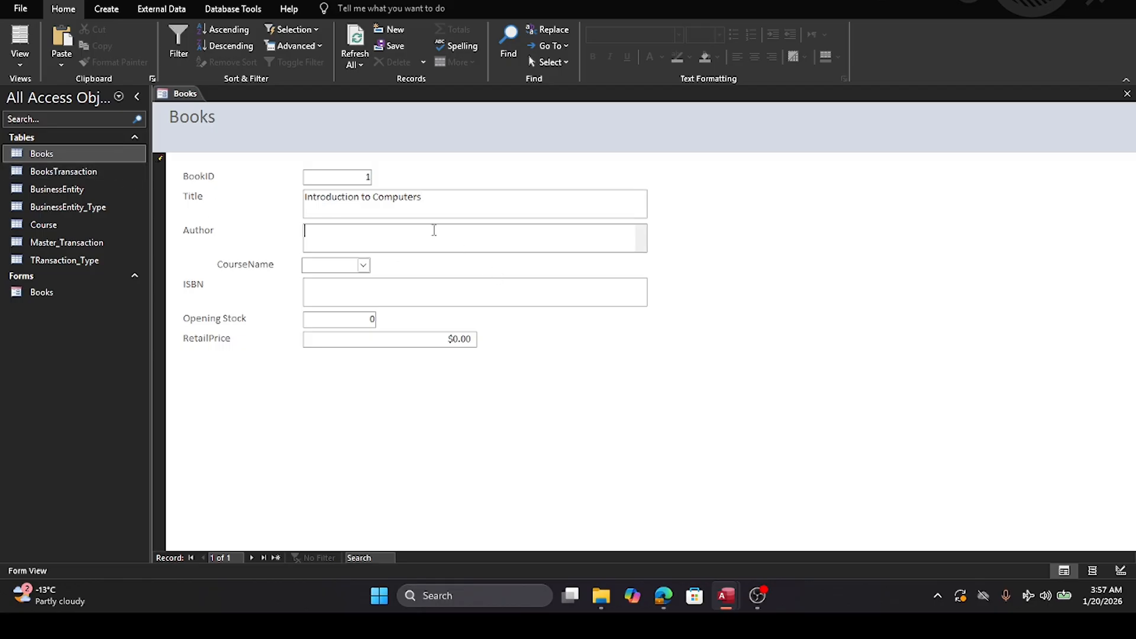
type("Ralph Kimbal")
left_click(425, 304)
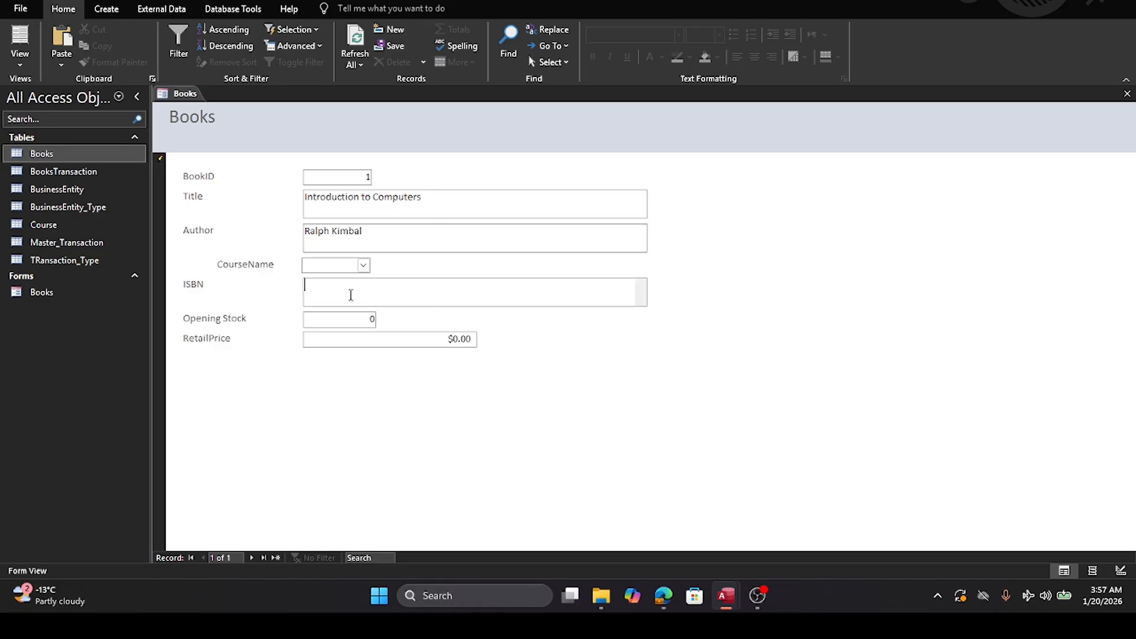
type("12345")
Step: Set Opening Stock to 3 and retail price to 35, then try saving the record
left_click_drag(366, 322, 399, 323)
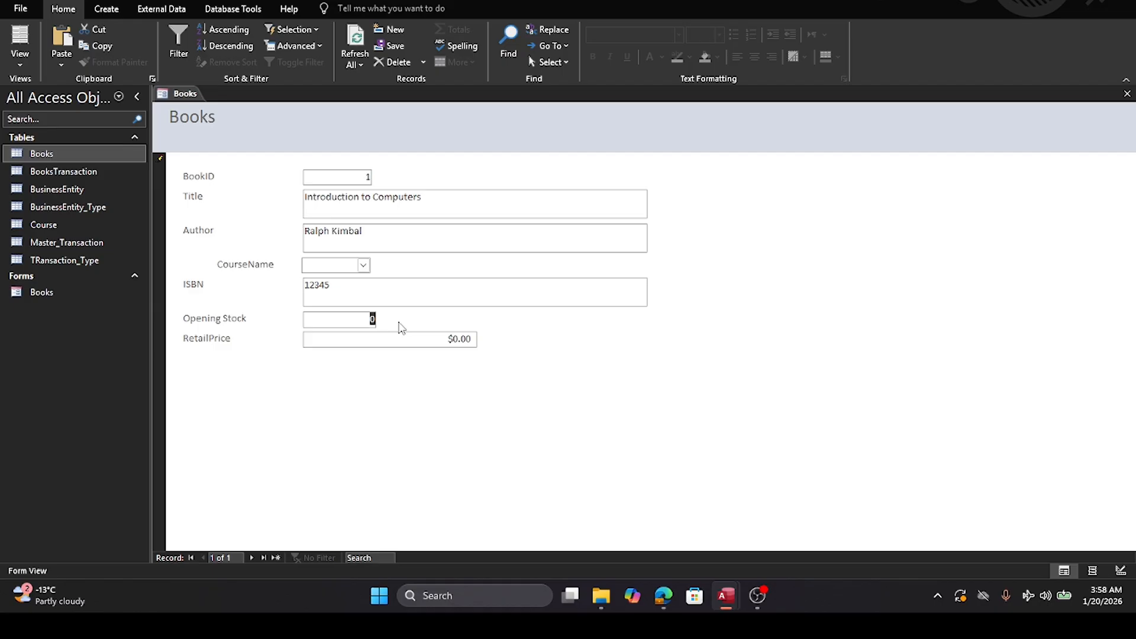
type("3")
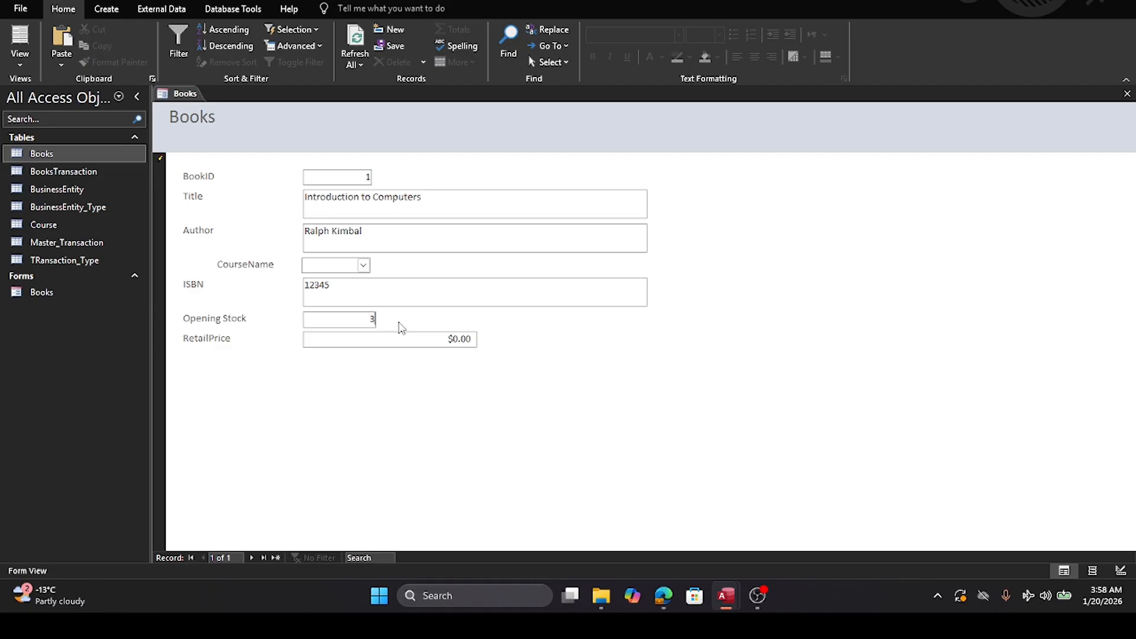
key("Tab")
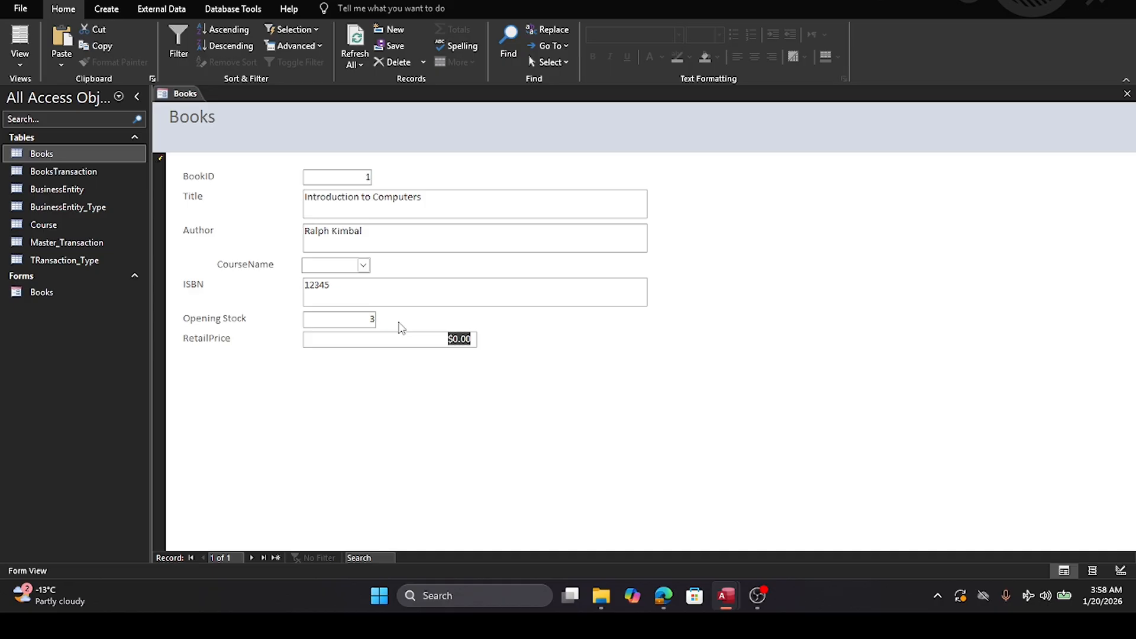
type("35")
key("Tab")
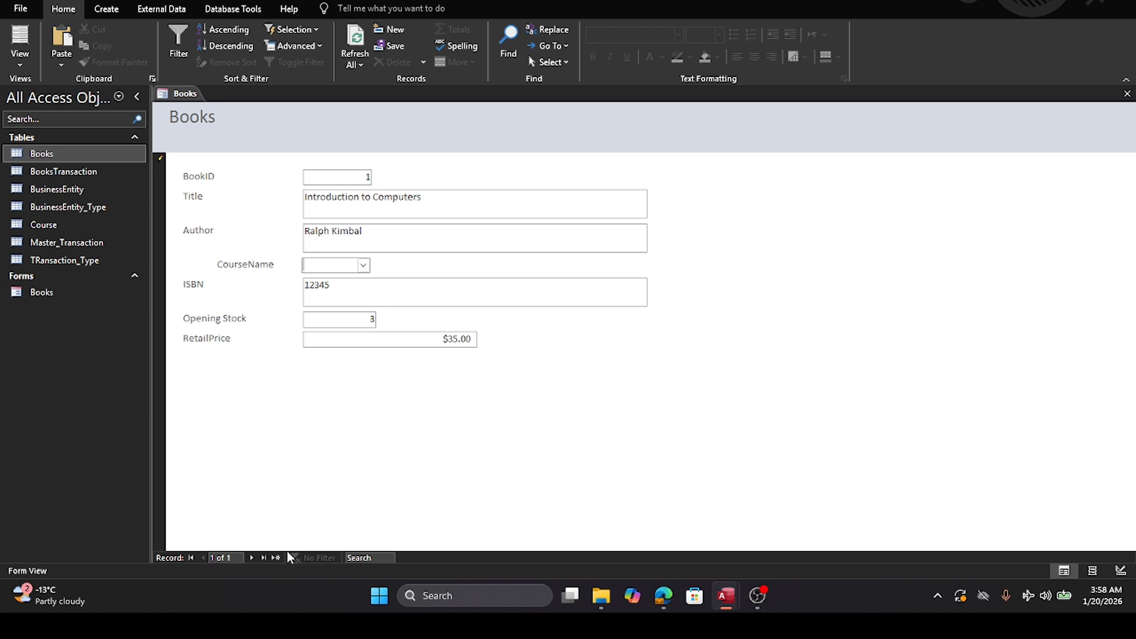
left_click(253, 558)
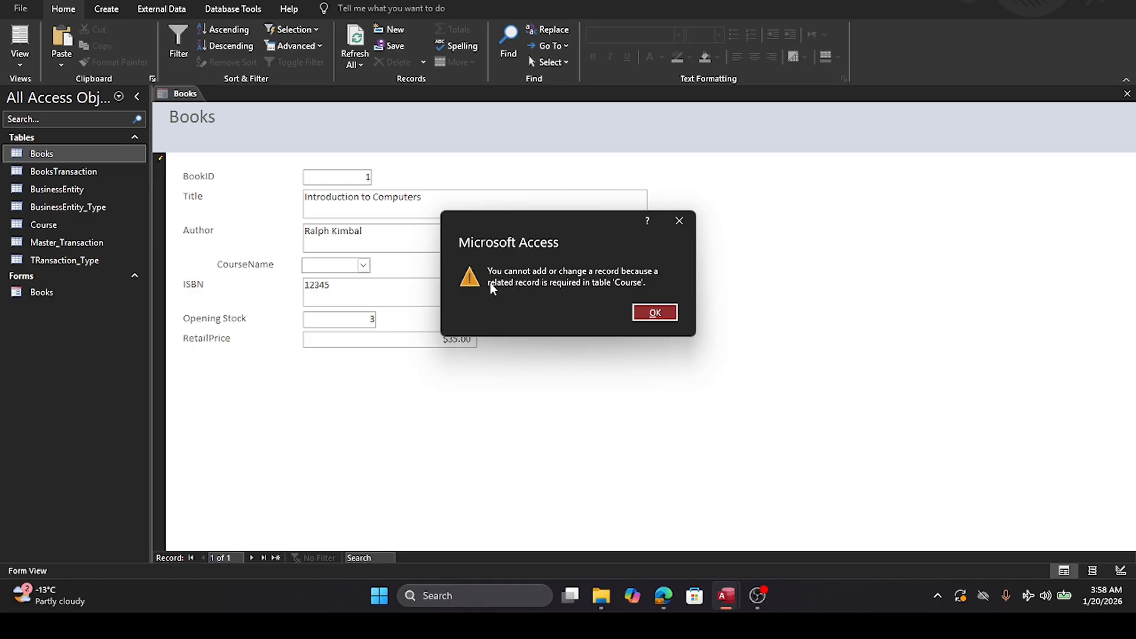
Step: Dismiss the related-record error and close the Books form, discarding the unsaved book
left_click(652, 318)
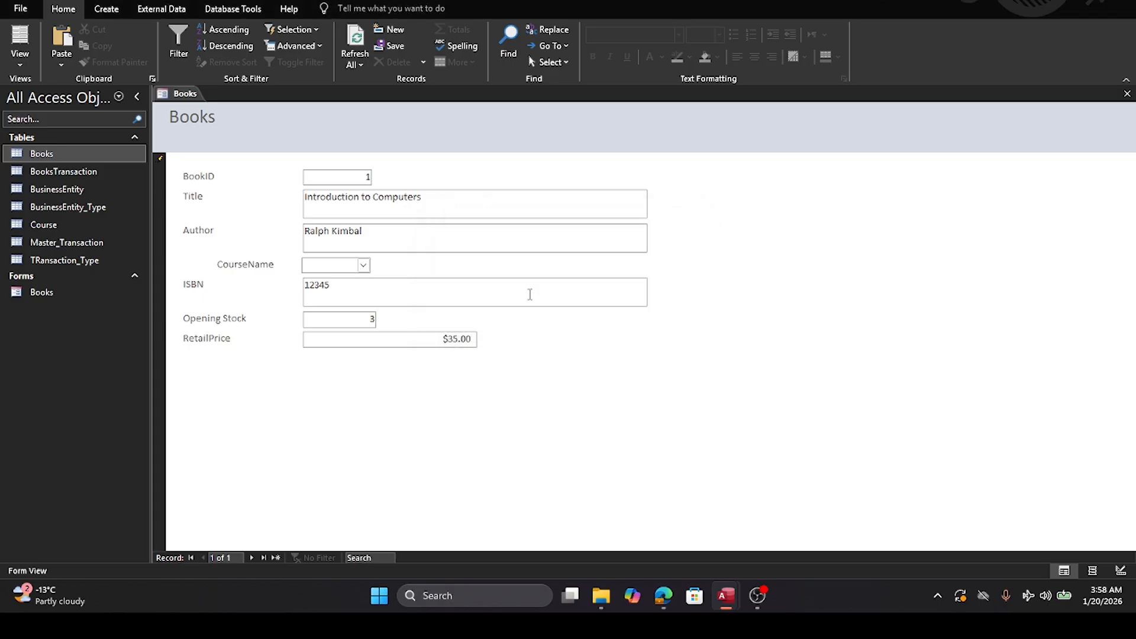
left_click(364, 266)
left_click(366, 266)
left_click(1127, 93)
left_click(654, 314)
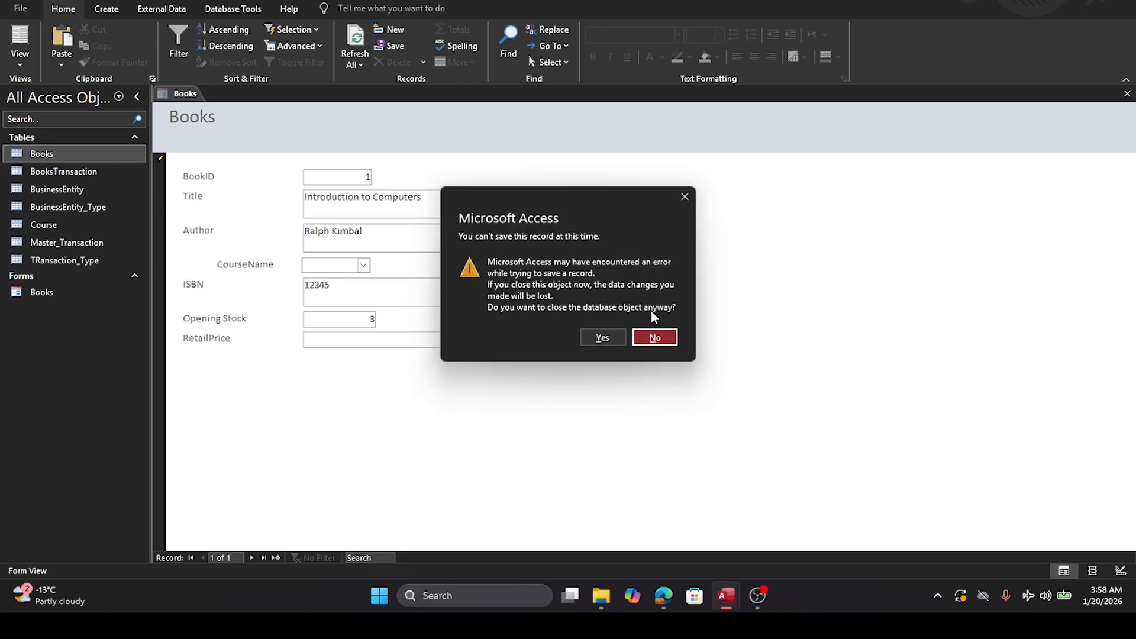
left_click(610, 340)
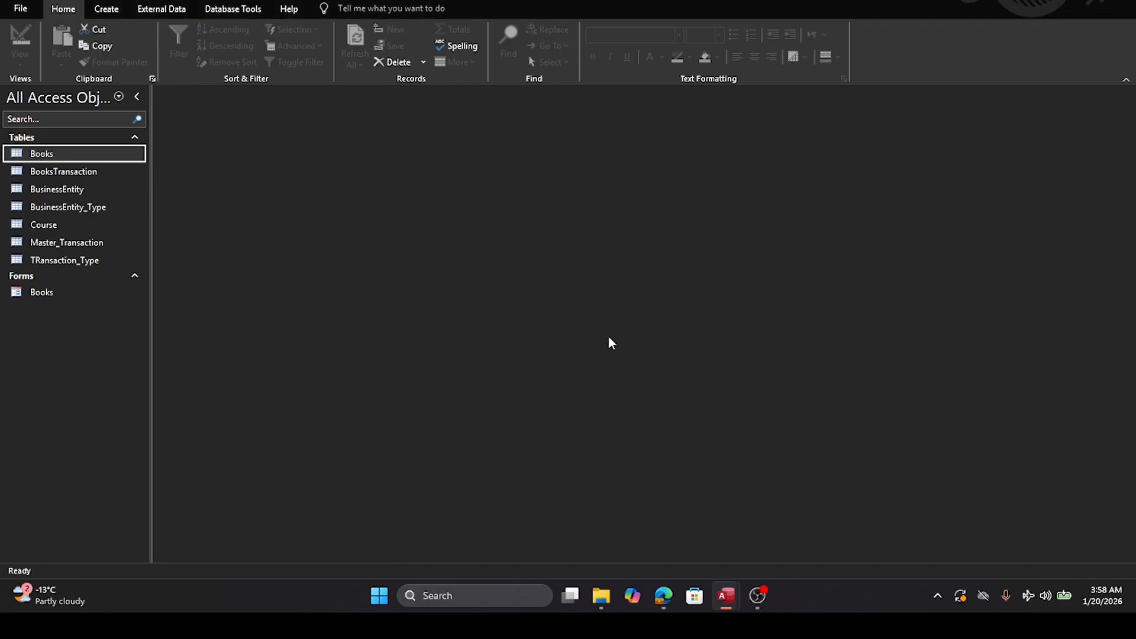
double_click(28, 225)
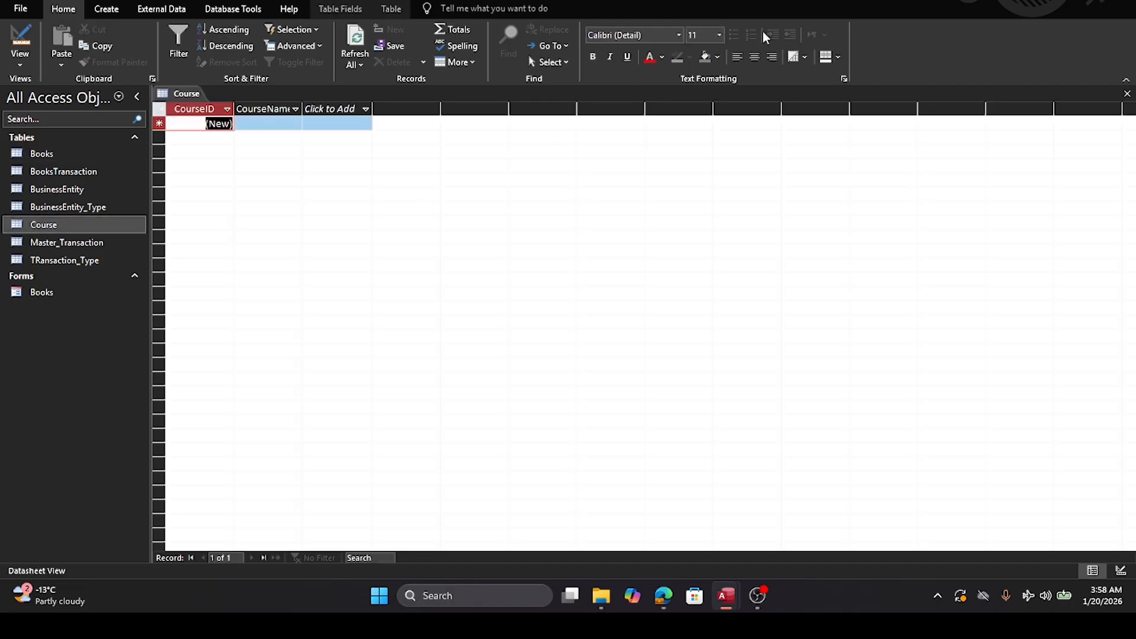
left_click(1125, 94)
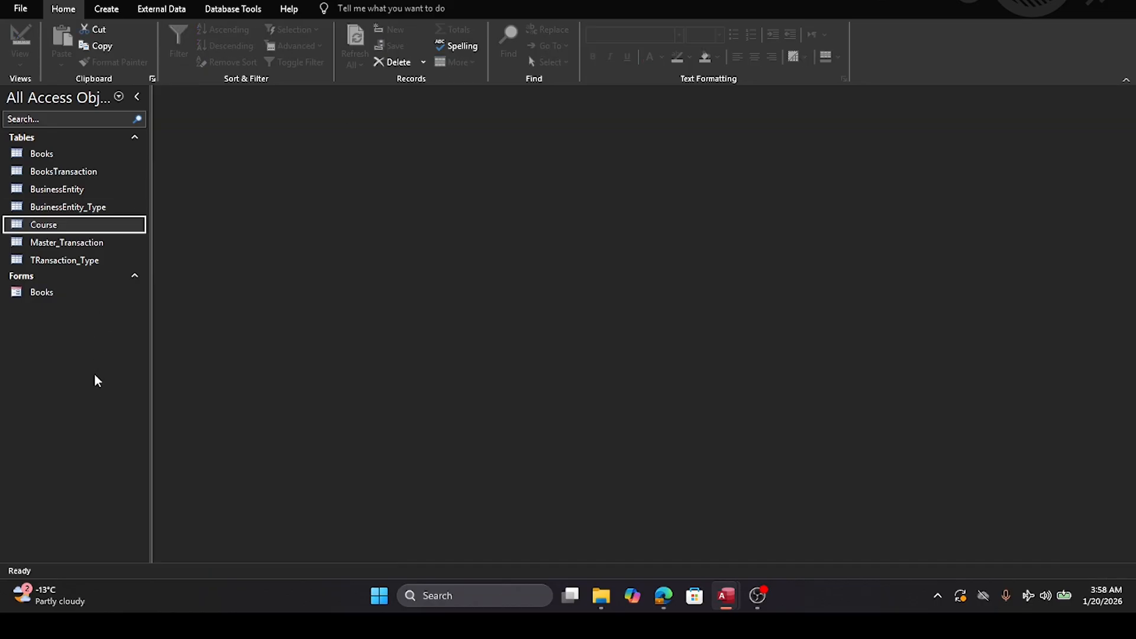
left_click(105, 8)
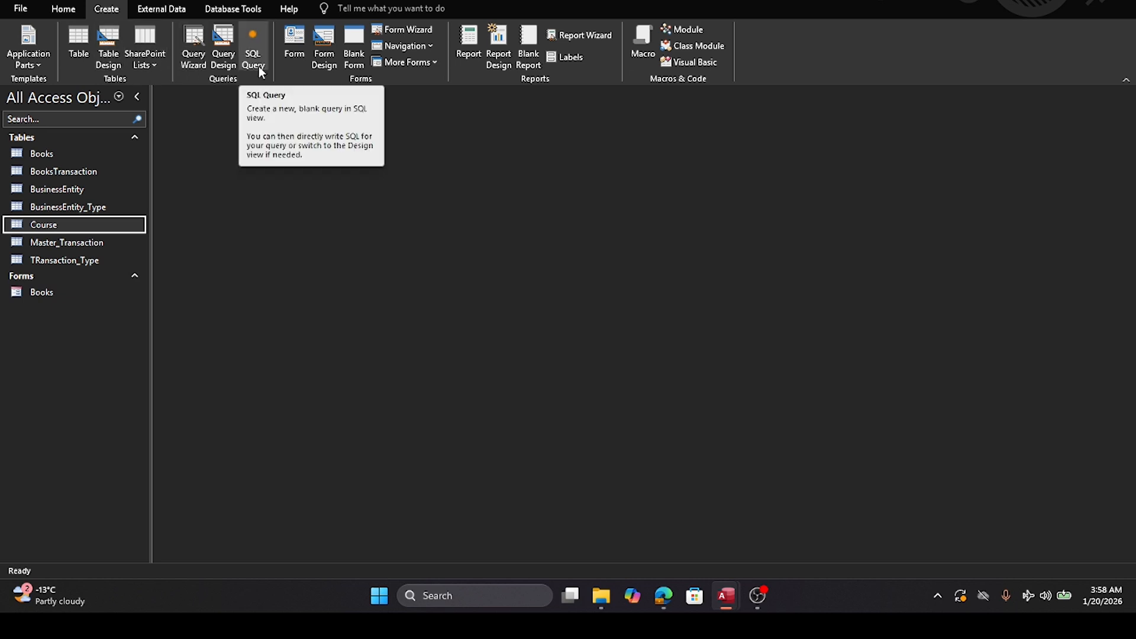
left_click(299, 42)
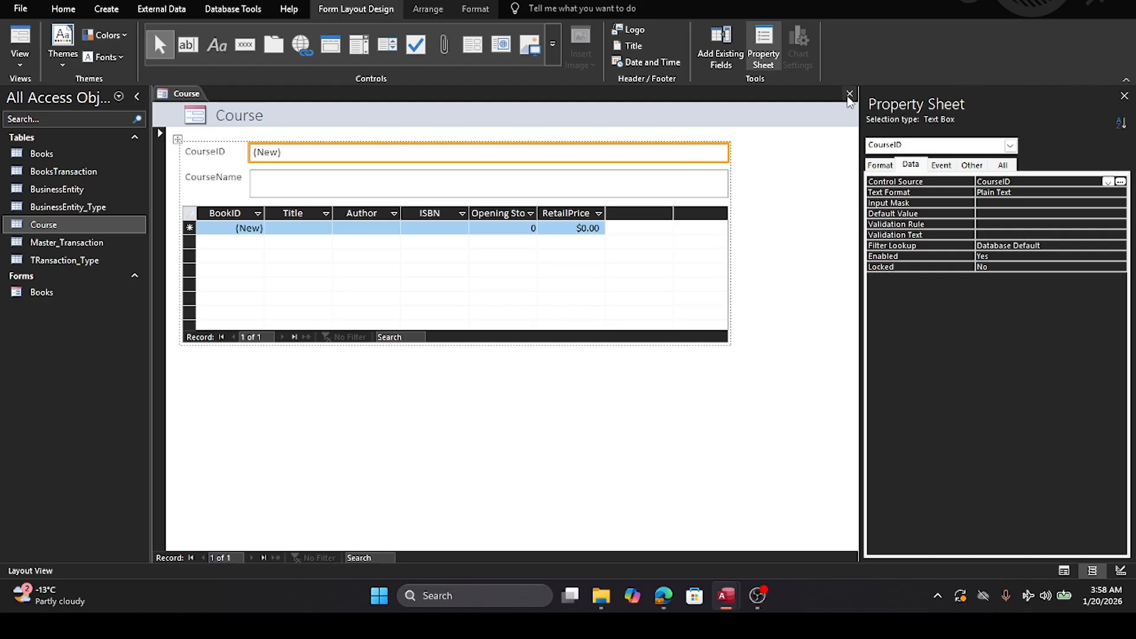
left_click(850, 94)
left_click(602, 313)
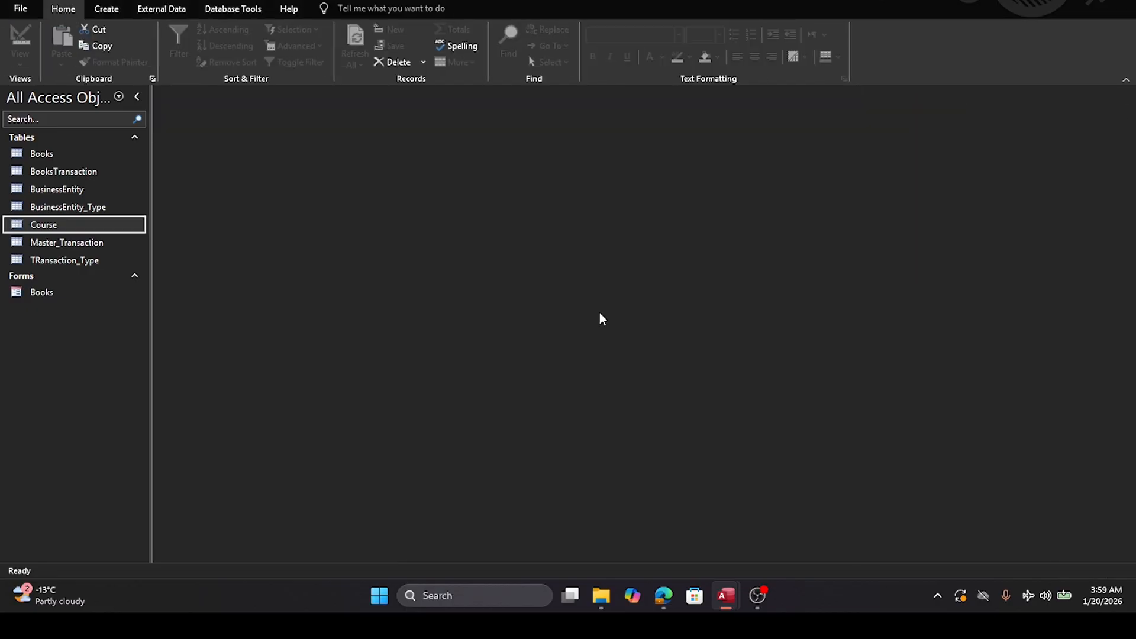
left_click(107, 8)
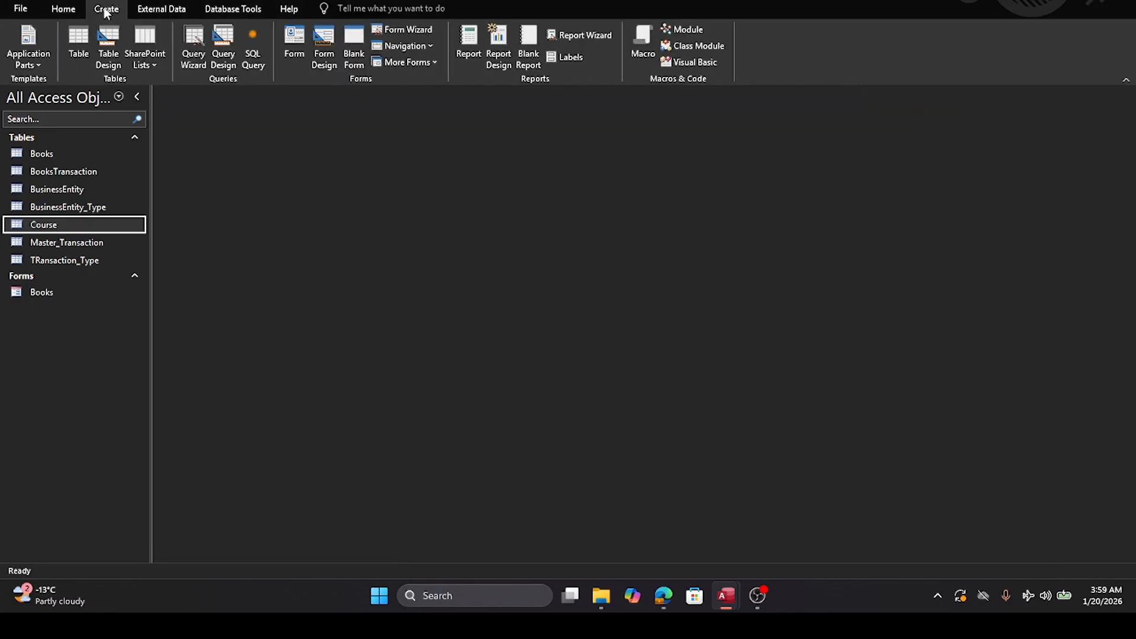
Step: Use the Form Wizard to build a columnar Course form with CourseID and CourseName
left_click(424, 31)
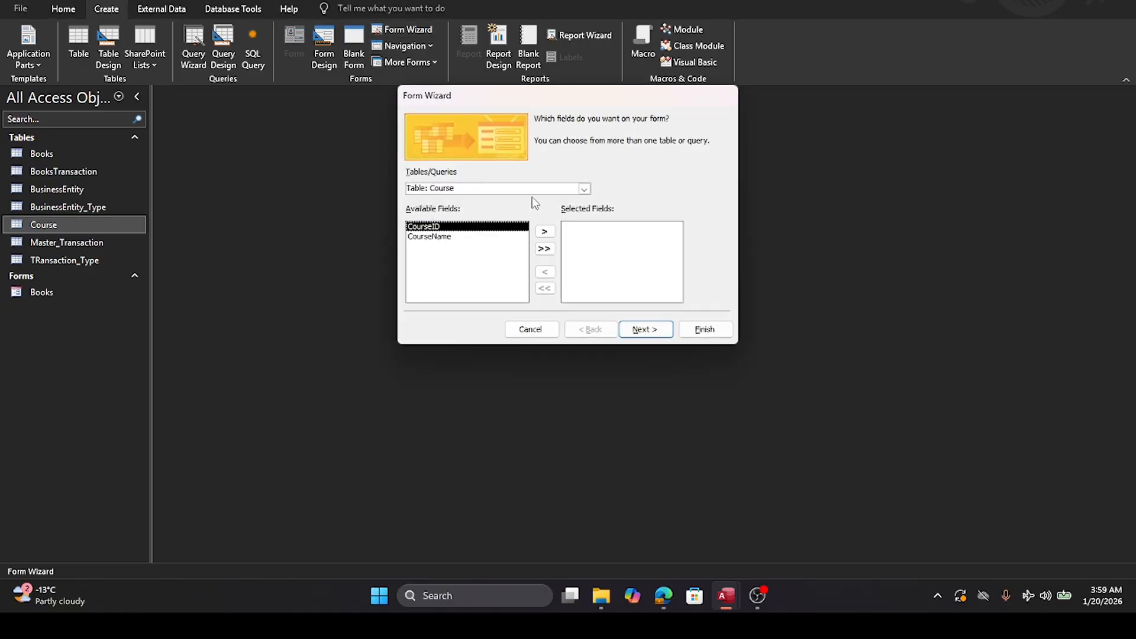
left_click(544, 249)
left_click(646, 333)
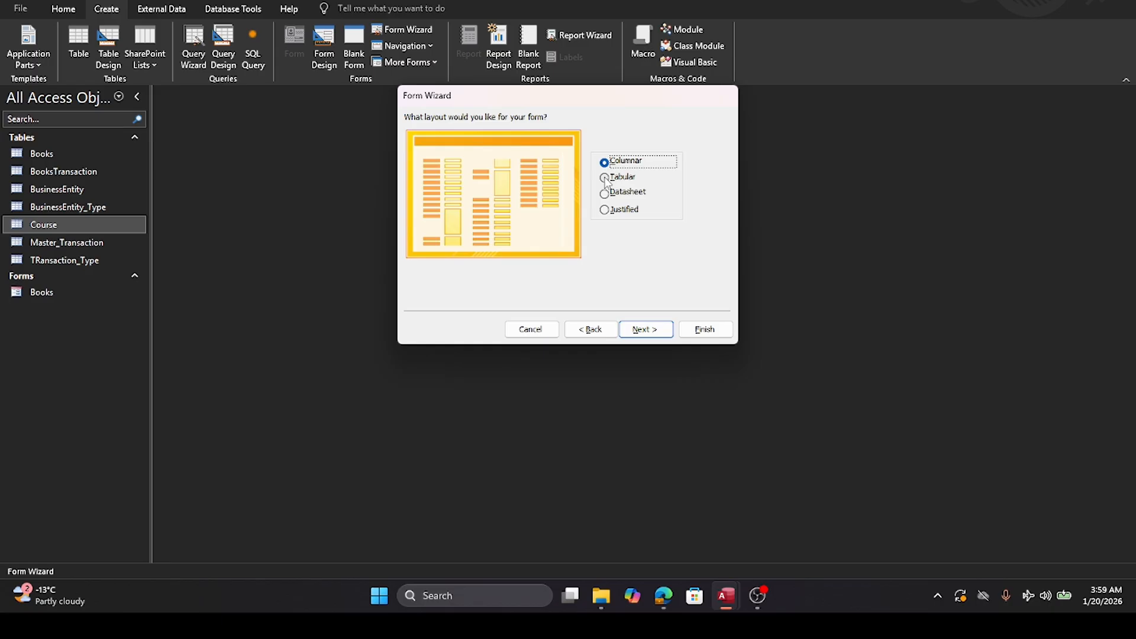
left_click(645, 330)
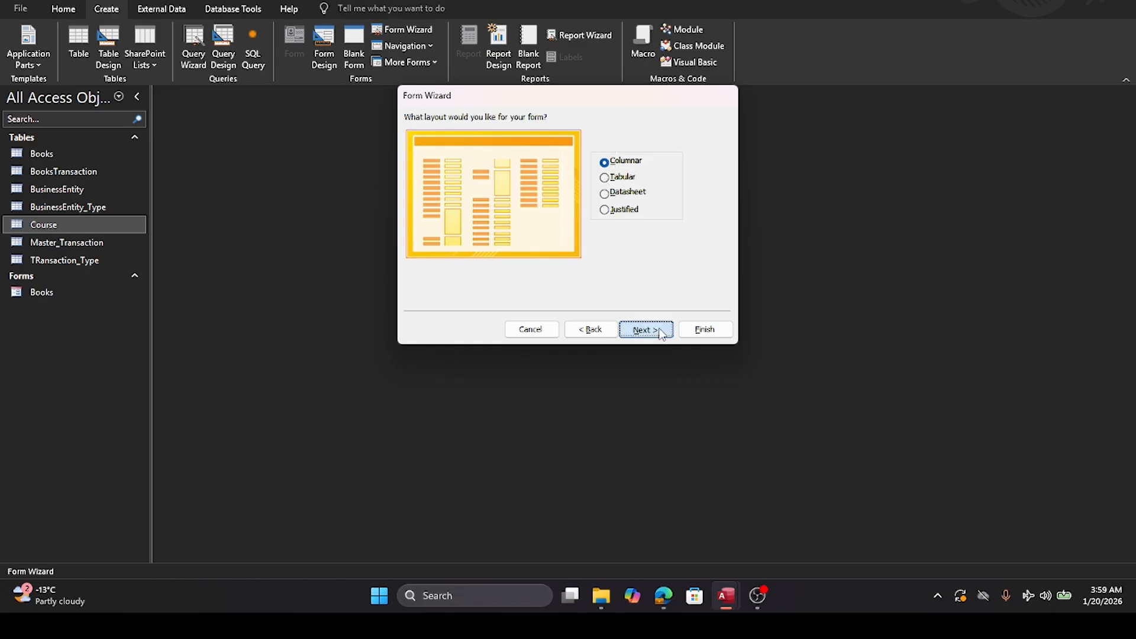
left_click(698, 332)
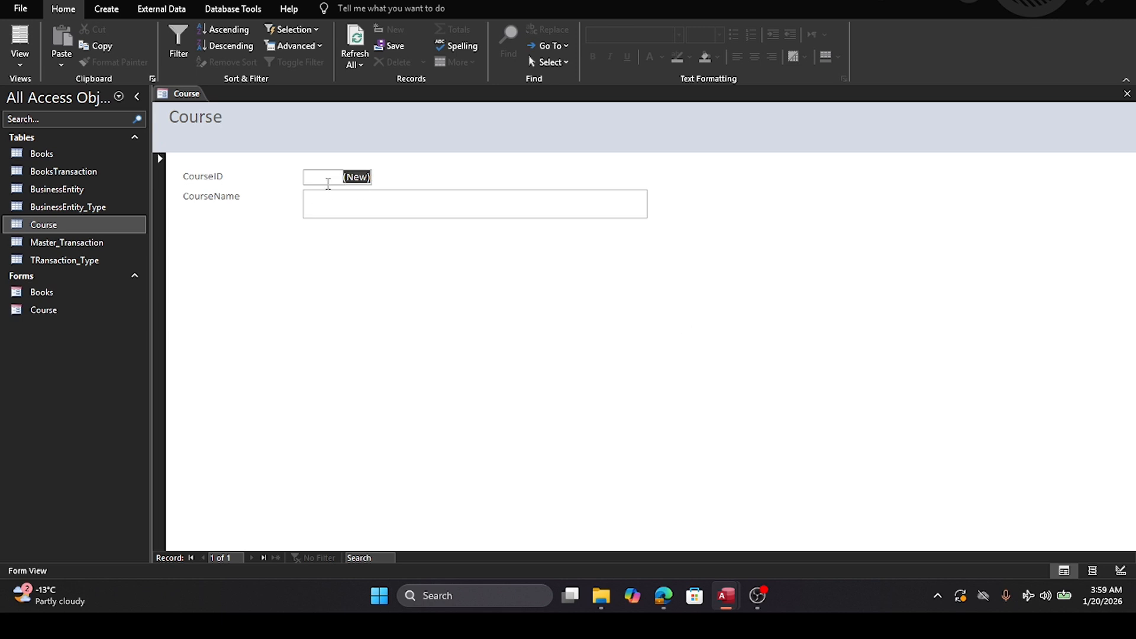
Step: Enter the courses Statistics and Information Technology in the Course form
left_click(329, 204)
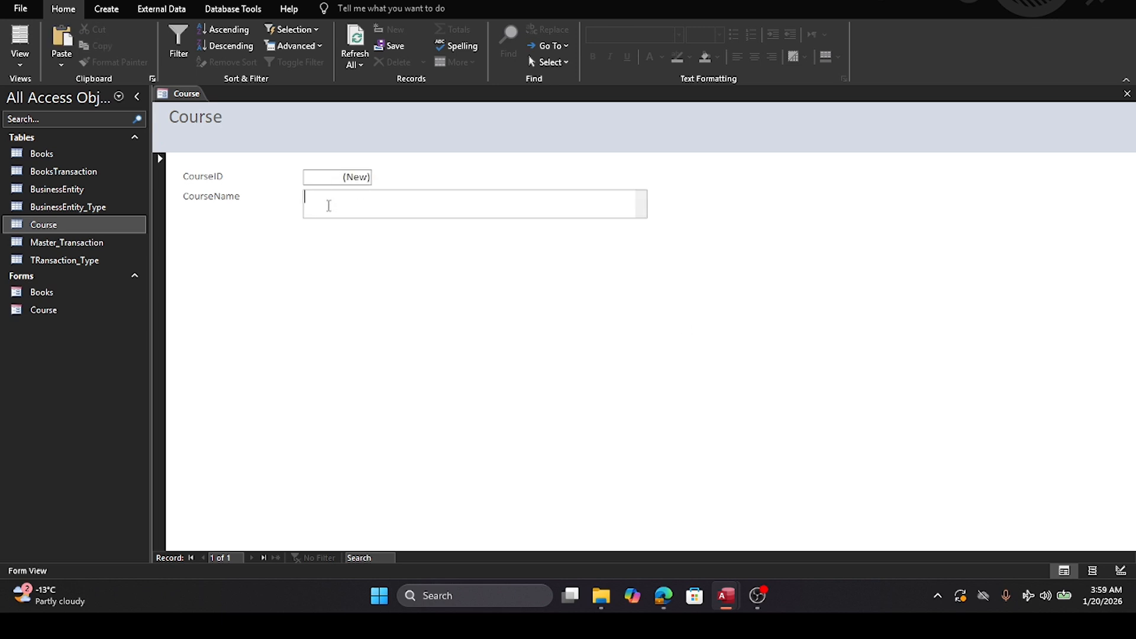
type("Stat")
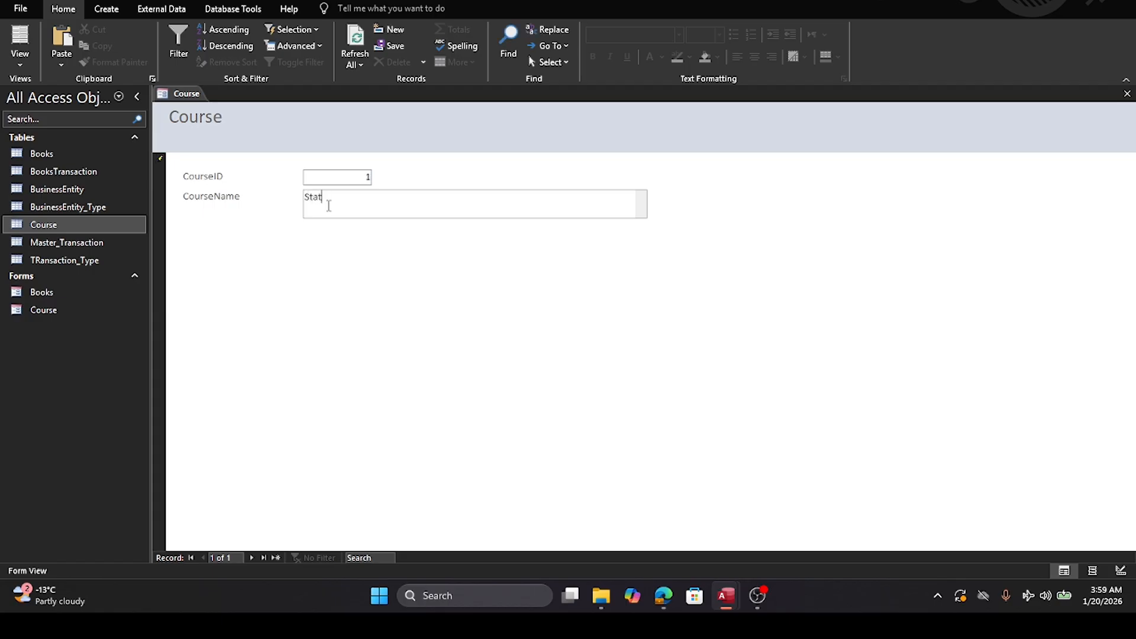
type("istics")
key("Tab")
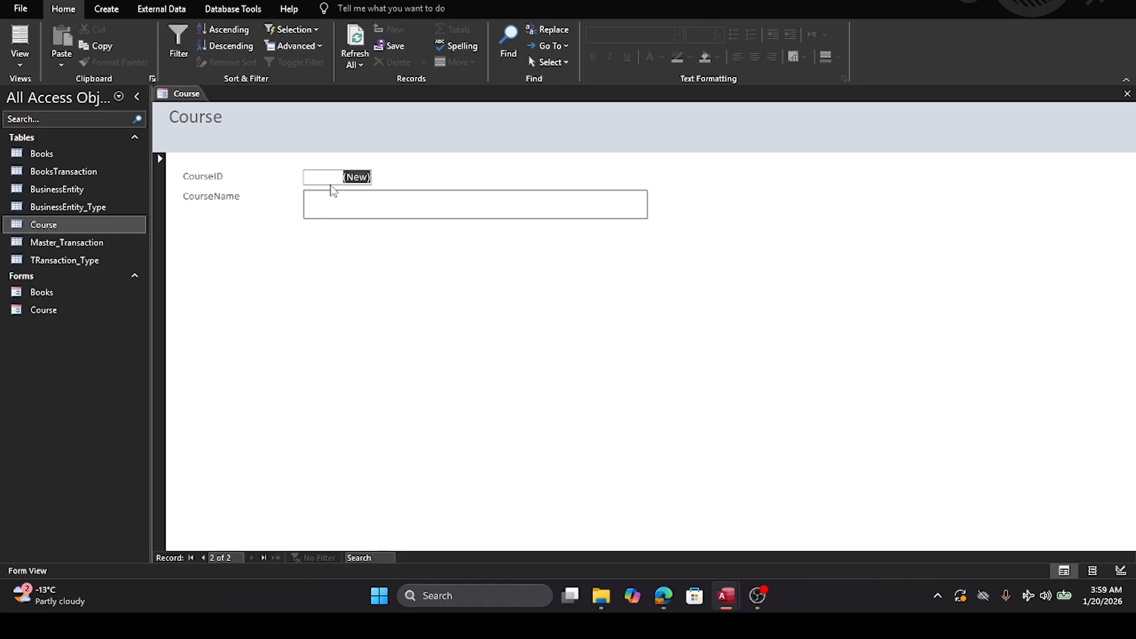
left_click(328, 206)
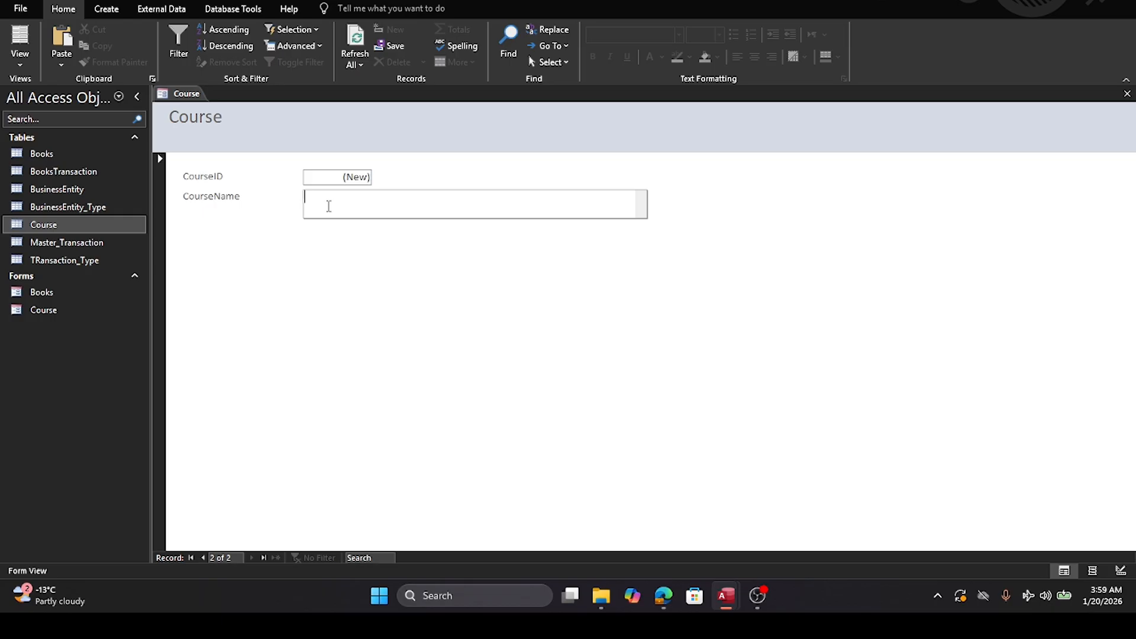
type("Information Tech")
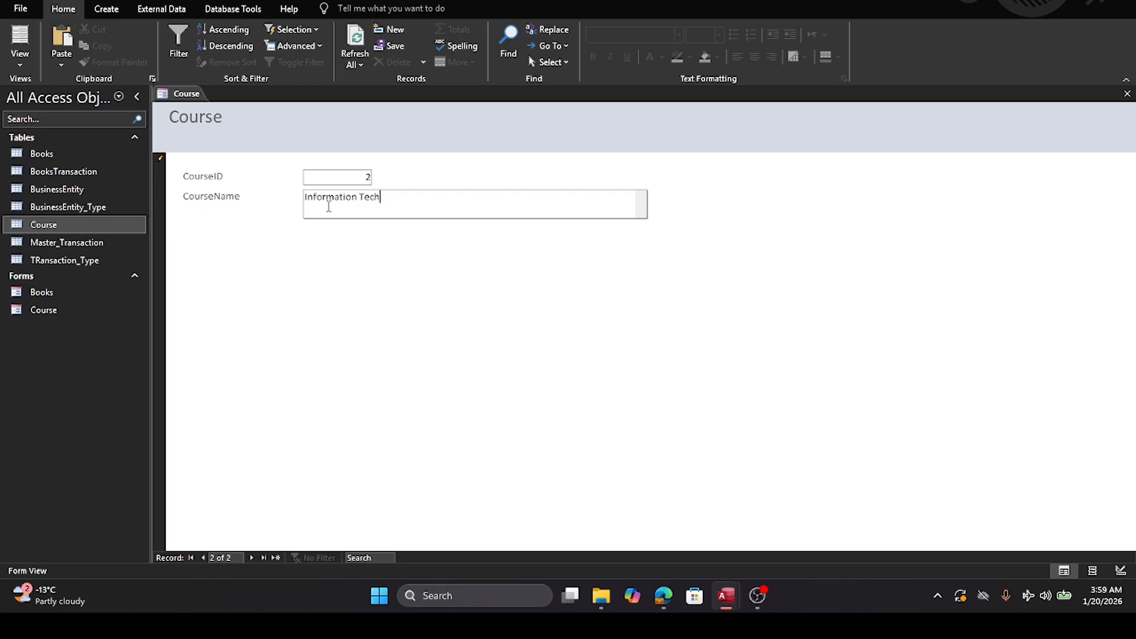
type("nology")
key("Tab")
Step: Add English, French and Databases as courses, then close the Course form
left_click(325, 205)
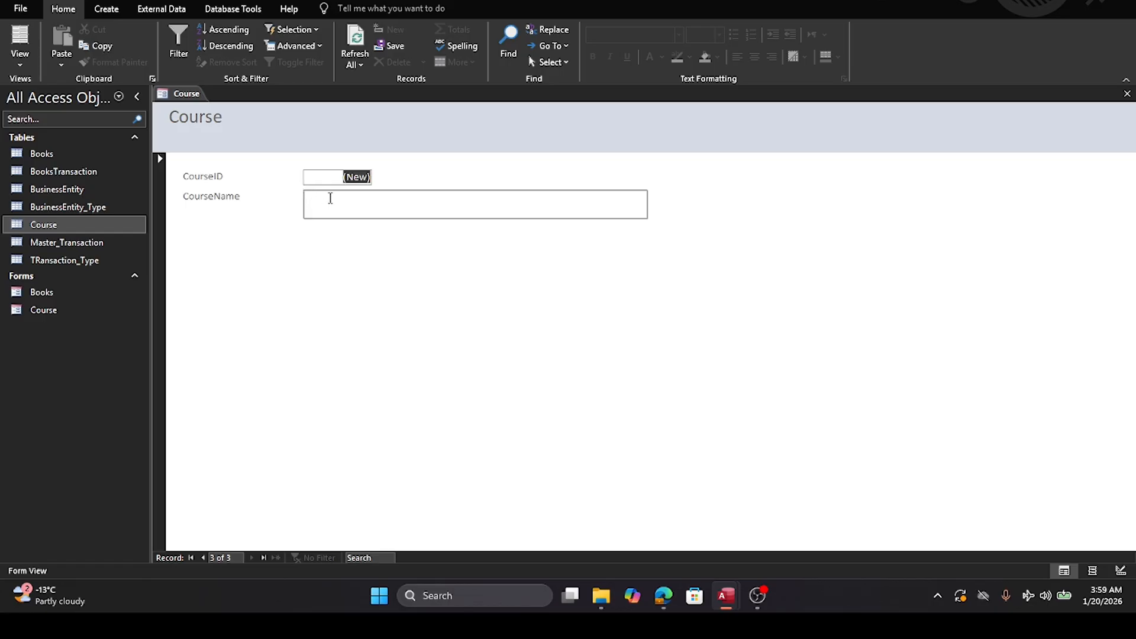
type("E")
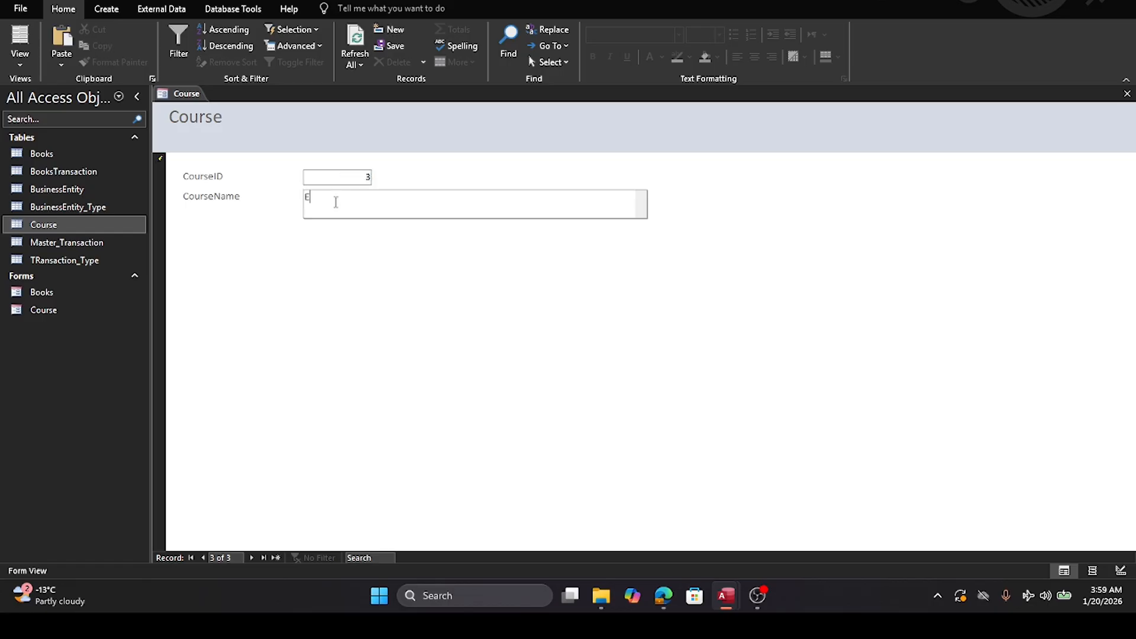
type("nglish")
key("Return")
left_click(330, 205)
type("French")
key("Return")
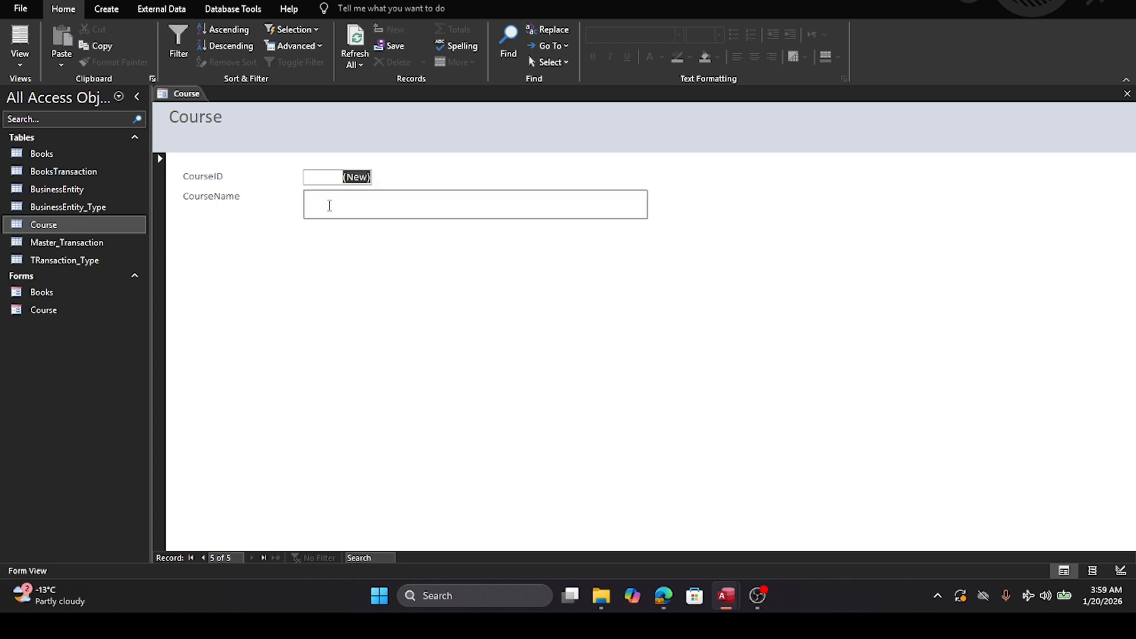
left_click(329, 206)
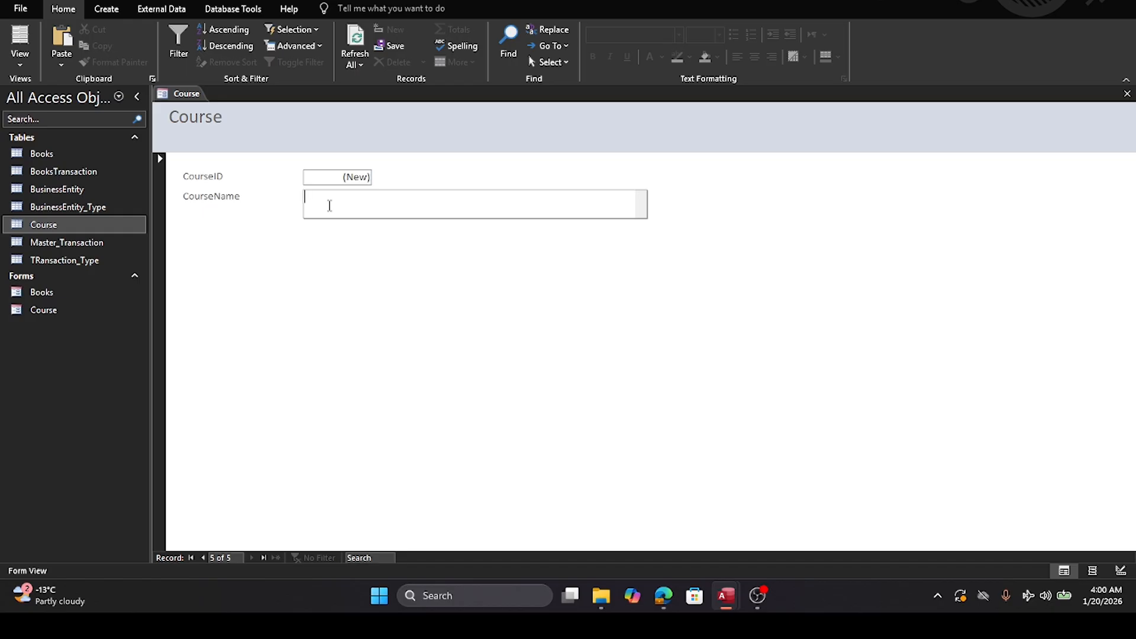
type("Databases")
key("Return")
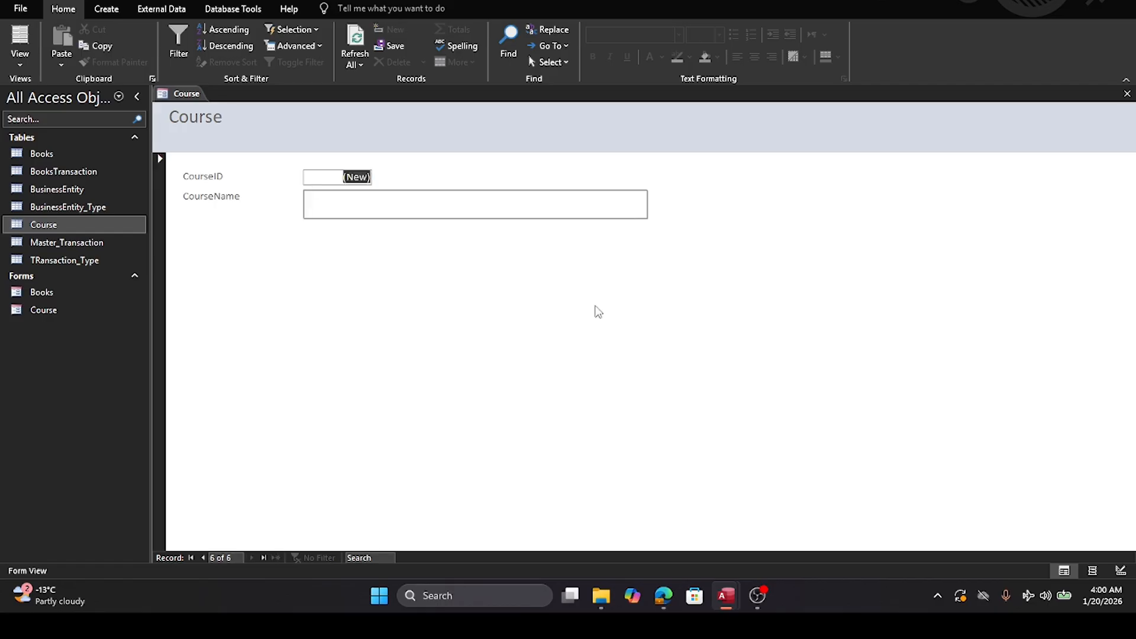
left_click(1125, 92)
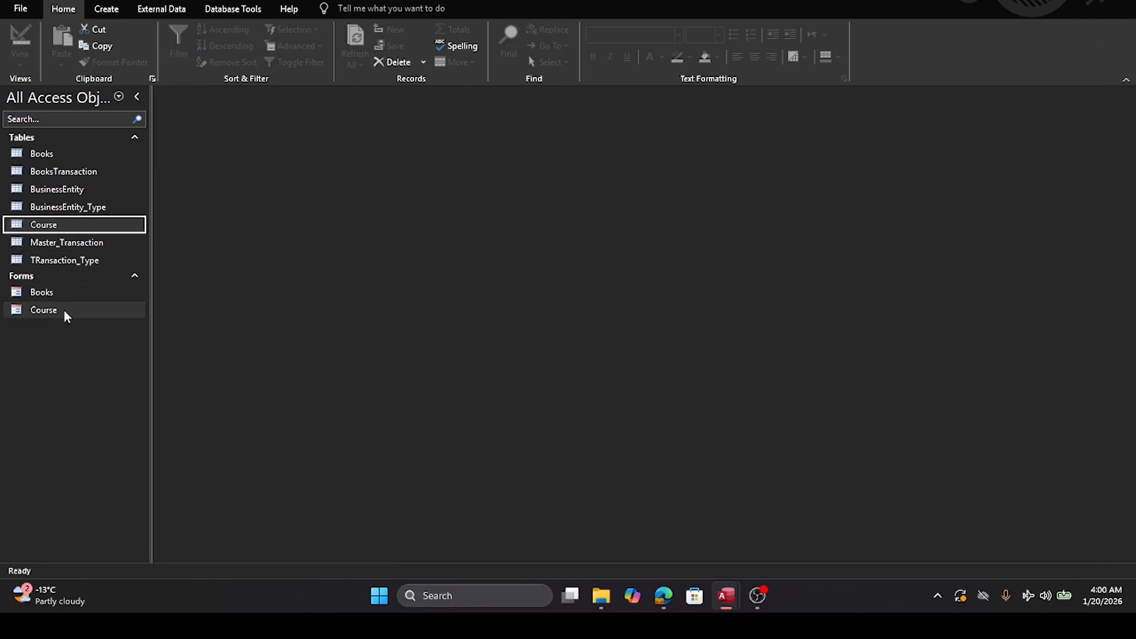
Step: Open the Books form and enter the title 'MS Access Tutorial' with its author's name
double_click(41, 296)
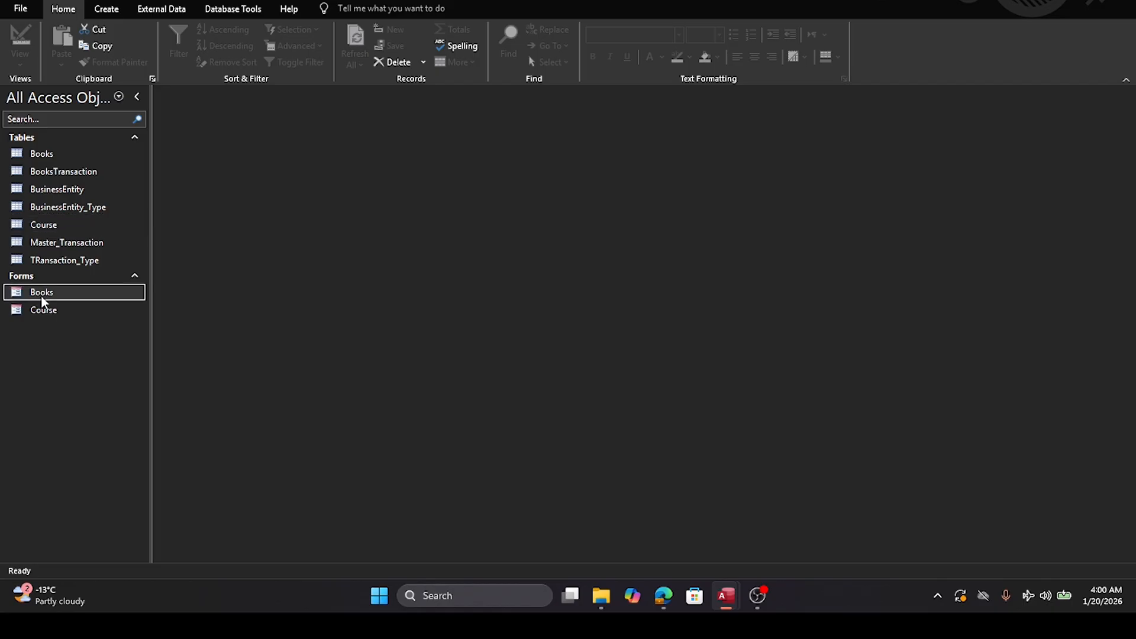
left_click(332, 199)
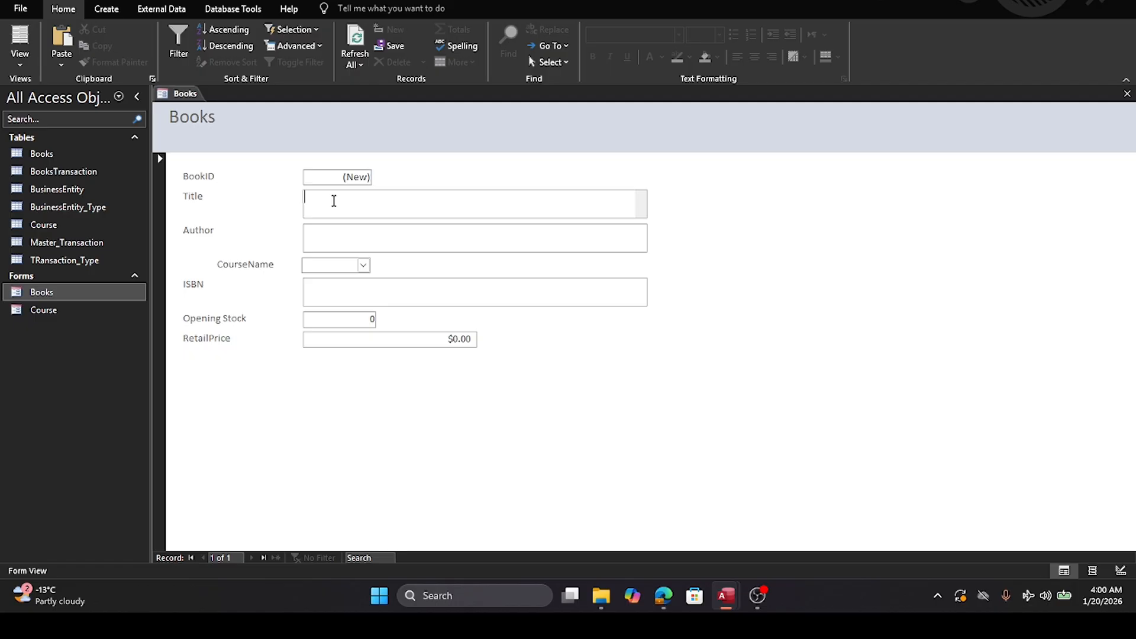
type("MS ")
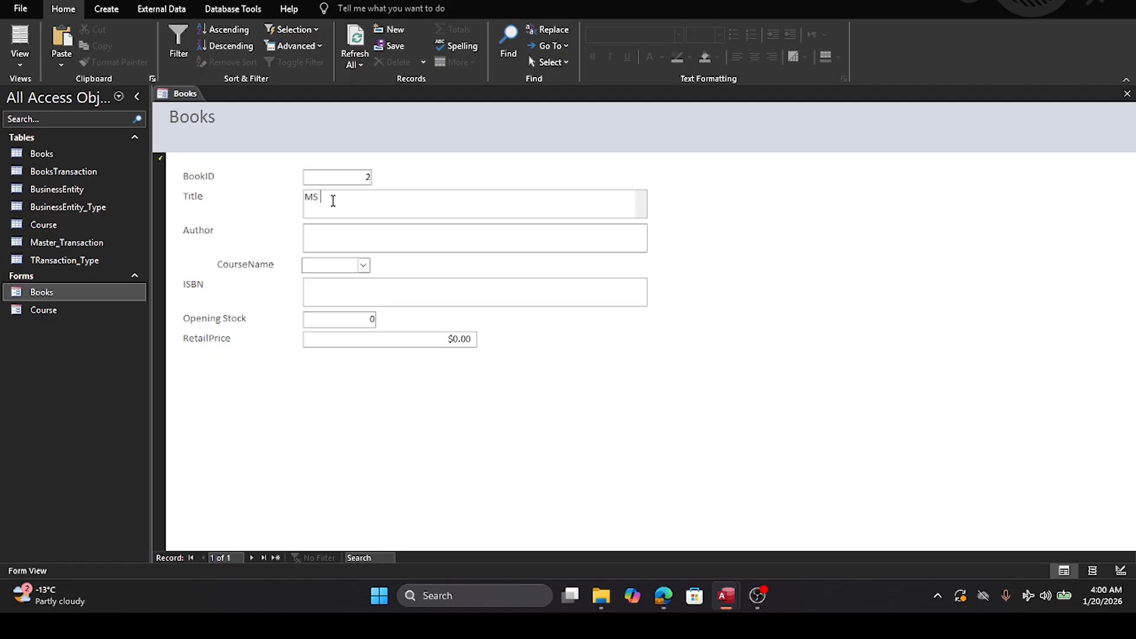
type("Access Tutorial")
key("Tab")
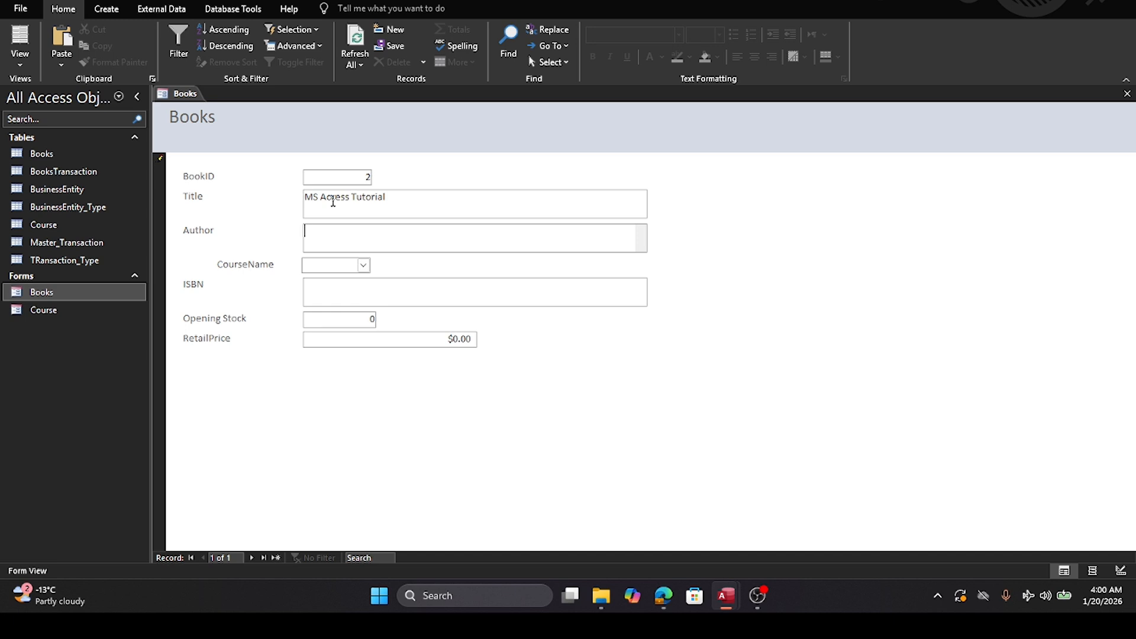
type("John")
key("Tab")
Step: Assign Information Technology, ISBN 123456, stock 3 and price 50, save, and close the form
left_click(362, 266)
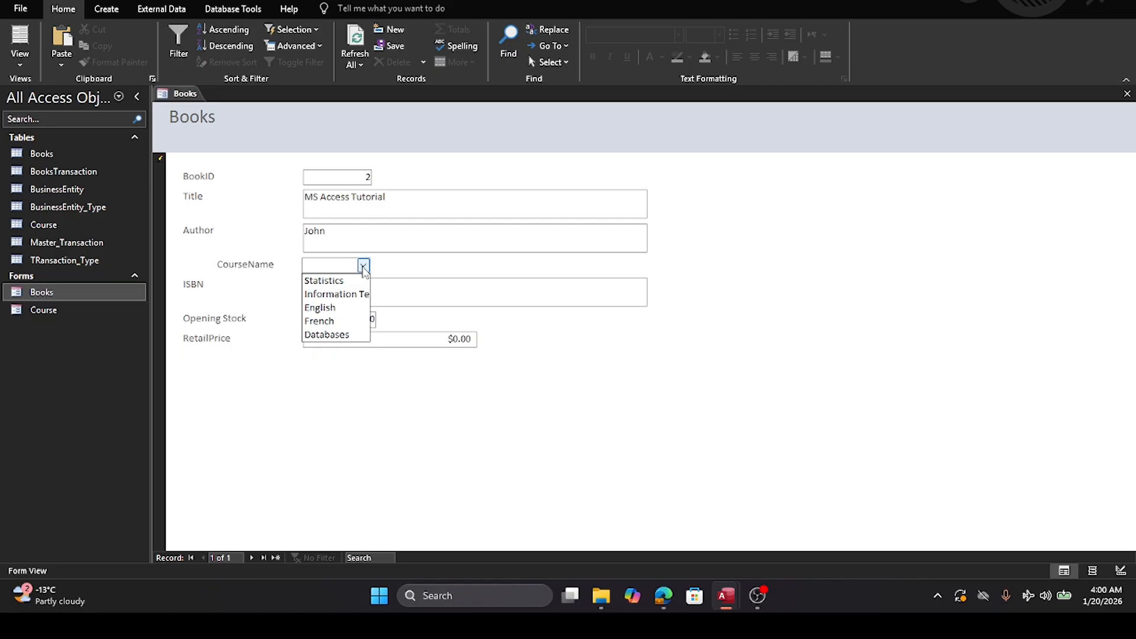
left_click(359, 294)
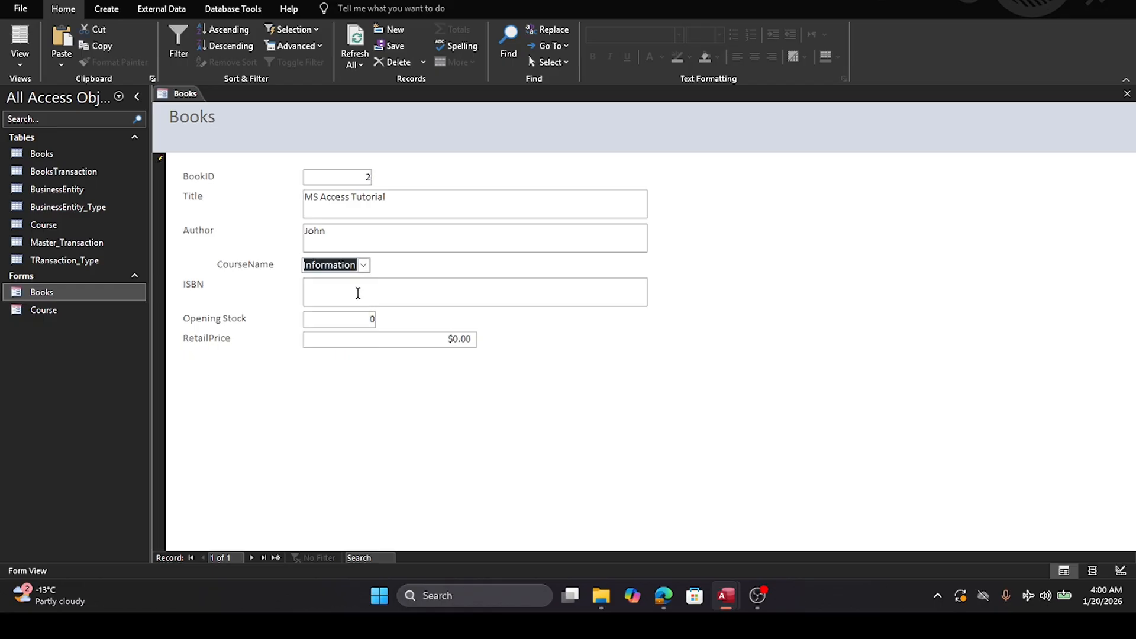
left_click(358, 293)
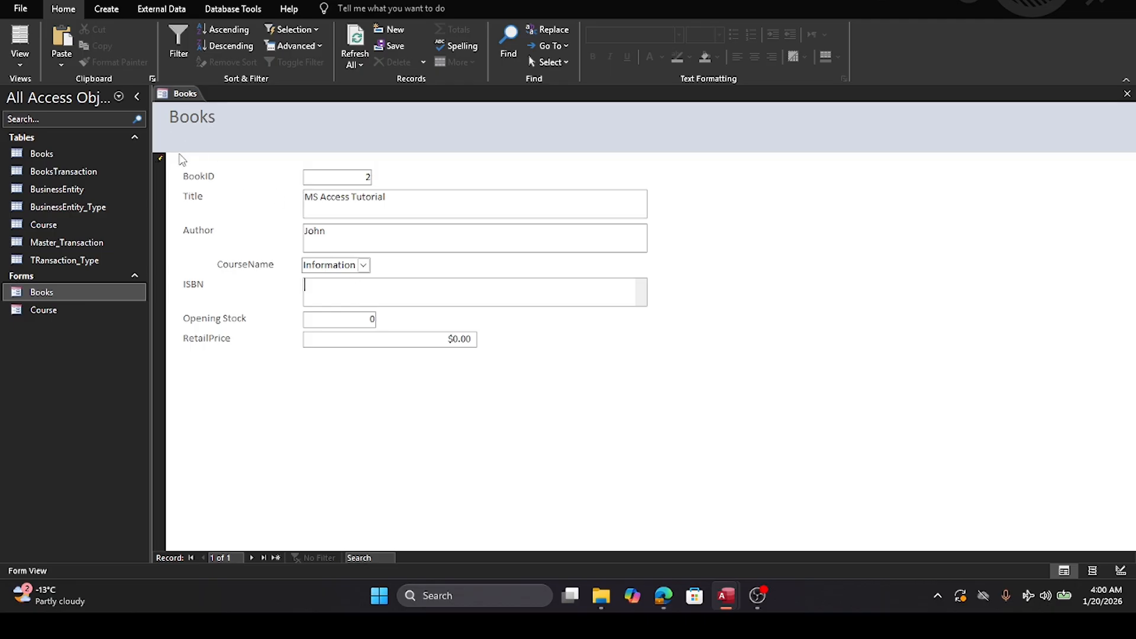
type("123456")
key("Tab")
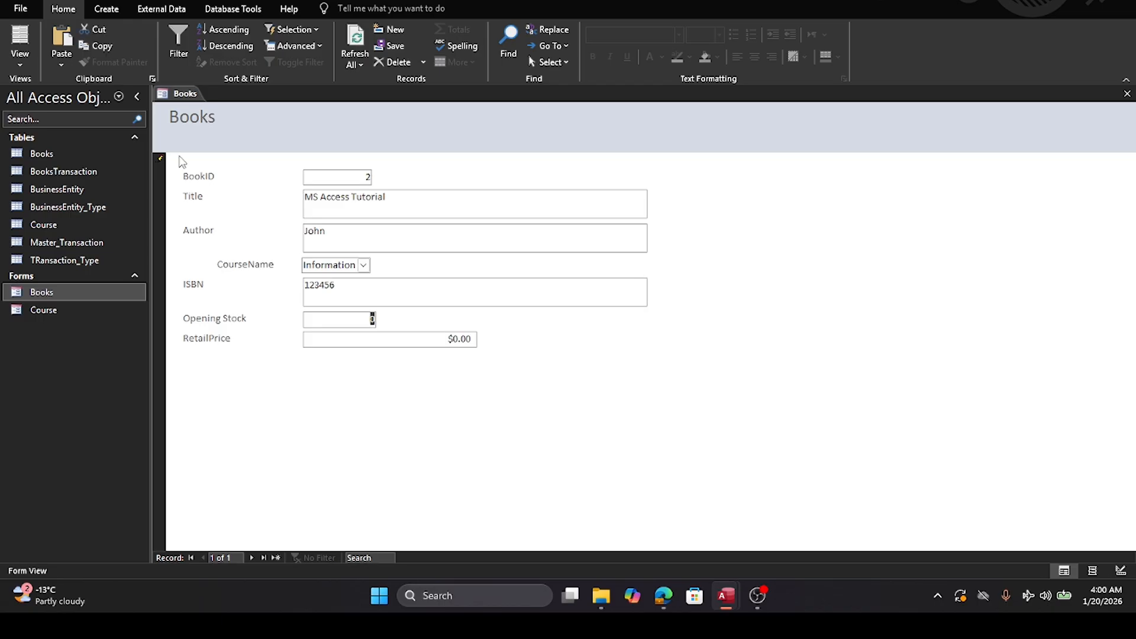
type("3")
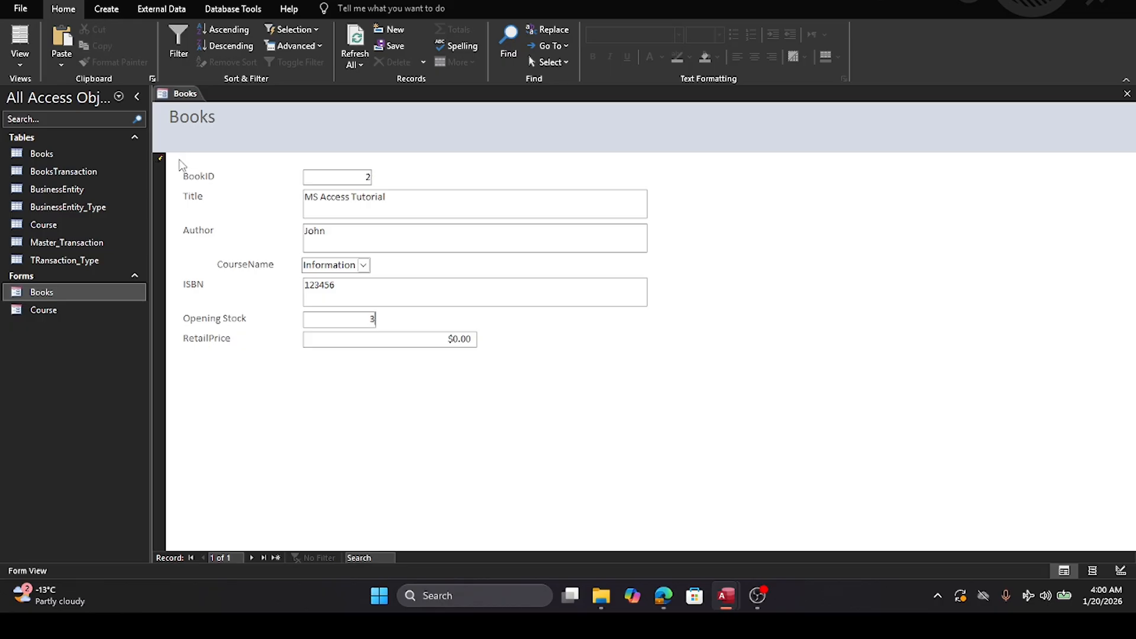
key("Tab")
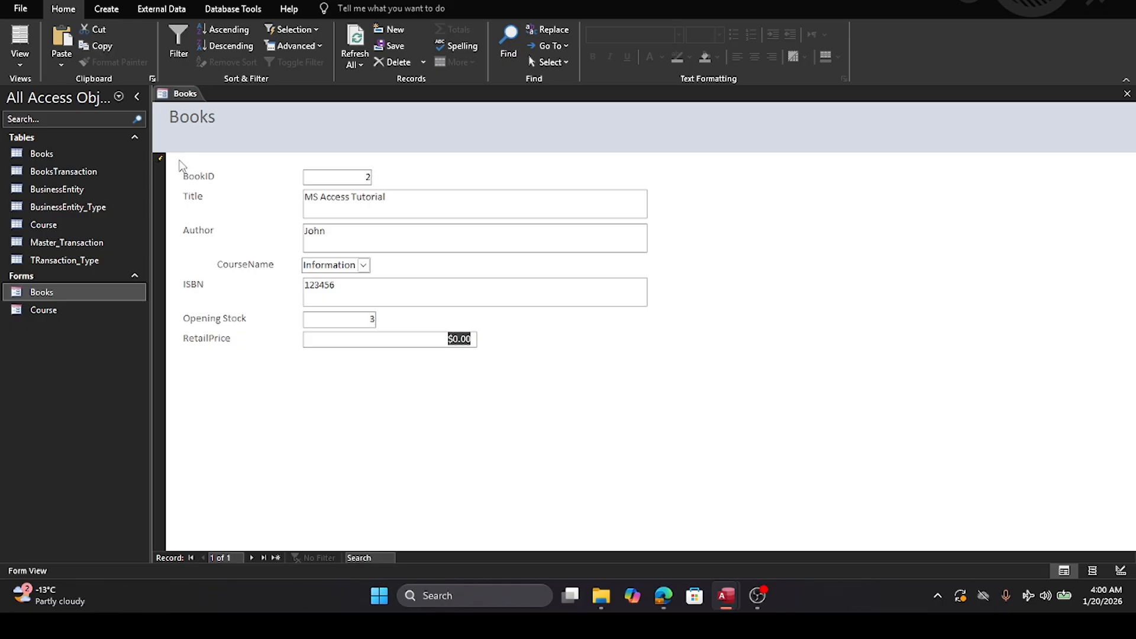
type("50")
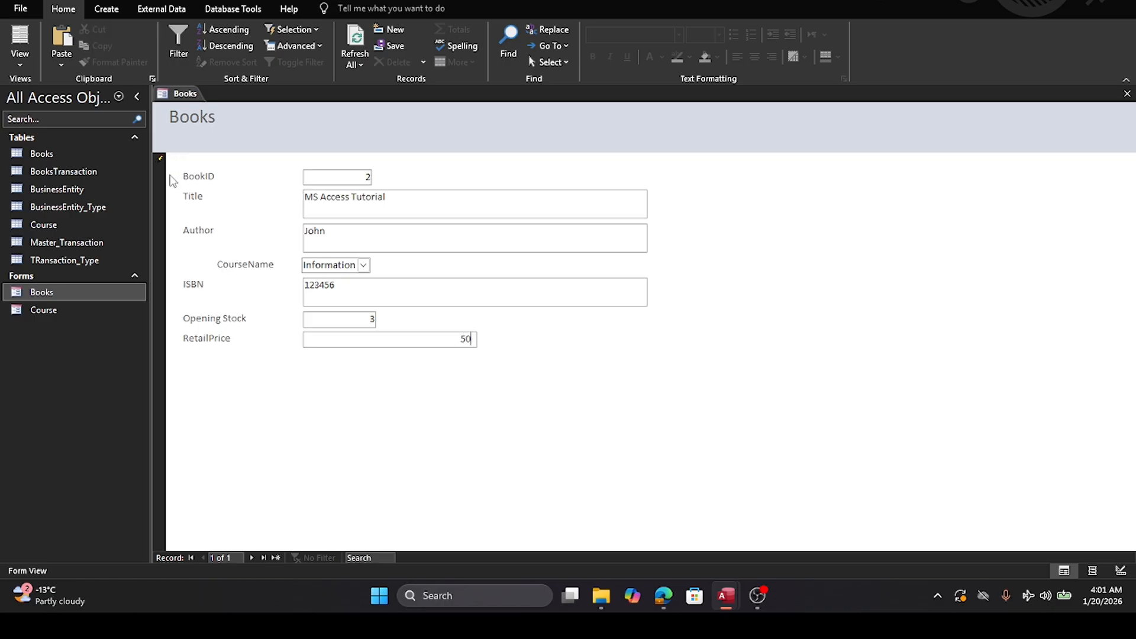
key("Tab")
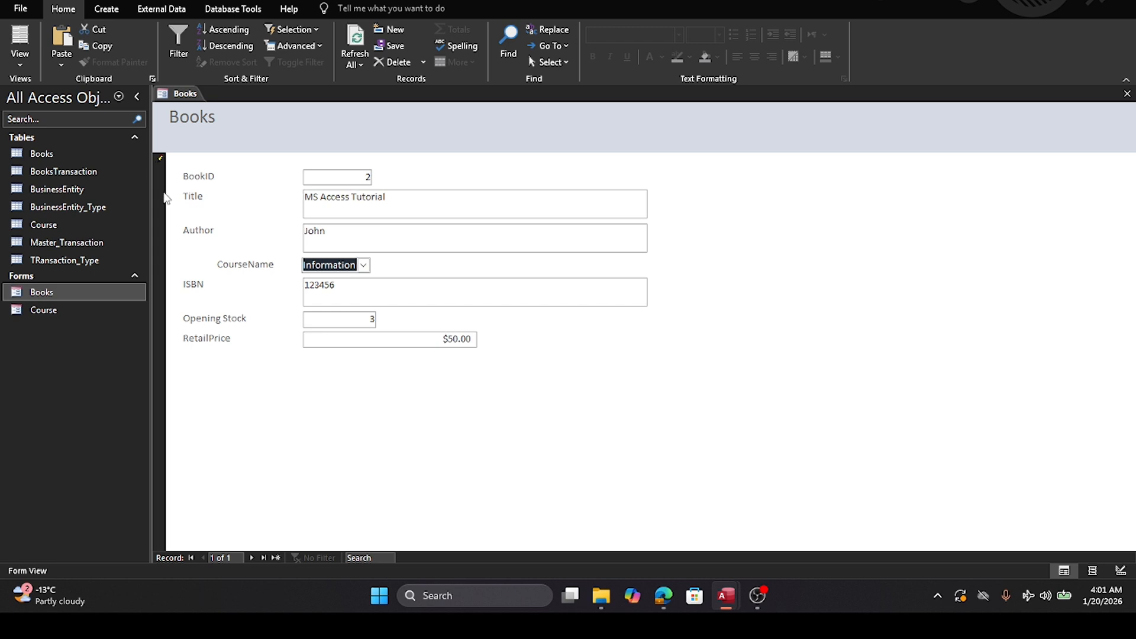
left_click(251, 558)
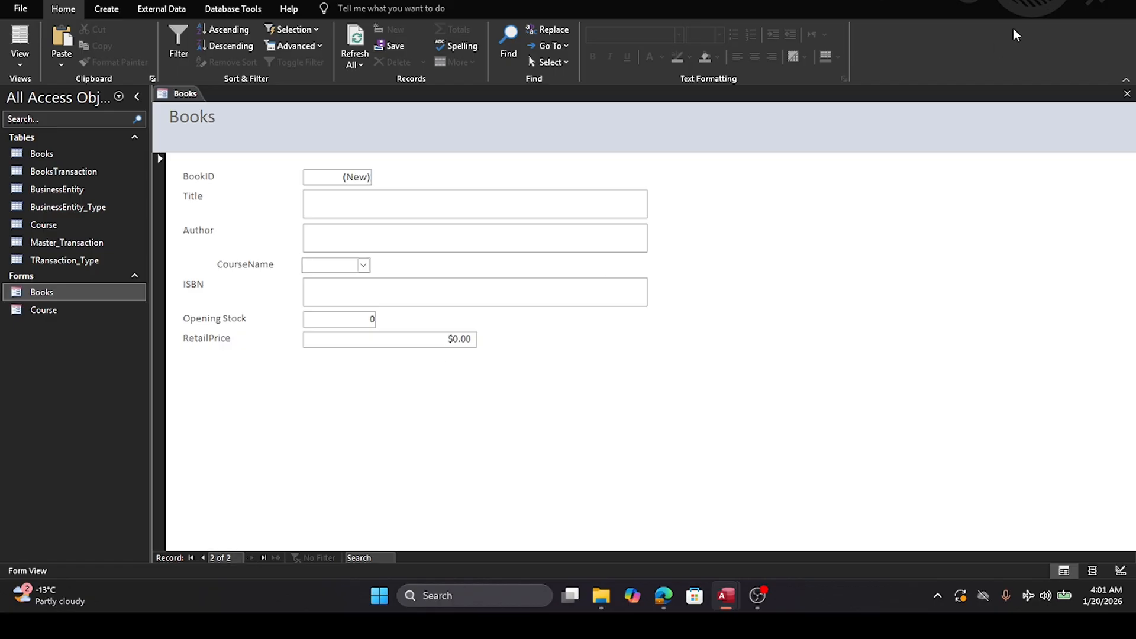
left_click(1127, 93)
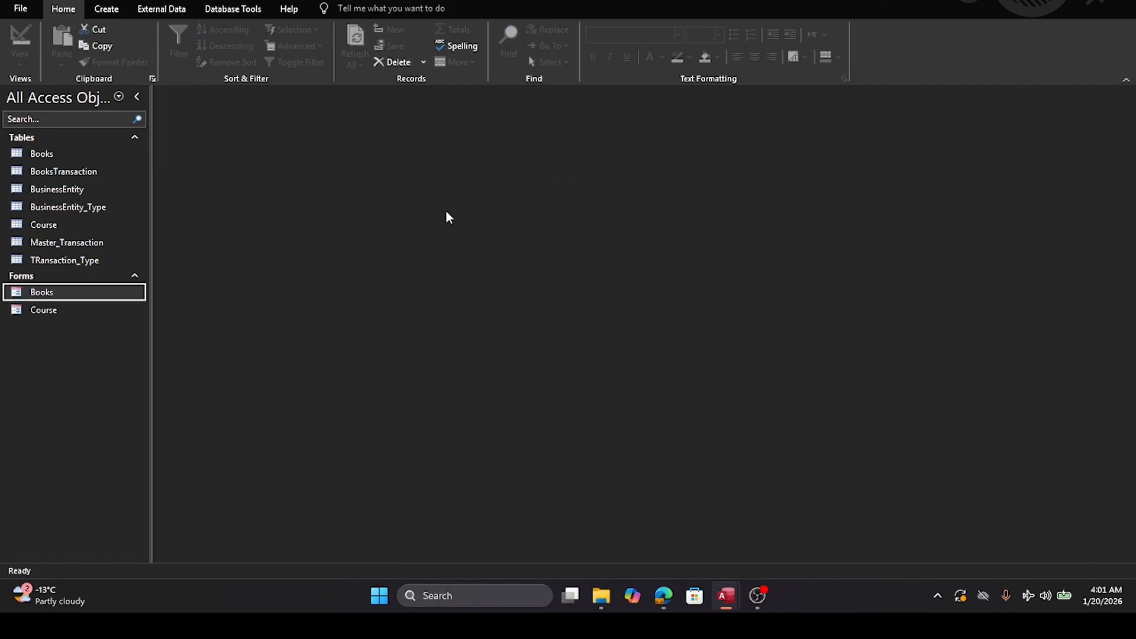
double_click(35, 153)
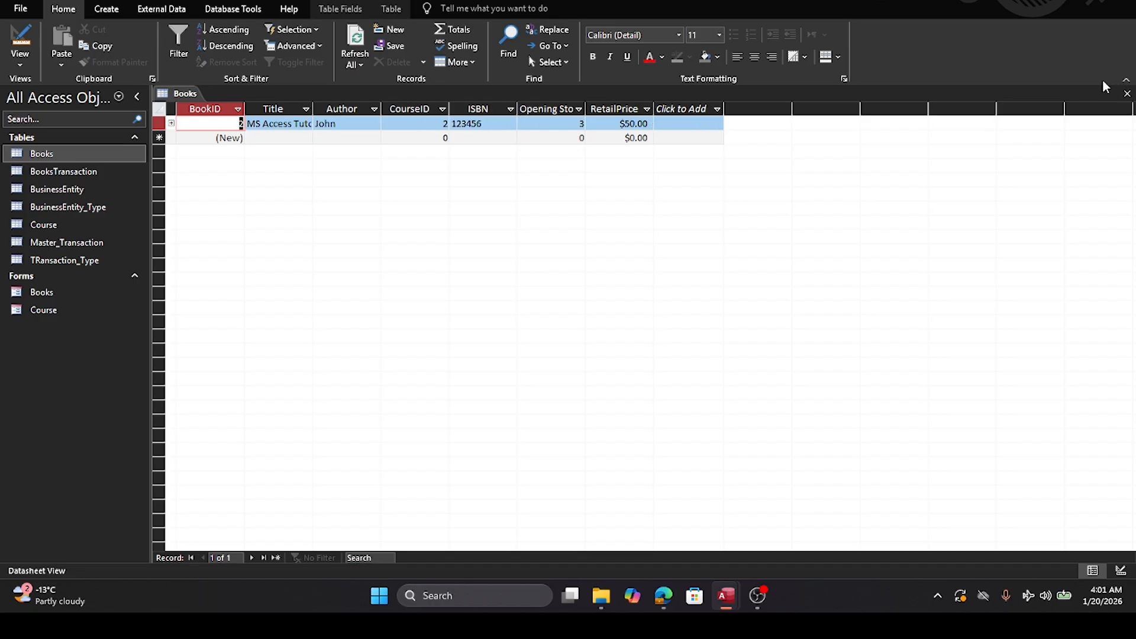
left_click(1128, 94)
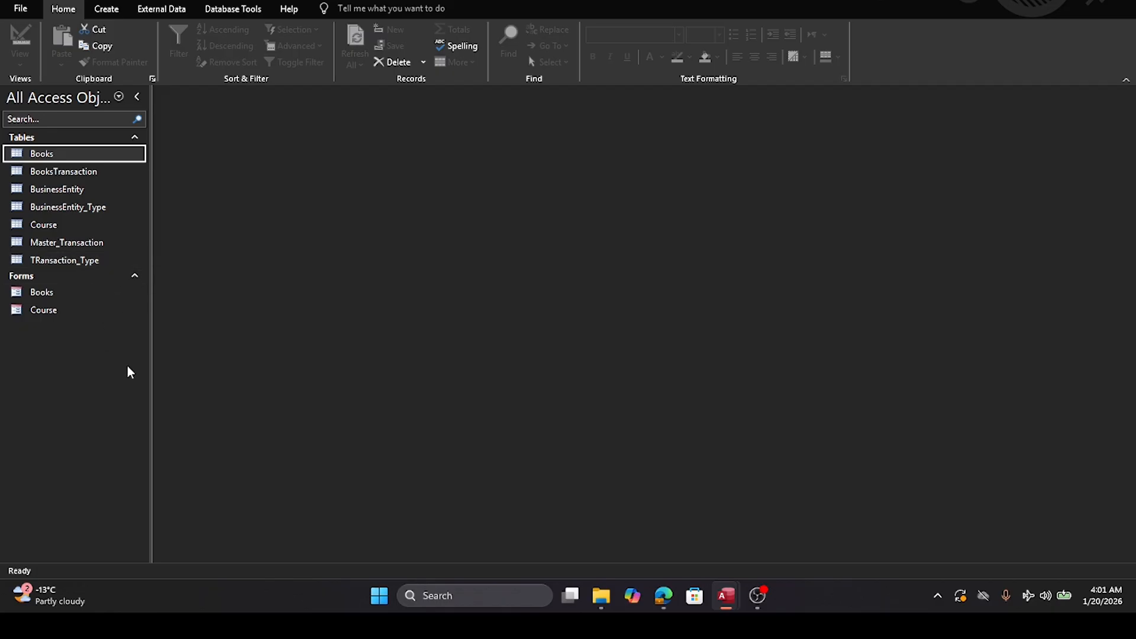
double_click(39, 293)
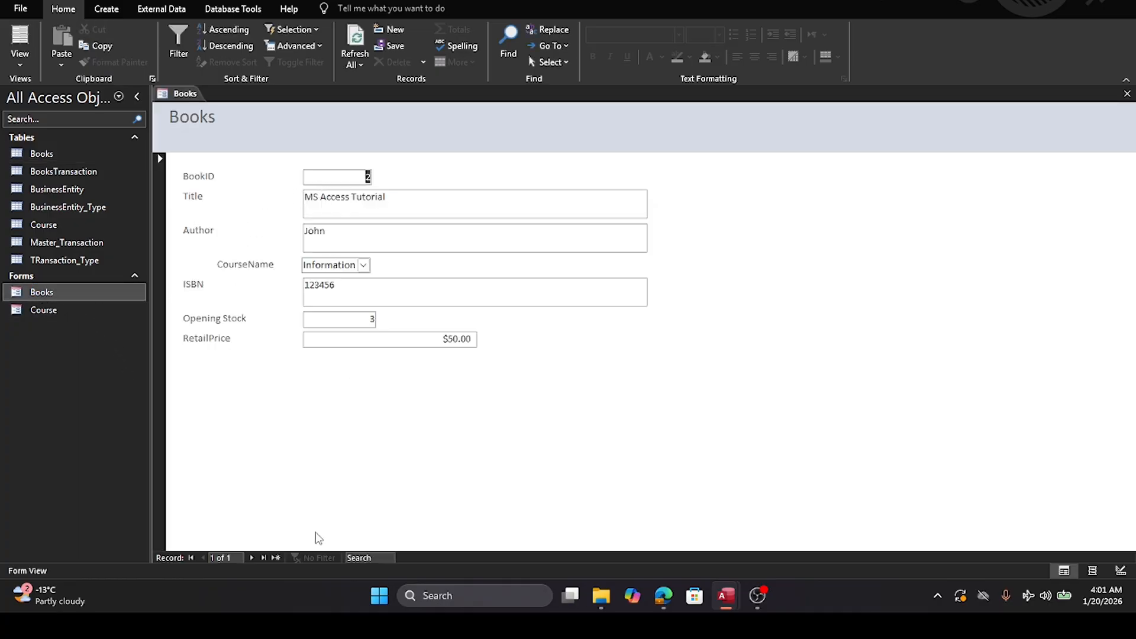
Step: Start a new book record titled 'Learn French in 21 Days' and enter its author's name
left_click(253, 558)
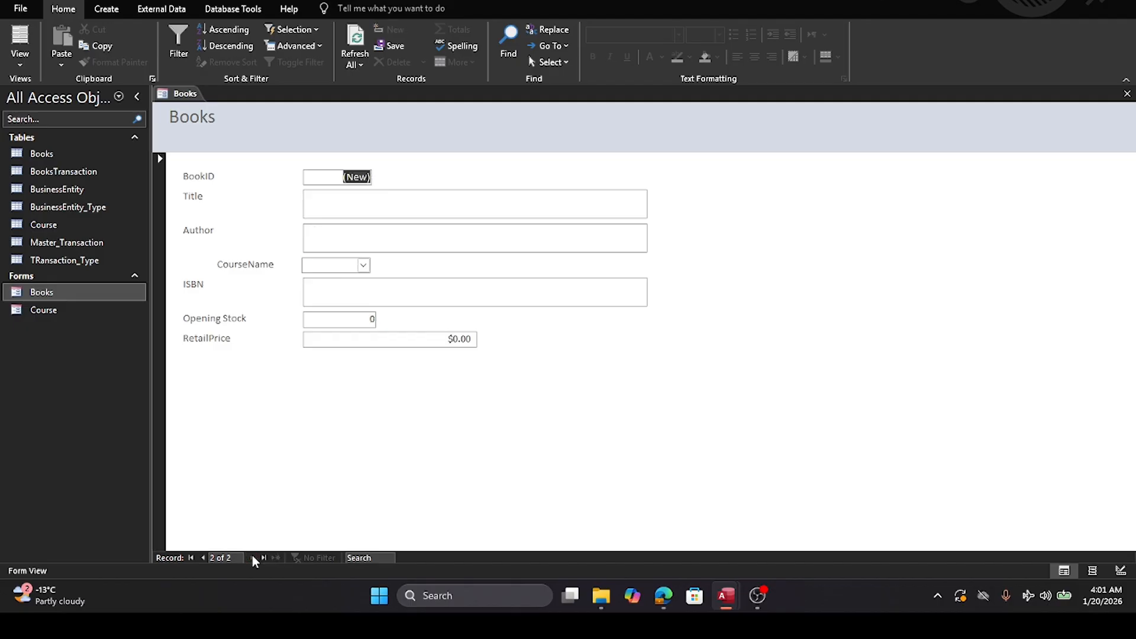
left_click(366, 209)
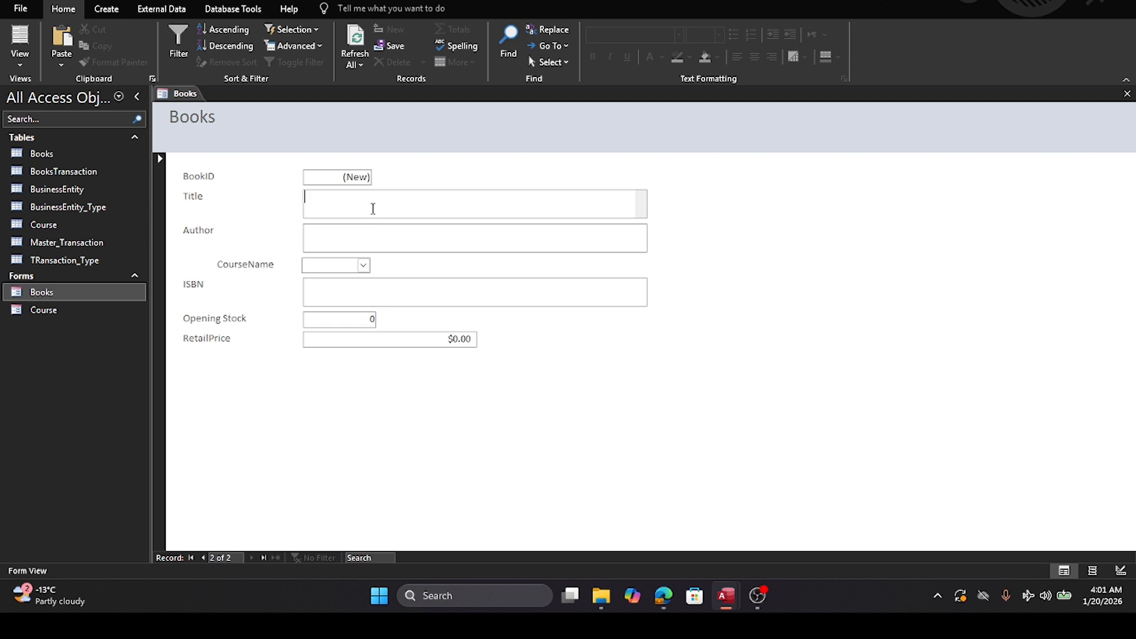
type("Learn Fre")
type("nch in 21 Dats")
key("BackSpace")
key("BackSpace")
type("ys")
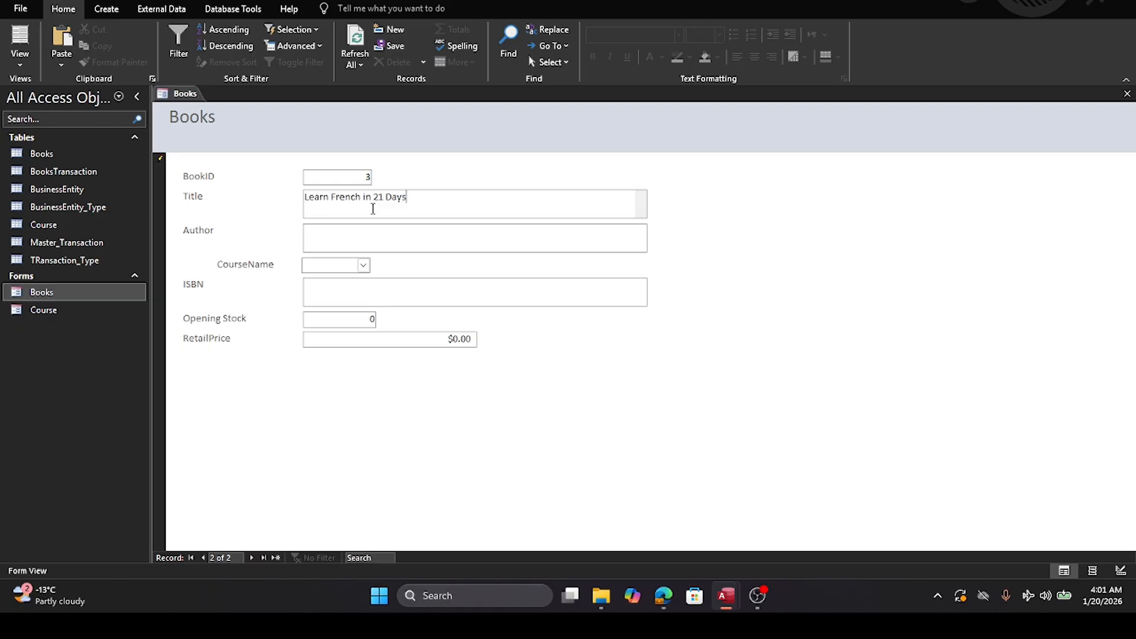
key("Tab")
type("Fran")
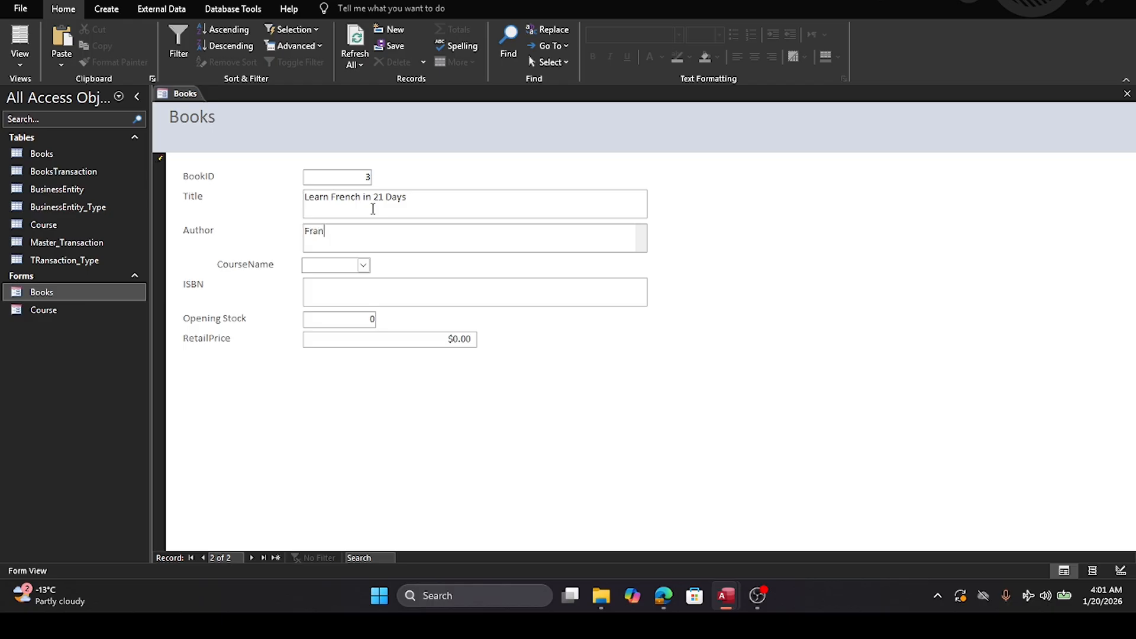
type("c")
key("Tab")
Step: Set course French, ISBN 1234567, stock 2 and price $25, save, and close the form
left_click(363, 266)
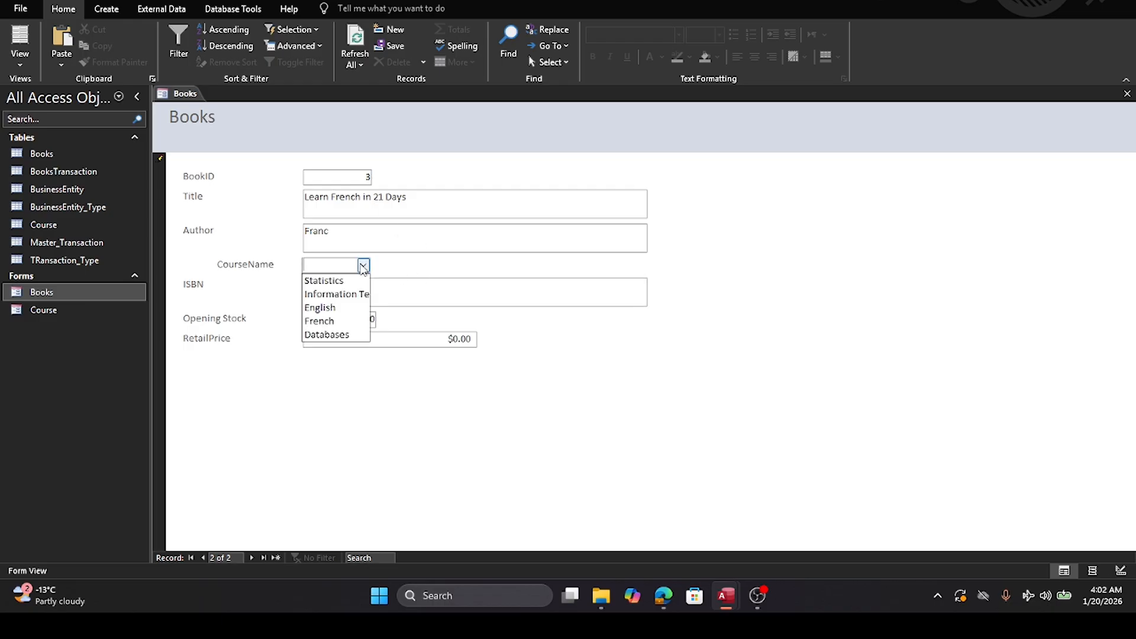
left_click(336, 321)
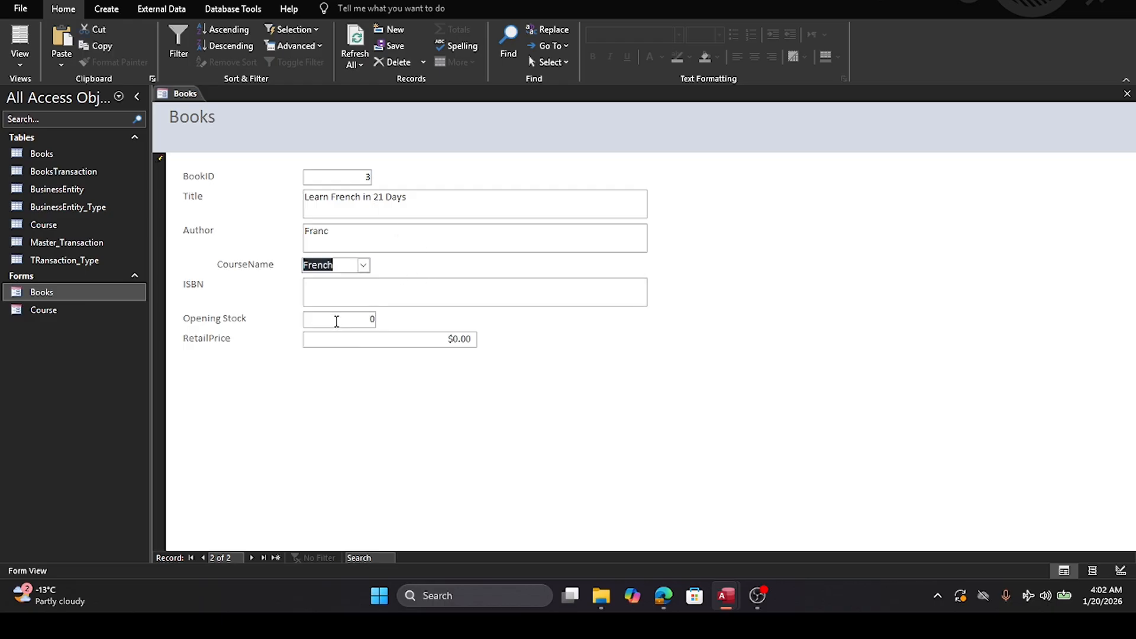
left_click(336, 291)
type("12")
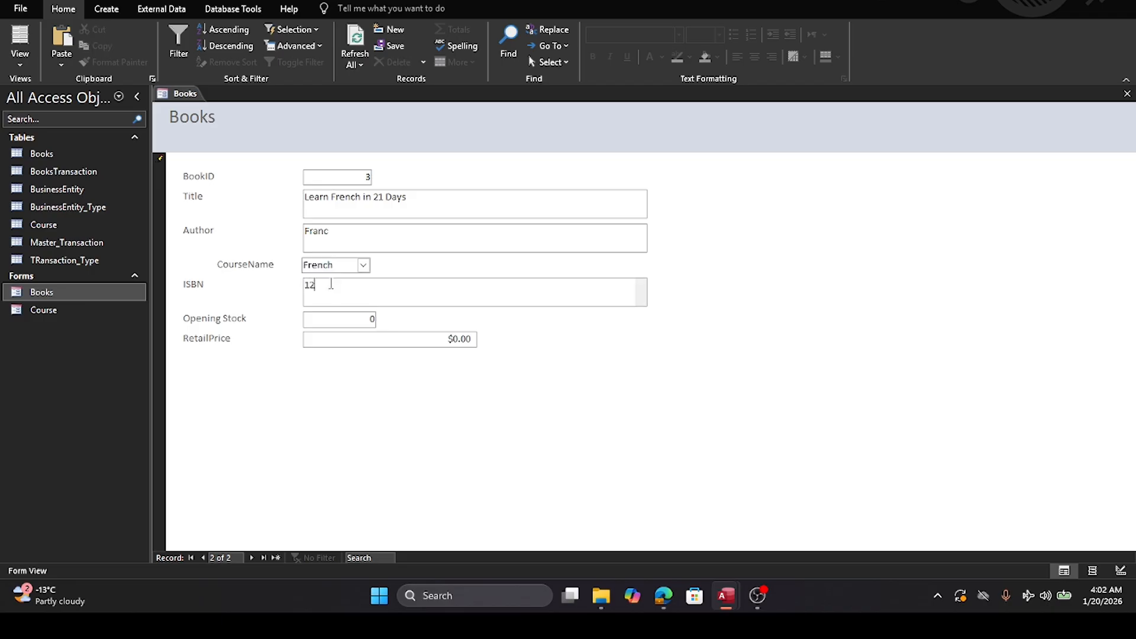
type("34567")
key("Tab")
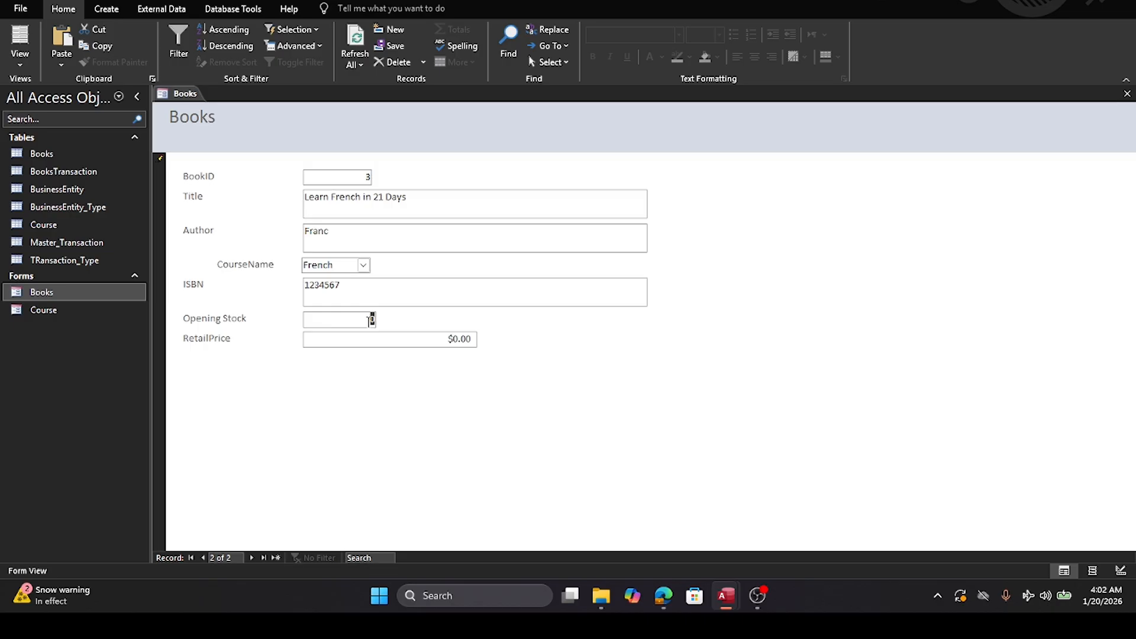
type("2")
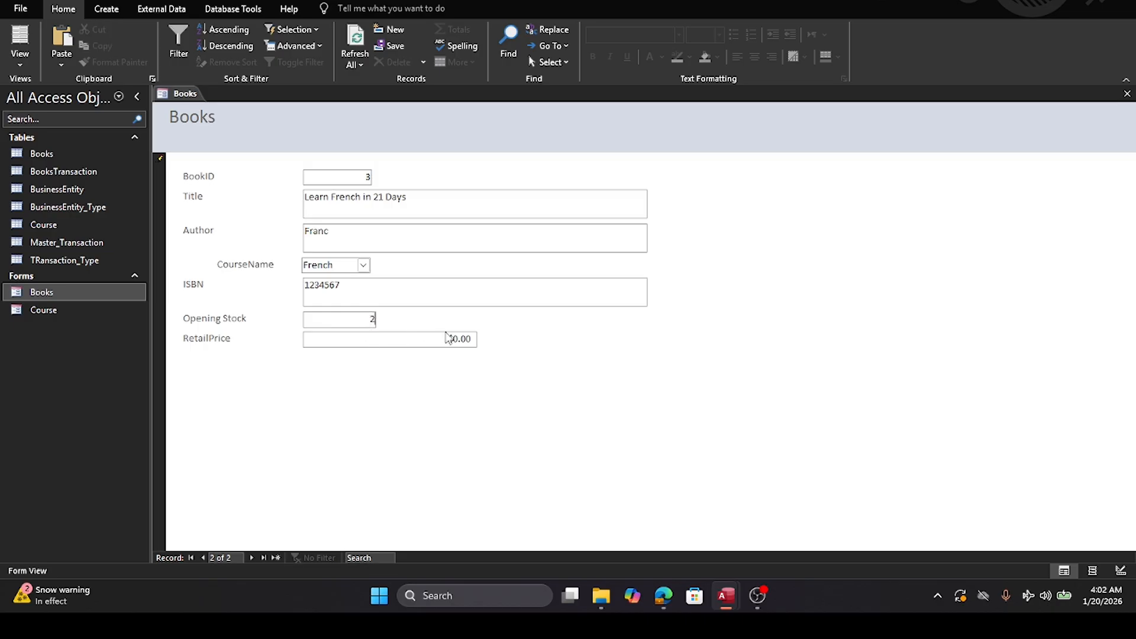
key("Tab")
type("$25")
key("Tab")
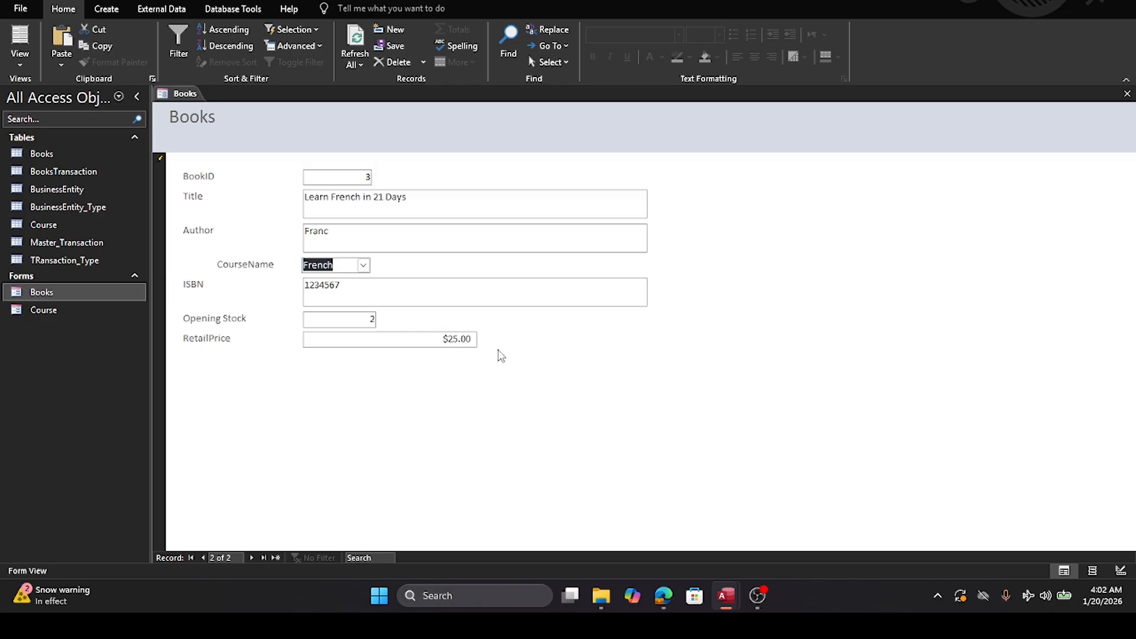
left_click(251, 559)
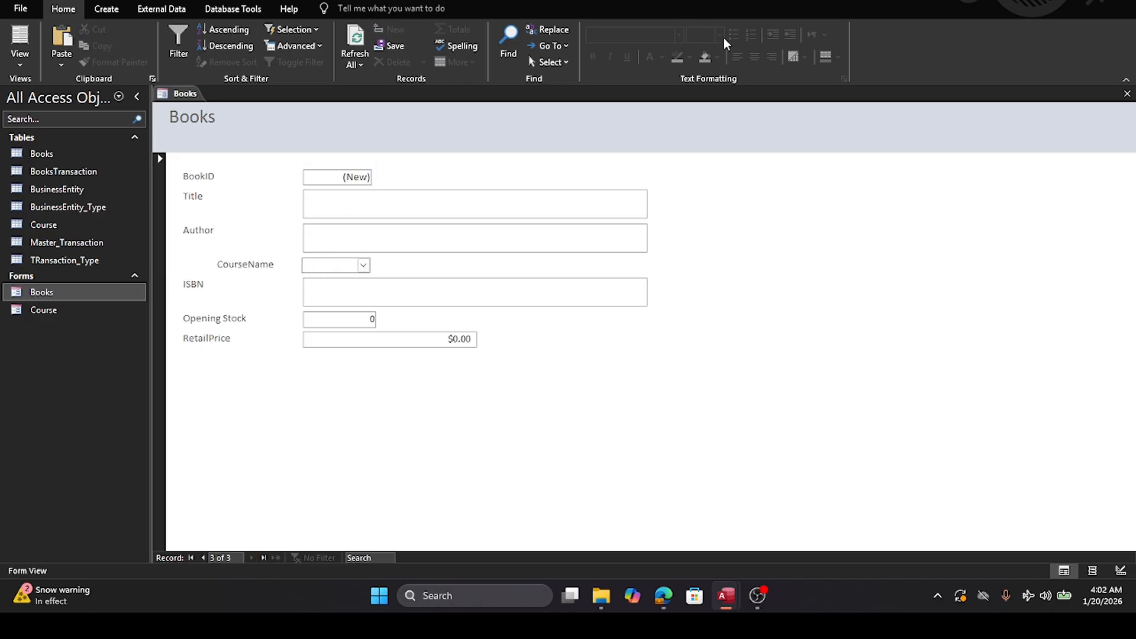
left_click(1127, 93)
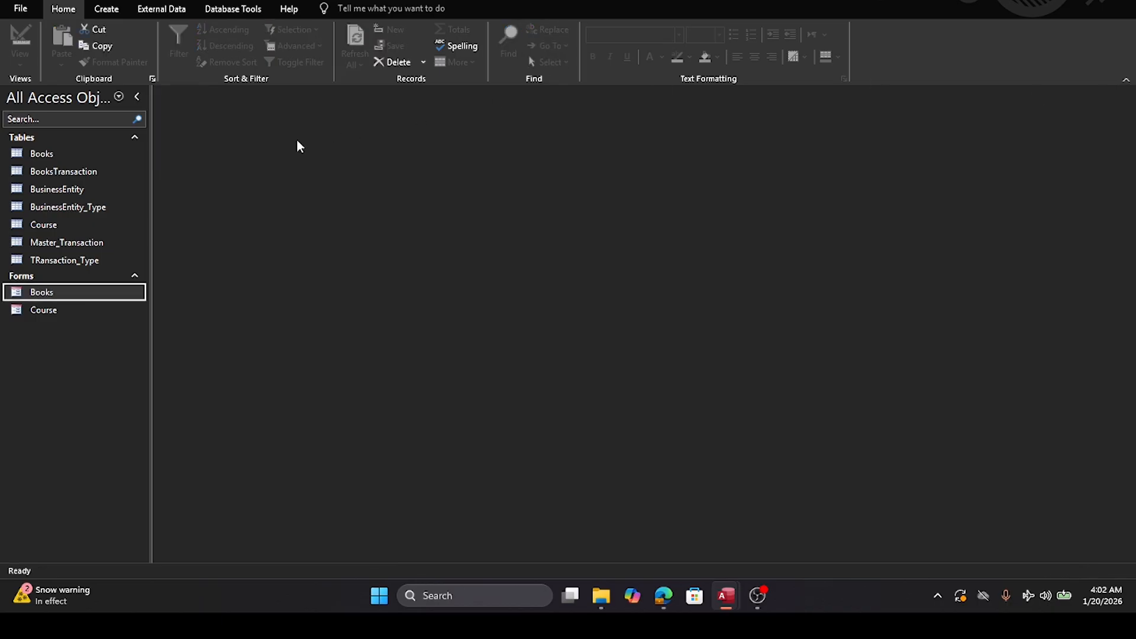
Step: Confirm the Books table holds both books, then open the empty BooksTransaction table
left_click(66, 152)
double_click(66, 153)
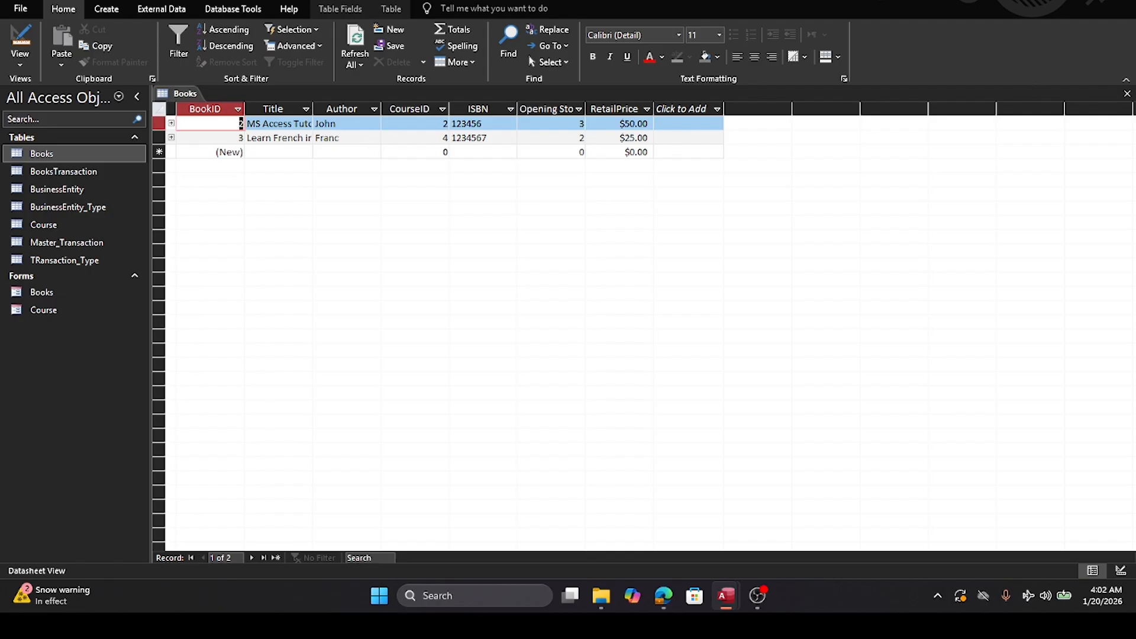
left_click(1127, 94)
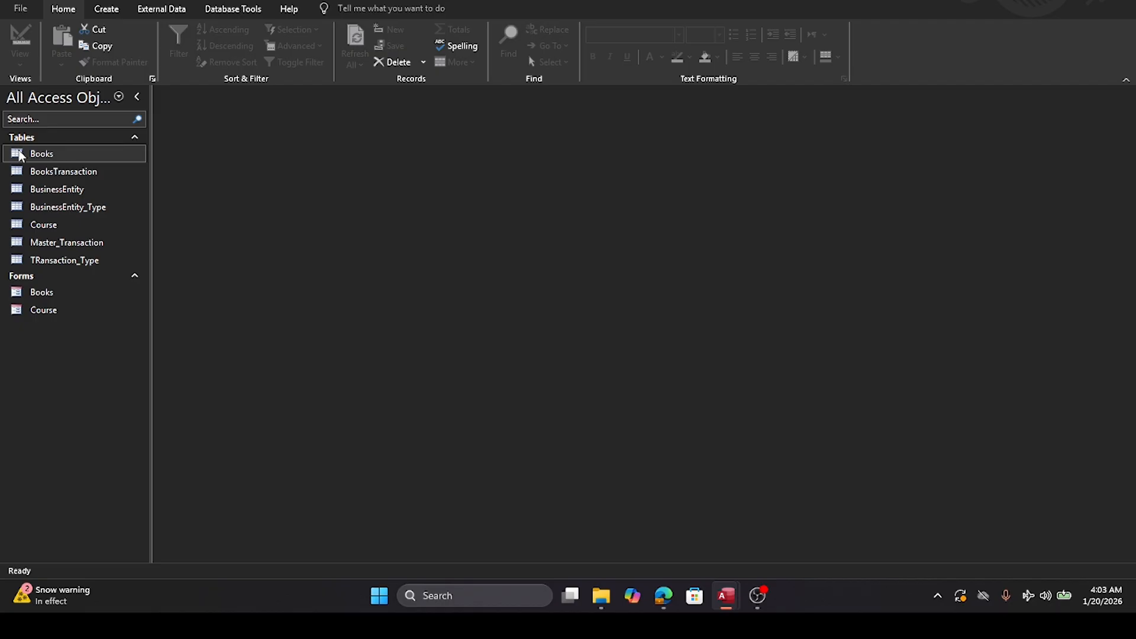
left_click(42, 173)
double_click(42, 171)
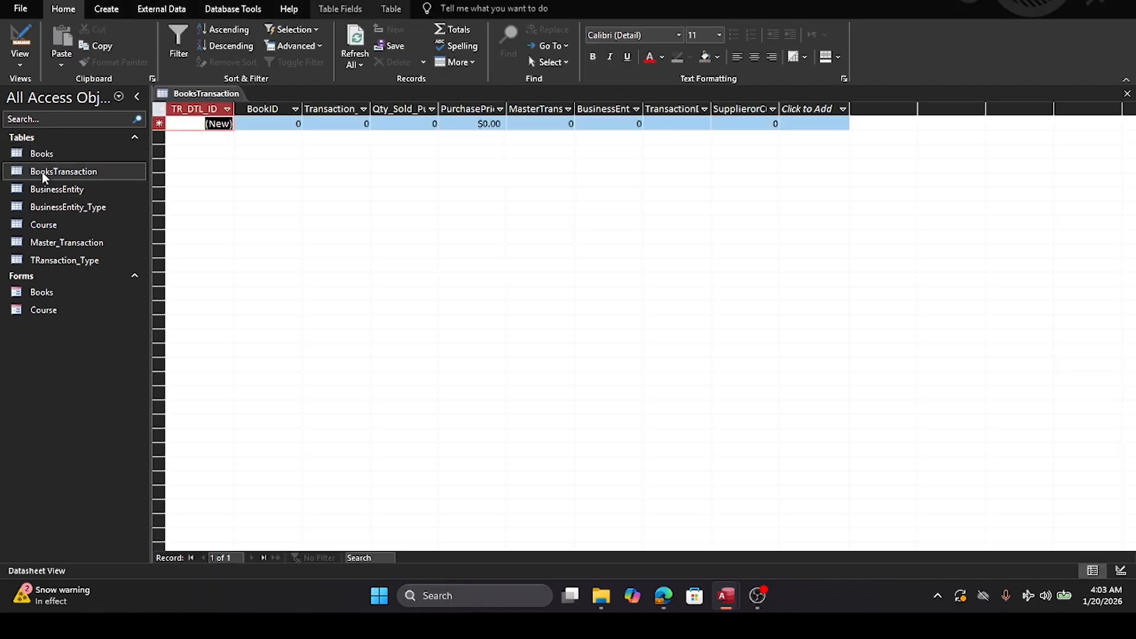
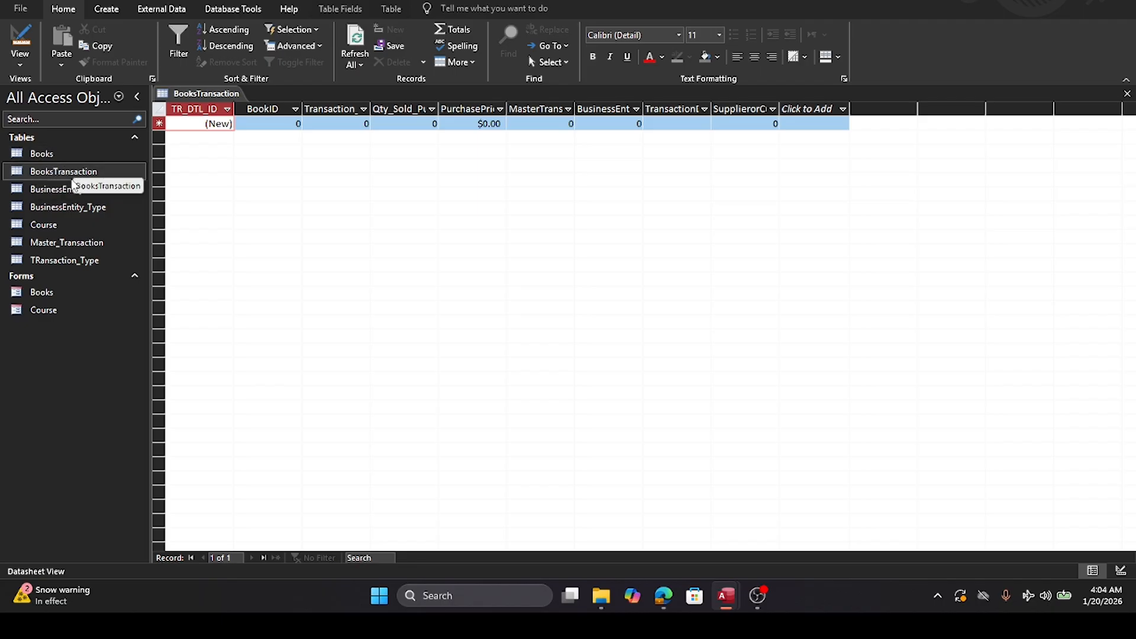
Step: Build a Tabular BooksTransaction form with all its fields using the Form Wizard
left_click(107, 13)
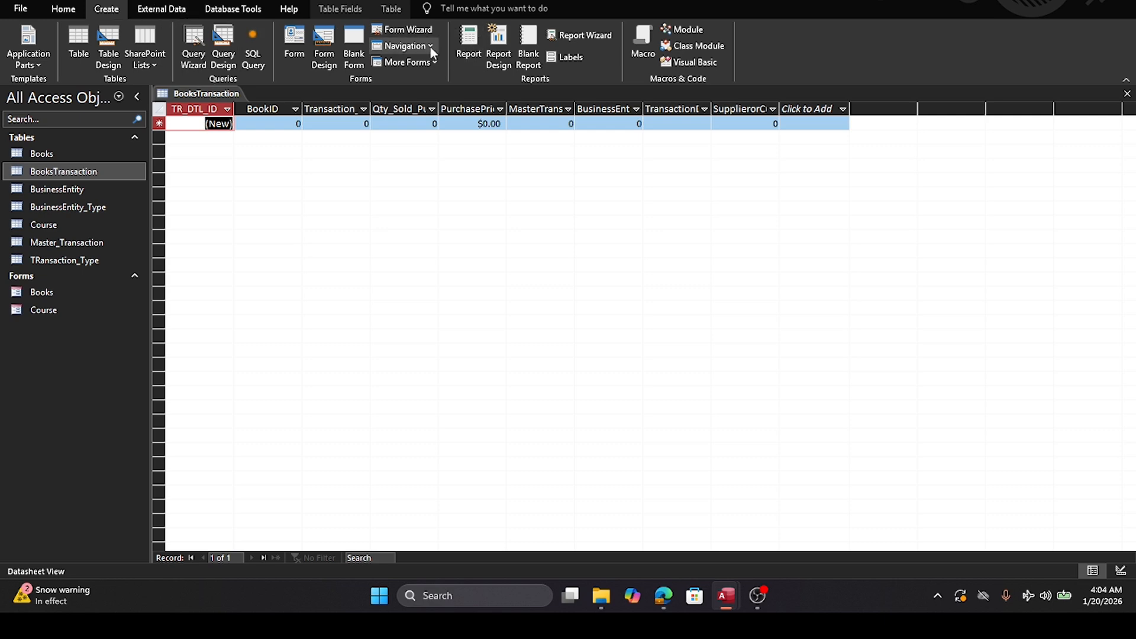
left_click(400, 31)
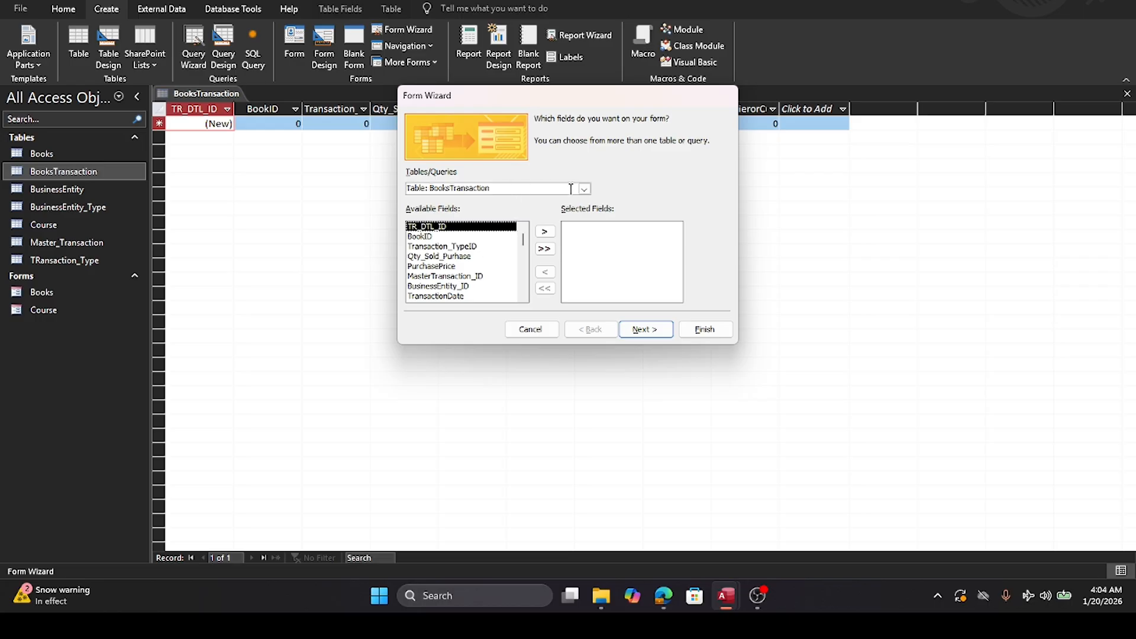
left_click(545, 249)
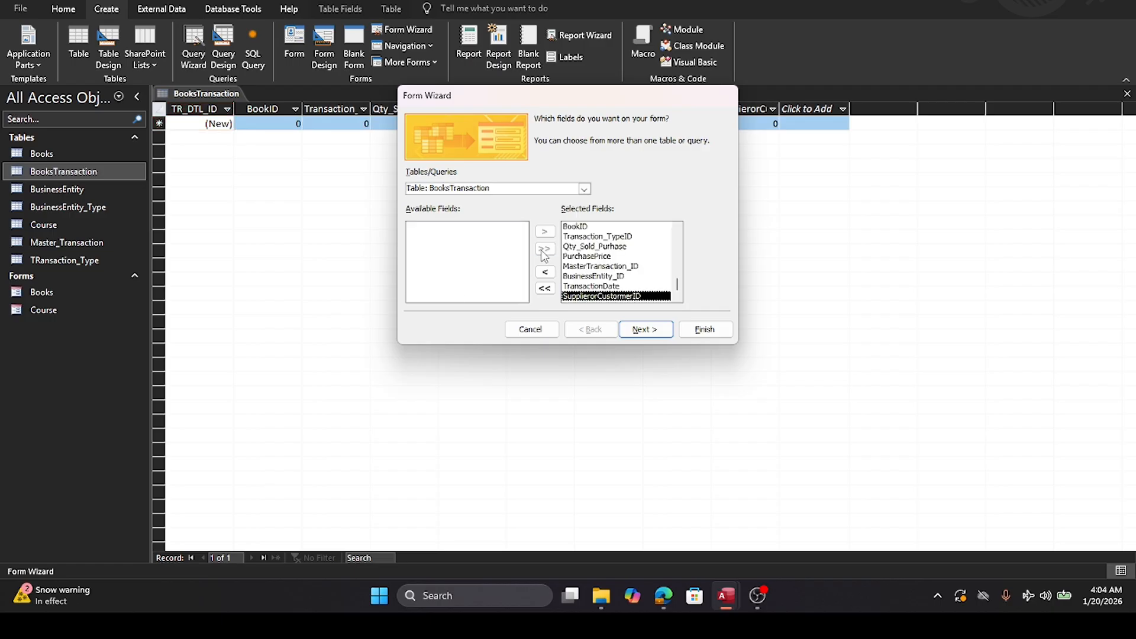
left_click(649, 334)
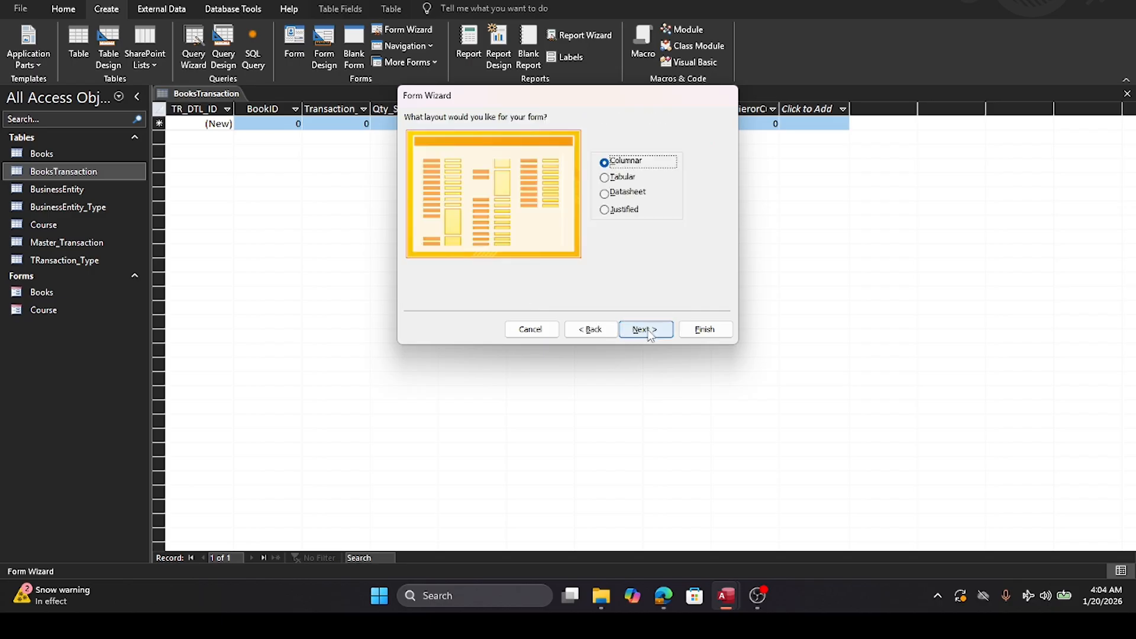
left_click(604, 178)
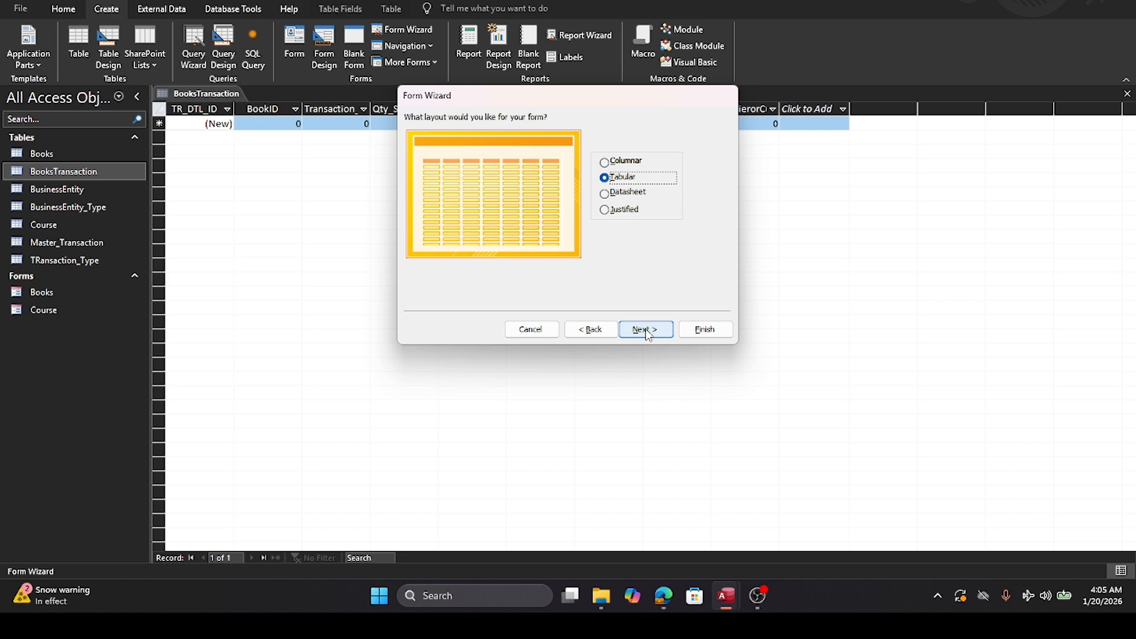
left_click(644, 330)
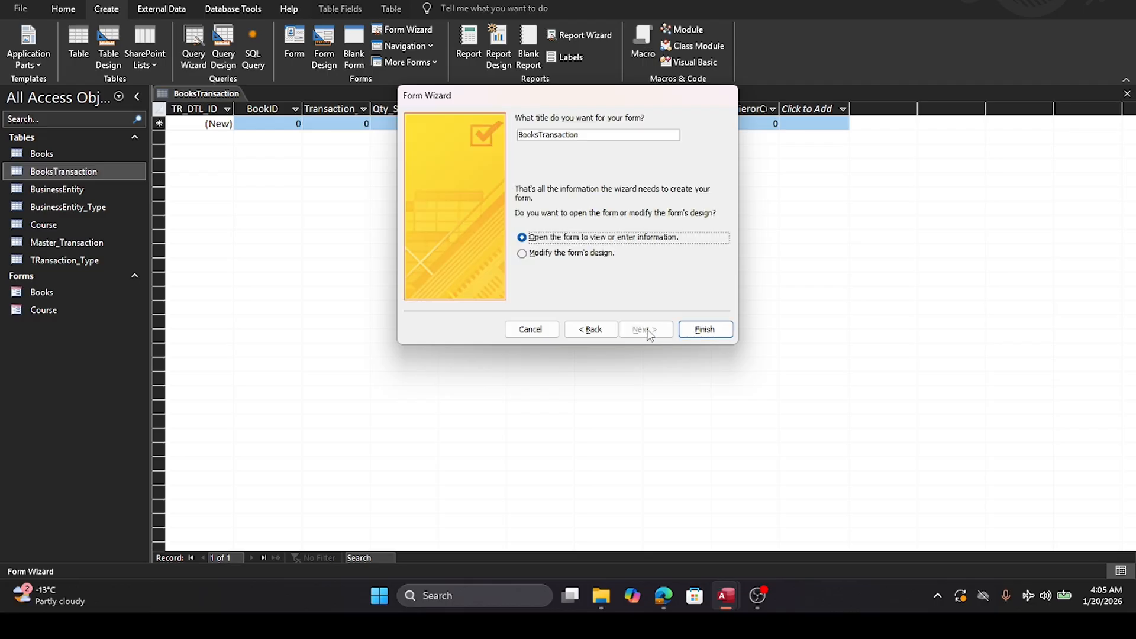
left_click(704, 331)
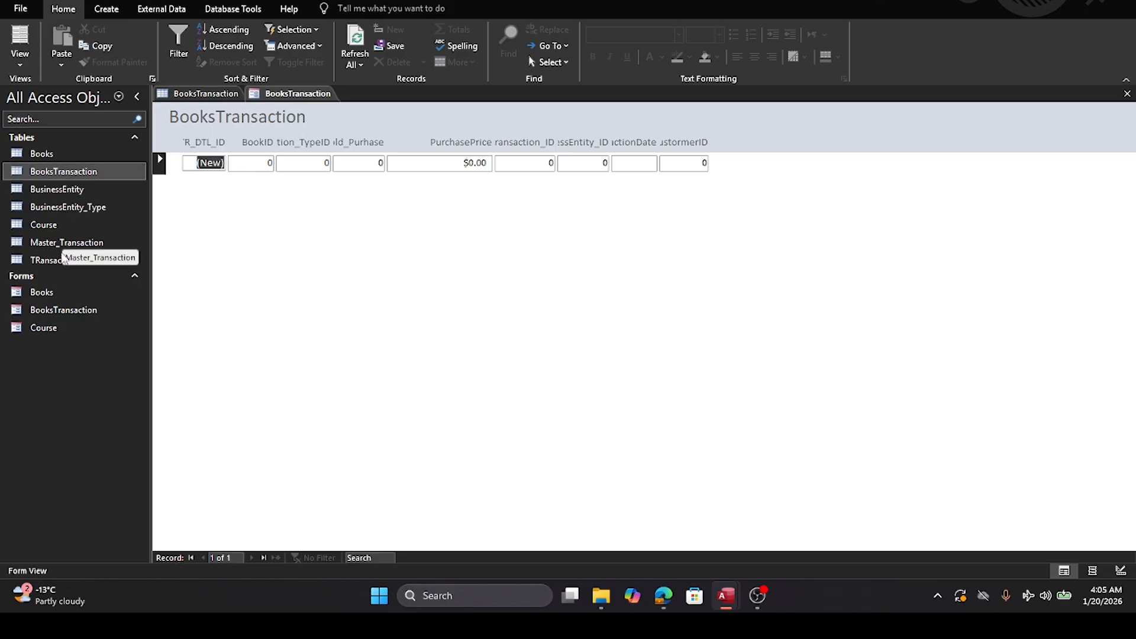
Step: Attempt to rename the BooksTransaction form, which Access refuses while it is open
right_click(52, 314)
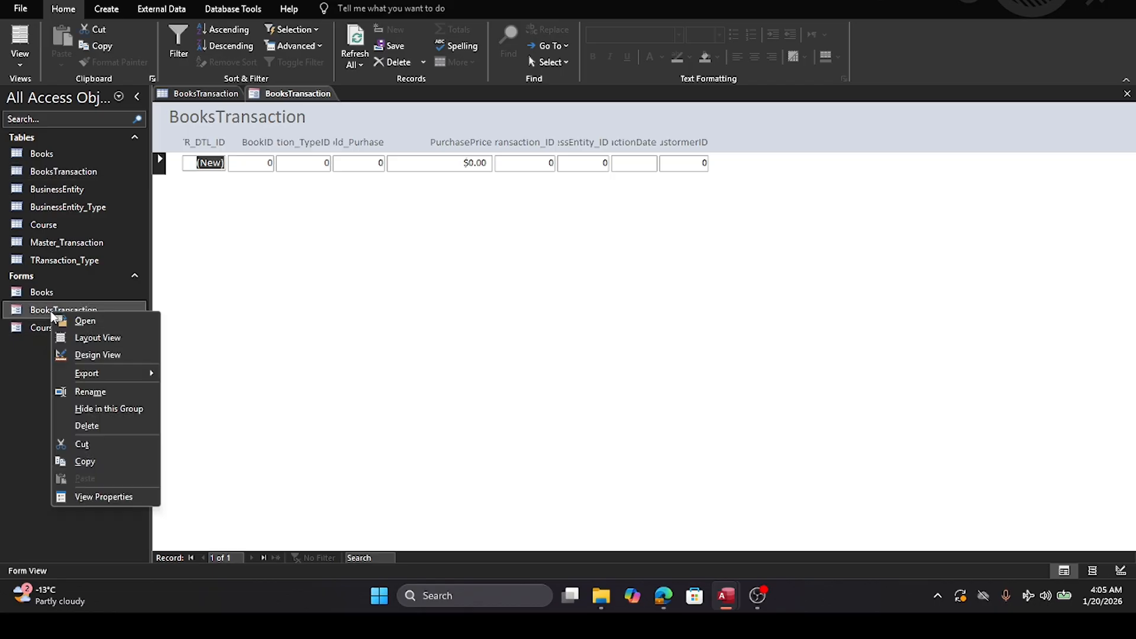
left_click(48, 311)
left_click(107, 312)
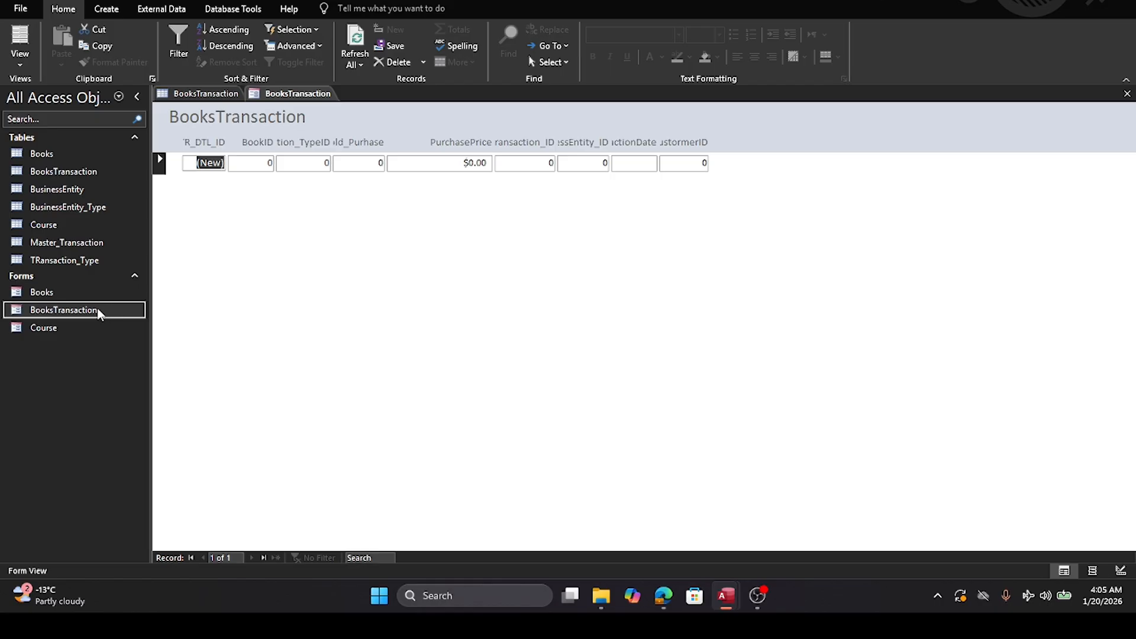
right_click(98, 313)
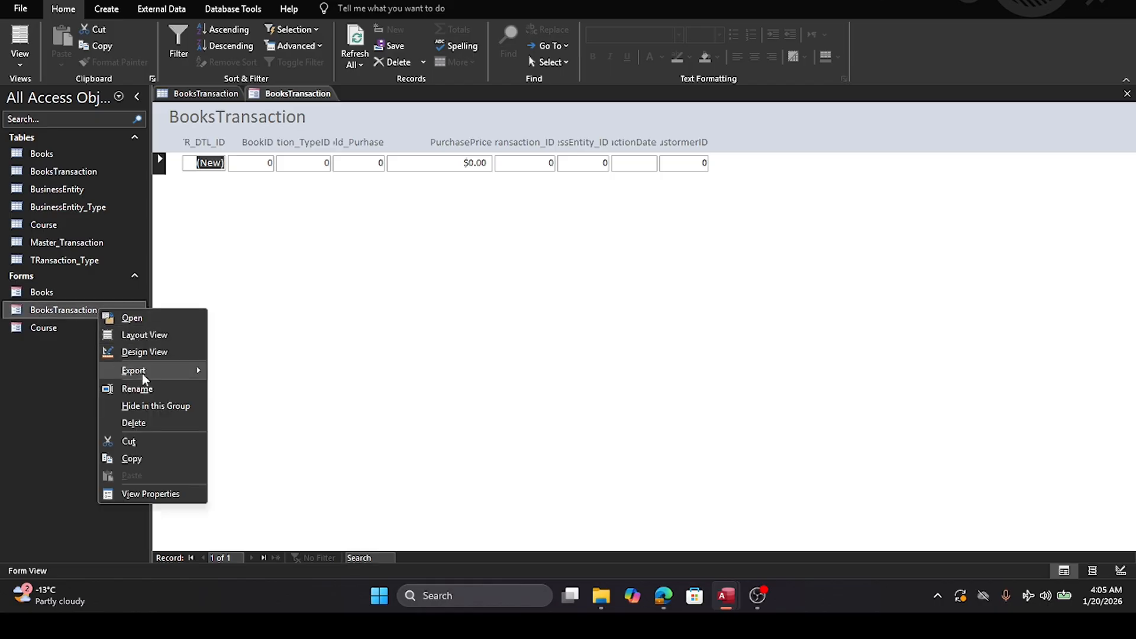
left_click(136, 389)
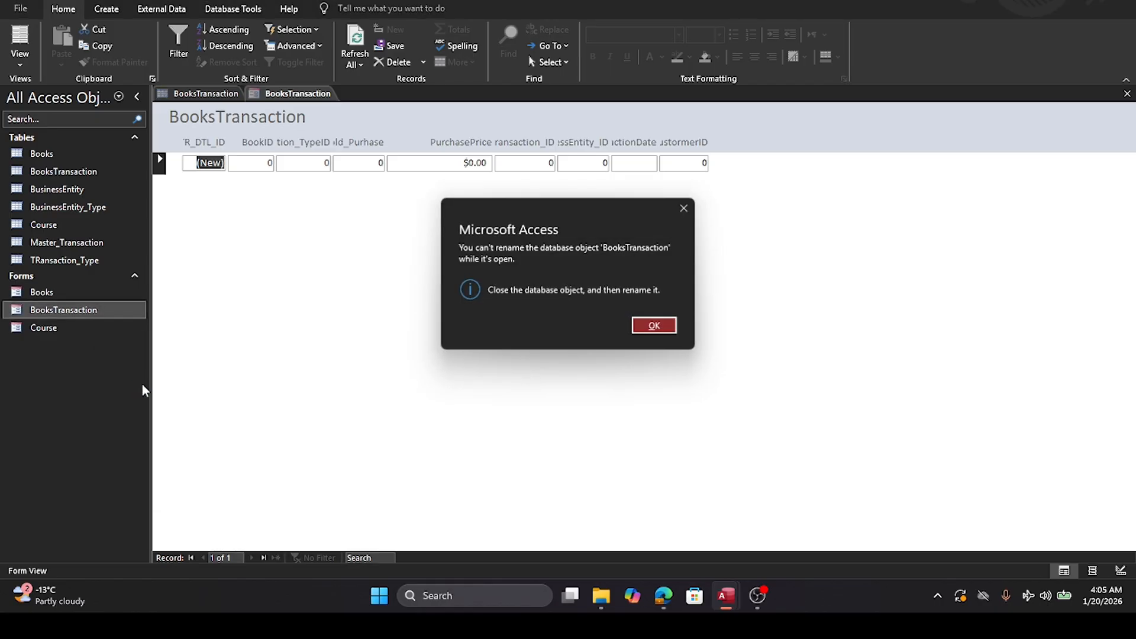
left_click(654, 326)
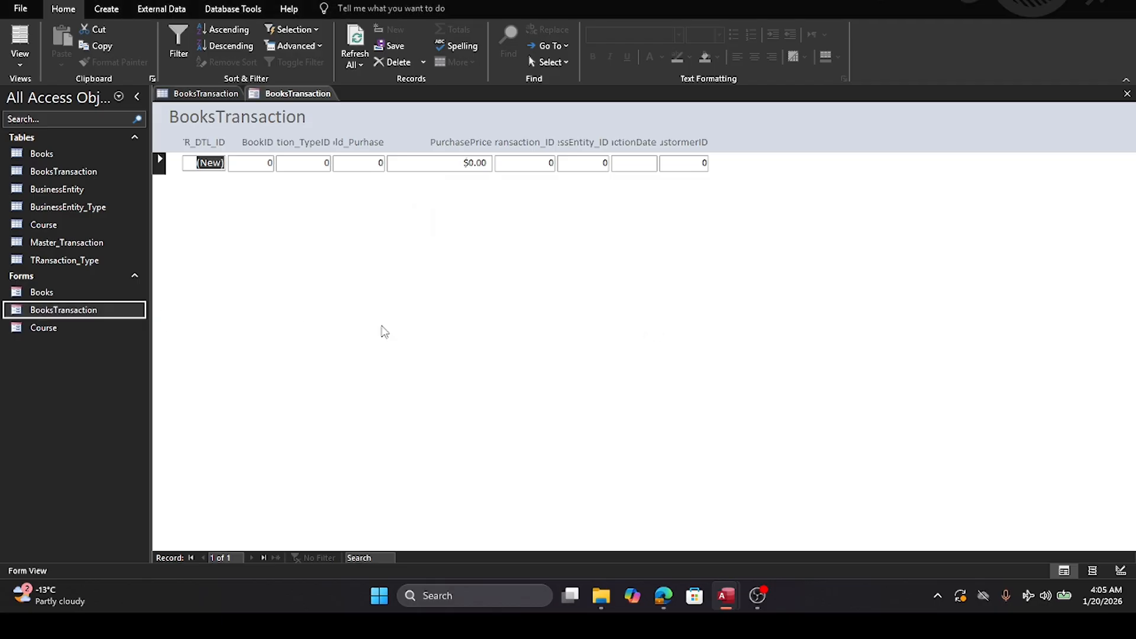
Step: Copy and paste the BooksTransaction form as BooksTransaction_Purchases
right_click(54, 312)
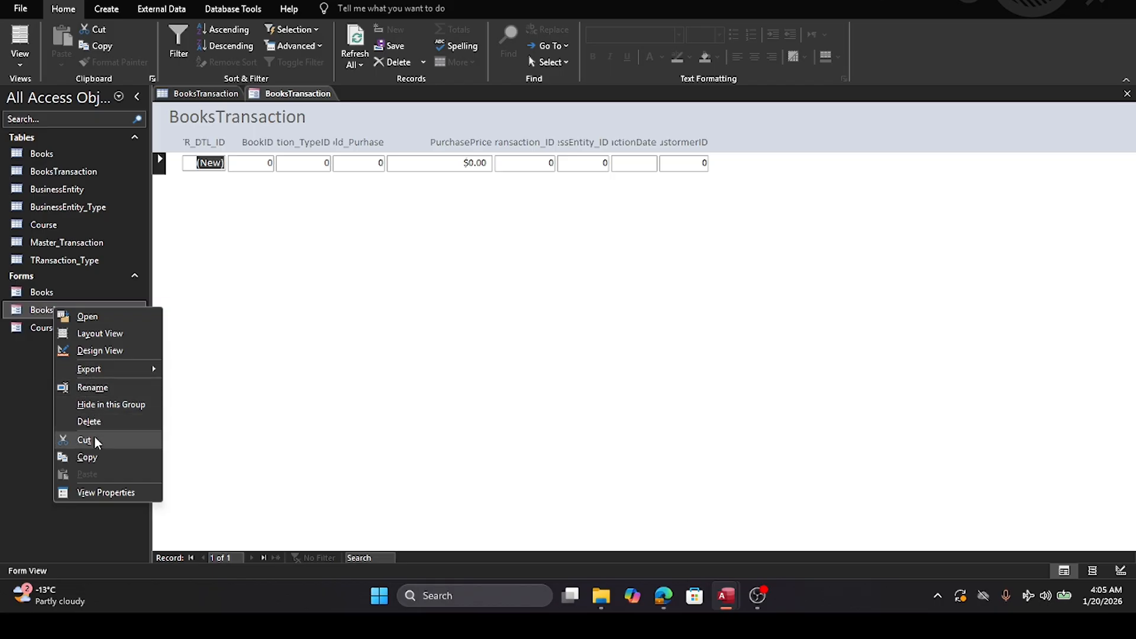
left_click(87, 457)
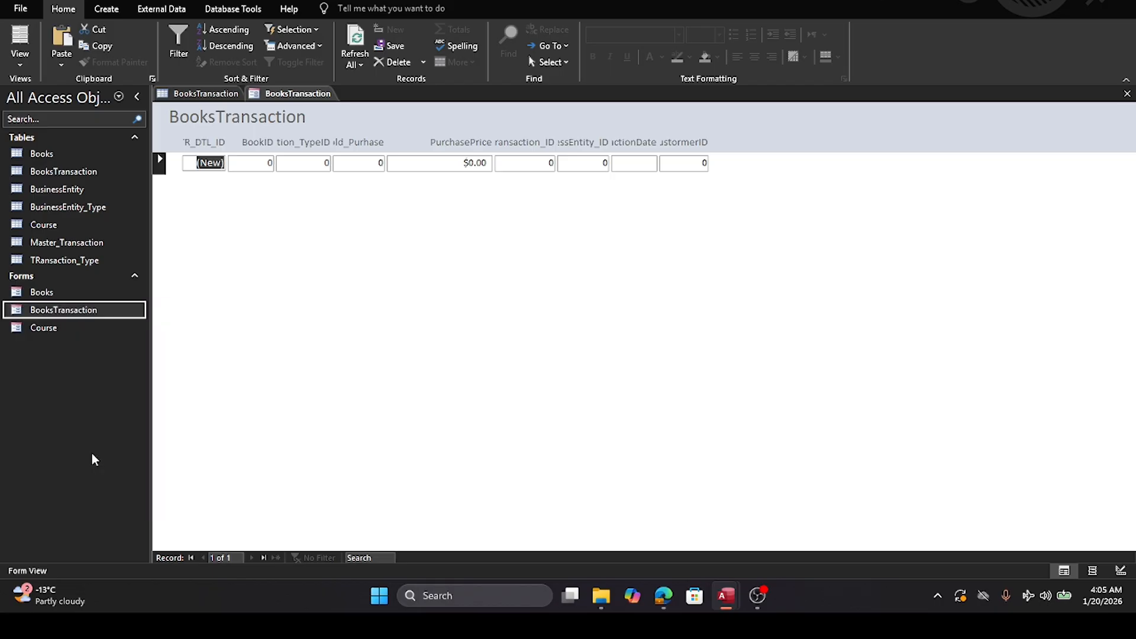
right_click(21, 312)
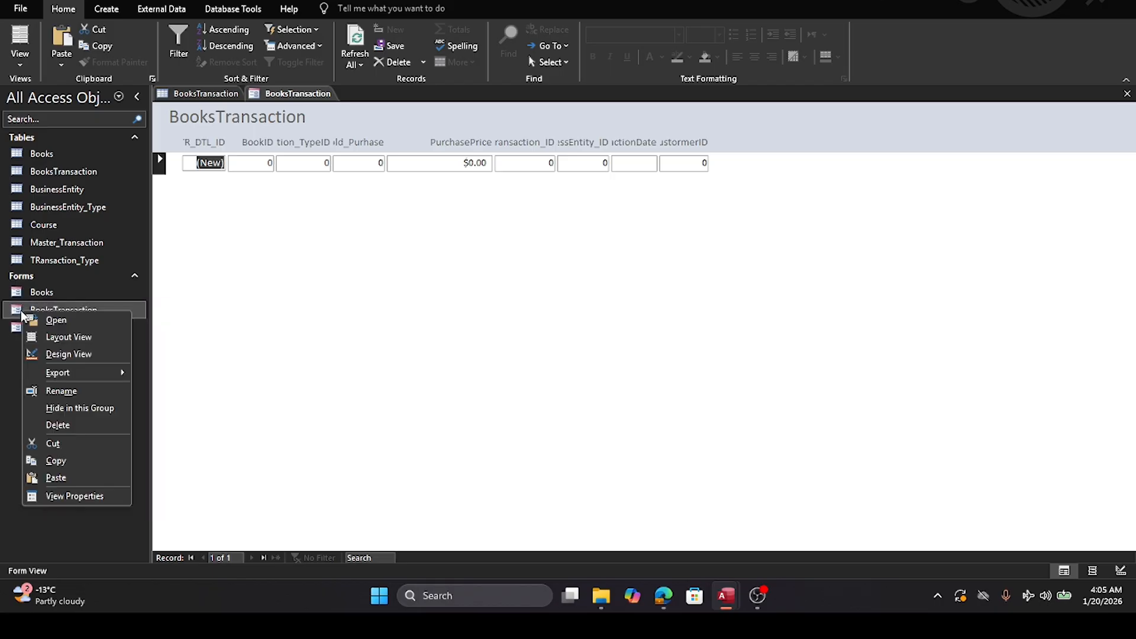
left_click(67, 479)
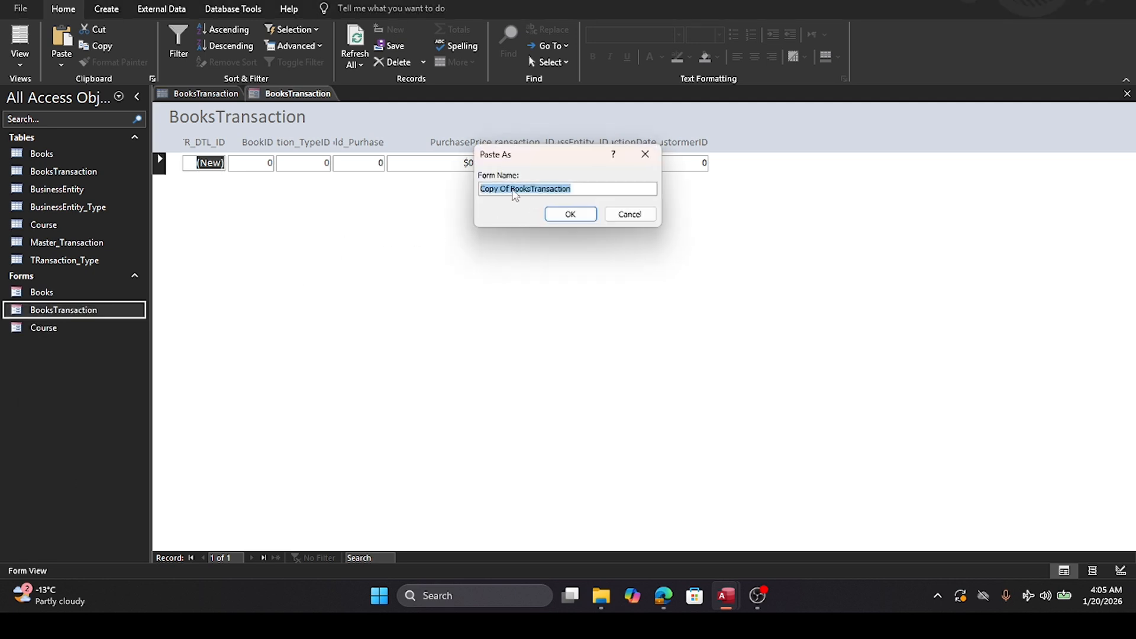
left_click(508, 187)
left_click_drag(509, 187, 377, 190)
key("BackSpace")
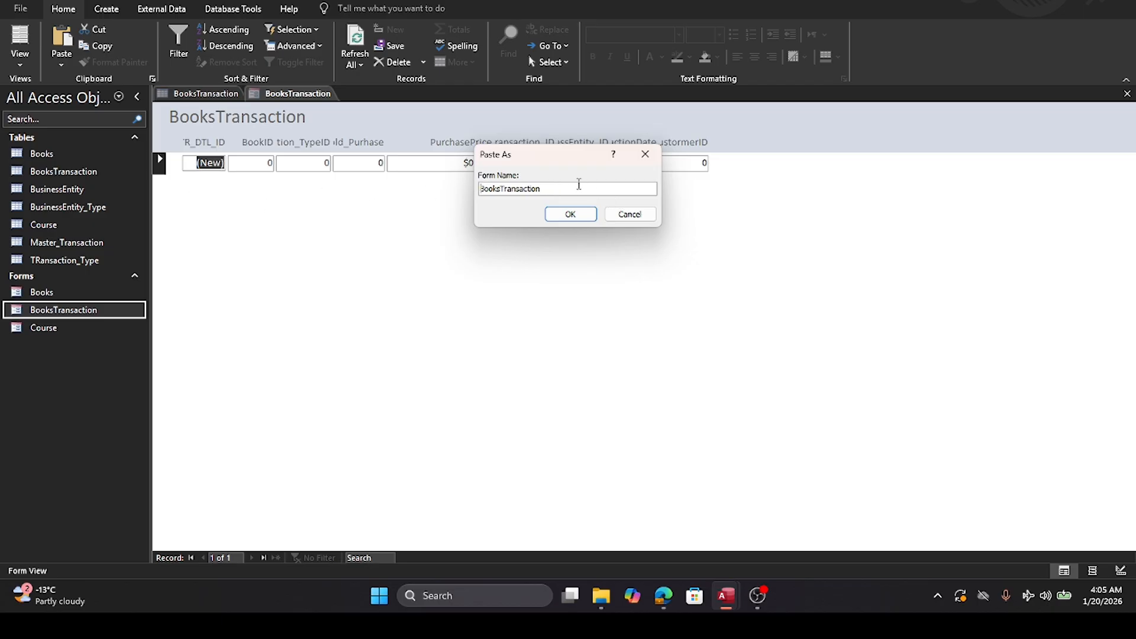
type("_Purchases")
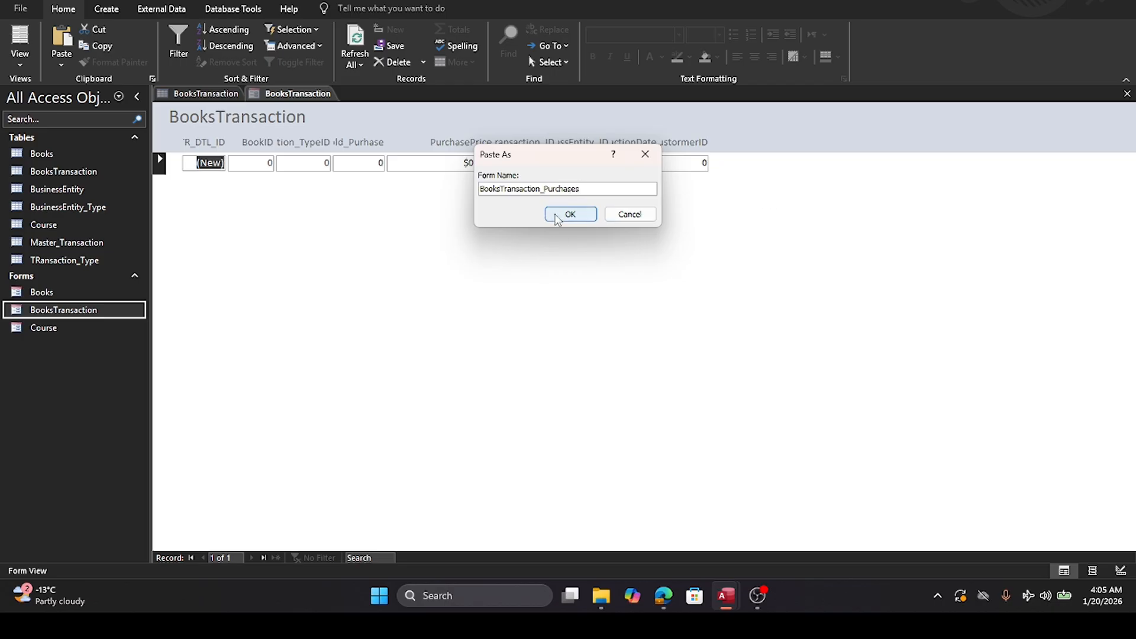
left_click(556, 218)
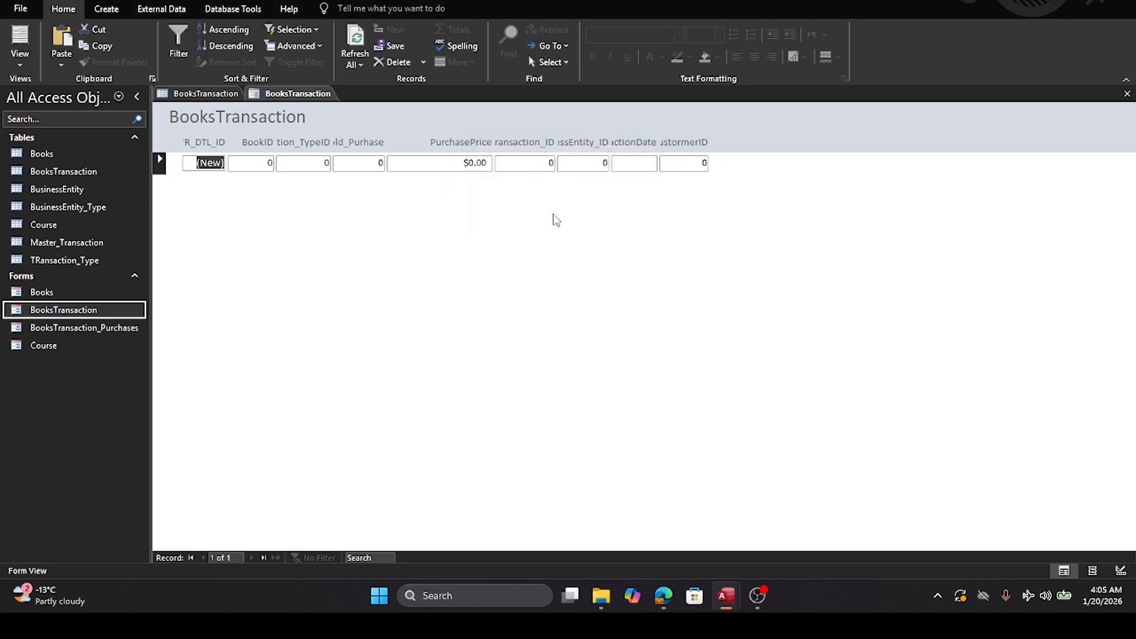
Step: Close the open BooksTransaction form and table after another blocked rename attempt
right_click(98, 310)
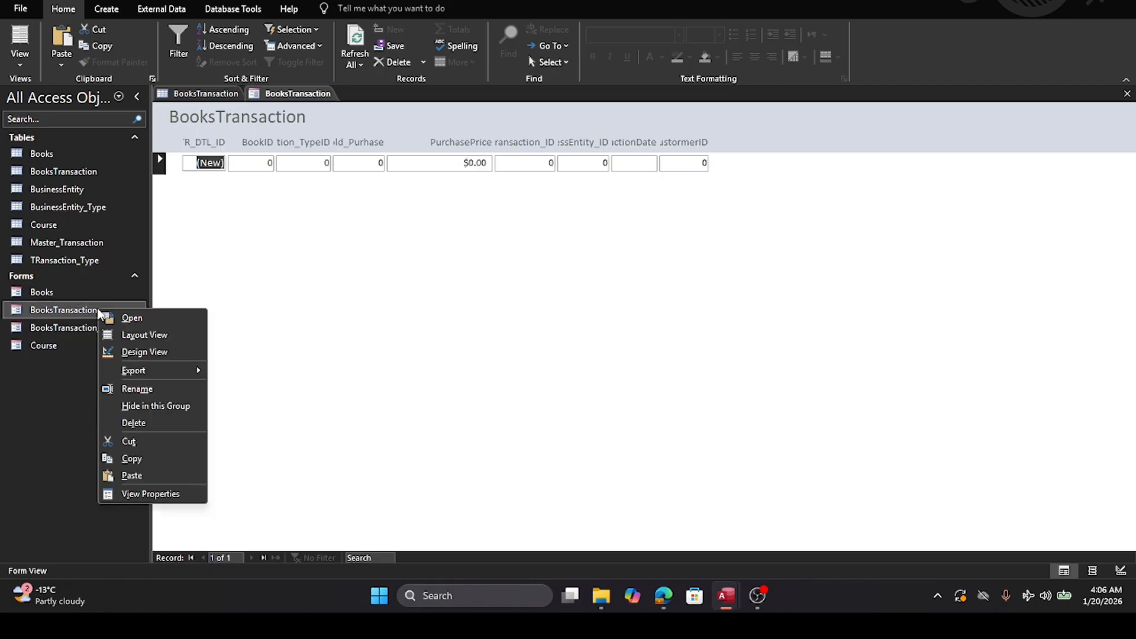
left_click(142, 389)
left_click(655, 327)
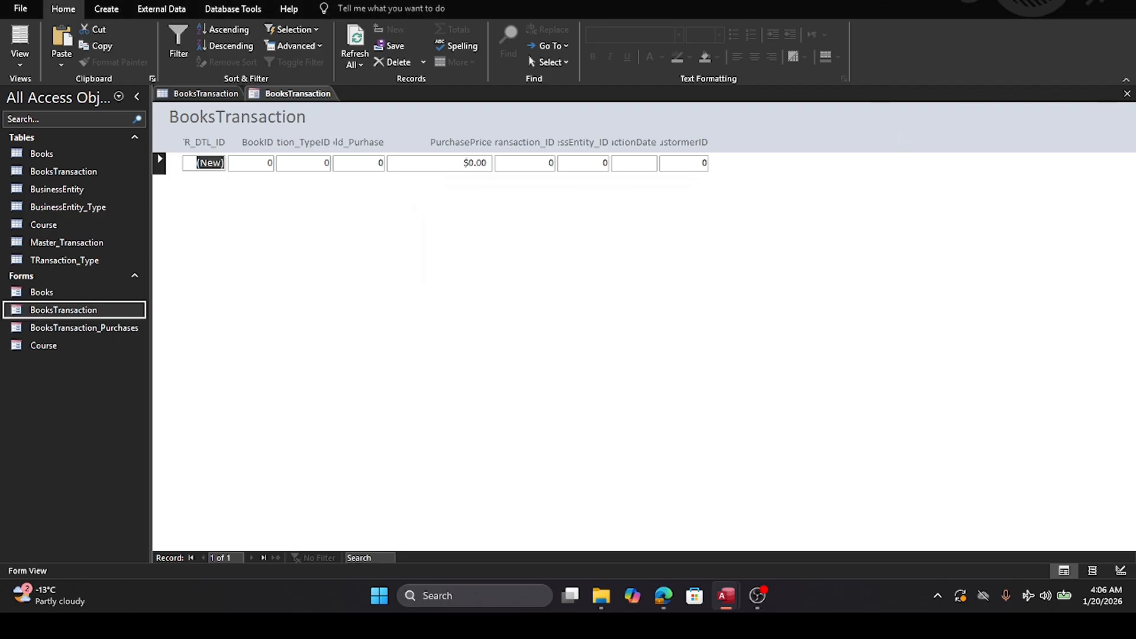
left_click(1127, 93)
left_click(71, 312)
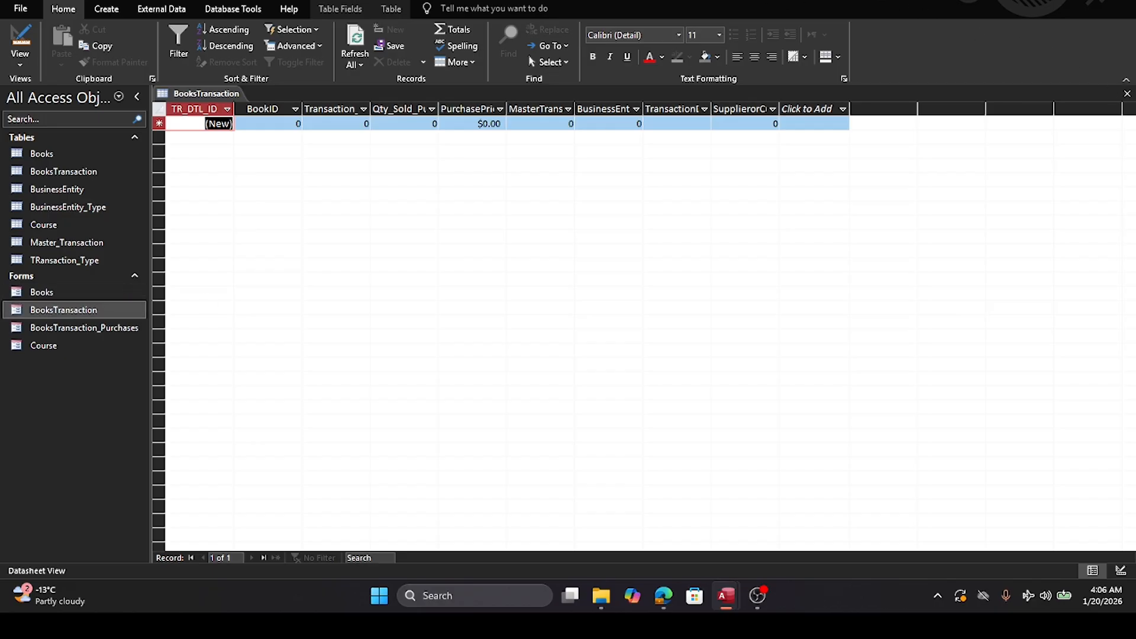
left_click(1127, 94)
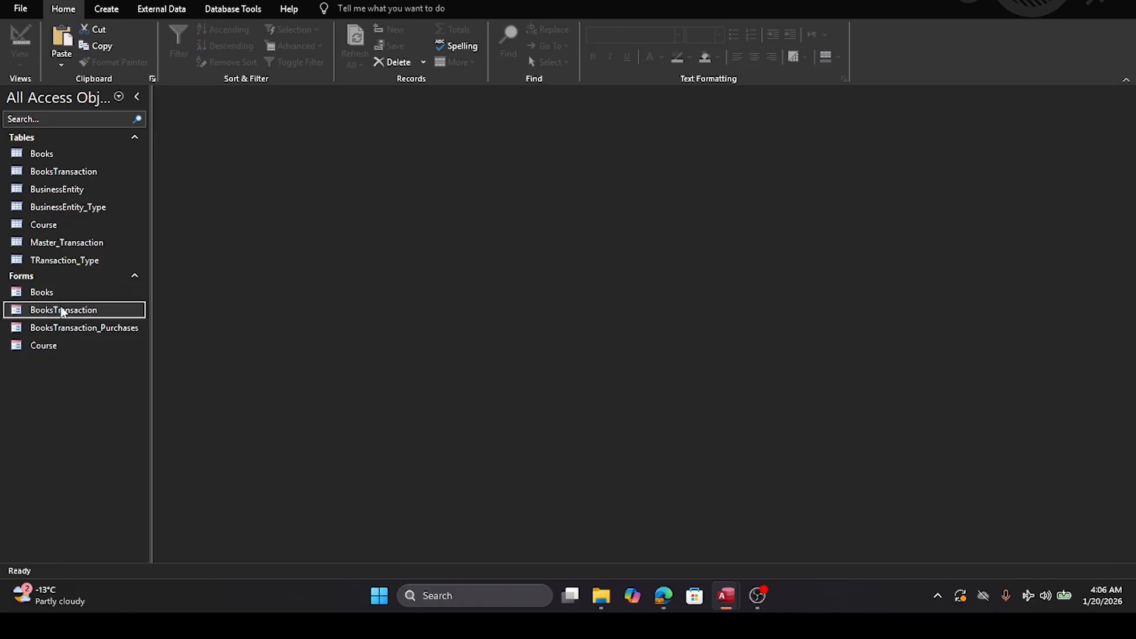
Step: Rename the original BooksTransaction form to BooksTransaction_Sales
right_click(61, 312)
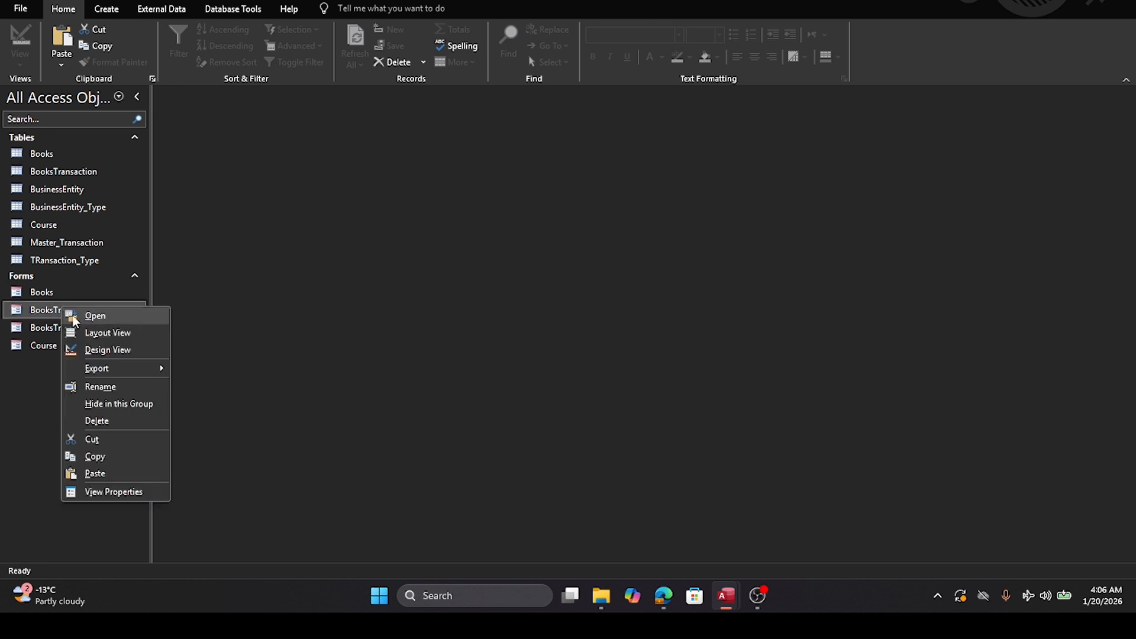
left_click(98, 386)
left_click(111, 311)
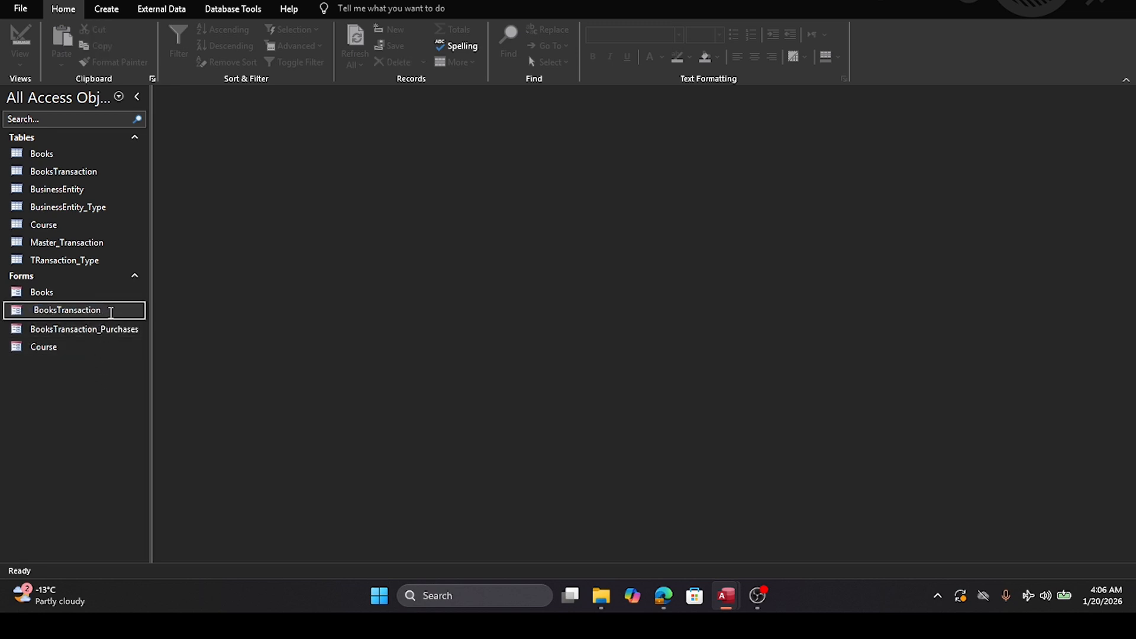
type("_Sales")
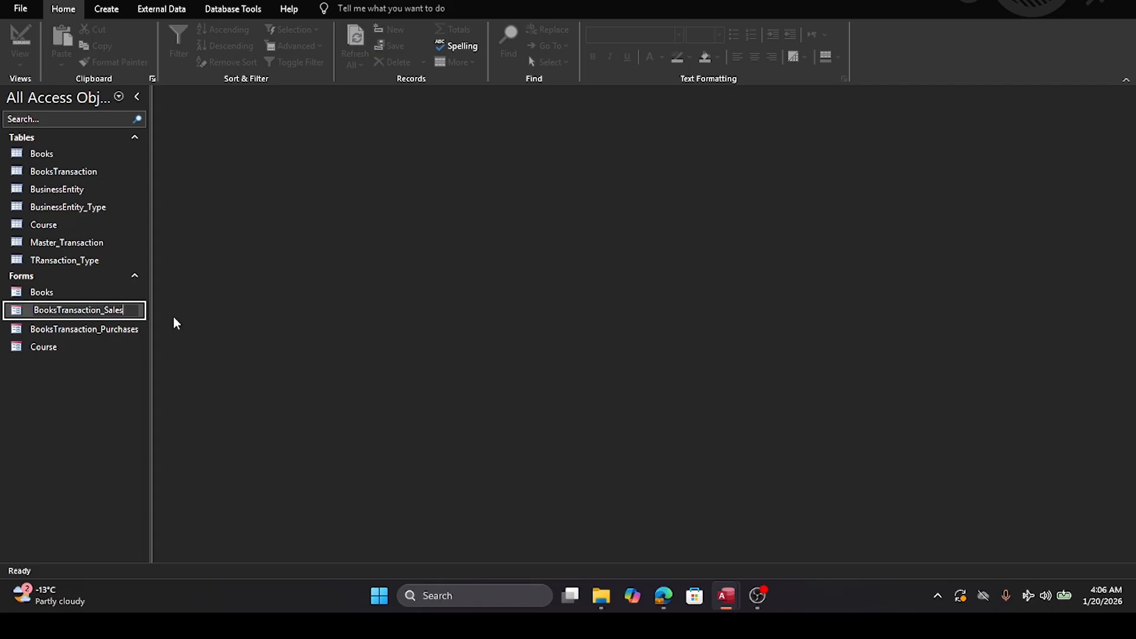
left_click(93, 431)
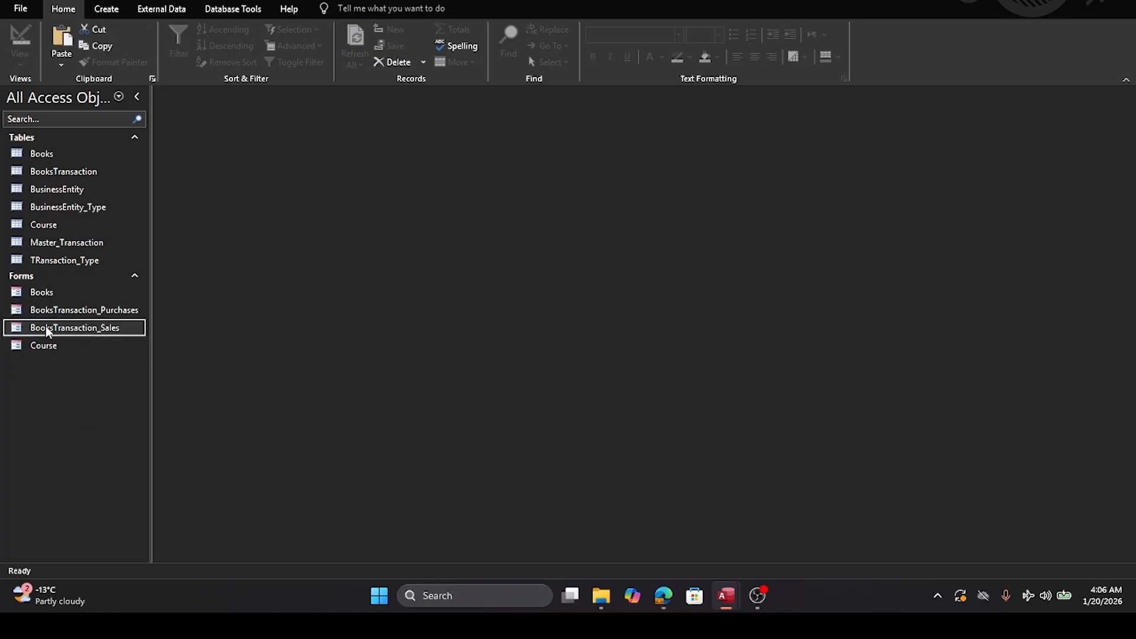
right_click(41, 310)
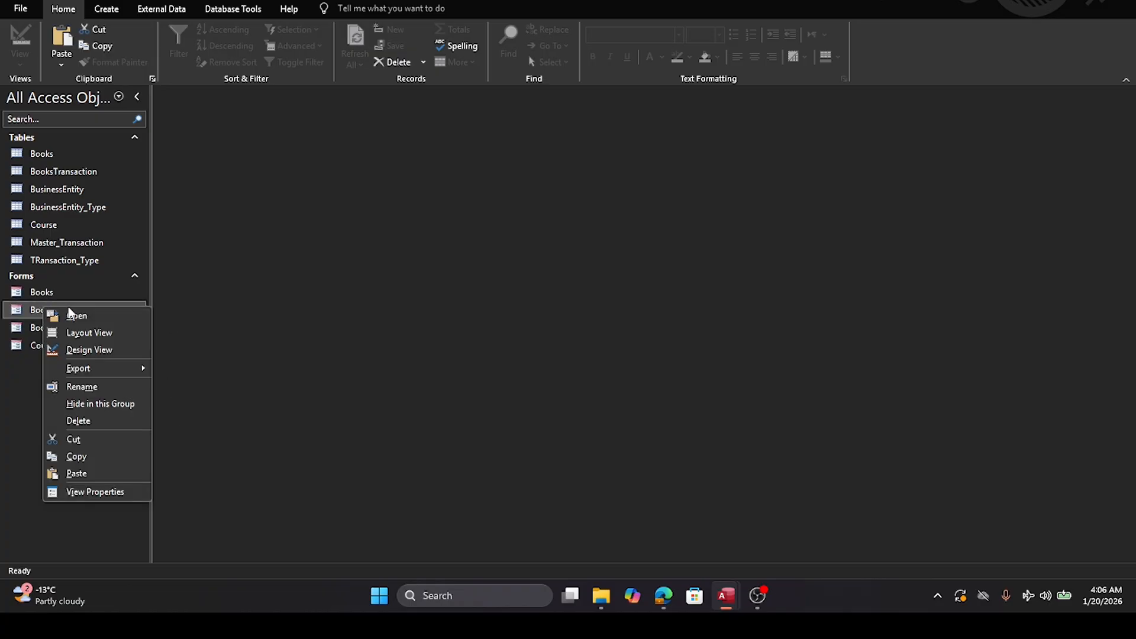
left_click(86, 350)
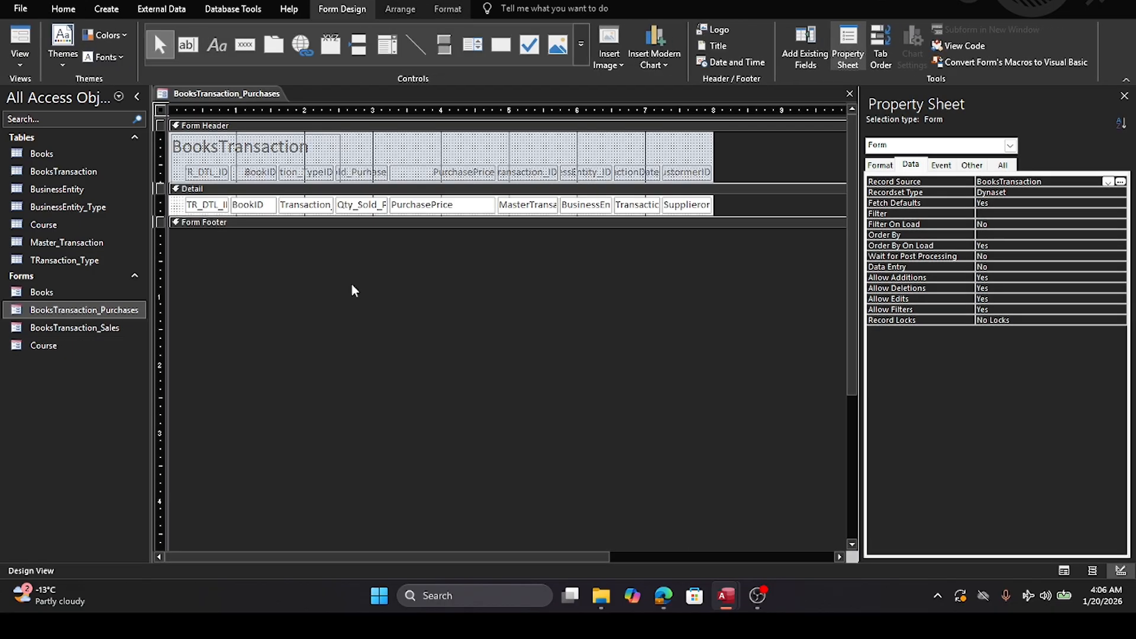
left_click(196, 207)
left_click_drag(188, 204, 184, 199)
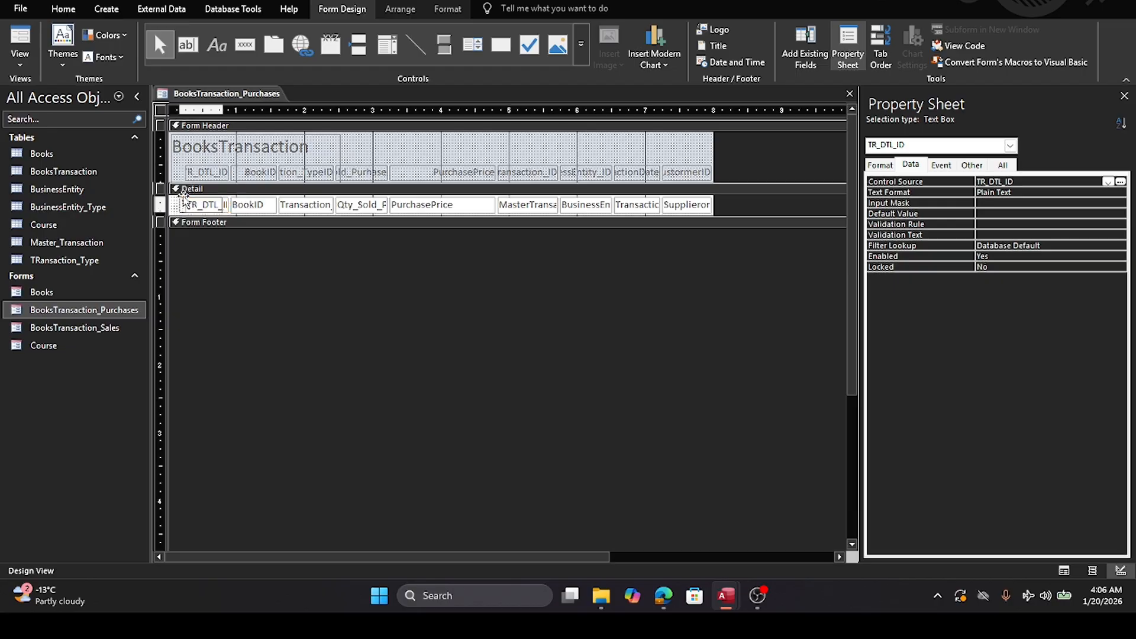
left_click(296, 294)
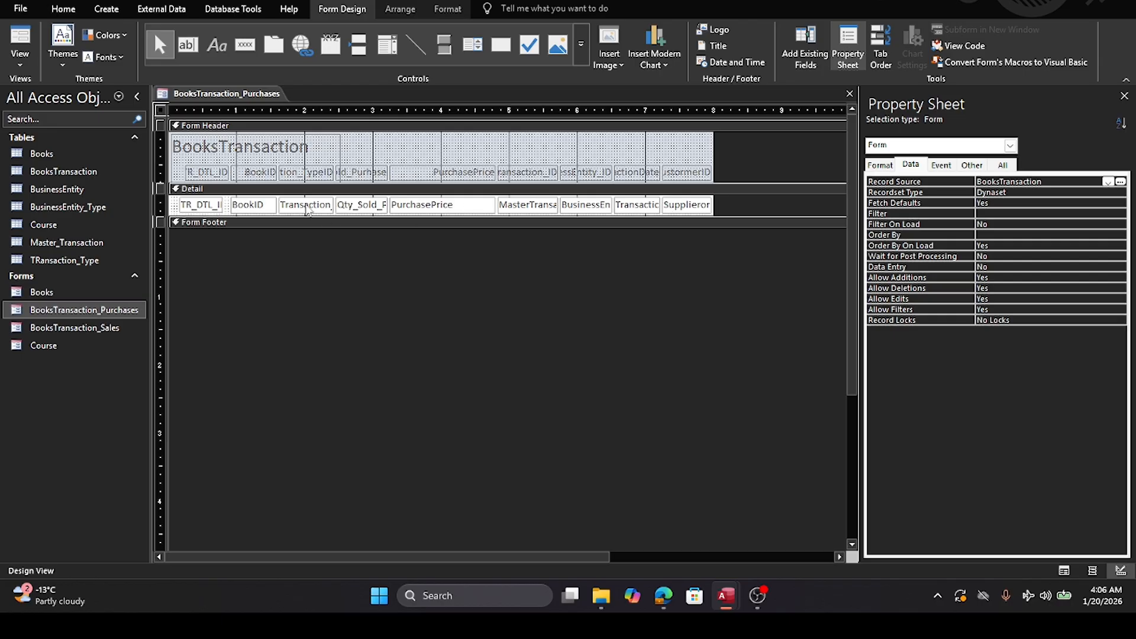
Step: Widen the form and shift the right-hand columns, PurchasePrice and Qty_Sold, to the right
left_click(253, 205)
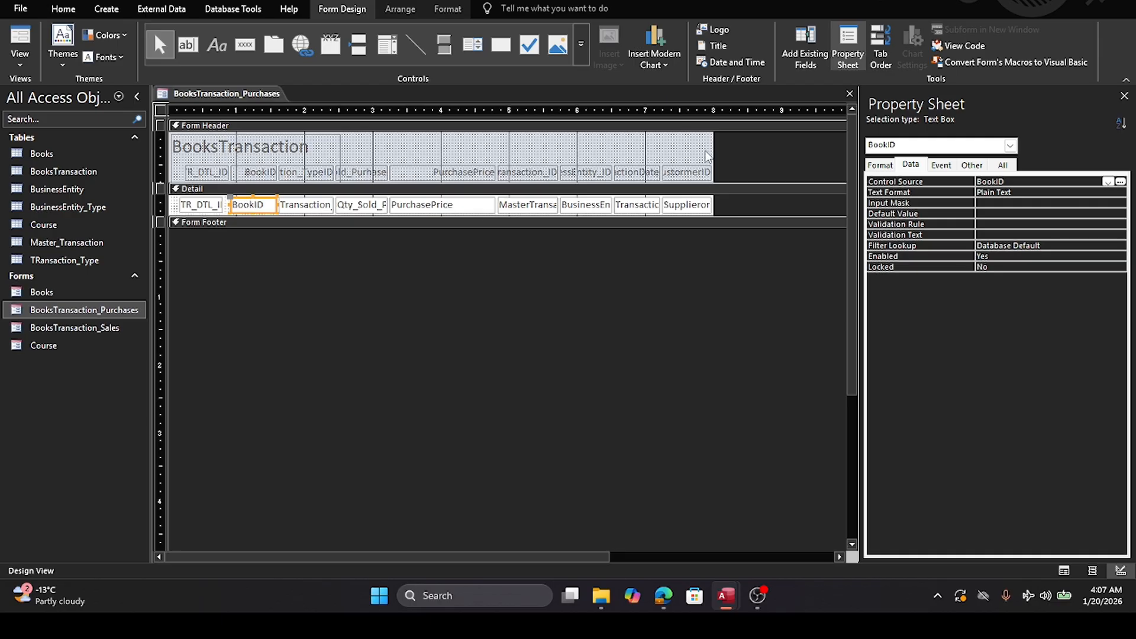
left_click_drag(715, 148, 840, 156)
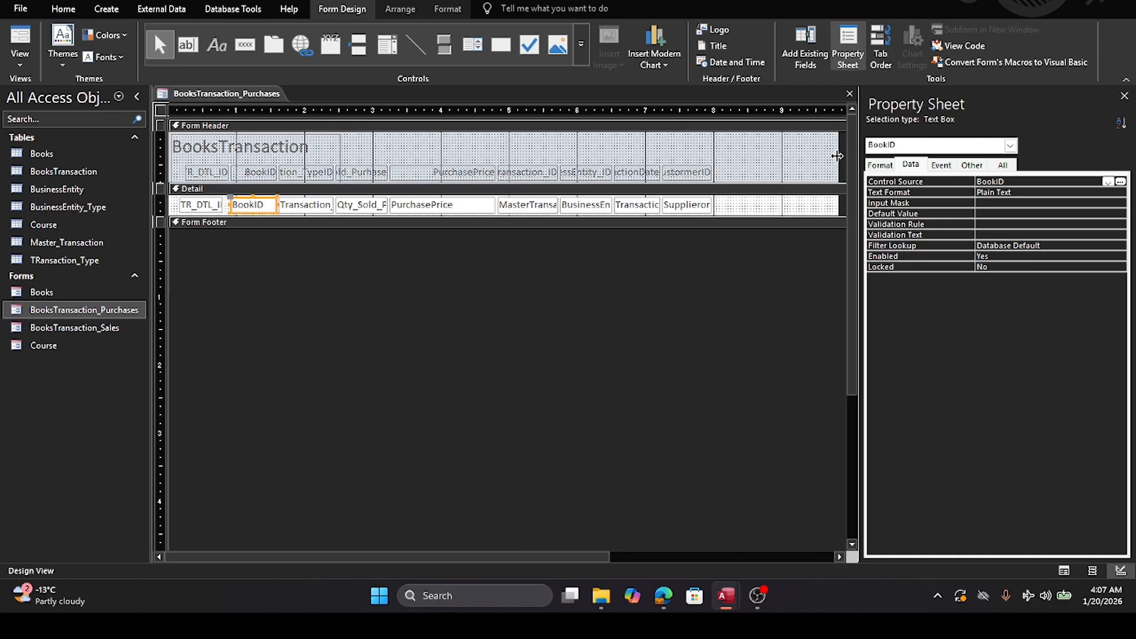
left_click(739, 210)
left_click_drag(734, 208, 609, 173)
left_click(520, 286)
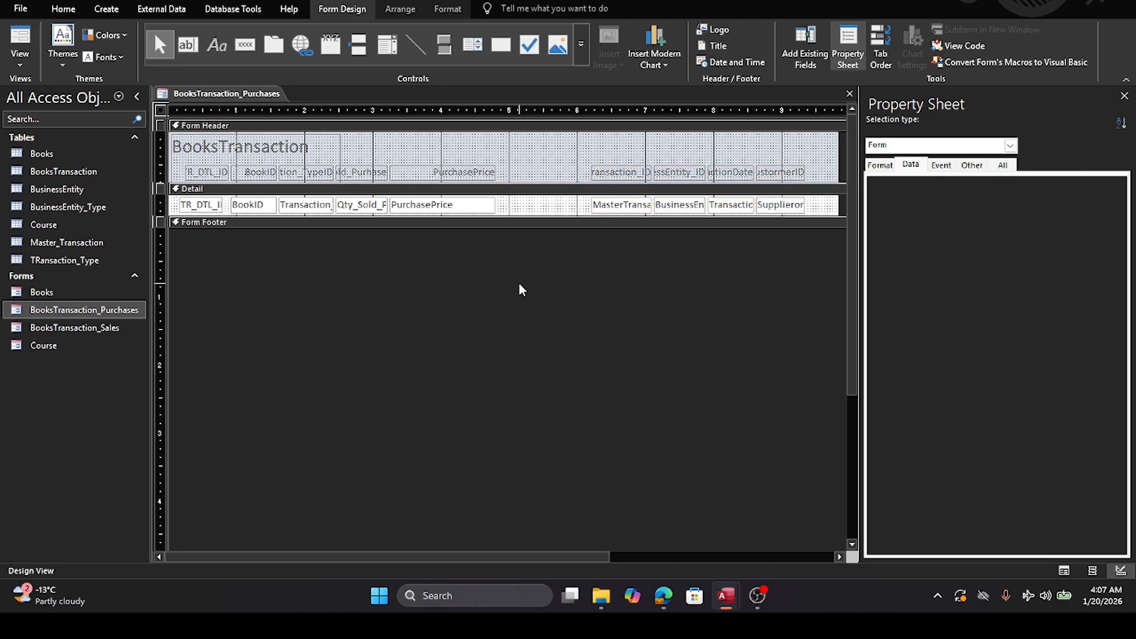
left_click_drag(447, 279, 549, 179)
left_click(387, 265)
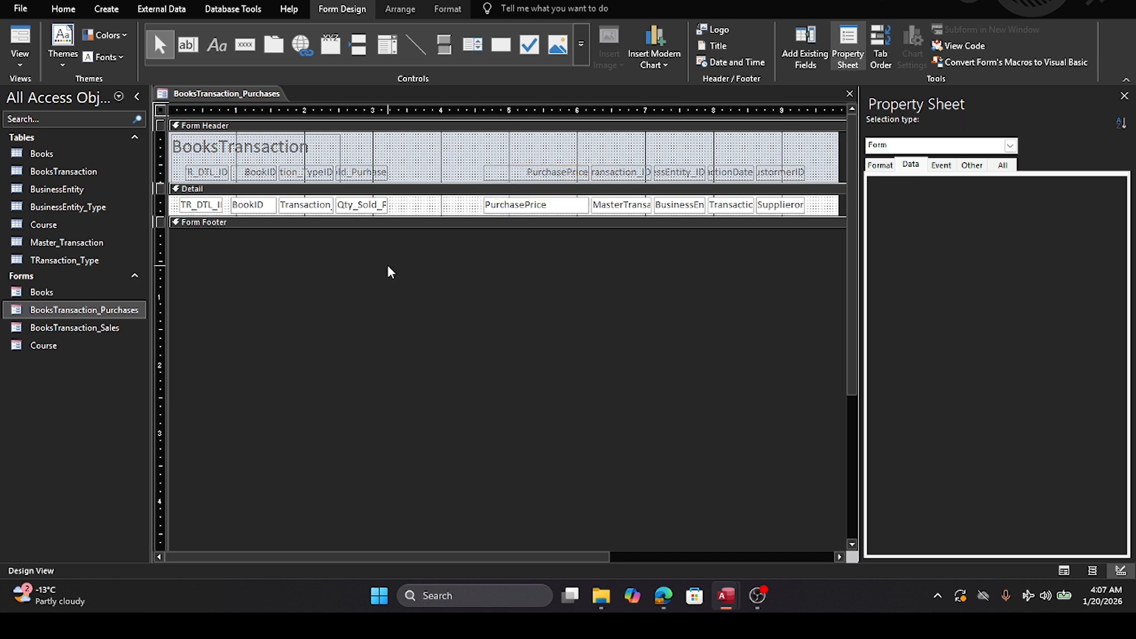
left_click_drag(371, 261, 454, 176)
left_click(453, 253)
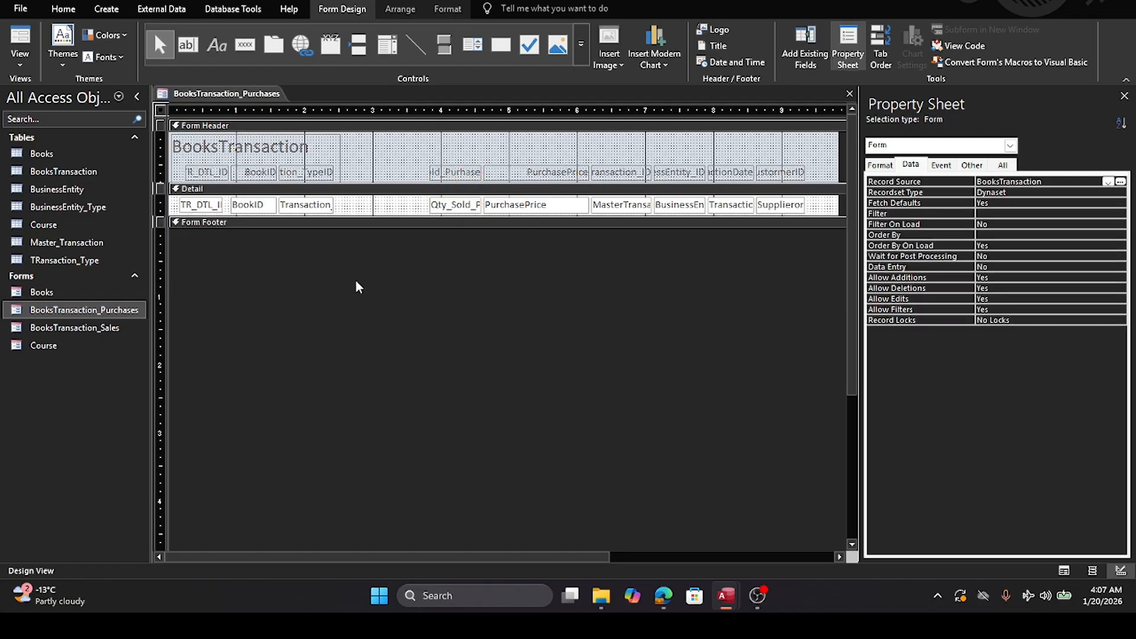
left_click_drag(310, 271, 320, 176)
Step: Shrink the BooksTransaction title label and restore the form header's height
left_click(392, 161)
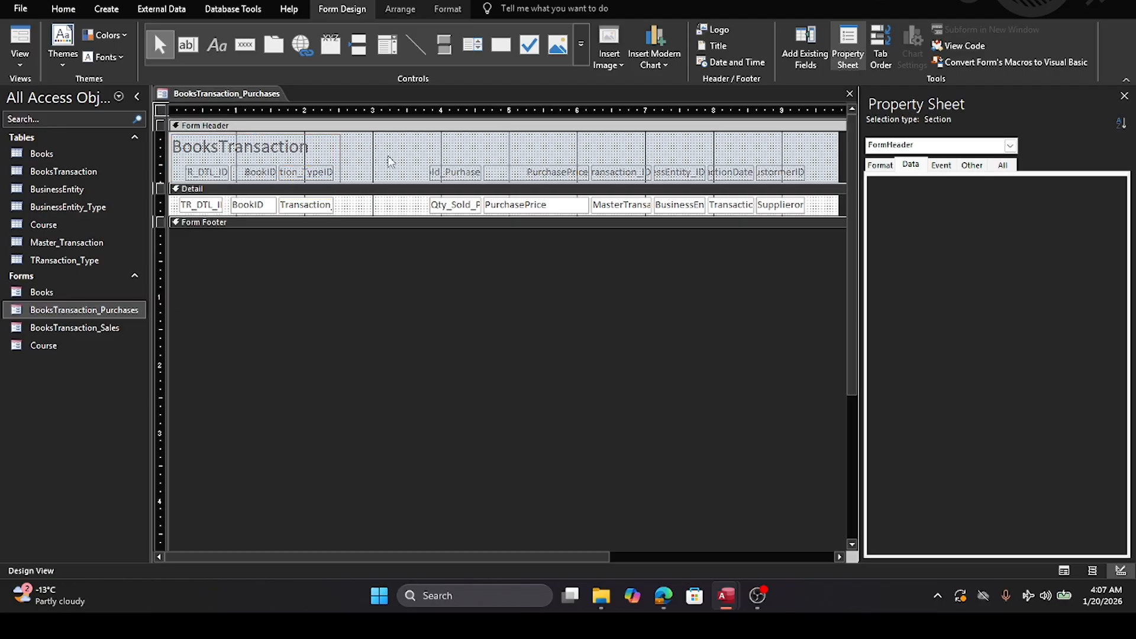
left_click(330, 153)
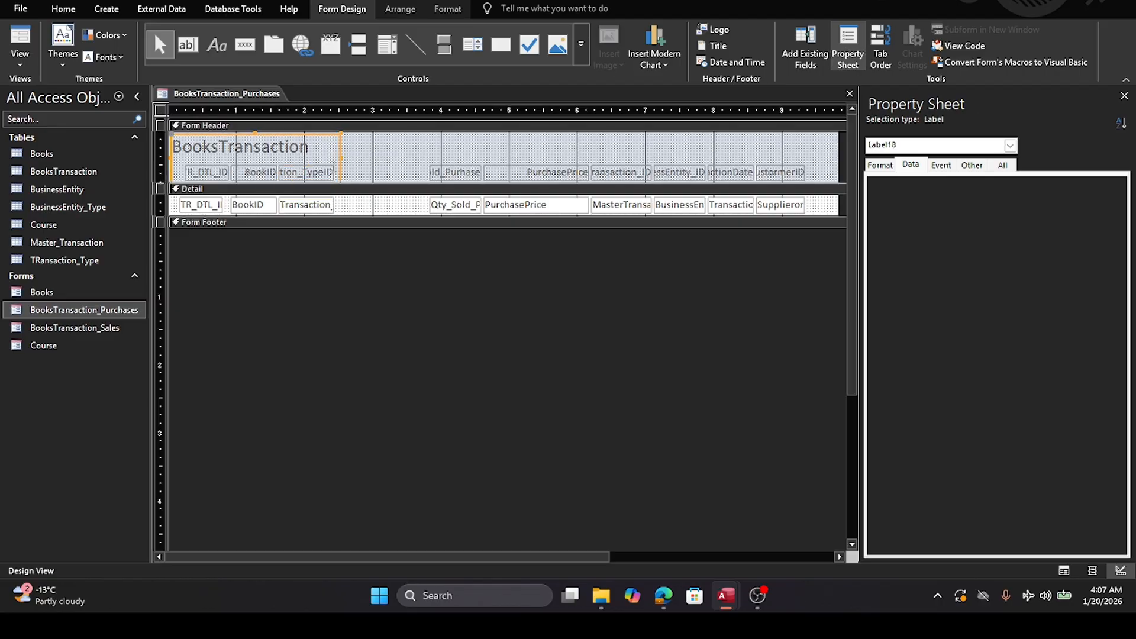
left_click_drag(248, 184, 248, 221)
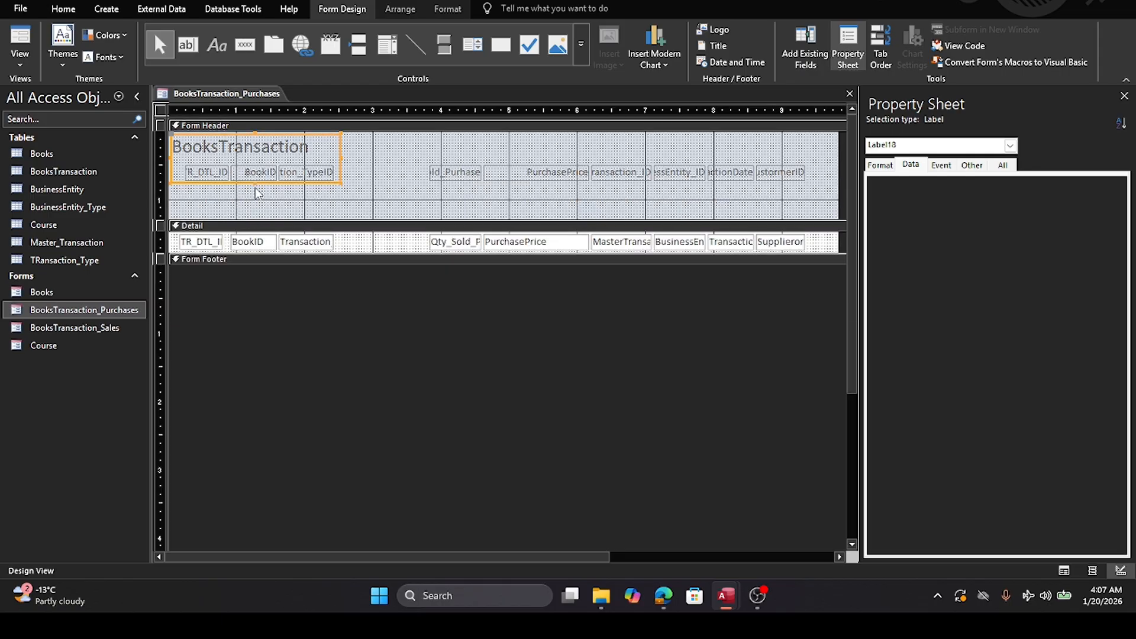
left_click(254, 184)
left_click_drag(254, 184, 259, 160)
left_click_drag(281, 220, 289, 181)
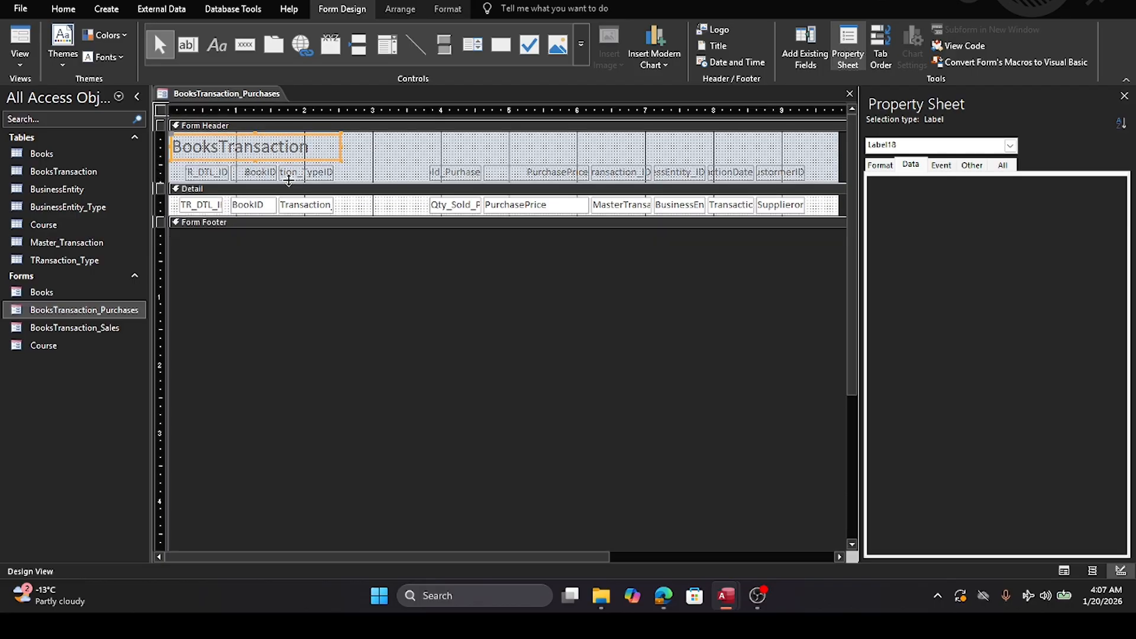
left_click_drag(309, 251, 422, 175)
Step: Widen the Transaction_TypeID column and delete its text box from the Detail section
left_click(408, 264)
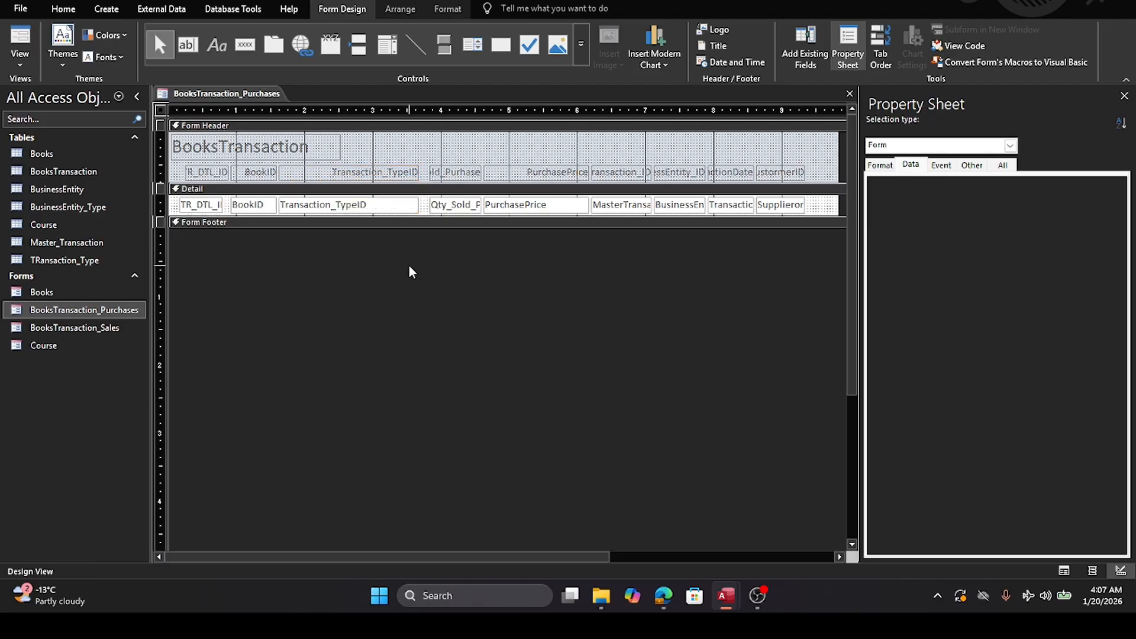
left_click(347, 207)
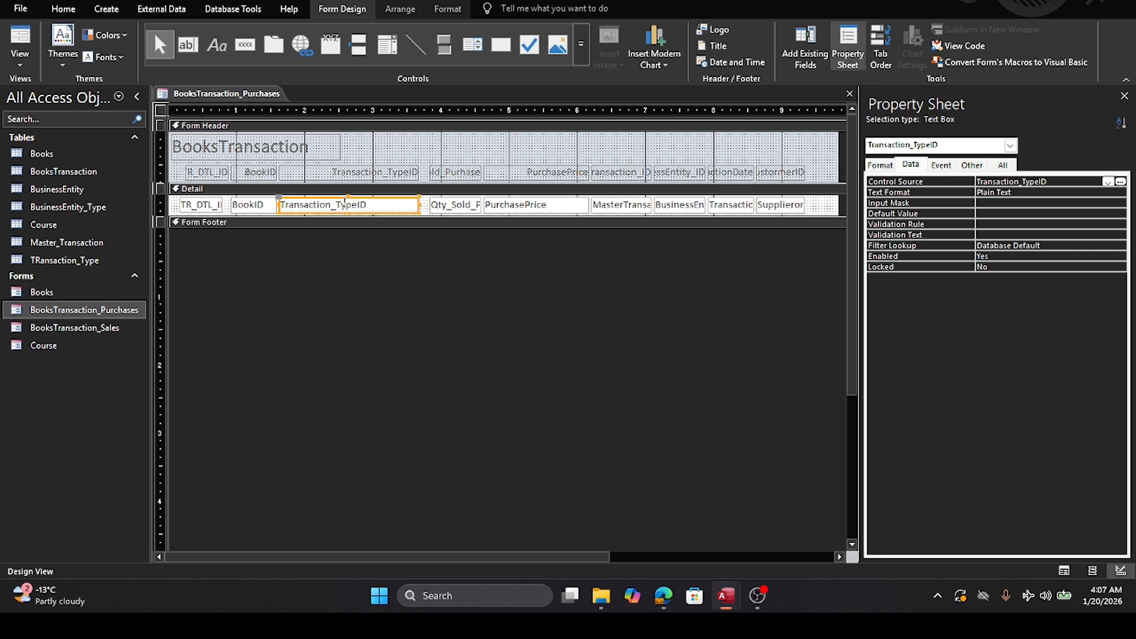
key("Delete")
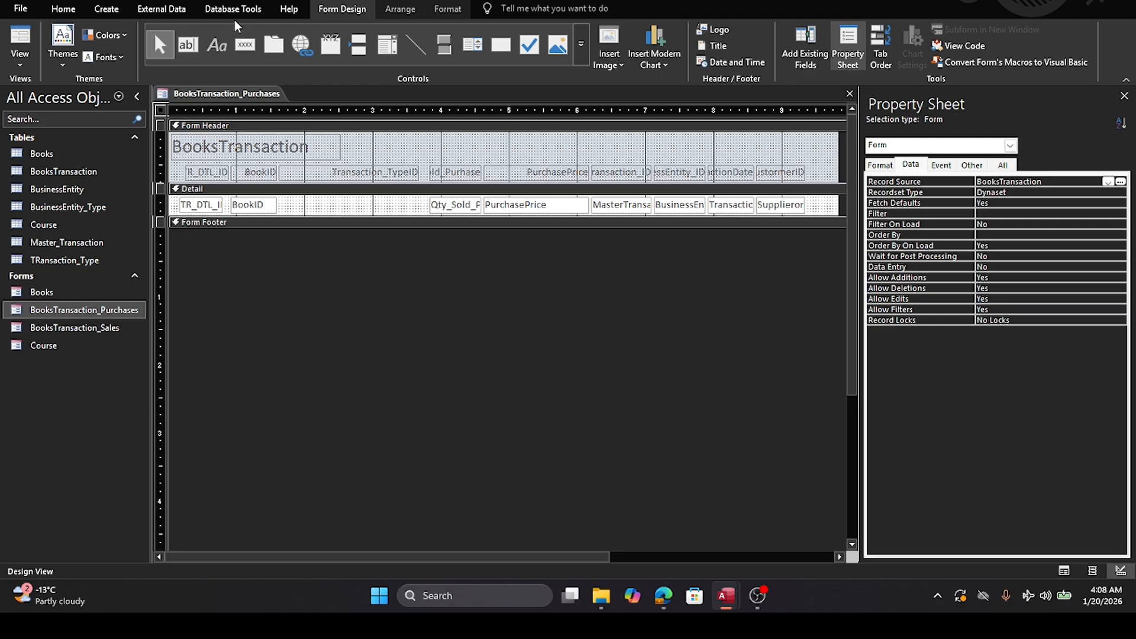
left_click(395, 47)
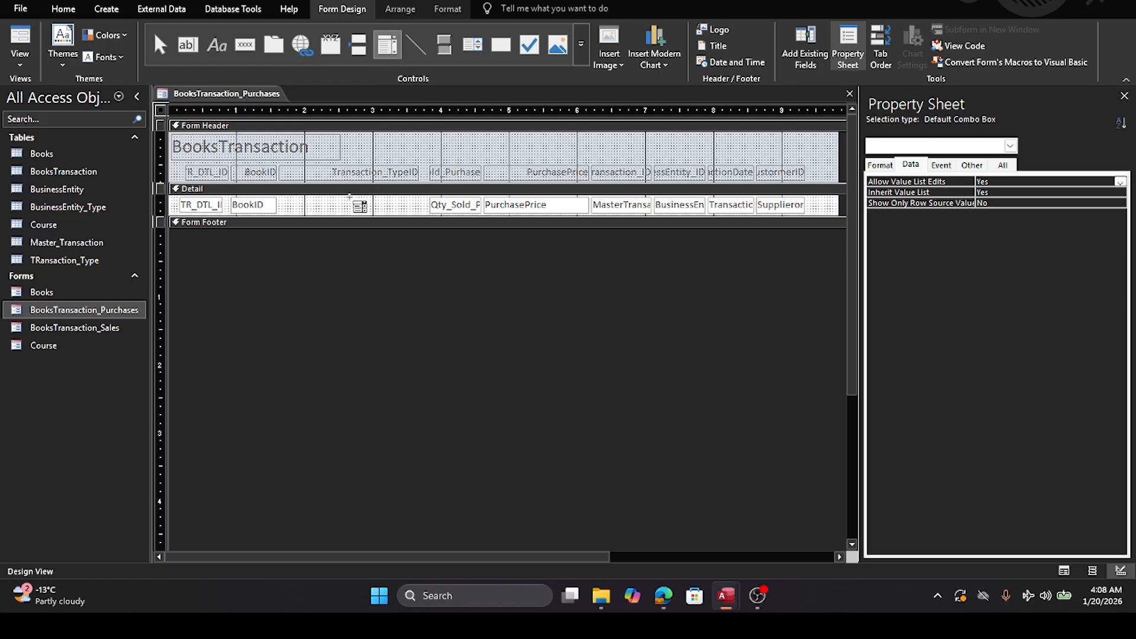
Step: Place a combo box in the Detail row drawing values from the TRansaction_Type table
left_click(285, 197)
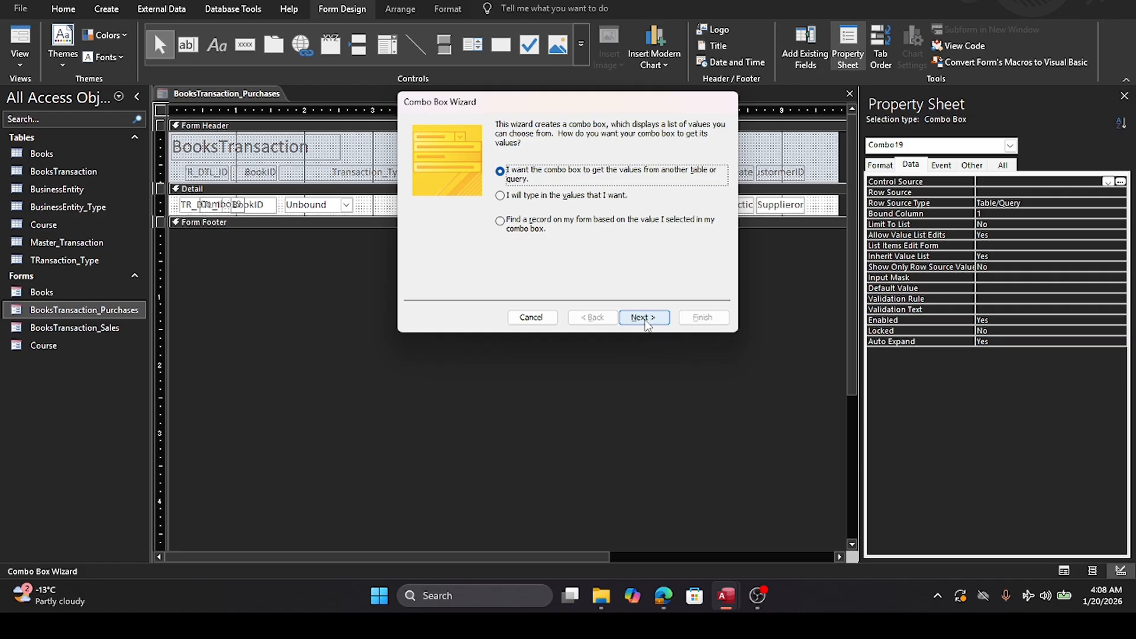
left_click(646, 323)
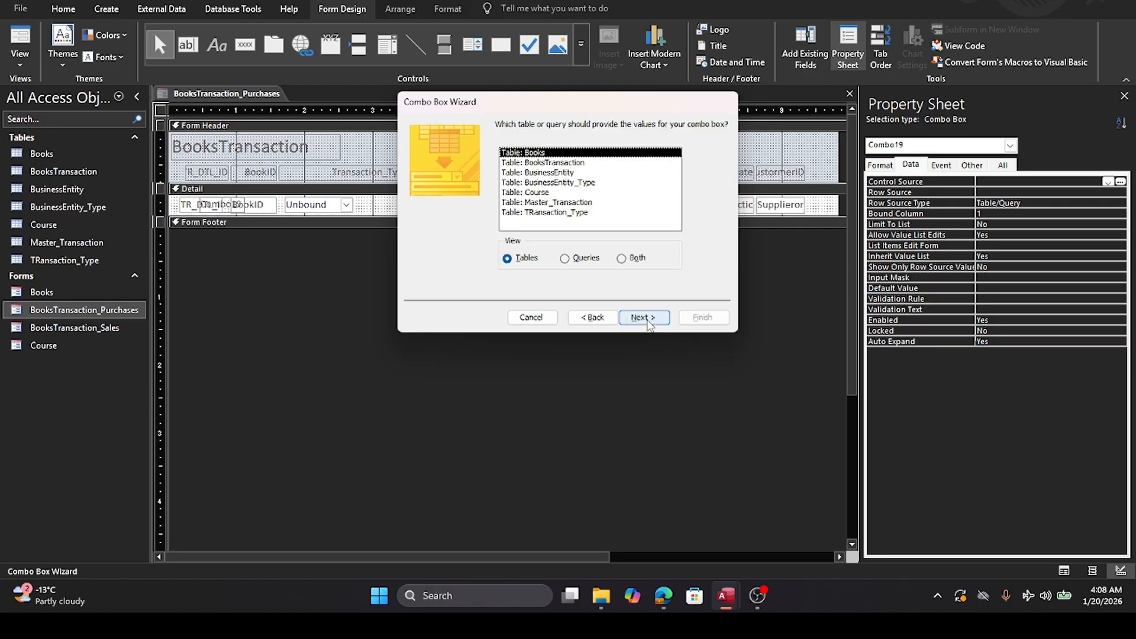
left_click_drag(510, 108, 608, 112)
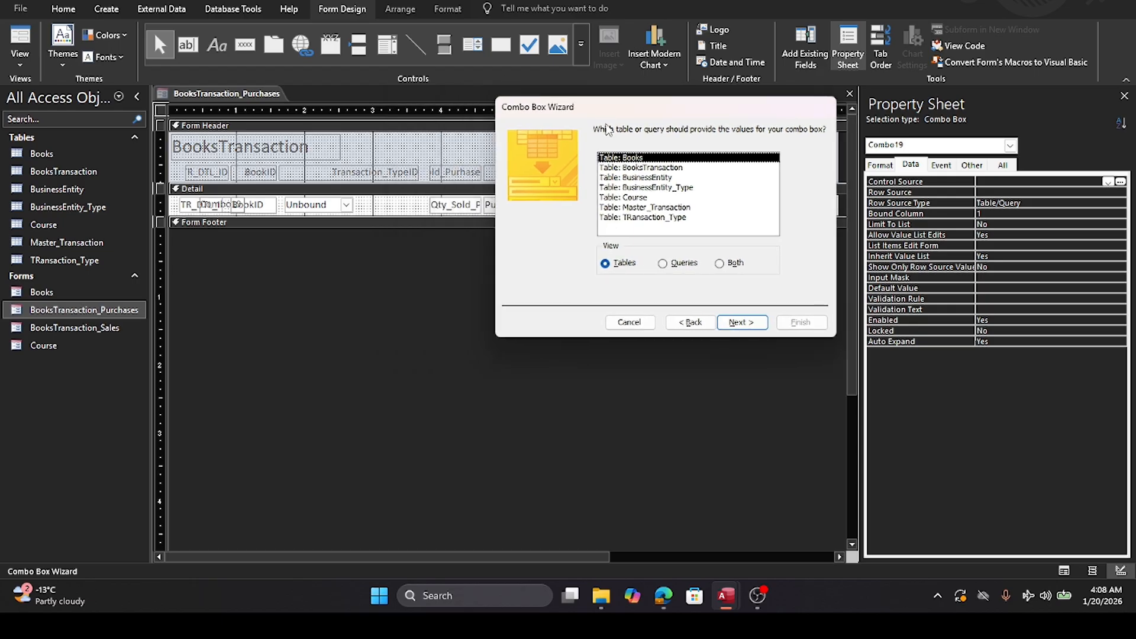
left_click(623, 218)
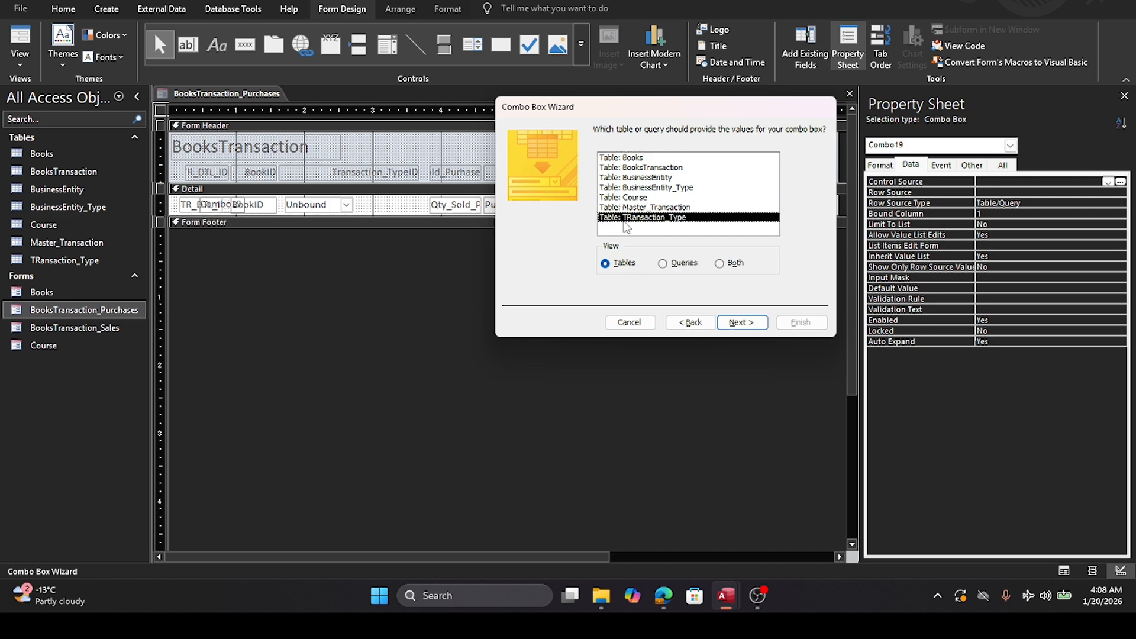
left_click(744, 323)
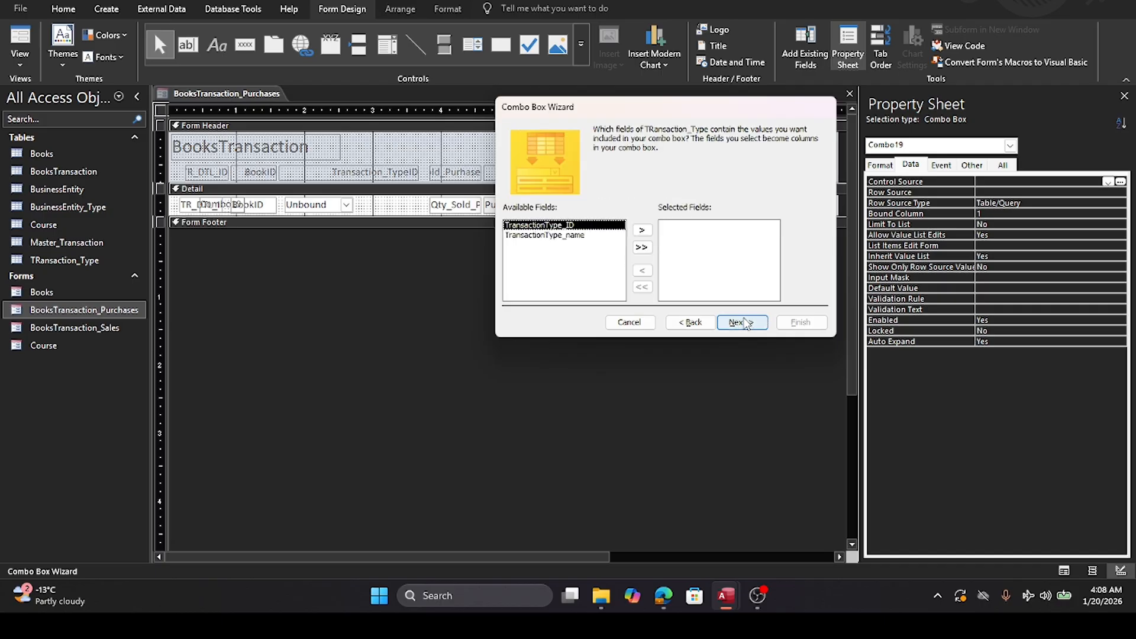
Step: Include TransactionType_ID and TransactionType_name, store into Transaction_TypeID, and label it 'Transaction Type'
left_click(643, 231)
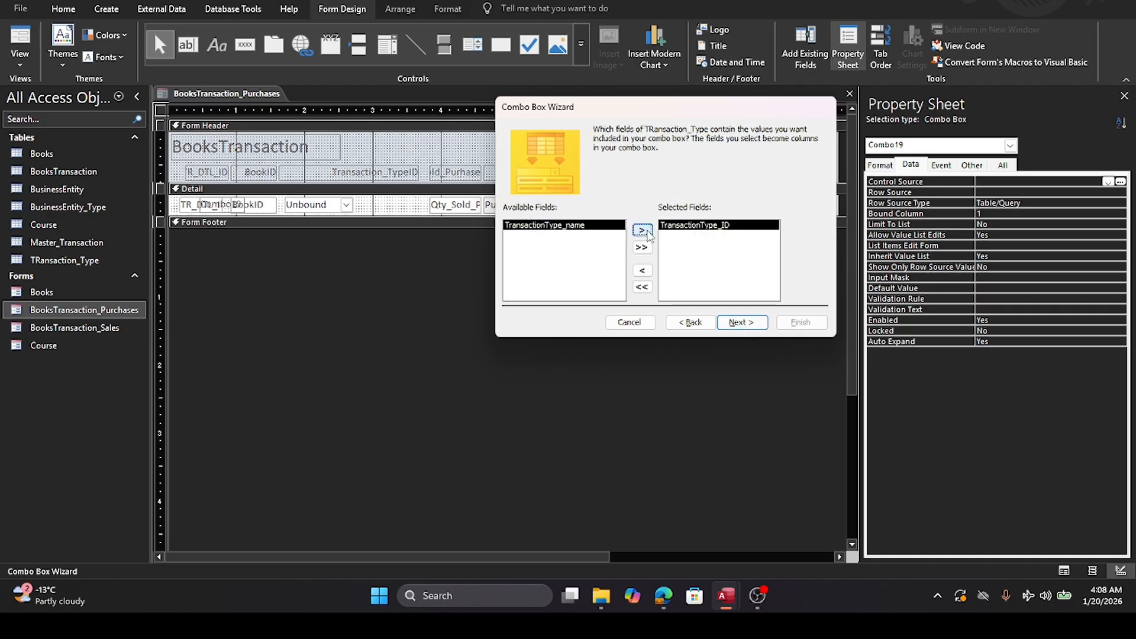
left_click(648, 234)
left_click(744, 325)
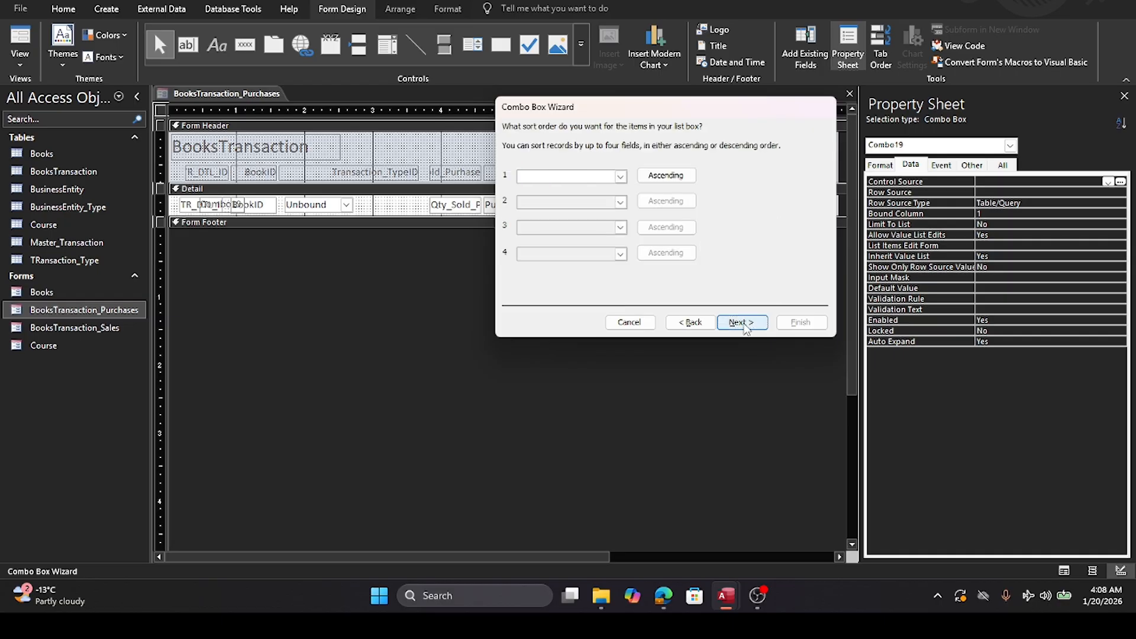
left_click(743, 325)
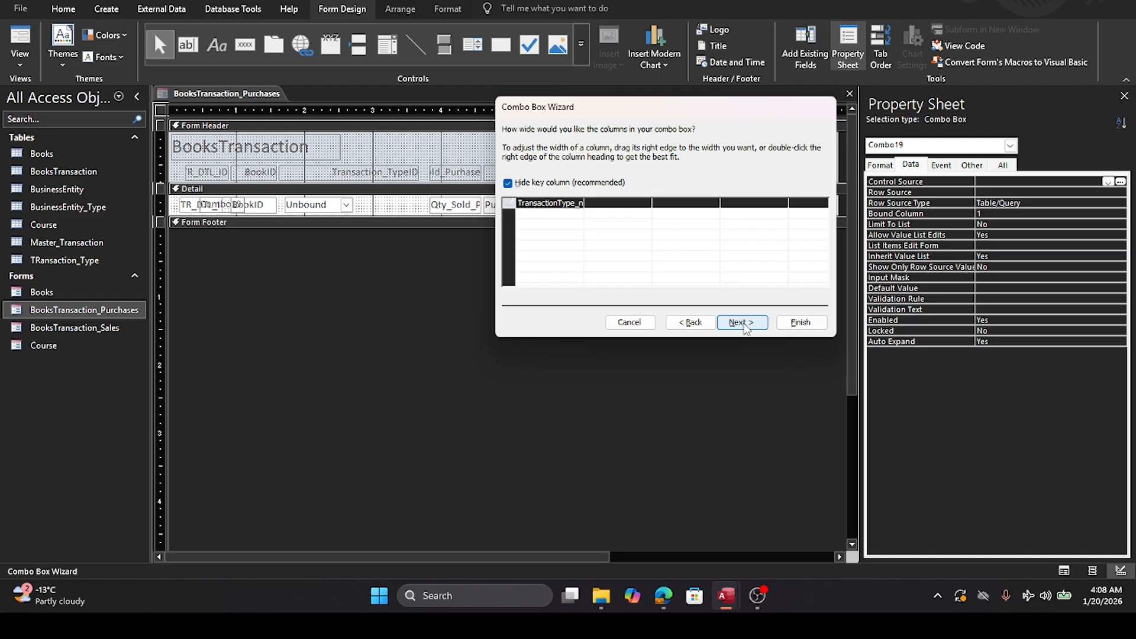
left_click(743, 325)
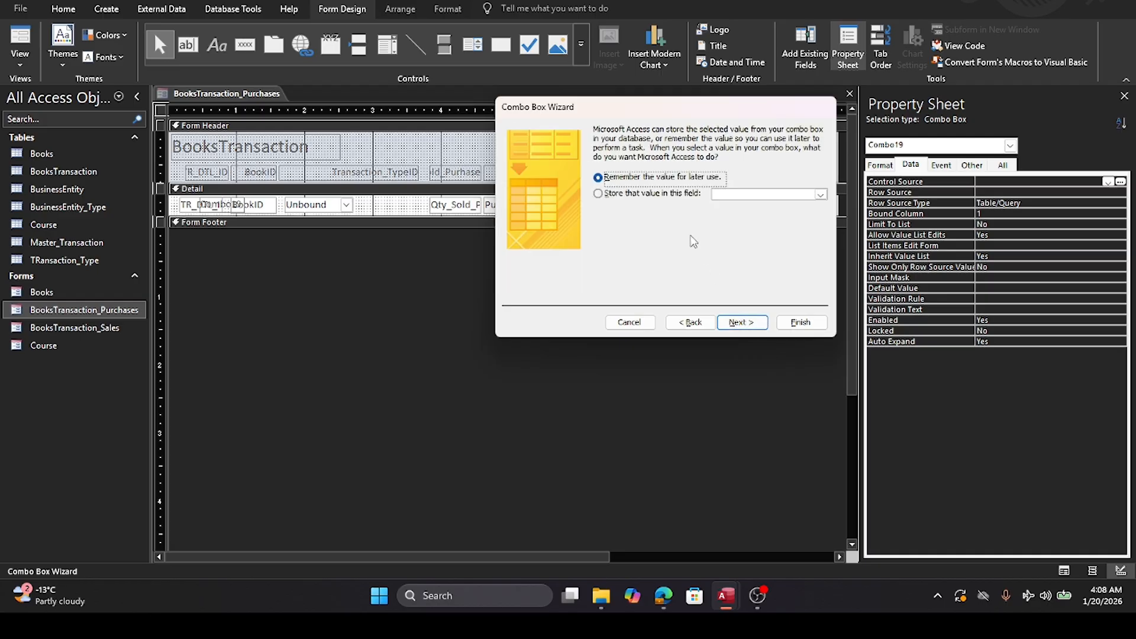
left_click(596, 195)
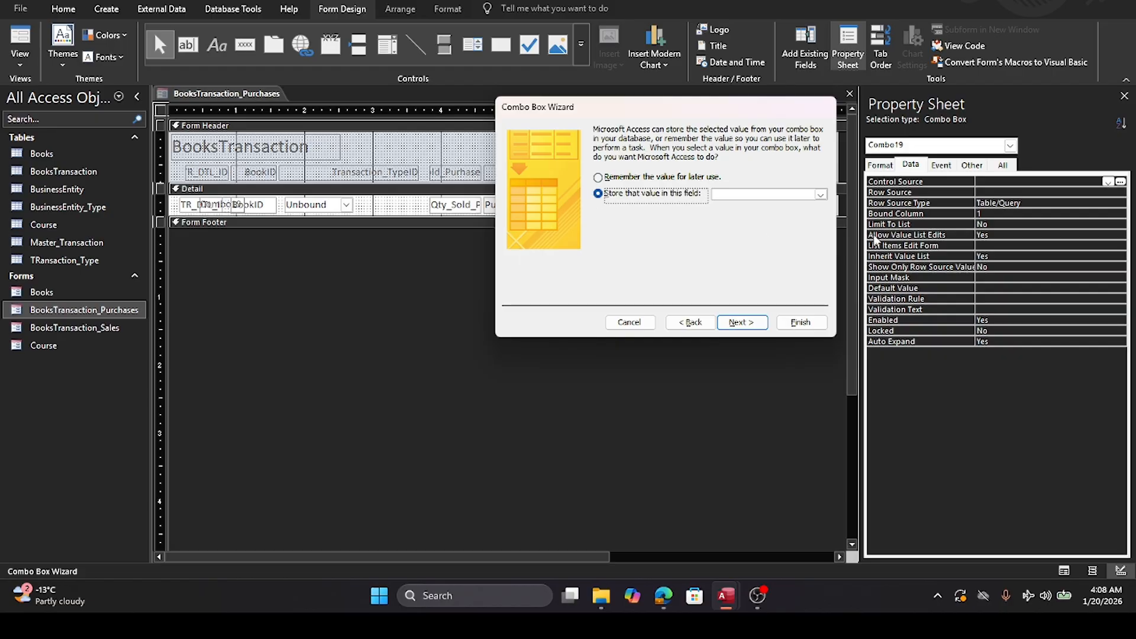
left_click(820, 194)
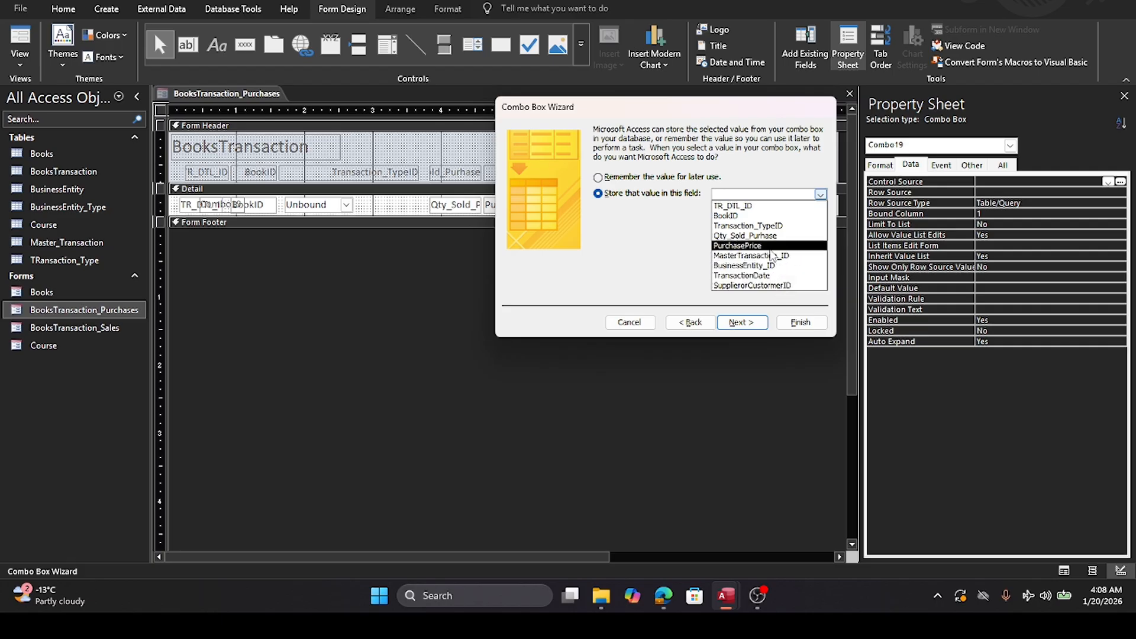
left_click(769, 225)
left_click(740, 326)
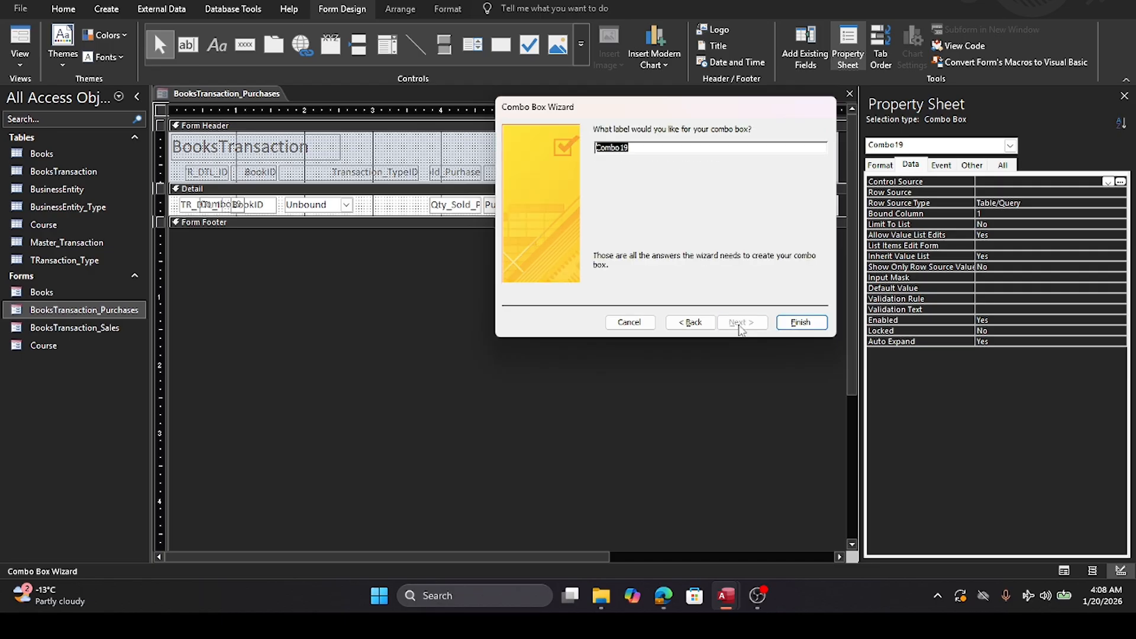
type("Transaction Type")
left_click(810, 325)
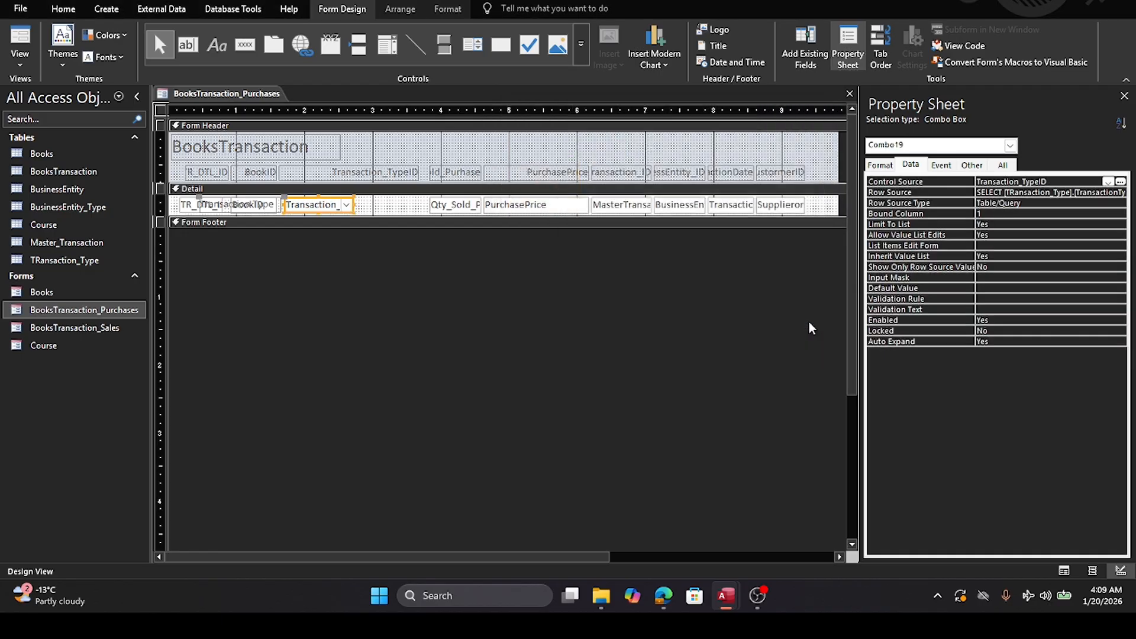
Step: Delete the combo's own label and remove 'ID' from the Transaction_TypeID header caption
left_click(265, 272)
left_click(235, 211)
key("Delete")
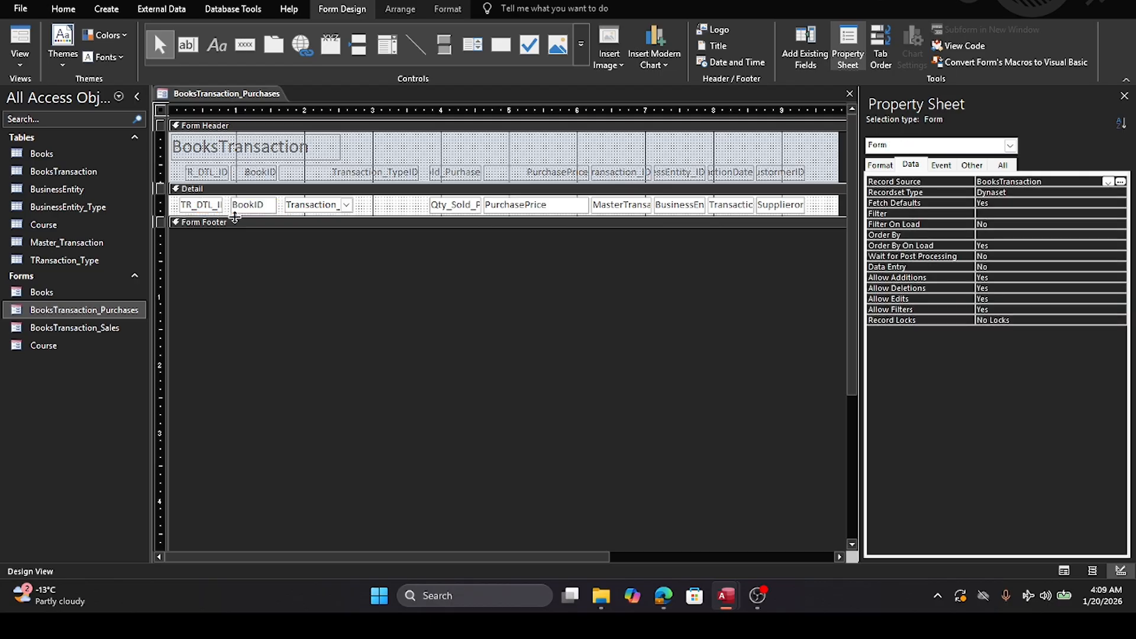
left_click(330, 172)
left_click_drag(329, 169, 425, 167)
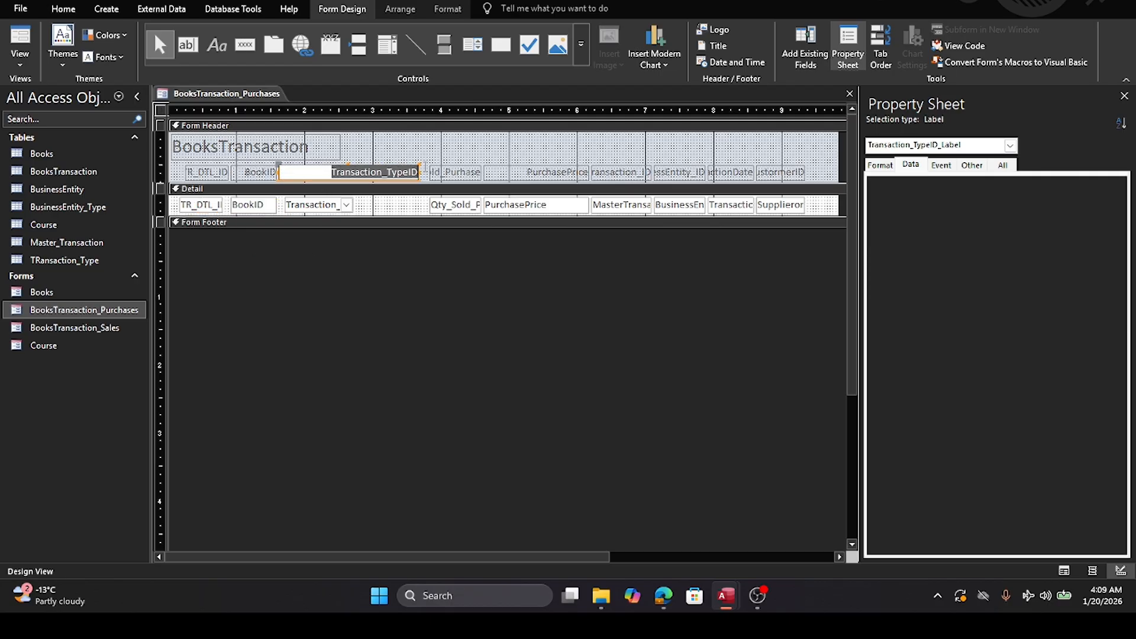
left_click(389, 171)
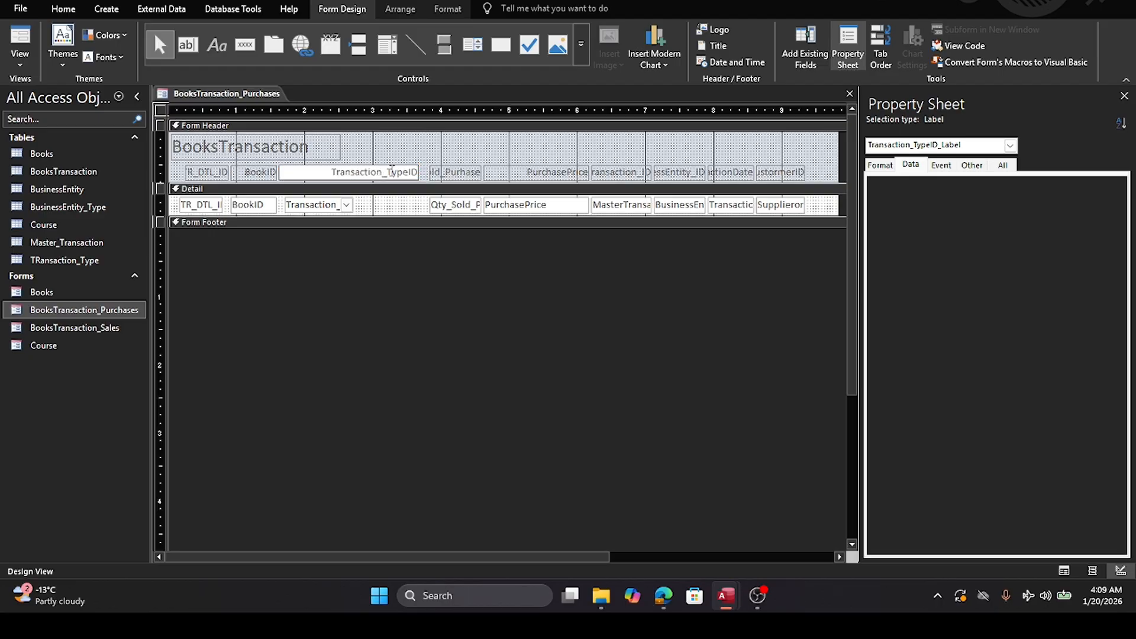
left_click(419, 172)
key("BackSpace")
key("BackSpace")
left_click(395, 313)
Step: Narrow the Transaction_Type header label and widen the combo box beneath it
left_click(347, 171)
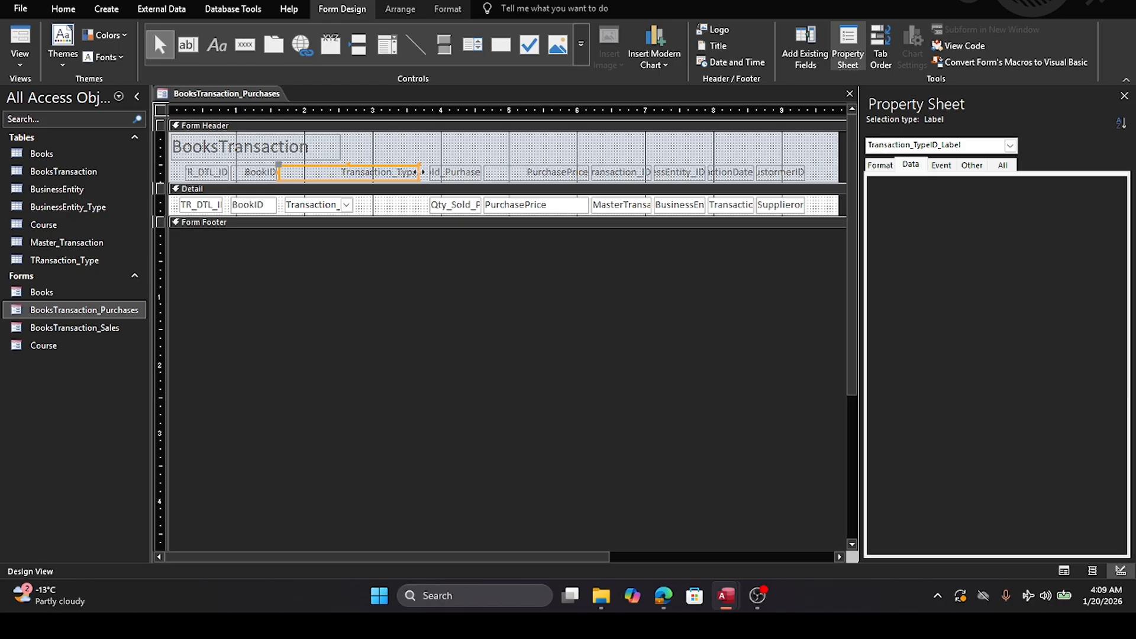
left_click_drag(419, 172, 354, 172)
left_click(345, 302)
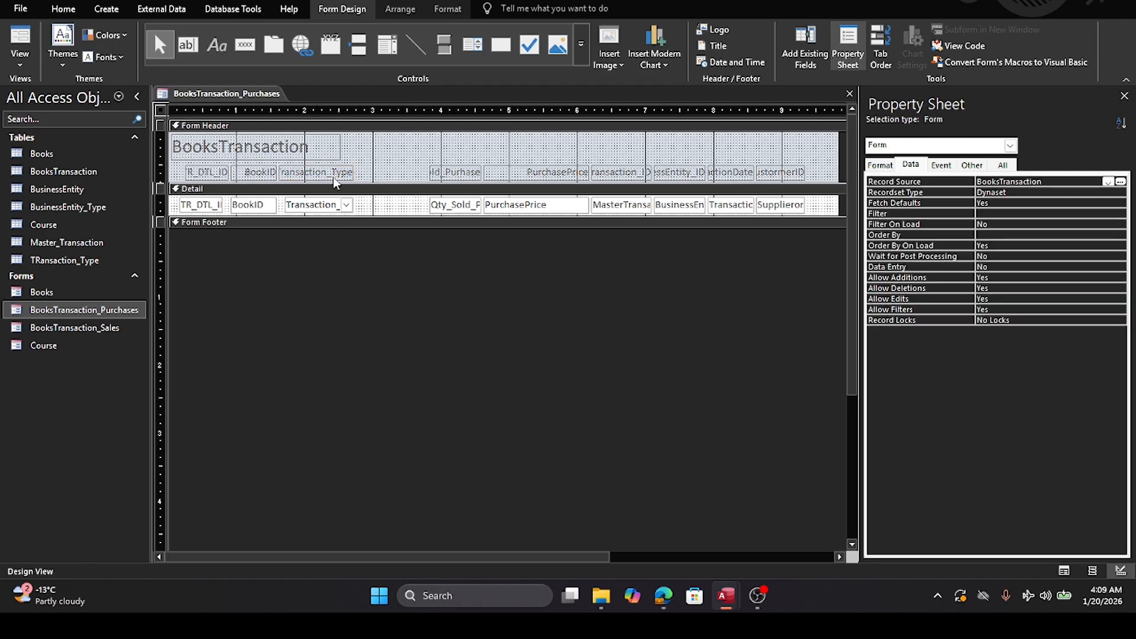
left_click_drag(331, 264, 413, 180)
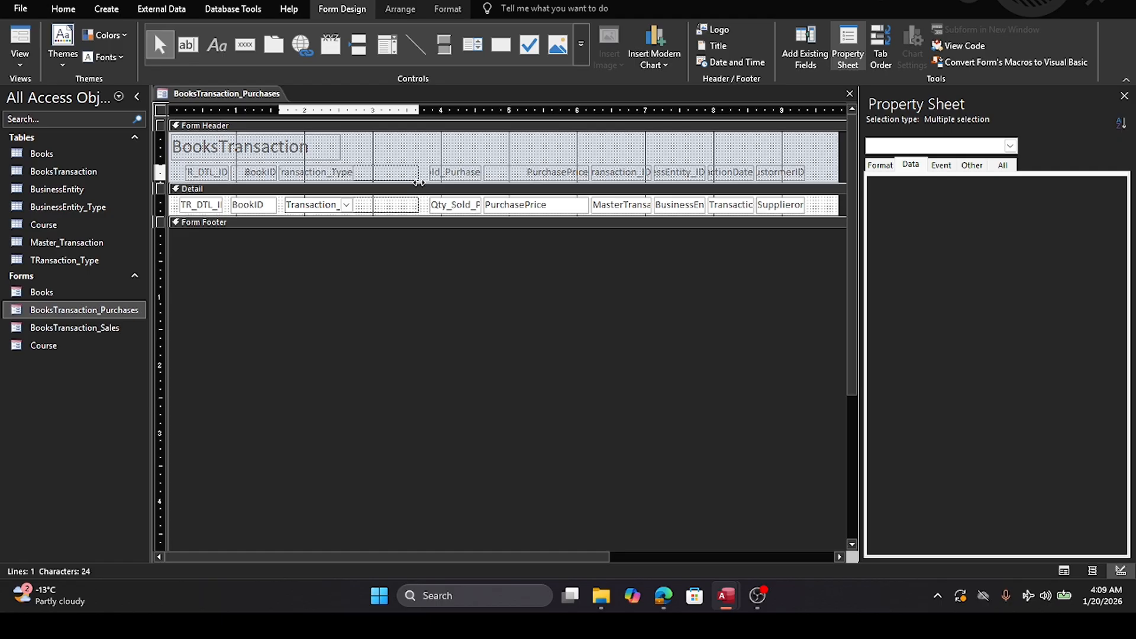
left_click_drag(414, 184, 414, 184)
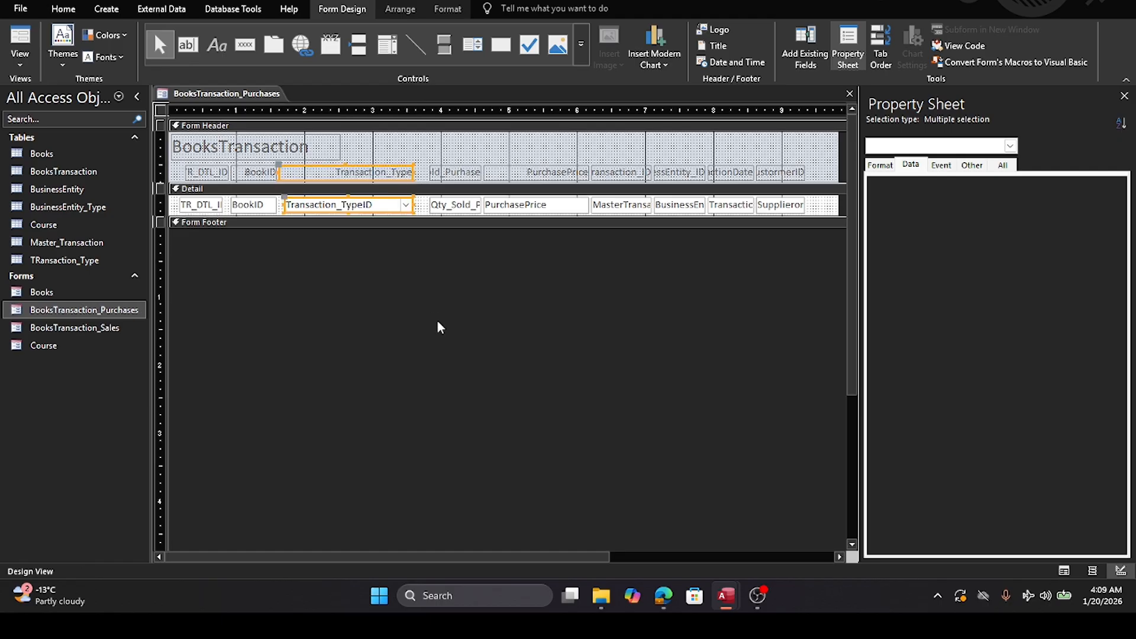
left_click(437, 320)
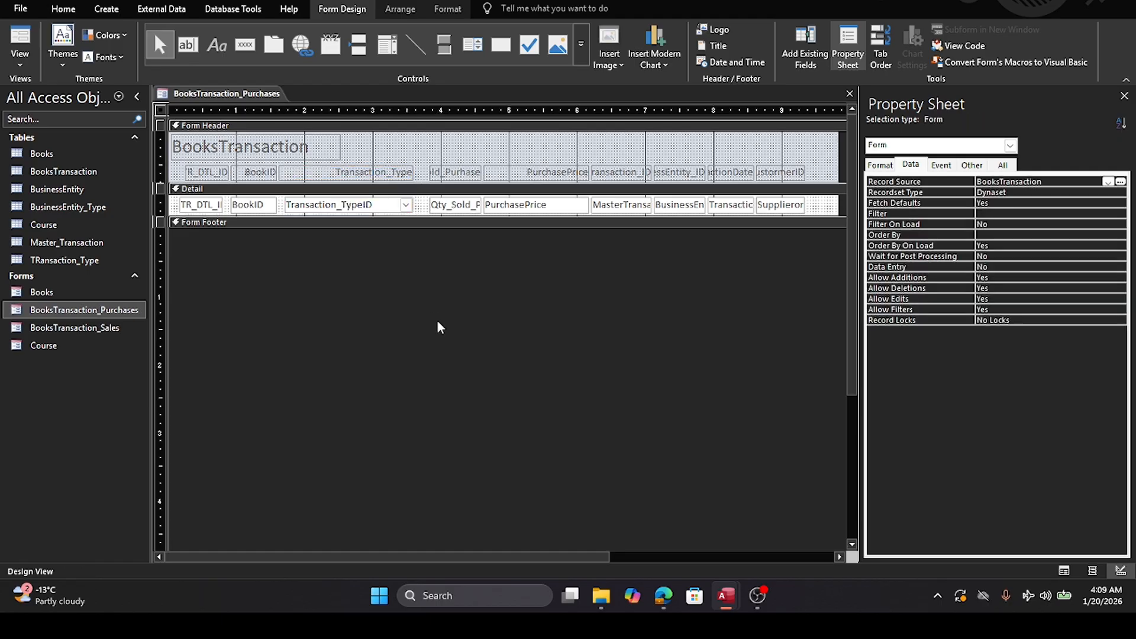
left_click(272, 145)
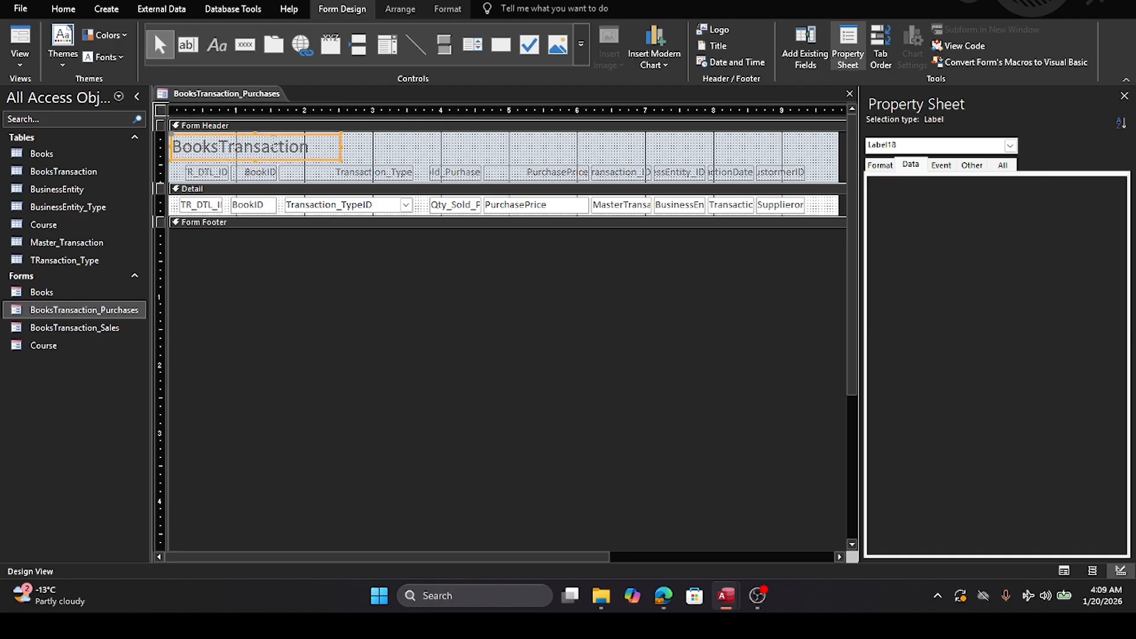
Step: Append 'Purchases' to the title label so it reads 'BooksTransaction Purchases'
left_click(319, 148)
type("Purc")
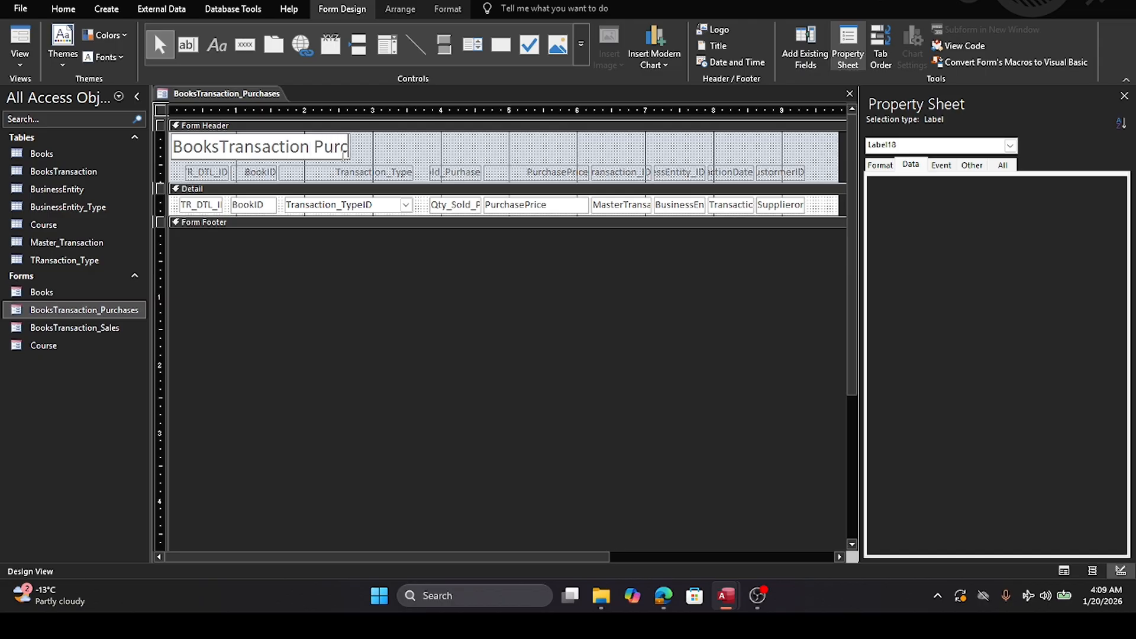
type("hases")
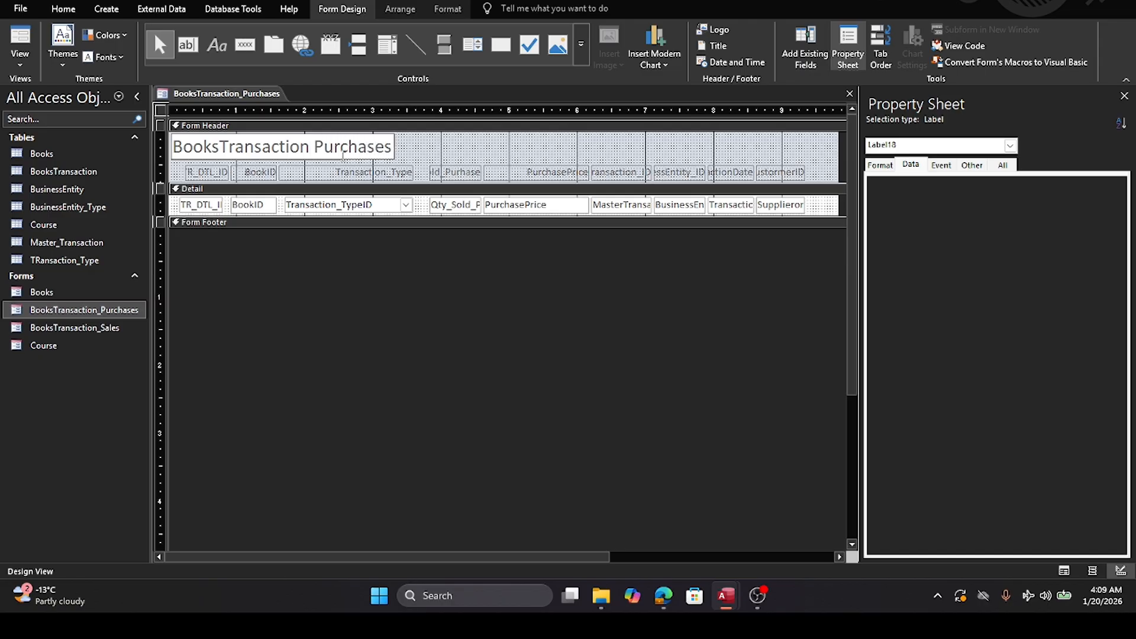
left_click(454, 161)
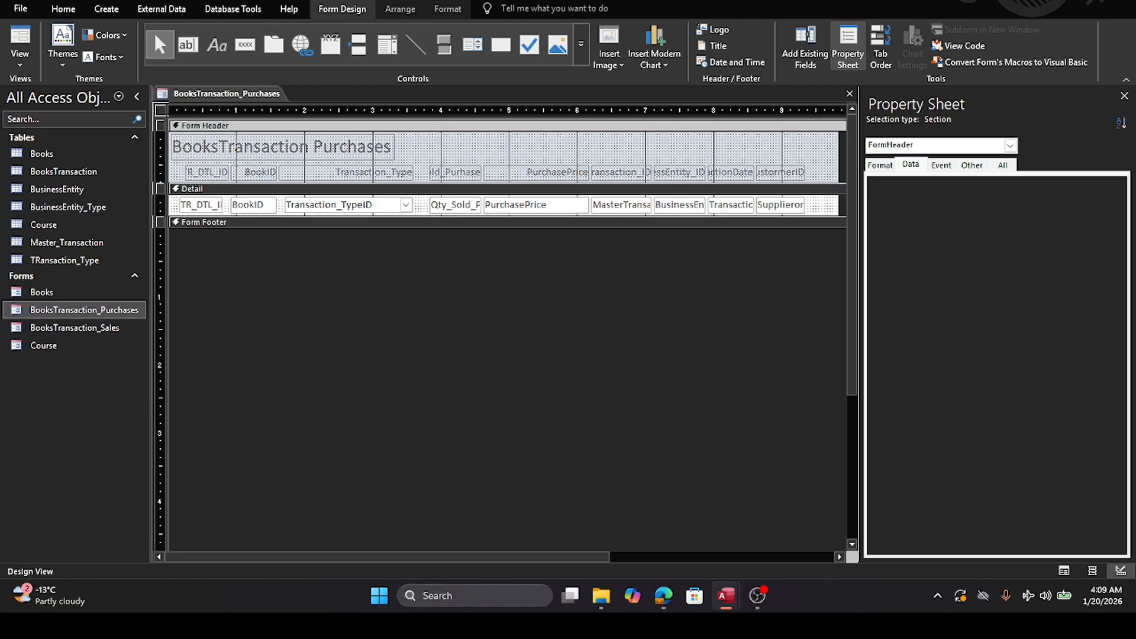
Step: Permanently delete the old BooksTransaction_Sales form
left_click(39, 331)
right_click(39, 330)
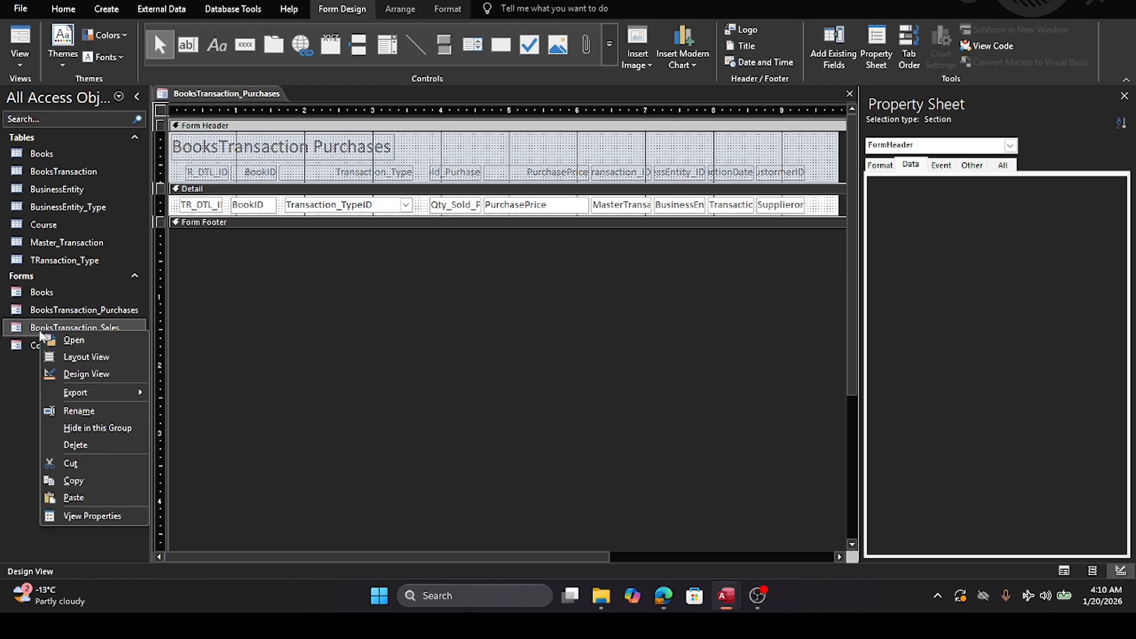
left_click(72, 445)
left_click(594, 324)
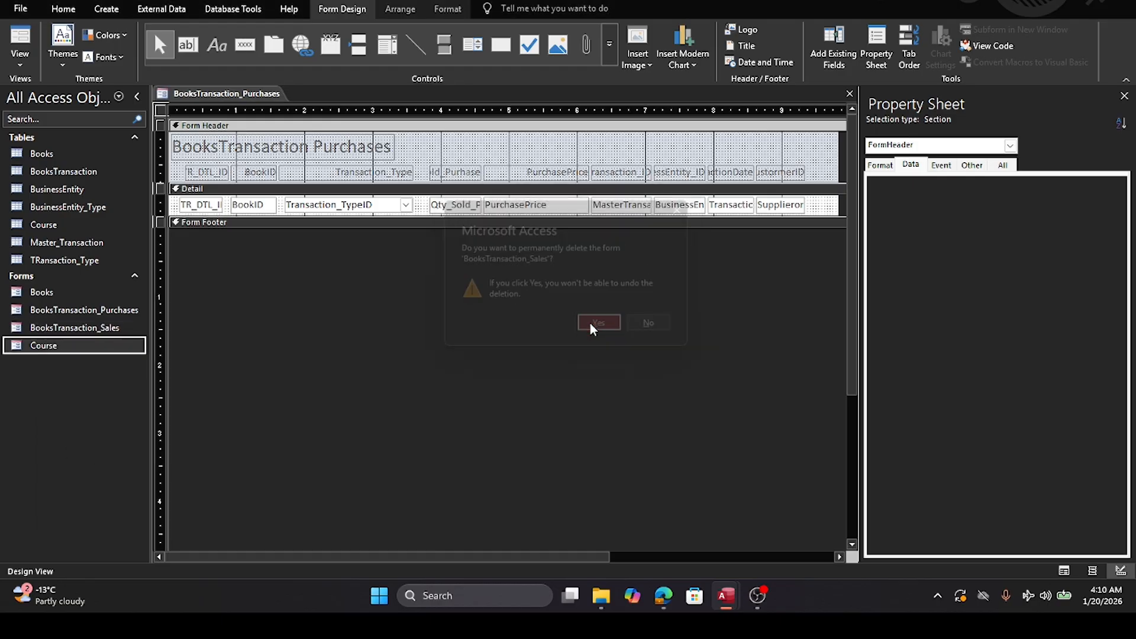
Step: Paste a copy of BooksTransaction_Purchases named BooksTransaction_Sales, then close the Purchases design
right_click(71, 309)
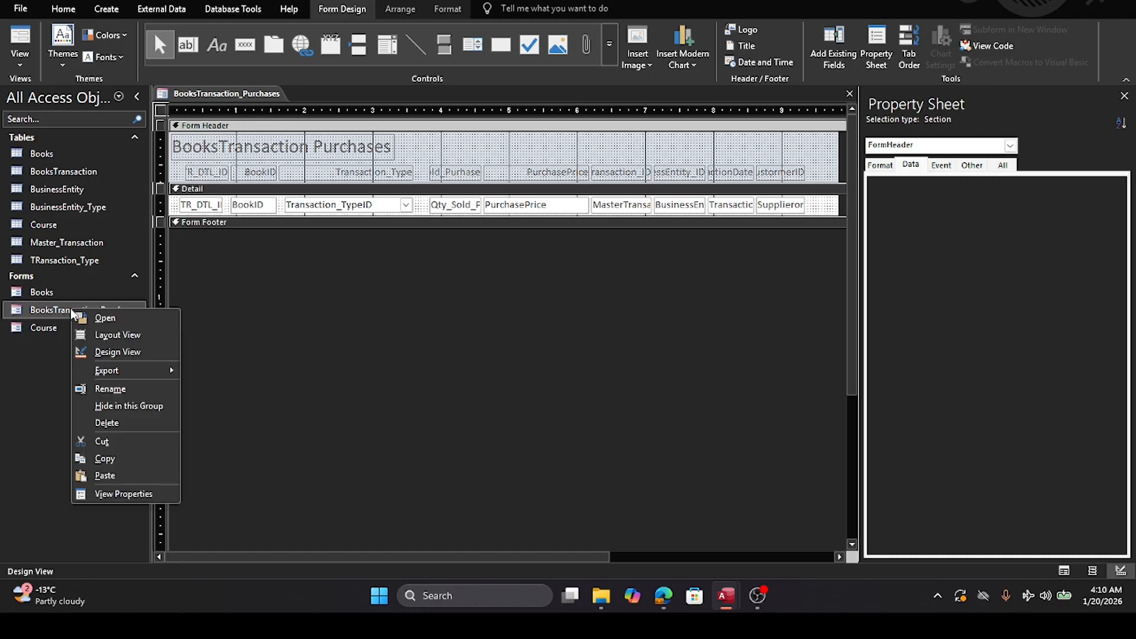
left_click(117, 459)
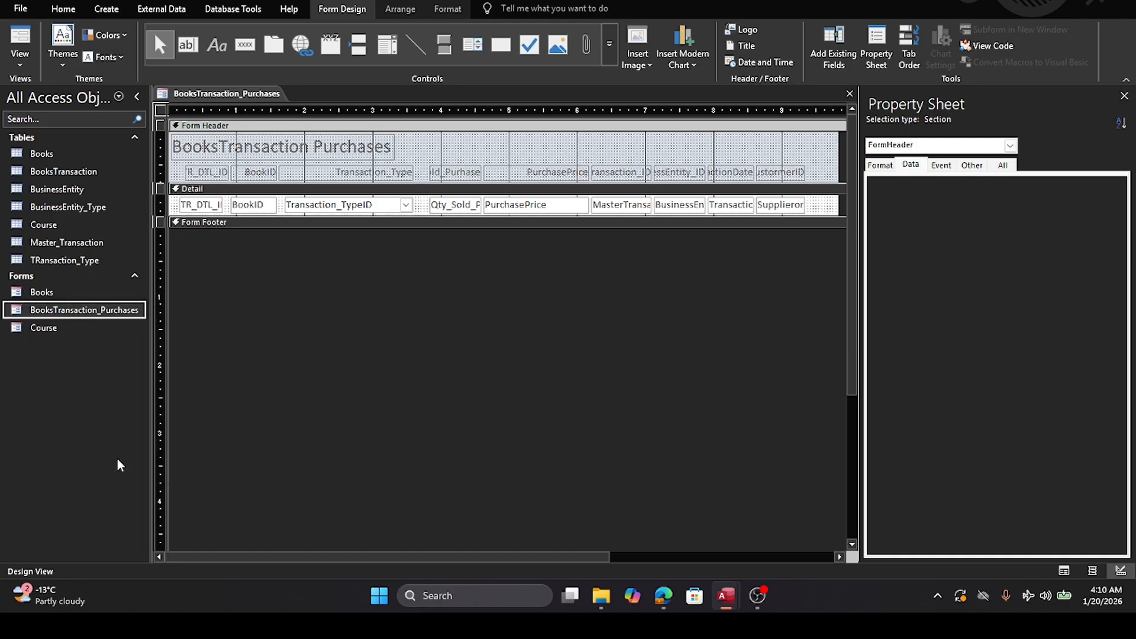
right_click(68, 390)
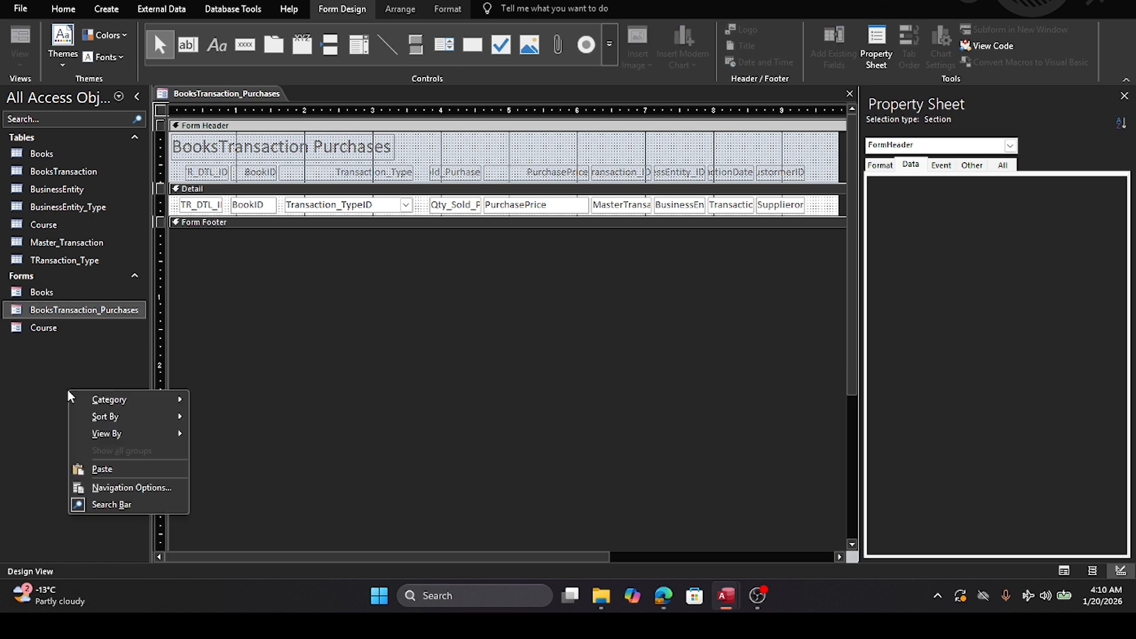
left_click(113, 468)
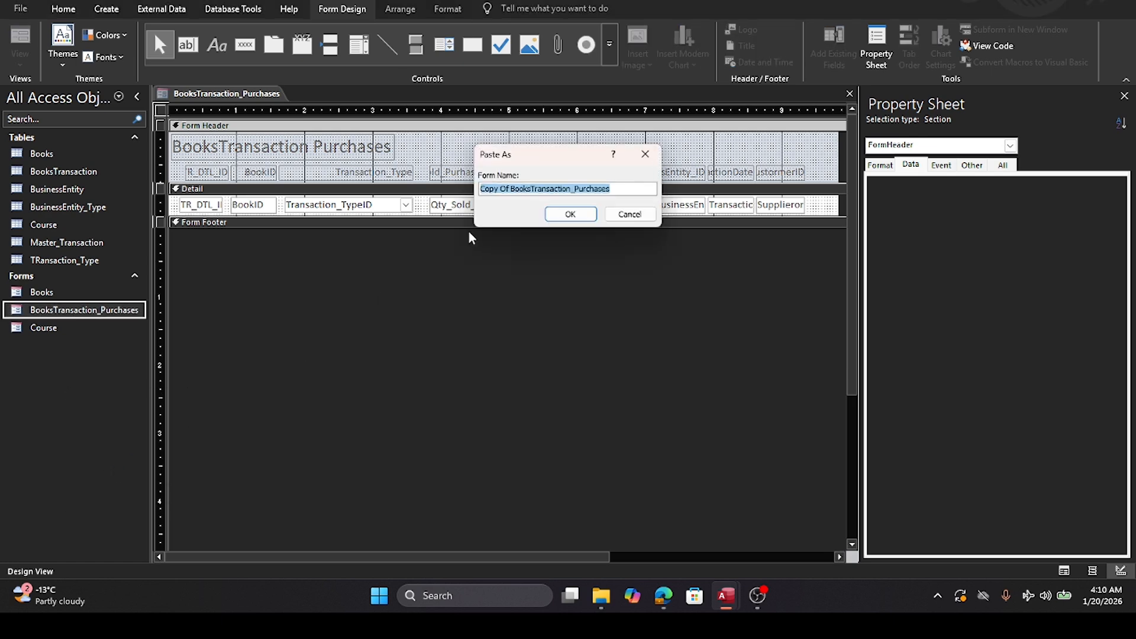
left_click(510, 187)
left_click_drag(510, 187, 391, 191)
key("BackSpace")
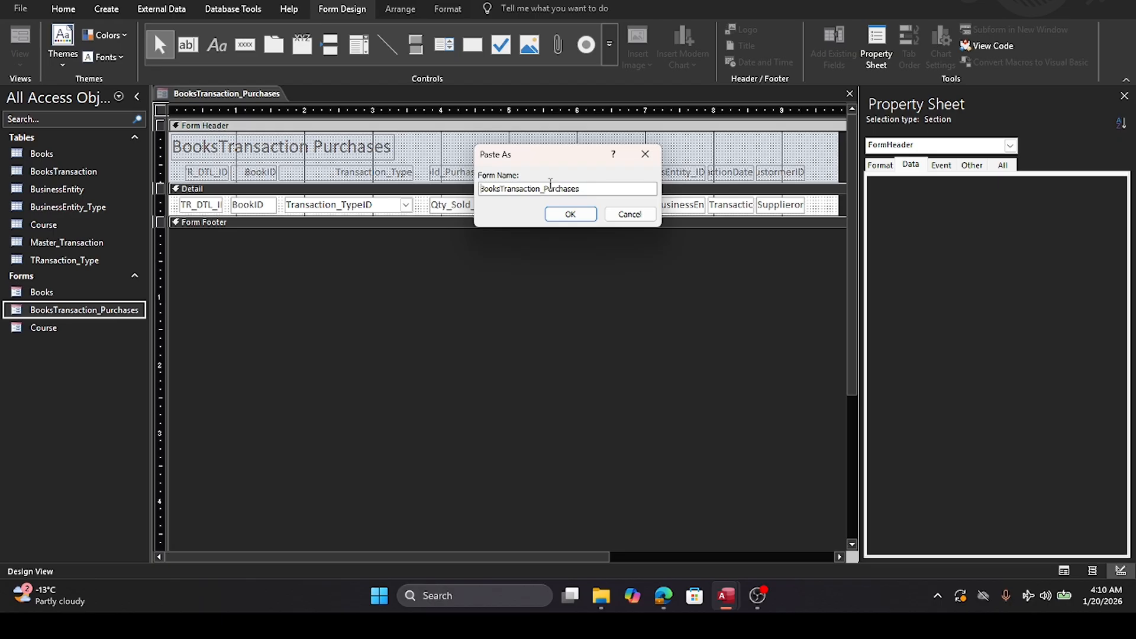
left_click_drag(544, 189, 618, 190)
type("Sales")
left_click(556, 217)
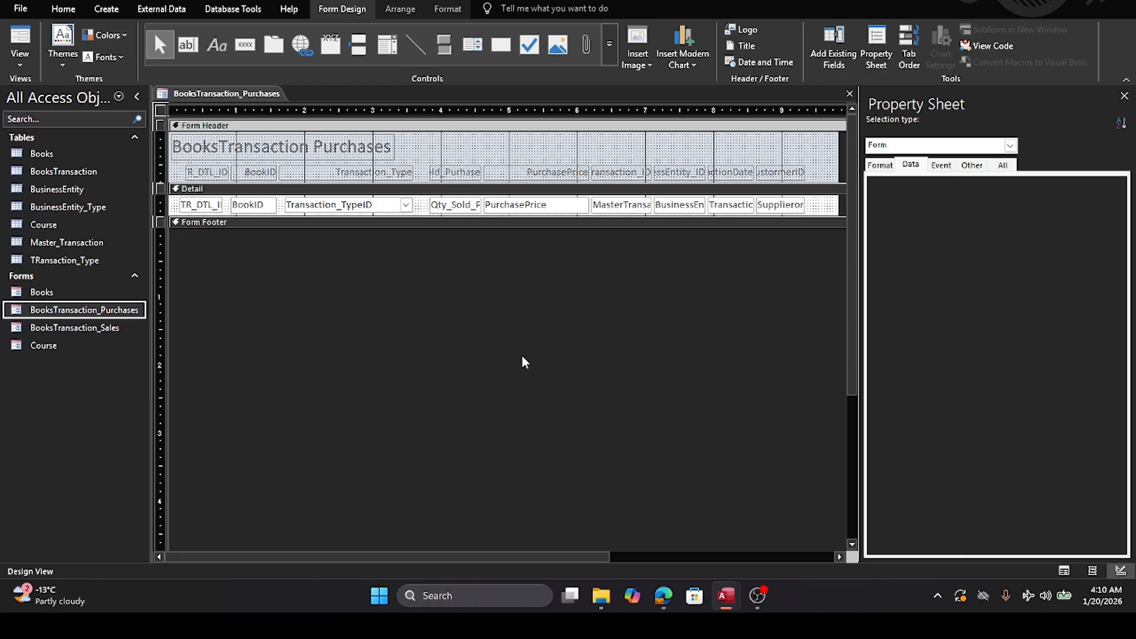
left_click(850, 94)
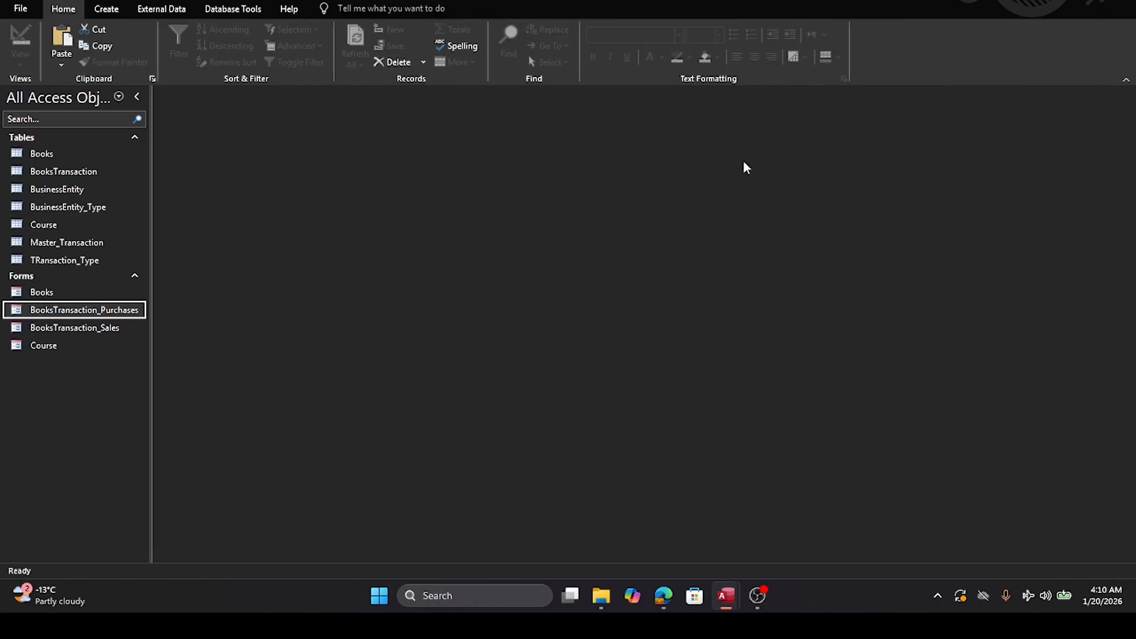
Step: Open BooksTransaction_Purchases in Form View and check its Transaction_Type list, which is empty
double_click(41, 309)
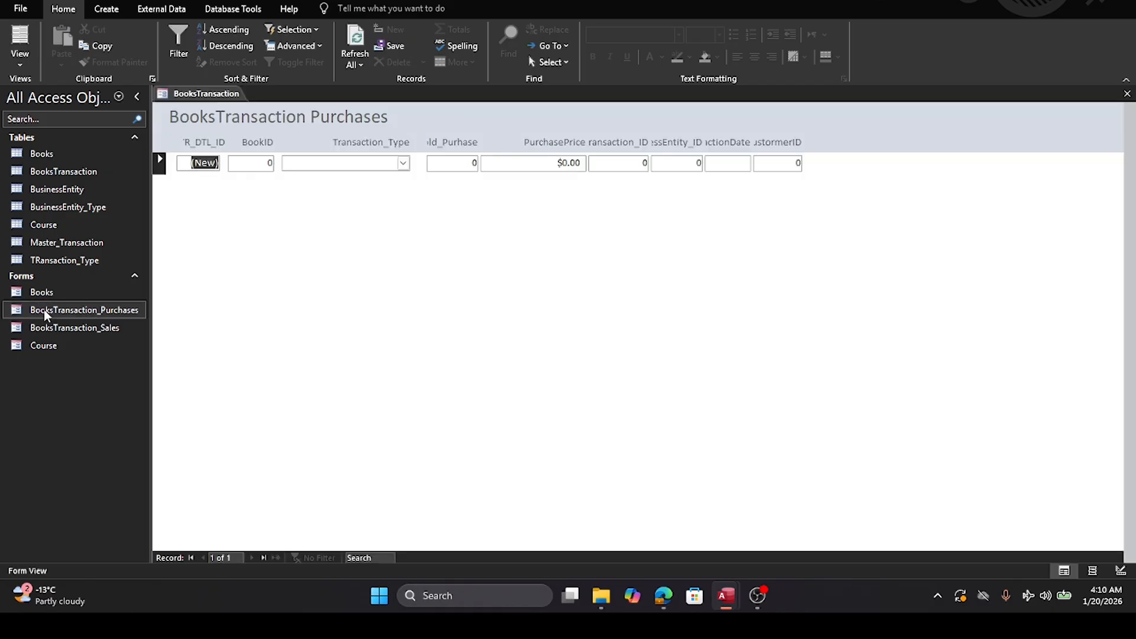
left_click(403, 163)
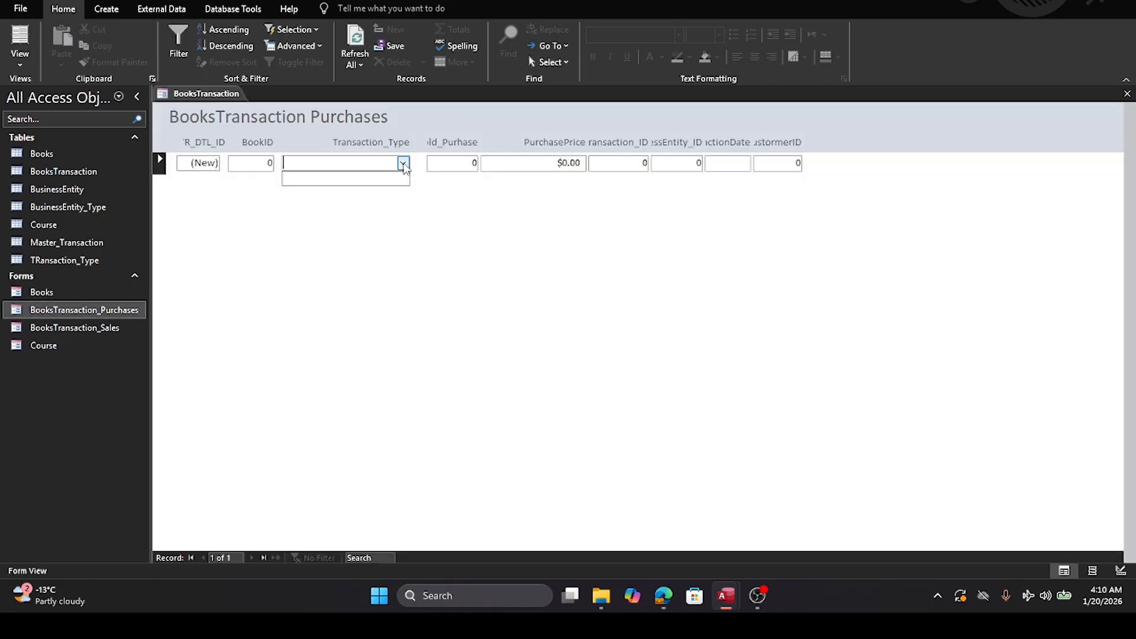
left_click(403, 164)
right_click(29, 314)
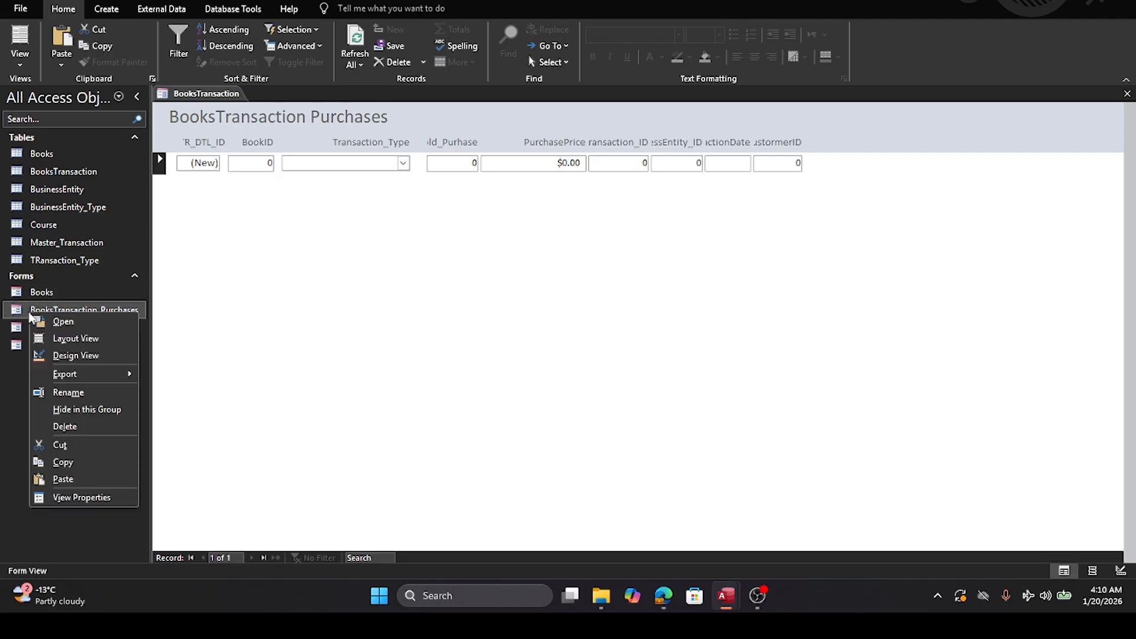
Step: Back in Design View, change the Qty_Sold_Purhase header label to 'QTY Purhase' and widen its text box
left_click(59, 355)
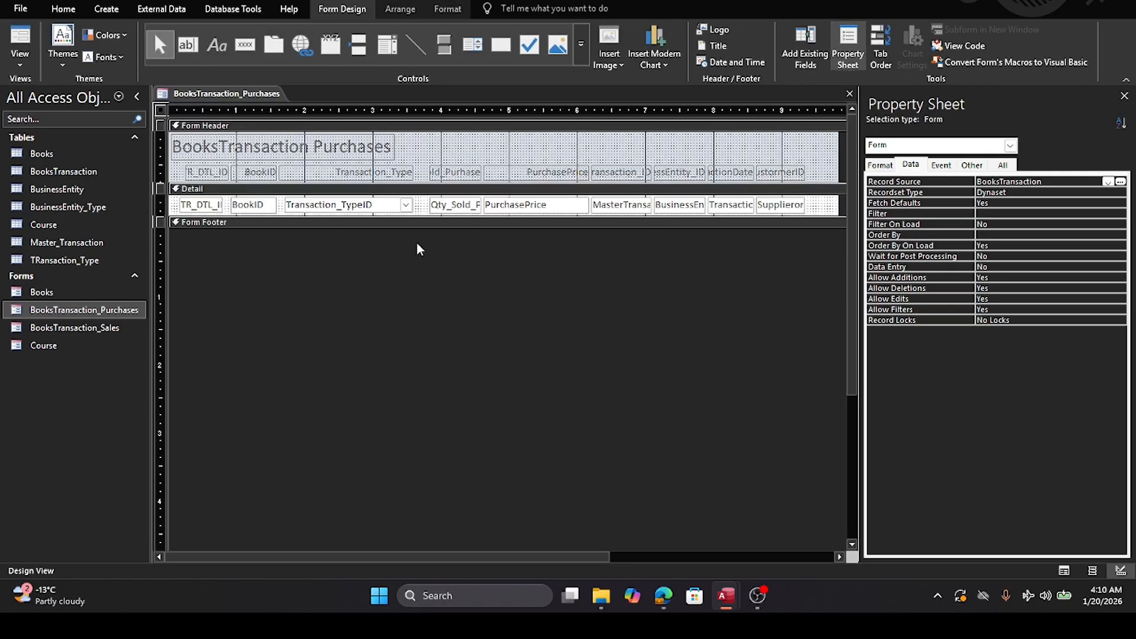
left_click(468, 173)
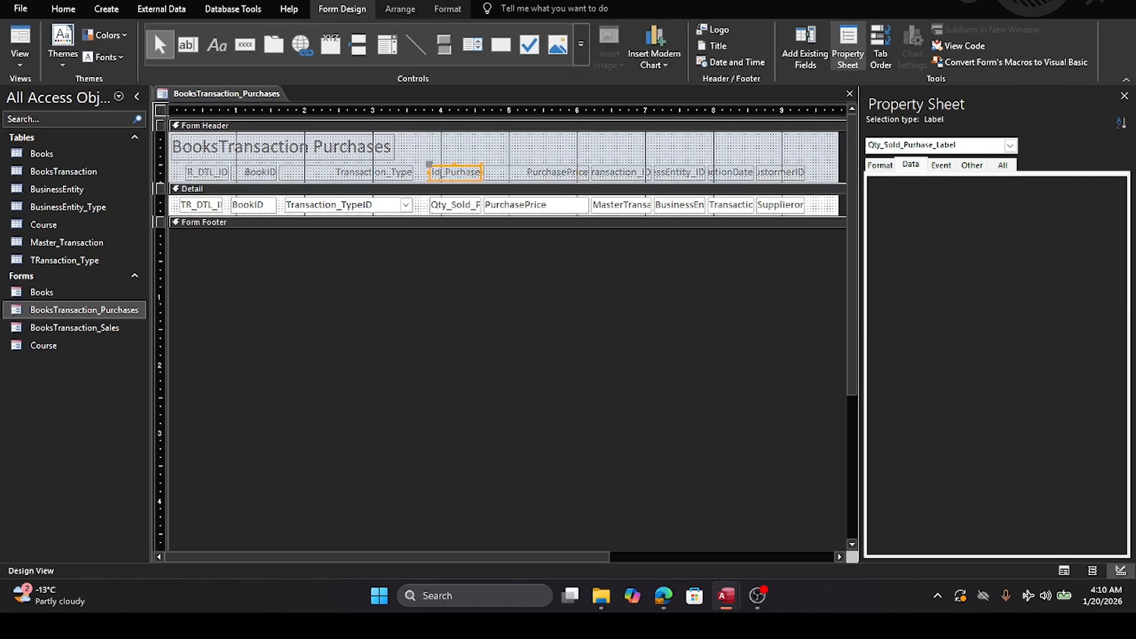
left_click(441, 171)
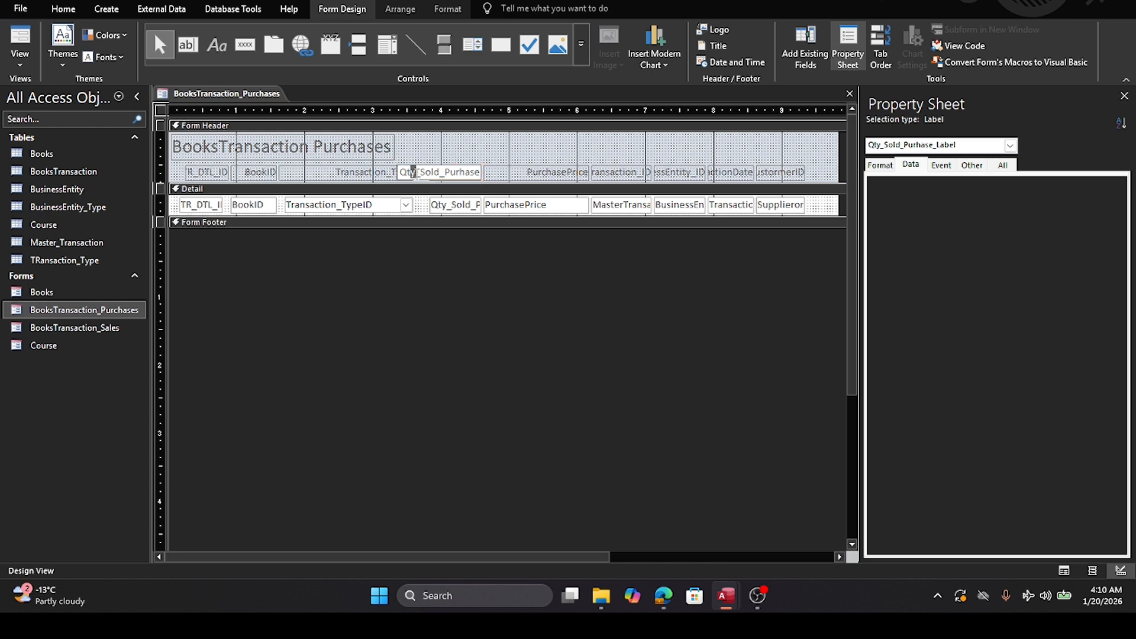
key("Delete")
key("Delete")
key("Delete")
key("Delete")
left_click(461, 374)
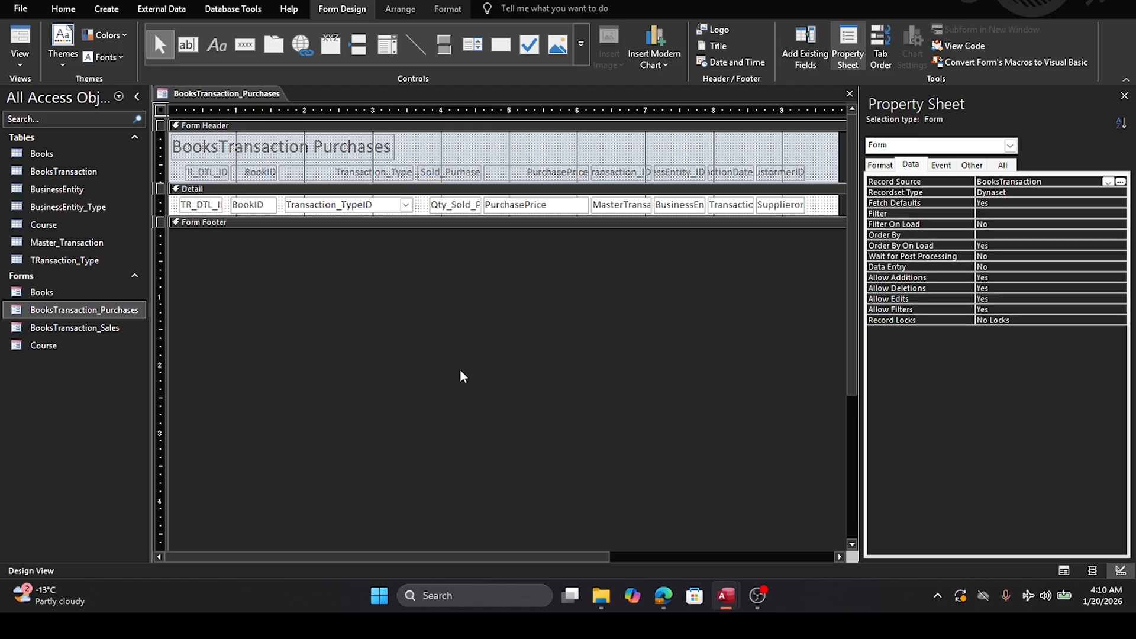
left_click(445, 207)
left_click_drag(430, 205, 417, 204)
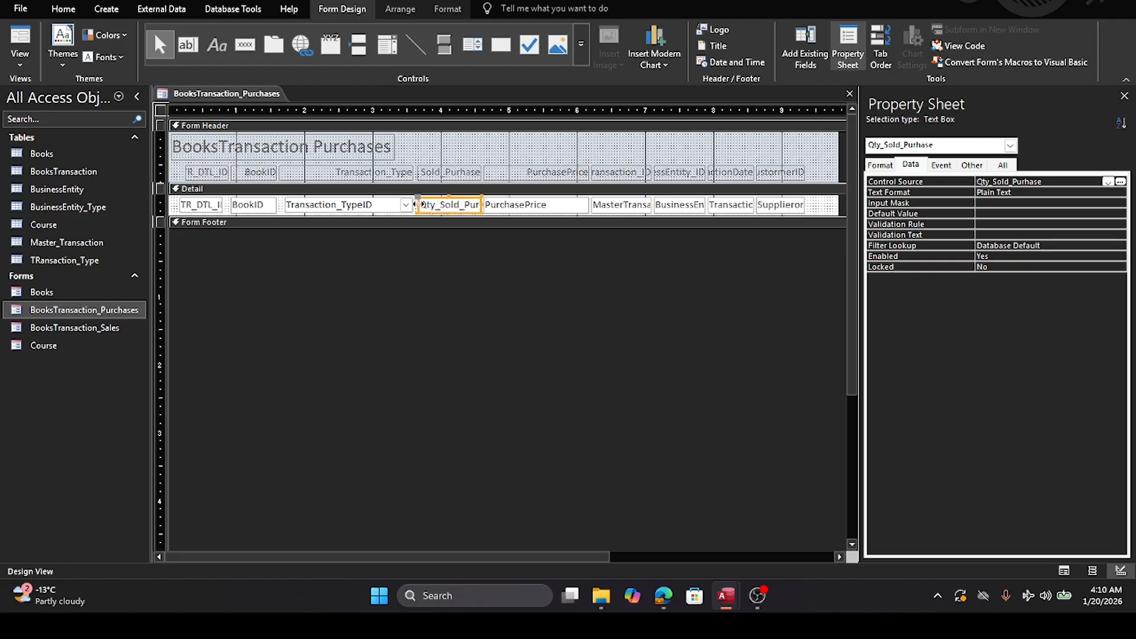
left_click(464, 173)
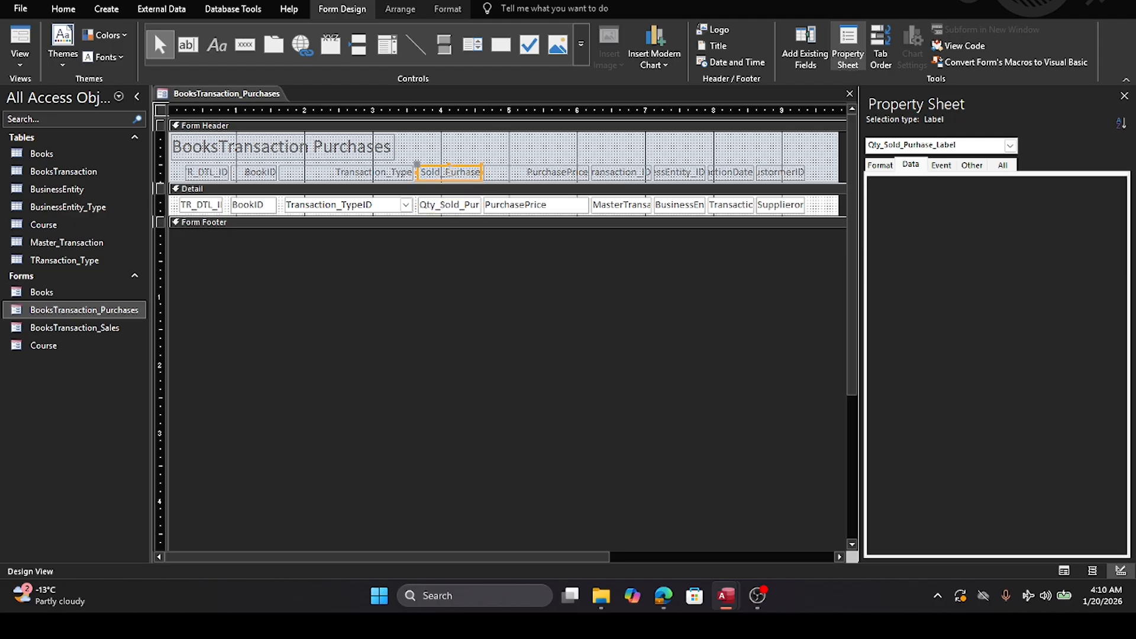
left_click(445, 172)
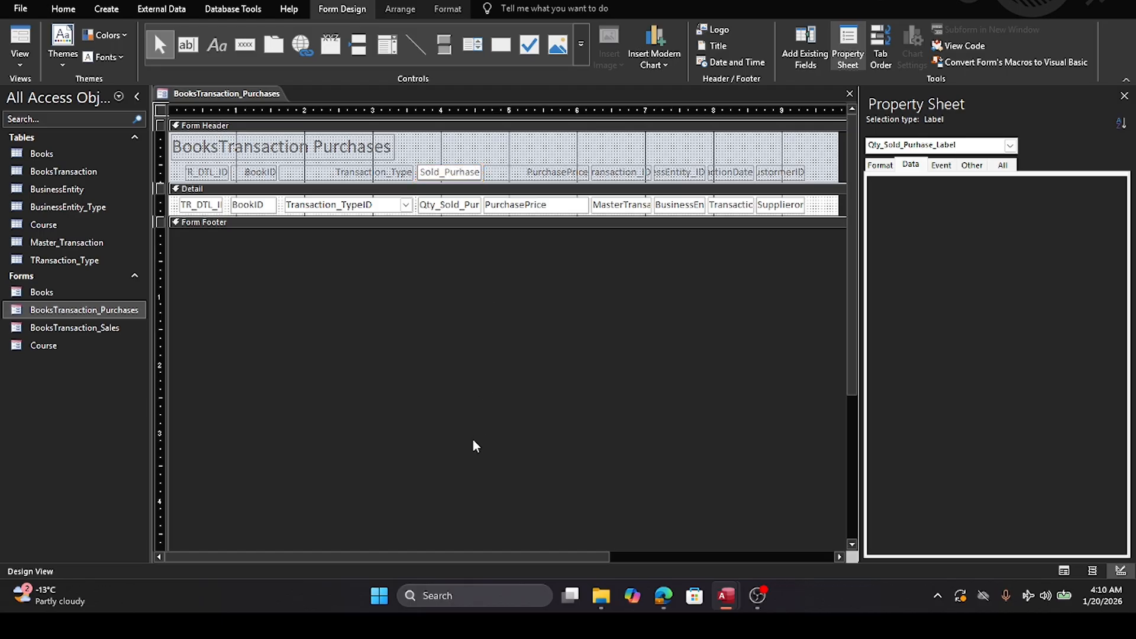
key("BackSpace")
key("BackSpace")
key("BackSpace")
key("BackSpace")
type("QTY")
left_click(473, 441)
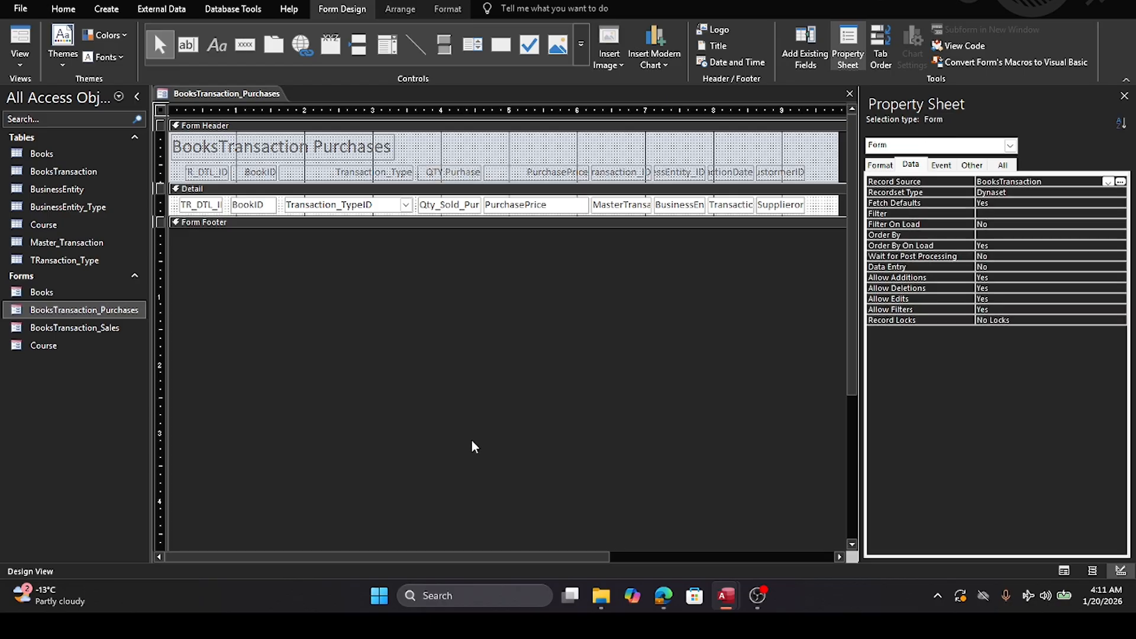
Step: Shorten the MasterTransaction_ID header label by replacing 'ransaction' with 'r_'
left_click(536, 174)
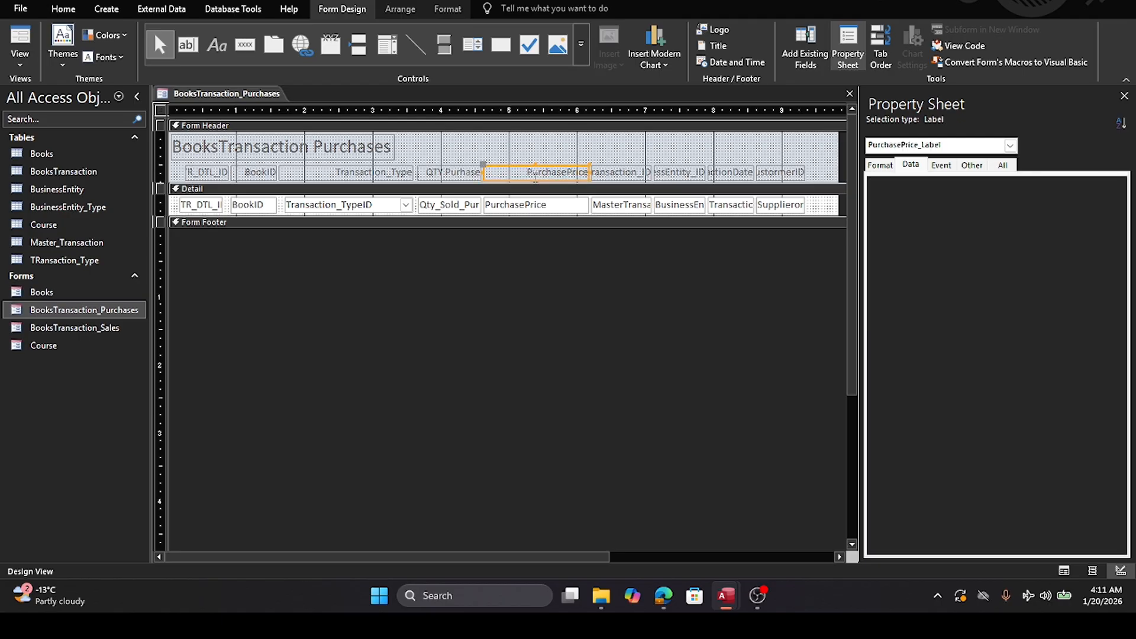
left_click(571, 172)
left_click(648, 290)
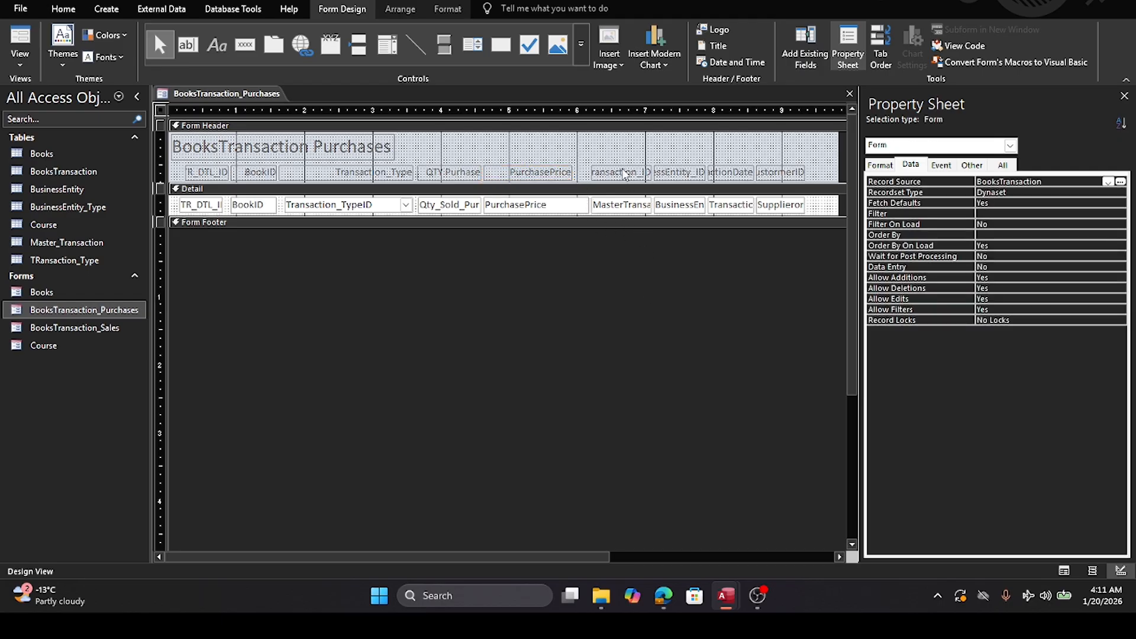
left_click(623, 171)
left_click(603, 173)
left_click(603, 173)
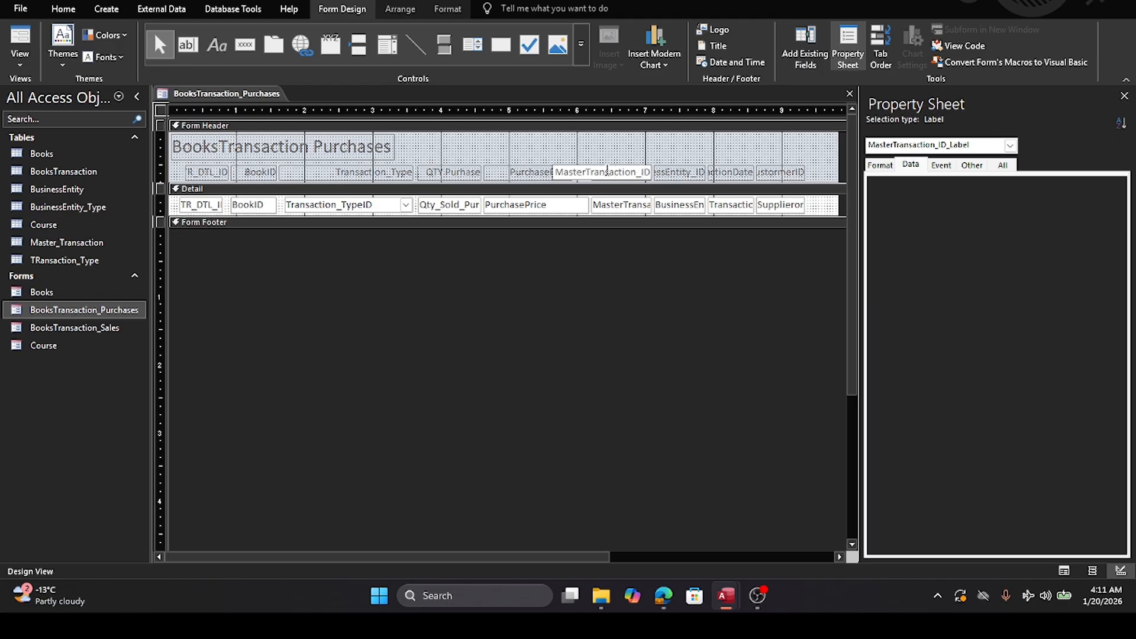
left_click_drag(592, 172, 635, 172)
key("BackSpace")
type("r_")
Step: Rename the BusinessEntity_ID header label to Bus_Entity_ID
left_click(674, 377)
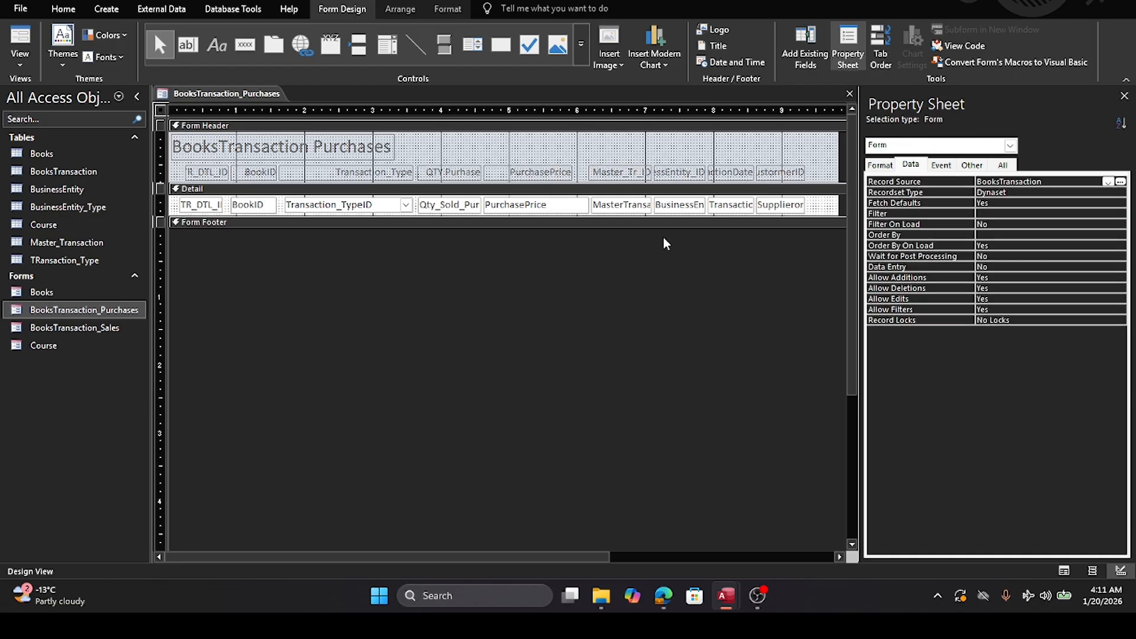
left_click(681, 173)
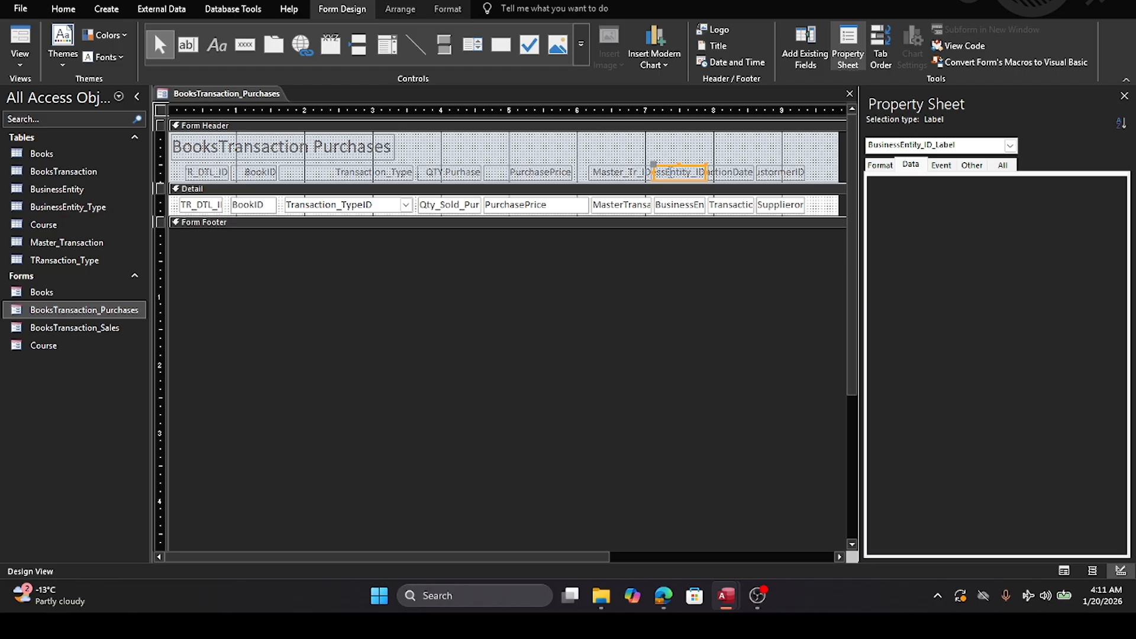
left_click(667, 172)
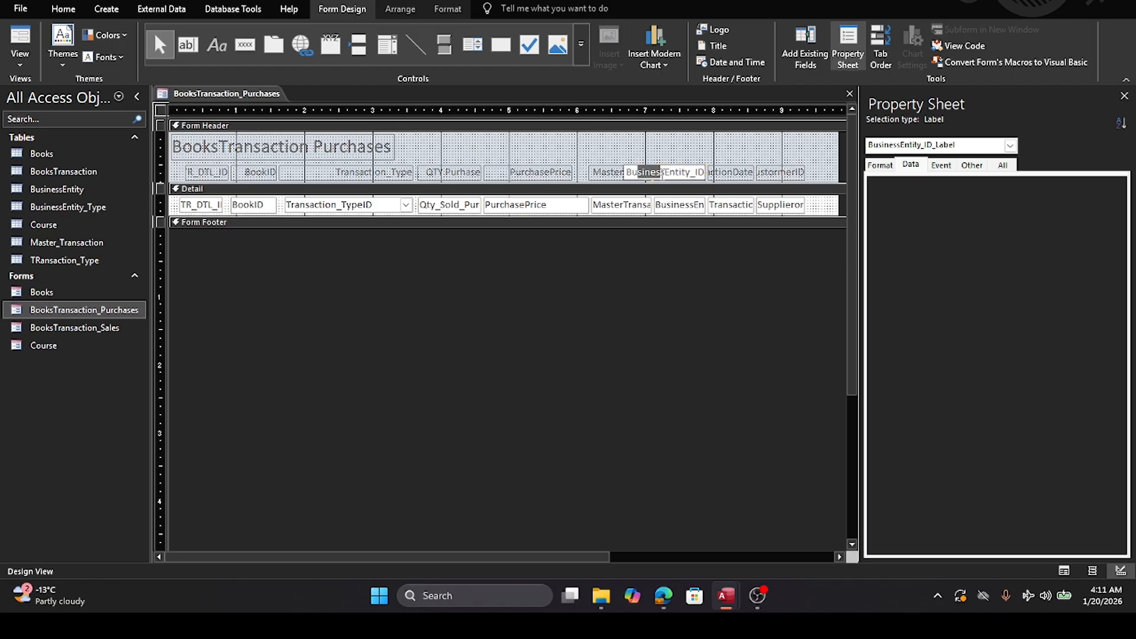
key("BackSpace")
key("Right")
type("_")
left_click(687, 305)
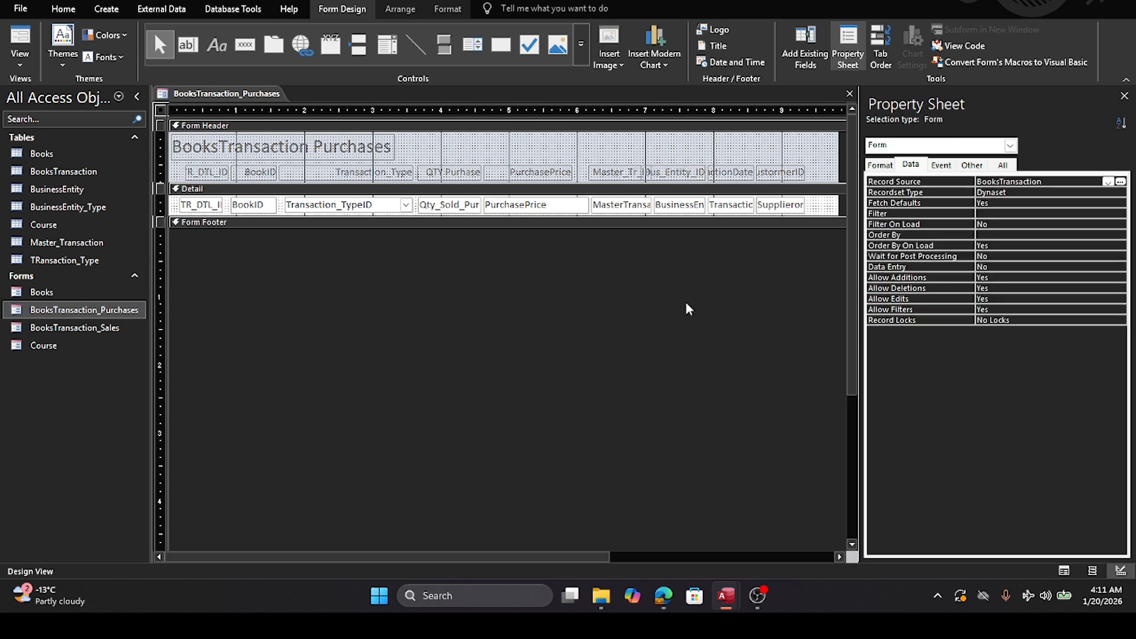
Step: Shift the TransactionDate and CustomerID columns right and widen the Business Entity column into the space
left_click(737, 171)
left_click_drag(742, 258, 817, 171)
left_click(696, 260)
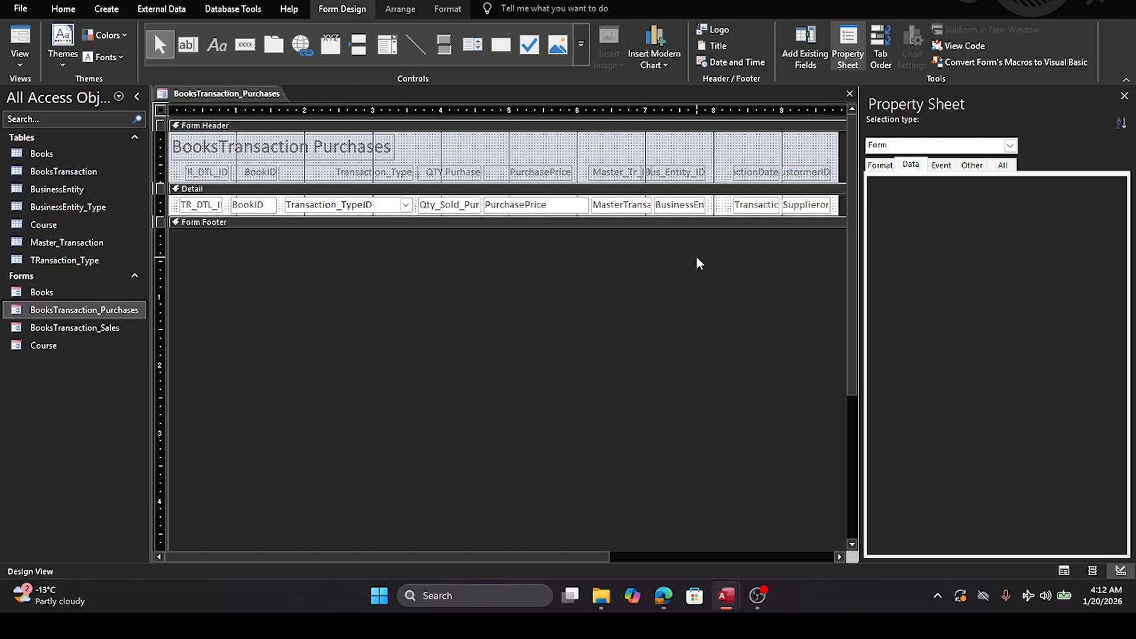
left_click_drag(690, 267, 727, 172)
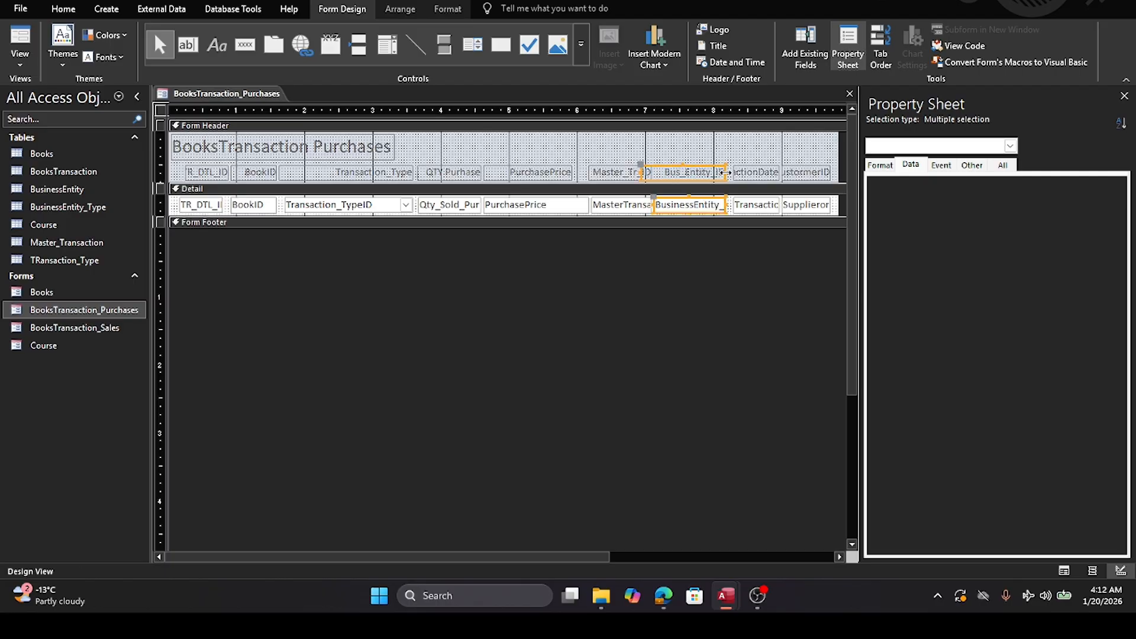
left_click(717, 292)
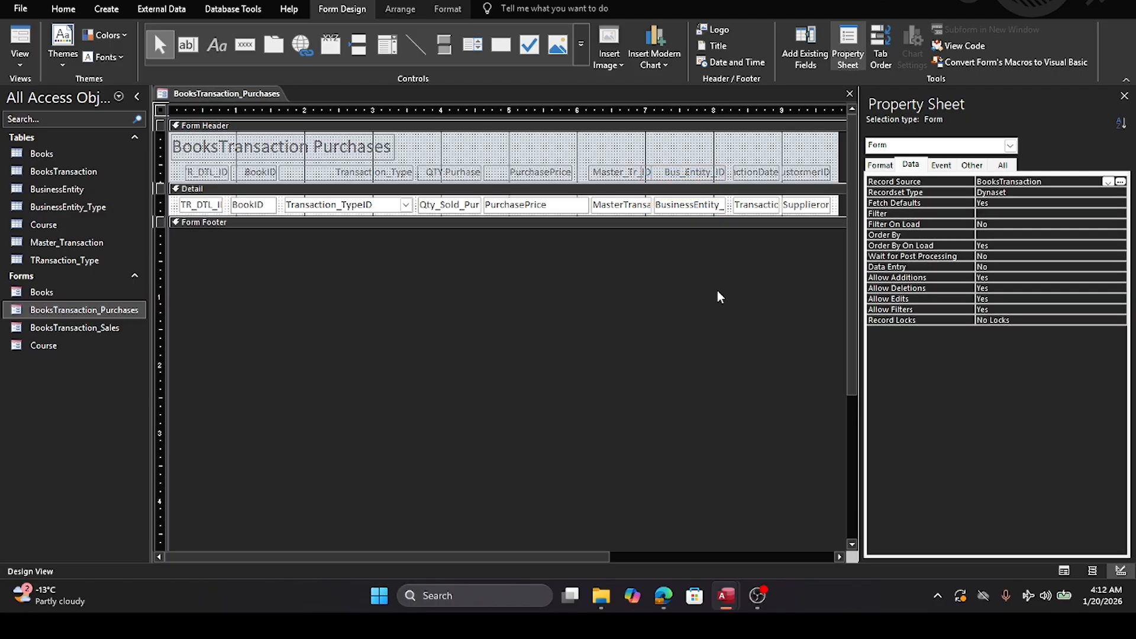
left_click(681, 175)
left_click_drag(642, 172, 661, 172)
left_click(677, 289)
left_click(49, 328)
Step: Open the BooksTransaction_Sales and BooksTransaction_Purchases forms in Design View
right_click(49, 328)
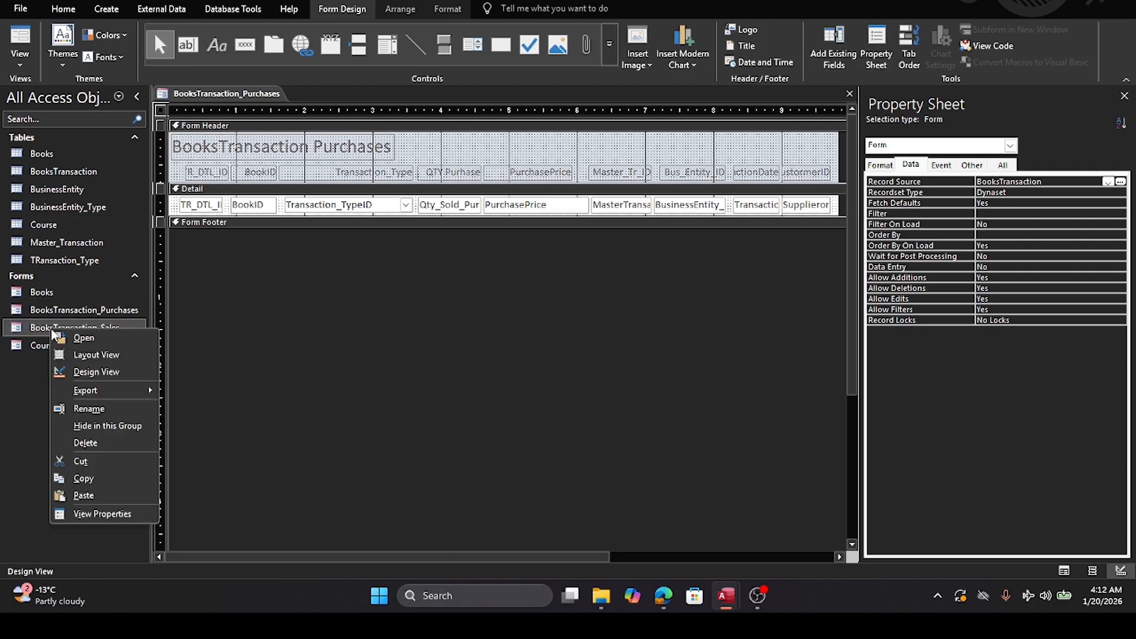
left_click(92, 373)
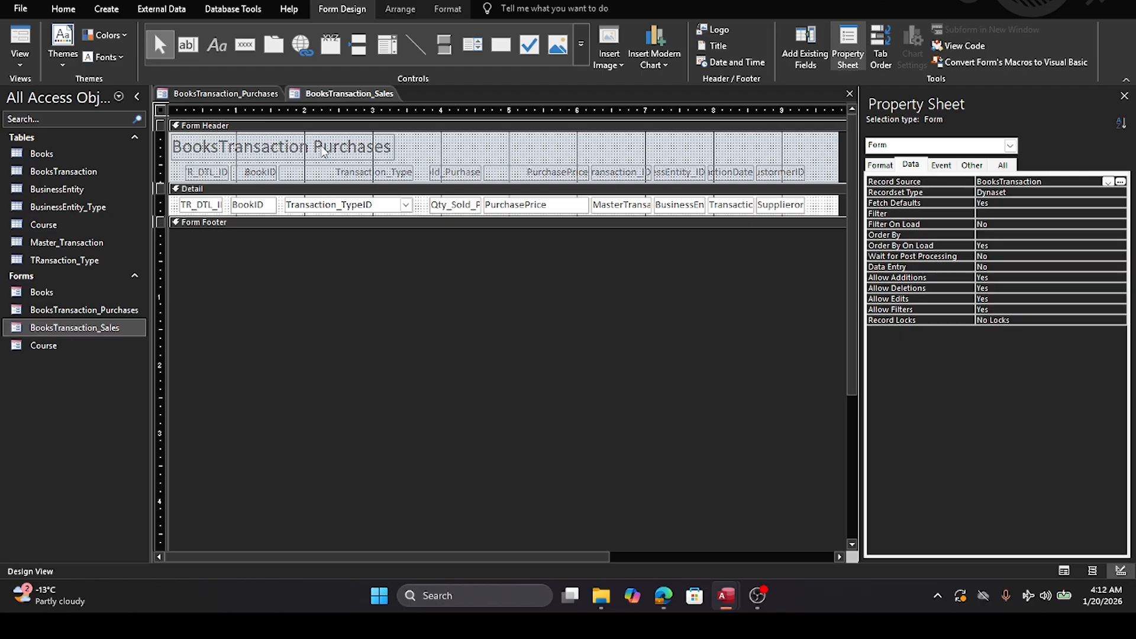
left_click(116, 311)
right_click(116, 311)
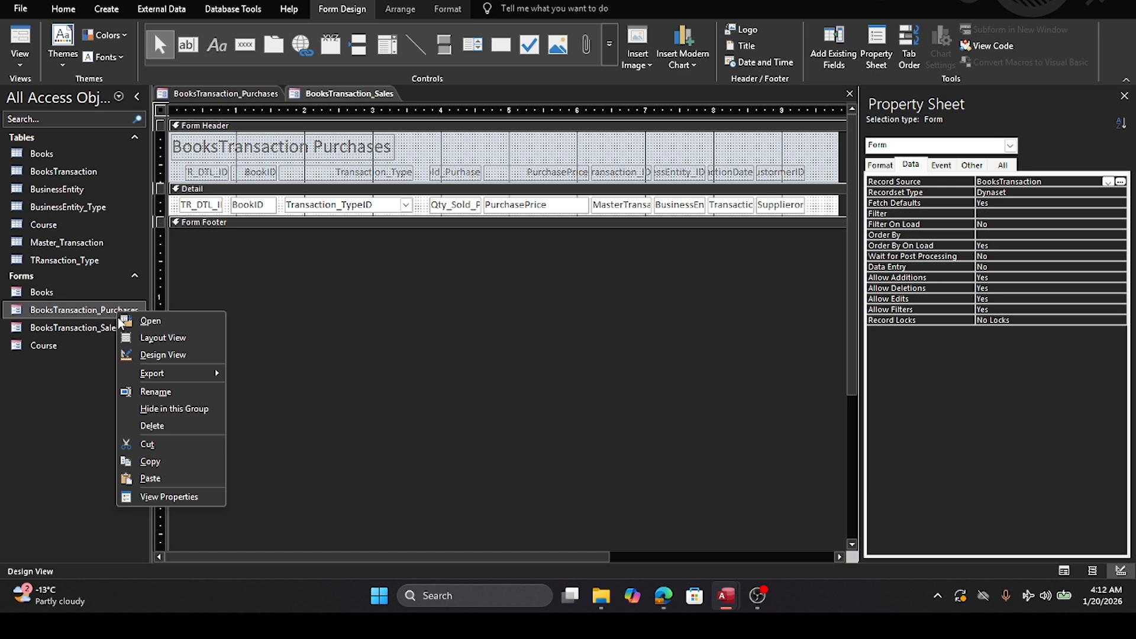
left_click(160, 354)
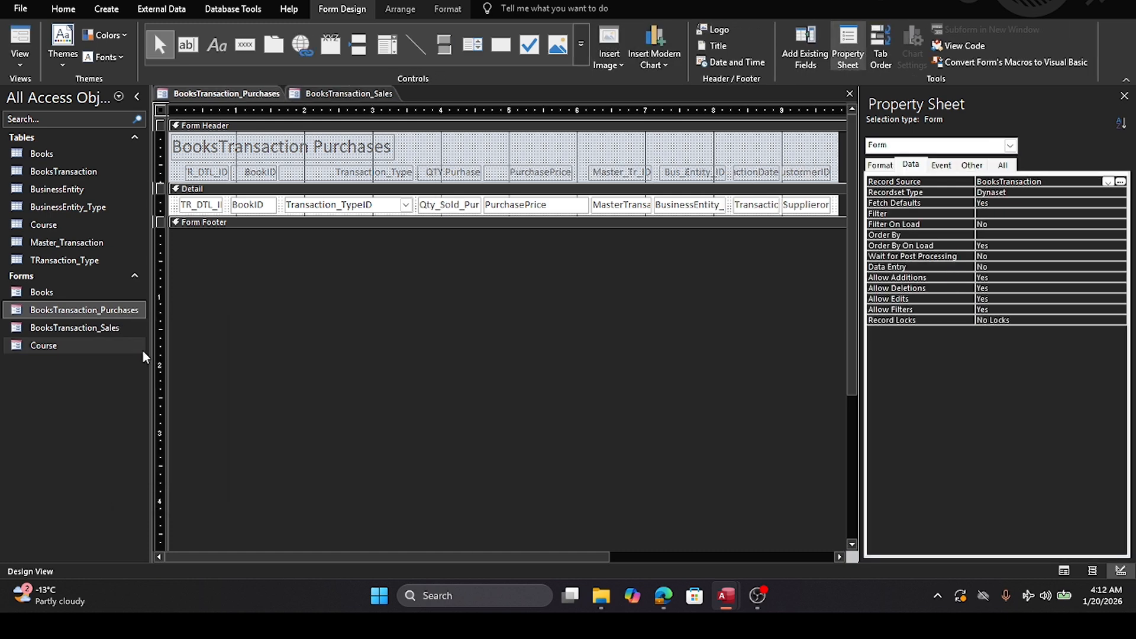
left_click(322, 94)
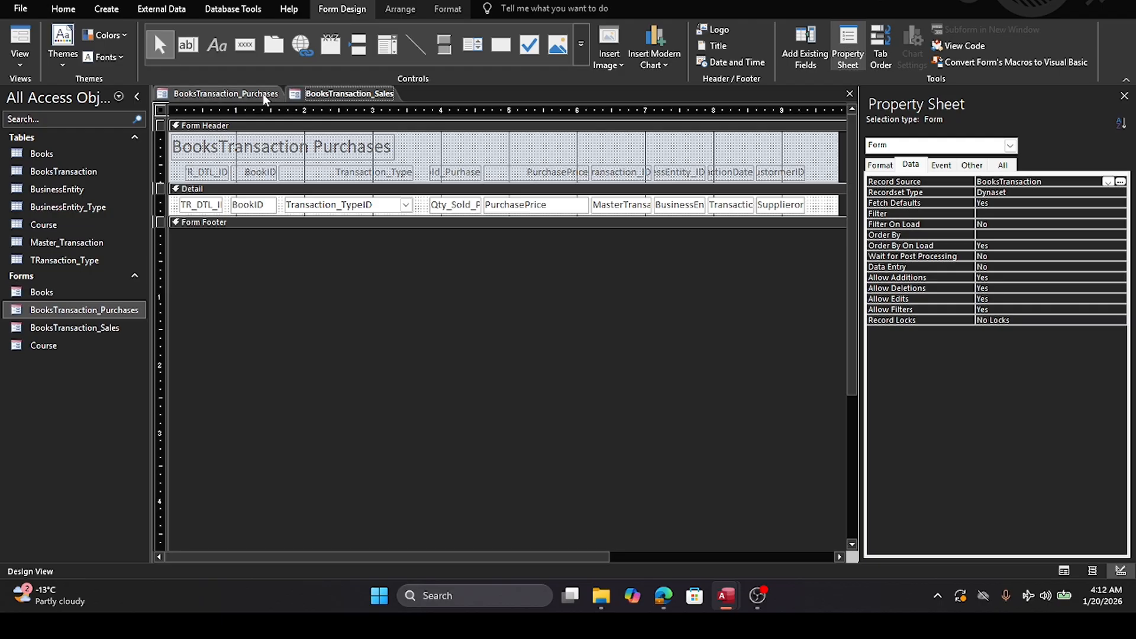
left_click(234, 94)
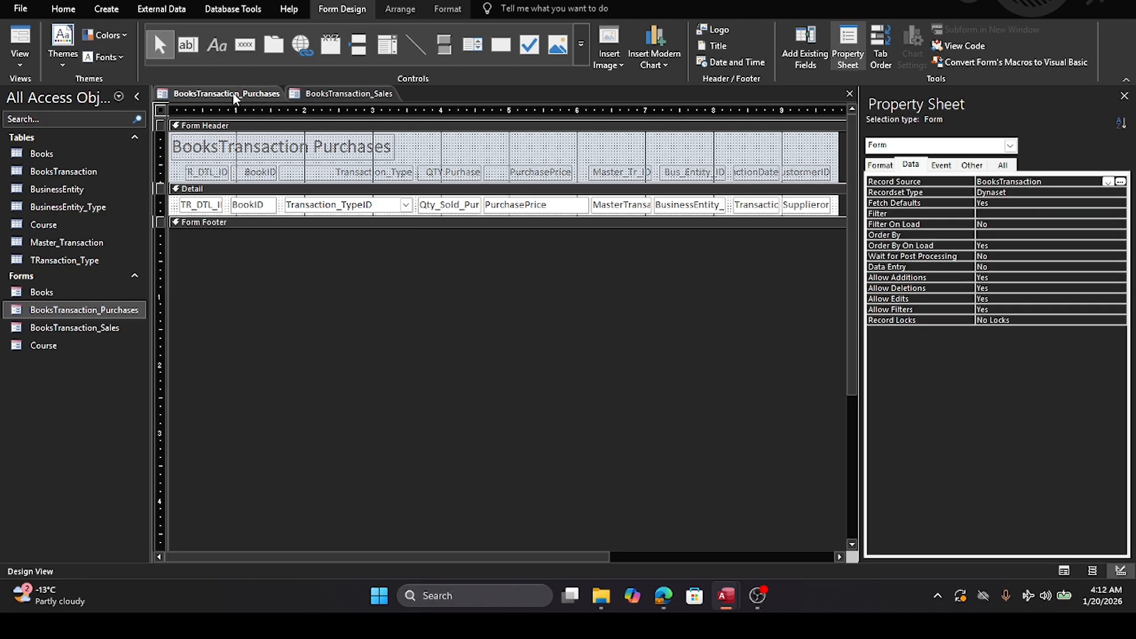
left_click(336, 89)
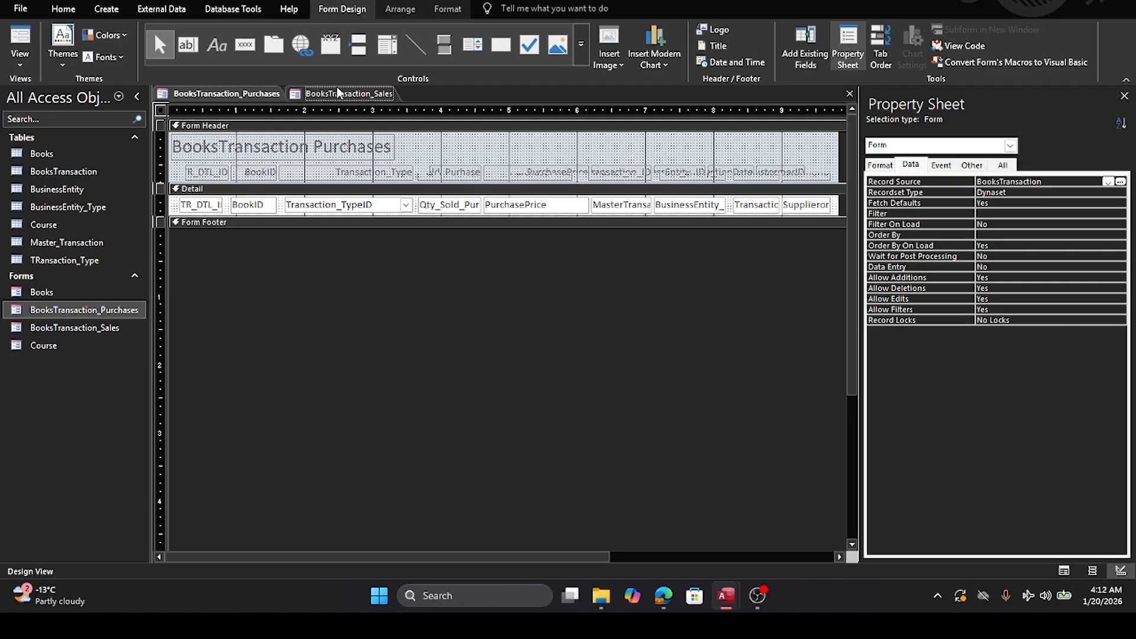
Step: Change 'Purchases' to 'Sales' in the Sales form's header title, reading BooksTransaction Sales
left_click(349, 154)
left_click(349, 147)
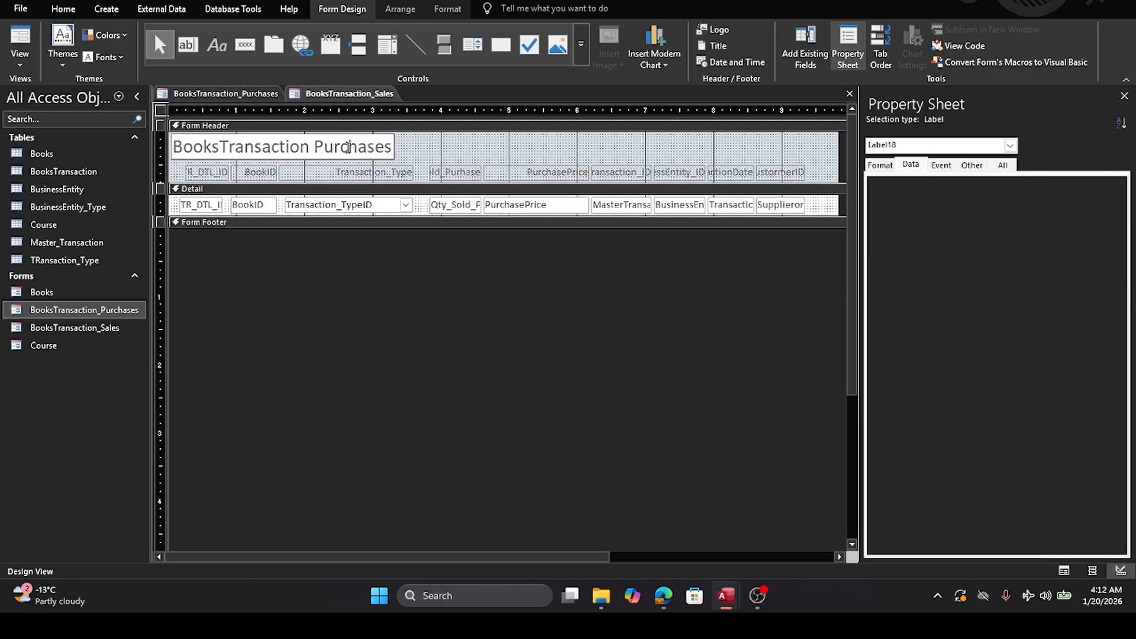
double_click(350, 147)
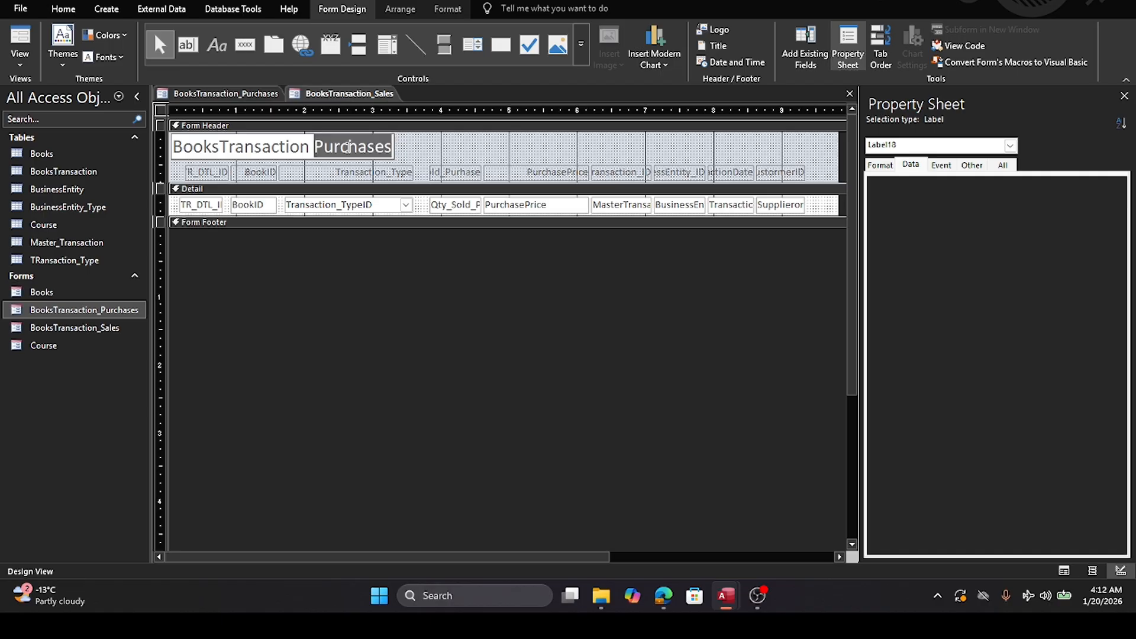
type("Sales")
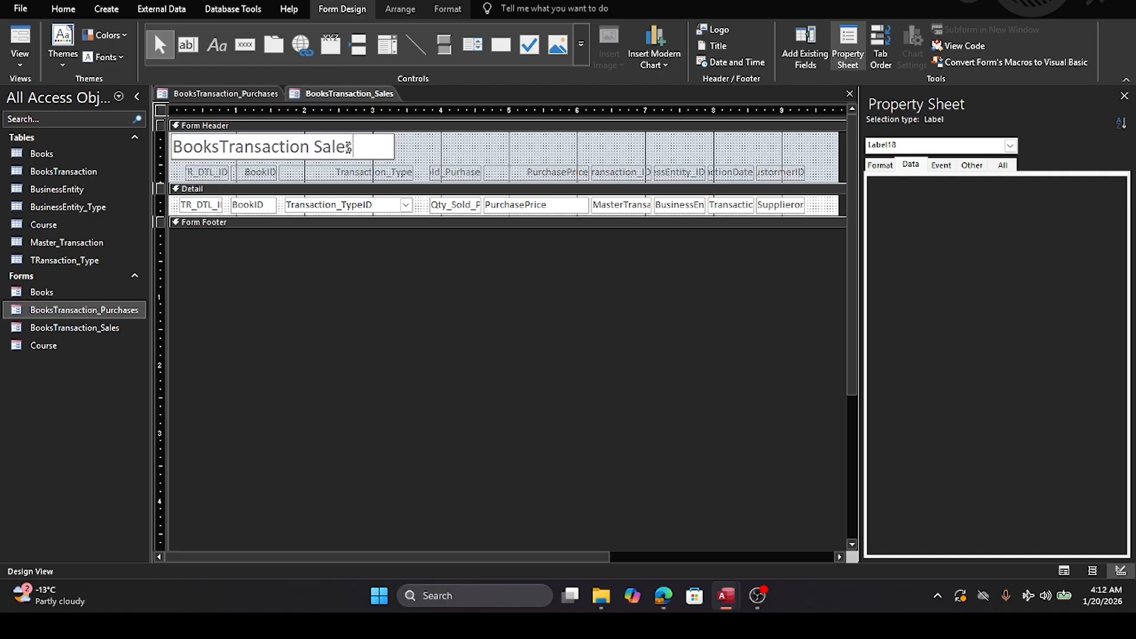
left_click(388, 327)
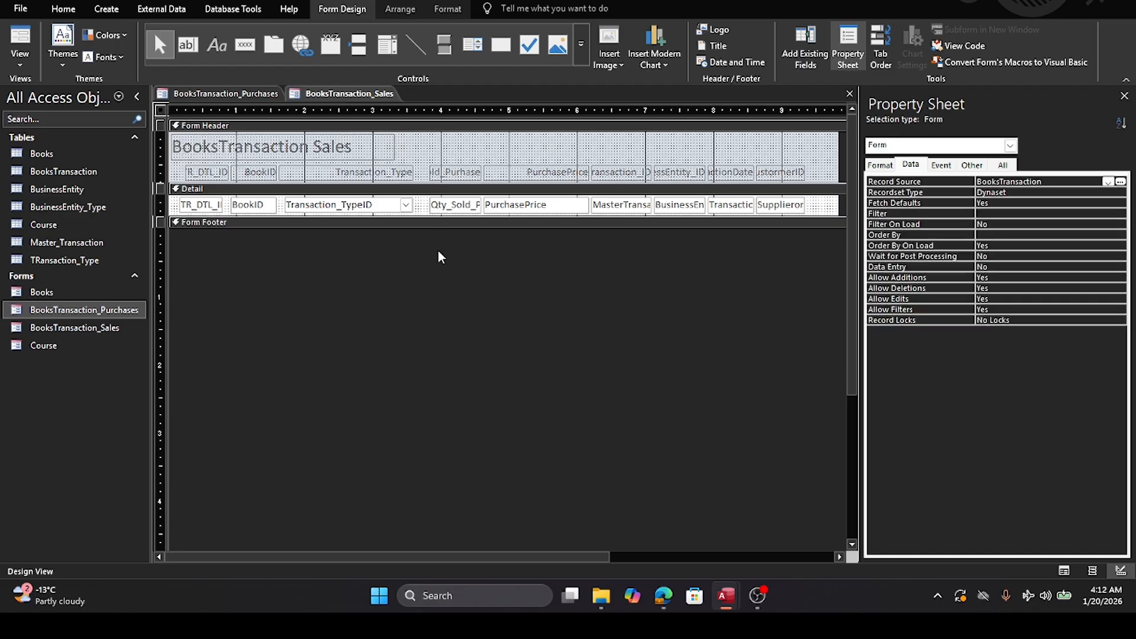
Step: Shorten the Qty_Sold_Purhase heading label to Qty_Sold
left_click(459, 173)
left_click(460, 173)
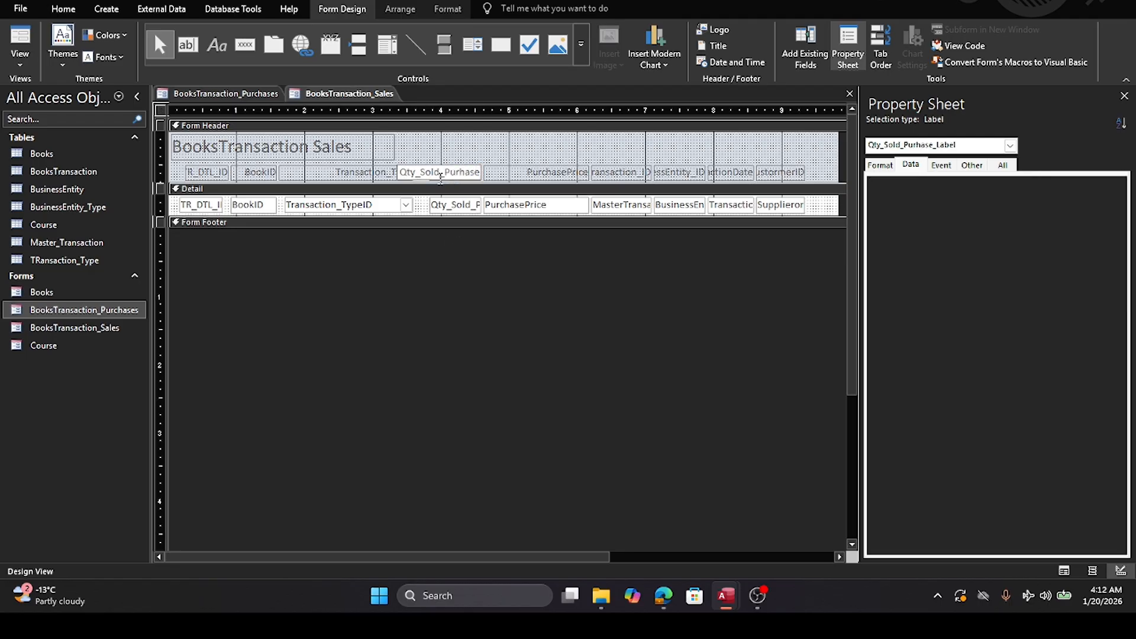
left_click_drag(416, 174, 420, 172)
left_click_drag(441, 173, 481, 172)
key("BackSpace")
left_click(455, 306)
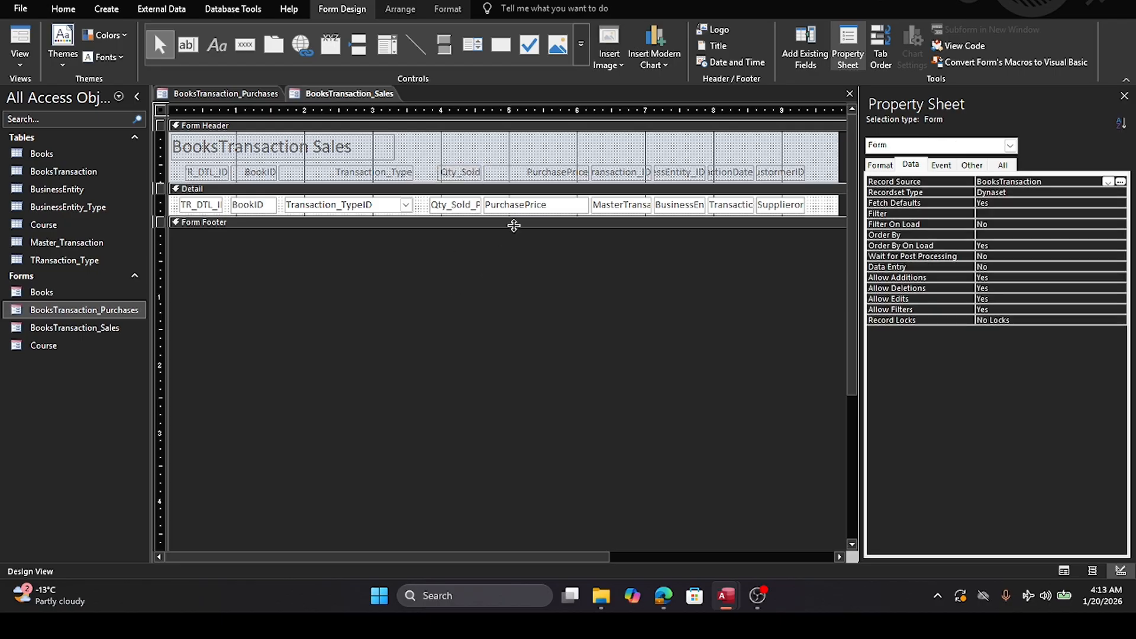
left_click(537, 174)
double_click(536, 172)
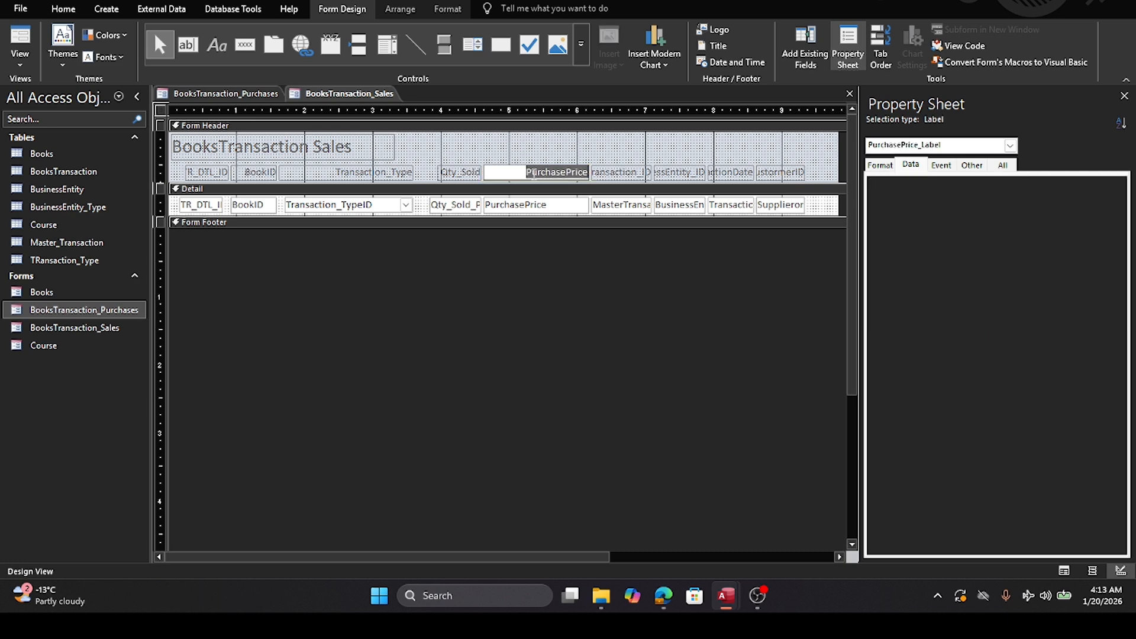
left_click(581, 279)
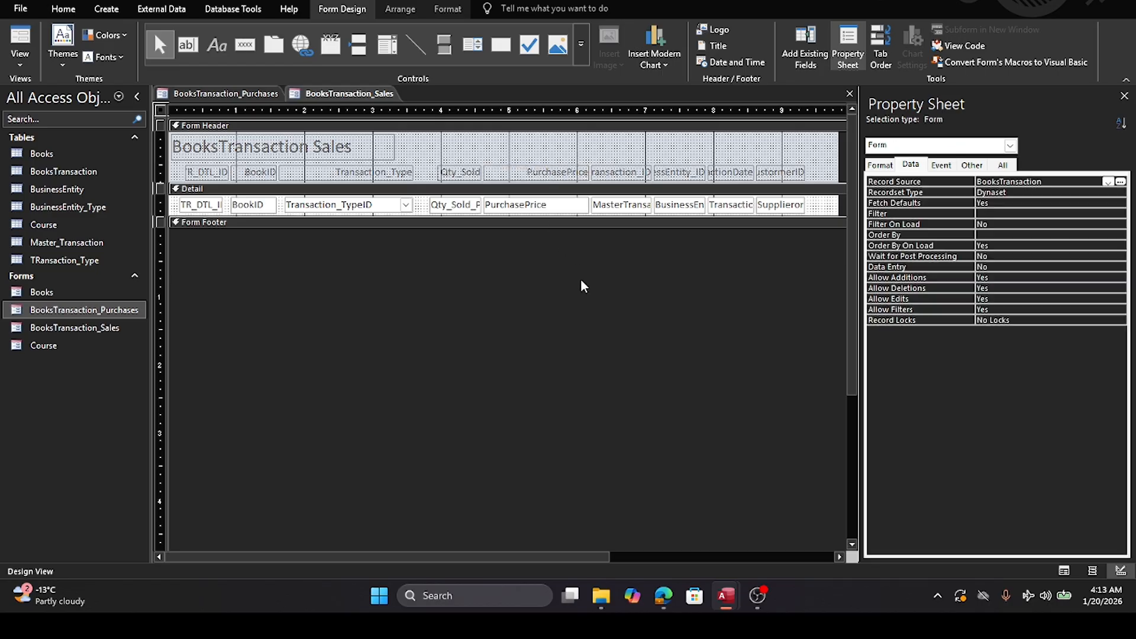
Step: Delete the PurchasePrice label and text box and shift the later columns left
left_click_drag(526, 151, 541, 268)
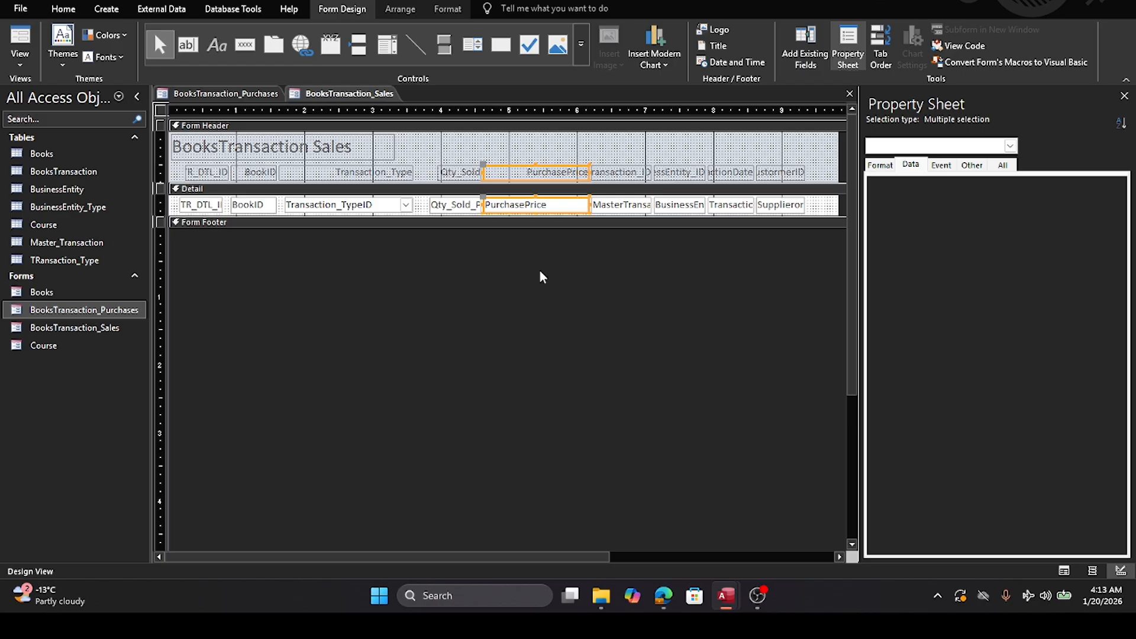
key("Delete")
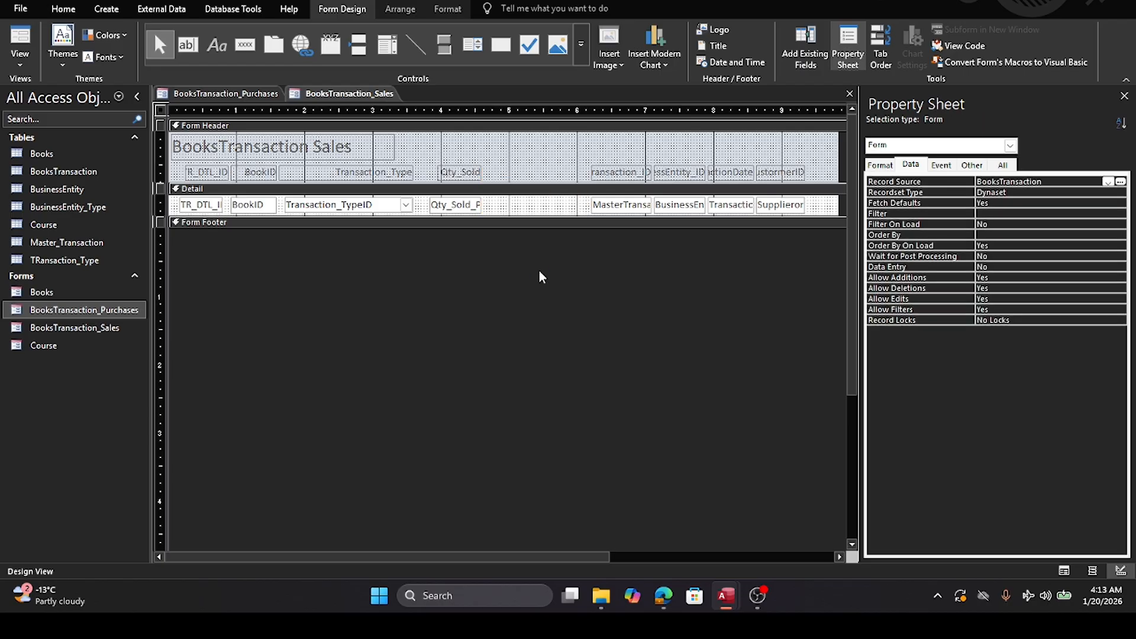
left_click_drag(627, 269, 693, 173)
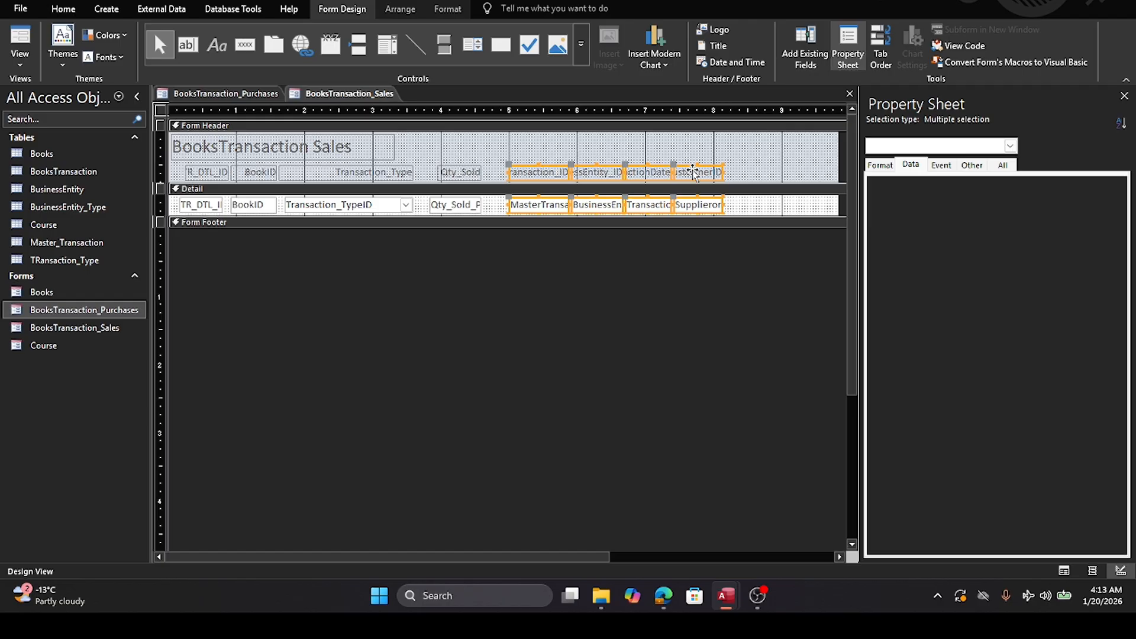
left_click(724, 264)
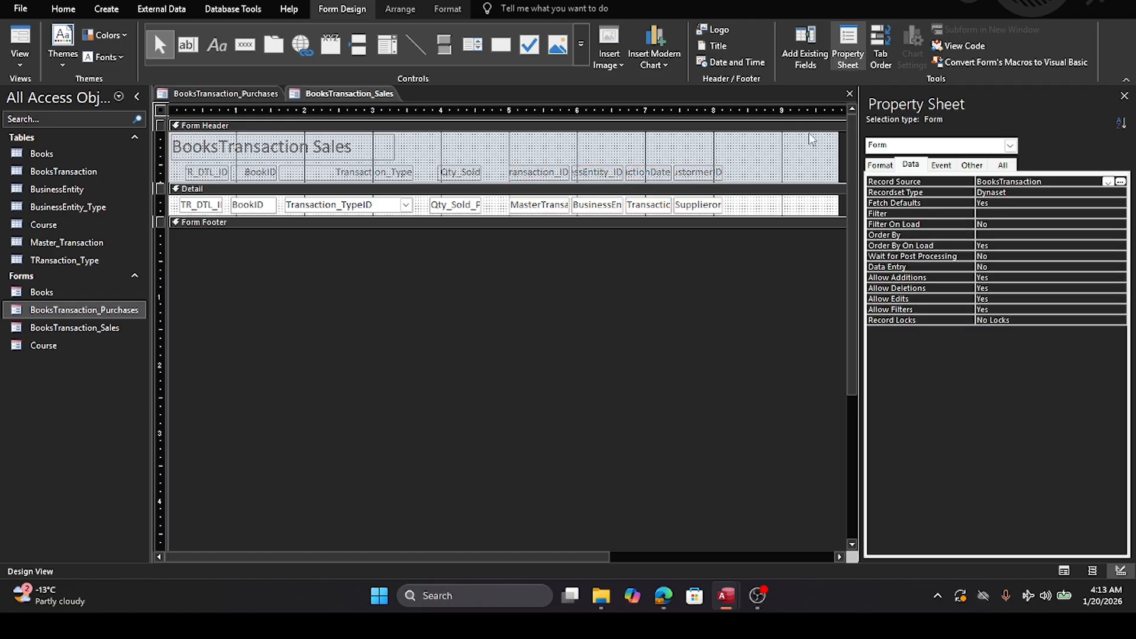
Step: Save and close the Sales form design, then reopen both forms in Design View
left_click(850, 93)
left_click(554, 315)
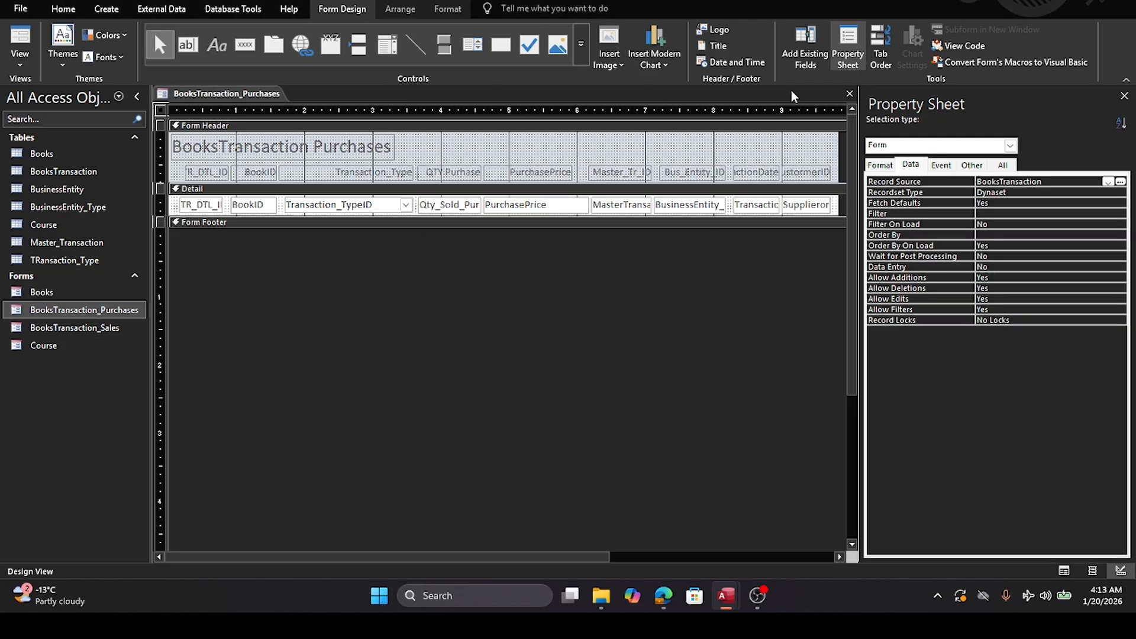
left_click(849, 93)
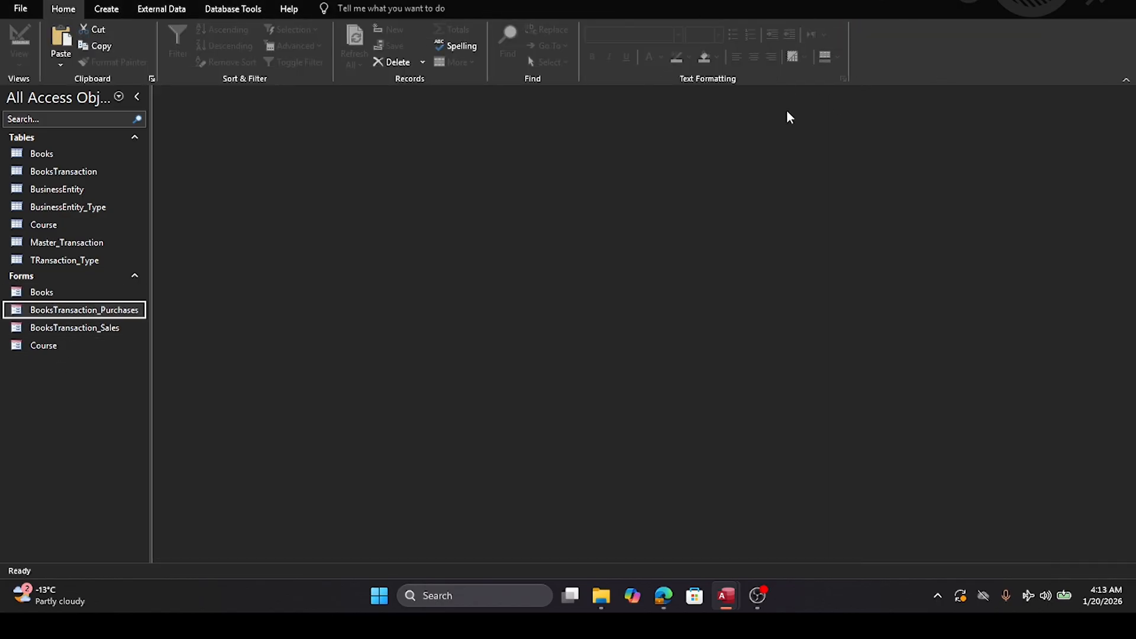
left_click(65, 330)
right_click(65, 333)
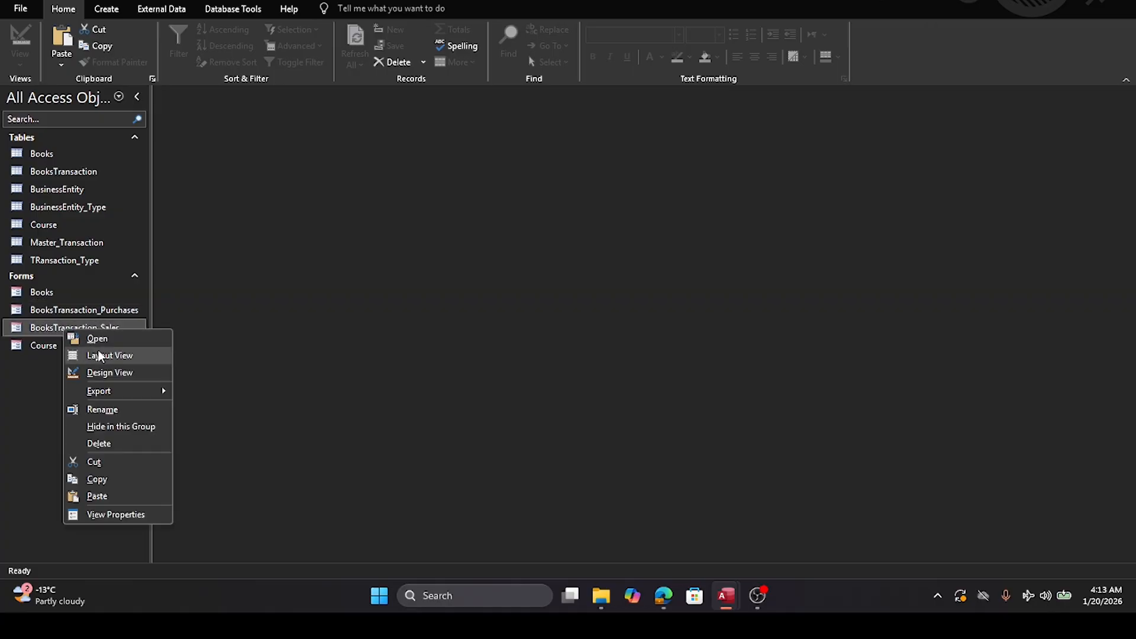
left_click(101, 372)
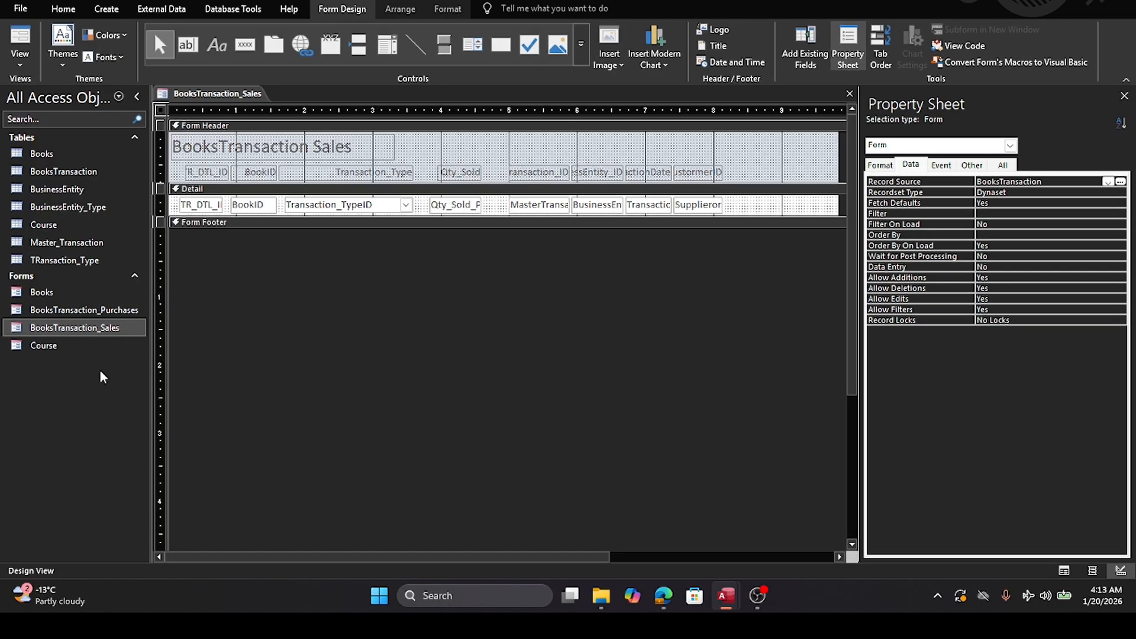
right_click(79, 311)
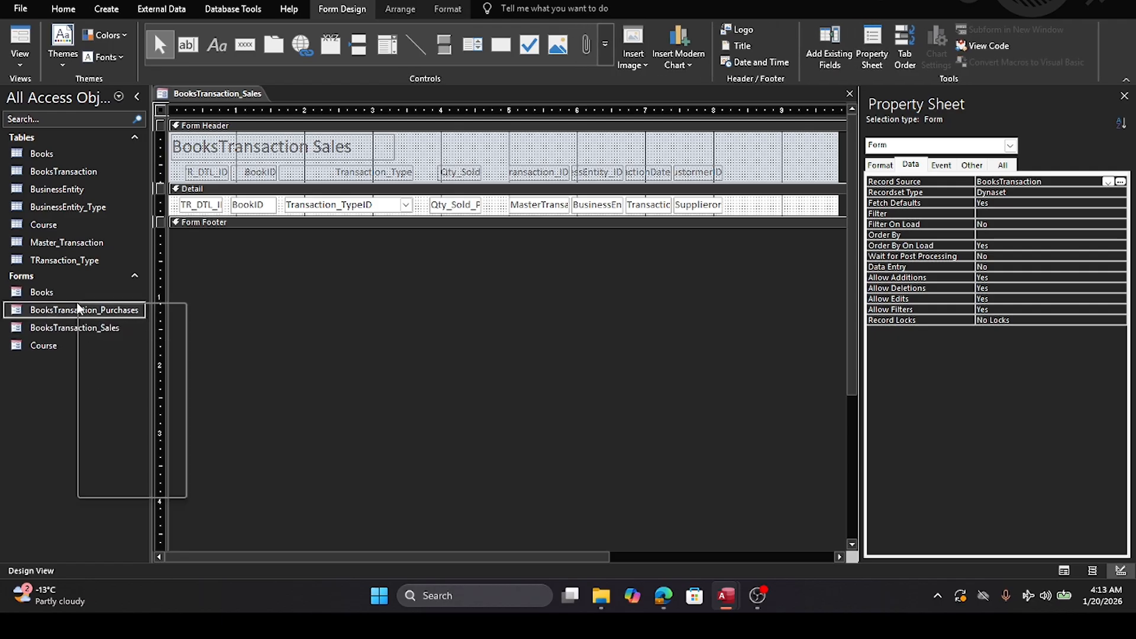
left_click(115, 347)
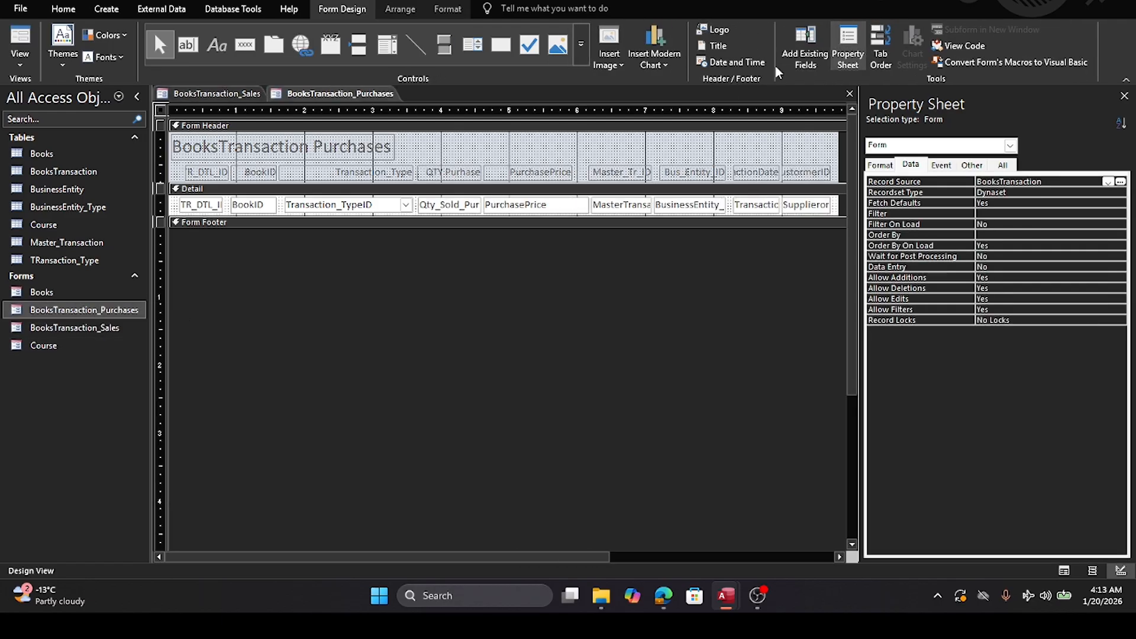
left_click(850, 93)
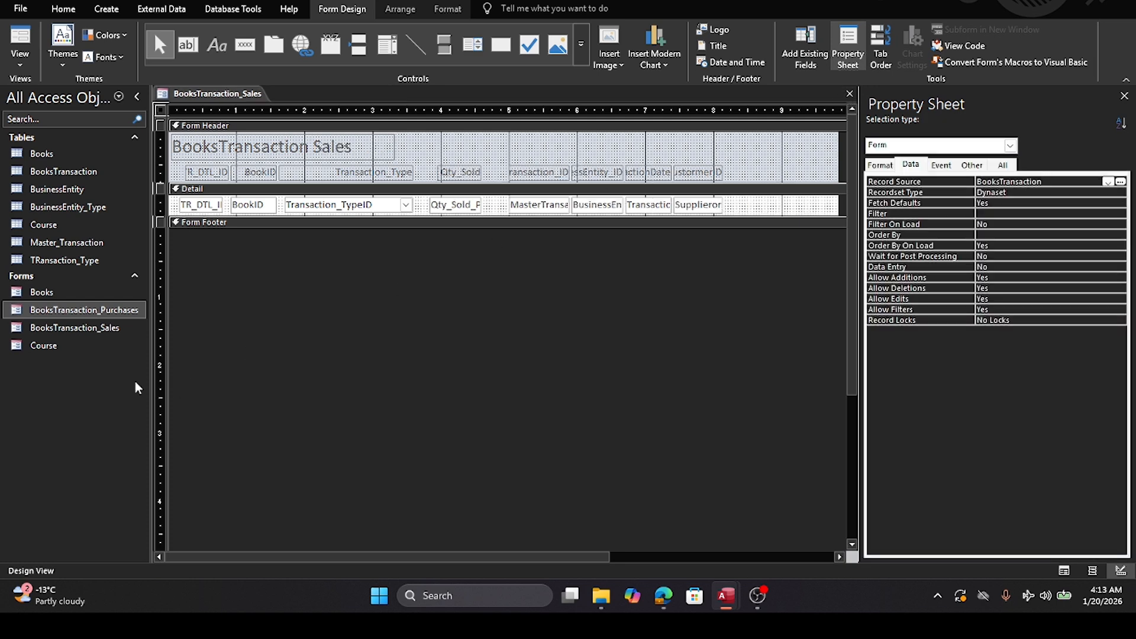
Step: Check both forms in Form View, including the Transaction_Type choices, then close them
double_click(63, 309)
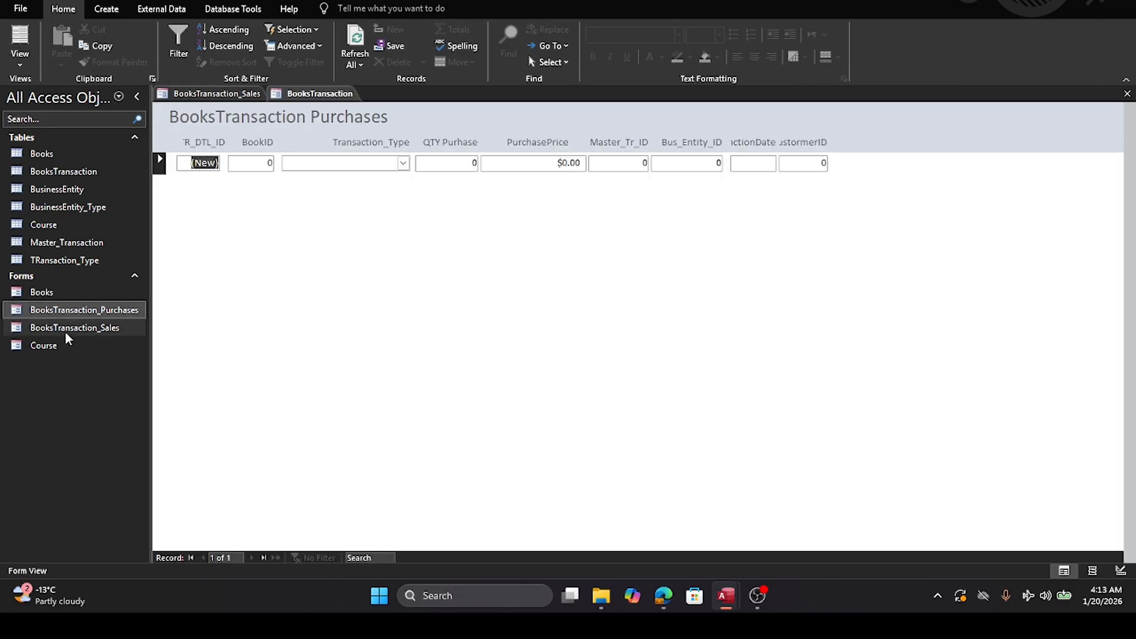
double_click(64, 330)
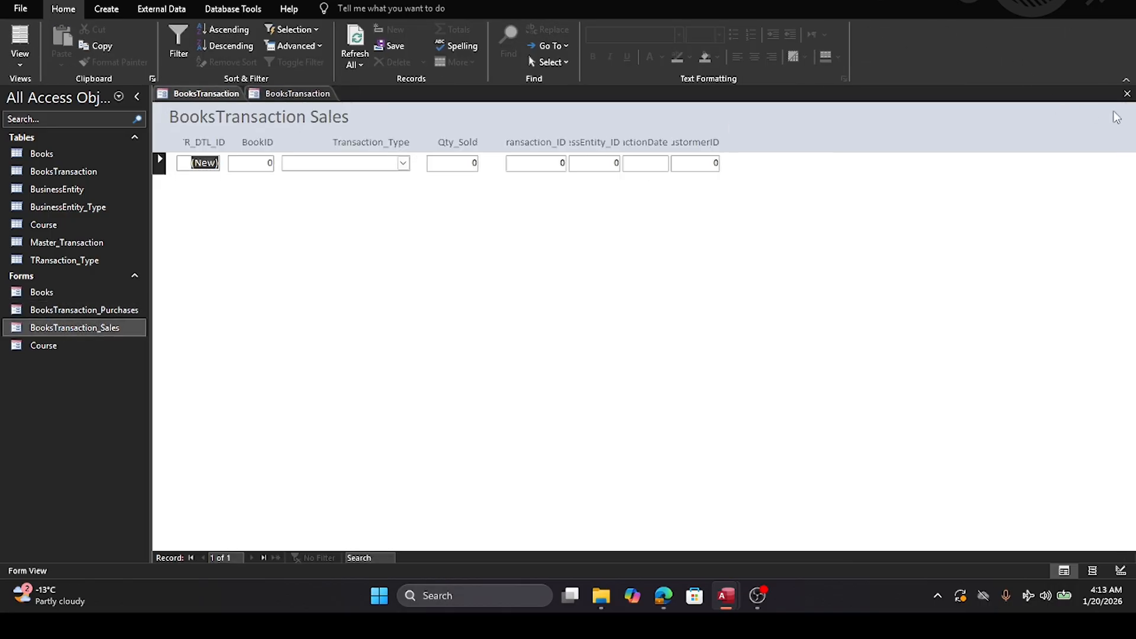
left_click(1128, 94)
left_click(94, 310)
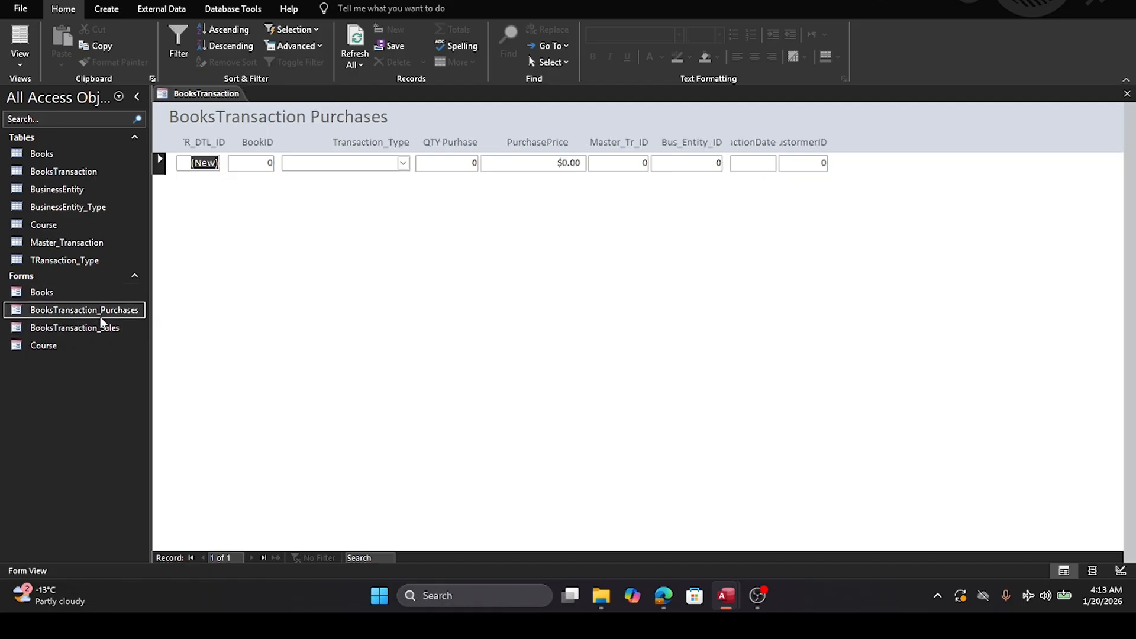
left_click(403, 163)
left_click(404, 164)
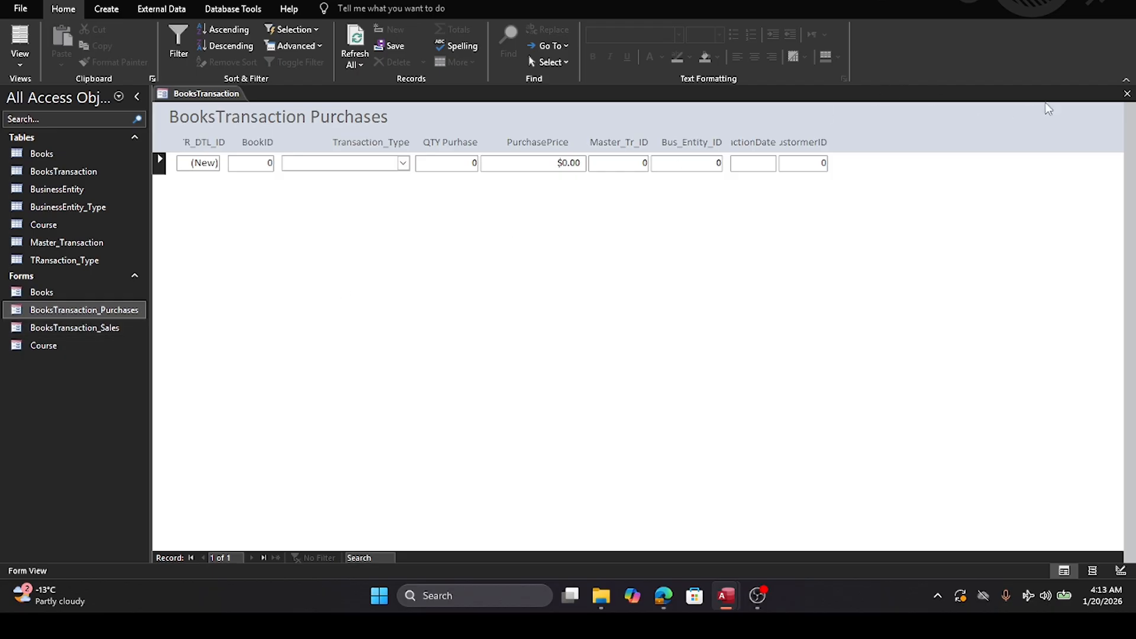
left_click(1127, 95)
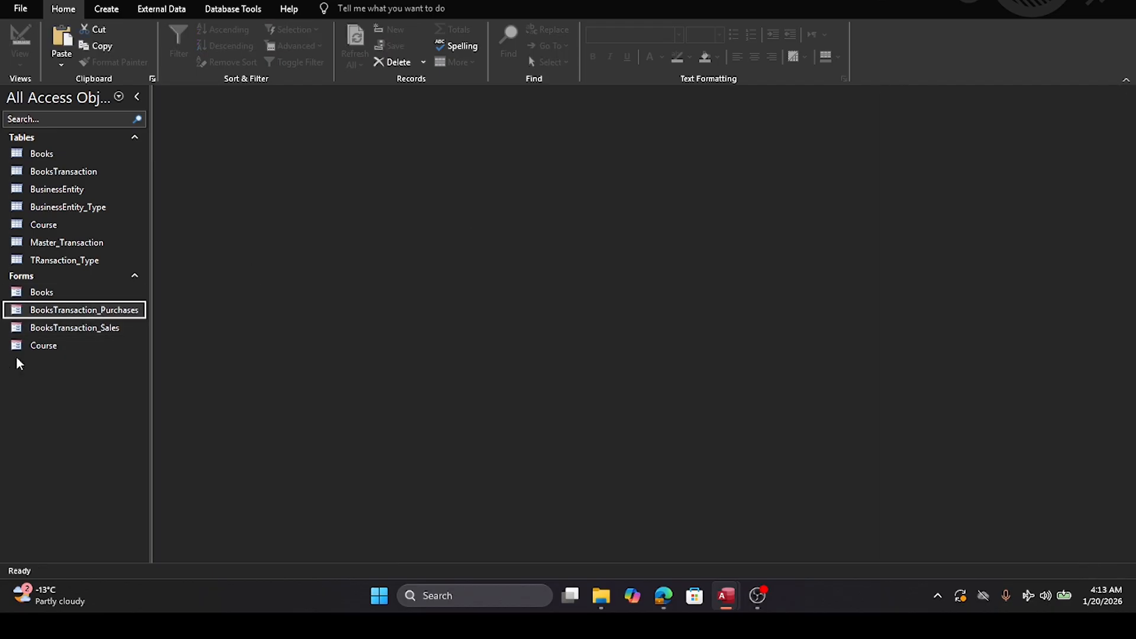
Step: Enter Purchase and Sale as the two TRansaction_Type records and close the table
double_click(59, 262)
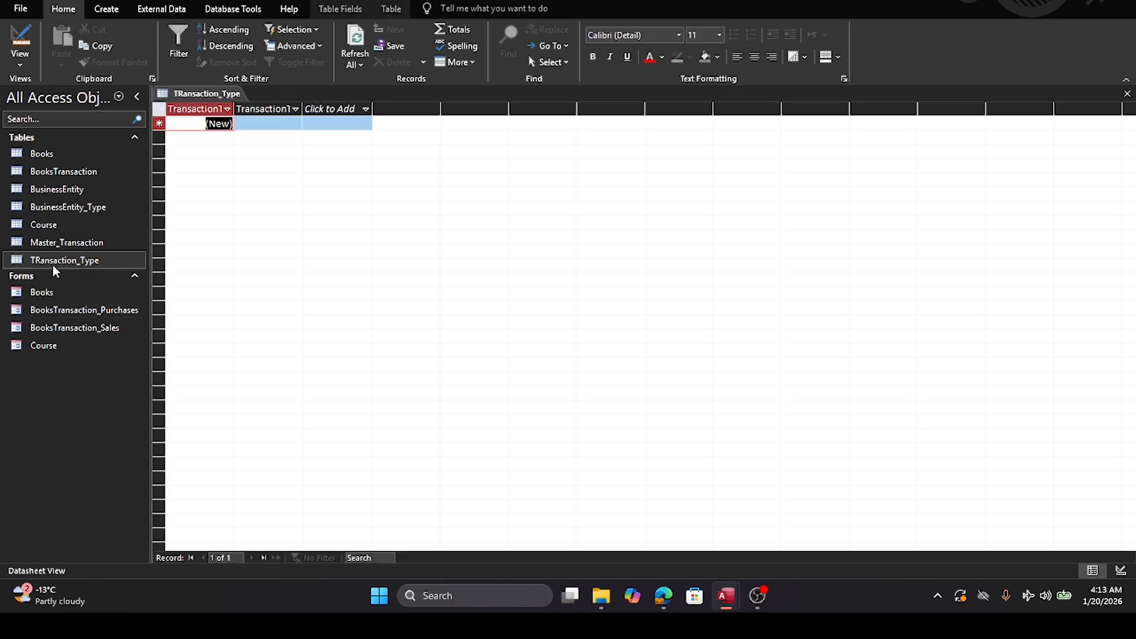
left_click(259, 124)
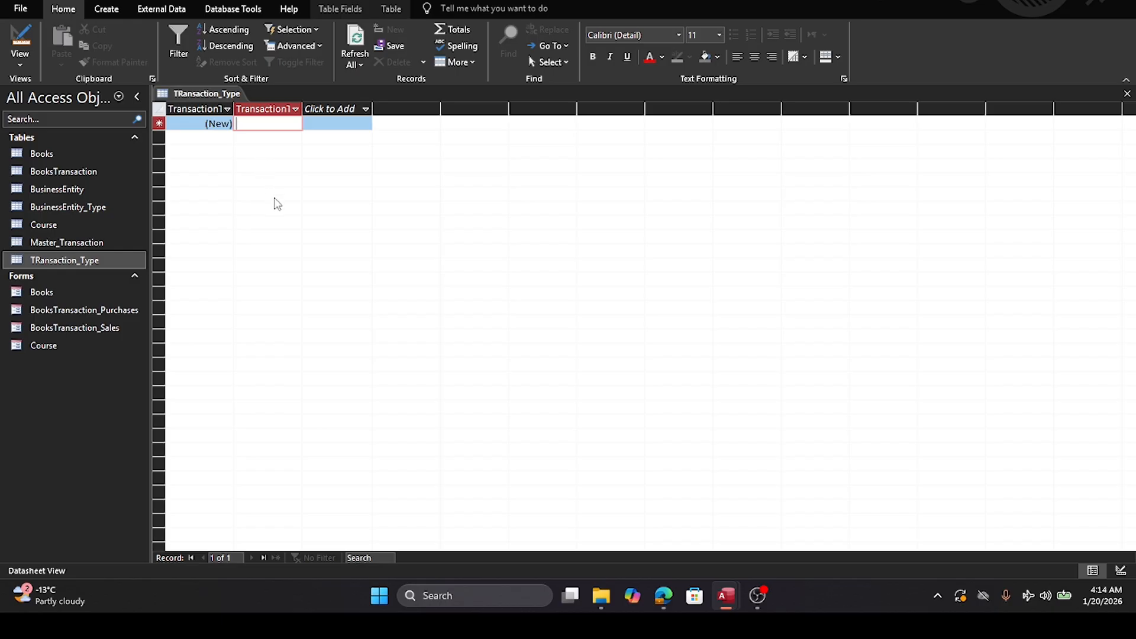
type("Purchase")
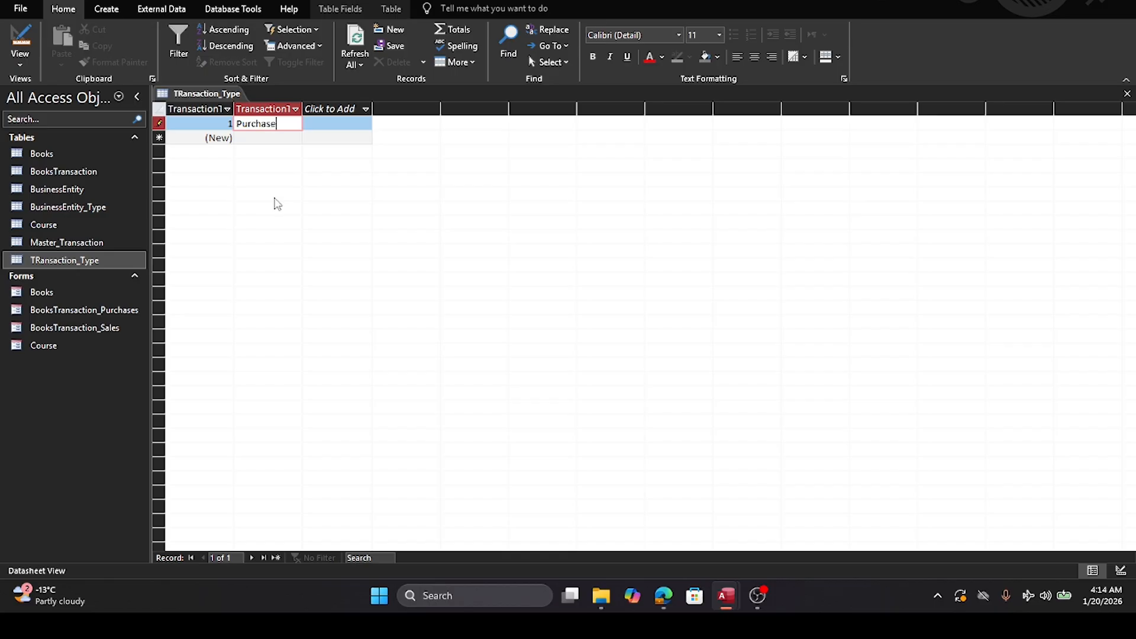
key("Tab")
left_click(261, 138)
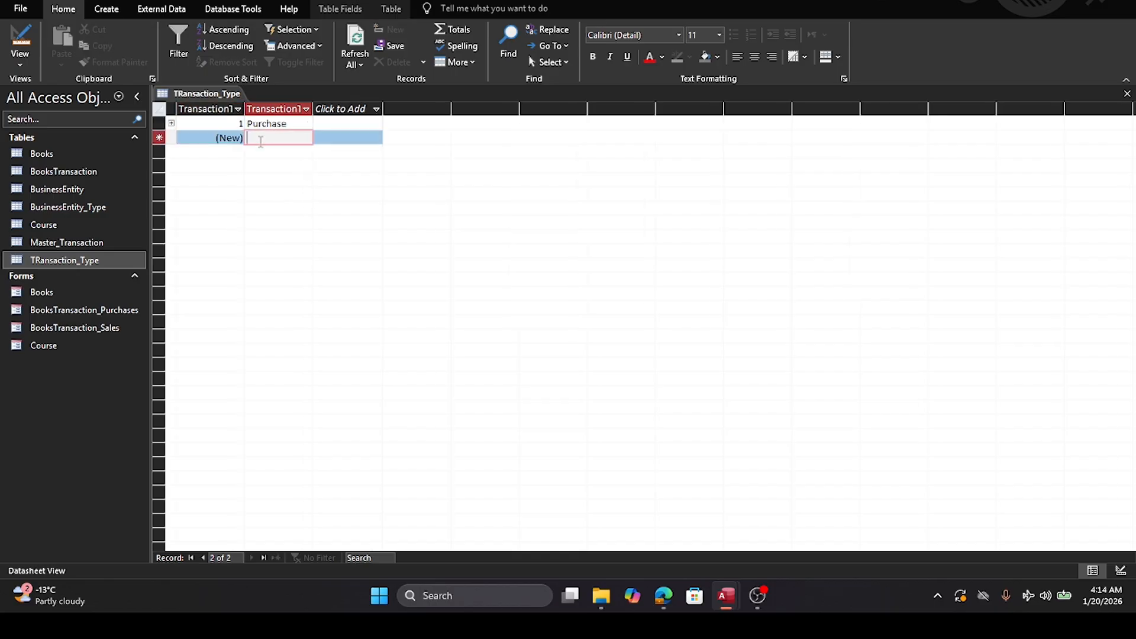
type("Sale")
key("Tab")
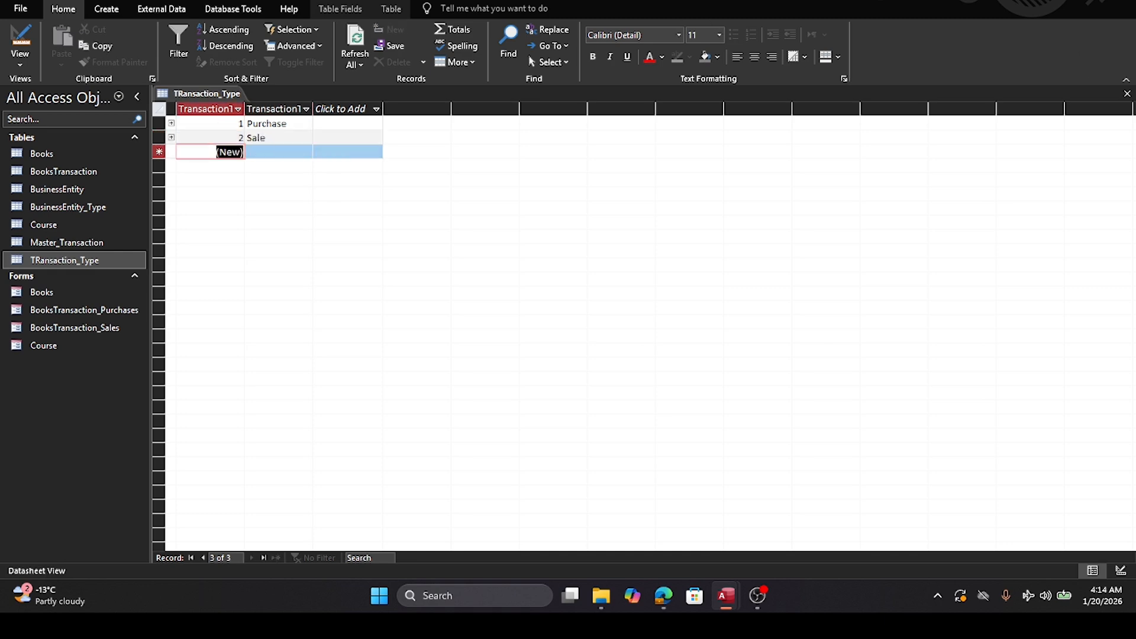
left_click(1128, 93)
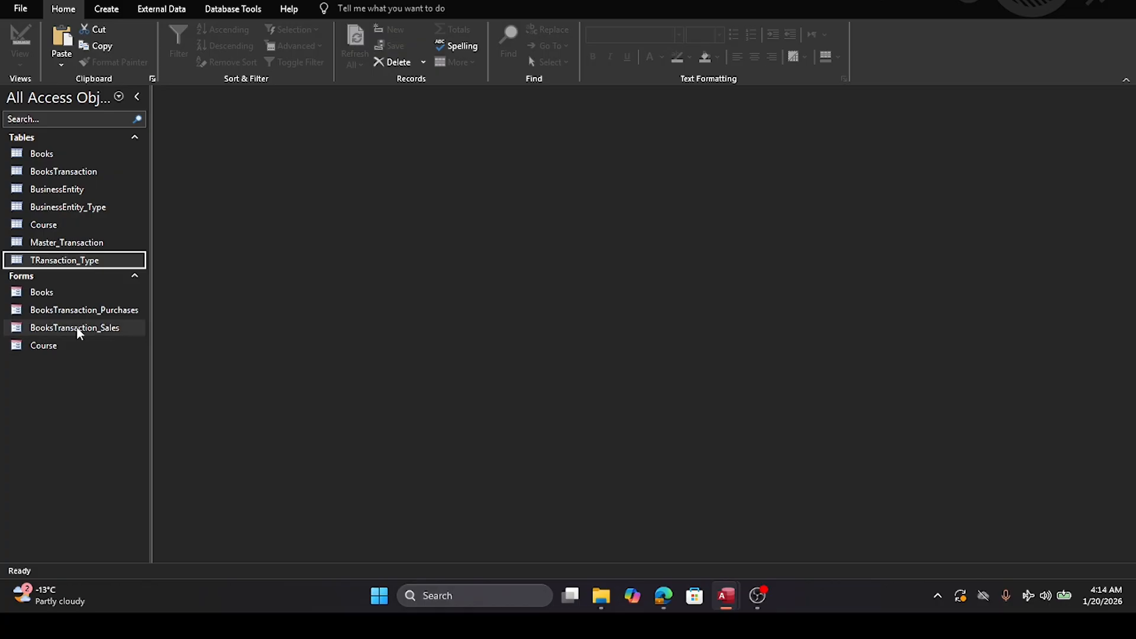
double_click(77, 310)
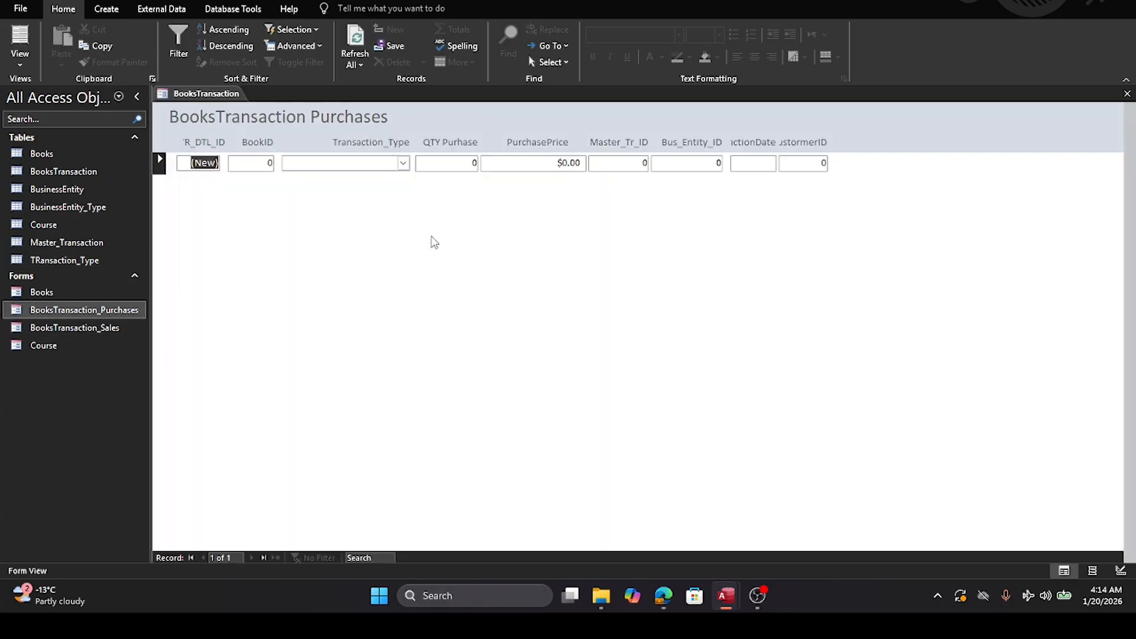
left_click(404, 162)
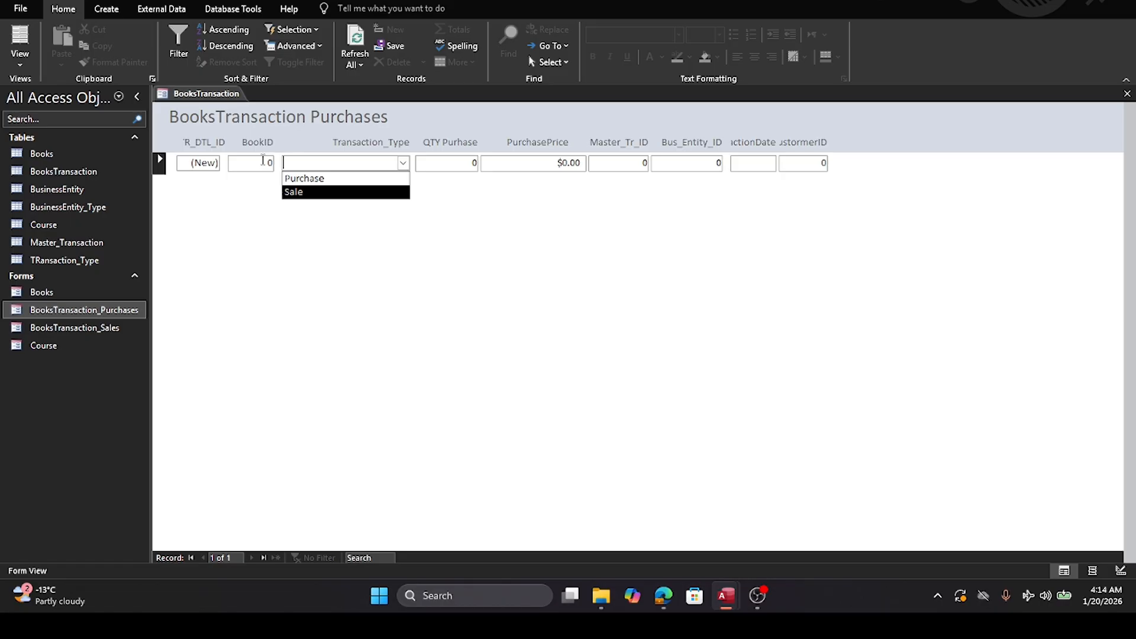
left_click(260, 252)
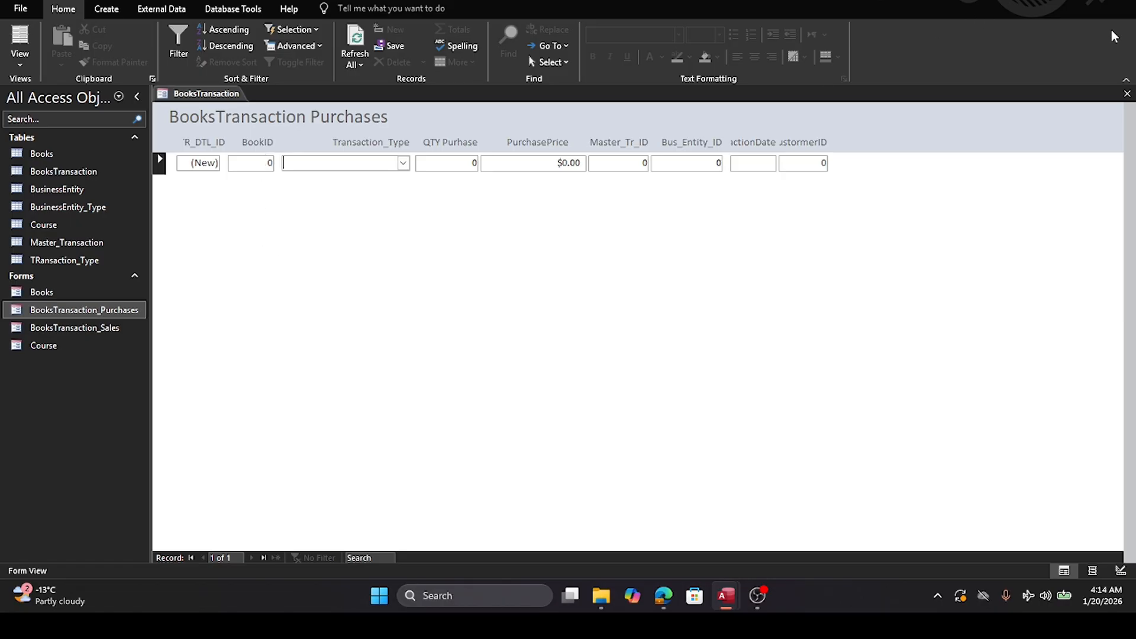
left_click(1128, 94)
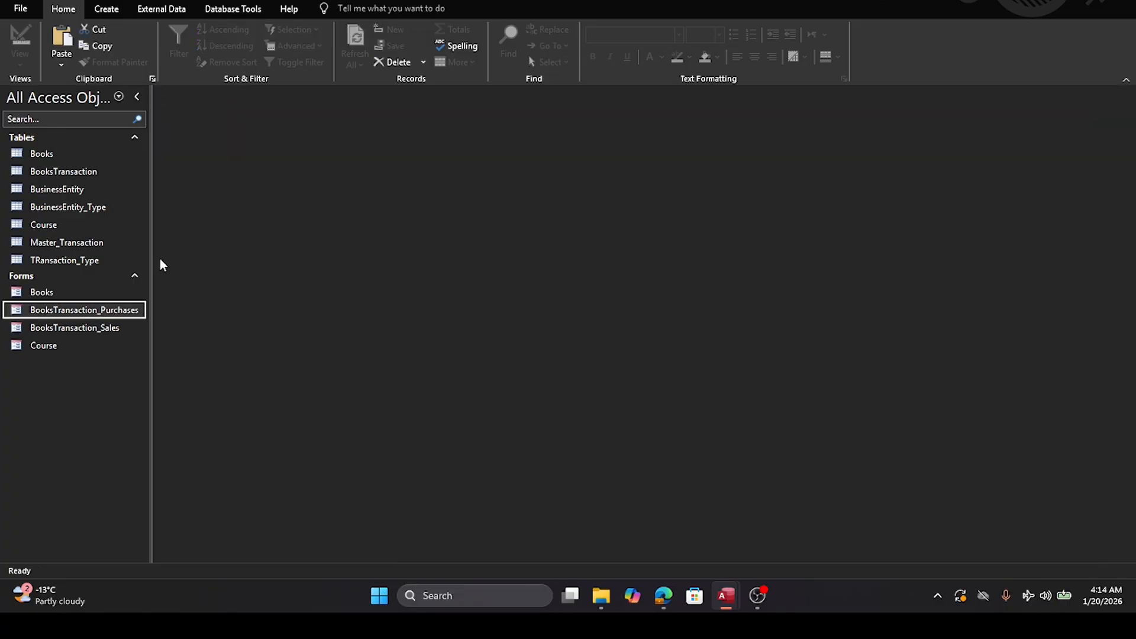
Step: Open the Purchases form in Design View and narrow the Transaction_TypeID combo box
right_click(58, 312)
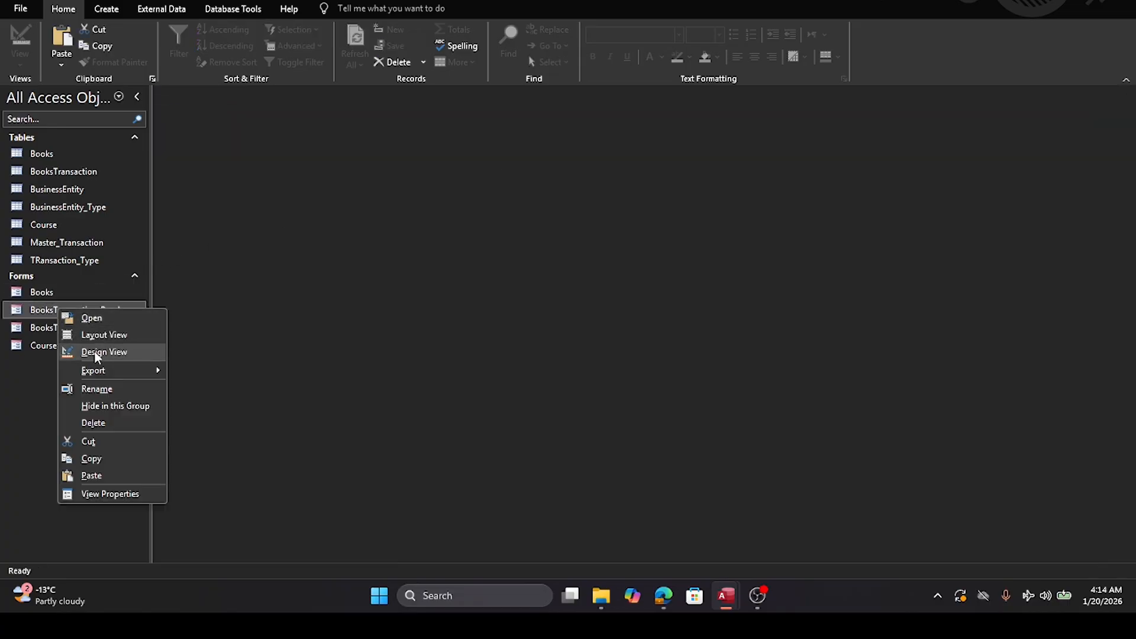
left_click(102, 350)
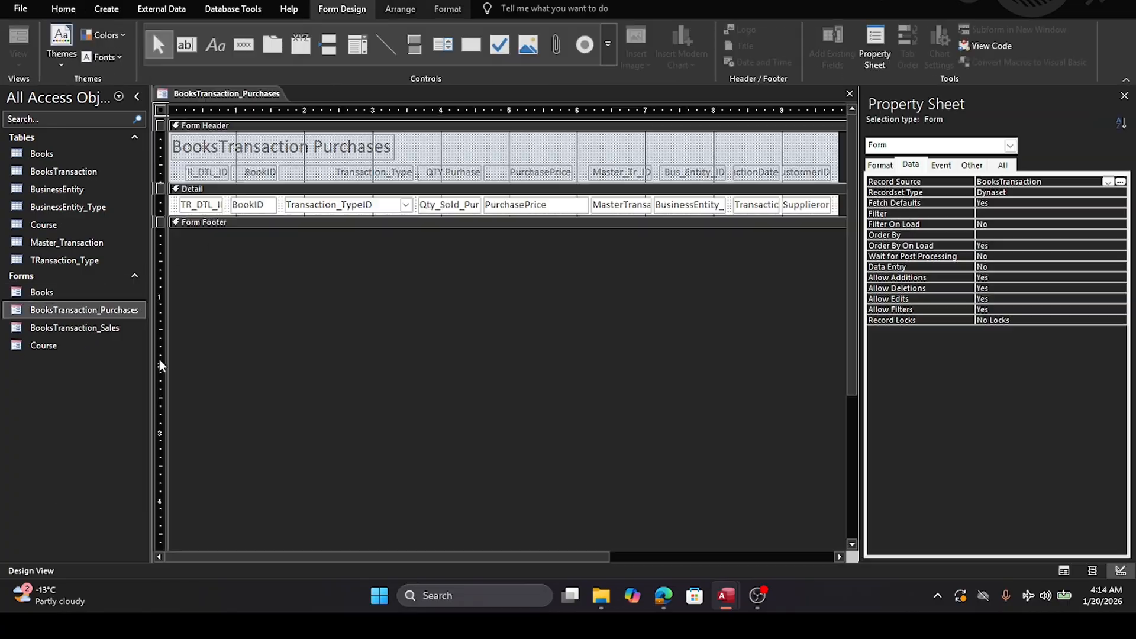
left_click(323, 206)
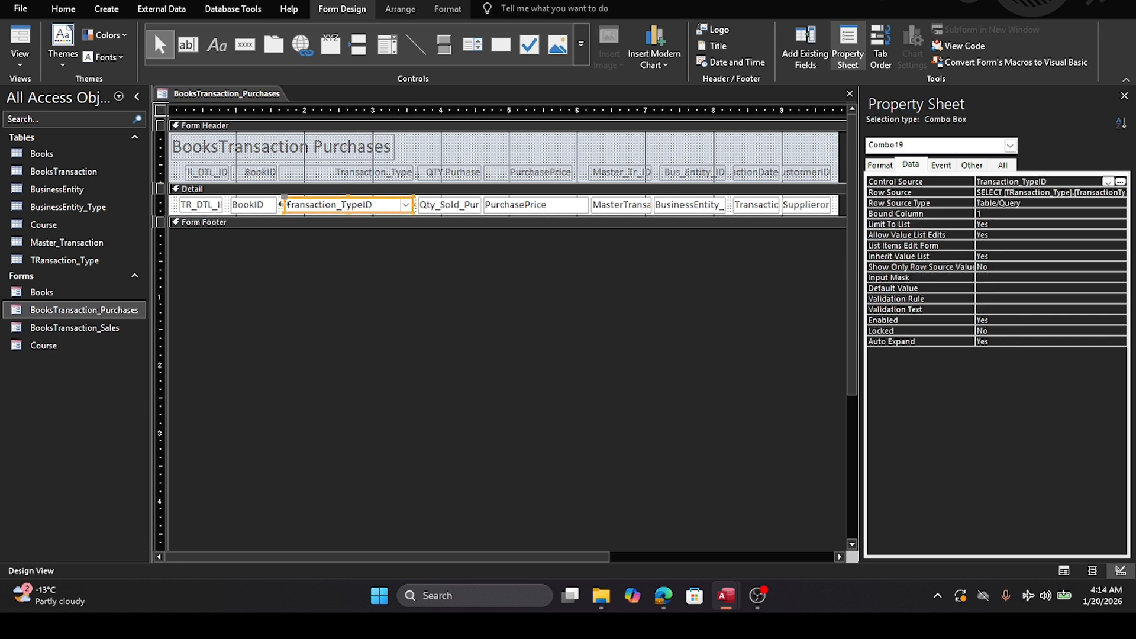
left_click(288, 204)
left_click_drag(312, 205, 308, 180)
left_click(303, 173)
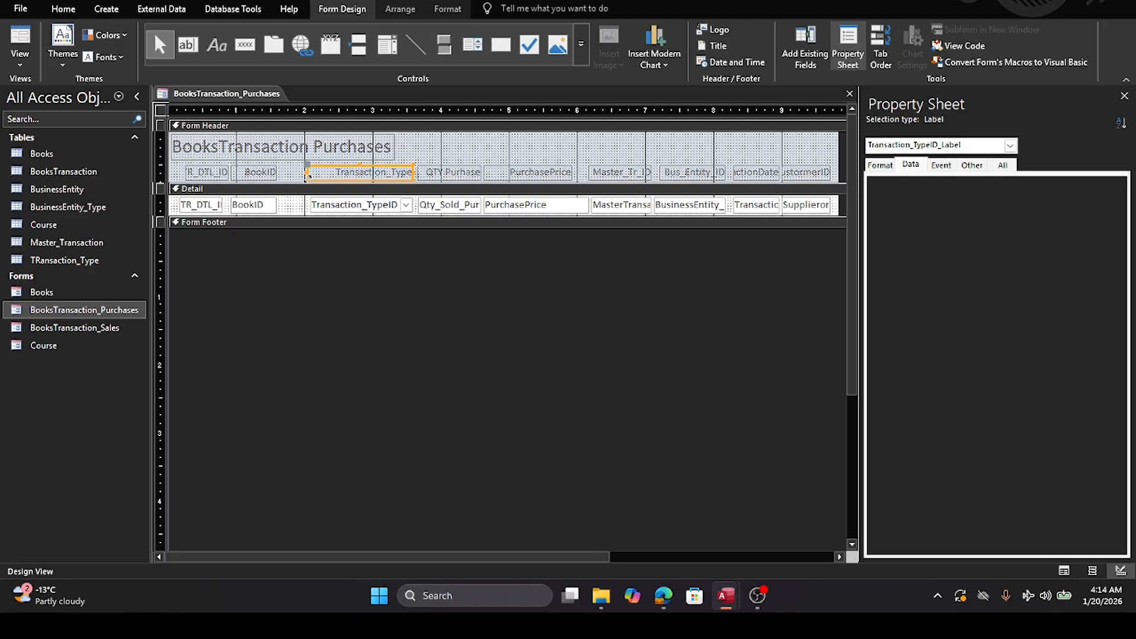
Step: Widen the BookID text box and its heading to match, then select the text box
left_click(273, 205)
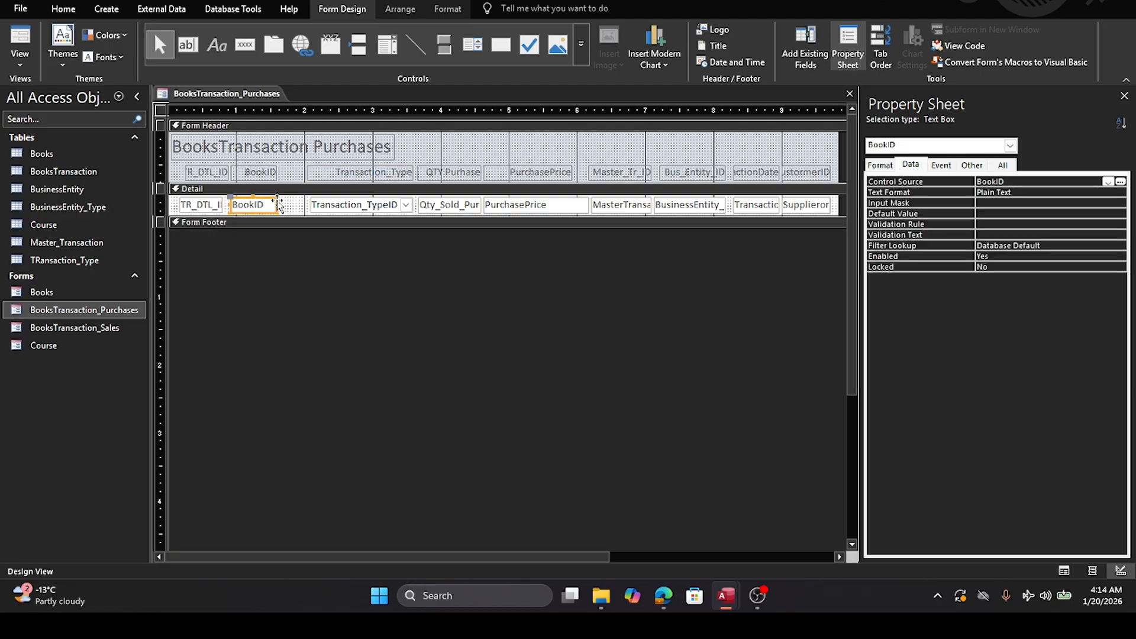
left_click_drag(275, 205, 309, 204)
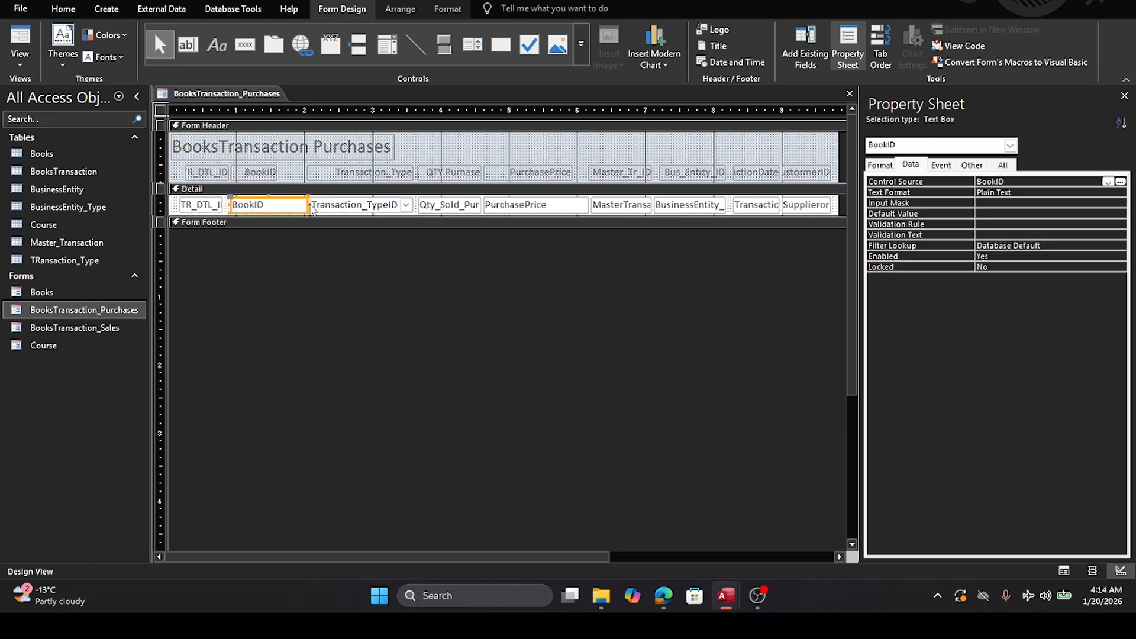
left_click(273, 172)
left_click_drag(282, 172, 303, 172)
left_click(297, 203)
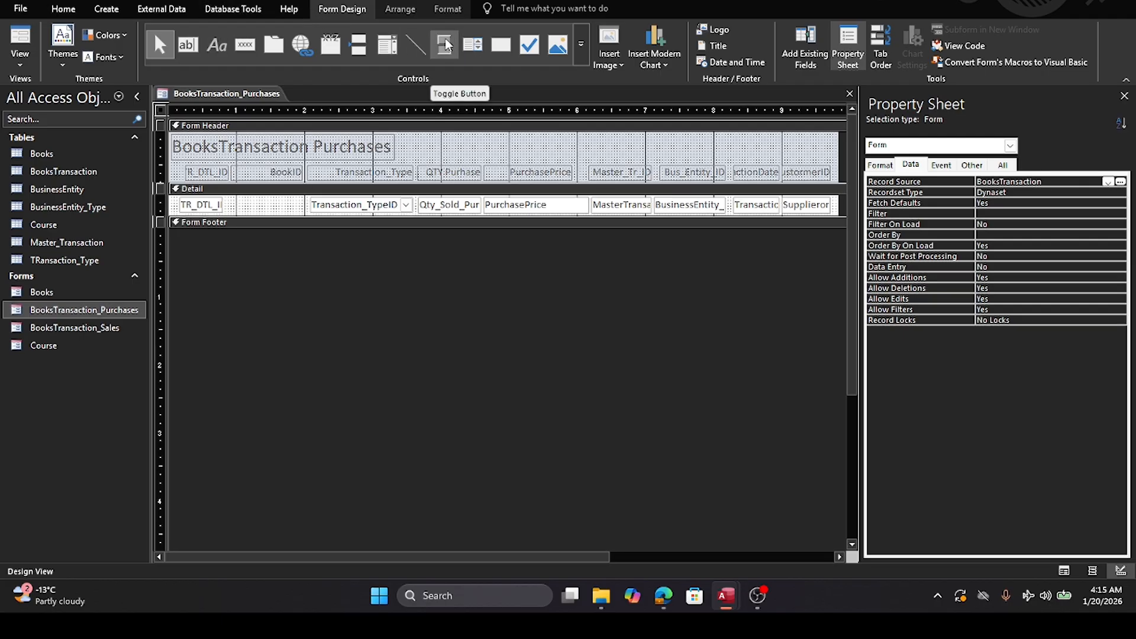
Step: Draw a combo box in the Detail slot listing BookID and Title from the Books table, key hidden
left_click(387, 45)
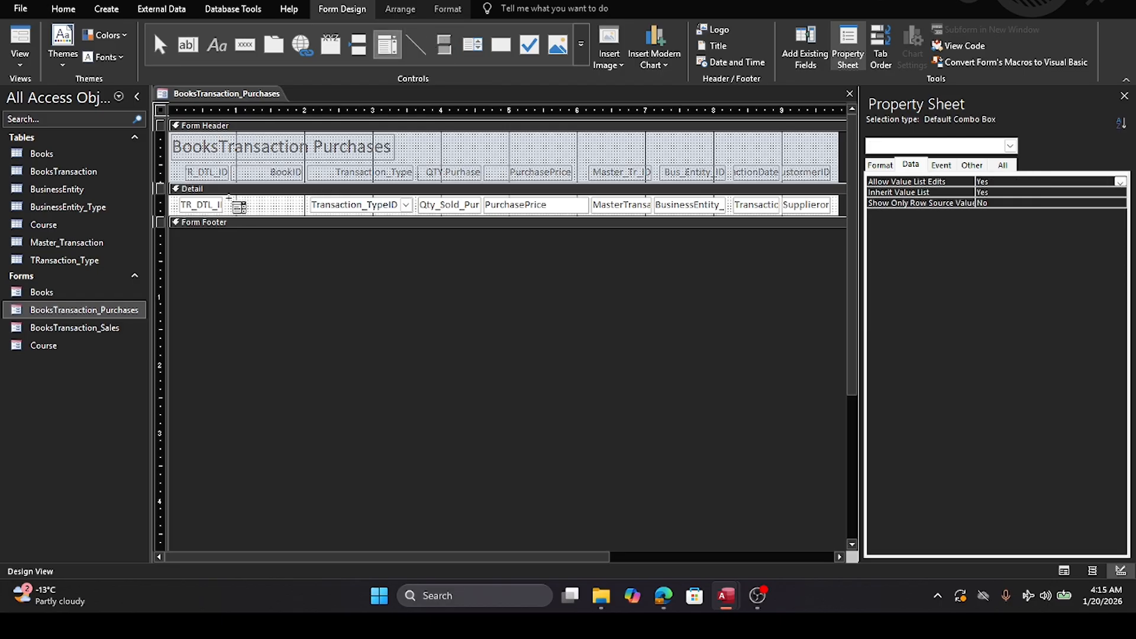
left_click(226, 198)
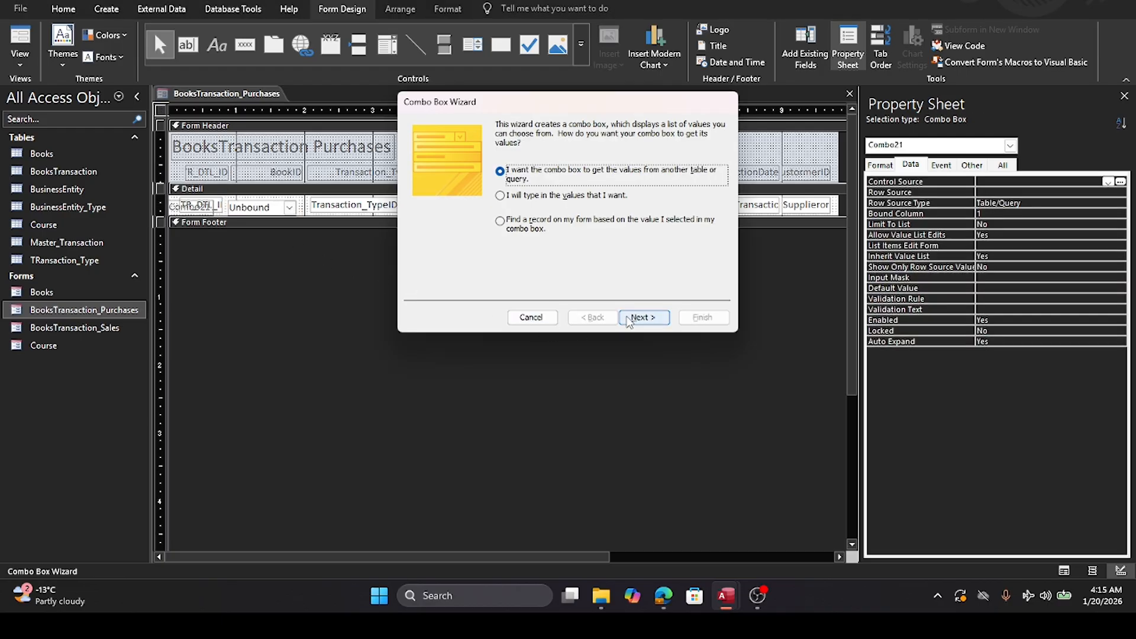
left_click(637, 318)
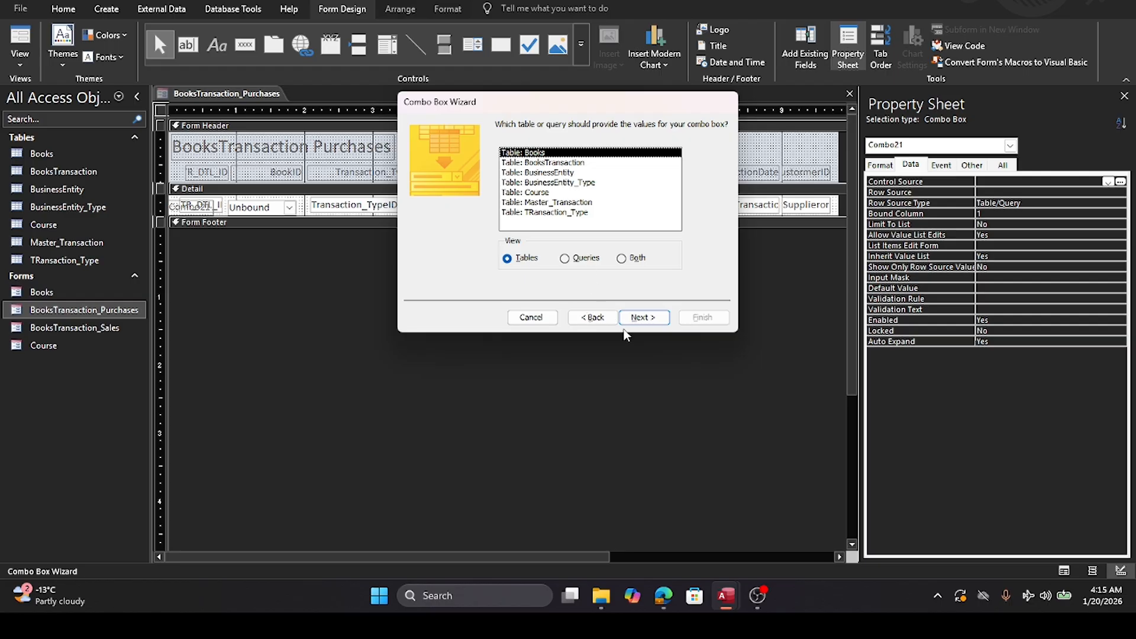
left_click(644, 319)
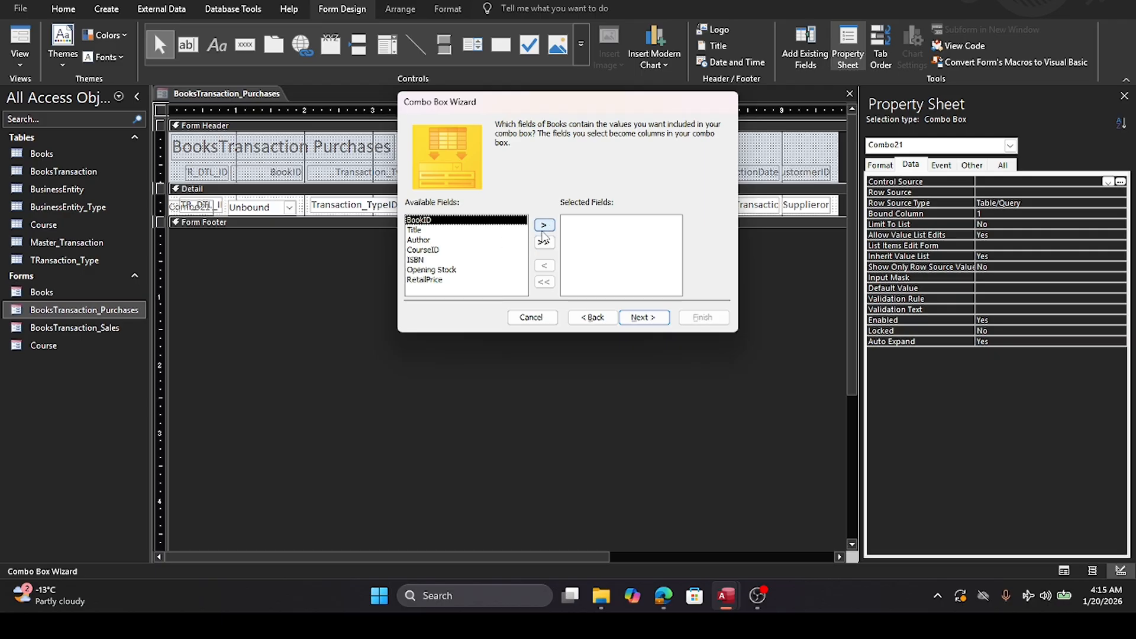
left_click(544, 225)
left_click(545, 226)
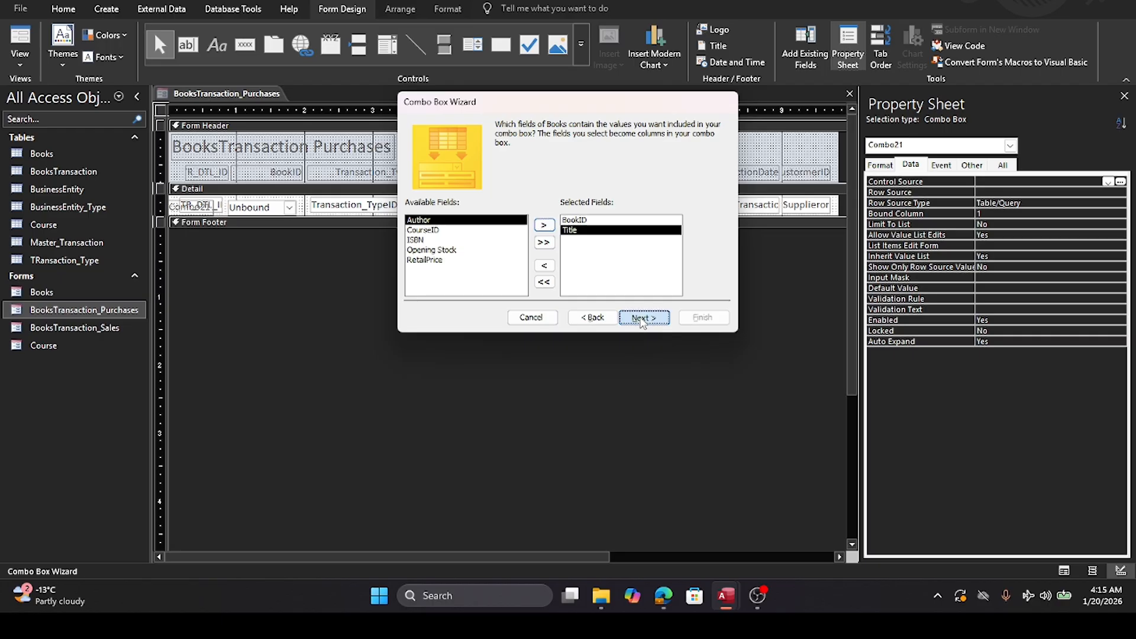
left_click(642, 319)
left_click(642, 319)
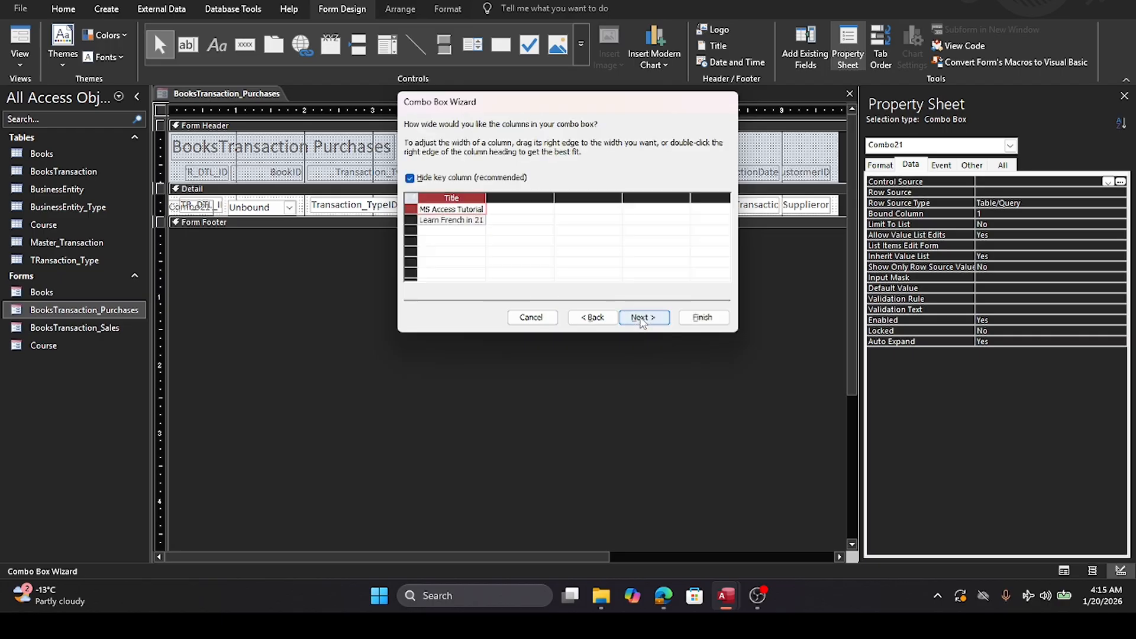
left_click(642, 318)
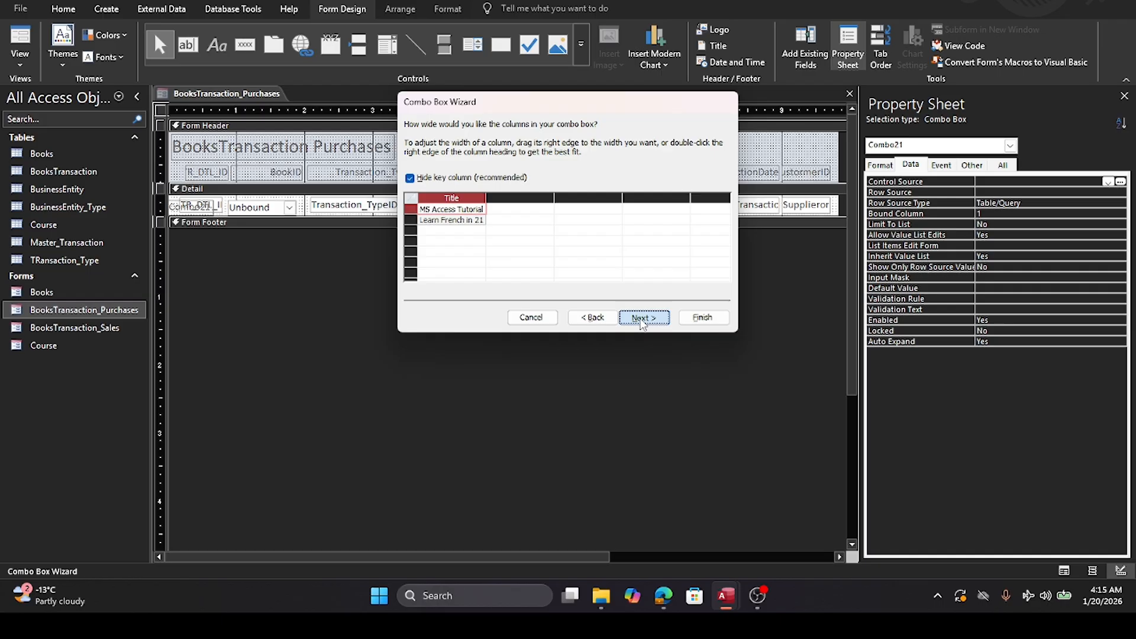
Step: Store the combo's selection in BookID, label it Books, and finish the wizard
left_click(501, 189)
left_click(722, 189)
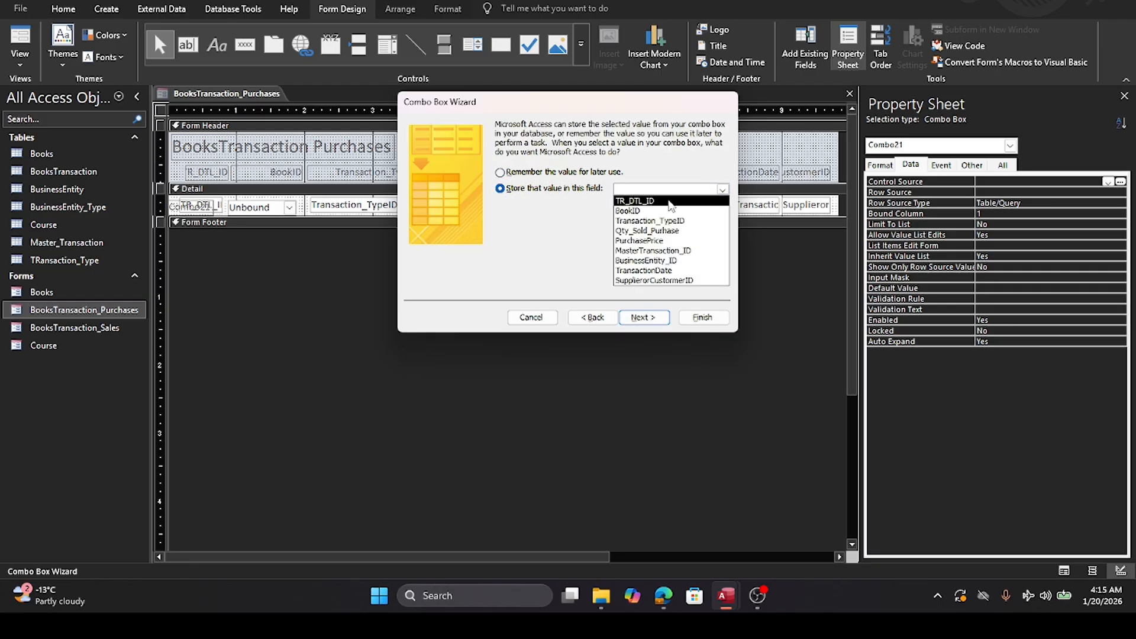
left_click(647, 209)
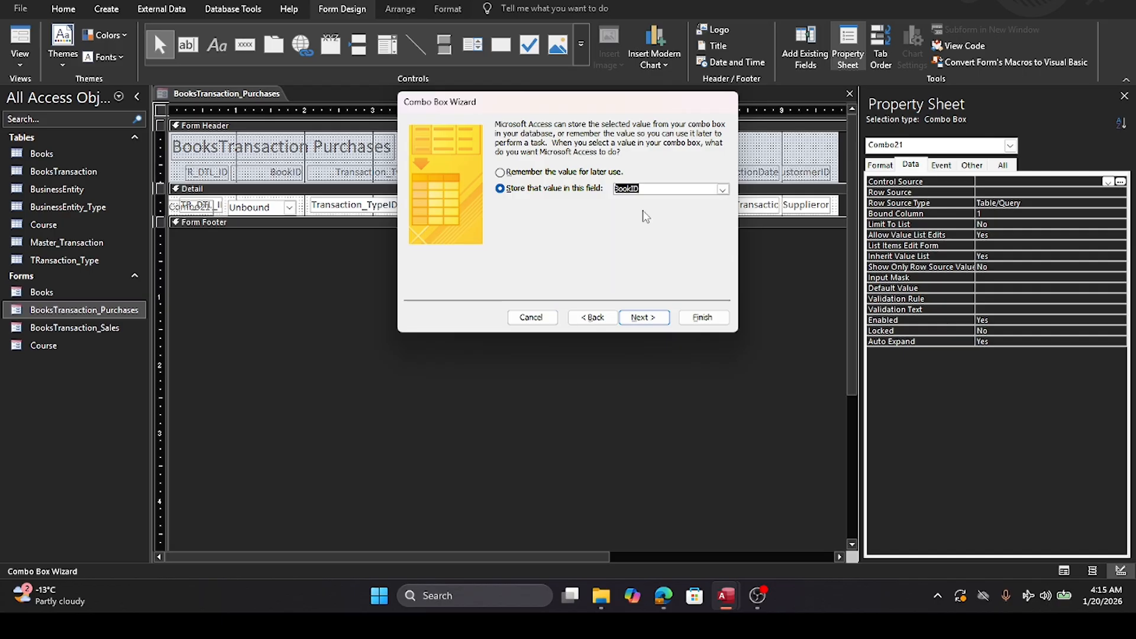
left_click(650, 318)
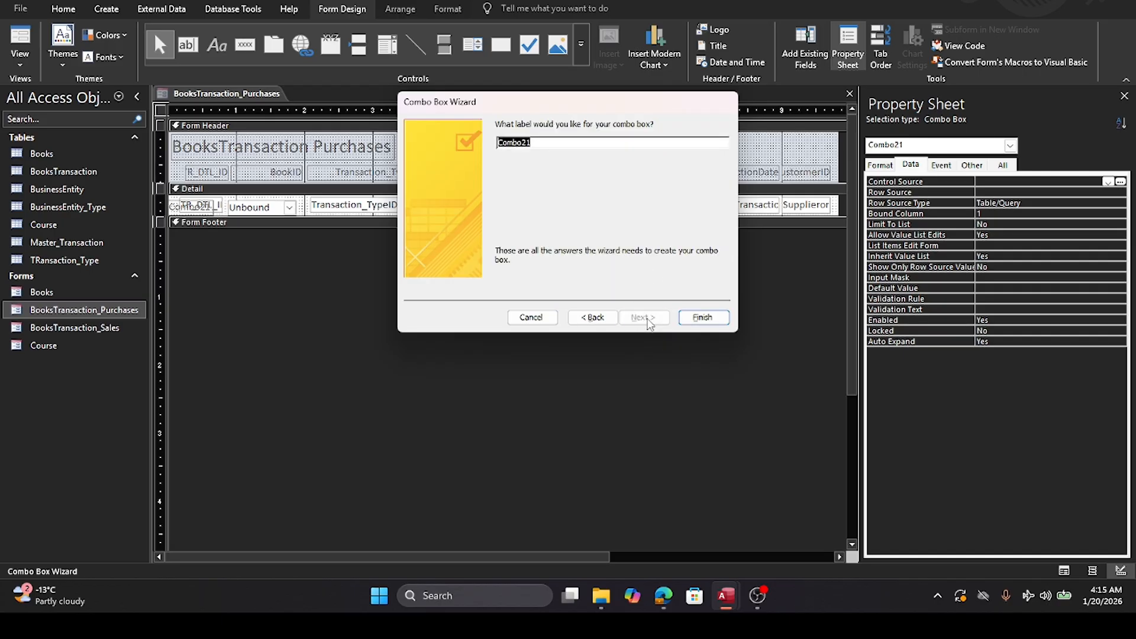
type("Books")
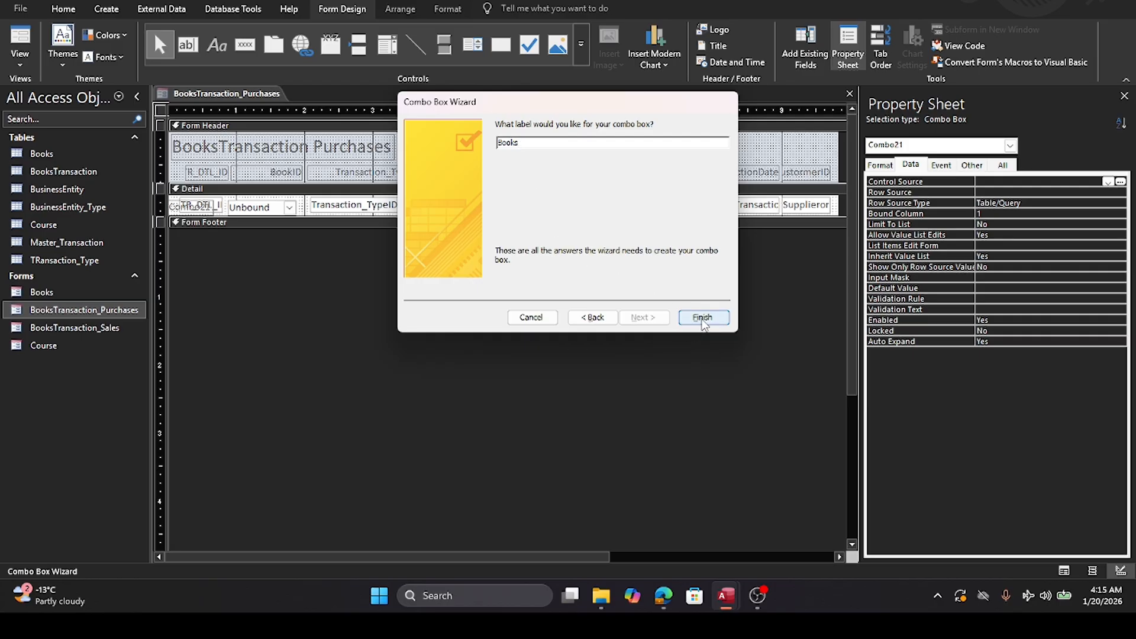
left_click(703, 321)
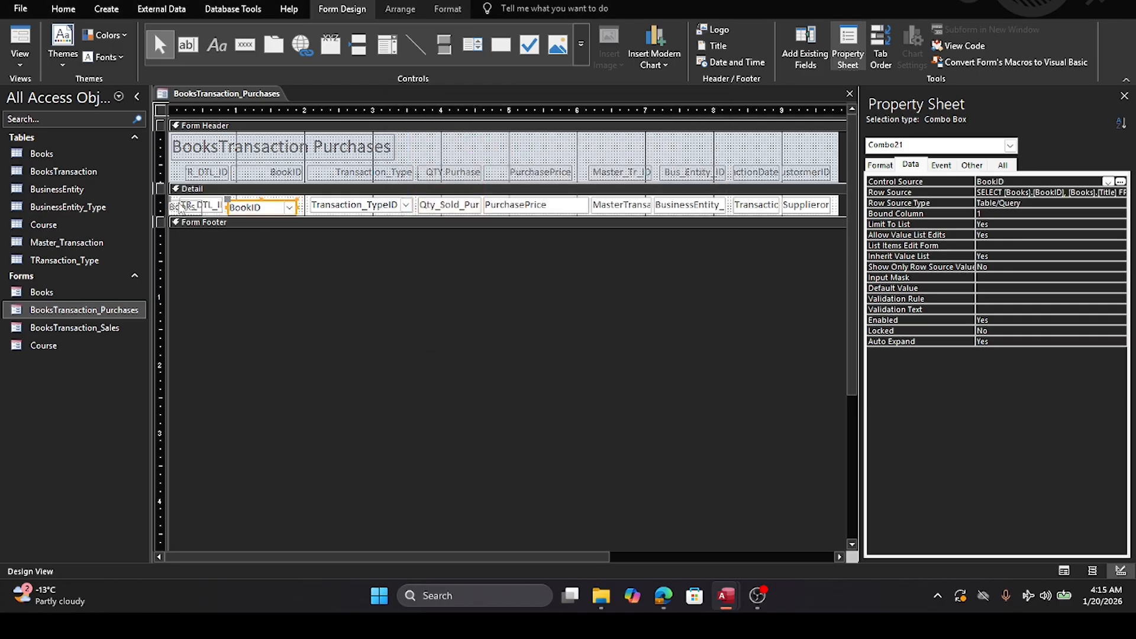
Step: Try moving the combo's Books label into the header, undo it, and select the label
left_click(176, 204)
left_click(222, 276)
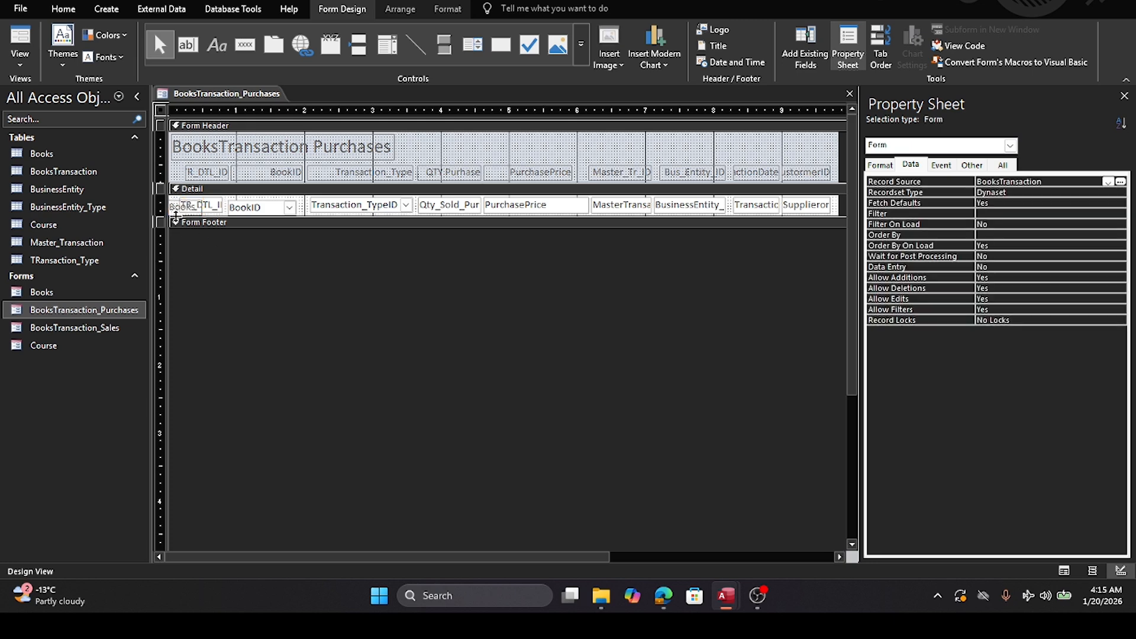
left_click(174, 207)
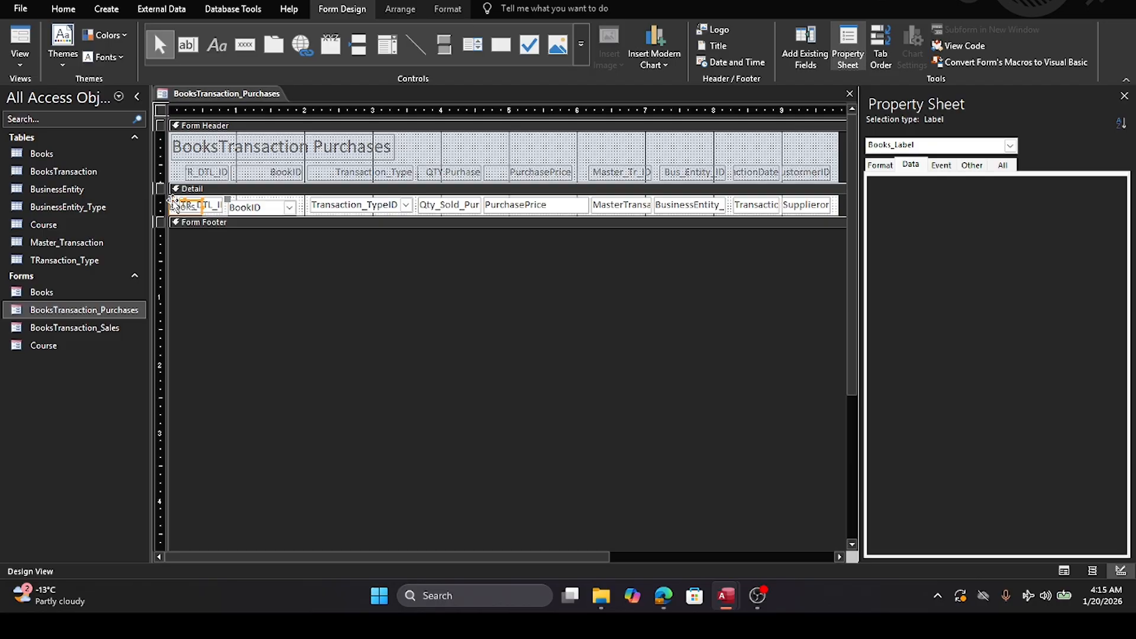
left_click_drag(176, 197, 434, 142)
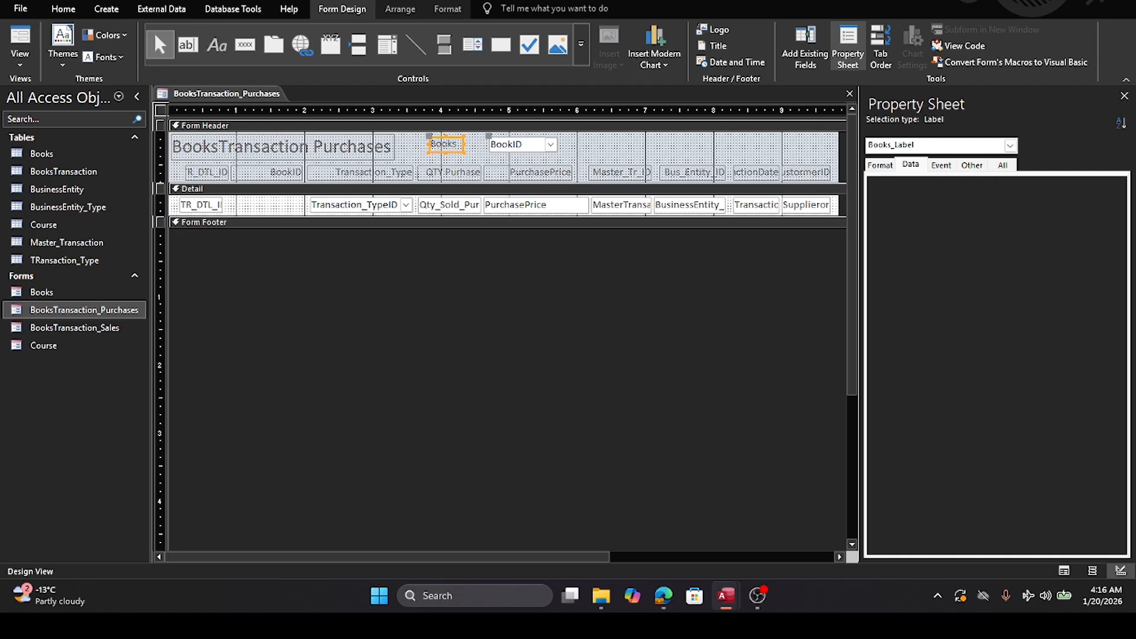
key("ctrl+z")
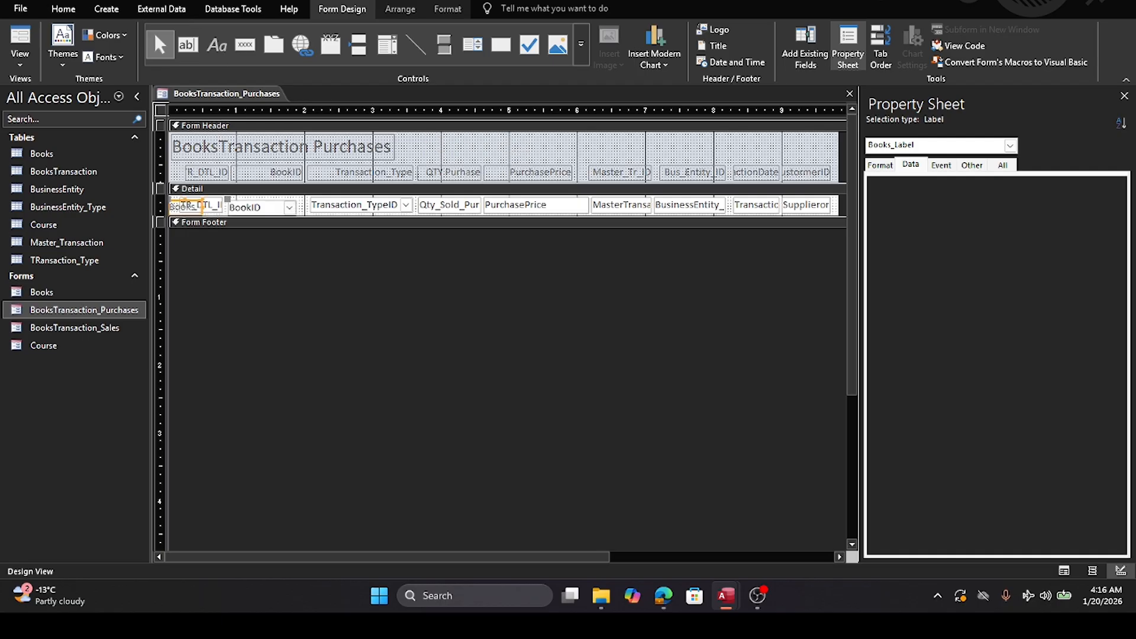
left_click(218, 350)
left_click(193, 207)
Step: Delete the stray Books label, rename the BookID heading to Books, and narrow it
key("Delete")
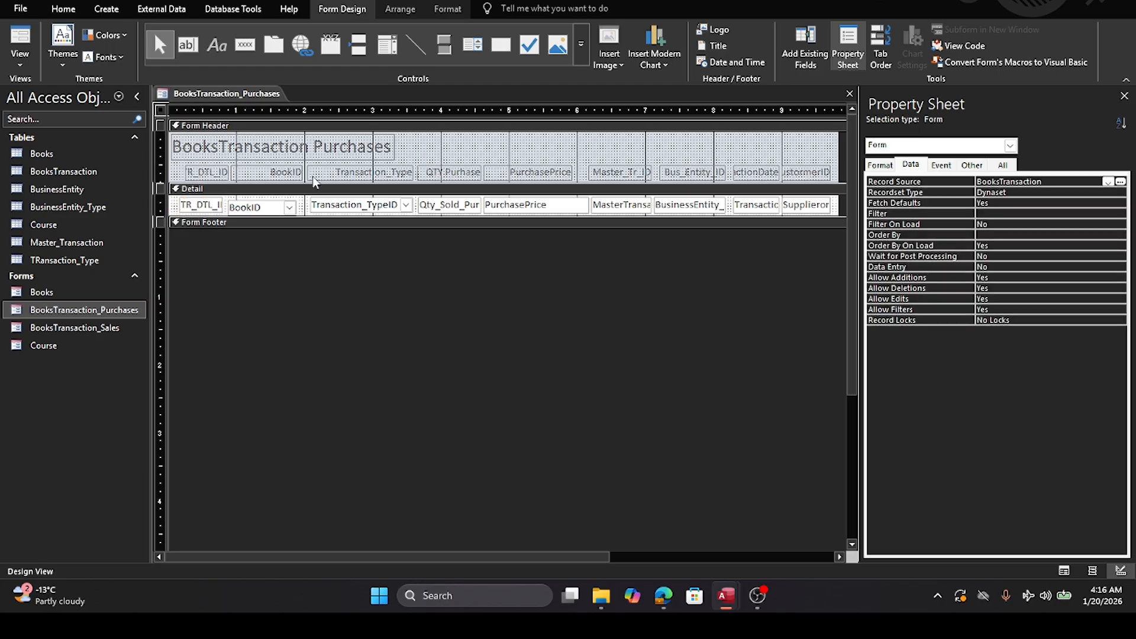
left_click(275, 175)
double_click(276, 172)
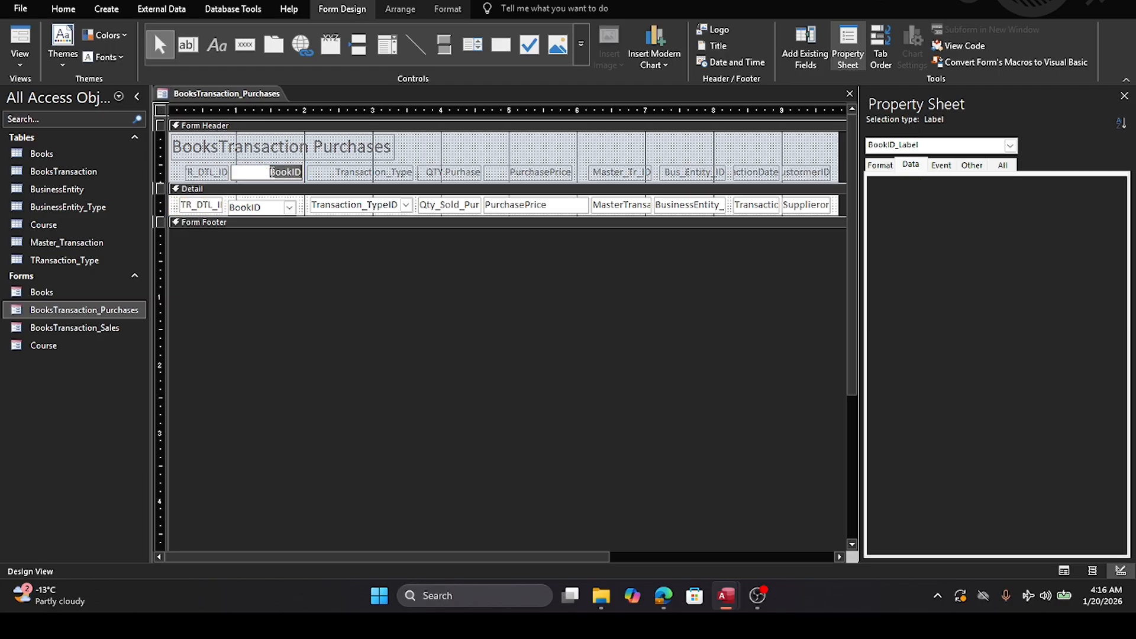
type("Books")
left_click(282, 336)
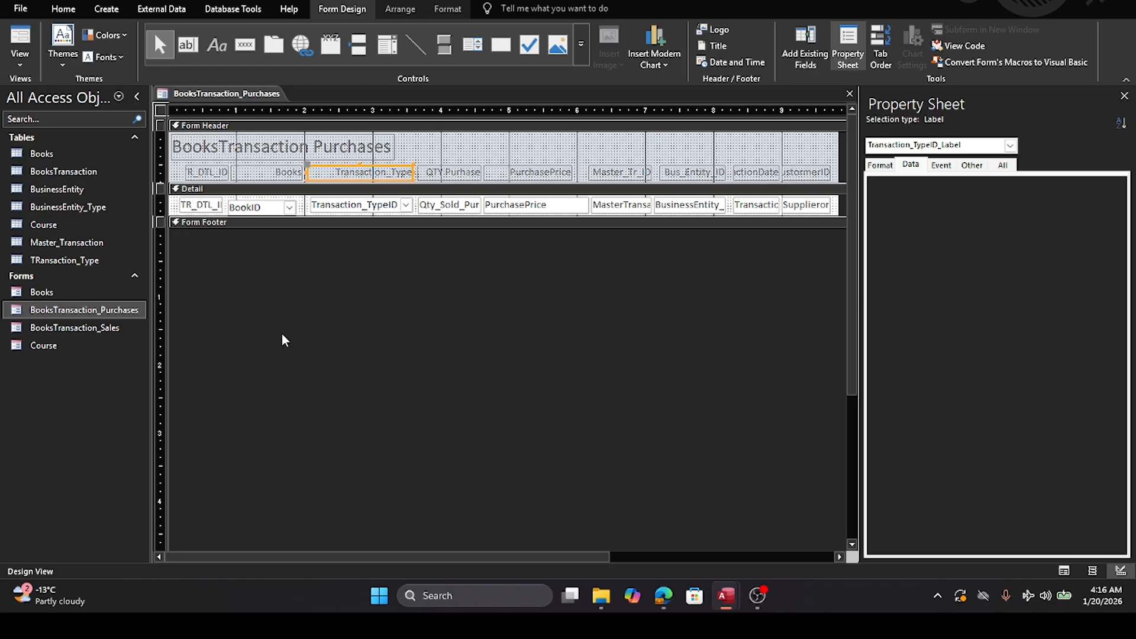
left_click(304, 175)
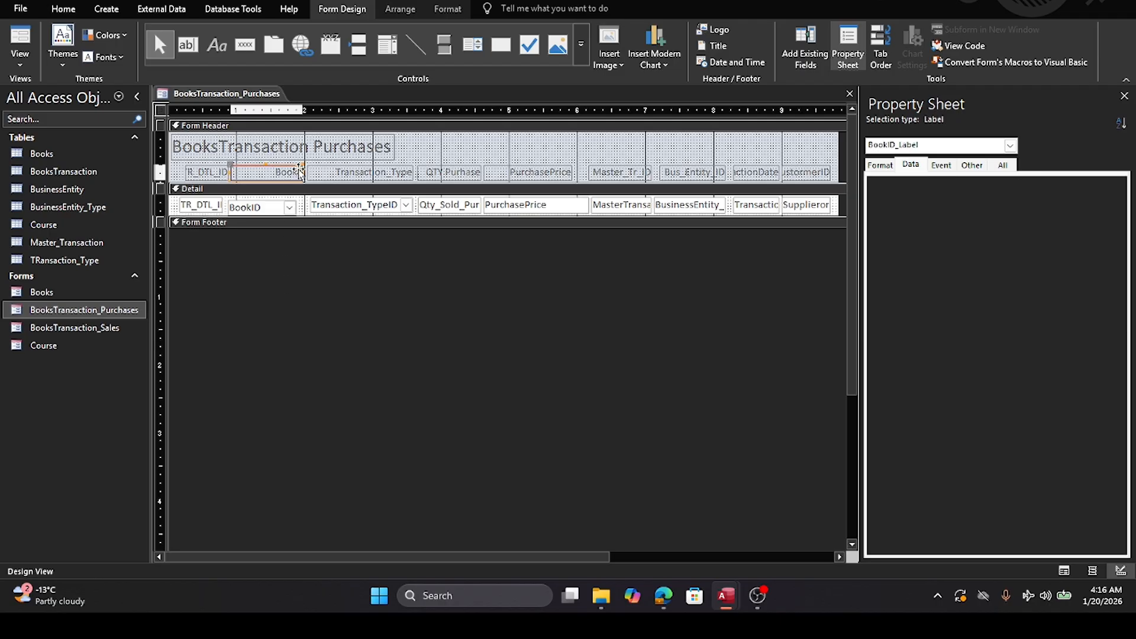
left_click_drag(305, 176, 282, 172)
left_click(317, 307)
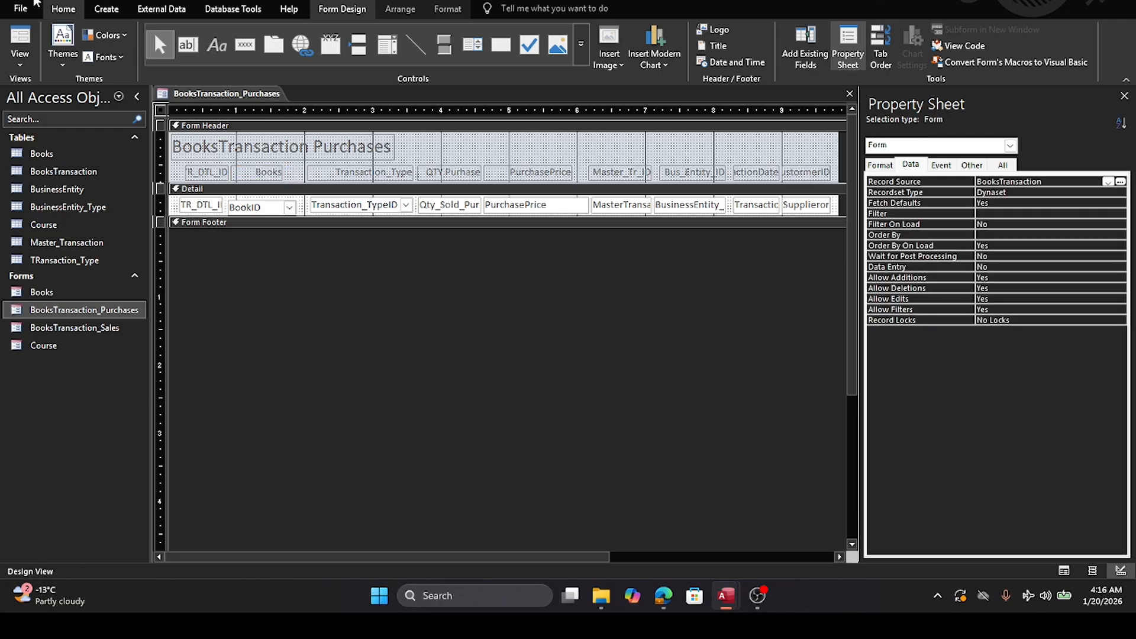
left_click(66, 330)
Step: Open the Sales form in Design View and narrow the Transaction_Type heading and combo box
right_click(66, 336)
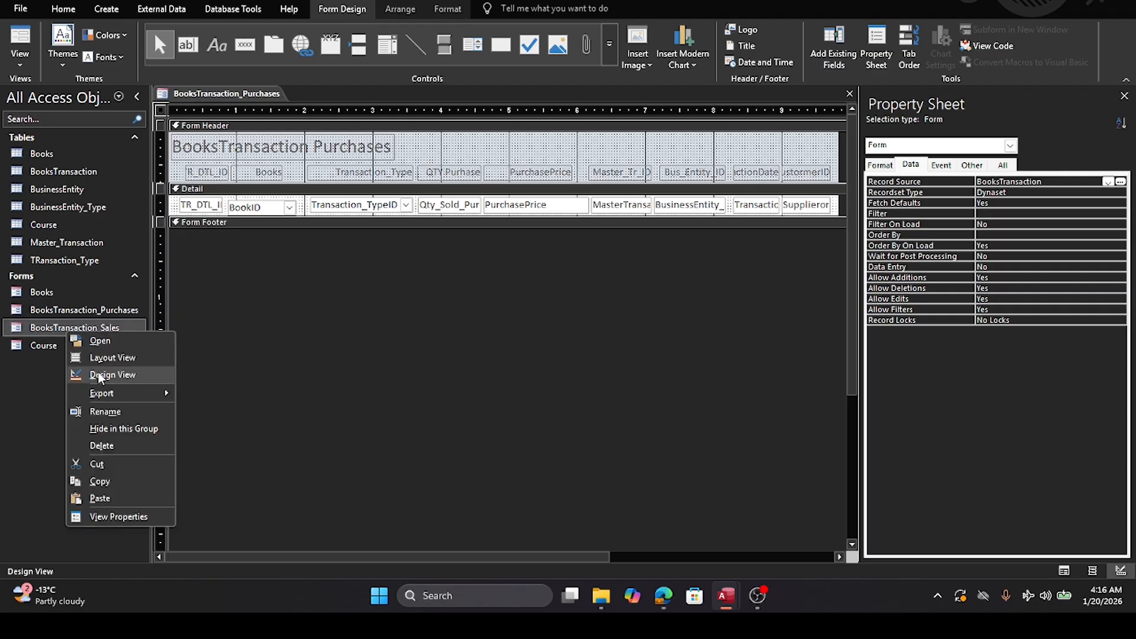
left_click(97, 375)
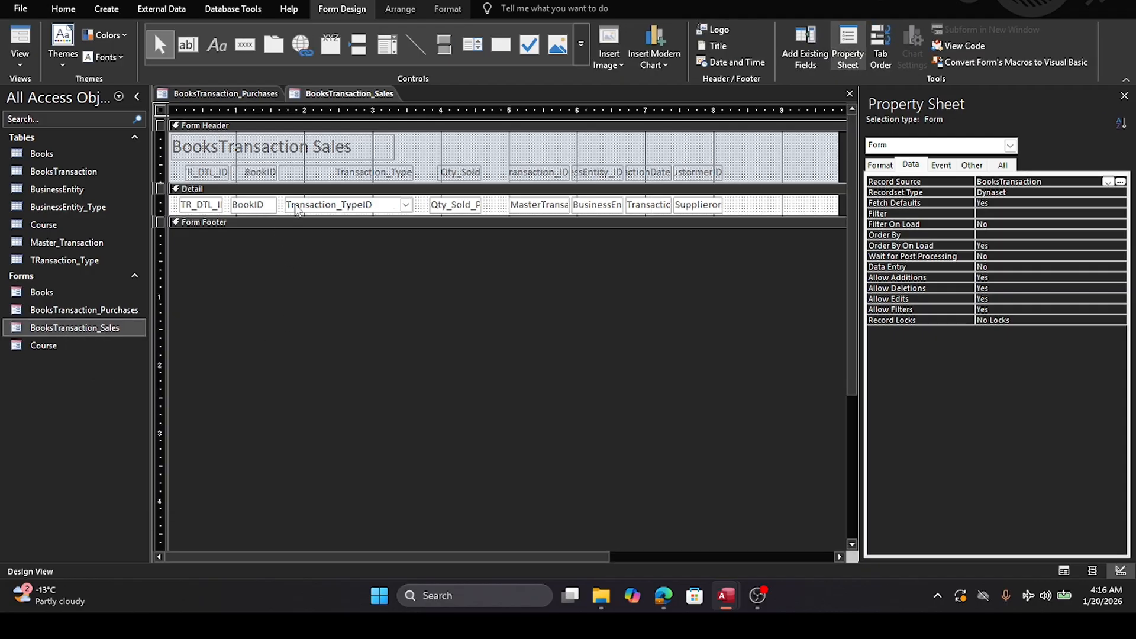
left_click_drag(382, 264, 383, 177)
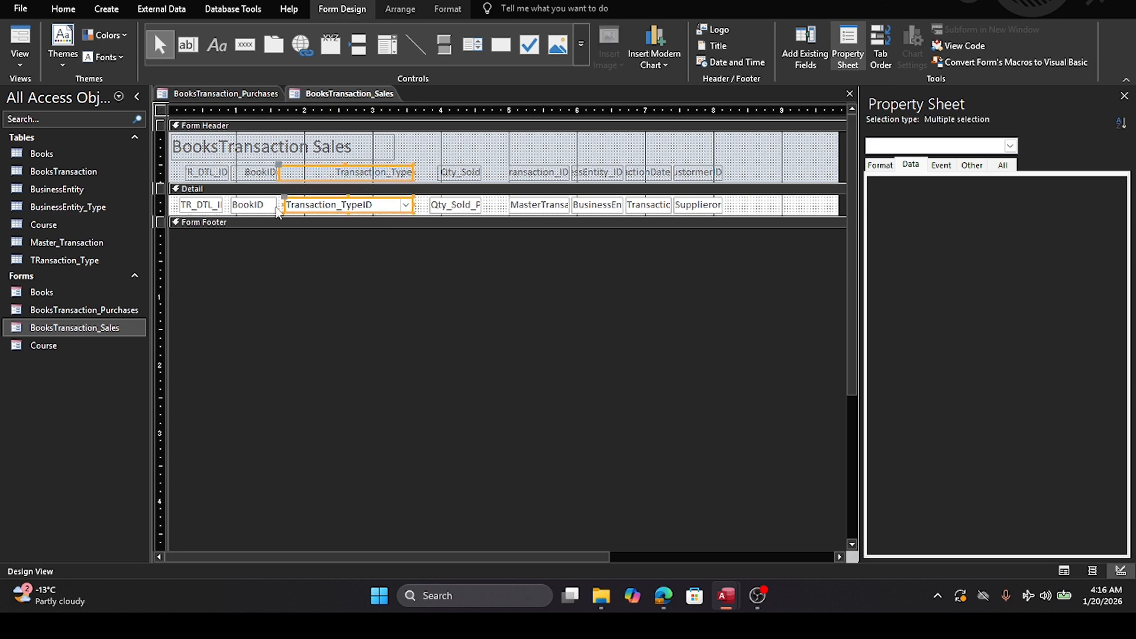
left_click_drag(281, 204, 330, 205)
left_click(360, 302)
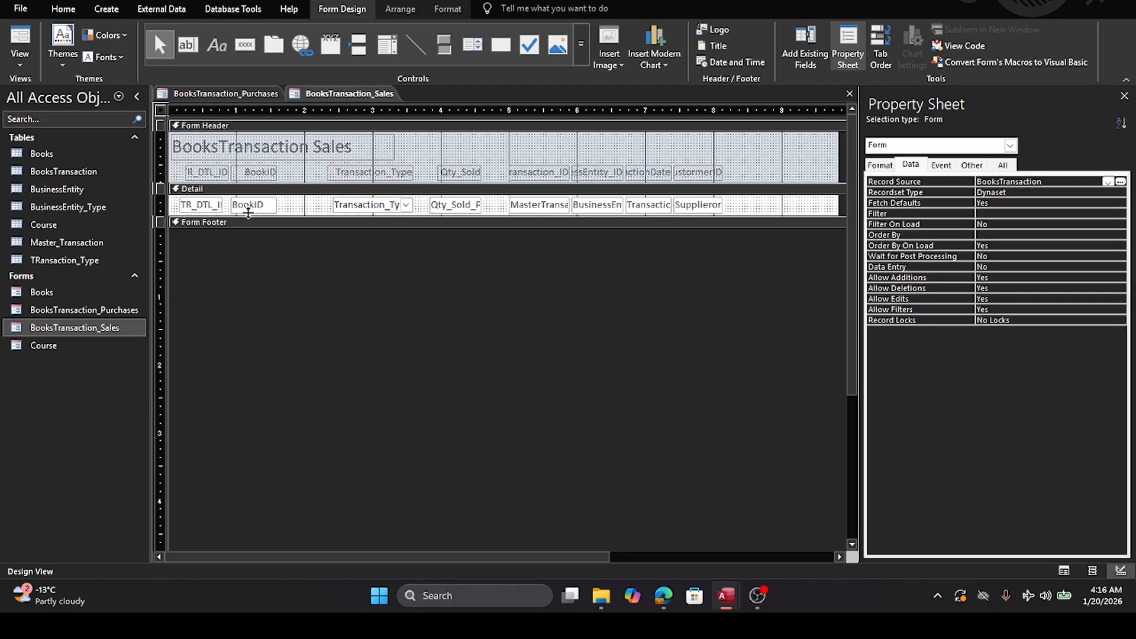
Step: Widen the BookID heading and text box, then delete the BookID text box
left_click_drag(270, 256, 322, 204)
left_click(298, 257)
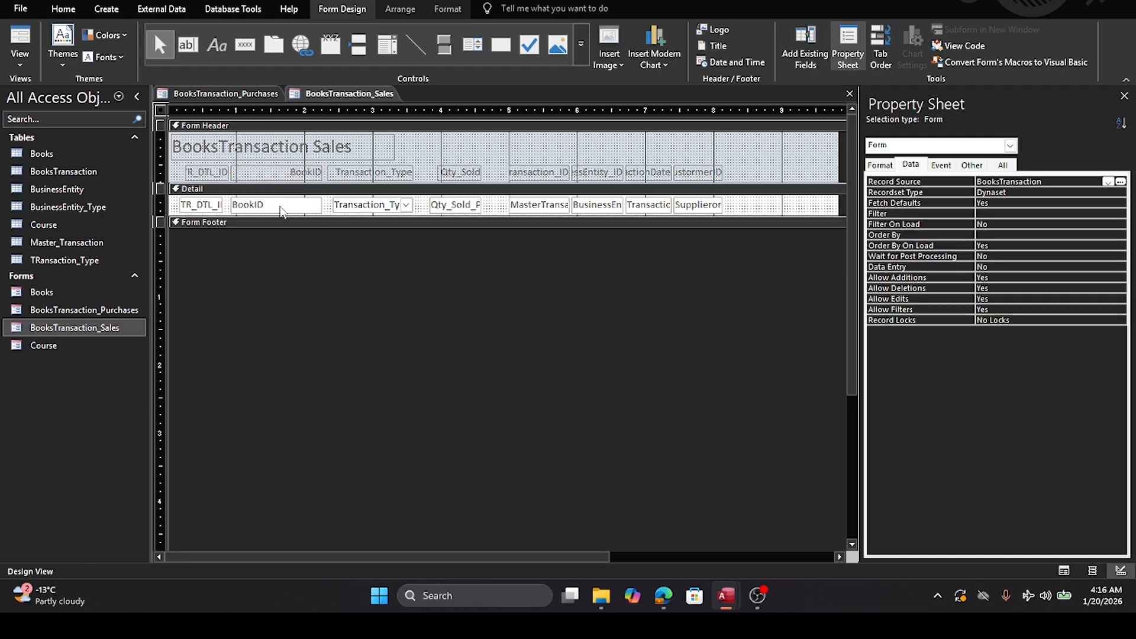
left_click(280, 204)
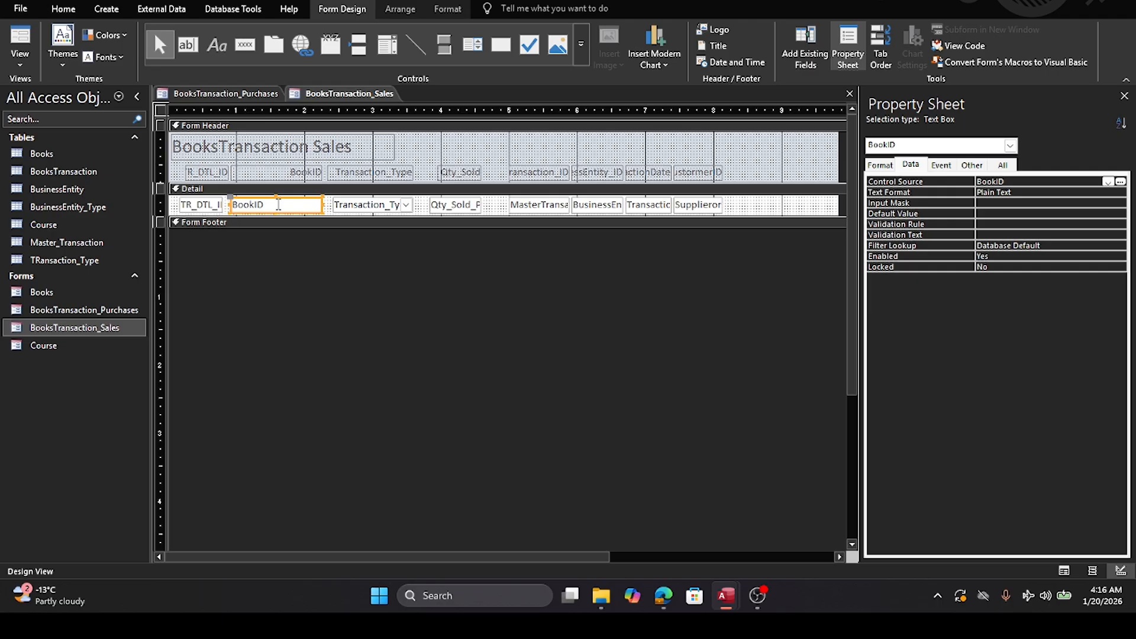
key("Delete")
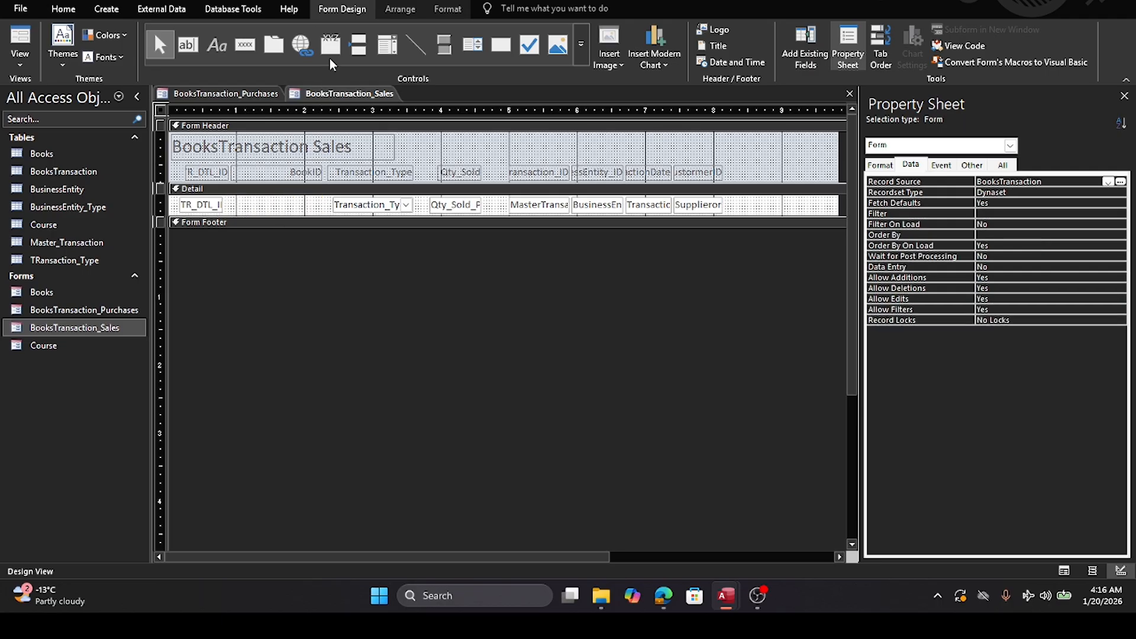
left_click(388, 45)
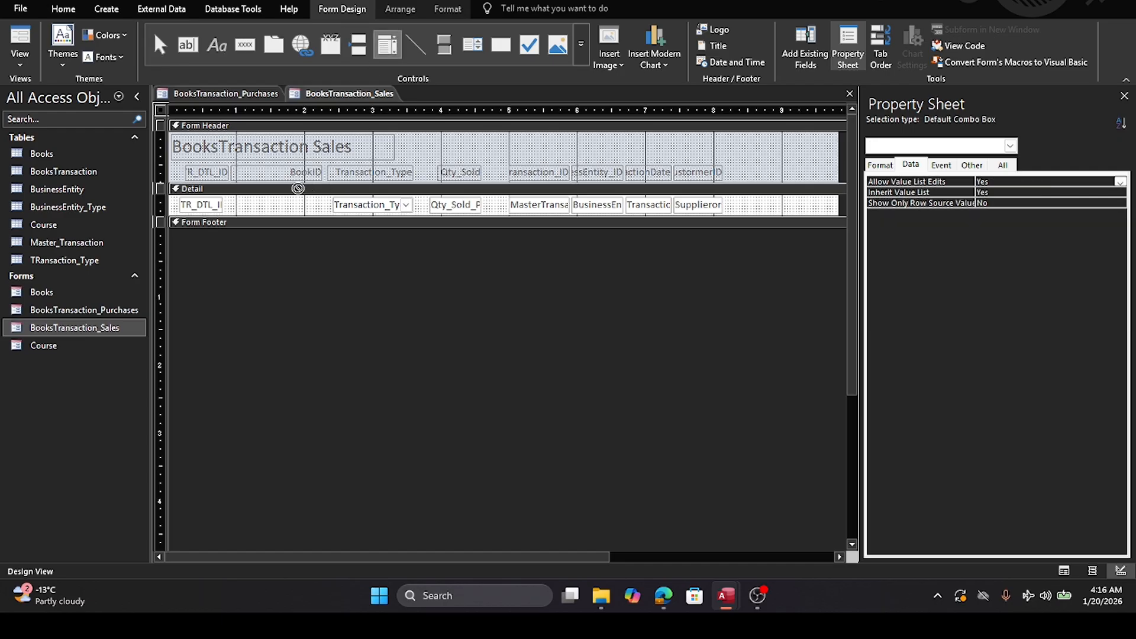
Step: Draw a combo box in the Sales Detail row listing BookID and Title from Books, key hidden
left_click(232, 197)
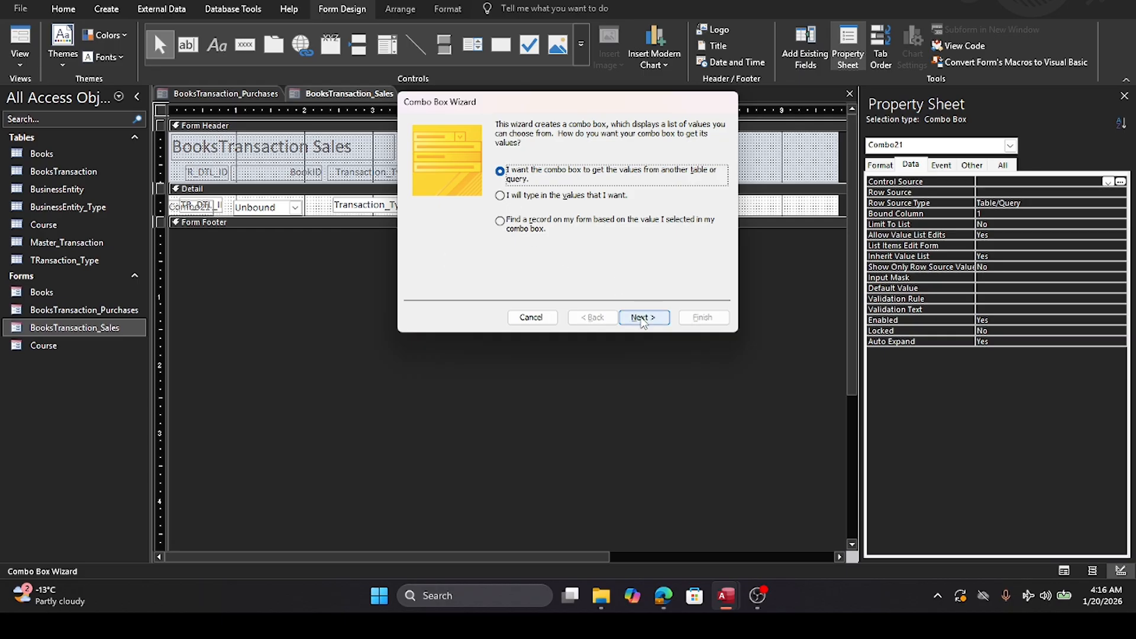
left_click(643, 318)
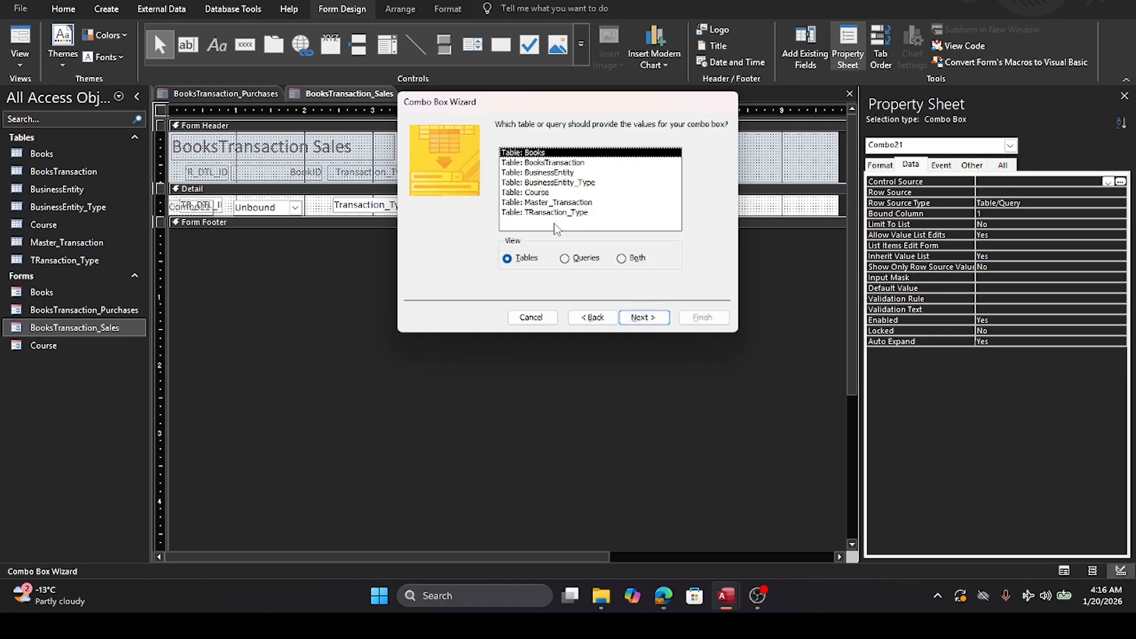
left_click(643, 318)
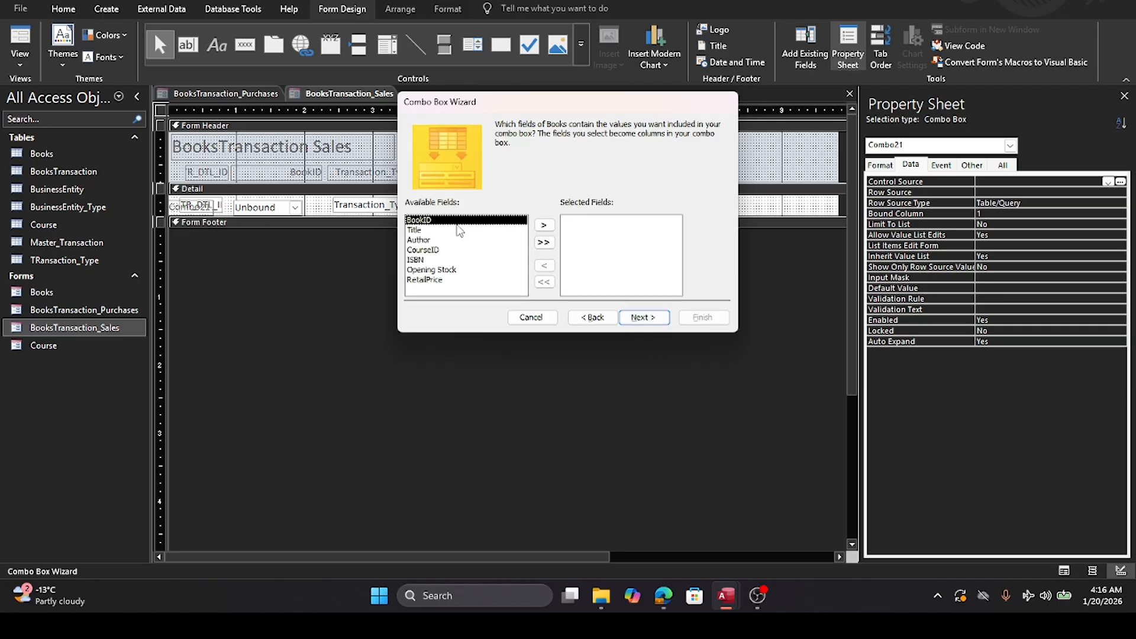
left_click(544, 225)
left_click(544, 226)
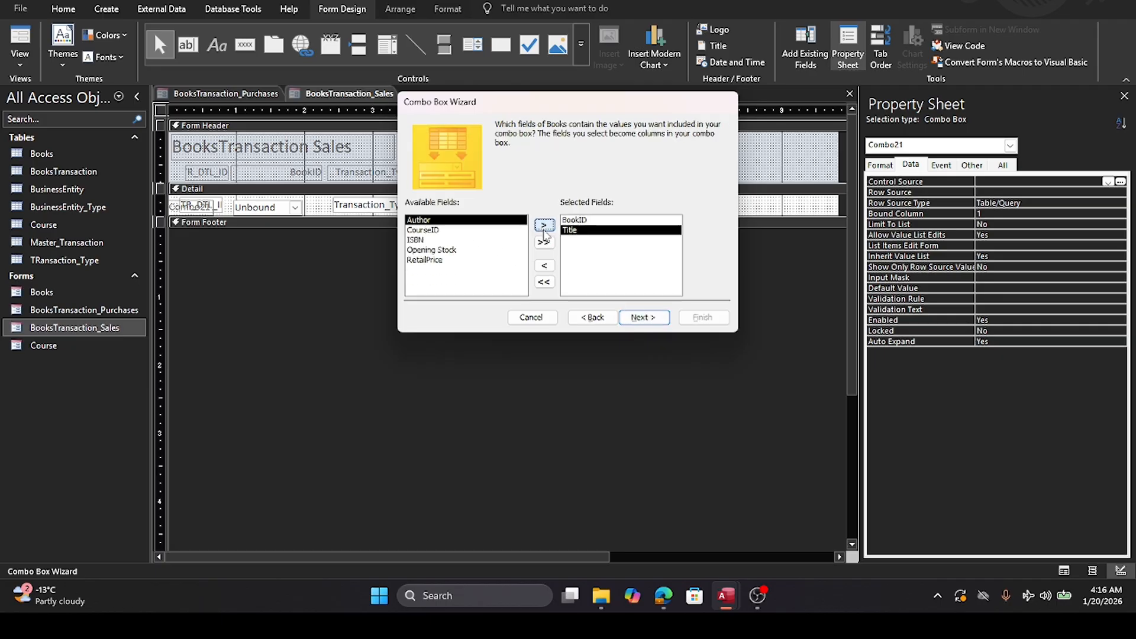
left_click(644, 318)
left_click(644, 318)
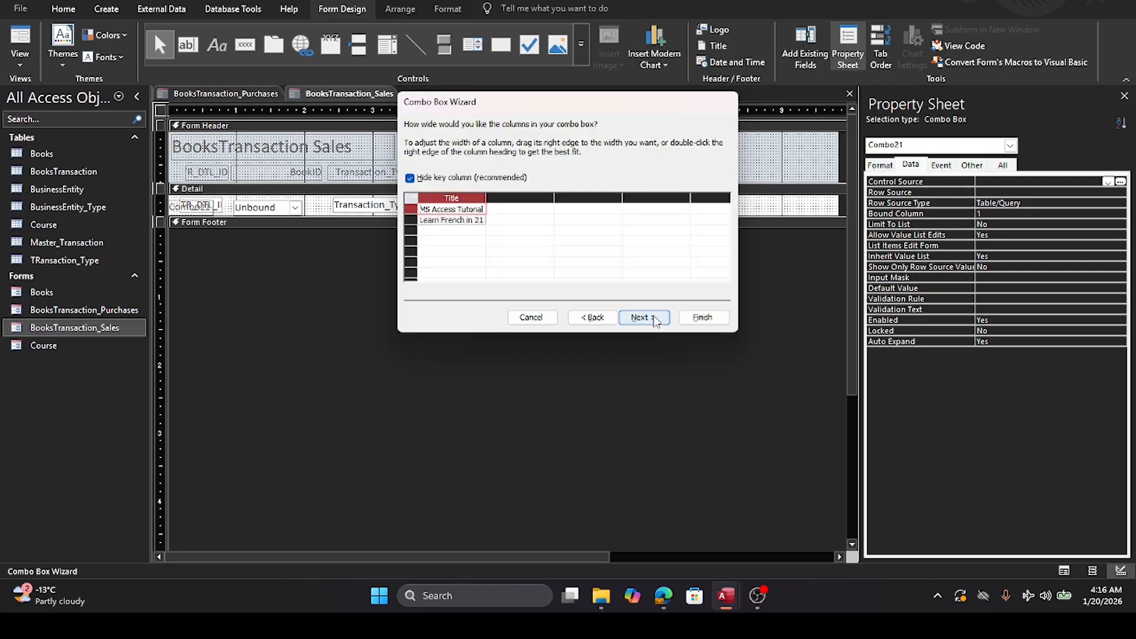
left_click(654, 320)
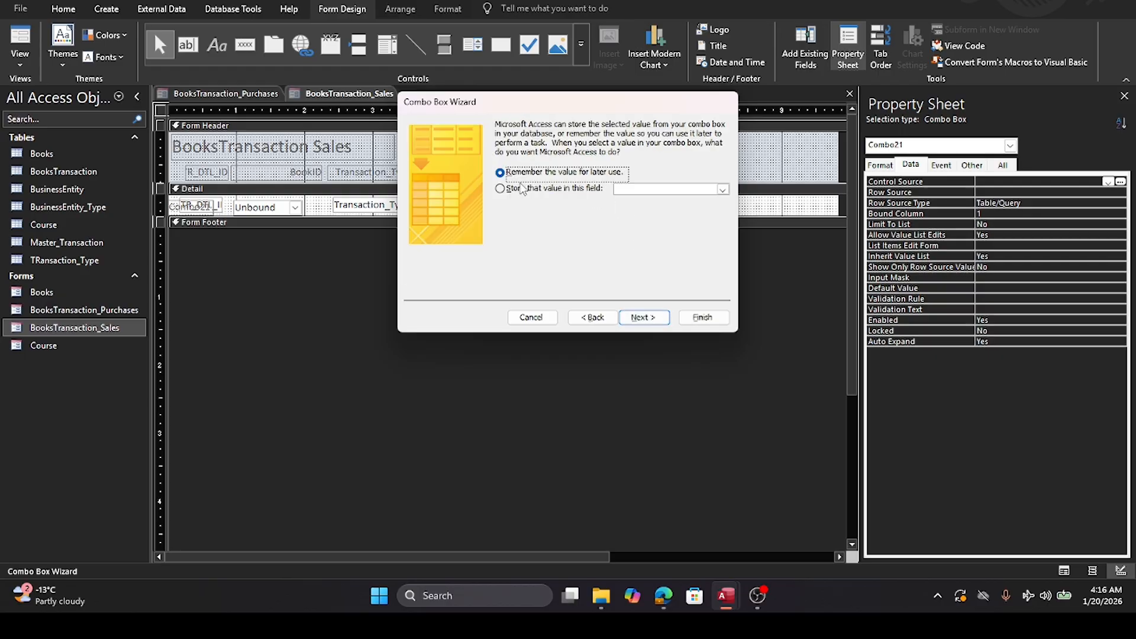
Step: Store the selected book in BookID, label the combo Books, and finish
left_click(500, 189)
left_click(722, 190)
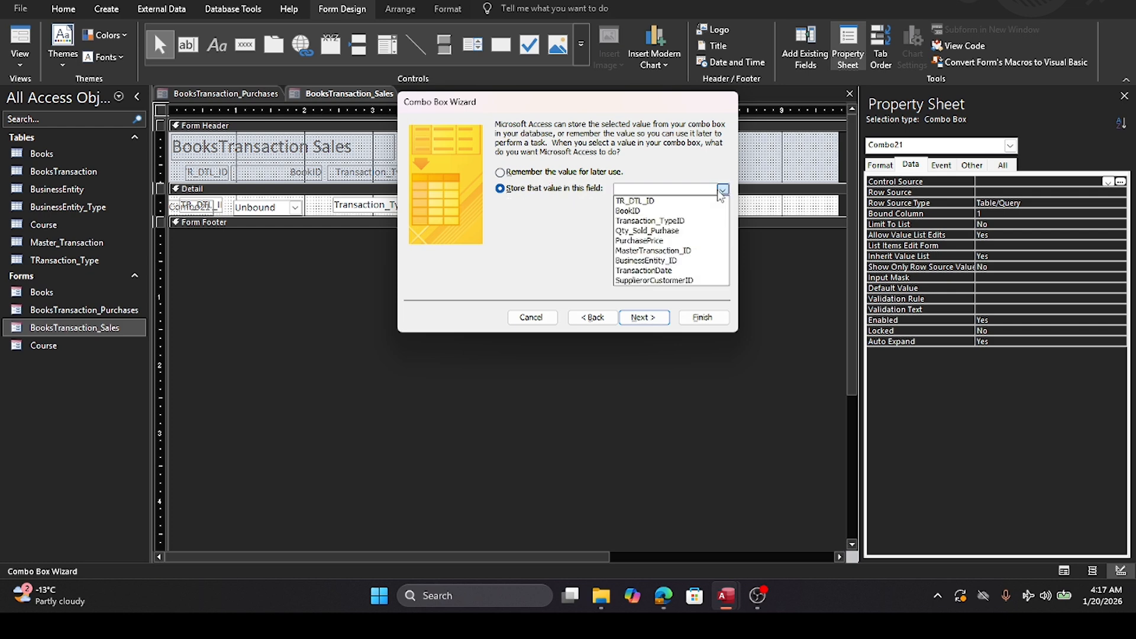
left_click(651, 212)
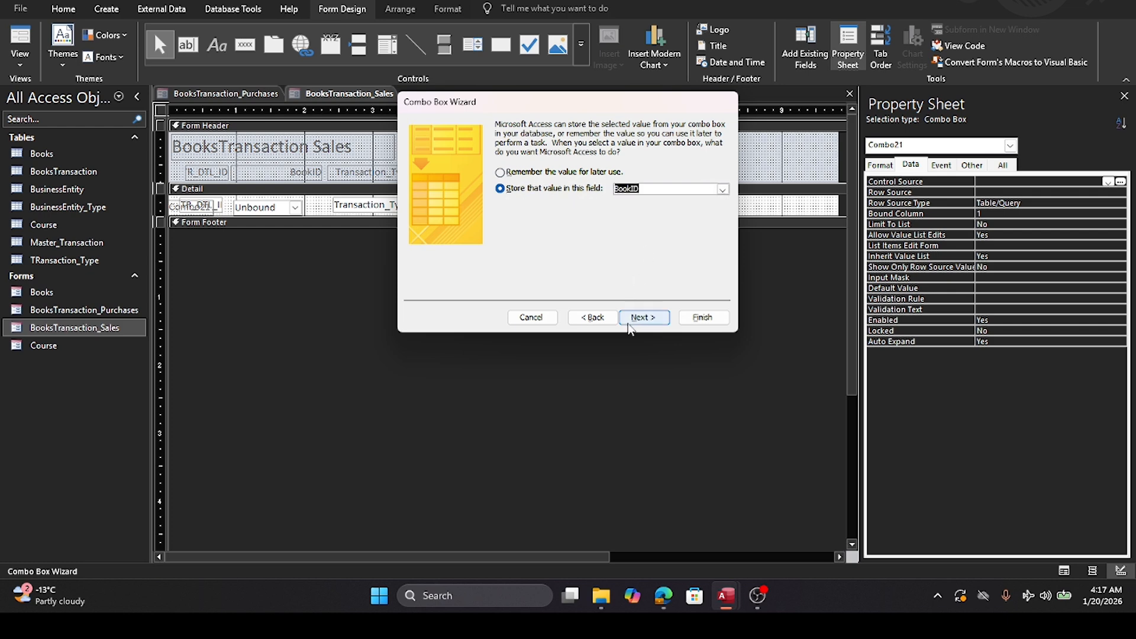
left_click(644, 318)
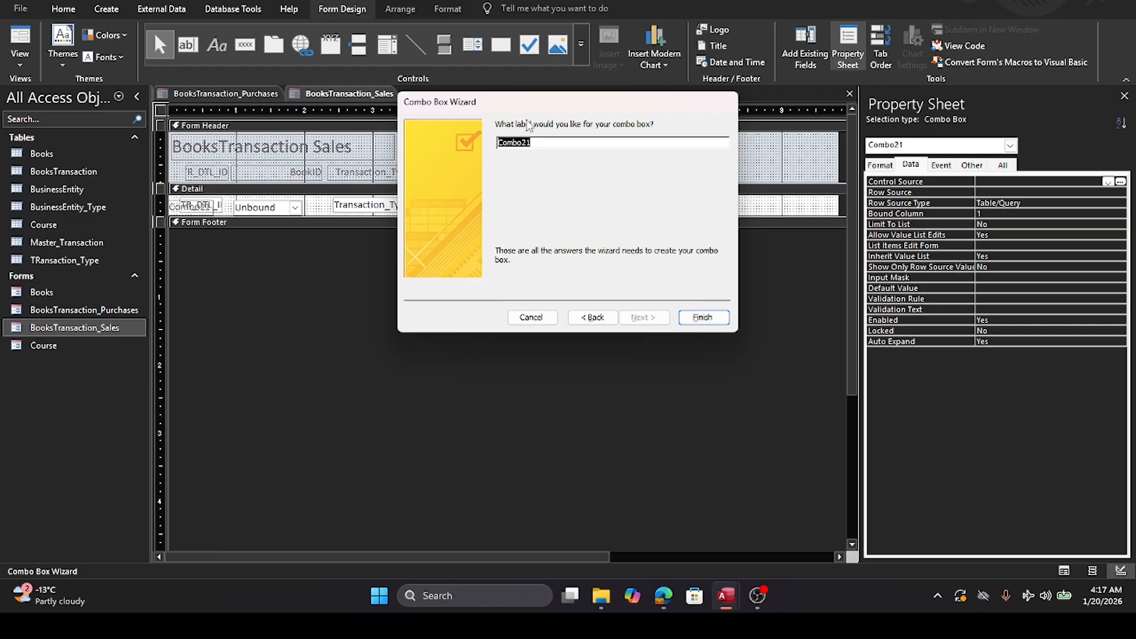
type("Books")
left_click(703, 317)
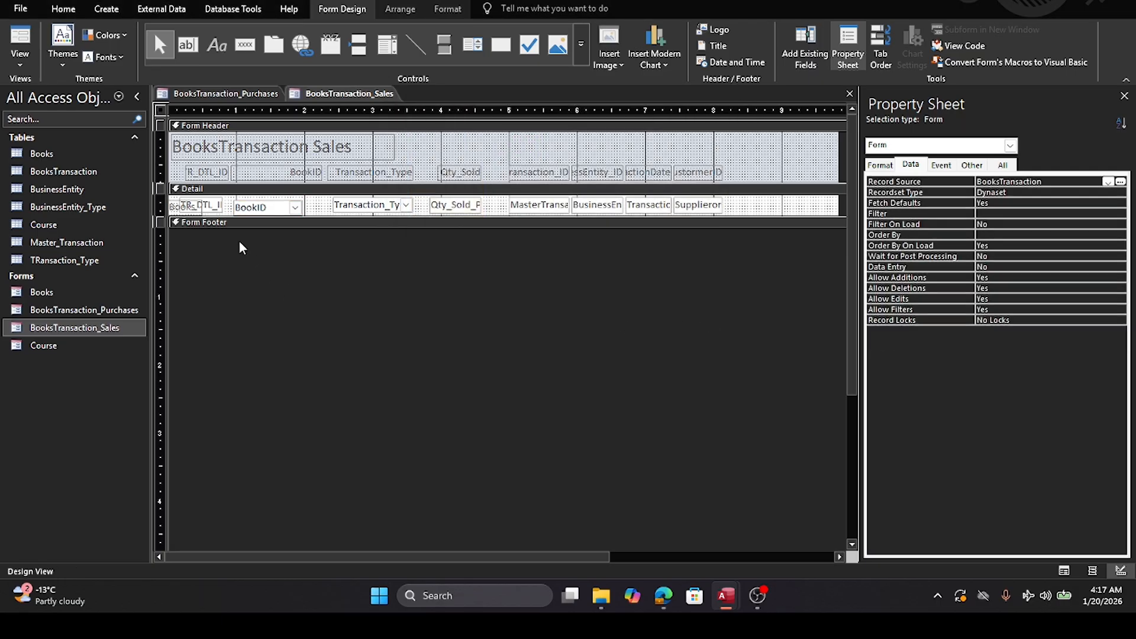
Step: Delete the extra Books label in Detail and rename the header's BookID label to Books
left_click(185, 210)
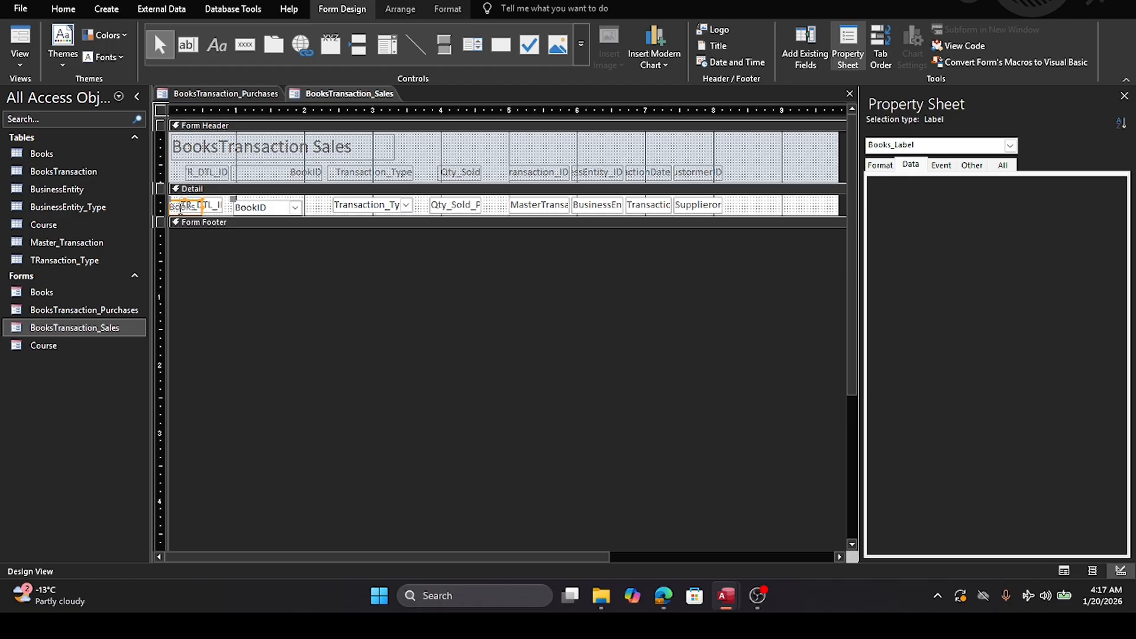
key("Delete")
double_click(270, 176)
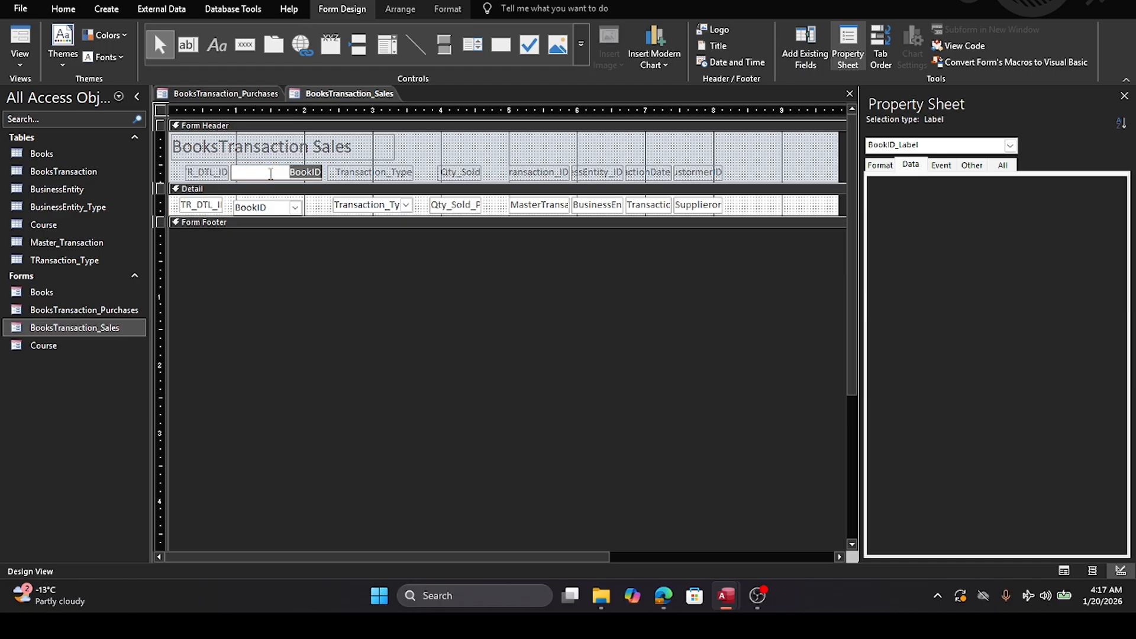
type("Books")
key("Tab")
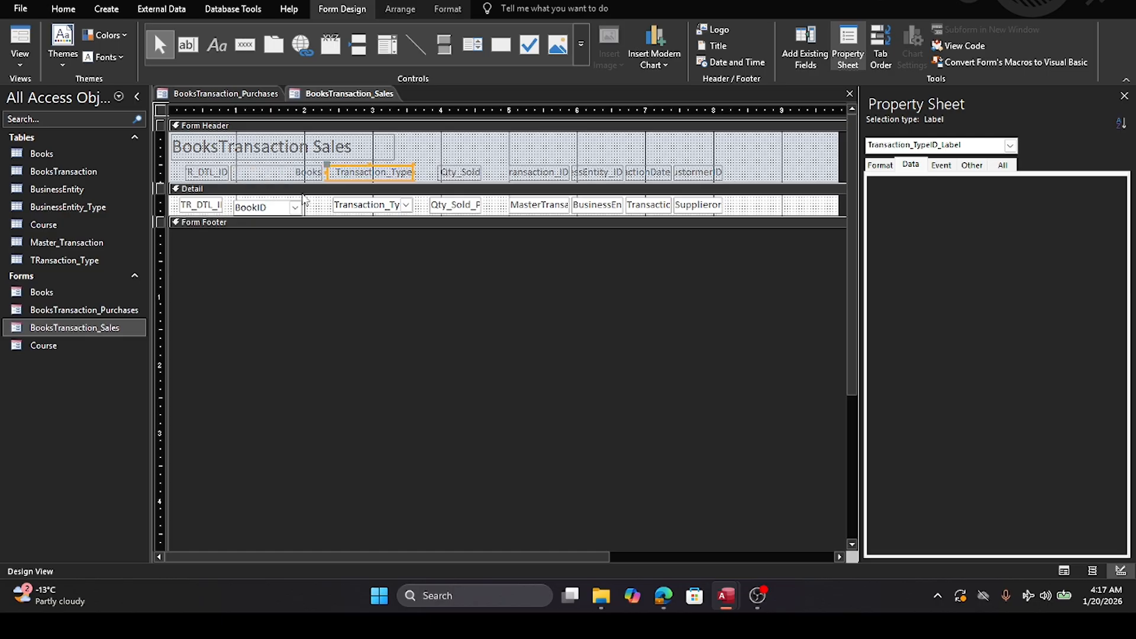
Step: Narrow the Books header label to fit, then close the Sales form, saving changes
left_click(293, 157)
left_click(288, 173)
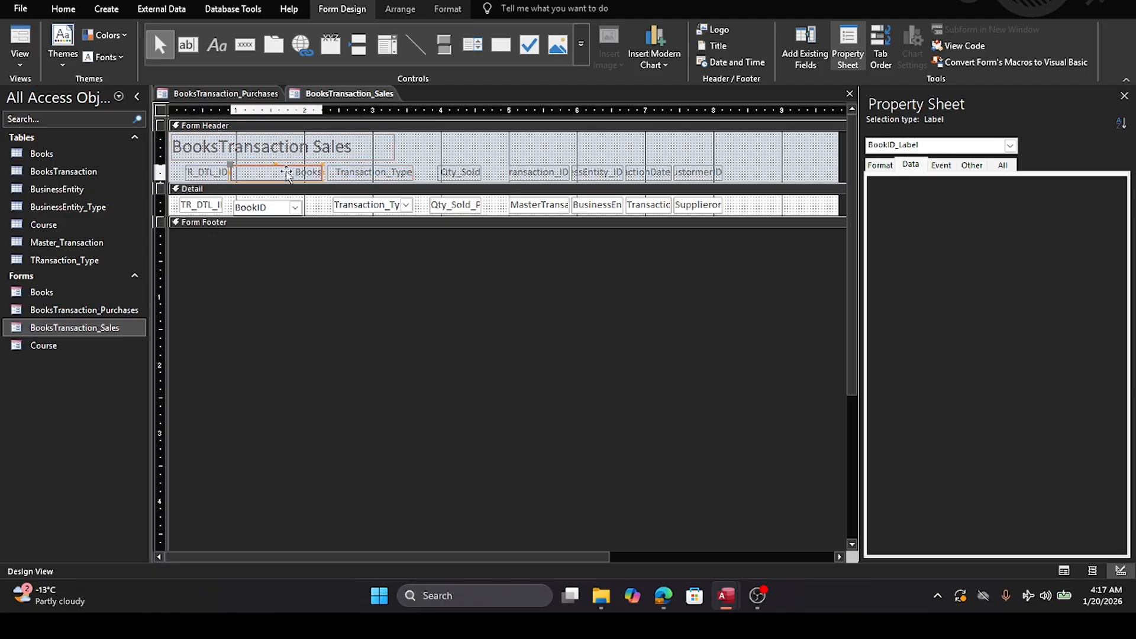
left_click_drag(322, 172, 300, 171)
left_click(335, 274)
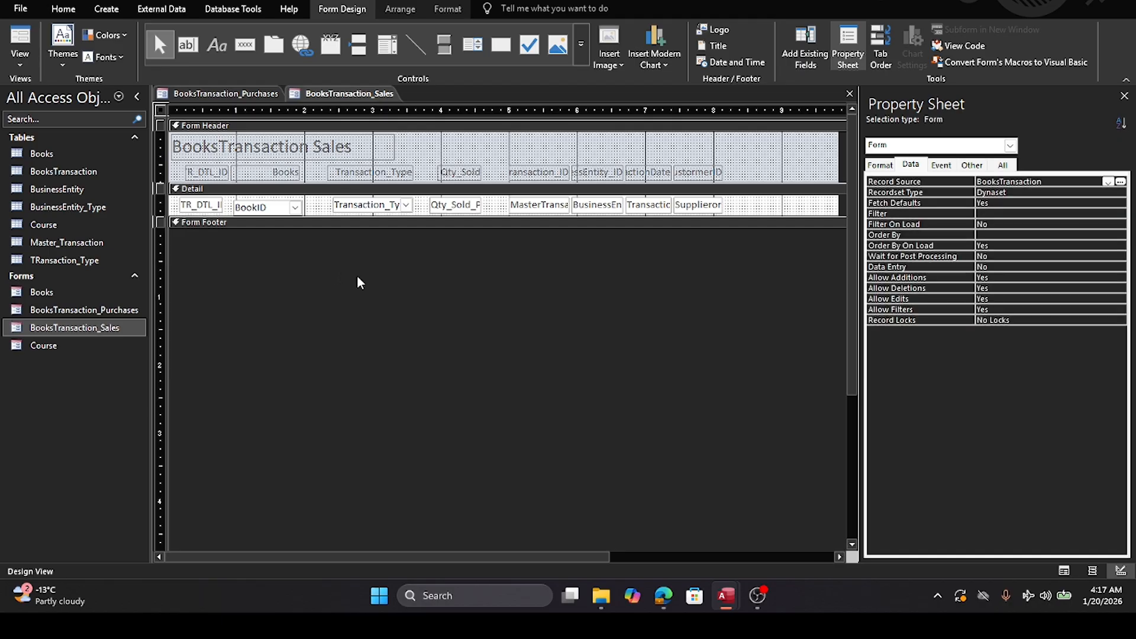
left_click(850, 94)
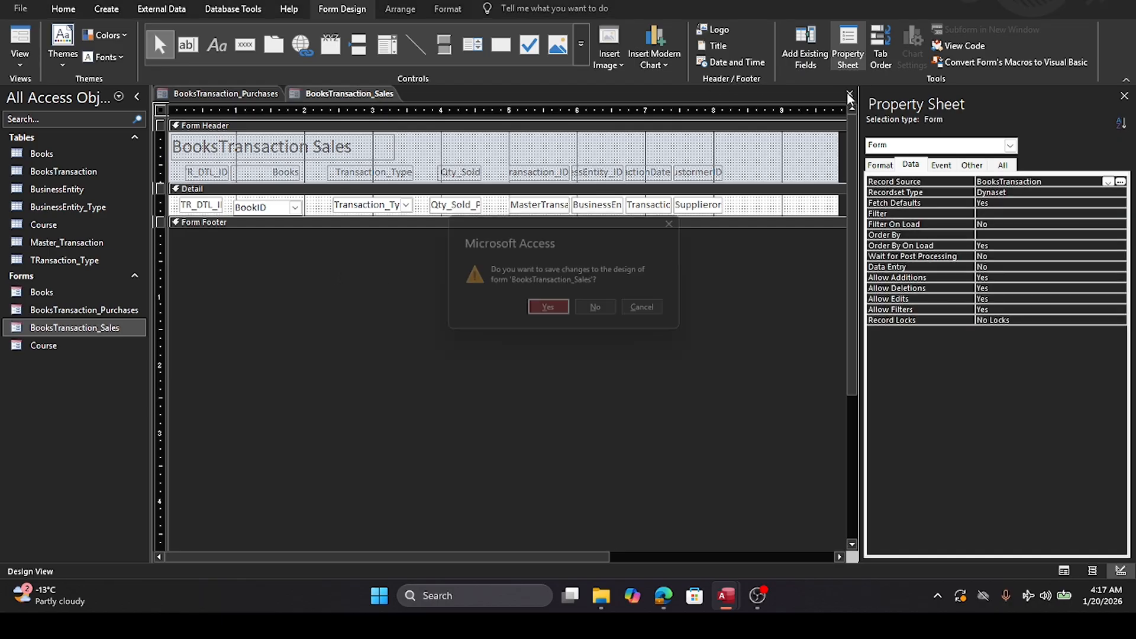
left_click(558, 307)
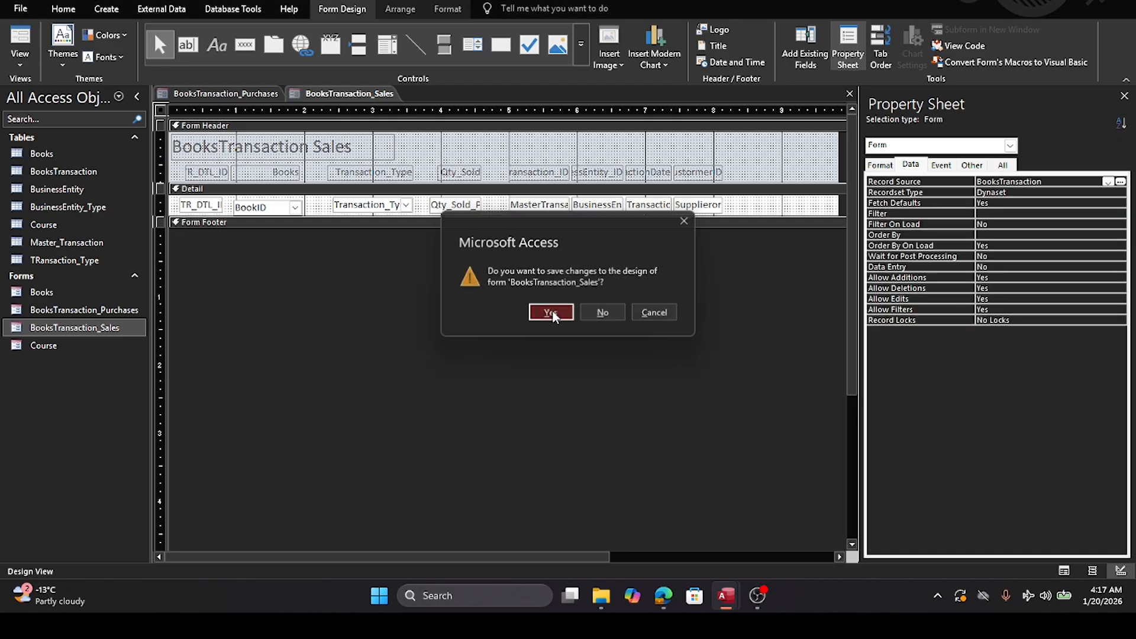
Step: Open BooksTransaction_Purchases in Form View and pick the first book title from the Books list
double_click(52, 313)
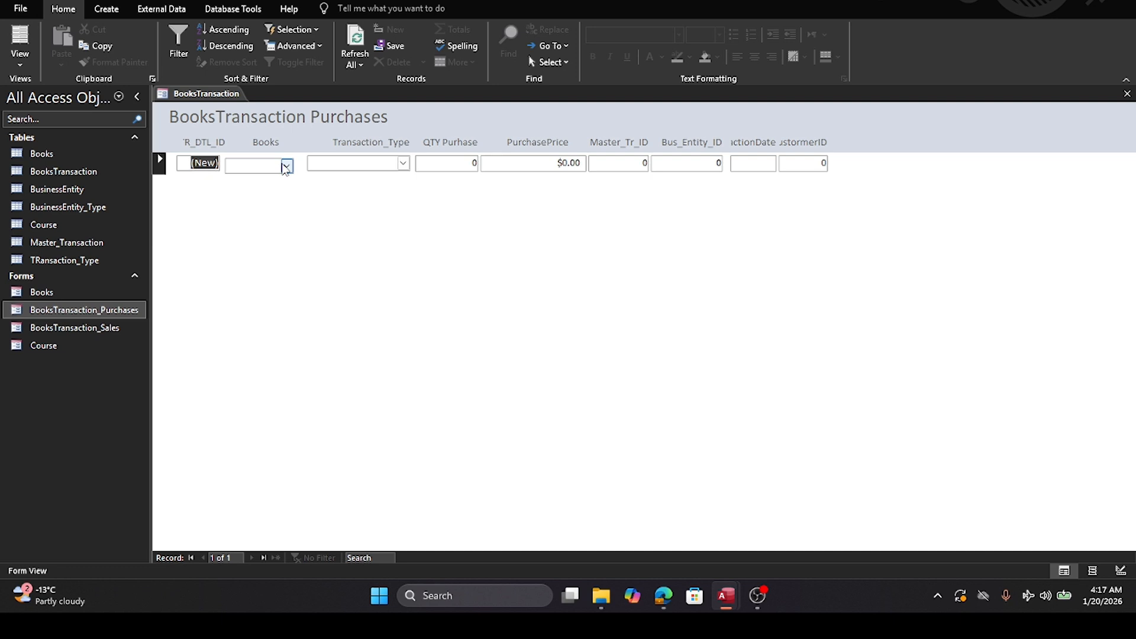
left_click(287, 166)
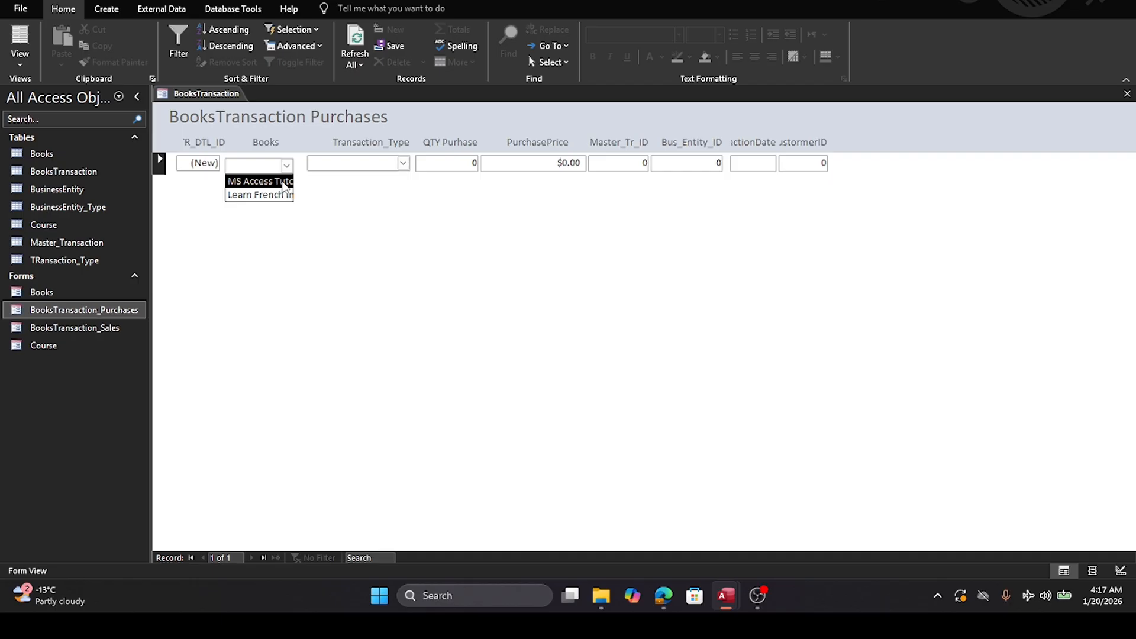
left_click(284, 183)
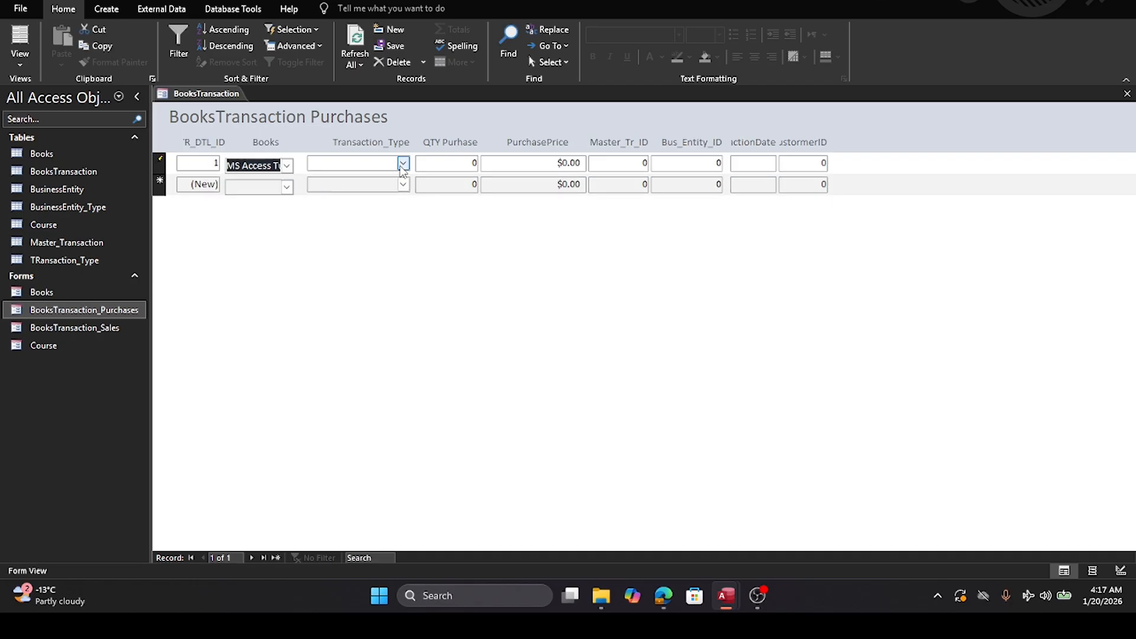
left_click(403, 164)
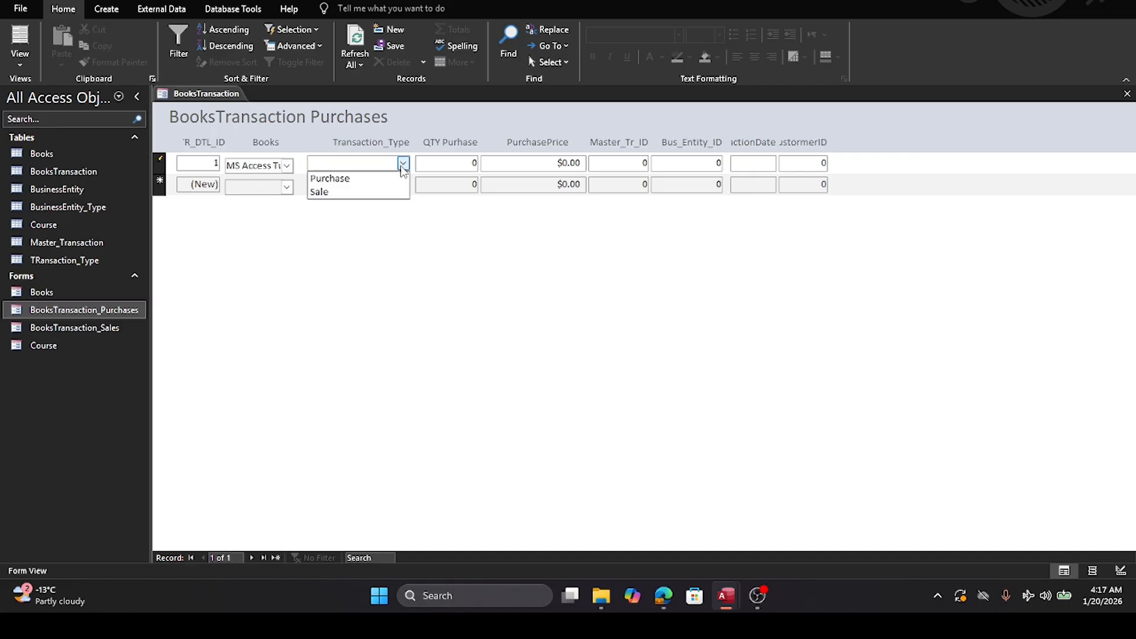
left_click(403, 165)
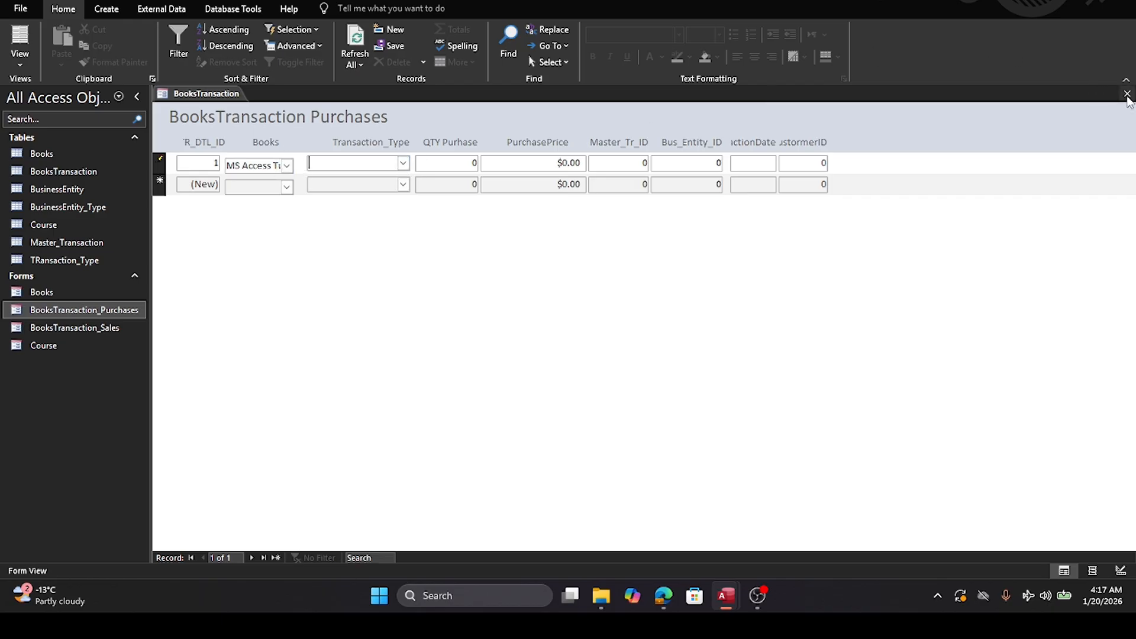
left_click(1127, 95)
Step: Acknowledge the save error and close the Purchases form, discarding the test record, then switch windows
left_click(652, 321)
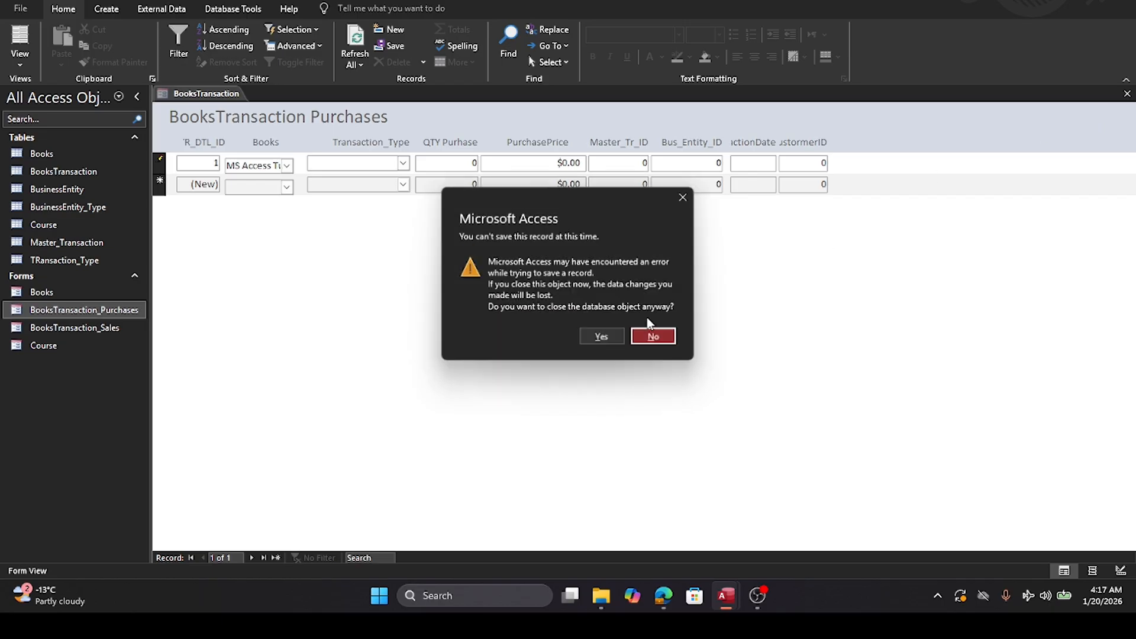
left_click(600, 339)
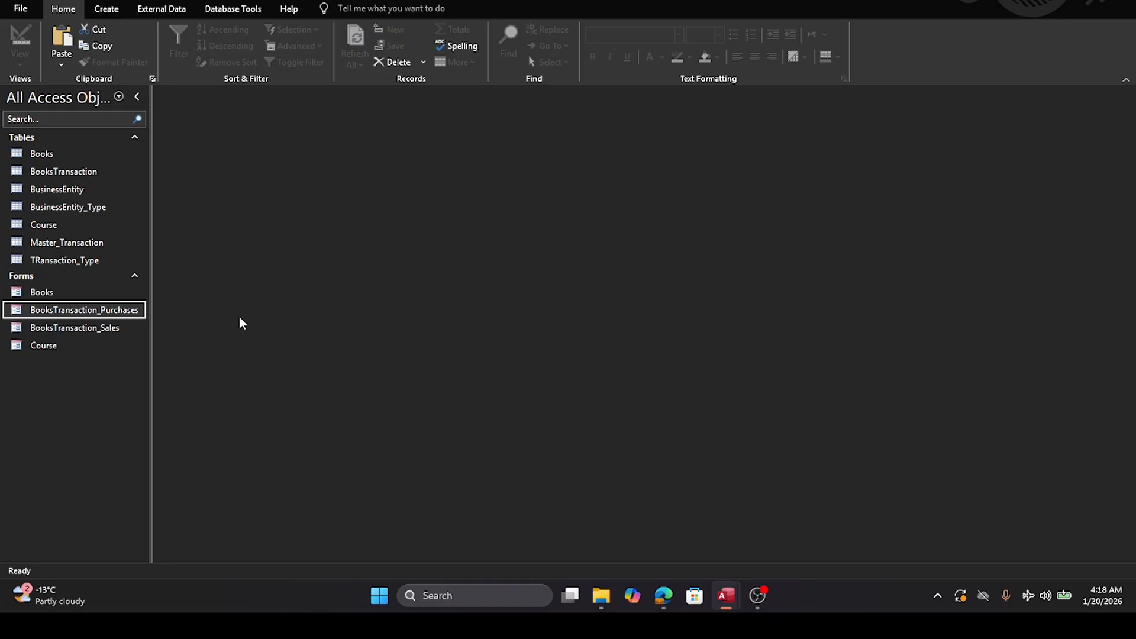
mouse_move(764, 600)
key("alt+Tab")
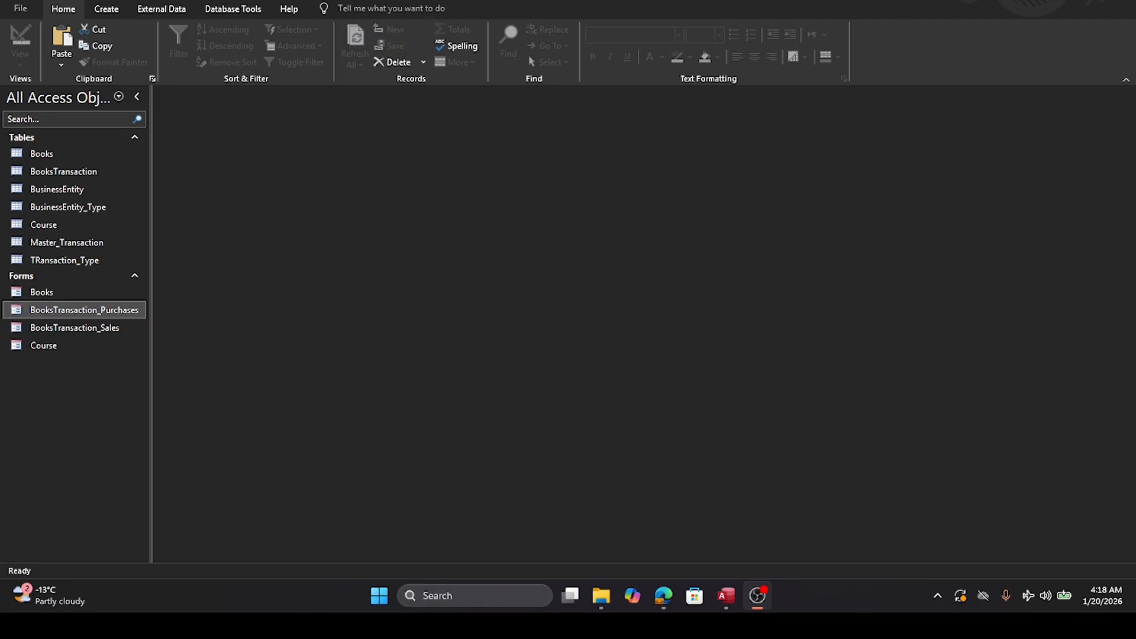
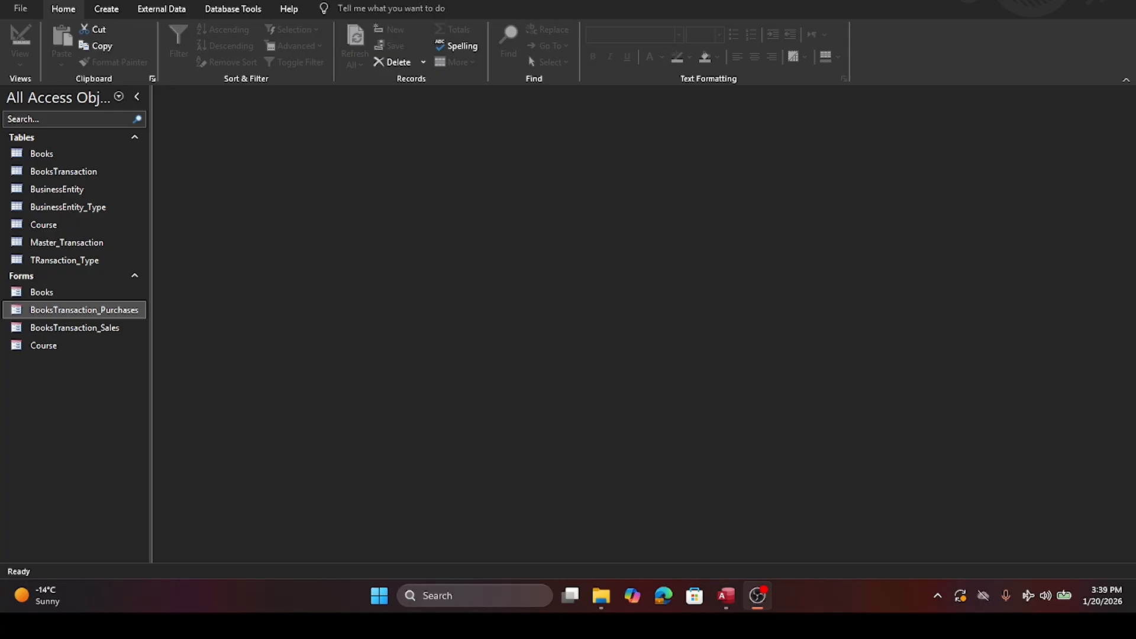
Step: Start a Form Wizard form based on the Master_Transaction table
key("alt+Tab")
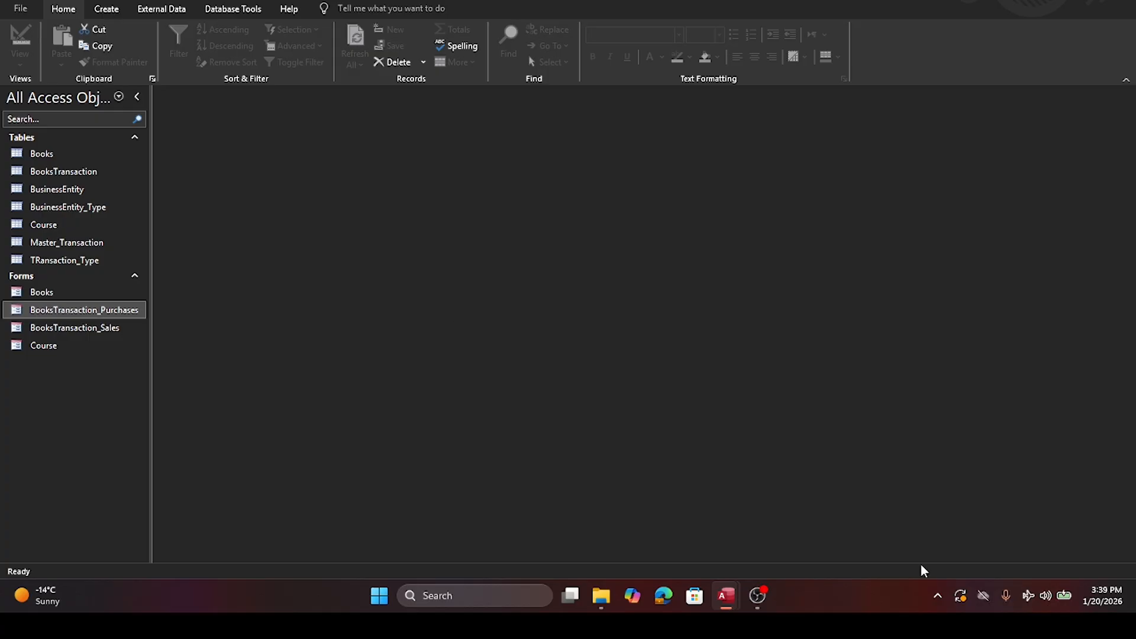
key("alt+Tab")
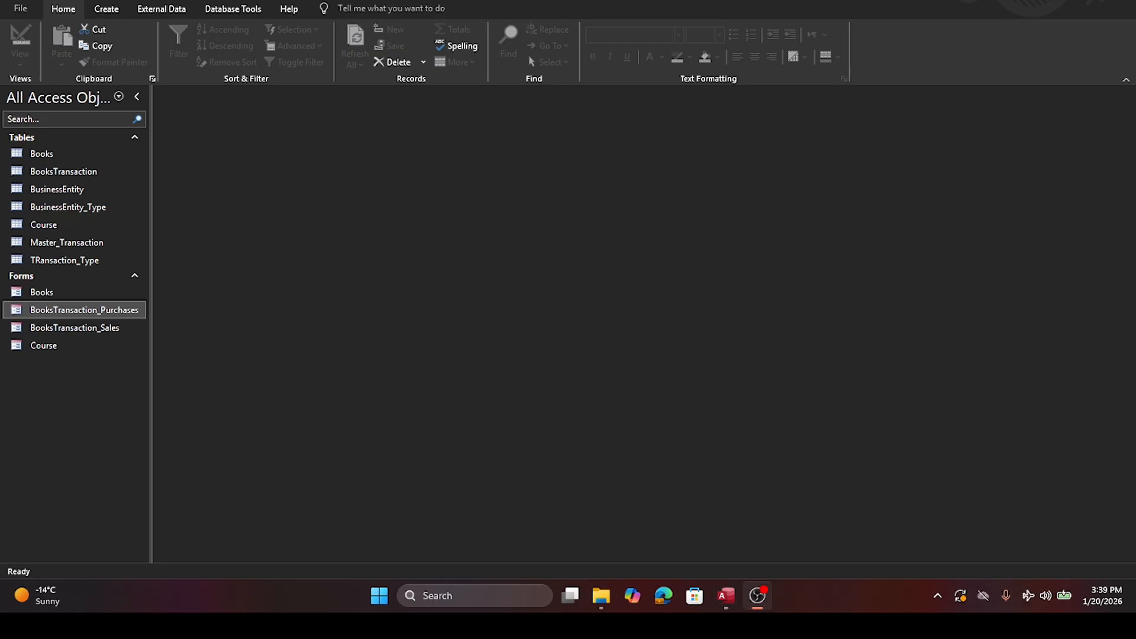
key("alt+Tab")
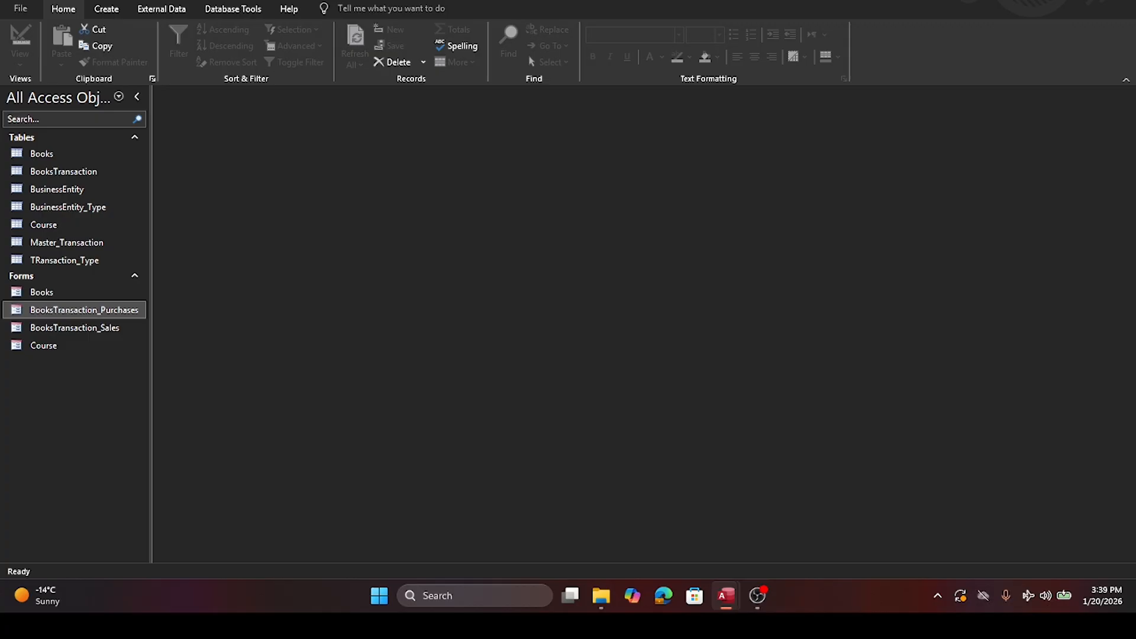
left_click(114, 10)
left_click(109, 9)
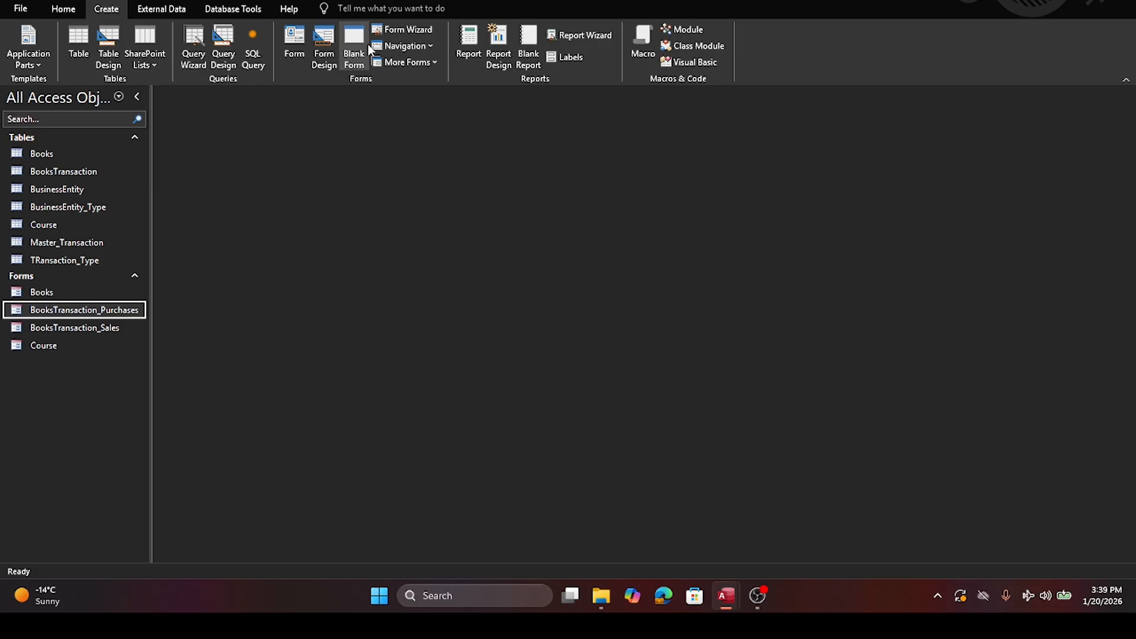
left_click(418, 31)
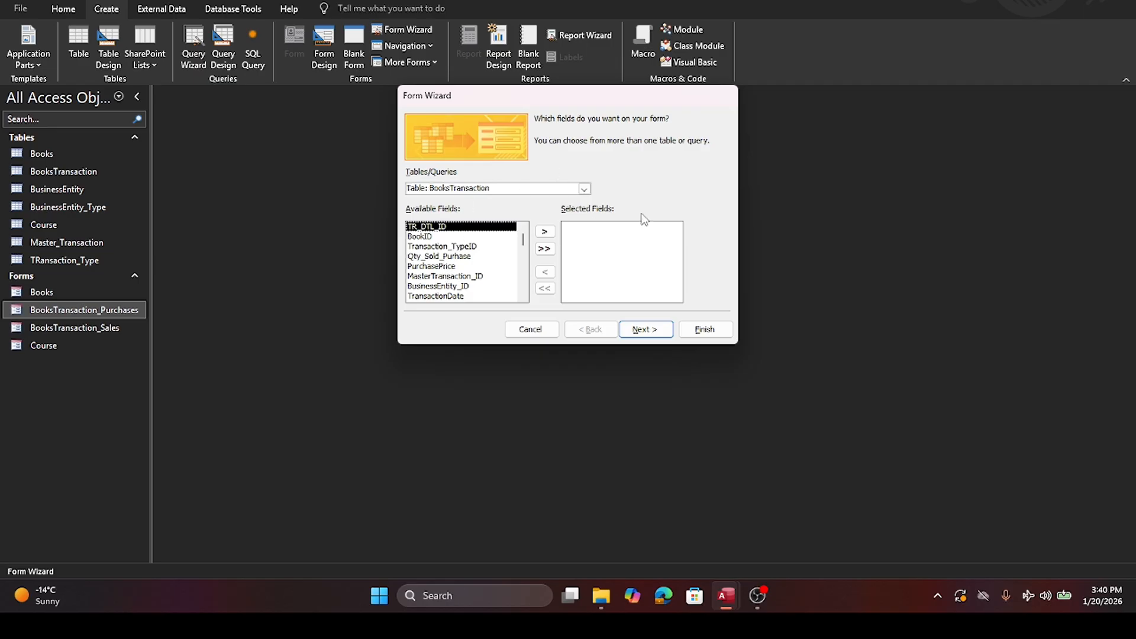
left_click(585, 189)
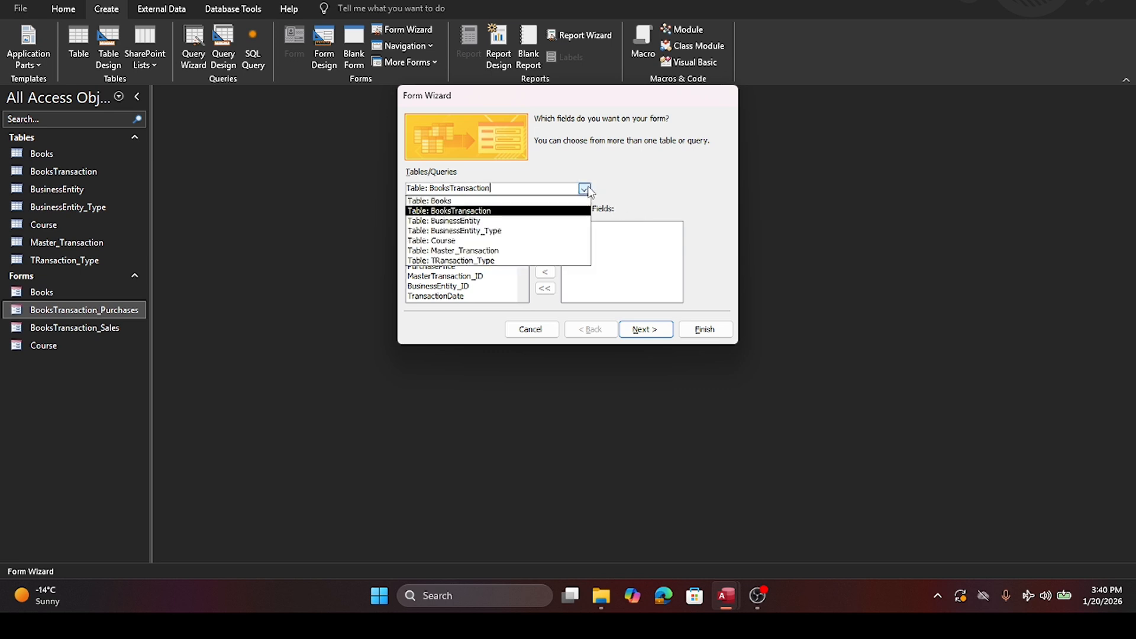
left_click(482, 250)
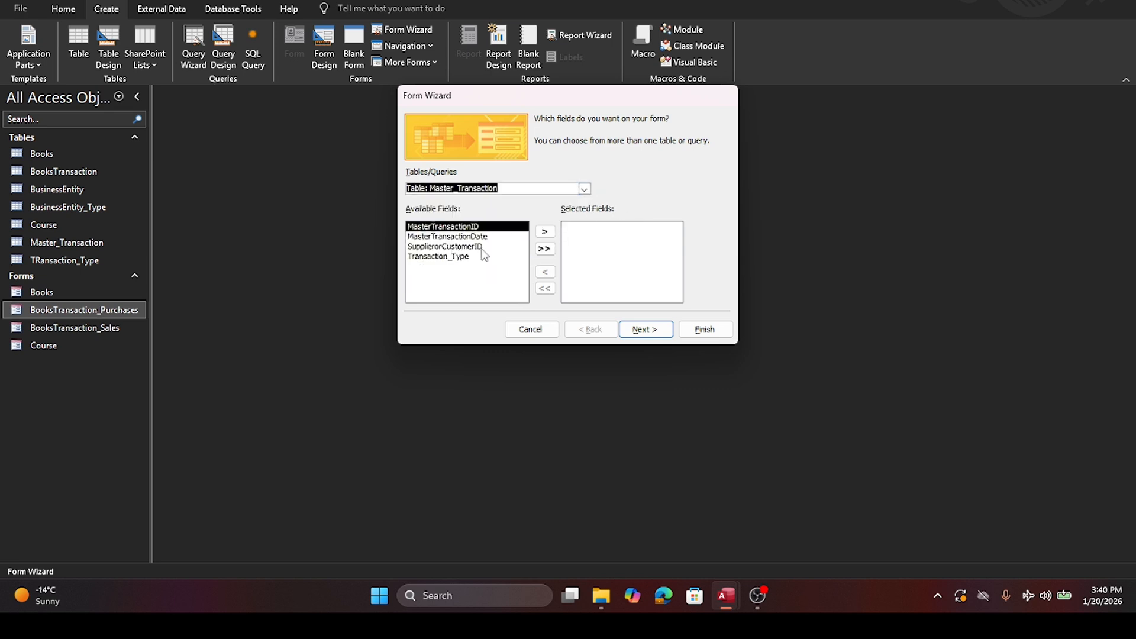
Step: Add all four fields, keep Columnar layout, and title the form Master_Transaction_Purchases
left_click(545, 249)
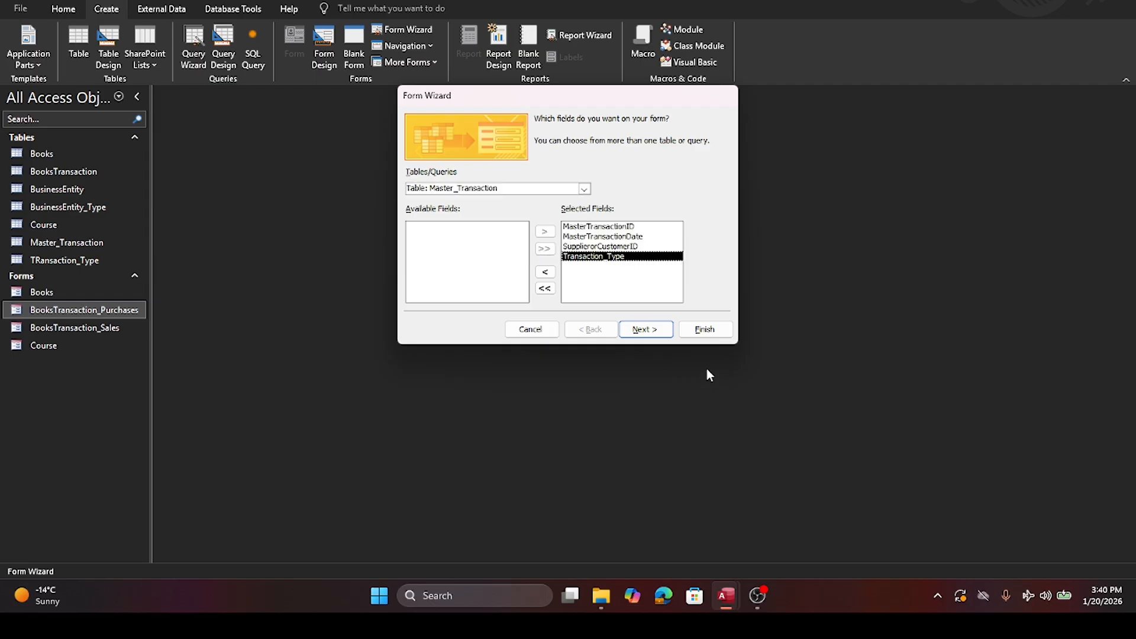
left_click(645, 329)
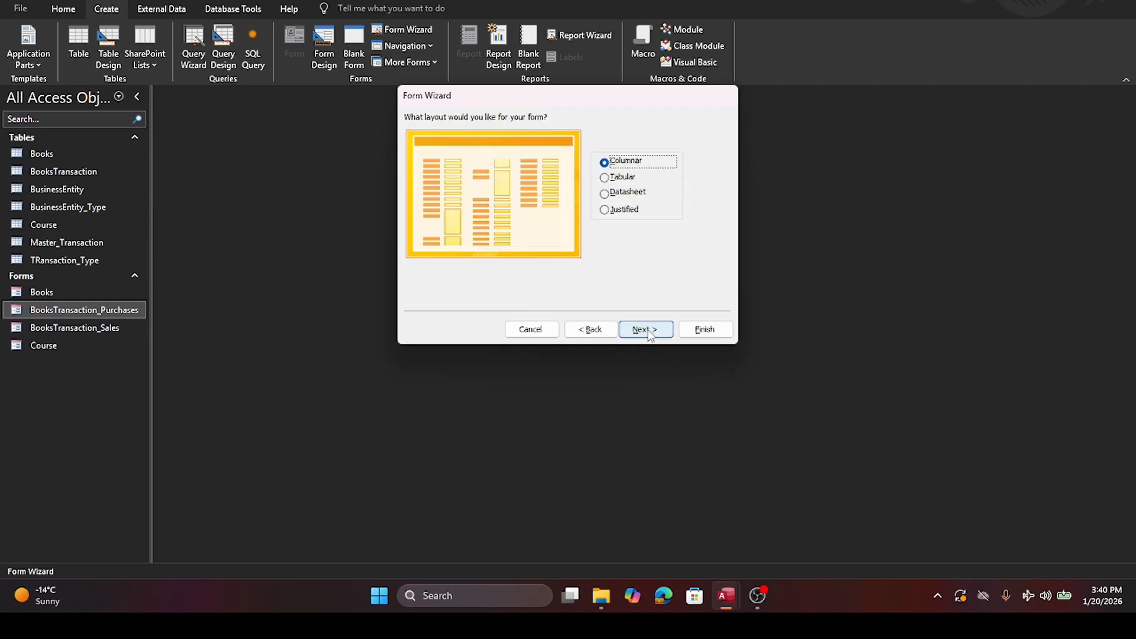
left_click(645, 330)
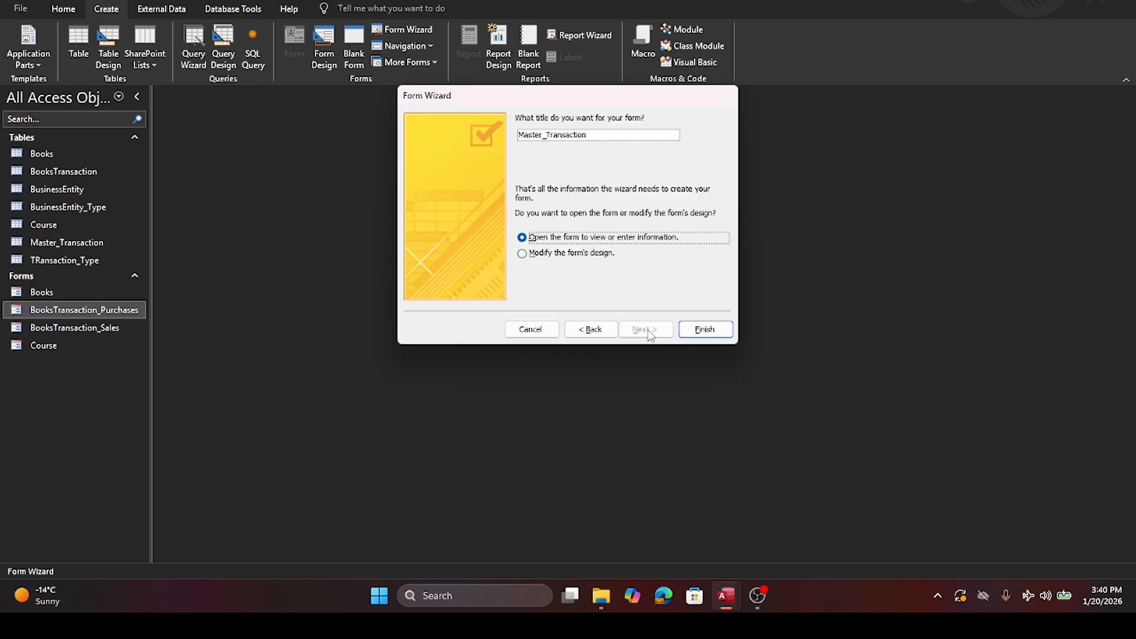
left_click(630, 136)
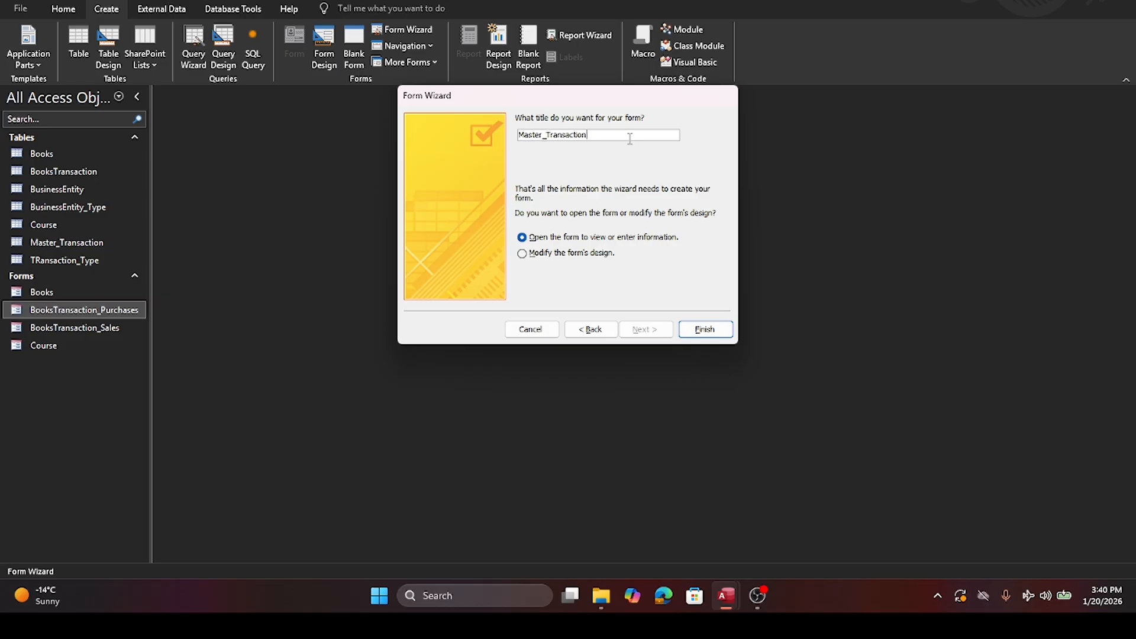
type("_Purchases")
left_click(704, 329)
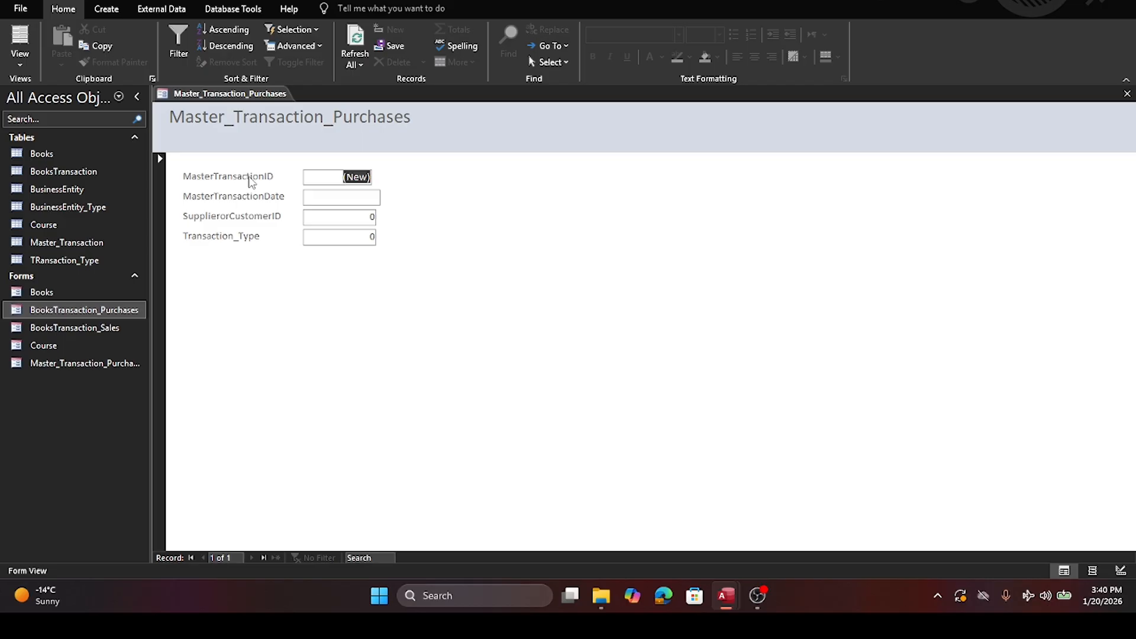
Step: Switch the Master_Transaction_Purchases form from Form View to Design View
left_click(324, 199)
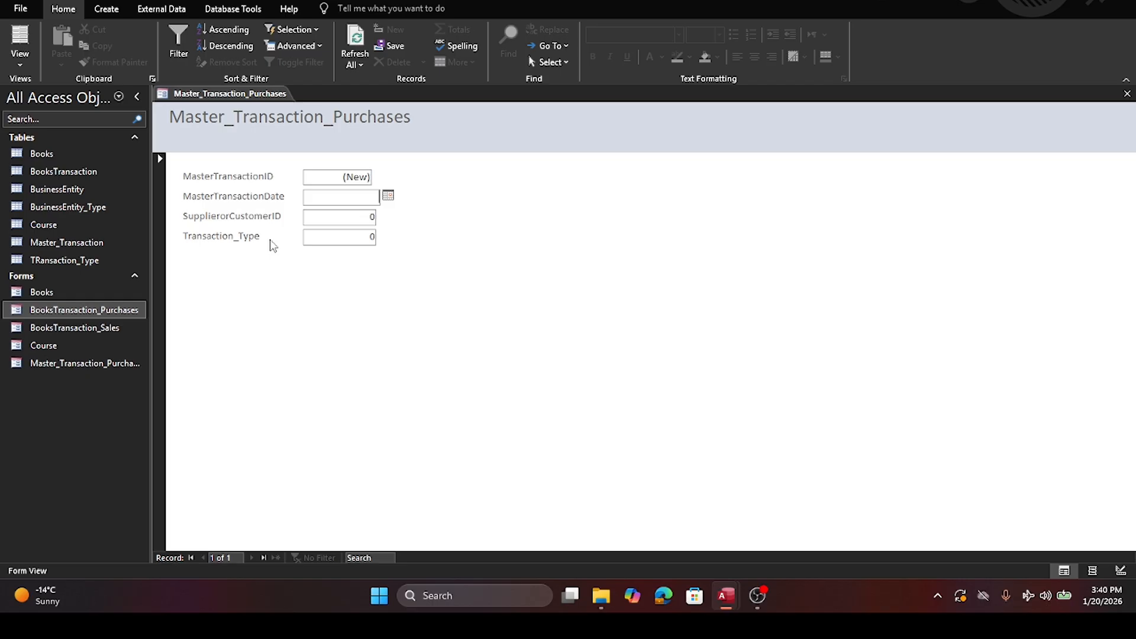
right_click(234, 95)
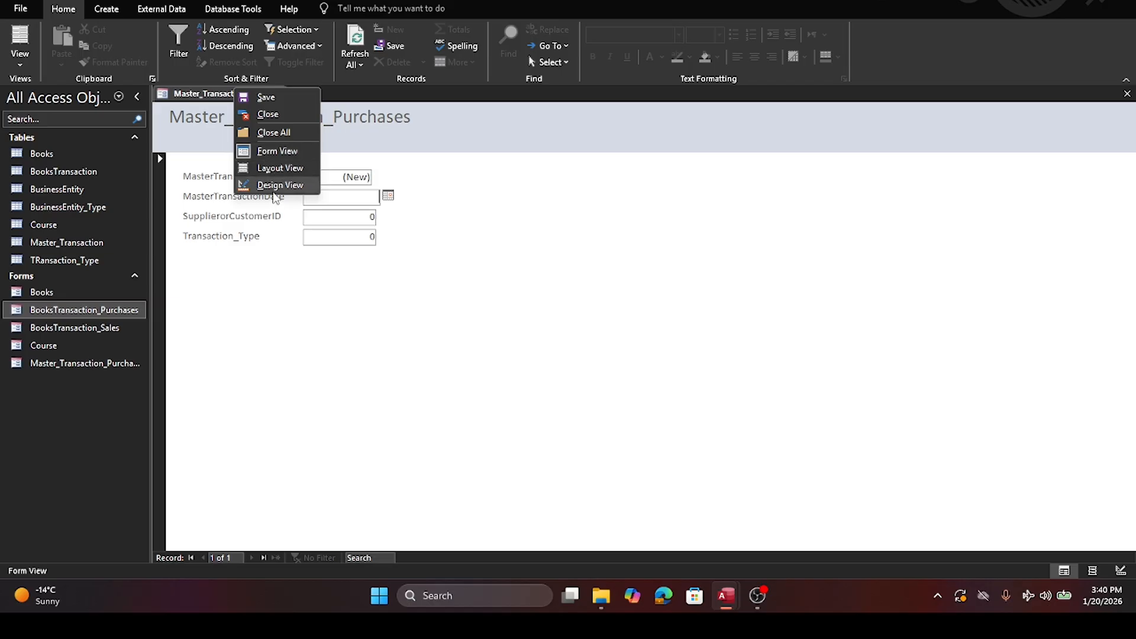
left_click(274, 189)
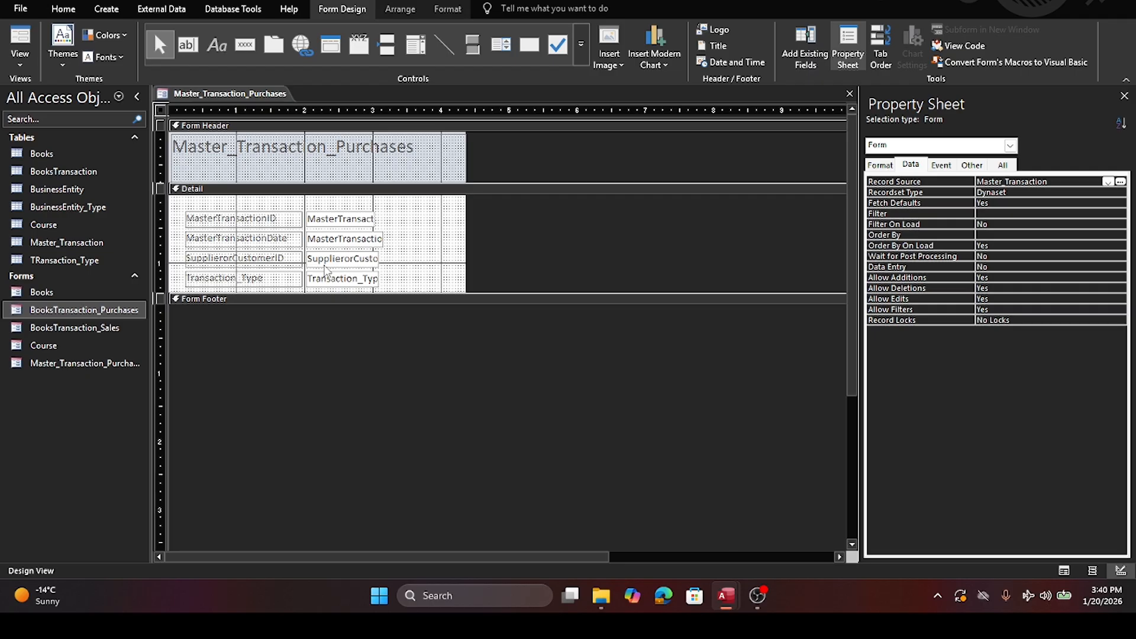
Step: Delete the SupplierorCustomerID text box and place a new combo box in Detail
left_click(324, 258)
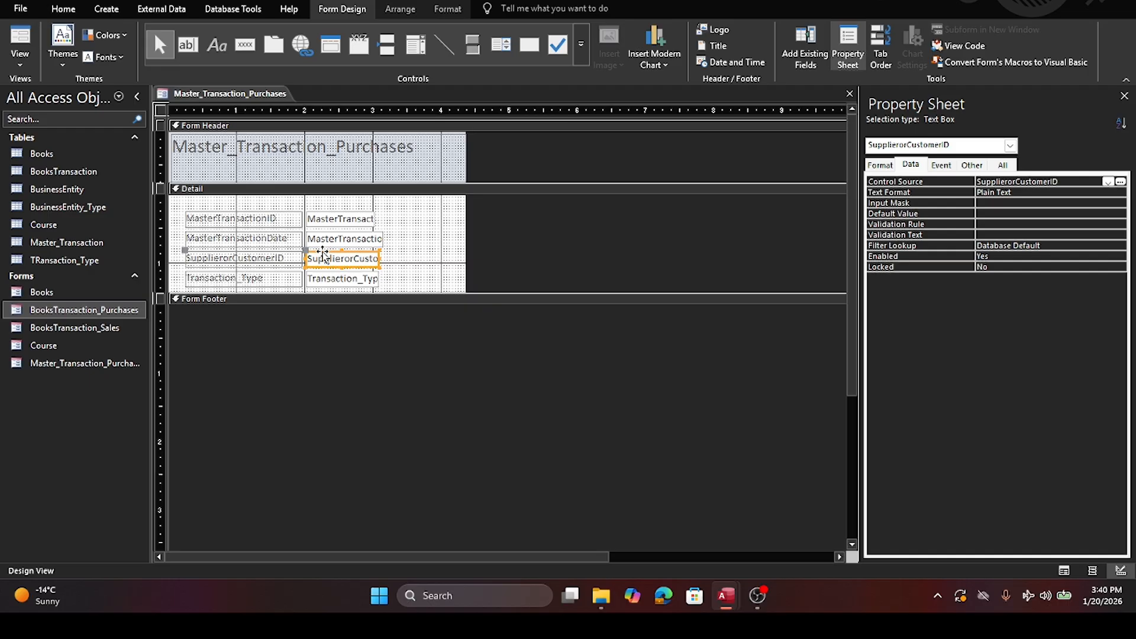
key("Delete")
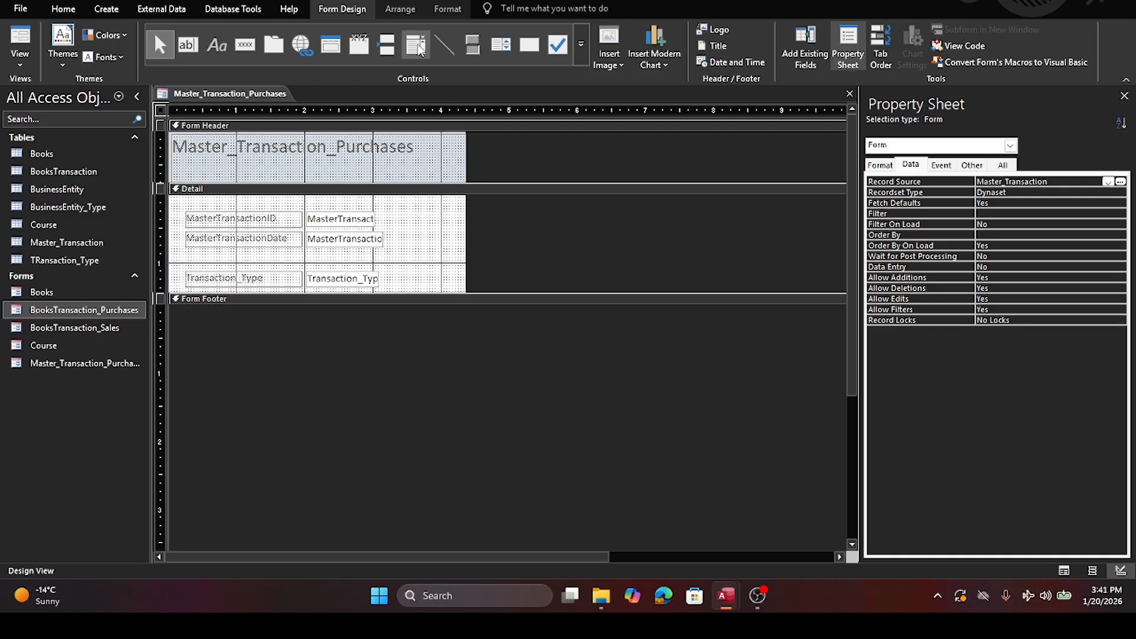
left_click(416, 47)
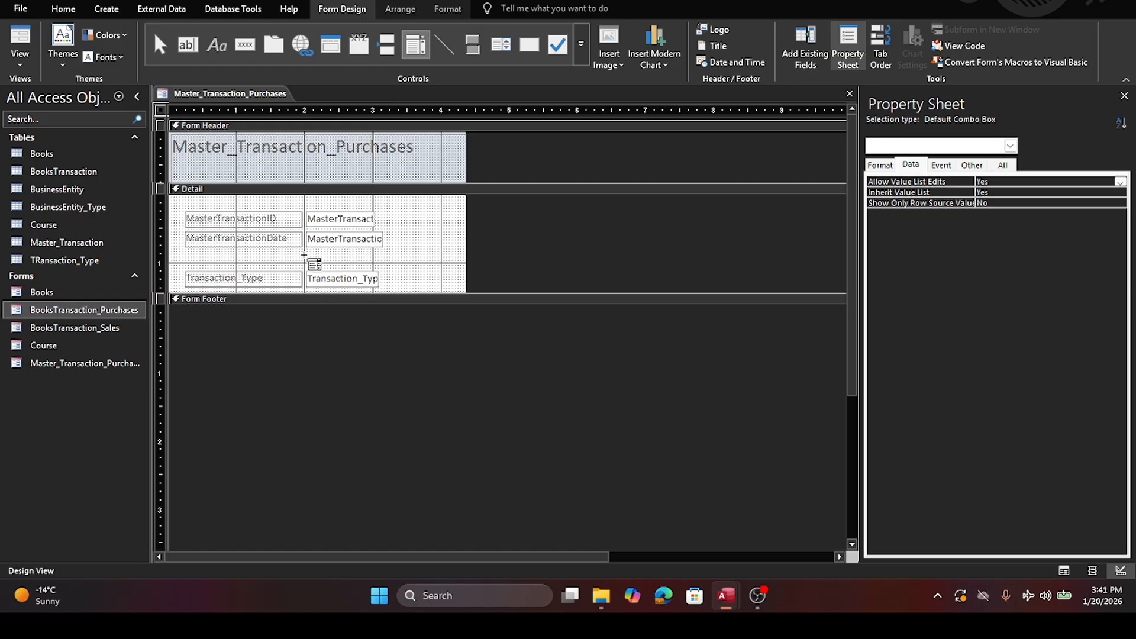
left_click(307, 255)
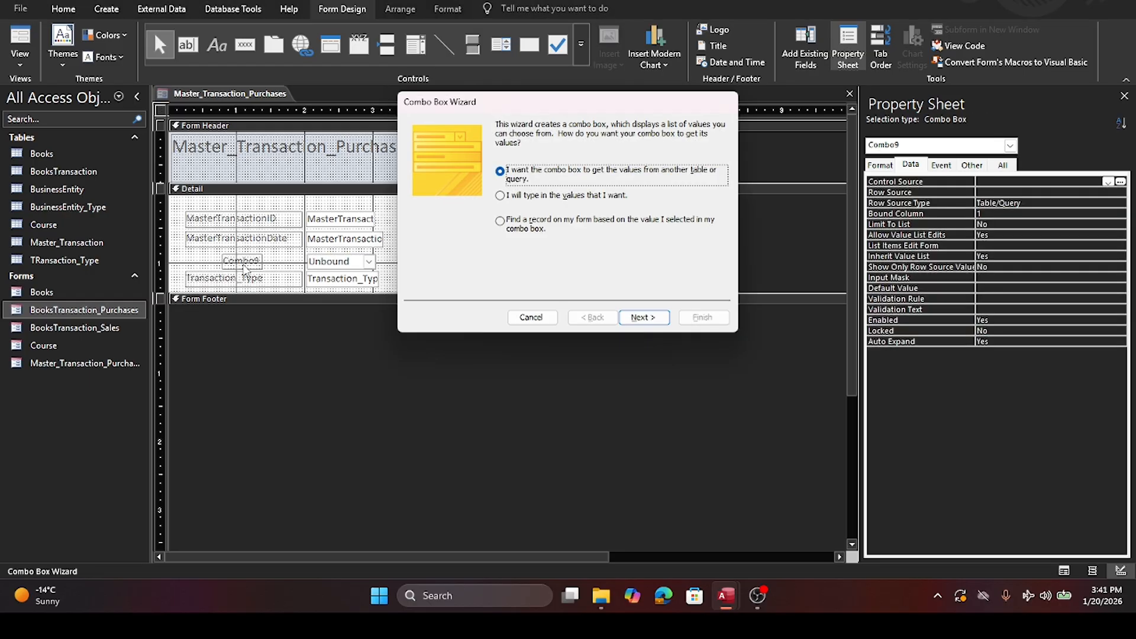
Step: Source the combo from BusinessEntity with SupplierorCustomerID and Person_Name fields
left_click(642, 318)
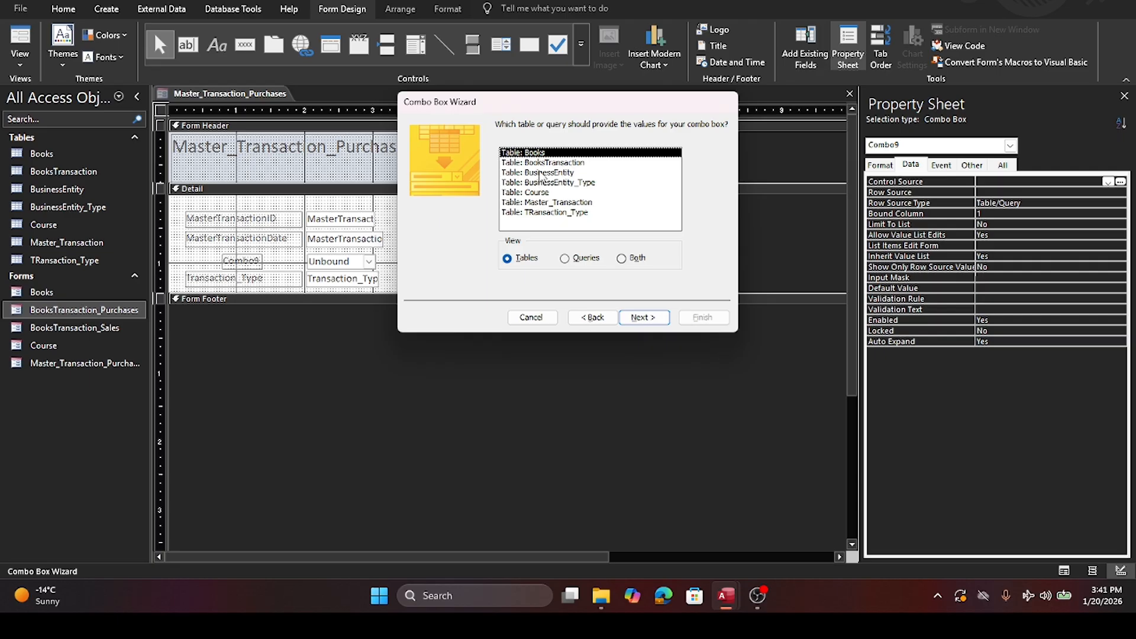
left_click(541, 173)
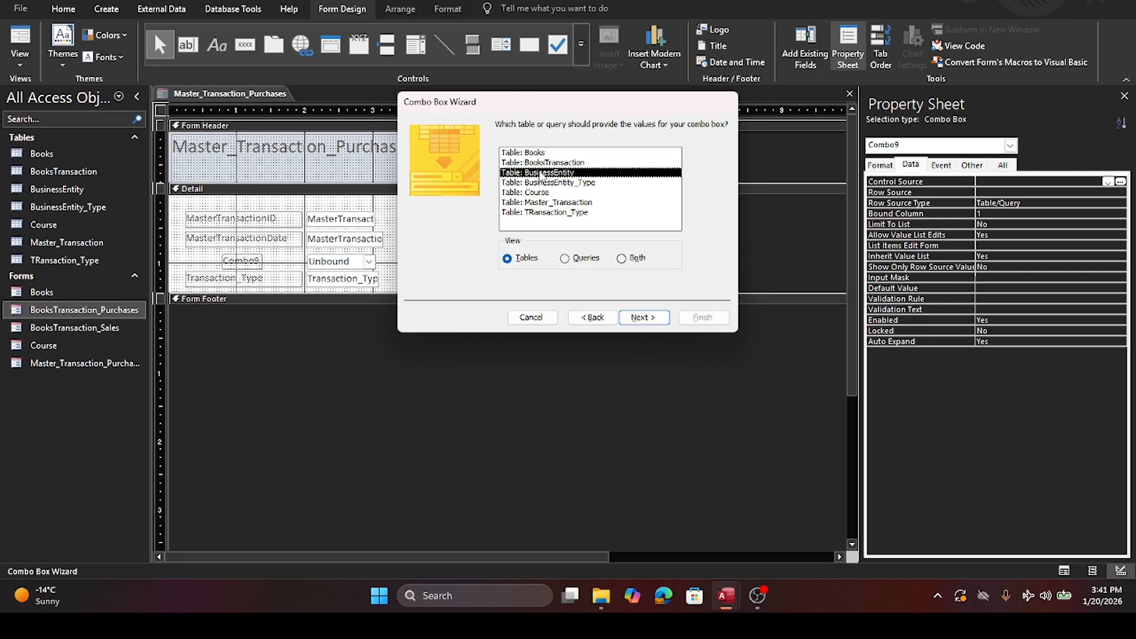
left_click(654, 318)
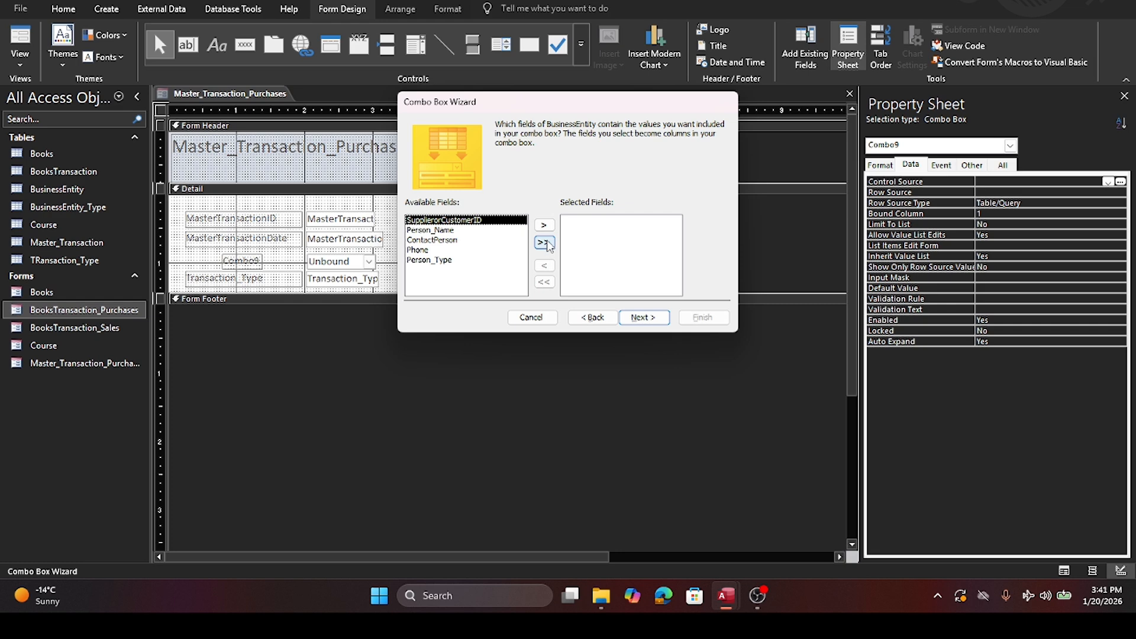
left_click(543, 226)
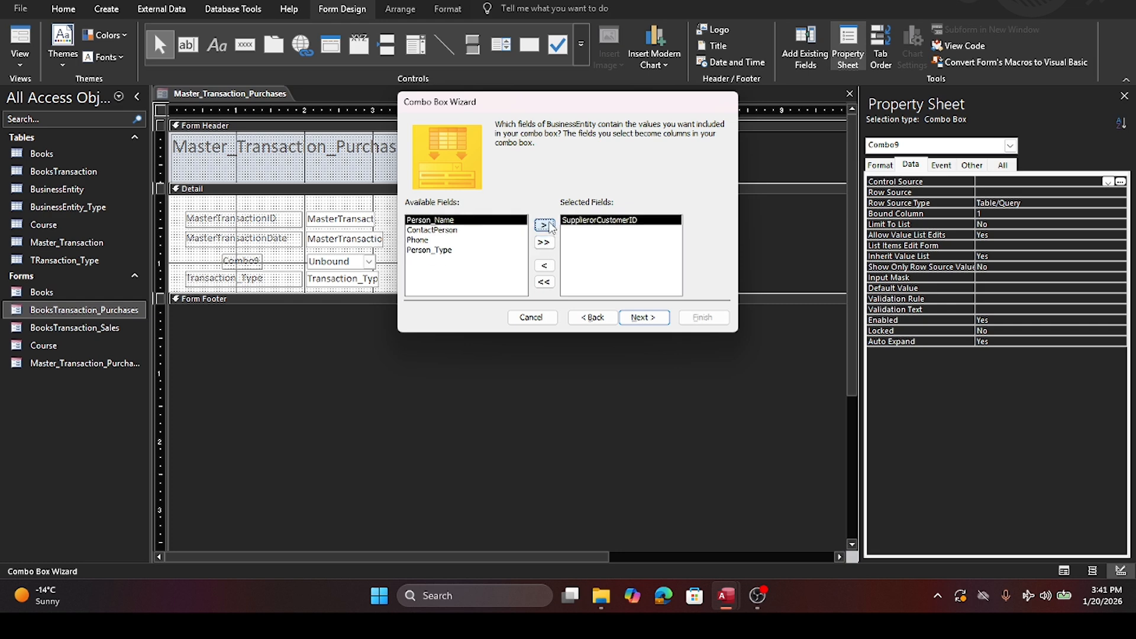
left_click(544, 225)
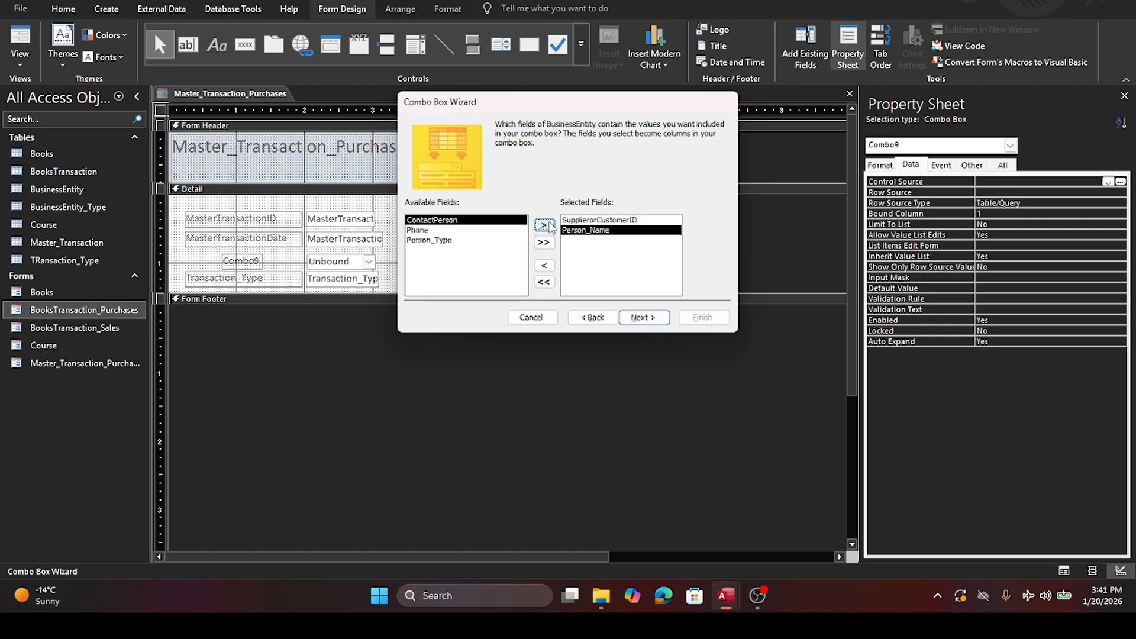
left_click(650, 318)
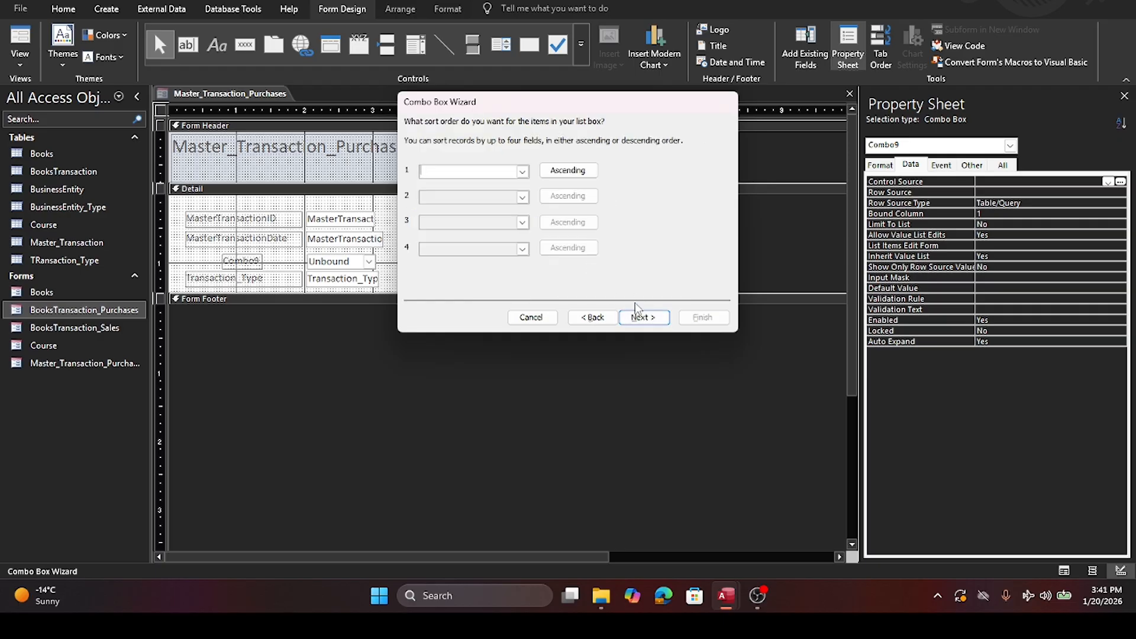
Step: Skip sorting and keep the combo's key column hidden
left_click(654, 317)
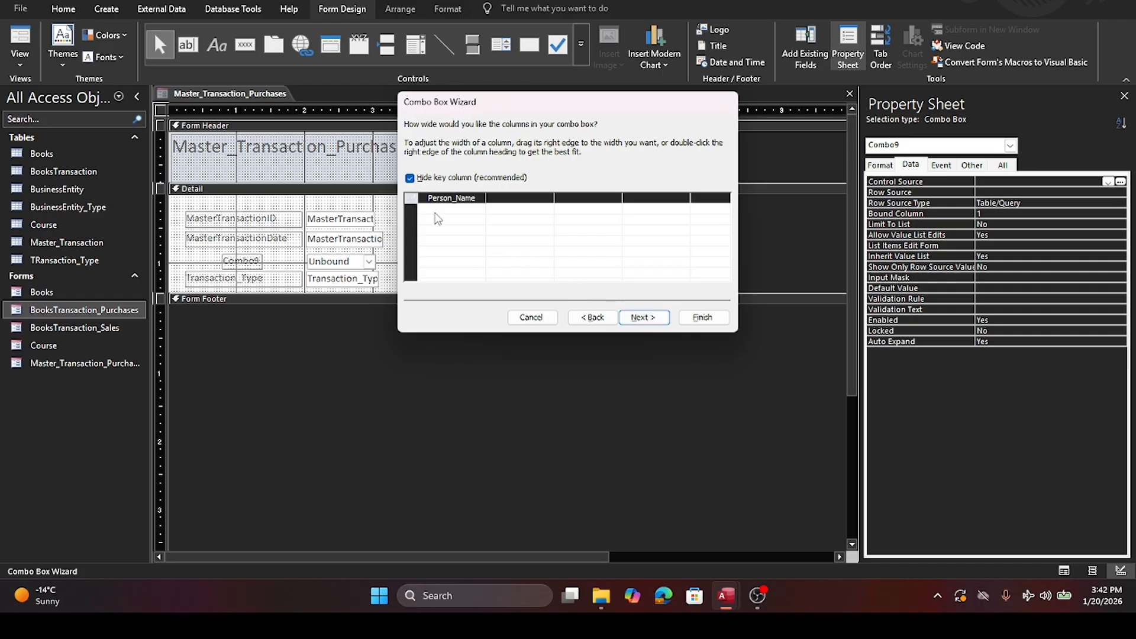
left_click(410, 179)
left_click(410, 180)
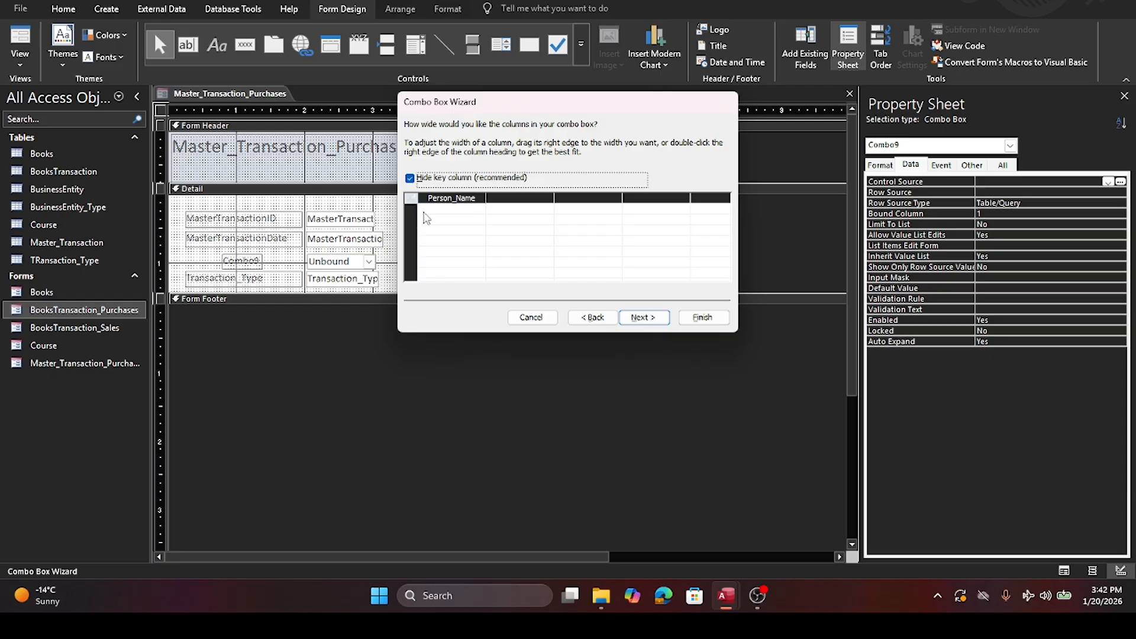
left_click(641, 318)
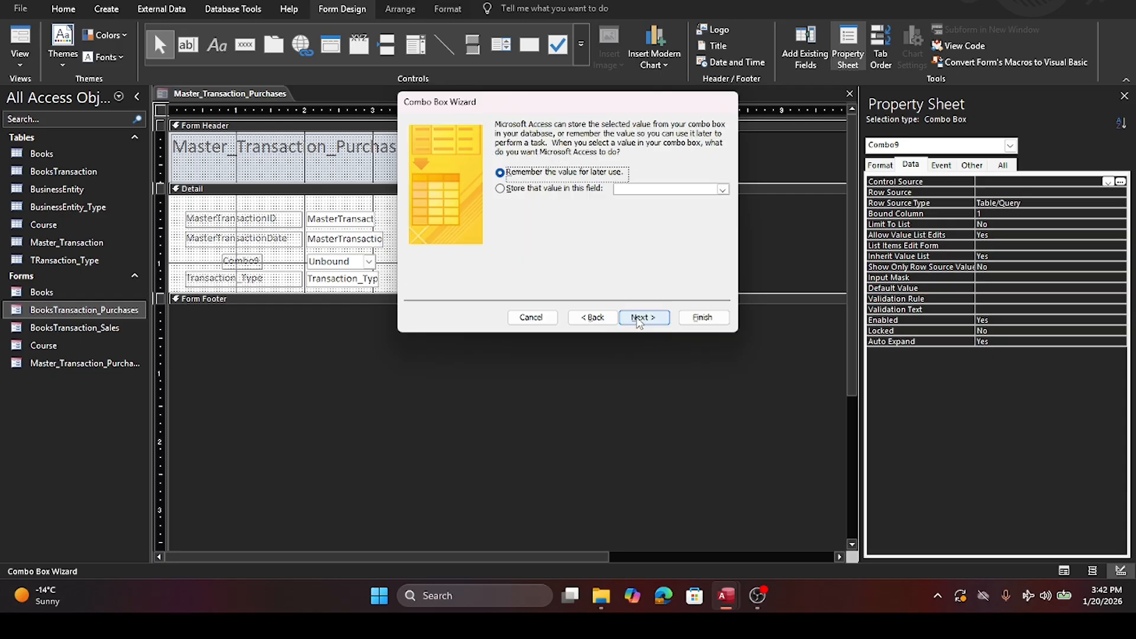
Step: Store the chosen value in SupplierorCustomerID and label the combo 'Business Entity'
left_click(518, 189)
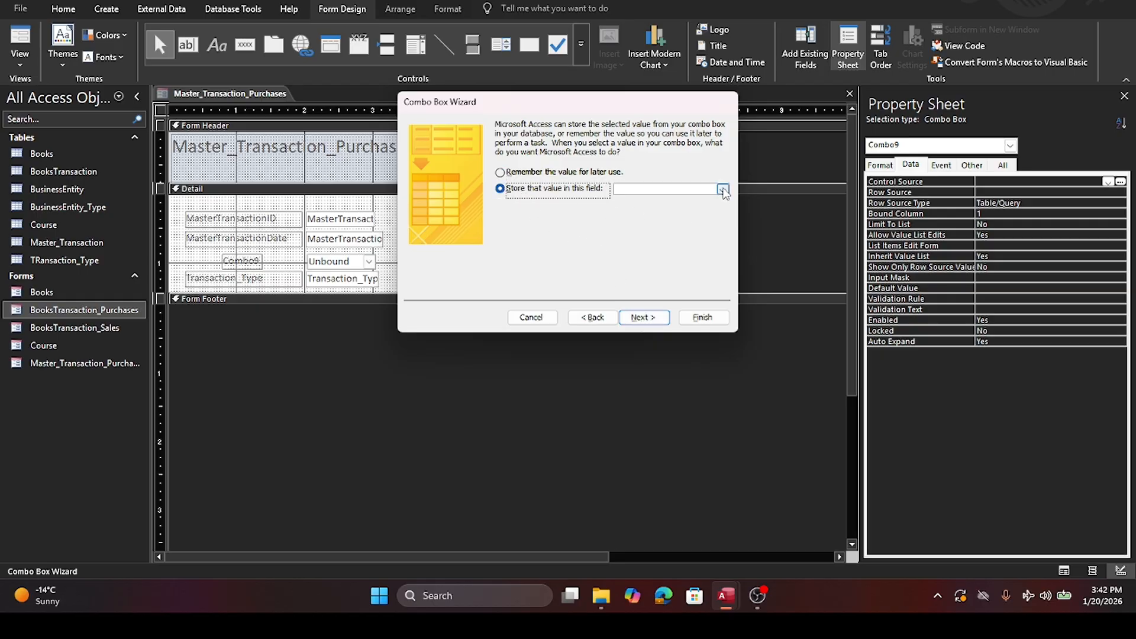
left_click(723, 190)
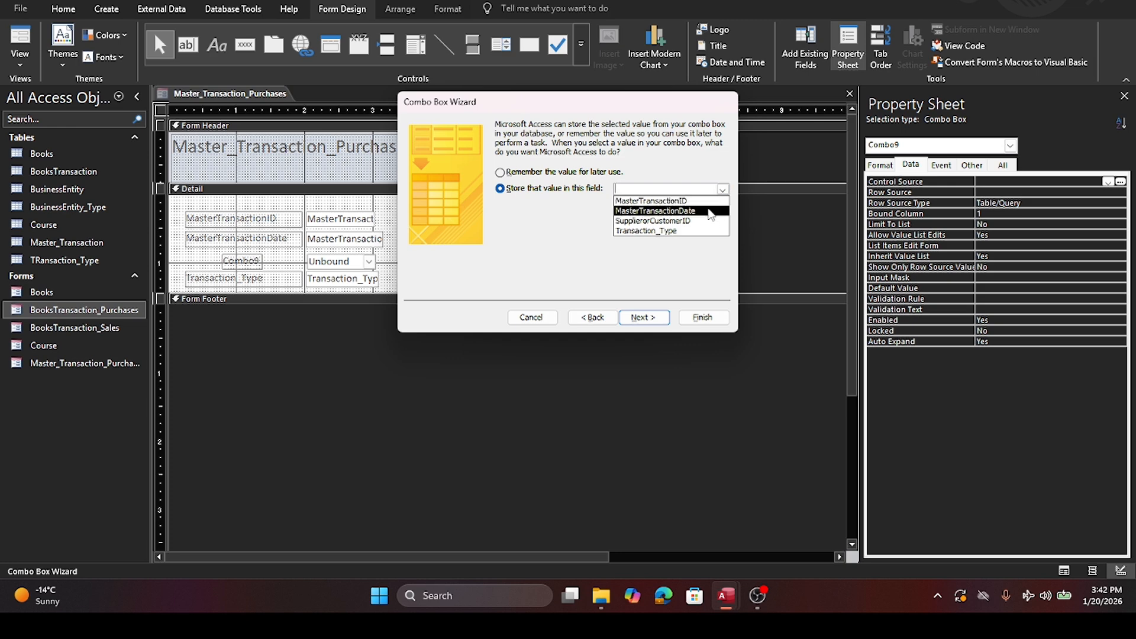
left_click(702, 221)
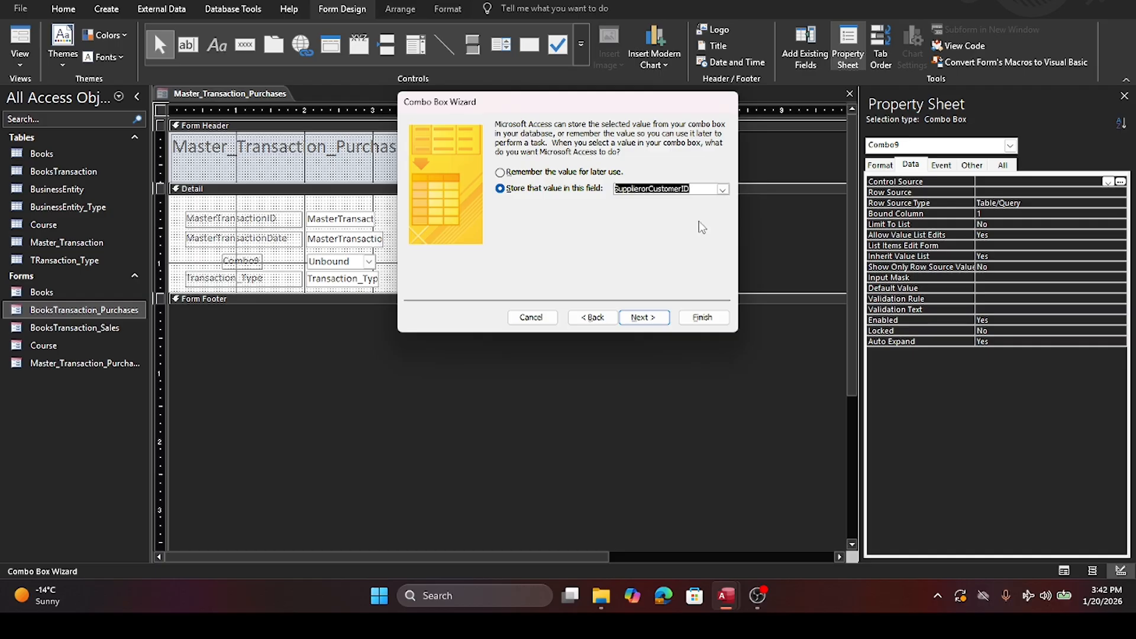
left_click(657, 318)
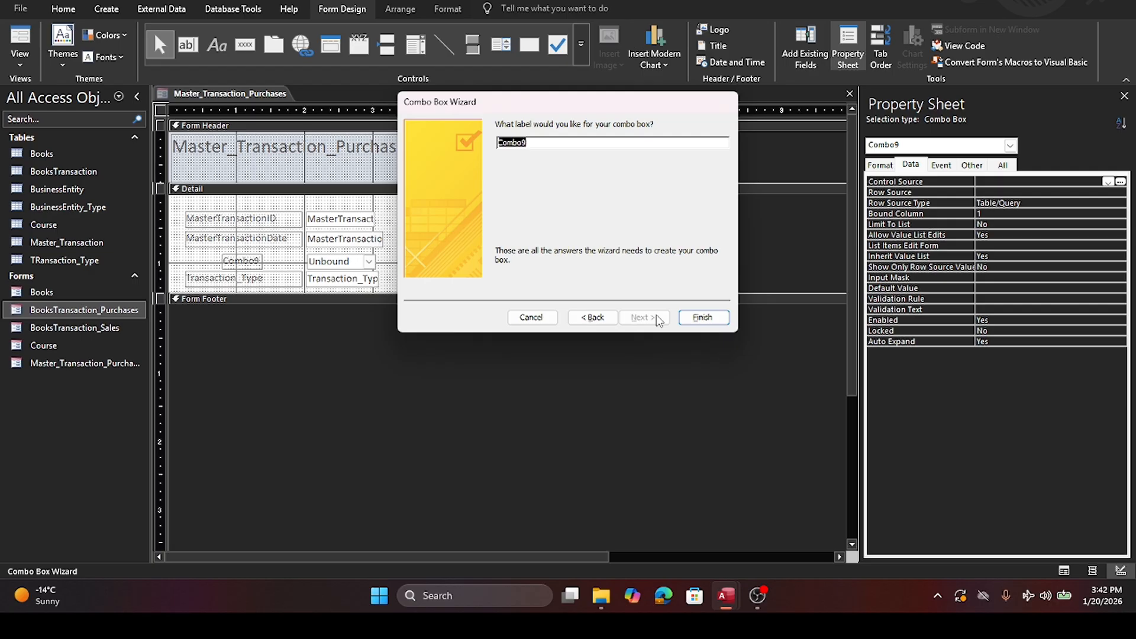
type("Business Entity")
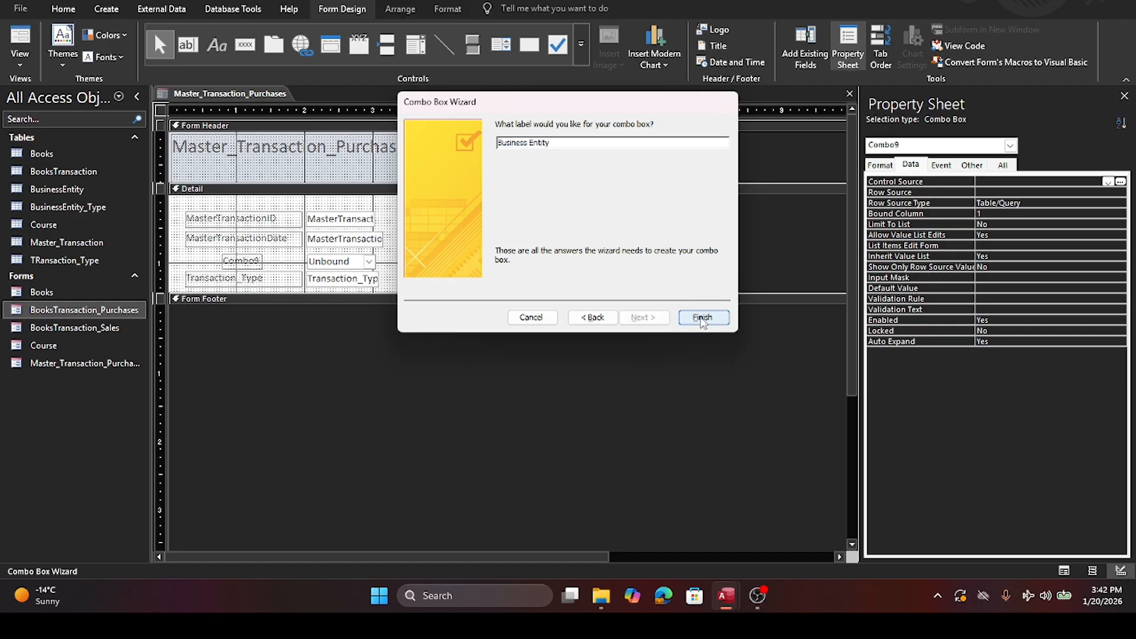
left_click(703, 319)
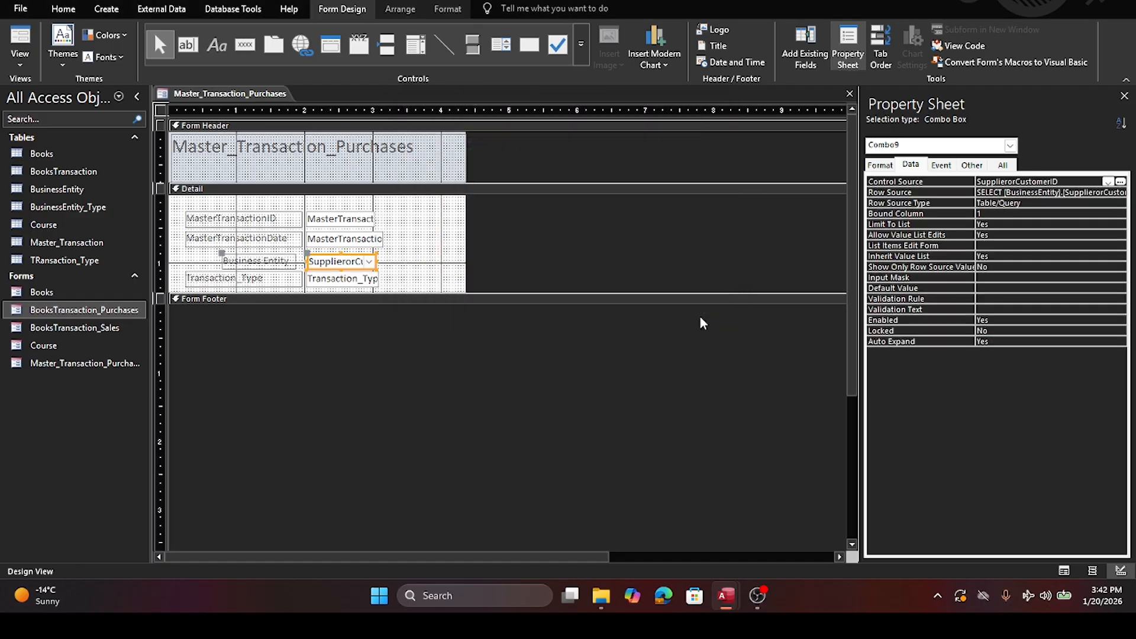
Step: Delete the Transaction_Type label and text box and place a new combo box
left_click(221, 278)
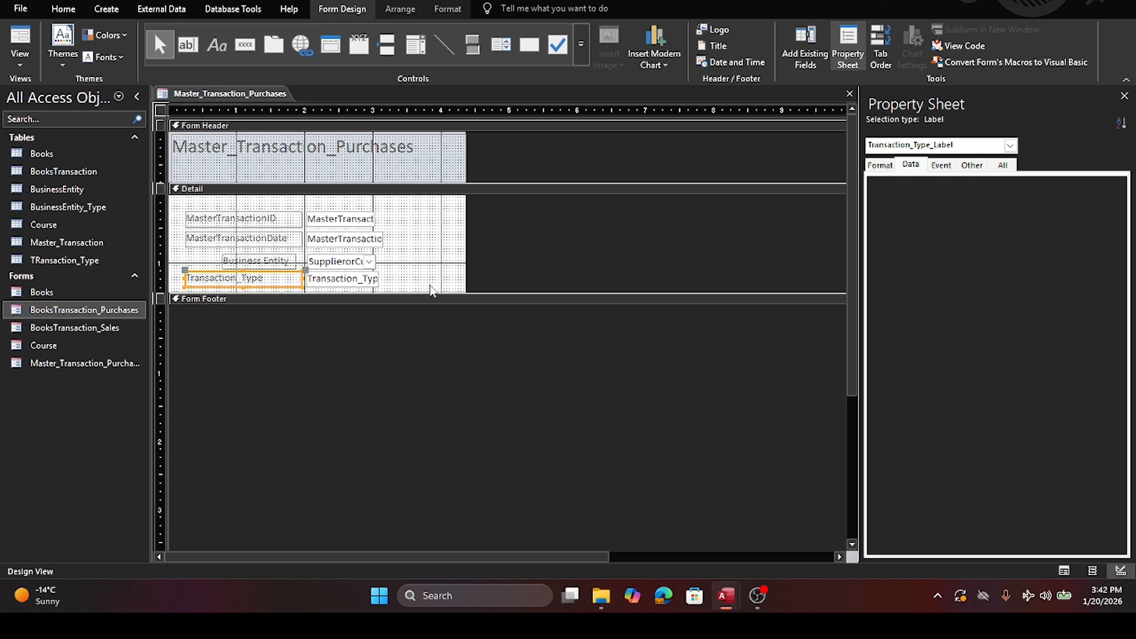
left_click(401, 284)
left_click_drag(401, 284, 206, 284)
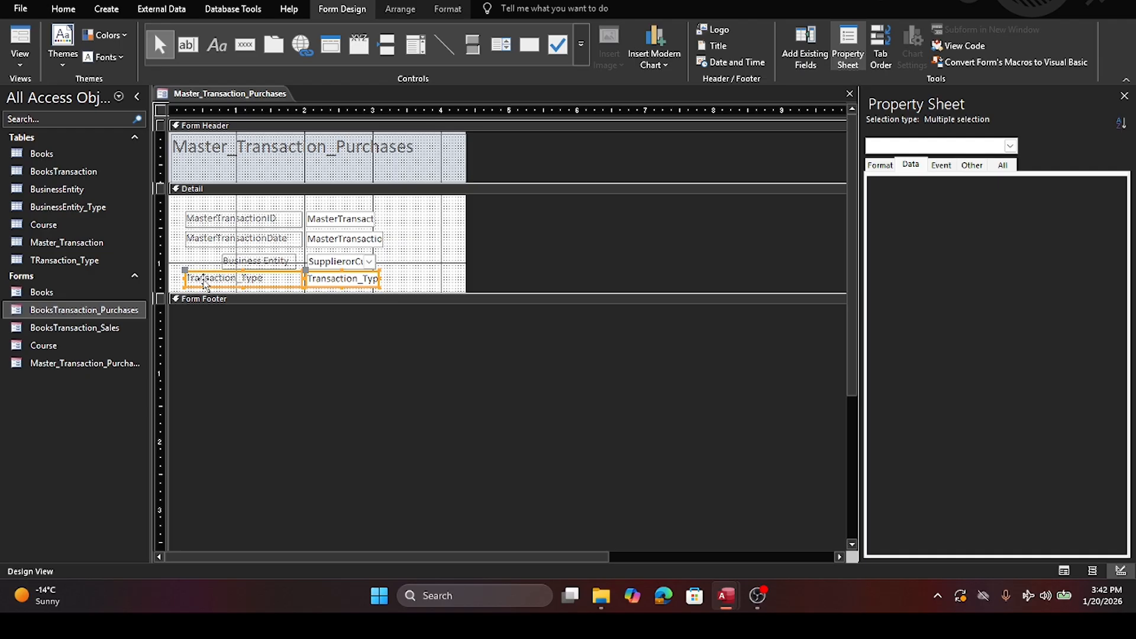
key("Delete")
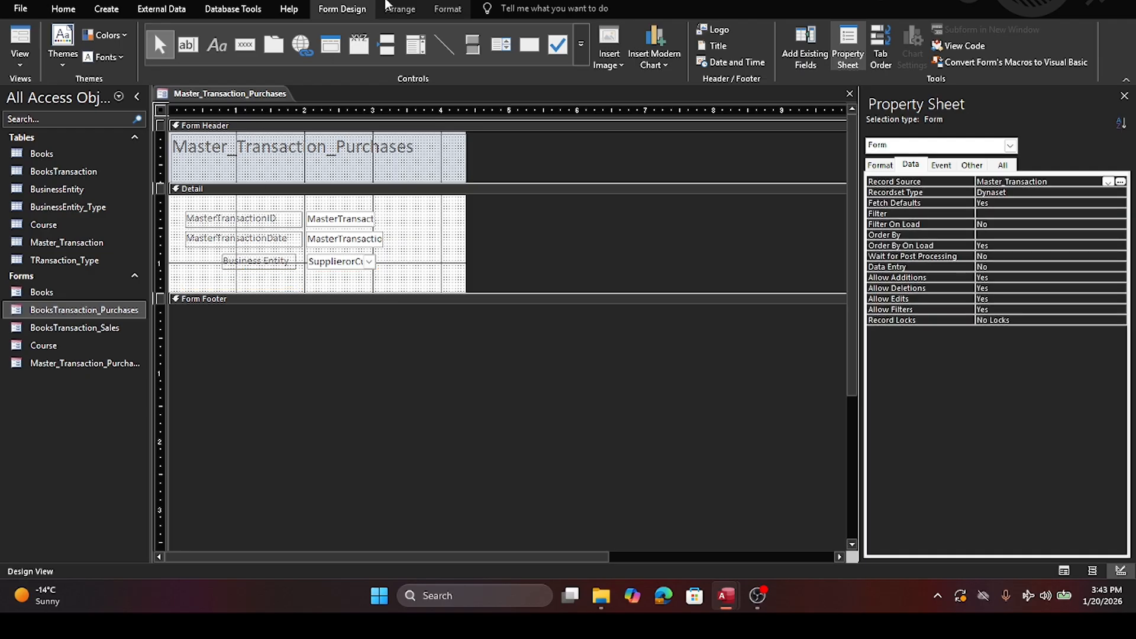
left_click(417, 47)
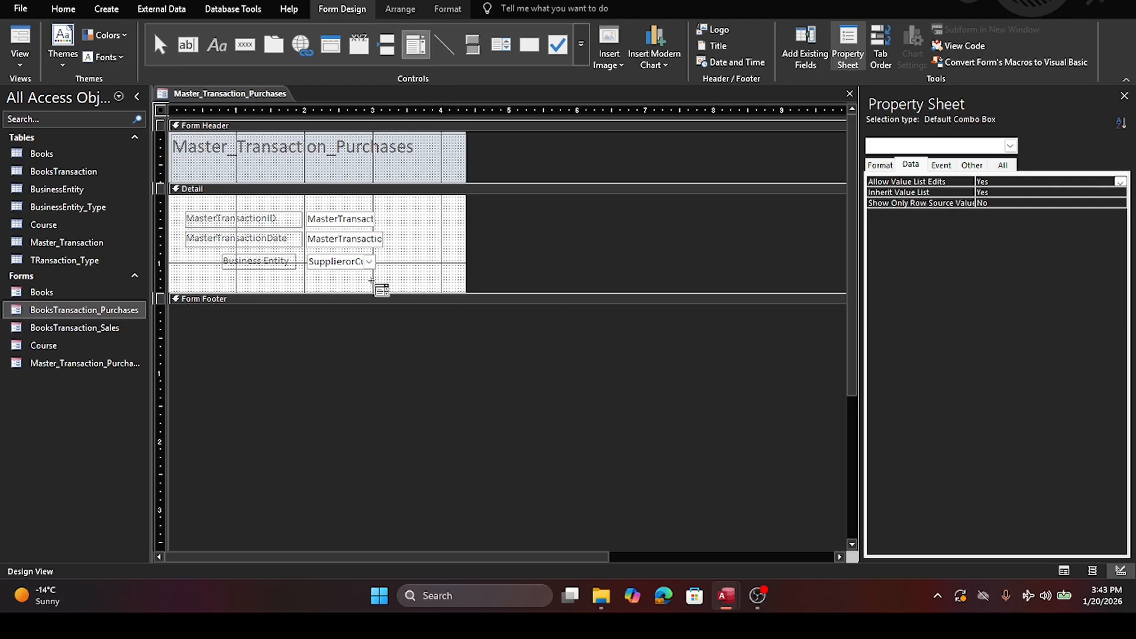
left_click(310, 274)
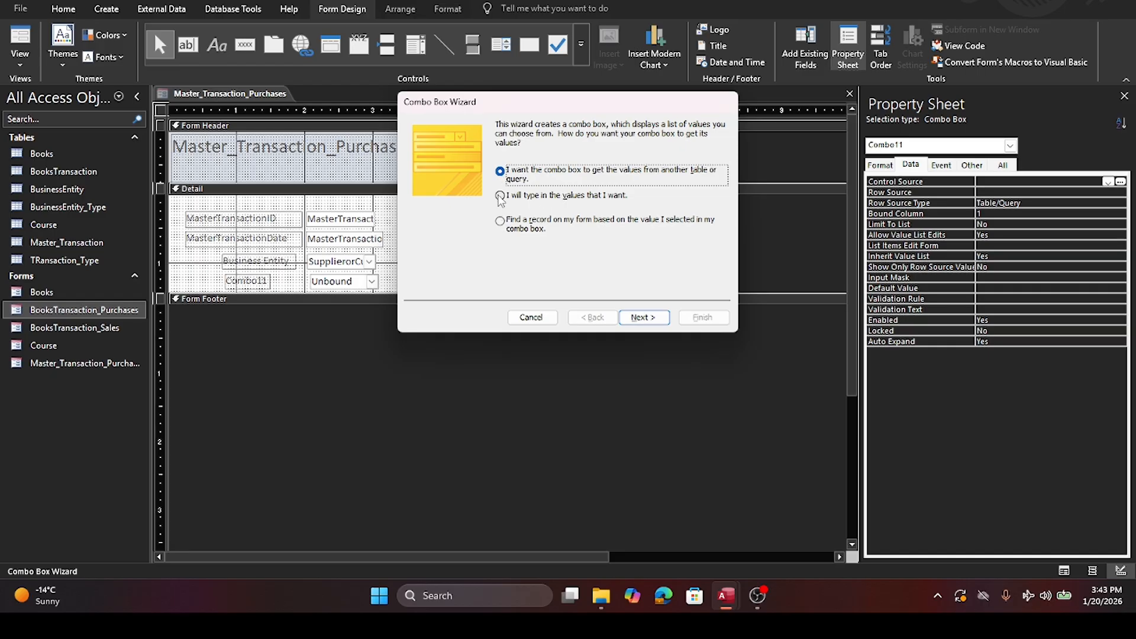
Step: Source the combo from TRansaction_Type using TransactionType_ID and TransactionType_name, default sort and widths
left_click(643, 317)
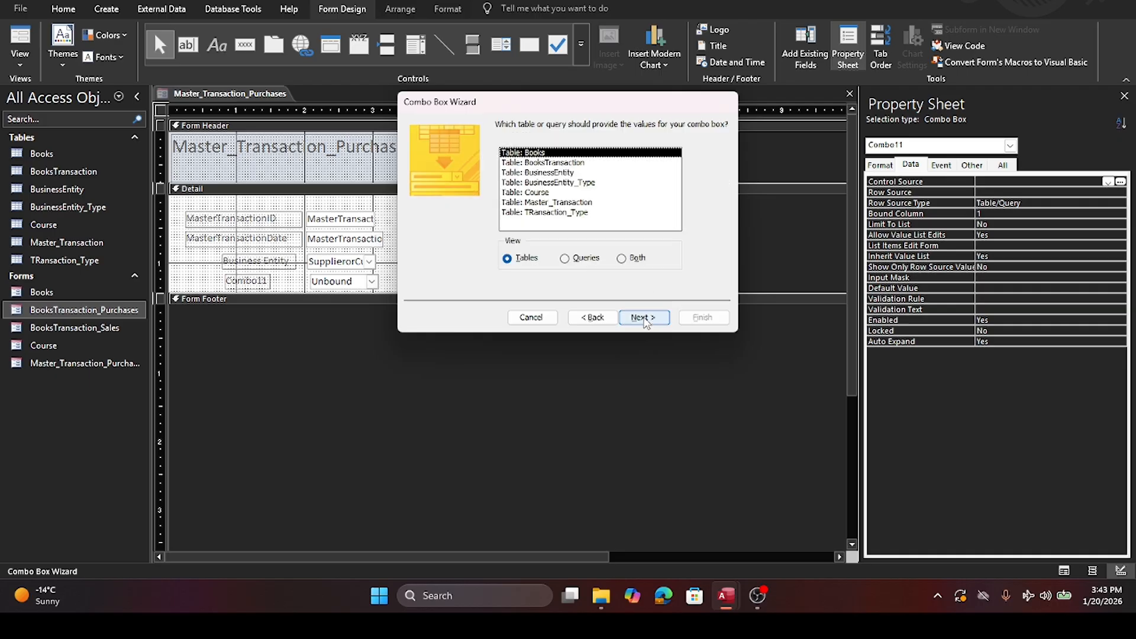
left_click(539, 203)
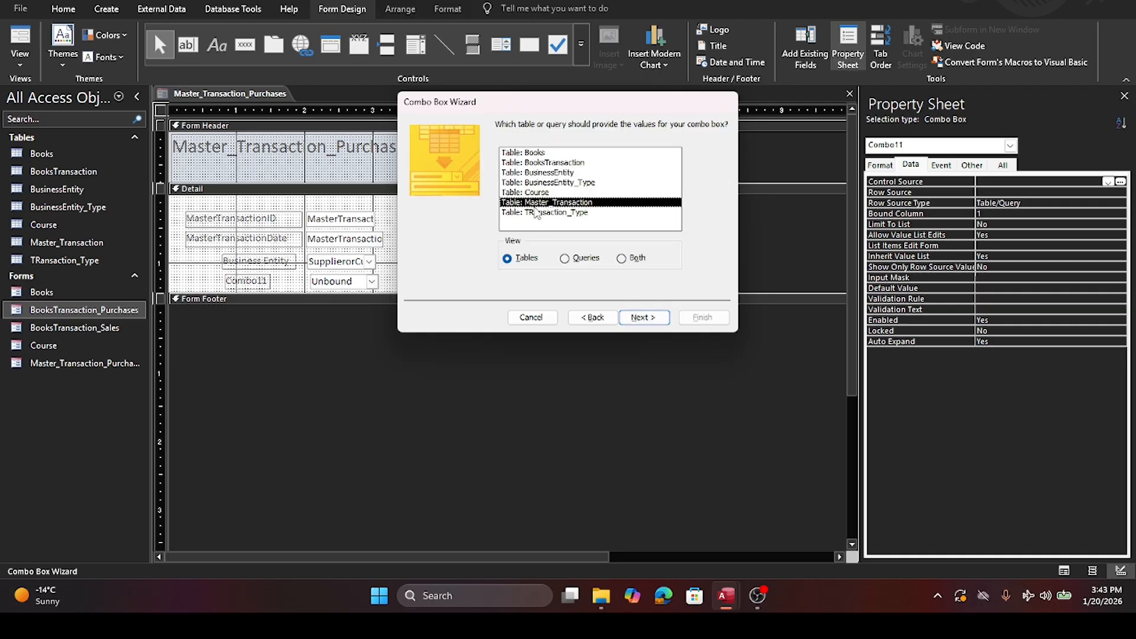
left_click(534, 213)
left_click(645, 319)
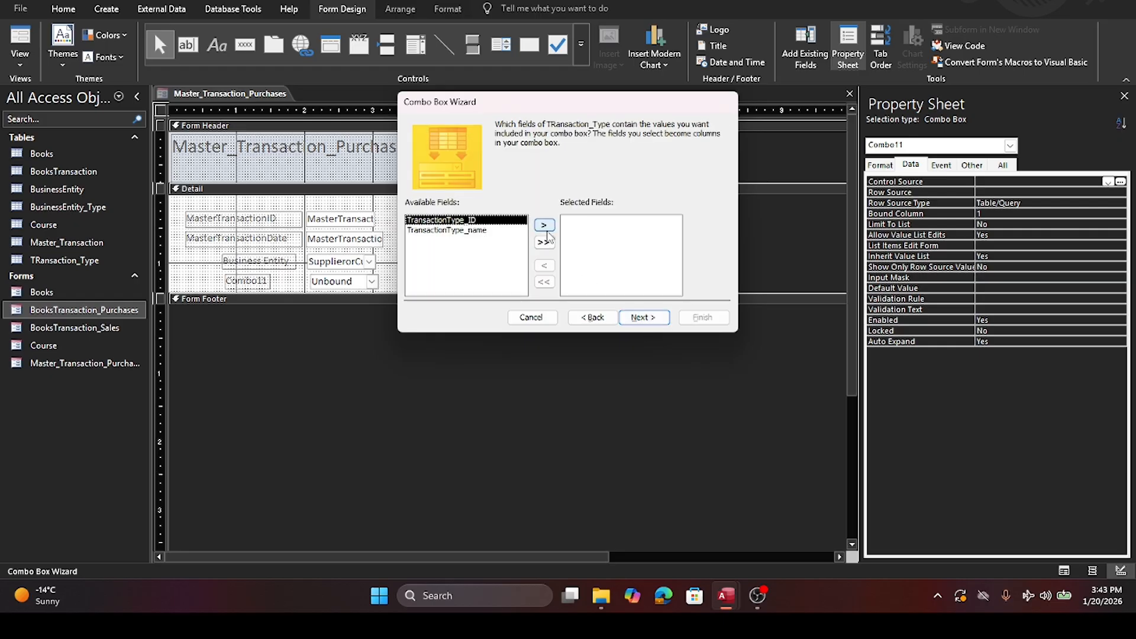
left_click(544, 225)
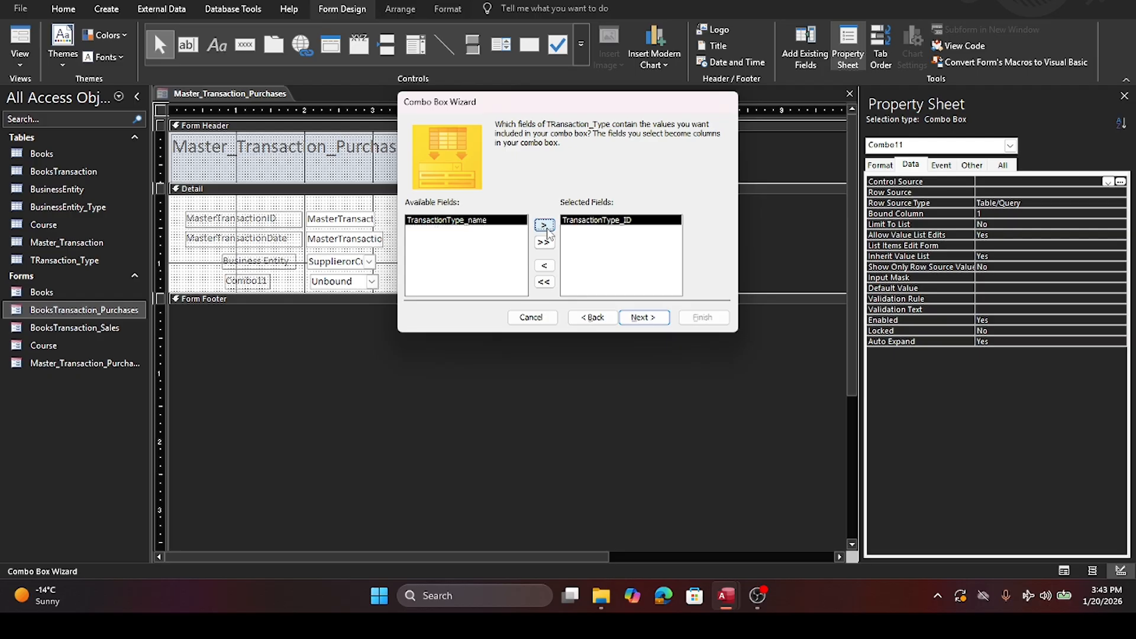
left_click(546, 228)
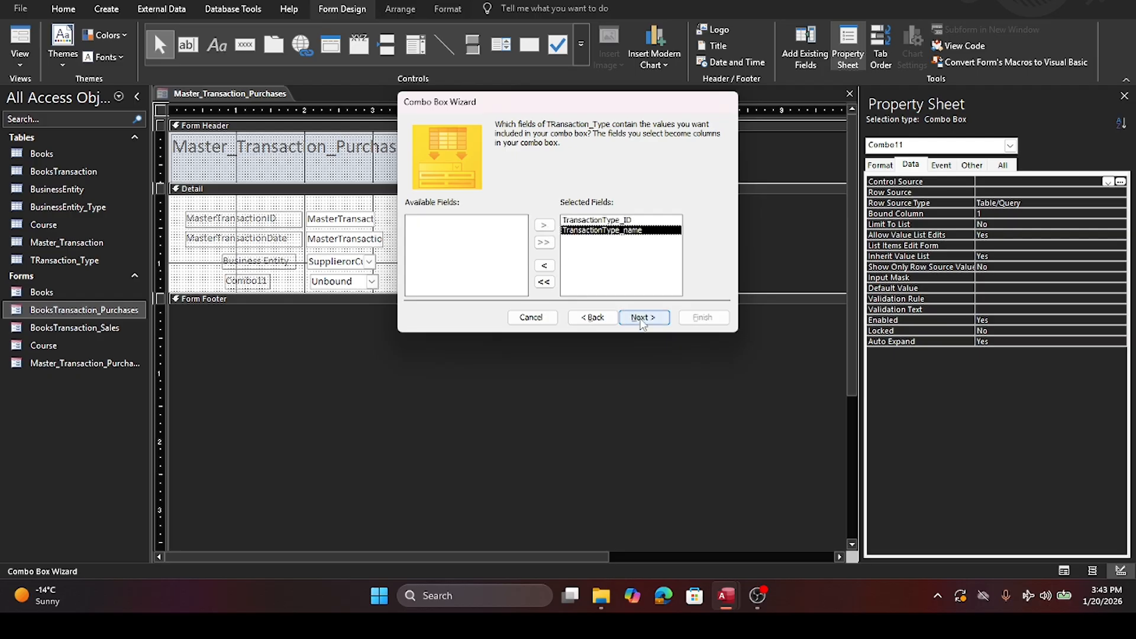
left_click(641, 320)
left_click(650, 318)
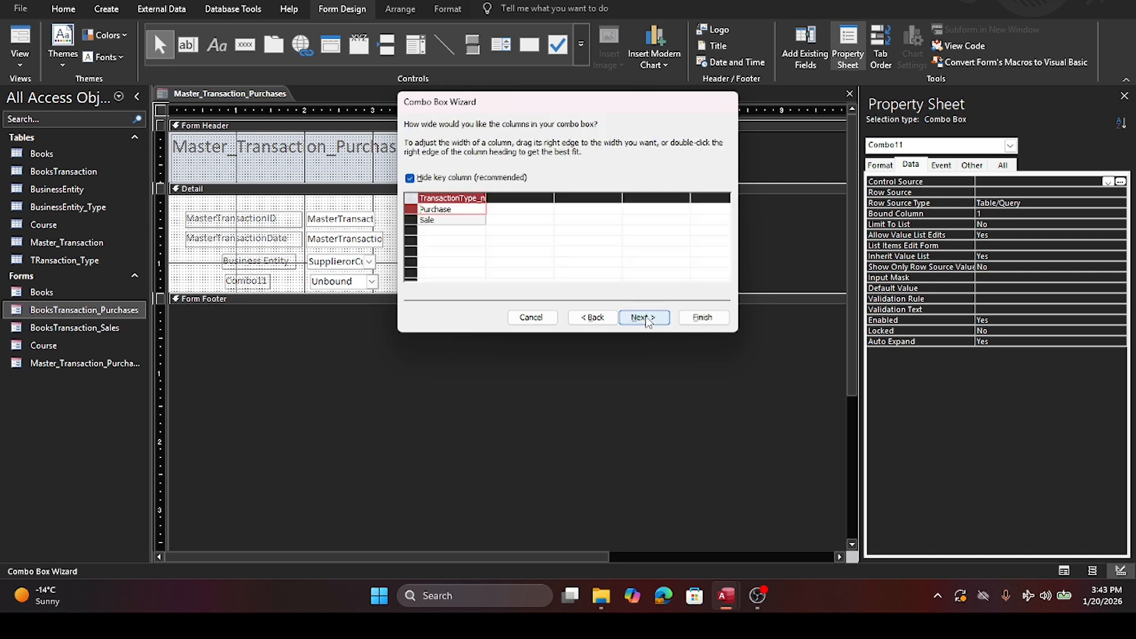
left_click(661, 322)
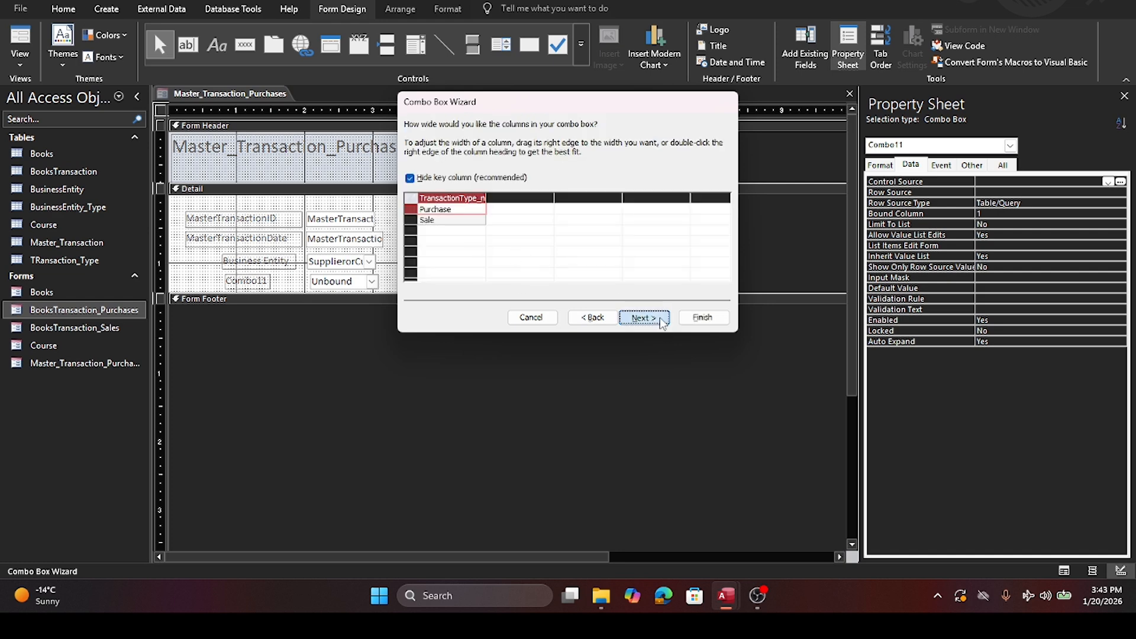
Step: Store the value in Transaction_Type and label the combo 'Transaction Type'
left_click(500, 189)
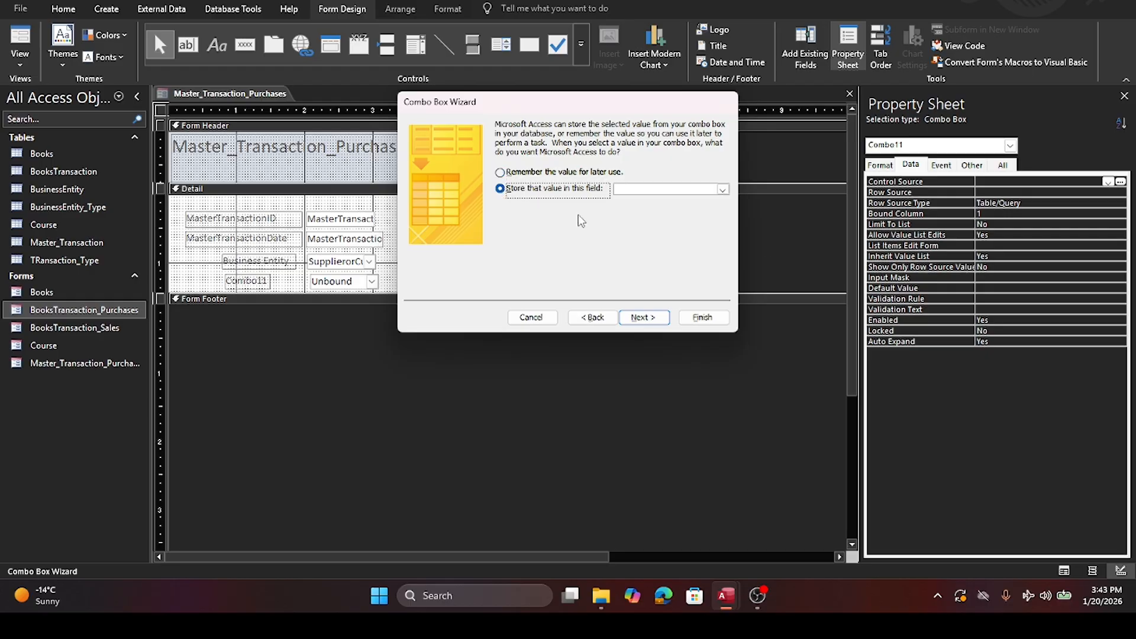
left_click(723, 189)
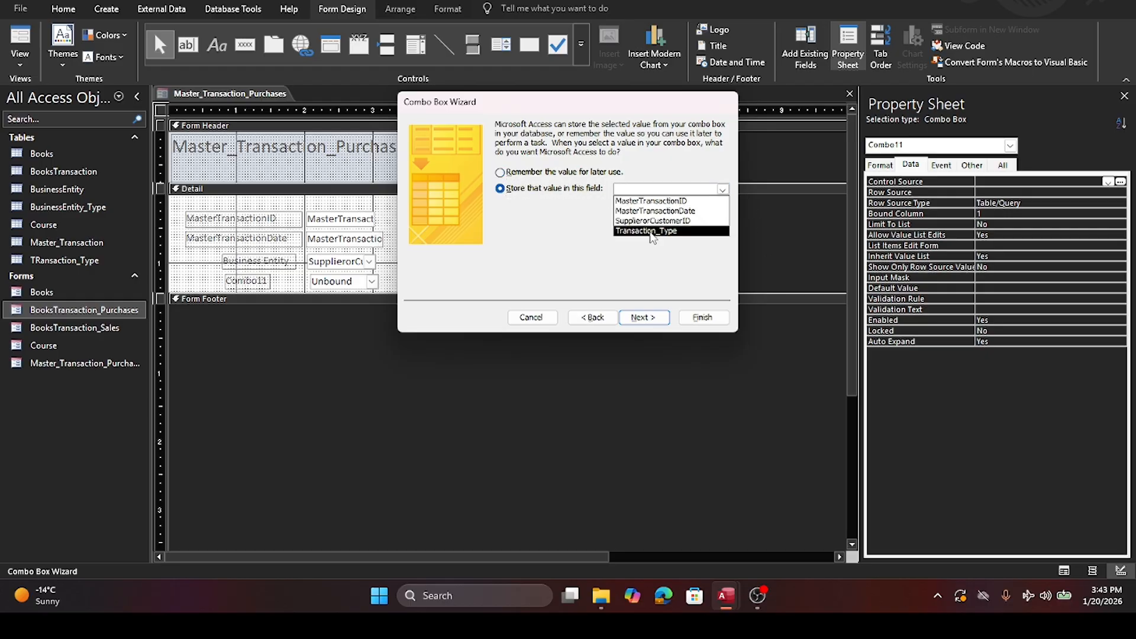
left_click(652, 231)
left_click(648, 318)
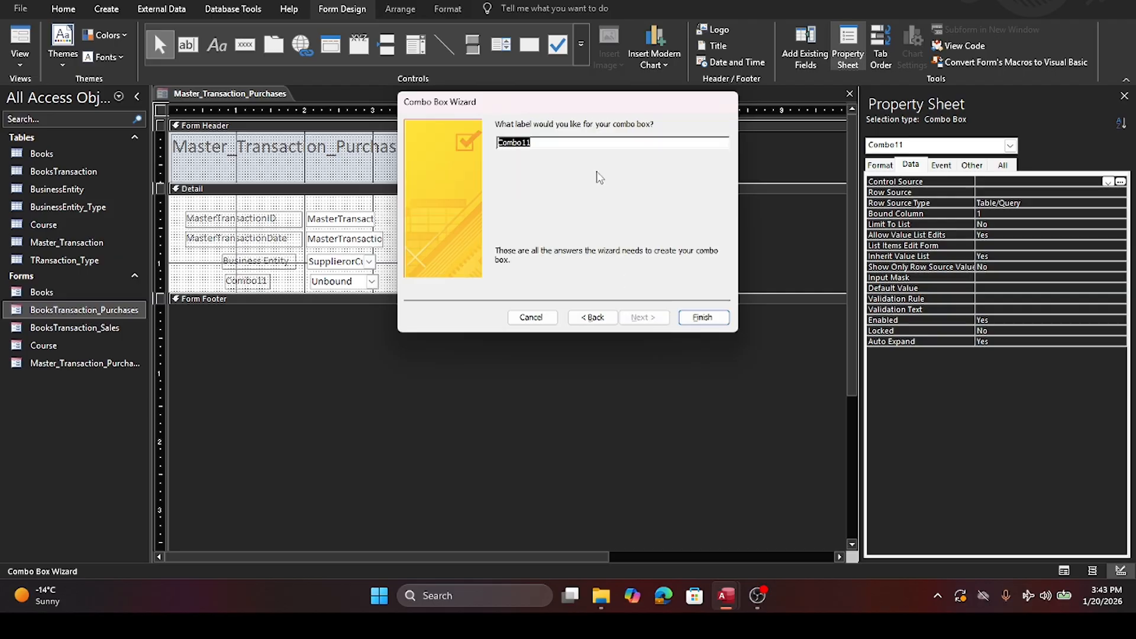
type("Transaction 1")
type("ype")
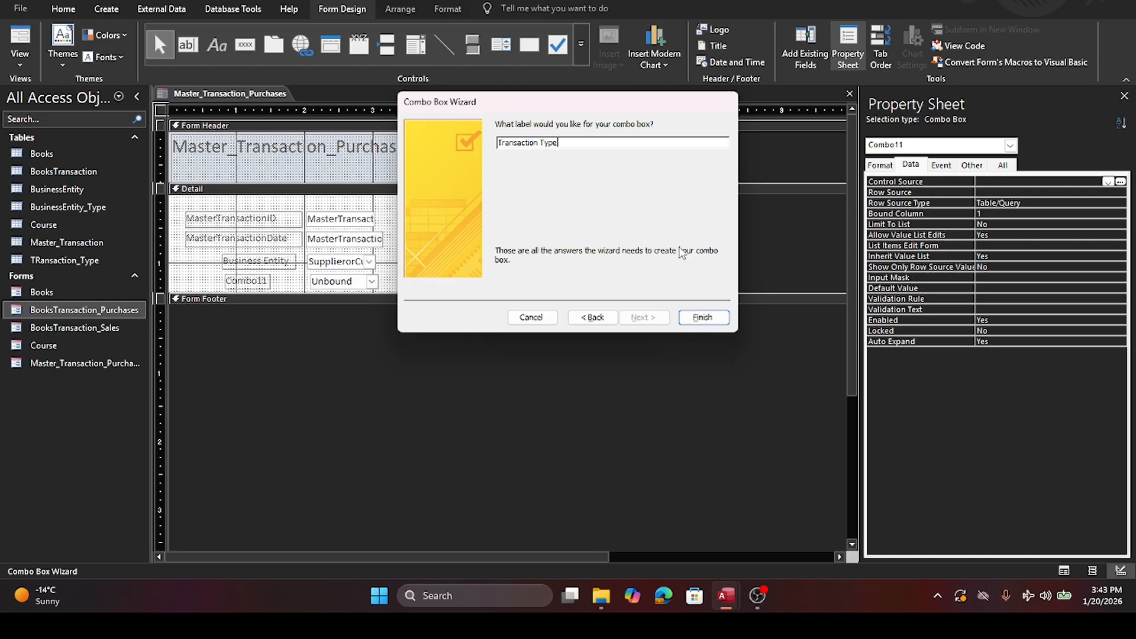
left_click(700, 322)
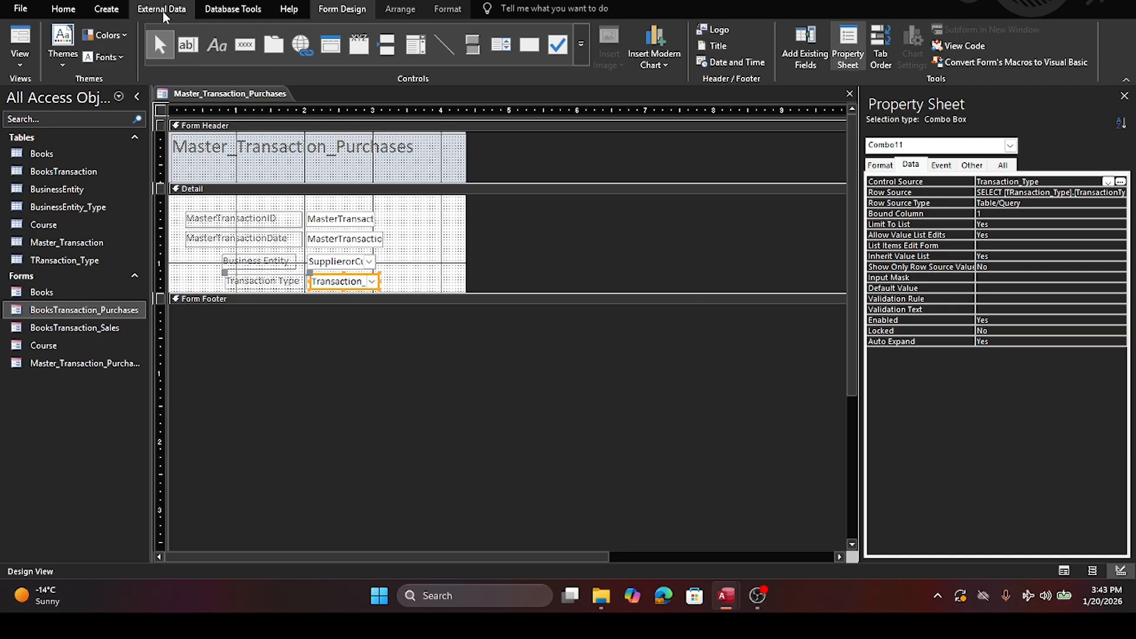
Step: Open the form in Form View and try the Business Entity and Transaction Type drop-downs
right_click(194, 93)
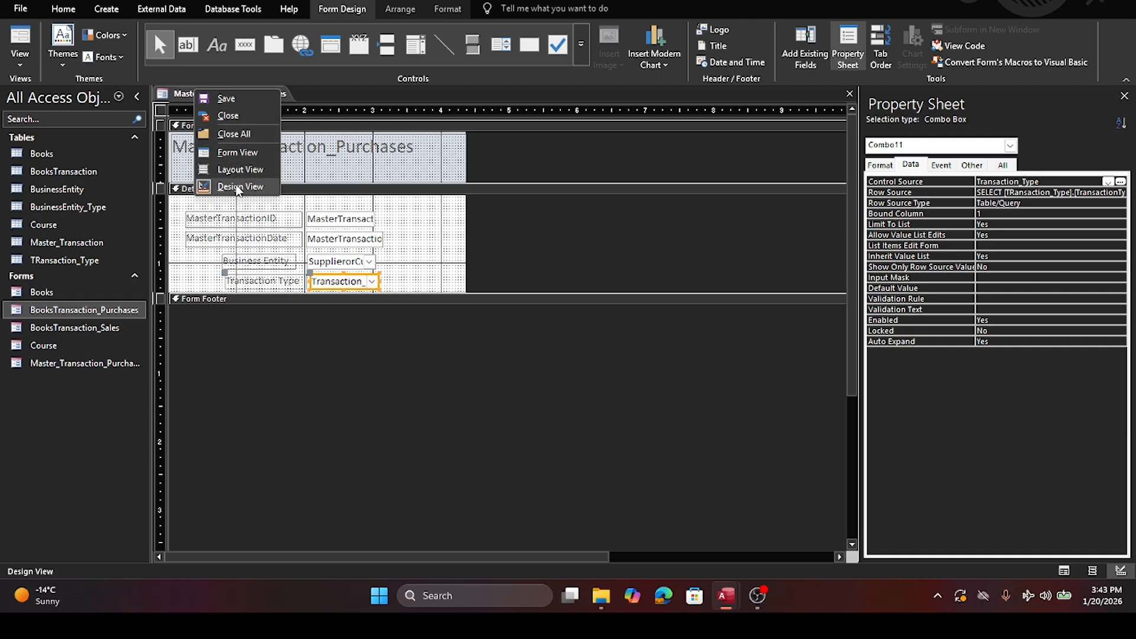
left_click(250, 157)
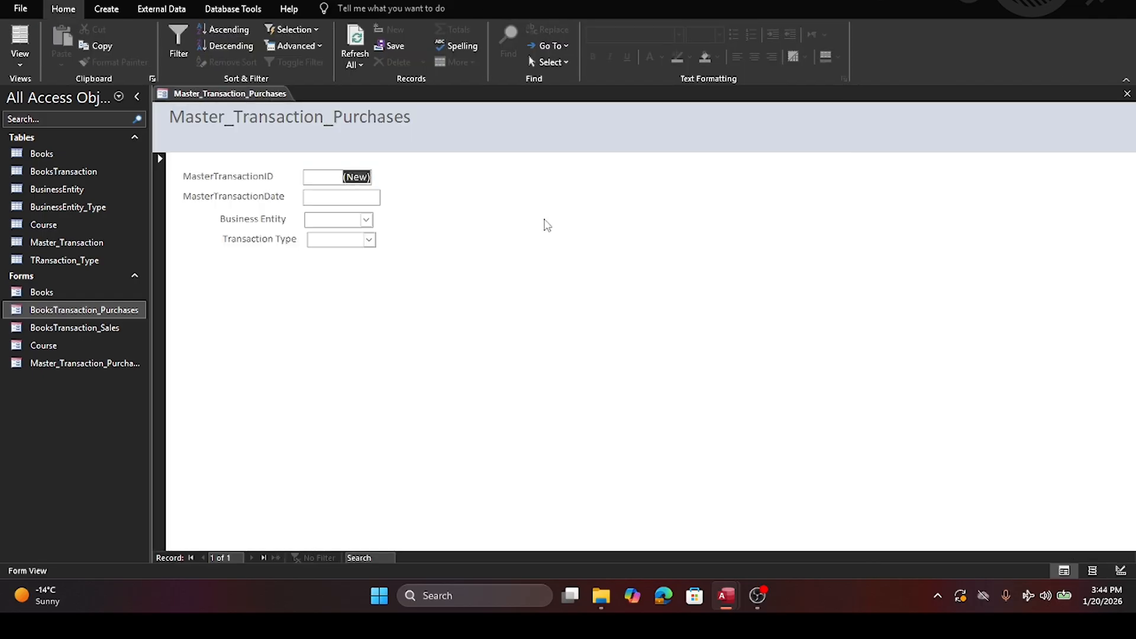
left_click(366, 220)
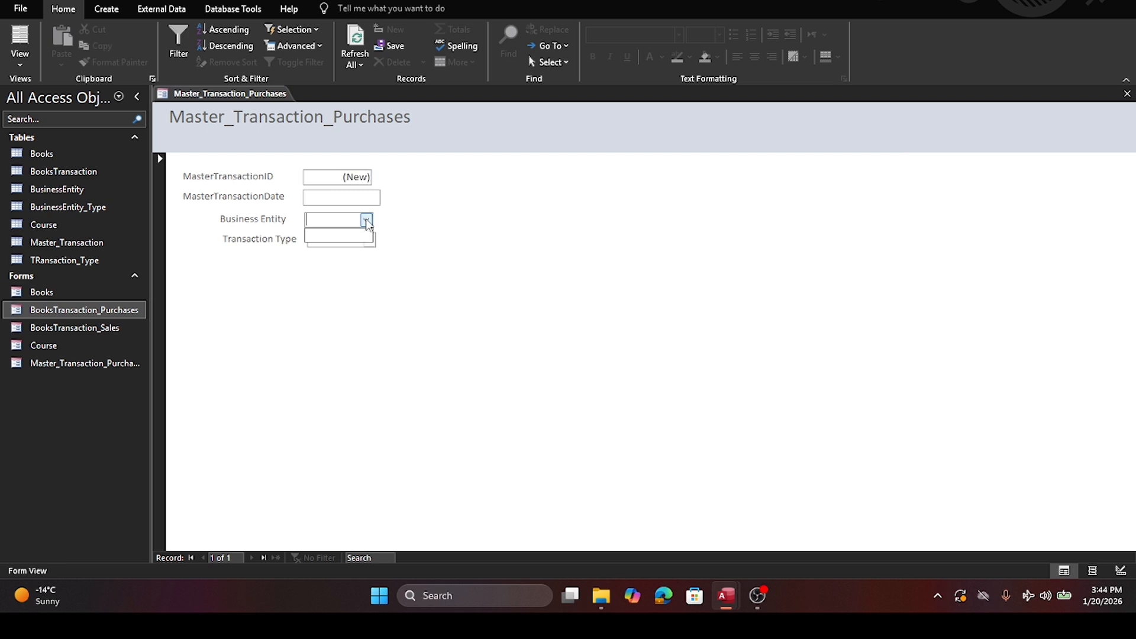
left_click(366, 220)
left_click(375, 243)
left_click(371, 240)
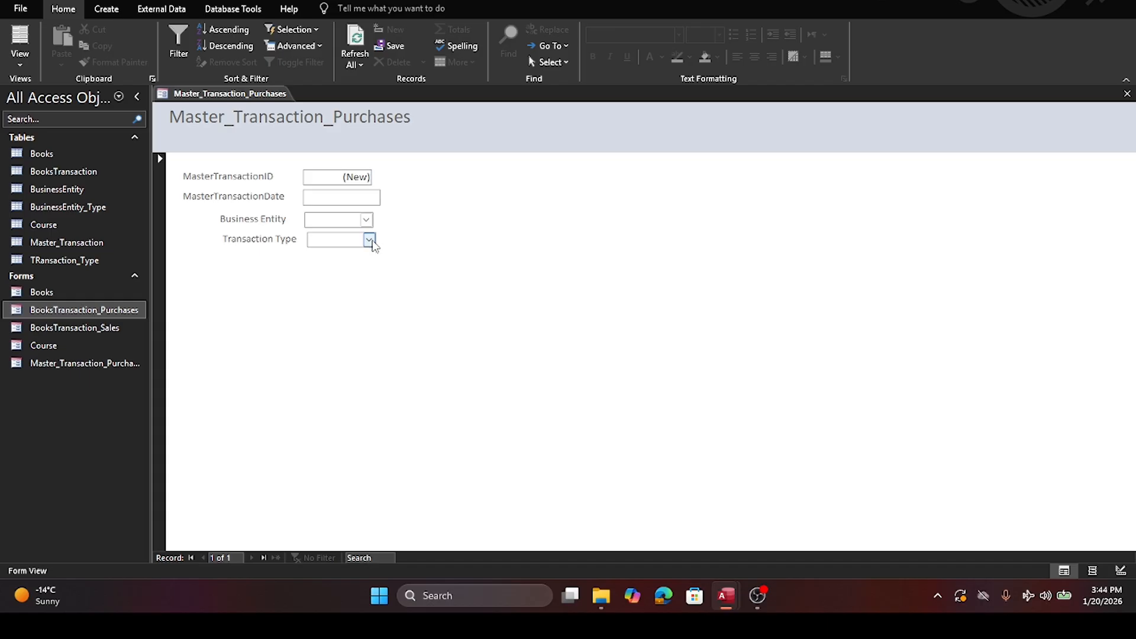
Step: Recheck the Transaction Type list, then close the form and save its design
left_click(370, 240)
left_click(370, 241)
left_click(1126, 97)
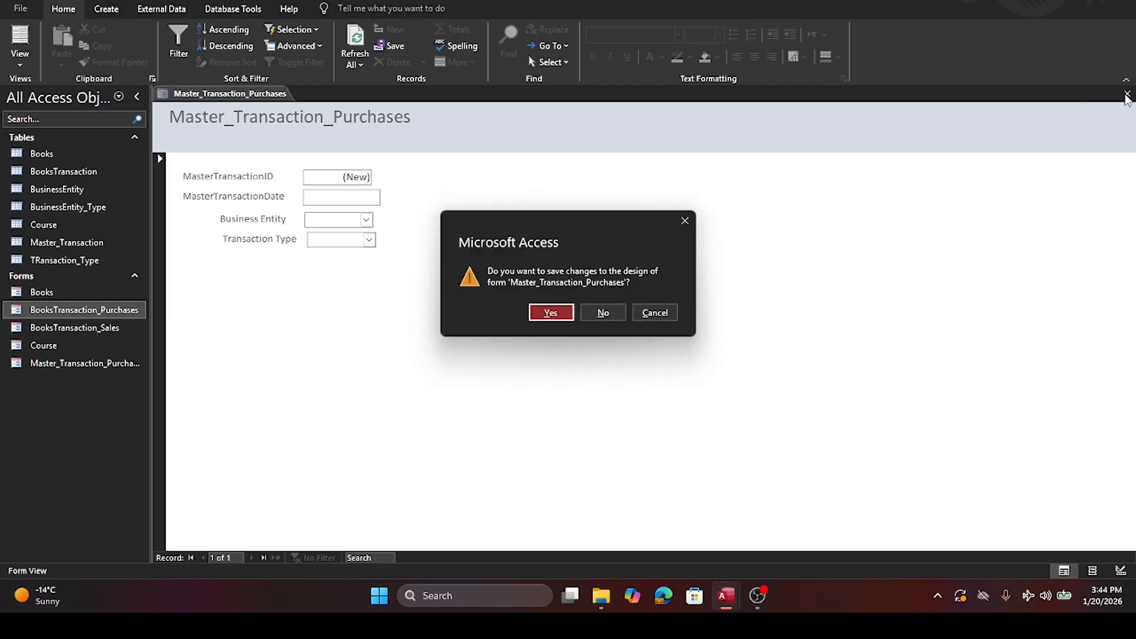
left_click(560, 320)
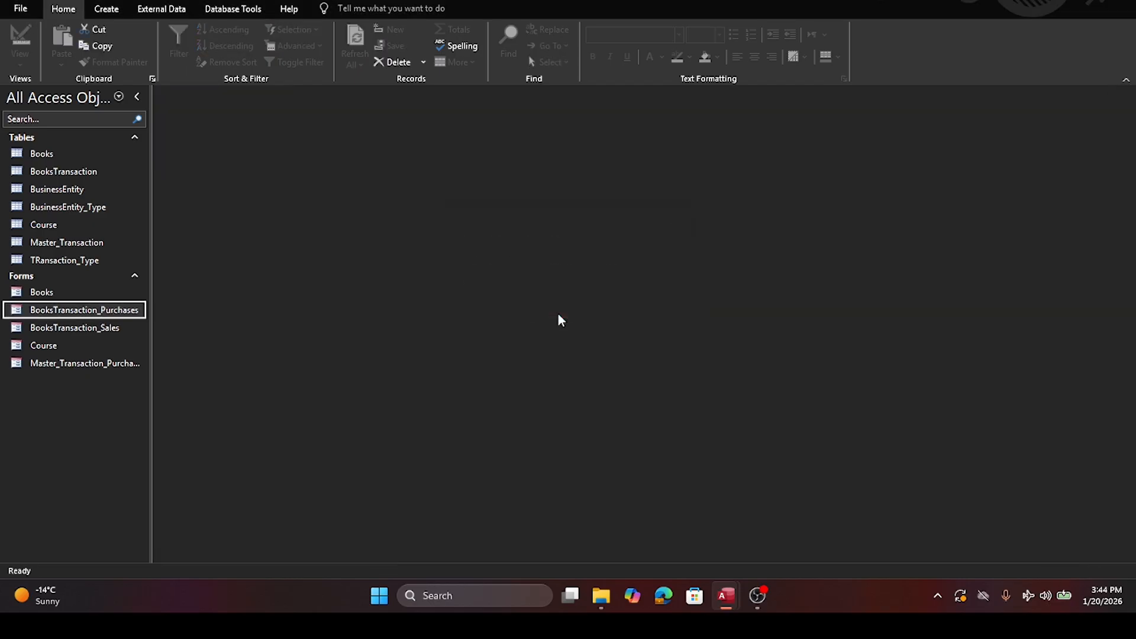
Step: Open the BusinessEntity table to check it is empty, close it, and select it
double_click(57, 190)
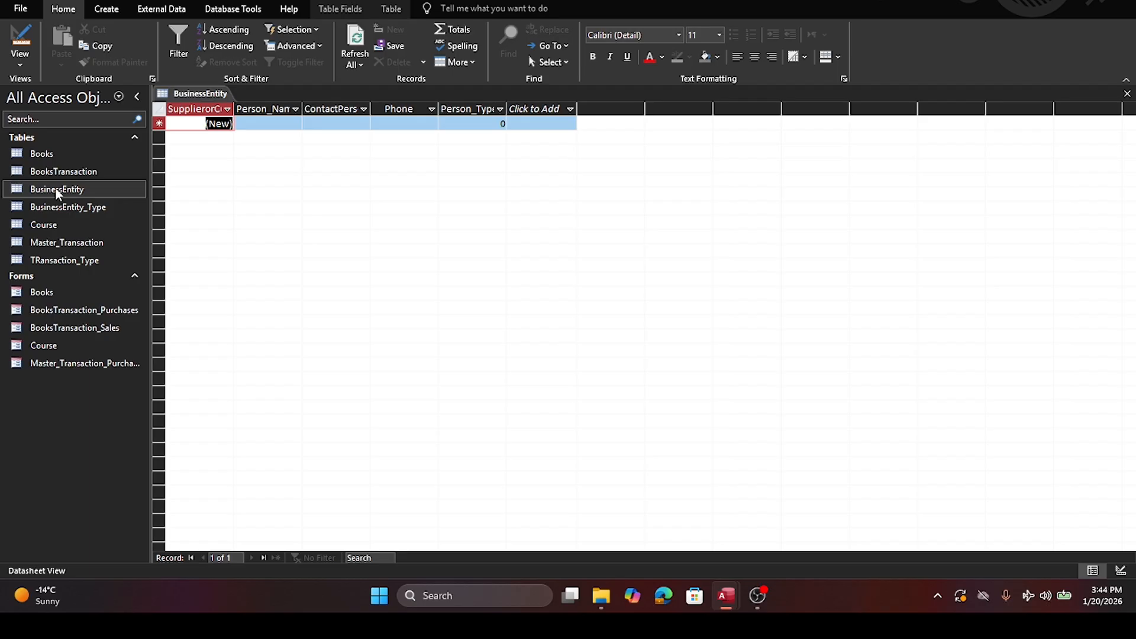
left_click(1127, 94)
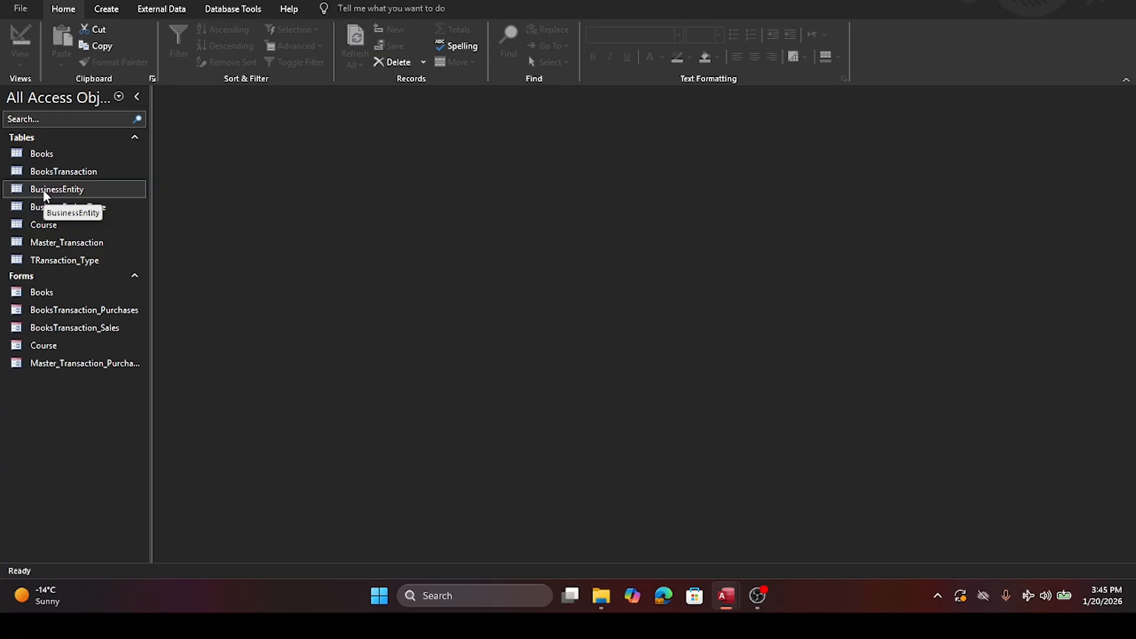
left_click(108, 469)
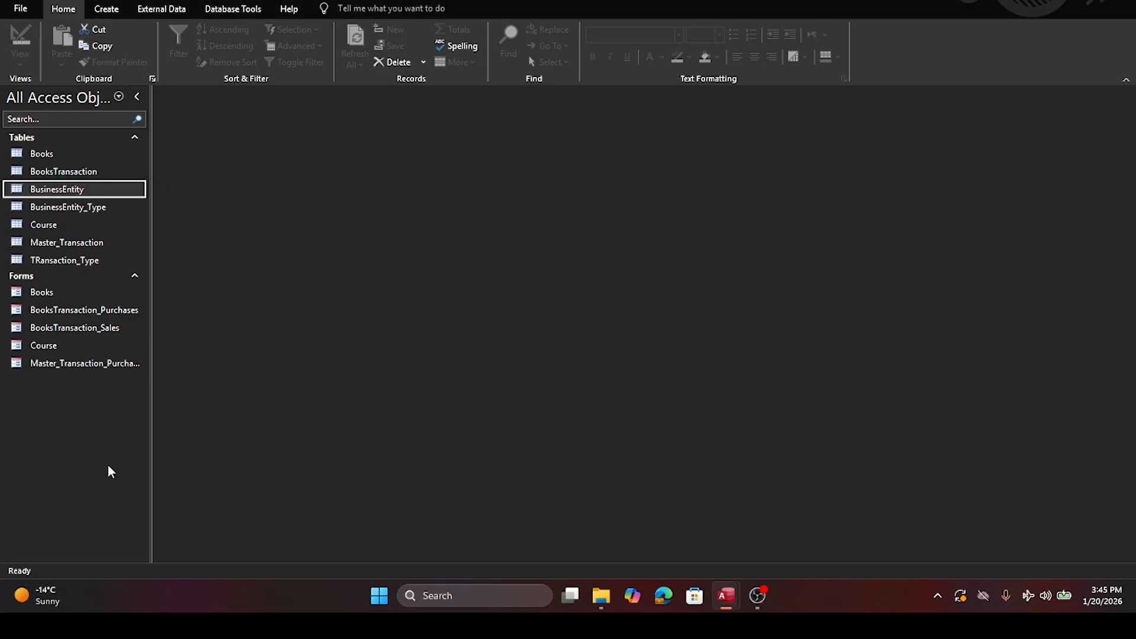
left_click(101, 10)
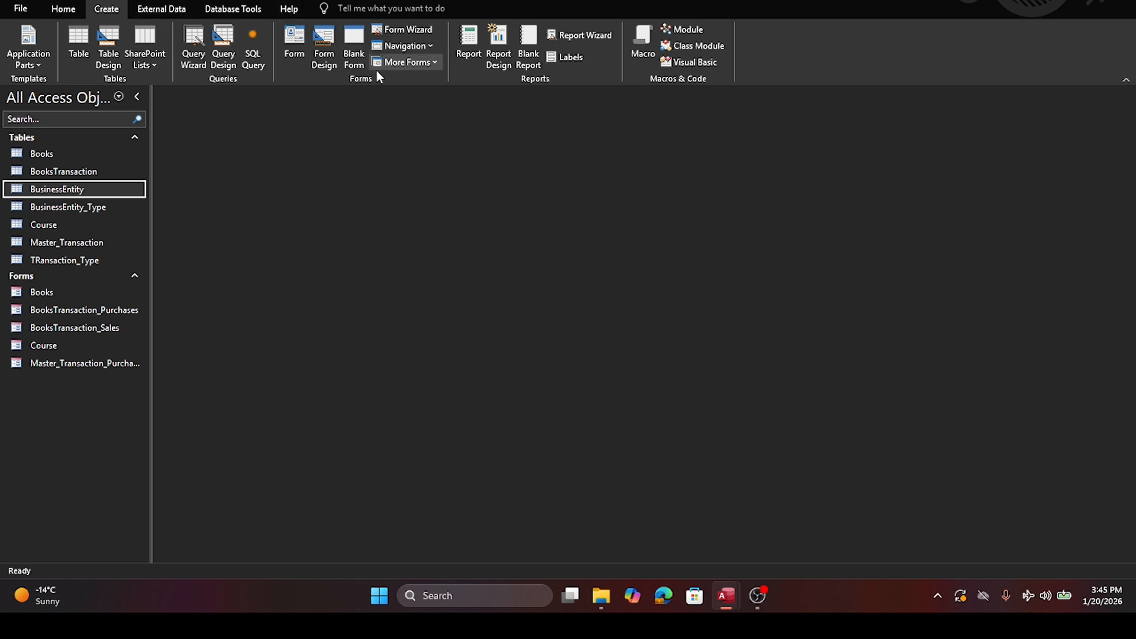
Step: Build a columnar BusinessEntity form containing all the table's fields with the Form Wizard
left_click(388, 32)
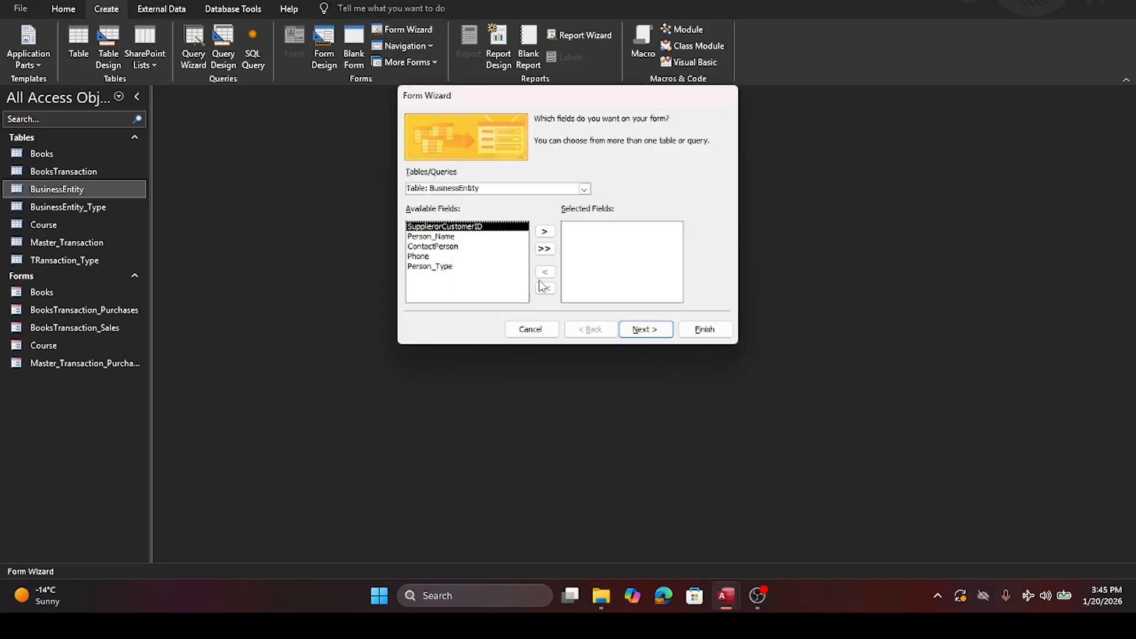
left_click(546, 250)
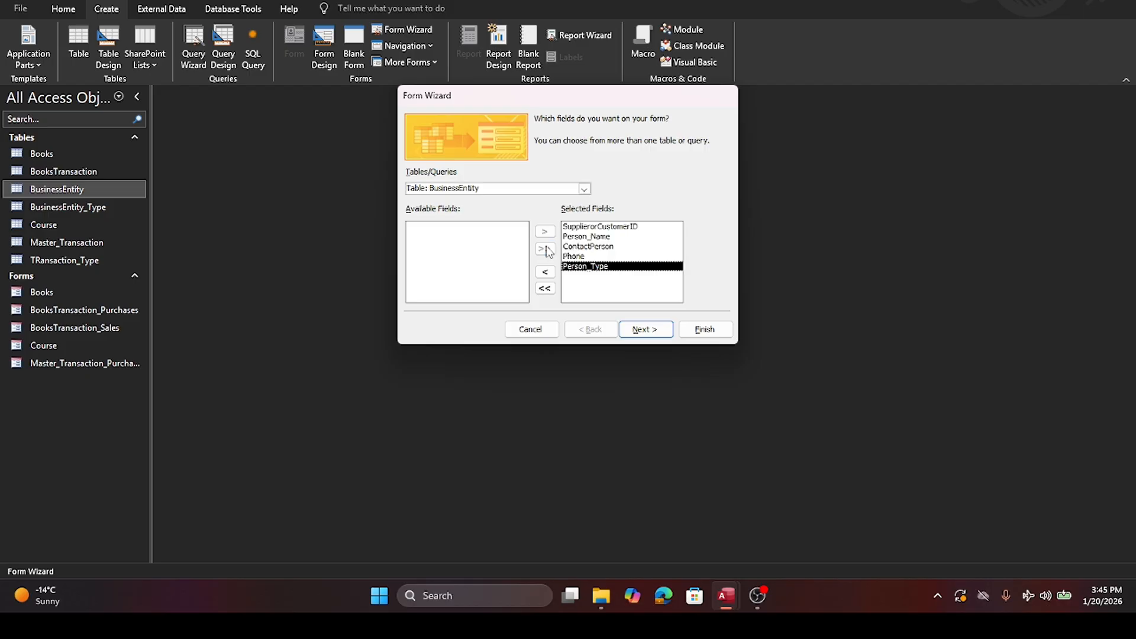
left_click(641, 333)
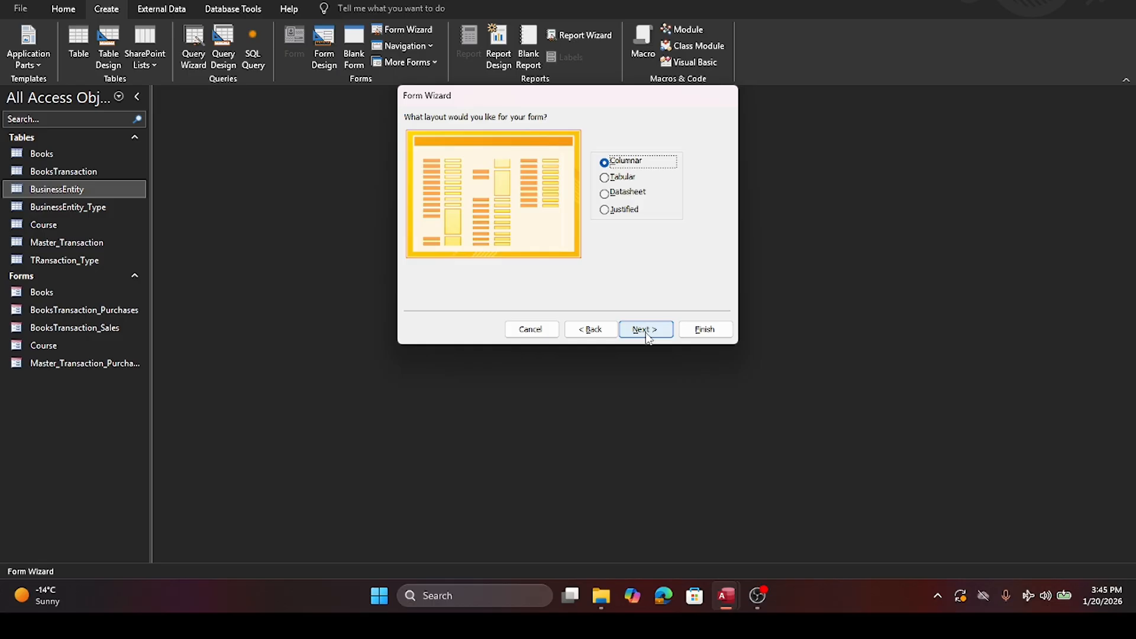
left_click(645, 332)
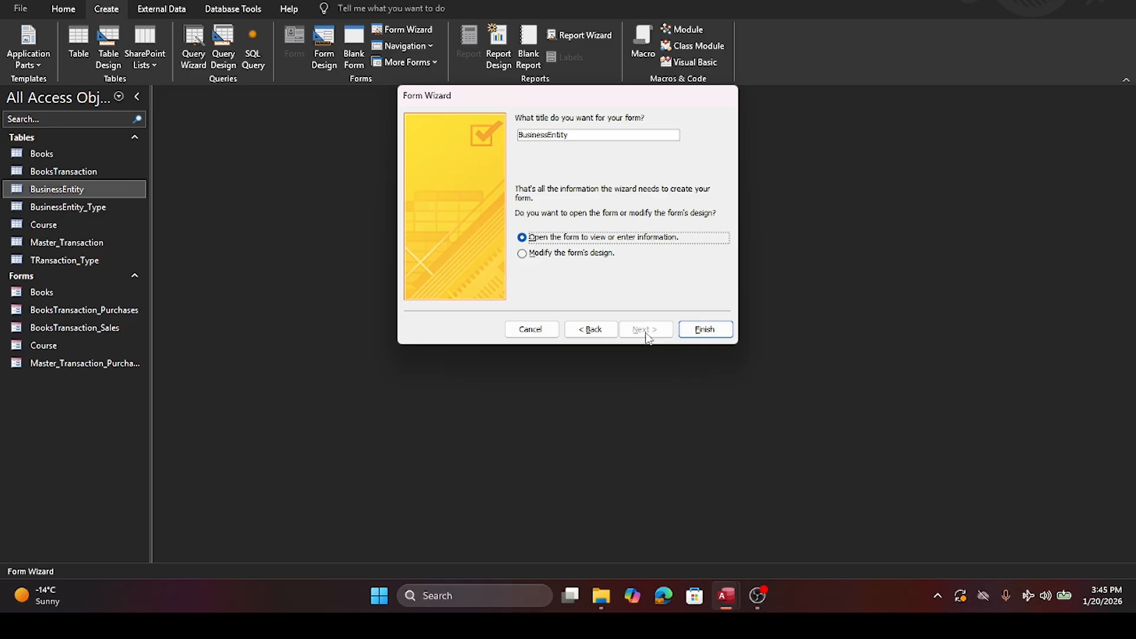
left_click(687, 330)
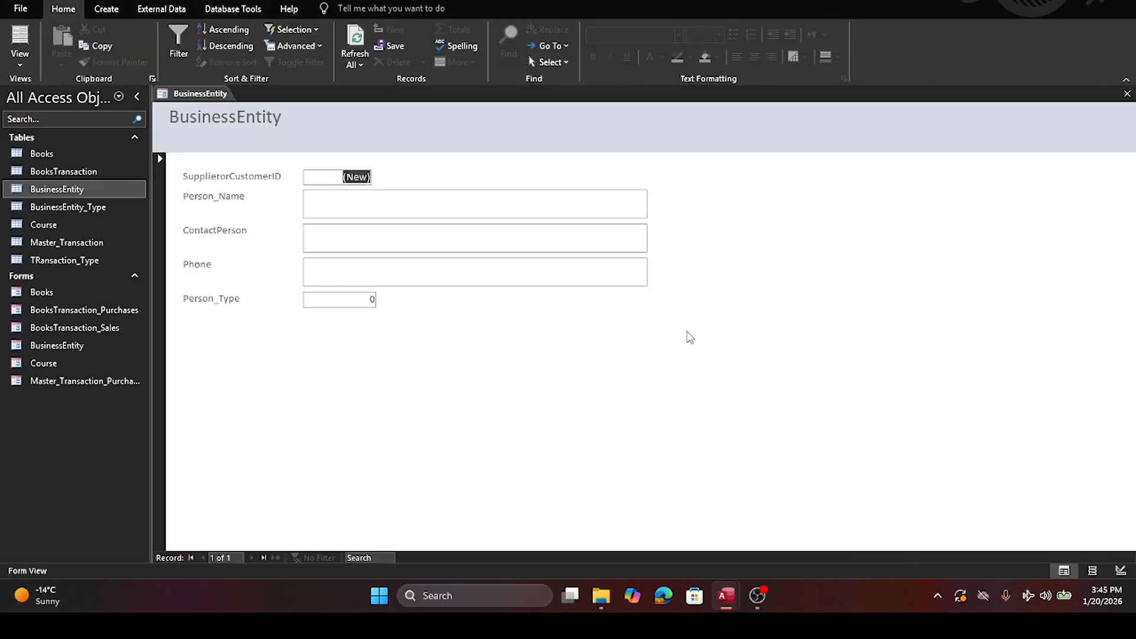
Step: Step through the fields, switch to Design View, and select the Person_Type label and text box
left_click(311, 202)
left_click(315, 236)
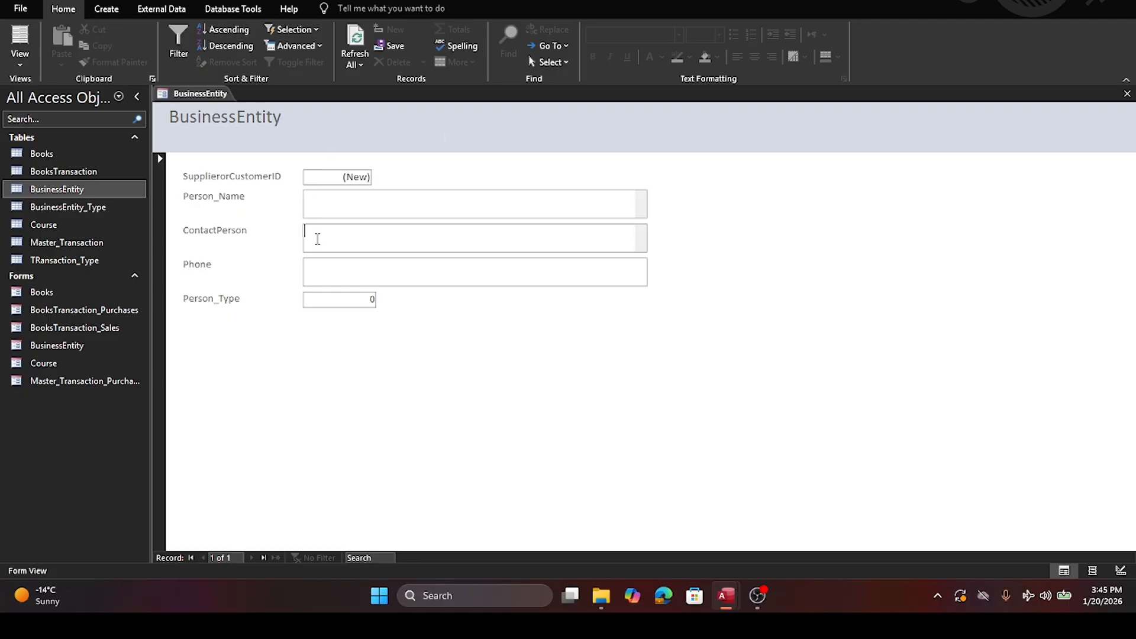
left_click(317, 300)
right_click(182, 97)
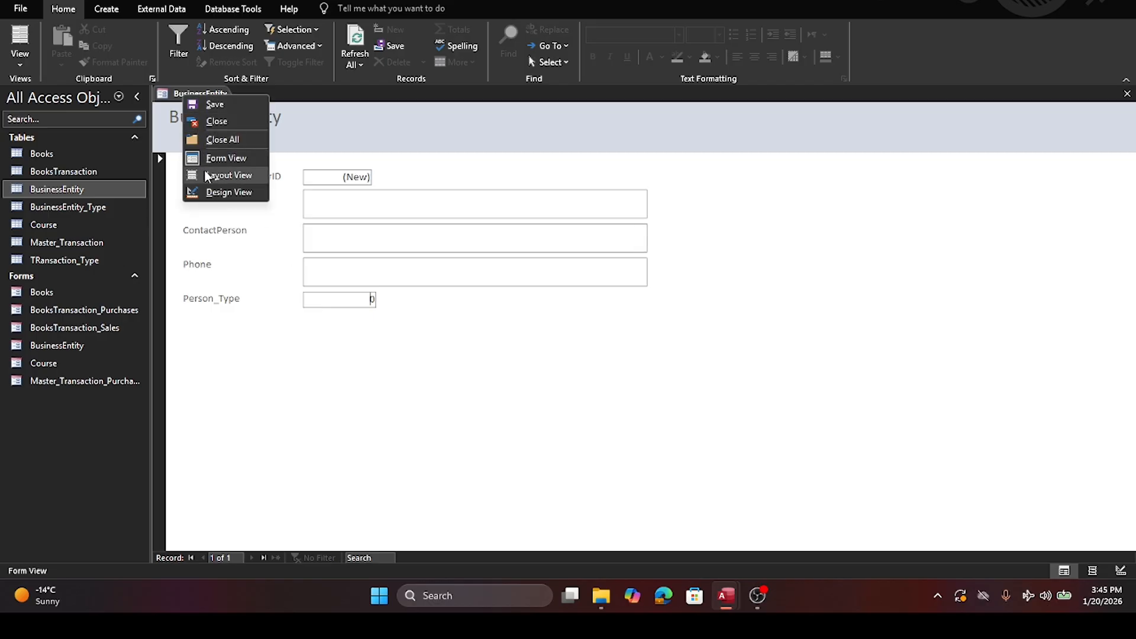
left_click(210, 193)
left_click_drag(421, 350, 184, 347)
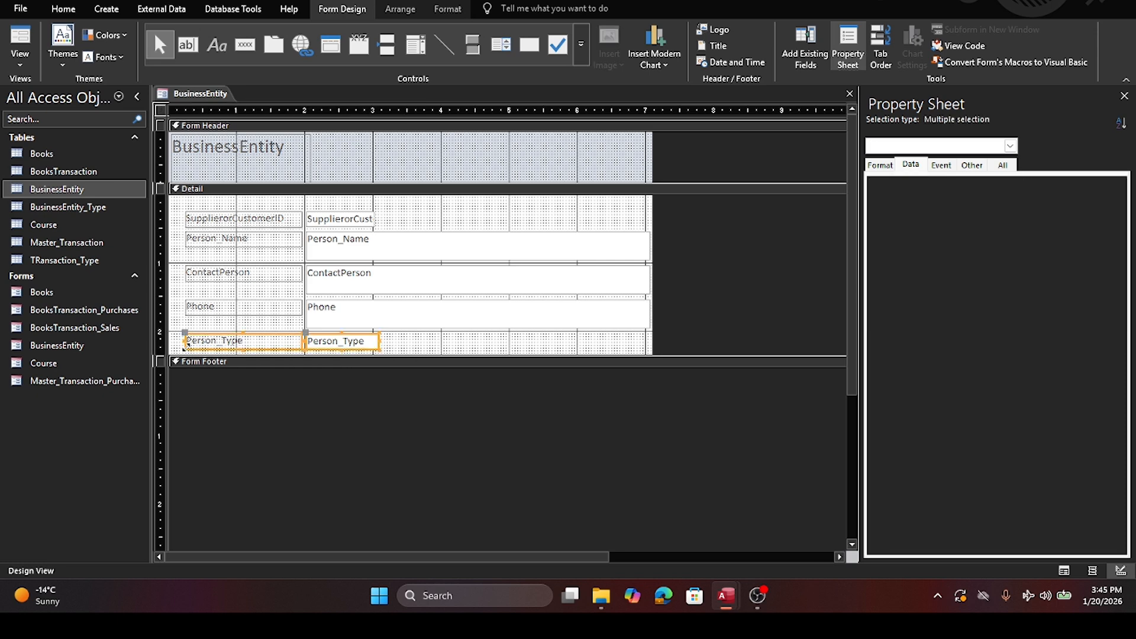
Step: Delete the Person_Type controls and place a combo box sourced from BusinessEntity_Type
key("Delete")
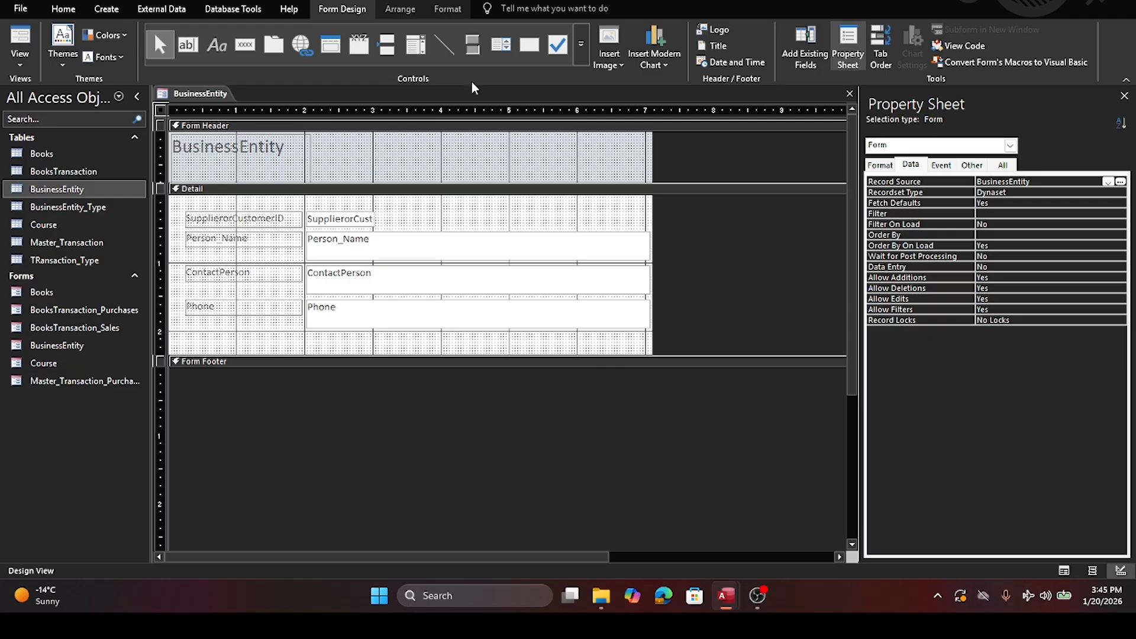
left_click(411, 51)
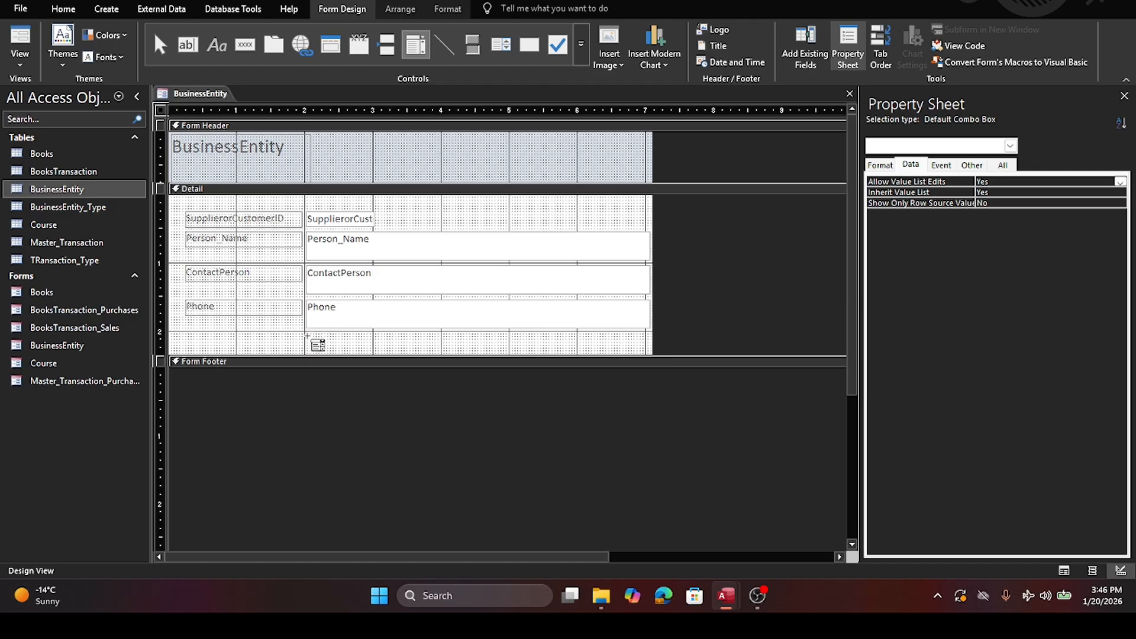
left_click(307, 335)
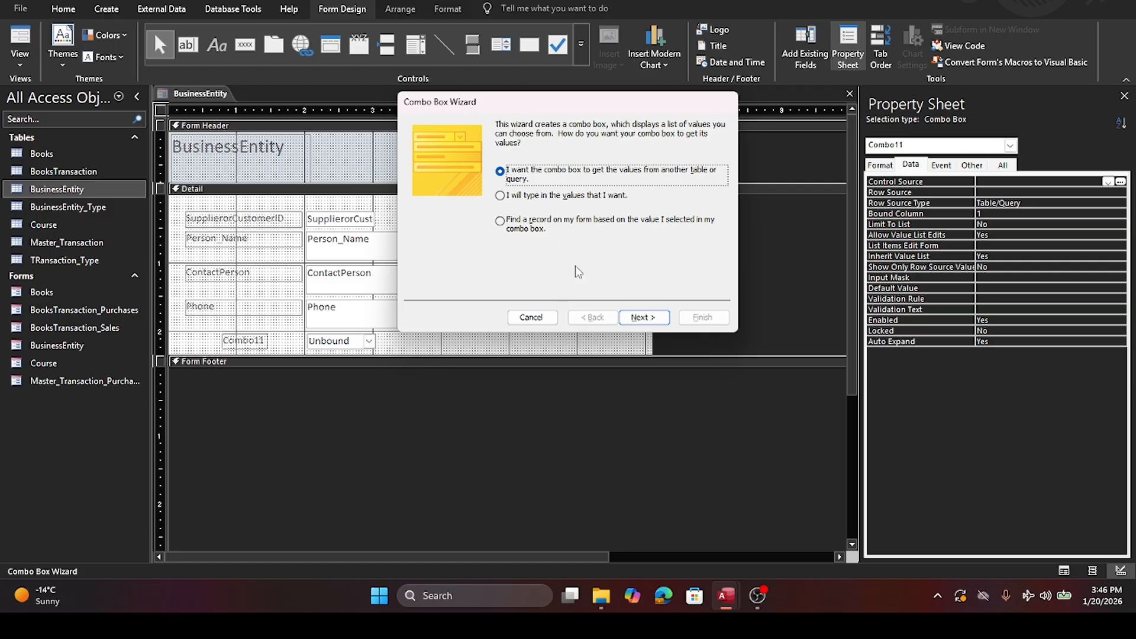
left_click(643, 318)
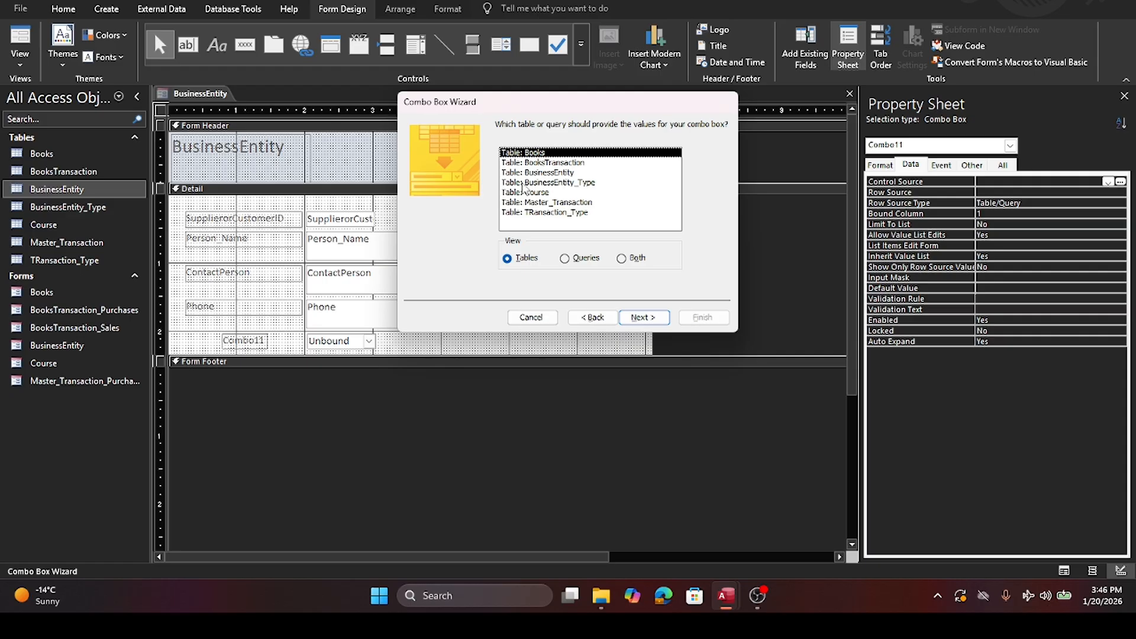
left_click(525, 183)
left_click(656, 323)
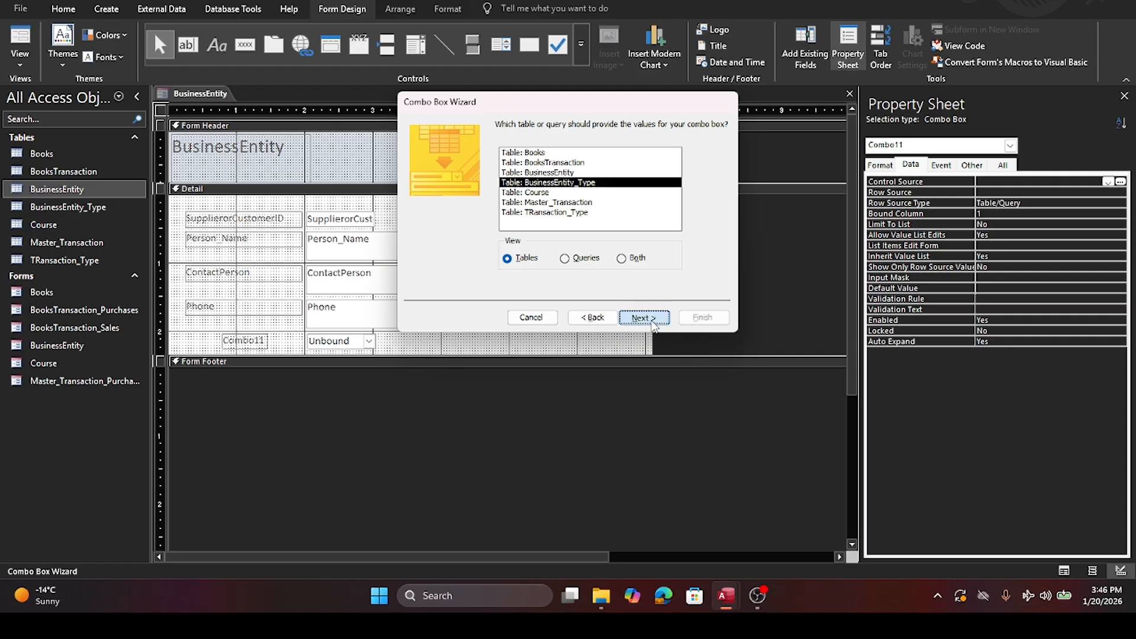
Step: Include BusinessEntityType_ID and BusinessEntity_Type, with no sorting and the key column hidden
left_click(544, 226)
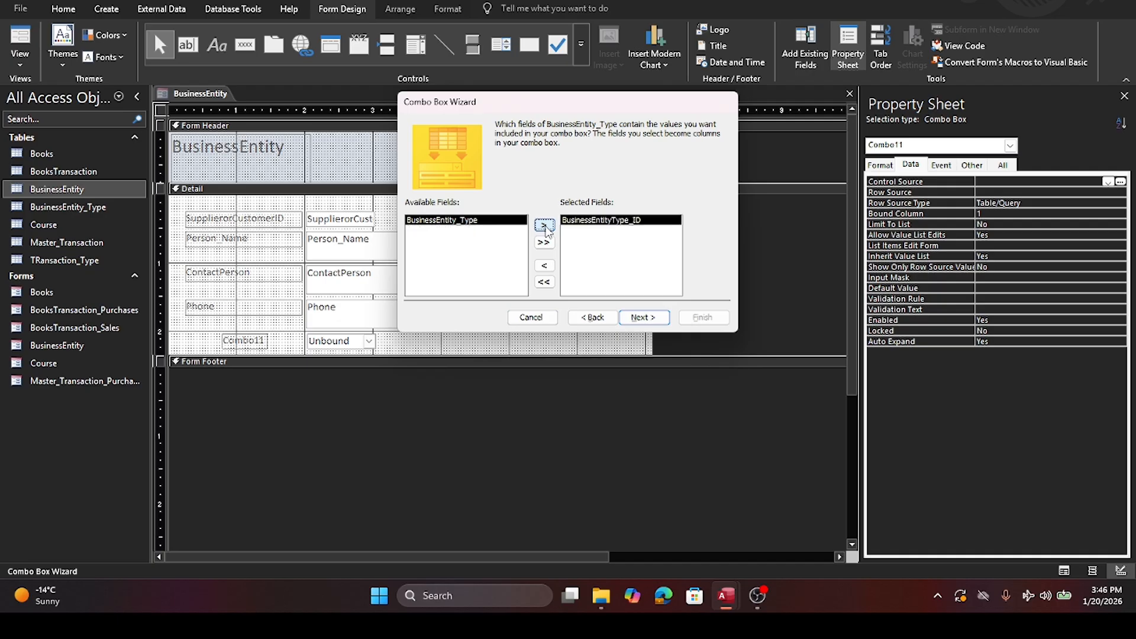
left_click(545, 226)
left_click(644, 318)
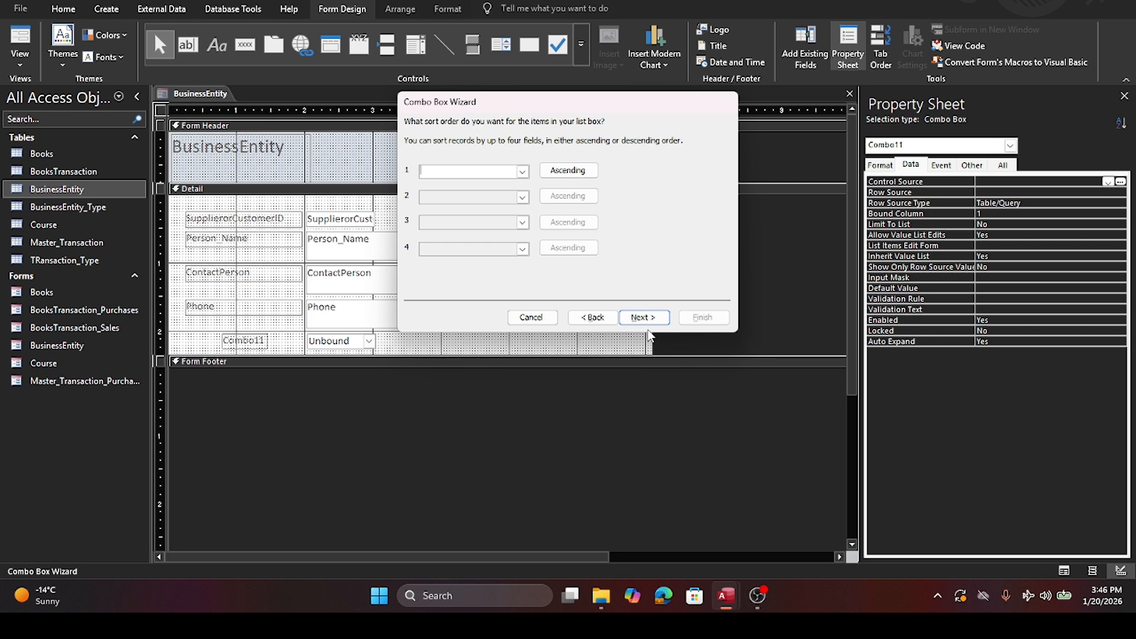
left_click(644, 317)
left_click(644, 317)
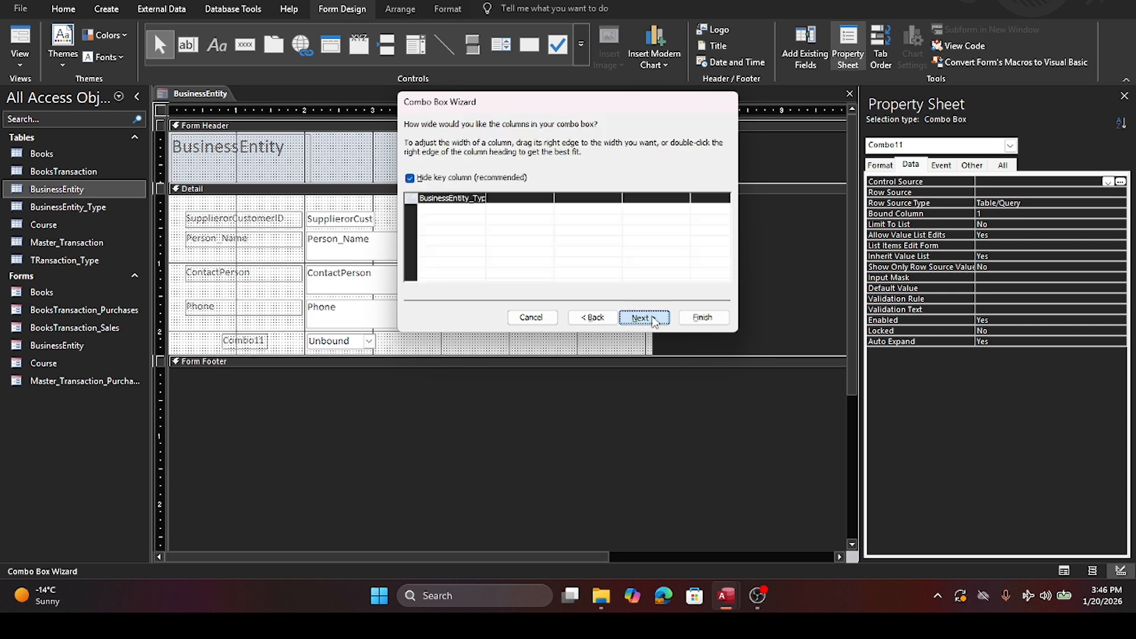
Step: Store the picked value in Person_Type and label the combo 'Business Entity Type'
left_click(534, 190)
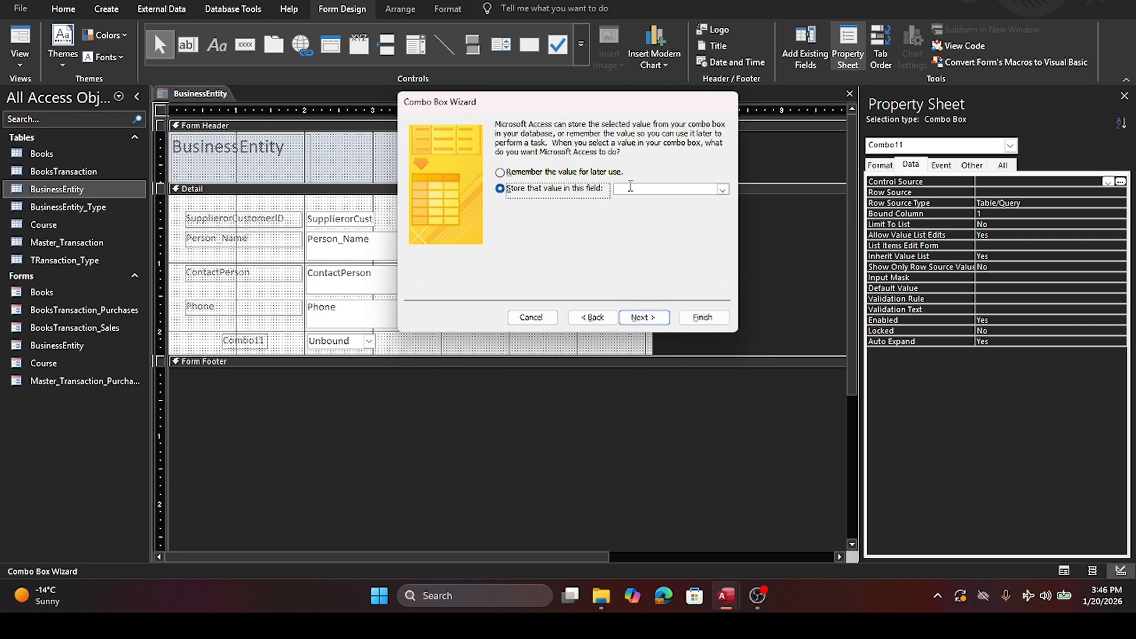
left_click(723, 189)
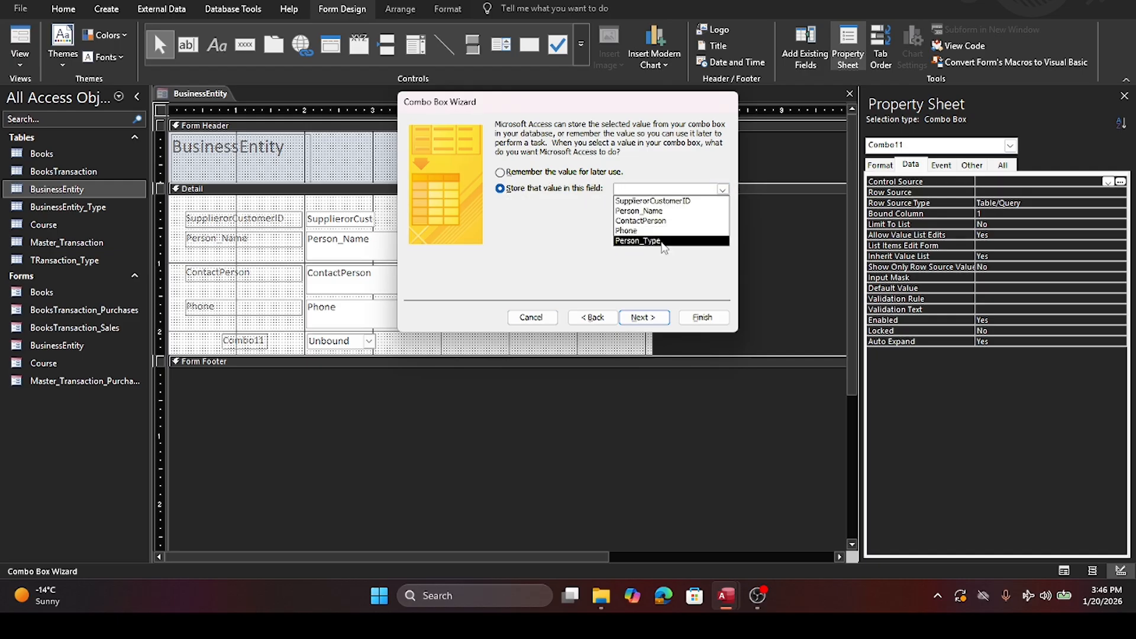
left_click(663, 244)
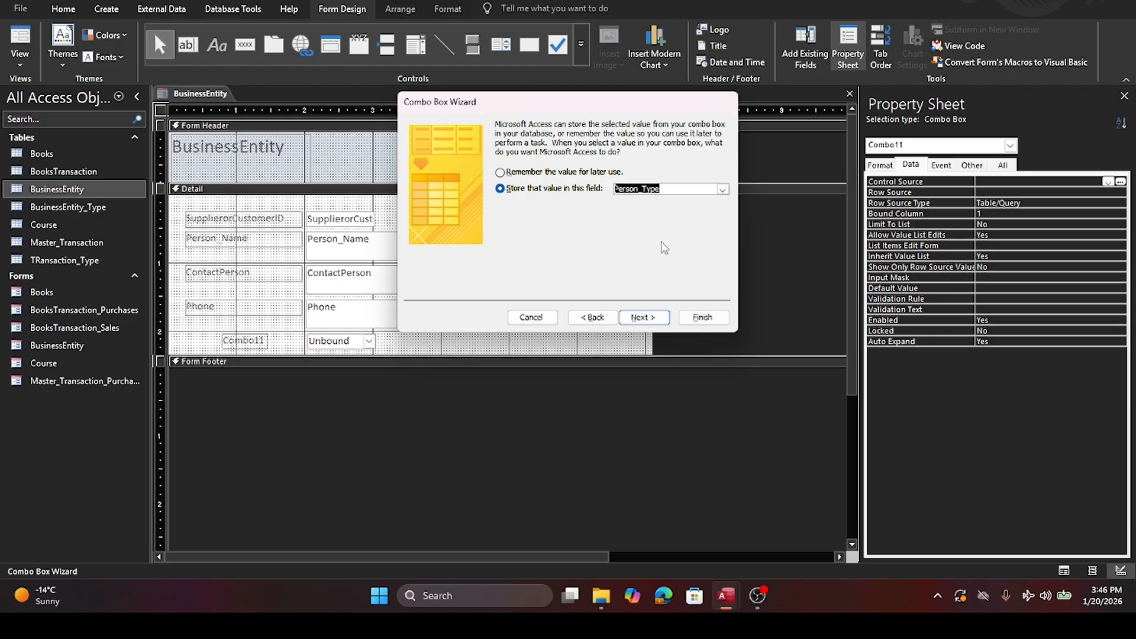
left_click(649, 319)
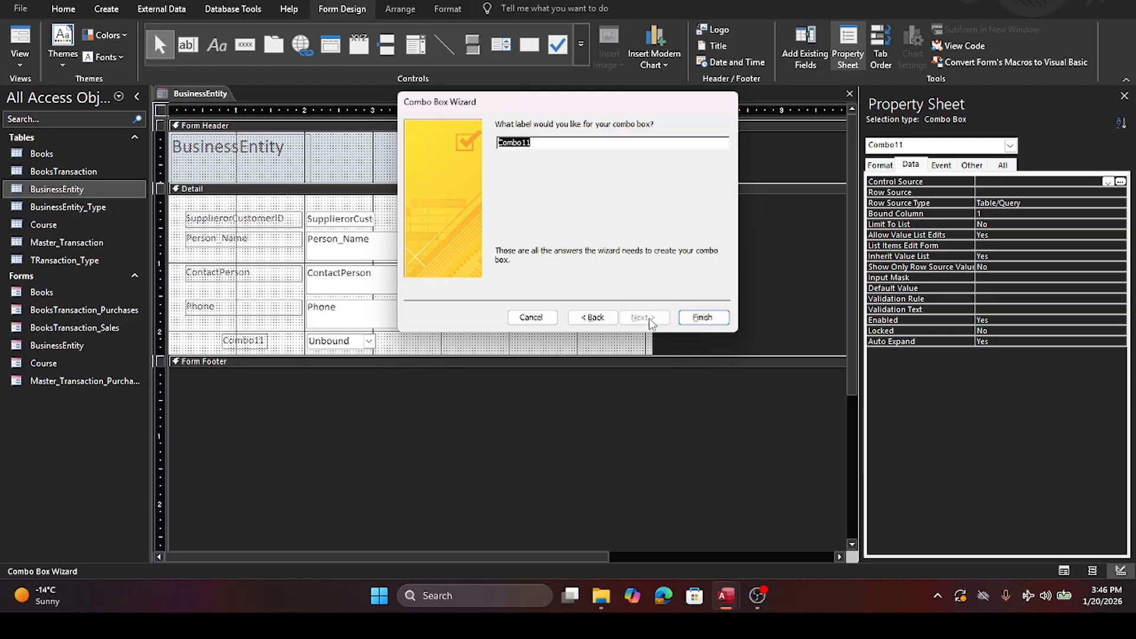
type("Business Entity Type")
left_click(701, 318)
Step: Reposition the Business Entity Type label and combo box in the Detail section
left_click(225, 343)
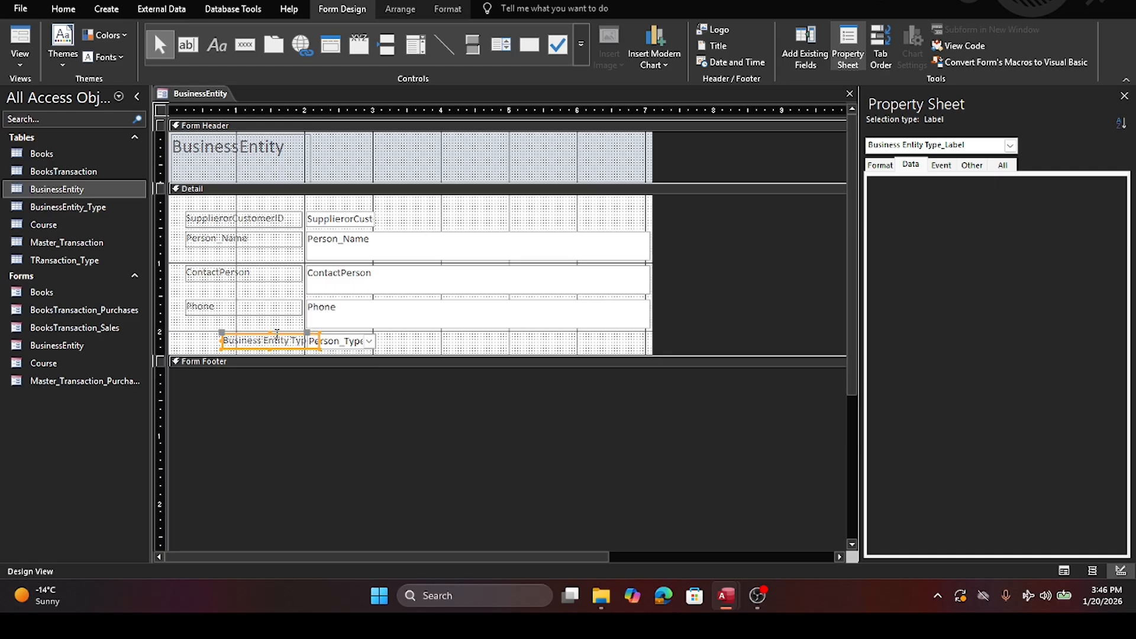
left_click_drag(247, 348, 202, 347)
left_click(339, 346)
left_click(327, 341)
left_click_drag(294, 333, 336, 333)
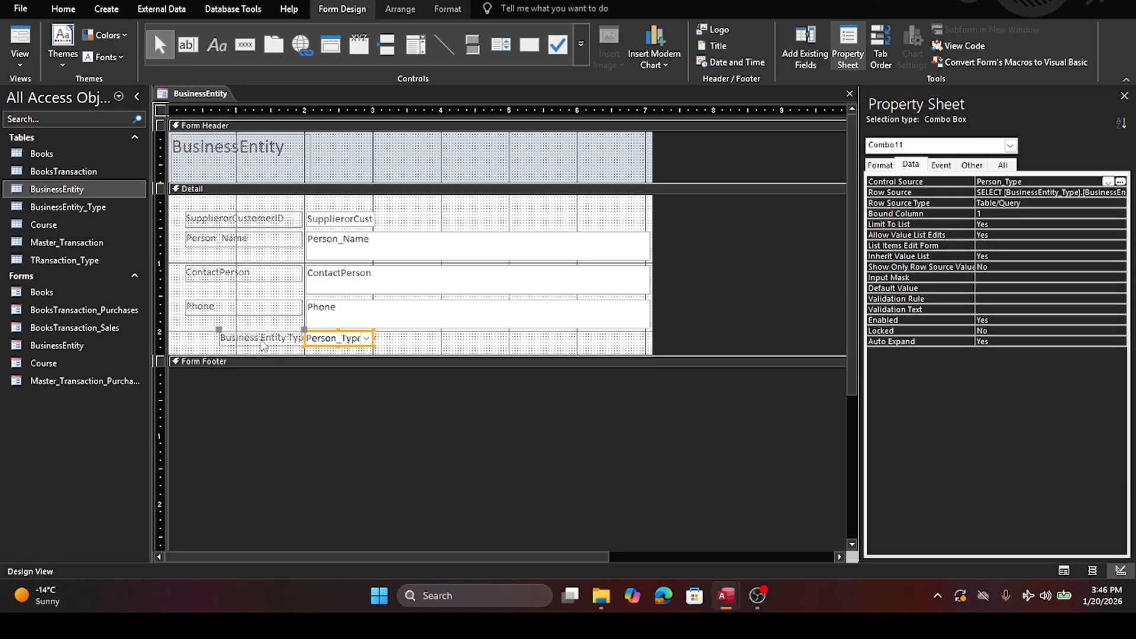
left_click(276, 415)
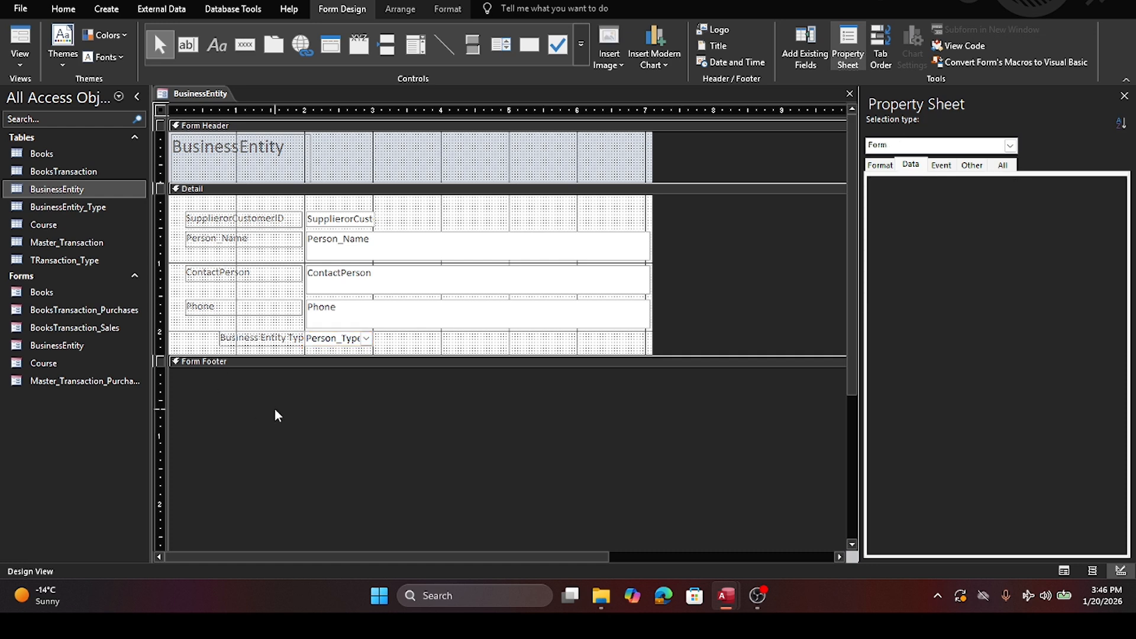
Step: Widen the Person_Type combo box by dragging its right edge
left_click(352, 344)
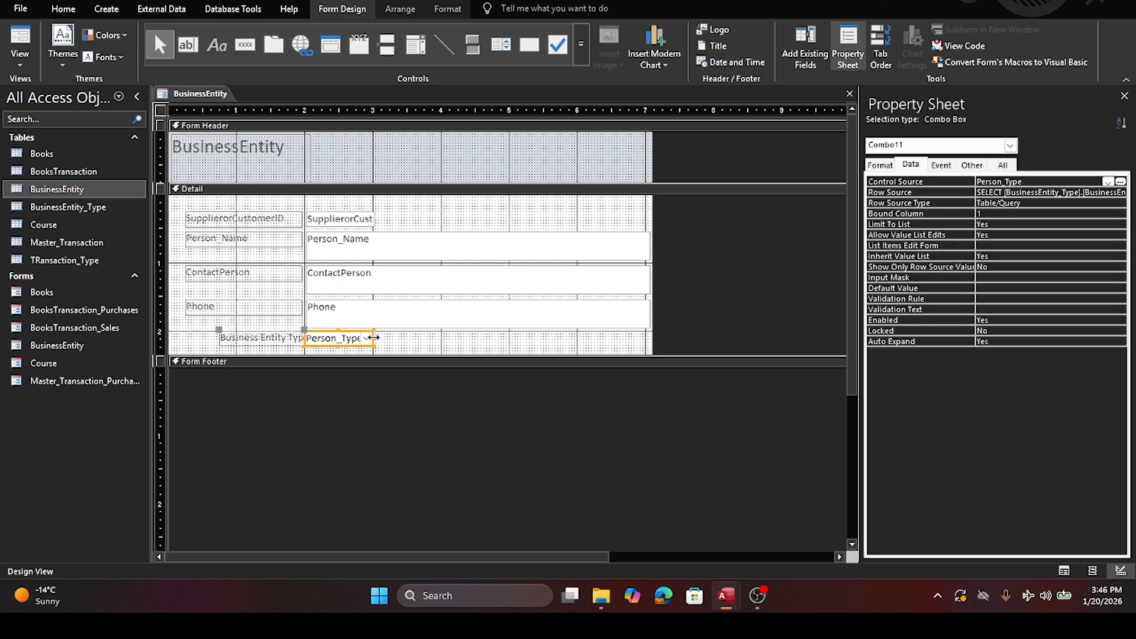
left_click_drag(374, 338, 415, 342)
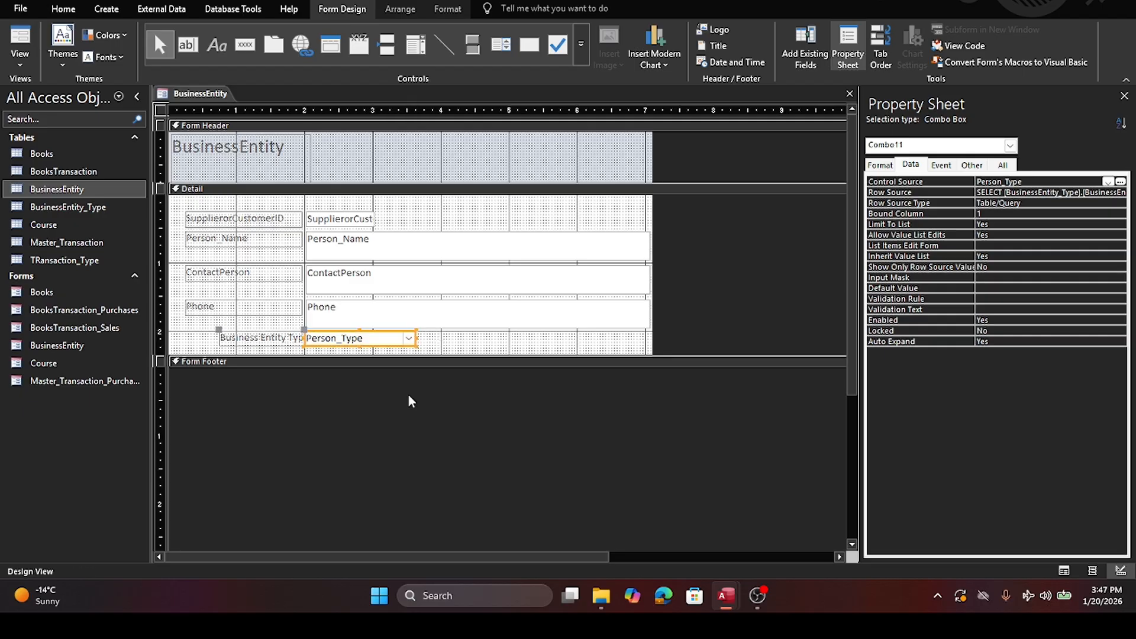
left_click(409, 438)
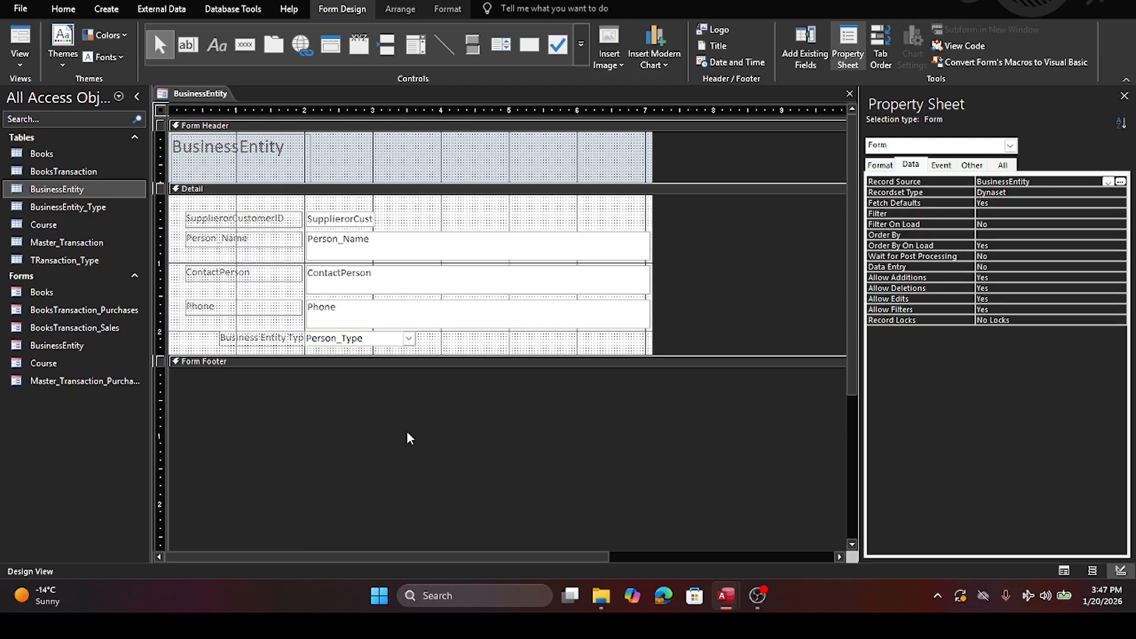
Step: Save the BusinessEntity form design and open the form in Form View
left_click(850, 94)
left_click(560, 312)
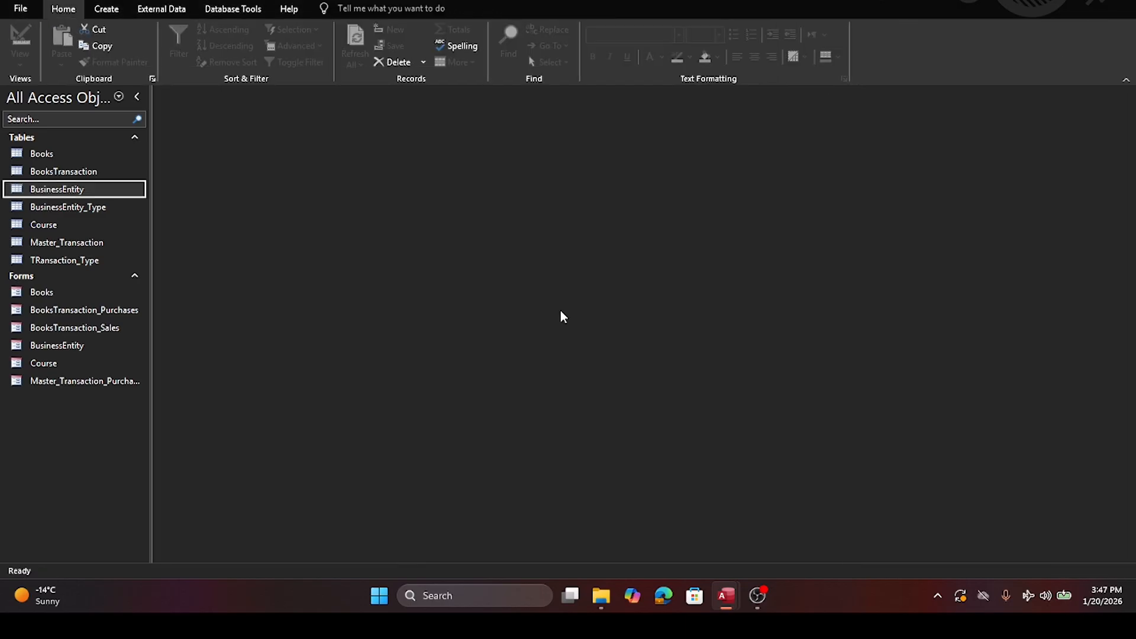
double_click(78, 190)
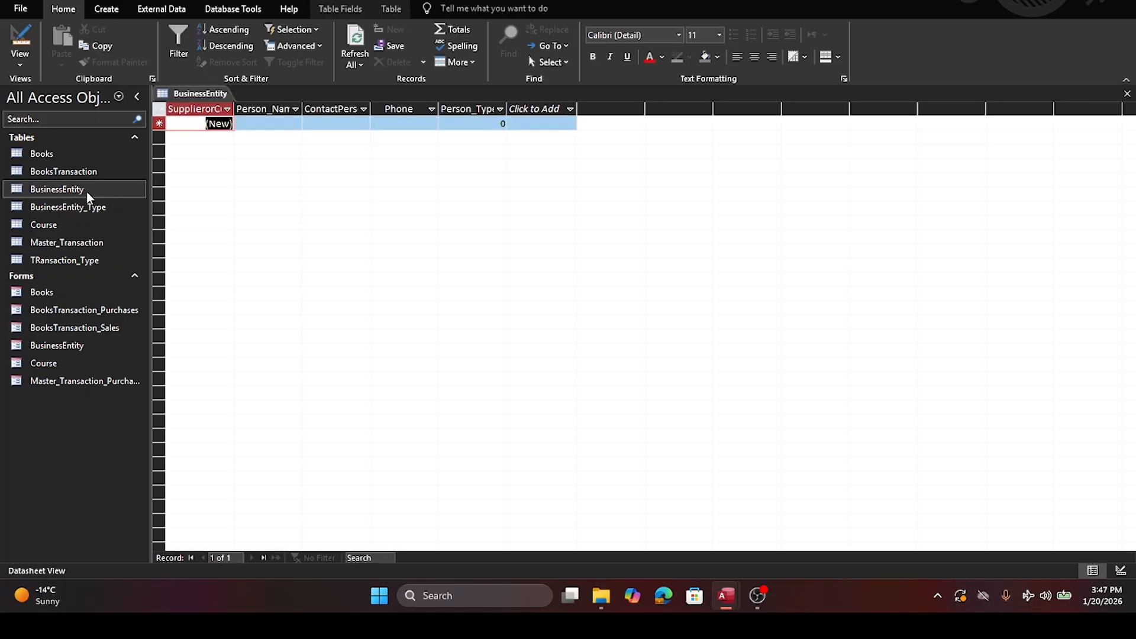
left_click(1128, 94)
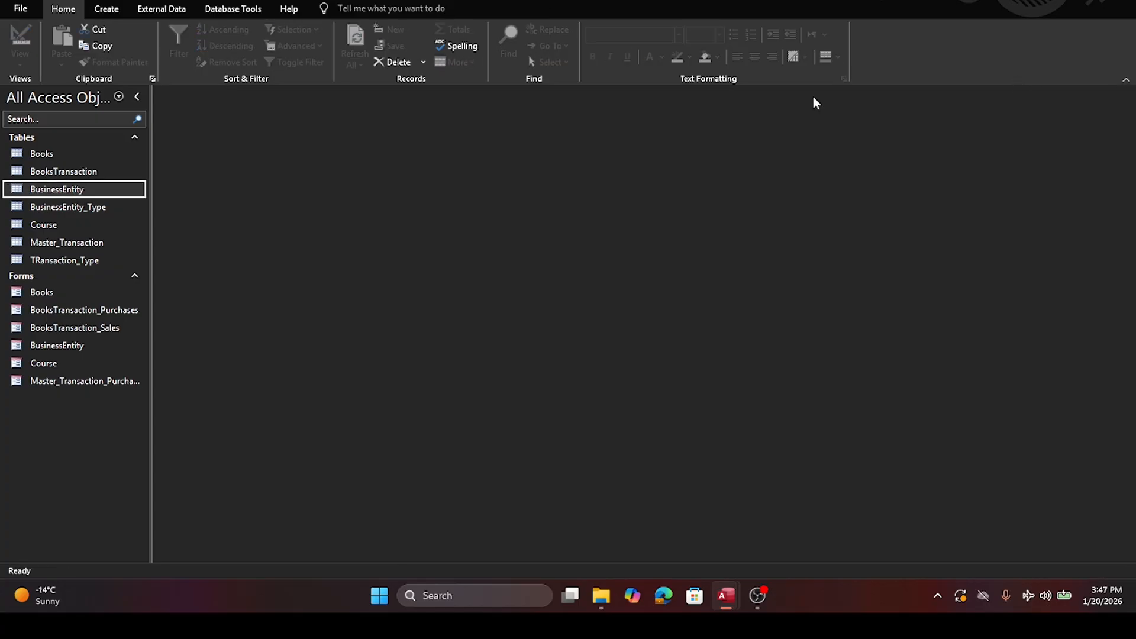
double_click(53, 345)
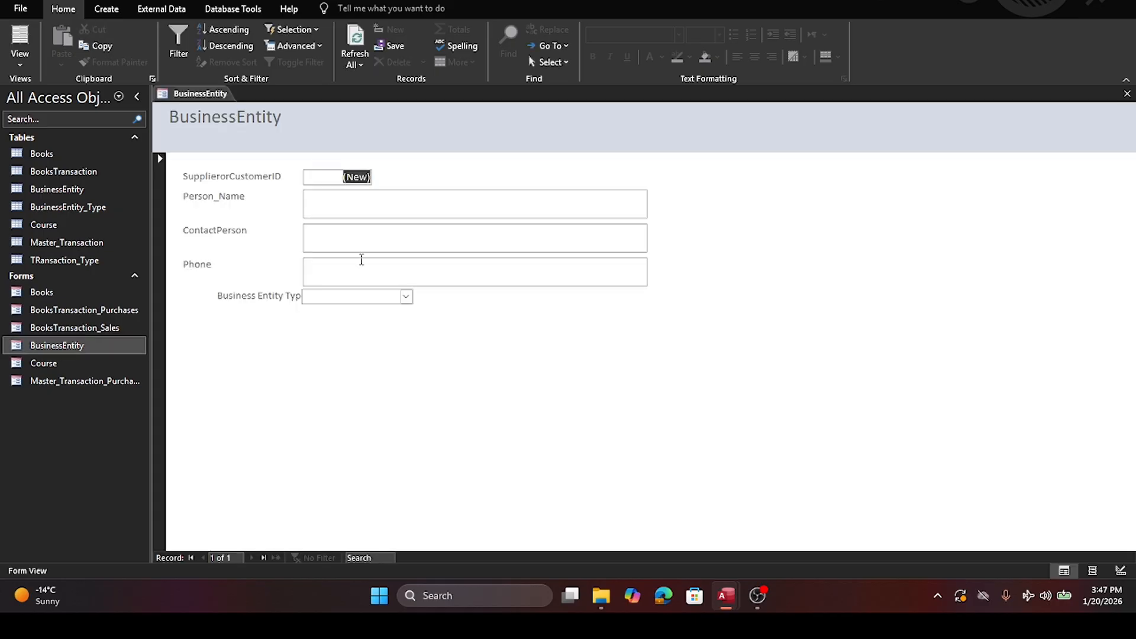
Step: Enter ABC Book with its contact person and phone number; the Business Entity Type list is empty
type("ABC Book")
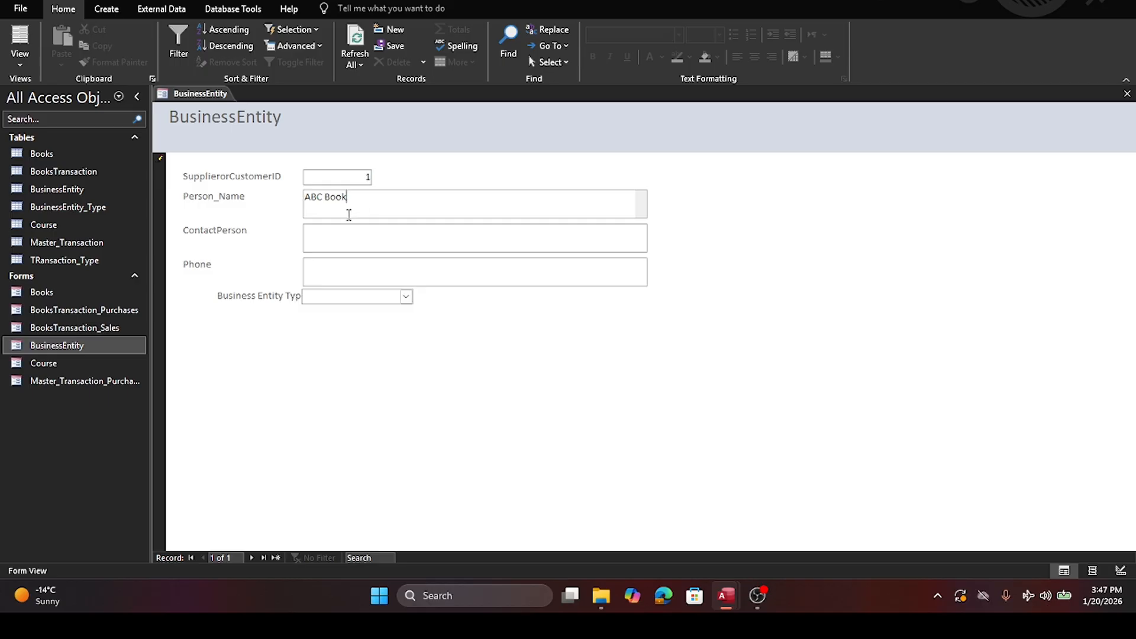
left_click(334, 242)
type("John")
key("Tab")
type("123) 45")
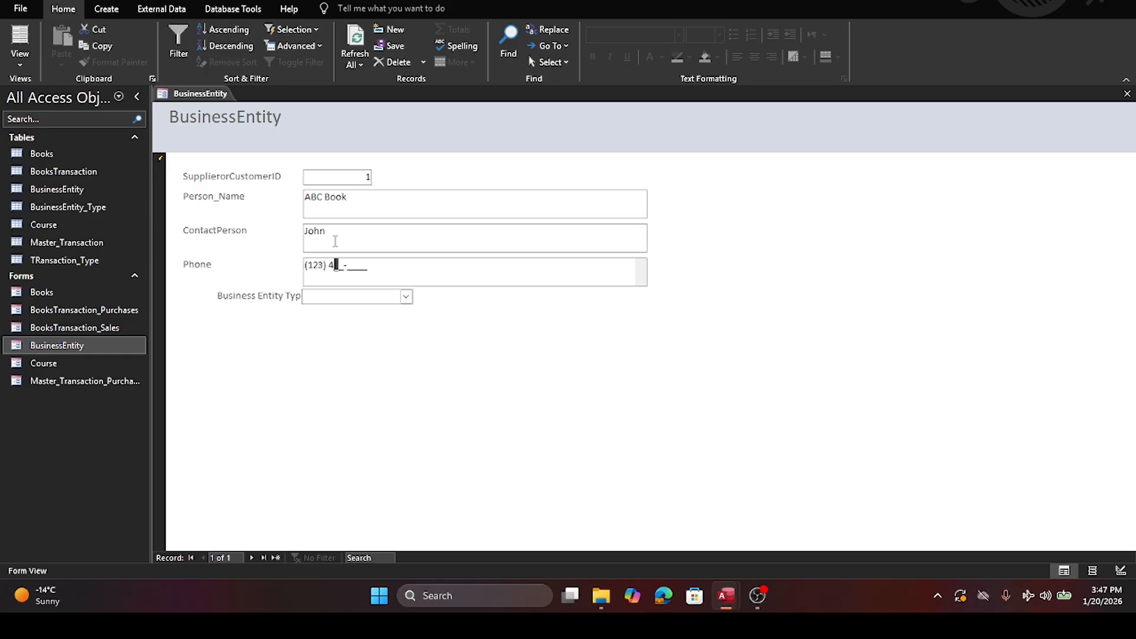
type("6-7891")
key("Tab")
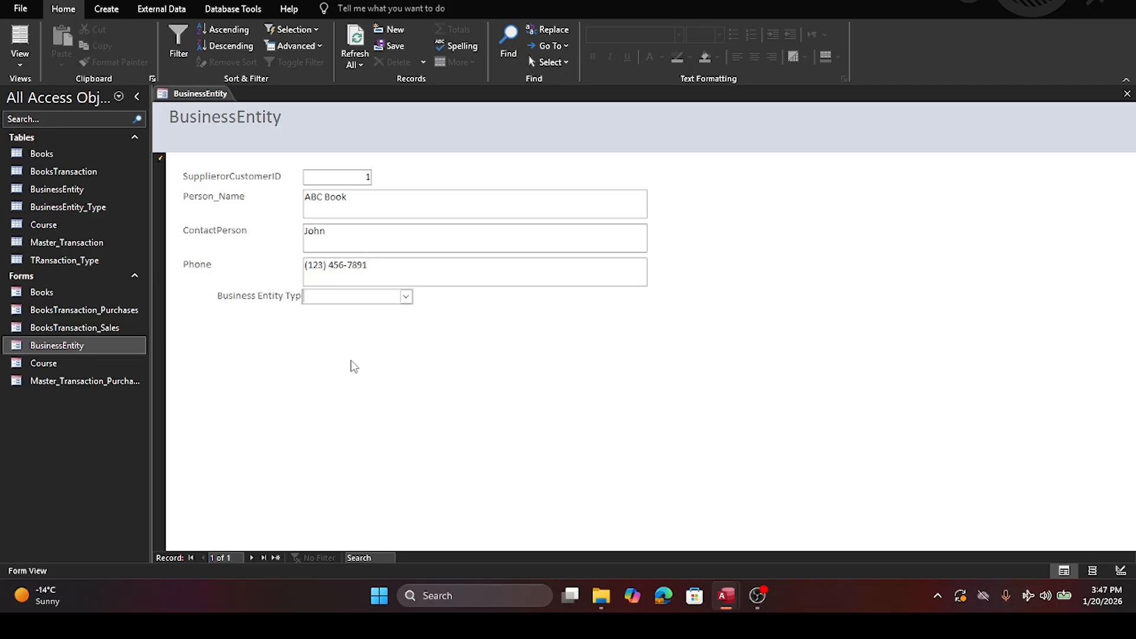
left_click(406, 298)
left_click(406, 297)
Step: Add Supplier and Retail Cutomer to the BusinessEntity_Type table, then close the table and the form
left_click(406, 297)
left_click(55, 194)
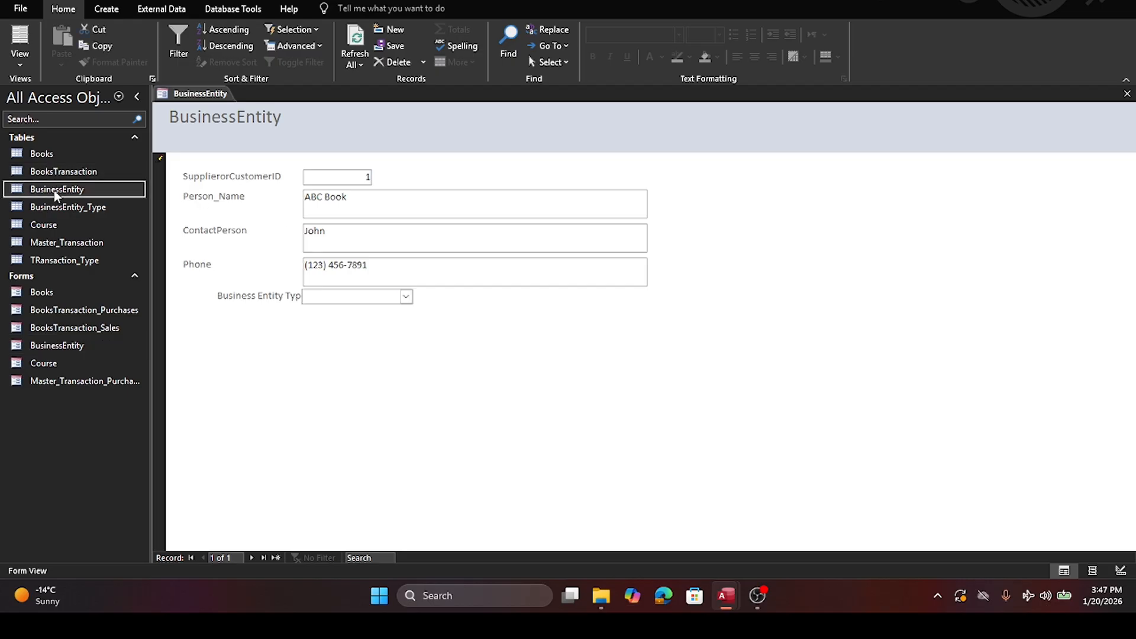
double_click(55, 208)
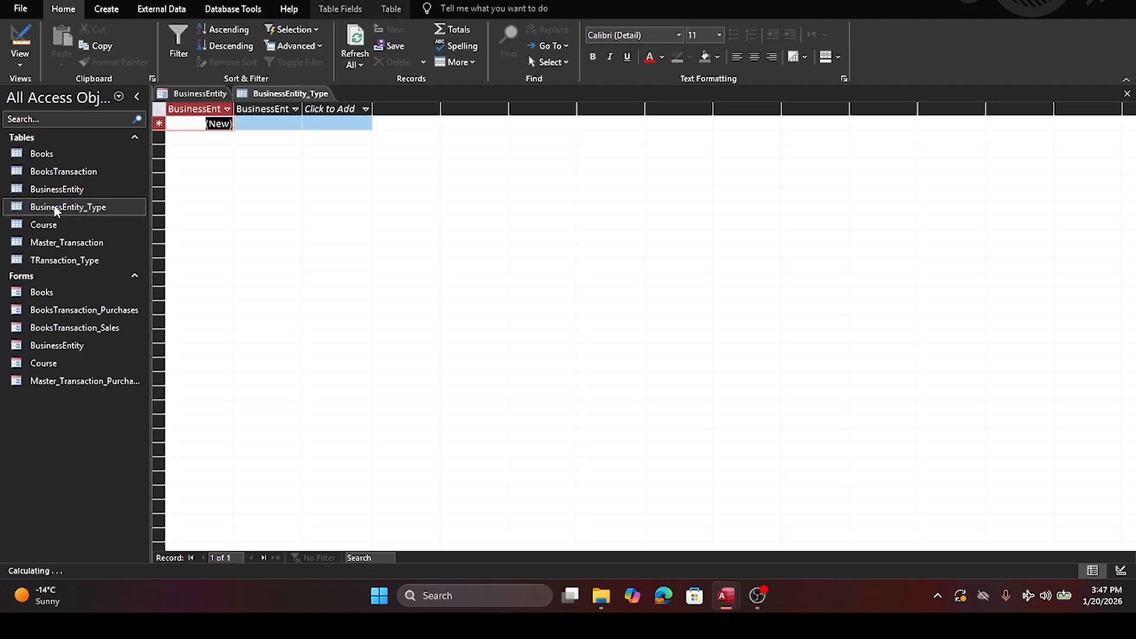
left_click(261, 124)
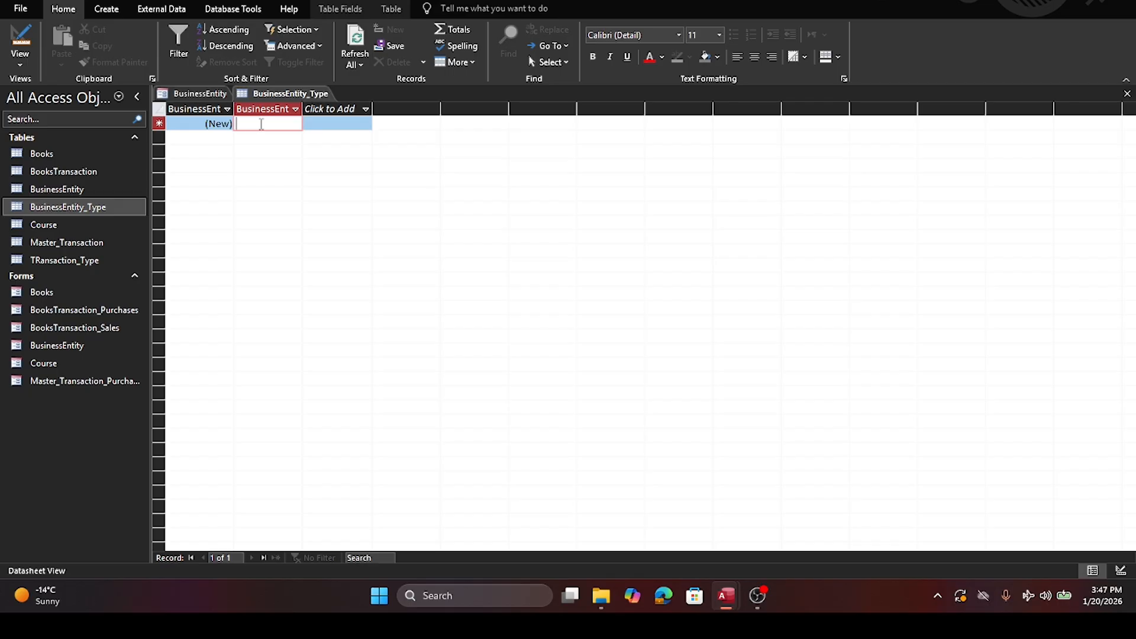
type("Supplier")
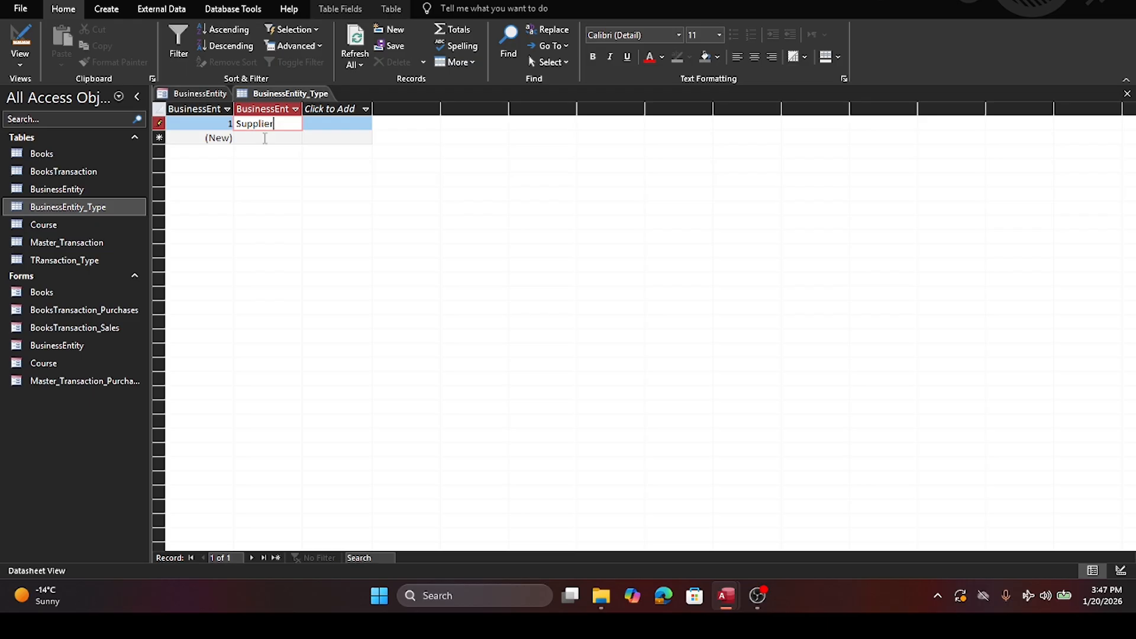
left_click(265, 138)
type("Re")
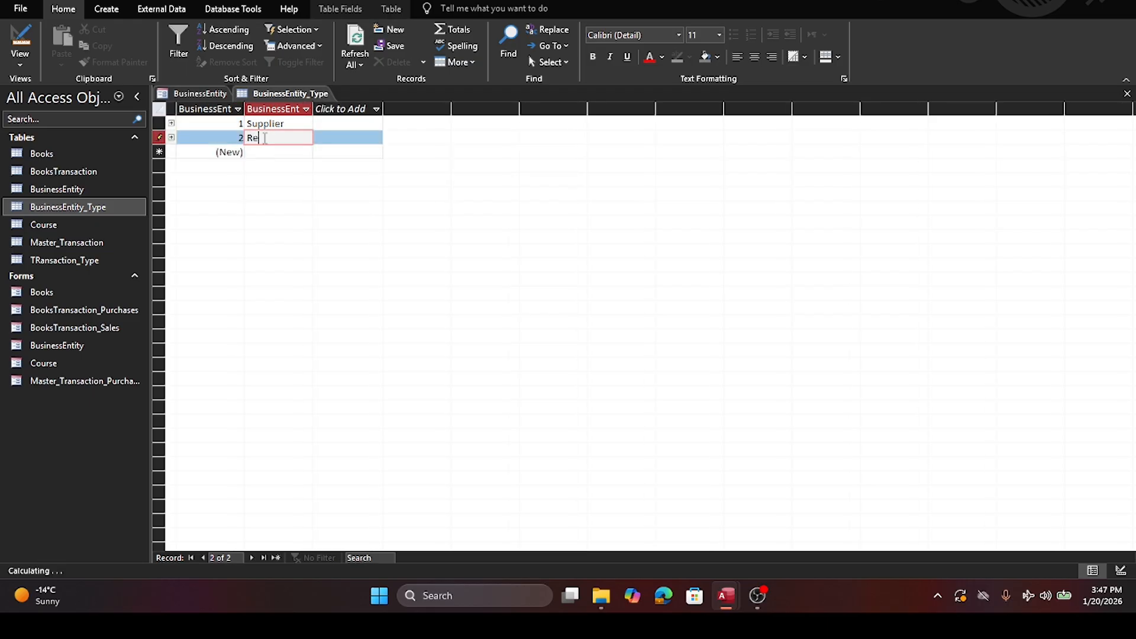
type("tail Cu")
type("stomer")
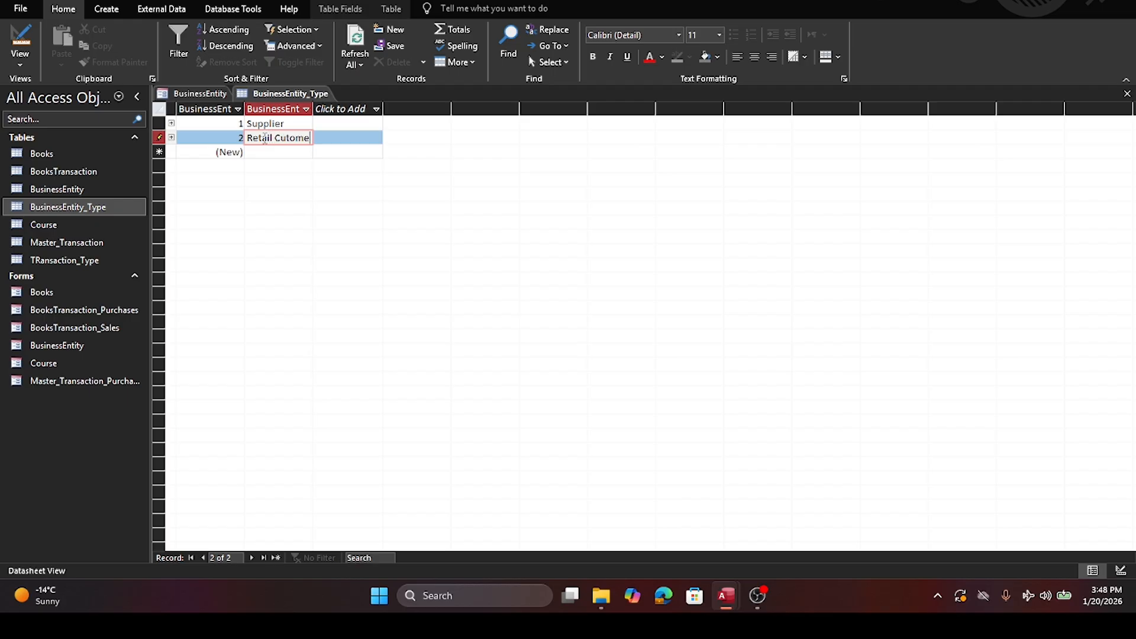
key("Tab")
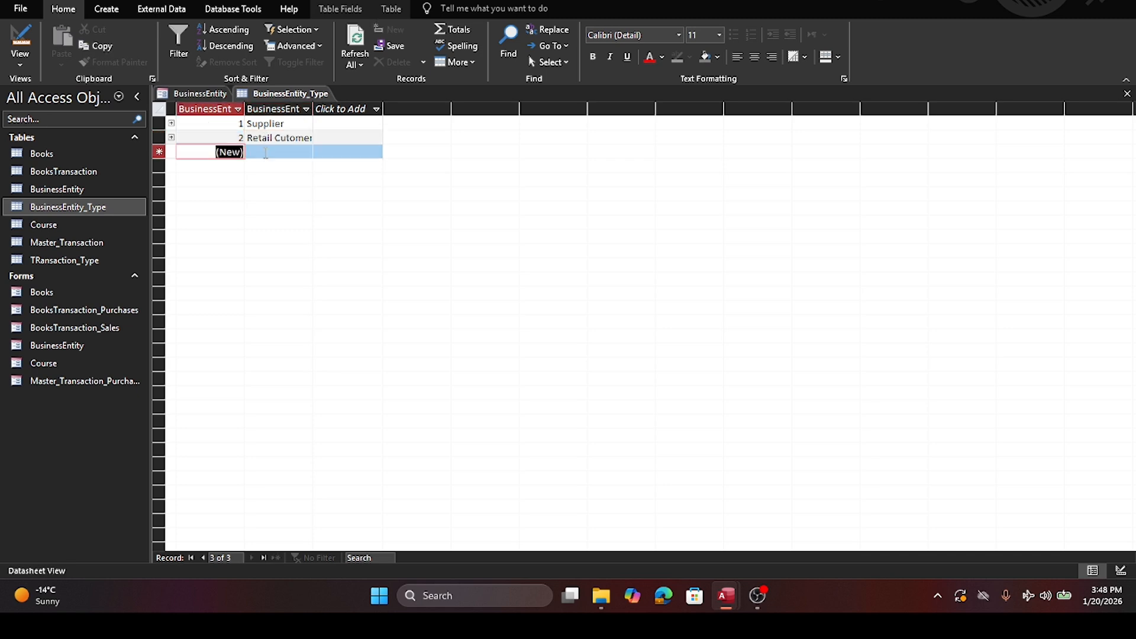
left_click(1127, 94)
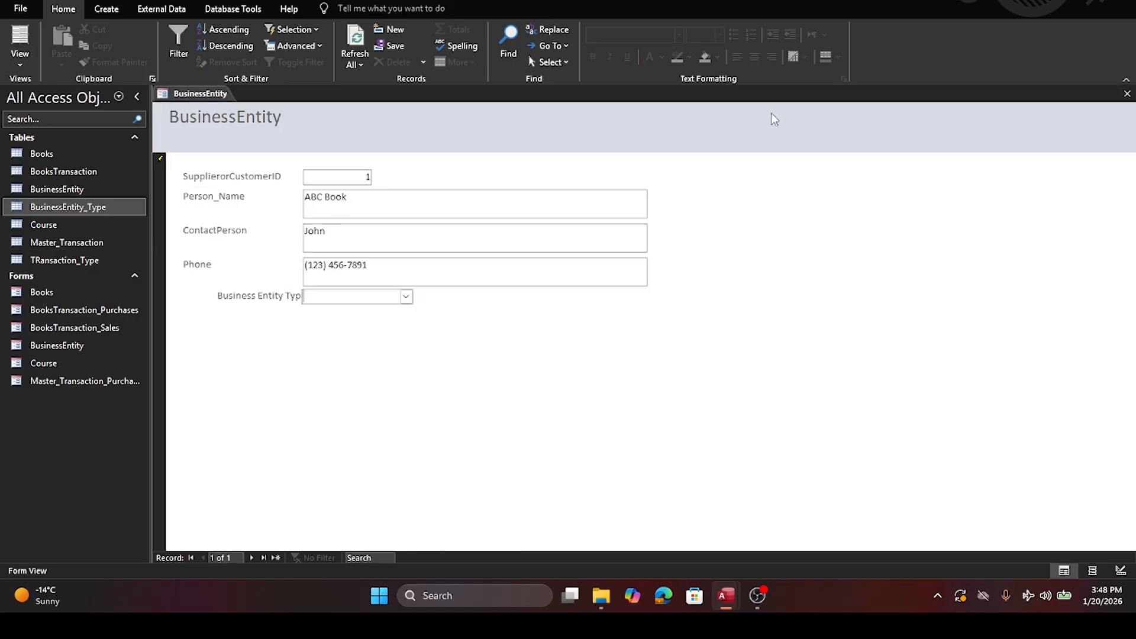
left_click(1128, 95)
Step: Discard the unsaved record and reopen the BusinessEntity form
left_click(654, 319)
left_click(616, 339)
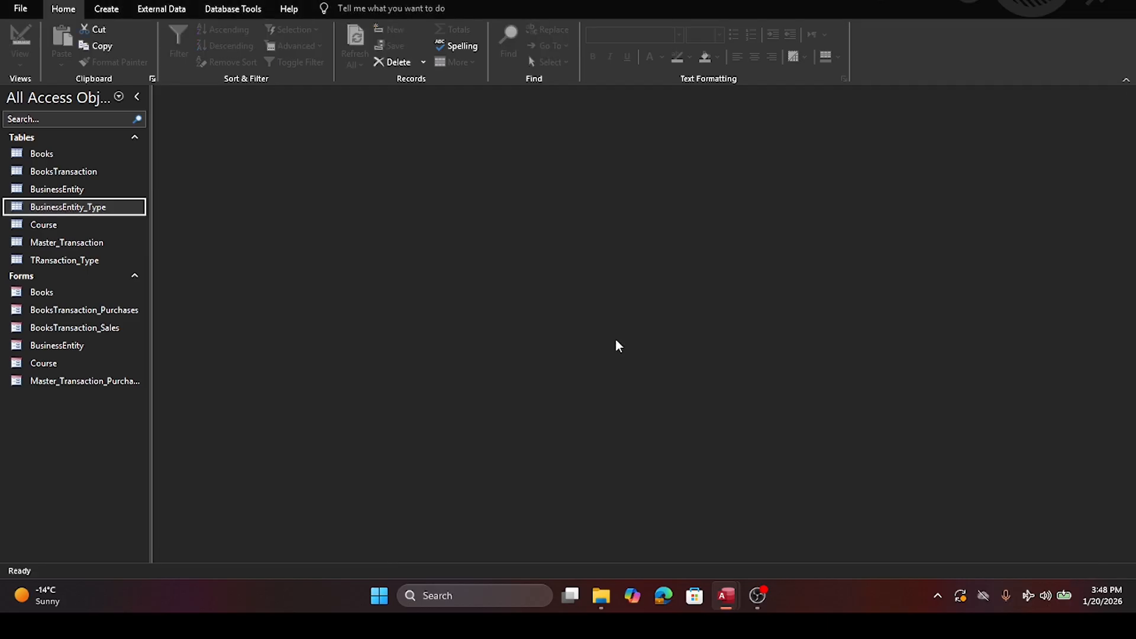
double_click(57, 189)
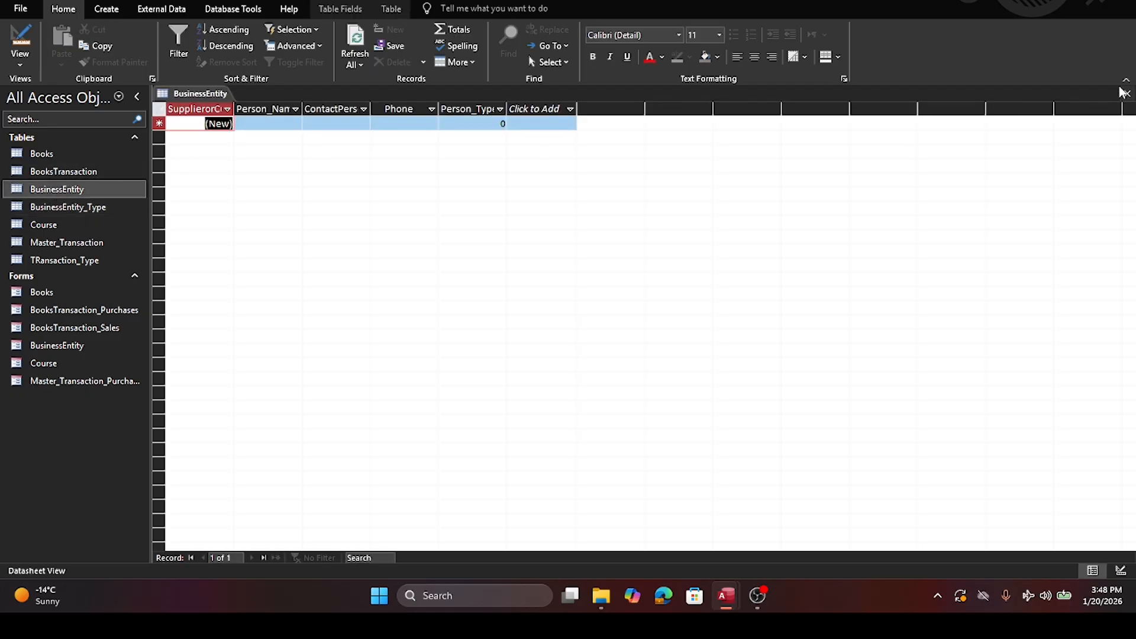
left_click(1129, 94)
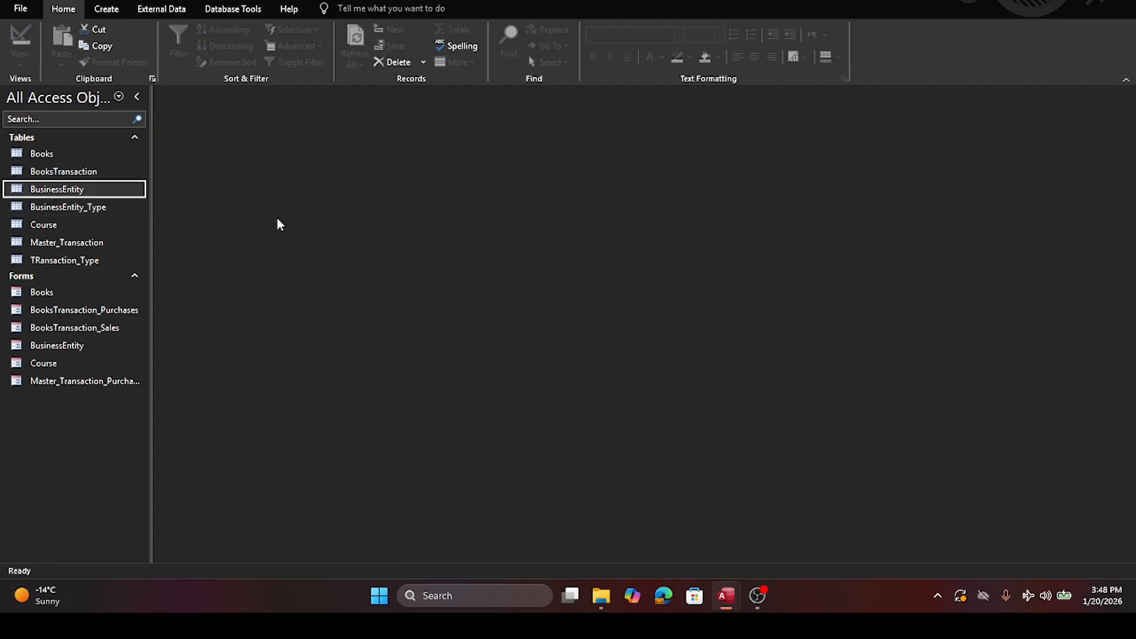
left_click(78, 346)
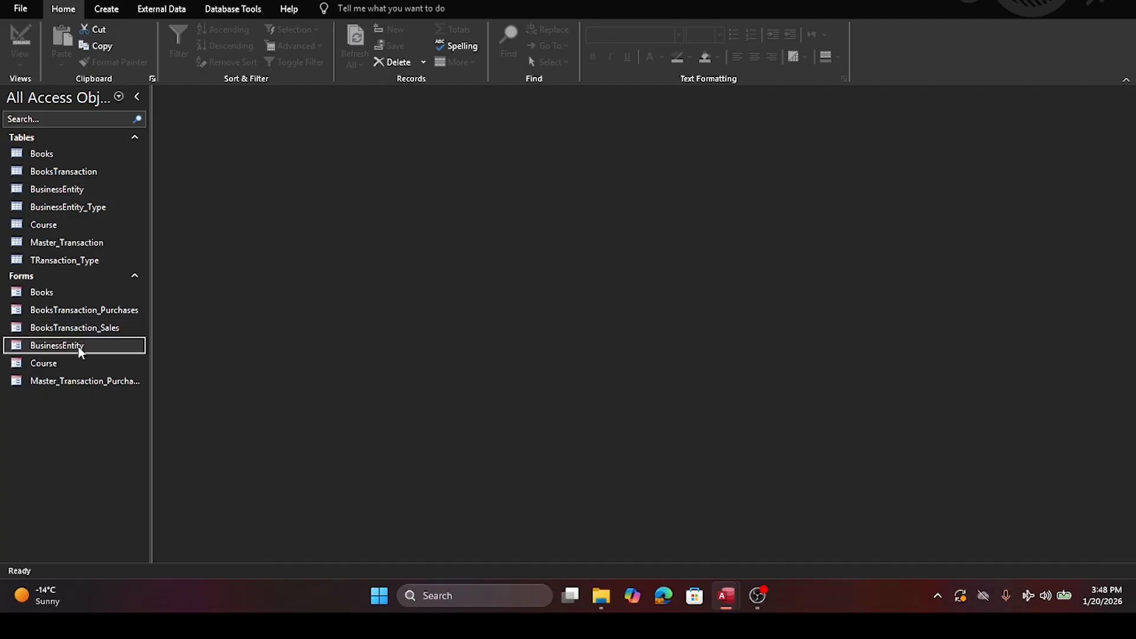
double_click(78, 346)
Step: Save a record for ABC Book with a contact person, phone number and type Supplier
left_click(314, 201)
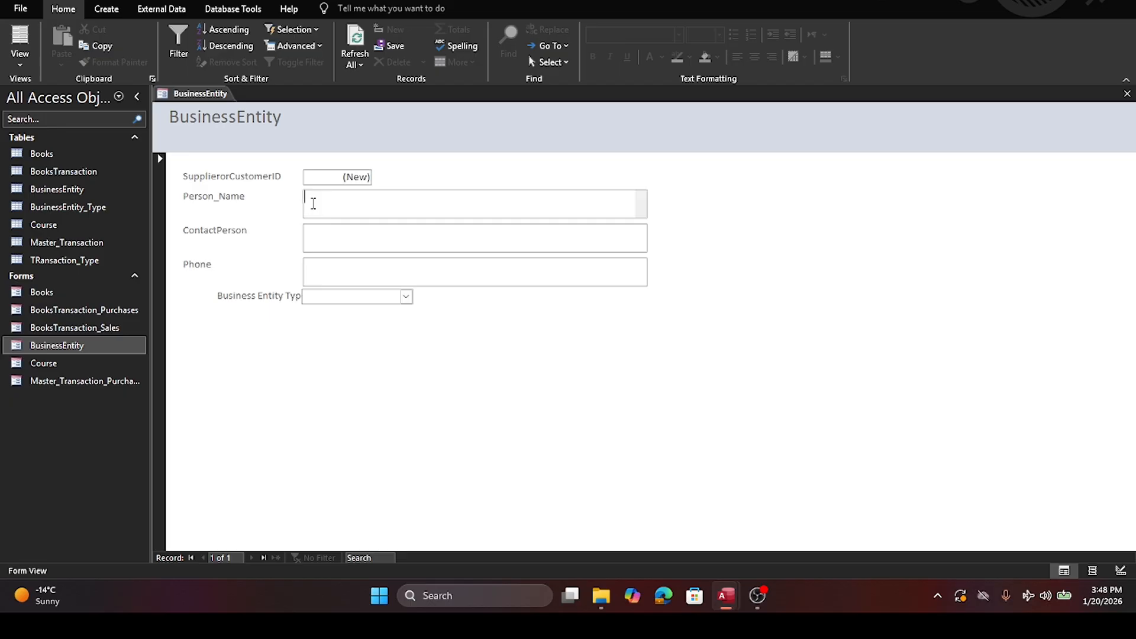
type("ABC Books")
key("Tab")
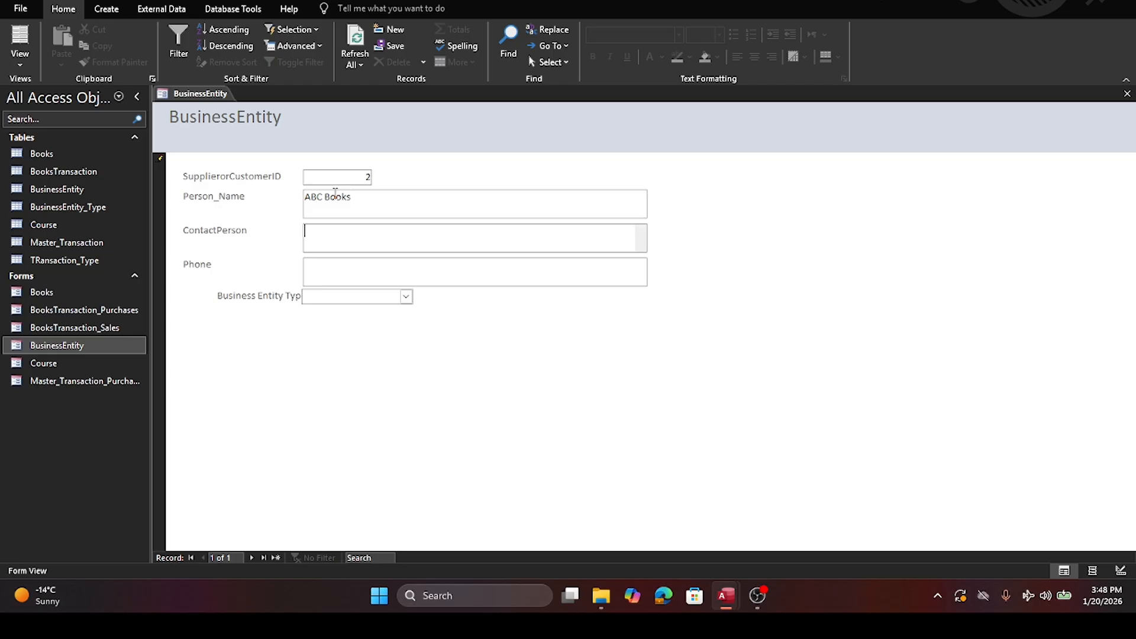
type("John")
key("Tab")
type("745) ")
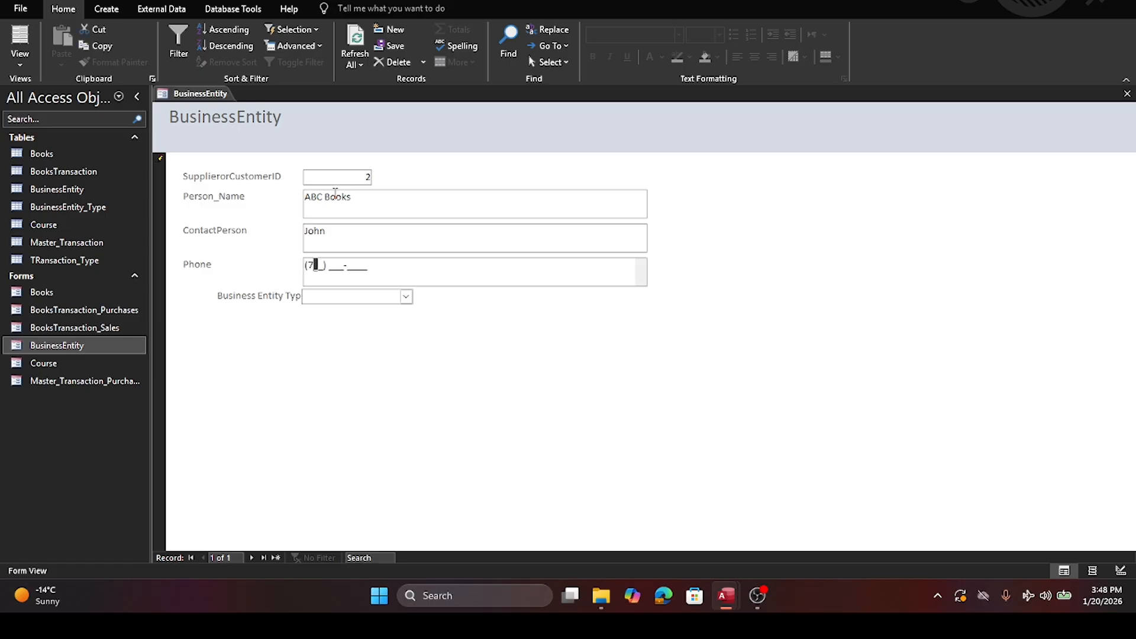
type("456-")
type("7890")
key("Tab")
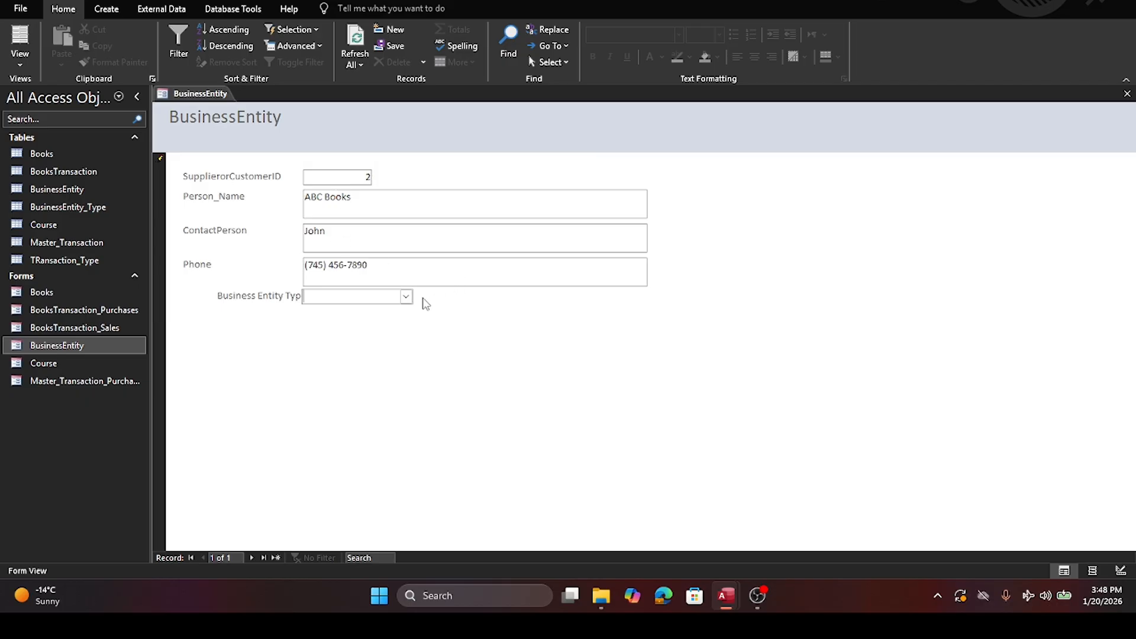
left_click(406, 297)
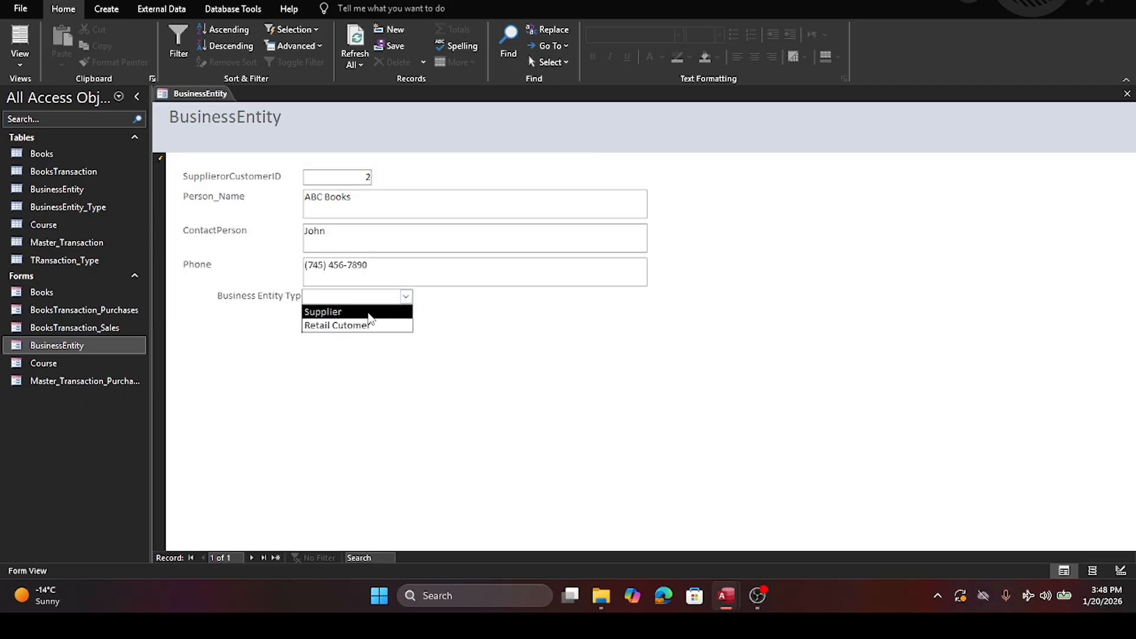
left_click(364, 314)
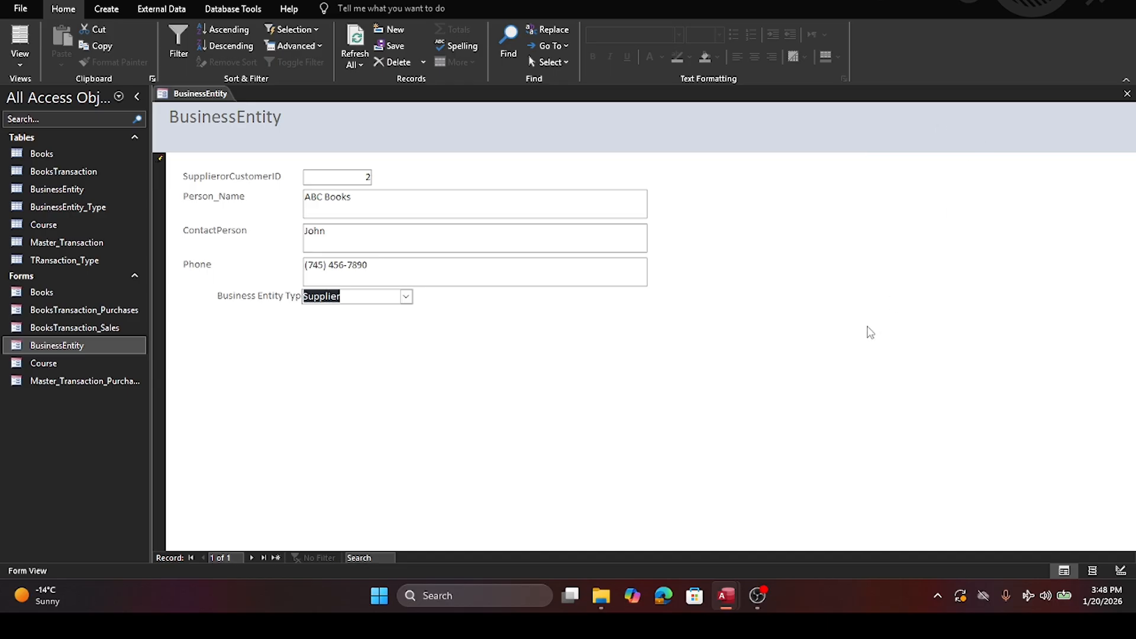
key("Tab")
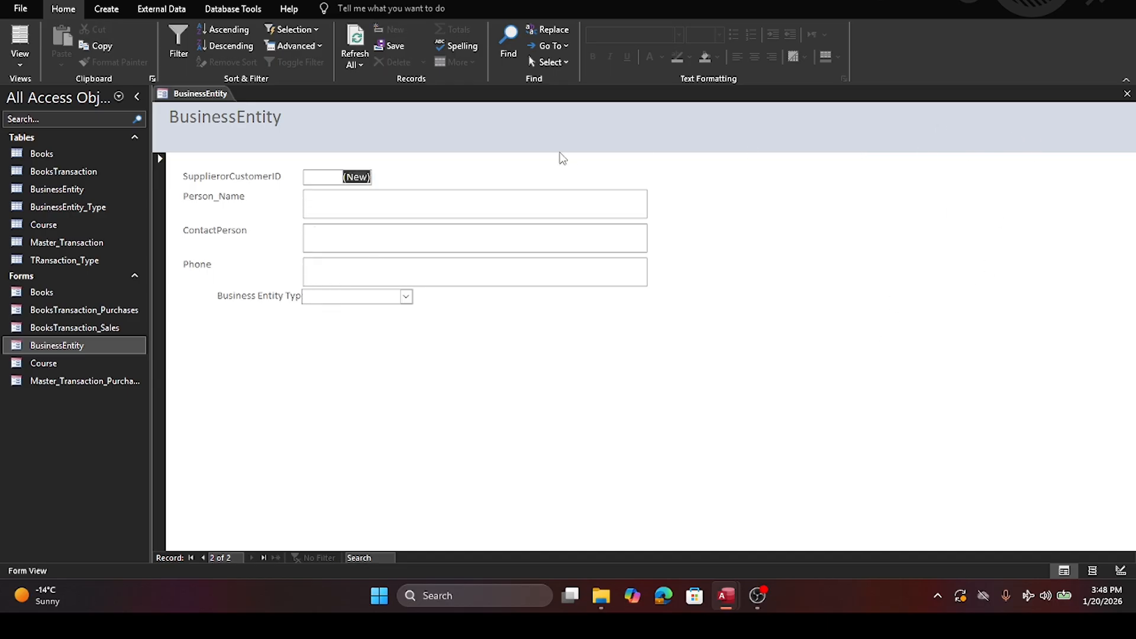
Step: Save a Retail Cutomer record with contact N/A and type Retail Cutomer
left_click(353, 207)
type("Retail")
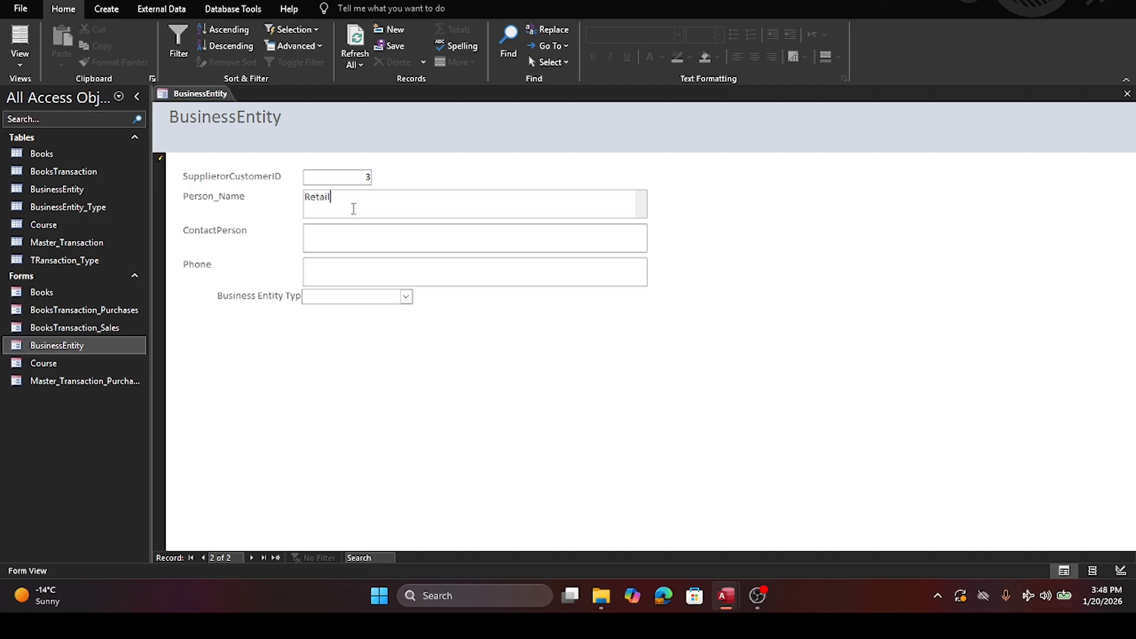
type("Cutomer")
key("Tab")
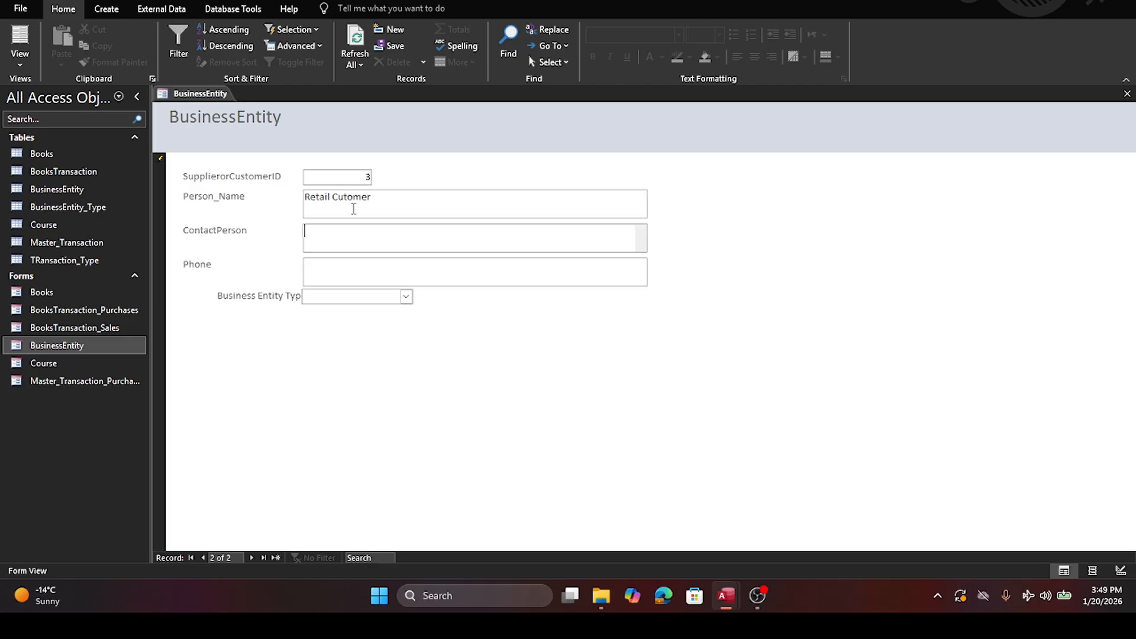
type("N/A")
key("Tab")
key("Tab")
left_click(406, 297)
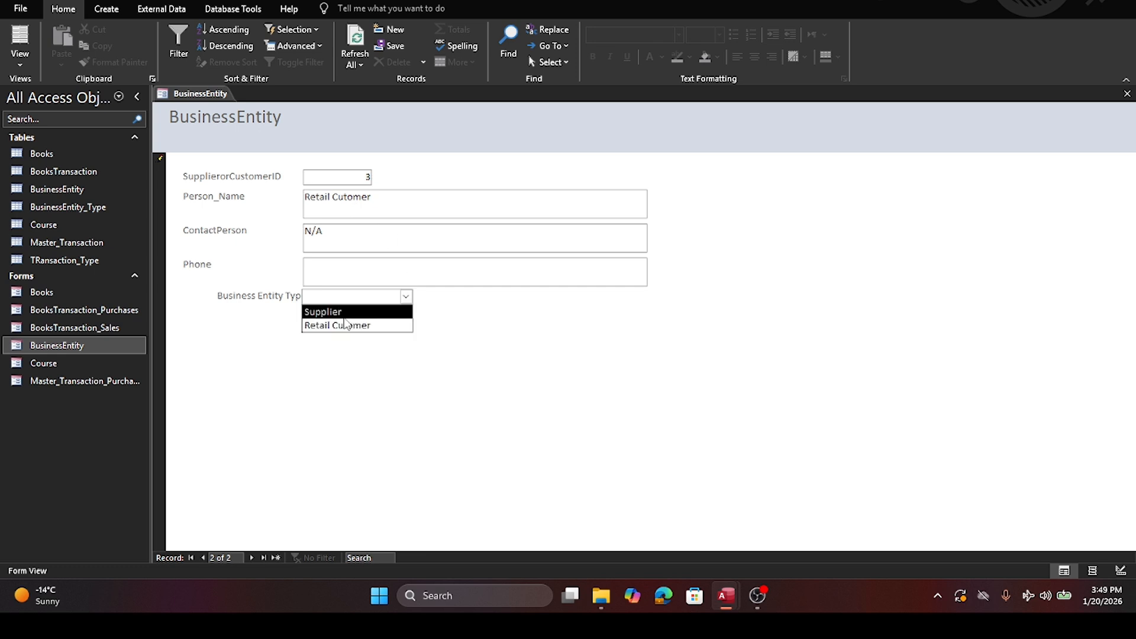
left_click(327, 326)
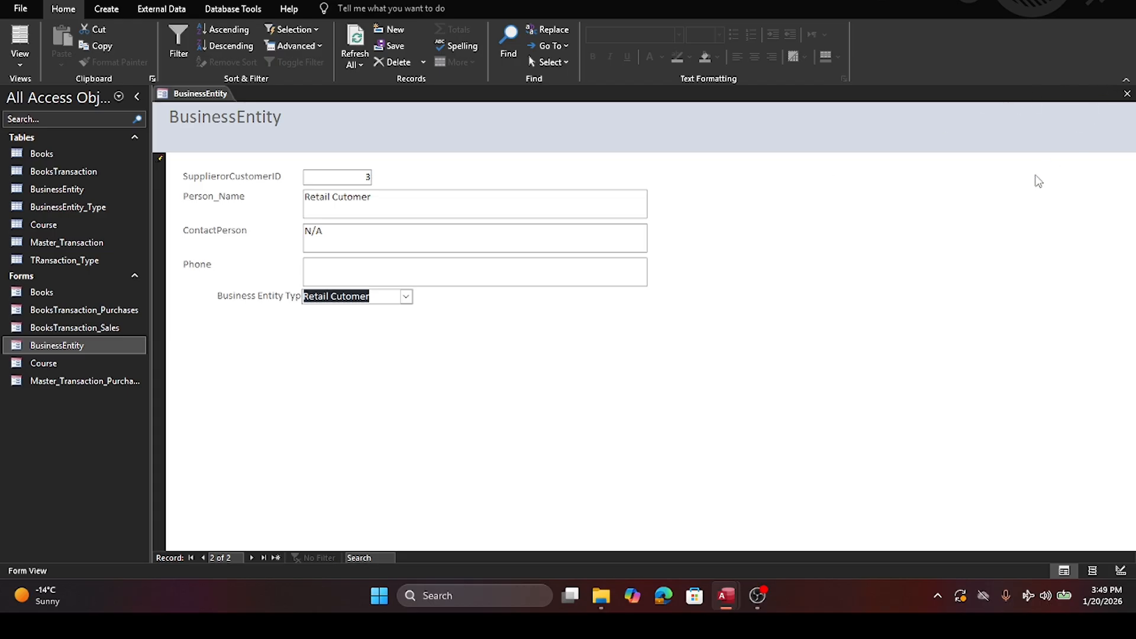
key("Tab")
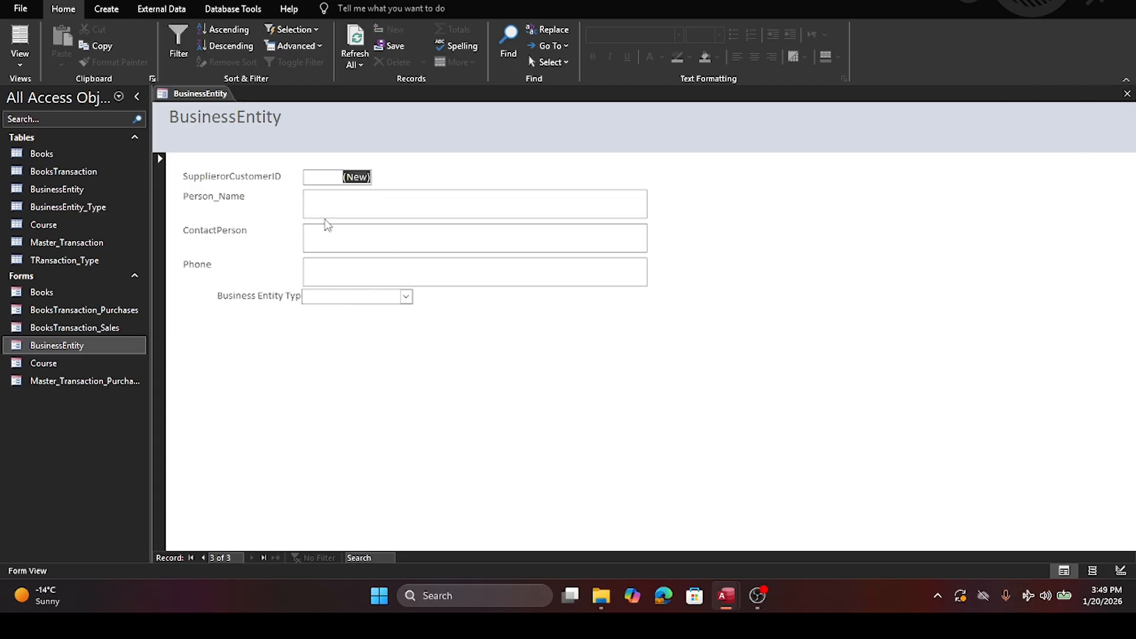
Step: Save an XYZ Books record with a contact person, phone number and type Supplier
left_click(325, 203)
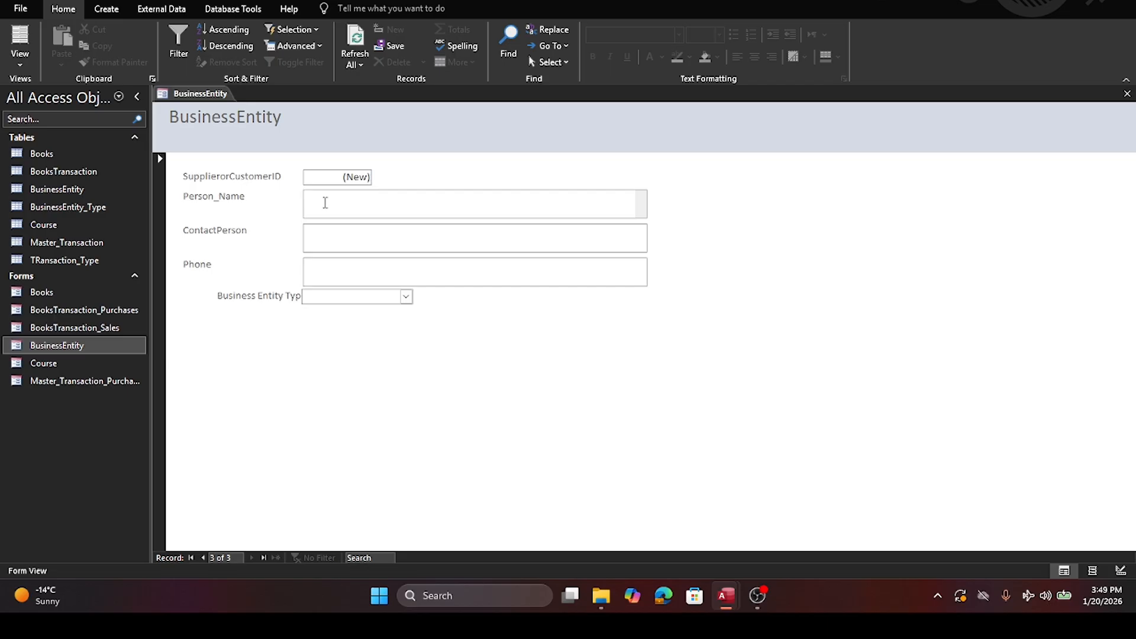
type("XYZ Books")
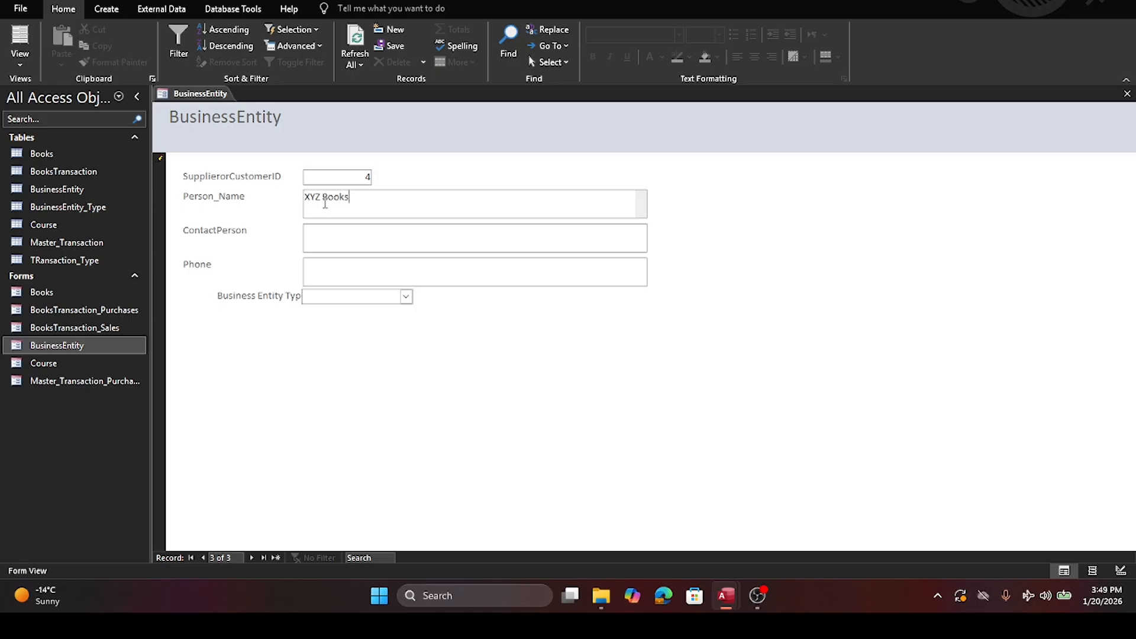
key("Tab")
type("Marie")
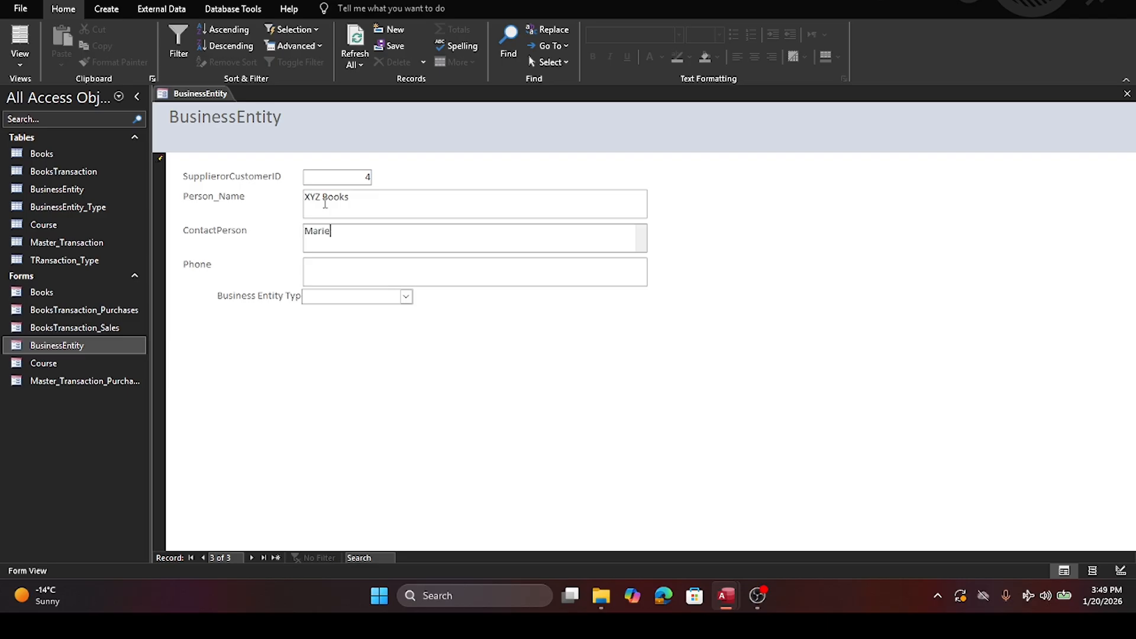
key("Tab")
type("345) 234-")
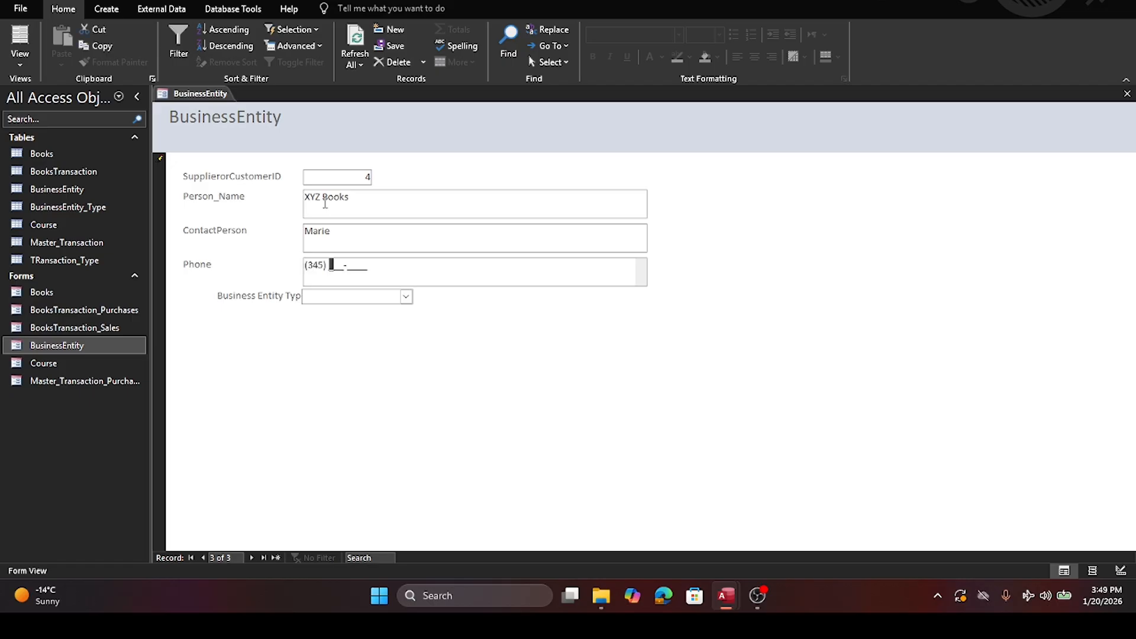
type("2345")
key("Tab")
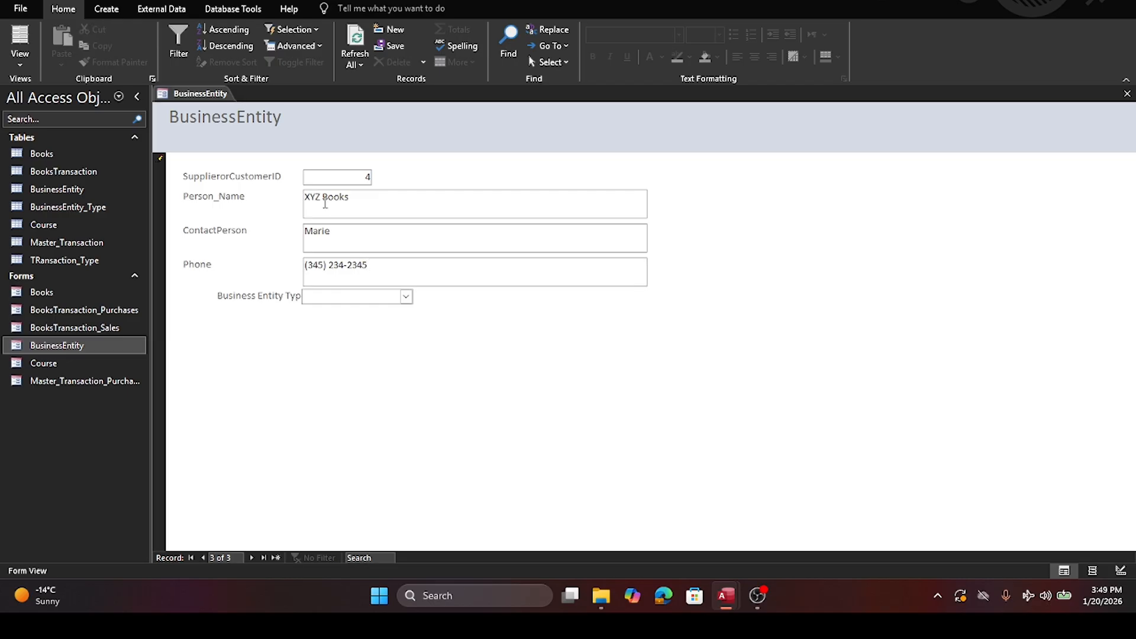
left_click(407, 297)
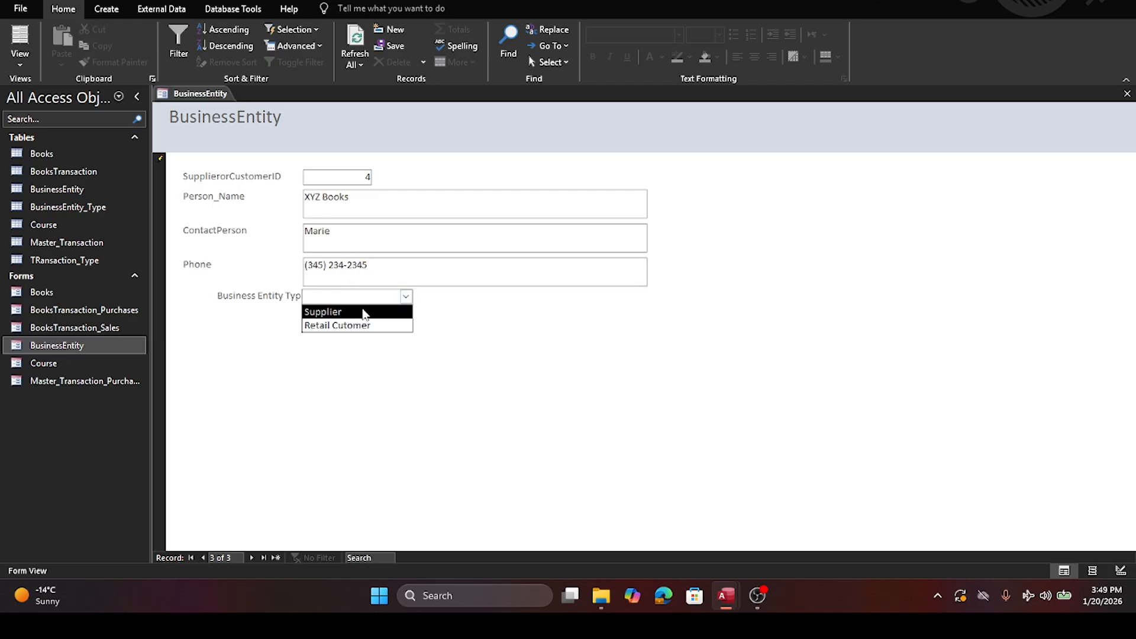
left_click(357, 309)
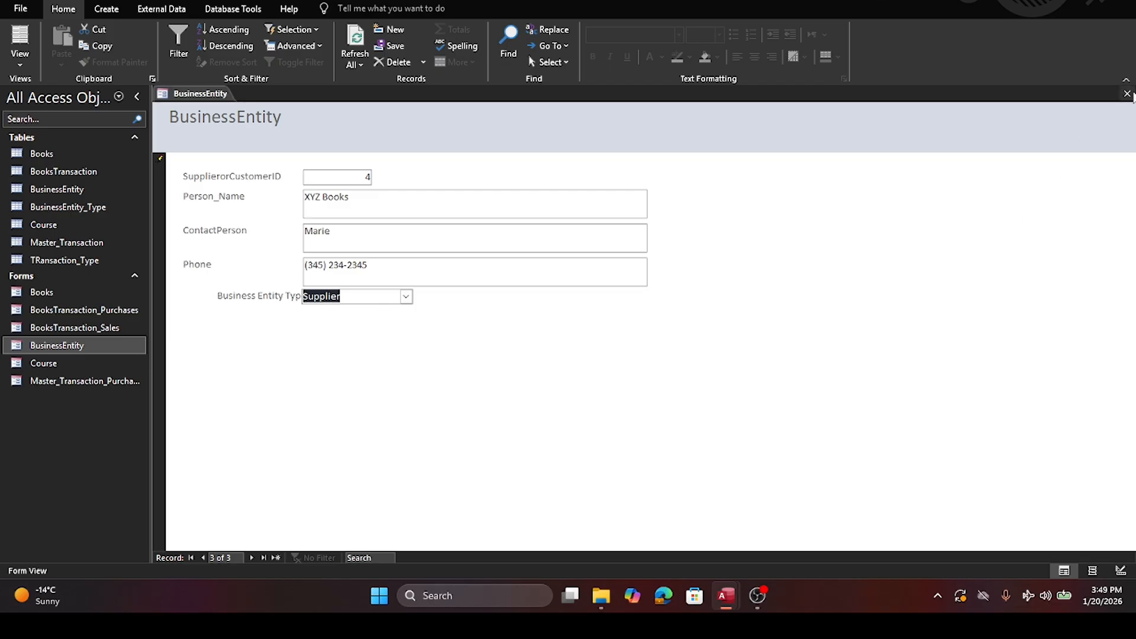
key("Tab")
Step: Close the BusinessEntity form and open Master_Transaction_Purchases in Design View
left_click(1128, 94)
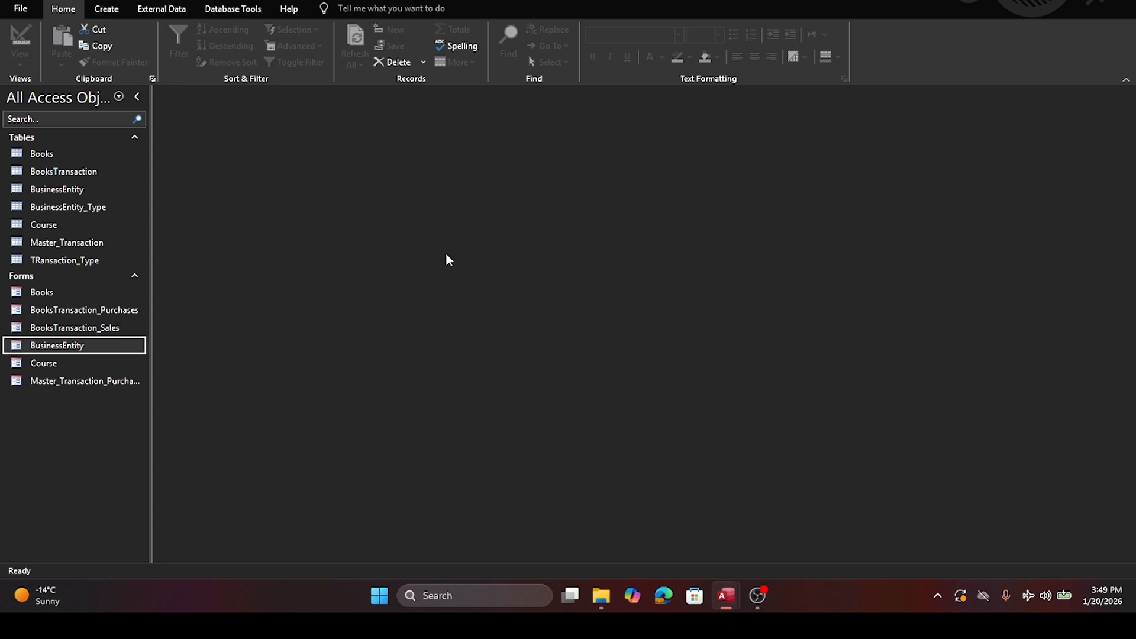
left_click(101, 382)
double_click(101, 382)
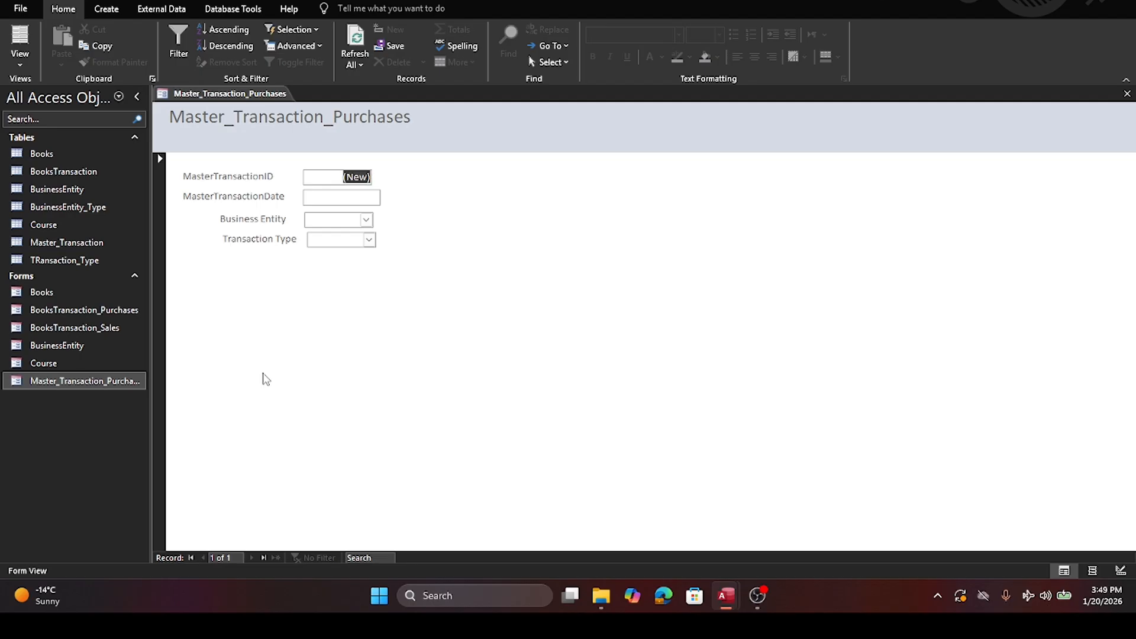
right_click(71, 384)
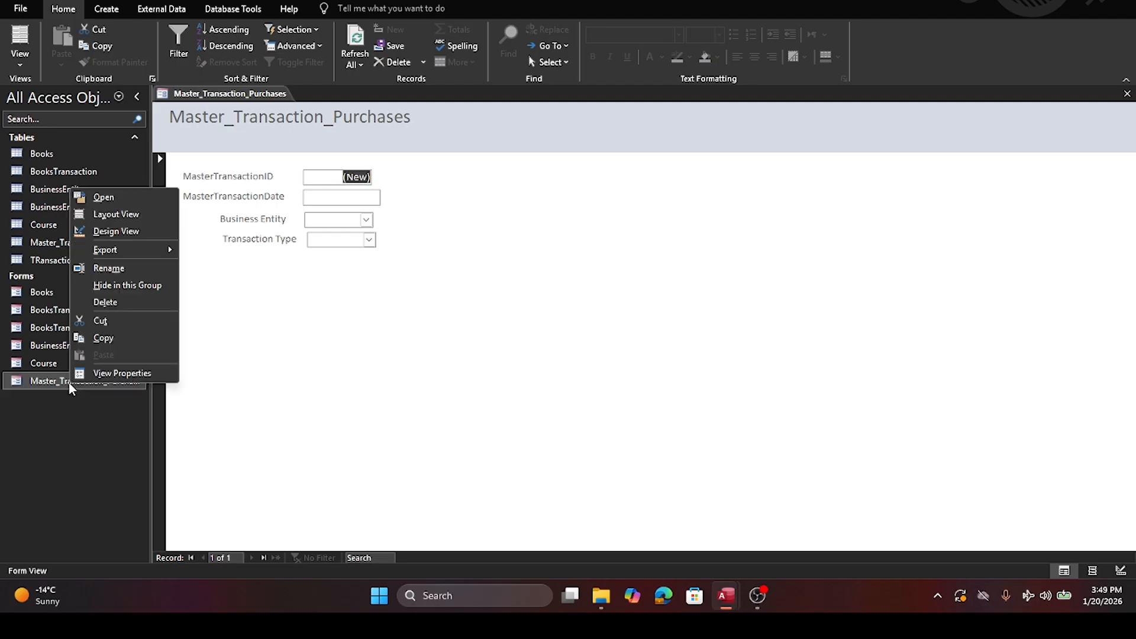
left_click(116, 230)
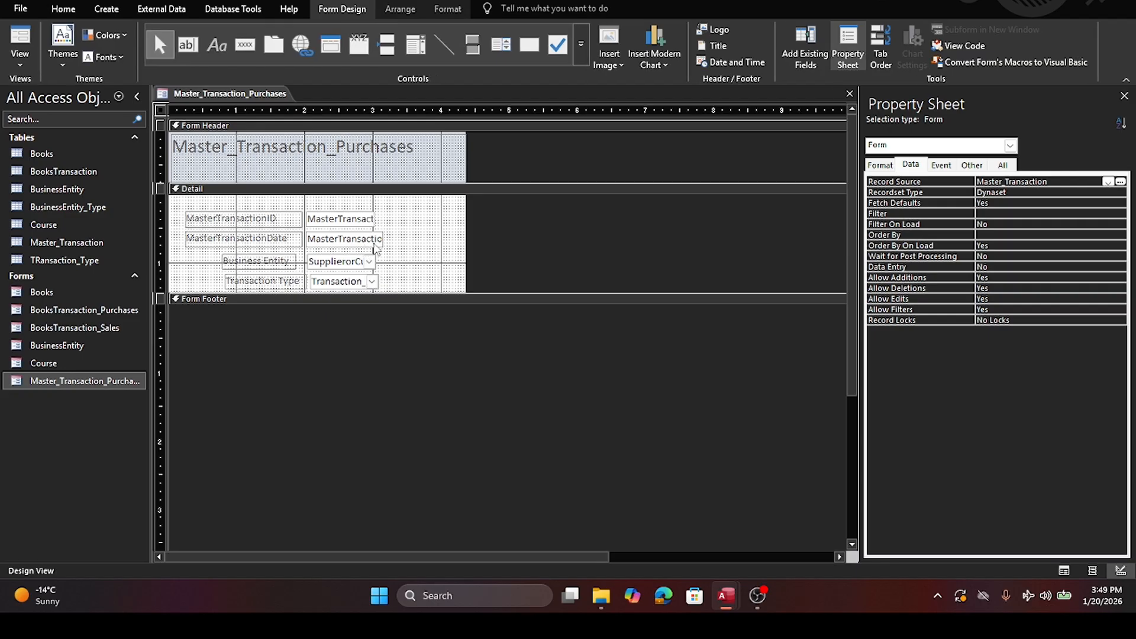
Step: Widen the Business Entity and Transaction Type combo boxes
left_click(371, 263)
left_click_drag(370, 263, 452, 266)
left_click(377, 282)
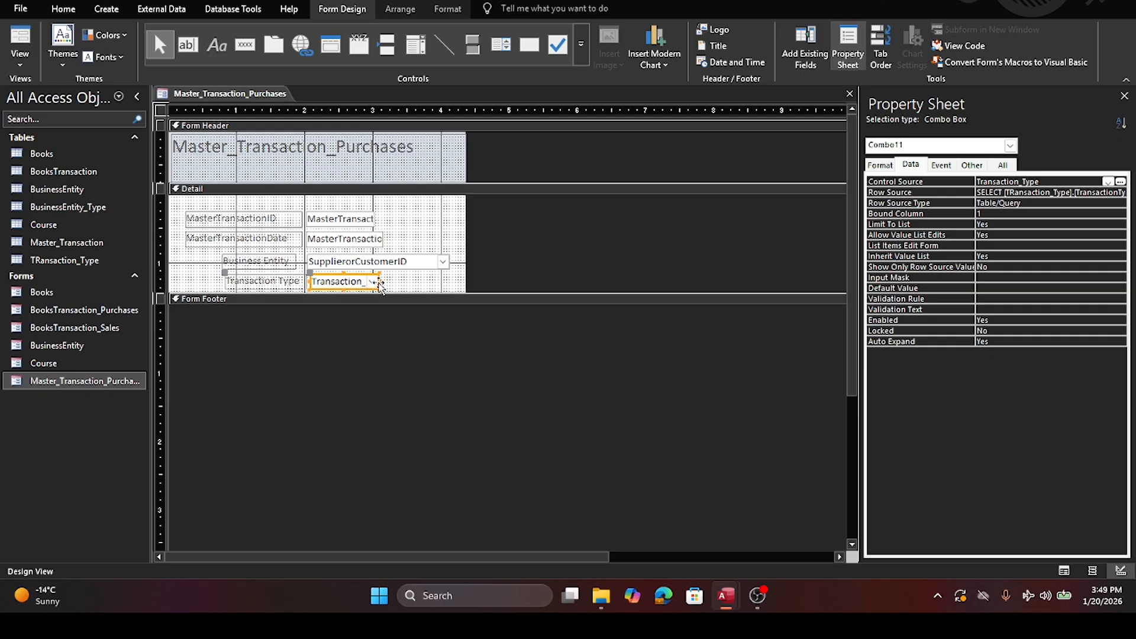
left_click_drag(380, 282, 446, 281)
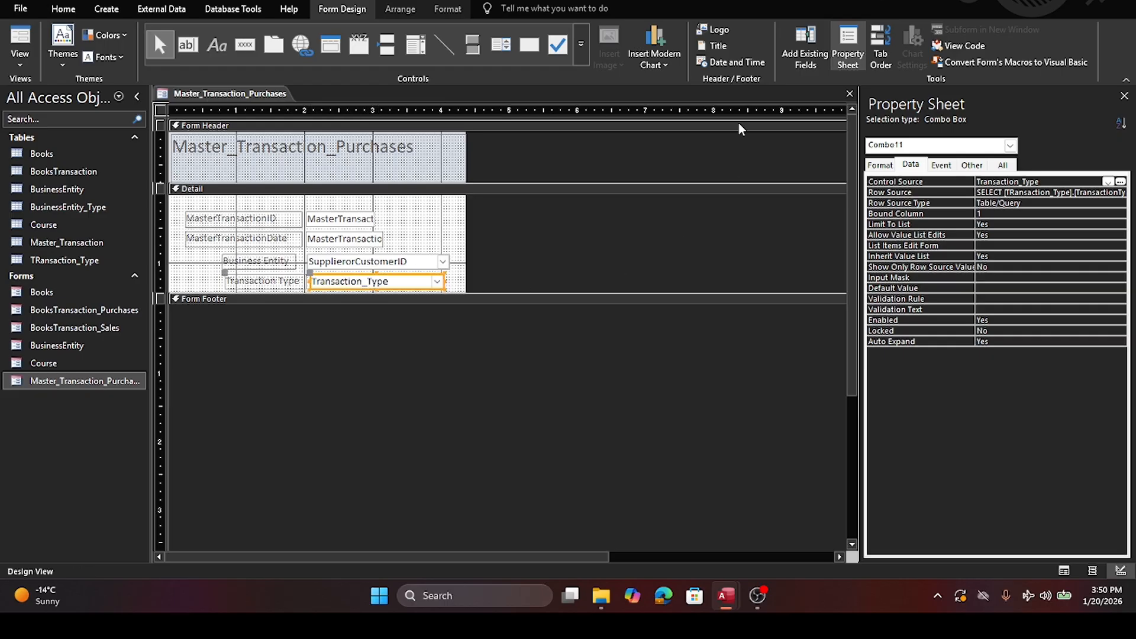
Step: Save the design changes and open Master_Transaction_Purchases in Form View
left_click(850, 94)
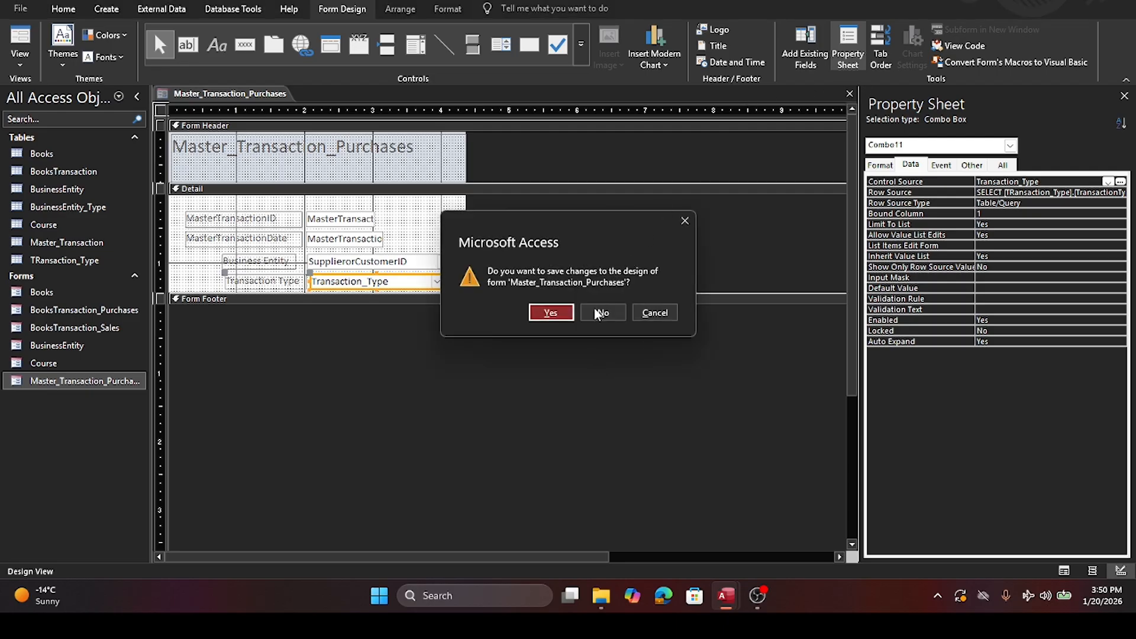
left_click(546, 312)
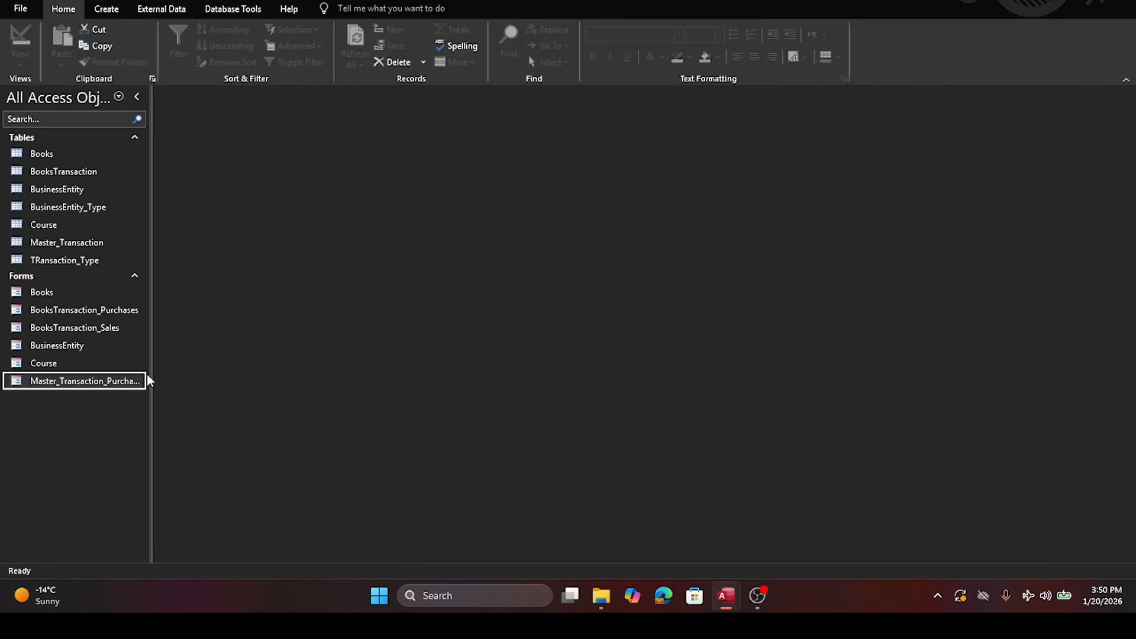
double_click(57, 382)
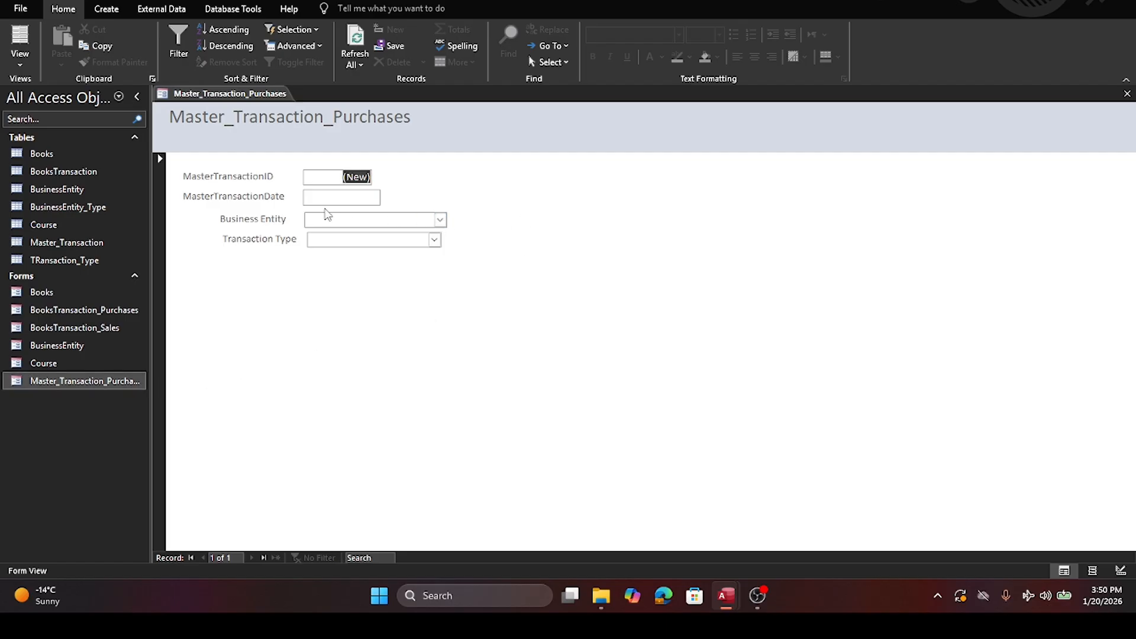
Step: Check the Business Entity and Transaction Type drop-down lists without choosing a value
left_click(323, 198)
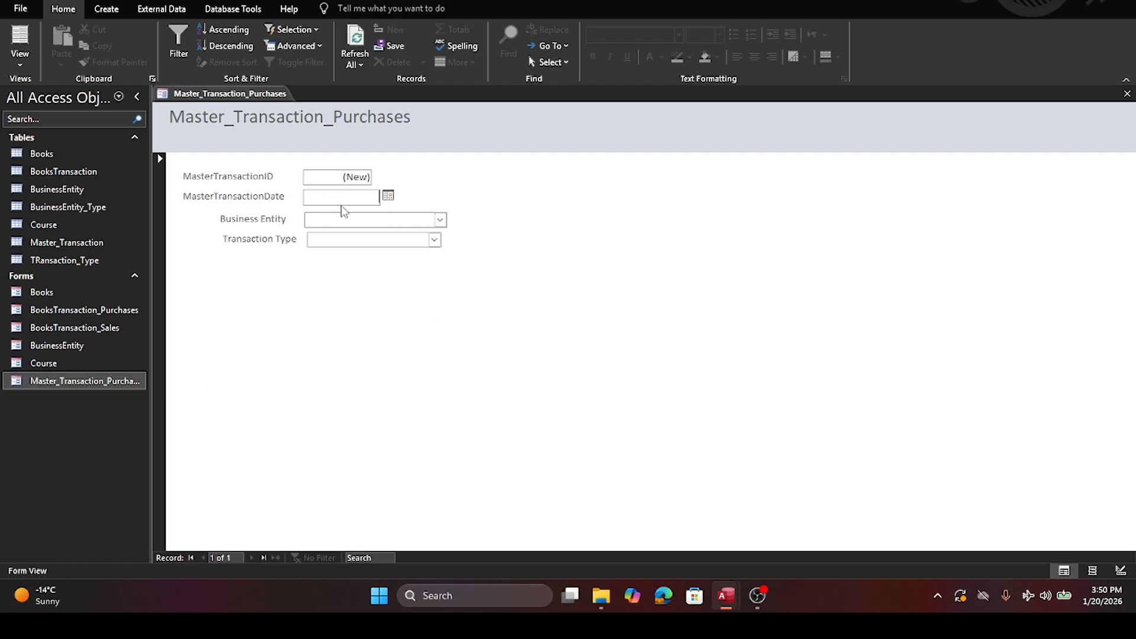
left_click(440, 221)
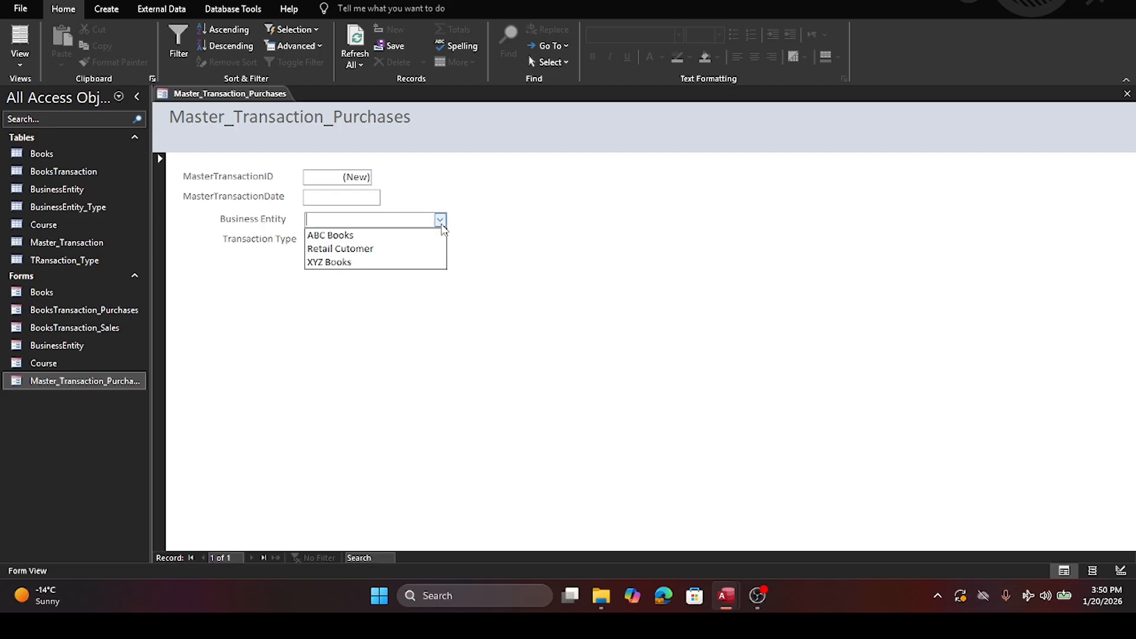
left_click(440, 220)
left_click(434, 240)
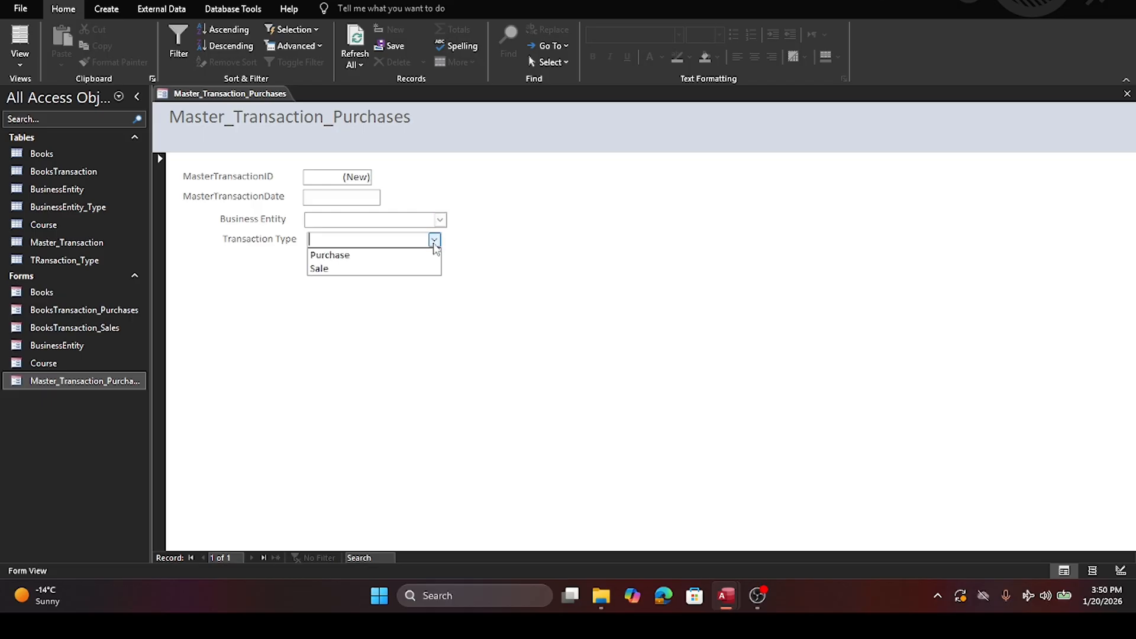
left_click(434, 240)
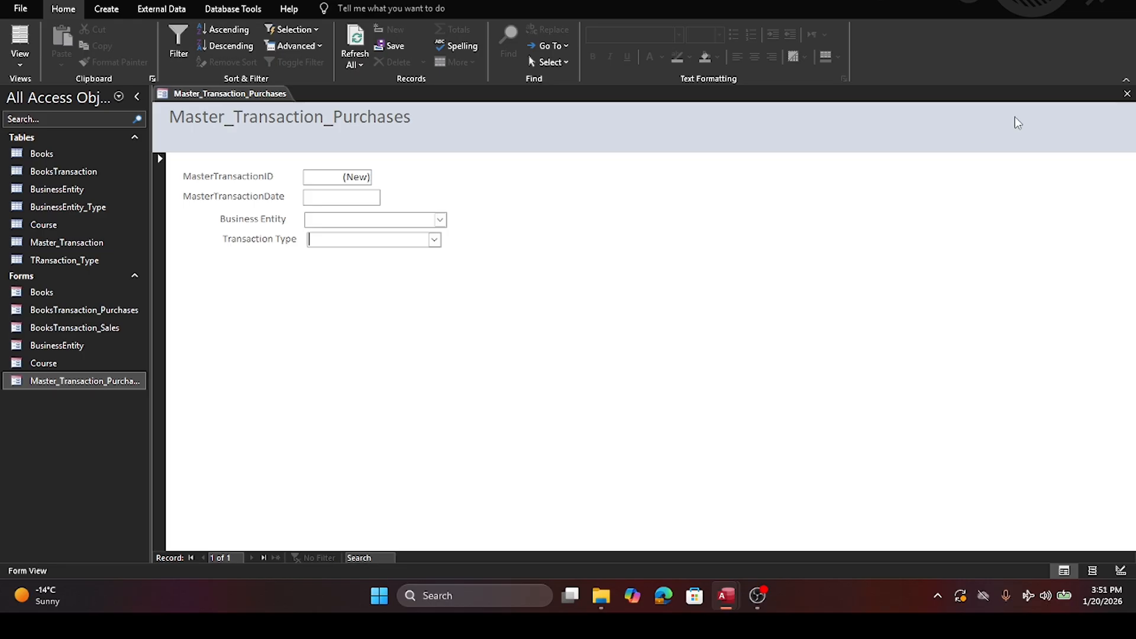
Step: Reopen Master_Transaction_Purchases in Design View and narrow the Property Sheet
left_click(1128, 94)
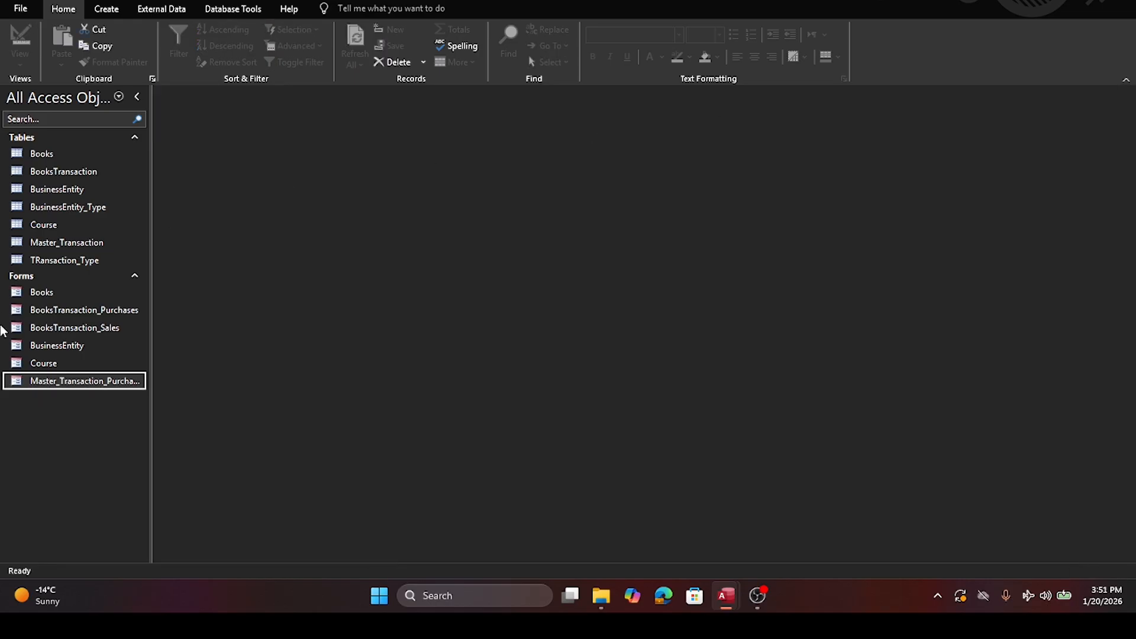
right_click(50, 388)
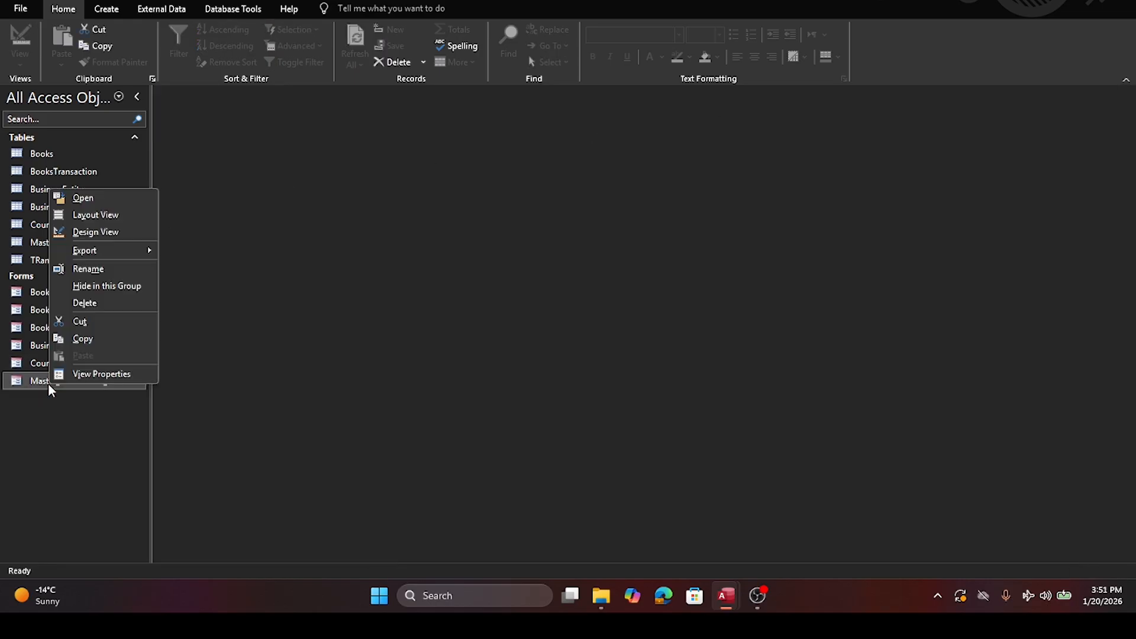
left_click(93, 232)
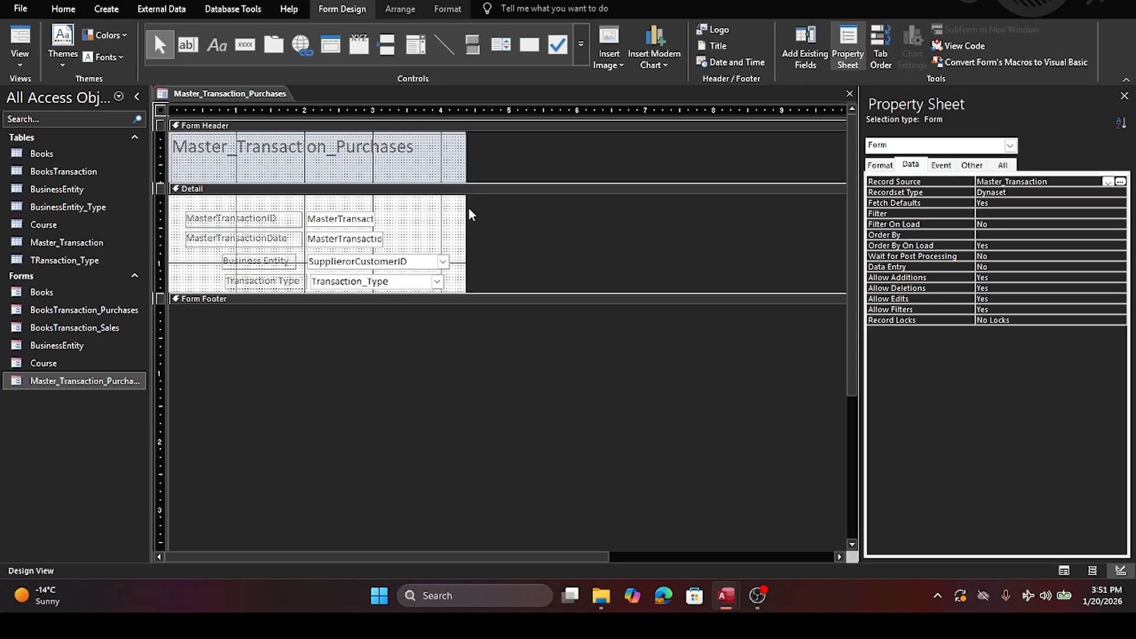
left_click_drag(862, 134, 1008, 134)
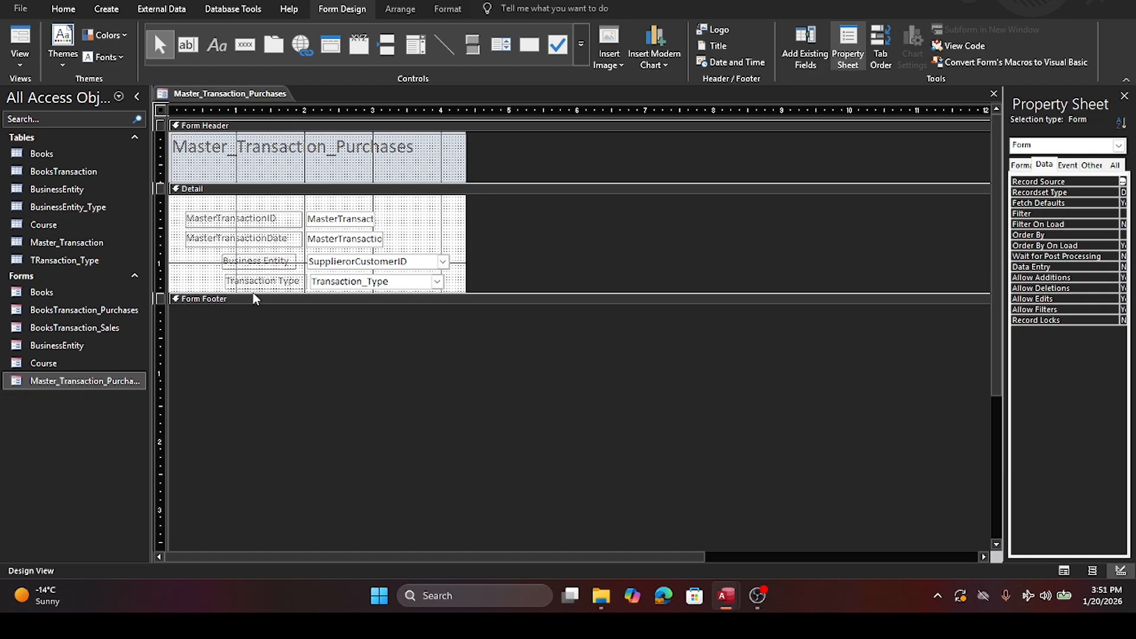
Step: Make the Detail section taller and wider, and drop BooksTransaction_Purchases into it as a subform
left_click(480, 289)
left_click_drag(480, 291, 480, 430)
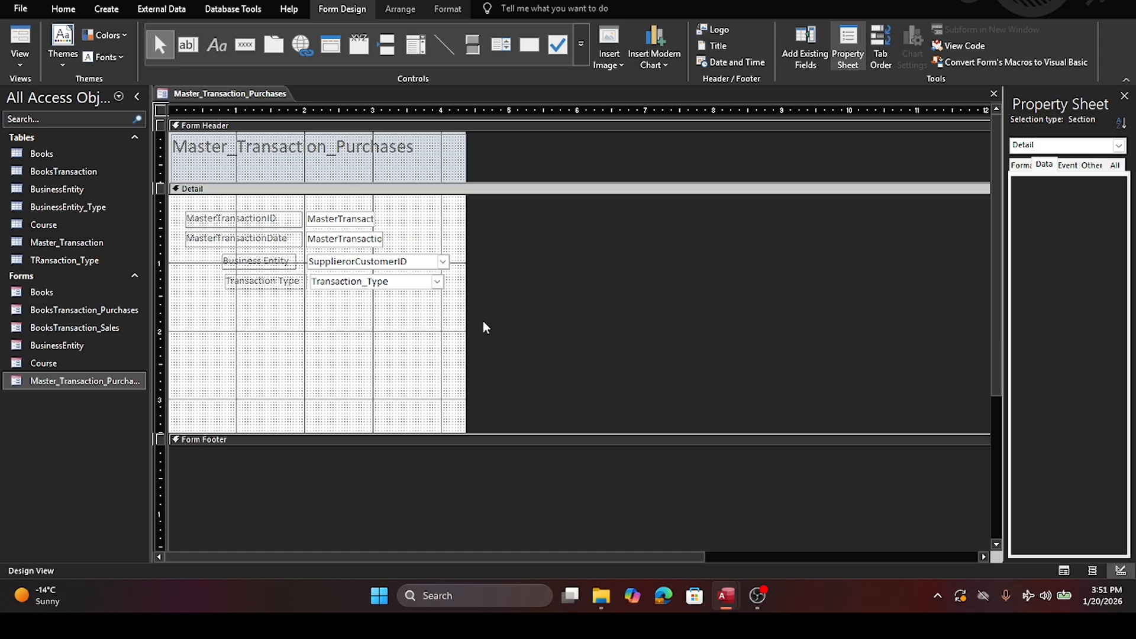
left_click_drag(469, 247, 928, 305)
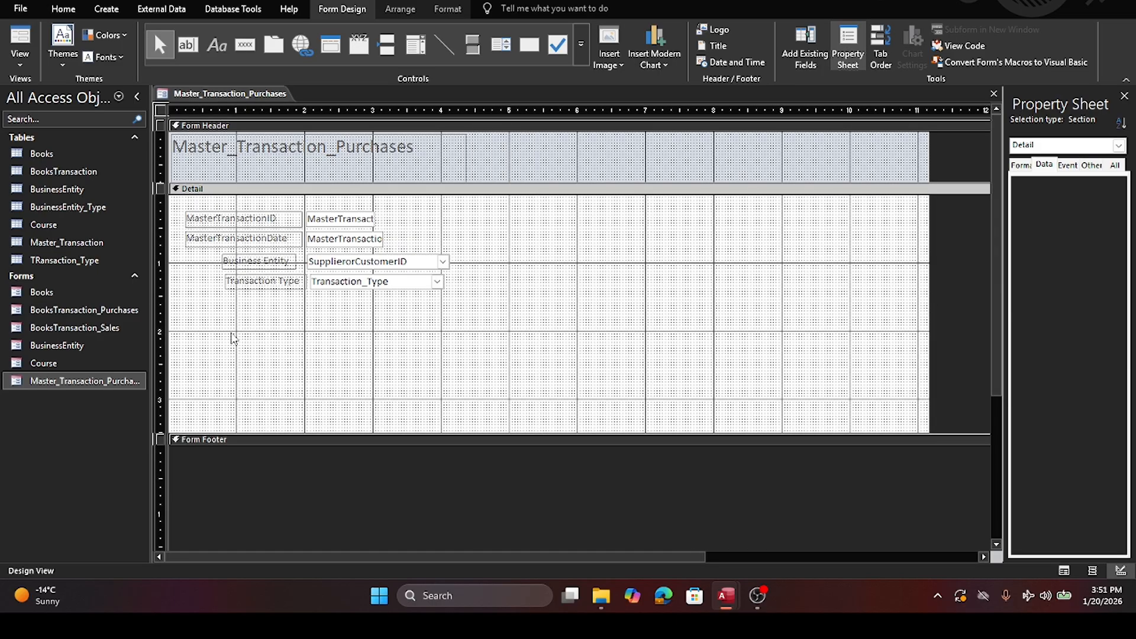
left_click_drag(99, 318, 179, 299)
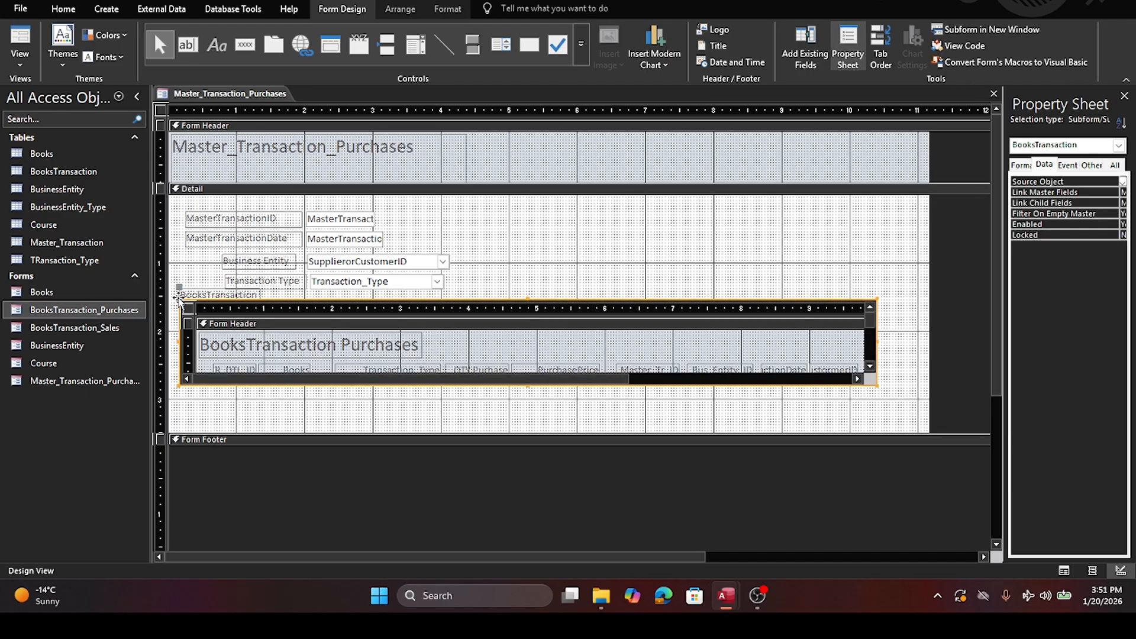
Step: Make the BooksTransaction_Purchases subform taller and wider, and widen the Property Sheet
left_click_drag(530, 388, 529, 425)
left_click_drag(876, 362, 923, 367)
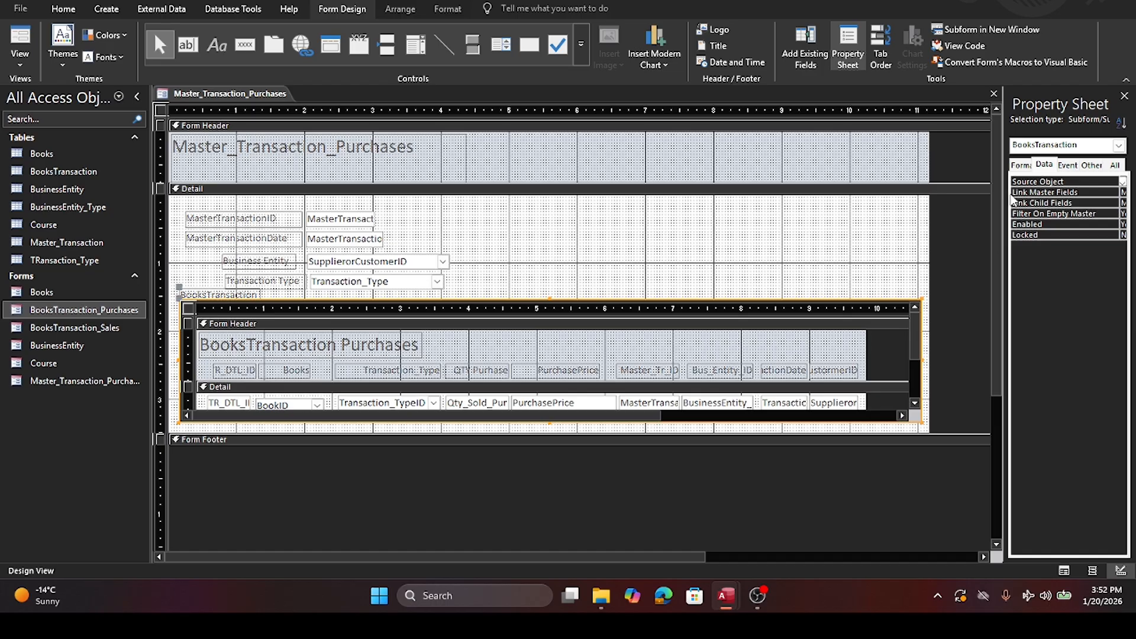
left_click_drag(1000, 195, 844, 213)
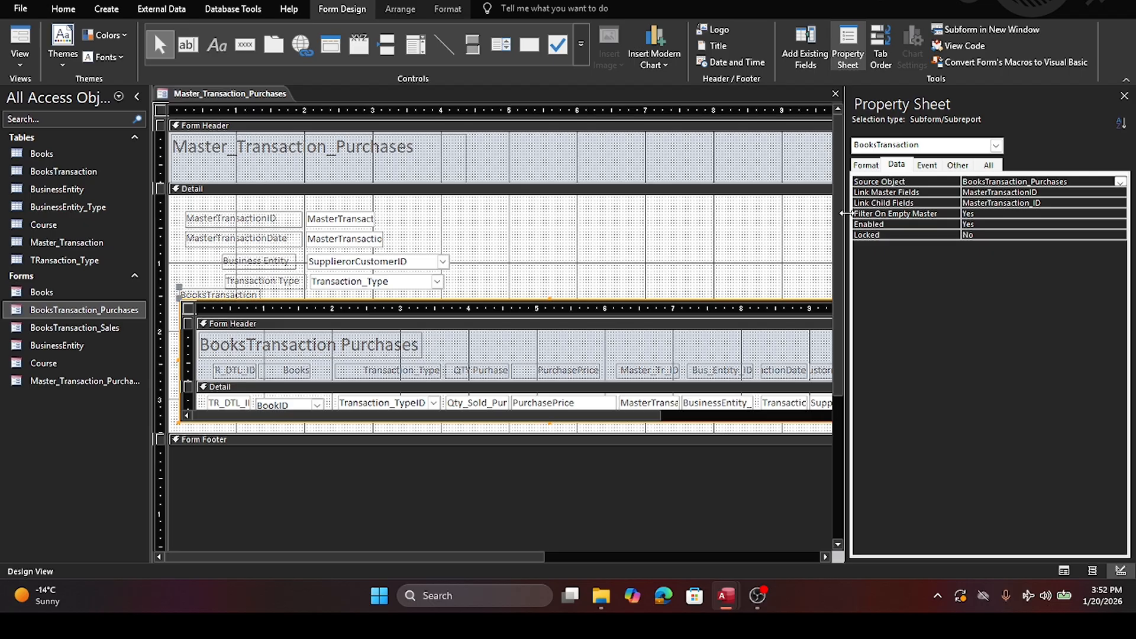
Step: Append MasterTransactionDate after MasterTransactionID in the subform's Link Master Fields
left_click(278, 240)
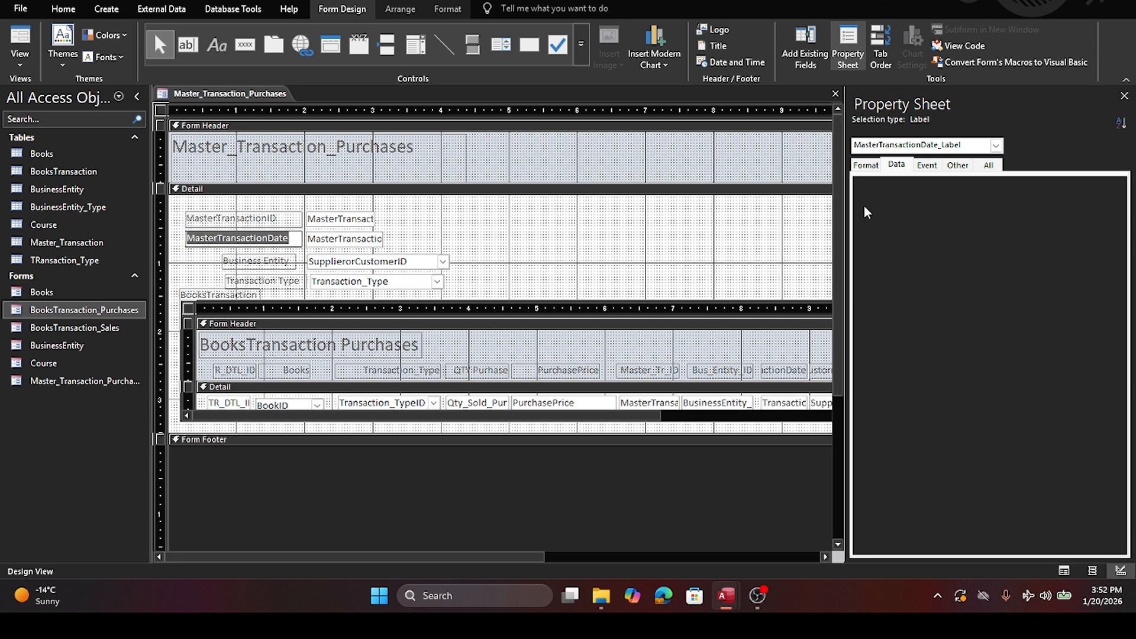
left_click(456, 301)
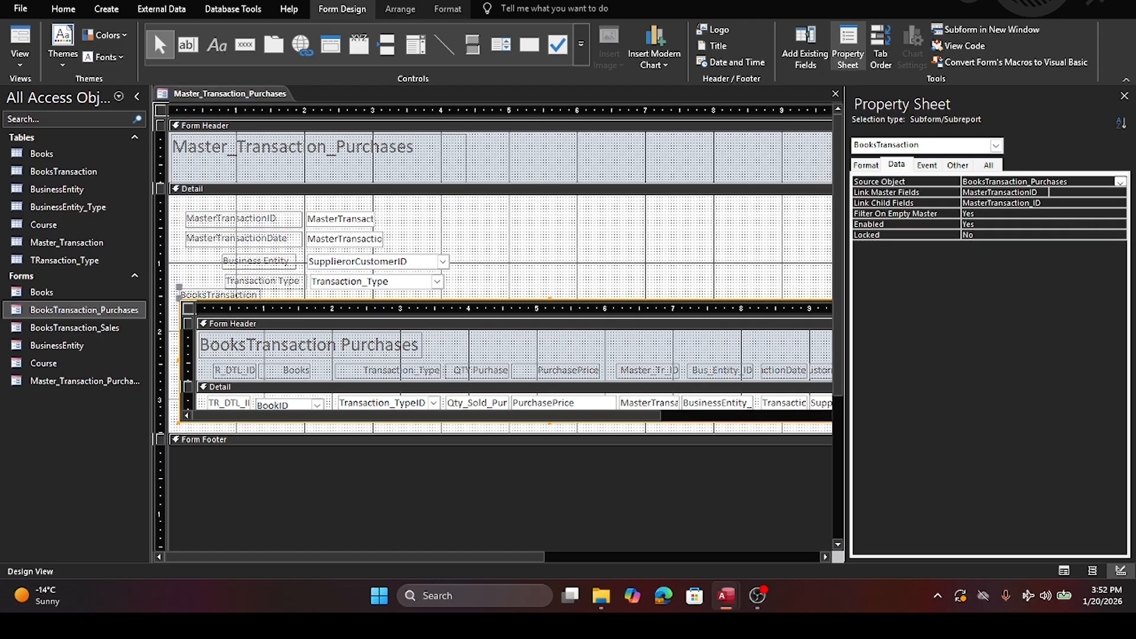
left_click(1048, 192)
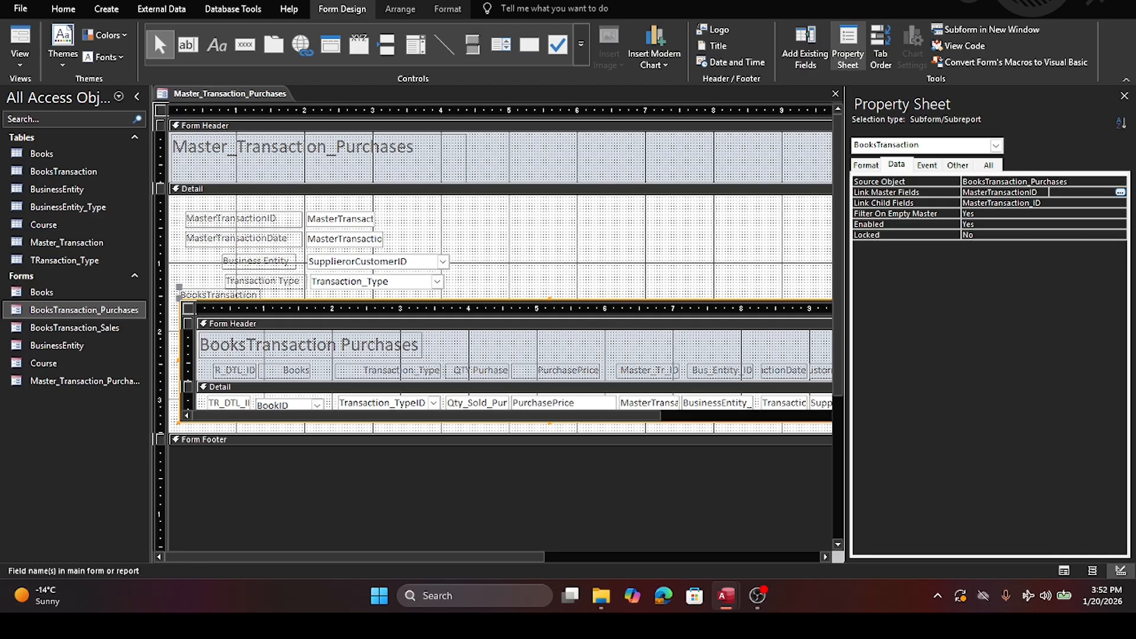
type(",")
type("MasterTransactionDate")
left_click(1120, 192)
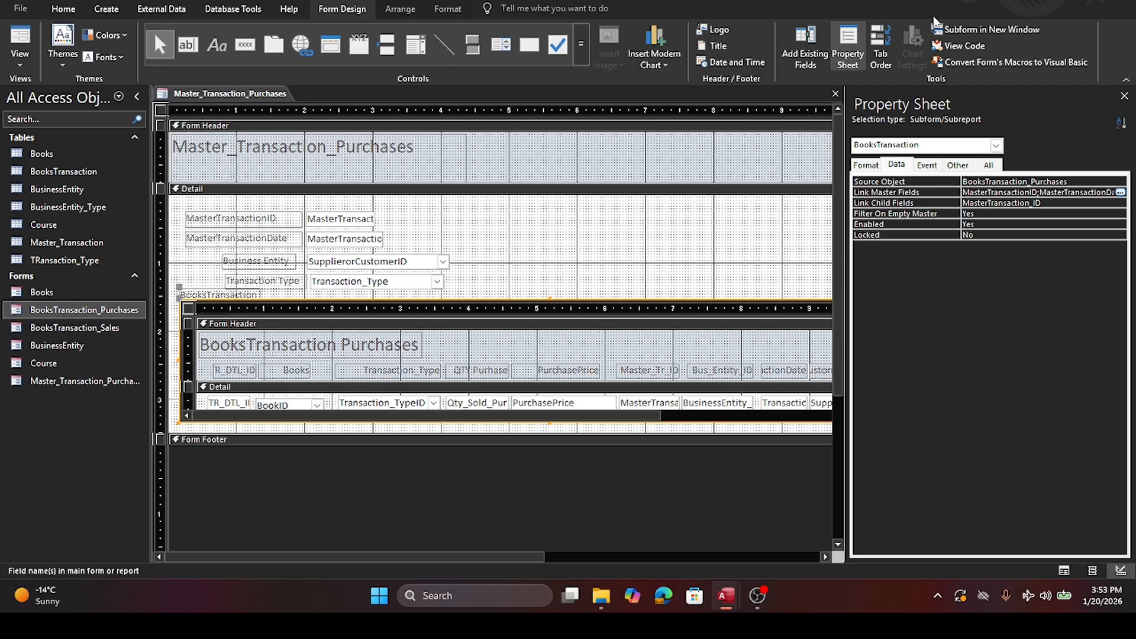
Step: Add another comma to Link Master Fields and select the Transaction Type label text
left_click(1103, 192)
left_click(1106, 192)
type(",")
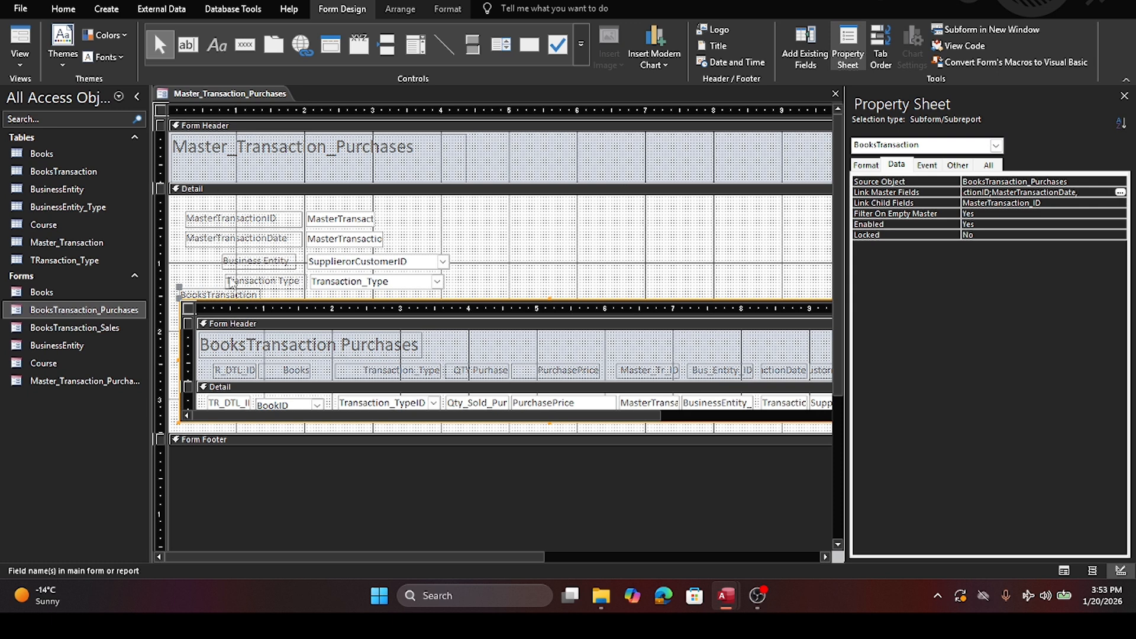
left_click(251, 281)
double_click(251, 281)
left_click_drag(301, 282, 219, 279)
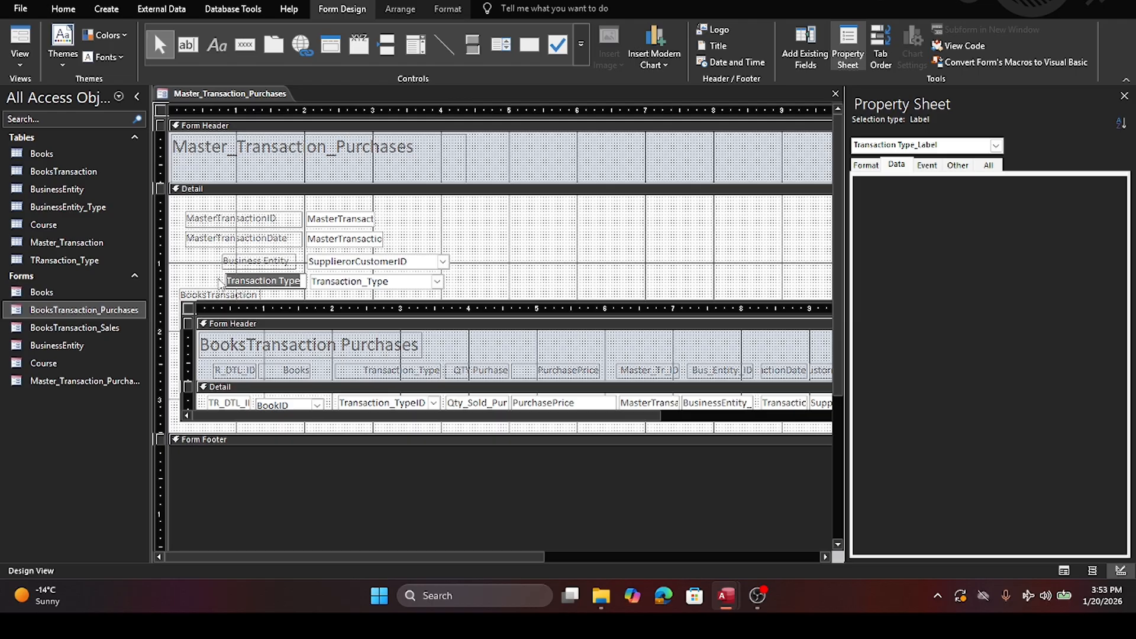
left_click(620, 273)
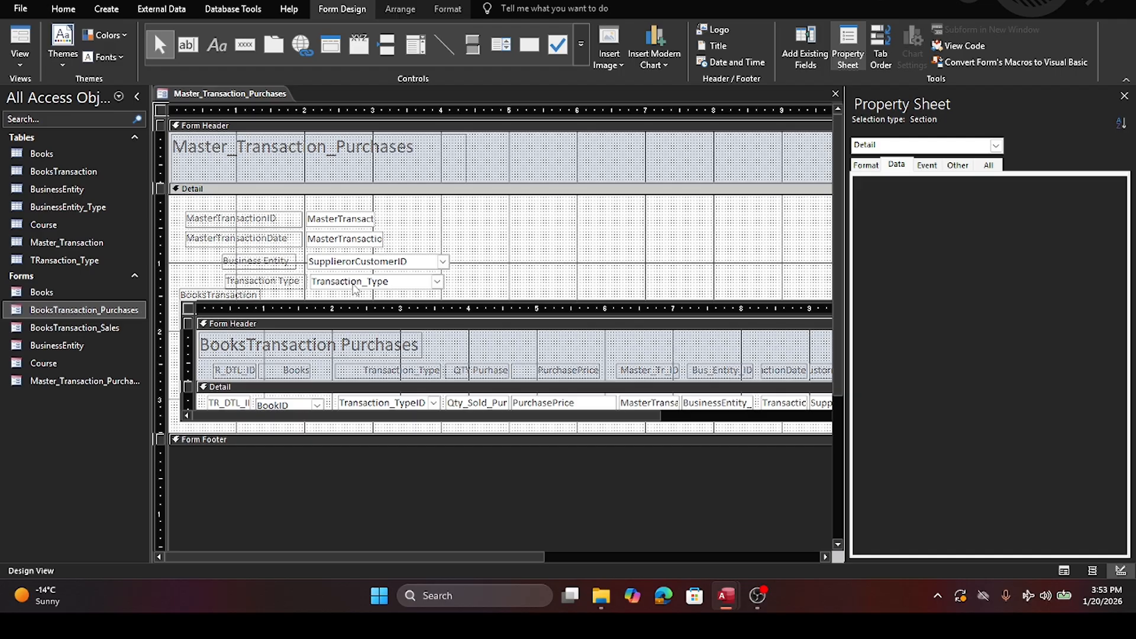
left_click(382, 263)
left_click(418, 263)
left_click_drag(418, 261, 293, 266)
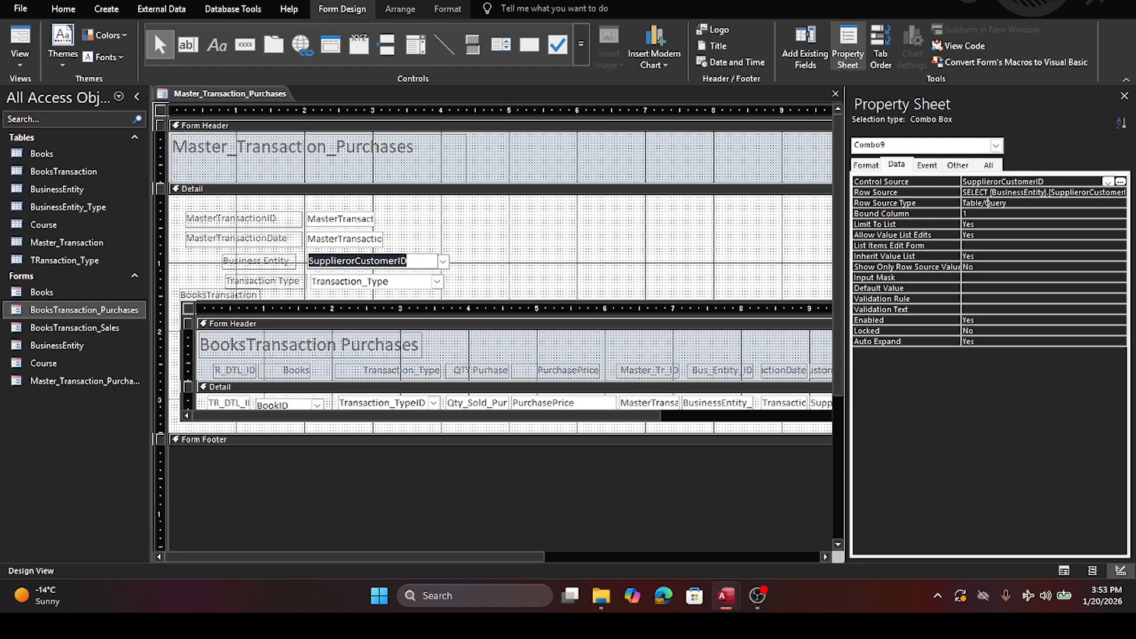
left_click(618, 301)
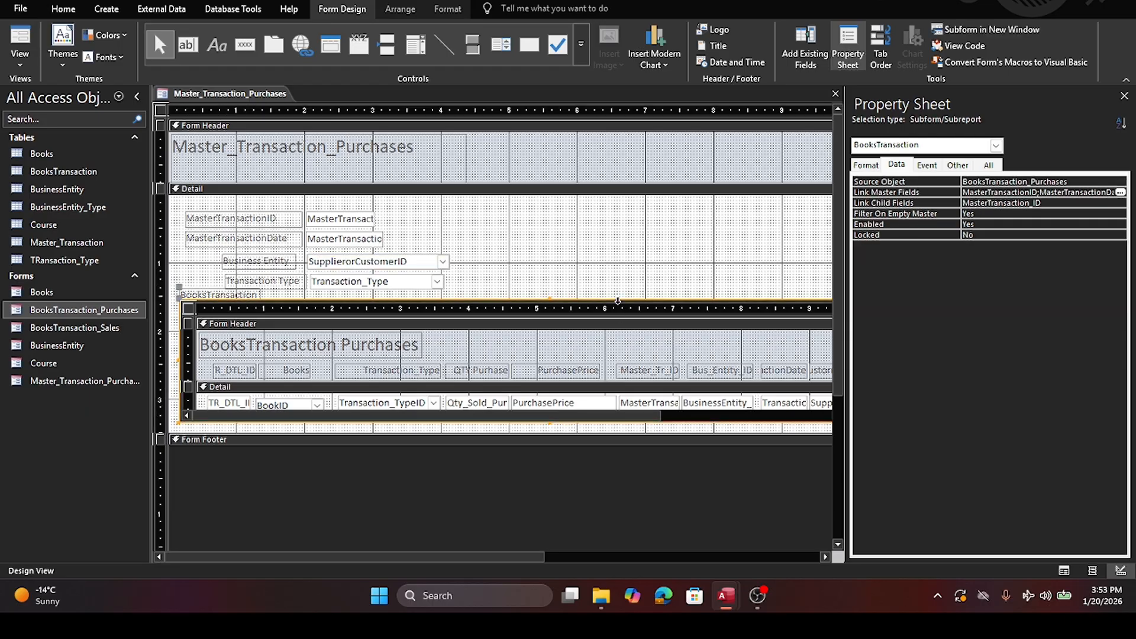
left_click(1069, 193)
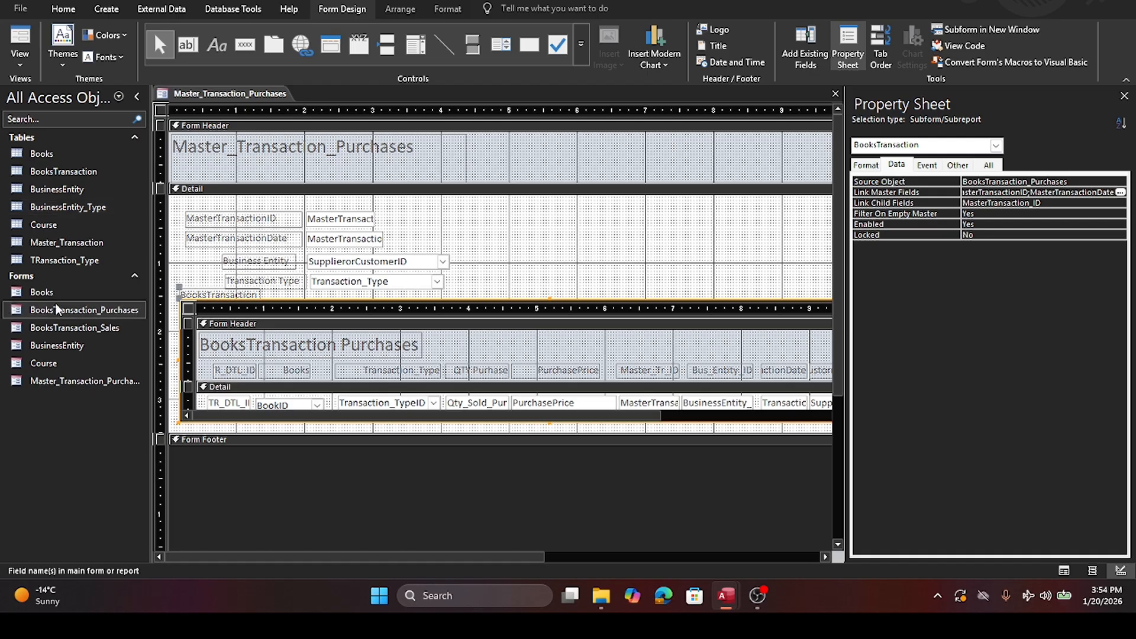
Step: Append Transaction_Type to the BooksTransaction subform's Link Master Fields
left_click(332, 283)
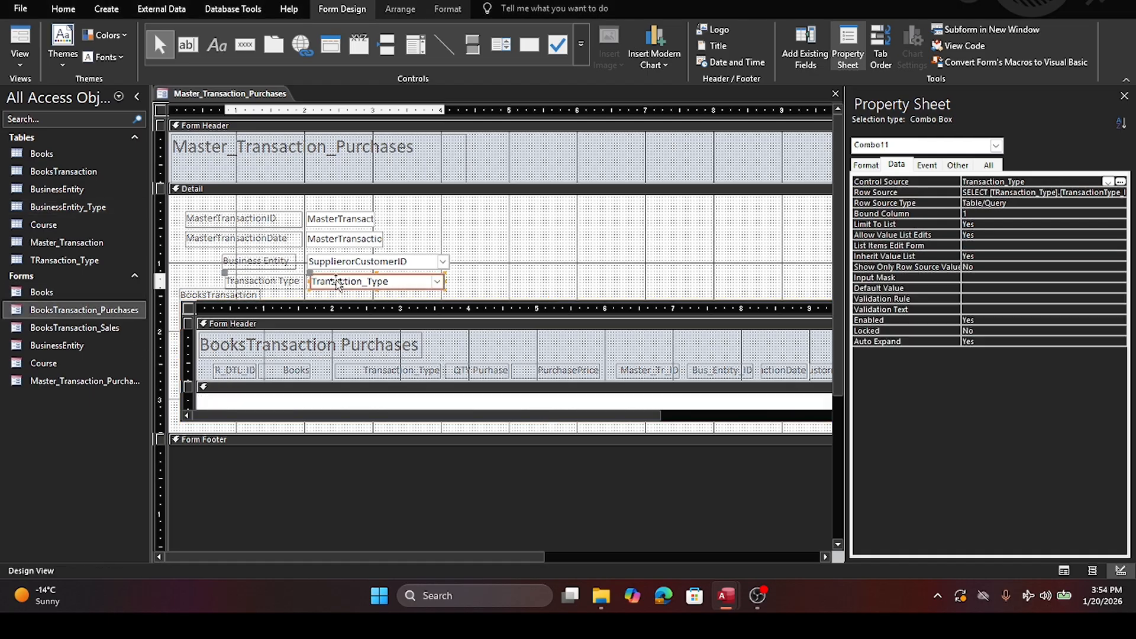
double_click(389, 280)
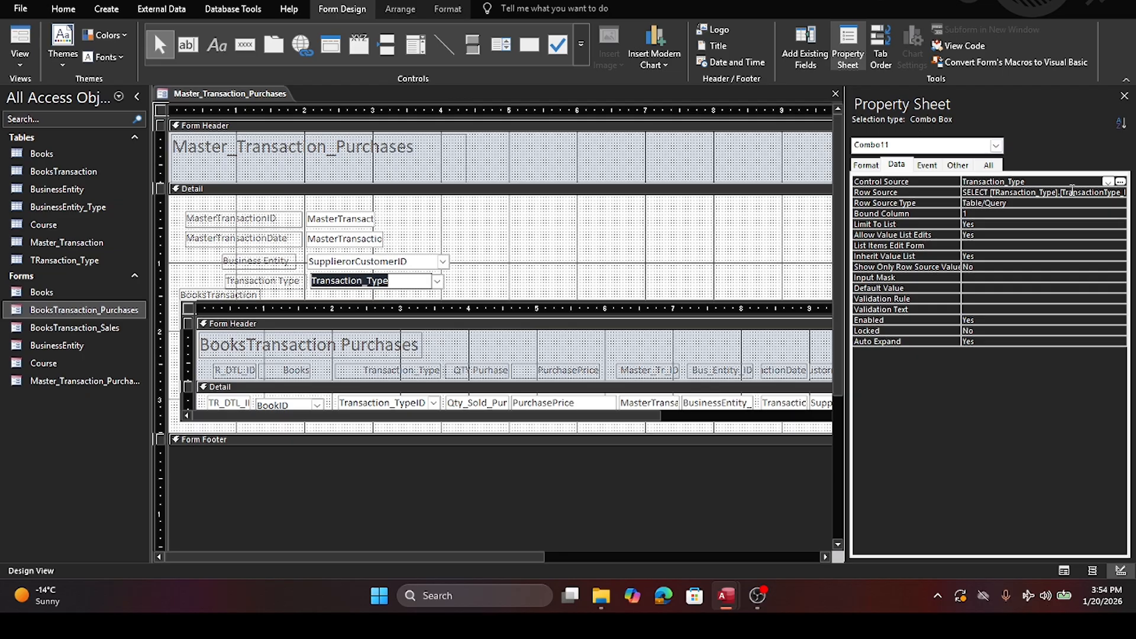
left_click(587, 302)
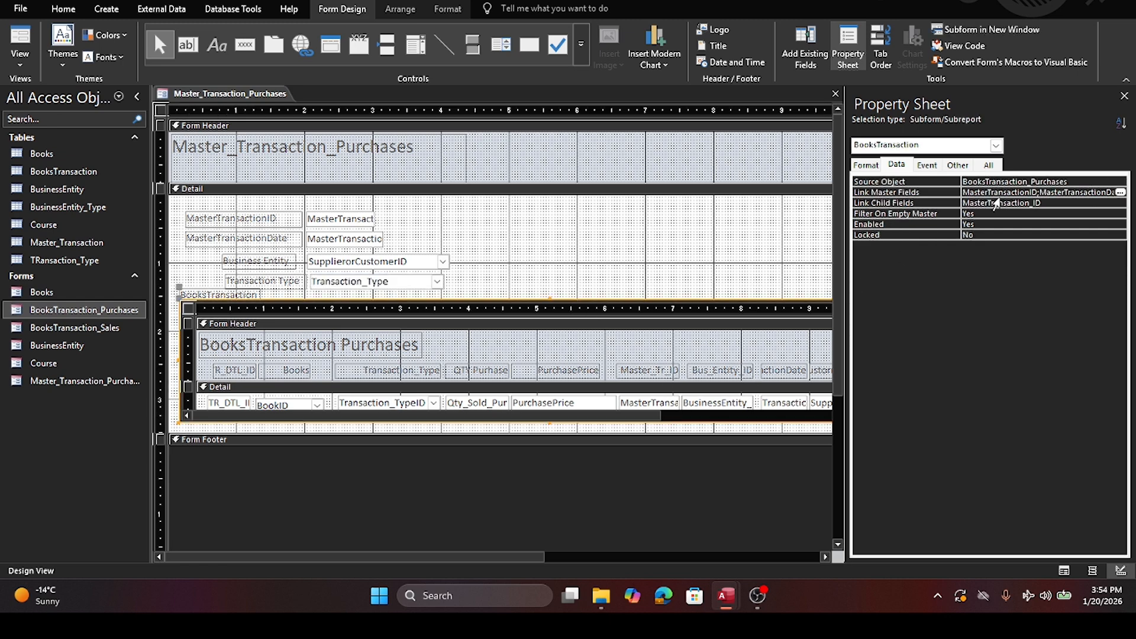
left_click(1028, 192)
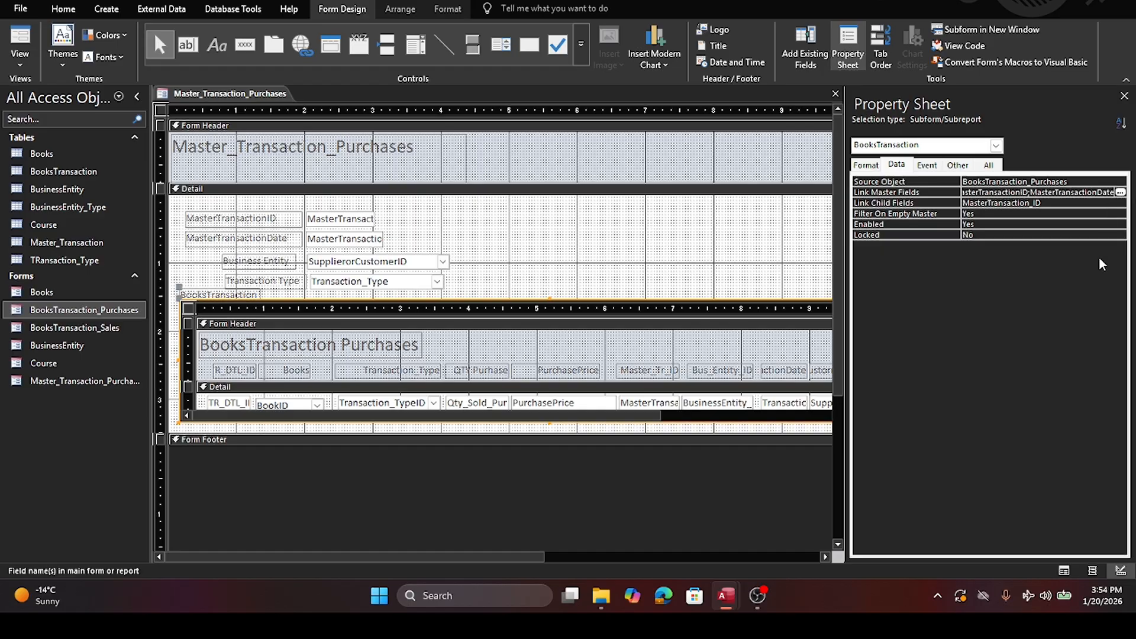
type(",Transaction_Type")
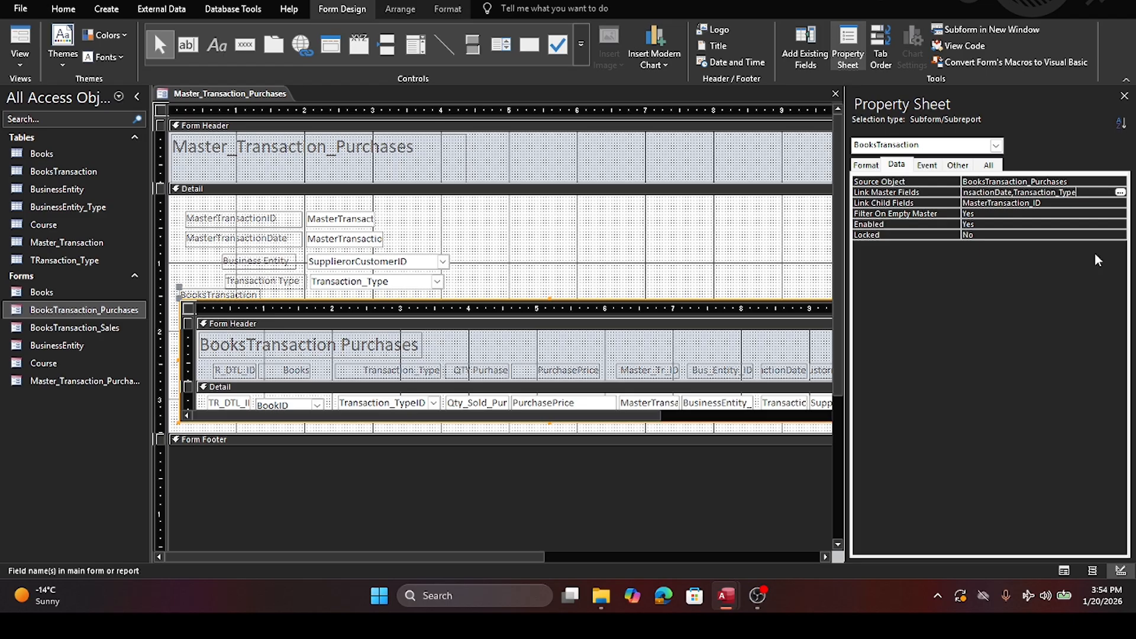
type(",")
left_click(1121, 192)
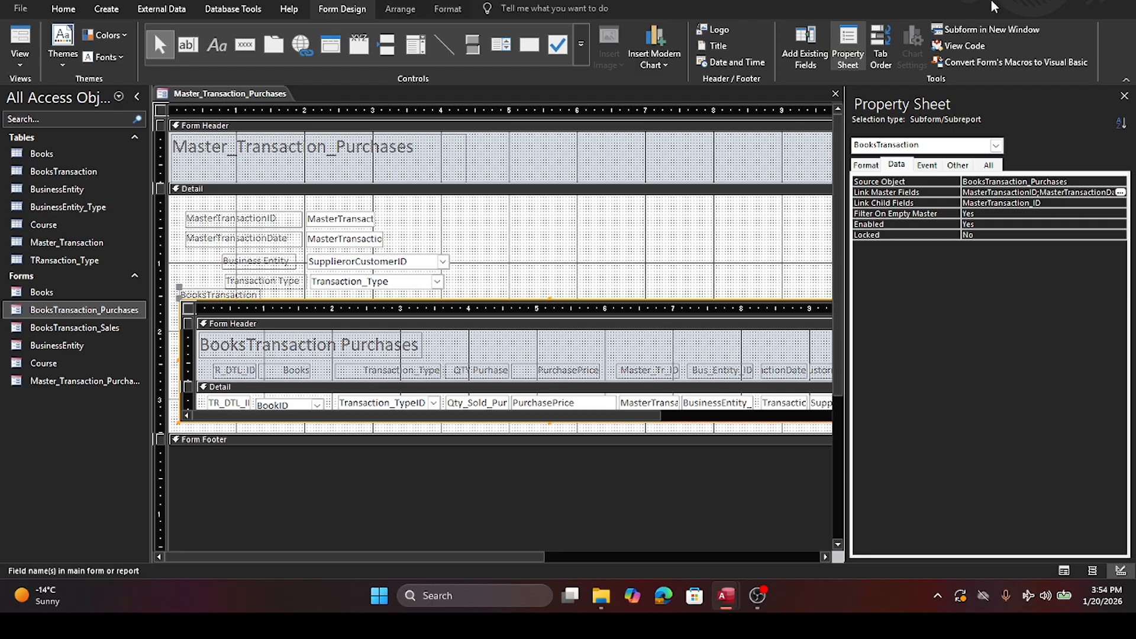
Step: Copy SupplierorCustomerID from the main form and append it to Link Master Fields
left_click(355, 264)
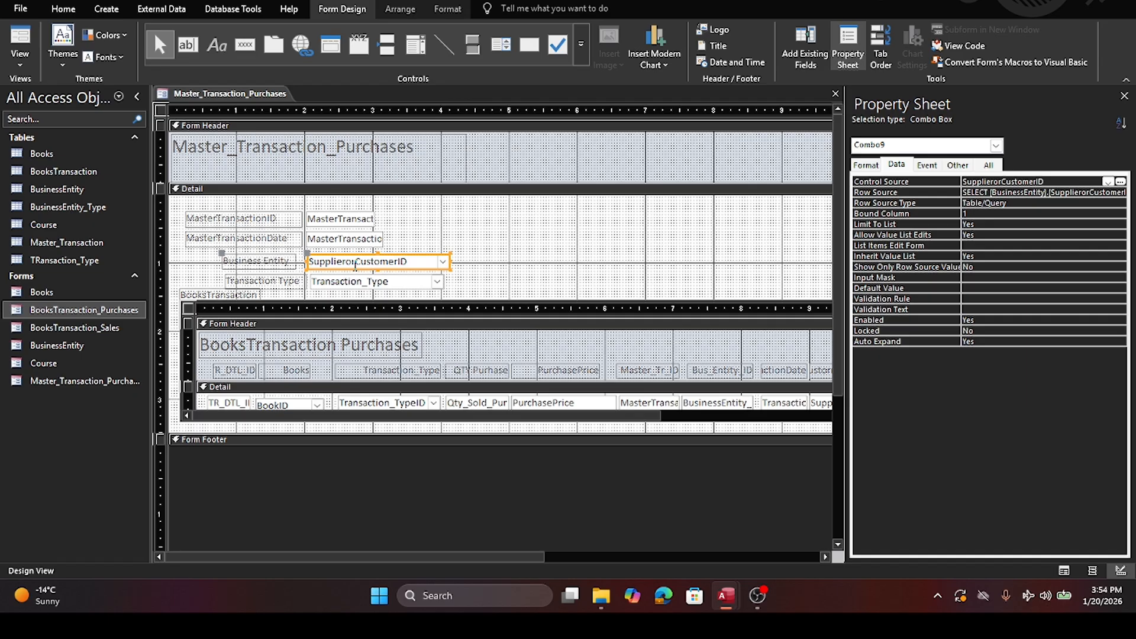
double_click(355, 264)
key("ctrl+c")
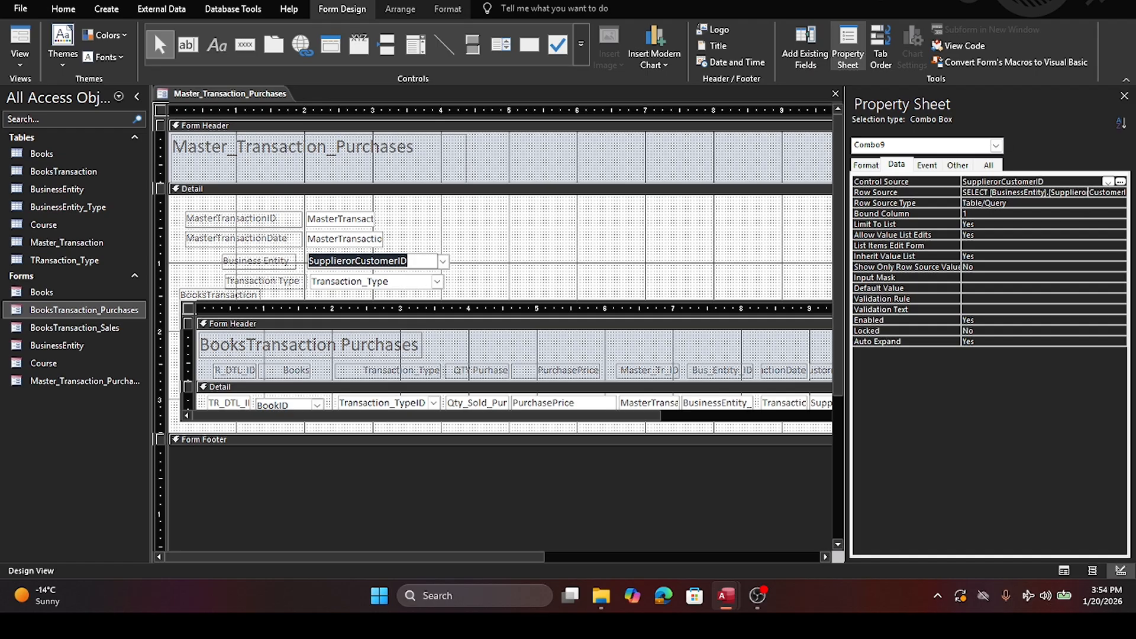
left_click(1089, 193)
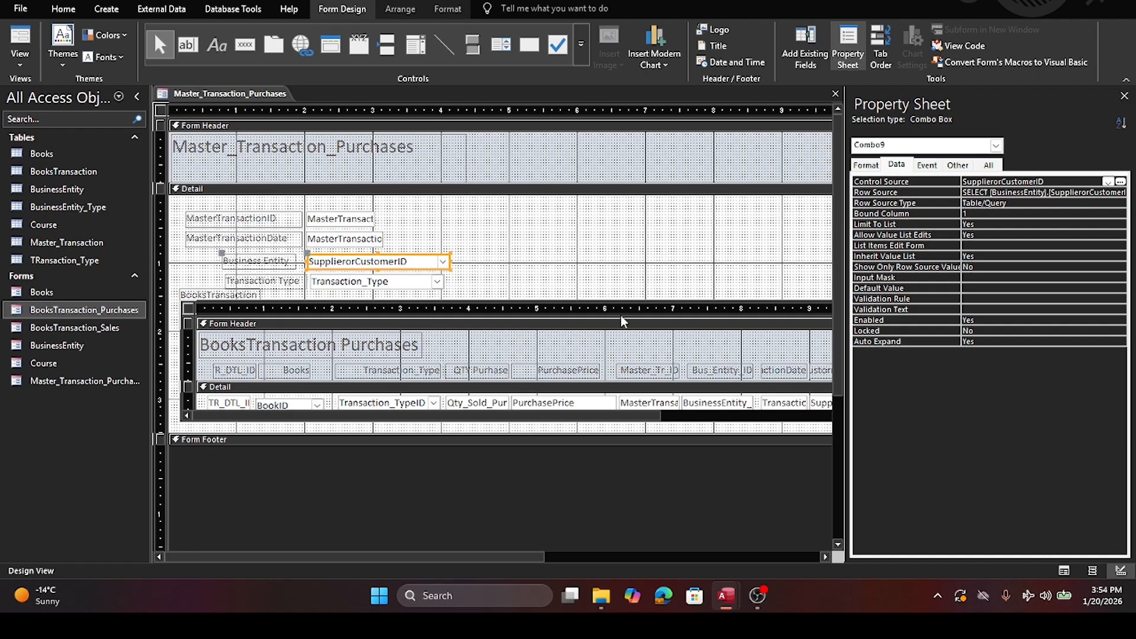
left_click(618, 300)
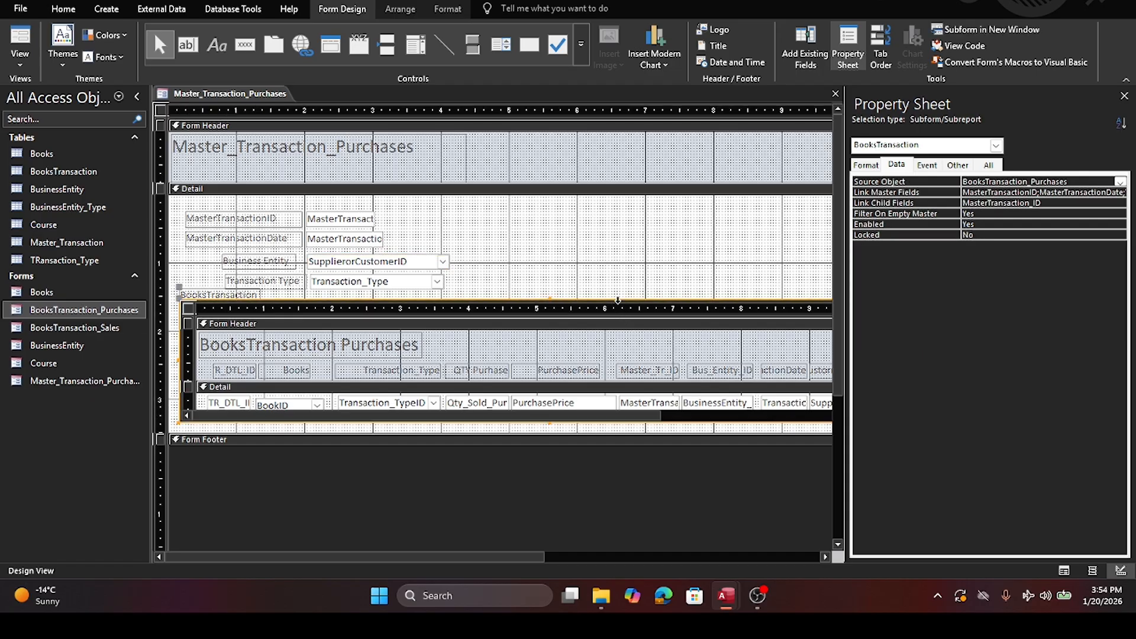
left_click_drag(1064, 192, 1116, 192)
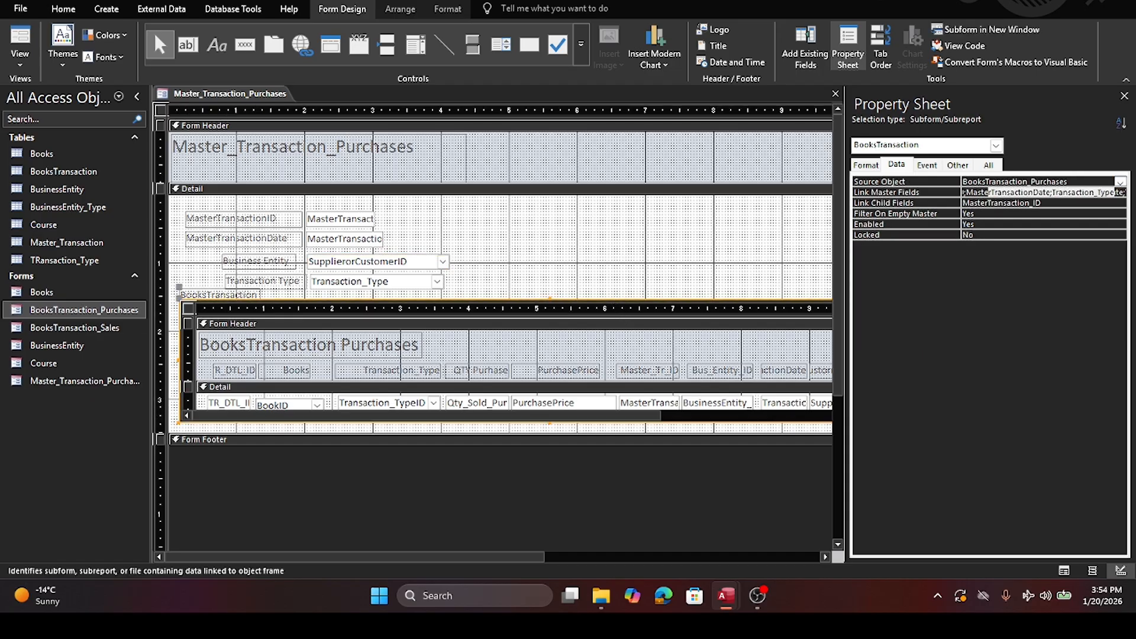
left_click(1111, 193)
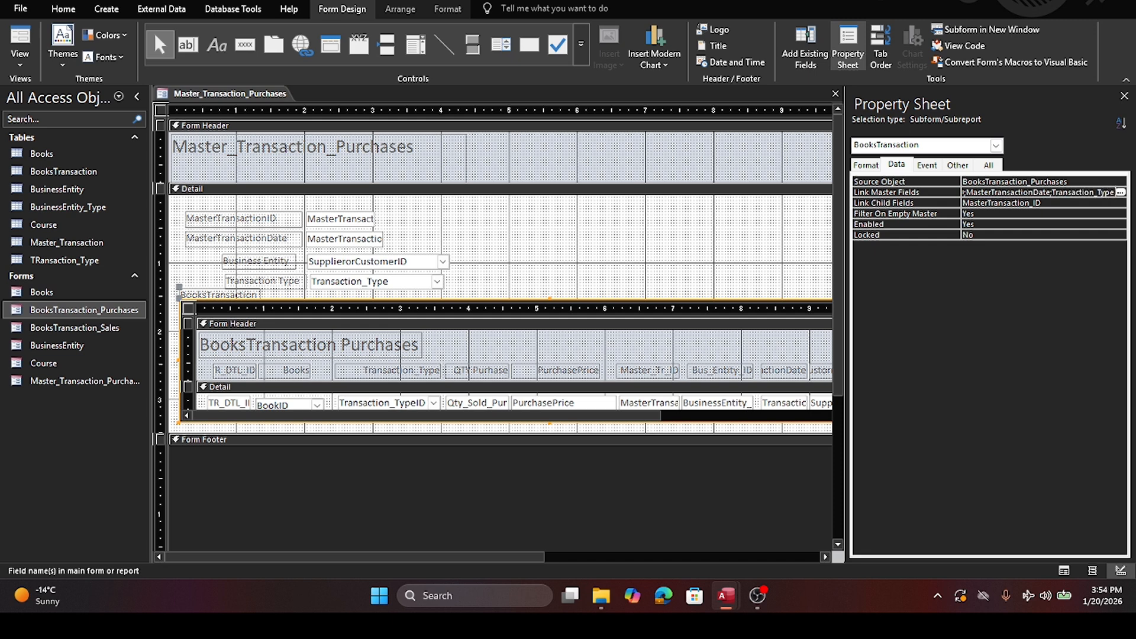
type(",")
key("ctrl+v")
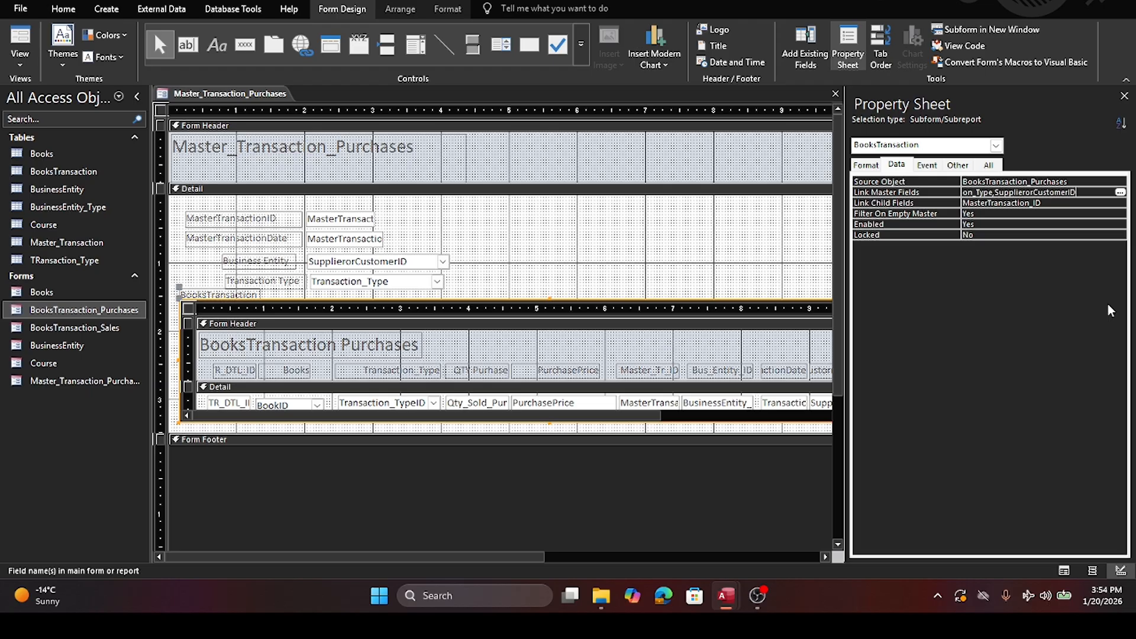
left_click(1052, 204)
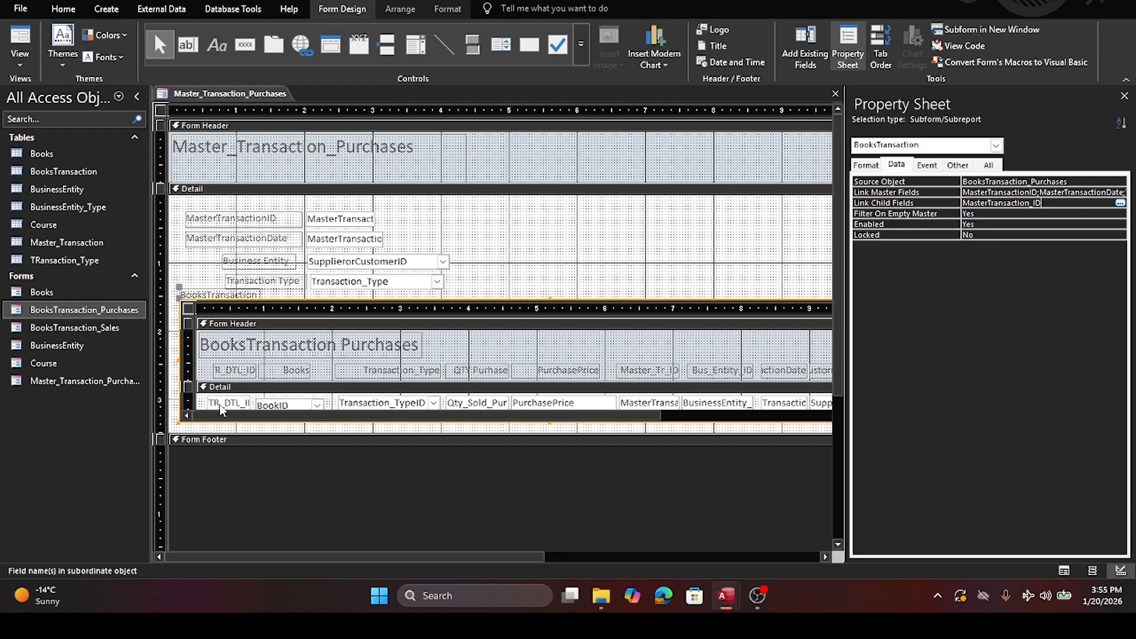
Step: Check the MasterTransaction_ID field name in the BooksTransaction subform
left_click(638, 407)
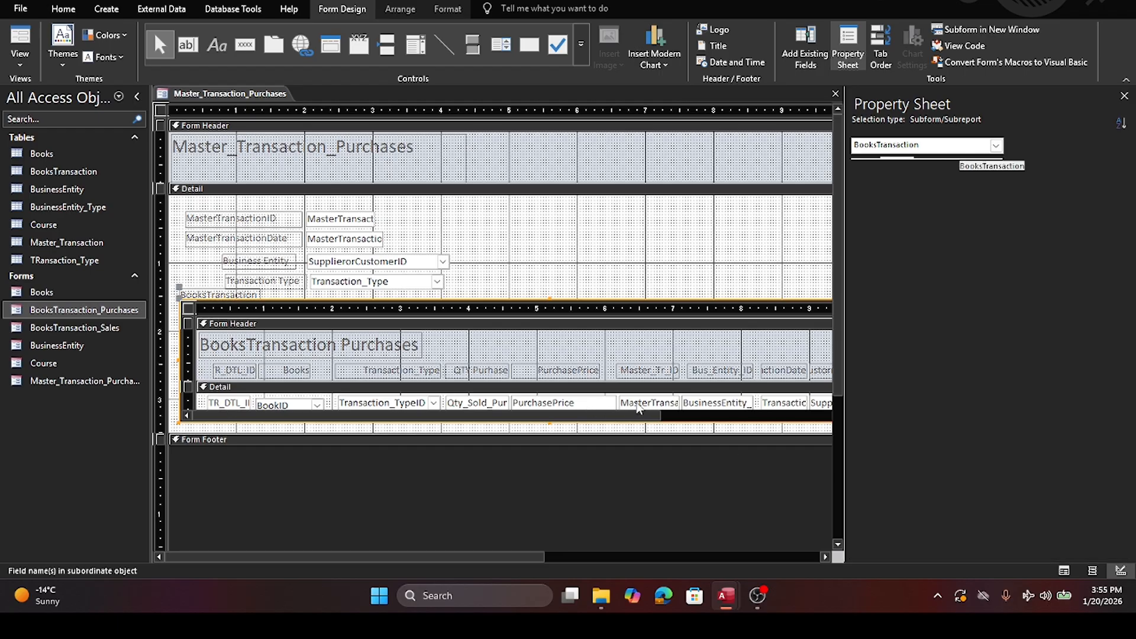
double_click(637, 403)
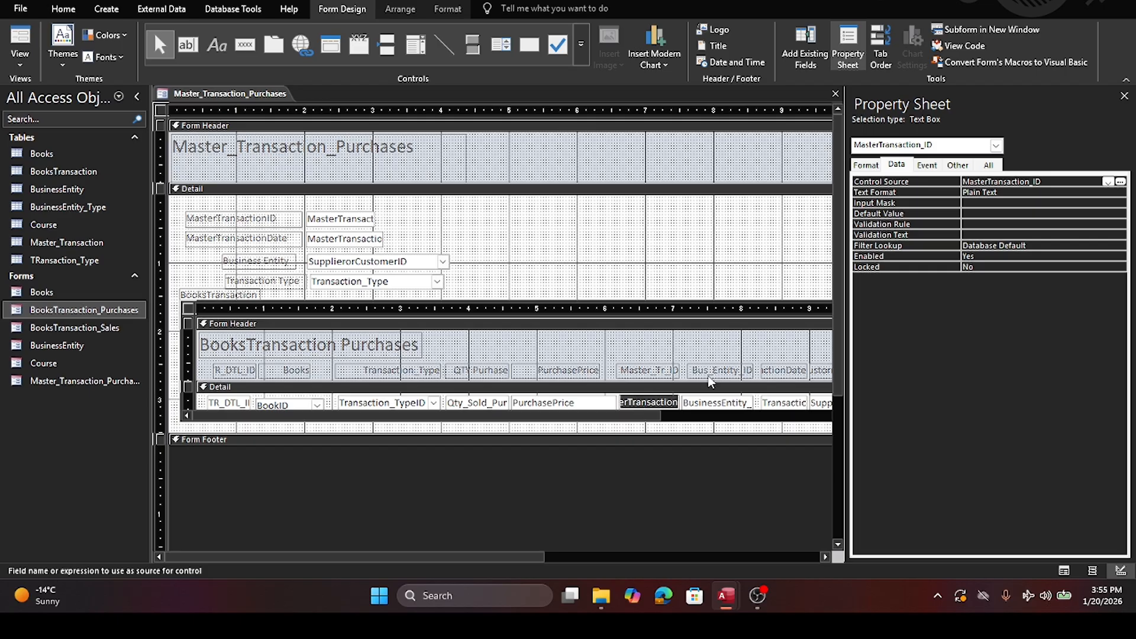
left_click(749, 303)
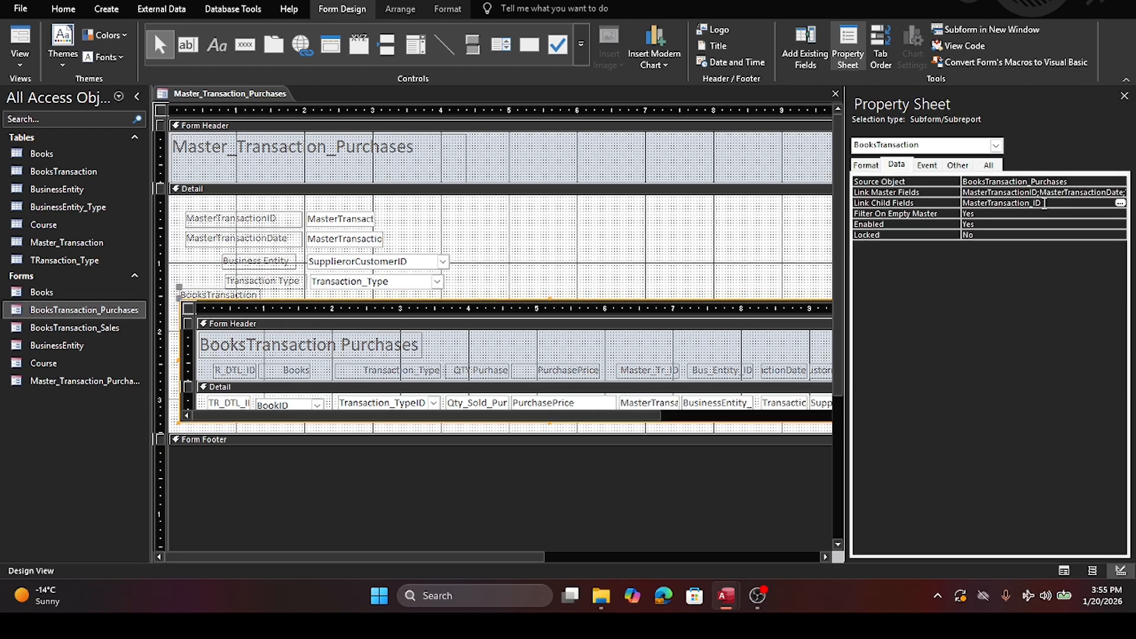
left_click(658, 402)
left_click(659, 403)
key("Right")
key("Right")
key("Right")
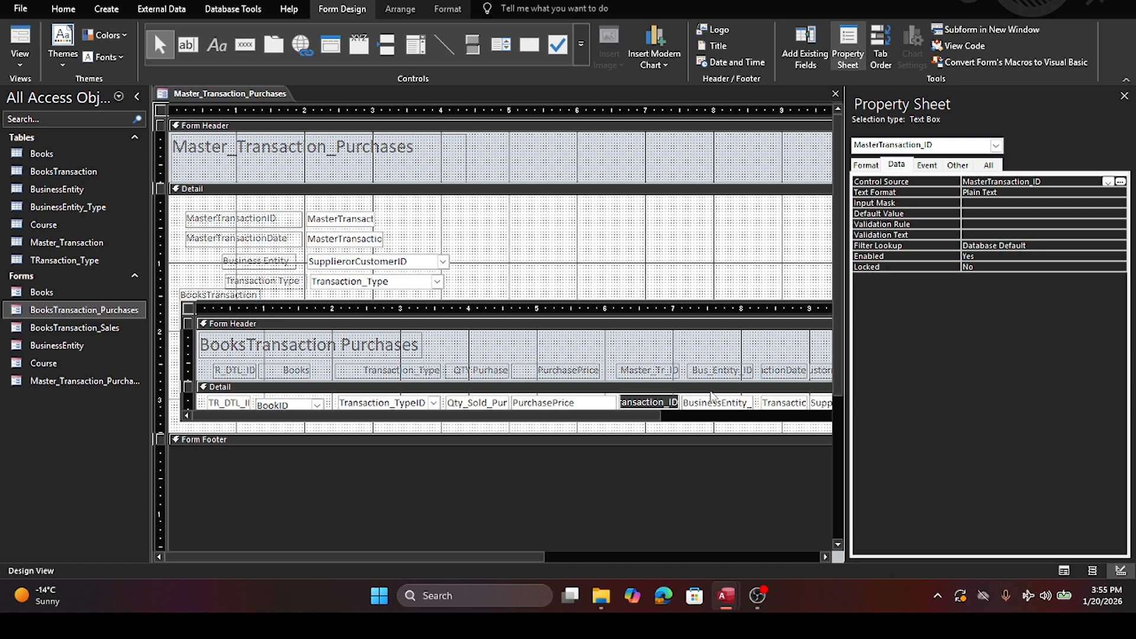
left_click(669, 304)
left_click(670, 302)
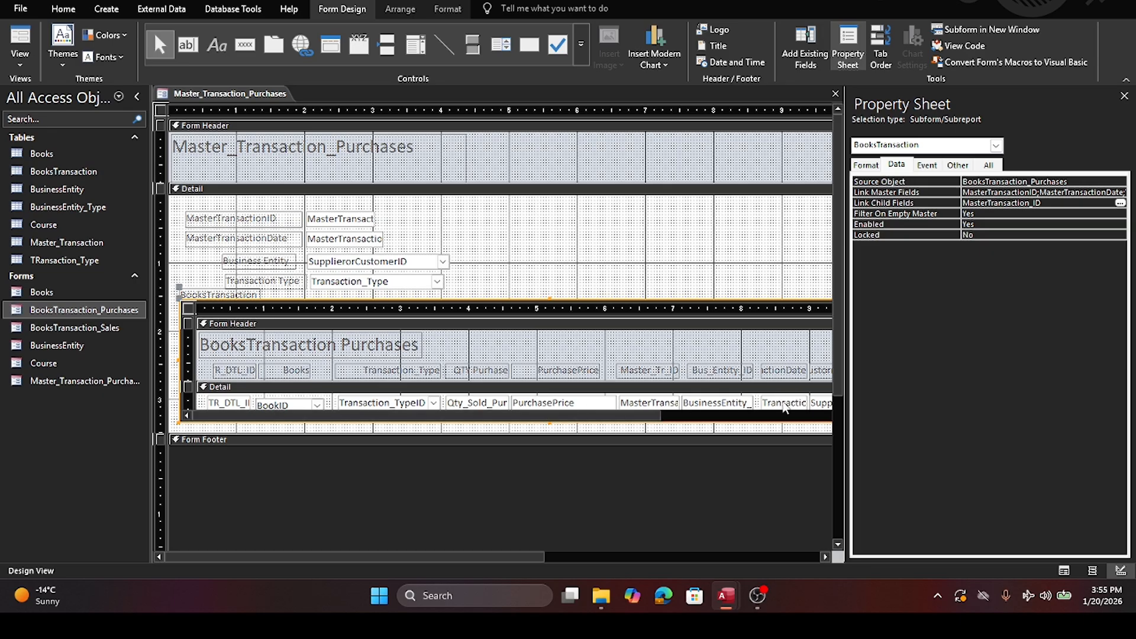
Step: Copy the TransactionDate field name and append it as ';TransactionDate' to Link Child Fields
left_click(785, 405)
left_click(782, 405)
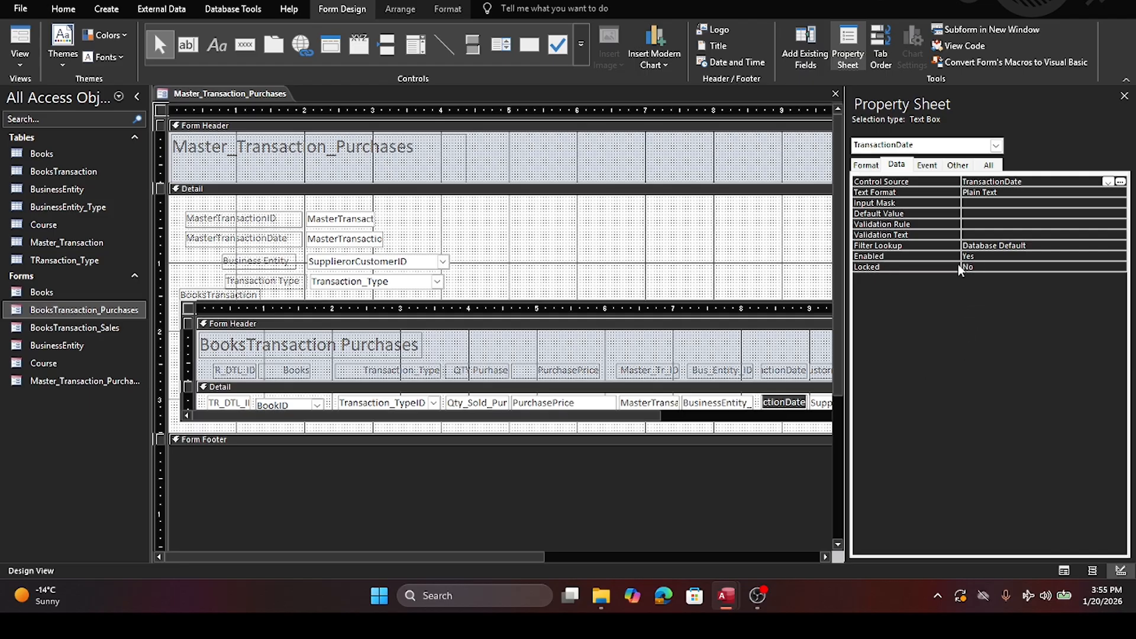
left_click(719, 301)
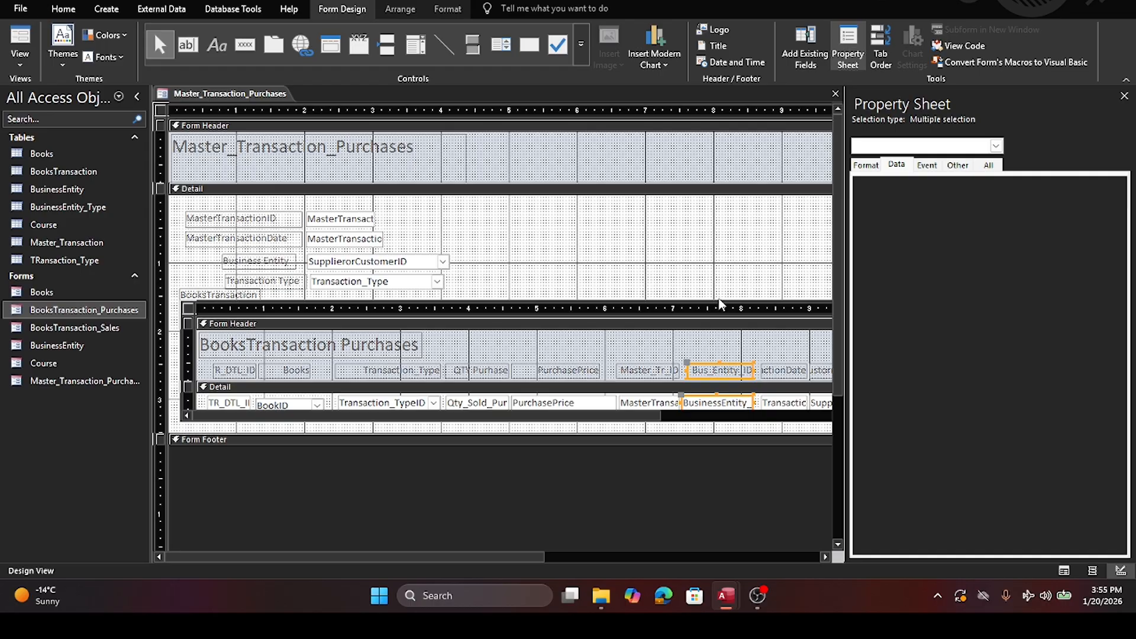
left_click(1043, 204)
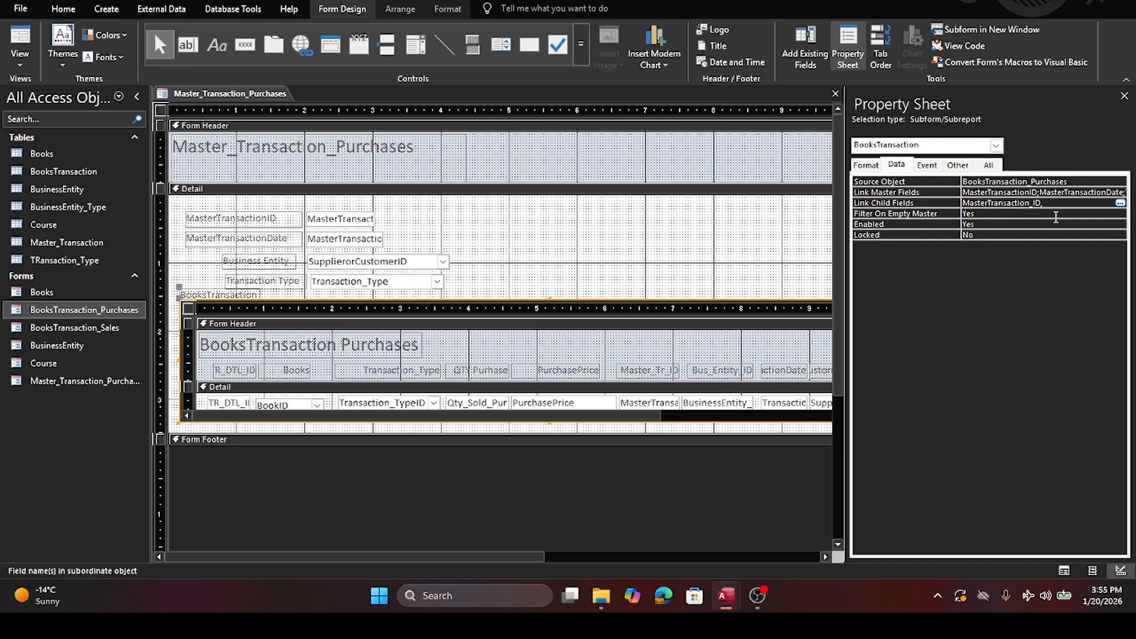
type(";")
type("TransactionDate")
left_click(685, 406)
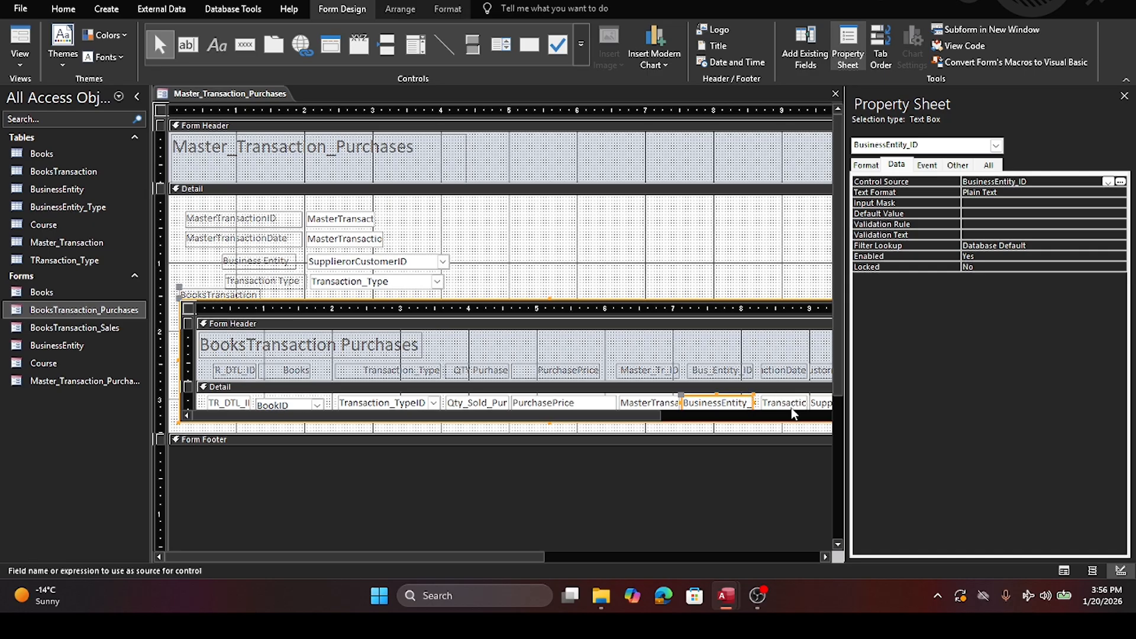
Step: Add Transaction_TypeID to the BooksTransaction subform's Link Child Fields
left_click_drag(527, 556, 734, 555)
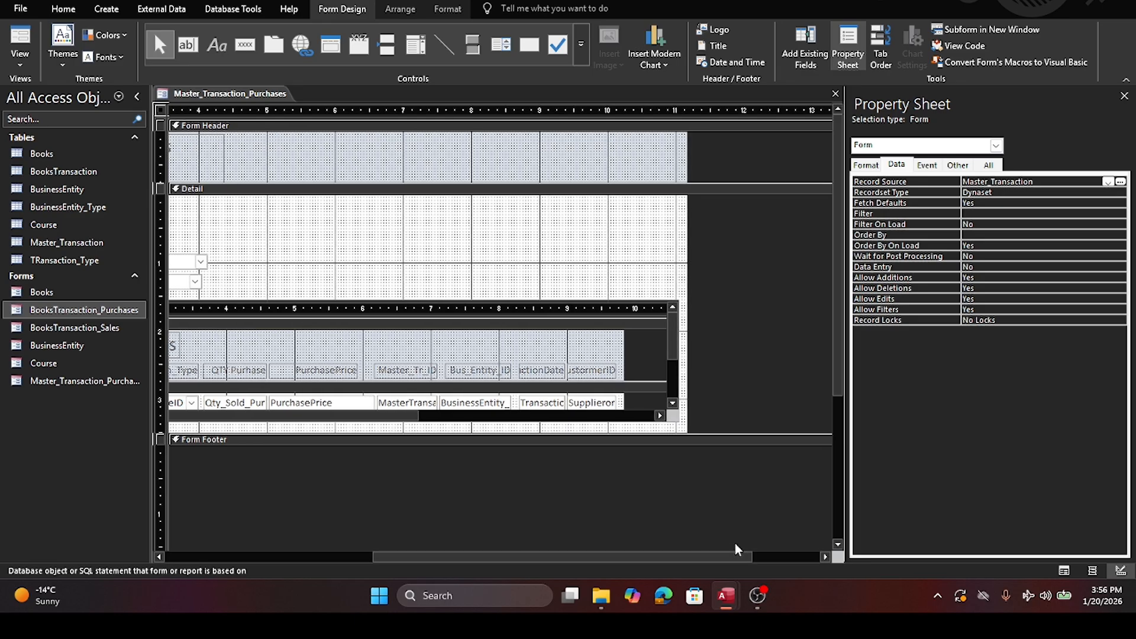
left_click_drag(687, 379, 787, 379)
left_click_drag(408, 421, 350, 422)
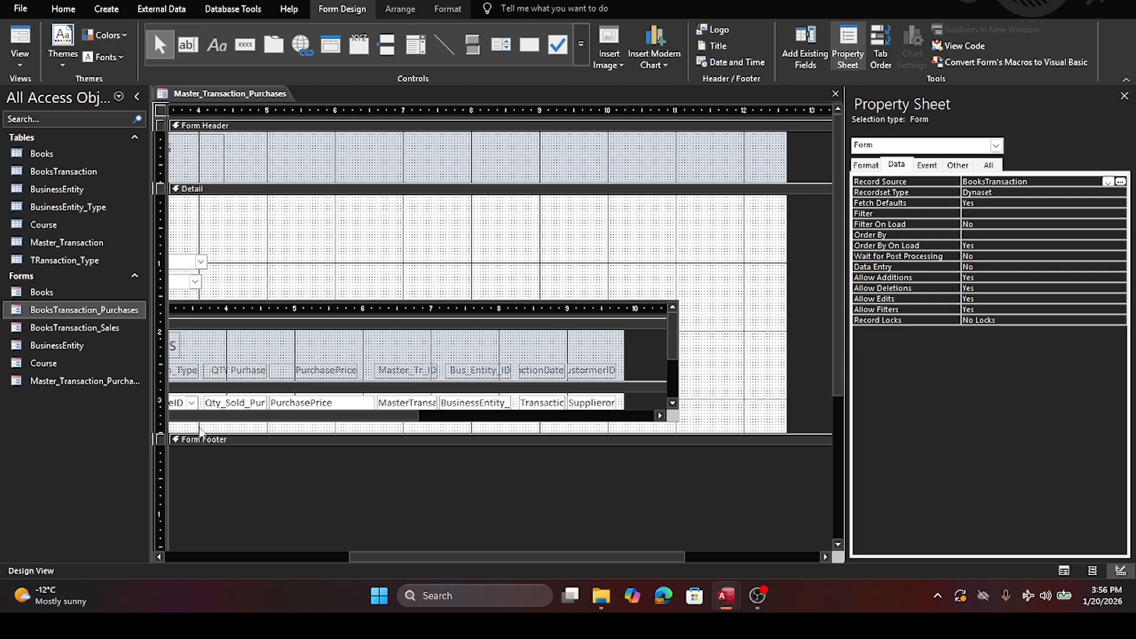
left_click_drag(362, 557, 251, 557)
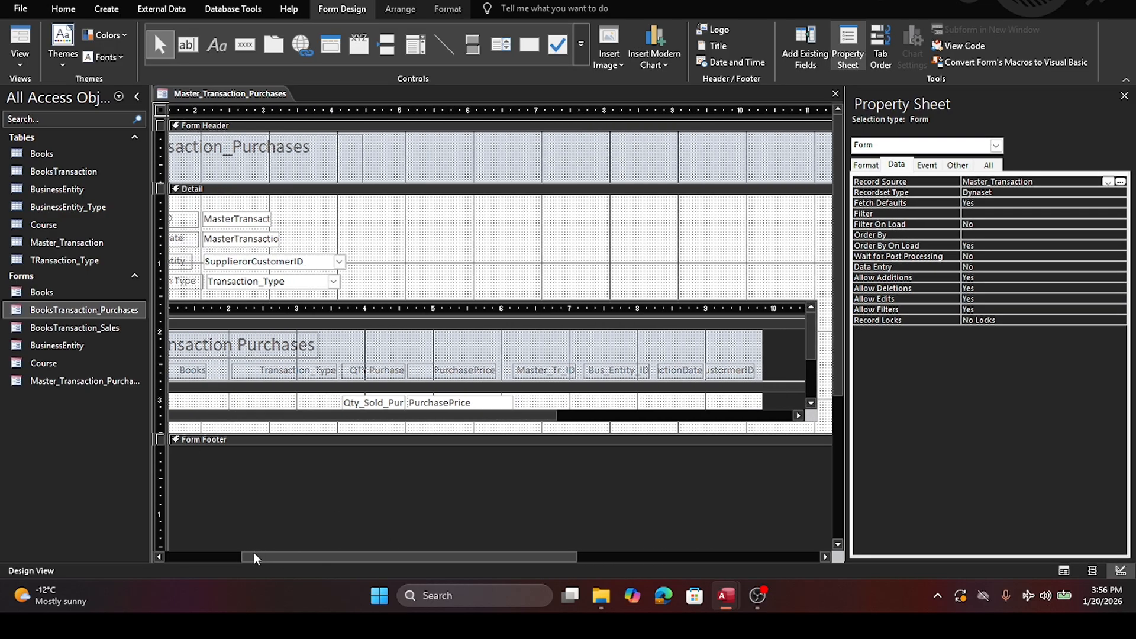
left_click(258, 403)
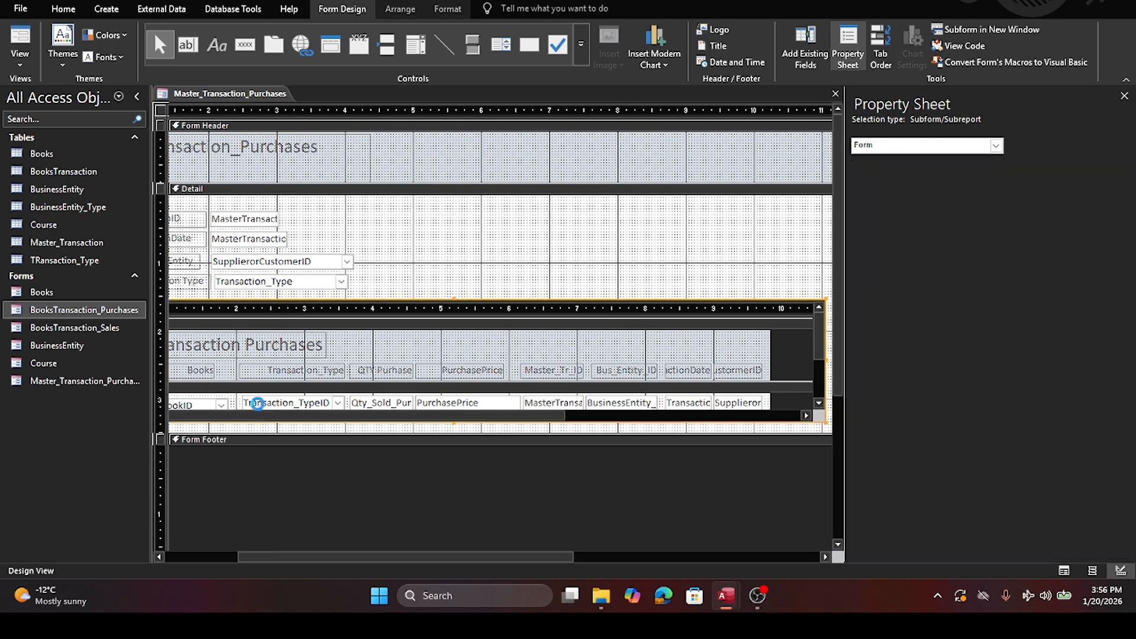
left_click(258, 402)
double_click(258, 402)
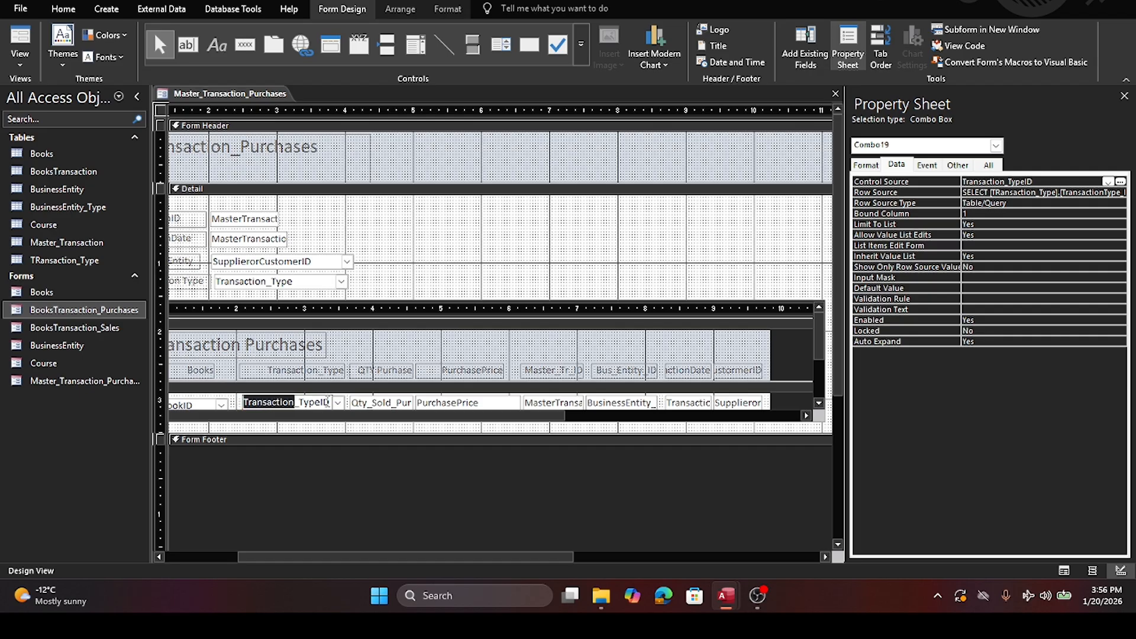
left_click(328, 402)
left_click_drag(329, 403, 202, 408)
left_click(696, 305)
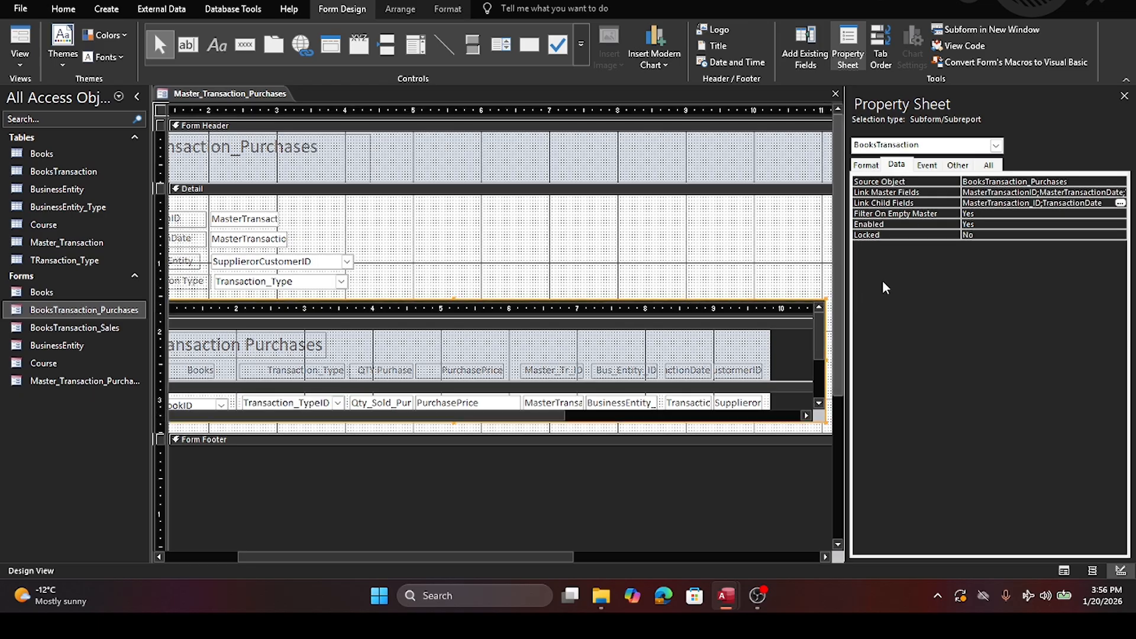
left_click(1108, 202)
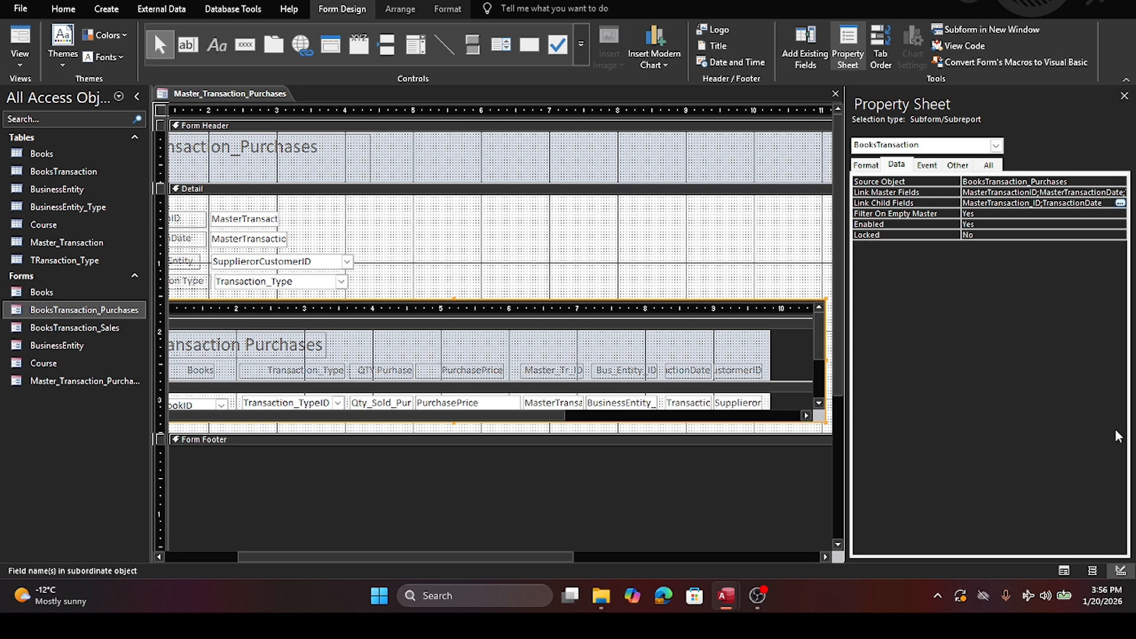
type("Transaction_TypeID")
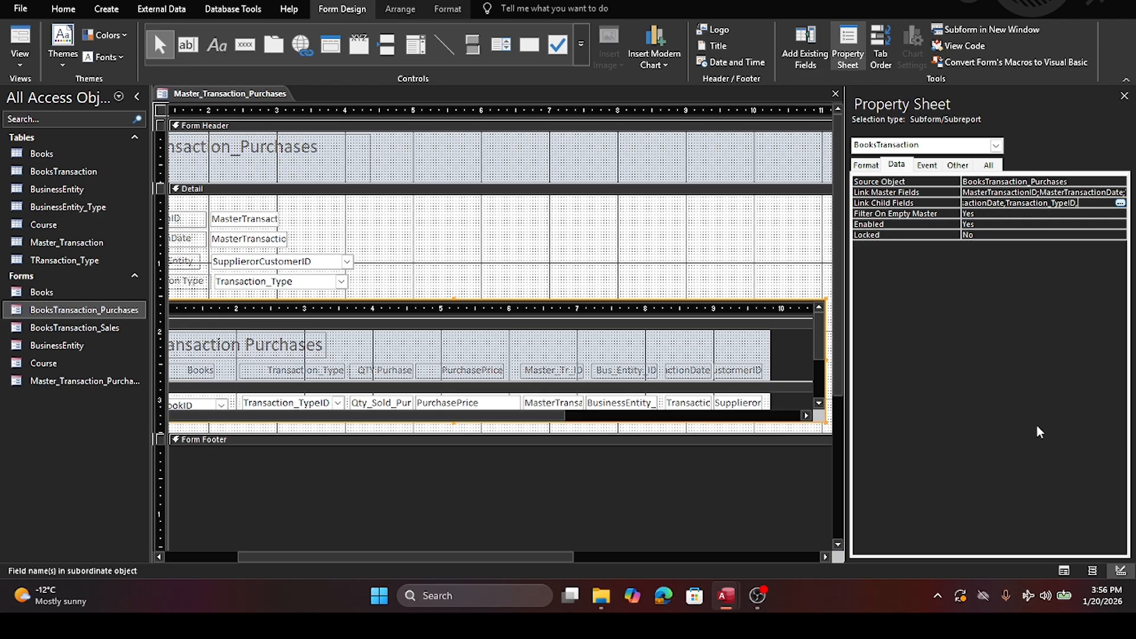
Step: Append ';SupplierorCustomerID' to Link Child Fields, verify the value, and close the design view
left_click(741, 408)
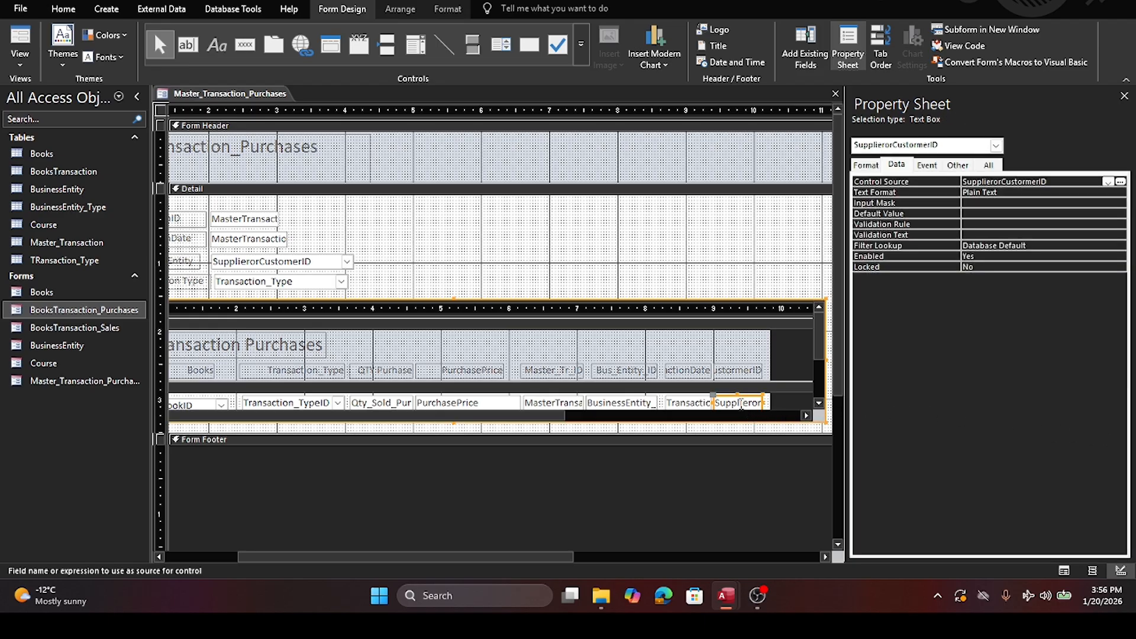
left_click(741, 406)
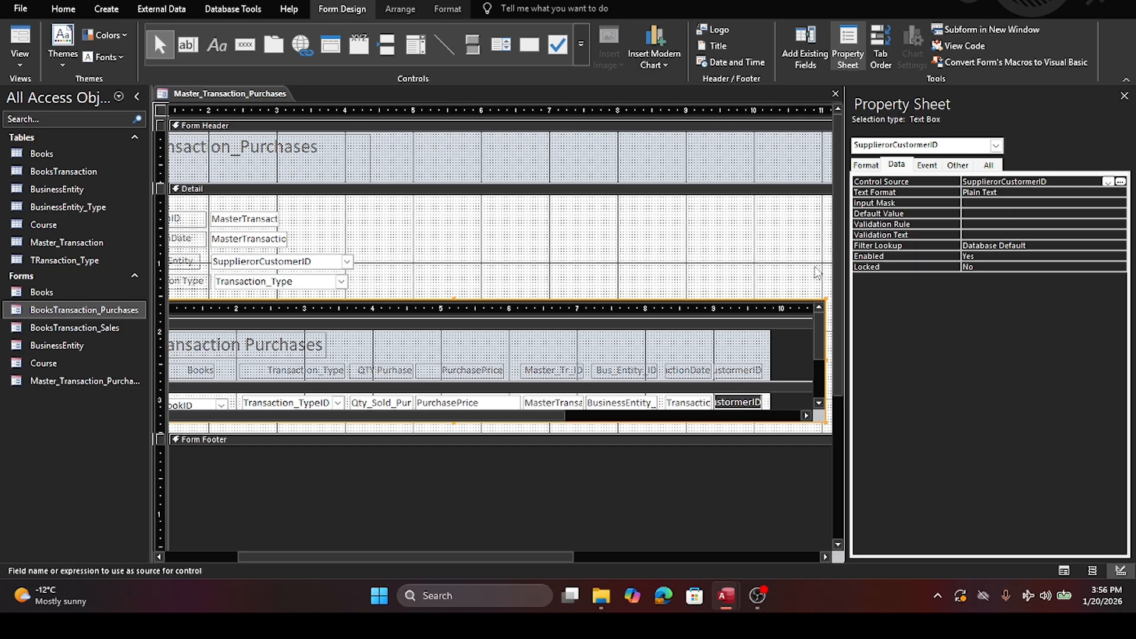
left_click(767, 300)
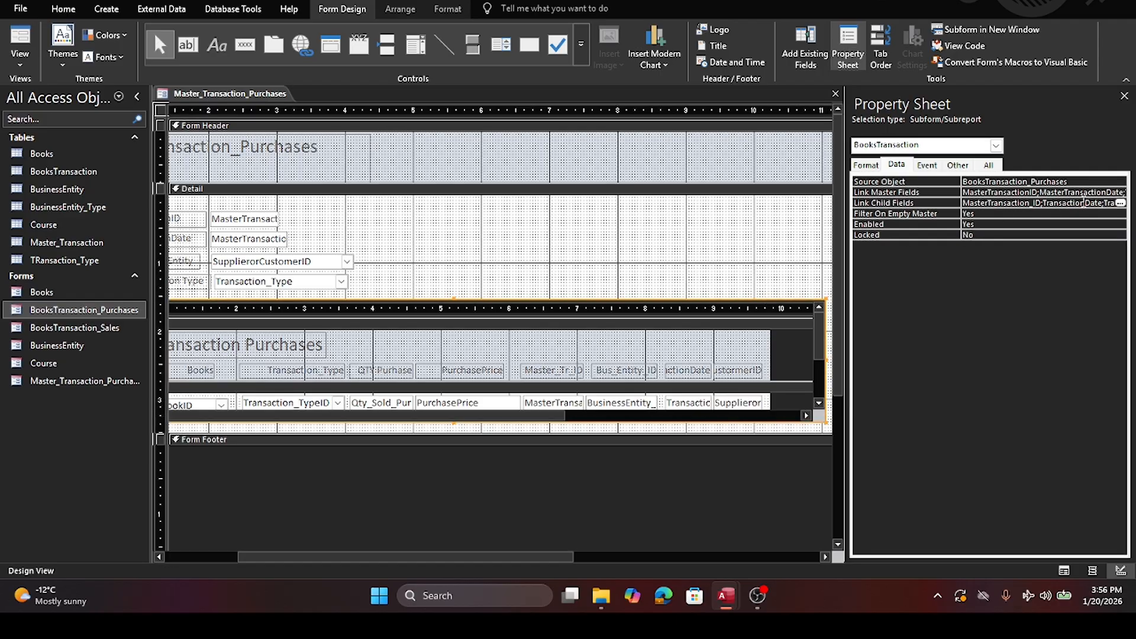
left_click(1044, 203)
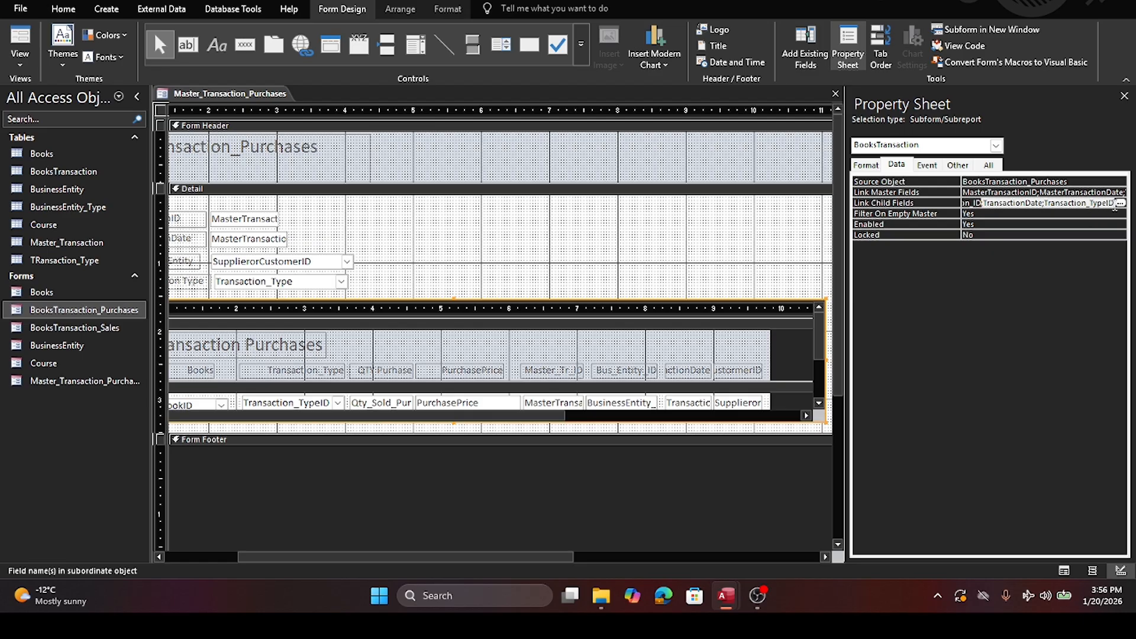
type(";")
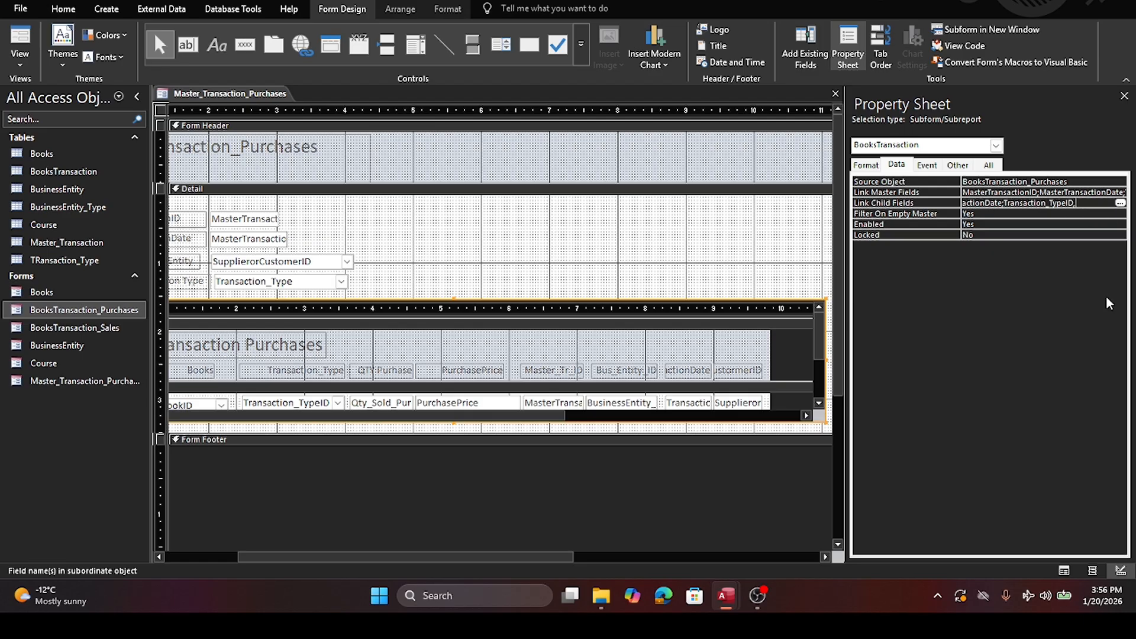
type("SupplierorCustomerID")
left_click(758, 254)
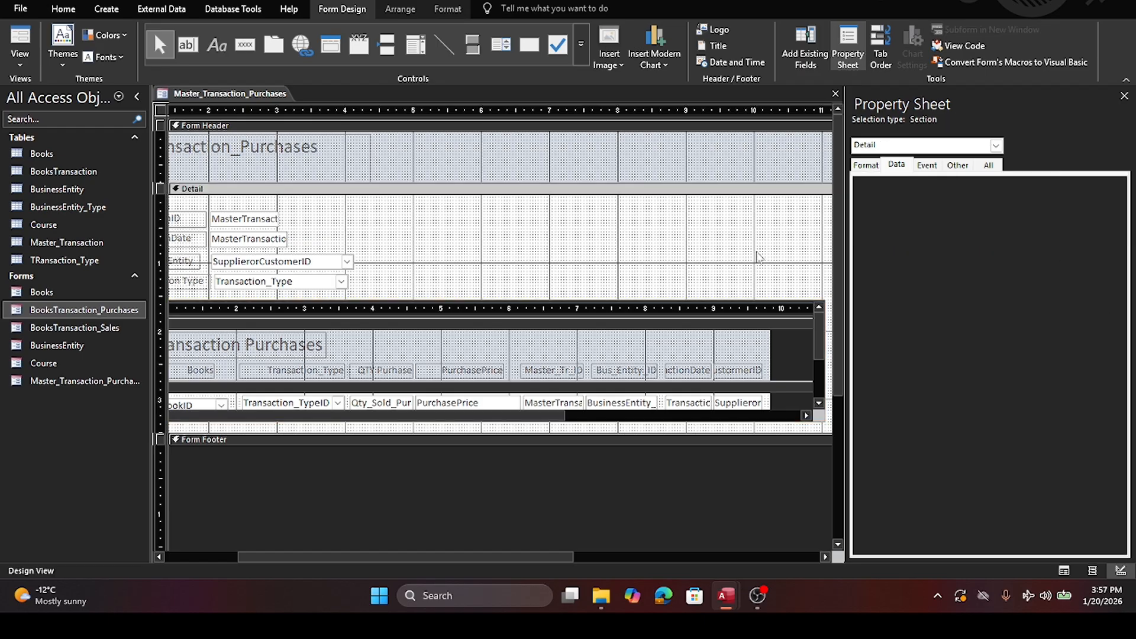
left_click(748, 302)
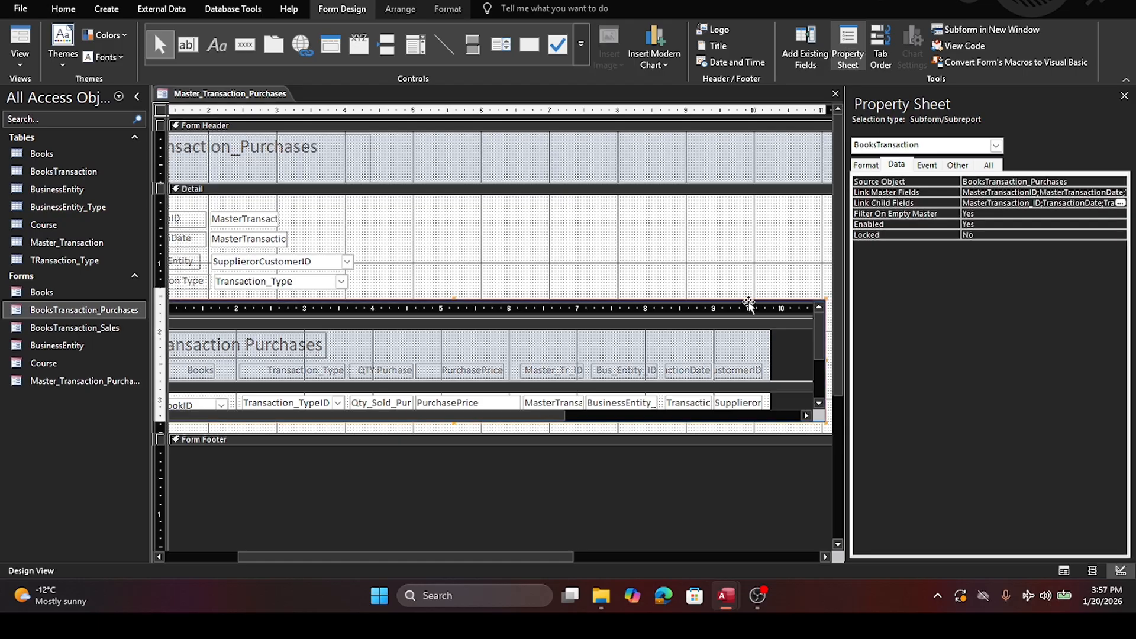
left_click(1080, 202)
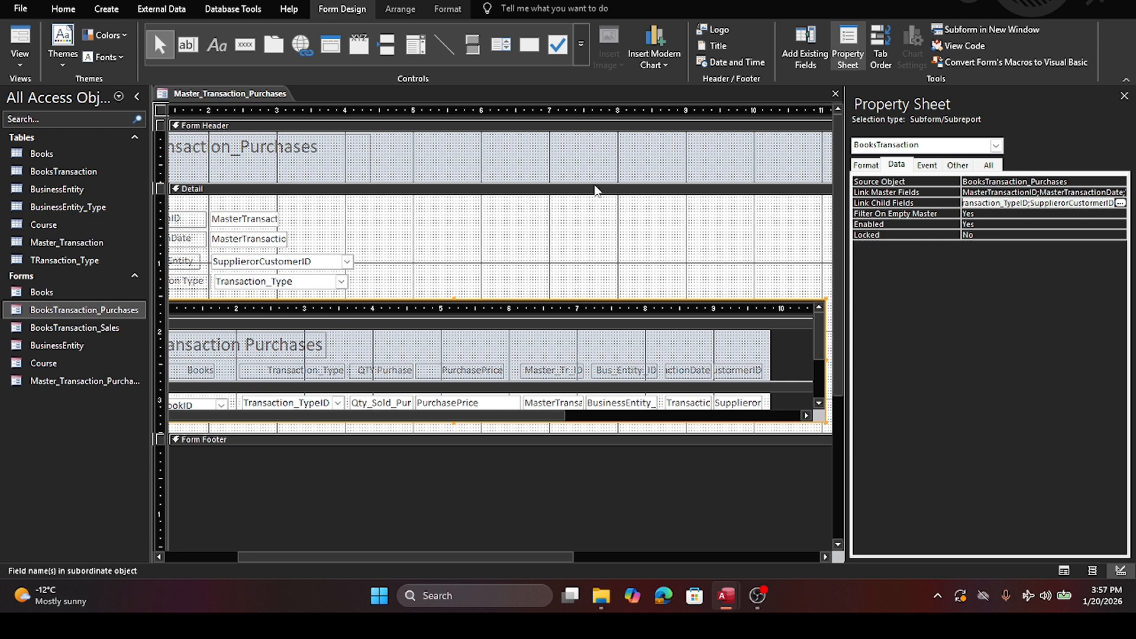
left_click(835, 93)
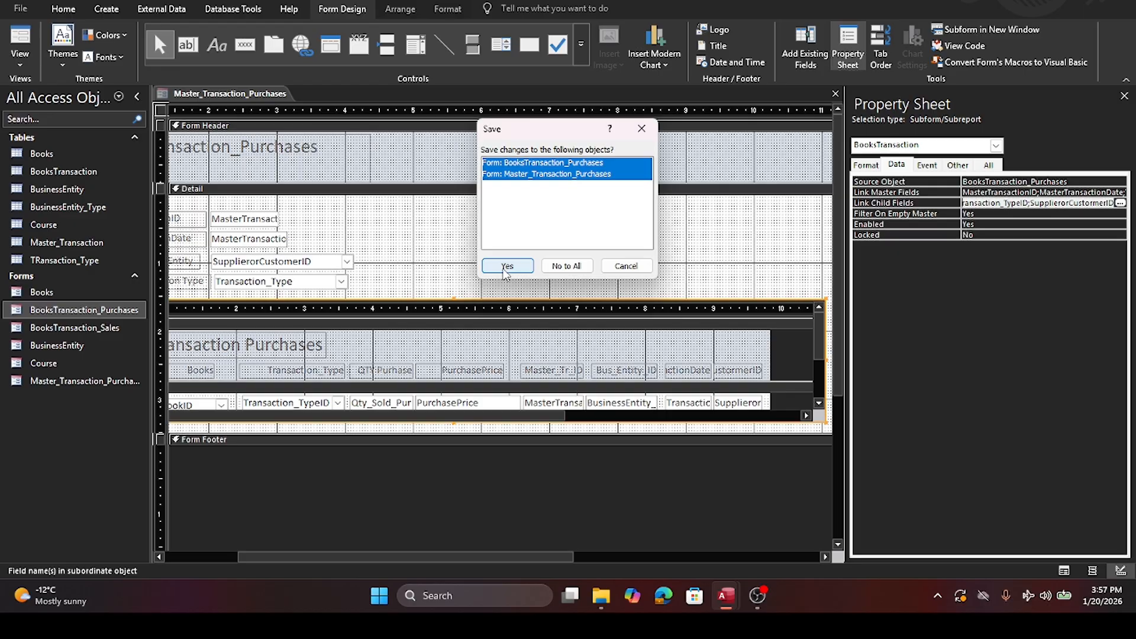
Step: Save both forms and open Master_Transaction_Purchases in Form View
left_click(508, 267)
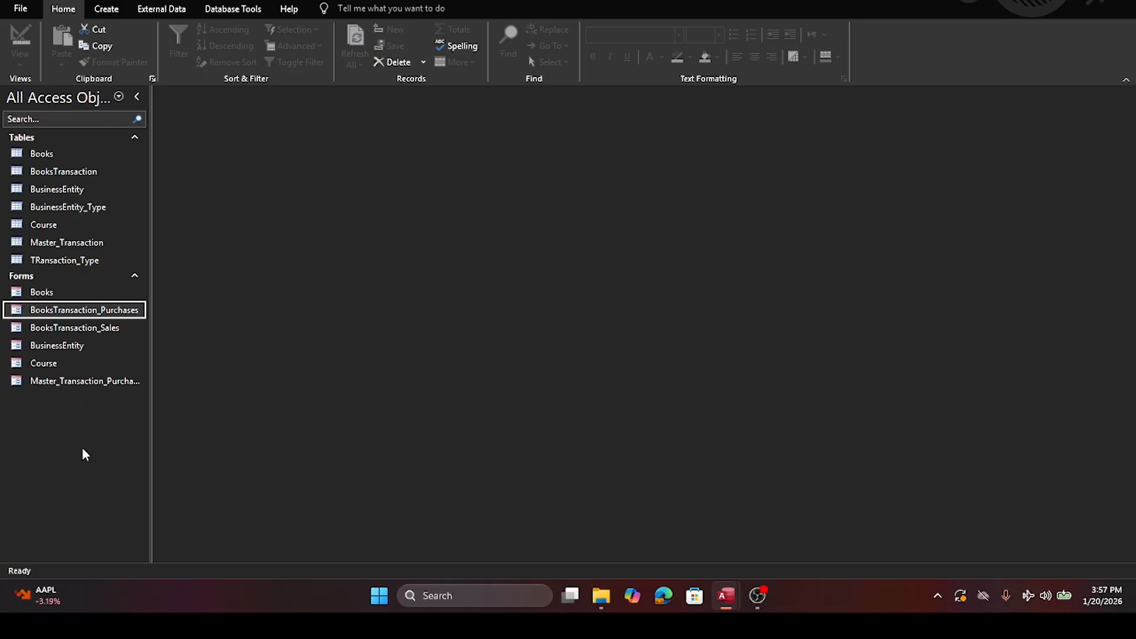
double_click(70, 383)
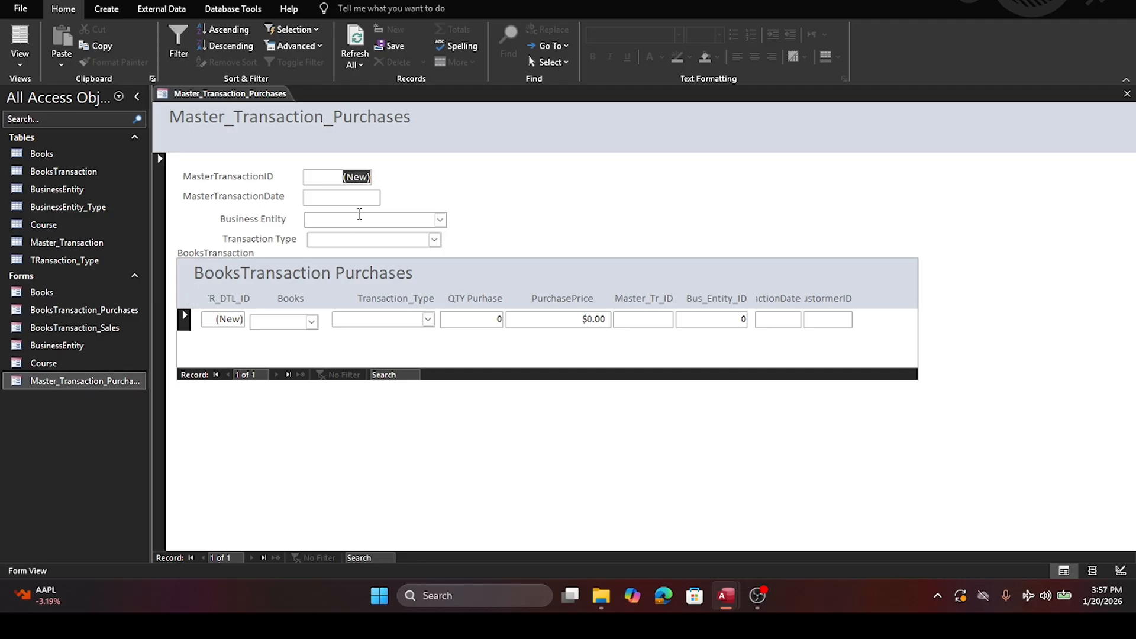
Step: Set the transaction date to 1/20/2026 and dismiss the missing business entity error
left_click(369, 202)
left_click(388, 195)
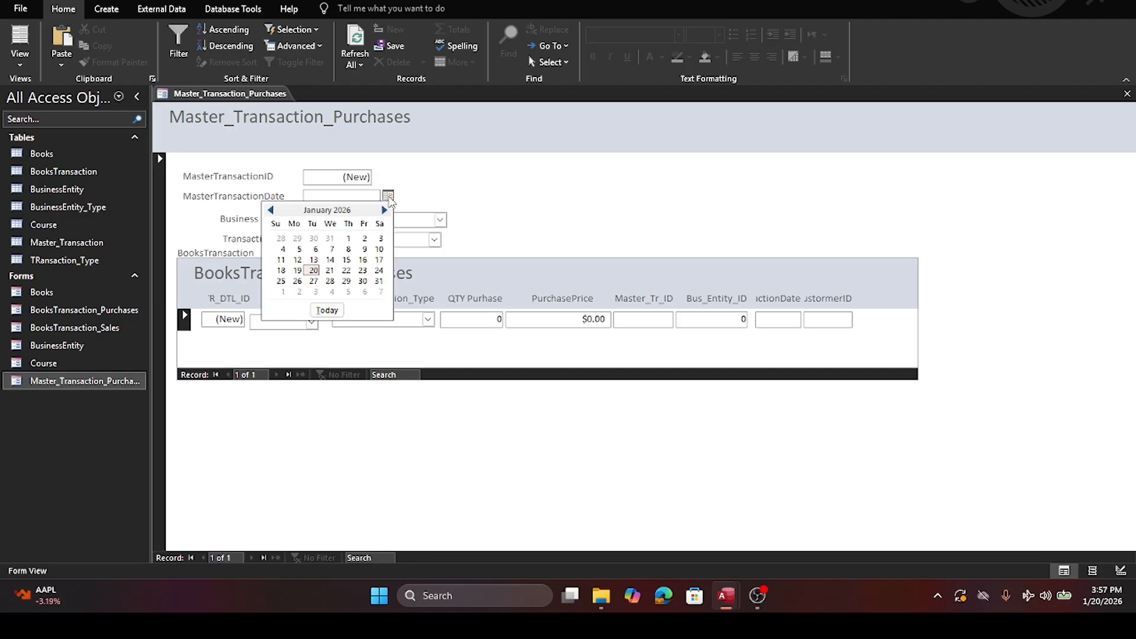
left_click(316, 271)
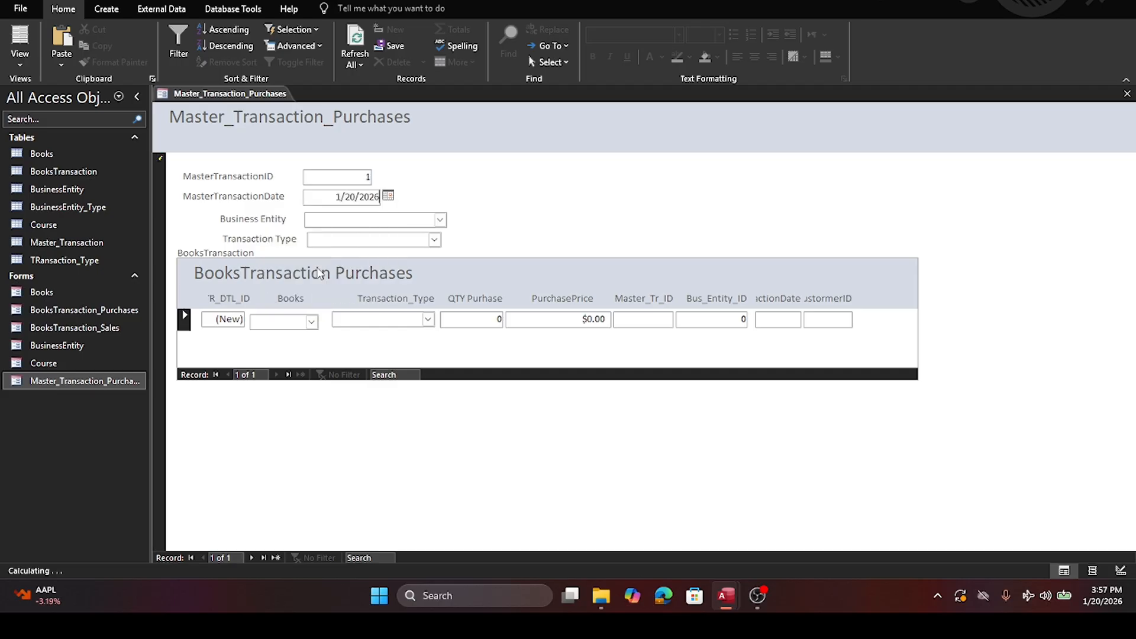
left_click(308, 323)
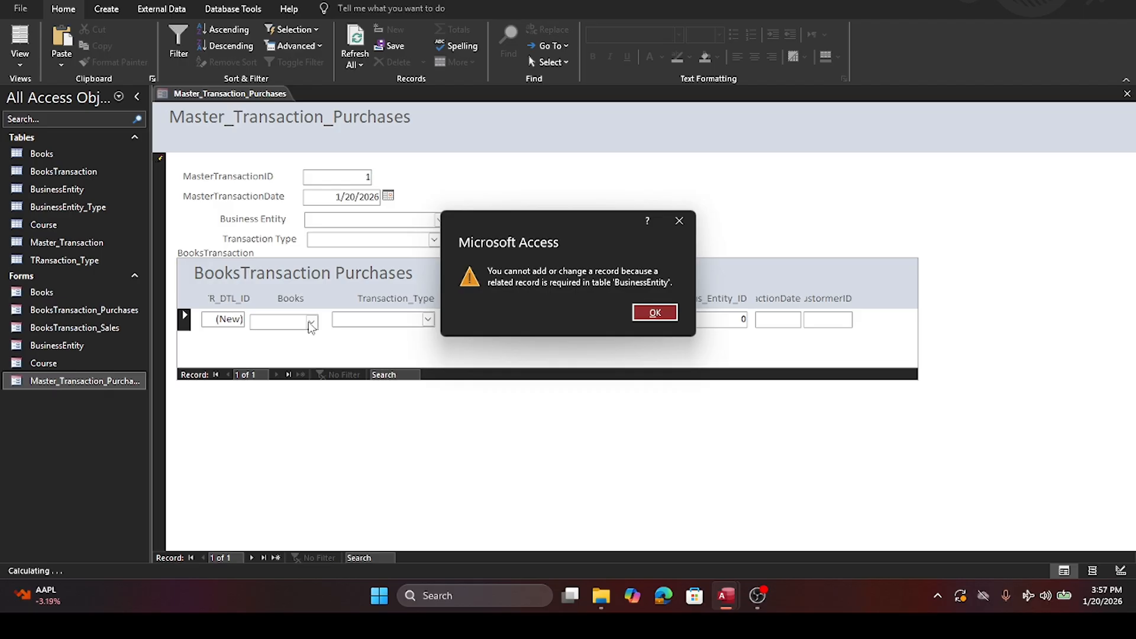
left_click(655, 313)
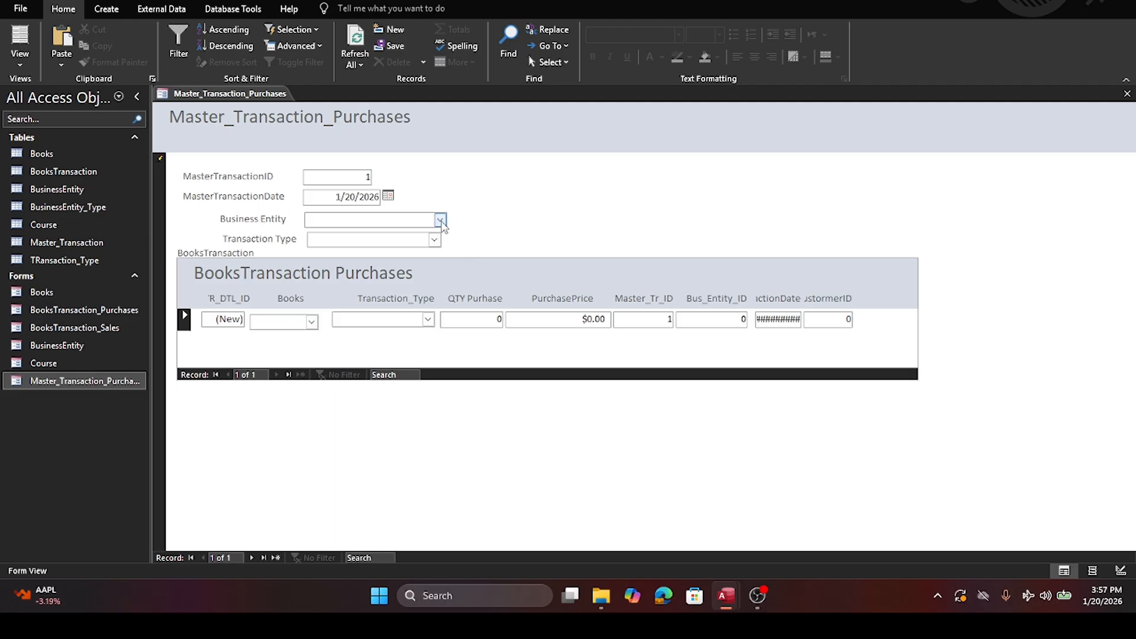
Step: Choose ABC Books as business entity and Purchase as transaction type
left_click(442, 221)
left_click(386, 237)
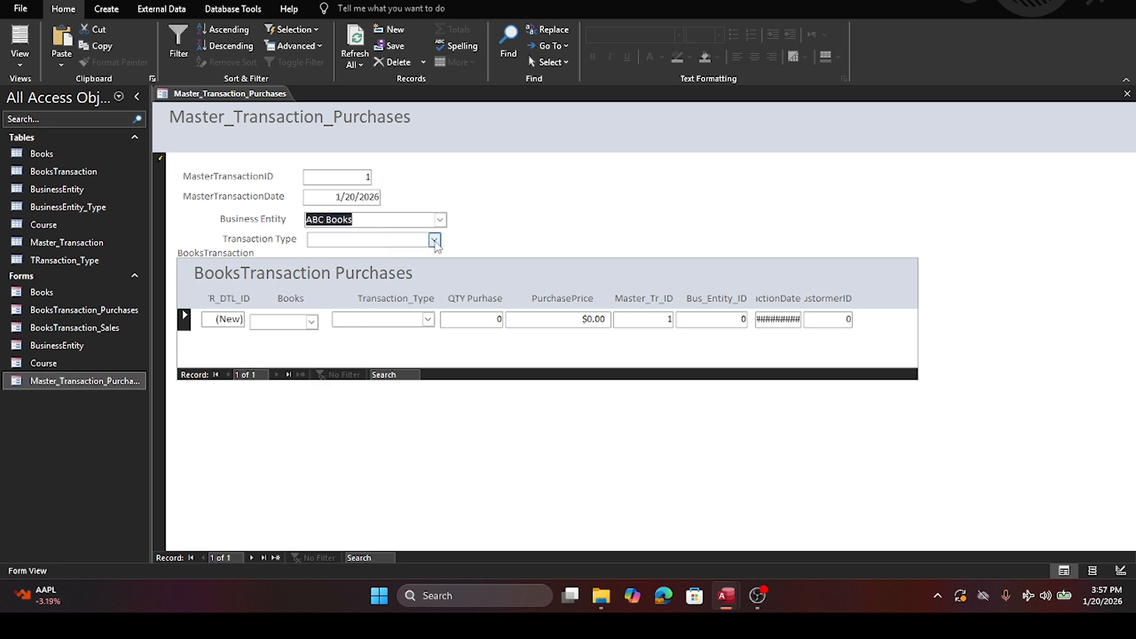
left_click(435, 240)
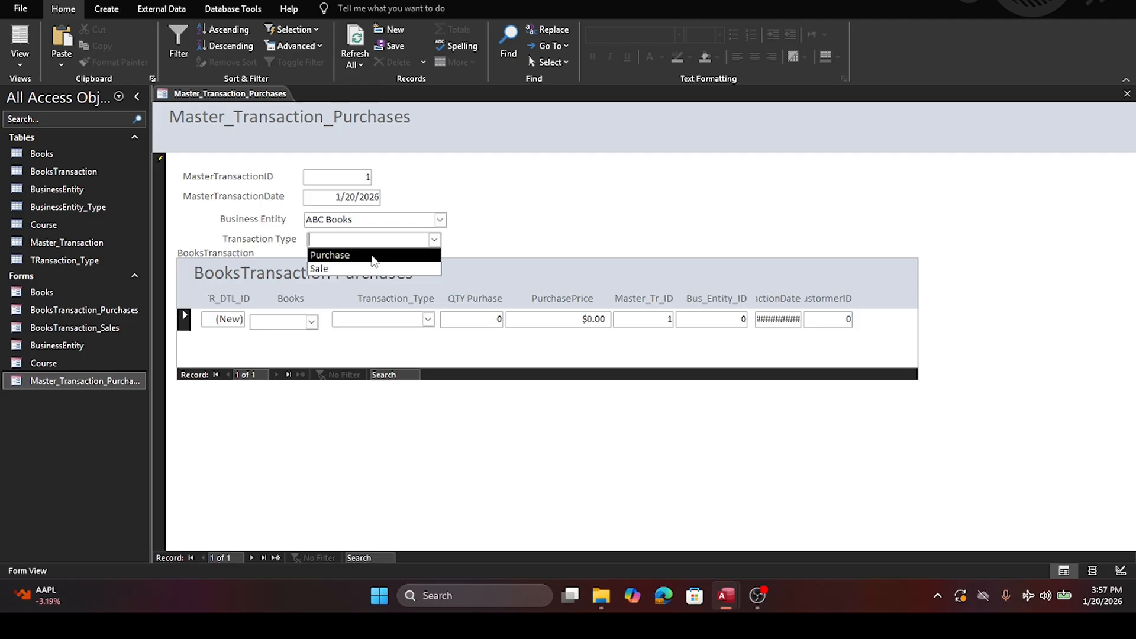
left_click(373, 255)
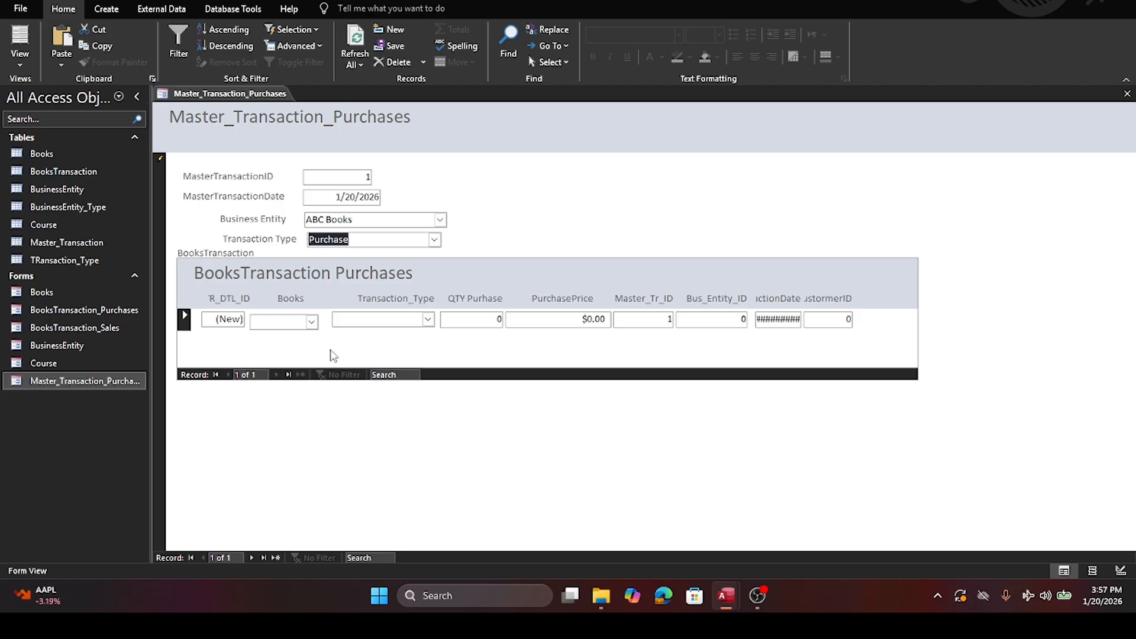
key("Tab")
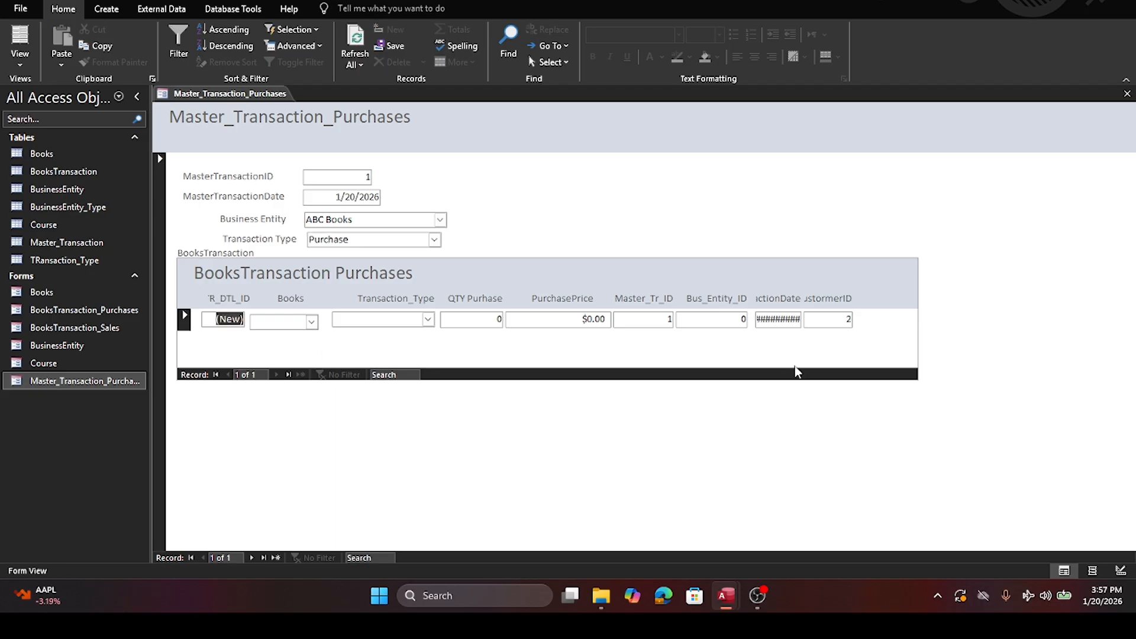
left_click(791, 326)
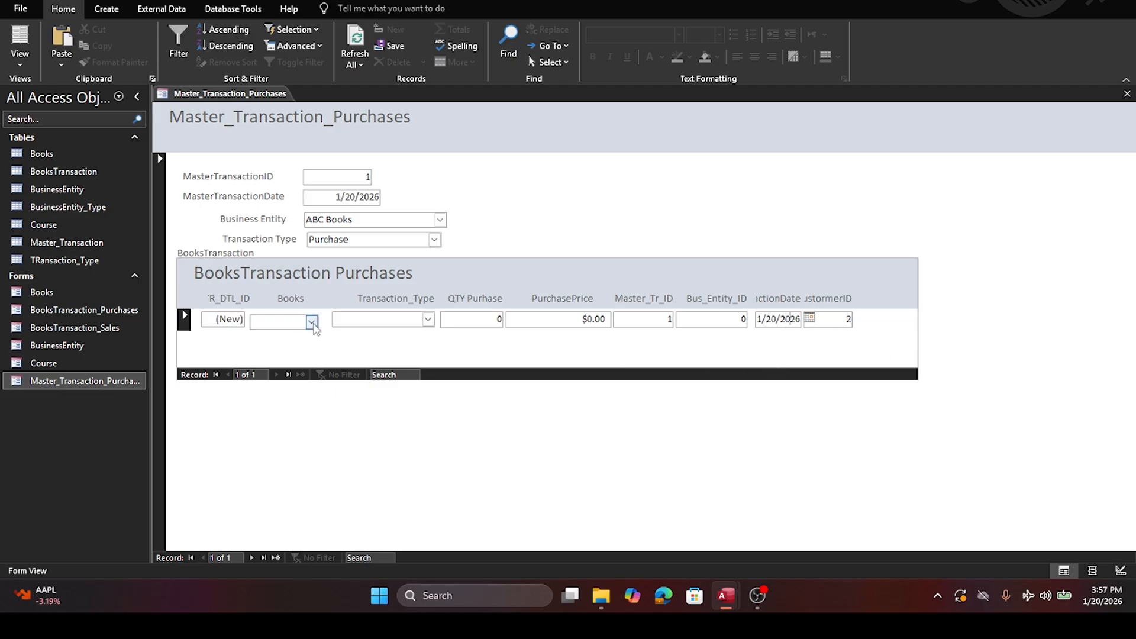
Step: Add a purchase line for MS Access Tutorial with quantity 2 and purchase price 3
left_click(311, 322)
left_click(310, 338)
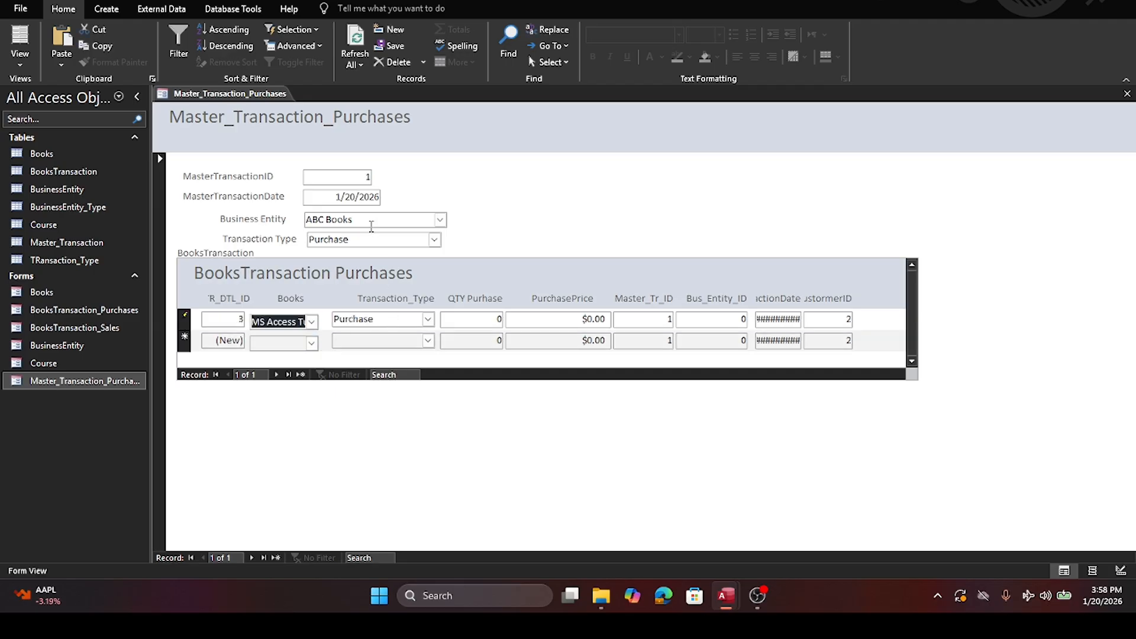
double_click(488, 320)
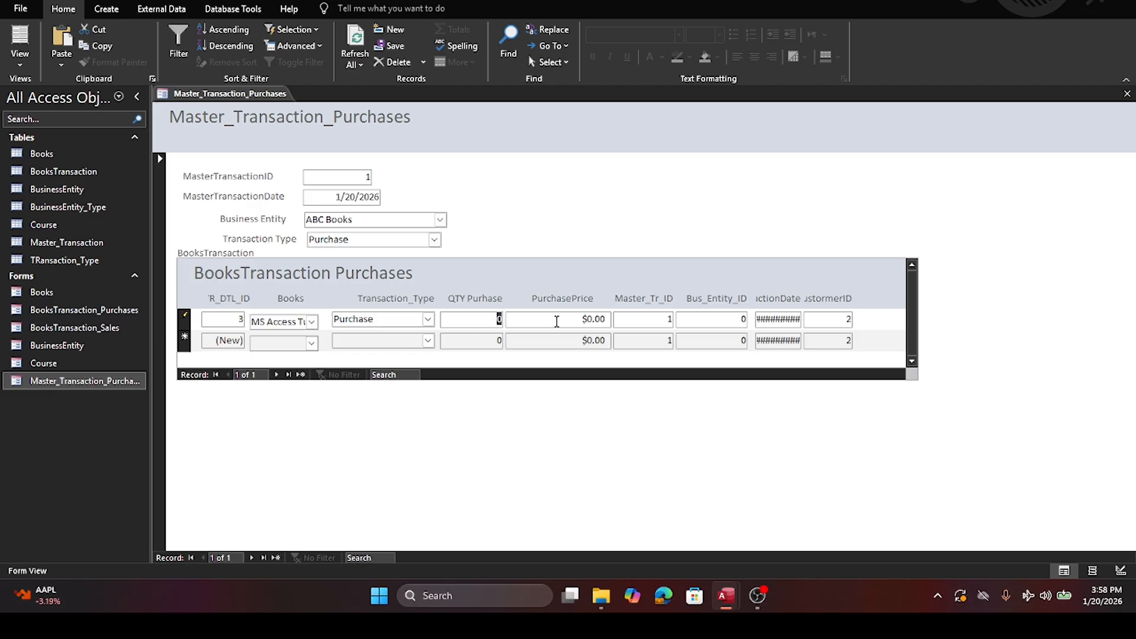
type("2")
key("Tab")
type("3")
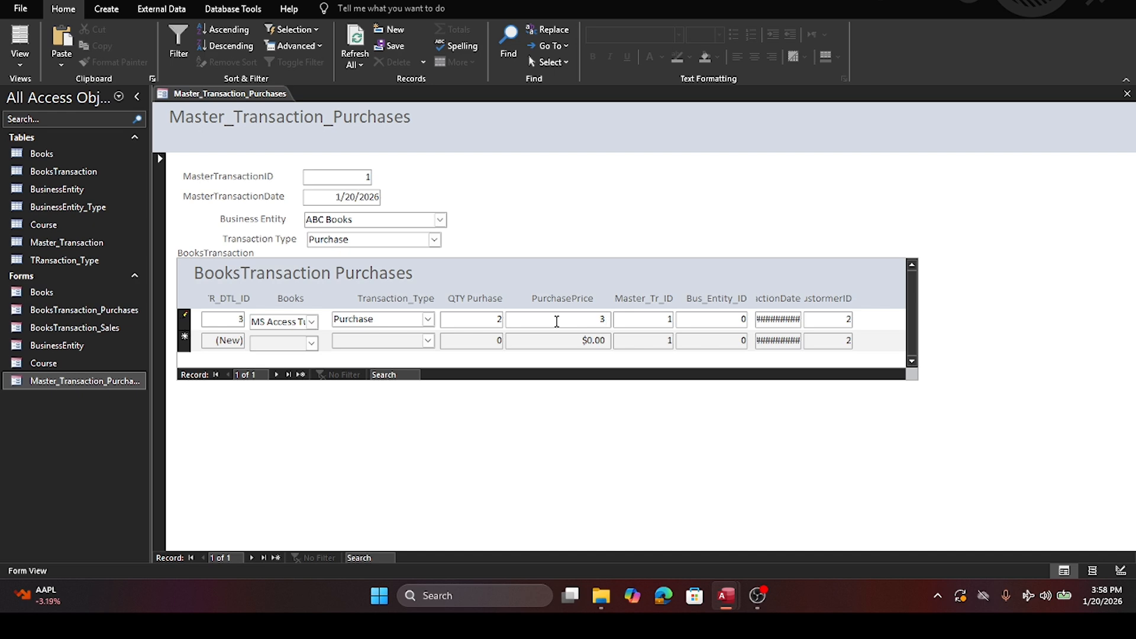
left_click(556, 342)
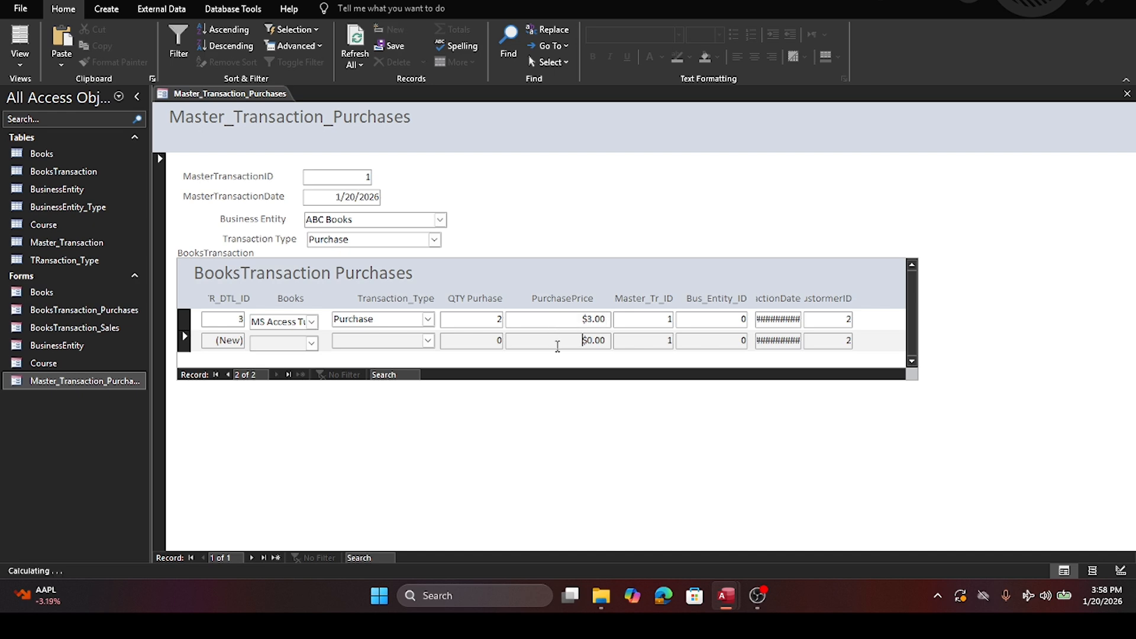
left_click(783, 318)
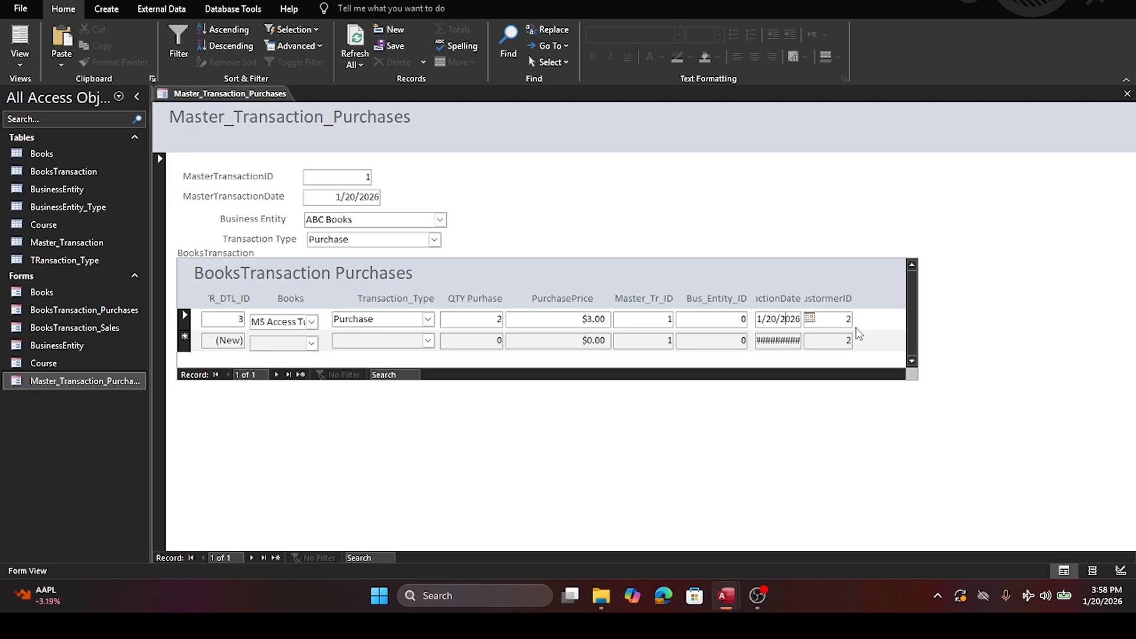
left_click(844, 324)
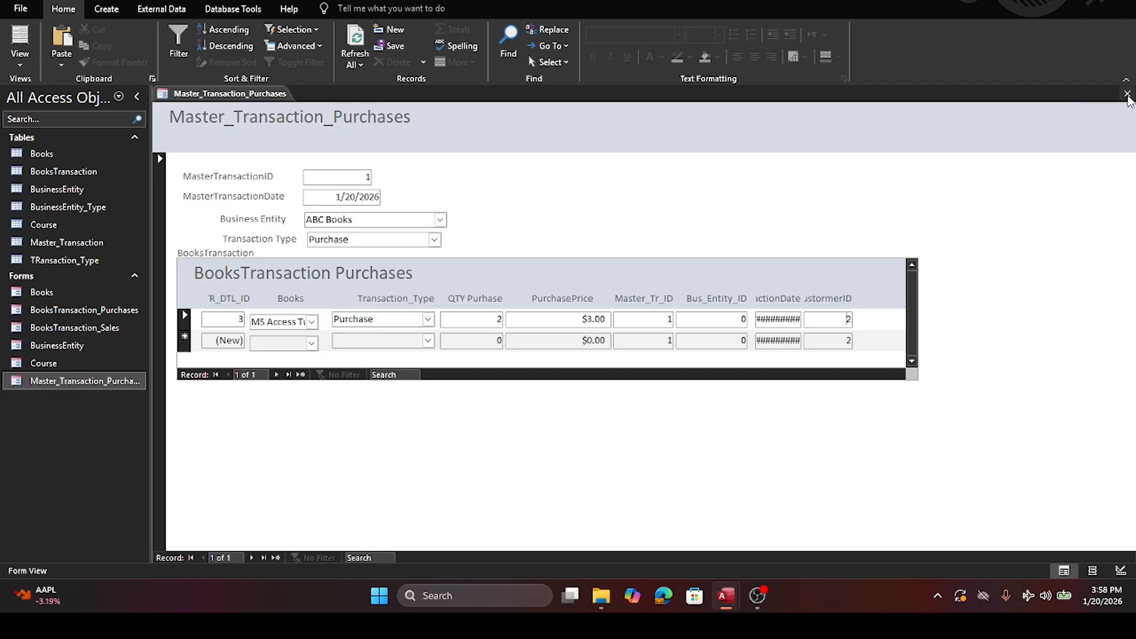
Step: Close the Master_Transaction_Purchases form, then switch away from Access and back with Alt+Tab
left_click(1127, 95)
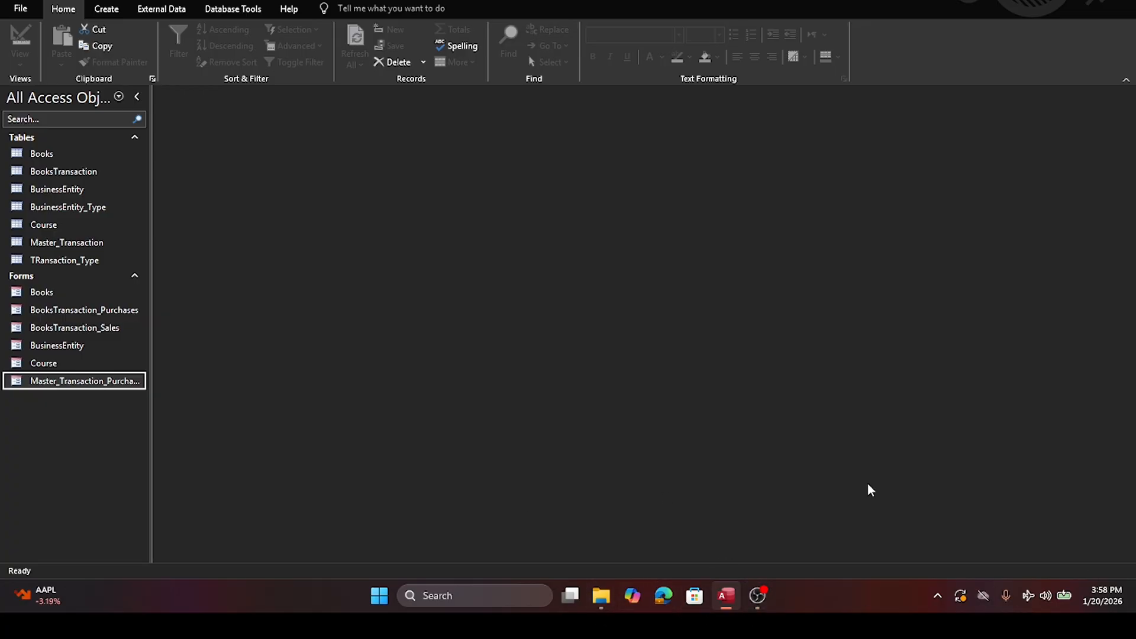
left_click(758, 596)
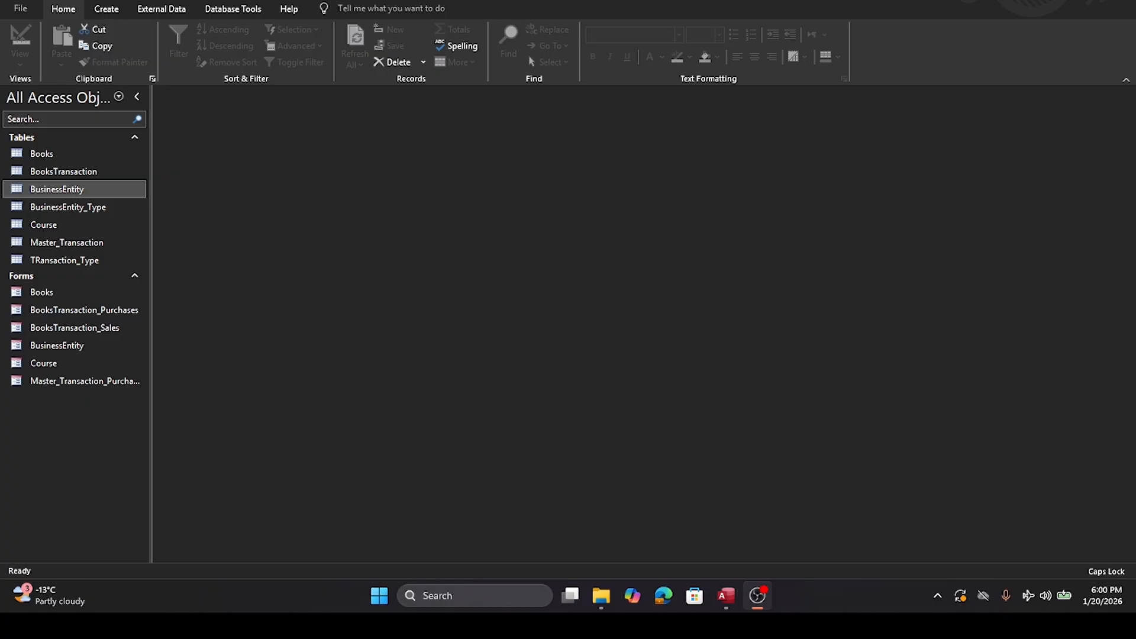
key("alt+Tab")
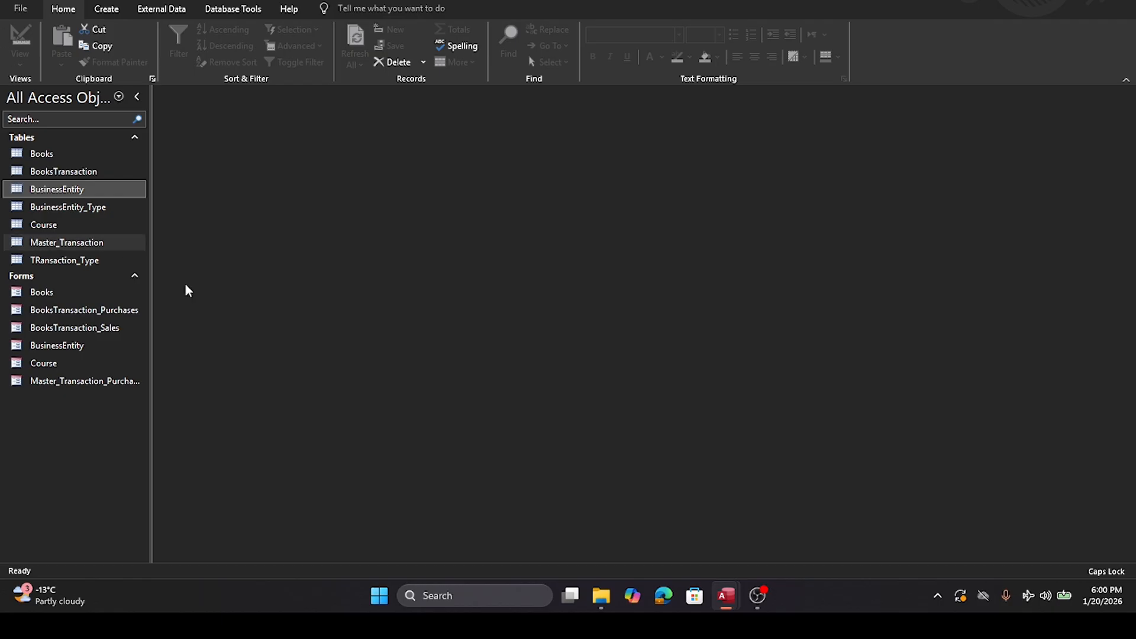
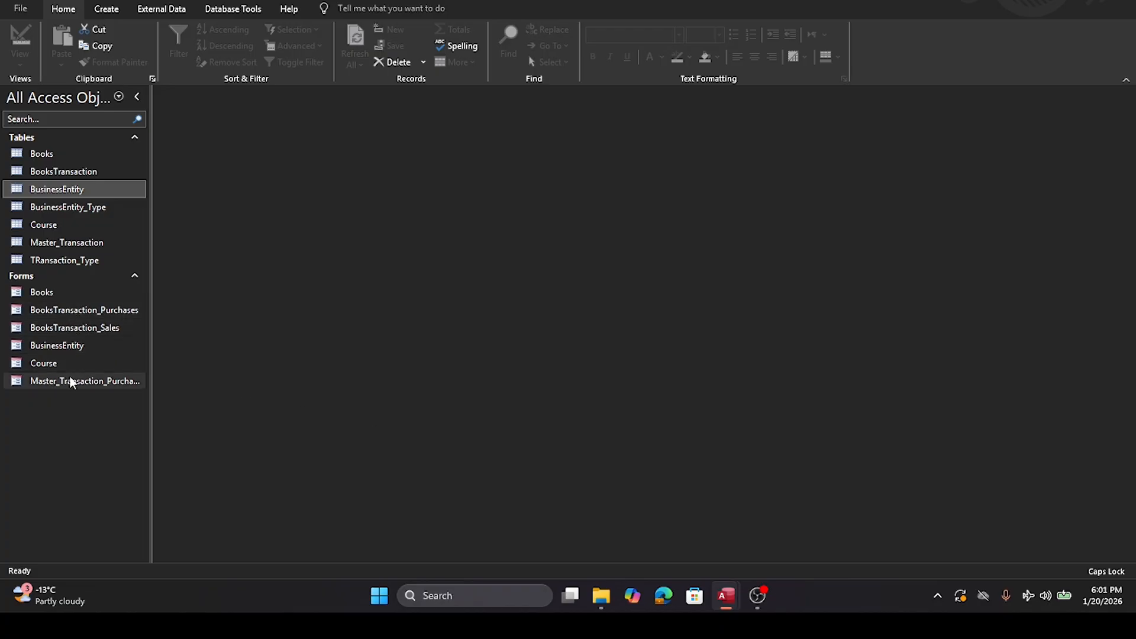
Step: Widen the Navigation Pane and copy the Master_Transaction_Purchases form
left_click_drag(151, 370, 175, 369)
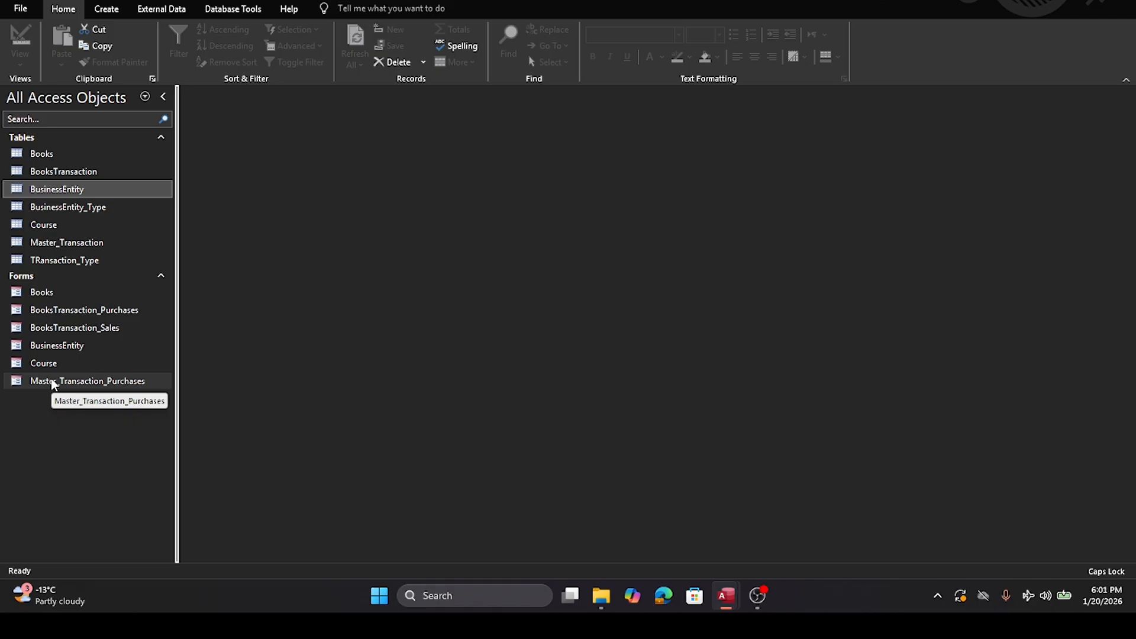
left_click(53, 329)
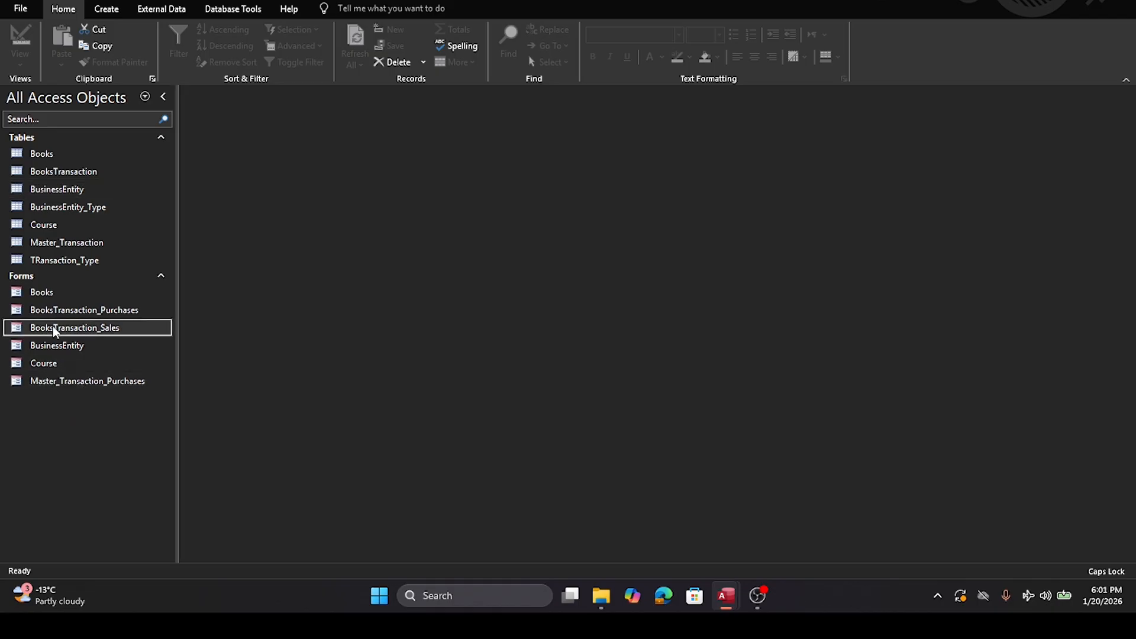
left_click(59, 383)
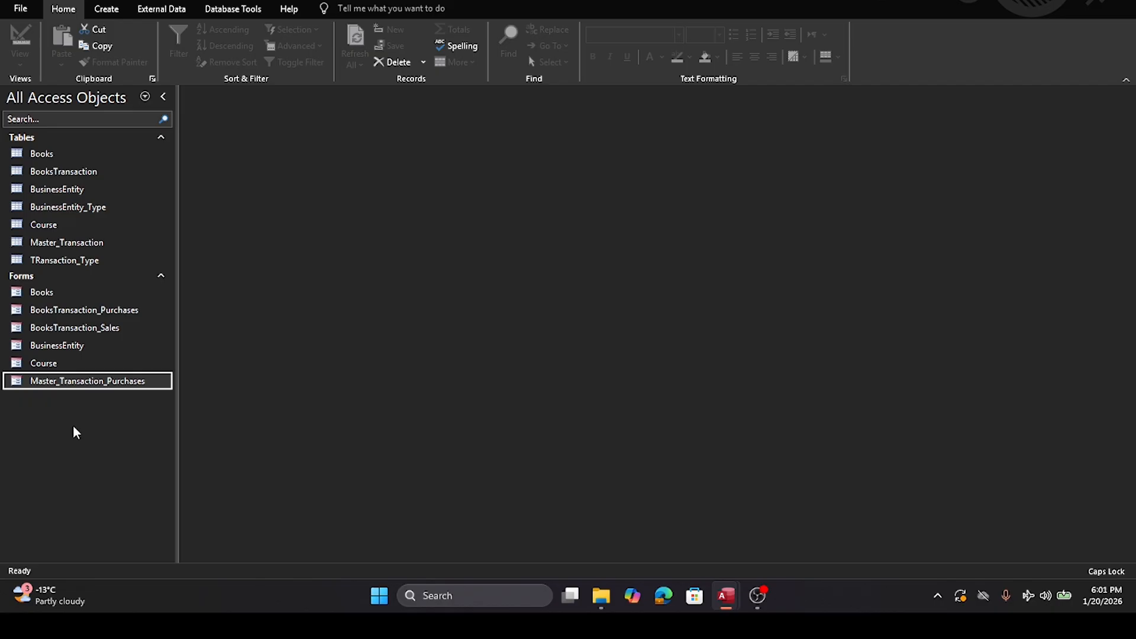
right_click(65, 383)
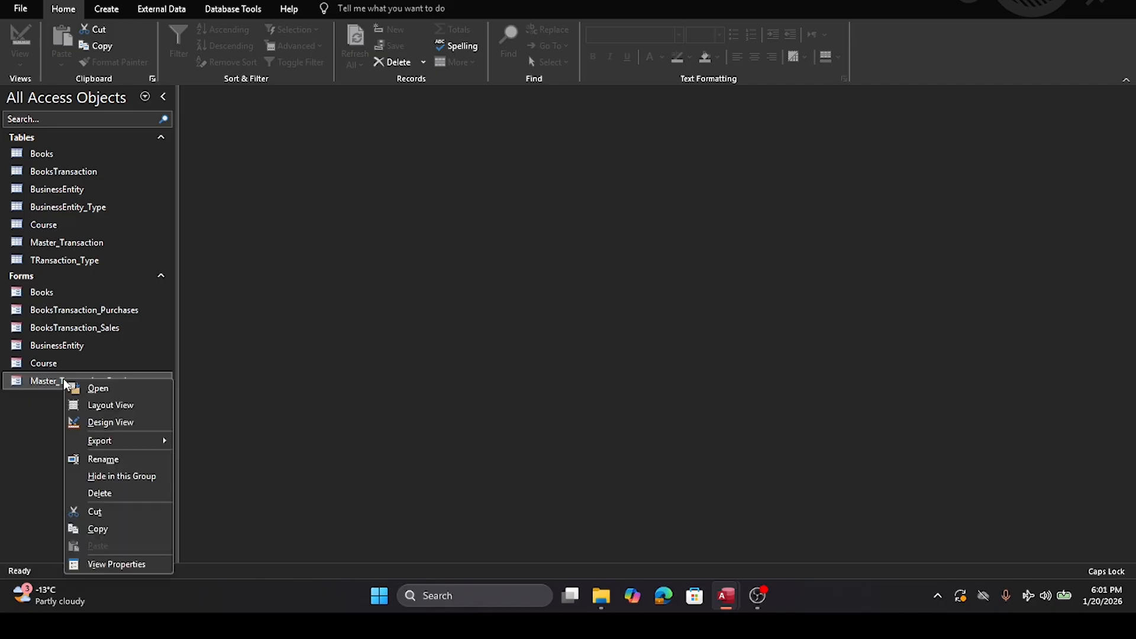
left_click(34, 437)
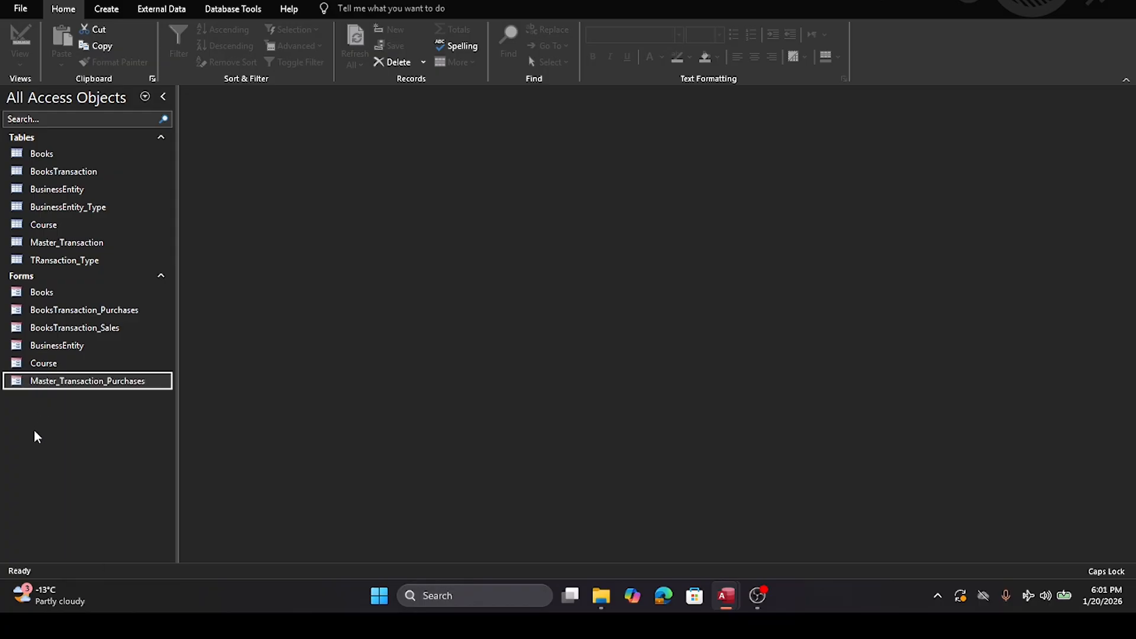
right_click(32, 389)
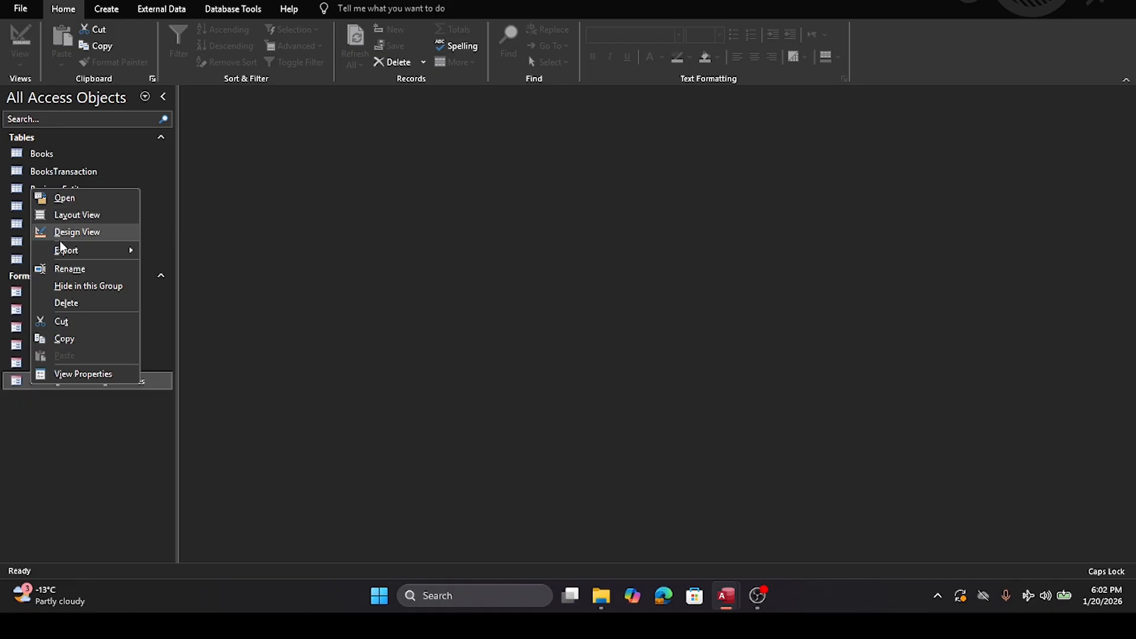
left_click(64, 338)
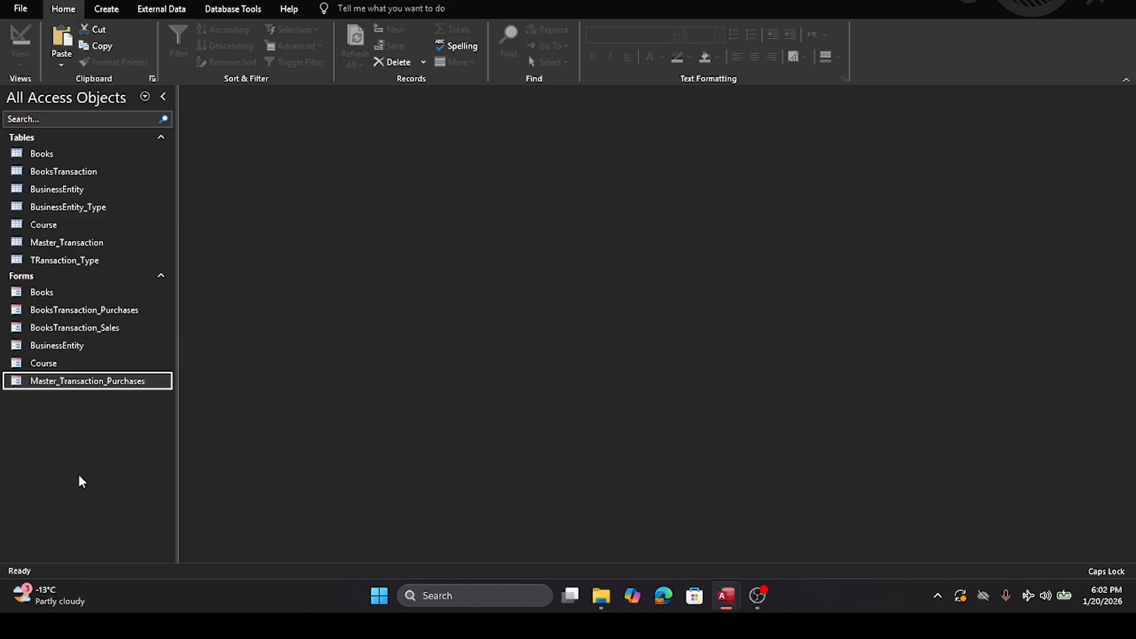
Step: Paste the copied form as a new form named Master_Transaction_Sales
right_click(32, 451)
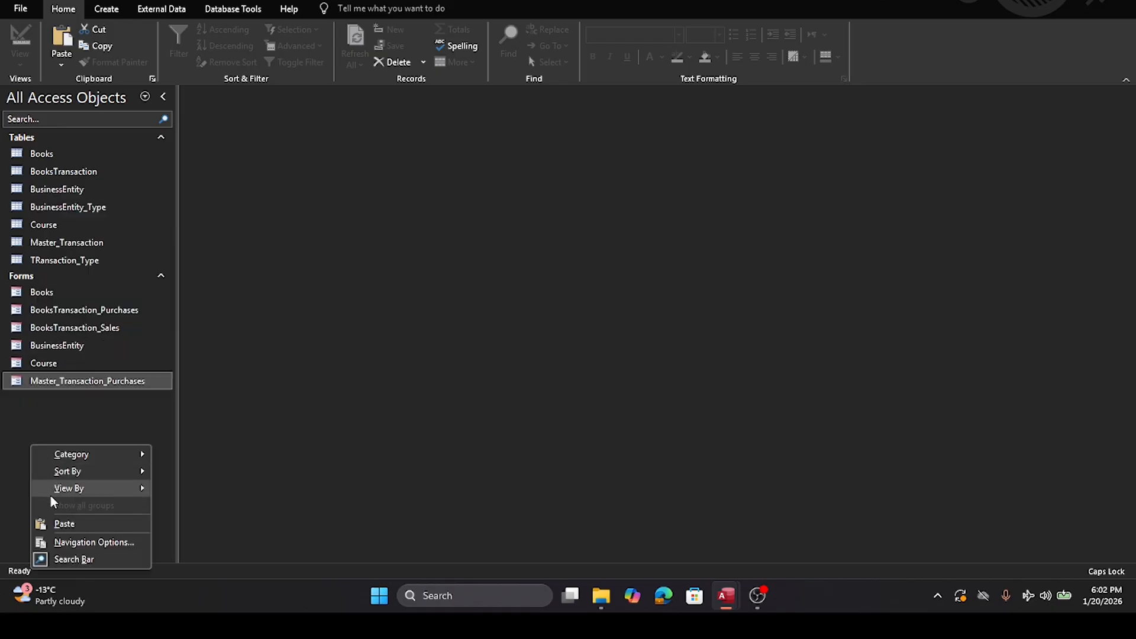
left_click(59, 524)
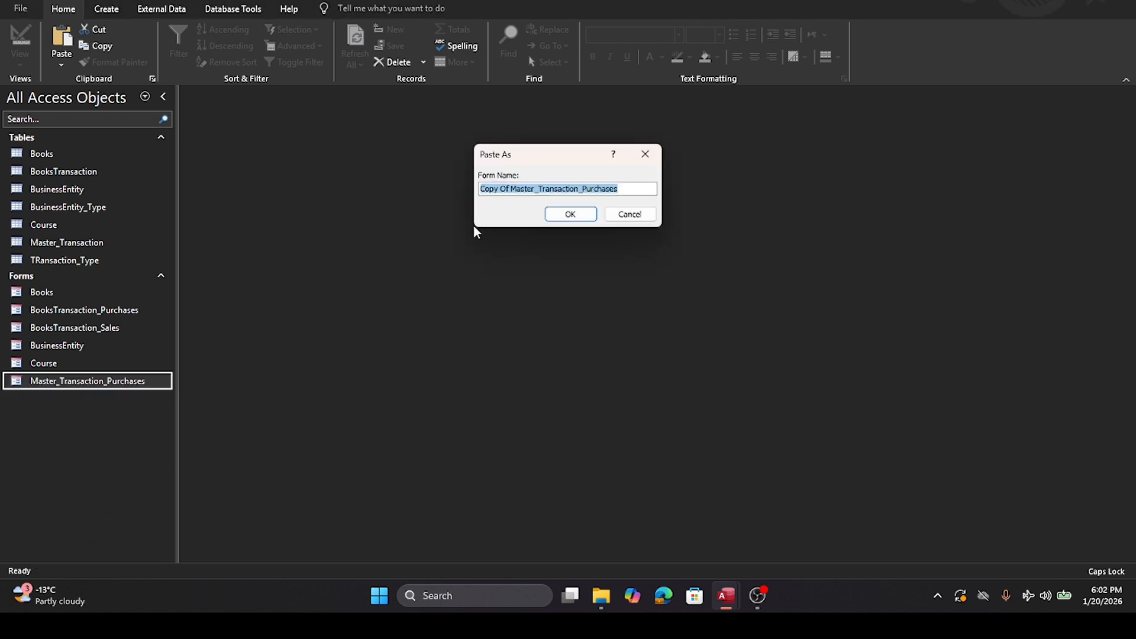
left_click(510, 188)
left_click_drag(510, 189, 427, 193)
key("BackSpace")
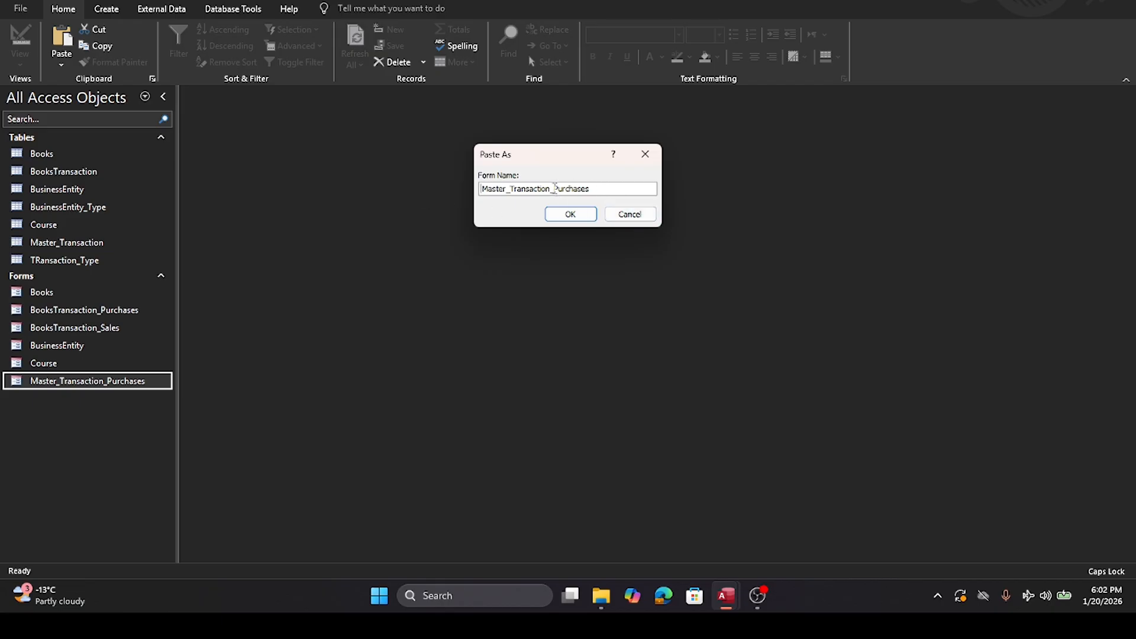
left_click_drag(555, 187, 594, 185)
type("sALES")
left_click_drag(555, 189, 595, 185)
key("Caps_Lock")
type("Sales")
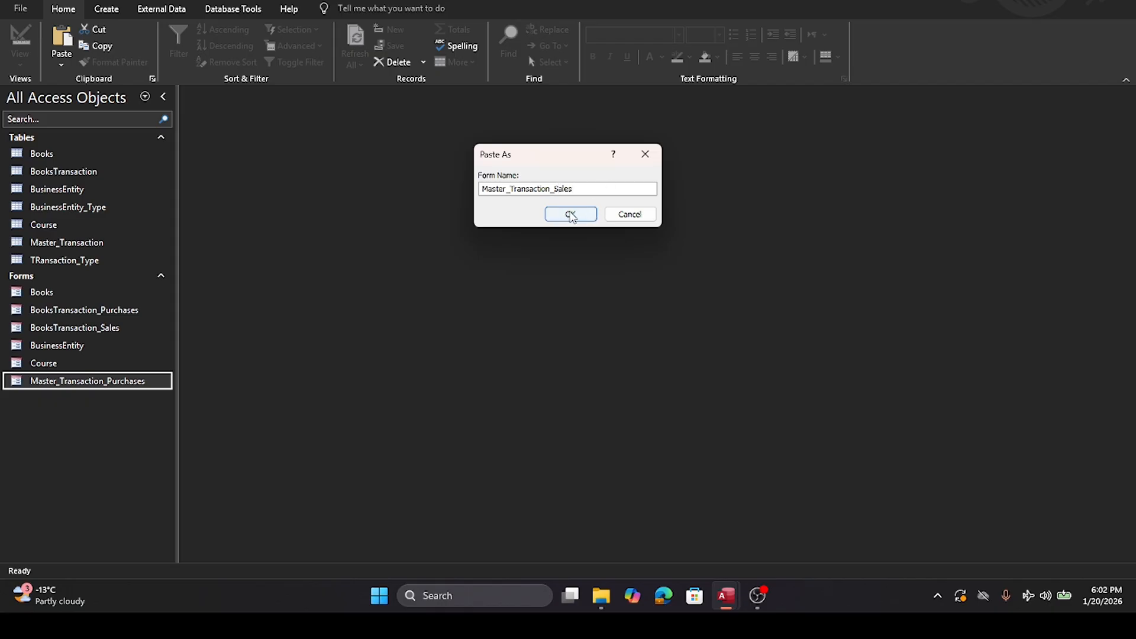
left_click(570, 215)
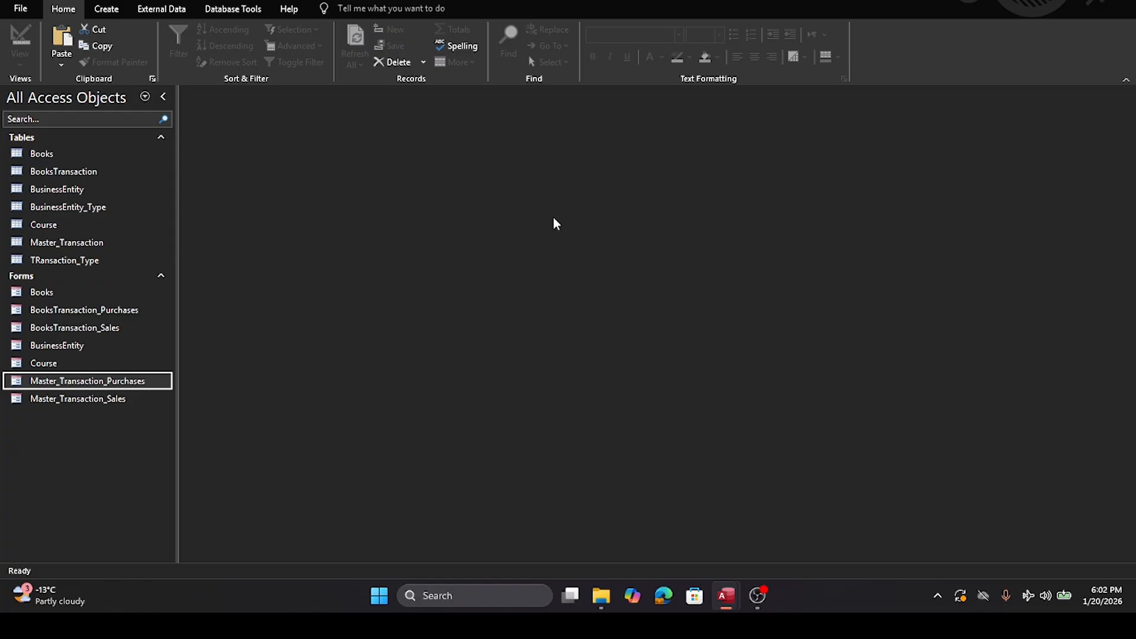
Step: Open Master_Transaction_Sales in Design View and enlarge the design area
left_click(47, 398)
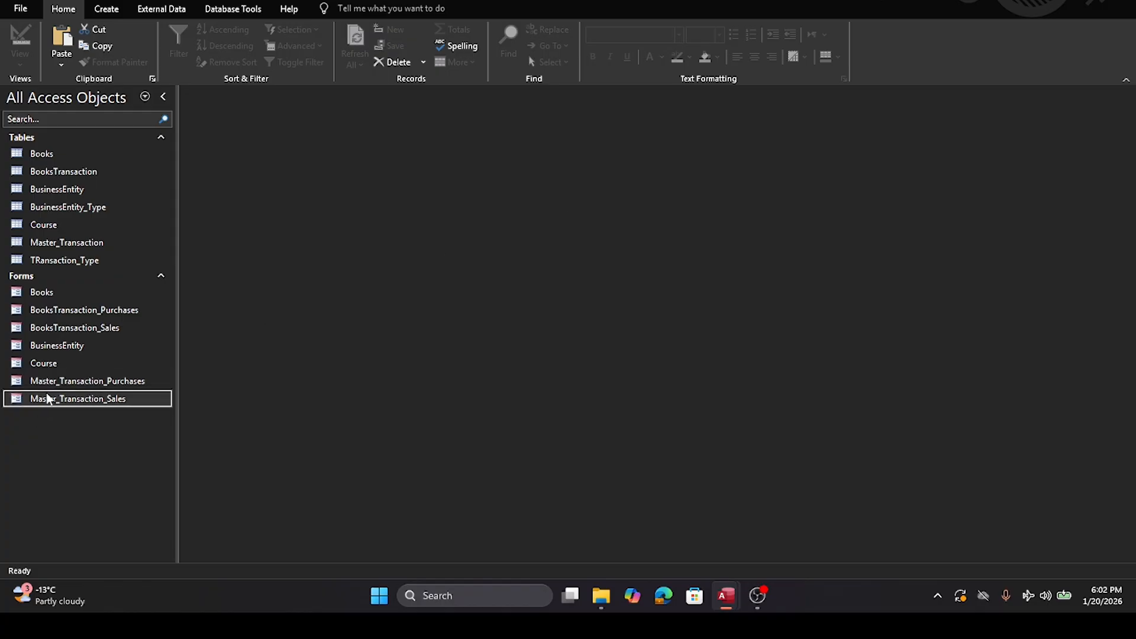
right_click(48, 399)
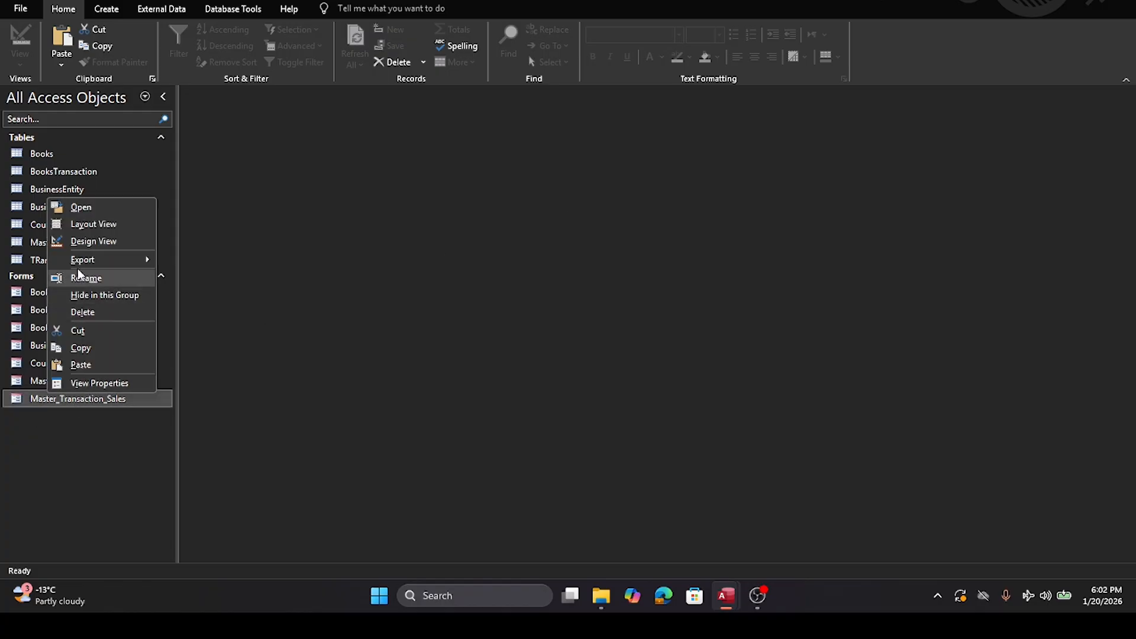
left_click(82, 241)
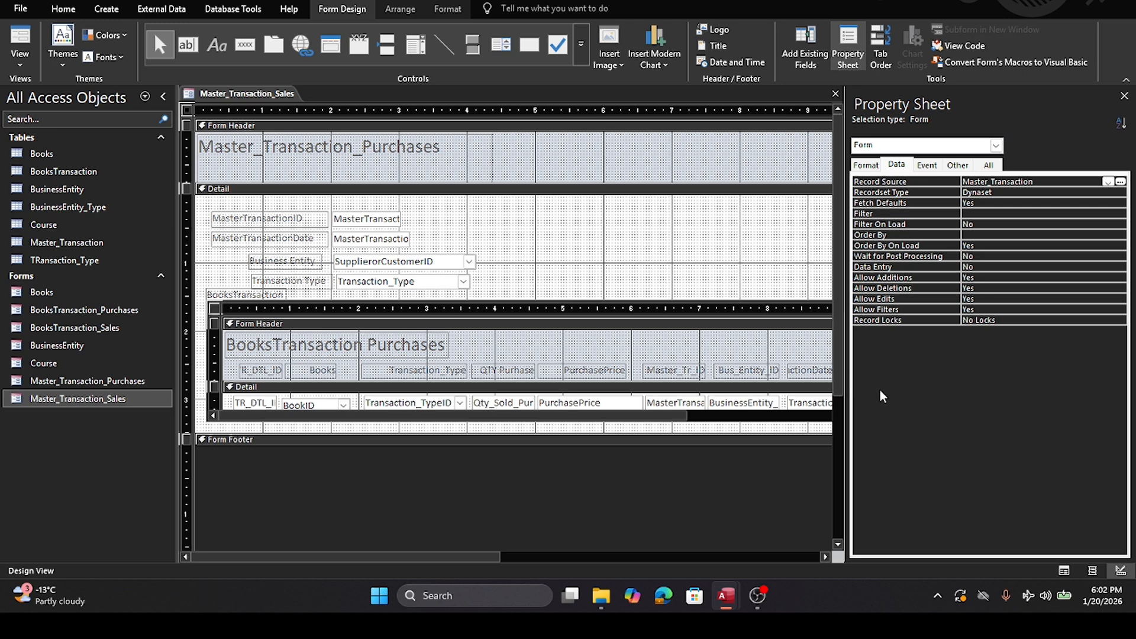
left_click_drag(850, 373, 1017, 389)
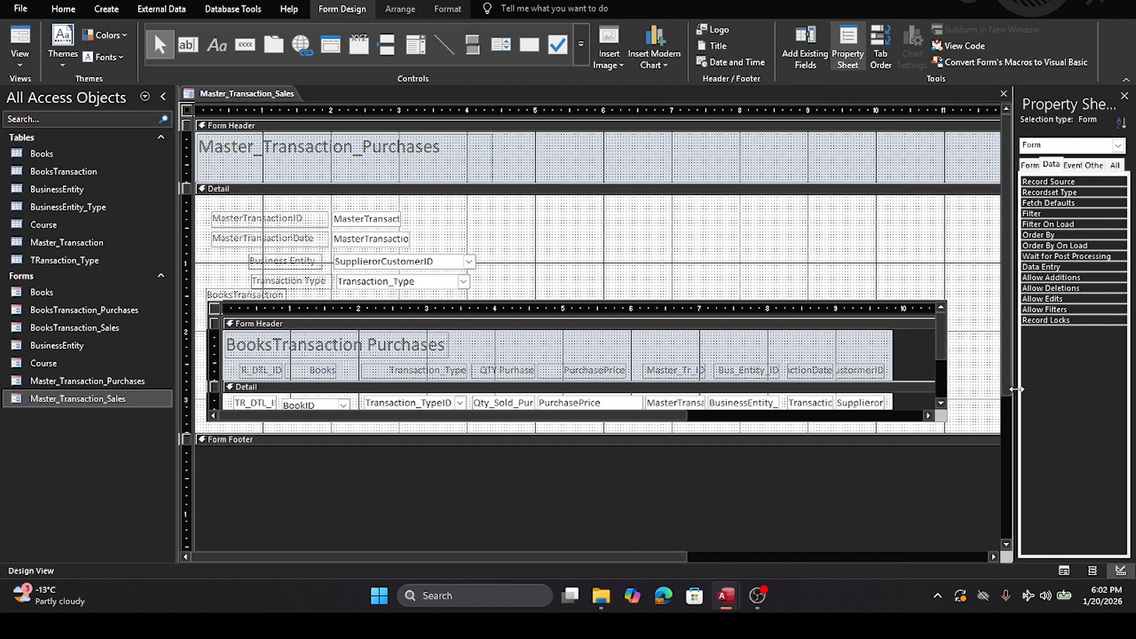
Step: Change the header title's Purchases to Sales so it reads Master_Transaction_Sales
left_click(390, 147)
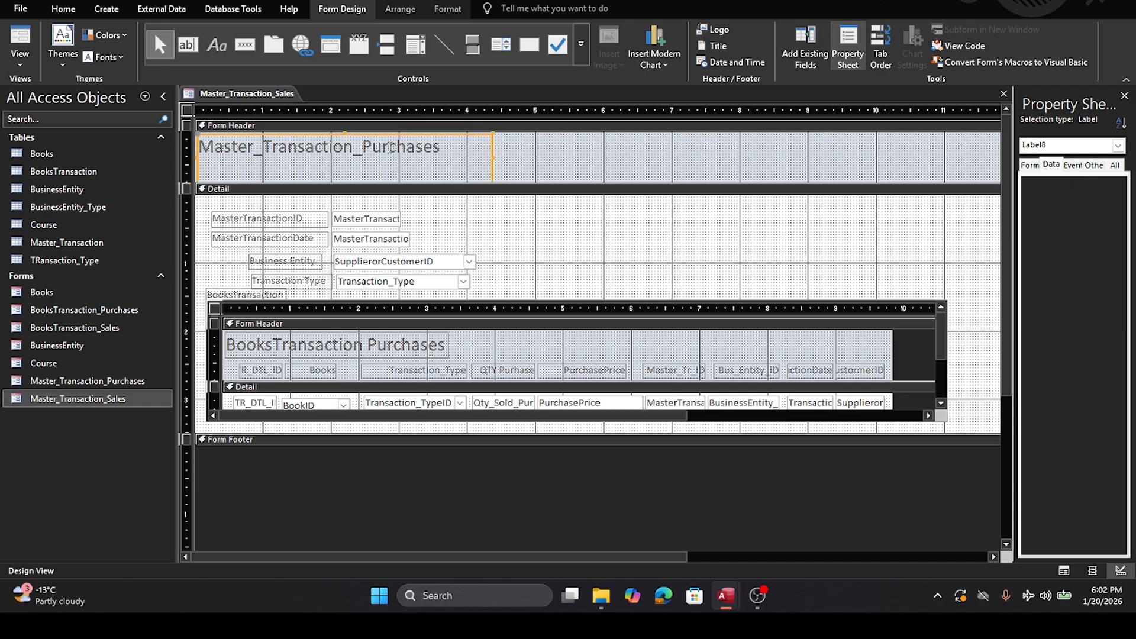
double_click(390, 147)
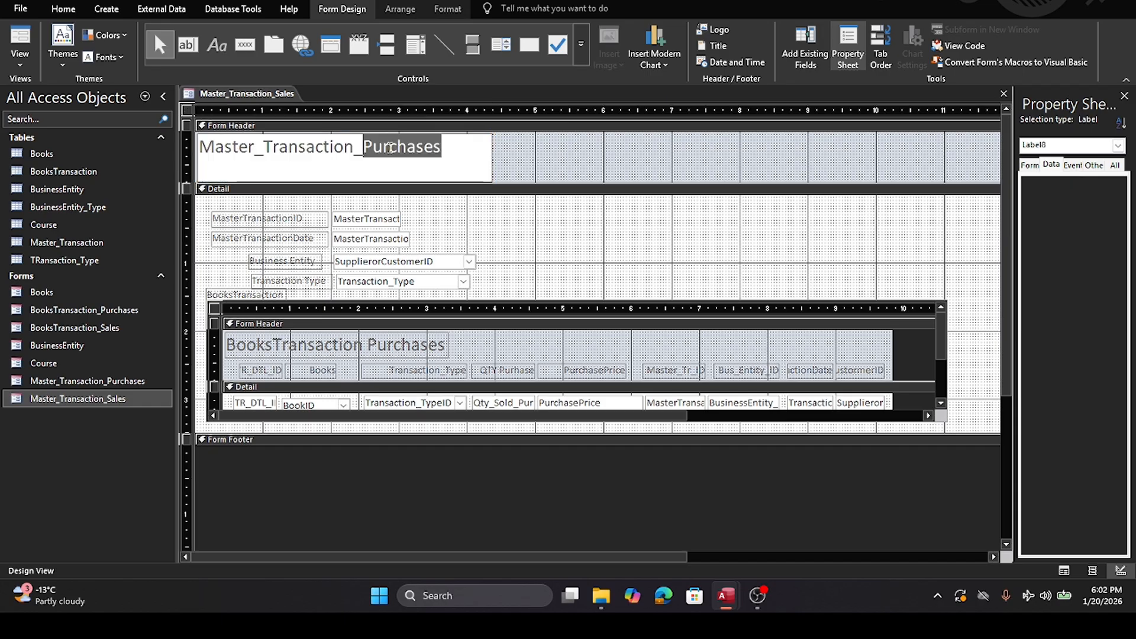
type("Sales")
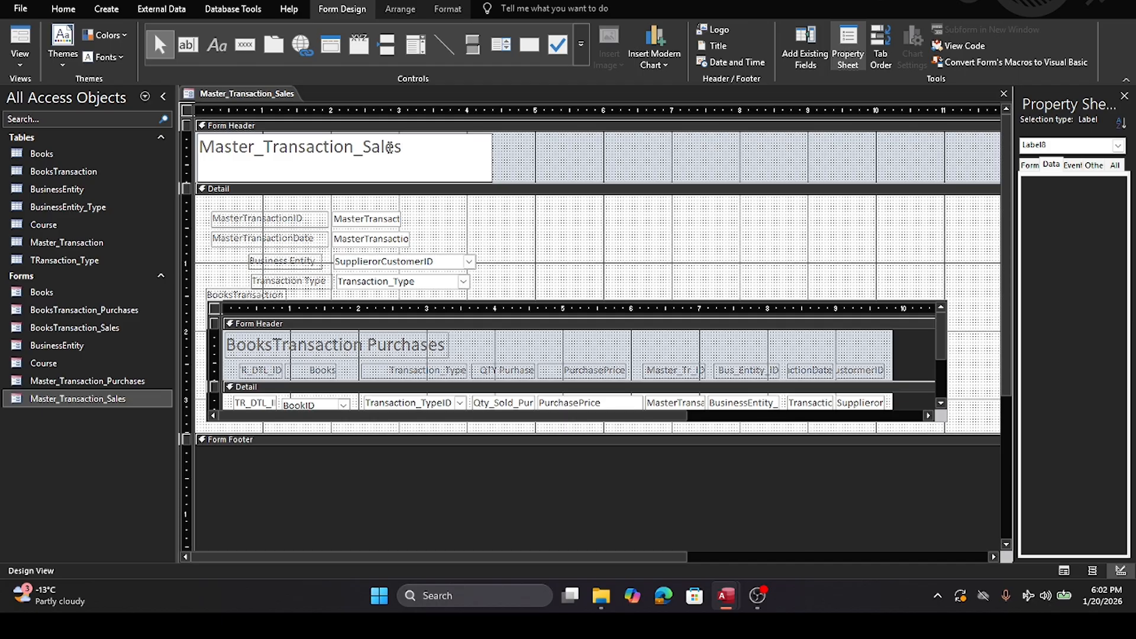
key("Tab")
left_click(648, 228)
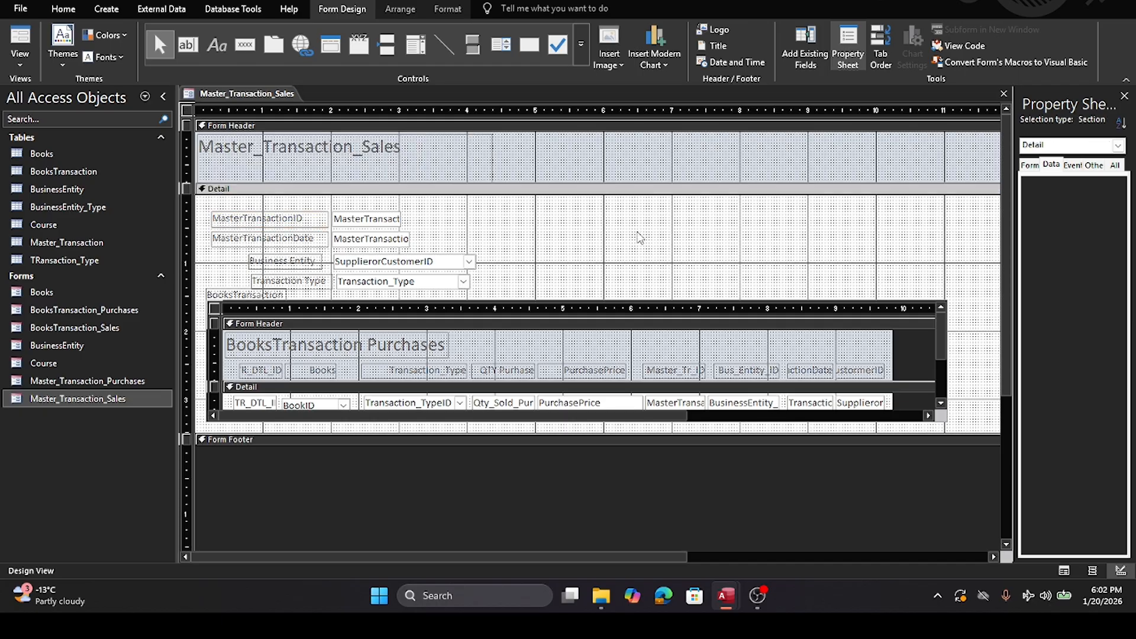
Step: Replace the purchases subform with BooksTransaction_Sales and extend it to show its detail row
left_click(520, 303)
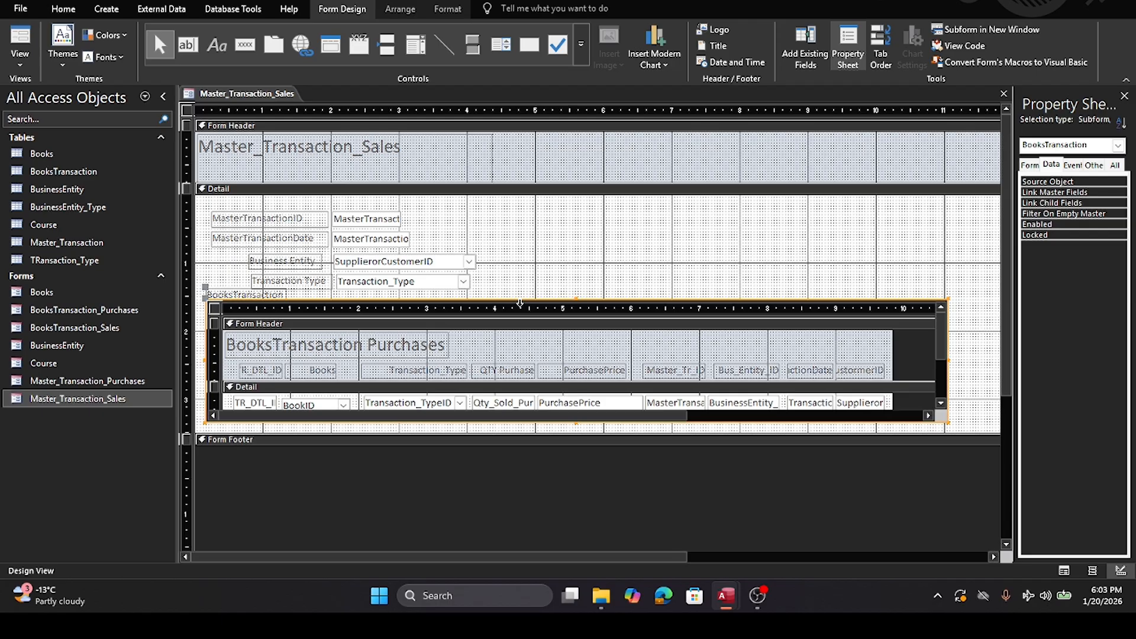
key("Delete")
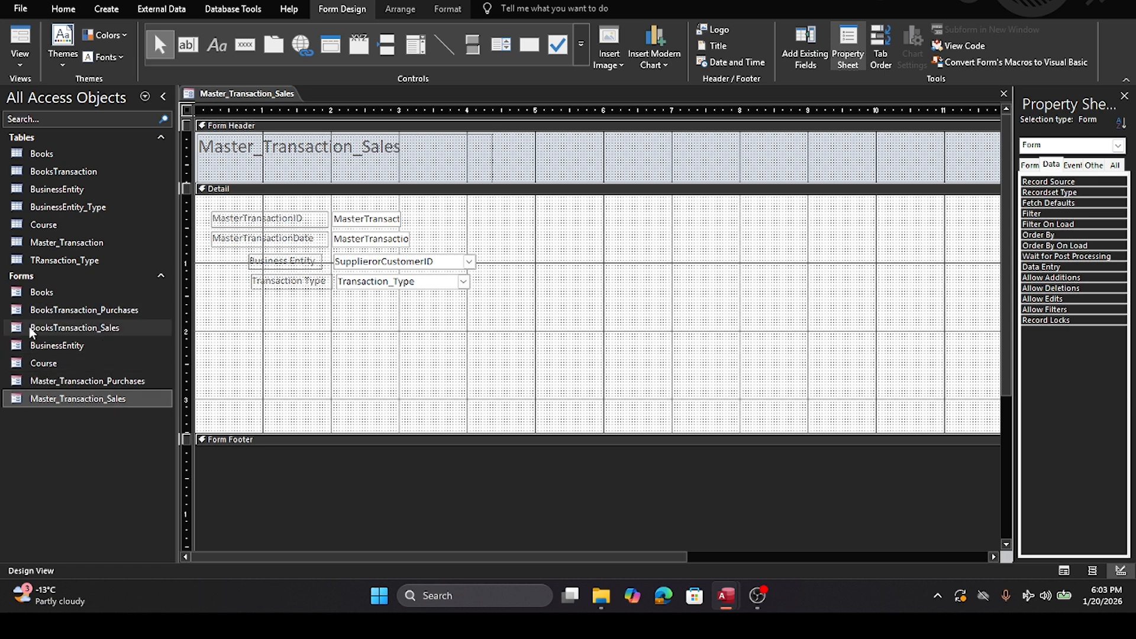
left_click_drag(33, 331, 207, 308)
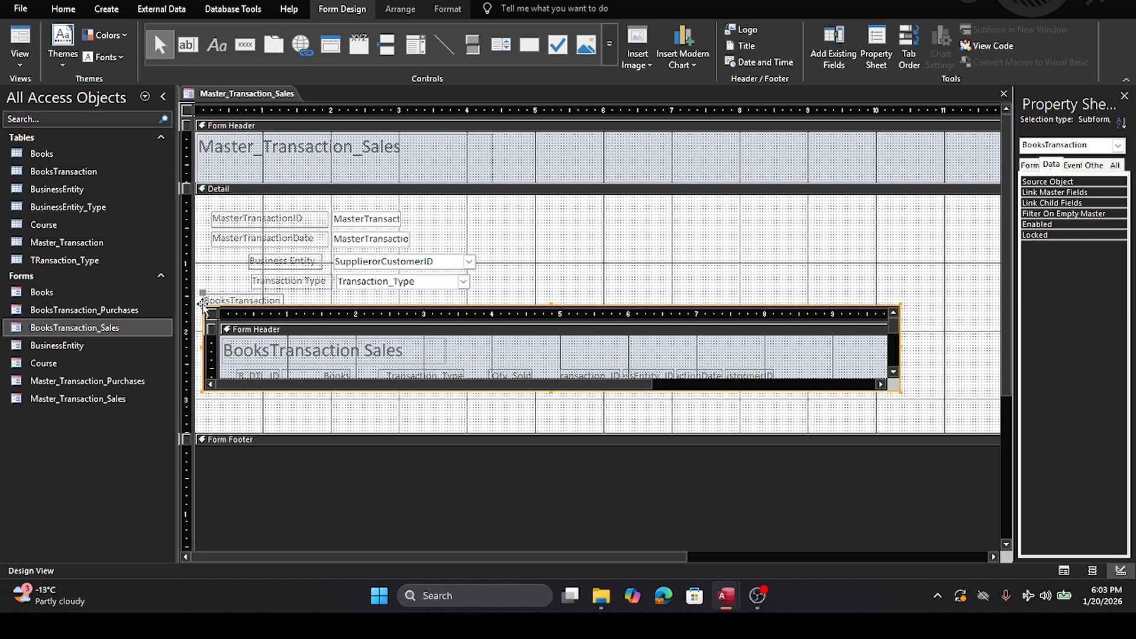
left_click_drag(904, 354, 935, 379)
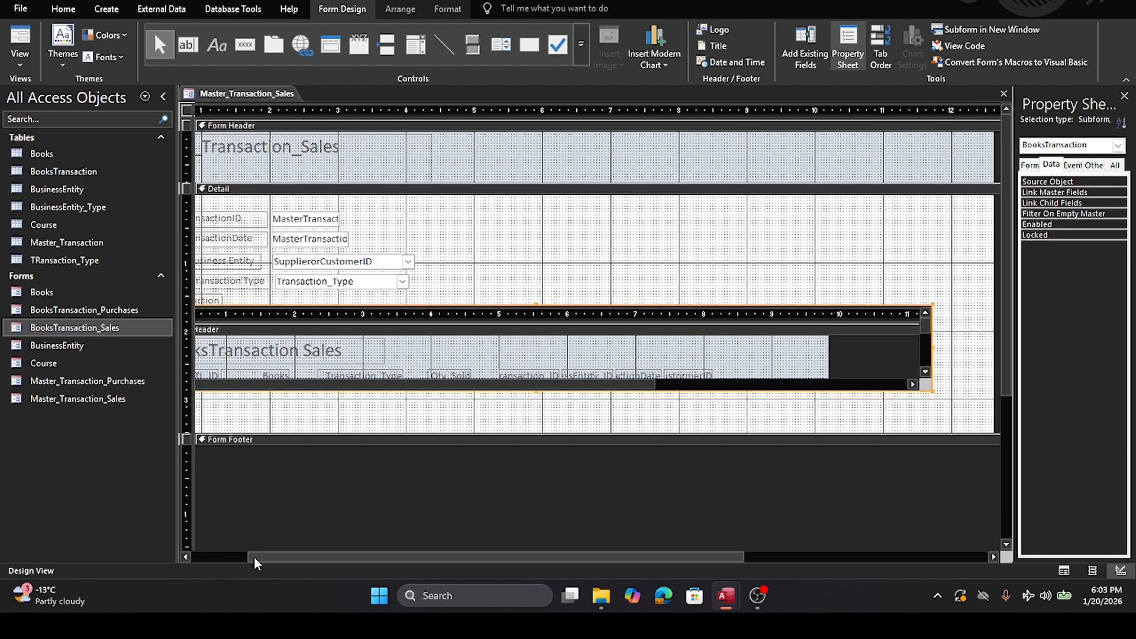
left_click_drag(254, 563, 192, 565)
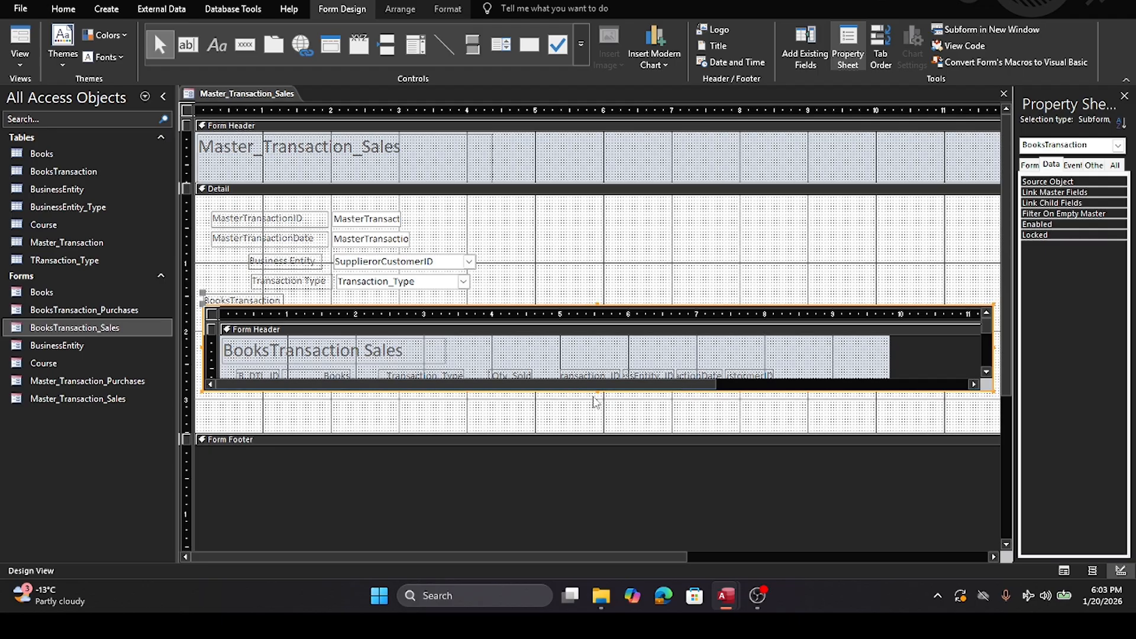
left_click_drag(599, 390, 602, 432)
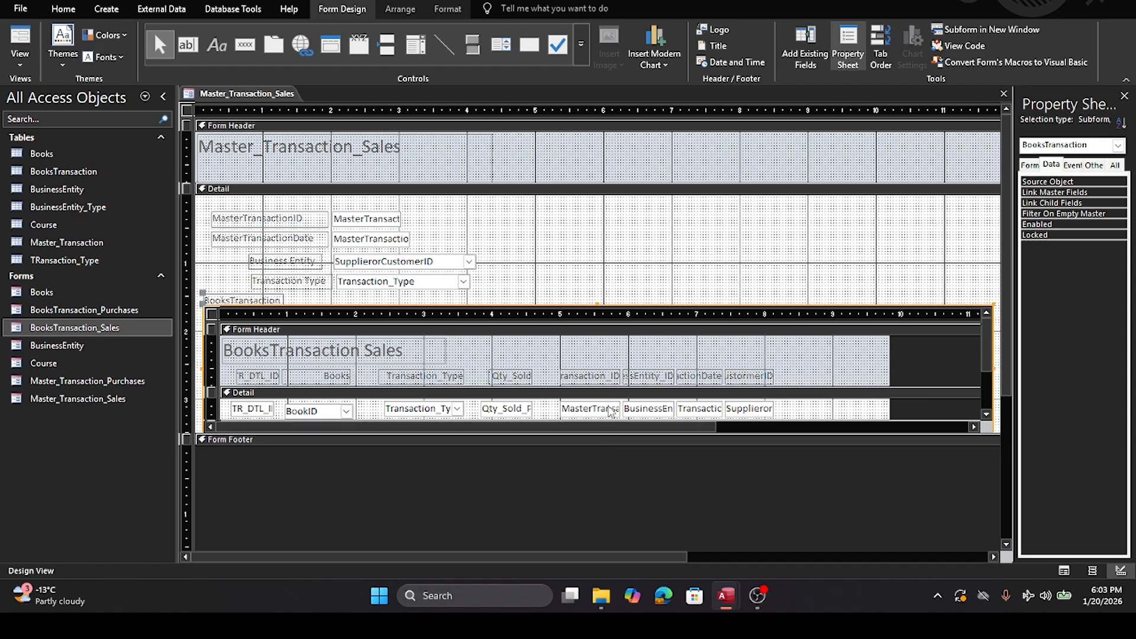
Step: Open up the Form Footer section and show the new subform's properties in a wider panel
left_click_drag(623, 444, 619, 513)
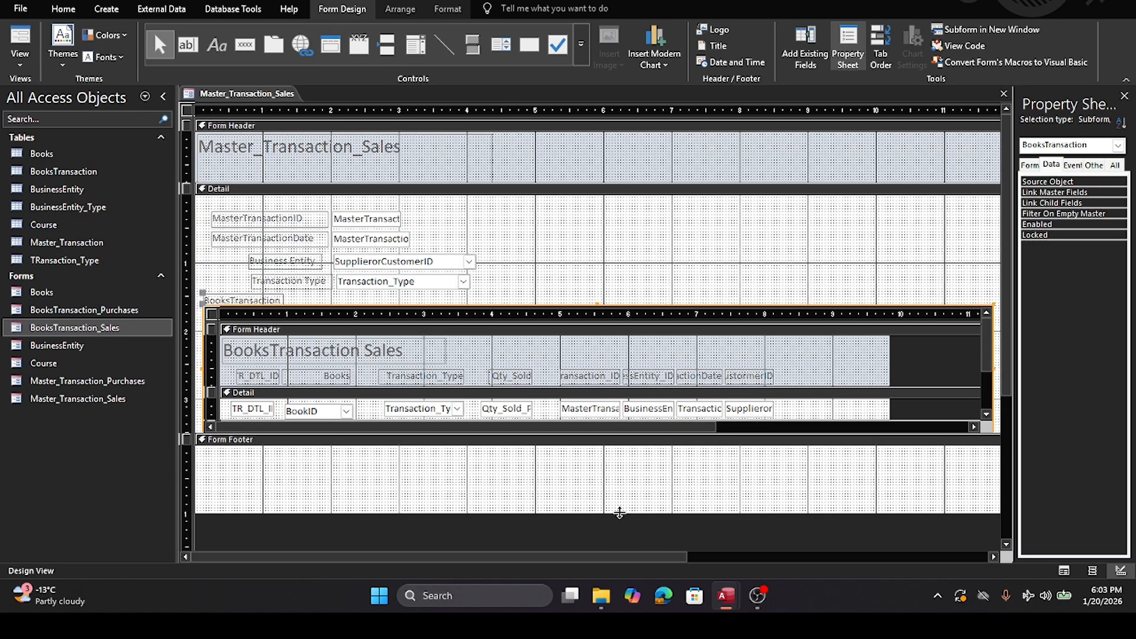
left_click(615, 450)
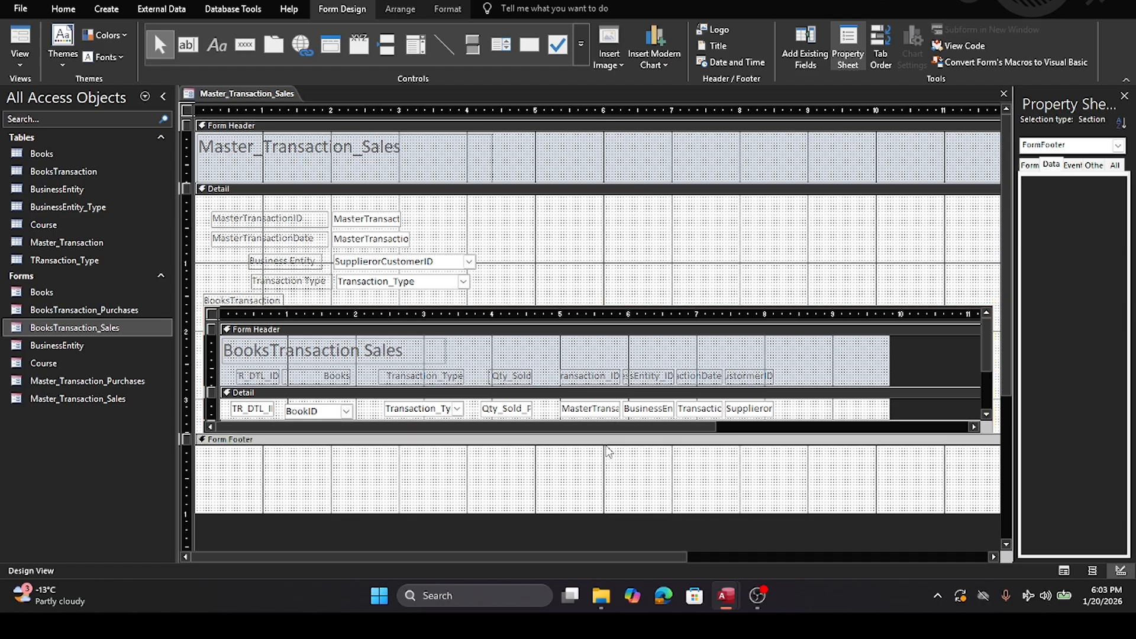
left_click(303, 307)
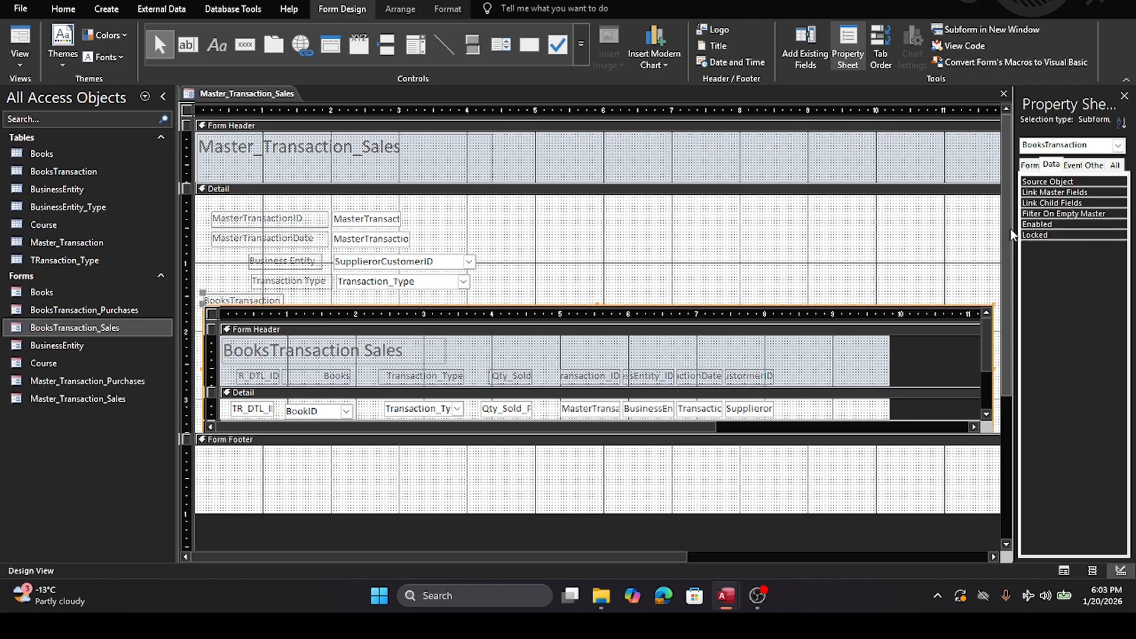
left_click_drag(1013, 232, 882, 255)
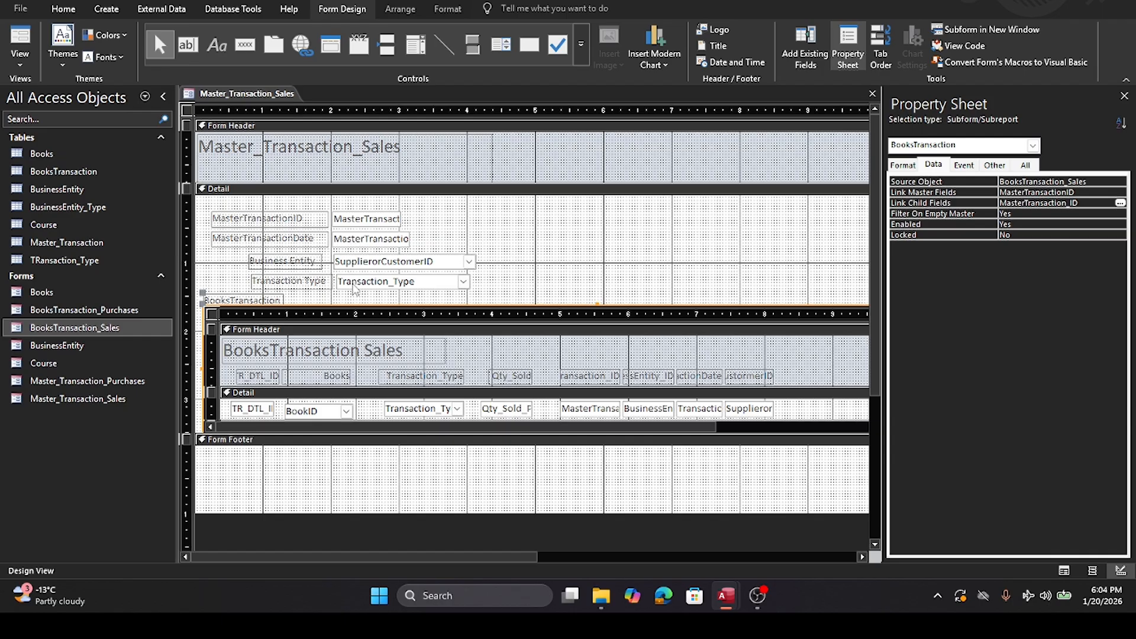
Step: Append MasterTransactionDate to the subform's Link Master Fields
left_click(357, 237)
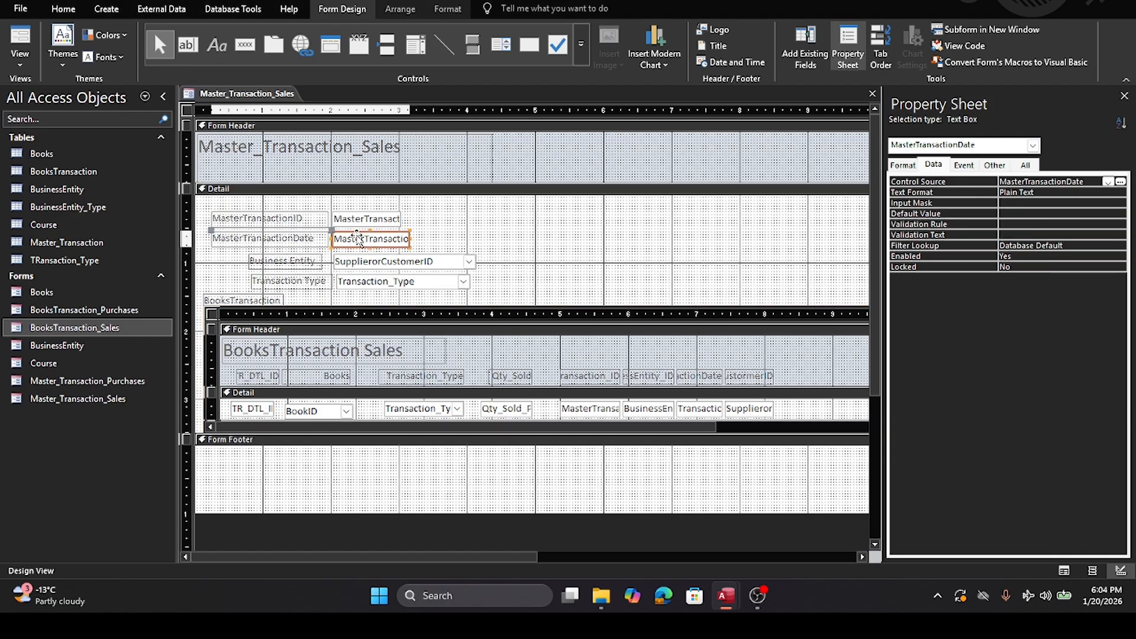
double_click(358, 236)
key("ctrl+c")
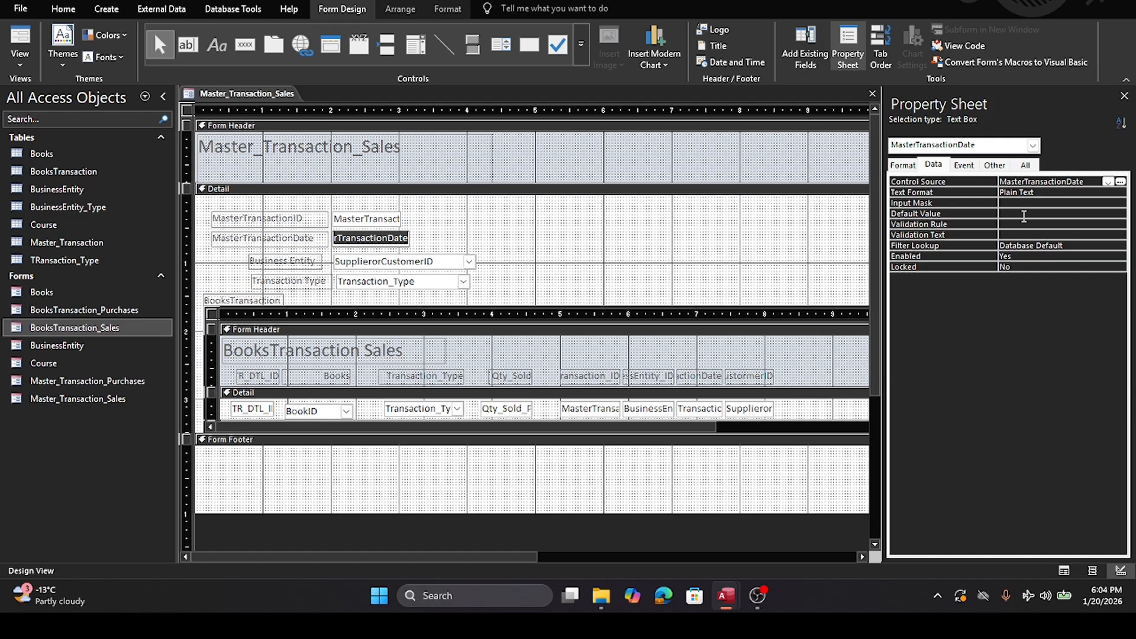
left_click(790, 310)
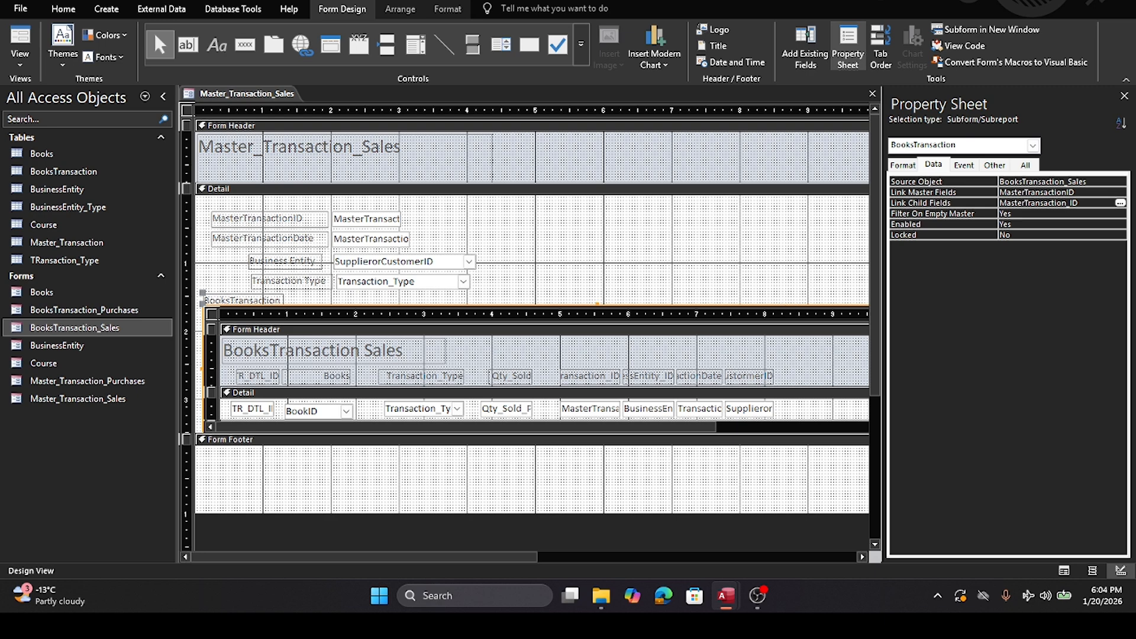
left_click(1076, 192)
type(",")
key("ctrl+v")
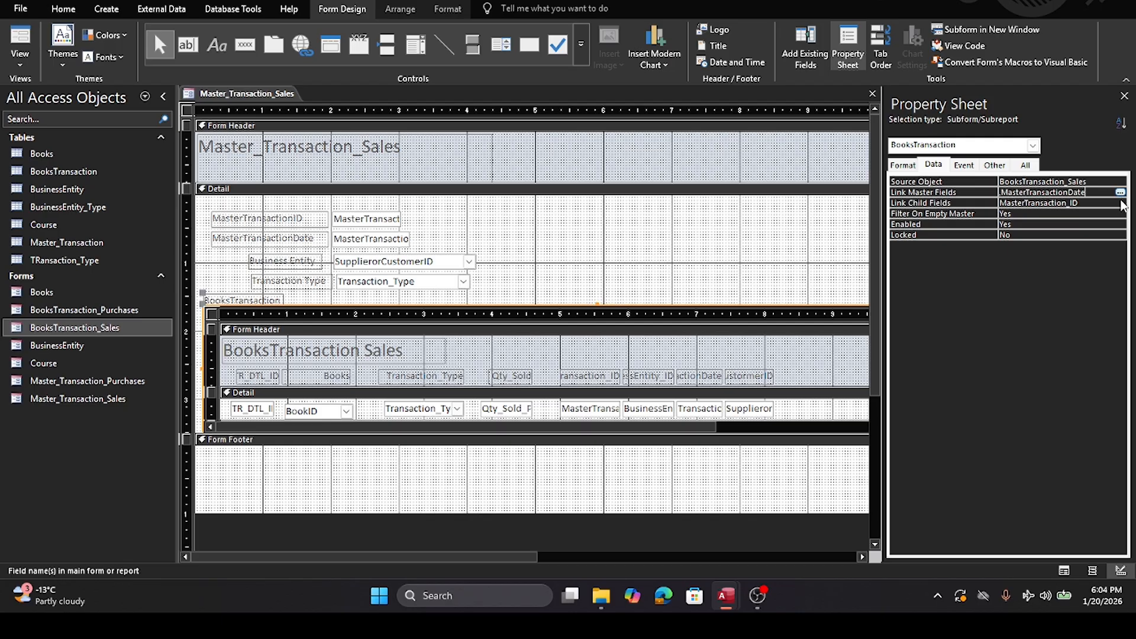
type(",")
Step: Append Transaction_Type to the subform's Link Master Fields
left_click(364, 282)
double_click(363, 282)
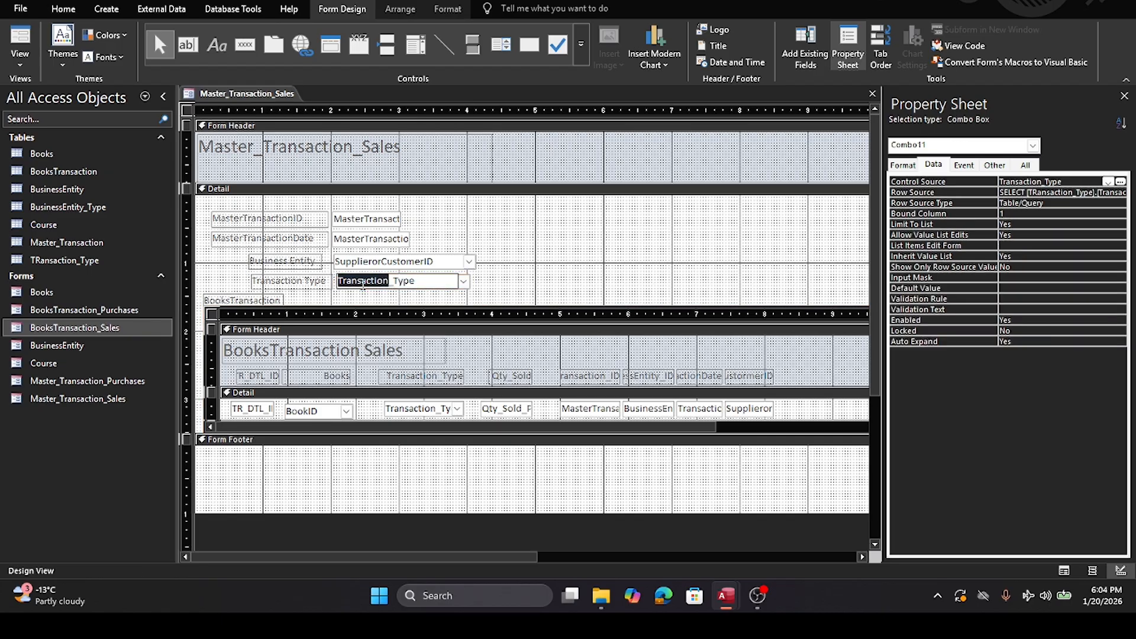
left_click_drag(418, 281, 335, 284)
left_click(665, 307)
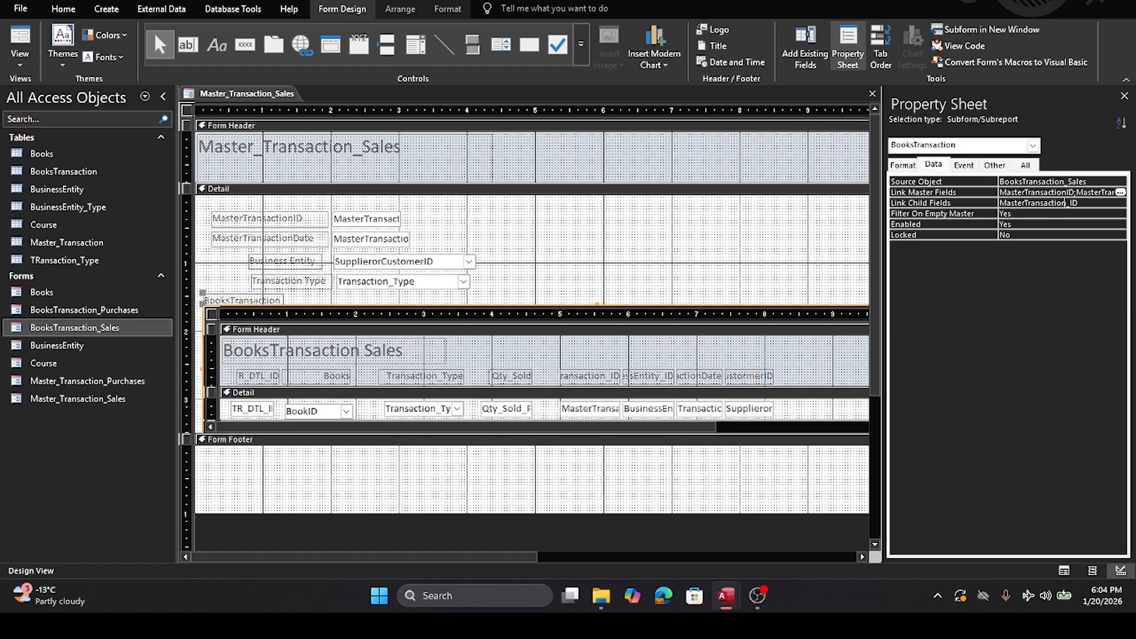
left_click(1065, 192)
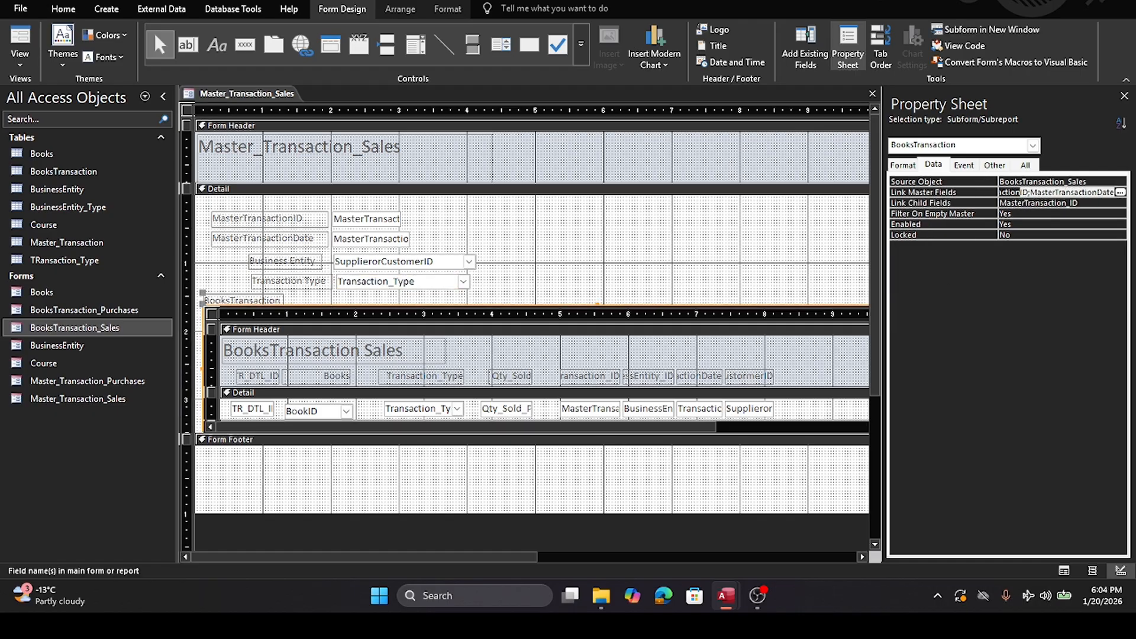
left_click(1113, 193)
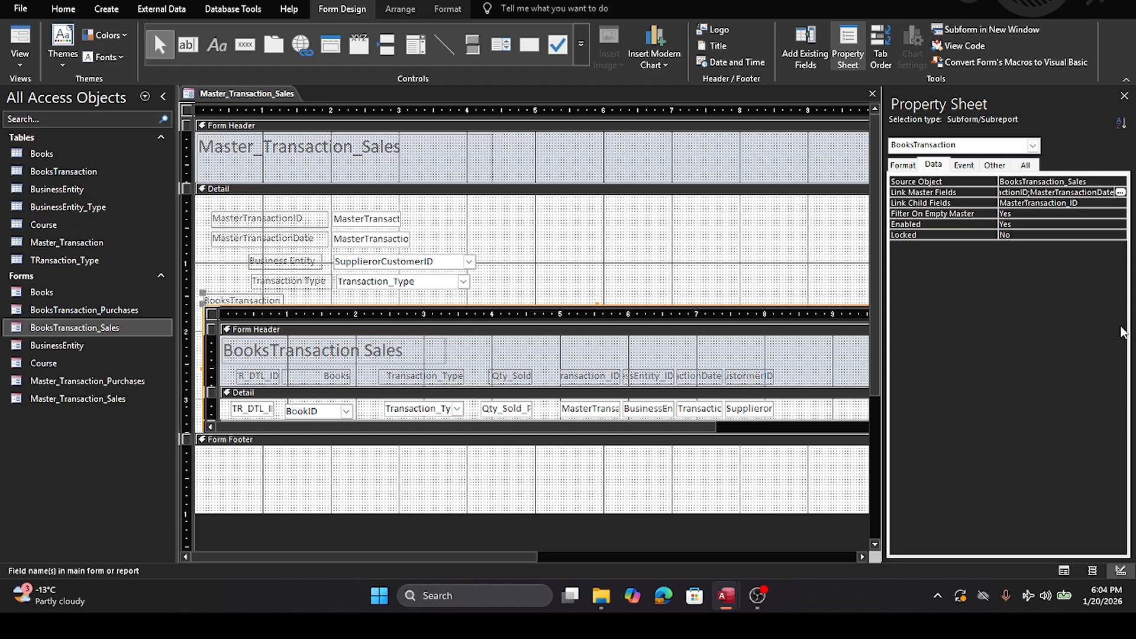
type(";Transaction_Type")
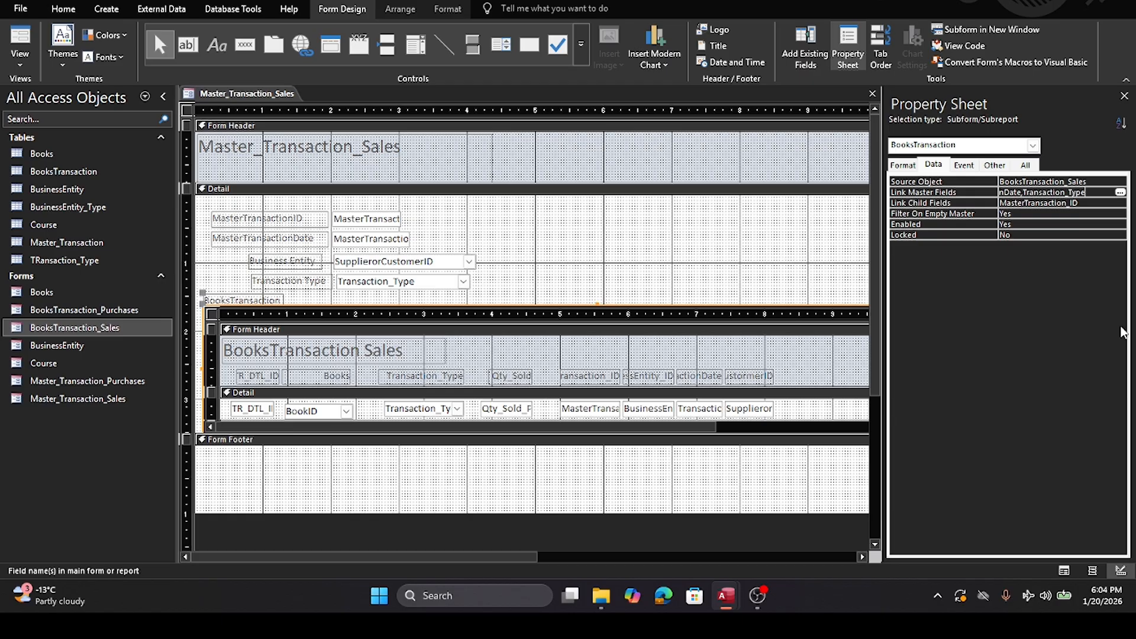
type(";")
Step: Append SupplierorCustomerID to the Link Master Fields and commit them
left_click(370, 261)
double_click(369, 261)
key("ctrl+c")
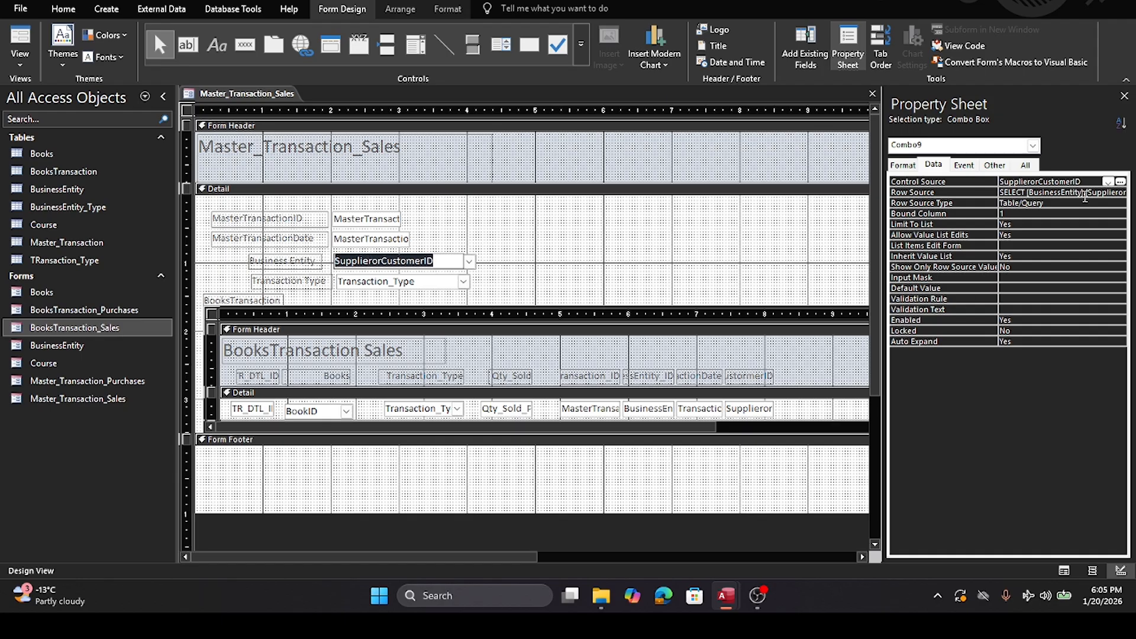
left_click(713, 306)
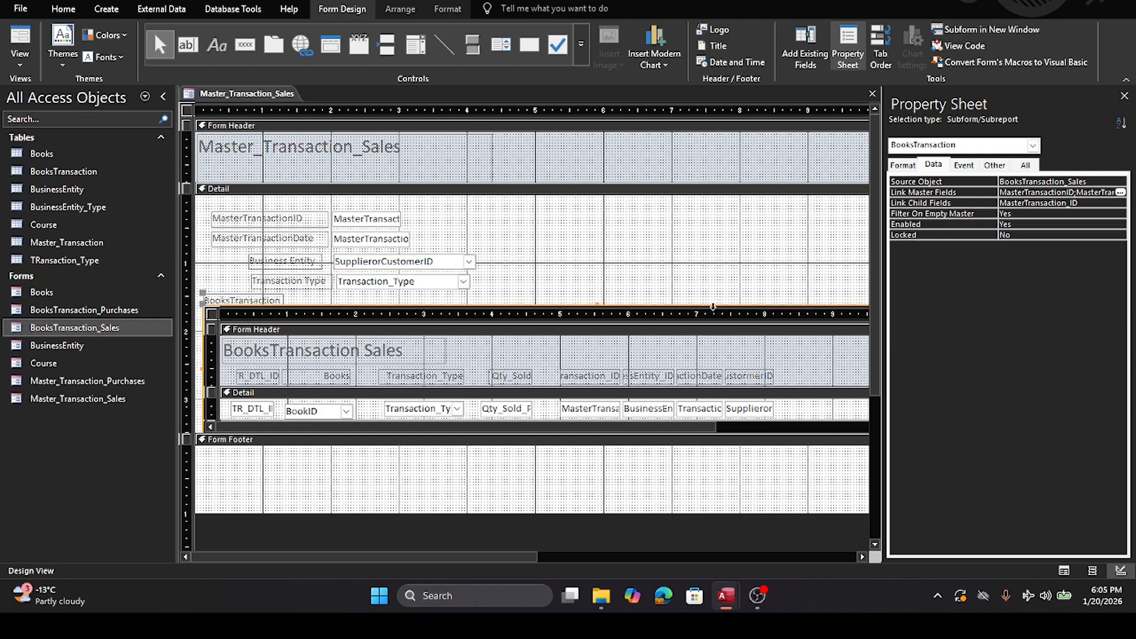
left_click(1050, 192)
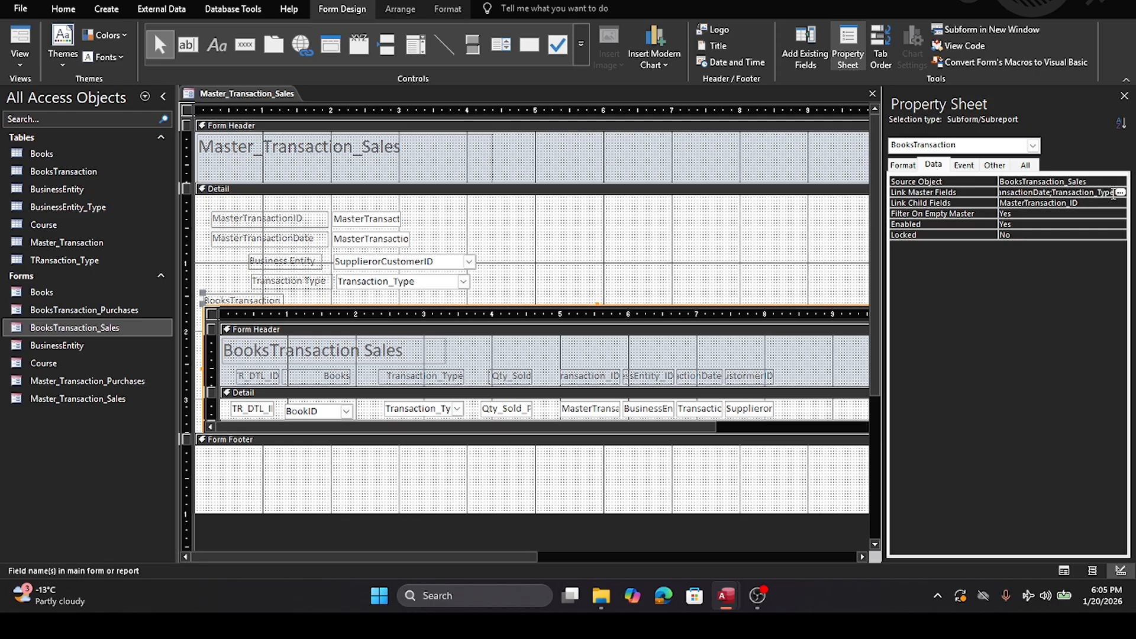
type(";")
key("ctrl+v")
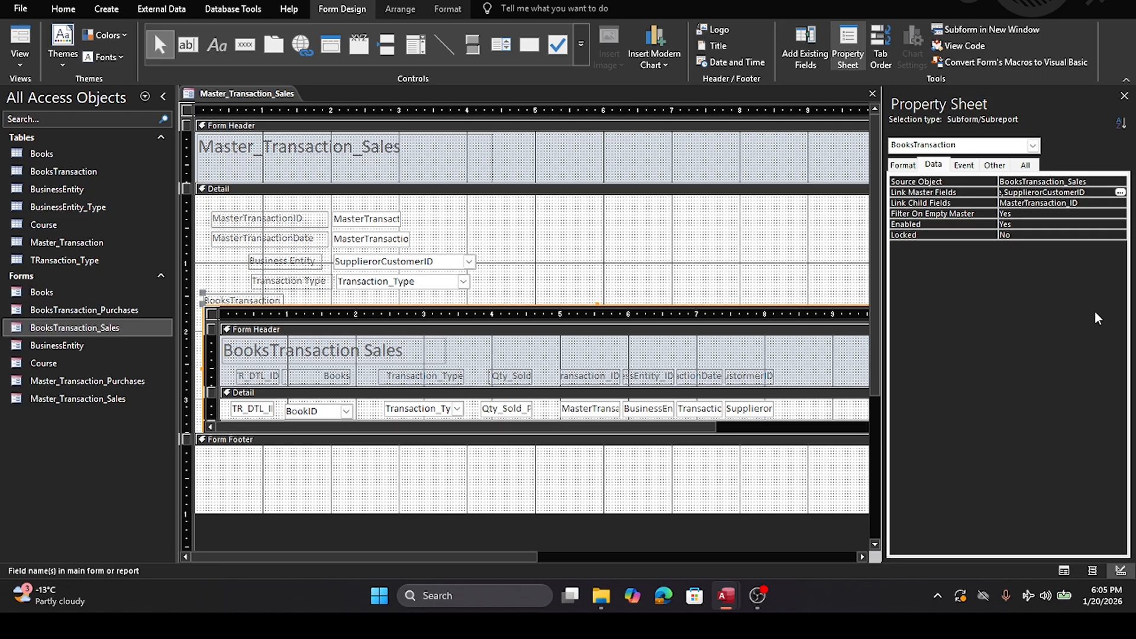
key("Return")
Step: Add TransactionDate to the subform's Link Child Fields
left_click(1092, 202)
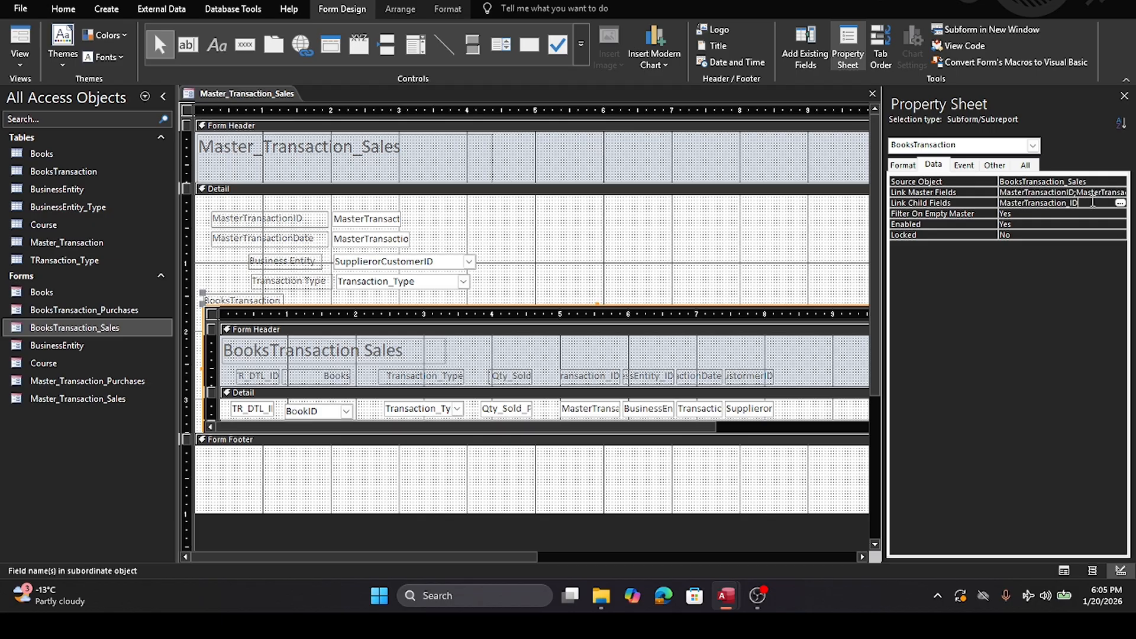
type(";")
left_click(582, 409)
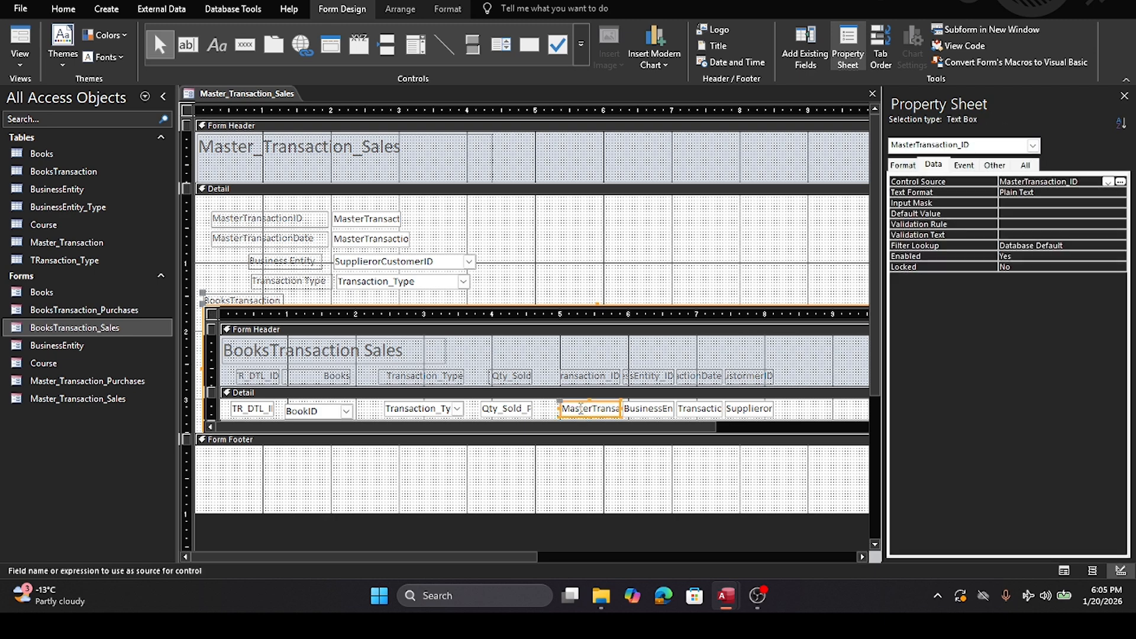
left_click(687, 416)
double_click(685, 412)
key("ctrl+c")
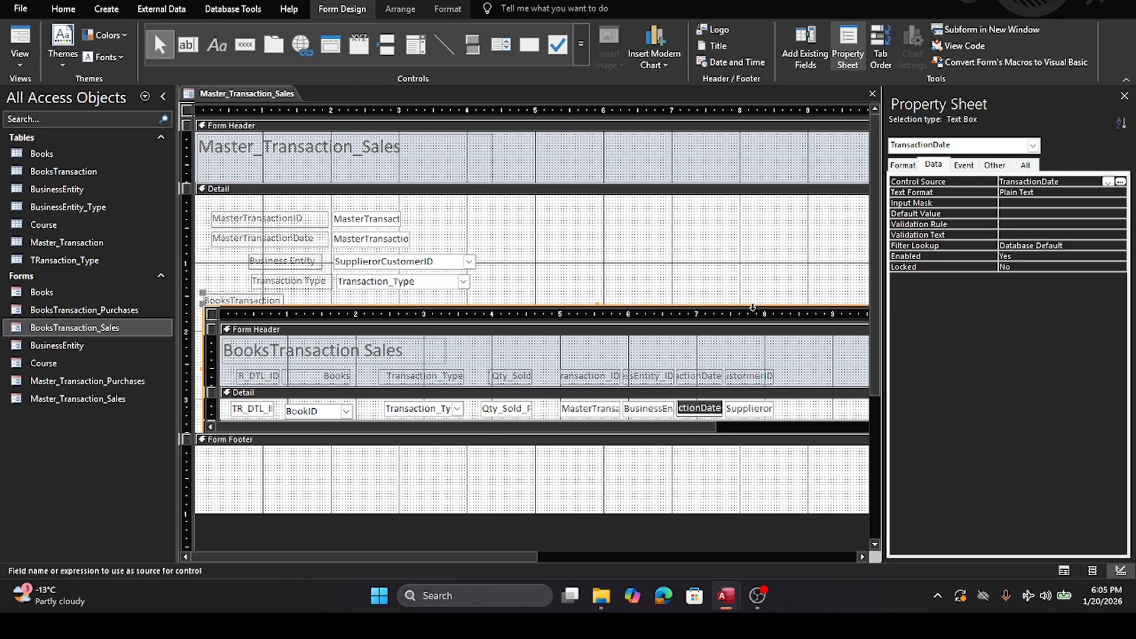
left_click(330, 502)
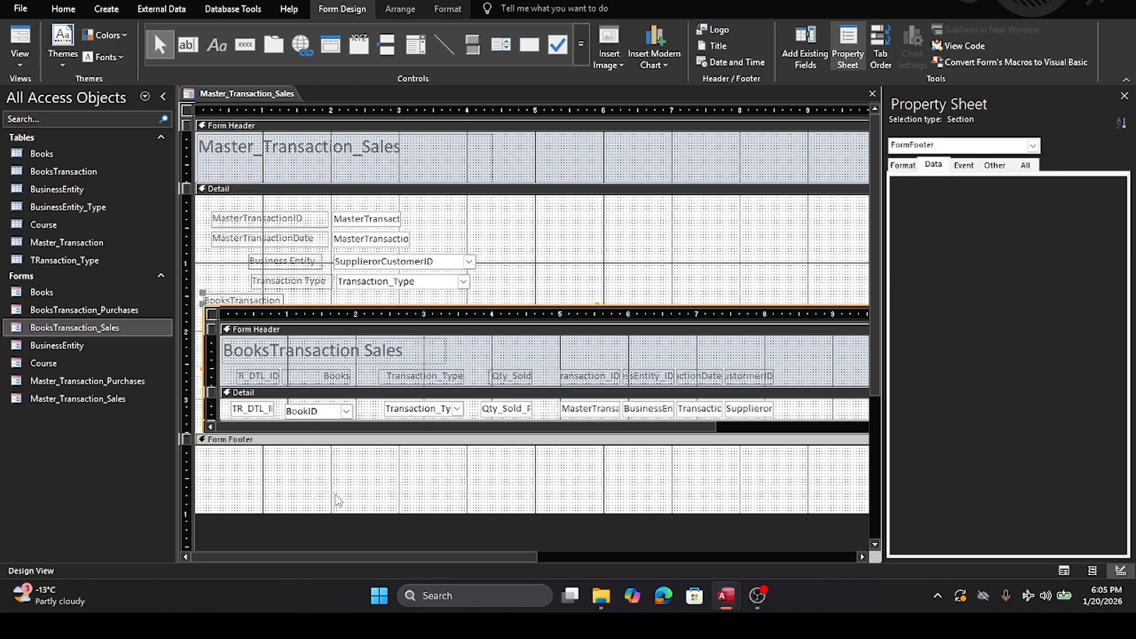
left_click(546, 310)
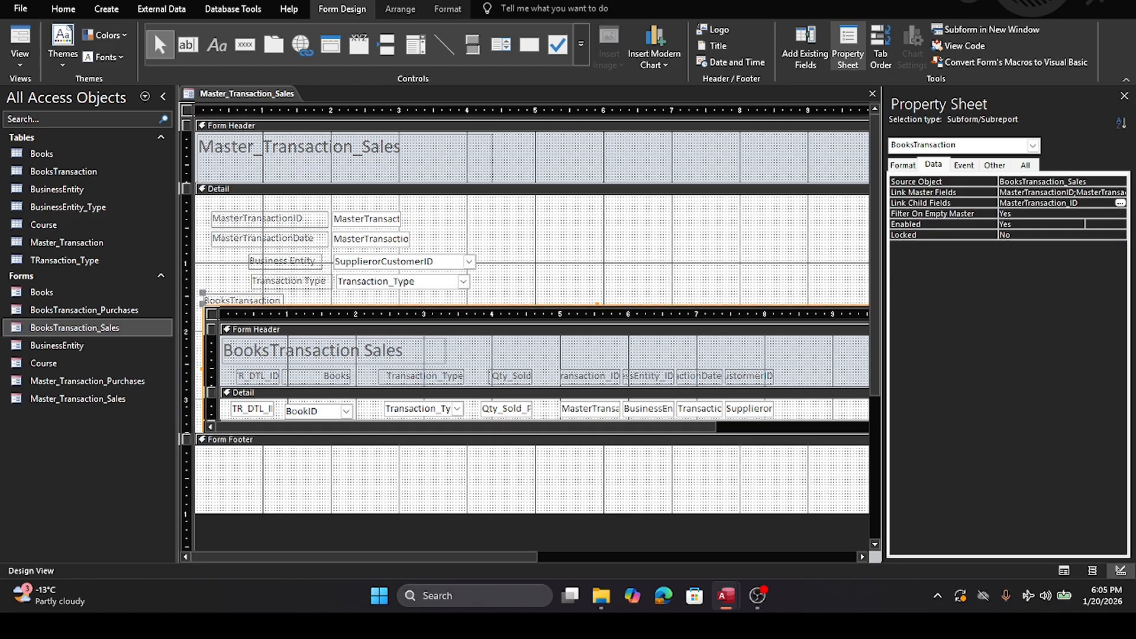
left_click(1084, 203)
type(",")
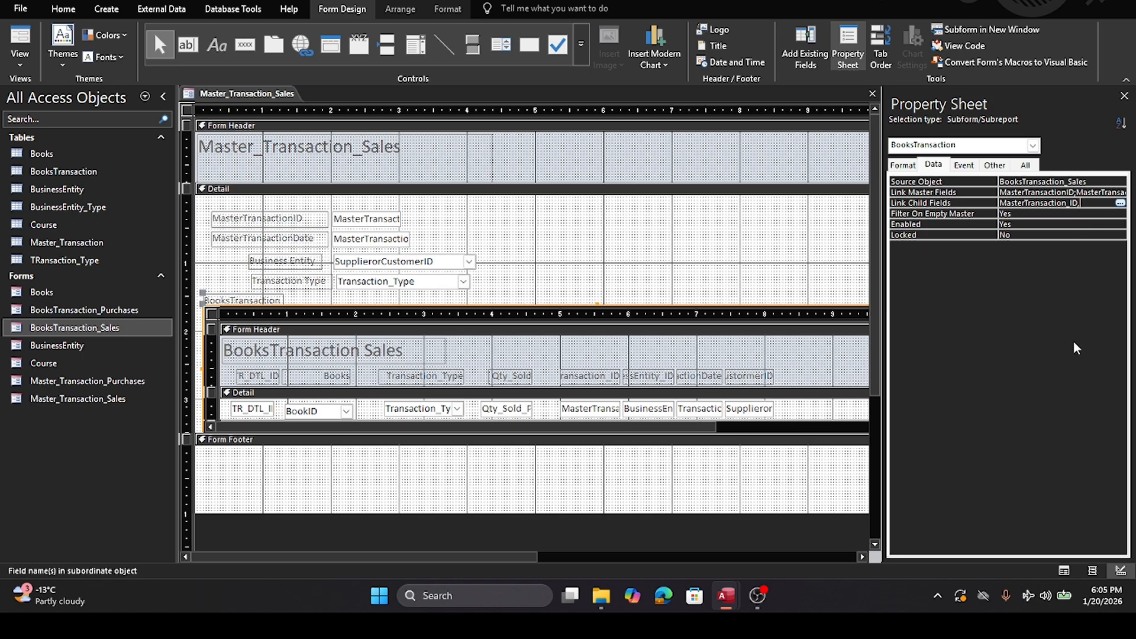
key("ctrl+v")
type(",")
Step: Copy the subform's Transaction_TypeID field name for the child links
left_click(742, 408)
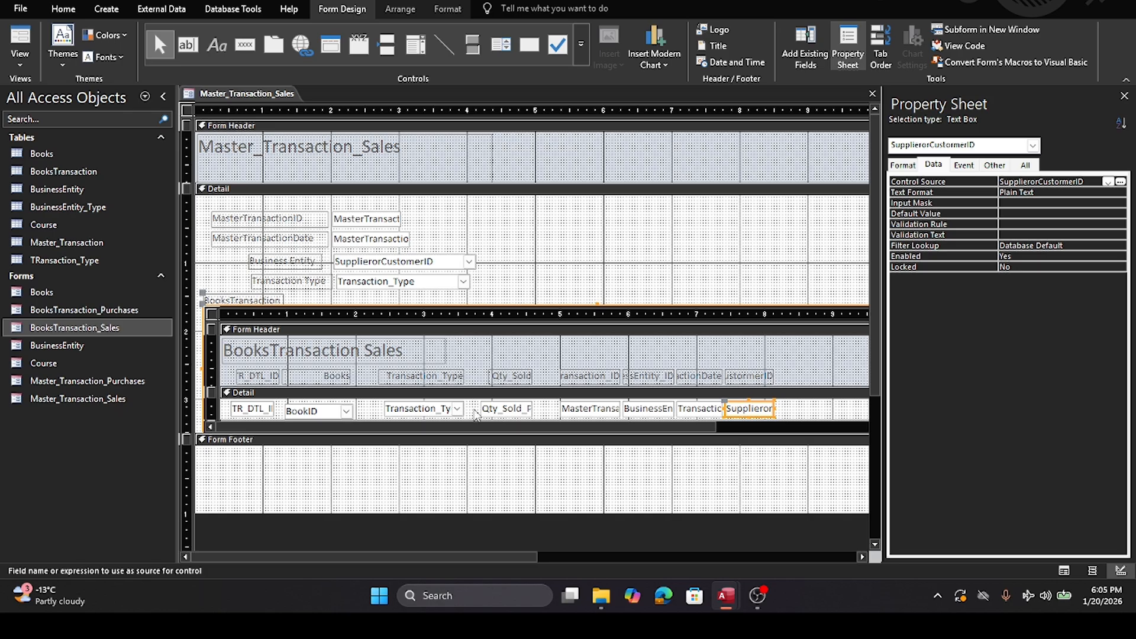
left_click(392, 409)
double_click(393, 409)
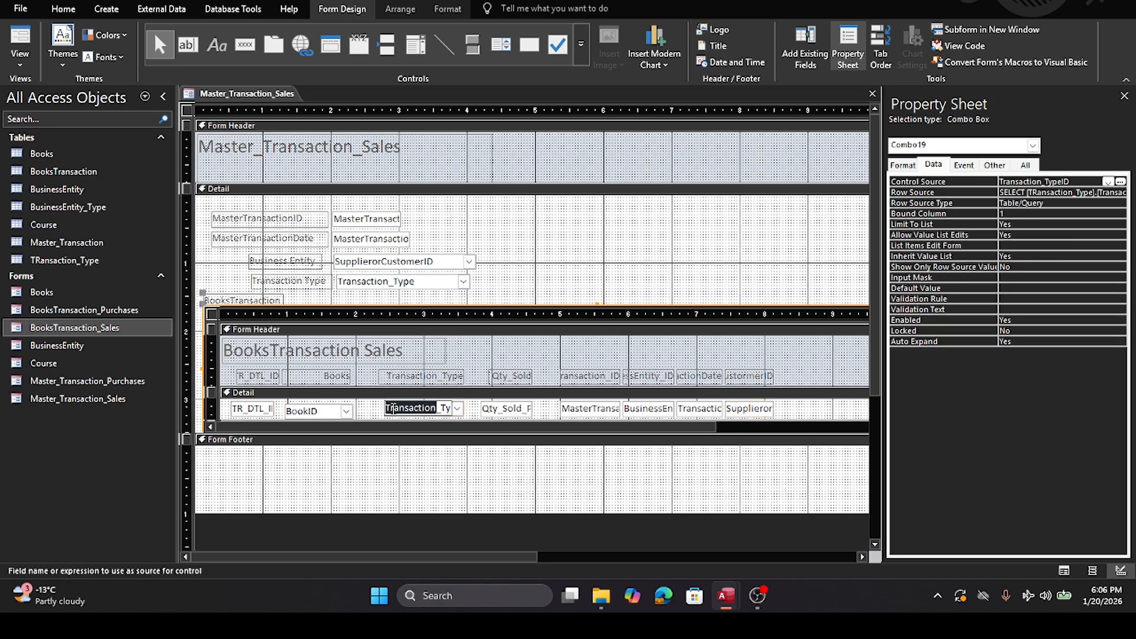
left_click(393, 408)
left_click_drag(391, 408, 515, 421)
key("ctrl+c")
left_click(710, 292)
Step: Append Transaction_TypeID to the subform's Link Child Fields
left_click(706, 308)
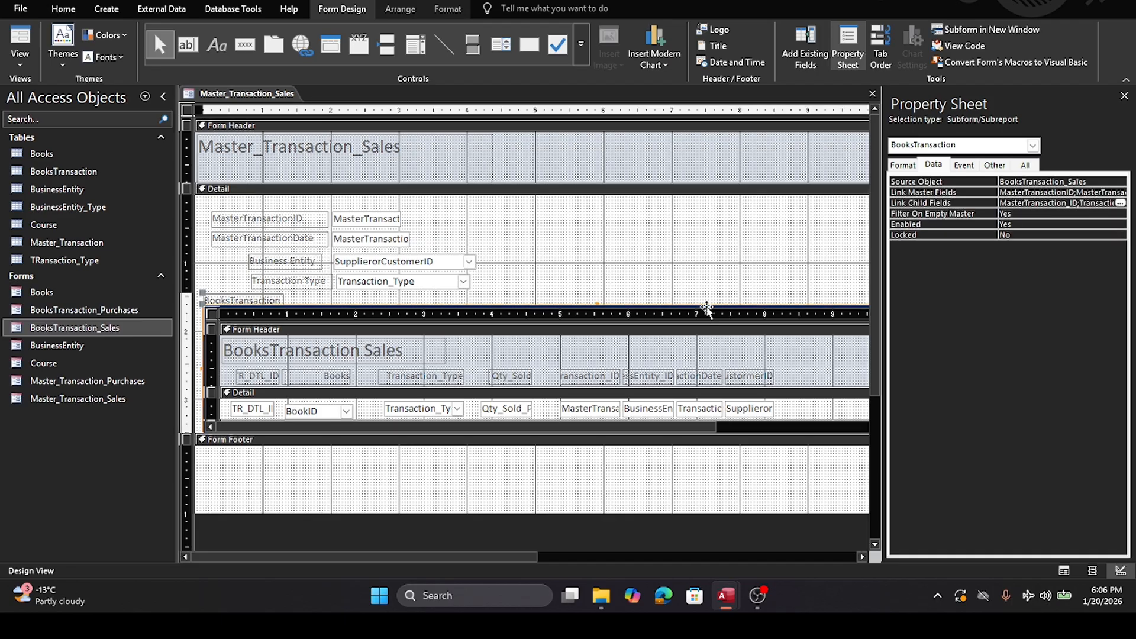
left_click(1059, 202)
left_click_drag(1064, 202, 1127, 203)
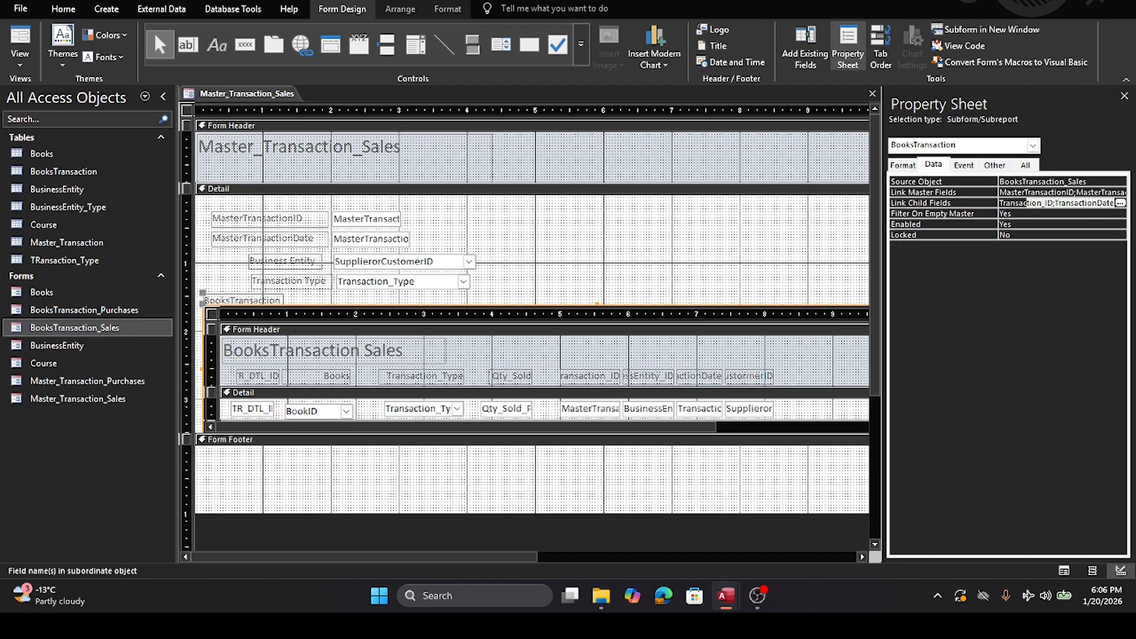
left_click(1113, 204)
type(",")
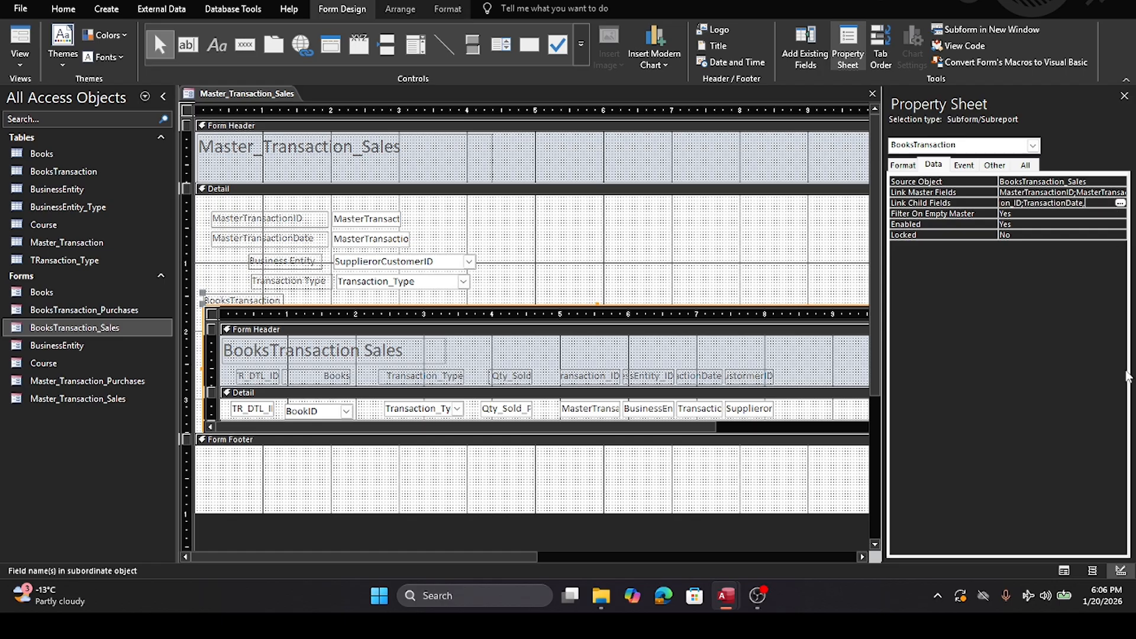
key("ctrl+v")
type(",")
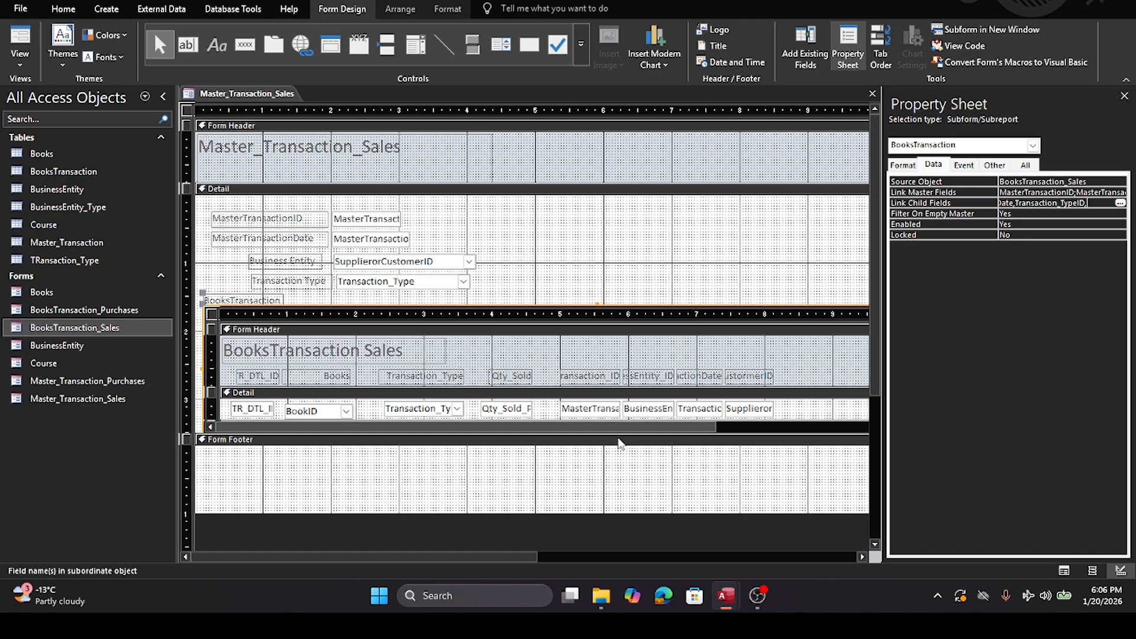
Step: Append SupplierorCustomerID to the Link Child Fields, commit, and close the form
left_click(634, 479)
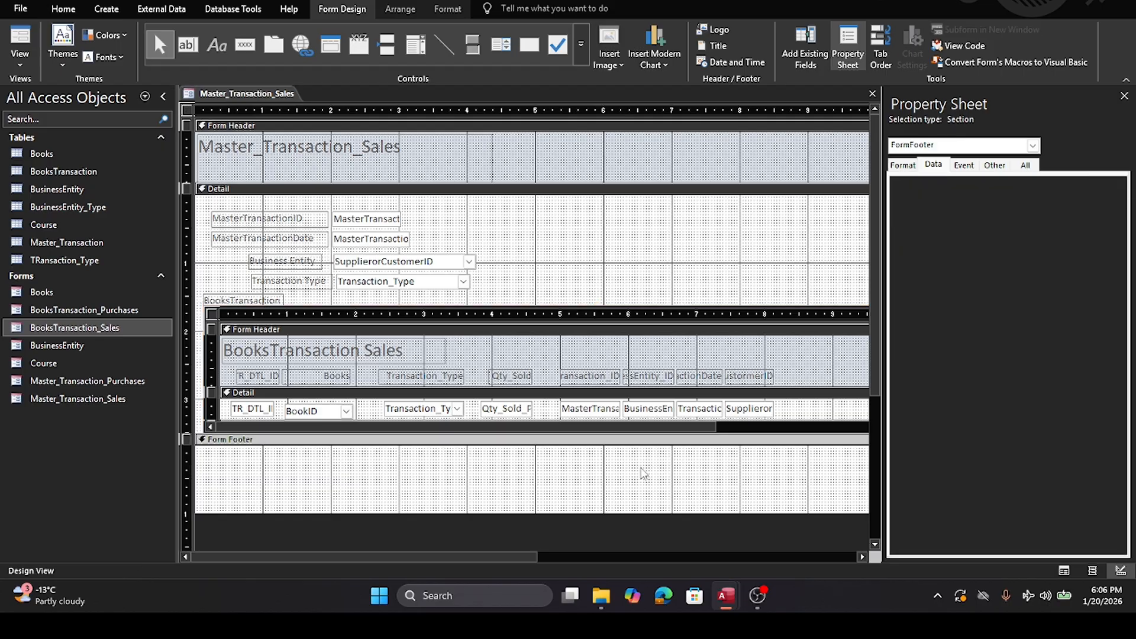
left_click(756, 416)
left_click(756, 416)
left_click(755, 410)
left_click_drag(730, 407, 899, 405)
key("ctrl+c")
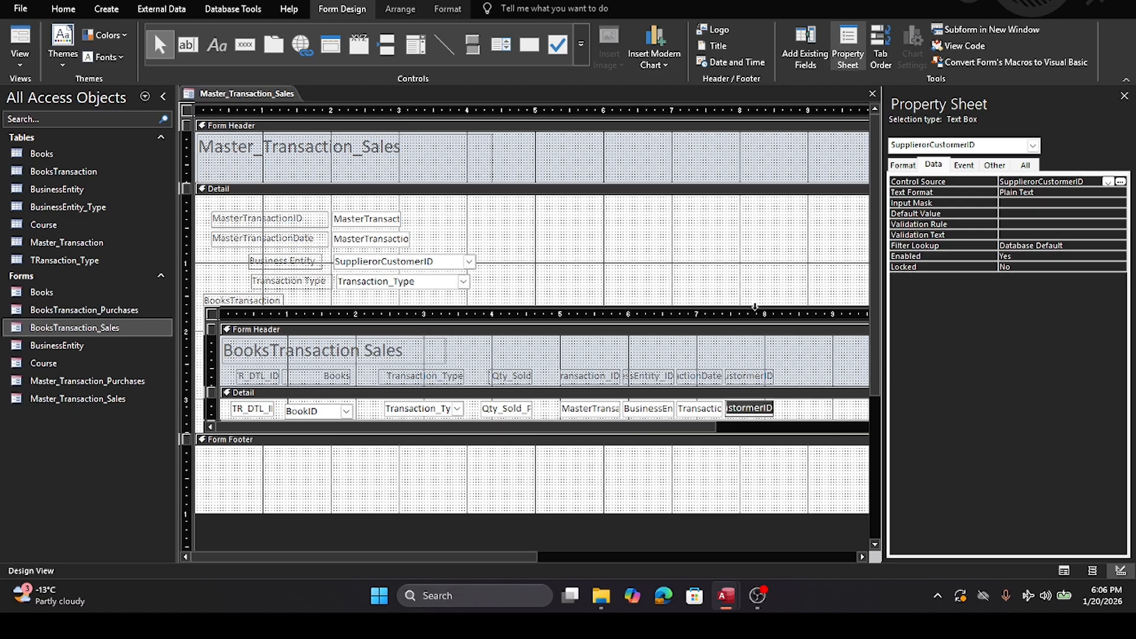
left_click(234, 308)
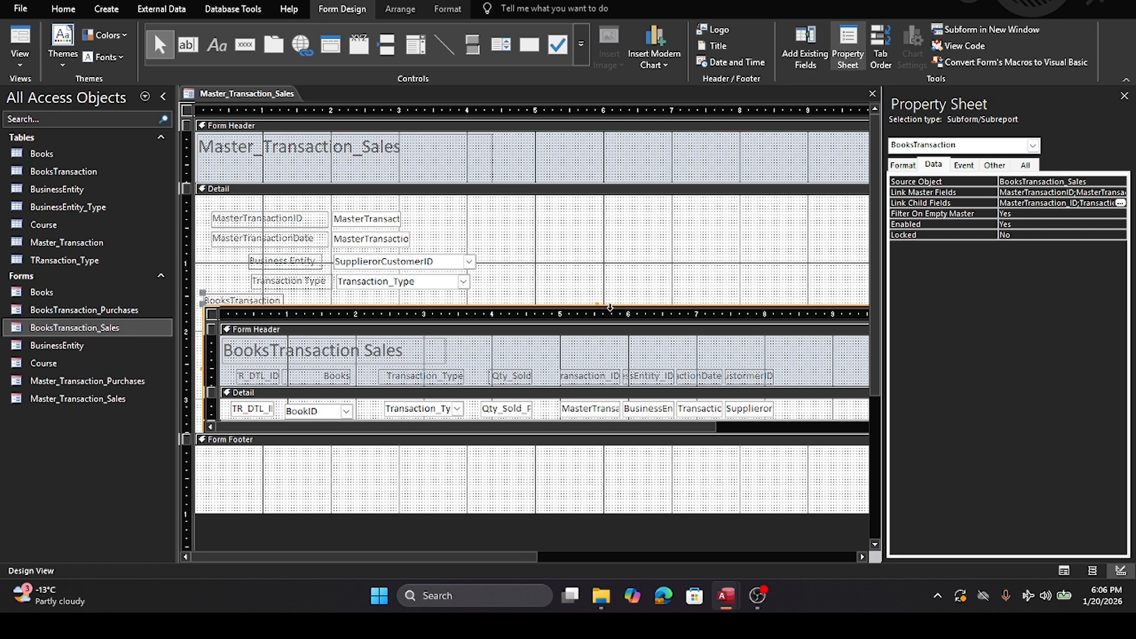
left_click(1034, 202)
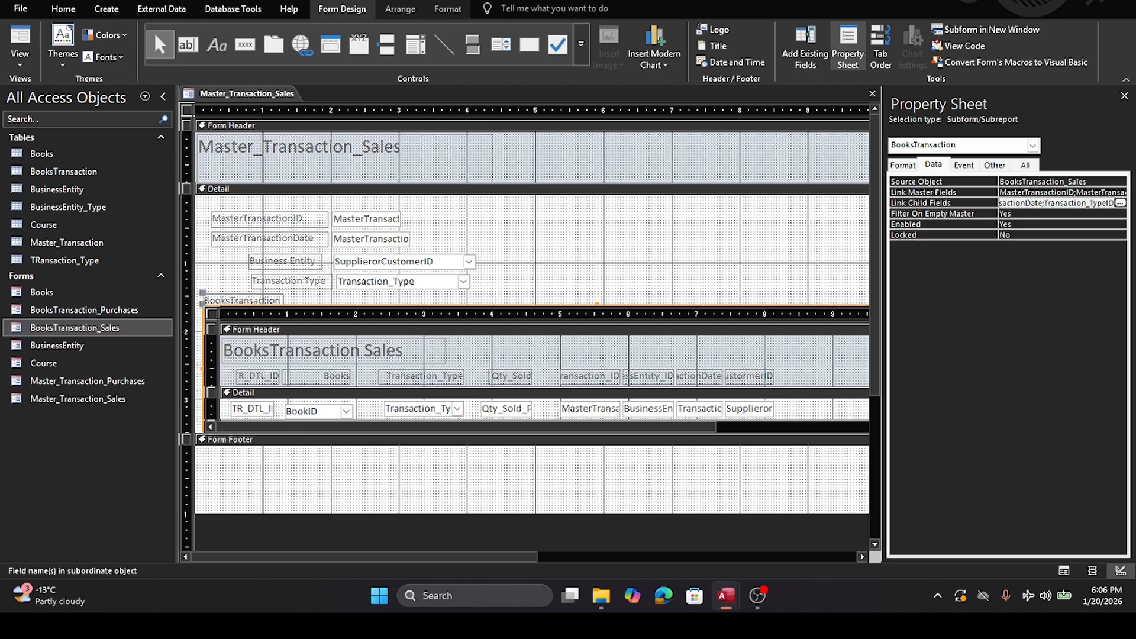
type(",")
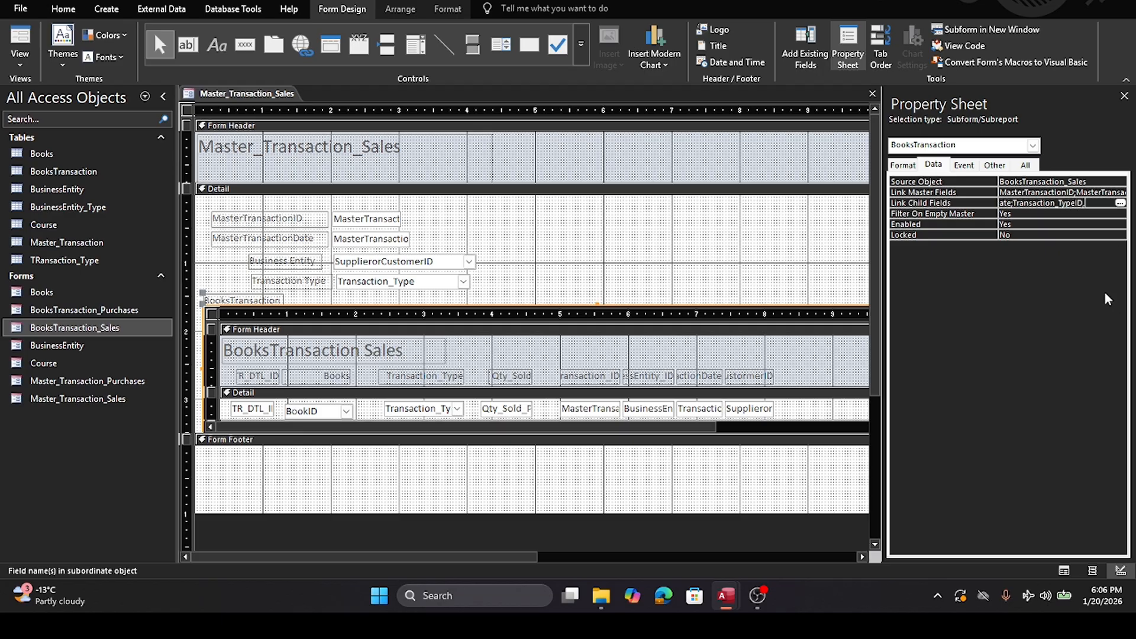
key("ctrl+v")
key("Return")
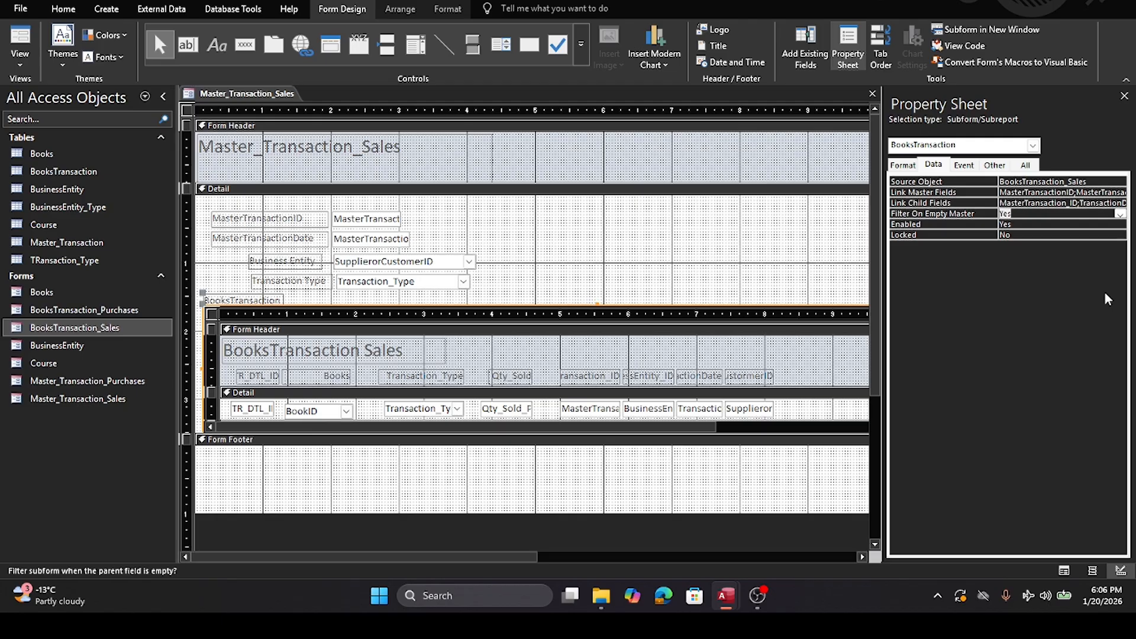
left_click(873, 94)
Step: Save the edited form, then open BooksTransaction_Sales and Master_Transaction_Sales in Form View
left_click(509, 265)
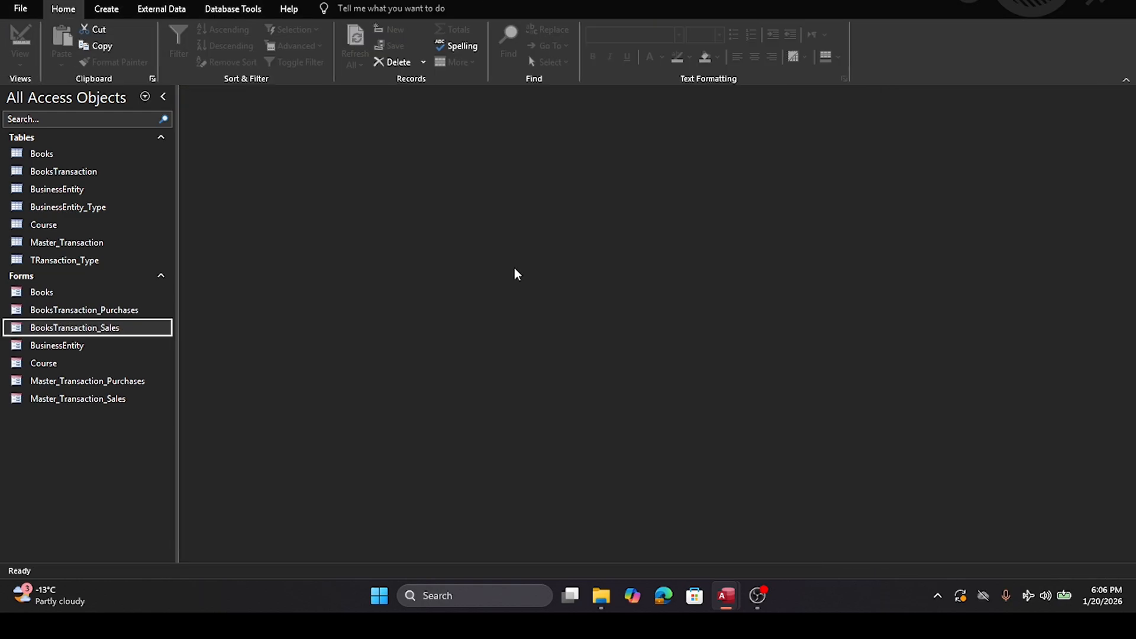
double_click(83, 329)
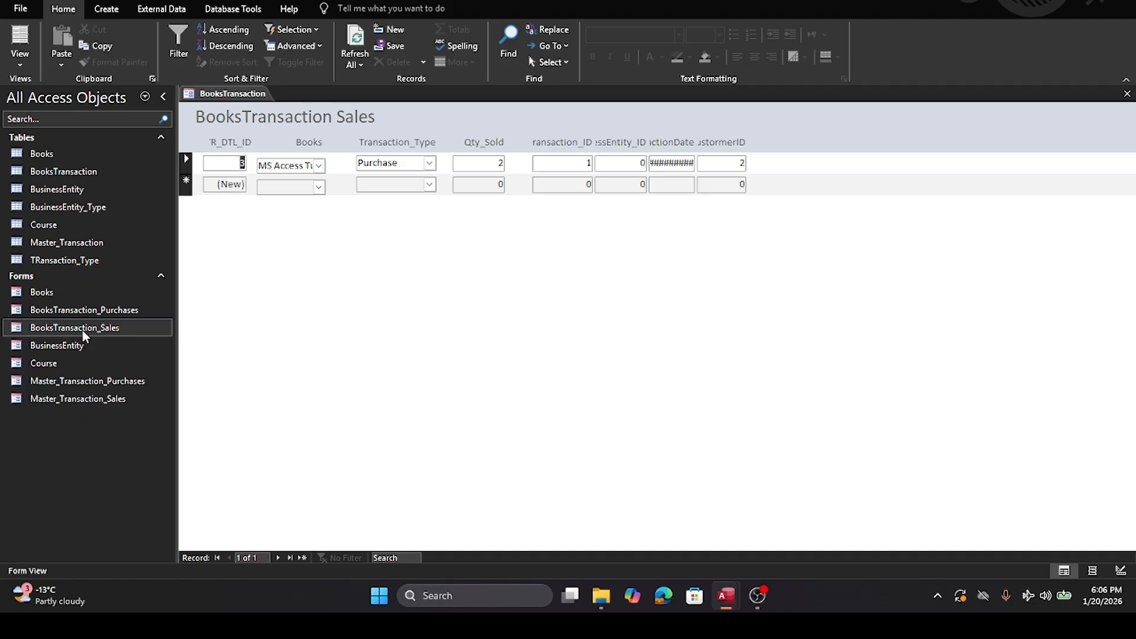
double_click(62, 398)
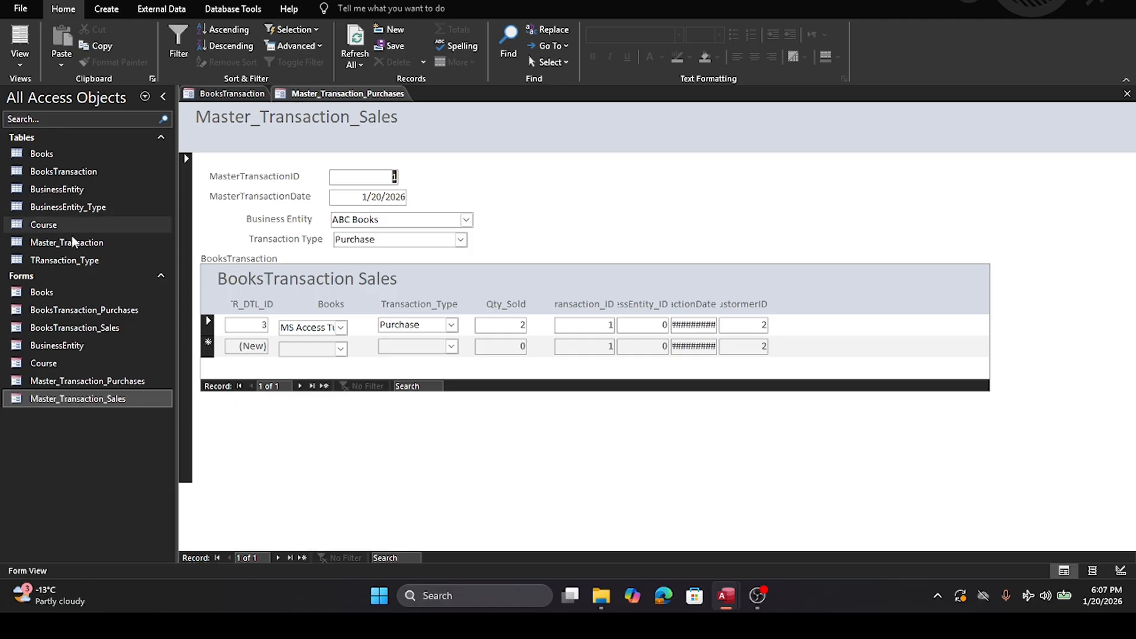
Step: Open Master_Transaction_Purchases in Design View with the Property Sheet closed
right_click(59, 384)
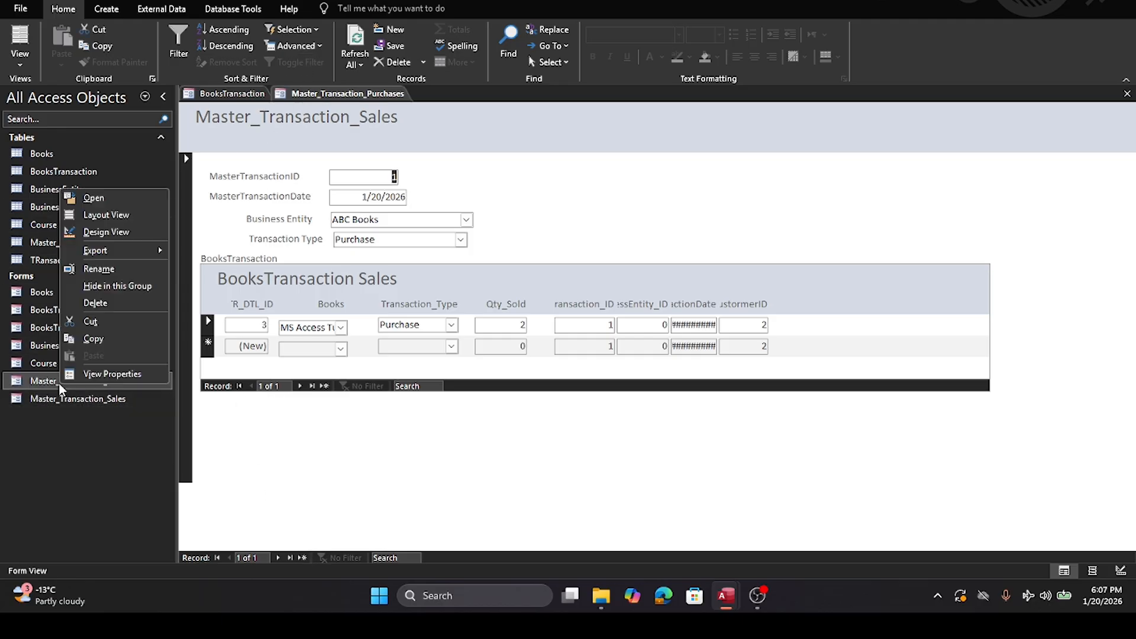
left_click(95, 235)
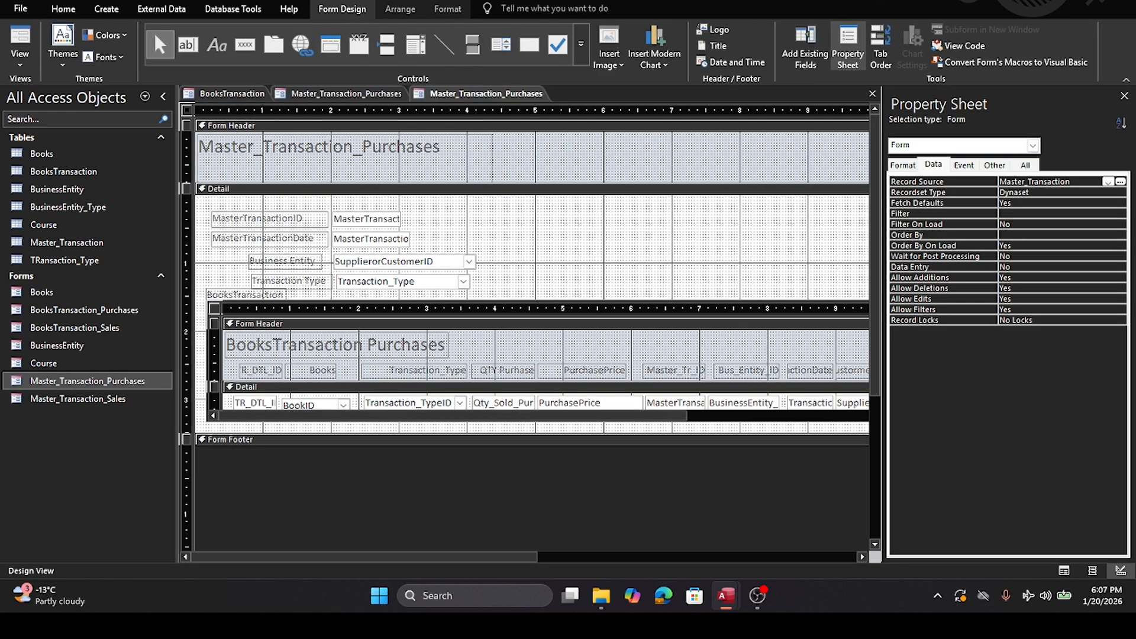
left_click(1125, 96)
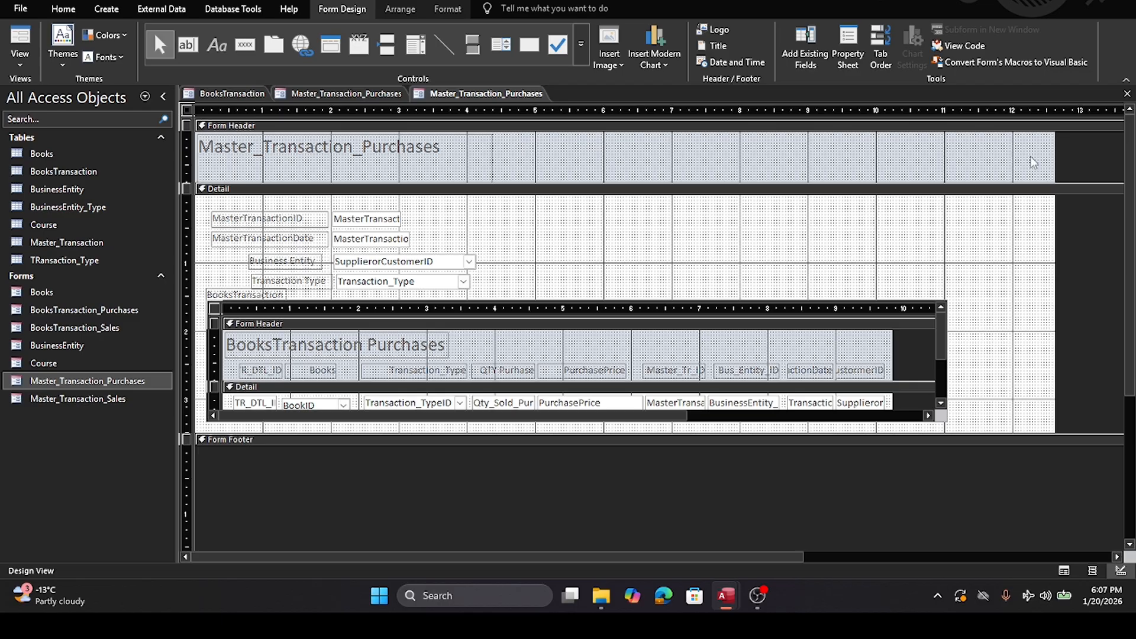
left_click(799, 413)
left_click(879, 403)
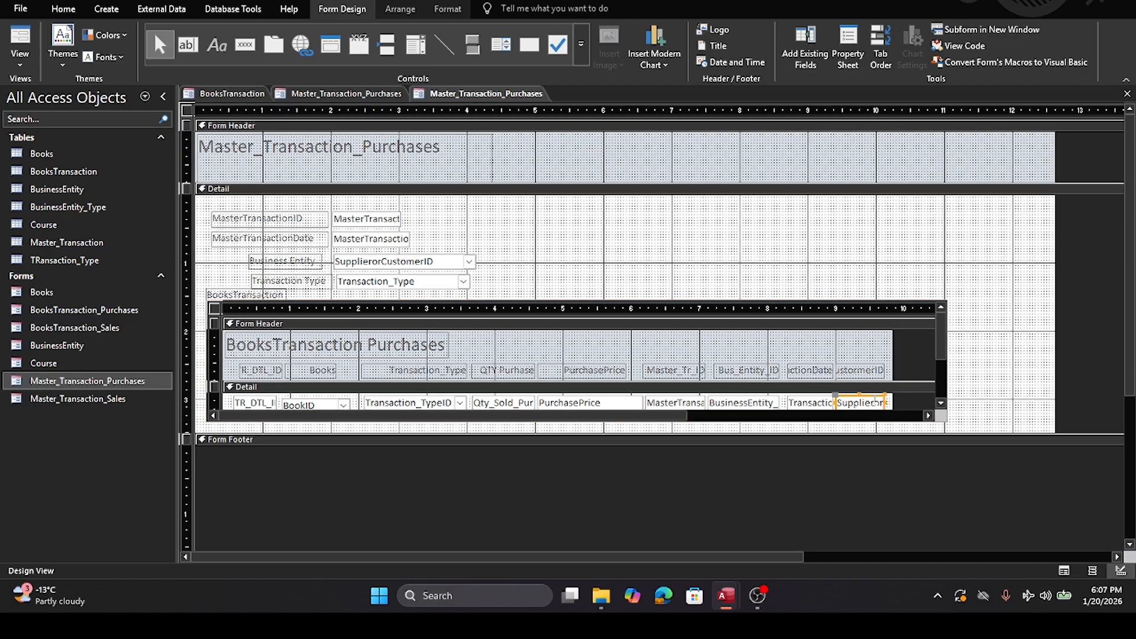
double_click(858, 358)
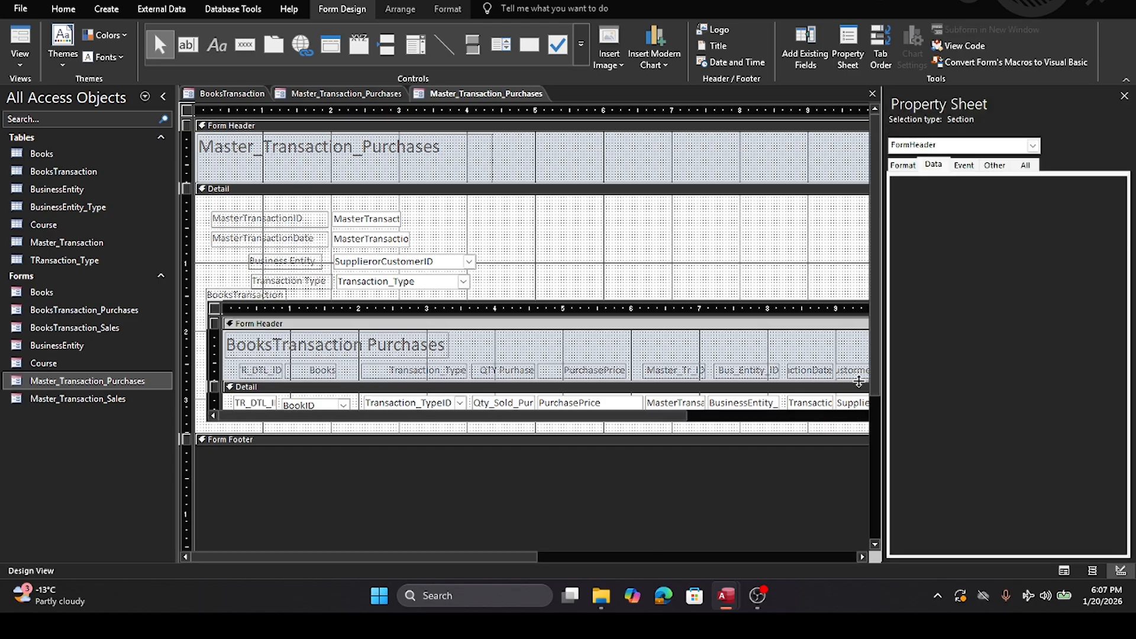
left_click(1125, 96)
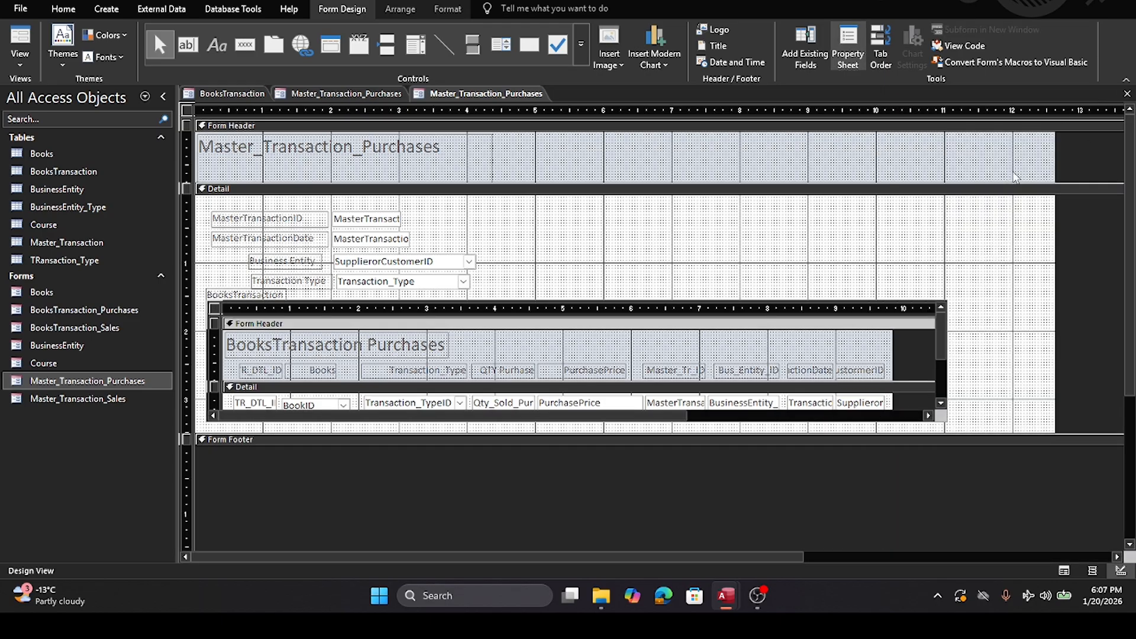
Step: Narrow the subform's supplier ID column, widen TransactionDate, and close the design
left_click(860, 403)
left_click(841, 374, "shift")
left_click_drag(841, 376, 823, 417)
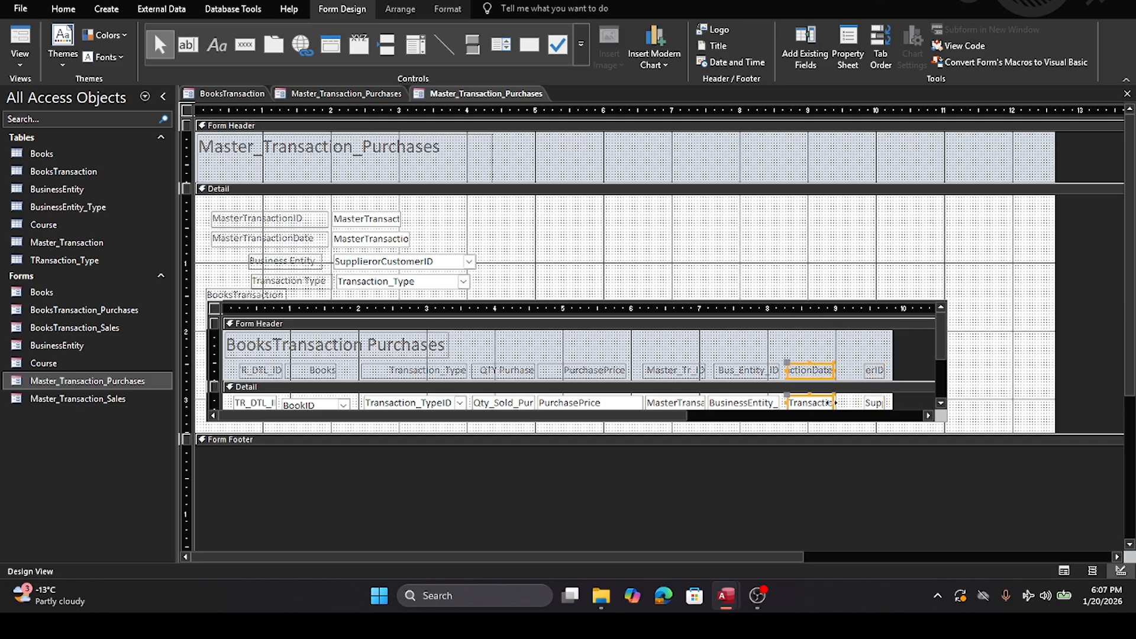
left_click_drag(833, 369, 858, 370)
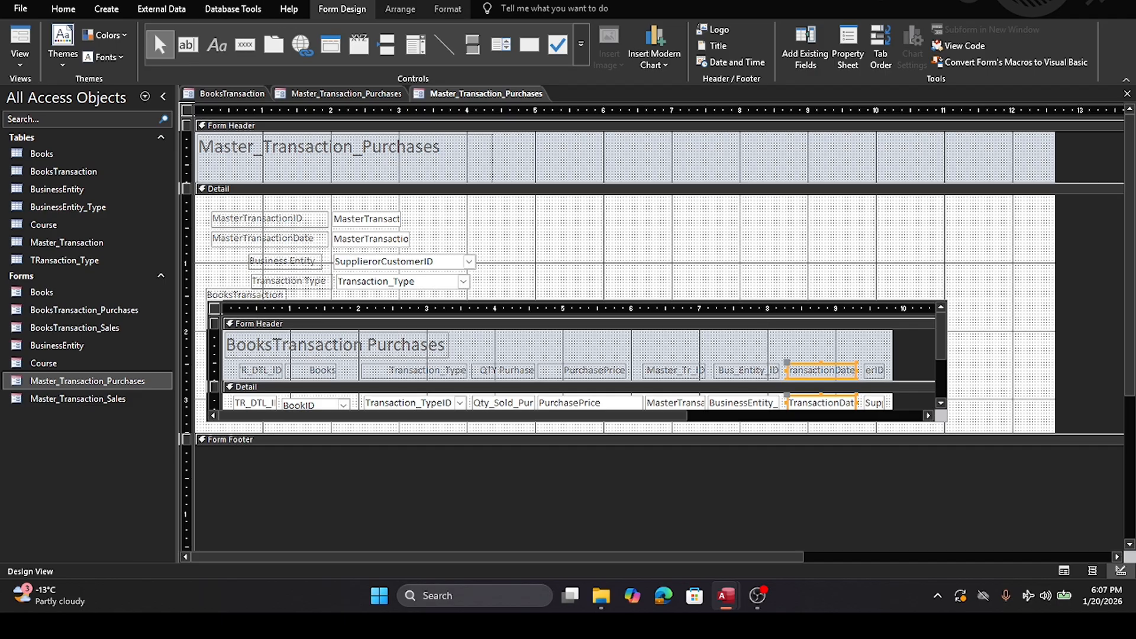
left_click(66, 400)
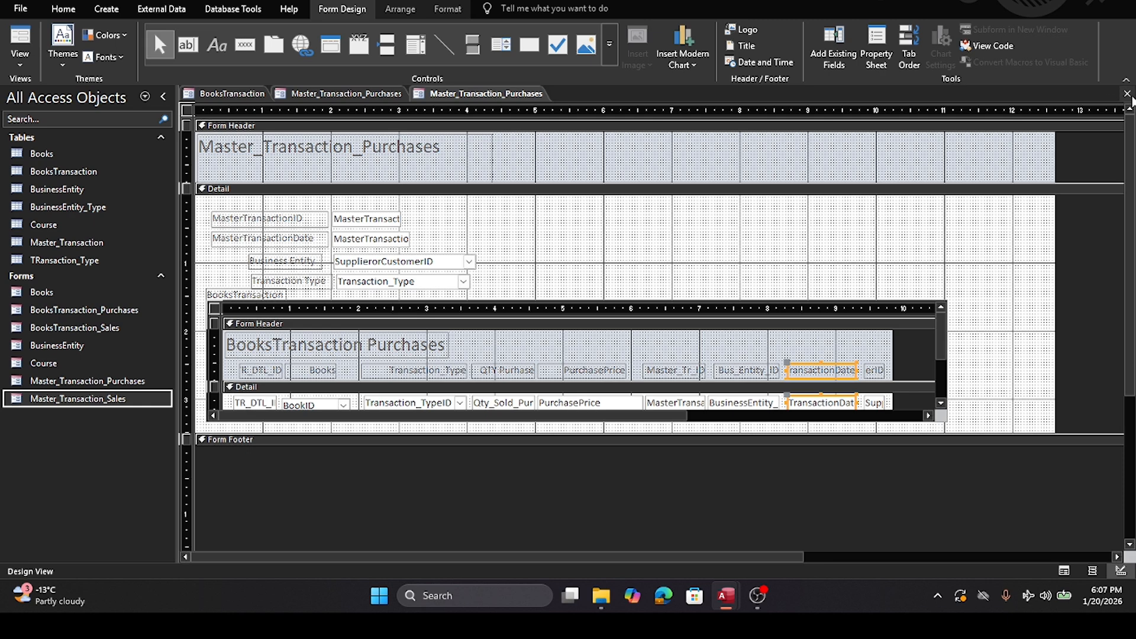
left_click(1127, 94)
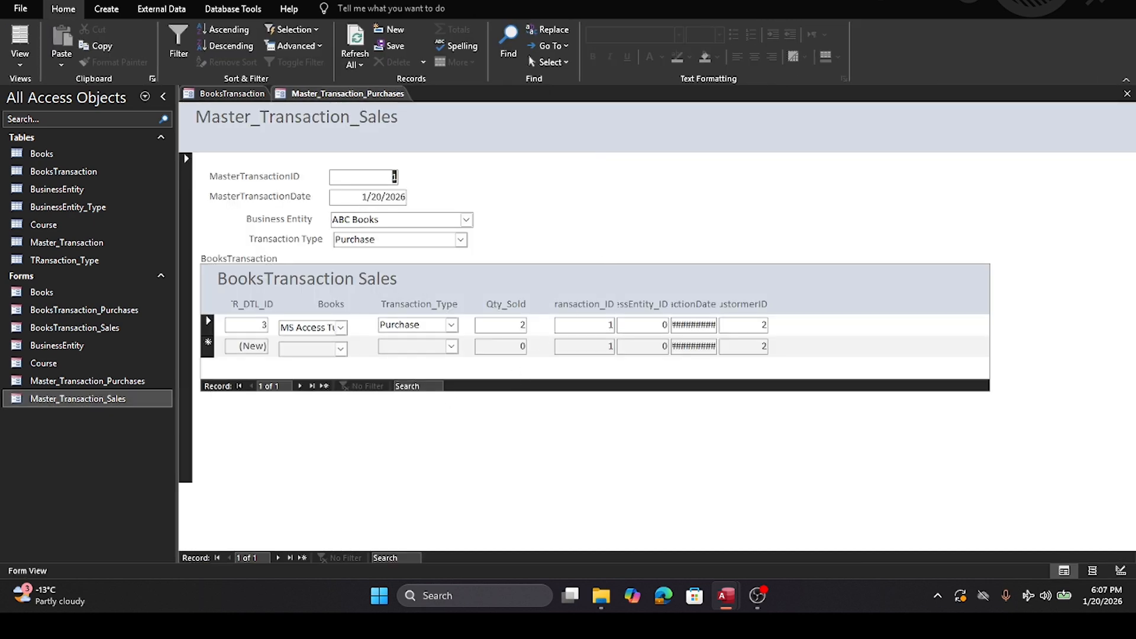
Step: Open Master_Transaction_Sales in Design View and move the subform's CustomerID column further right
left_click(1128, 93)
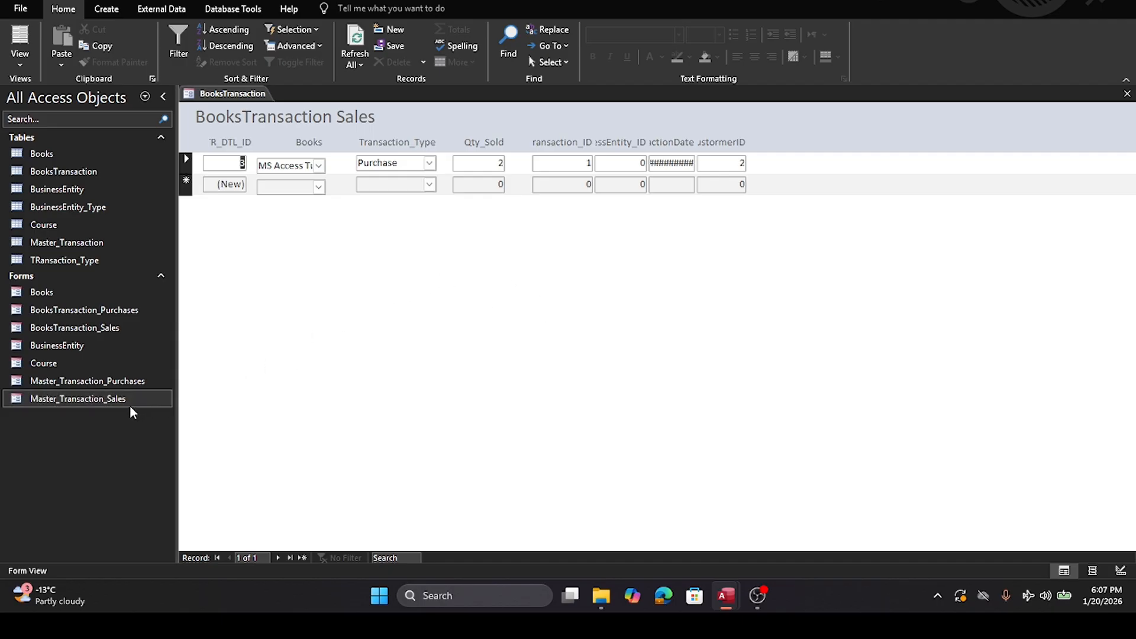
right_click(88, 400)
left_click(135, 253)
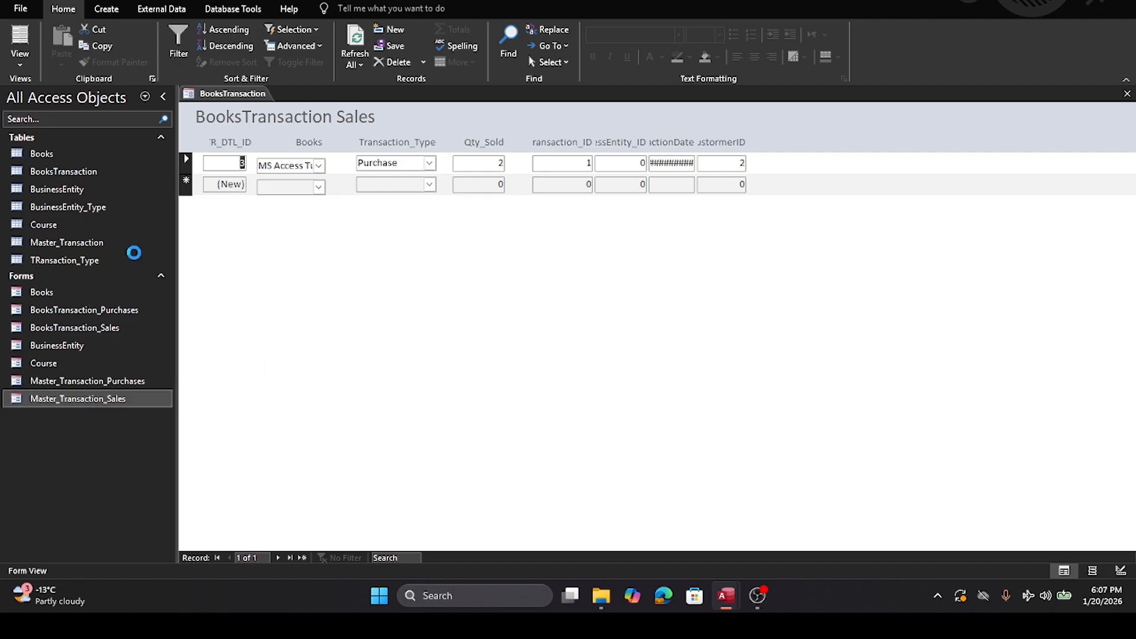
left_click(819, 368)
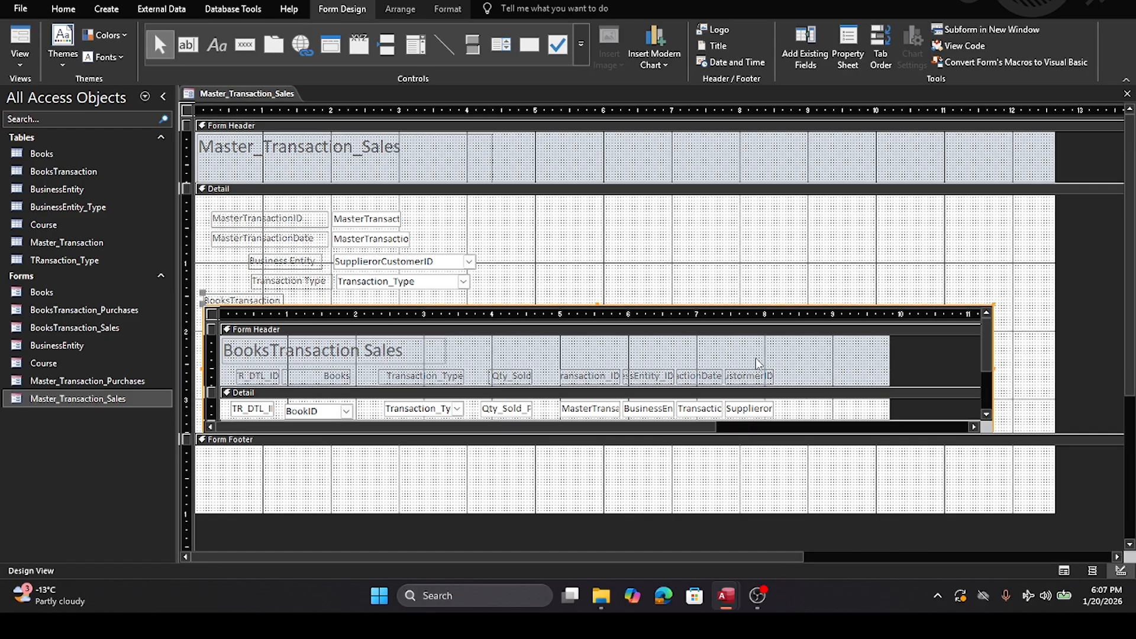
left_click_drag(740, 363, 767, 420)
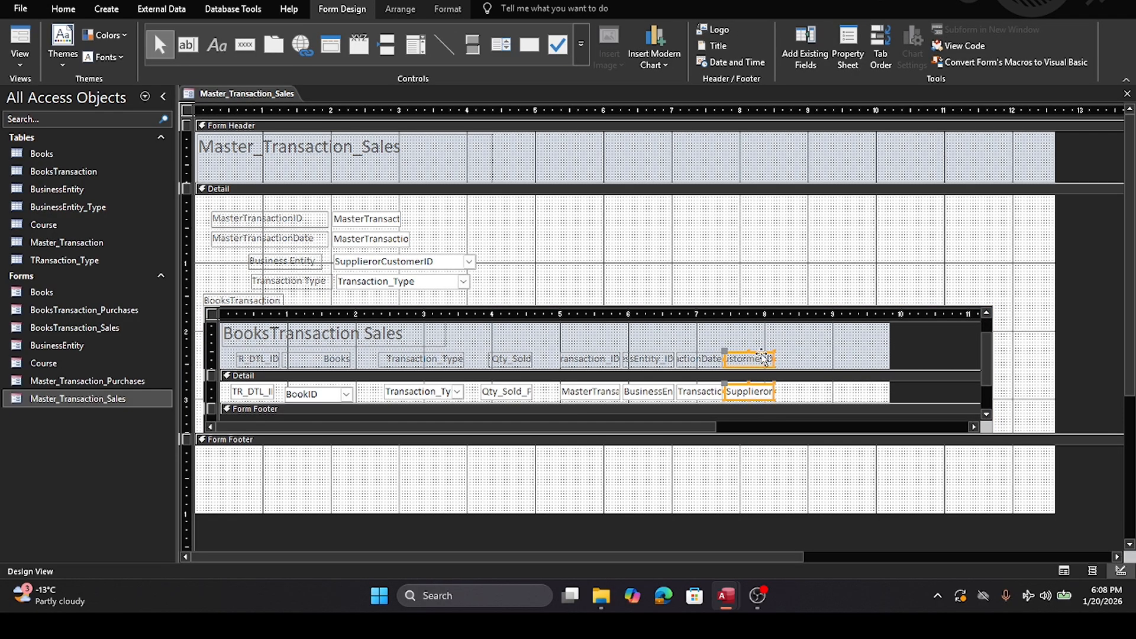
mouse_move(763, 363)
left_mouse_down()
mouse_move(806, 359)
mouse_move(786, 361)
left_mouse_up()
left_click(704, 348)
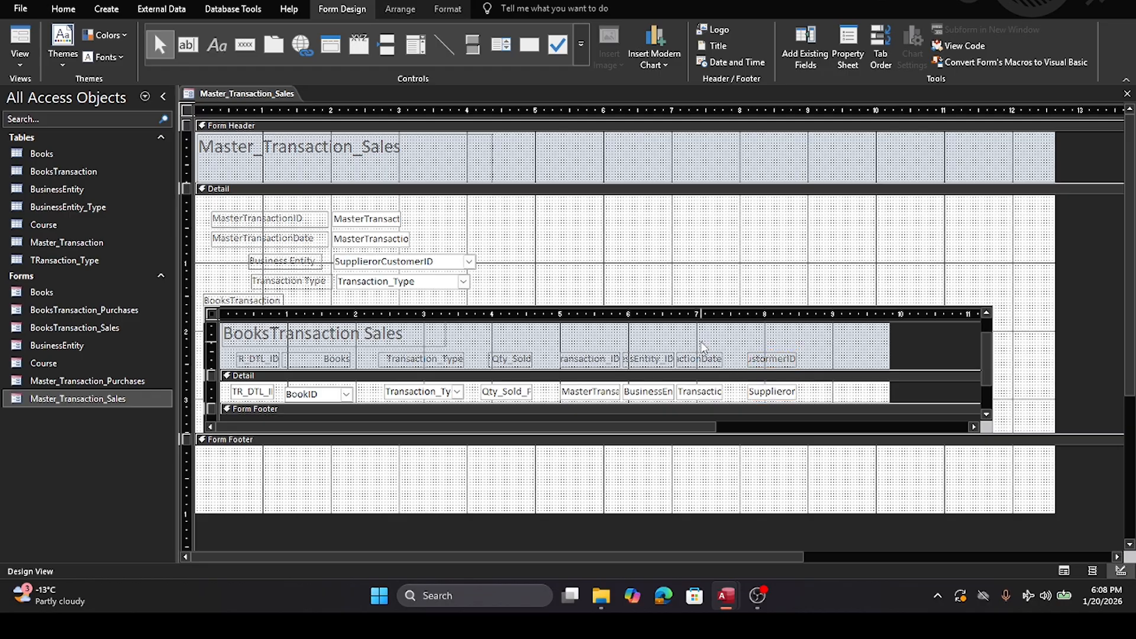
Step: Widen the subform's TransactionDate text box, then close and save the design
left_click(714, 392)
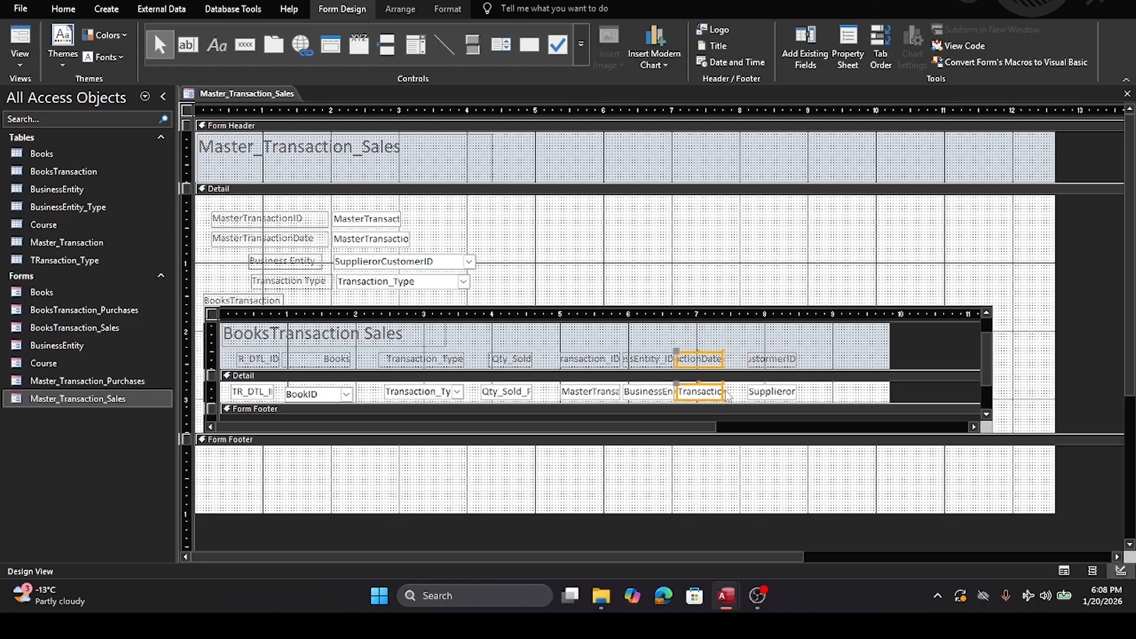
left_click(728, 400)
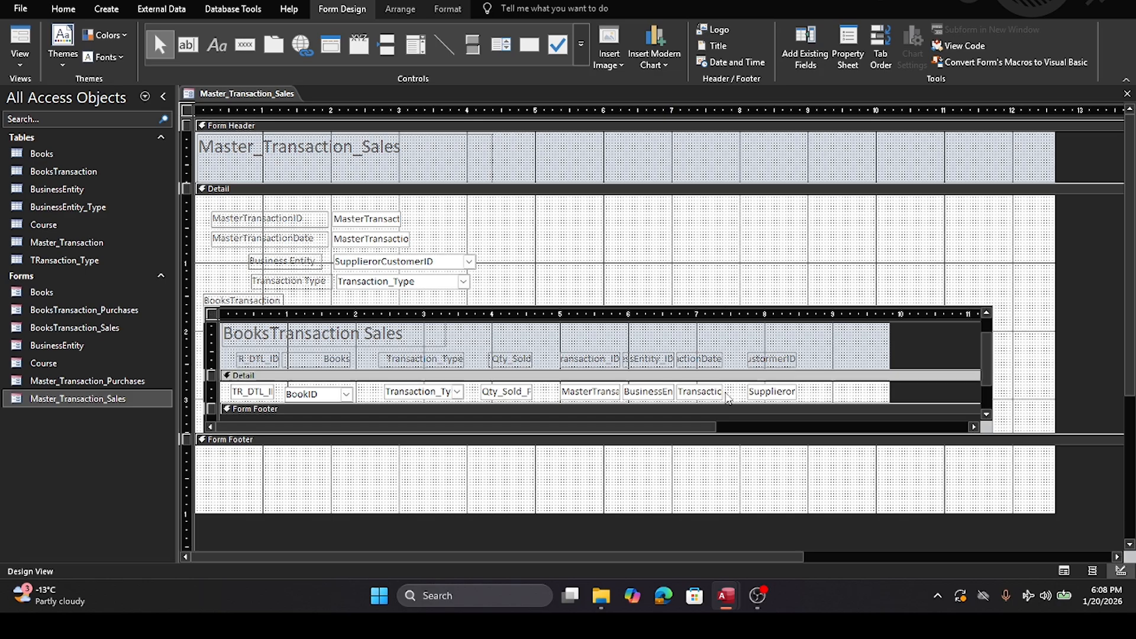
left_click(708, 347)
left_click(720, 395)
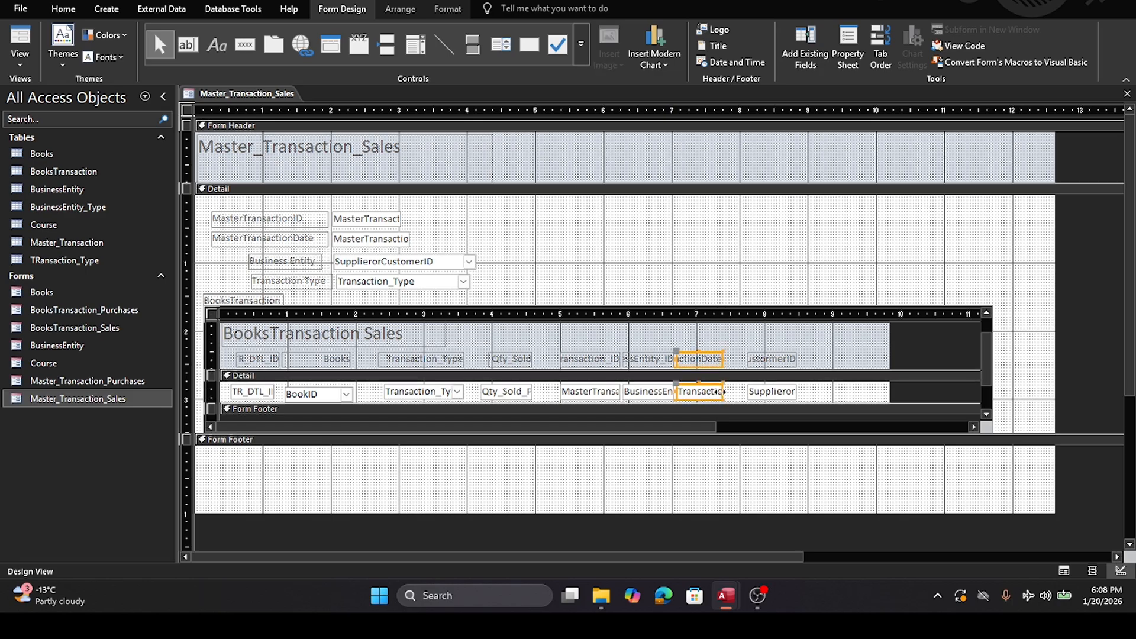
mouse_move(727, 391)
left_mouse_down()
mouse_move(766, 394)
mouse_move(745, 395)
left_mouse_up()
left_click(758, 486)
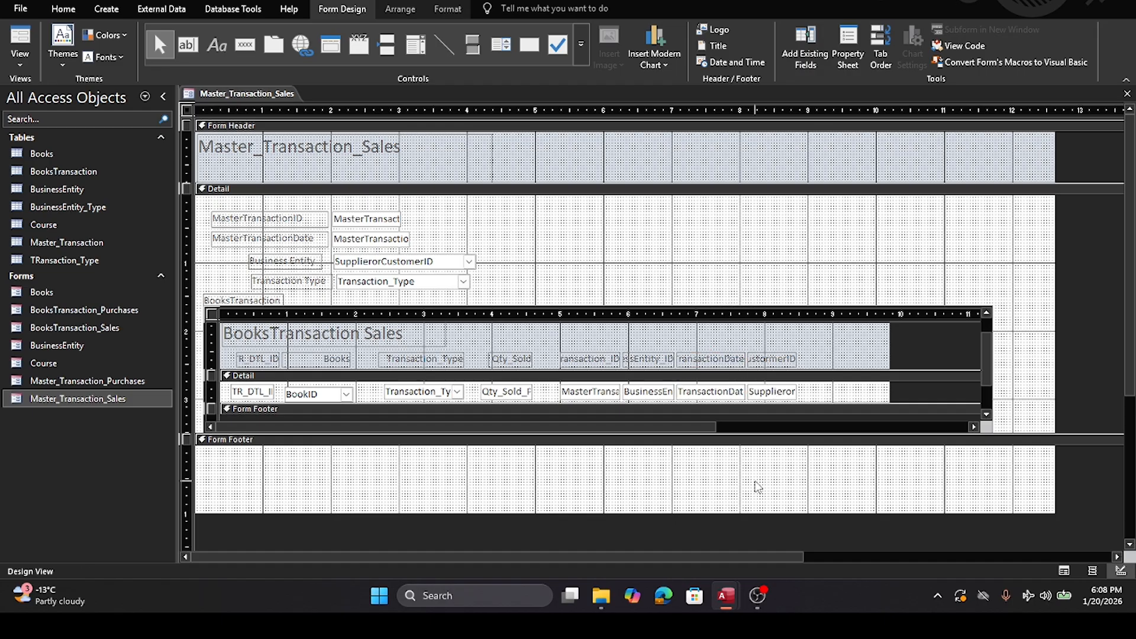
left_click(1128, 93)
left_click(551, 312)
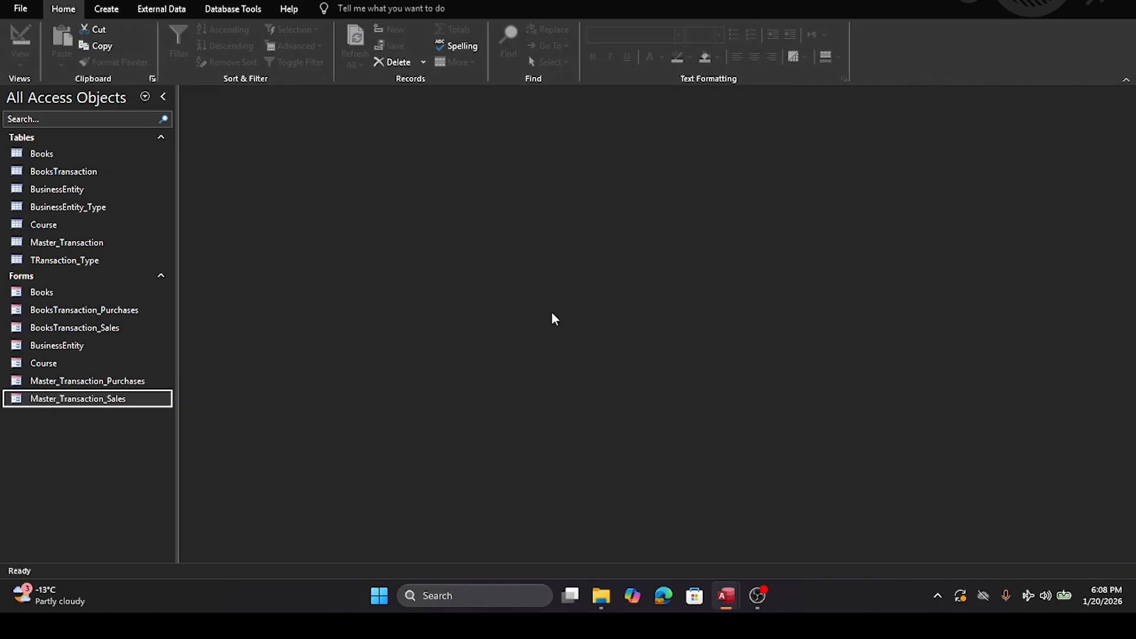
Step: Reopen Master_Transaction_Sales in Form View and confirm the transaction type stays Purchase
double_click(93, 400)
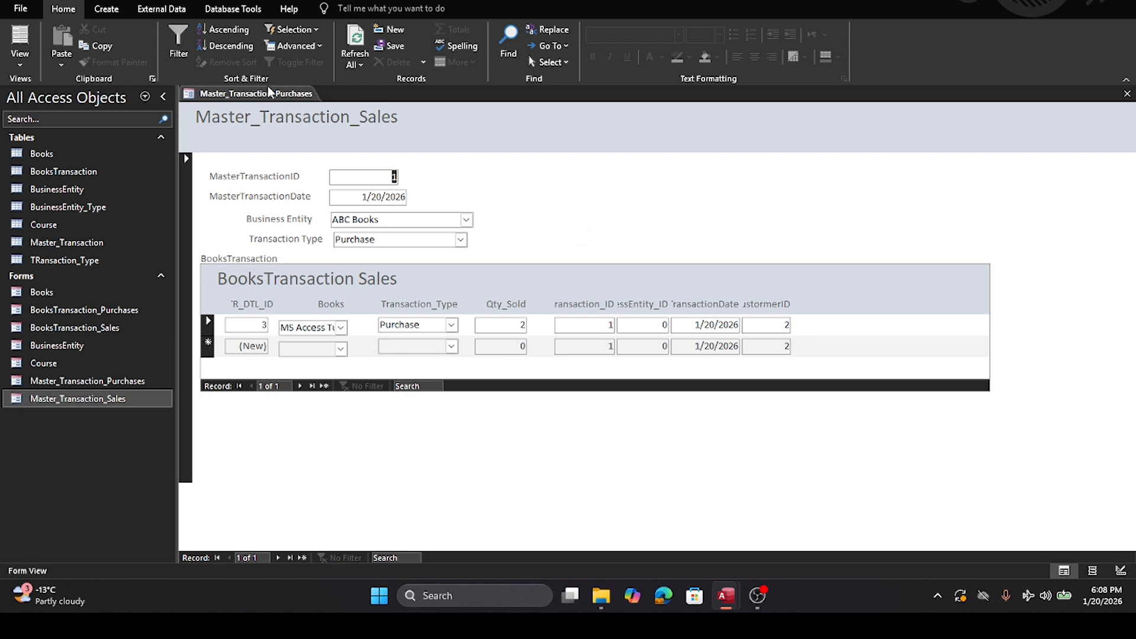
left_click(460, 242)
left_click(460, 243)
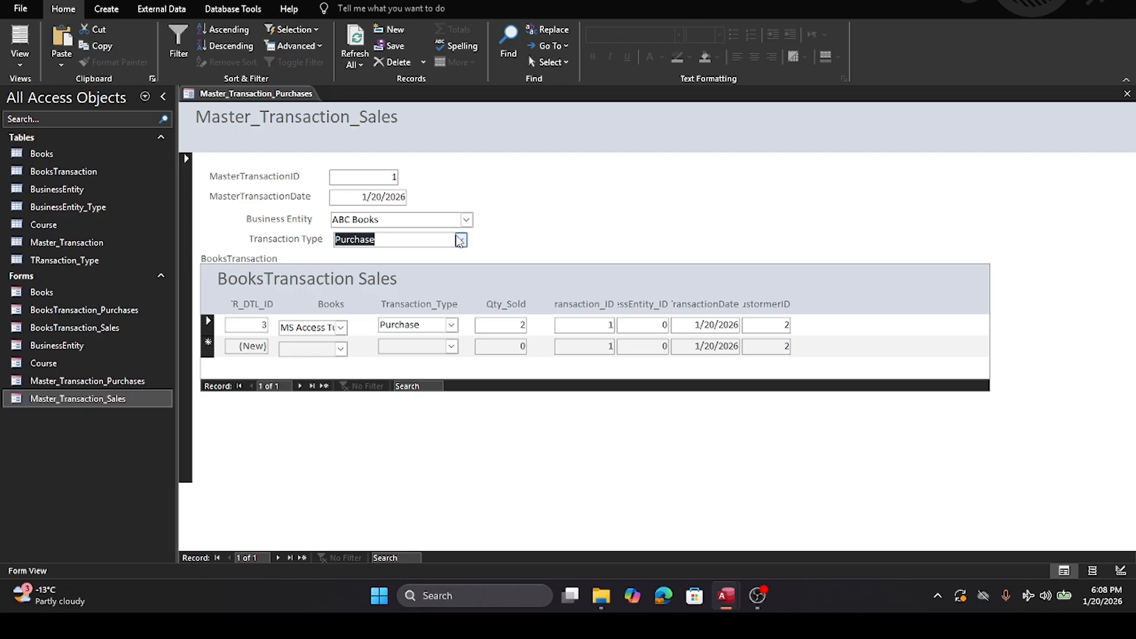
left_click(79, 381)
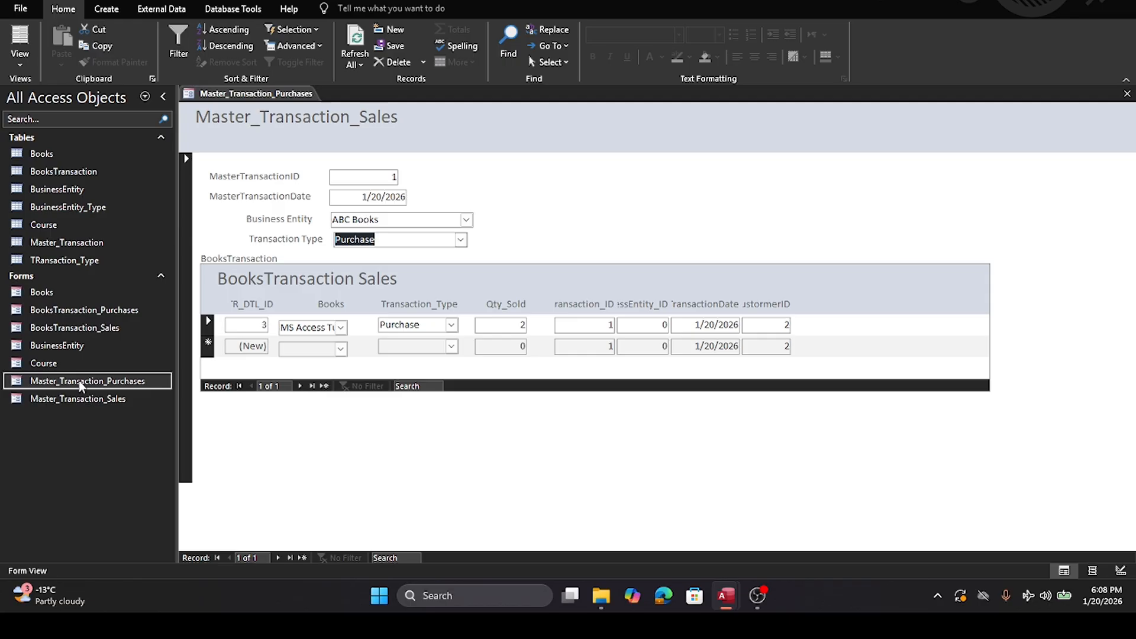
right_click(81, 385)
Step: Open the Row Source query builder for Master_Transaction_Purchases' Transaction_Type combo box
left_click(98, 236)
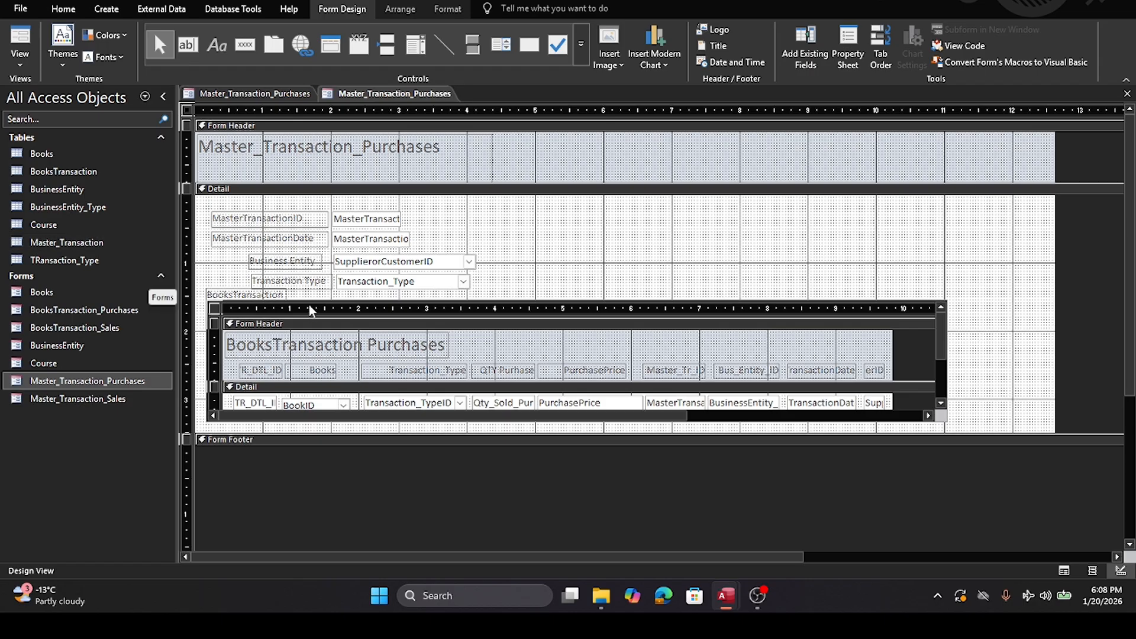
left_click(355, 277)
right_click(354, 276)
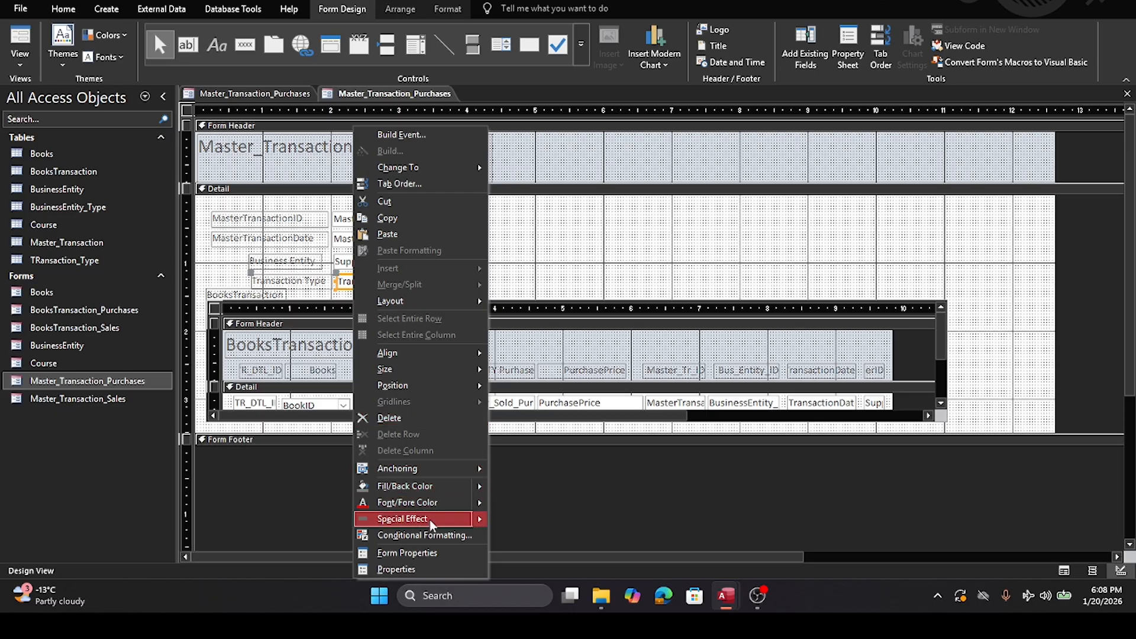
left_click(430, 570)
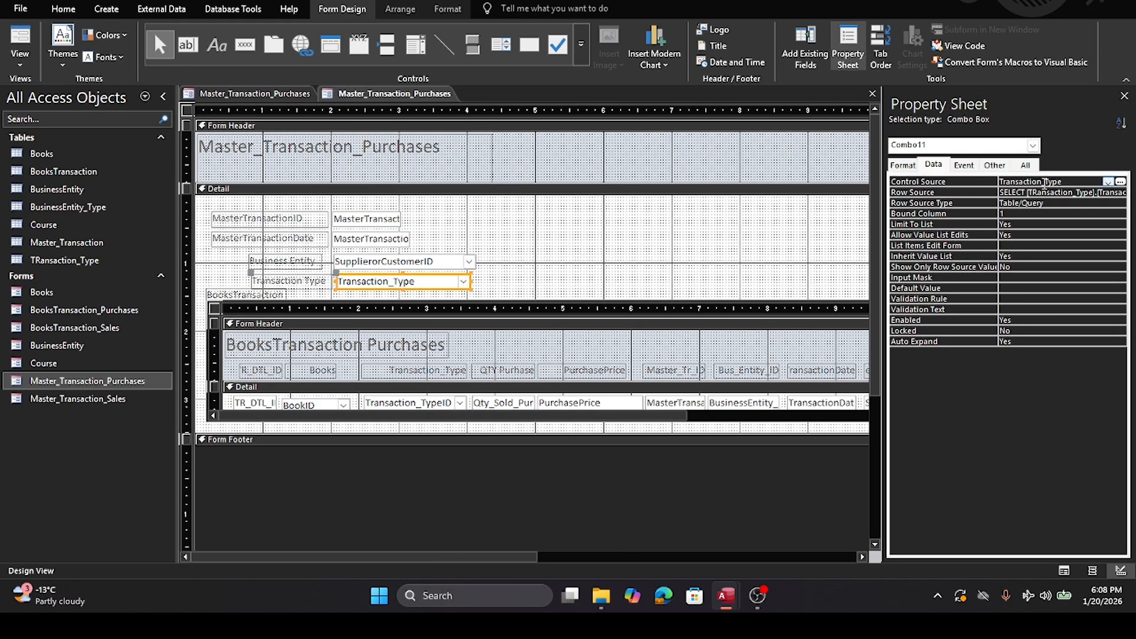
left_click(1043, 193)
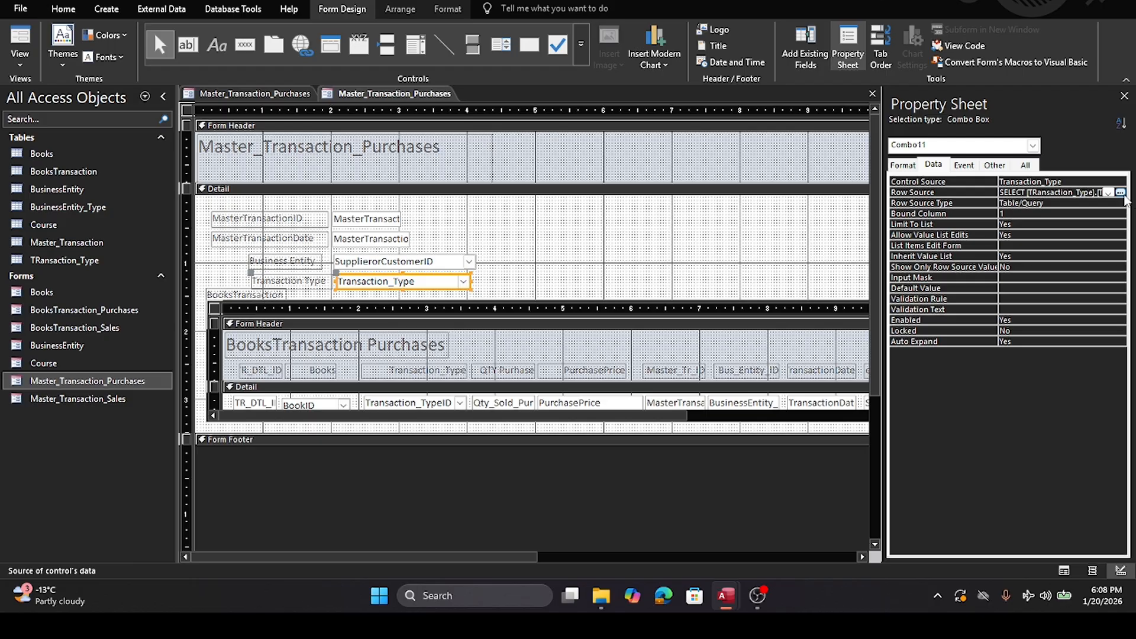
left_click(1120, 193)
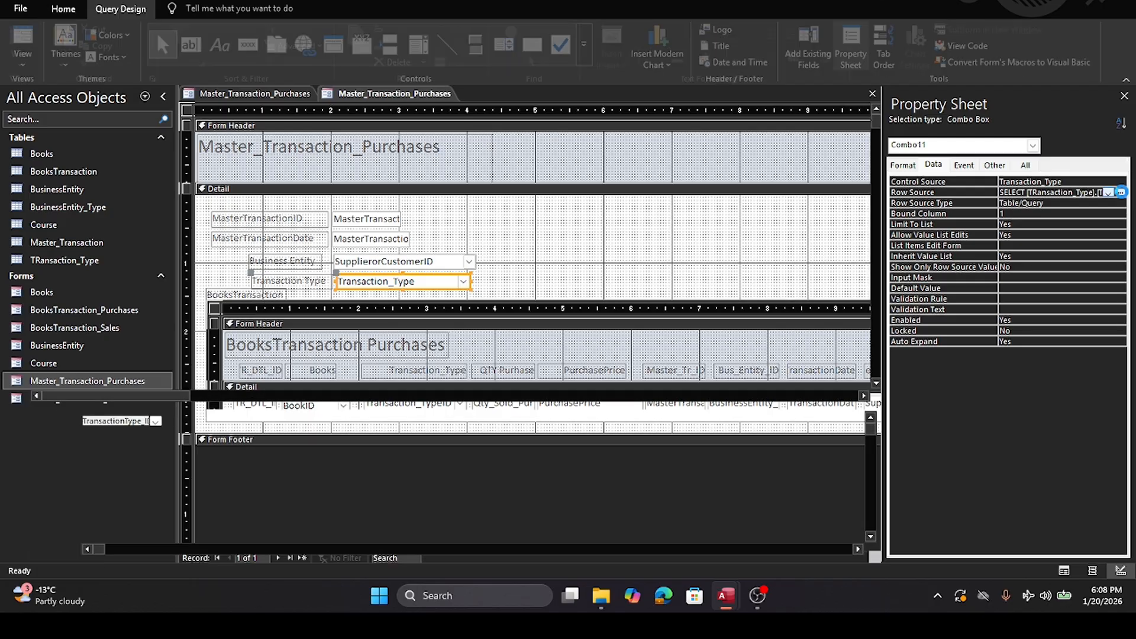
Step: Set the TransactionType_ID criteria to 2, then save the query and the form design
left_click(136, 468)
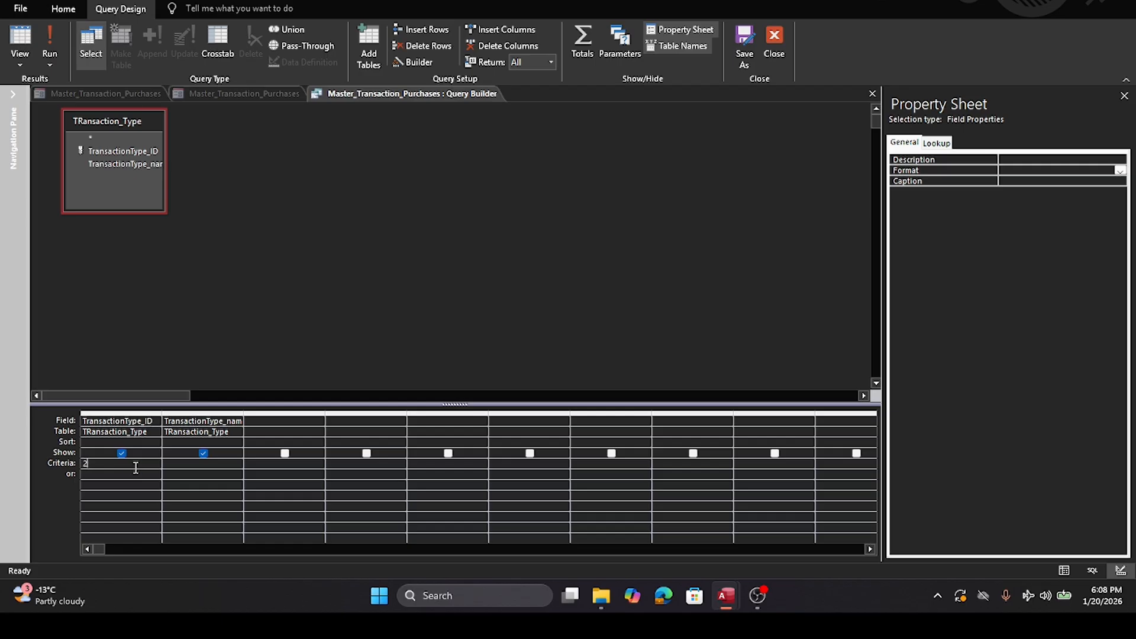
key("Tab")
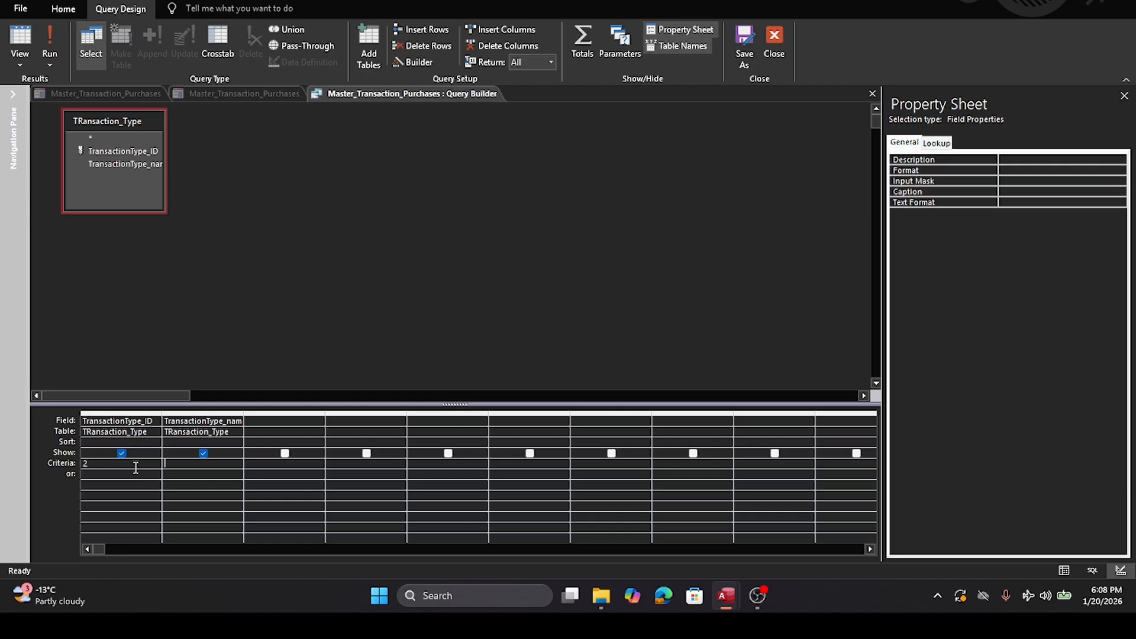
left_click(873, 93)
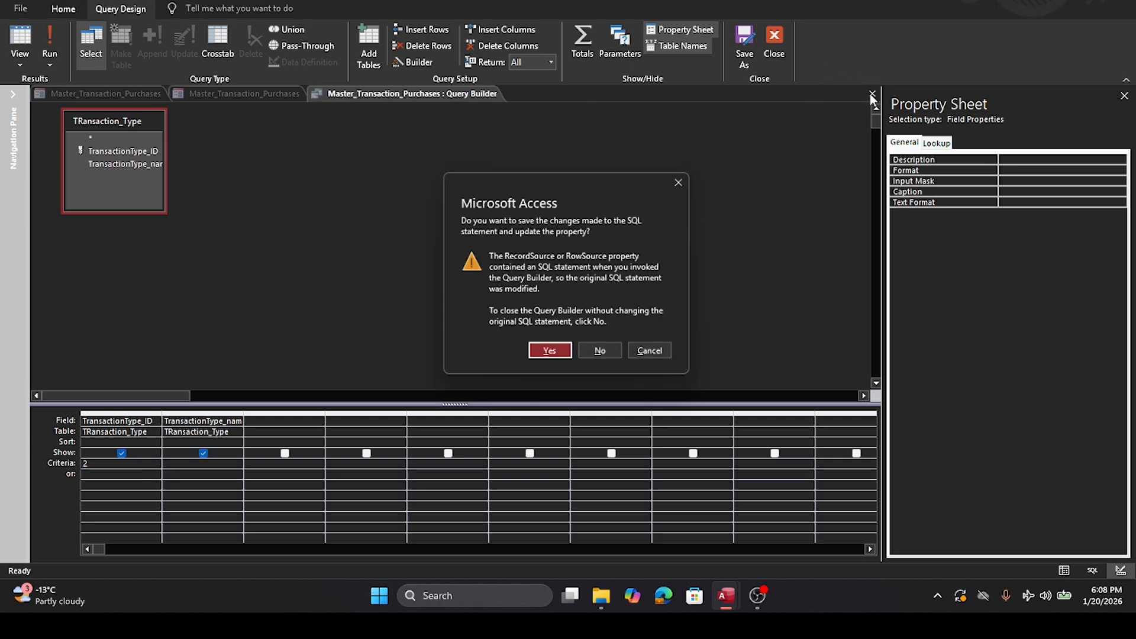
left_click(545, 355)
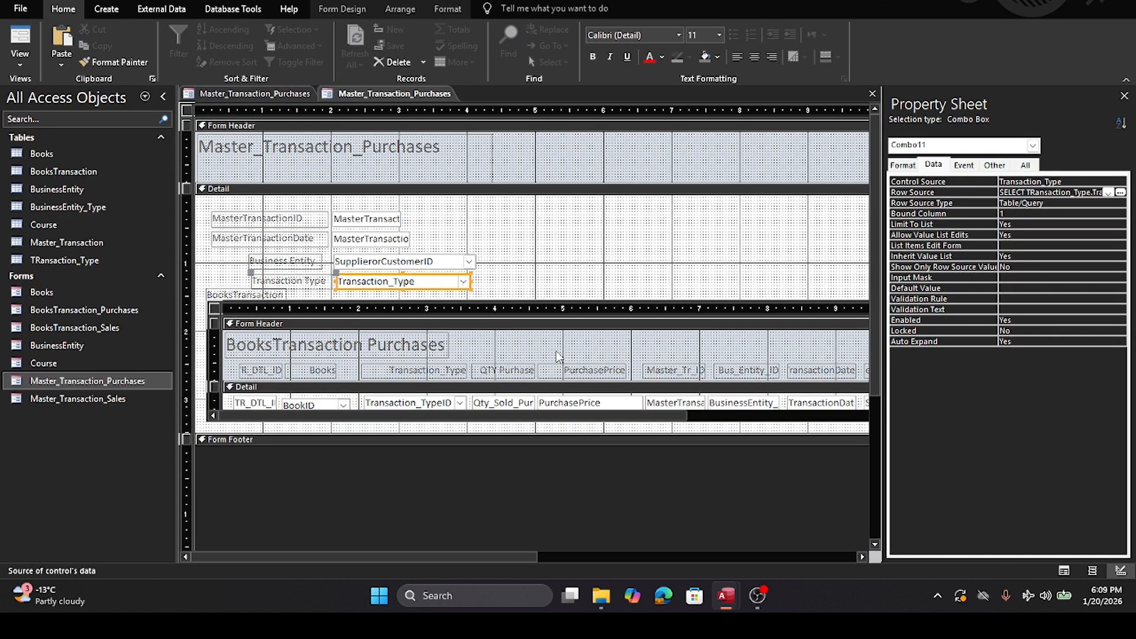
left_click(873, 93)
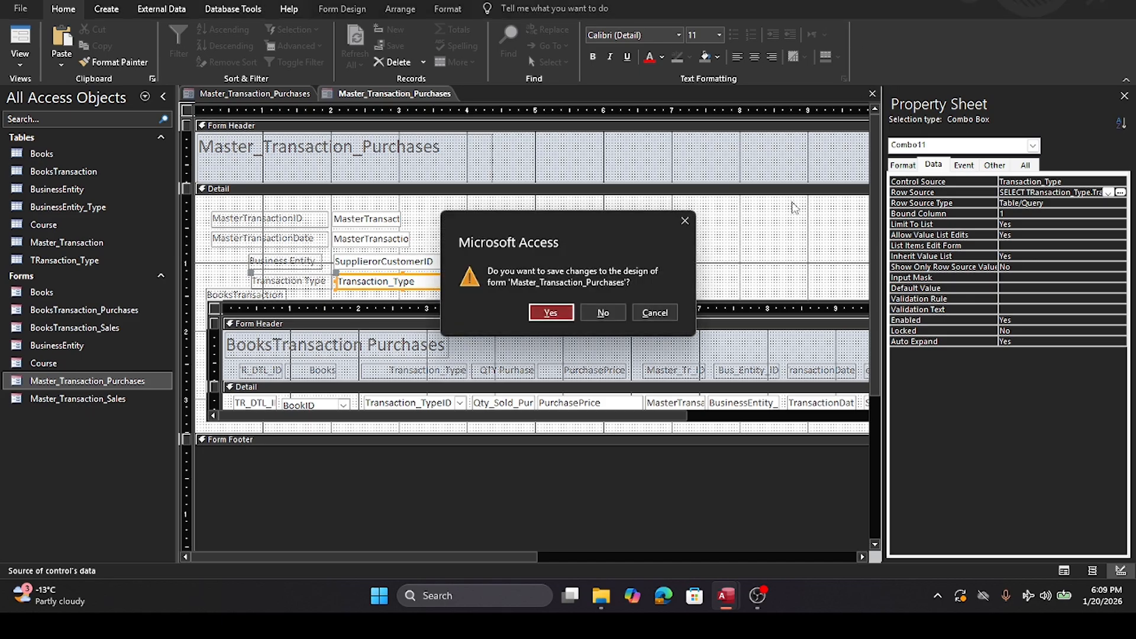
left_click(550, 313)
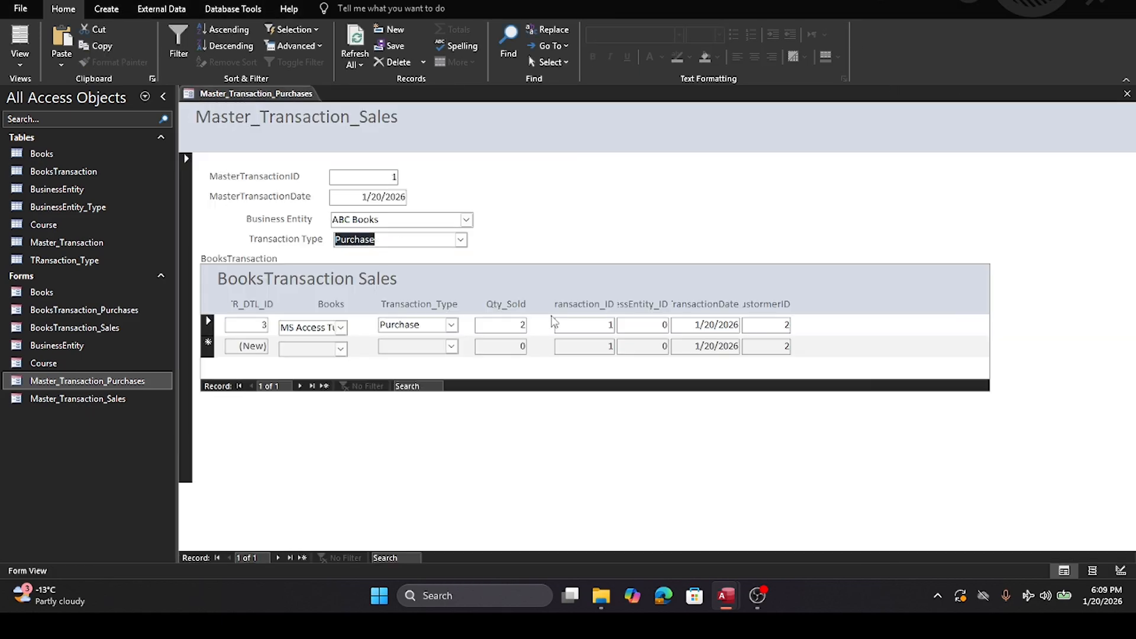
Step: Change the Purchases form's Transaction_Type row source criterion from 2 to 1 and save the design
right_click(130, 381)
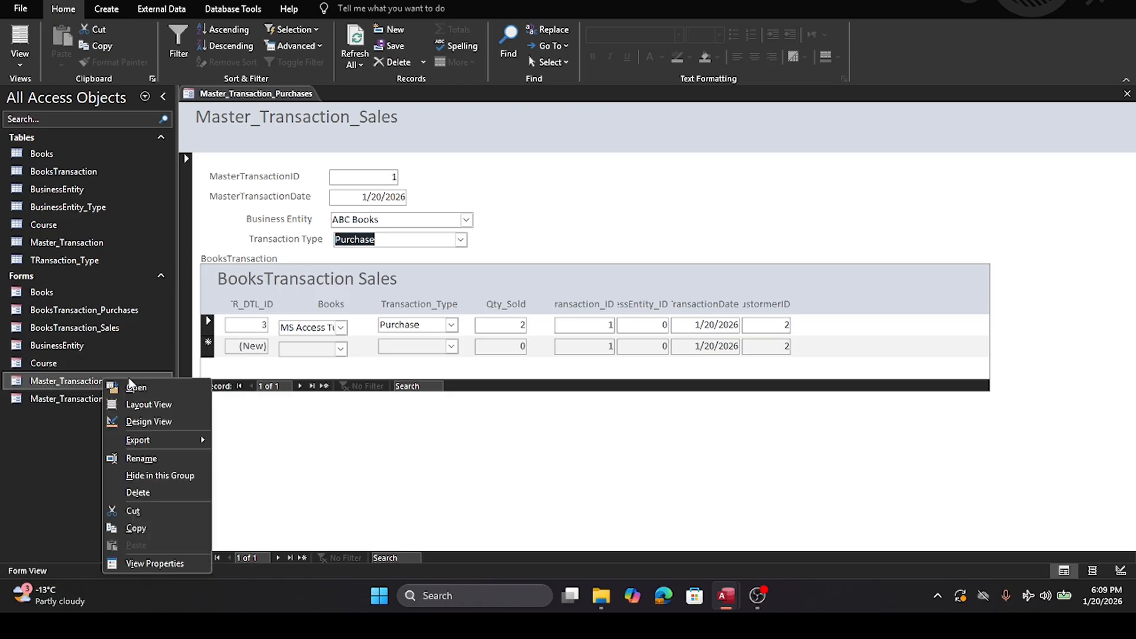
left_click(148, 422)
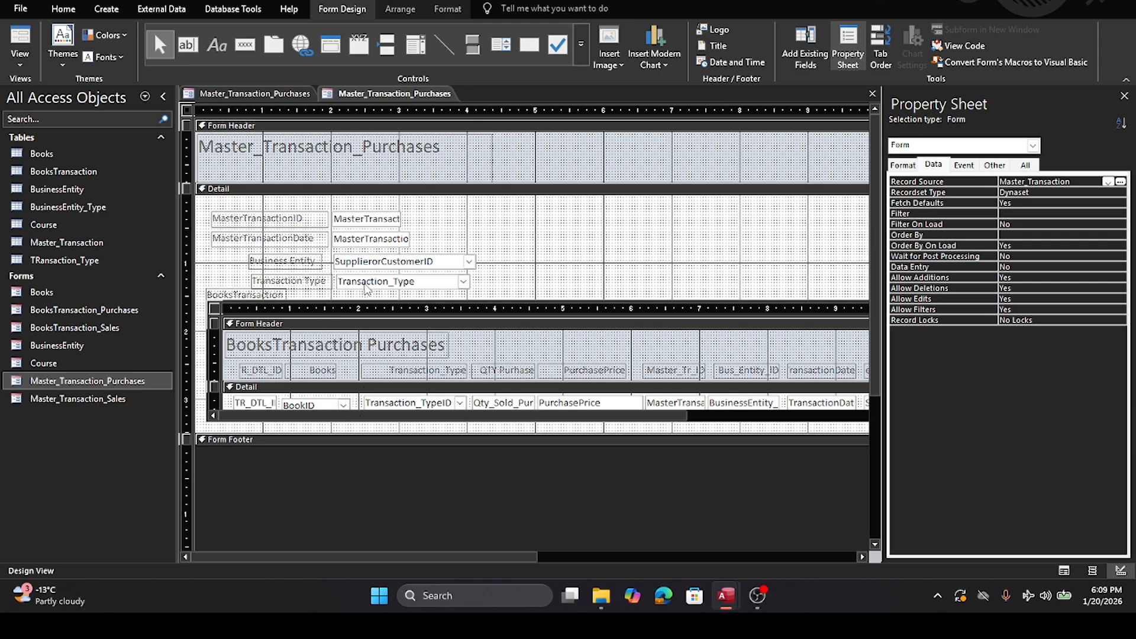
left_click(364, 283)
left_click(1121, 193)
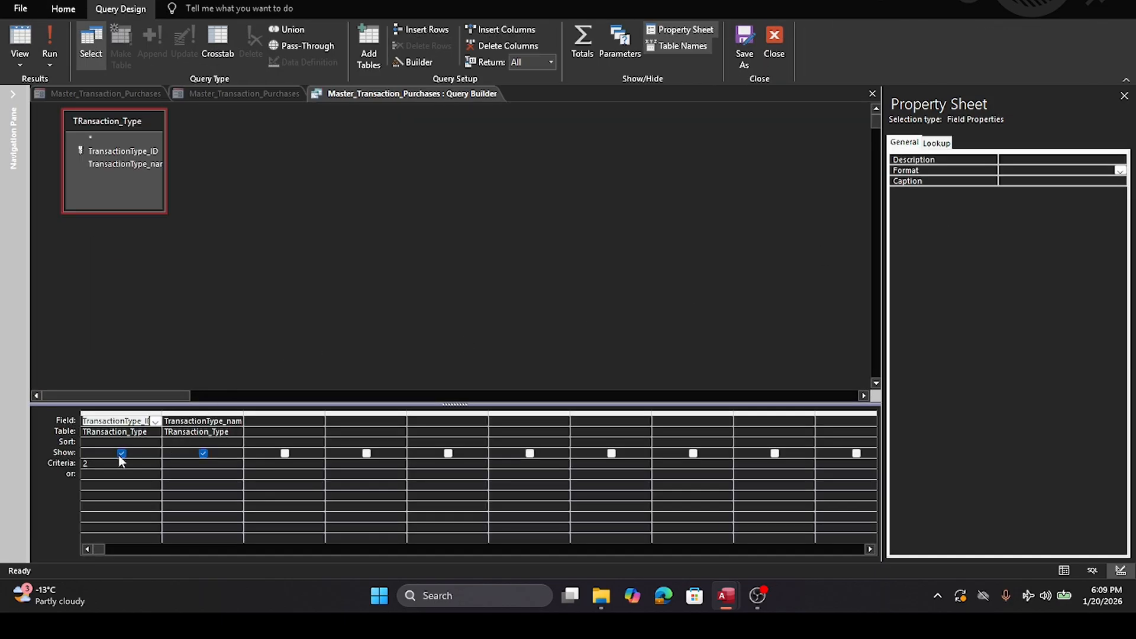
left_click(103, 461)
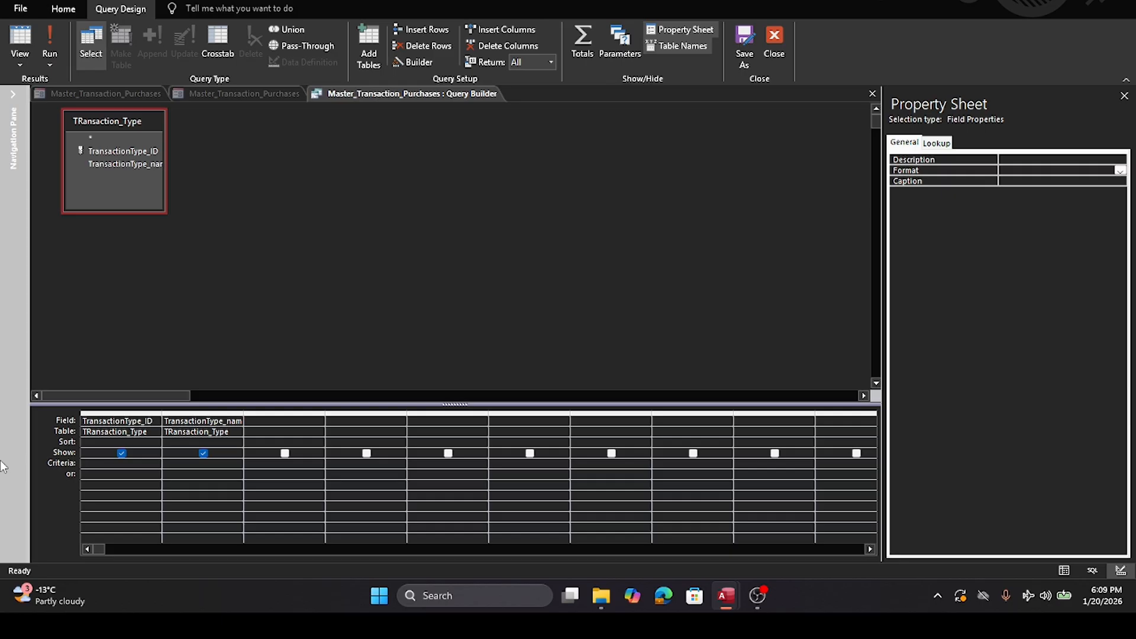
key("Tab")
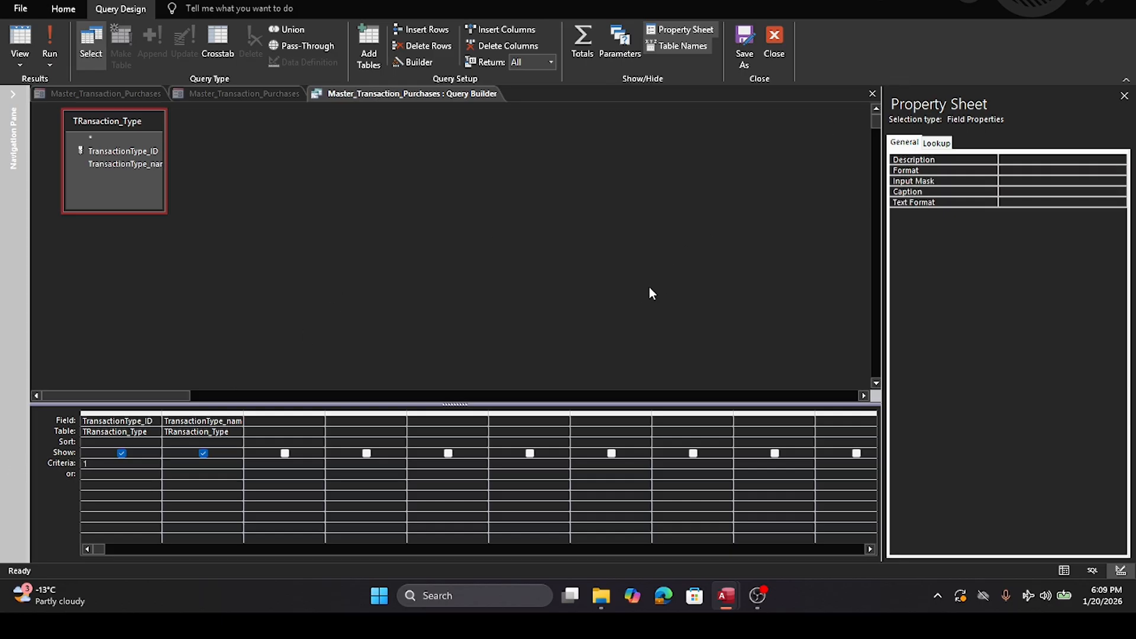
key("Tab")
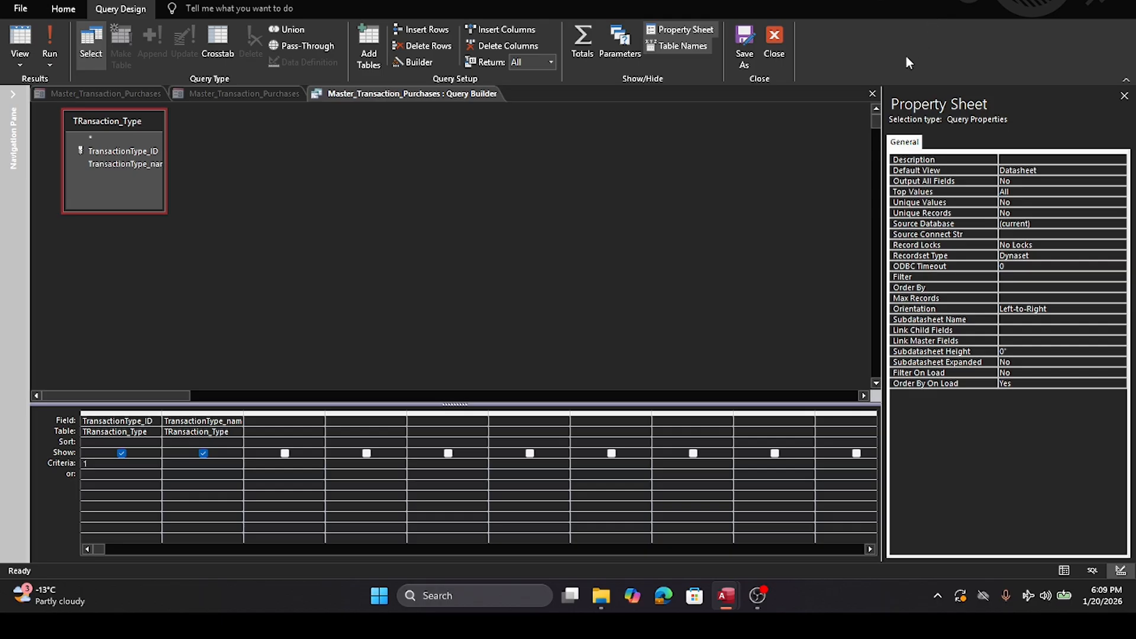
left_click(872, 93)
left_click(544, 354)
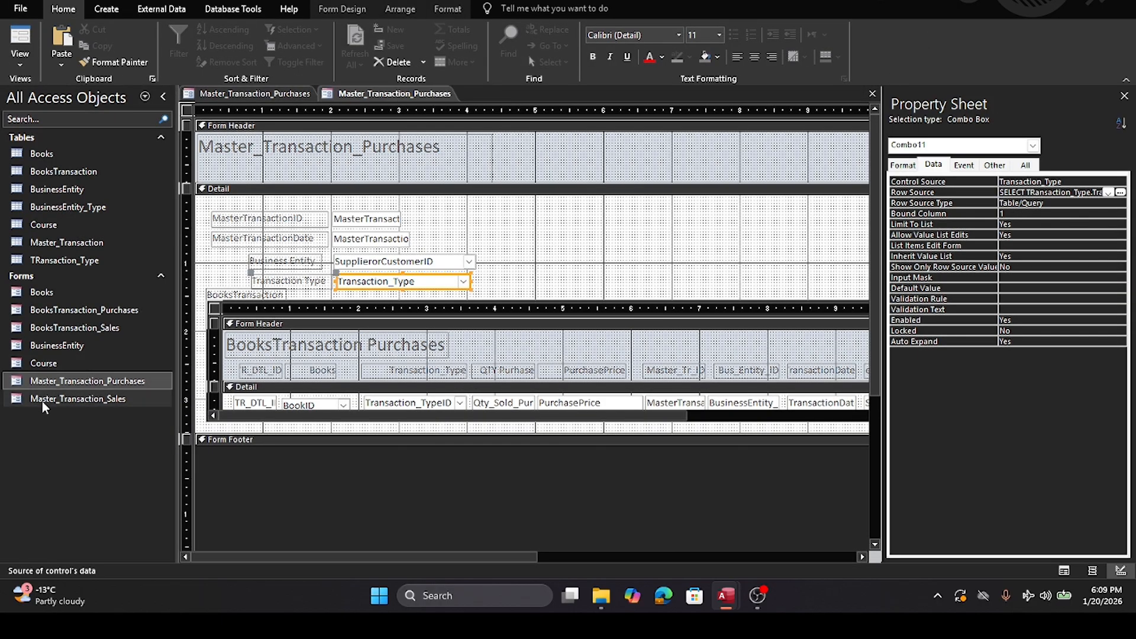
left_click(873, 93)
left_click(536, 318)
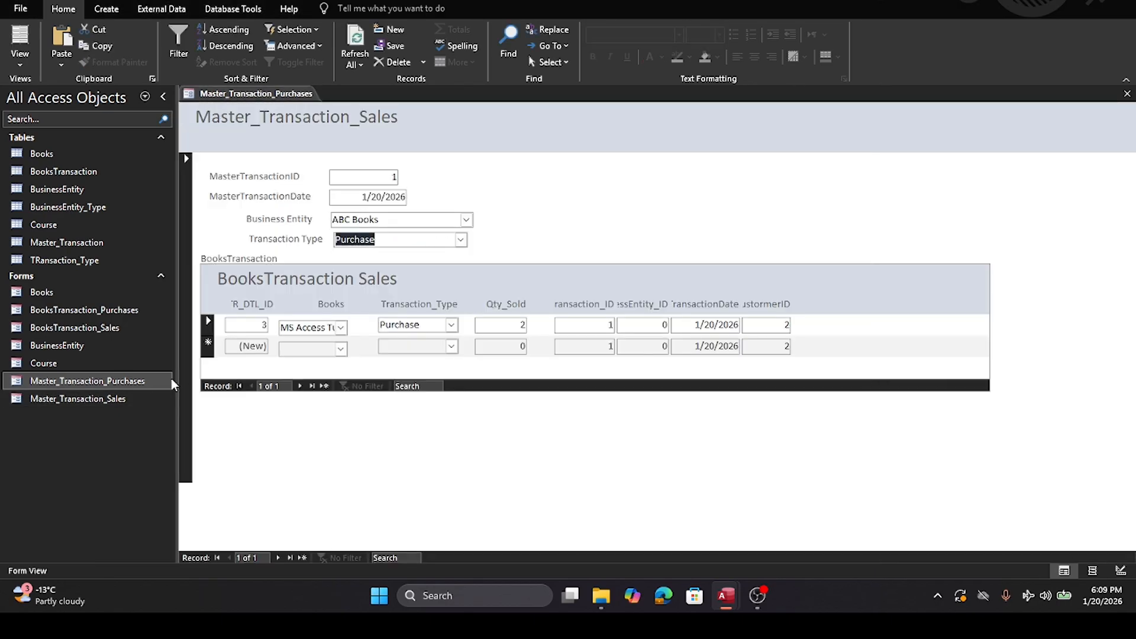
Step: Filter Master_Transaction_Sales' Transaction_Type row source to TransactionType_ID 2, save it, and open the Purchases form
right_click(83, 402)
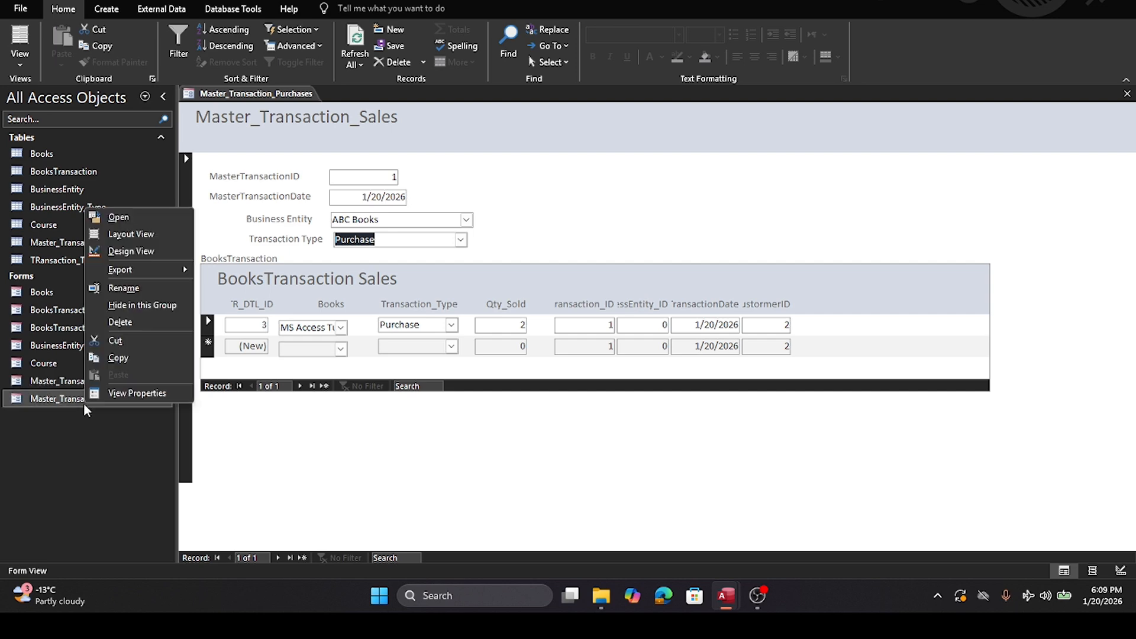
left_click(124, 251)
left_click(361, 286)
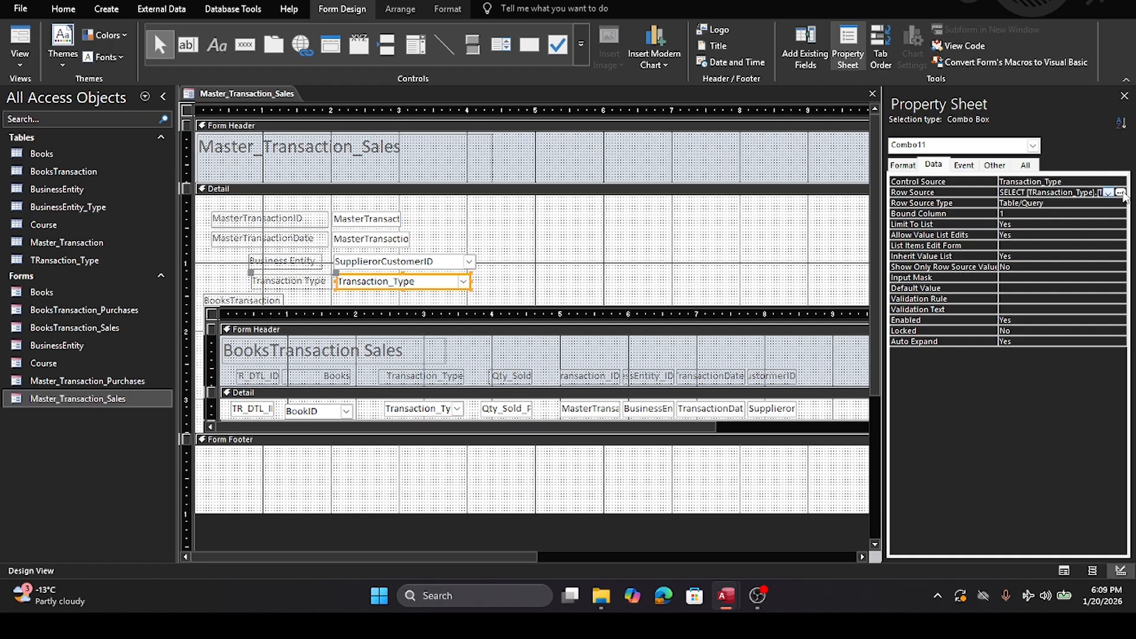
left_click(1120, 192)
left_click(92, 464)
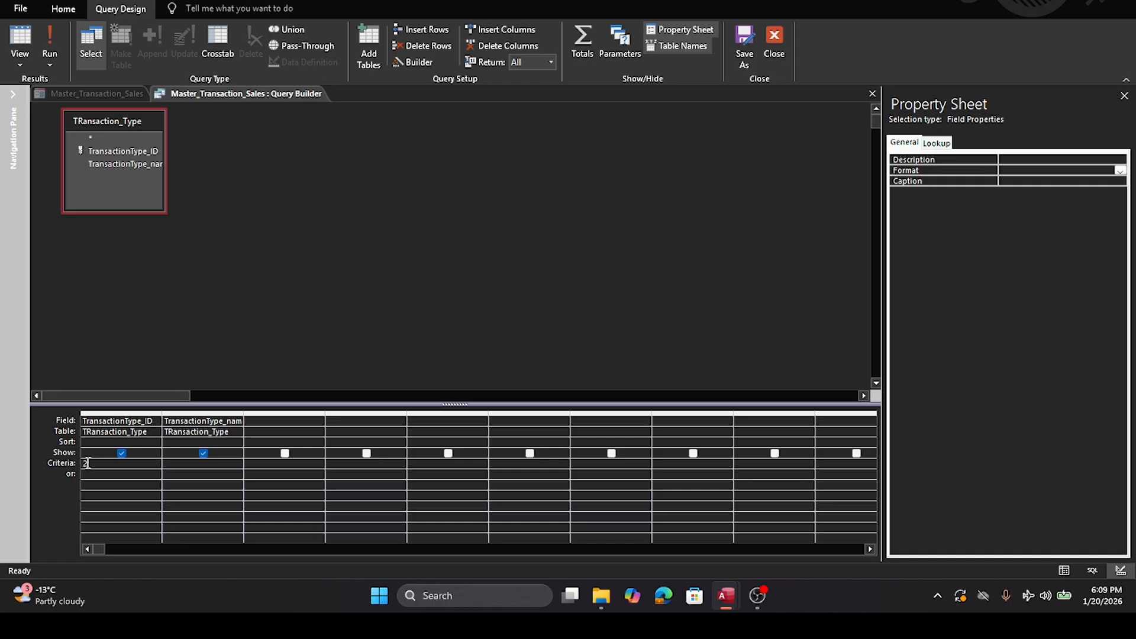
key("Tab")
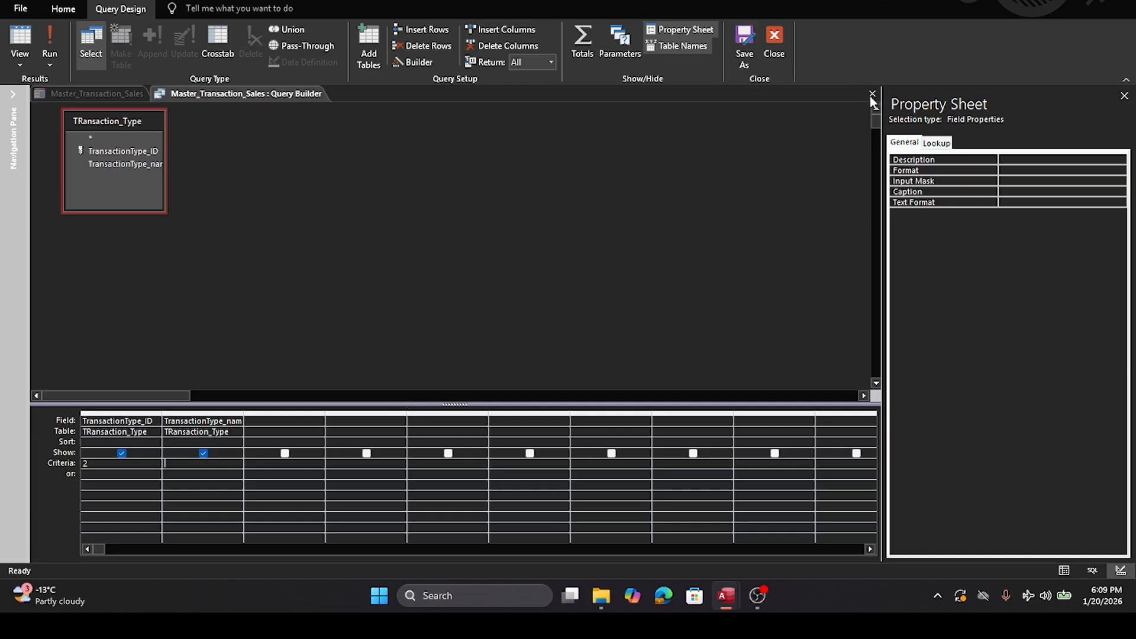
left_click(872, 93)
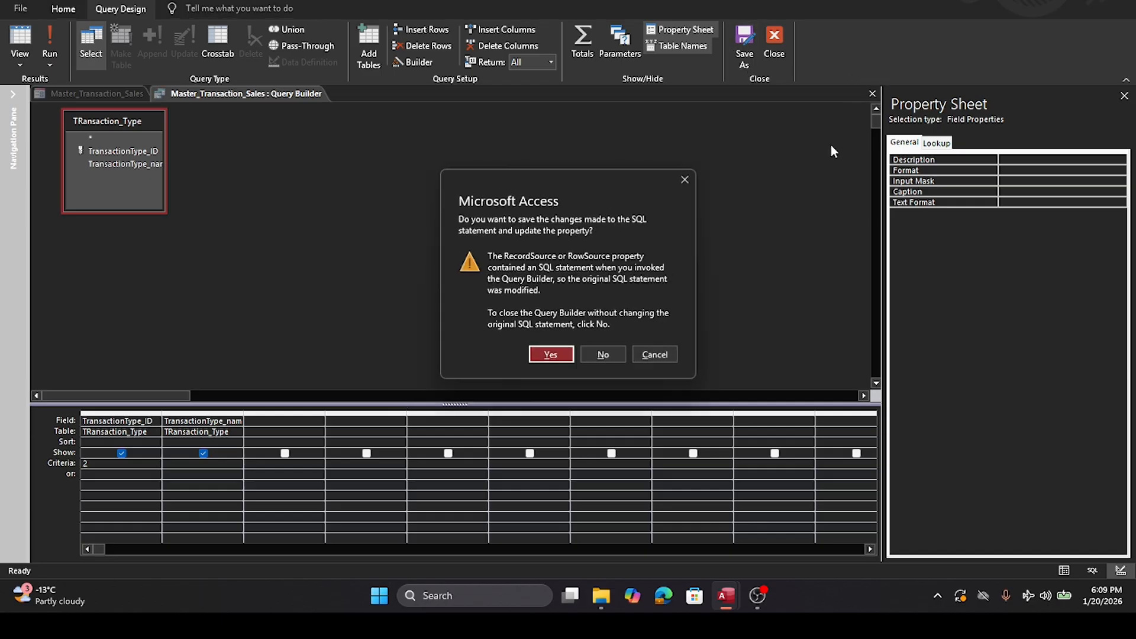
left_click(551, 355)
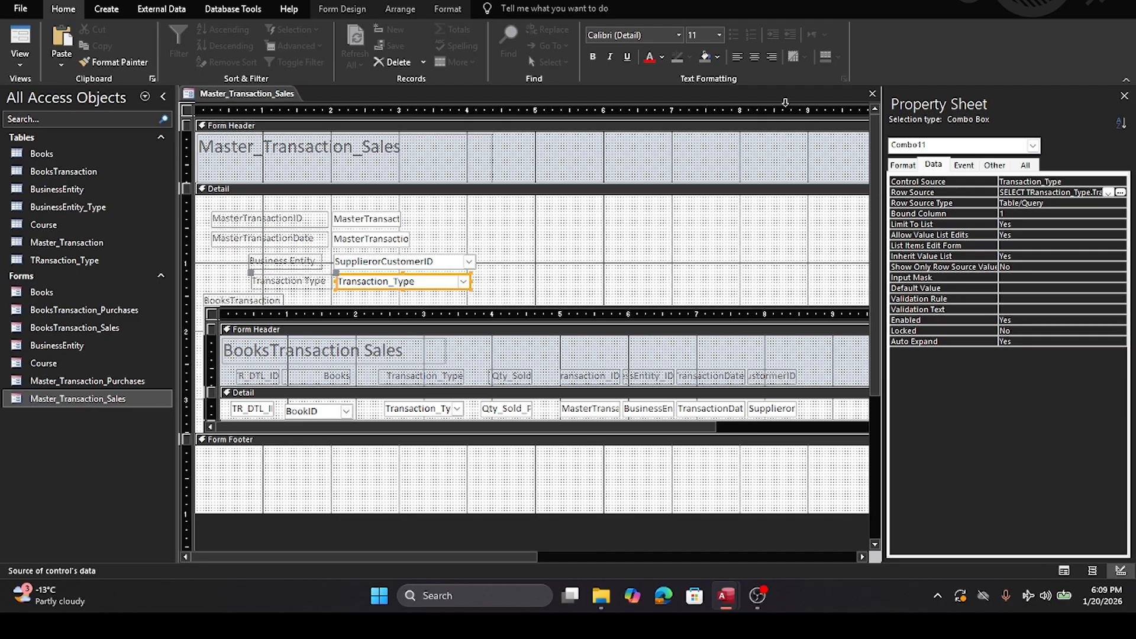
left_click(872, 94)
left_click(540, 313)
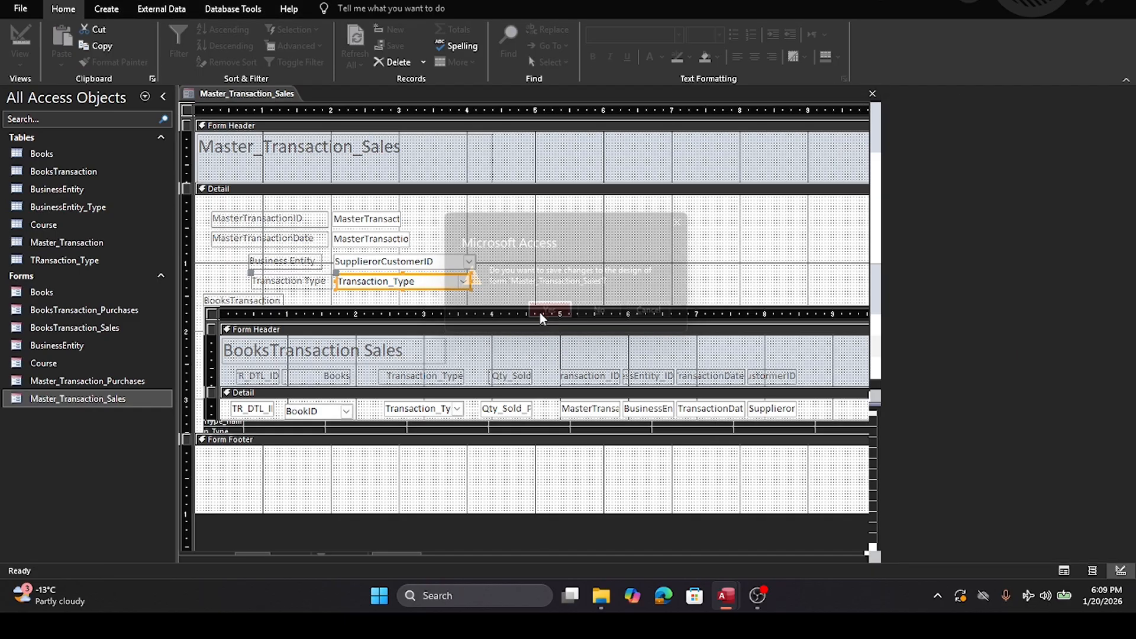
double_click(89, 382)
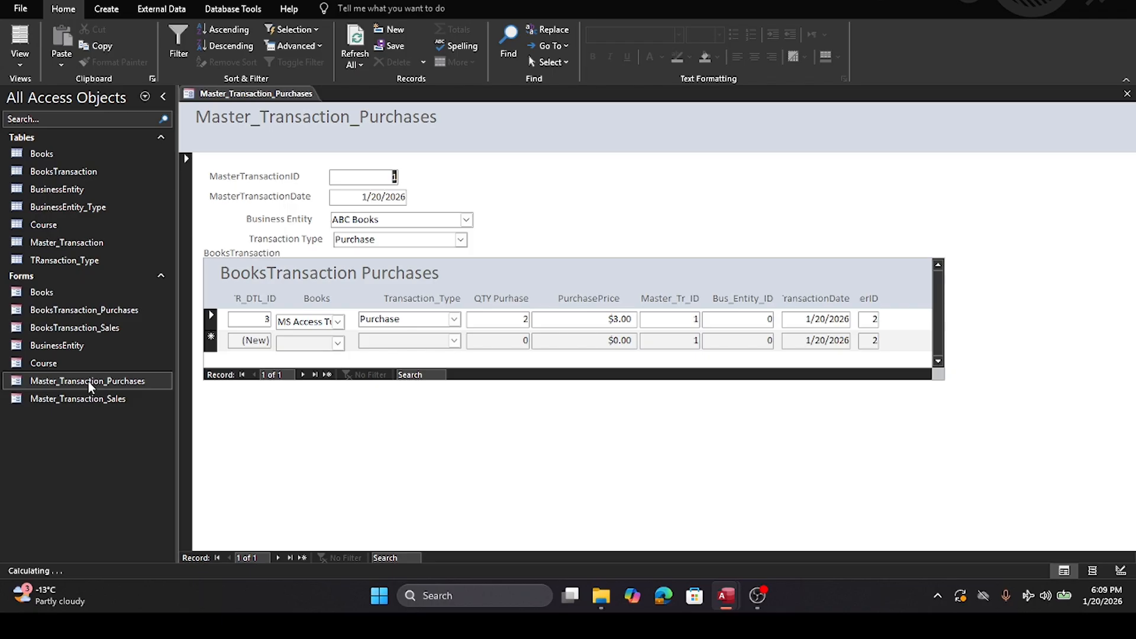
Step: Open the Sales form alongside Purchases and confirm its Transaction Type list offers only Sale
left_click(461, 242)
left_click(461, 241)
double_click(114, 400)
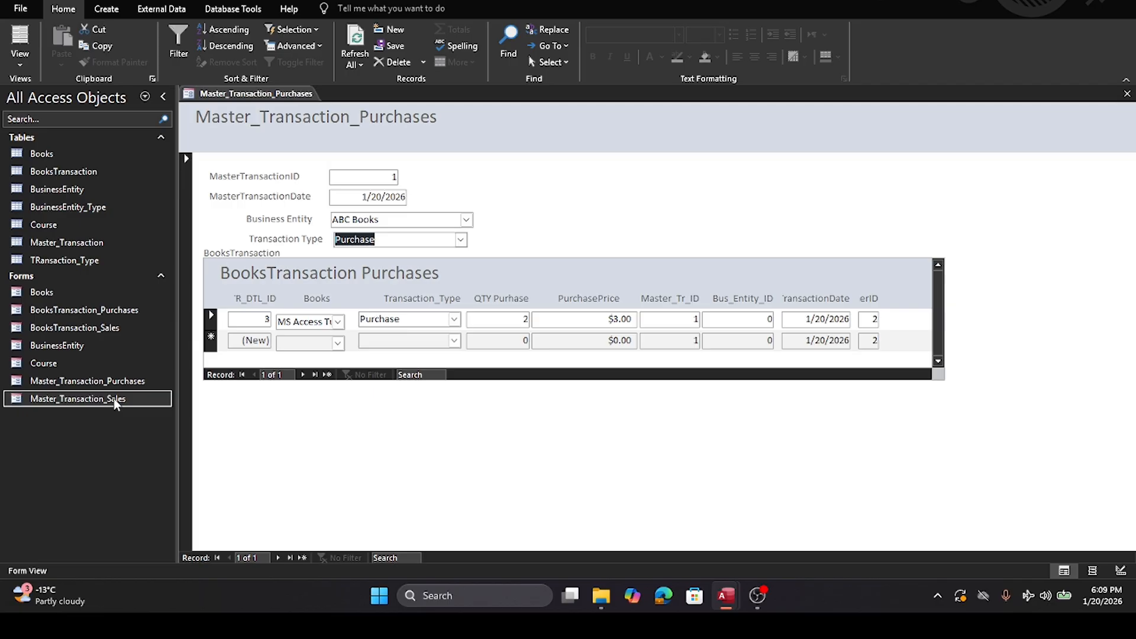
left_click(461, 240)
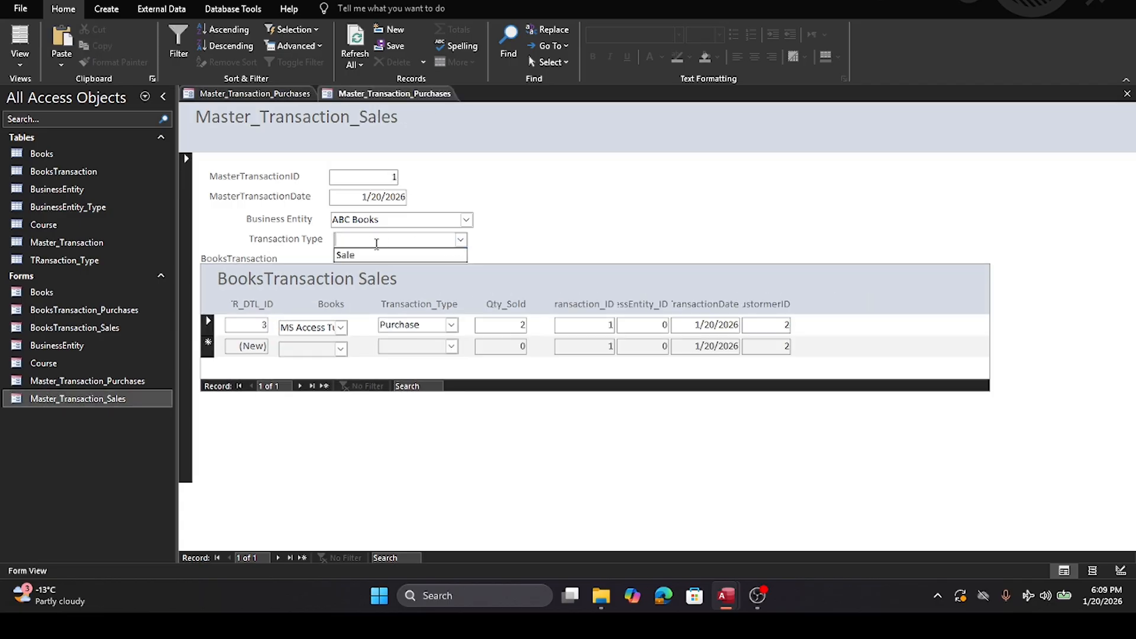
left_click(351, 259)
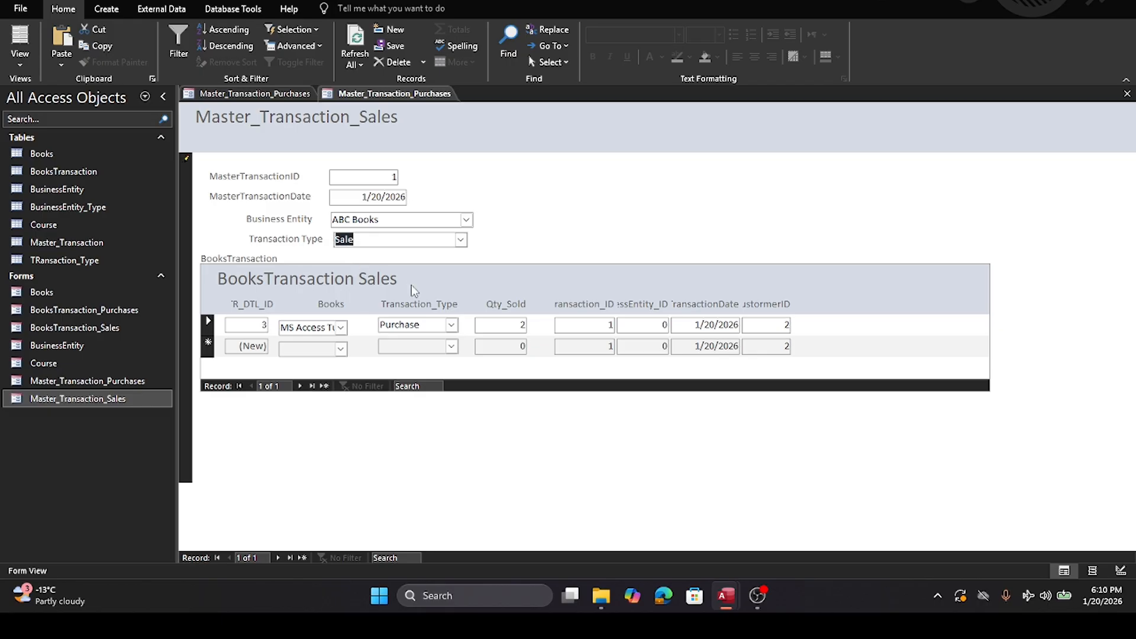
key("Escape")
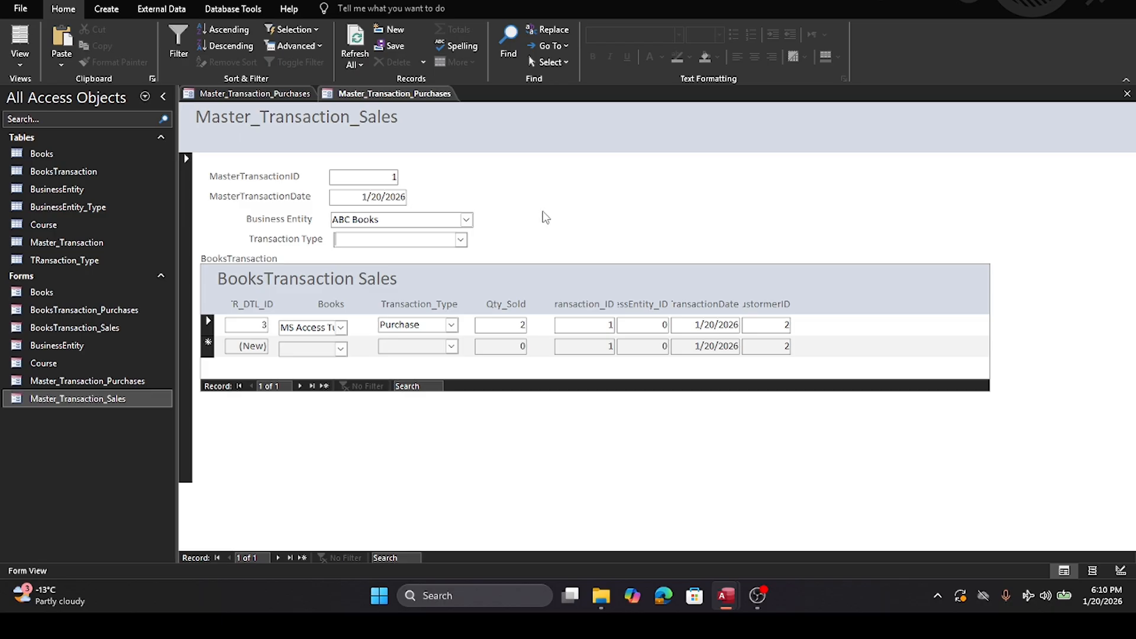
left_click(752, 597)
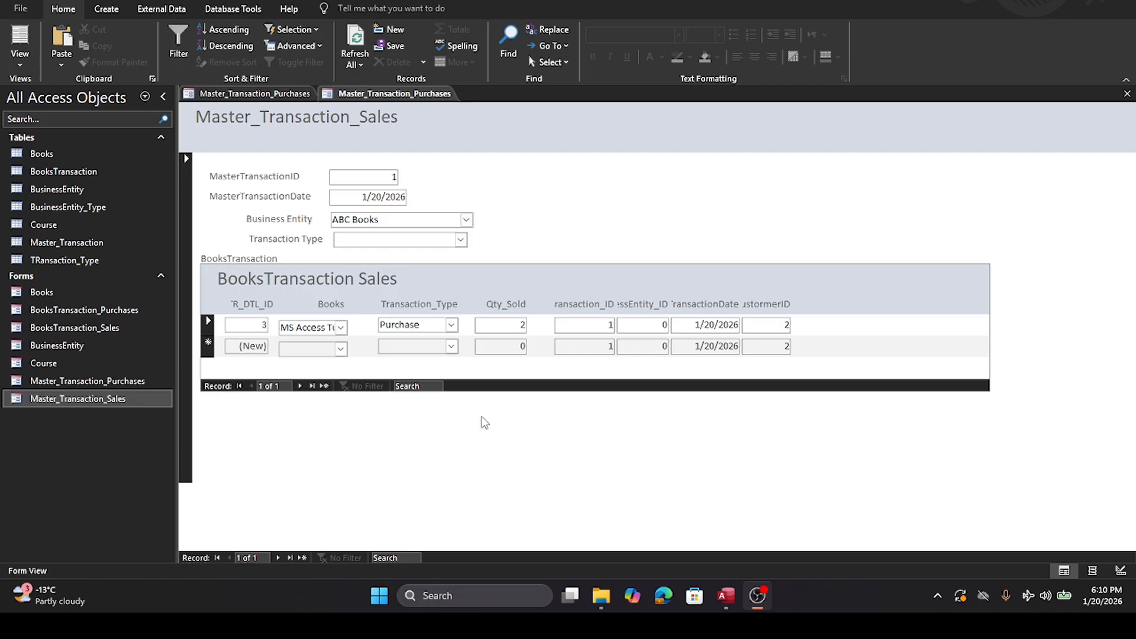
Step: Reopen the Sales form and set transaction 1's Transaction Type to Sale
left_click(1127, 95)
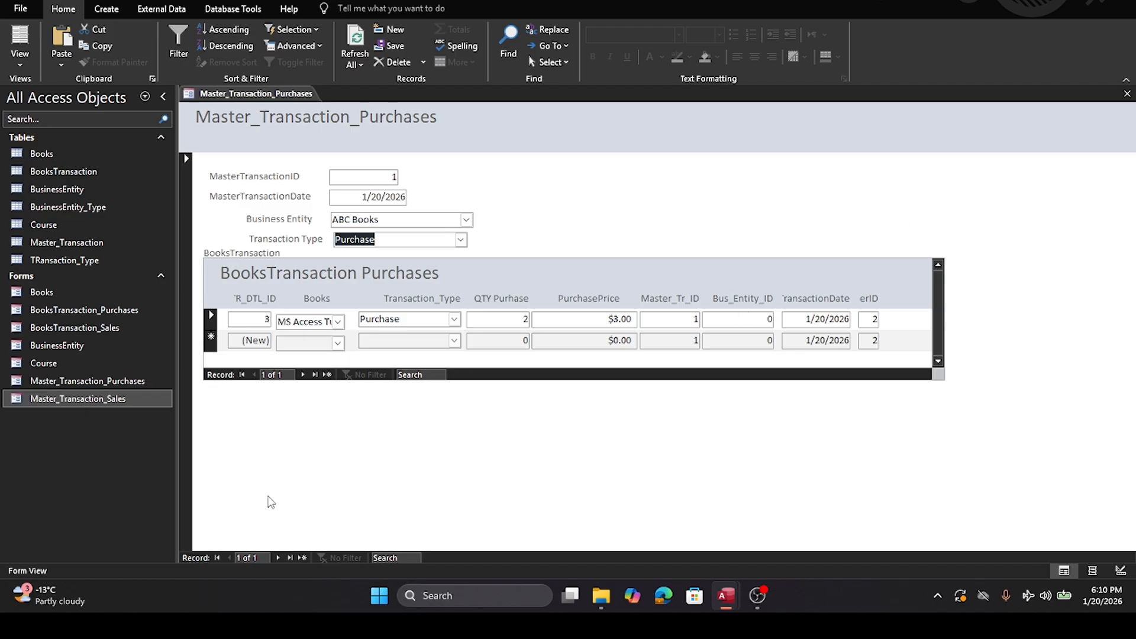
left_click(71, 401)
double_click(71, 402)
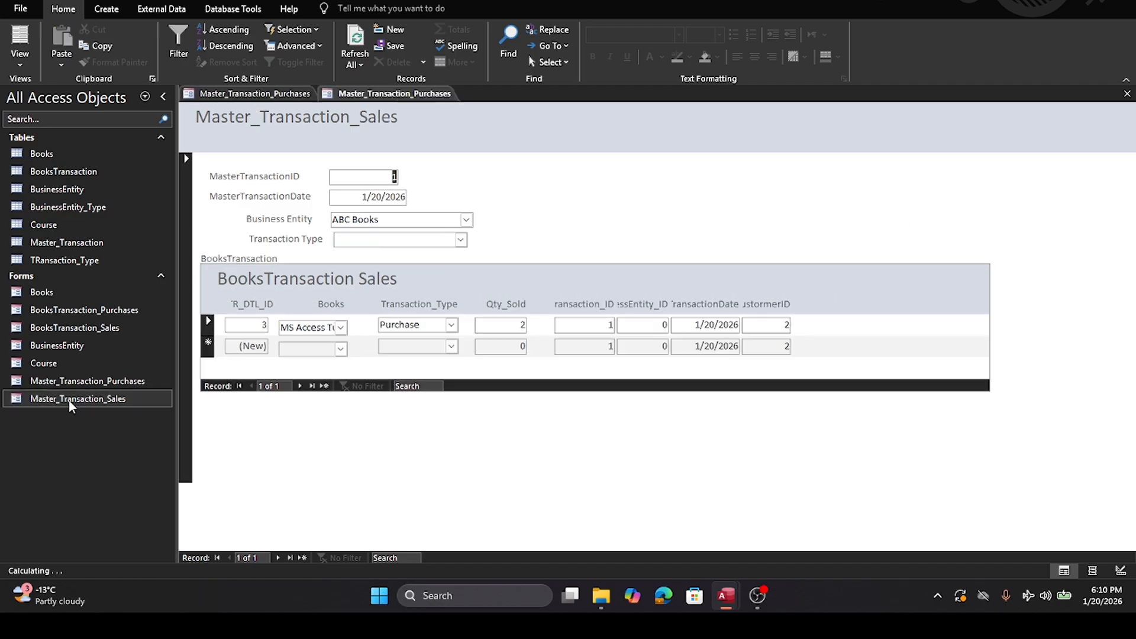
left_click(60, 383)
double_click(59, 382)
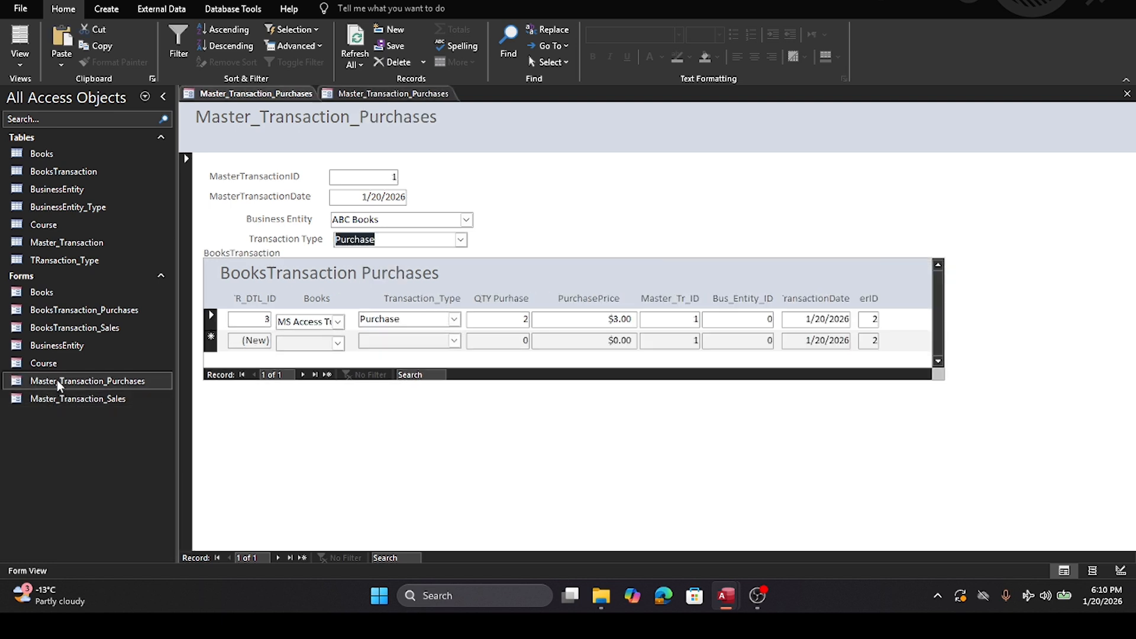
double_click(61, 402)
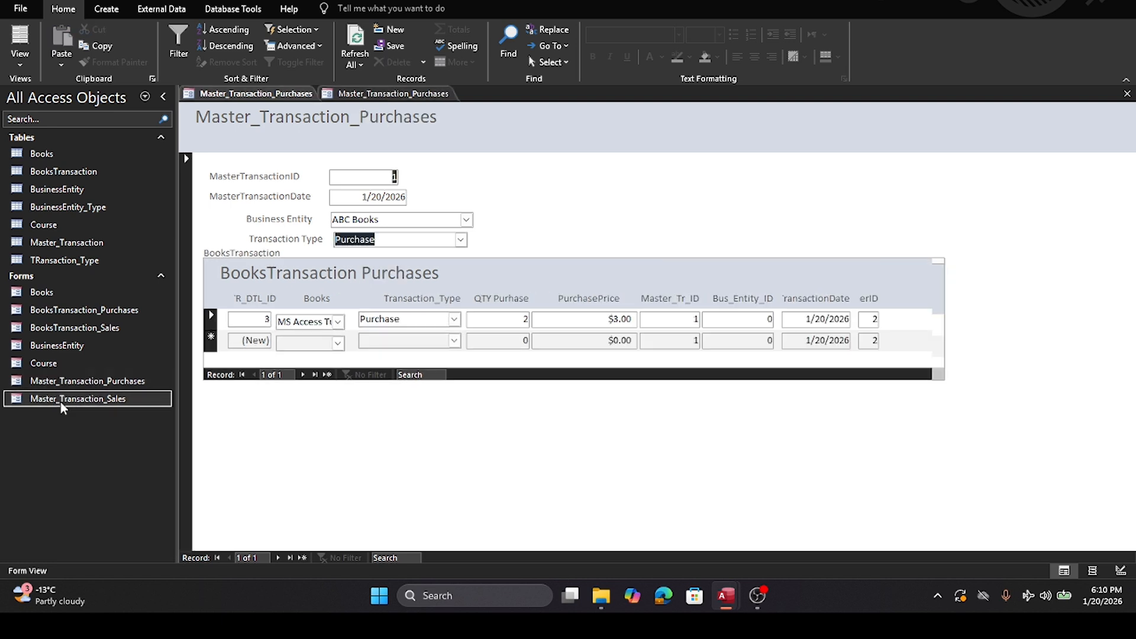
left_click(459, 238)
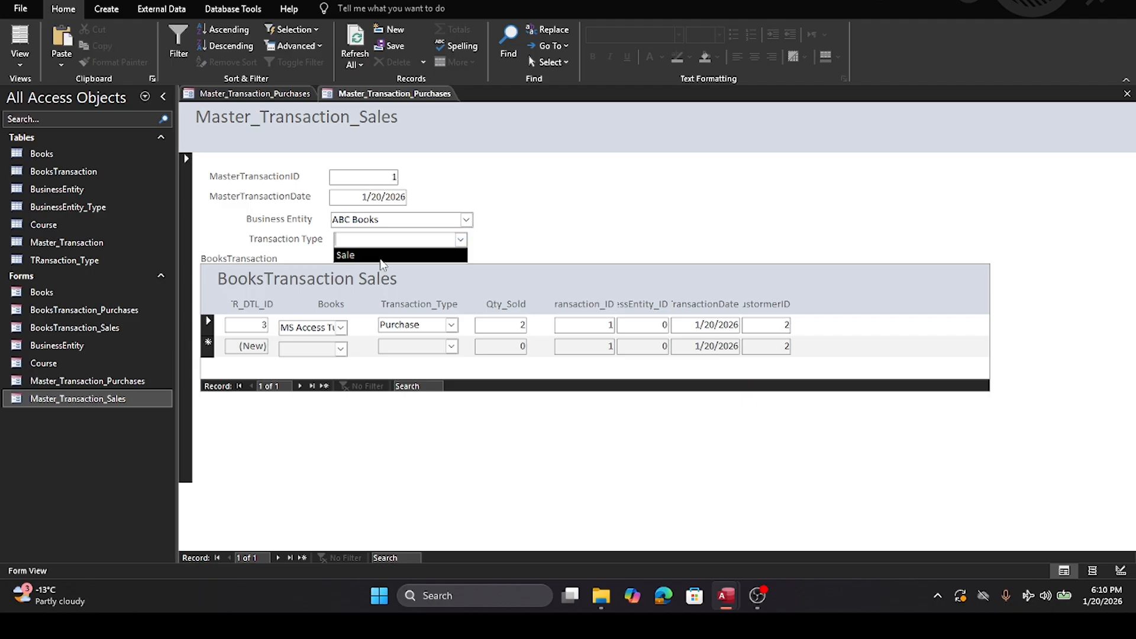
left_click(352, 261)
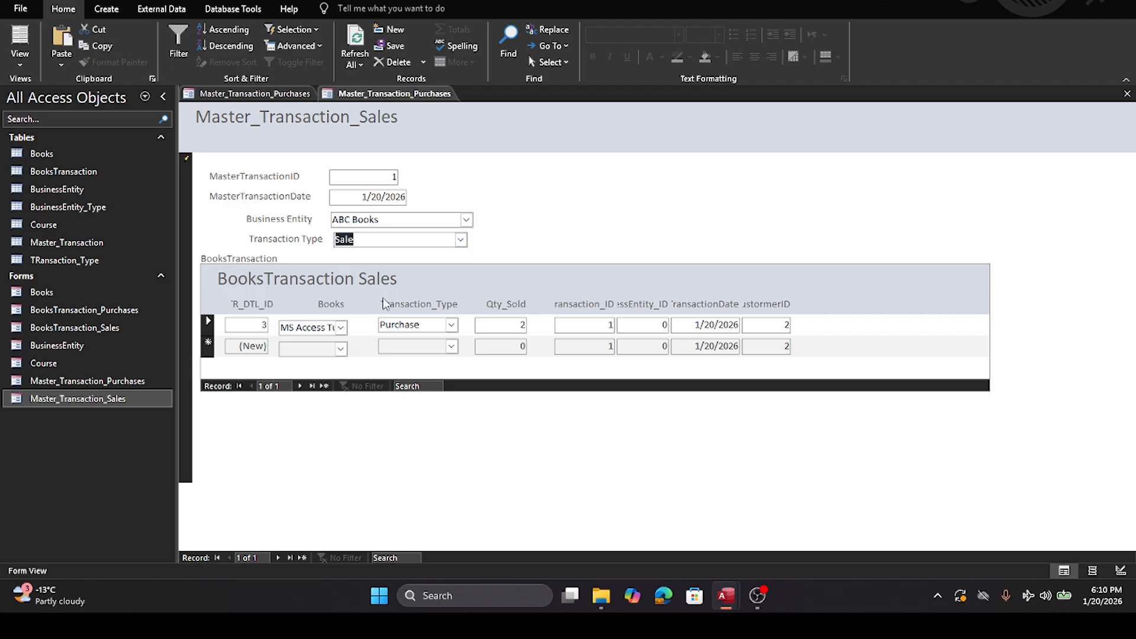
left_click(451, 325)
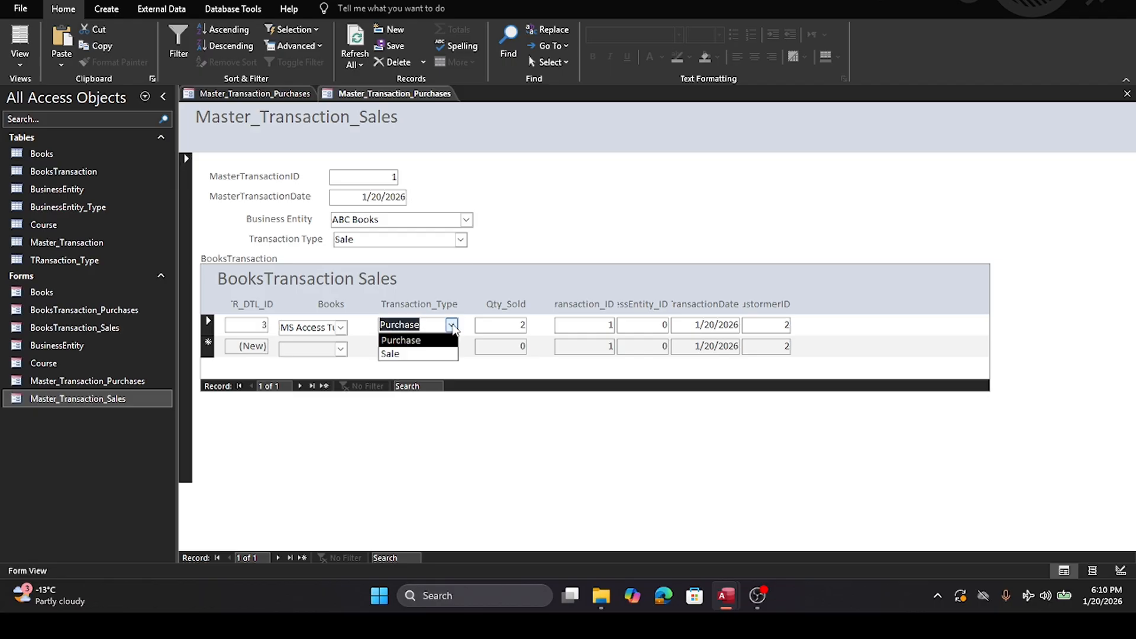
left_click(452, 325)
key("shift+Tab")
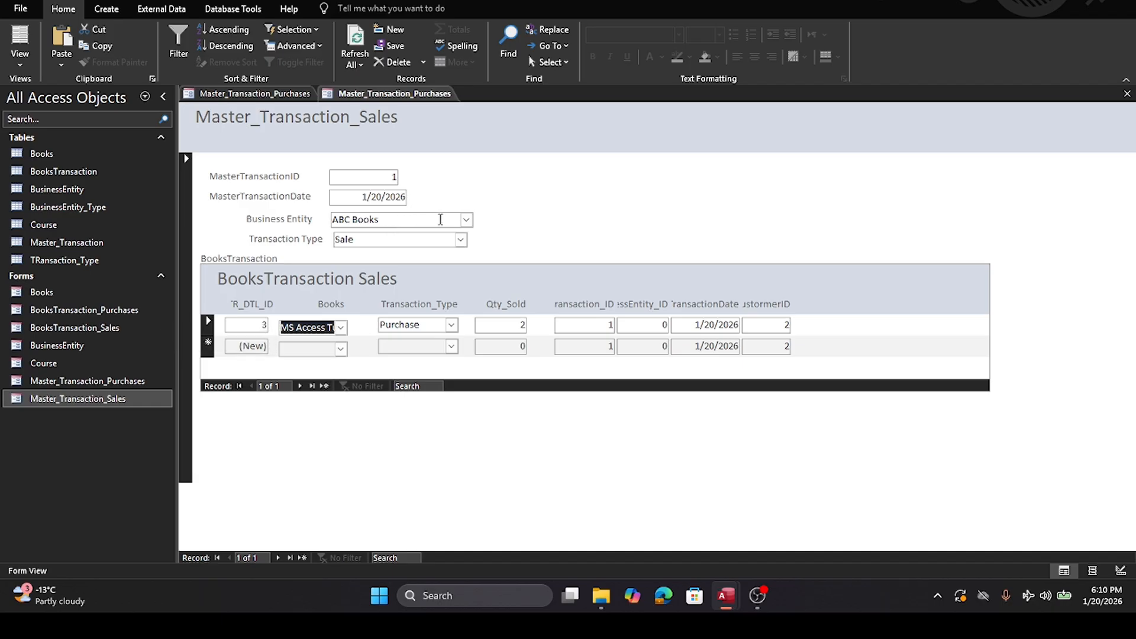
Step: Add Sale transaction 2 for Retail Cutomer dated 1/20/2026 with the first book, then close the form
left_click(302, 557)
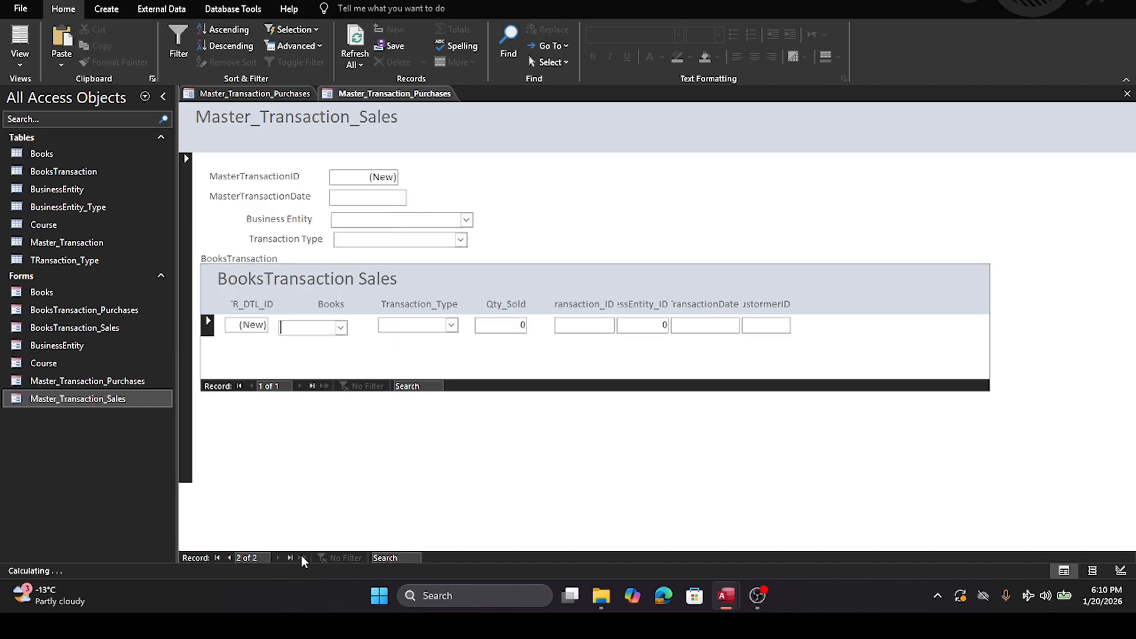
left_click(461, 240)
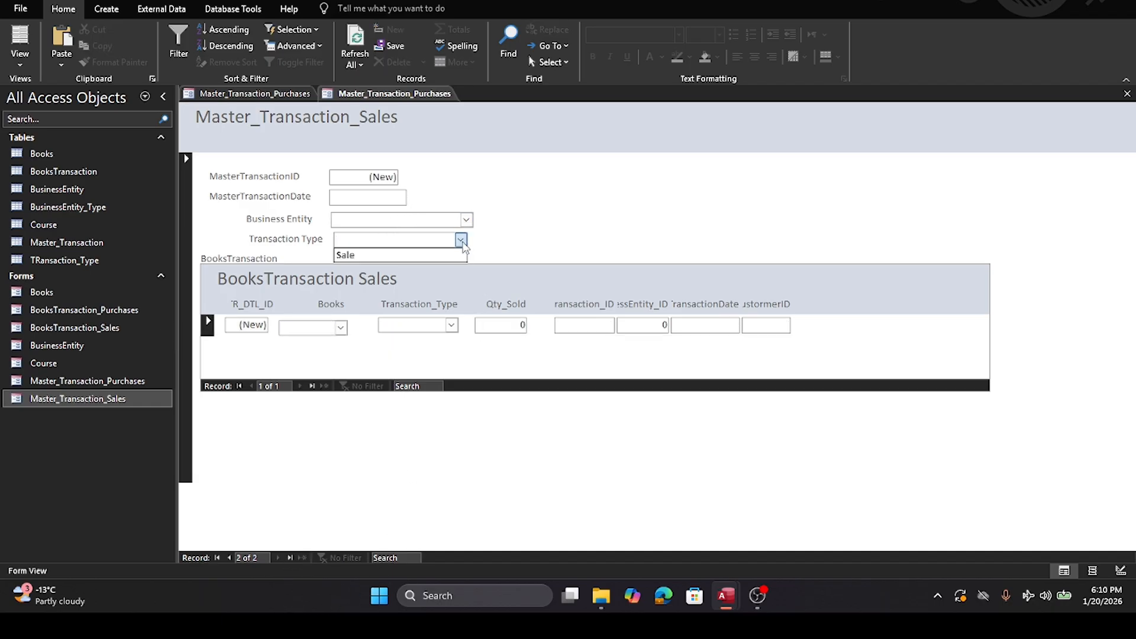
left_click(397, 255)
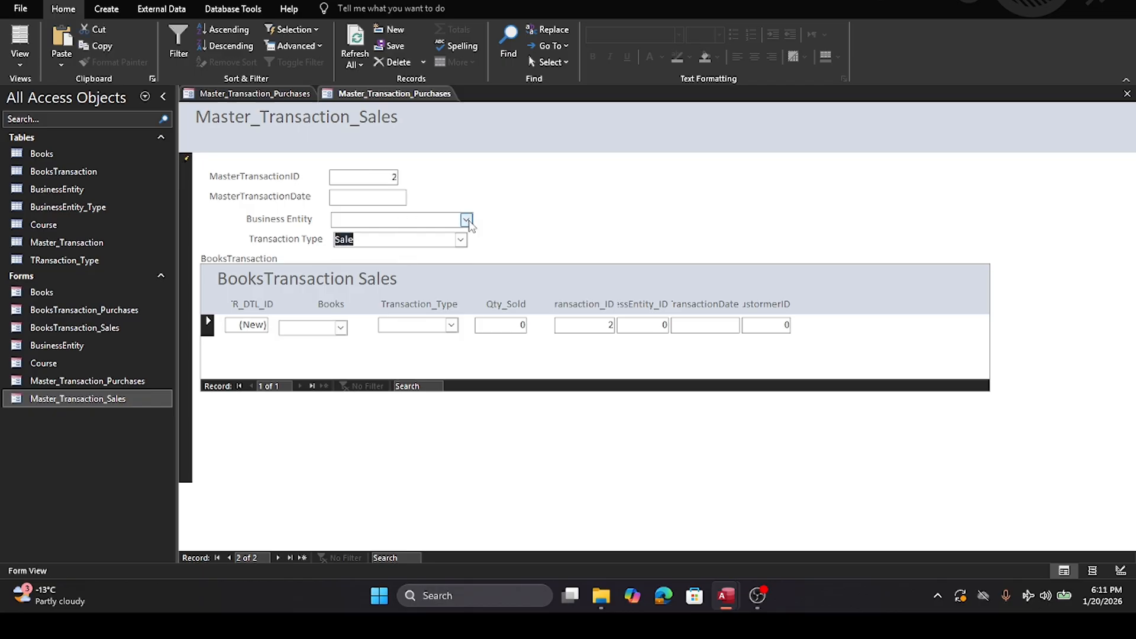
left_click(466, 220)
left_click(398, 249)
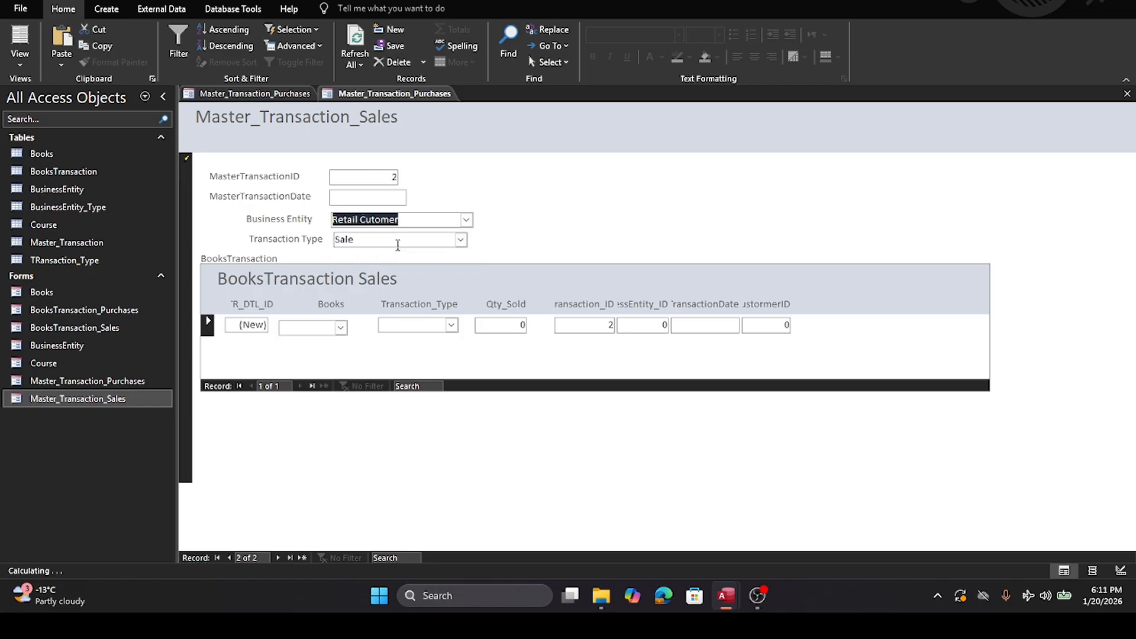
left_click(393, 202)
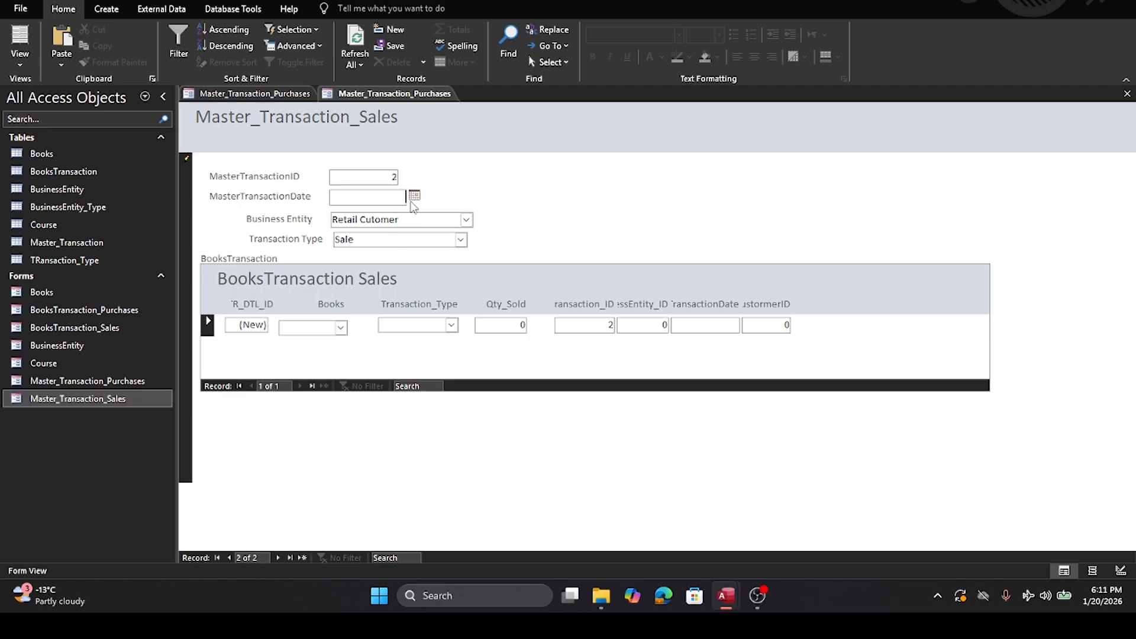
left_click(414, 196)
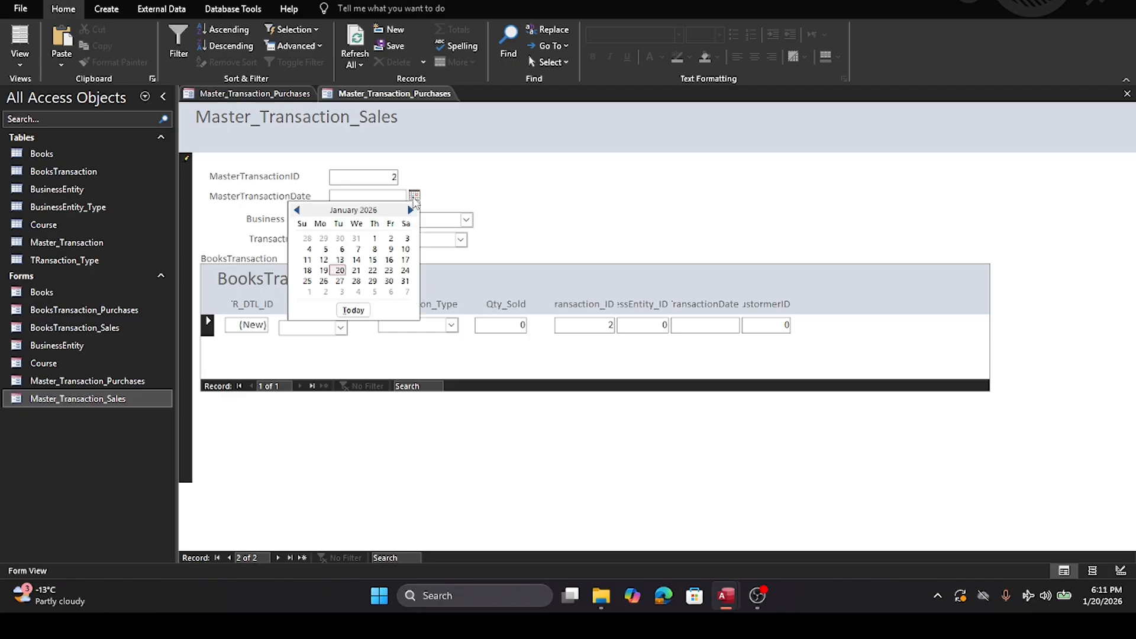
left_click(343, 271)
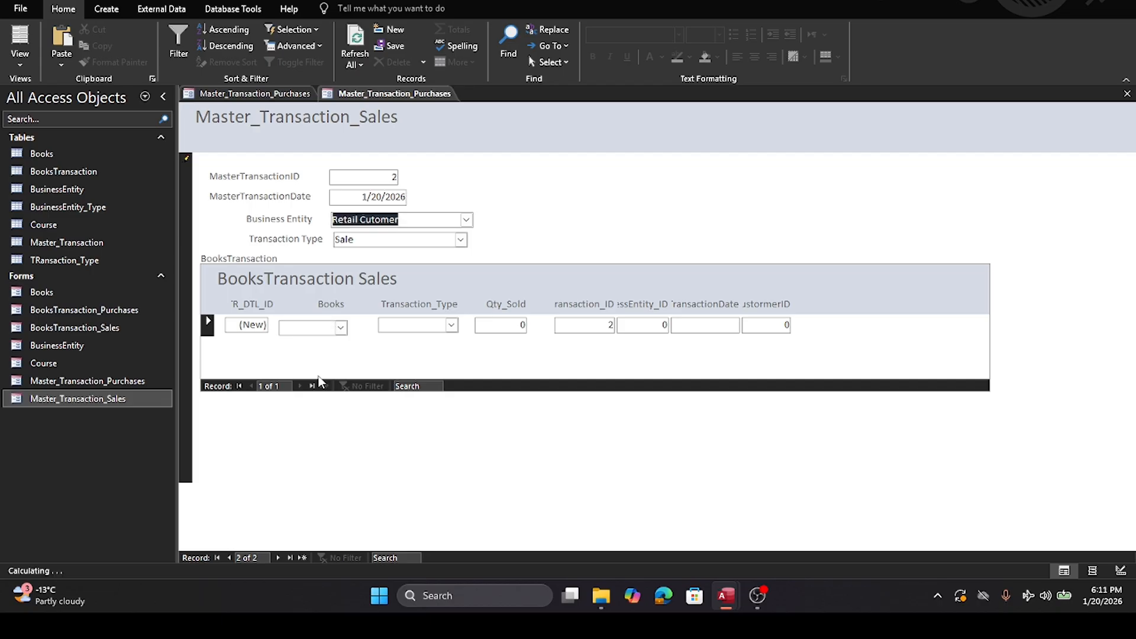
left_click(341, 328)
left_click(341, 328)
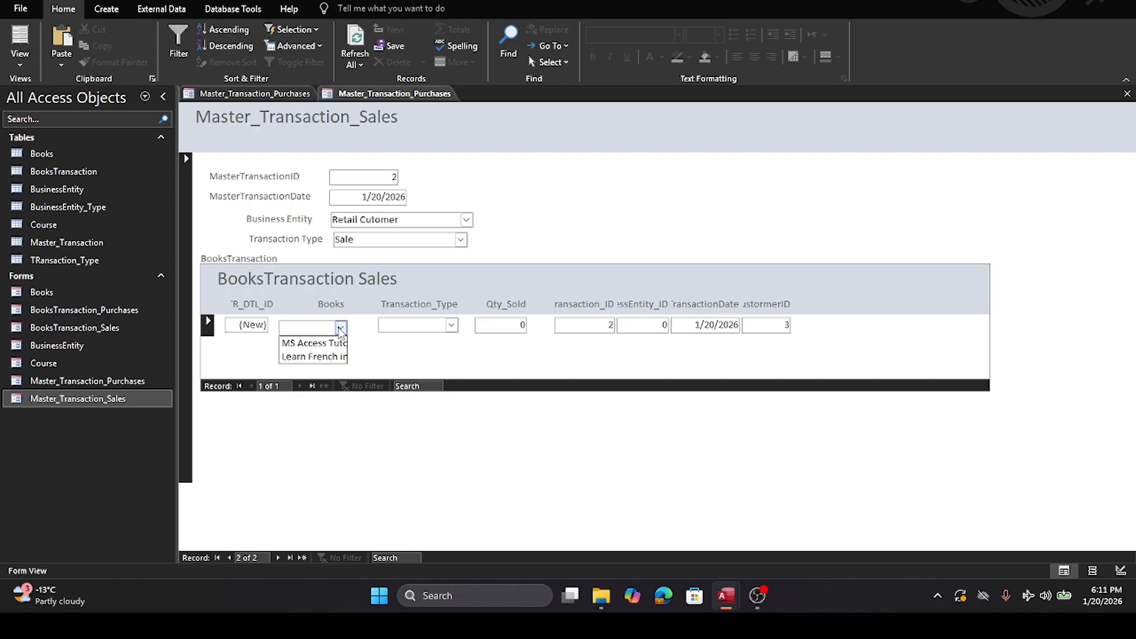
left_click(320, 338)
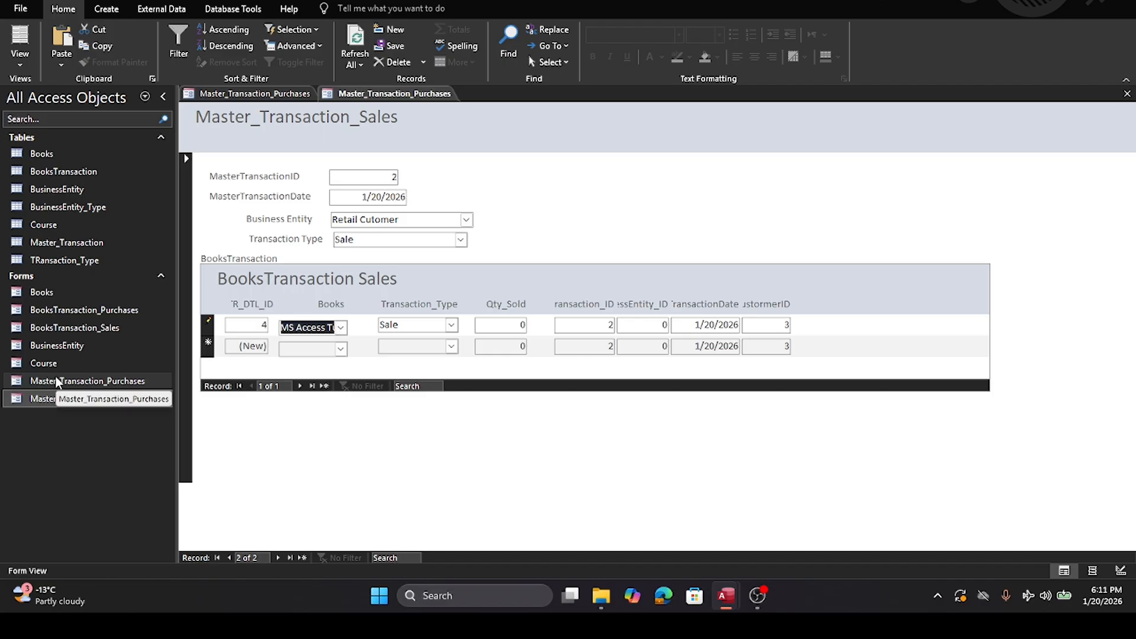
left_click(59, 398)
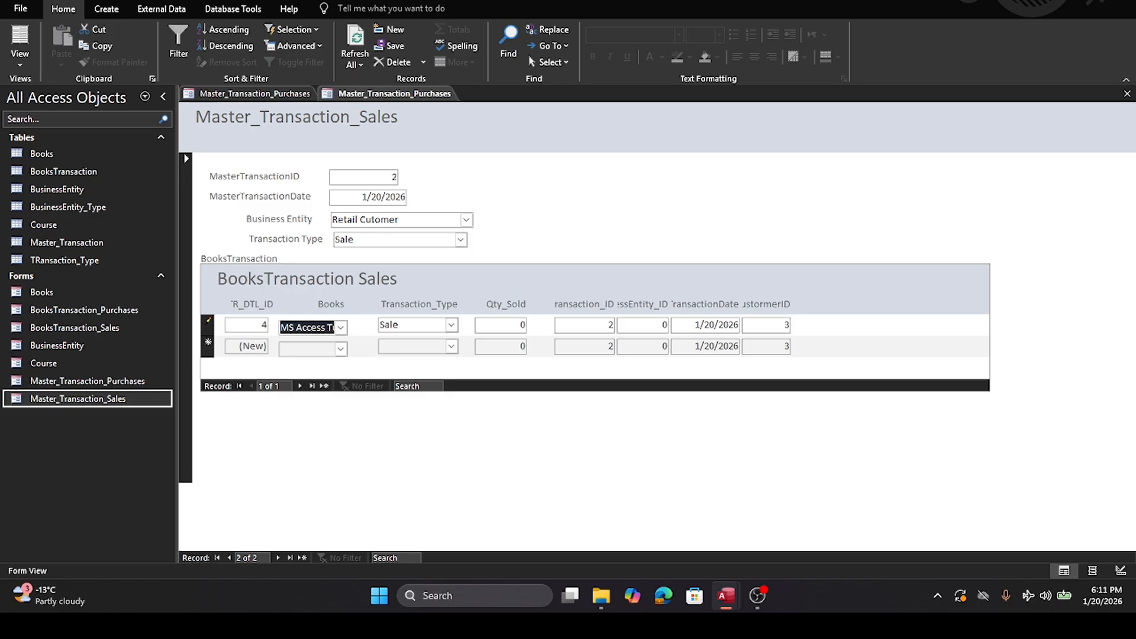
left_click(1128, 94)
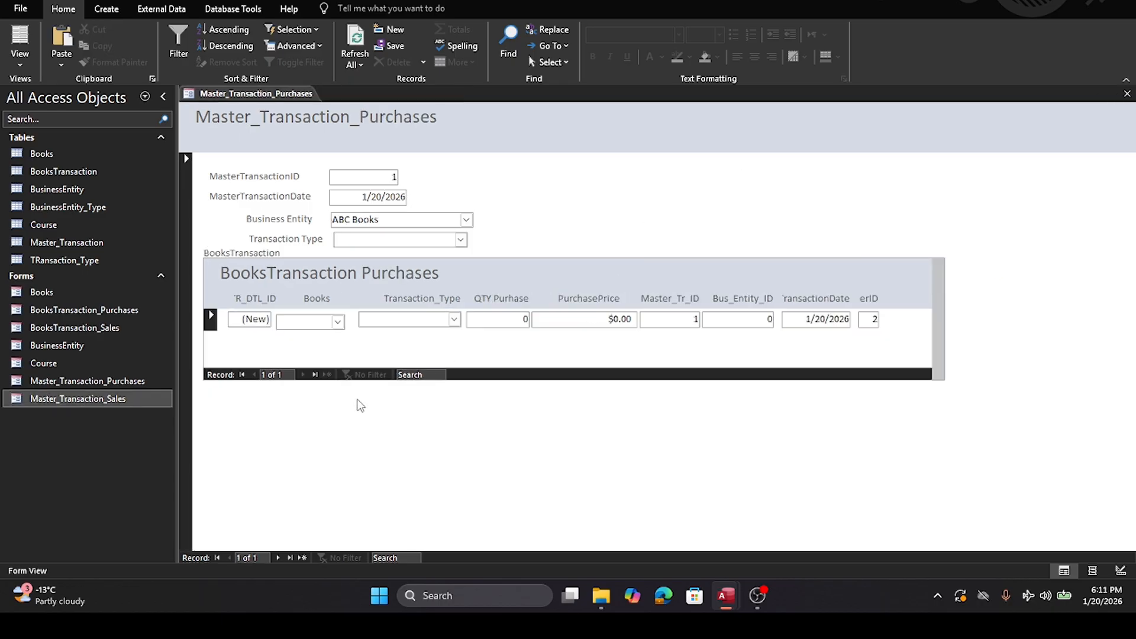
Step: Close Master_Transaction_Purchases, raise the system volume to maximum, and return to Access
left_click(1128, 94)
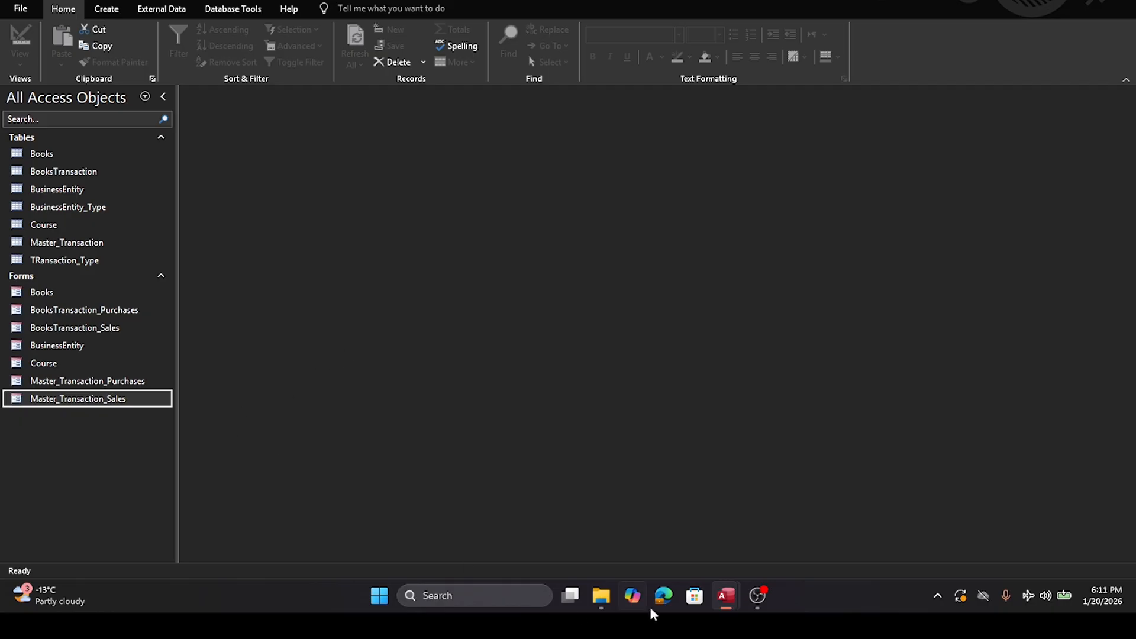
left_click(757, 595)
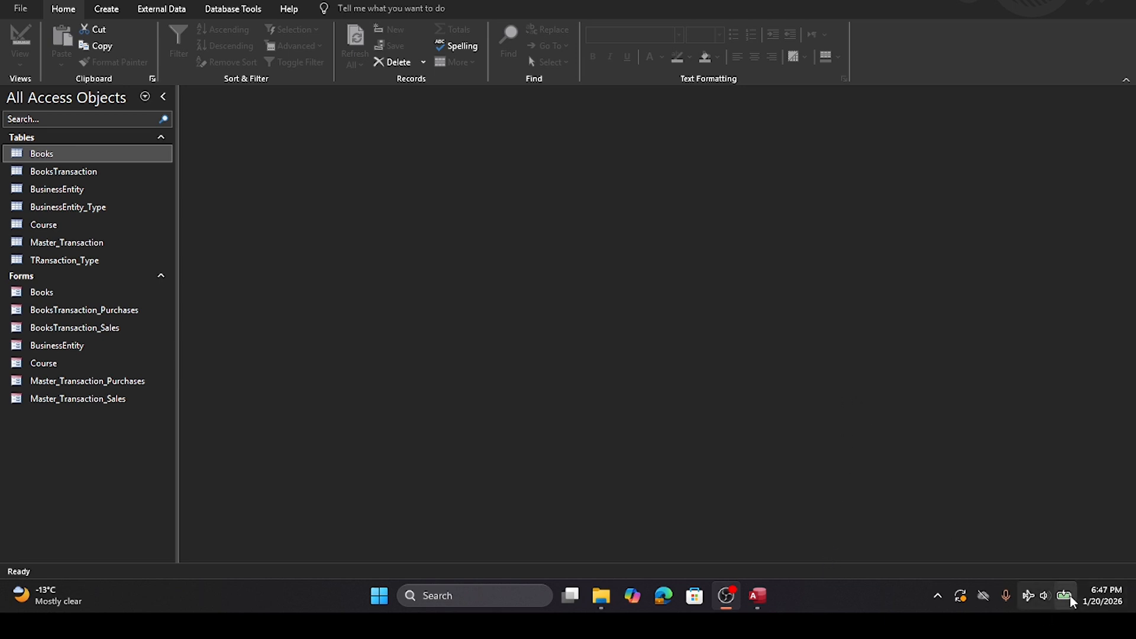
left_click(1044, 593)
left_click_drag(953, 510, 1080, 510)
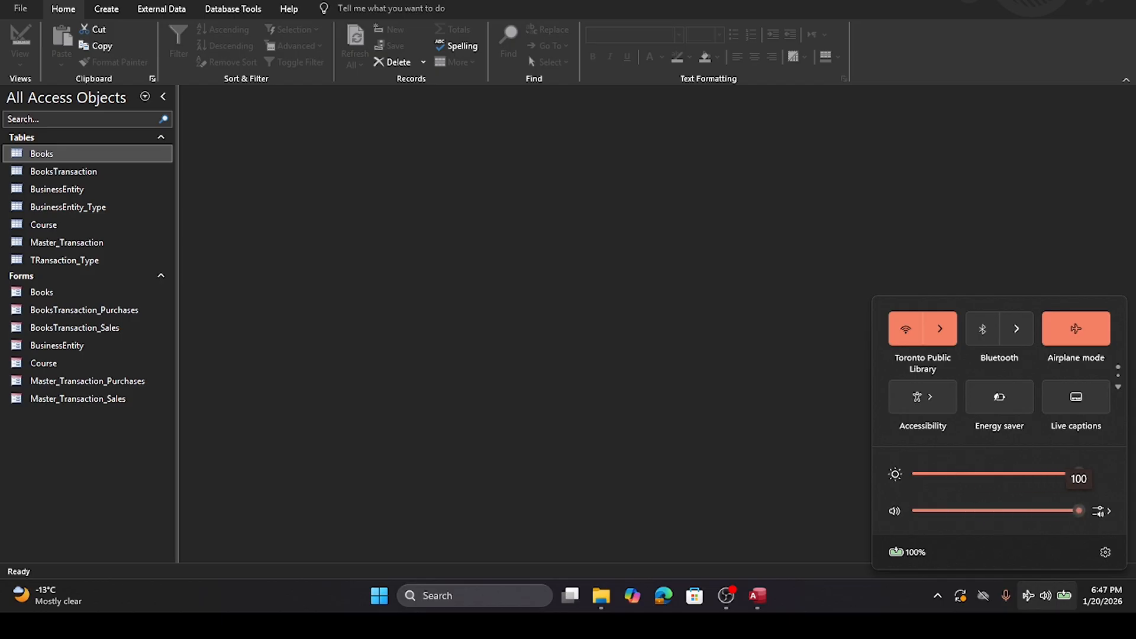
left_click(644, 351)
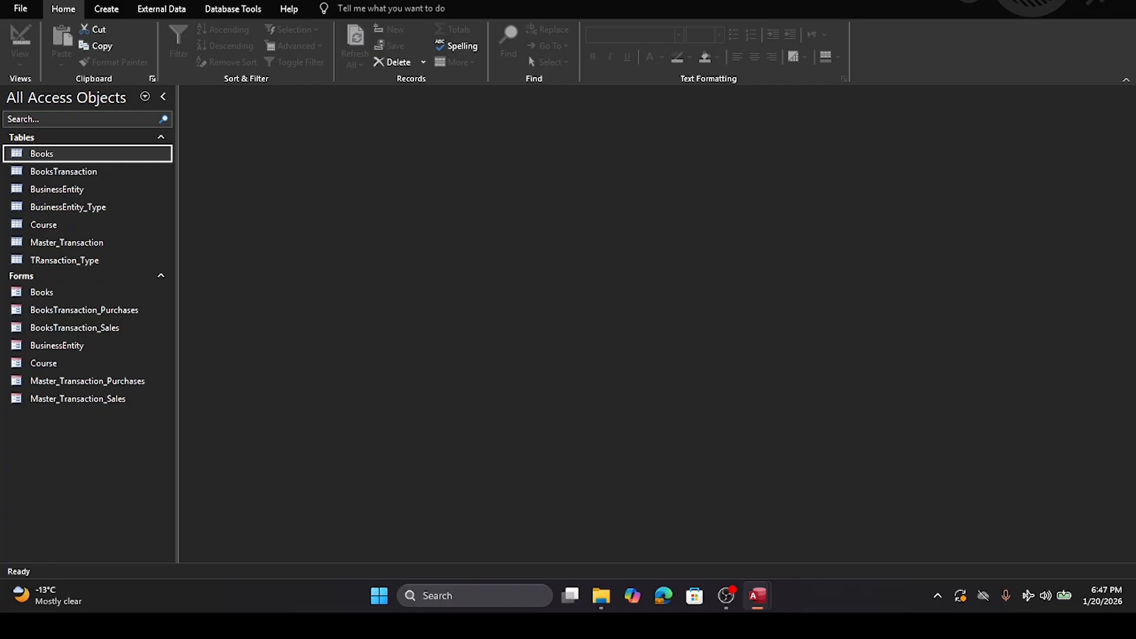
key("alt+Tab")
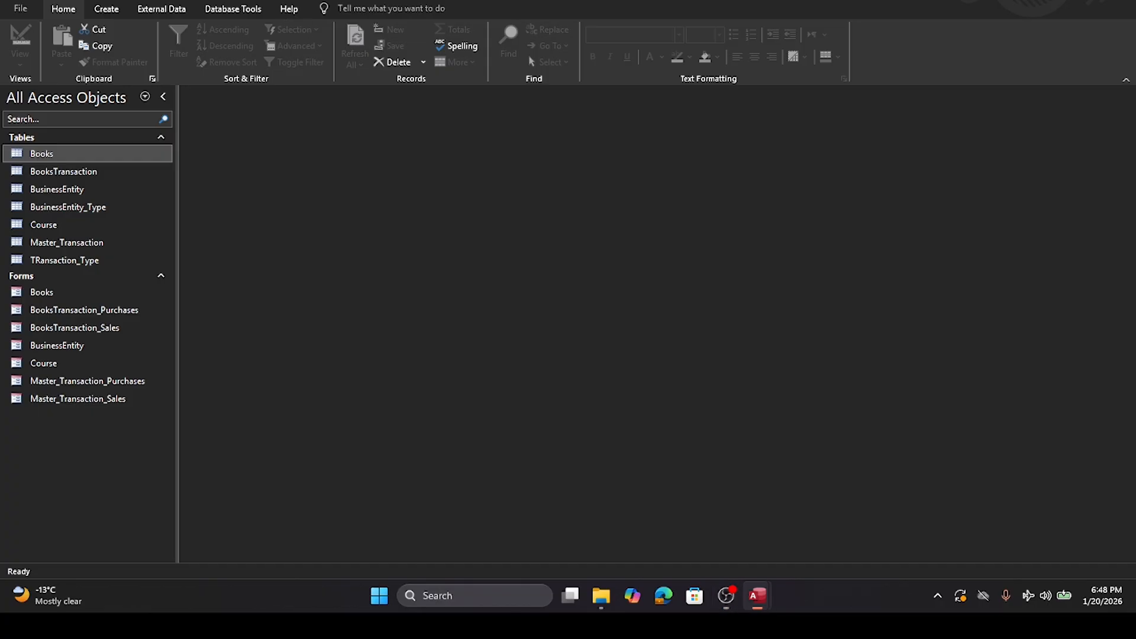
left_click(253, 219)
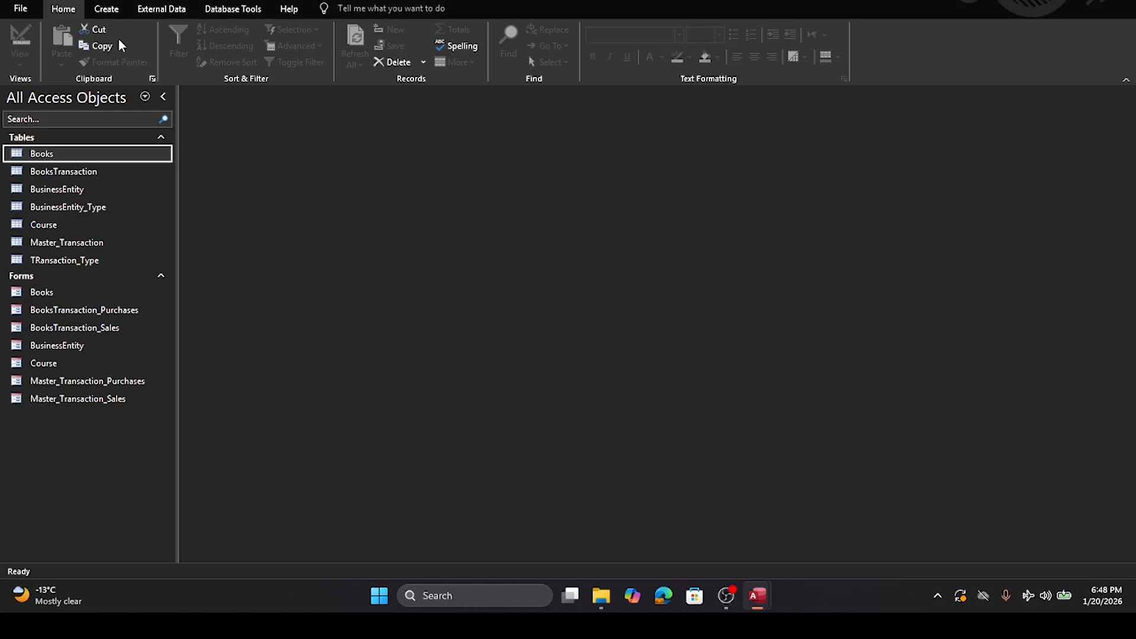
Step: Create a quick Books1 form from the Books table, then close it
left_click(109, 12)
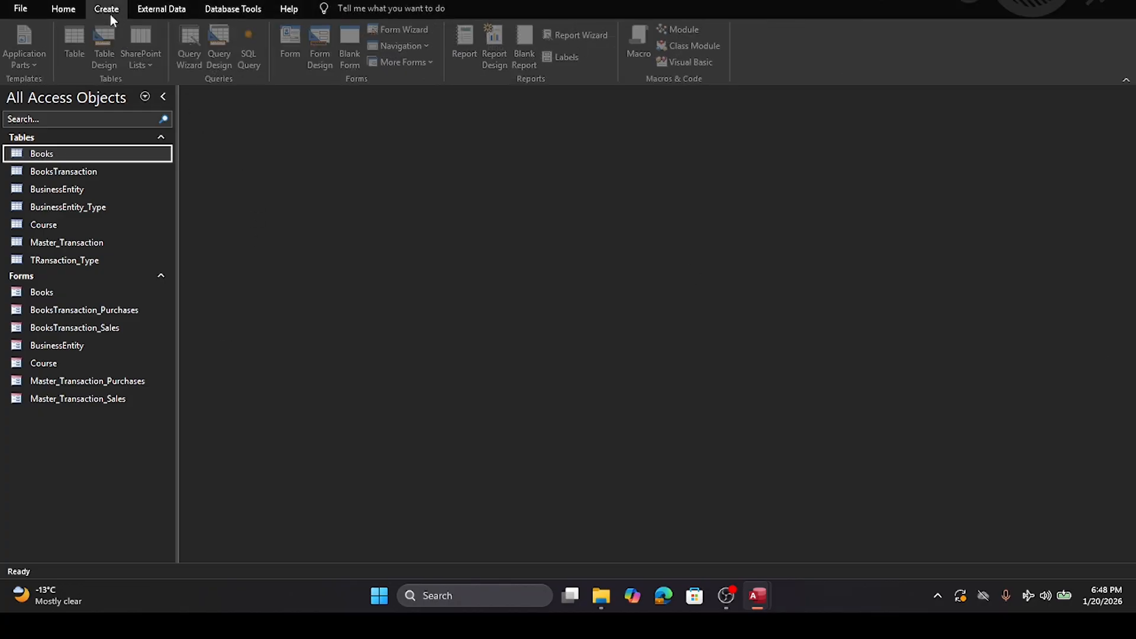
left_click(299, 42)
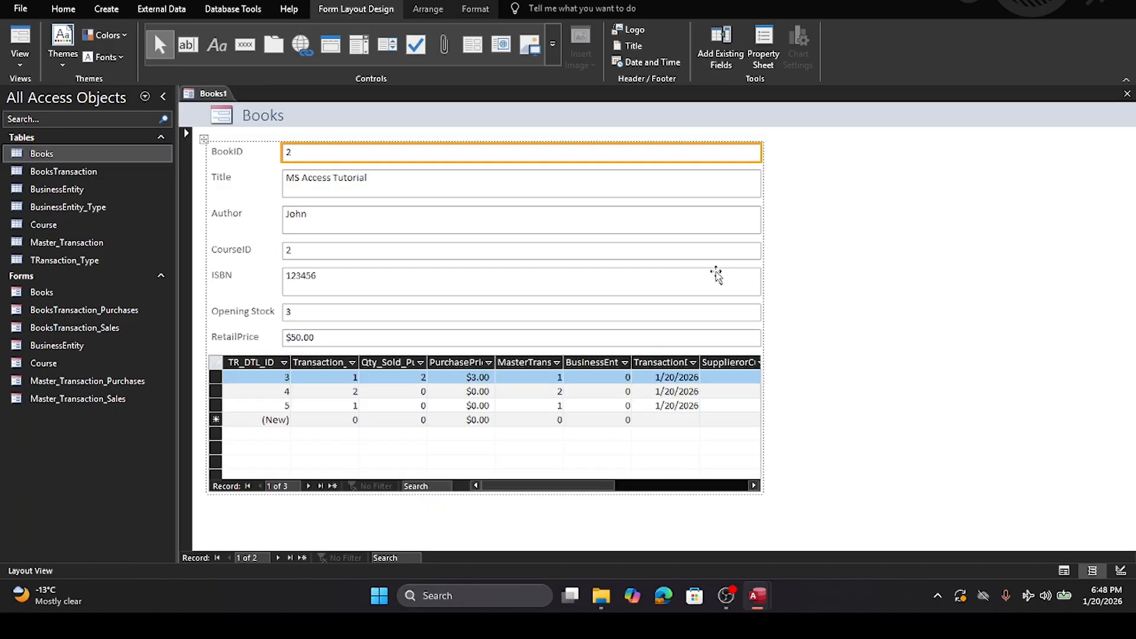
left_click(1127, 94)
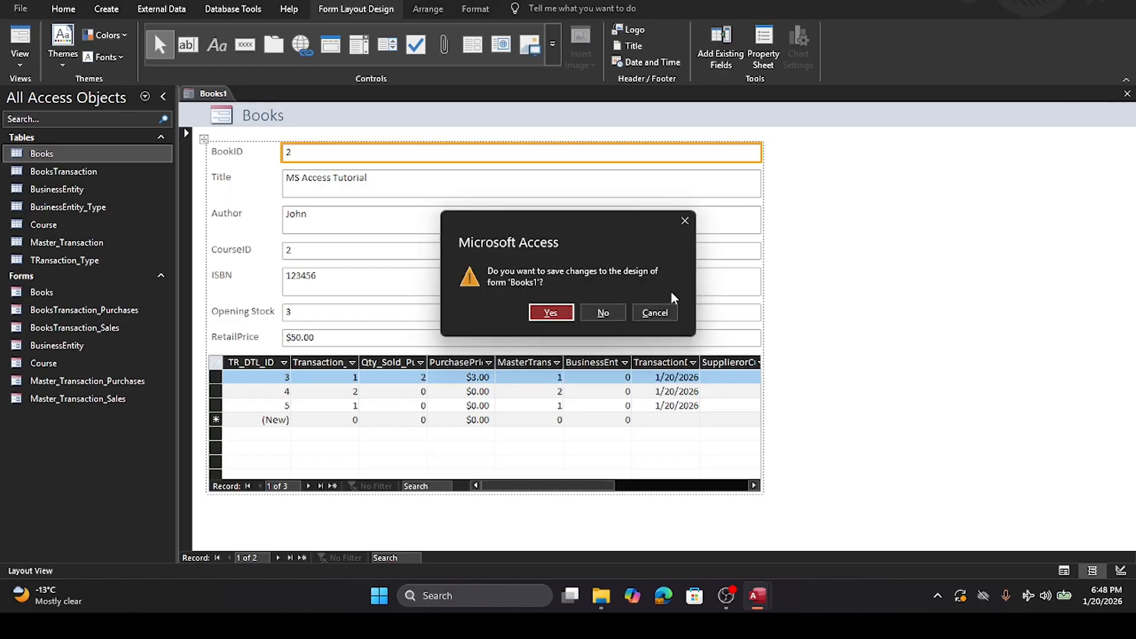
Step: Discard Books1 without saving and create a new blank form instead
left_click(603, 312)
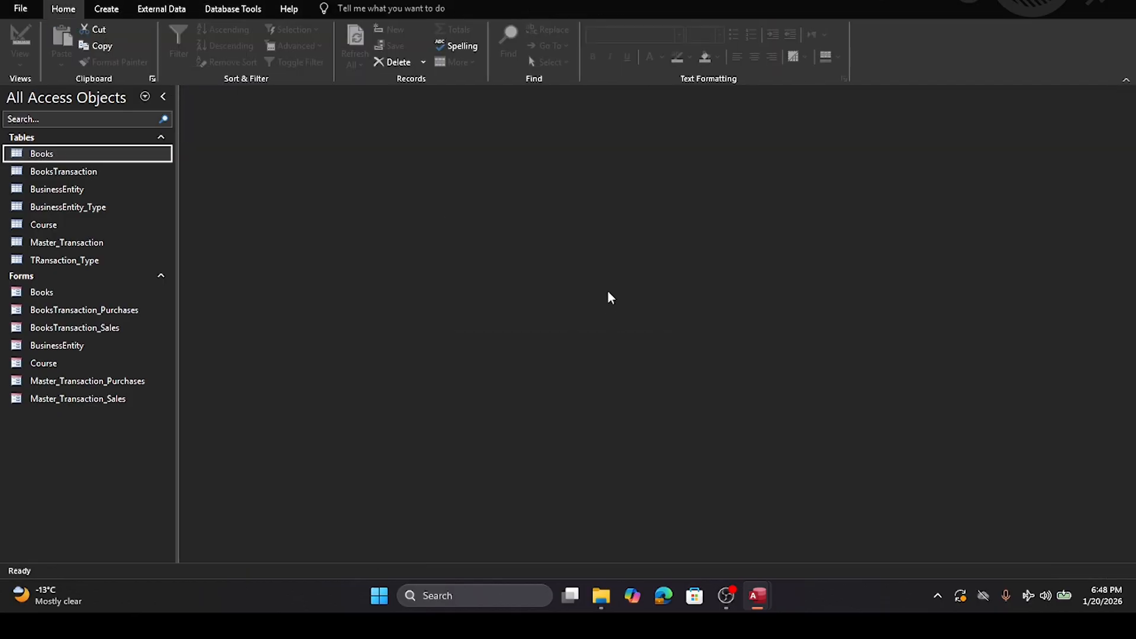
left_click(108, 9)
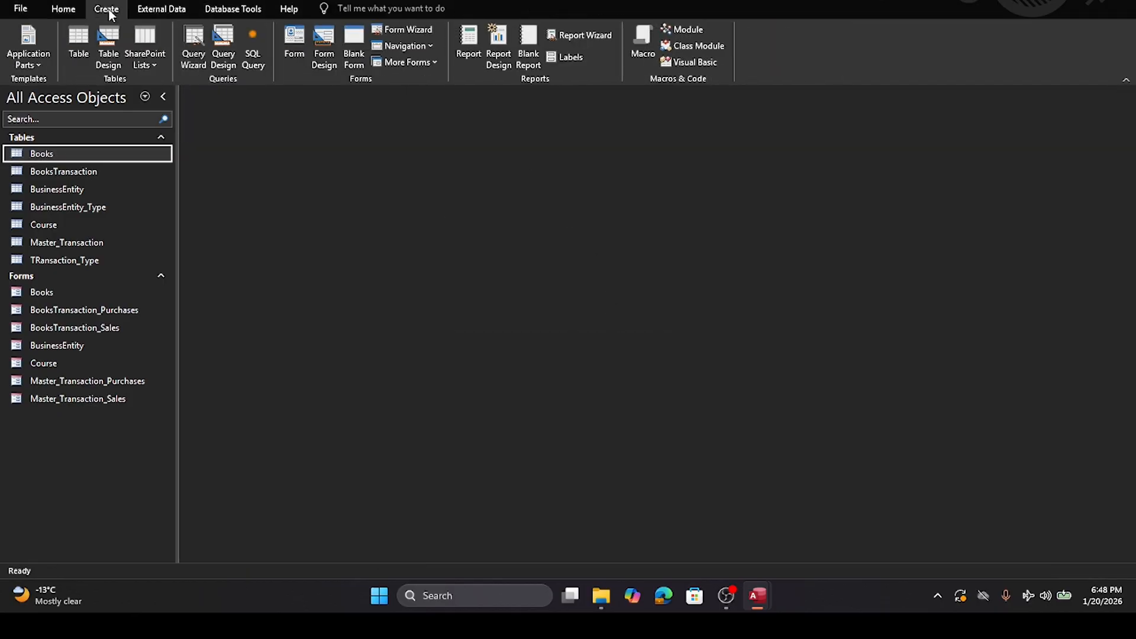
left_click(355, 42)
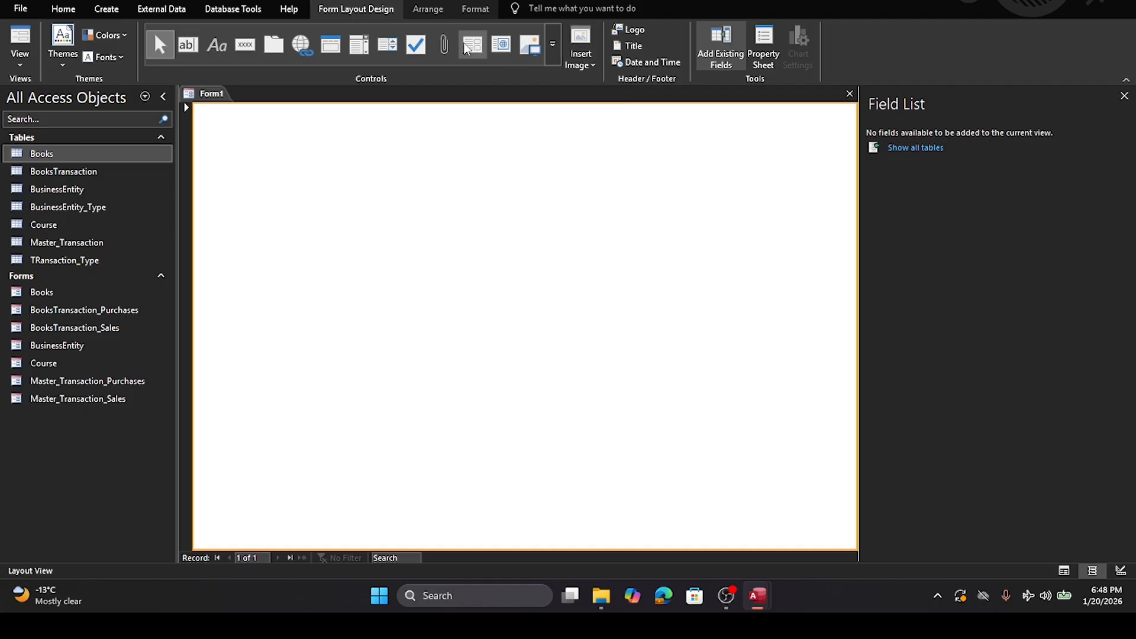
Step: Place a command button on Form1 that opens the Books form
left_click(245, 47)
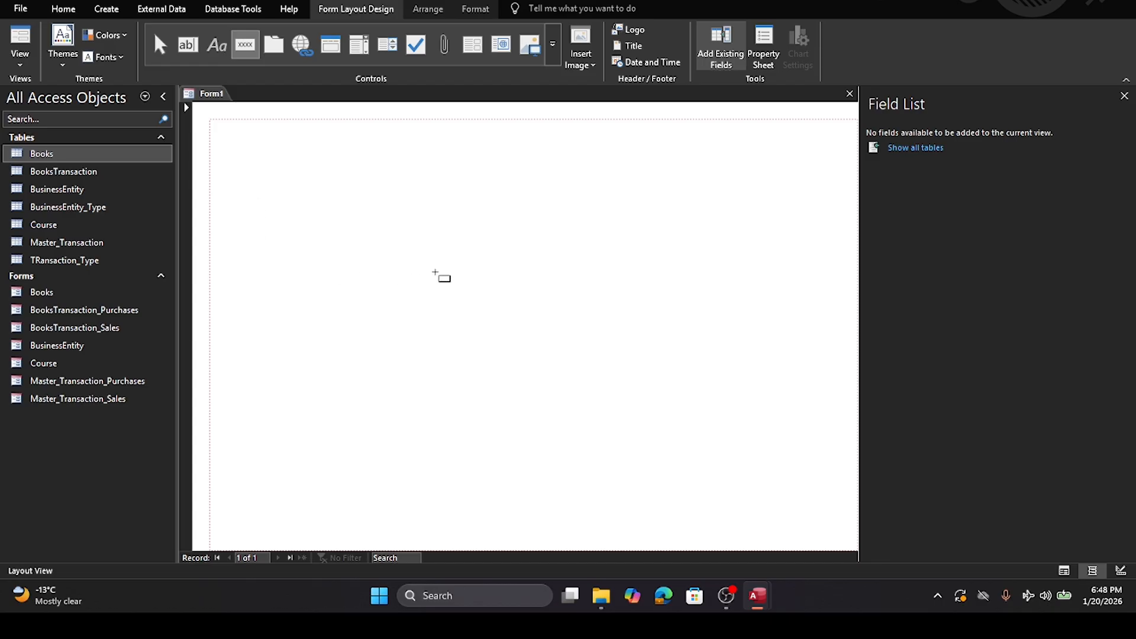
left_click(435, 273)
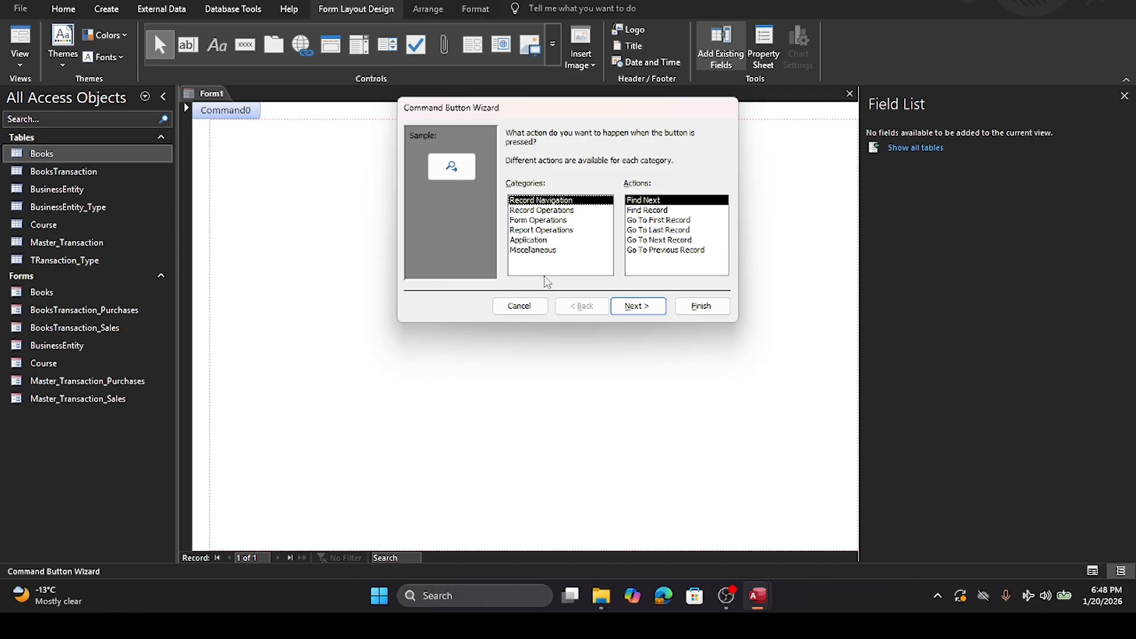
left_click(551, 220)
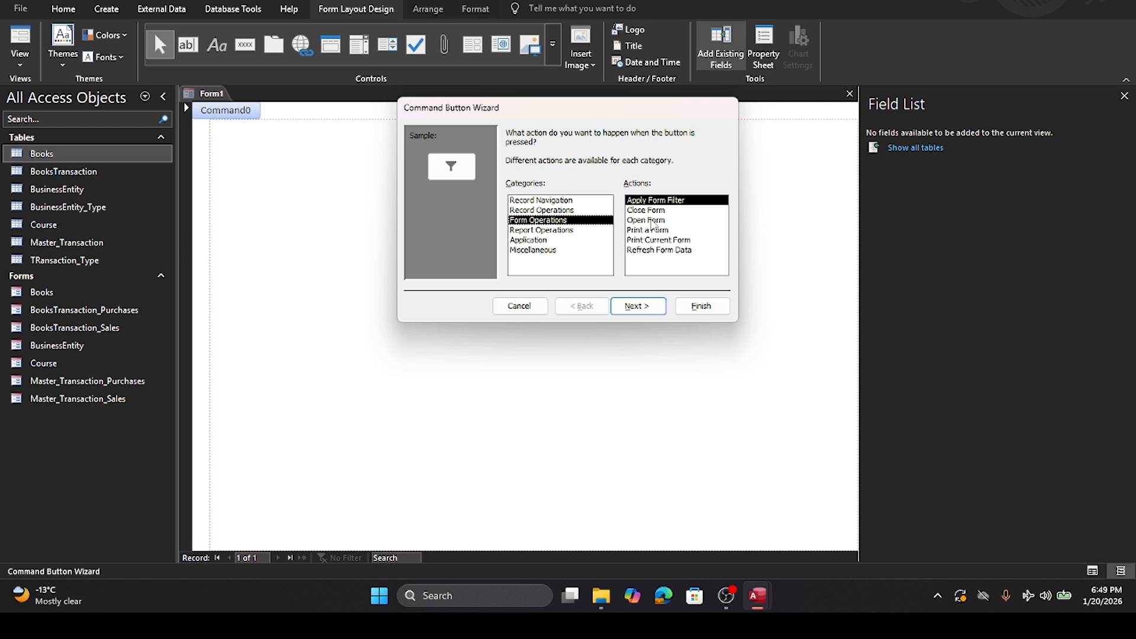
left_click(652, 221)
left_click(642, 308)
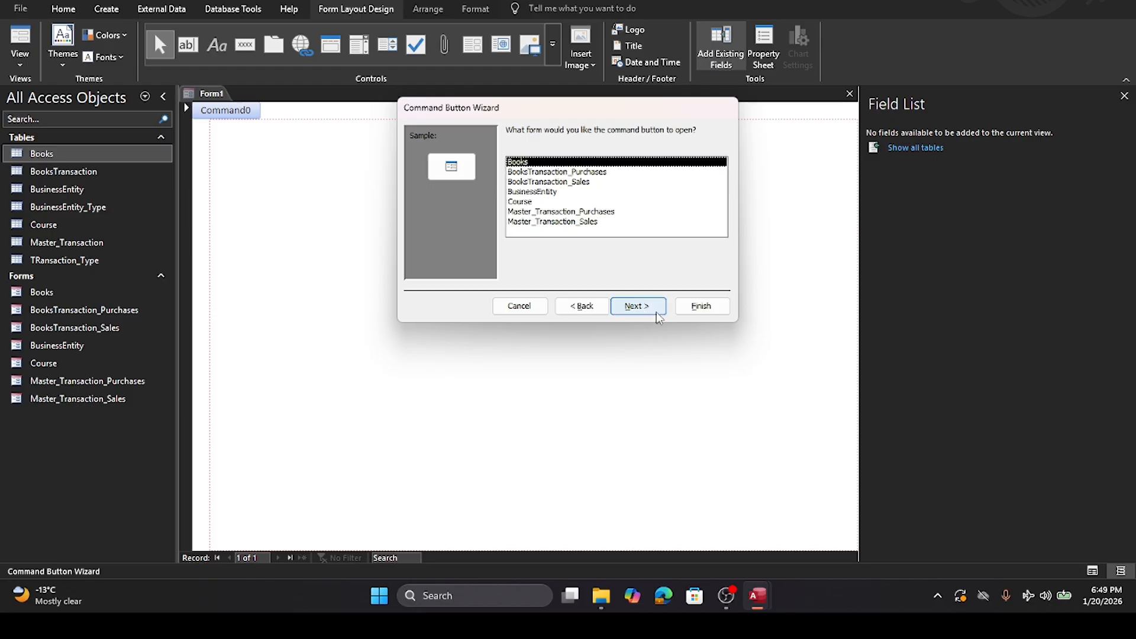
left_click(655, 312)
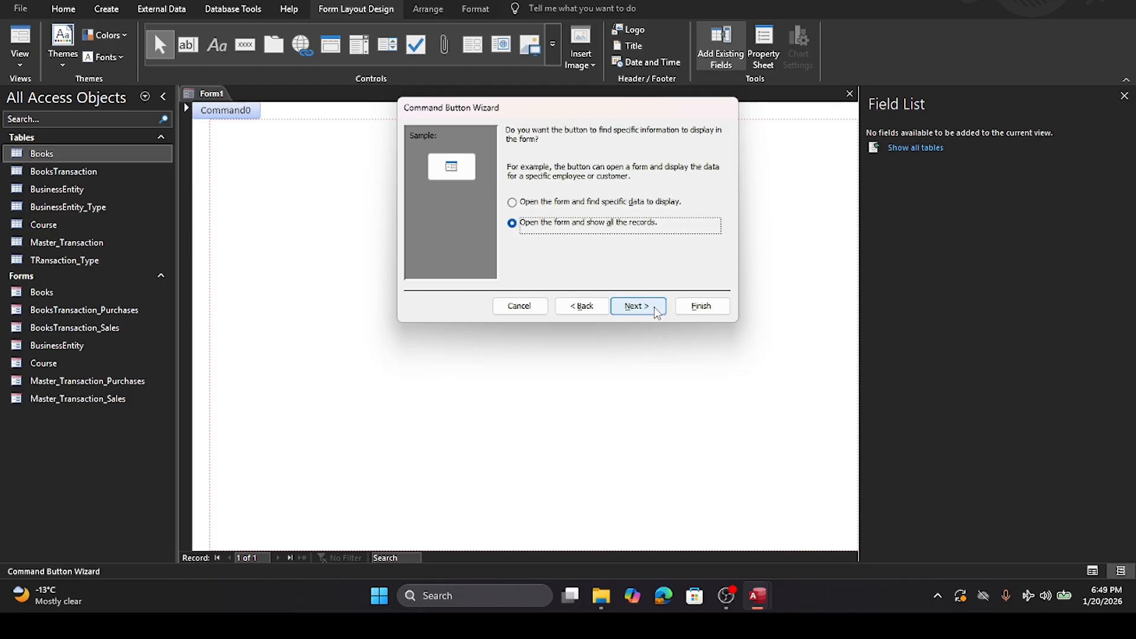
left_click(655, 313)
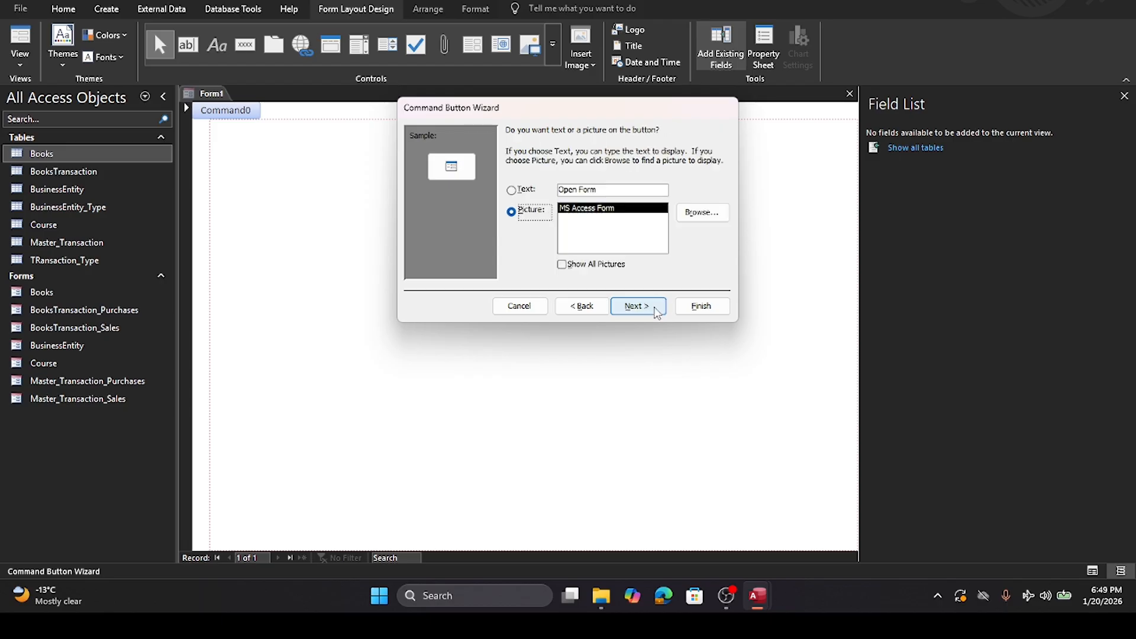
Step: Caption and name the button 'Enter Books', finish the wizard, and move it down the form
left_click(512, 190)
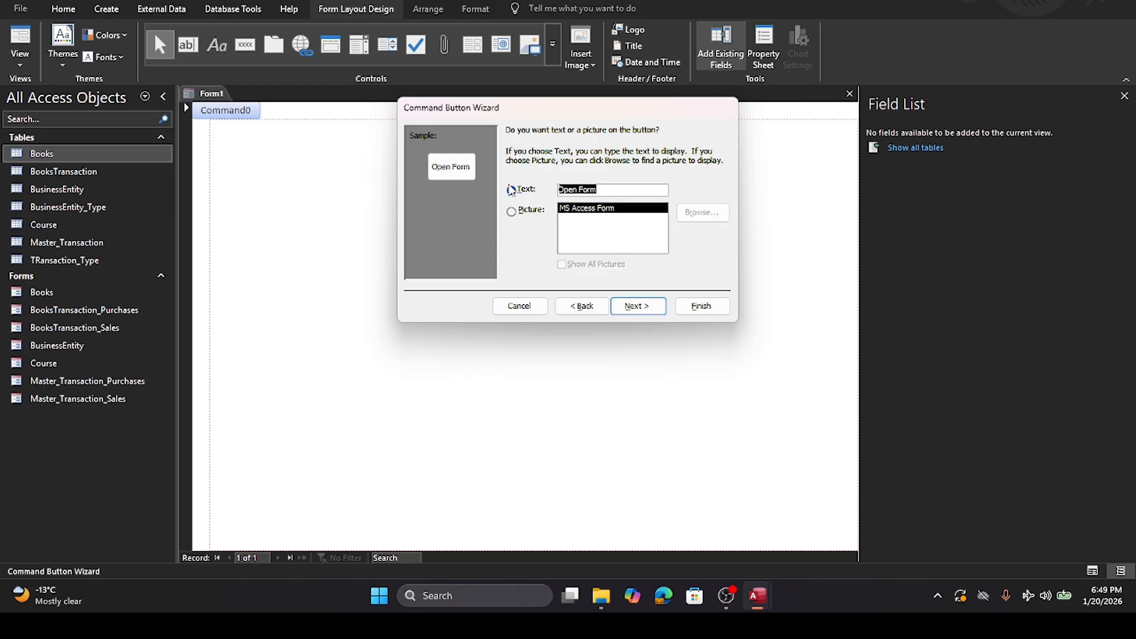
type("Enter Books")
left_click(653, 315)
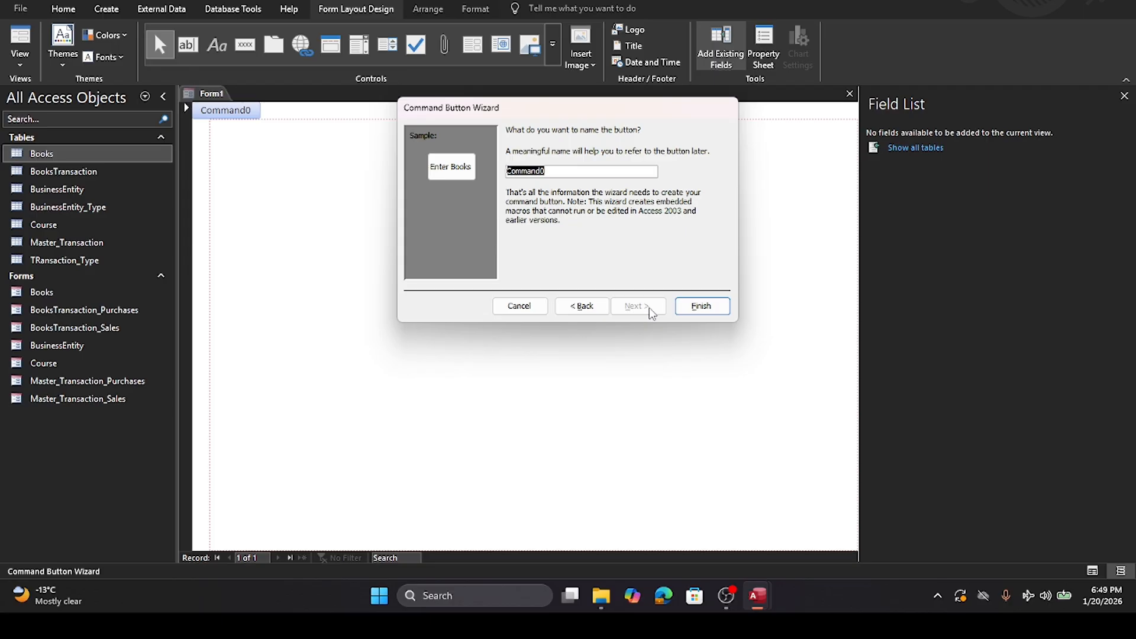
type("Enter Bp")
key("BackSpace")
type("ooks")
left_click(701, 306)
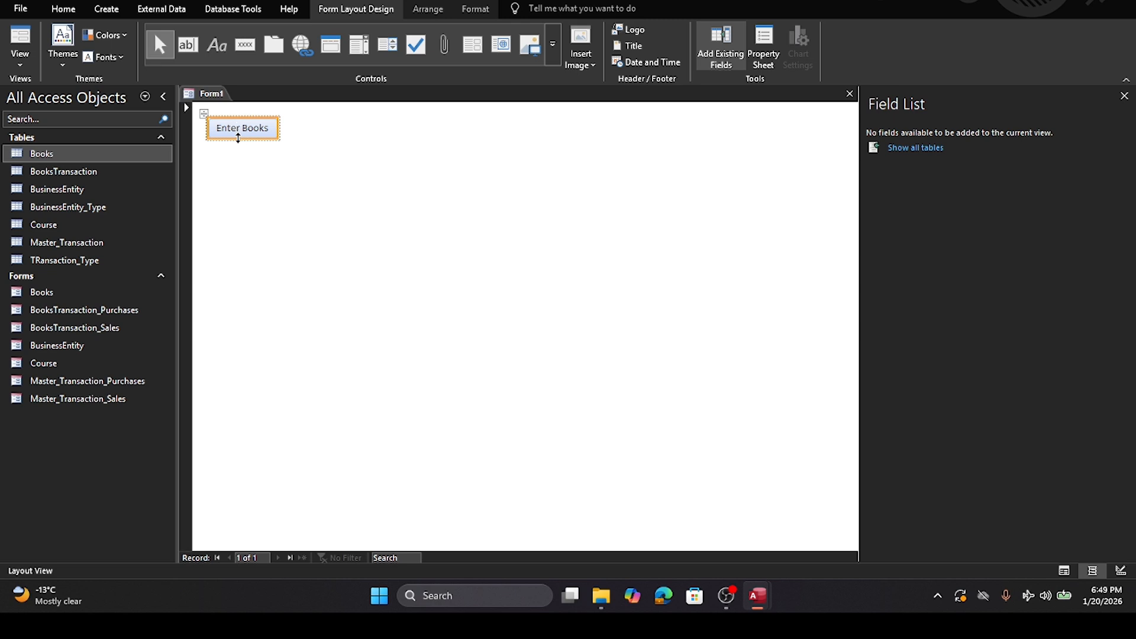
left_click_drag(232, 137, 292, 212)
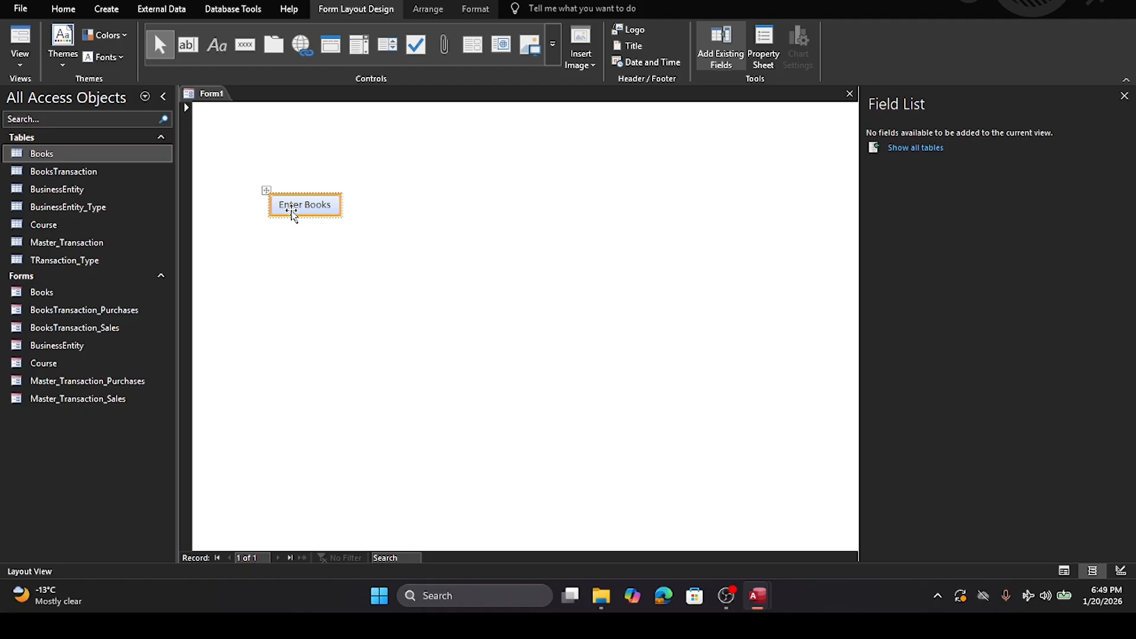
left_click(365, 322)
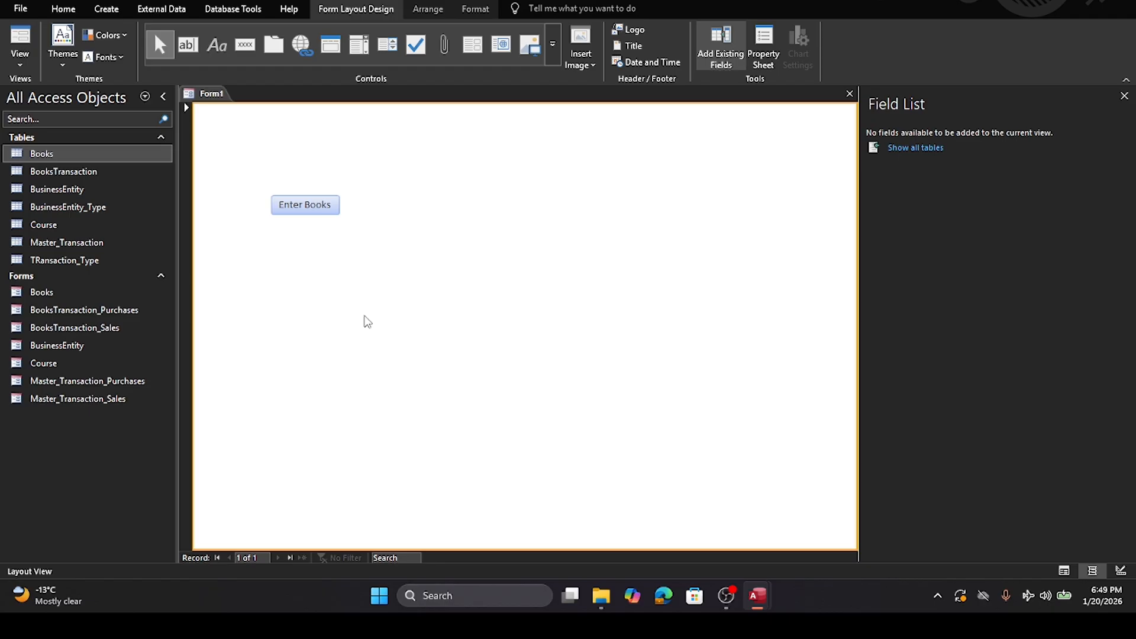
left_click(242, 45)
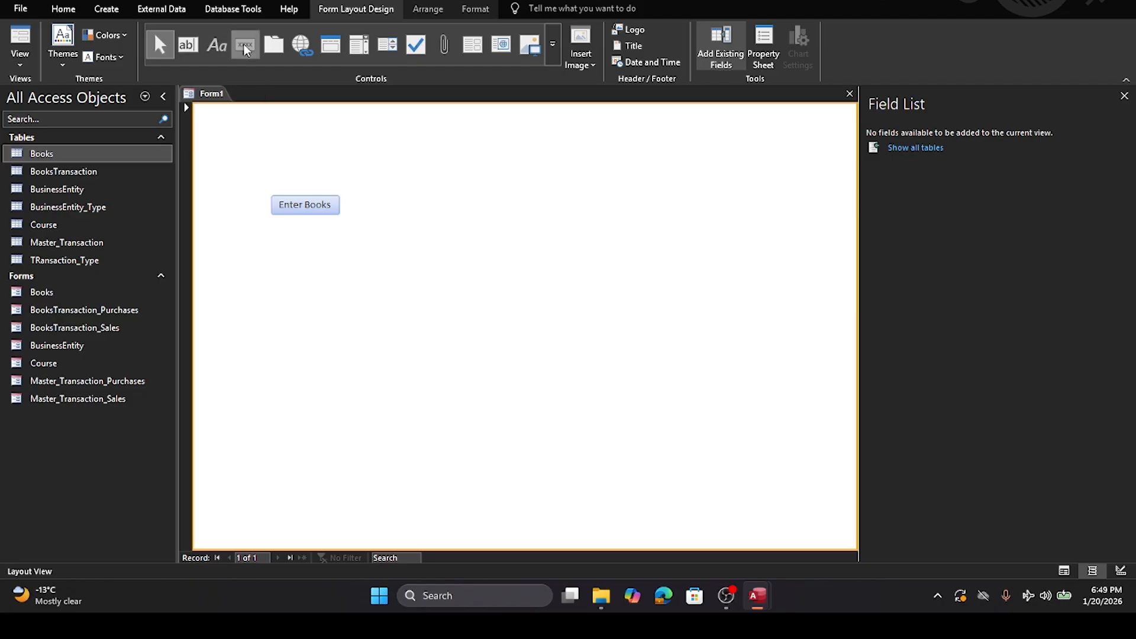
left_click(279, 235)
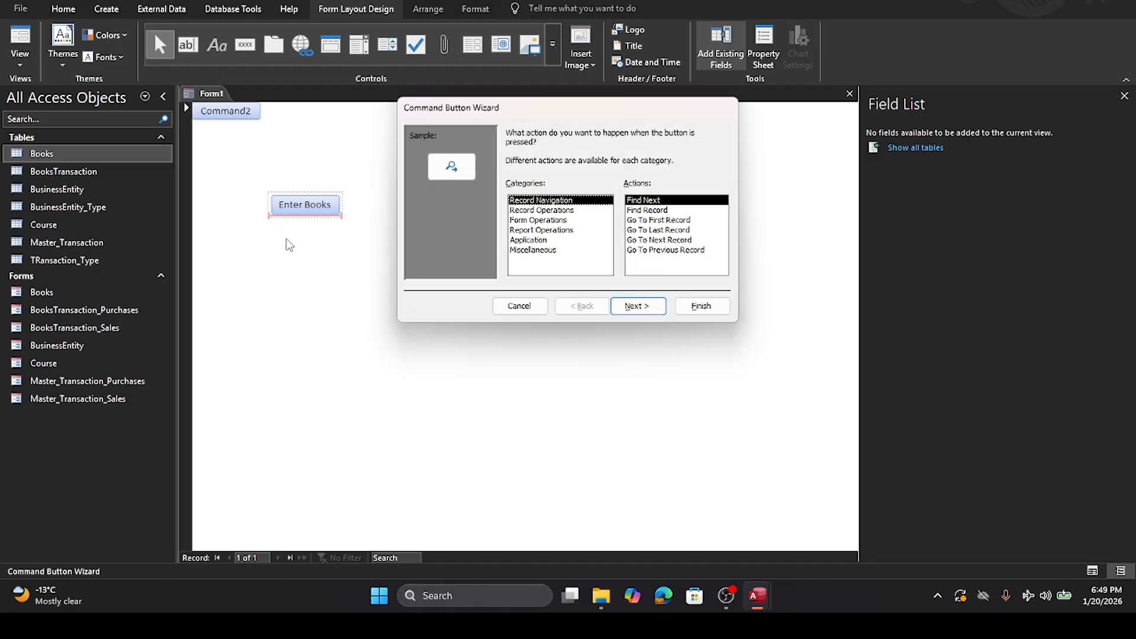
left_click(547, 220)
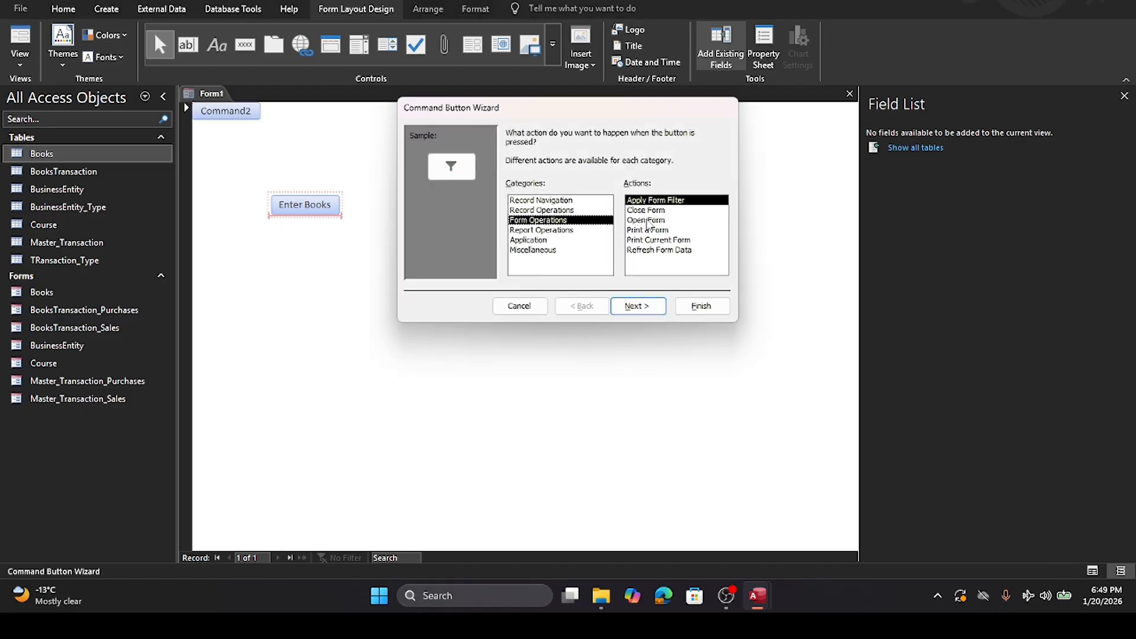
left_click(646, 220)
left_click(637, 307)
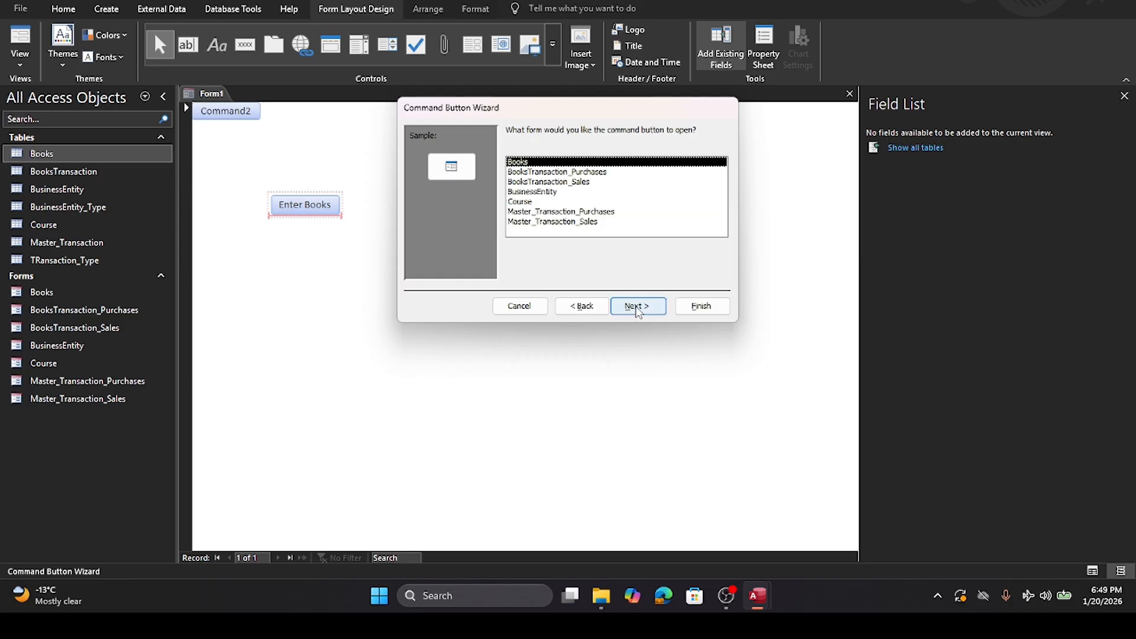
left_click(528, 192)
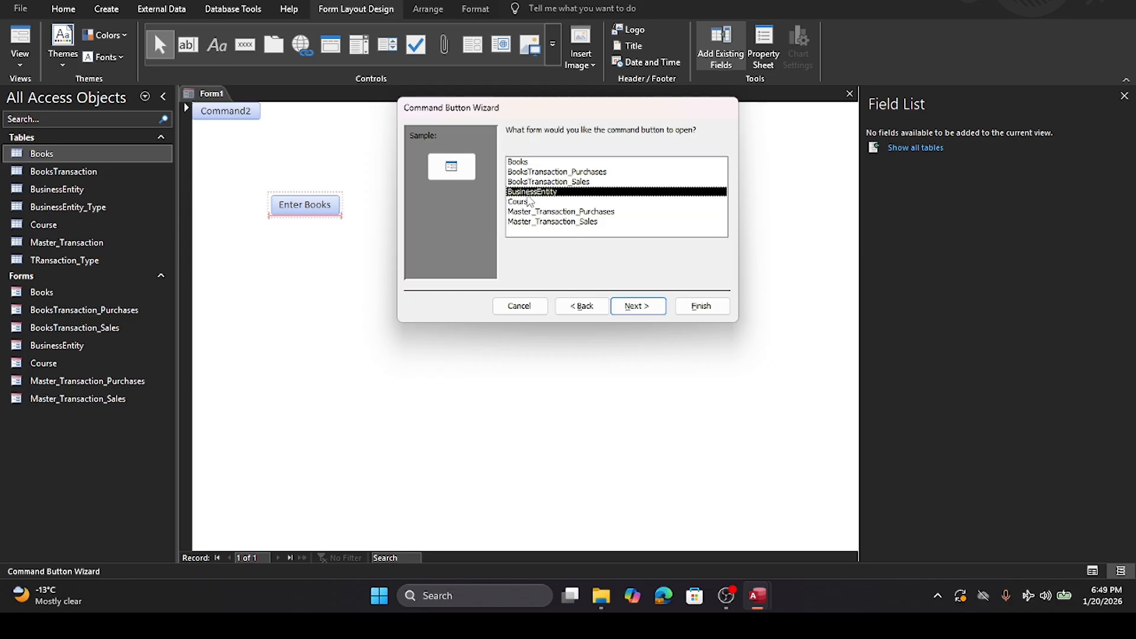
left_click(637, 308)
left_click(636, 308)
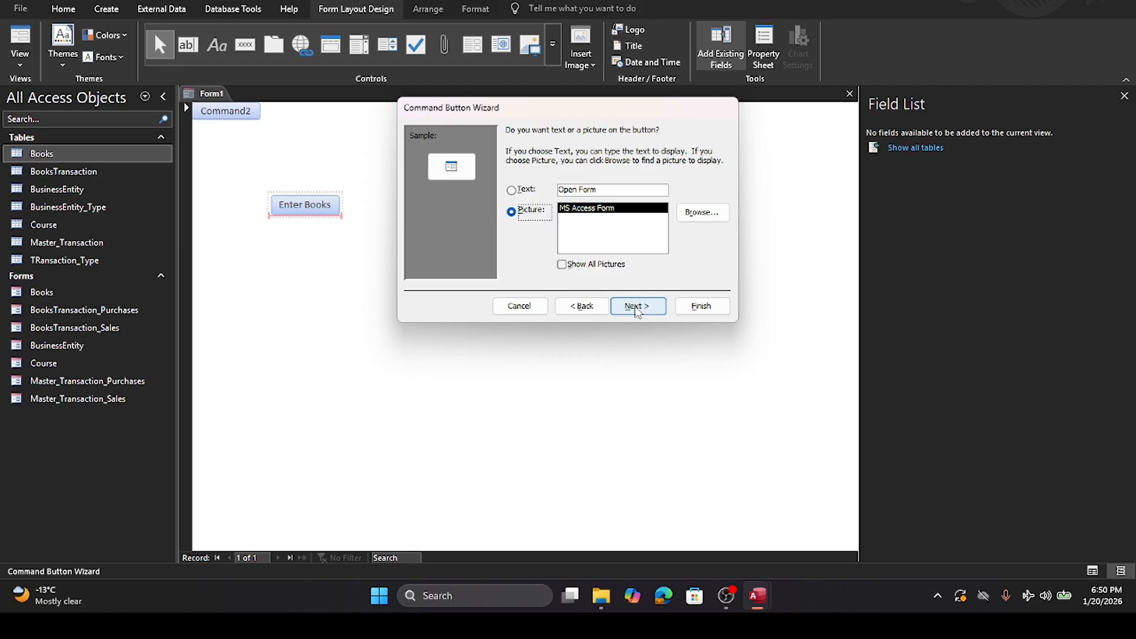
left_click(636, 308)
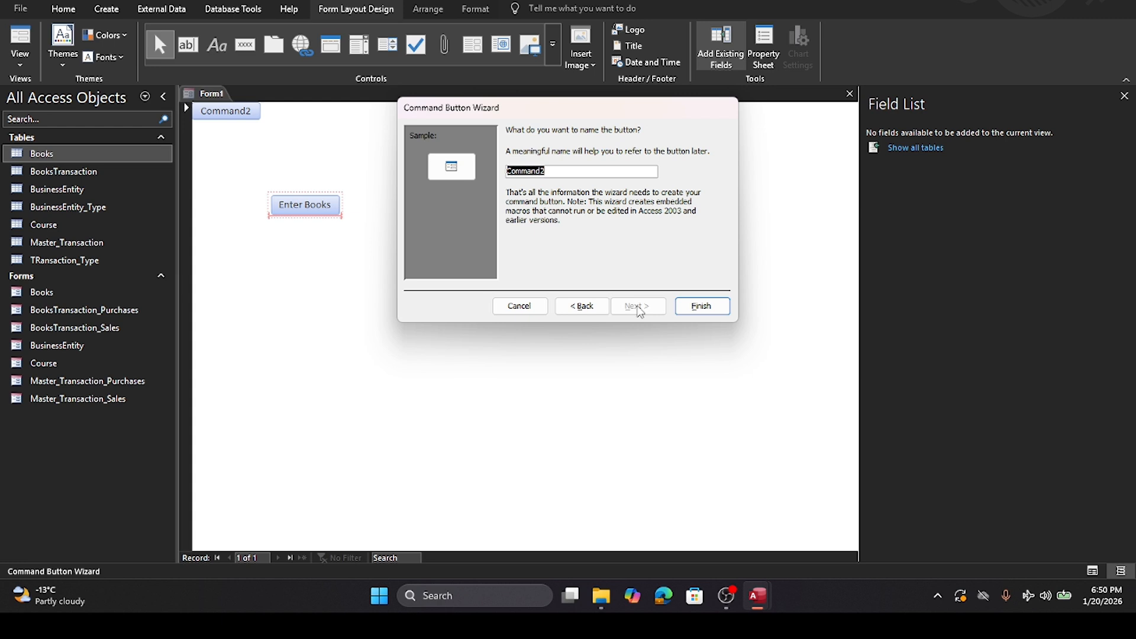
type("Enter Business Entity")
left_click(710, 300)
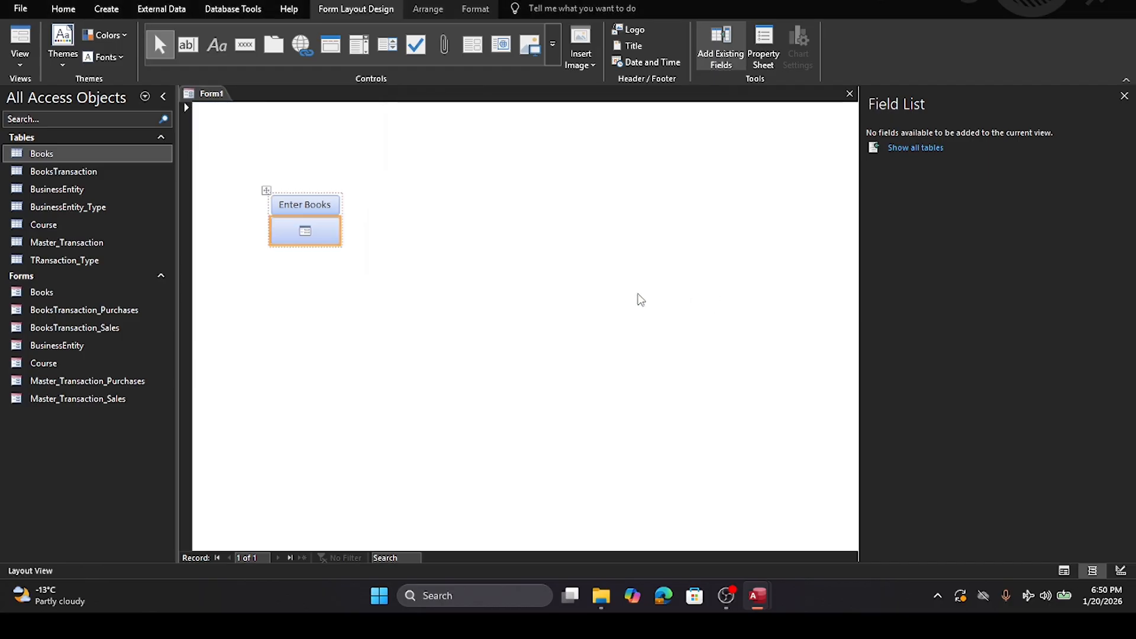
right_click(290, 240)
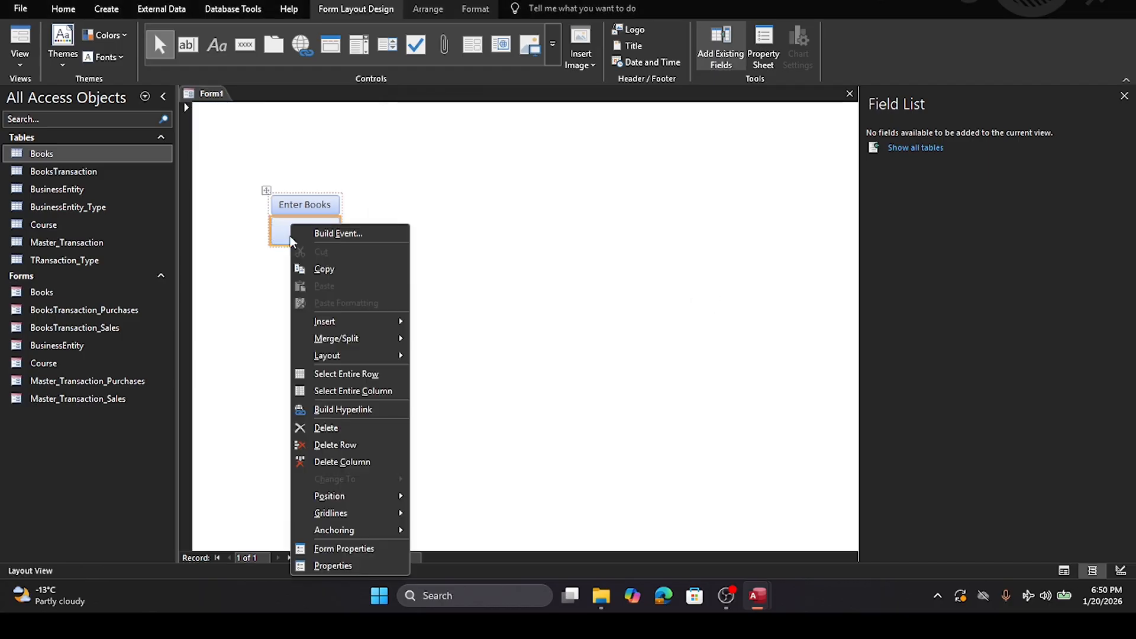
left_click(259, 367)
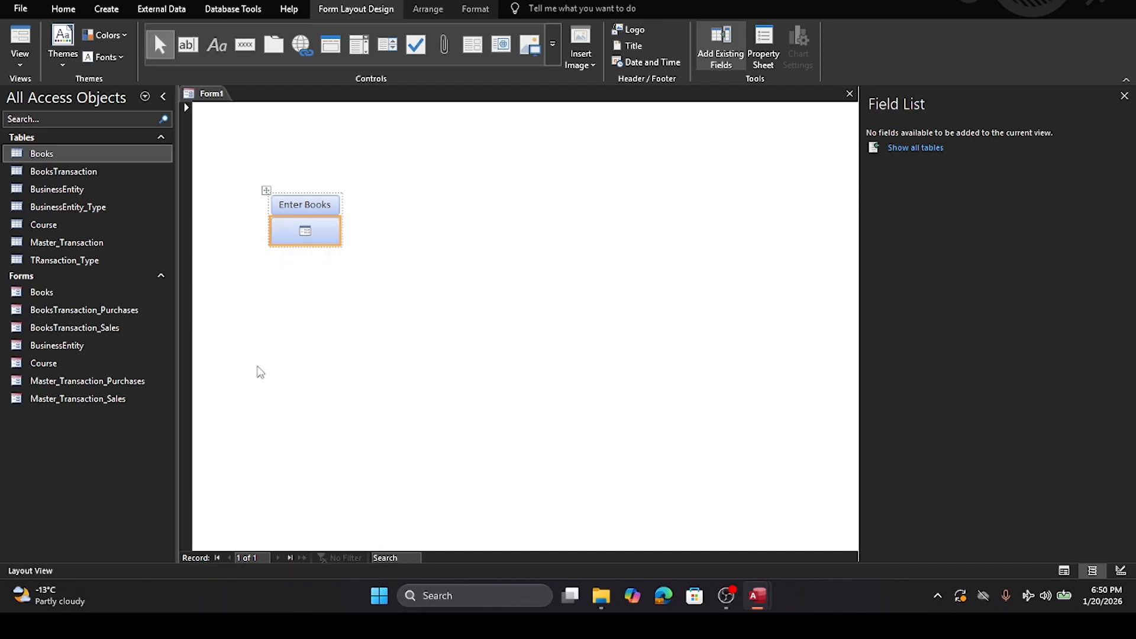
left_click(288, 225)
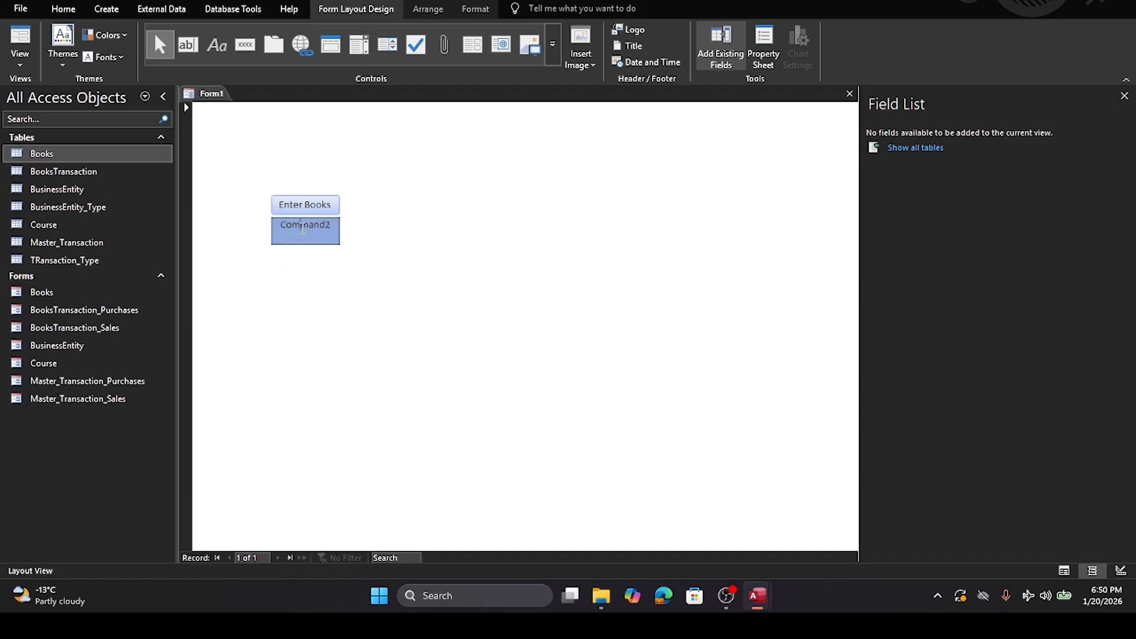
double_click(302, 227)
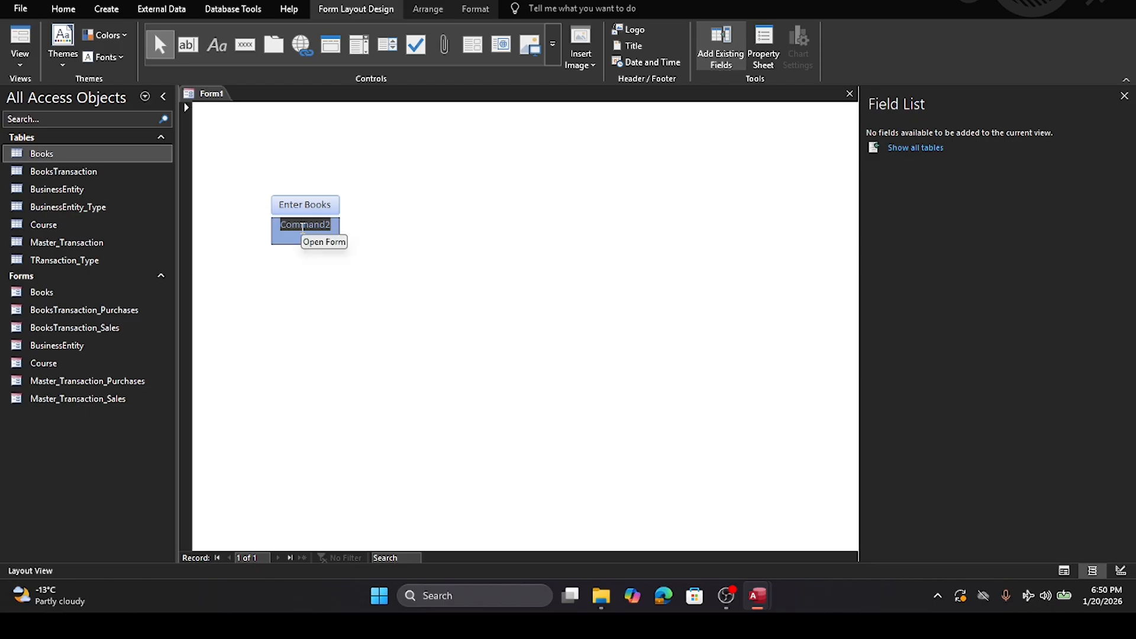
type("Enter ")
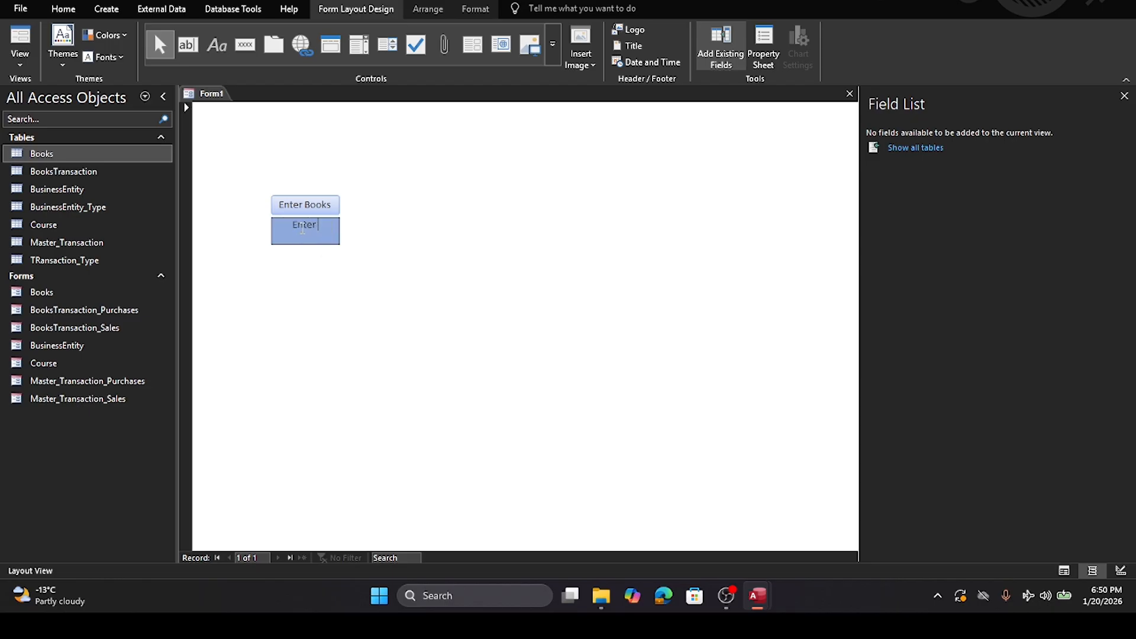
type("Business Entity")
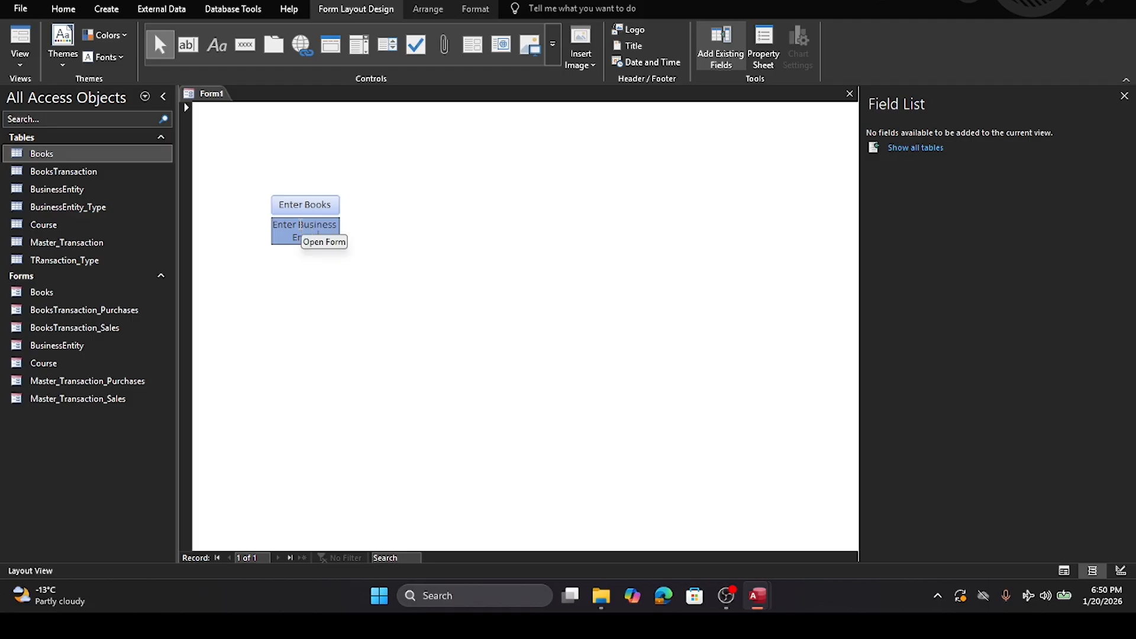
left_click(420, 262)
left_click(305, 234)
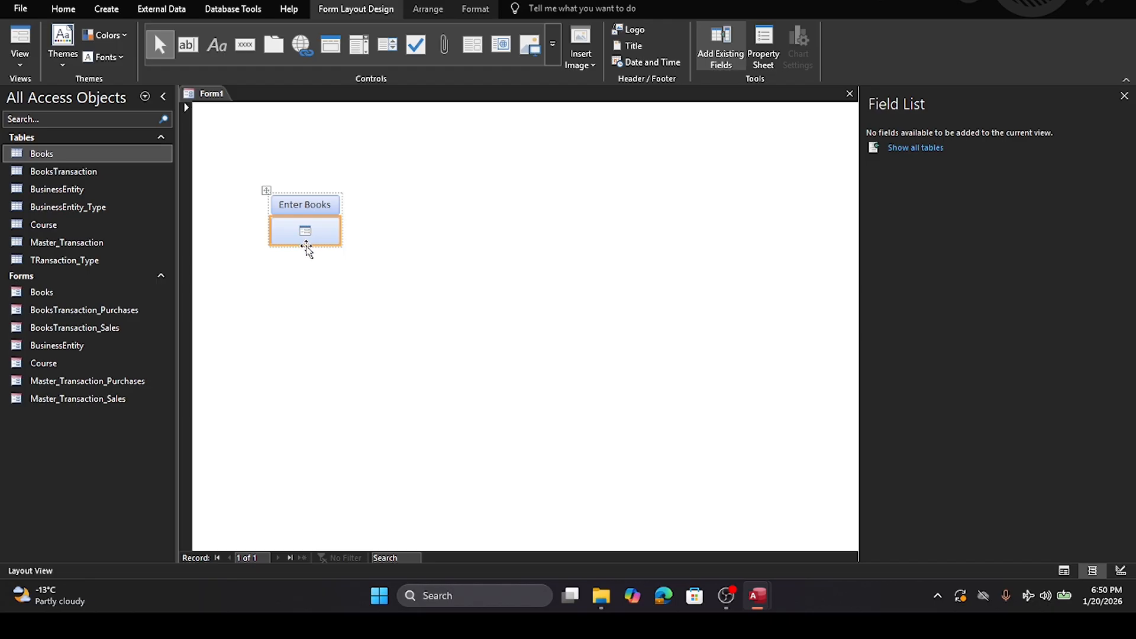
left_click_drag(306, 246, 306, 269)
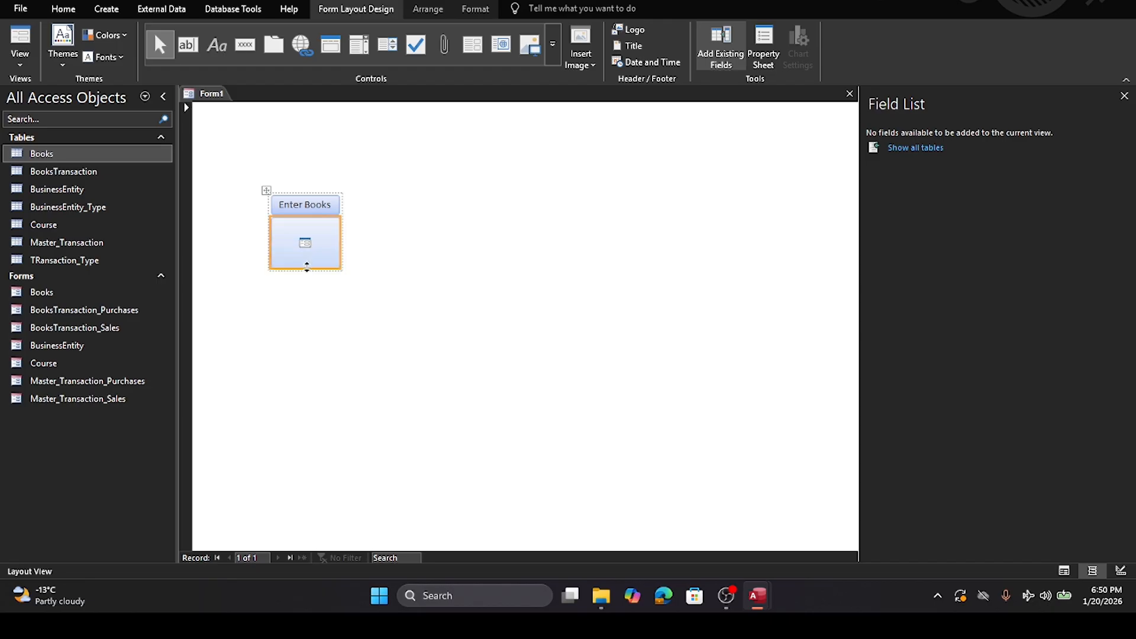
key("Delete")
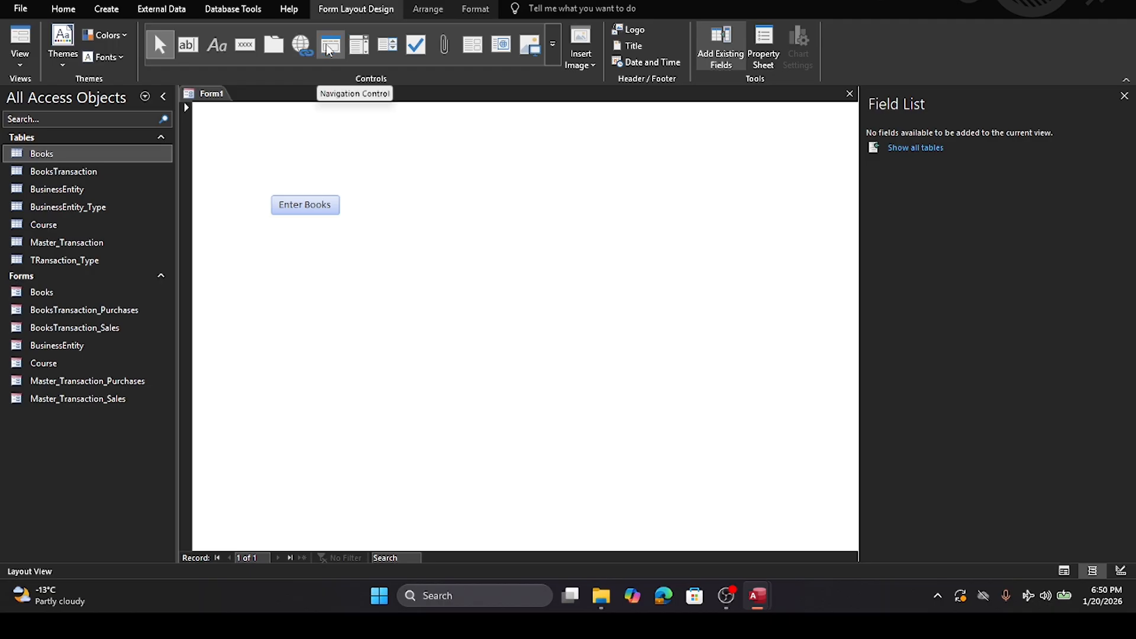
Step: Add a second command button below Enter Books that opens the BusinessEntity form
left_click(245, 45)
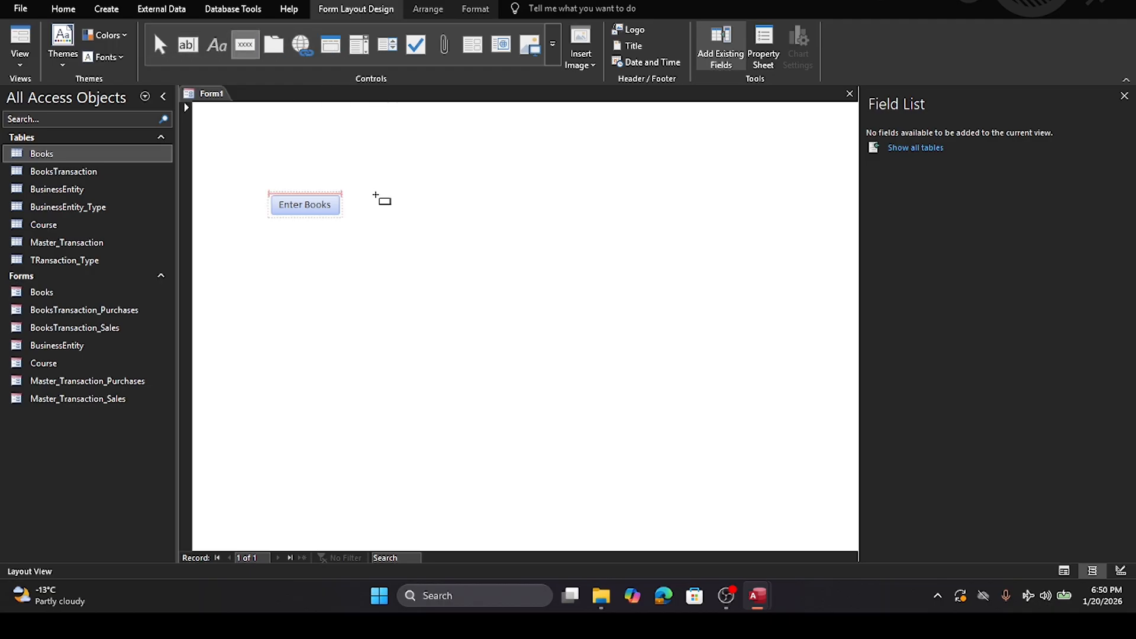
left_click(273, 240)
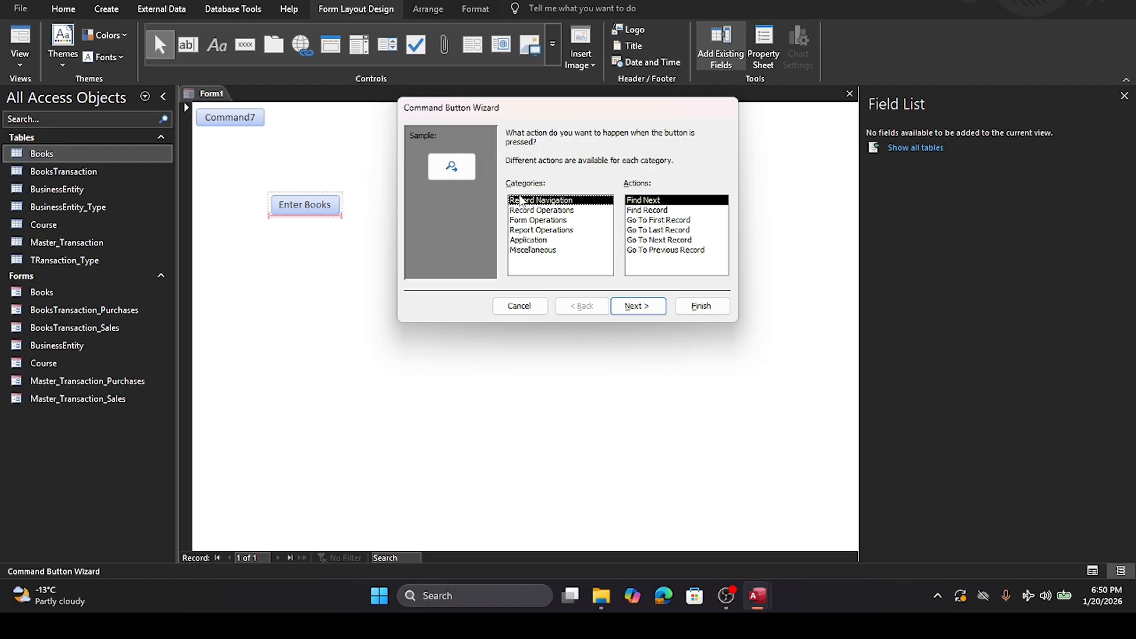
left_click(524, 220)
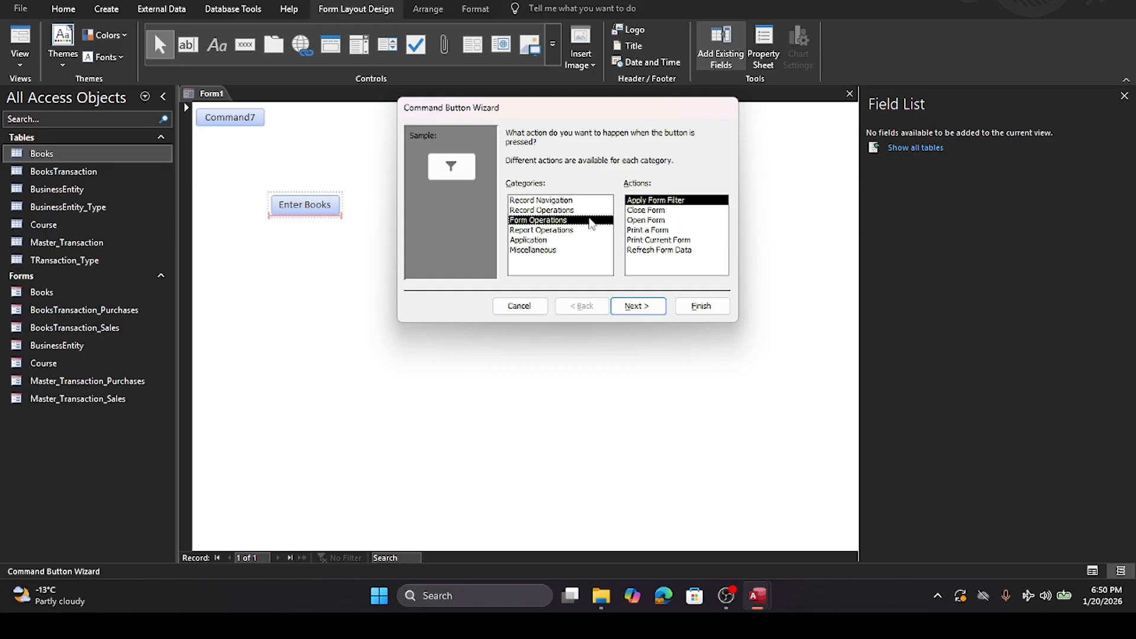
left_click(666, 221)
left_click(637, 306)
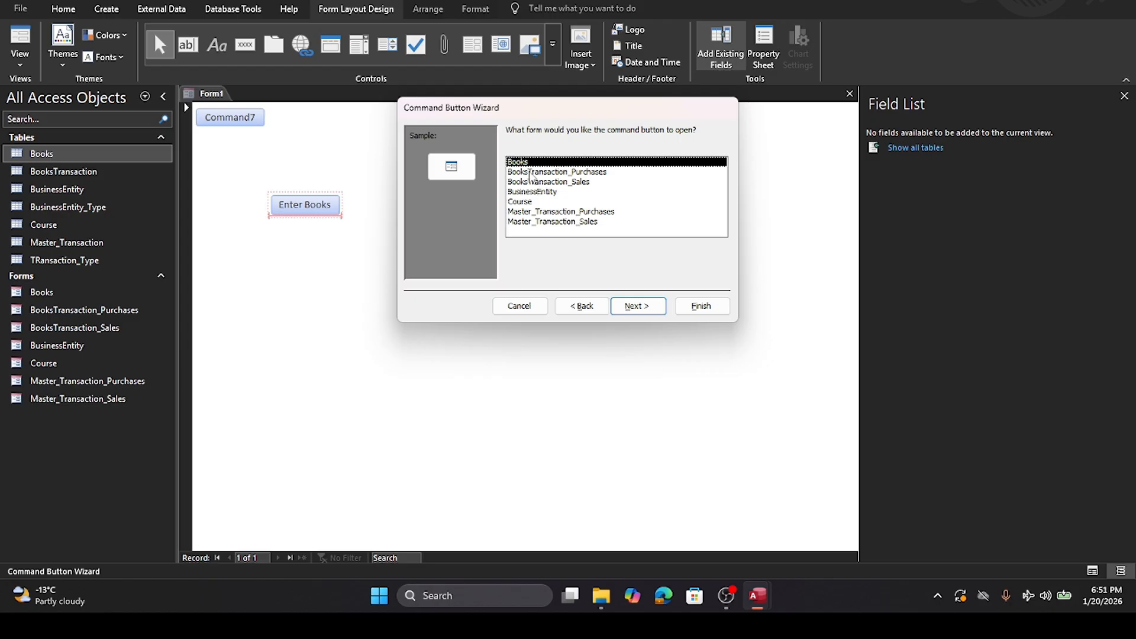
left_click(530, 191)
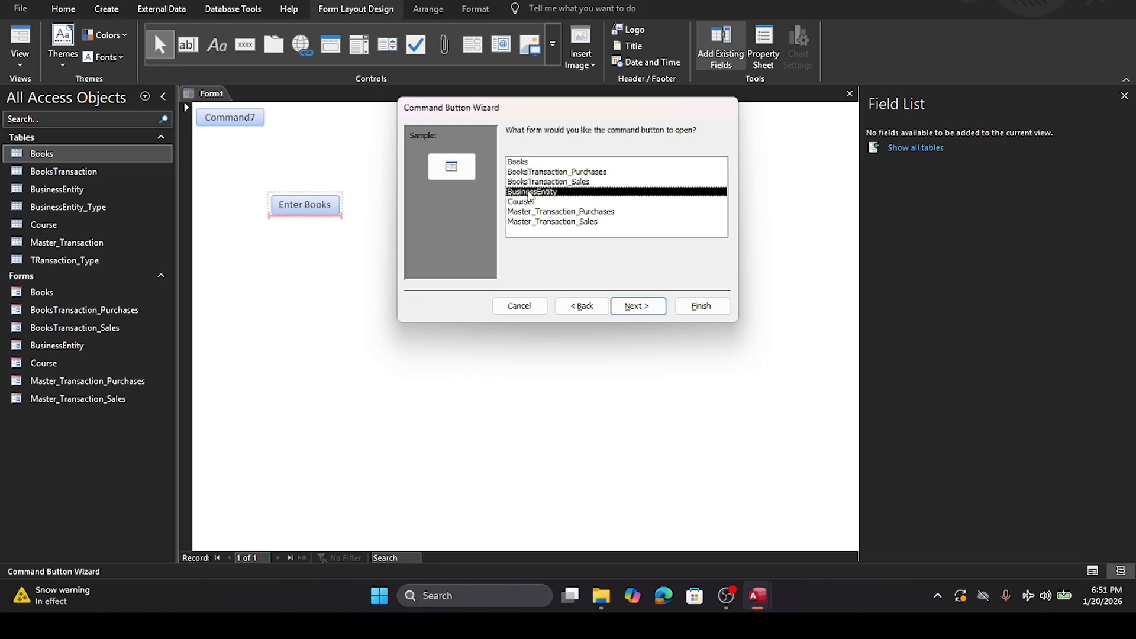
left_click(637, 306)
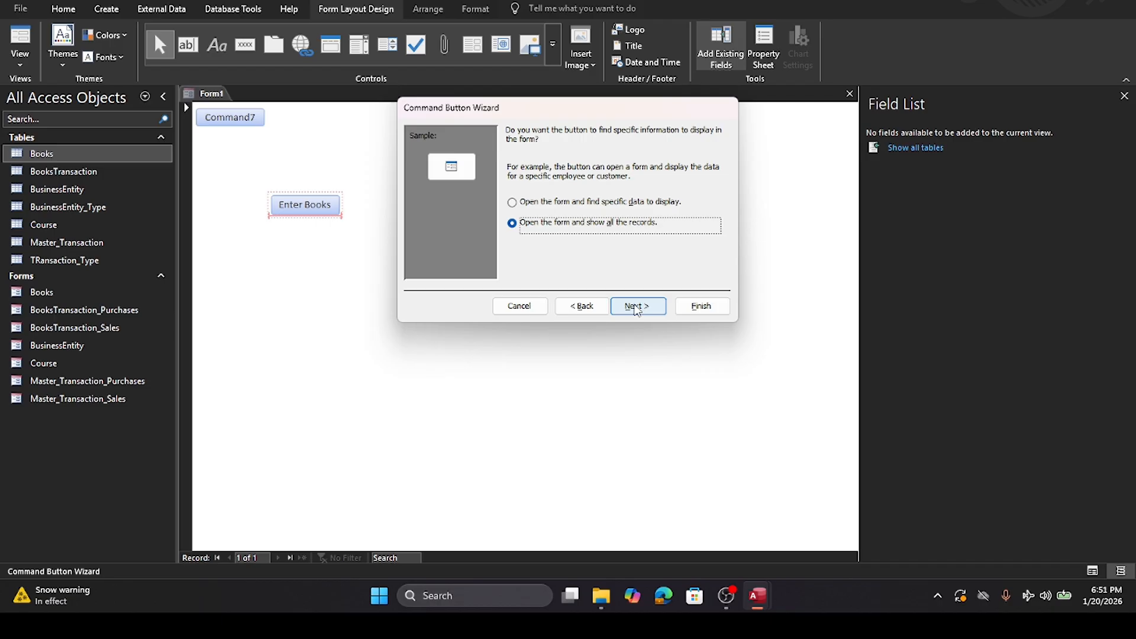
left_click(637, 307)
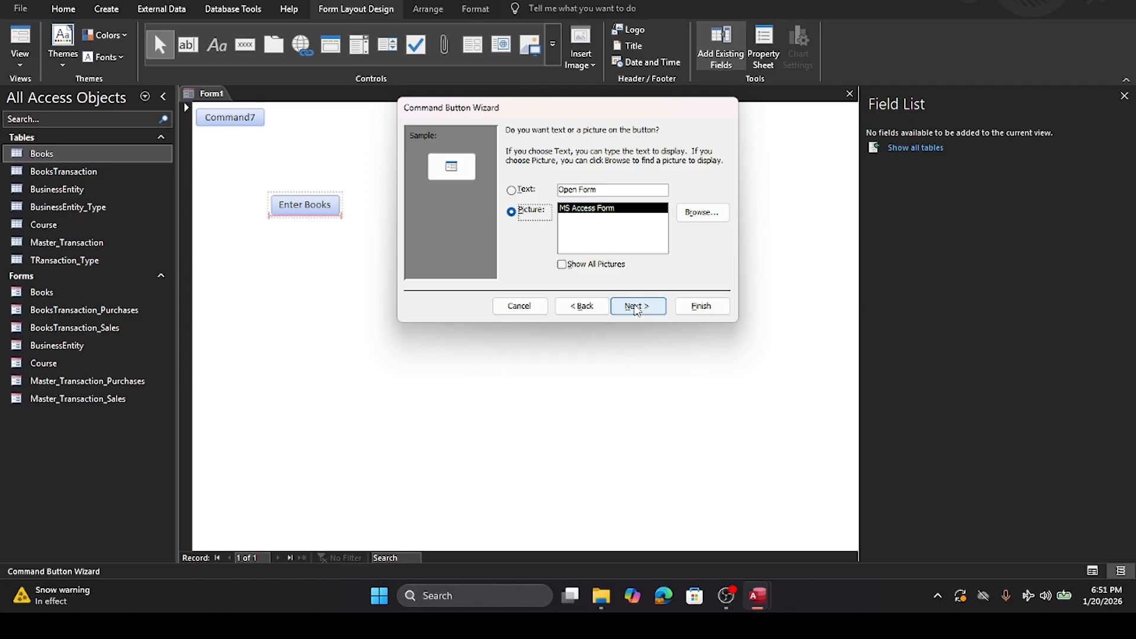
Step: Caption and name the new button 'Enter Business Entity' and finish the wizard
left_click(512, 190)
left_click_drag(605, 190, 470, 168)
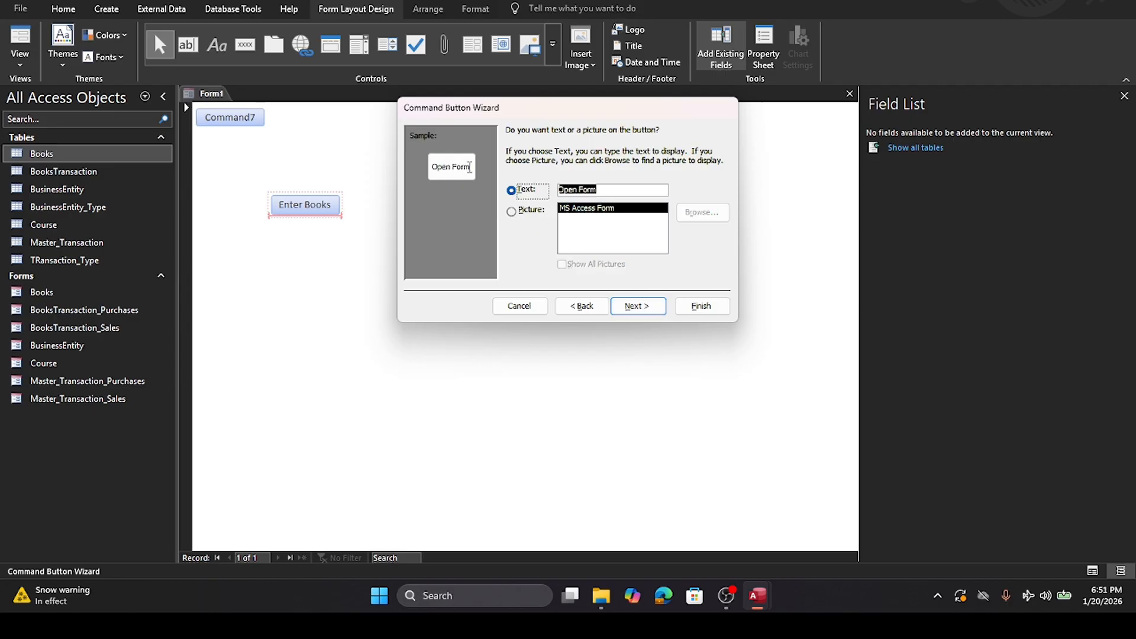
type("Ent")
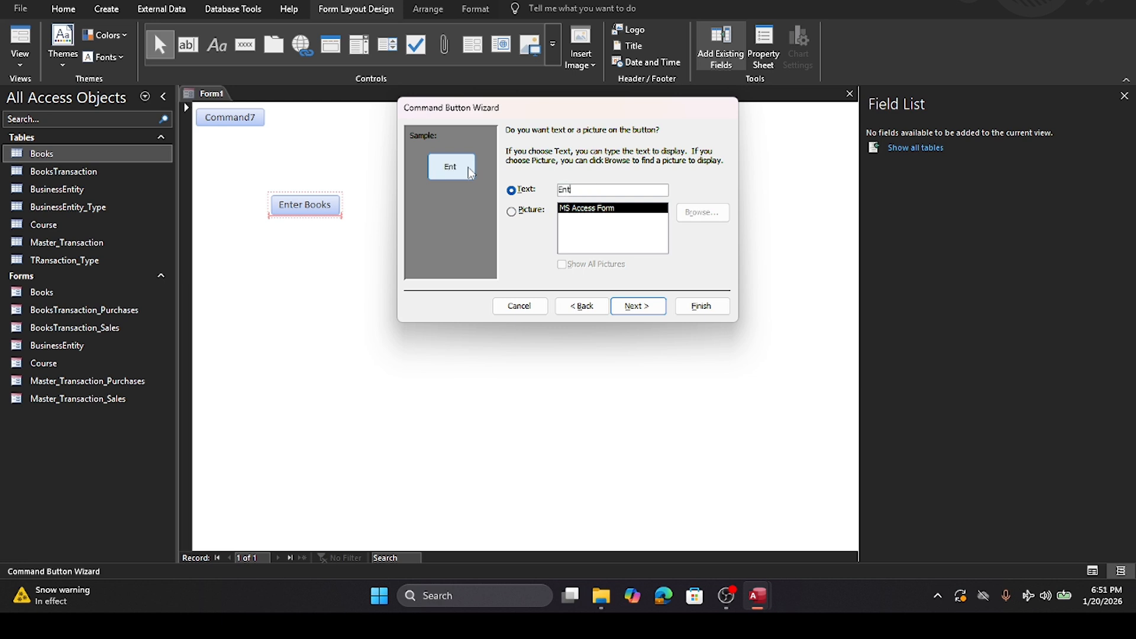
type("er Business Entity")
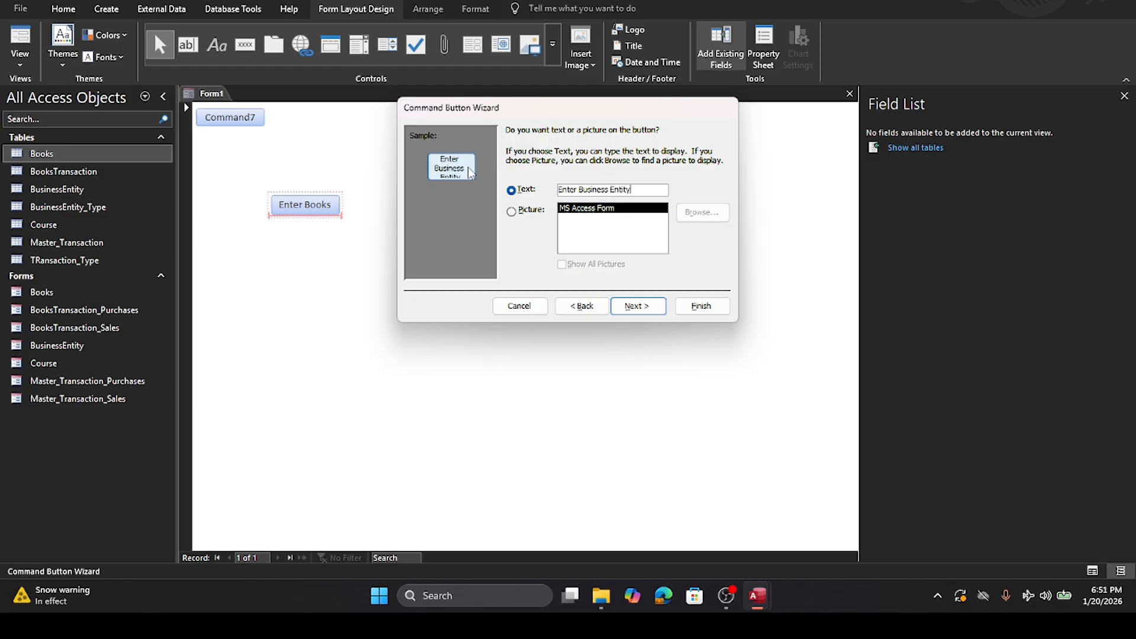
key("shift+Tab")
left_click(653, 314)
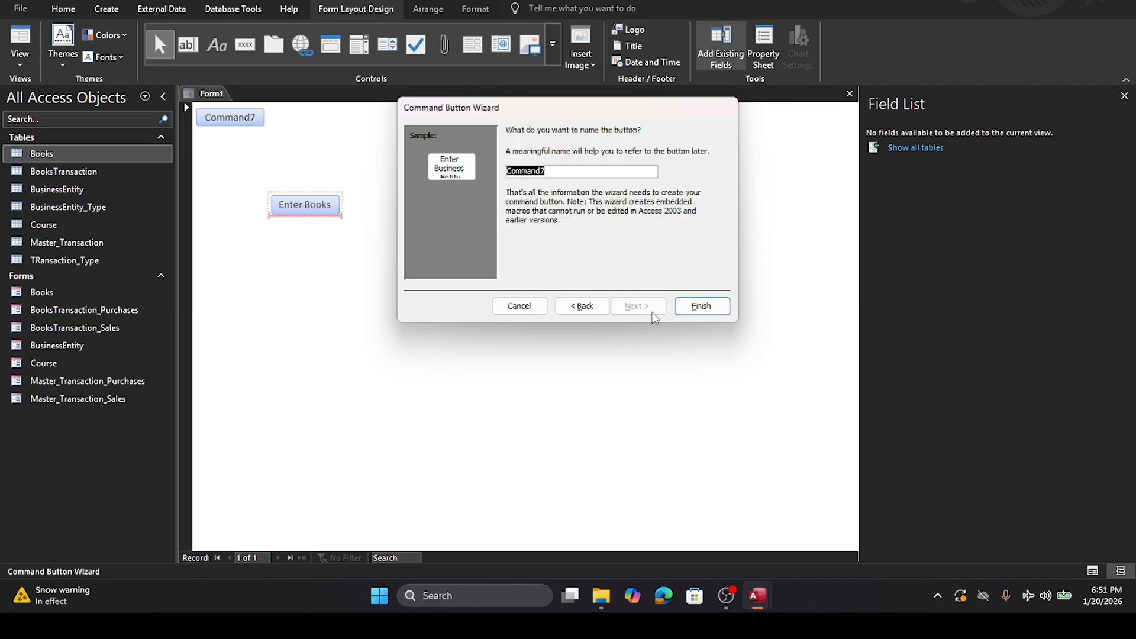
type("Enter V")
key("BackSpace")
type("Business Entity")
left_click(694, 303)
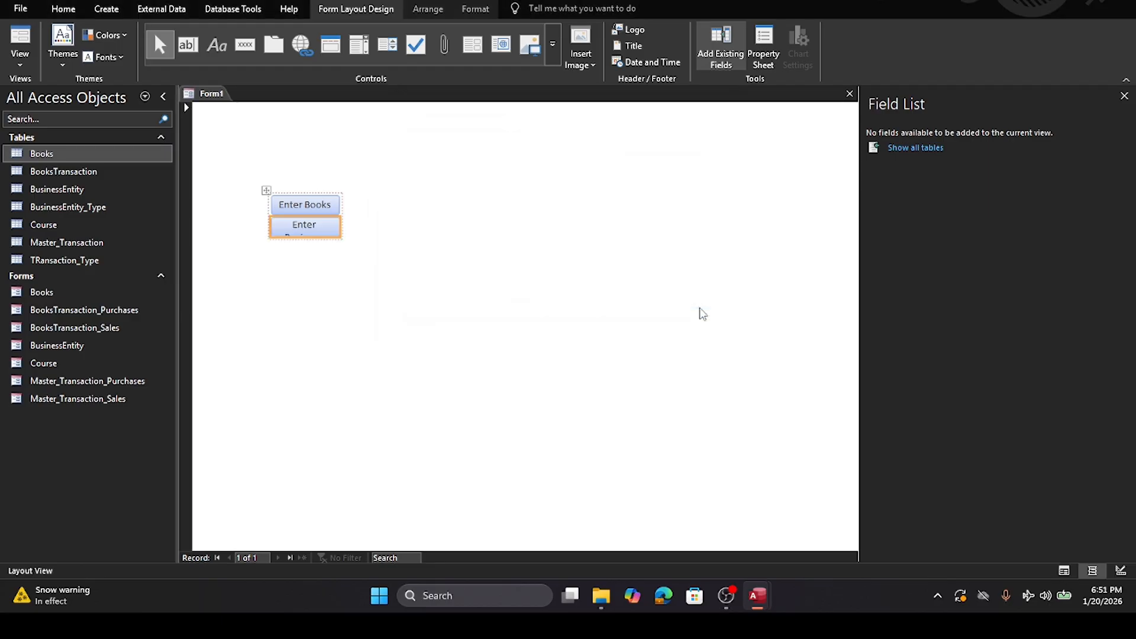
Step: Make Enter Business Entity taller, undoing an accidental resize of Enter Books
left_click_drag(303, 238, 307, 266)
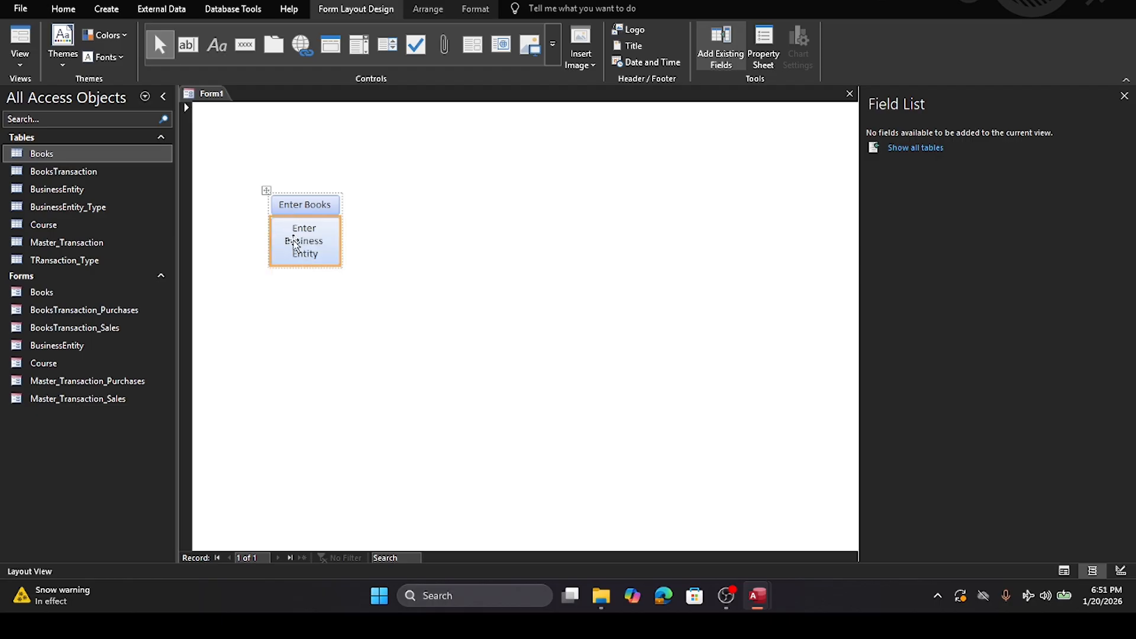
left_click(414, 372)
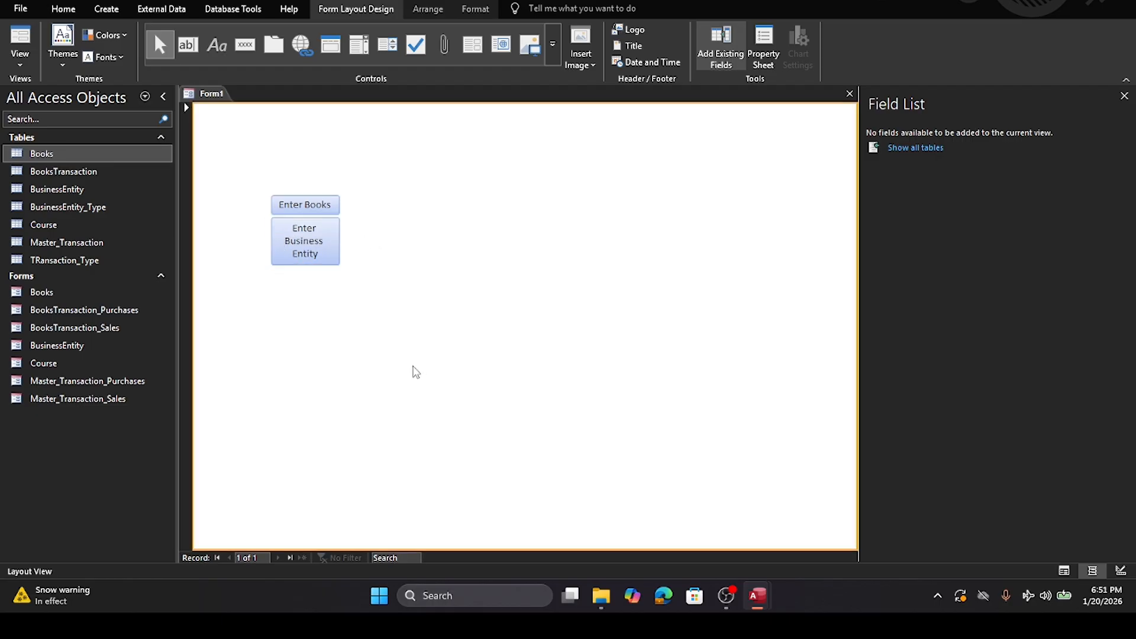
left_click(294, 250)
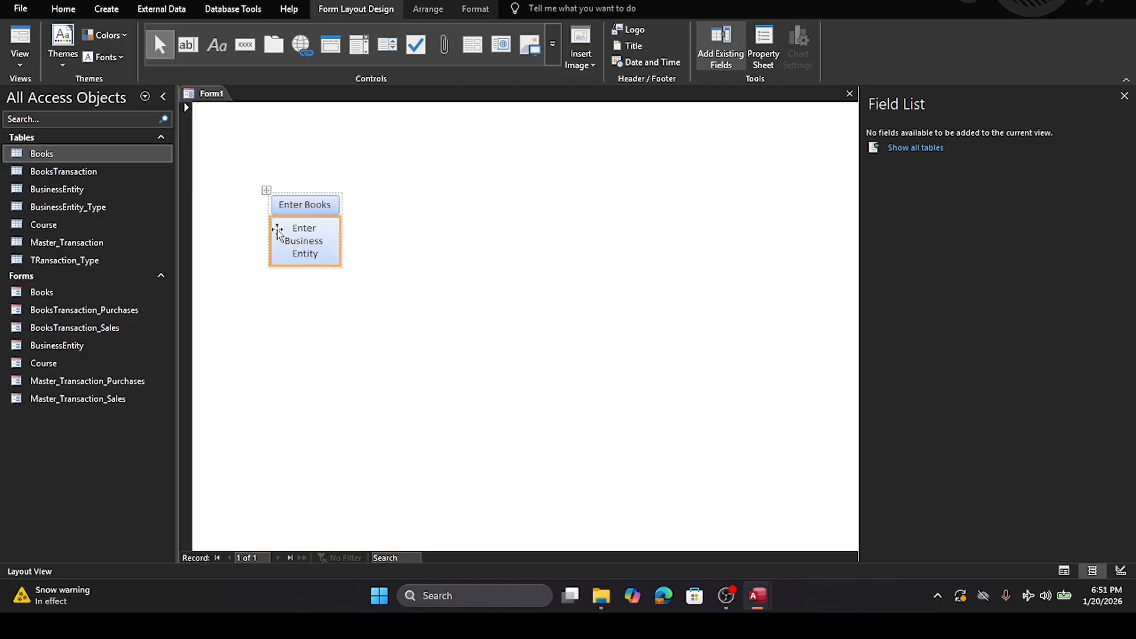
right_click(277, 231)
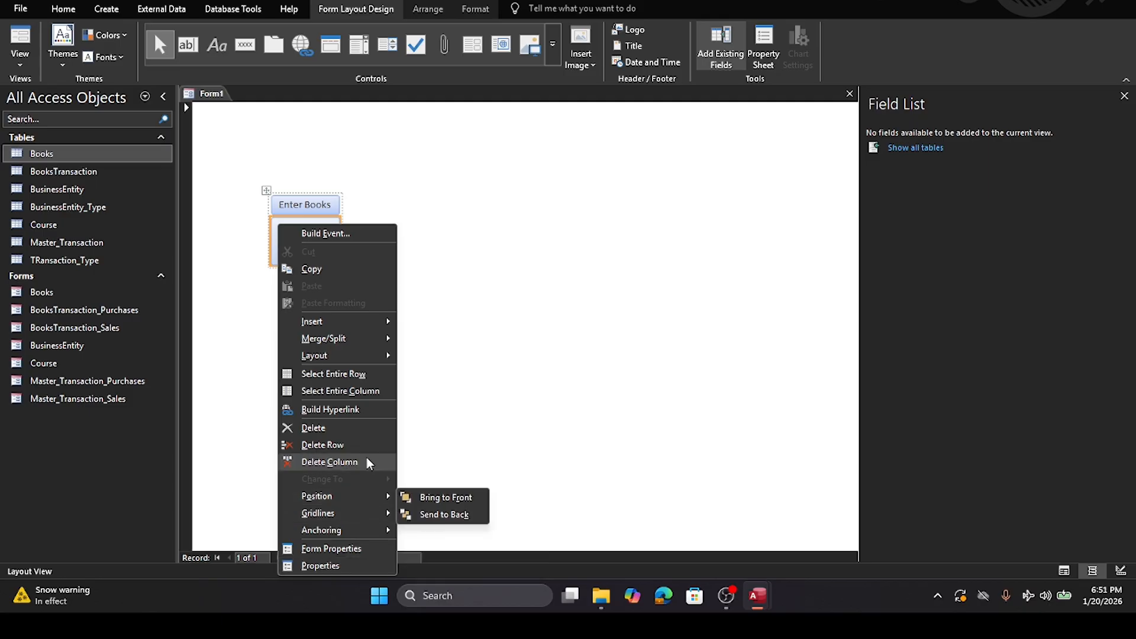
left_click(474, 381)
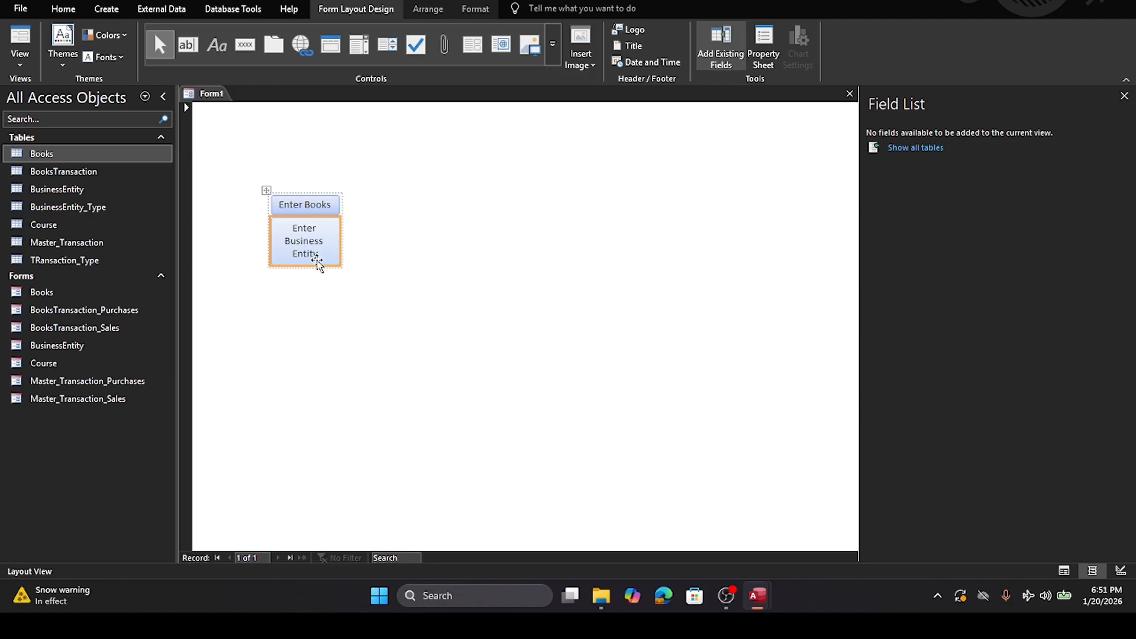
left_click_drag(305, 265, 308, 284)
left_click_drag(309, 212, 308, 255)
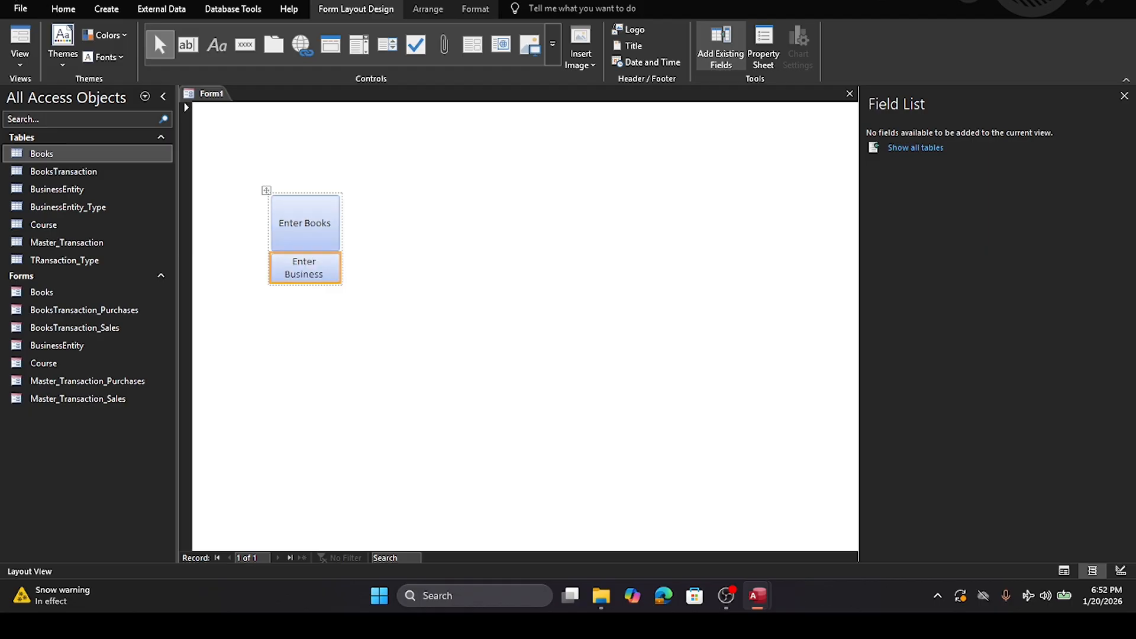
key("ctrl+z")
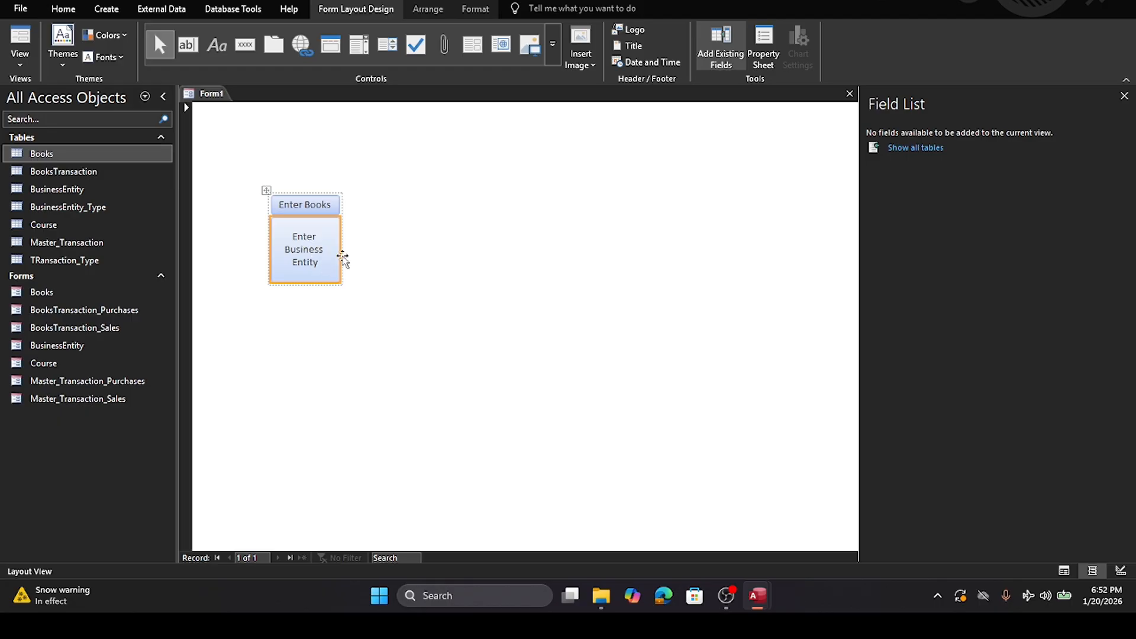
left_click(424, 272)
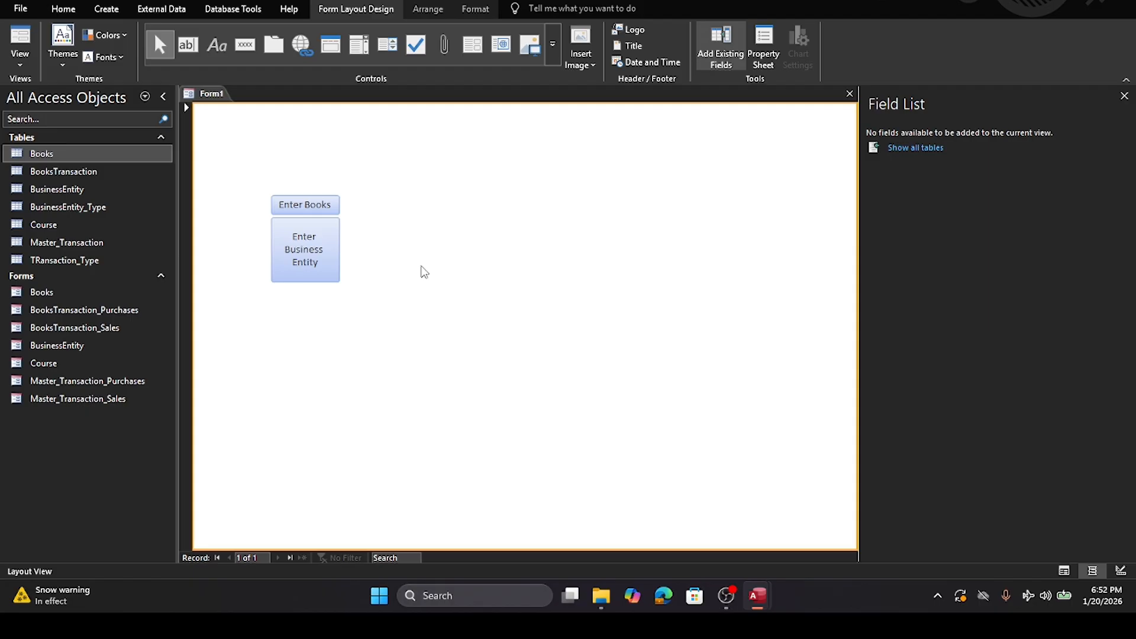
Step: Widen the buttons so captions fit on one line and shrink Enter Business Entity to one-line height
left_click(297, 280)
left_click_drag(340, 248, 457, 246)
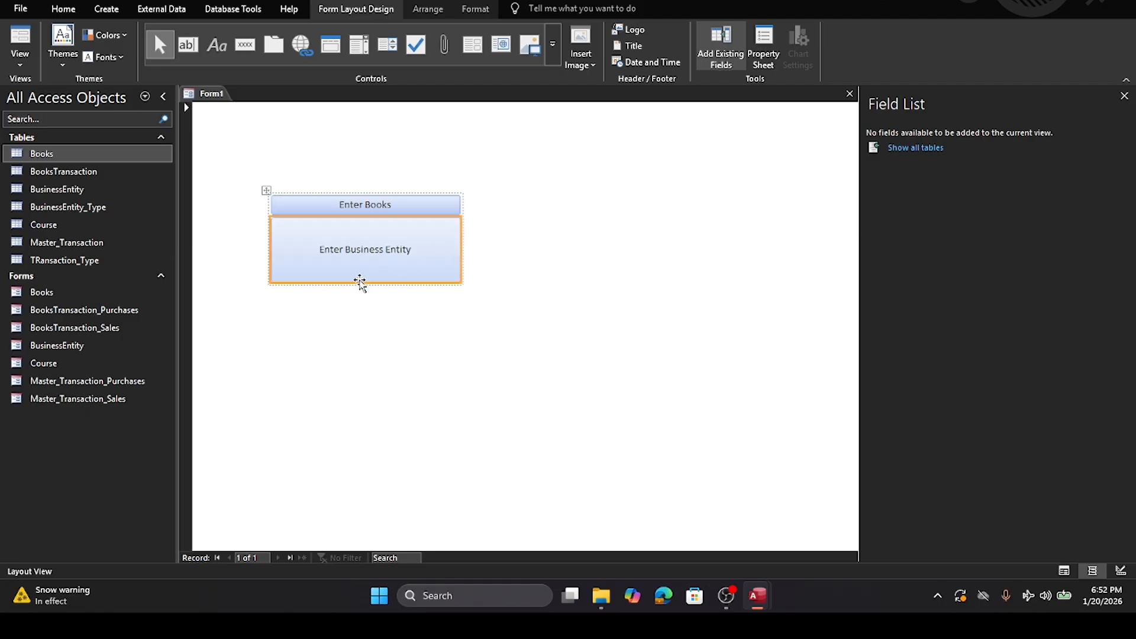
left_click_drag(360, 282, 366, 249)
left_click_drag(366, 235, 367, 235)
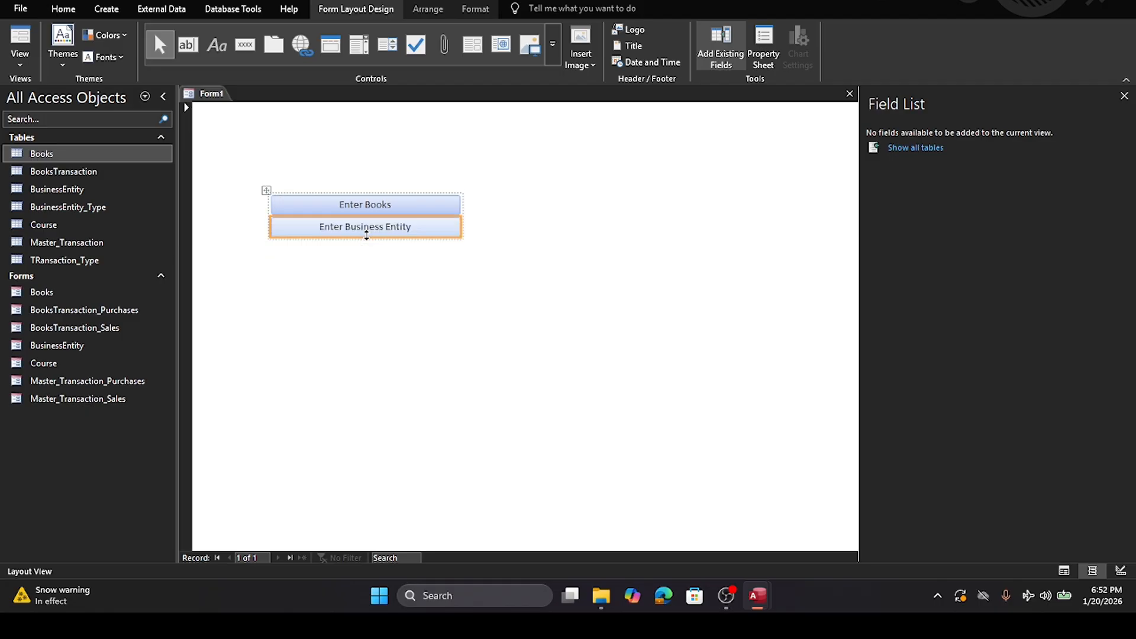
left_click(381, 287)
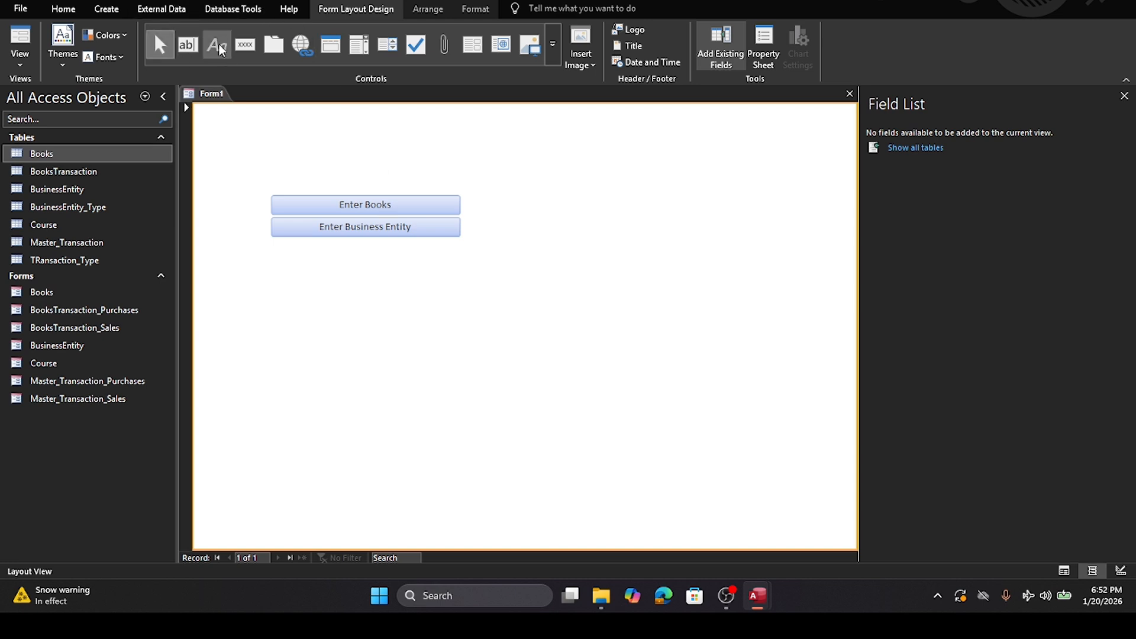
Step: Place a new button below Enter Business Entity, set to open the Course form
left_click(245, 44)
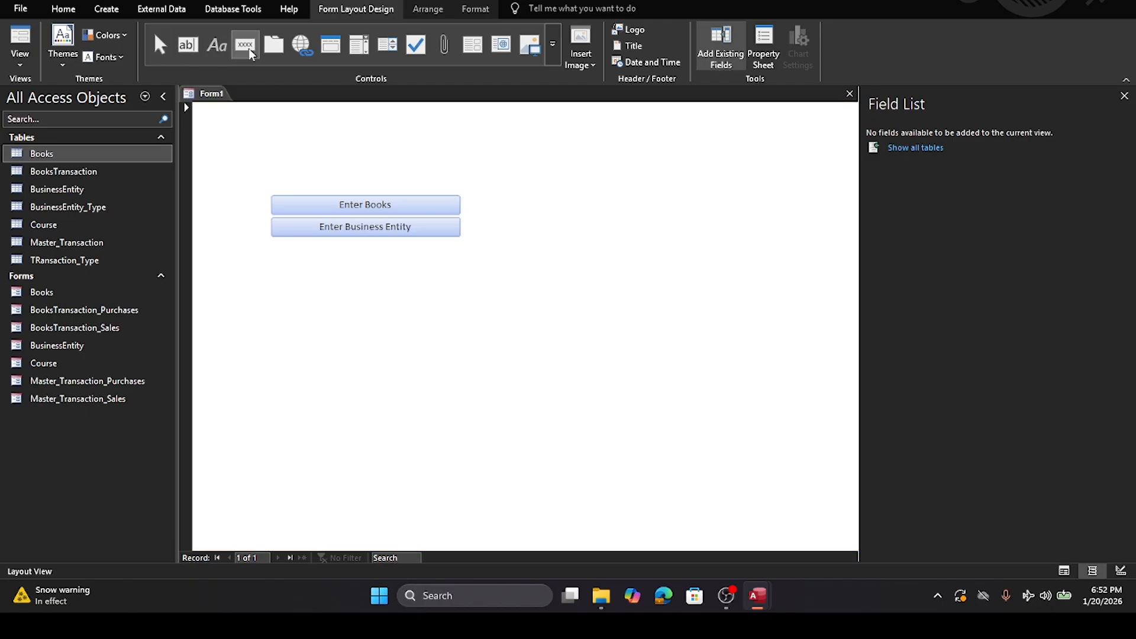
left_click(273, 244)
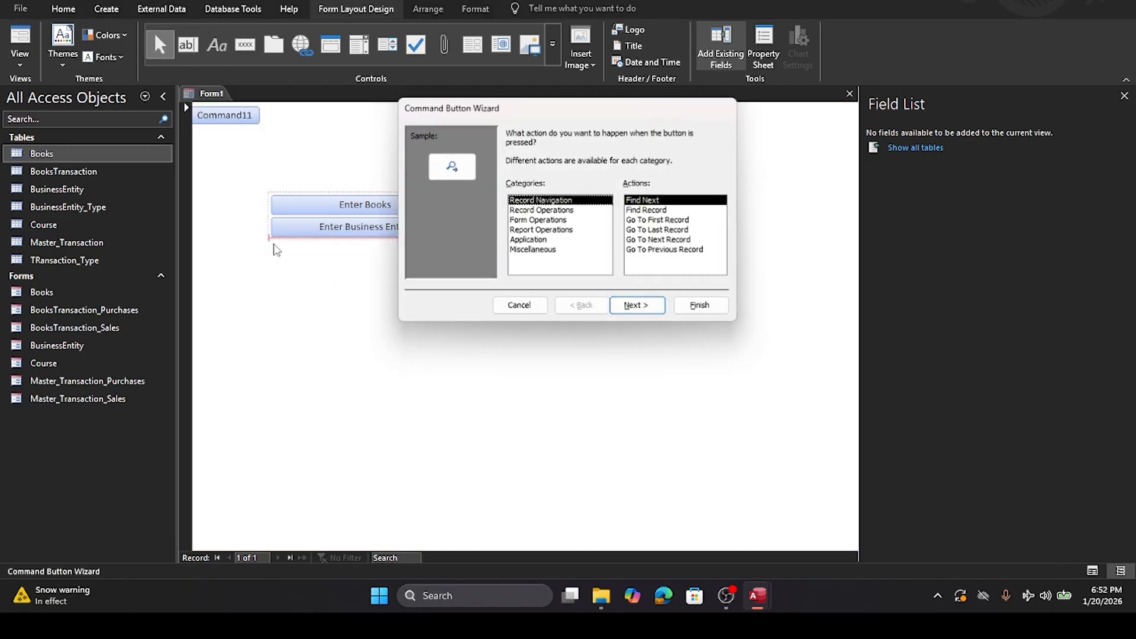
left_click(535, 220)
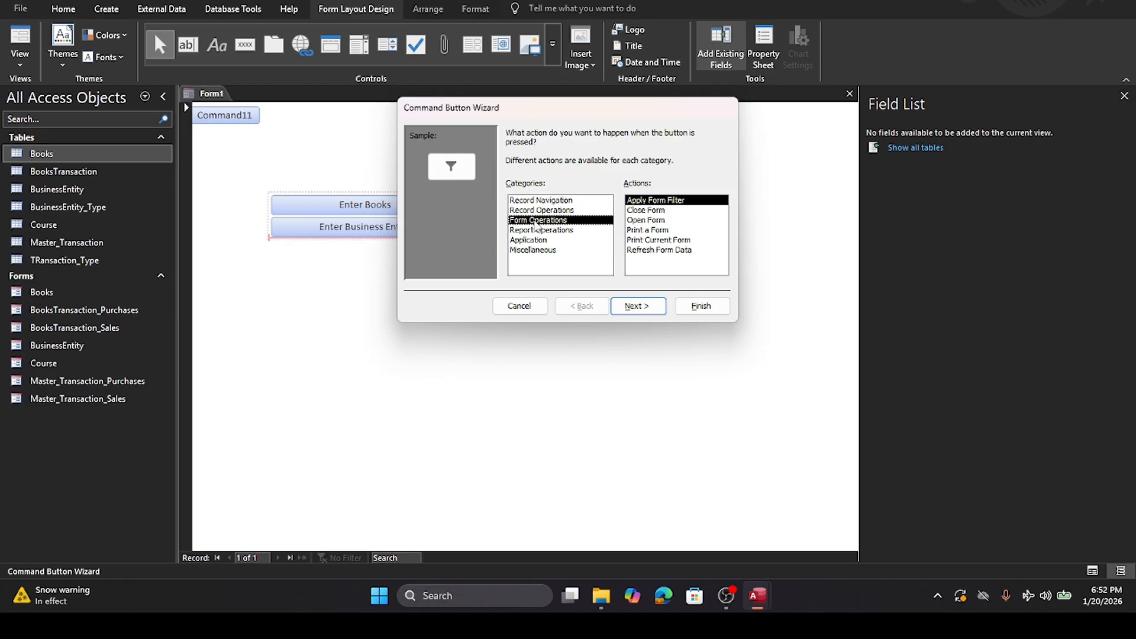
left_click(664, 223)
left_click(633, 306)
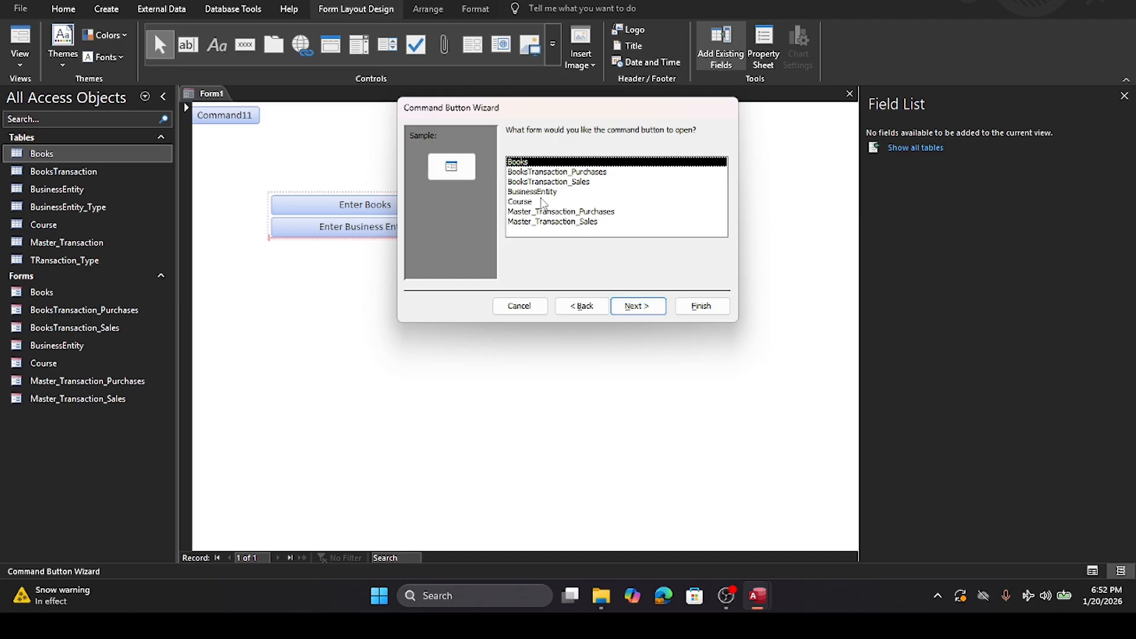
left_click(524, 202)
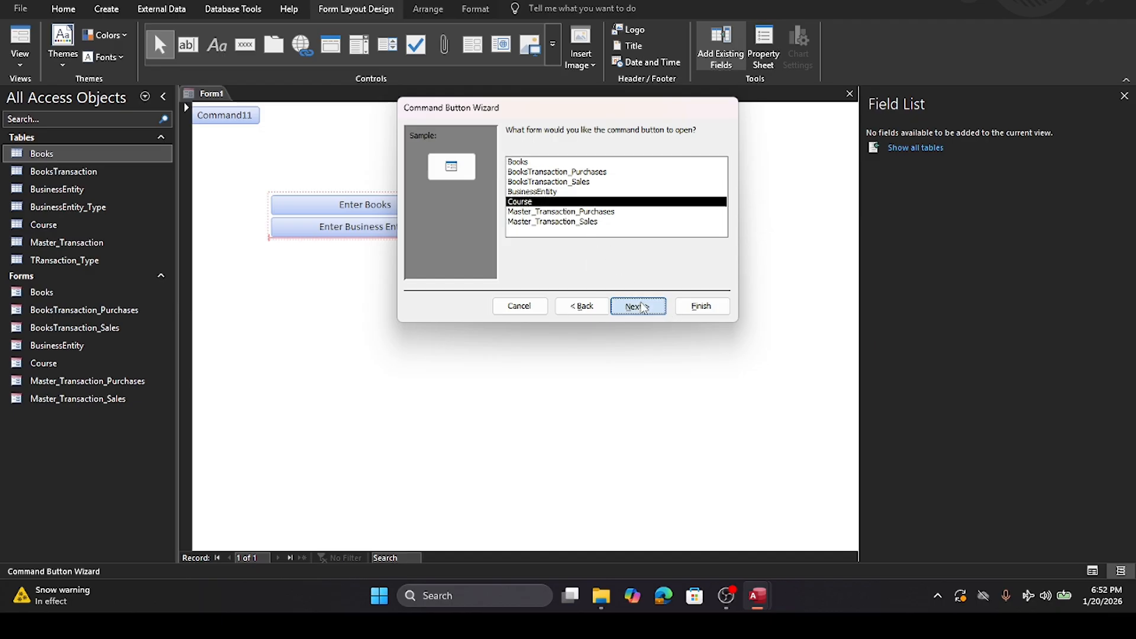
left_click(643, 308)
left_click(642, 307)
Step: Caption and name the button 'Enter Course' and finish the wizard
double_click(596, 191)
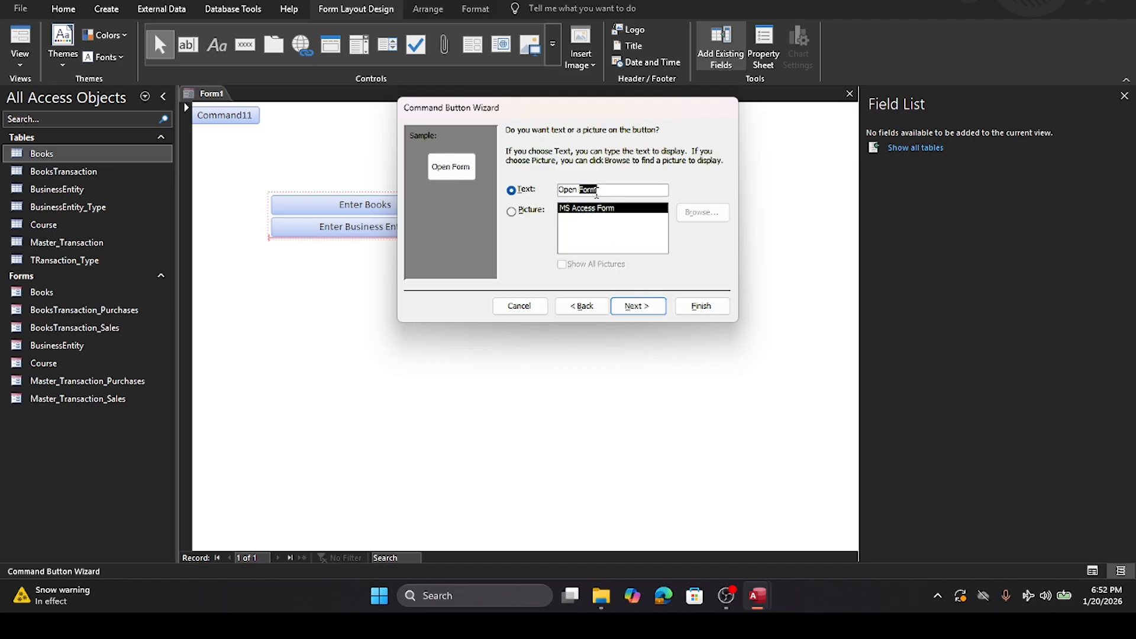
left_click_drag(598, 190, 467, 164)
type("E")
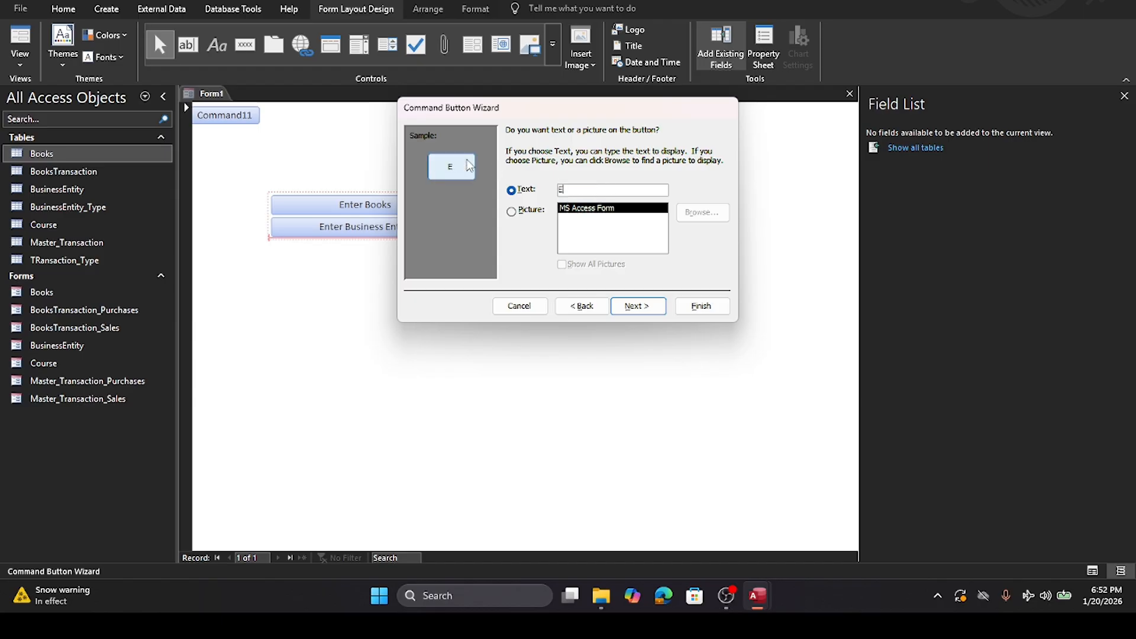
type("nter Course")
left_click(636, 306)
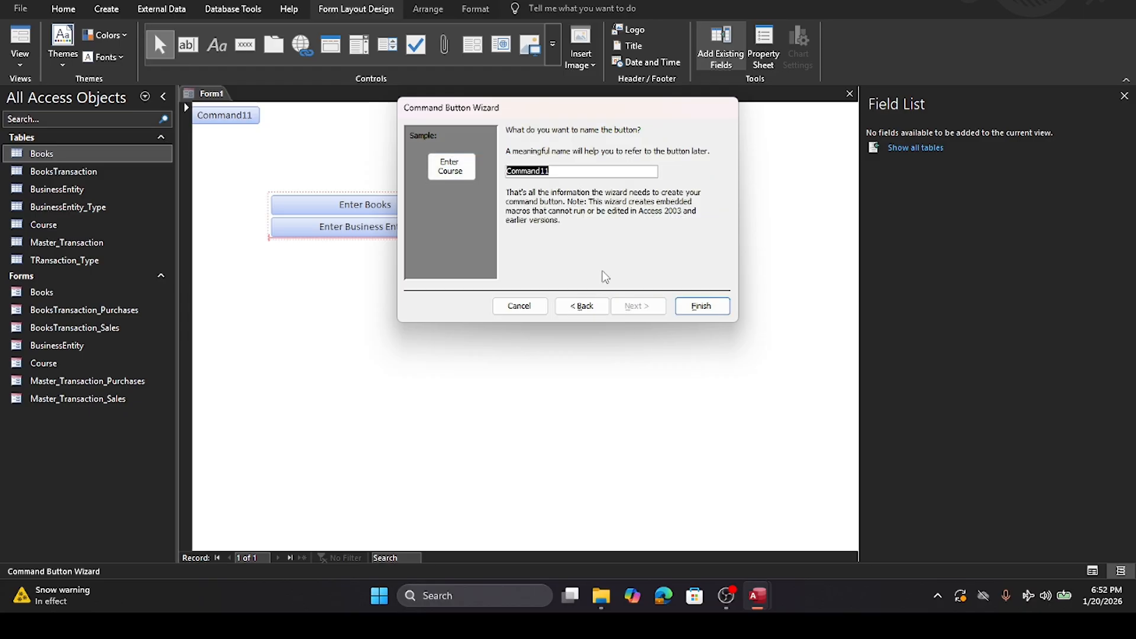
type("Enter Course")
left_click(702, 305)
left_click(388, 325)
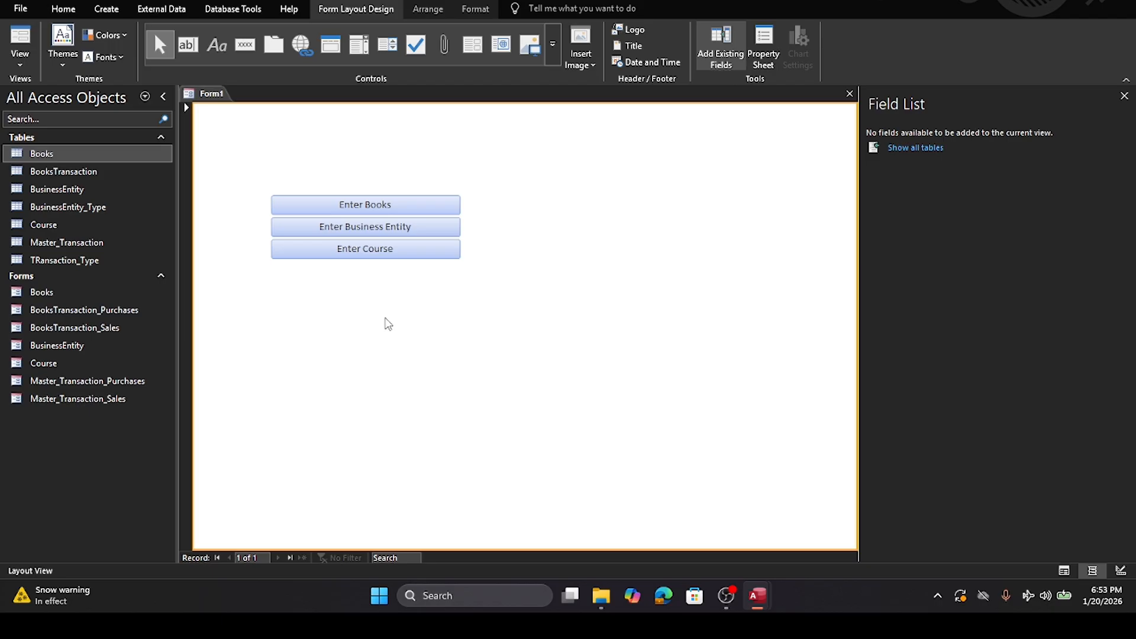
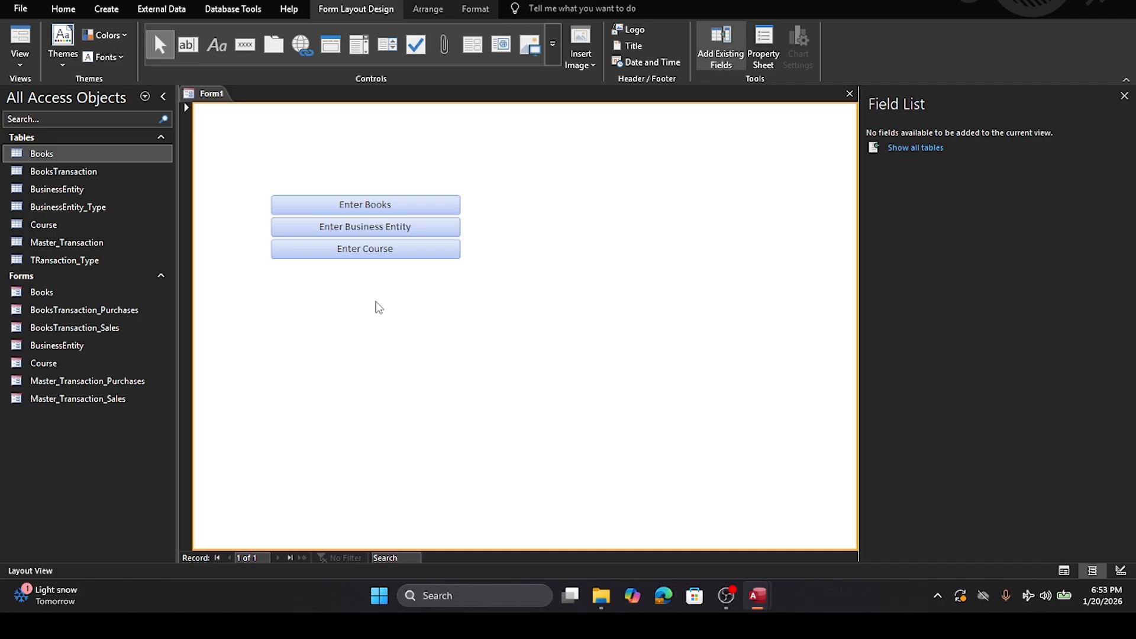
Step: Place a new button below Enter Course that opens a form showing all its records
left_click(254, 48)
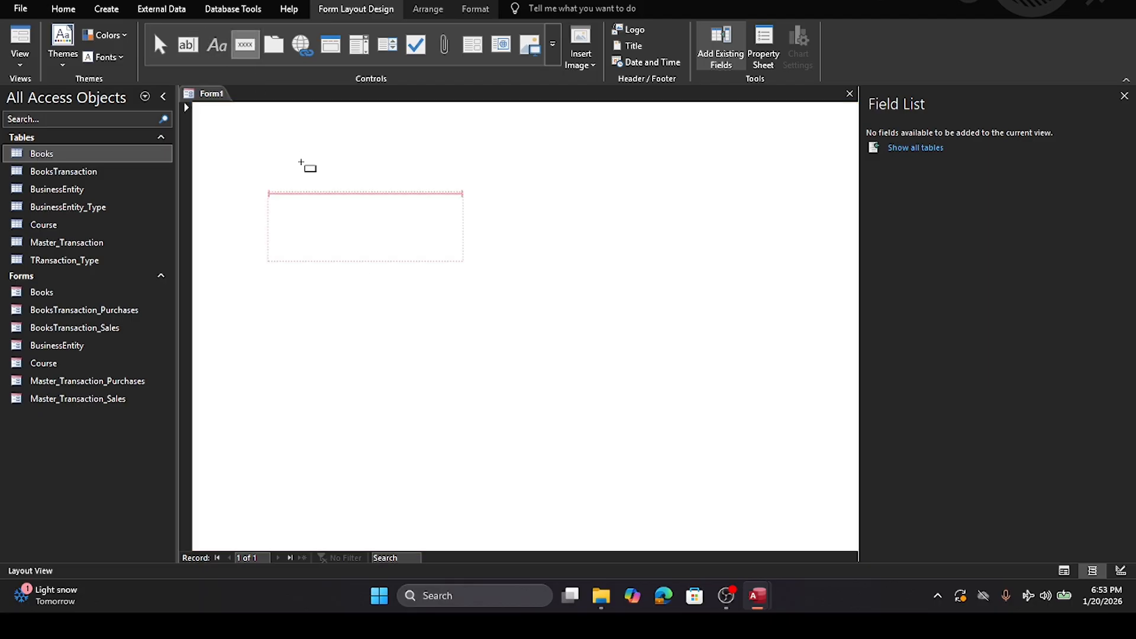
left_click(277, 268)
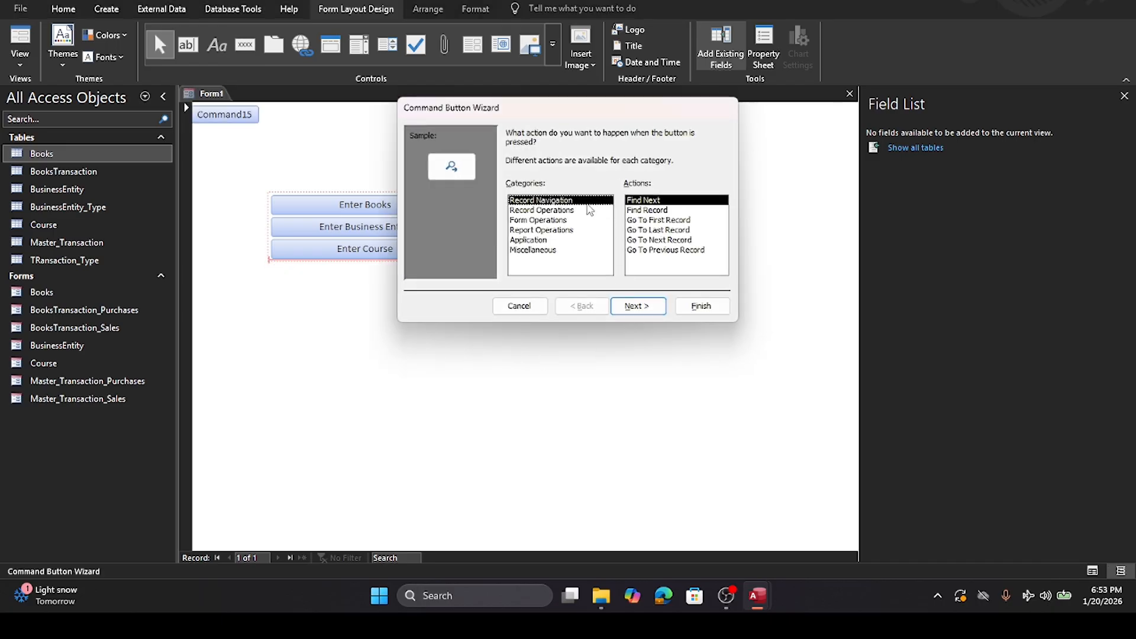
left_click(528, 221)
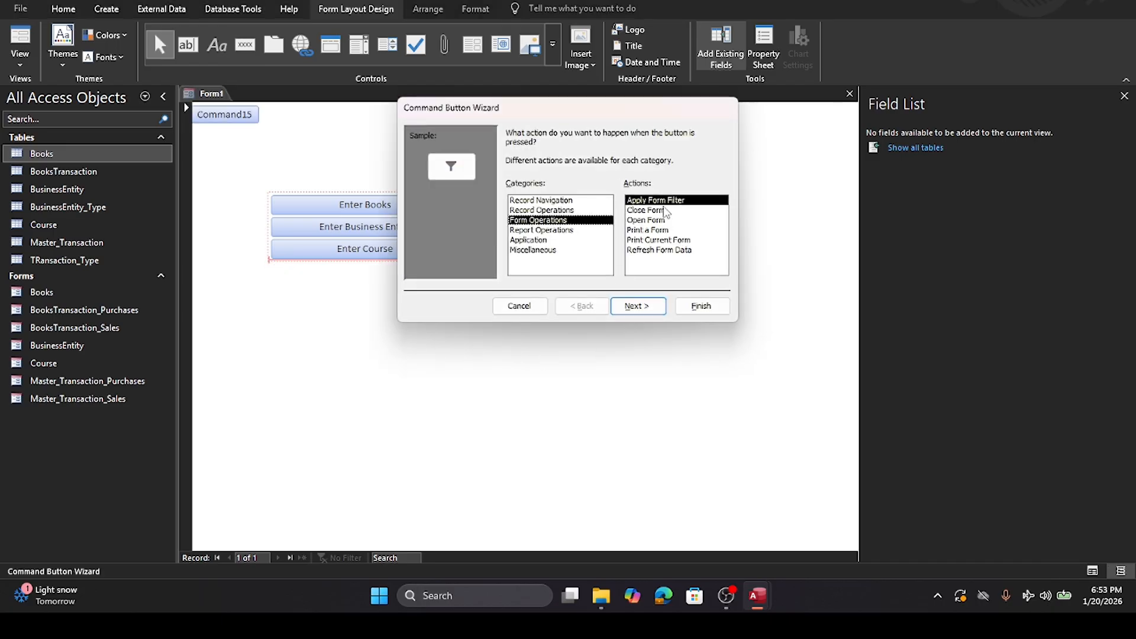
left_click(652, 220)
left_click(649, 305)
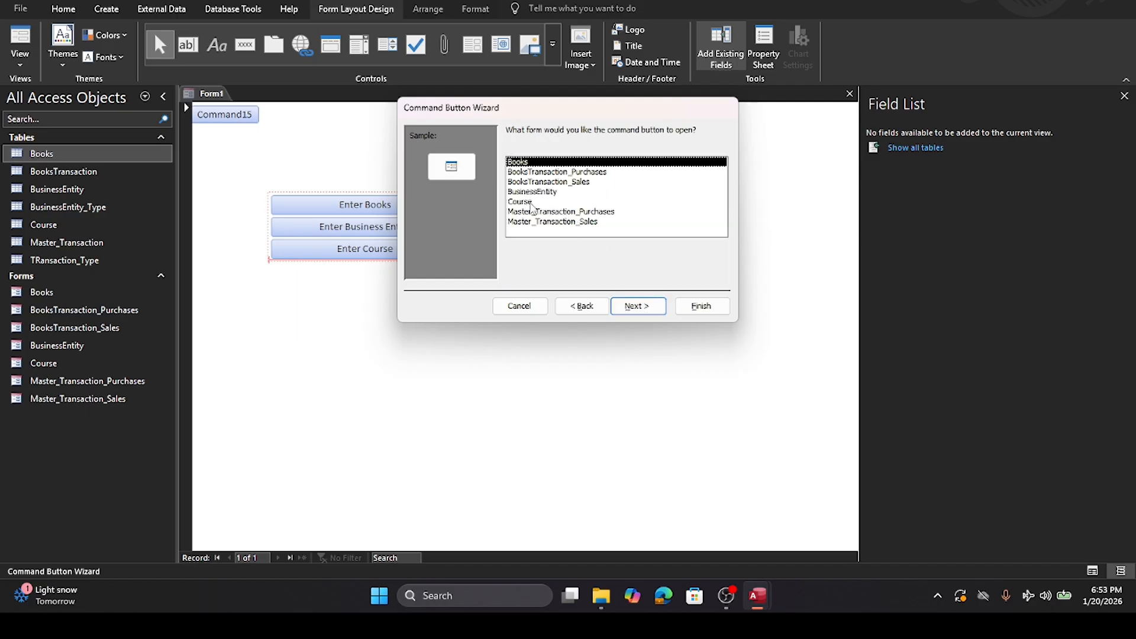
left_click(565, 212)
left_click(645, 314)
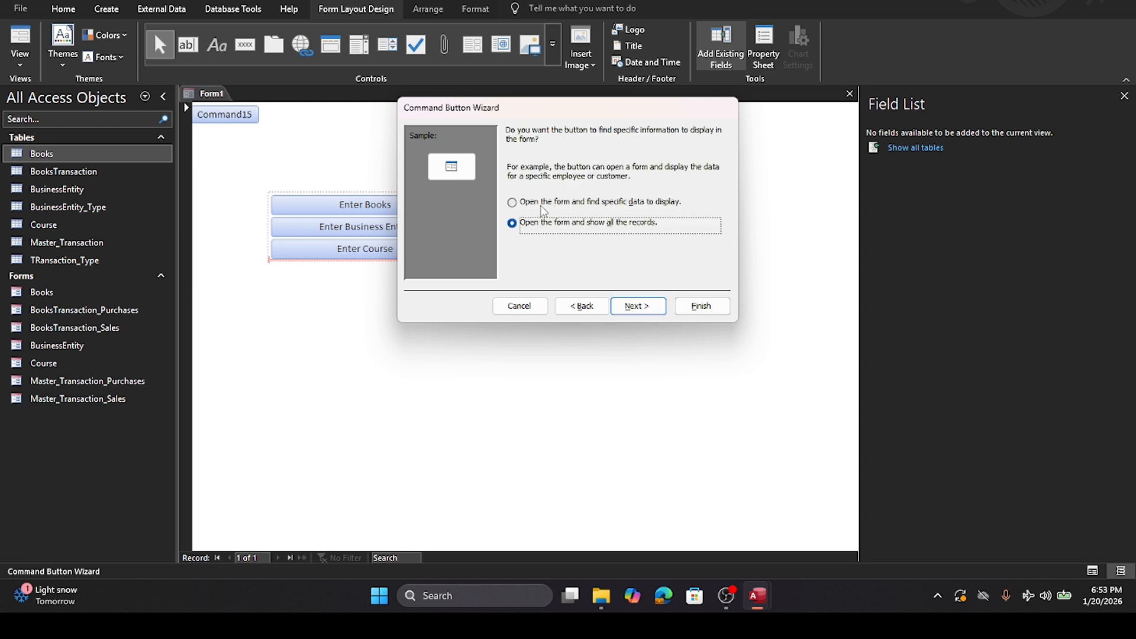
left_click(513, 203)
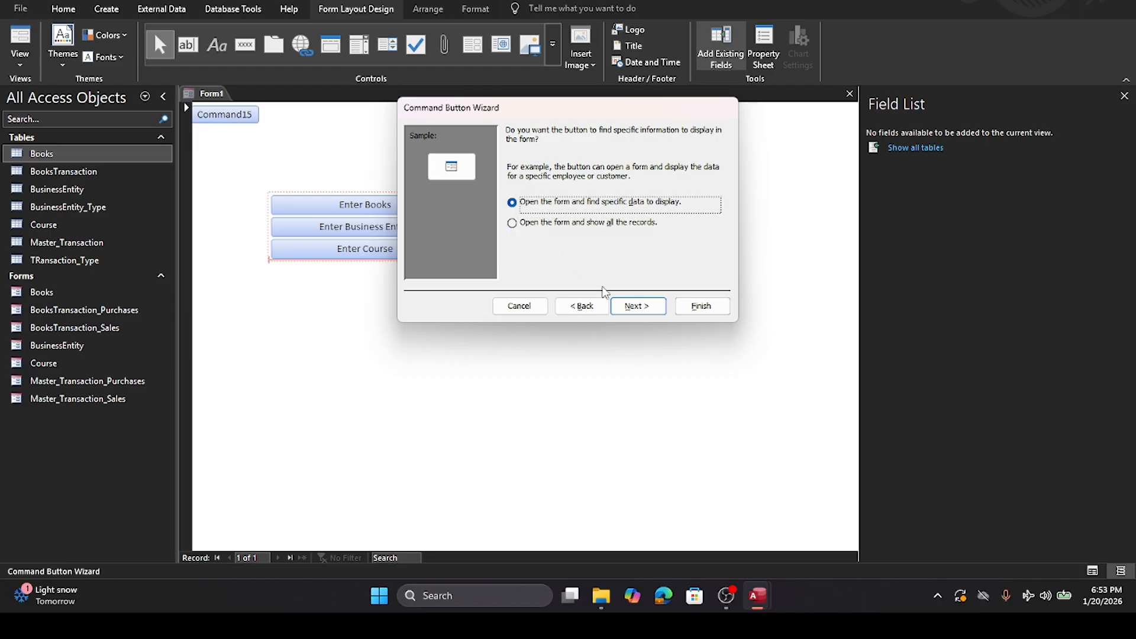
left_click(634, 306)
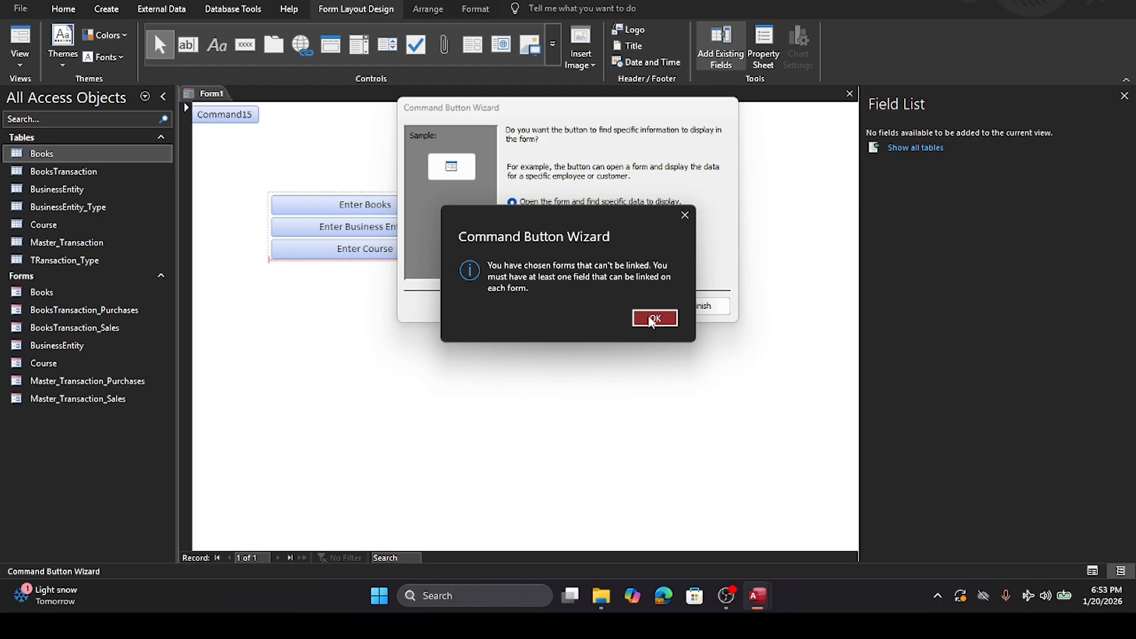
left_click(653, 319)
left_click(512, 223)
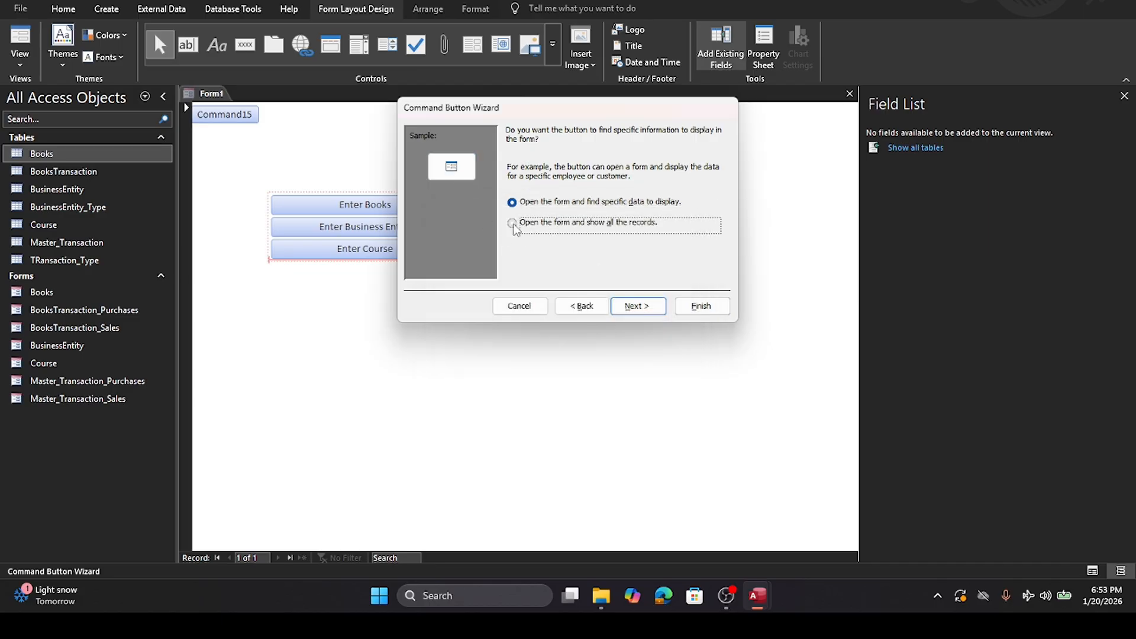
left_click(638, 306)
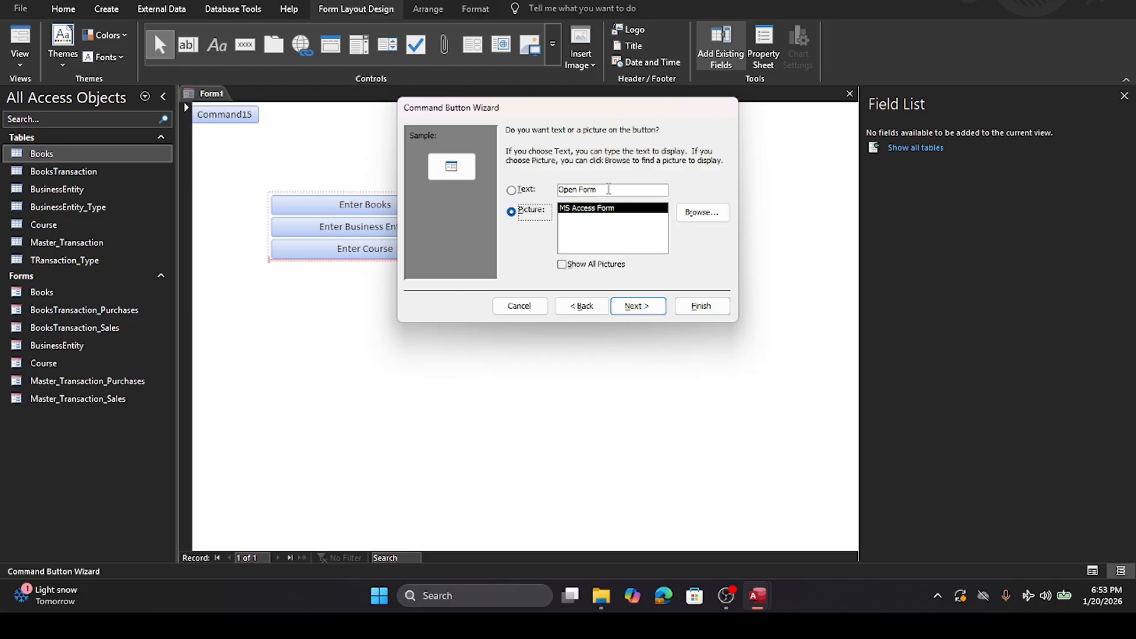
Step: Caption and name the button 'Enter Sales' and finish the wizard
left_click(521, 191)
double_click(604, 190)
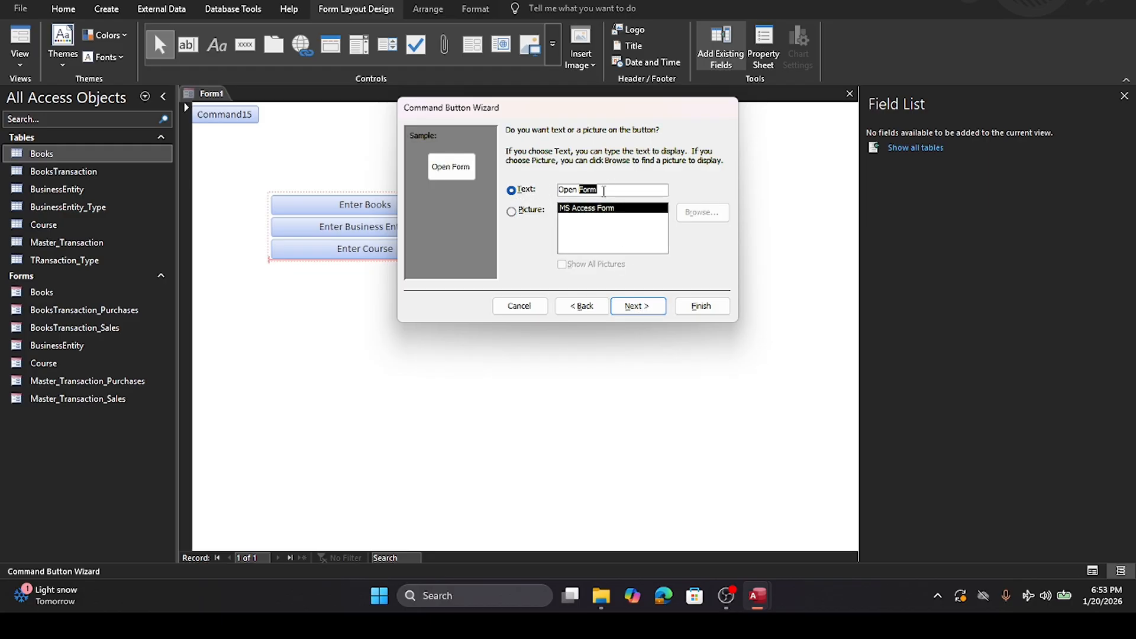
left_click_drag(609, 189, 559, 190)
type("Enter Sales")
left_click(639, 306)
type("Enter S")
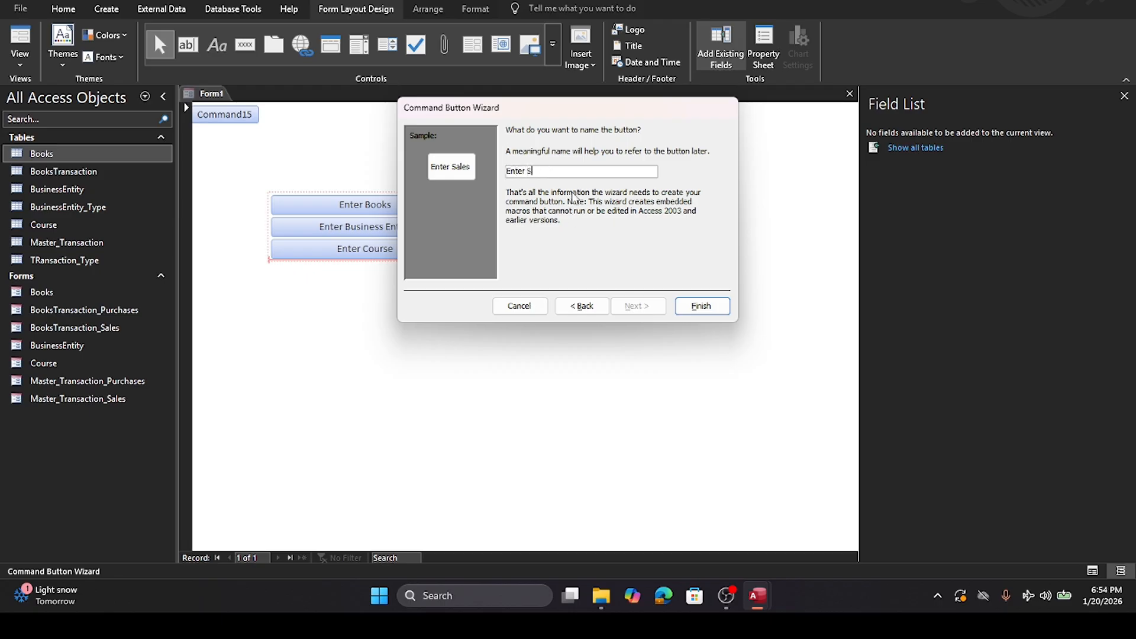
type("ales")
left_click(717, 306)
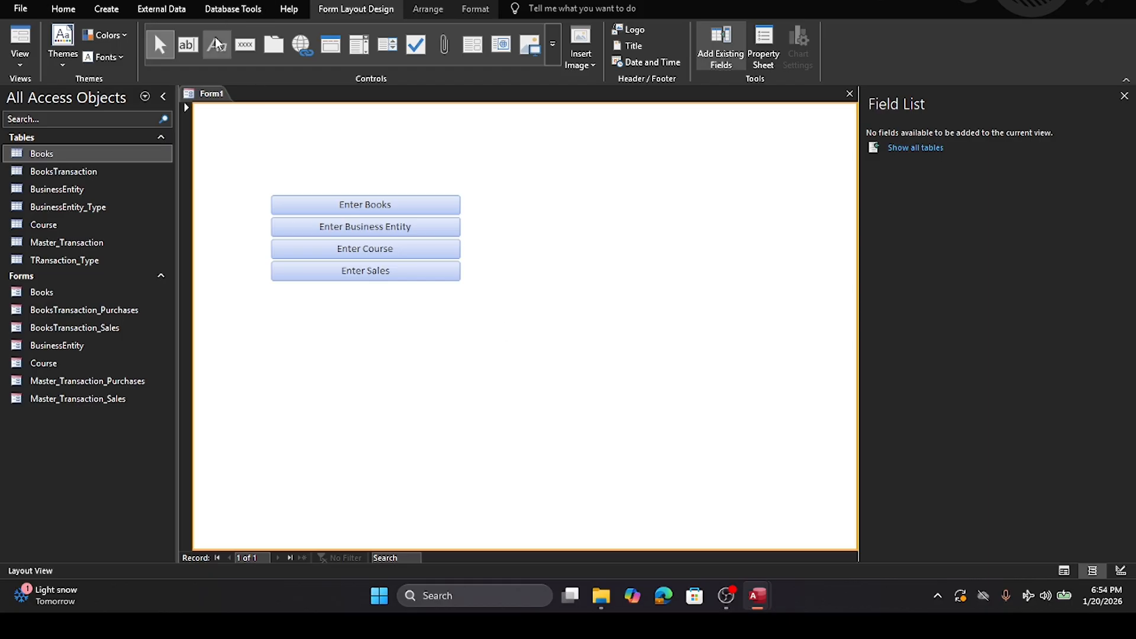
Step: Place another button below Enter Sales that opens the Master_Transaction_Sales form
left_click(246, 46)
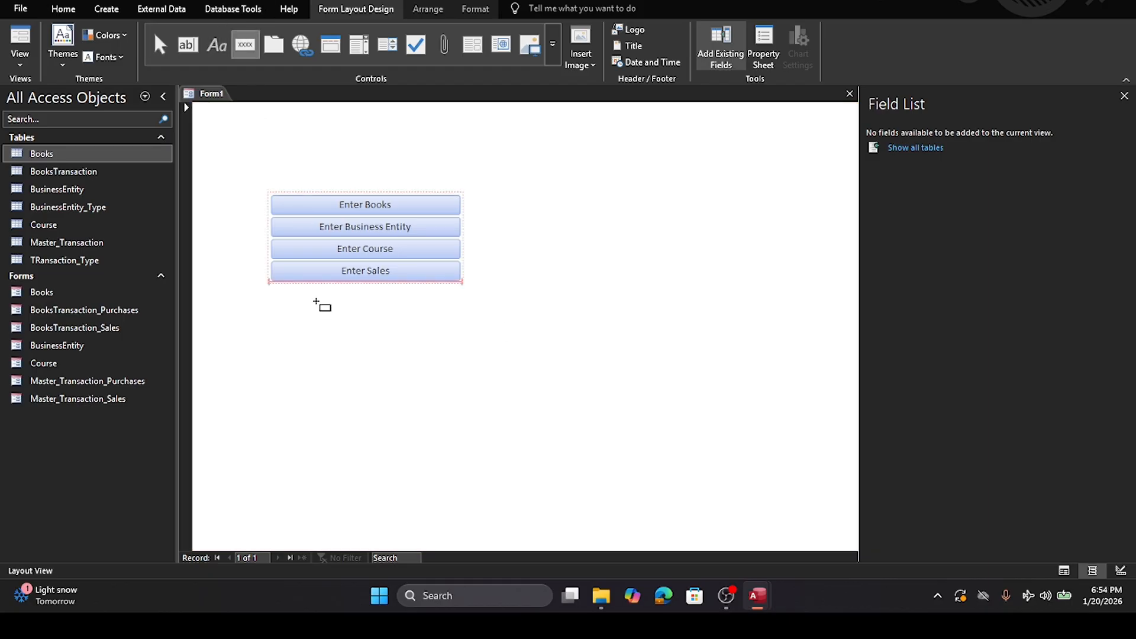
left_click(272, 288)
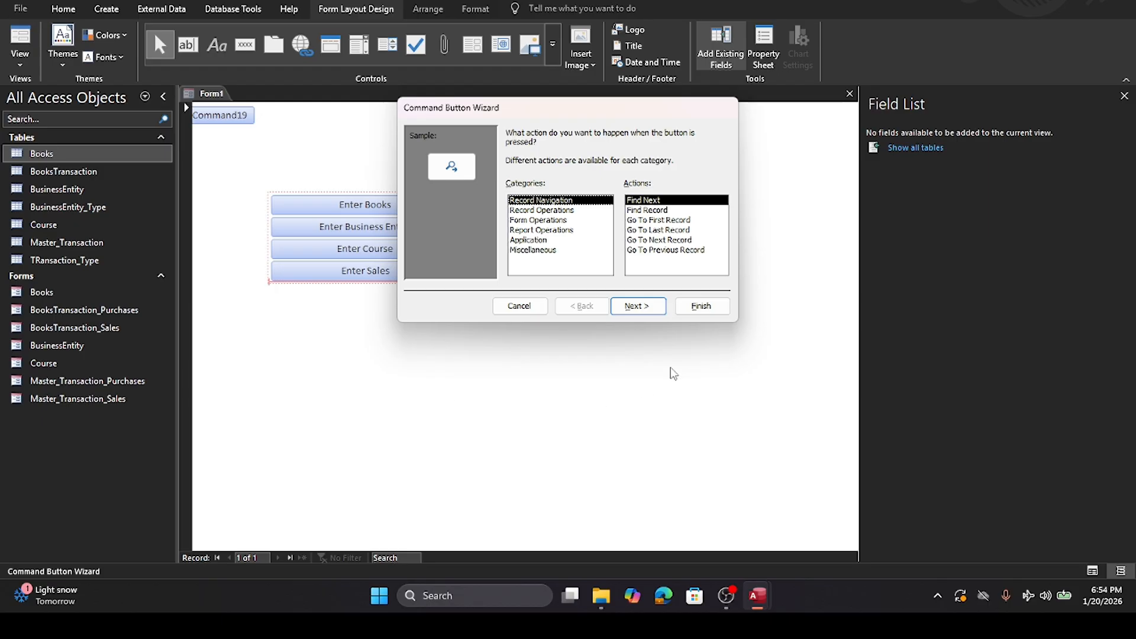
left_click(536, 220)
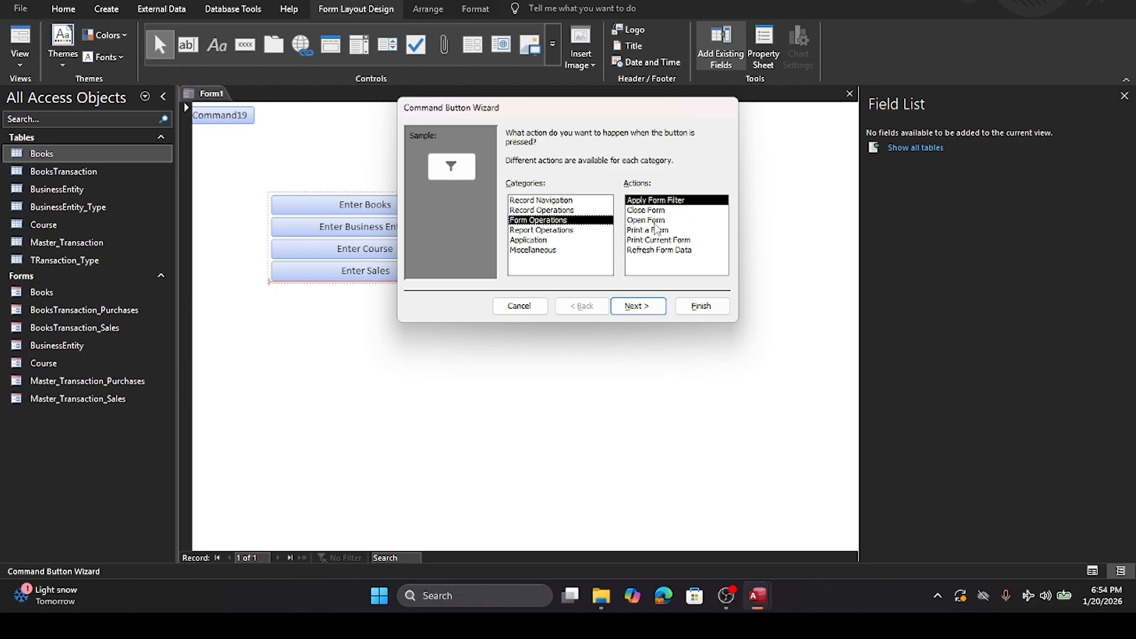
left_click(648, 220)
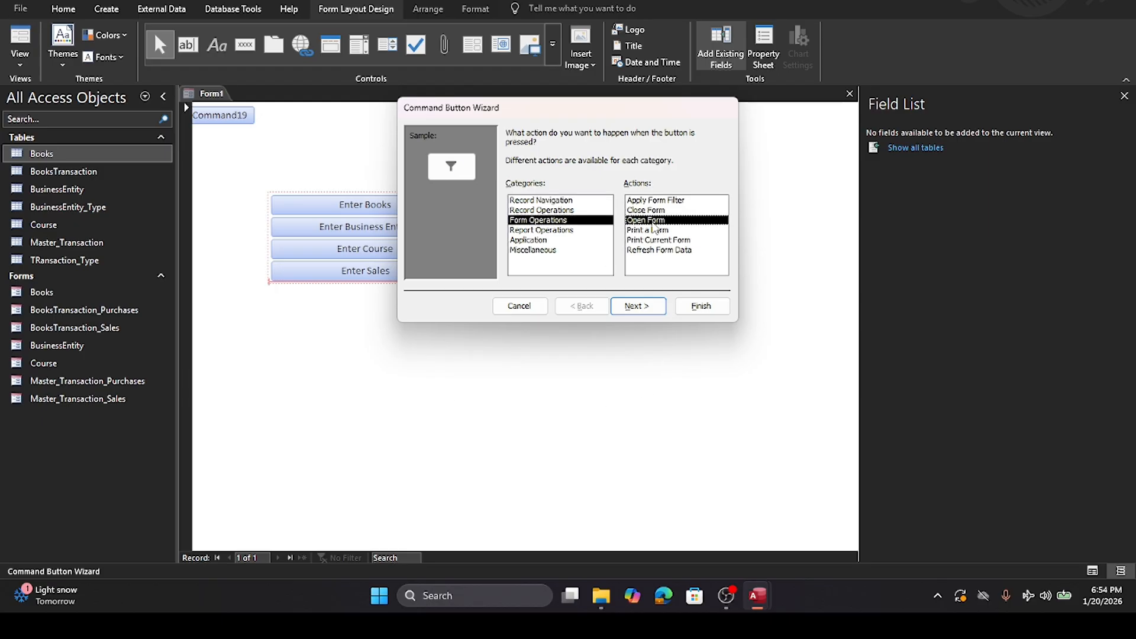
left_click(644, 306)
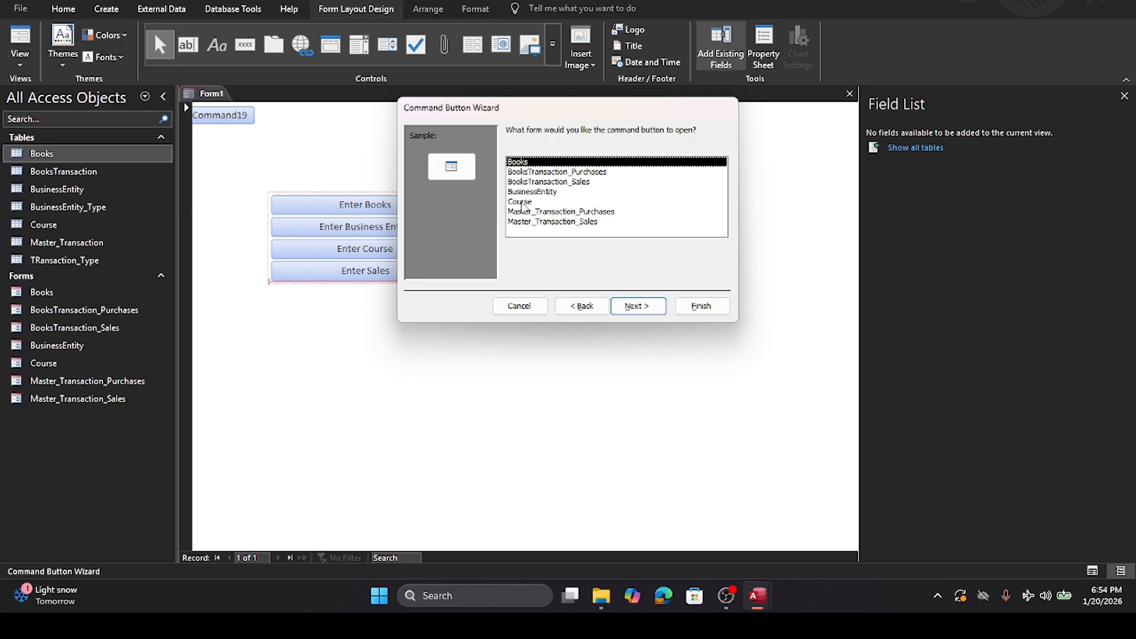
left_click(530, 223)
left_click(646, 310)
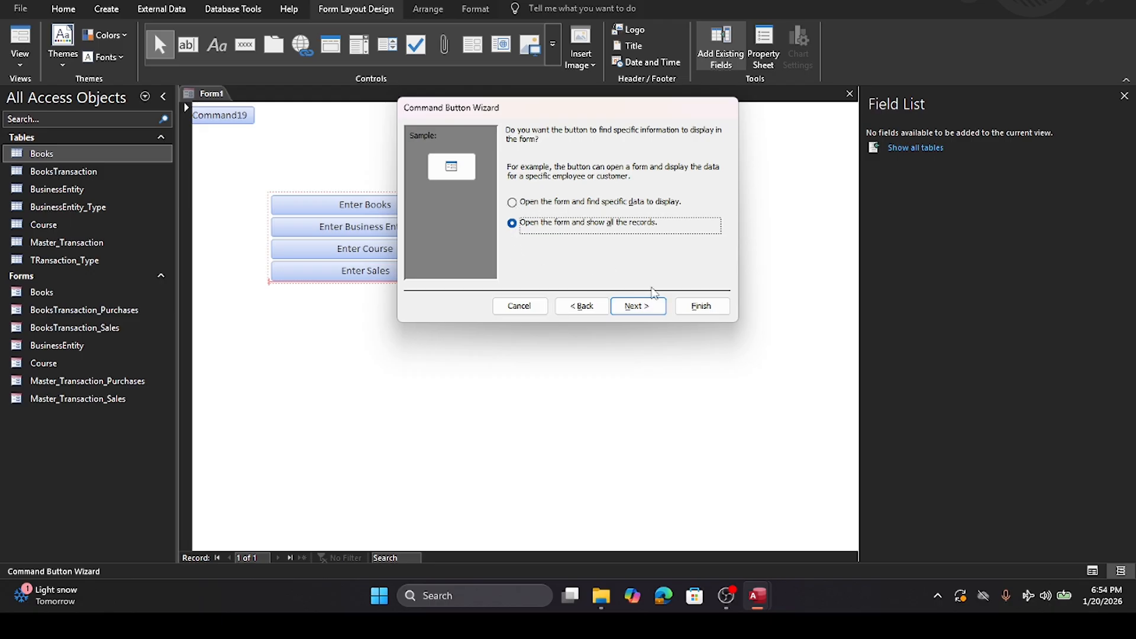
left_click(648, 305)
Step: Give the new button the caption and name 'Enter Sales' and try to finish
left_click(512, 190)
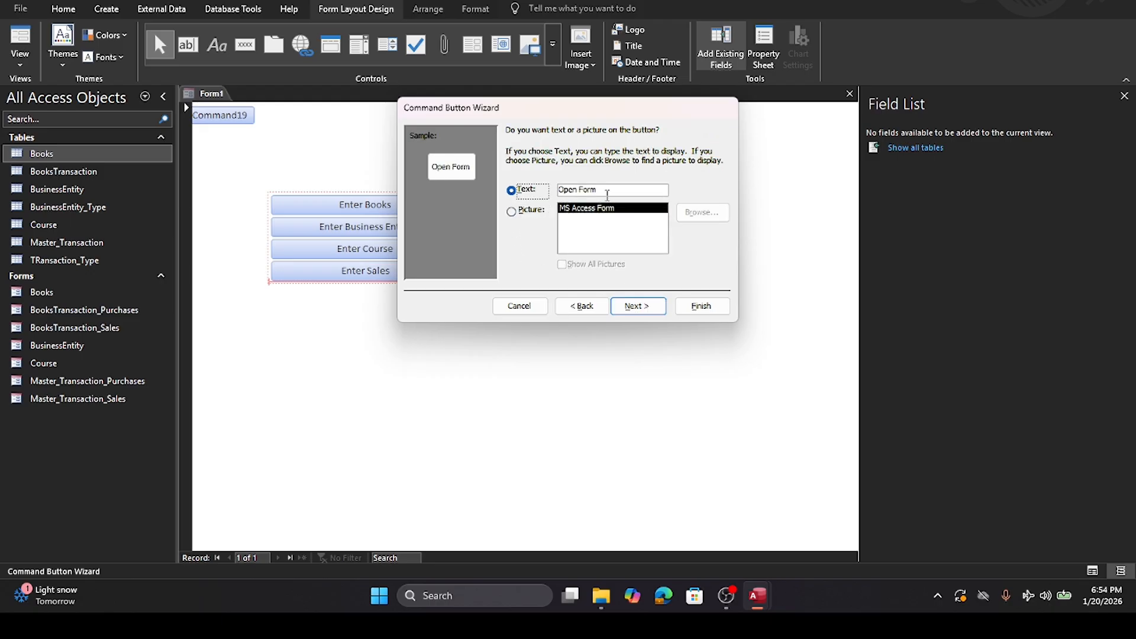
type("E")
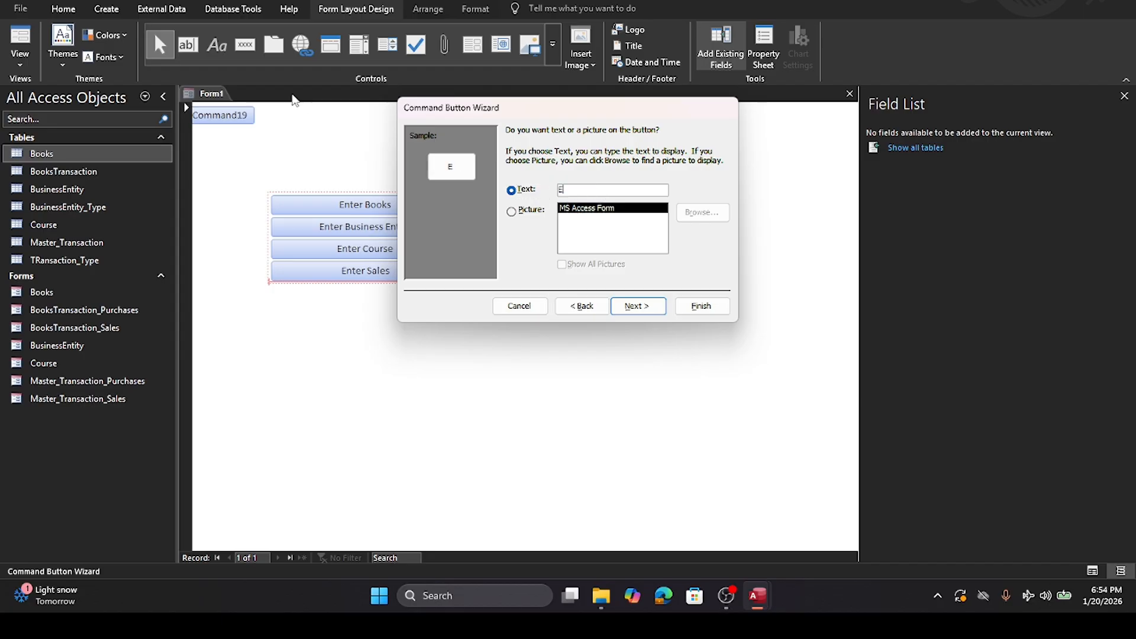
type("nter Sales")
left_click(636, 306)
type("Enter Sa;")
key("BackSpace")
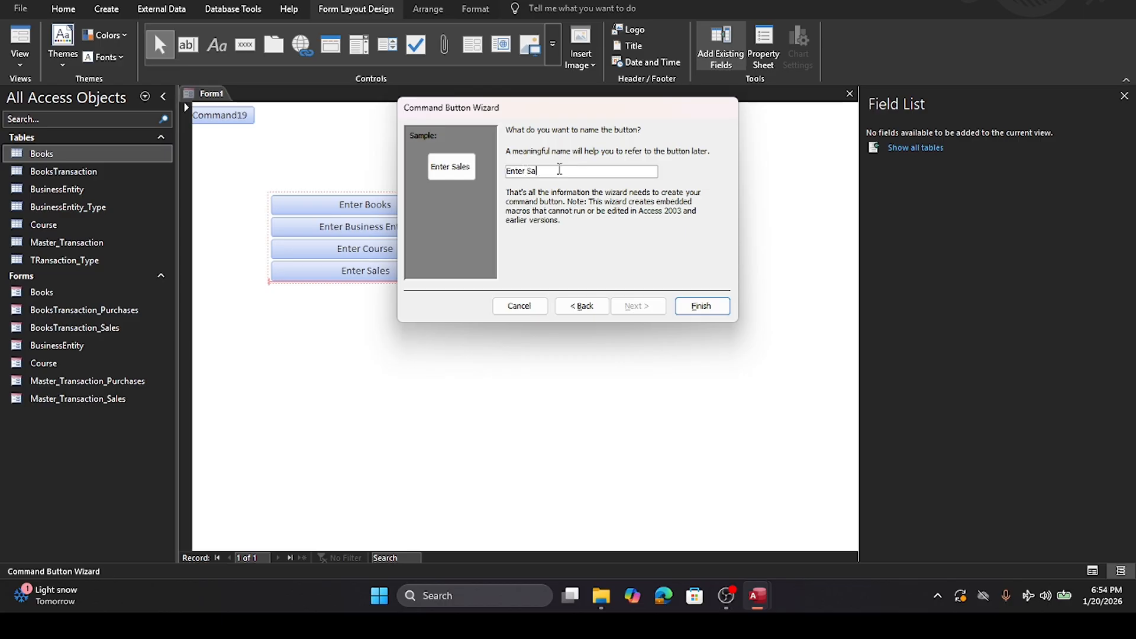
type("les")
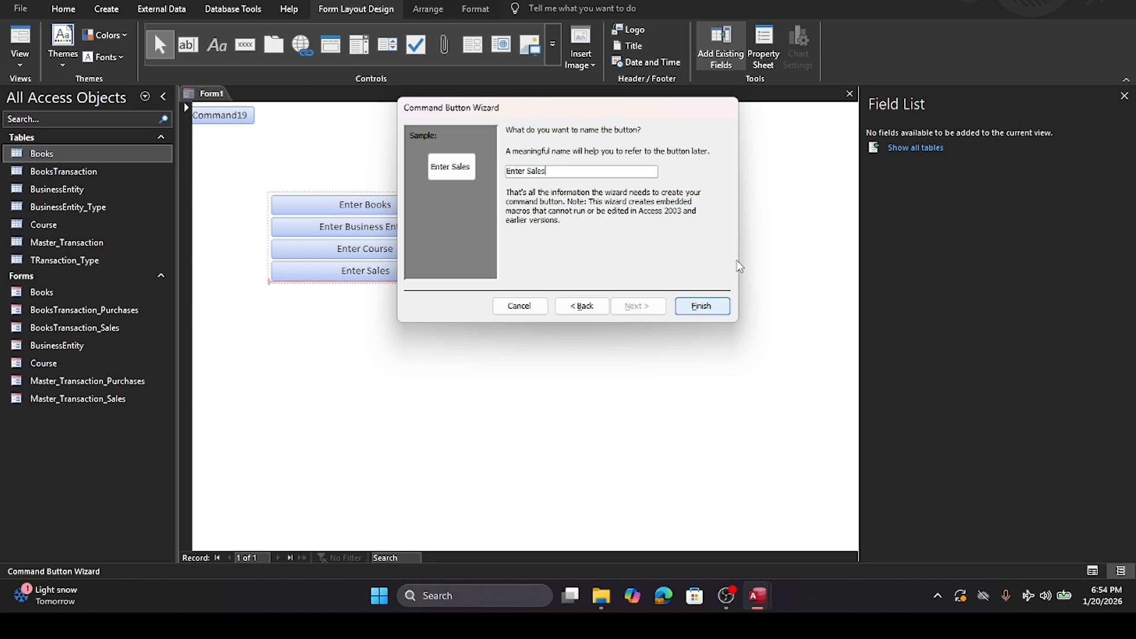
left_click(715, 310)
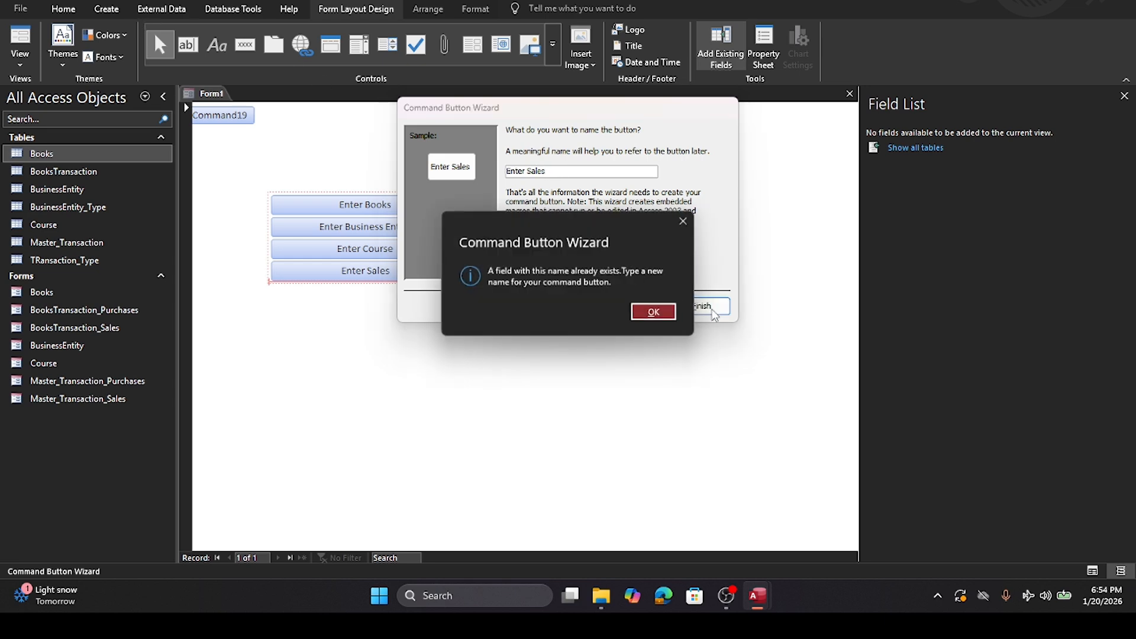
Step: After the duplicate-name error, re-enter 'Enter Sales' as the name and retry finishing
left_click(649, 317)
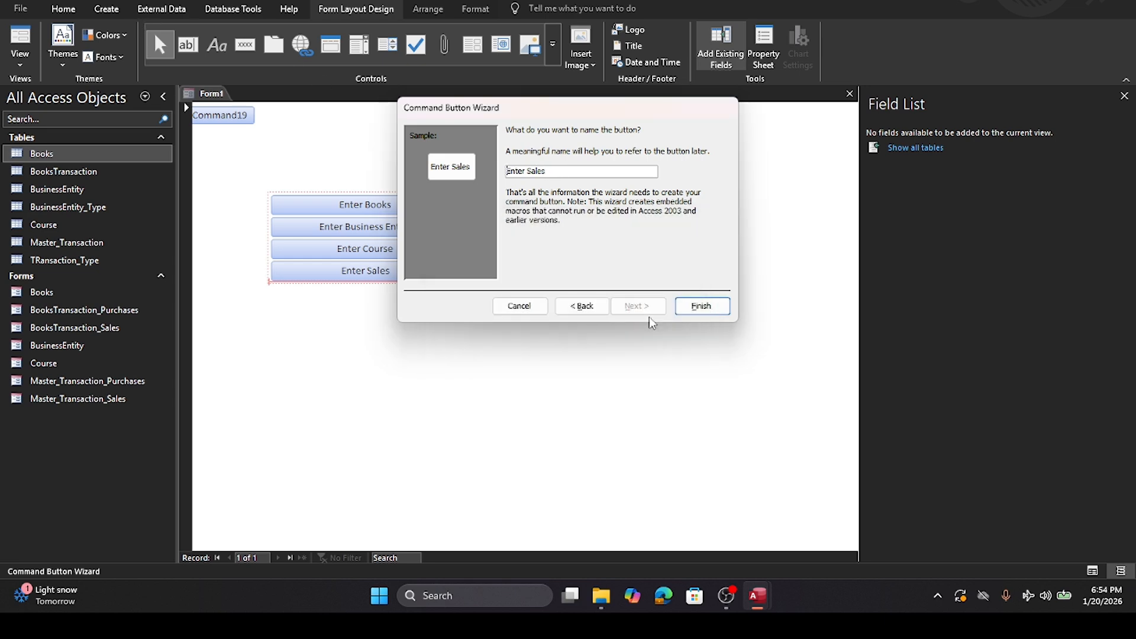
left_click(579, 310)
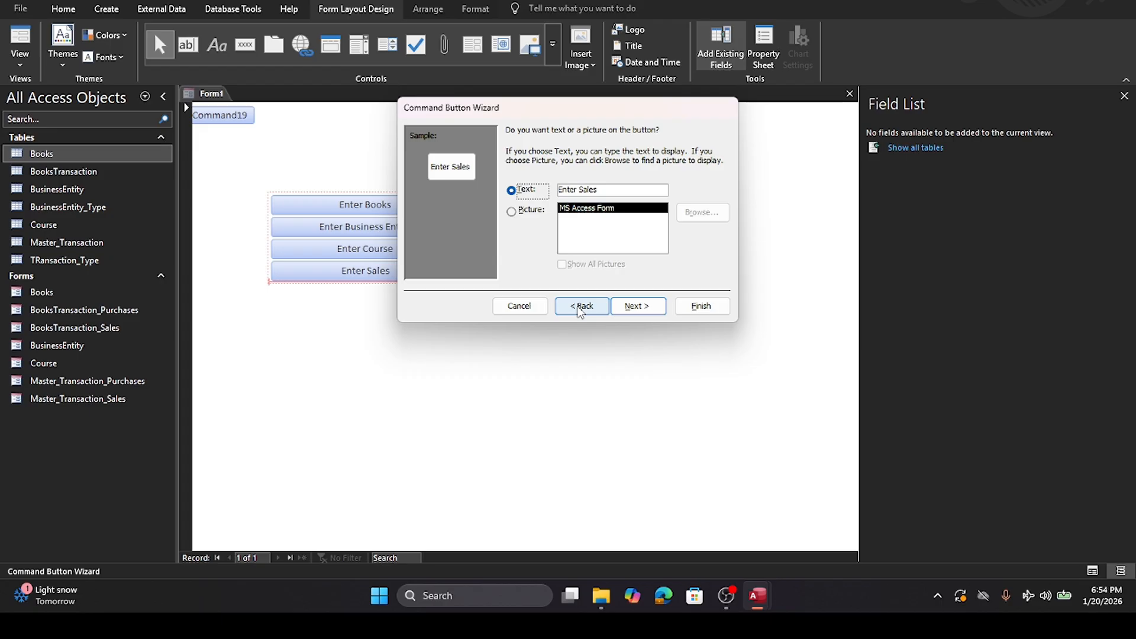
left_click(580, 311)
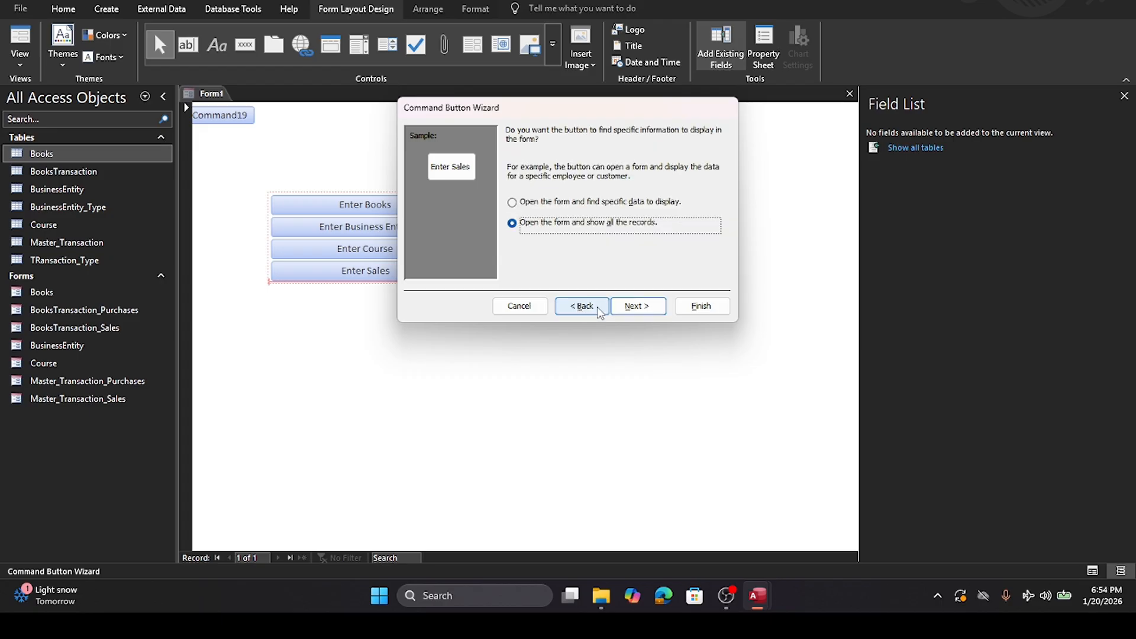
left_click(637, 308)
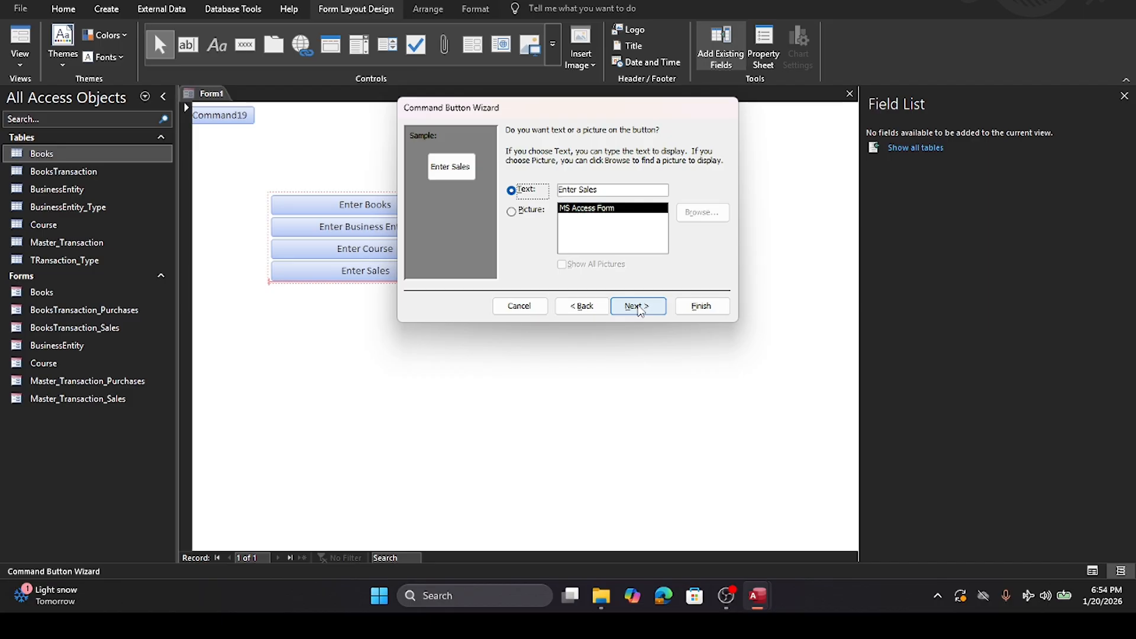
left_click(638, 306)
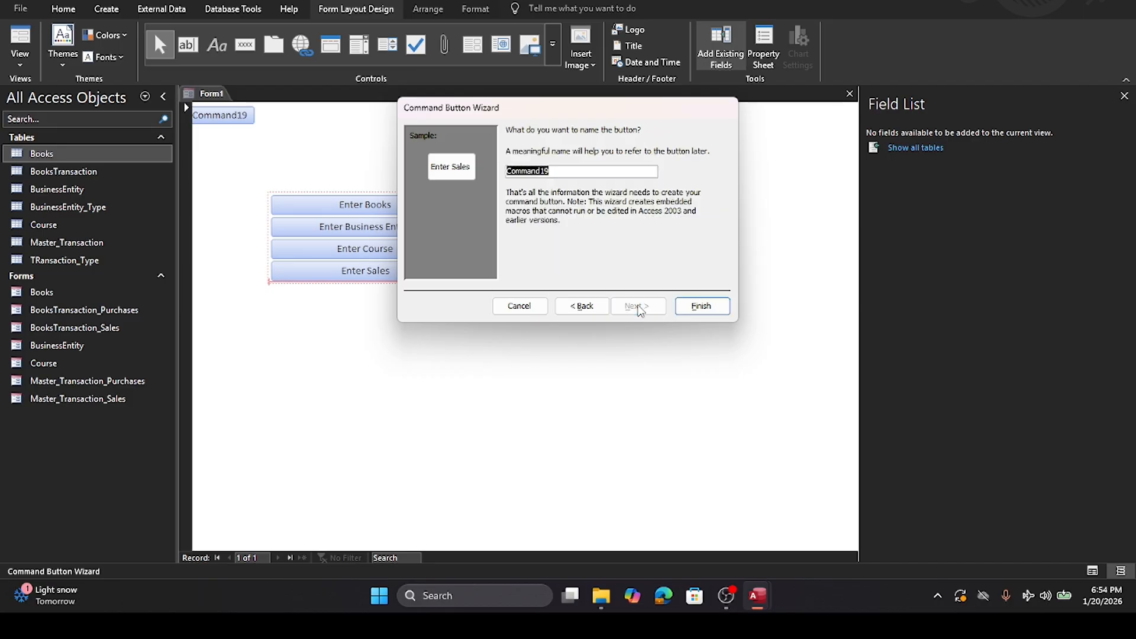
type("Enter Sales")
left_click(698, 309)
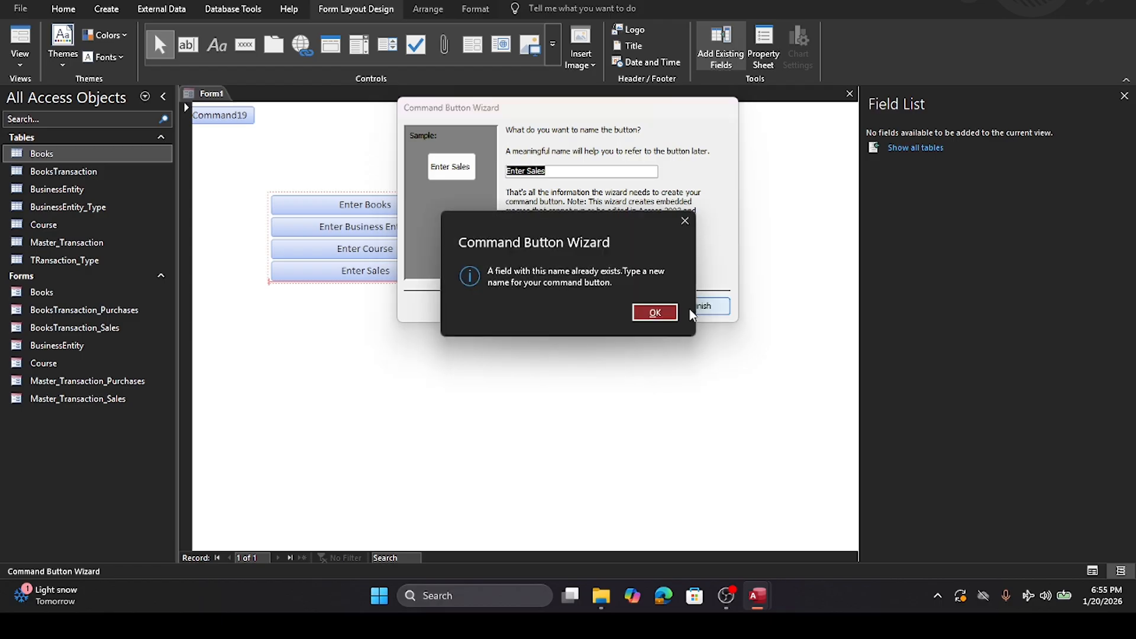
Step: Dismiss the repeated duplicate-name error and cancel the wizard, leaving Command19 unconfigured
left_click(657, 314)
left_click(583, 312)
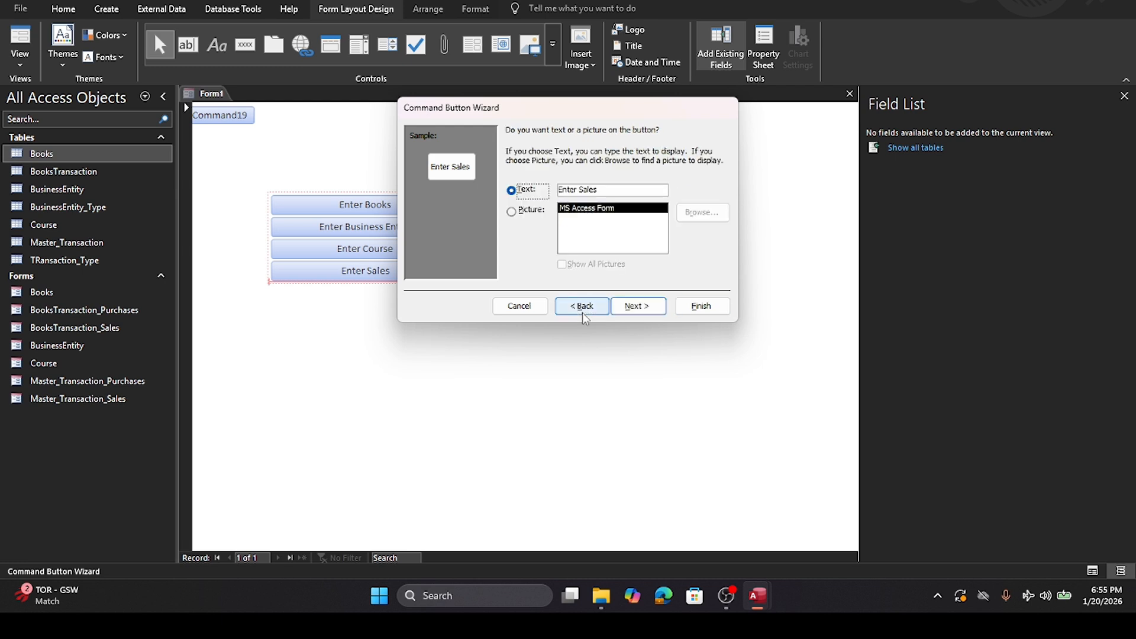
left_click(583, 313)
left_click(522, 308)
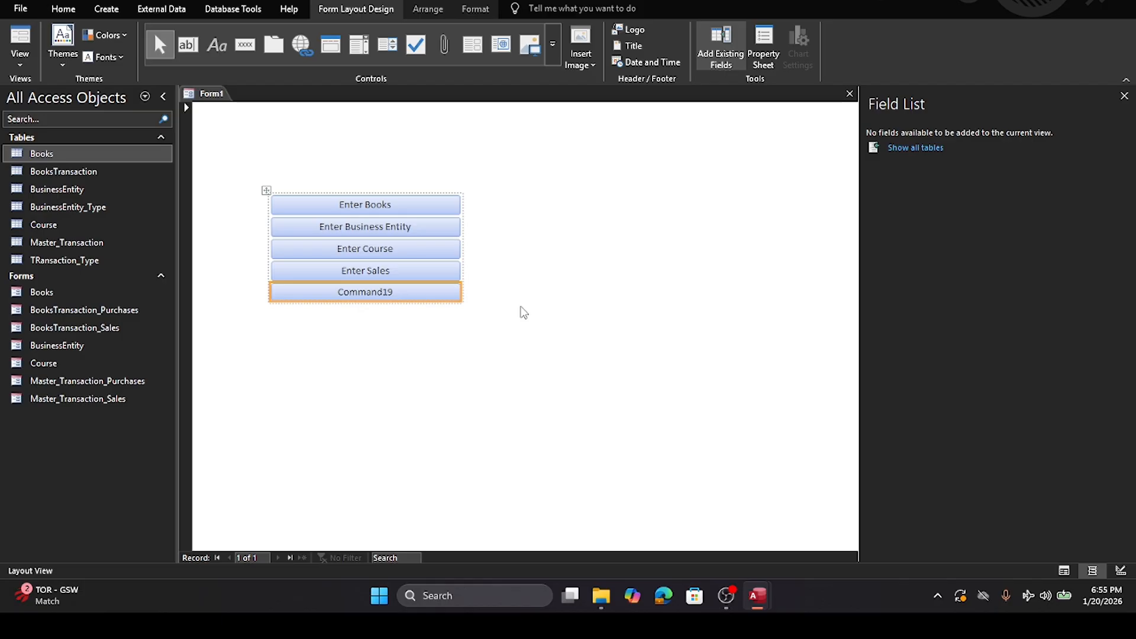
Step: Change the Enter Sales button's caption to 'Enter Purchases'
left_click(386, 276)
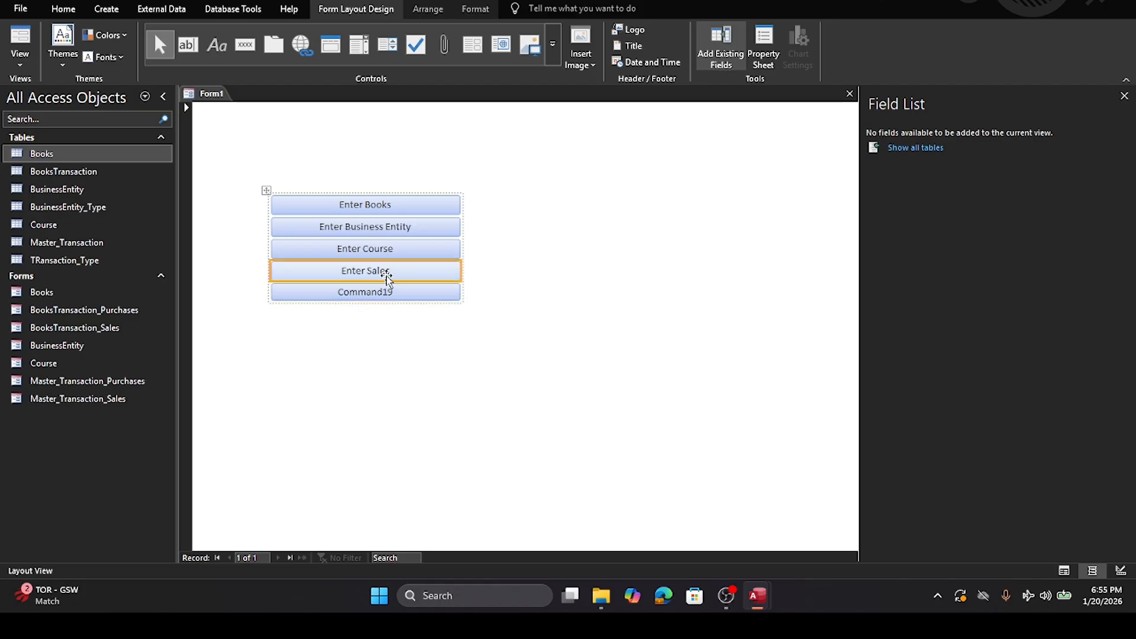
double_click(387, 271)
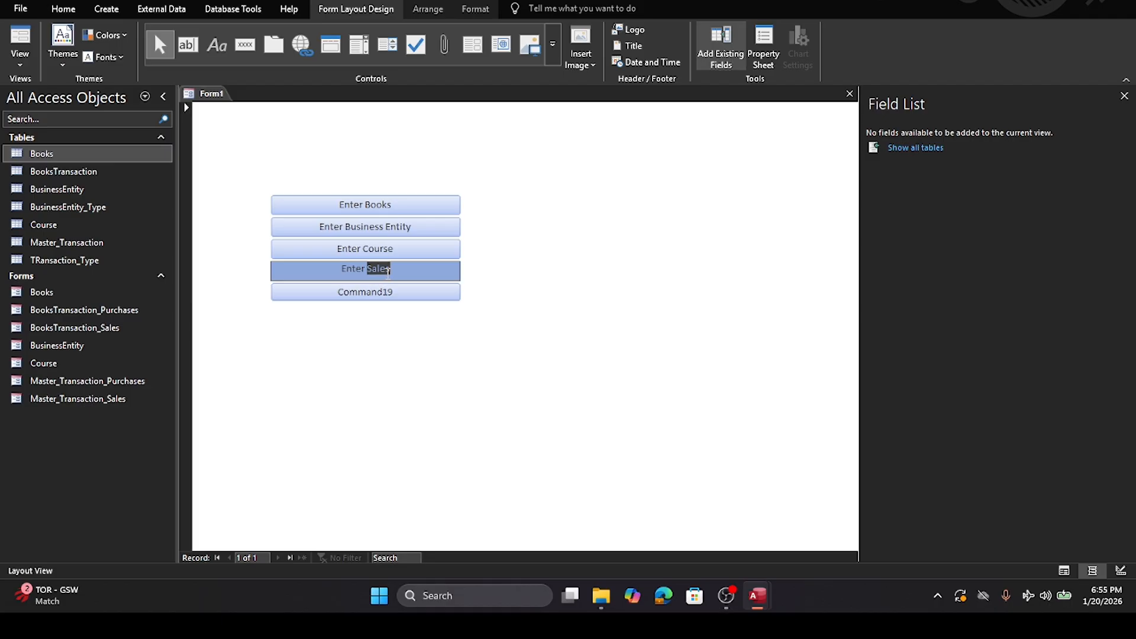
type("Purchases")
key("Tab")
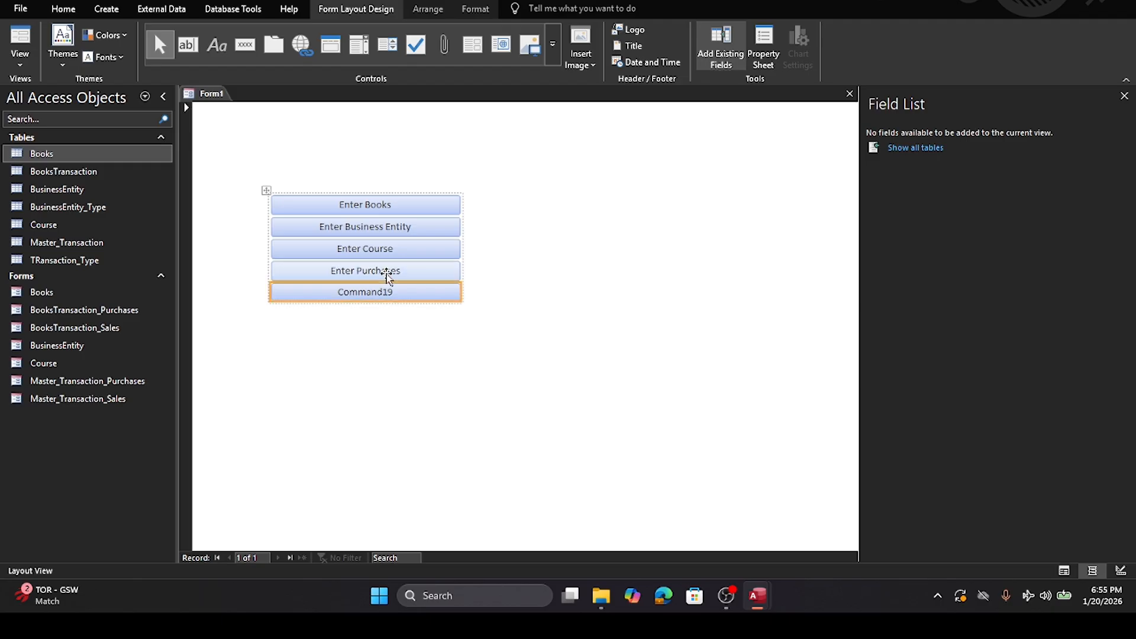
Step: Delete the unconfigured Command19 button from the form
double_click(359, 292)
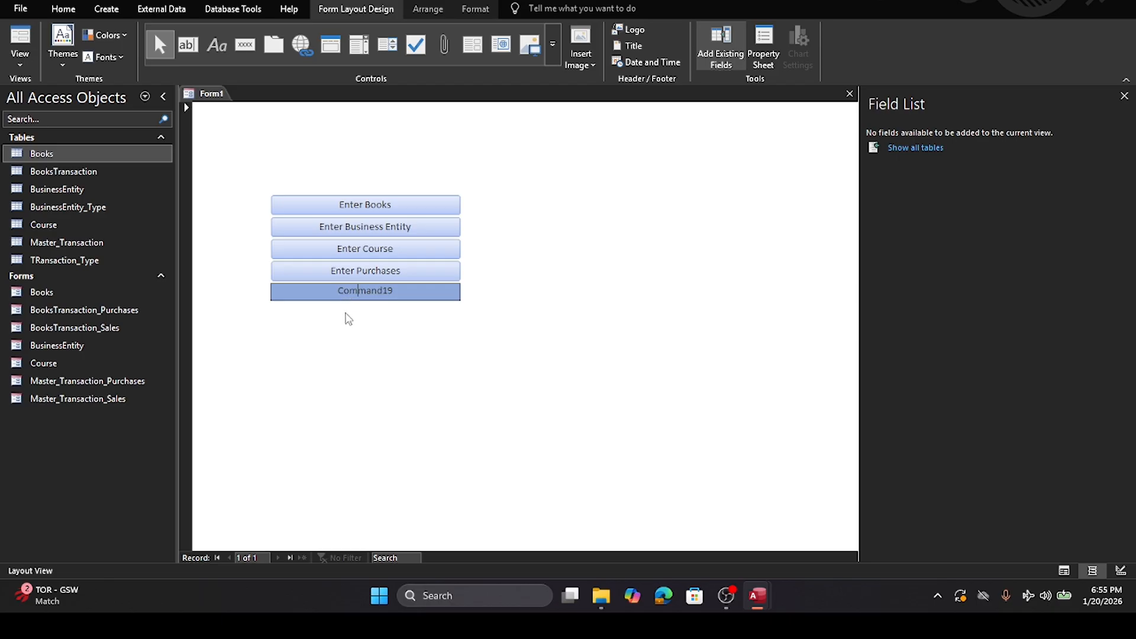
left_click(373, 343)
left_click(408, 299)
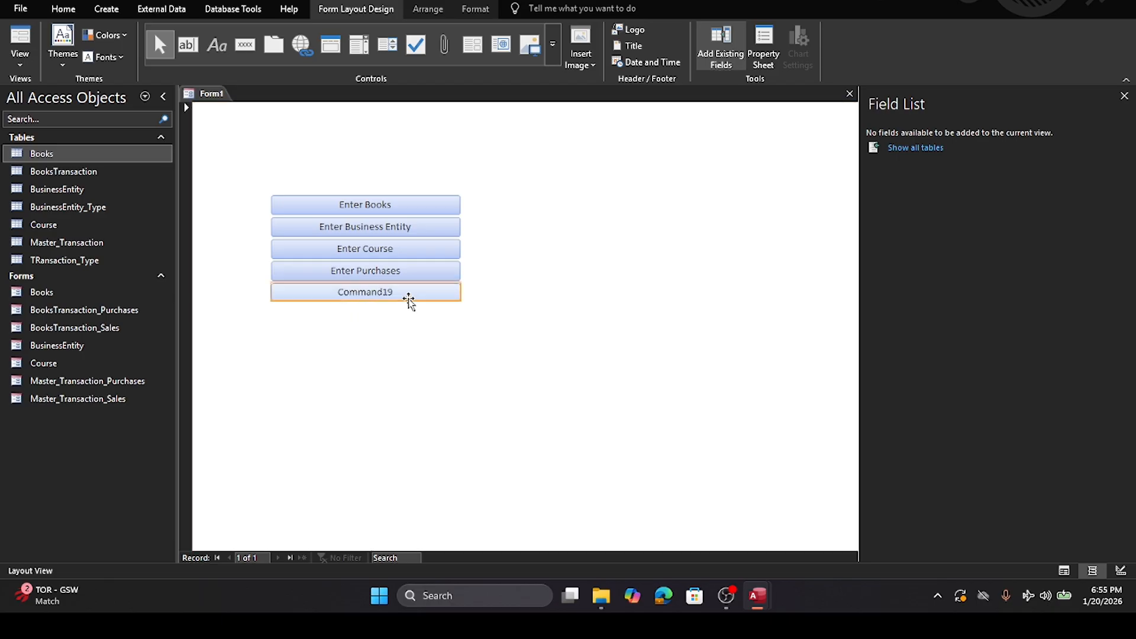
key("Delete")
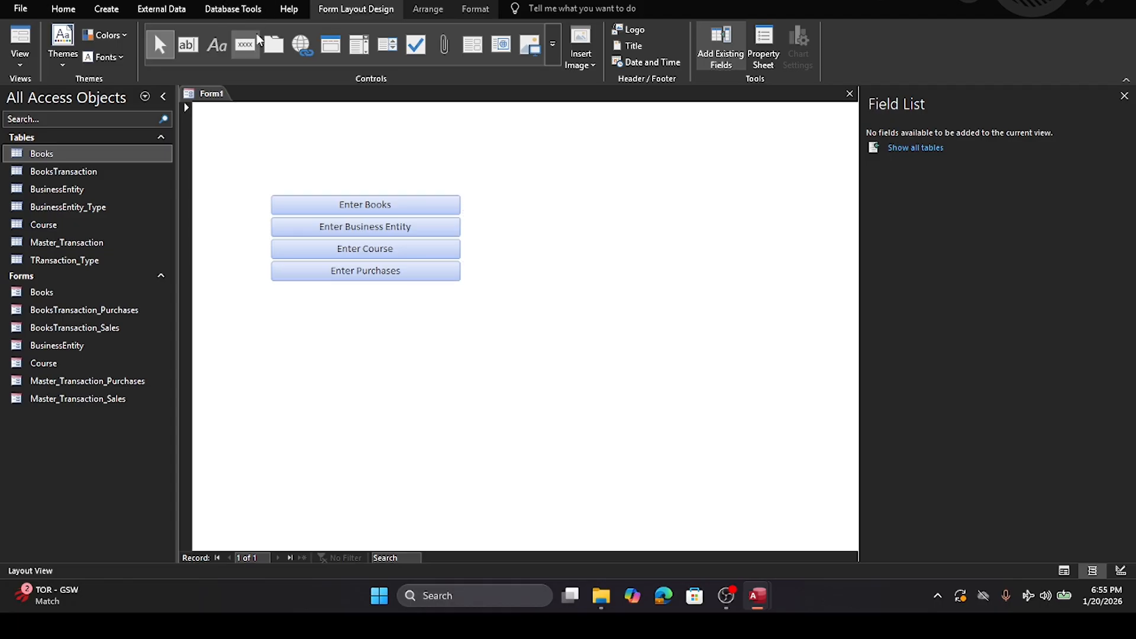
Step: Place a button below Enter Purchases that opens Master_Transaction_Sales showing all records
left_click(245, 44)
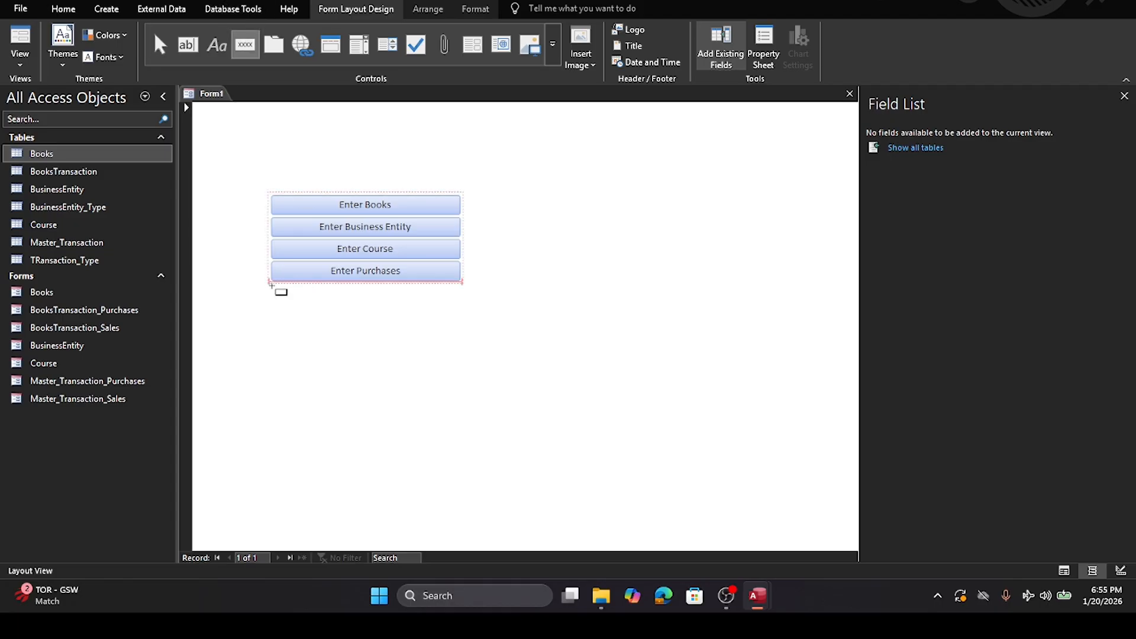
left_click(272, 285)
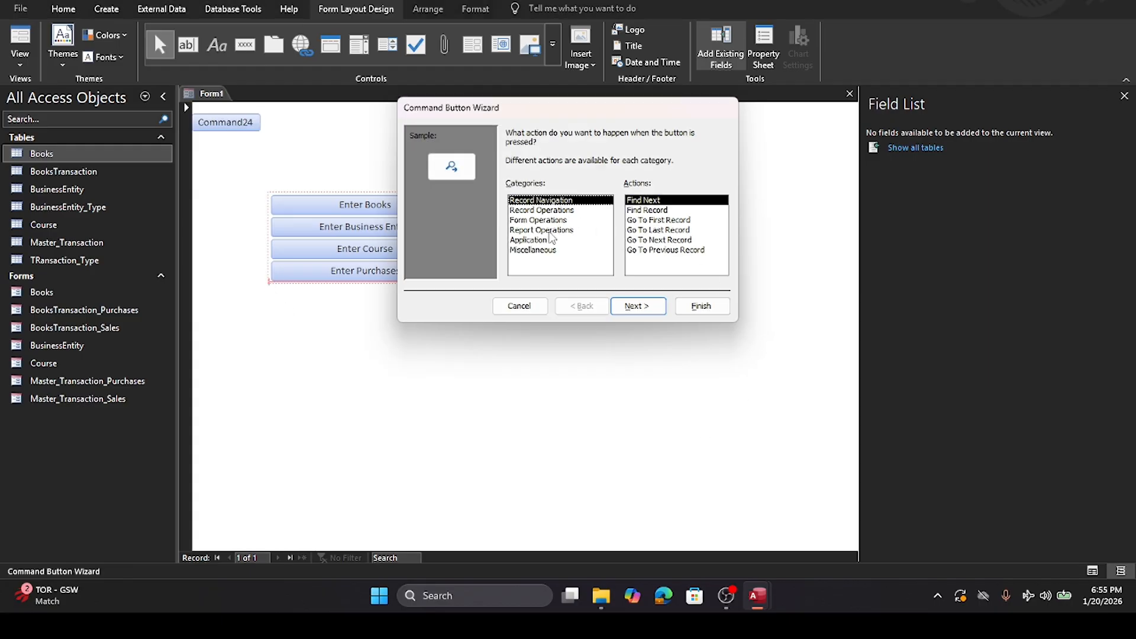
left_click(548, 221)
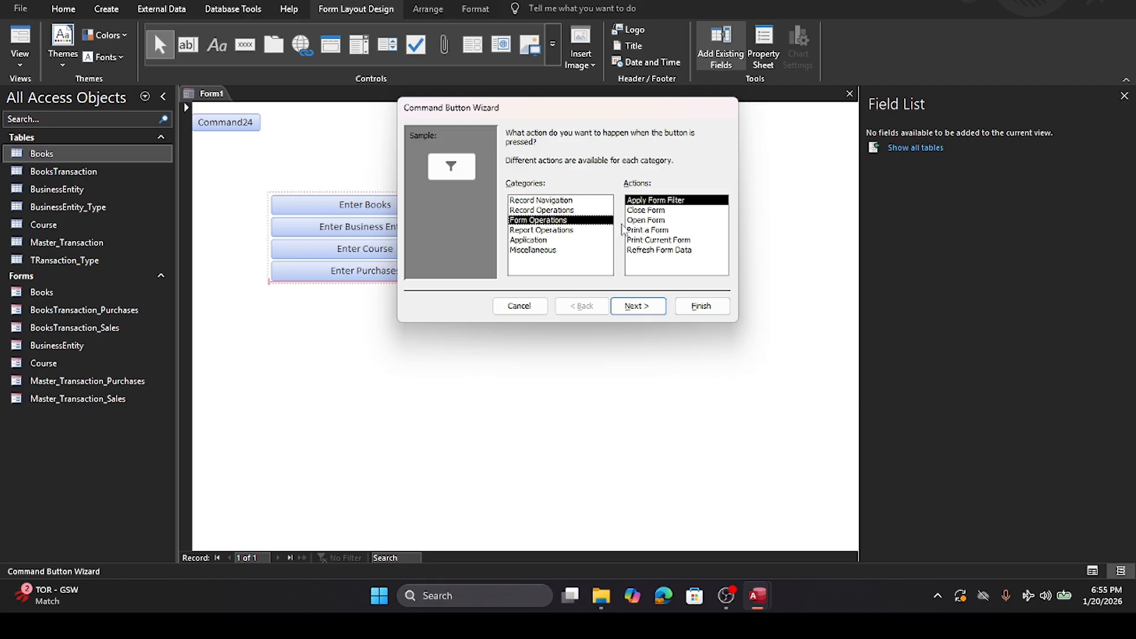
left_click(646, 220)
left_click(638, 306)
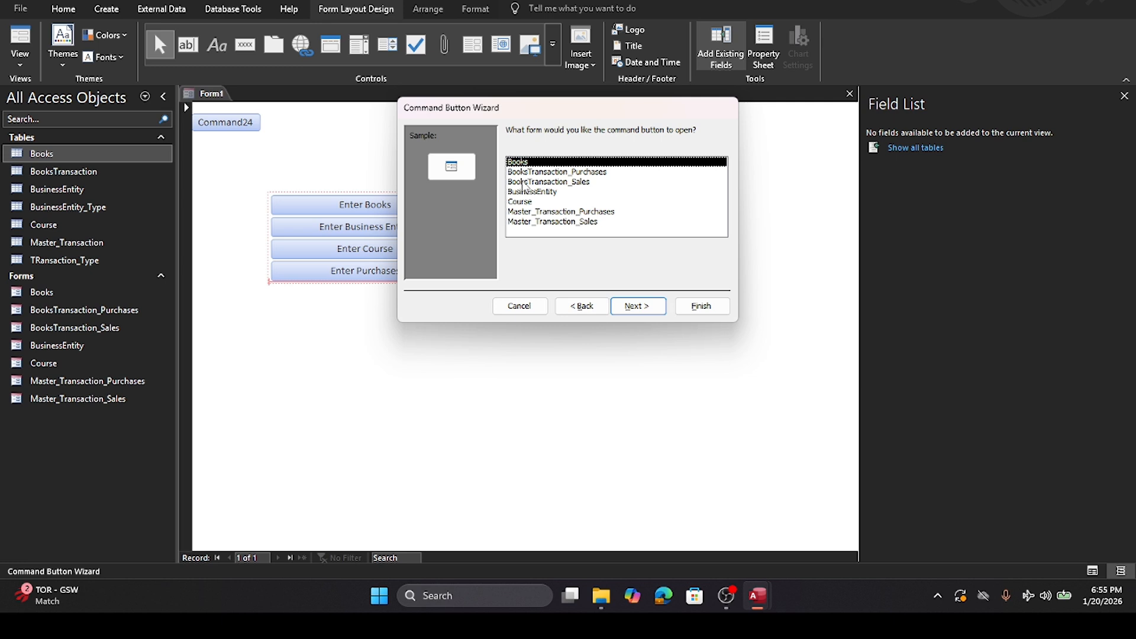
left_click(526, 223)
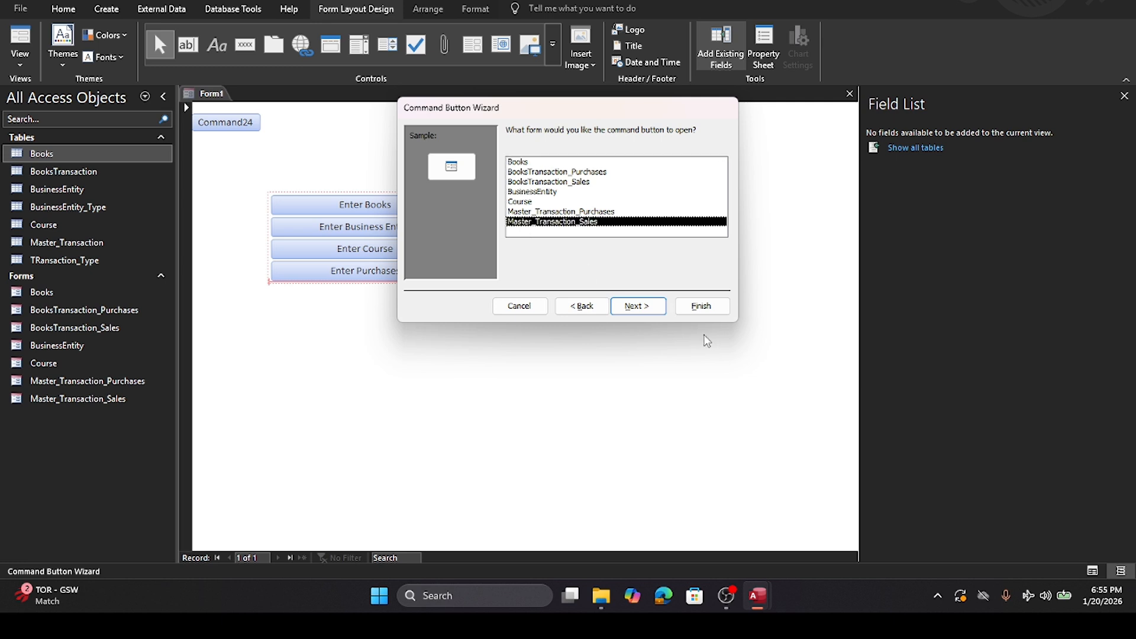
left_click(638, 306)
left_click(519, 203)
left_click(512, 224)
left_click(637, 306)
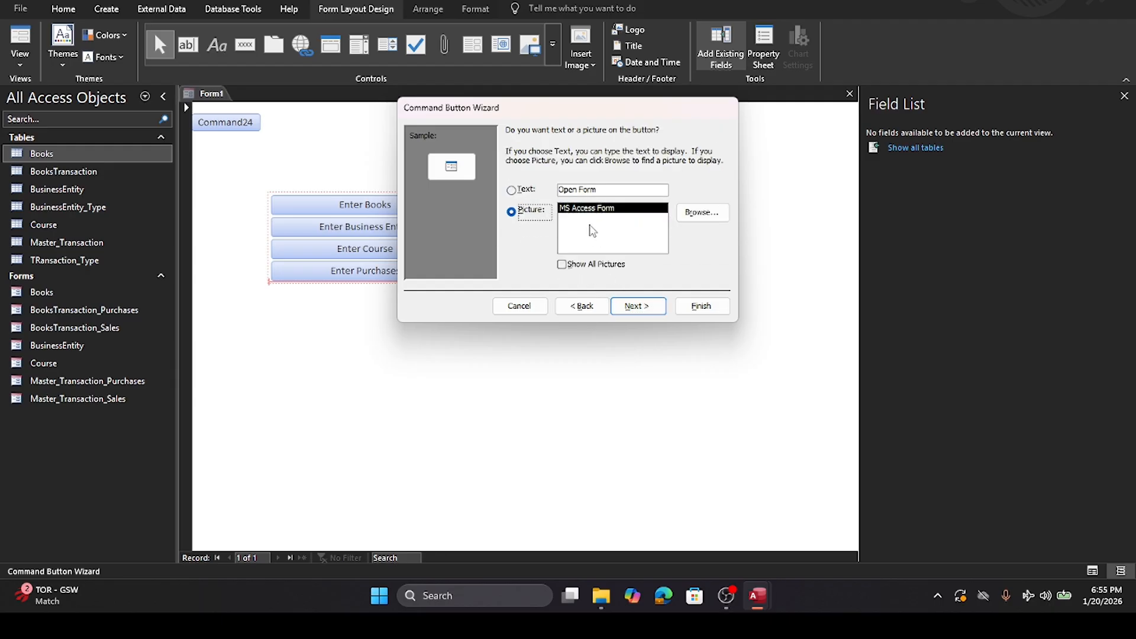
Step: Caption the button 'Enter Sales', enter a name and try to finish
left_click(602, 190)
left_click_drag(601, 190, 559, 190)
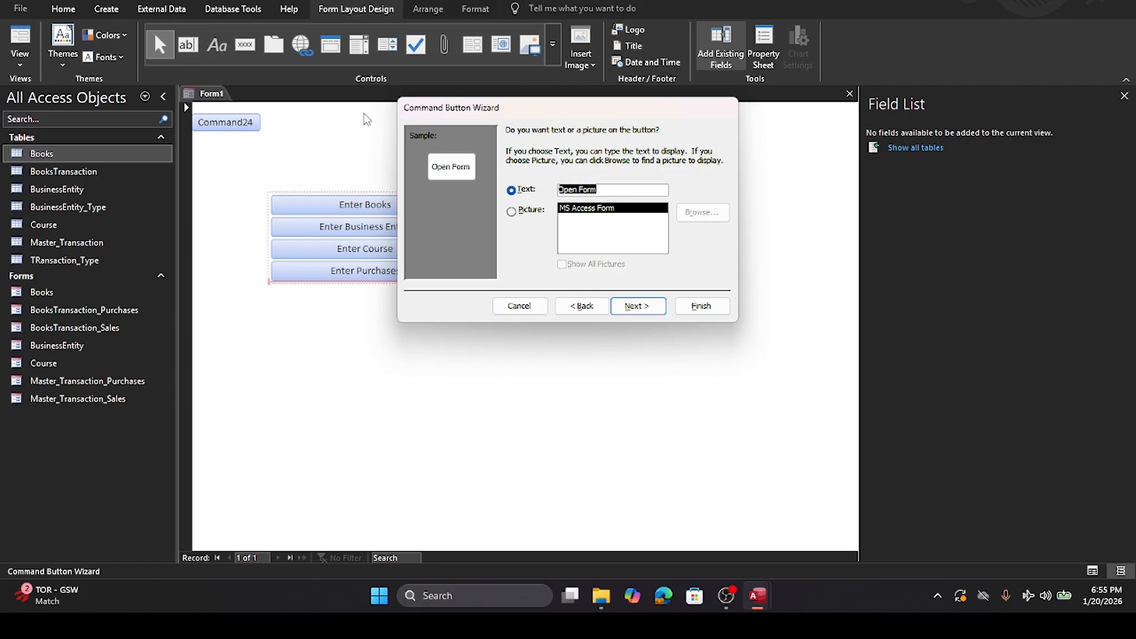
type("Enter Sales")
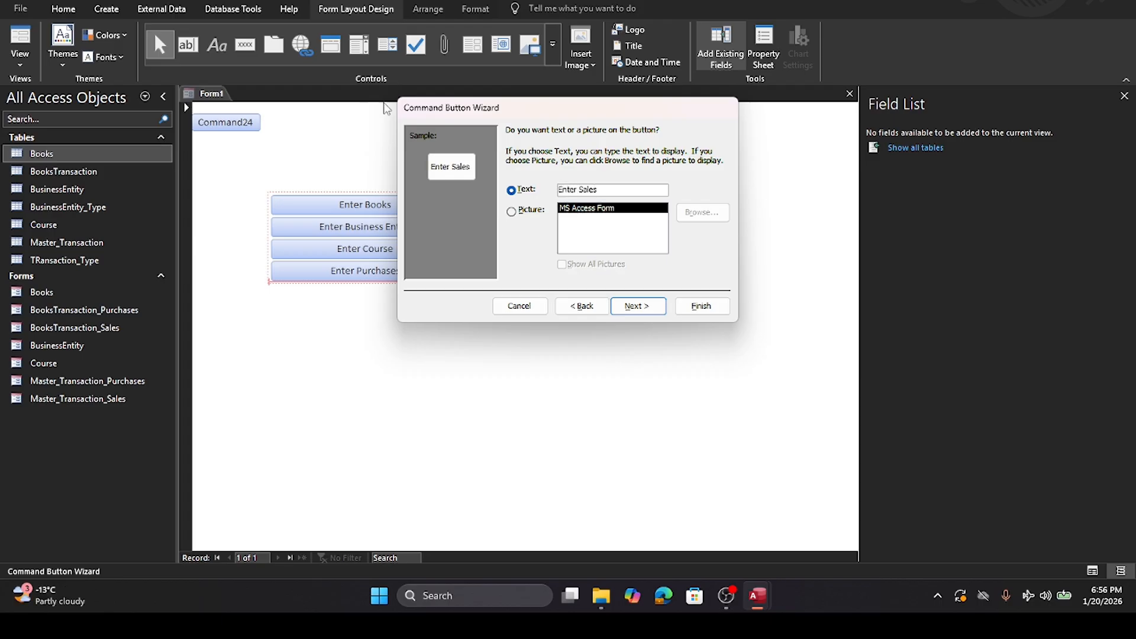
left_click(638, 306)
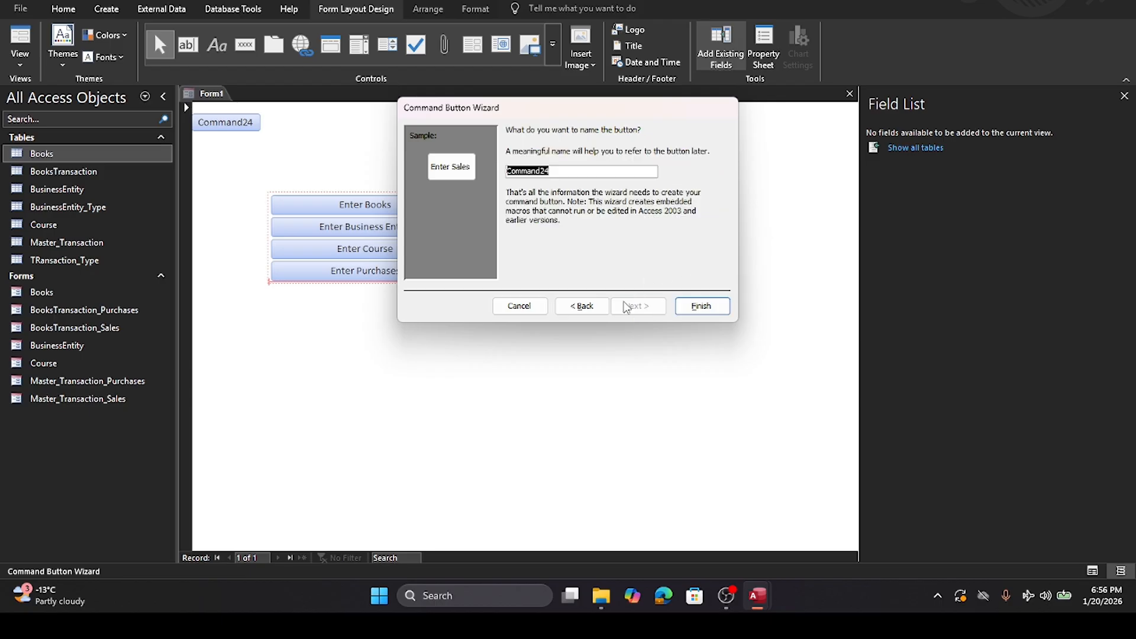
type("Enter Sales")
left_click(709, 306)
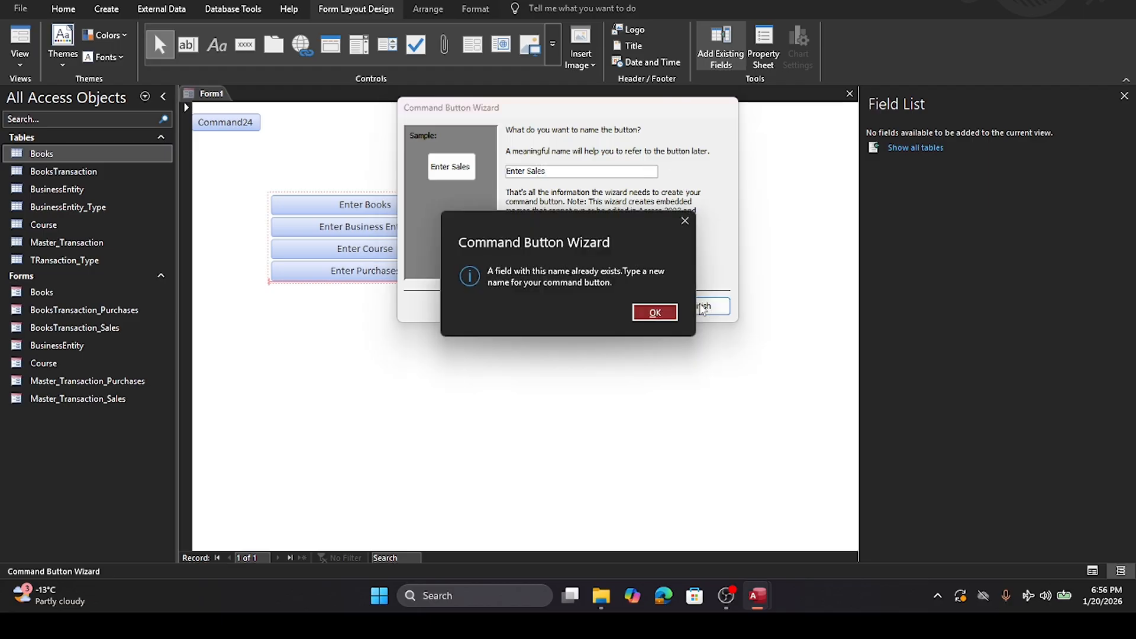
Step: Change the button's name to avoid the duplicate-name error and finish the wizard
left_click(656, 312)
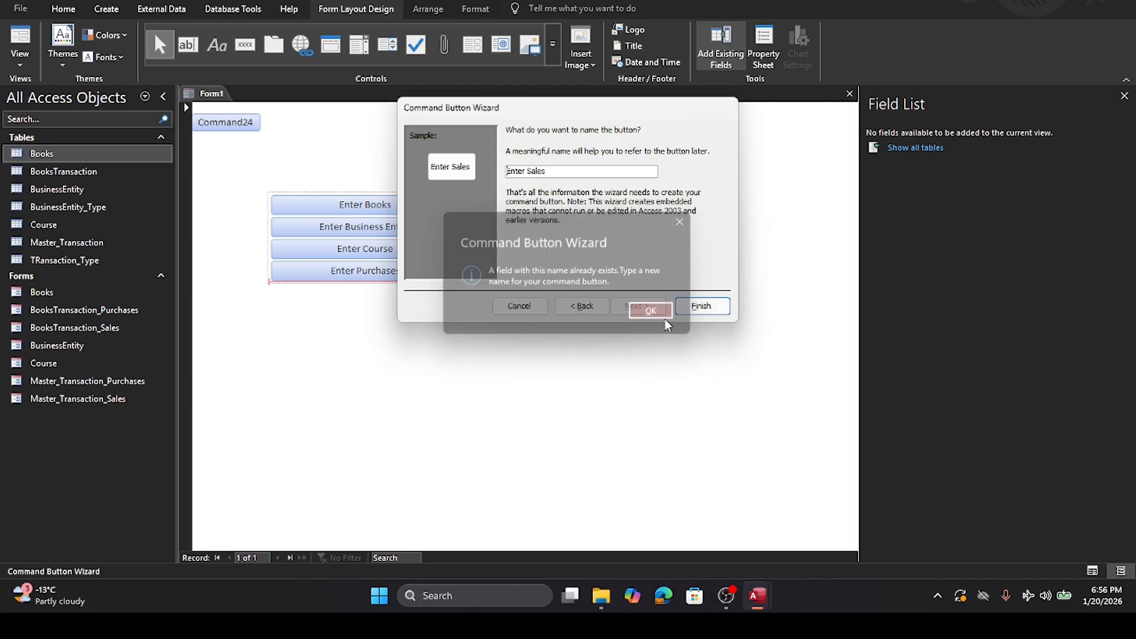
double_click(543, 174)
type("Purchas")
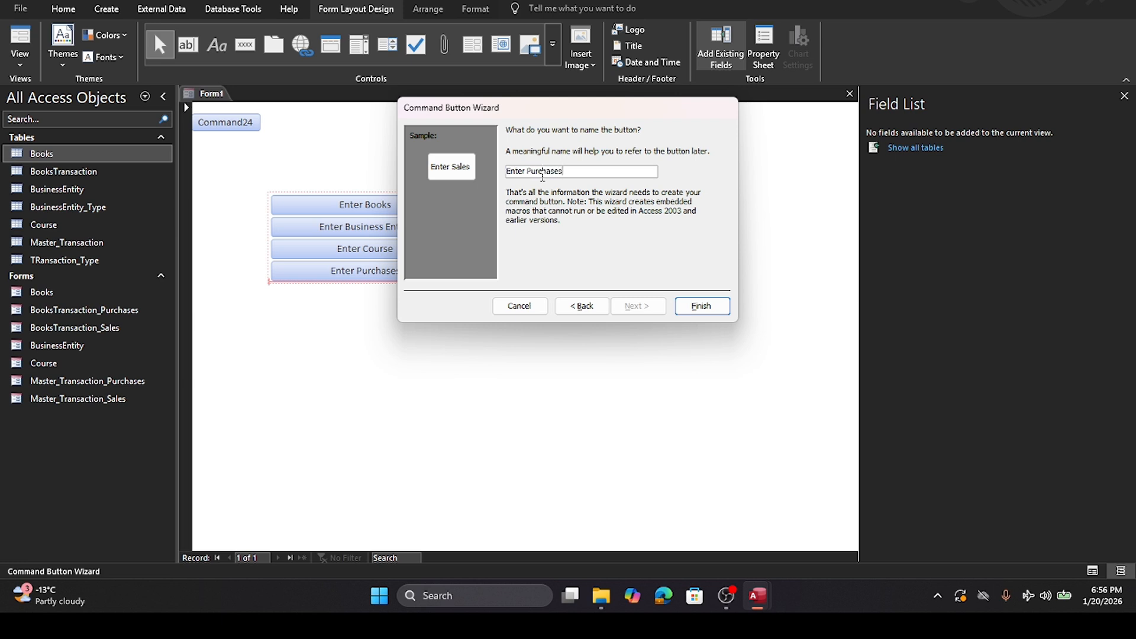
left_click(702, 306)
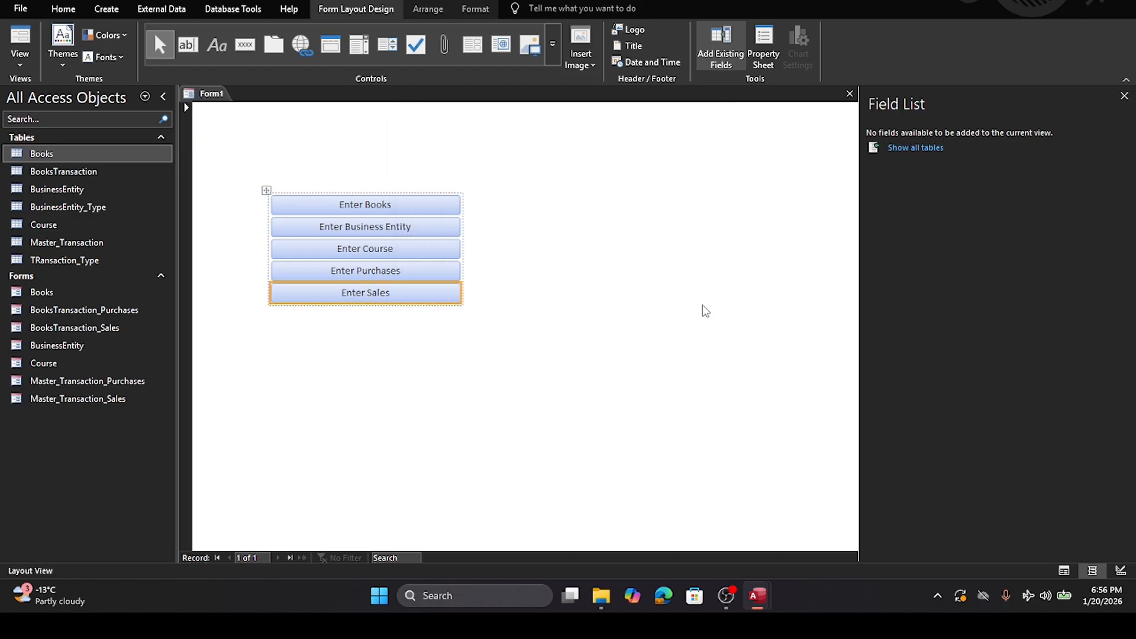
Step: Switch Form1 to Form View for testing
left_click(542, 384)
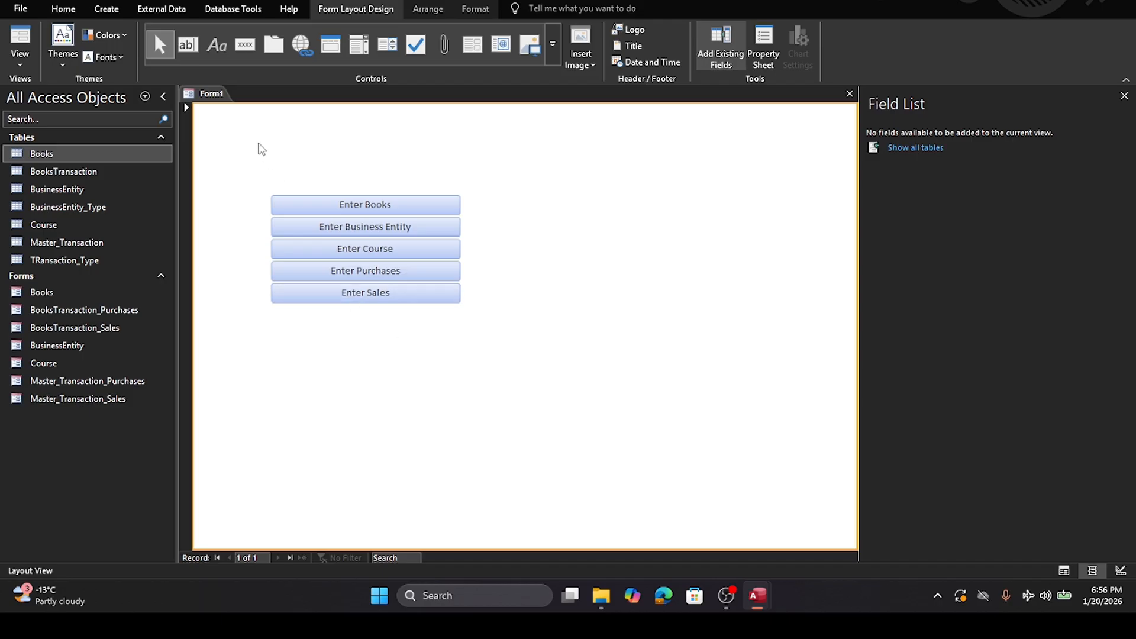
right_click(203, 95)
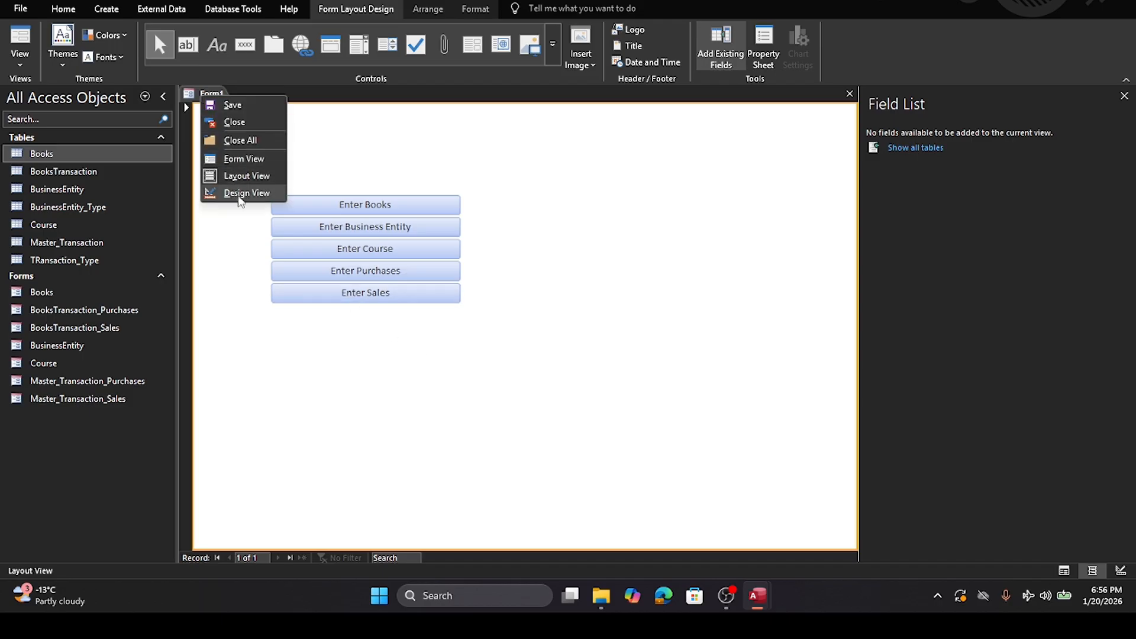
left_click(236, 160)
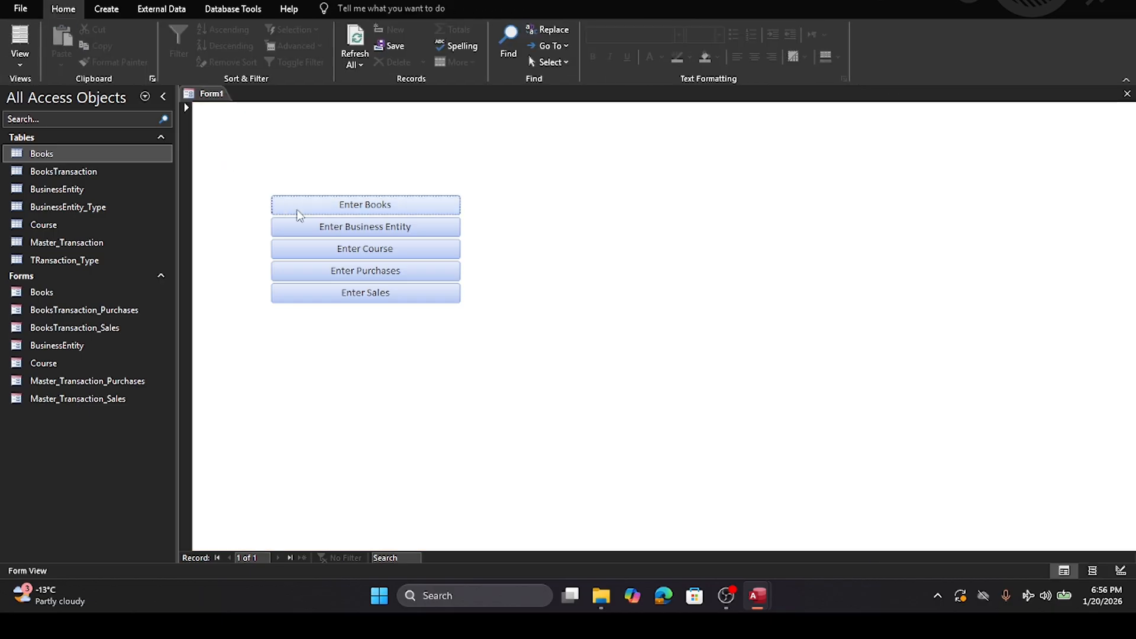
Step: Check that each button opens Books, BusinessEntity, Course, Master_Transaction_Purchases and Master_Transaction_Sales
left_click(302, 210)
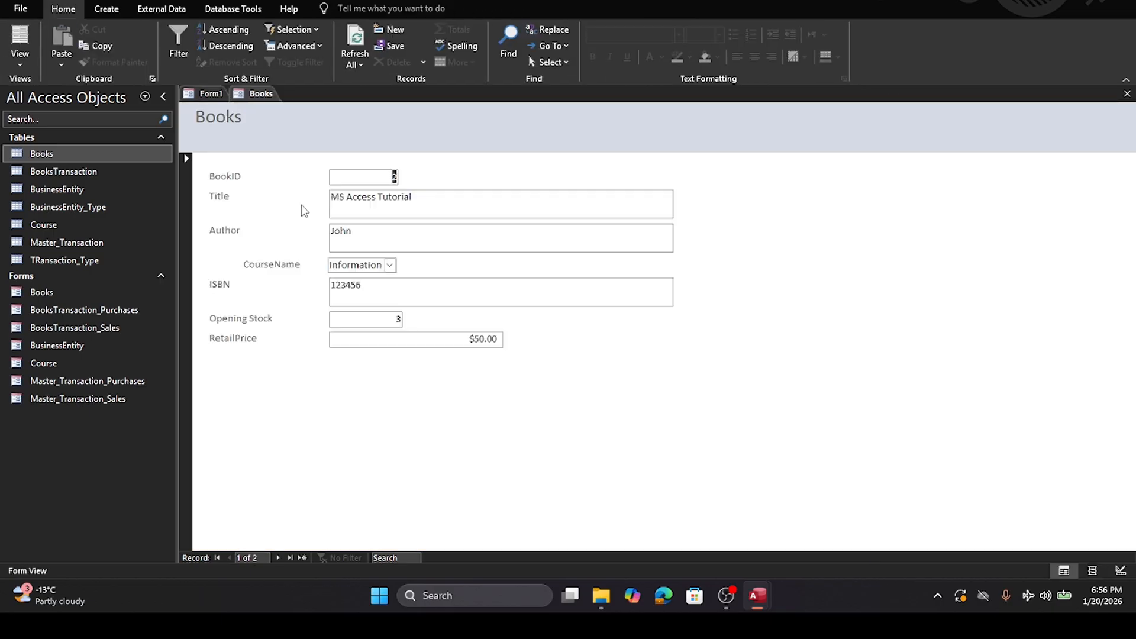
left_click(1127, 94)
left_click(366, 230)
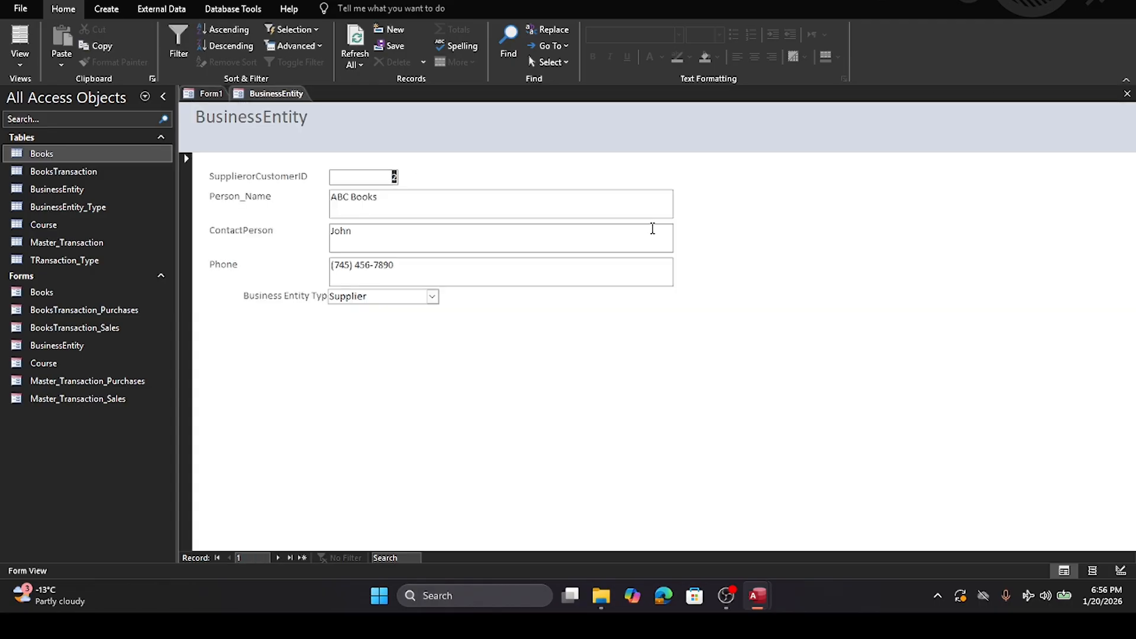
left_click(1127, 93)
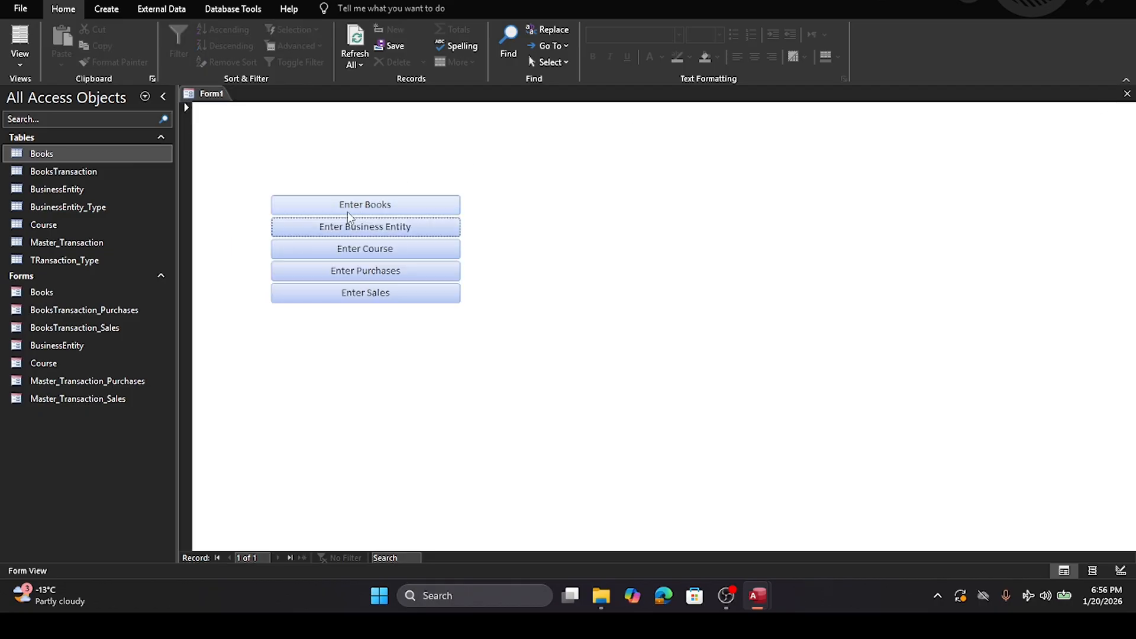
left_click(343, 253)
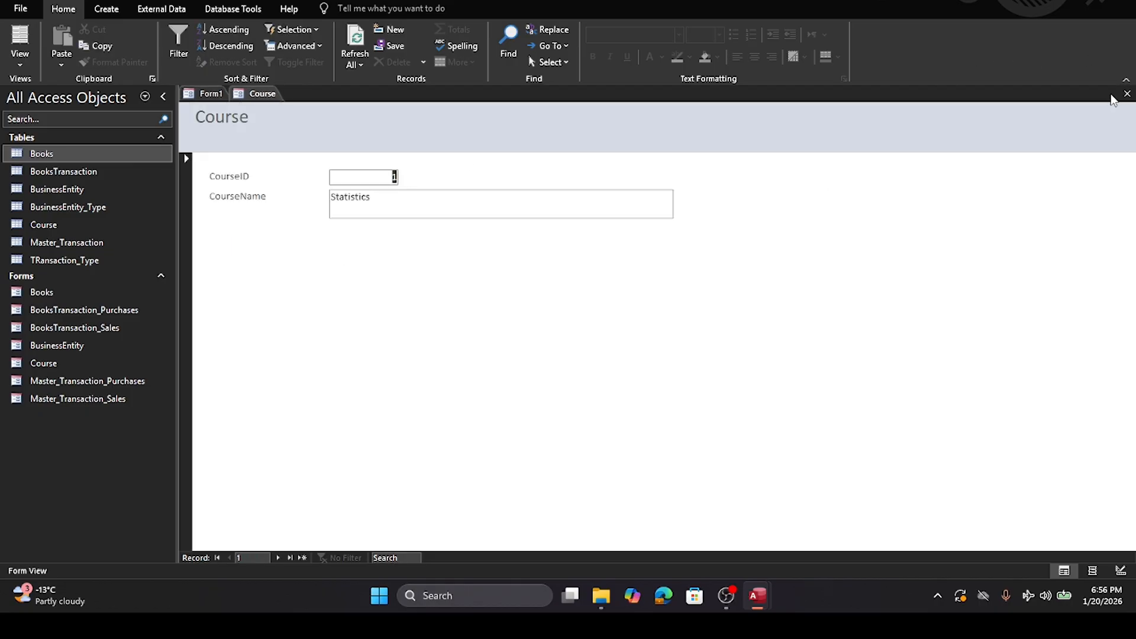
left_click(1127, 93)
left_click(357, 269)
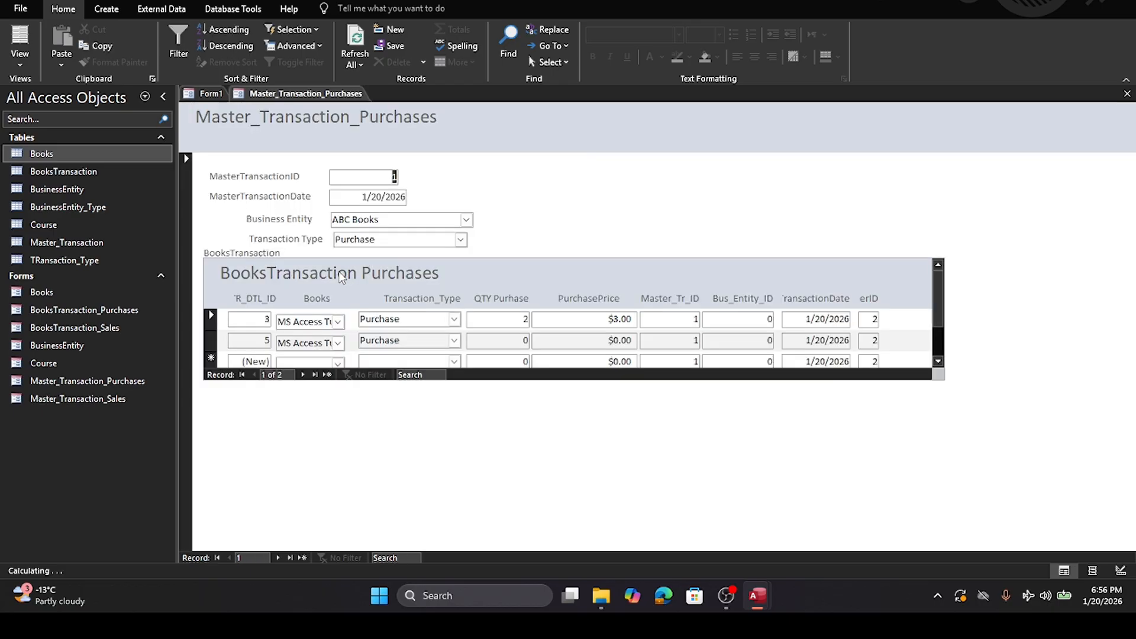
left_click(1127, 94)
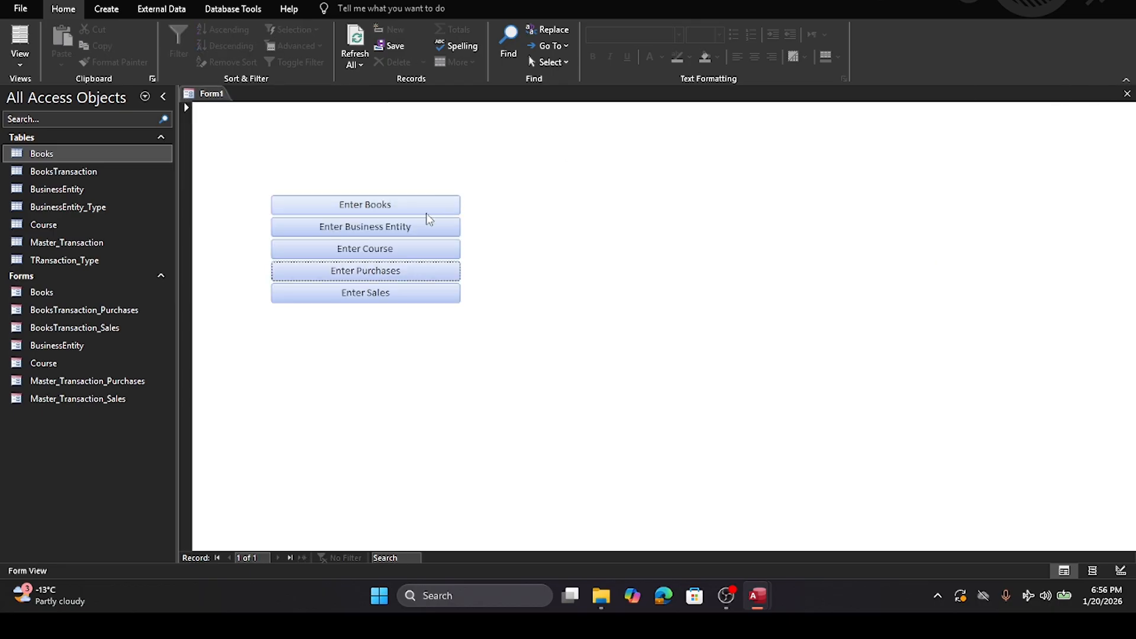
left_click(388, 291)
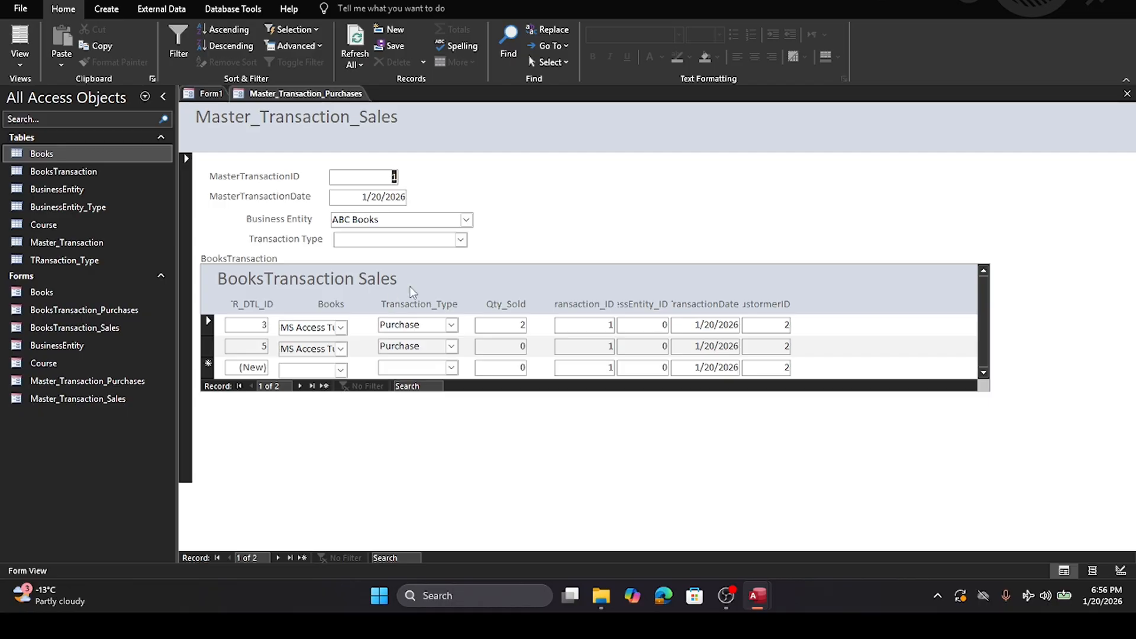
left_click(1127, 93)
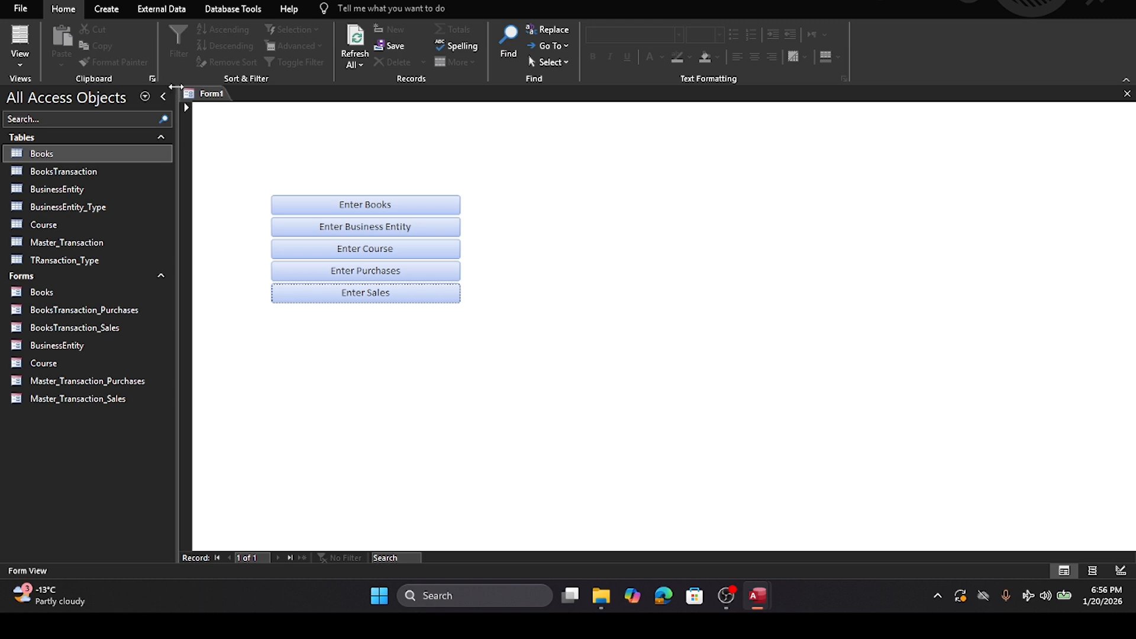
right_click(214, 94)
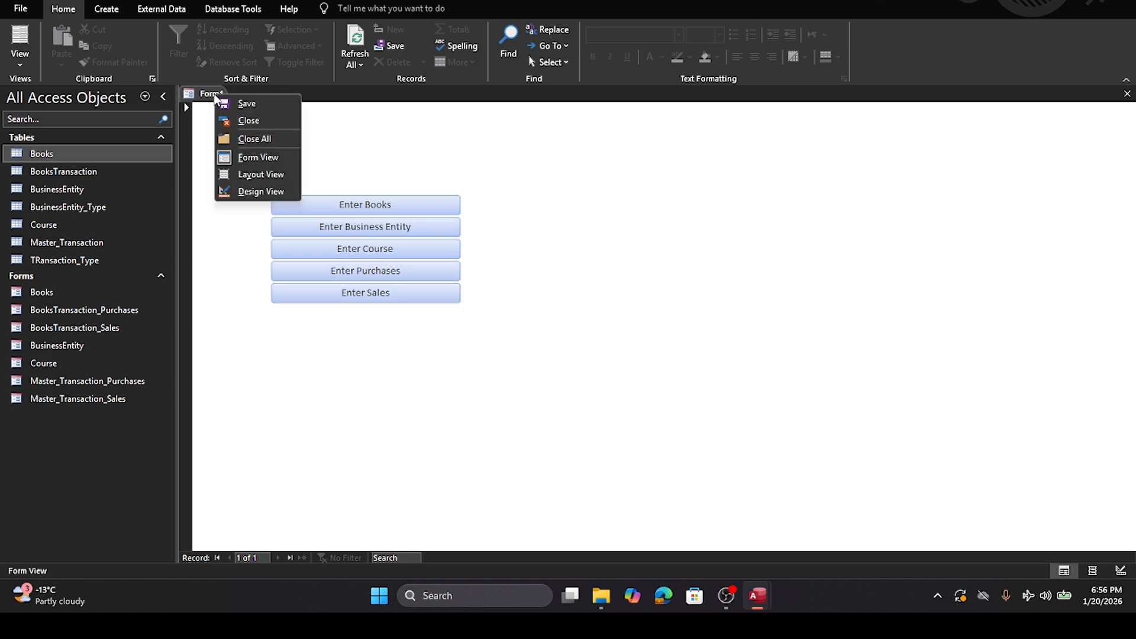
Step: In Design View, enlarge the Detail section and centre the five buttons
left_click(246, 193)
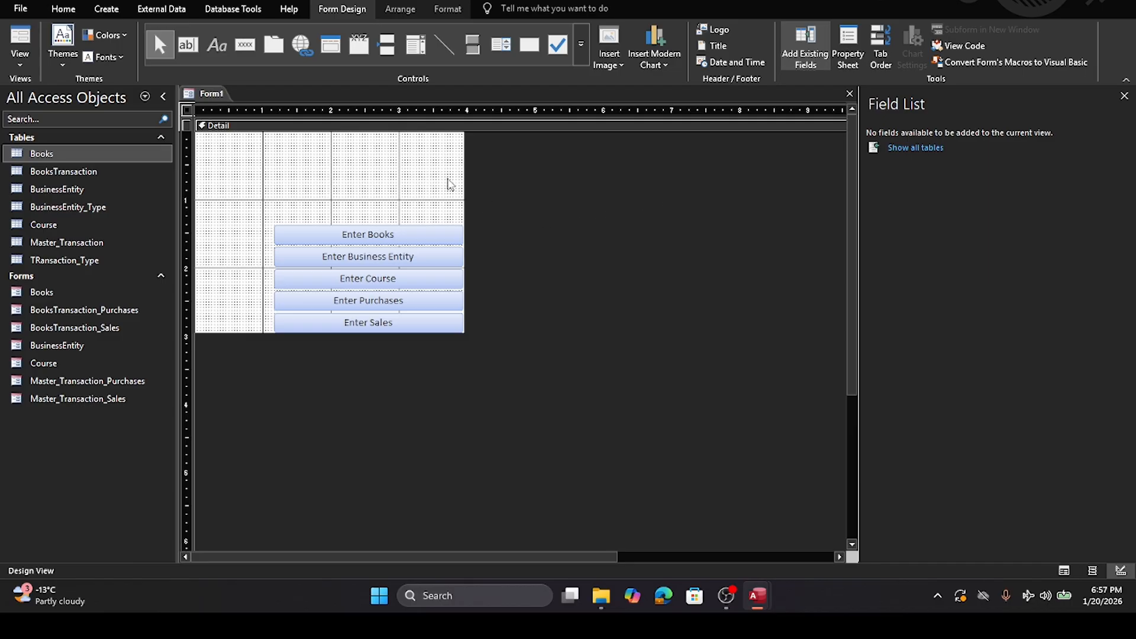
left_click_drag(464, 173, 677, 228)
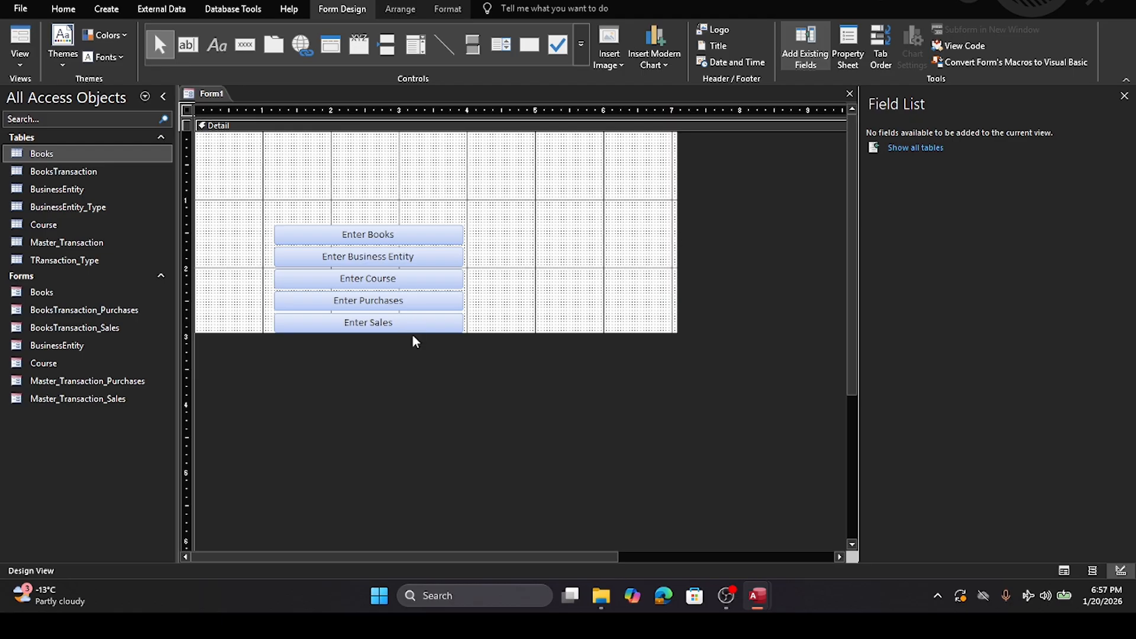
left_click_drag(413, 333, 432, 453)
left_click_drag(402, 386, 432, 254)
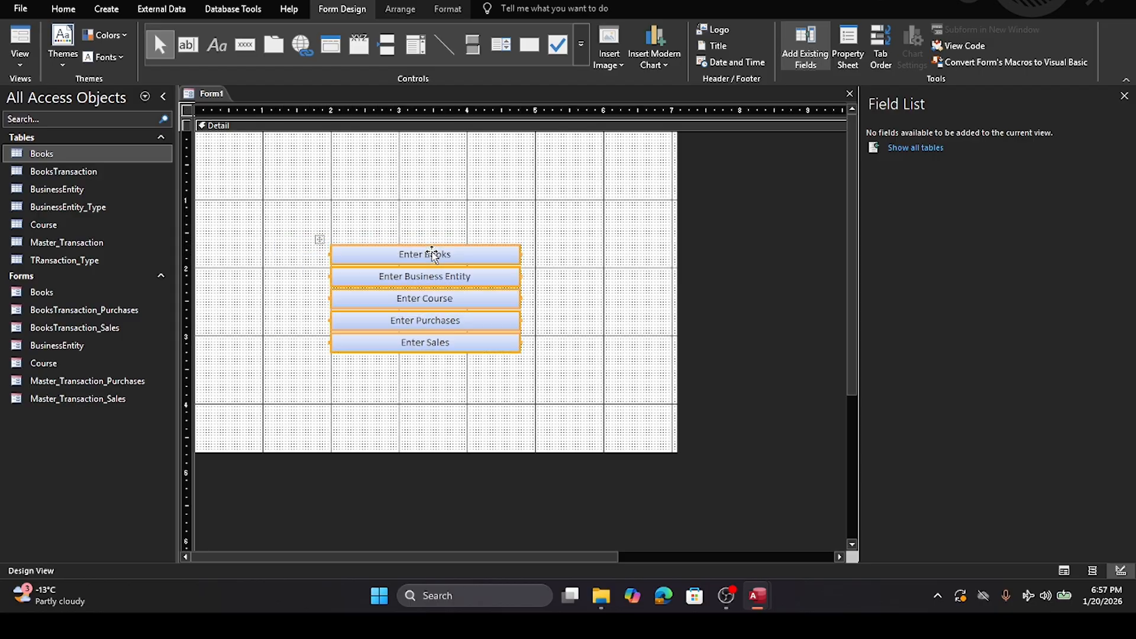
Step: Save the form as 'Master Data' and close it
left_click(850, 93)
left_click(538, 316)
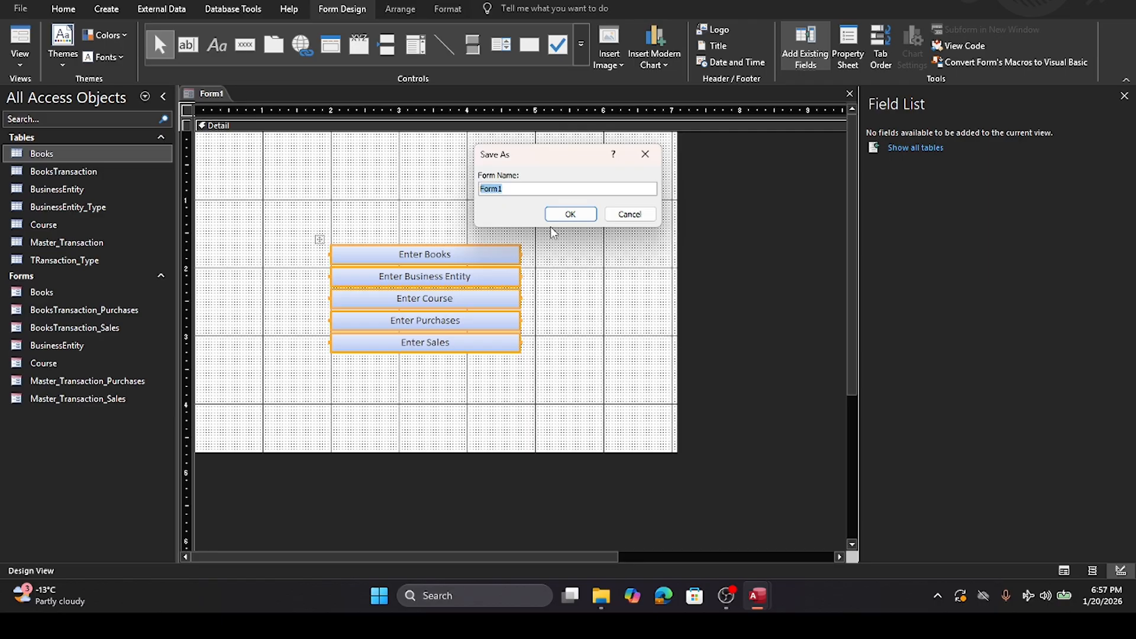
type("Master Data")
left_click(552, 218)
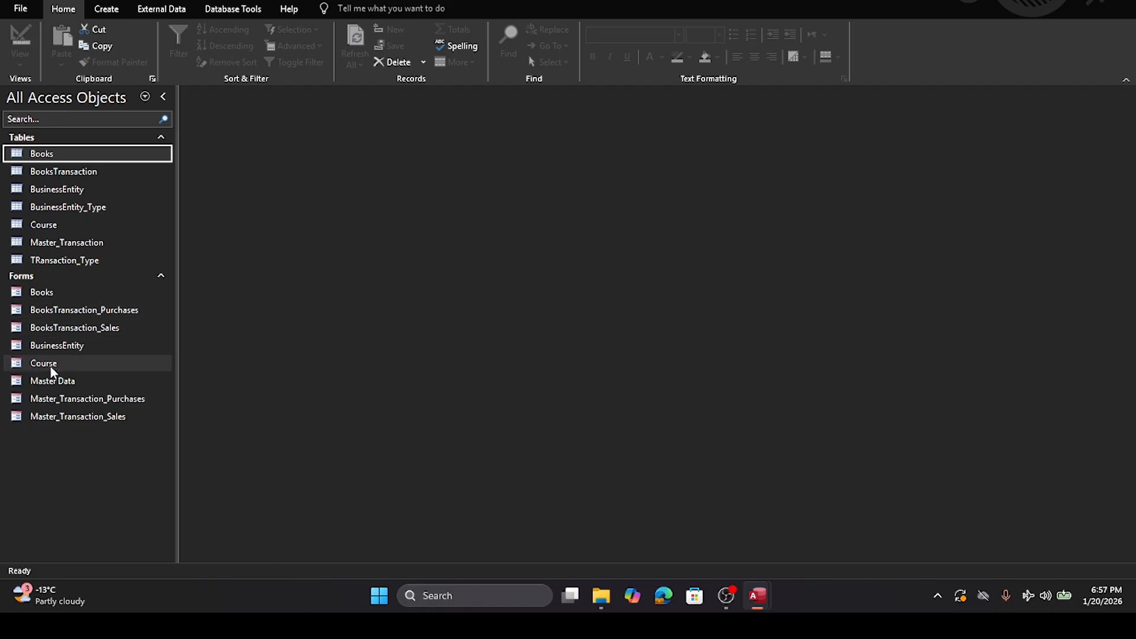
Step: Open the Master Data form and check that its Books button opens the Books form
double_click(40, 382)
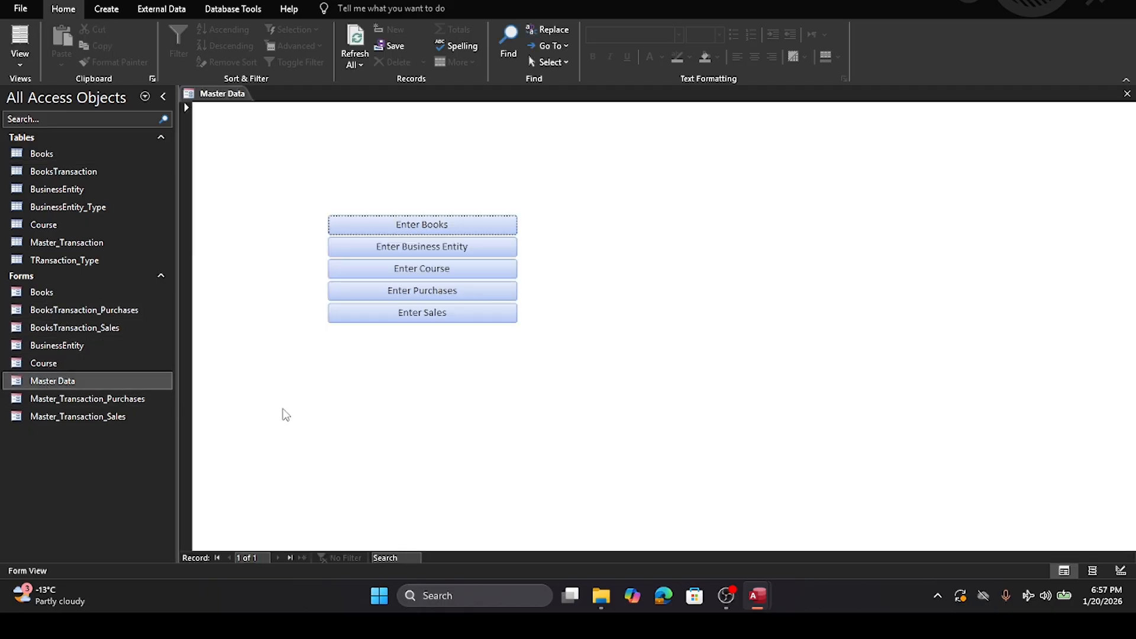
left_click(368, 225)
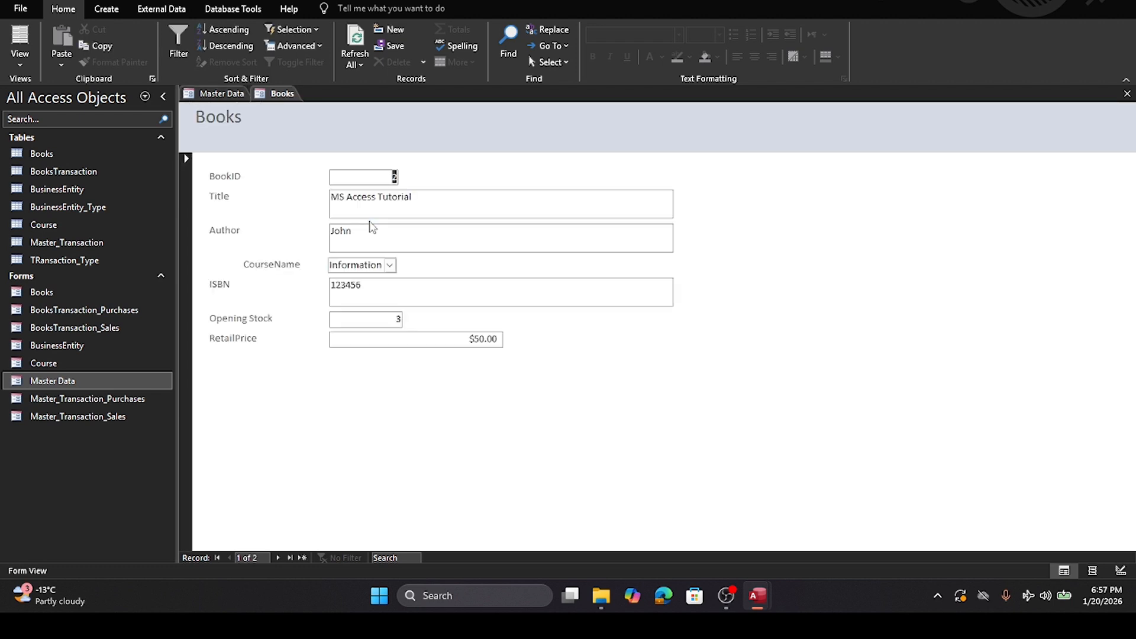
left_click(390, 266)
left_click(391, 266)
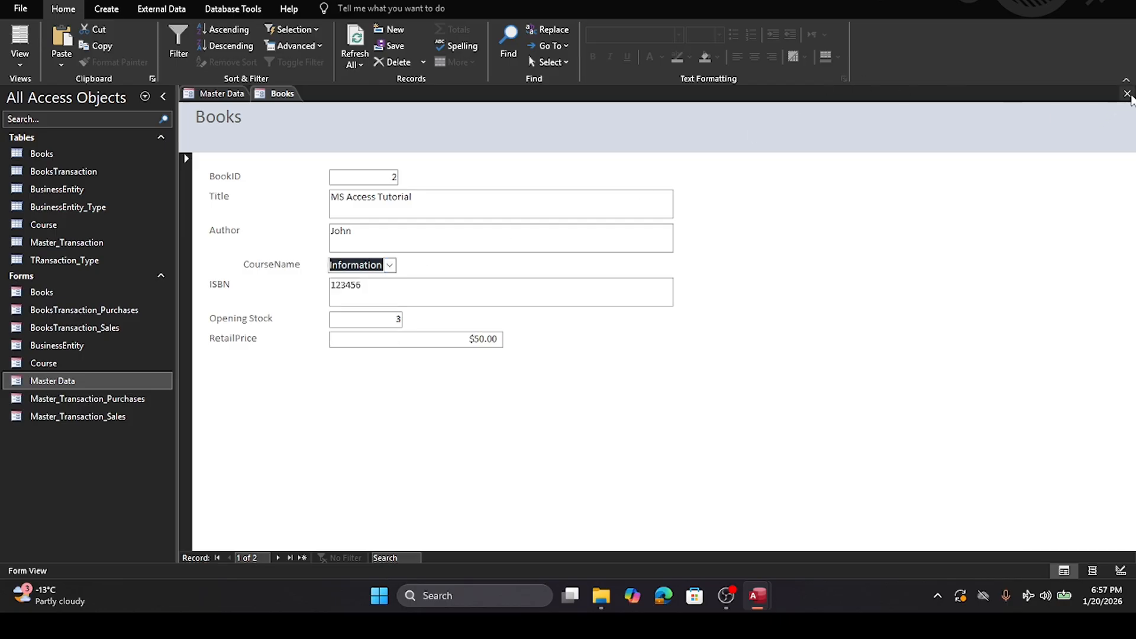
left_click(1128, 94)
Step: Test the Business Entity, purchases and sales buttons, closing each opened form
left_click(387, 242)
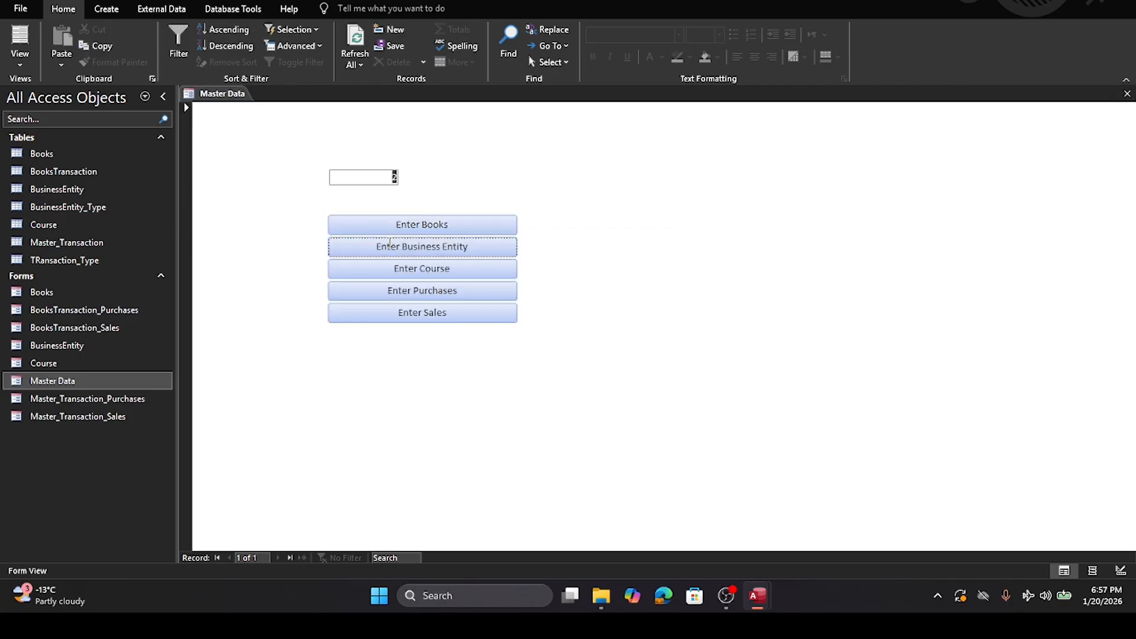
left_click(1127, 94)
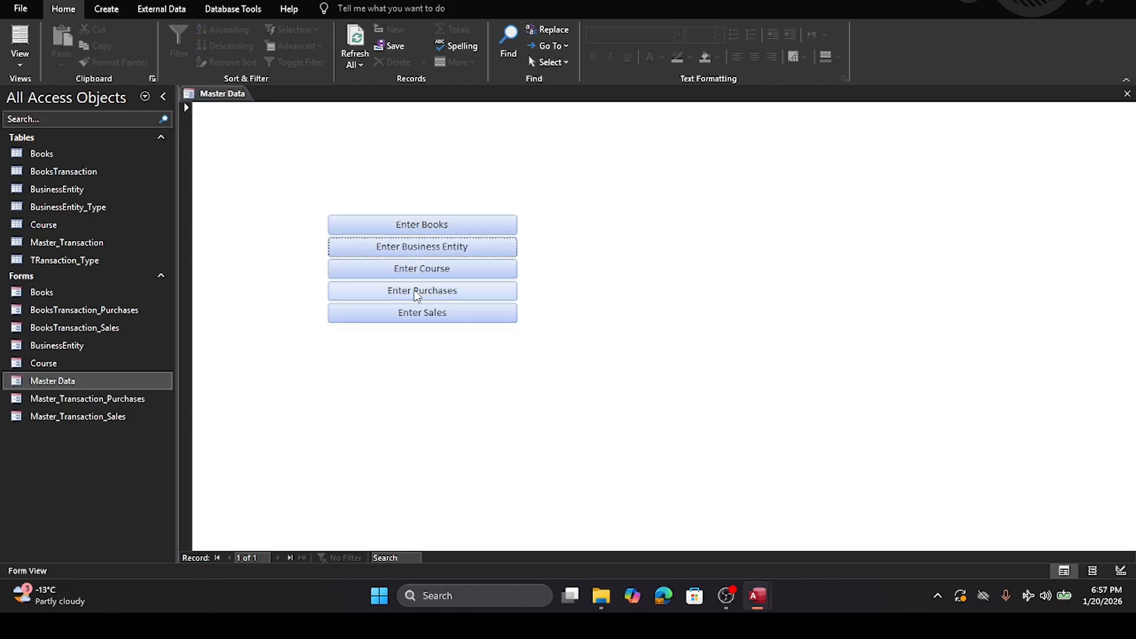
left_click(417, 292)
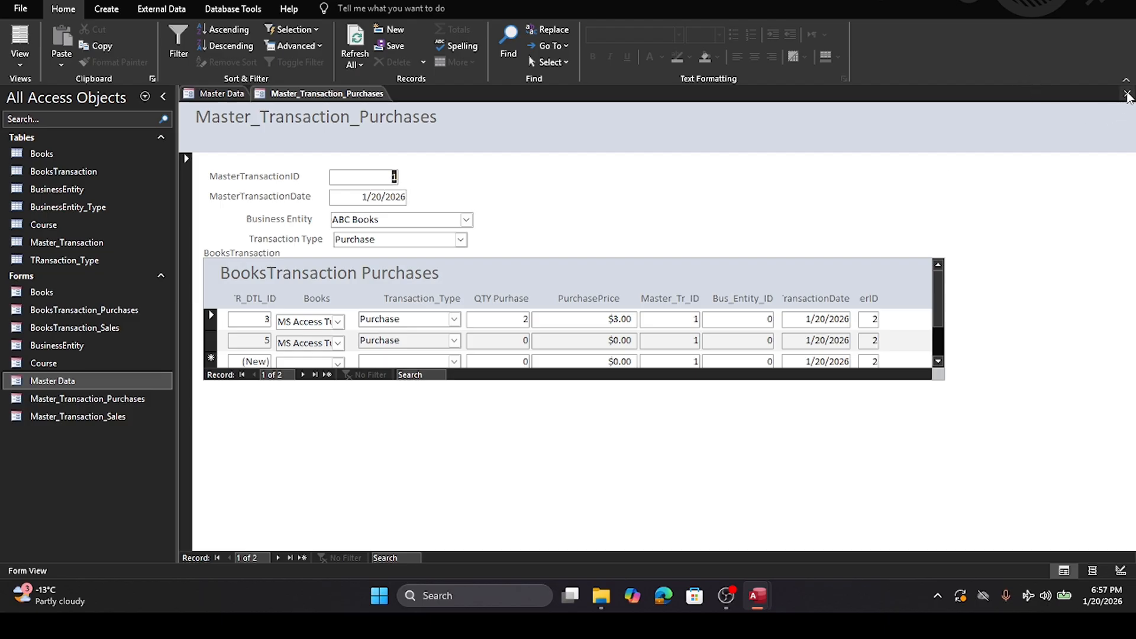
left_click(1127, 95)
left_click(423, 318)
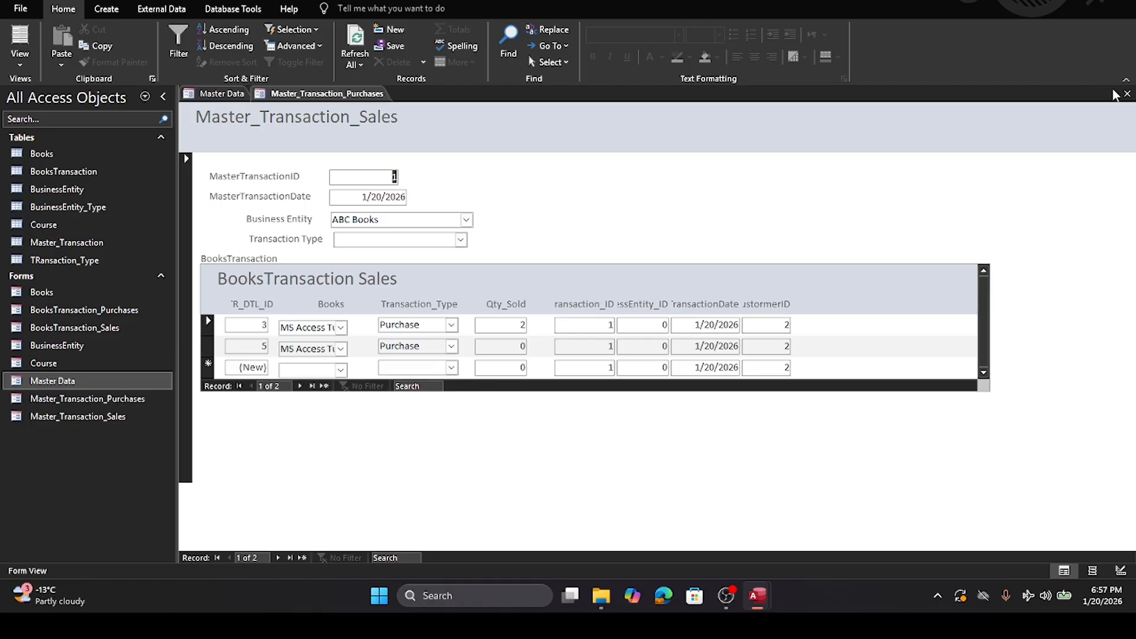
left_click(1127, 94)
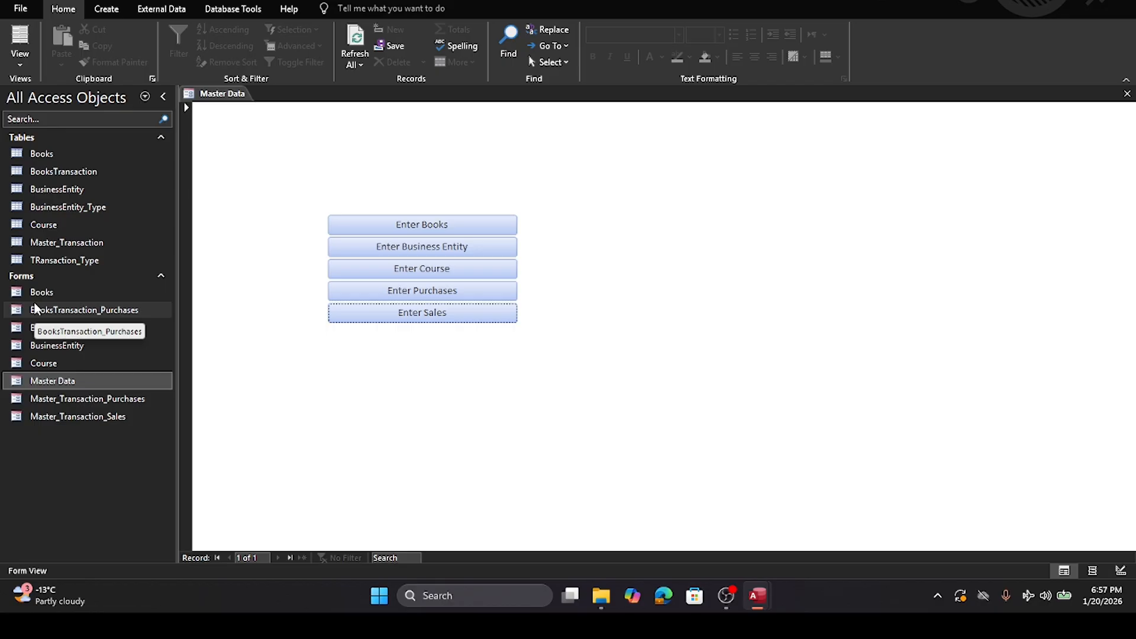
Step: Review the BooksTransaction table records, then close it and the Master Data form
double_click(82, 173)
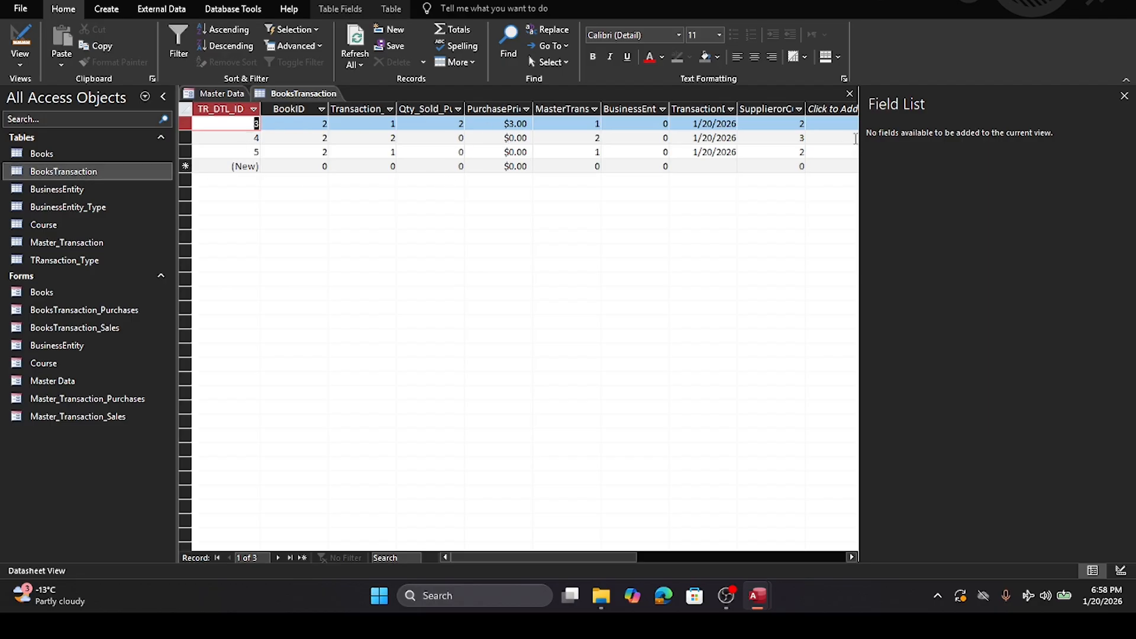
left_click(850, 93)
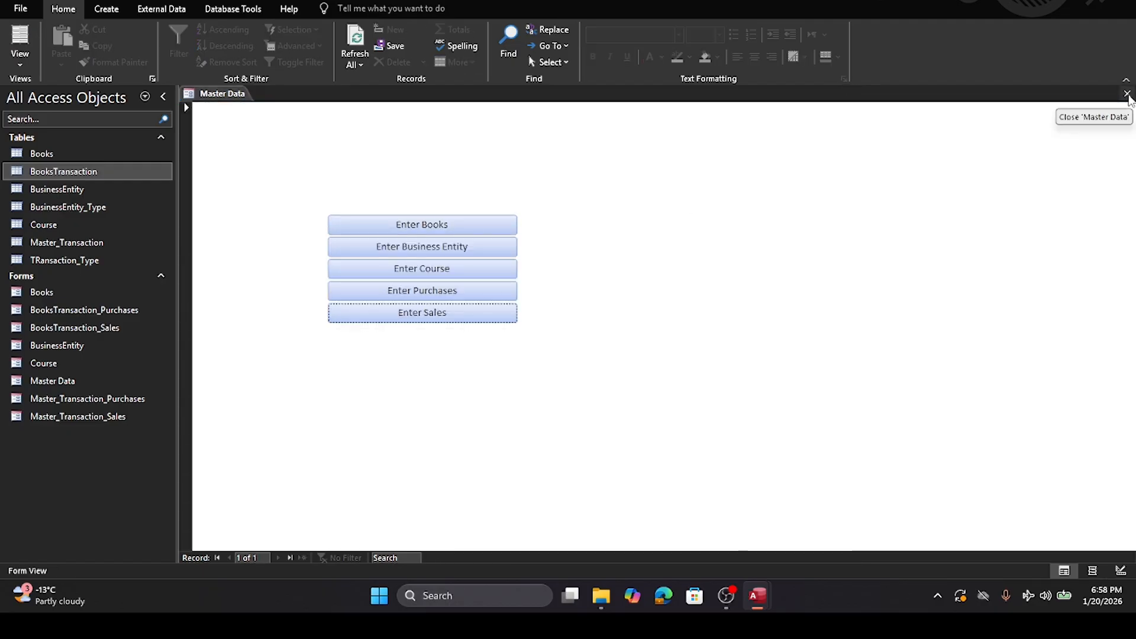
left_click(1127, 94)
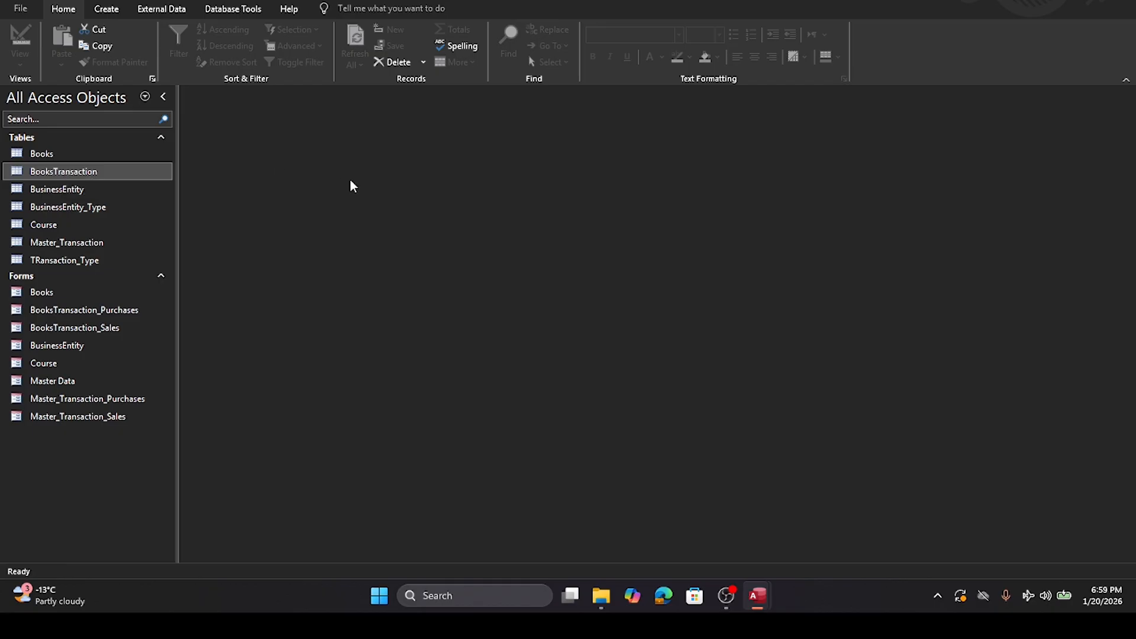
Step: Start a new query design with BusinessEntity, TRansaction_Type and Master_Transaction tables
left_click(111, 15)
left_click(111, 15)
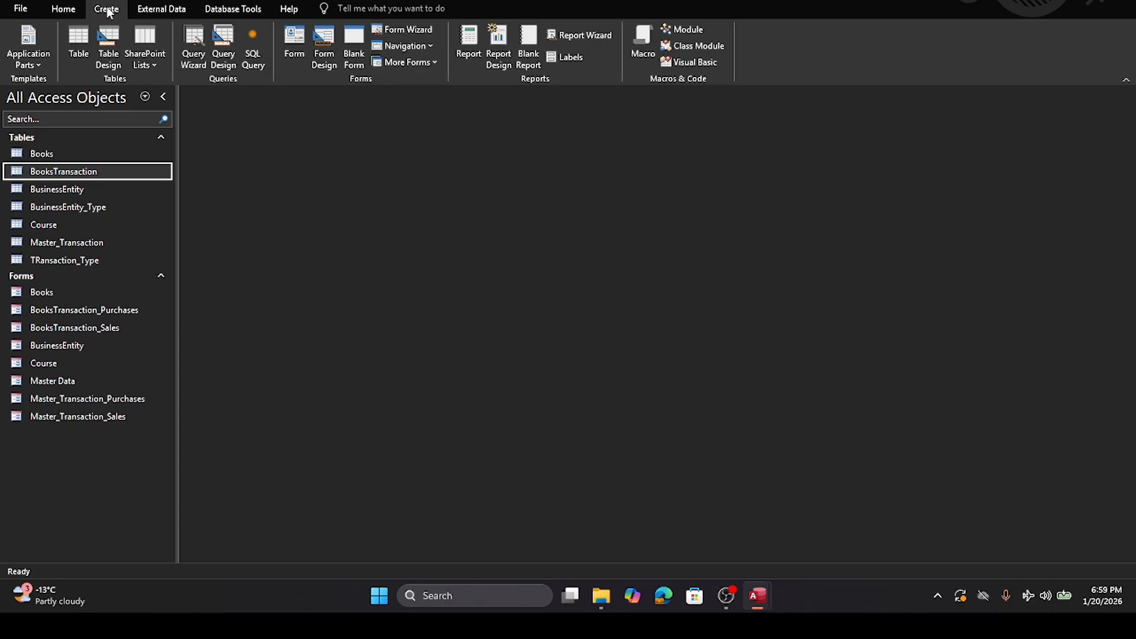
left_click(225, 61)
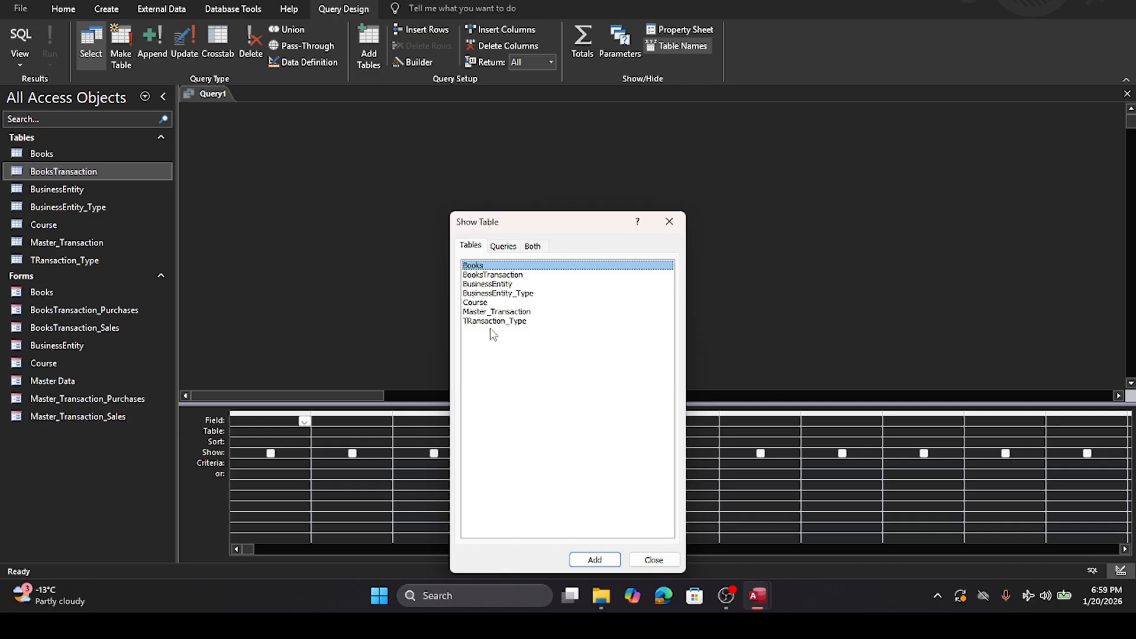
double_click(476, 285)
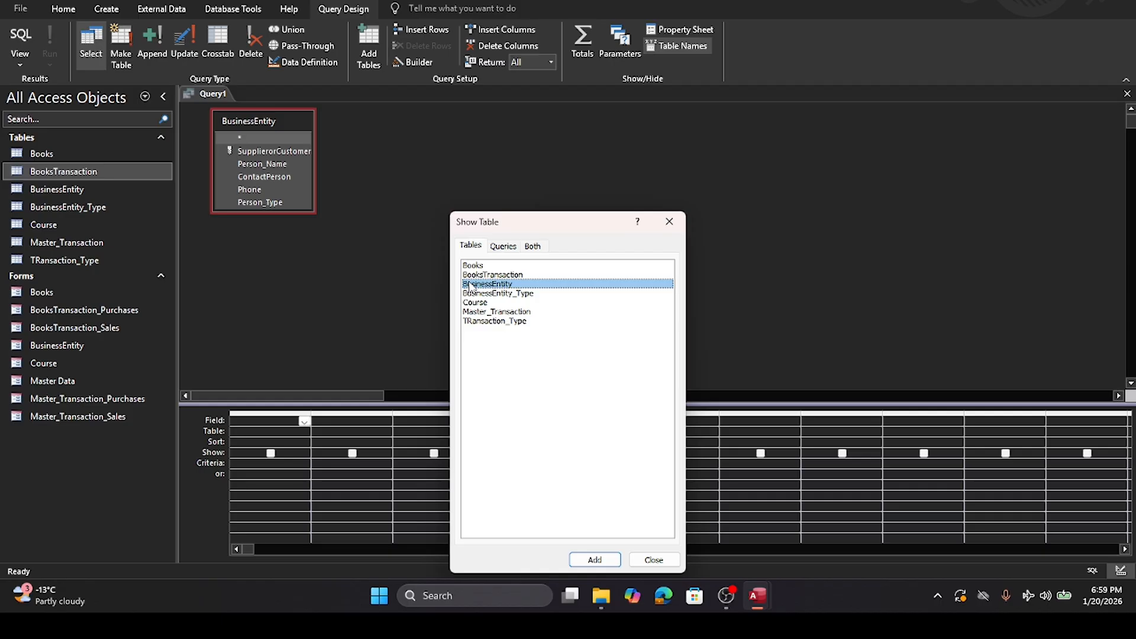
double_click(467, 322)
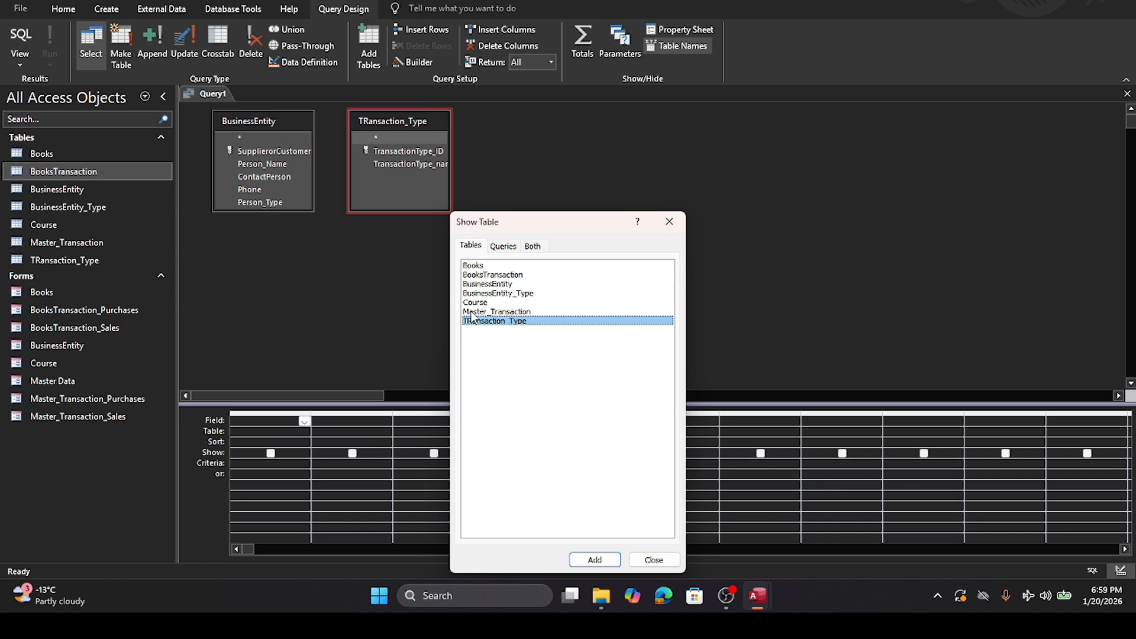
double_click(472, 312)
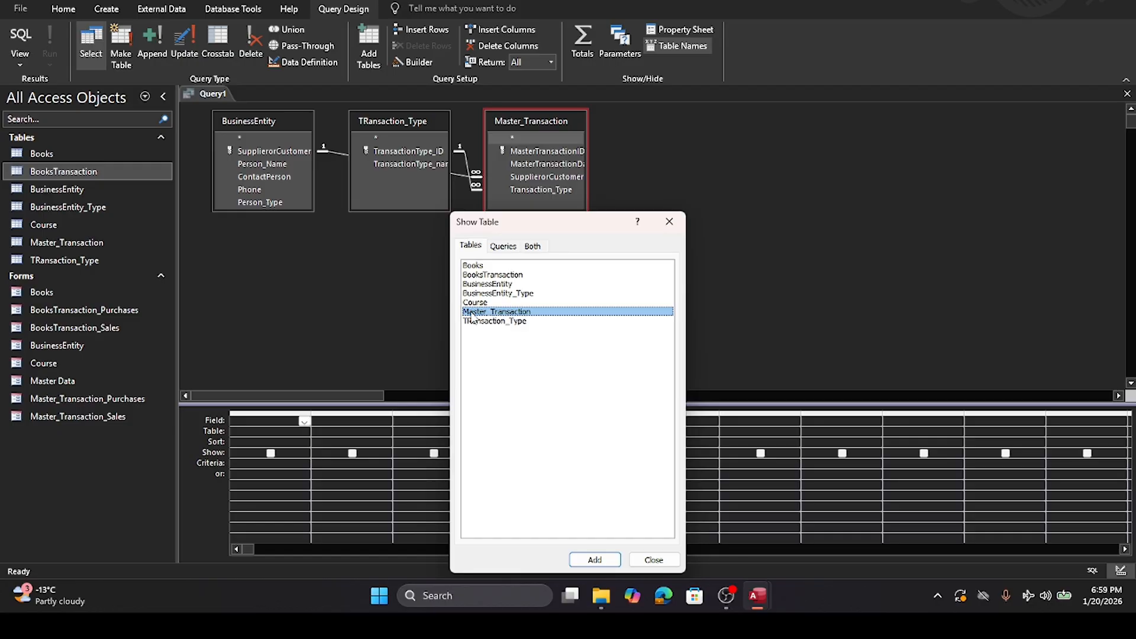
Step: Add Books and BooksTransaction, then move Books right and TRansaction_Type lower
left_click_drag(515, 223, 800, 225)
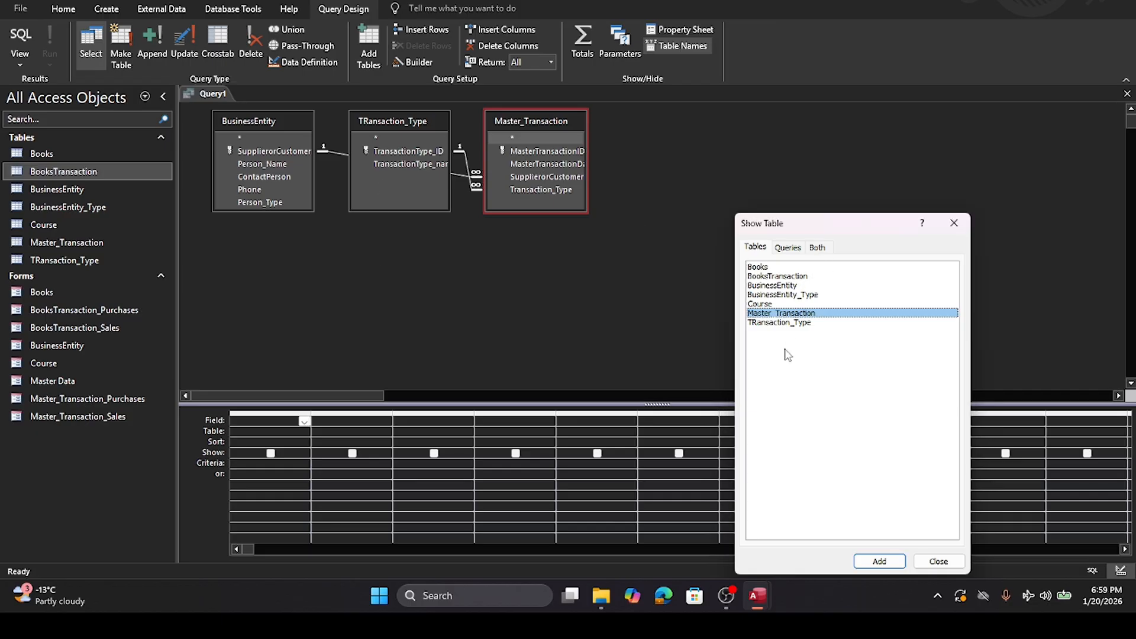
double_click(758, 269)
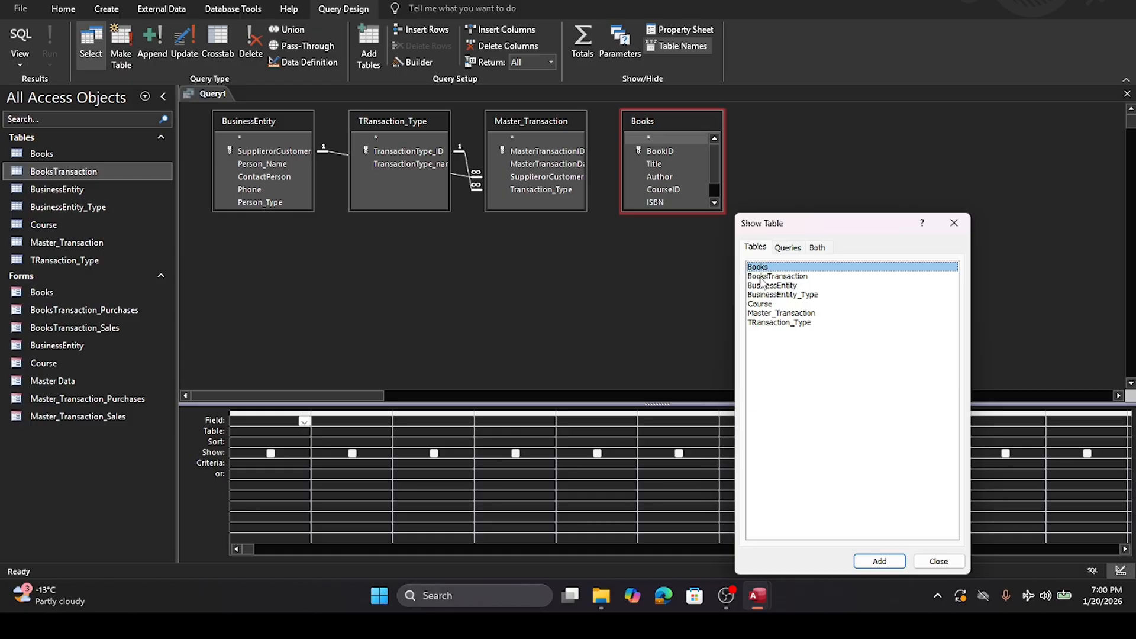
left_click(761, 277)
double_click(761, 279)
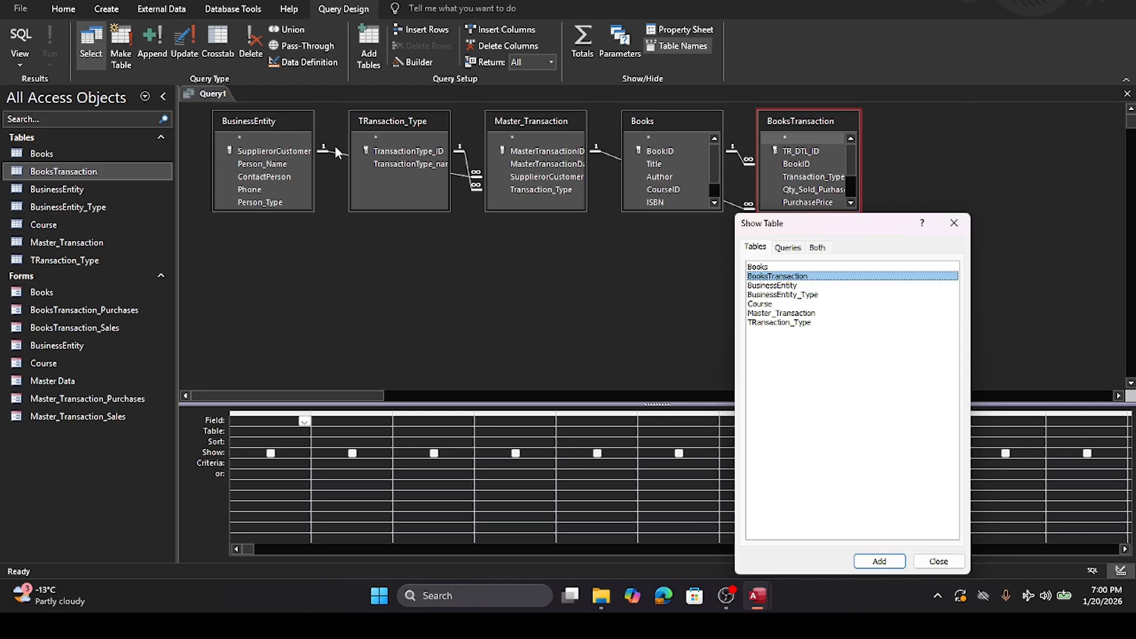
left_click(955, 222)
mouse_move(675, 120)
left_mouse_down()
mouse_move(918, 173)
mouse_move(973, 112)
left_mouse_up()
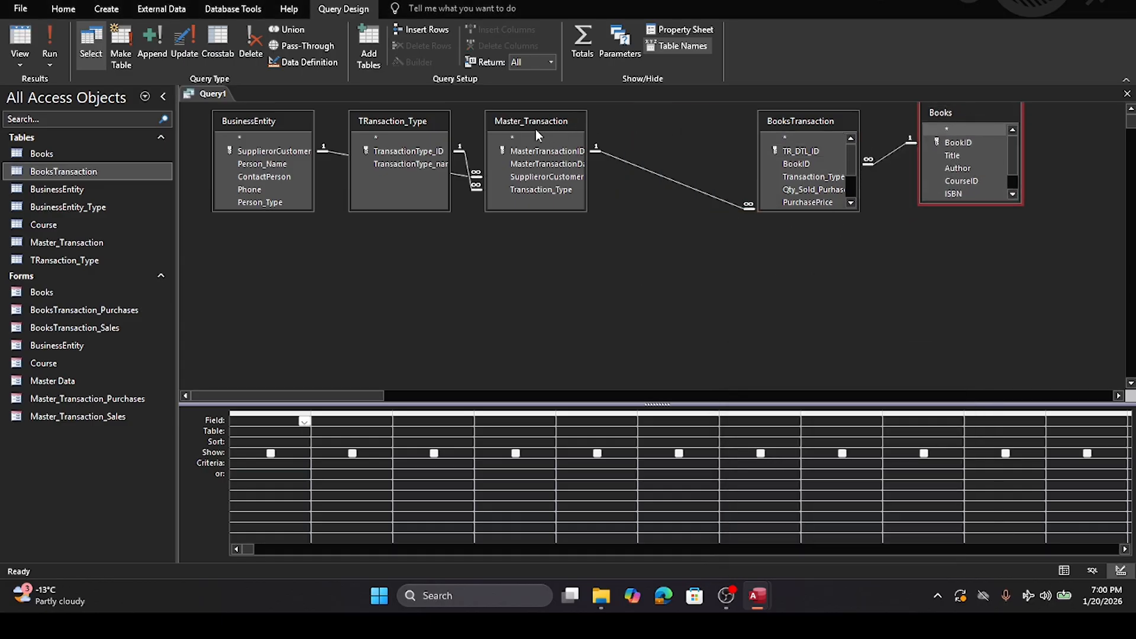
left_click_drag(395, 121, 384, 240)
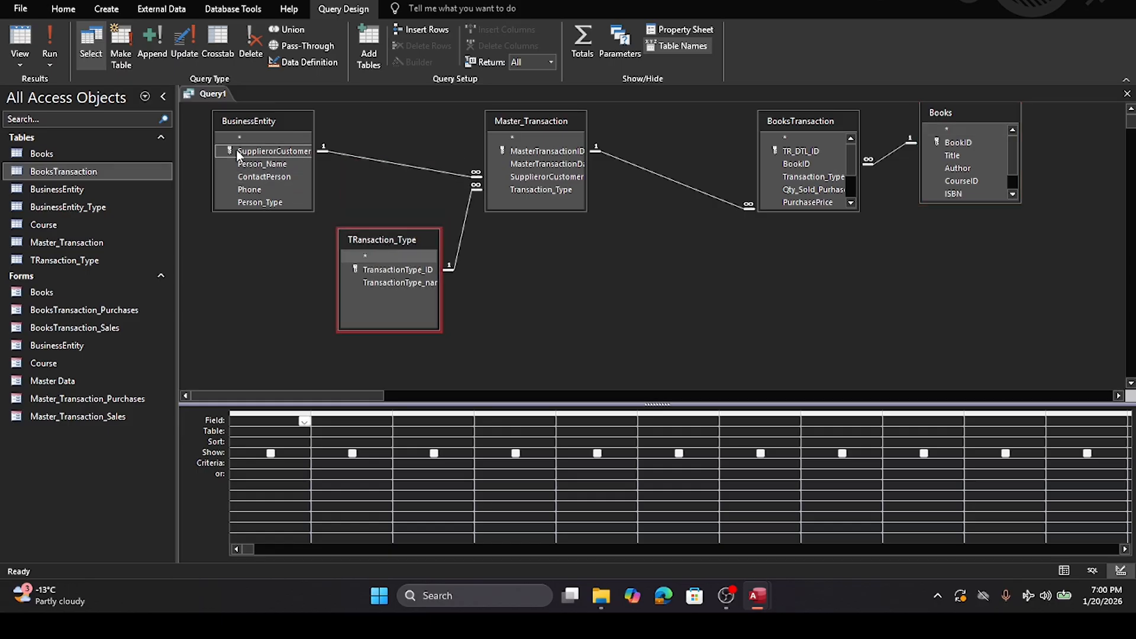
Step: Line up the tables: BusinessEntity over TRansaction_Type, then Master_Transaction, BooksTransaction, Books
left_click_drag(240, 121, 352, 119)
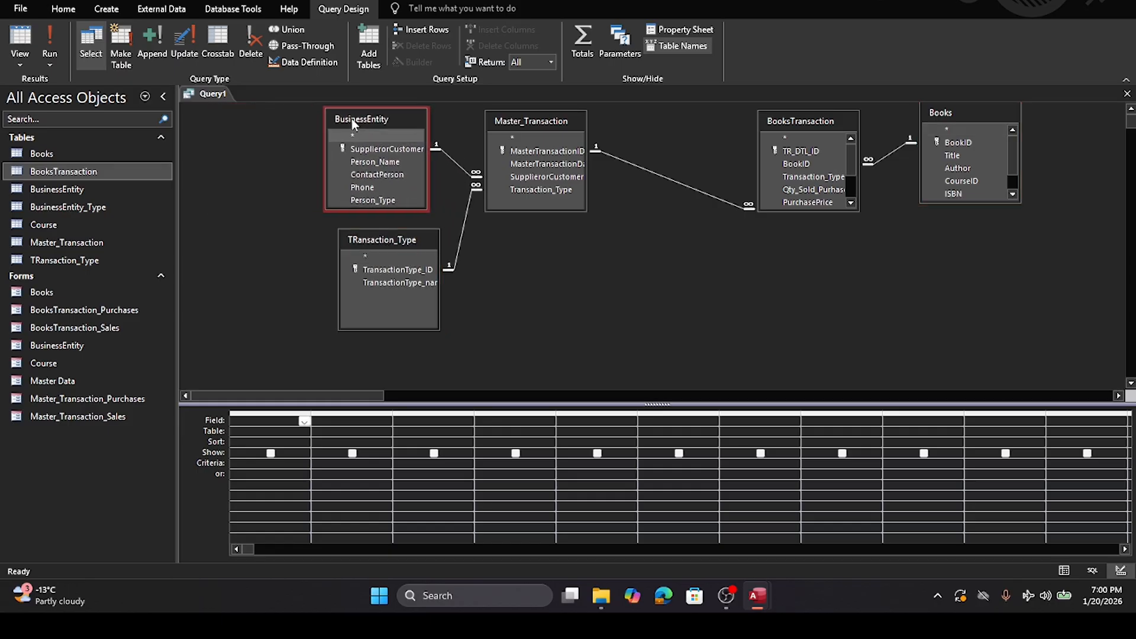
mouse_move(391, 243)
left_mouse_down()
mouse_move(370, 242)
mouse_move(380, 245)
left_mouse_up()
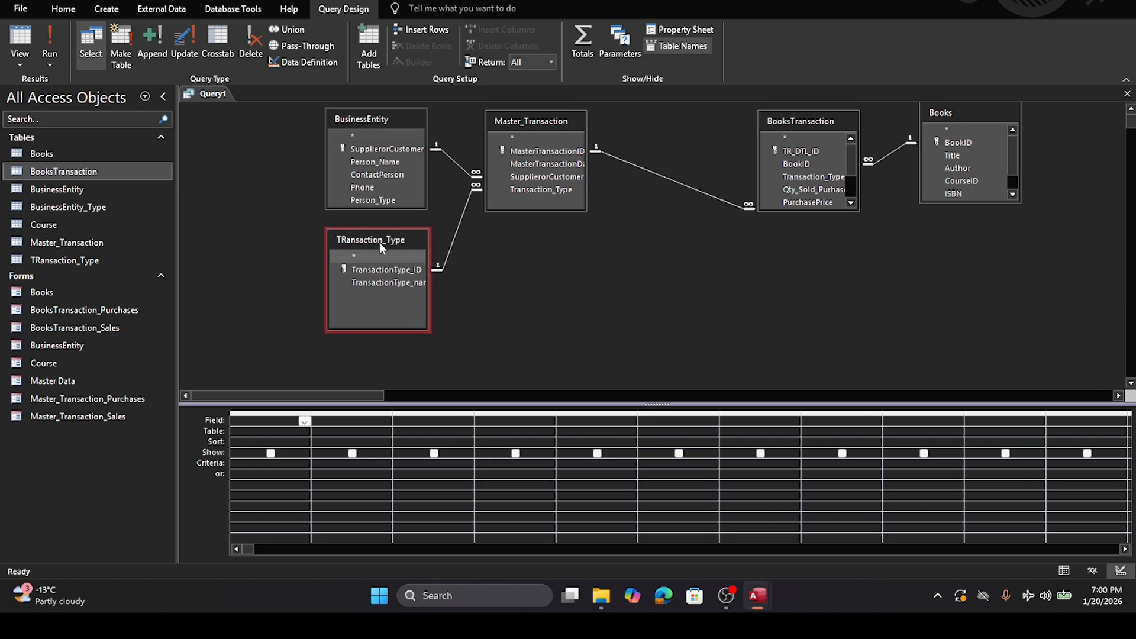
left_click_drag(536, 121, 531, 158)
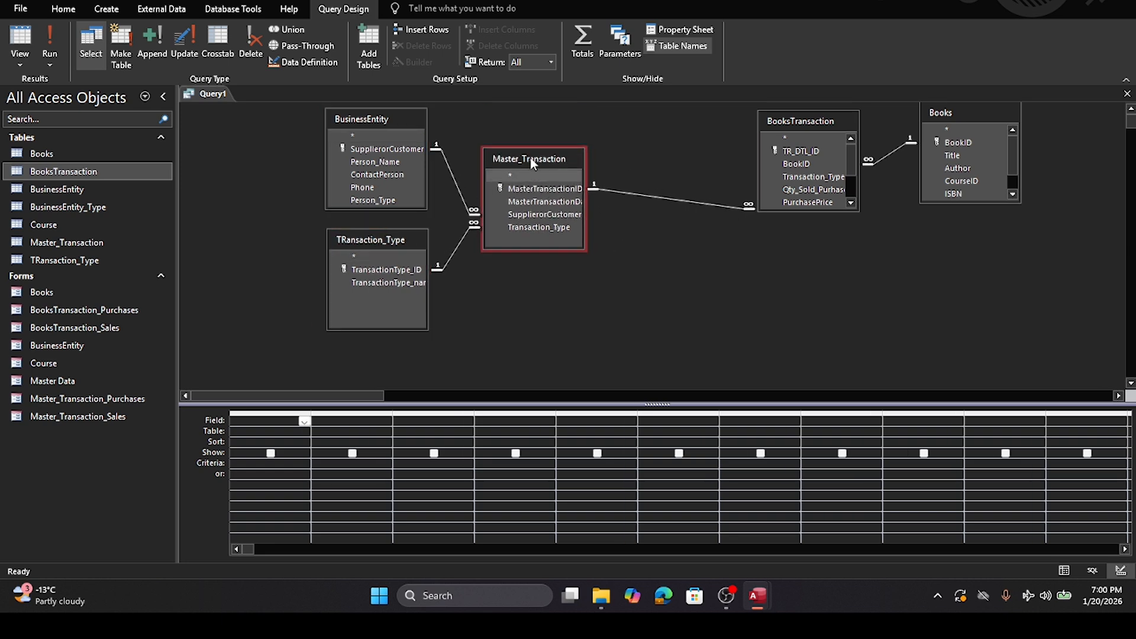
left_click_drag(807, 125, 685, 164)
left_click_drag(966, 111, 845, 153)
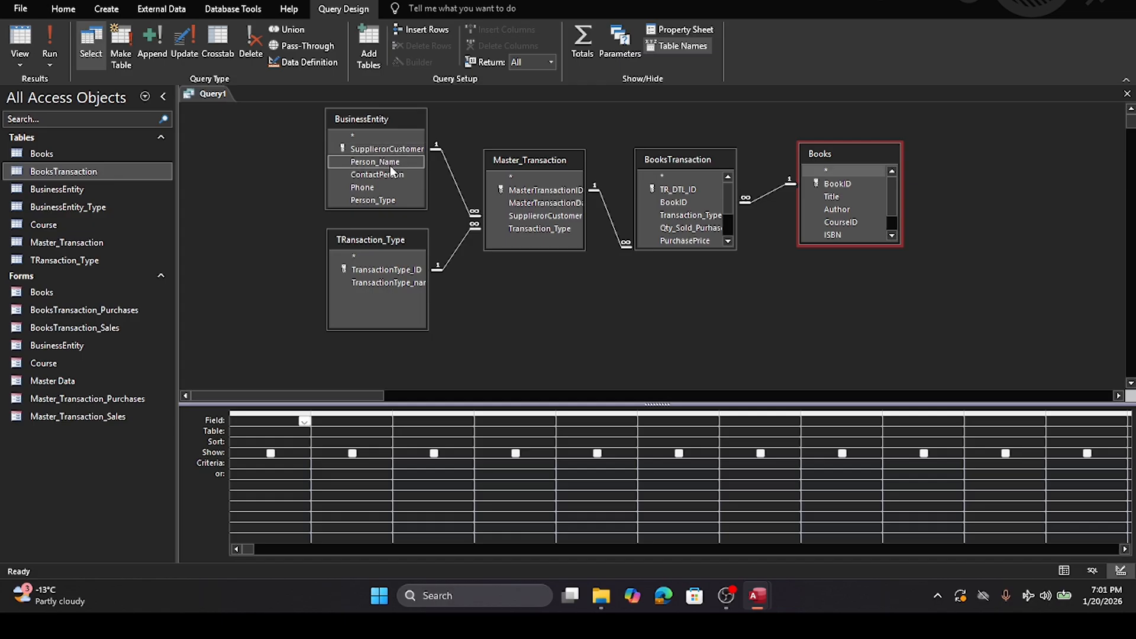
Step: Add TR_DTL_ID, Title, Qty_Sold_Purchase and PurchasePrice as the first four query columns
double_click(682, 188)
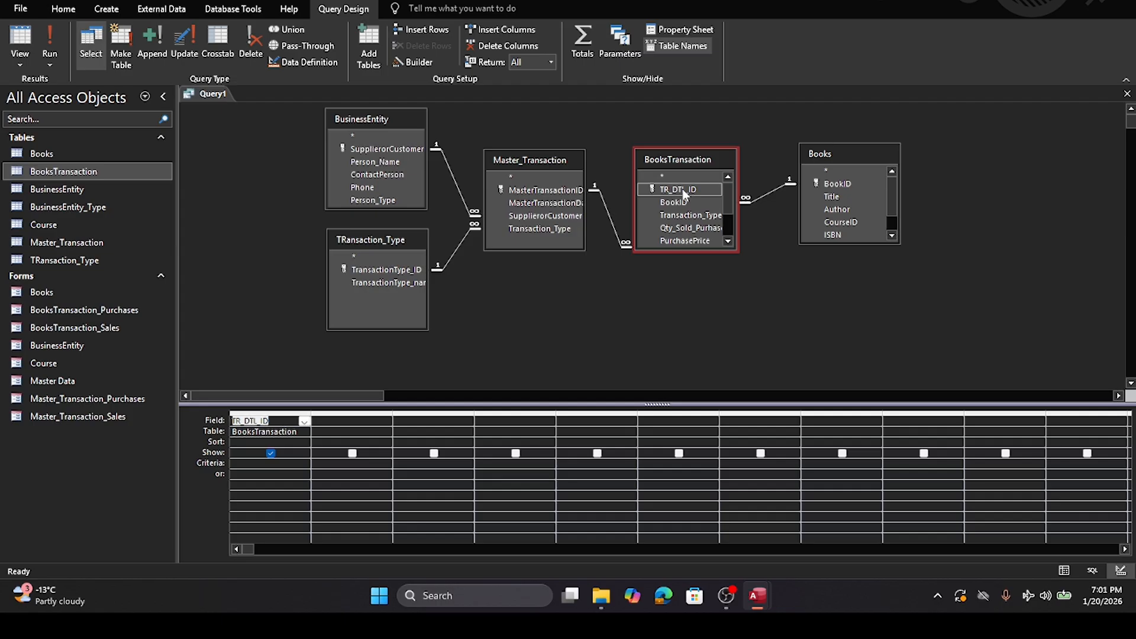
left_click(832, 198)
double_click(832, 197)
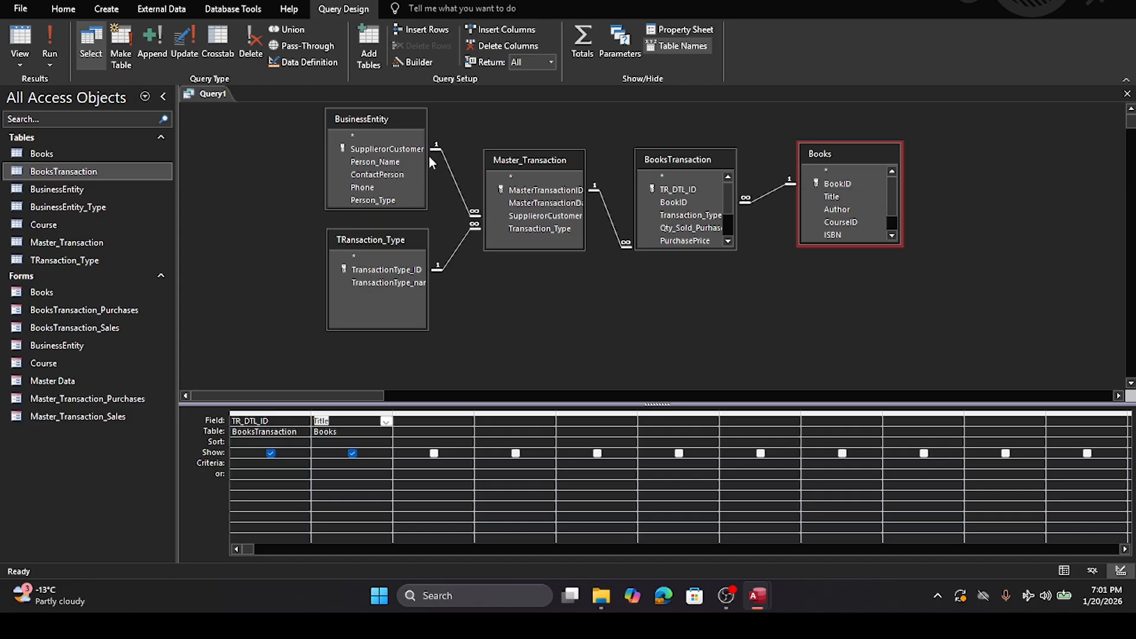
double_click(681, 227)
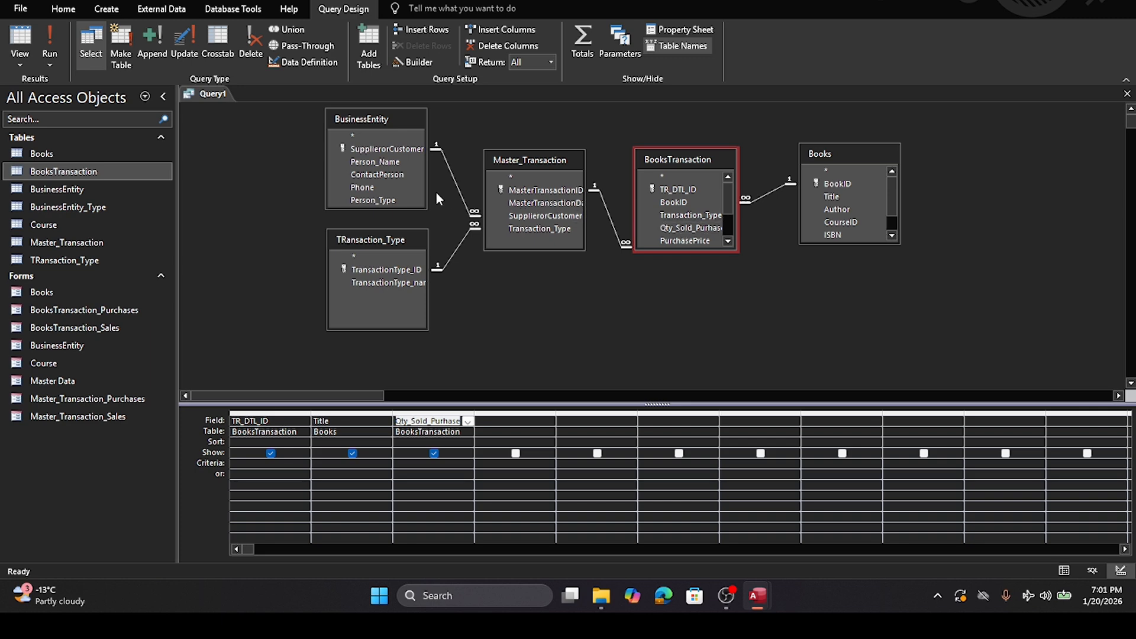
left_click(405, 284)
double_click(695, 242)
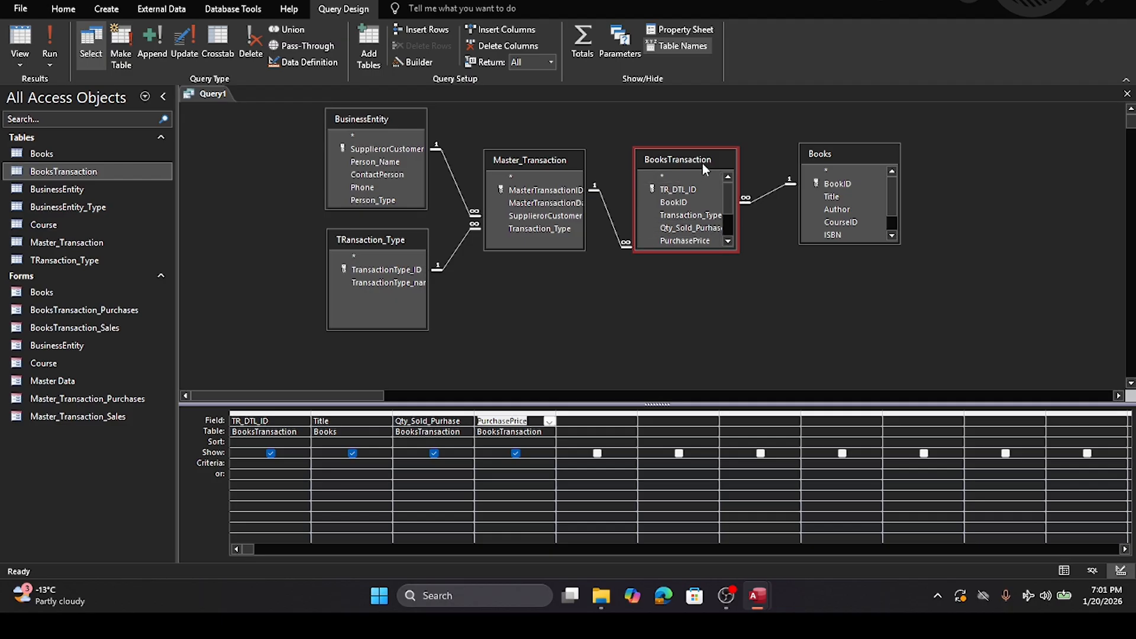
Step: Add MasterTransactionID, TransactionType_name and Books' Opening Stock to the query grid
double_click(547, 190)
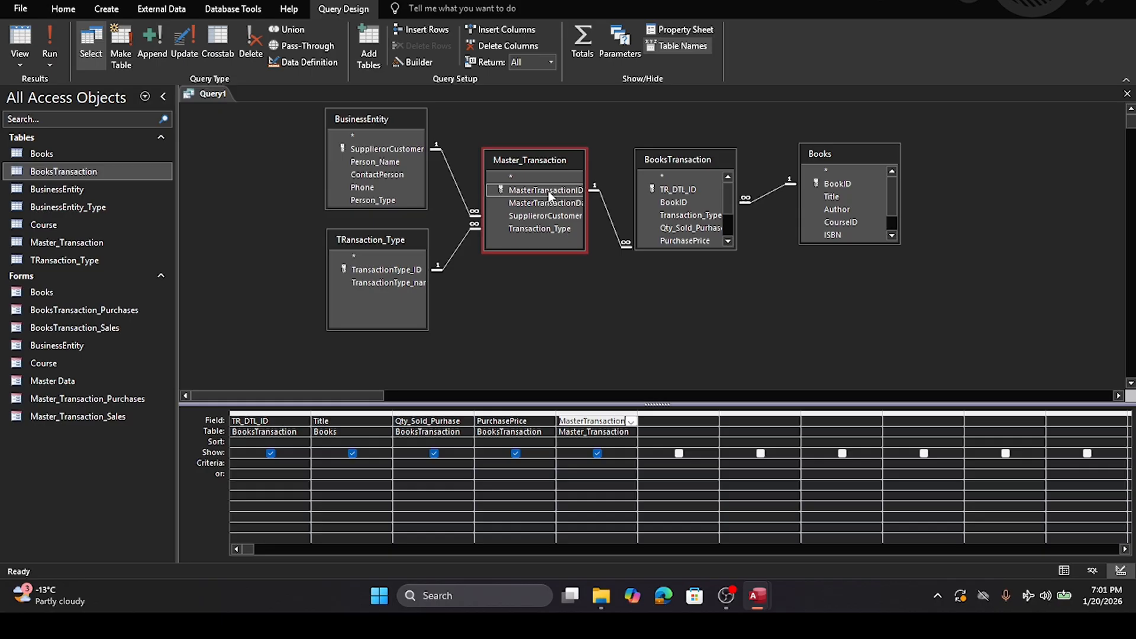
double_click(376, 284)
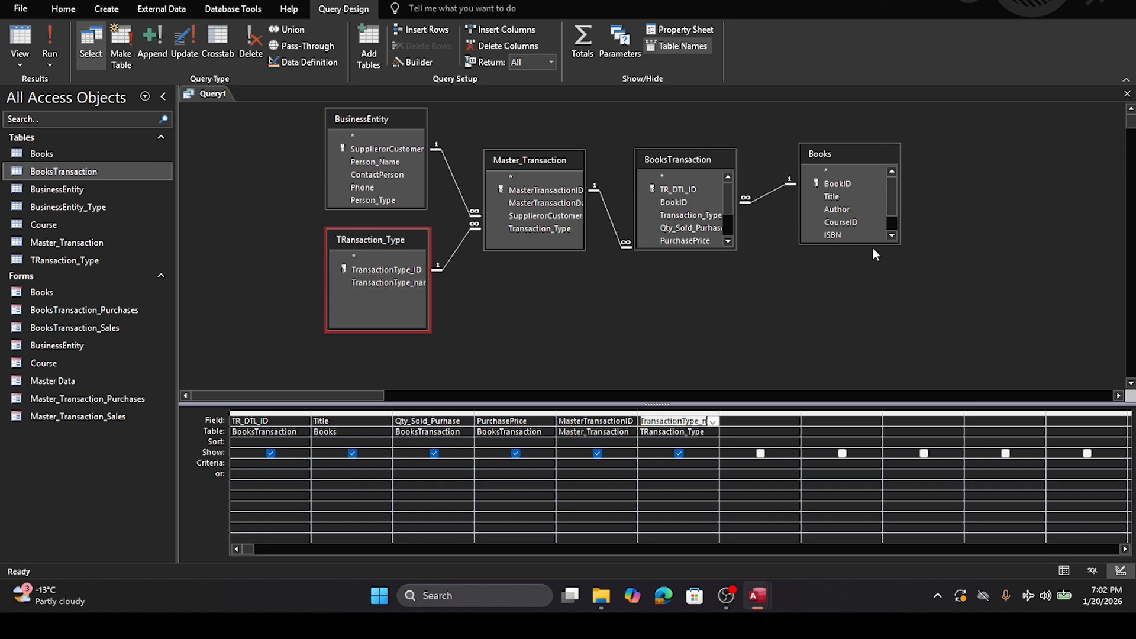
scroll(856, 211, "down", 1)
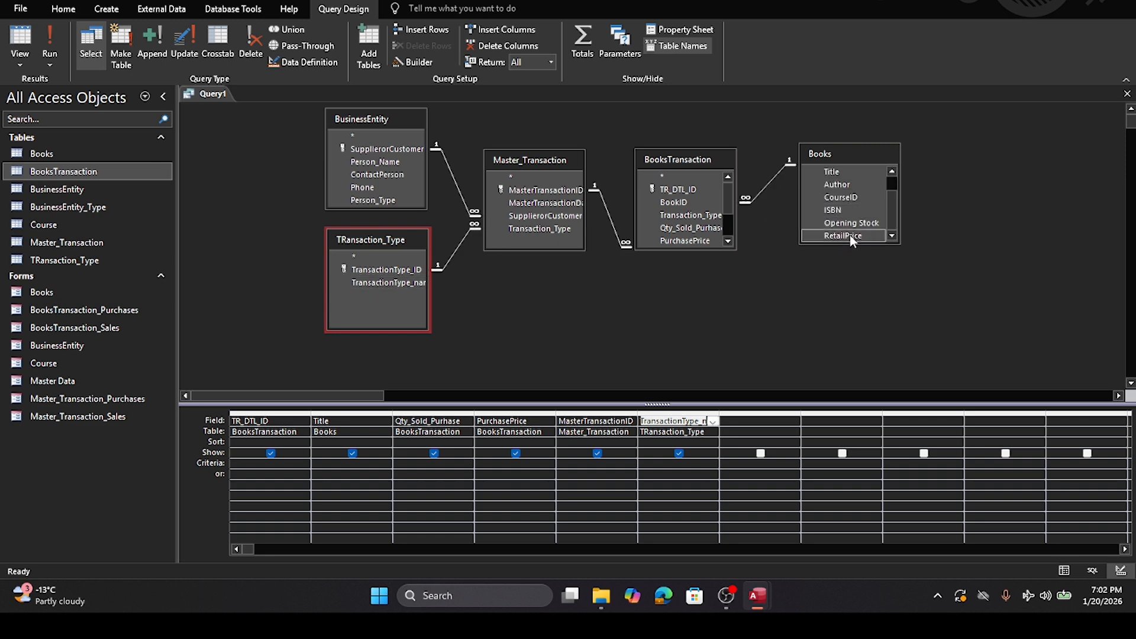
double_click(851, 224)
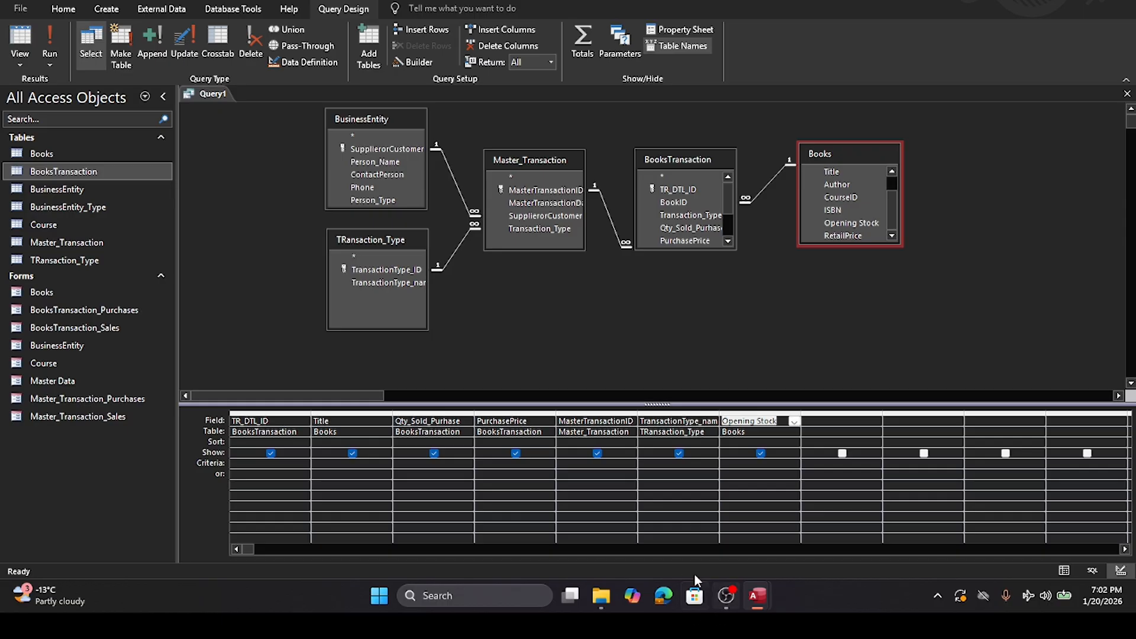
left_click(466, 596)
Step: Search Windows for notepad and open the recent Injections2 notes file
type("notepad")
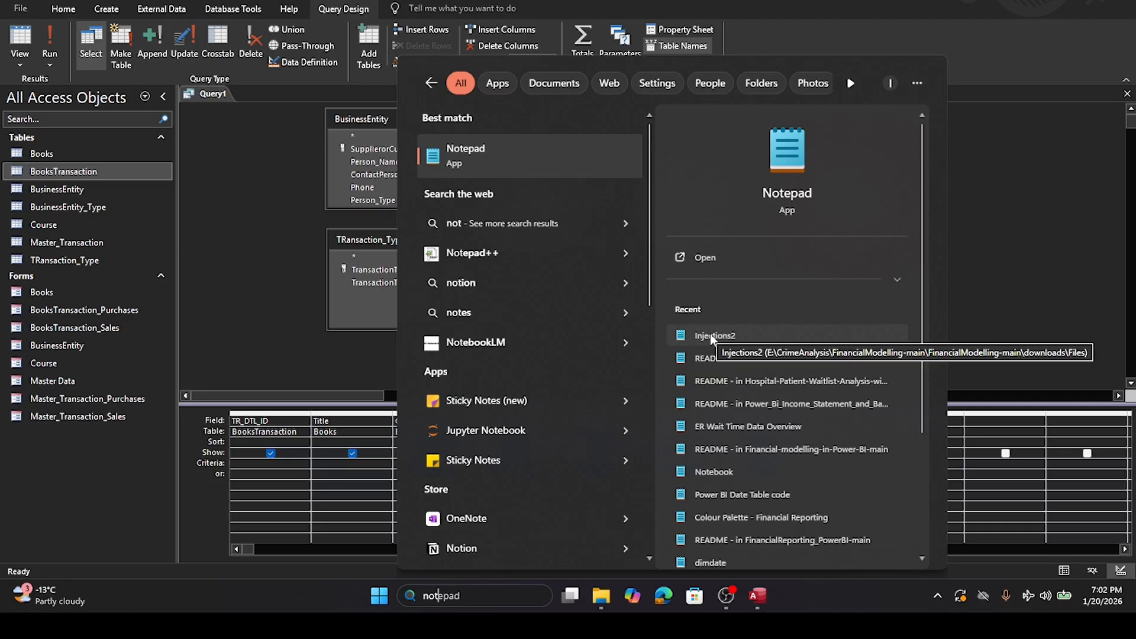
left_click(711, 334)
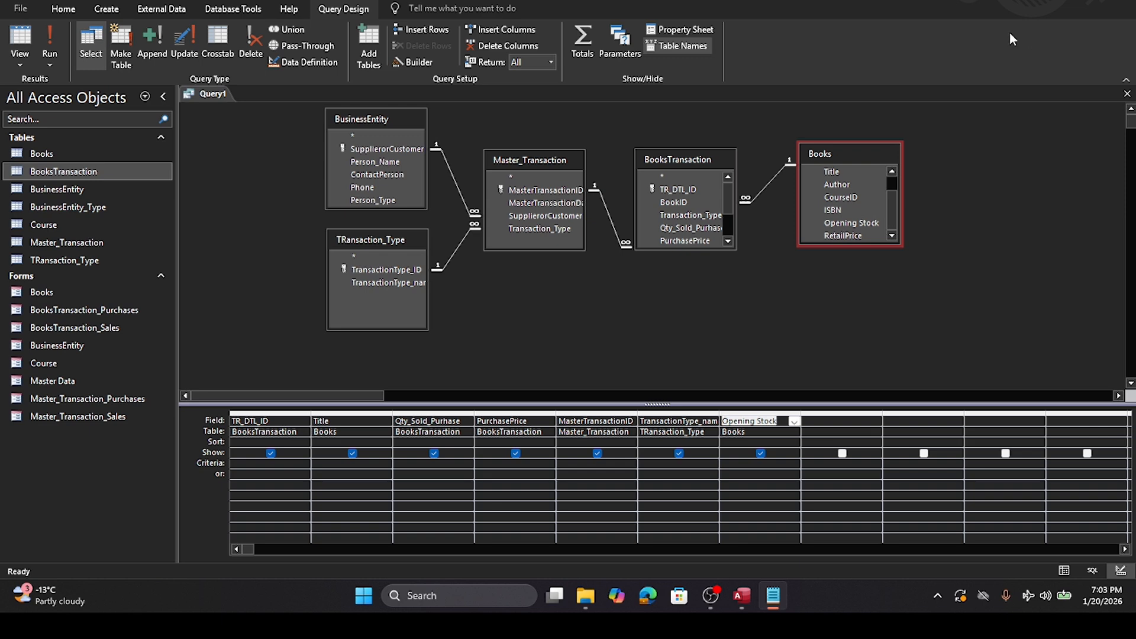
Step: Widen the empty eighth column and start it as AdjustedQuantity:IIF(, dismissing the syntax error
left_click(812, 421)
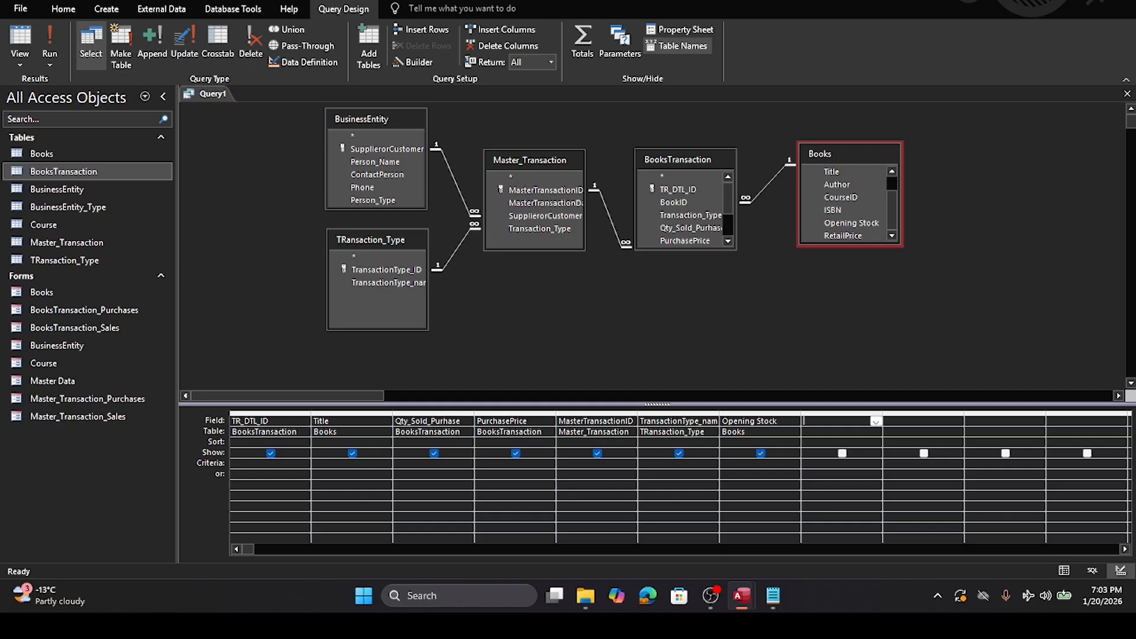
key("alt+Tab")
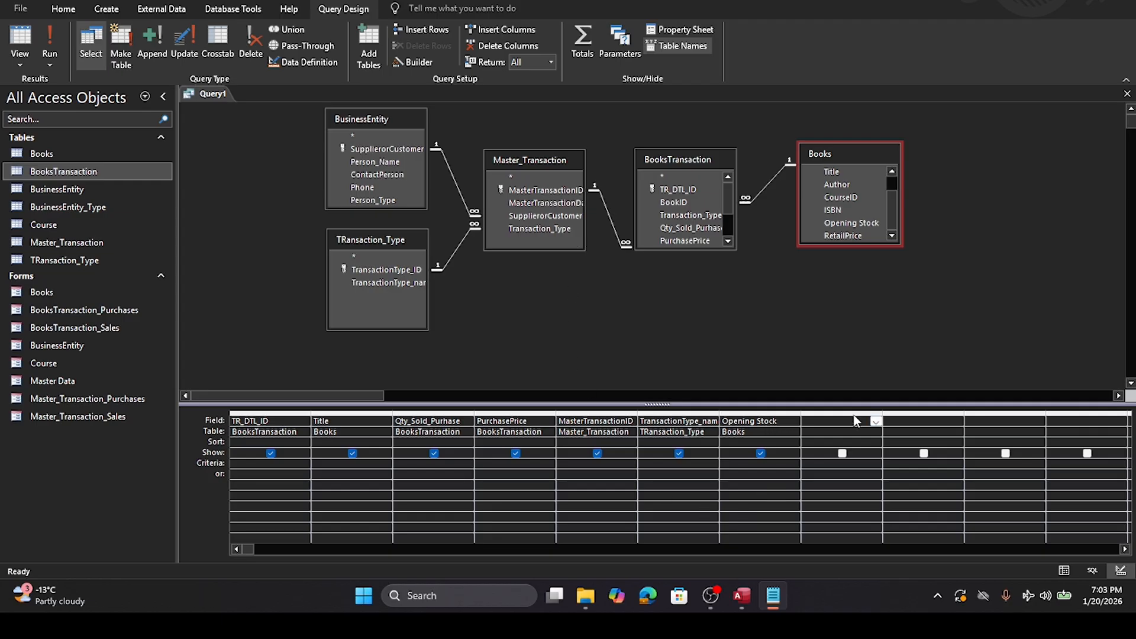
left_click(882, 418)
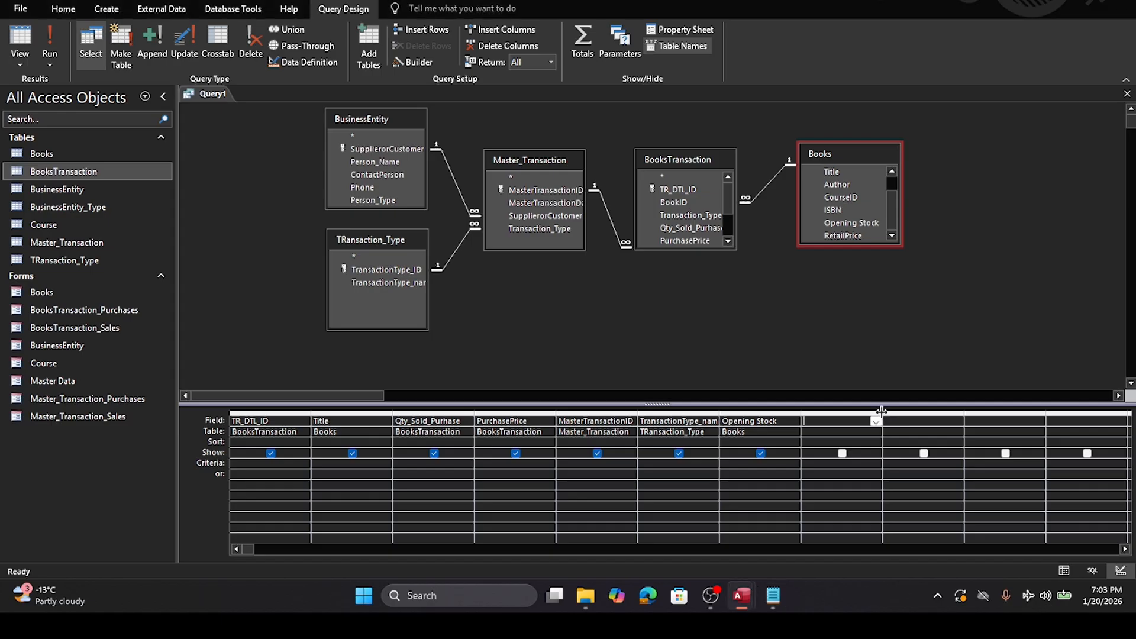
left_click_drag(1128, 412, 1128, 413)
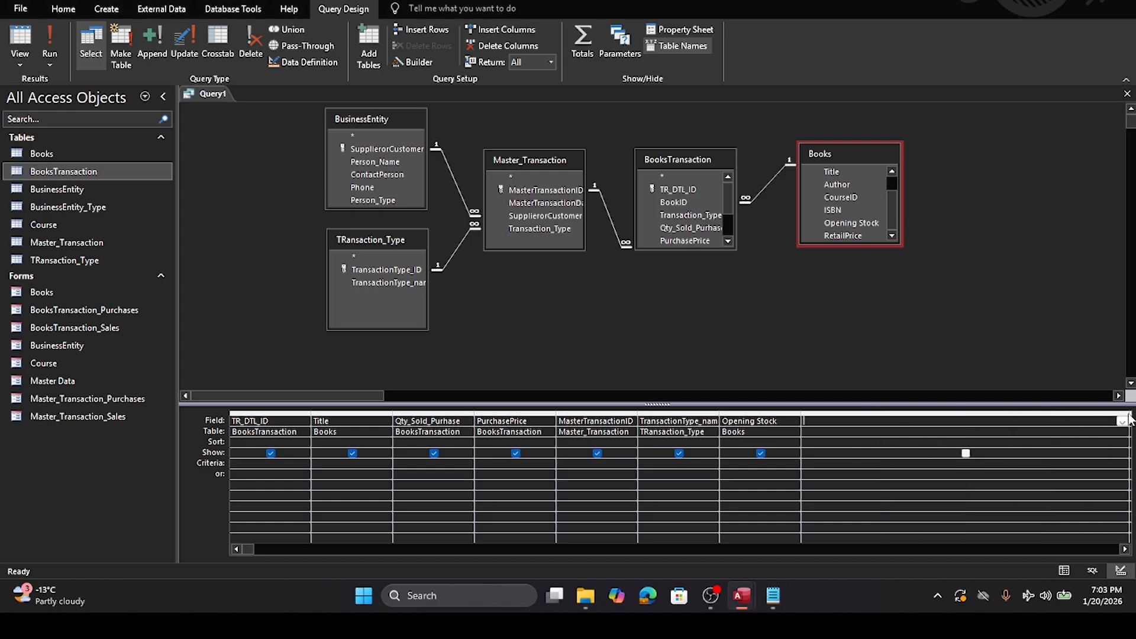
type("AdjustedQuantity")
type(":IIF")
type("(")
left_click_drag(406, 284, 885, 417)
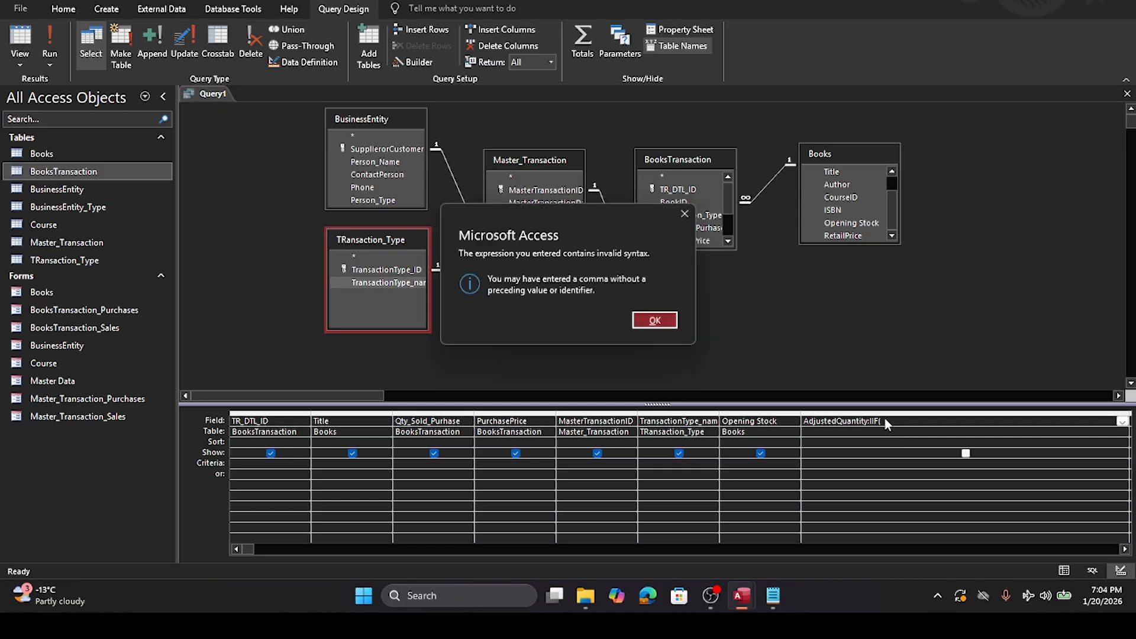
left_click(653, 320)
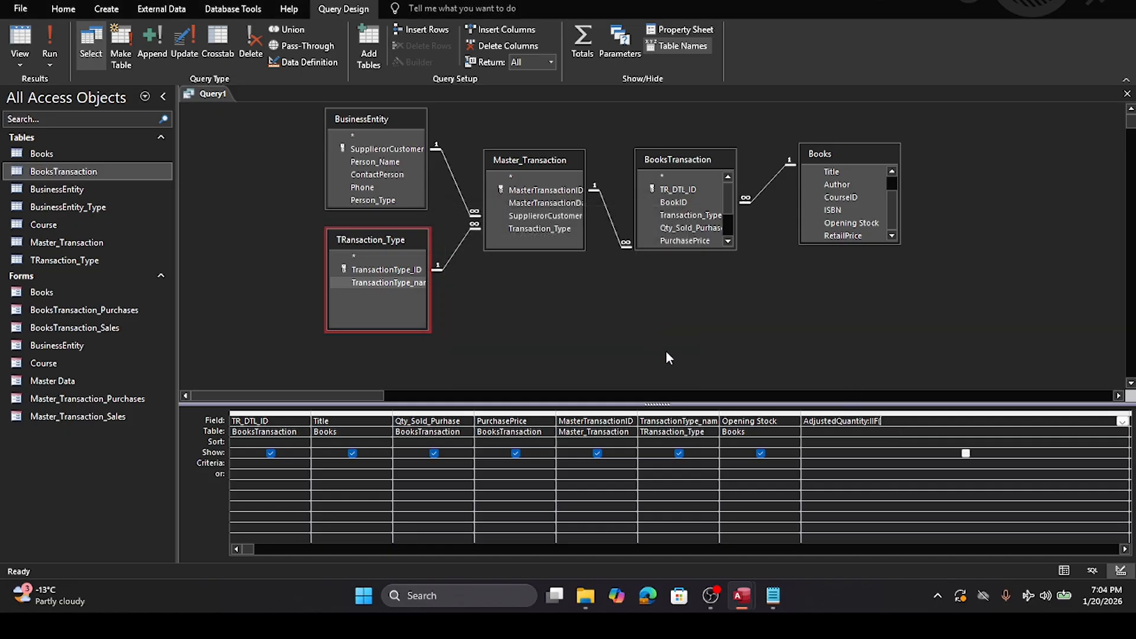
Step: Widen the TRansaction_Type table and continue the condition with Transaction_Type and TransactionType_name='Sales
left_click(898, 423)
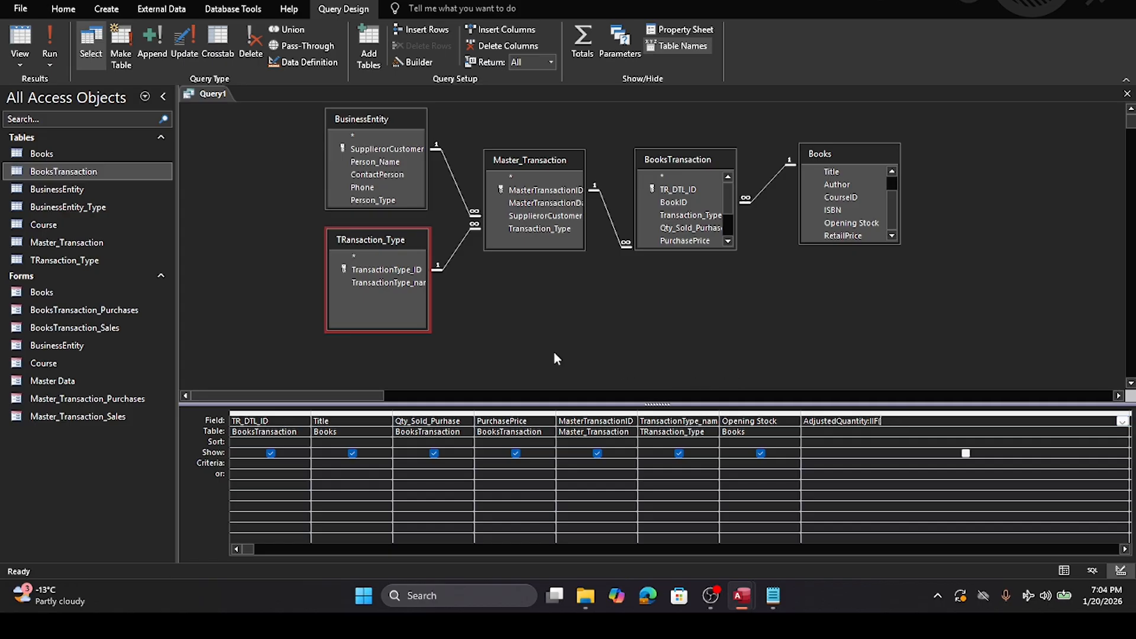
left_click_drag(327, 279, 232, 280)
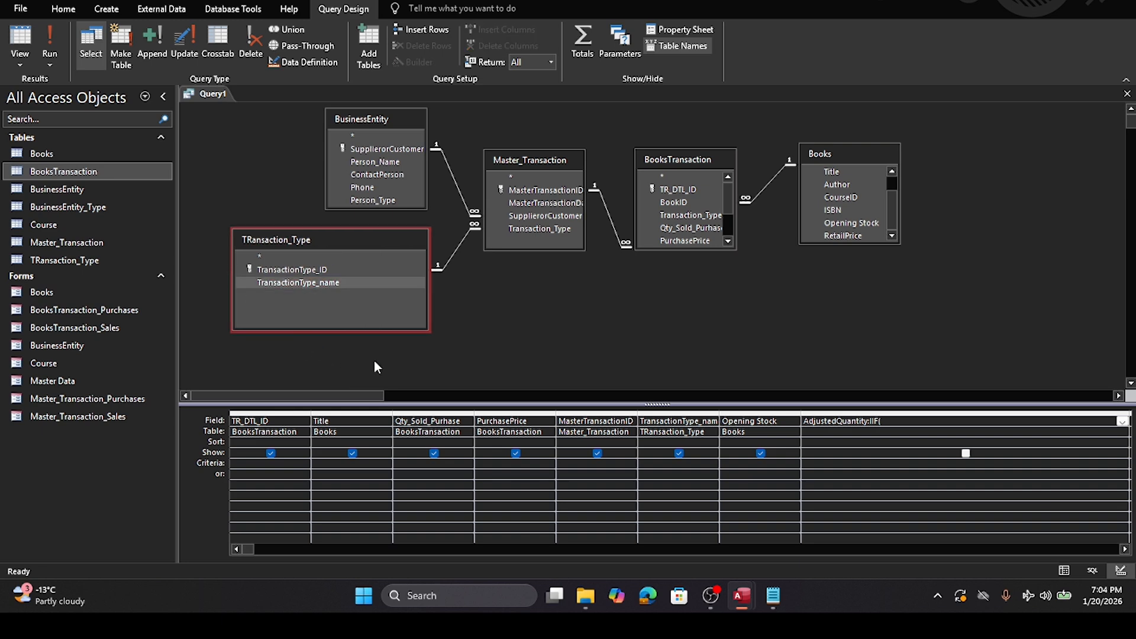
left_click(898, 425)
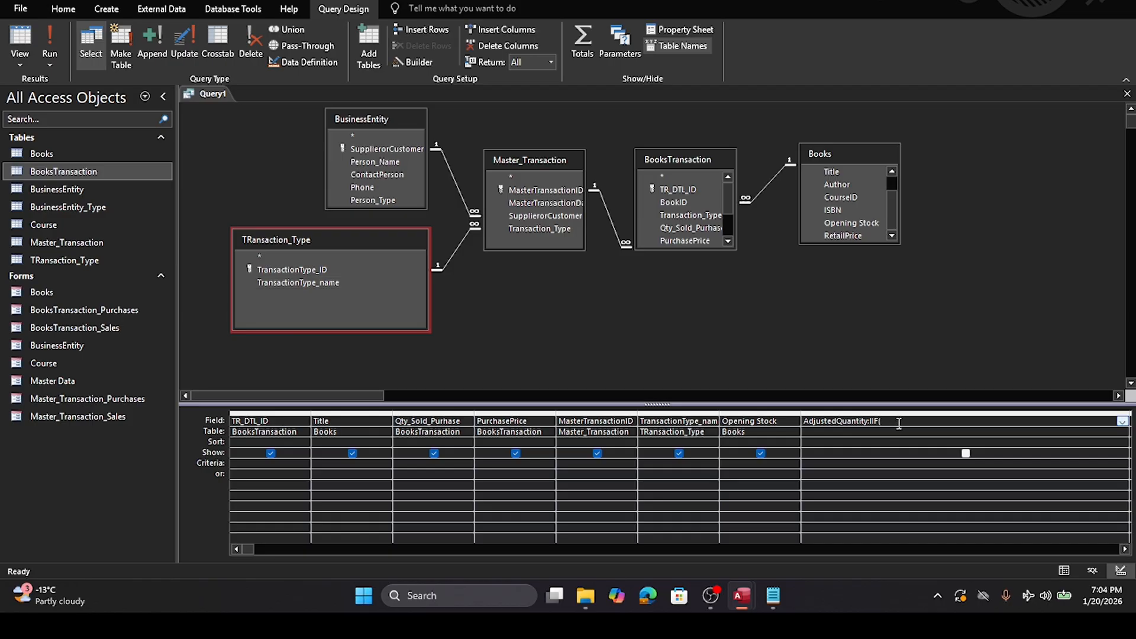
type("TransactionType")
type("_")
key("End")
type("TransactionType_name")
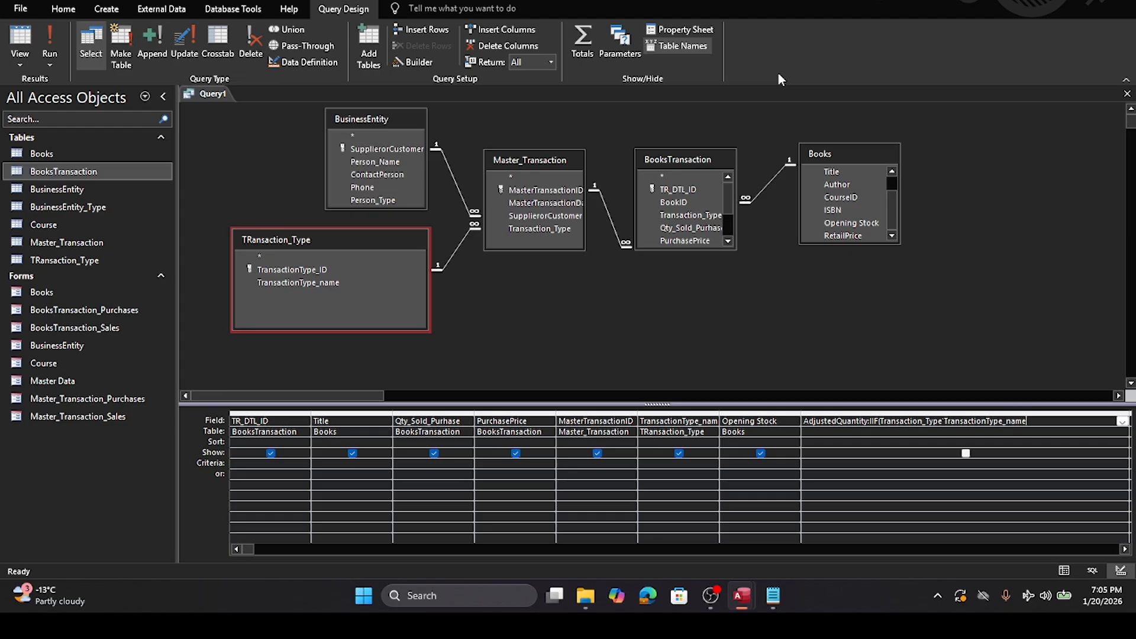
type("='Sales',")
Step: Add BooksTransaction.Qty_Sold_Puchase*-1 as the IIF's Sales value, widening the BooksTransaction table
type("BooksTra")
type("nsaction")
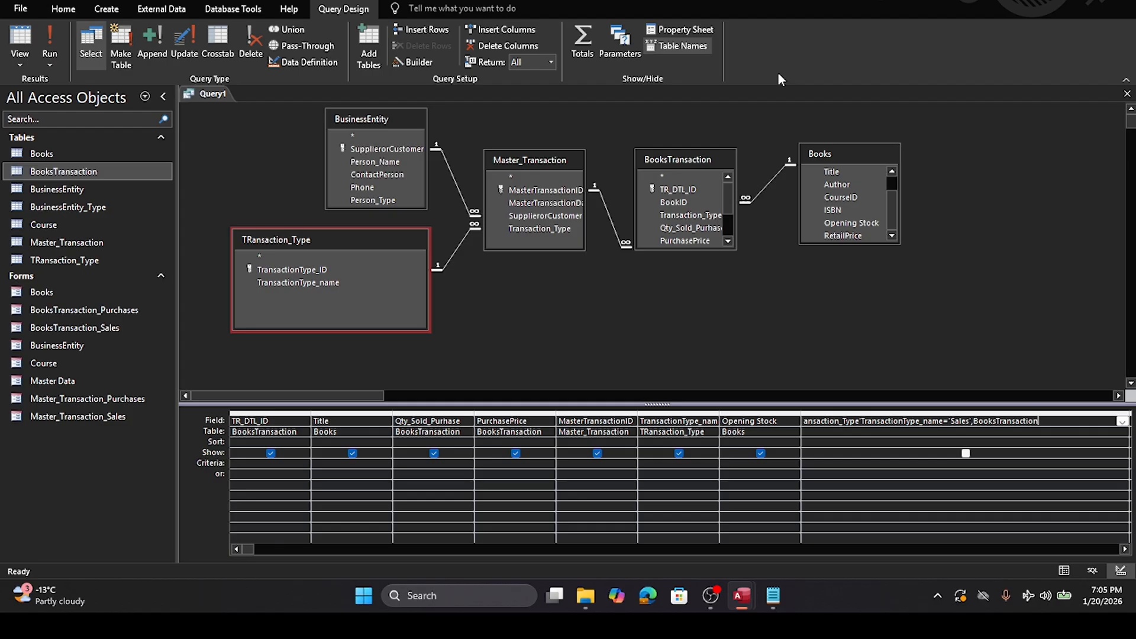
type(".")
left_click_drag(737, 225, 780, 226)
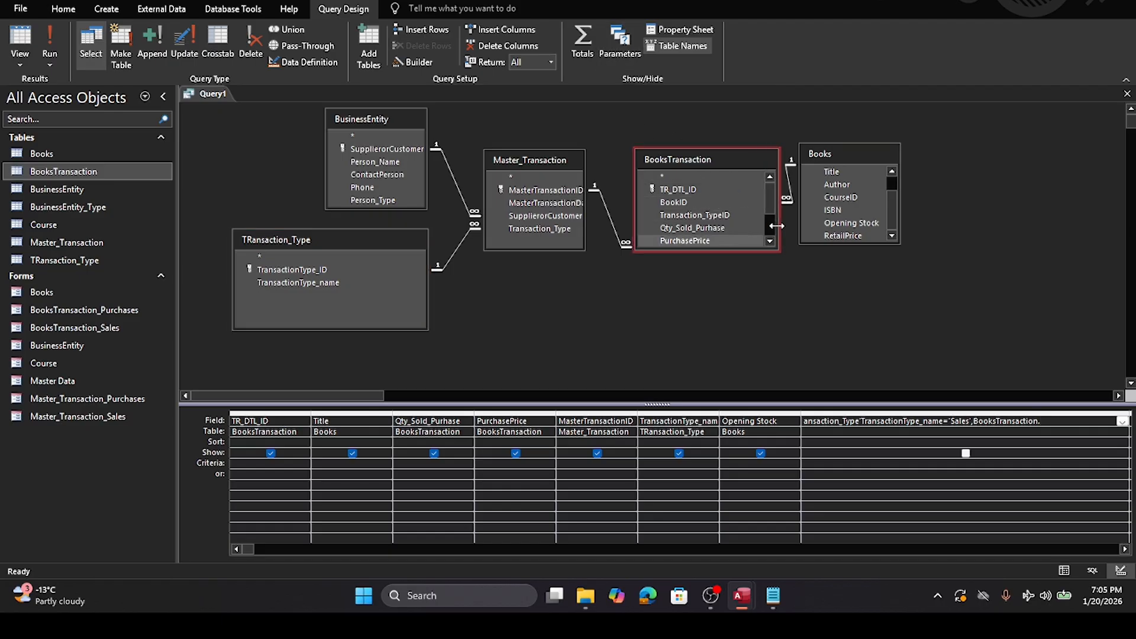
left_click(1065, 425)
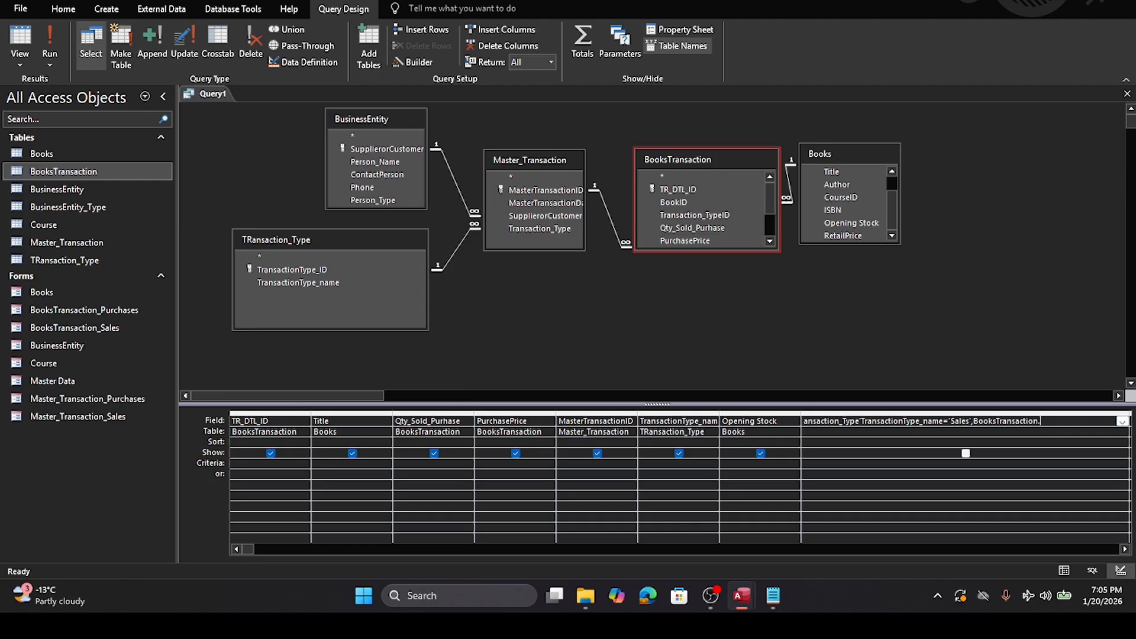
type("Qty")
type("_")
type("S")
type("old")
type("_Pud")
type("hase")
type("*")
type("-1")
Step: Paste the Qty_Sold_Puchase reference as the else value and close the IIF with )
type(",")
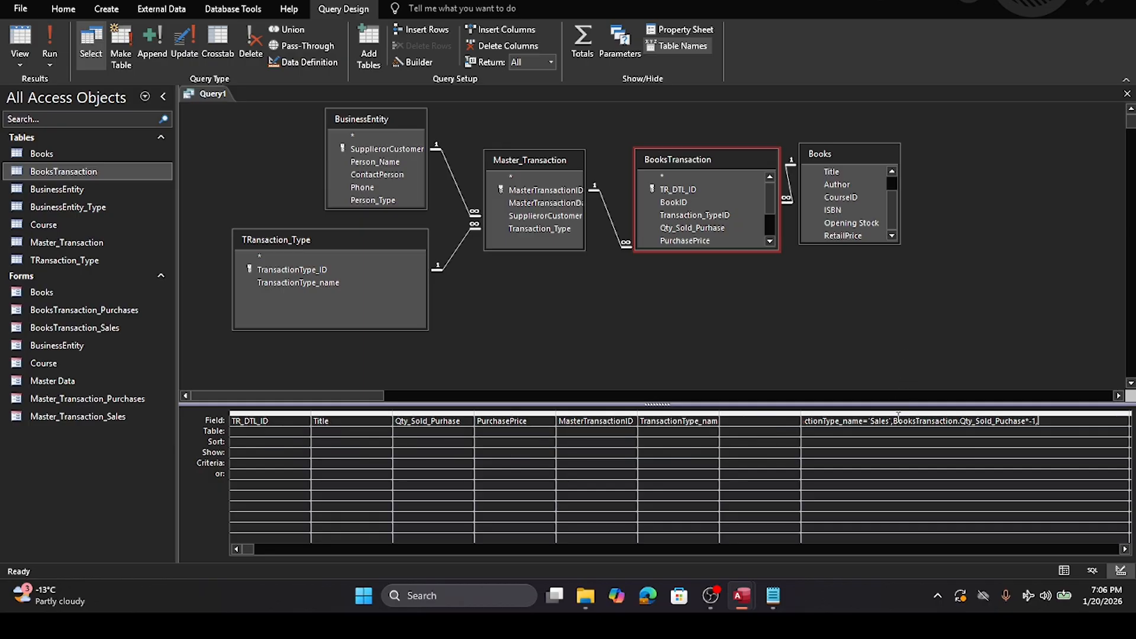
left_click_drag(894, 421, 1027, 420)
key("ctrl+c")
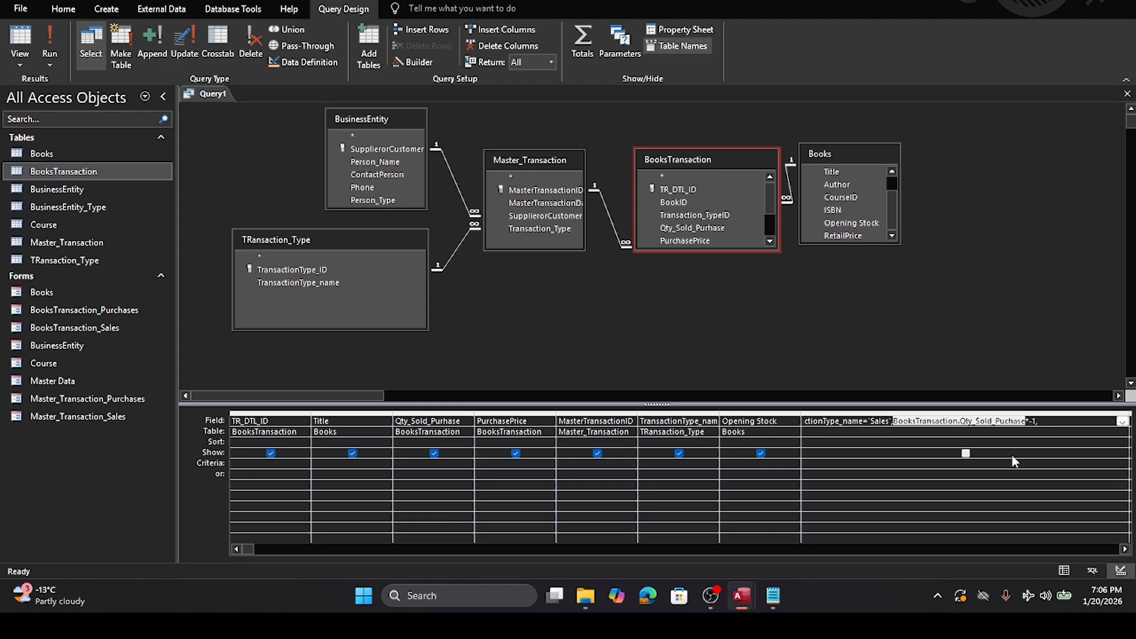
left_click(1045, 421)
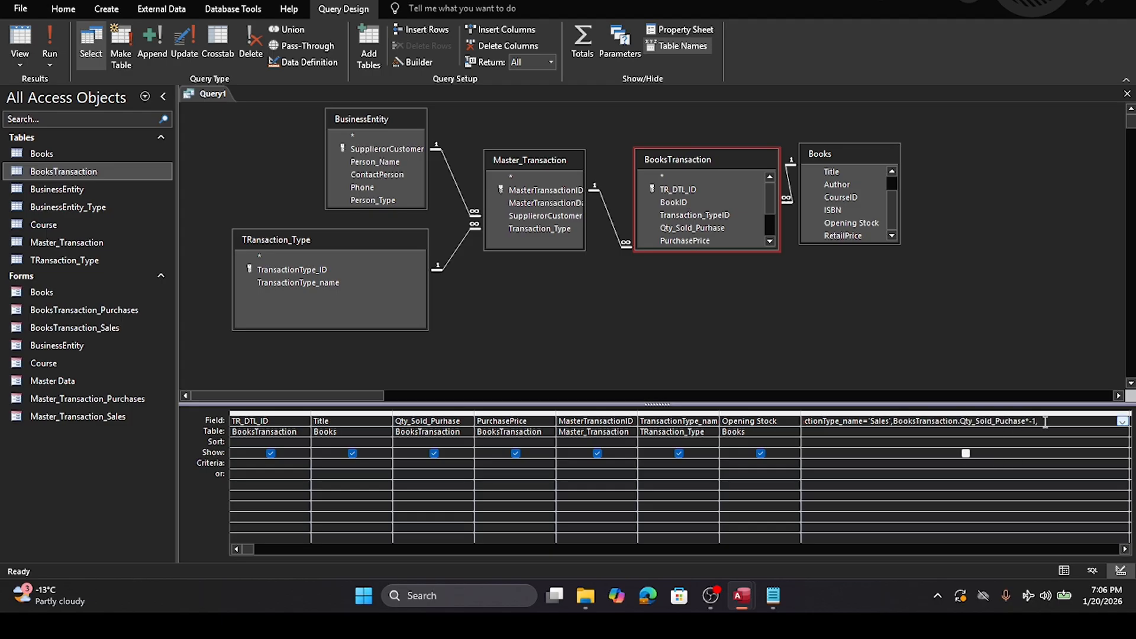
type("*-1,")
key("ctrl+v")
type(")")
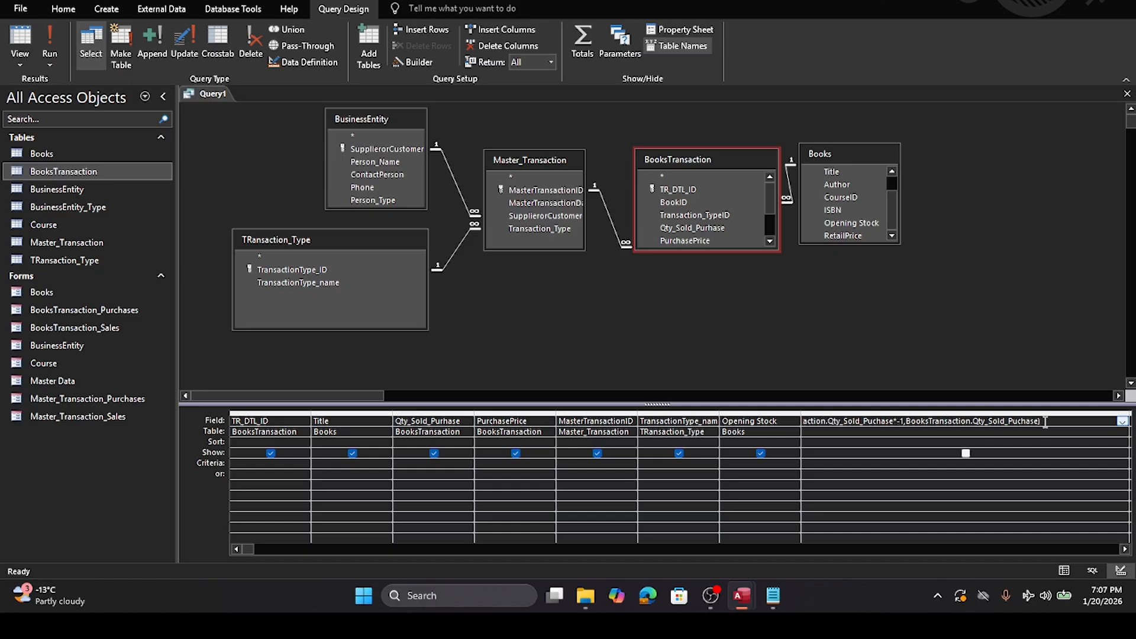
left_click(851, 435)
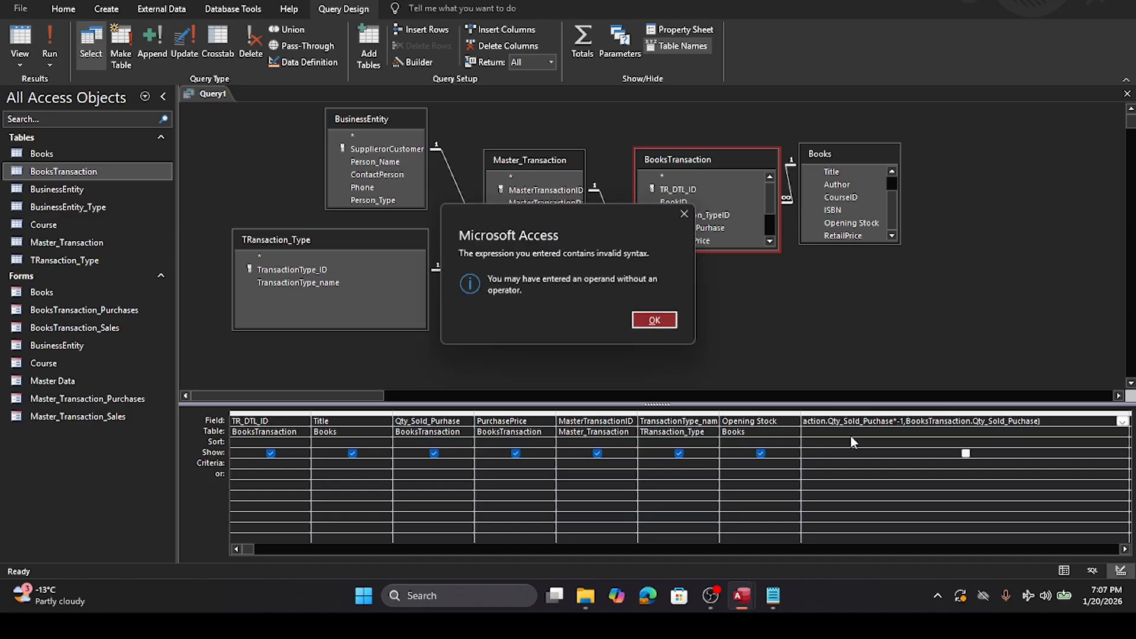
Step: Fix the expression with a period between Transaction_Type and TransactionType_name so Access accepts it
left_click(655, 321)
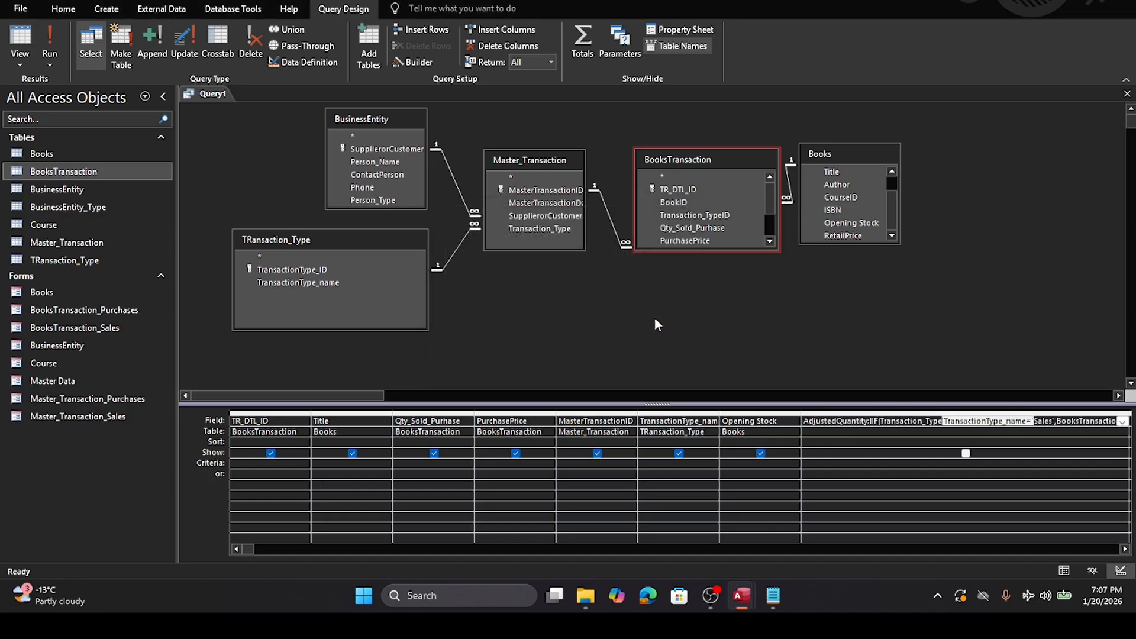
left_click(931, 425)
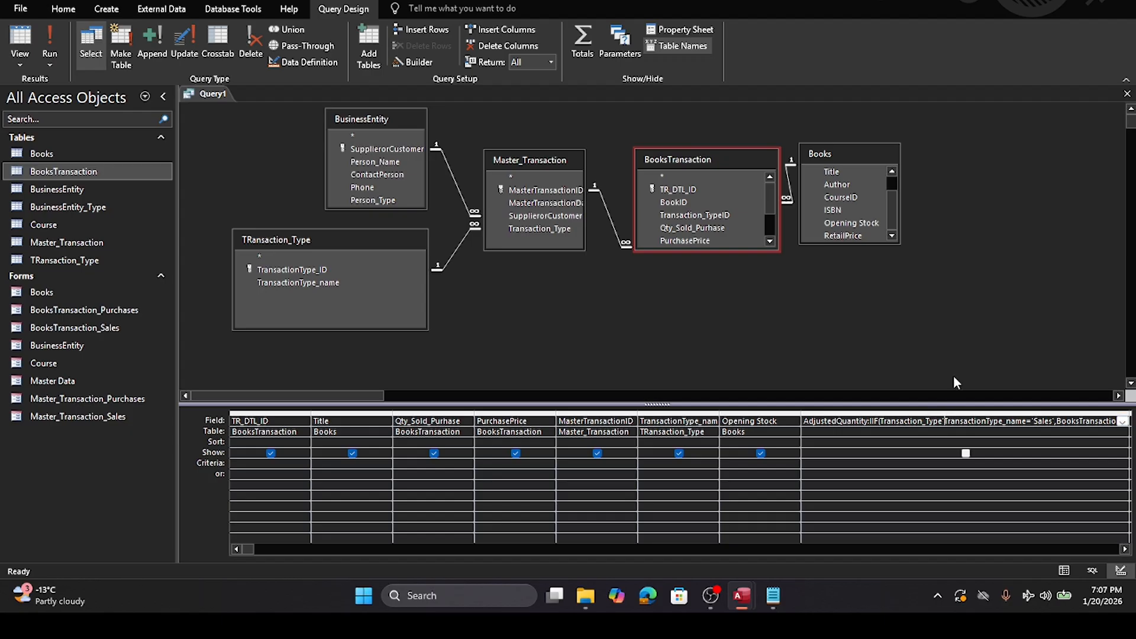
type(".")
left_click(990, 432)
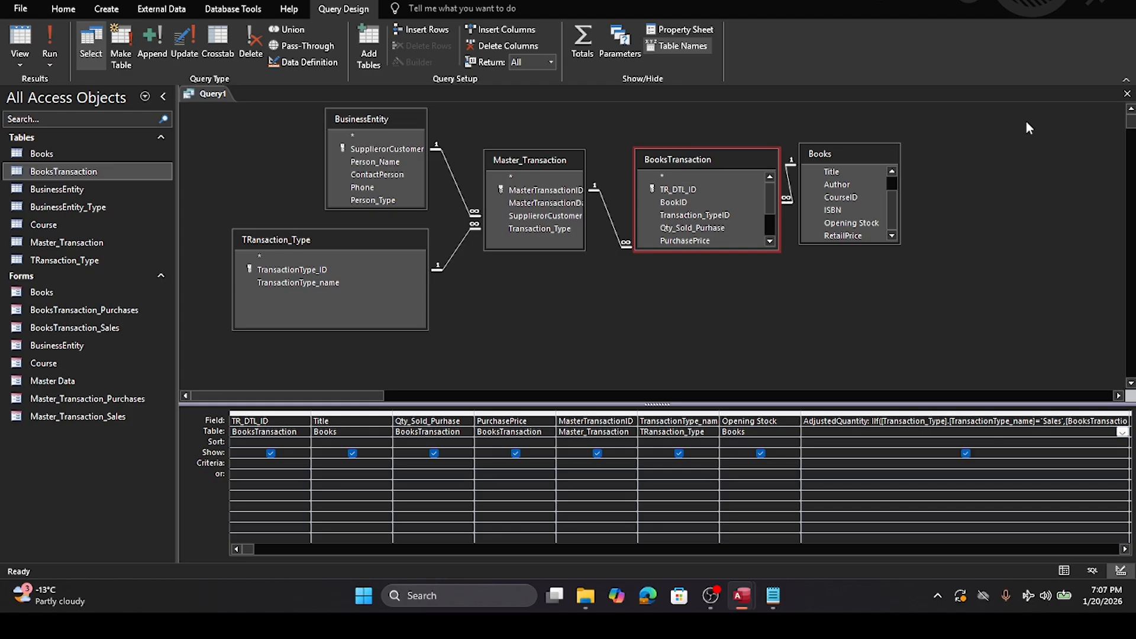
Step: Close the query design and save it as 'Inventory'
left_click(1127, 94)
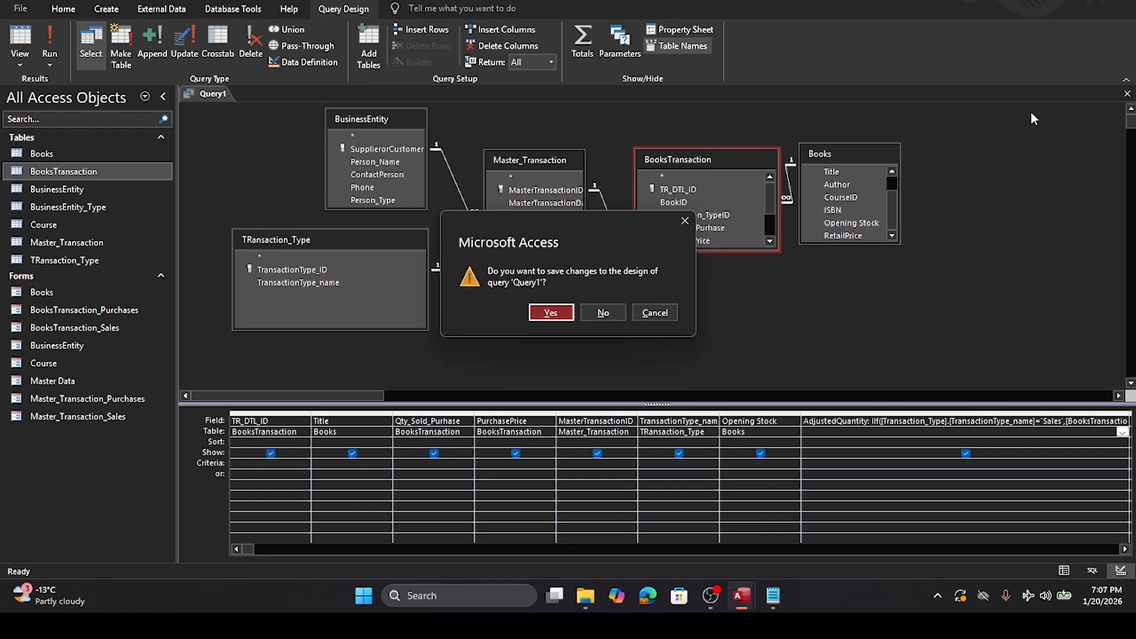
left_click(553, 310)
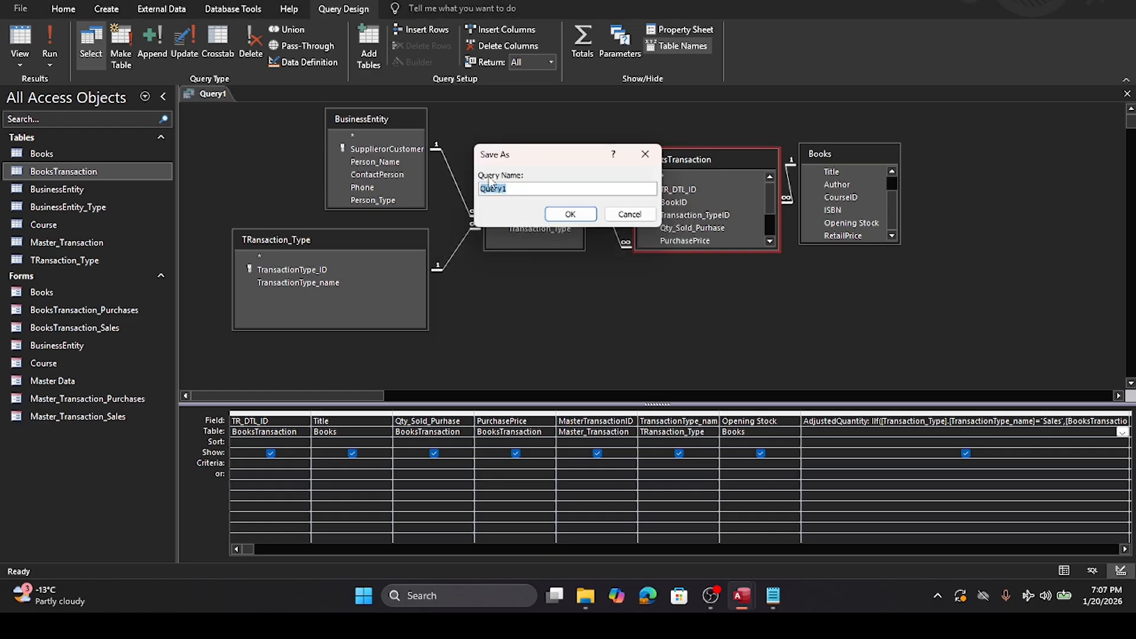
type("Inventory")
left_click(573, 214)
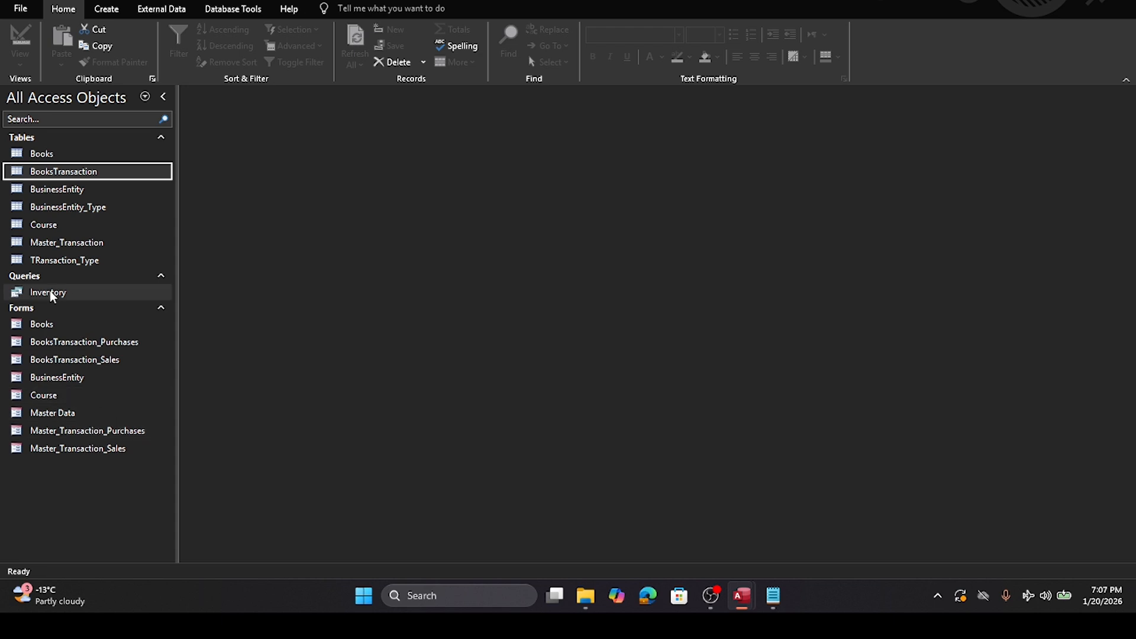
Step: Run Inventory, dismiss the Qty_Sold_Puchase parameter prompt, and reopen the query in Design View
double_click(51, 293)
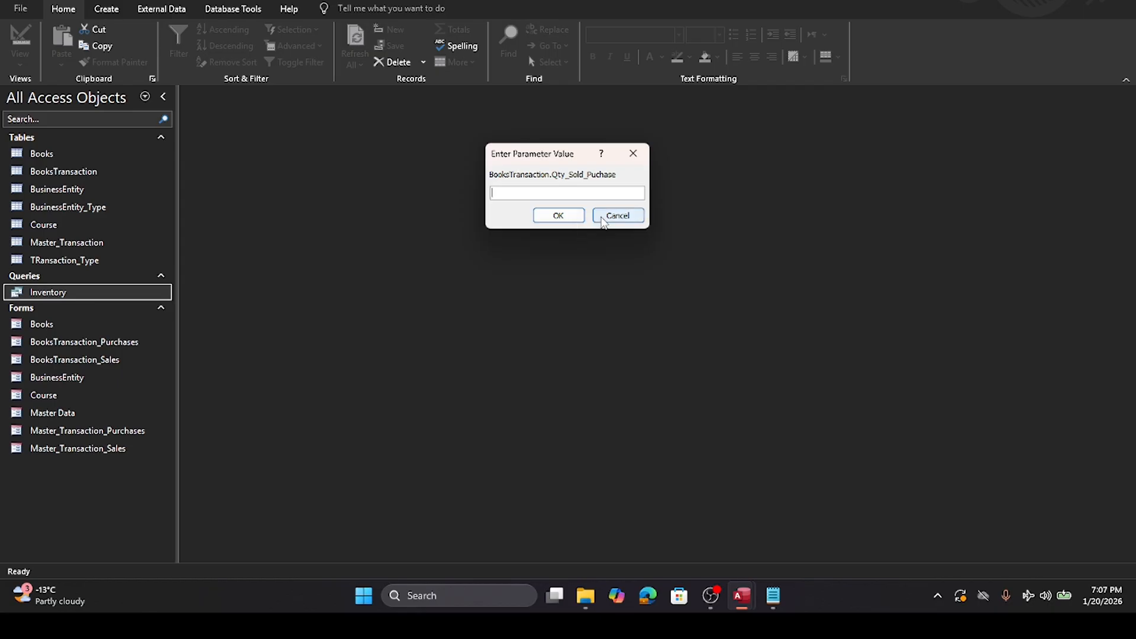
left_click(616, 216)
right_click(38, 292)
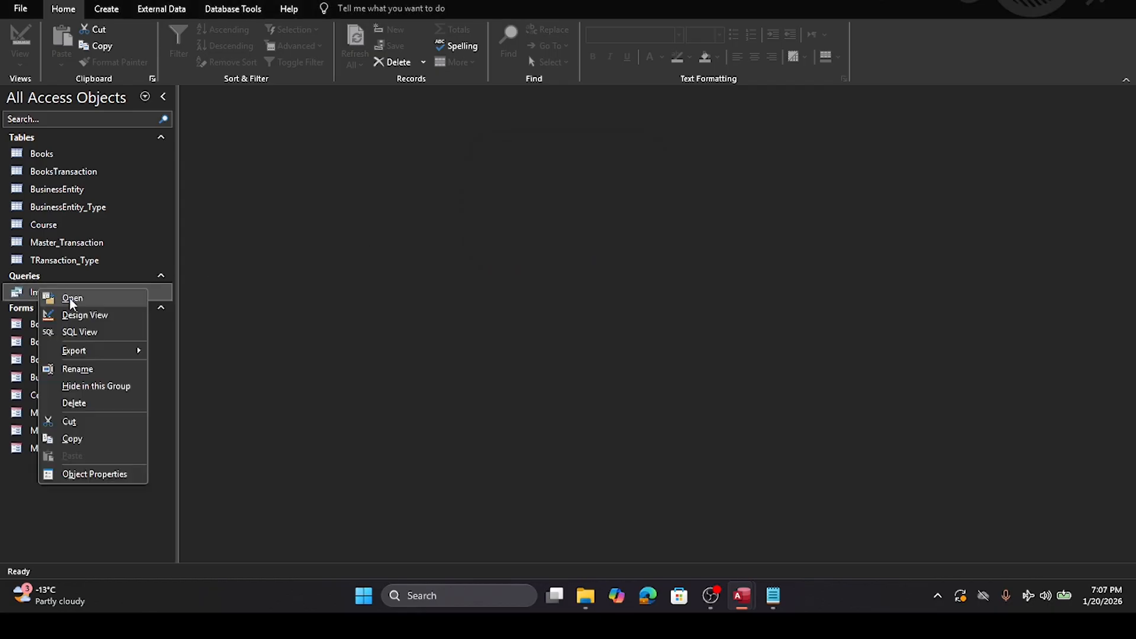
left_click(77, 315)
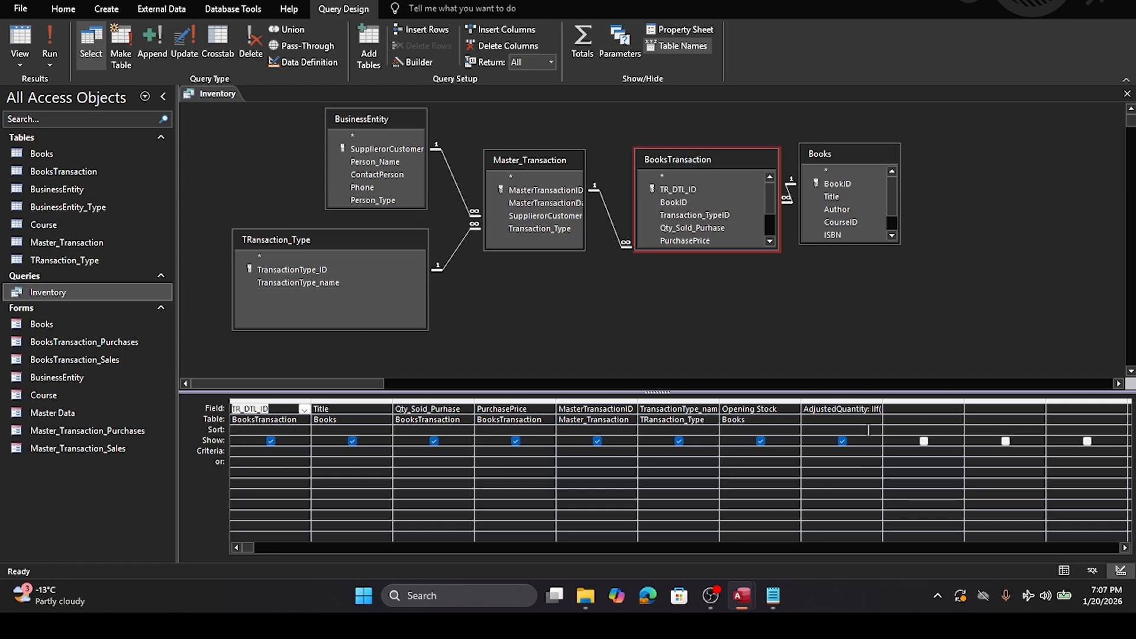
Step: Collapse the Opening Stock column and widen AdjustedQuantity to reveal its full IIf expression
left_click_drag(882, 402, 1122, 408)
left_click_drag(802, 403, 570, 392)
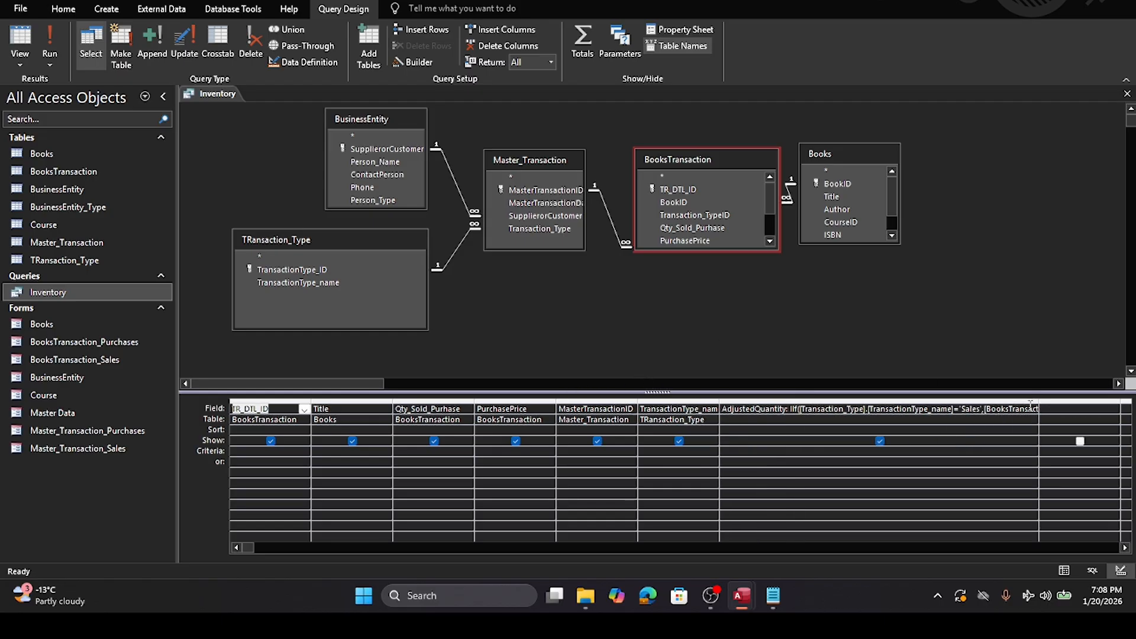
left_click_drag(1040, 408, 1124, 410)
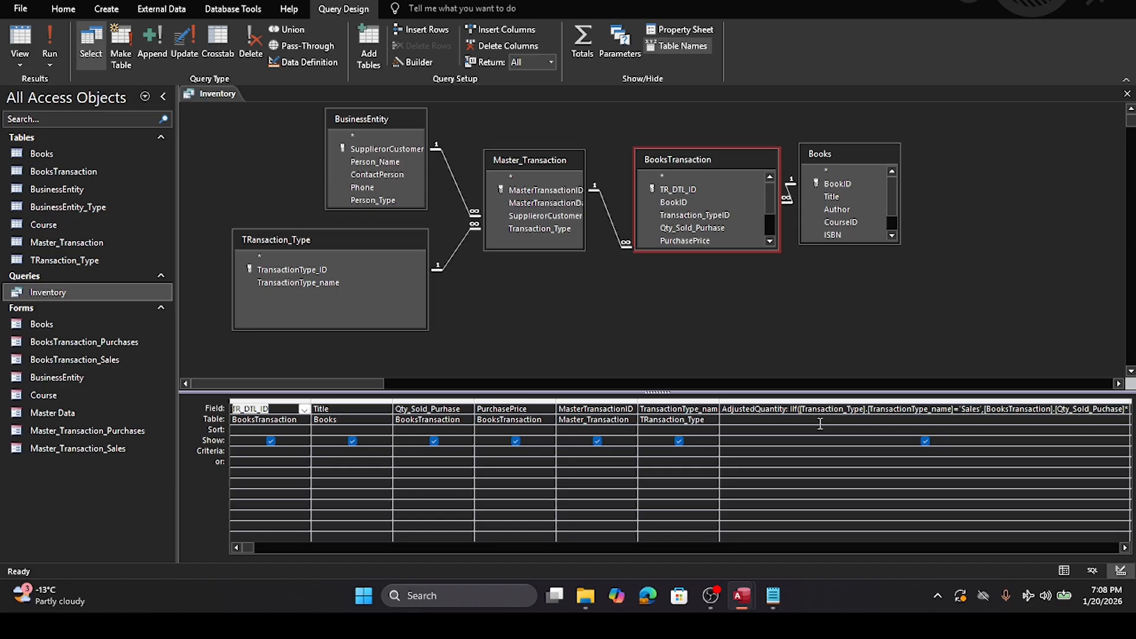
left_click(804, 409)
Step: Correct the table name in the AdjustedQuantity expression to TRansaction_Type
key("Caps_Lock")
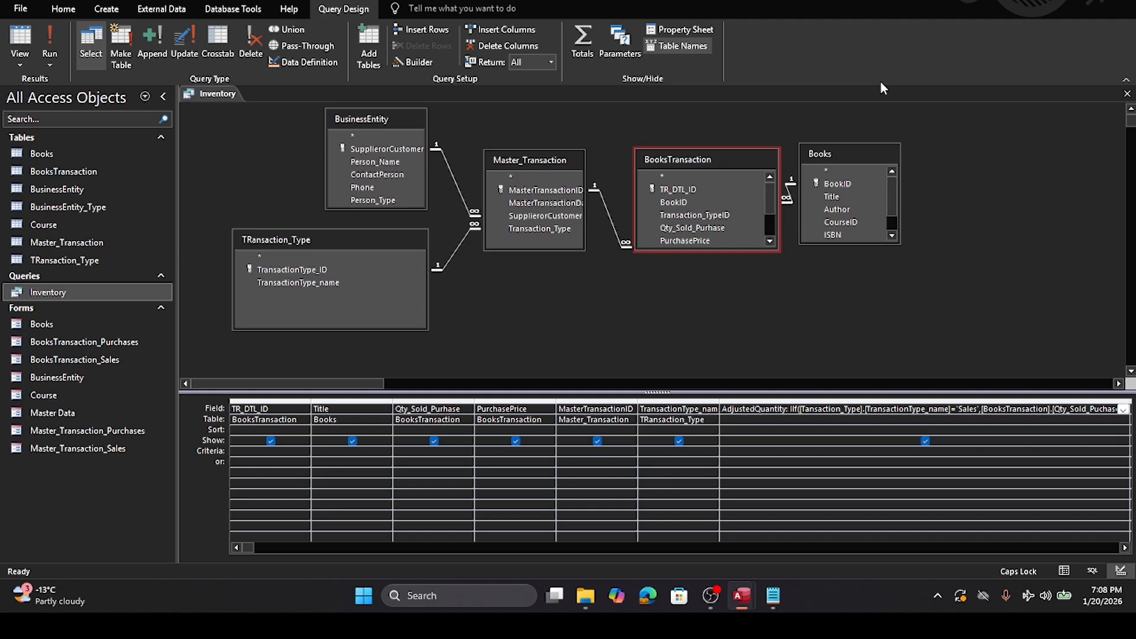
type("R")
key("Delete")
key("Delete")
type("Tr")
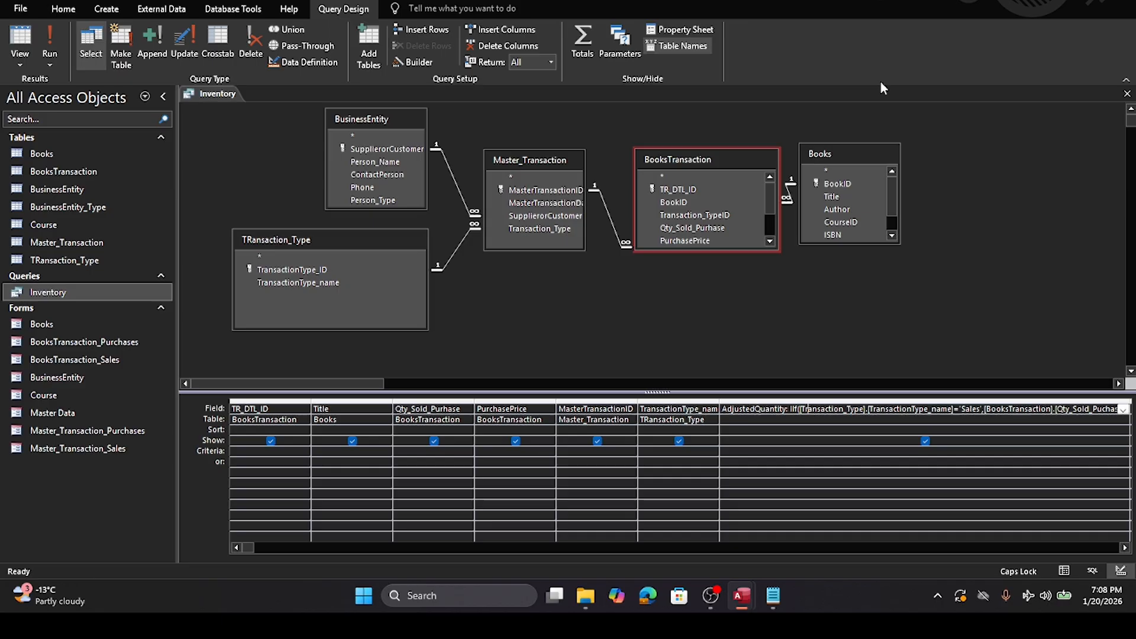
key("Caps_Lock")
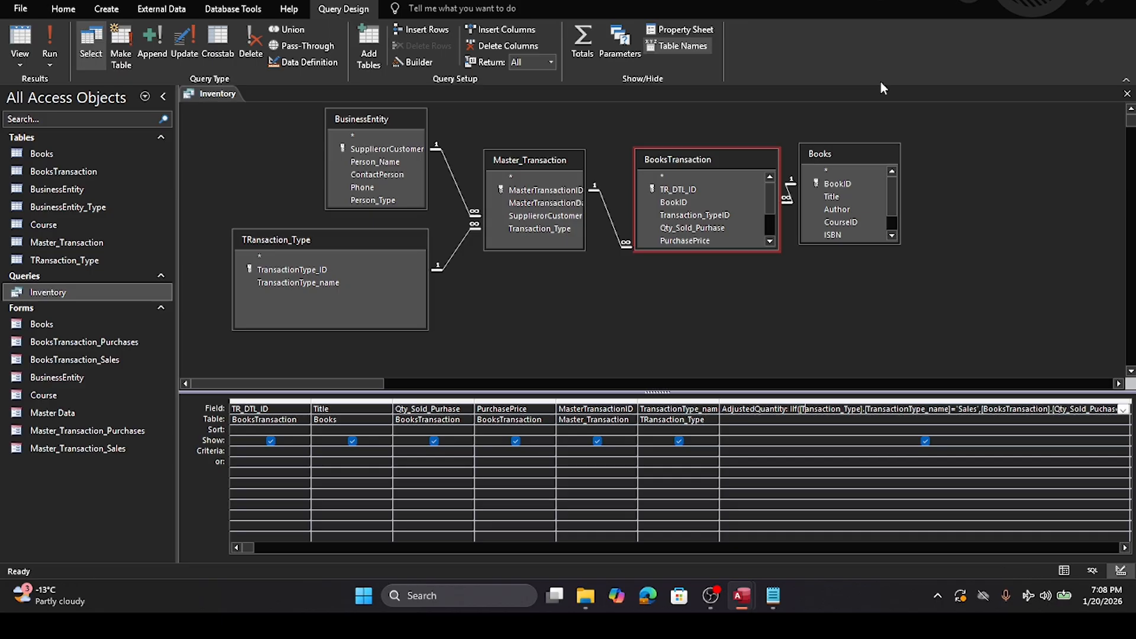
key("BackSpace")
type("R")
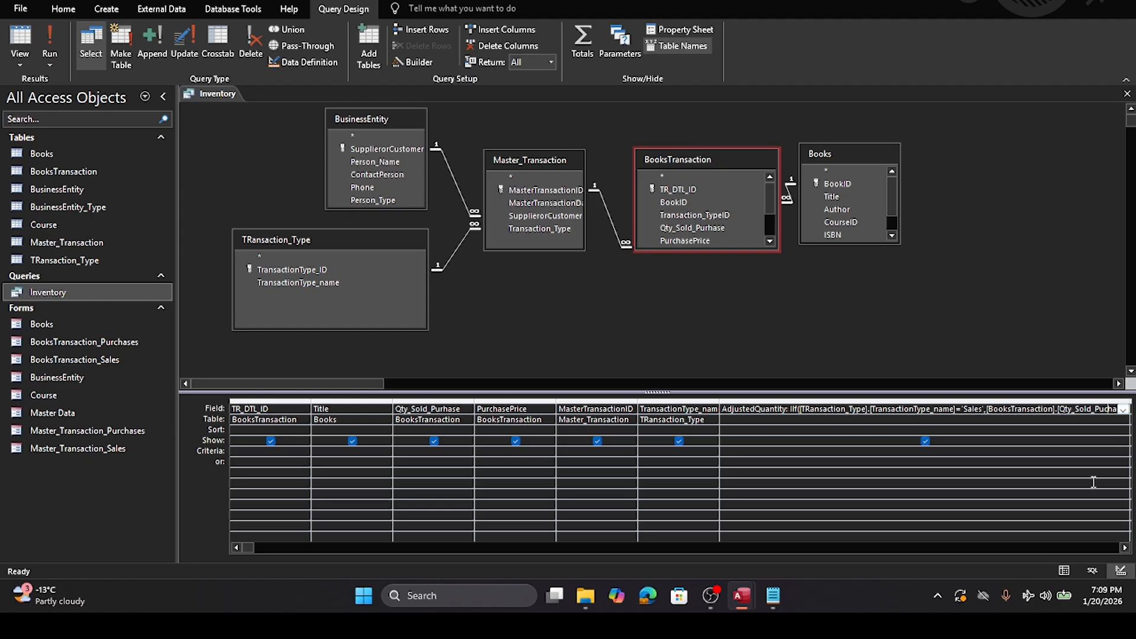
Step: Fix the quantity field name at the expression's end and close the Inventory design
key("BackSpace")
left_click_drag(1095, 409, 1134, 410)
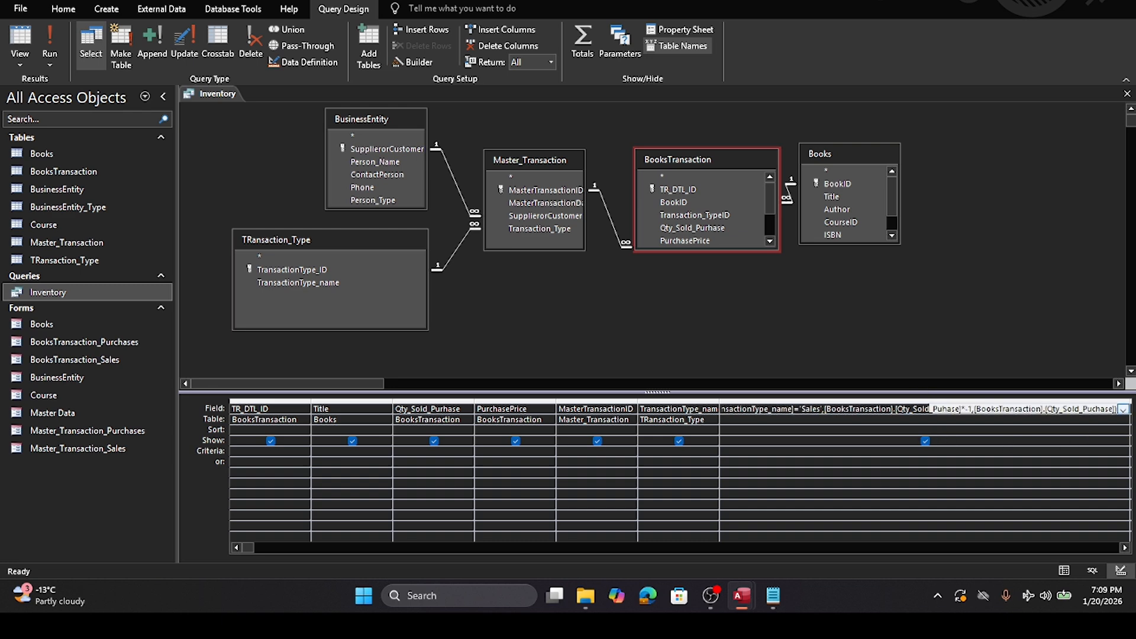
left_click(1100, 410)
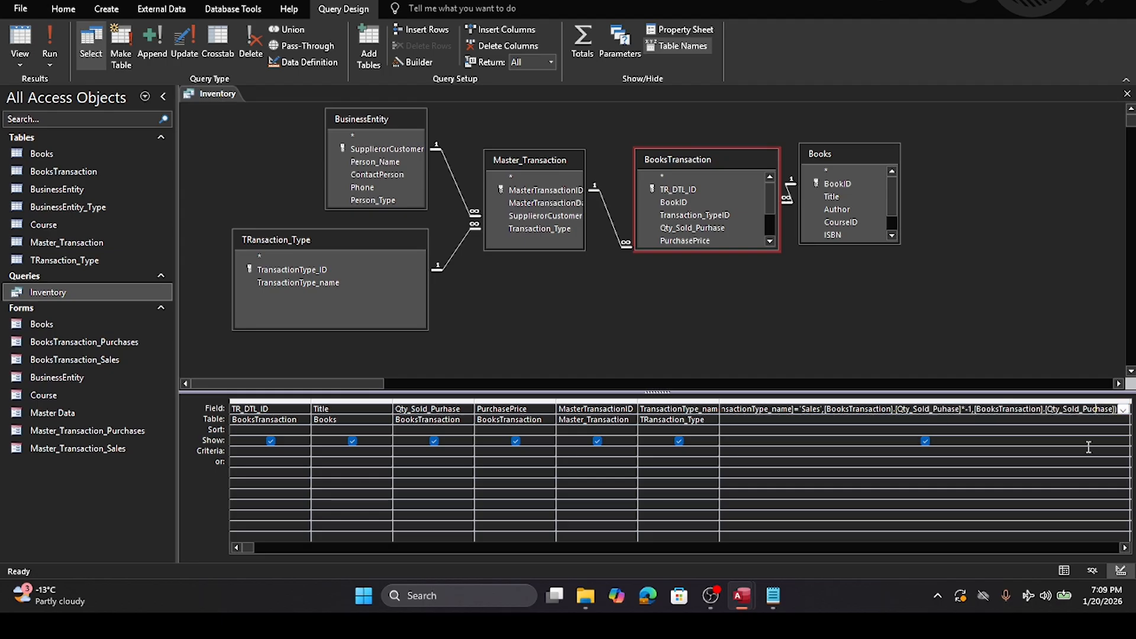
left_click(1063, 420)
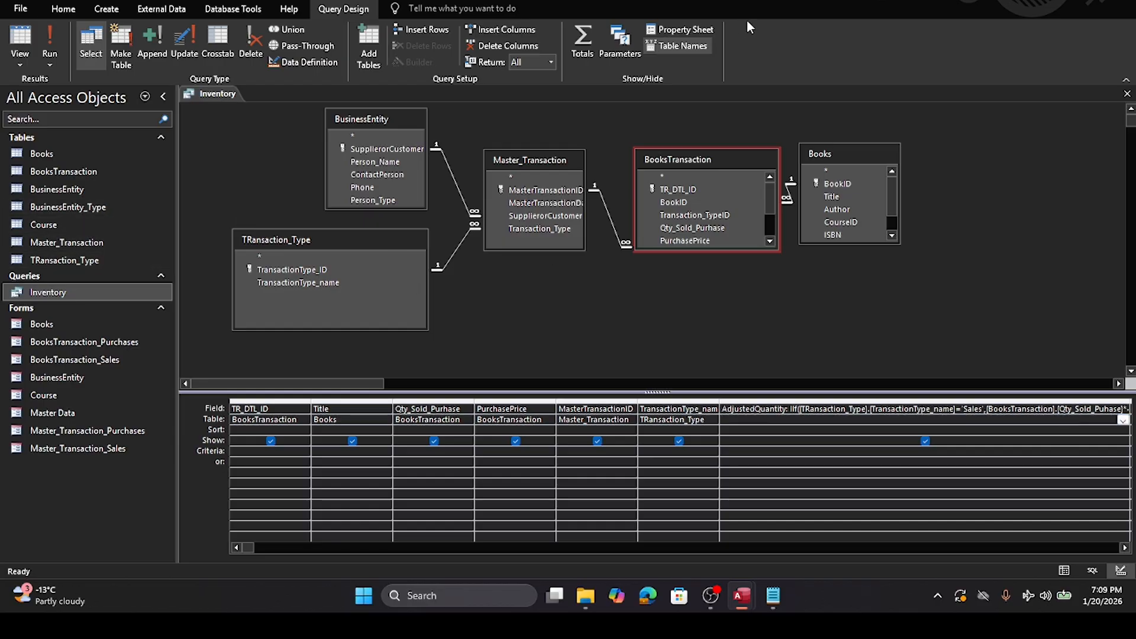
left_click(1127, 93)
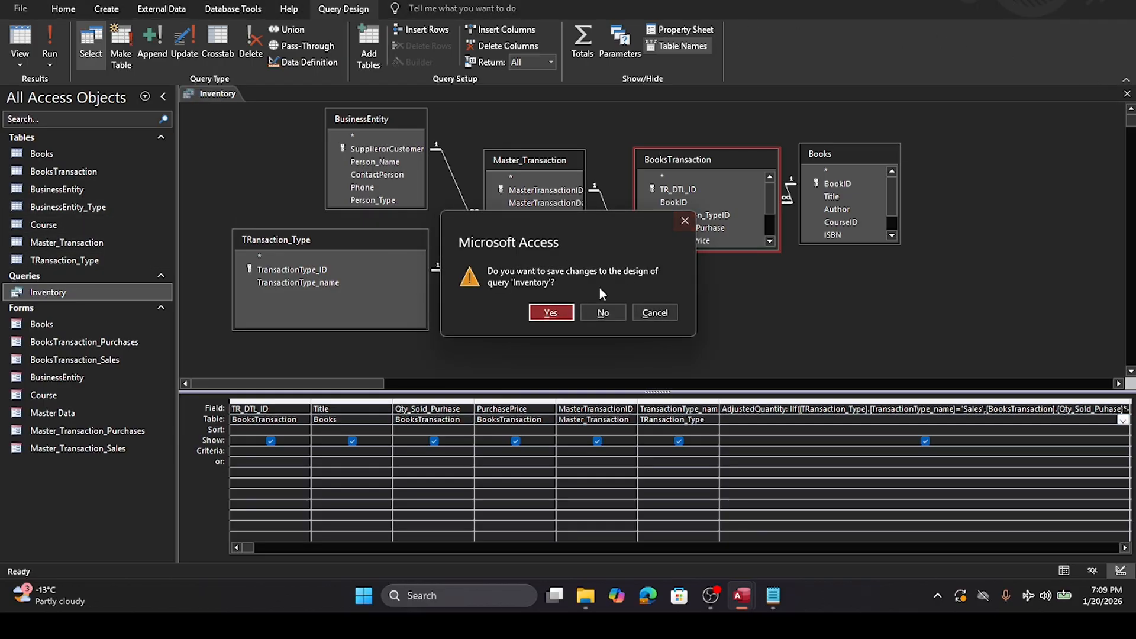
Step: Save the Inventory query design and test-run it, dismissing the unexpected parameter prompt
left_click(550, 312)
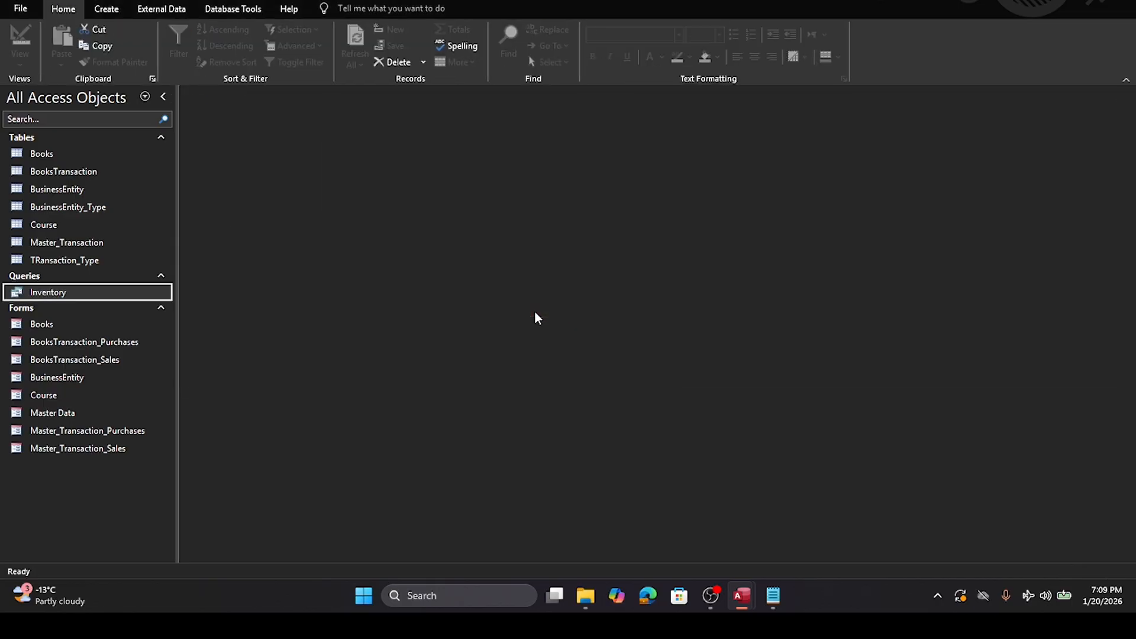
double_click(69, 293)
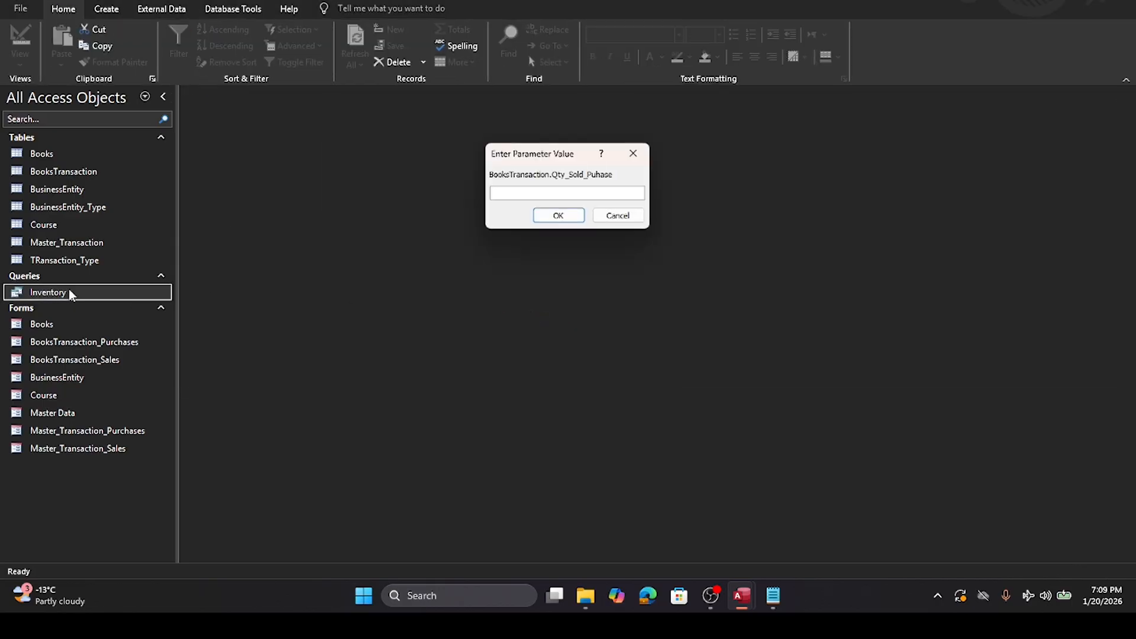
left_click(631, 221)
Step: Correct the AdjustedQuantity expression's field references to Qty_Sold_Purhase, then close and save the query
right_click(61, 294)
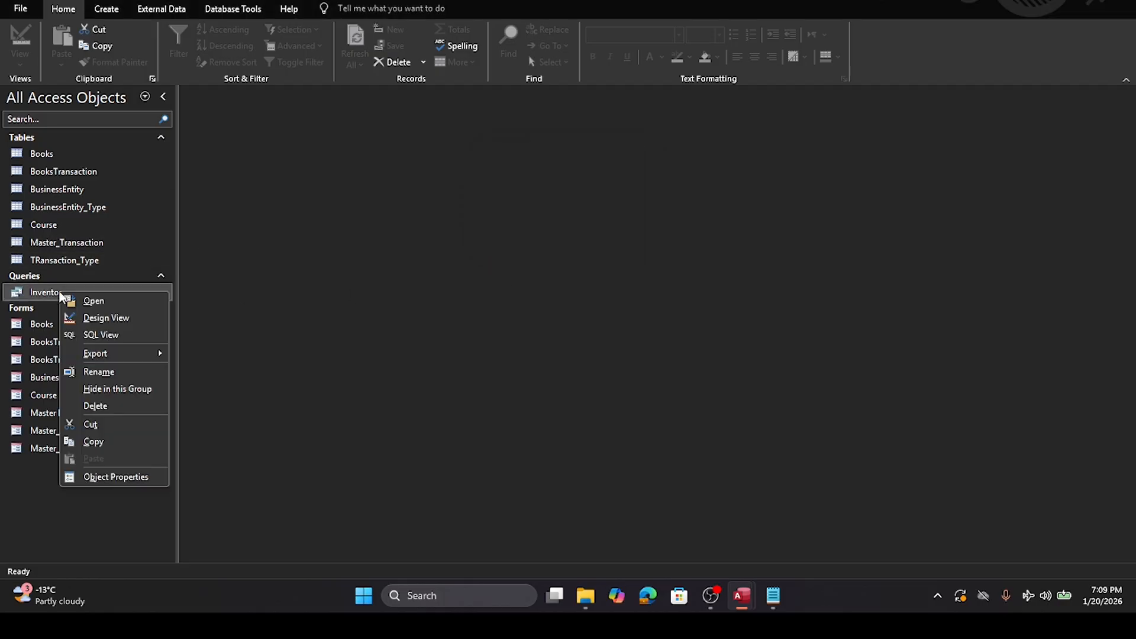
left_click(101, 322)
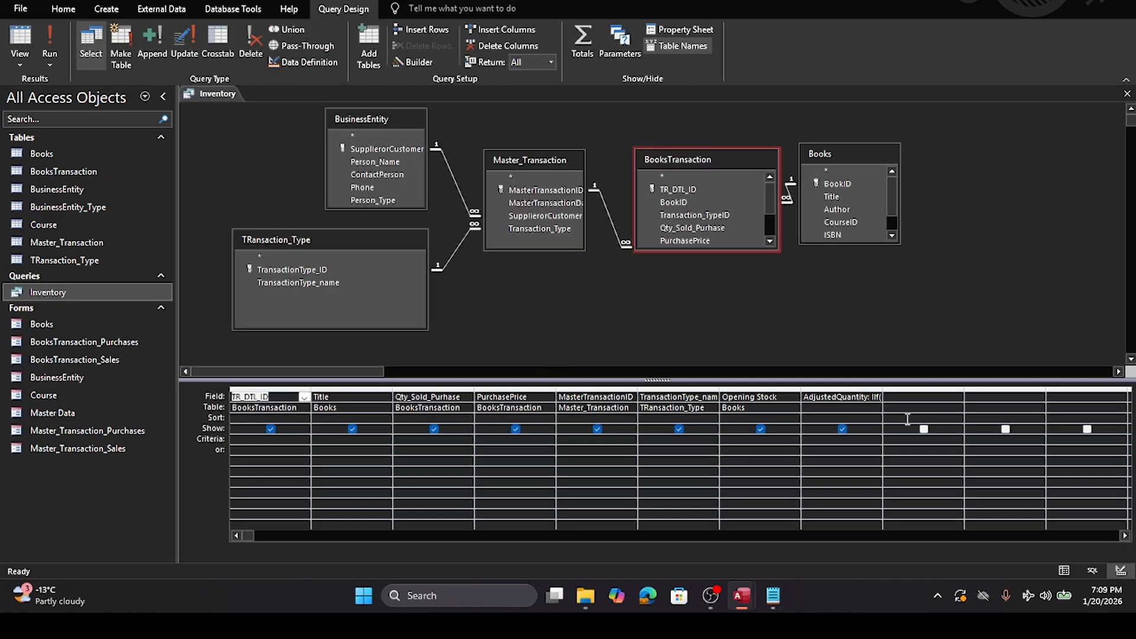
left_click_drag(801, 390, 534, 403)
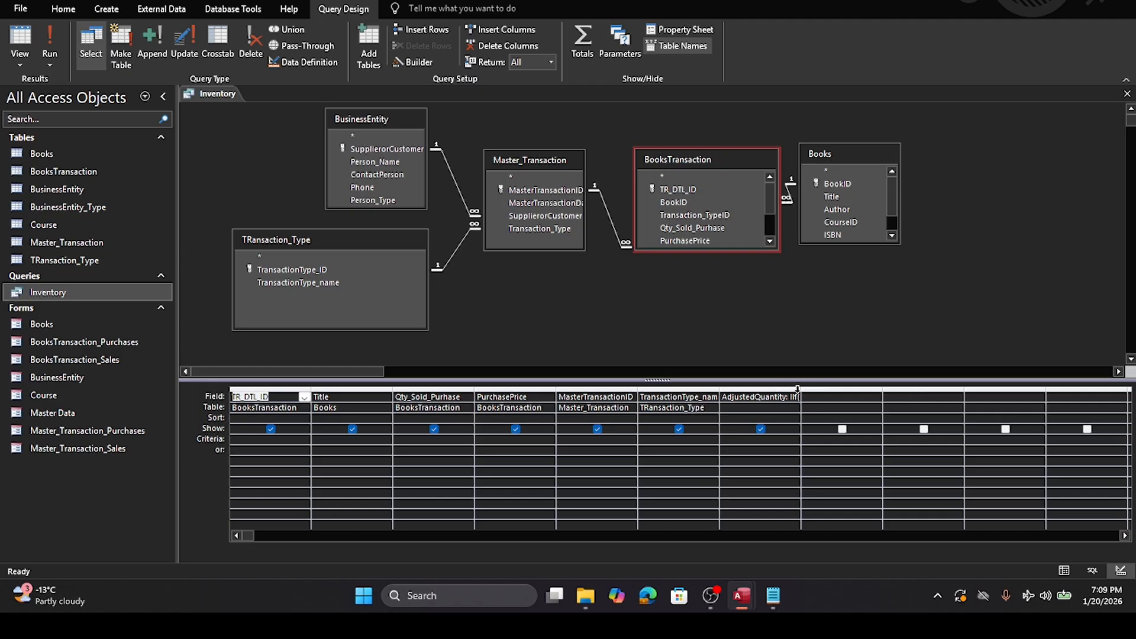
left_click_drag(802, 390, 1055, 408)
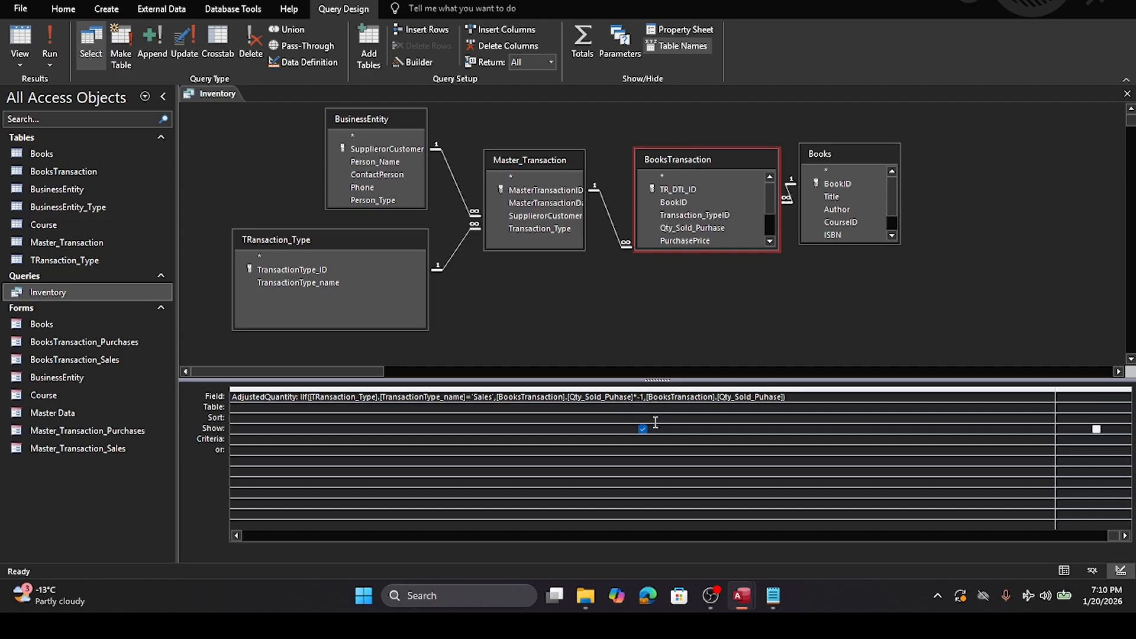
left_click(616, 398)
type("r")
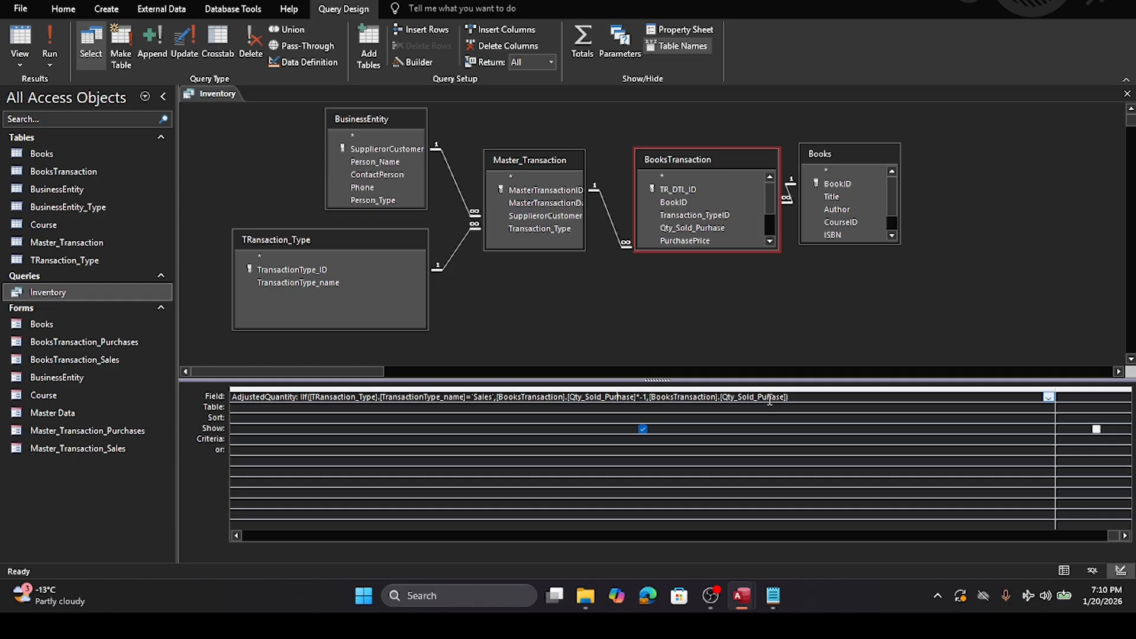
type("r")
left_click(816, 453)
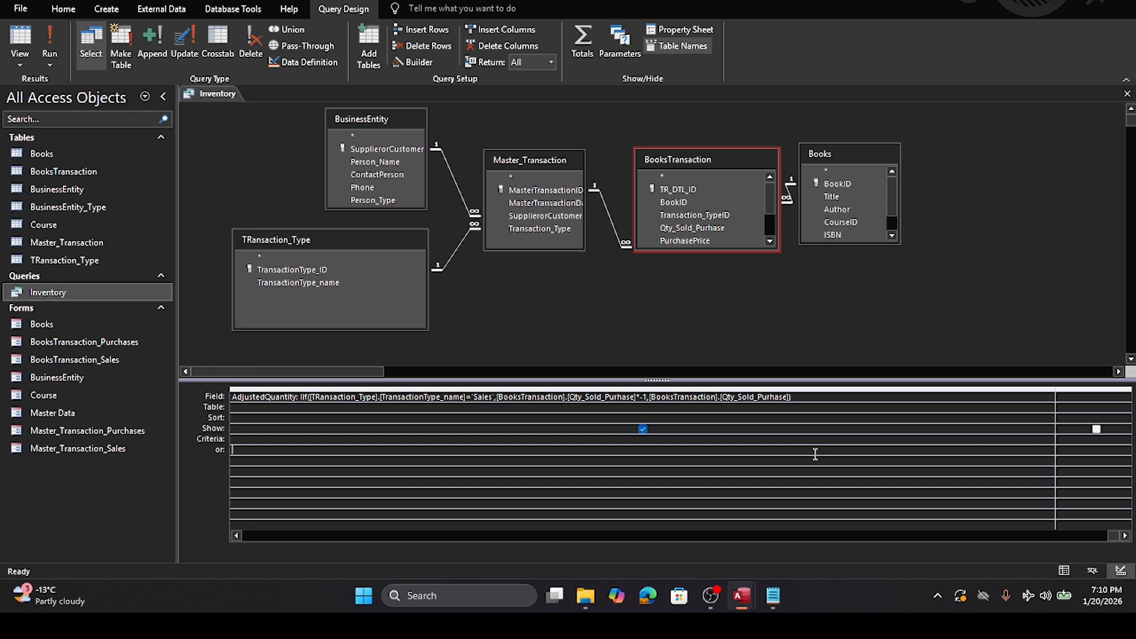
left_click(1127, 93)
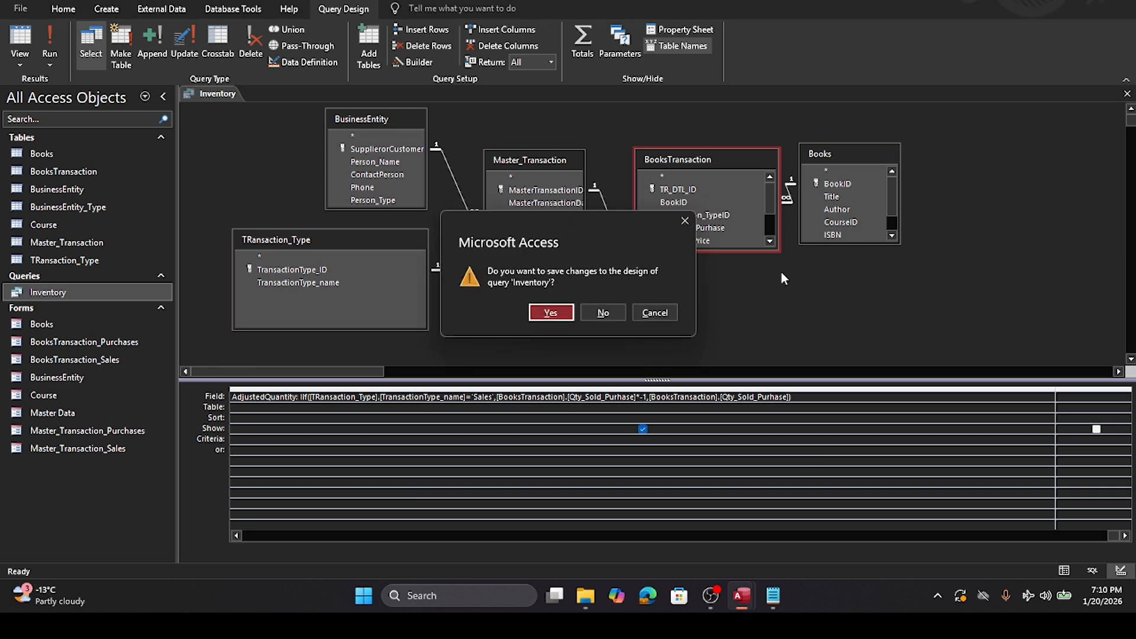
left_click(549, 311)
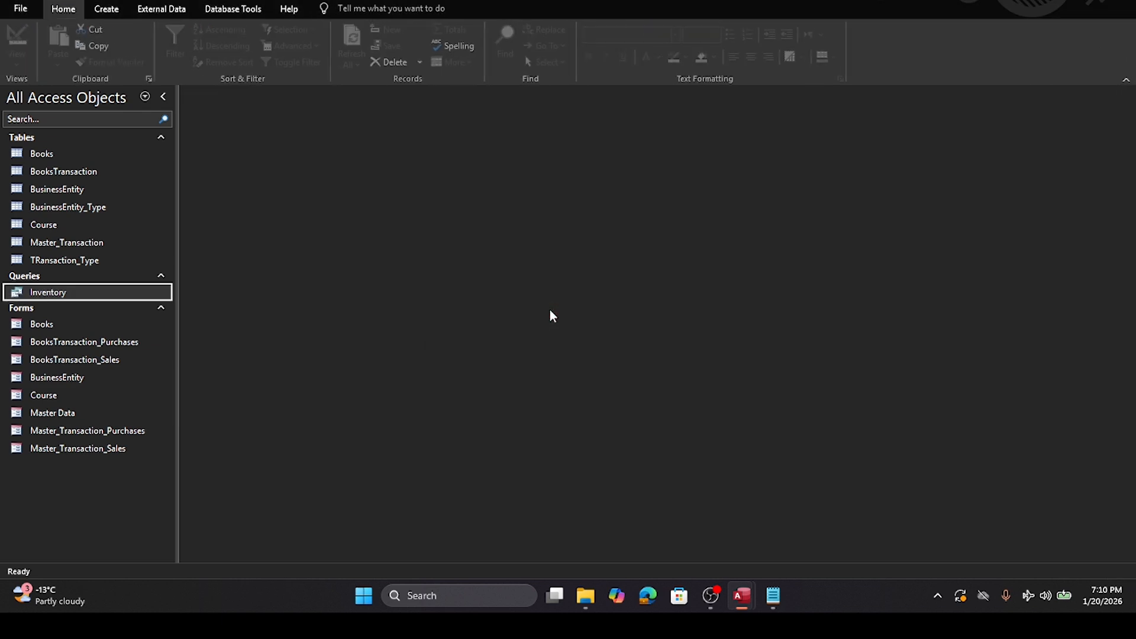
Step: Run the Inventory query (AdjustedQuantity 2, 0, 0) and open the BooksTransaction table
double_click(65, 293)
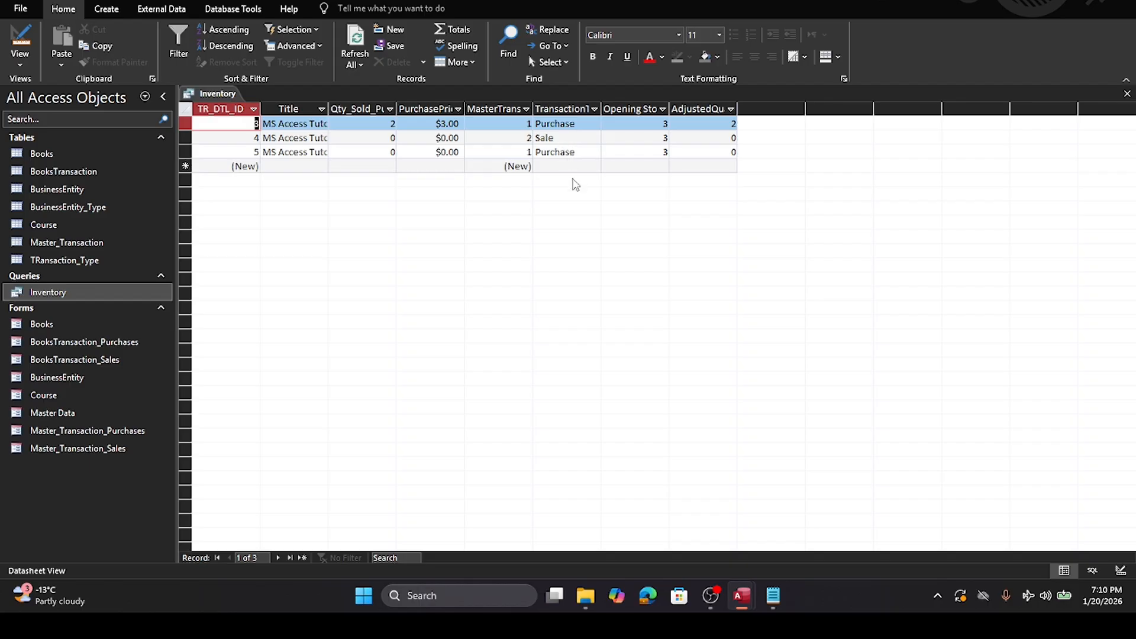
double_click(24, 175)
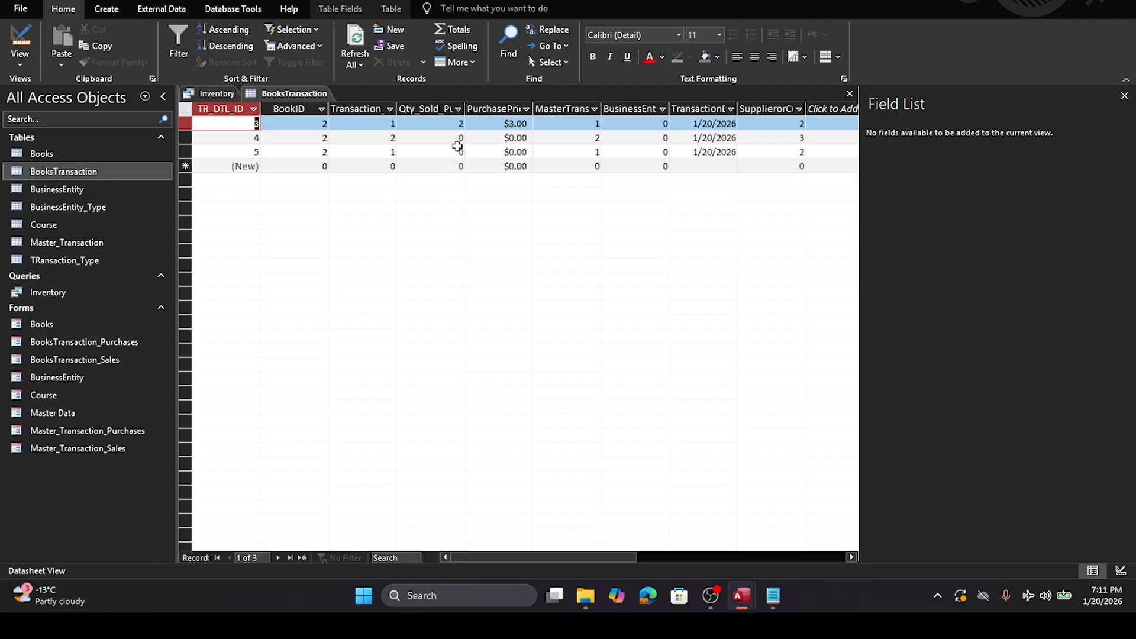
Step: Enter quantities 2 and 1 for BooksTransaction records 4 and 5, then close the Field List and table
left_click_drag(460, 139, 467, 136)
type("2")
left_click(462, 166)
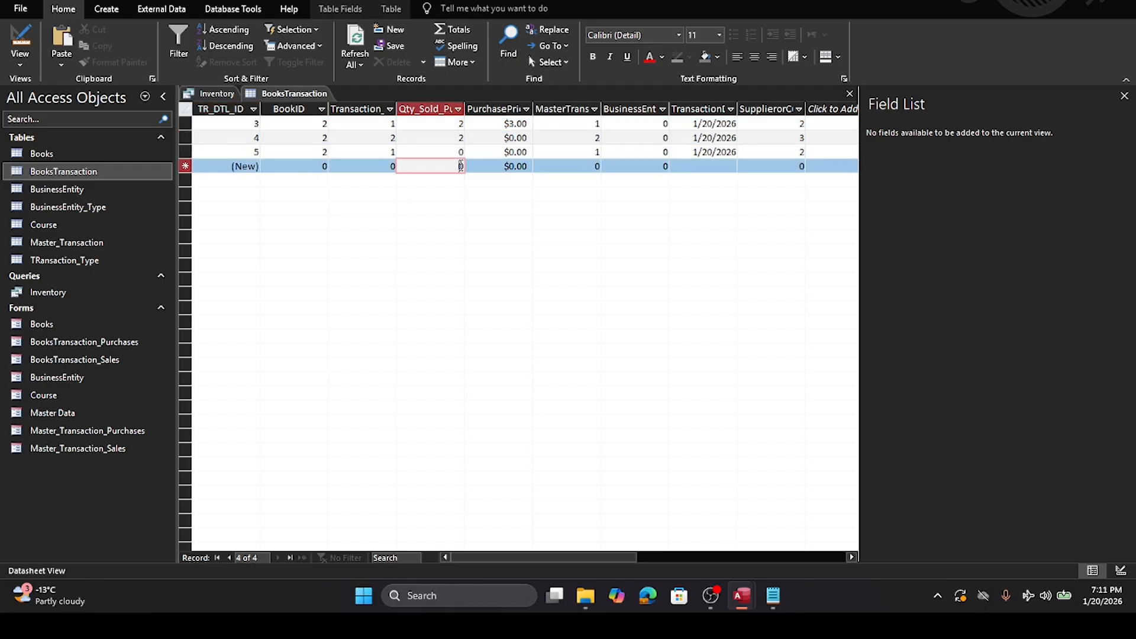
left_click_drag(466, 151, 470, 149)
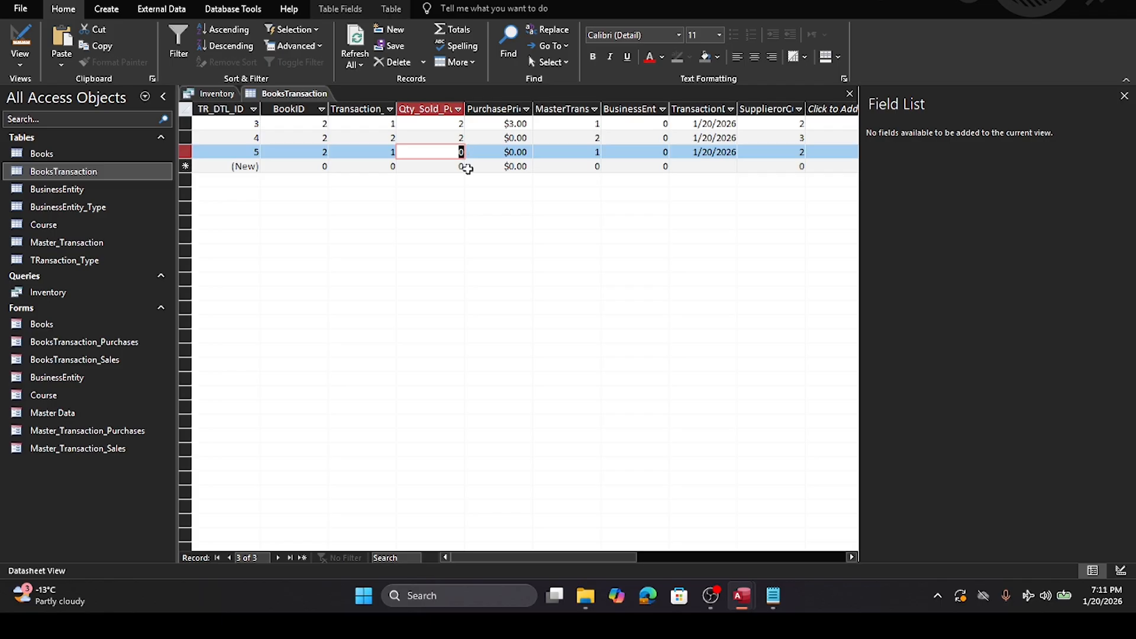
type("1")
left_click(451, 167)
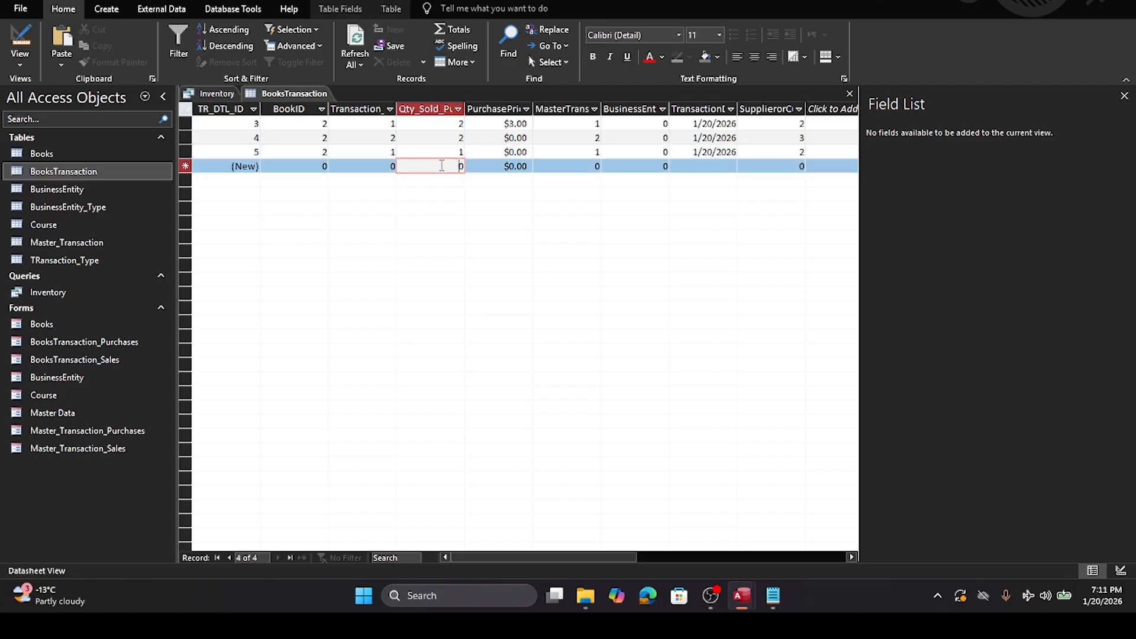
left_click(1125, 96)
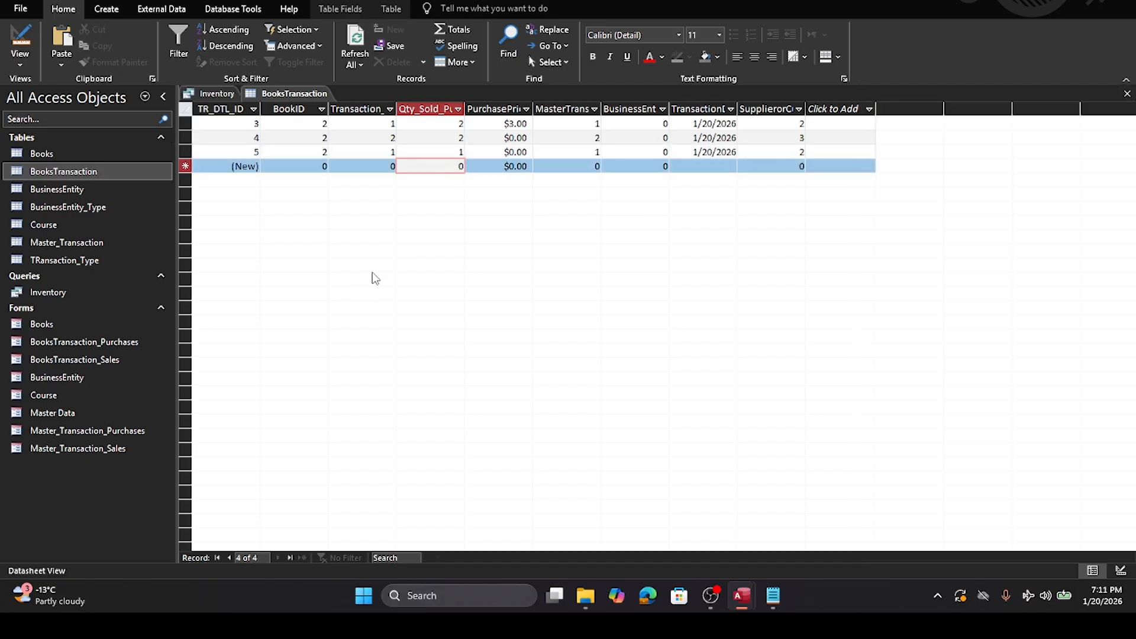
left_click(1127, 94)
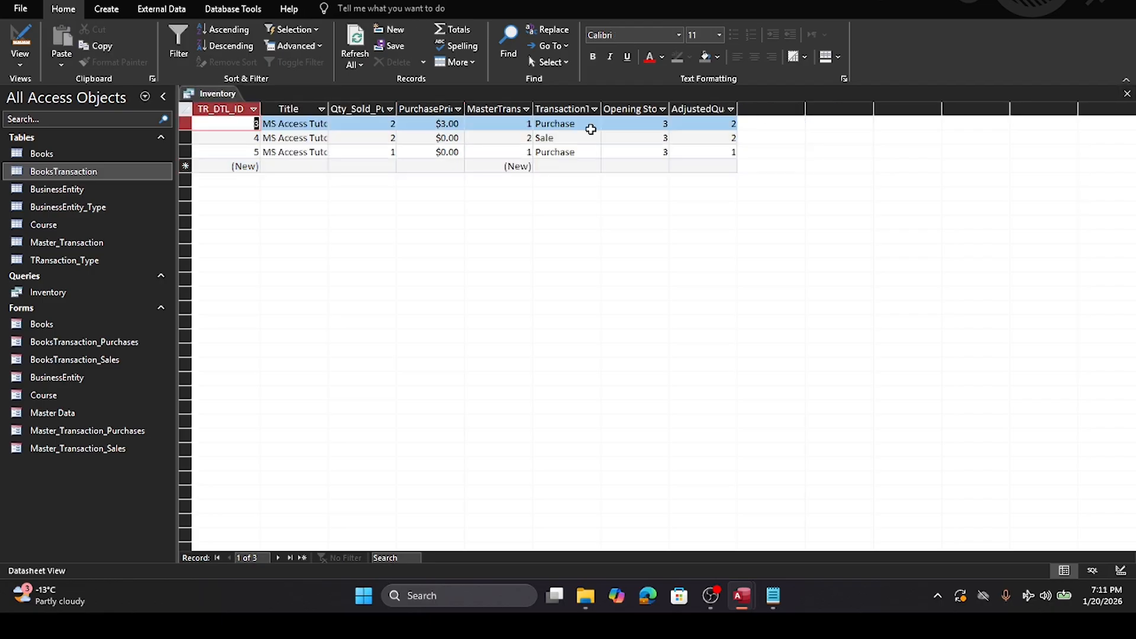
Step: Rerun the Inventory query and widen the Qty_Sold_Purhase and transaction type columns to review the Sale row
left_click(1127, 93)
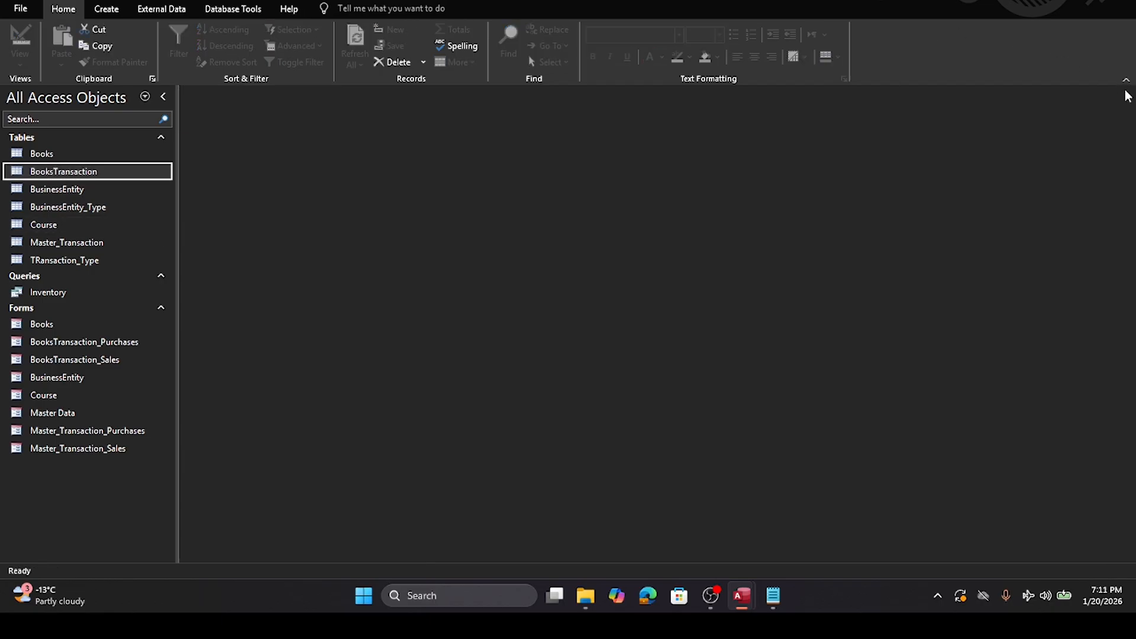
double_click(35, 293)
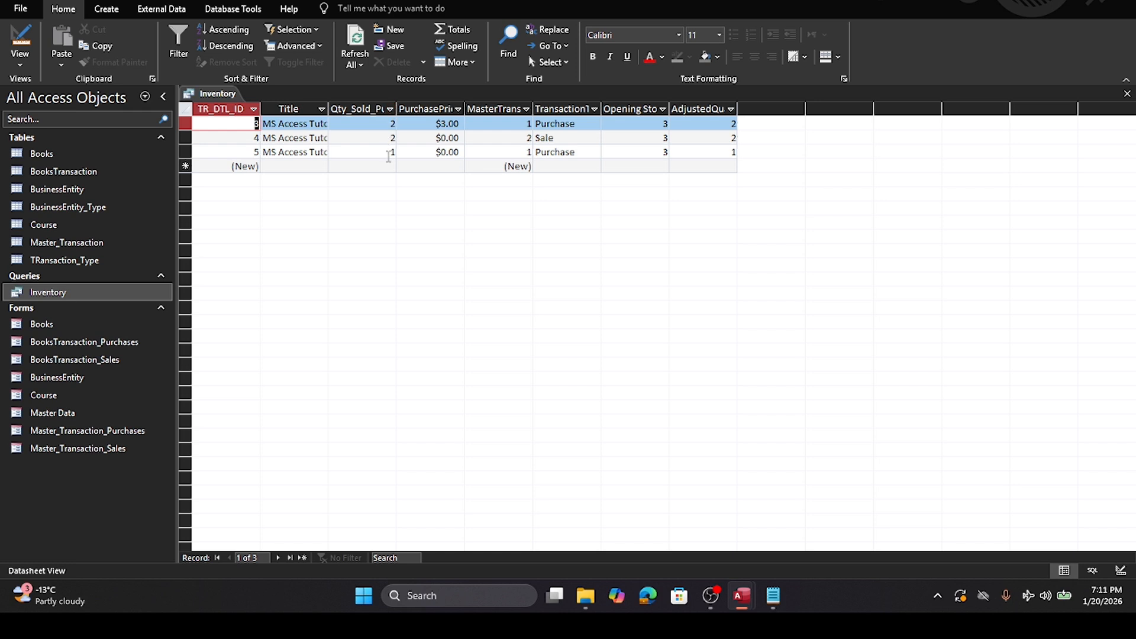
left_click_drag(398, 109, 423, 109)
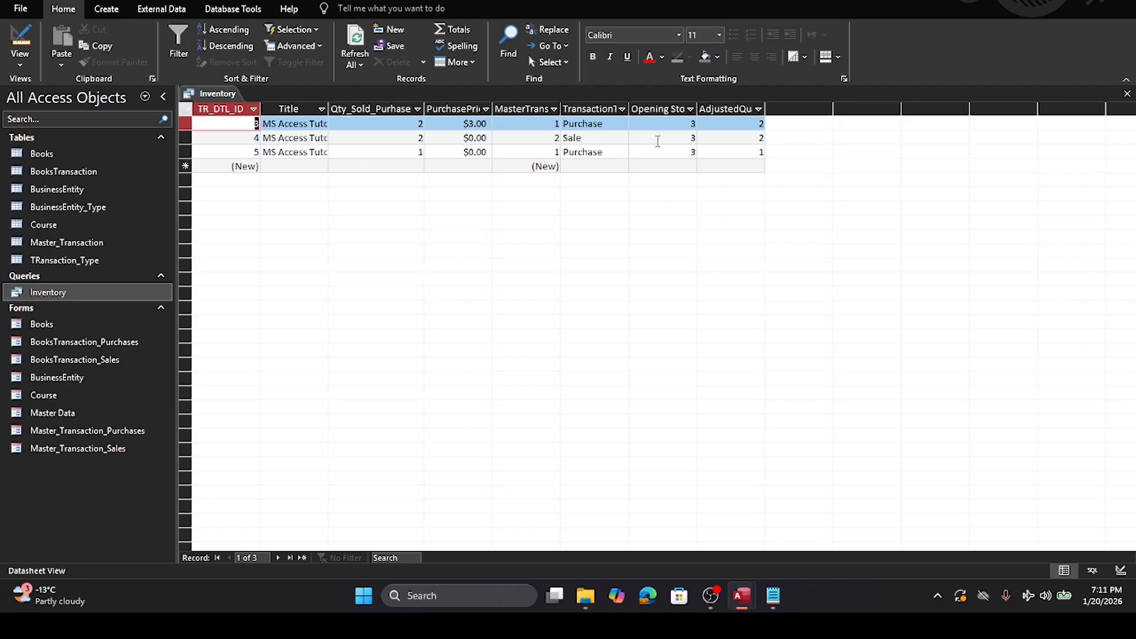
left_click_drag(629, 108, 673, 112)
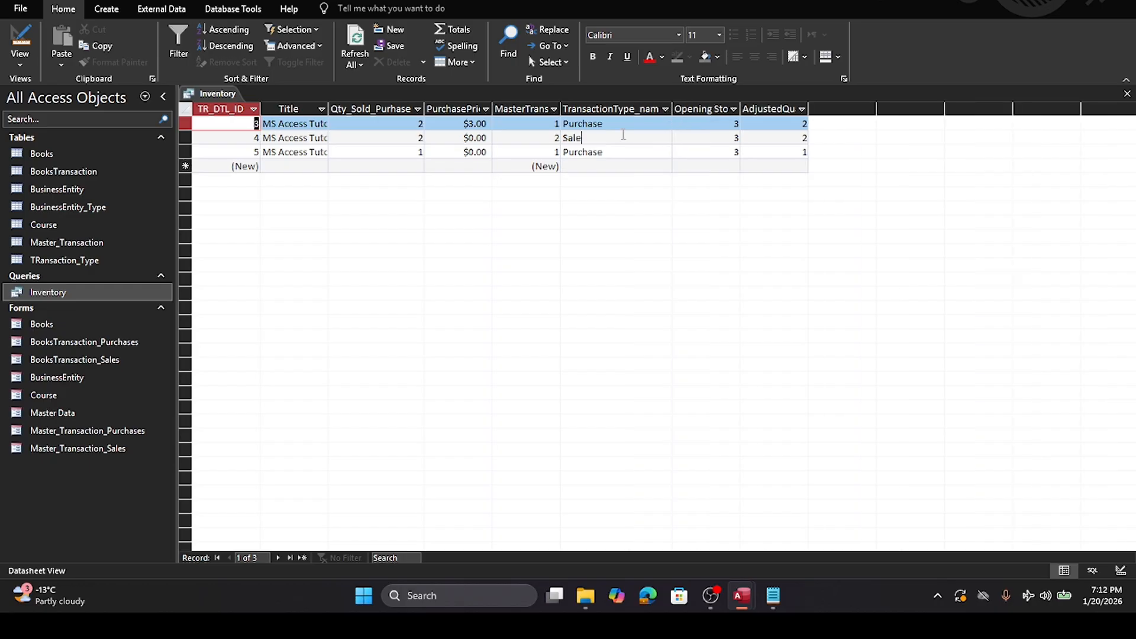
left_click(623, 136)
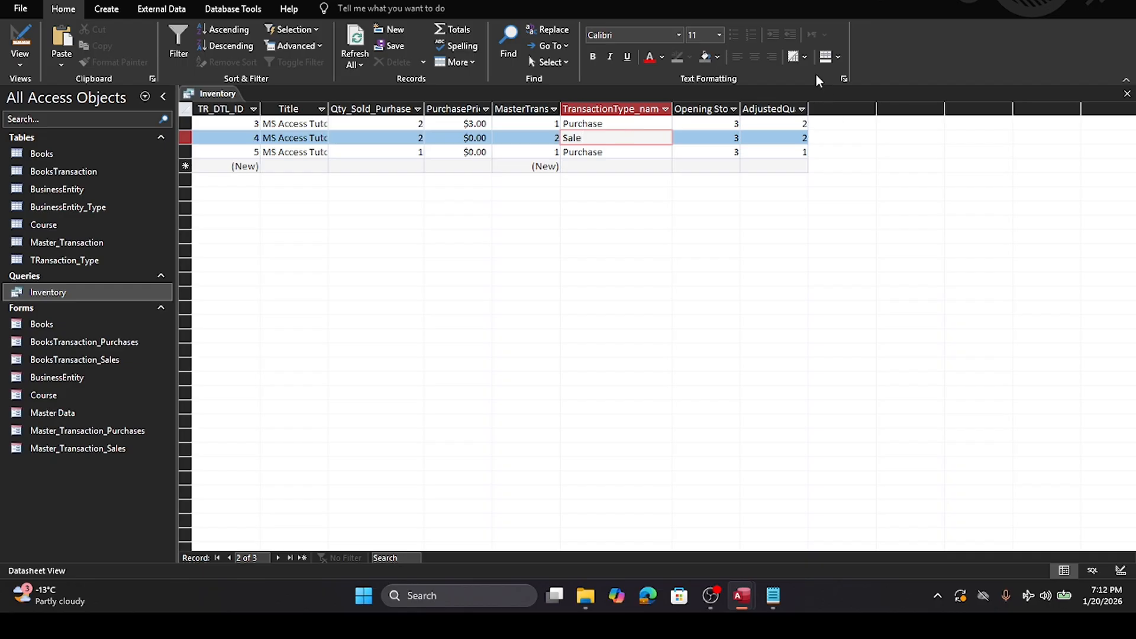
Step: Close the results saving the layout, and reopen the Inventory query in Design View
left_click(1127, 95)
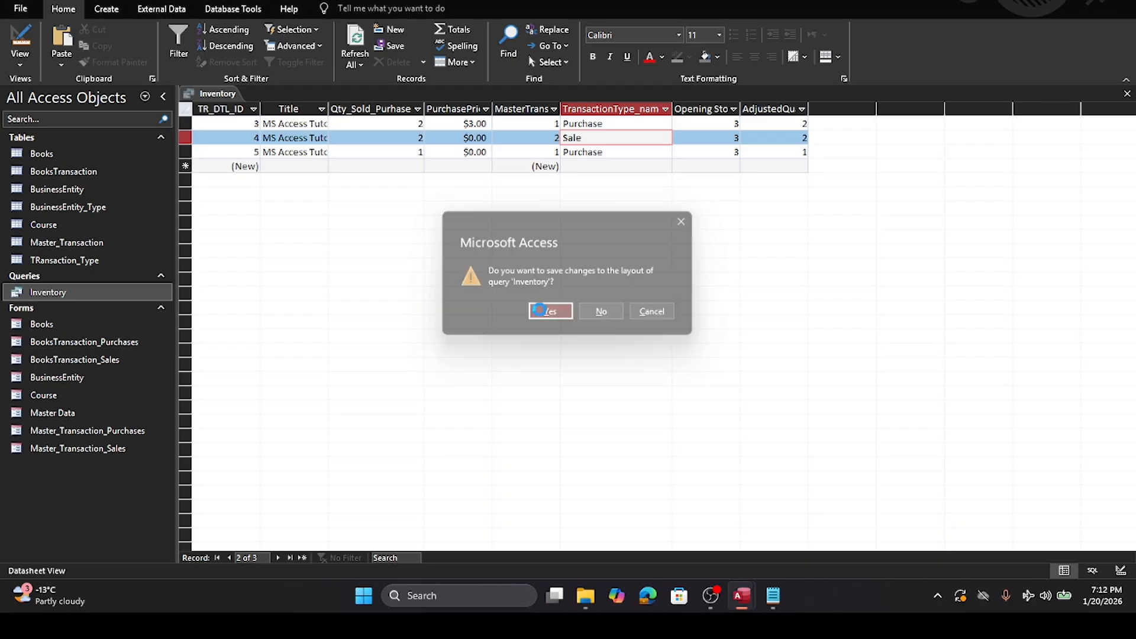
left_click(549, 314)
right_click(46, 291)
left_click(90, 317)
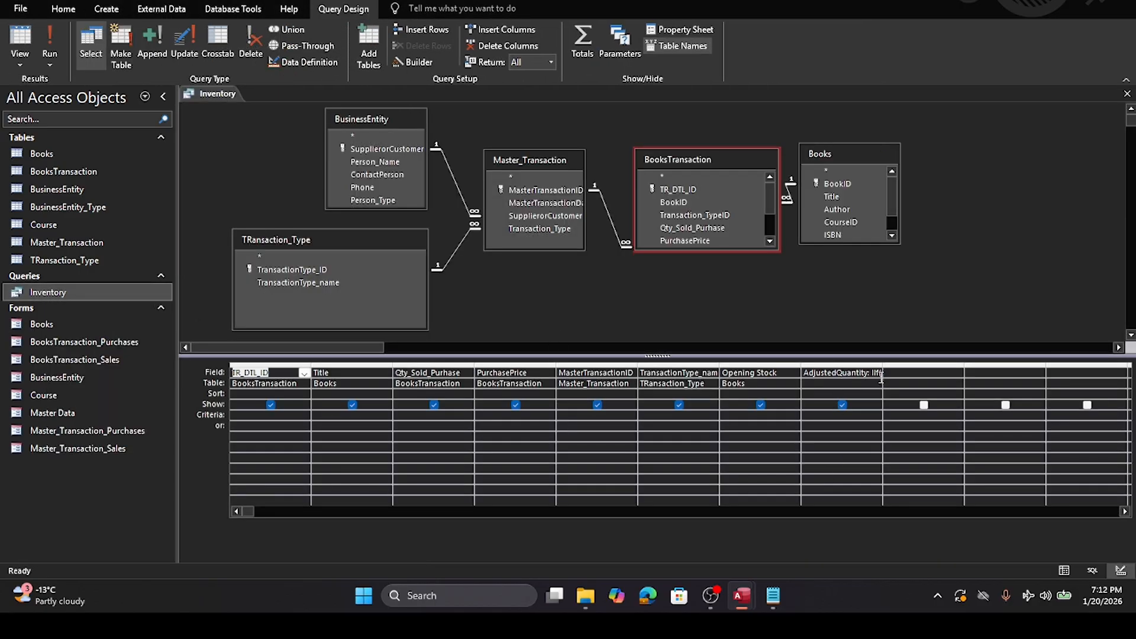
Step: Resize the Opening Stock and AdjustedQuantity grid columns to read the IIf expression, then close the design
left_click_drag(801, 366, 719, 355)
left_click_drag(800, 365, 1132, 427)
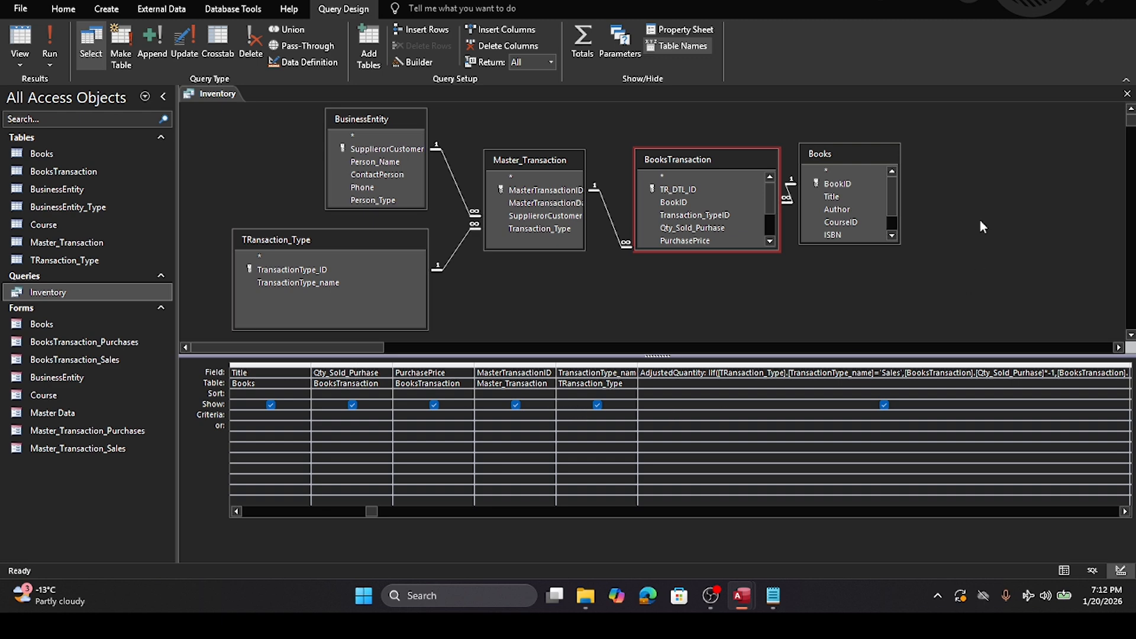
left_click(1125, 94)
Step: Rerun the query, then delete the Opening Stock column in Design View and widen AdjustedQuantity before closing
double_click(72, 296)
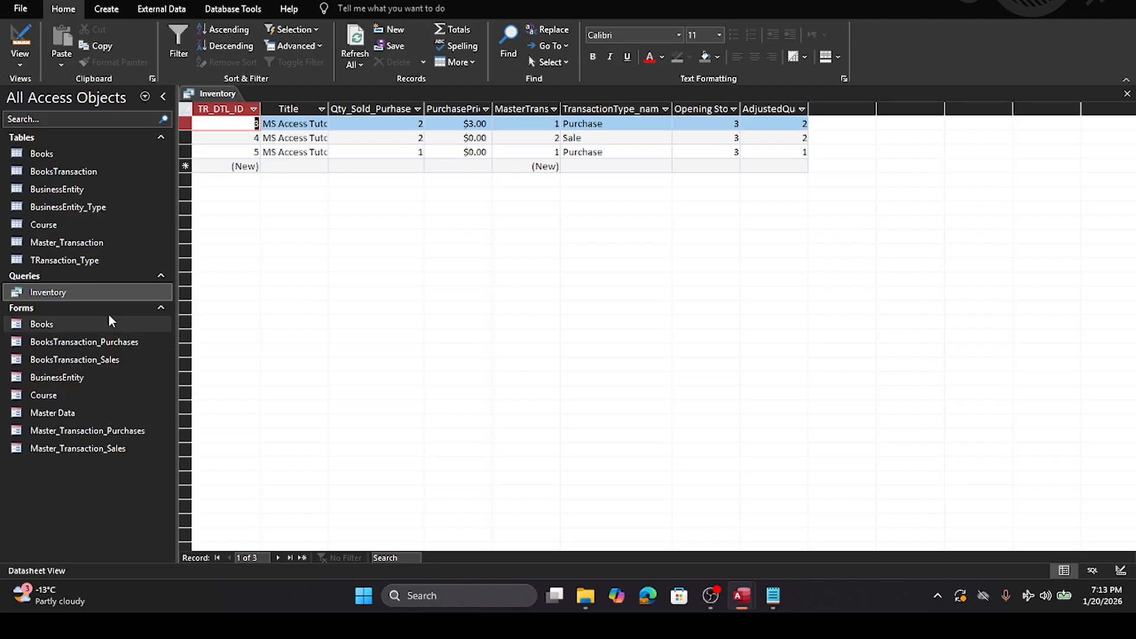
right_click(55, 293)
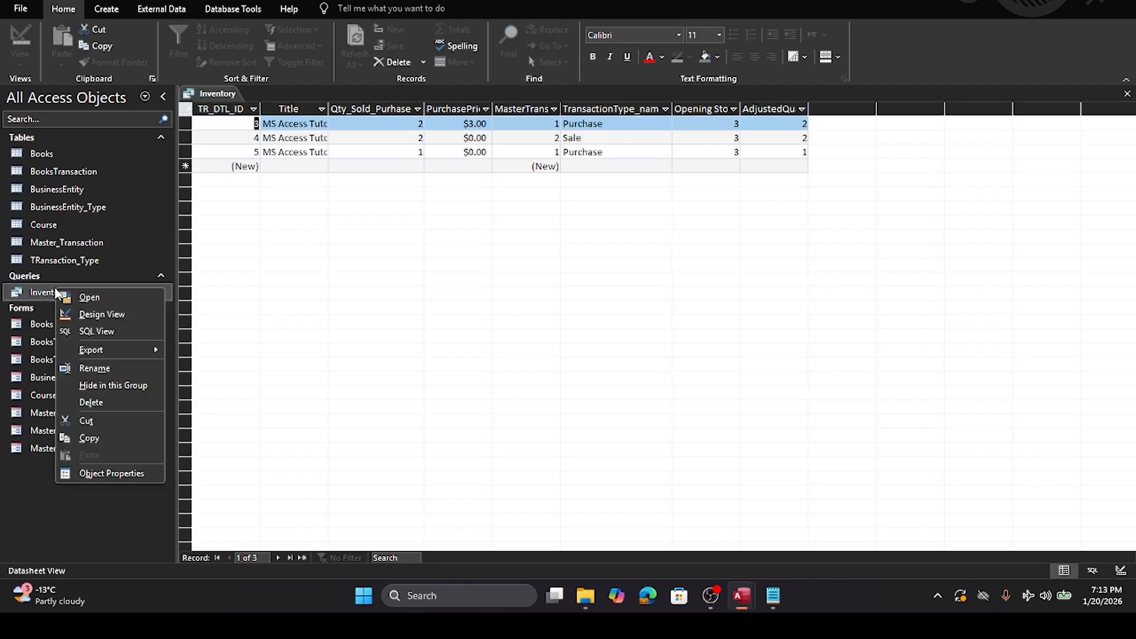
left_click(90, 315)
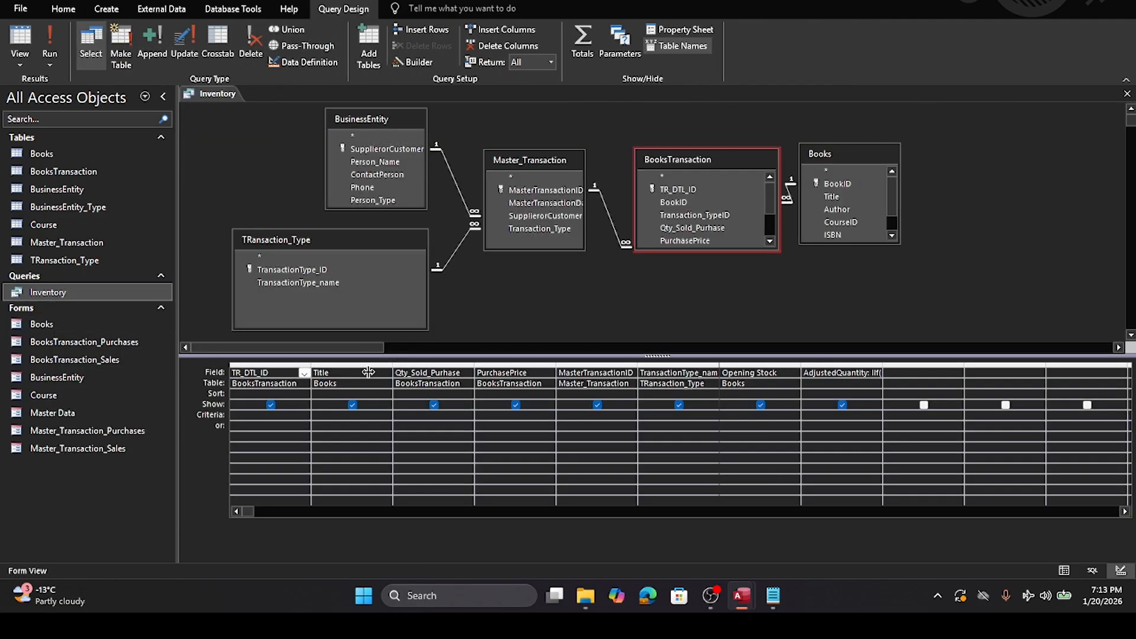
left_click(760, 365)
key("Delete")
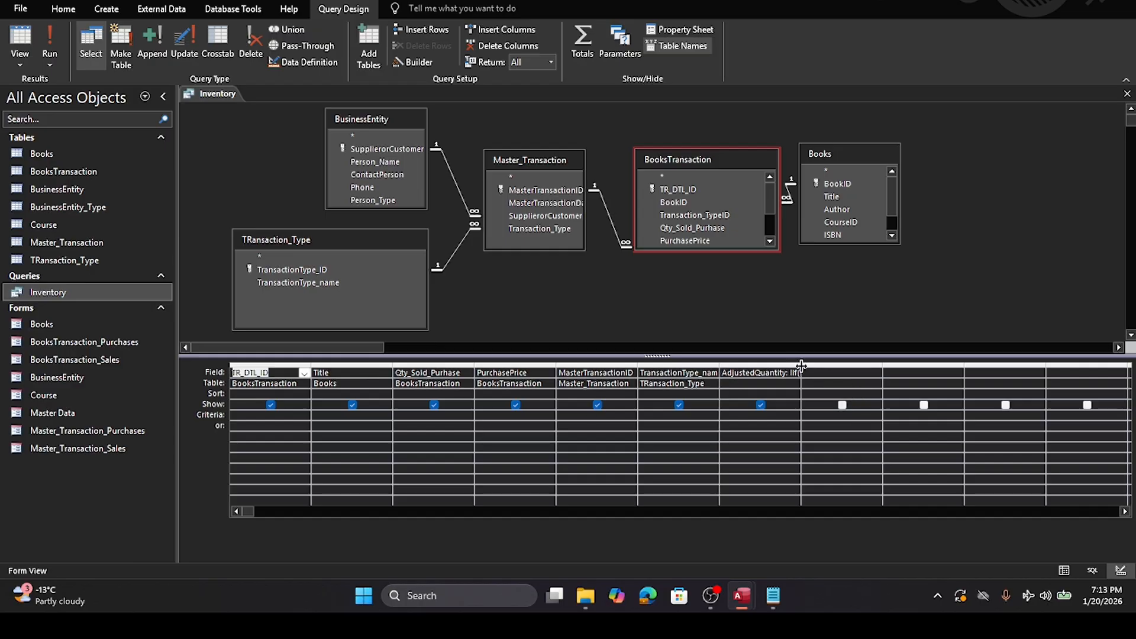
left_click_drag(1125, 399, 1128, 404)
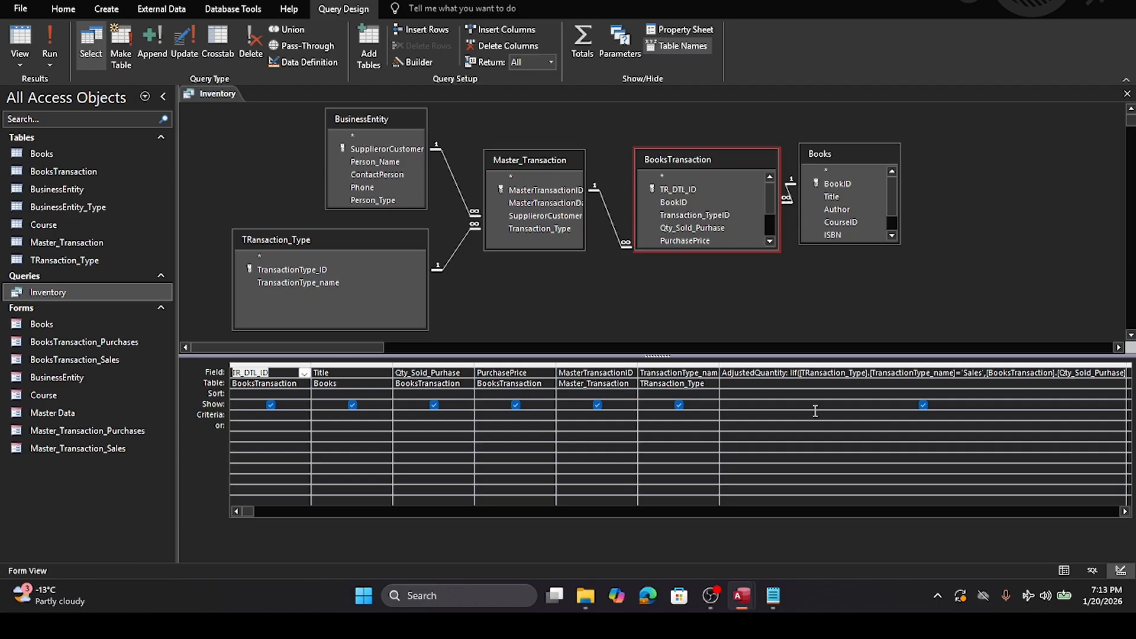
left_click(1127, 93)
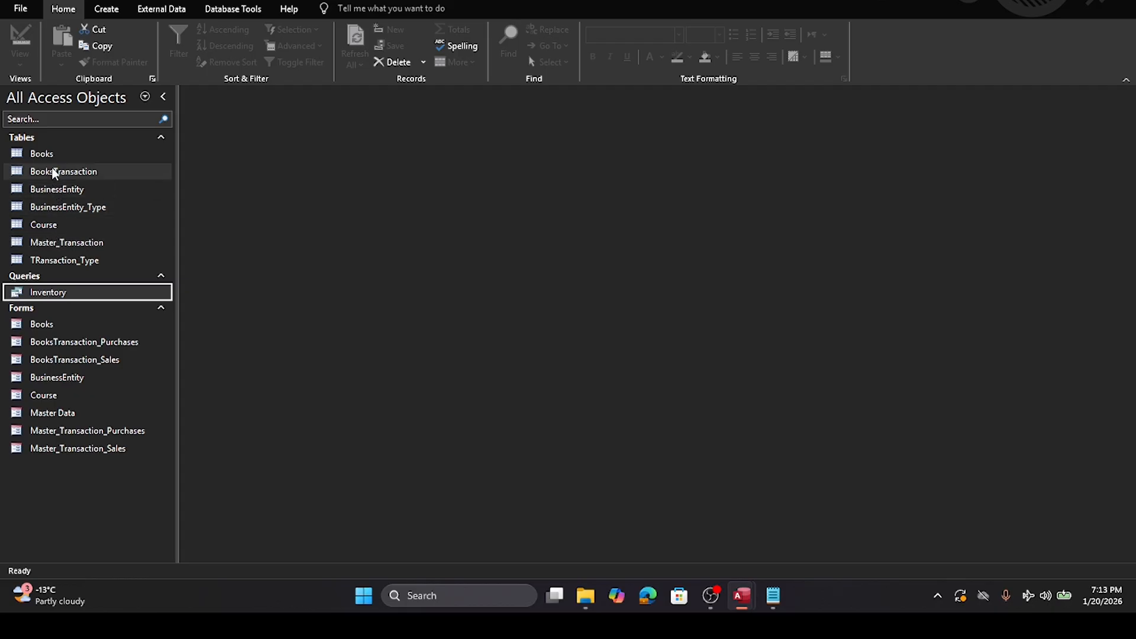
Step: Check the TRansaction_Type names (Purchase, Sale) and reopen the Inventory query in Design View
double_click(47, 262)
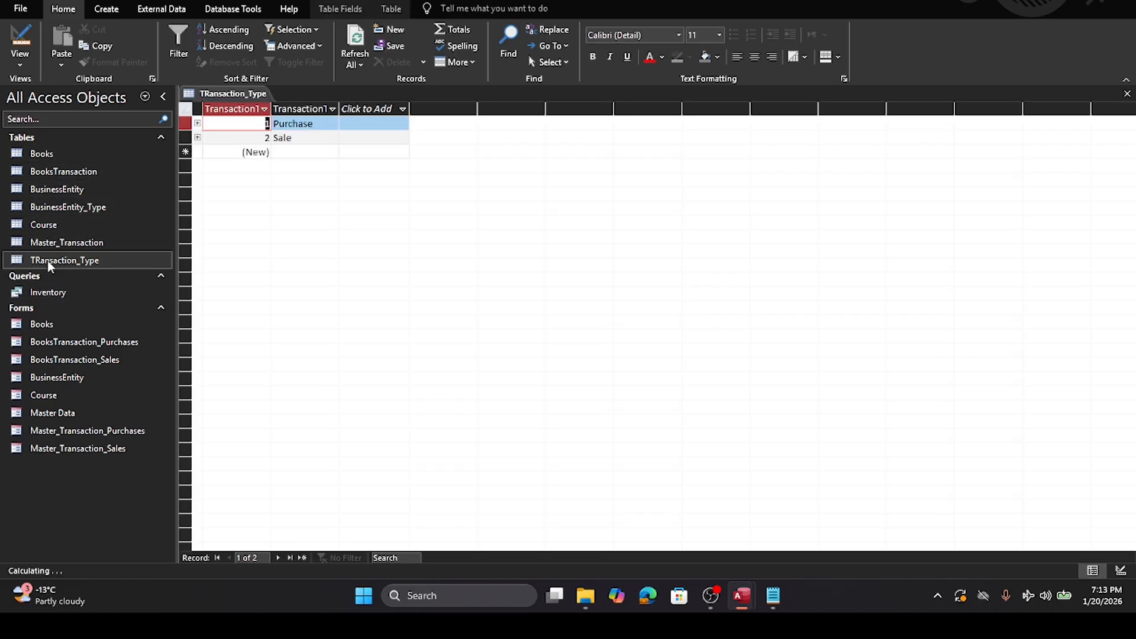
left_click(46, 294)
right_click(46, 293)
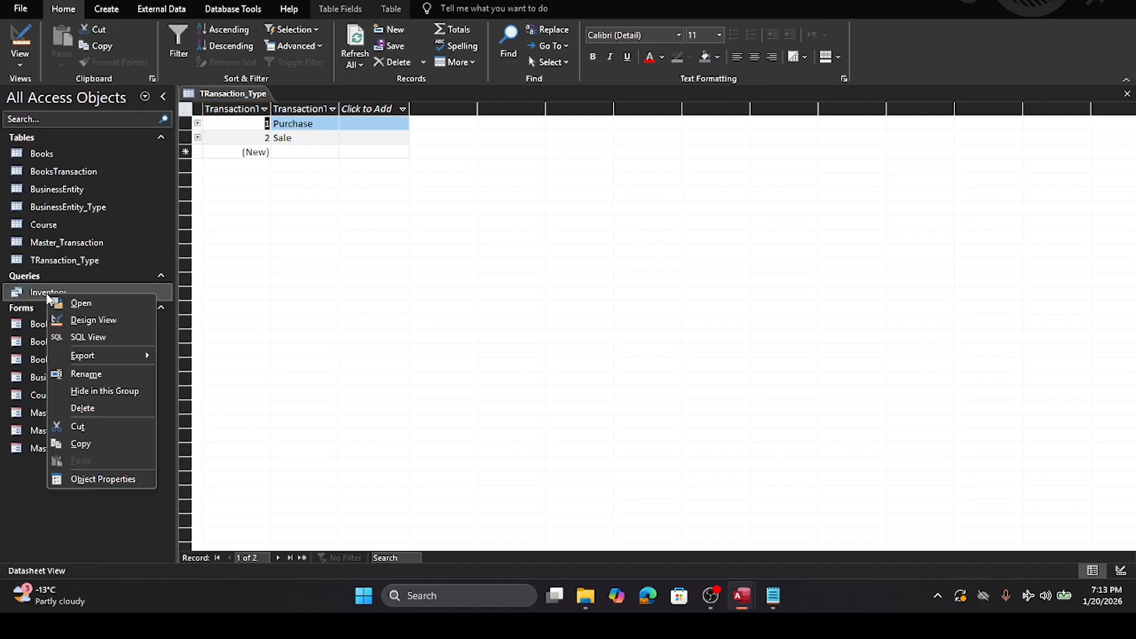
left_click(93, 320)
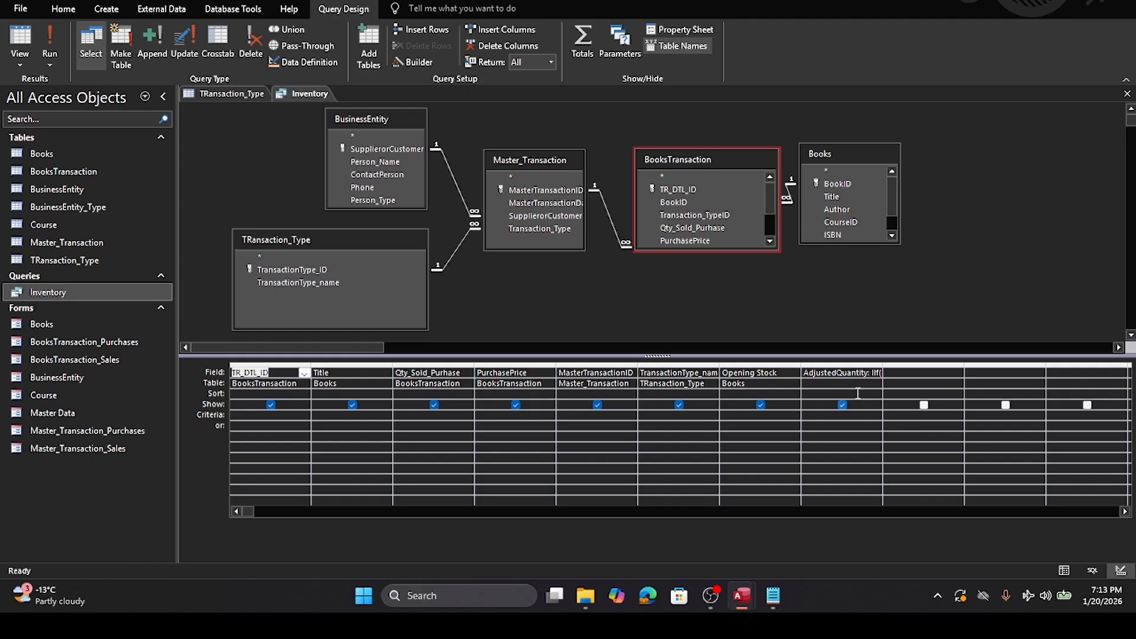
Step: Change the IIf condition from 'Sales' to 'Sale' in the AdjustedQuantity expression
left_click_drag(883, 365, 1087, 384)
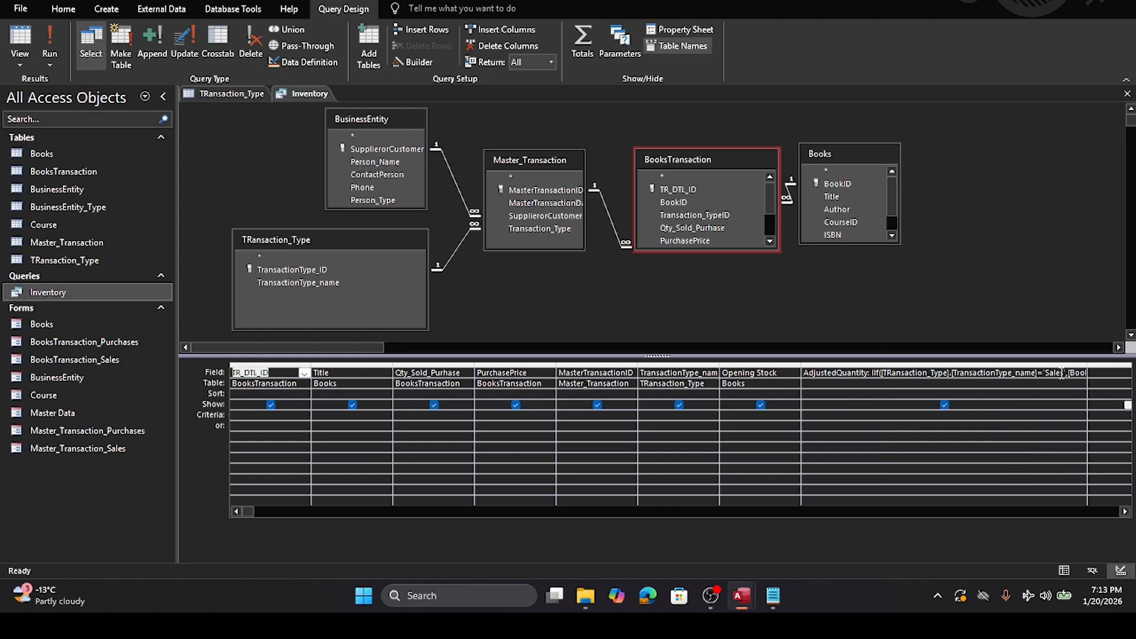
left_click(1062, 372)
key("BackSpace")
key("Down")
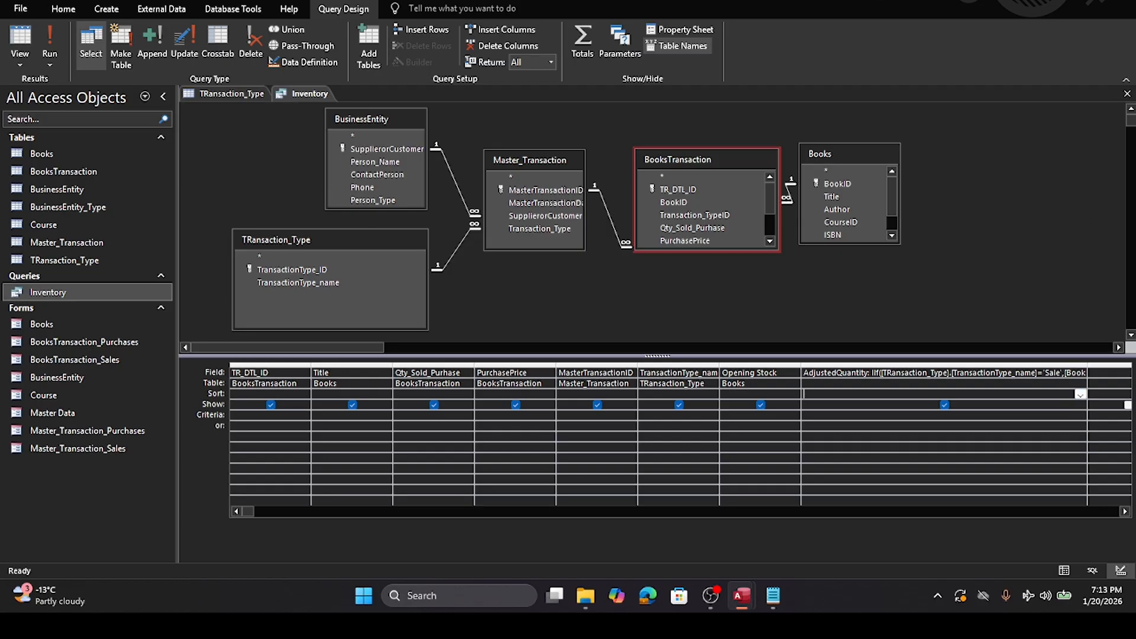
Step: Save and close the corrected Inventory design and close the TRansaction_Type table
left_click(1128, 94)
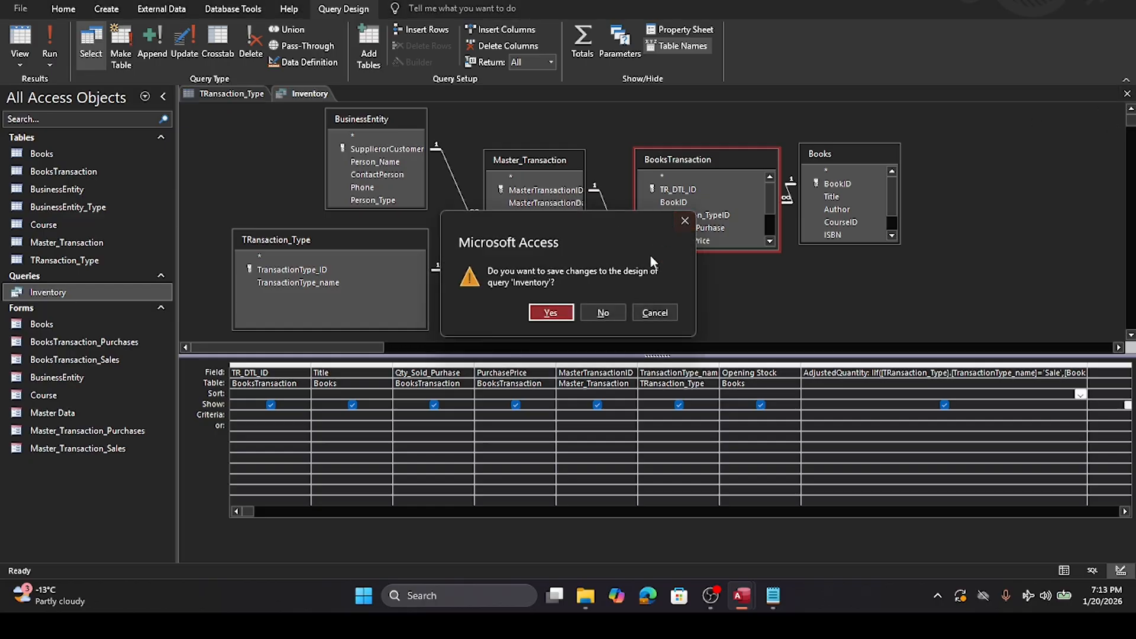
left_click(547, 315)
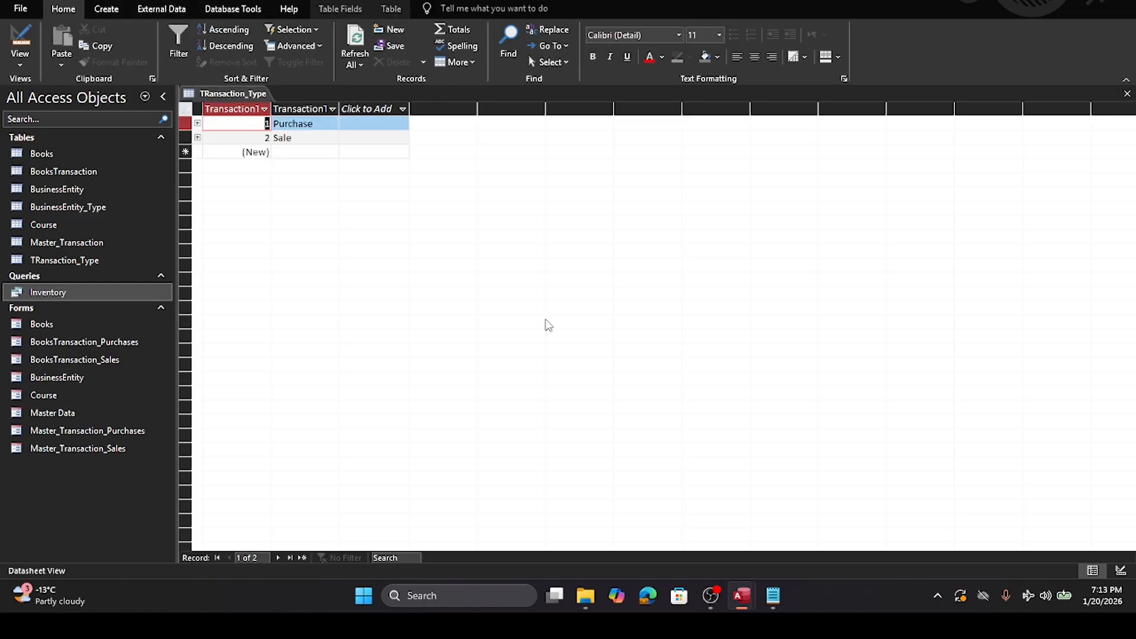
left_click(1127, 93)
Step: Run Inventory, widen AdjustedQuantity to show the -2 Sale value, and save the layout
double_click(39, 294)
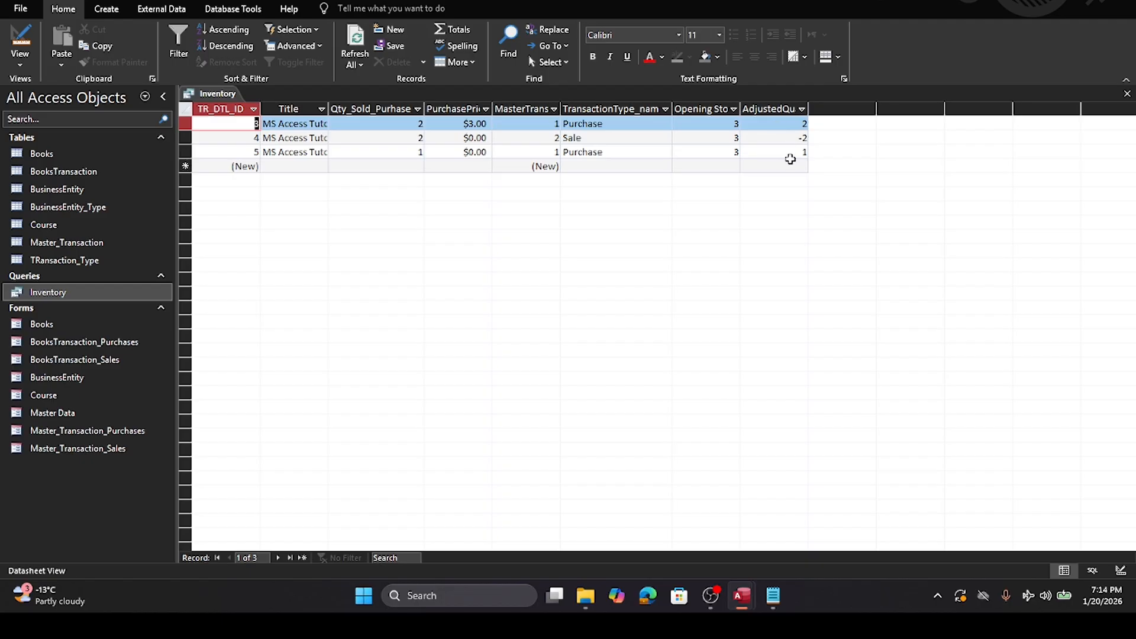
left_click_drag(808, 109, 870, 109)
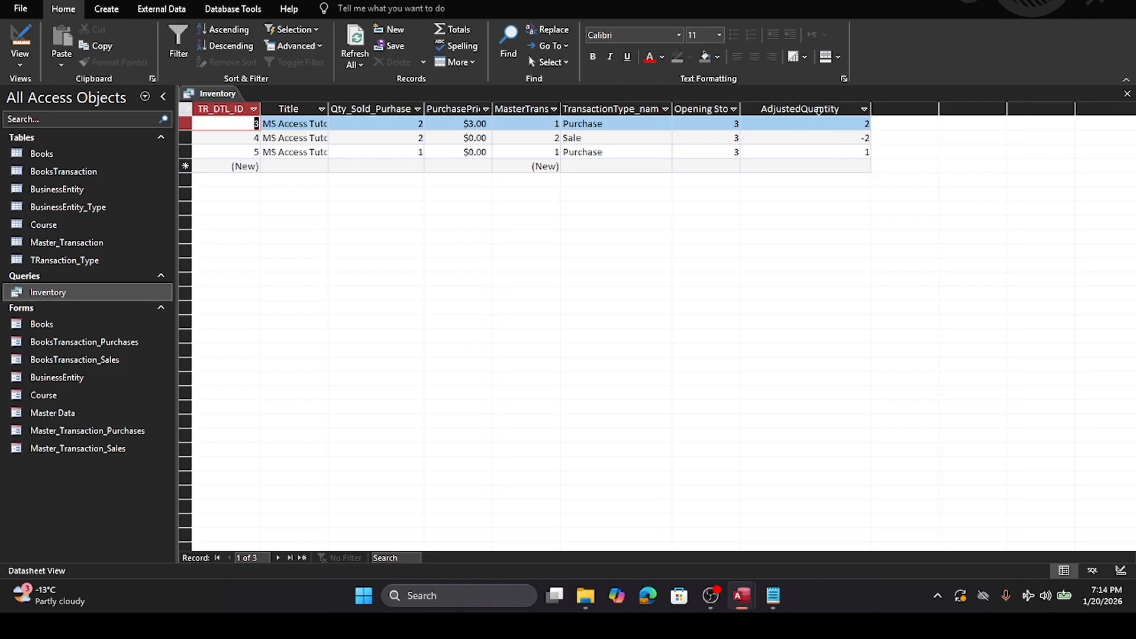
left_click(1127, 93)
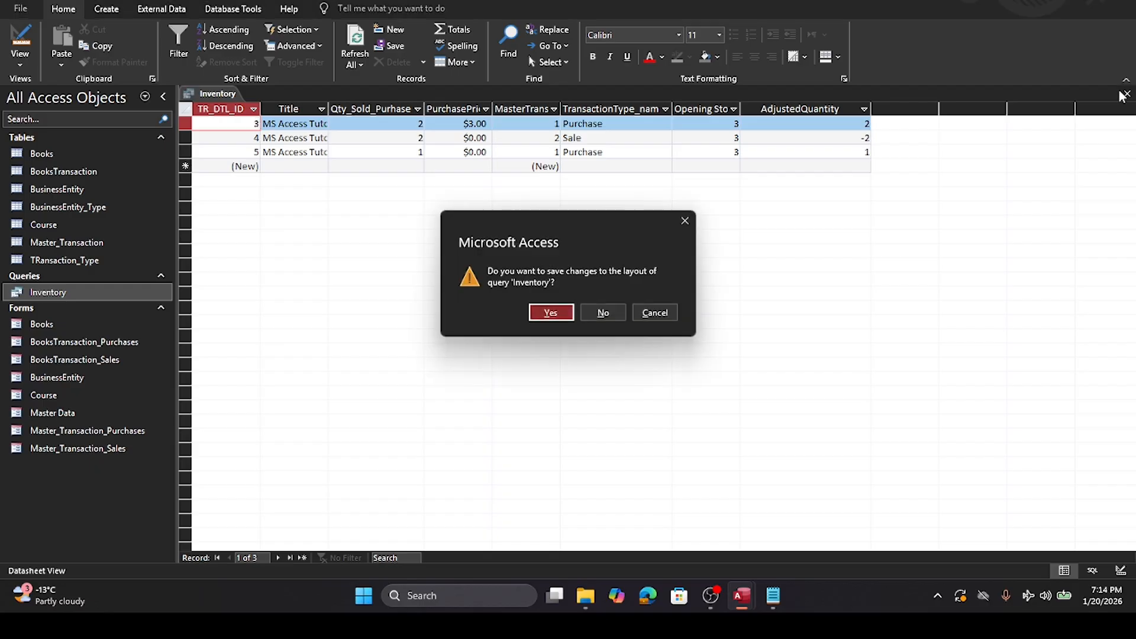
left_click(556, 313)
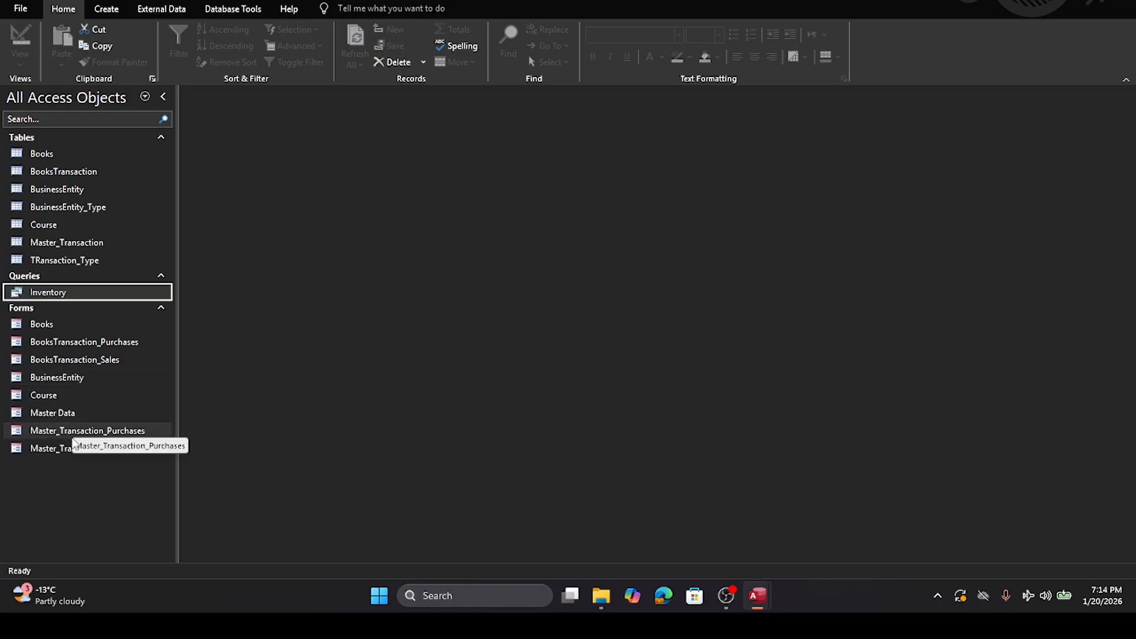
Step: Start a new purchase transaction dated 1/20/2026 with XYZ Books as entity and type Purchase
double_click(46, 413)
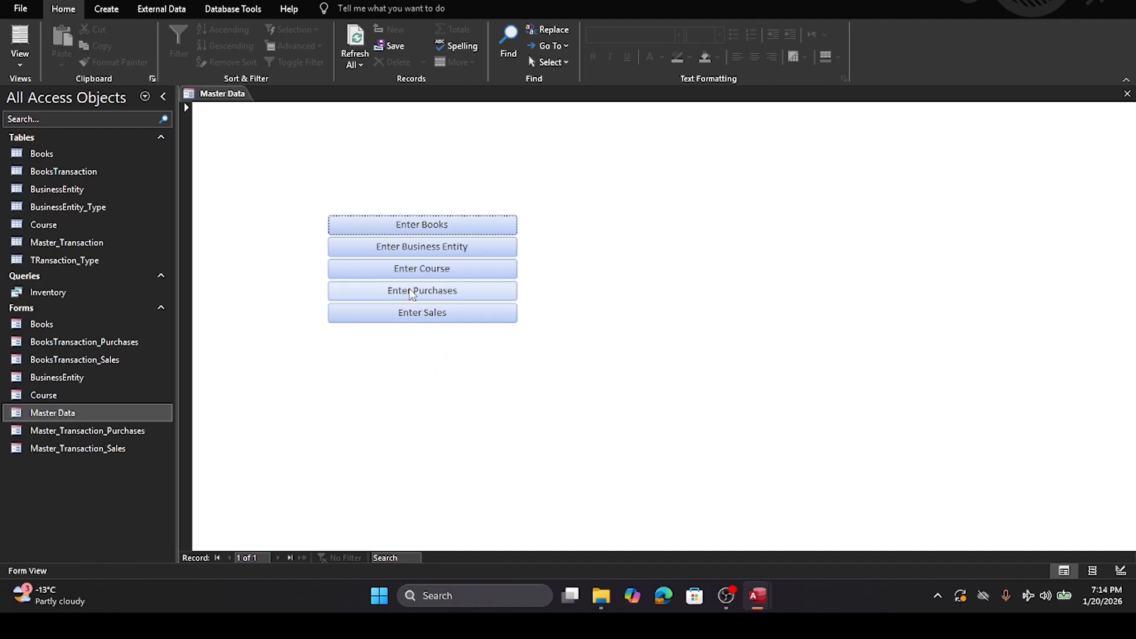
left_click(412, 290)
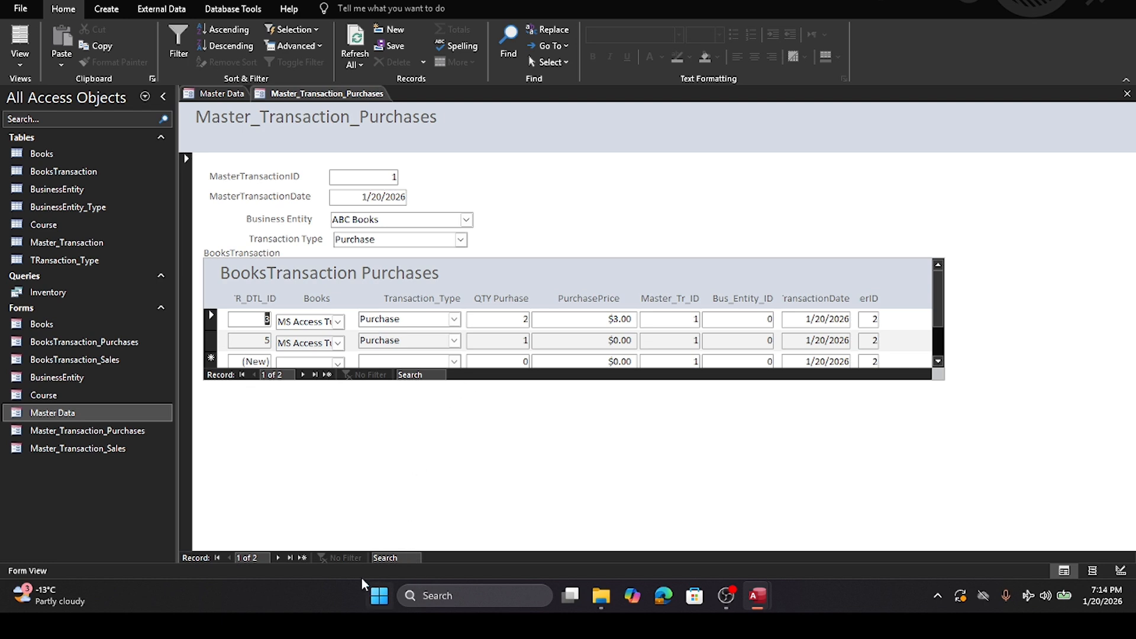
left_click(303, 559)
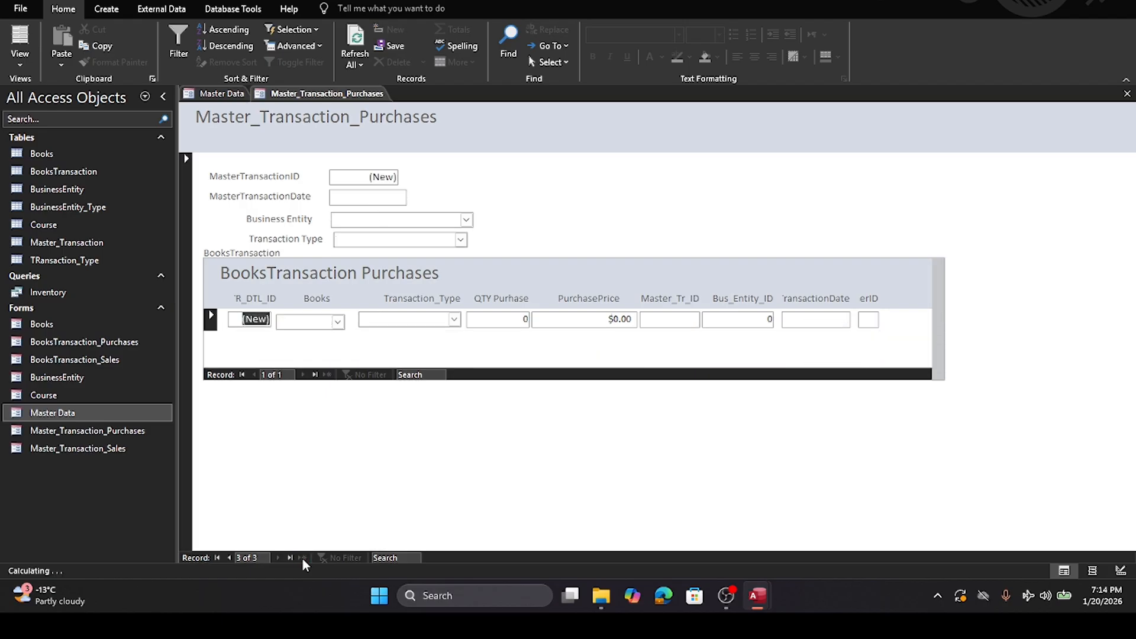
left_click(379, 203)
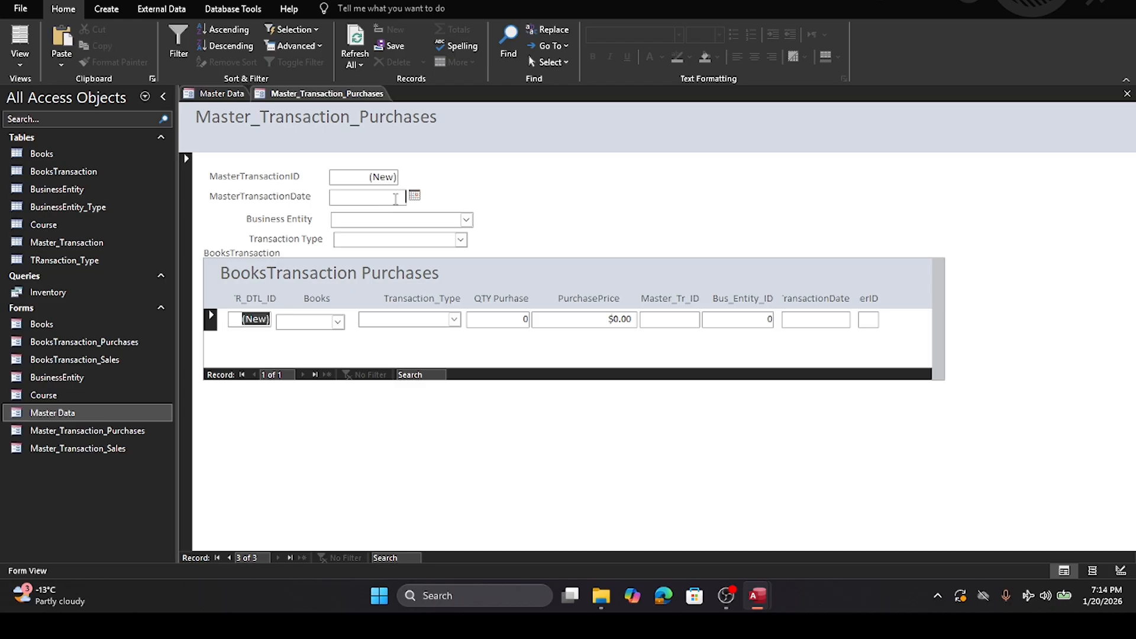
left_click(414, 197)
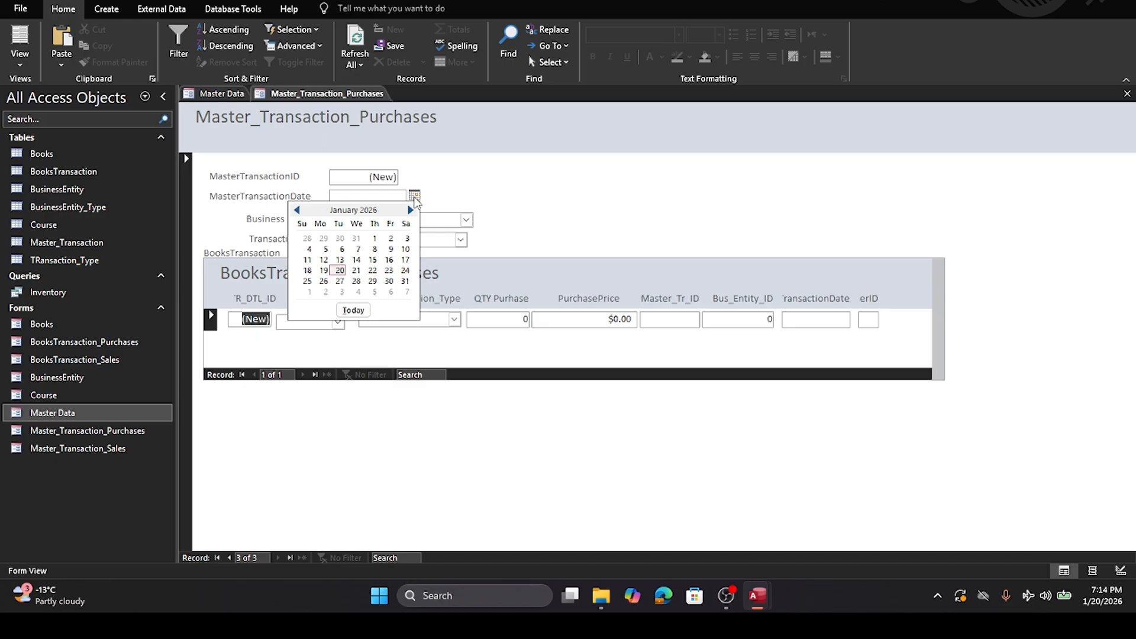
left_click(339, 271)
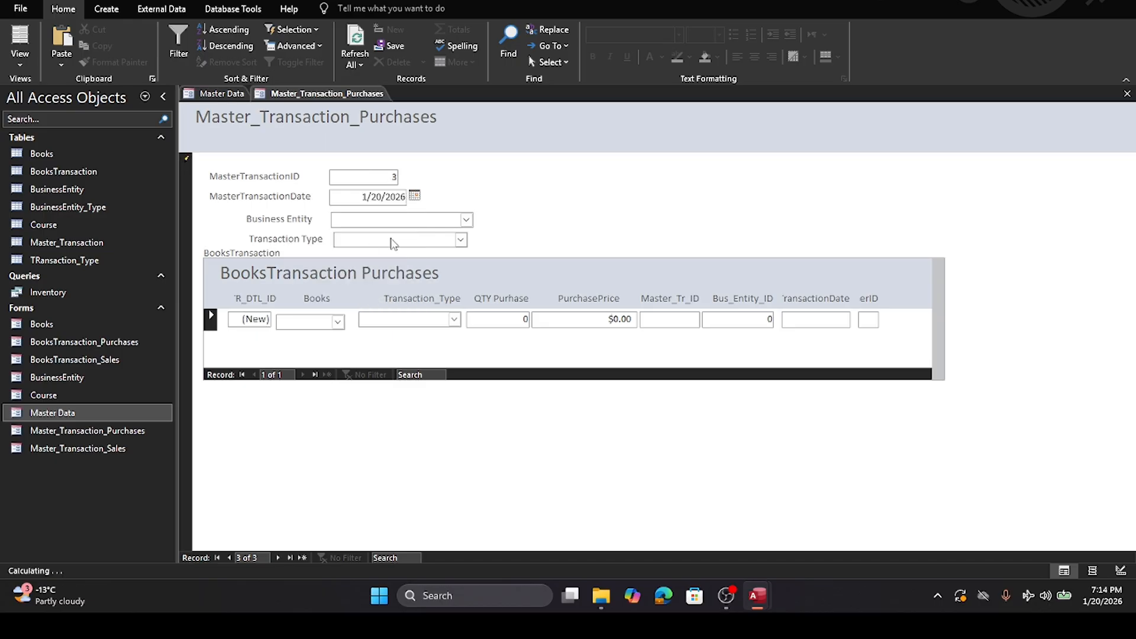
left_click(467, 219)
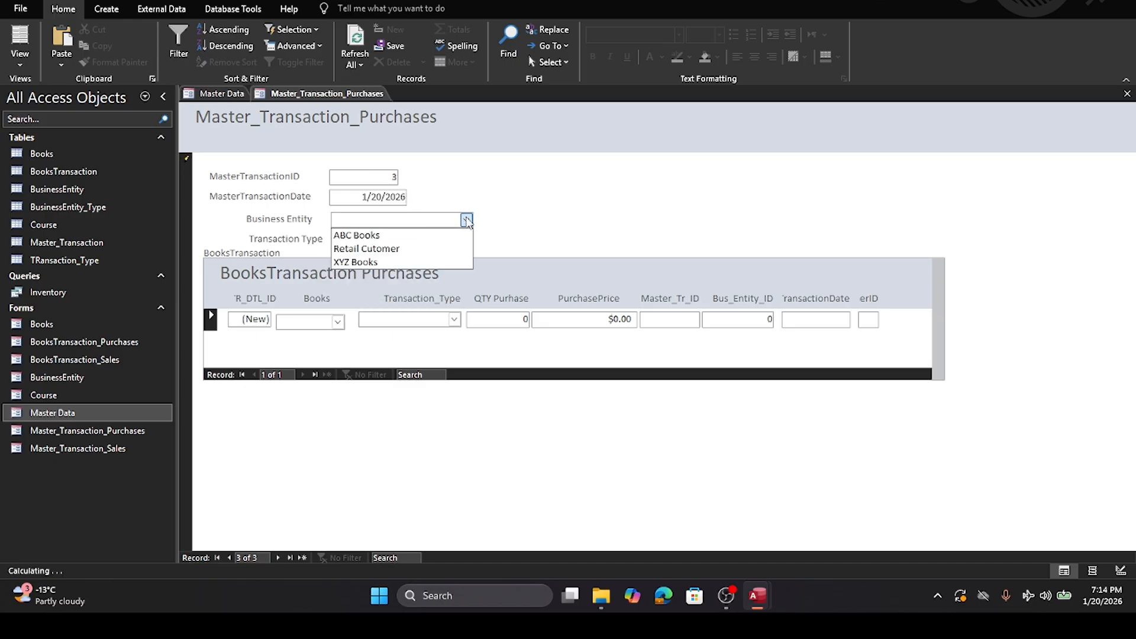
left_click(378, 261)
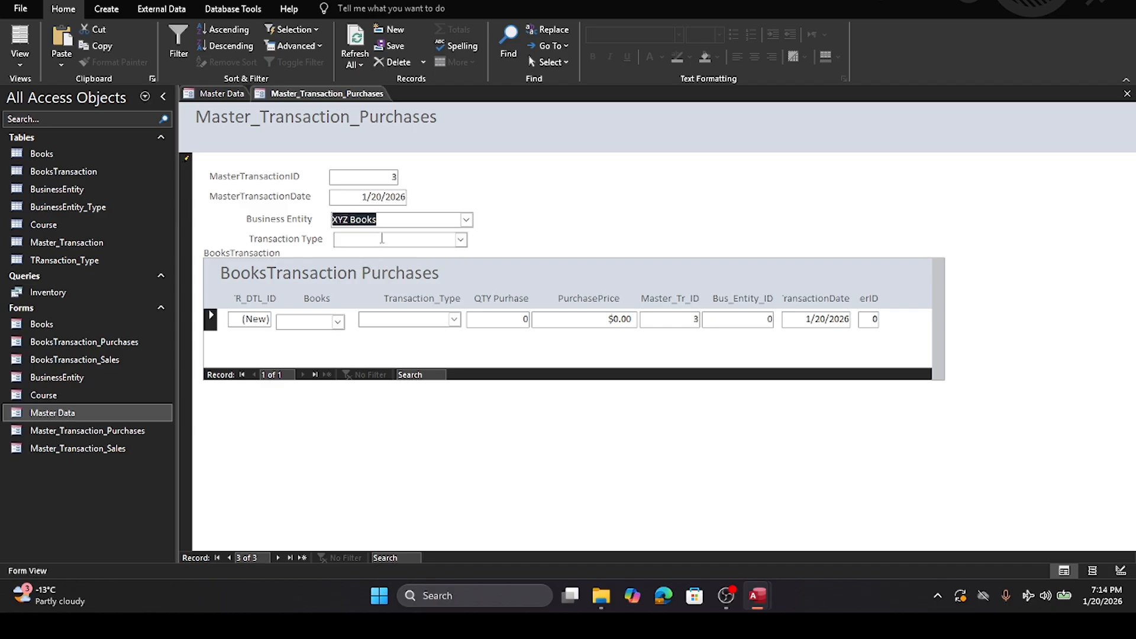
left_click(460, 240)
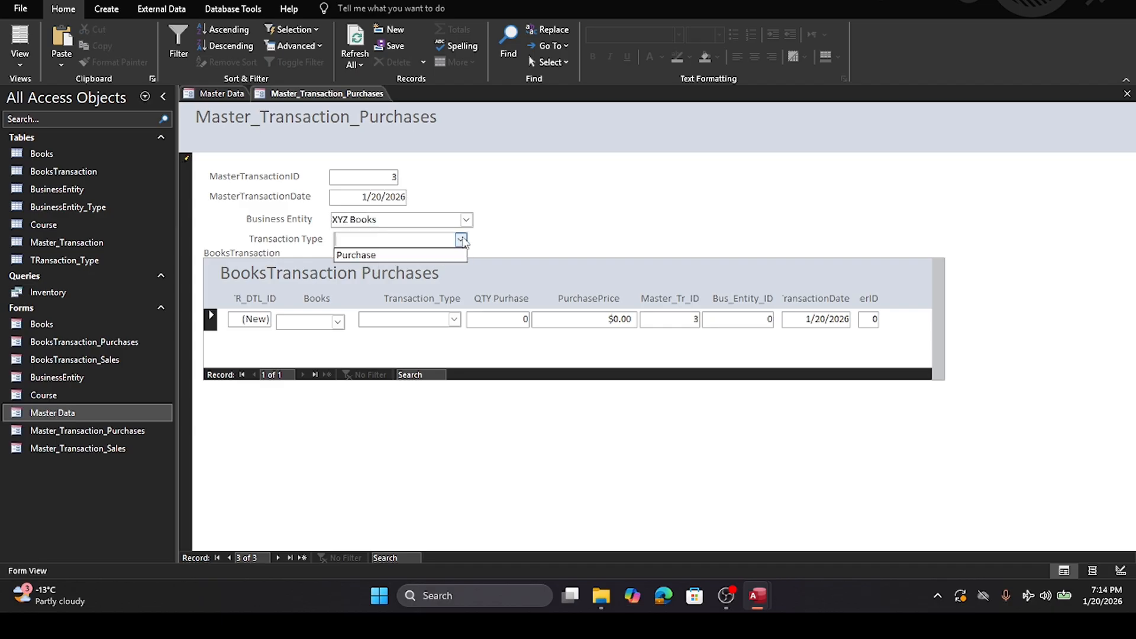
left_click(422, 258)
Step: Add a line buying 5 copies of the French-learning book at $15.00, then close the form
left_click(338, 322)
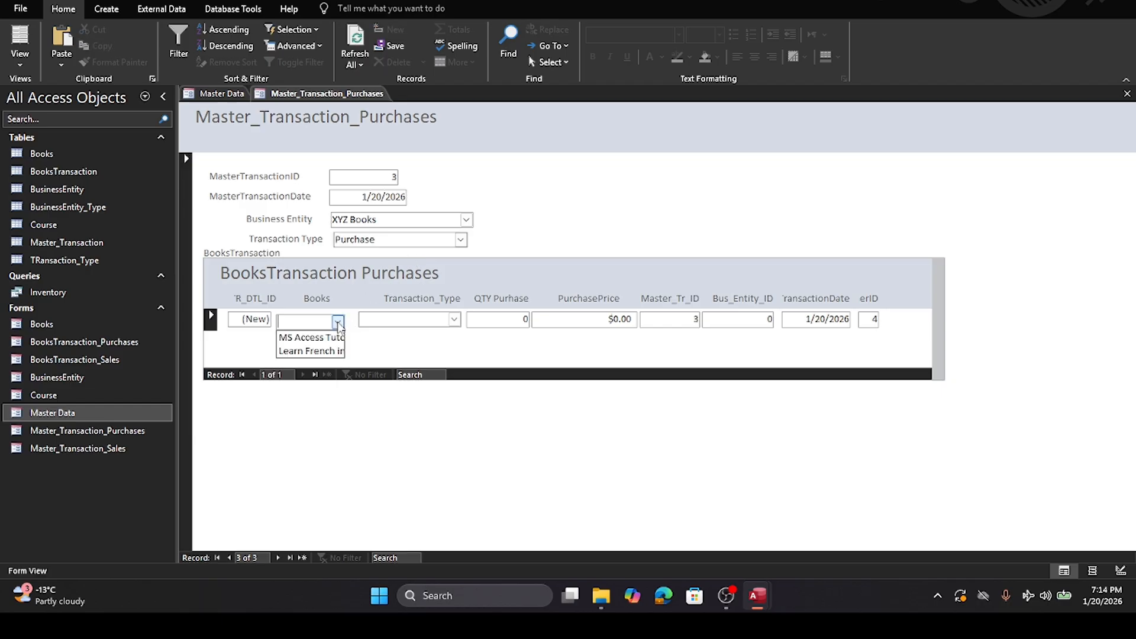
left_click(311, 351)
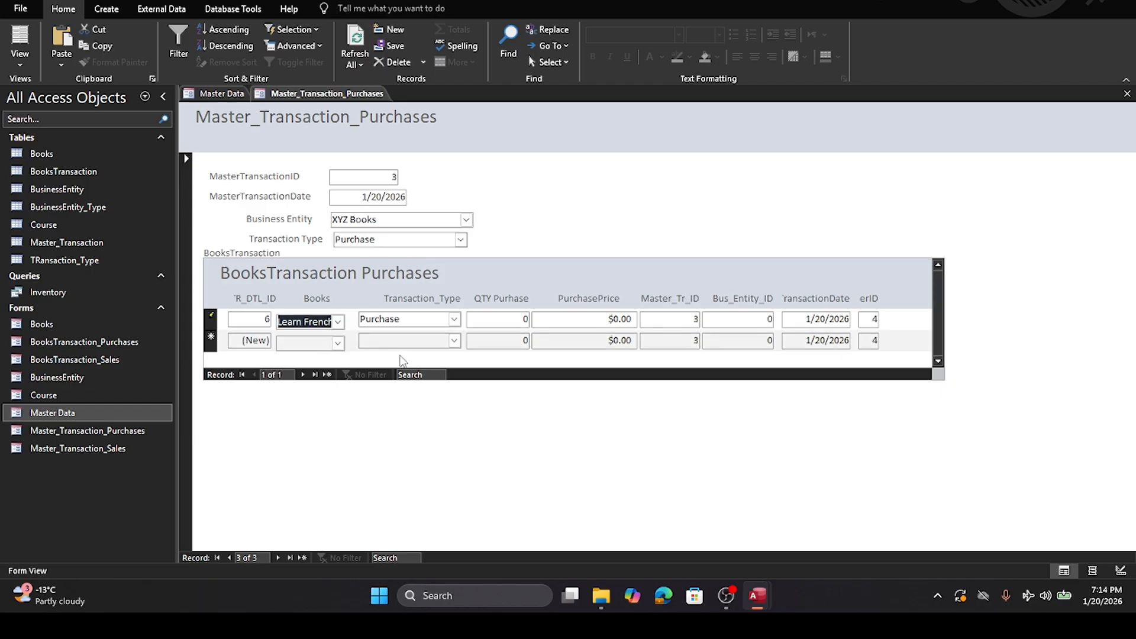
left_click(513, 318)
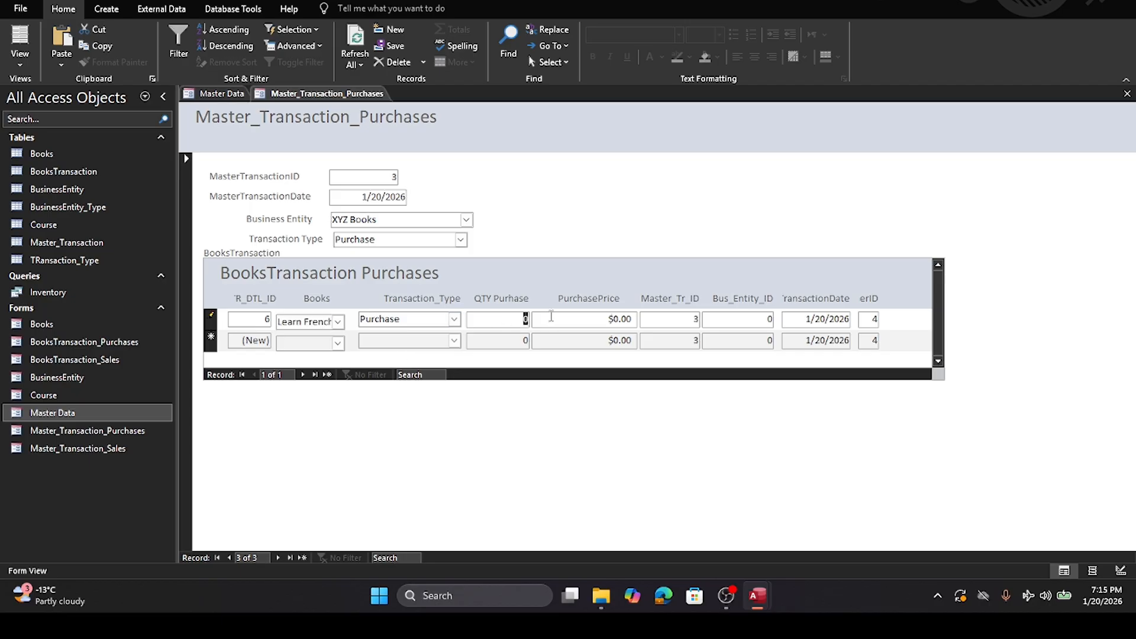
type("5")
key("Tab")
type("15")
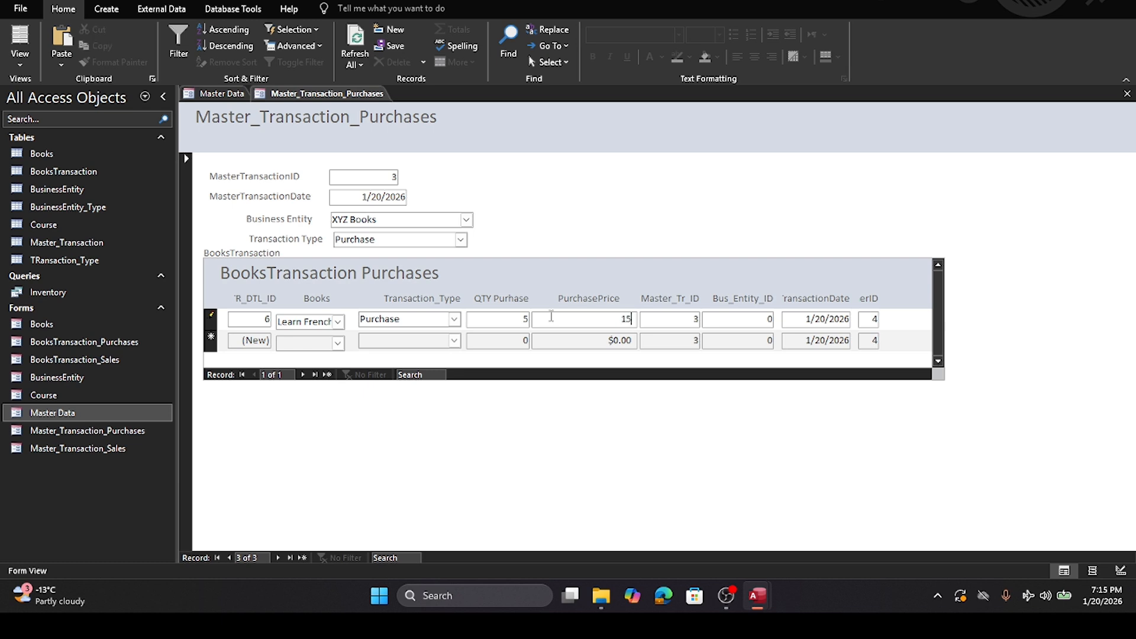
key("Tab")
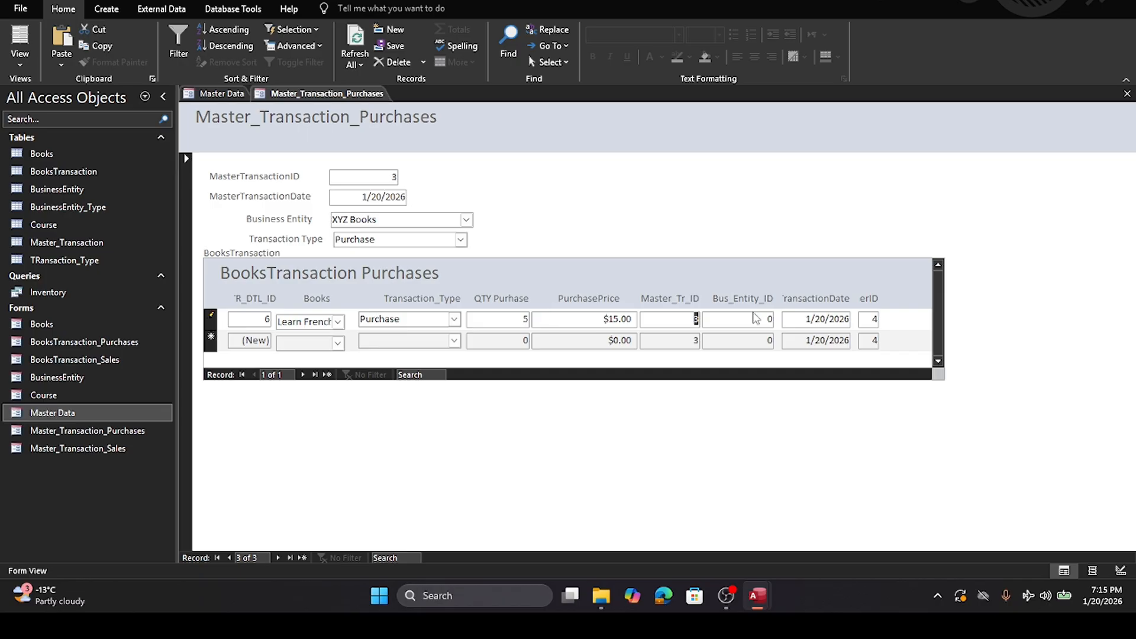
key("Tab")
left_click(1127, 93)
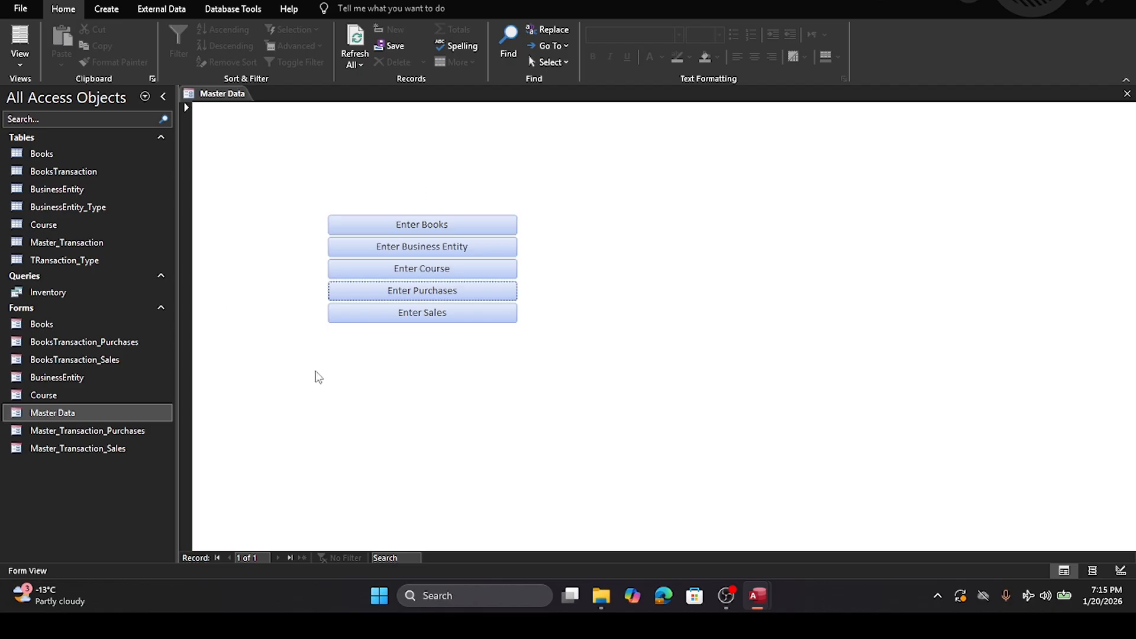
Step: Start a new sale transaction dated 1/20/2026 for Retail Cutomer with type Sale
left_click(404, 312)
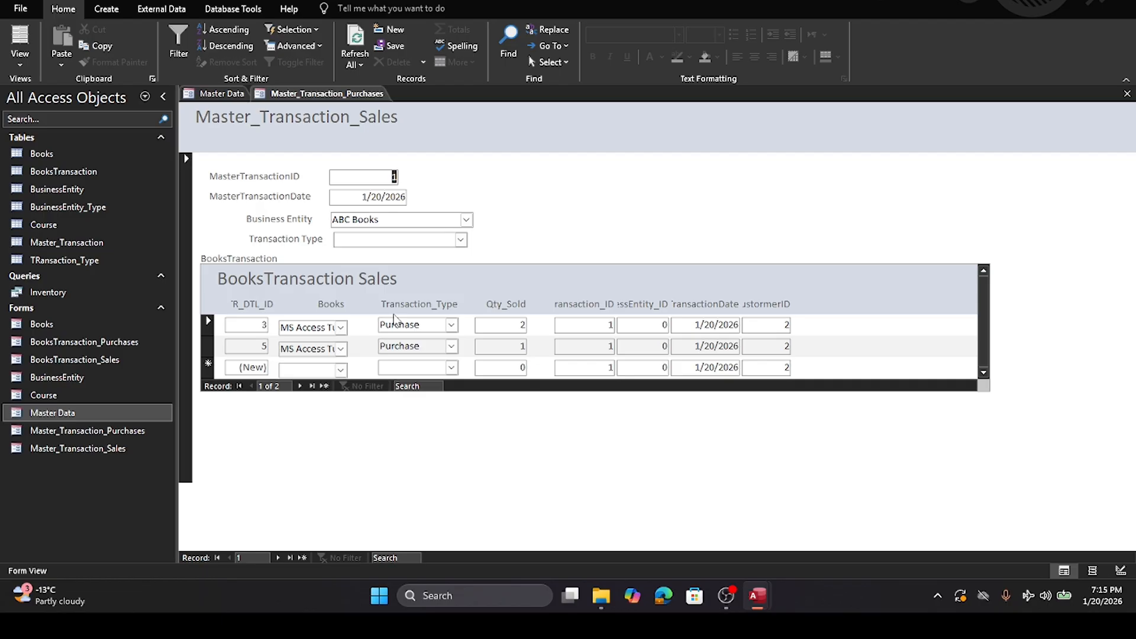
left_click(302, 558)
left_click(379, 202)
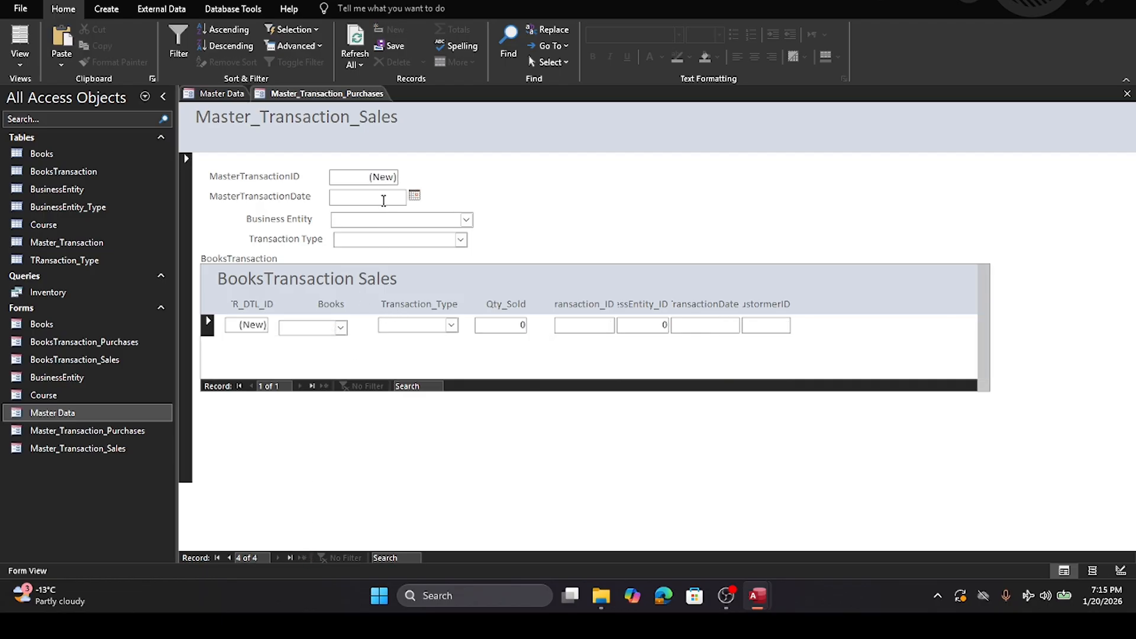
left_click(415, 196)
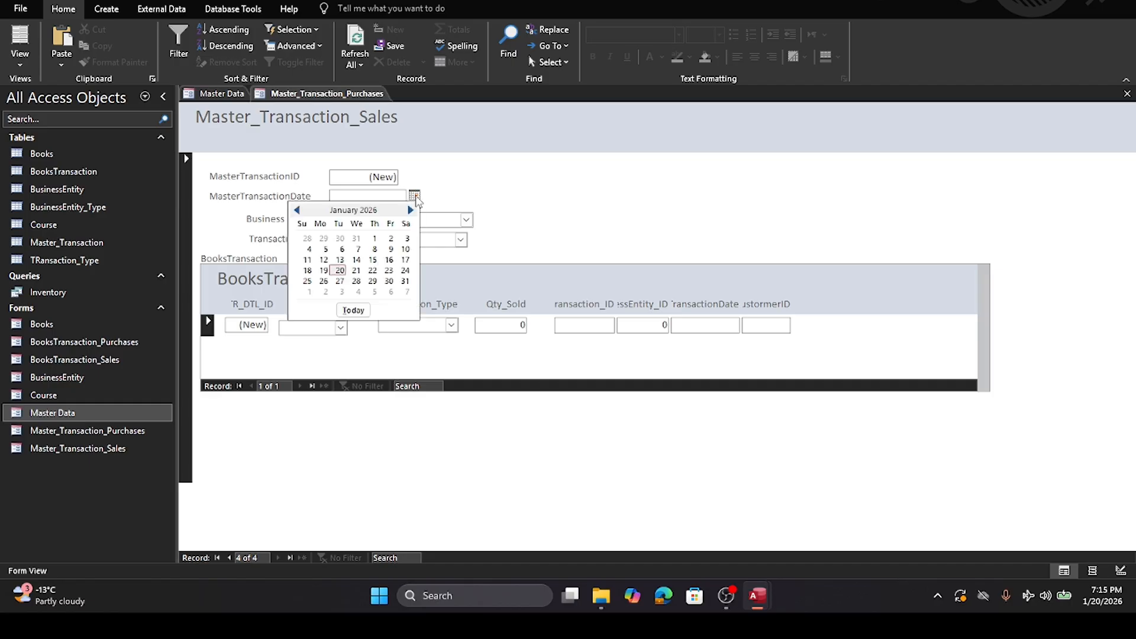
left_click(340, 271)
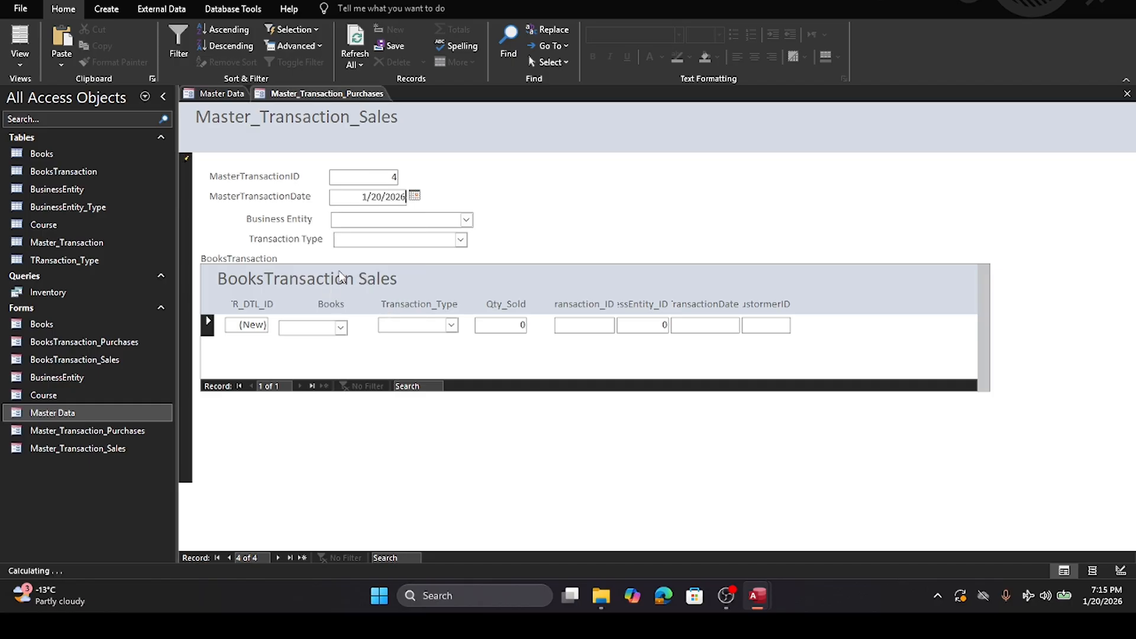
left_click(467, 219)
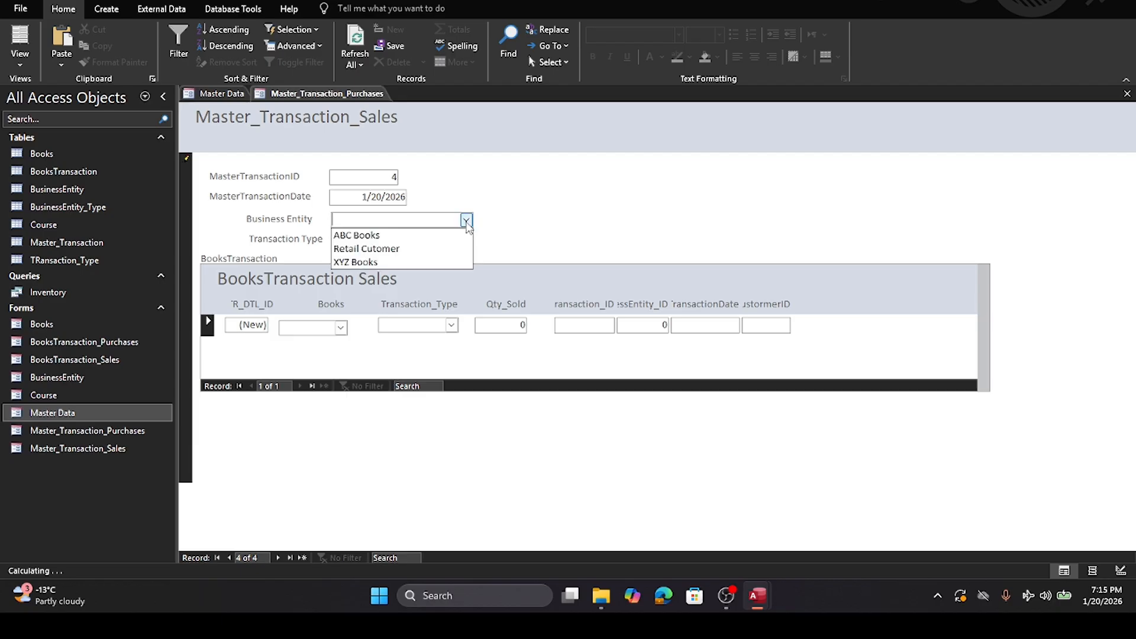
left_click(428, 249)
left_click(460, 240)
left_click(385, 252)
Step: Add a sale line of 2 copies of the French-learning book and close the sales form
left_click(342, 328)
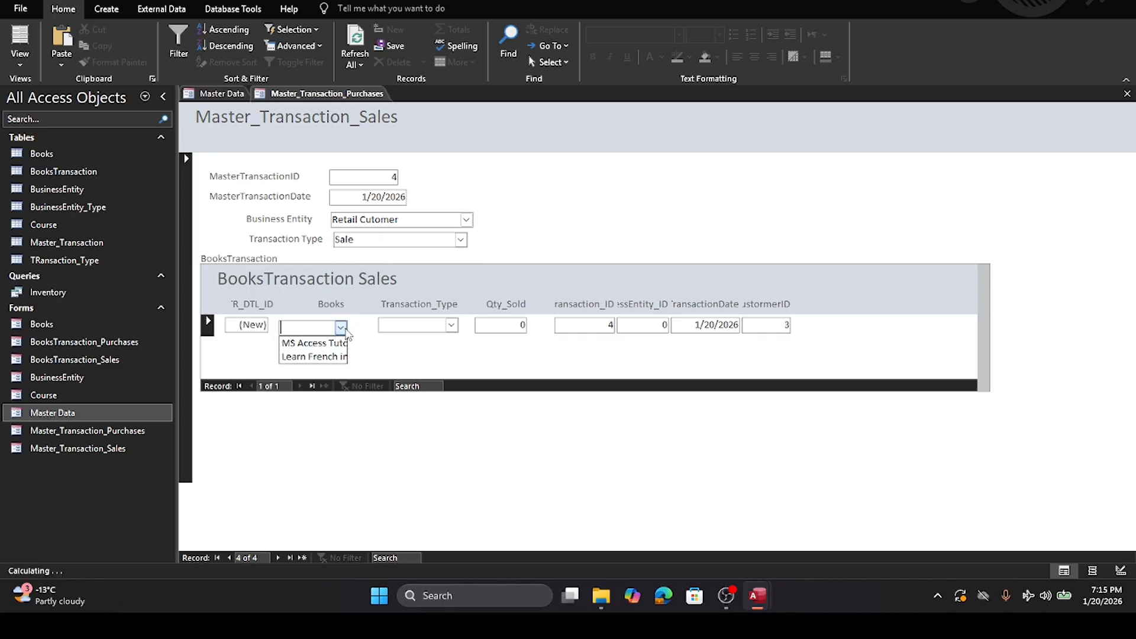
left_click(320, 355)
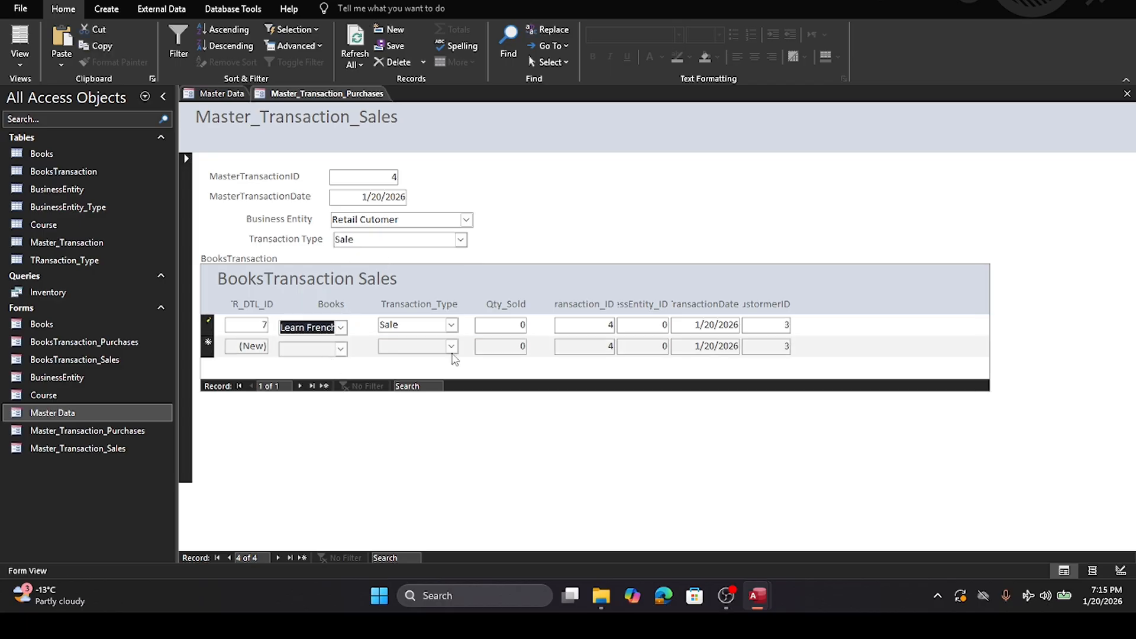
left_click(523, 325)
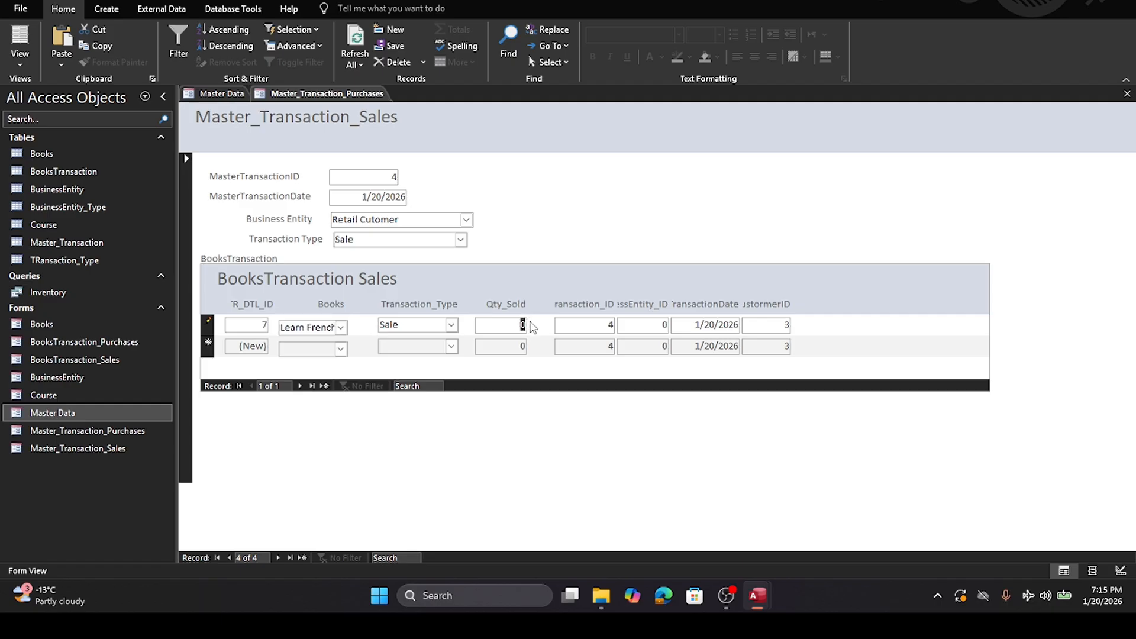
type("2")
key("Tab")
key("Tab")
key("Tab")
key("Tab")
key("Tab")
left_click(1127, 94)
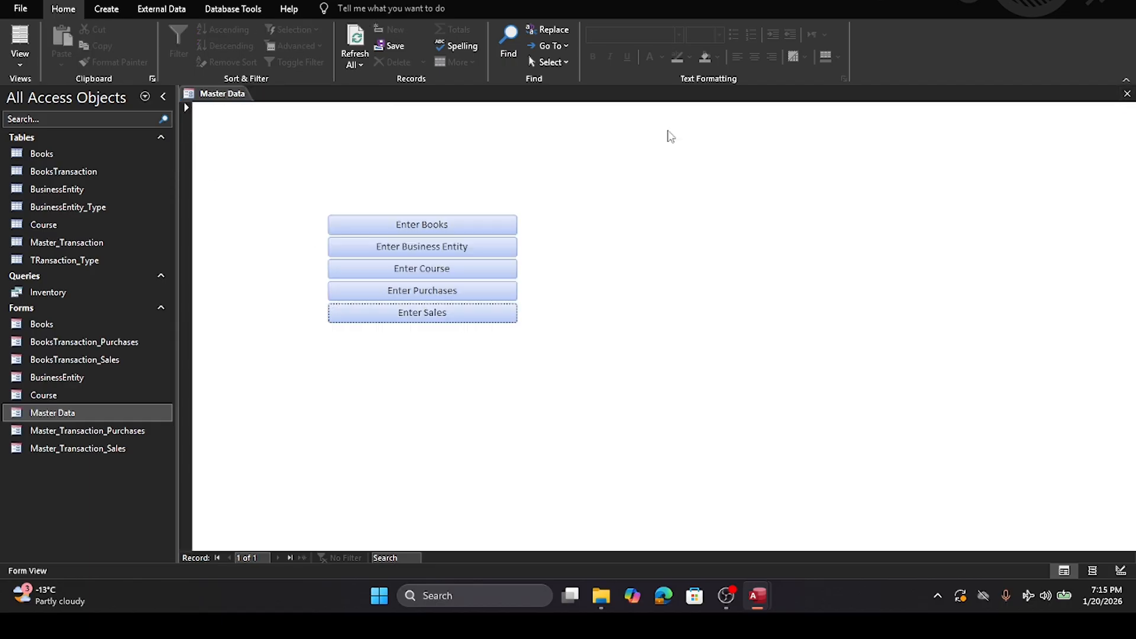
Step: Run Inventory and widen the Title column to see the purchase of 5 and sale of -2
double_click(39, 294)
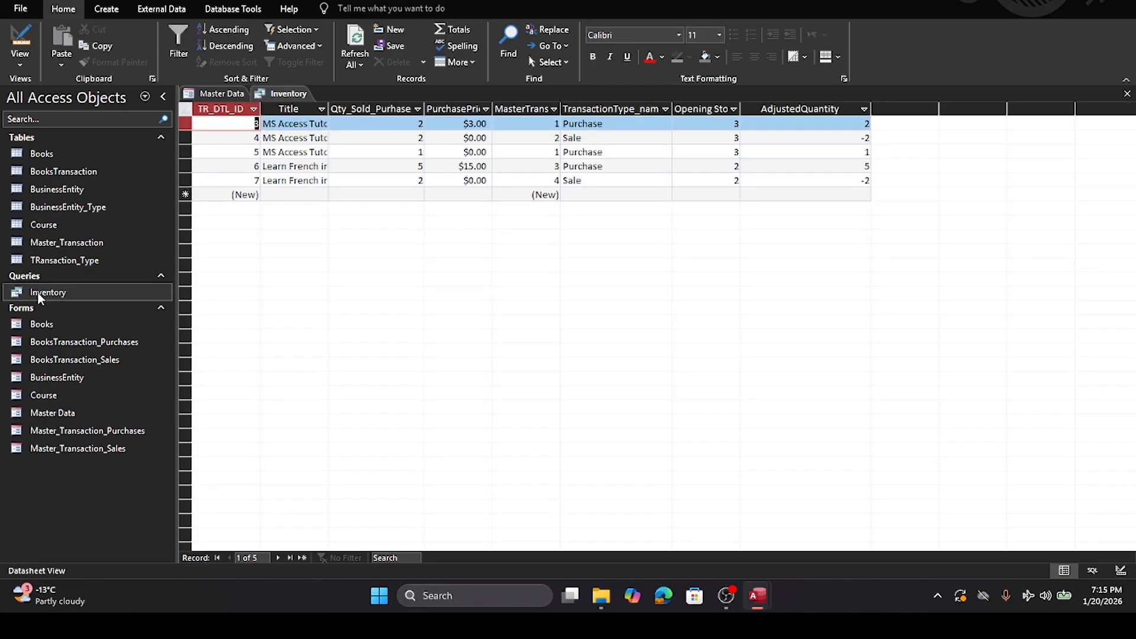
left_click_drag(329, 109, 383, 109)
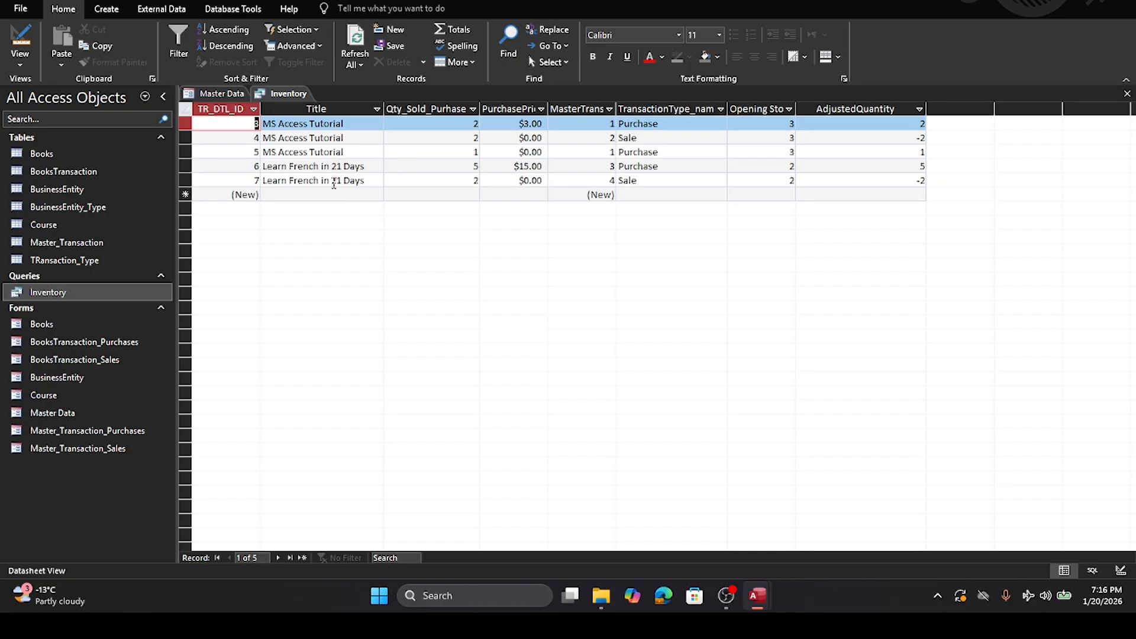
Step: Open the Inventory query in Design View and drag MasterTransactionDate from Master_Transaction into the grid
right_click(52, 294)
left_click(79, 320)
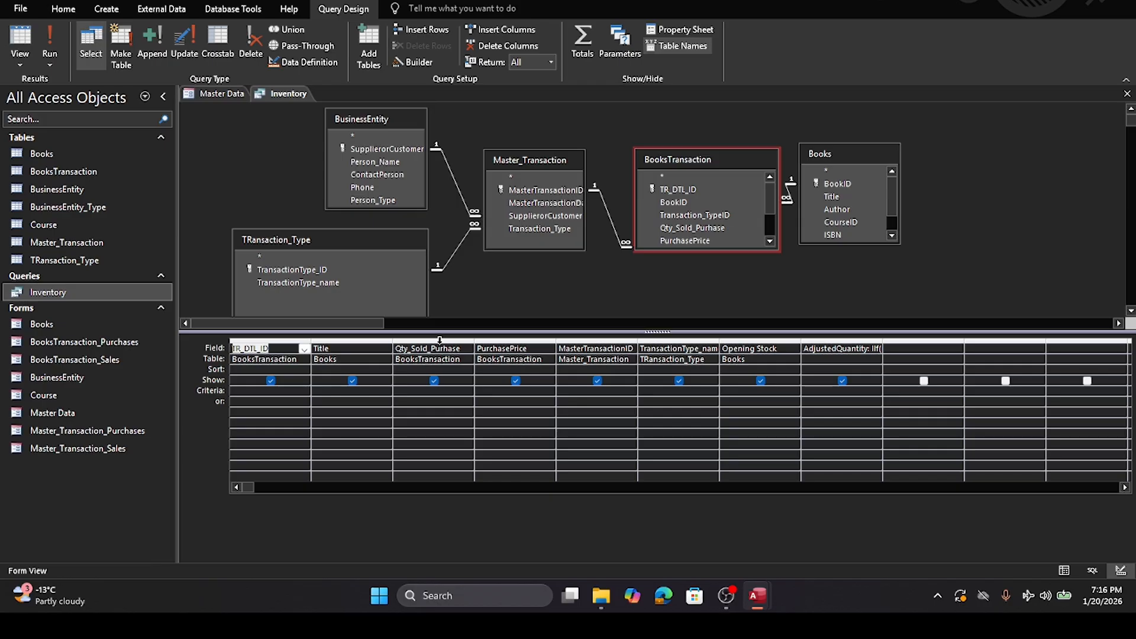
left_click(546, 204)
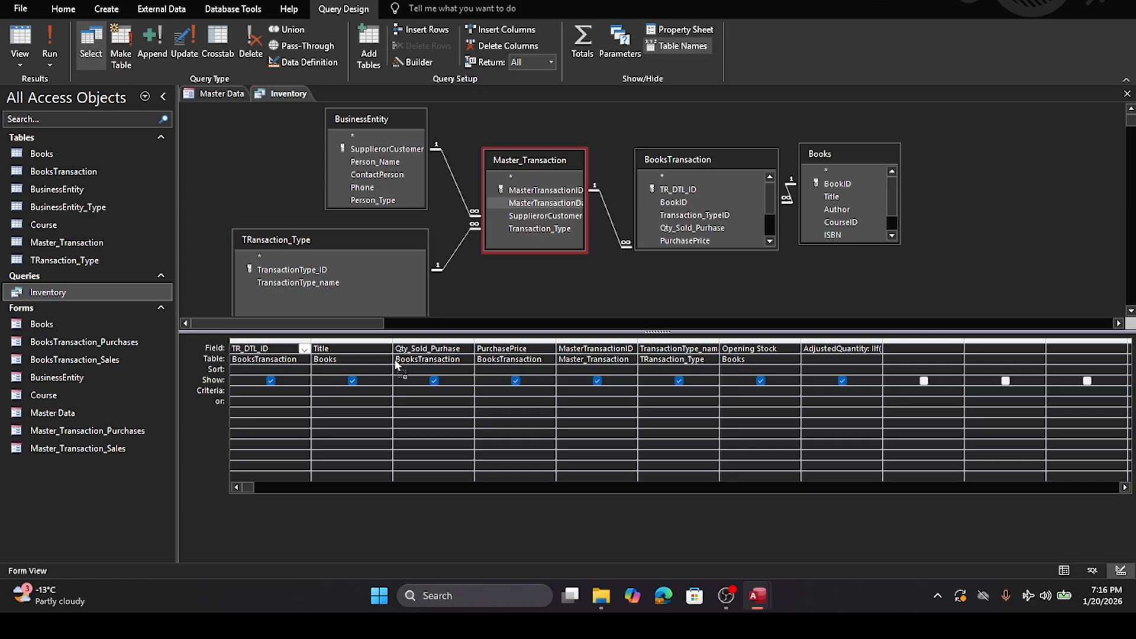
left_click_drag(396, 361, 318, 353)
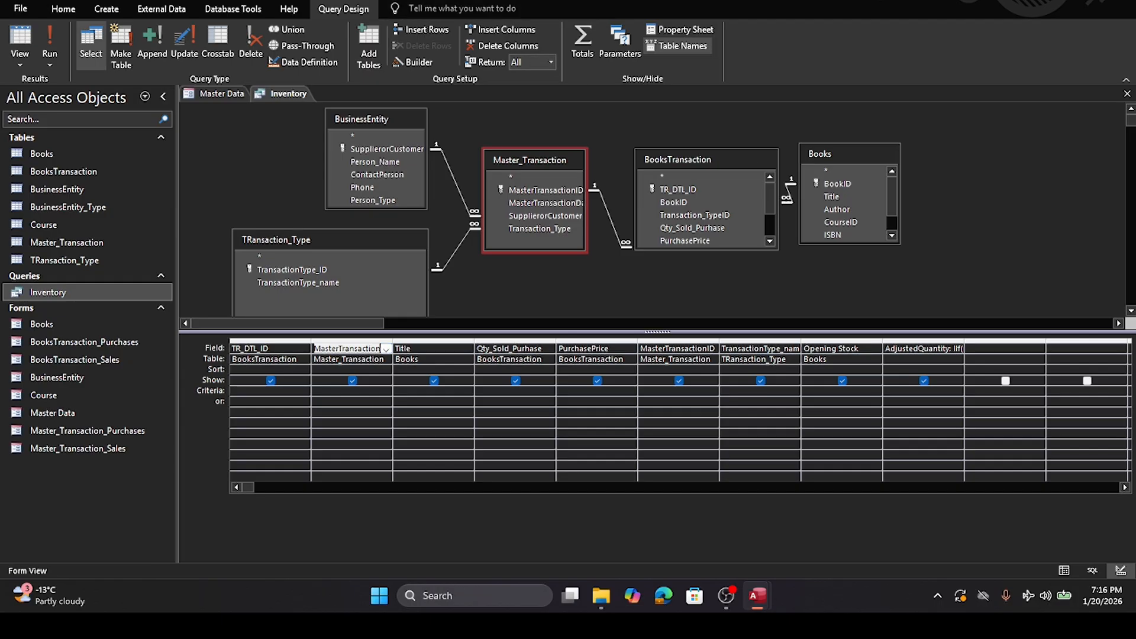
left_click(38, 1)
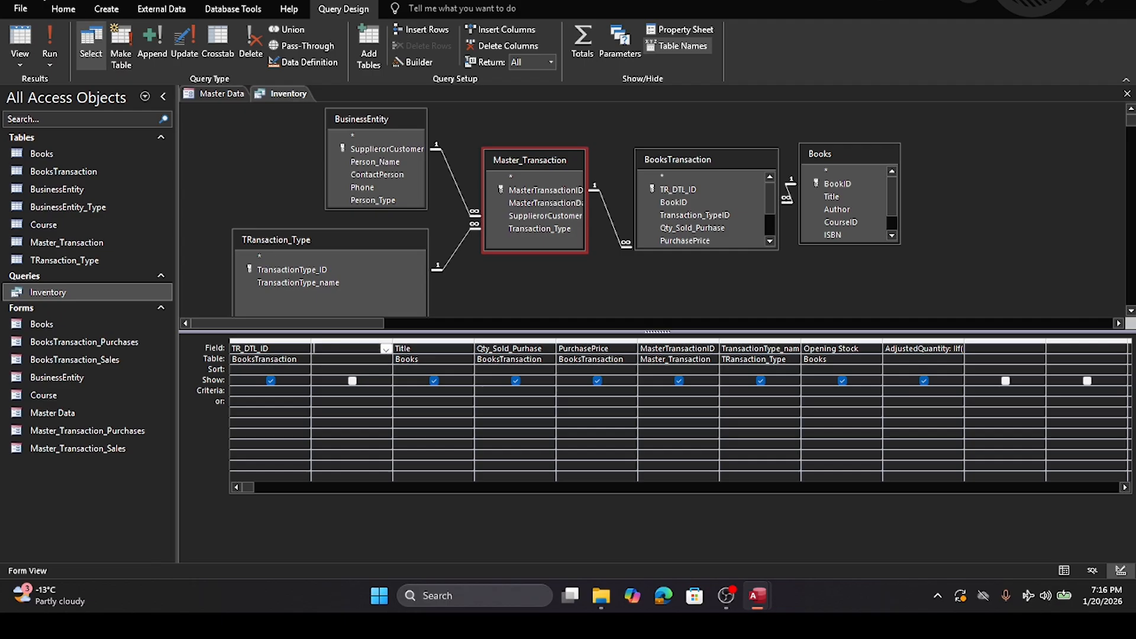
left_click_drag(519, 202, 337, 358)
Step: Finalize the MasterTransactionDate column placement, then close the Inventory query and save the changes
left_click_drag(642, 188, 641, 190)
left_click(53, 0)
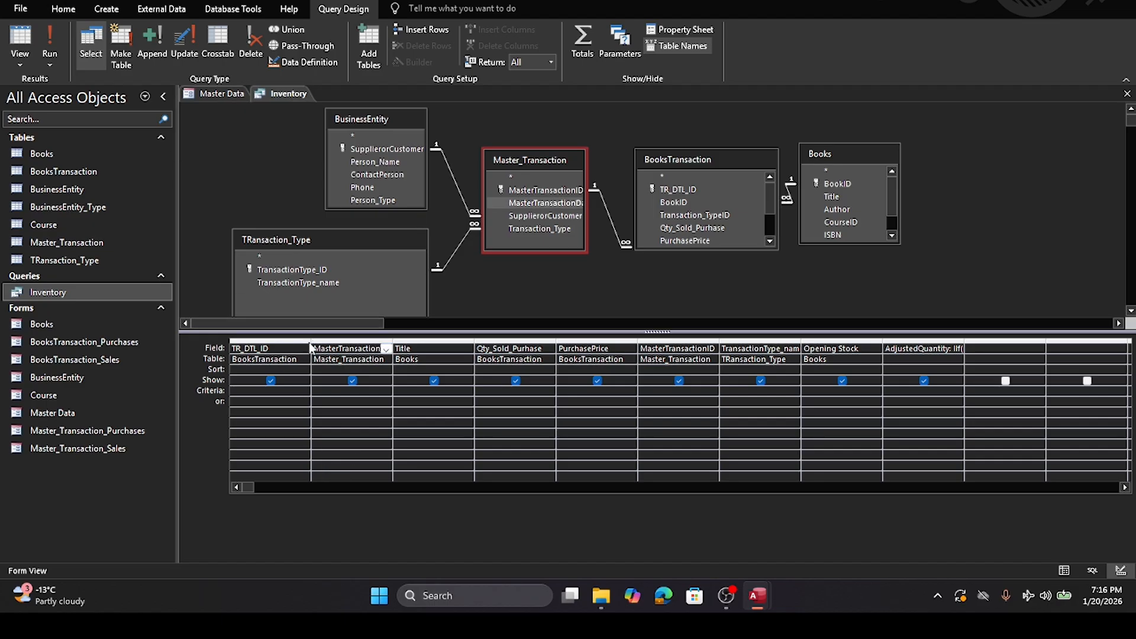
left_click(668, 130)
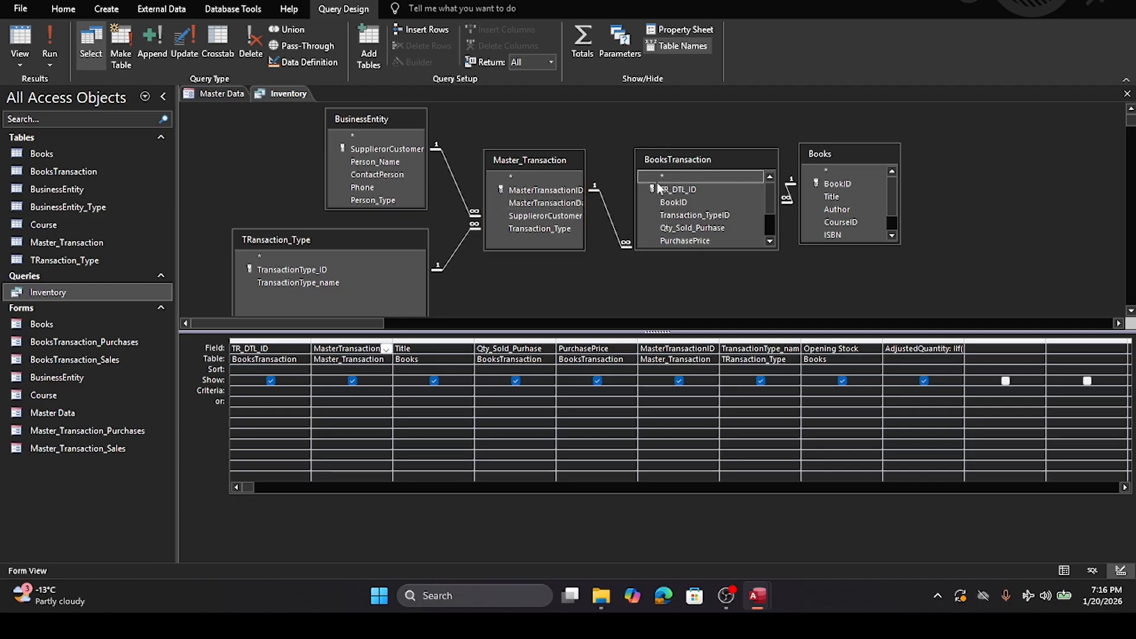
left_click_drag(567, 203, 311, 350)
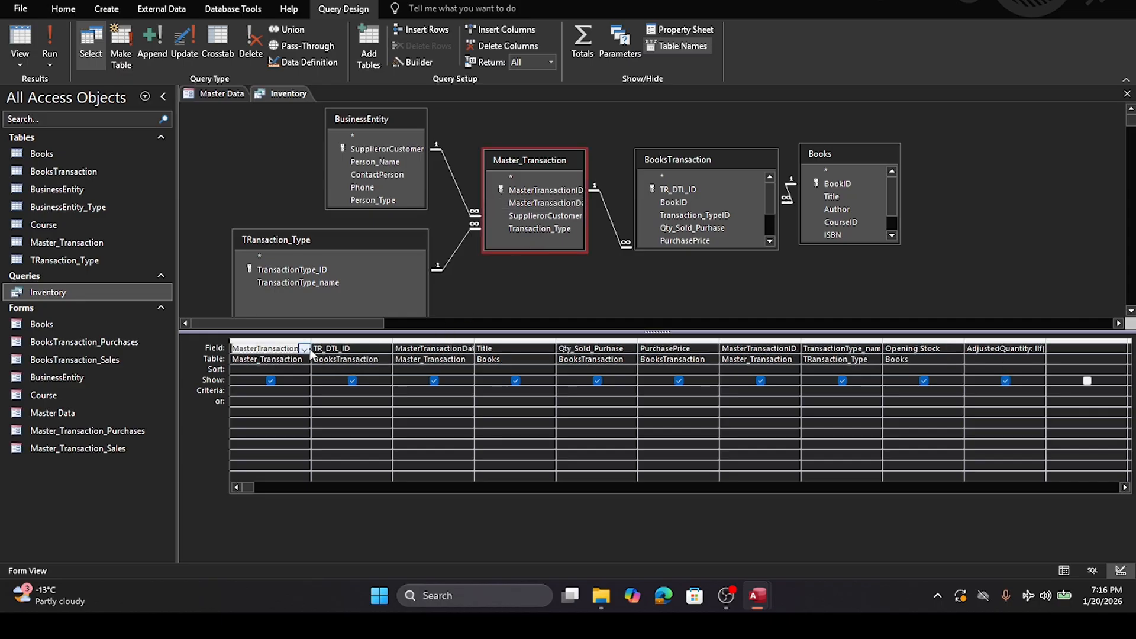
left_click(1125, 94)
left_click(551, 313)
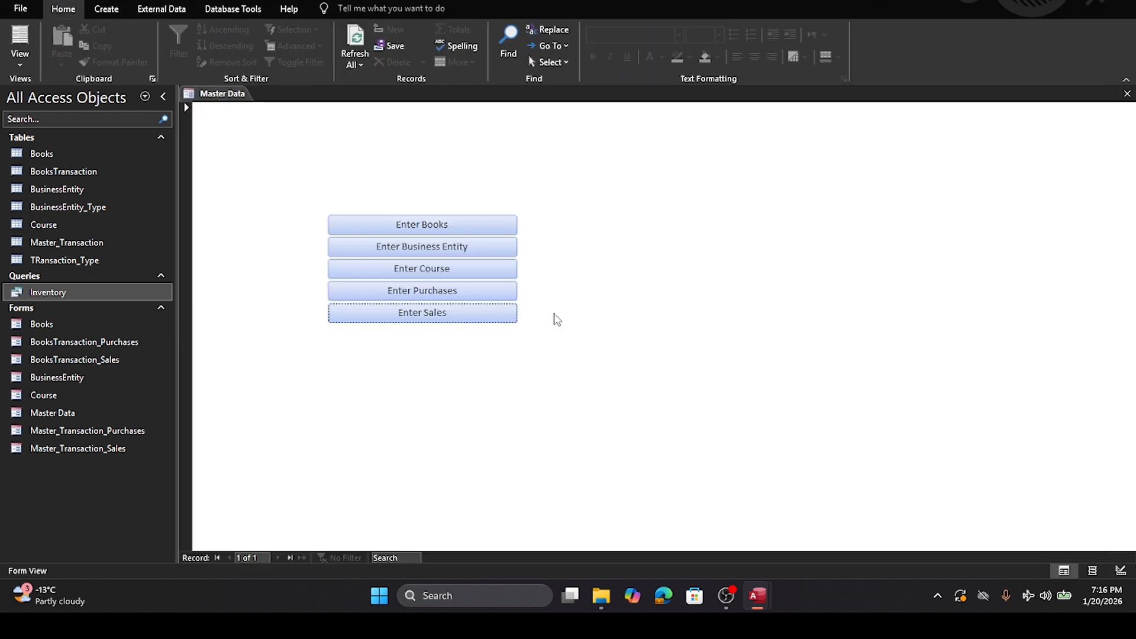
double_click(47, 295)
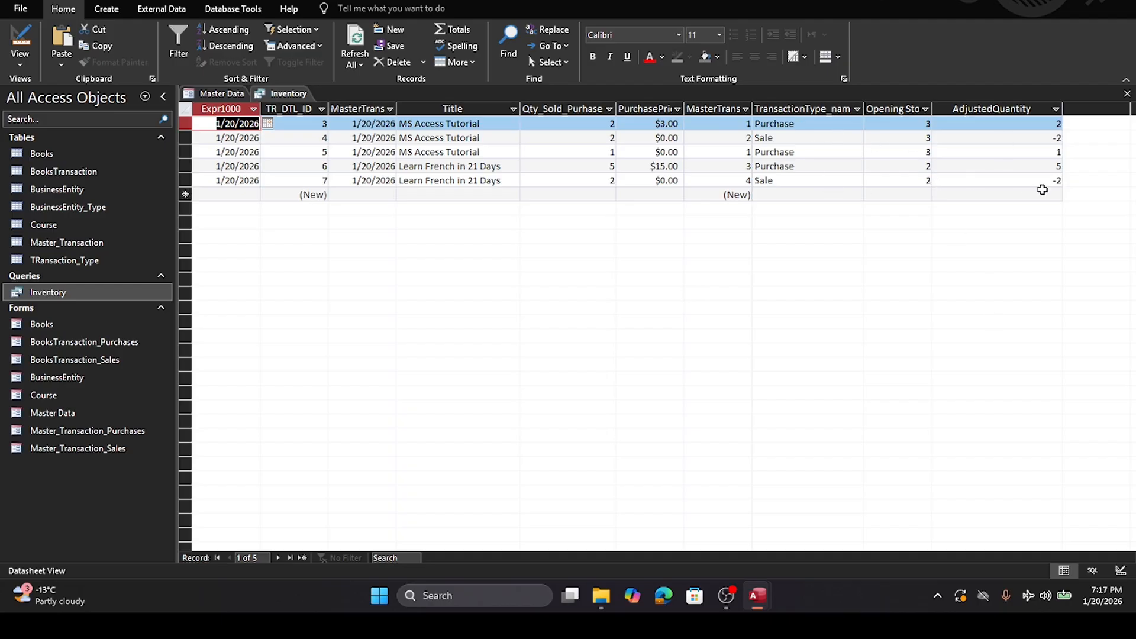
left_click(1127, 95)
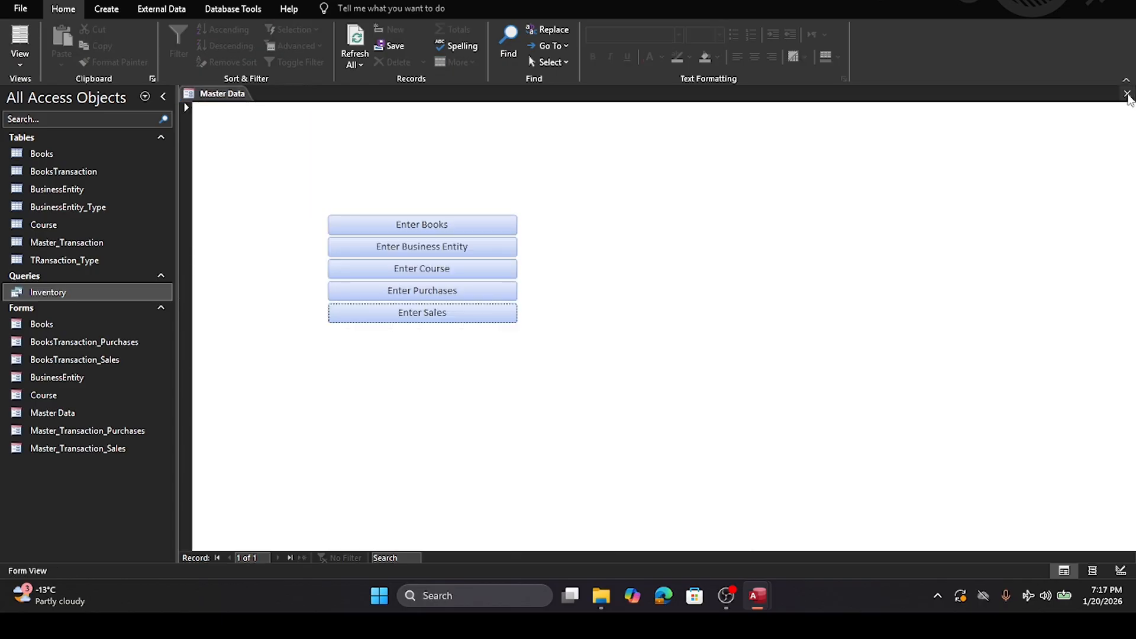
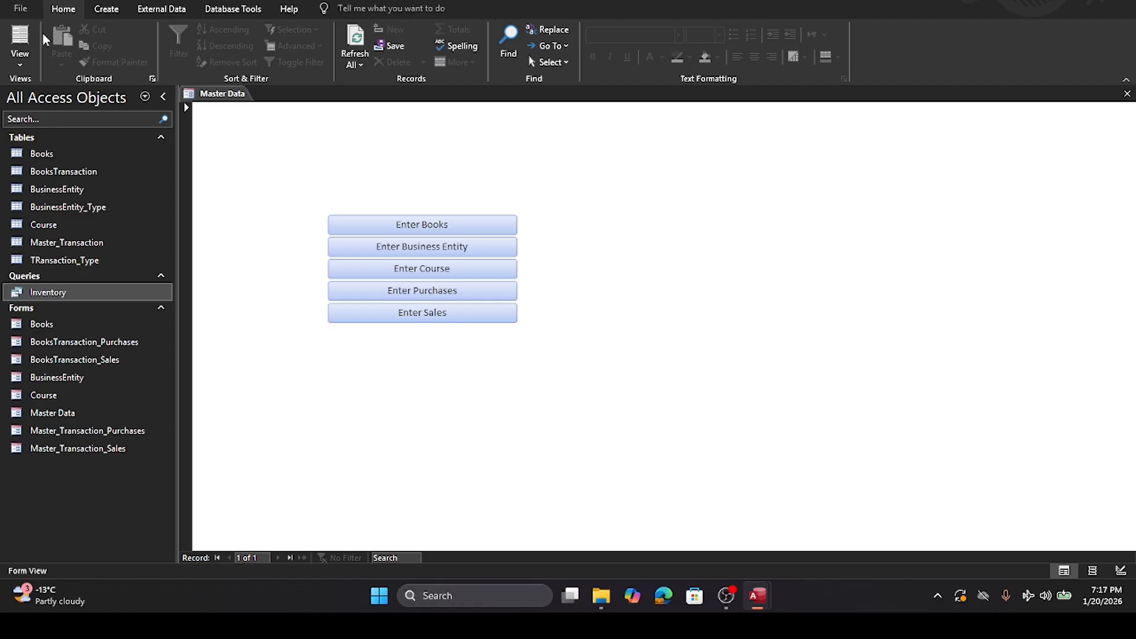
Step: Start a Report Wizard on the Inventory query, then cancel it
left_click(107, 12)
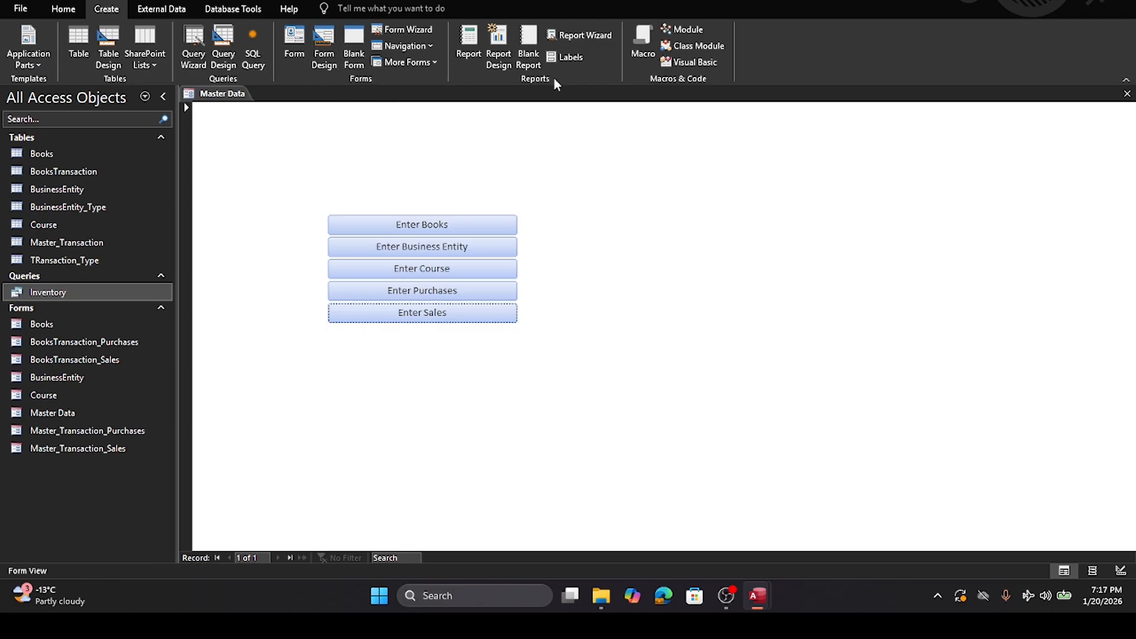
left_click(602, 34)
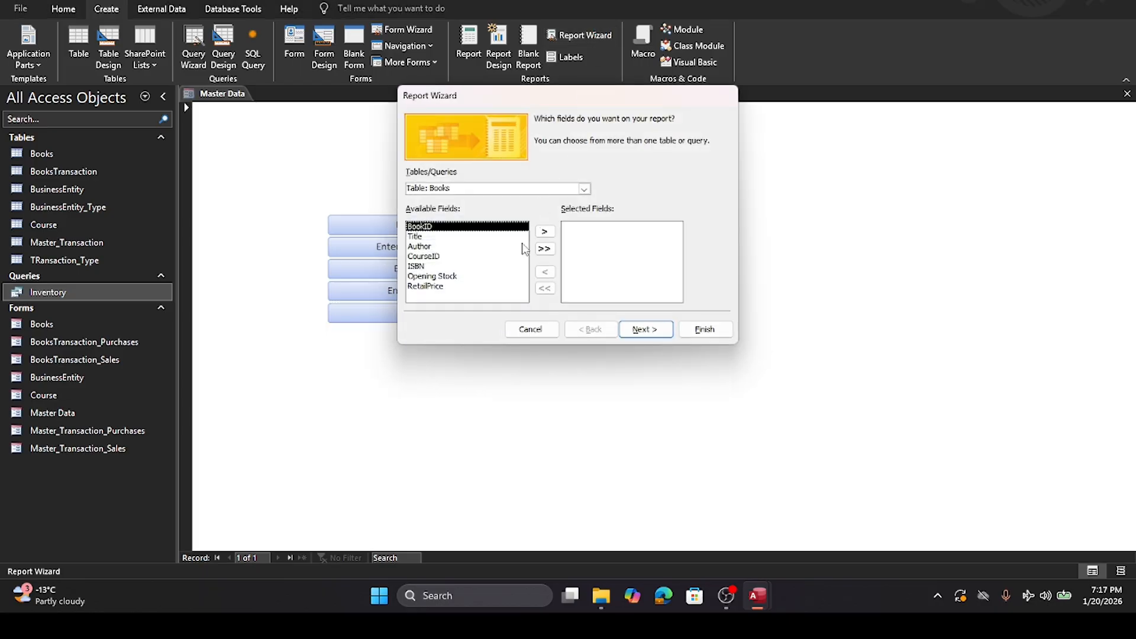
left_click(584, 188)
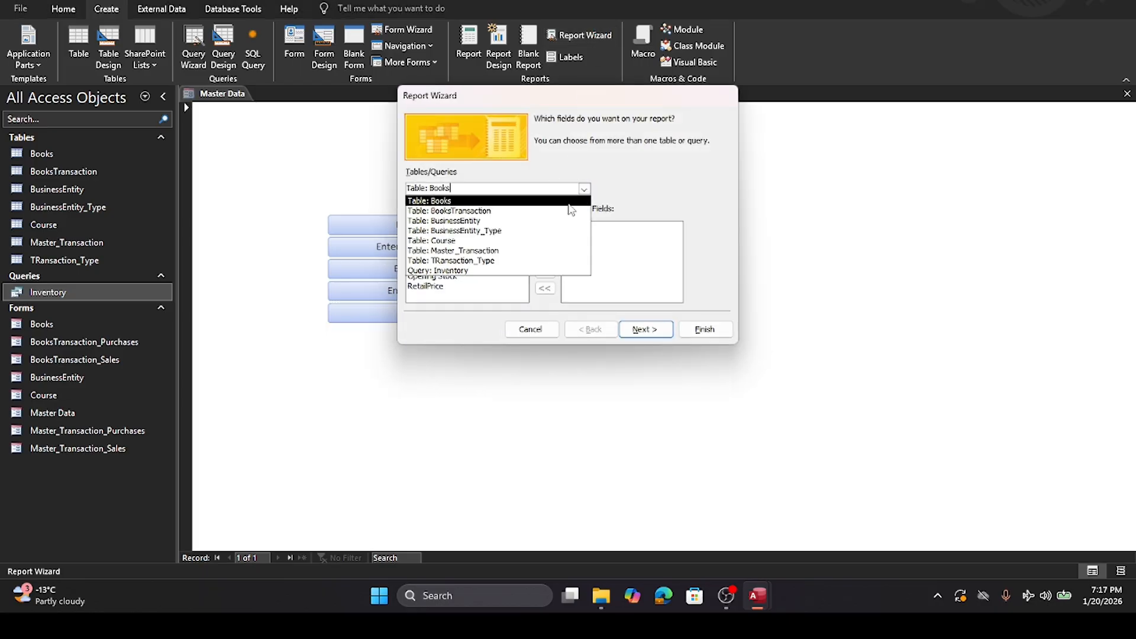
left_click(453, 271)
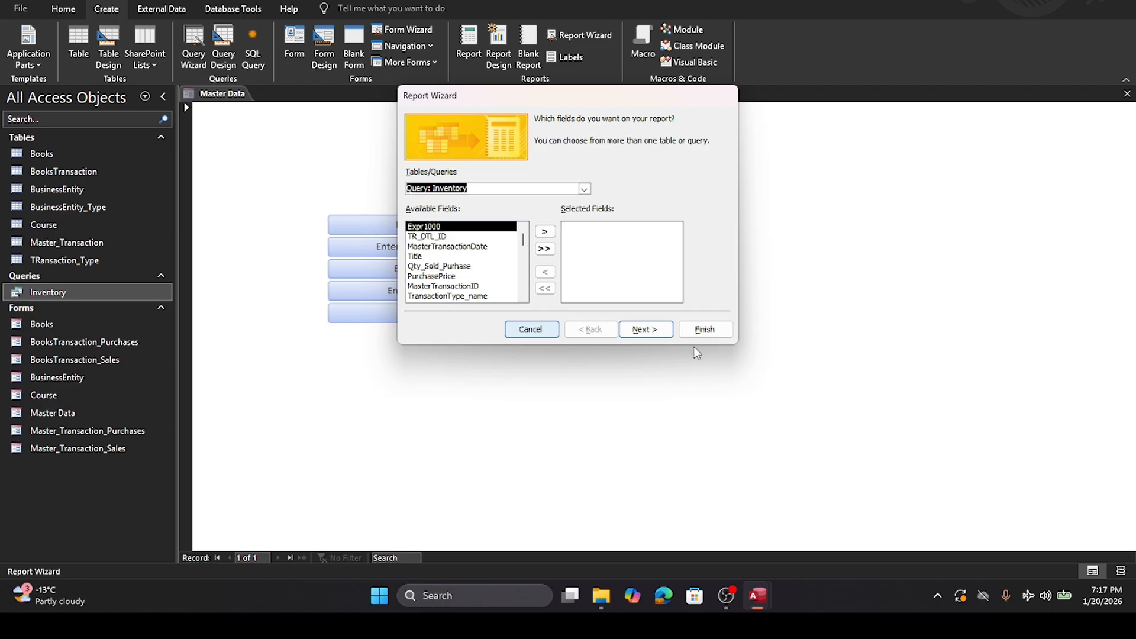
left_click(513, 331)
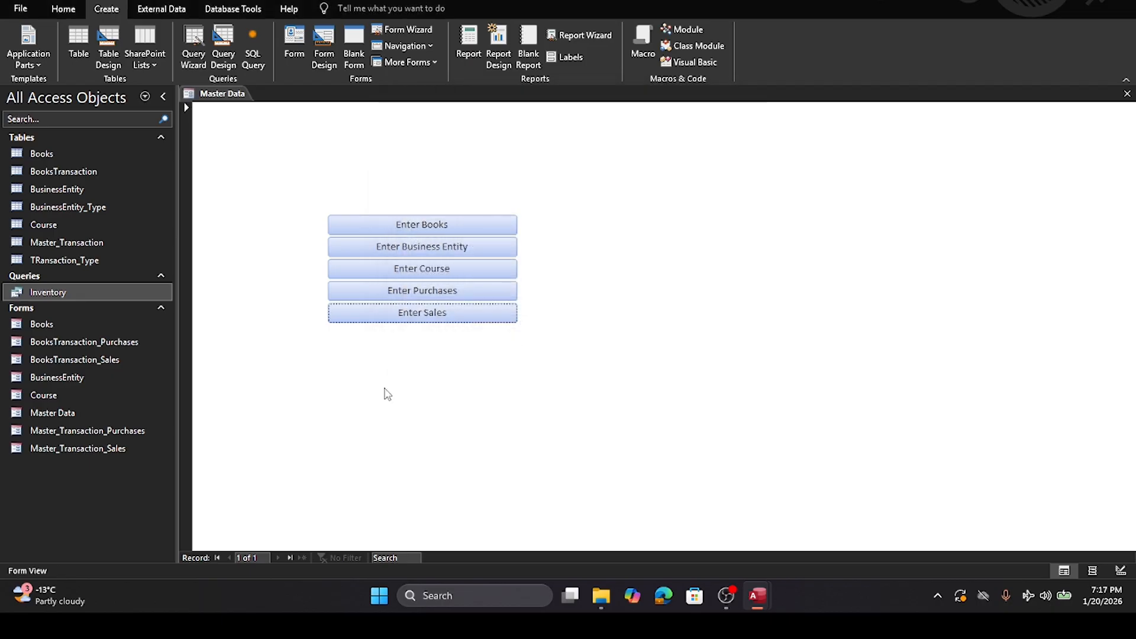
Step: Inspect the Inventory query's duplicate Expr1000 date column and open the query's Design View
double_click(38, 292)
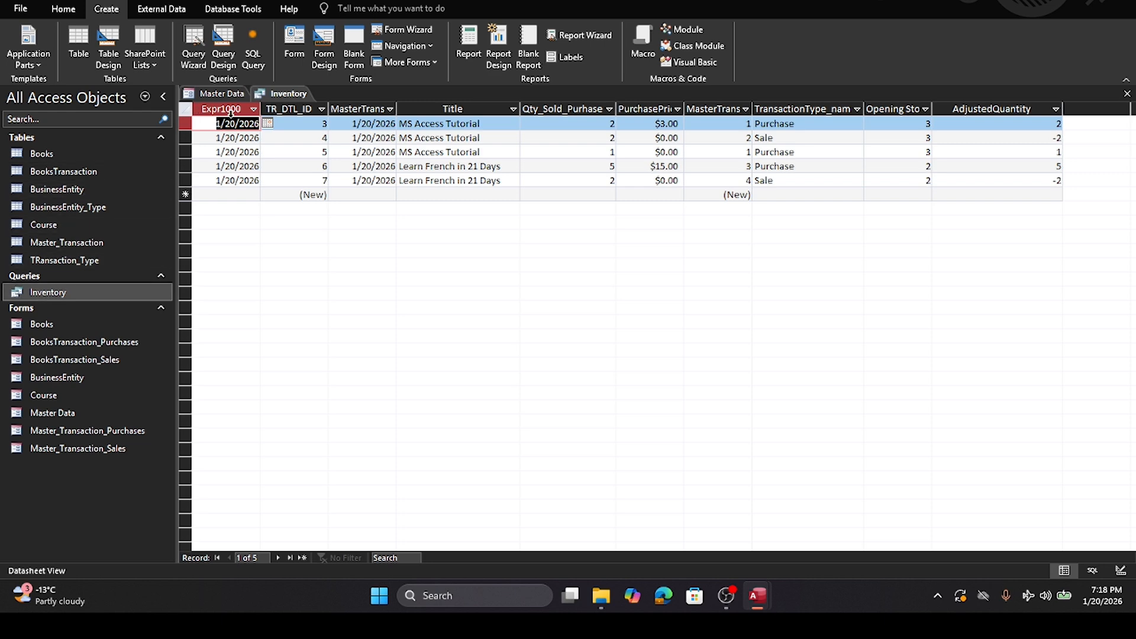
left_click(231, 111)
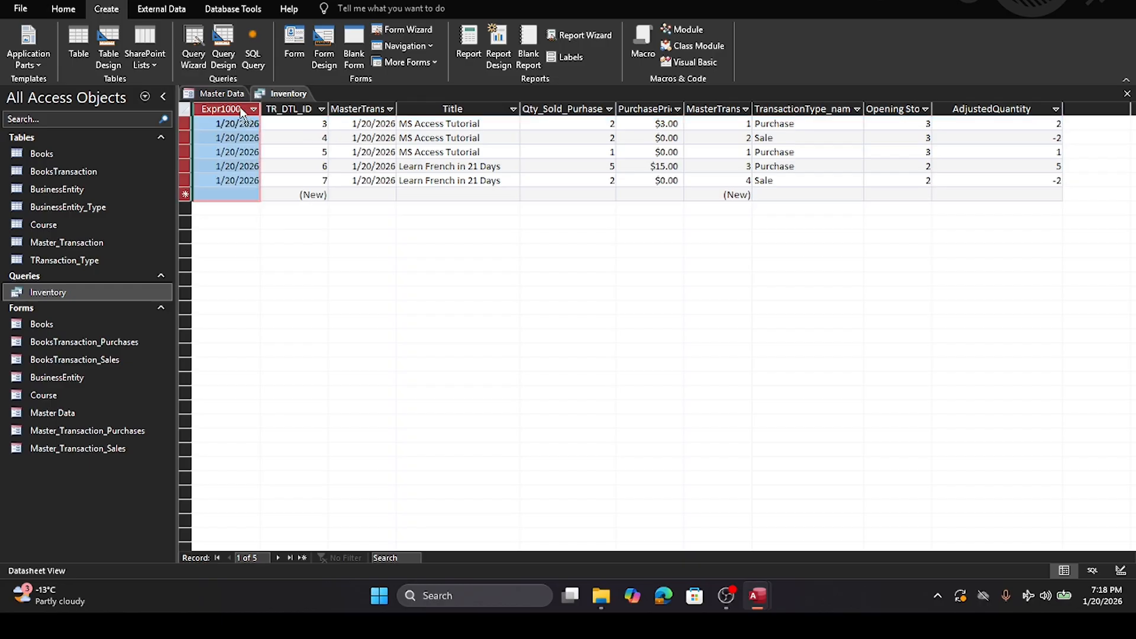
right_click(45, 293)
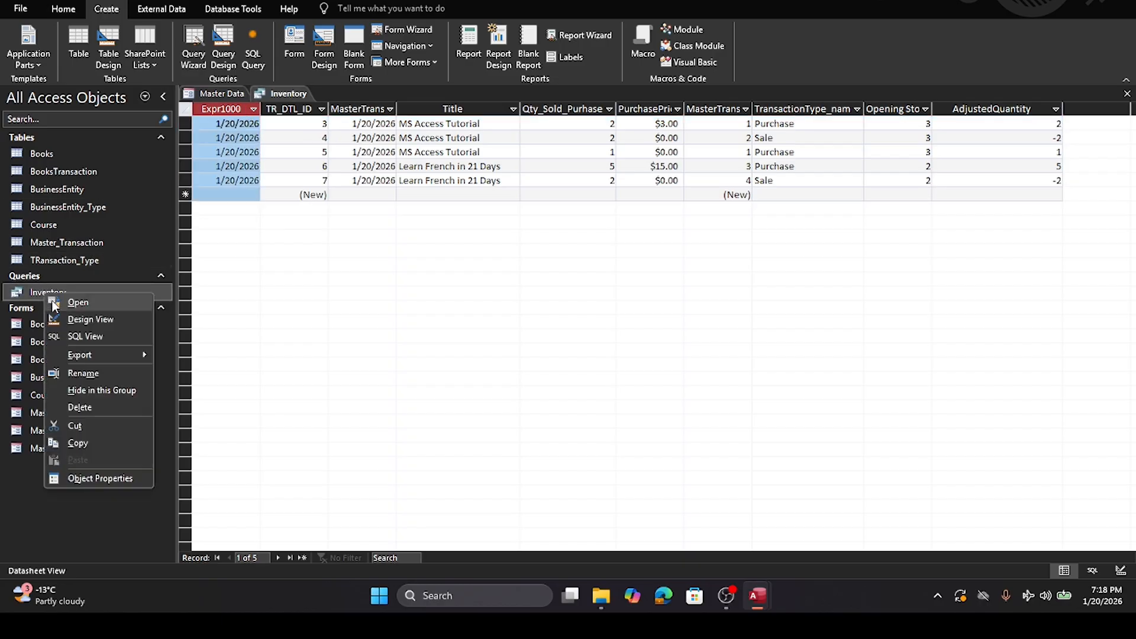
left_click(89, 319)
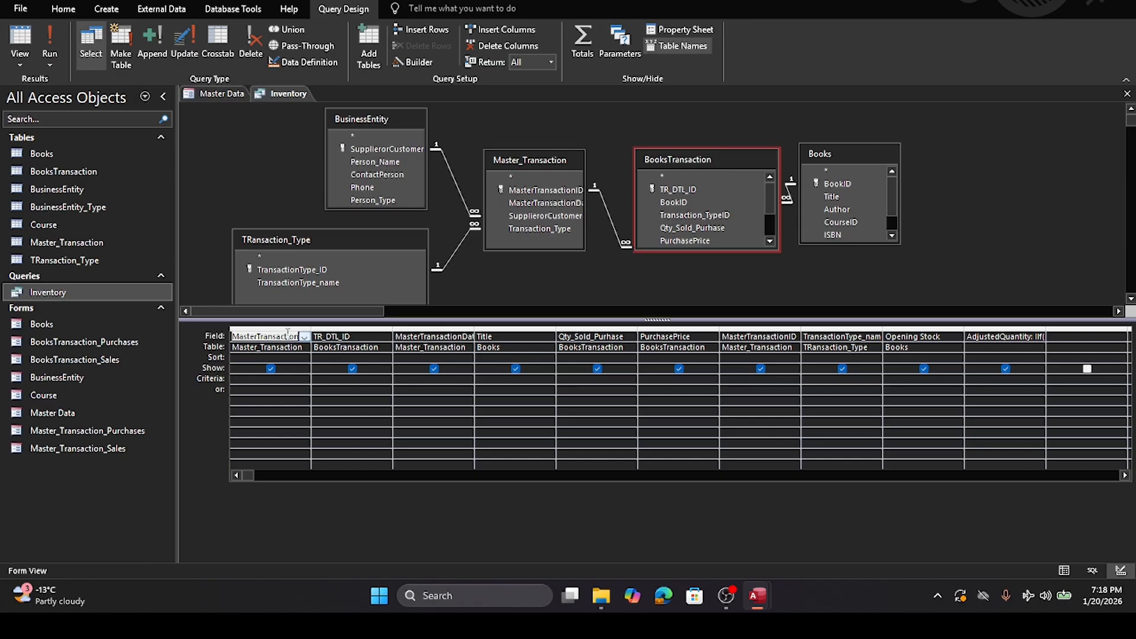
Step: Cut the first MasterTransactionDate column, save the Inventory query, and recheck its results
left_click(273, 422)
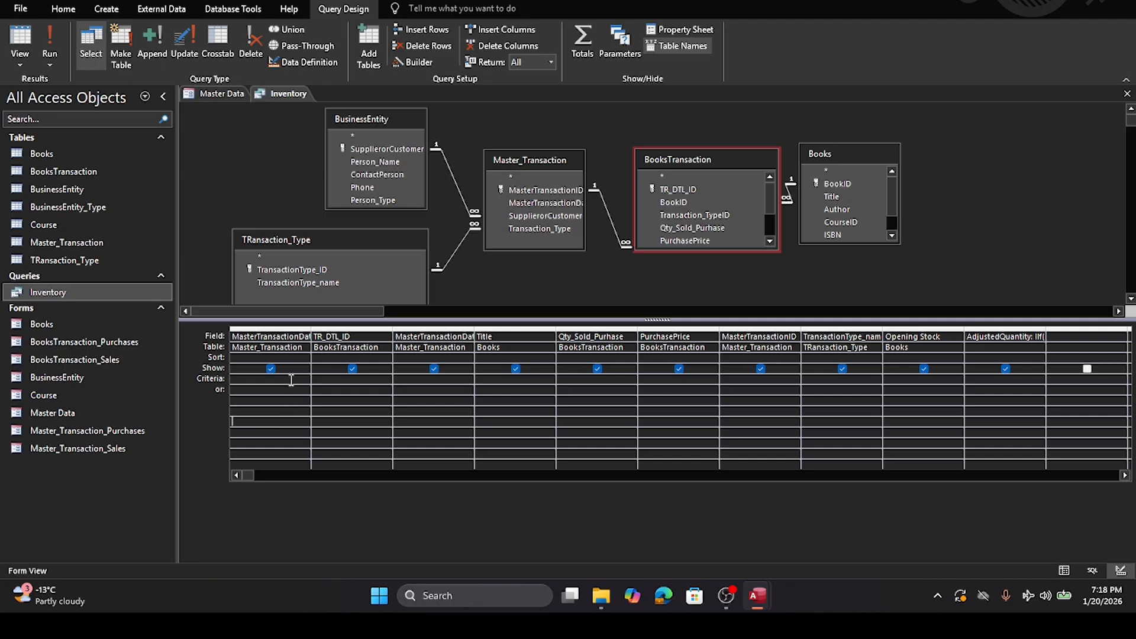
left_click_drag(309, 329, 348, 328)
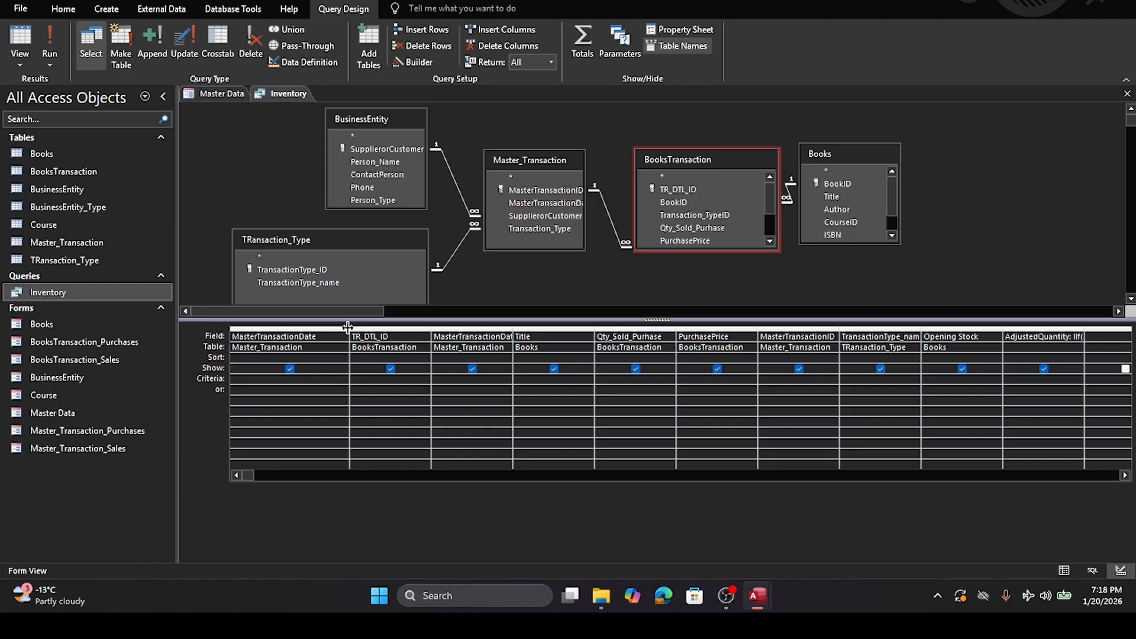
left_click(291, 329)
right_click(290, 332)
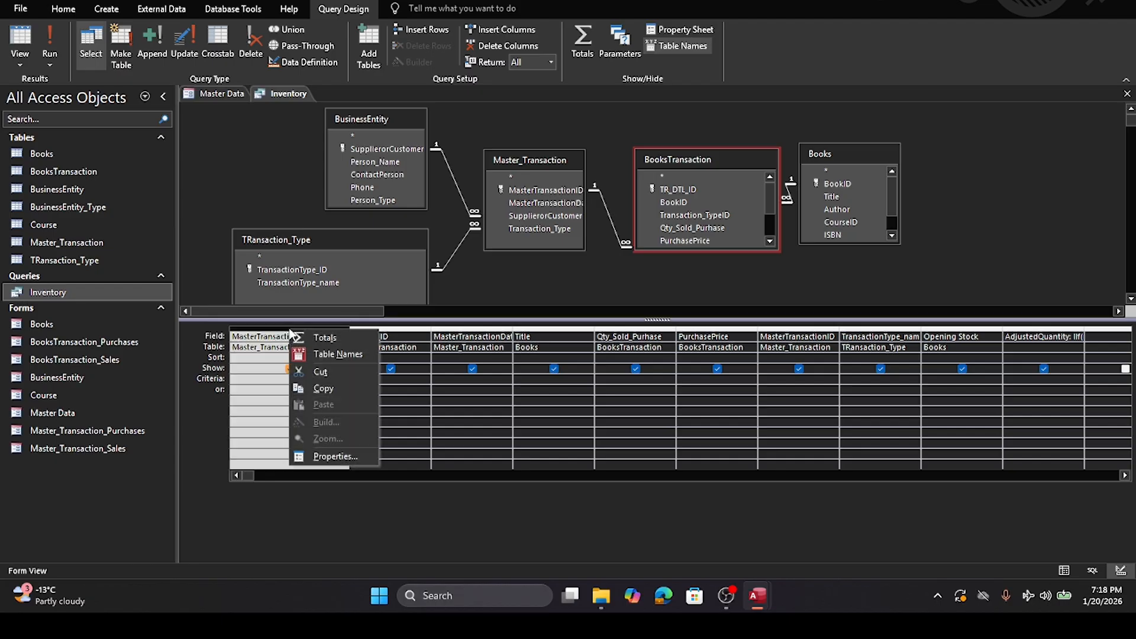
left_click(305, 375)
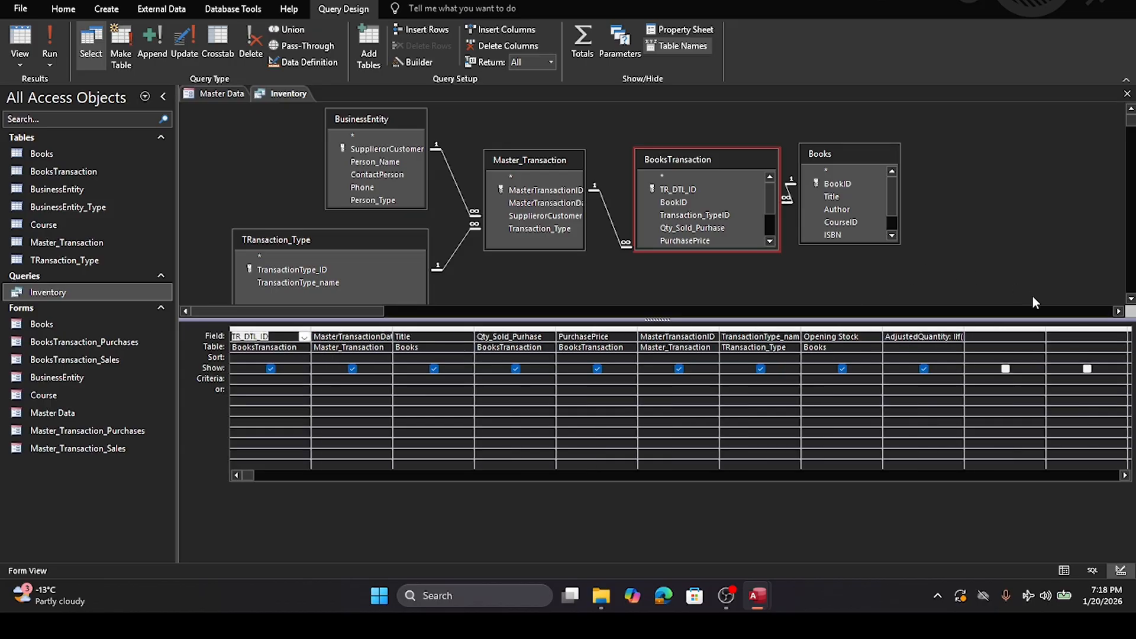
left_click(1128, 92)
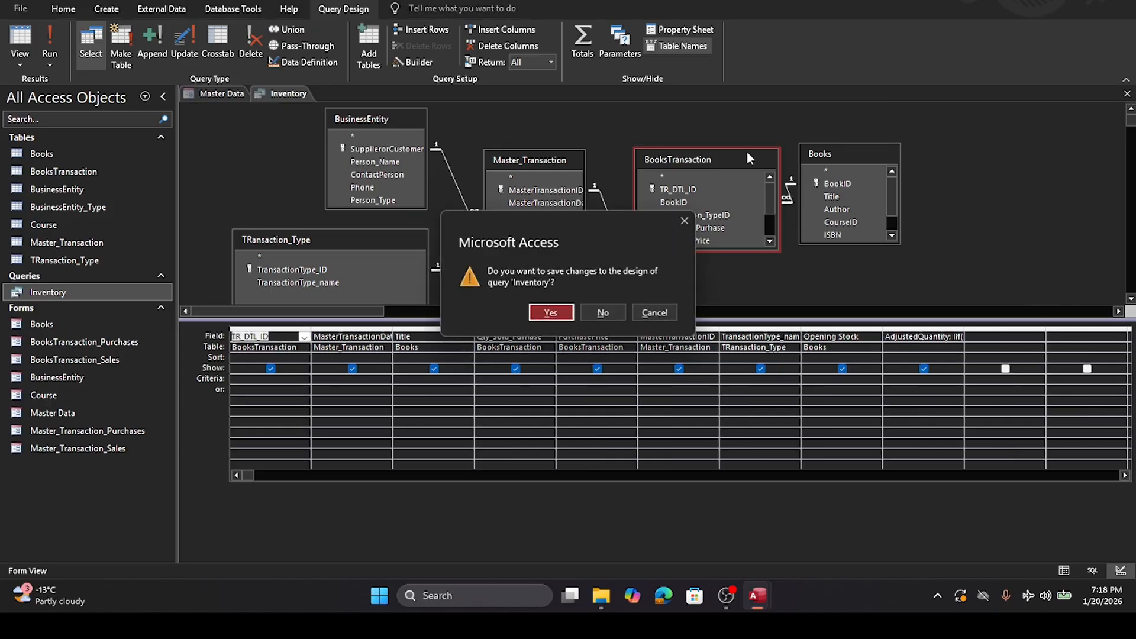
left_click(564, 315)
double_click(41, 293)
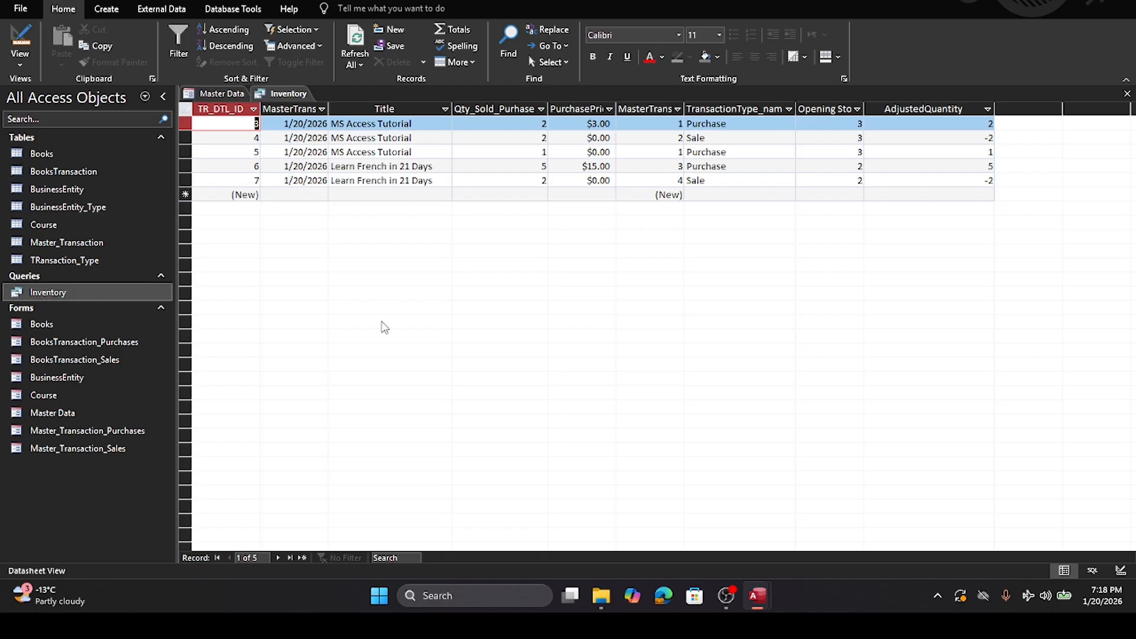
left_click(1128, 93)
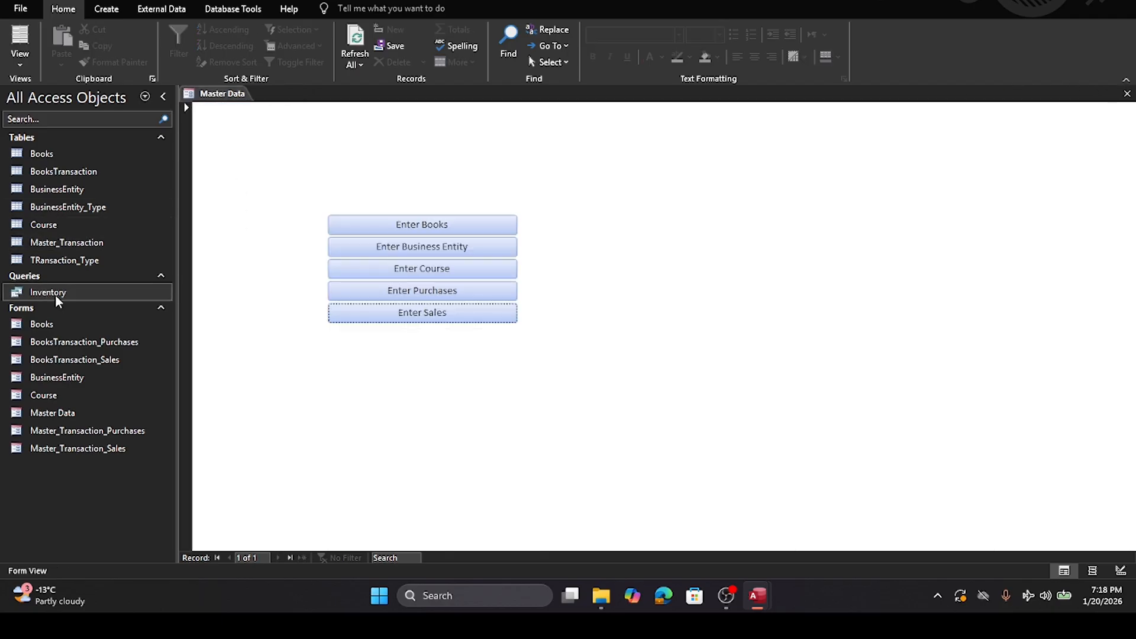
Step: Start a new Report Wizard based on the Inventory query
left_click(107, 10)
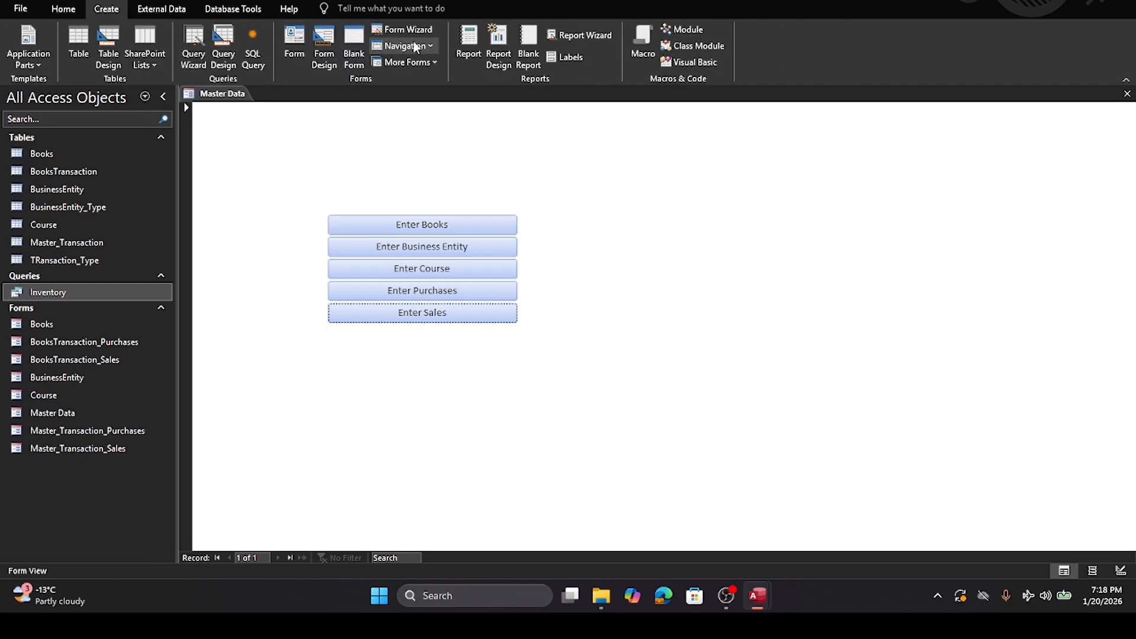
left_click(578, 35)
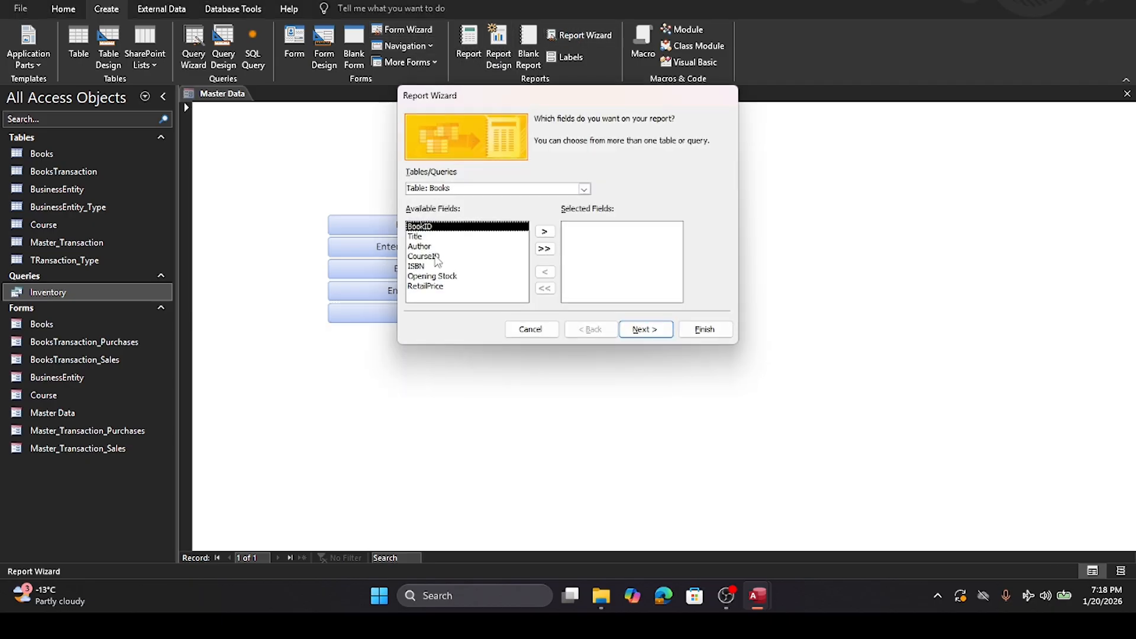
left_click(584, 188)
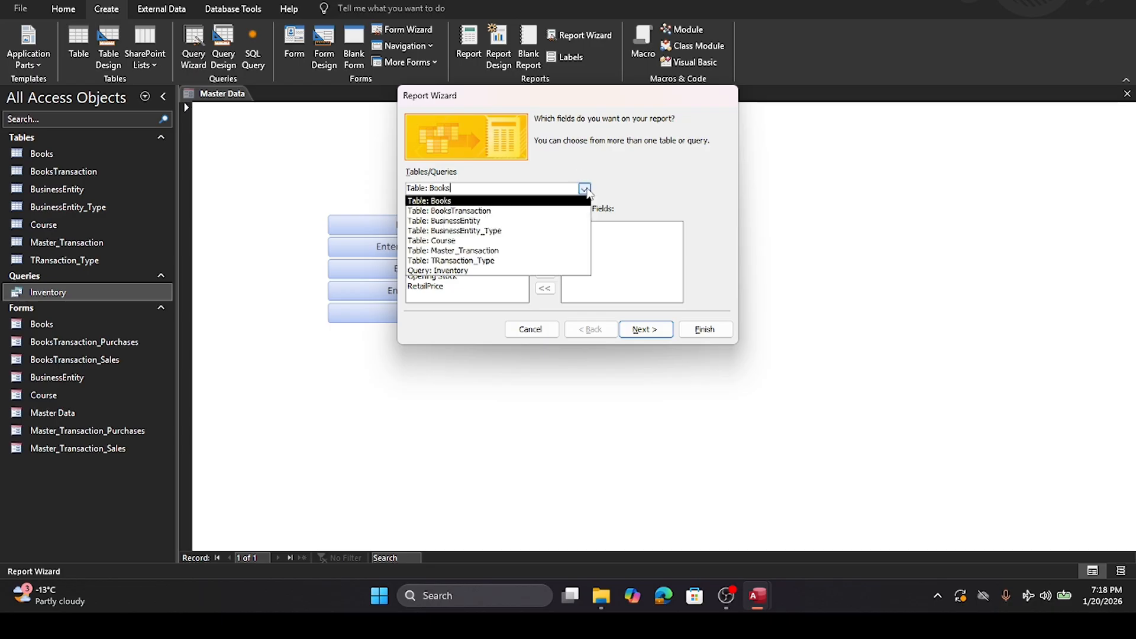
left_click(456, 271)
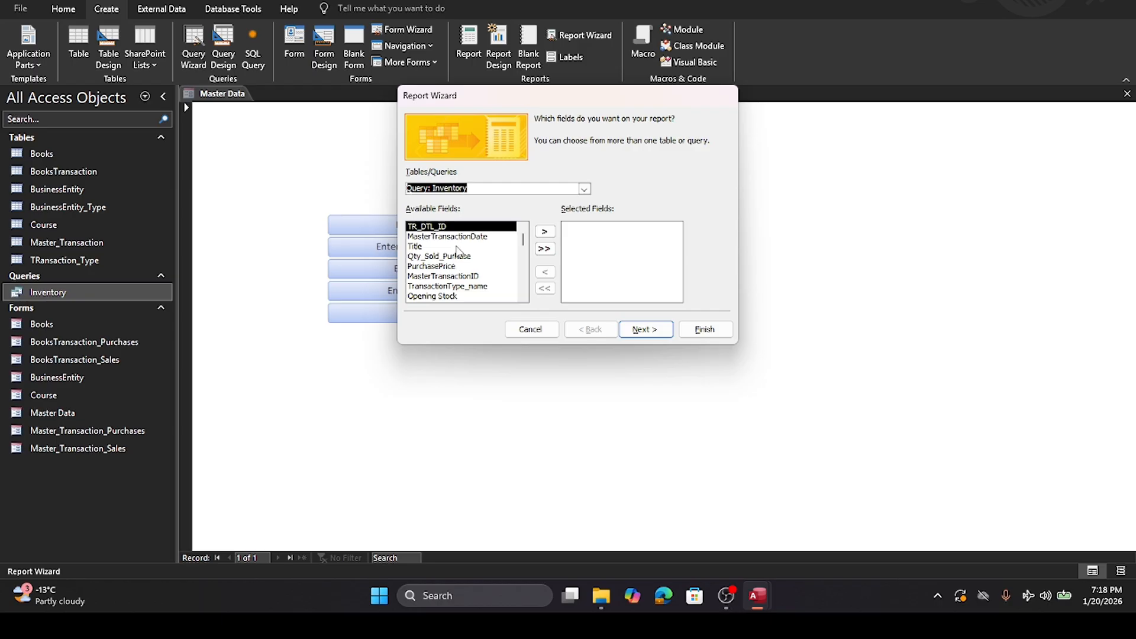
Step: Add MasterTransactionDate, Title, AdjustedQuantity, PurchasePrice, Qty_Sold_Purhase and TransactionType_name to the report
left_click(465, 236)
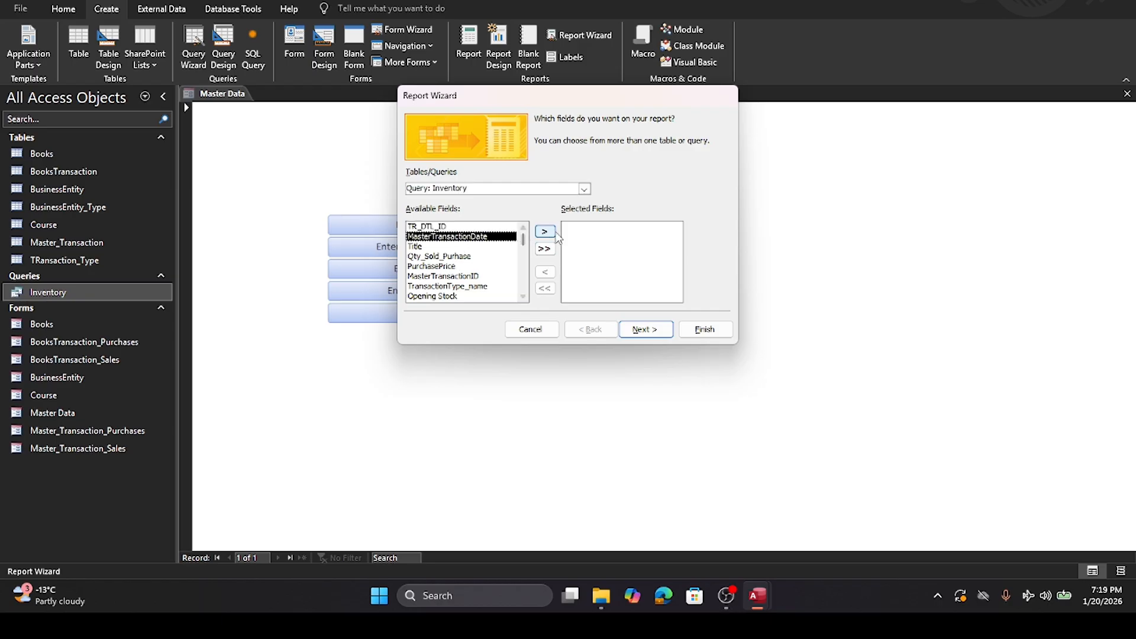
left_click(546, 232)
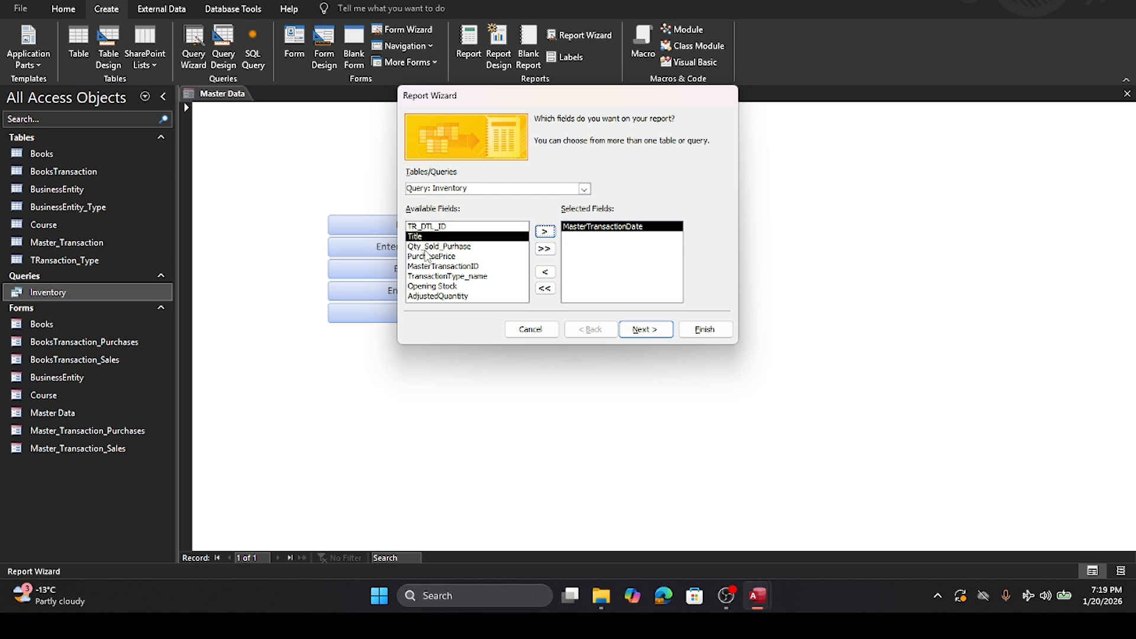
left_click(545, 232)
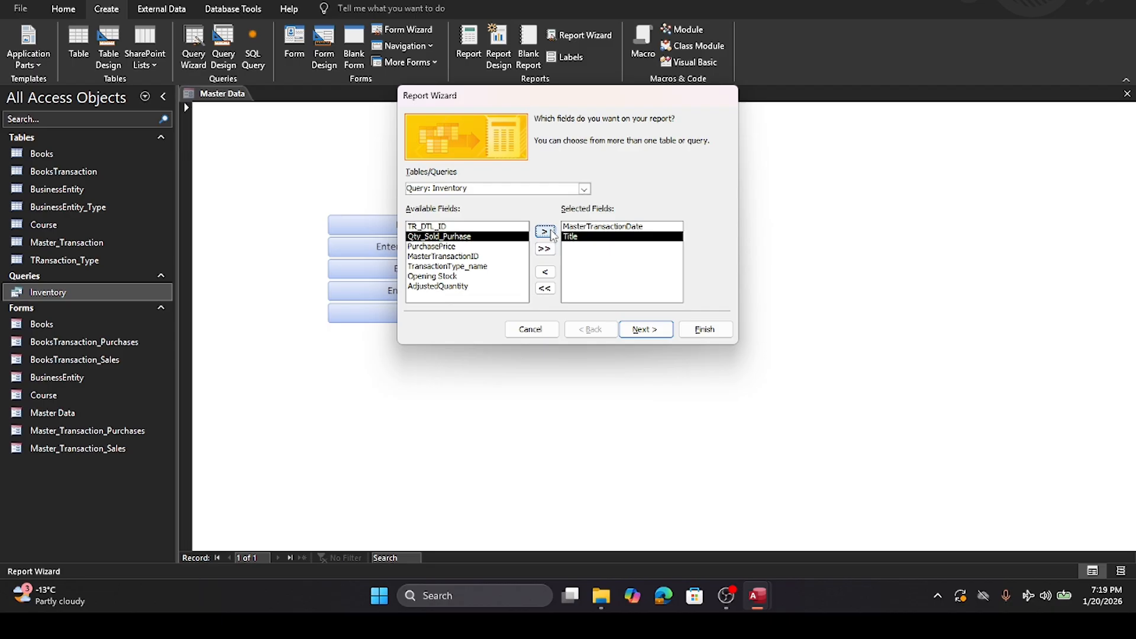
left_click(444, 287)
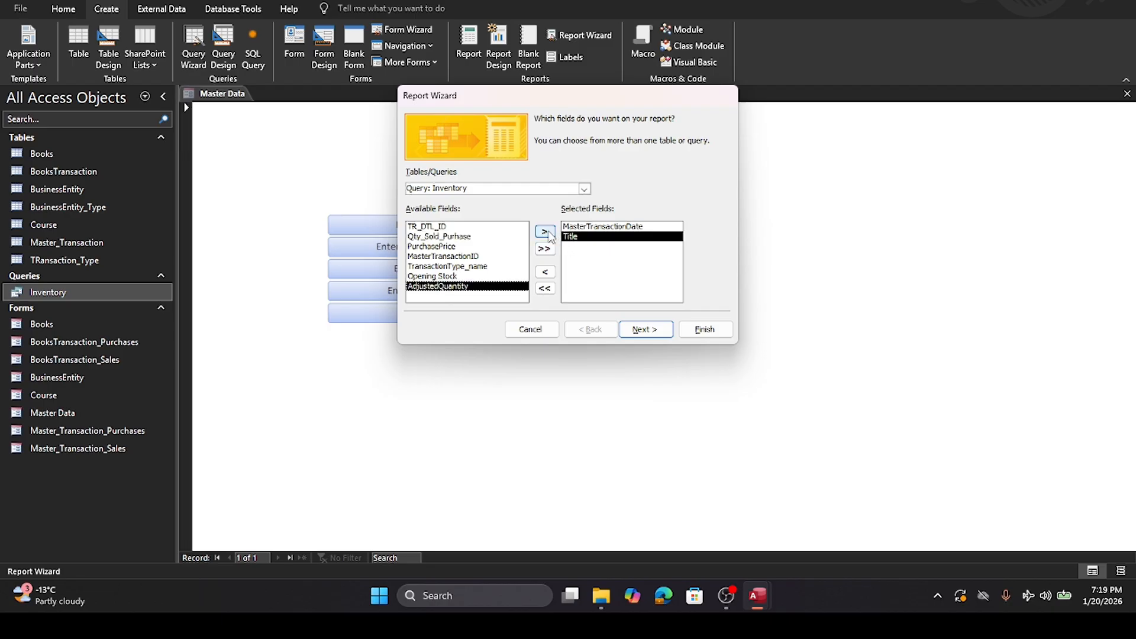
left_click(545, 232)
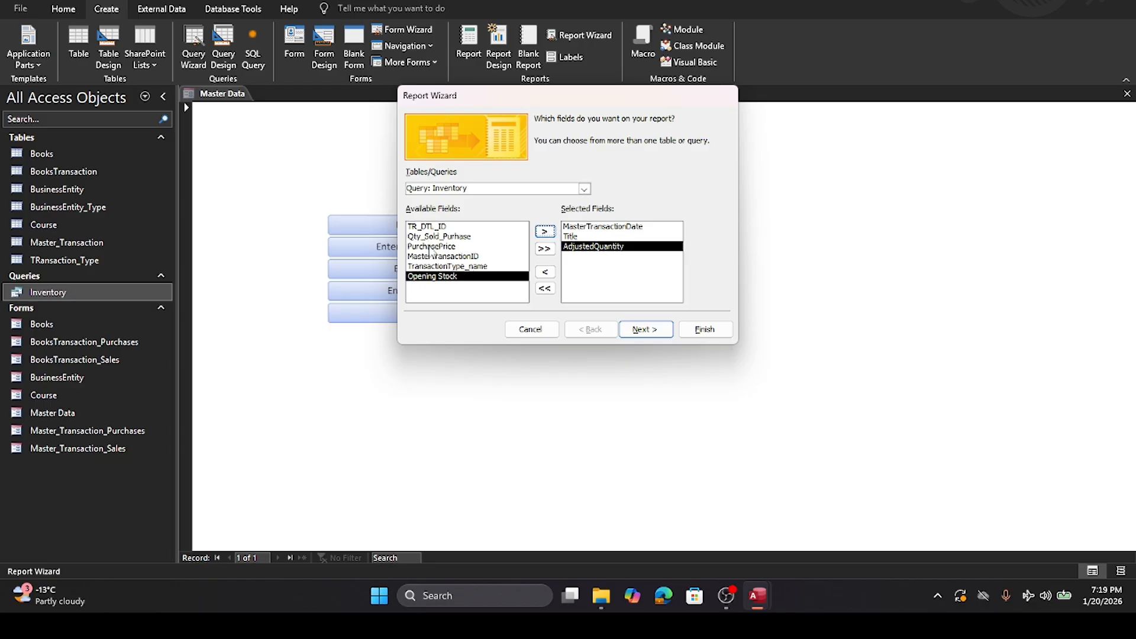
double_click(430, 247)
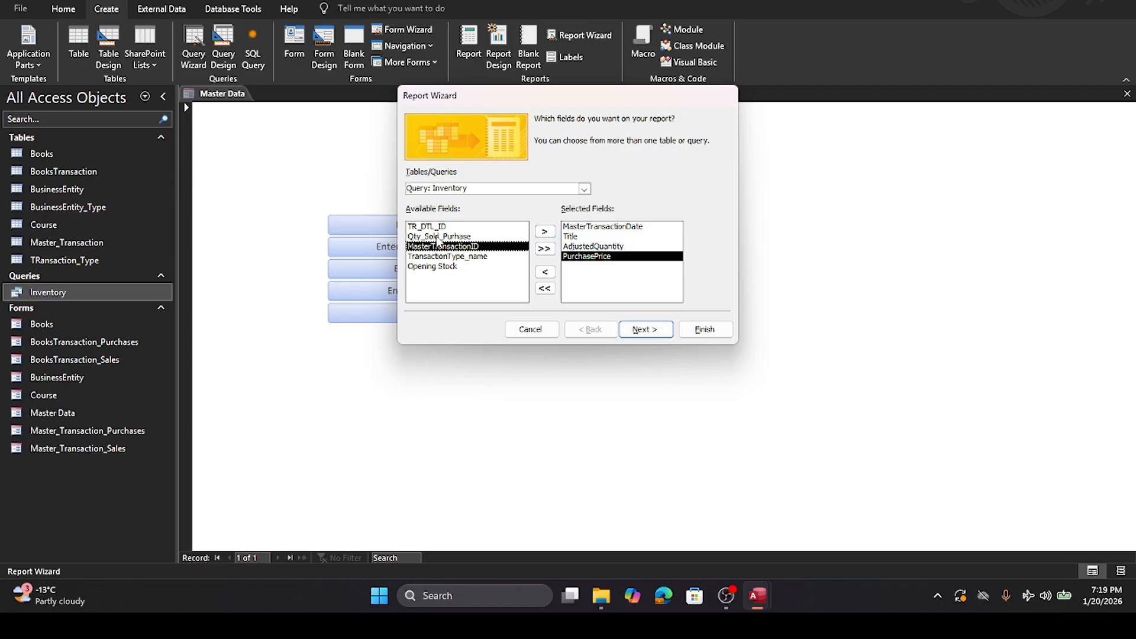
double_click(439, 236)
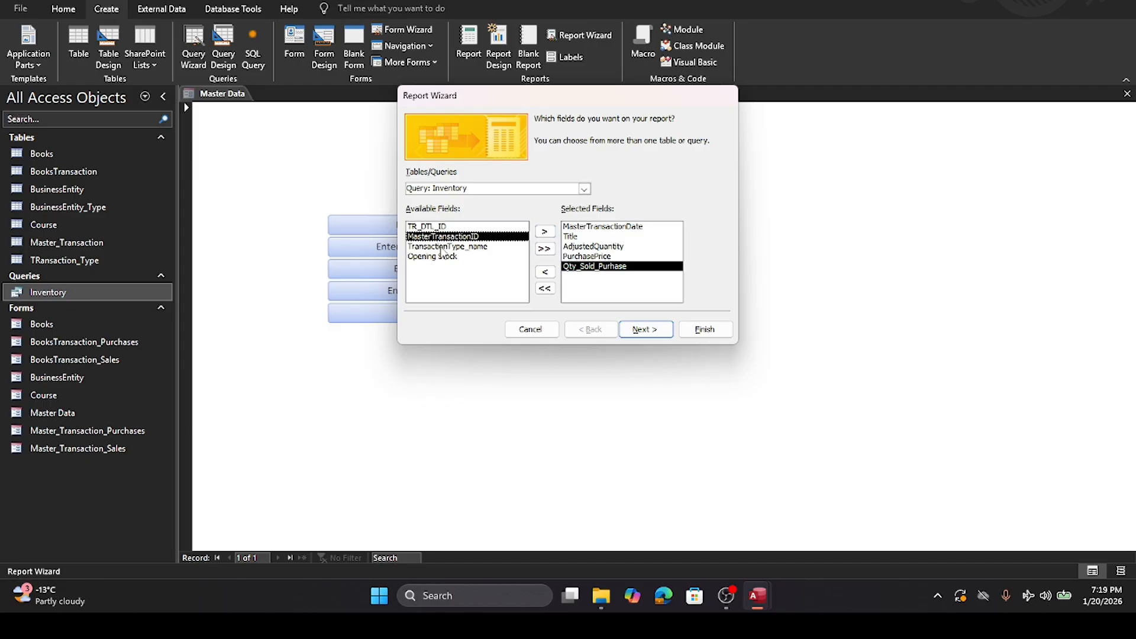
left_click(440, 247)
double_click(440, 249)
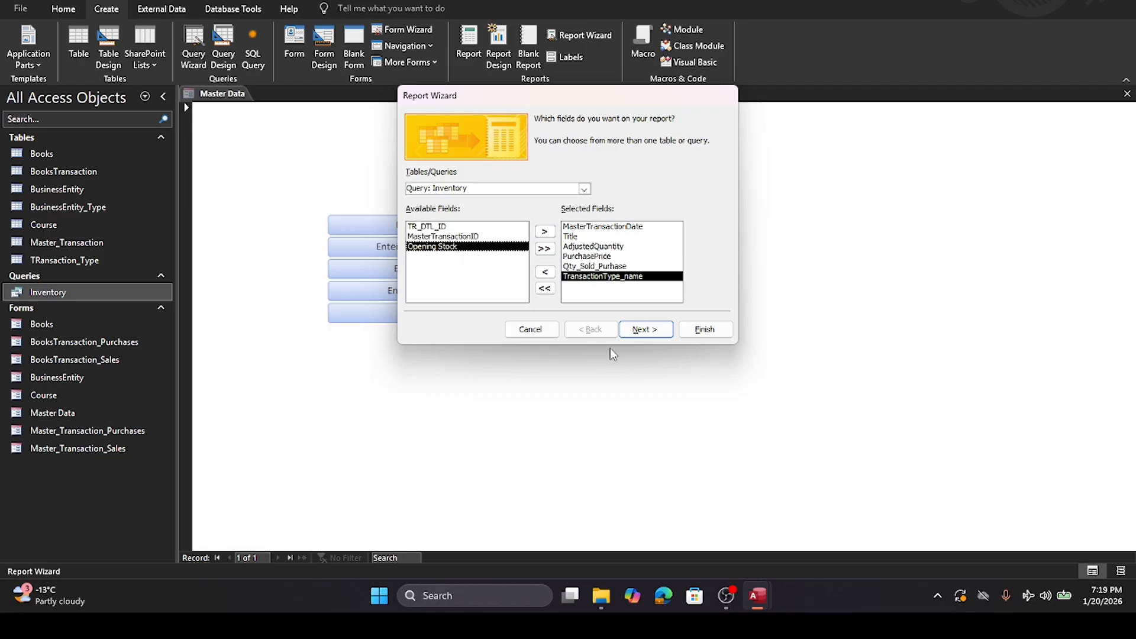
left_click(641, 331)
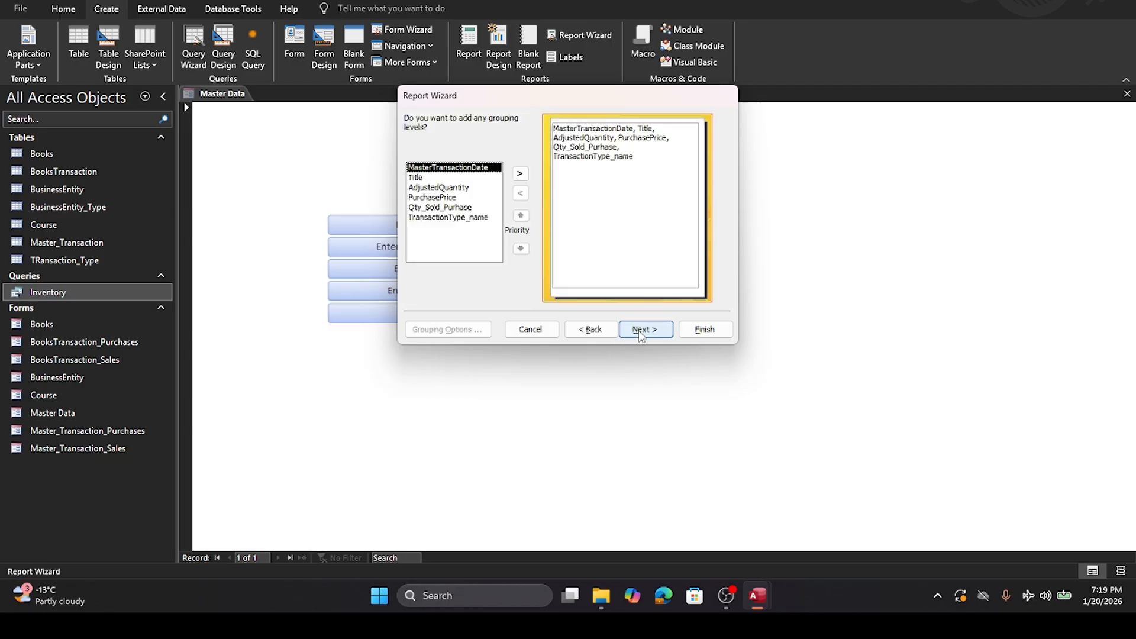
Step: Group the report by Title, keep default sort and stepped layout, and finish as 'Inventory'
left_click(642, 332)
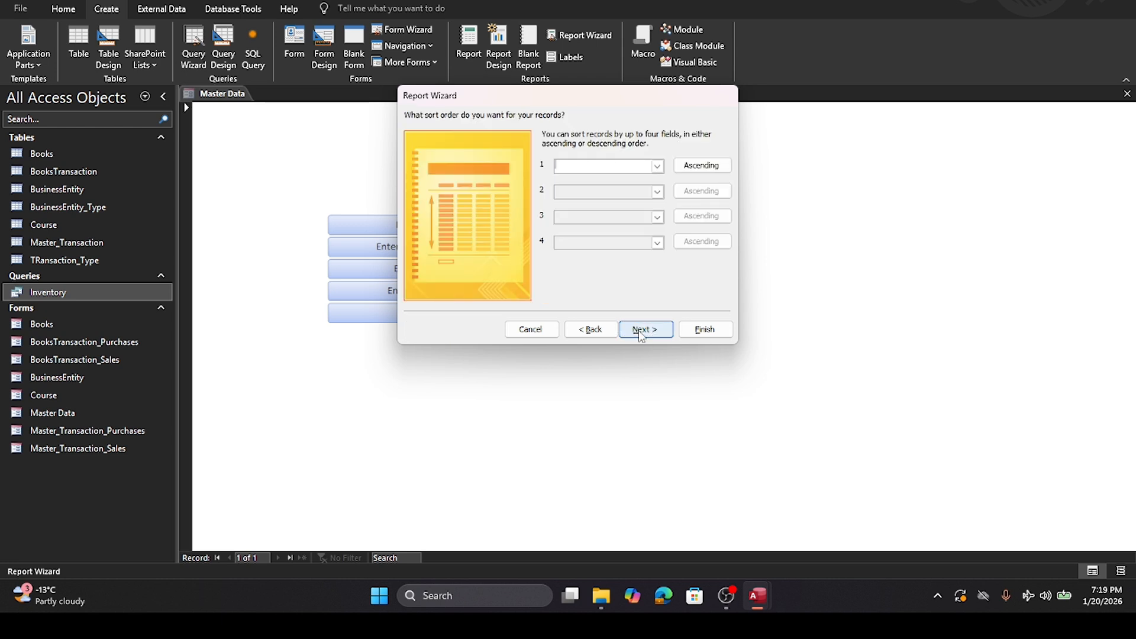
left_click(641, 331)
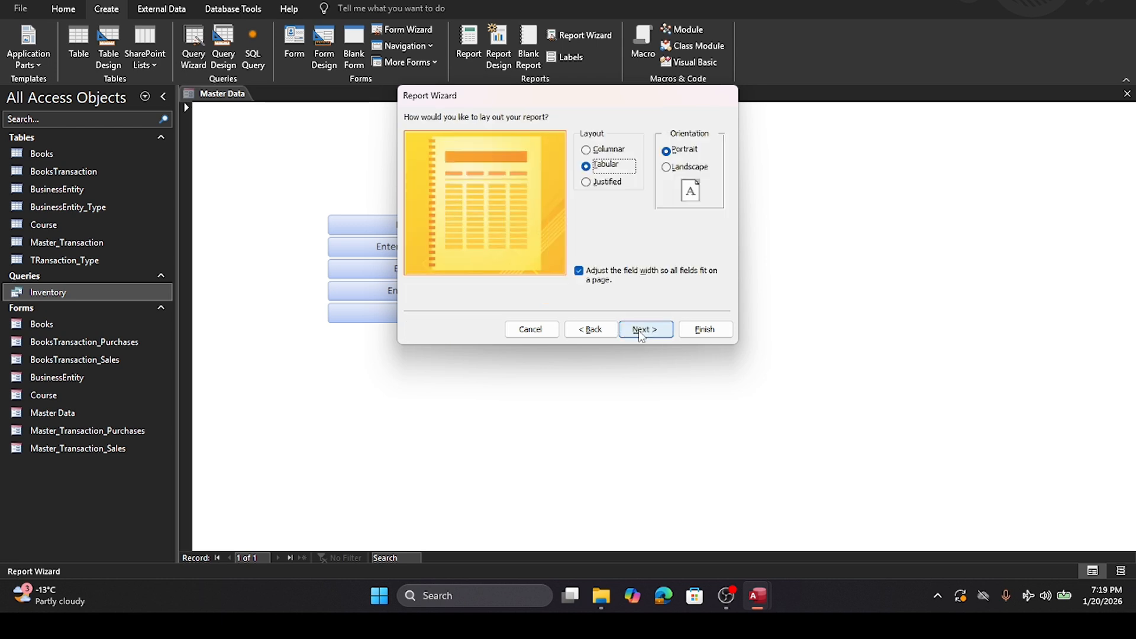
left_click(578, 325)
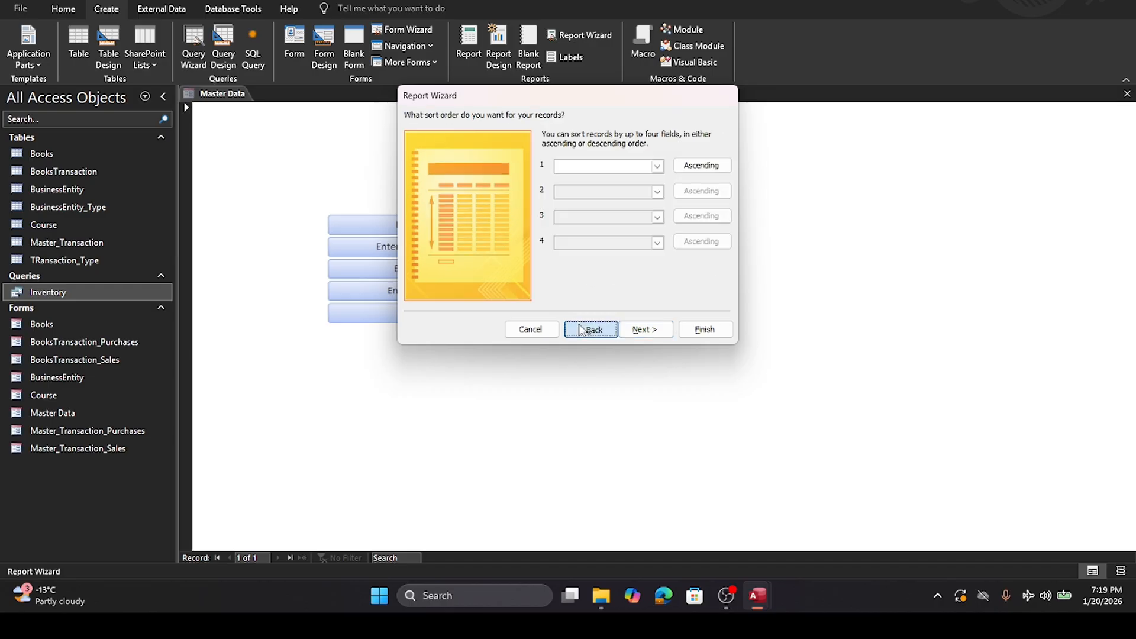
left_click(580, 330)
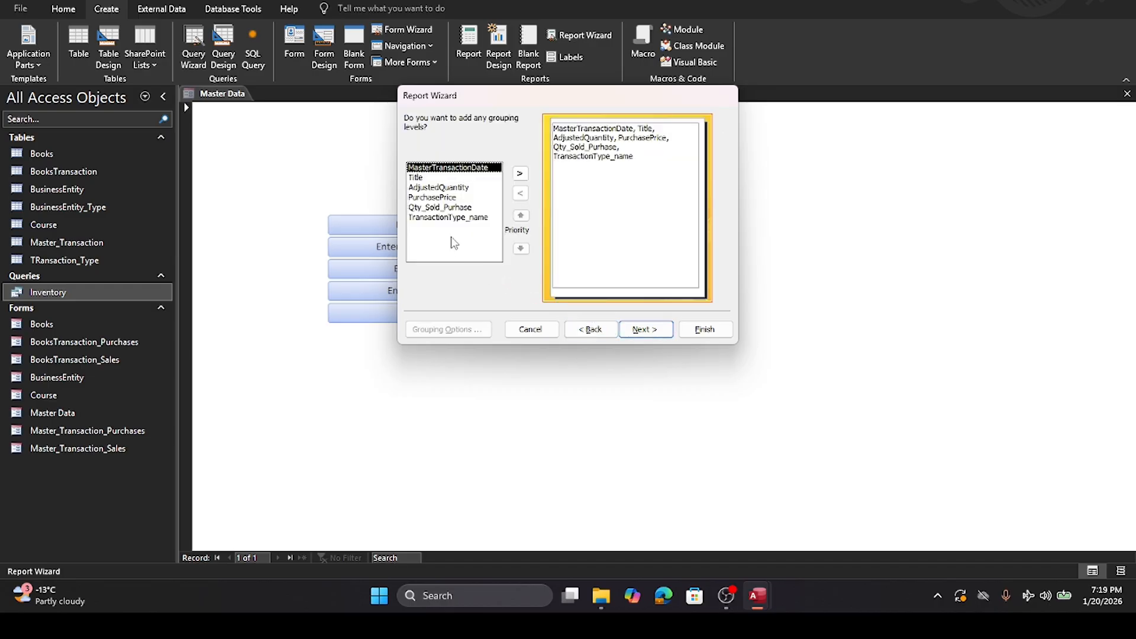
left_click(422, 180)
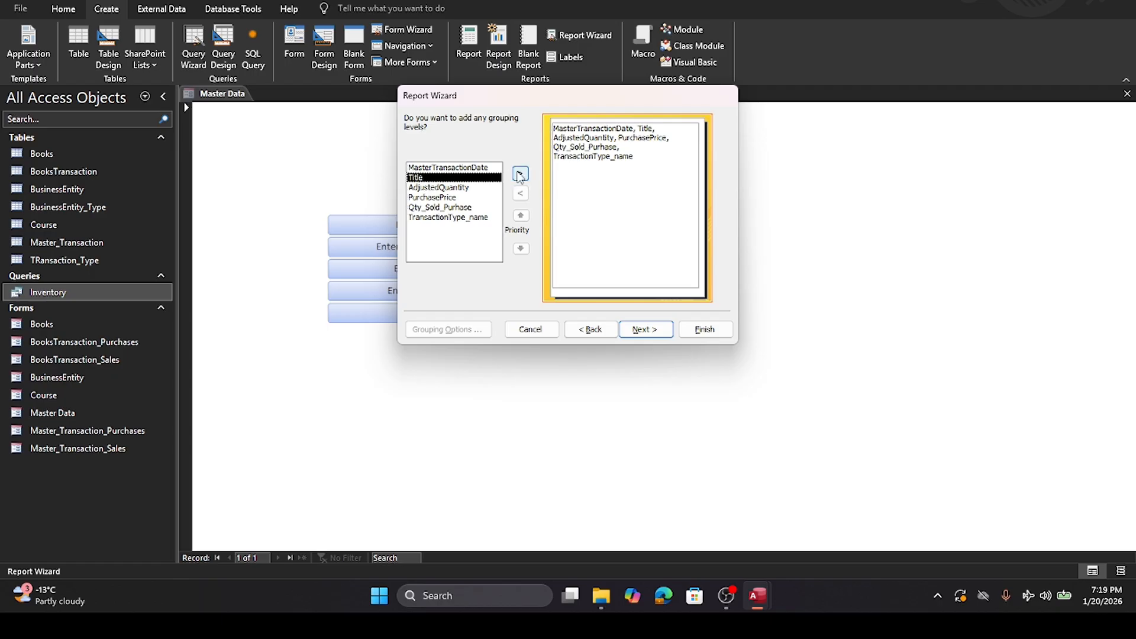
left_click(520, 174)
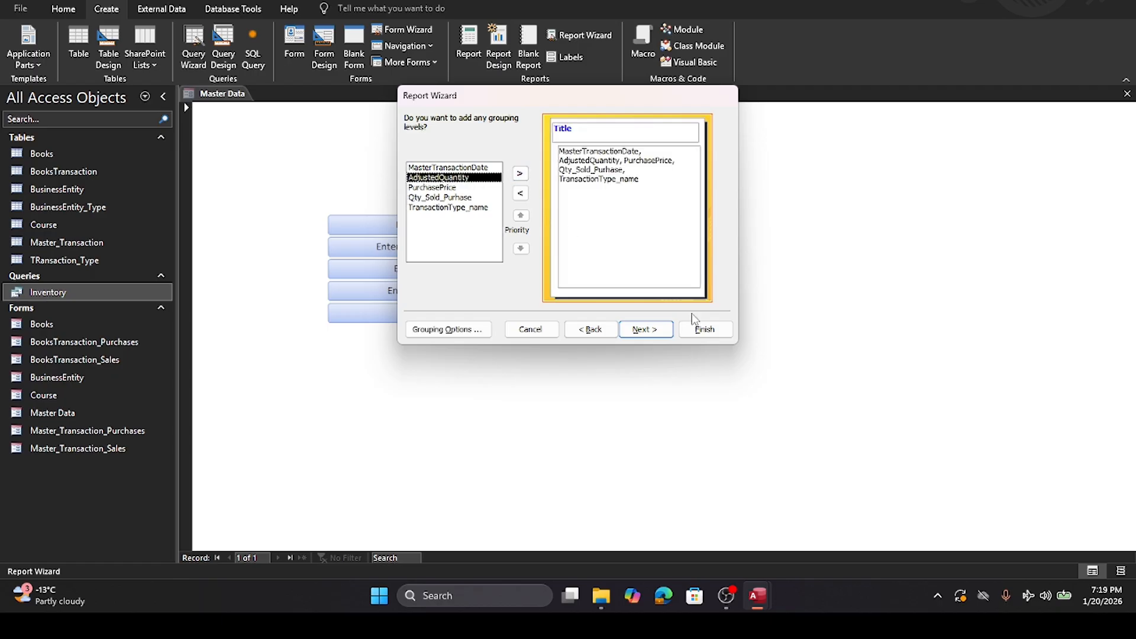
left_click(655, 333)
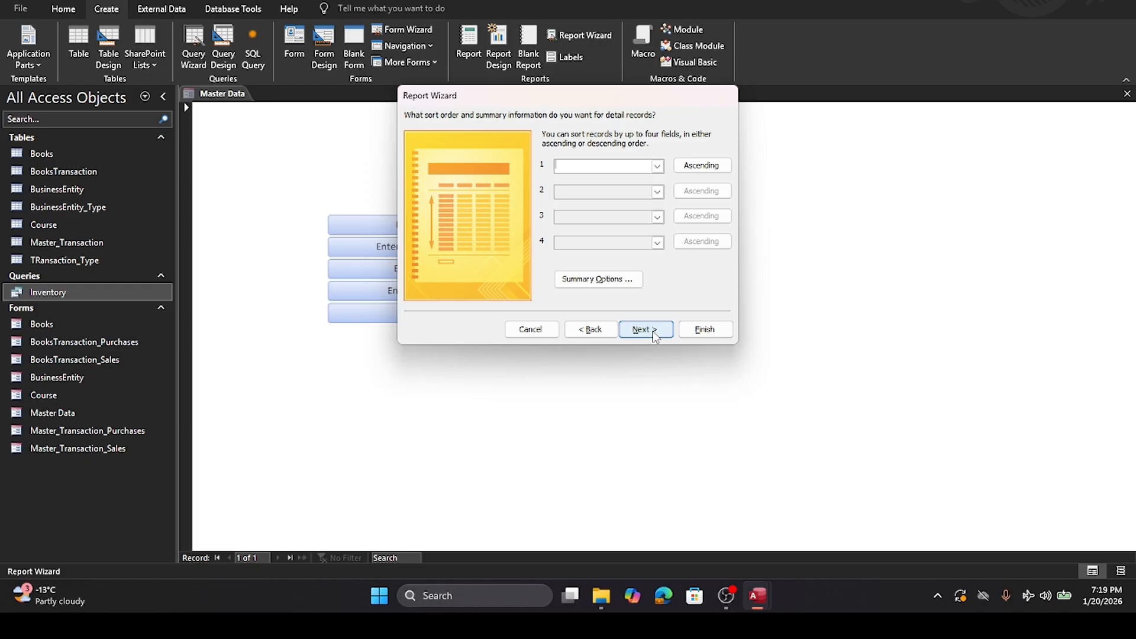
left_click(656, 335)
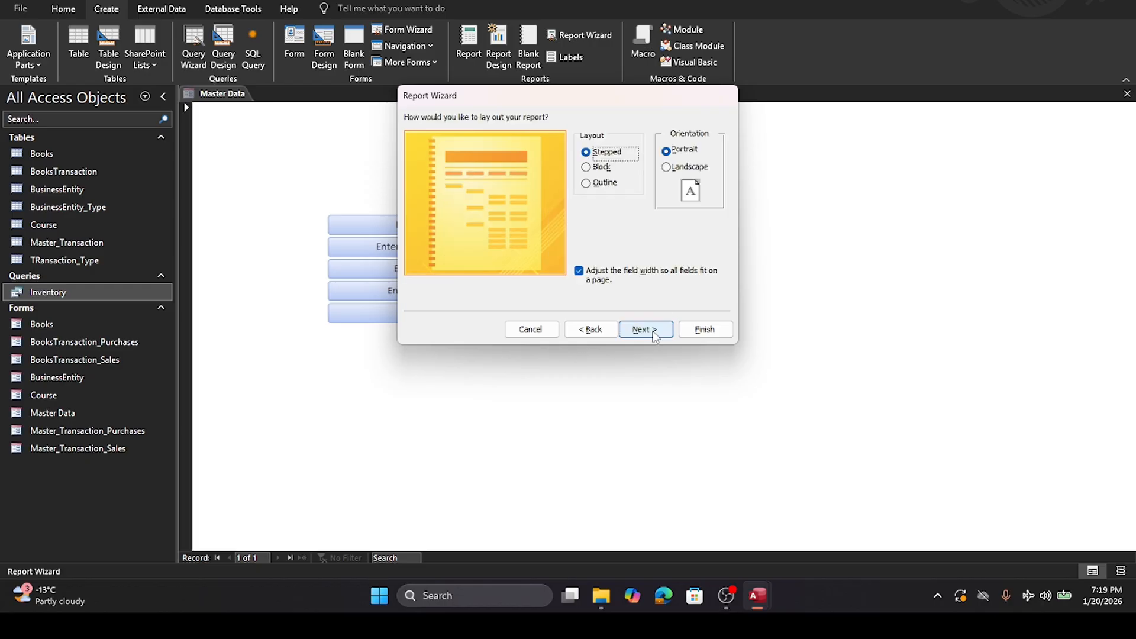
left_click(656, 335)
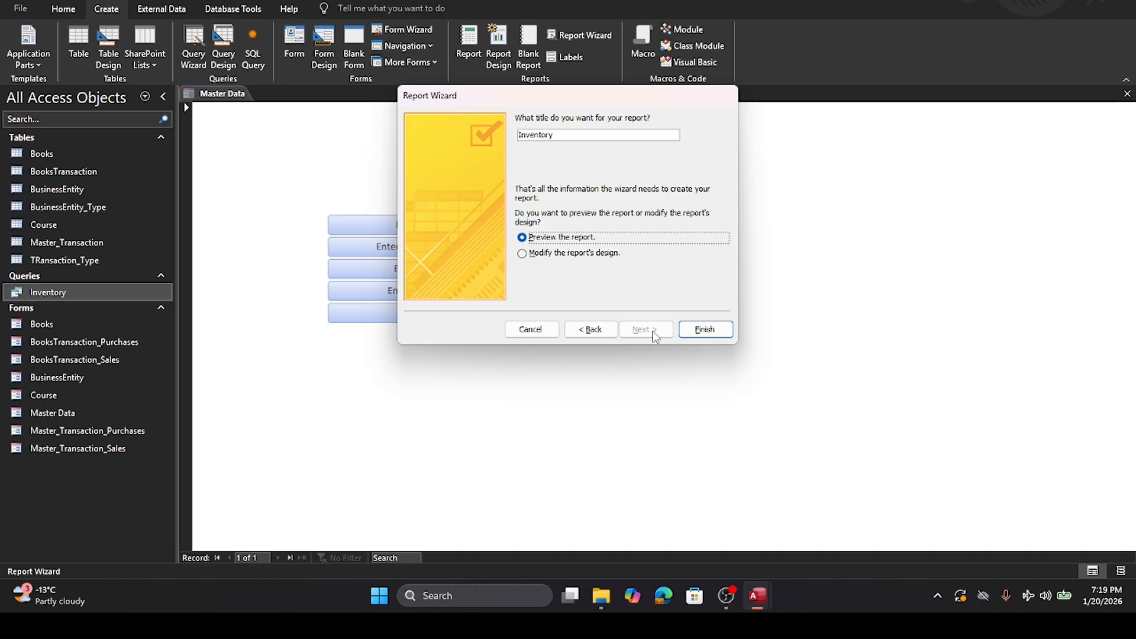
left_click(706, 330)
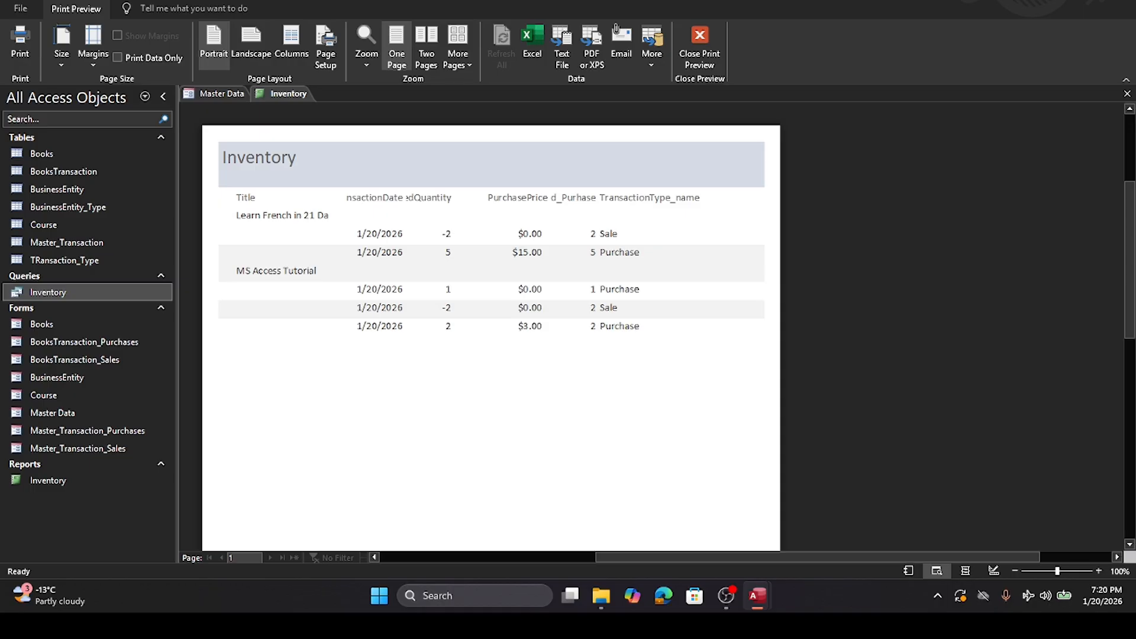
right_click(47, 295)
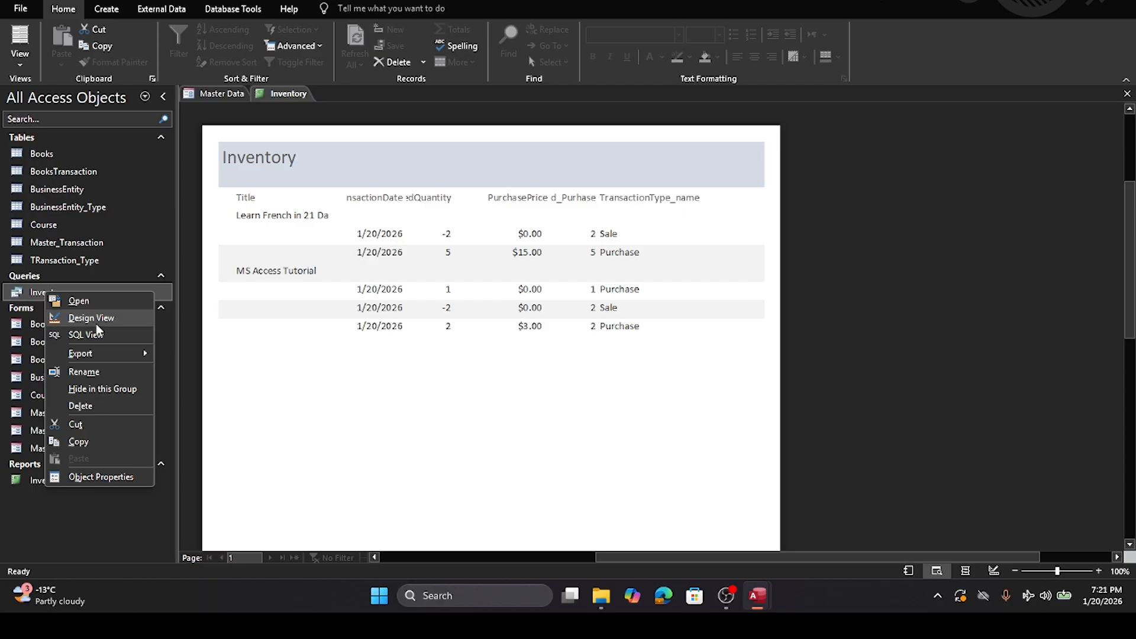
left_click(91, 318)
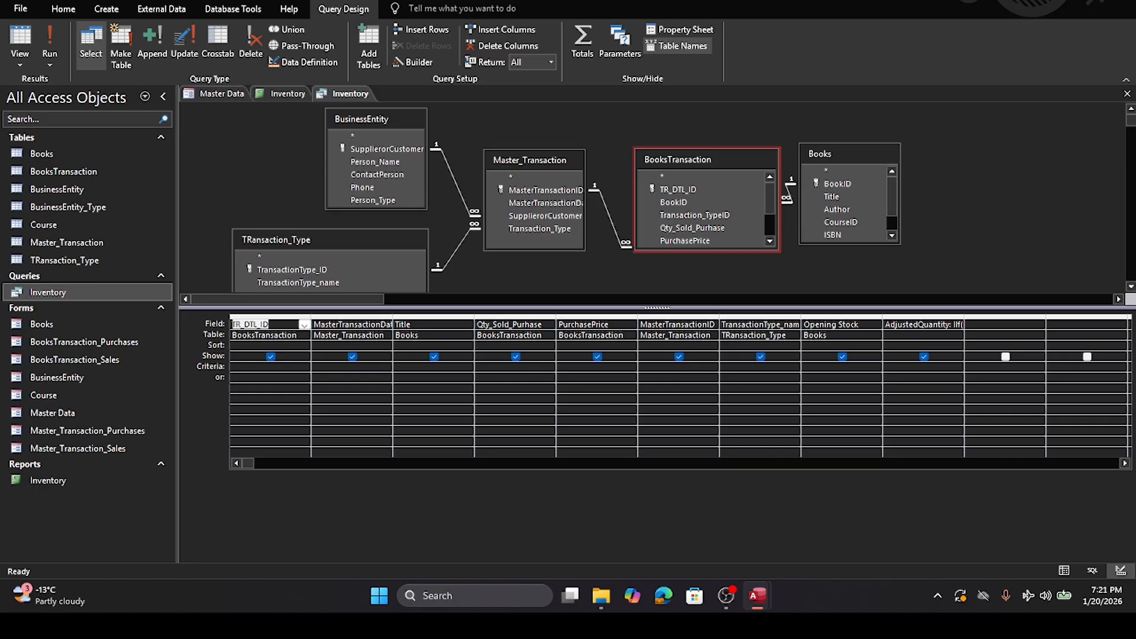
left_click(1127, 93)
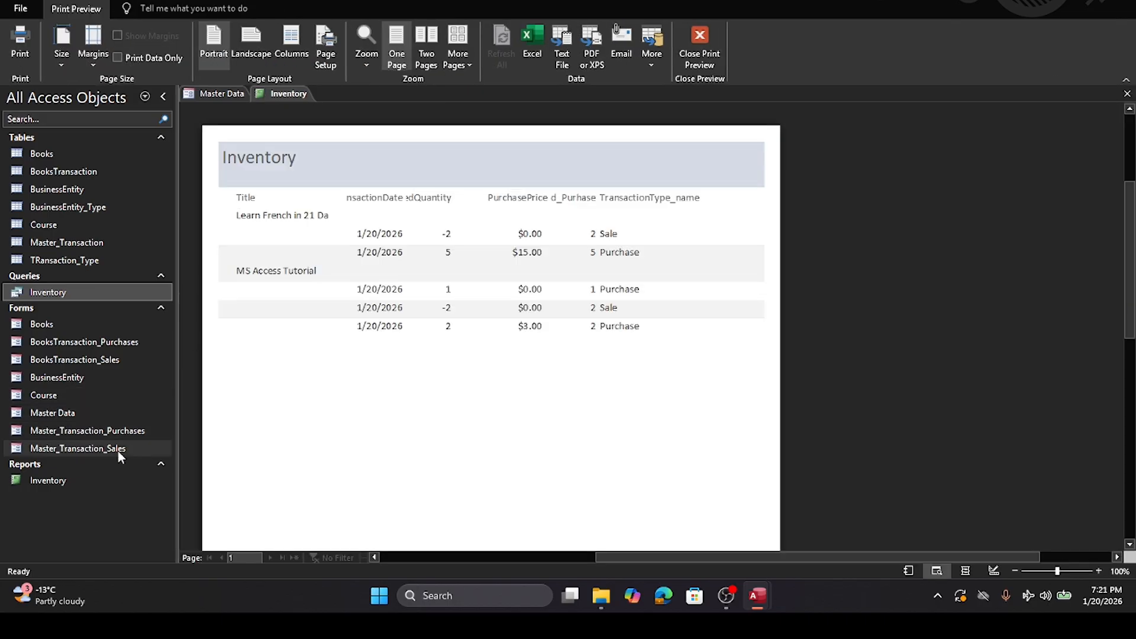
left_click(42, 480)
right_click(42, 479)
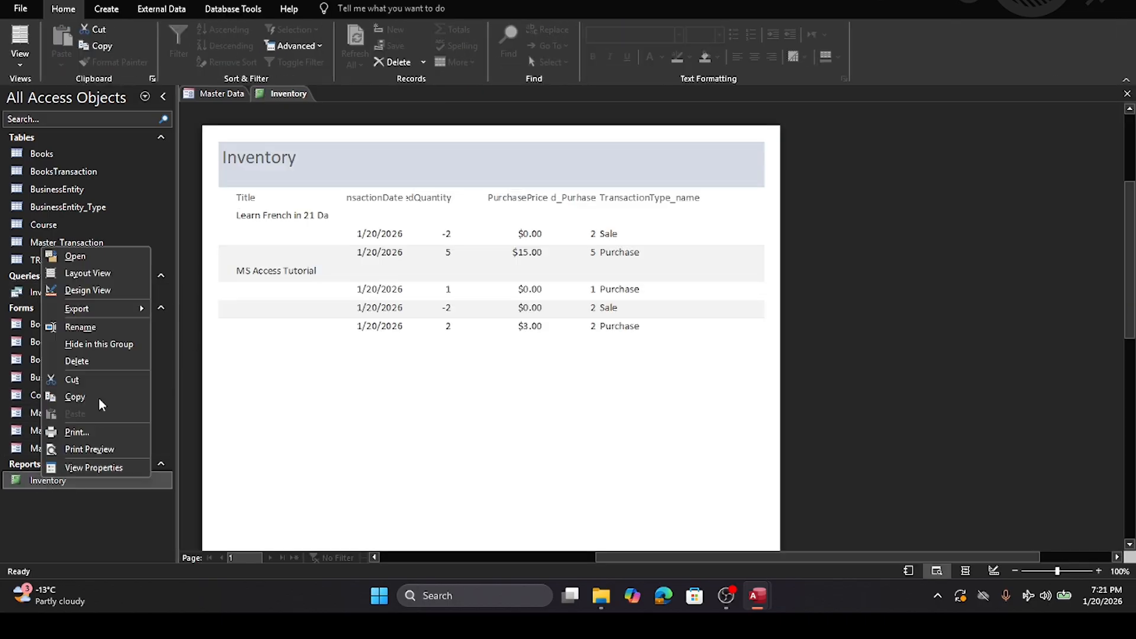
Step: In Design View, delete the PurchasePrice label and text box, then select the columns to their right
left_click(89, 290)
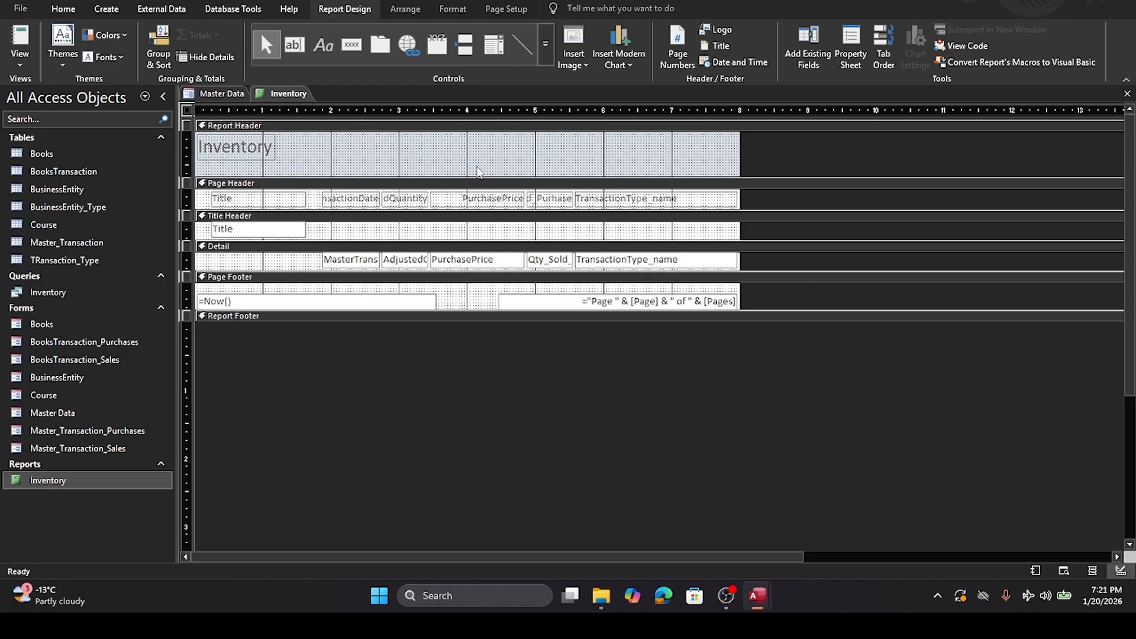
left_click_drag(473, 172, 472, 271)
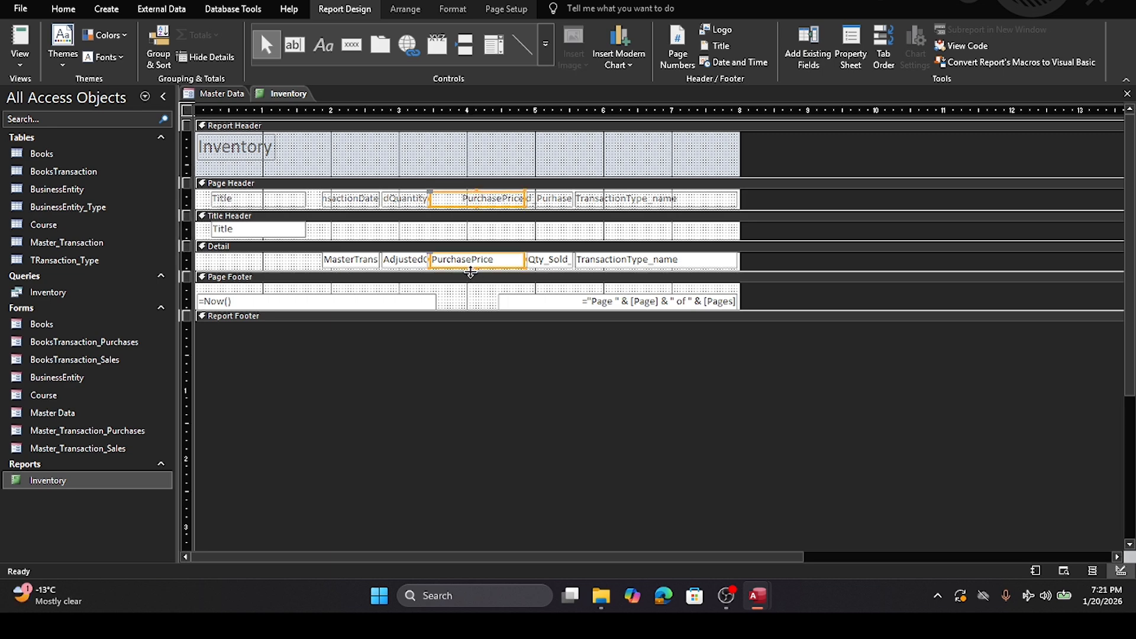
key("Delete")
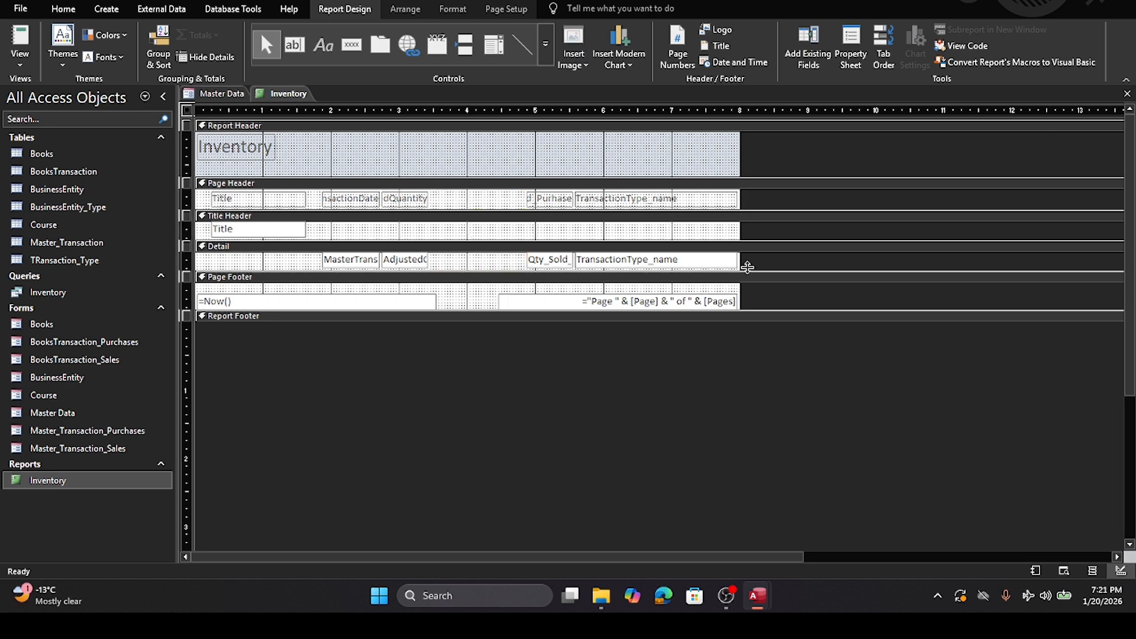
left_click_drag(505, 270, 561, 203)
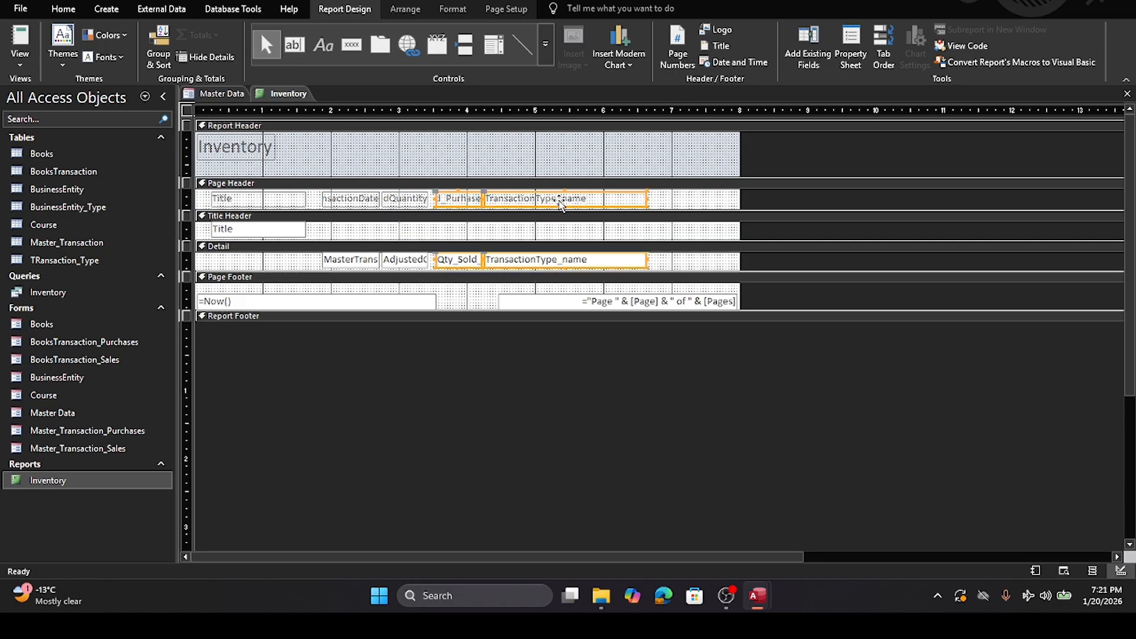
Step: Save the report design and reopen the Inventory report without the PurchasePrice column
left_click(1127, 94)
left_click(555, 314)
double_click(53, 482)
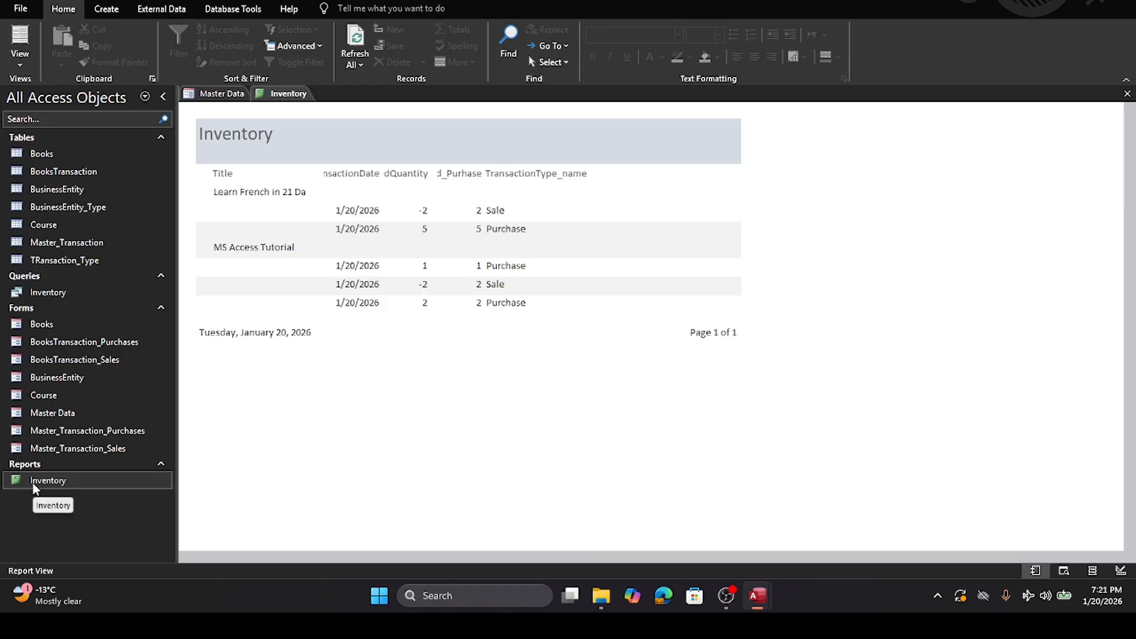
right_click(33, 483)
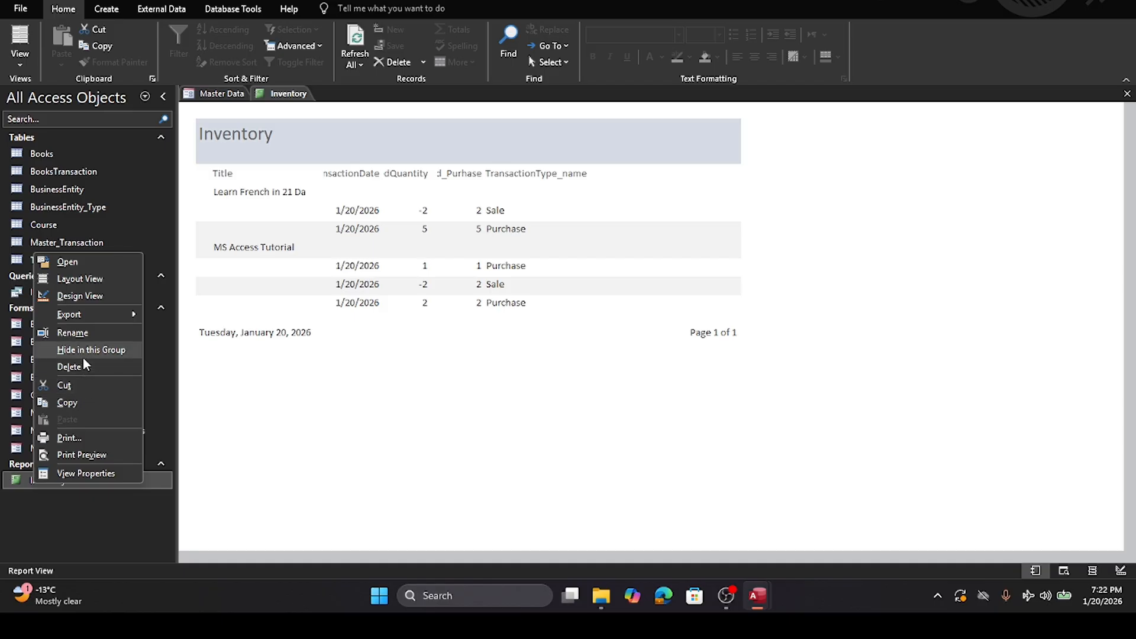
Step: Place a copy of the Title text box beside the original, shrink the Title Header, and show the copy's properties
left_click(96, 296)
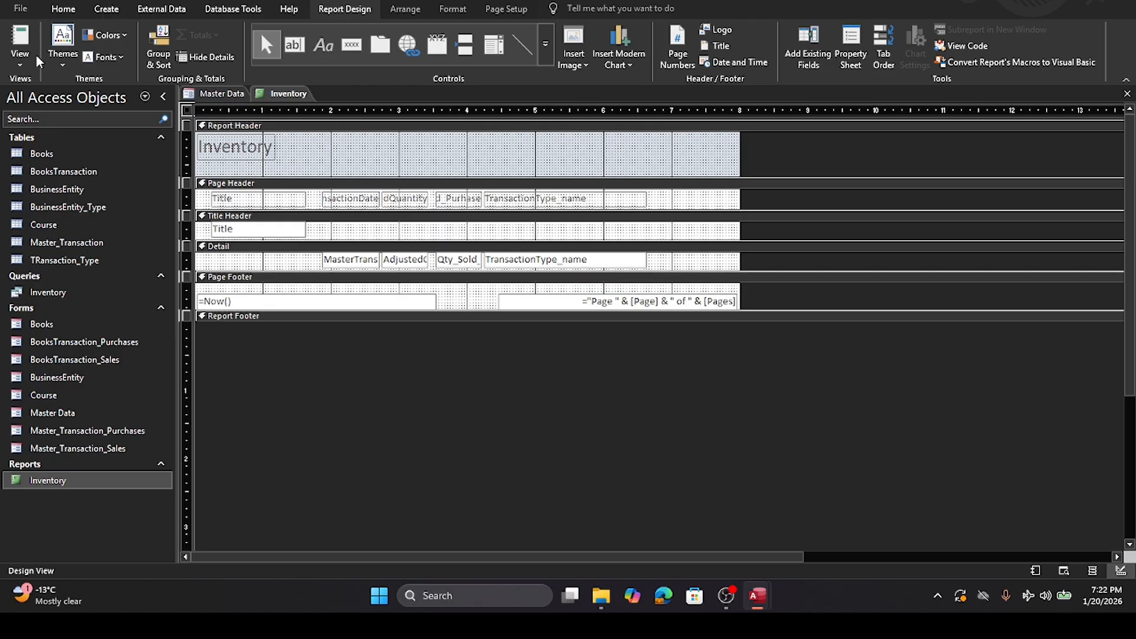
left_click(353, 233)
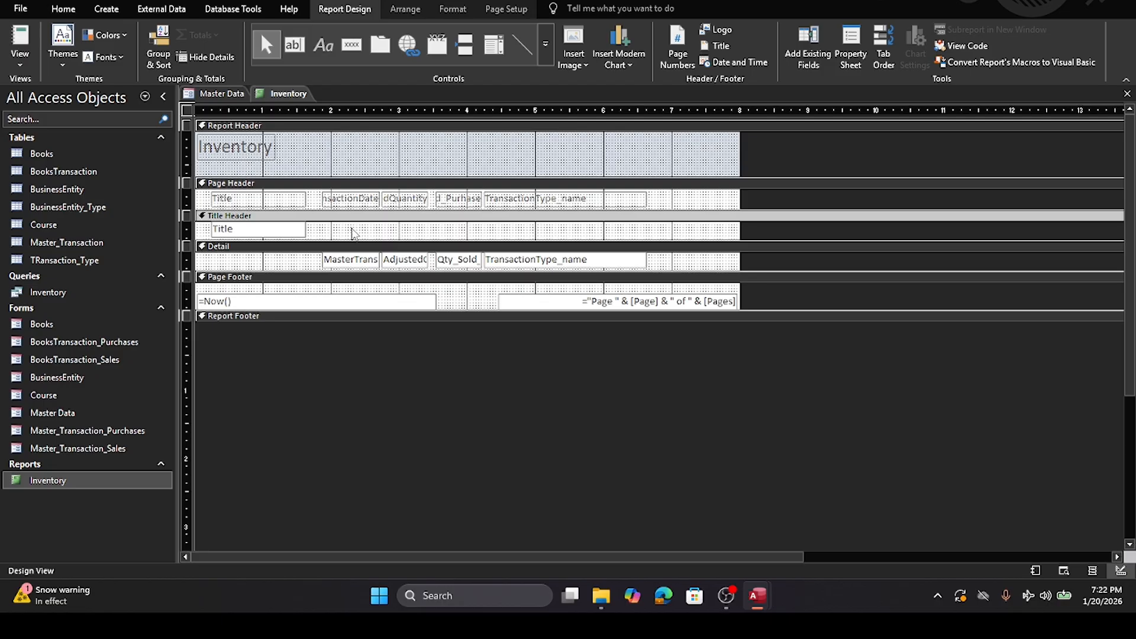
left_click(282, 230)
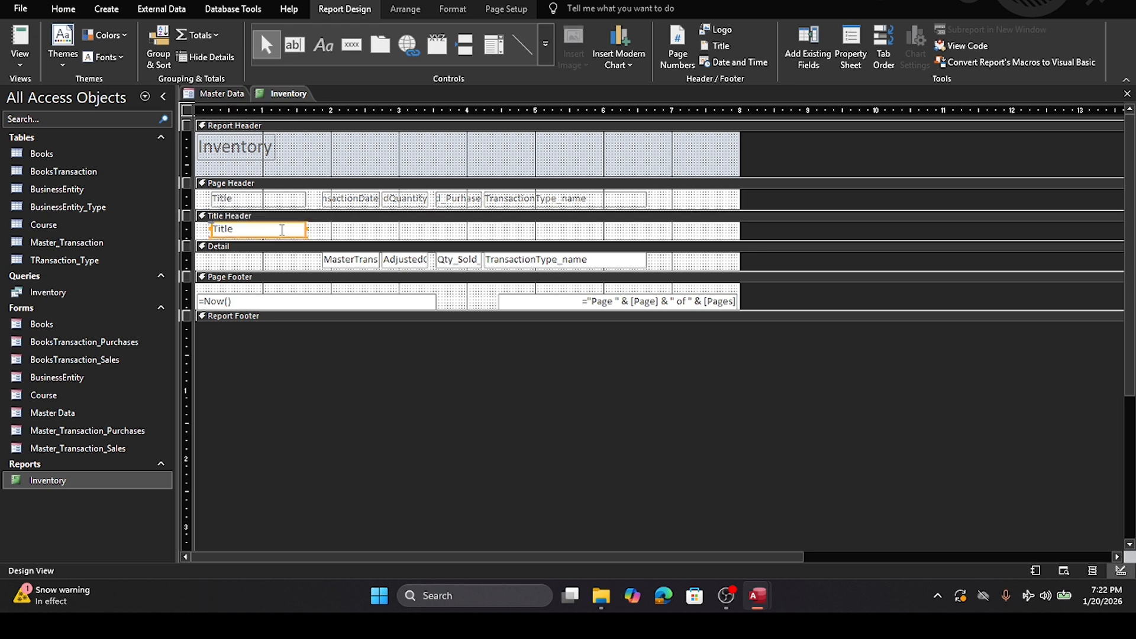
key("ctrl+v")
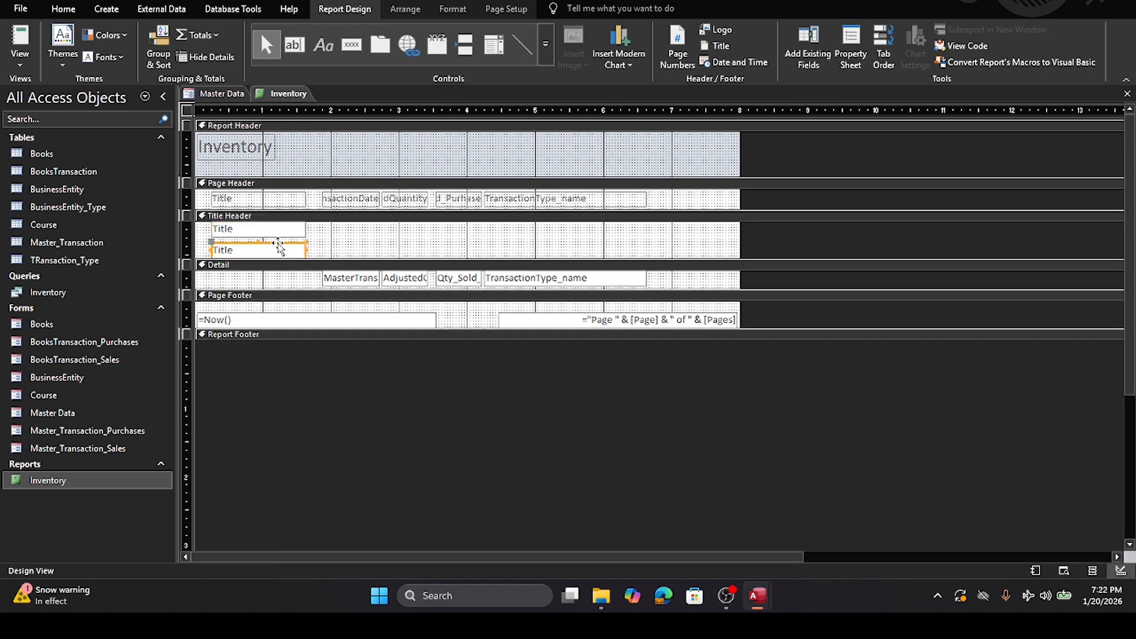
left_click_drag(278, 246, 387, 231)
left_click(438, 249)
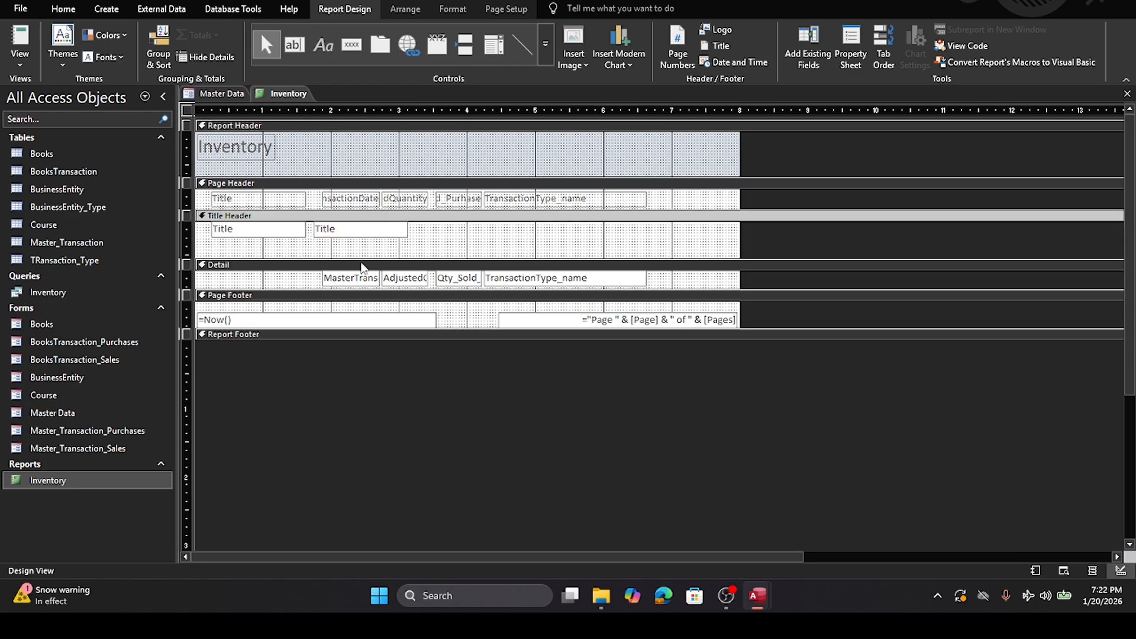
left_click_drag(361, 257, 359, 238)
left_click(389, 232)
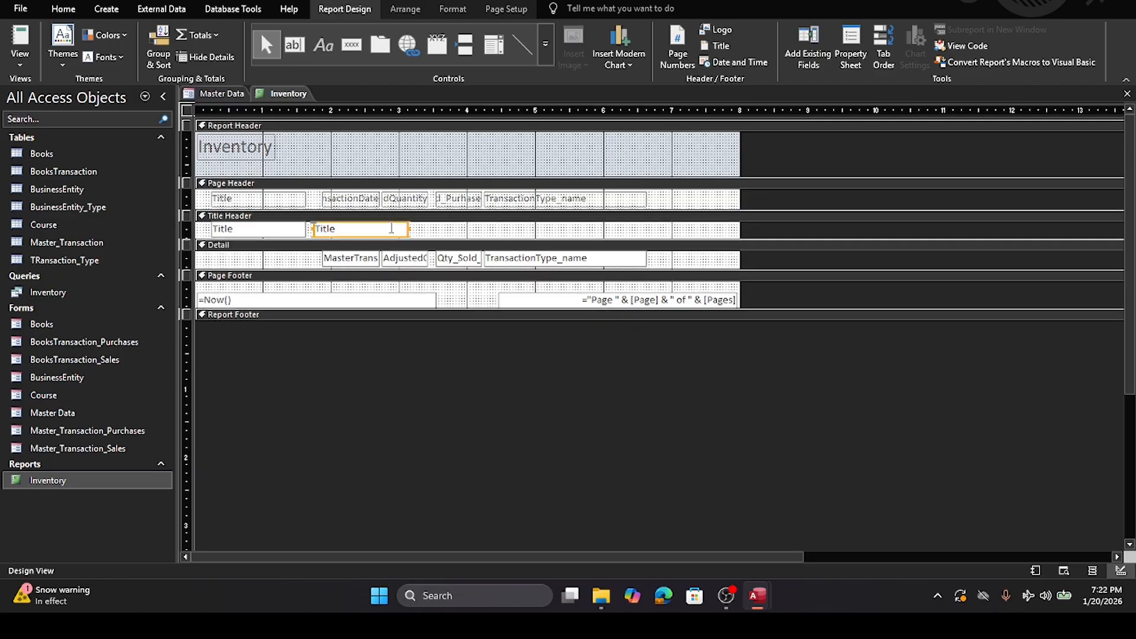
right_click(390, 232)
left_click(434, 570)
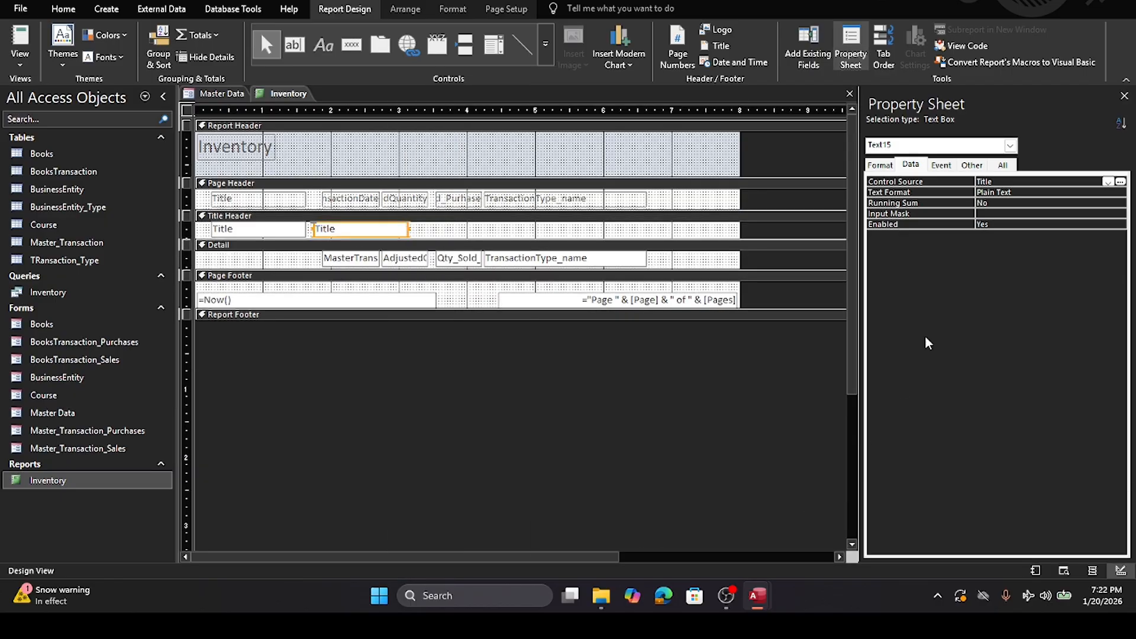
Step: Bind the copied text box to Opening Stock and move it further right
left_click(1107, 183)
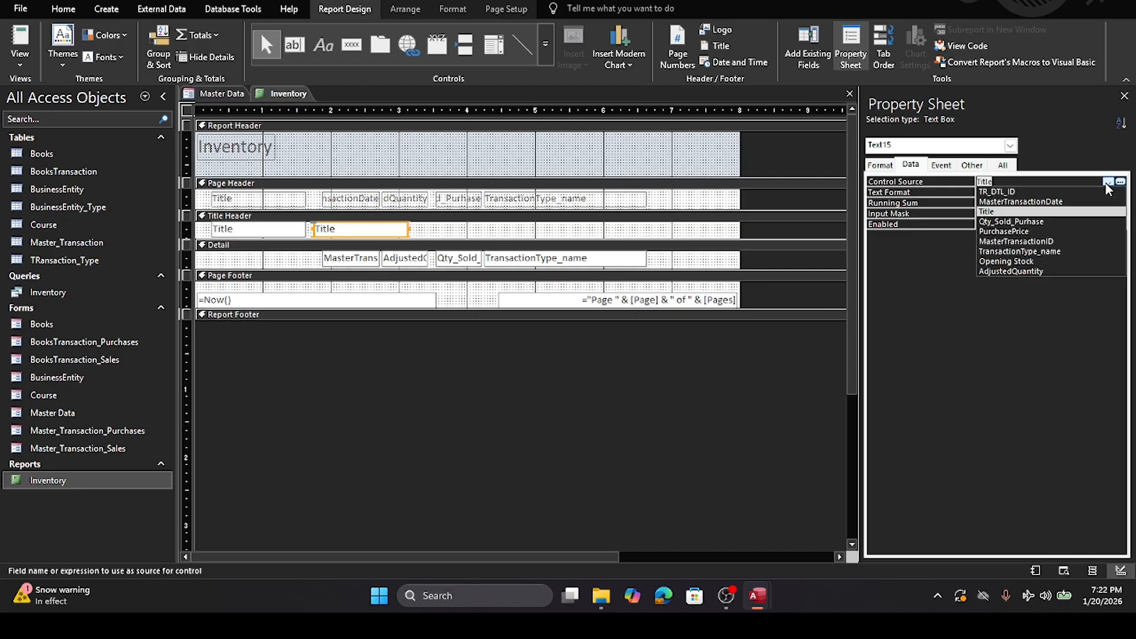
left_click(1057, 261)
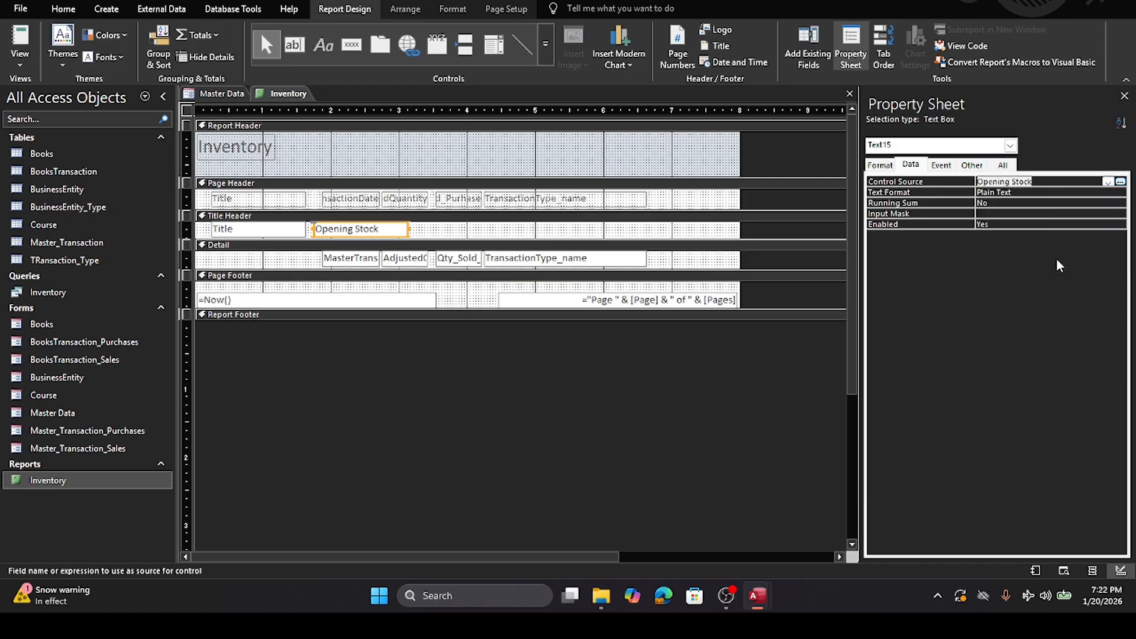
left_click(423, 232)
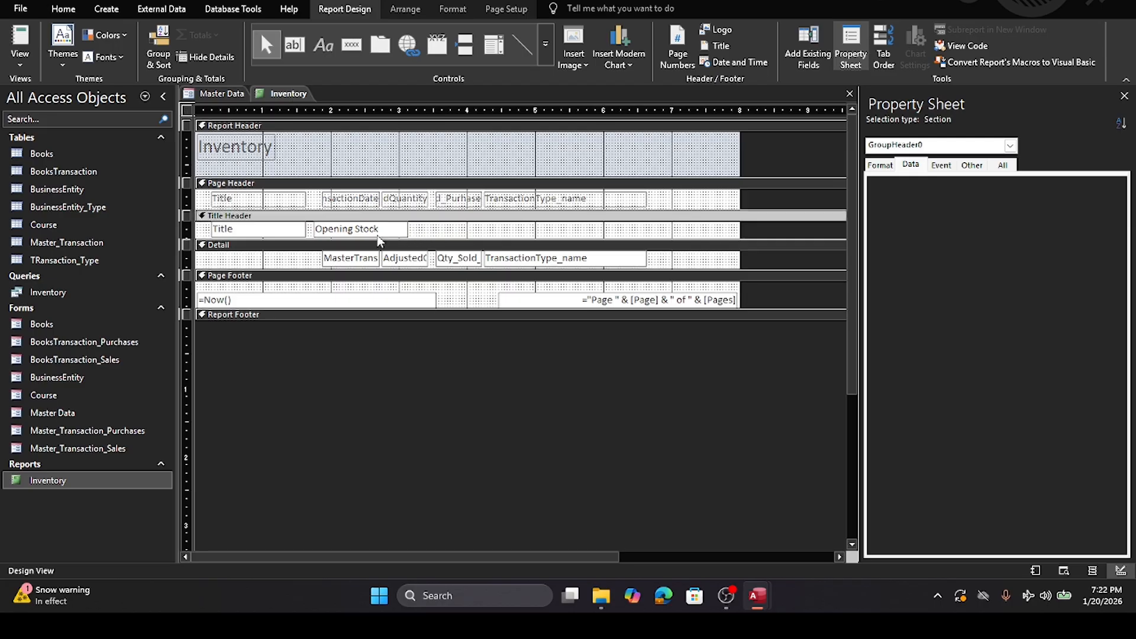
left_click(376, 234)
left_click_drag(390, 229, 480, 228)
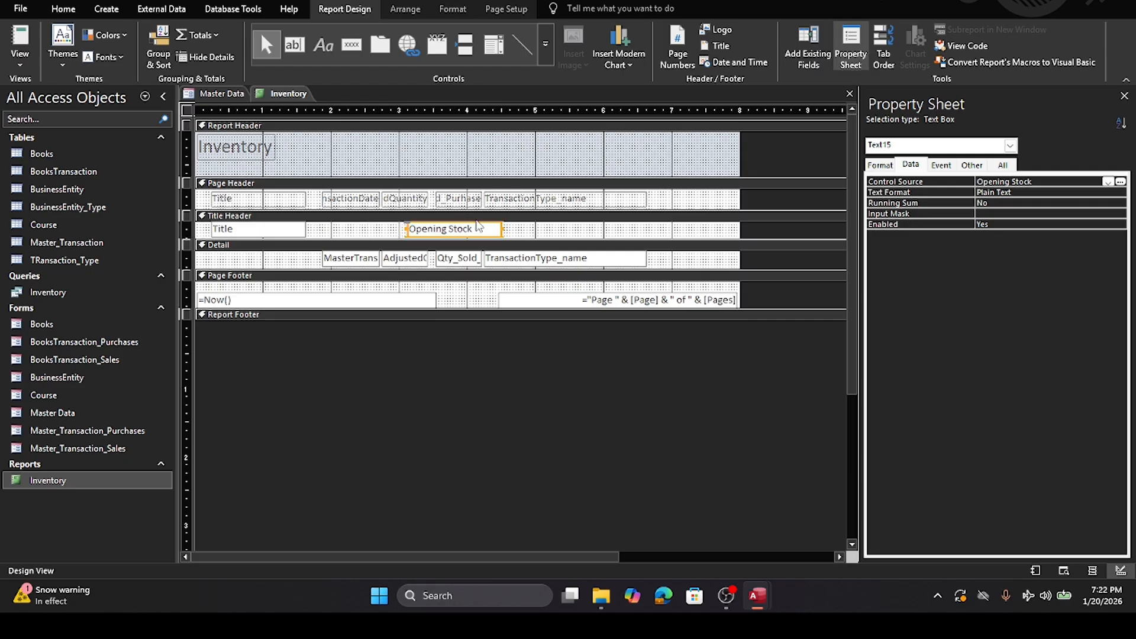
left_click(327, 236)
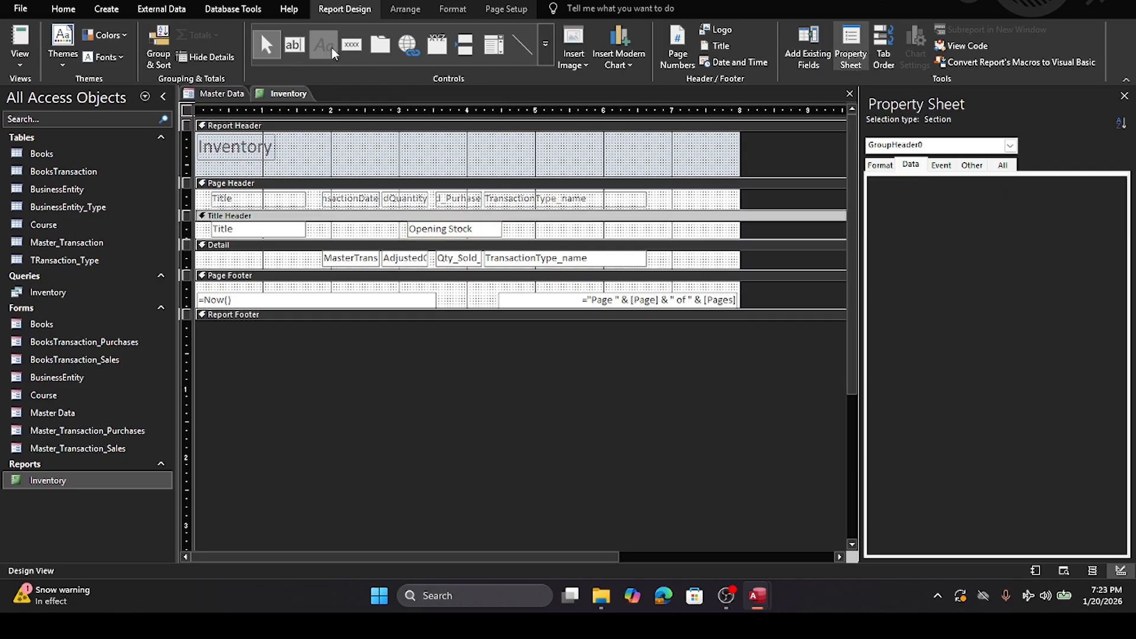
Step: Add an 'Opening Stock' label in the Title Header, left of the value box
left_click(325, 47)
left_click(342, 225)
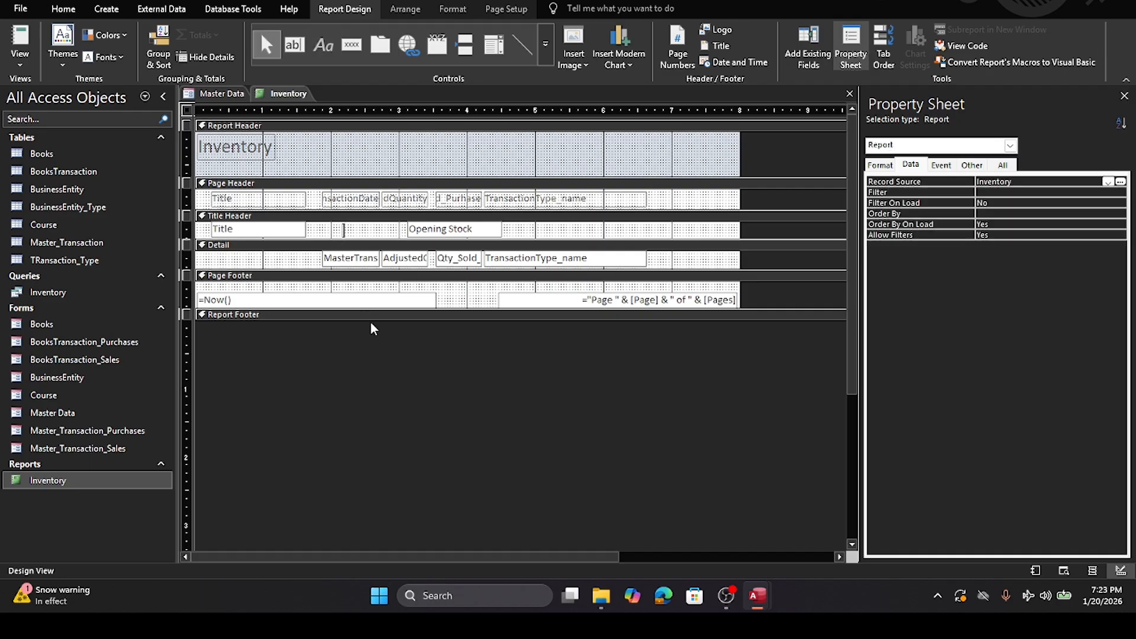
type("Opening Stock")
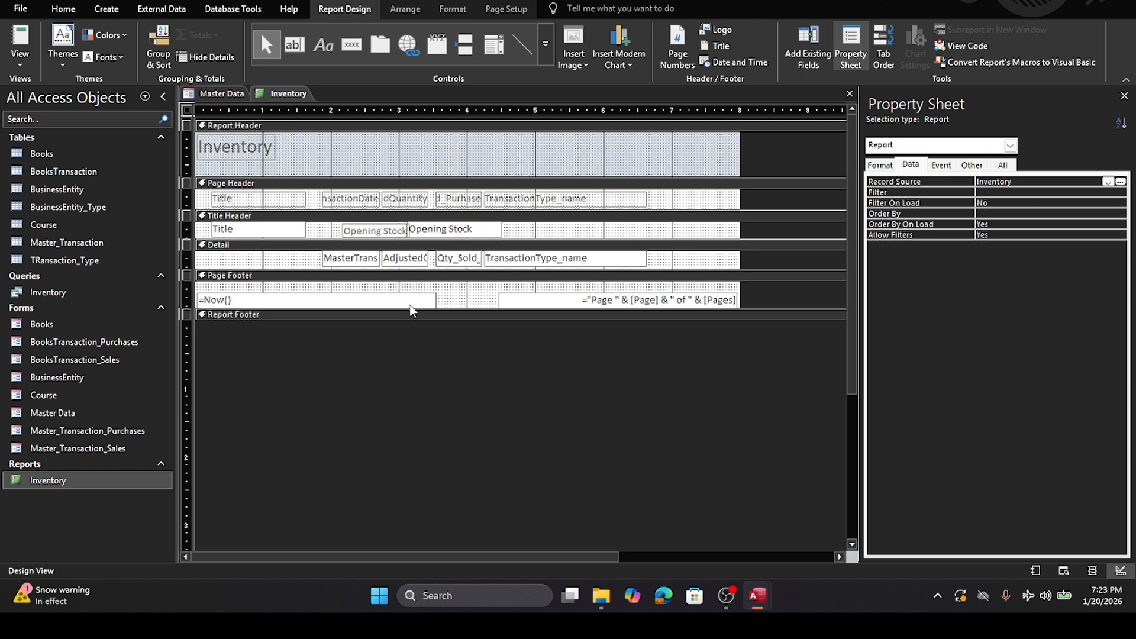
left_click(455, 290)
left_click(380, 231)
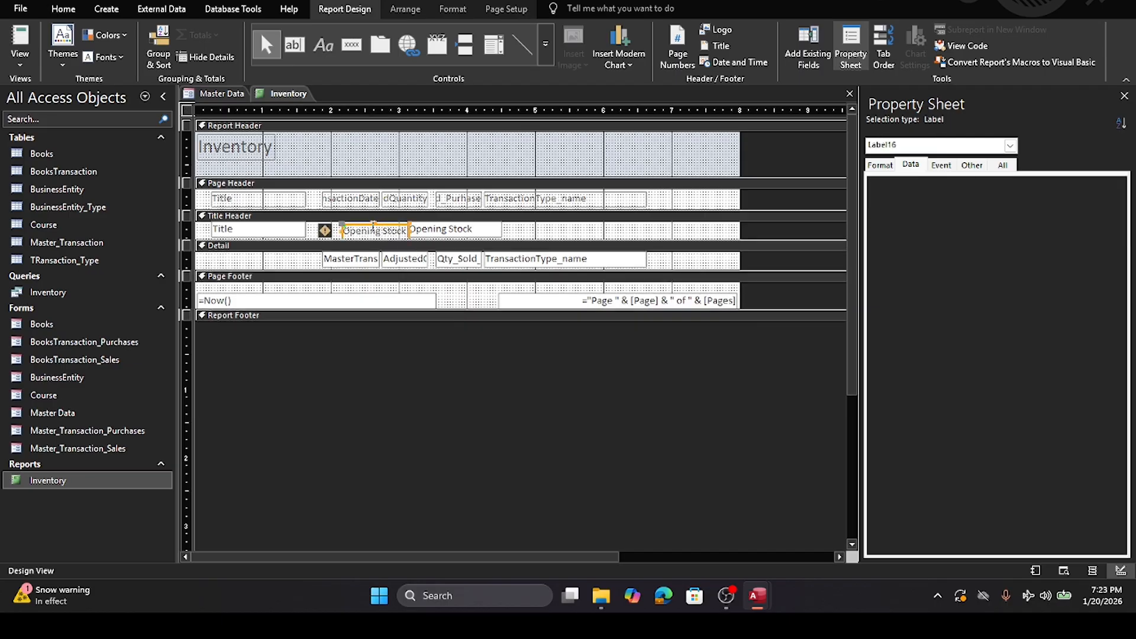
left_click_drag(360, 222, 330, 221)
left_click(410, 402)
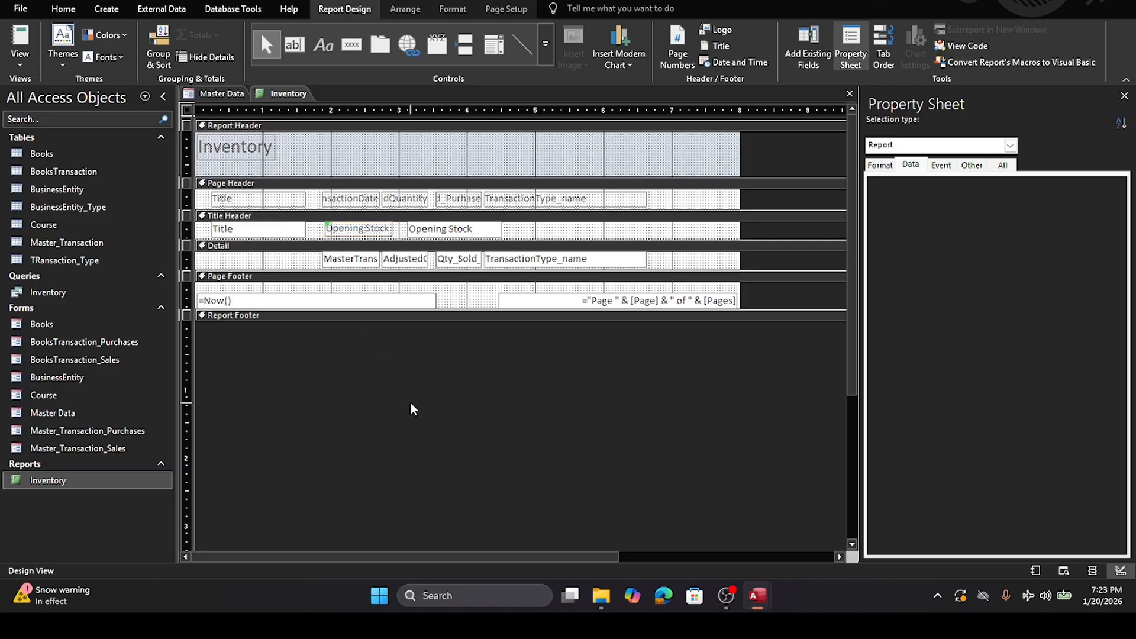
Step: Delete the Qty_Sold_Purhase box, move AdjustedQuantity, widen MasterTransactionDate, and save the report
left_click(473, 262)
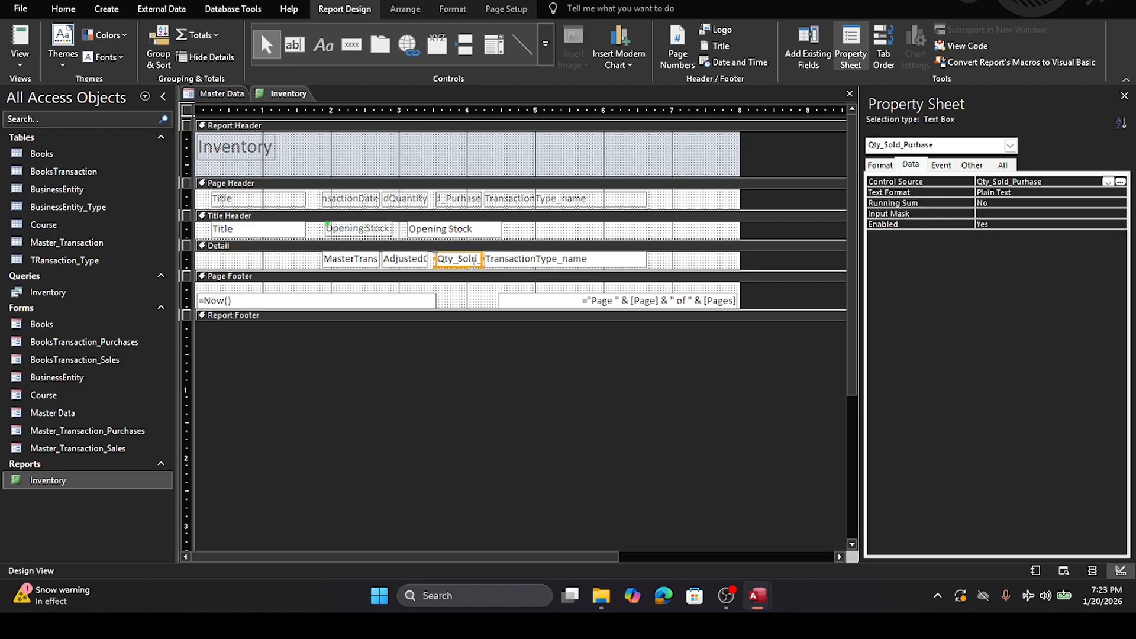
key("Delete")
left_click(419, 261)
left_click_drag(420, 260, 461, 255)
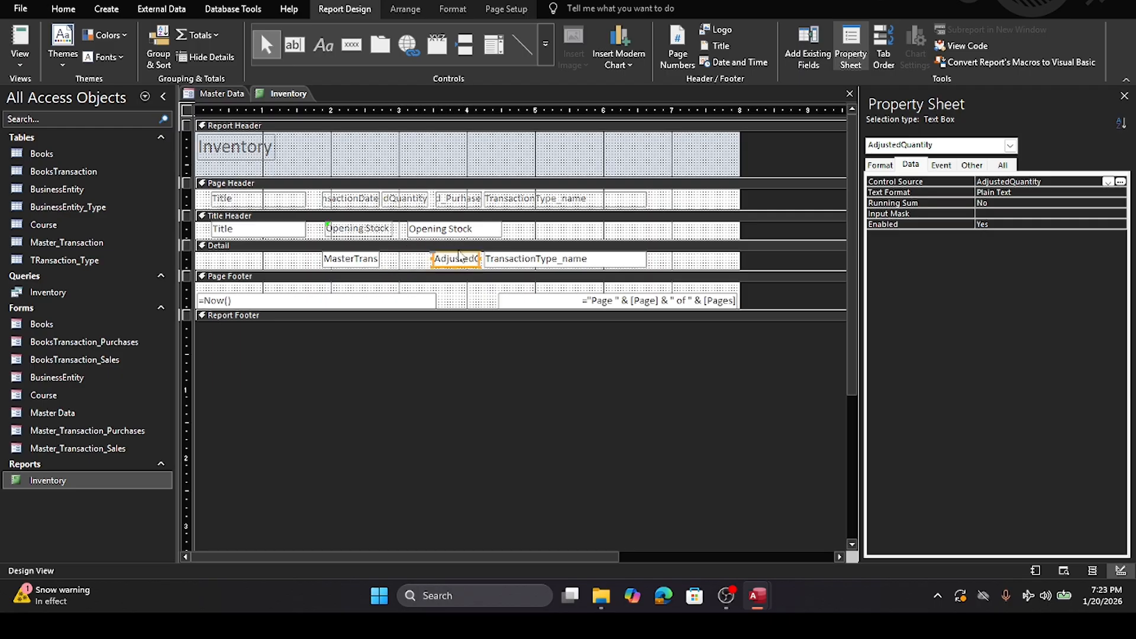
left_click(377, 261)
left_click_drag(380, 259, 406, 258)
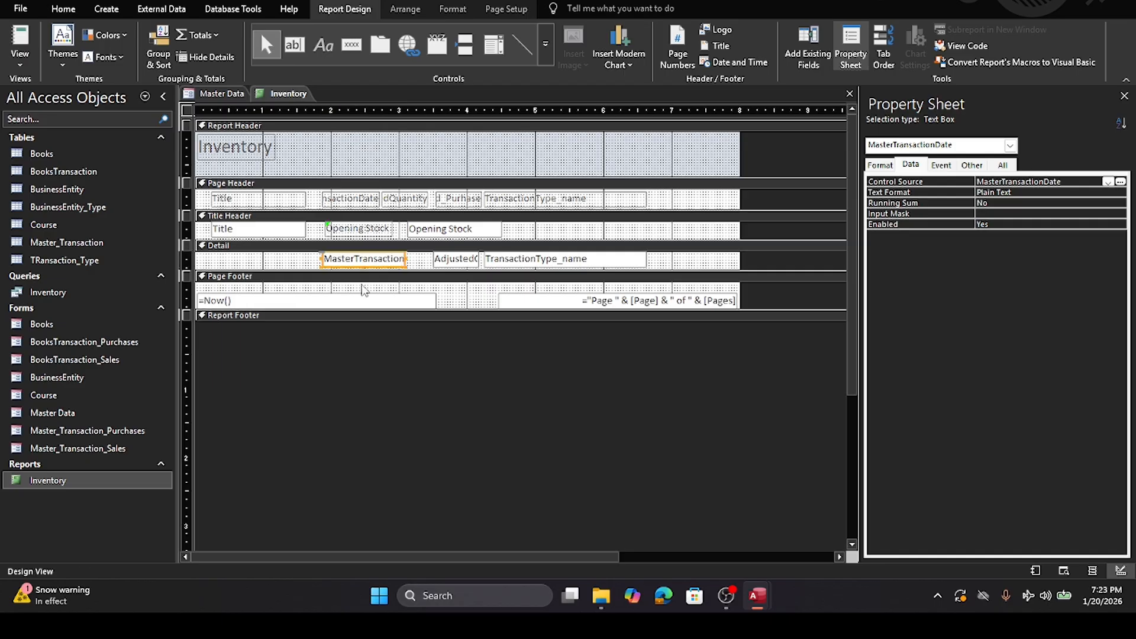
left_click(850, 94)
left_click(544, 313)
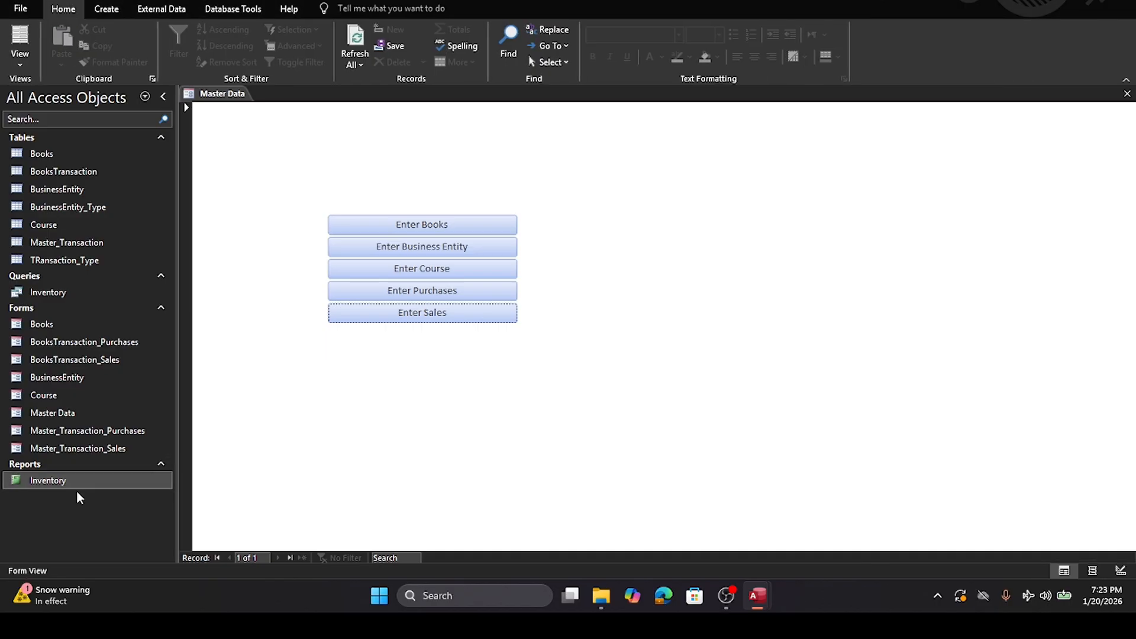
Step: Reopen the report in Design View, move the TransactionType_name heading right and resize the Qty_Sold_Purhase heading
double_click(36, 481)
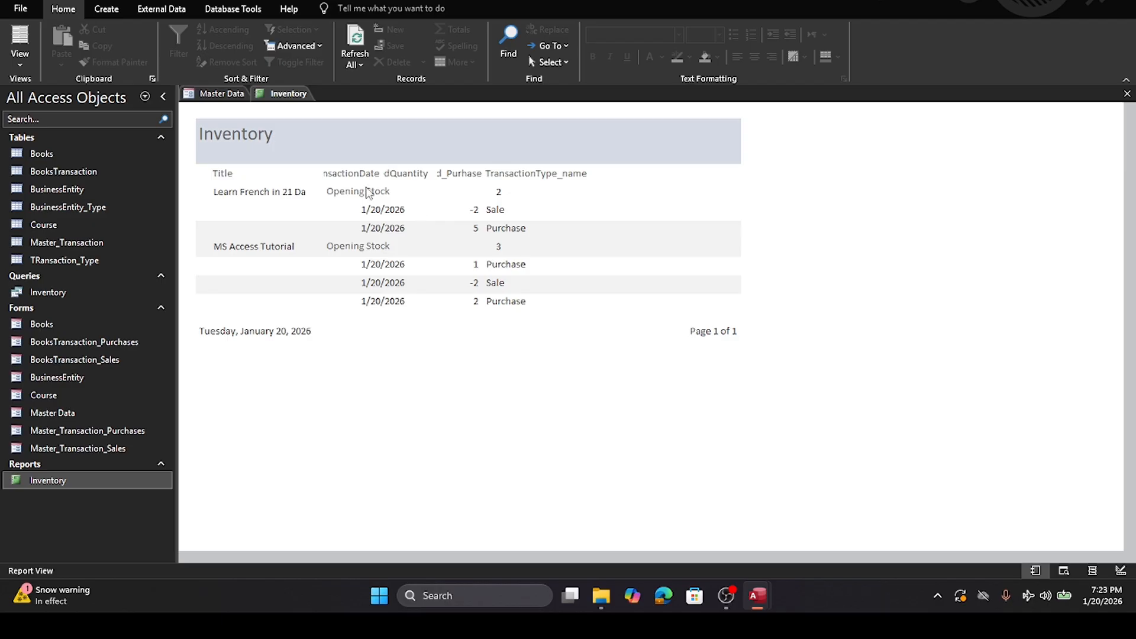
right_click(45, 480)
left_click(94, 292)
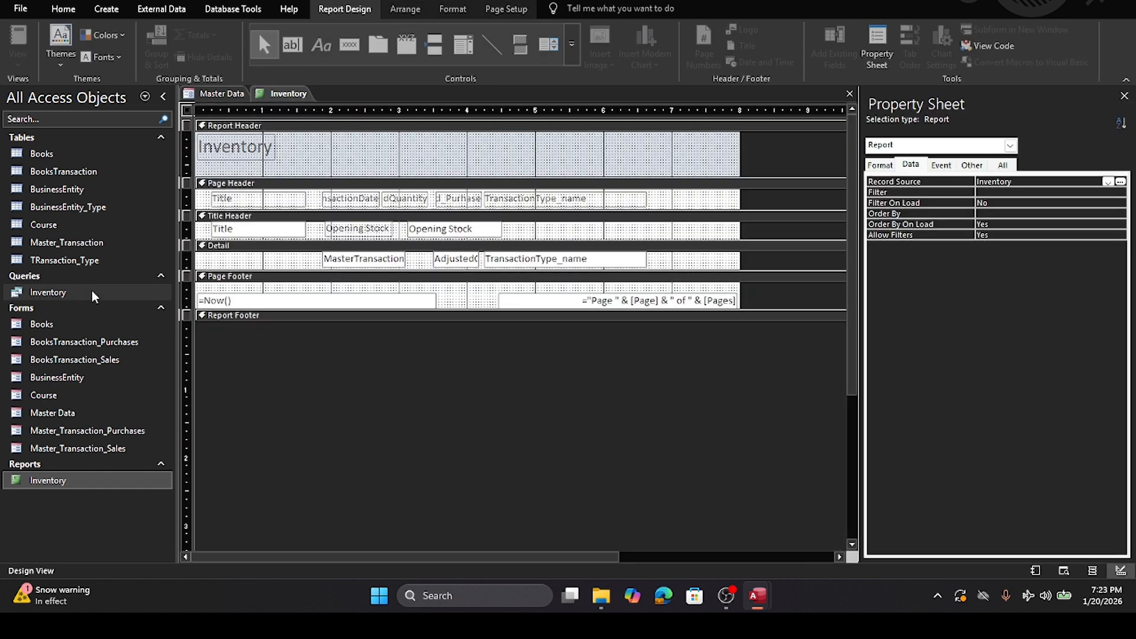
left_click(568, 199)
left_click_drag(571, 195, 659, 190)
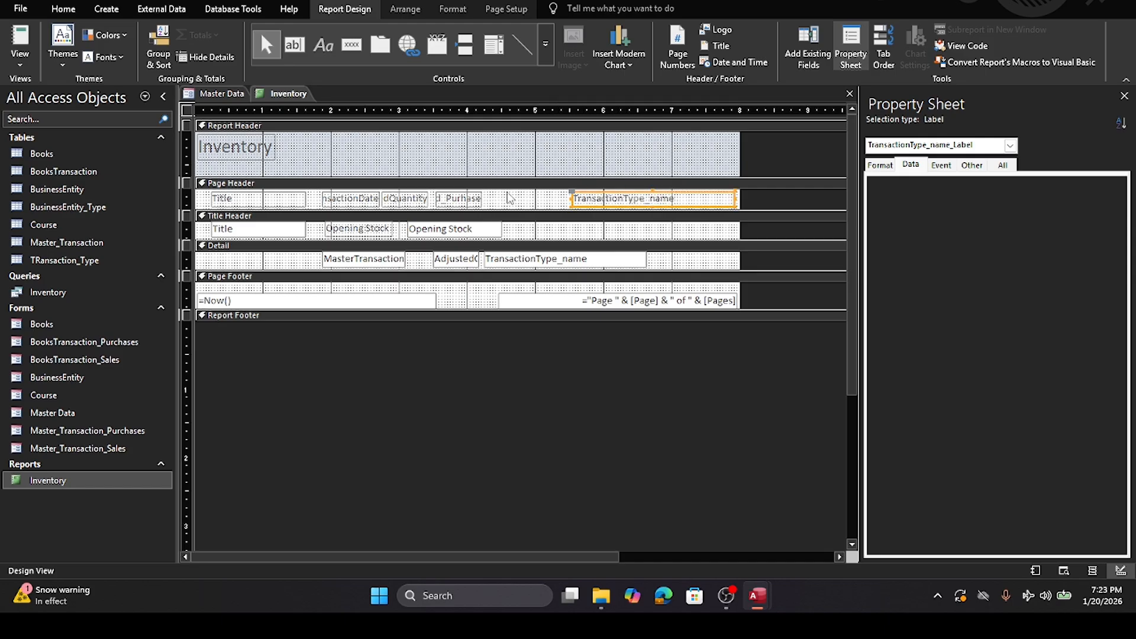
left_click(457, 199)
left_click_drag(483, 198, 569, 201)
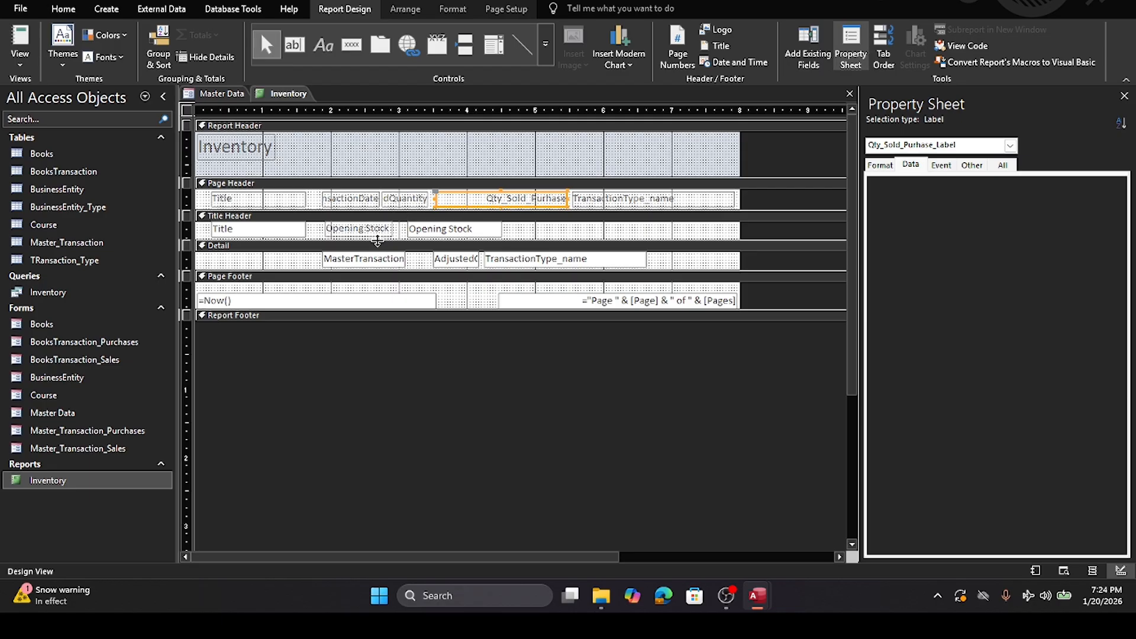
left_click_drag(567, 200, 506, 199)
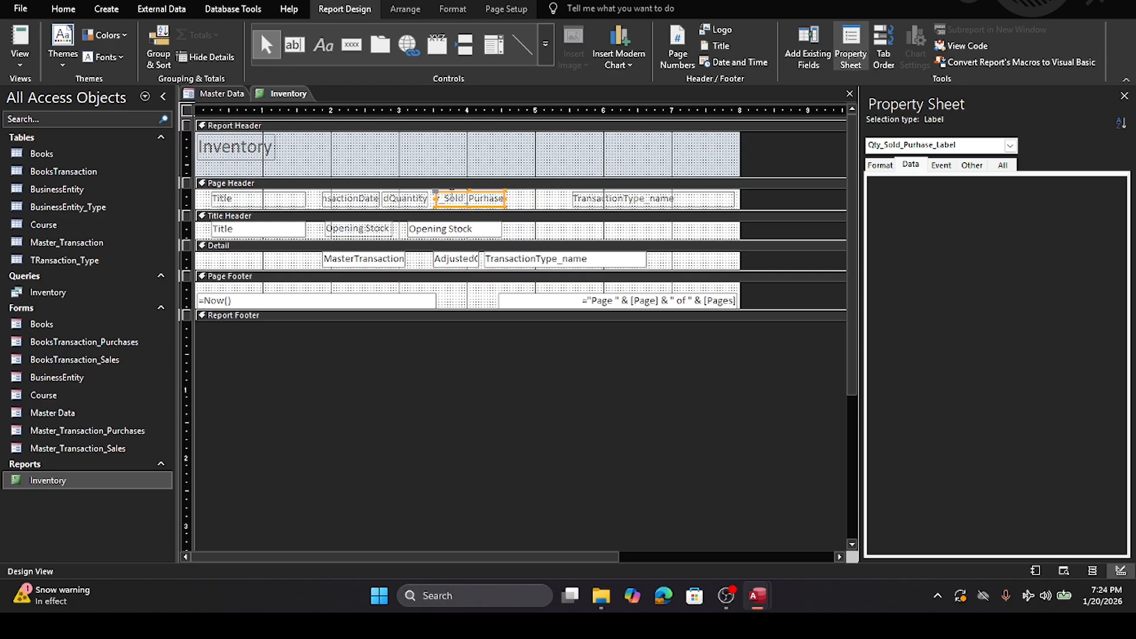
Step: Rename the Qty_Sold_Purhase heading to 'Sales/Purchase', delete the AdjustedQuantity heading, and close the report
left_click(447, 199)
left_click_drag(431, 198, 528, 194)
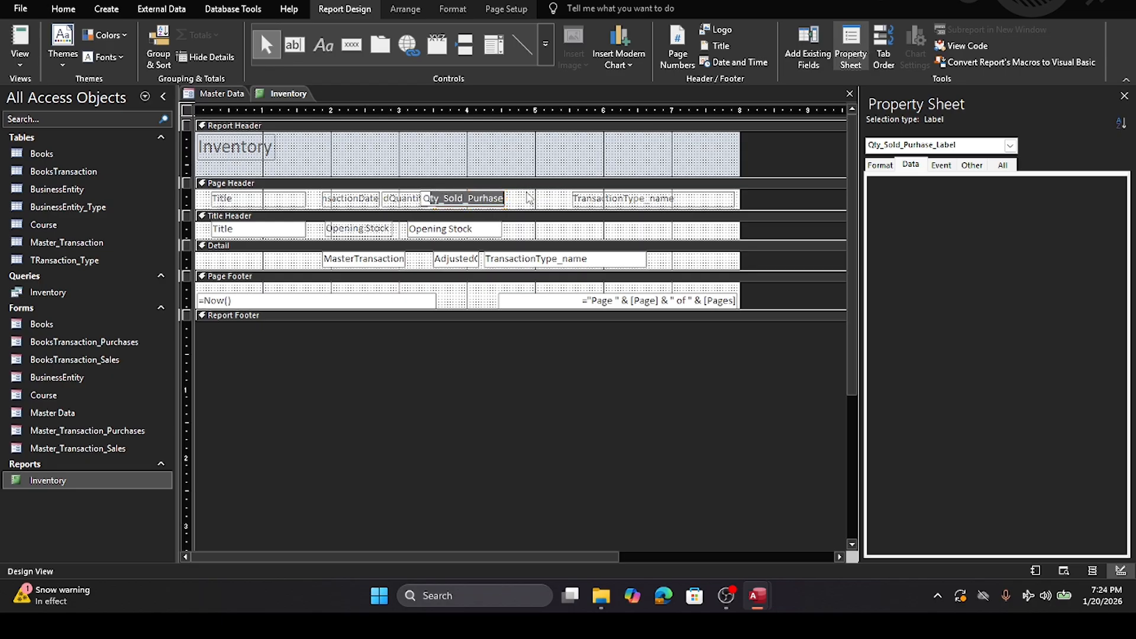
key("BackSpace")
key("BackSpace")
type("Sales/Purchase")
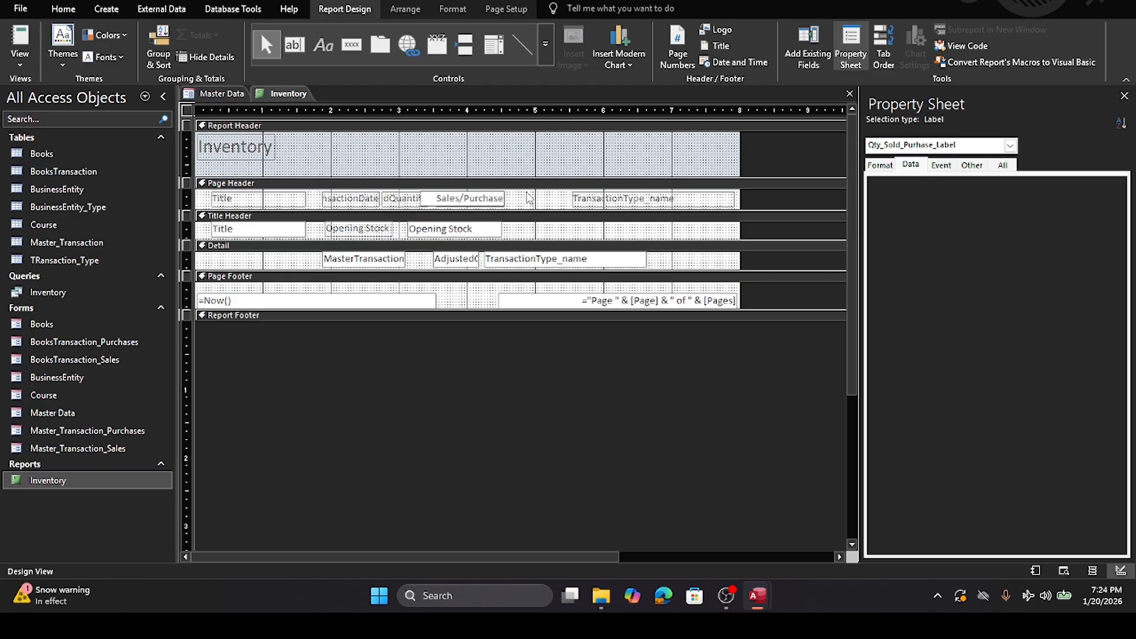
key("Tab")
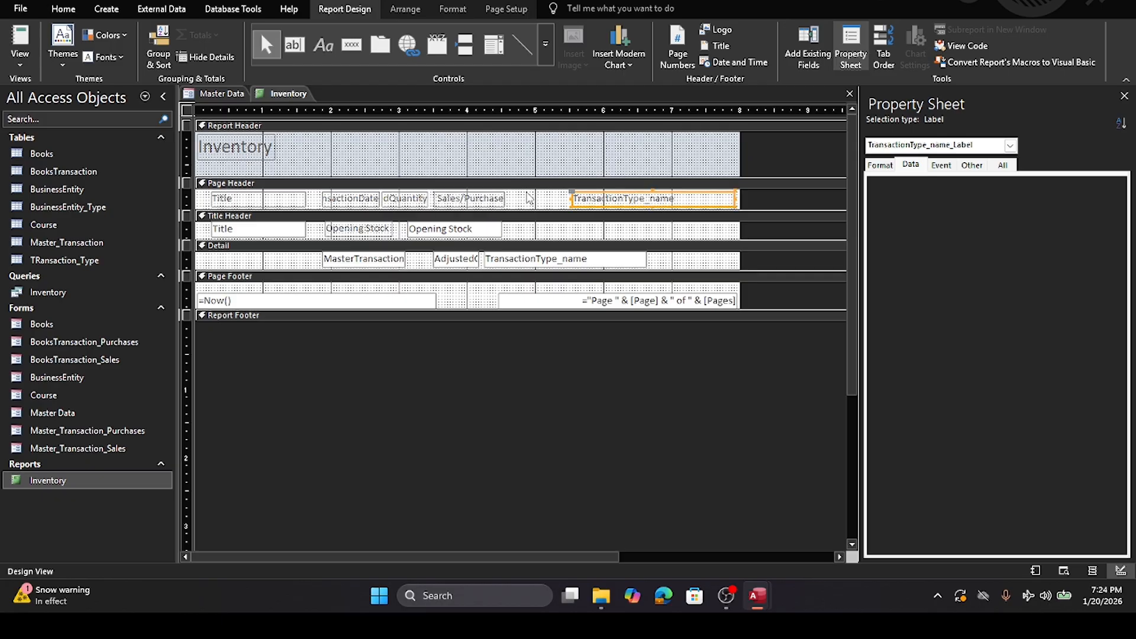
left_click(410, 200)
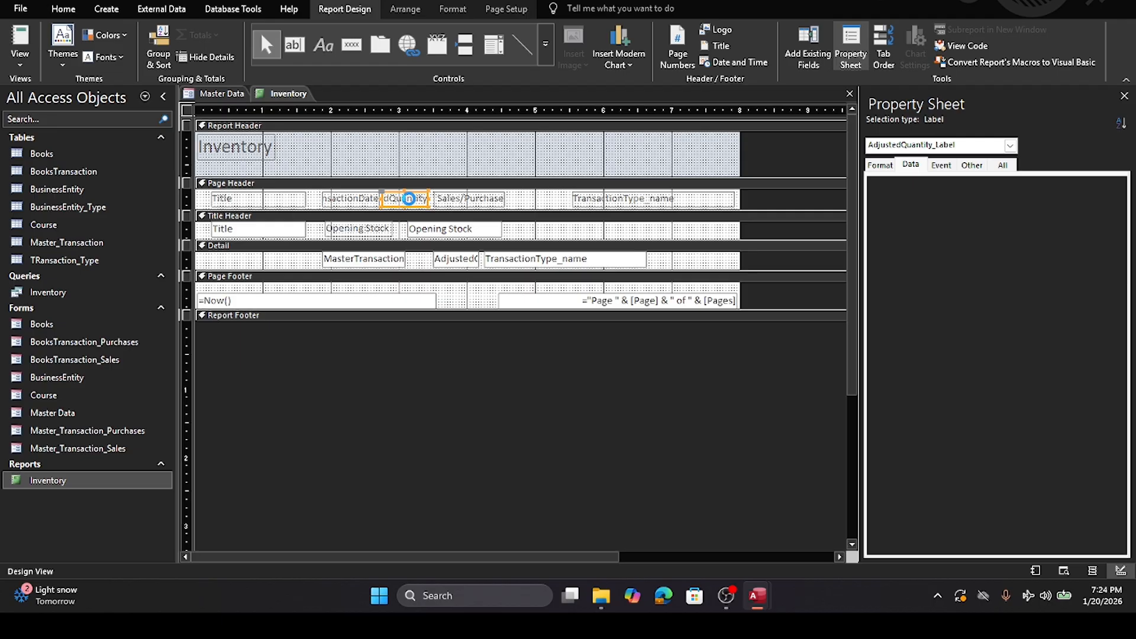
key("Delete")
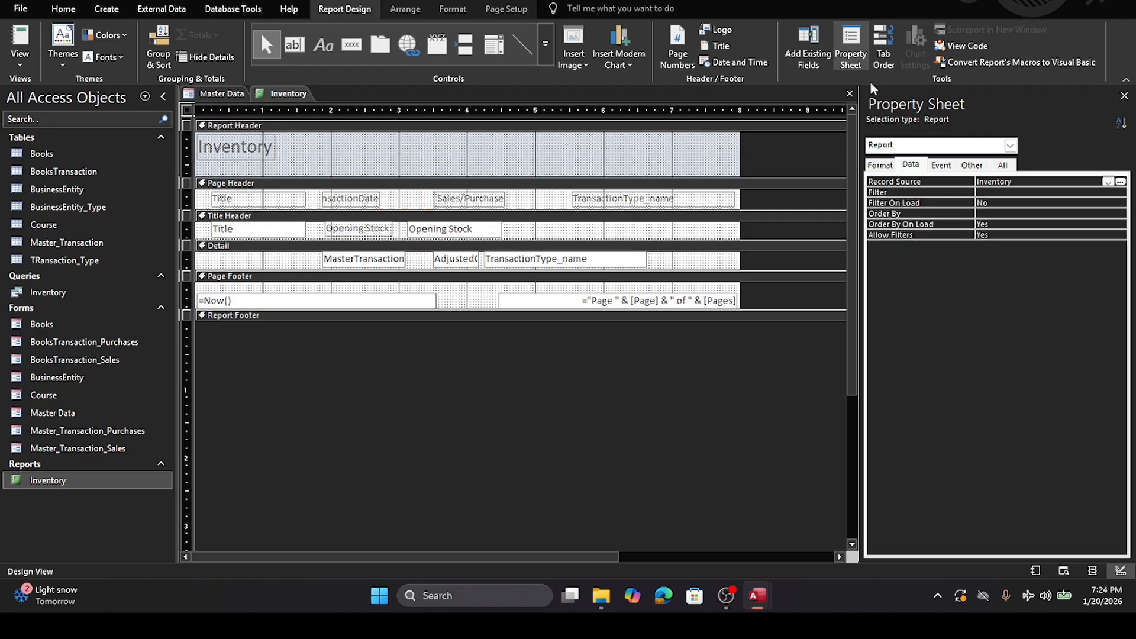
left_click(850, 94)
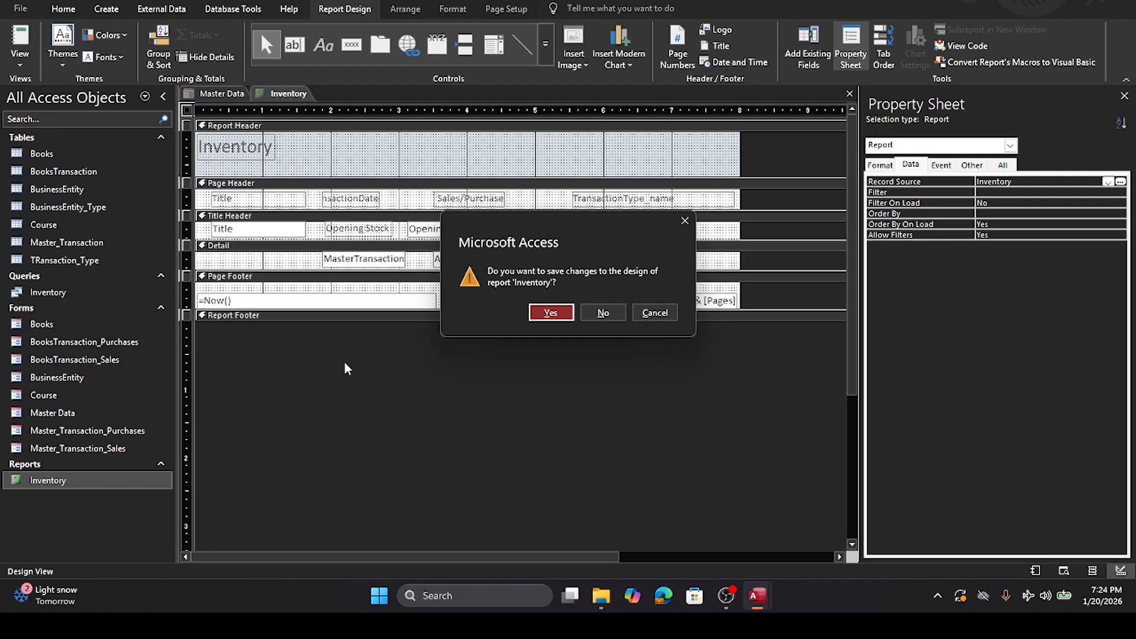
Step: Save the report, preview it, and return to its Design View
left_click(564, 314)
double_click(57, 481)
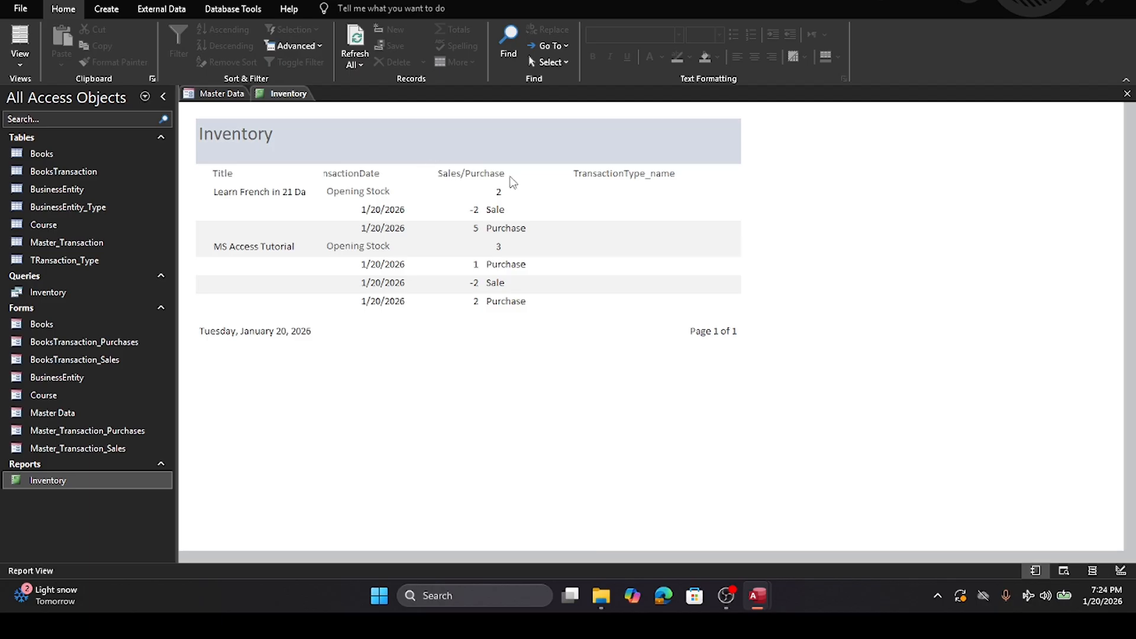
right_click(51, 485)
left_click(89, 294)
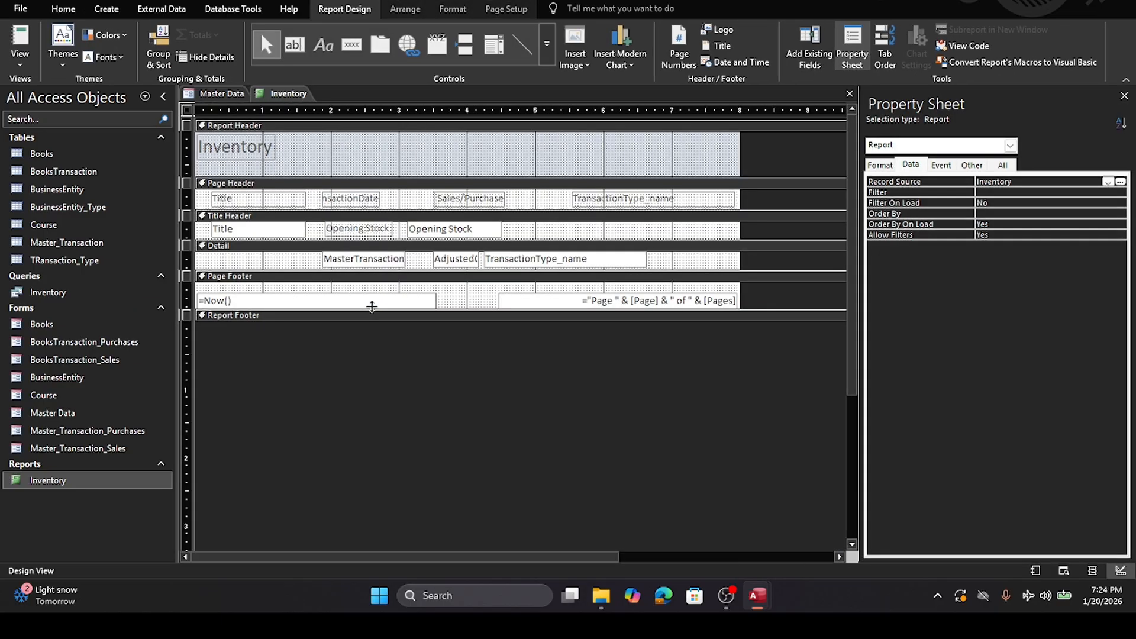
Step: Color all Title Header controls blue and preview the Inventory report
left_click(448, 231)
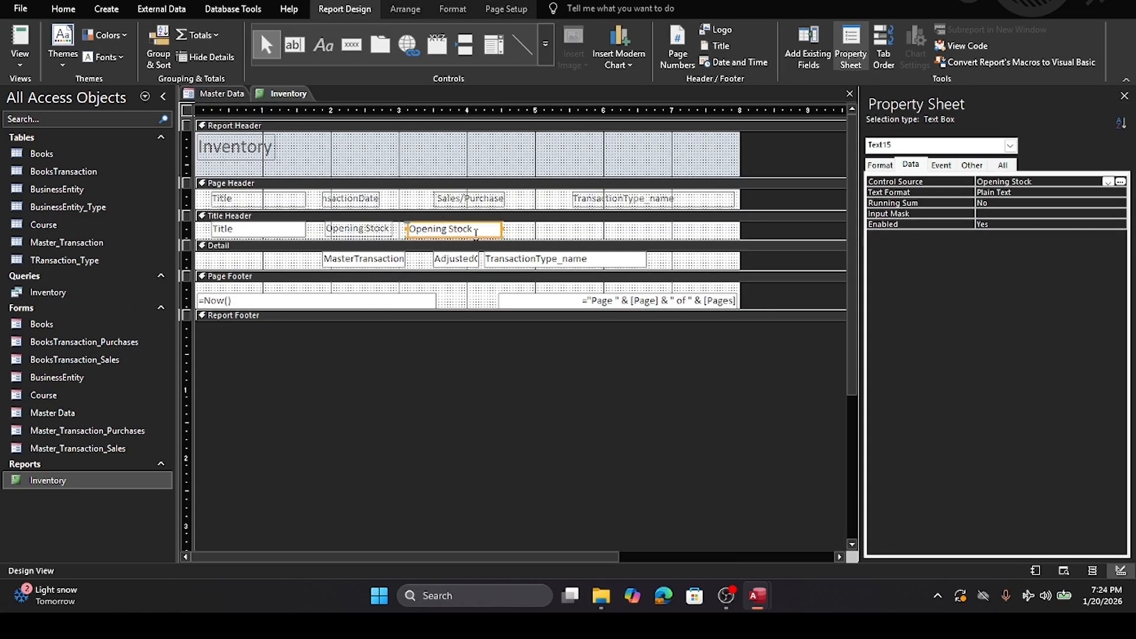
left_click(535, 235)
left_click_drag(534, 236, 204, 233)
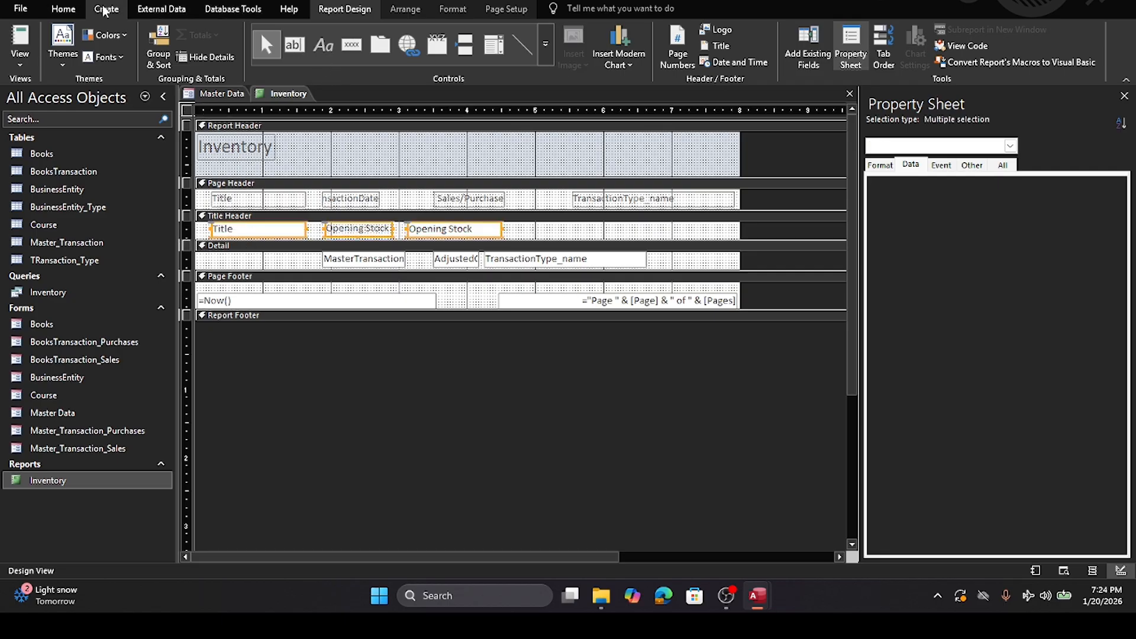
right_click(266, 235)
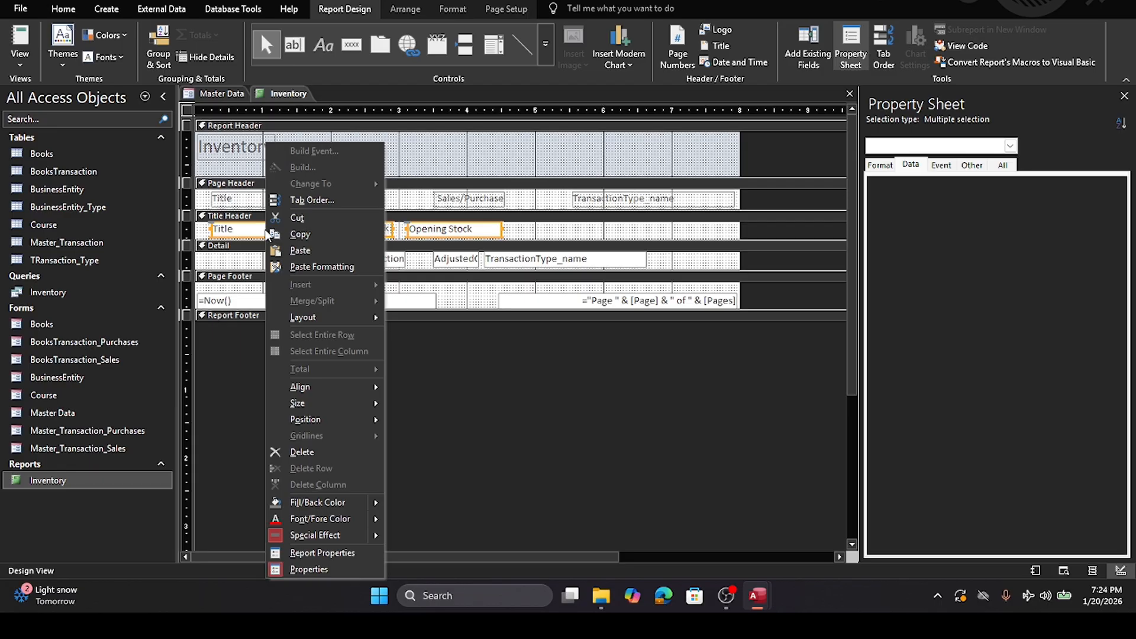
mouse_move(339, 518)
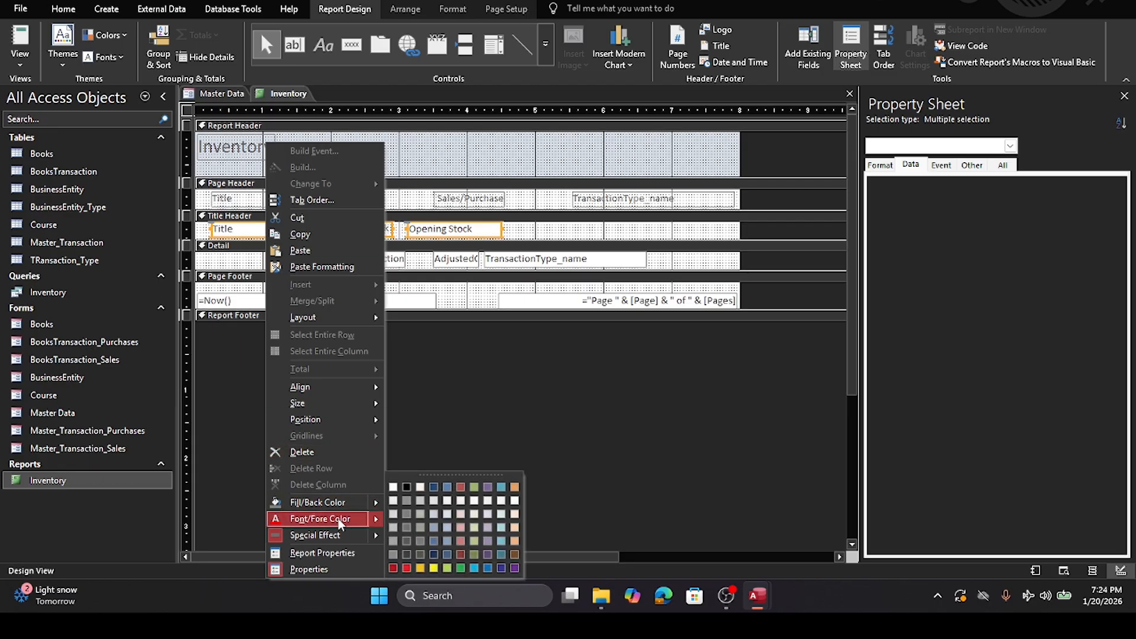
left_click(434, 555)
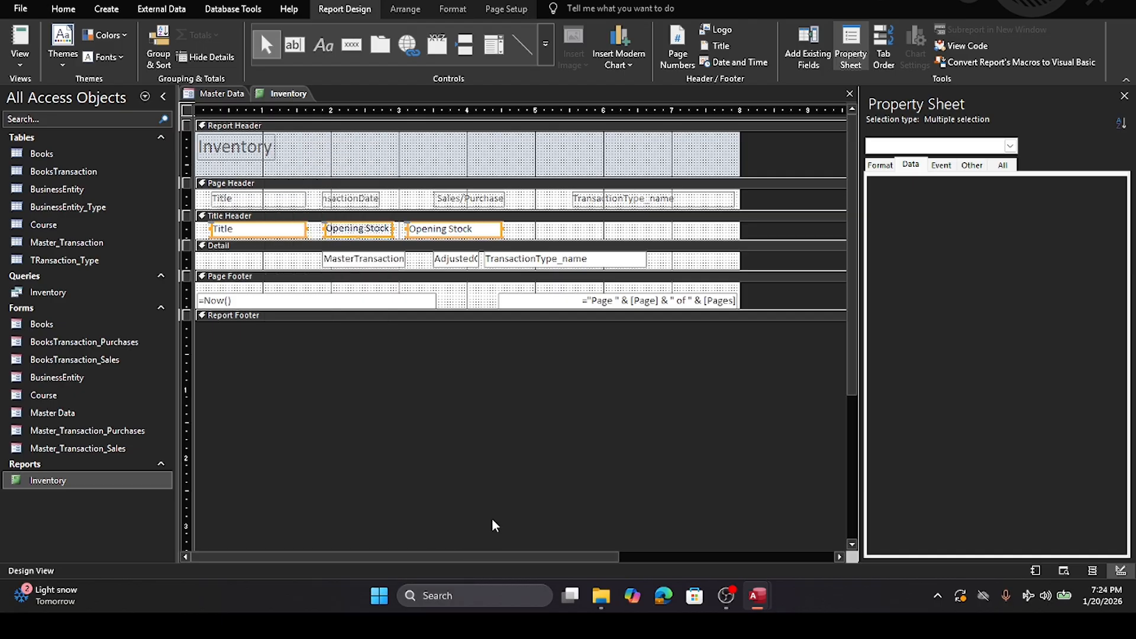
left_click(473, 379)
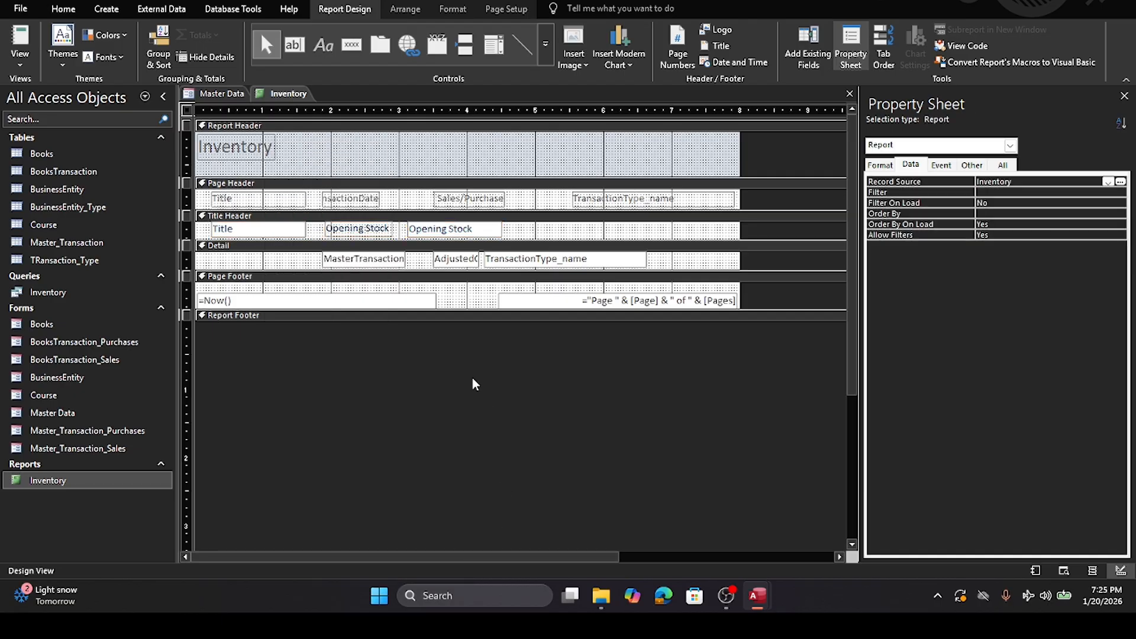
double_click(64, 481)
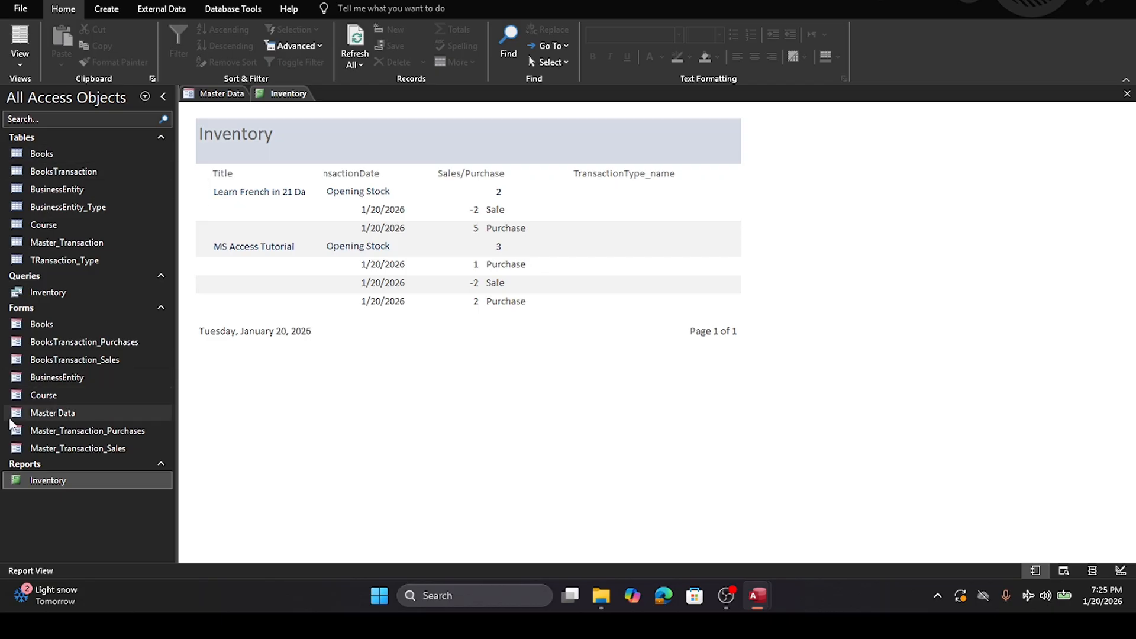
right_click(23, 481)
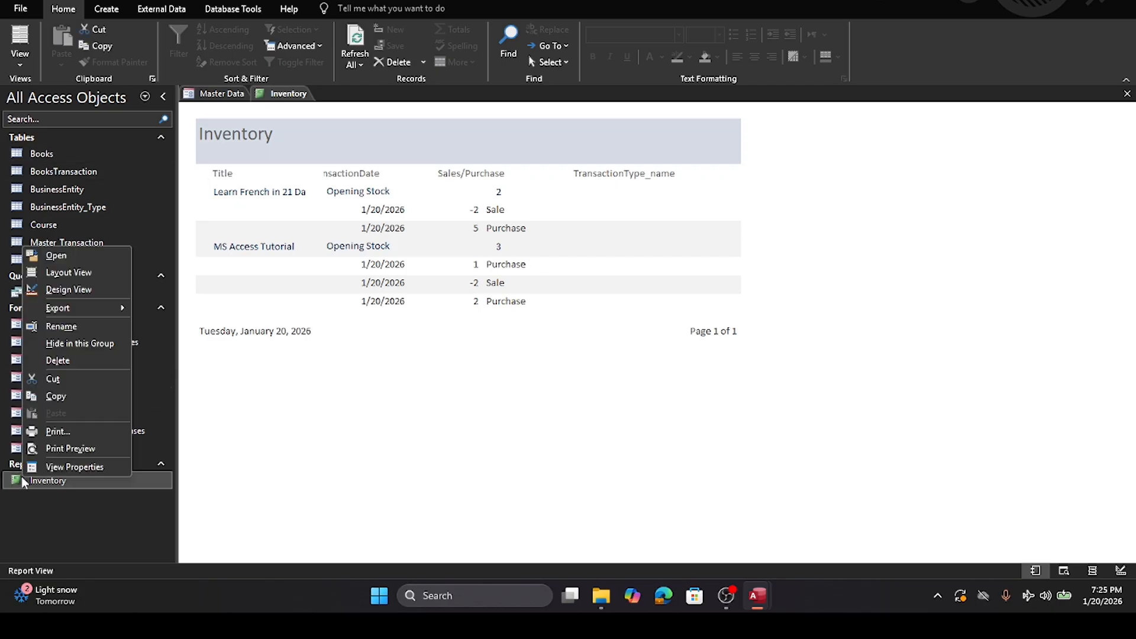
left_click(79, 290)
left_click(231, 203)
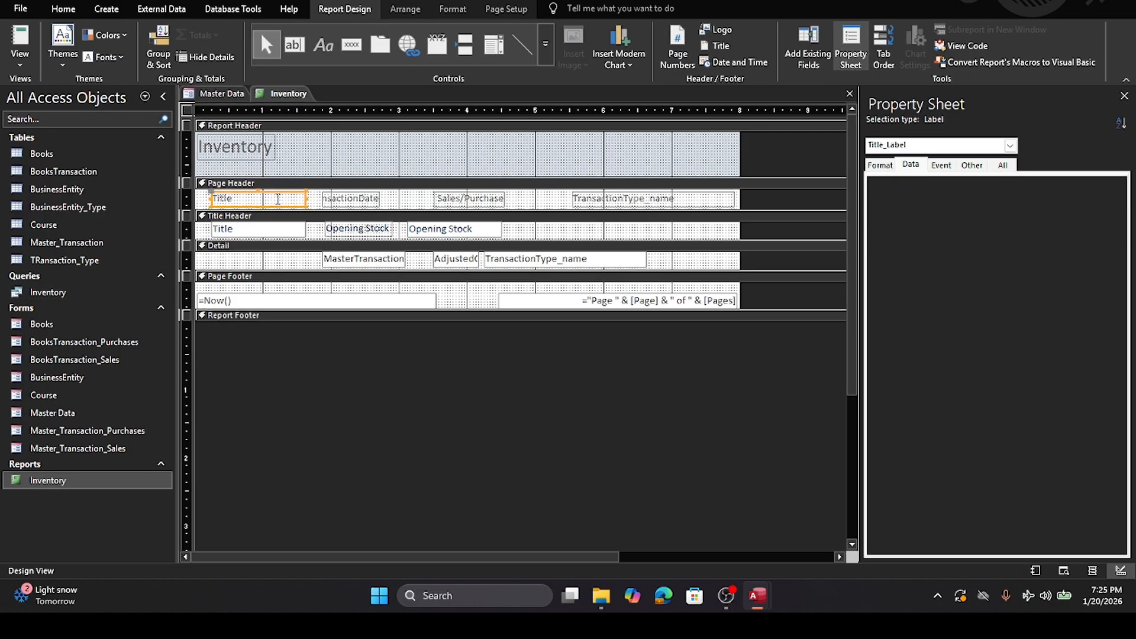
left_click(323, 203)
left_click(308, 199)
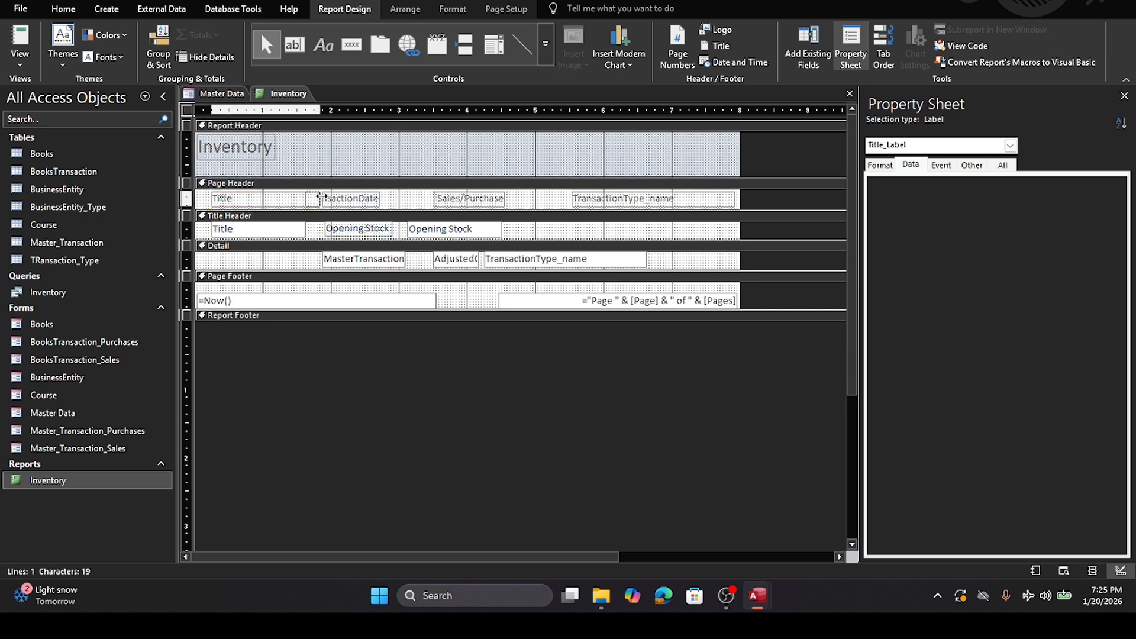
left_click(247, 200)
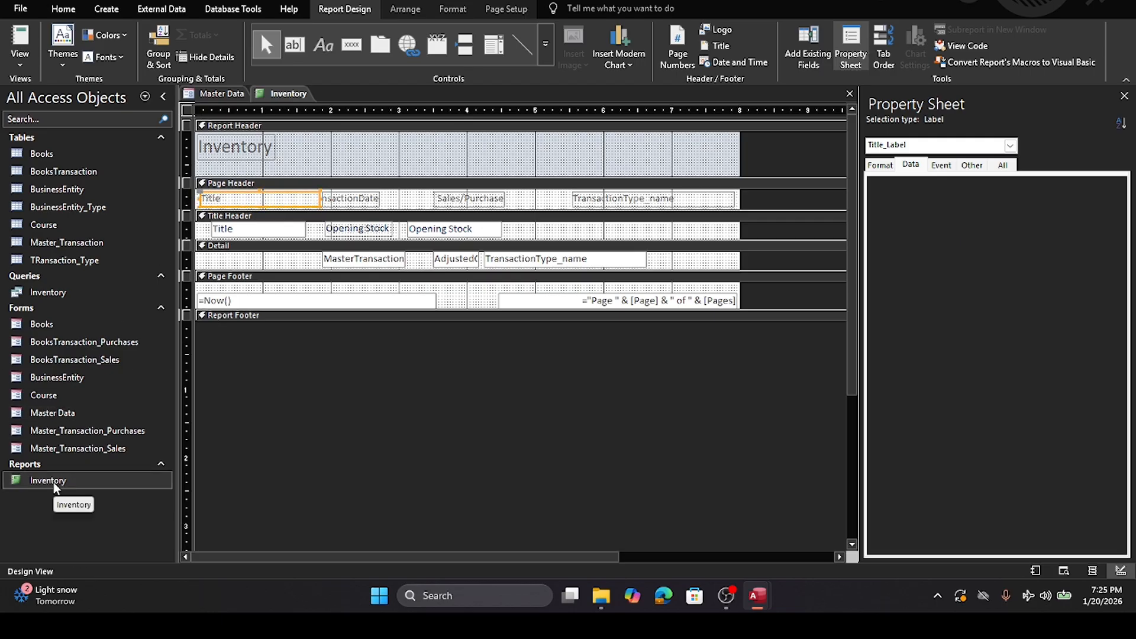
Step: Save the design and view the Inventory report showing Opening Stock of 2 and 3
left_click(848, 95)
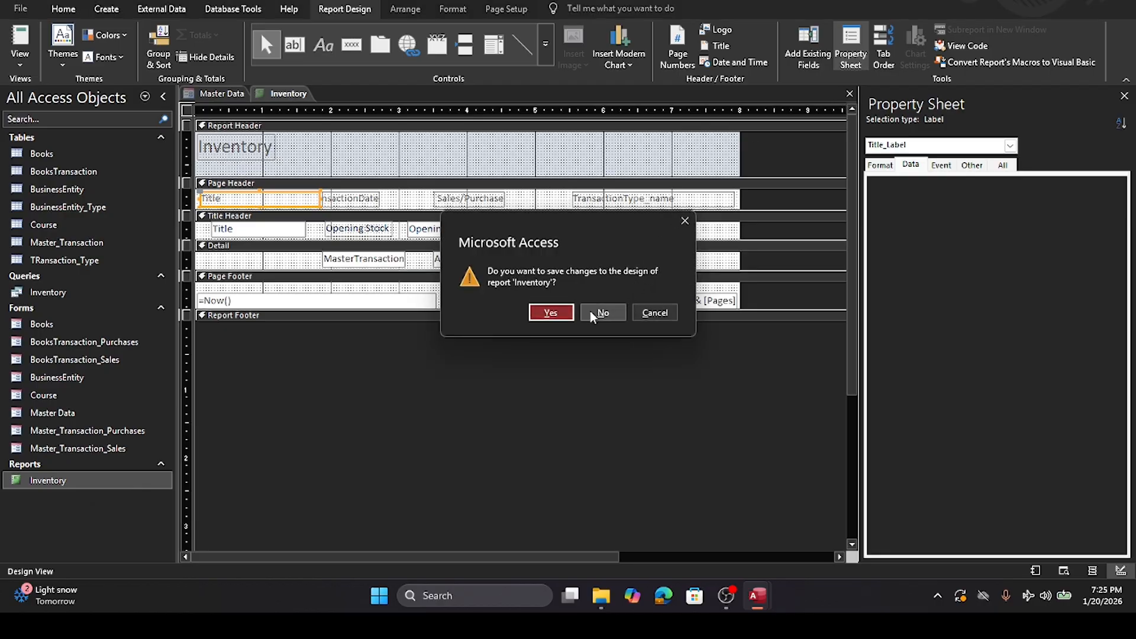
left_click(540, 312)
double_click(55, 480)
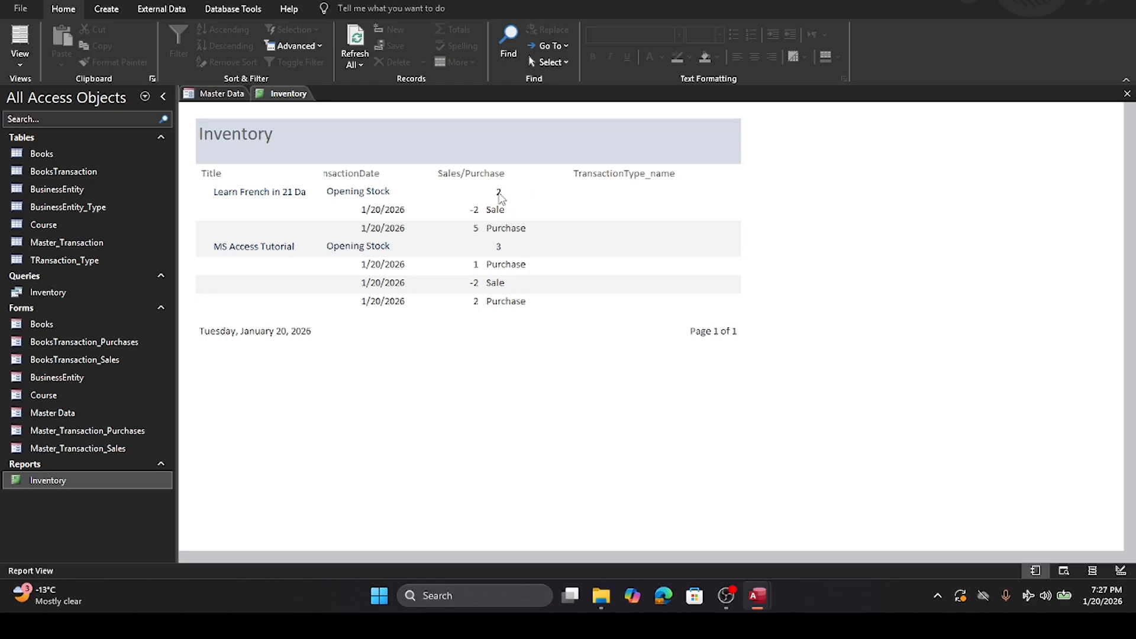
Step: Reopen the Inventory report in Design view and narrow the TransactionType_name box in the detail row
right_click(47, 481)
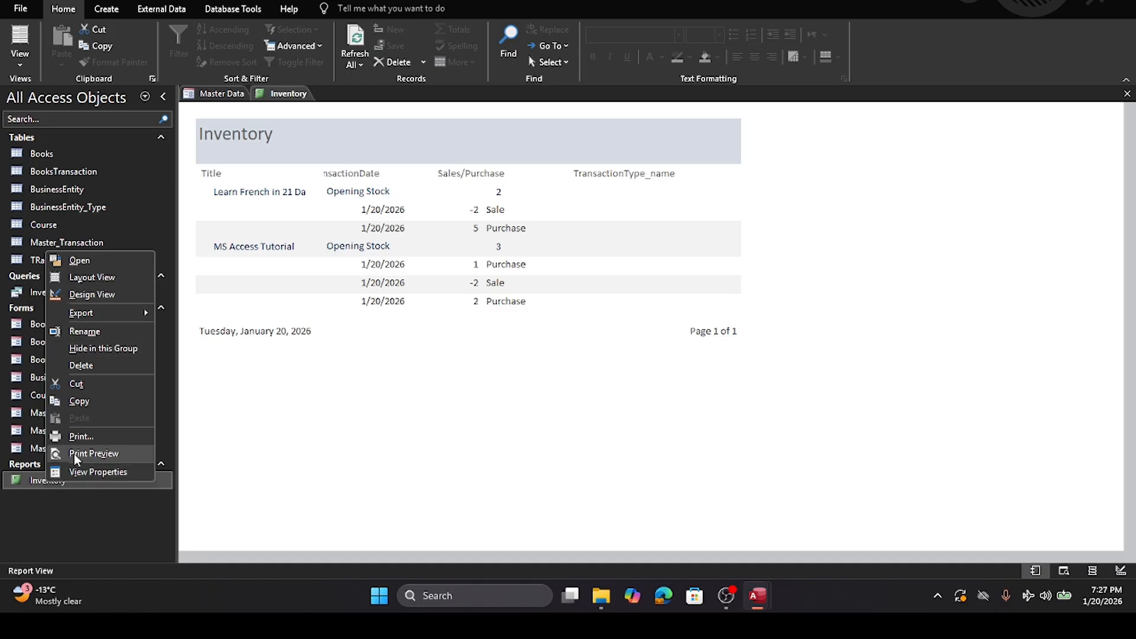
left_click(77, 294)
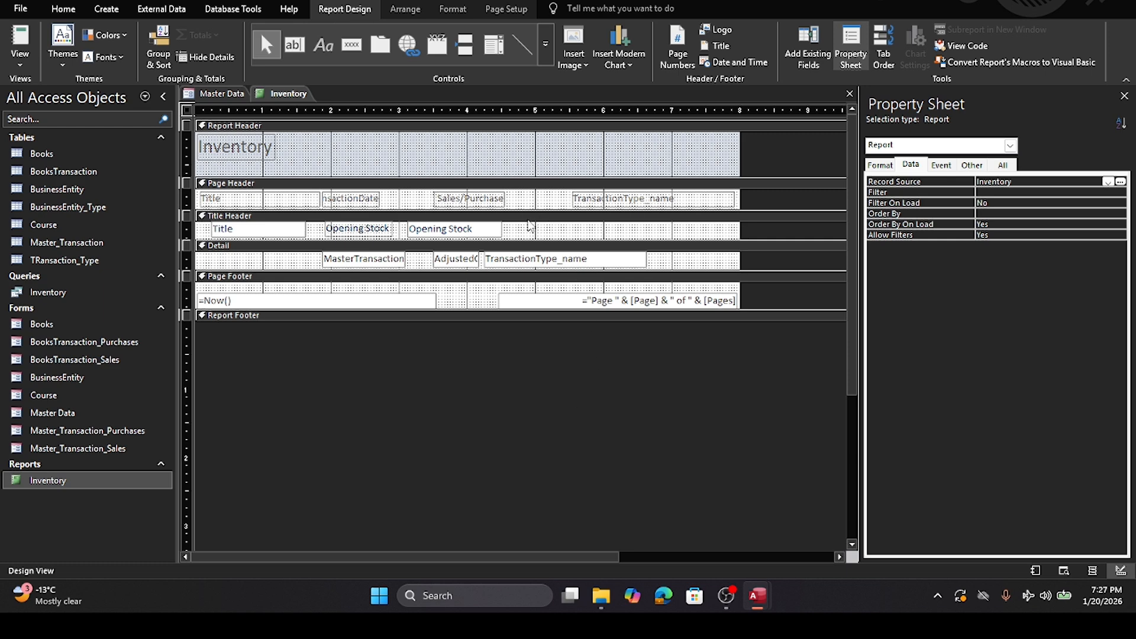
left_click(529, 231)
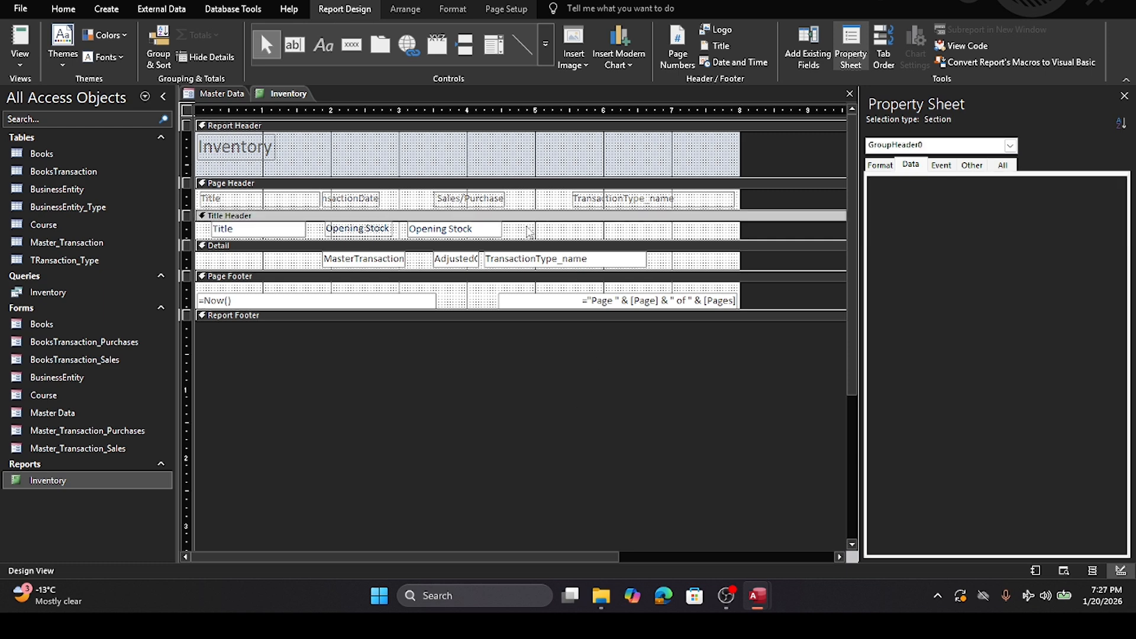
left_click(645, 262)
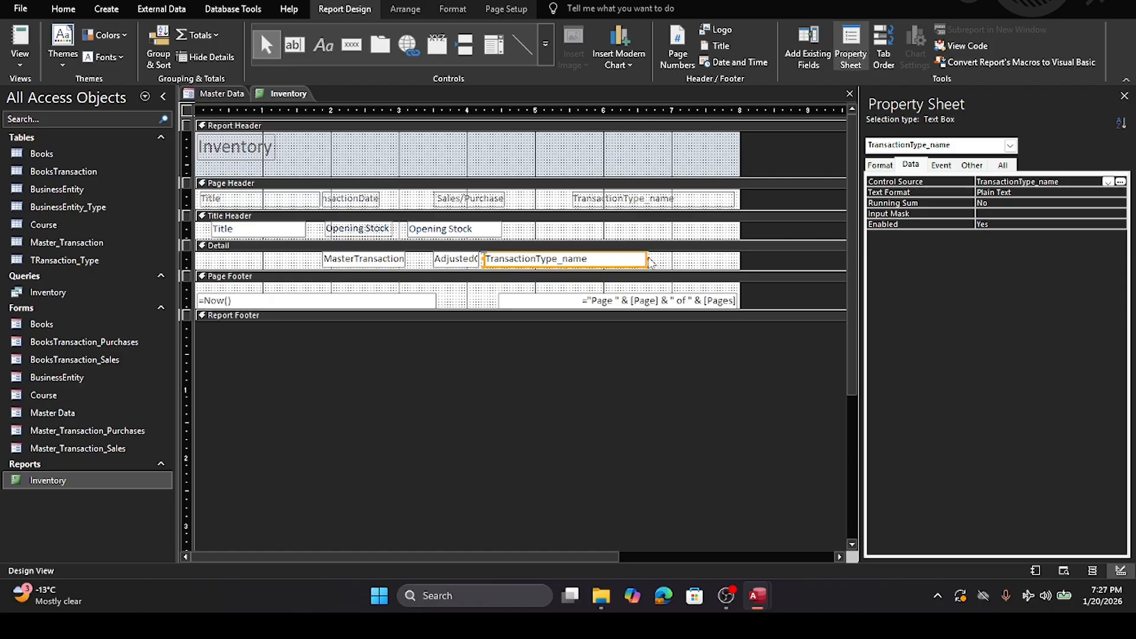
left_click_drag(645, 260, 607, 259)
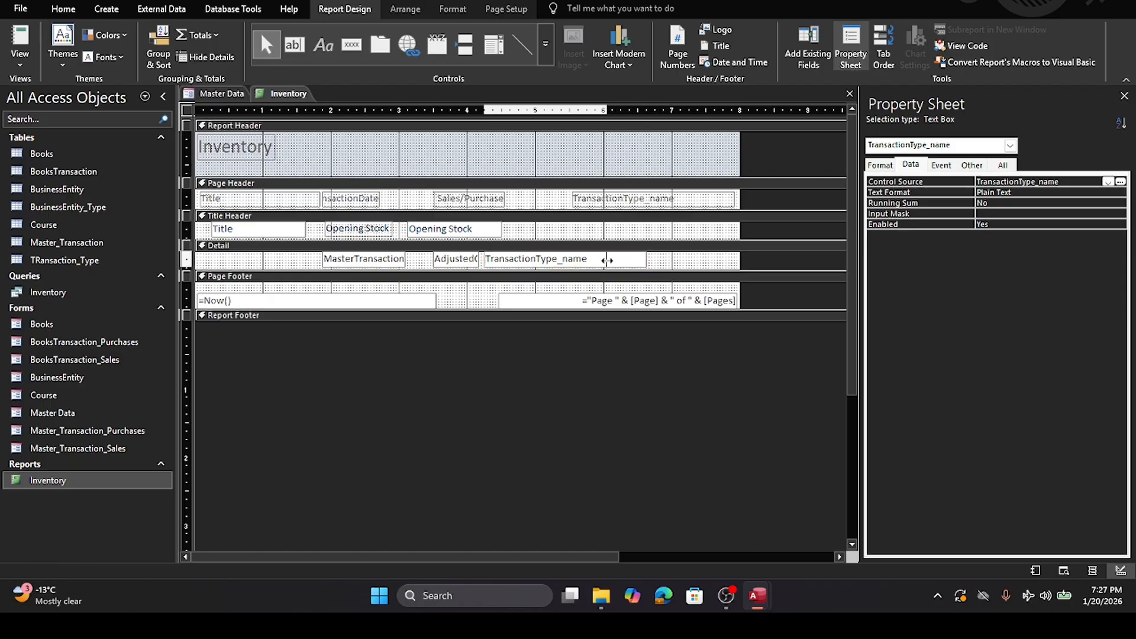
left_click(645, 266)
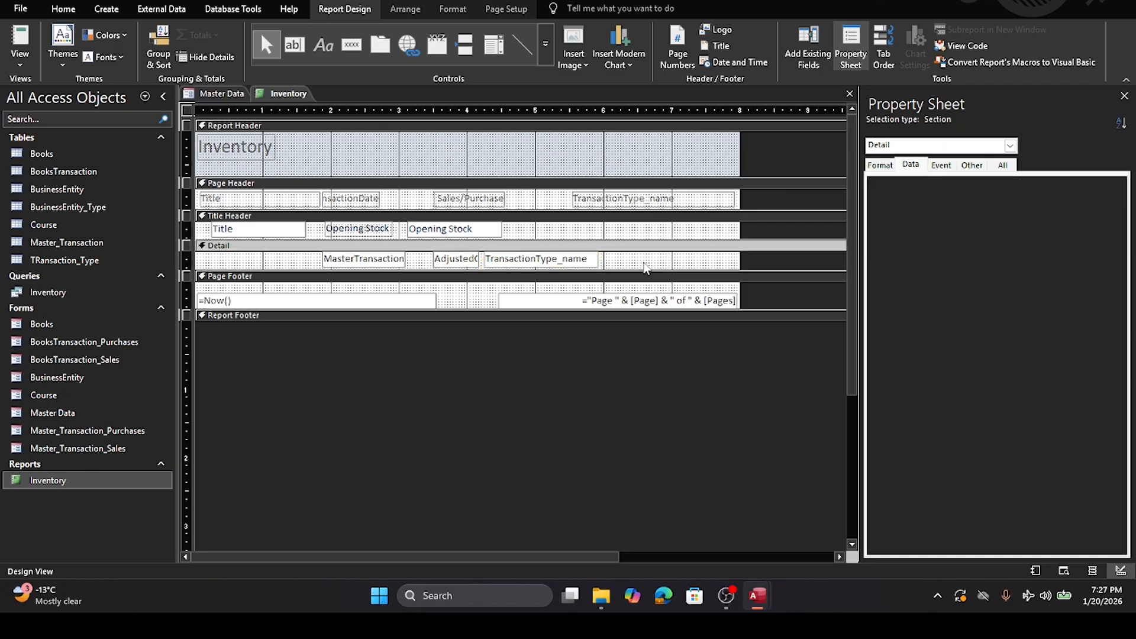
Step: Add a new unbound text box at the end of the detail row and delete its label
left_click(294, 45)
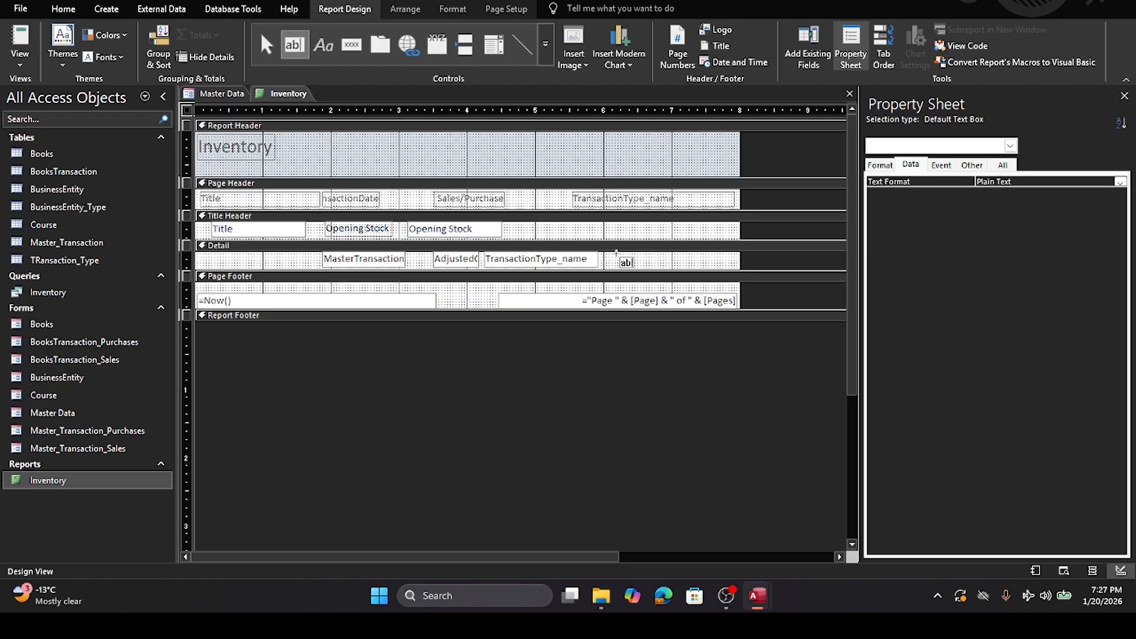
left_click(617, 254)
left_click(543, 264)
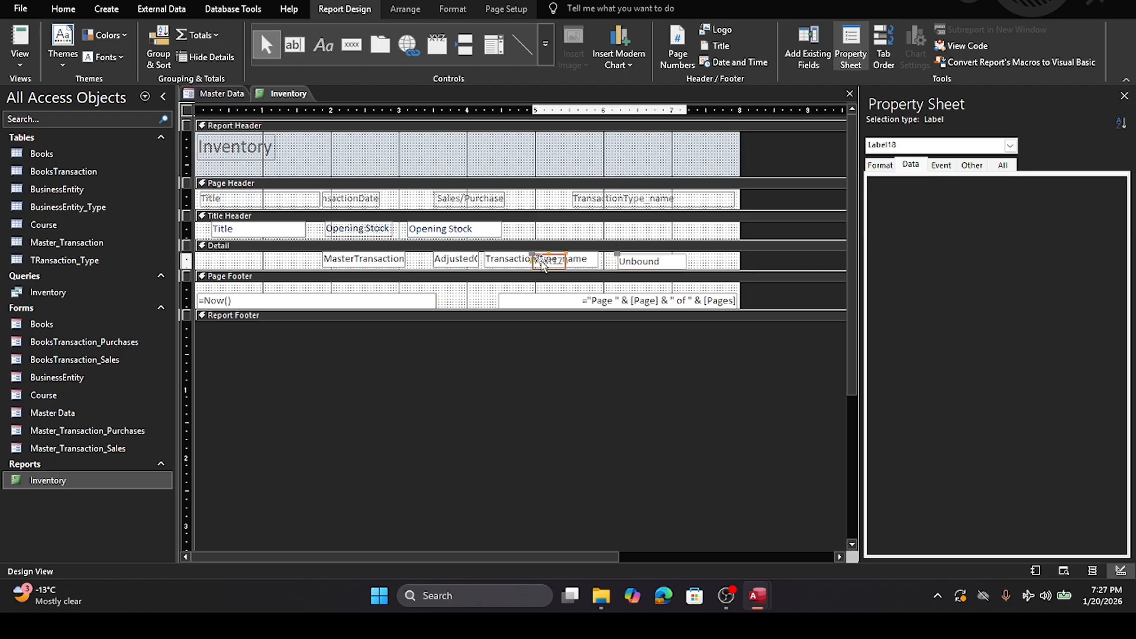
key("Delete")
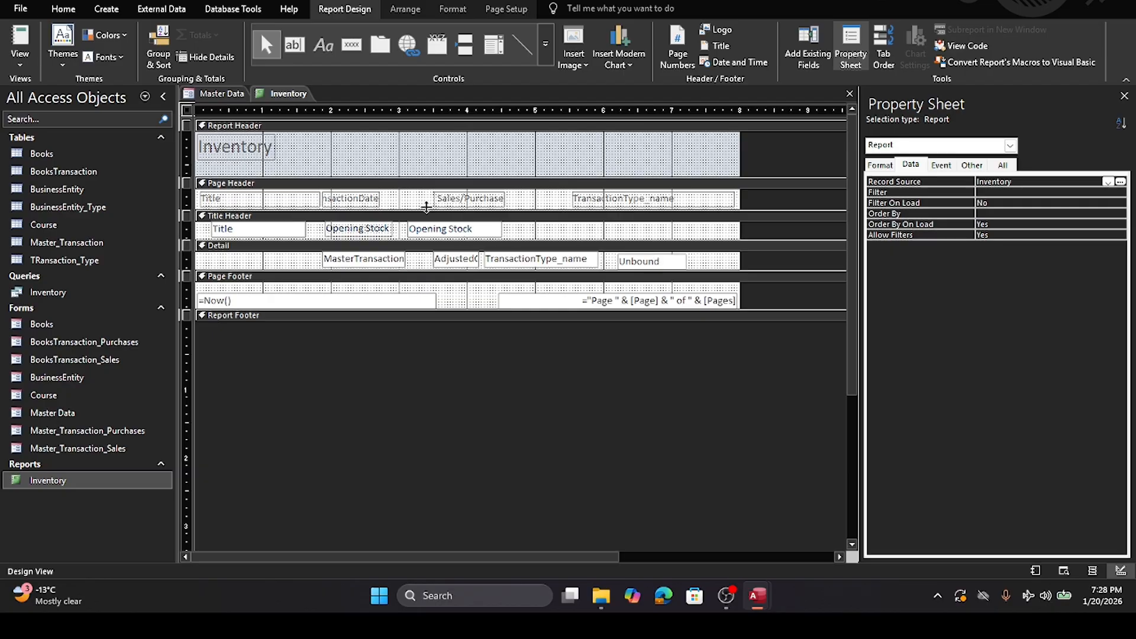
Step: Check the Opening Stock box's properties, move AdjustedQuantity left beside MasterTransaction, and edit the new box
left_click(444, 232)
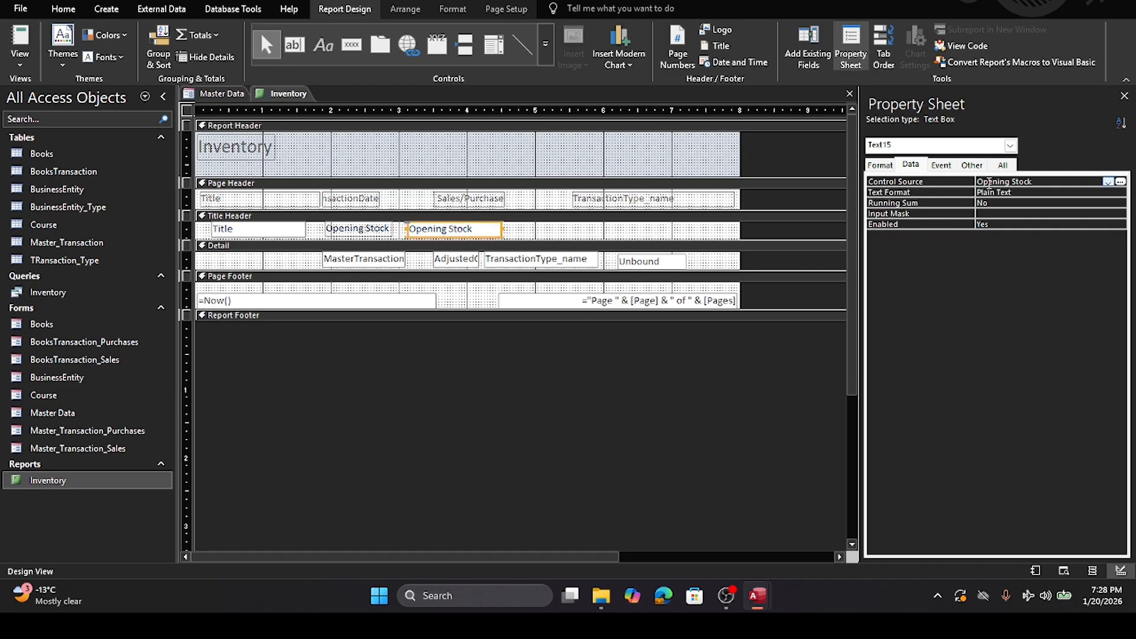
left_click(1006, 167)
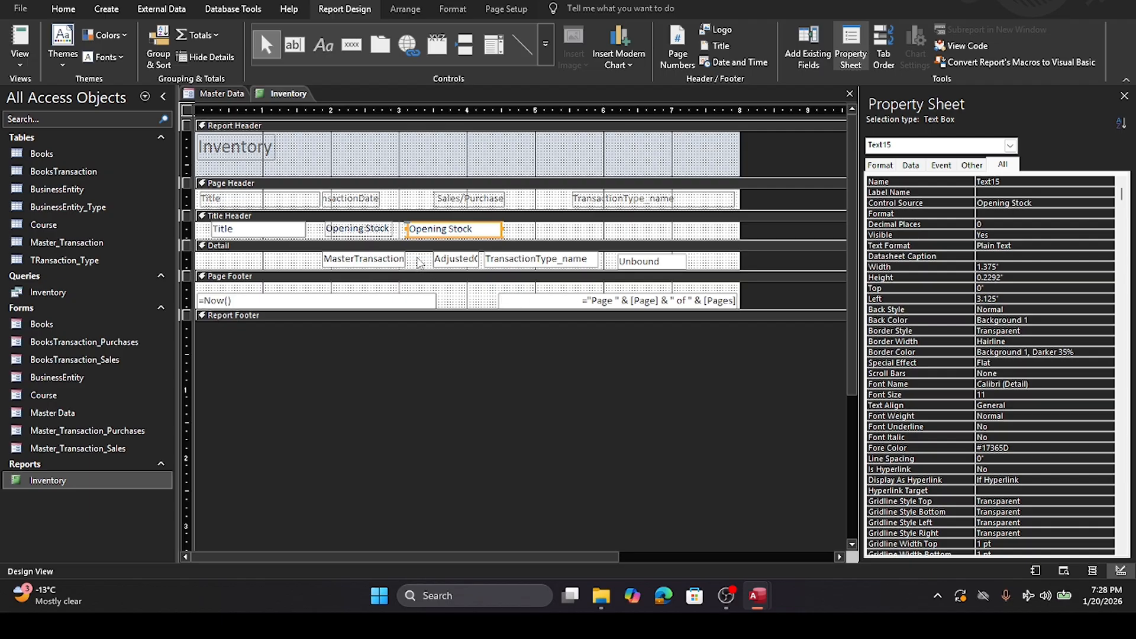
left_click(437, 259)
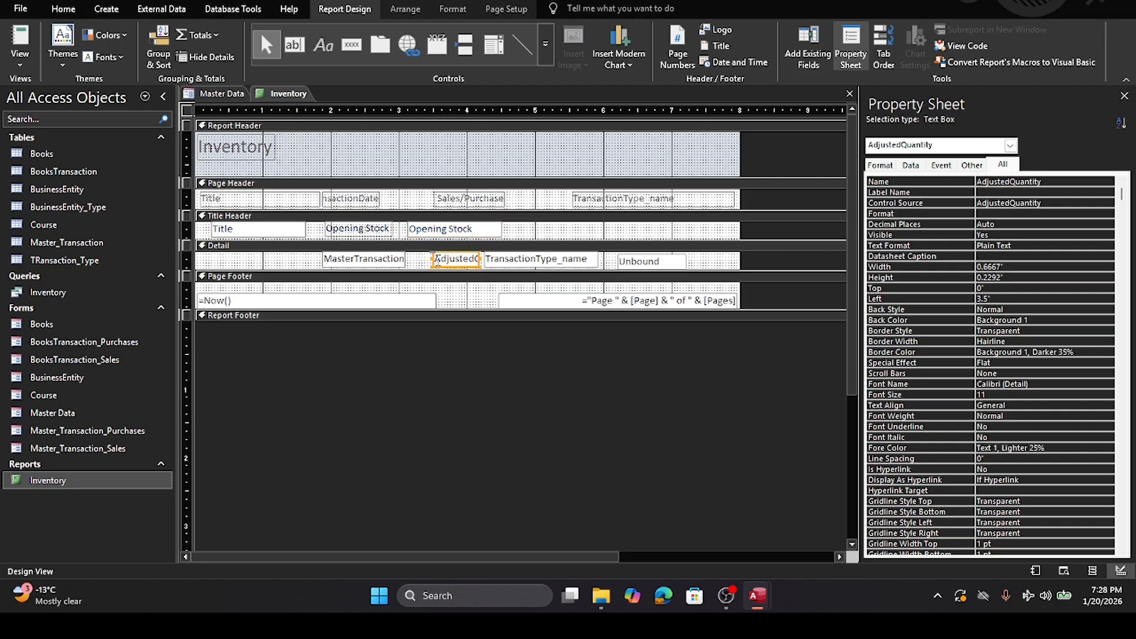
left_click_drag(433, 263, 409, 264)
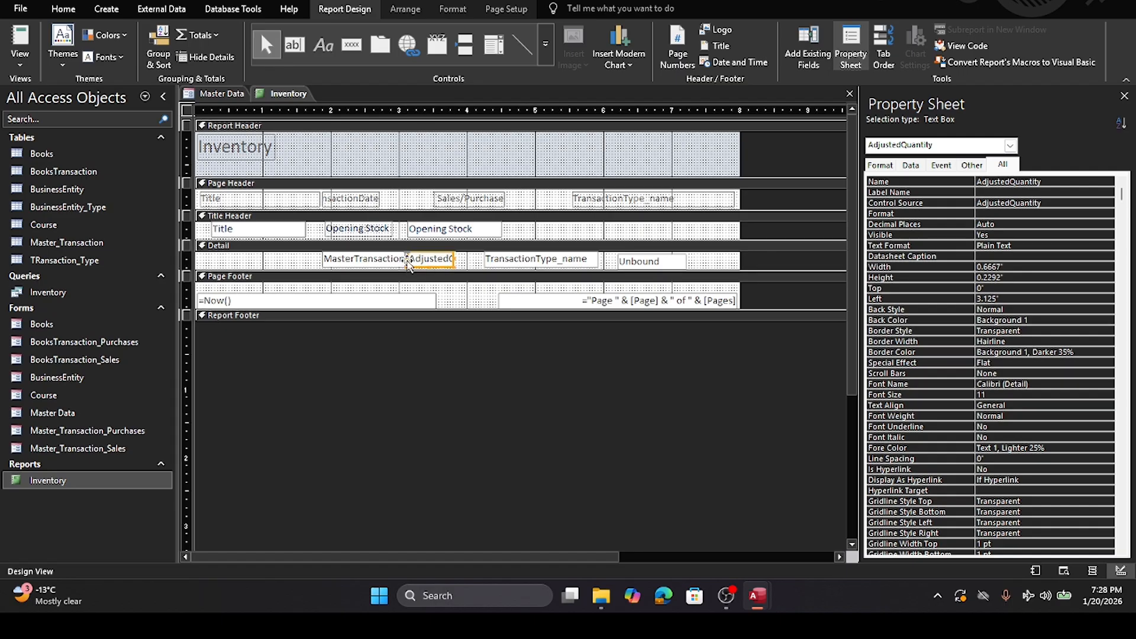
left_click(464, 262)
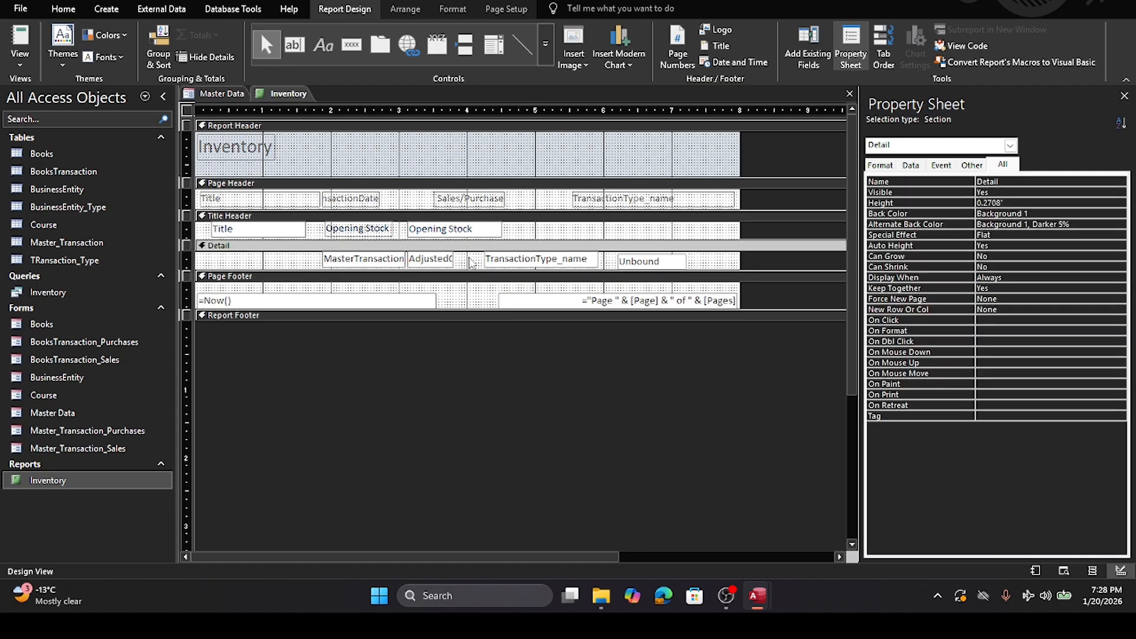
left_click(638, 263)
left_click(639, 261)
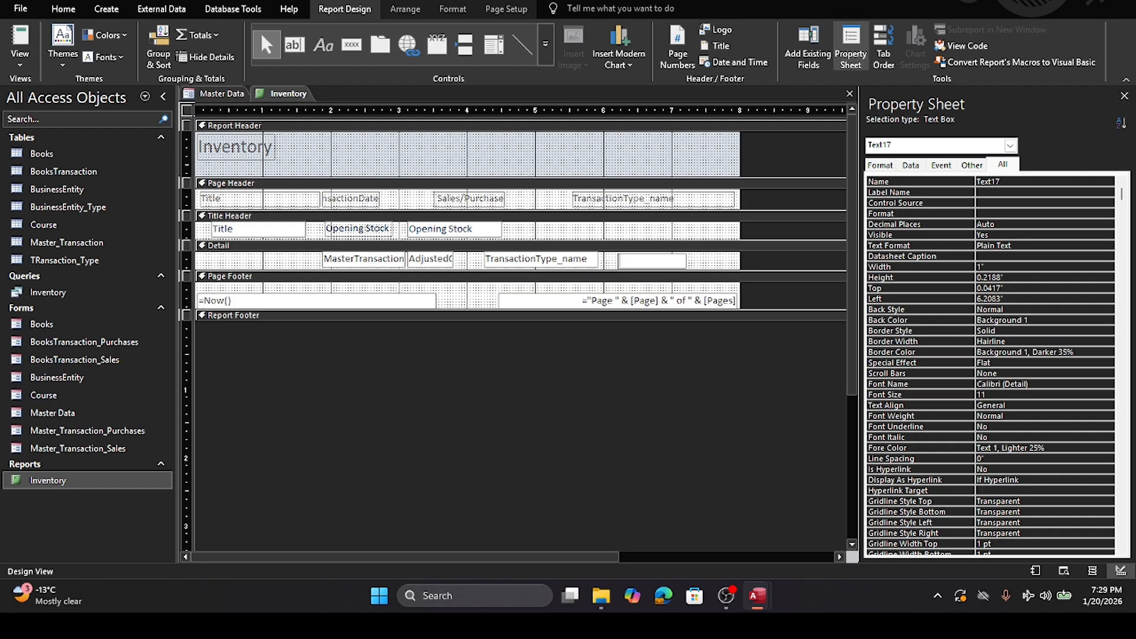
Step: Enter =[Adjustedstock]+[OpeningStock] in the new detail text box, dismissing the missing-bracket error
type("=[")
left_click(434, 262)
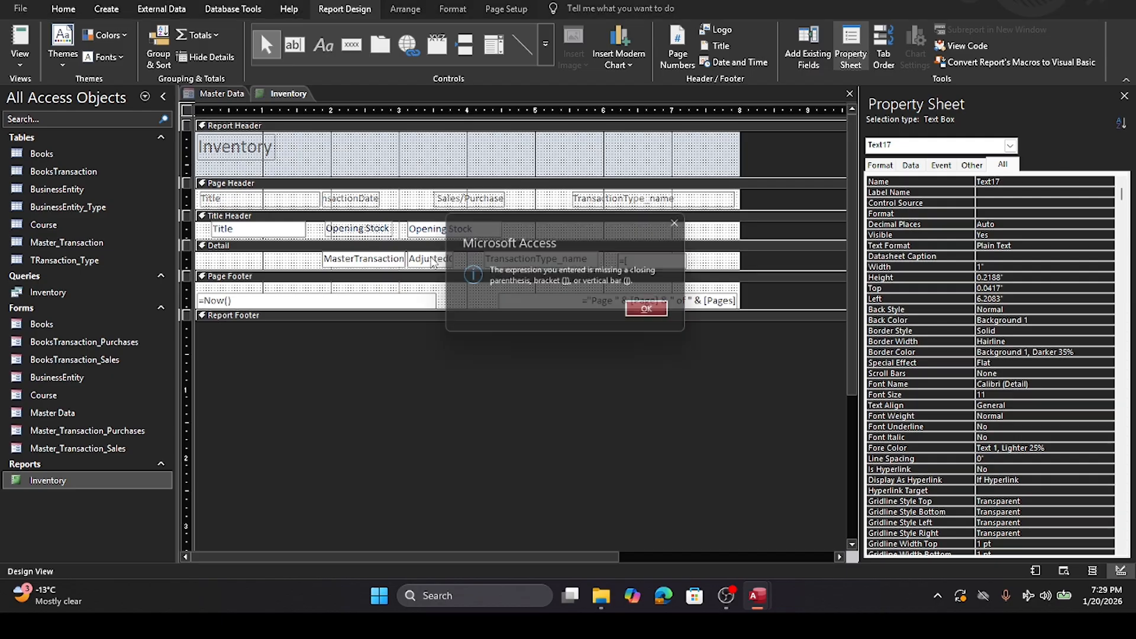
left_click(647, 309)
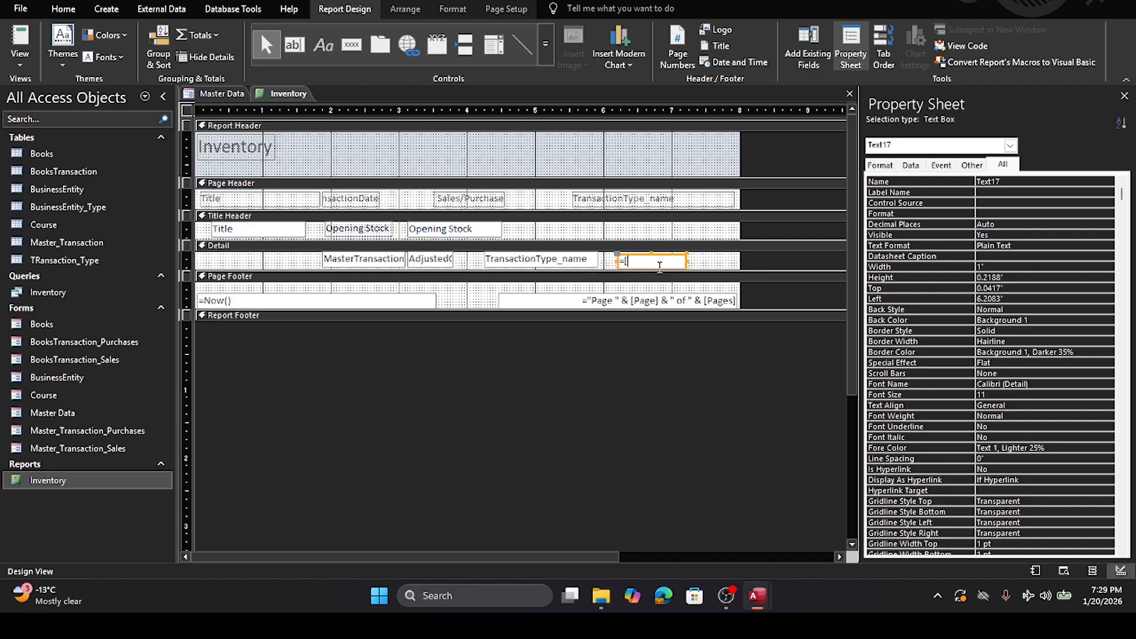
type("Adjuste")
type("d")
type("stock")
type("]")
type("+")
type("[")
type("Opening")
type("Stock")
type("]")
left_click(703, 268)
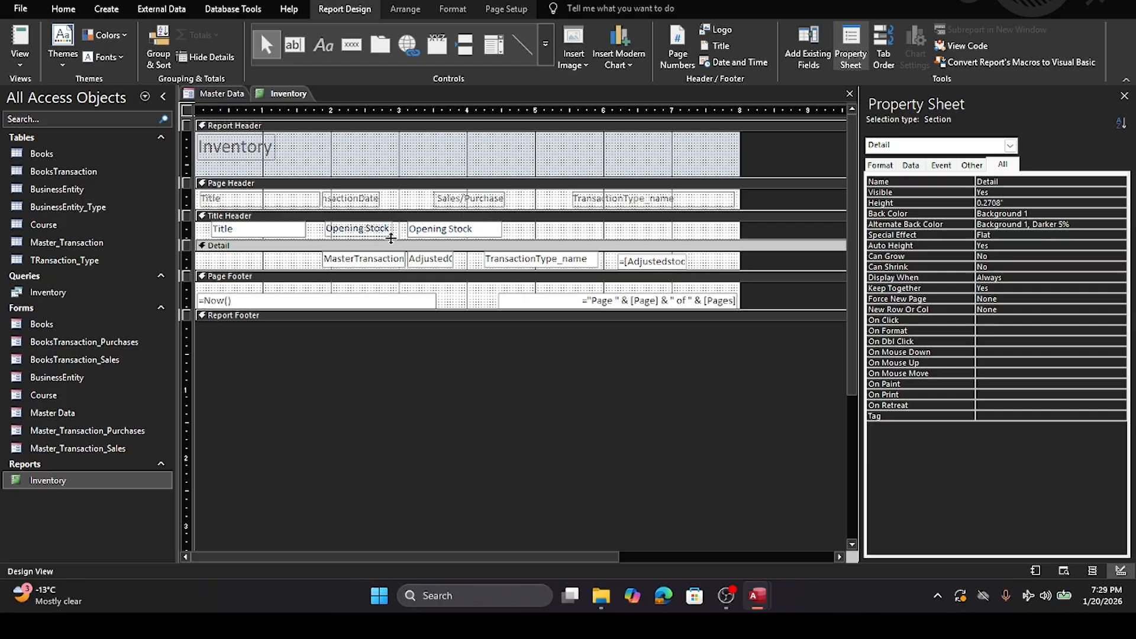
Step: Test the report, cancel the Adjustedstock parameter prompt, and return to Design view
left_click(46, 480)
double_click(45, 481)
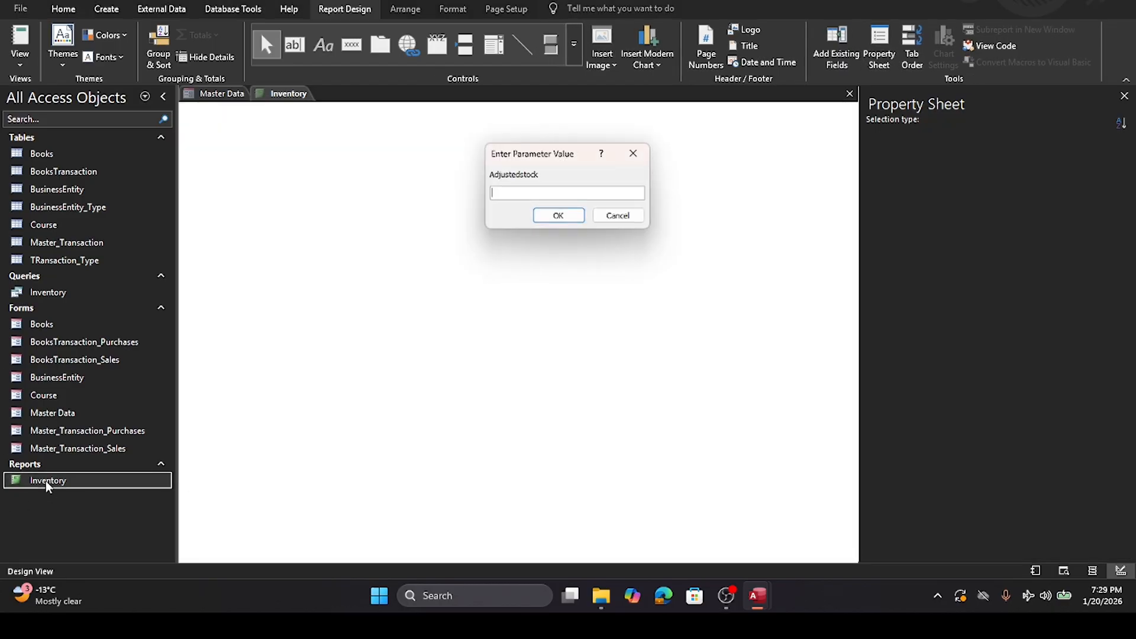
left_click(609, 216)
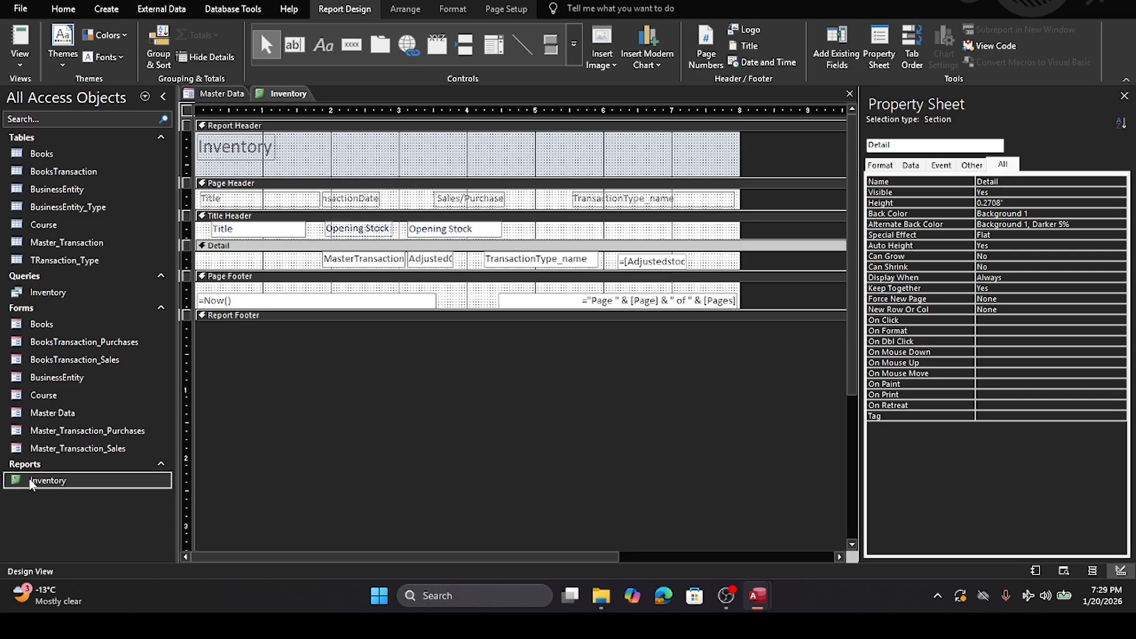
right_click(30, 480)
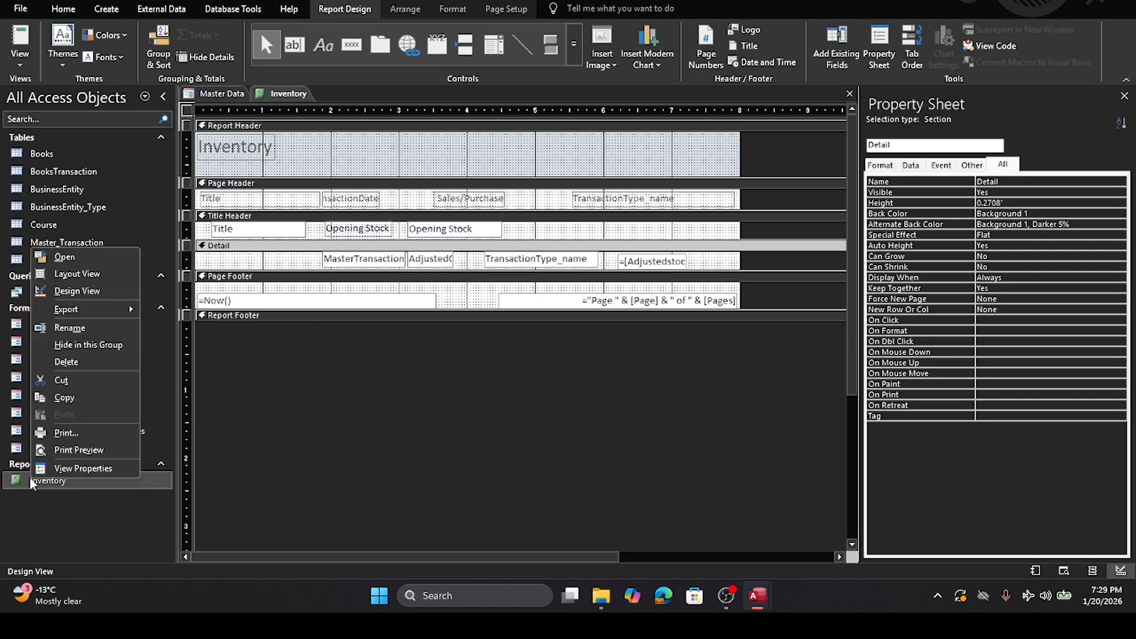
left_click(97, 289)
Step: Widen the expression box so it shows fully and check the AdjustedQuantity field name
left_click(657, 264)
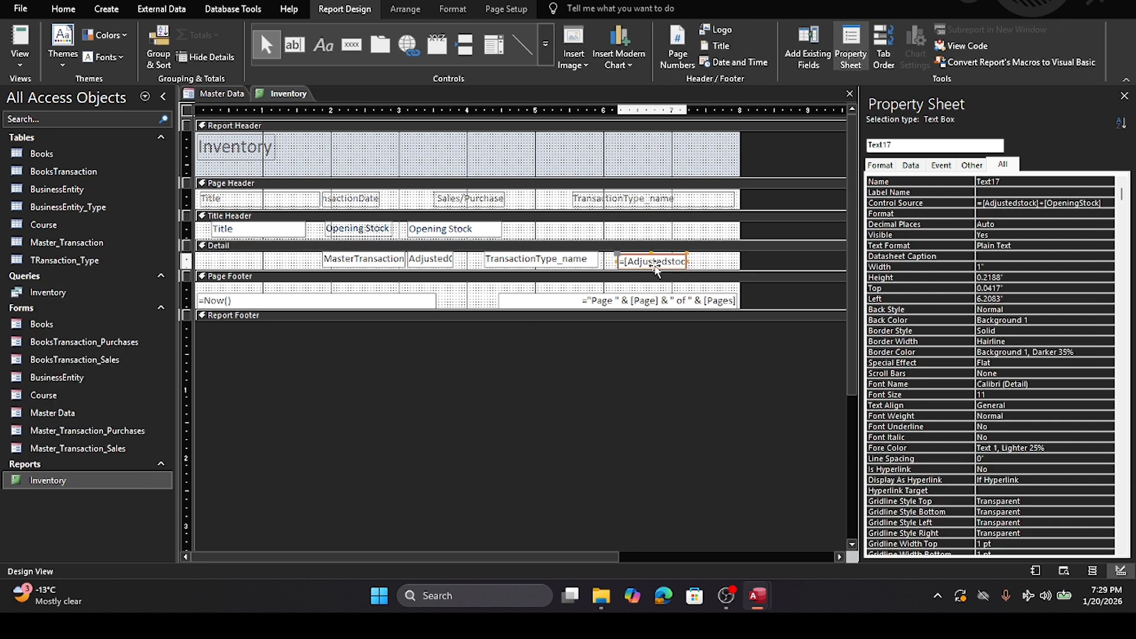
left_click_drag(687, 263, 748, 265)
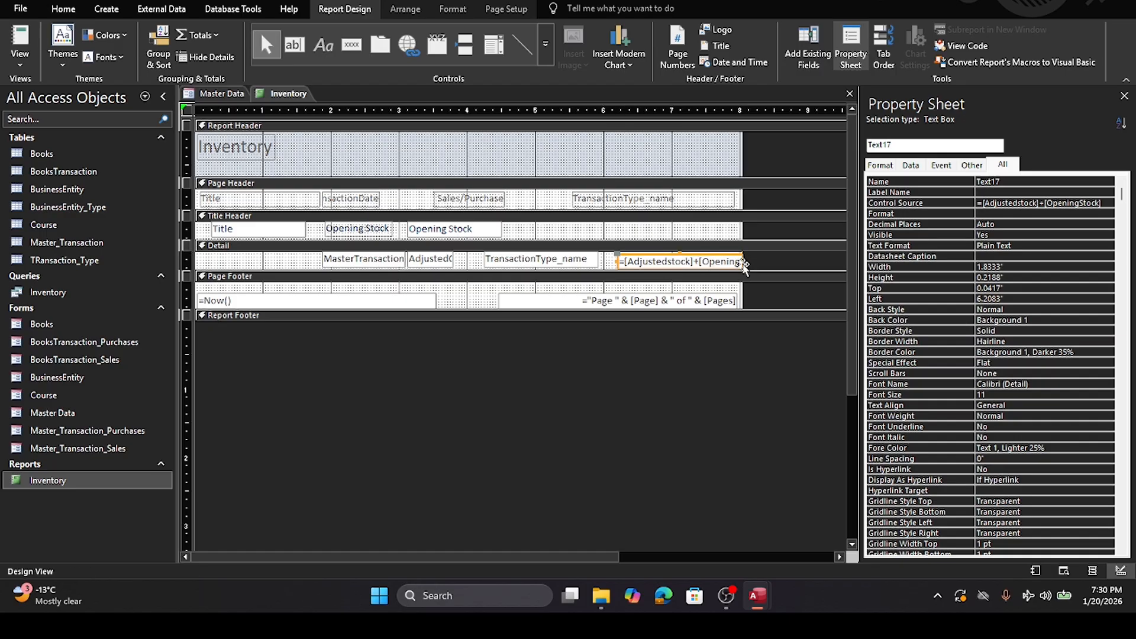
left_click_drag(741, 262, 799, 263)
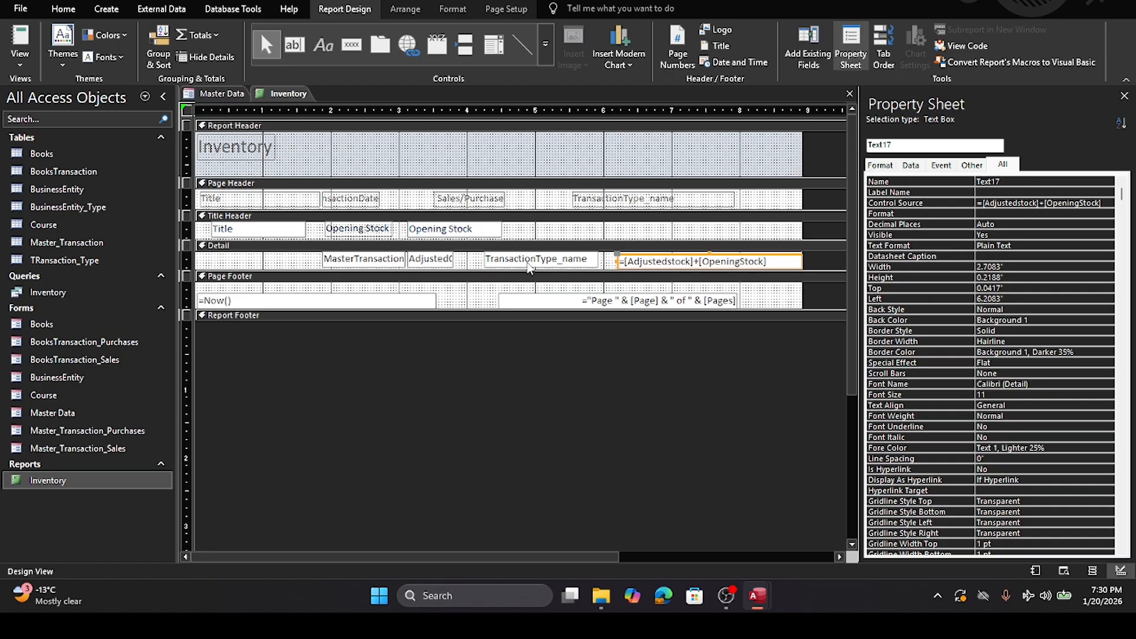
left_click(427, 262)
left_click(450, 261)
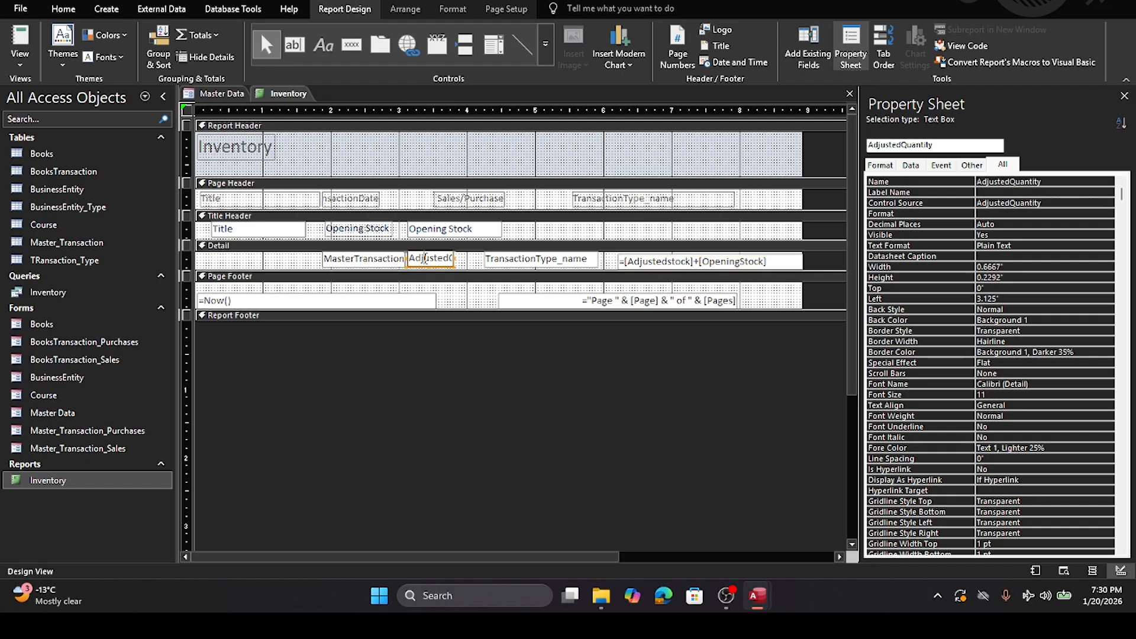
left_click(463, 265)
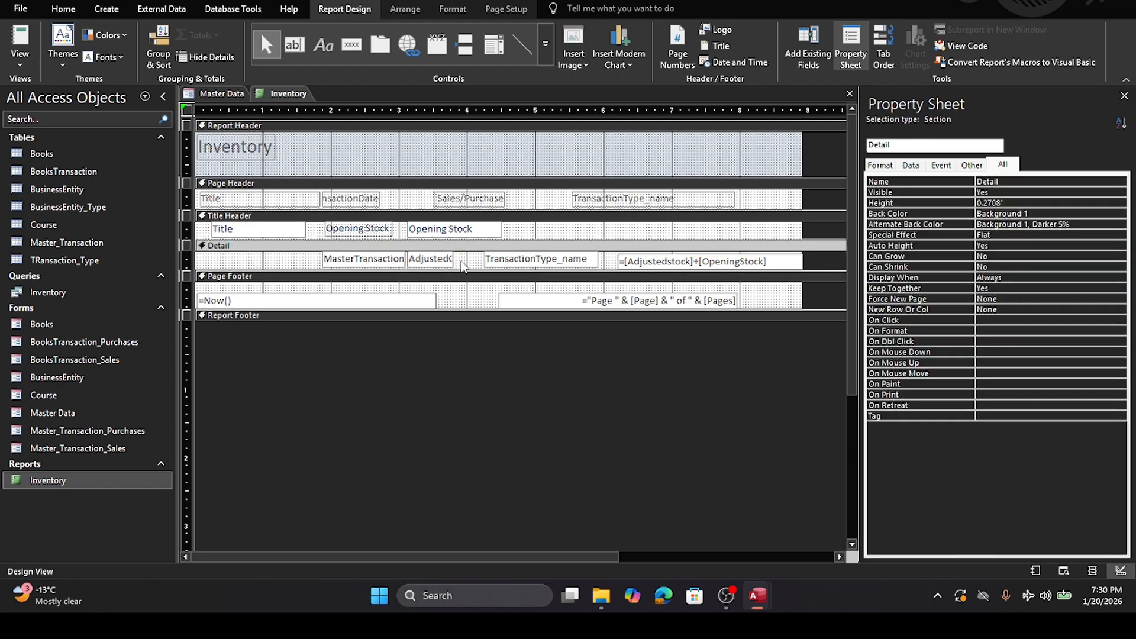
left_click(429, 263)
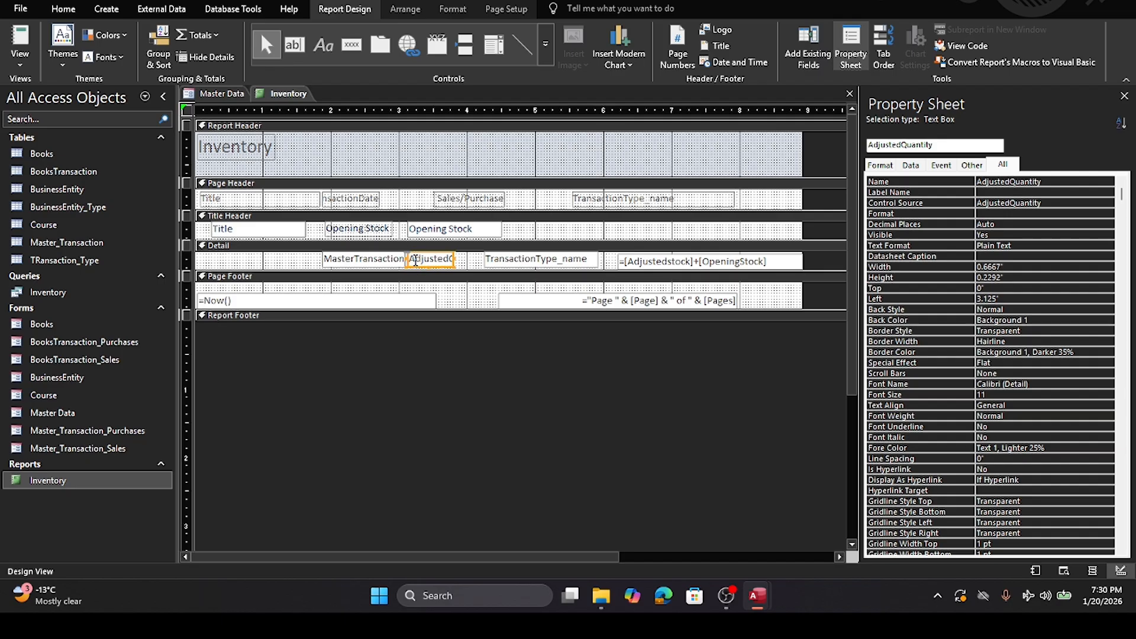
left_click_drag(411, 259, 483, 261)
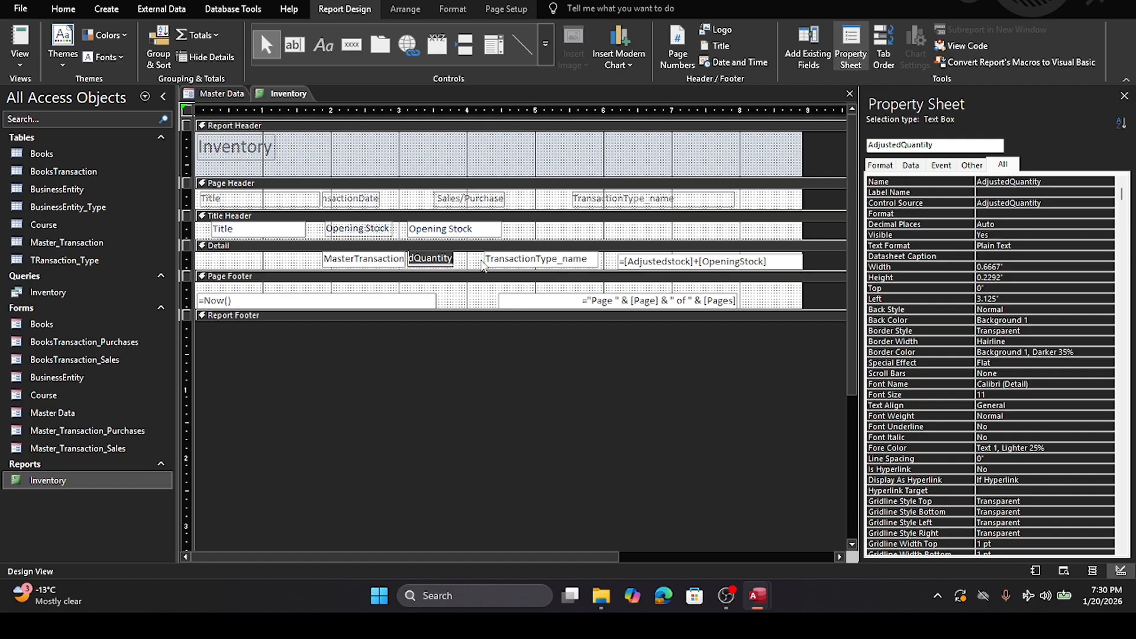
Step: Change [Adjustedstock] to [AdjustedQuantity] in the balance expression
left_click(666, 265)
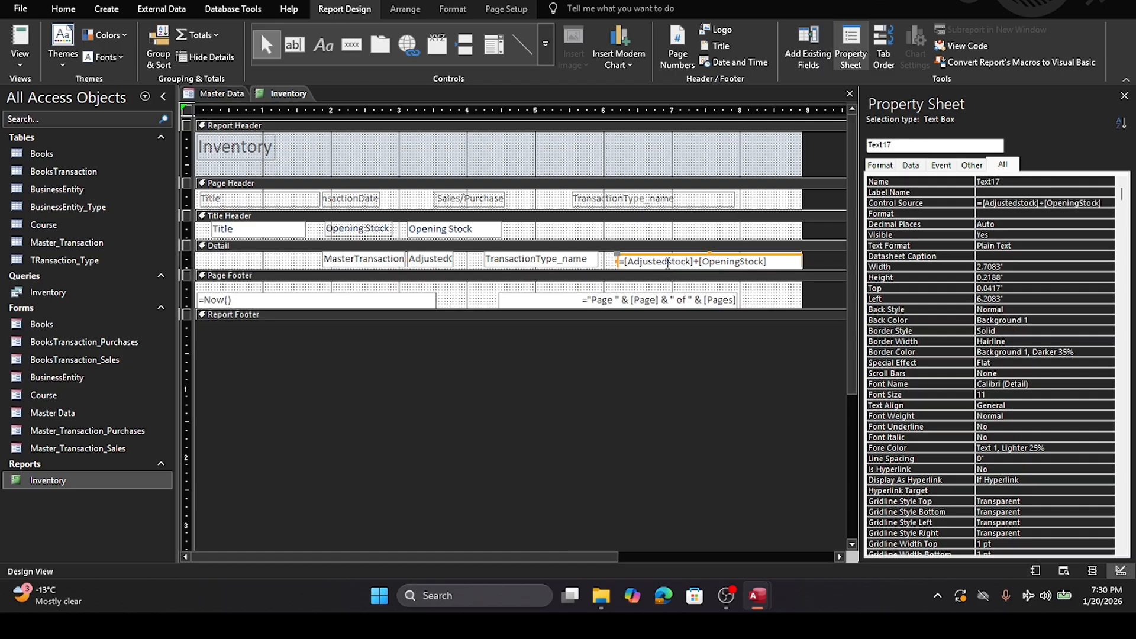
left_click_drag(668, 261, 692, 261)
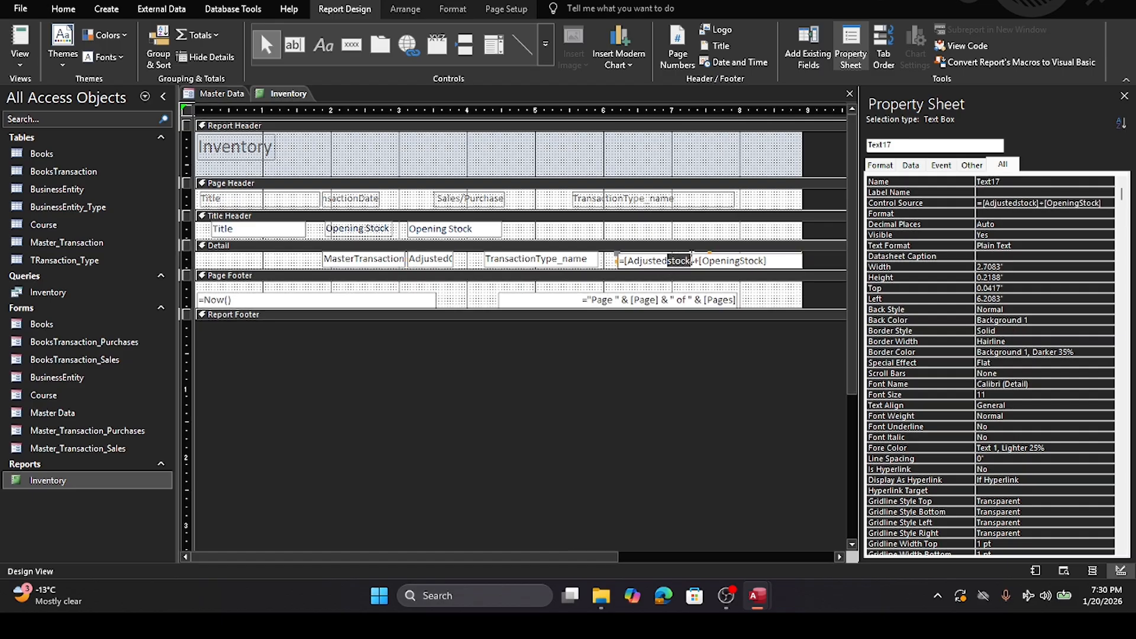
type("Quan")
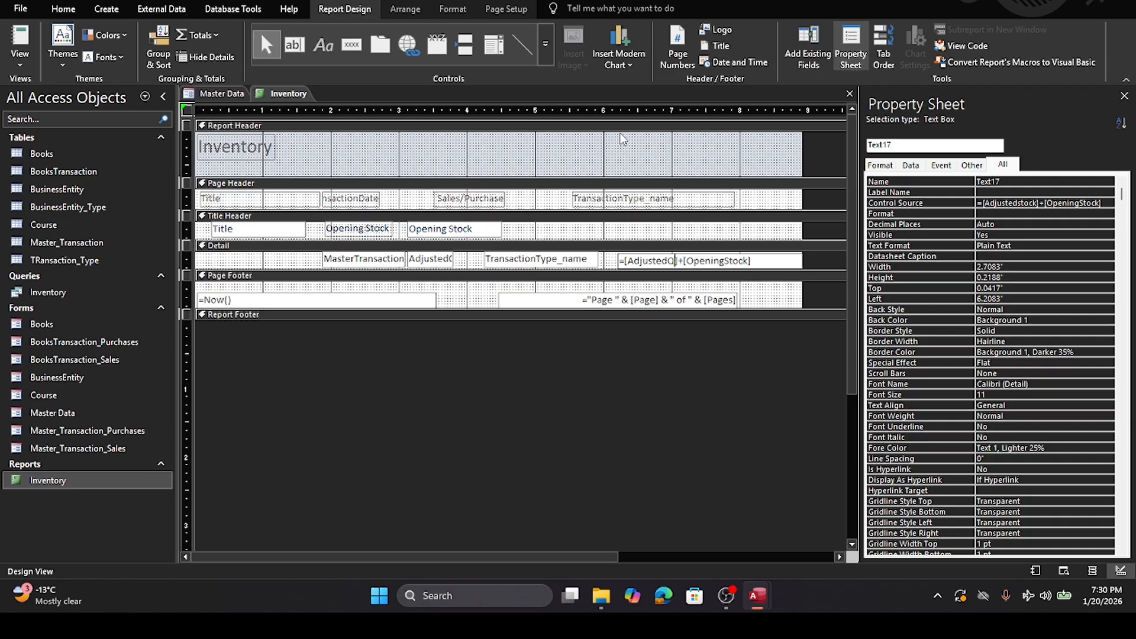
type("ti")
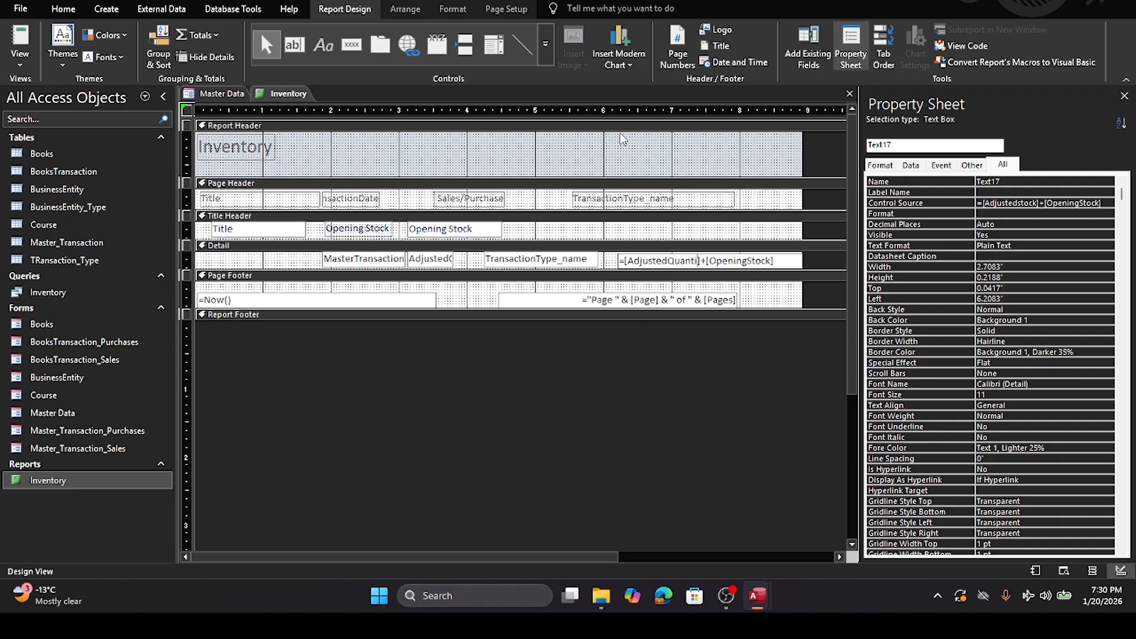
type("ty")
left_click(414, 276)
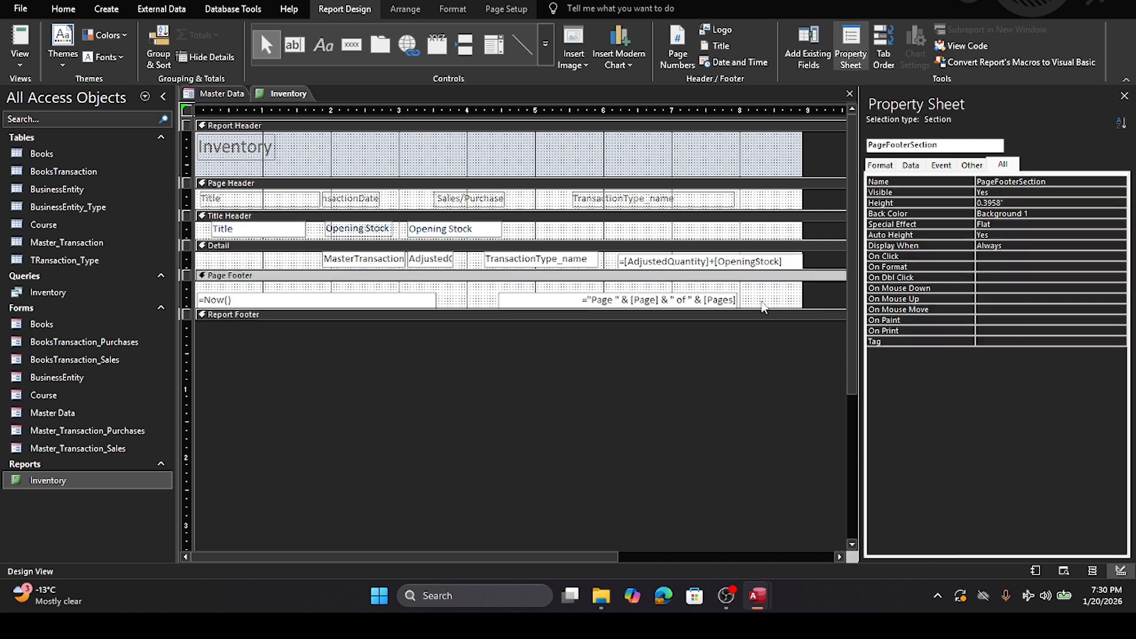
Step: Save and test the report, dismiss the OpeningStock parameter prompt, and return to Design view
left_click(850, 94)
left_click(550, 312)
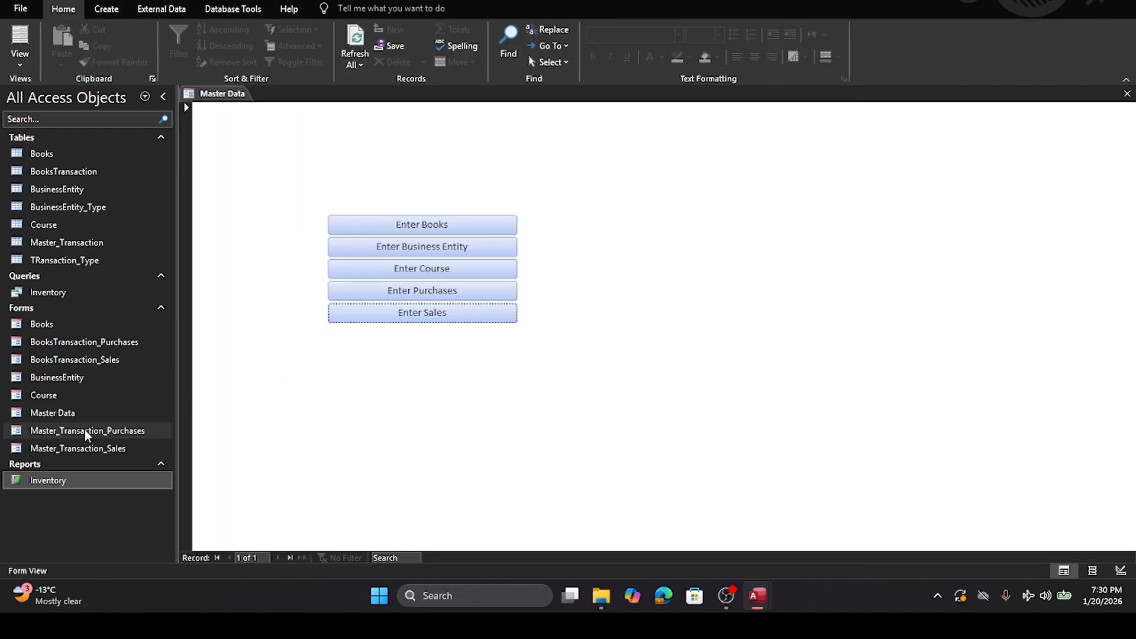
double_click(52, 482)
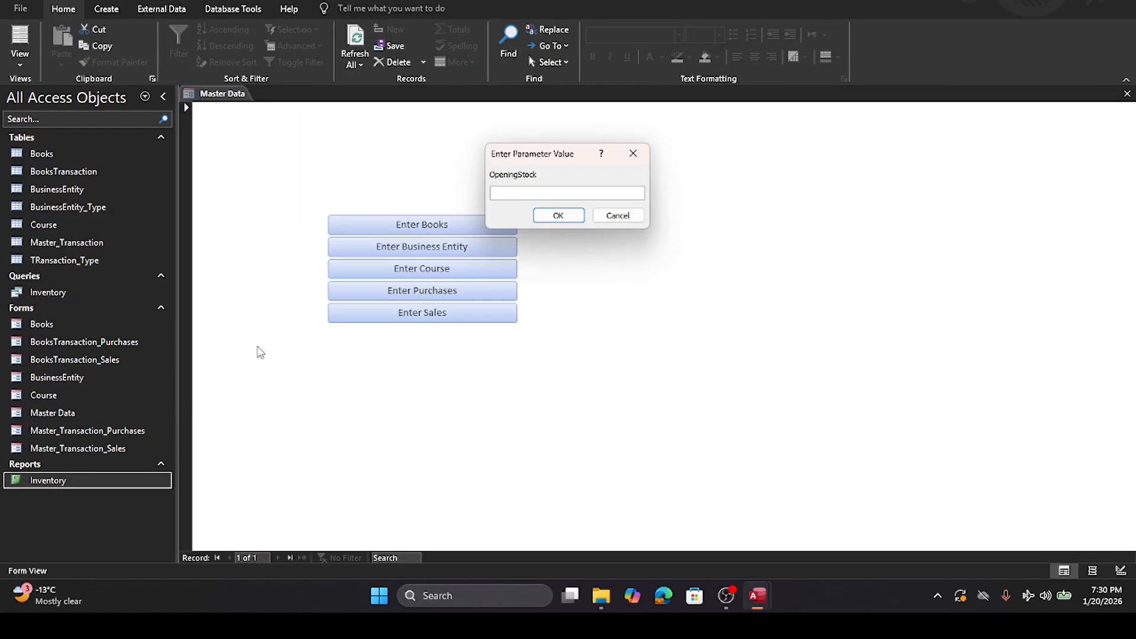
left_click(618, 215)
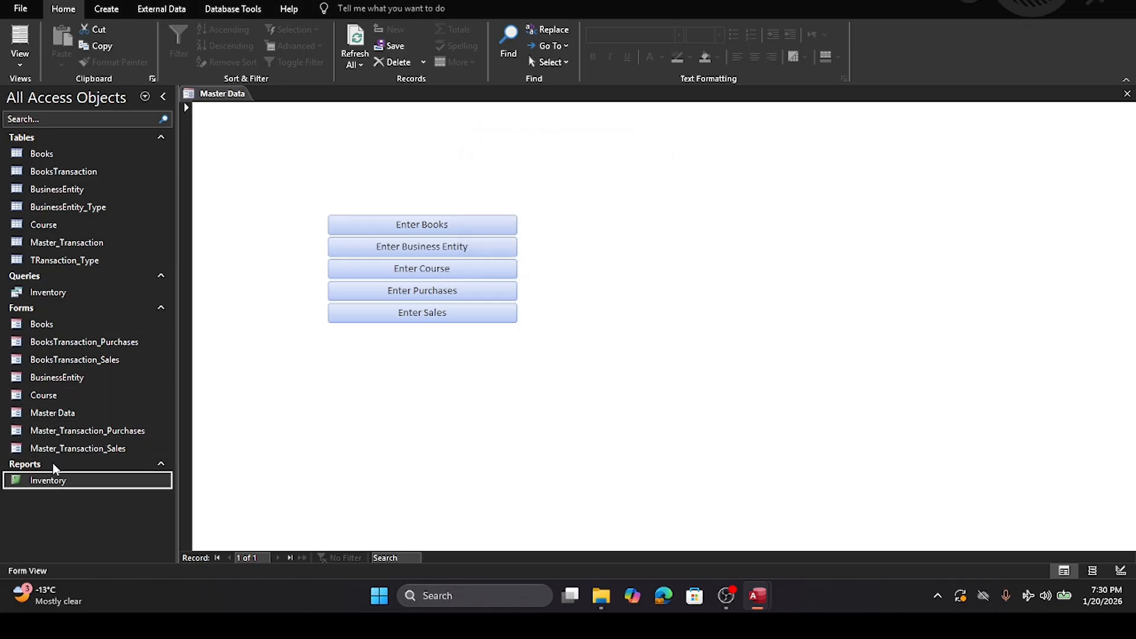
right_click(52, 481)
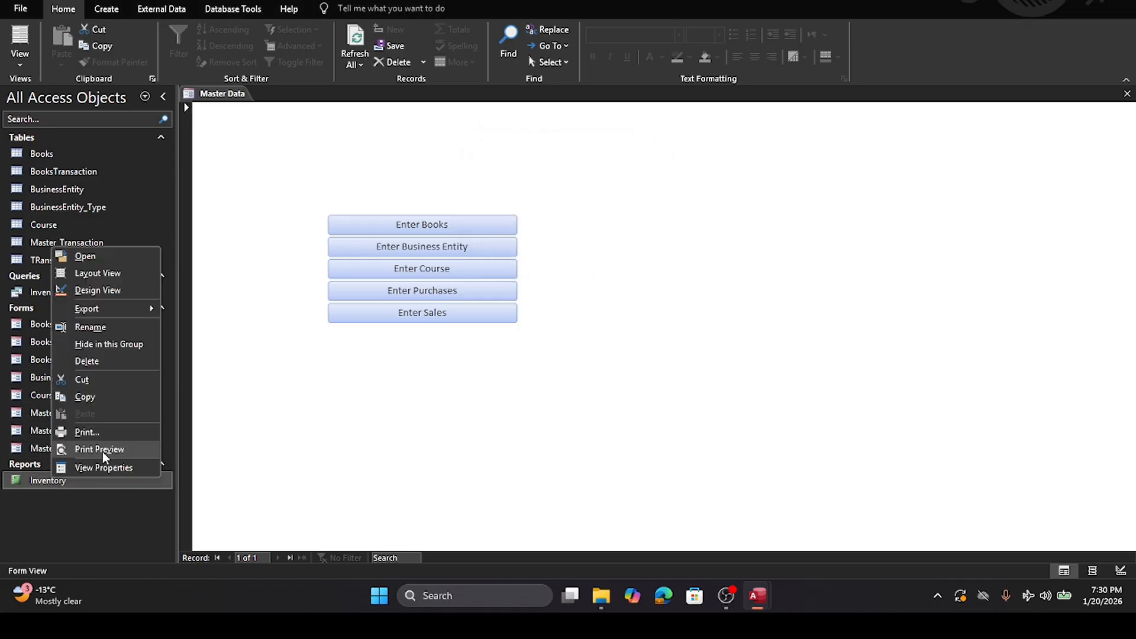
left_click(101, 293)
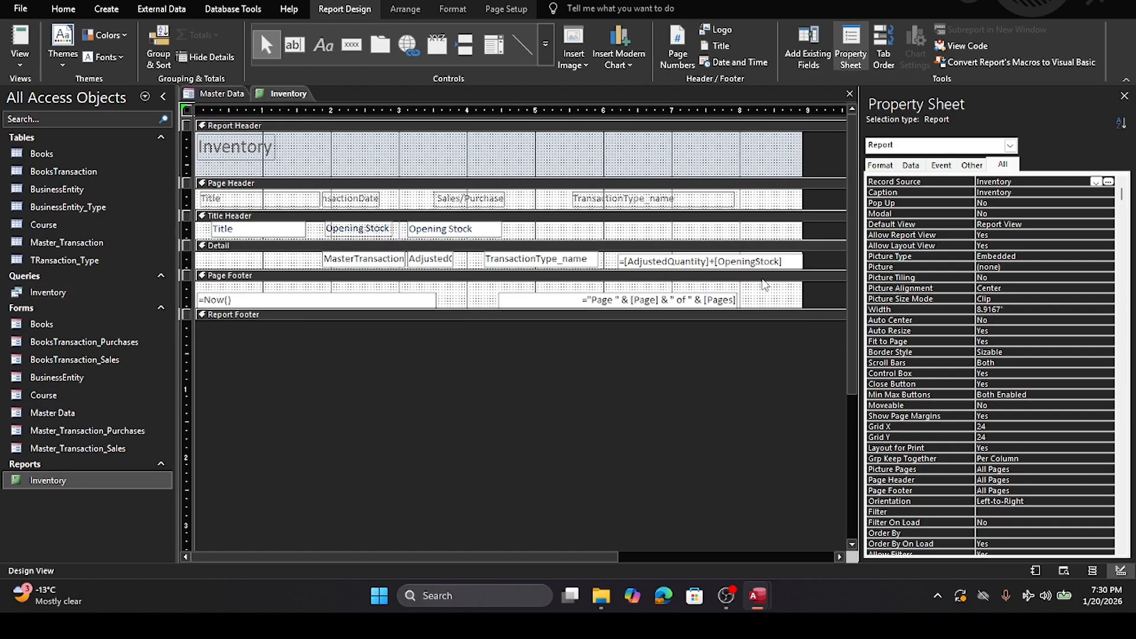
Step: Check the Opening Stock field name and change [OpeningStock] to [Opening Stock] in the expression
left_click(426, 231)
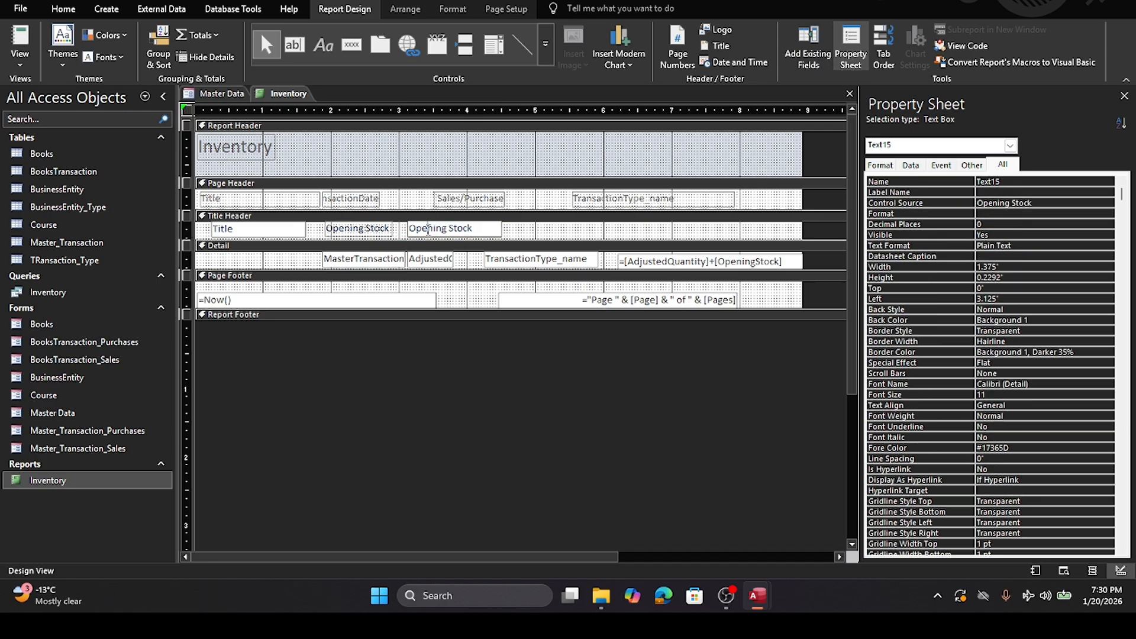
left_click_drag(496, 228, 308, 206)
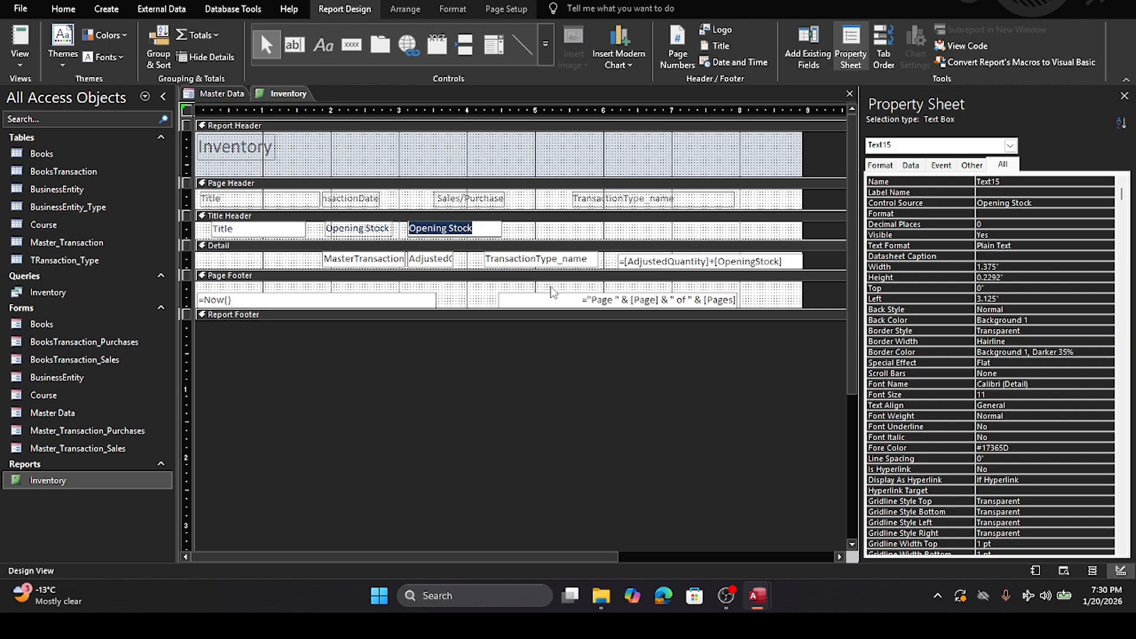
left_click(723, 266)
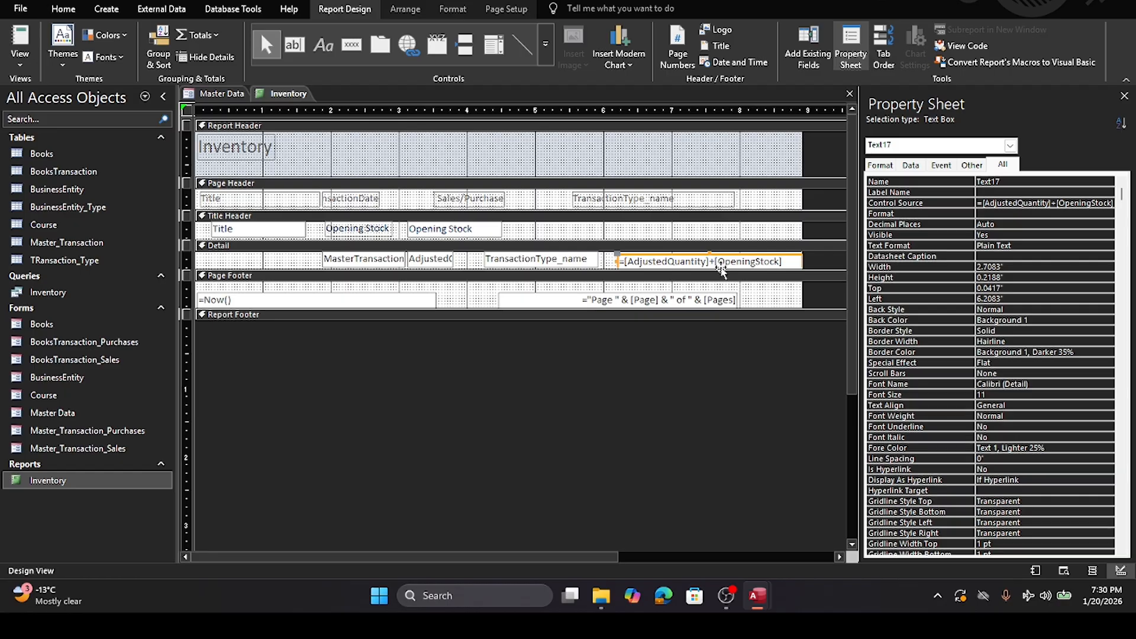
left_click(719, 261)
left_click_drag(718, 261, 768, 265)
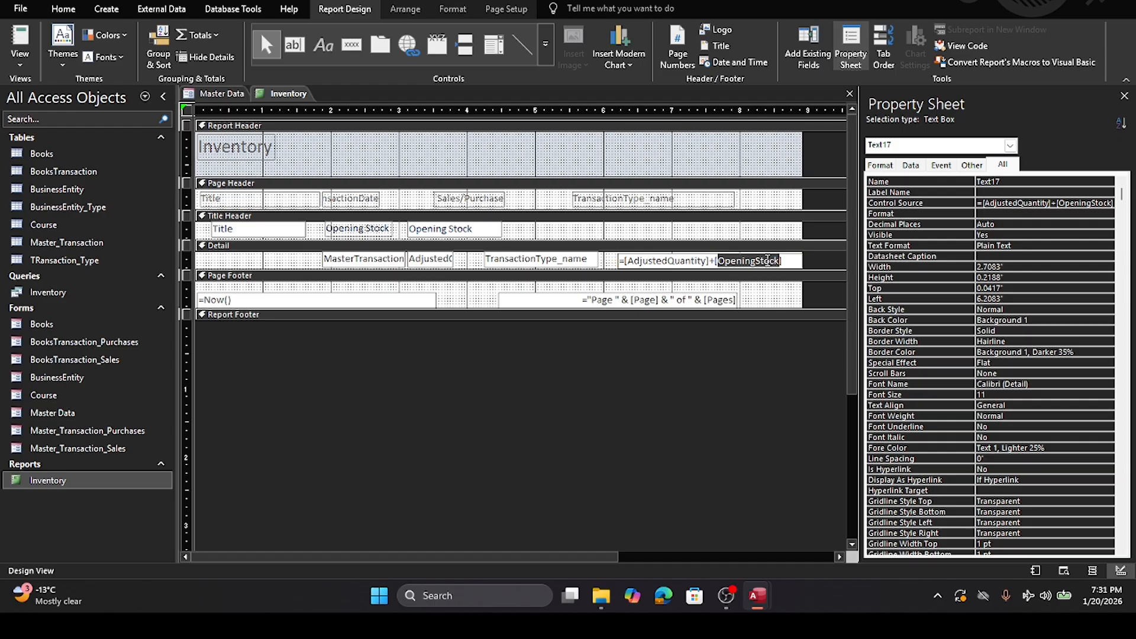
type("Opening Stock")
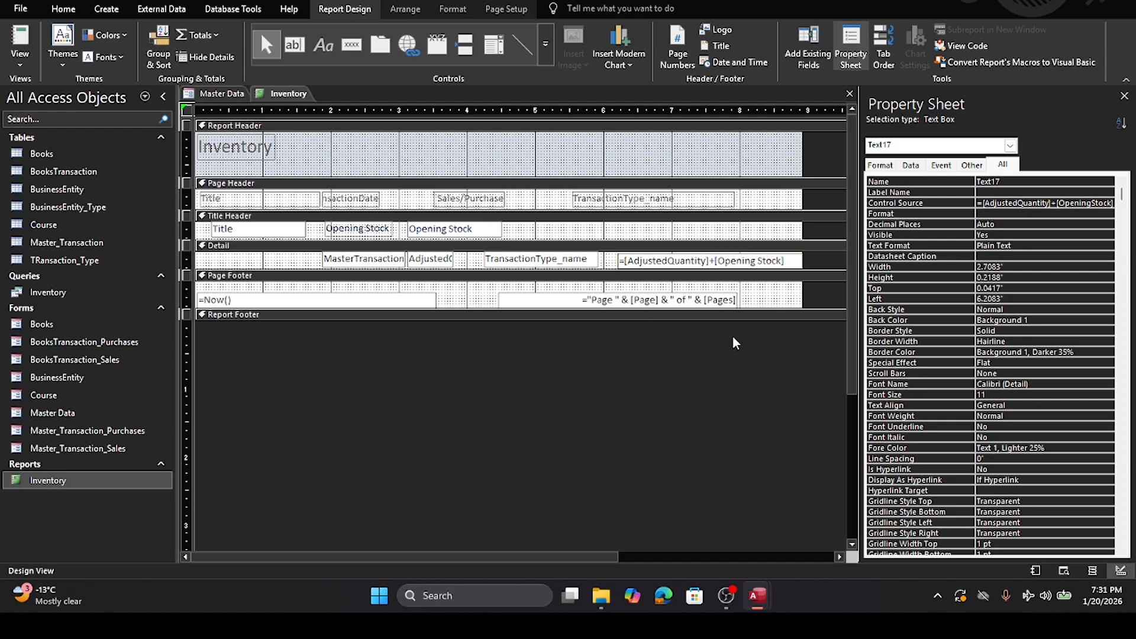
left_click(765, 299)
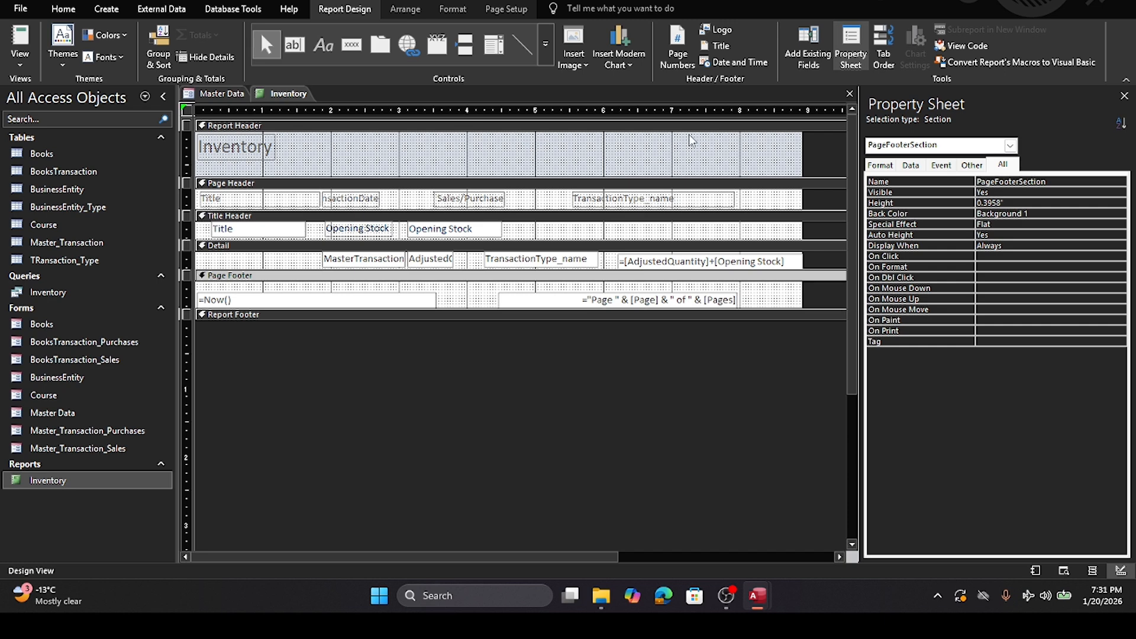
left_click(850, 94)
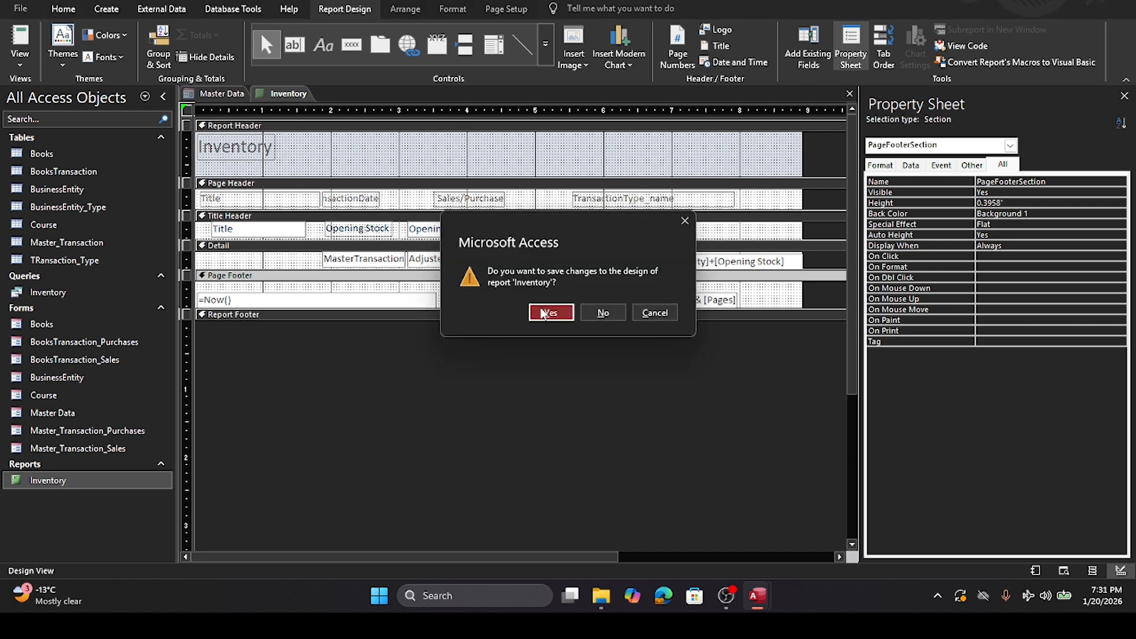
Step: Save the design and open the Inventory report, whose stock column shows 0, 7, 4, 1, 5
left_click(543, 314)
double_click(63, 479)
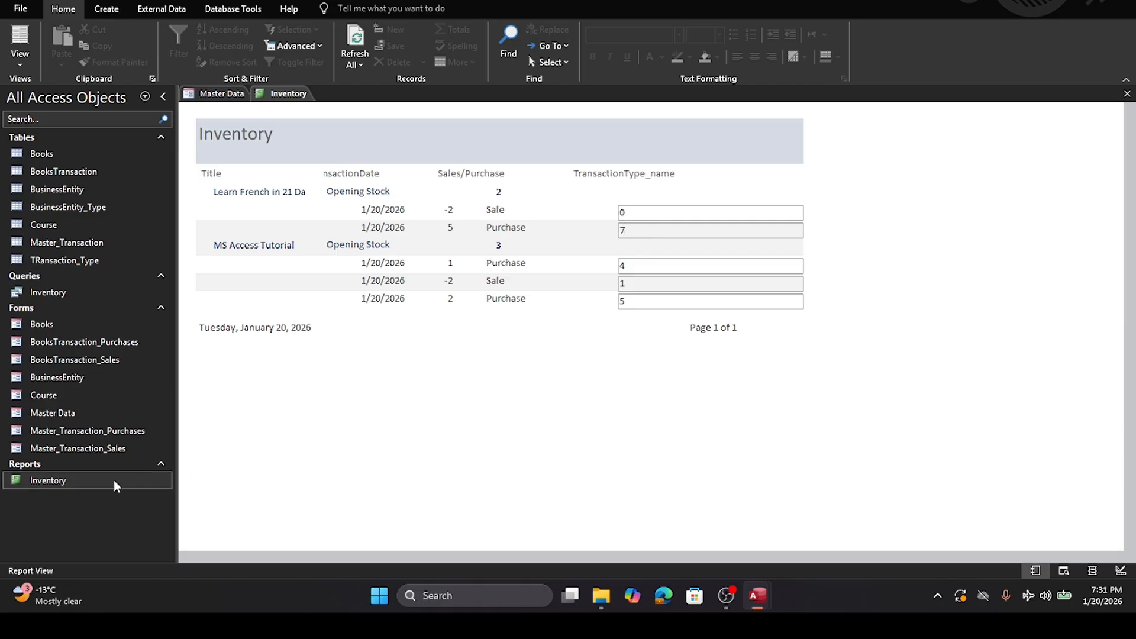
Step: In Design view, set the balance box's Running Sum property to Over Group
right_click(56, 480)
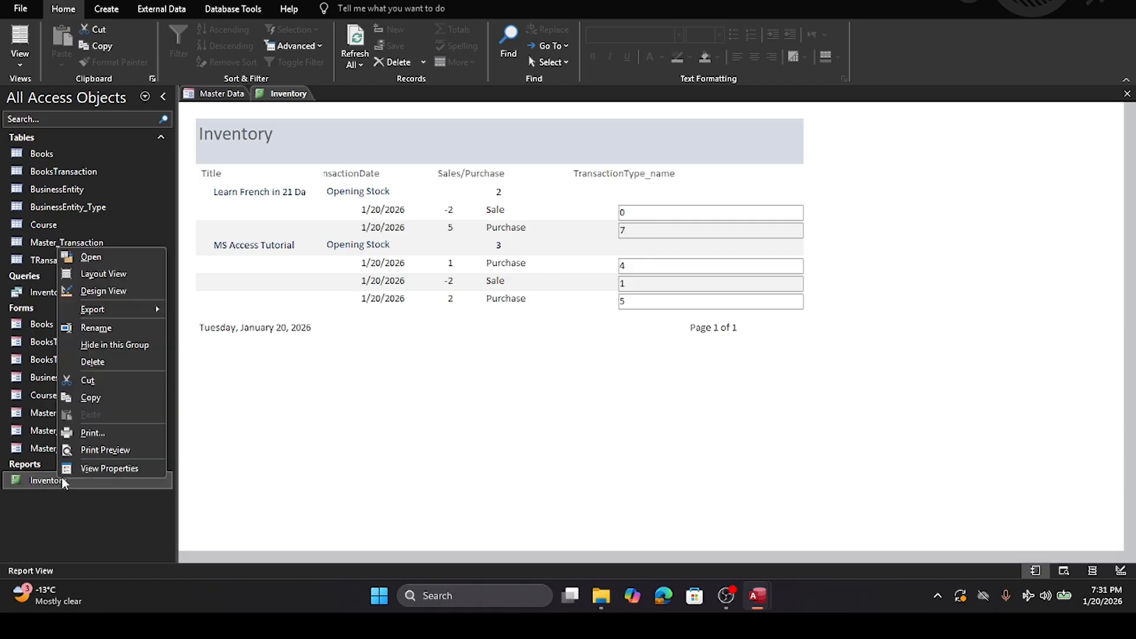
left_click(123, 292)
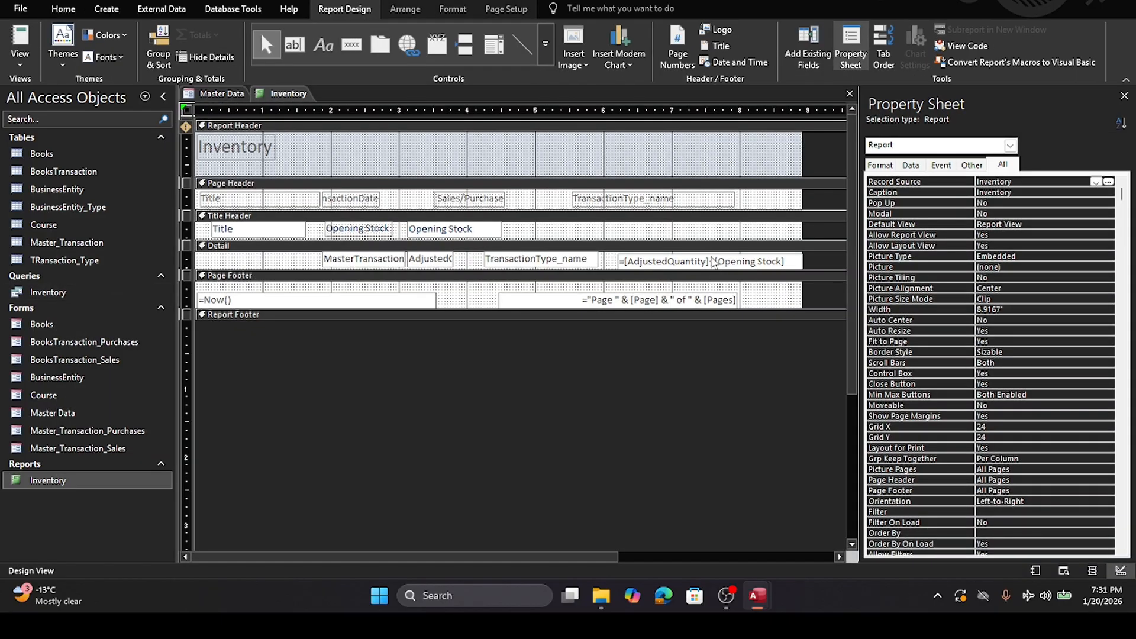
left_click(713, 261)
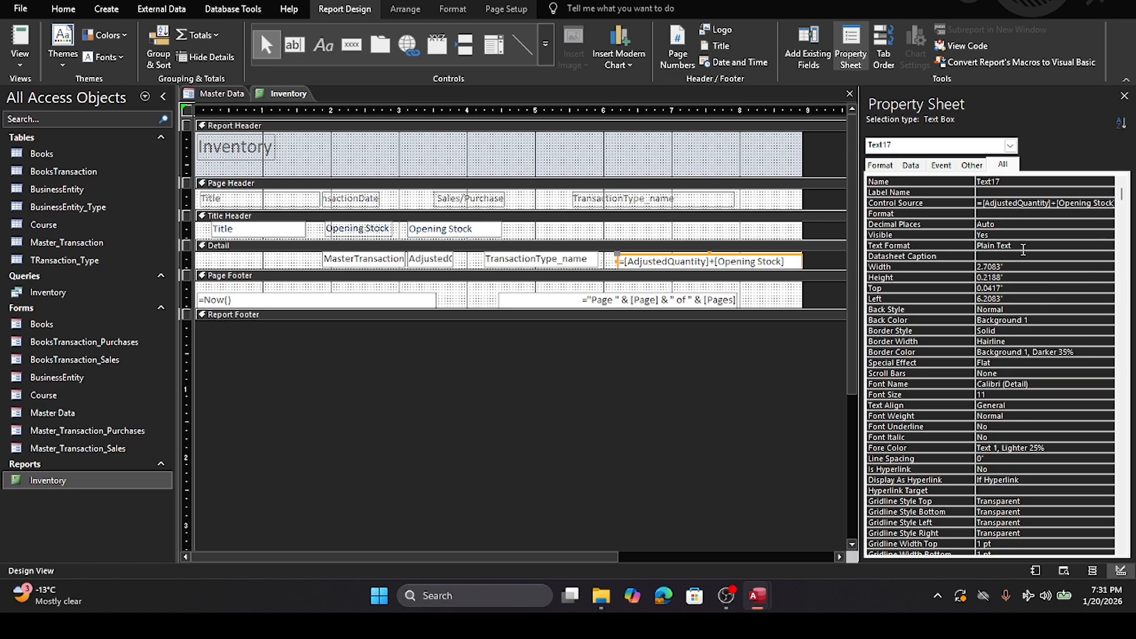
left_click(908, 166)
left_click(988, 203)
left_click(1120, 205)
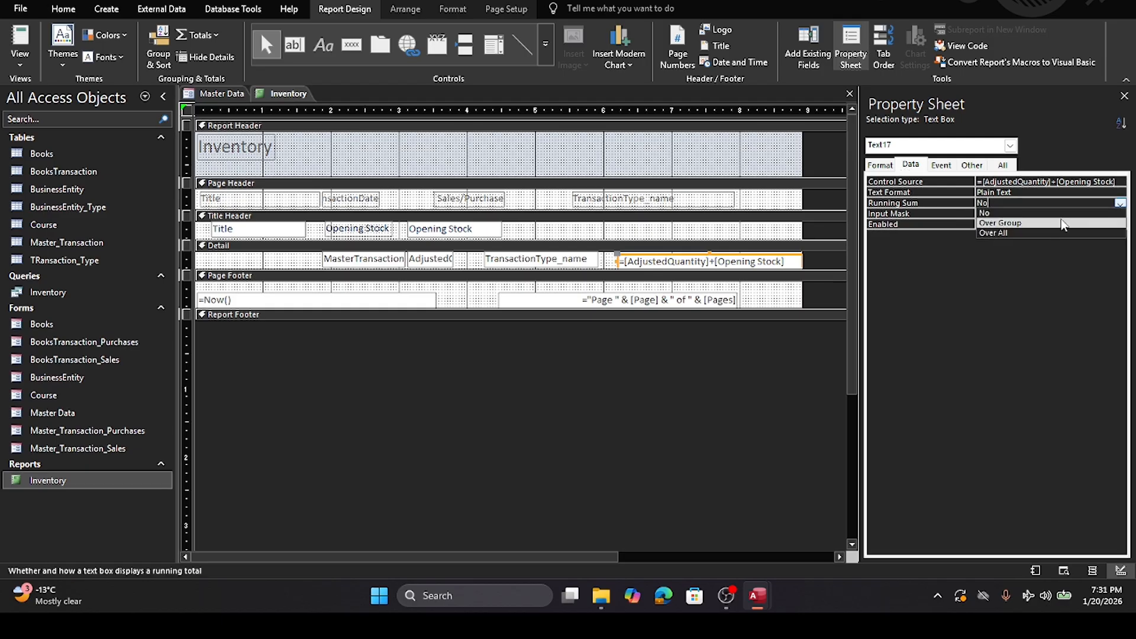
left_click(1006, 224)
Step: Save the report design and reopen the Inventory report to check the accumulated balances
left_click(850, 94)
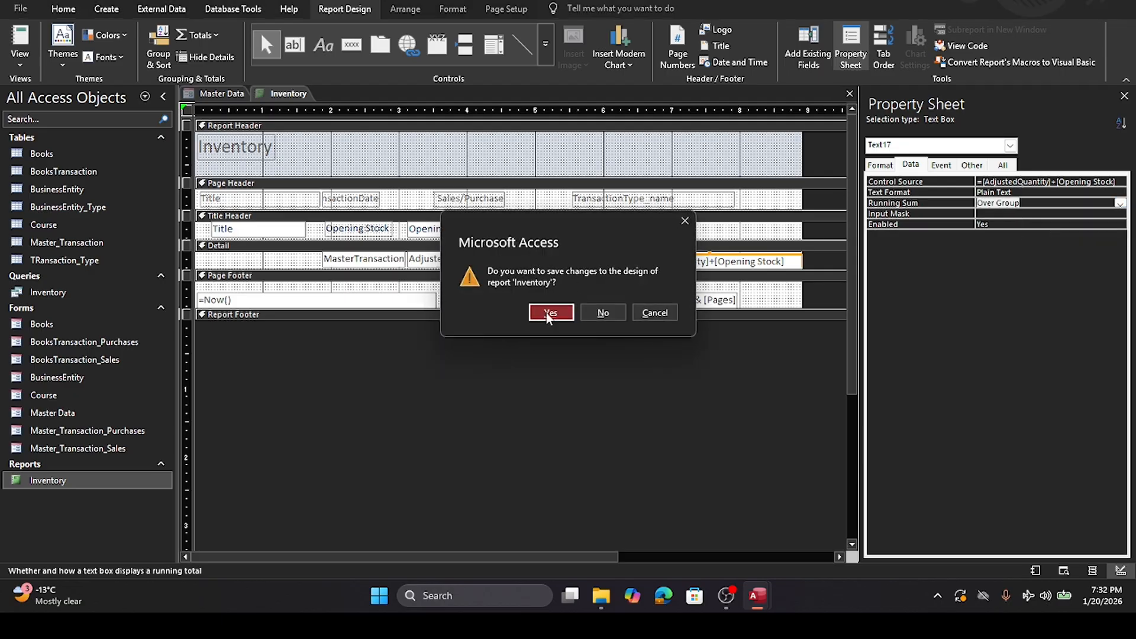
left_click(534, 312)
left_click(27, 482)
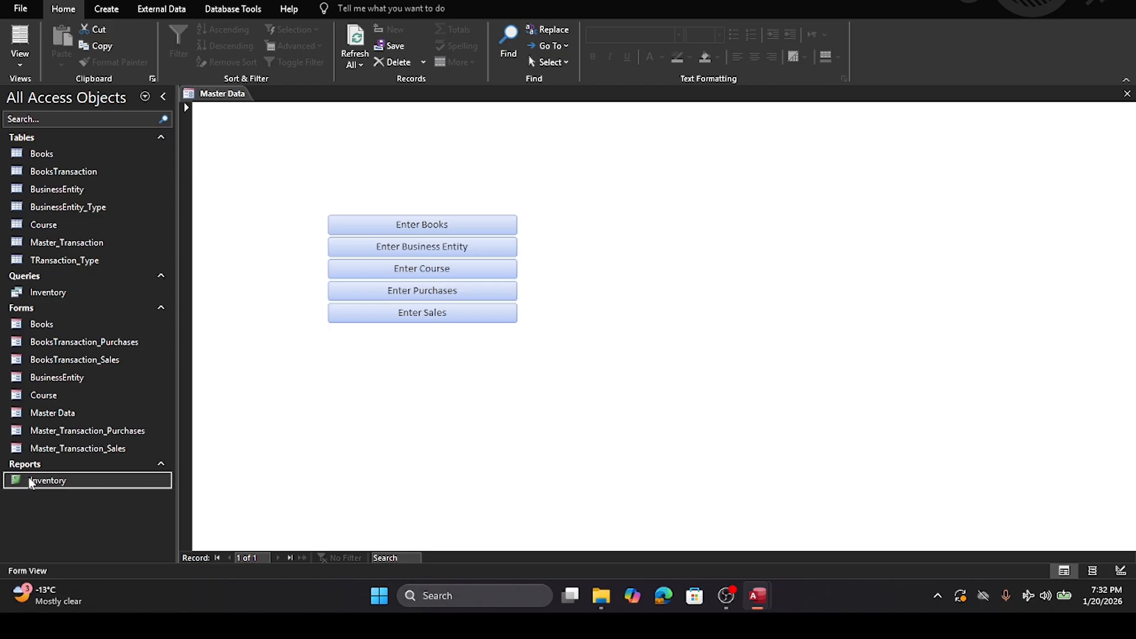
double_click(40, 482)
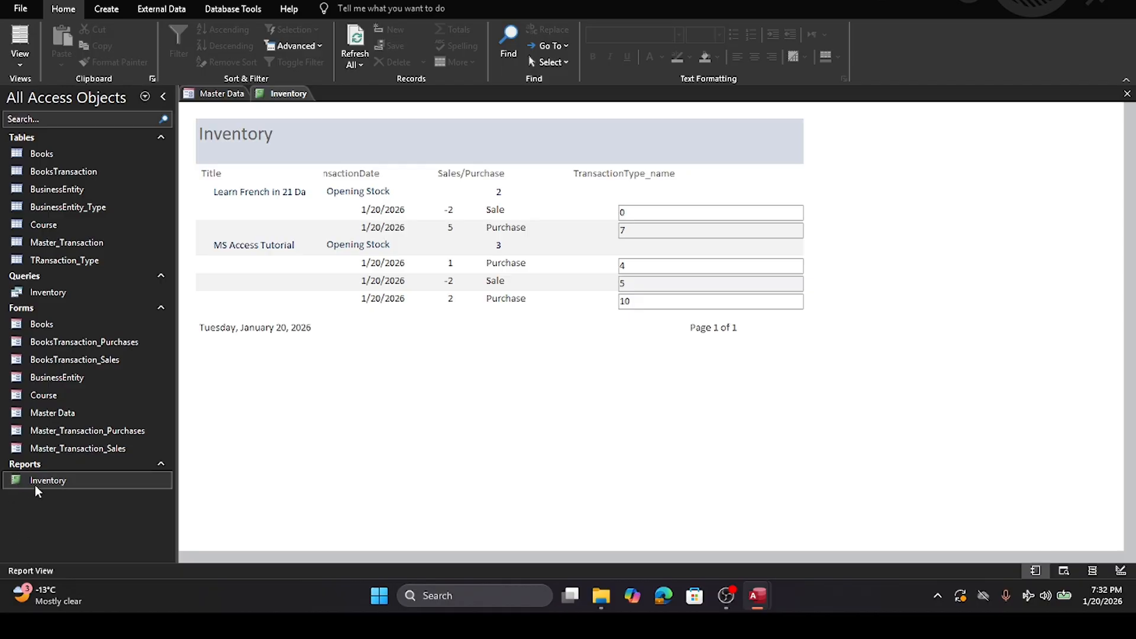
Step: Set the balance box's Running Sum back to No, save the design, and reopen the report
right_click(34, 481)
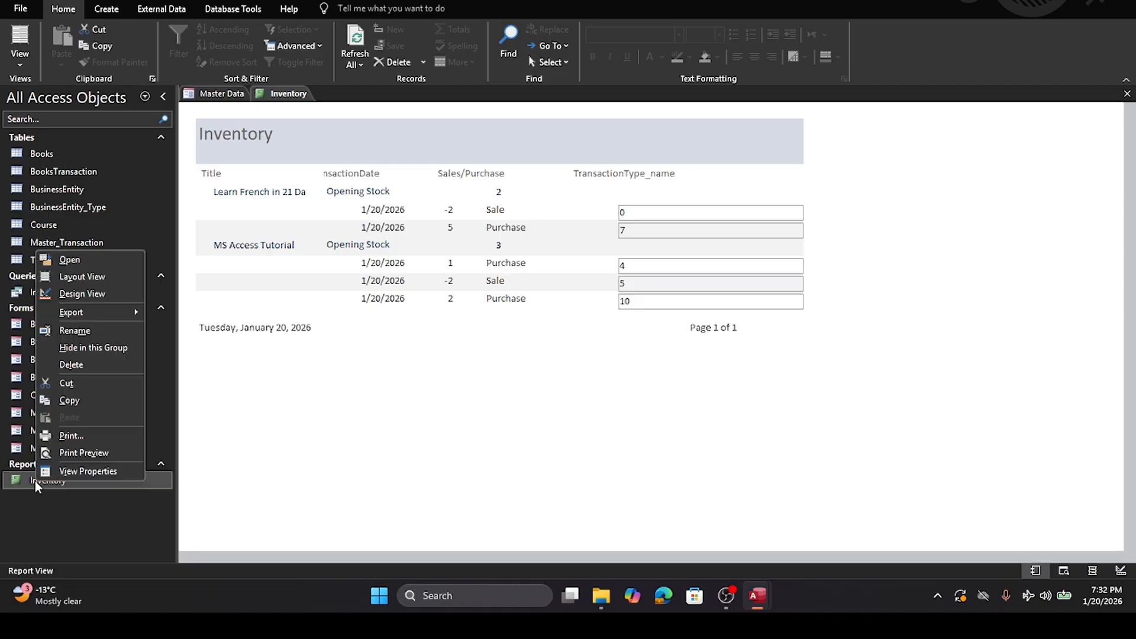
left_click(100, 293)
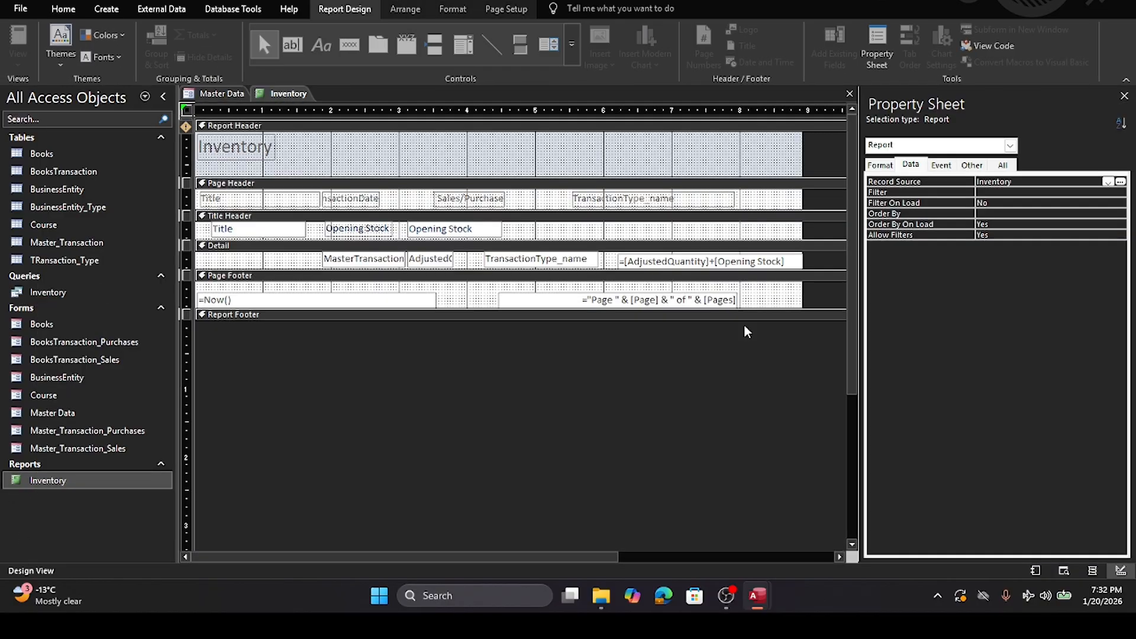
left_click(754, 264)
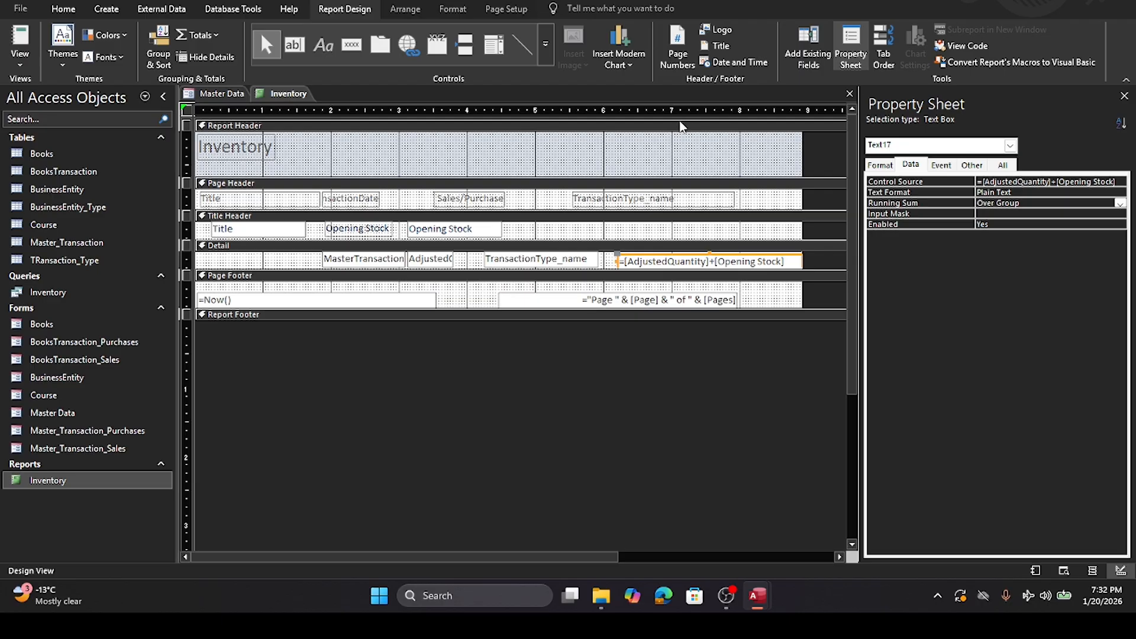
left_click(1122, 204)
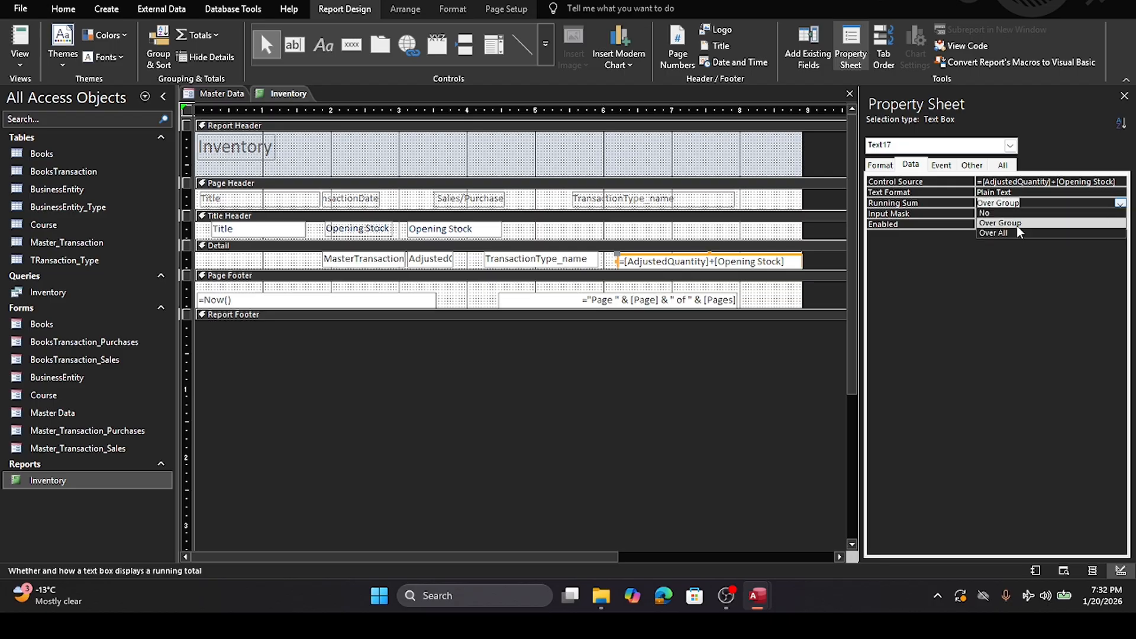
left_click(984, 214)
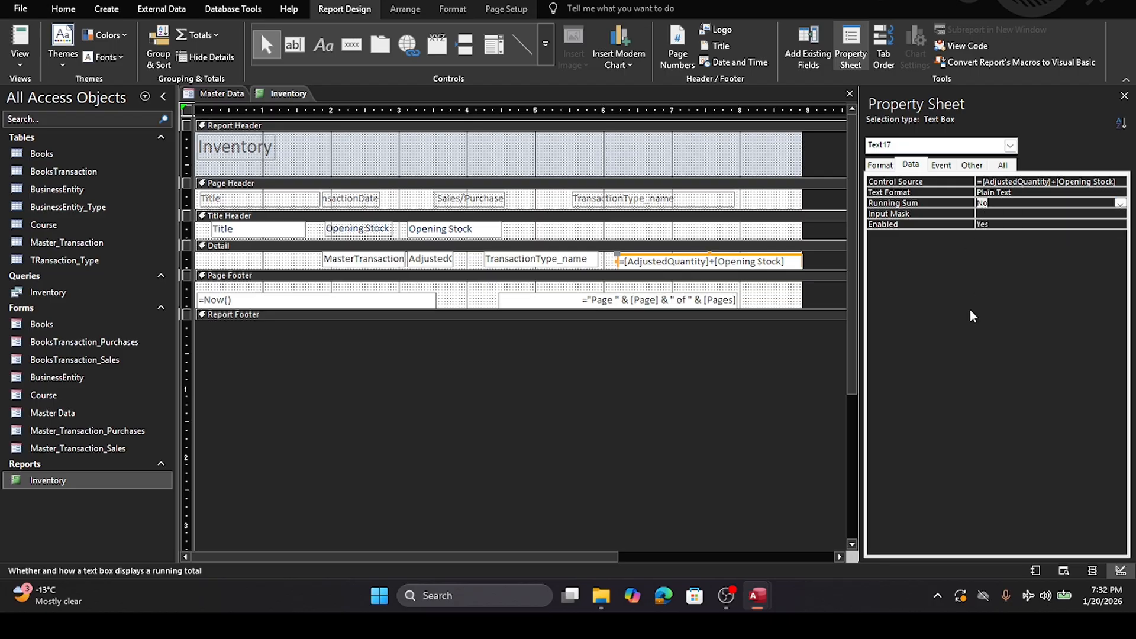
left_click(850, 93)
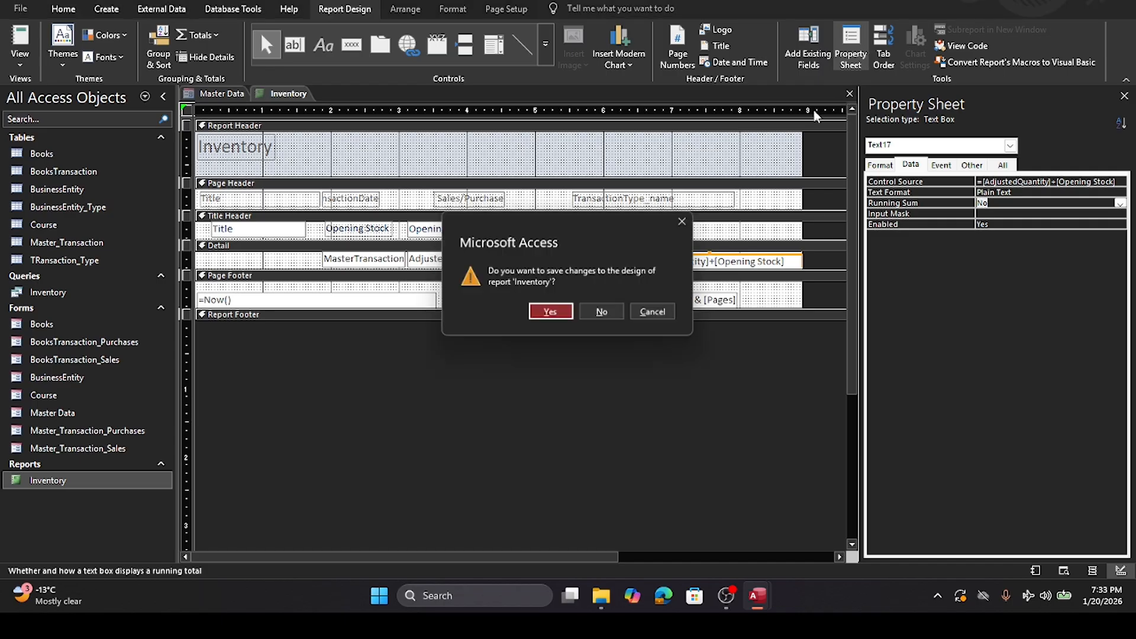
left_click(550, 312)
double_click(45, 481)
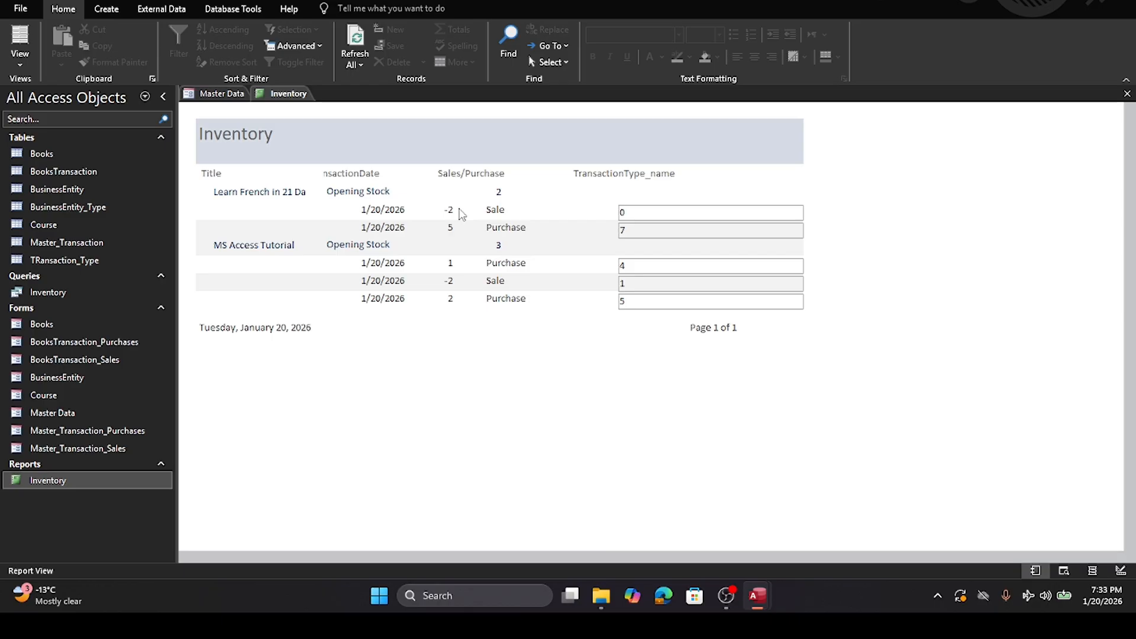
Step: Bring up the context menu for the Inventory report in the navigation pane
right_click(47, 480)
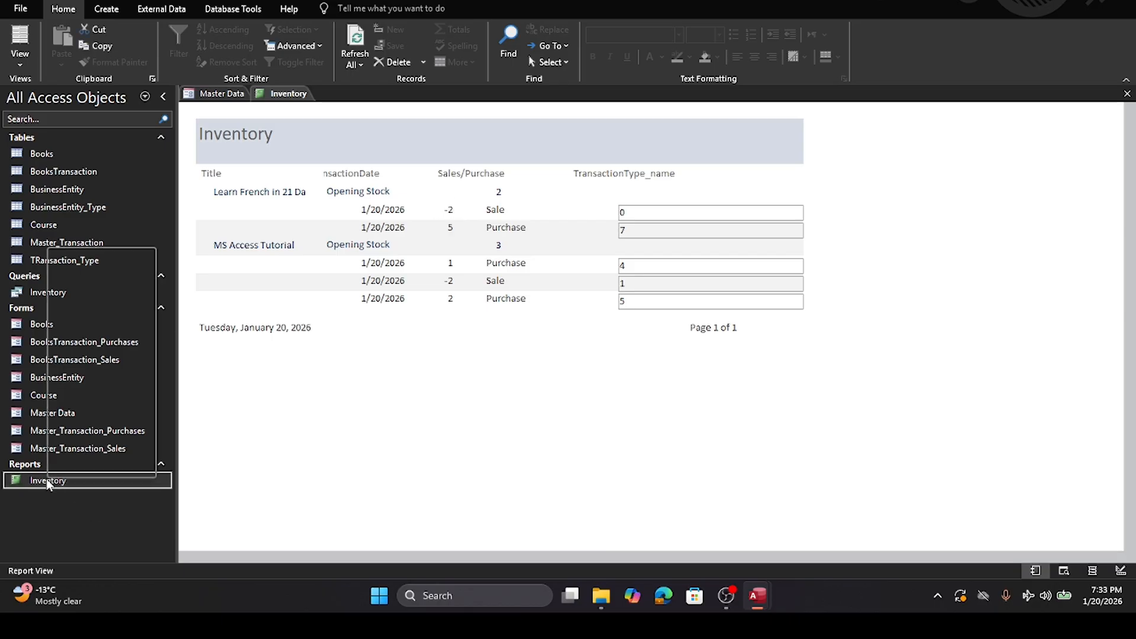
Step: In Design view, resize the AdjustedQuantity box and narrow the TransactionType_name box
left_click(77, 293)
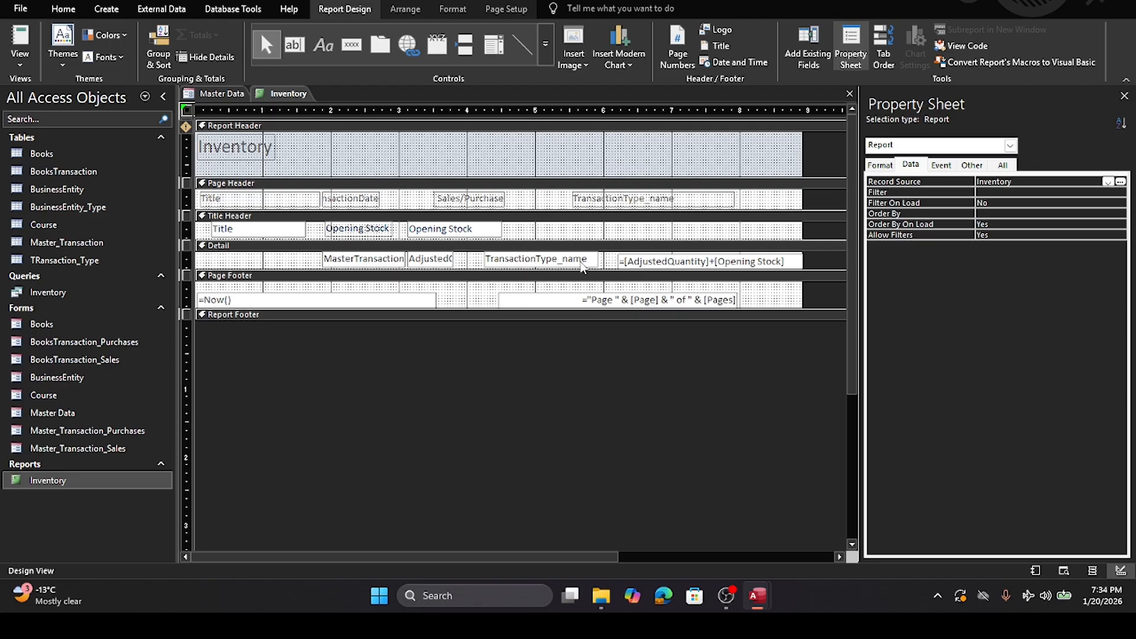
left_click(453, 260)
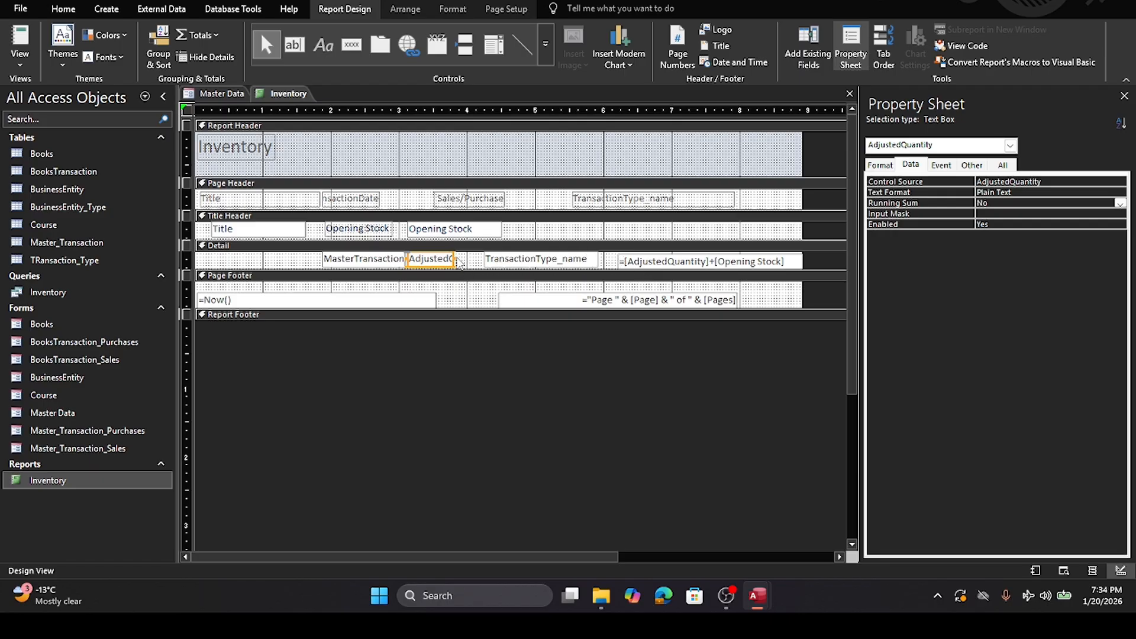
left_click_drag(453, 258, 487, 264)
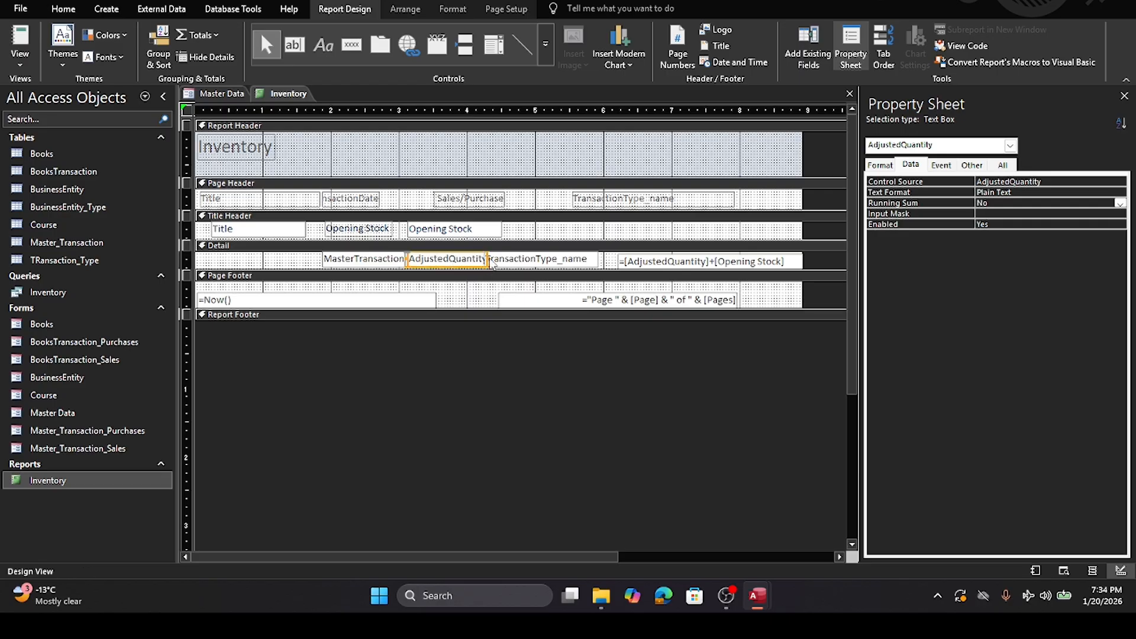
left_click_drag(488, 264, 460, 265)
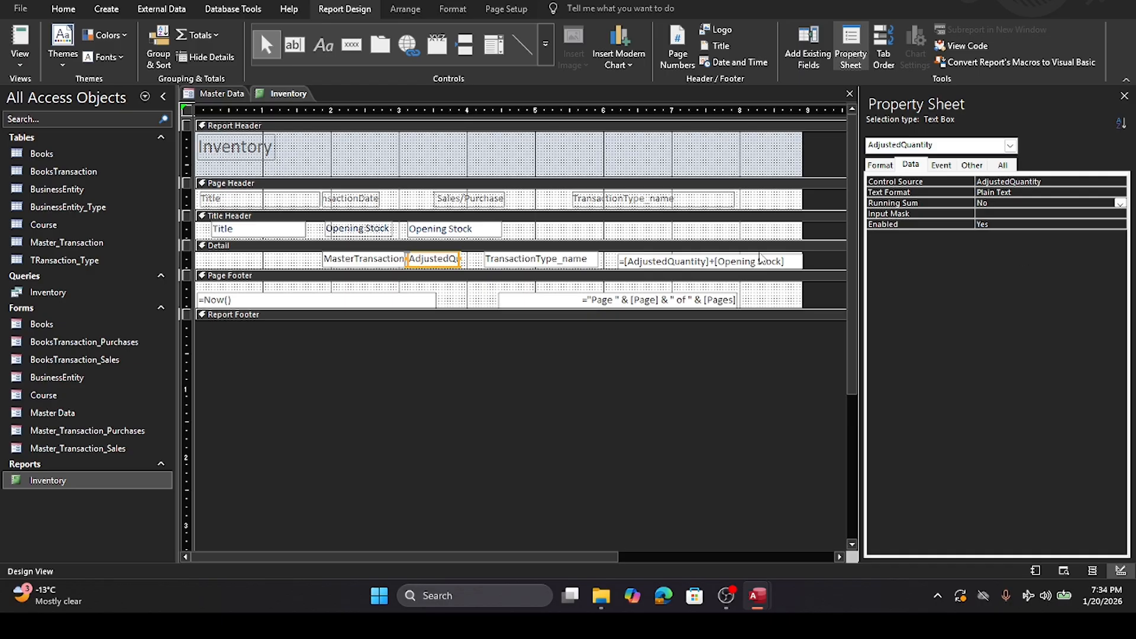
left_click(484, 259)
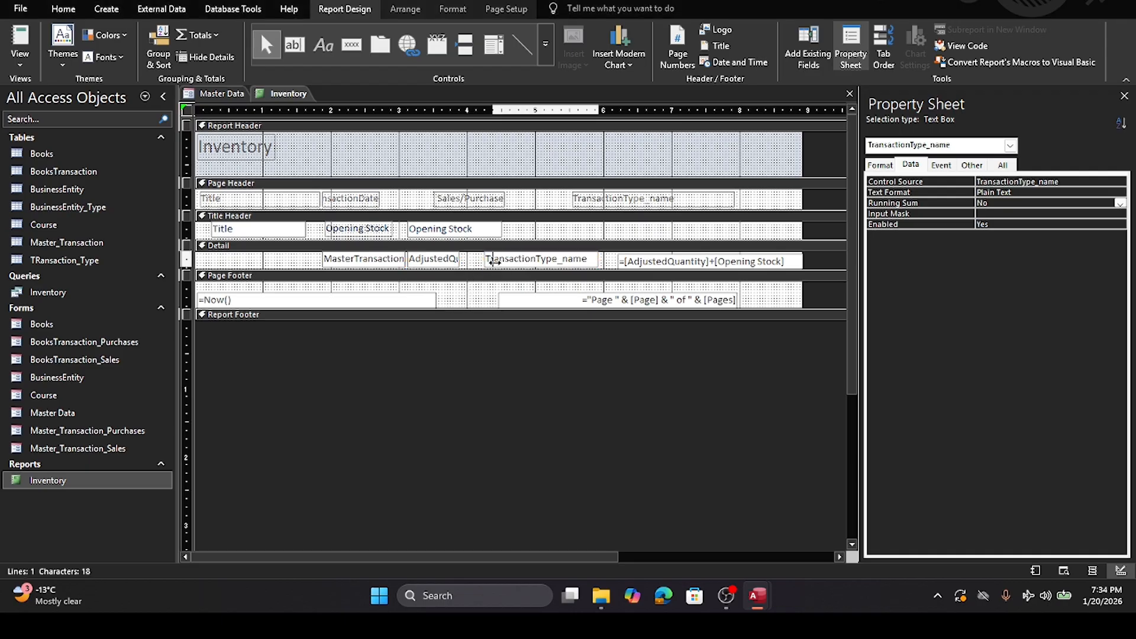
left_click(523, 261)
left_click_drag(523, 265, 525, 265)
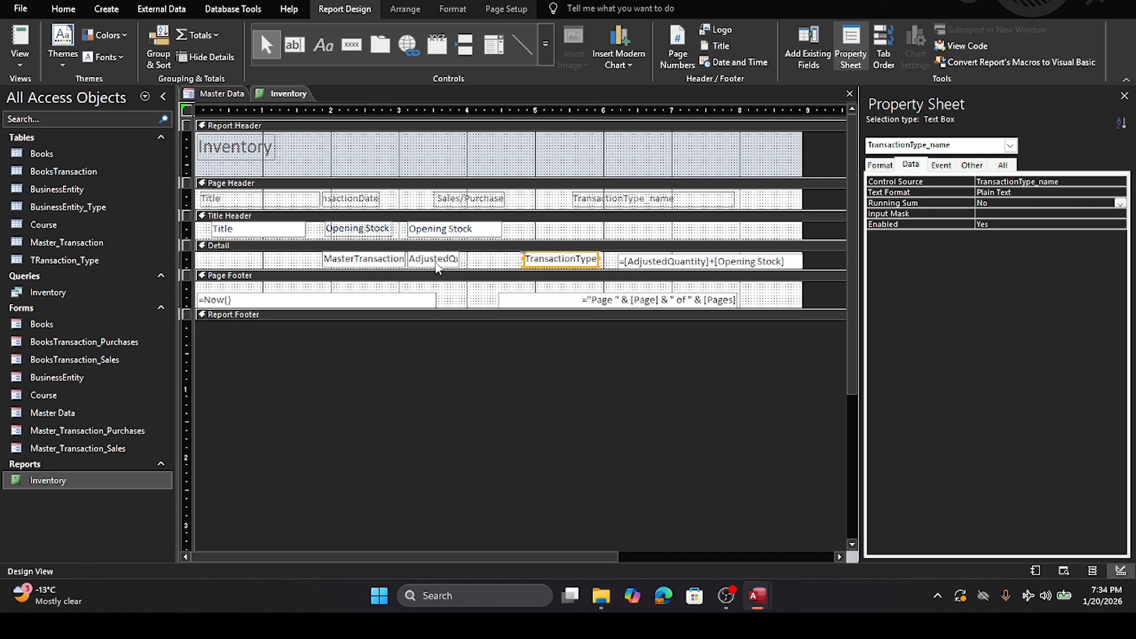
Step: Duplicate the AdjustedQuantity text box with Ctrl+C and Ctrl+V
left_click(433, 260)
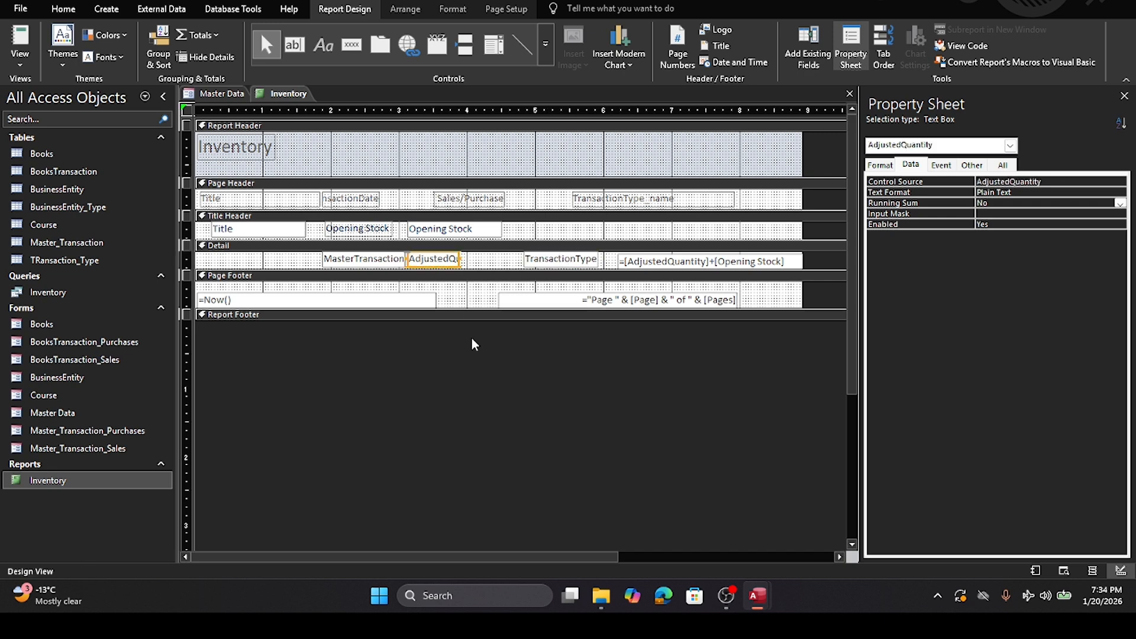
key("ctrl+c")
key("ctrl+v")
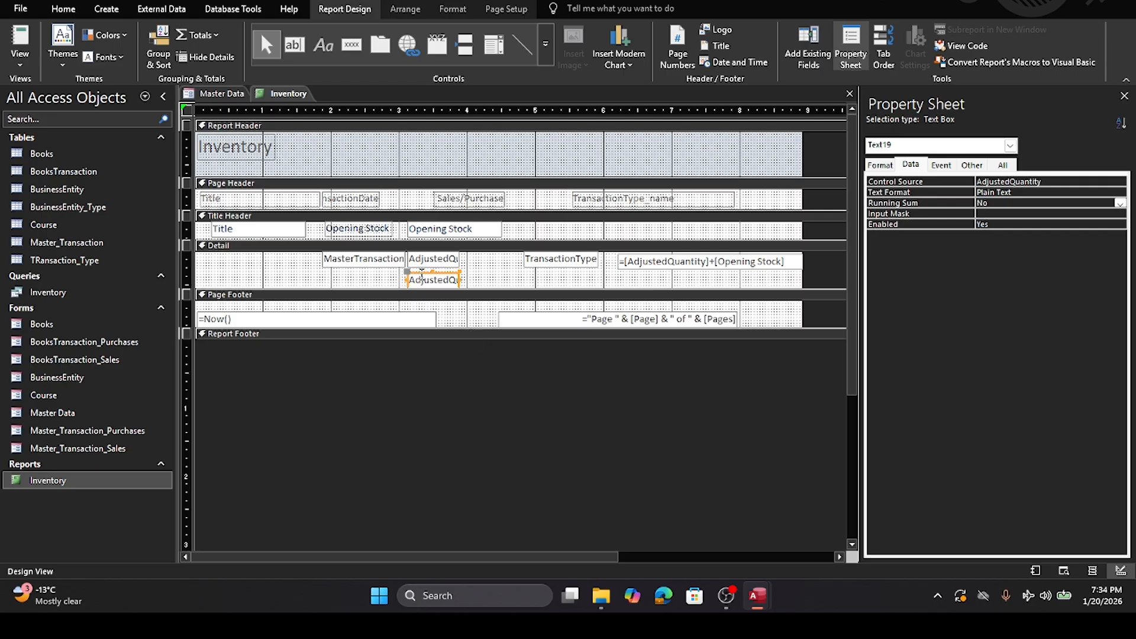
Step: Place the pasted copy beside AdjustedQuantity and confirm its name is Text19
left_click_drag(422, 278, 472, 270)
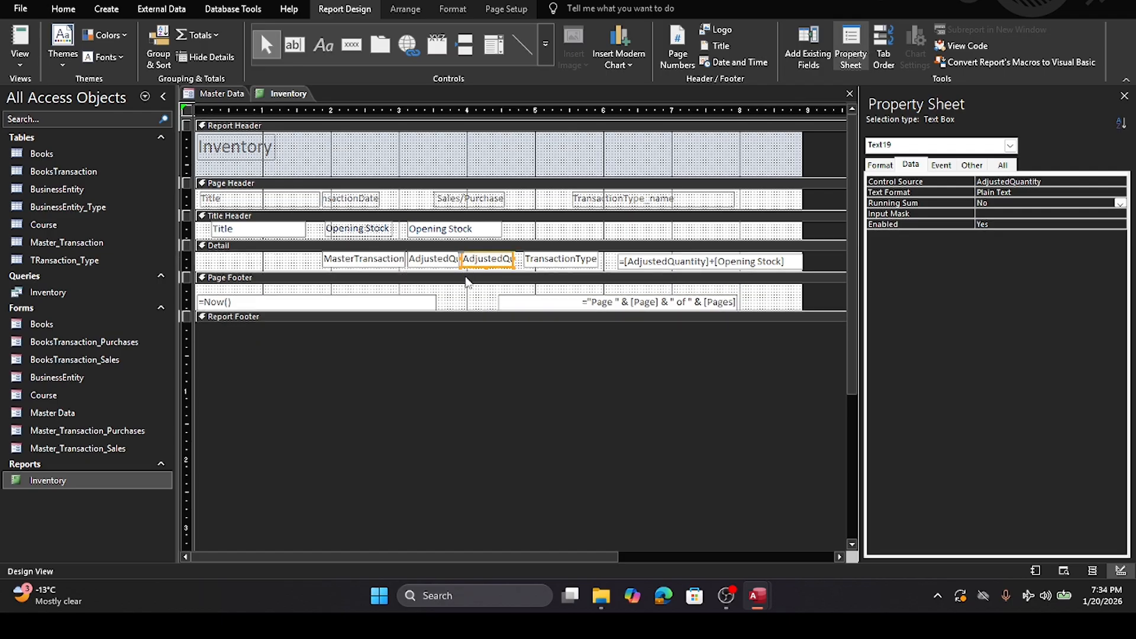
left_click(1004, 165)
scroll(1024, 239, "up", 15)
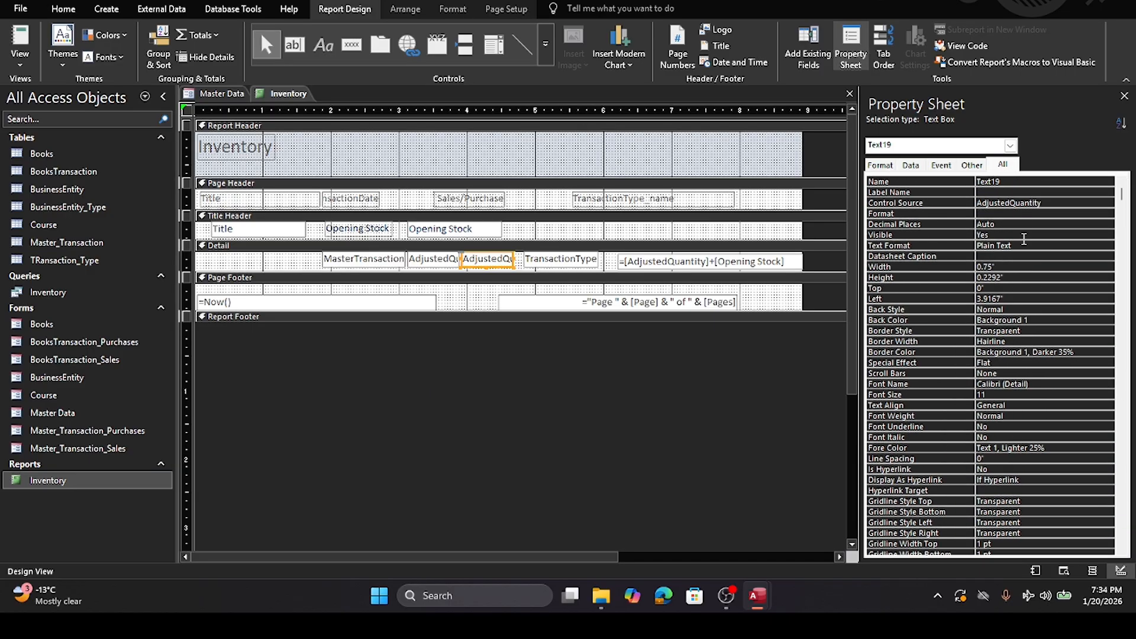
double_click(1009, 181)
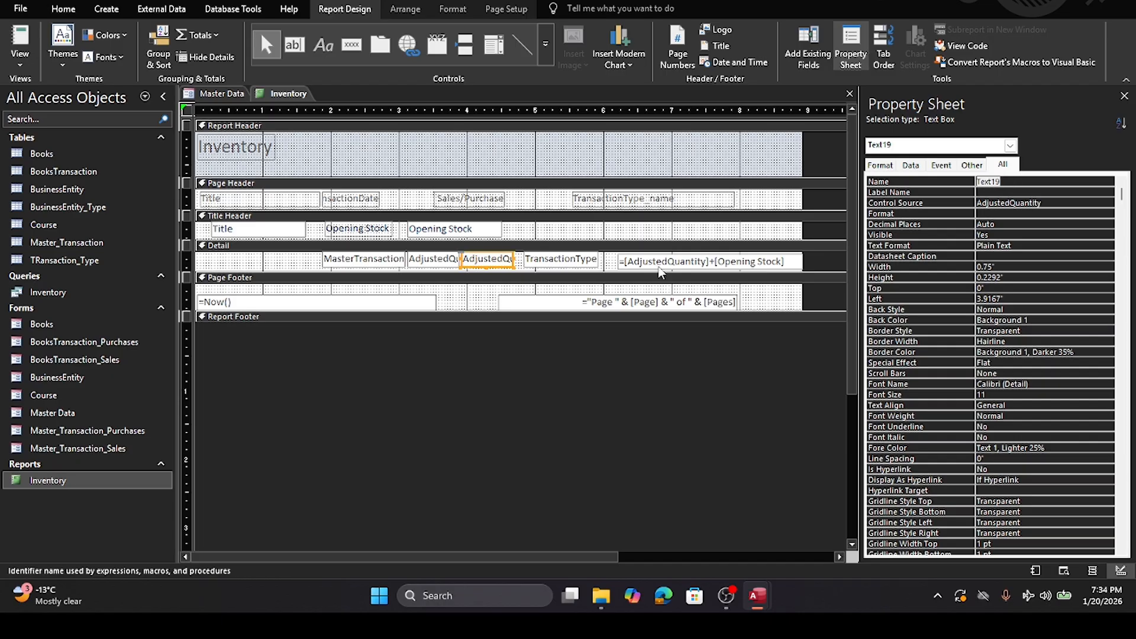
Step: Replace AdjustedQuantity with Text19 in the balance expression, making it =[Text19]+[Opening Stock]
left_click(640, 261)
left_click_drag(628, 261, 708, 261)
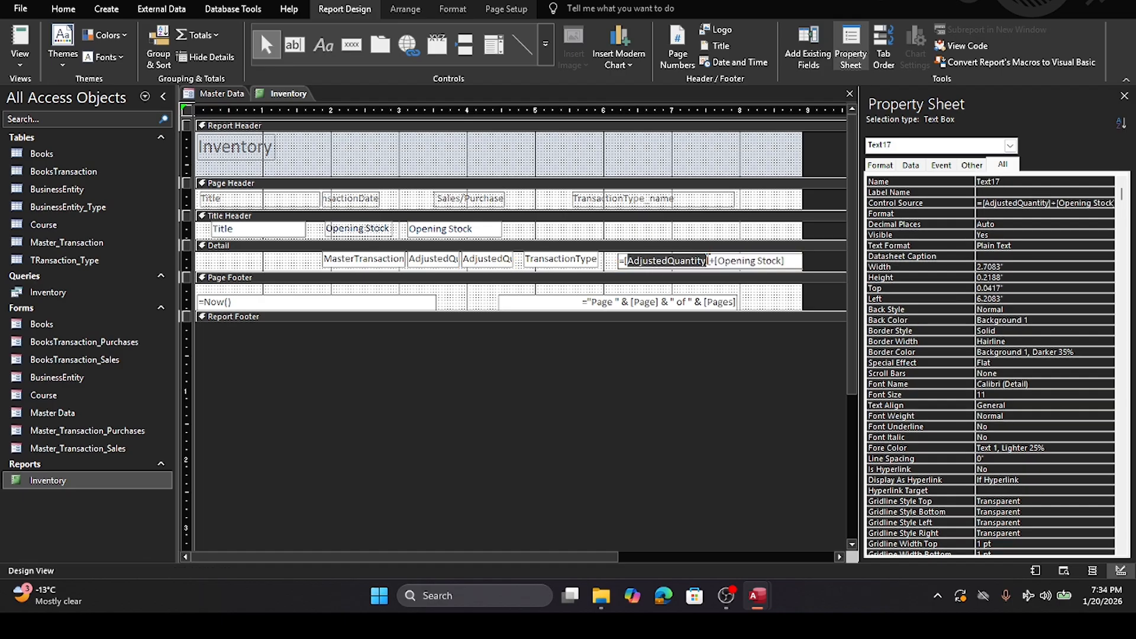
type("Text19")
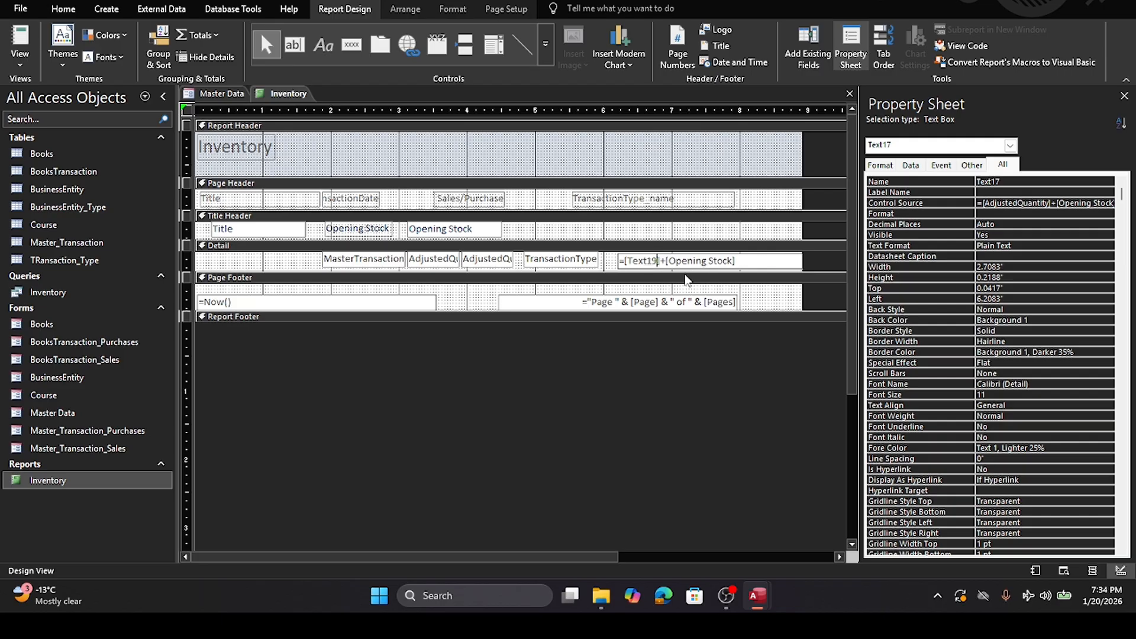
left_click(601, 385)
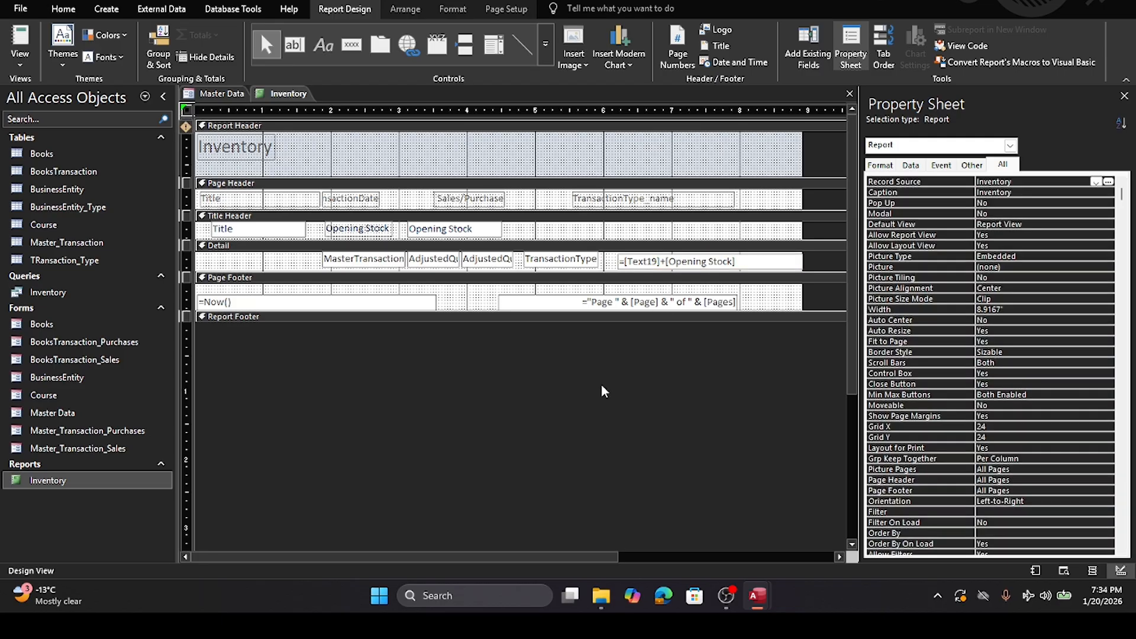
left_click(505, 259)
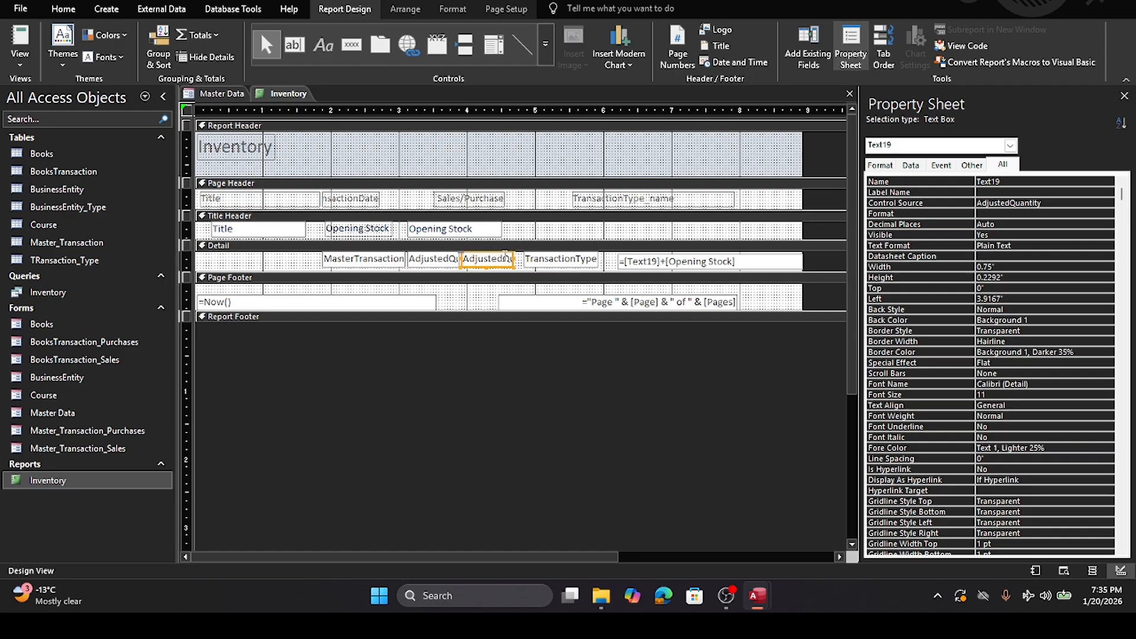
Step: Set Text19's Running Sum property to Over Group
right_click(505, 260)
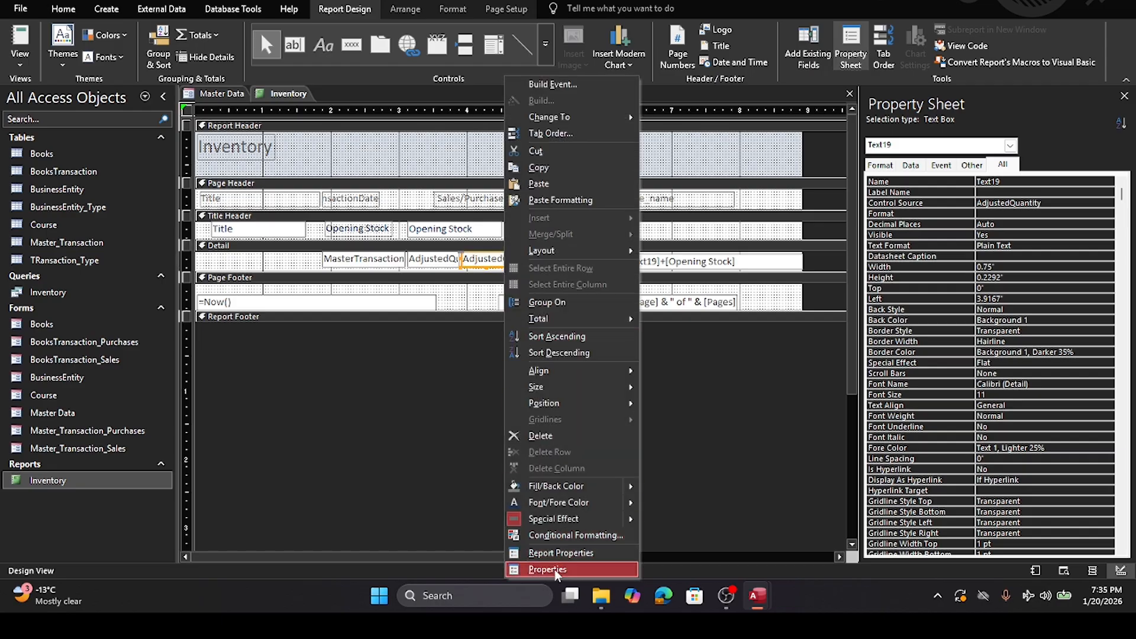
left_click(556, 569)
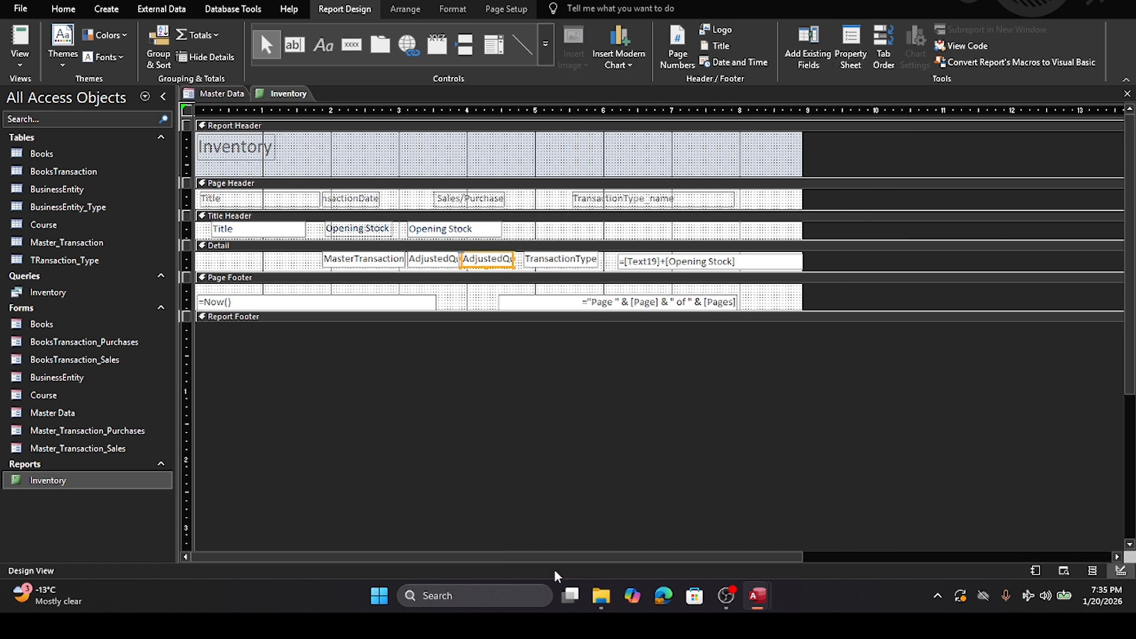
right_click(467, 259)
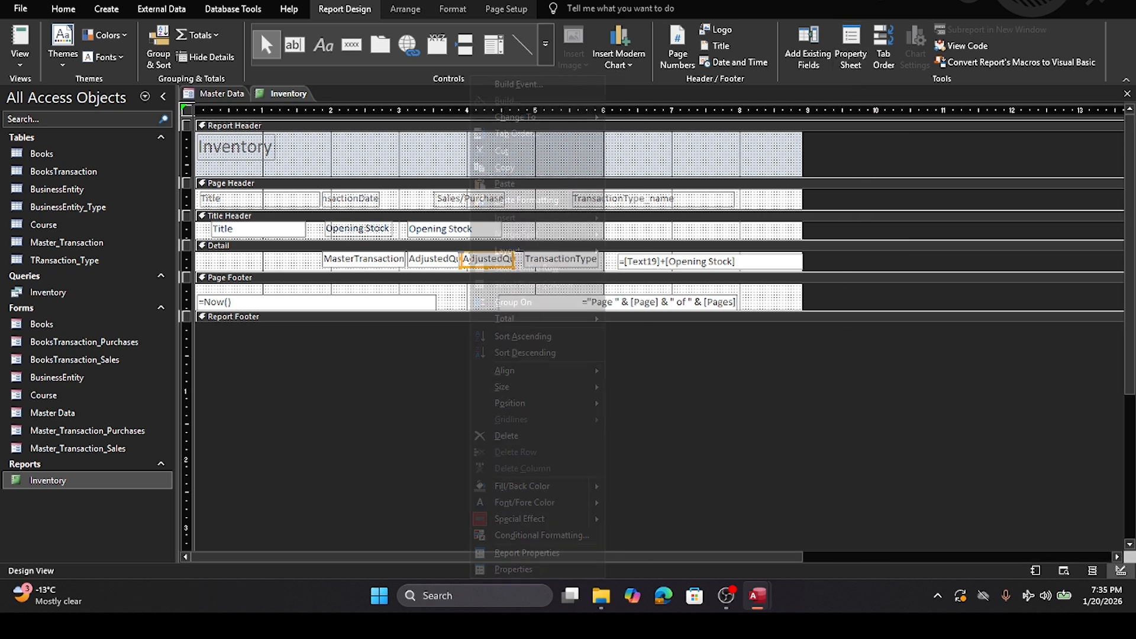
left_click(539, 570)
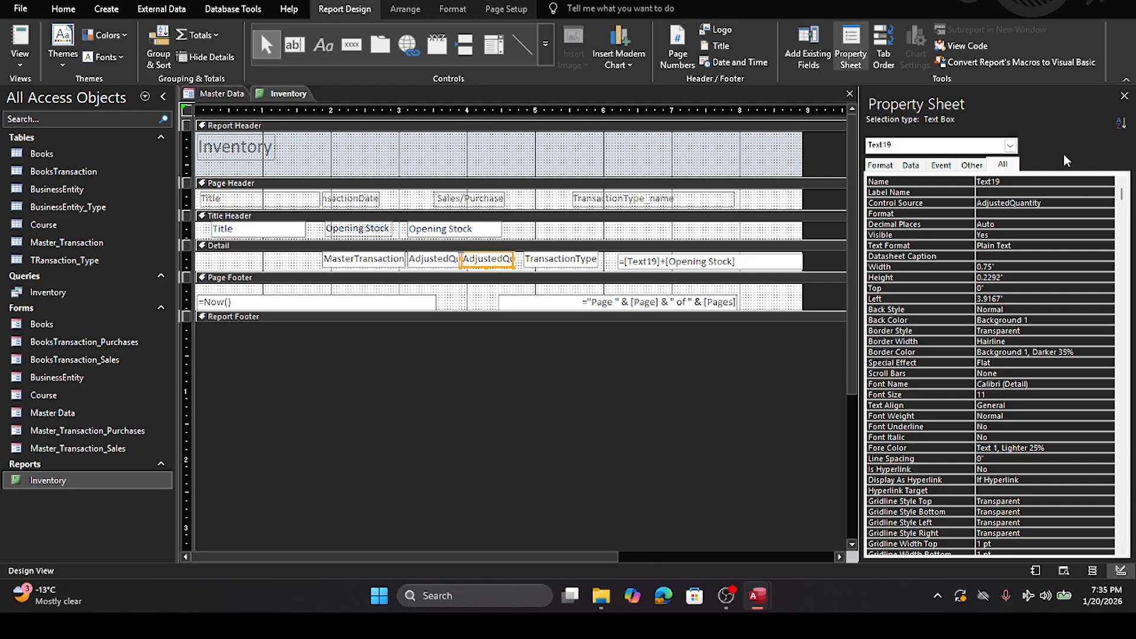
left_click(911, 165)
left_click(1005, 204)
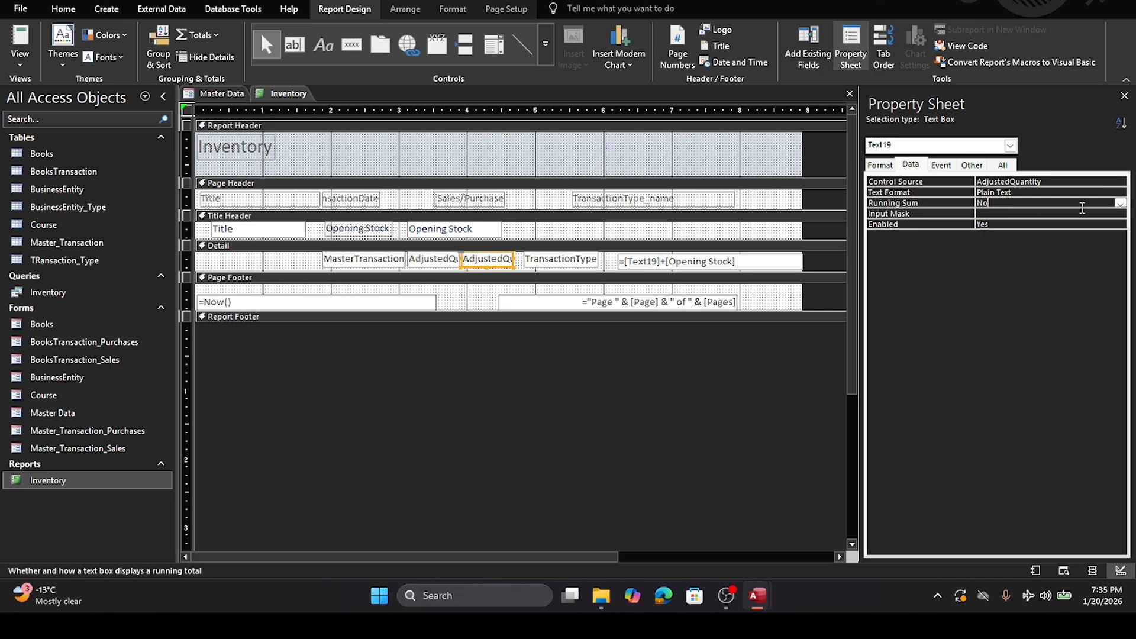
left_click(1121, 203)
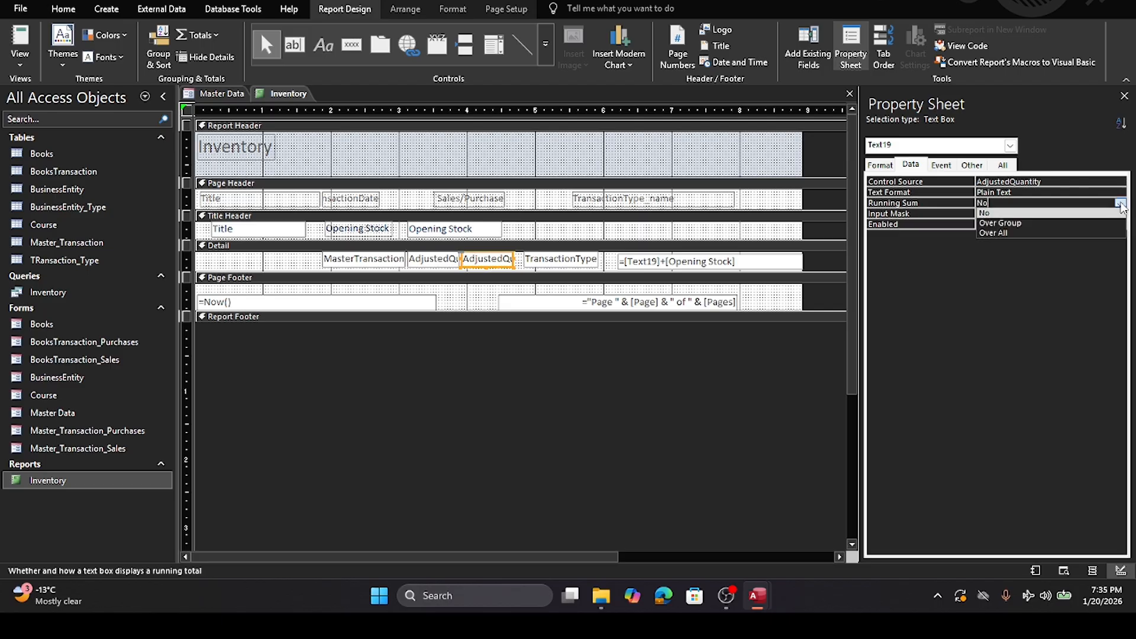
left_click(1012, 224)
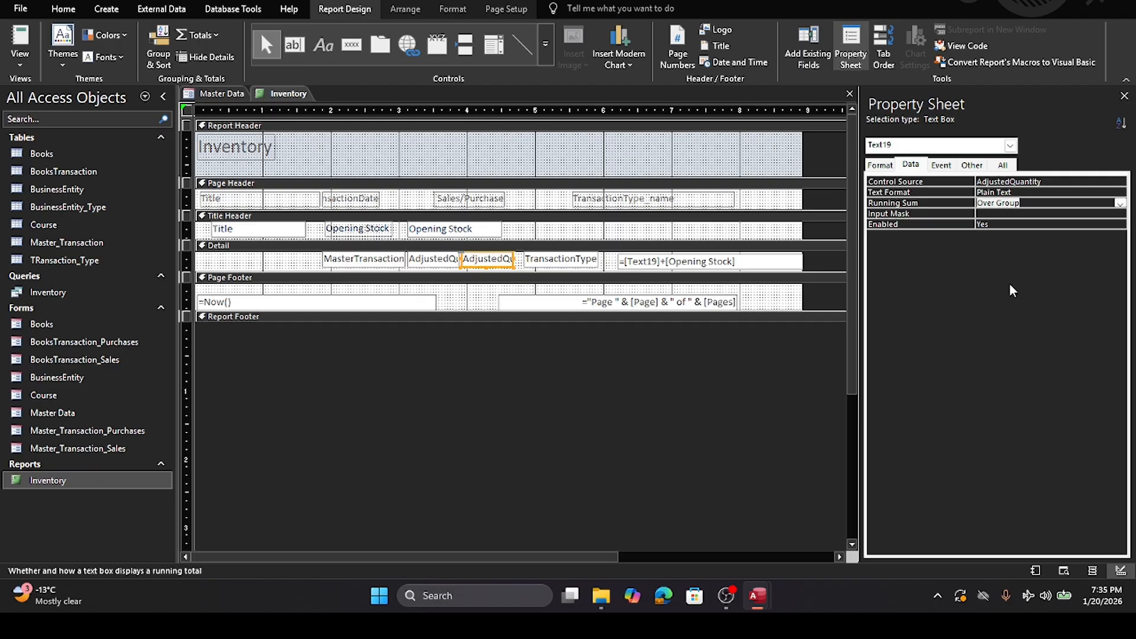
Step: Hide Text19 by setting Visible to No, then close and save the Inventory report
right_click(489, 266)
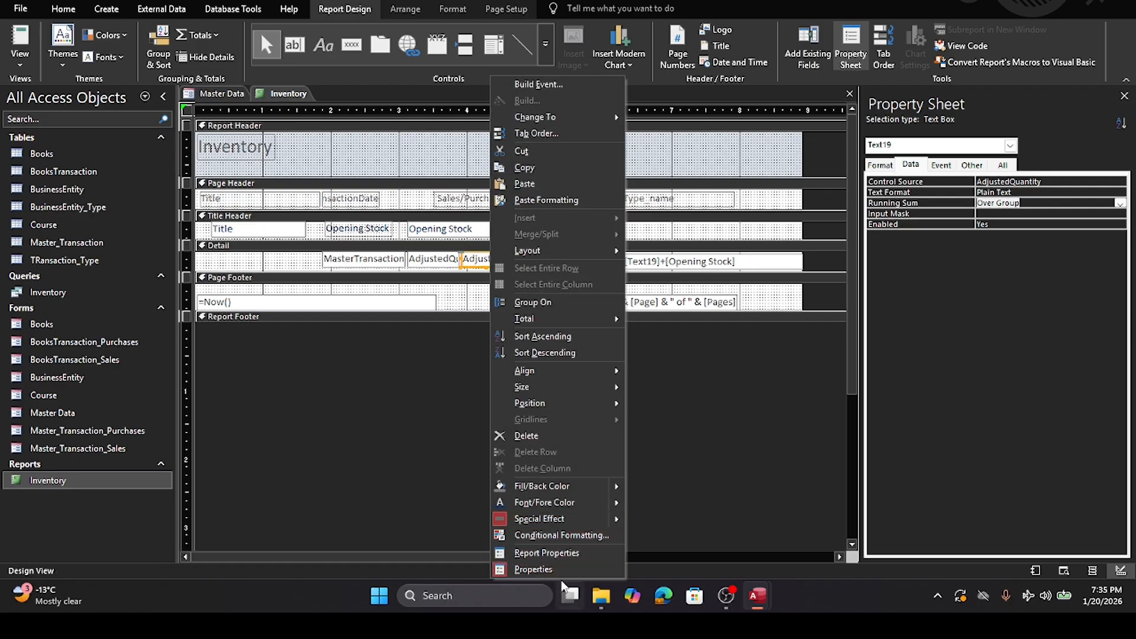
left_click(882, 166)
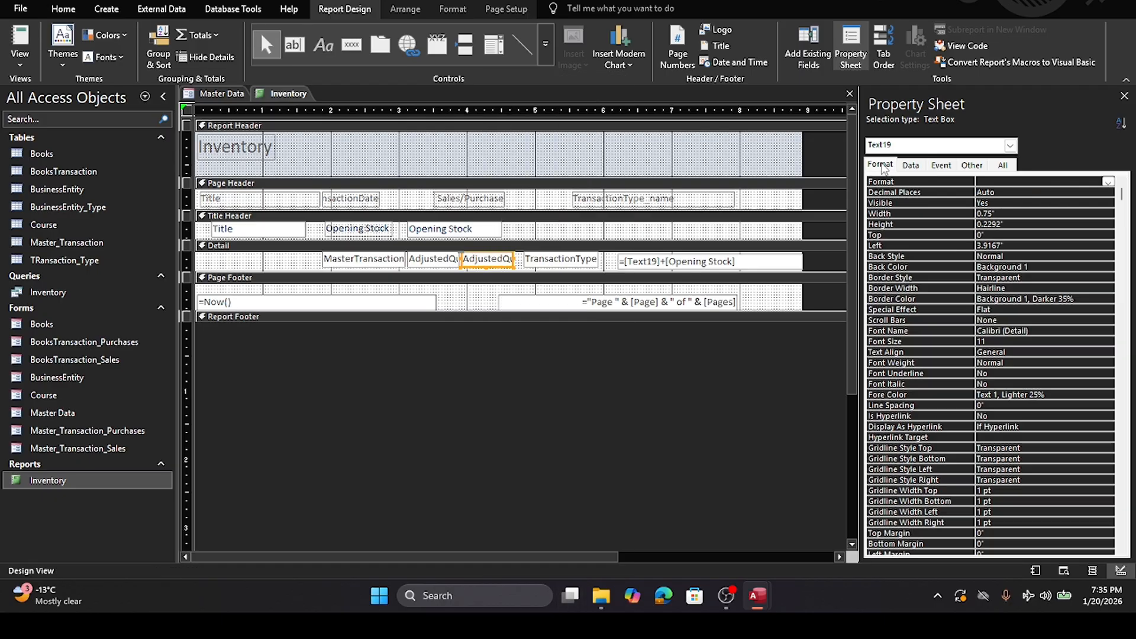
left_click(1022, 202)
left_click(1108, 204)
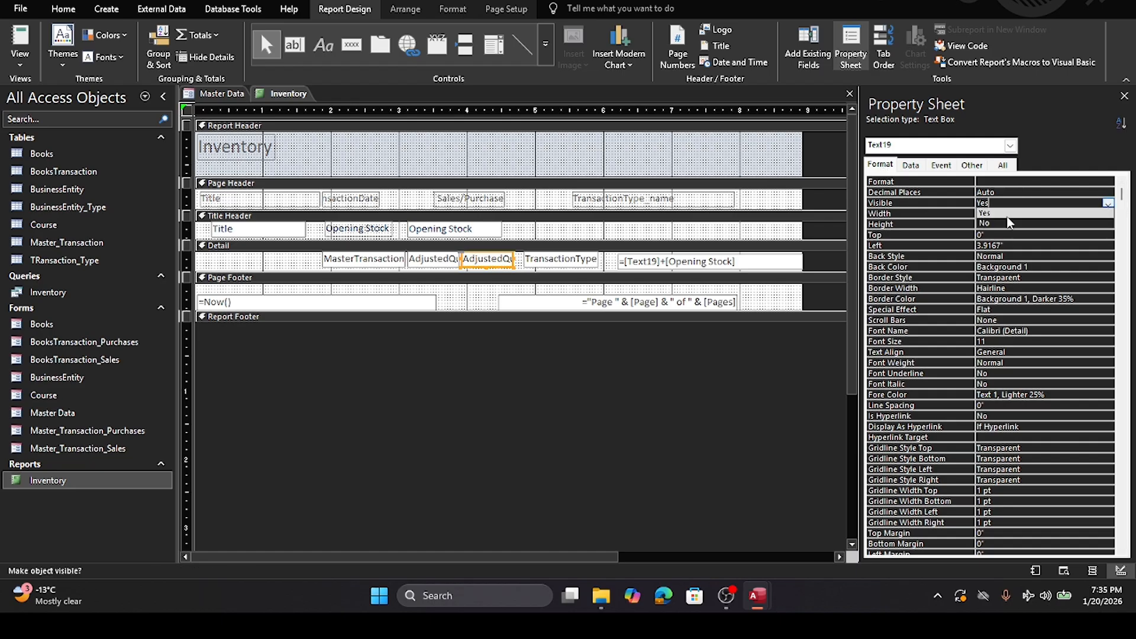
left_click(1014, 223)
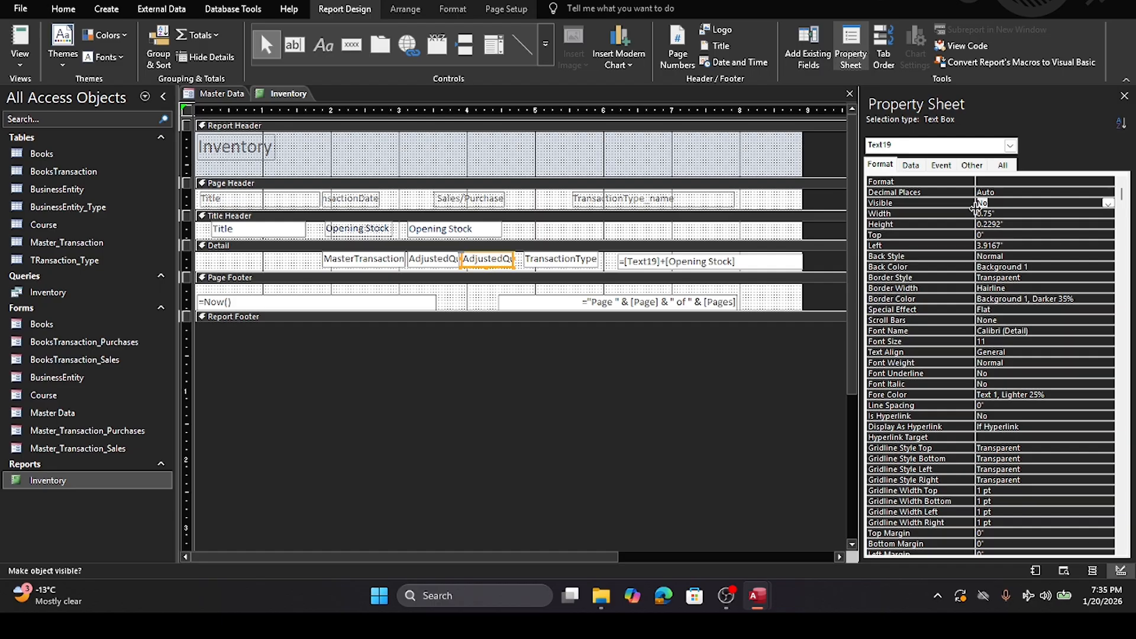
left_click(850, 93)
left_click(549, 316)
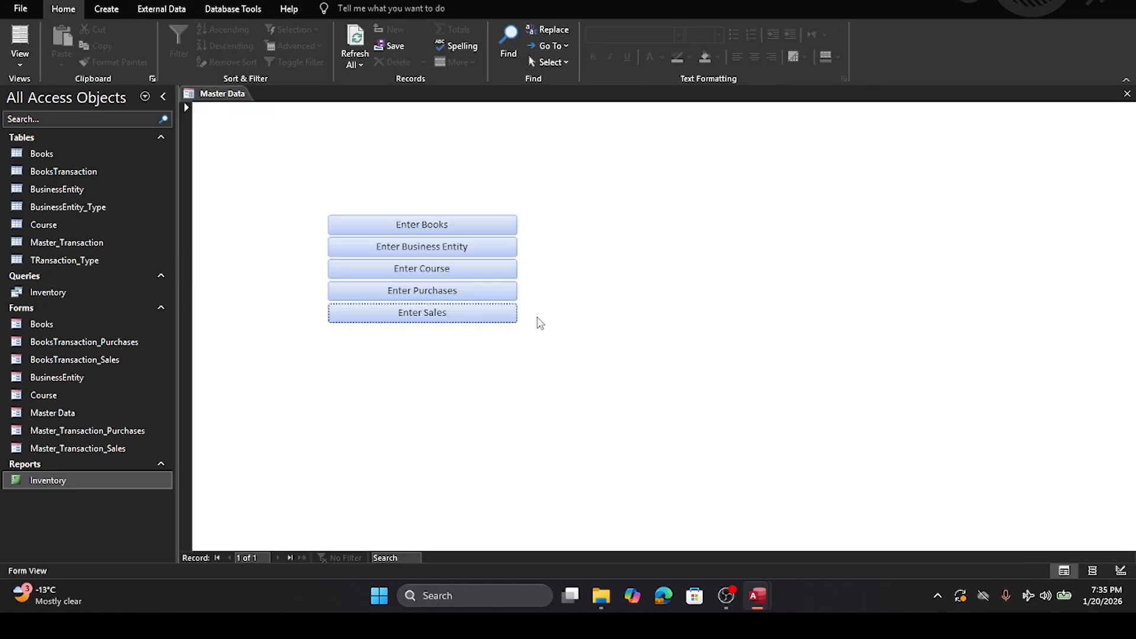
Step: Open the Inventory report to check balances 0, 5 for the French book and 4, 2, 4 for MS Access Tutorial
double_click(58, 477)
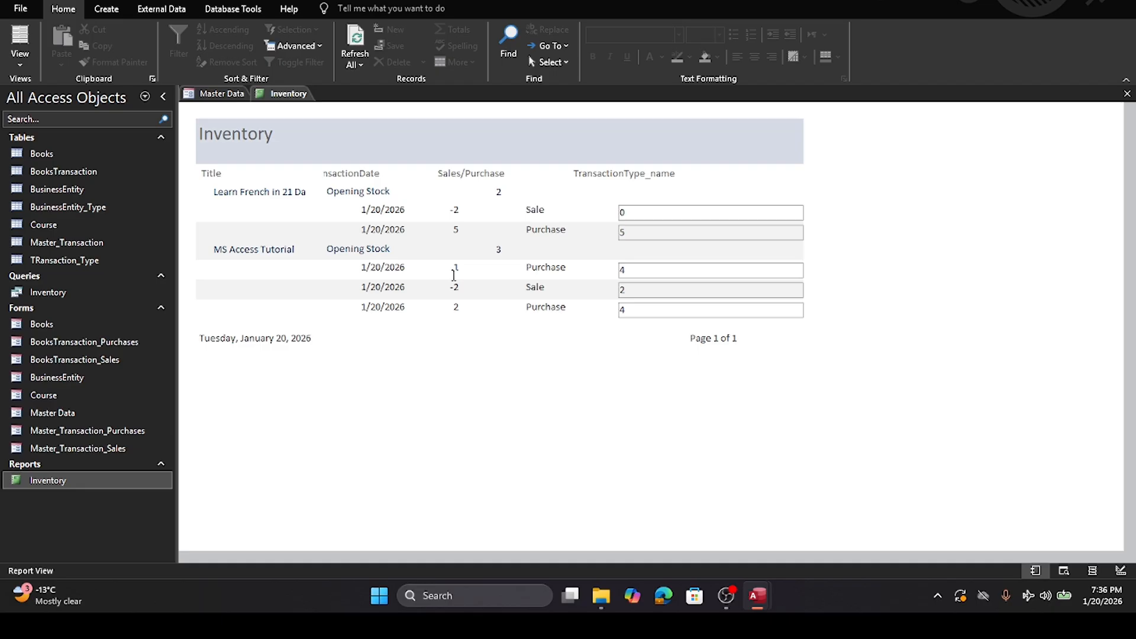
left_click(639, 267)
Step: Reopen the Inventory report in Design View and select the second AdjustedQuantity box, Text19
right_click(26, 481)
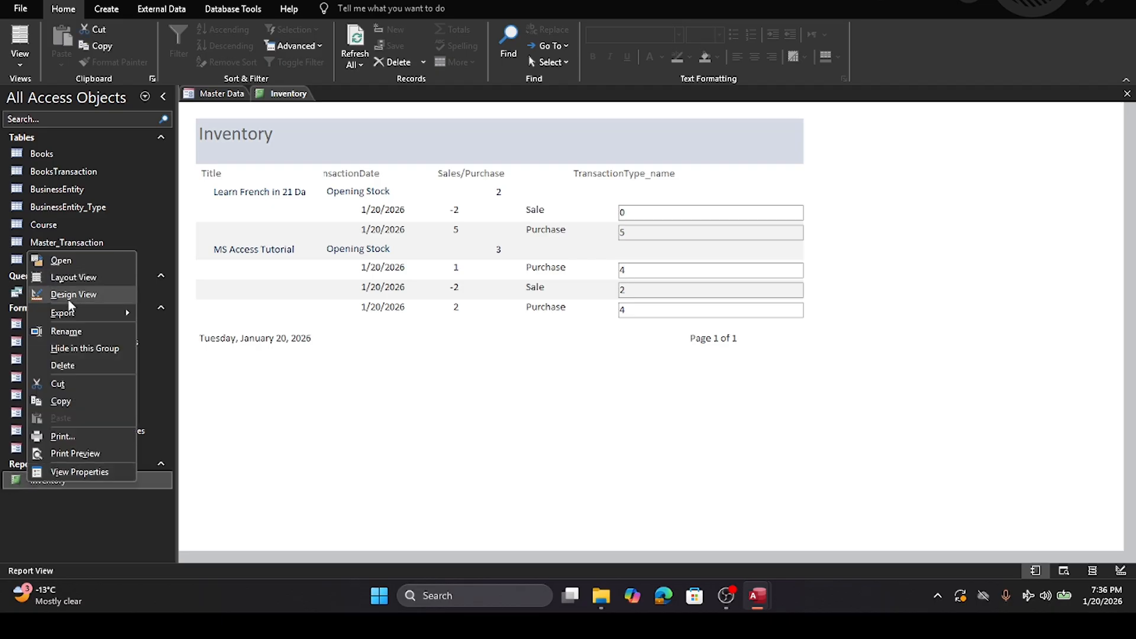
left_click(71, 295)
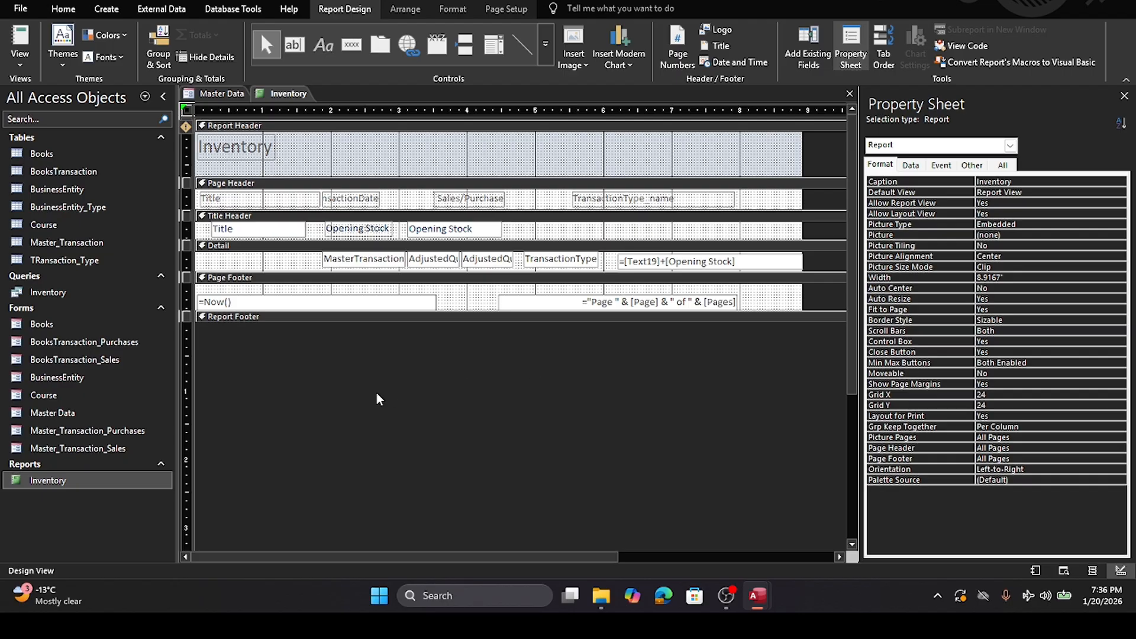
left_click(431, 260)
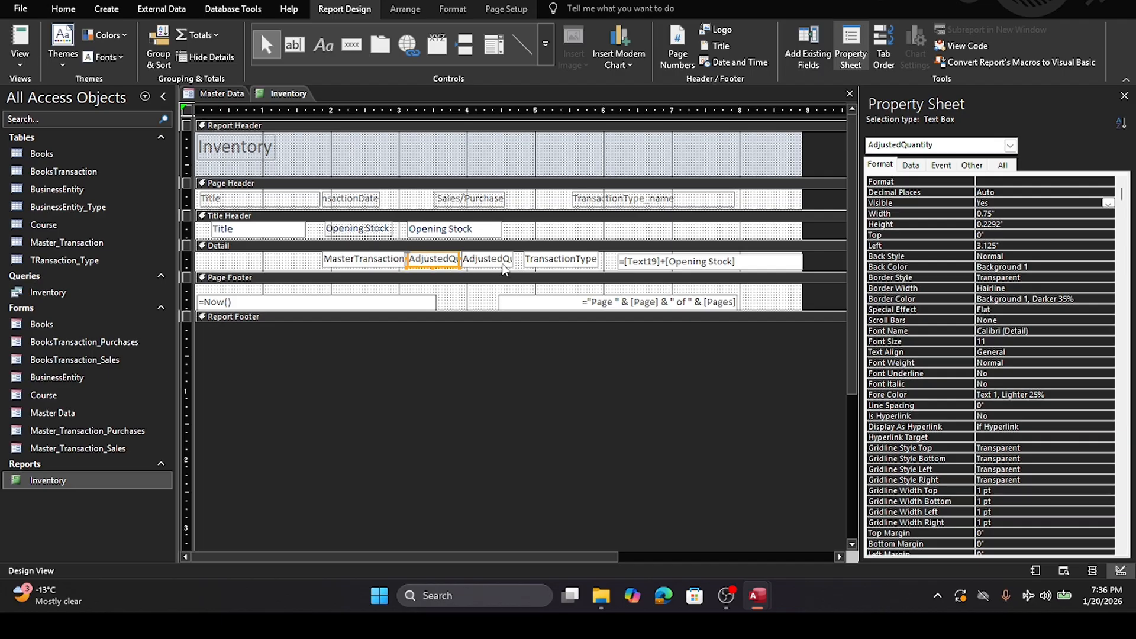
left_click(504, 264)
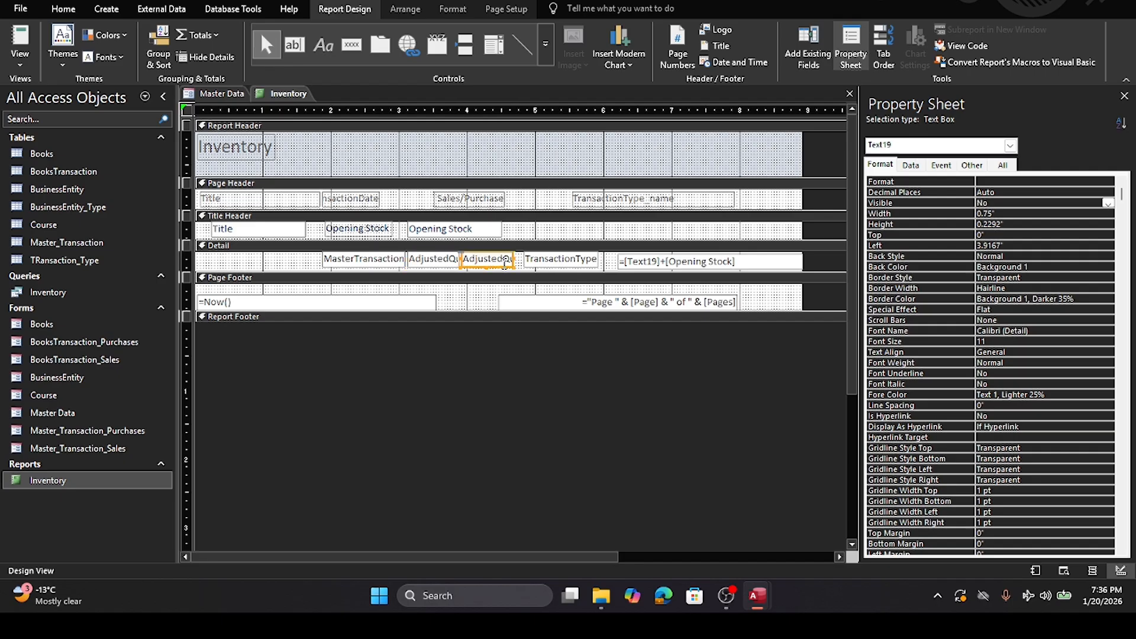
Step: Set Text19's Visible property to Yes, then close and save the report
right_click(504, 265)
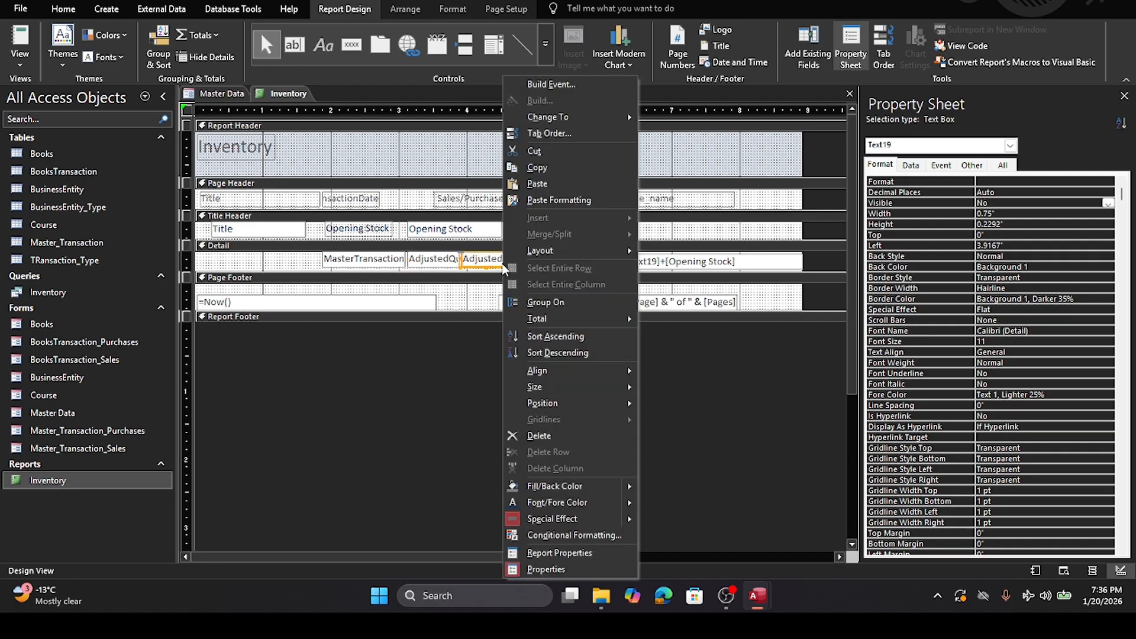
left_click(546, 569)
right_click(503, 265)
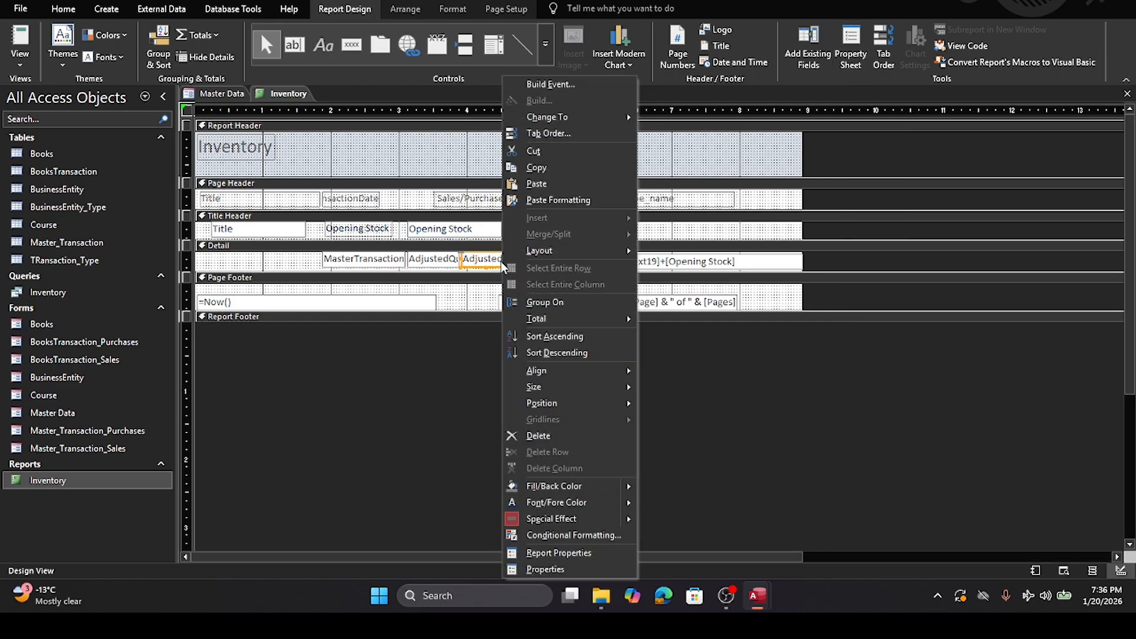
left_click(485, 265)
right_click(486, 264)
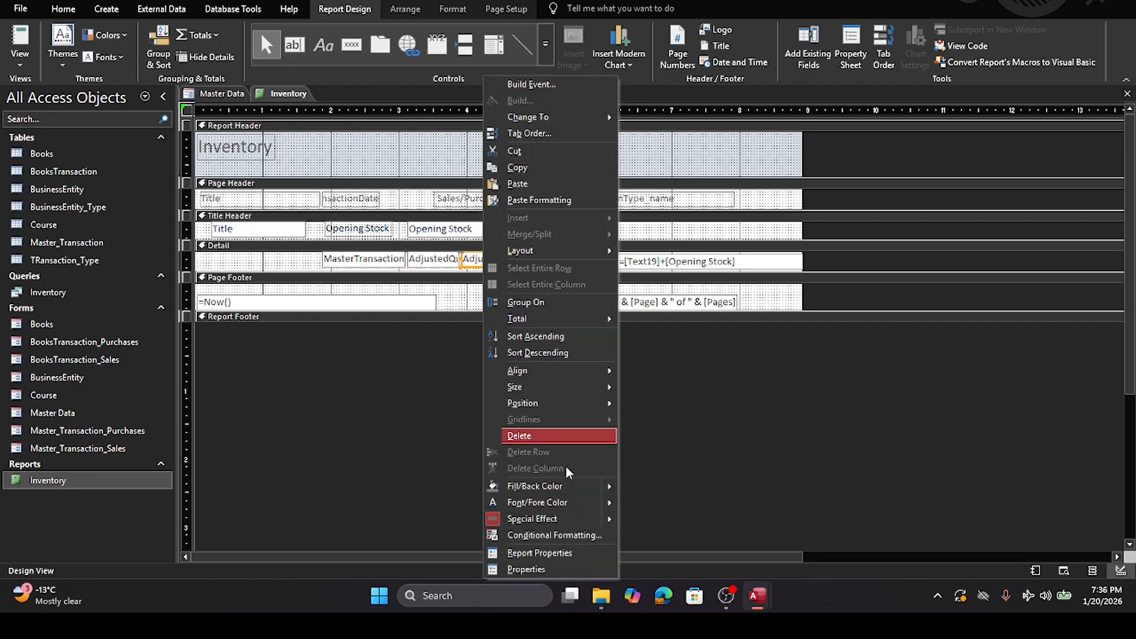
left_click(528, 569)
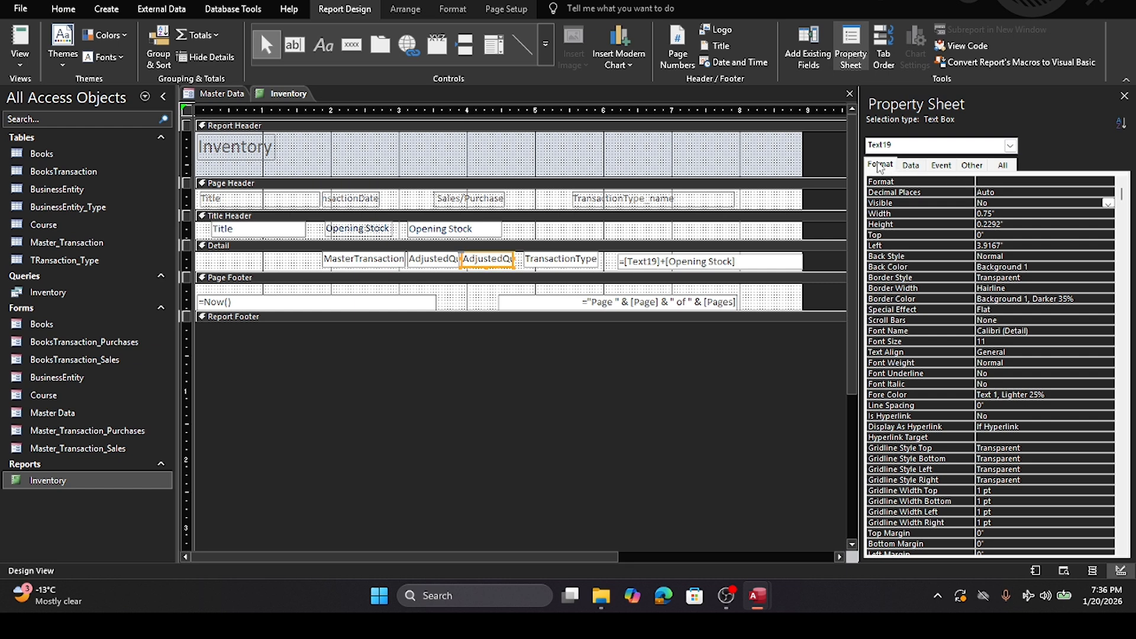
left_click(1023, 203)
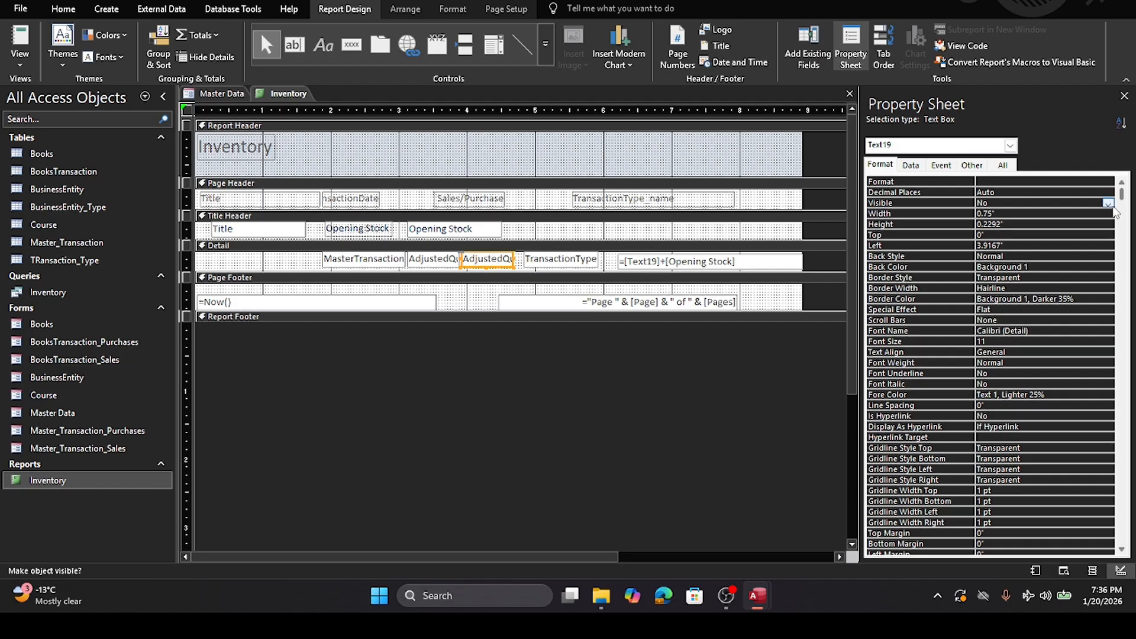
left_click(1108, 203)
left_click(994, 214)
left_click(757, 433)
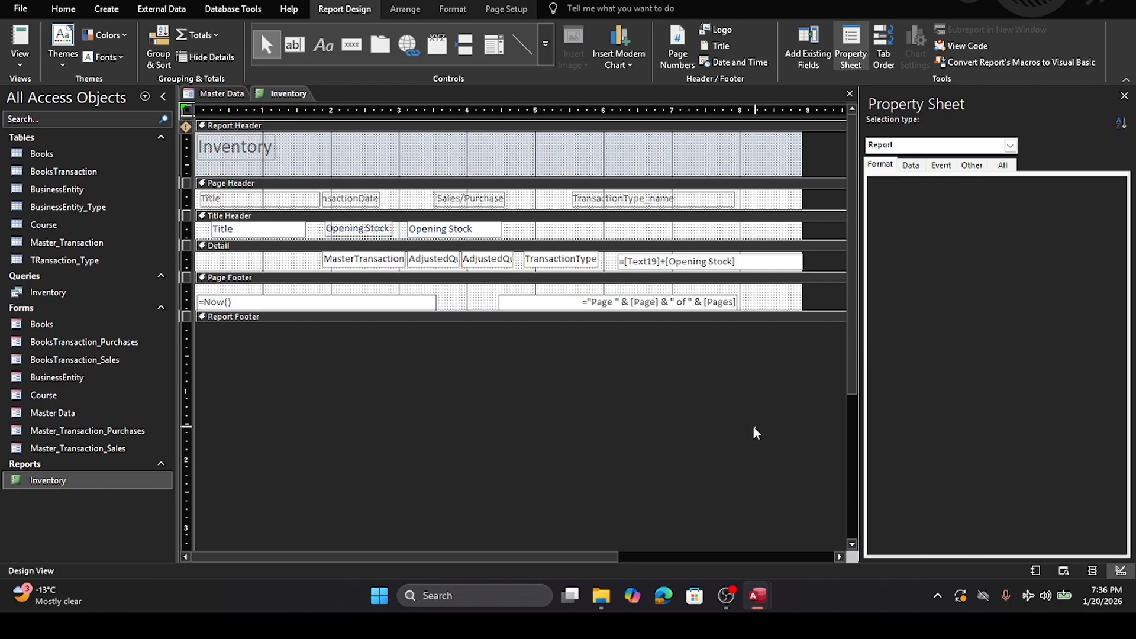
left_click(850, 94)
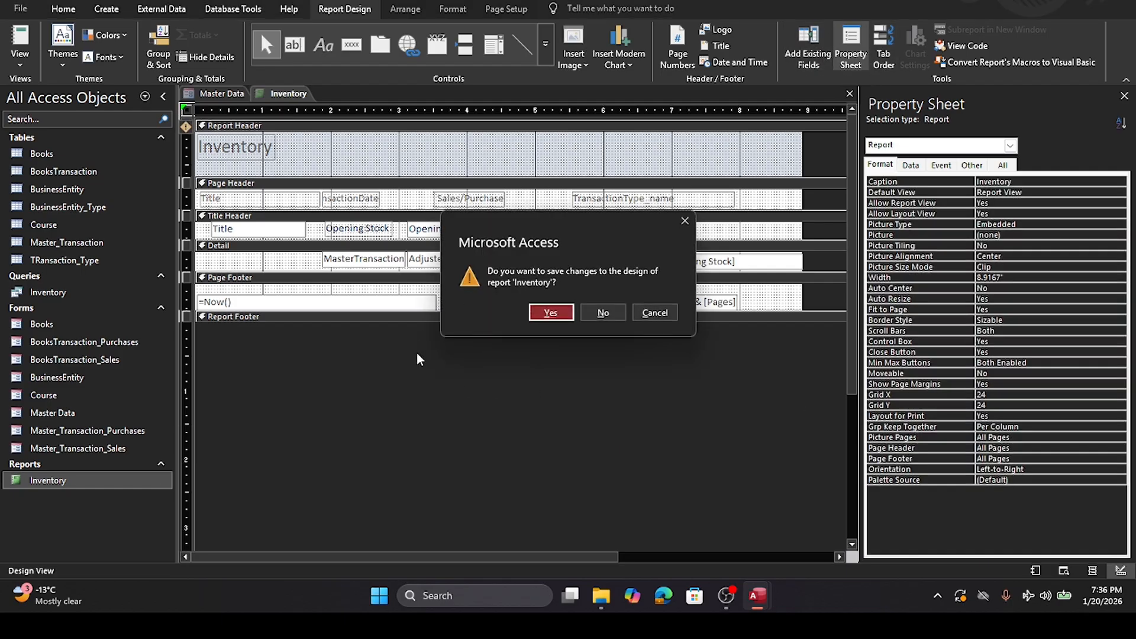
left_click(563, 314)
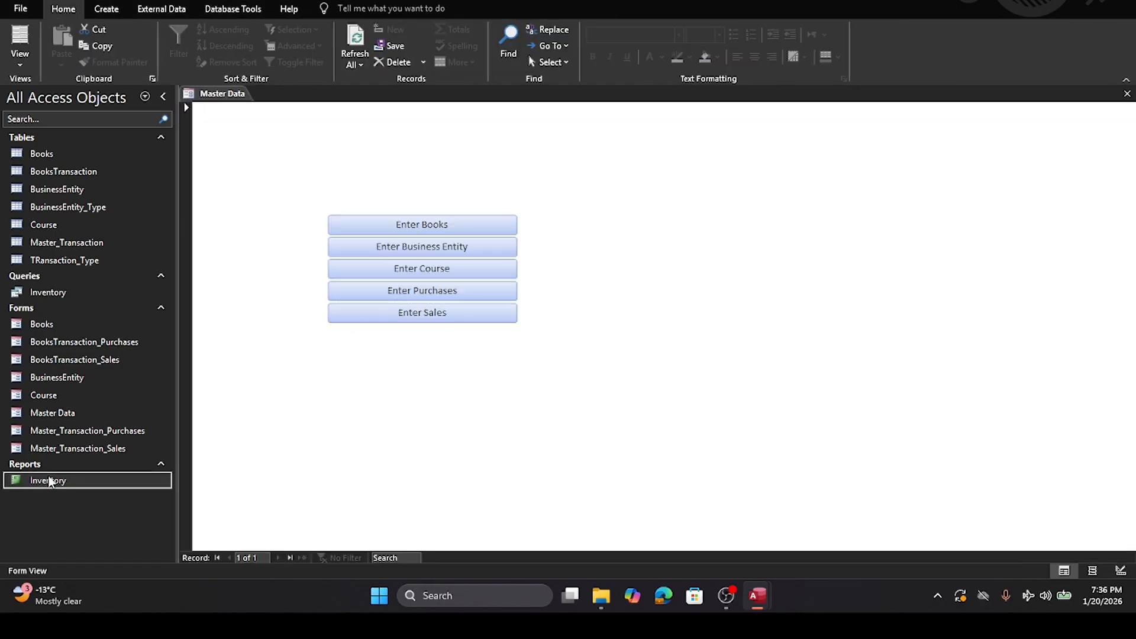
Step: Open the Inventory report to view both quantity columns and the per-title running balance
double_click(49, 481)
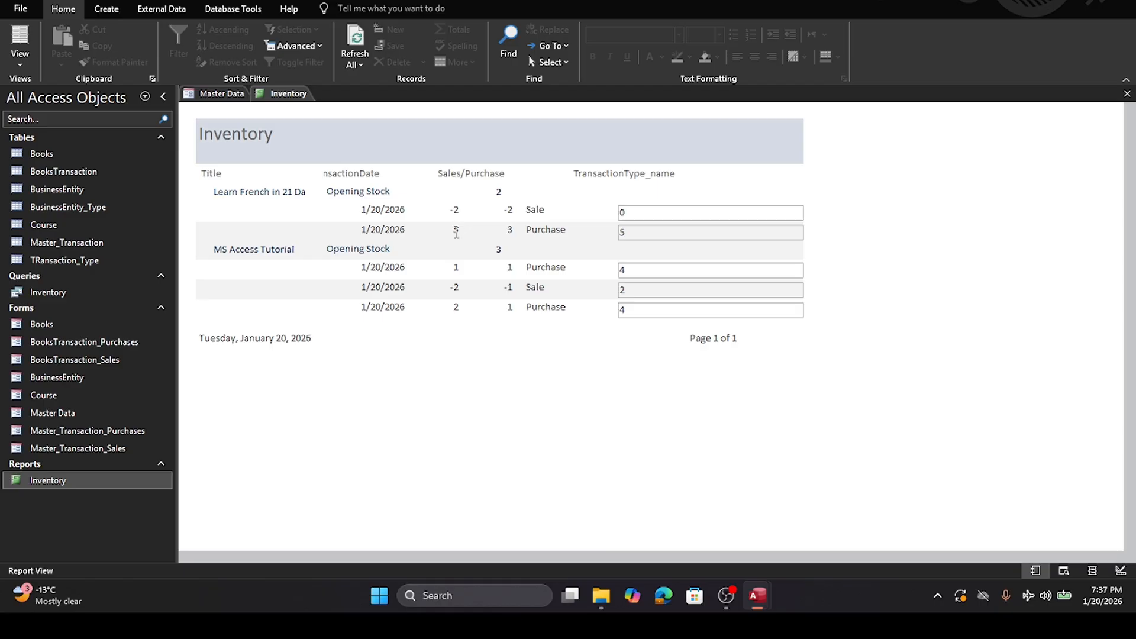
Step: Reopen the Inventory report in Design View and select the Text19 quantity box
right_click(26, 483)
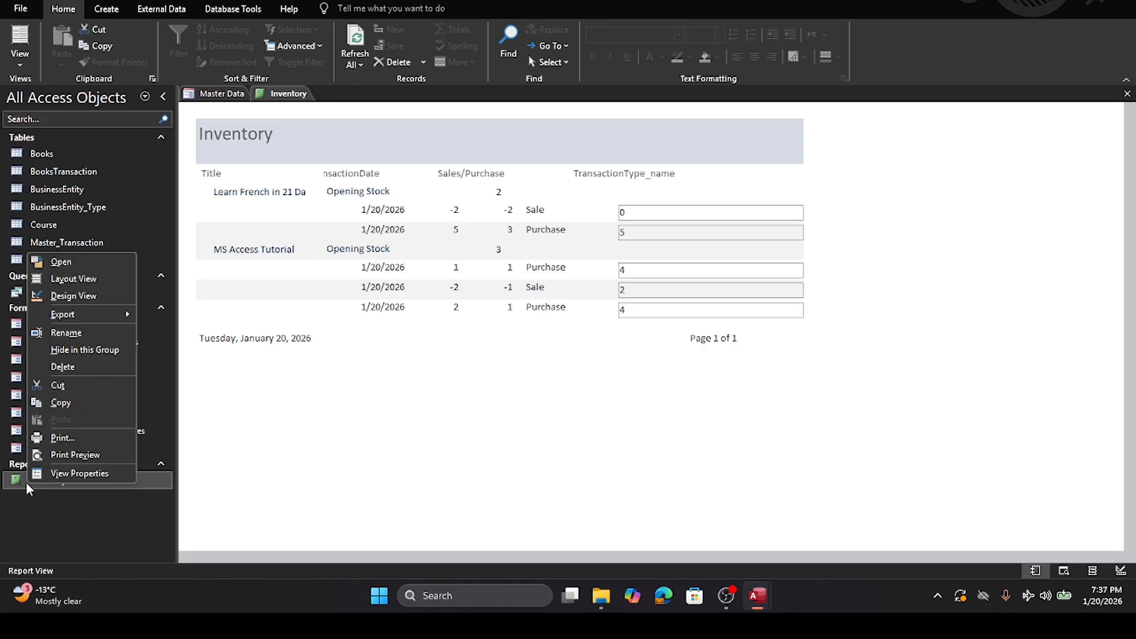
left_click(107, 296)
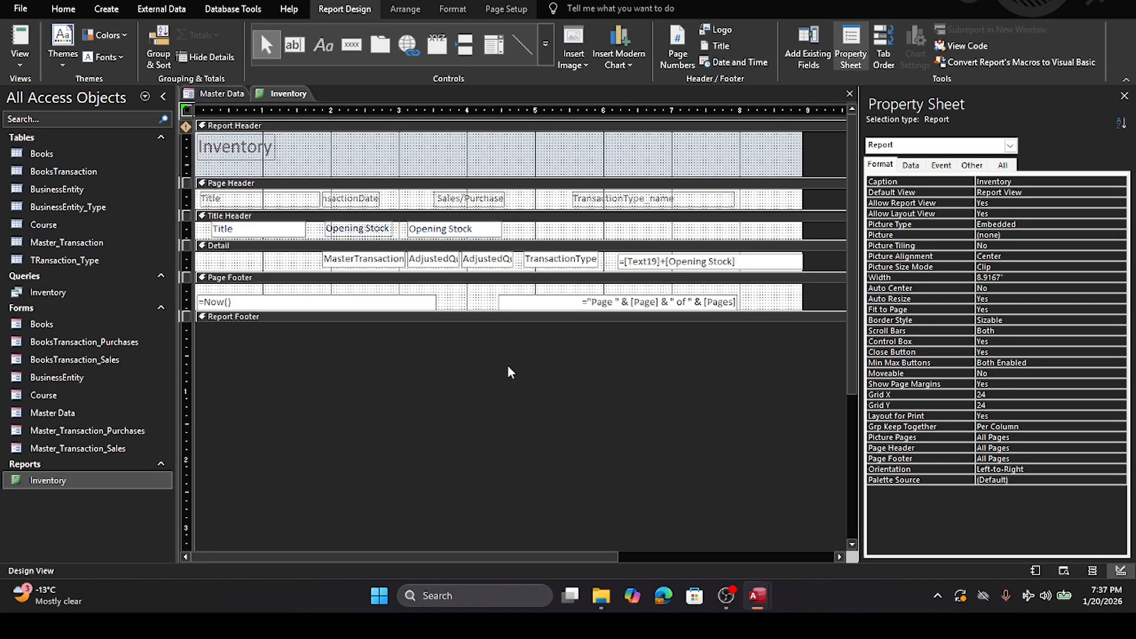
left_click(487, 261)
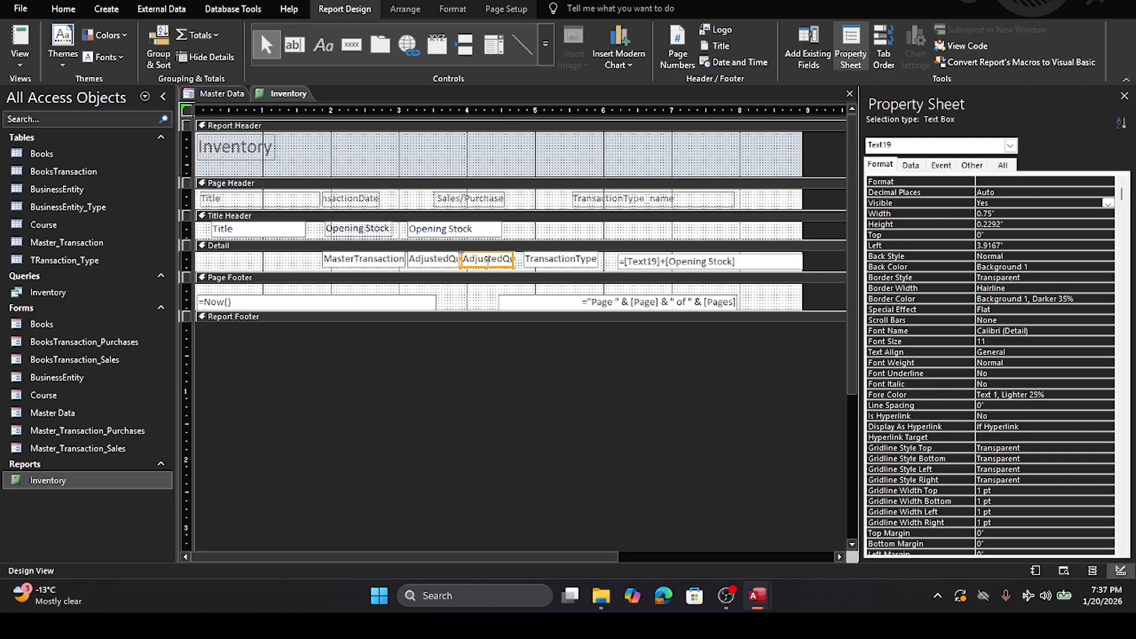
Step: Set Text19's Visible property to No on the All tab, then close and save the report
right_click(488, 261)
left_click(521, 569)
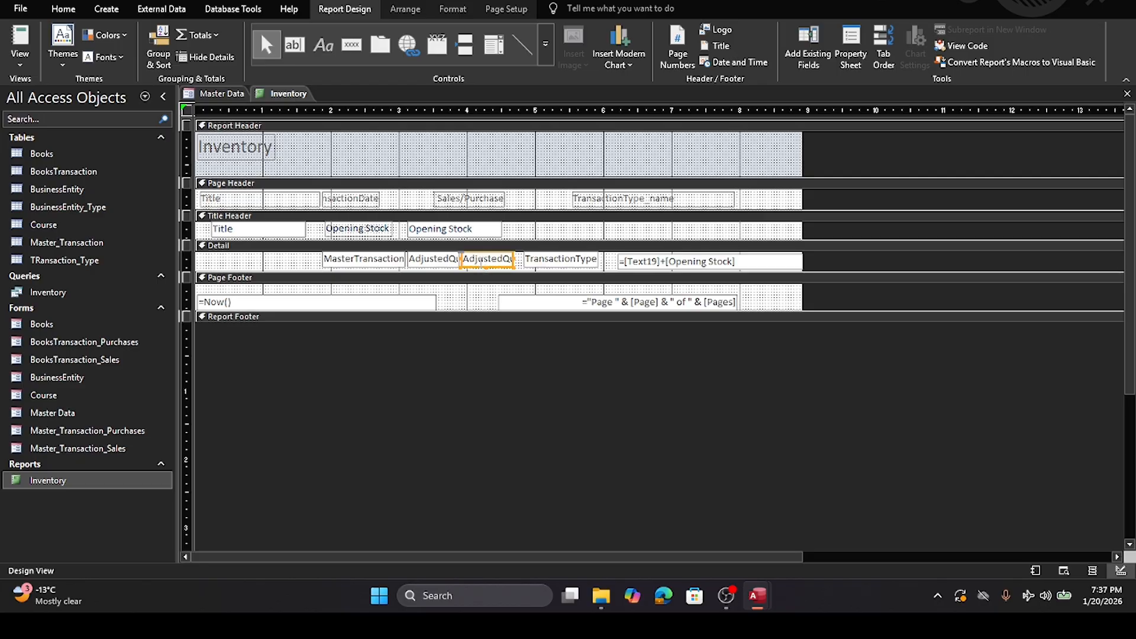
right_click(475, 265)
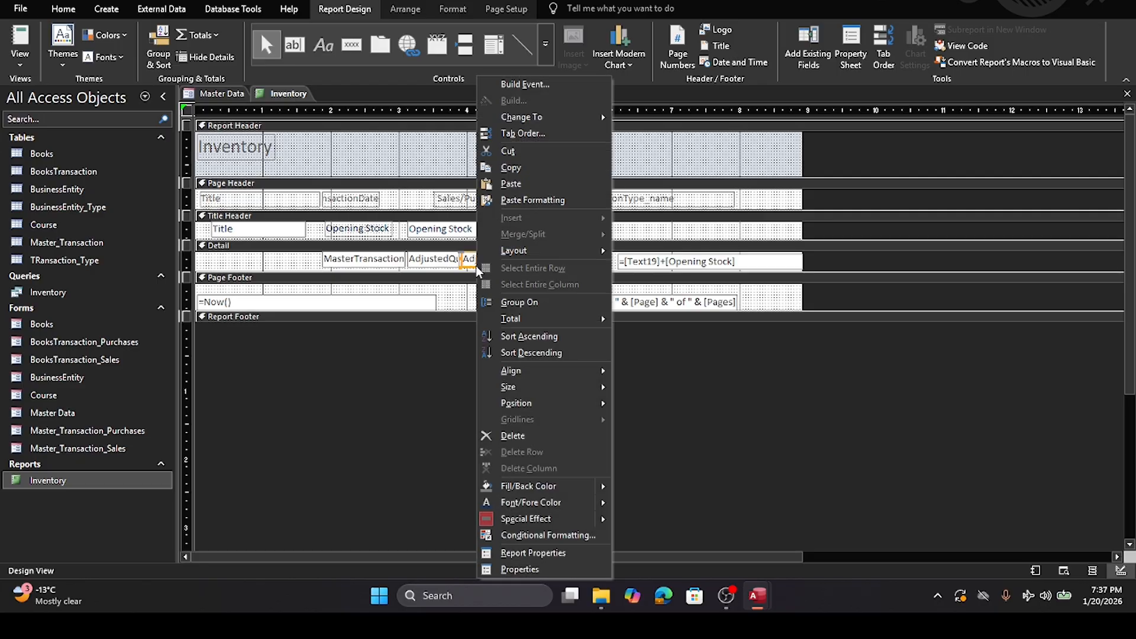
left_click(552, 570)
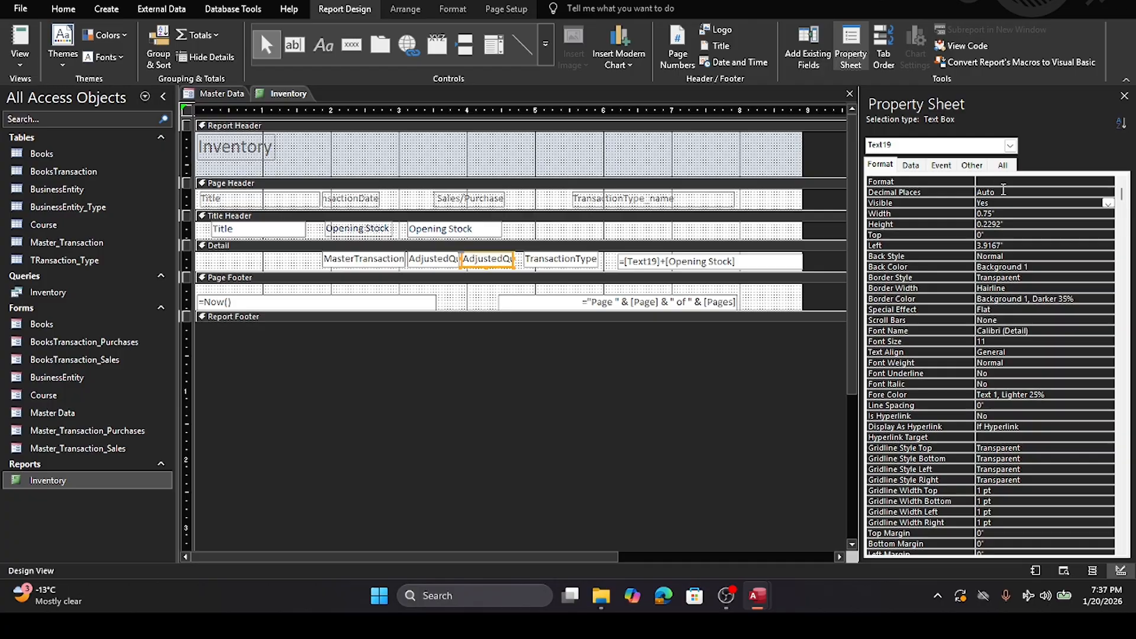
left_click(1001, 166)
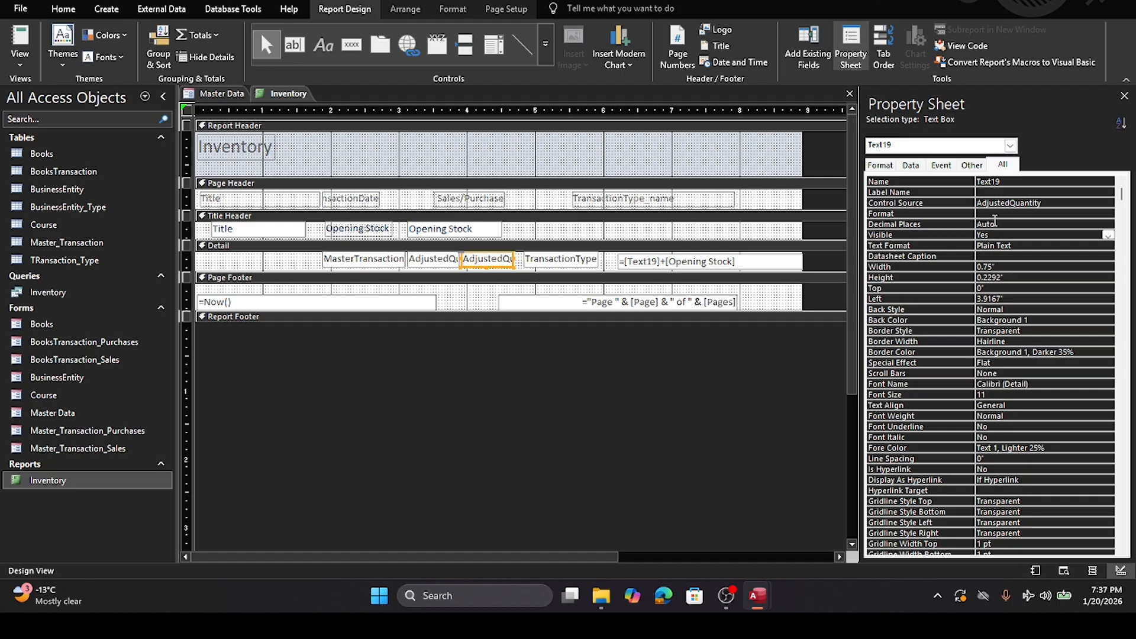
left_click(1005, 237)
left_click(1109, 235)
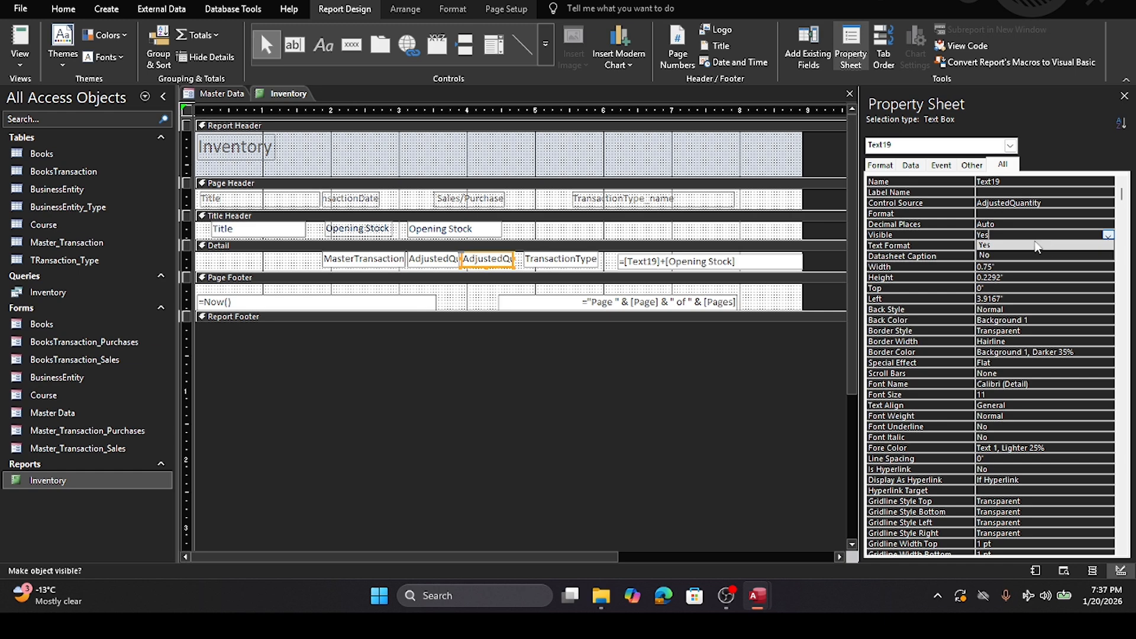
left_click(1002, 255)
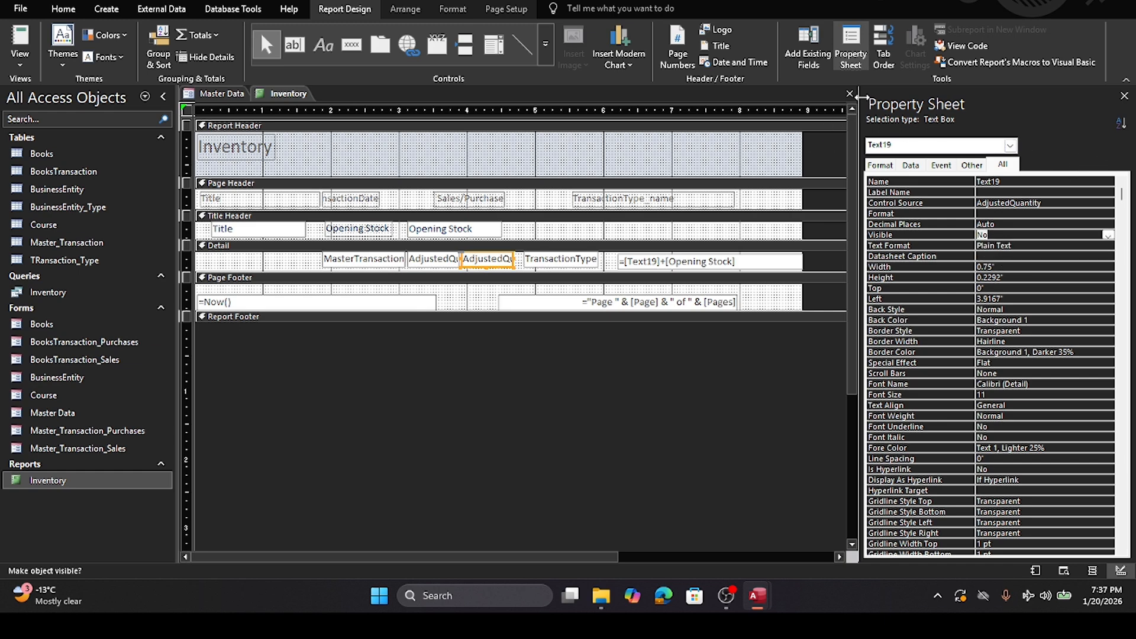
left_click(850, 93)
left_click(541, 312)
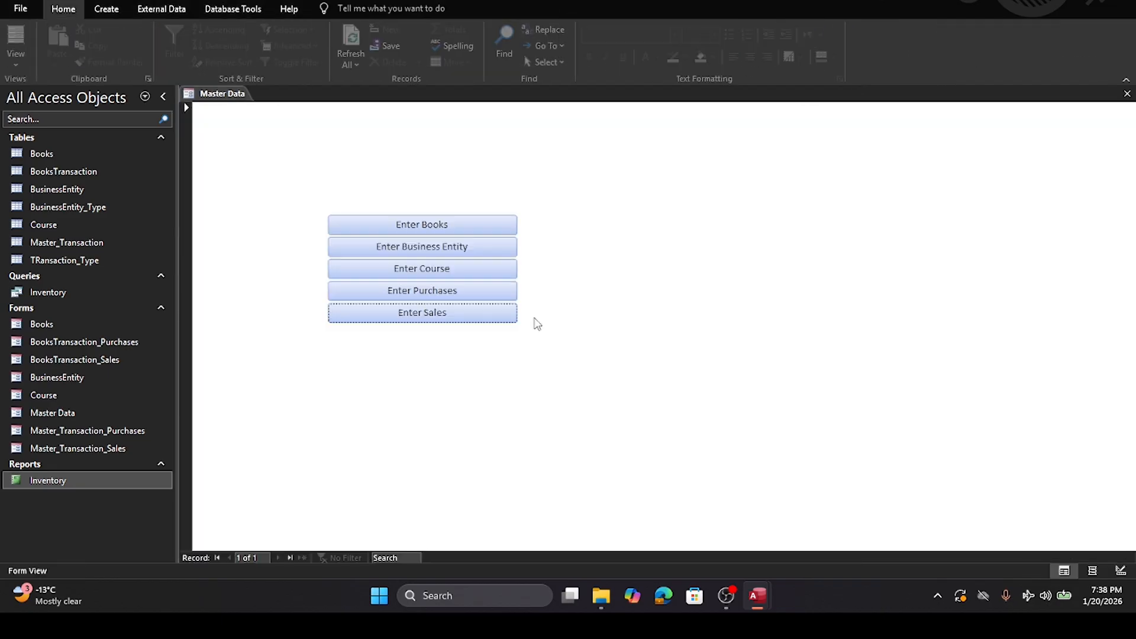
Step: Open the Inventory report showing one quantity column and balances 0, 5 and 4, 2, 4
double_click(68, 480)
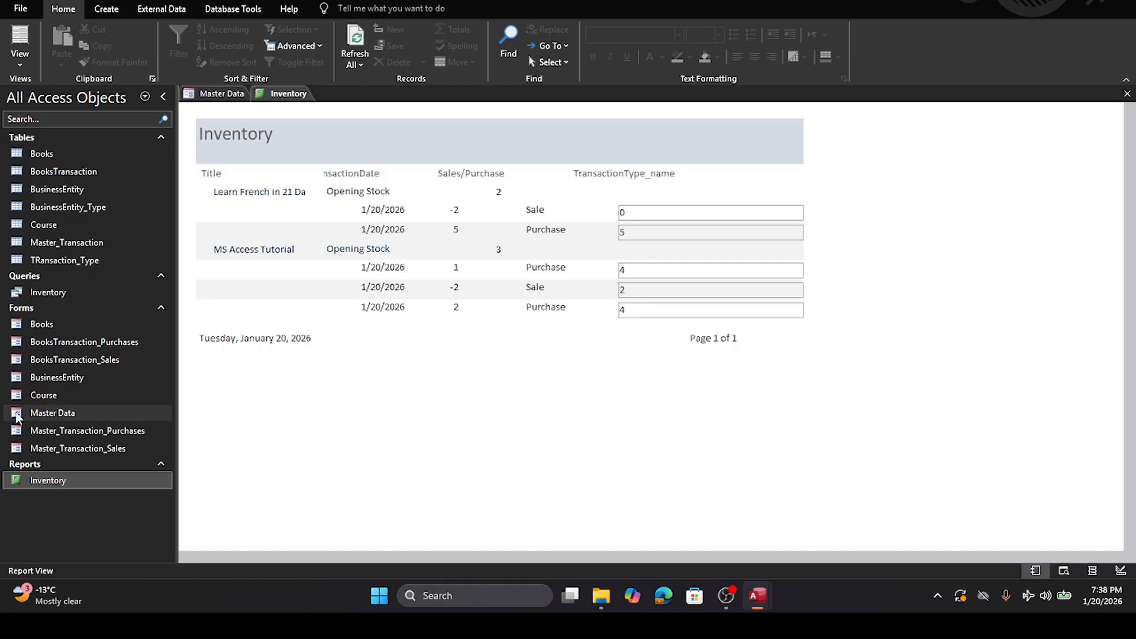
right_click(30, 484)
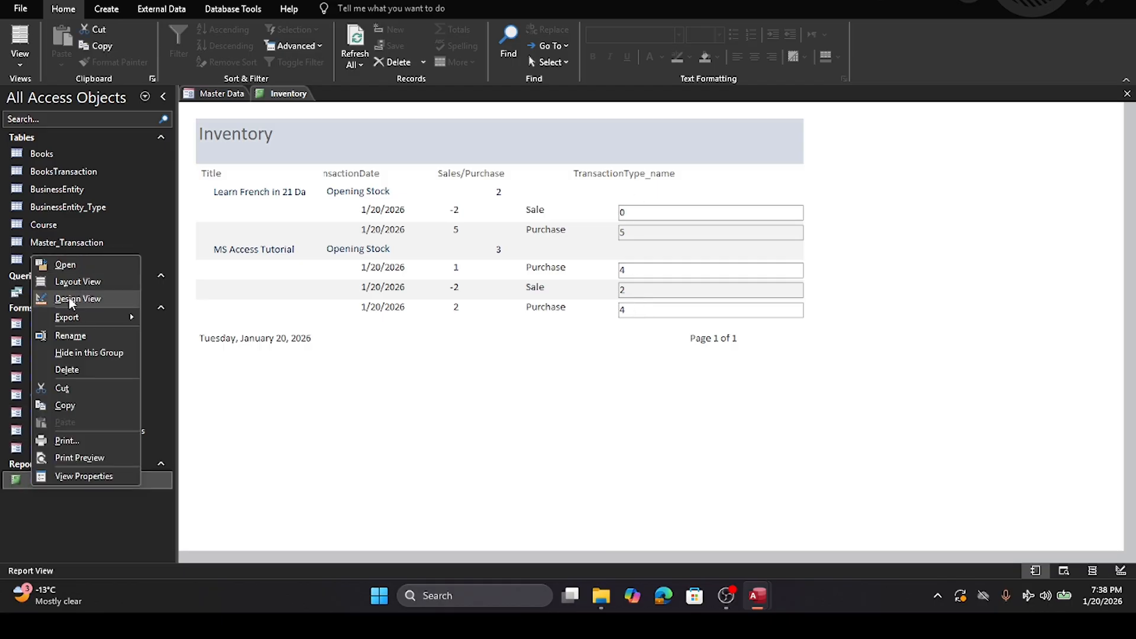
left_click(60, 297)
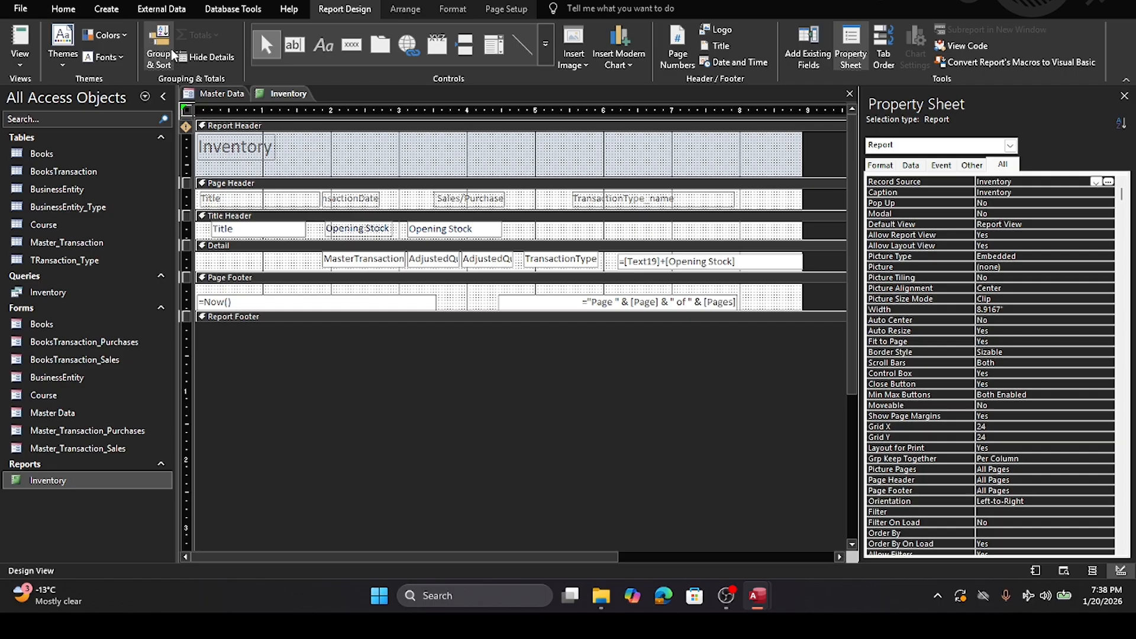
left_click(294, 45)
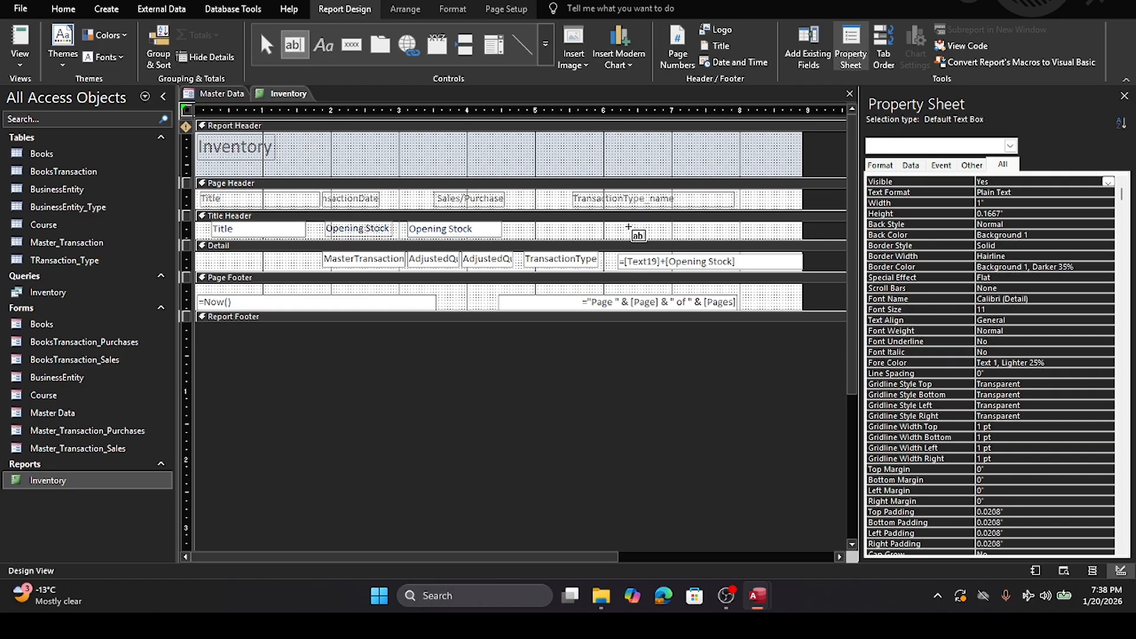
left_click(621, 227)
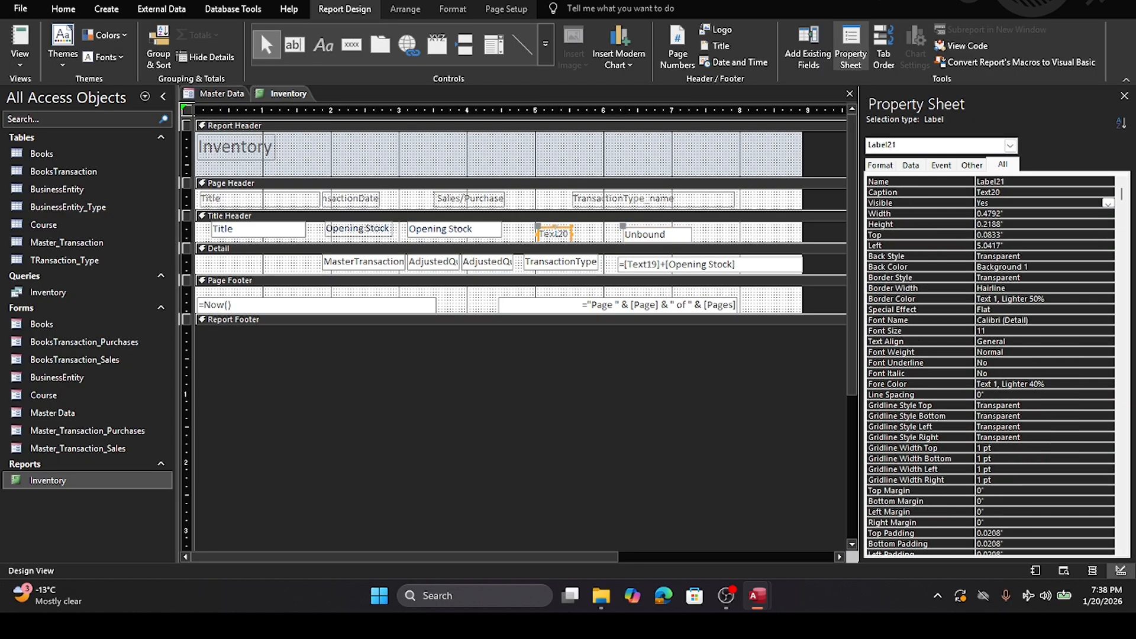
left_click(714, 238)
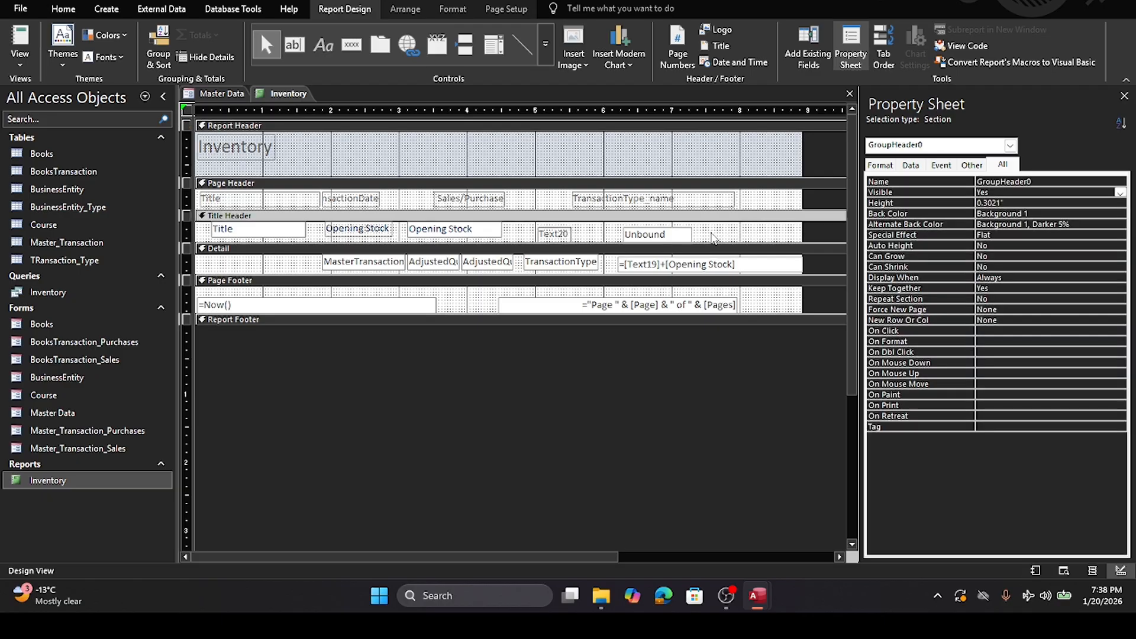
left_click(667, 235)
key("Delete")
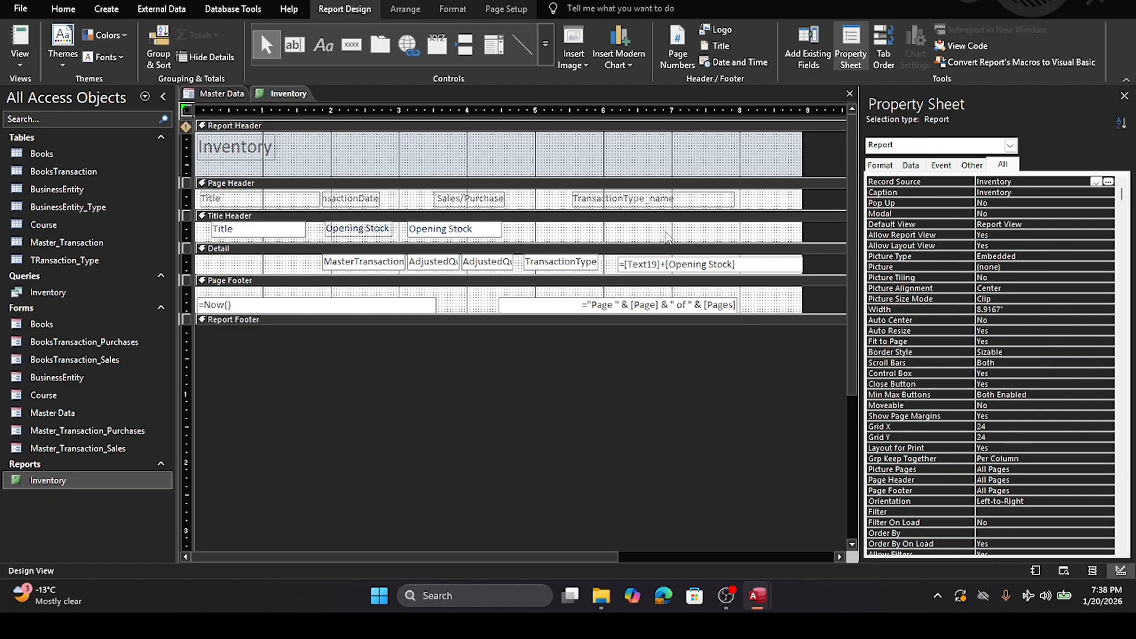
left_click(324, 45)
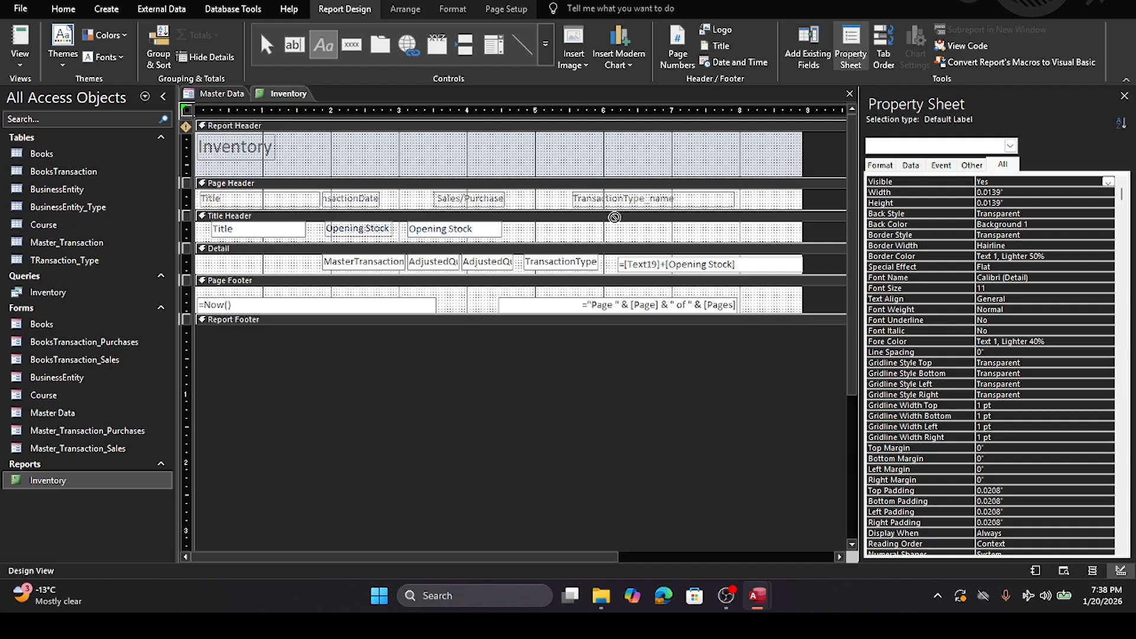
left_click(622, 230)
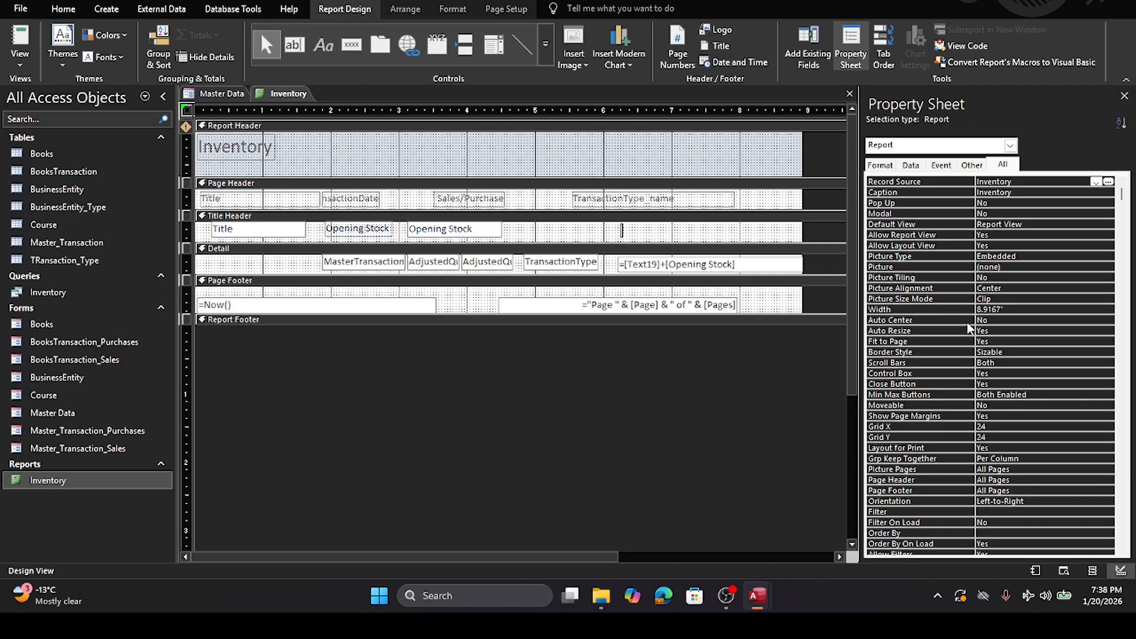
type("Balance")
left_click(718, 238)
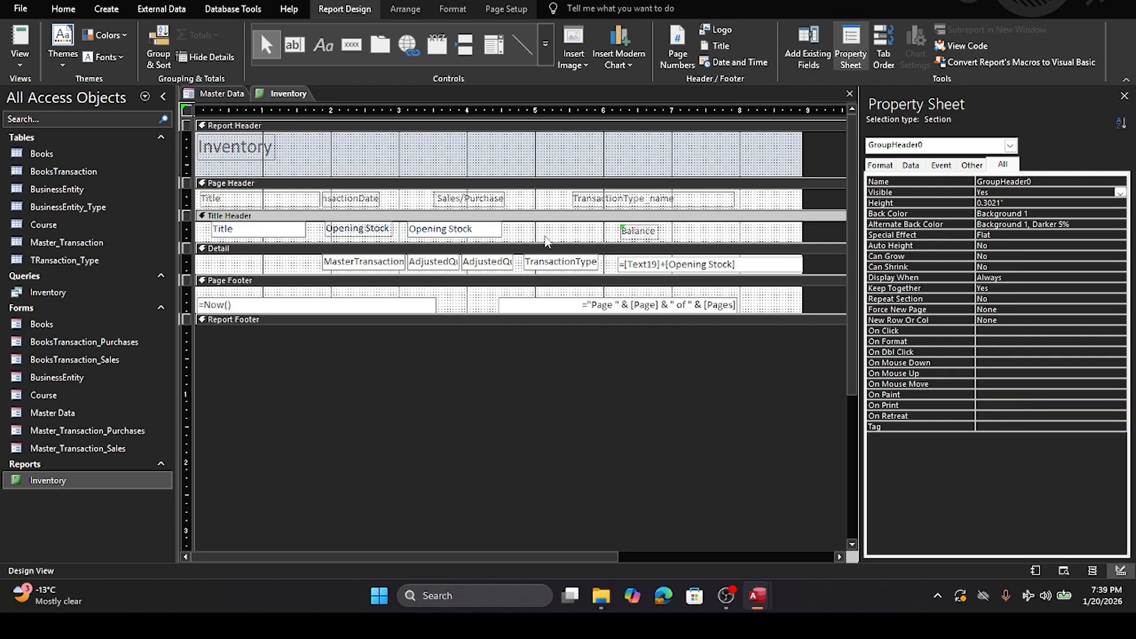
left_click(472, 236)
right_click(472, 237)
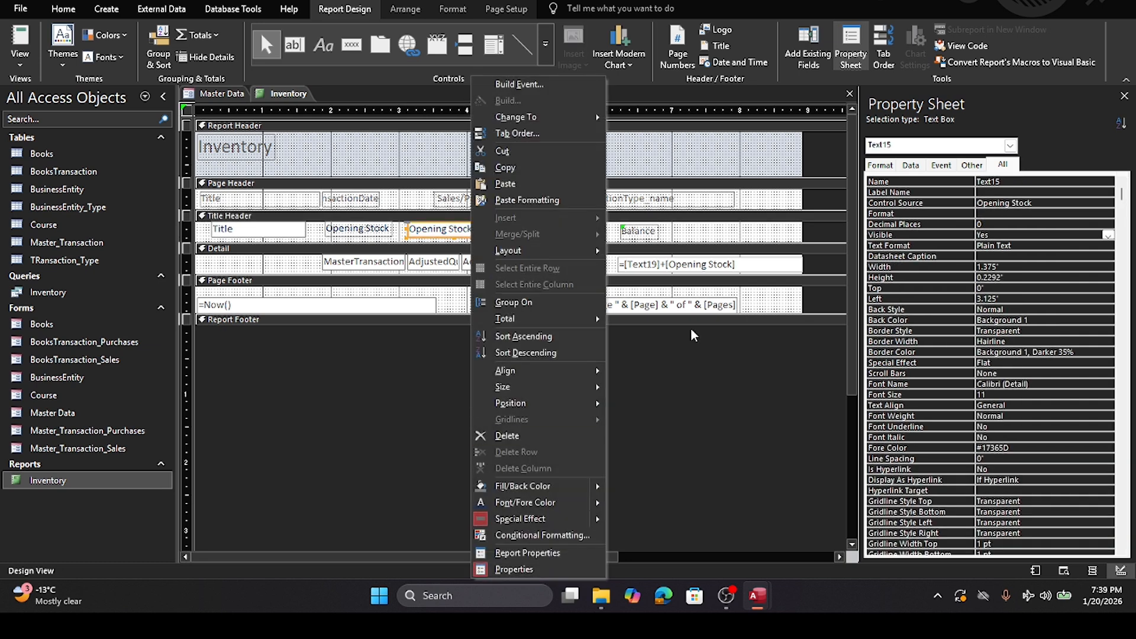
left_click(730, 425)
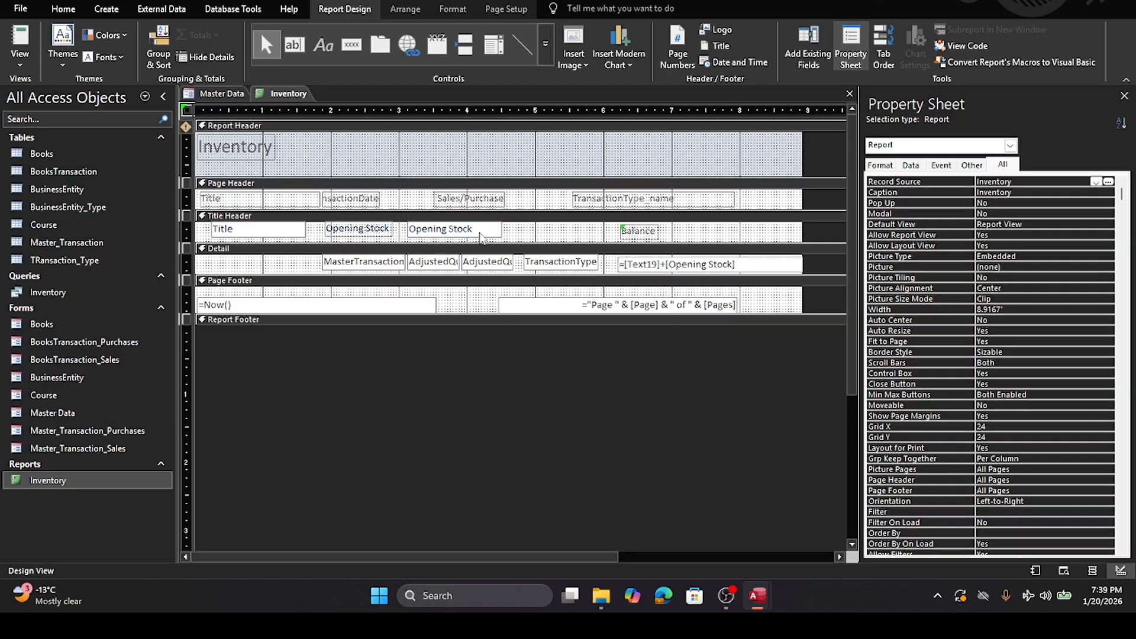
left_click(570, 235)
Step: Select all the Title Header labels, including Balance, and show their Format properties
mouse_move(719, 230)
left_mouse_down()
mouse_move(517, 241)
mouse_move(725, 232)
left_mouse_up()
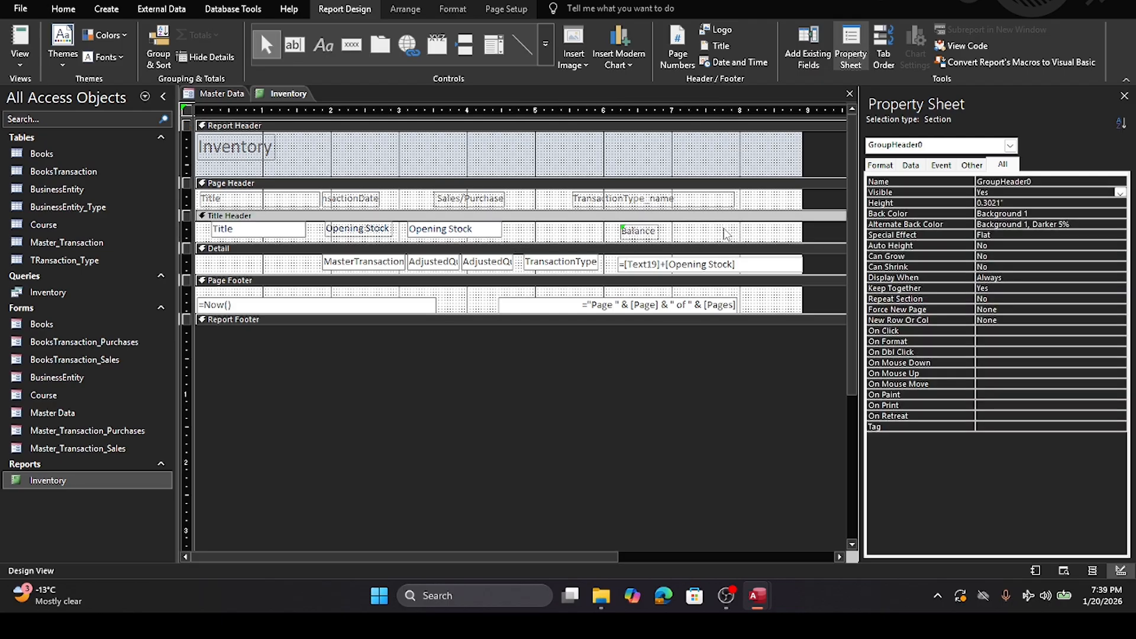
left_click(637, 229)
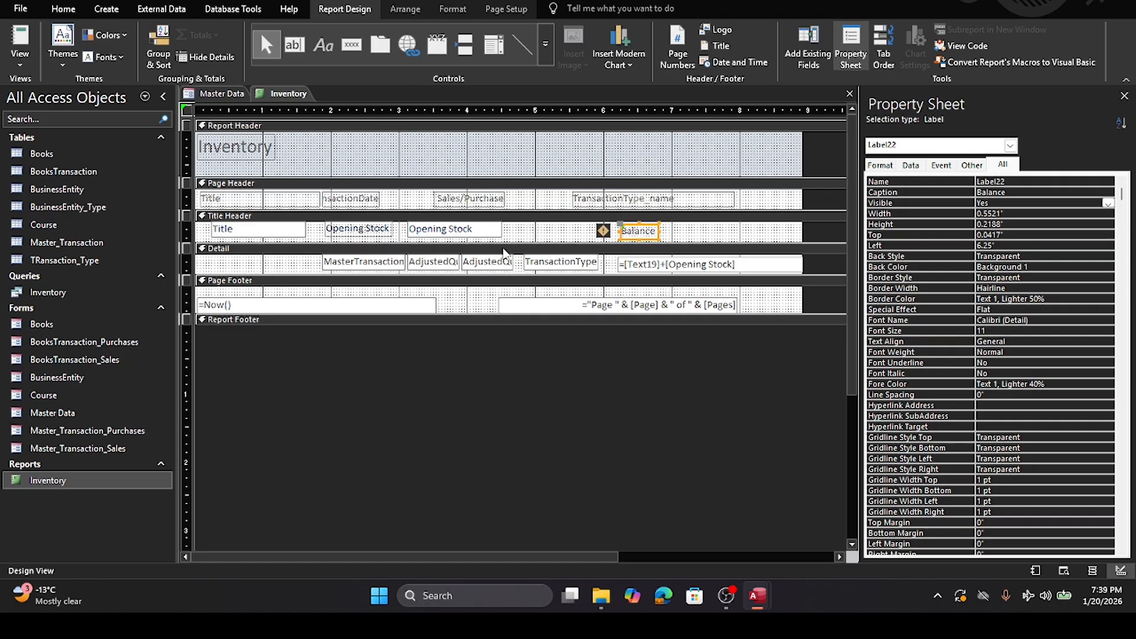
left_click(680, 231)
left_click_drag(683, 229, 211, 234)
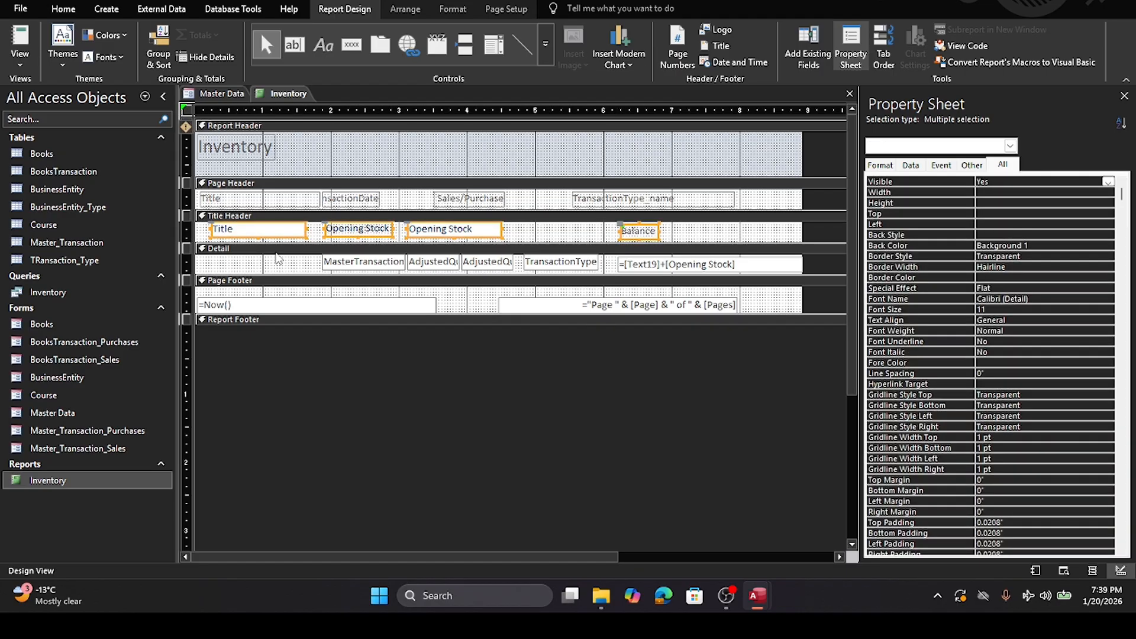
left_click(879, 166)
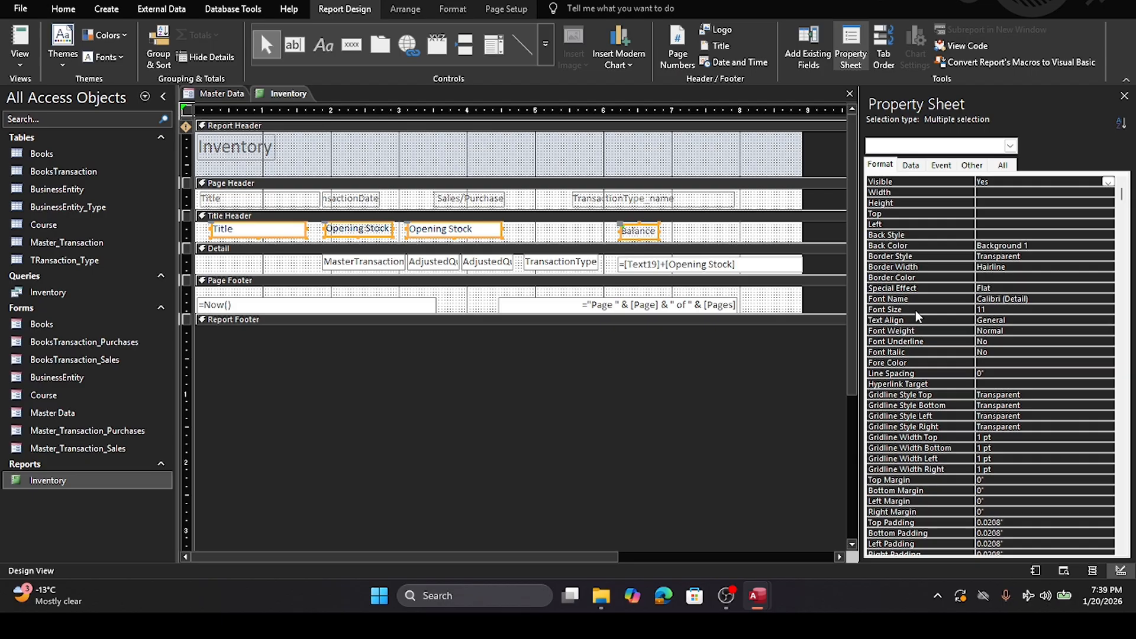
scroll(916, 312, "down", 2)
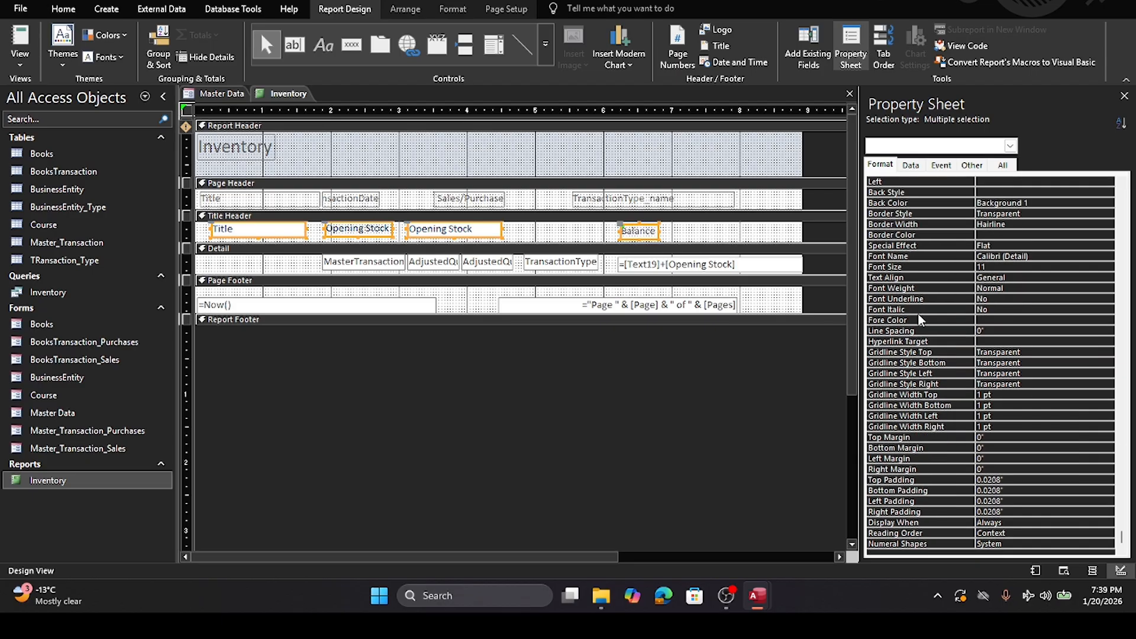
scroll(921, 318, "up", 2)
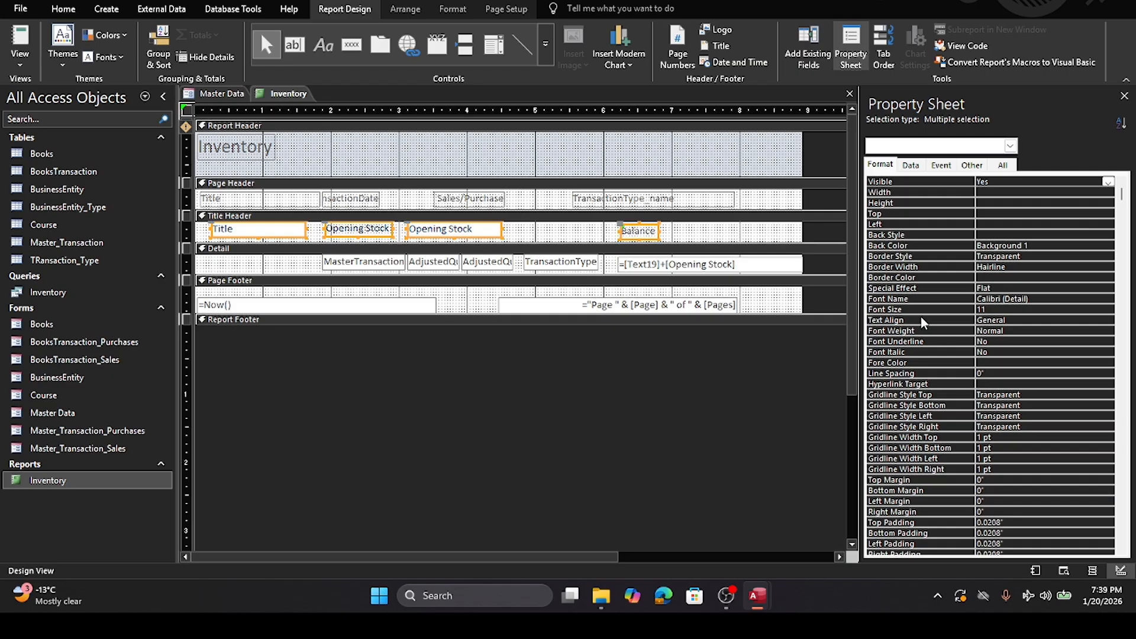
Step: Save and close the Inventory report design, then select Inventory in the navigation pane
left_click(522, 397)
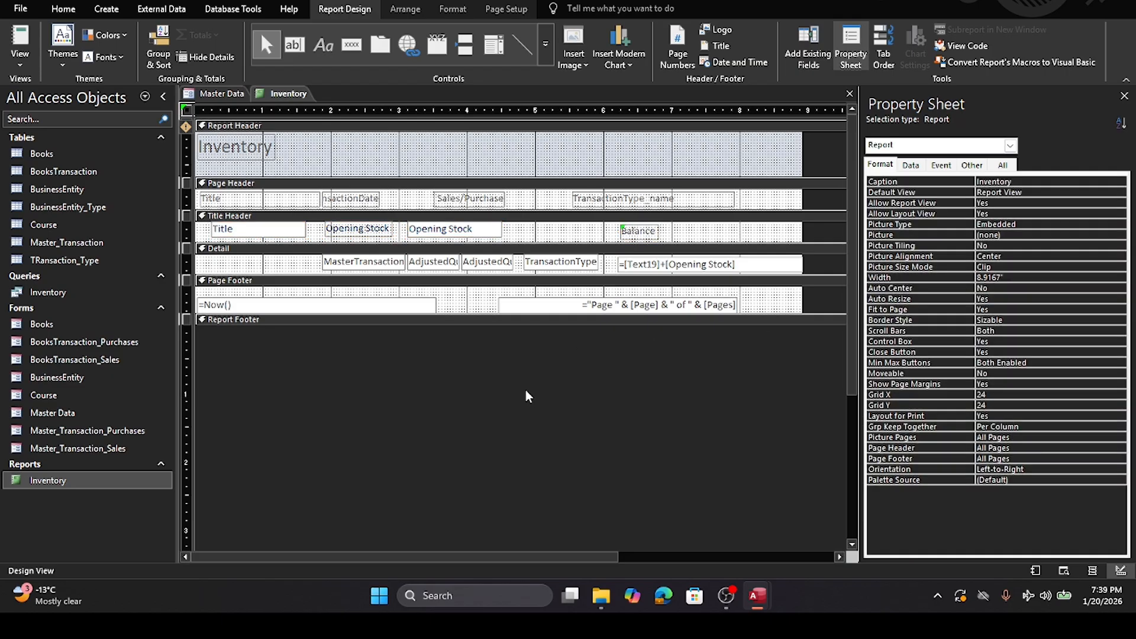
left_click(850, 95)
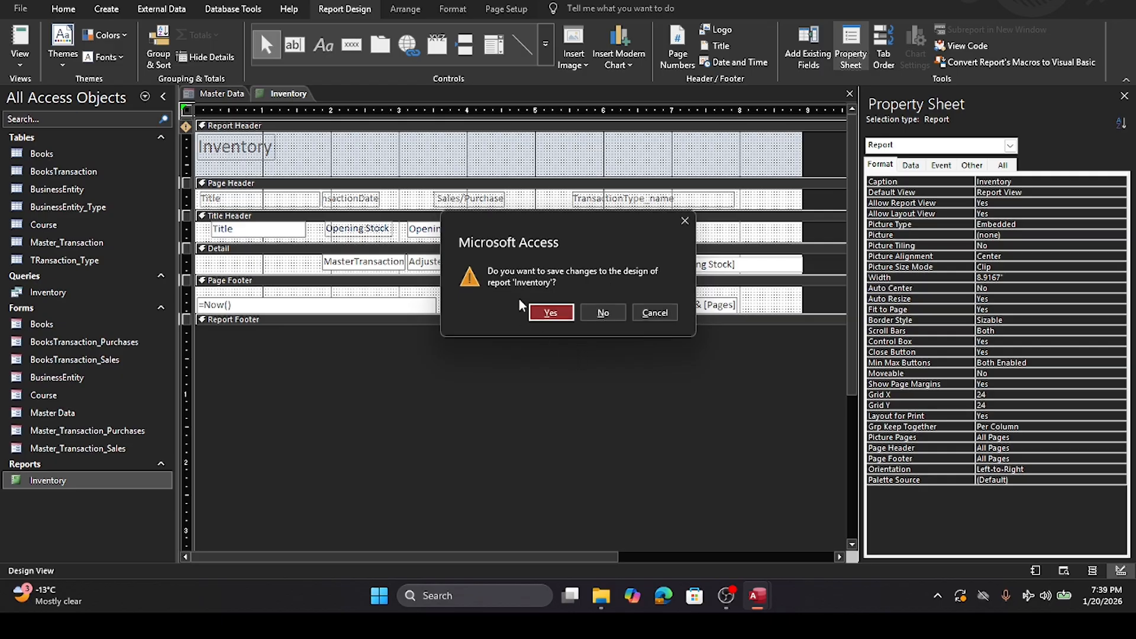
left_click(538, 313)
left_click(56, 481)
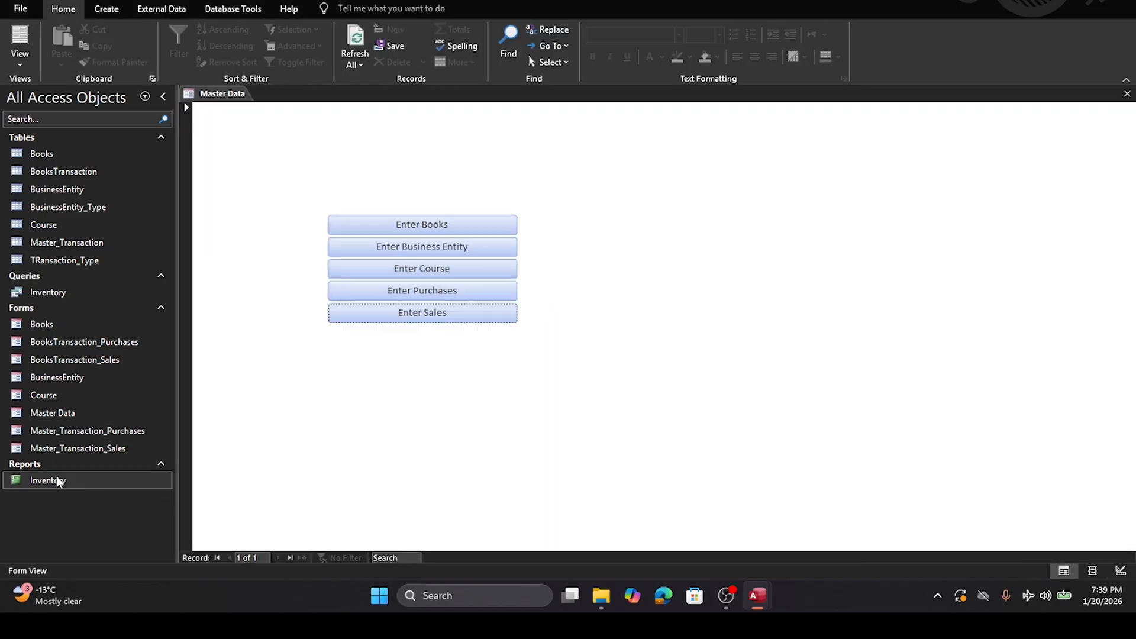
Step: Preview the Inventory report's per-title Balance headings, then reopen it in Design View
double_click(57, 480)
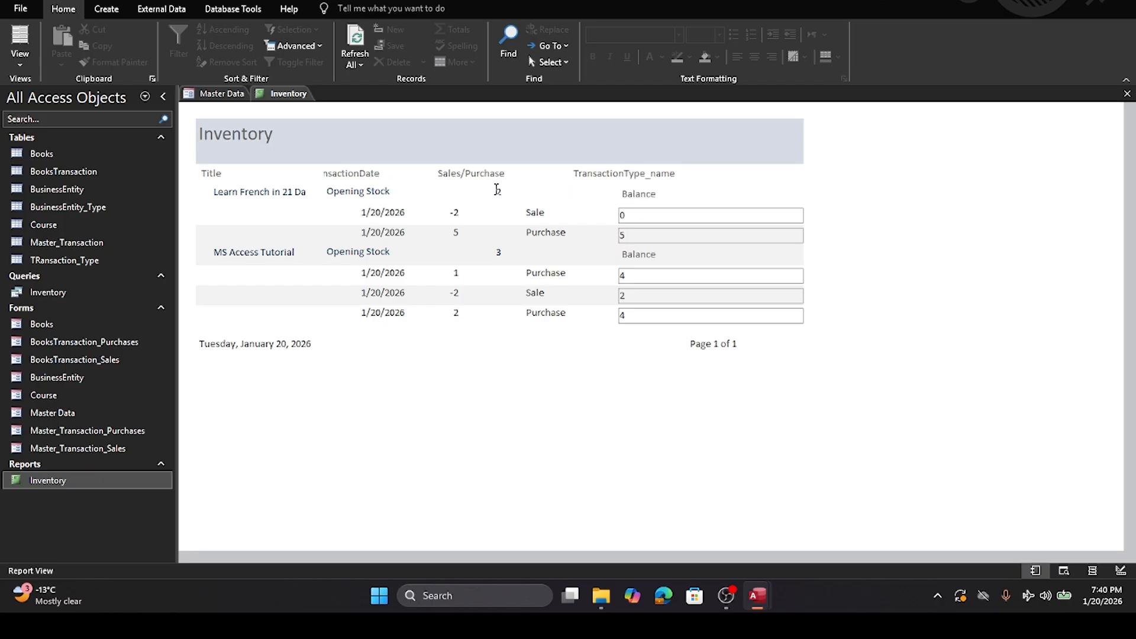
left_click(51, 485)
right_click(50, 484)
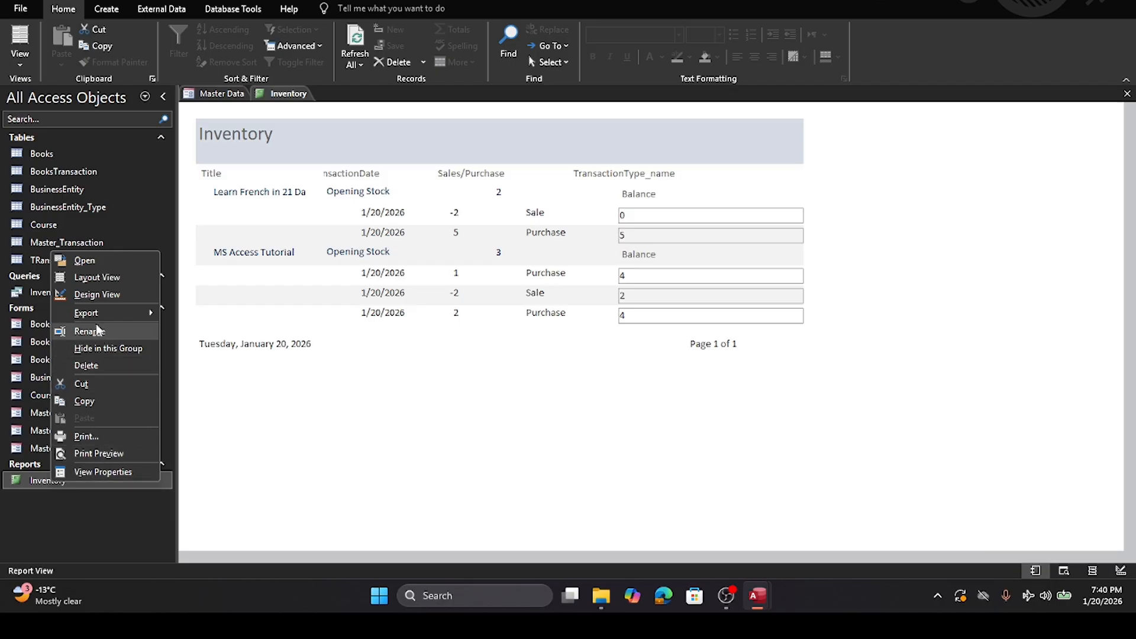
left_click(93, 295)
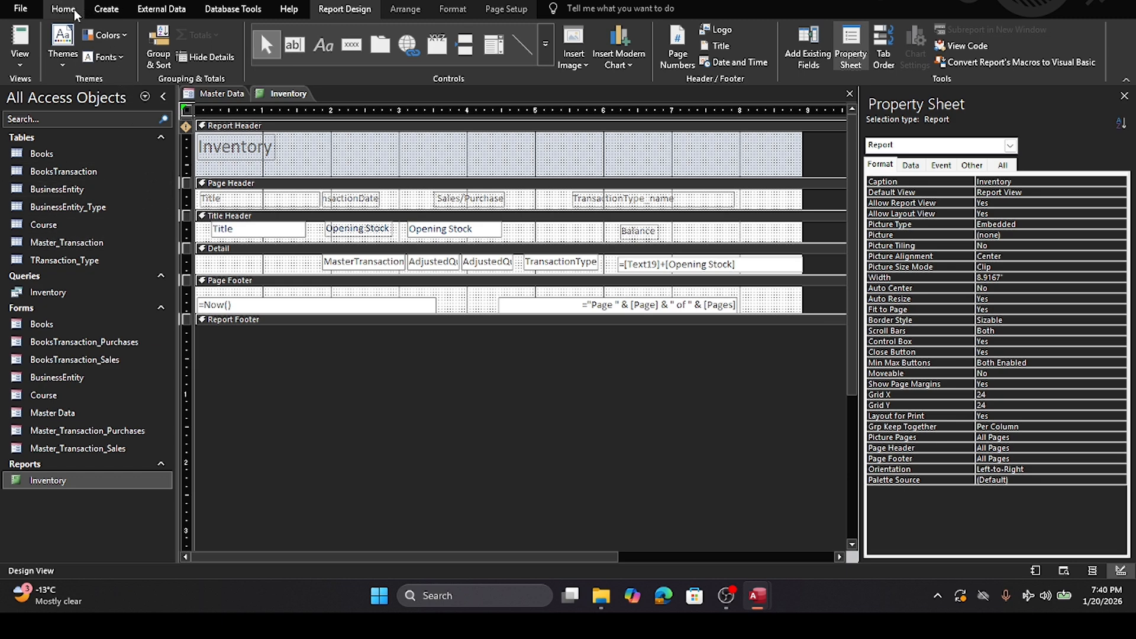
Step: Draw an underline along the Title Header, save the report, and reopen it in Report View
left_click(525, 45)
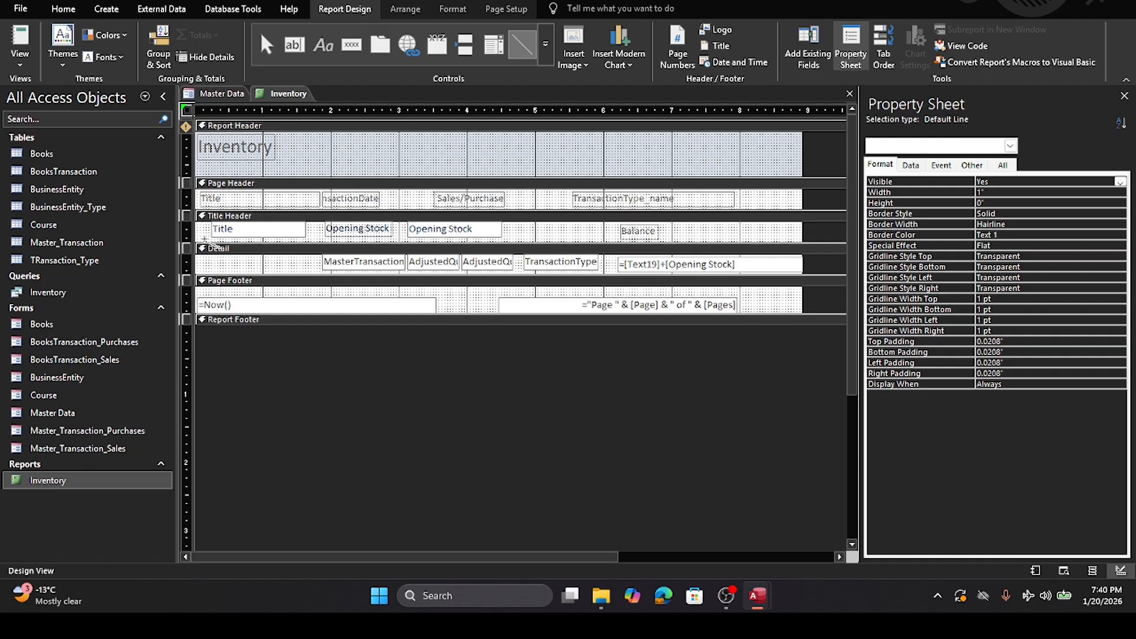
left_click_drag(207, 240, 738, 242)
left_click(598, 426)
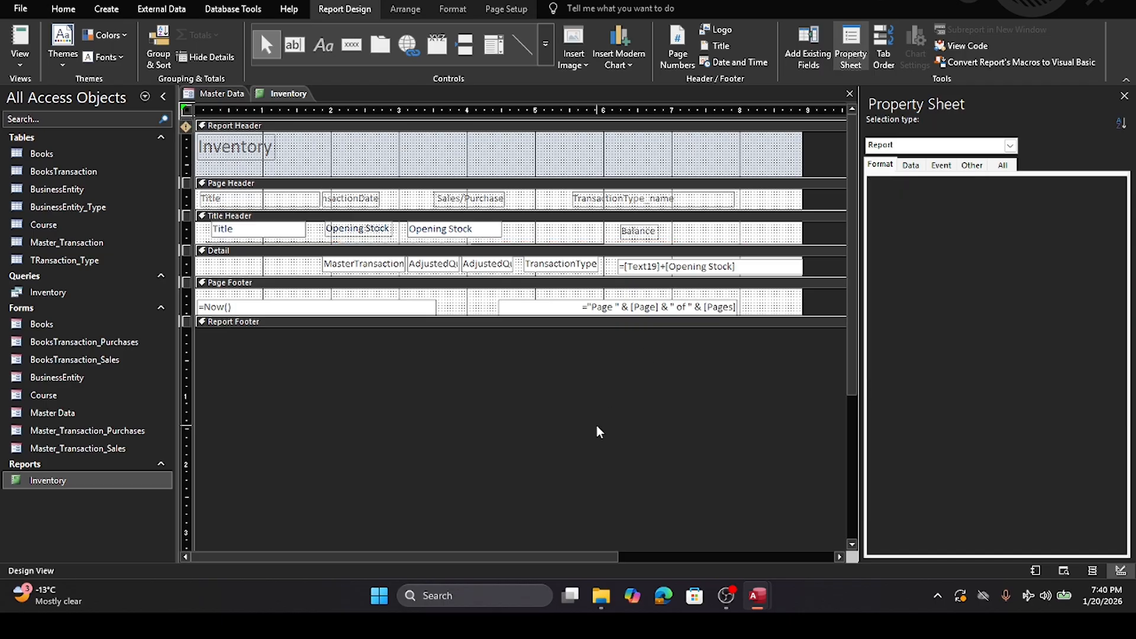
left_click(850, 93)
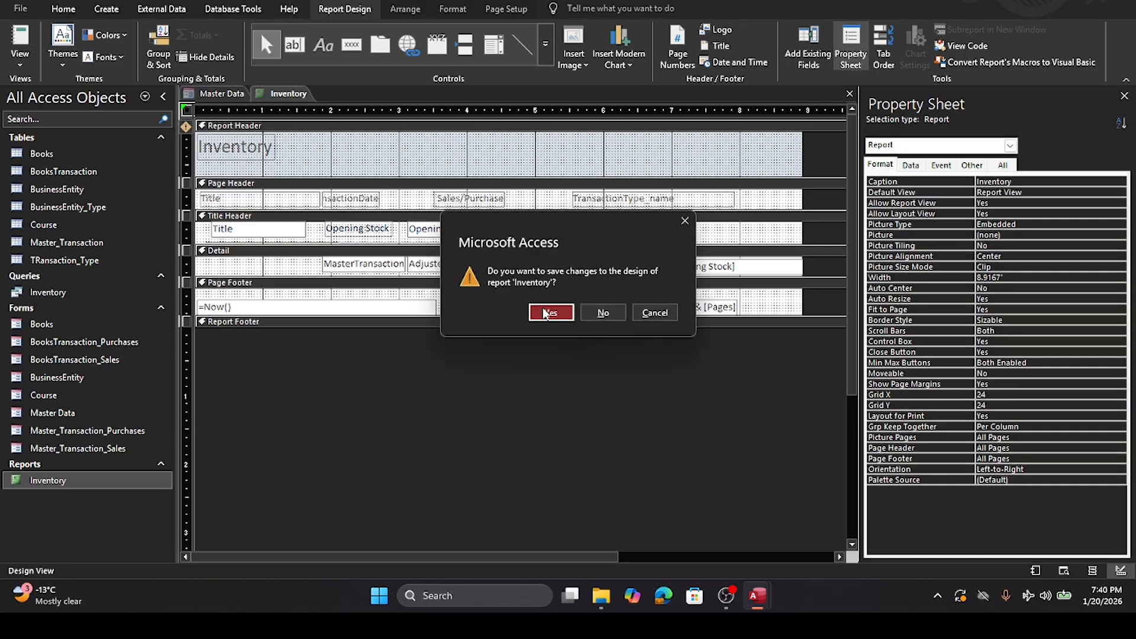
left_click(549, 311)
double_click(31, 482)
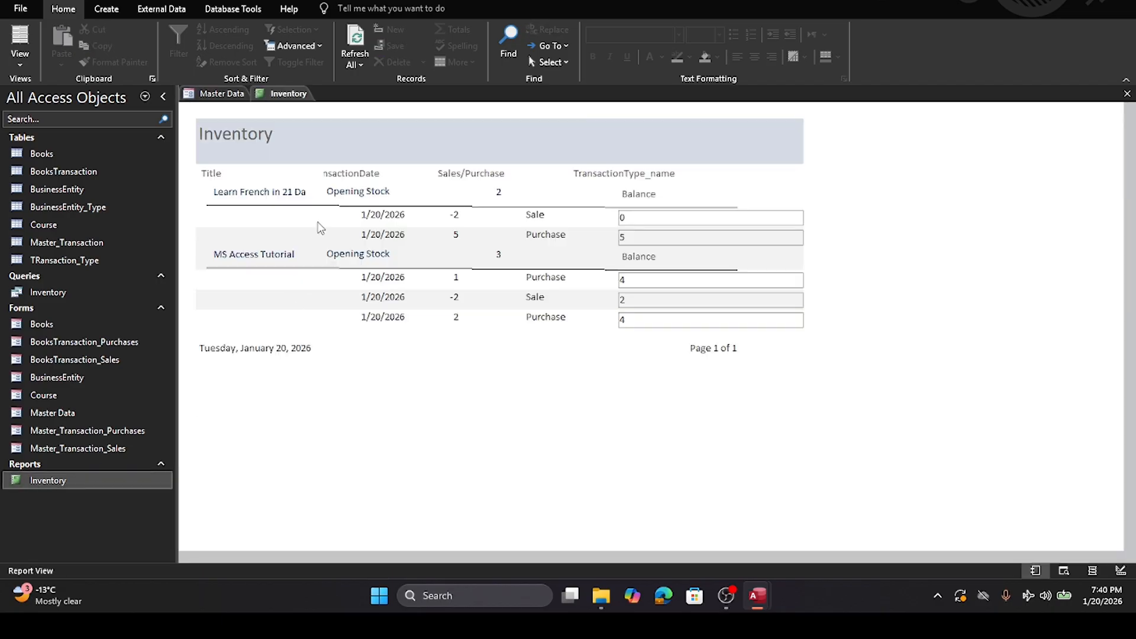
Step: In Design View, enlarge the Title Header and delete the old underline
right_click(75, 483)
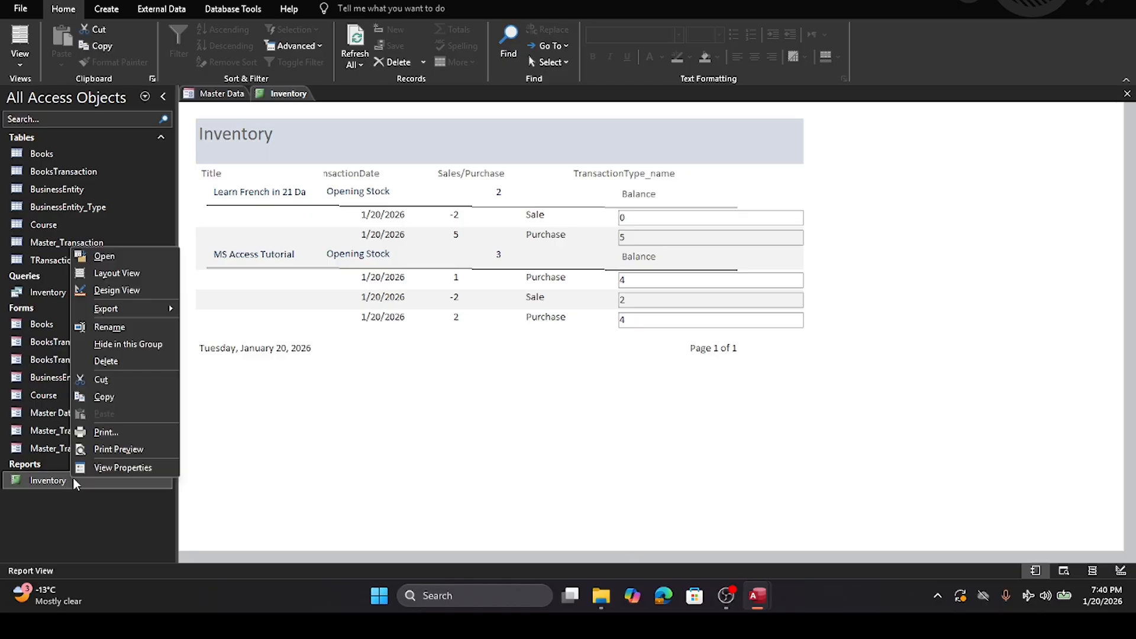
left_click(116, 290)
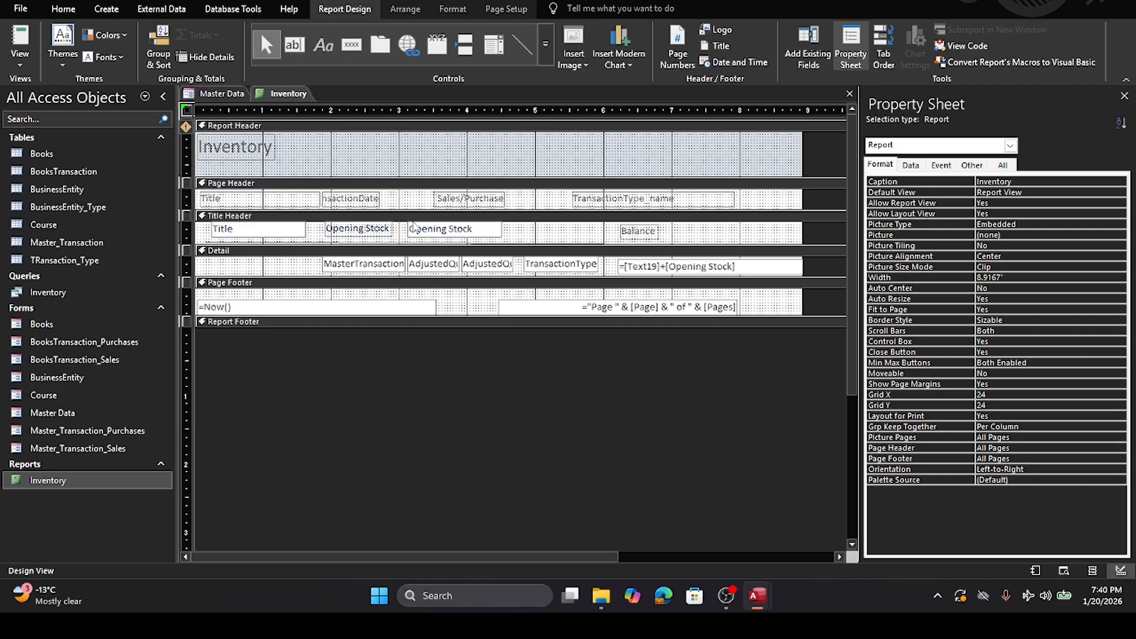
left_click_drag(415, 244, 424, 274)
left_click(424, 242)
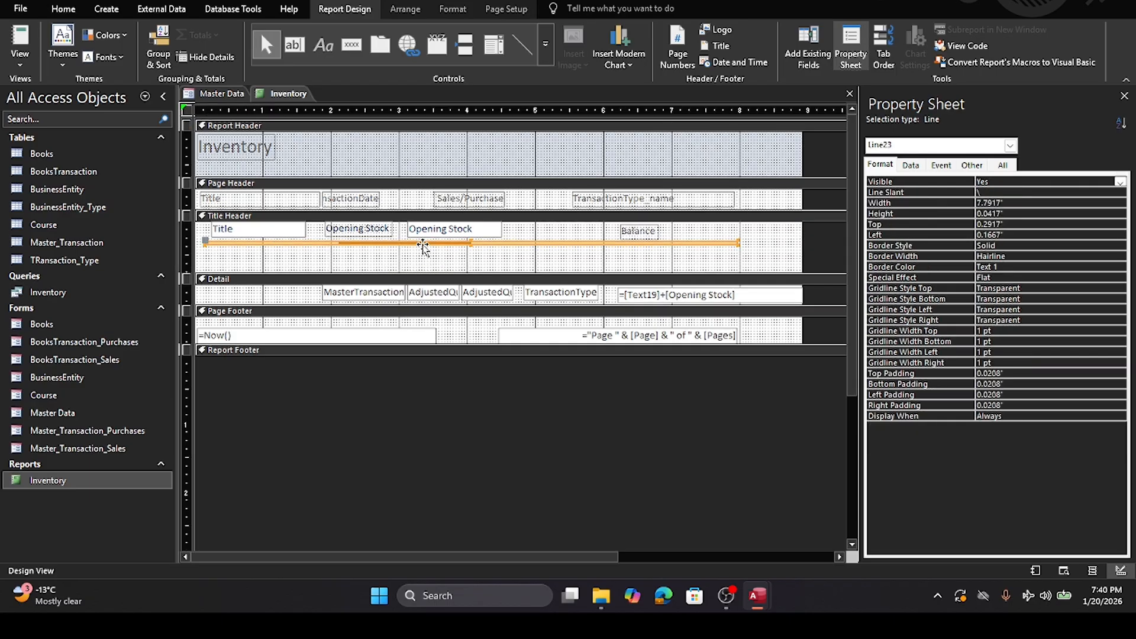
mouse_move(738, 242)
left_mouse_down()
mouse_move(754, 258)
mouse_move(766, 242)
left_mouse_up()
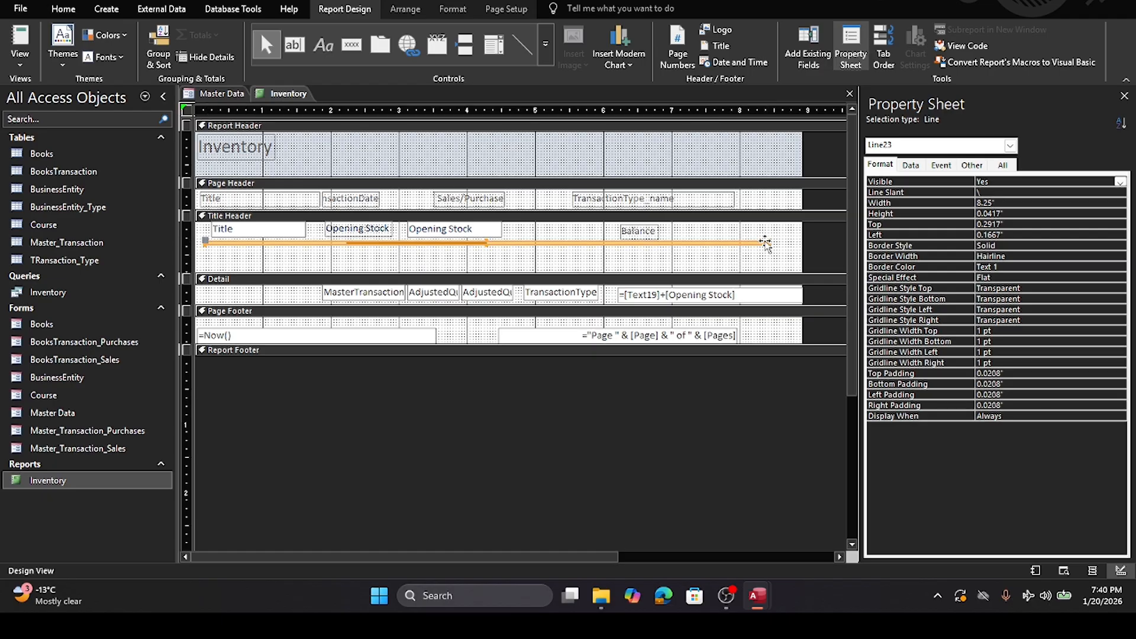
key("Delete")
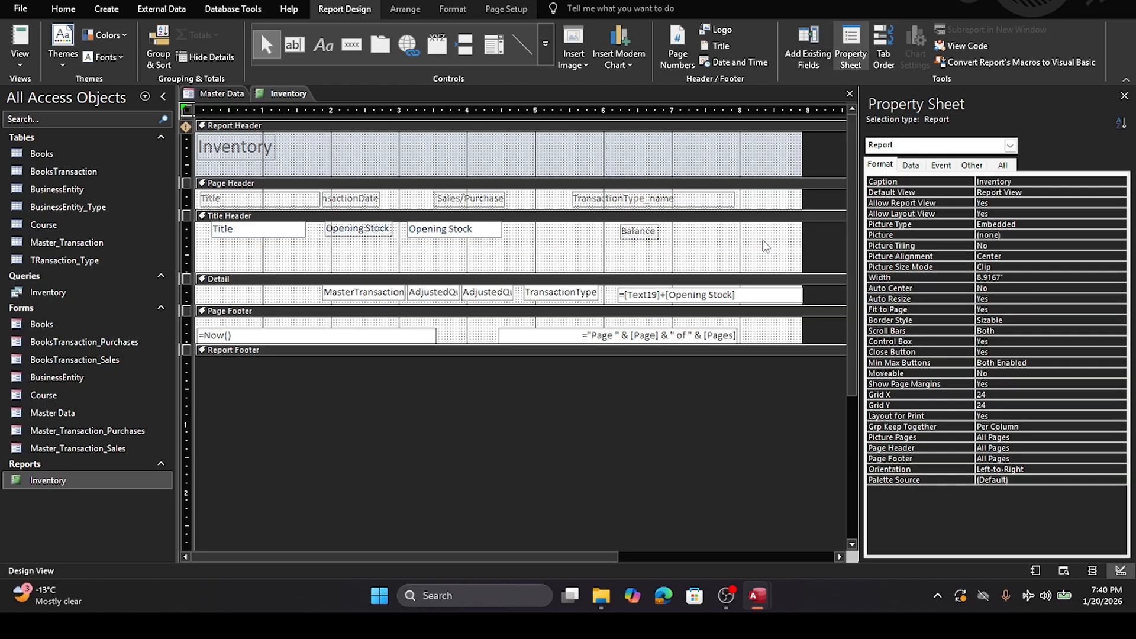
Step: Draw a new full-width line across the Title Header, restore its height, and save the report
left_click(518, 41)
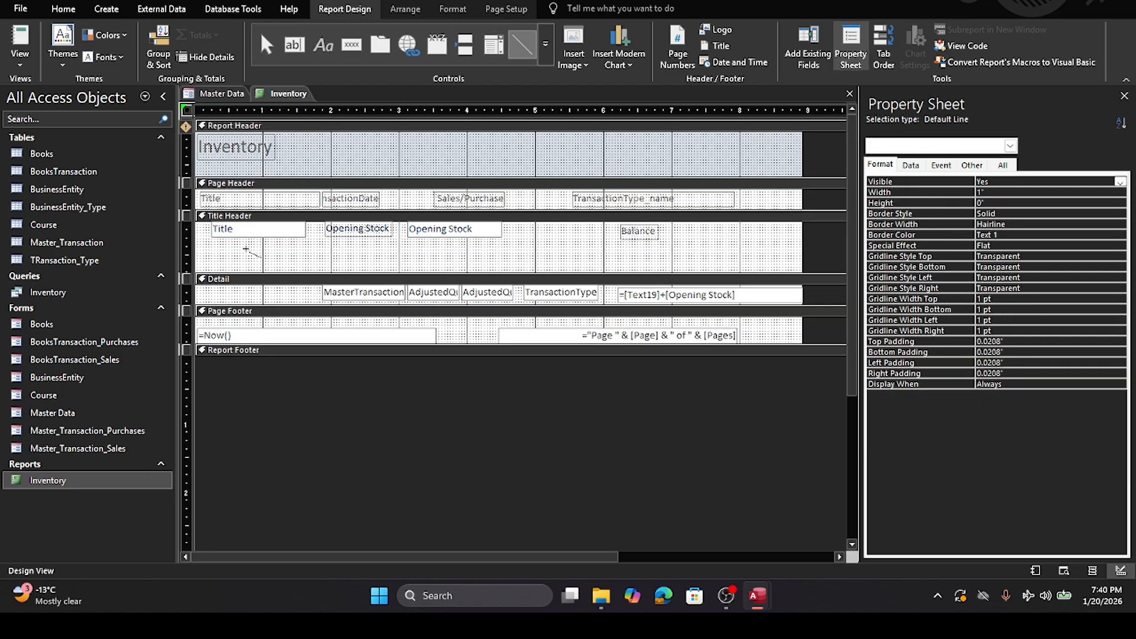
left_click_drag(196, 242, 732, 242)
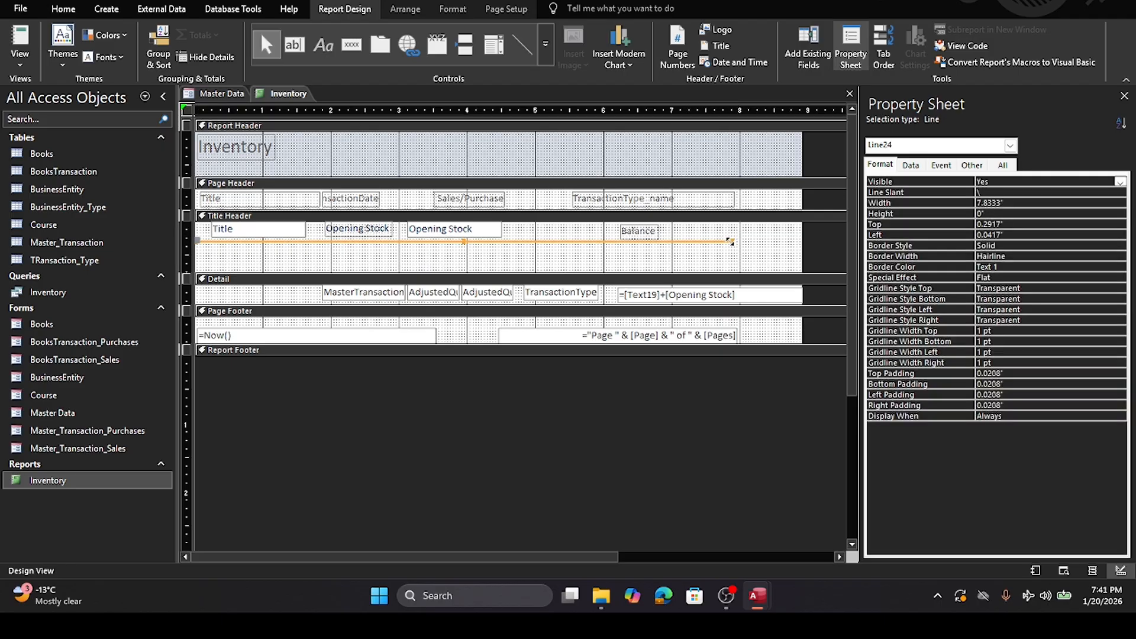
left_click(689, 274)
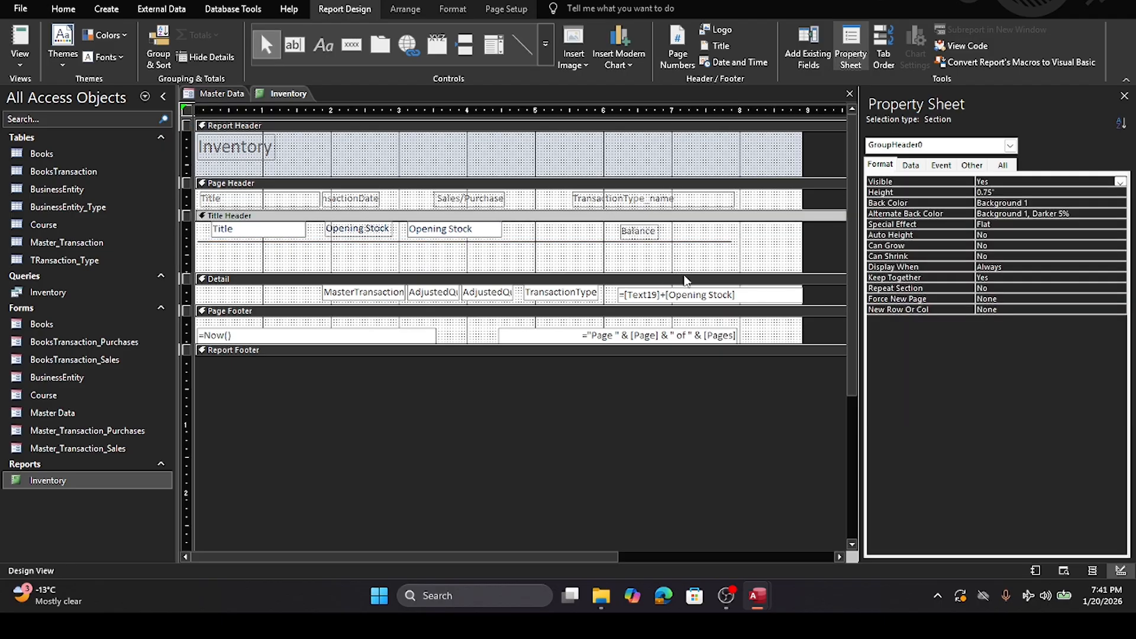
left_click(688, 243)
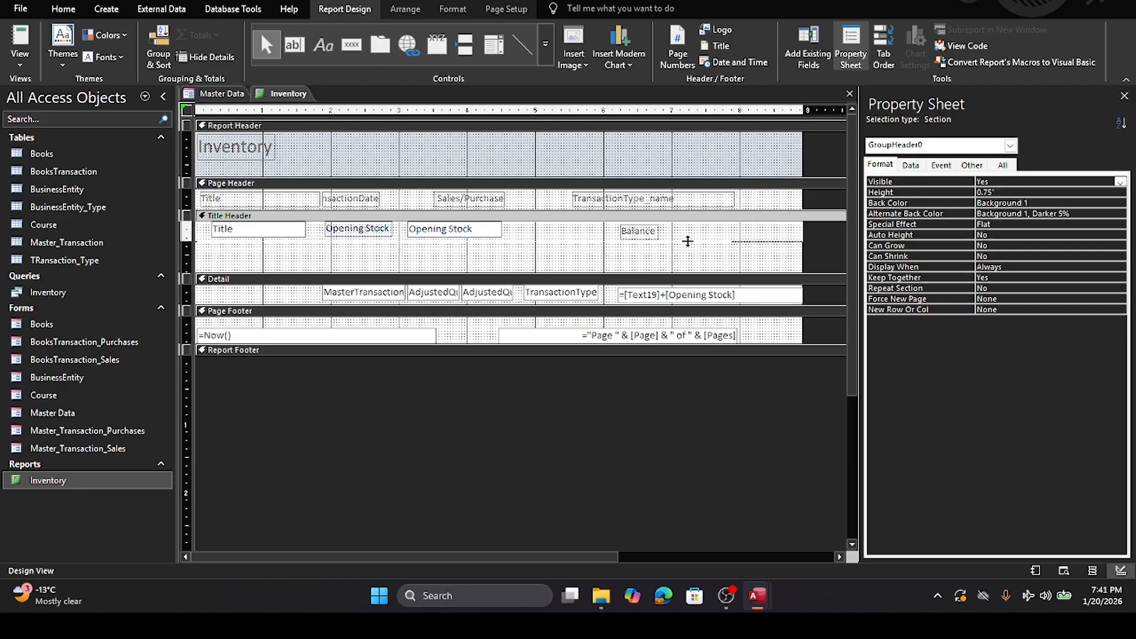
key("ctrl+z")
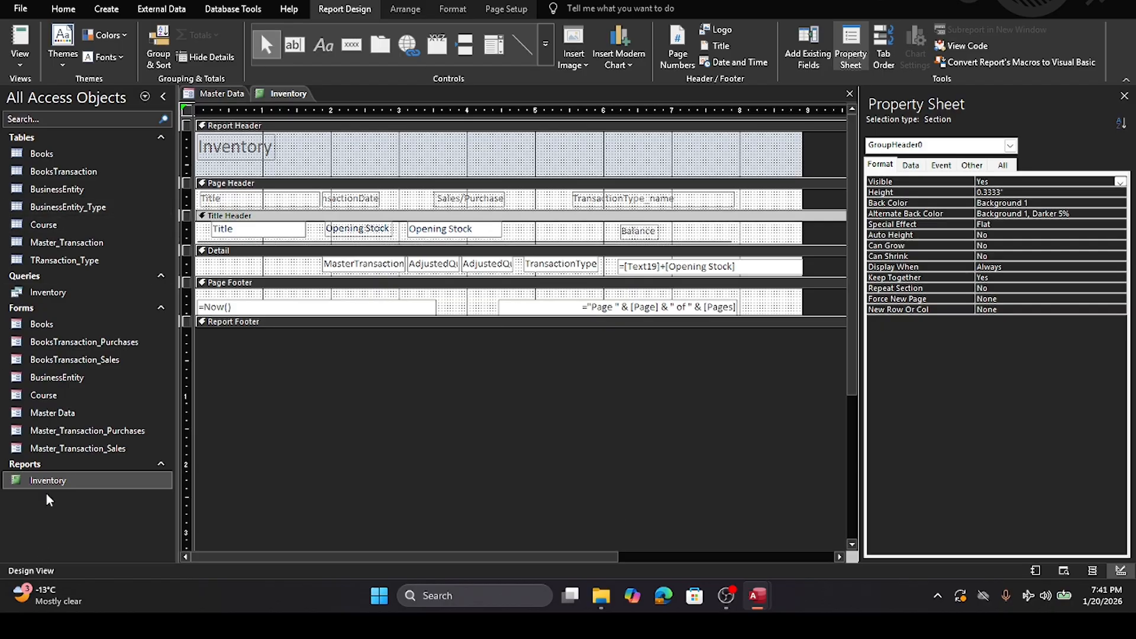
left_click(850, 94)
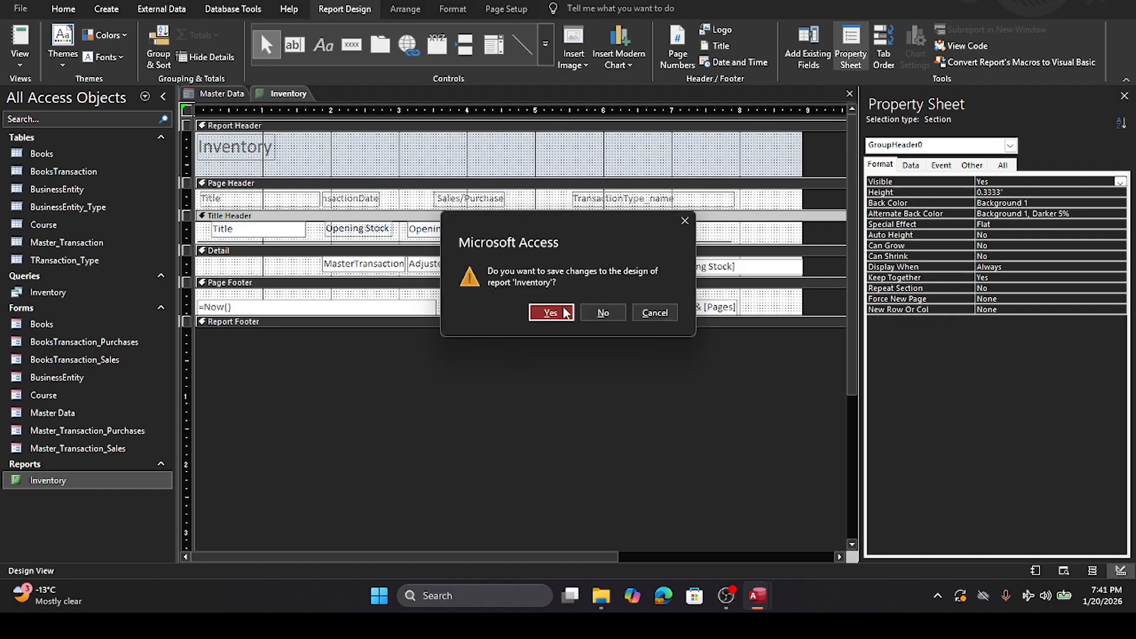
left_click(549, 309)
Step: Draw a 7.9583"-wide line beneath the Inventory report's Page Header column headings in Design View
double_click(69, 478)
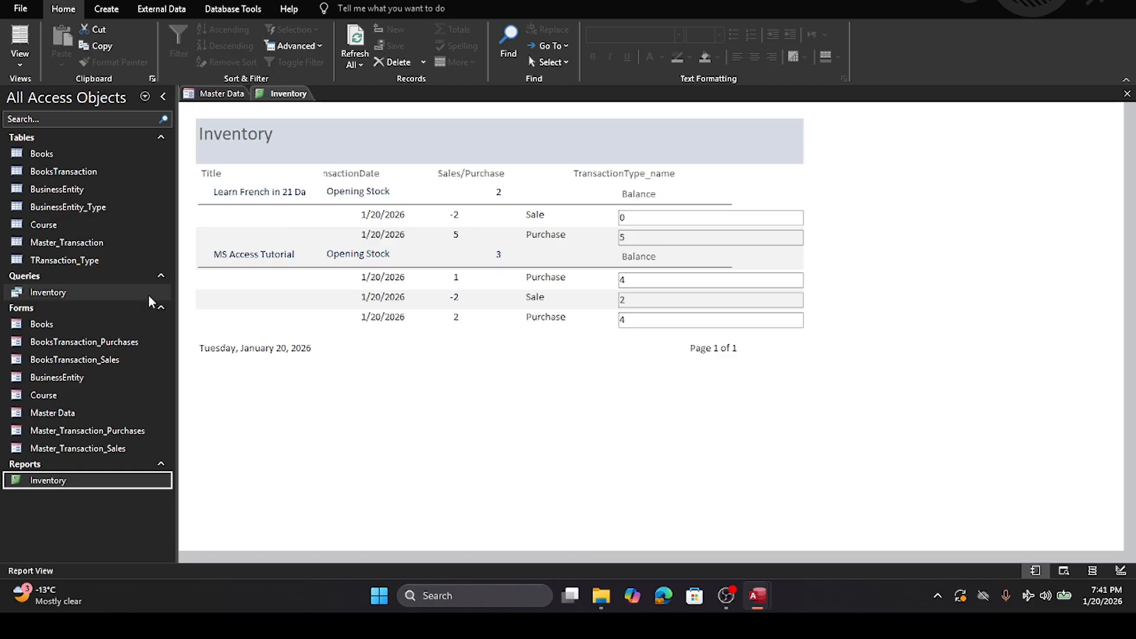
right_click(33, 481)
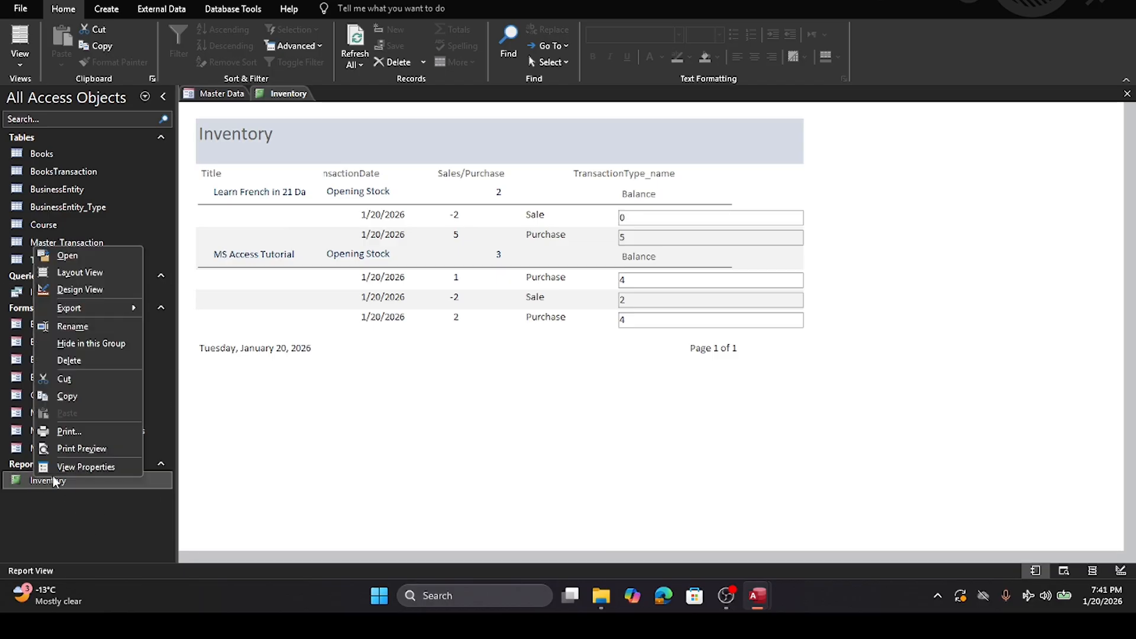
left_click(74, 291)
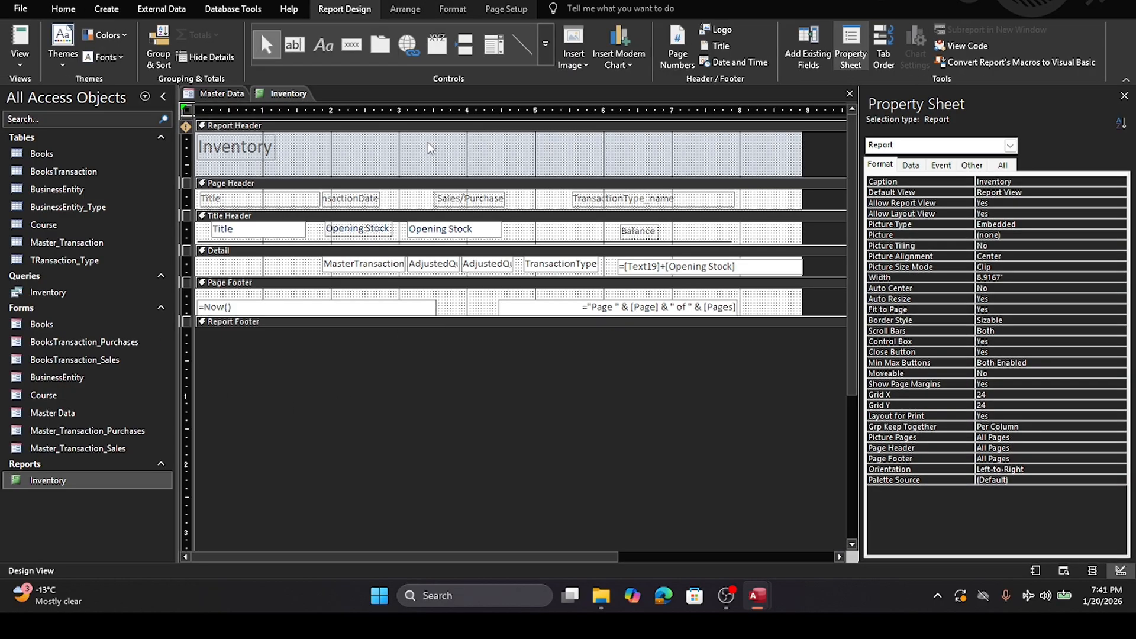
left_click(518, 42)
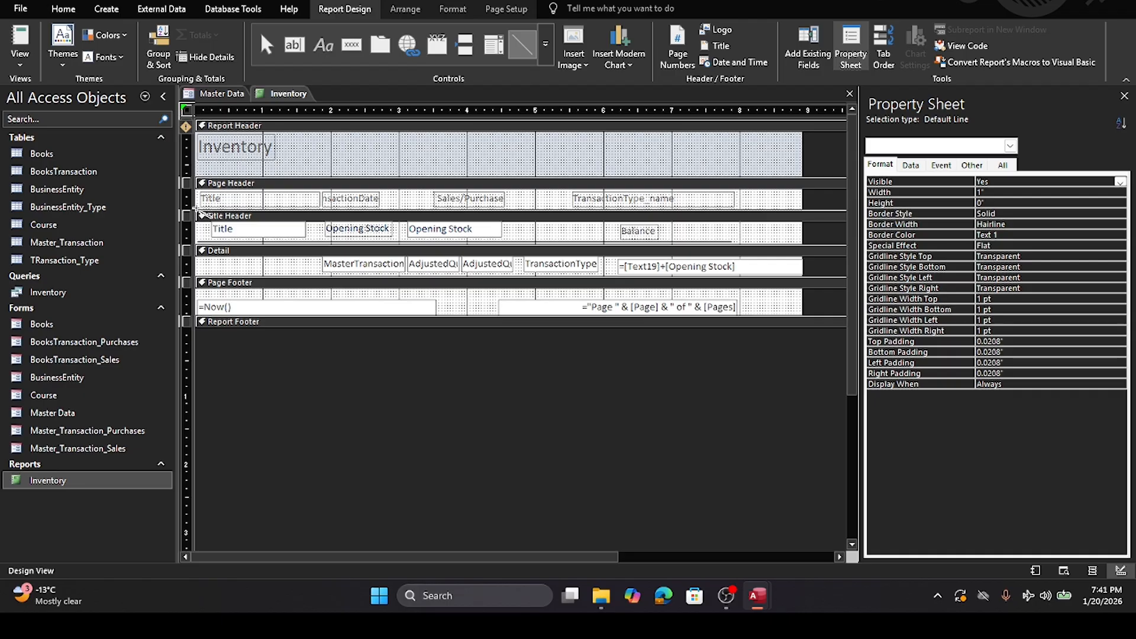
left_click_drag(200, 208, 742, 208)
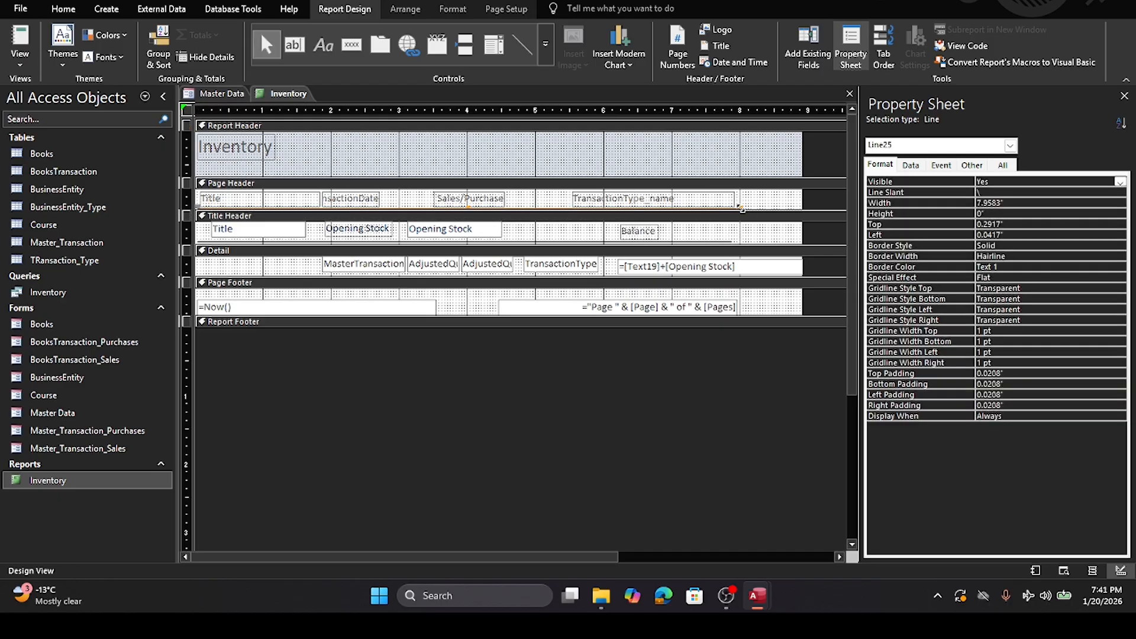
Step: Save the Inventory report design and close it
left_click(851, 93)
left_click(546, 314)
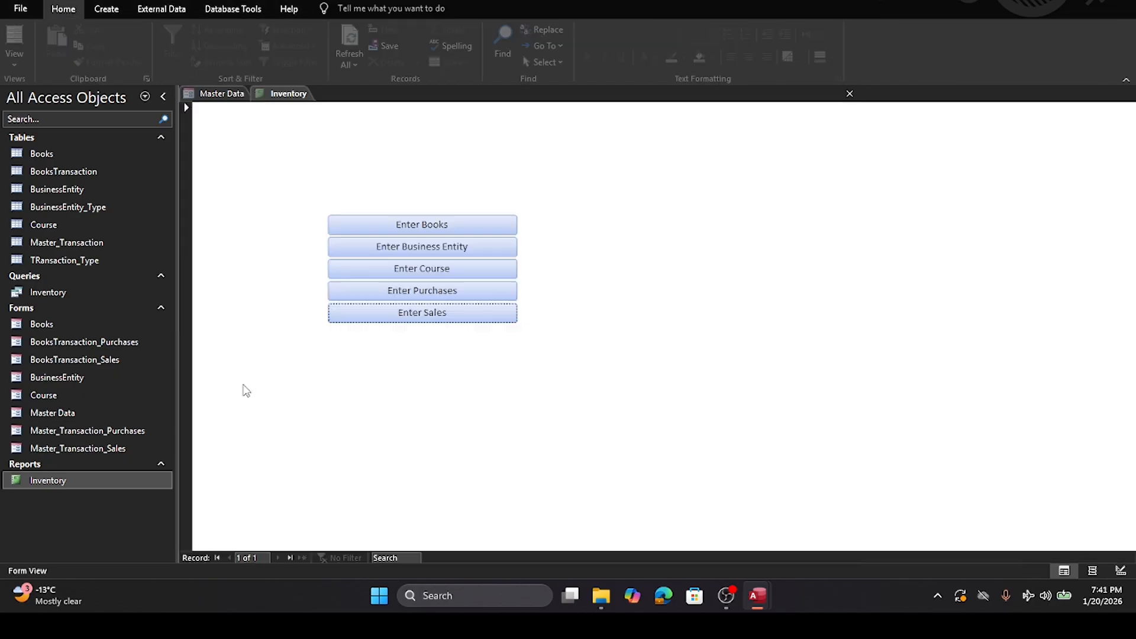
left_click(78, 487)
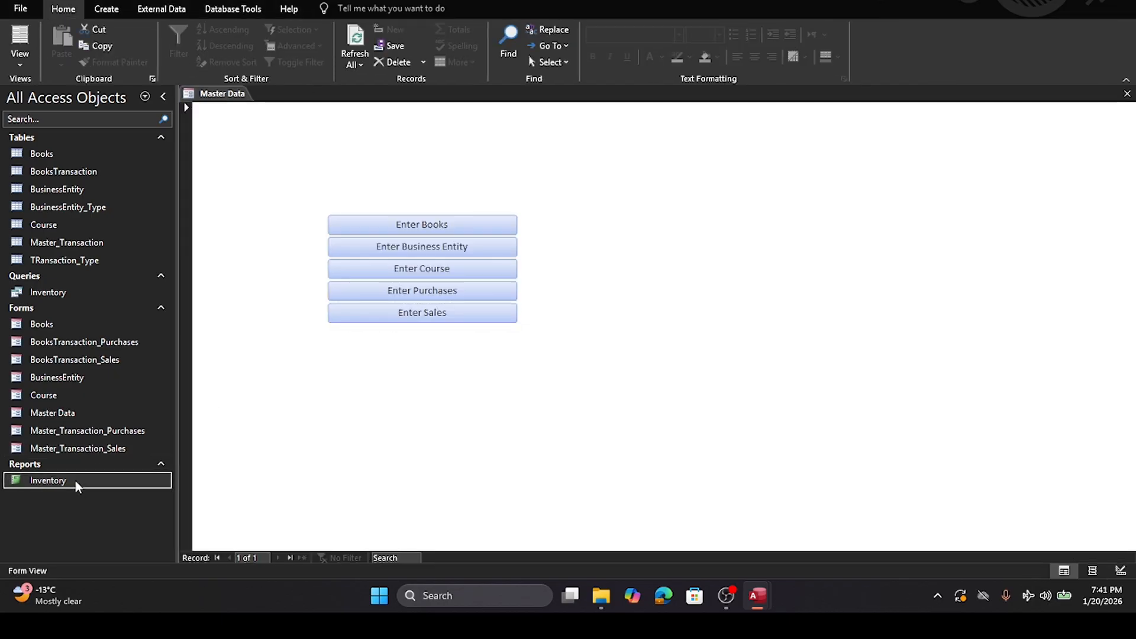
Step: View Inventory in Report View to confirm the underline under Title, Sales/Purchase and TransactionType_name
double_click(77, 485)
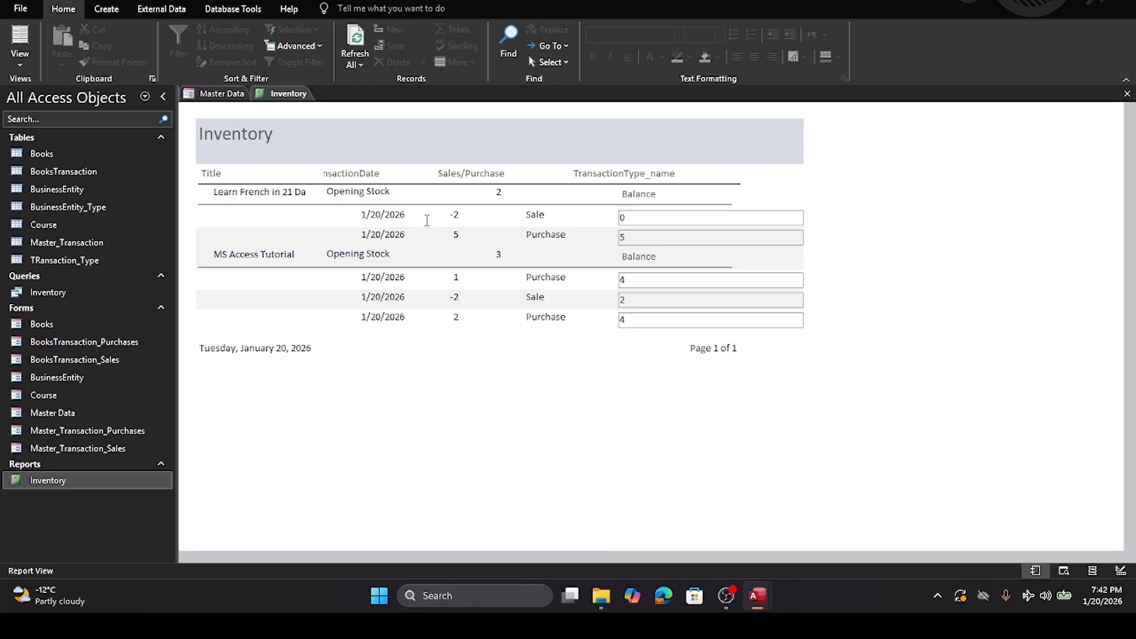
right_click(23, 482)
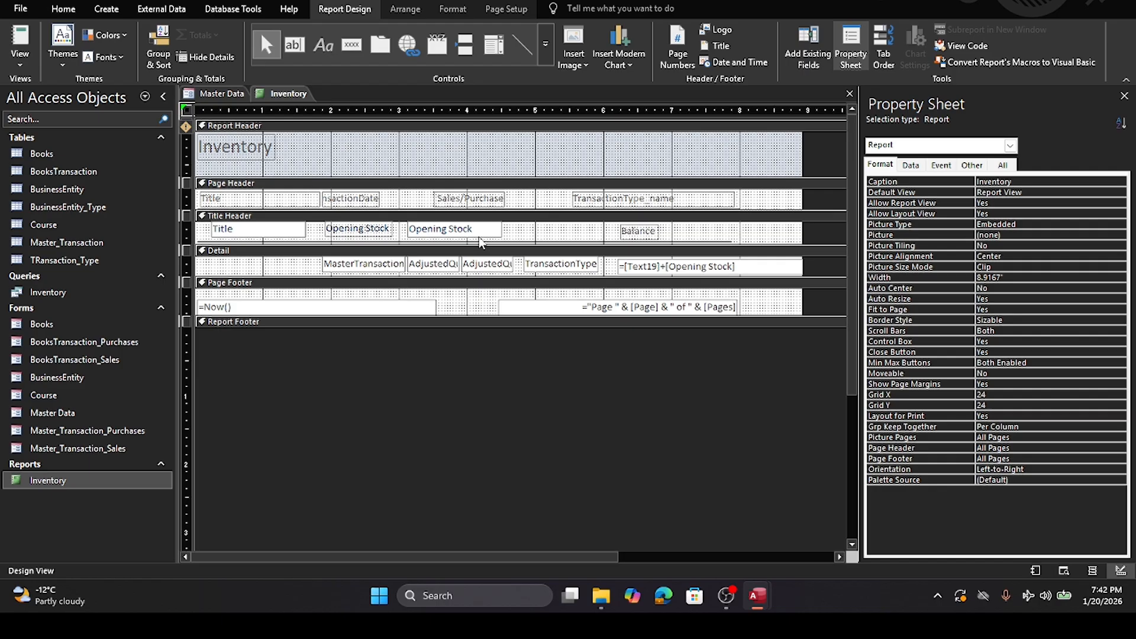
Step: Move the TransactionType text box to the left end of the Detail row
left_click(560, 270)
left_click_drag(559, 270, 243, 273)
left_click(417, 445)
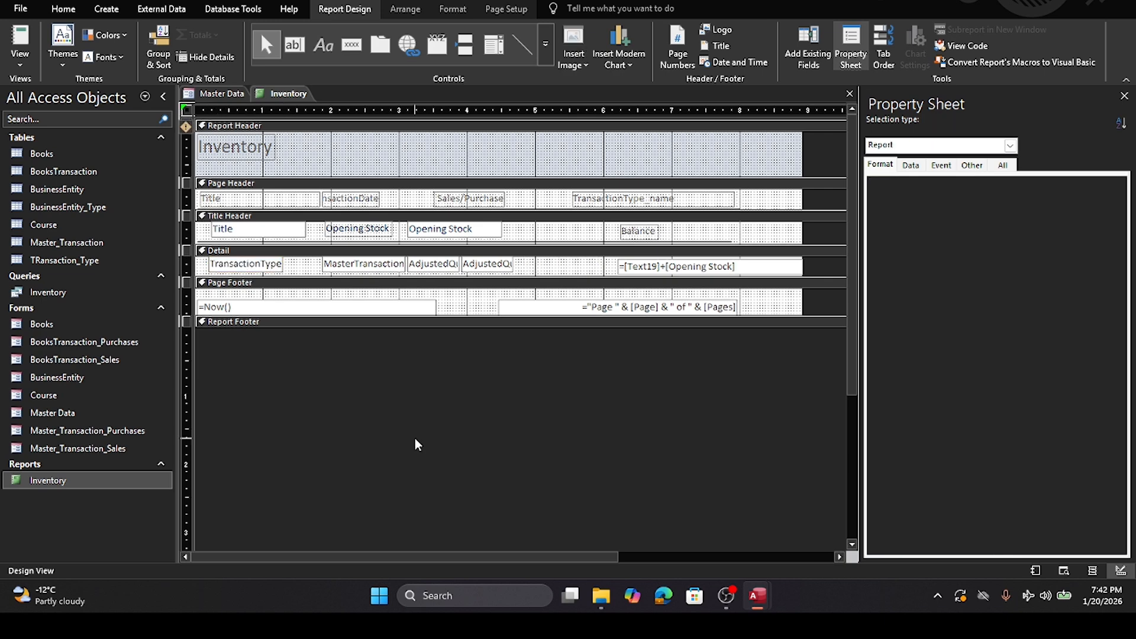
Step: Save the Inventory design, reopen the report to check the moved column, then close it
left_click(850, 93)
left_click(551, 312)
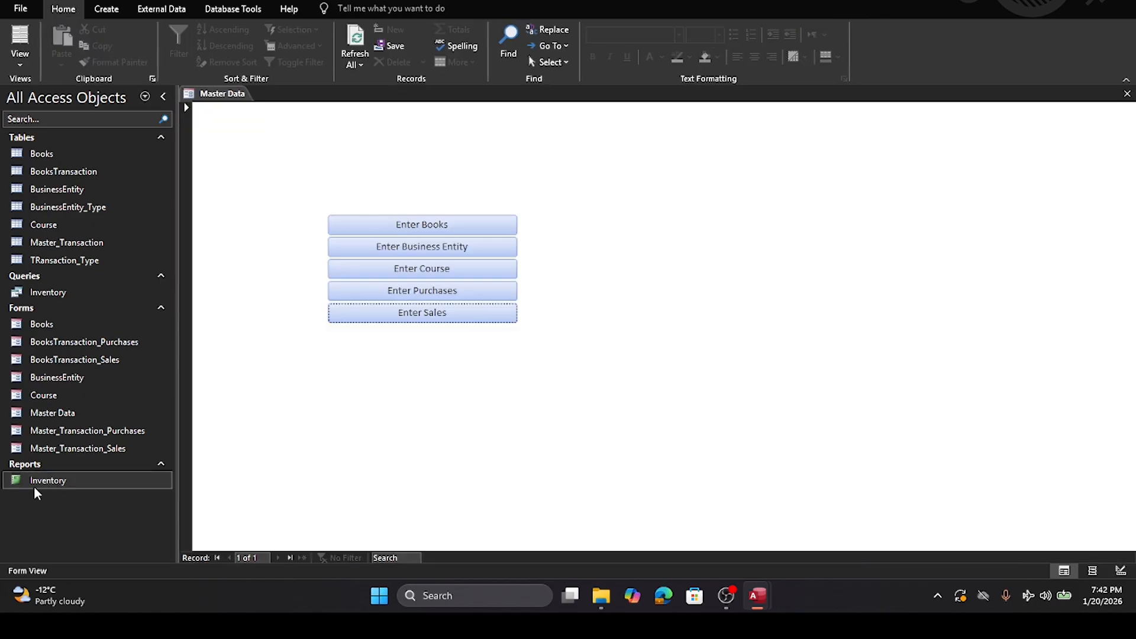
double_click(34, 483)
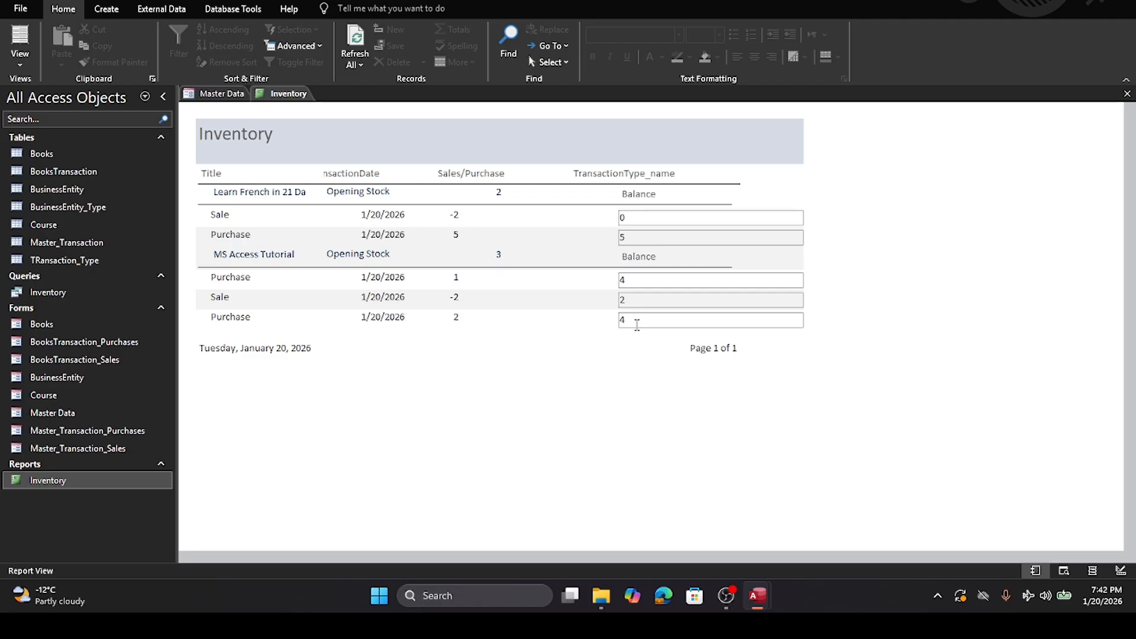
left_click(1128, 94)
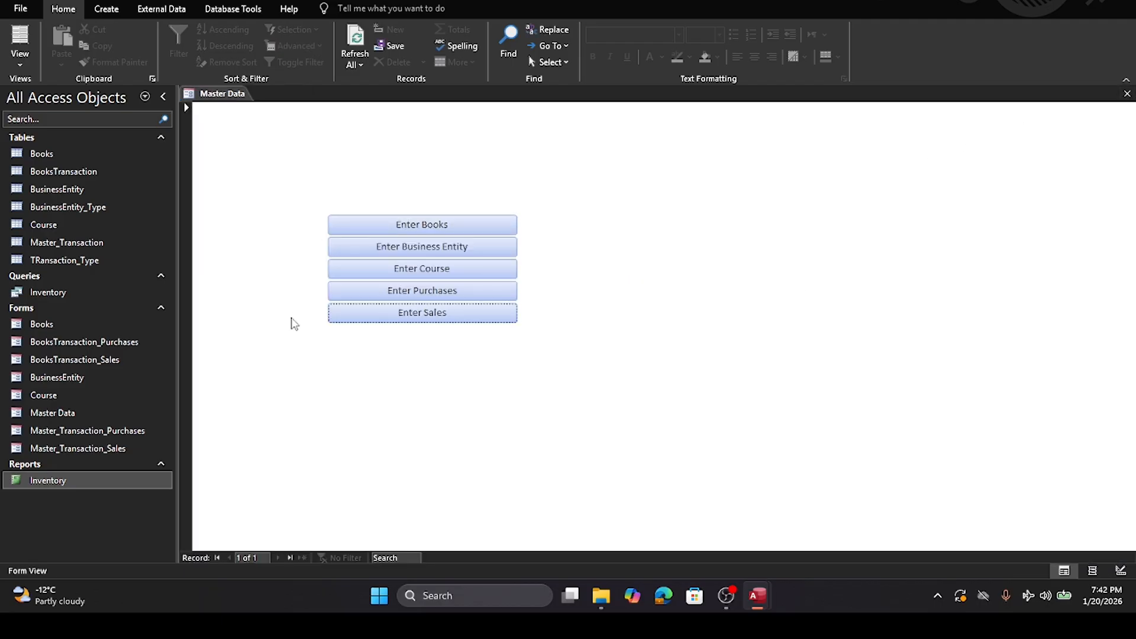
Step: Start a new purchase record dated 1/20/2026 from XYZ Books with transaction type Purchase
left_click(413, 291)
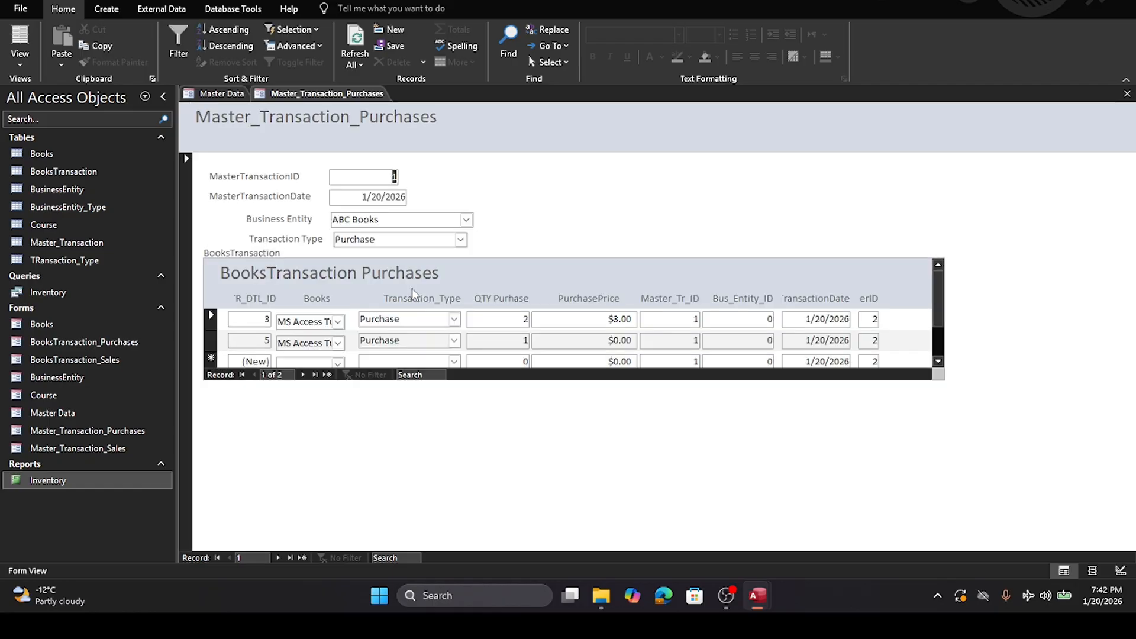
left_click(302, 558)
left_click(368, 196)
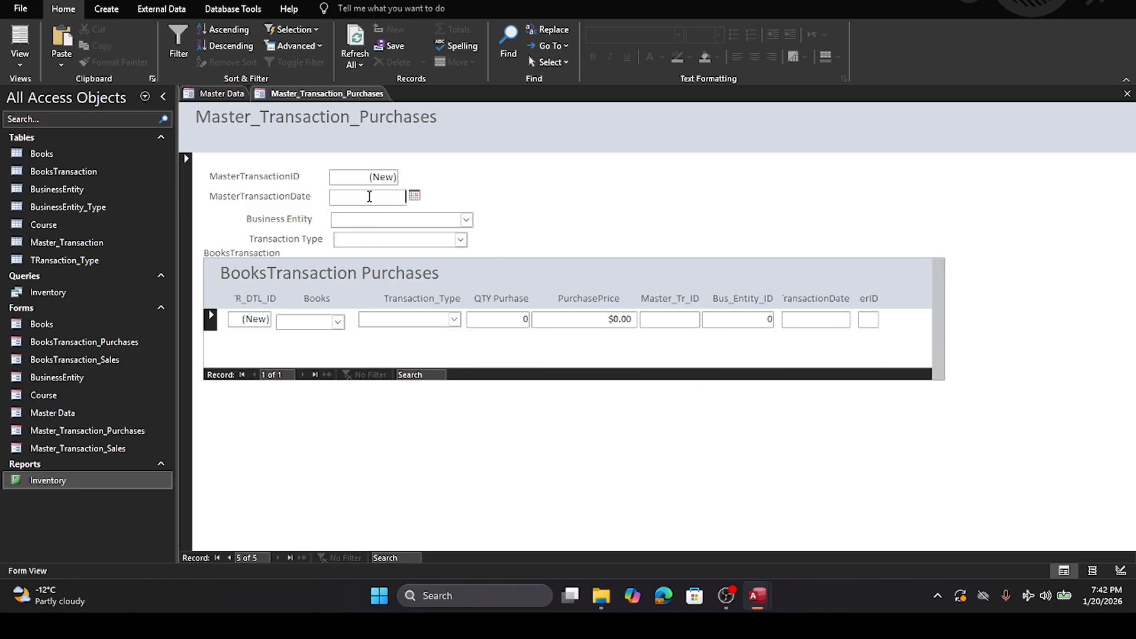
left_click(414, 196)
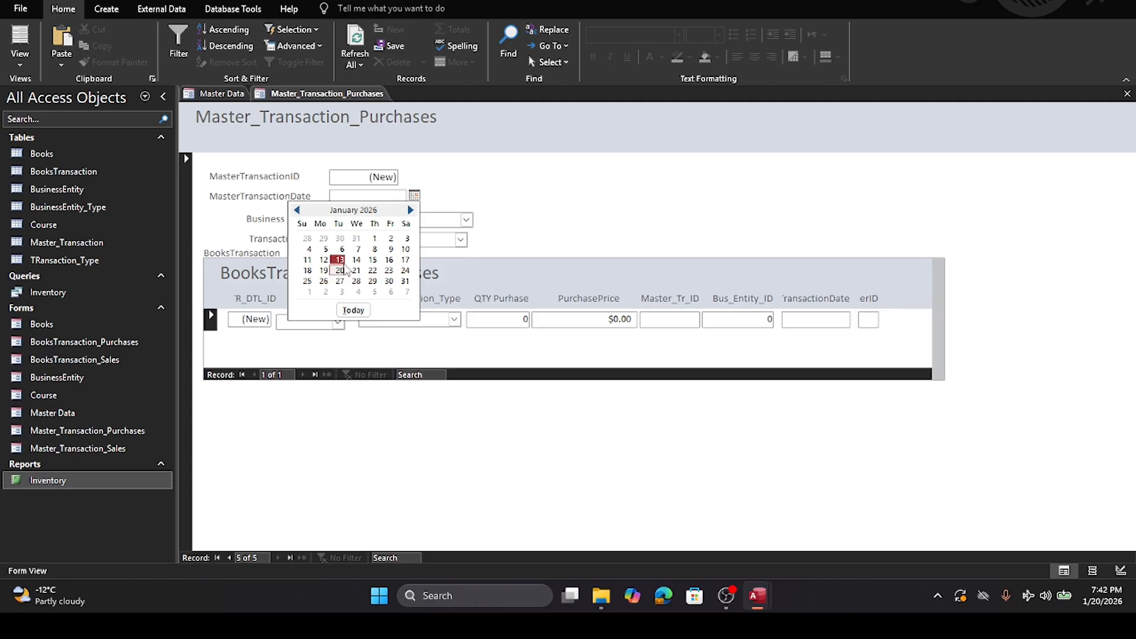
left_click(339, 270)
left_click(466, 219)
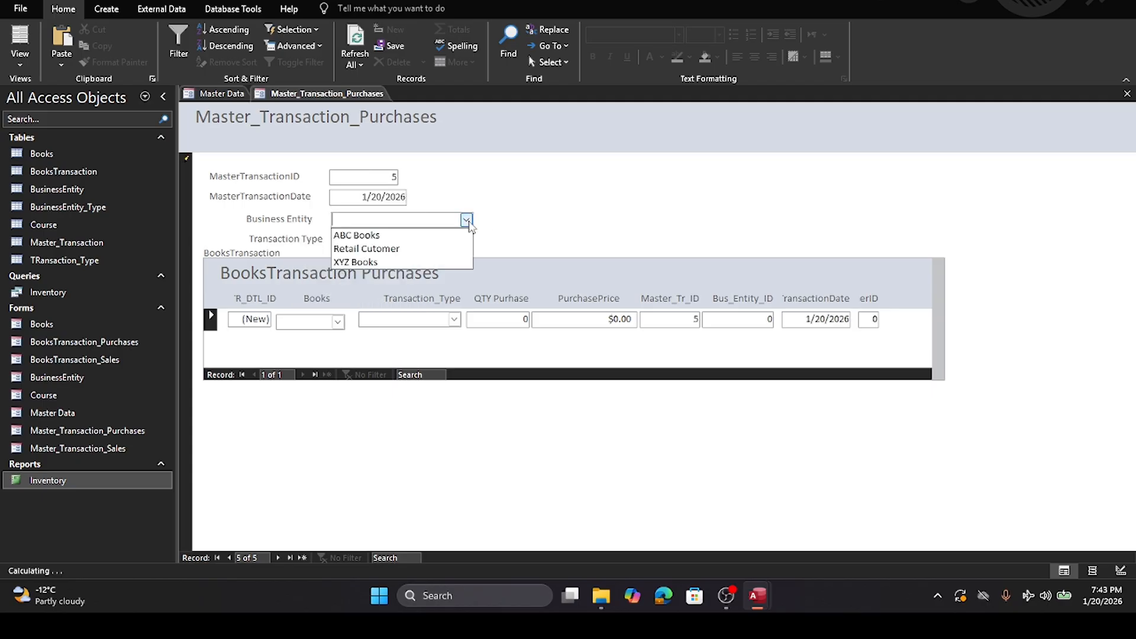
left_click(404, 262)
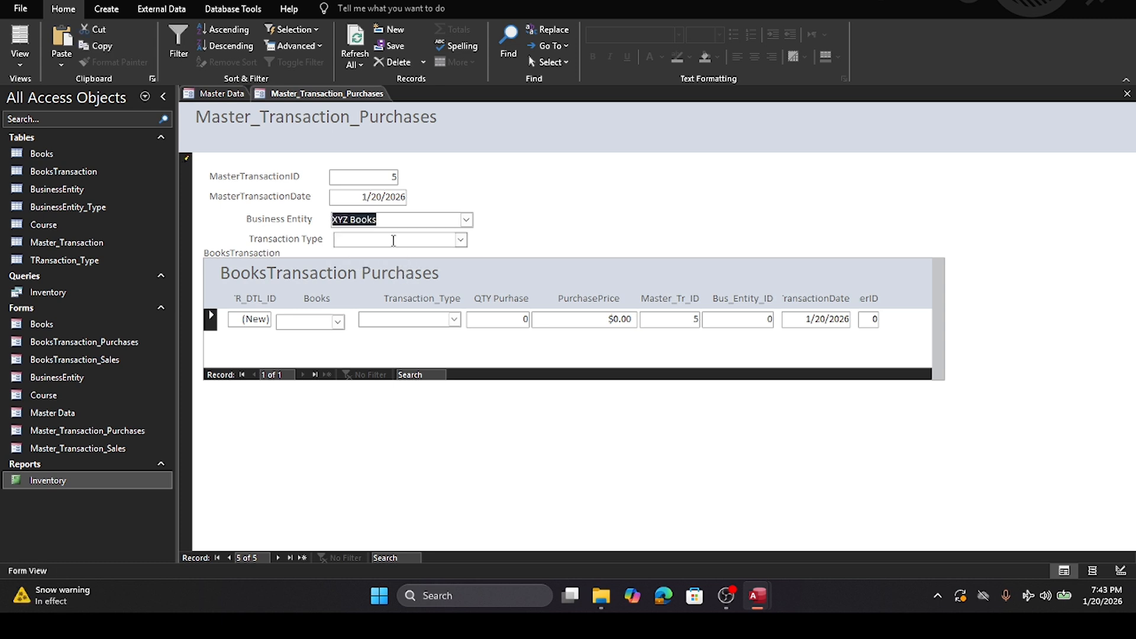
left_click(460, 240)
left_click(416, 256)
Step: Add 100 copies of MS Access Tutorial at $20.00 and close the purchases form
left_click(337, 322)
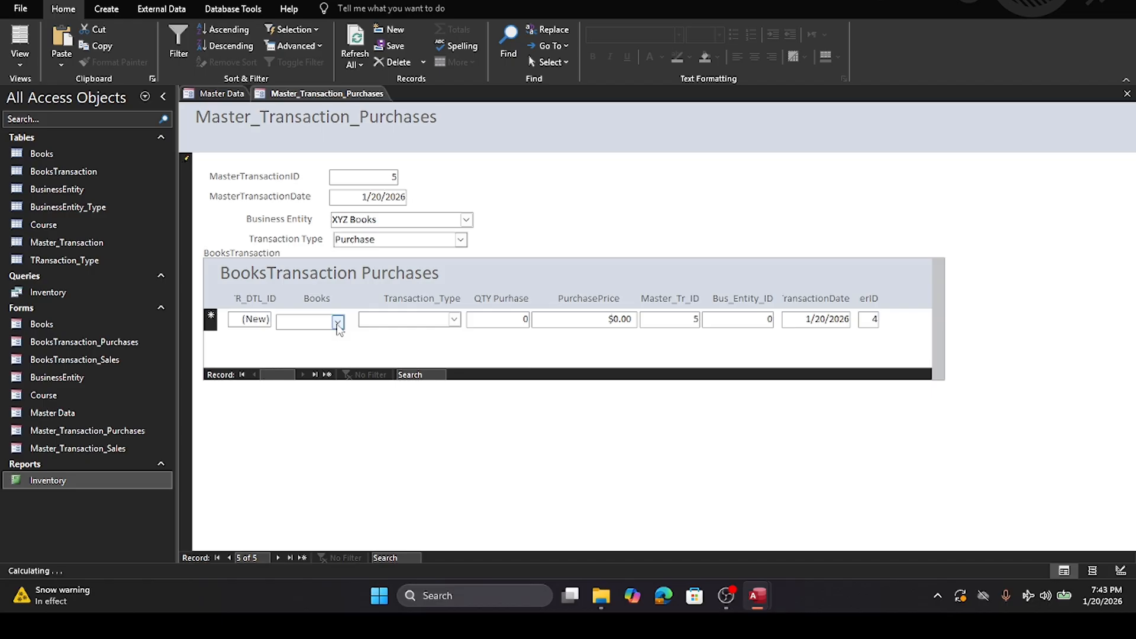
left_click(312, 337)
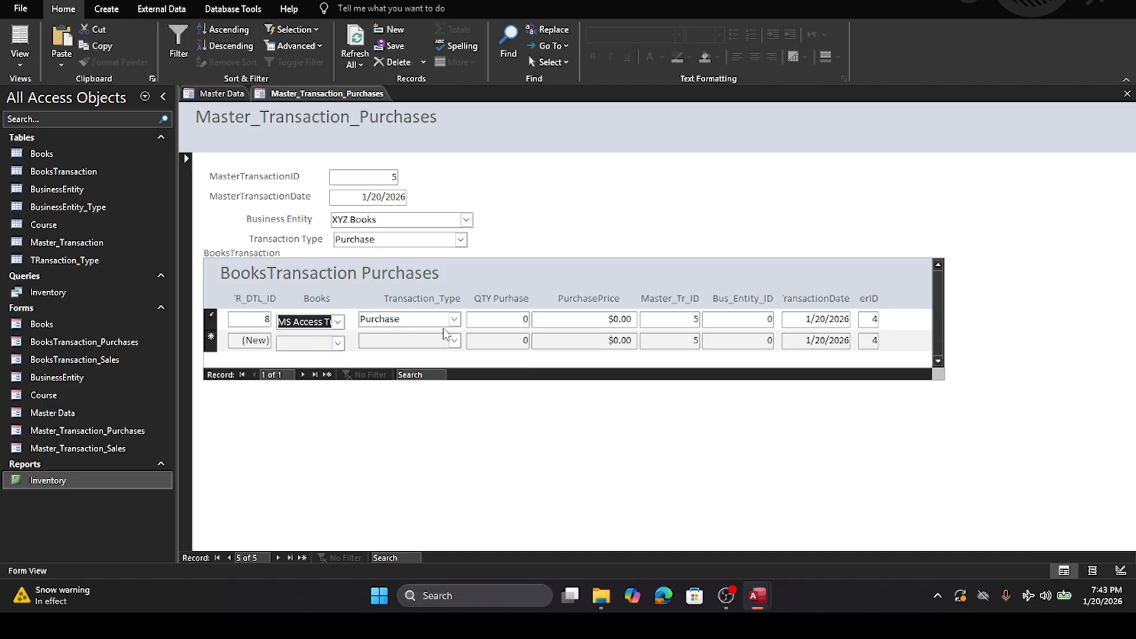
double_click(518, 319)
type("100")
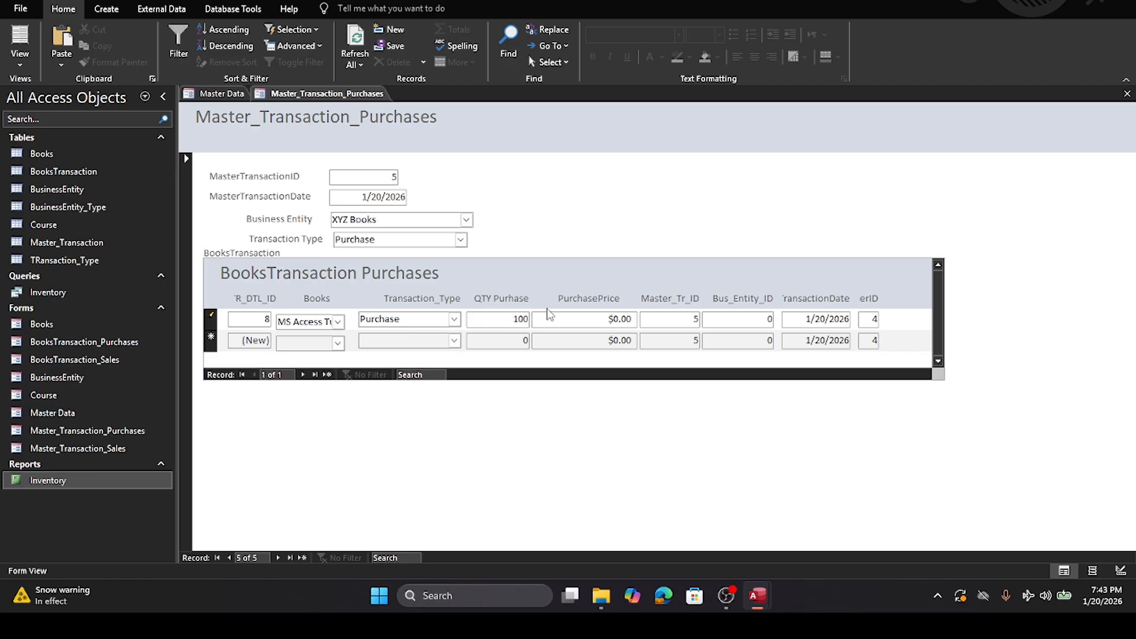
key("Tab")
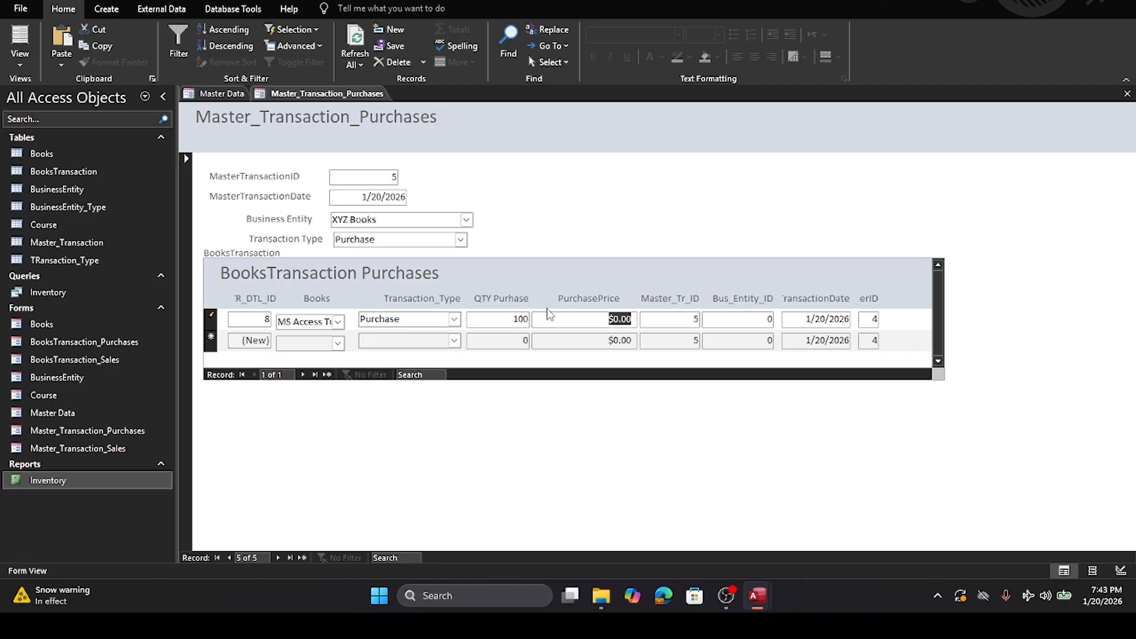
type("20")
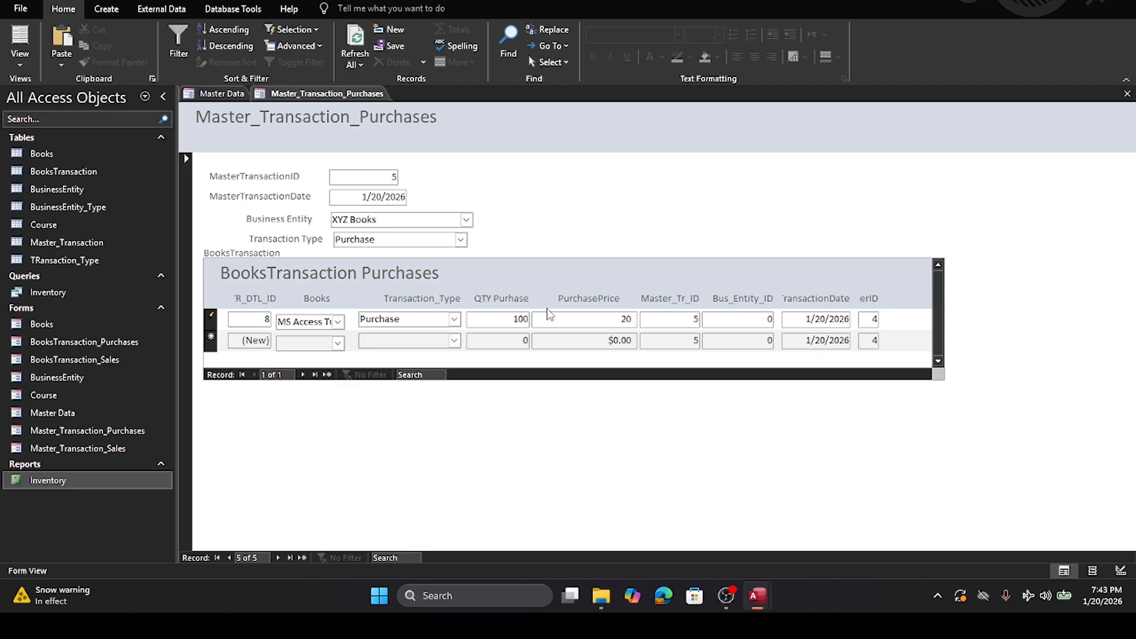
key("Tab")
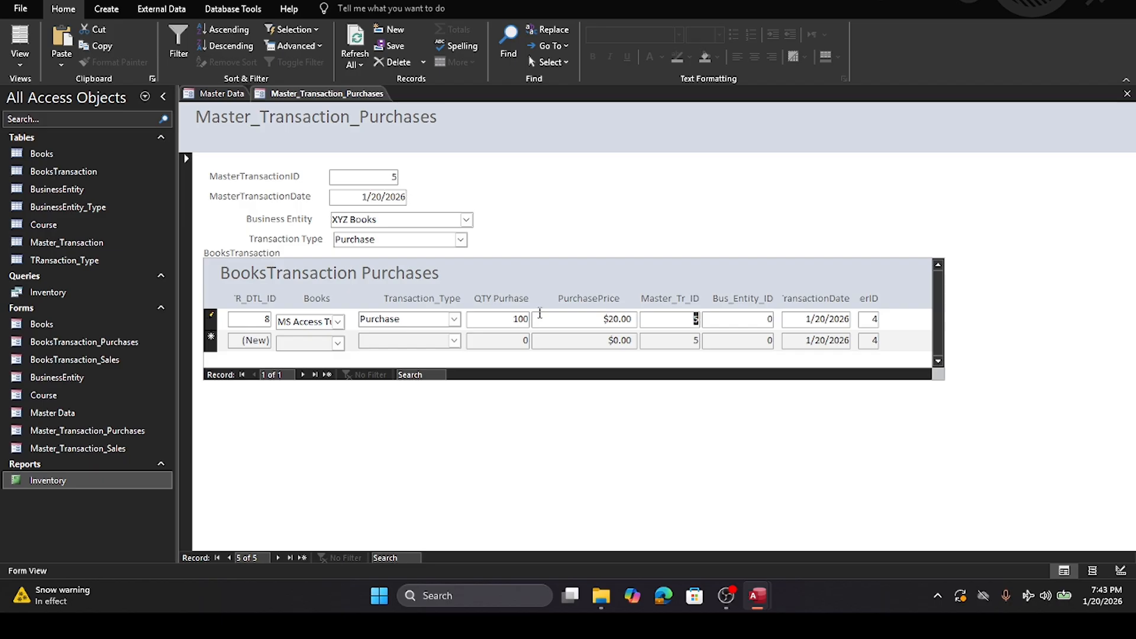
left_click(506, 343)
left_click(1127, 93)
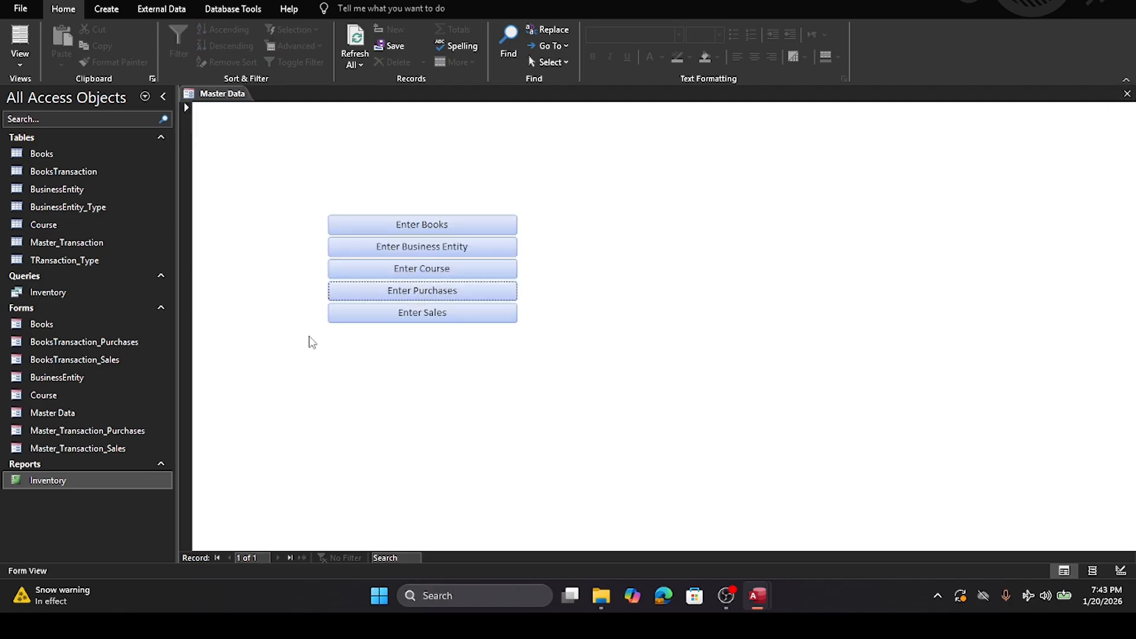
double_click(43, 480)
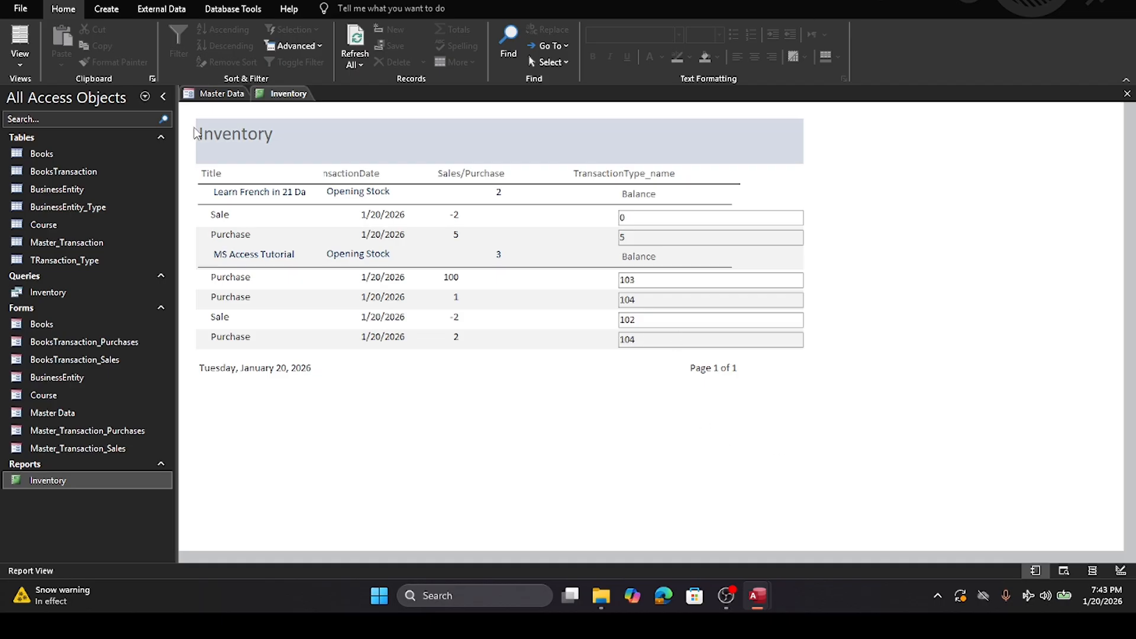
left_click(1127, 94)
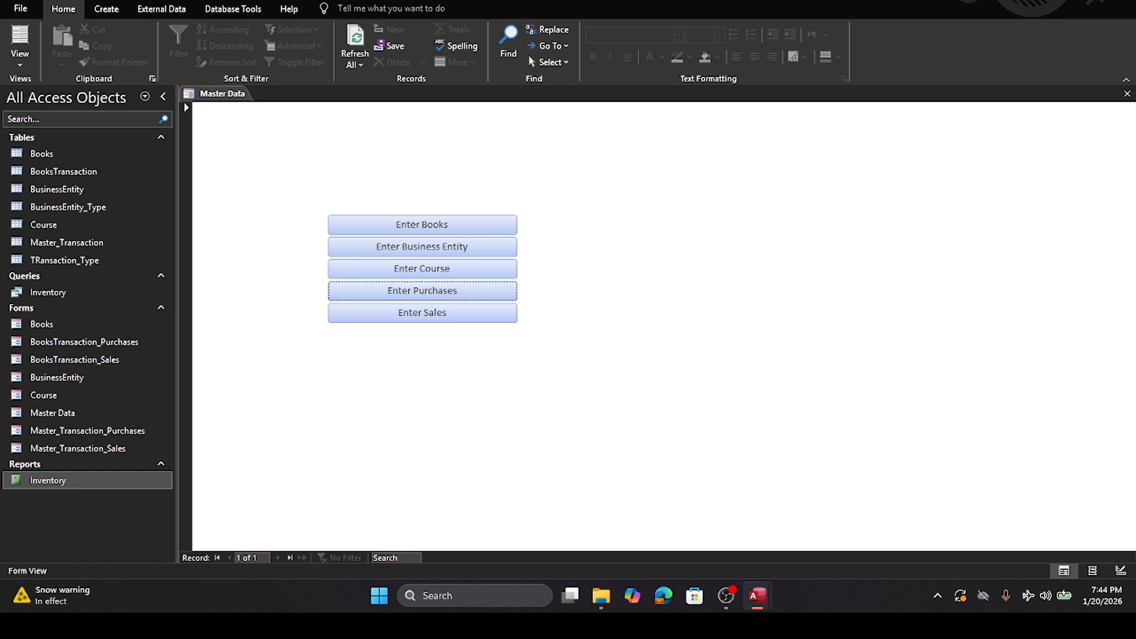
Step: Close the Master Data form so no database object remains open
left_click(1127, 94)
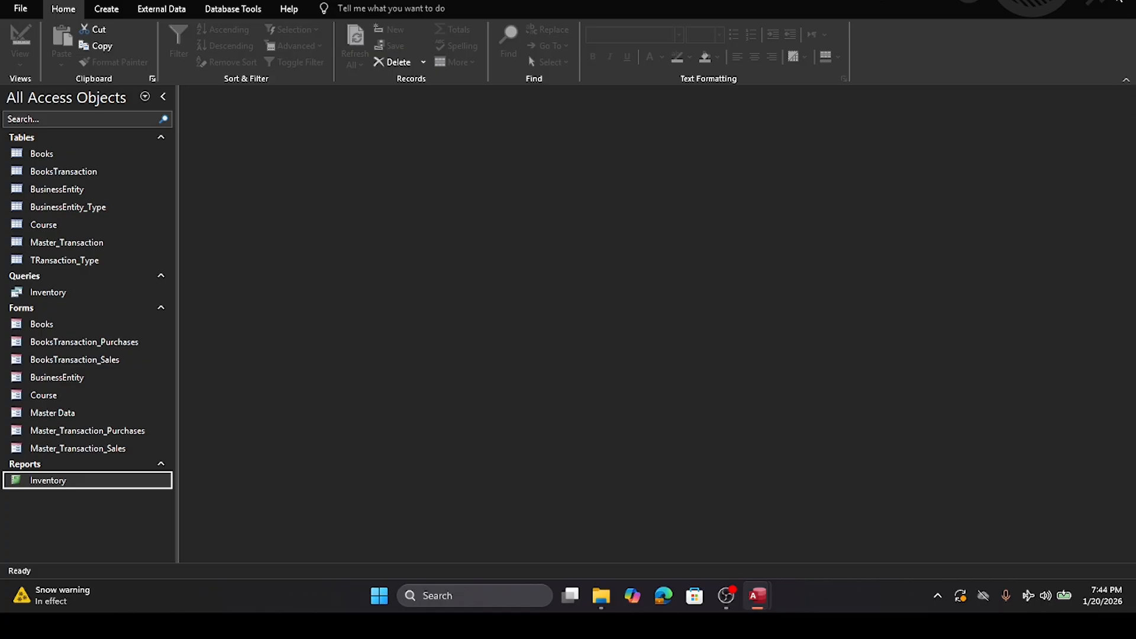
left_click(726, 597)
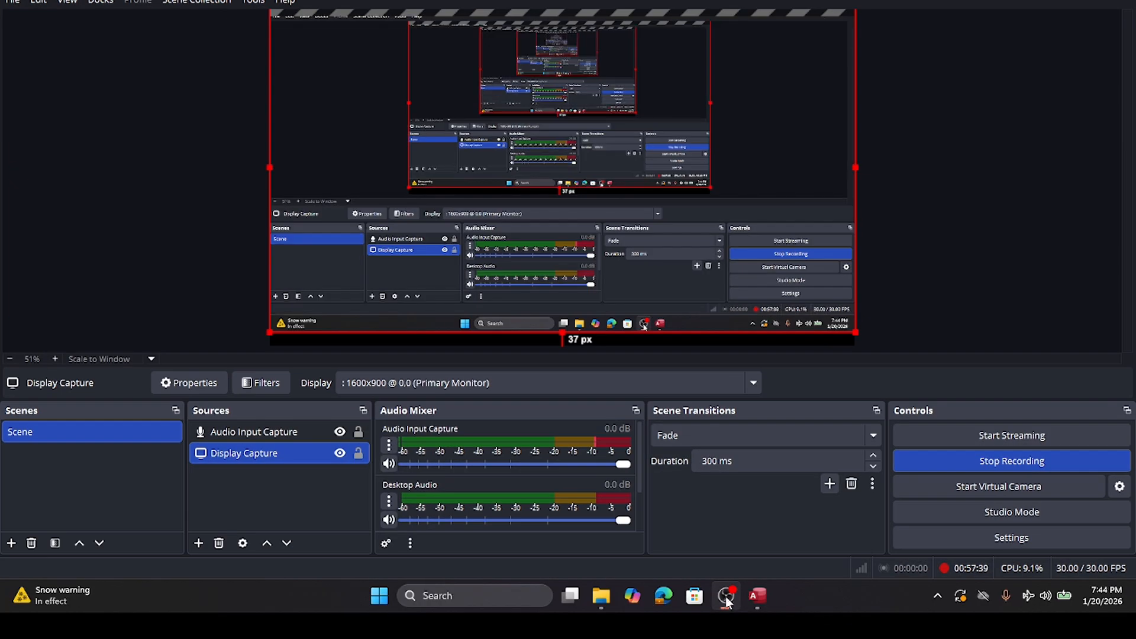
left_click(725, 598)
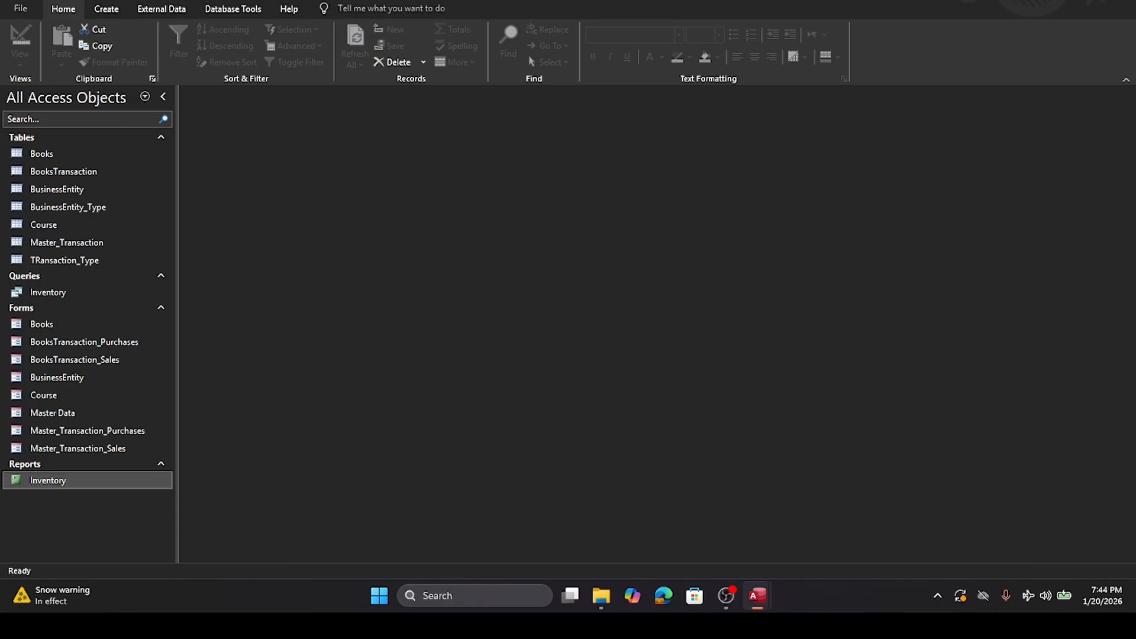